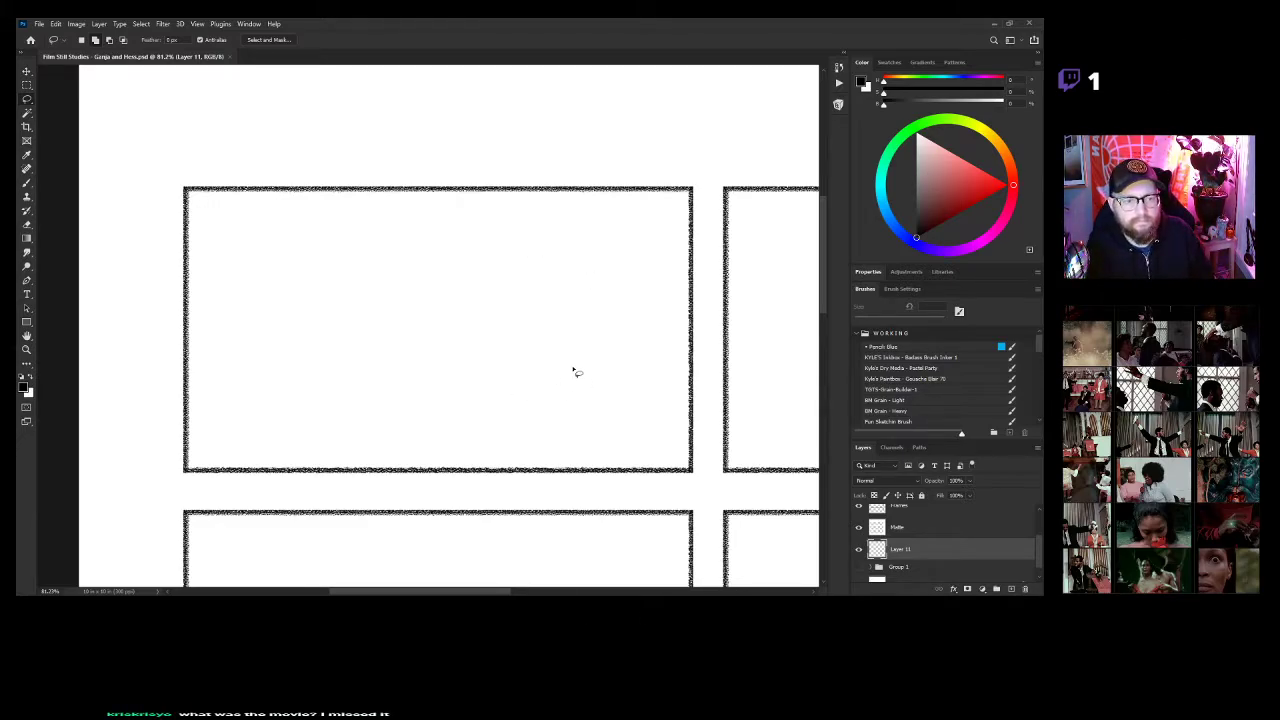
# Sketch the figure's right-facing profile in the first frame with the pencil brush, including forehead, jaw, front of the neck, ear and nose.
pyautogui.press('b')
pyautogui.press('z')
pyautogui.hotkey('ctrl', '0')
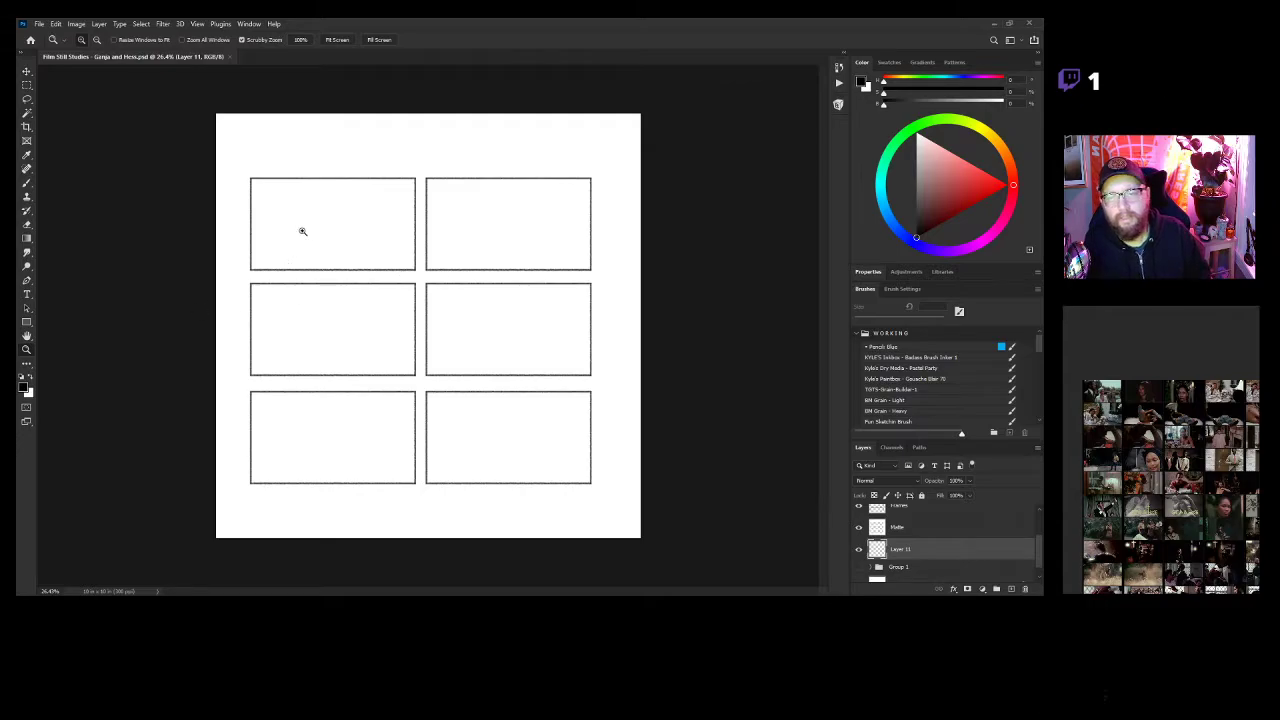
pyautogui.moveTo(320, 214)
pyautogui.mouseDown()
pyautogui.moveTo(400, 223)
pyautogui.moveTo(623, 366)
pyautogui.moveTo(609, 340)
pyautogui.moveTo(580, 337)
pyautogui.mouseUp()
pyautogui.press('b')
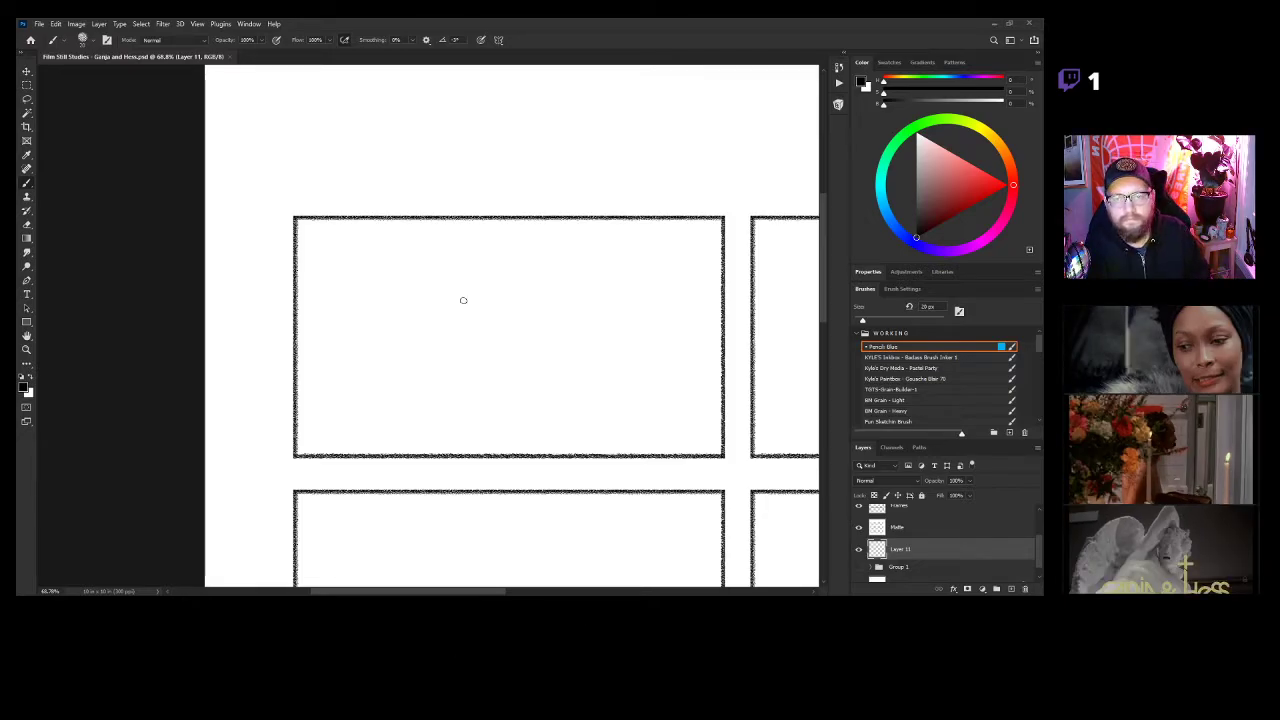
pyautogui.press('z')
pyautogui.moveTo(504, 321); pyautogui.dragTo(534, 311)
pyautogui.press('b')
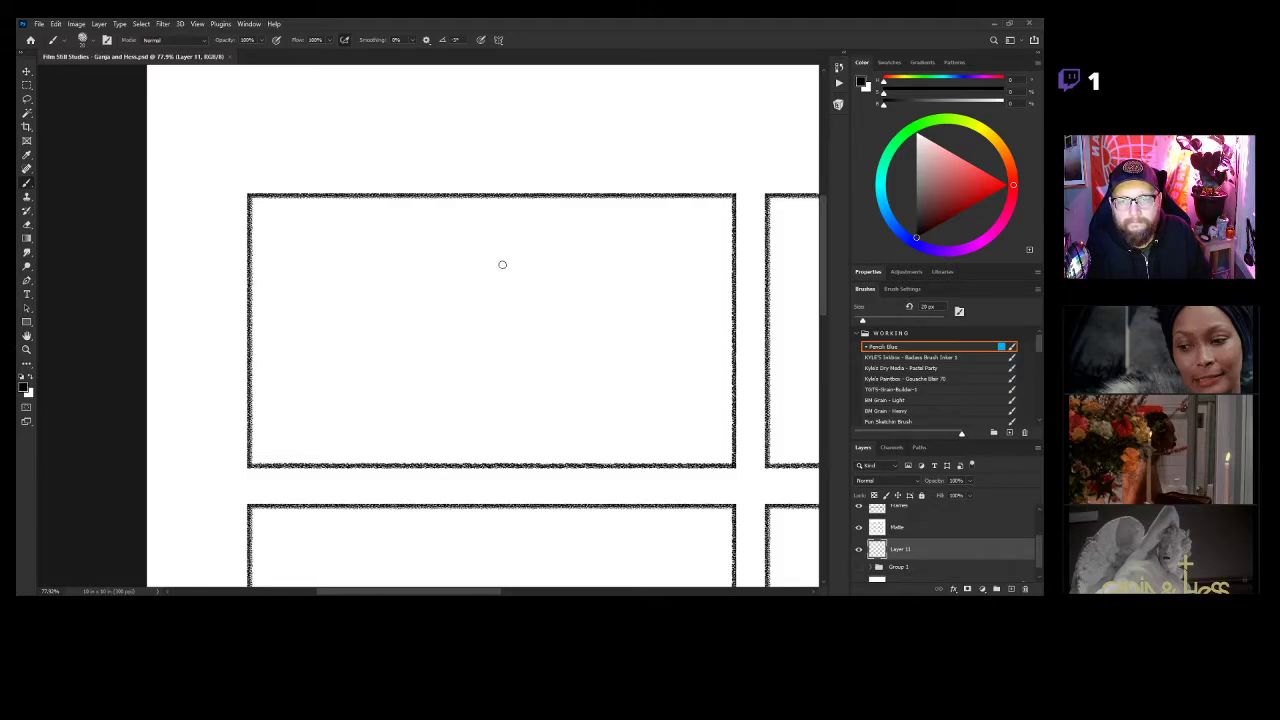
pyautogui.moveTo(508, 258)
pyautogui.mouseDown()
pyautogui.moveTo(526, 280)
pyautogui.moveTo(533, 348)
pyautogui.moveTo(502, 352)
pyautogui.moveTo(493, 379)
pyautogui.mouseUp()
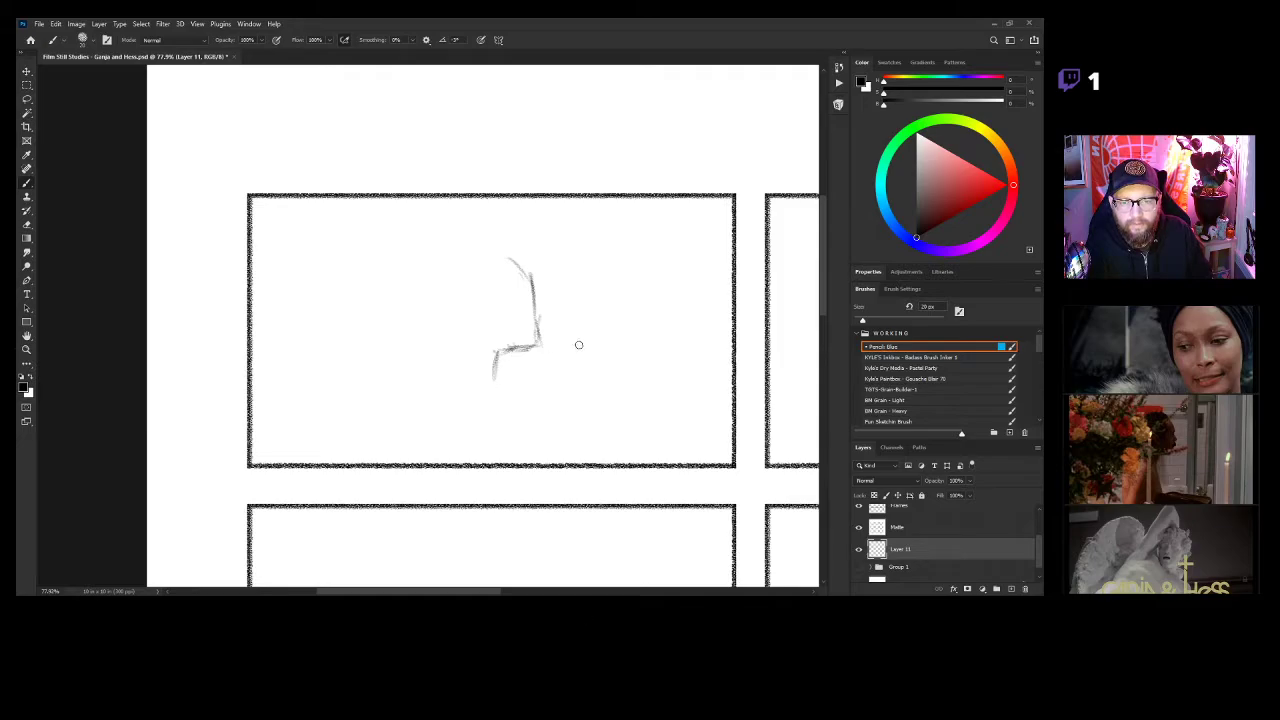
pyautogui.moveTo(495, 383); pyautogui.dragTo(517, 457)
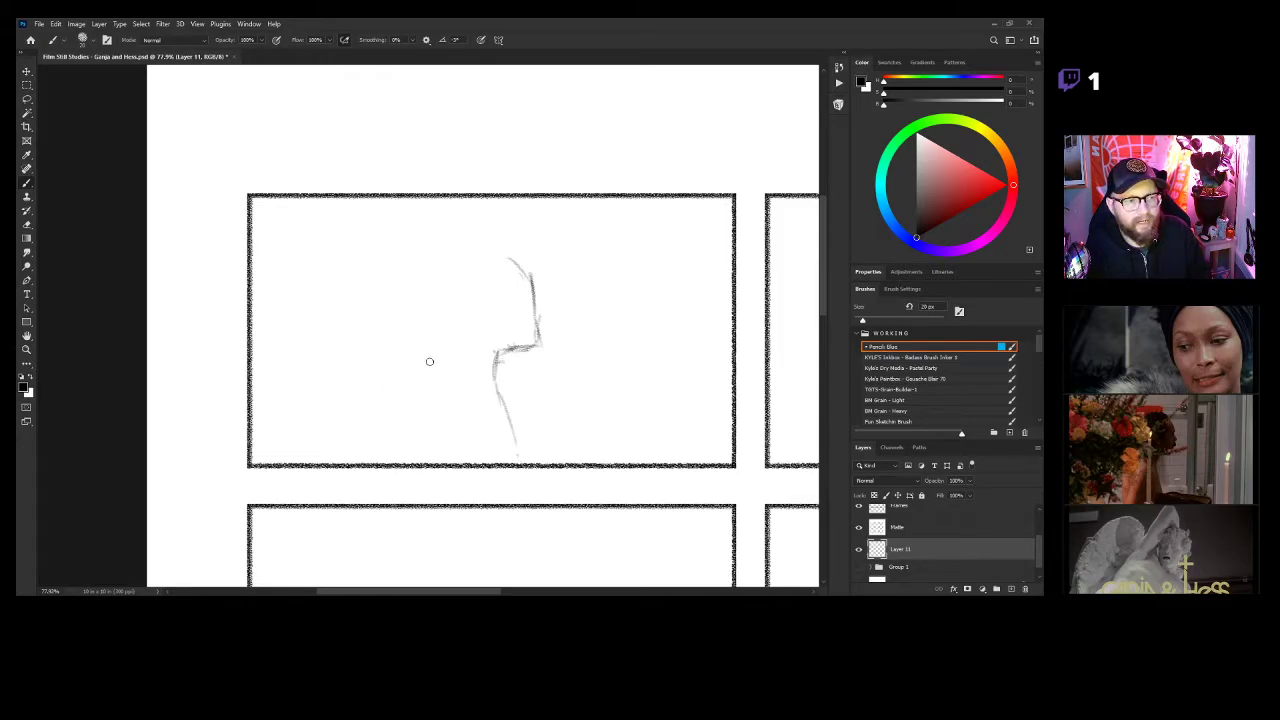
pyautogui.moveTo(482, 302)
pyautogui.mouseDown()
pyautogui.moveTo(466, 306)
pyautogui.moveTo(480, 314)
pyautogui.mouseUp()
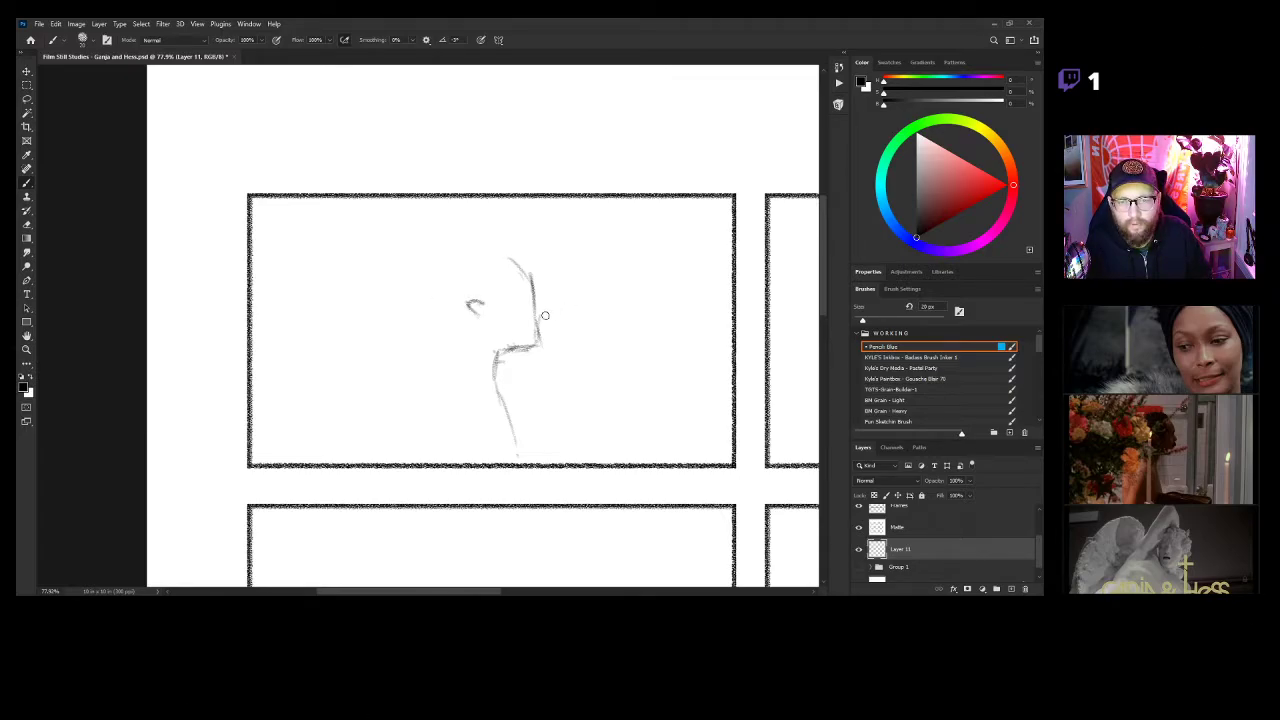
pyautogui.moveTo(537, 311); pyautogui.dragTo(540, 318)
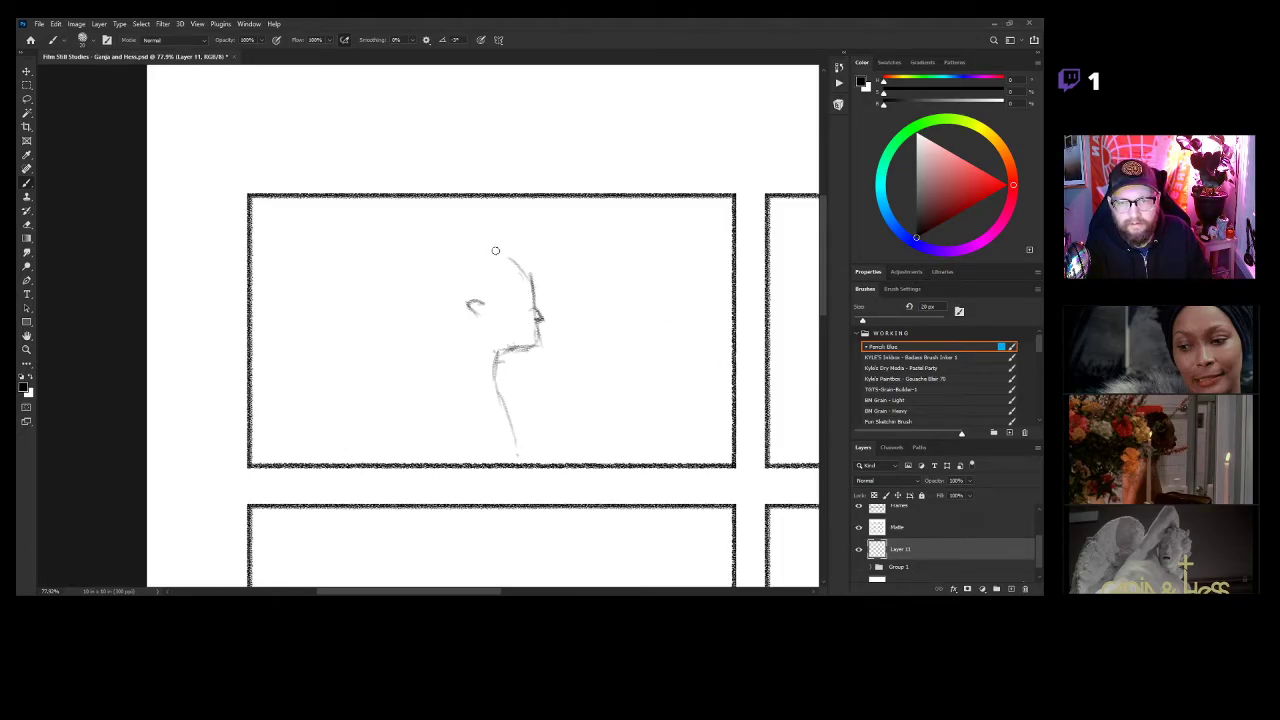
# Sketch the top of the head and the hairline running from the forehead down towards the ear.
pyautogui.moveTo(519, 261); pyautogui.dragTo(459, 273)
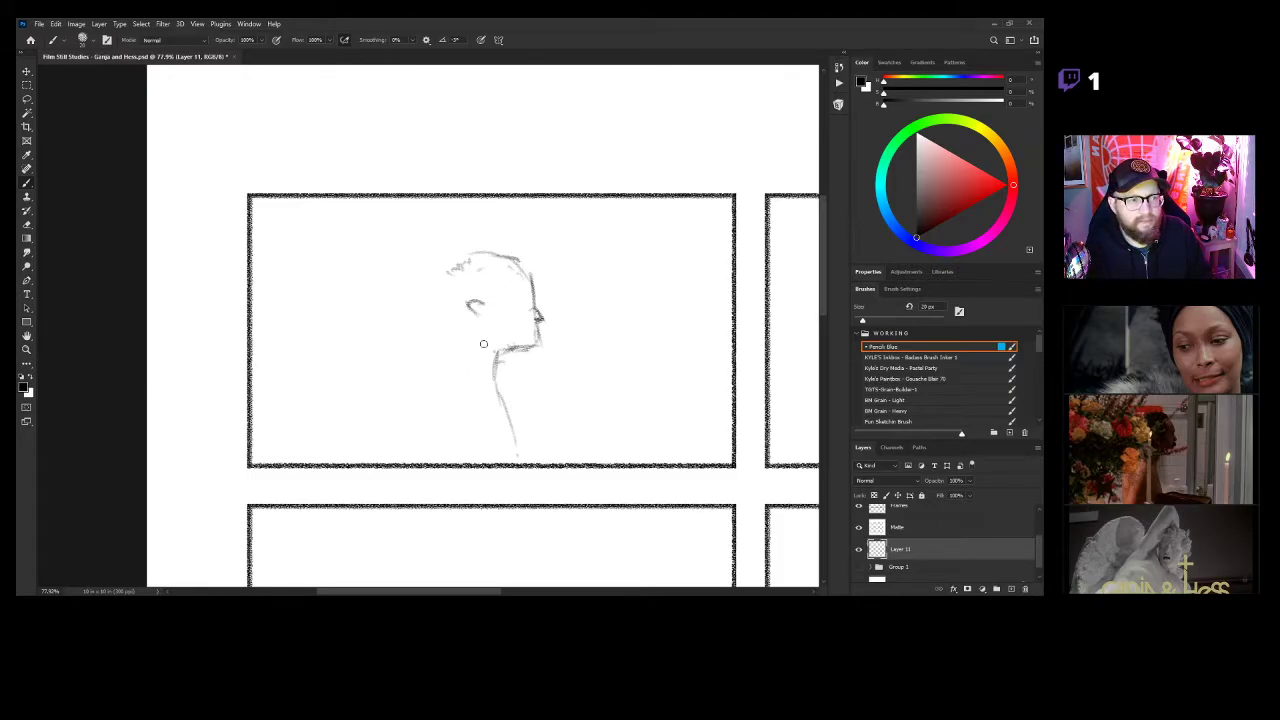
pyautogui.moveTo(526, 267); pyautogui.dragTo(495, 278)
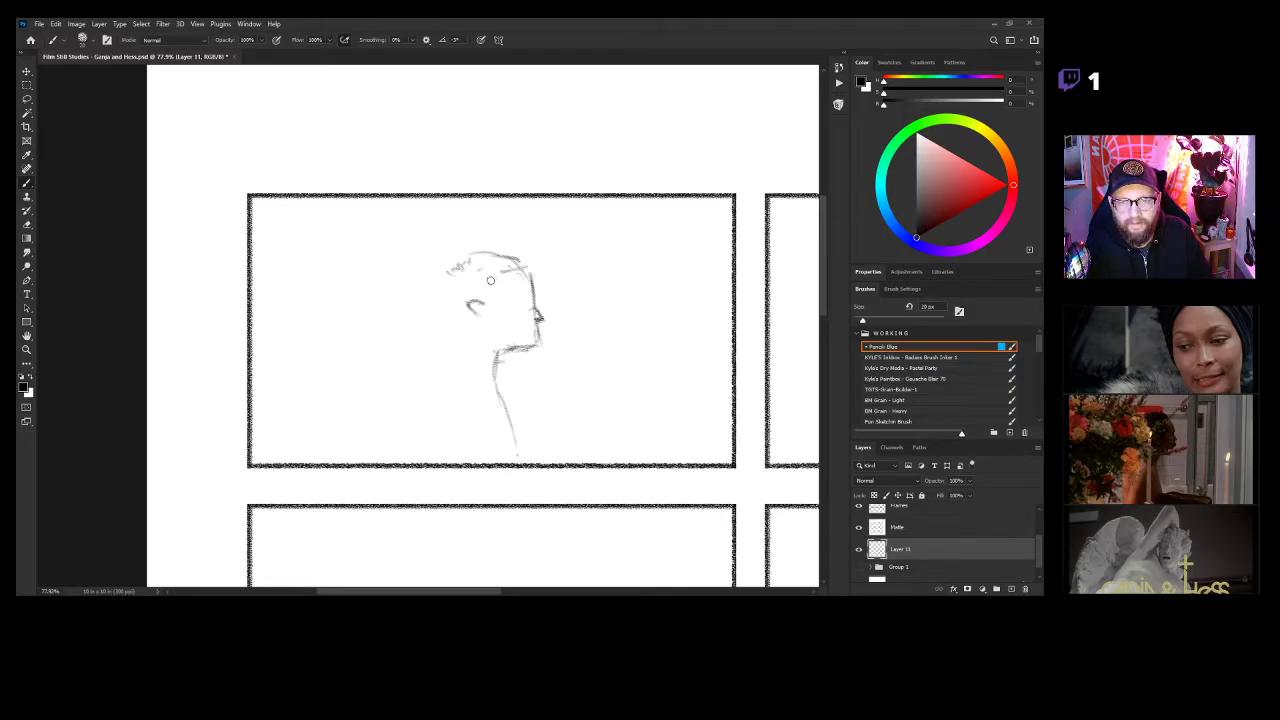
pyautogui.moveTo(506, 277)
pyautogui.mouseDown()
pyautogui.moveTo(498, 314)
pyautogui.moveTo(484, 305)
pyautogui.mouseUp()
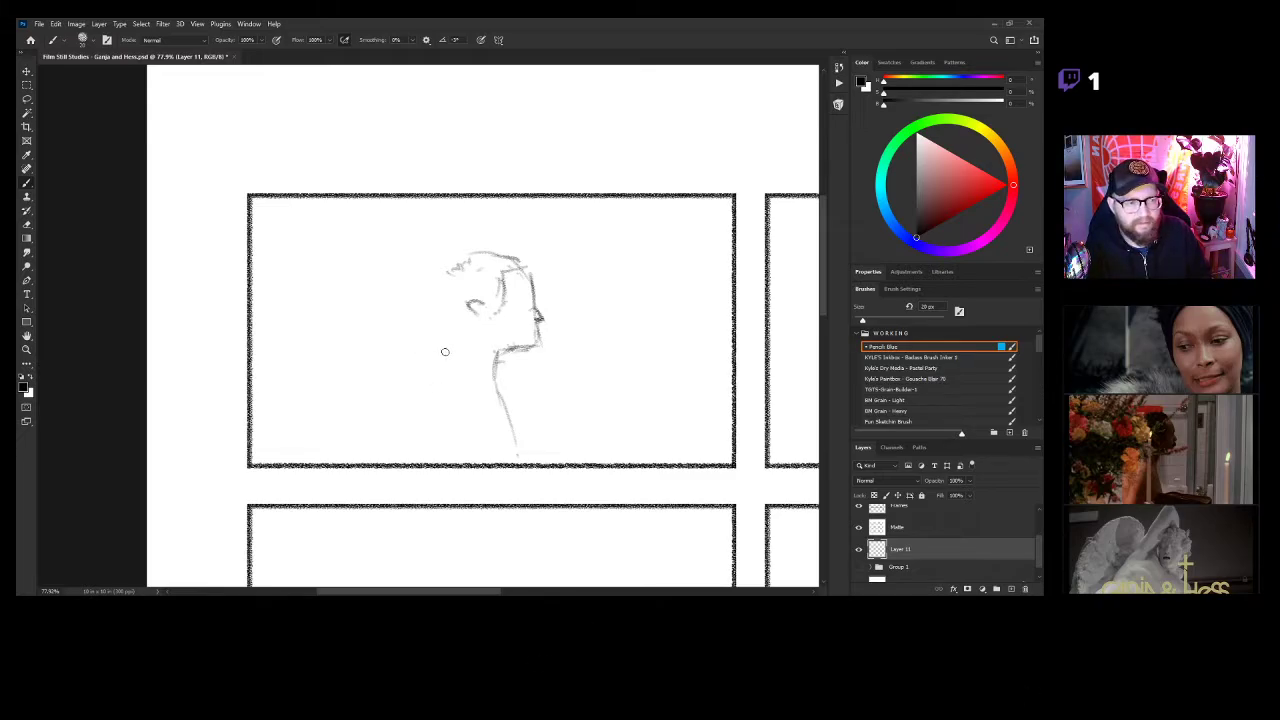
# Draw the figure's back and shoulder contour down to the frame's lower edge, clean up stray marks, and add the arm lines.
pyautogui.moveTo(433, 362)
pyautogui.mouseDown()
pyautogui.moveTo(407, 459)
pyautogui.moveTo(450, 376)
pyautogui.moveTo(440, 367)
pyautogui.moveTo(410, 461)
pyautogui.moveTo(437, 376)
pyautogui.moveTo(421, 390)
pyautogui.moveTo(474, 444)
pyautogui.moveTo(448, 443)
pyautogui.moveTo(454, 389)
pyautogui.moveTo(433, 360)
pyautogui.moveTo(406, 463)
pyautogui.moveTo(431, 354)
pyautogui.moveTo(411, 457)
pyautogui.mouseUp()
pyautogui.press('e')
pyautogui.press('b')
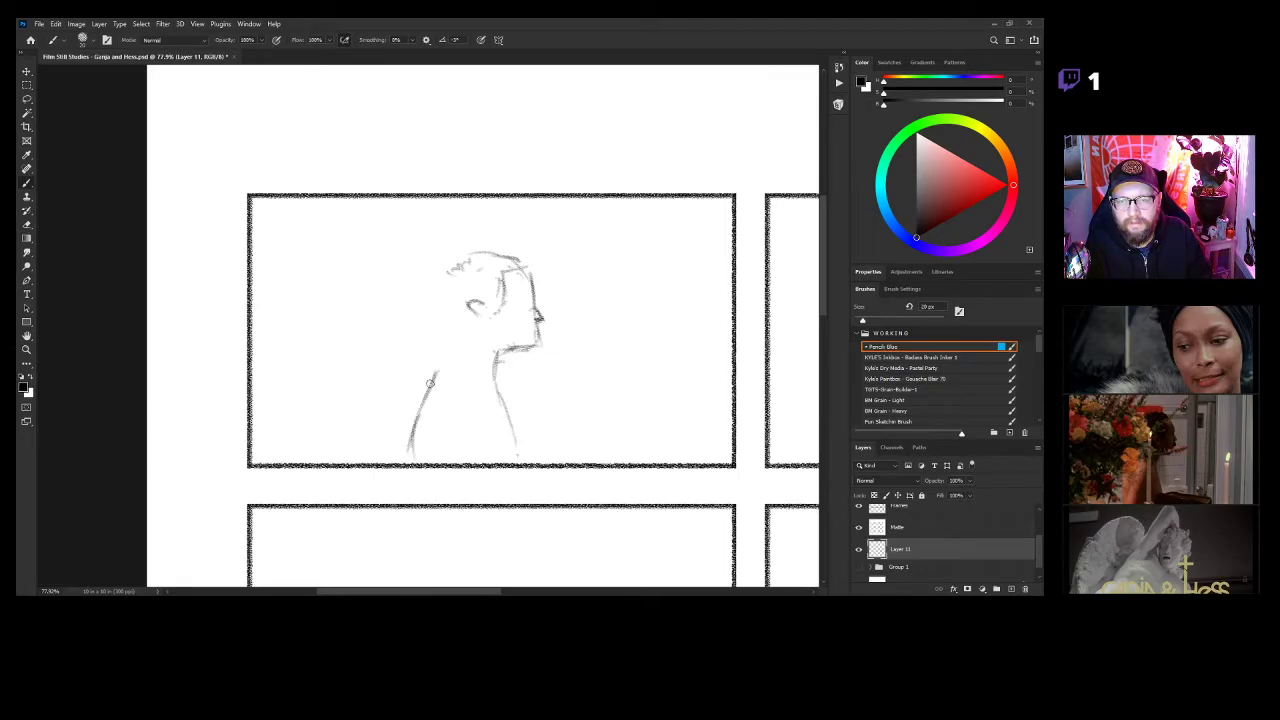
pyautogui.moveTo(431, 393)
pyautogui.mouseDown()
pyautogui.moveTo(449, 345)
pyautogui.moveTo(406, 450)
pyautogui.mouseUp()
pyautogui.press('e')
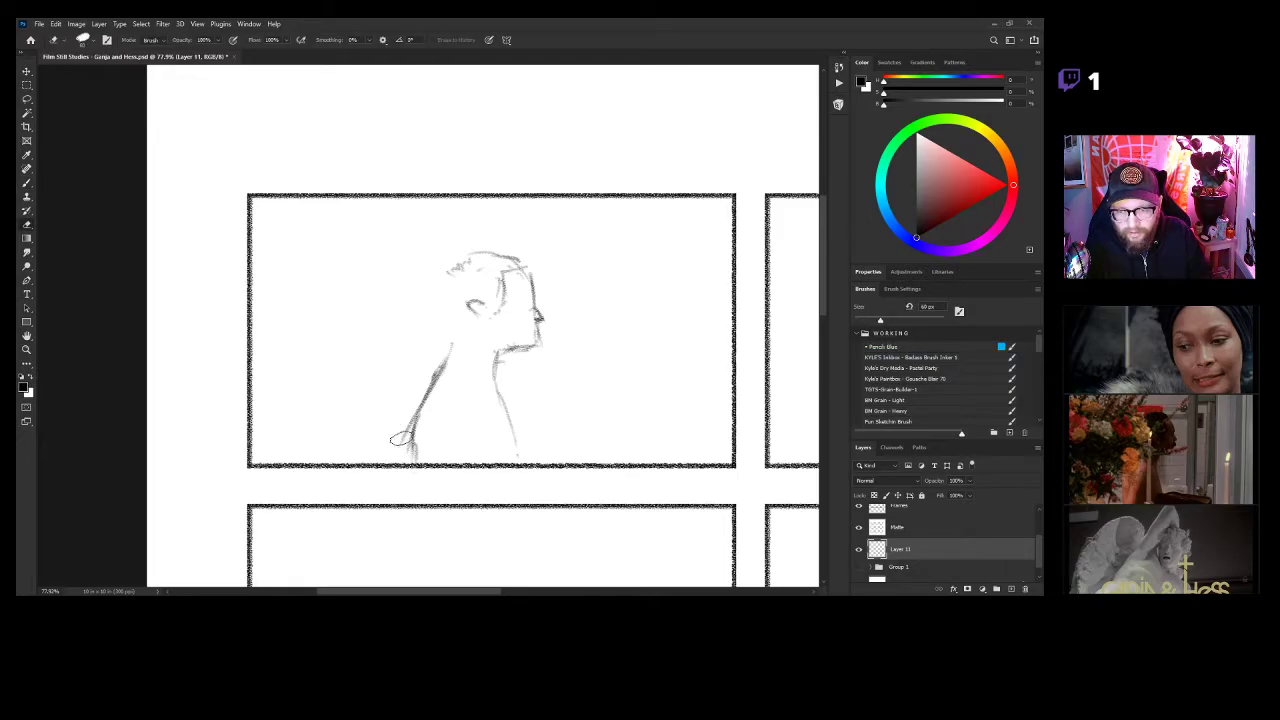
pyautogui.press('b')
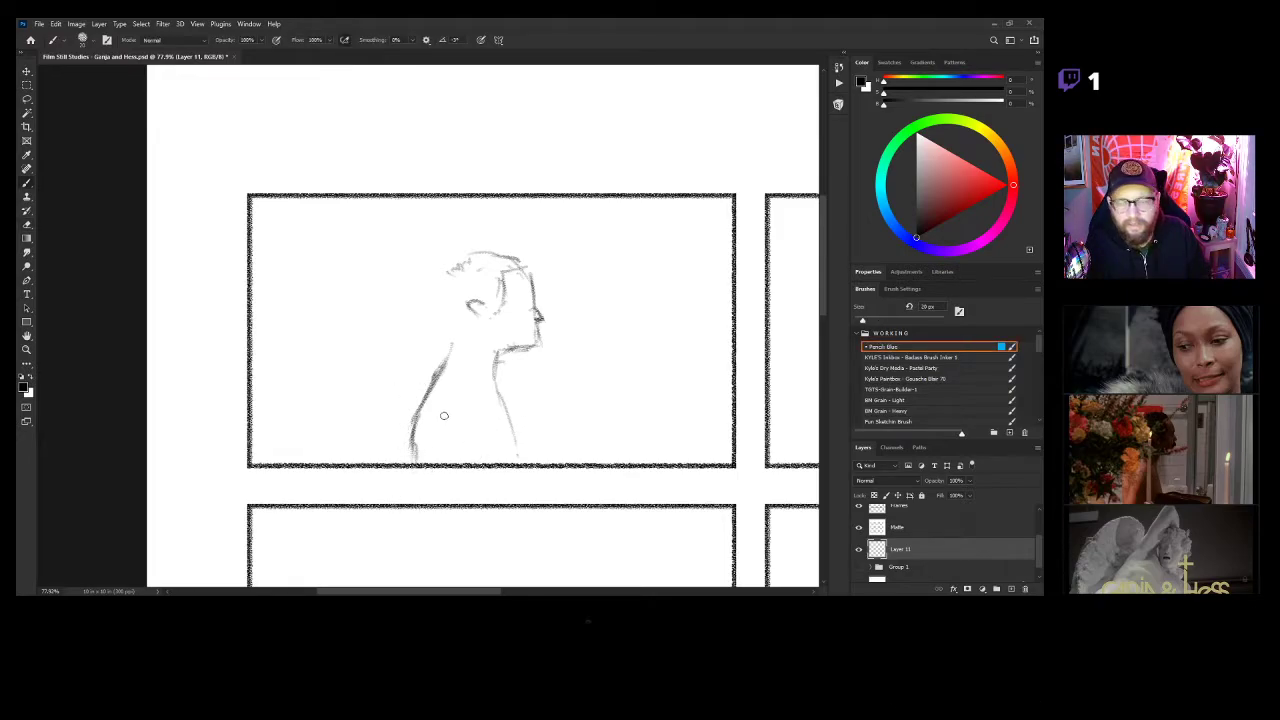
pyautogui.moveTo(426, 410); pyautogui.dragTo(420, 468)
pyautogui.moveTo(477, 410); pyautogui.dragTo(466, 471)
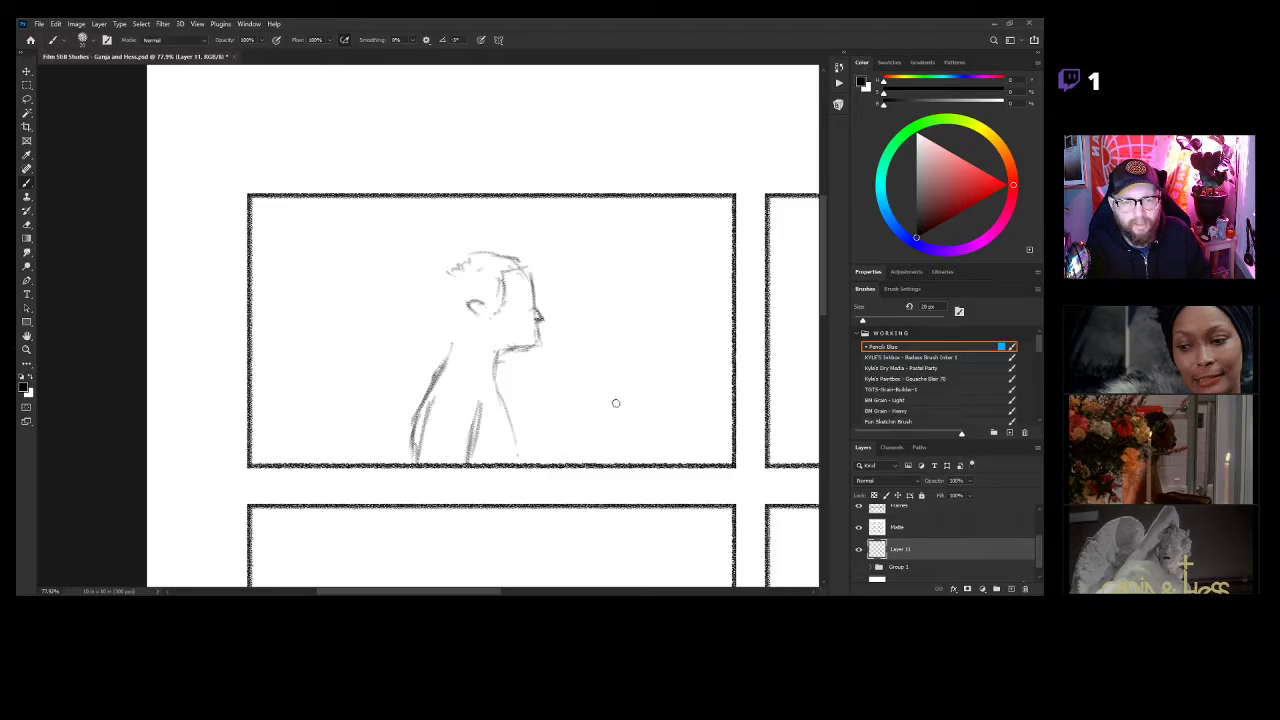
# Add a dark mouth and a short eye line to the face, and darken the front neck and chest contour.
pyautogui.moveTo(618, 408); pyautogui.dragTo(623, 401)
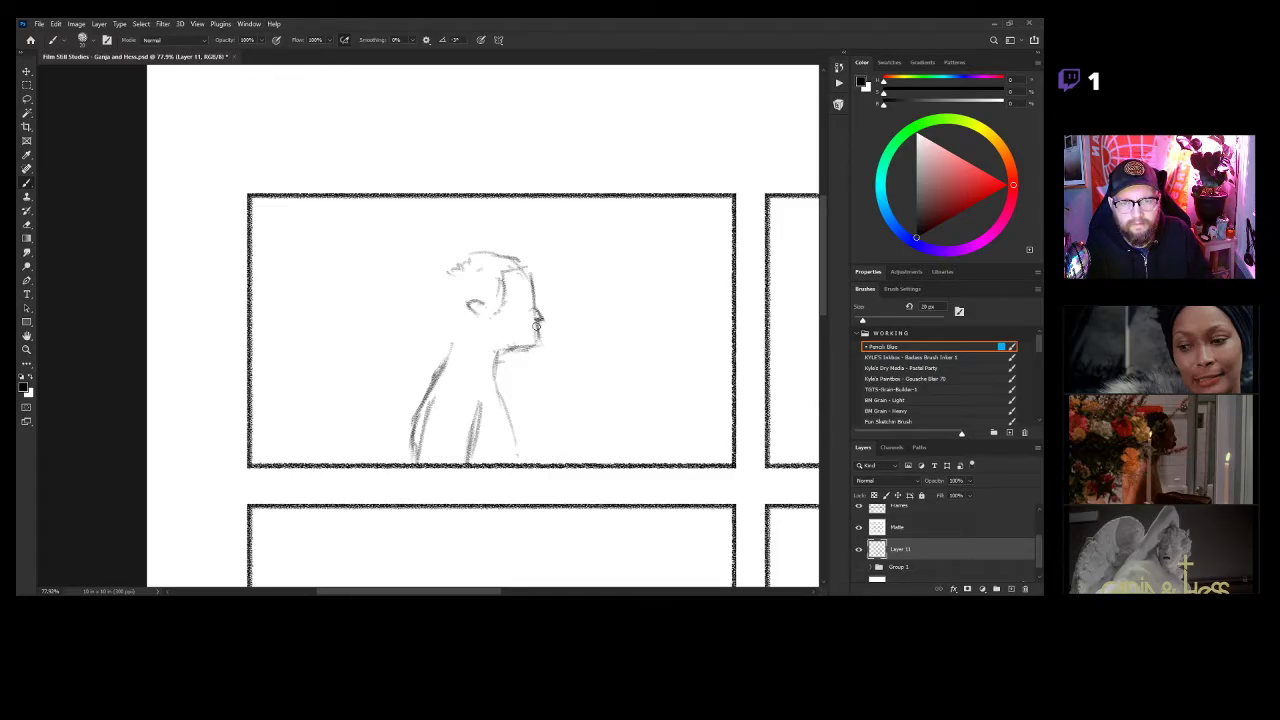
pyautogui.scroll(3, 532, 345)
pyautogui.moveTo(522, 314); pyautogui.dragTo(512, 336)
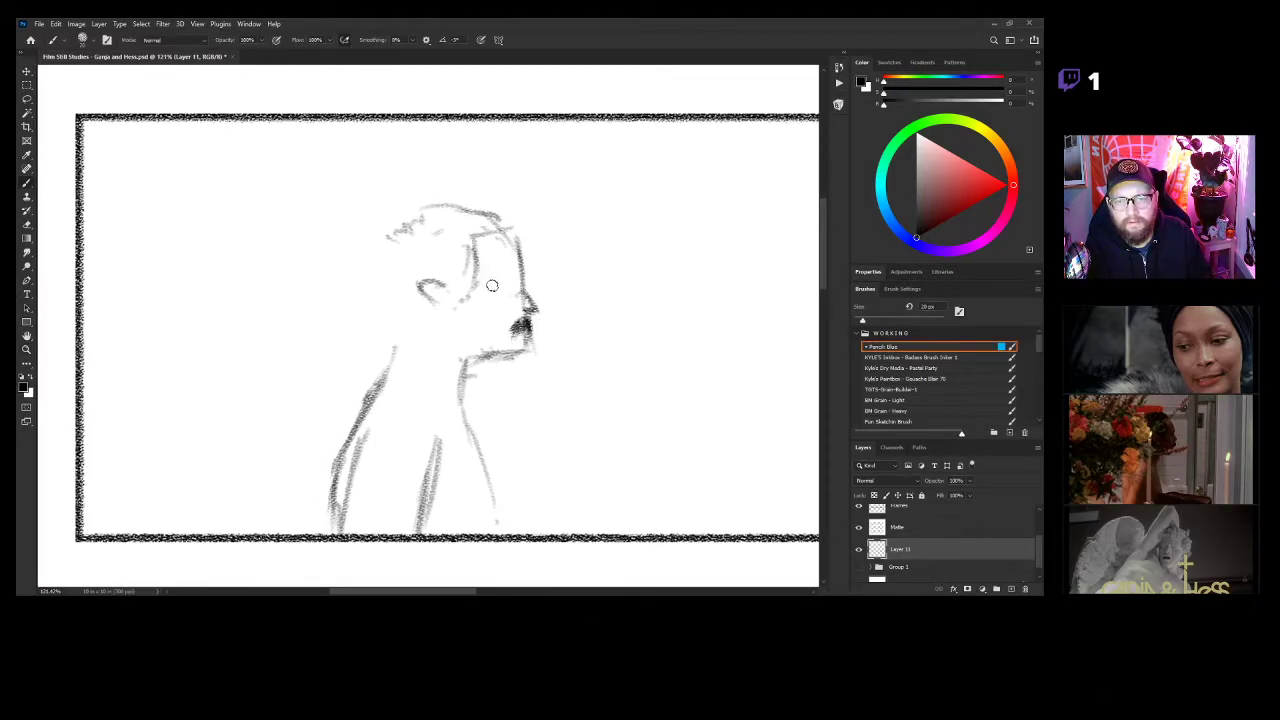
pyautogui.moveTo(500, 287); pyautogui.dragTo(511, 289)
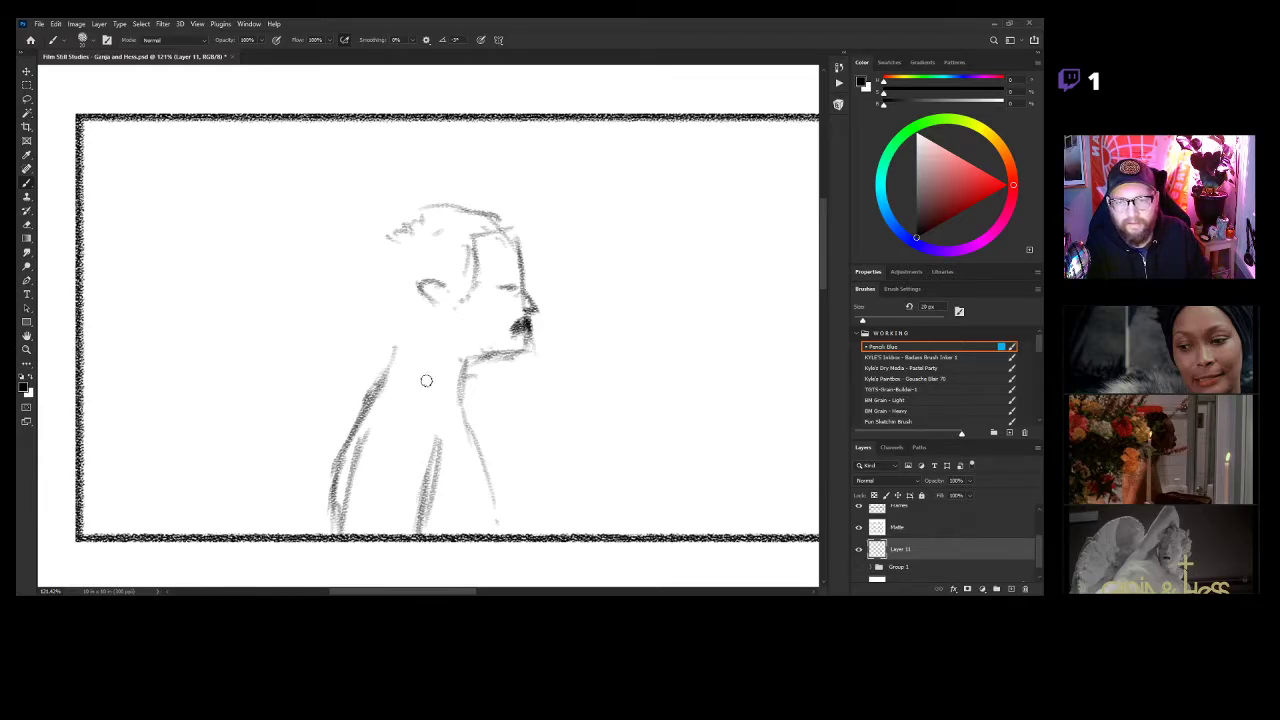
pyautogui.moveTo(465, 370)
pyautogui.mouseDown()
pyautogui.moveTo(489, 526)
pyautogui.moveTo(485, 479)
pyautogui.moveTo(494, 523)
pyautogui.mouseUp()
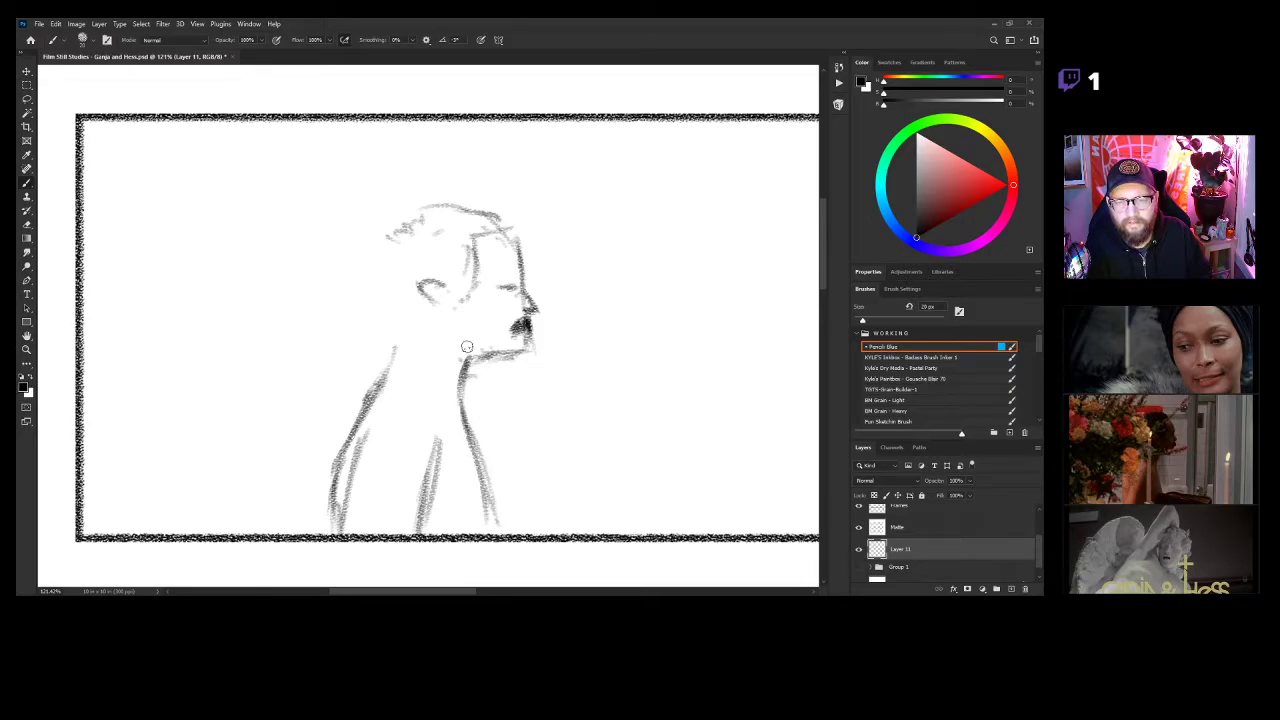
pyautogui.moveTo(474, 364)
pyautogui.mouseDown()
pyautogui.moveTo(529, 336)
pyautogui.moveTo(470, 360)
pyautogui.mouseUp()
# Sketch the tabletop edge with a small object on it in front of the figure, and a tall vertical background line.
pyautogui.press('z')
pyautogui.moveTo(604, 373)
pyautogui.mouseDown()
pyautogui.moveTo(597, 382)
pyautogui.moveTo(613, 383)
pyautogui.mouseUp()
pyautogui.moveTo(543, 365)
pyautogui.mouseDown()
pyautogui.moveTo(580, 374)
pyautogui.moveTo(551, 380)
pyautogui.moveTo(591, 383)
pyautogui.moveTo(566, 400)
pyautogui.moveTo(595, 399)
pyautogui.moveTo(568, 407)
pyautogui.mouseUp()
pyautogui.press('b')
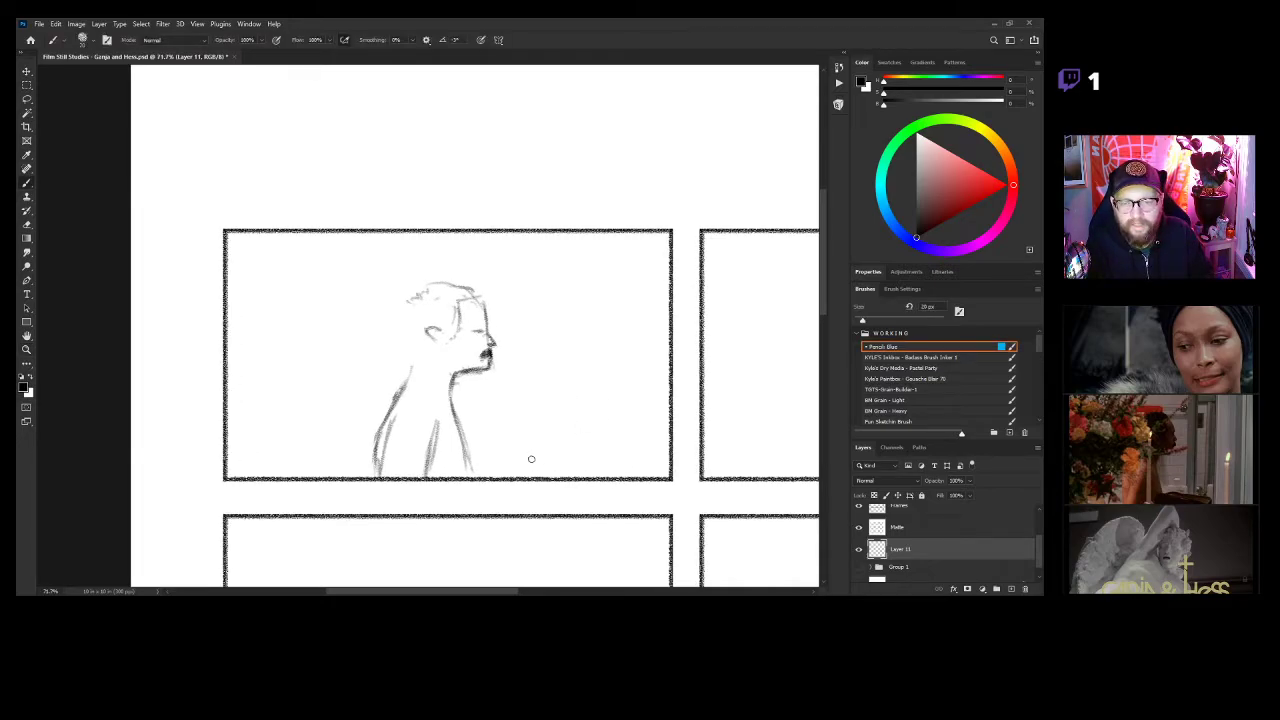
pyautogui.moveTo(503, 472)
pyautogui.mouseDown()
pyautogui.moveTo(552, 463)
pyautogui.moveTo(618, 478)
pyautogui.mouseUp()
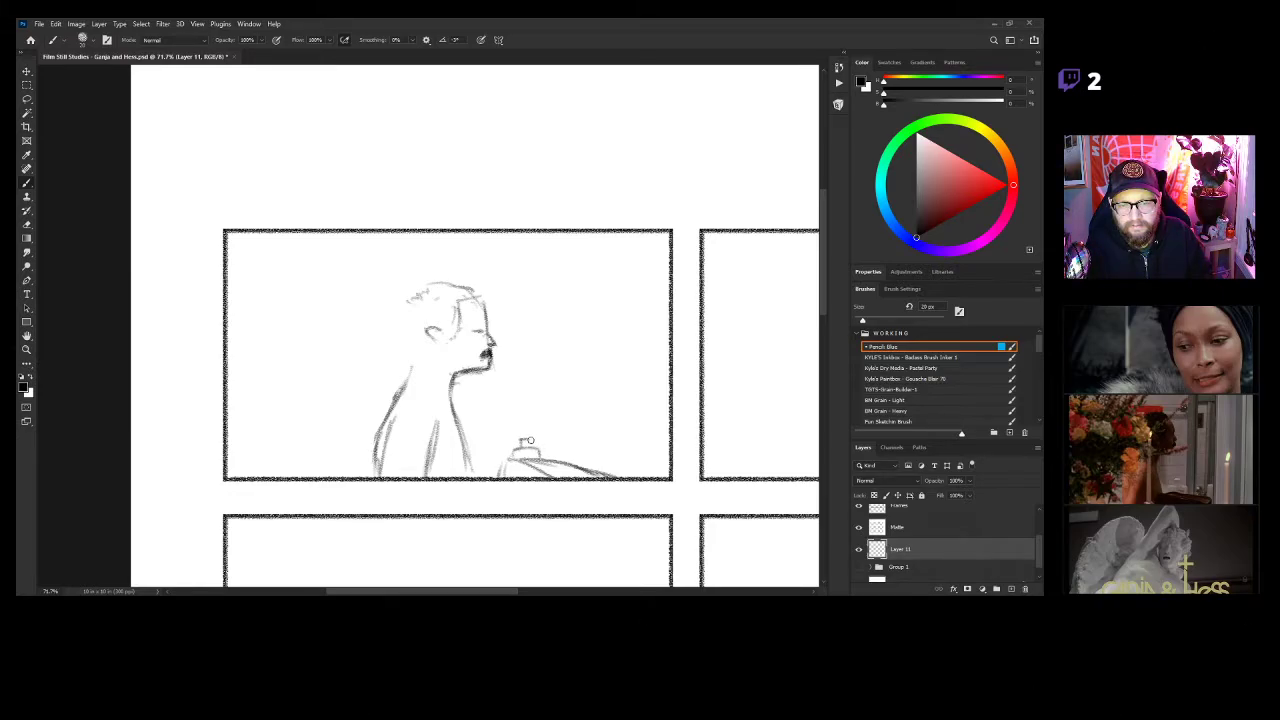
pyautogui.moveTo(552, 462); pyautogui.dragTo(552, 242)
pyautogui.moveTo(558, 347); pyautogui.dragTo(634, 331)
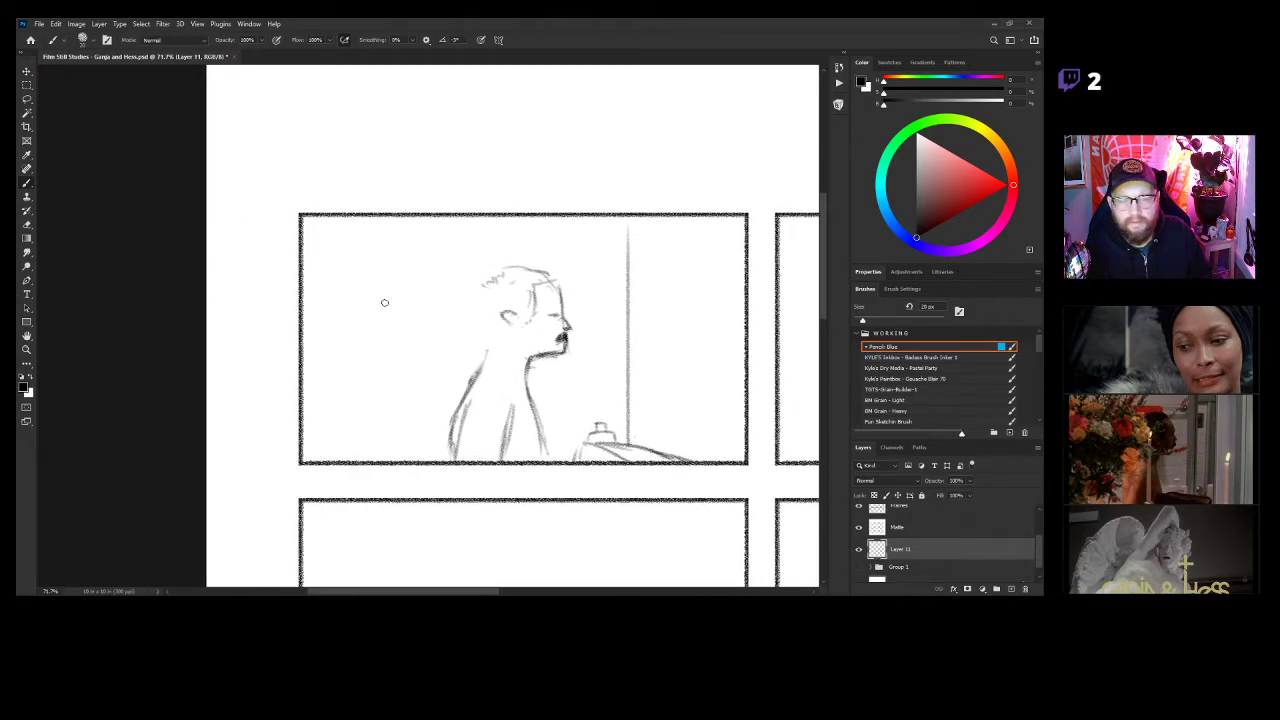
# Fill the area behind the figure's head and back with loosely sketched round flowers and a few leaves.
pyautogui.moveTo(465, 294)
pyautogui.mouseDown()
pyautogui.moveTo(488, 290)
pyautogui.moveTo(507, 324)
pyautogui.moveTo(471, 335)
pyautogui.mouseUp()
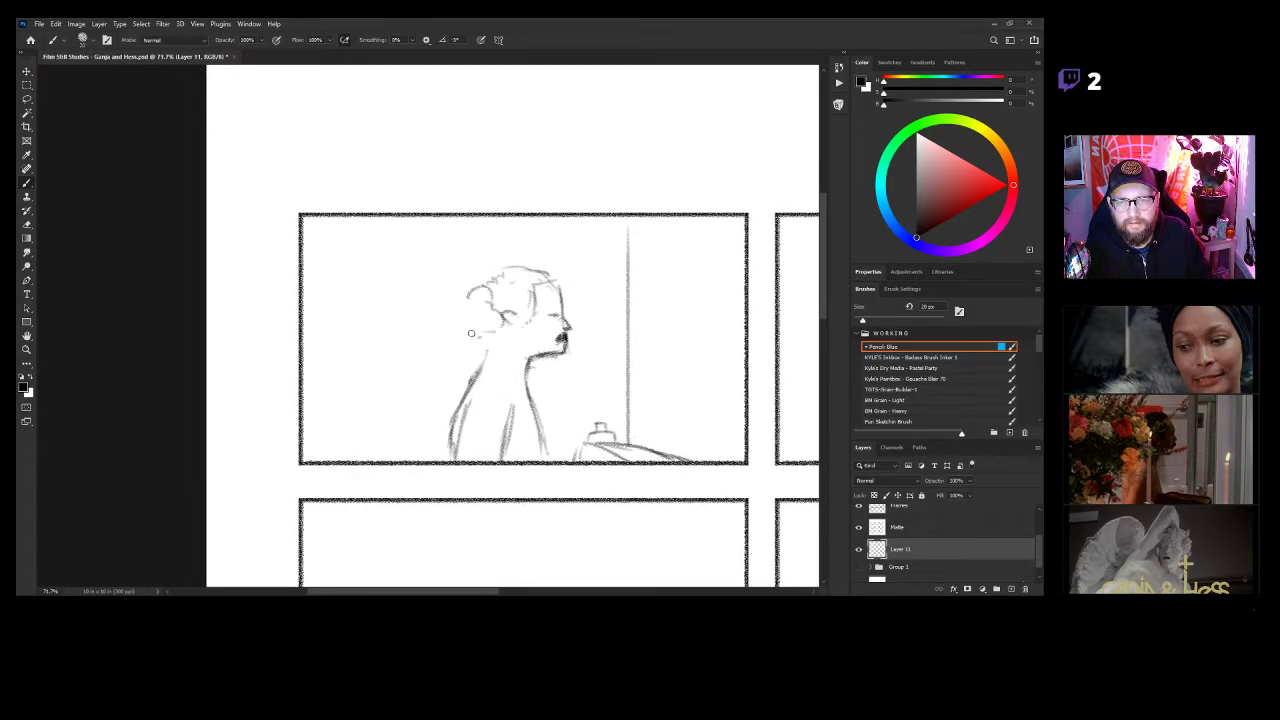
pyautogui.moveTo(421, 310)
pyautogui.mouseDown()
pyautogui.moveTo(462, 300)
pyautogui.moveTo(446, 316)
pyautogui.moveTo(423, 311)
pyautogui.moveTo(424, 233)
pyautogui.moveTo(406, 267)
pyautogui.moveTo(427, 232)
pyautogui.moveTo(429, 275)
pyautogui.moveTo(459, 239)
pyautogui.moveTo(401, 262)
pyautogui.moveTo(404, 245)
pyautogui.moveTo(423, 238)
pyautogui.moveTo(414, 273)
pyautogui.moveTo(445, 247)
pyautogui.moveTo(432, 281)
pyautogui.moveTo(455, 248)
pyautogui.moveTo(345, 247)
pyautogui.moveTo(365, 264)
pyautogui.moveTo(329, 263)
pyautogui.moveTo(358, 272)
pyautogui.moveTo(321, 266)
pyautogui.moveTo(303, 281)
pyautogui.moveTo(332, 270)
pyautogui.moveTo(358, 297)
pyautogui.moveTo(340, 319)
pyautogui.moveTo(300, 292)
pyautogui.moveTo(316, 308)
pyautogui.moveTo(375, 298)
pyautogui.moveTo(414, 312)
pyautogui.mouseUp()
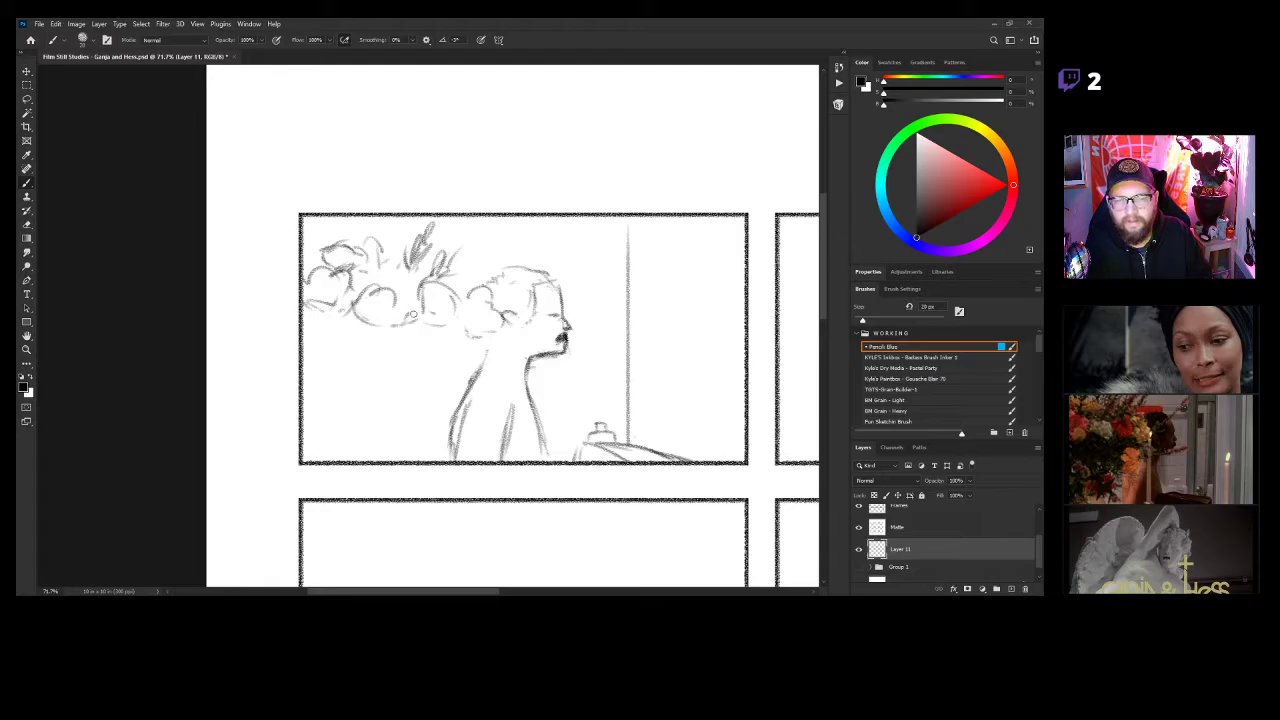
pyautogui.moveTo(323, 379)
pyautogui.mouseDown()
pyautogui.moveTo(396, 405)
pyautogui.moveTo(405, 395)
pyautogui.moveTo(360, 430)
pyautogui.moveTo(374, 426)
pyautogui.moveTo(358, 416)
pyautogui.moveTo(392, 410)
pyautogui.mouseUp()
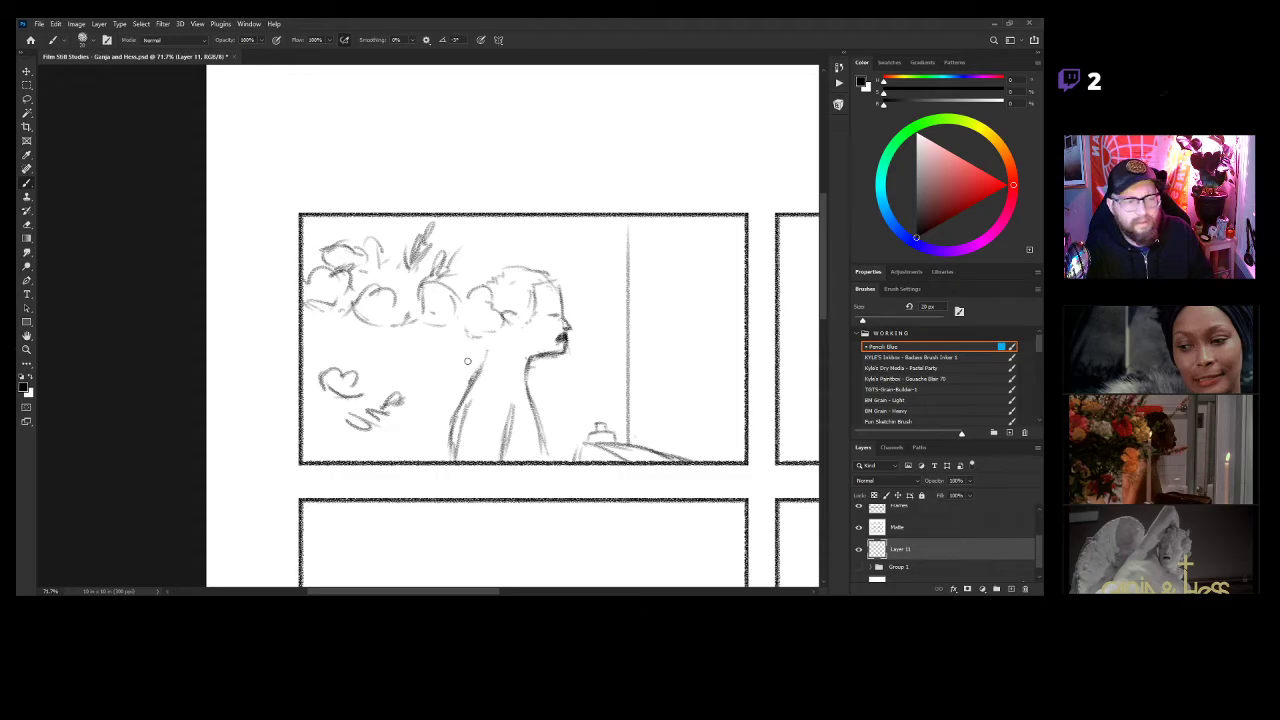
pyautogui.moveTo(413, 358)
pyautogui.mouseDown()
pyautogui.moveTo(410, 340)
pyautogui.moveTo(445, 358)
pyautogui.moveTo(412, 378)
pyautogui.moveTo(407, 358)
pyautogui.moveTo(408, 372)
pyautogui.mouseUp()
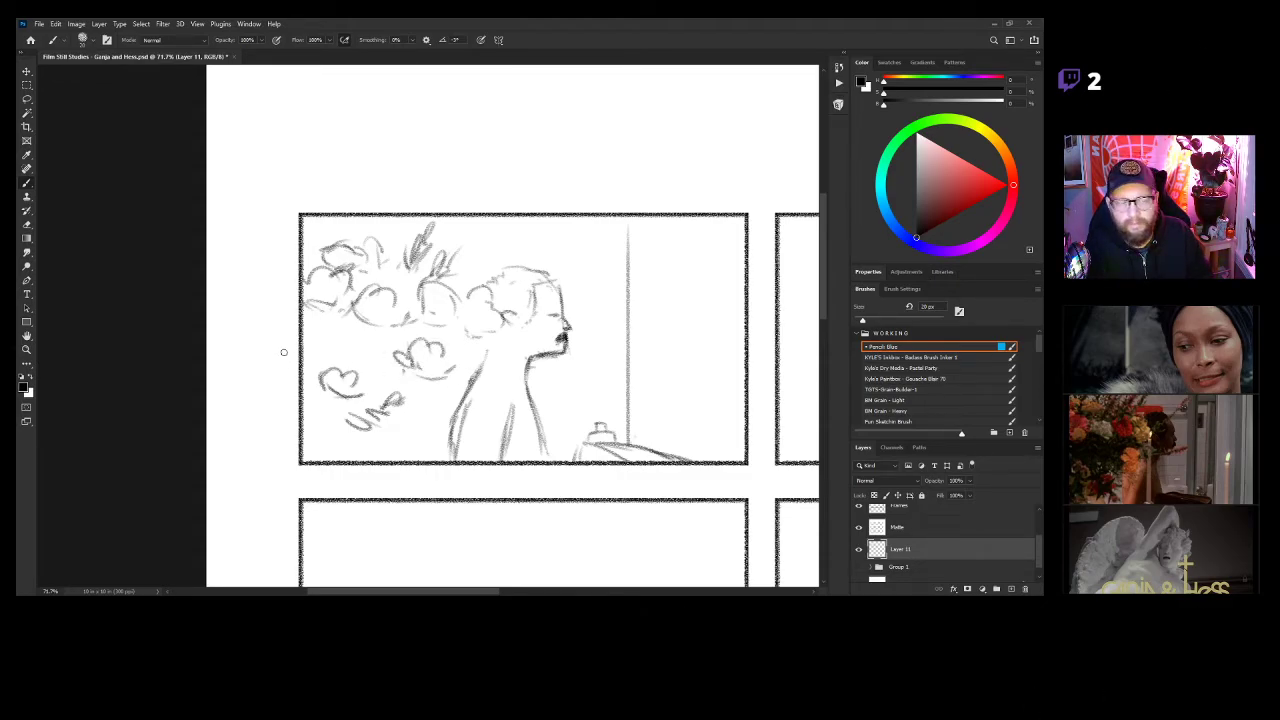
pyautogui.moveTo(305, 314)
pyautogui.mouseDown()
pyautogui.moveTo(332, 330)
pyautogui.moveTo(310, 348)
pyautogui.mouseUp()
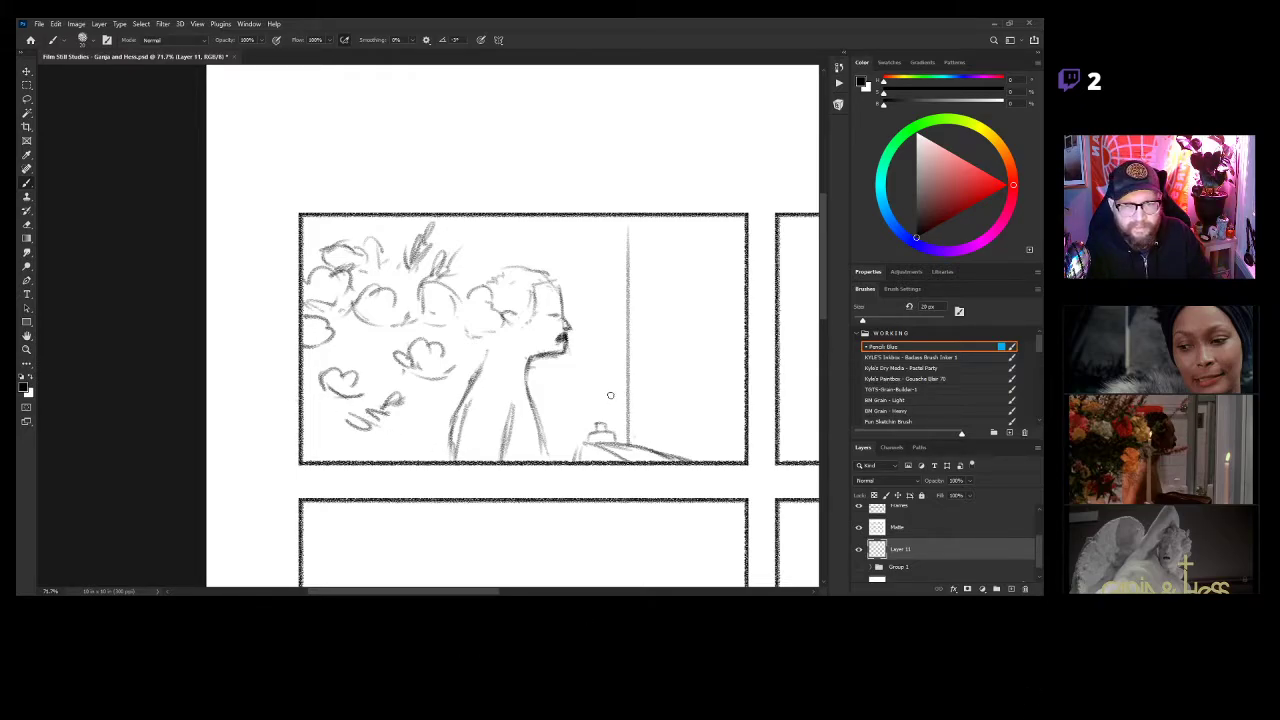
# Draw a leafy sprig across the figure's neck and another rising diagonally behind the top of the head.
pyautogui.hscroll(1, 600, 382)
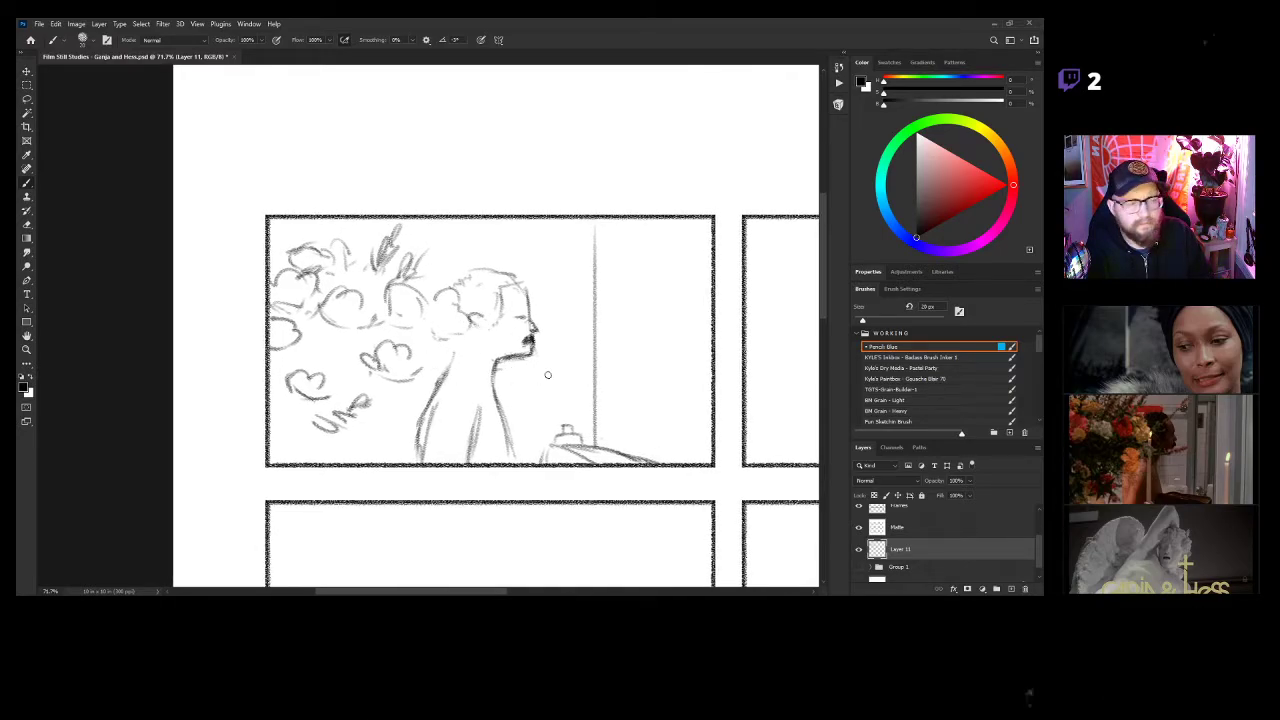
pyautogui.moveTo(441, 368)
pyautogui.mouseDown()
pyautogui.moveTo(556, 372)
pyautogui.moveTo(510, 375)
pyautogui.moveTo(543, 386)
pyautogui.mouseUp()
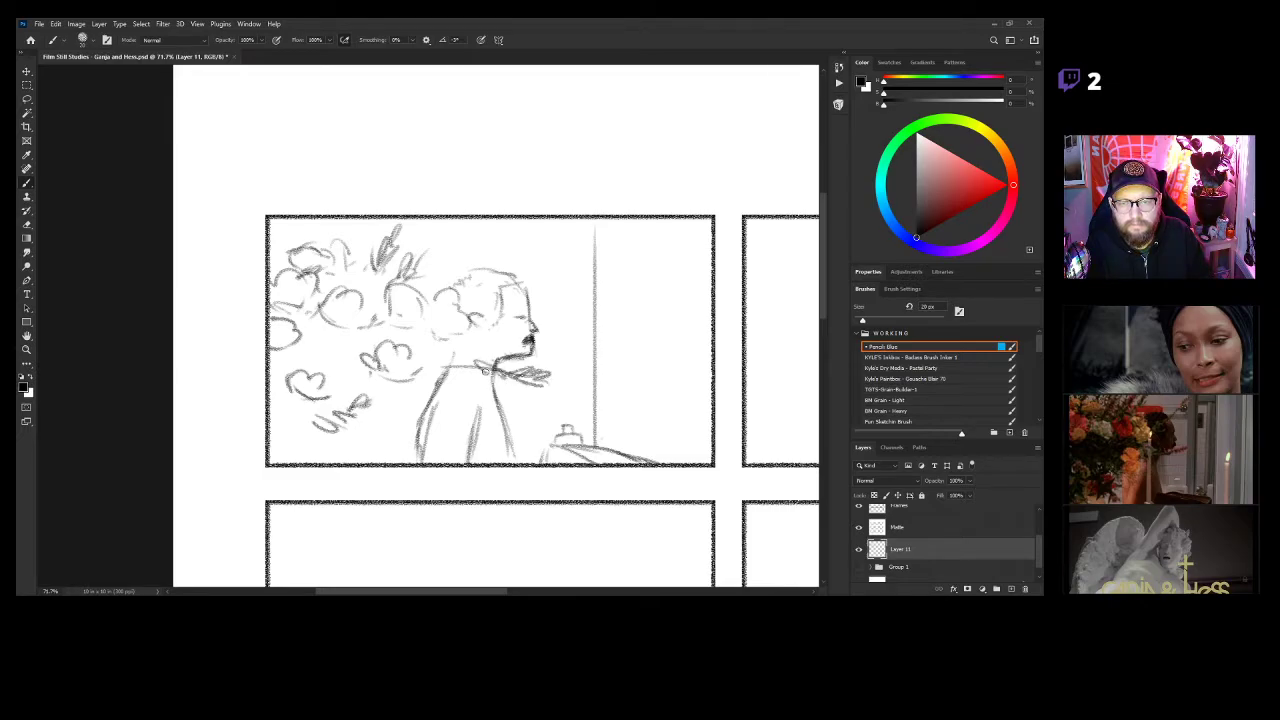
pyautogui.moveTo(423, 299)
pyautogui.mouseDown()
pyautogui.moveTo(488, 240)
pyautogui.moveTo(476, 238)
pyautogui.moveTo(453, 270)
pyautogui.moveTo(525, 229)
pyautogui.moveTo(470, 262)
pyautogui.mouseUp()
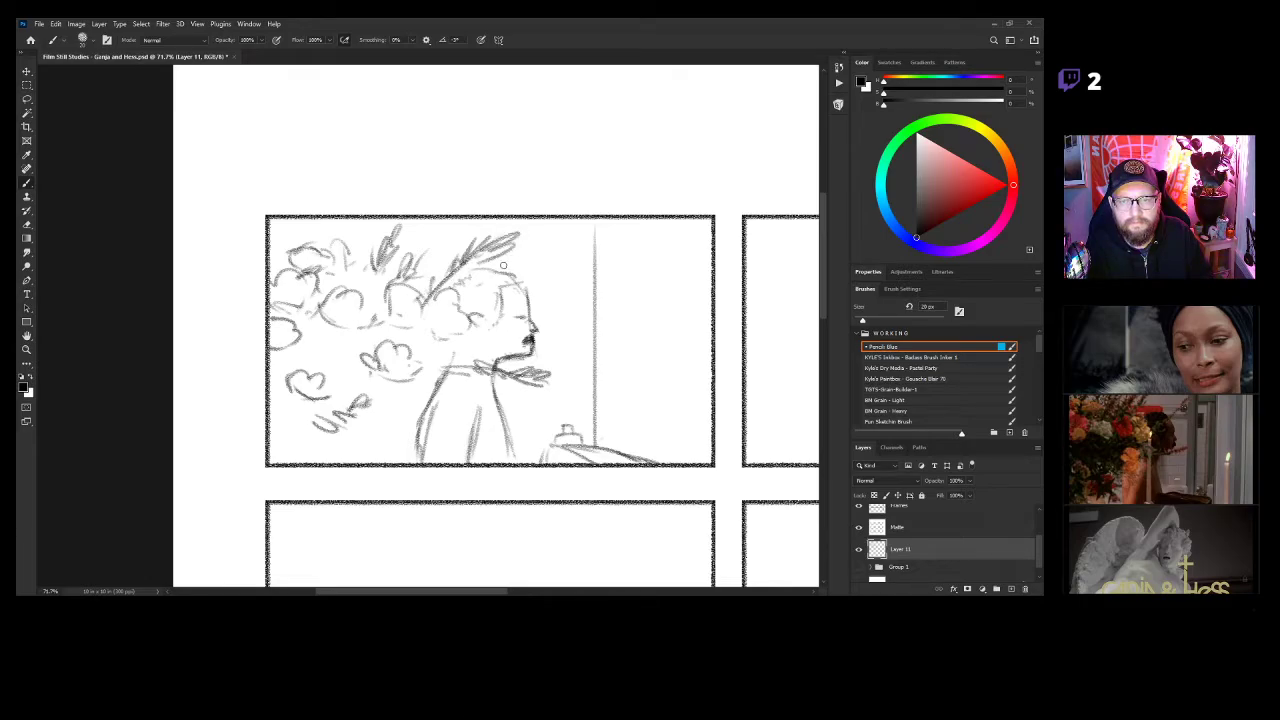
# Darken the ear, the nape and back contour, and the inner arm line of the figure.
pyautogui.moveTo(484, 320); pyautogui.dragTo(475, 328)
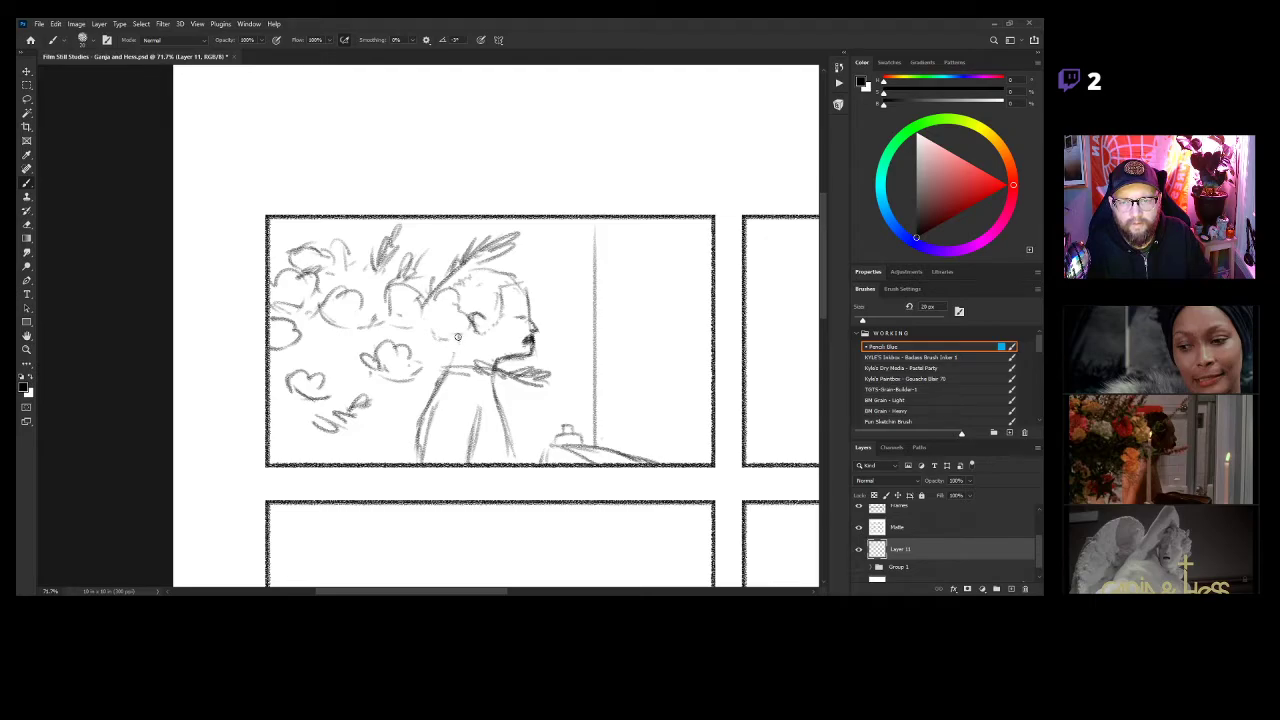
pyautogui.moveTo(457, 341)
pyautogui.mouseDown()
pyautogui.moveTo(416, 470)
pyautogui.moveTo(441, 376)
pyautogui.mouseUp()
pyautogui.moveTo(481, 414); pyautogui.dragTo(465, 463)
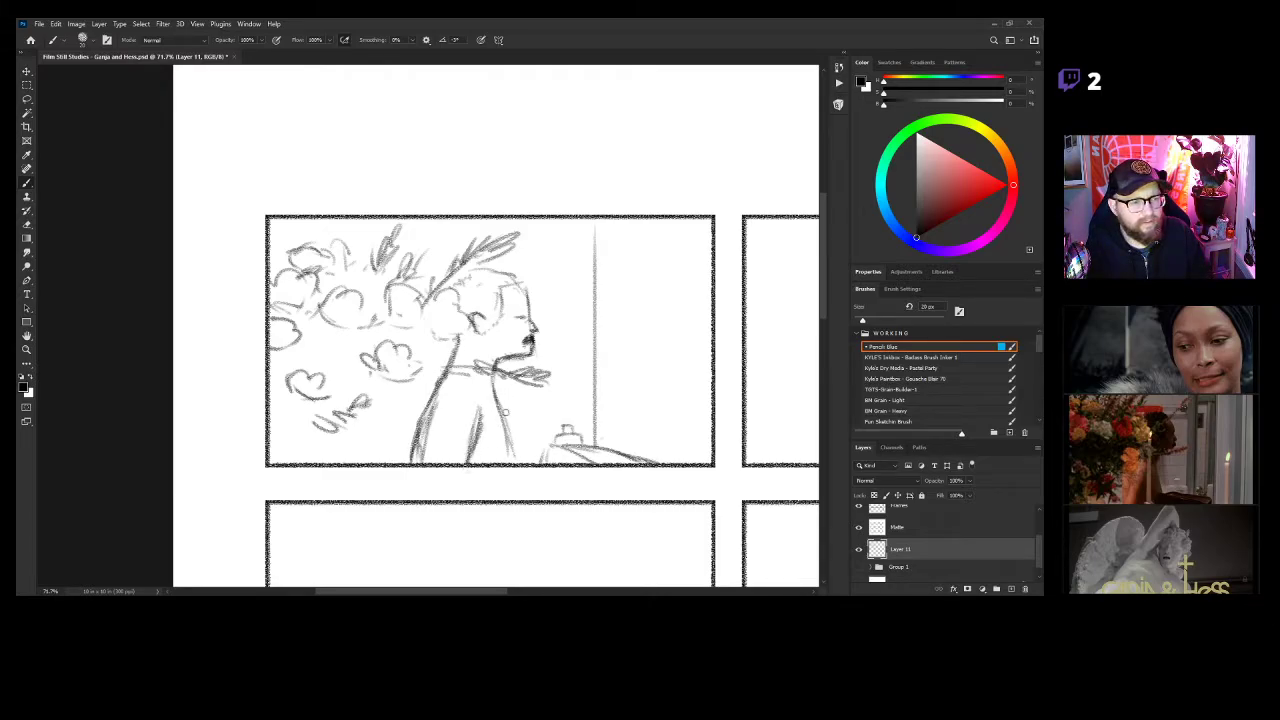
# Add vertical door-frame lines to the background beside the figure and a tall narrow candle near the frame's right edge.
pyautogui.moveTo(621, 445); pyautogui.dragTo(555, 412)
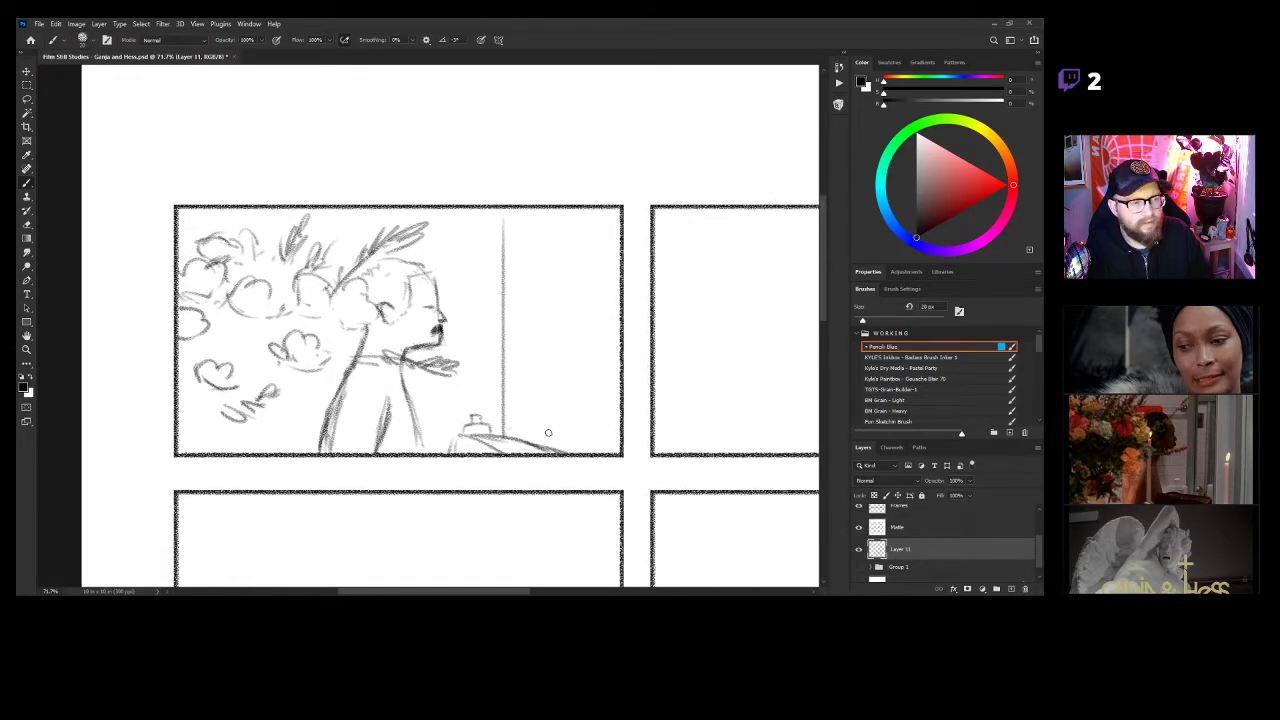
pyautogui.moveTo(522, 440); pyautogui.dragTo(524, 202)
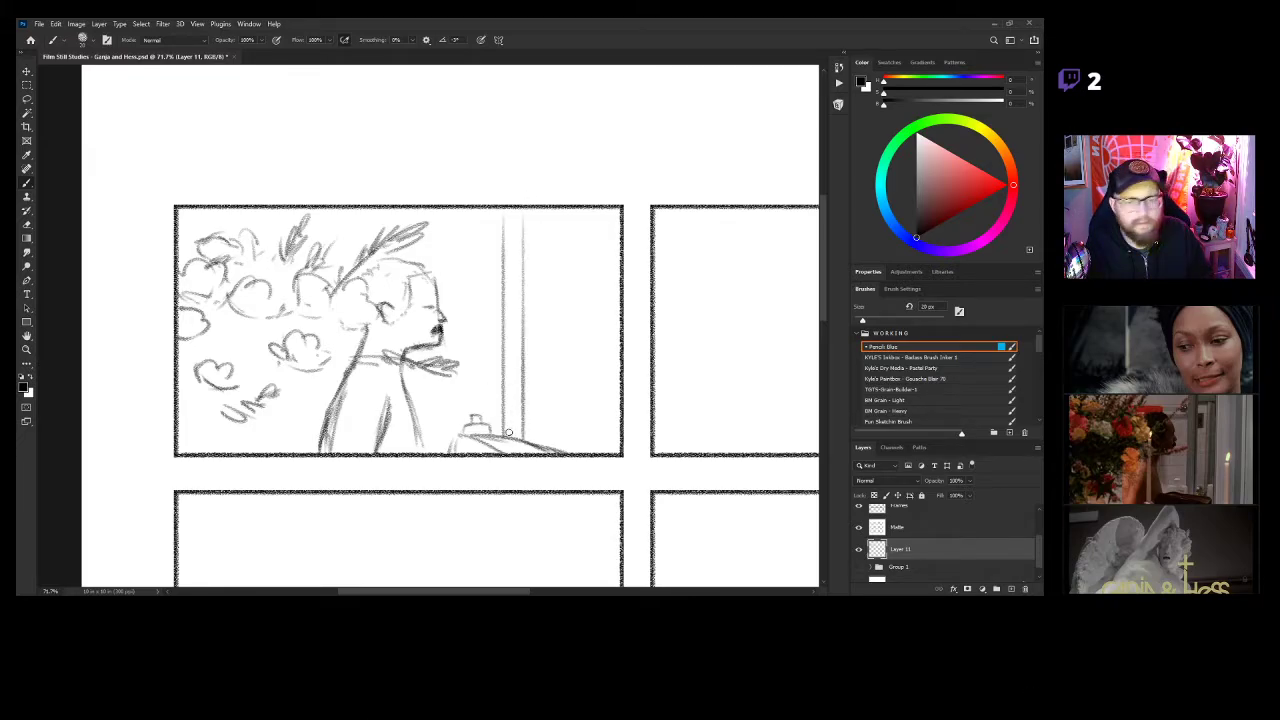
pyautogui.moveTo(530, 442); pyautogui.dragTo(531, 164)
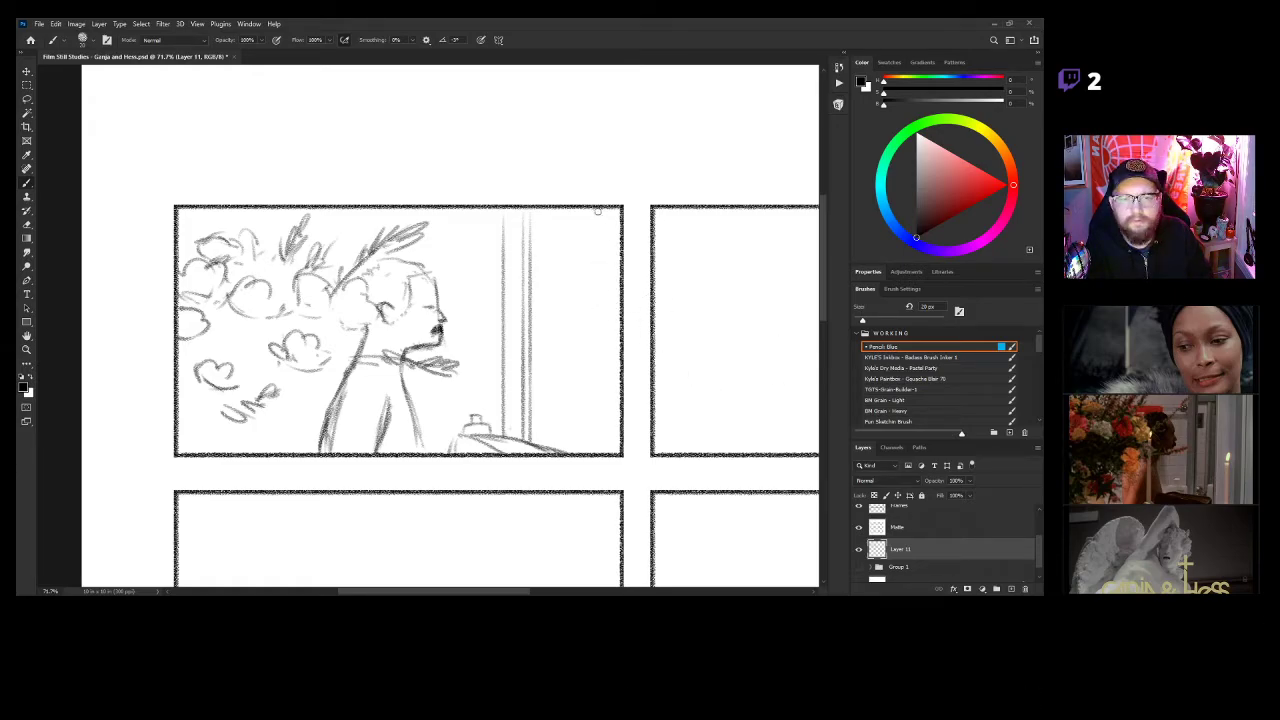
pyautogui.moveTo(570, 209)
pyautogui.mouseDown()
pyautogui.moveTo(568, 459)
pyautogui.moveTo(591, 409)
pyautogui.moveTo(591, 343)
pyautogui.moveTo(598, 454)
pyautogui.mouseUp()
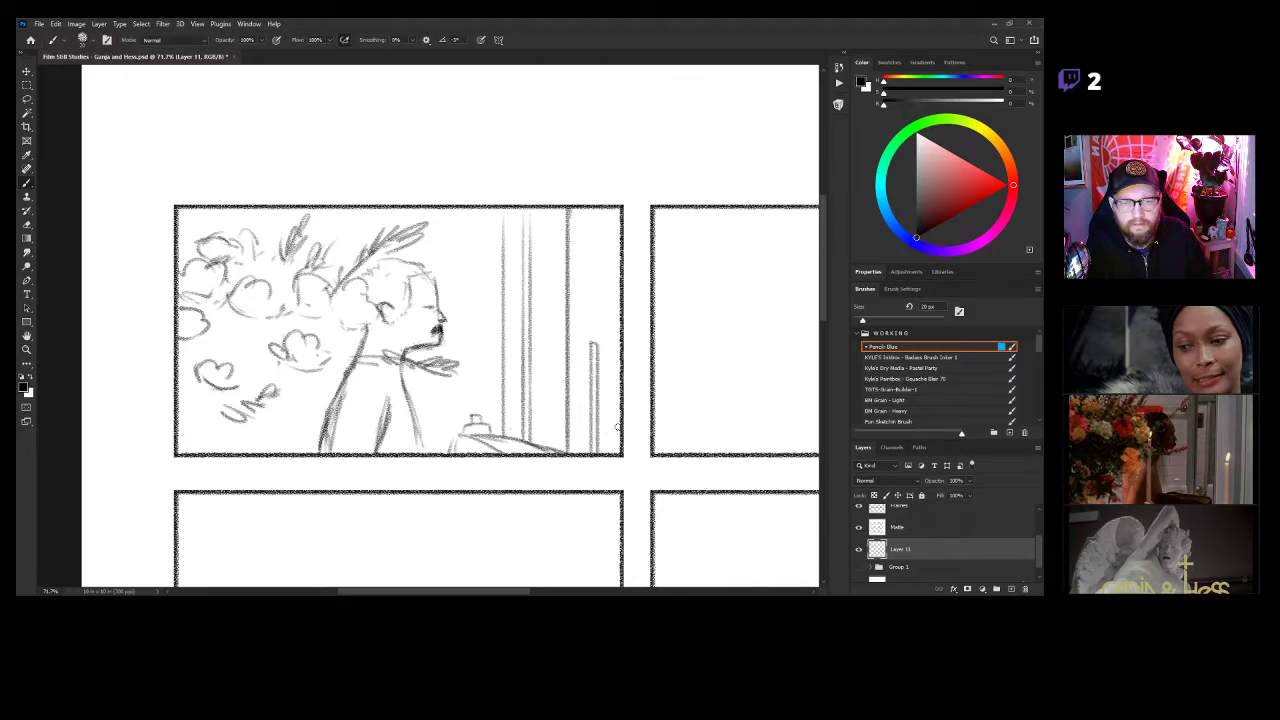
# Redraw the candle's outer side down to the frame's lower edge and add a flame above it.
pyautogui.hotkey('ctrl', 'z')
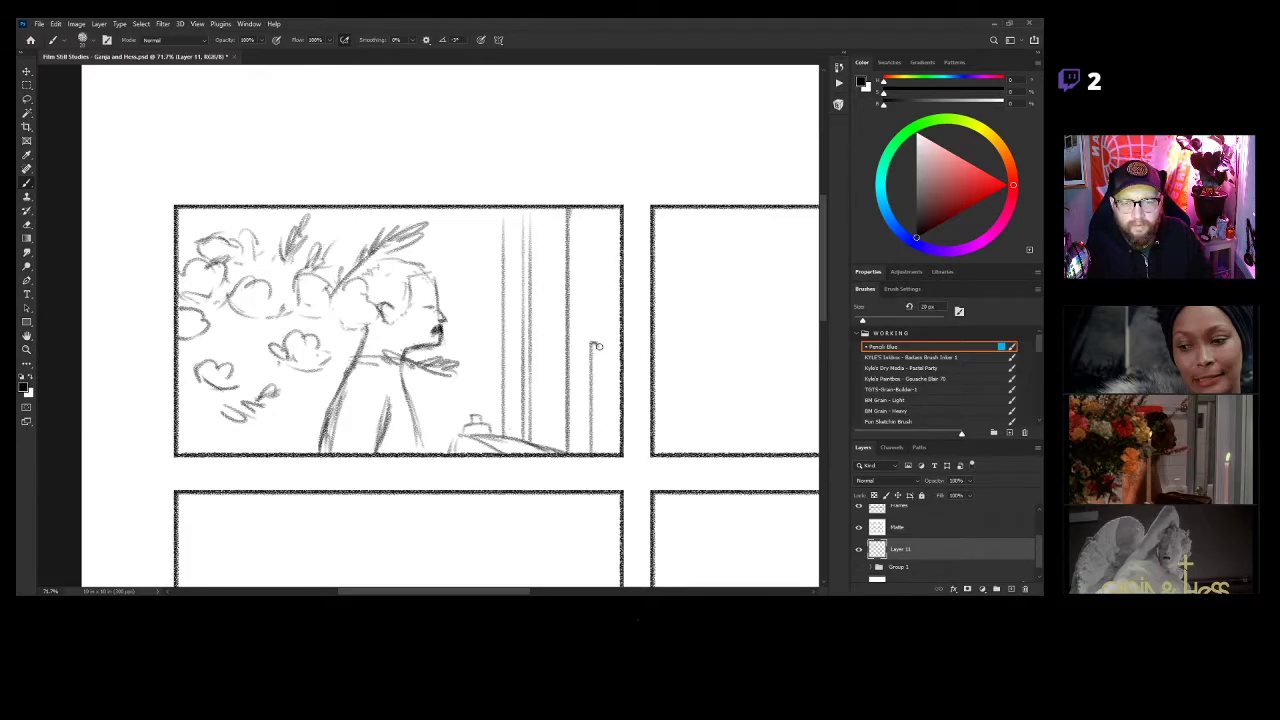
pyautogui.moveTo(597, 346); pyautogui.dragTo(599, 456)
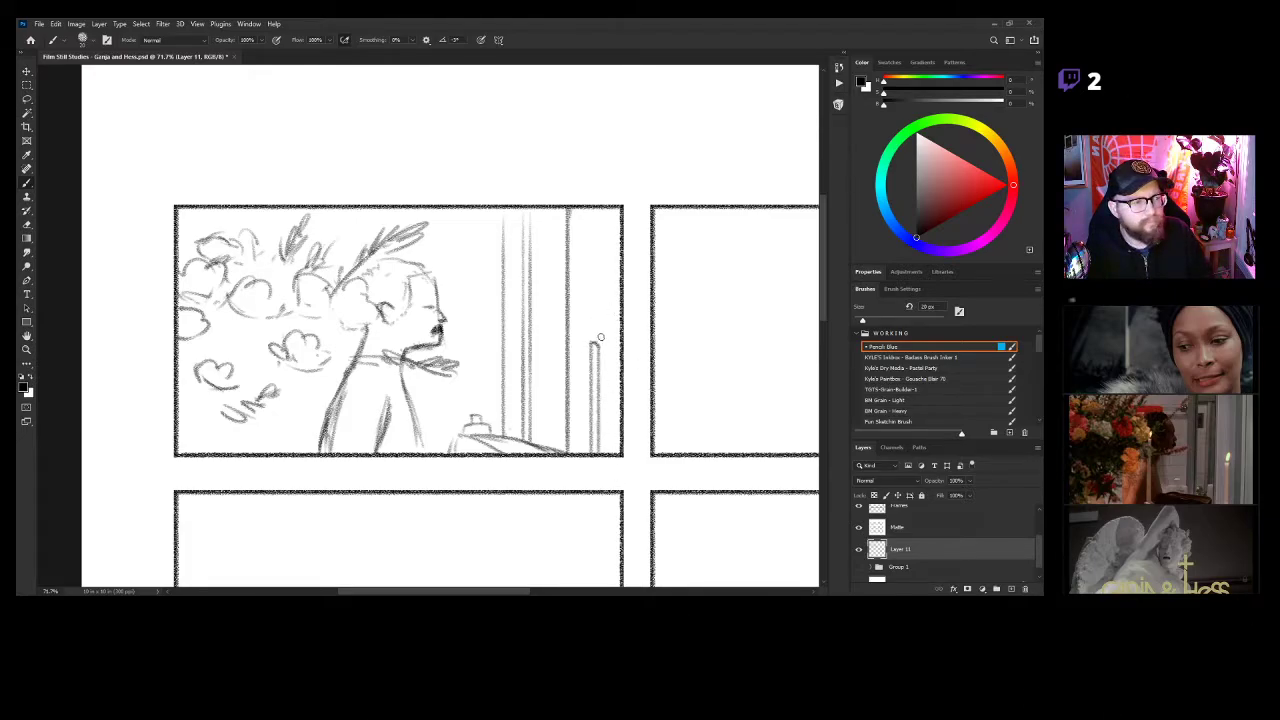
pyautogui.moveTo(591, 335)
pyautogui.mouseDown()
pyautogui.moveTo(598, 318)
pyautogui.moveTo(603, 340)
pyautogui.mouseUp()
pyautogui.moveTo(545, 387); pyautogui.dragTo(665, 363)
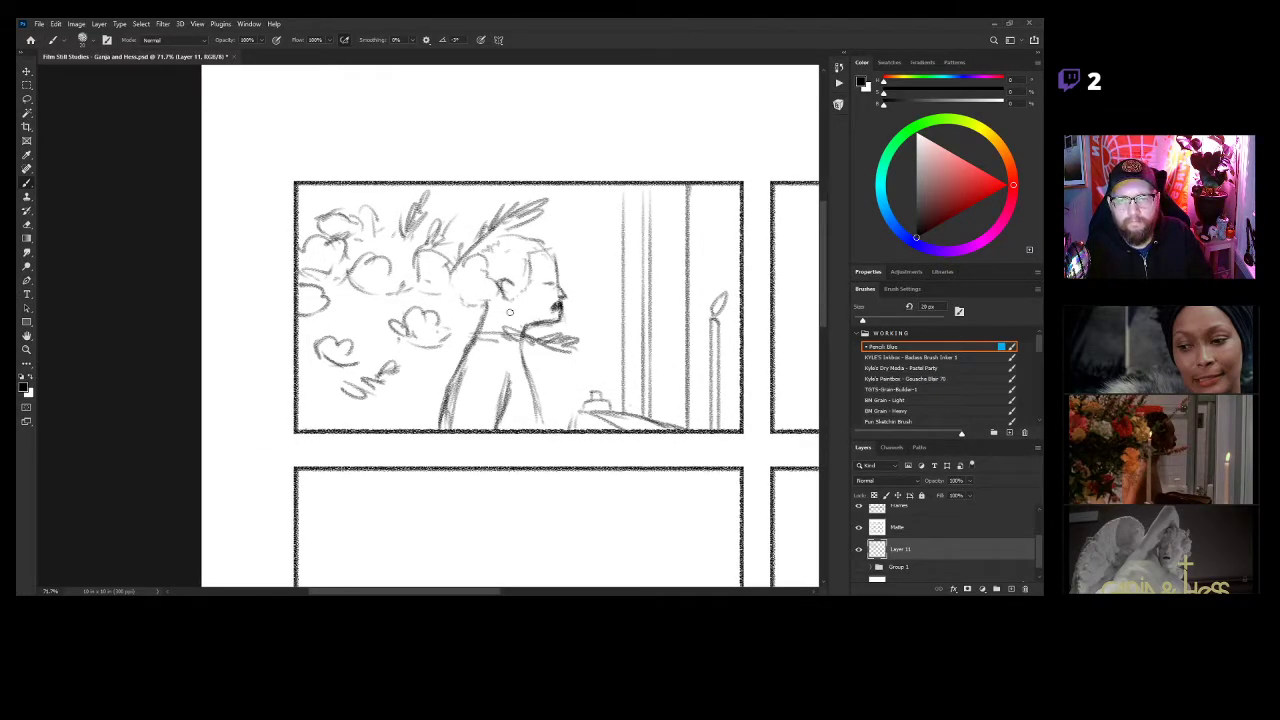
# Sketch leaves behind the figure's neck and a horizontal background line on both sides of the body.
pyautogui.moveTo(481, 297)
pyautogui.mouseDown()
pyautogui.moveTo(511, 310)
pyautogui.moveTo(449, 316)
pyautogui.moveTo(487, 322)
pyautogui.moveTo(430, 338)
pyautogui.mouseUp()
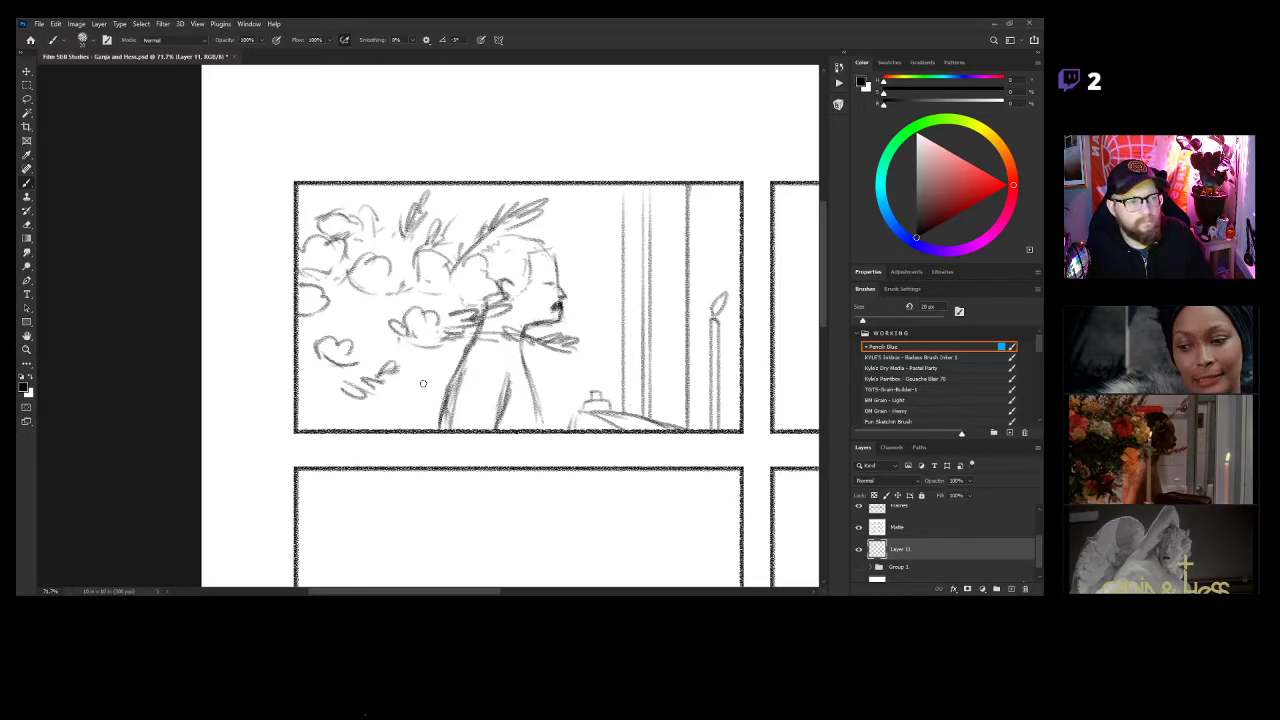
pyautogui.moveTo(394, 402); pyautogui.dragTo(440, 401)
pyautogui.moveTo(536, 401); pyautogui.dragTo(586, 400)
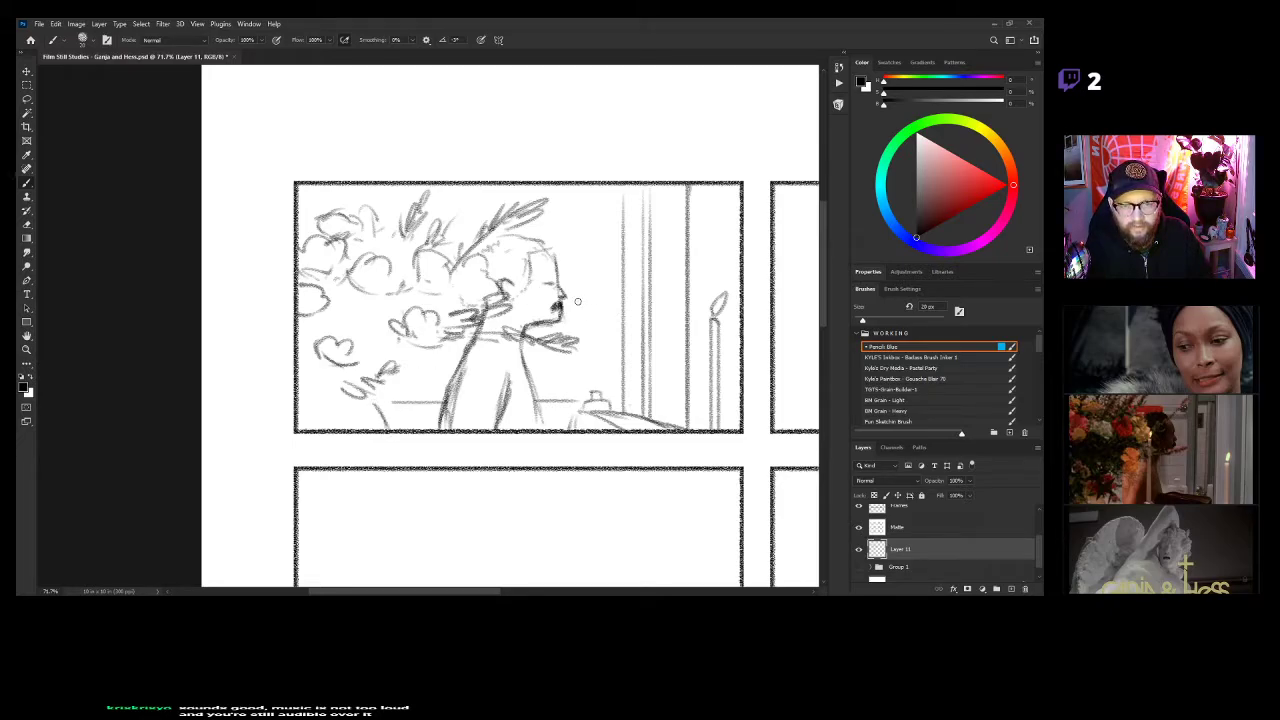
pyautogui.moveTo(573, 300)
pyautogui.mouseDown()
pyautogui.moveTo(621, 299)
pyautogui.moveTo(574, 281)
pyautogui.moveTo(620, 279)
pyautogui.mouseUp()
pyautogui.hotkey('ctrl', 'z')
pyautogui.hotkey('ctrl', 'z')
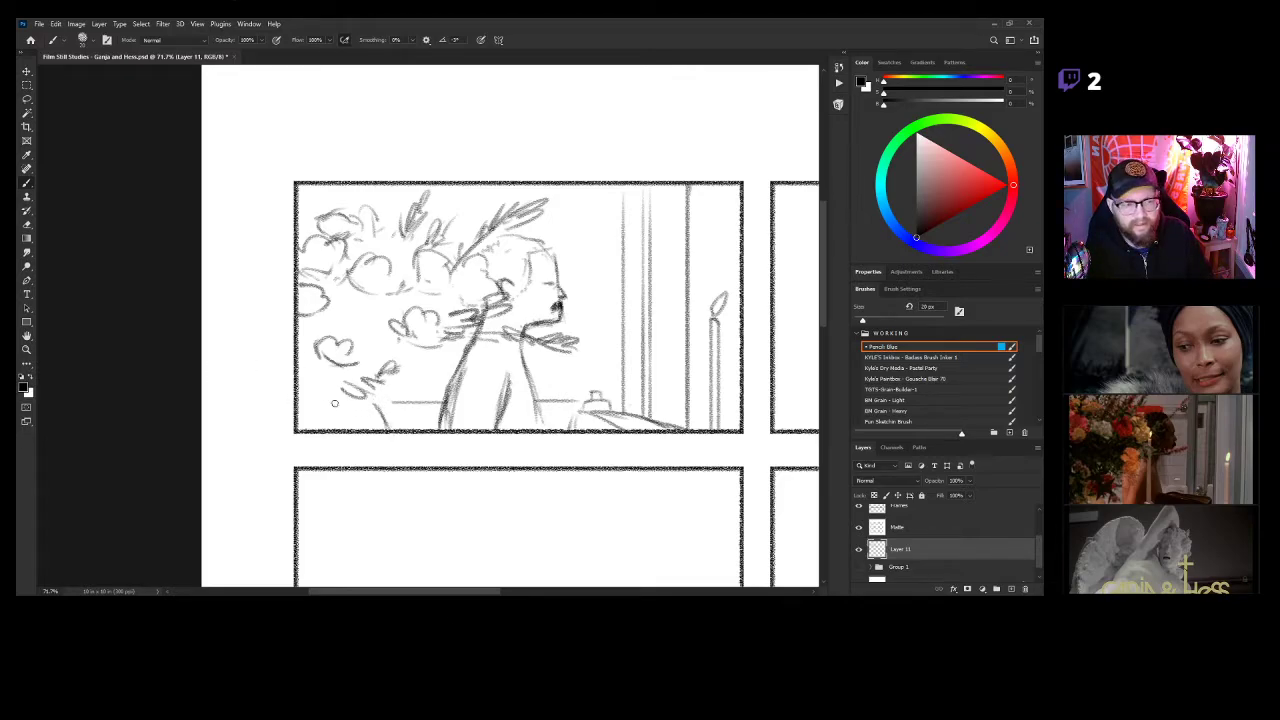
# Fill the gaps between the middle and lower flowers with short, spiky leaf strokes.
pyautogui.moveTo(317, 403)
pyautogui.mouseDown()
pyautogui.moveTo(302, 392)
pyautogui.moveTo(315, 405)
pyautogui.moveTo(327, 393)
pyautogui.moveTo(300, 378)
pyautogui.moveTo(330, 383)
pyautogui.moveTo(368, 361)
pyautogui.moveTo(378, 348)
pyautogui.moveTo(355, 338)
pyautogui.moveTo(406, 303)
pyautogui.mouseUp()
pyautogui.hotkey('ctrl', 'z')
pyautogui.moveTo(365, 330)
pyautogui.mouseDown()
pyautogui.moveTo(380, 322)
pyautogui.moveTo(392, 348)
pyautogui.moveTo(362, 360)
pyautogui.moveTo(386, 370)
pyautogui.mouseUp()
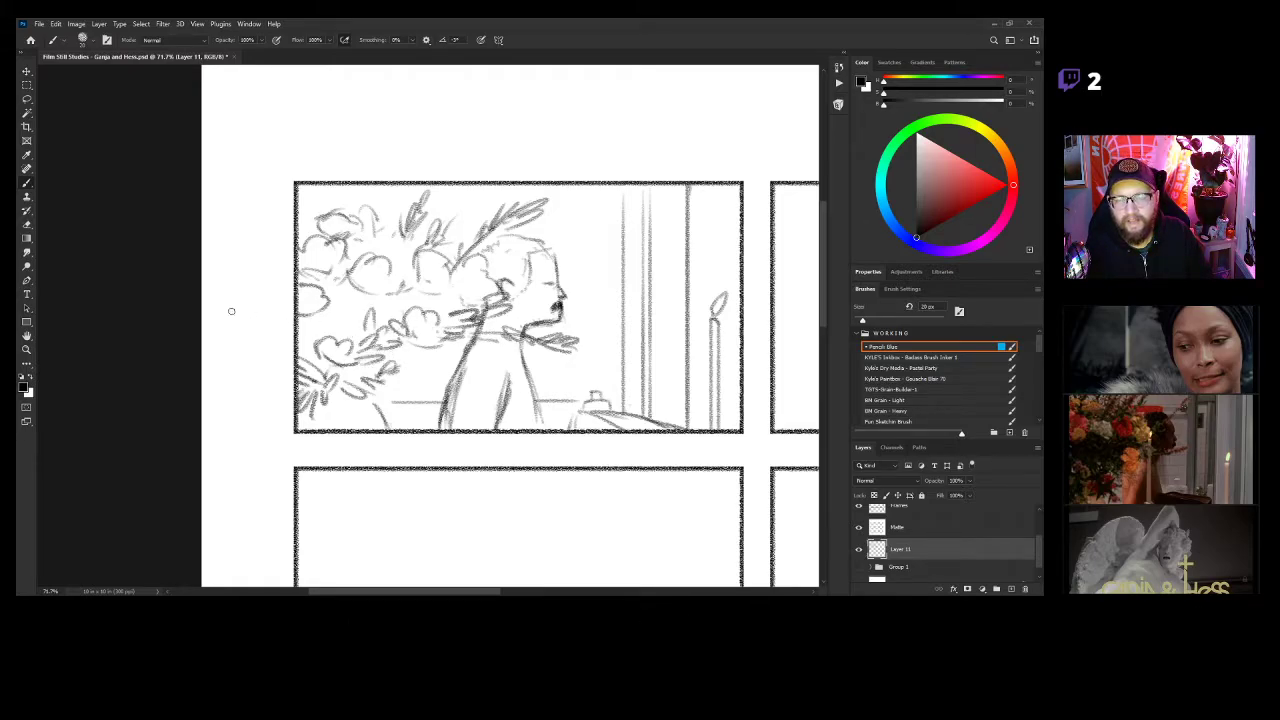
pyautogui.moveTo(333, 296)
pyautogui.mouseDown()
pyautogui.moveTo(332, 318)
pyautogui.moveTo(353, 303)
pyautogui.moveTo(331, 297)
pyautogui.moveTo(385, 292)
pyautogui.mouseUp()
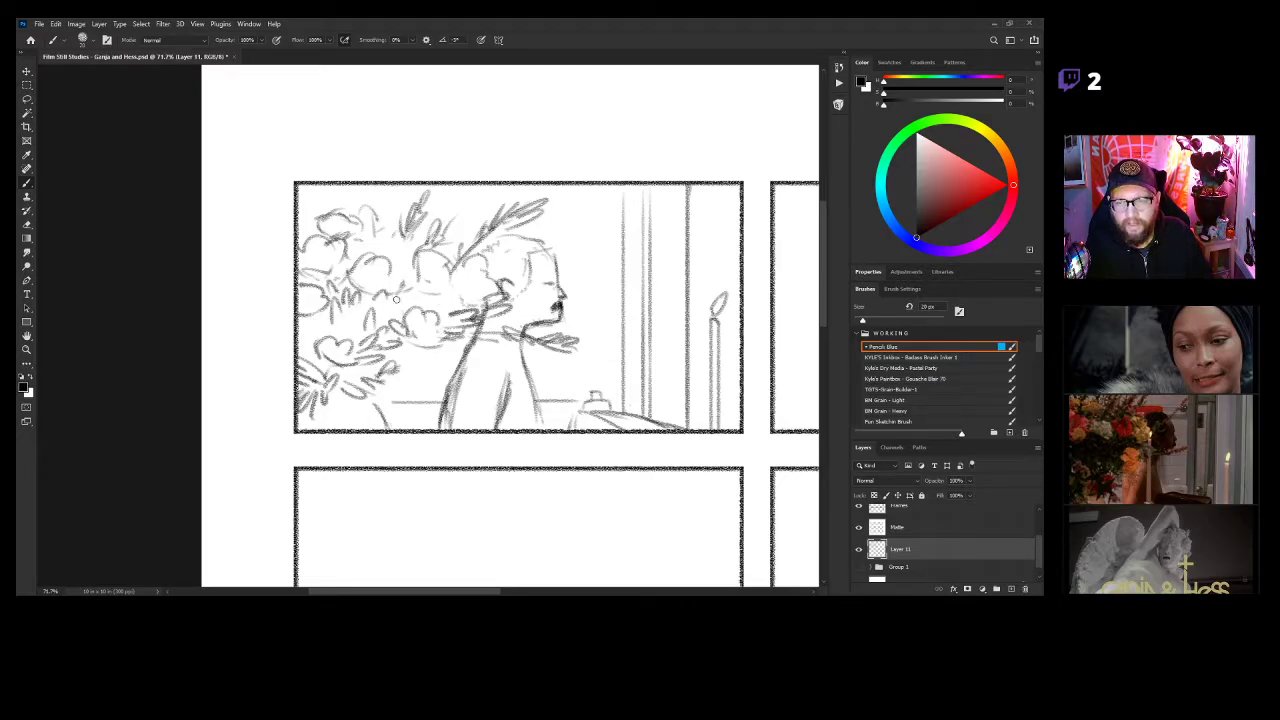
pyautogui.moveTo(401, 307); pyautogui.dragTo(439, 302)
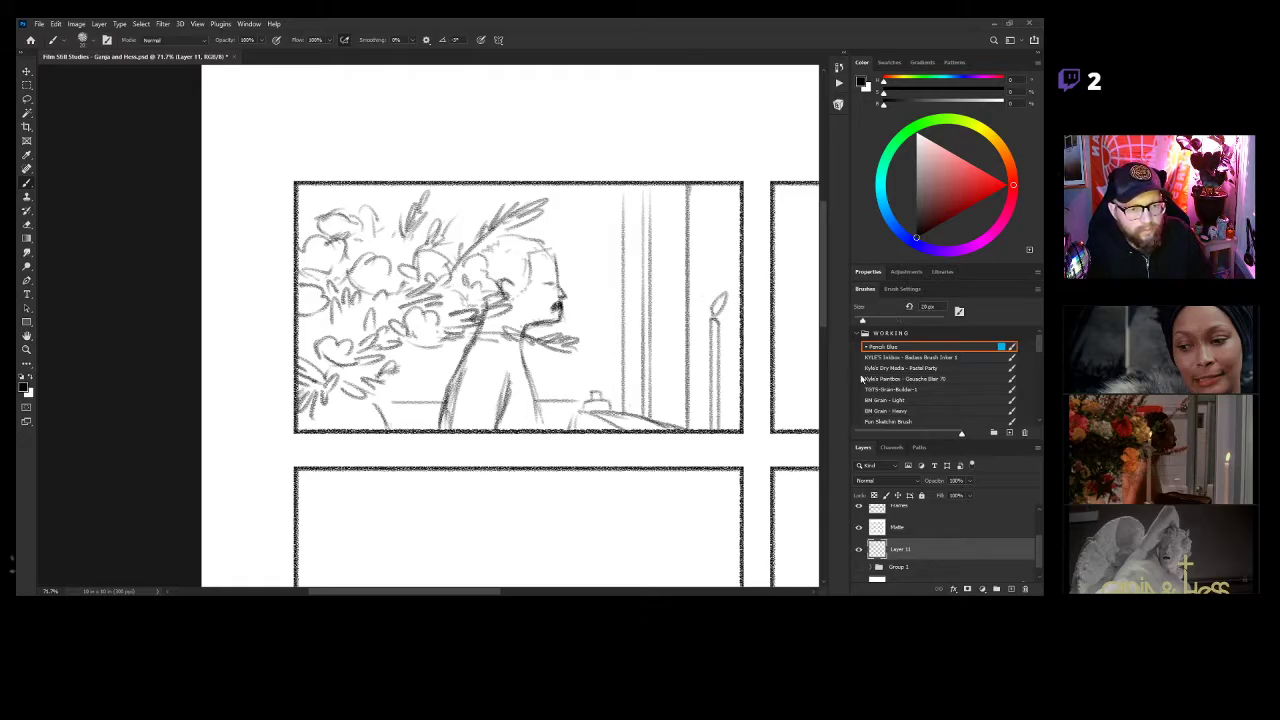
# Add pencil leaf clusters above and between the upper flowers behind the figure.
pyautogui.click(896, 402)
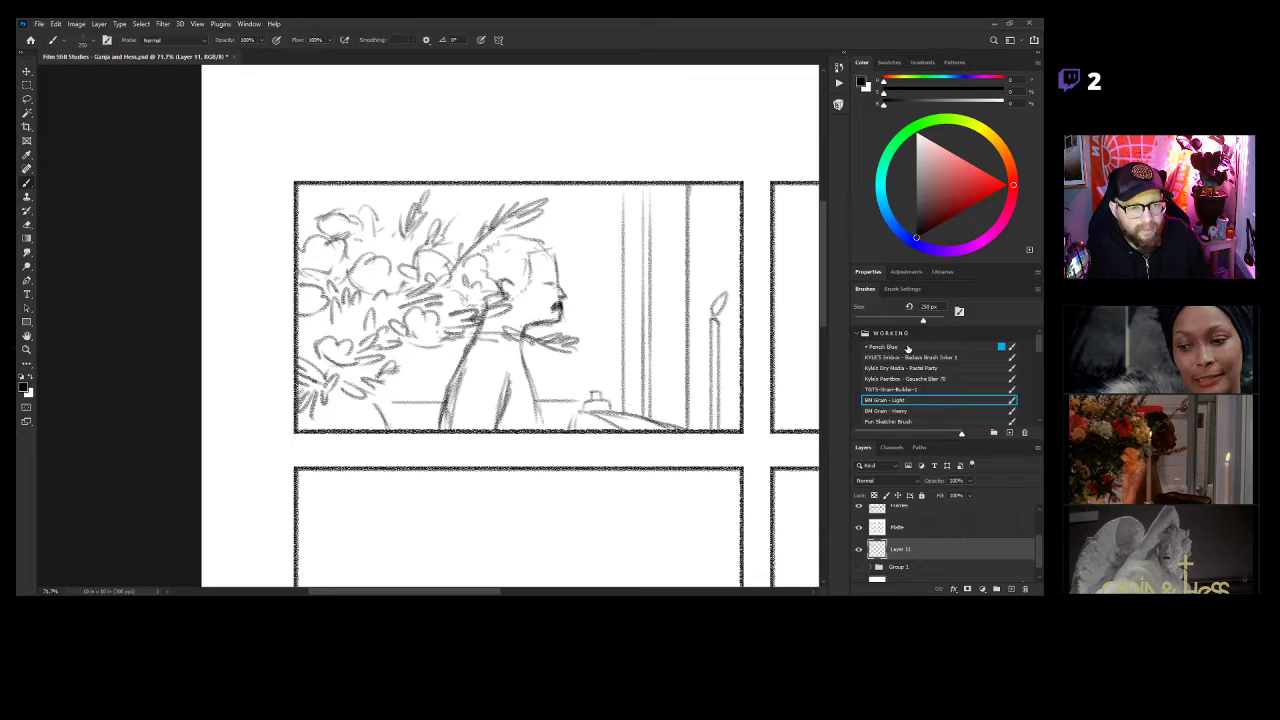
pyautogui.click(907, 348)
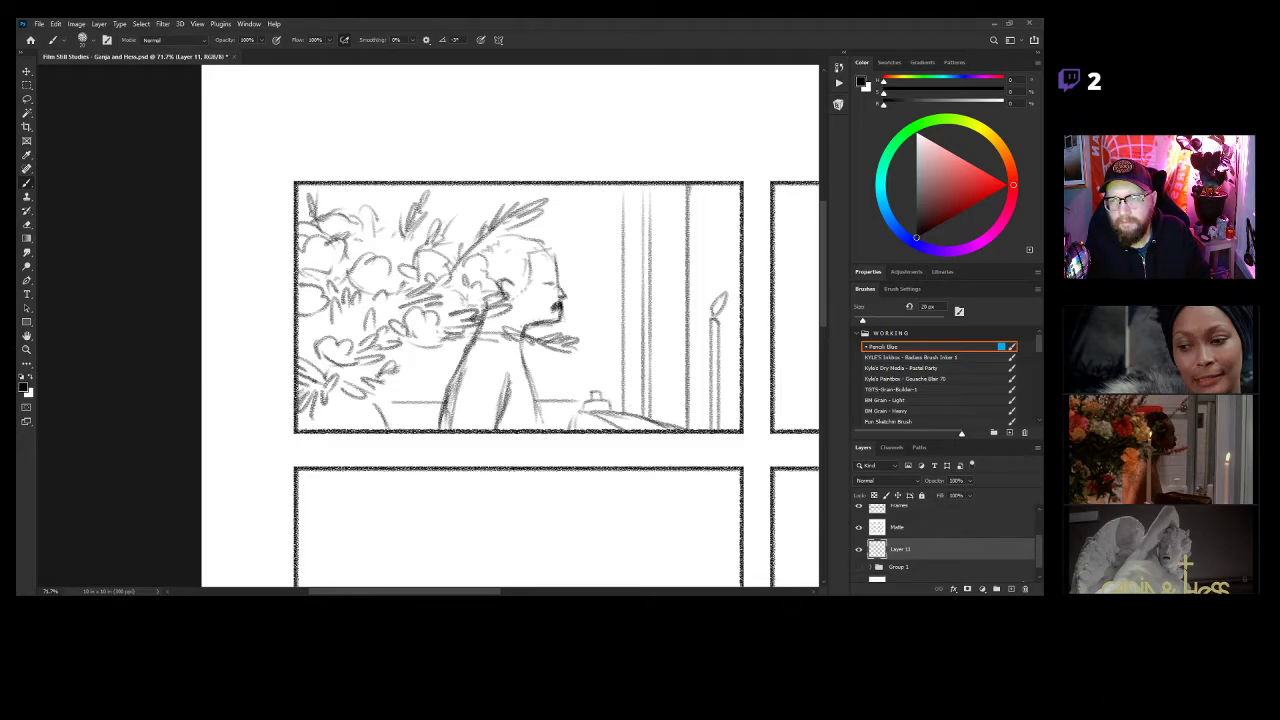
pyautogui.moveTo(313, 205)
pyautogui.mouseDown()
pyautogui.moveTo(318, 220)
pyautogui.moveTo(376, 220)
pyautogui.moveTo(368, 208)
pyautogui.moveTo(355, 213)
pyautogui.moveTo(390, 219)
pyautogui.mouseUp()
pyautogui.moveTo(402, 212); pyautogui.dragTo(388, 226)
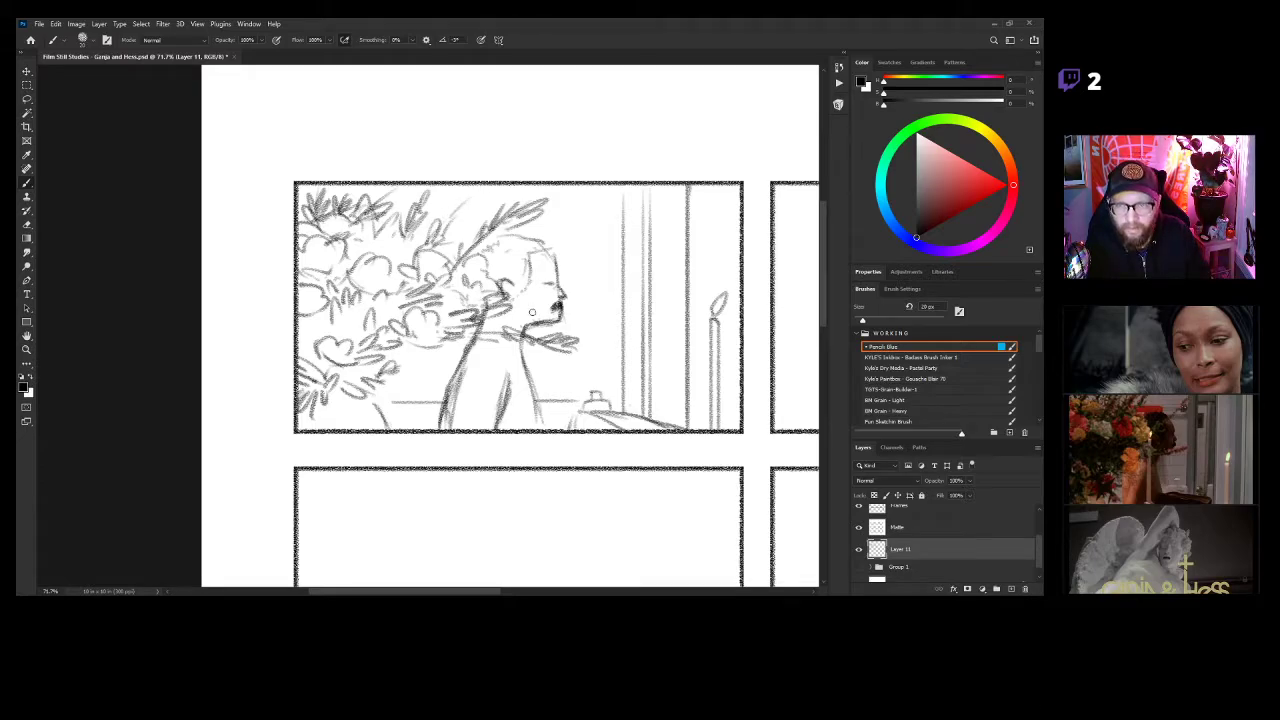
pyautogui.moveTo(383, 260)
pyautogui.mouseDown()
pyautogui.moveTo(390, 218)
pyautogui.moveTo(386, 256)
pyautogui.moveTo(401, 221)
pyautogui.mouseUp()
pyautogui.moveTo(396, 233)
pyautogui.mouseDown()
pyautogui.moveTo(412, 208)
pyautogui.moveTo(391, 204)
pyautogui.moveTo(356, 254)
pyautogui.moveTo(375, 273)
pyautogui.mouseUp()
# Create a new layer and pick a muted blue-grey as the painting colour.
pyautogui.moveTo(636, 339); pyautogui.dragTo(597, 335)
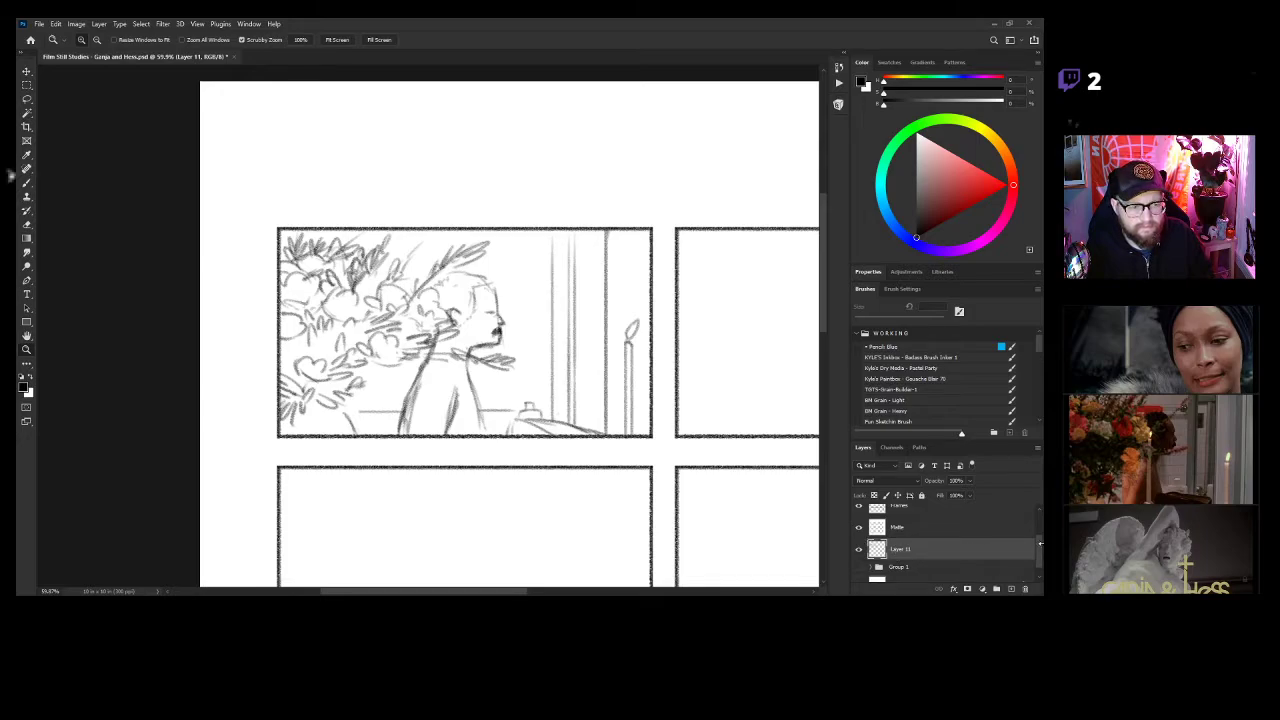
pyautogui.hotkey('ctrl', 'shift', 'alt', 'n')
pyautogui.press('b')
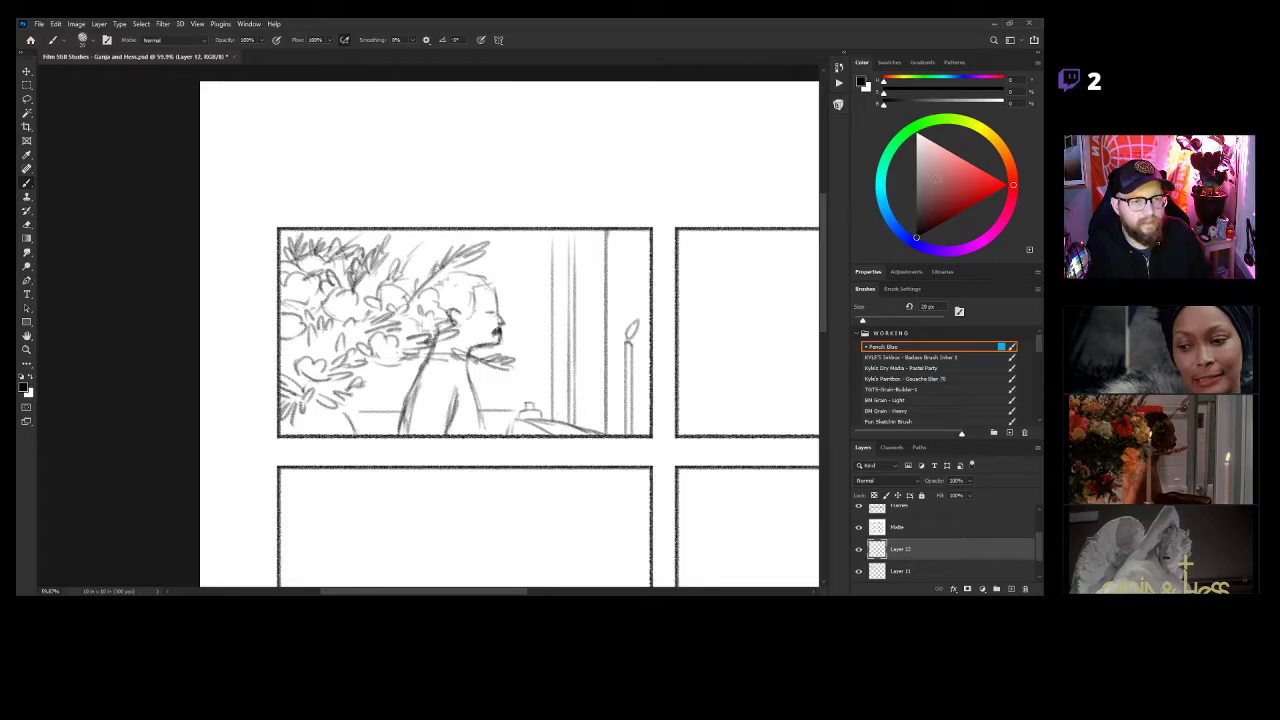
pyautogui.click(920, 196)
pyautogui.click(890, 216)
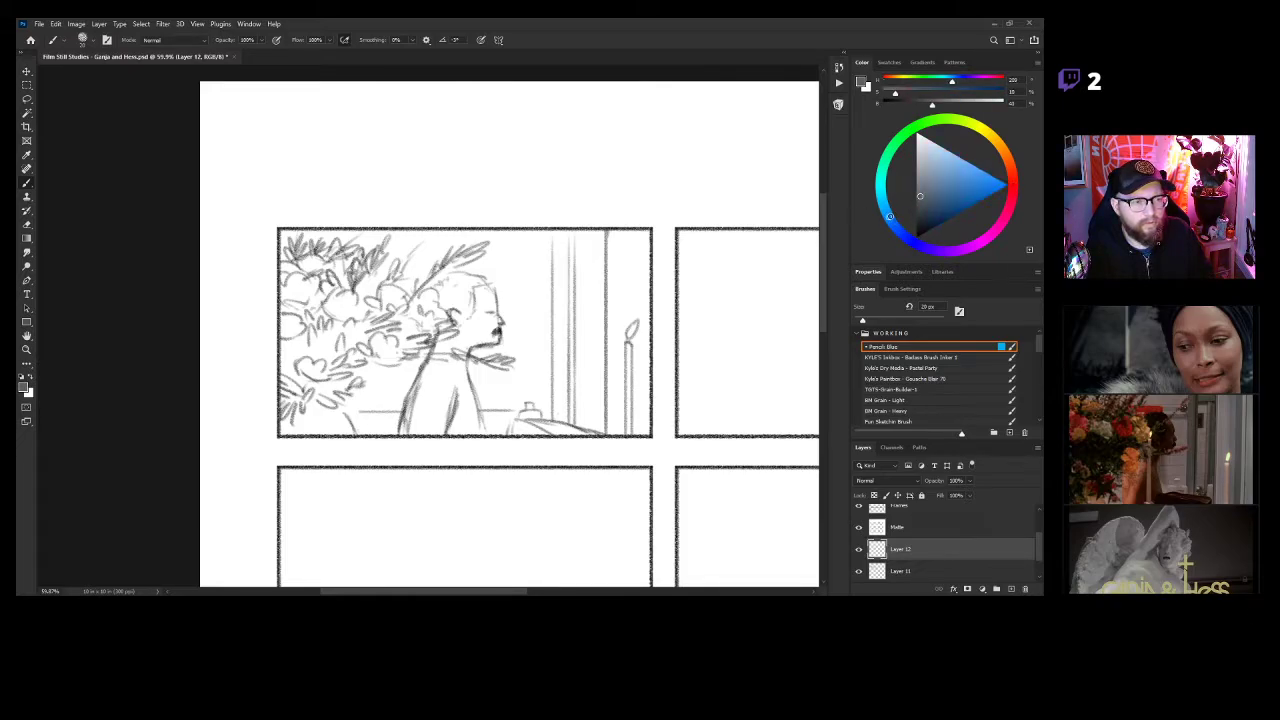
pyautogui.moveTo(889, 216); pyautogui.dragTo(887, 210)
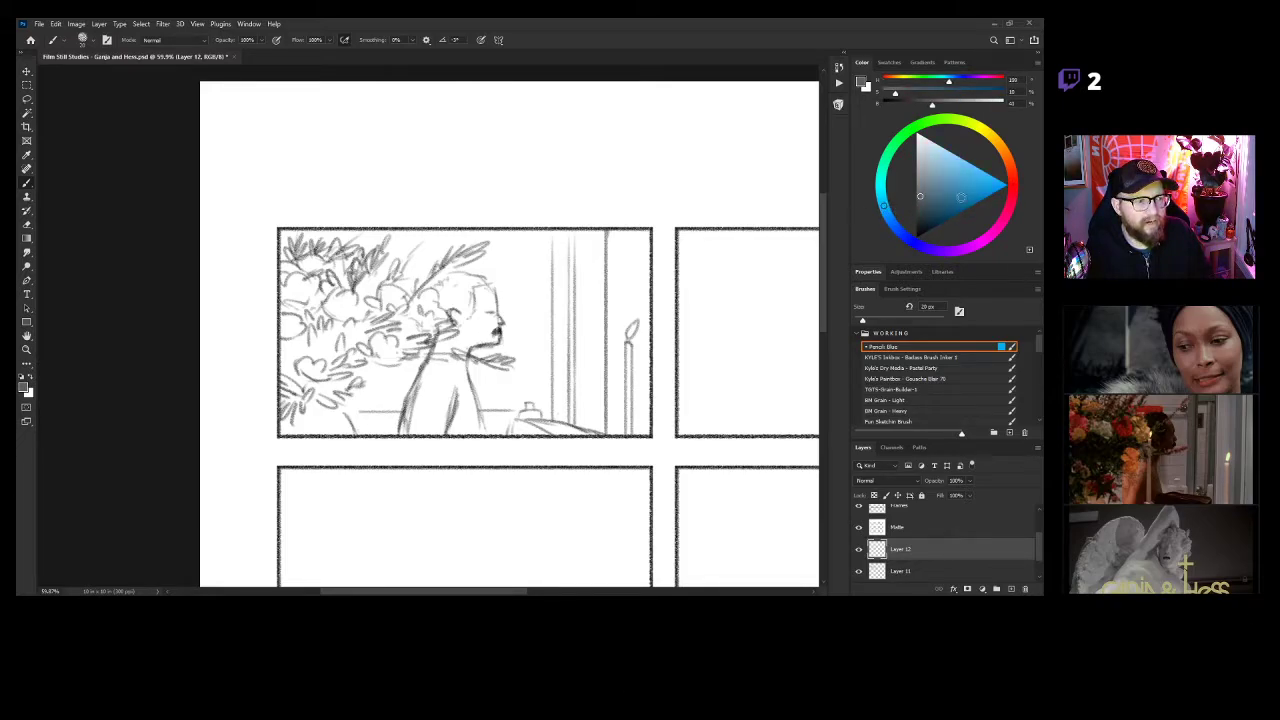
pyautogui.moveTo(927, 185); pyautogui.dragTo(926, 173)
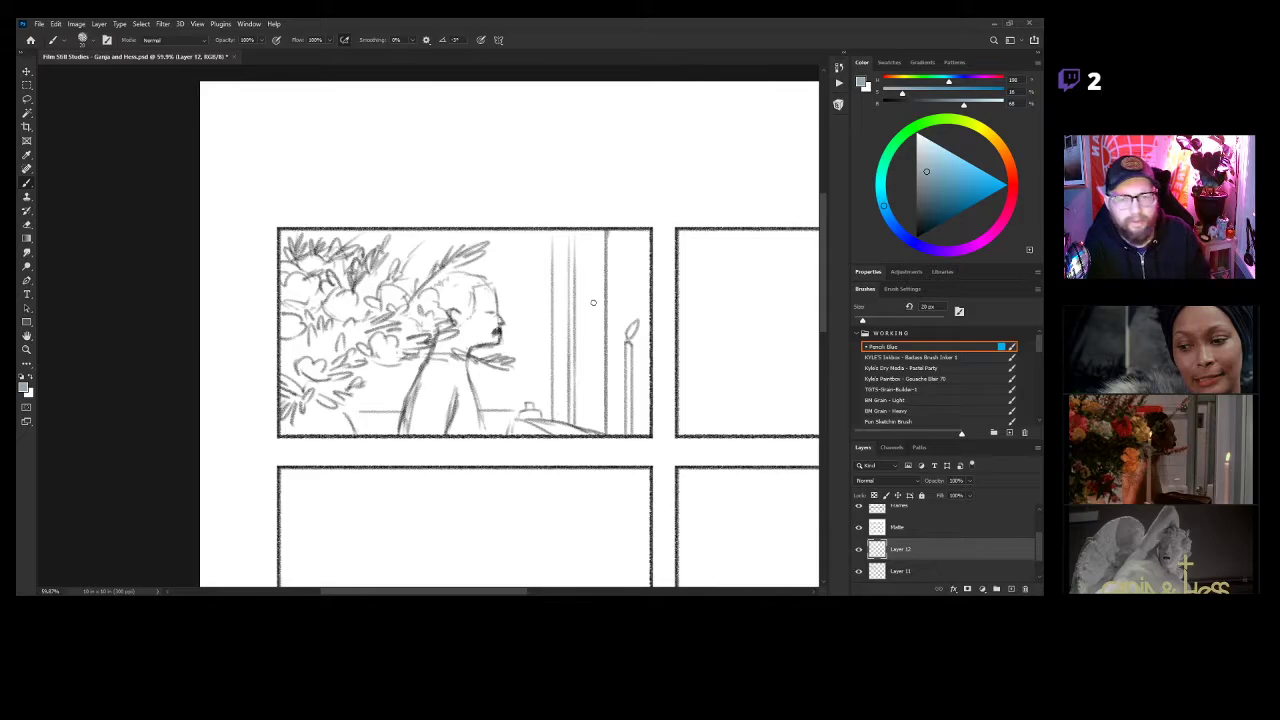
# Cover the whole first frame with blue-grey using Kyle's gouache brush, enlarging the brush to 150 px.
pyautogui.click(942, 378)
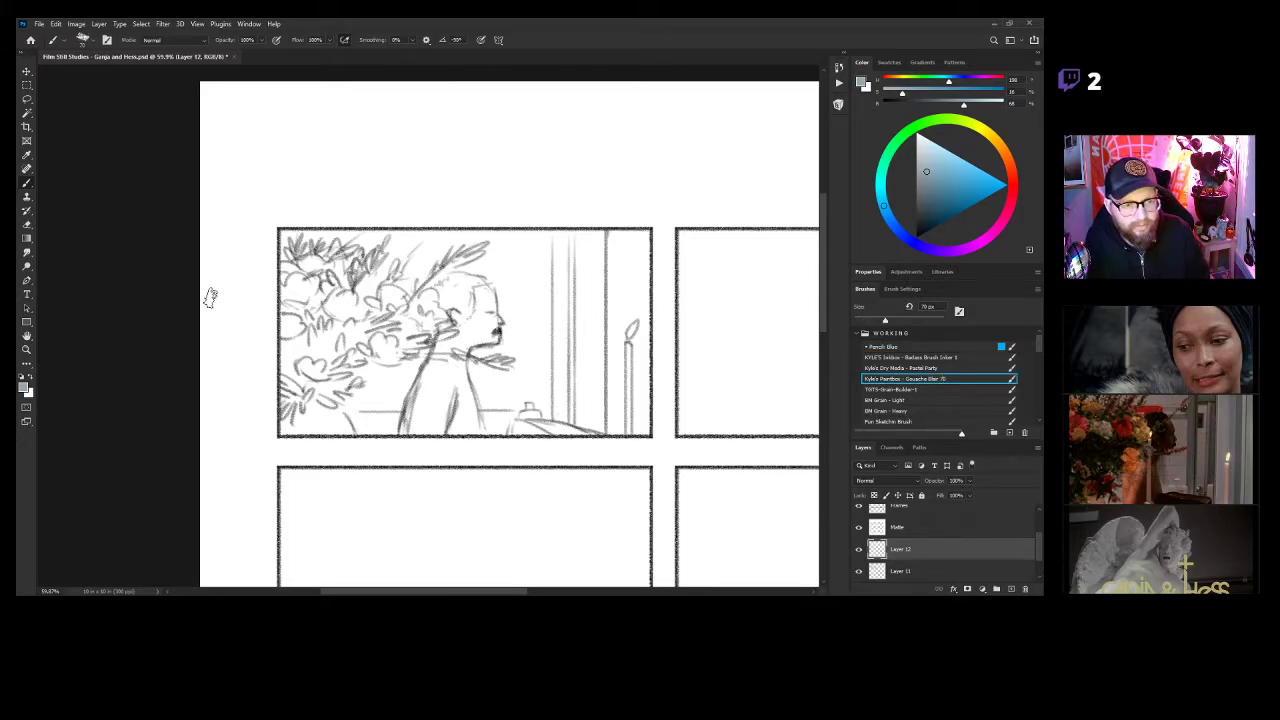
pyautogui.moveTo(338, 236)
pyautogui.mouseDown()
pyautogui.moveTo(307, 238)
pyautogui.moveTo(380, 237)
pyautogui.moveTo(292, 238)
pyautogui.moveTo(470, 268)
pyautogui.mouseUp()
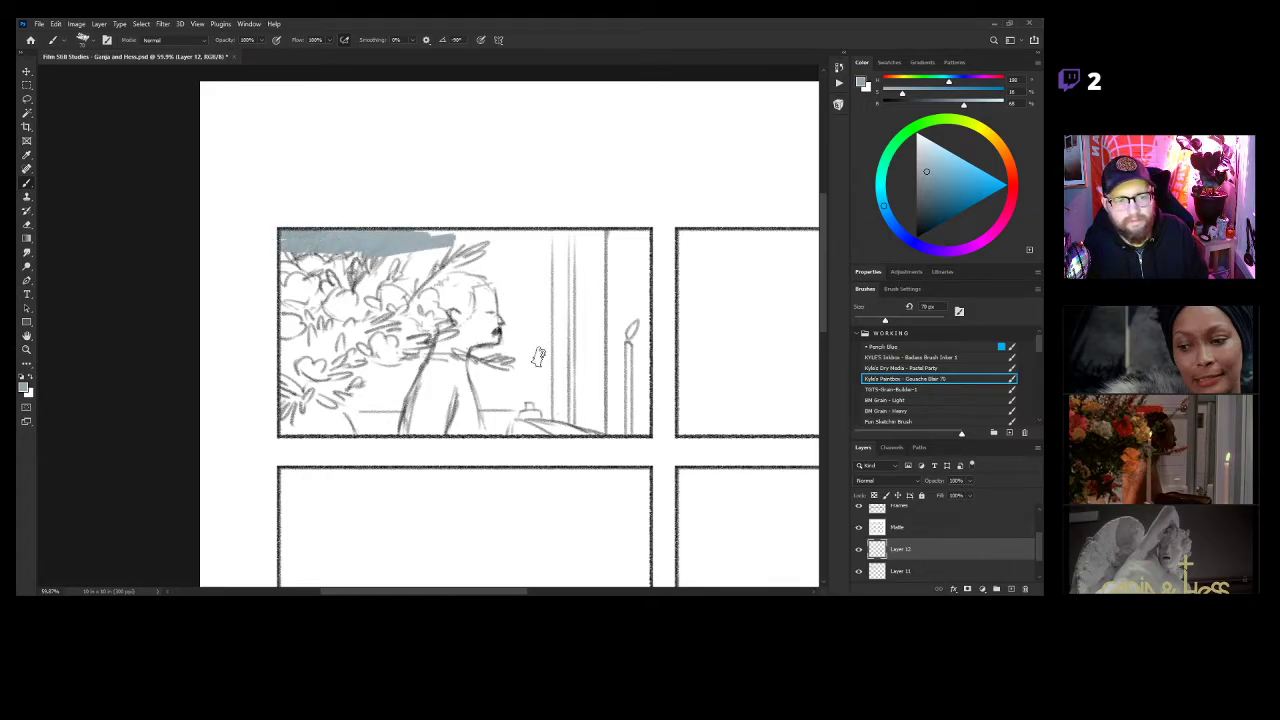
pyautogui.moveTo(416, 228)
pyautogui.mouseDown()
pyautogui.moveTo(549, 237)
pyautogui.moveTo(447, 240)
pyautogui.moveTo(490, 244)
pyautogui.moveTo(657, 234)
pyautogui.moveTo(638, 243)
pyautogui.moveTo(649, 230)
pyautogui.moveTo(651, 390)
pyautogui.moveTo(669, 422)
pyautogui.moveTo(653, 408)
pyautogui.moveTo(650, 433)
pyautogui.moveTo(617, 414)
pyautogui.moveTo(635, 422)
pyautogui.moveTo(652, 289)
pyautogui.moveTo(614, 341)
pyautogui.moveTo(620, 242)
pyautogui.mouseUp()
pyautogui.moveTo(537, 250)
pyautogui.mouseDown()
pyautogui.moveTo(628, 261)
pyautogui.moveTo(585, 259)
pyautogui.moveTo(589, 269)
pyautogui.moveTo(549, 244)
pyautogui.moveTo(569, 248)
pyautogui.moveTo(533, 253)
pyautogui.moveTo(552, 261)
pyautogui.moveTo(566, 236)
pyautogui.moveTo(548, 257)
pyautogui.moveTo(254, 247)
pyautogui.moveTo(283, 241)
pyautogui.moveTo(332, 264)
pyautogui.moveTo(289, 264)
pyautogui.moveTo(361, 268)
pyautogui.moveTo(356, 281)
pyautogui.moveTo(501, 272)
pyautogui.moveTo(338, 292)
pyautogui.moveTo(289, 323)
pyautogui.moveTo(273, 352)
pyautogui.moveTo(286, 300)
pyautogui.moveTo(299, 410)
pyautogui.moveTo(333, 422)
pyautogui.moveTo(647, 420)
pyautogui.moveTo(618, 420)
pyautogui.moveTo(576, 287)
pyautogui.moveTo(603, 295)
pyautogui.moveTo(421, 275)
pyautogui.moveTo(483, 267)
pyautogui.moveTo(463, 290)
pyautogui.moveTo(563, 333)
pyautogui.moveTo(560, 350)
pyautogui.moveTo(336, 323)
pyautogui.moveTo(268, 330)
pyautogui.moveTo(427, 318)
pyautogui.moveTo(447, 370)
pyautogui.moveTo(492, 387)
pyautogui.moveTo(460, 392)
pyautogui.moveTo(353, 348)
pyautogui.moveTo(511, 368)
pyautogui.moveTo(333, 395)
pyautogui.moveTo(518, 406)
pyautogui.moveTo(526, 421)
pyautogui.moveTo(500, 423)
pyautogui.moveTo(590, 385)
pyautogui.moveTo(577, 337)
pyautogui.moveTo(529, 351)
pyautogui.mouseUp()
pyautogui.press(']')
pyautogui.press(']')
pyautogui.press(']')
pyautogui.press(']')
pyautogui.press(']')
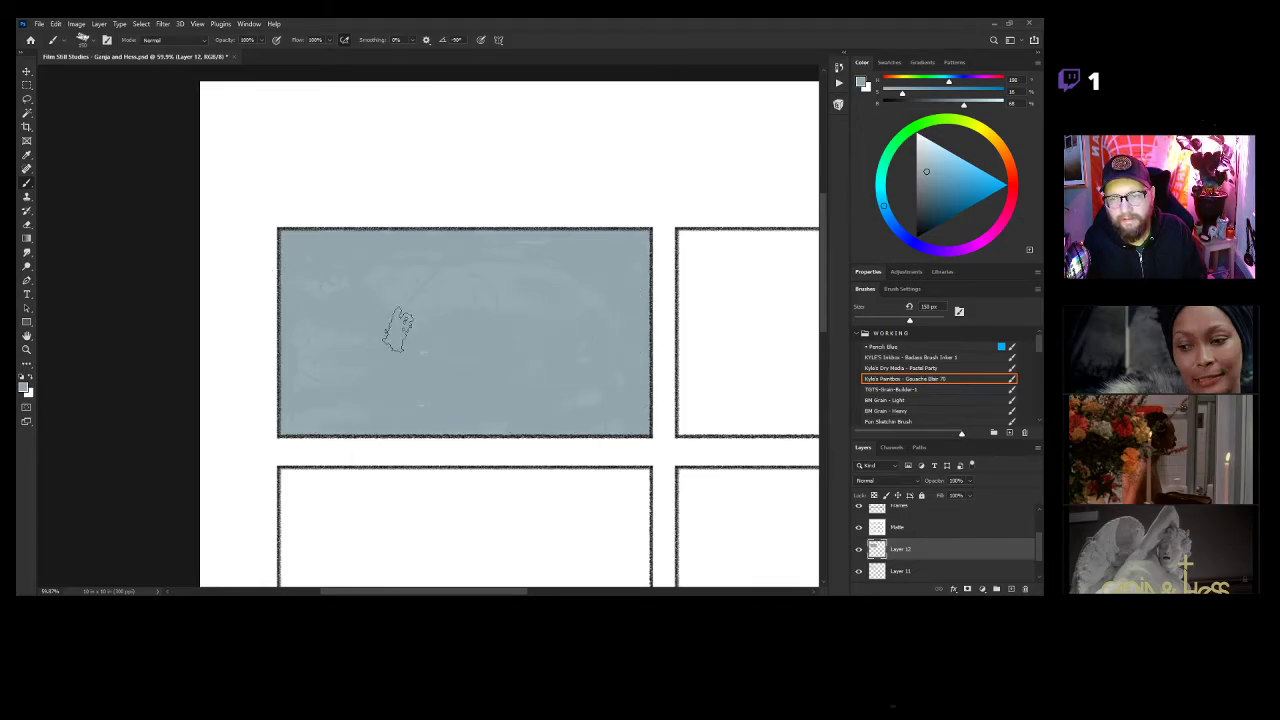
# Try filling a freehand lassoed oval with blue-grey in the second frame and undo it.
pyautogui.moveTo(751, 405); pyautogui.dragTo(556, 390)
pyautogui.press('l')
pyautogui.moveTo(620, 257)
pyautogui.mouseDown()
pyautogui.moveTo(508, 340)
pyautogui.moveTo(571, 257)
pyautogui.mouseUp()
pyautogui.hotkey('alt', 'BackSpace')
pyautogui.hotkey('ctrl', 'd')
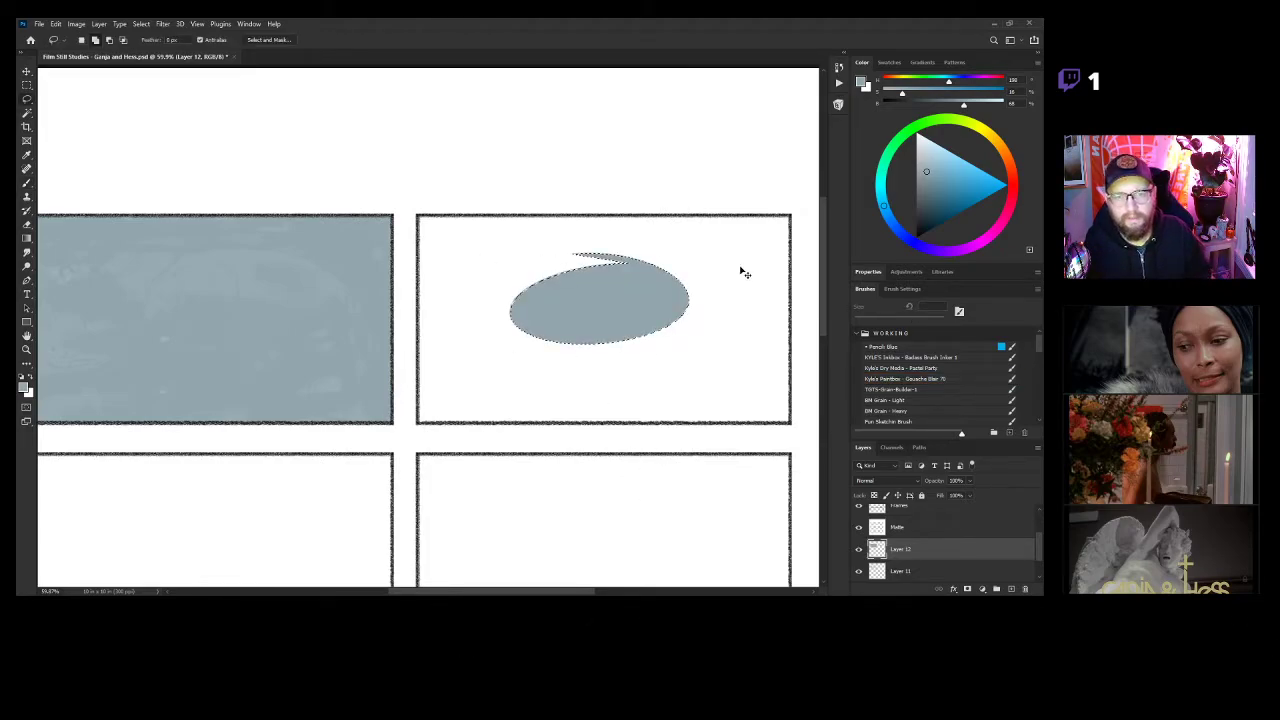
pyautogui.press('z')
pyautogui.moveTo(524, 284)
pyautogui.mouseDown()
pyautogui.moveTo(588, 264)
pyautogui.moveTo(532, 282)
pyautogui.mouseUp()
pyautogui.hotkey('ctrl', 'z')
pyautogui.hotkey('ctrl', 'z')
pyautogui.hotkey('ctrl', 'z')
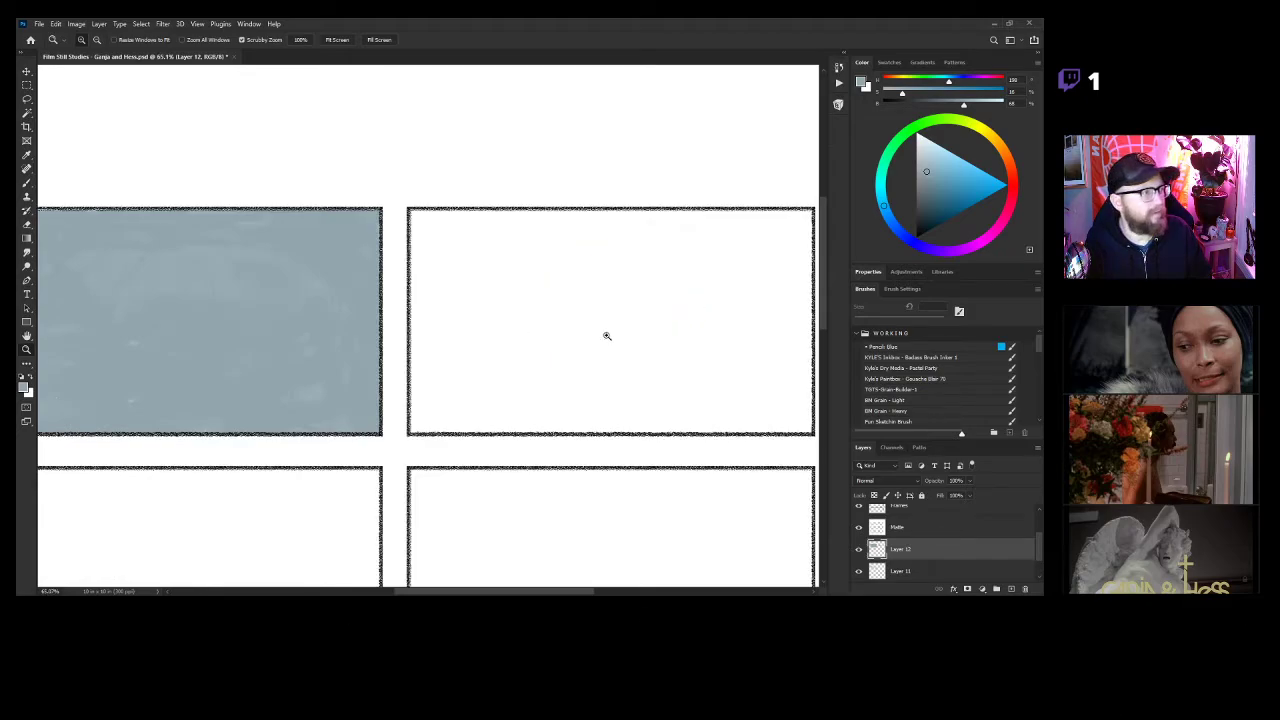
# Move the sketch layer above the blue-grey paint layer and make the paint layer active.
pyautogui.press('b')
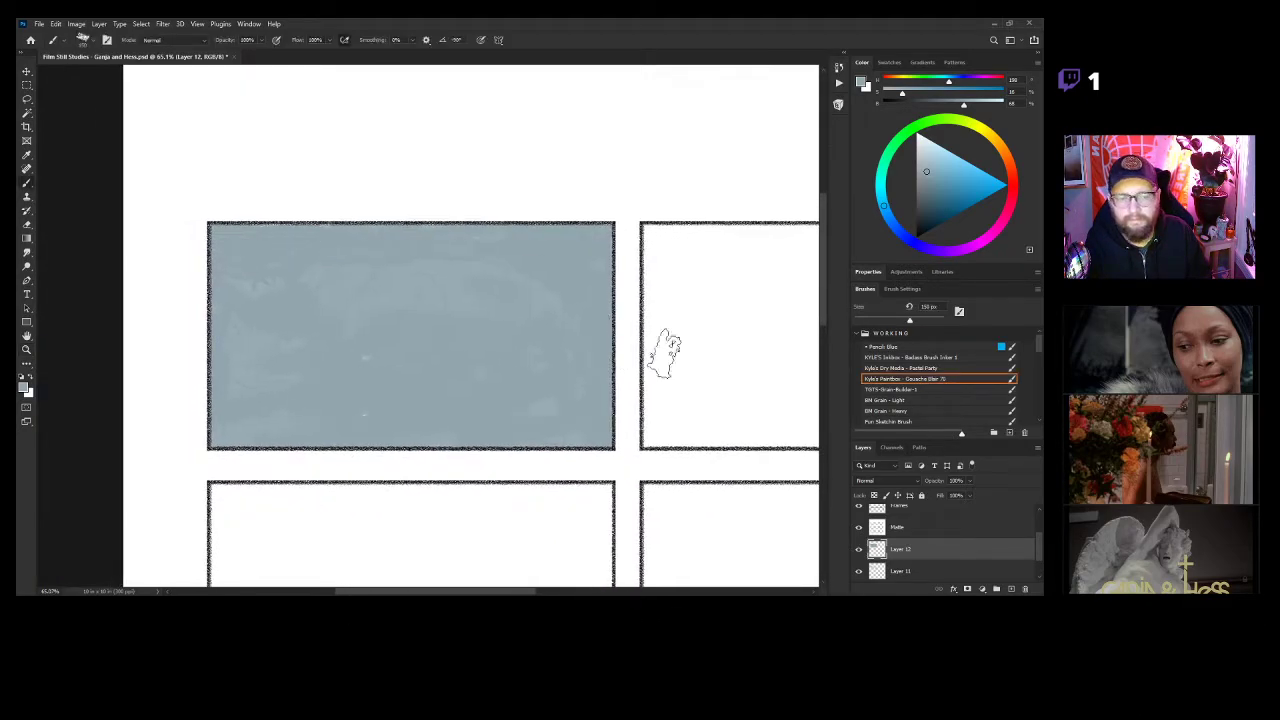
pyautogui.click(905, 570)
pyautogui.moveTo(908, 570); pyautogui.dragTo(910, 546)
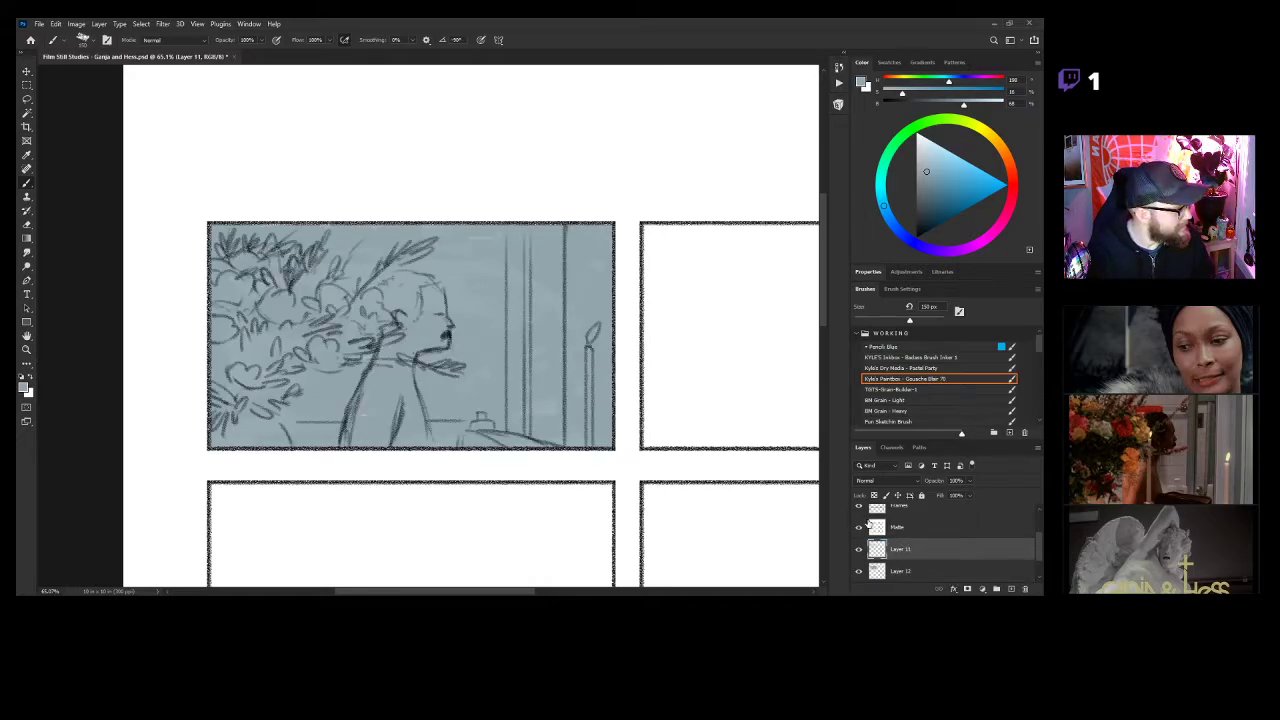
pyautogui.click(909, 572)
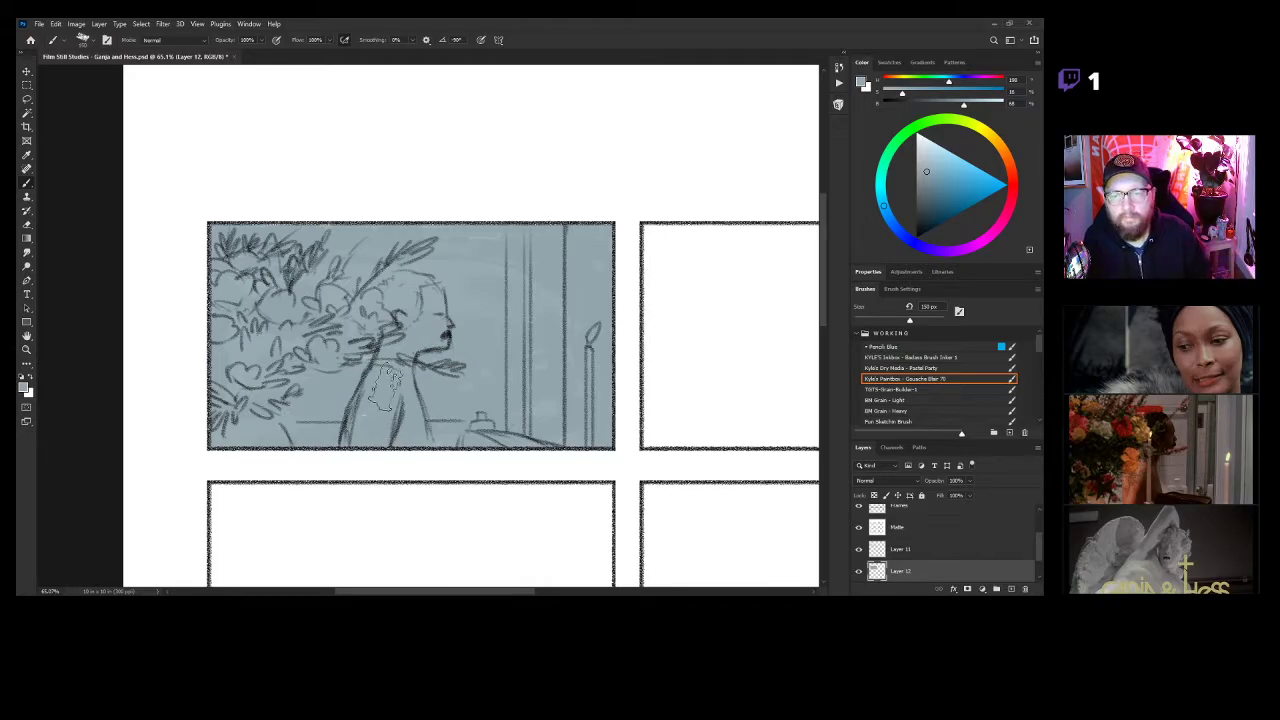
pyautogui.click(907, 552)
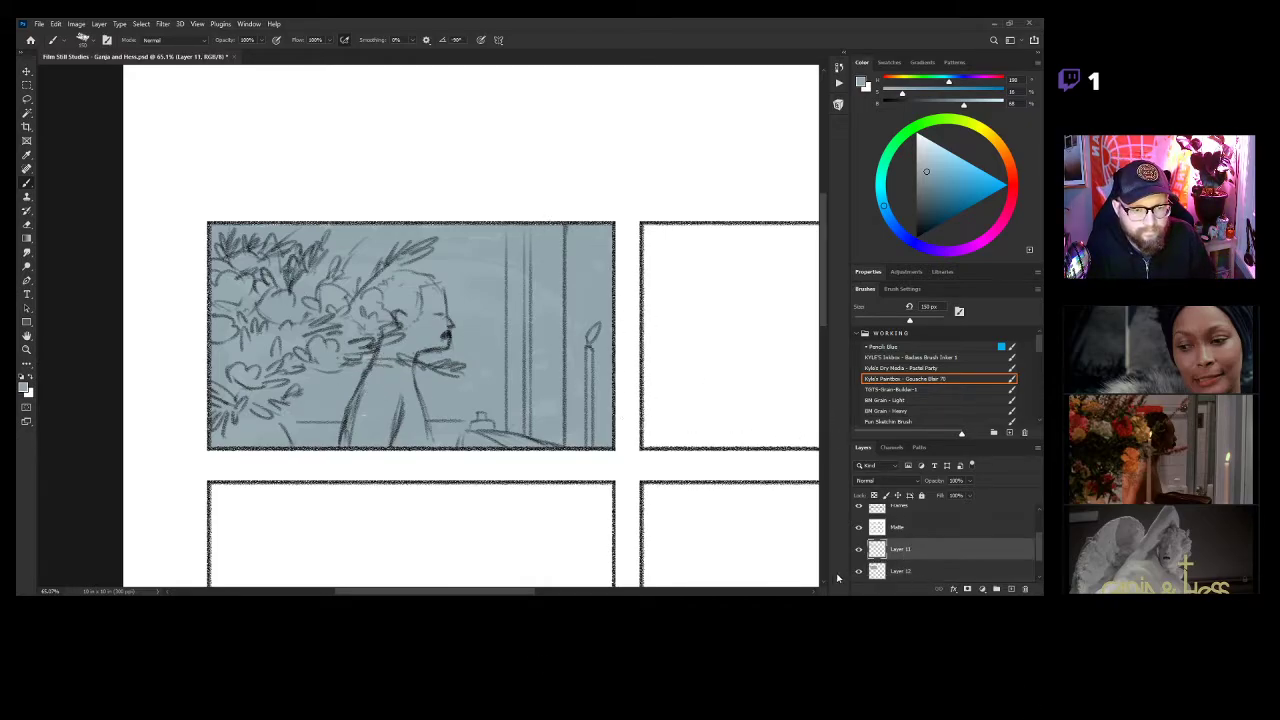
pyautogui.click(859, 548)
pyautogui.click(859, 548)
pyautogui.click(900, 571)
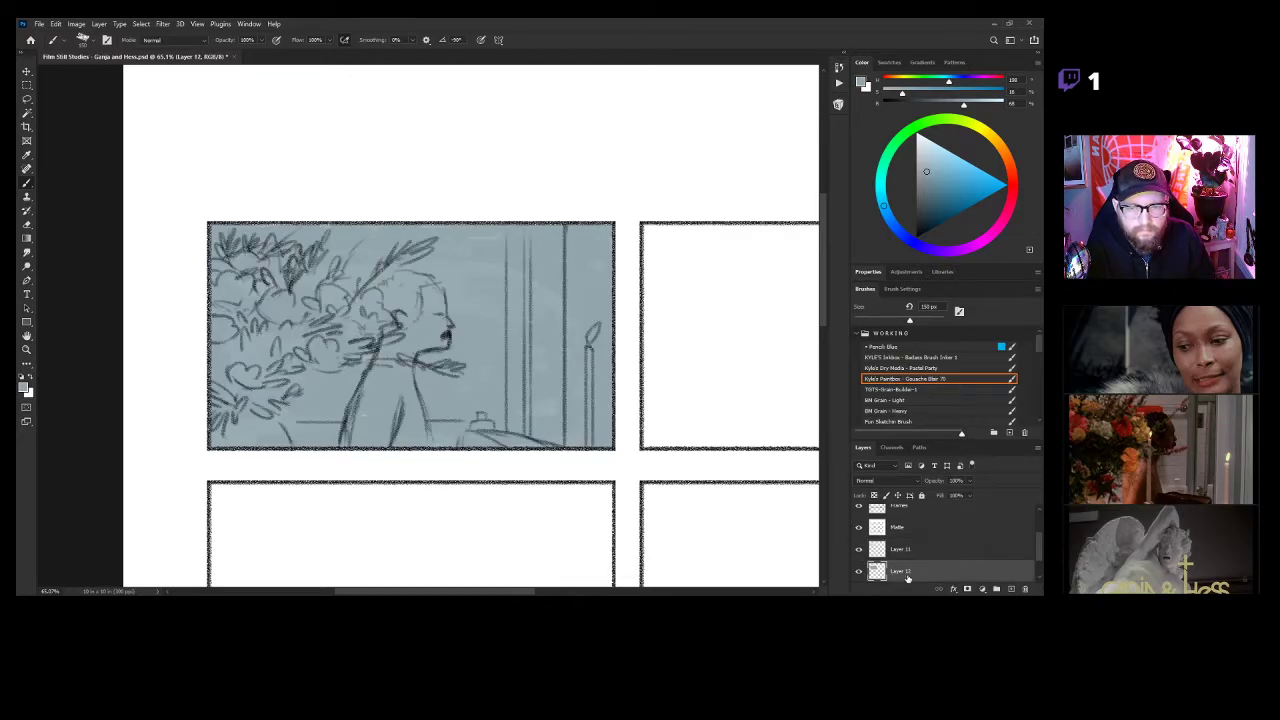
# Paint the wall areas around the figure and between the door-frame lines in a lighter blue-grey on a new layer.
pyautogui.moveTo(932, 169); pyautogui.dragTo(925, 160)
pyautogui.moveTo(452, 284)
pyautogui.mouseDown()
pyautogui.moveTo(485, 265)
pyautogui.moveTo(503, 277)
pyautogui.moveTo(495, 255)
pyautogui.moveTo(473, 250)
pyautogui.moveTo(503, 265)
pyautogui.moveTo(490, 355)
pyautogui.moveTo(501, 278)
pyautogui.moveTo(468, 302)
pyautogui.moveTo(455, 288)
pyautogui.moveTo(461, 350)
pyautogui.moveTo(470, 345)
pyautogui.moveTo(422, 365)
pyautogui.moveTo(429, 380)
pyautogui.moveTo(428, 355)
pyautogui.moveTo(430, 405)
pyautogui.moveTo(500, 403)
pyautogui.moveTo(500, 335)
pyautogui.moveTo(497, 395)
pyautogui.moveTo(483, 340)
pyautogui.moveTo(440, 365)
pyautogui.moveTo(437, 375)
pyautogui.moveTo(485, 385)
pyautogui.moveTo(440, 385)
pyautogui.moveTo(485, 330)
pyautogui.moveTo(490, 300)
pyautogui.moveTo(522, 305)
pyautogui.moveTo(460, 335)
pyautogui.moveTo(488, 290)
pyautogui.moveTo(542, 280)
pyautogui.moveTo(538, 332)
pyautogui.moveTo(540, 268)
pyautogui.moveTo(543, 328)
pyautogui.moveTo(539, 268)
pyautogui.moveTo(551, 255)
pyautogui.moveTo(543, 443)
pyautogui.moveTo(550, 400)
pyautogui.moveTo(557, 447)
pyautogui.moveTo(555, 260)
pyautogui.moveTo(539, 335)
pyautogui.moveTo(549, 420)
pyautogui.moveTo(617, 412)
pyautogui.mouseUp()
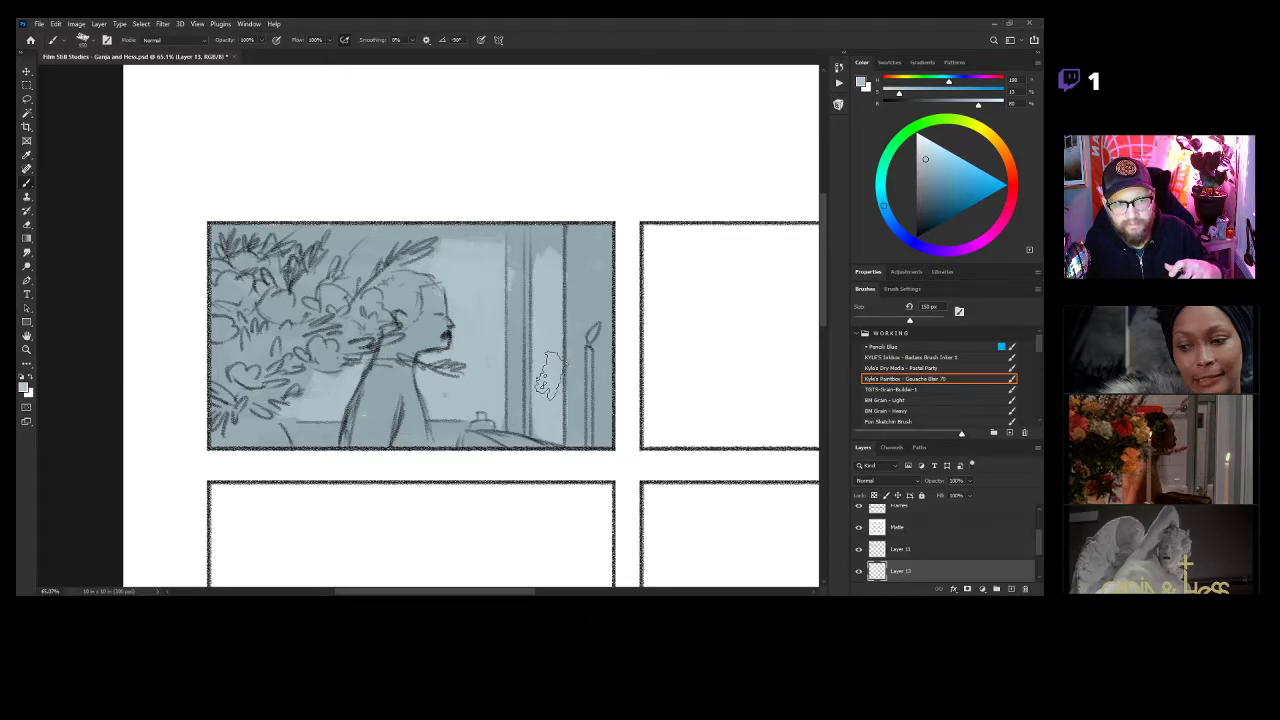
pyautogui.press('z')
pyautogui.moveTo(388, 342); pyautogui.dragTo(475, 335)
pyautogui.click(905, 379)
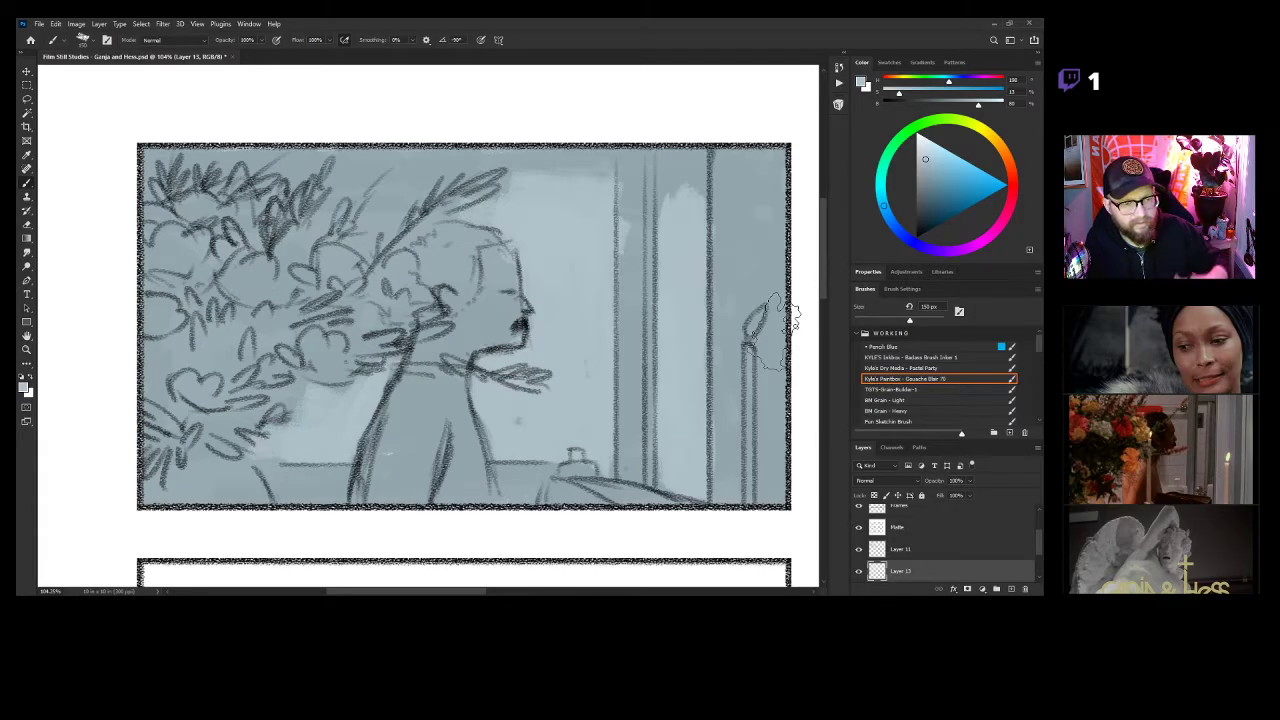
# Pick a warm mid-brown and block in the figure's face, neck, back and arm.
pyautogui.press('z')
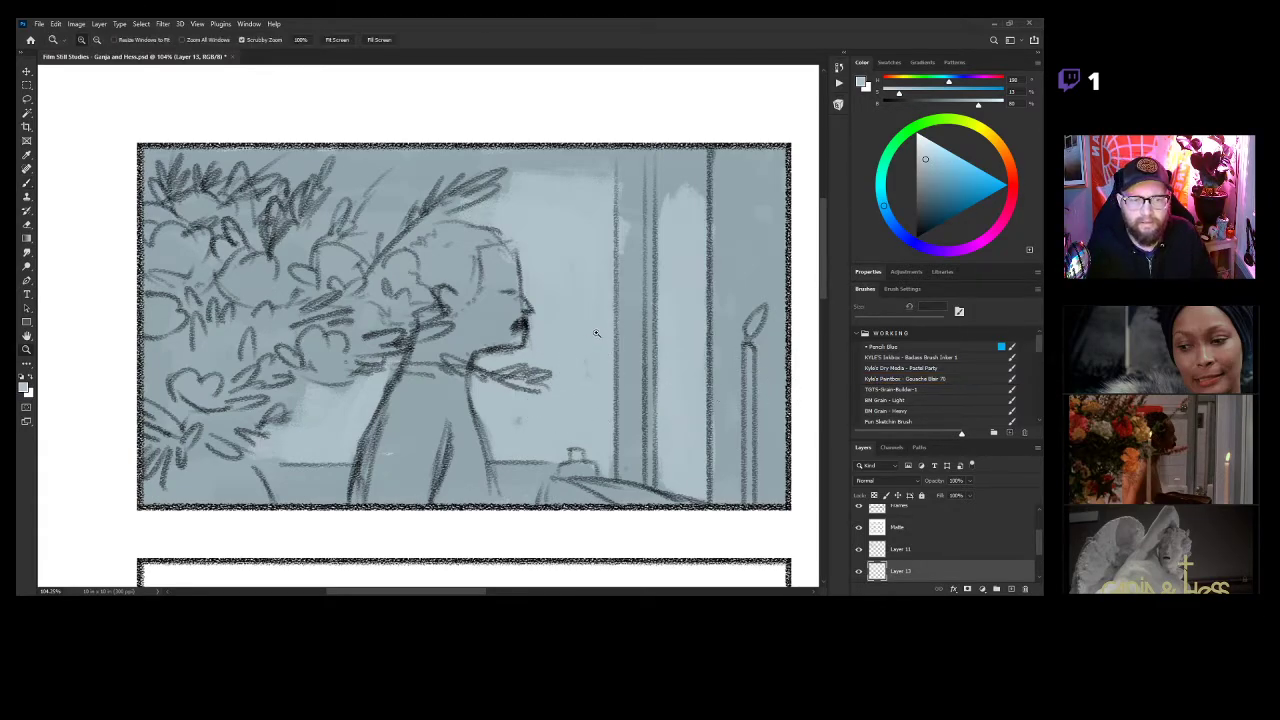
pyautogui.moveTo(597, 333); pyautogui.dragTo(551, 335)
pyautogui.moveTo(612, 362)
pyautogui.mouseDown()
pyautogui.moveTo(566, 372)
pyautogui.moveTo(584, 351)
pyautogui.moveTo(614, 359)
pyautogui.moveTo(595, 344)
pyautogui.moveTo(650, 345)
pyautogui.mouseUp()
pyautogui.press('b')
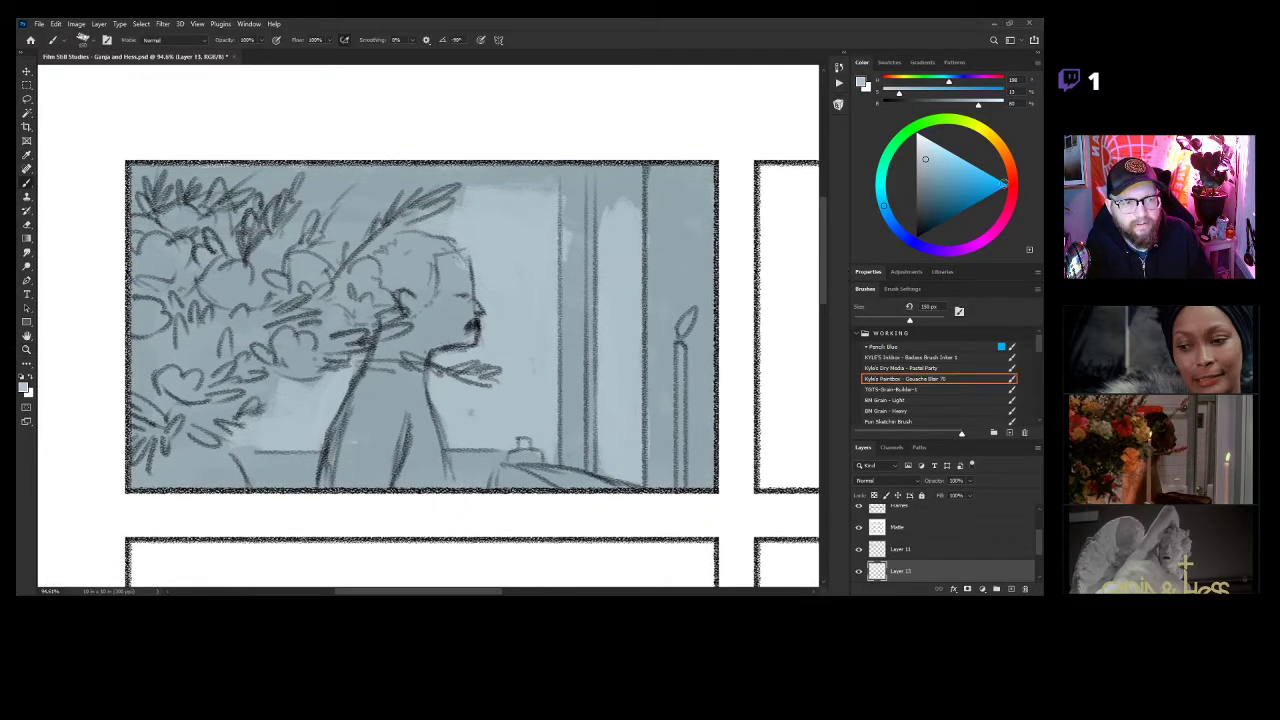
pyautogui.moveTo(996, 218); pyautogui.dragTo(1023, 163)
pyautogui.click(929, 196)
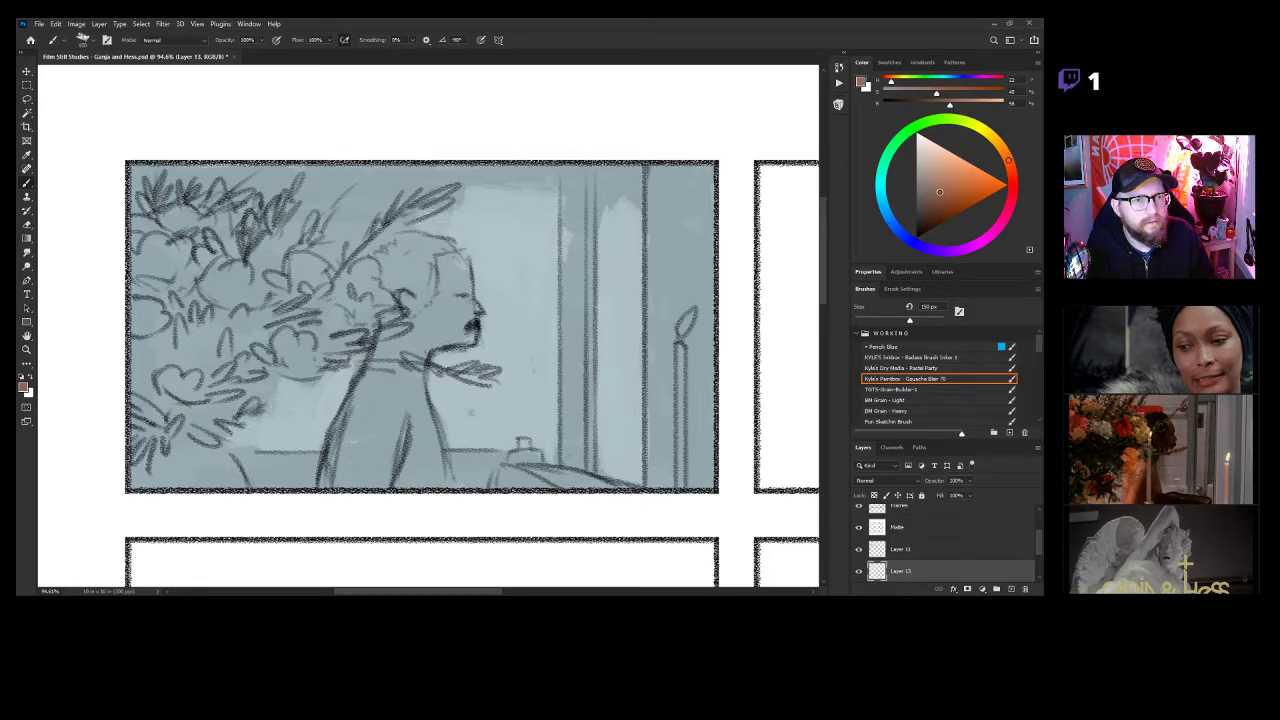
pyautogui.moveTo(392, 270)
pyautogui.mouseDown()
pyautogui.moveTo(435, 298)
pyautogui.moveTo(400, 325)
pyautogui.moveTo(393, 315)
pyautogui.moveTo(363, 400)
pyautogui.moveTo(380, 345)
pyautogui.moveTo(385, 380)
pyautogui.moveTo(326, 490)
pyautogui.moveTo(352, 420)
pyautogui.moveTo(342, 478)
pyautogui.moveTo(370, 415)
pyautogui.moveTo(337, 485)
pyautogui.moveTo(385, 445)
pyautogui.mouseUp()
pyautogui.click(858, 571)
pyautogui.click(858, 571)
pyautogui.moveTo(372, 395)
pyautogui.mouseDown()
pyautogui.moveTo(358, 452)
pyautogui.moveTo(360, 432)
pyautogui.moveTo(370, 477)
pyautogui.moveTo(422, 467)
pyautogui.moveTo(432, 482)
pyautogui.moveTo(425, 432)
pyautogui.moveTo(442, 414)
pyautogui.moveTo(412, 357)
pyautogui.moveTo(420, 472)
pyautogui.moveTo(380, 392)
pyautogui.moveTo(390, 367)
pyautogui.moveTo(410, 397)
pyautogui.moveTo(440, 322)
pyautogui.moveTo(465, 307)
pyautogui.moveTo(455, 322)
pyautogui.moveTo(475, 317)
pyautogui.moveTo(480, 284)
pyautogui.moveTo(448, 284)
pyautogui.moveTo(445, 317)
pyautogui.moveTo(410, 287)
pyautogui.moveTo(458, 252)
pyautogui.moveTo(460, 288)
pyautogui.mouseUp()
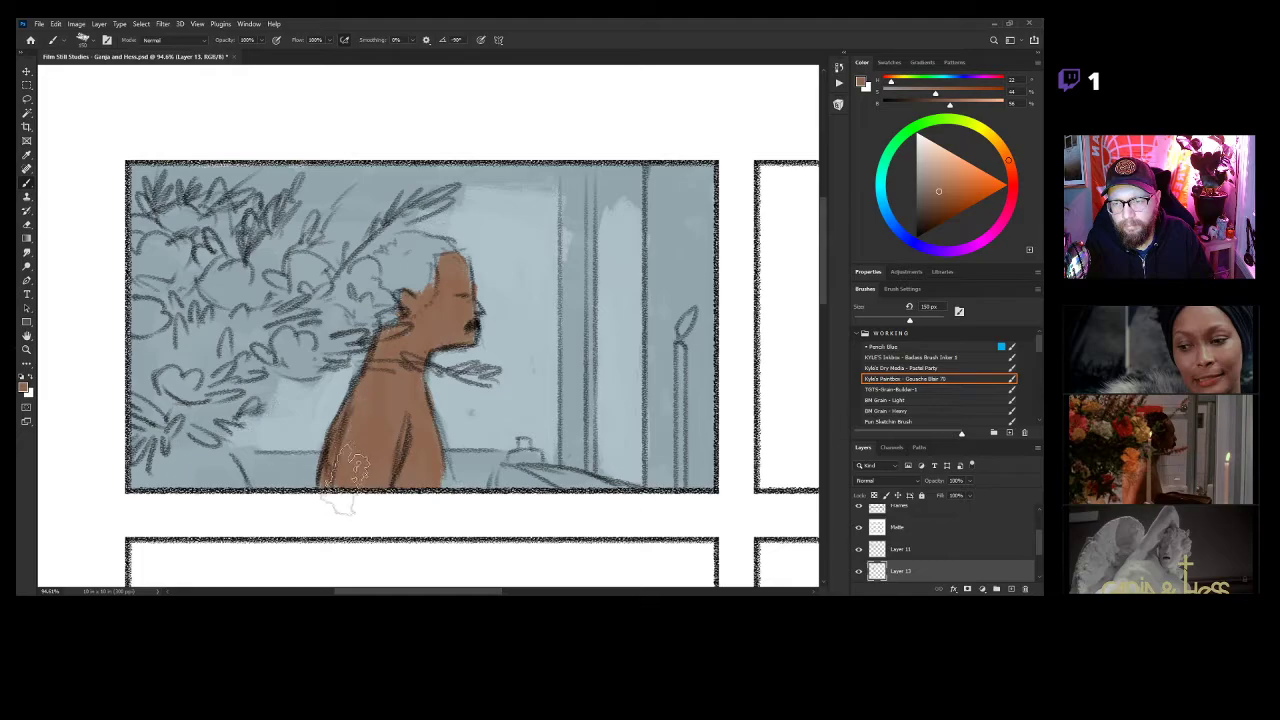
# Pick a brighter orange and paint a light band down the figure's back and shoulder.
pyautogui.moveTo(949, 190); pyautogui.dragTo(954, 187)
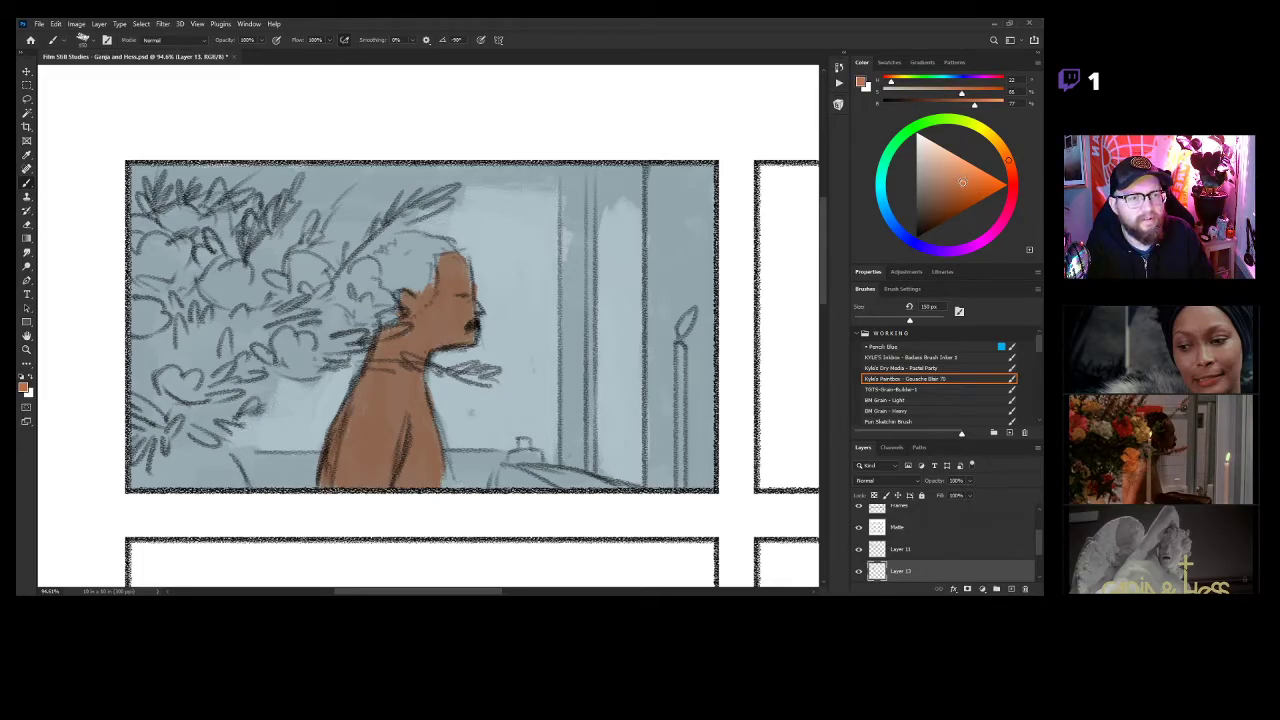
pyautogui.moveTo(961, 179); pyautogui.dragTo(959, 176)
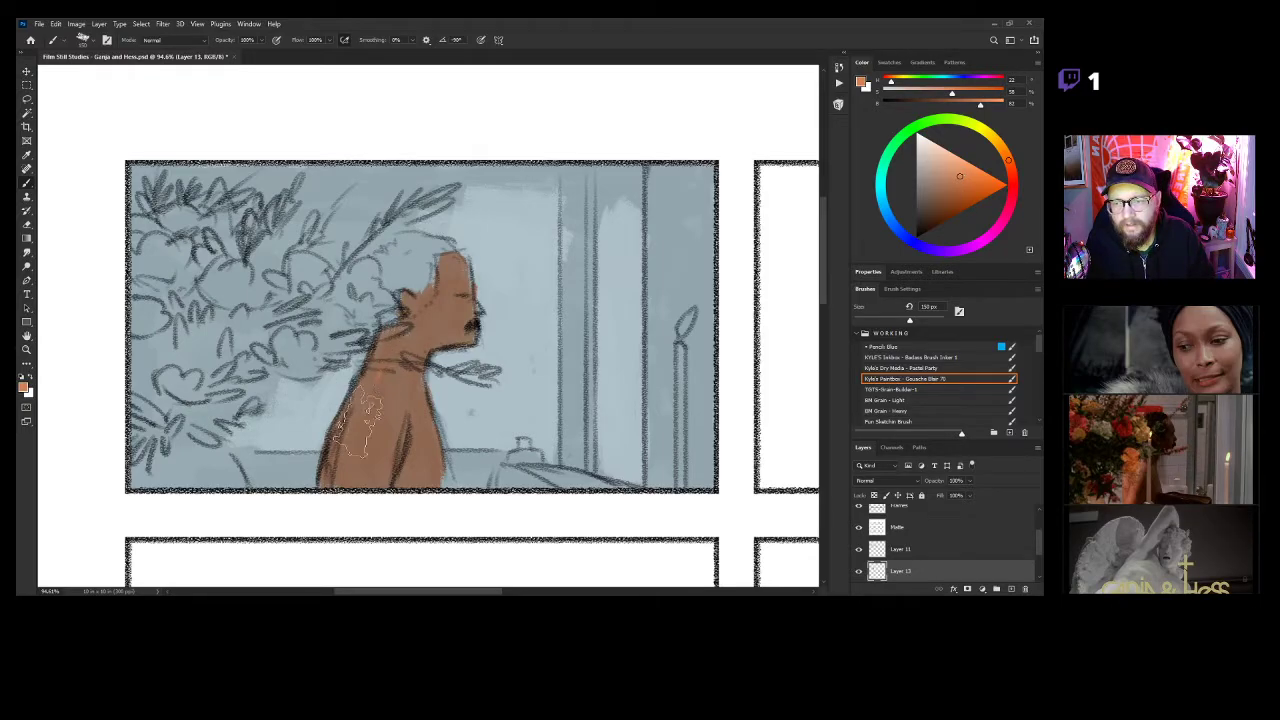
pyautogui.moveTo(385, 345); pyautogui.dragTo(335, 465)
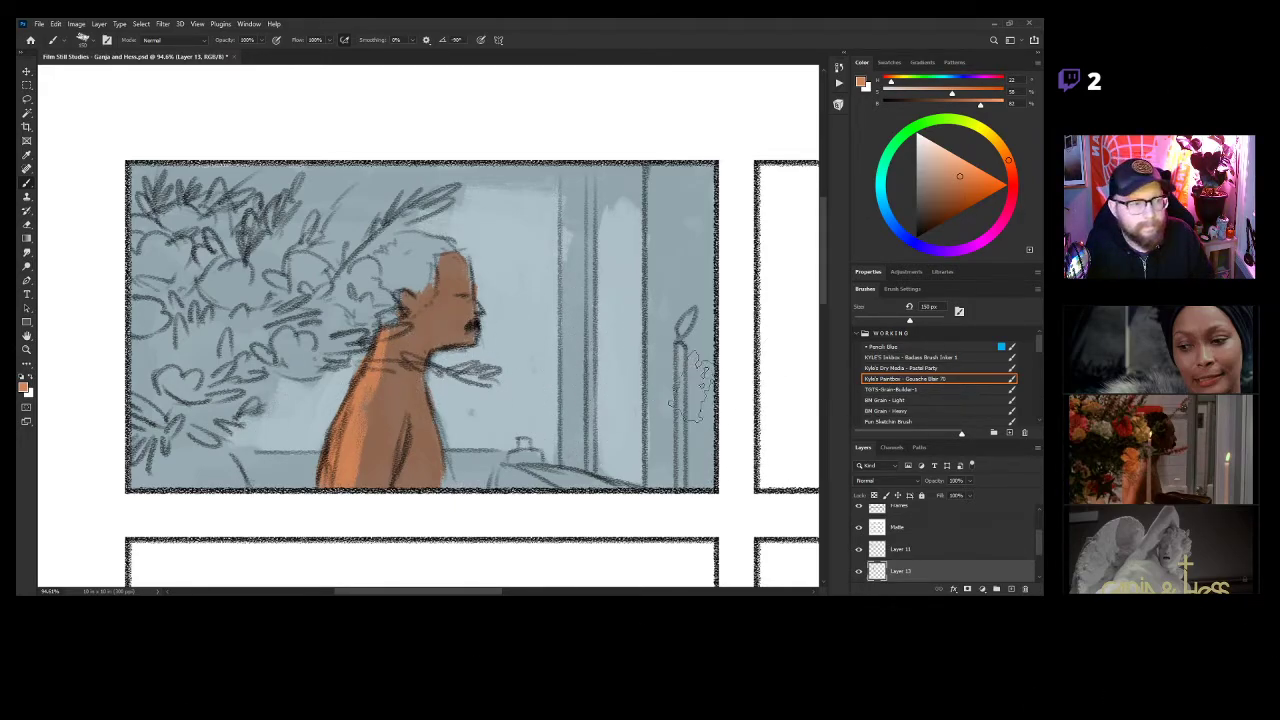
# Block in the figure's hair, bun and sideburn in a very dark brown, with a smaller brush for the edges.
pyautogui.moveTo(950, 196); pyautogui.dragTo(942, 207)
pyautogui.moveTo(430, 250)
pyautogui.mouseDown()
pyautogui.moveTo(395, 265)
pyautogui.moveTo(425, 235)
pyautogui.mouseUp()
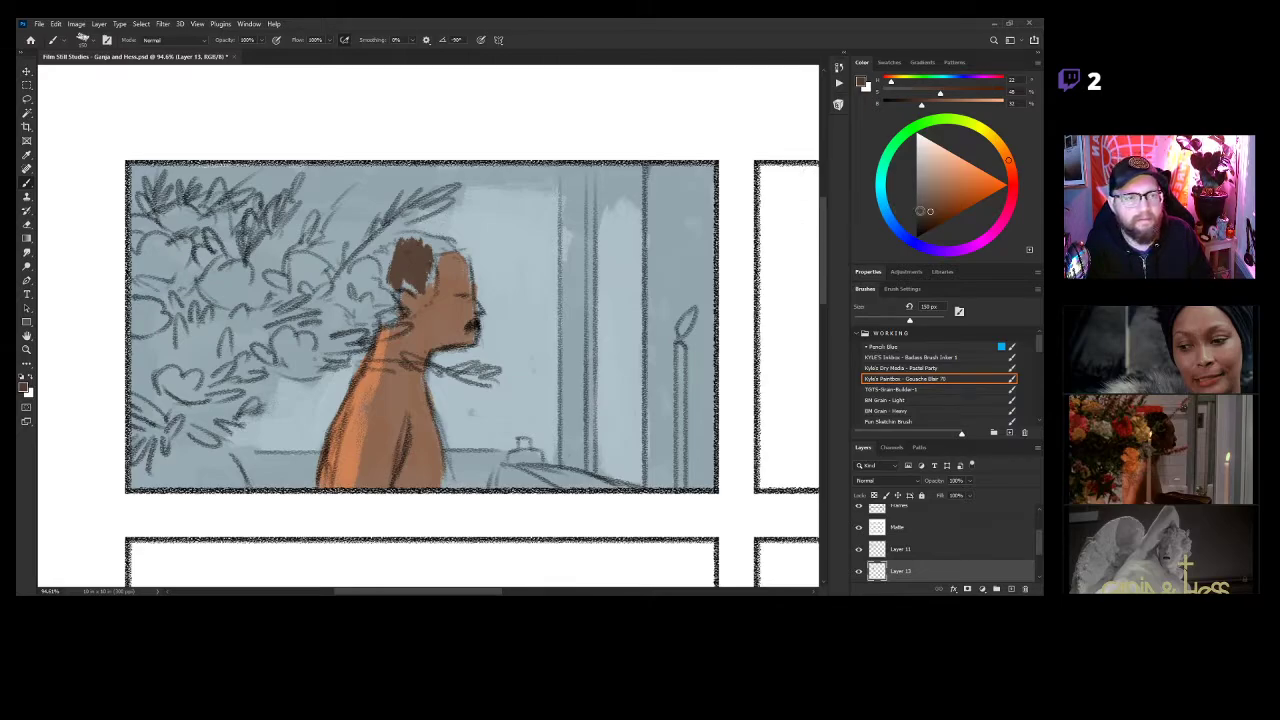
pyautogui.moveTo(926, 215); pyautogui.dragTo(920, 221)
pyautogui.moveTo(415, 260)
pyautogui.mouseDown()
pyautogui.moveTo(430, 268)
pyautogui.moveTo(420, 252)
pyautogui.moveTo(432, 246)
pyautogui.moveTo(435, 262)
pyautogui.mouseUp()
pyautogui.press('[')
pyautogui.press('[')
pyautogui.press('[')
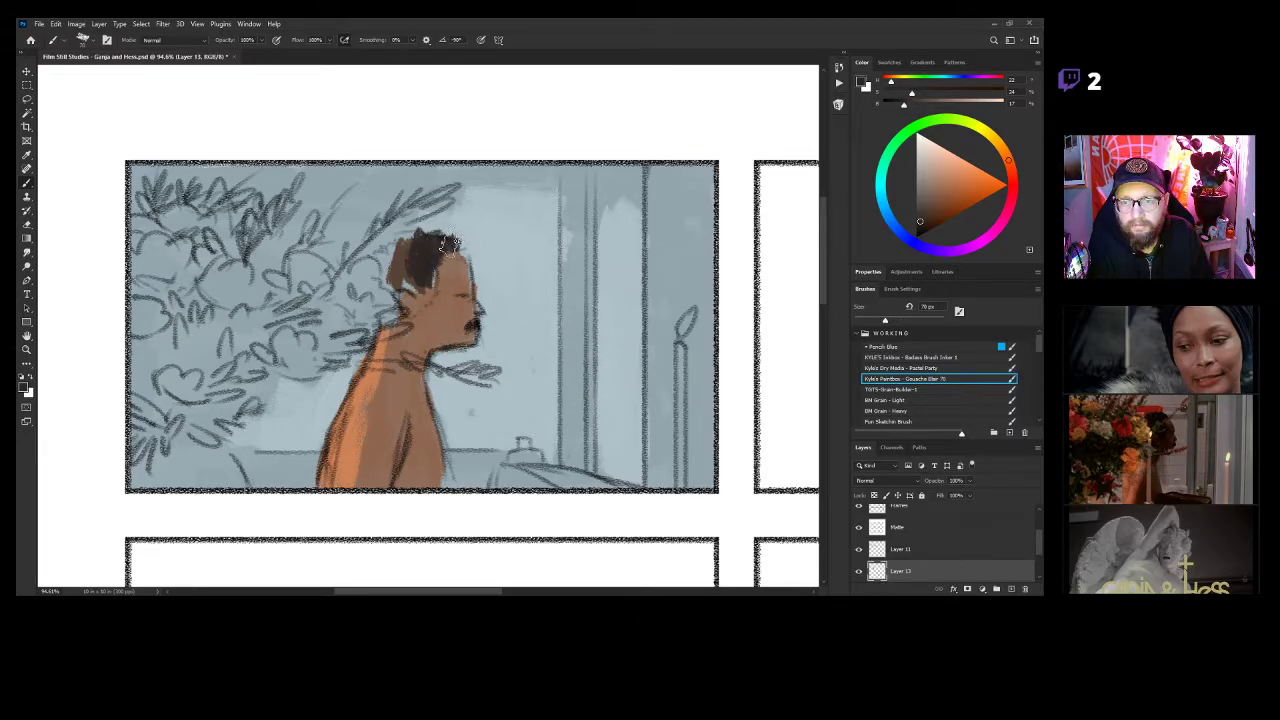
pyautogui.moveTo(440, 245)
pyautogui.mouseDown()
pyautogui.moveTo(402, 255)
pyautogui.moveTo(416, 240)
pyautogui.mouseUp()
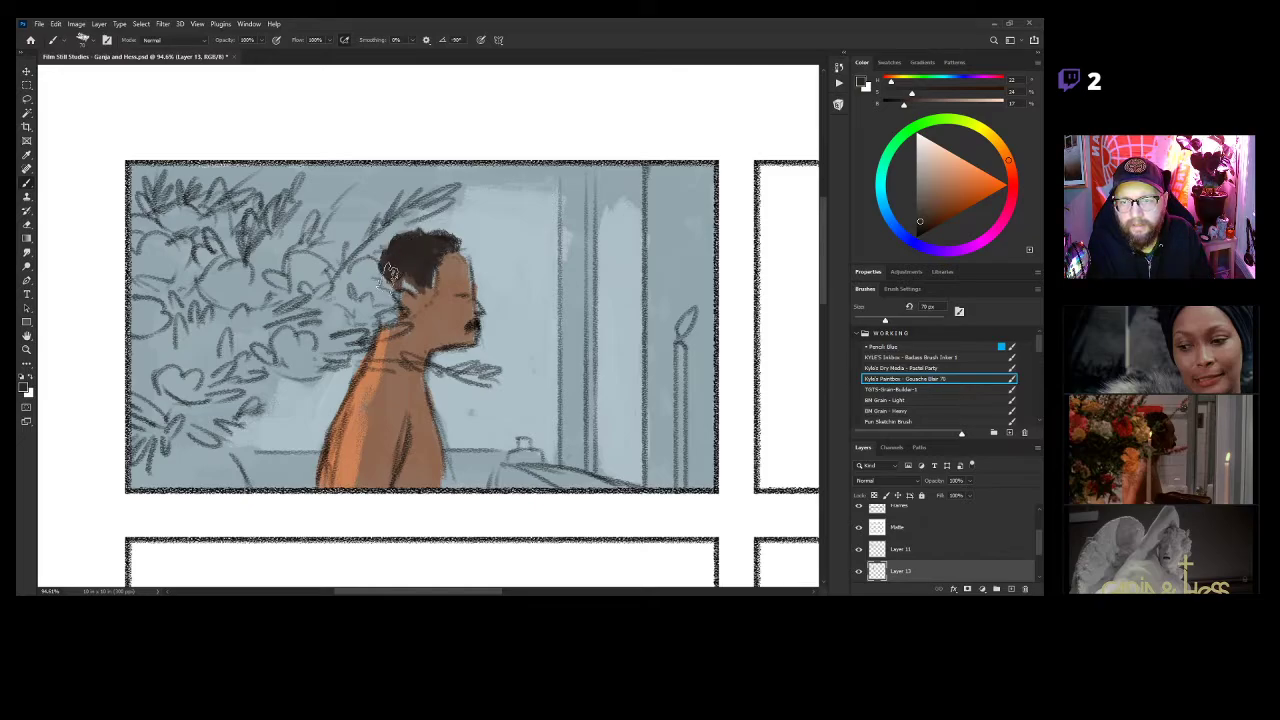
pyautogui.moveTo(395, 277)
pyautogui.mouseDown()
pyautogui.moveTo(414, 282)
pyautogui.moveTo(408, 264)
pyautogui.moveTo(400, 295)
pyautogui.mouseUp()
pyautogui.moveTo(385, 346); pyautogui.dragTo(380, 316)
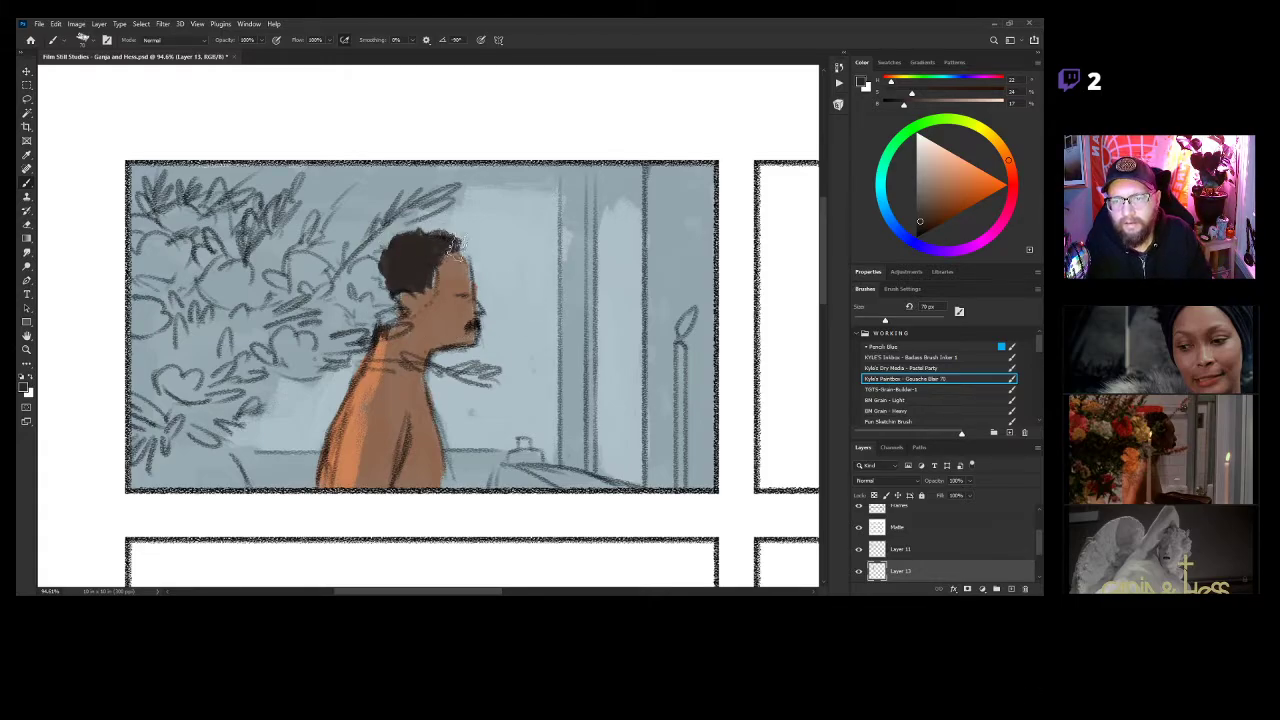
pyautogui.moveTo(415, 240)
pyautogui.mouseDown()
pyautogui.moveTo(390, 245)
pyautogui.moveTo(406, 257)
pyautogui.moveTo(388, 272)
pyautogui.mouseUp()
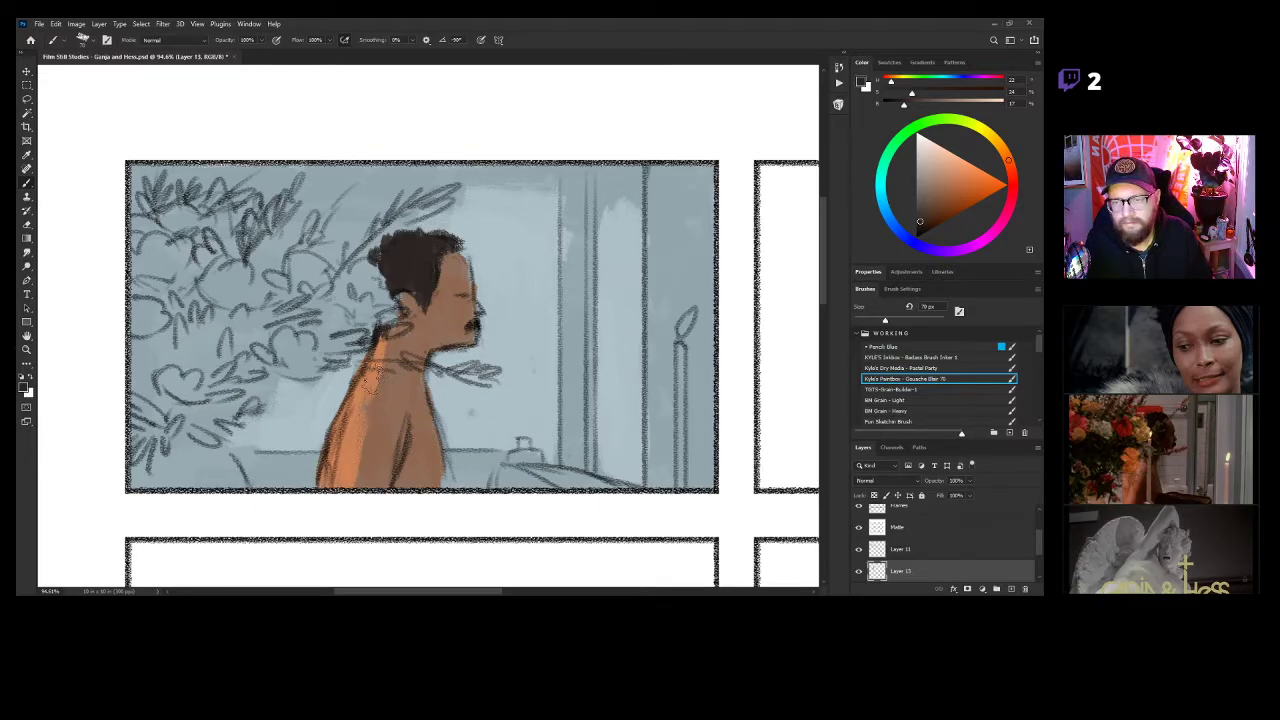
# Toggle the sketch and figure paint layers to check the blocking, leaving the sketch hidden and the paint layer active.
pyautogui.click(900, 549)
pyautogui.click(858, 549)
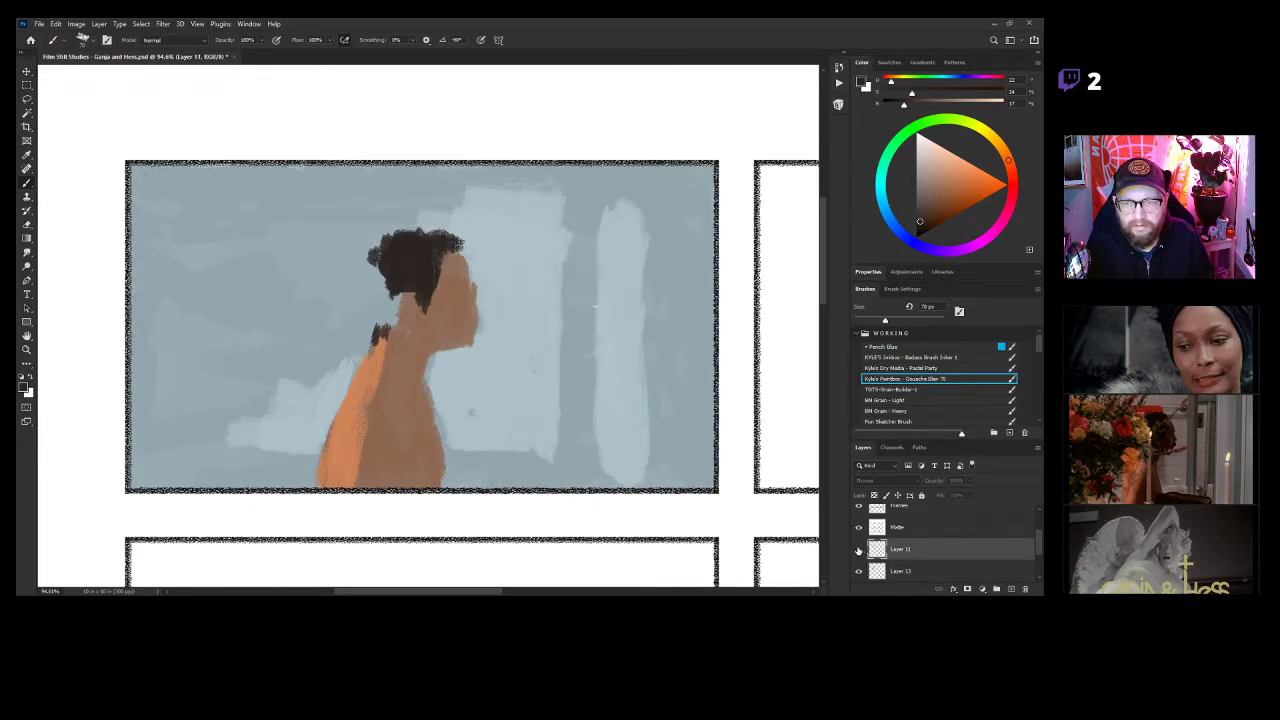
pyautogui.click(858, 549)
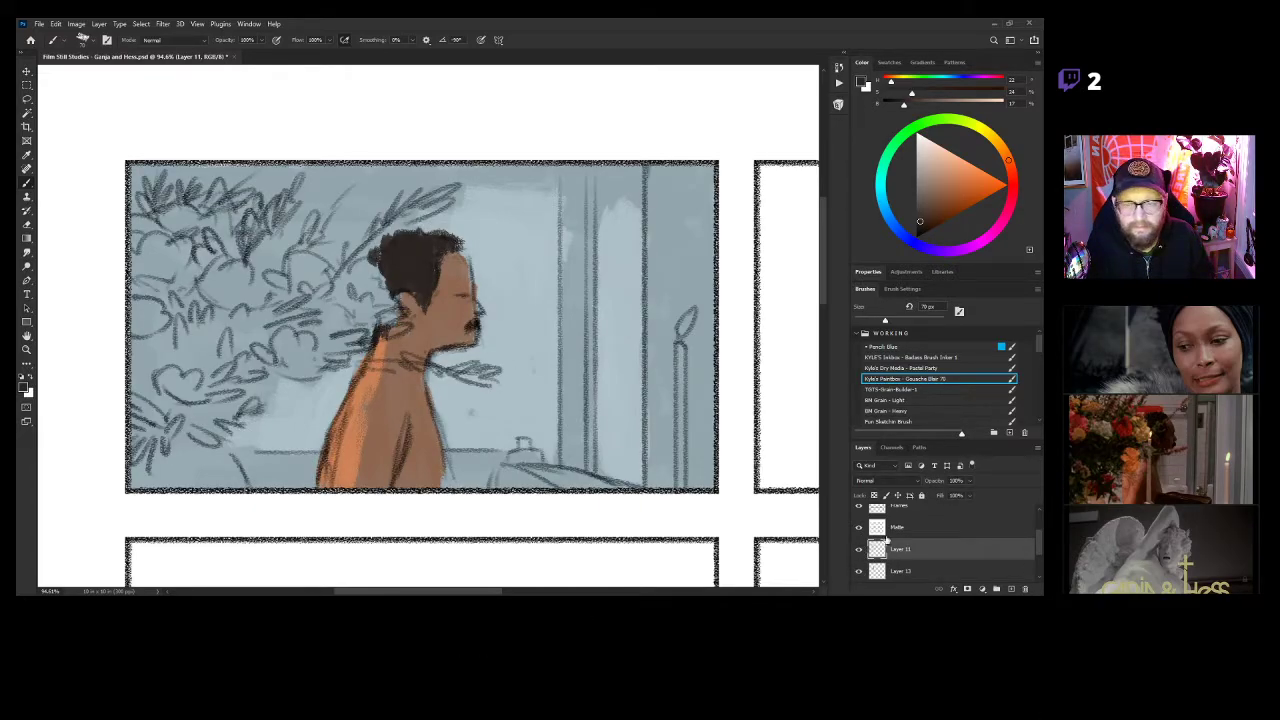
pyautogui.click(859, 571)
pyautogui.click(859, 571)
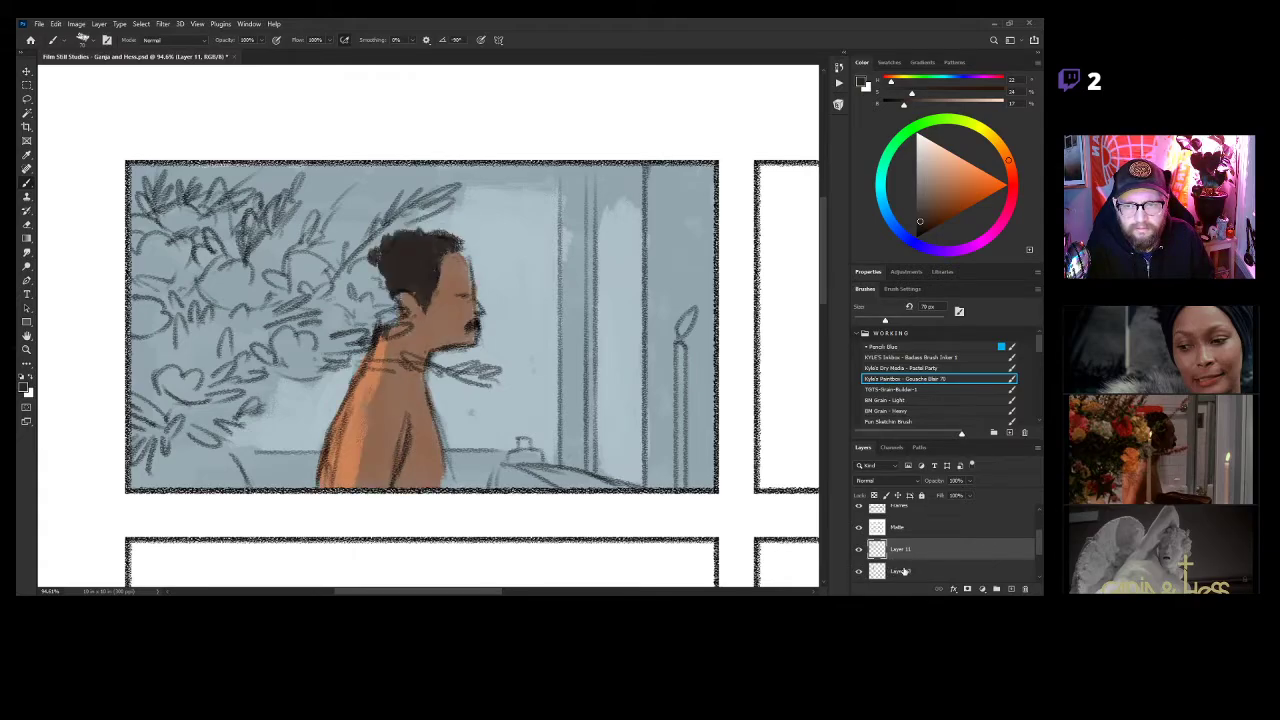
pyautogui.click(899, 572)
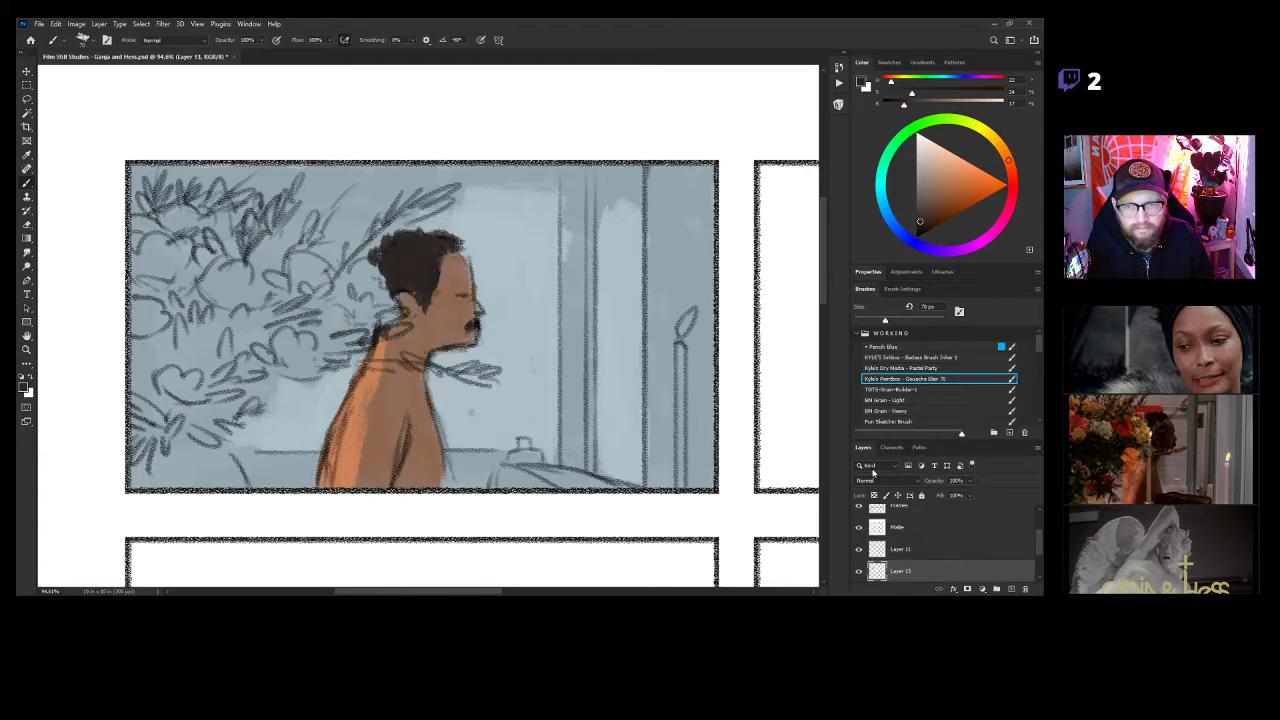
pyautogui.click(858, 549)
pyautogui.click(899, 550)
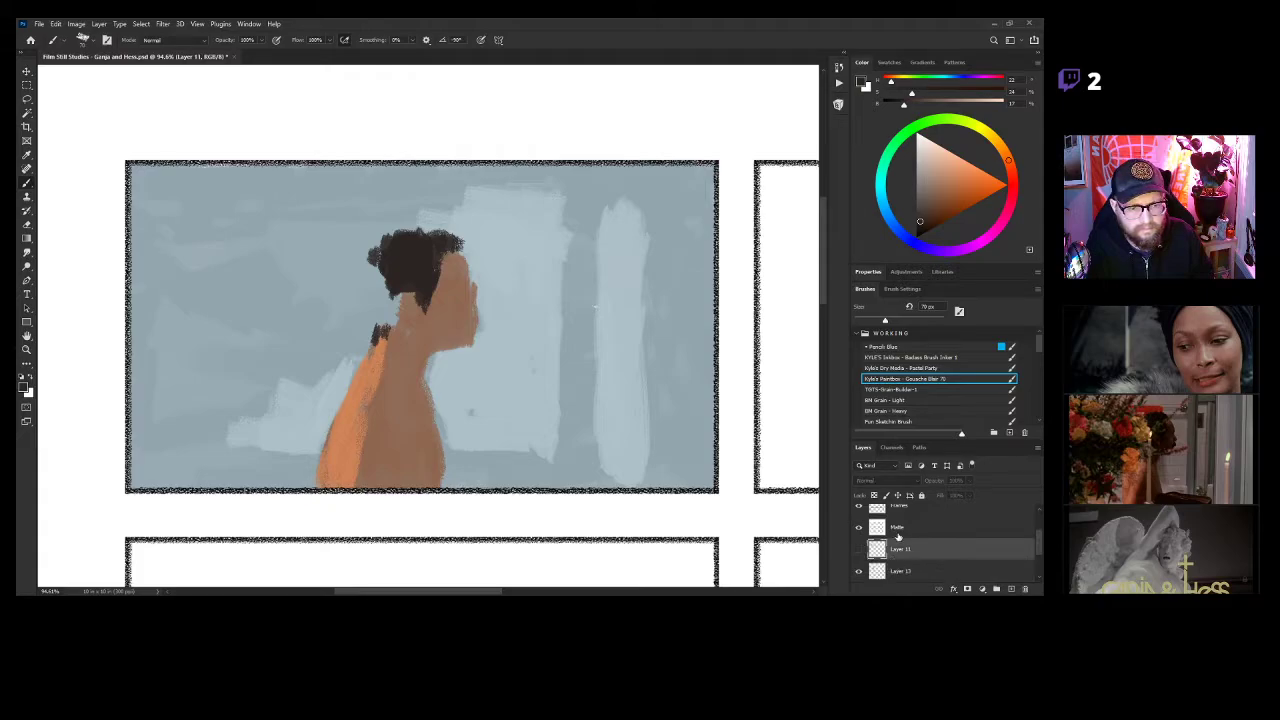
pyautogui.click(903, 572)
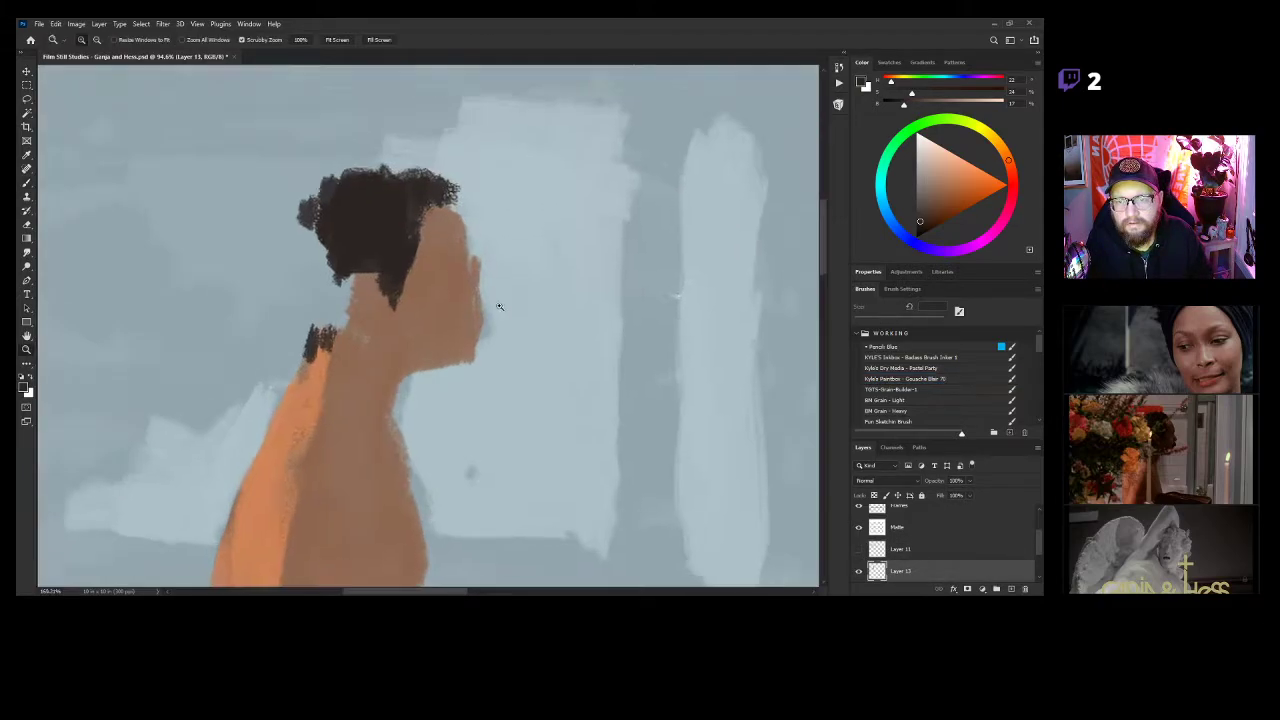
# Reduce the brush to 20 px and paint the figure's moustache in the same dark brown.
pyautogui.scroll(5, 500, 298)
pyautogui.press(']')
pyautogui.press('[')
pyautogui.press('[')
pyautogui.press('[')
pyautogui.press('[')
pyautogui.press('[')
pyautogui.press('[')
pyautogui.press('[')
pyautogui.press('[')
pyautogui.press('[')
pyautogui.moveTo(487, 318); pyautogui.dragTo(448, 350)
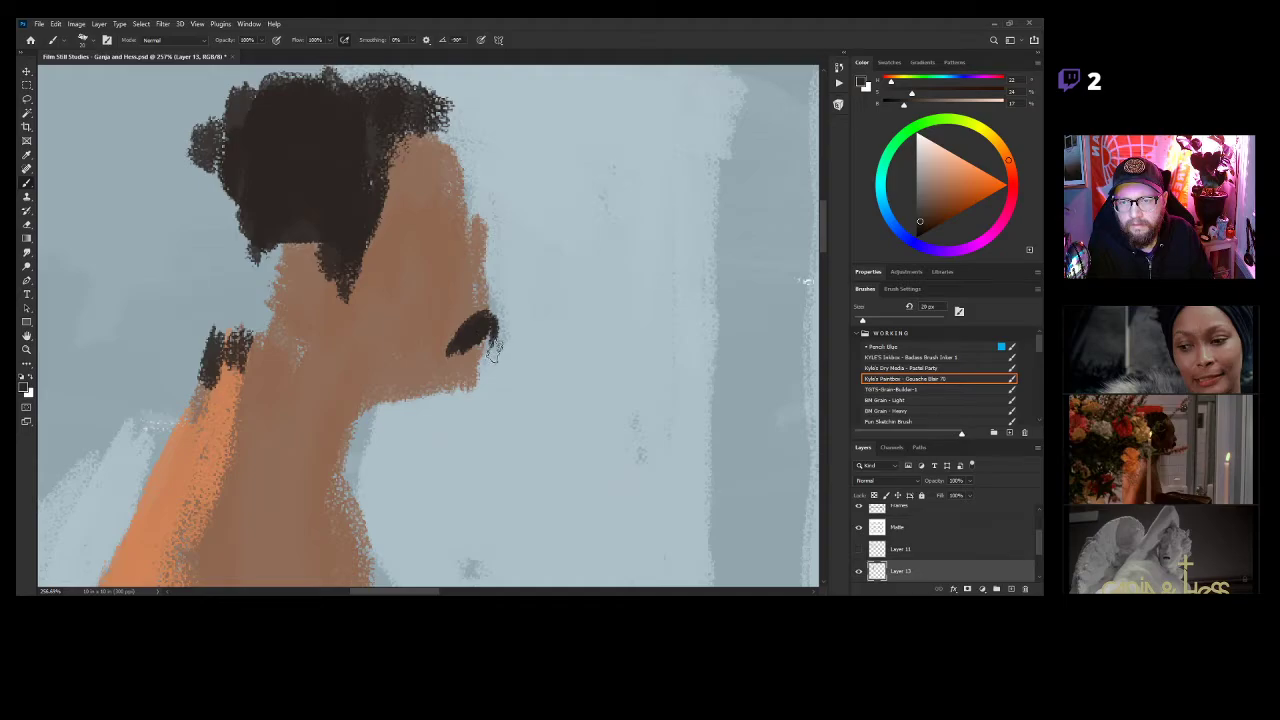
pyautogui.moveTo(447, 345); pyautogui.dragTo(478, 334)
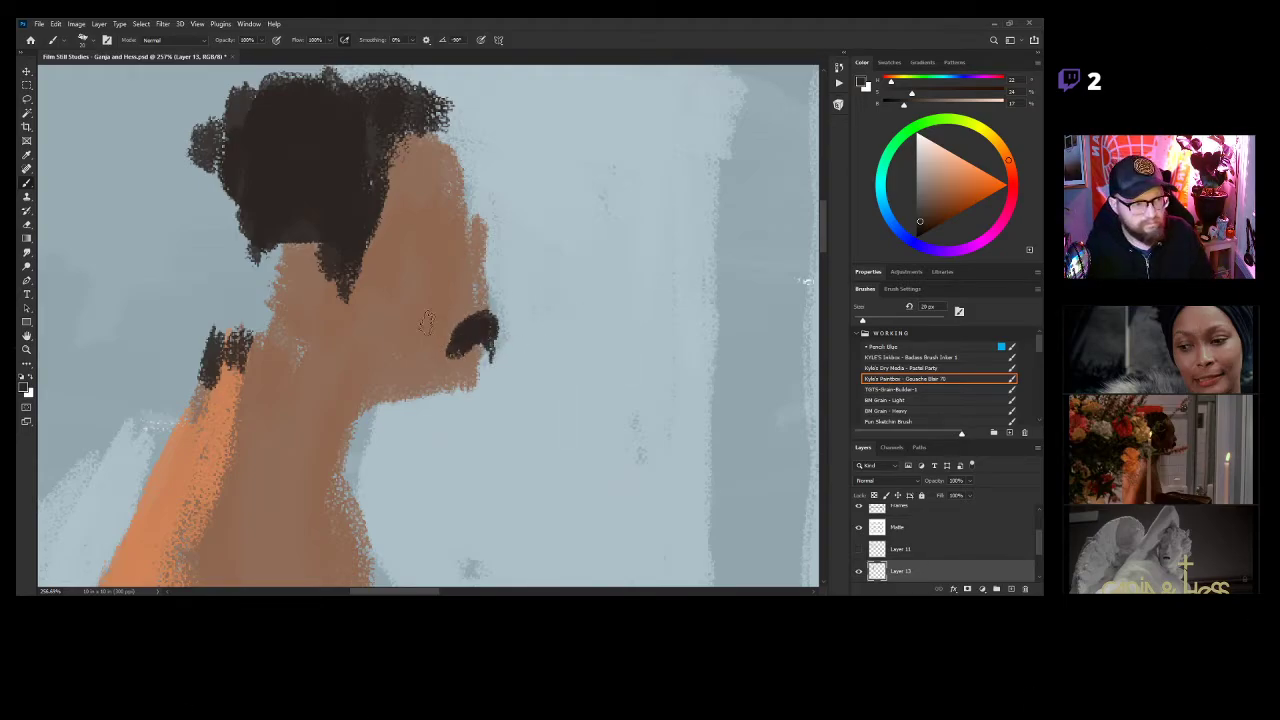
# Sample the mid-brown skin tone and shape the figure's nose and front of the face with the small brush.
pyautogui.press('z')
pyautogui.moveTo(536, 318); pyautogui.dragTo(432, 345)
pyautogui.moveTo(506, 366); pyautogui.dragTo(550, 364)
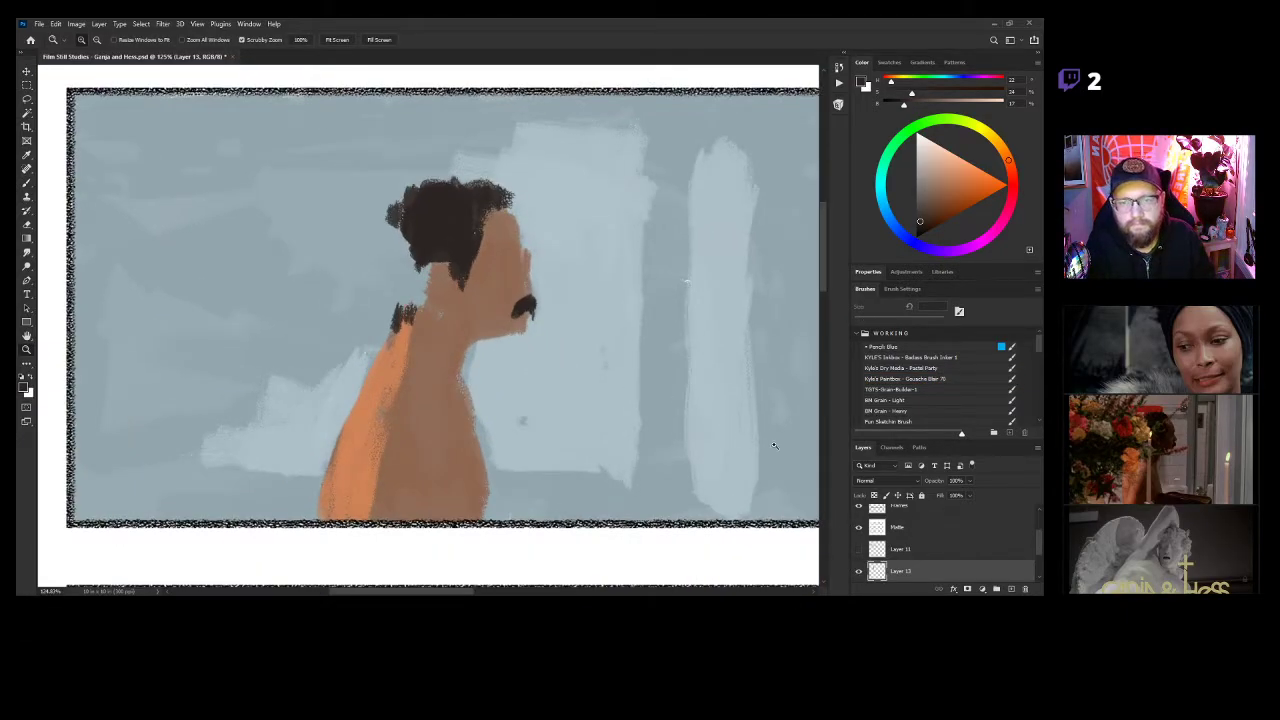
pyautogui.moveTo(487, 261)
pyautogui.mouseDown()
pyautogui.moveTo(563, 298)
pyautogui.moveTo(545, 260)
pyautogui.moveTo(556, 292)
pyautogui.mouseUp()
pyautogui.press('b')
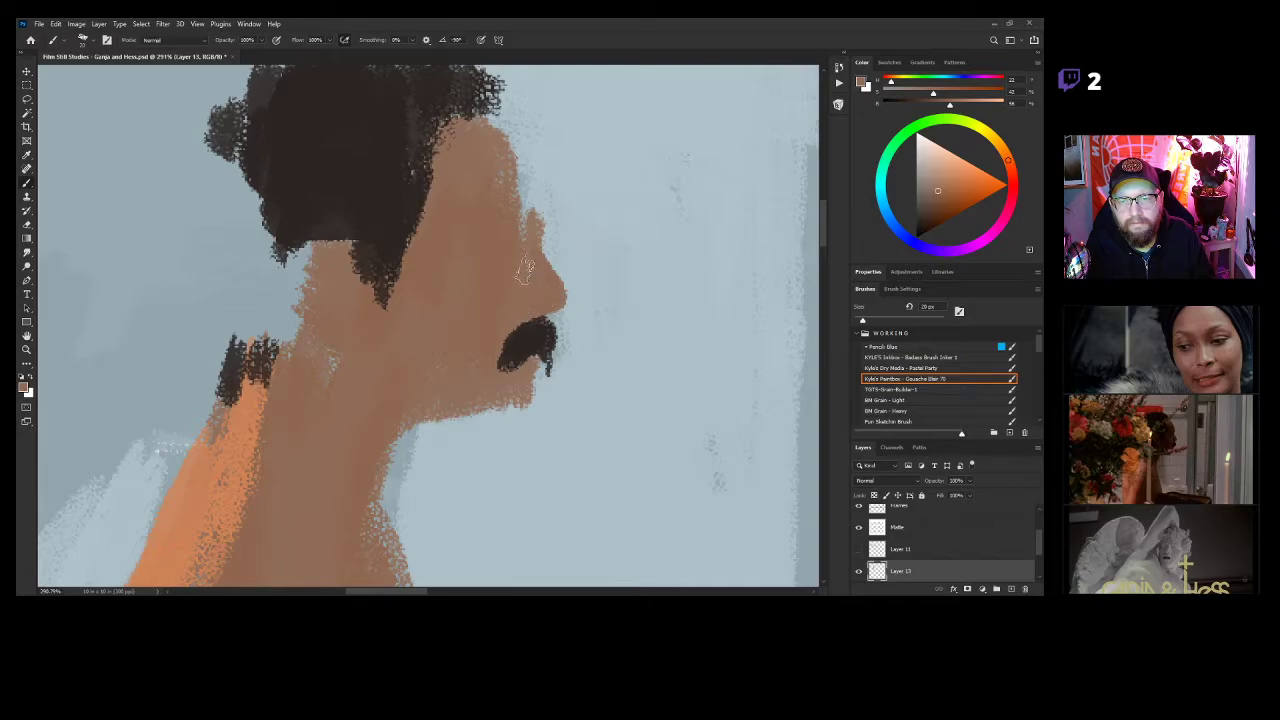
pyautogui.press('z')
pyautogui.moveTo(527, 371); pyautogui.dragTo(492, 392)
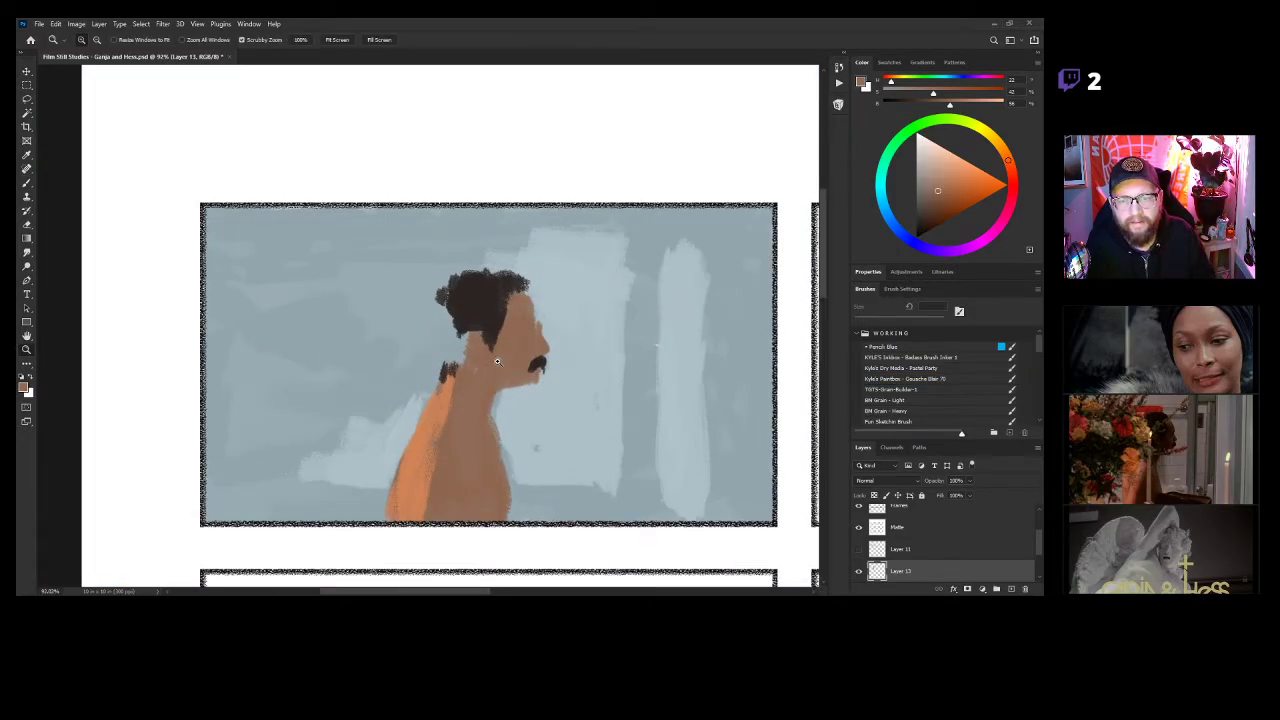
pyautogui.moveTo(540, 346)
pyautogui.mouseDown()
pyautogui.moveTo(579, 323)
pyautogui.moveTo(593, 334)
pyautogui.moveTo(559, 339)
pyautogui.moveTo(558, 324)
pyautogui.moveTo(600, 370)
pyautogui.mouseUp()
pyautogui.press('b')
pyautogui.press('z')
pyautogui.press('b')
pyautogui.press('e')
pyautogui.moveTo(569, 322); pyautogui.dragTo(600, 378)
pyautogui.press('b')
pyautogui.moveTo(548, 330); pyautogui.dragTo(572, 382)
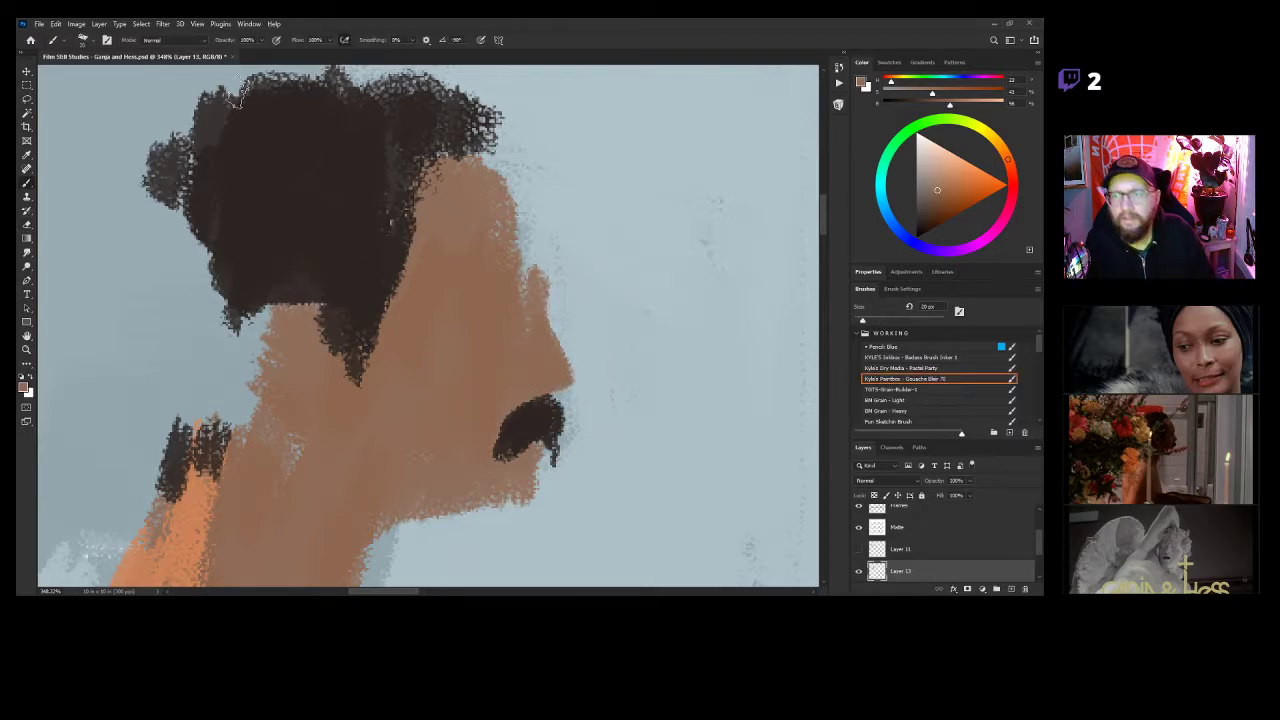
# Try carving the forehead and nose bridge with a sampled pale grey, and undo it.
pyautogui.moveTo(620, 255); pyautogui.dragTo(651, 300)
pyautogui.keyDown('alt'); pyautogui.click(640, 275); pyautogui.keyUp('alt')
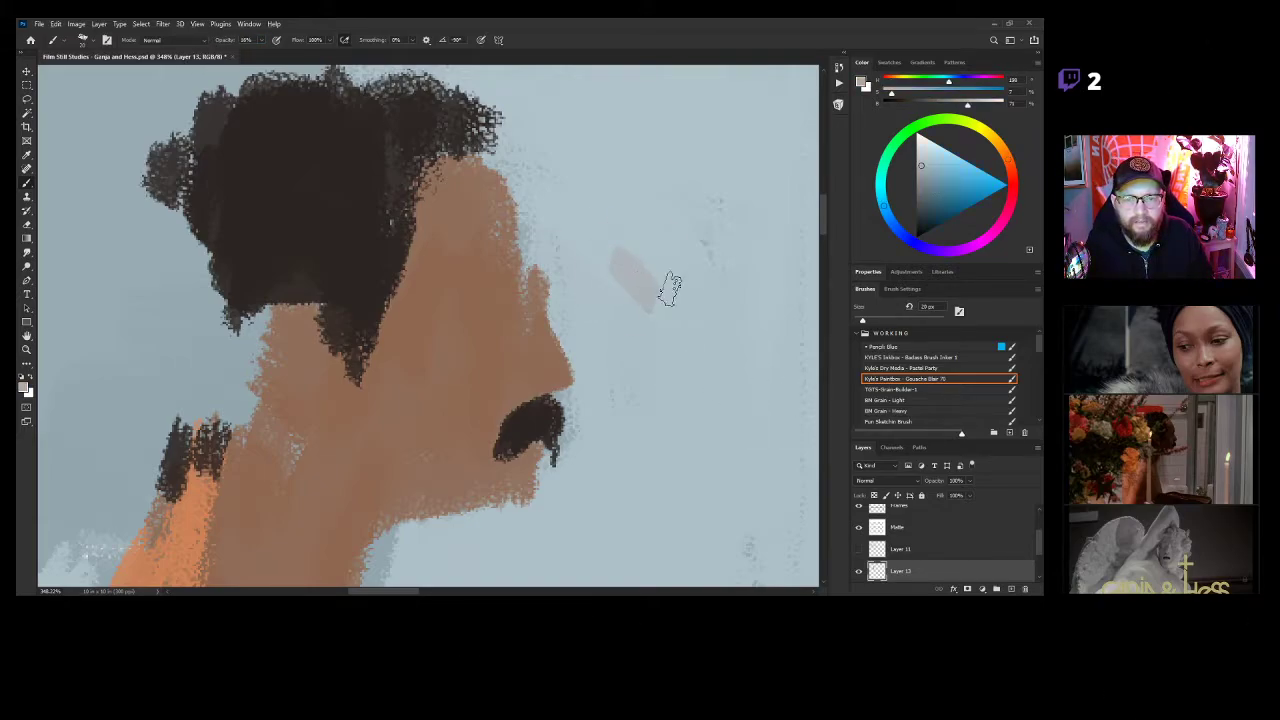
pyautogui.press('e')
pyautogui.moveTo(615, 250)
pyautogui.mouseDown()
pyautogui.moveTo(680, 320)
pyautogui.moveTo(633, 241)
pyautogui.mouseUp()
pyautogui.press('b')
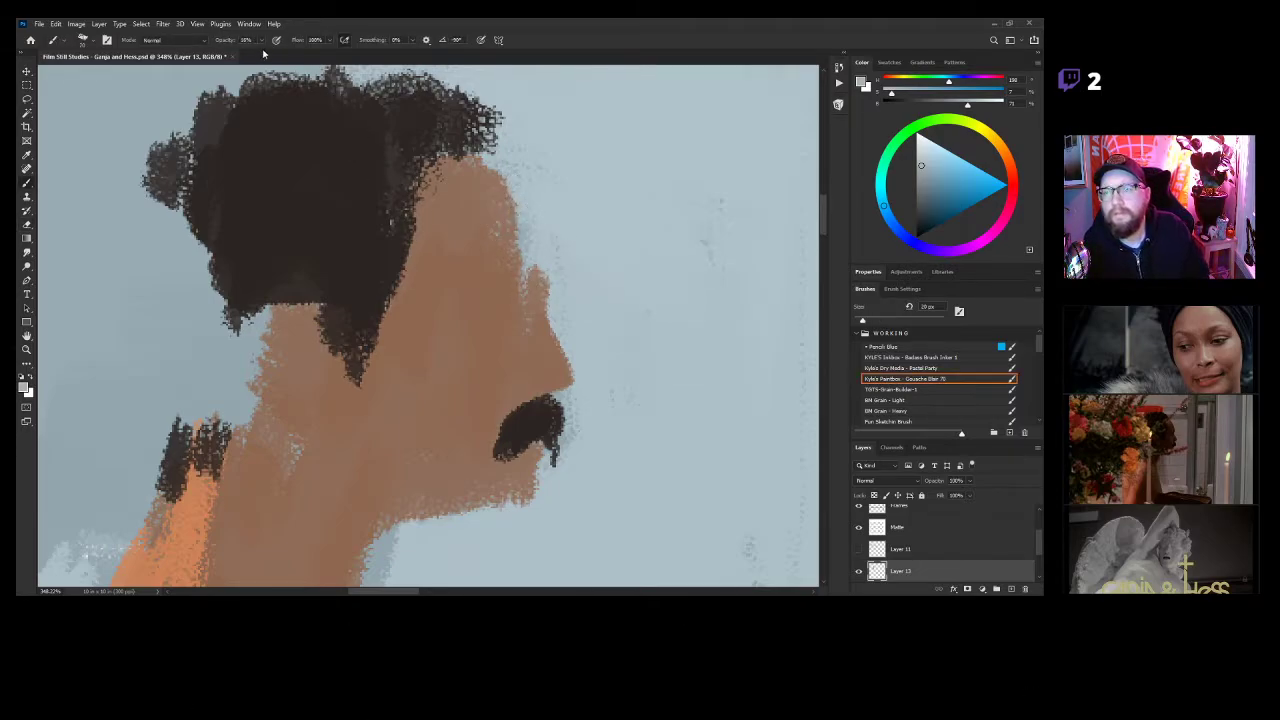
pyautogui.moveTo(504, 214)
pyautogui.mouseDown()
pyautogui.moveTo(529, 290)
pyautogui.moveTo(514, 207)
pyautogui.moveTo(529, 303)
pyautogui.mouseUp()
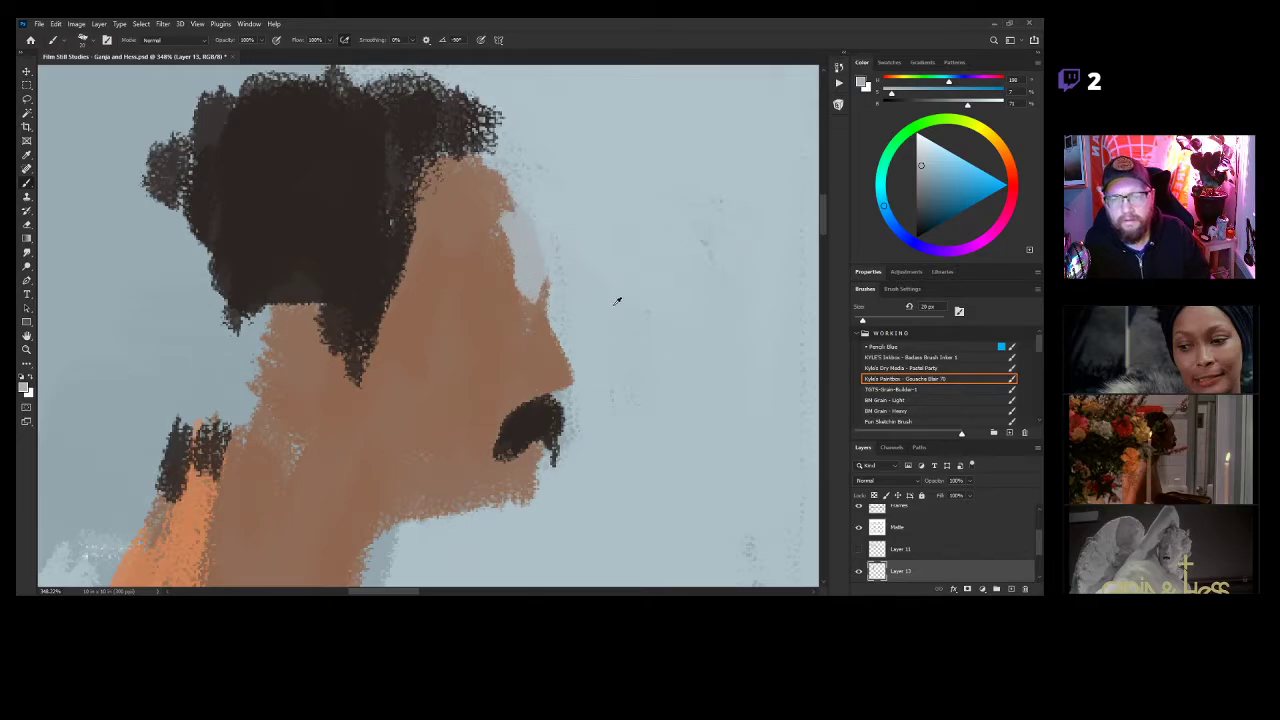
pyautogui.hotkey('ctrl', 'z')
pyautogui.hotkey('ctrl', 'z')
pyautogui.hotkey('ctrl', 'z')
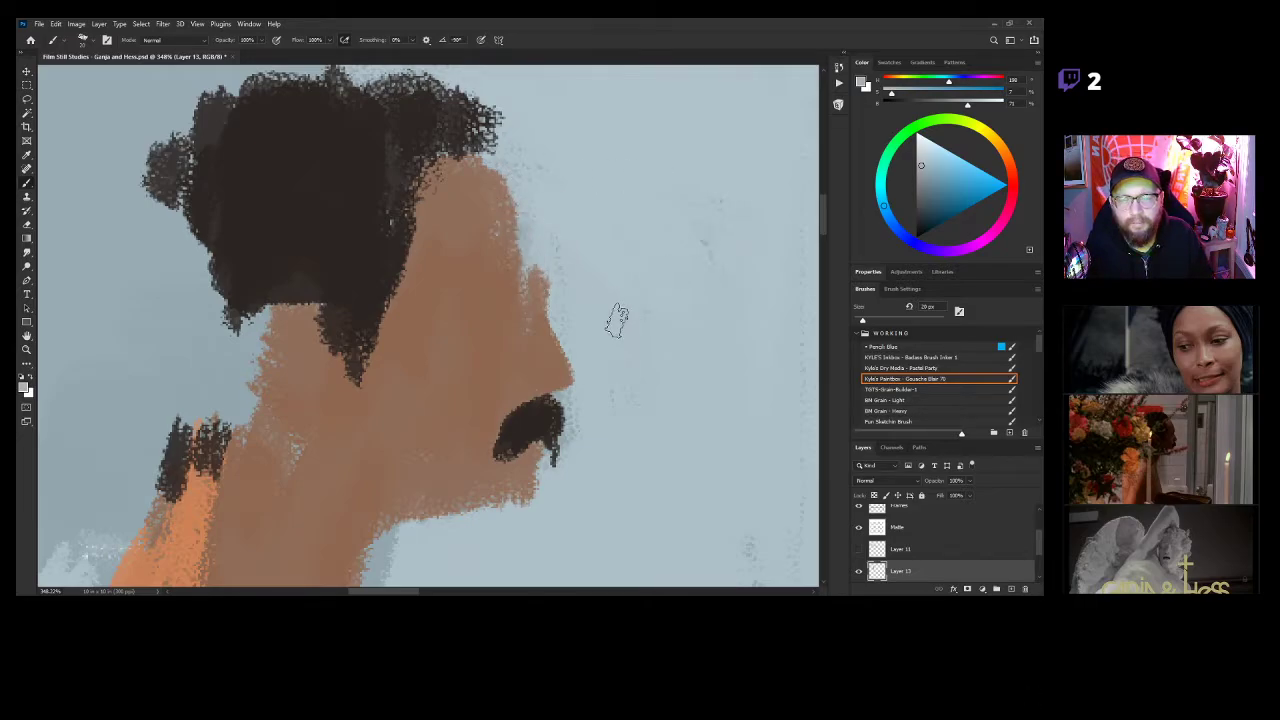
# Show the sketch layer over the whole first frame.
pyautogui.moveTo(571, 408); pyautogui.dragTo(602, 328)
pyautogui.press('z')
pyautogui.moveTo(583, 377); pyautogui.dragTo(601, 341)
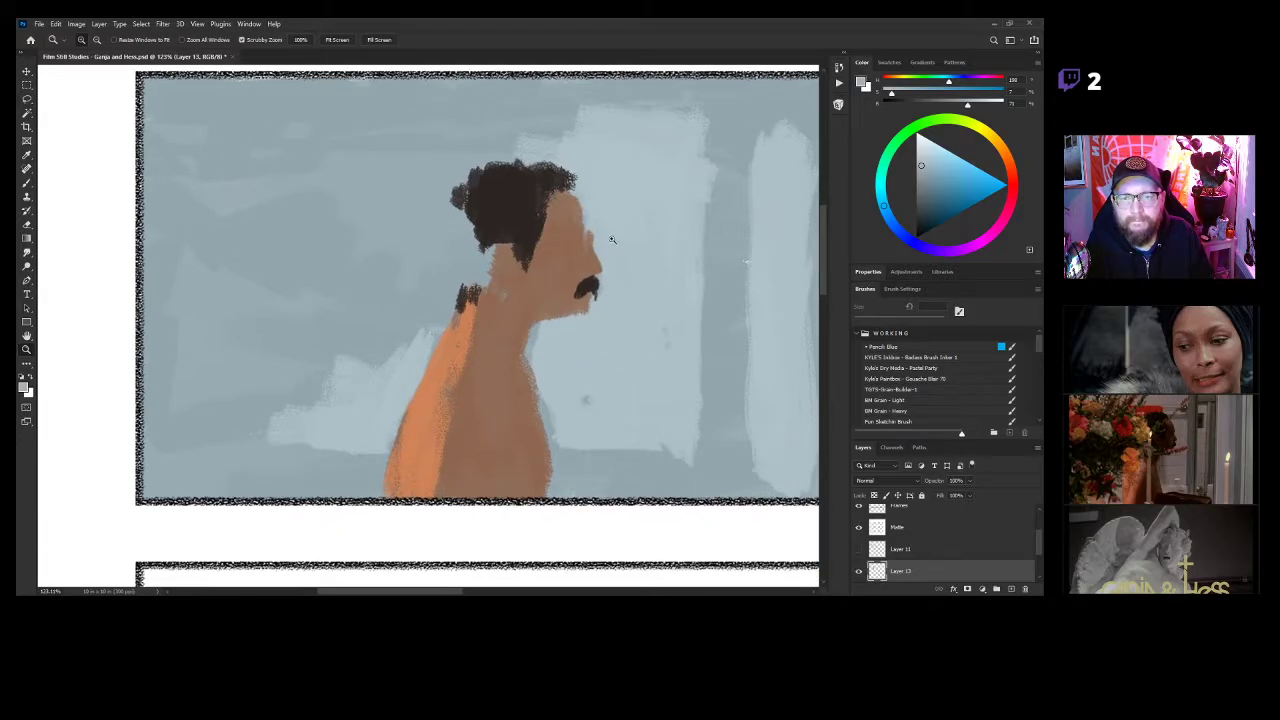
pyautogui.moveTo(632, 368); pyautogui.dragTo(623, 368)
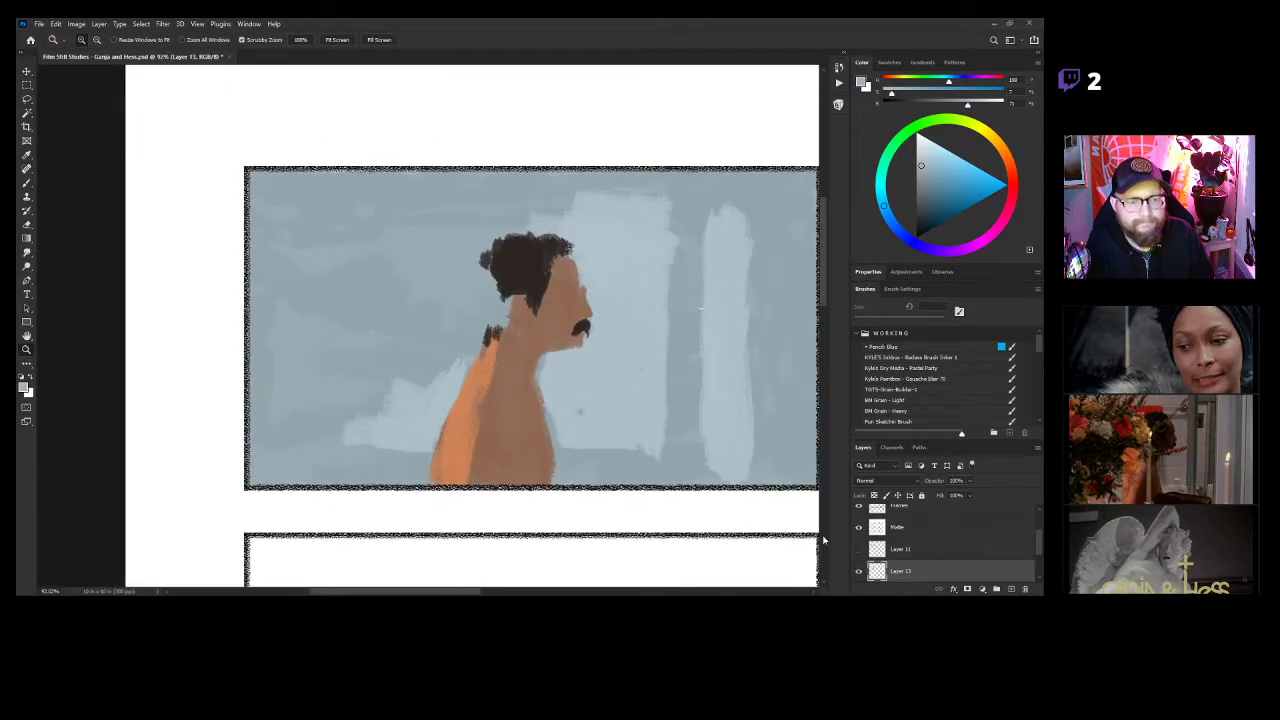
pyautogui.click(858, 550)
# Pick a dark green and fill the large foliage mass behind the figure with a 90 px brush.
pyautogui.press('b')
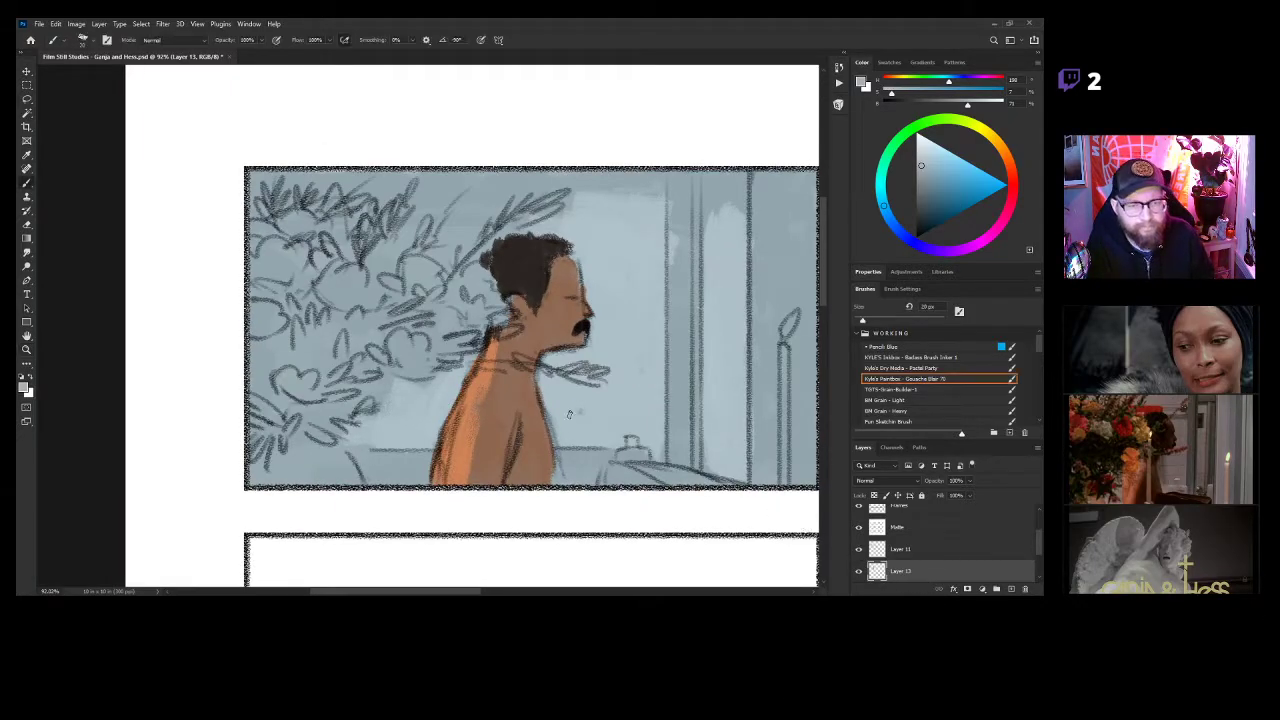
pyautogui.press(']')
pyautogui.press(']')
pyautogui.press(']')
pyautogui.press(']')
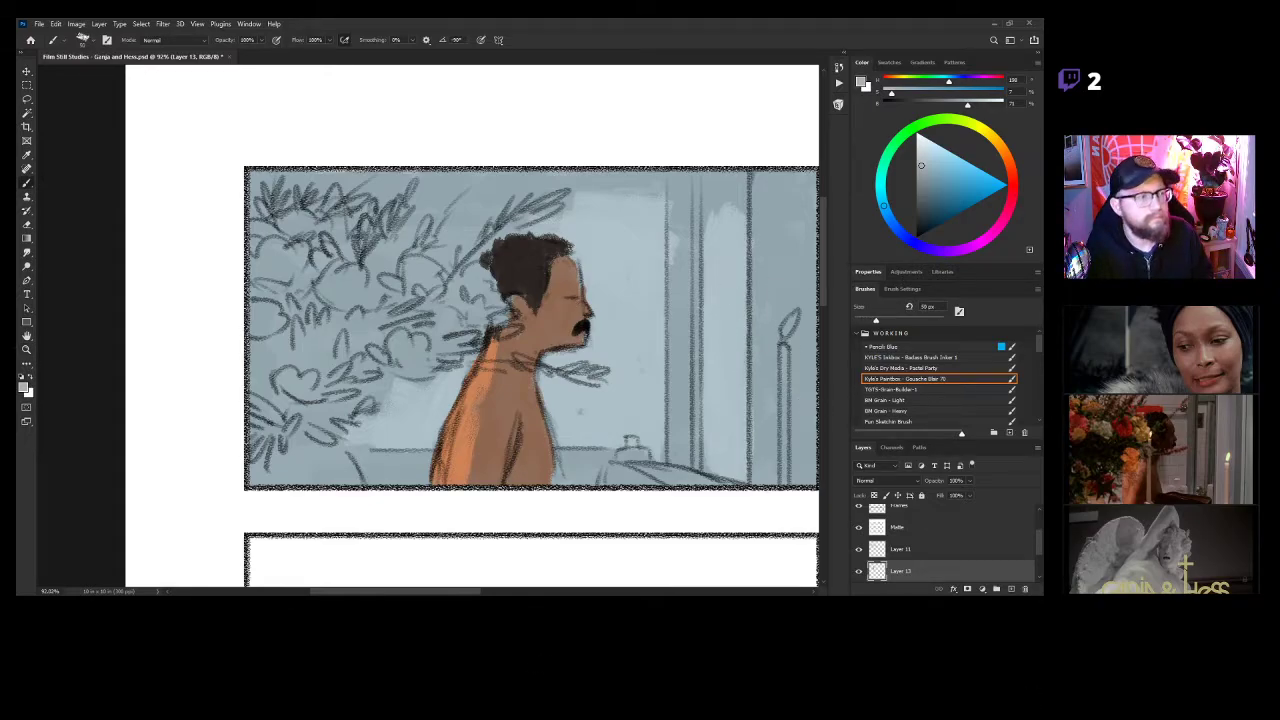
pyautogui.moveTo(883, 205); pyautogui.dragTo(887, 158)
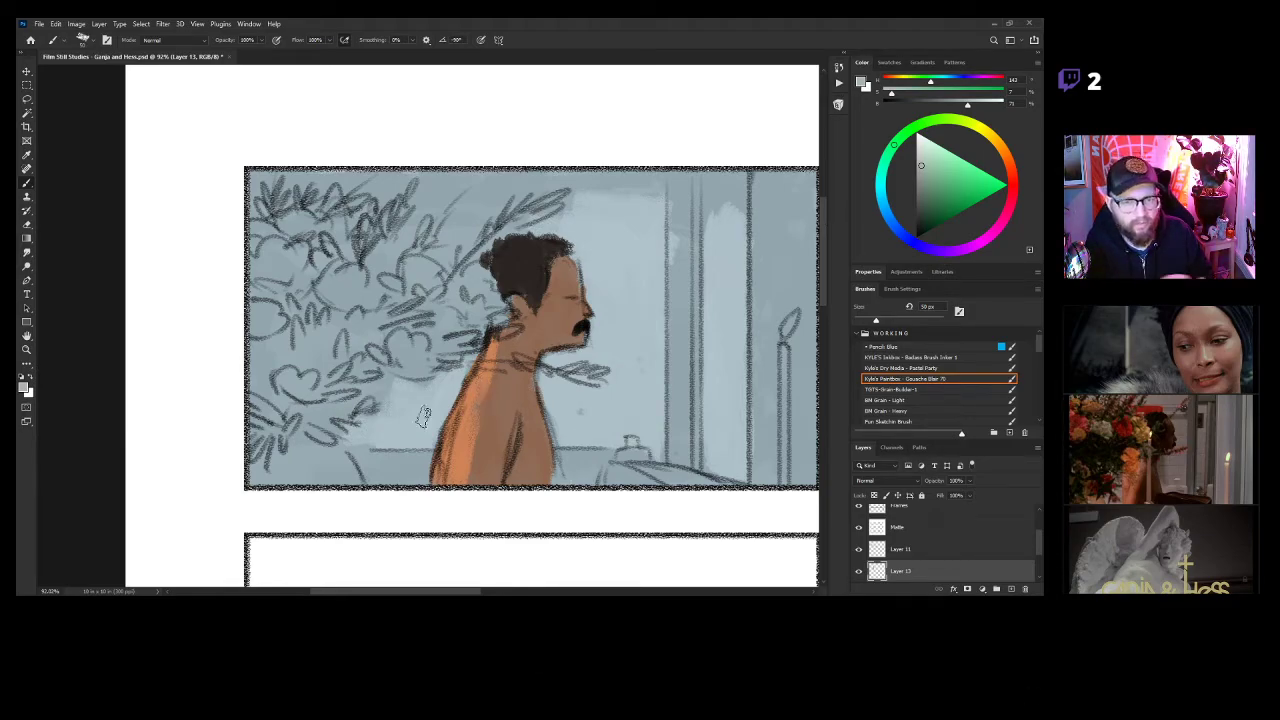
pyautogui.moveTo(933, 197); pyautogui.dragTo(927, 213)
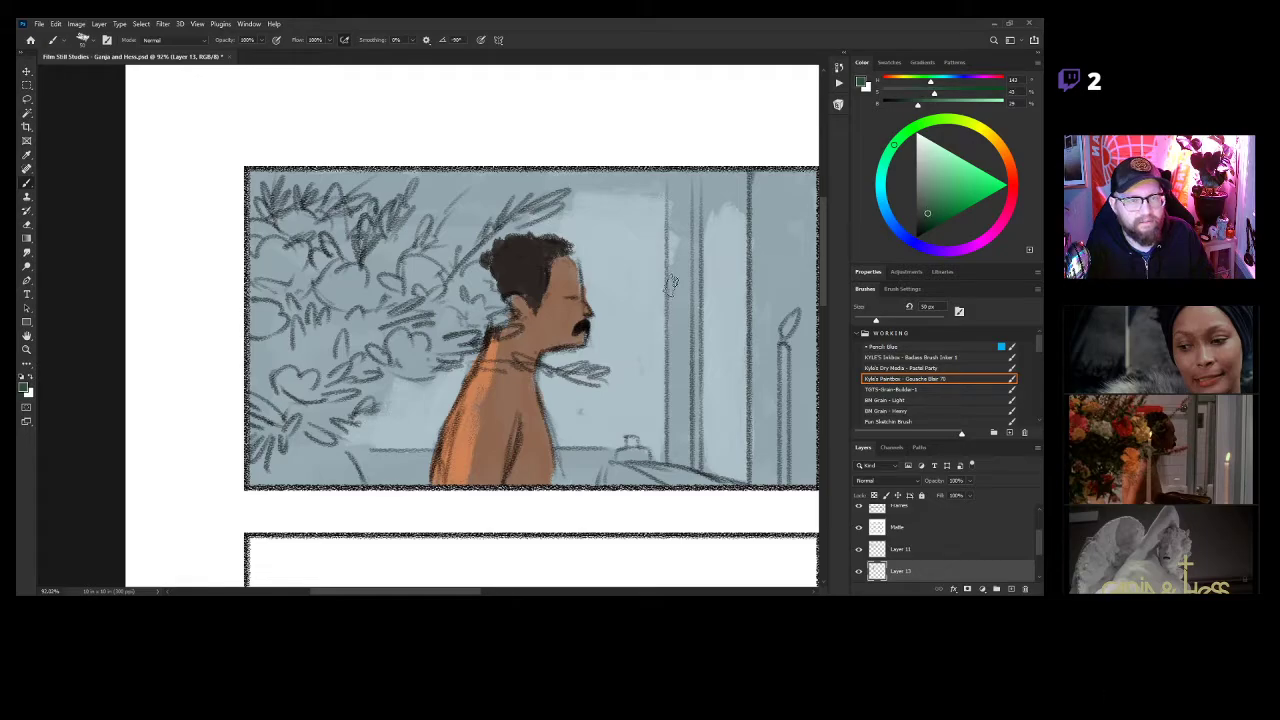
pyautogui.press(']')
pyautogui.press(']')
pyautogui.press(']')
pyautogui.press(']')
pyautogui.moveTo(332, 338)
pyautogui.mouseDown()
pyautogui.moveTo(372, 338)
pyautogui.moveTo(351, 356)
pyautogui.moveTo(360, 340)
pyautogui.moveTo(327, 340)
pyautogui.moveTo(324, 306)
pyautogui.moveTo(350, 297)
pyautogui.moveTo(266, 262)
pyautogui.moveTo(240, 295)
pyautogui.moveTo(295, 340)
pyautogui.moveTo(250, 320)
pyautogui.moveTo(293, 340)
pyautogui.moveTo(268, 350)
pyautogui.moveTo(300, 372)
pyautogui.moveTo(260, 366)
pyautogui.moveTo(272, 385)
pyautogui.moveTo(238, 393)
pyautogui.moveTo(248, 408)
pyautogui.moveTo(303, 385)
pyautogui.moveTo(322, 387)
pyautogui.moveTo(332, 412)
pyautogui.moveTo(372, 378)
pyautogui.moveTo(306, 383)
pyautogui.moveTo(375, 355)
pyautogui.moveTo(440, 352)
pyautogui.moveTo(450, 335)
pyautogui.moveTo(462, 345)
pyautogui.moveTo(417, 345)
pyautogui.moveTo(465, 310)
pyautogui.moveTo(450, 328)
pyautogui.moveTo(480, 305)
pyautogui.moveTo(473, 318)
pyautogui.moveTo(495, 318)
pyautogui.moveTo(475, 312)
pyautogui.moveTo(488, 318)
pyautogui.moveTo(451, 332)
pyautogui.moveTo(447, 303)
pyautogui.moveTo(425, 322)
pyautogui.moveTo(385, 322)
pyautogui.moveTo(388, 265)
pyautogui.moveTo(340, 286)
pyautogui.moveTo(405, 305)
pyautogui.moveTo(410, 245)
pyautogui.moveTo(375, 262)
pyautogui.moveTo(440, 215)
pyautogui.moveTo(400, 290)
pyautogui.moveTo(450, 225)
pyautogui.moveTo(418, 285)
pyautogui.moveTo(402, 248)
pyautogui.moveTo(460, 281)
pyautogui.mouseUp()
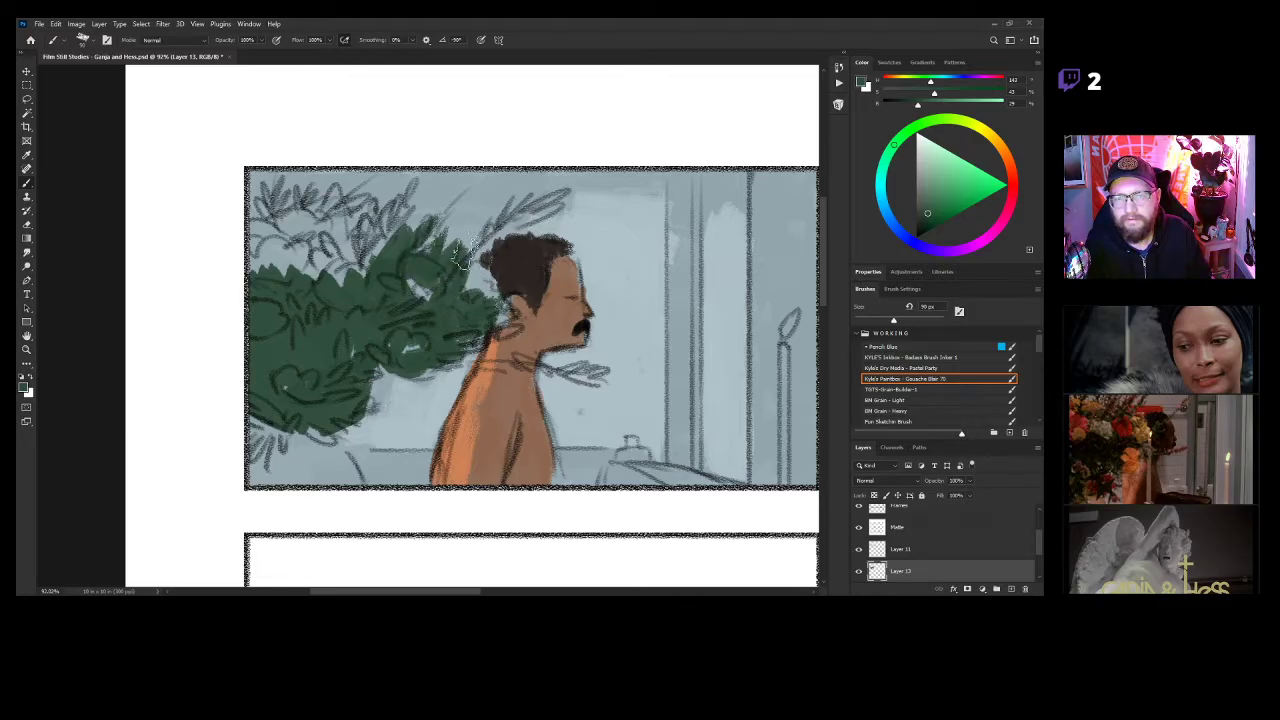
pyautogui.moveTo(365, 245)
pyautogui.mouseDown()
pyautogui.moveTo(380, 200)
pyautogui.moveTo(360, 245)
pyautogui.moveTo(400, 198)
pyautogui.moveTo(355, 255)
pyautogui.moveTo(322, 240)
pyautogui.moveTo(320, 280)
pyautogui.moveTo(350, 210)
pyautogui.moveTo(330, 232)
pyautogui.moveTo(290, 240)
pyautogui.moveTo(235, 218)
pyautogui.moveTo(267, 265)
pyautogui.moveTo(295, 275)
pyautogui.moveTo(312, 258)
pyautogui.moveTo(345, 262)
pyautogui.moveTo(382, 318)
pyautogui.moveTo(448, 336)
pyautogui.moveTo(328, 418)
pyautogui.moveTo(378, 385)
pyautogui.mouseUp()
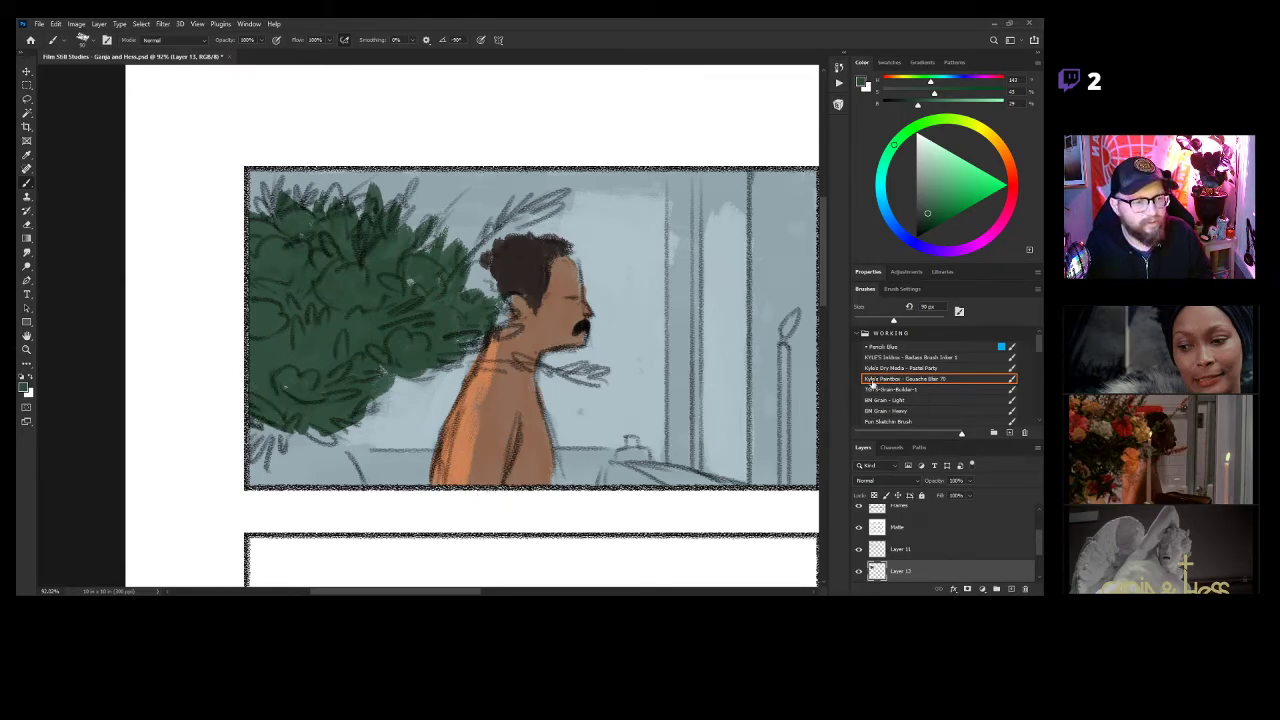
# Reduce the brush to 35 px and paint pointed dark green leaves along the bush's lower edge.
pyautogui.press('[')
pyautogui.press('[')
pyautogui.press('[')
pyautogui.press('[')
pyautogui.press('[')
pyautogui.moveTo(273, 437)
pyautogui.mouseDown()
pyautogui.moveTo(270, 466)
pyautogui.moveTo(239, 449)
pyautogui.moveTo(258, 442)
pyautogui.moveTo(290, 466)
pyautogui.moveTo(321, 452)
pyautogui.mouseUp()
pyautogui.moveTo(319, 432)
pyautogui.mouseDown()
pyautogui.moveTo(331, 446)
pyautogui.moveTo(310, 465)
pyautogui.mouseUp()
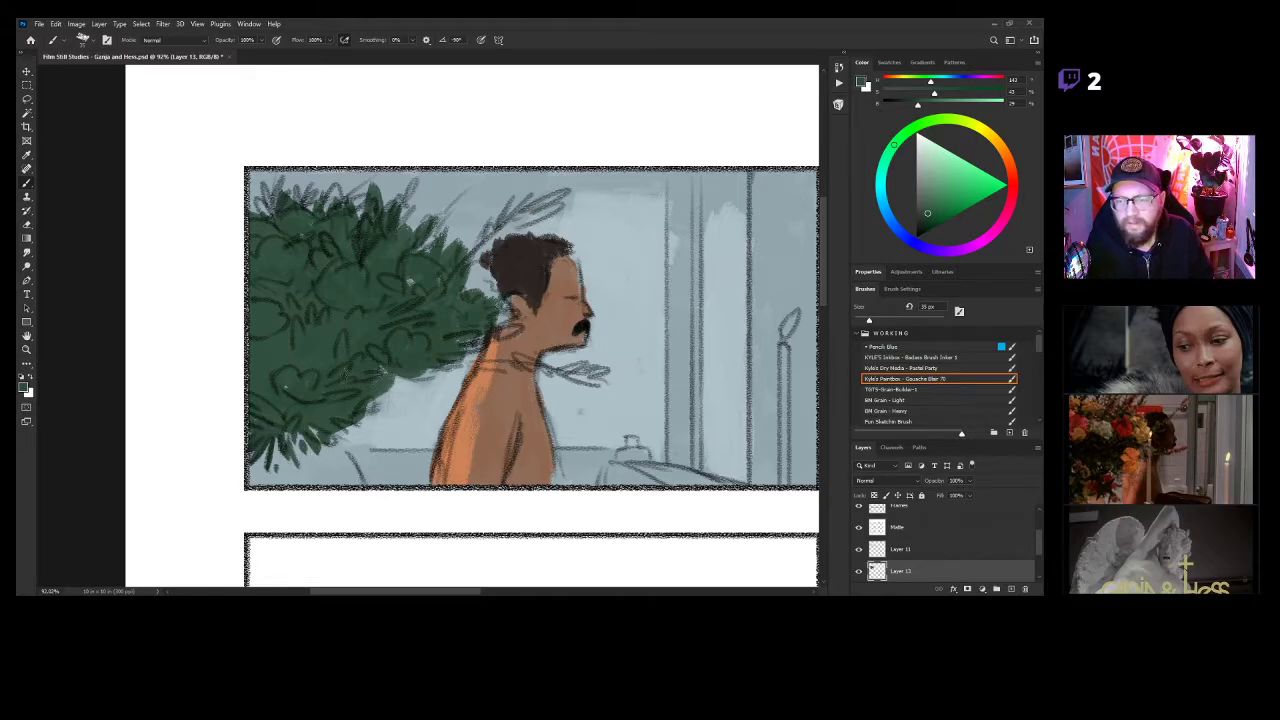
# Mix a salmon pink, block in the vase below the bush with a 60 px brush, and overlap its rim with sampled dark green leaves.
pyautogui.click(985, 129)
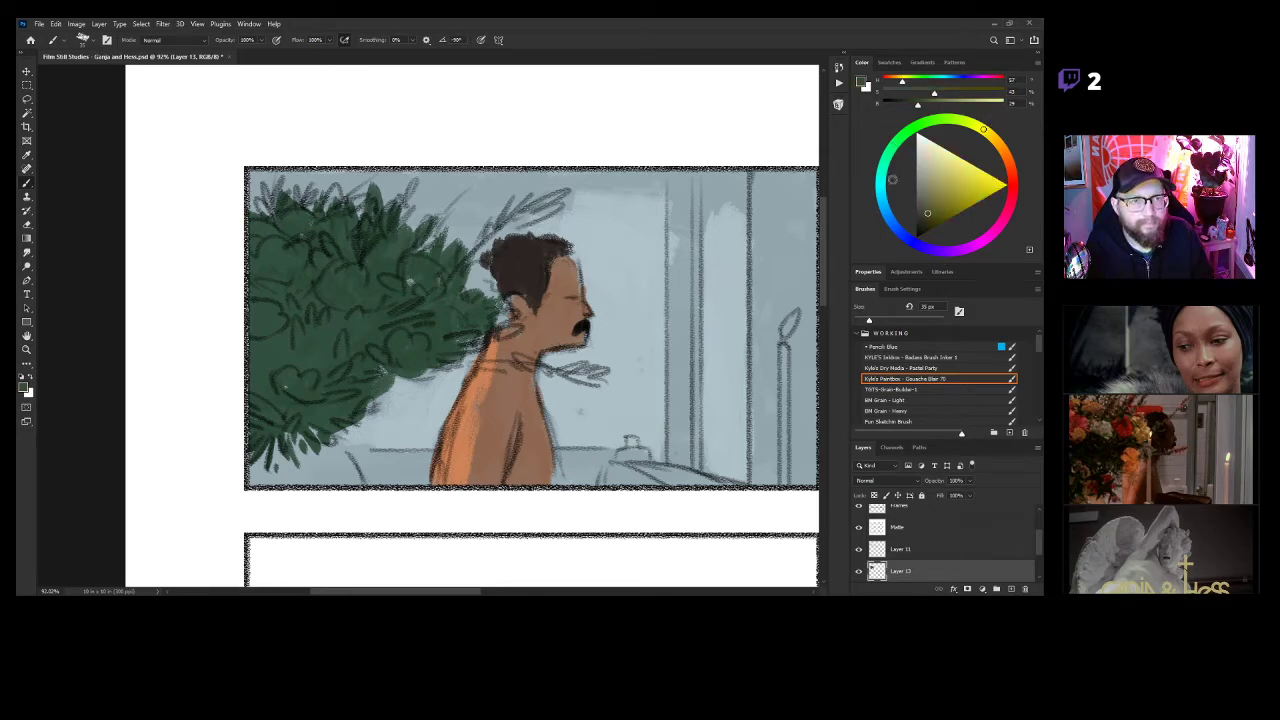
pyautogui.moveTo(928, 176)
pyautogui.mouseDown()
pyautogui.moveTo(927, 188)
pyautogui.moveTo(948, 186)
pyautogui.mouseUp()
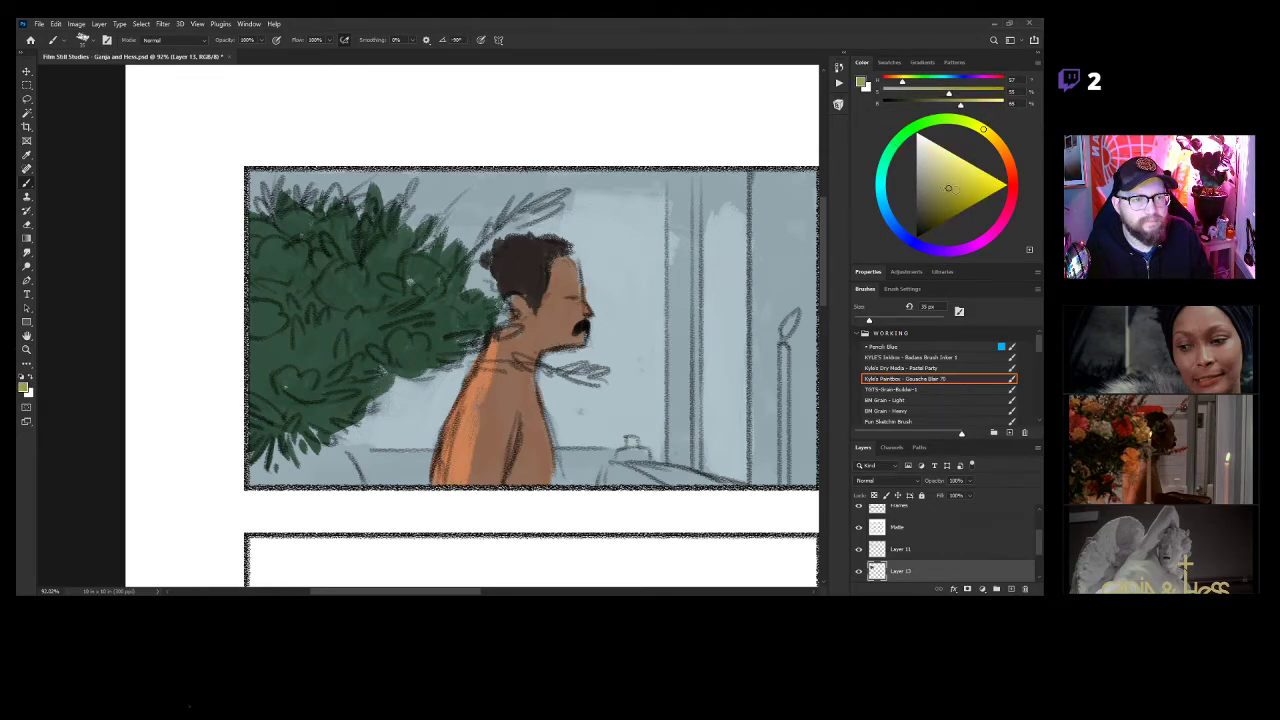
pyautogui.click(998, 142)
pyautogui.moveTo(949, 187); pyautogui.dragTo(949, 190)
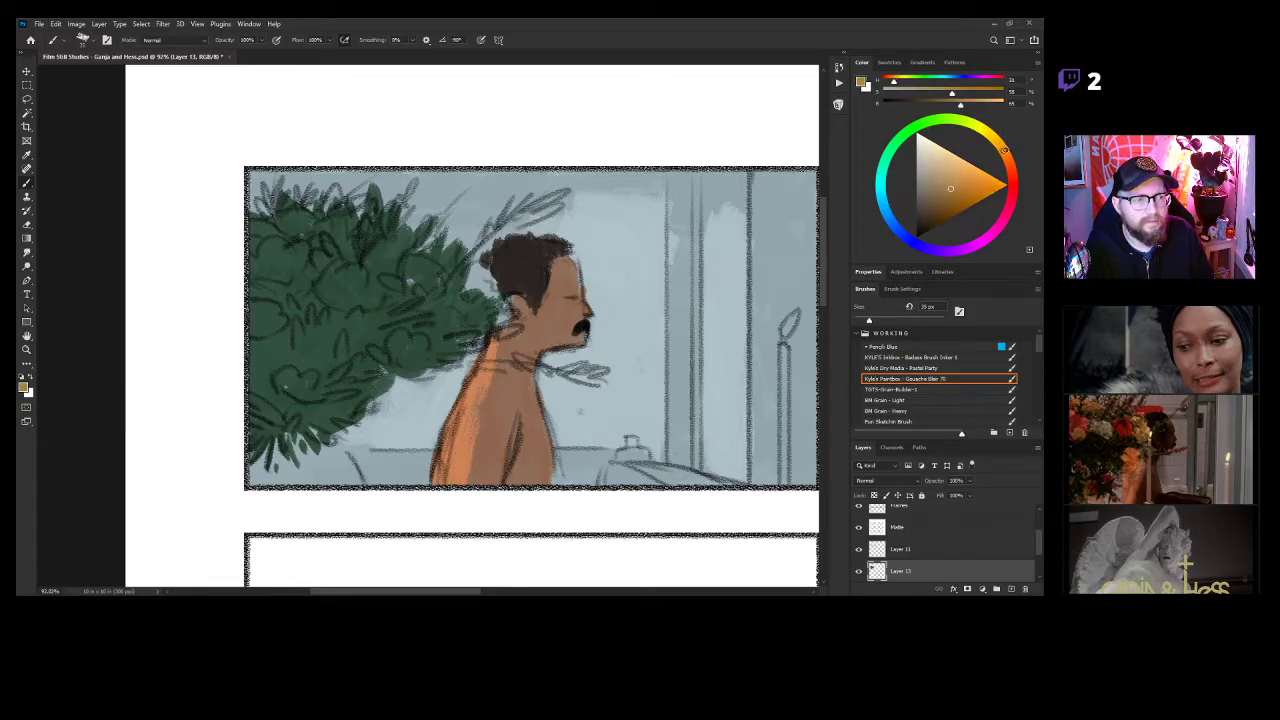
pyautogui.moveTo(1006, 152)
pyautogui.mouseDown()
pyautogui.moveTo(1013, 177)
pyautogui.moveTo(945, 183)
pyautogui.mouseUp()
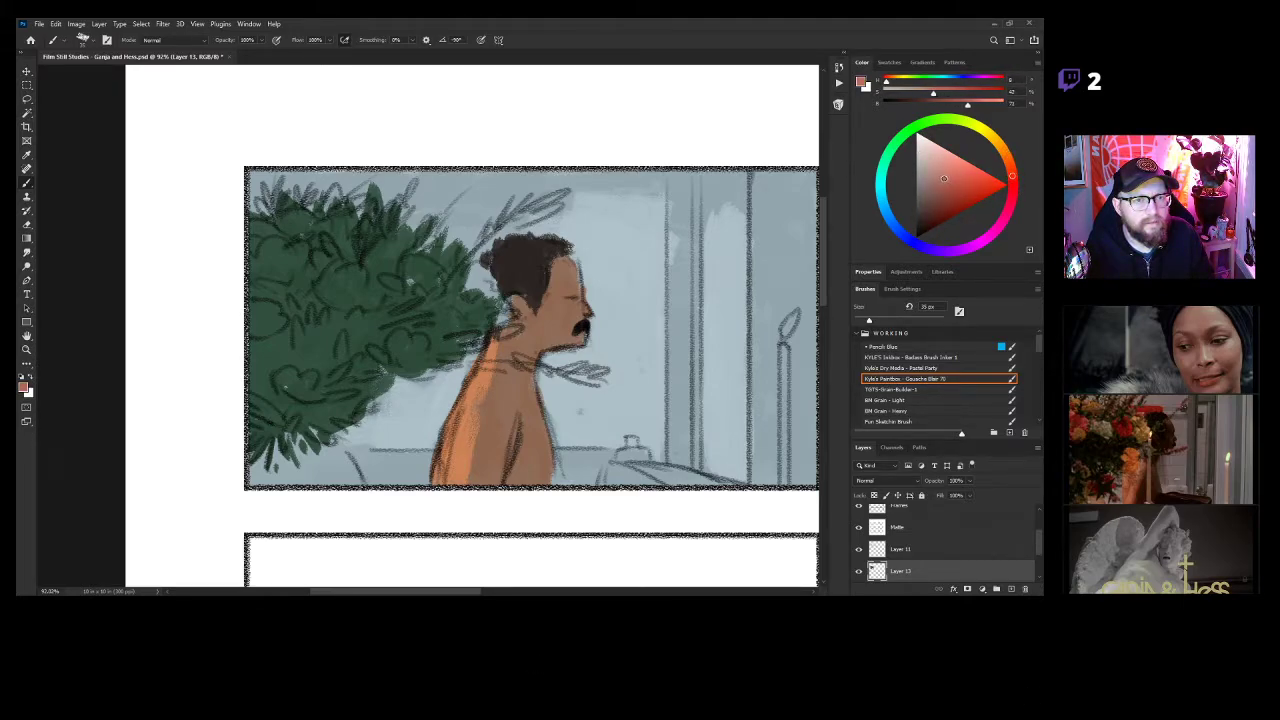
pyautogui.press(']')
pyautogui.moveTo(300, 452)
pyautogui.mouseDown()
pyautogui.moveTo(342, 469)
pyautogui.moveTo(340, 456)
pyautogui.moveTo(357, 491)
pyautogui.moveTo(285, 472)
pyautogui.moveTo(311, 450)
pyautogui.moveTo(310, 472)
pyautogui.moveTo(290, 462)
pyautogui.moveTo(257, 487)
pyautogui.moveTo(283, 455)
pyautogui.moveTo(243, 489)
pyautogui.moveTo(306, 451)
pyautogui.moveTo(311, 417)
pyautogui.moveTo(346, 470)
pyautogui.mouseUp()
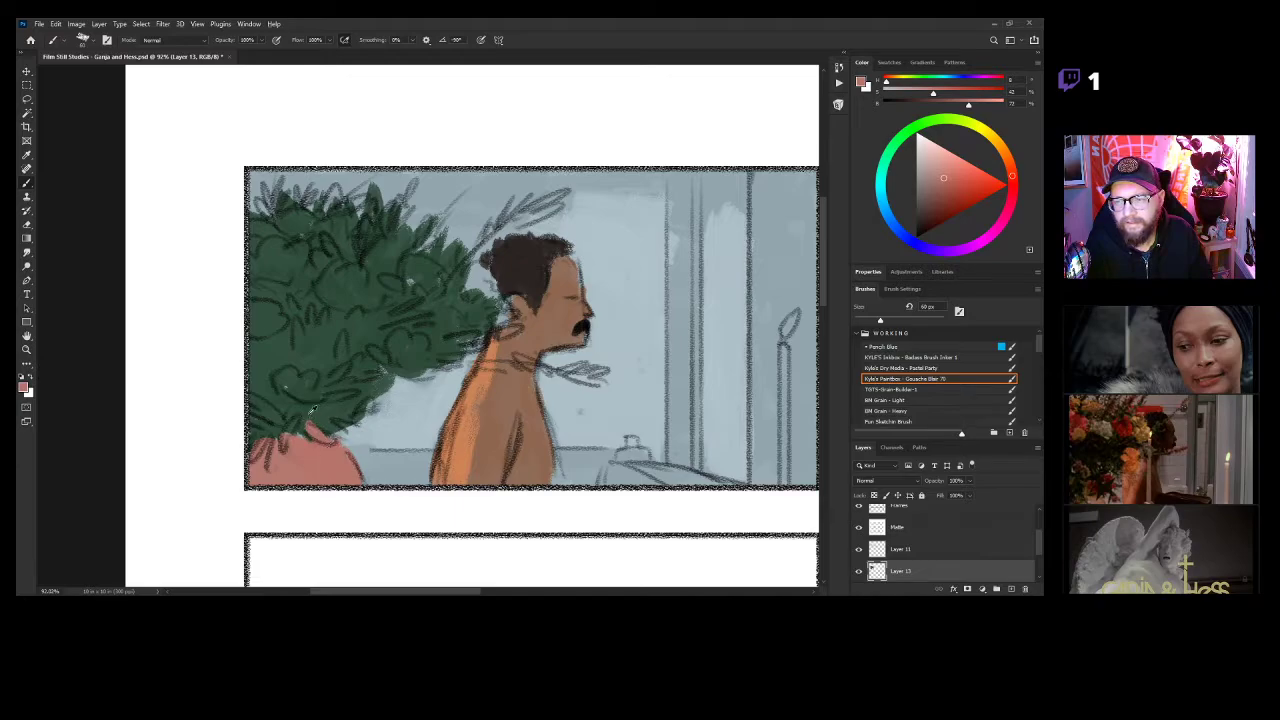
pyautogui.keyDown('alt'); pyautogui.click(314, 411); pyautogui.keyUp('alt')
pyautogui.moveTo(313, 426)
pyautogui.mouseDown()
pyautogui.moveTo(329, 460)
pyautogui.moveTo(312, 418)
pyautogui.moveTo(302, 458)
pyautogui.moveTo(291, 423)
pyautogui.moveTo(268, 467)
pyautogui.moveTo(270, 427)
pyautogui.moveTo(242, 450)
pyautogui.moveTo(297, 455)
pyautogui.mouseUp()
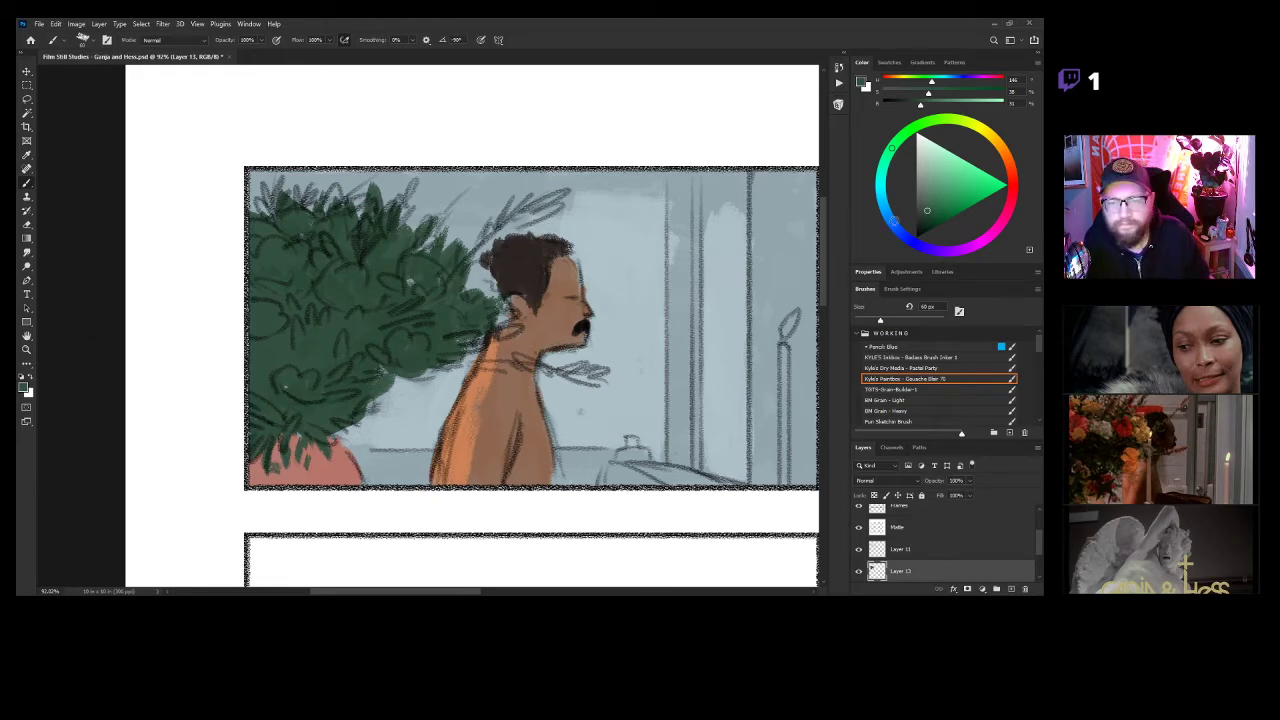
# Try a muted red and a fully saturated red for a flower in the upper part of the bush, and undo both.
pyautogui.click(1013, 193)
pyautogui.moveTo(962, 199)
pyautogui.mouseDown()
pyautogui.moveTo(941, 195)
pyautogui.moveTo(956, 184)
pyautogui.mouseUp()
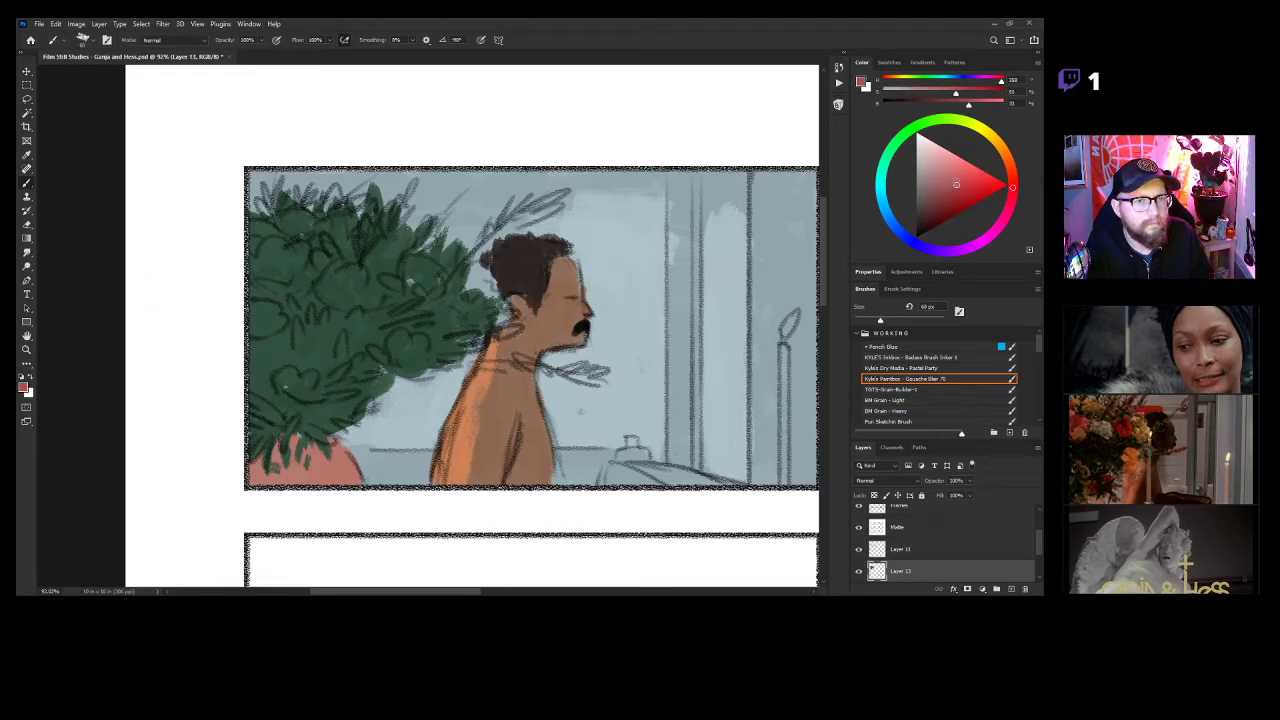
pyautogui.moveTo(386, 247); pyautogui.dragTo(398, 268)
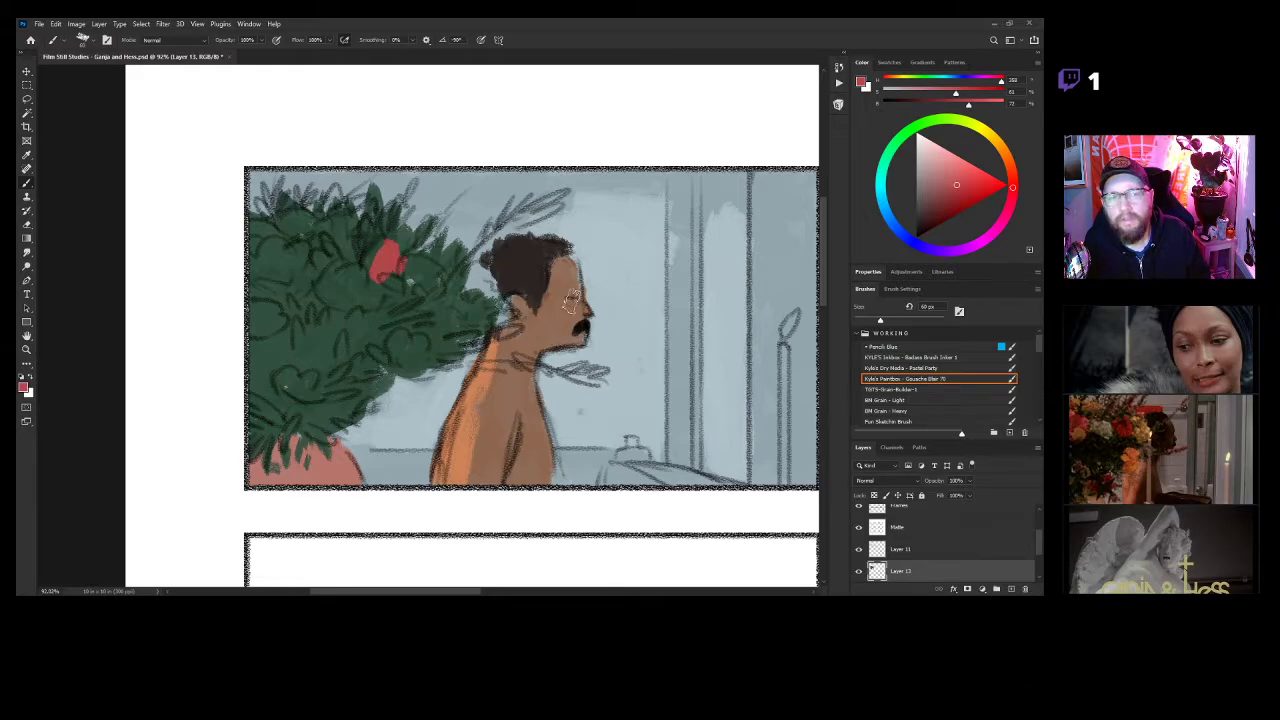
pyautogui.hotkey('ctrl', 'z')
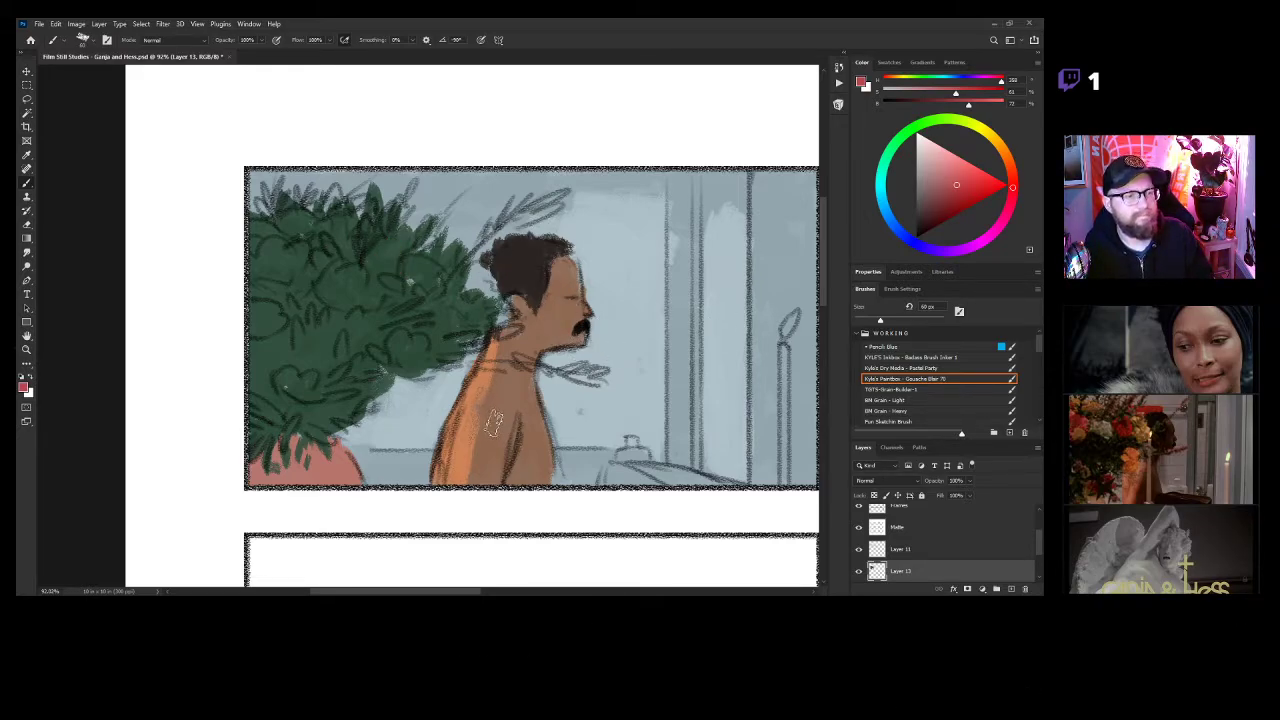
pyautogui.click(405, 365)
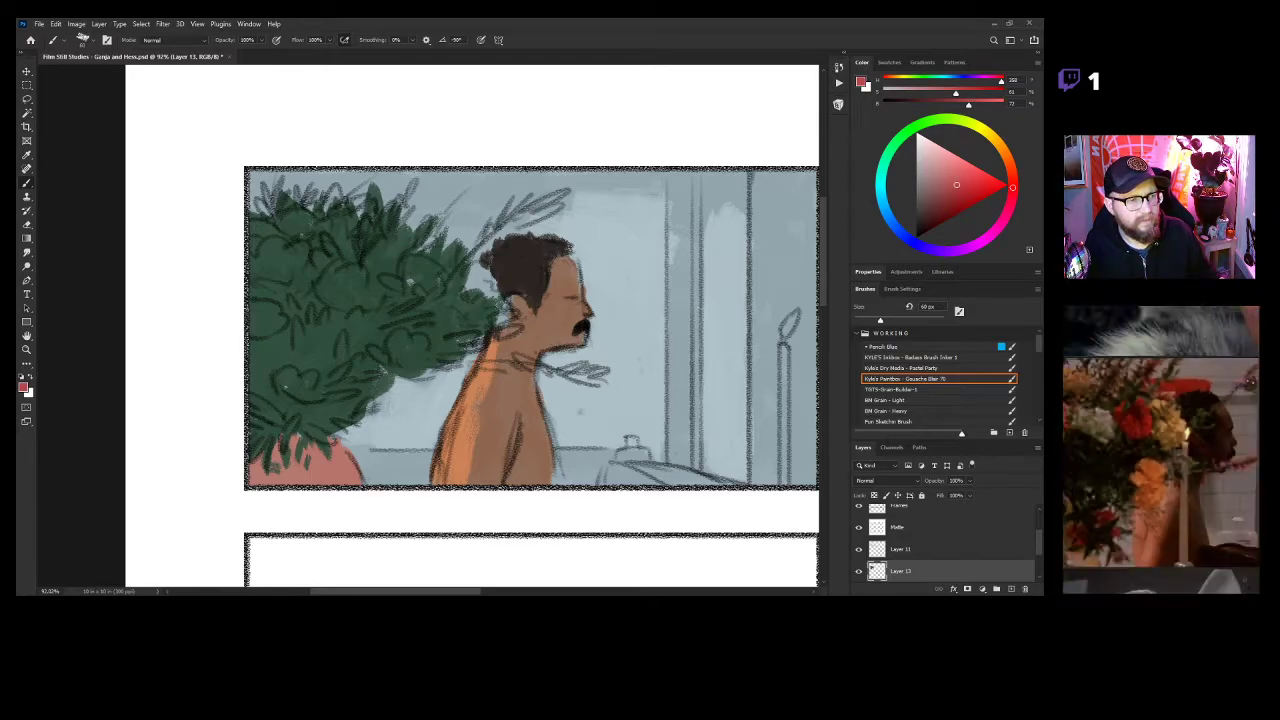
pyautogui.click(1009, 186)
pyautogui.moveTo(400, 268); pyautogui.dragTo(405, 305)
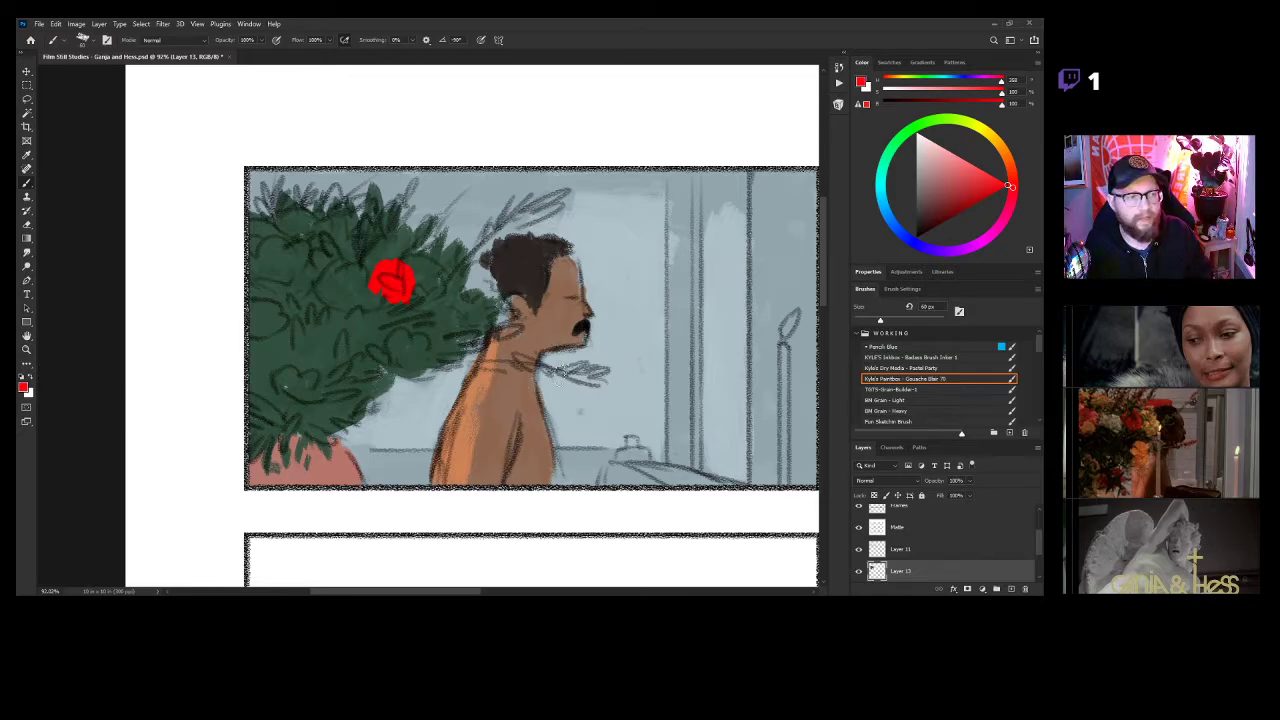
pyautogui.hotkey('ctrl', 'z')
# Test a bright coral, a dusty pink and a rose red on the same flower spot, and undo each.
pyautogui.moveTo(974, 181); pyautogui.dragTo(965, 174)
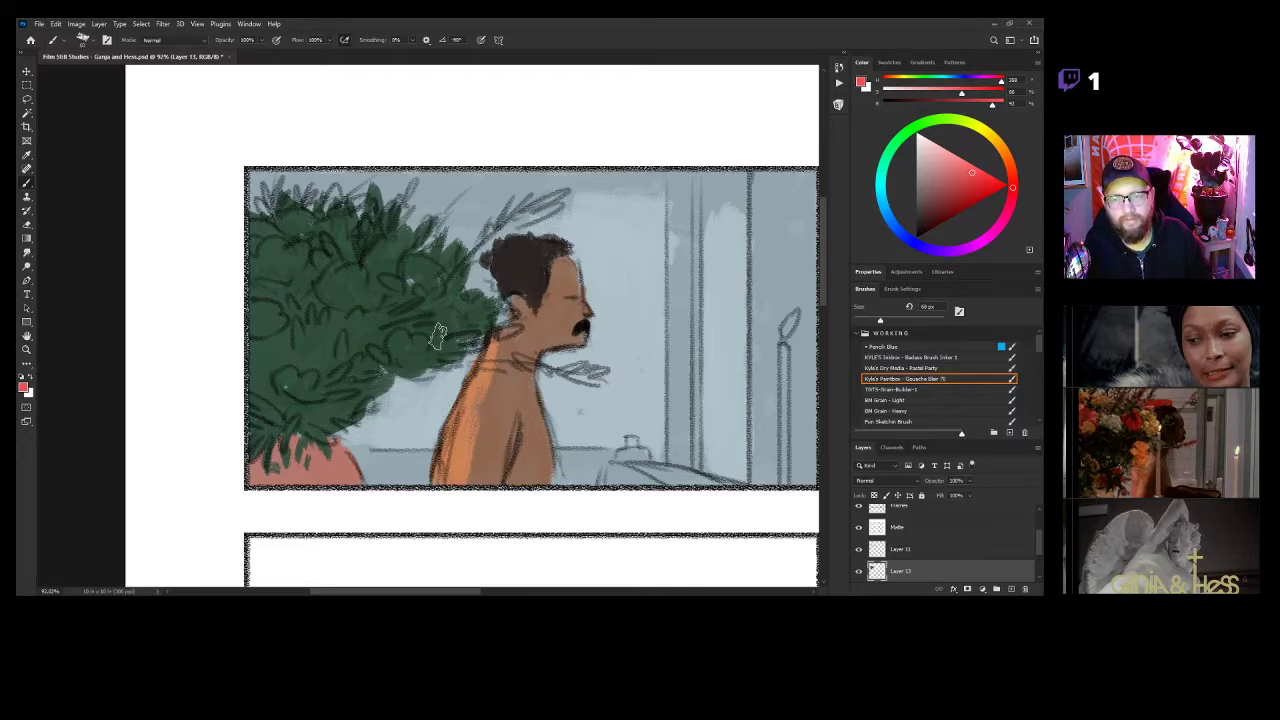
pyautogui.moveTo(410, 285); pyautogui.dragTo(402, 305)
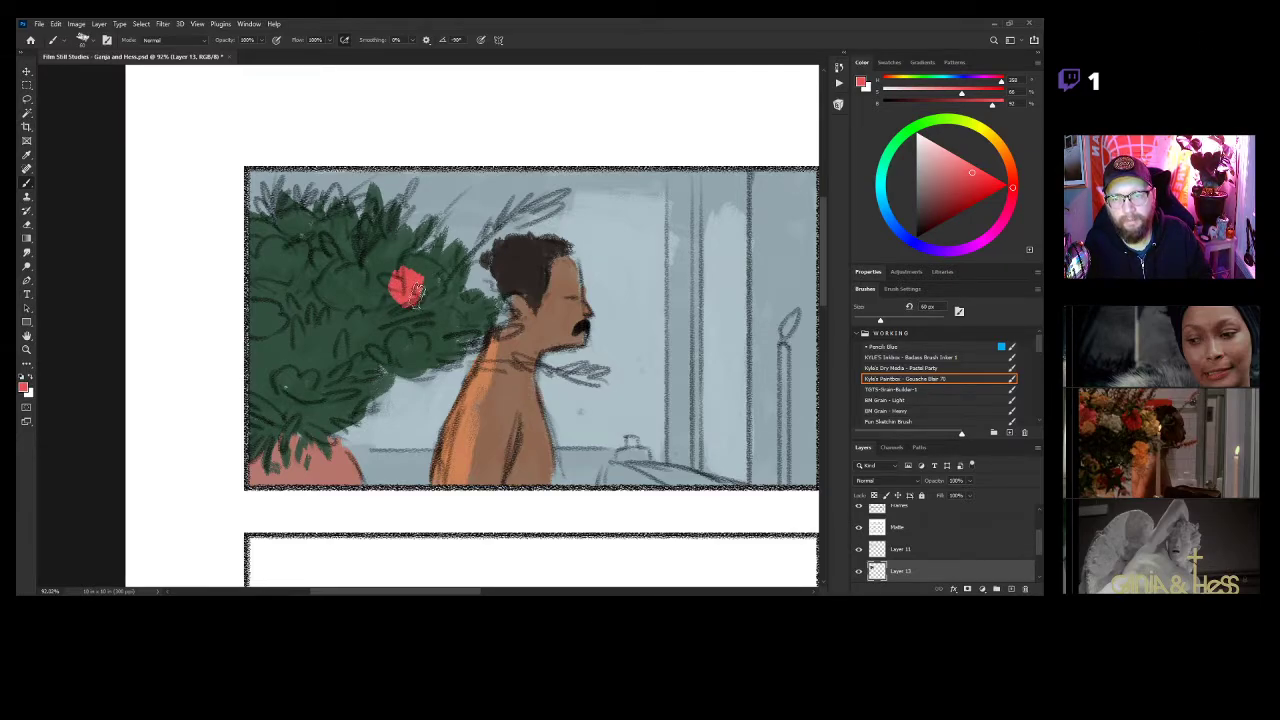
pyautogui.hotkey('ctrl', 'z')
pyautogui.click(960, 179)
pyautogui.moveTo(960, 179); pyautogui.dragTo(949, 178)
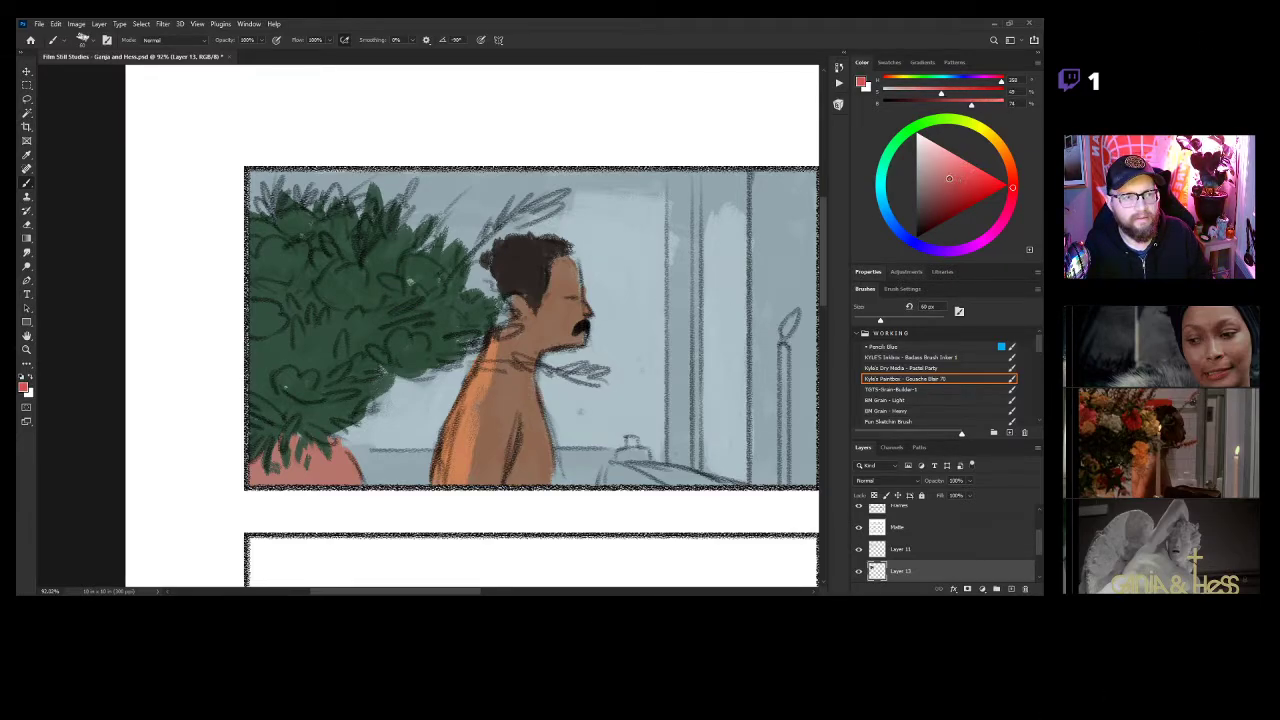
pyautogui.moveTo(393, 266); pyautogui.dragTo(401, 286)
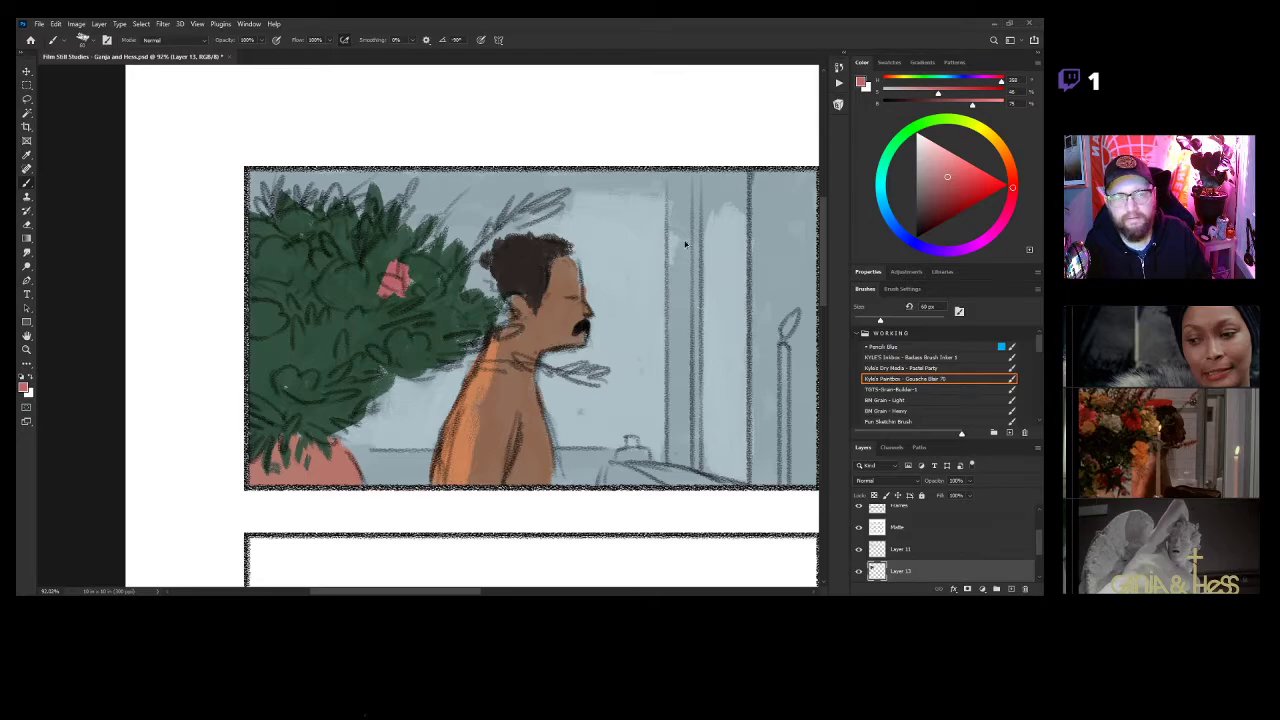
pyautogui.hotkey('ctrl', 'z')
pyautogui.moveTo(947, 178); pyautogui.dragTo(958, 182)
pyautogui.moveTo(405, 278)
pyautogui.mouseDown()
pyautogui.moveTo(400, 292)
pyautogui.moveTo(398, 270)
pyautogui.mouseUp()
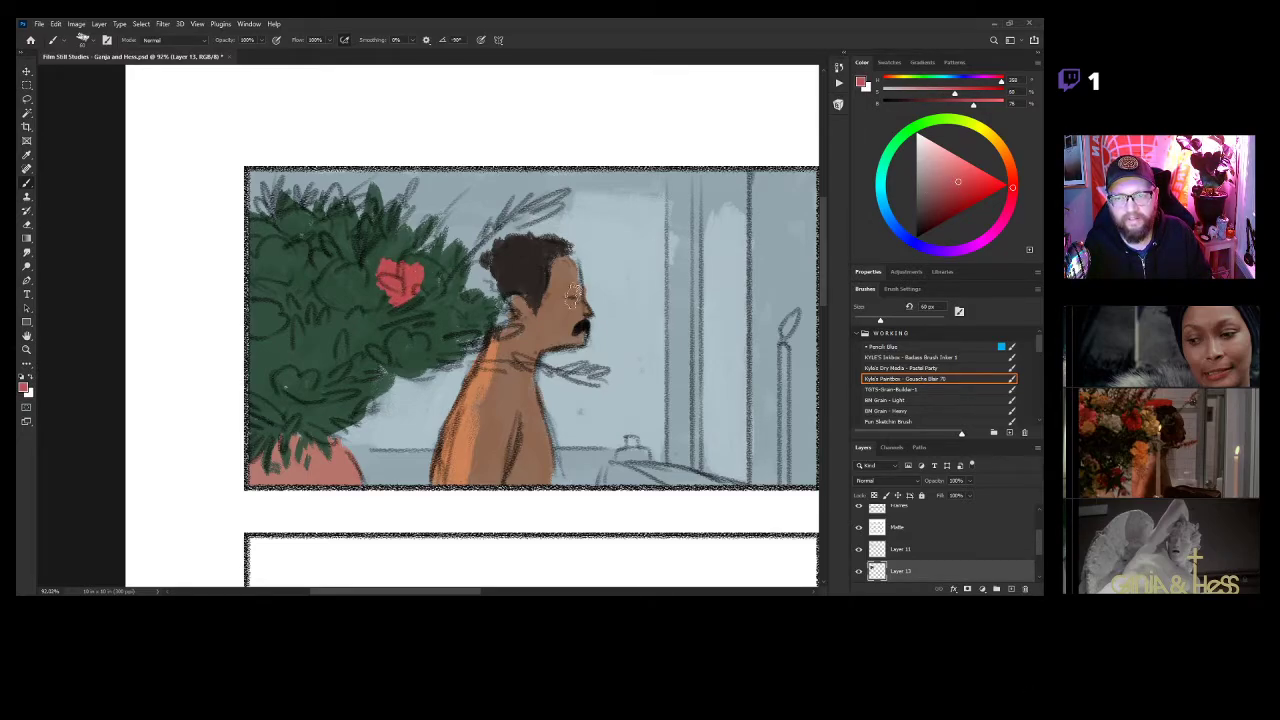
pyautogui.hotkey('ctrl', 'z')
# Mix a medium coral red and paint two flowers, one in the upper bush and one on its lower edge above the vase.
pyautogui.moveTo(956, 183); pyautogui.dragTo(961, 183)
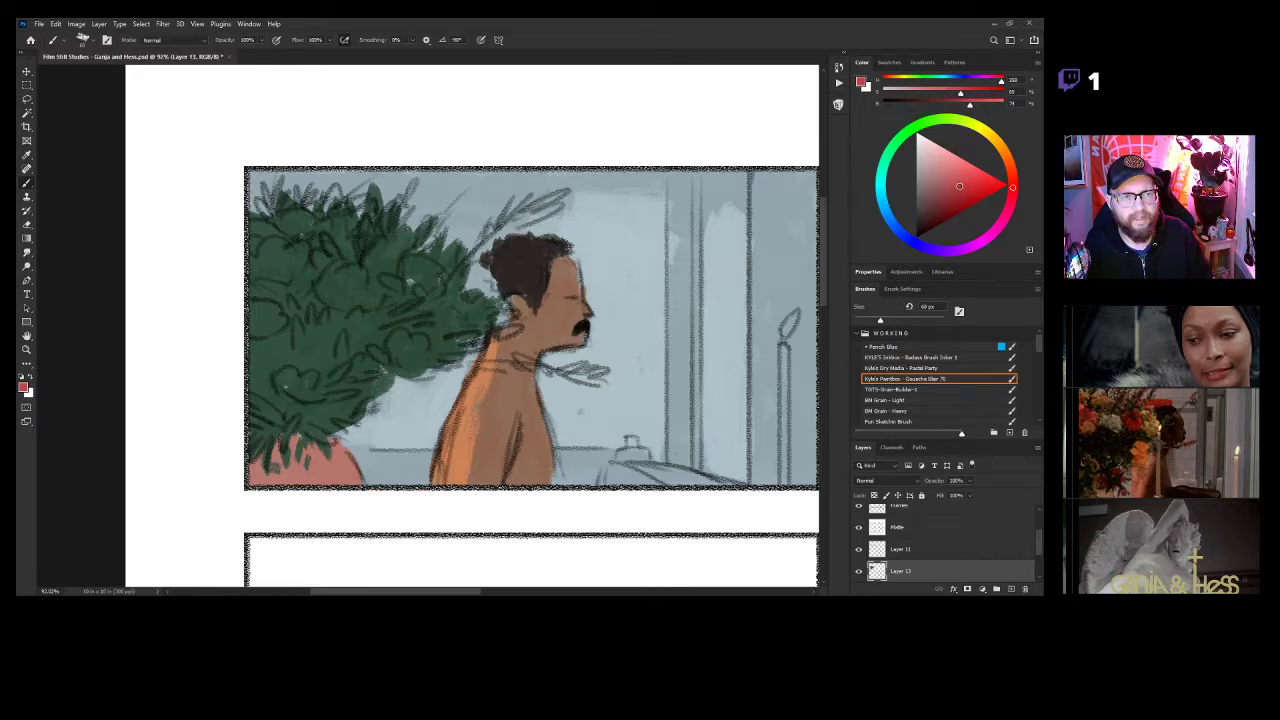
pyautogui.hotkey('ctrl', 'z')
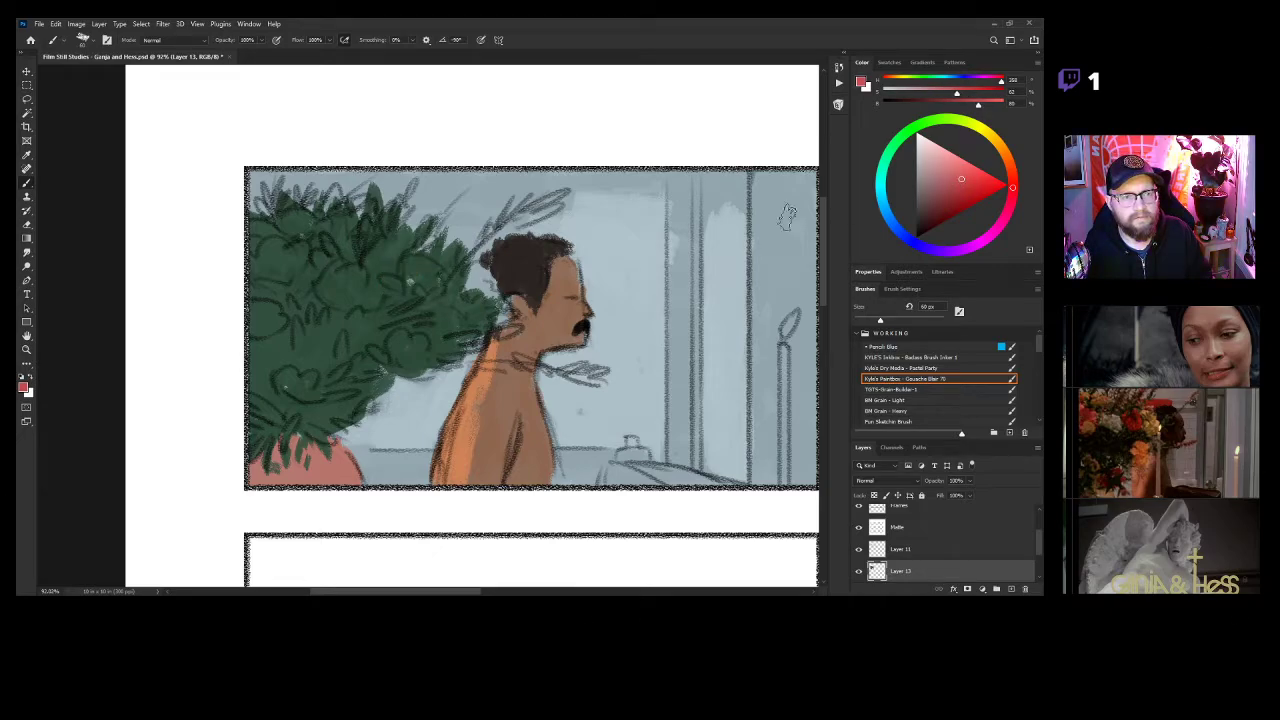
pyautogui.moveTo(395, 262)
pyautogui.mouseDown()
pyautogui.moveTo(380, 285)
pyautogui.moveTo(415, 265)
pyautogui.moveTo(400, 283)
pyautogui.mouseUp()
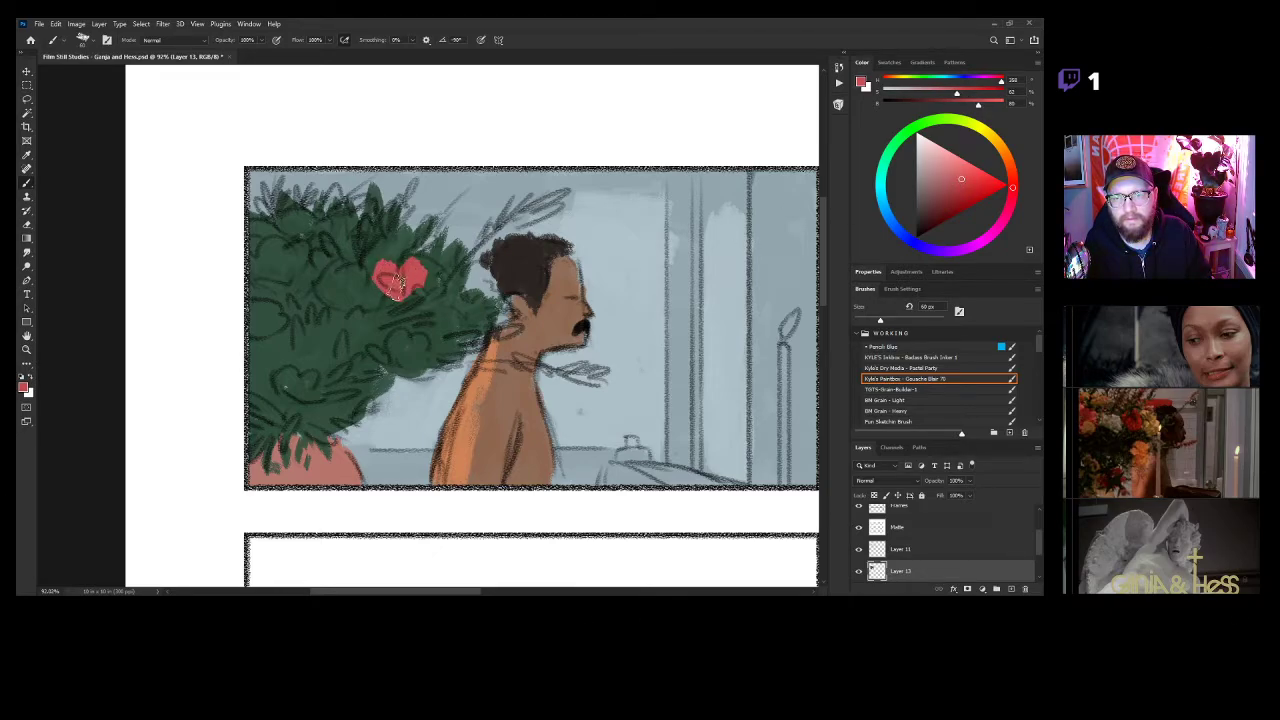
pyautogui.hotkey('ctrl', 'z')
pyautogui.moveTo(397, 258)
pyautogui.mouseDown()
pyautogui.moveTo(425, 272)
pyautogui.moveTo(418, 282)
pyautogui.moveTo(400, 268)
pyautogui.moveTo(372, 282)
pyautogui.moveTo(420, 276)
pyautogui.moveTo(405, 282)
pyautogui.mouseUp()
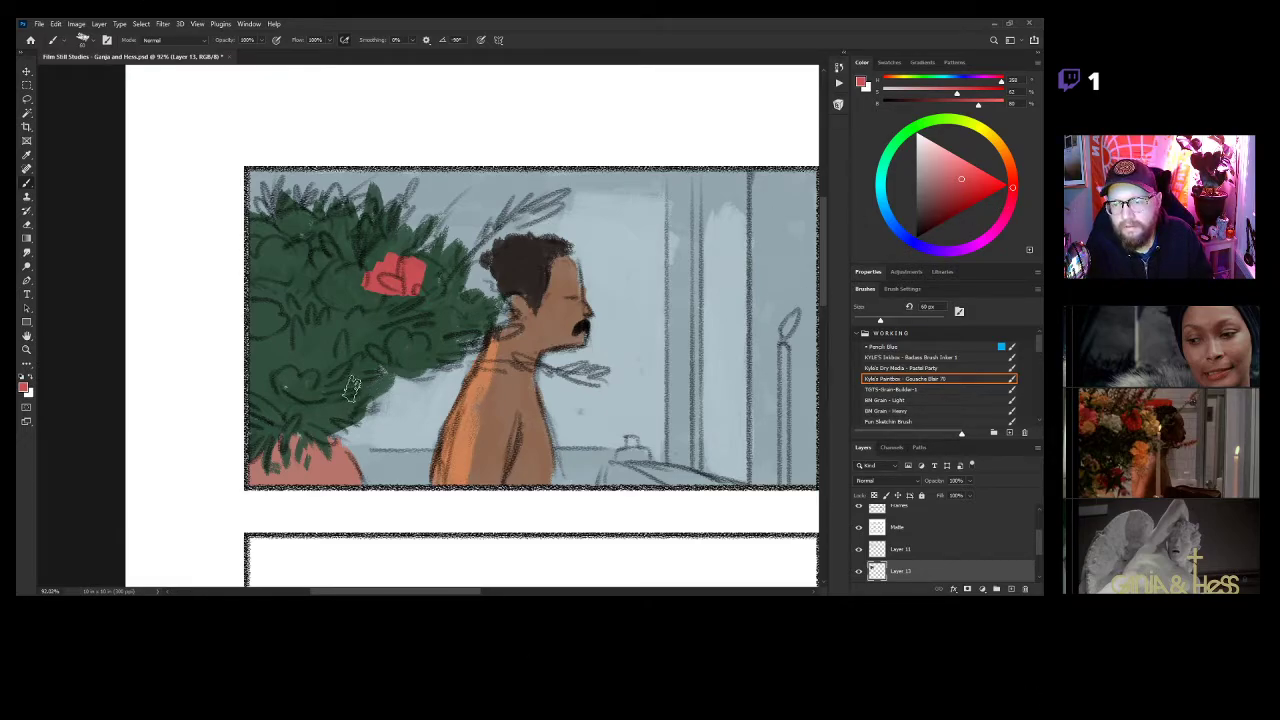
pyautogui.moveTo(354, 381)
pyautogui.mouseDown()
pyautogui.moveTo(345, 398)
pyautogui.moveTo(362, 398)
pyautogui.moveTo(340, 406)
pyautogui.moveTo(380, 394)
pyautogui.moveTo(365, 407)
pyautogui.mouseUp()
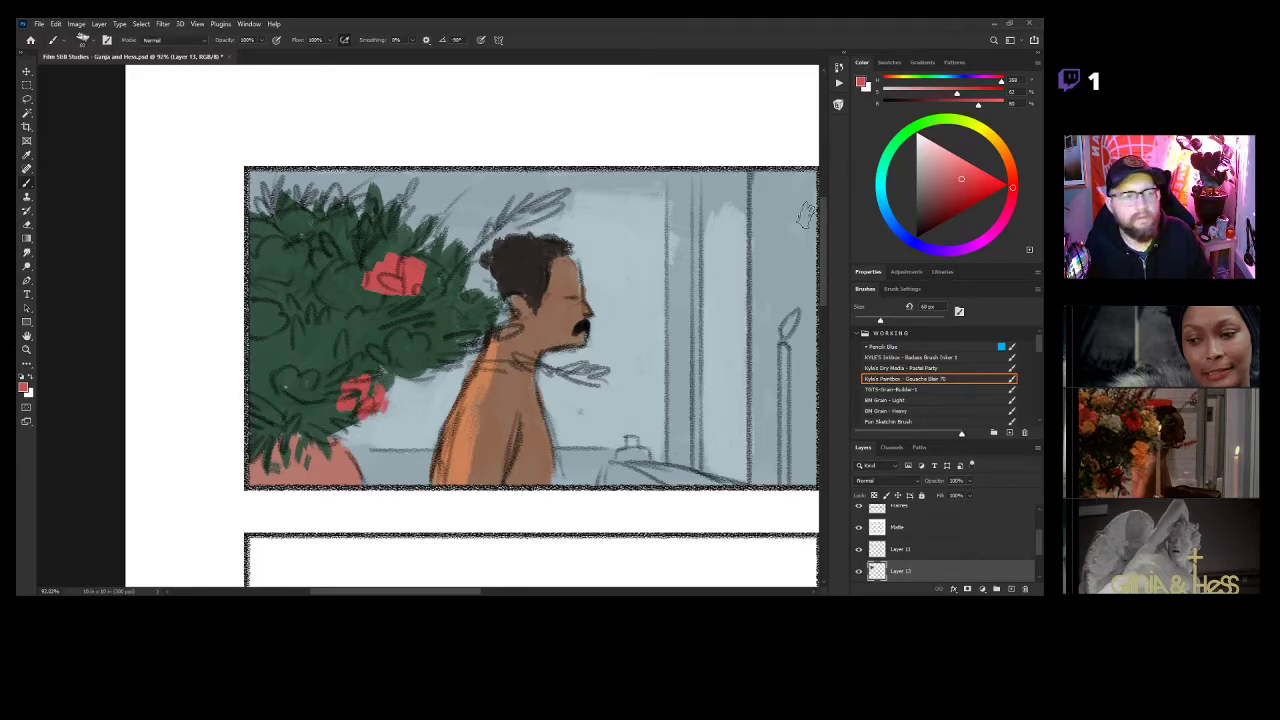
# Shift the hue to orange and paint an orange flower on the bush's lower edge just behind the figure's back.
pyautogui.moveTo(1004, 172); pyautogui.dragTo(1009, 158)
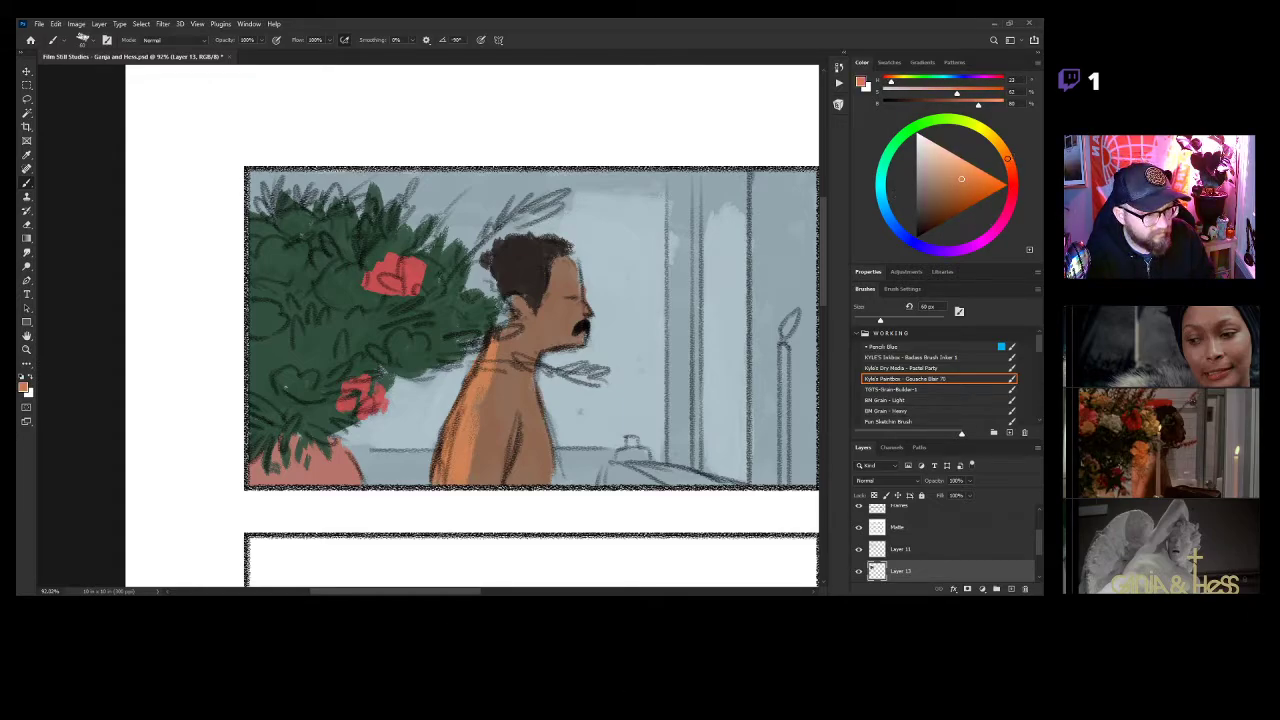
pyautogui.moveTo(485, 375)
pyautogui.mouseDown()
pyautogui.moveTo(450, 350)
pyautogui.moveTo(435, 372)
pyautogui.mouseUp()
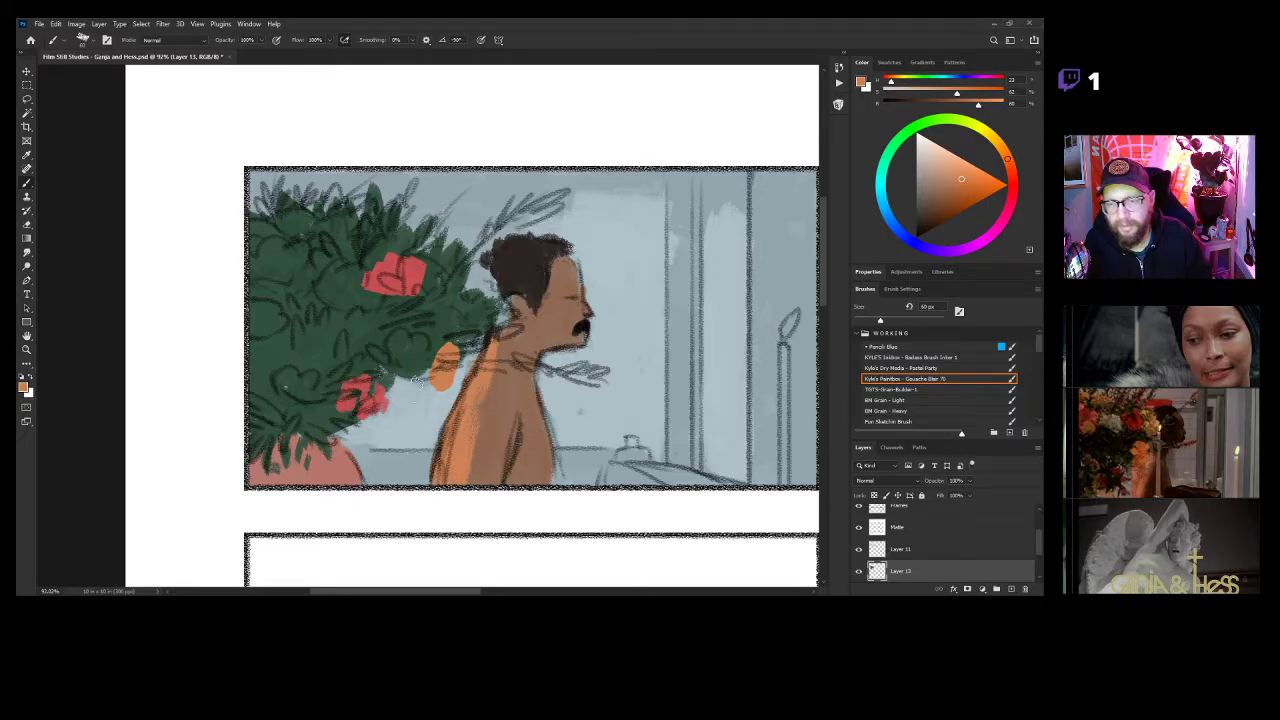
pyautogui.hotkey('ctrl', 'z')
pyautogui.moveTo(440, 352)
pyautogui.mouseDown()
pyautogui.moveTo(449, 361)
pyautogui.moveTo(430, 368)
pyautogui.moveTo(455, 372)
pyautogui.moveTo(435, 385)
pyautogui.mouseUp()
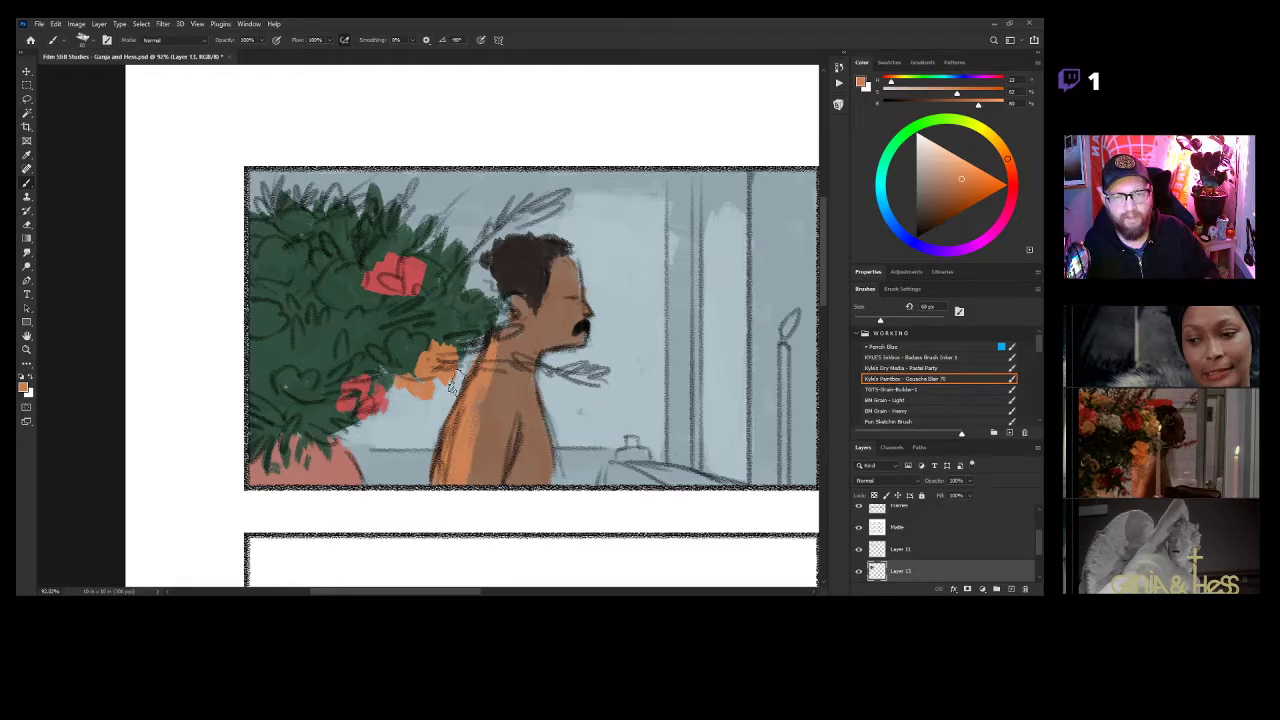
pyautogui.click(859, 570)
pyautogui.click(858, 571)
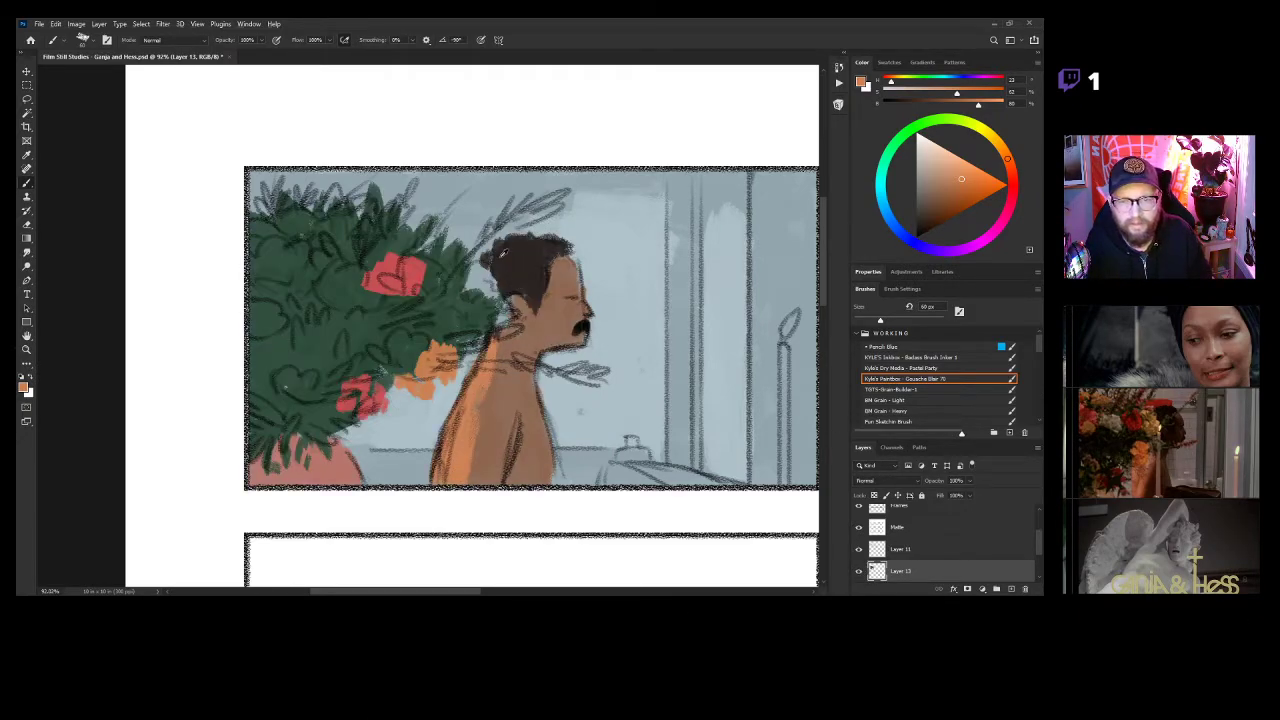
# Mix a pale peach pink from the sampled hair colour and paint a flower directly behind the figure's head.
pyautogui.keyDown('alt'); pyautogui.click(504, 254); pyautogui.keyUp('alt')
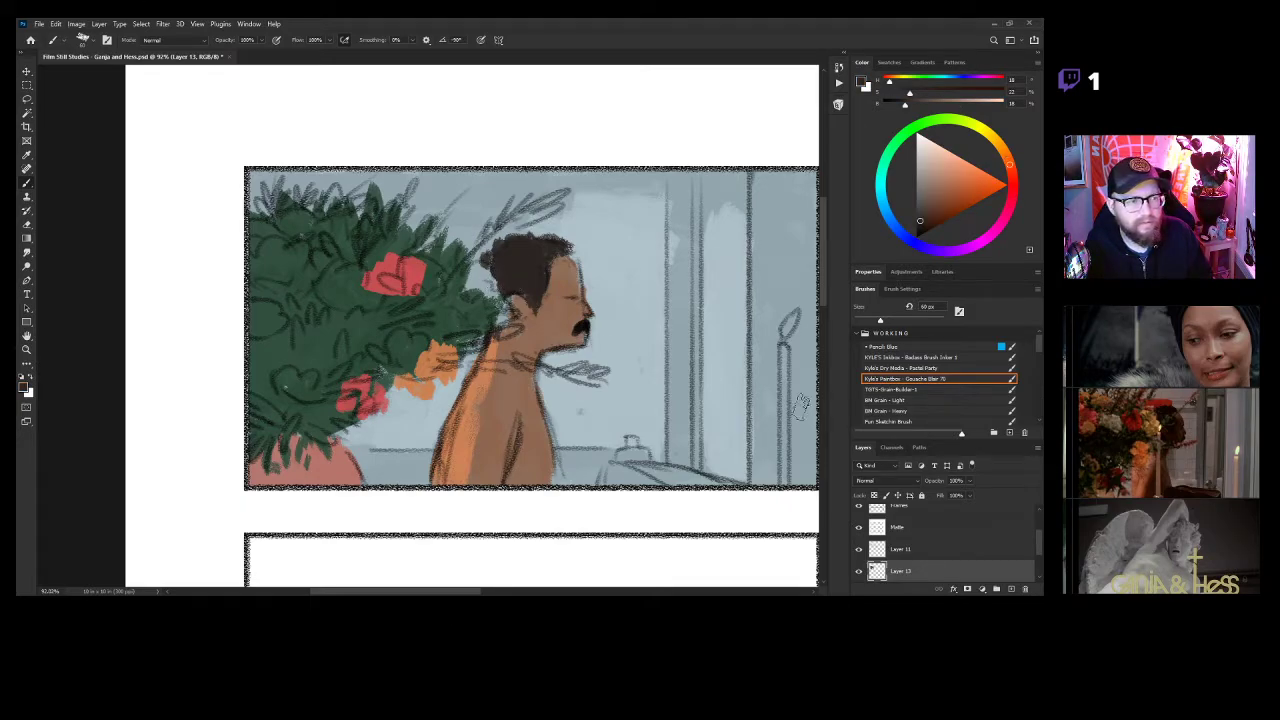
pyautogui.moveTo(937, 178); pyautogui.dragTo(934, 159)
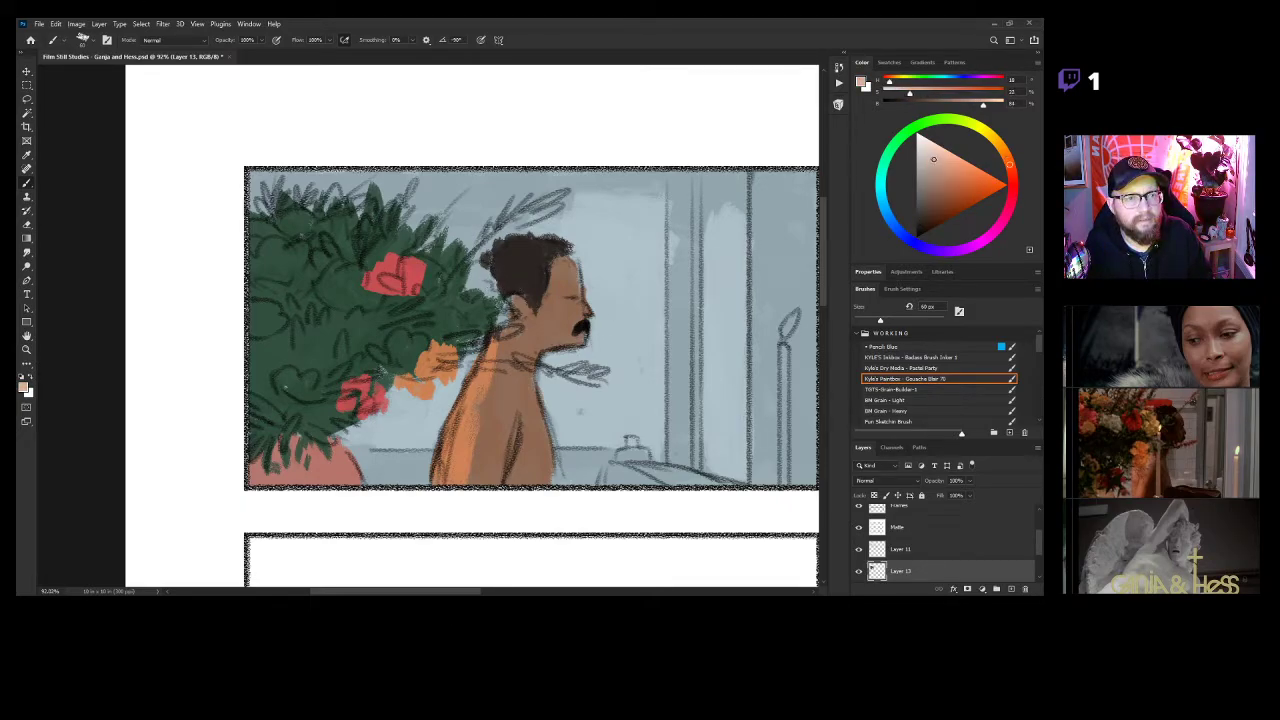
pyautogui.moveTo(482, 256)
pyautogui.mouseDown()
pyautogui.moveTo(480, 297)
pyautogui.moveTo(491, 263)
pyautogui.moveTo(483, 290)
pyautogui.moveTo(498, 285)
pyautogui.moveTo(496, 298)
pyautogui.moveTo(458, 288)
pyautogui.mouseUp()
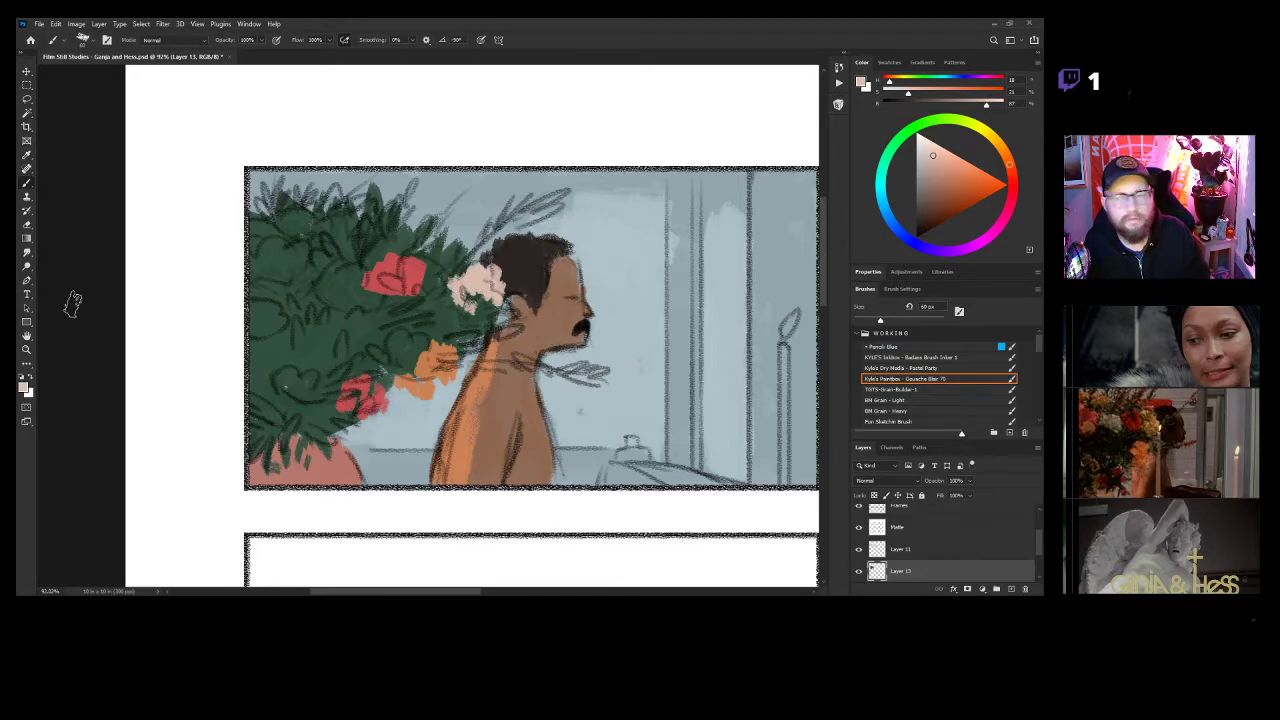
# Paint a cream yellow flower near the frame's left edge and an off-white flower right beside it.
pyautogui.moveTo(1008, 160)
pyautogui.mouseDown()
pyautogui.moveTo(1007, 148)
pyautogui.moveTo(939, 156)
pyautogui.mouseUp()
pyautogui.moveTo(268, 268)
pyautogui.mouseDown()
pyautogui.moveTo(295, 288)
pyautogui.moveTo(268, 290)
pyautogui.moveTo(396, 322)
pyautogui.moveTo(285, 340)
pyautogui.moveTo(291, 308)
pyautogui.mouseUp()
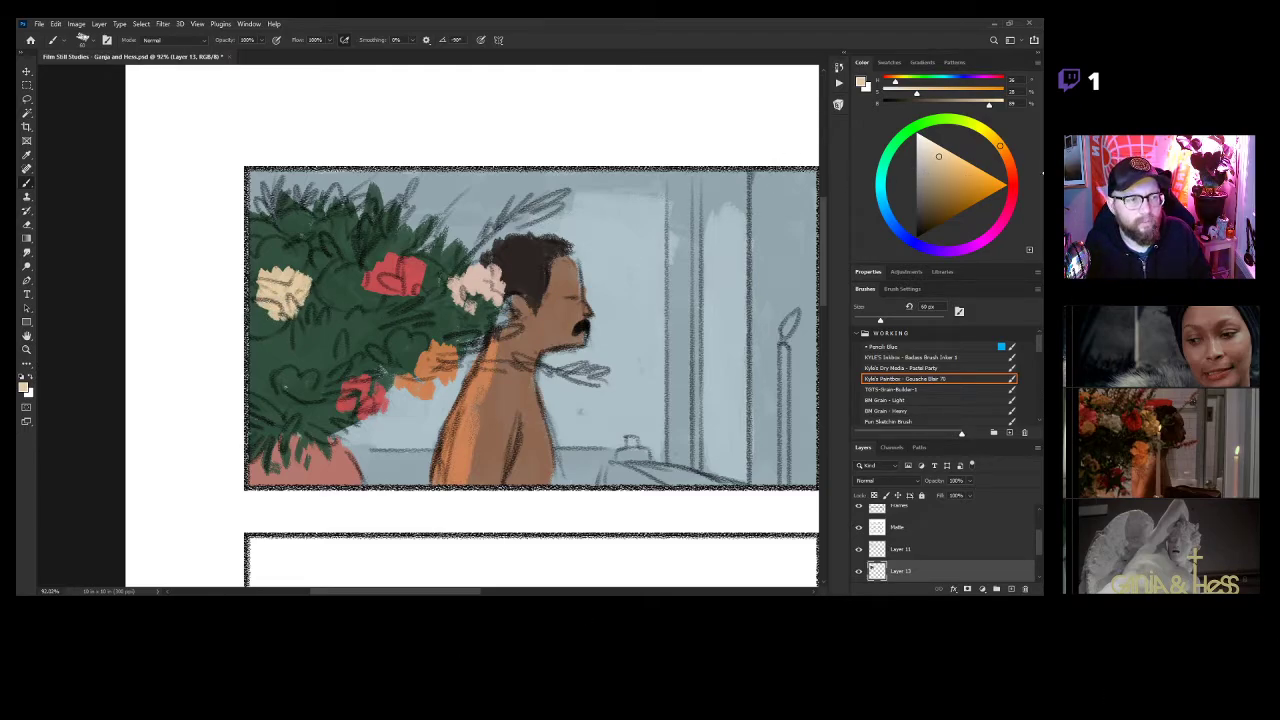
pyautogui.click(923, 159)
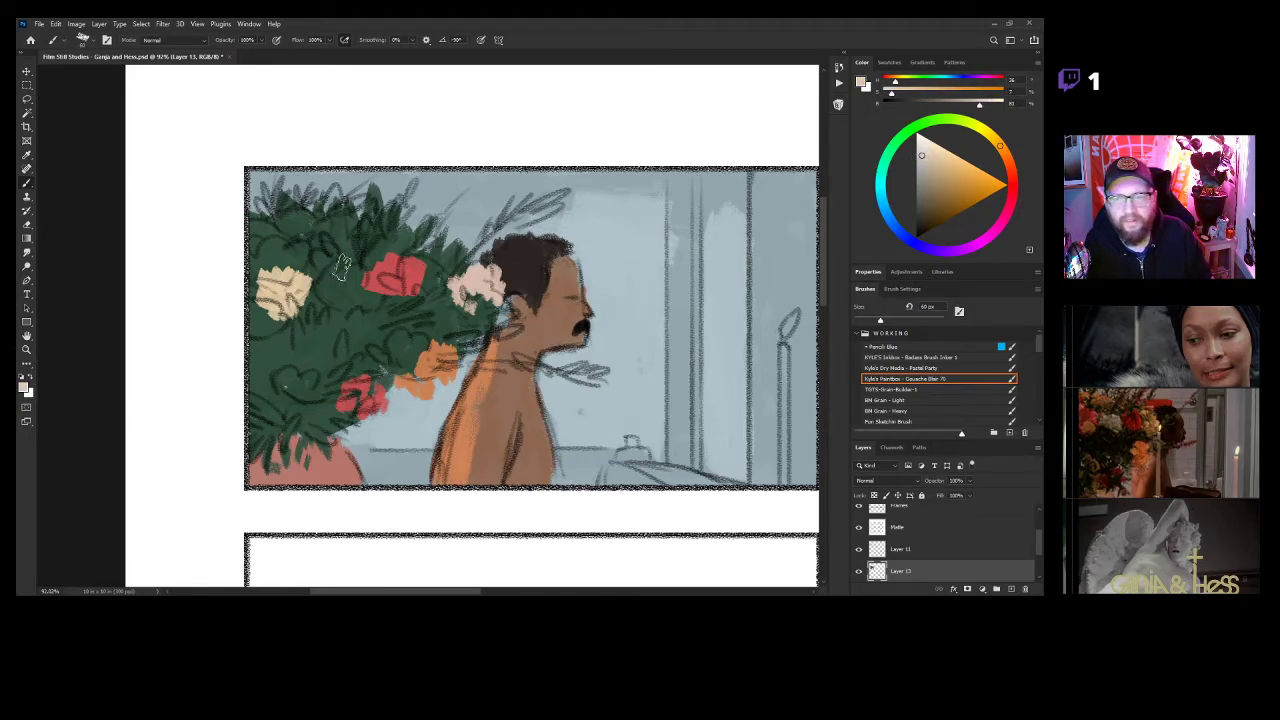
pyautogui.moveTo(306, 264)
pyautogui.mouseDown()
pyautogui.moveTo(345, 268)
pyautogui.moveTo(312, 290)
pyautogui.moveTo(340, 295)
pyautogui.moveTo(308, 265)
pyautogui.moveTo(290, 270)
pyautogui.moveTo(457, 298)
pyautogui.moveTo(320, 292)
pyautogui.mouseUp()
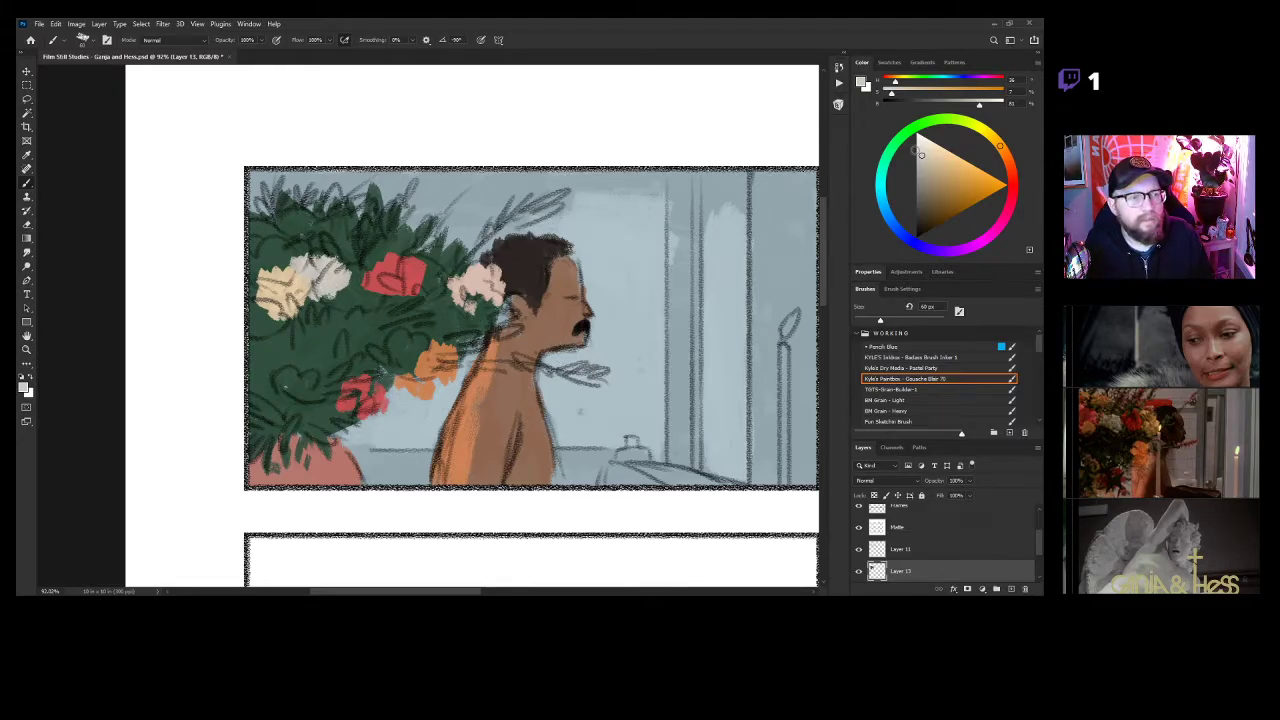
# Sample the cream yellow and paint another flower at the top of the bush.
pyautogui.keyDown('alt'); pyautogui.click(298, 281); pyautogui.keyUp('alt')
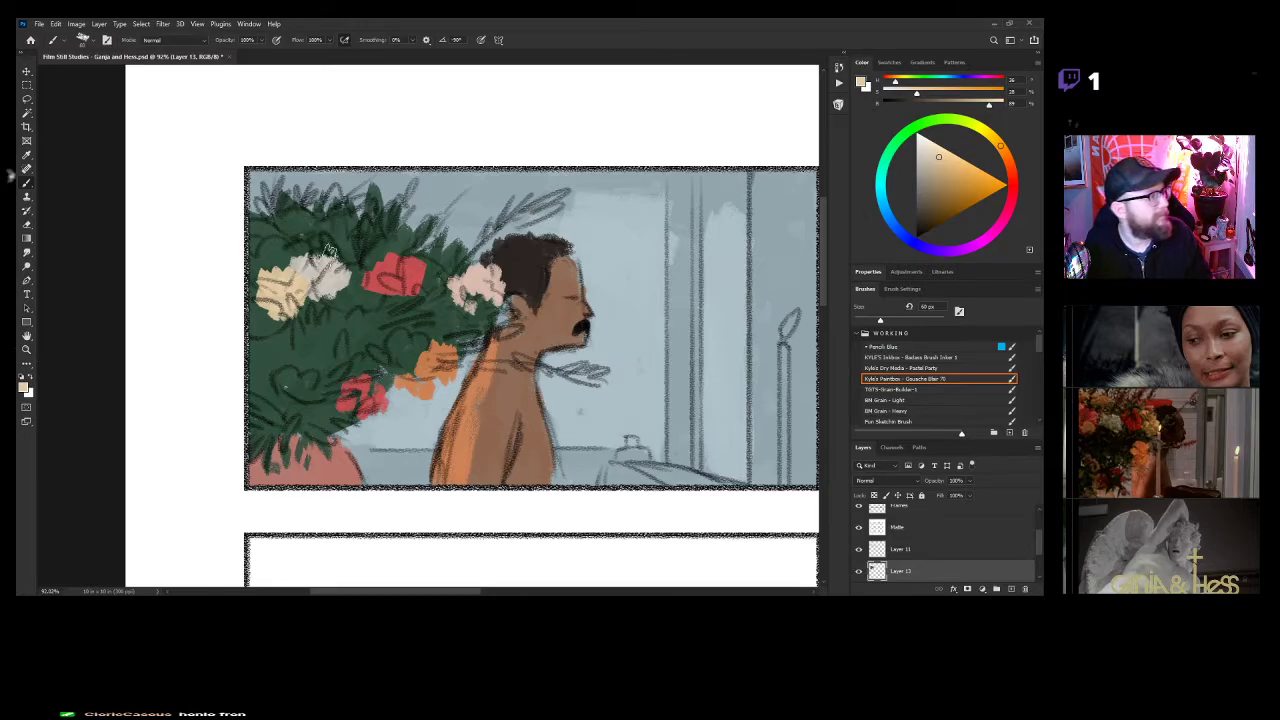
pyautogui.moveTo(300, 212)
pyautogui.mouseDown()
pyautogui.moveTo(285, 218)
pyautogui.moveTo(296, 220)
pyautogui.mouseUp()
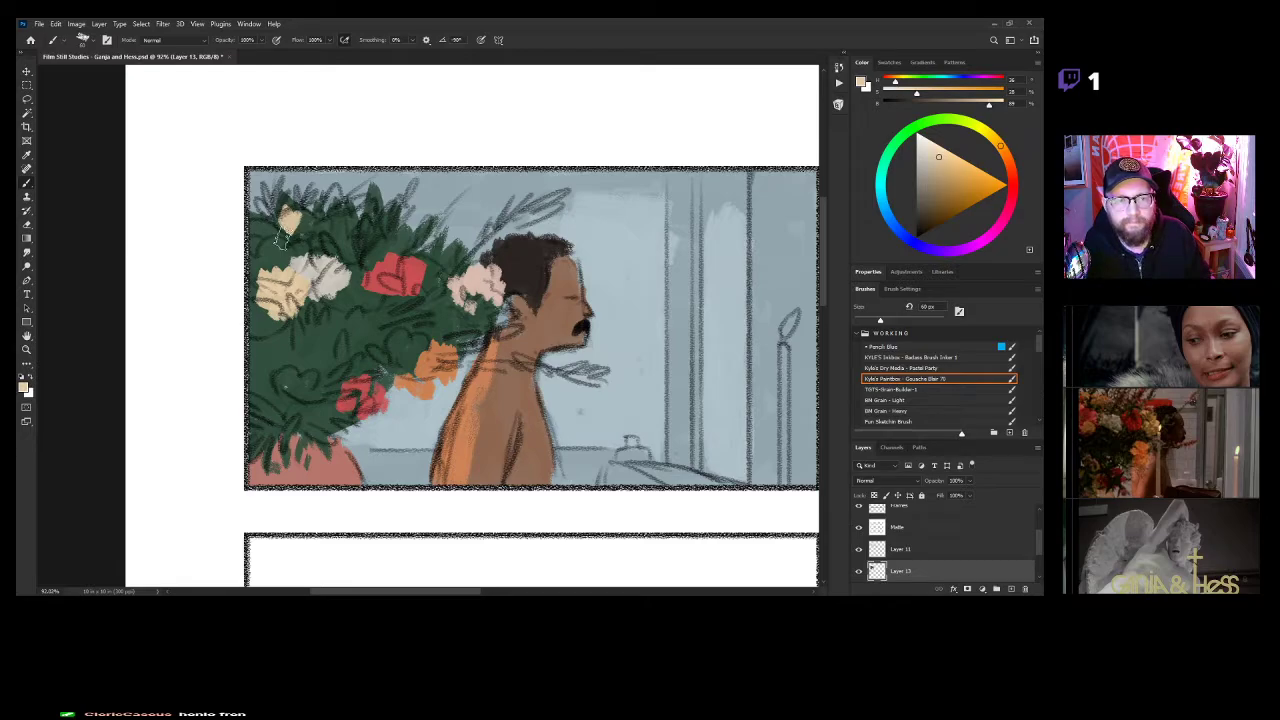
pyautogui.moveTo(283, 212)
pyautogui.mouseDown()
pyautogui.moveTo(282, 224)
pyautogui.moveTo(311, 218)
pyautogui.mouseUp()
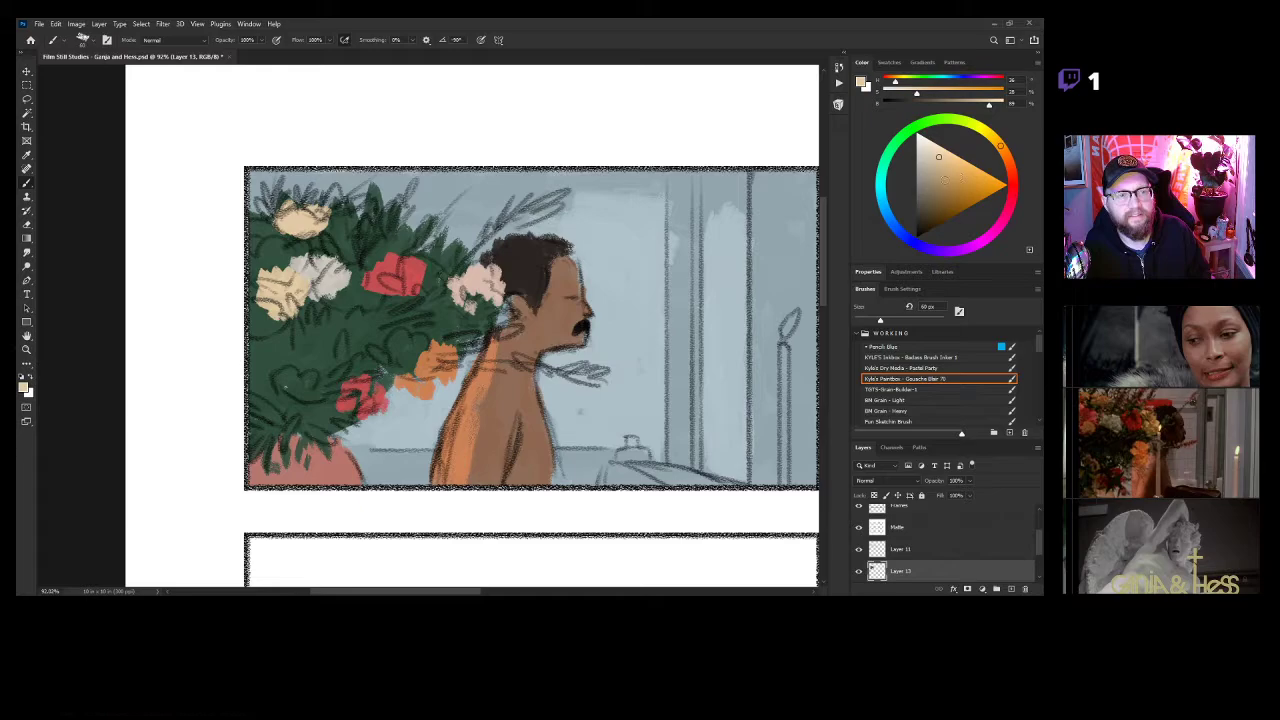
# Mix a light orchid pink and paint a flower at the frame's left edge, just above the cream yellow flower.
pyautogui.moveTo(997, 228); pyautogui.dragTo(991, 233)
pyautogui.moveTo(949, 165); pyautogui.dragTo(930, 160)
pyautogui.click(938, 158)
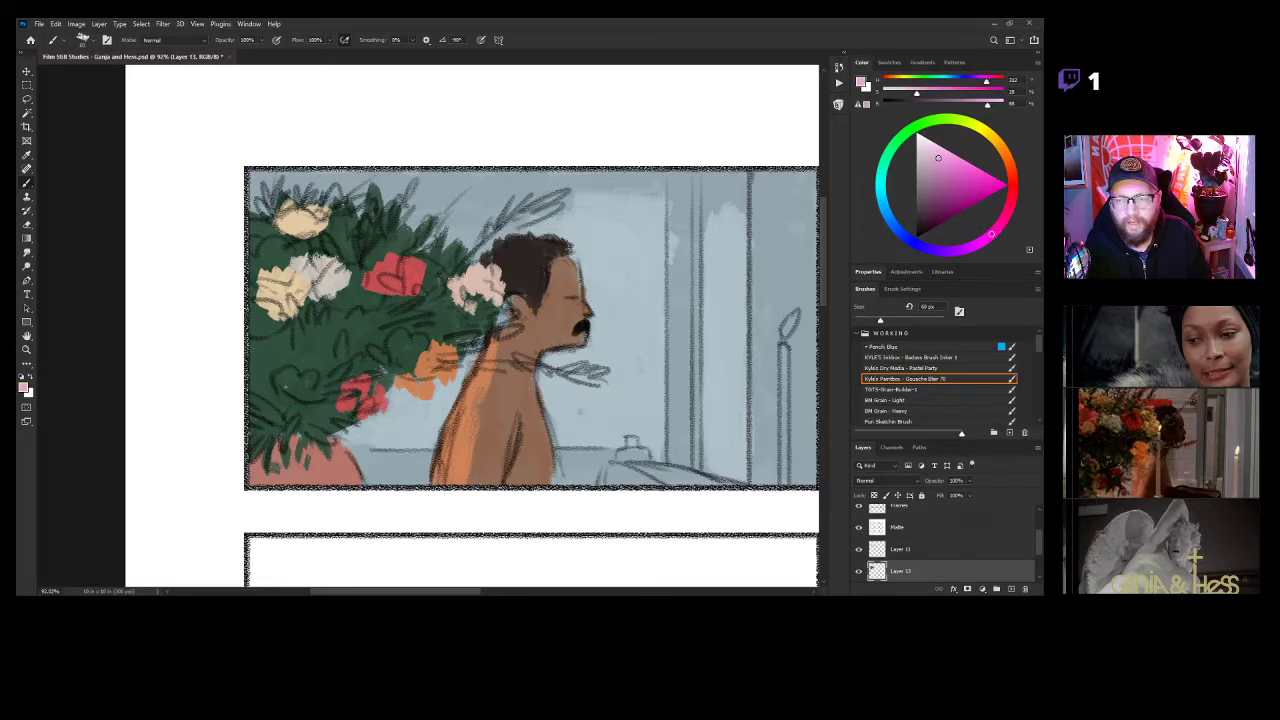
pyautogui.moveTo(270, 258)
pyautogui.mouseDown()
pyautogui.moveTo(254, 276)
pyautogui.moveTo(254, 248)
pyautogui.moveTo(245, 292)
pyautogui.mouseUp()
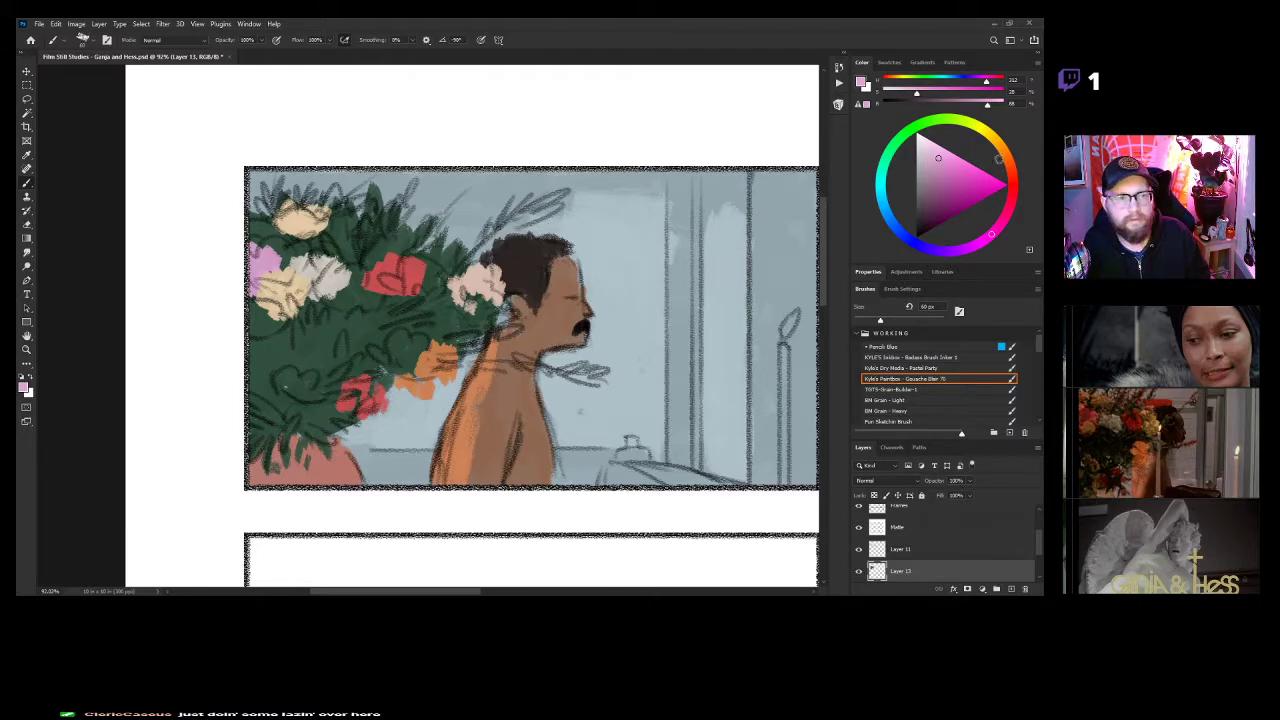
# Shift the hue back to orange, mute it to a sandy tan and paint a flower low on the bush near the frame's left edge.
pyautogui.click(1002, 141)
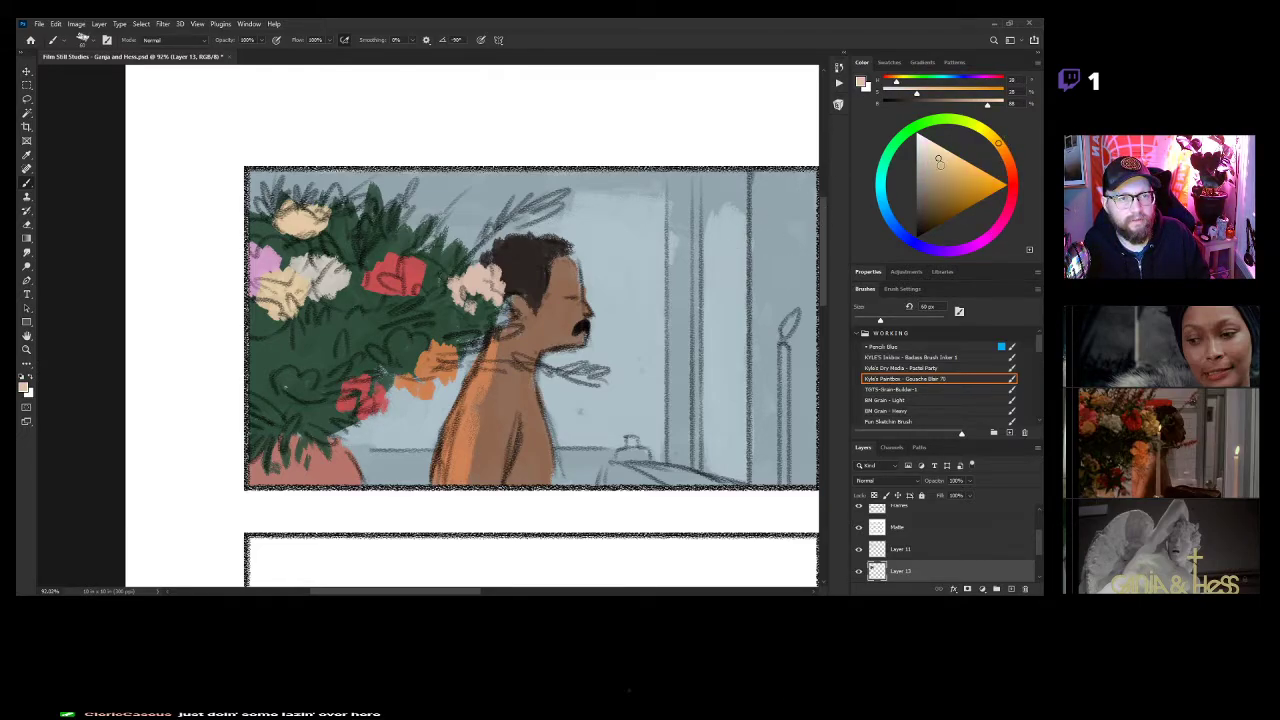
pyautogui.moveTo(940, 164); pyautogui.dragTo(934, 167)
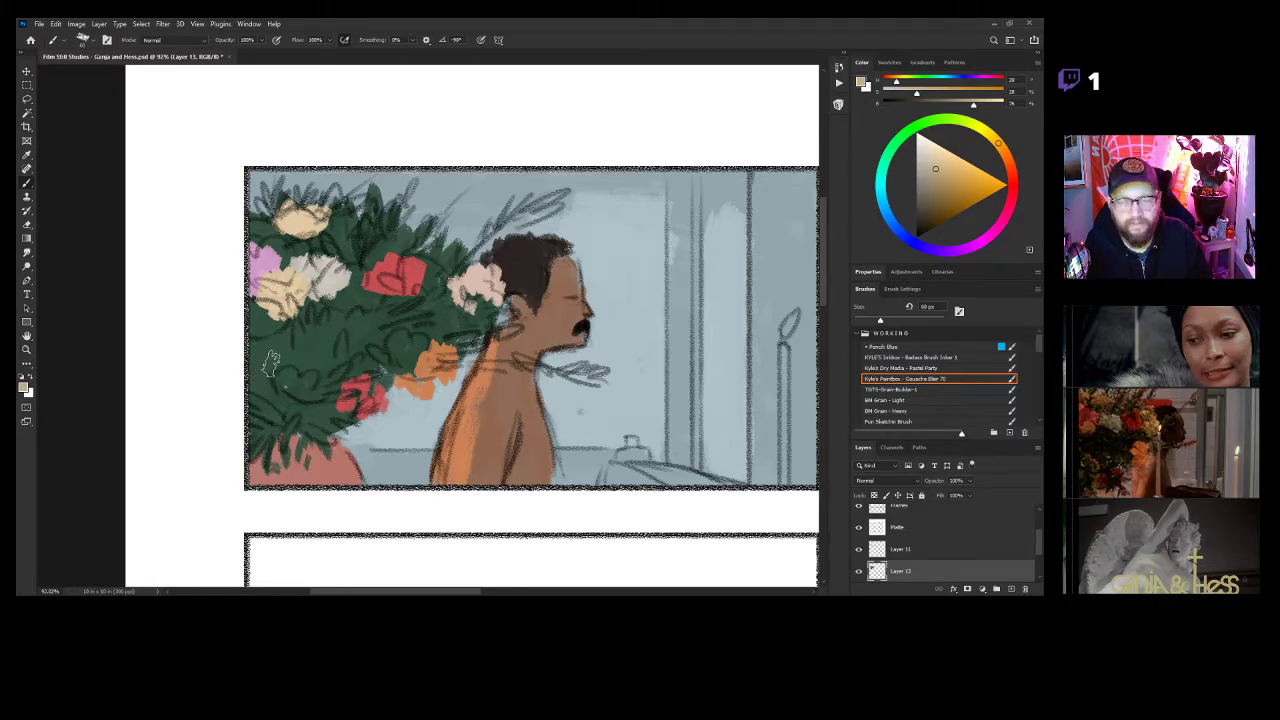
pyautogui.moveTo(268, 377)
pyautogui.mouseDown()
pyautogui.moveTo(305, 369)
pyautogui.moveTo(277, 350)
pyautogui.moveTo(262, 369)
pyautogui.moveTo(305, 350)
pyautogui.moveTo(316, 358)
pyautogui.moveTo(305, 374)
pyautogui.moveTo(278, 354)
pyautogui.mouseUp()
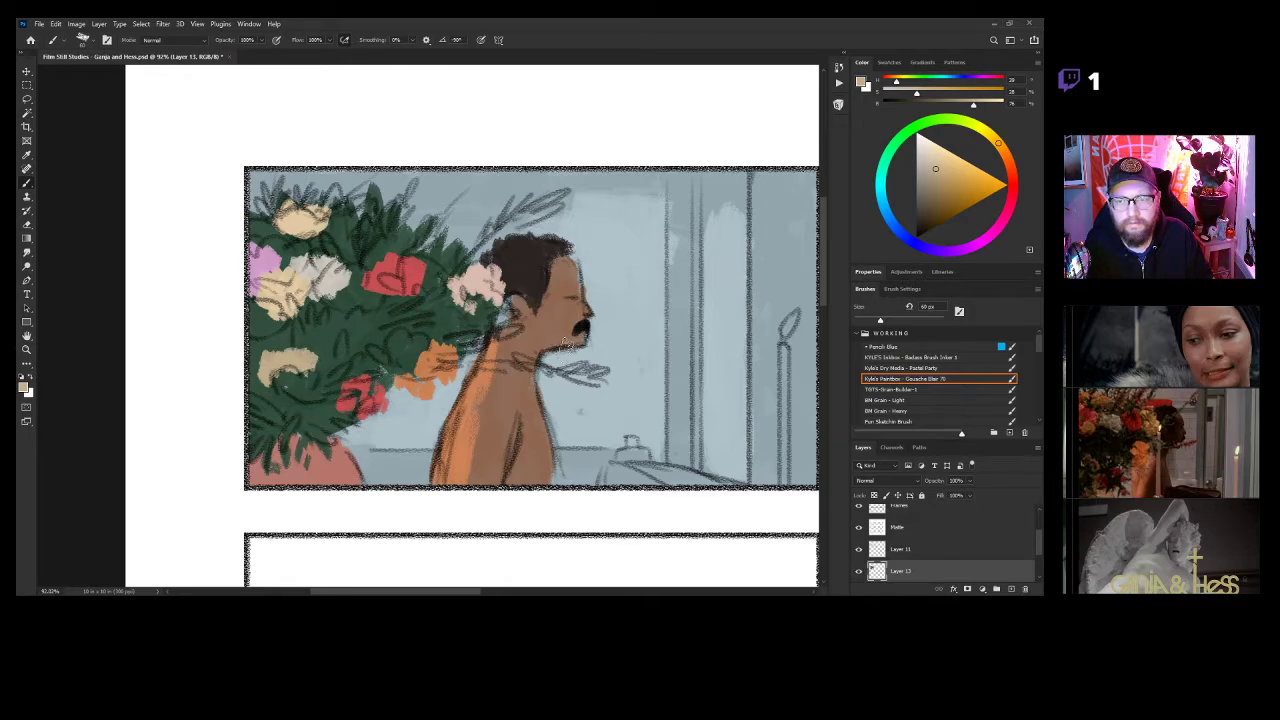
# Compare the frame with and without the pencil sketch, leaving the sketch on Layer 11 hidden.
pyautogui.click(859, 549)
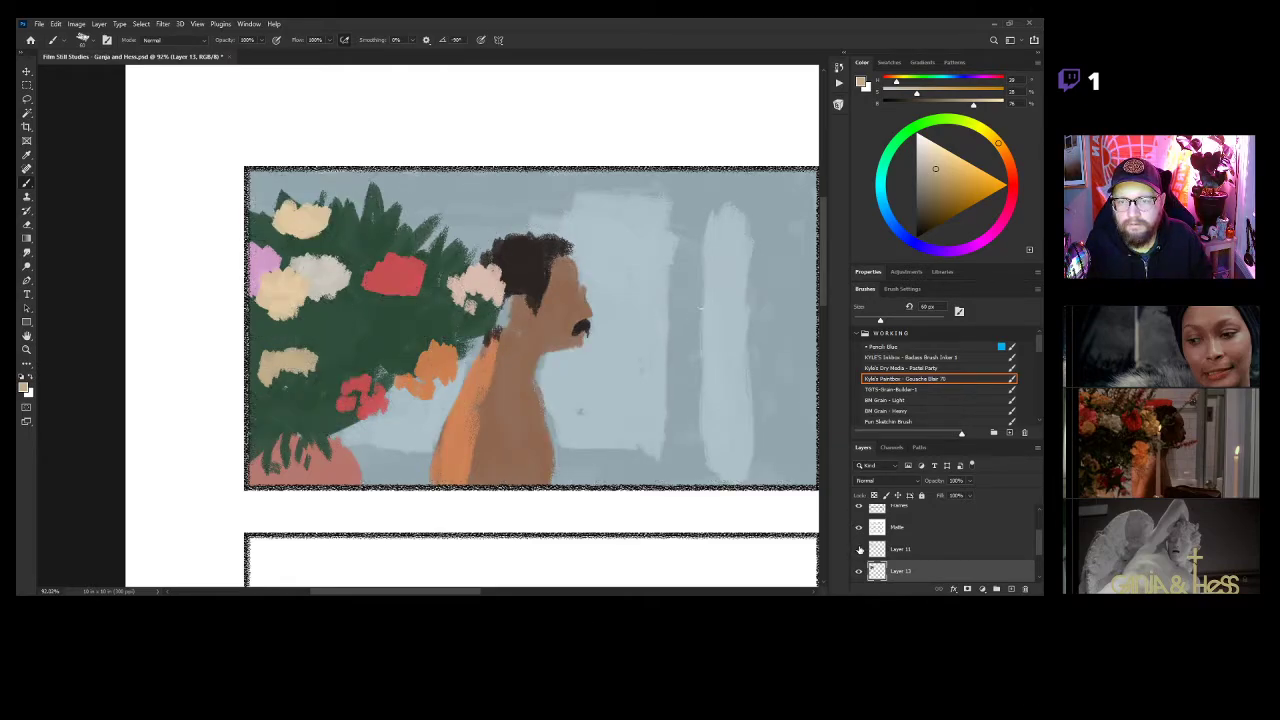
pyautogui.click(859, 550)
pyautogui.click(859, 550)
pyautogui.click(859, 549)
pyautogui.click(859, 550)
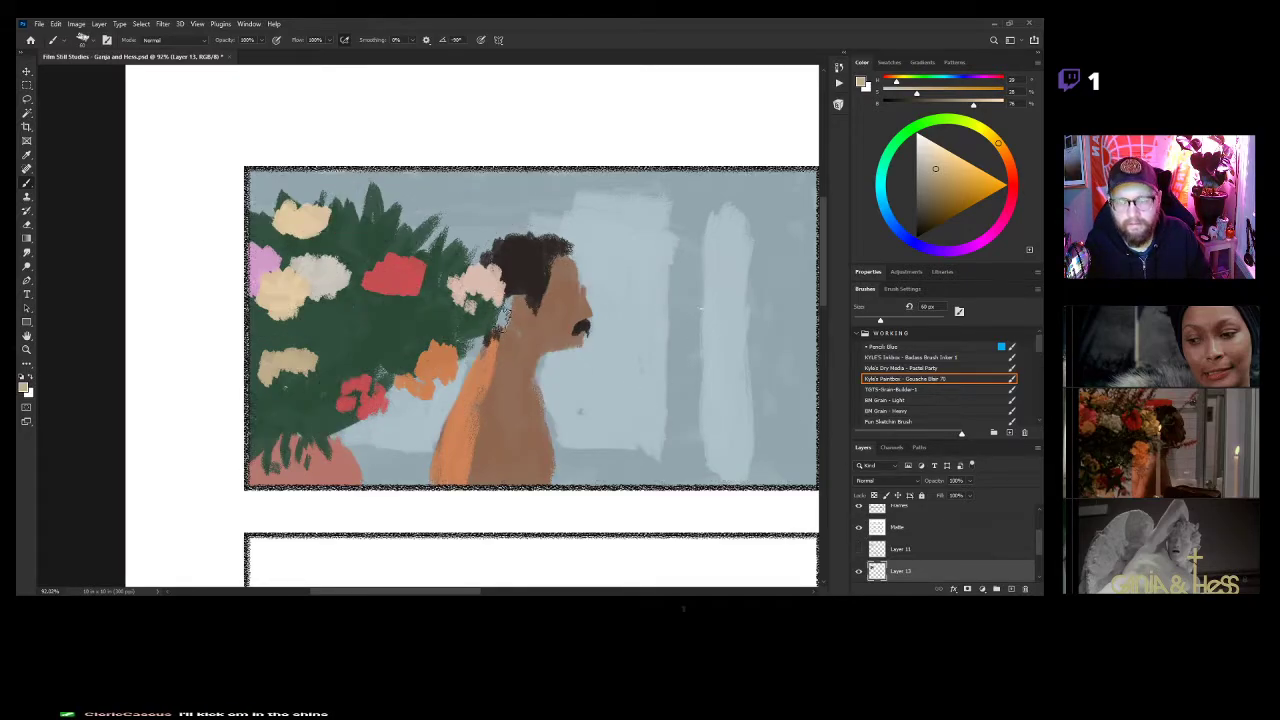
# Sample the bush's dark green and paint leaves reaching over the back of the figure's neck with a 35 px brush.
pyautogui.keyDown('alt'); pyautogui.click(463, 325); pyautogui.keyUp('alt')
pyautogui.moveTo(484, 319)
pyautogui.mouseDown()
pyautogui.moveTo(517, 308)
pyautogui.moveTo(500, 326)
pyautogui.mouseUp()
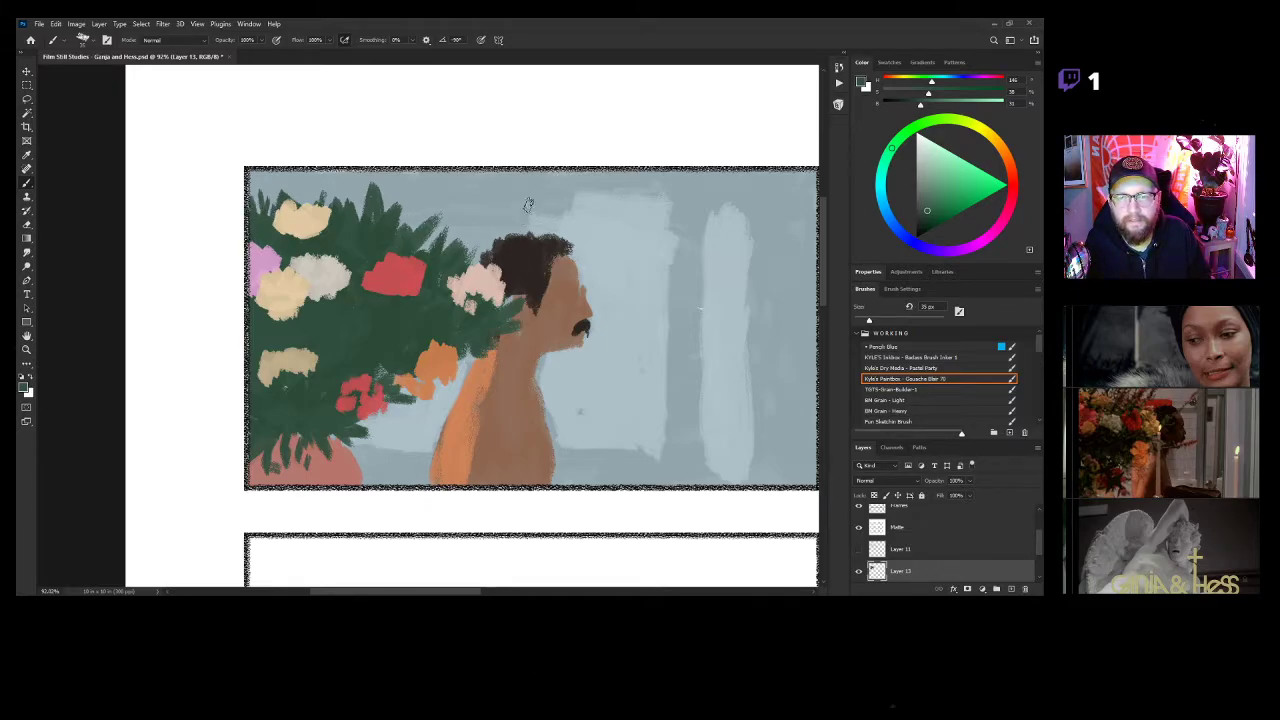
pyautogui.moveTo(532, 200); pyautogui.dragTo(466, 262)
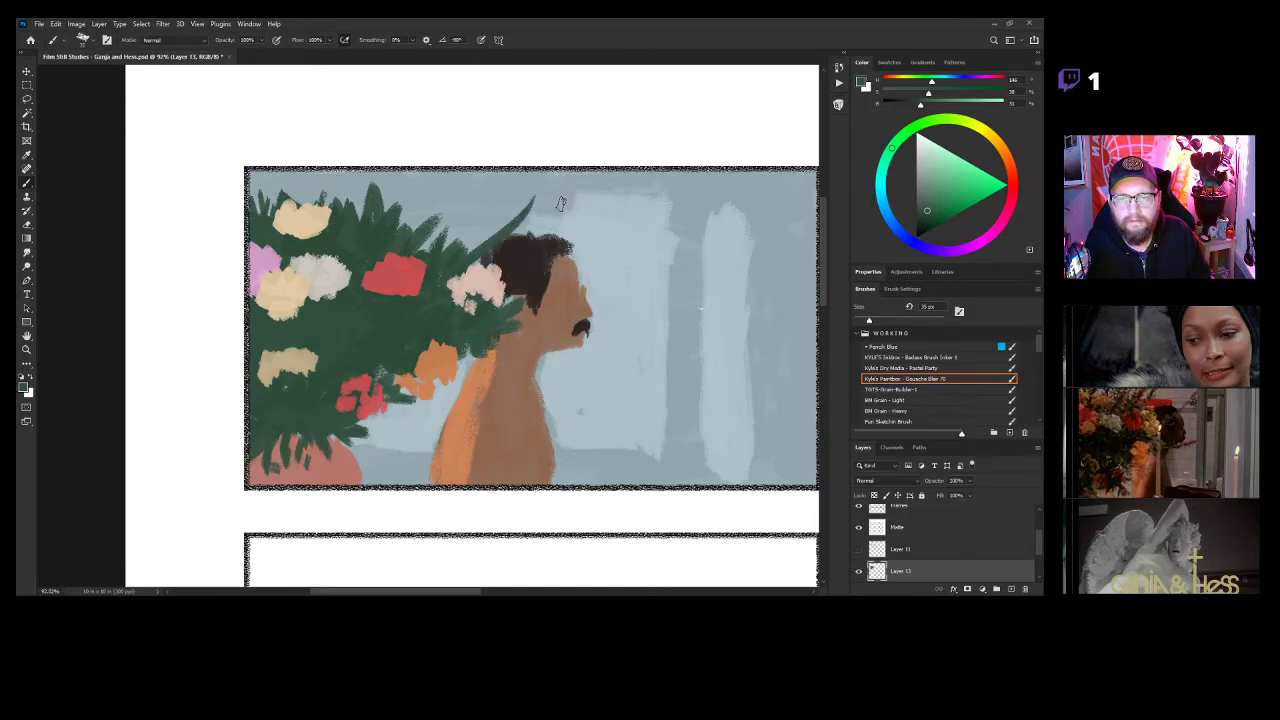
pyautogui.hotkey('ctrl', 'z')
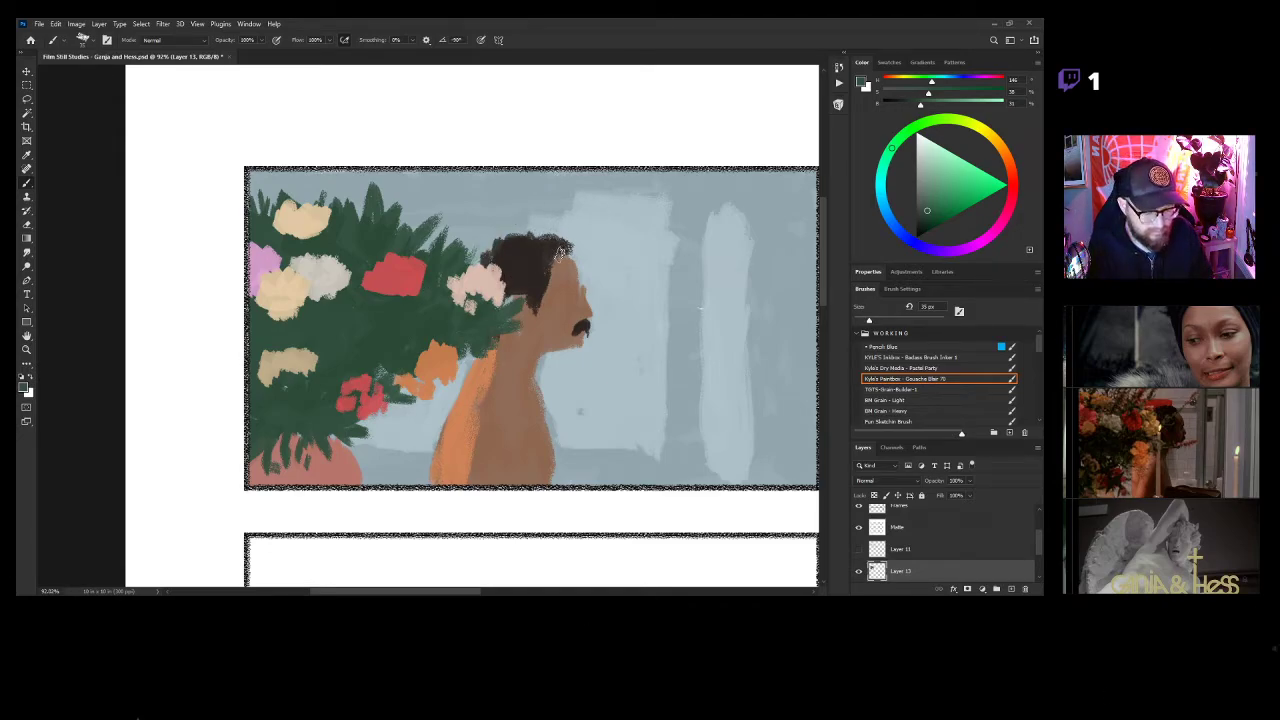
pyautogui.press('[')
pyautogui.press('[')
pyautogui.press('[')
pyautogui.press('[')
pyautogui.press('[')
pyautogui.moveTo(493, 207); pyautogui.dragTo(480, 236)
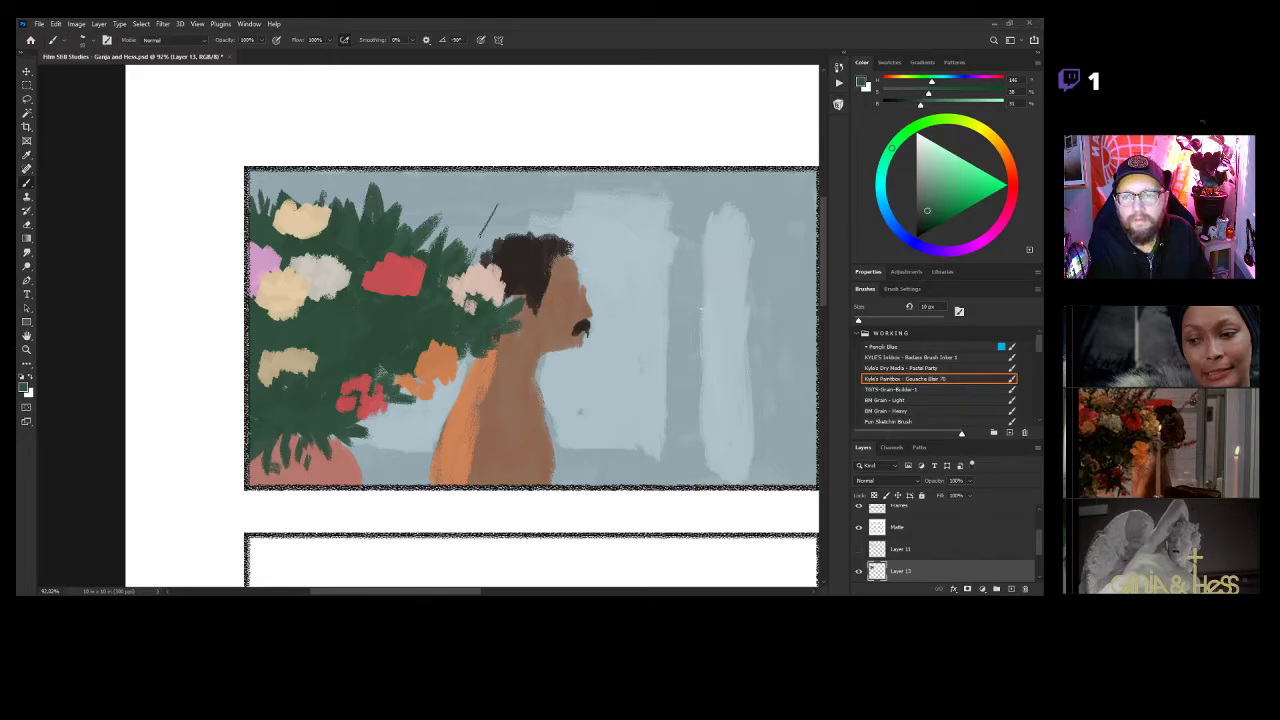
pyautogui.hotkey('ctrl', 'z')
pyautogui.press(']')
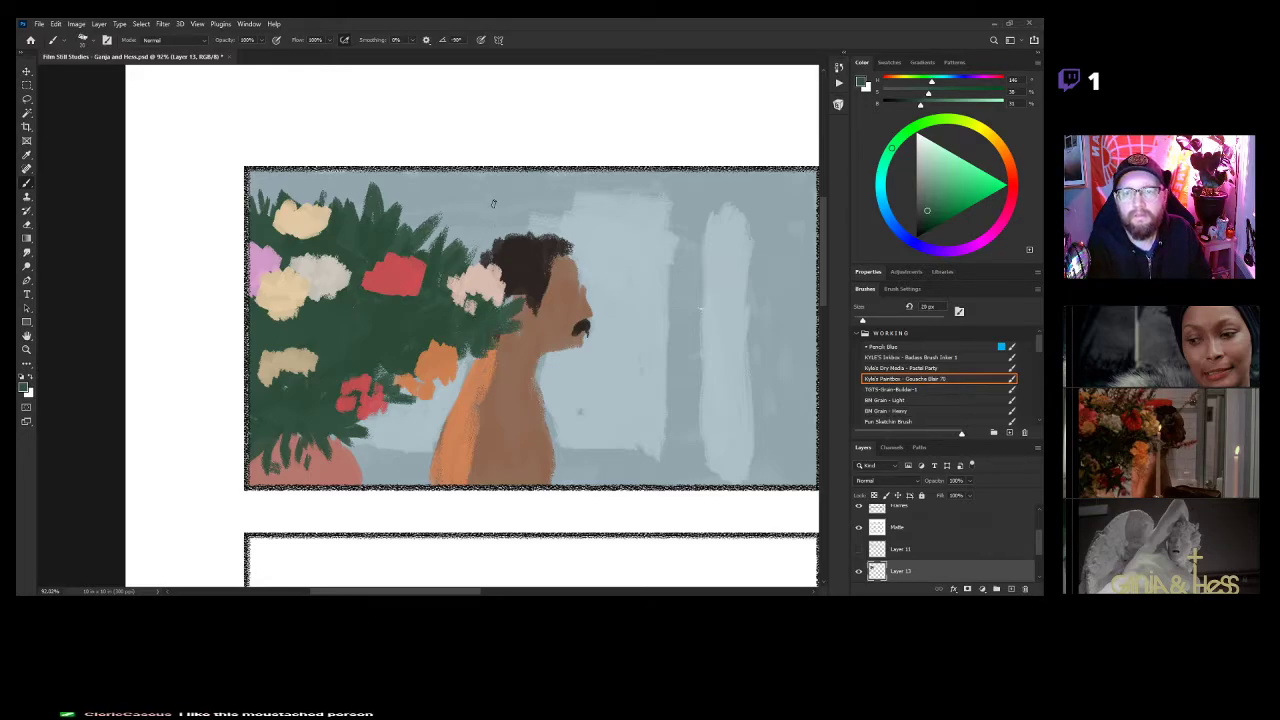
pyautogui.moveTo(491, 203); pyautogui.dragTo(453, 270)
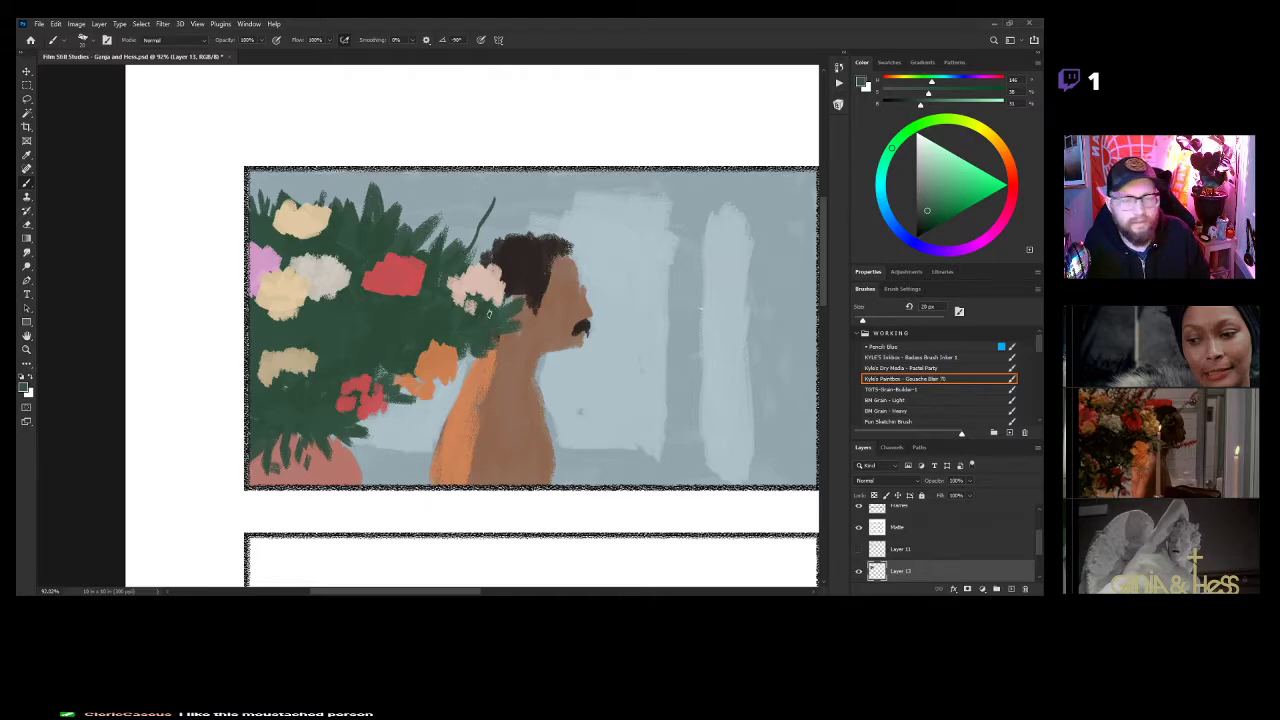
pyautogui.moveTo(528, 318); pyautogui.dragTo(618, 282)
pyautogui.hotkey('ctrl', 'z')
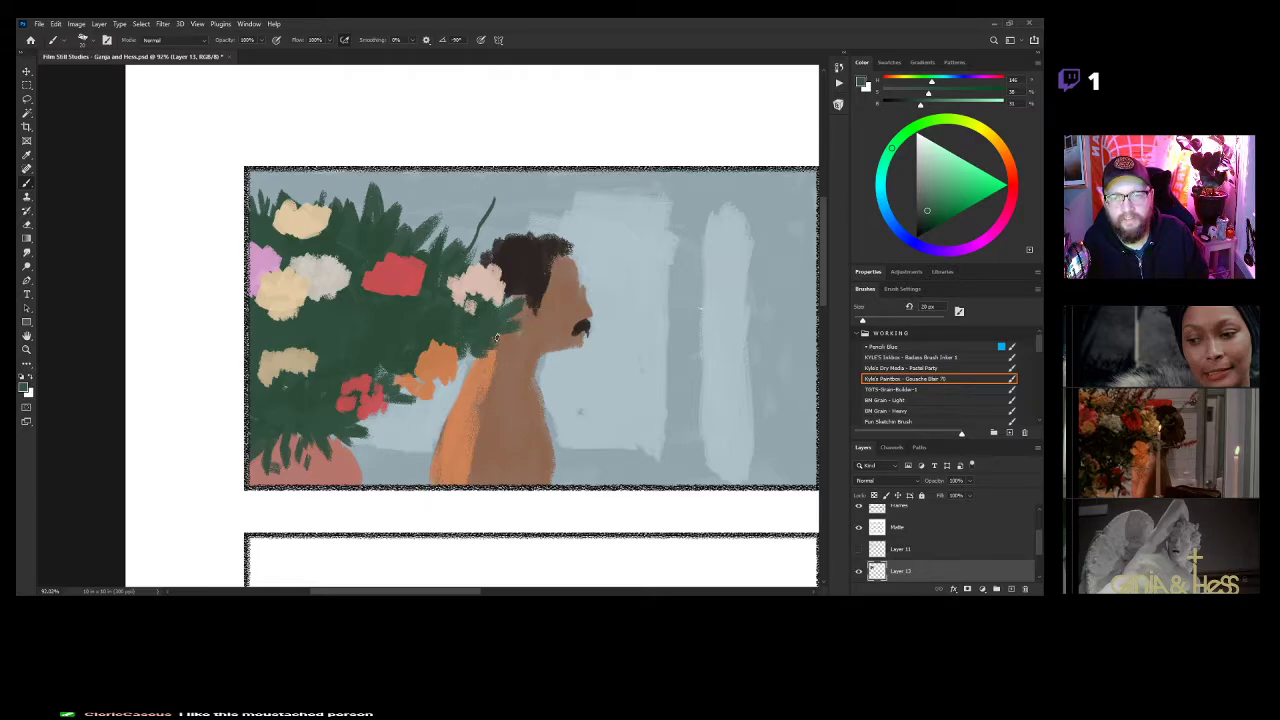
pyautogui.moveTo(490, 346); pyautogui.dragTo(628, 340)
pyautogui.hotkey('ctrl', 'z')
pyautogui.moveTo(490, 348); pyautogui.dragTo(612, 343)
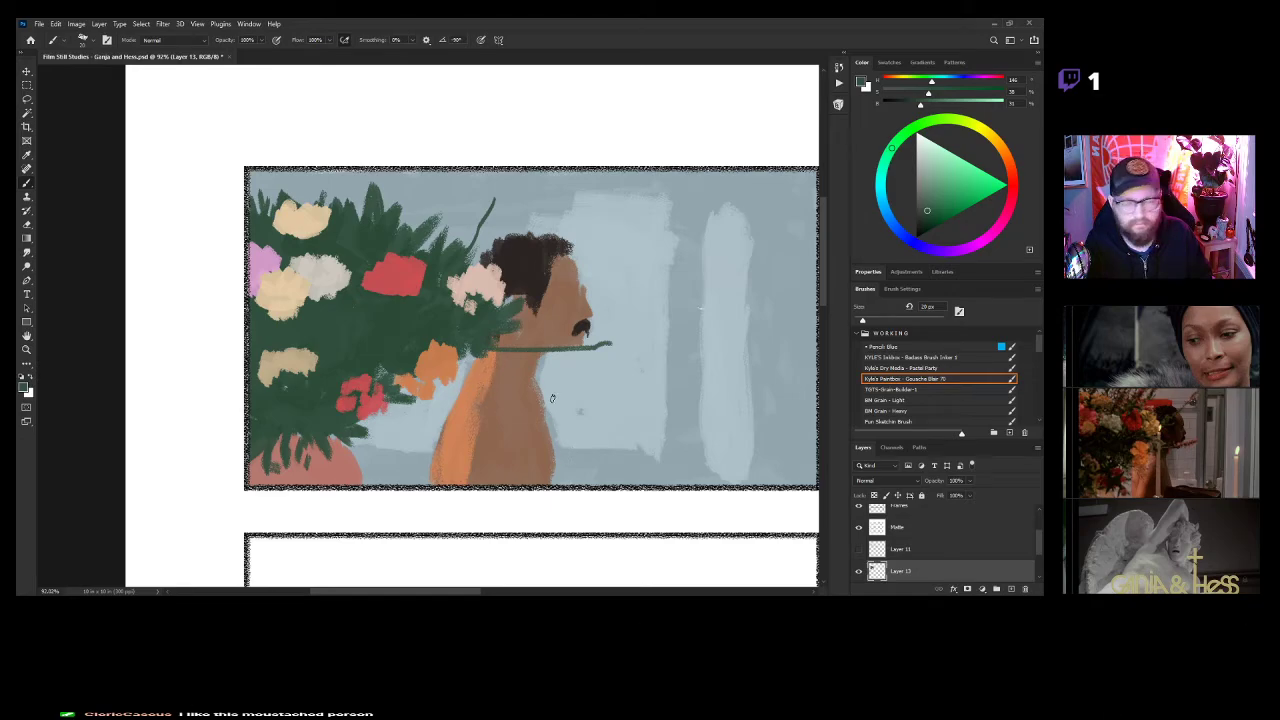
pyautogui.hotkey('ctrl', 'z')
pyautogui.hotkey('ctrl', 'z')
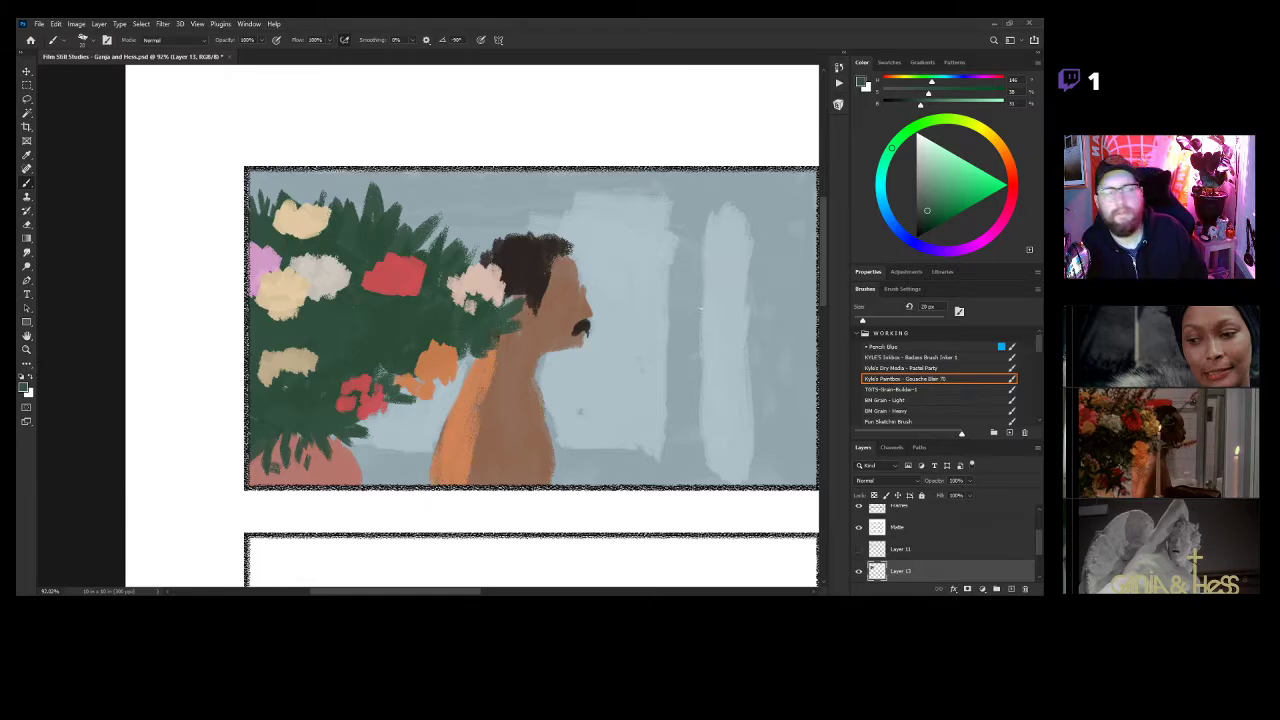
# Paint thin dark green blades with a 20 px brush, rising from the bush's top to the frame's upper edge.
pyautogui.moveTo(412, 218)
pyautogui.mouseDown()
pyautogui.moveTo(448, 158)
pyautogui.moveTo(440, 172)
pyautogui.mouseUp()
pyautogui.moveTo(372, 237); pyautogui.dragTo(421, 157)
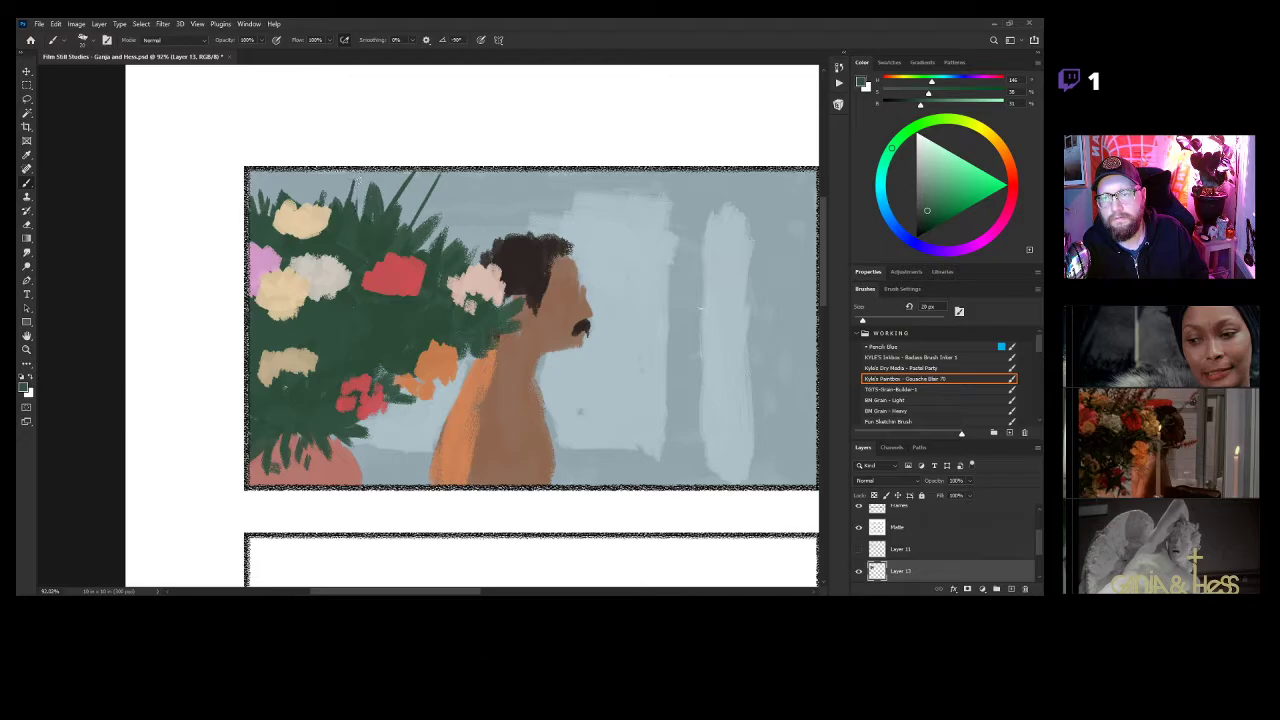
pyautogui.moveTo(326, 226); pyautogui.dragTo(334, 176)
pyautogui.moveTo(278, 232); pyautogui.dragTo(326, 170)
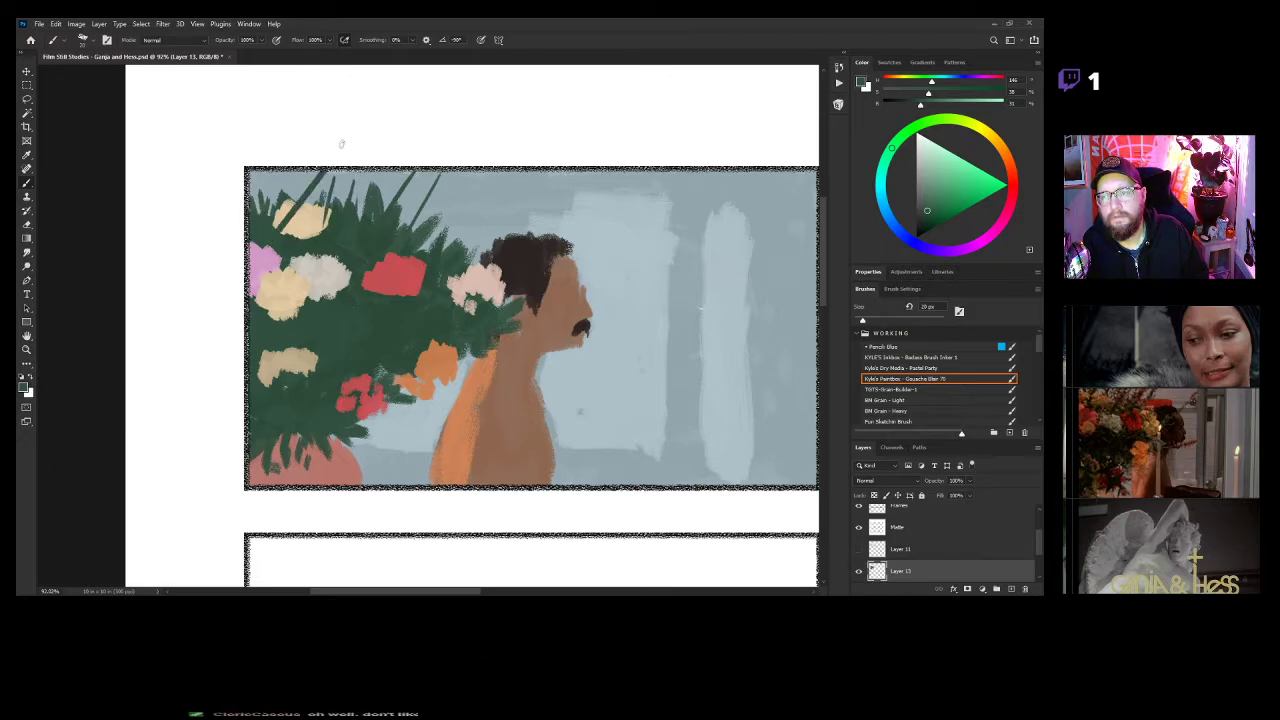
pyautogui.moveTo(268, 216); pyautogui.dragTo(280, 196)
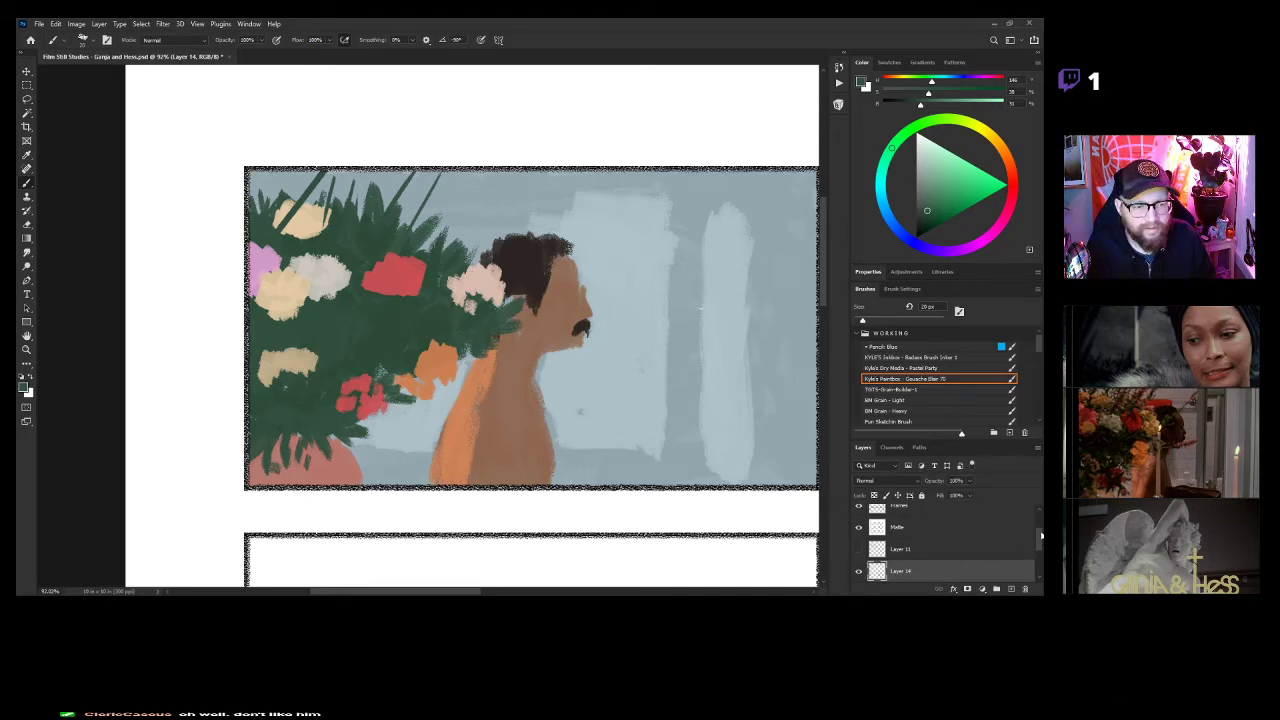
# Compare the frame with and without the painted flowers on Layer 13.
pyautogui.scroll(-2, 1037, 547)
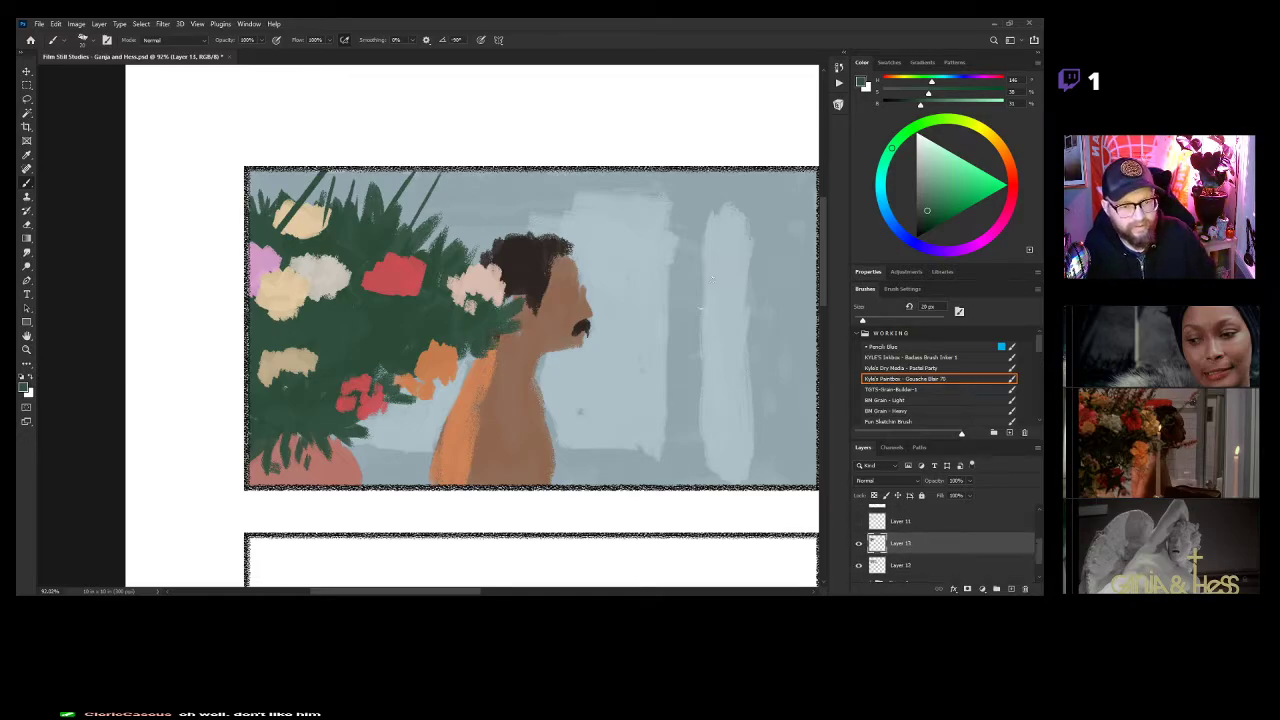
pyautogui.click(857, 543)
pyautogui.click(858, 543)
pyautogui.click(857, 543)
pyautogui.click(857, 543)
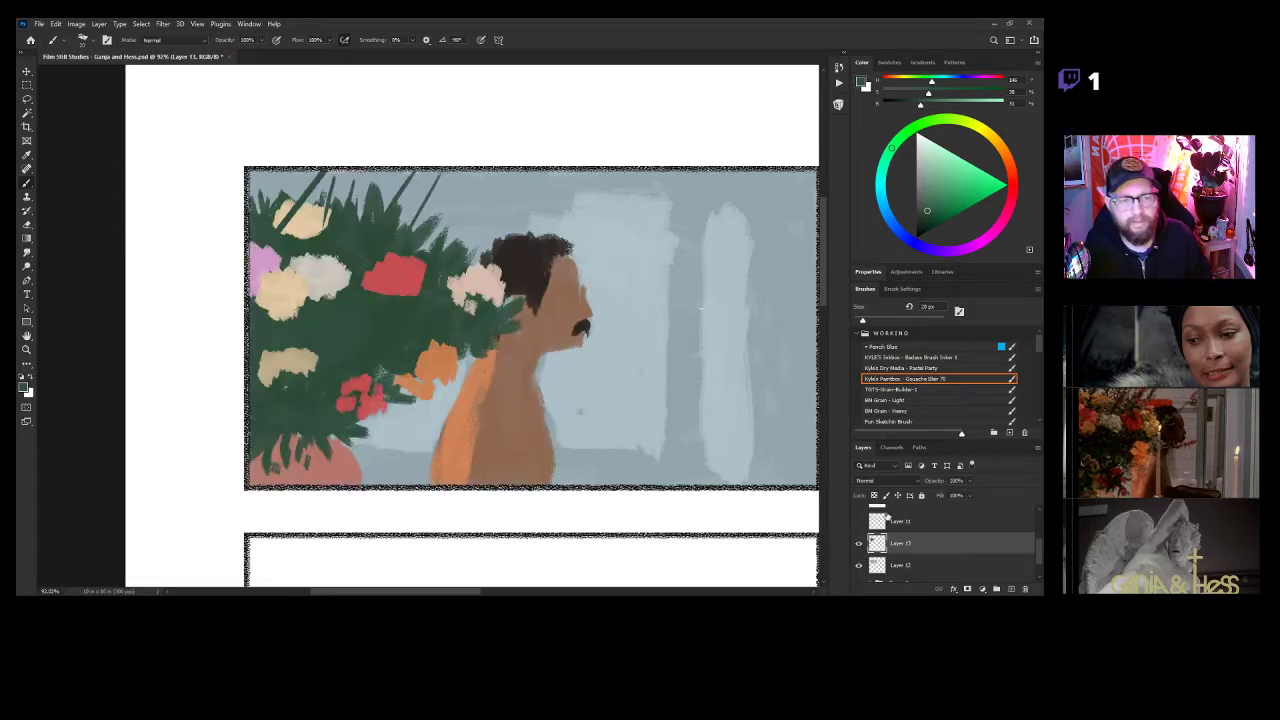
pyautogui.click(857, 543)
pyautogui.click(857, 543)
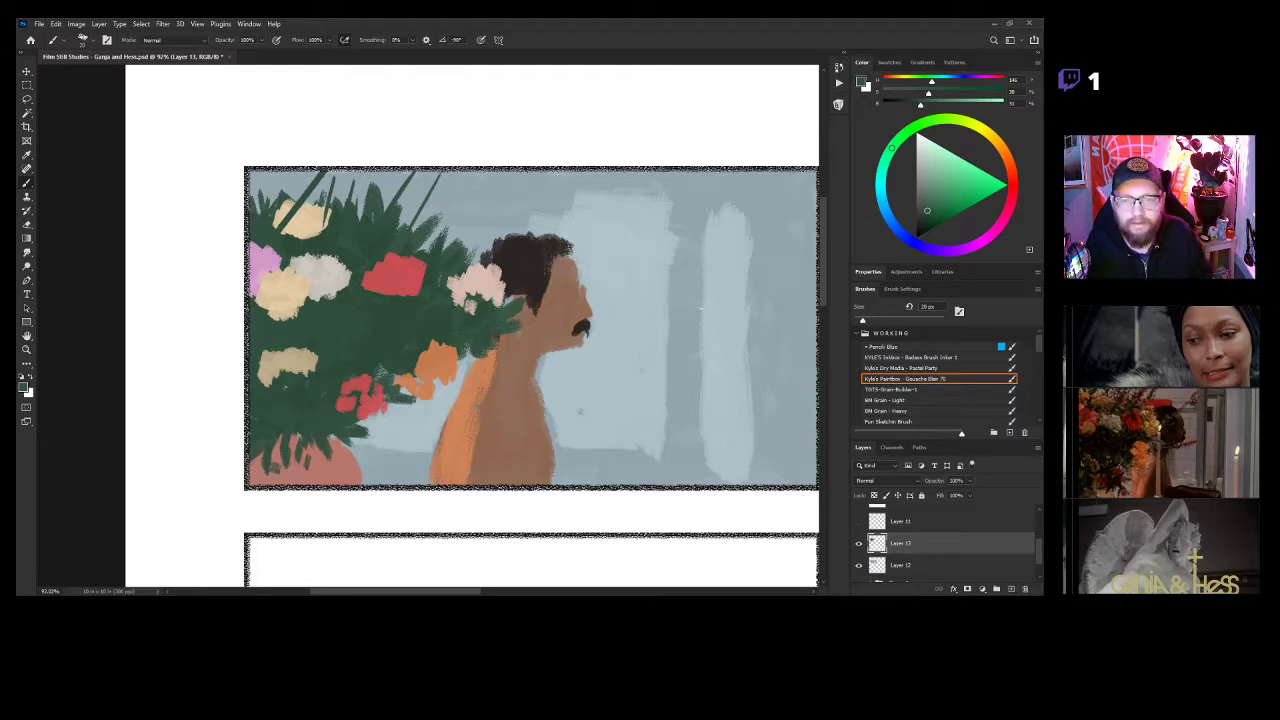
# Mix a dusky plum and paint small feathery sprigs along the bush's top and behind the figure's neck with a 20 px brush.
pyautogui.moveTo(500, 308); pyautogui.dragTo(520, 311)
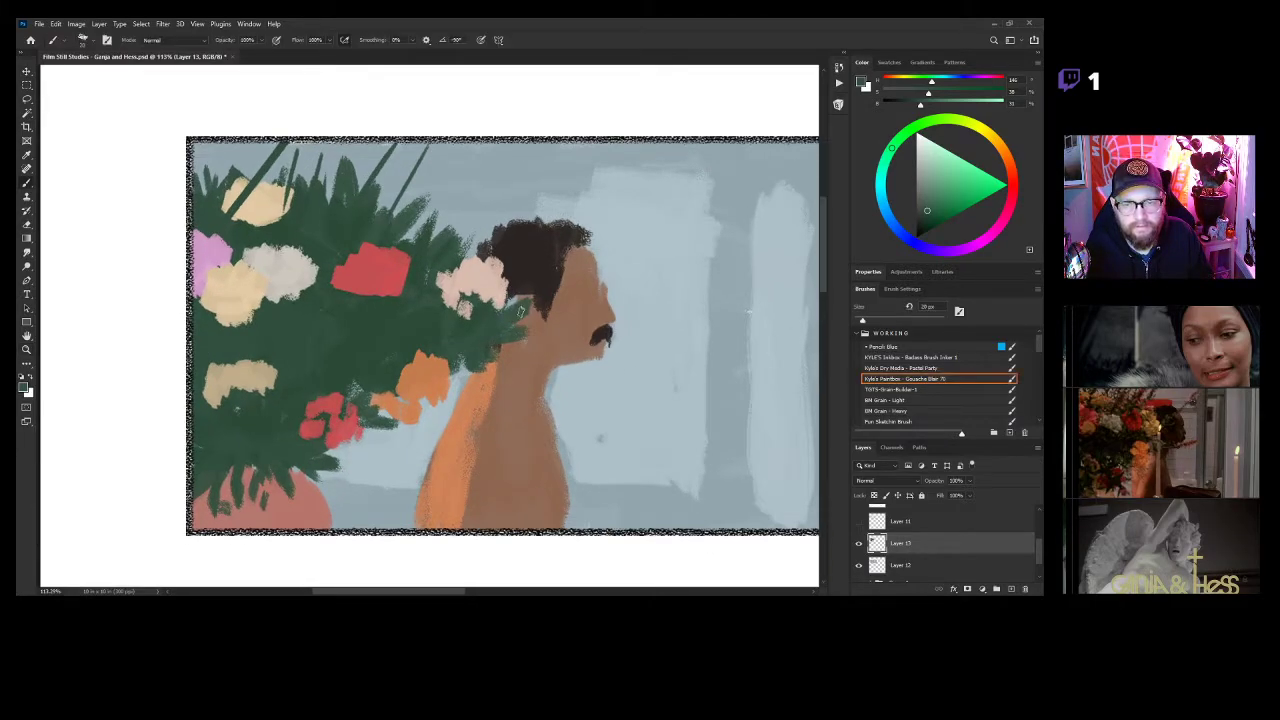
pyautogui.press(']')
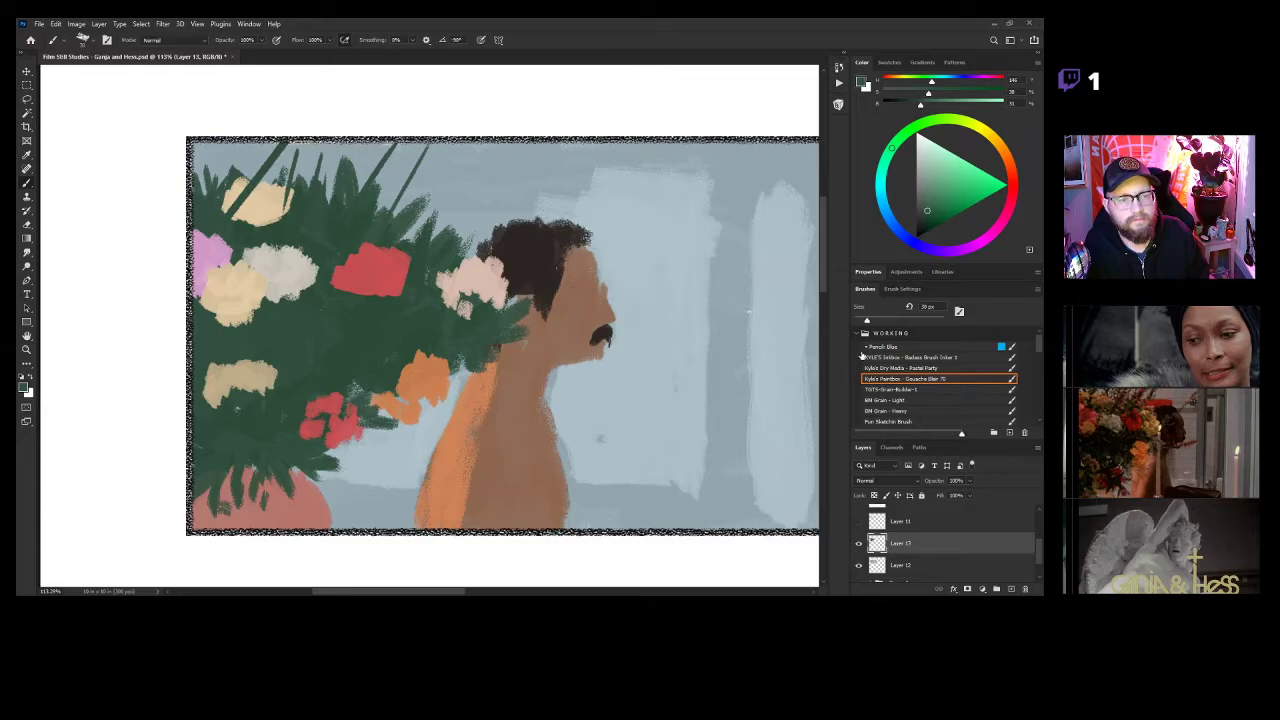
pyautogui.press('[')
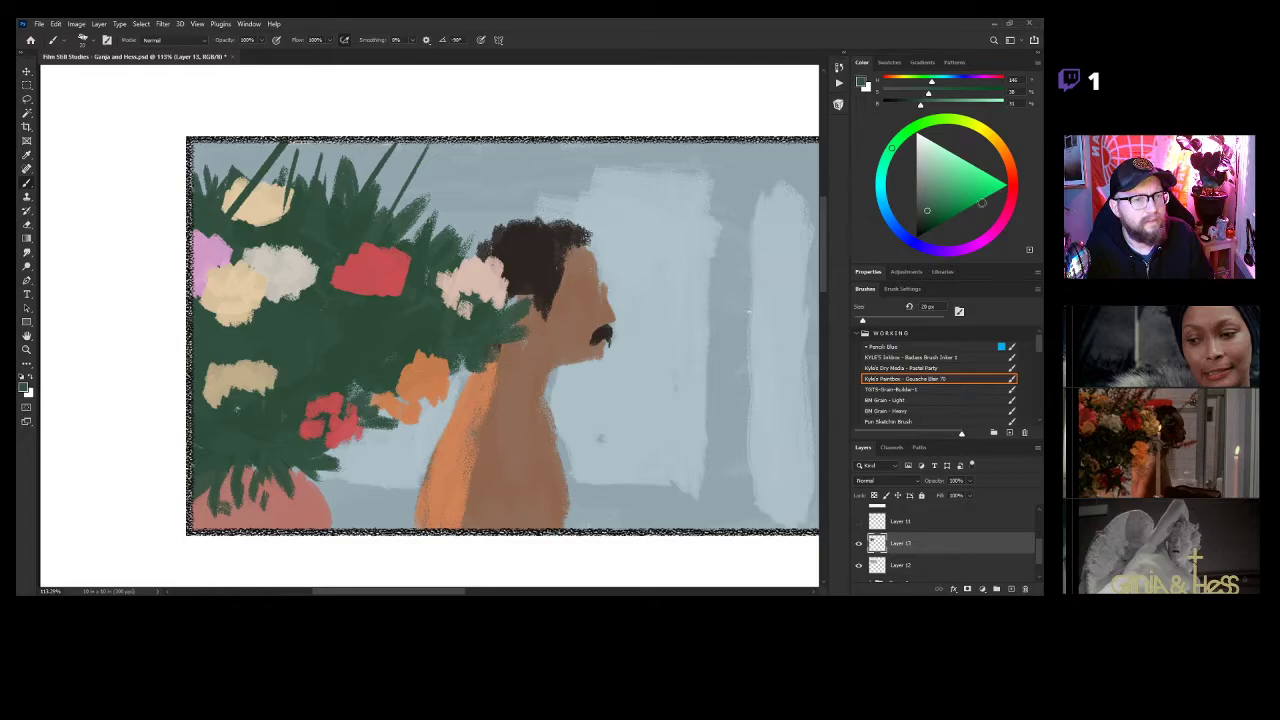
pyautogui.click(1008, 207)
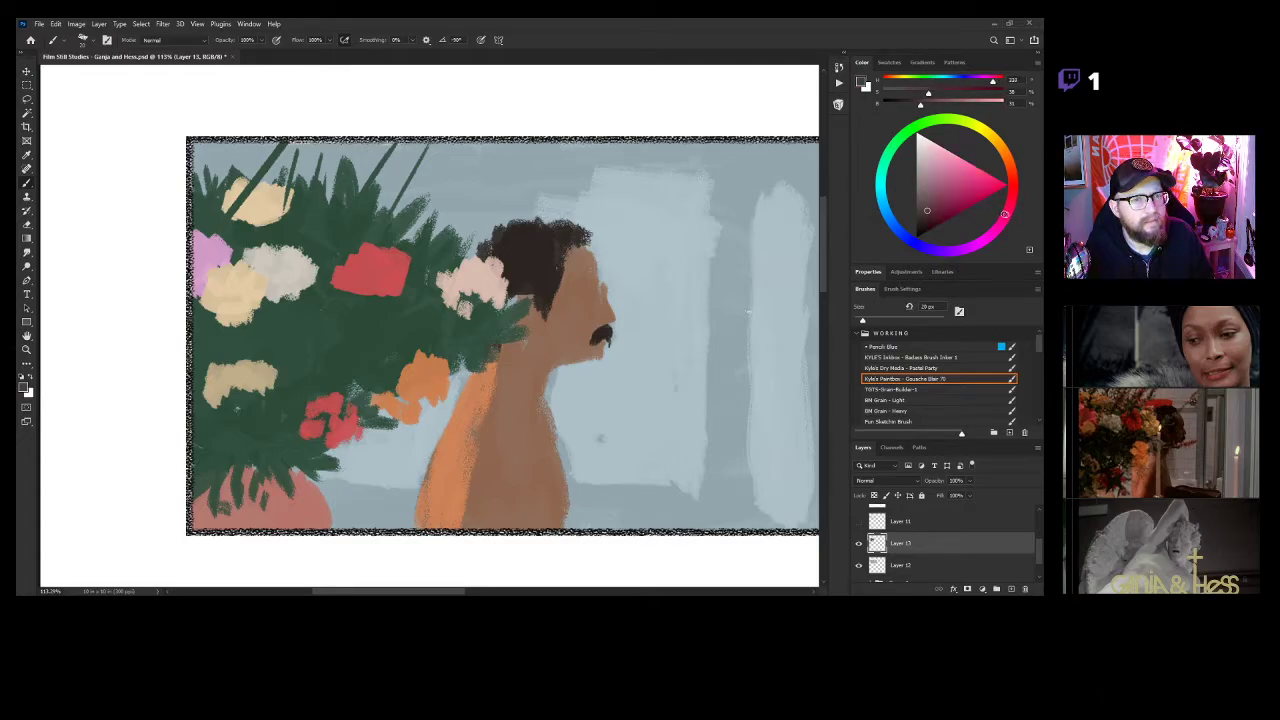
pyautogui.click(935, 197)
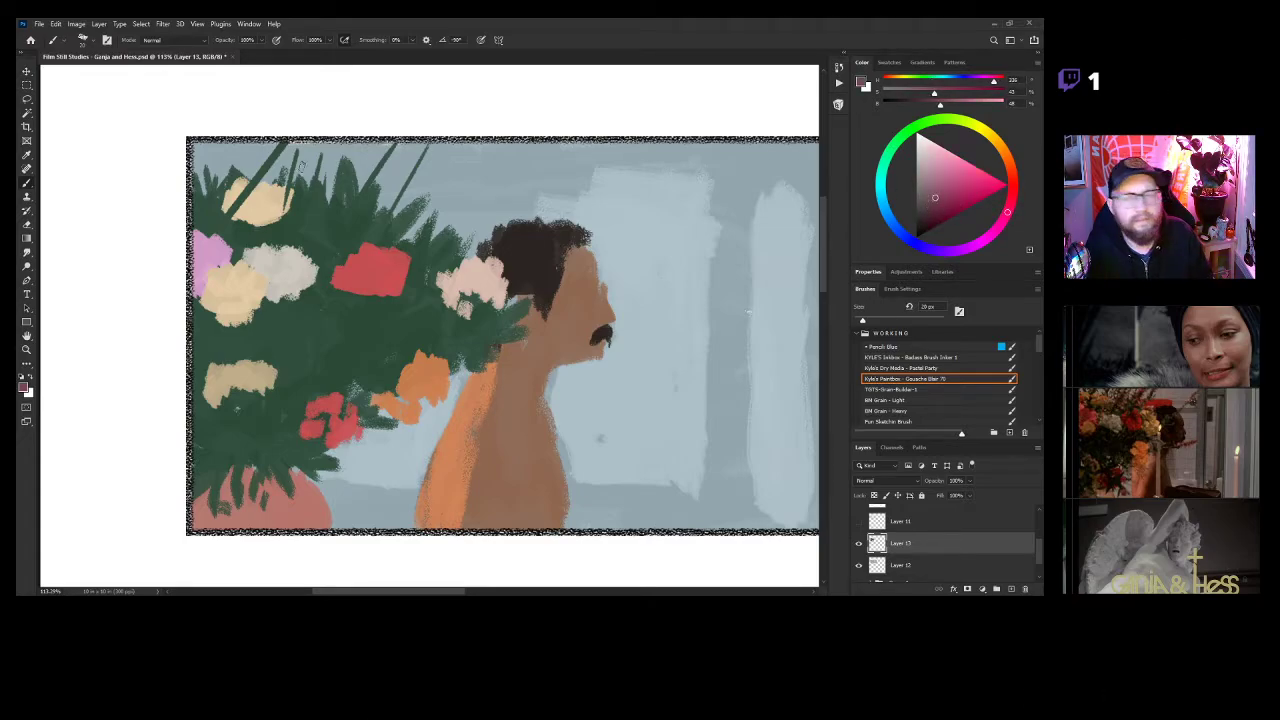
pyautogui.moveTo(242, 170)
pyautogui.mouseDown()
pyautogui.moveTo(245, 190)
pyautogui.moveTo(254, 172)
pyautogui.moveTo(267, 177)
pyautogui.moveTo(246, 195)
pyautogui.moveTo(278, 162)
pyautogui.mouseUp()
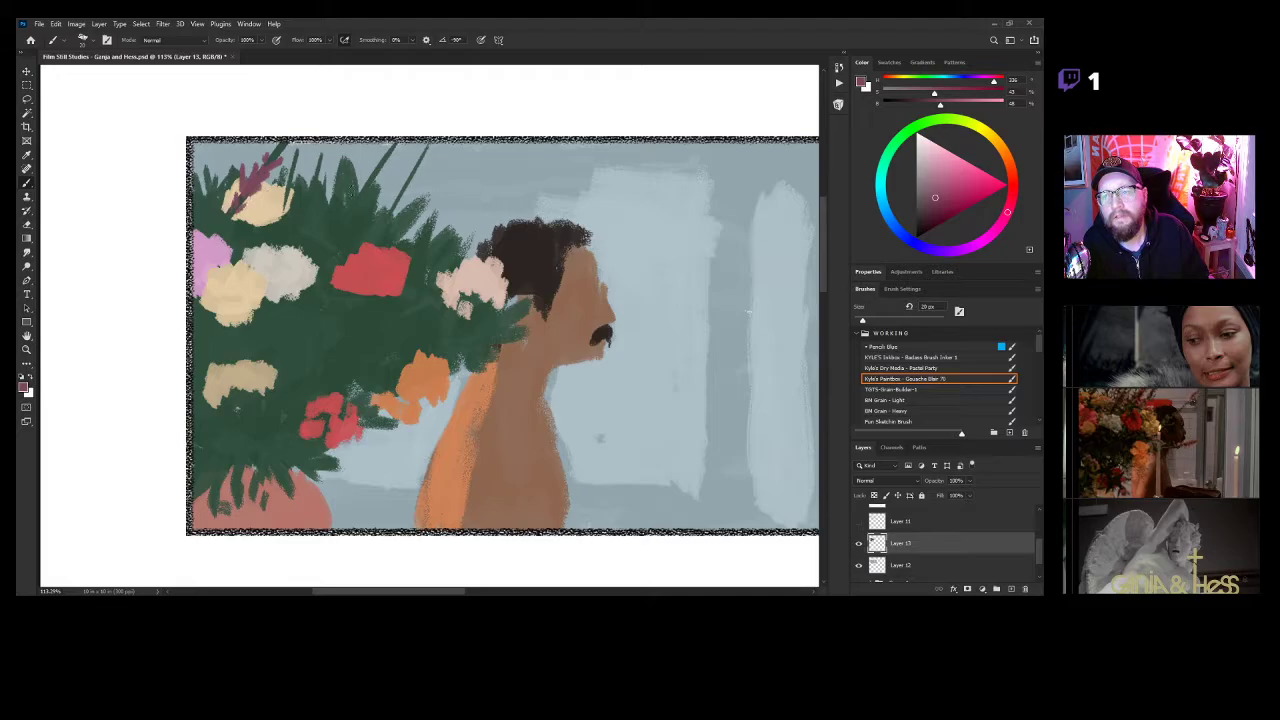
pyautogui.moveTo(313, 172)
pyautogui.mouseDown()
pyautogui.moveTo(316, 158)
pyautogui.moveTo(312, 196)
pyautogui.moveTo(380, 154)
pyautogui.moveTo(378, 172)
pyautogui.moveTo(389, 148)
pyautogui.mouseUp()
pyautogui.moveTo(353, 205)
pyautogui.mouseDown()
pyautogui.moveTo(345, 220)
pyautogui.moveTo(421, 172)
pyautogui.moveTo(405, 182)
pyautogui.mouseUp()
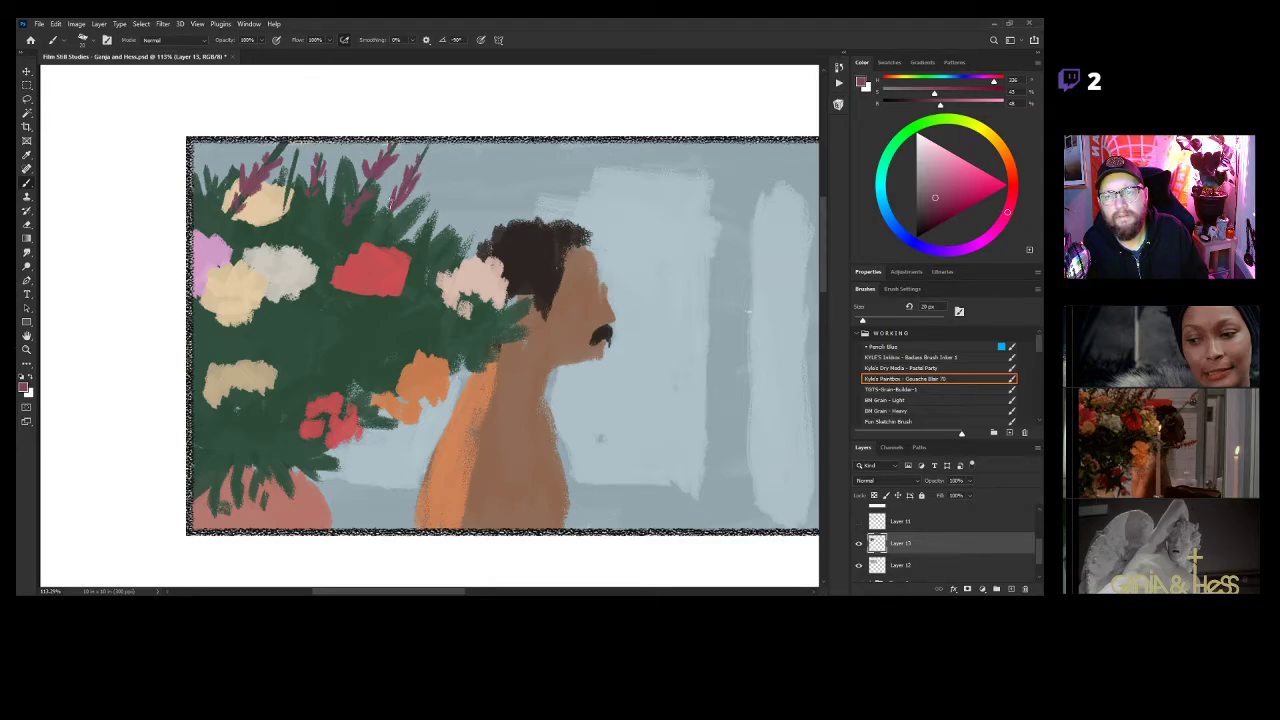
pyautogui.moveTo(449, 351); pyautogui.dragTo(485, 337)
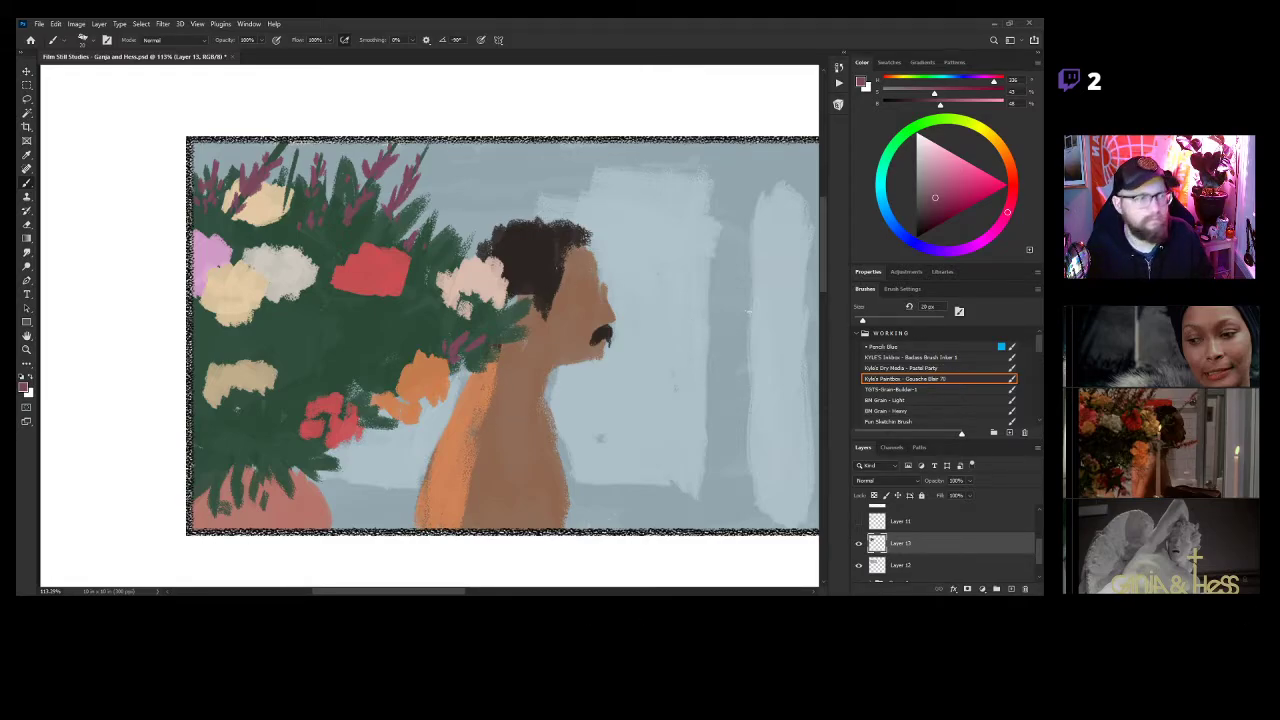
# Sample the bush's green, mix a brighter, more saturated version and dab lighter leaves across the bush, enlarging the brush to 40 px.
pyautogui.keyDown('alt'); pyautogui.click(355, 333); pyautogui.keyUp('alt')
pyautogui.click(931, 209)
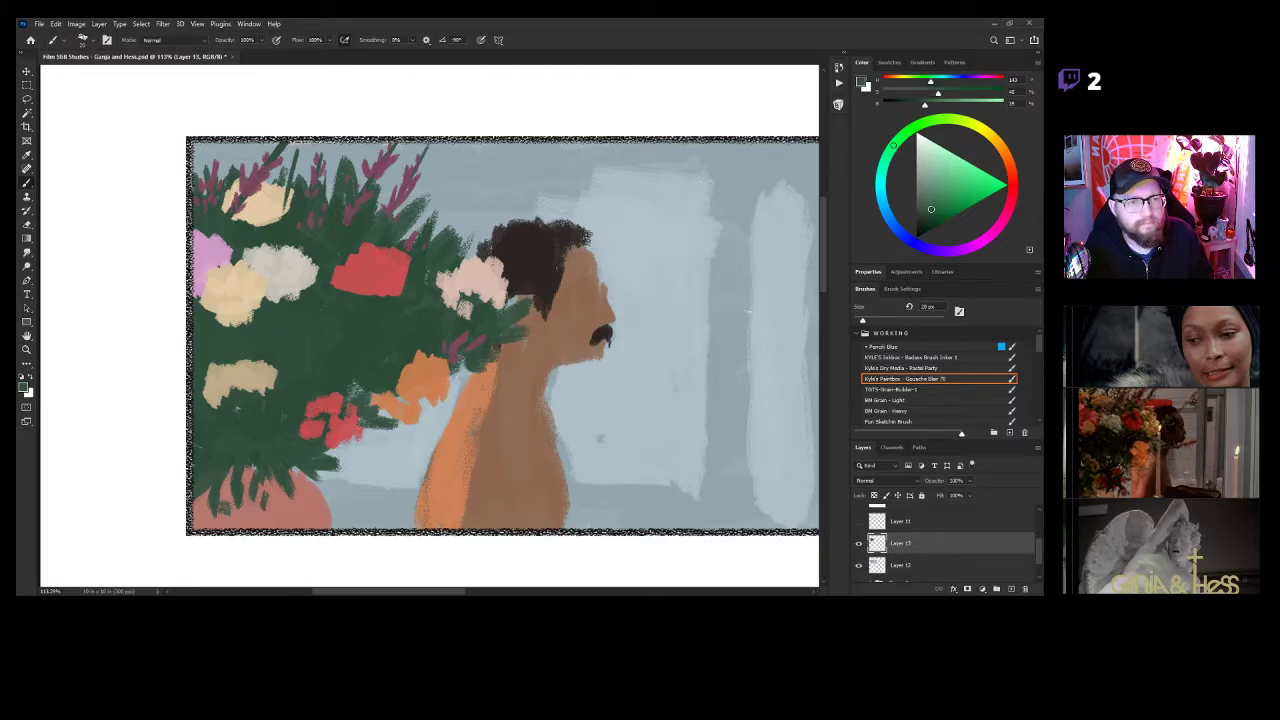
pyautogui.click(935, 205)
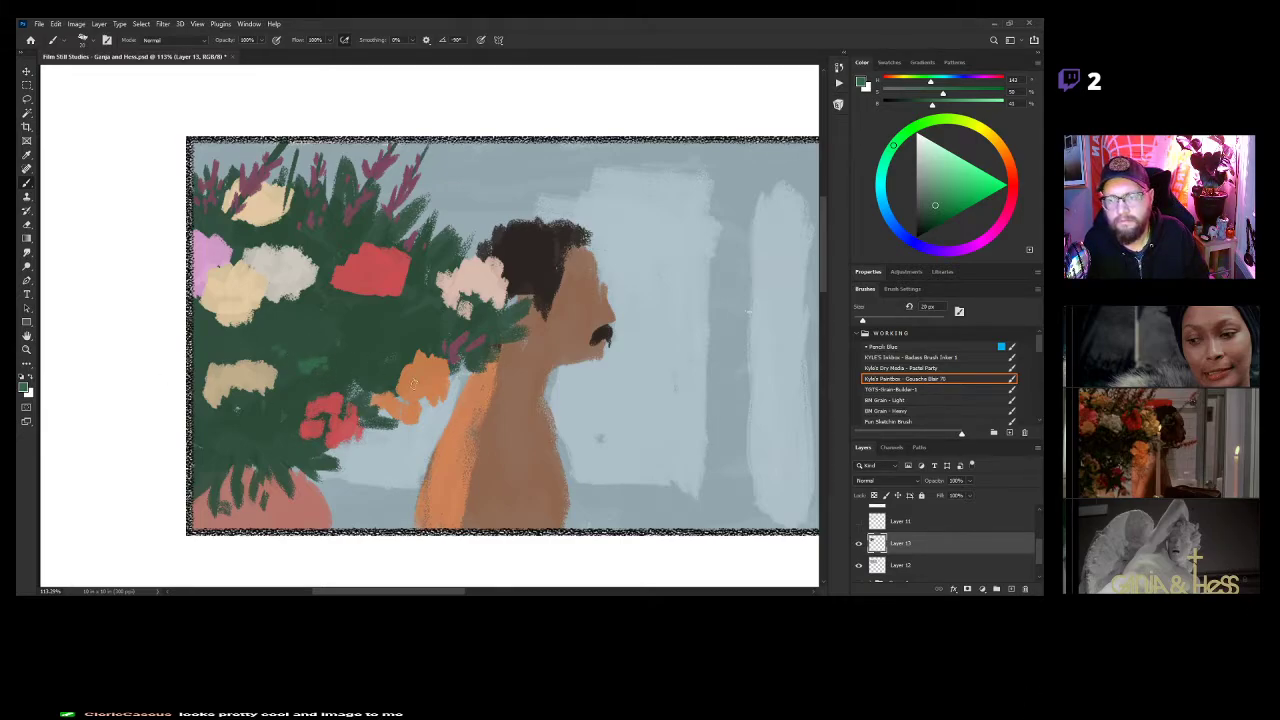
pyautogui.press(']')
pyautogui.press(']')
pyautogui.press(']')
pyautogui.press(']')
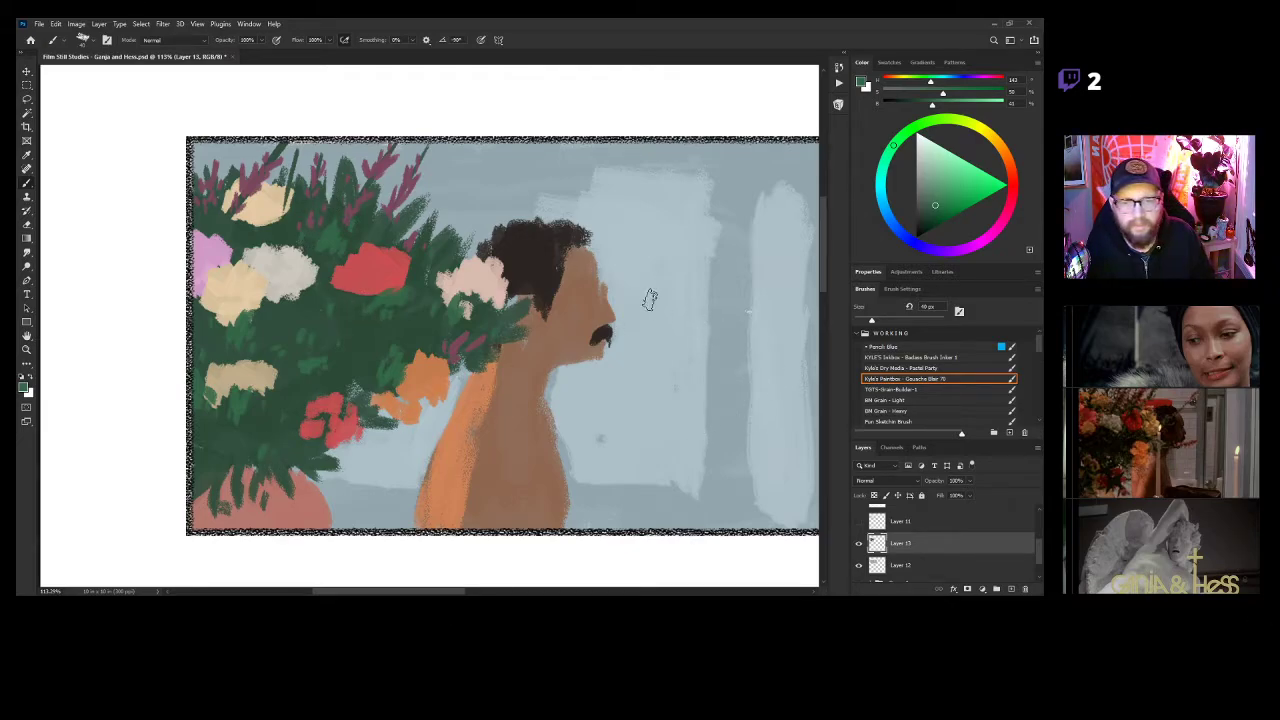
# Check the bush's lighter leaves by toggling Layer 13's visibility, and review the whole first frame.
pyautogui.click(858, 544)
pyautogui.click(858, 544)
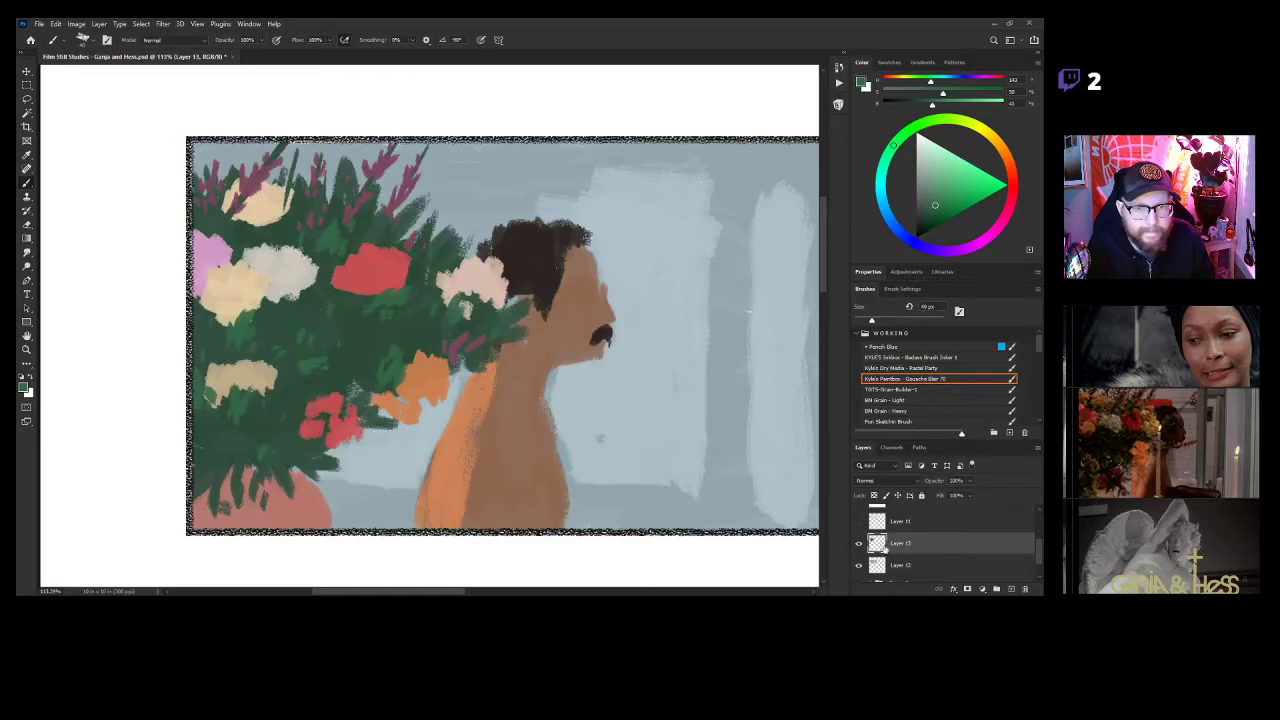
pyautogui.press('z')
pyautogui.moveTo(679, 352); pyautogui.dragTo(548, 385)
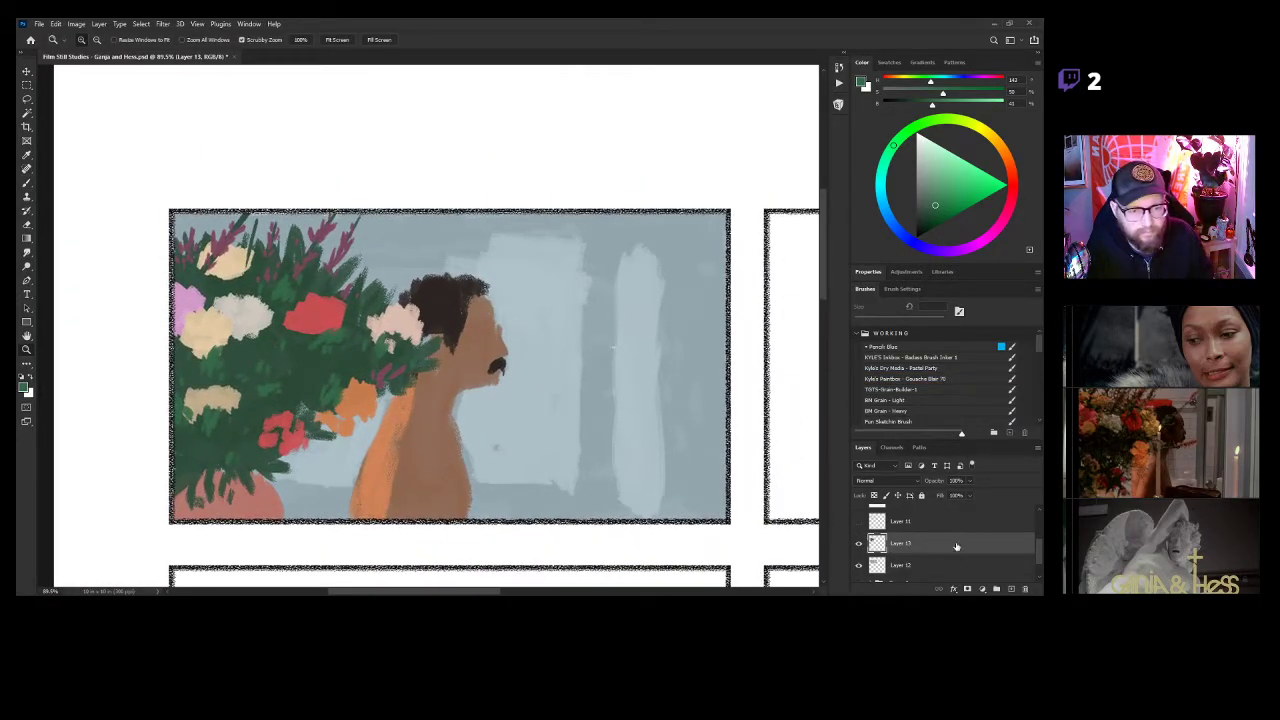
# Sample the torso's brown, mix a saturated orange-brown and paint a low rounded shape beside the chest along the frame's lower edge.
pyautogui.press('b')
pyautogui.keyDown('alt'); pyautogui.click(428, 497); pyautogui.keyUp('alt')
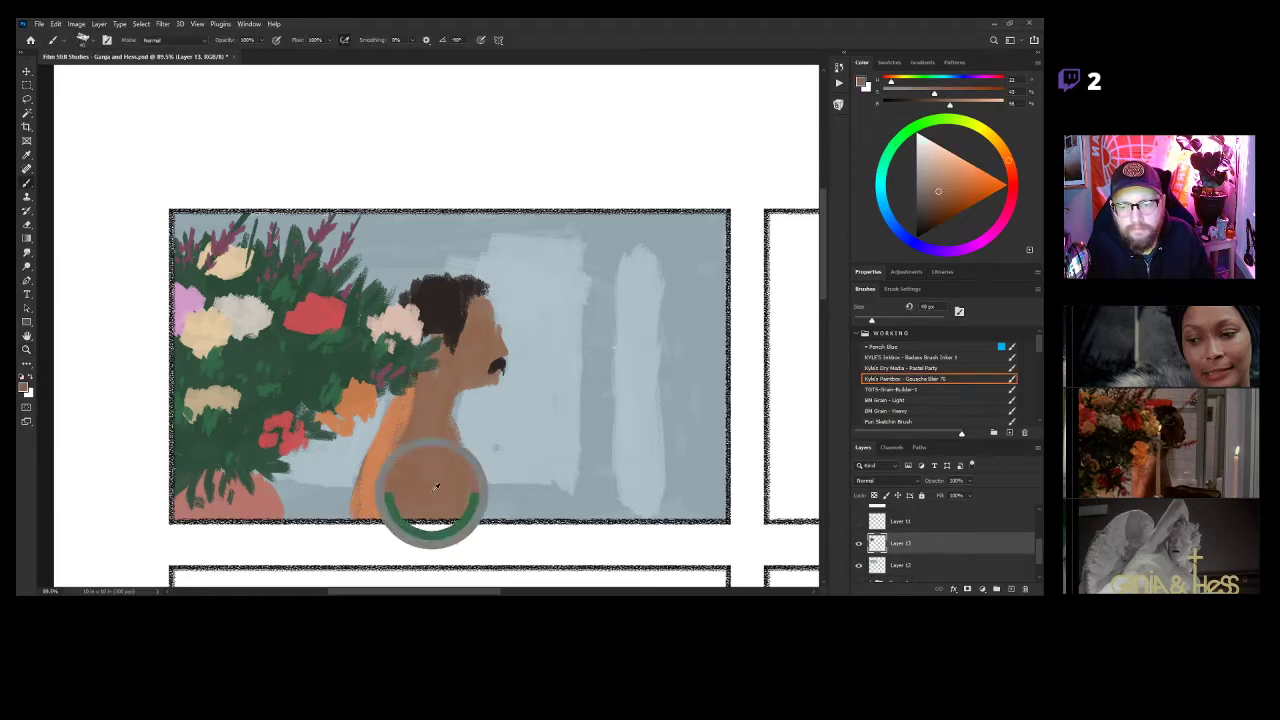
pyautogui.moveTo(948, 201); pyautogui.dragTo(957, 207)
pyautogui.moveTo(466, 512)
pyautogui.mouseDown()
pyautogui.moveTo(497, 501)
pyautogui.moveTo(586, 515)
pyautogui.moveTo(451, 518)
pyautogui.mouseUp()
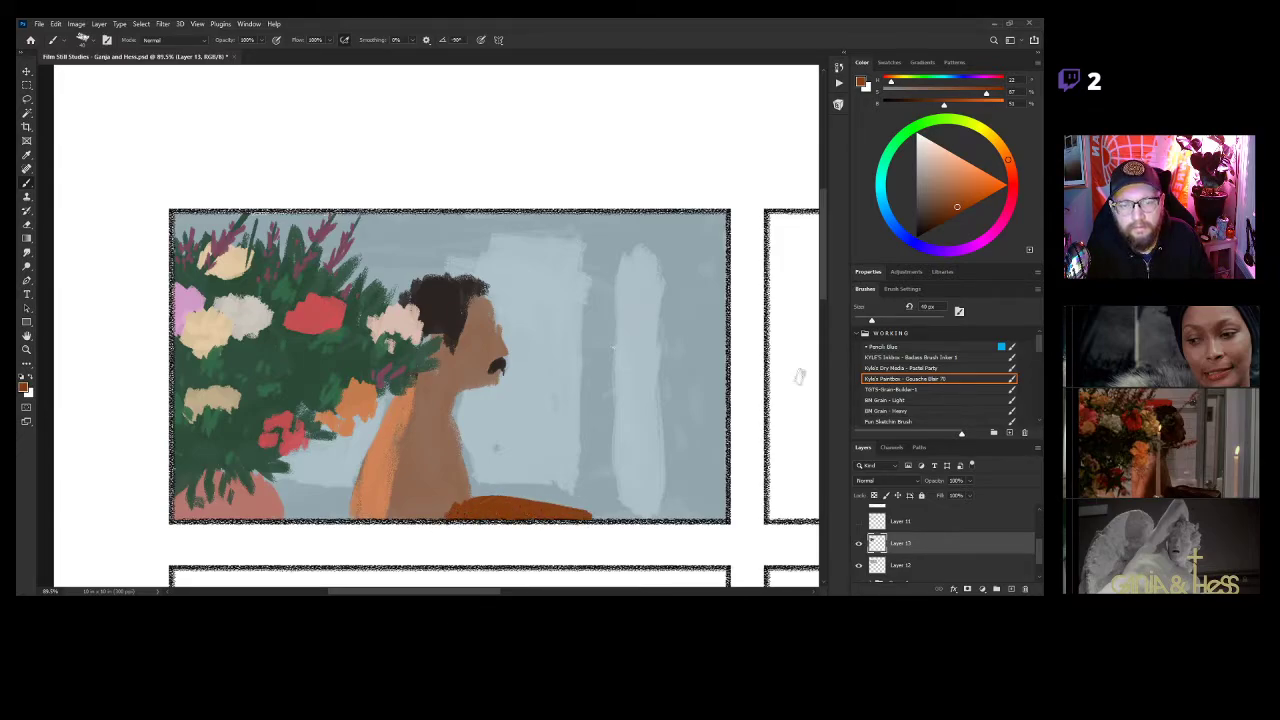
# Mix a very dark brown, shade the orange-brown shape's near end and underside, and outline its upper edge with a 10 px brush.
pyautogui.moveTo(957, 207); pyautogui.dragTo(929, 224)
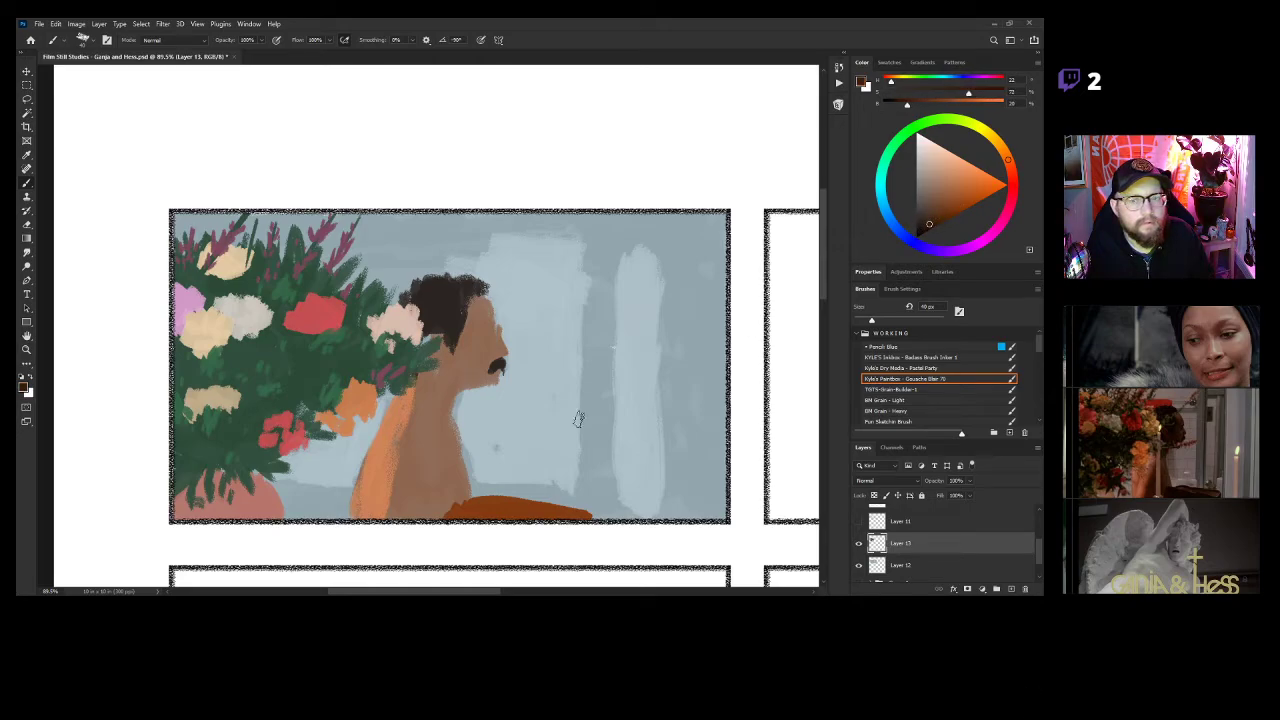
pyautogui.moveTo(452, 514); pyautogui.dragTo(505, 514)
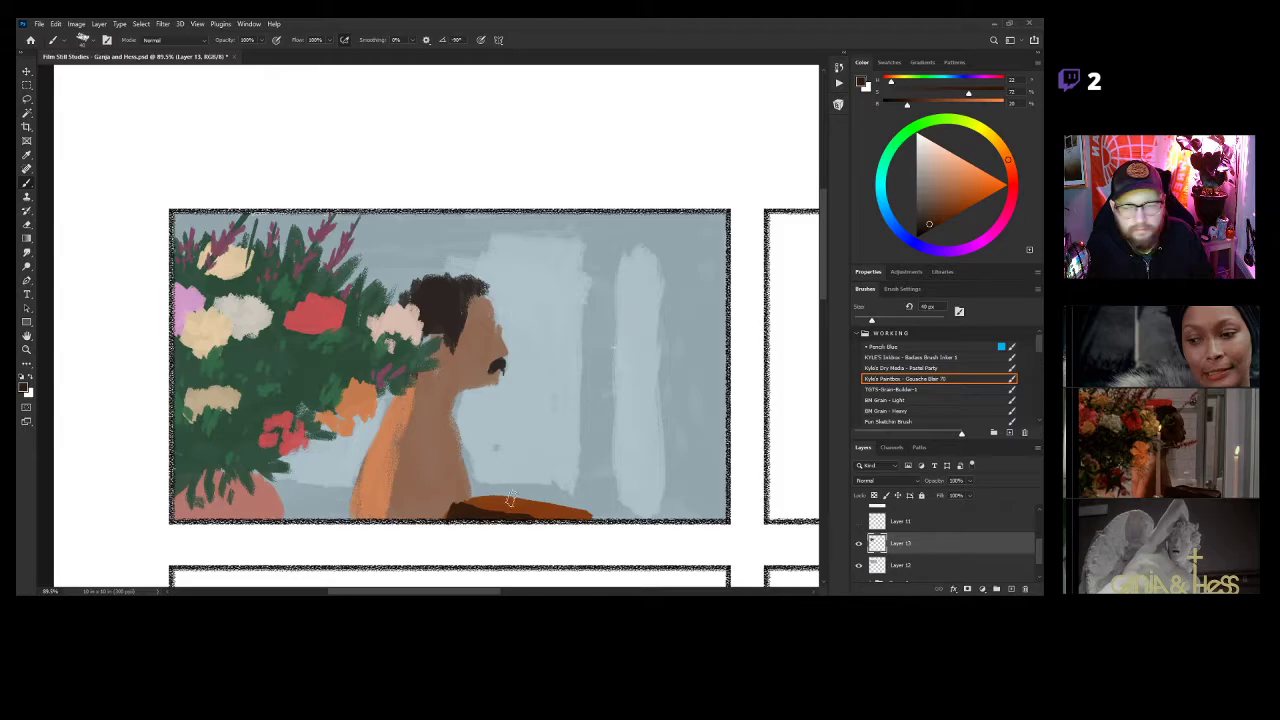
pyautogui.press('[')
pyautogui.press('[')
pyautogui.press('[')
pyautogui.press('[')
pyautogui.press('[')
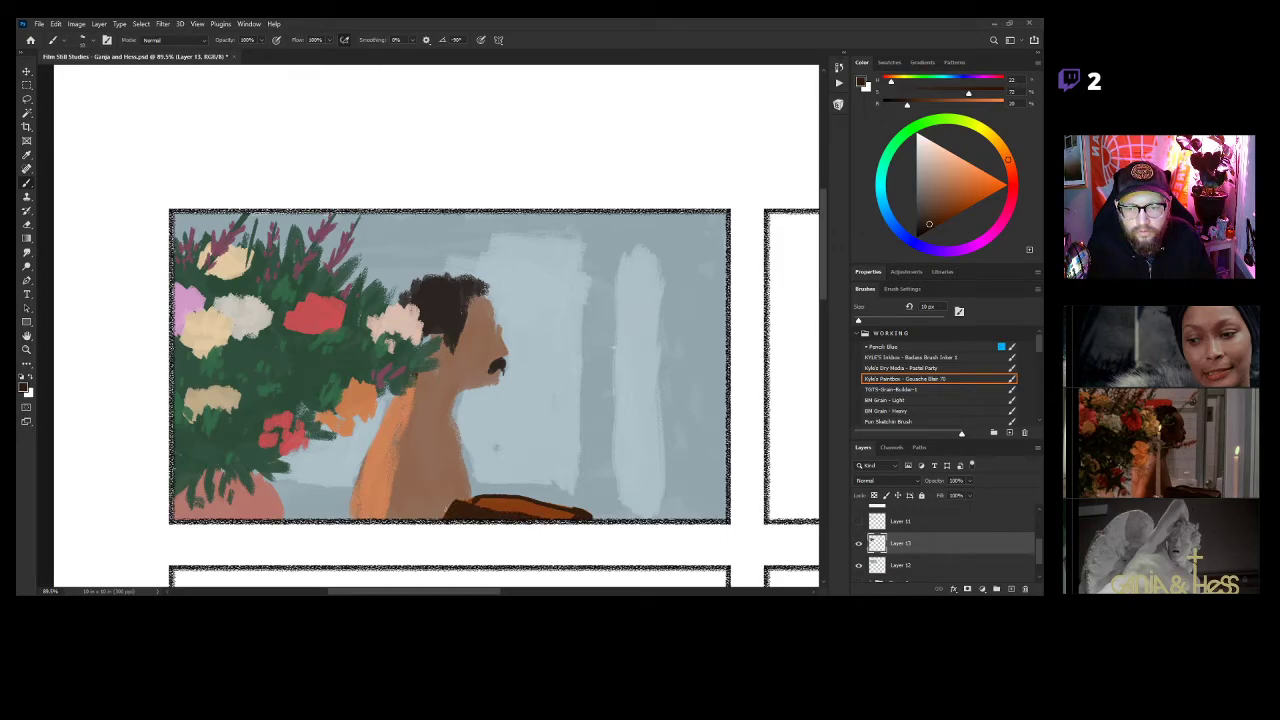
# Enlarge the brush to 35 px and clean up the dark brown edge where the low shape meets the torso, using colours sampled there.
pyautogui.keyDown('alt'); pyautogui.click(433, 492); pyautogui.keyUp('alt')
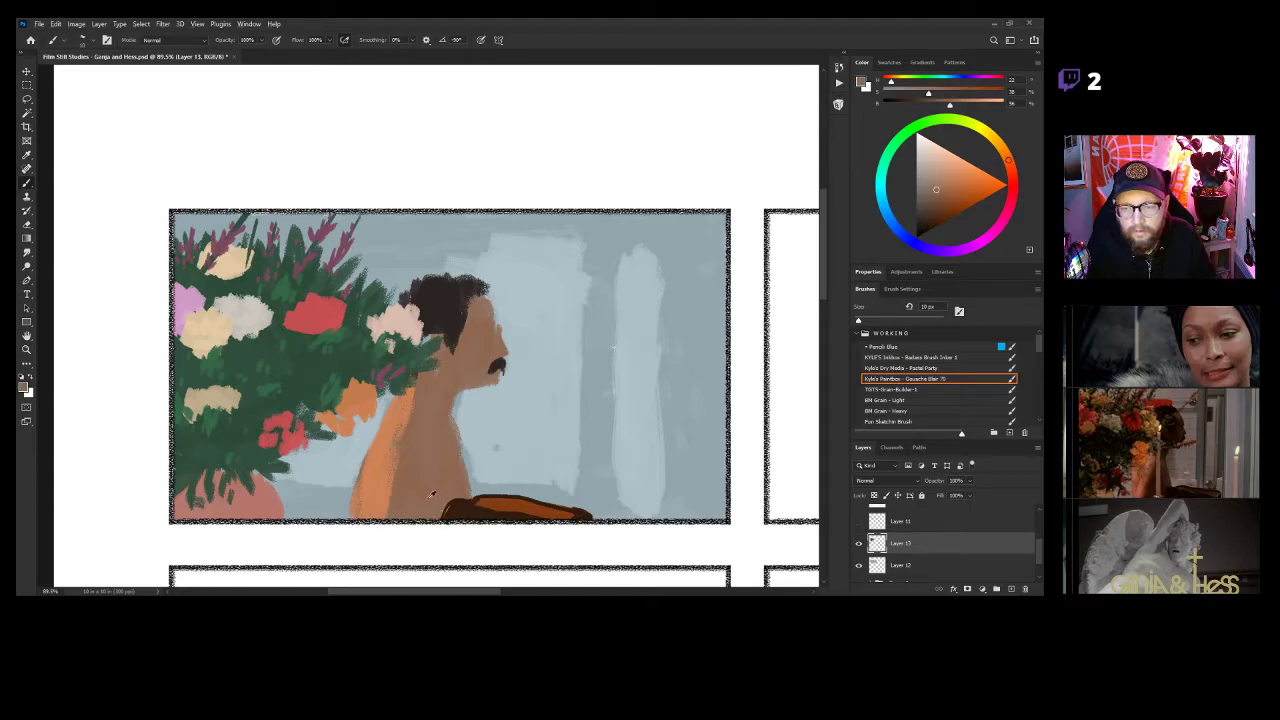
pyautogui.press(']')
pyautogui.press(']')
pyautogui.press(']')
pyautogui.press(']')
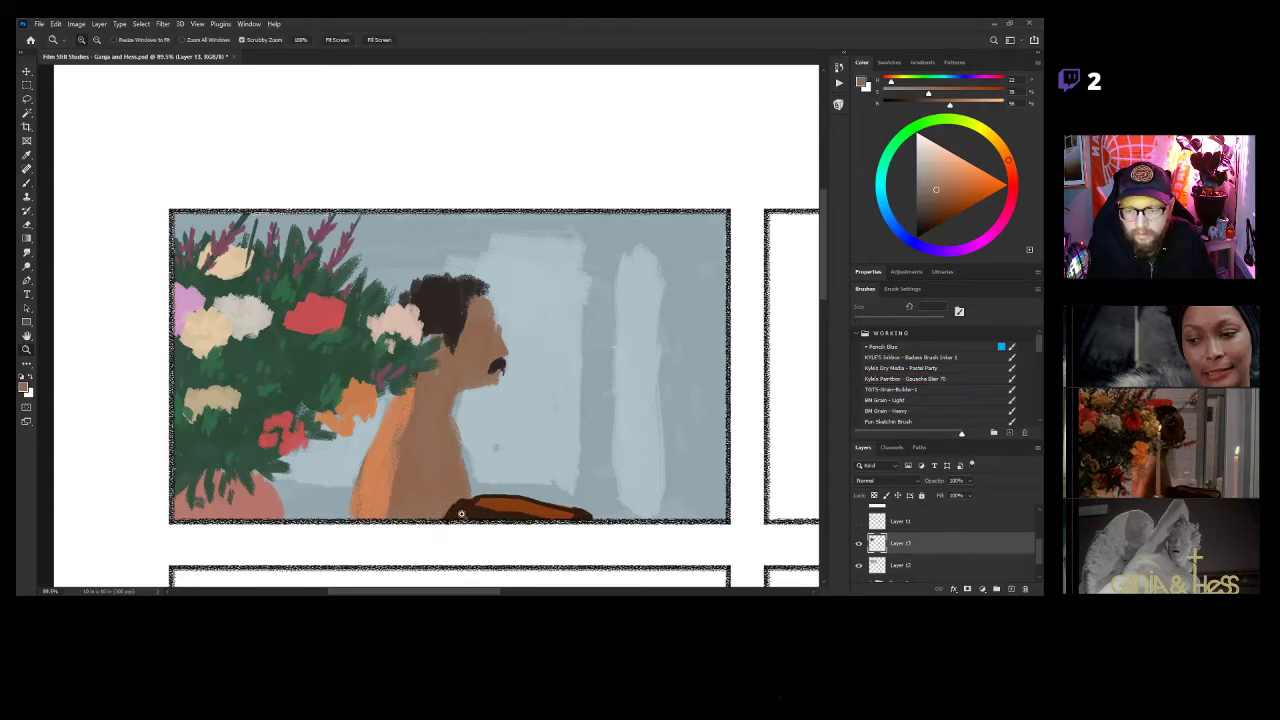
pyautogui.scroll(4, 462, 503)
pyautogui.keyDown('alt'); pyautogui.click(457, 512); pyautogui.keyUp('alt')
pyautogui.moveTo(496, 450); pyautogui.dragTo(470, 480)
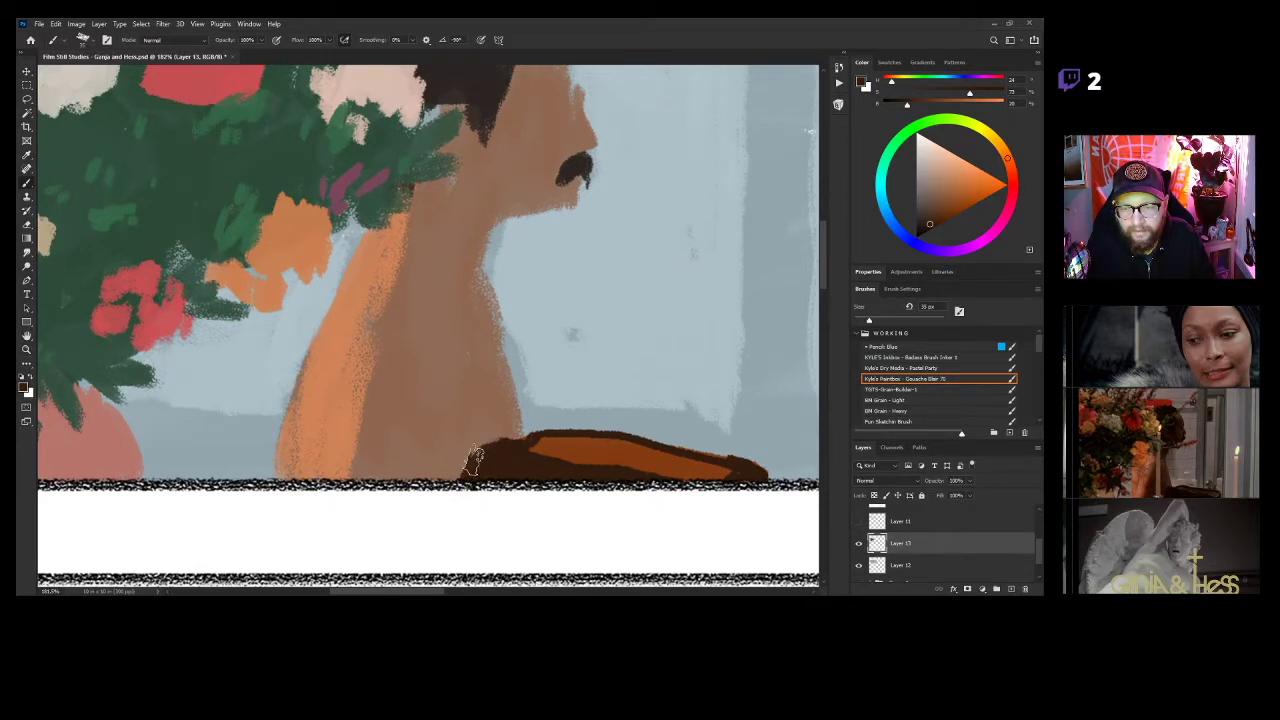
# Sample the skin brown and smooth the contours of the chest, throat and jaw underside.
pyautogui.keyDown('alt'); pyautogui.click(490, 430); pyautogui.keyUp('alt')
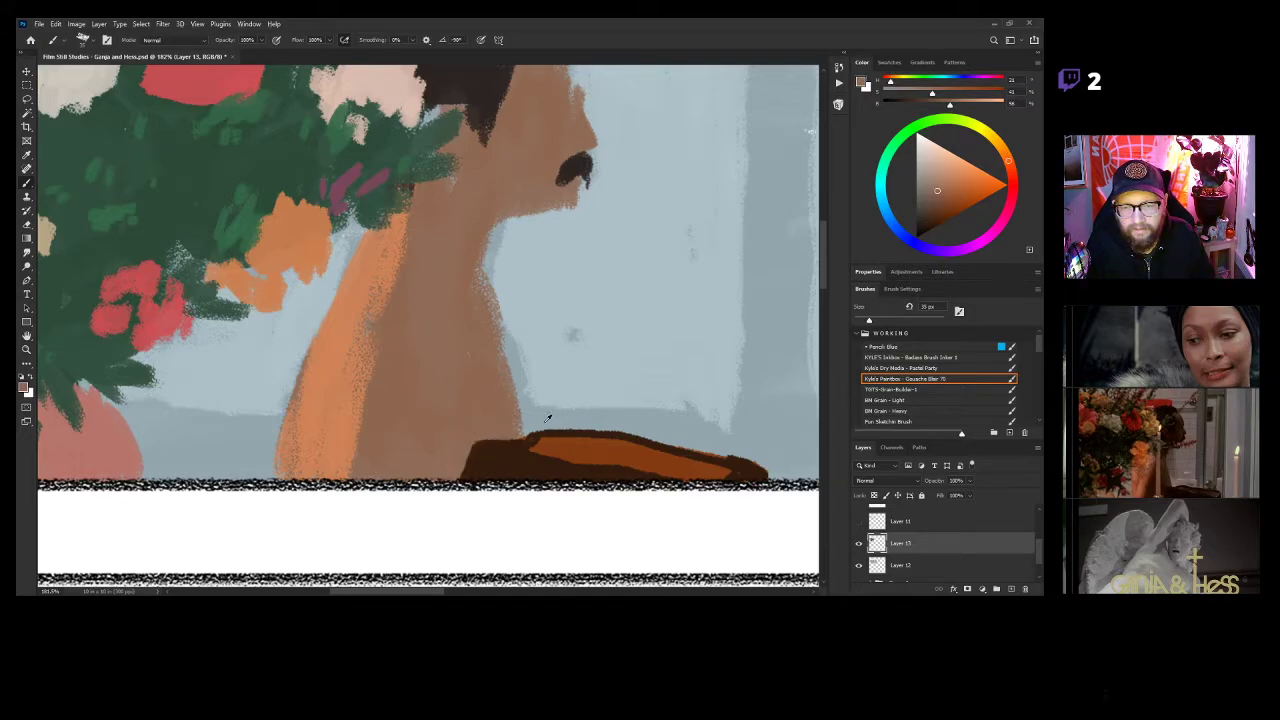
pyautogui.moveTo(499, 384)
pyautogui.mouseDown()
pyautogui.moveTo(522, 431)
pyautogui.moveTo(470, 276)
pyautogui.mouseUp()
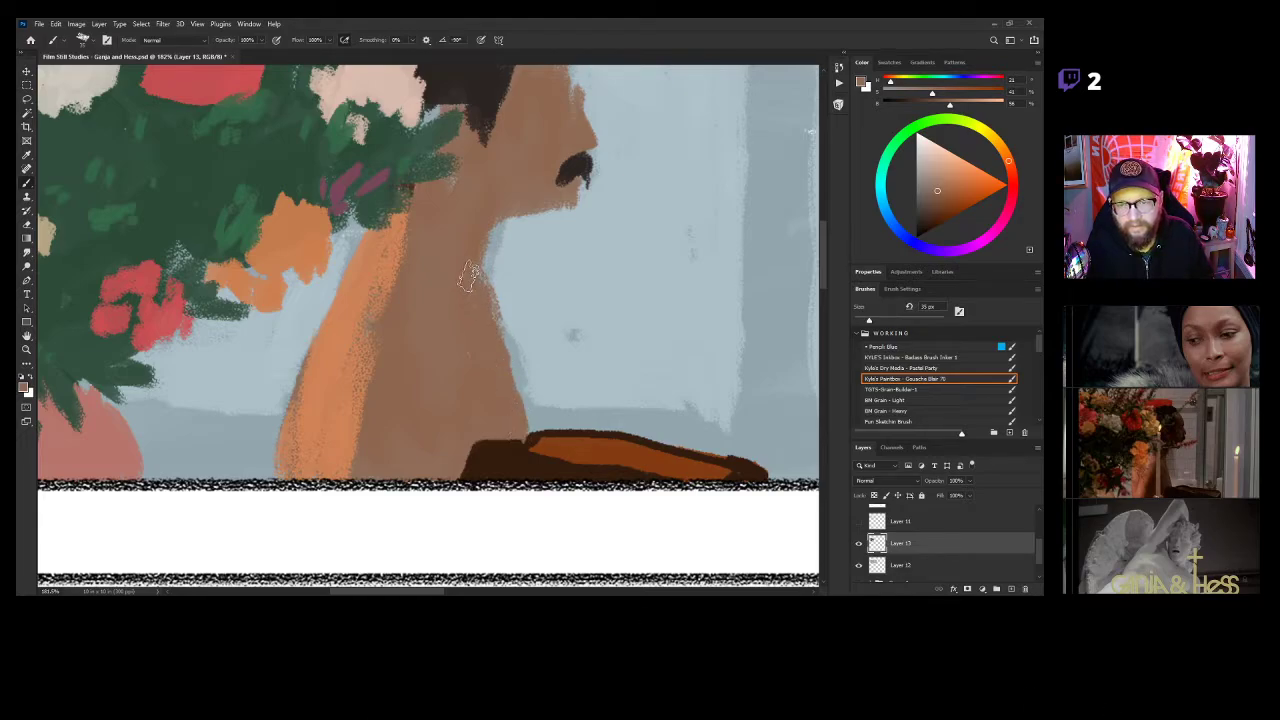
pyautogui.moveTo(500, 357); pyautogui.dragTo(472, 255)
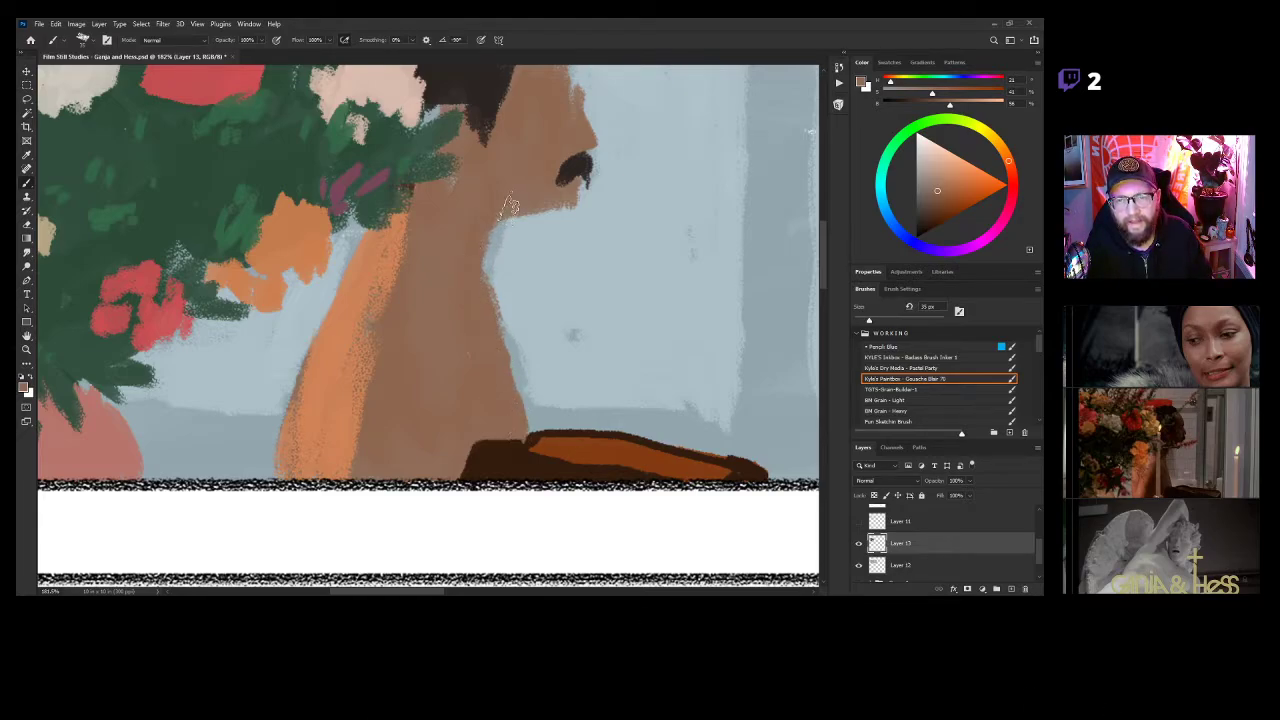
pyautogui.moveTo(492, 212); pyautogui.dragTo(520, 217)
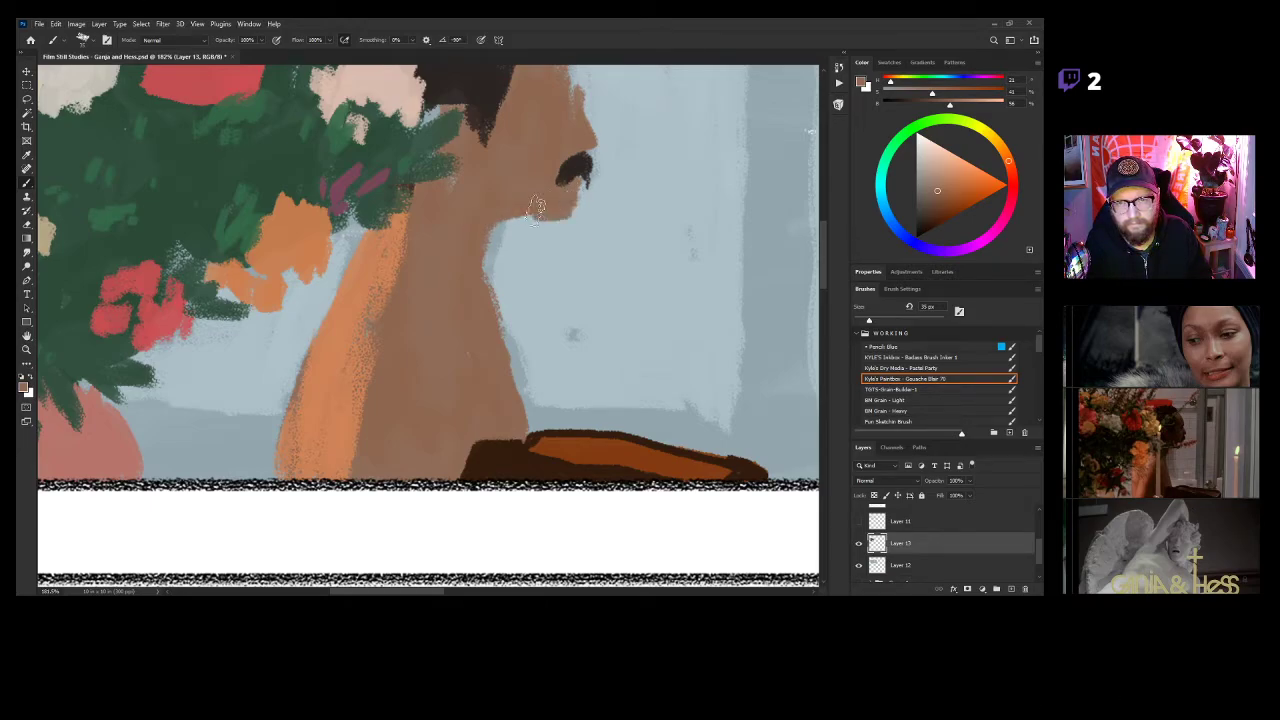
# Sample the lit skin colour, mix a paler tan and paint highlights on the figure's forehead and nose.
pyautogui.moveTo(578, 285); pyautogui.dragTo(543, 291)
pyautogui.moveTo(564, 336); pyautogui.dragTo(549, 389)
pyautogui.moveTo(537, 316)
pyautogui.mouseDown()
pyautogui.moveTo(560, 304)
pyautogui.moveTo(610, 397)
pyautogui.moveTo(575, 394)
pyautogui.mouseUp()
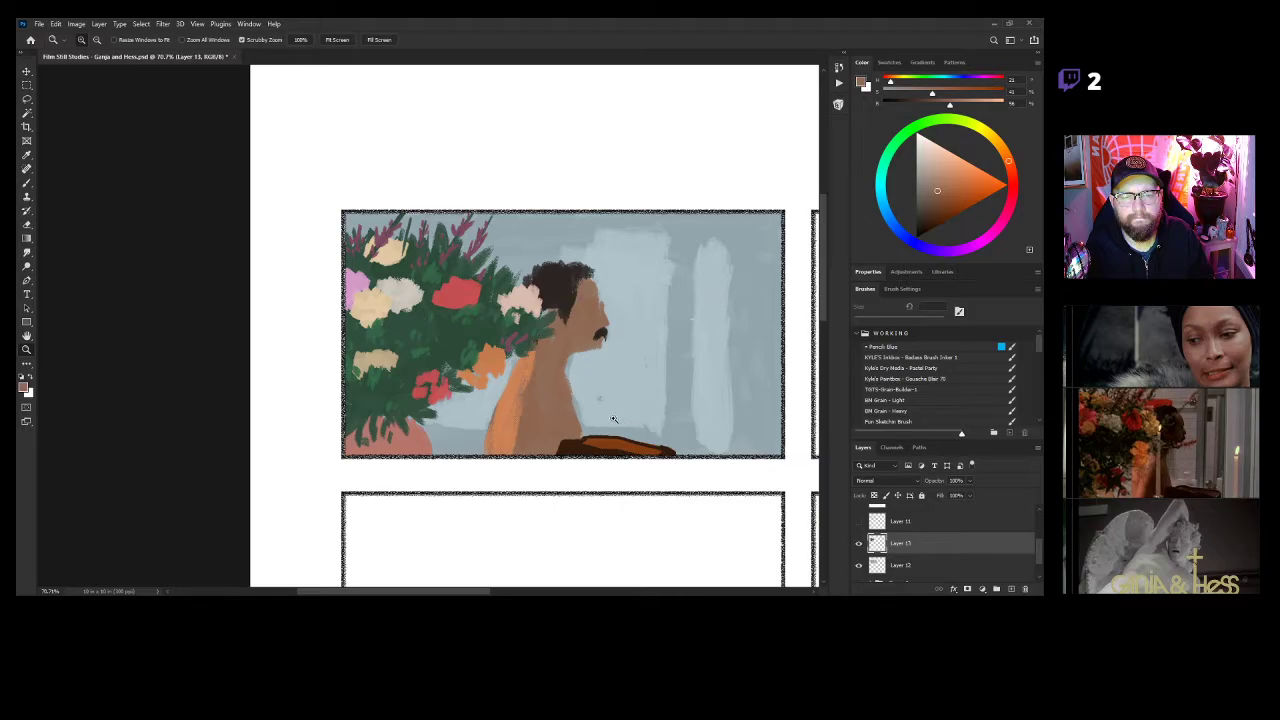
pyautogui.moveTo(612, 358)
pyautogui.mouseDown()
pyautogui.moveTo(582, 374)
pyautogui.moveTo(614, 346)
pyautogui.moveTo(612, 382)
pyautogui.mouseUp()
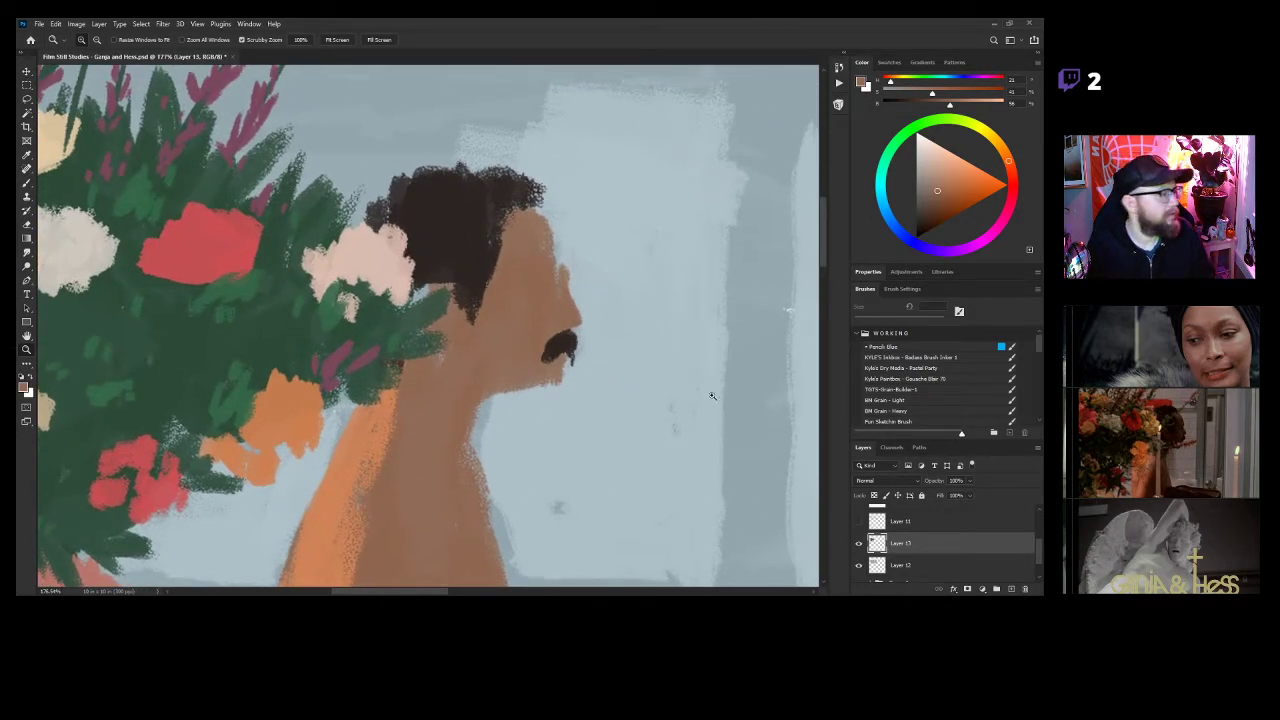
pyautogui.moveTo(646, 393); pyautogui.dragTo(616, 357)
pyautogui.moveTo(665, 391)
pyautogui.mouseDown()
pyautogui.moveTo(613, 403)
pyautogui.moveTo(589, 338)
pyautogui.mouseUp()
pyautogui.press('b')
pyautogui.keyDown('alt'); pyautogui.click(383, 431); pyautogui.keyUp('alt')
pyautogui.moveTo(956, 181); pyautogui.dragTo(948, 185)
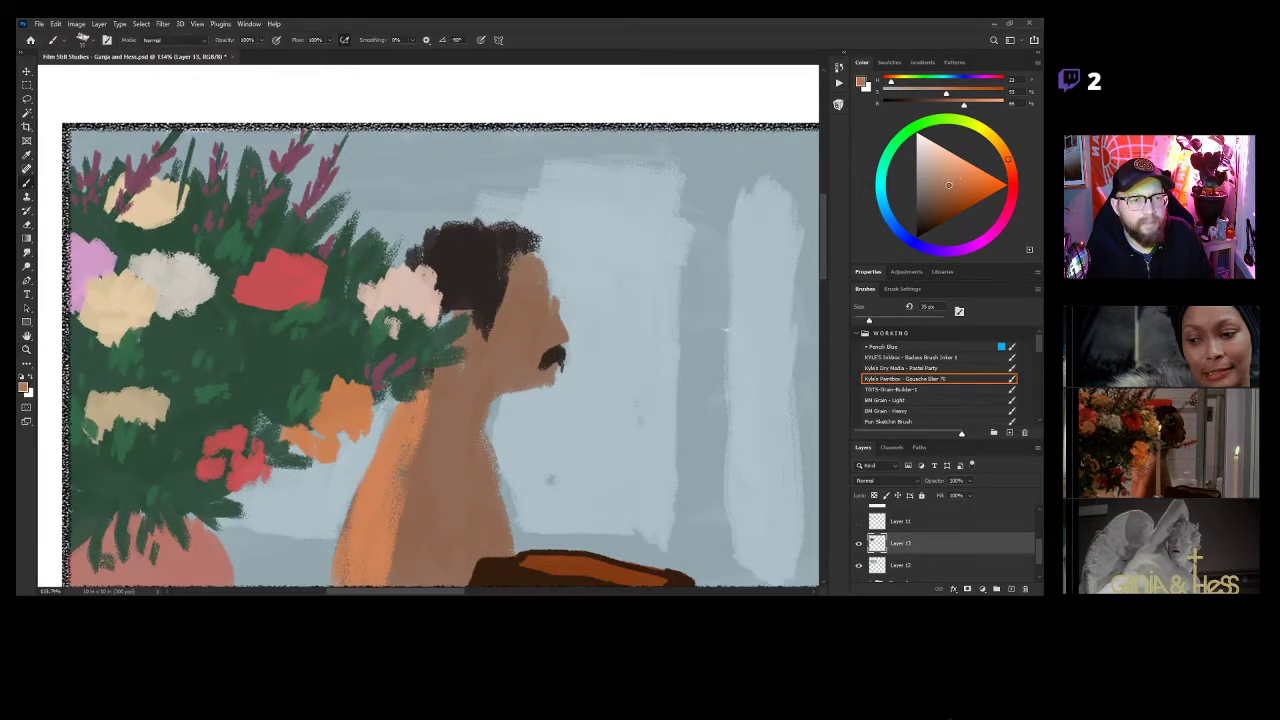
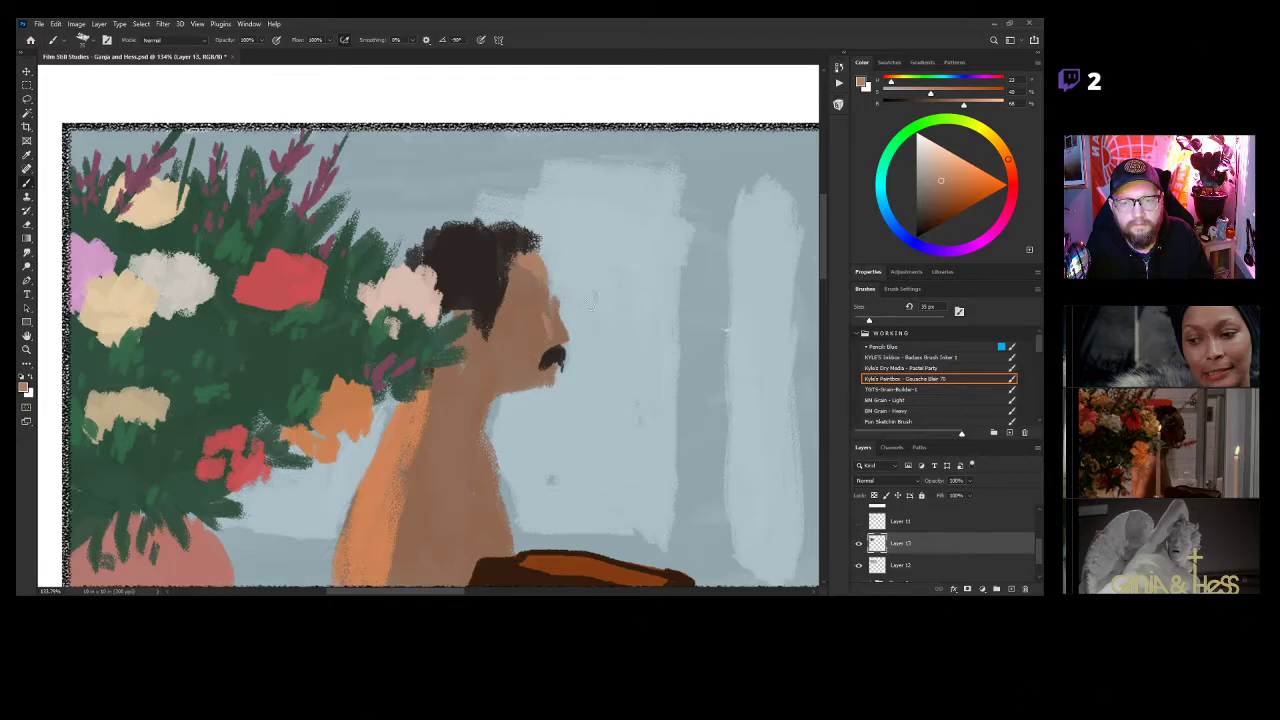
# Dab a dark eye mark on the face with the sampled dark brown and cover it with sampled skin brown.
pyautogui.keyDown('alt'); pyautogui.click(555, 347); pyautogui.keyUp('alt')
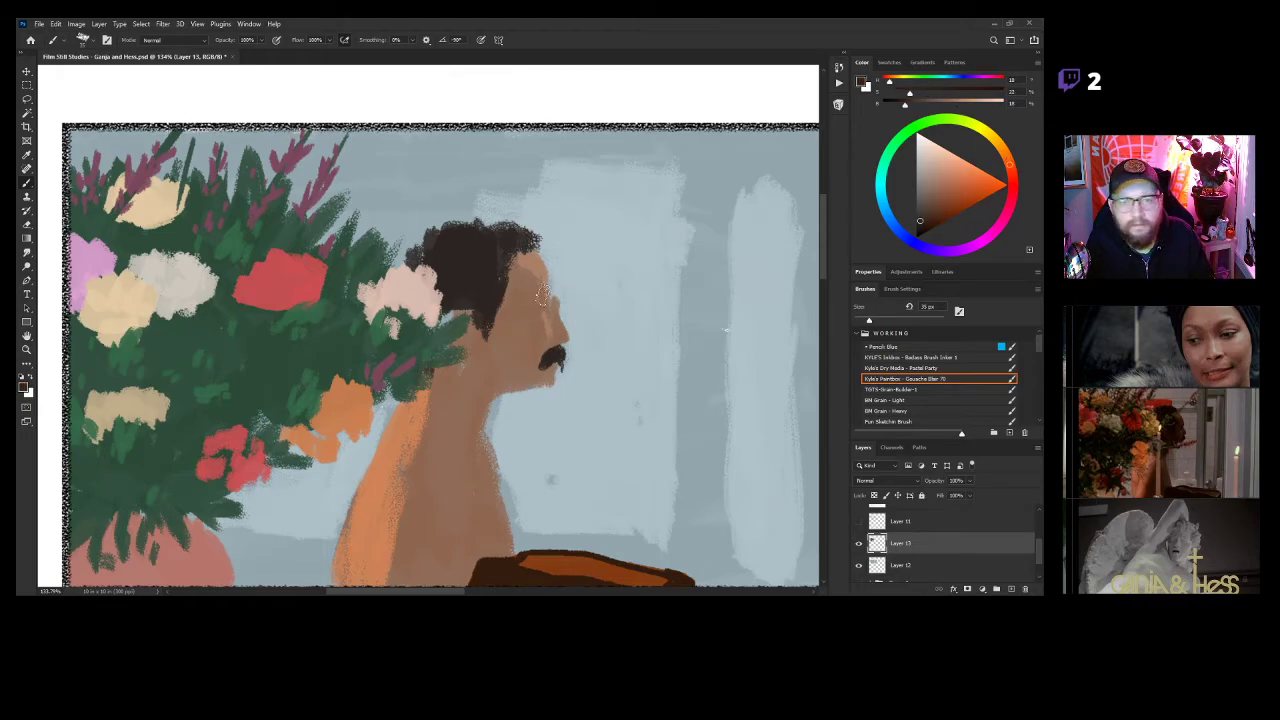
pyautogui.moveTo(550, 294); pyautogui.dragTo(542, 303)
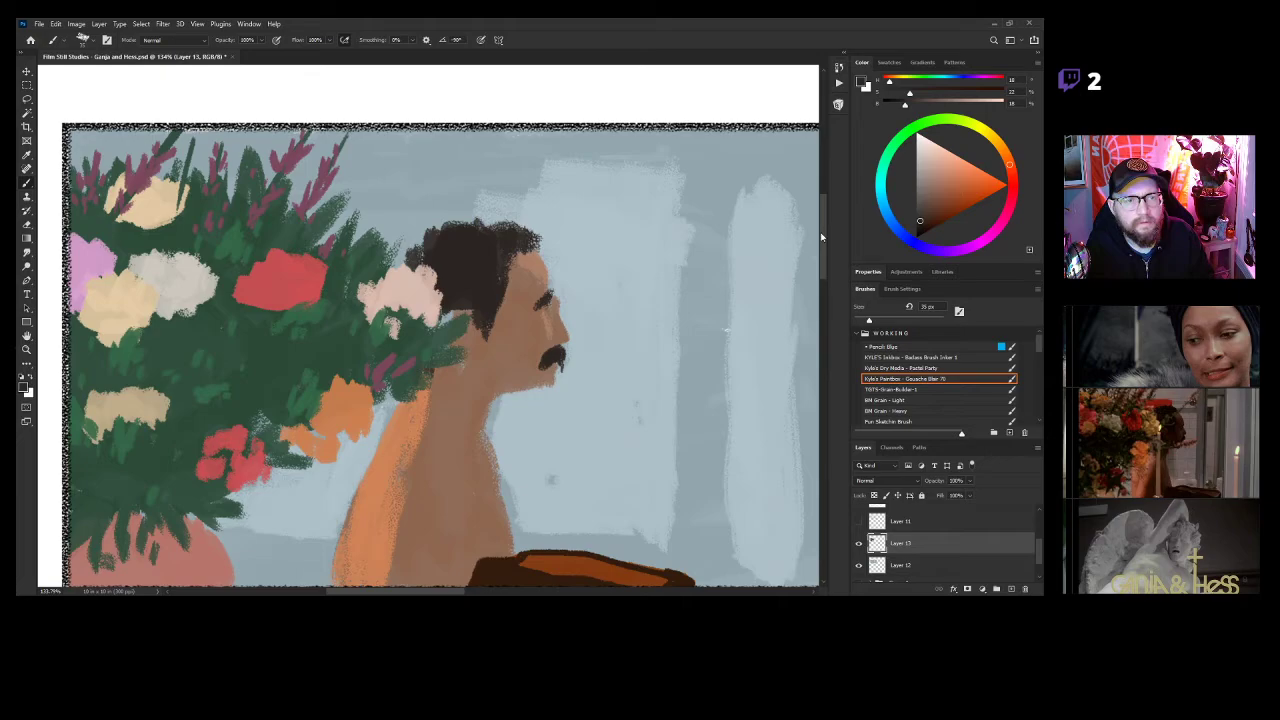
pyautogui.click(925, 210)
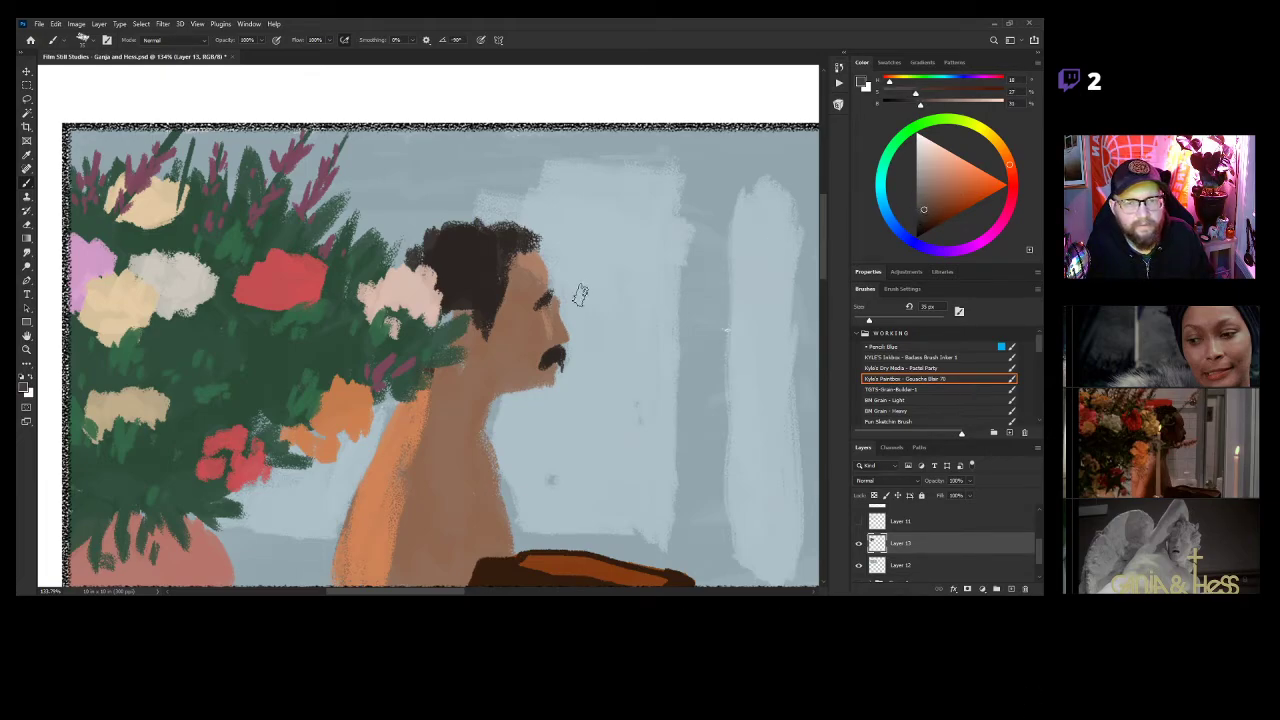
pyautogui.keyDown('alt'); pyautogui.click(543, 297); pyautogui.keyUp('alt')
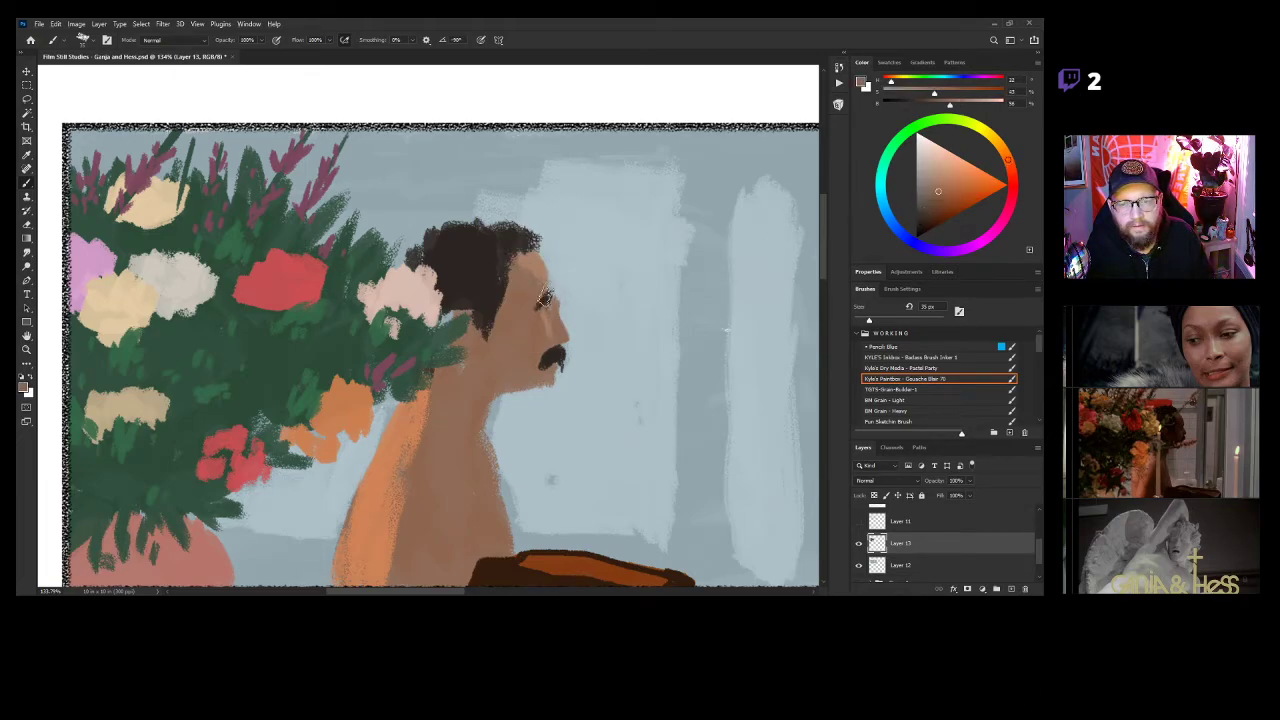
# Sample the background blue to trim the front of the face, and merge Layer 13 with Layer 12.
pyautogui.keyDown('alt'); pyautogui.click(564, 294); pyautogui.keyUp('alt')
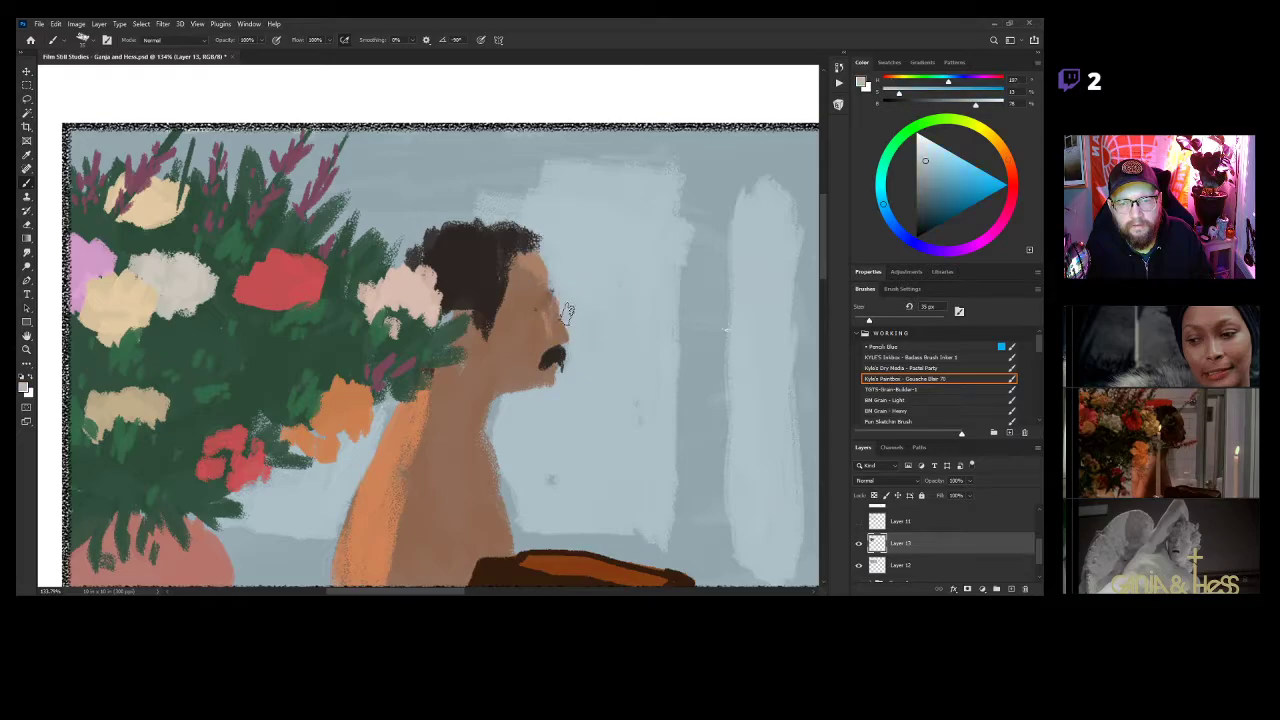
pyautogui.keyDown('shift'); pyautogui.click(898, 566); pyautogui.keyUp('shift')
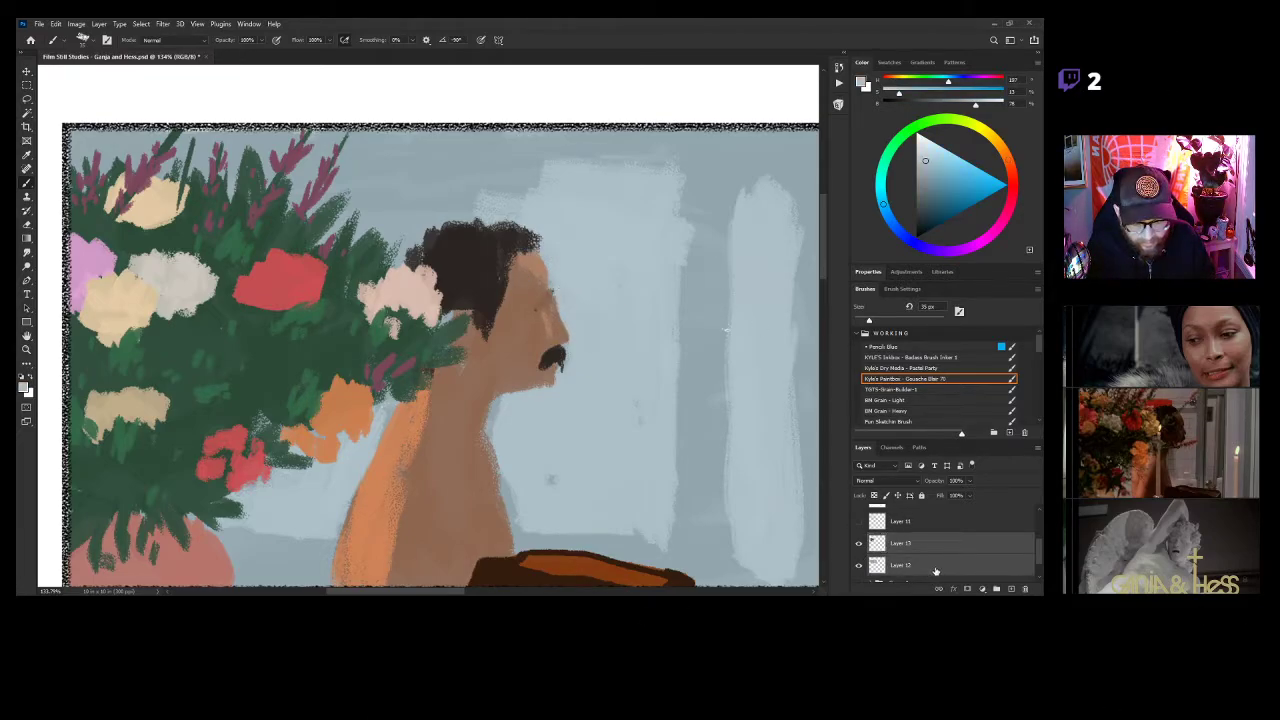
pyautogui.hotkey('ctrl', 'e')
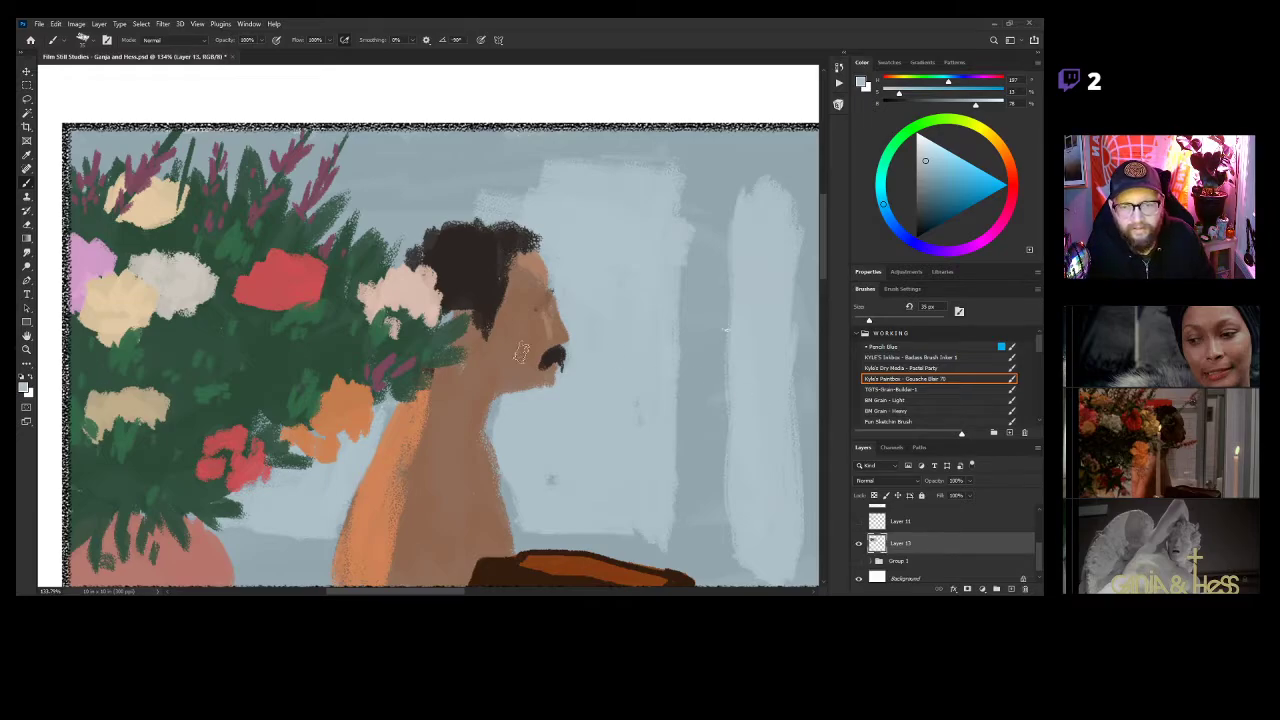
# Extend the forehead with its sampled highlight tan and blend the brow and nose using the sampled skin brown.
pyautogui.moveTo(558, 285); pyautogui.dragTo(598, 284)
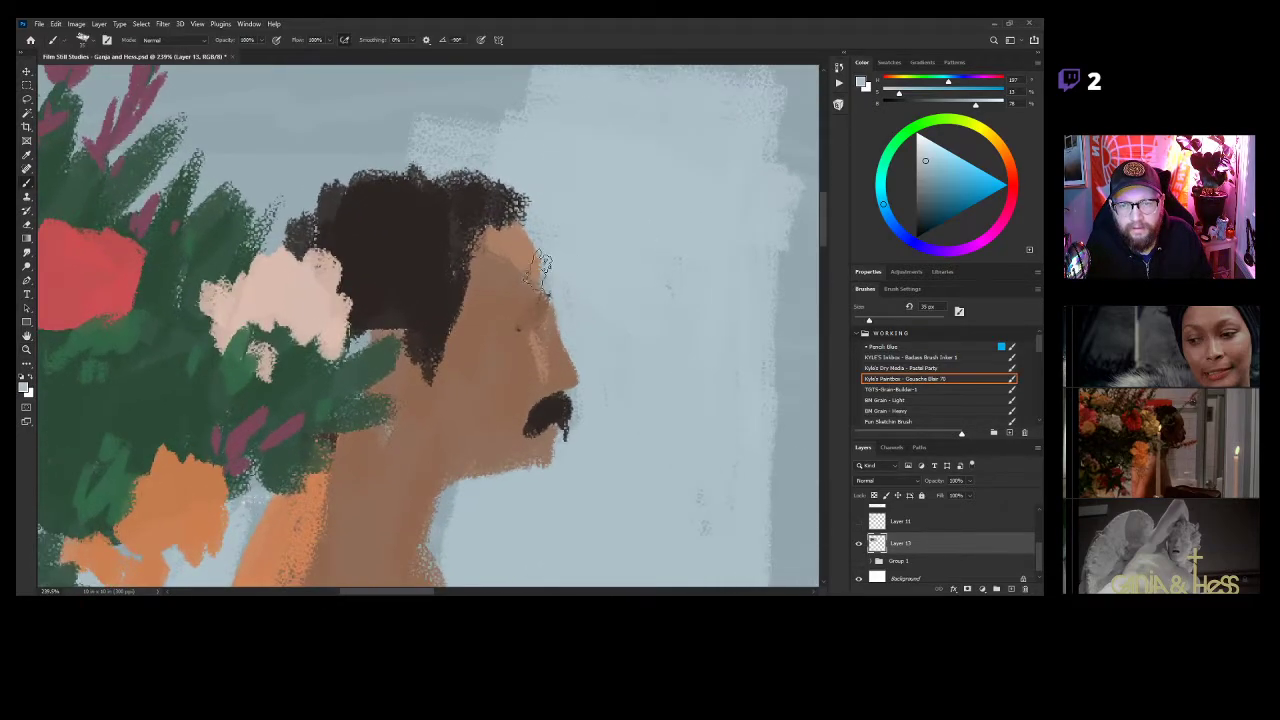
pyautogui.keyDown('alt'); pyautogui.click(518, 248); pyautogui.keyUp('alt')
pyautogui.moveTo(523, 237); pyautogui.dragTo(542, 273)
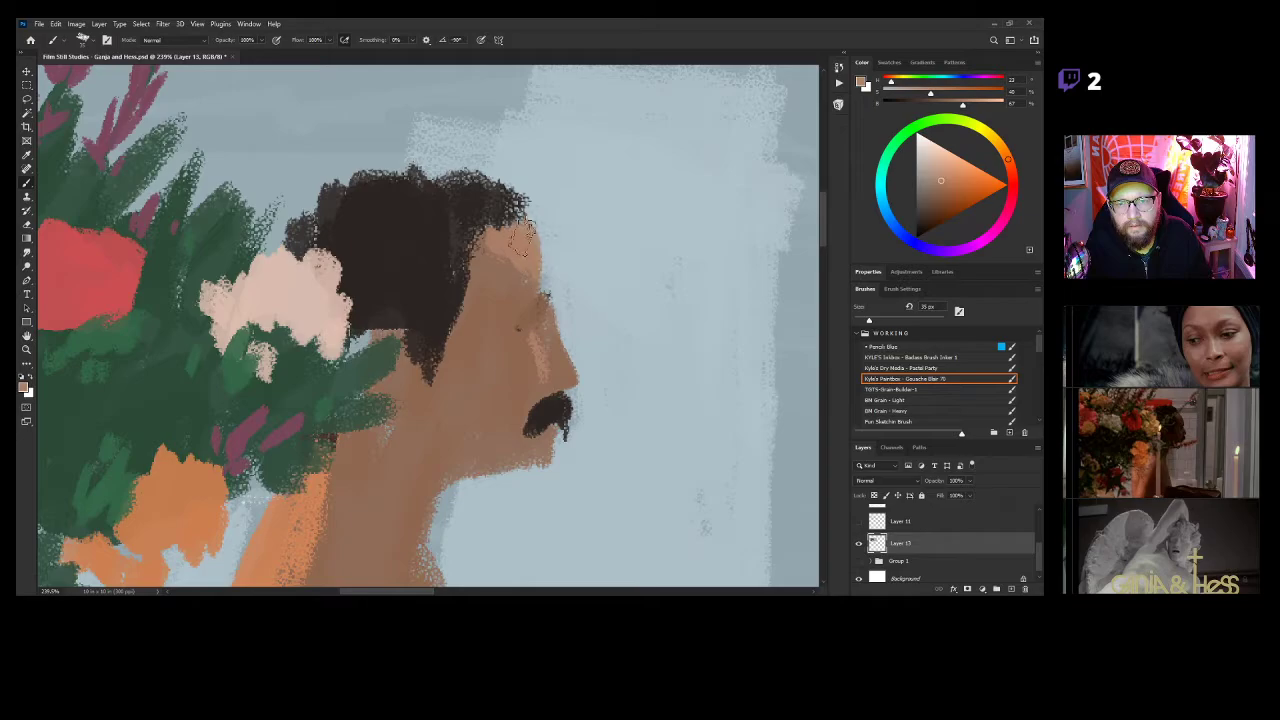
pyautogui.keyDown('alt'); pyautogui.click(539, 312); pyautogui.keyUp('alt')
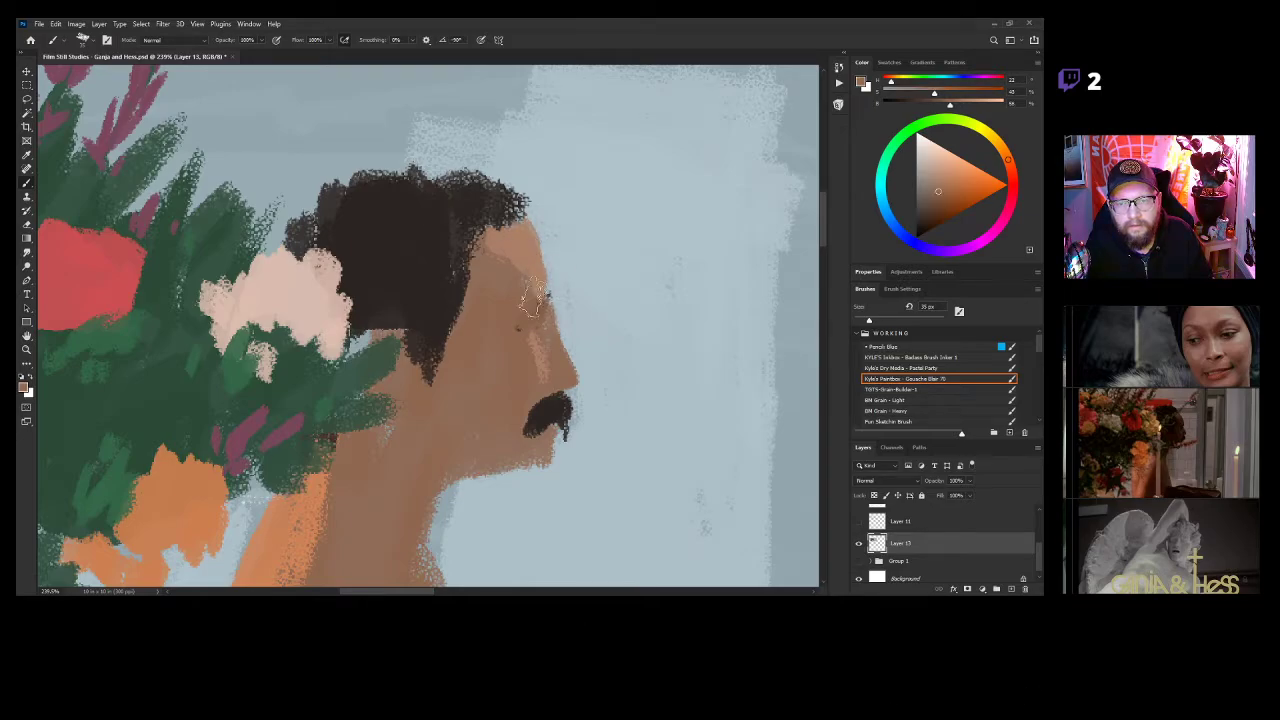
pyautogui.moveTo(534, 292); pyautogui.dragTo(543, 370)
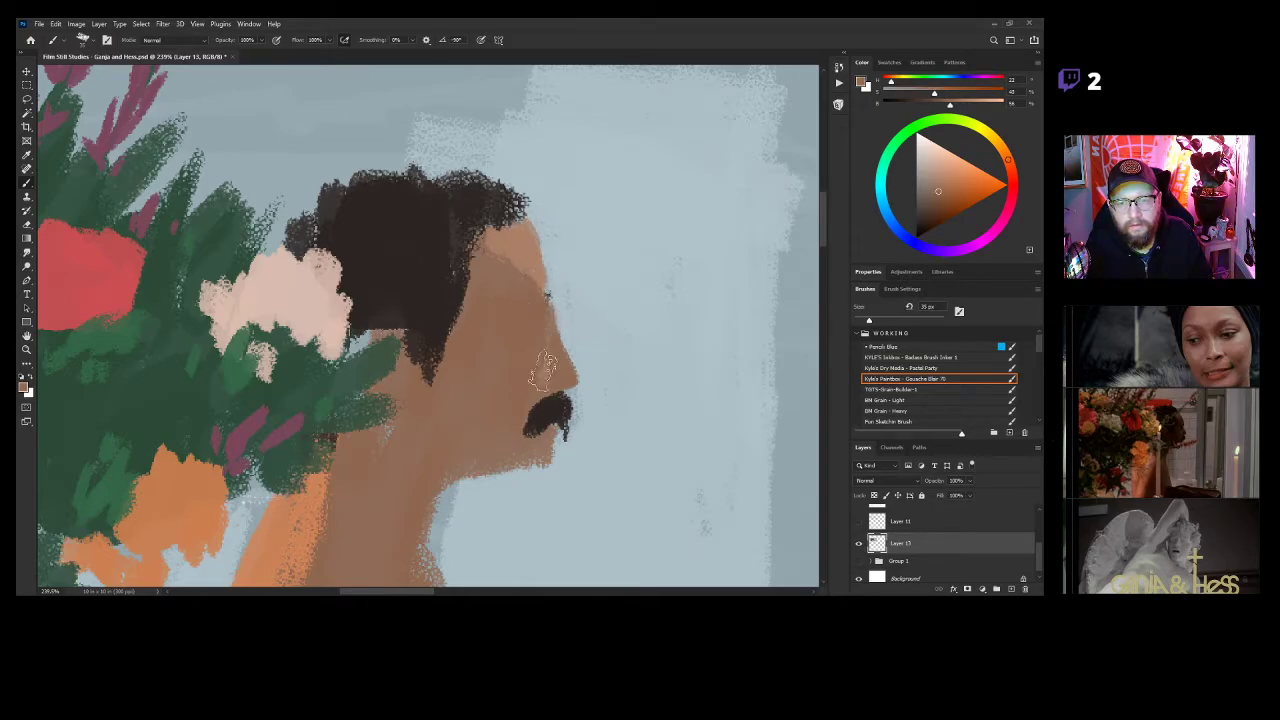
# Refine the nose and moustache silhouette using the sampled background blue, skin brown and dark hair colour.
pyautogui.keyDown('alt'); pyautogui.click(571, 310); pyautogui.keyUp('alt')
pyautogui.moveTo(557, 286); pyautogui.dragTo(560, 320)
pyautogui.moveTo(588, 376)
pyautogui.mouseDown()
pyautogui.moveTo(570, 441)
pyautogui.moveTo(570, 399)
pyautogui.moveTo(567, 436)
pyautogui.moveTo(562, 404)
pyautogui.moveTo(537, 426)
pyautogui.moveTo(555, 381)
pyautogui.moveTo(552, 442)
pyautogui.mouseUp()
pyautogui.keyDown('alt'); pyautogui.click(547, 384); pyautogui.keyUp('alt')
pyautogui.moveTo(536, 412)
pyautogui.mouseDown()
pyautogui.moveTo(420, 283)
pyautogui.moveTo(483, 318)
pyautogui.moveTo(551, 384)
pyautogui.moveTo(545, 395)
pyautogui.moveTo(558, 390)
pyautogui.moveTo(534, 410)
pyautogui.moveTo(562, 380)
pyautogui.mouseUp()
pyautogui.keyDown('alt'); pyautogui.click(456, 325); pyautogui.keyUp('alt')
pyautogui.press('z')
pyautogui.moveTo(586, 429)
pyautogui.mouseDown()
pyautogui.moveTo(533, 453)
pyautogui.moveTo(645, 440)
pyautogui.mouseUp()
pyautogui.moveTo(654, 336); pyautogui.dragTo(592, 398)
pyautogui.moveTo(564, 350); pyautogui.dragTo(612, 333)
pyautogui.press('b')
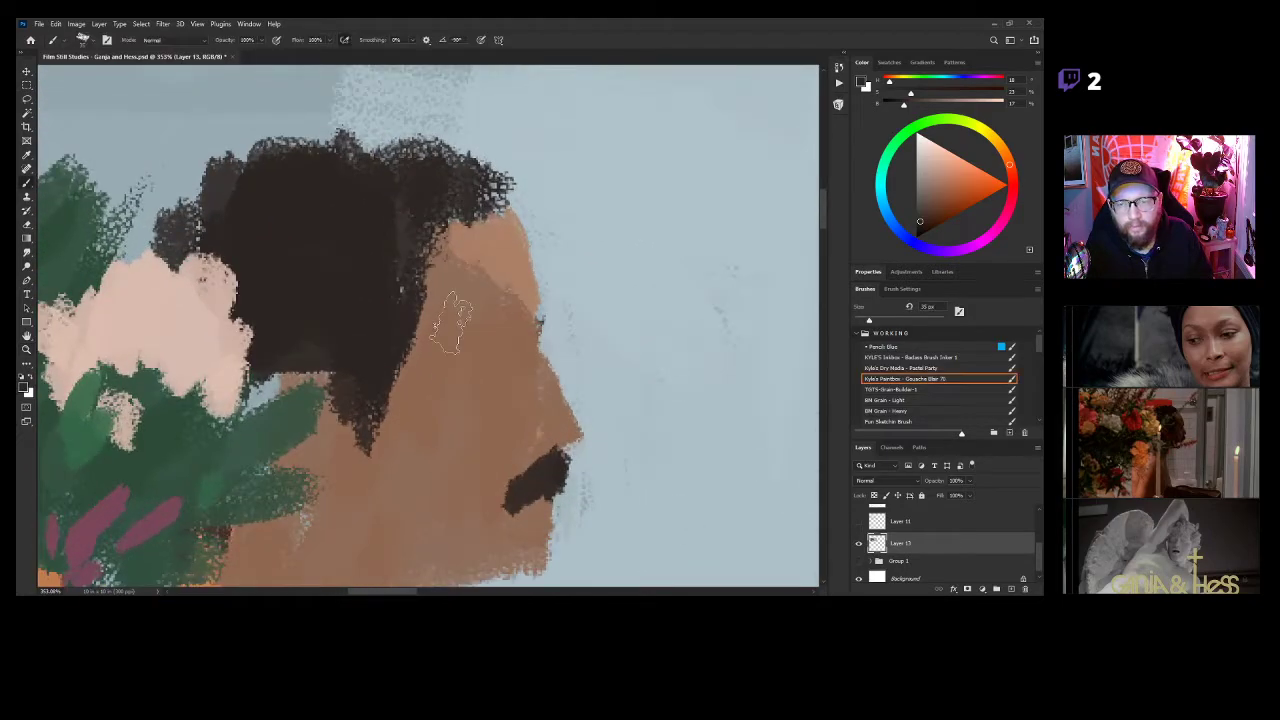
# Mix a muted brown from the skin tone, shade the eye socket and darken it with a near-black brown.
pyautogui.keyDown('alt'); pyautogui.click(514, 349); pyautogui.keyUp('alt')
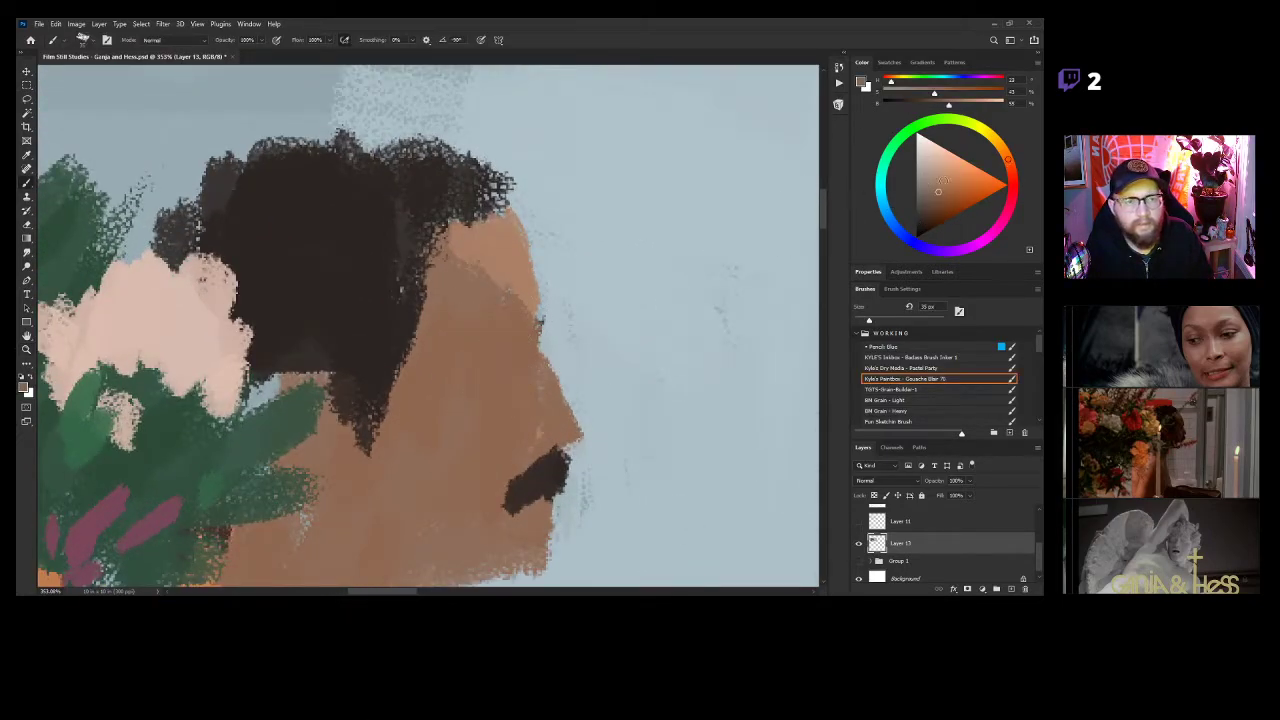
pyautogui.moveTo(933, 195); pyautogui.dragTo(929, 201)
pyautogui.moveTo(531, 356); pyautogui.dragTo(511, 350)
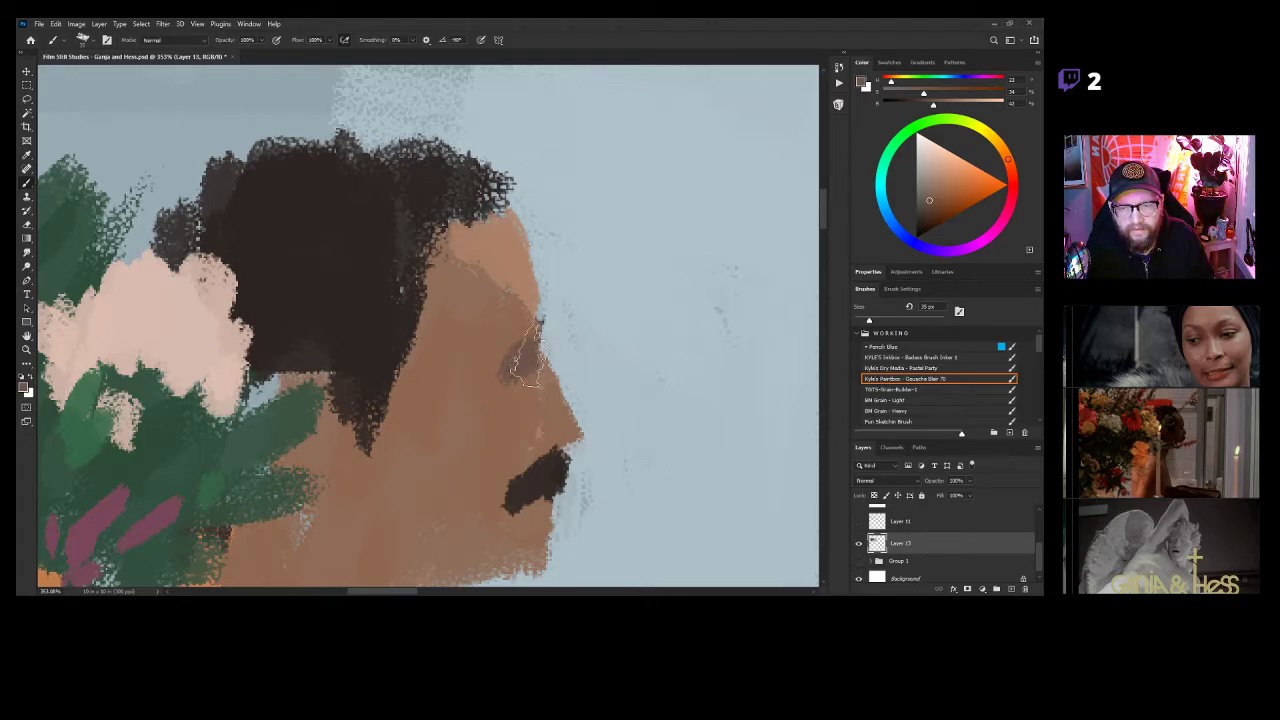
pyautogui.keyDown('alt'); pyautogui.click(549, 400); pyautogui.keyUp('alt')
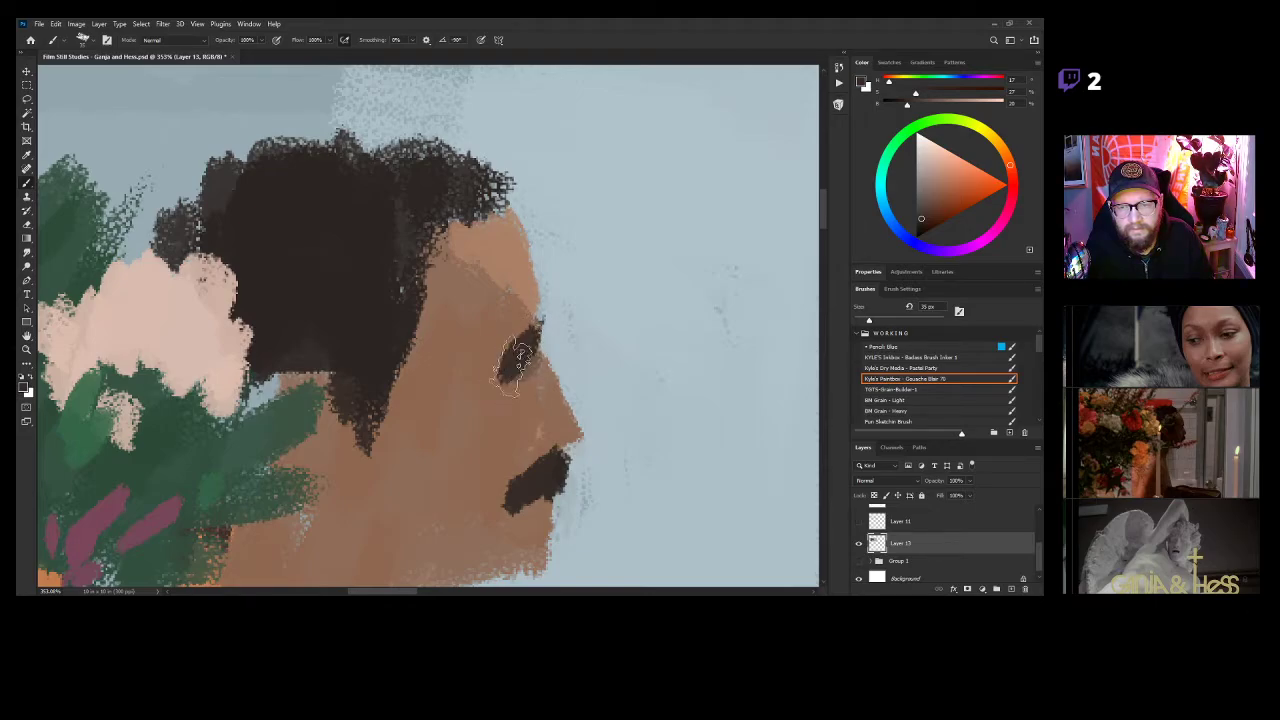
# Reduce the brush to 7 px and draw thin dark marks on the cheek beside the nose.
pyautogui.press('z')
pyautogui.moveTo(637, 457)
pyautogui.mouseDown()
pyautogui.moveTo(566, 486)
pyautogui.moveTo(646, 439)
pyautogui.moveTo(569, 431)
pyautogui.moveTo(630, 440)
pyautogui.mouseUp()
pyautogui.press('b')
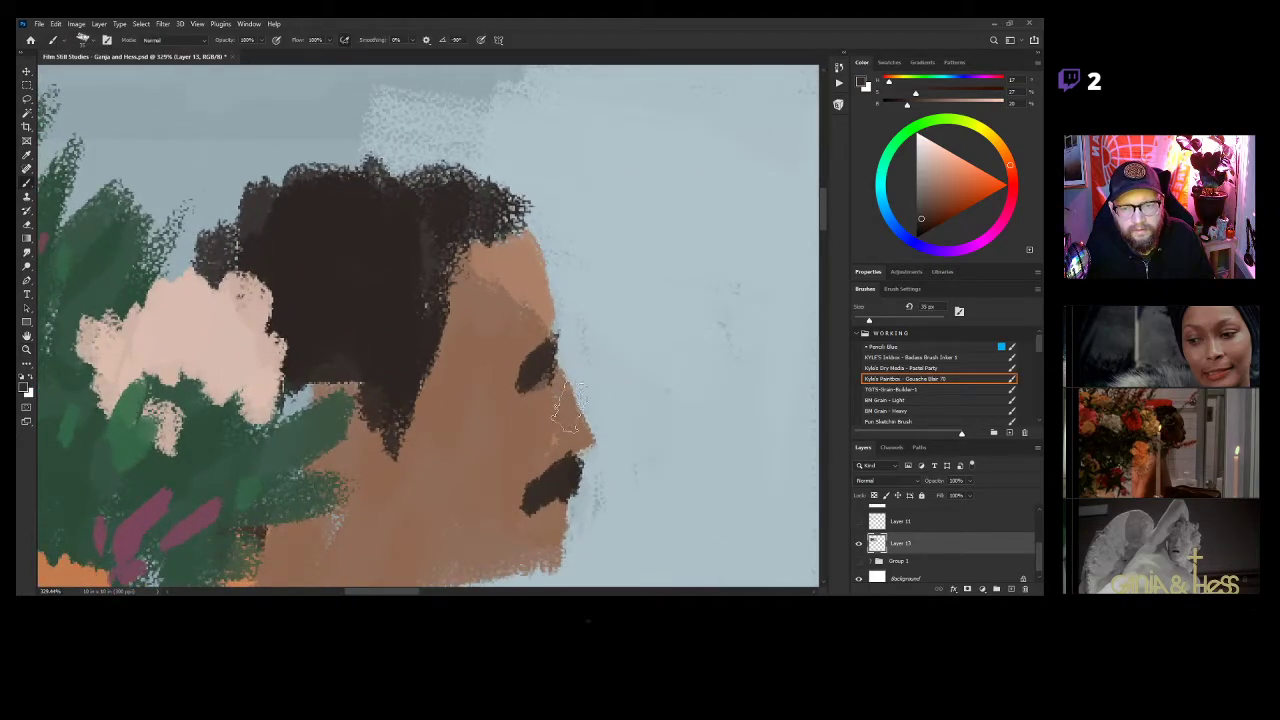
pyautogui.press('[')
pyautogui.press('[')
pyautogui.press('[')
pyautogui.press('[')
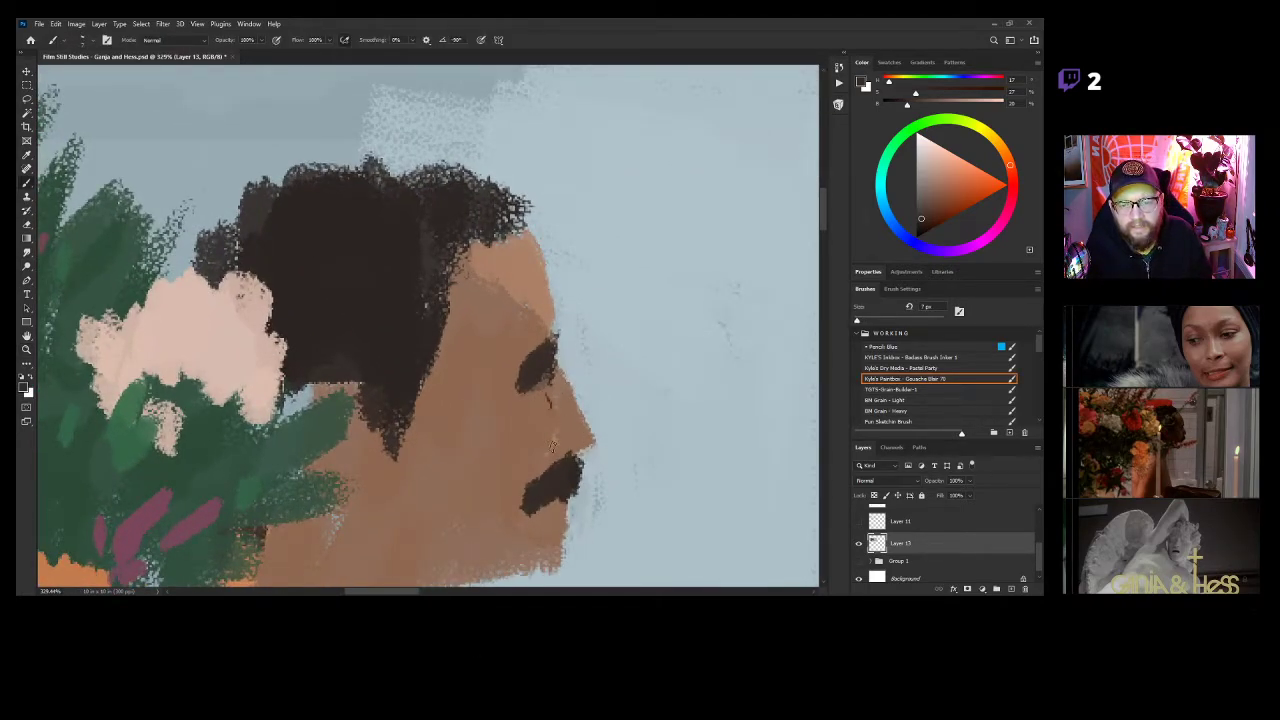
# Sample the skin brown, enlarge the brush to 30 px and paint over the dark eye patch down to a sliver at the profile's edge.
pyautogui.press('z')
pyautogui.moveTo(560, 425)
pyautogui.mouseDown()
pyautogui.moveTo(495, 420)
pyautogui.moveTo(585, 368)
pyautogui.mouseUp()
pyautogui.press('b')
pyautogui.keyDown('alt'); pyautogui.click(538, 378); pyautogui.keyUp('alt')
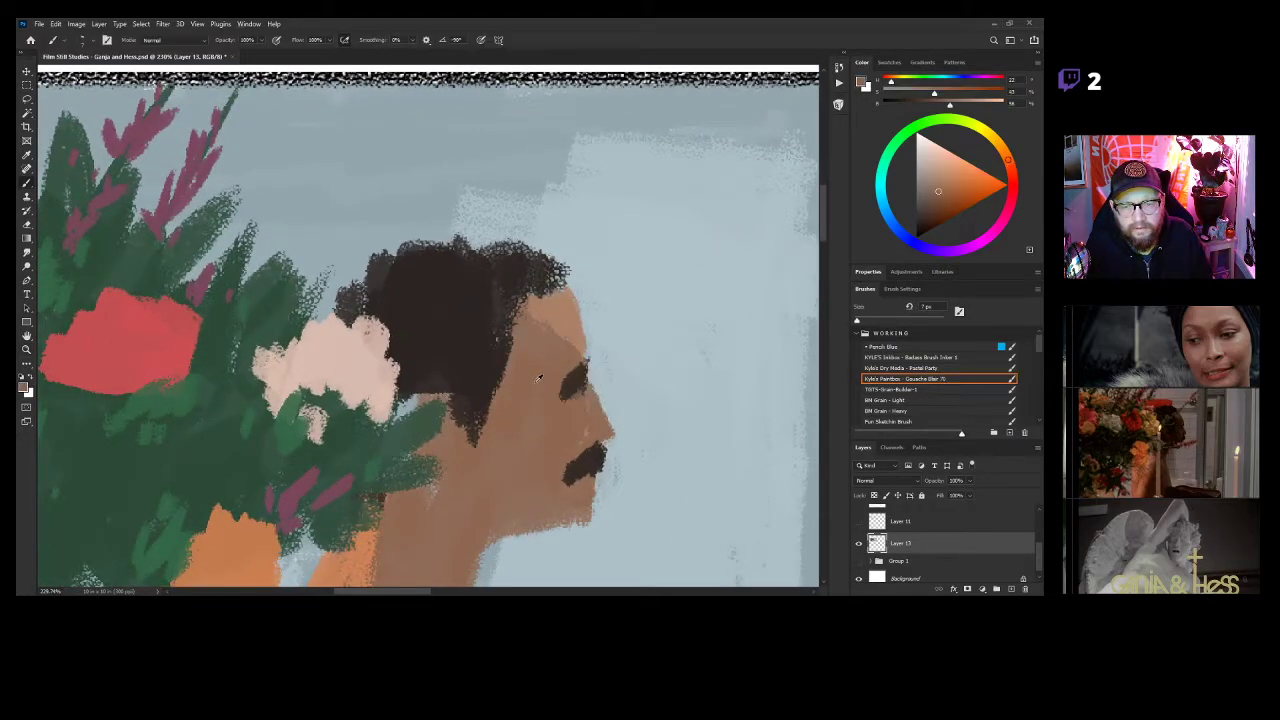
pyautogui.press(']')
pyautogui.press(']')
pyautogui.press(']')
pyautogui.moveTo(563, 370)
pyautogui.mouseDown()
pyautogui.moveTo(581, 412)
pyautogui.moveTo(573, 368)
pyautogui.moveTo(609, 318)
pyautogui.mouseUp()
pyautogui.press('z')
pyautogui.press('b')
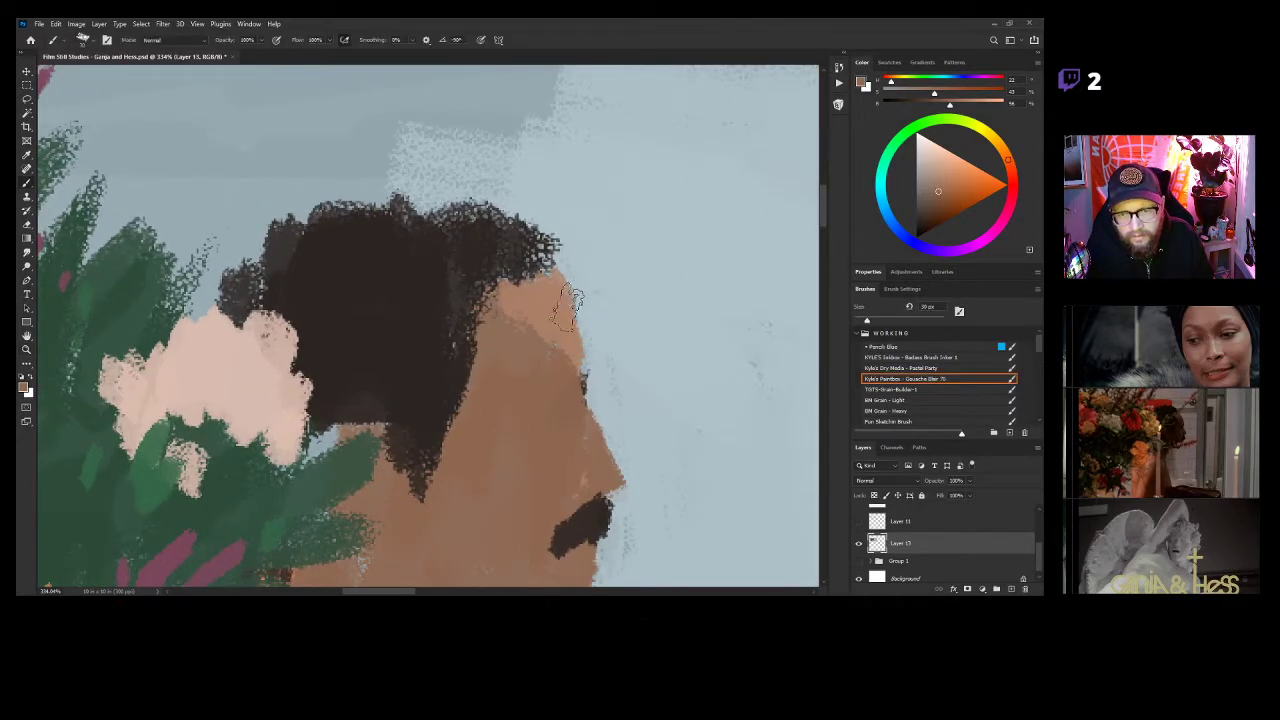
# Reshape the forehead's profile with sampled background blue and light skin tone, extending the light tone back toward the hairline.
pyautogui.keyDown('alt'); pyautogui.click(596, 313); pyautogui.keyUp('alt')
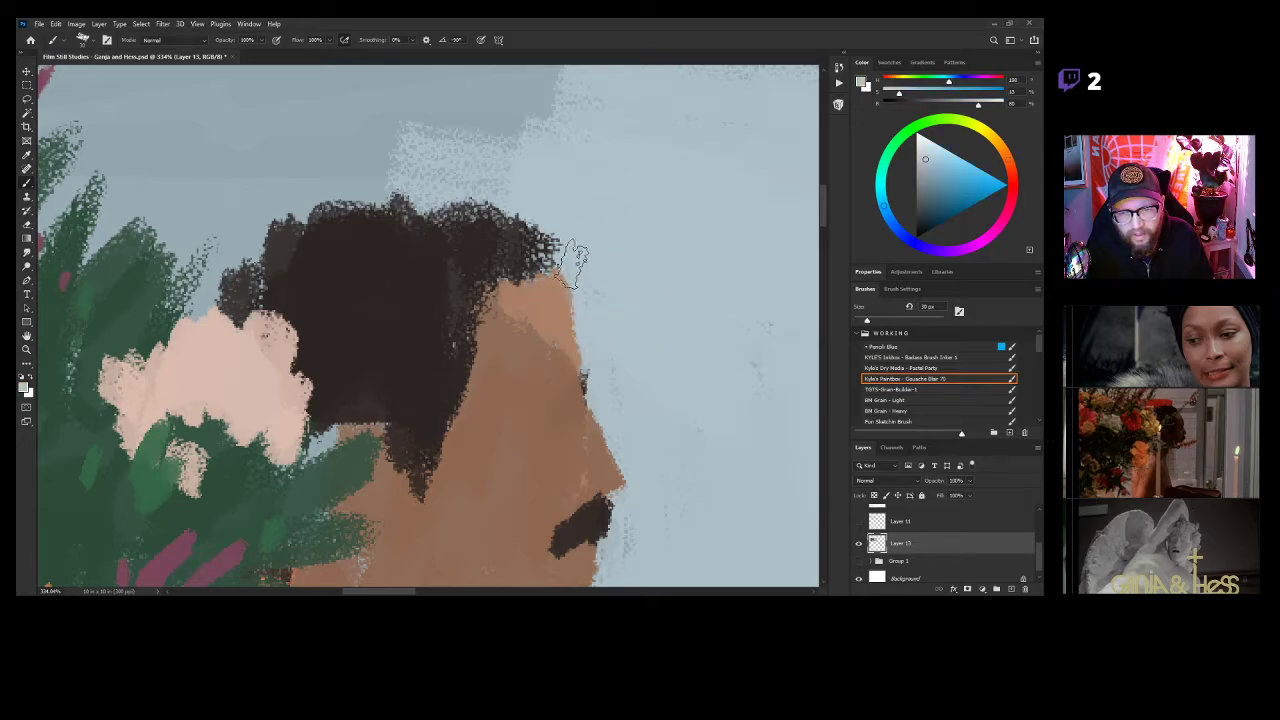
pyautogui.keyDown('alt'); pyautogui.click(560, 282); pyautogui.keyUp('alt')
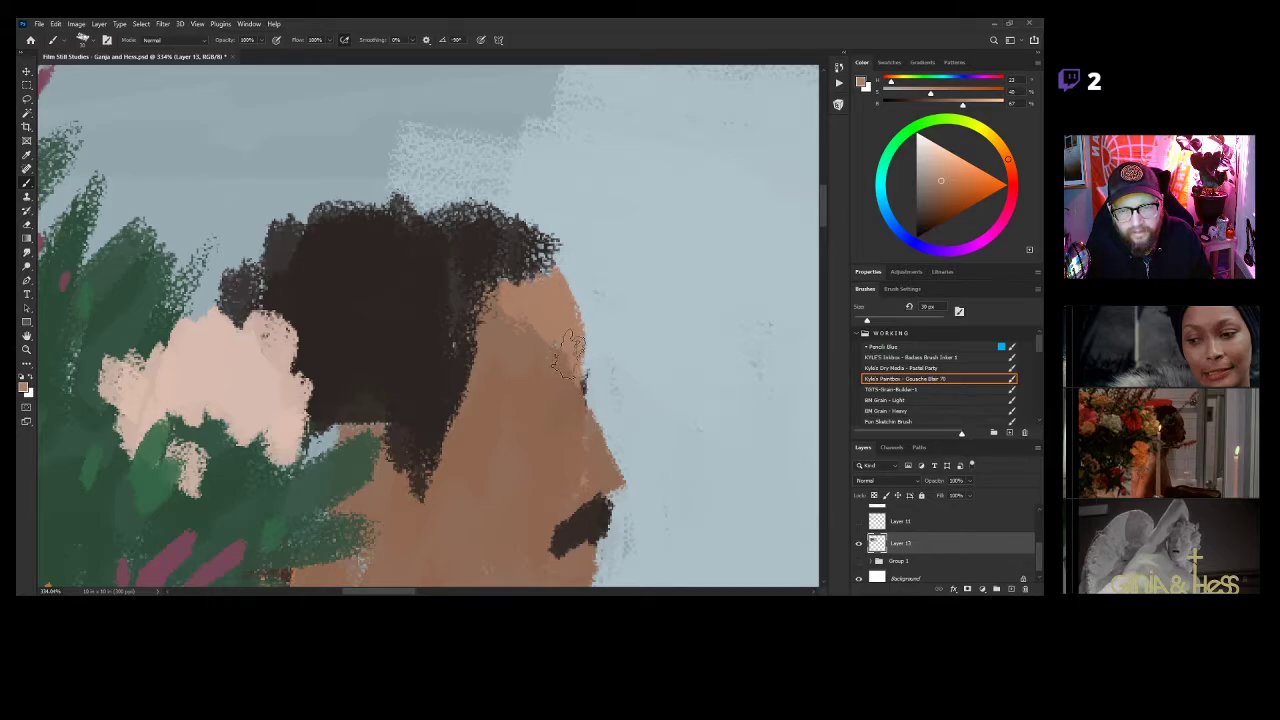
pyautogui.keyDown('alt'); pyautogui.click(551, 370); pyautogui.keyUp('alt')
pyautogui.keyDown('alt'); pyautogui.click(557, 299); pyautogui.keyUp('alt')
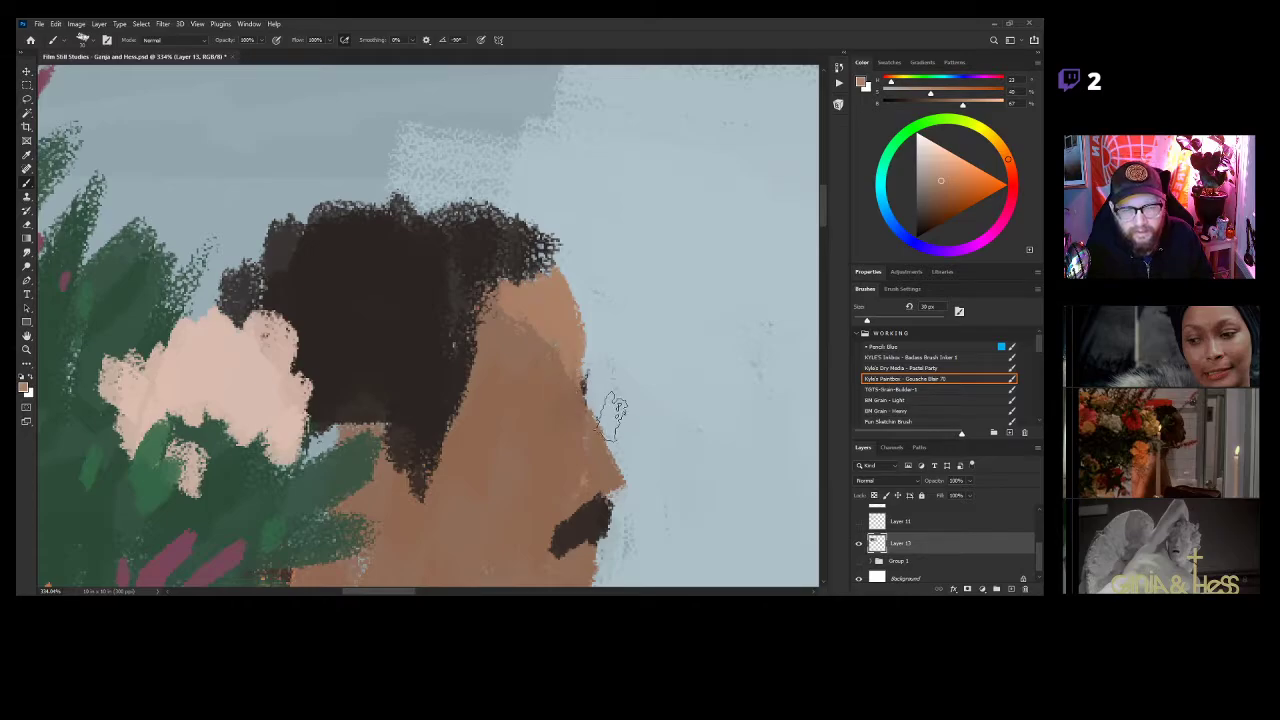
pyautogui.moveTo(515, 336)
pyautogui.mouseDown()
pyautogui.moveTo(492, 312)
pyautogui.moveTo(532, 346)
pyautogui.moveTo(507, 325)
pyautogui.mouseUp()
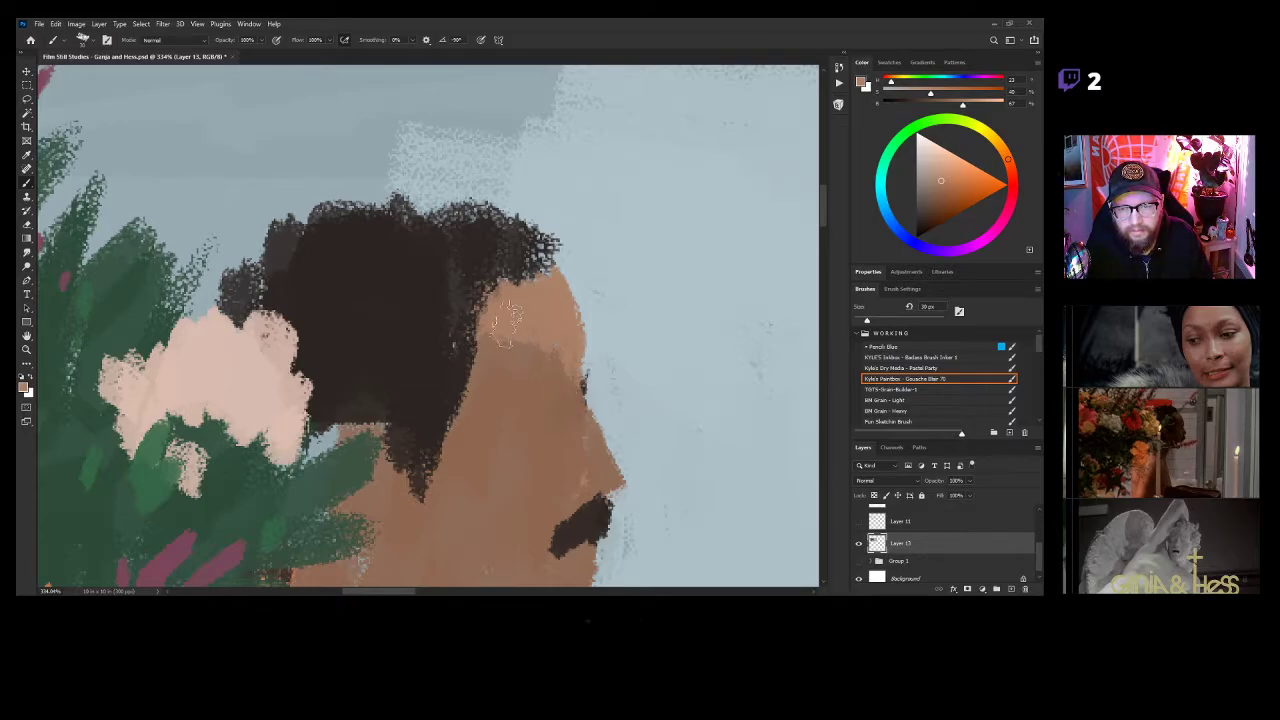
# Refine the hairline and shorten the tip of the sideburn using sampled dark hair and skin brown colours.
pyautogui.keyDown('ctrl'); pyautogui.moveTo(566, 428); pyautogui.dragTo(400, 452); pyautogui.keyUp('ctrl')
pyautogui.moveTo(542, 452)
pyautogui.keyDown('ctrl'); pyautogui.mouseDown()
pyautogui.moveTo(633, 398)
pyautogui.moveTo(601, 360)
pyautogui.moveTo(580, 374)
pyautogui.mouseUp(); pyautogui.keyUp('ctrl')
pyautogui.press('b')
pyautogui.keyDown('alt'); pyautogui.click(540, 355); pyautogui.keyUp('alt')
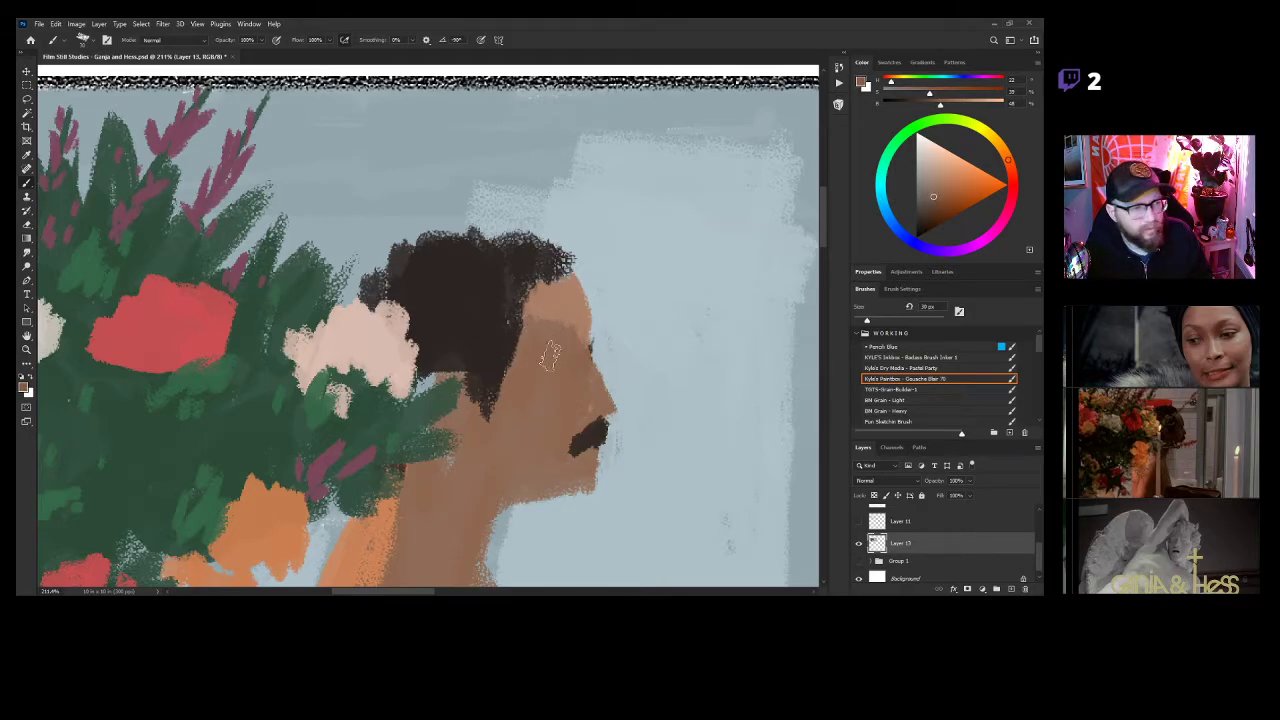
pyautogui.keyDown('alt'); pyautogui.click(503, 358); pyautogui.keyUp('alt')
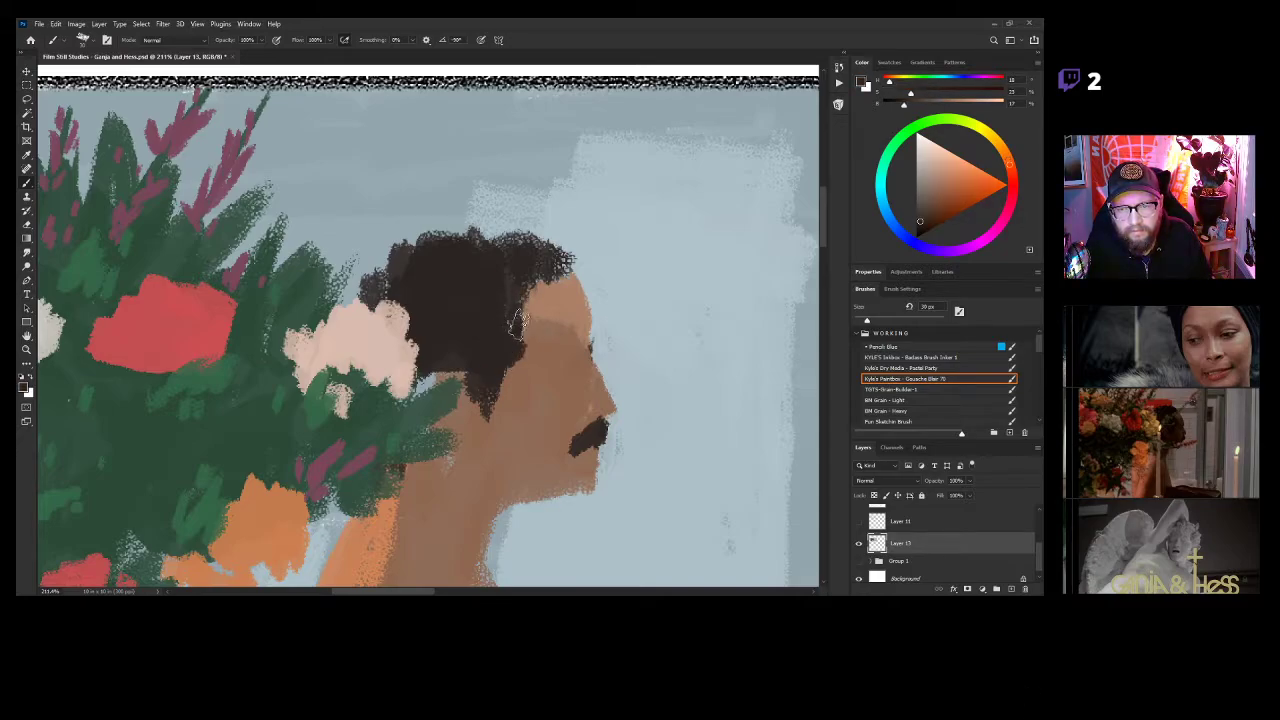
pyautogui.keyDown('alt'); pyautogui.click(513, 405); pyautogui.keyUp('alt')
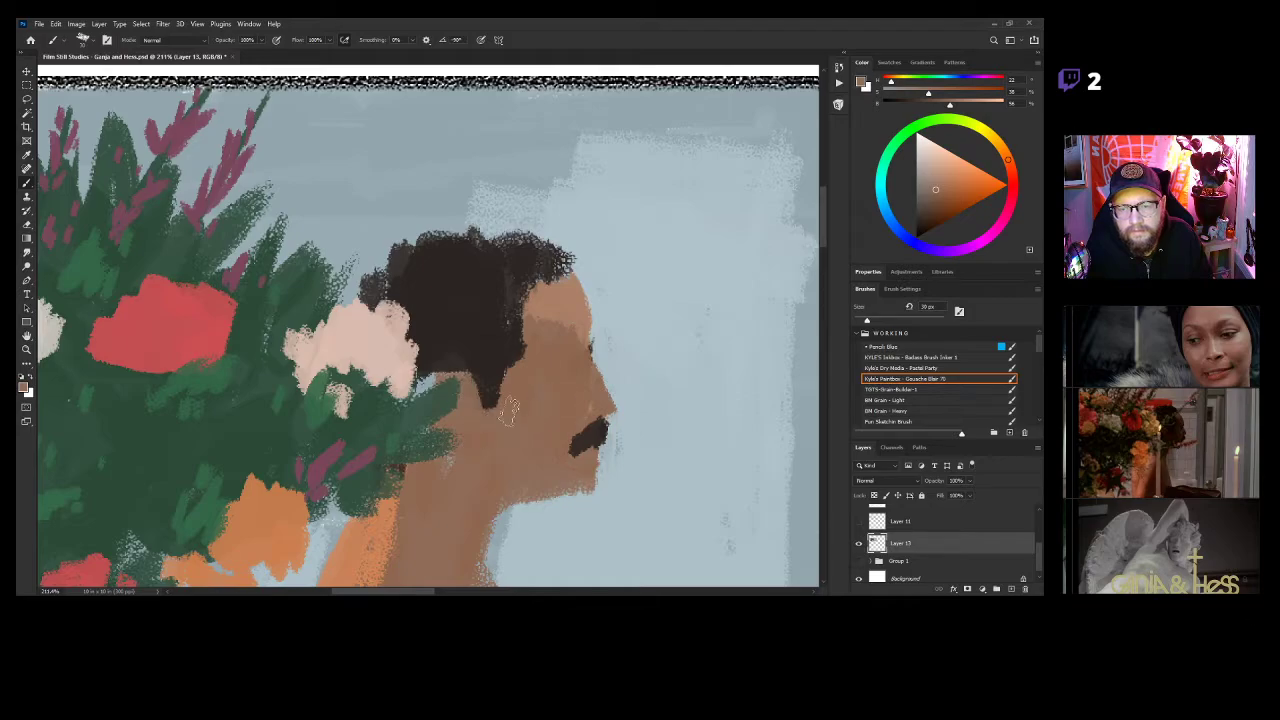
# Sample the darker skin brown and shade the face from below the forehead across the eye area and cheek to the jaw.
pyautogui.keyDown('alt'); pyautogui.click(550, 347); pyautogui.keyUp('alt')
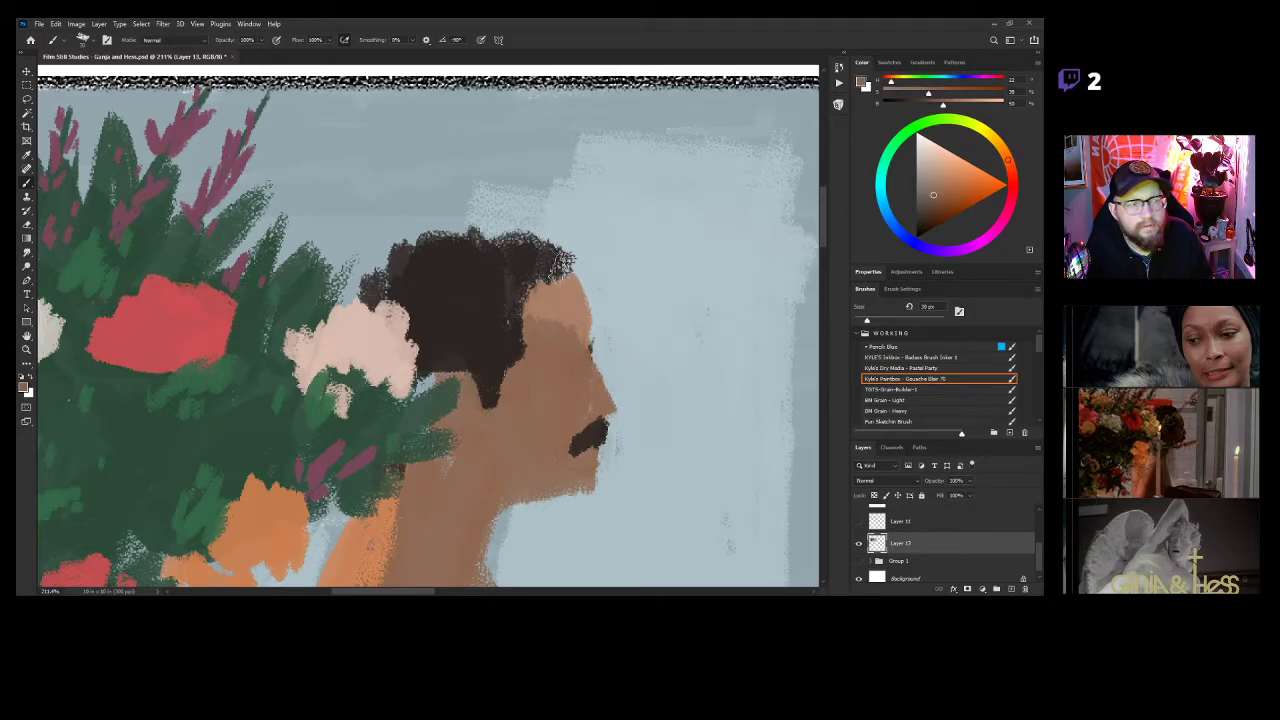
pyautogui.moveTo(532, 322)
pyautogui.mouseDown()
pyautogui.moveTo(584, 332)
pyautogui.moveTo(531, 330)
pyautogui.moveTo(580, 358)
pyautogui.mouseUp()
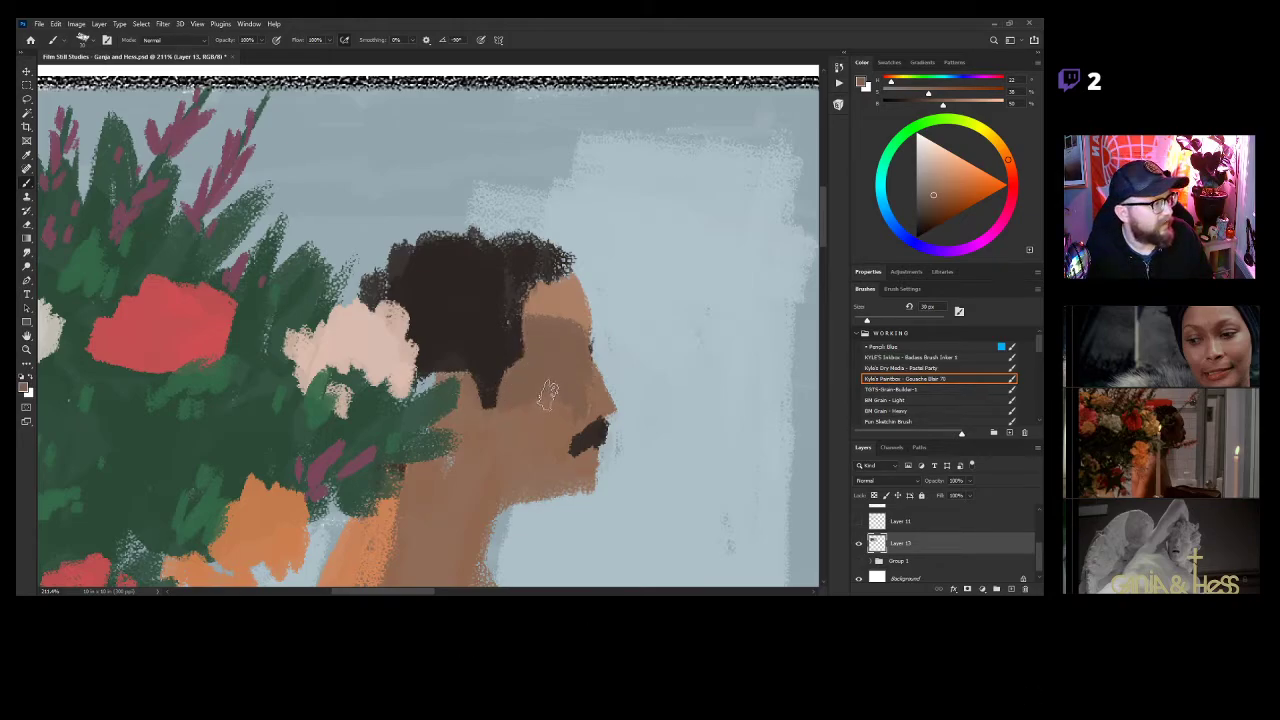
pyautogui.moveTo(552, 402); pyautogui.dragTo(582, 386)
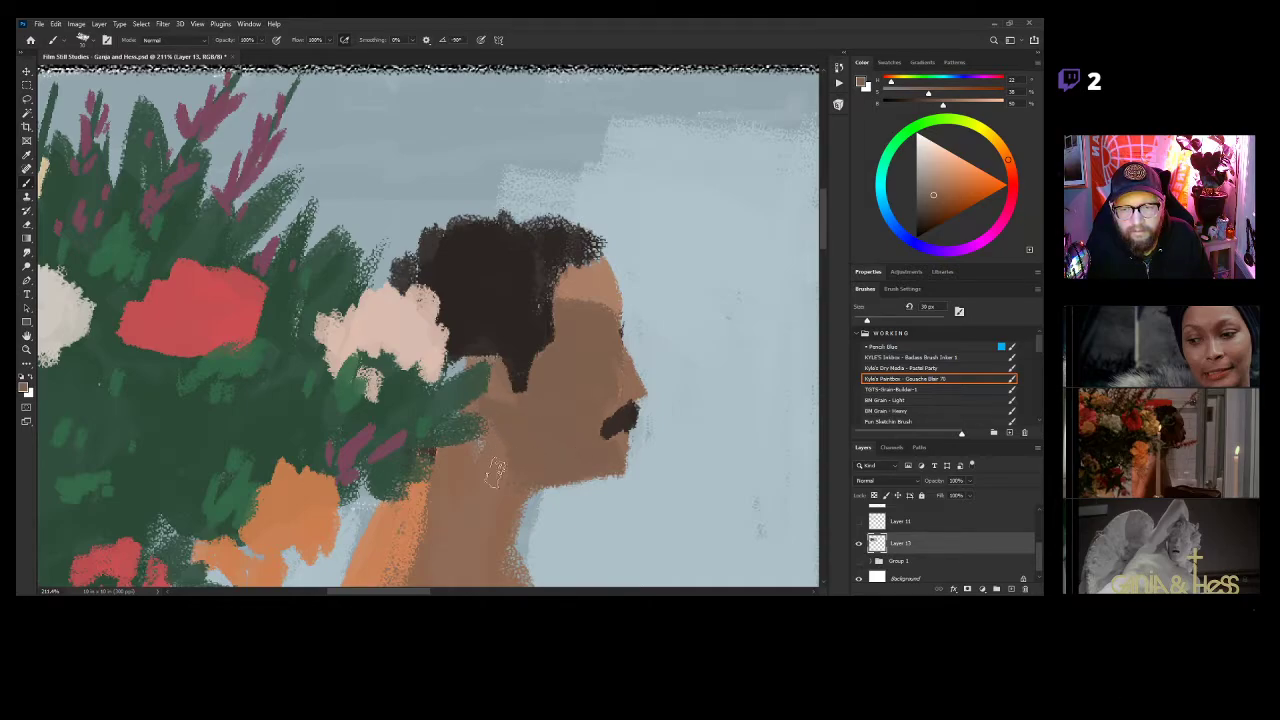
# Shade the neck under the jaw, paint a dark brown shadow stroke down the torso and blend the neck with sampled skin brown.
pyautogui.moveTo(588, 417); pyautogui.dragTo(605, 339)
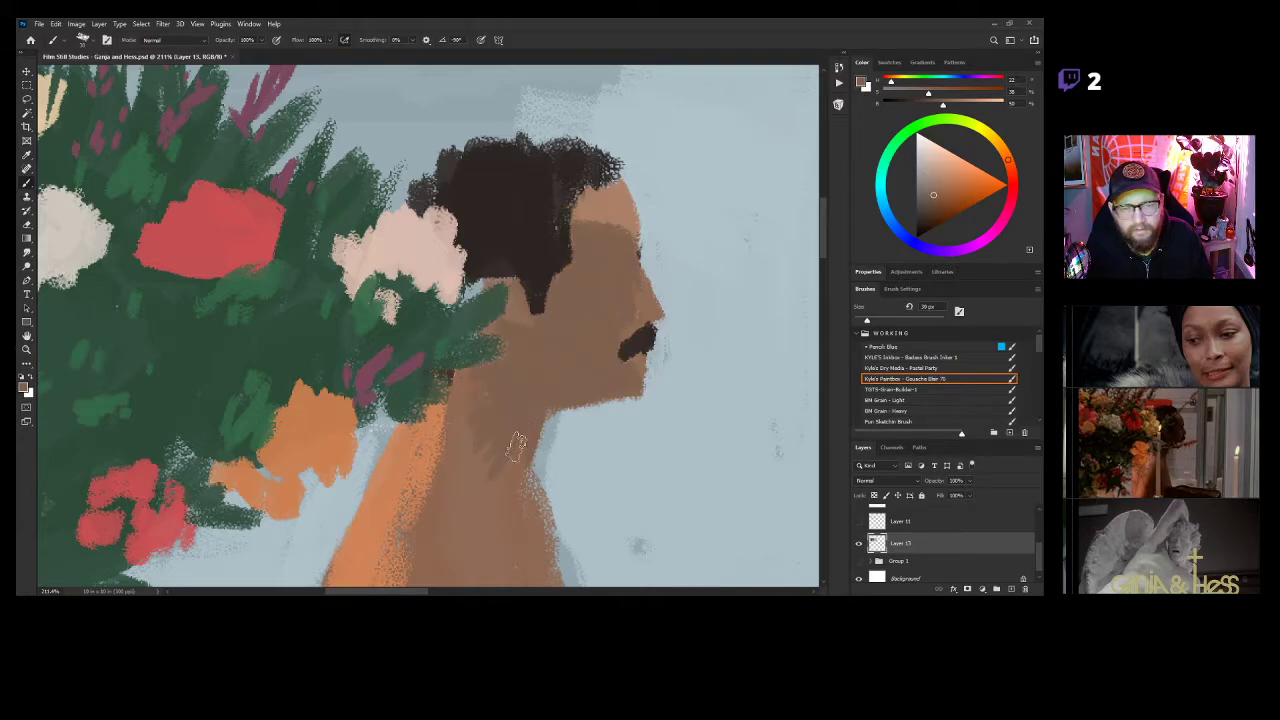
pyautogui.moveTo(533, 414); pyautogui.dragTo(563, 183)
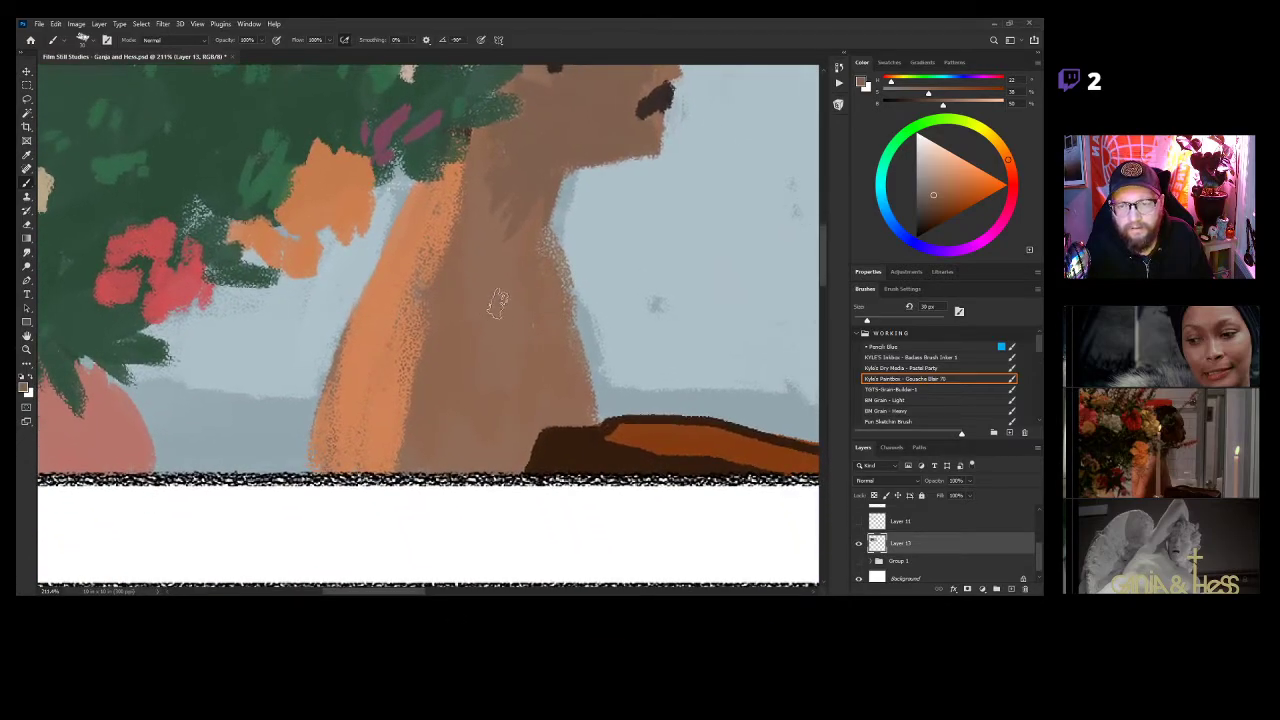
pyautogui.moveTo(490, 307); pyautogui.dragTo(501, 417)
pyautogui.moveTo(518, 358)
pyautogui.mouseDown()
pyautogui.moveTo(469, 494)
pyautogui.moveTo(503, 376)
pyautogui.moveTo(495, 460)
pyautogui.mouseUp()
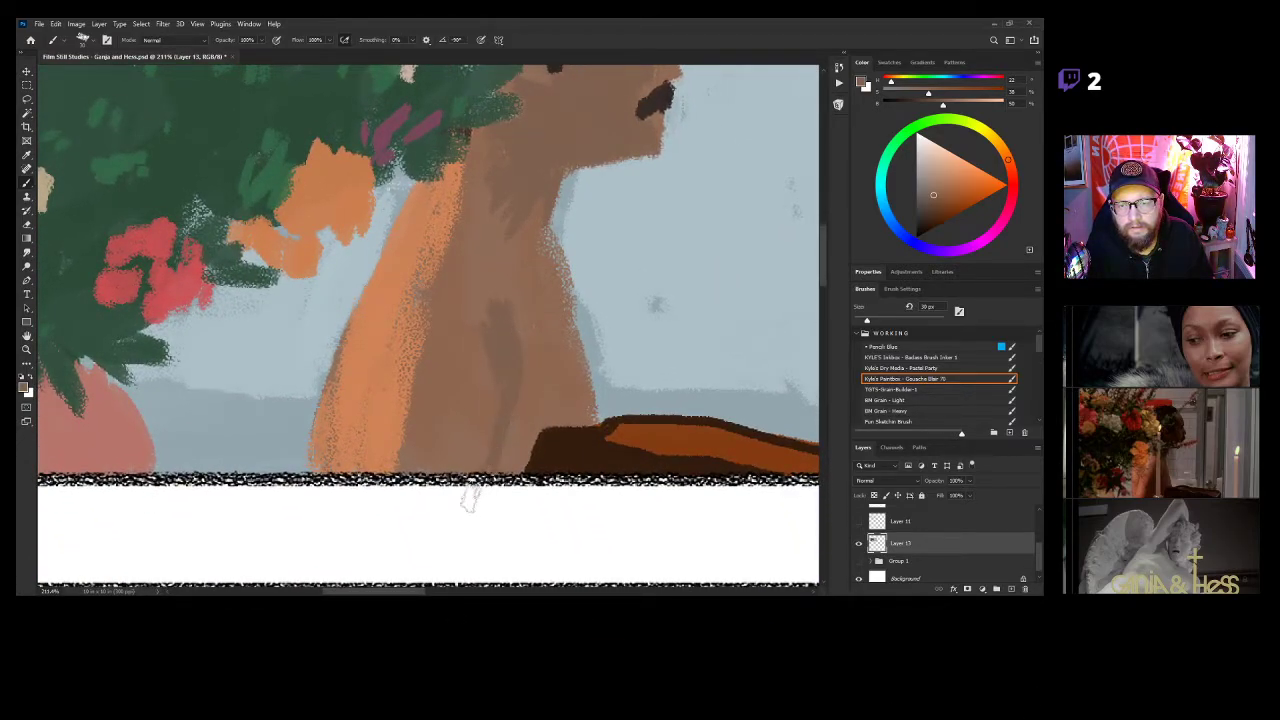
pyautogui.moveTo(612, 376); pyautogui.dragTo(572, 426)
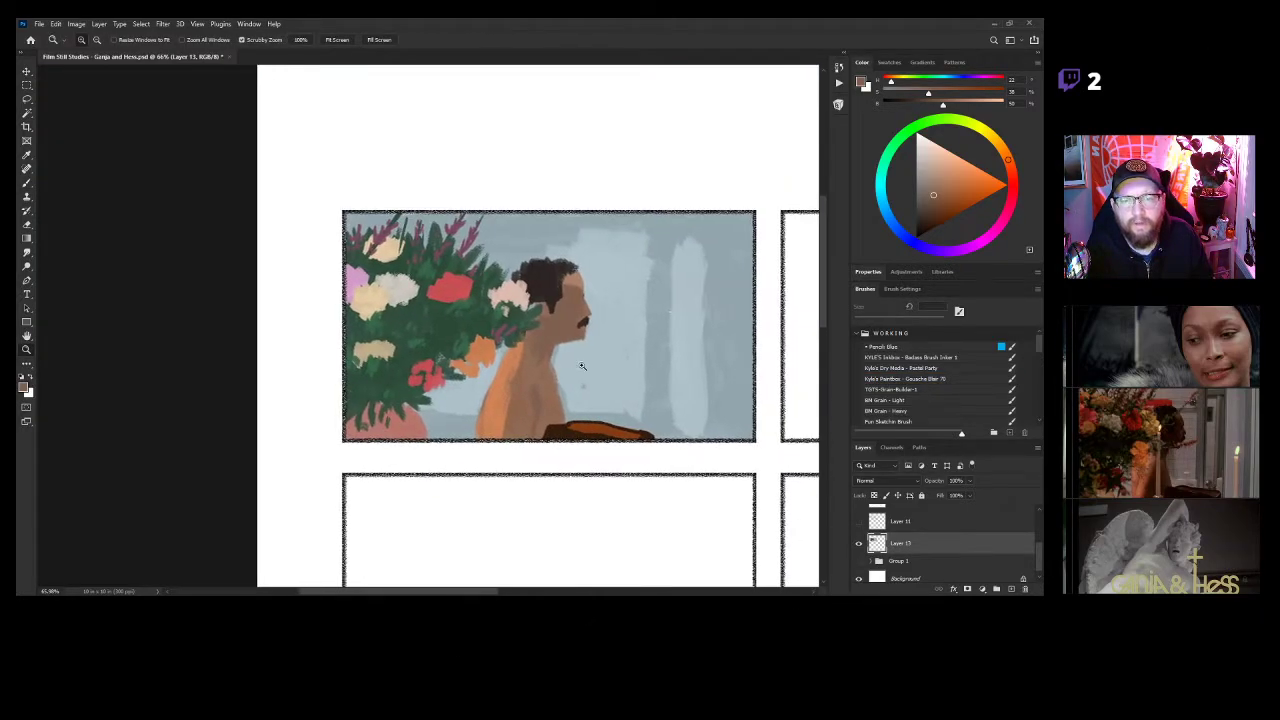
pyautogui.moveTo(548, 358); pyautogui.dragTo(584, 339)
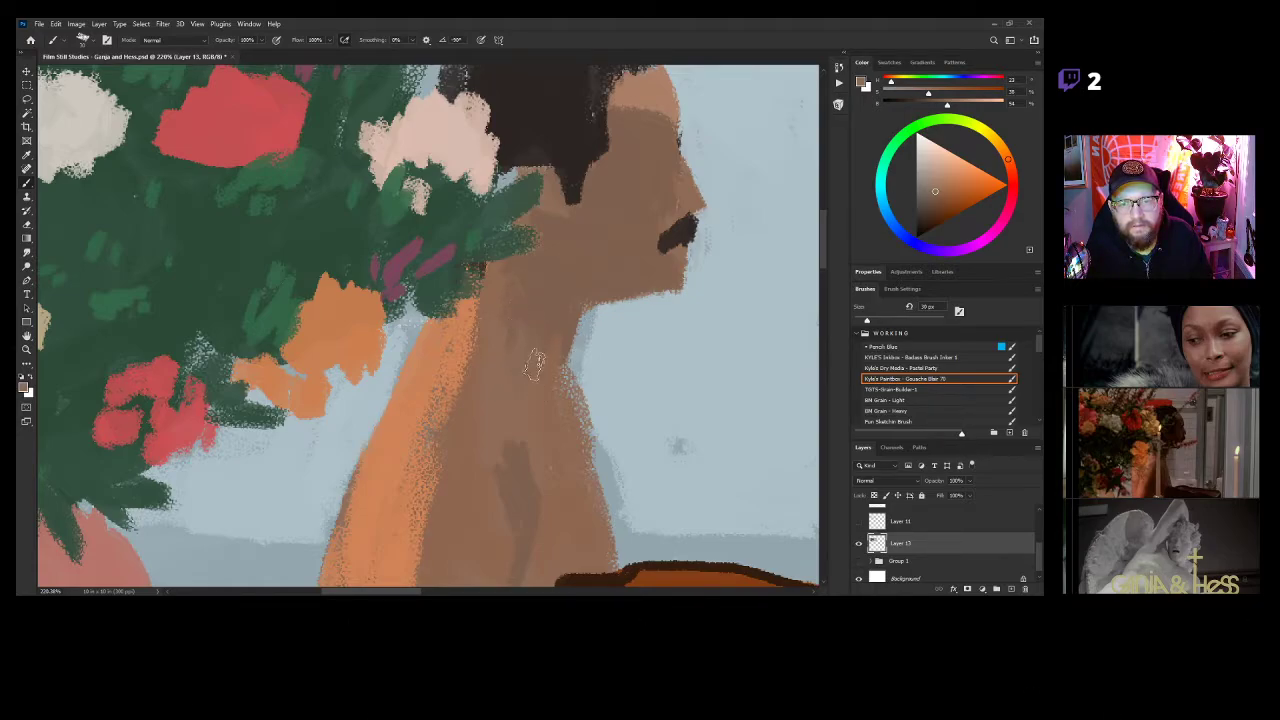
pyautogui.keyDown('alt'); pyautogui.click(503, 349); pyautogui.keyUp('alt')
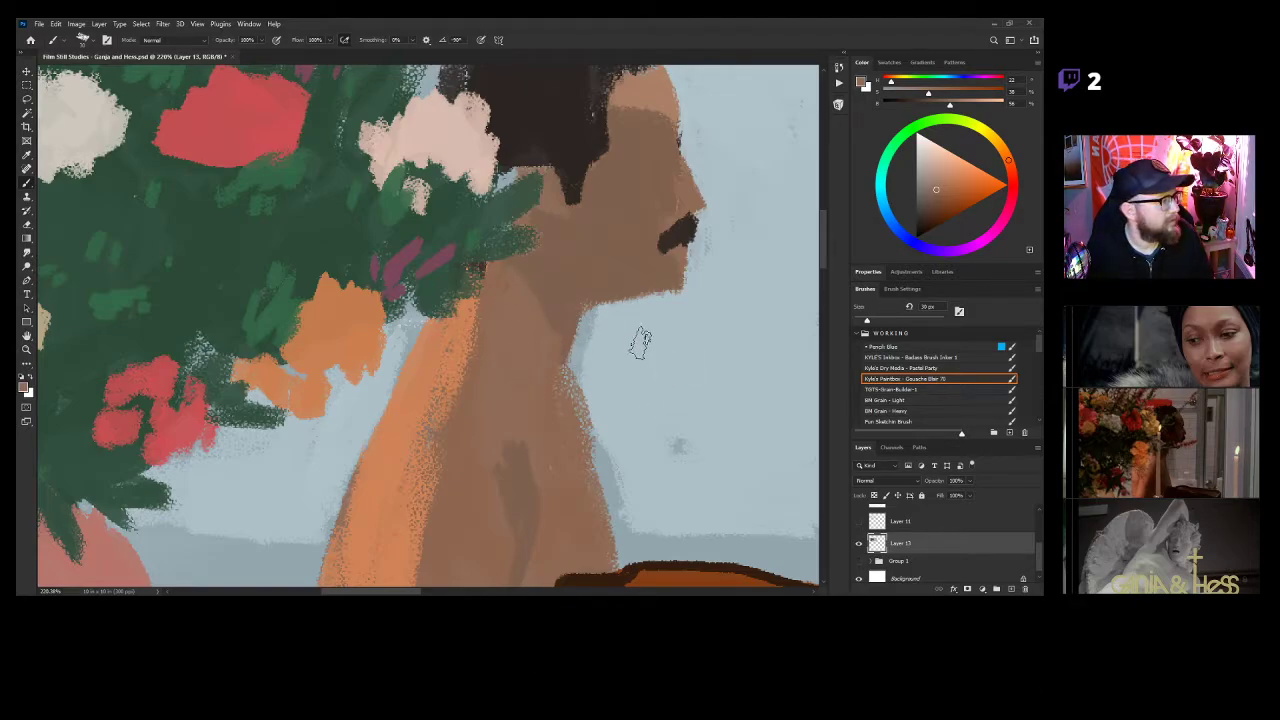
pyautogui.keyDown('alt'); pyautogui.click(553, 268); pyautogui.keyUp('alt')
pyautogui.moveTo(497, 291)
pyautogui.mouseDown()
pyautogui.moveTo(531, 281)
pyautogui.moveTo(443, 342)
pyautogui.moveTo(538, 306)
pyautogui.mouseUp()
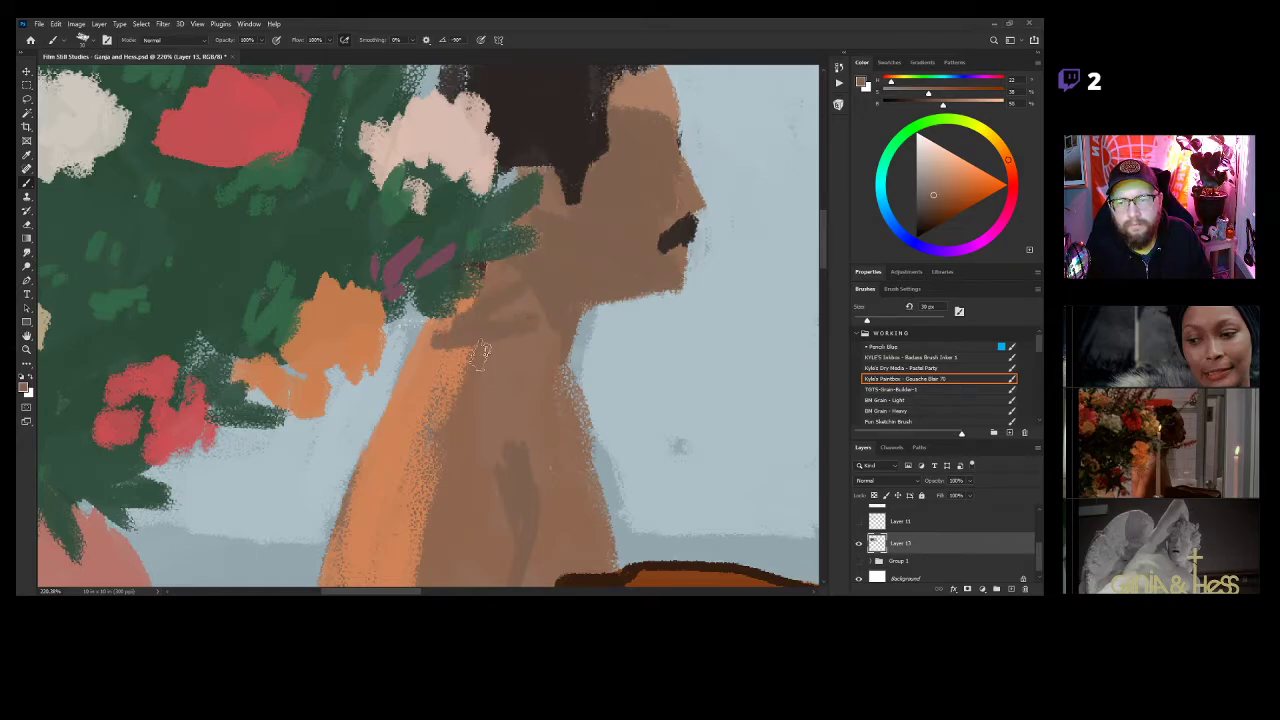
pyautogui.press('z')
pyautogui.moveTo(593, 381); pyautogui.dragTo(516, 396)
pyautogui.moveTo(583, 422); pyautogui.dragTo(664, 362)
pyautogui.hotkey('ctrl', 'z')
# Clean up the outer edge of the orange-lit shoulder and back, filling beside it with sampled light background blue.
pyautogui.moveTo(540, 223); pyautogui.dragTo(465, 235)
pyautogui.moveTo(568, 296); pyautogui.dragTo(562, 344)
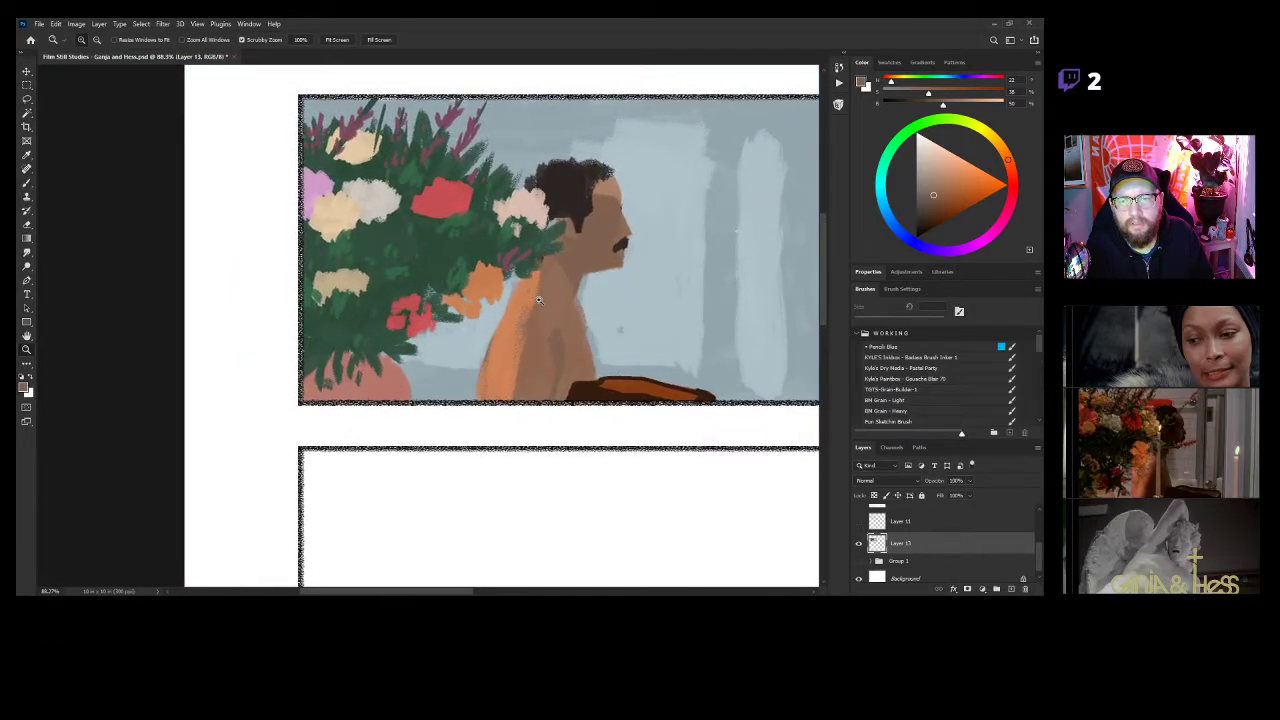
pyautogui.moveTo(483, 259); pyautogui.dragTo(555, 262)
pyautogui.press('b')
pyautogui.keyDown('alt'); pyautogui.click(485, 257); pyautogui.keyUp('alt')
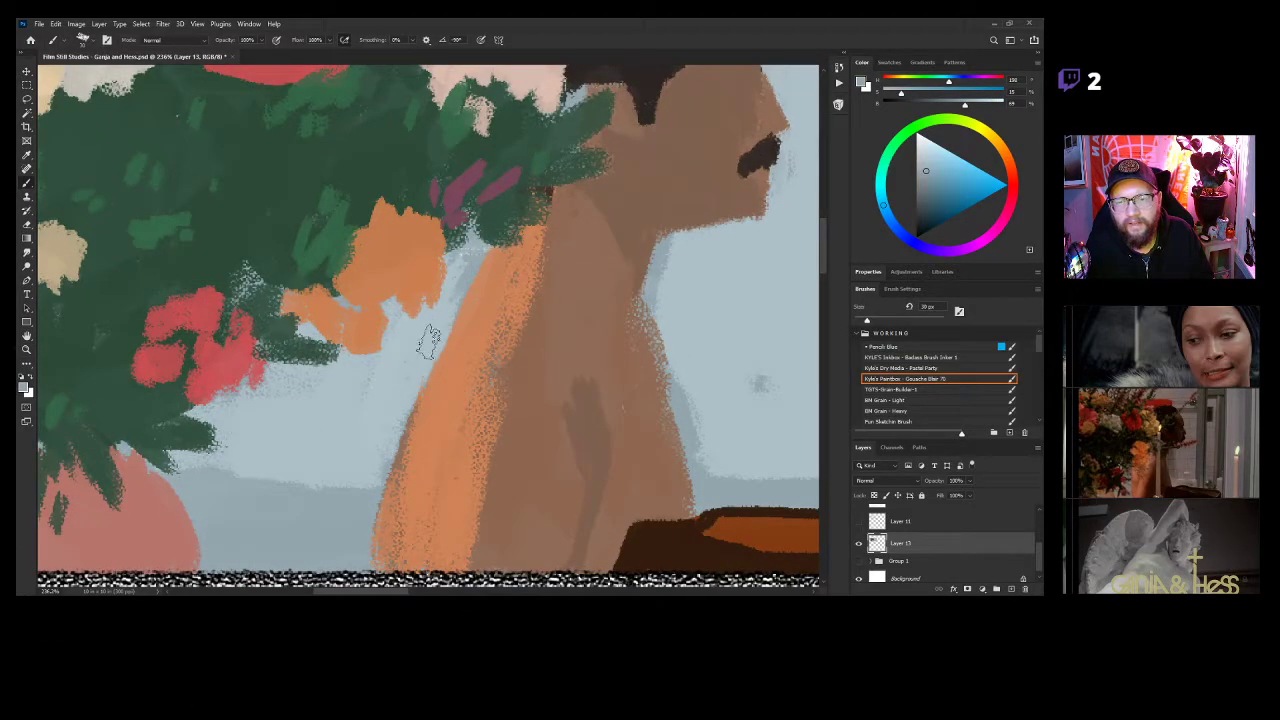
pyautogui.moveTo(421, 368); pyautogui.dragTo(498, 255)
pyautogui.moveTo(428, 357); pyautogui.dragTo(502, 248)
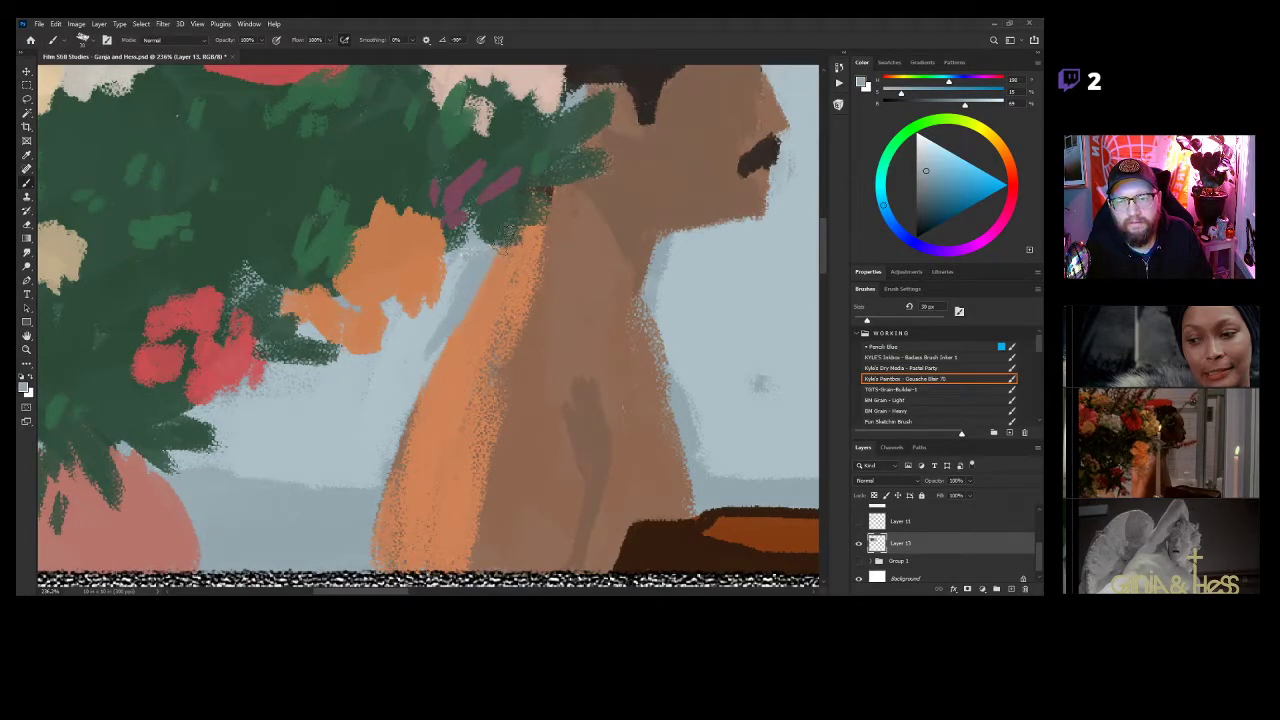
pyautogui.keyDown('alt'); pyautogui.click(486, 300); pyautogui.keyUp('alt')
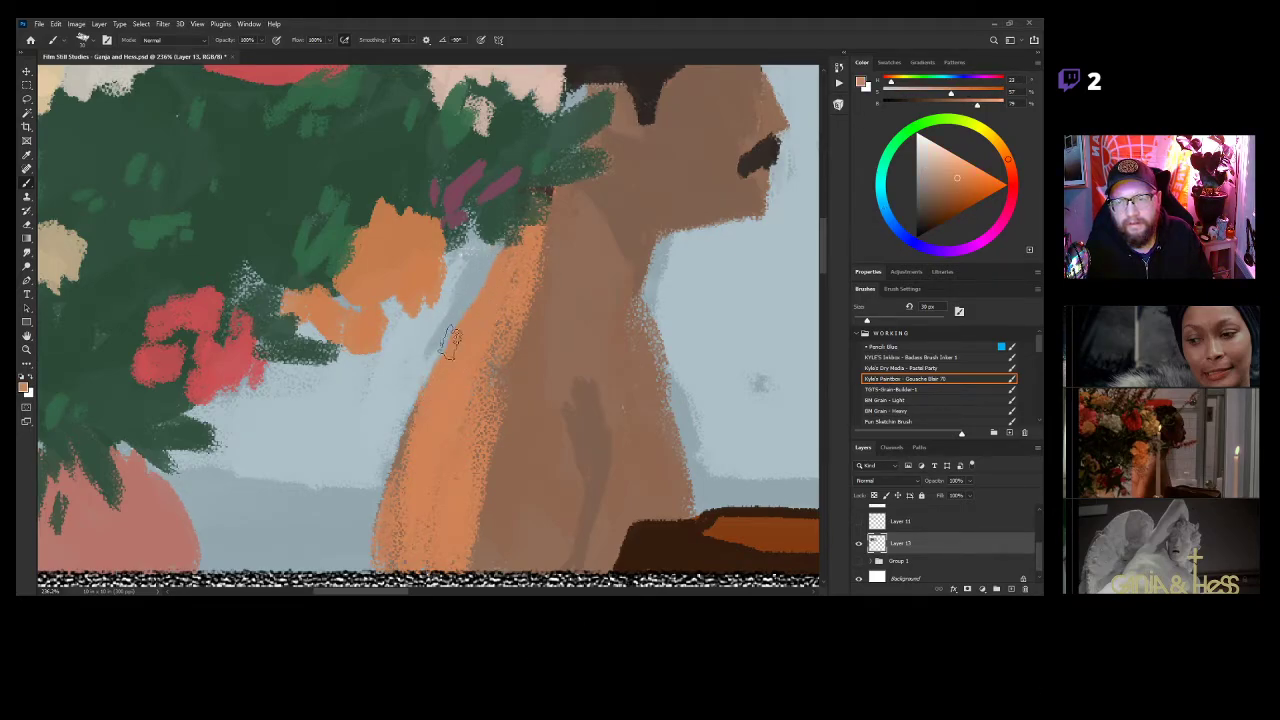
pyautogui.keyDown('alt'); pyautogui.click(415, 338); pyautogui.keyUp('alt')
pyautogui.moveTo(416, 361)
pyautogui.mouseDown()
pyautogui.moveTo(487, 272)
pyautogui.moveTo(487, 260)
pyautogui.moveTo(447, 323)
pyautogui.moveTo(485, 250)
pyautogui.moveTo(459, 260)
pyautogui.moveTo(419, 362)
pyautogui.moveTo(455, 315)
pyautogui.moveTo(396, 425)
pyautogui.moveTo(403, 394)
pyautogui.moveTo(368, 488)
pyautogui.moveTo(398, 407)
pyautogui.moveTo(385, 472)
pyautogui.mouseUp()
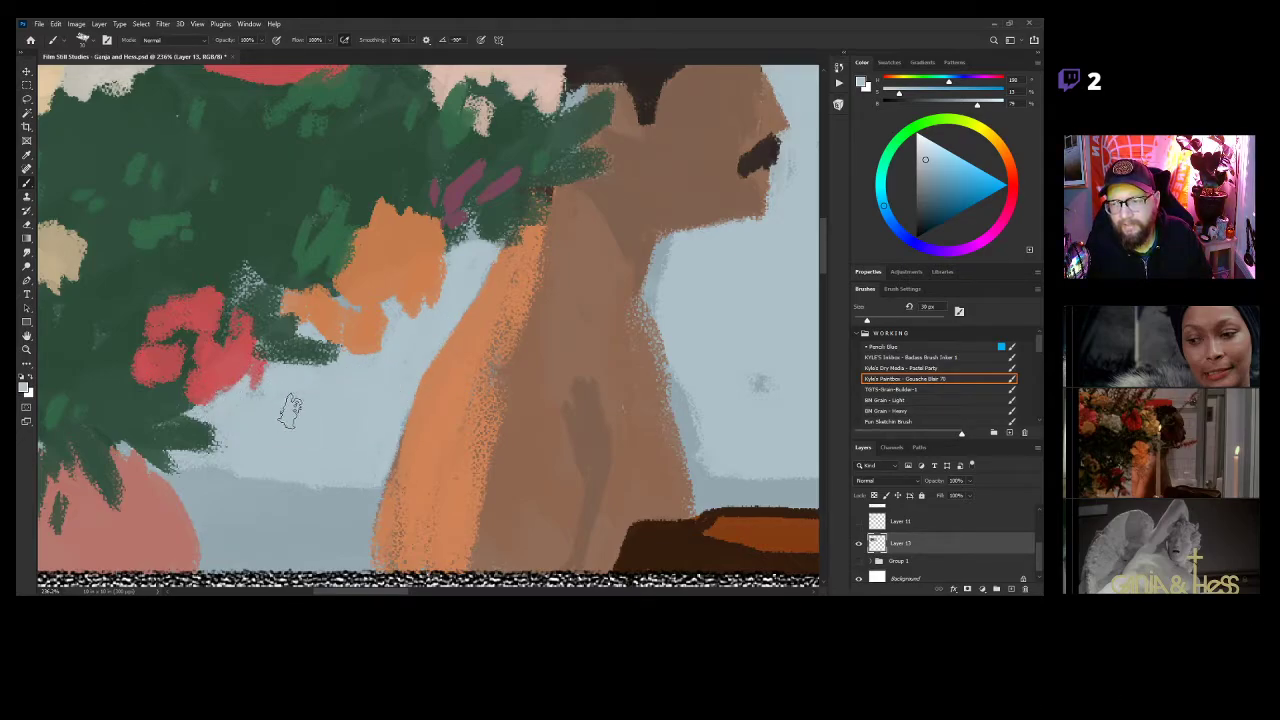
# Paint light background blue along the front of the neck and chest to sharpen the figure's contour.
pyautogui.moveTo(290, 410); pyautogui.dragTo(280, 412)
pyautogui.moveTo(513, 386); pyautogui.dragTo(373, 386)
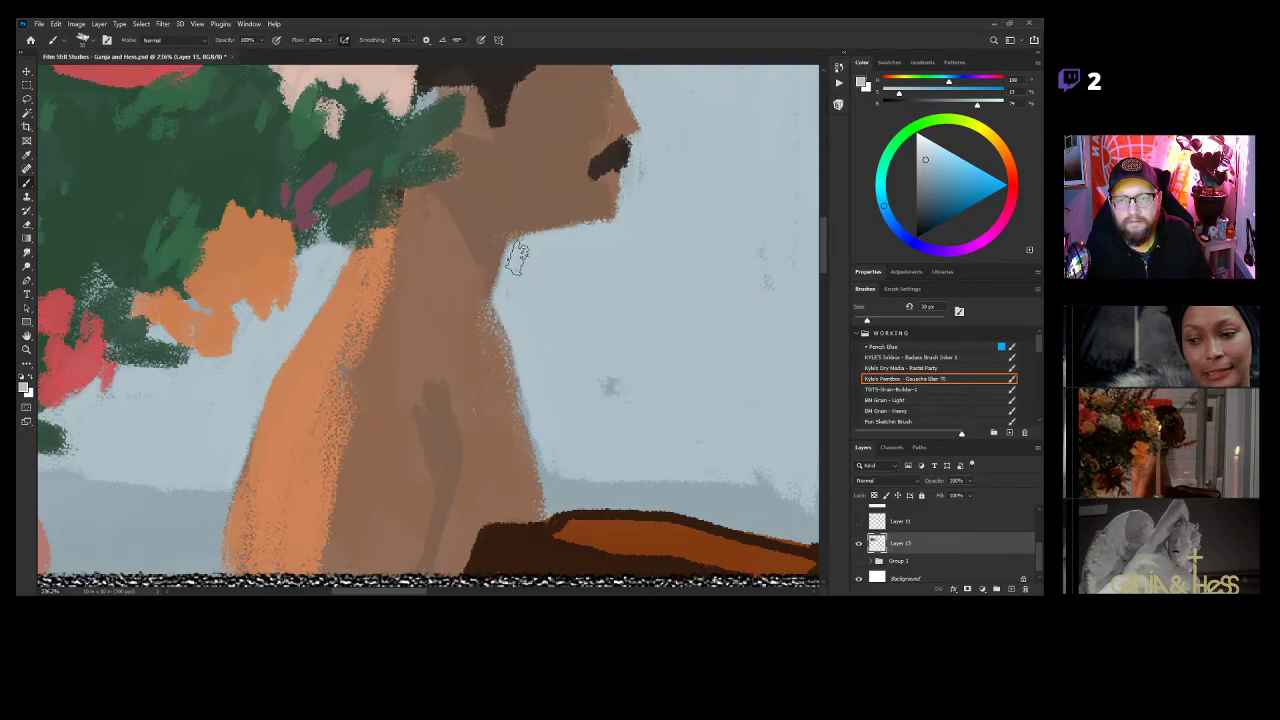
pyautogui.moveTo(563, 346); pyautogui.dragTo(580, 411)
# Reduce the brush size, mix a darker brown from the sampled skin tone and paint the eyebrow and eye marks on the profile.
pyautogui.moveTo(556, 215); pyautogui.dragTo(554, 235)
pyautogui.keyDown('alt'); pyautogui.click(556, 234); pyautogui.keyUp('alt')
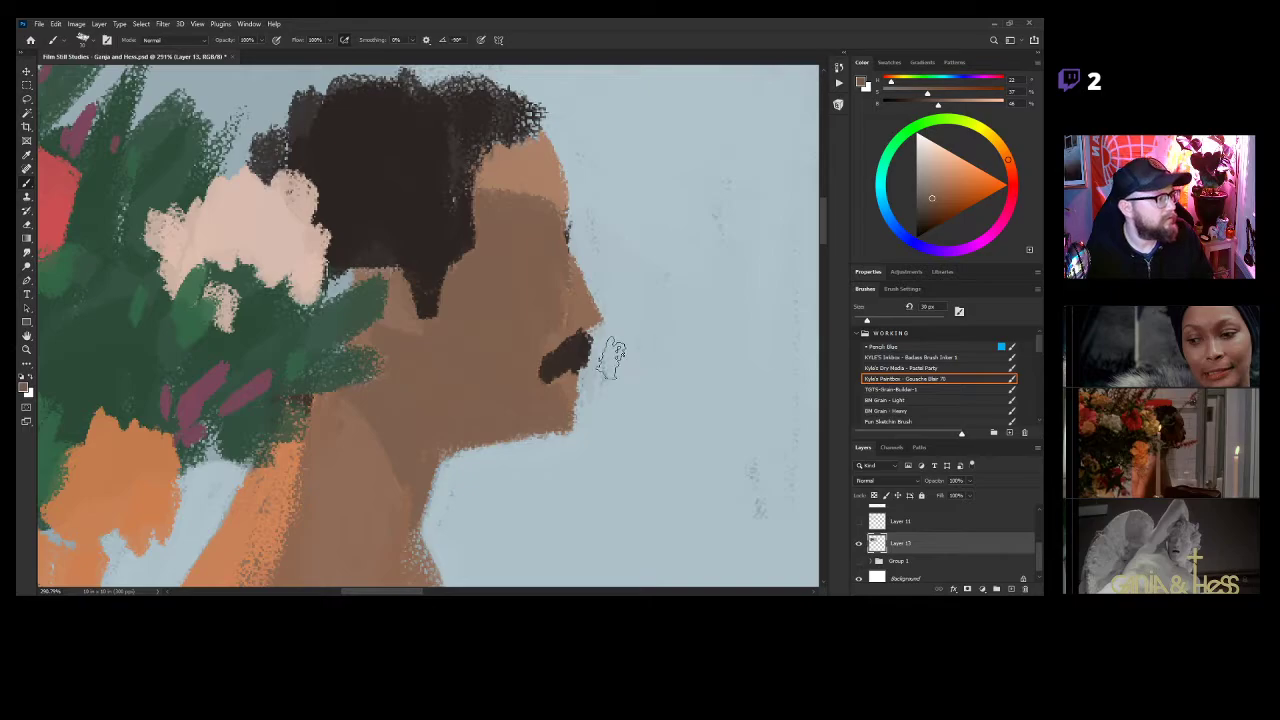
pyautogui.press('[')
pyautogui.press('[')
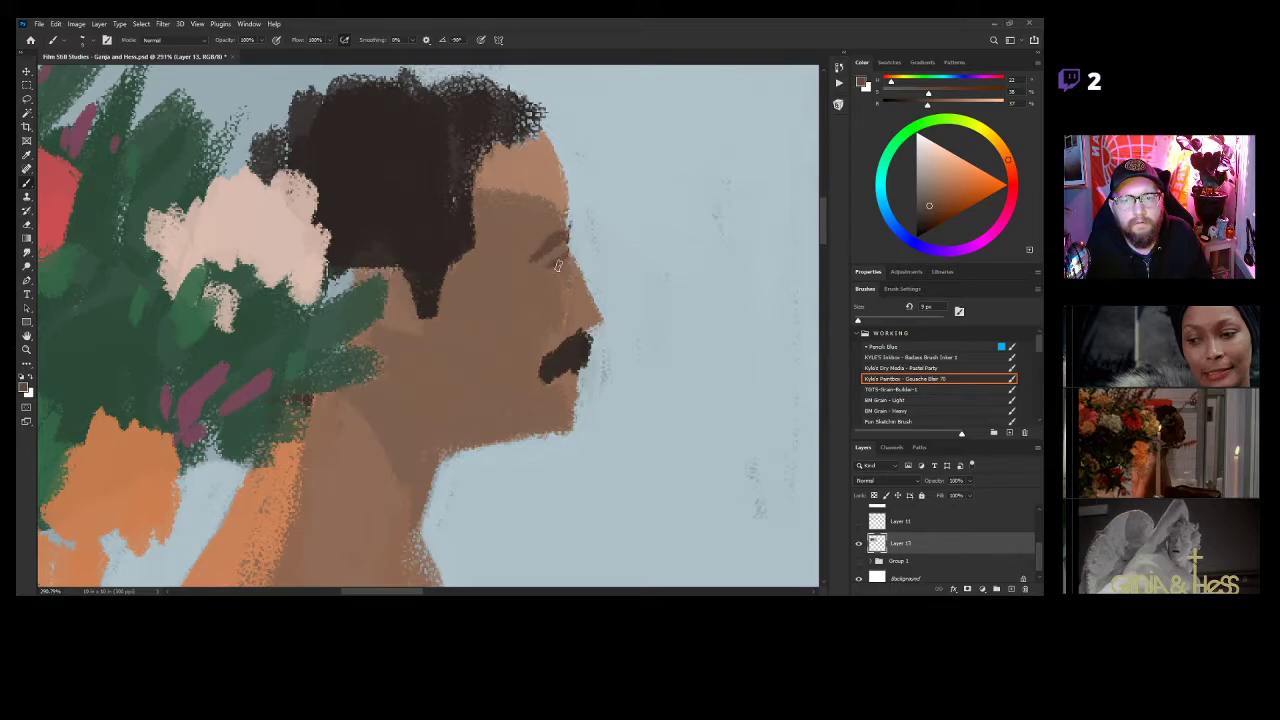
pyautogui.moveTo(645, 369); pyautogui.dragTo(562, 375)
pyautogui.moveTo(647, 381); pyautogui.dragTo(631, 359)
pyautogui.moveTo(593, 303); pyautogui.dragTo(619, 292)
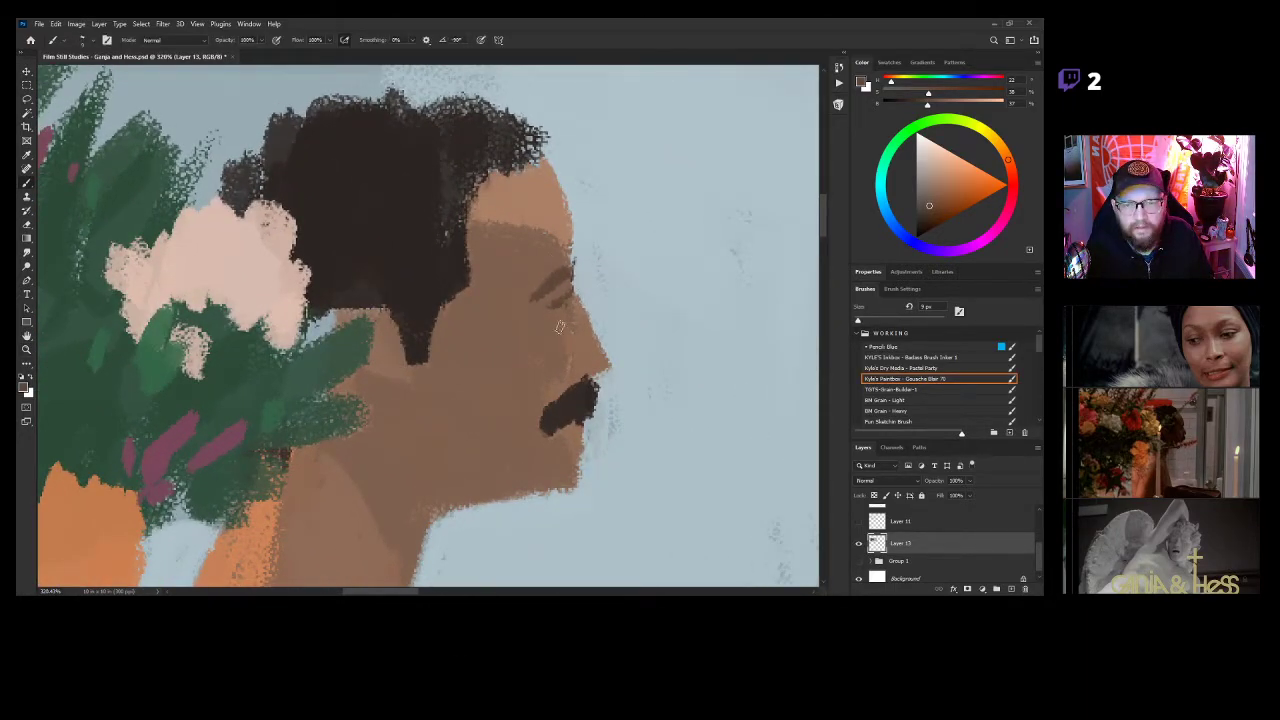
pyautogui.keyDown('alt'); pyautogui.click(503, 339); pyautogui.keyUp('alt')
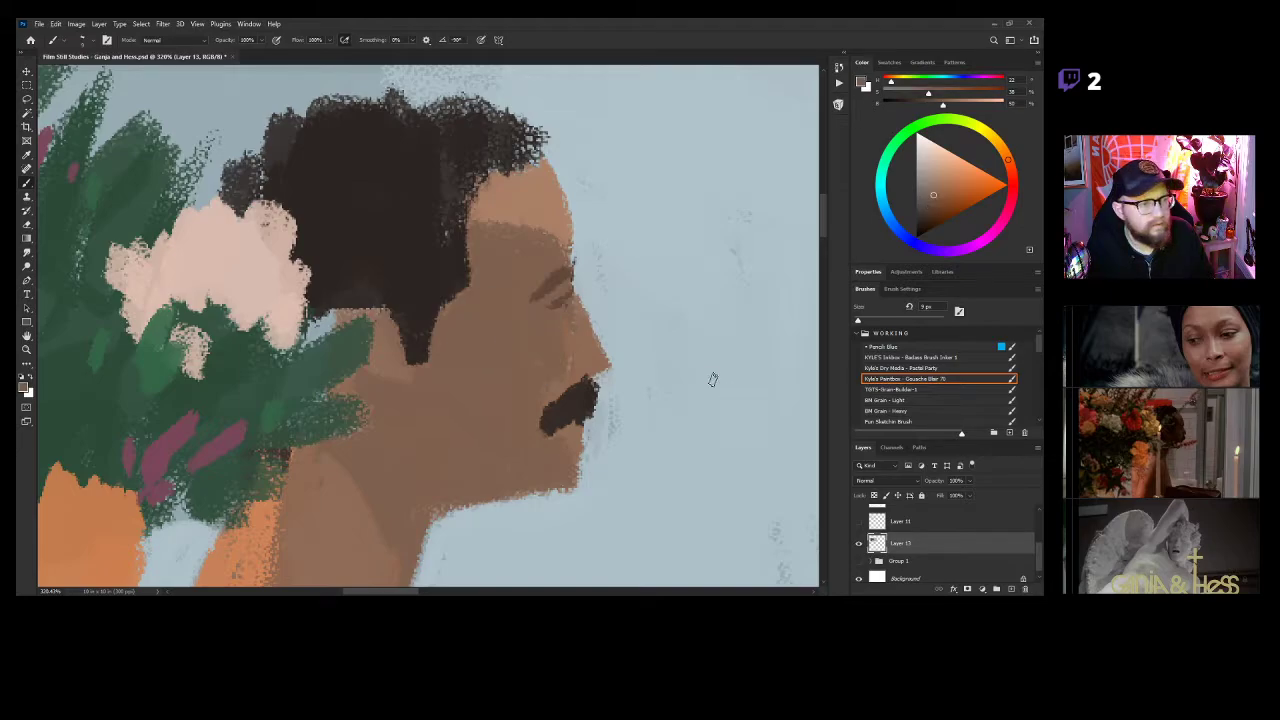
# Sample the forehead and face browns, enlarge the brush to 30 px and soften the shadow edge across the forehead.
pyautogui.press('z')
pyautogui.moveTo(492, 342); pyautogui.dragTo(388, 366)
pyautogui.moveTo(522, 368); pyautogui.dragTo(562, 352)
pyautogui.moveTo(512, 336); pyautogui.dragTo(534, 366)
pyautogui.moveTo(479, 309); pyautogui.dragTo(514, 304)
pyautogui.press('b')
pyautogui.keyDown('alt'); pyautogui.click(486, 224); pyautogui.keyUp('alt')
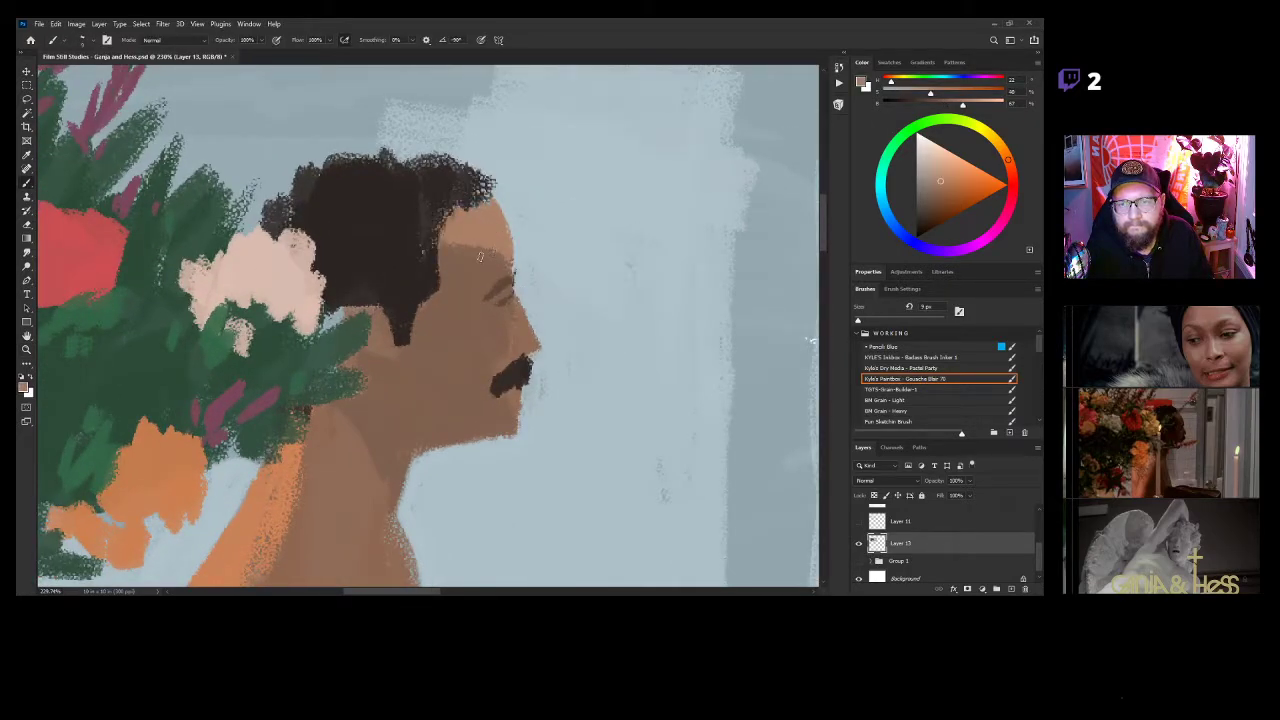
pyautogui.keyDown('alt'); pyautogui.click(450, 273); pyautogui.keyUp('alt')
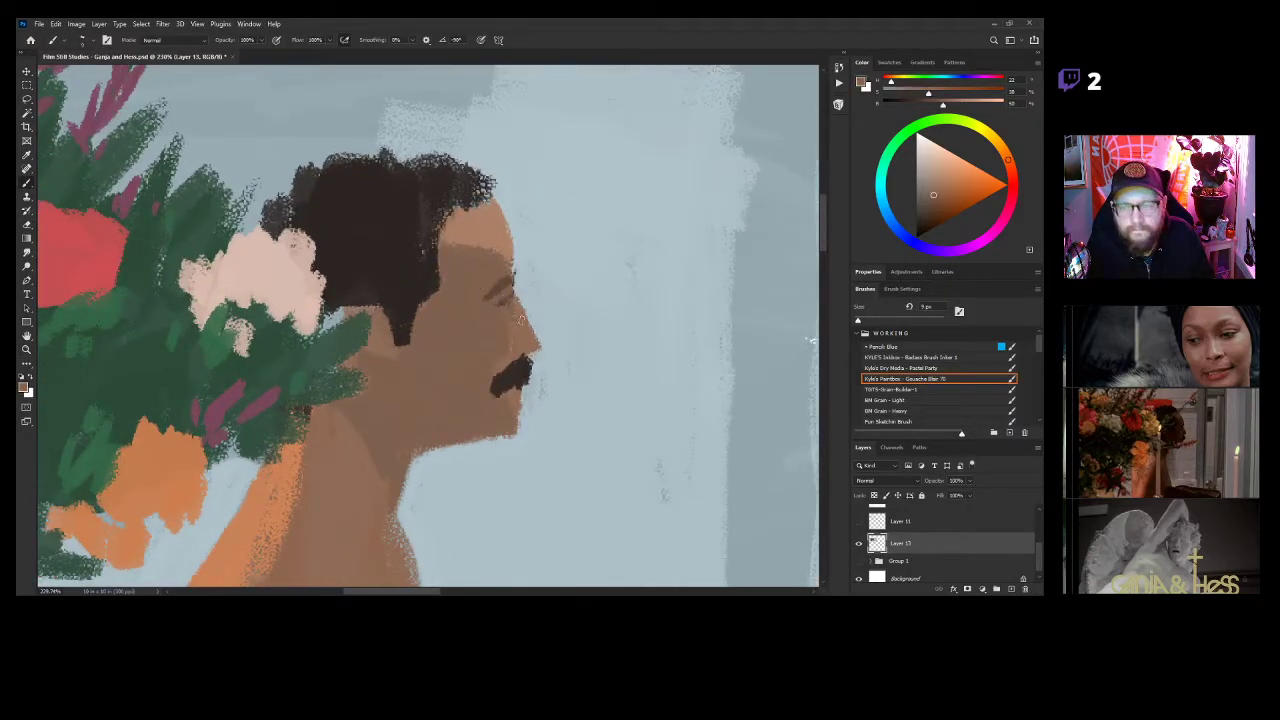
pyautogui.press(']')
pyautogui.press(']')
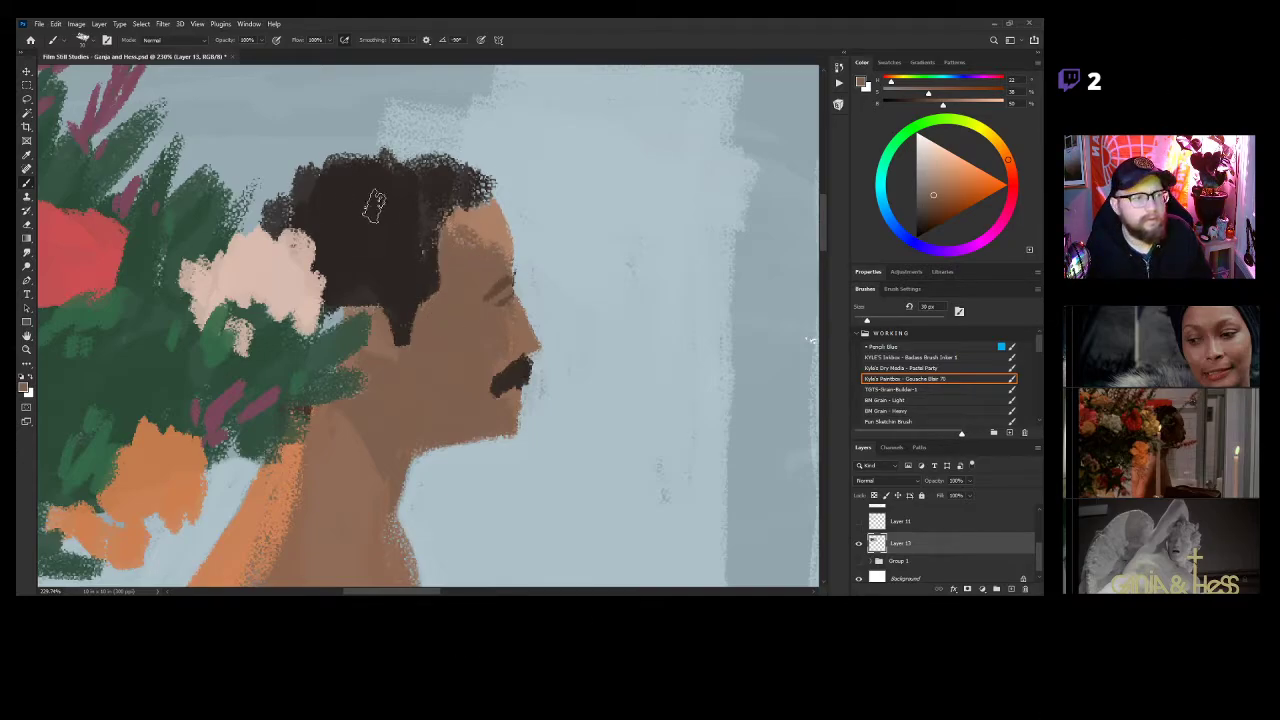
# Repaint the hair with sampled dark brown into a smooth rounded silhouette and trim its front edge with background blue.
pyautogui.keyDown('alt'); pyautogui.click(437, 180); pyautogui.keyUp('alt')
pyautogui.moveTo(460, 154)
pyautogui.mouseDown()
pyautogui.moveTo(467, 186)
pyautogui.moveTo(482, 183)
pyautogui.moveTo(446, 162)
pyautogui.moveTo(412, 166)
pyautogui.moveTo(430, 190)
pyautogui.moveTo(388, 158)
pyautogui.moveTo(432, 150)
pyautogui.moveTo(470, 182)
pyautogui.moveTo(341, 150)
pyautogui.moveTo(292, 195)
pyautogui.moveTo(270, 252)
pyautogui.moveTo(305, 150)
pyautogui.moveTo(258, 240)
pyautogui.moveTo(260, 205)
pyautogui.moveTo(285, 180)
pyautogui.moveTo(340, 160)
pyautogui.moveTo(352, 188)
pyautogui.mouseUp()
pyautogui.press('z')
pyautogui.moveTo(449, 262); pyautogui.dragTo(408, 313)
pyautogui.moveTo(487, 320); pyautogui.dragTo(491, 243)
pyautogui.moveTo(305, 248)
pyautogui.mouseDown()
pyautogui.moveTo(275, 300)
pyautogui.moveTo(300, 290)
pyautogui.moveTo(318, 243)
pyautogui.moveTo(288, 278)
pyautogui.moveTo(310, 255)
pyautogui.moveTo(336, 260)
pyautogui.moveTo(418, 222)
pyautogui.moveTo(456, 236)
pyautogui.mouseUp()
pyautogui.press('b')
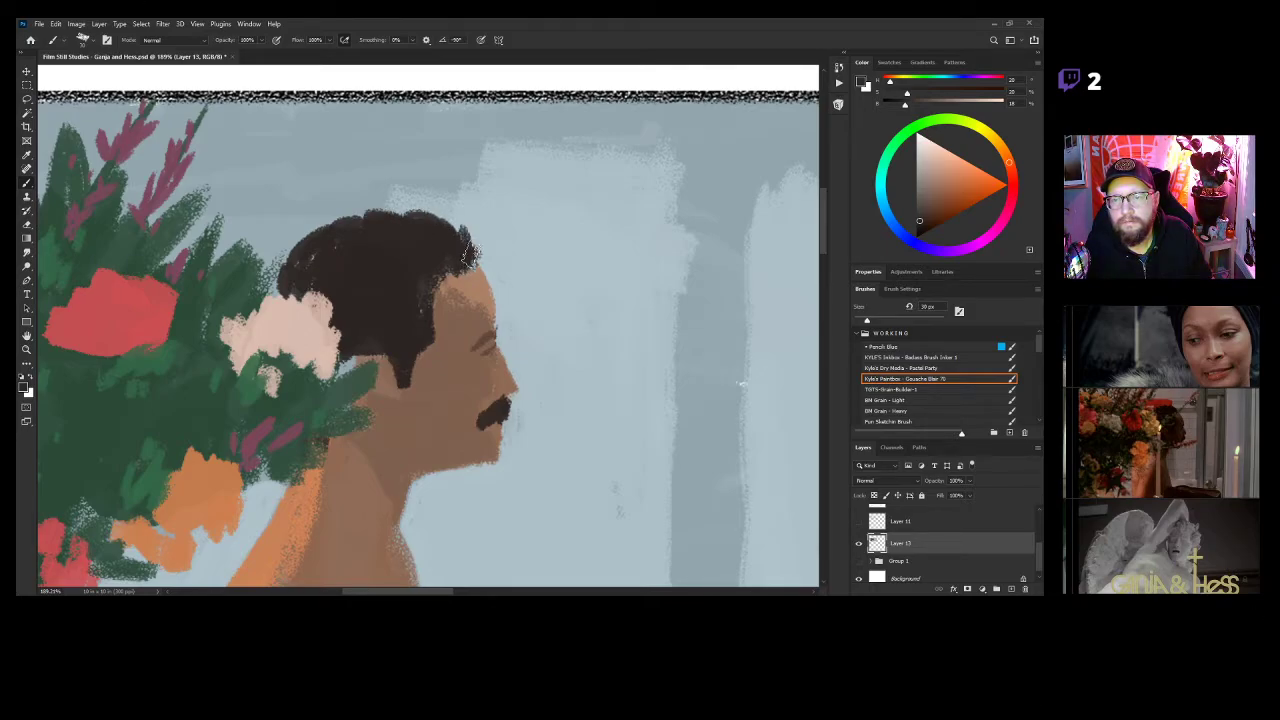
pyautogui.keyDown('alt'); pyautogui.click(506, 246); pyautogui.keyUp('alt')
pyautogui.moveTo(459, 214); pyautogui.dragTo(474, 240)
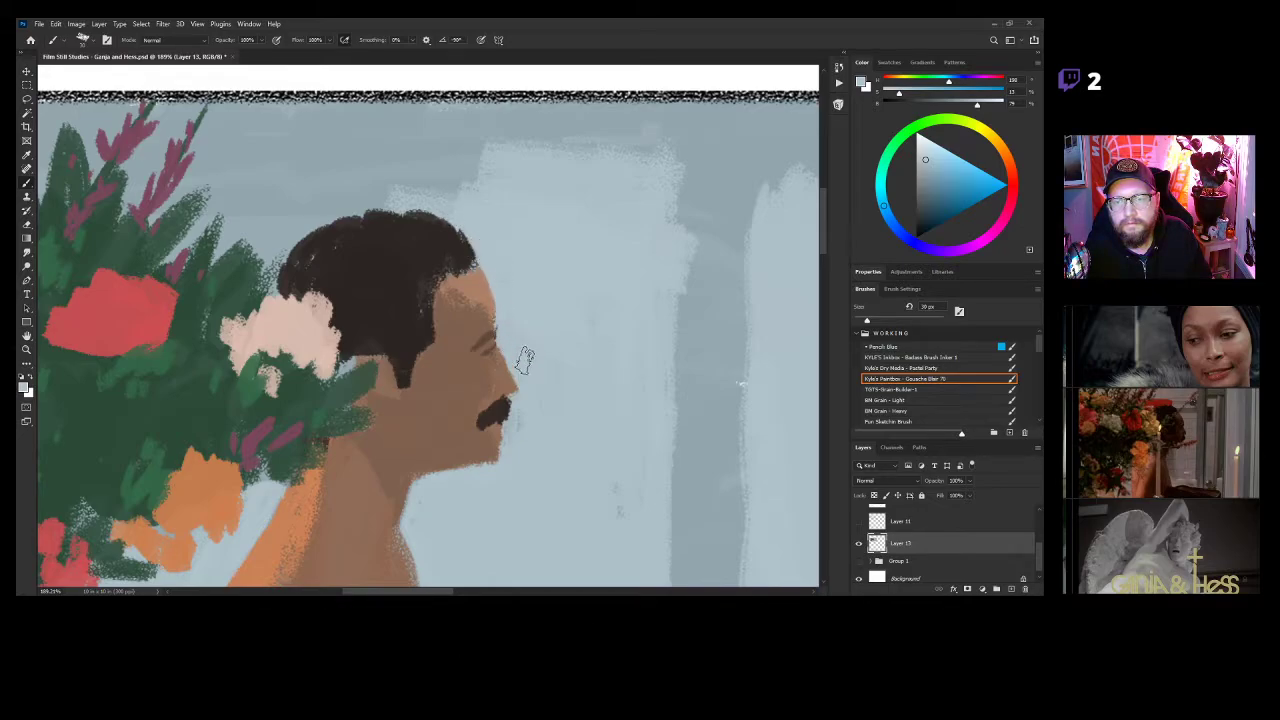
# Sample the darker background blue-grey and paint vertical strokes to straighten the edge of the large pale wall panel beside the figure.
pyautogui.press('z')
pyautogui.moveTo(551, 402)
pyautogui.mouseDown()
pyautogui.moveTo(563, 374)
pyautogui.moveTo(549, 334)
pyautogui.moveTo(510, 345)
pyautogui.moveTo(560, 377)
pyautogui.moveTo(583, 369)
pyautogui.mouseUp()
pyautogui.moveTo(515, 336)
pyautogui.mouseDown()
pyautogui.moveTo(559, 321)
pyautogui.moveTo(556, 340)
pyautogui.moveTo(571, 334)
pyautogui.mouseUp()
pyautogui.moveTo(587, 331); pyautogui.dragTo(477, 334)
pyautogui.press('b')
pyautogui.keyDown('alt'); pyautogui.click(511, 367); pyautogui.keyUp('alt')
pyautogui.moveTo(523, 224); pyautogui.dragTo(530, 455)
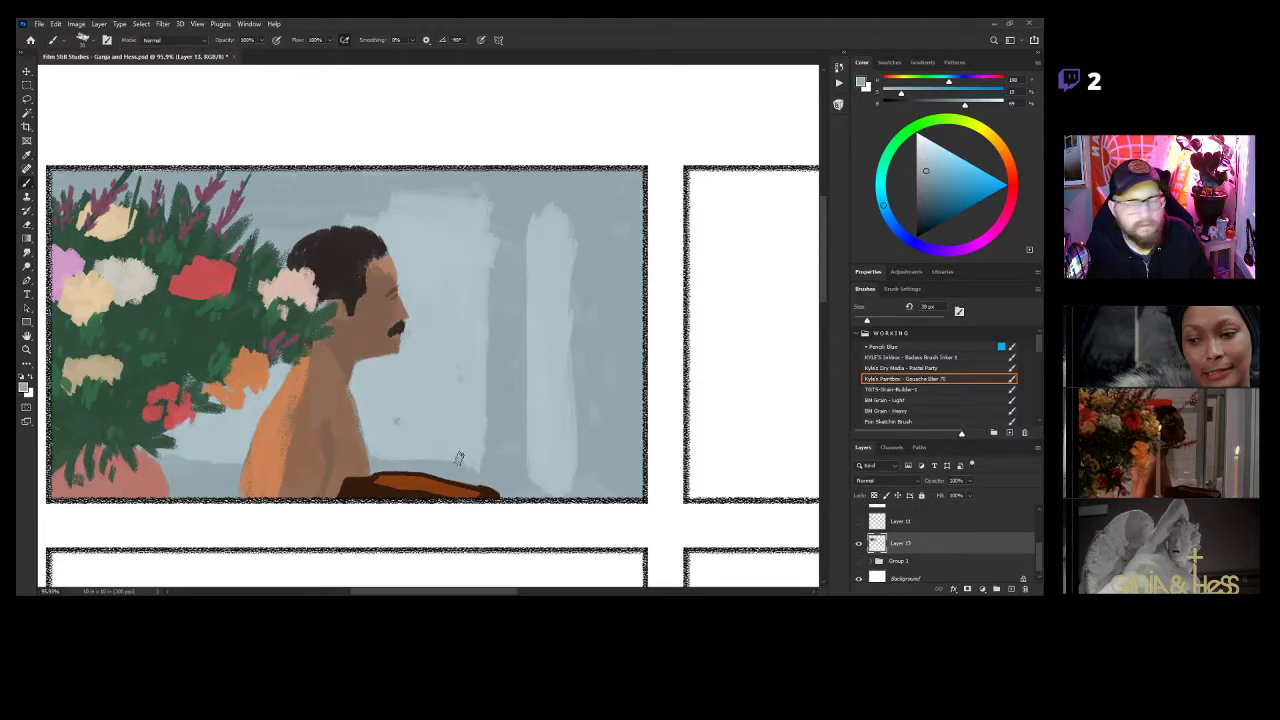
pyautogui.moveTo(486, 463)
pyautogui.mouseDown()
pyautogui.moveTo(476, 268)
pyautogui.moveTo(490, 227)
pyautogui.mouseUp()
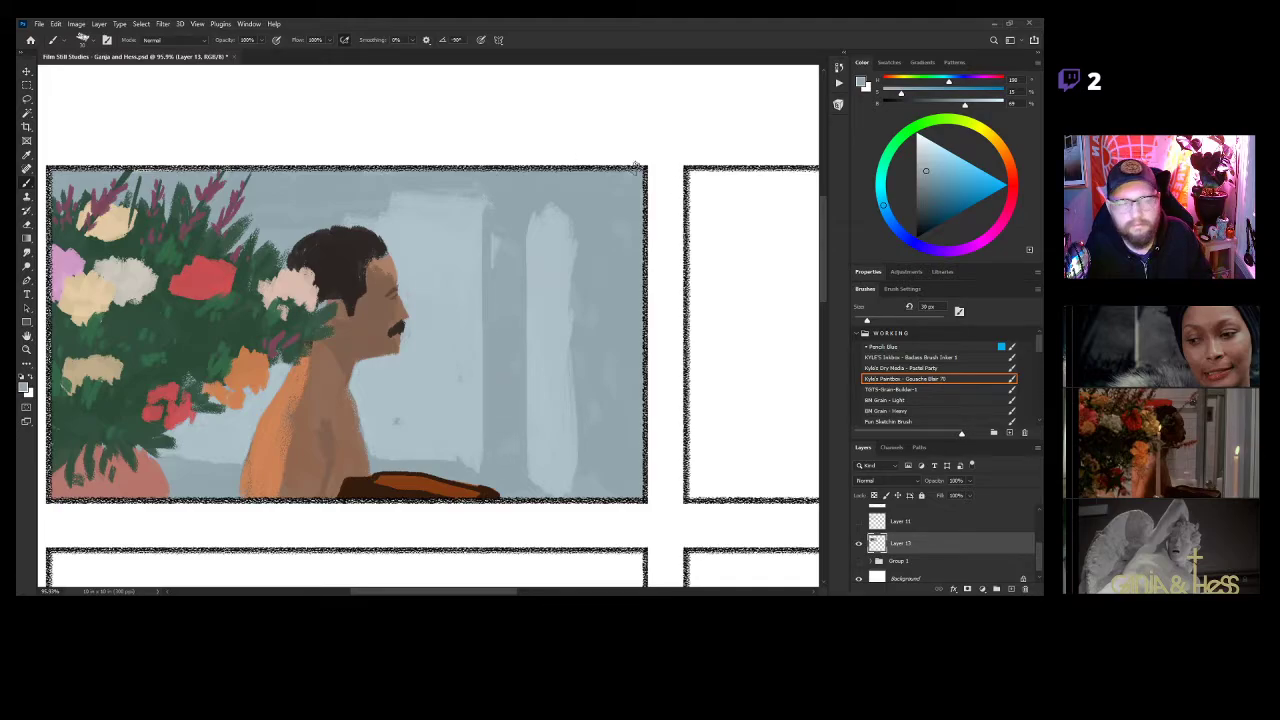
# Mix a darker grey-teal and paint a full-height pillar beside the large pale wall panel and a narrow strip along the frame's far edge.
pyautogui.moveTo(932, 178); pyautogui.dragTo(884, 198)
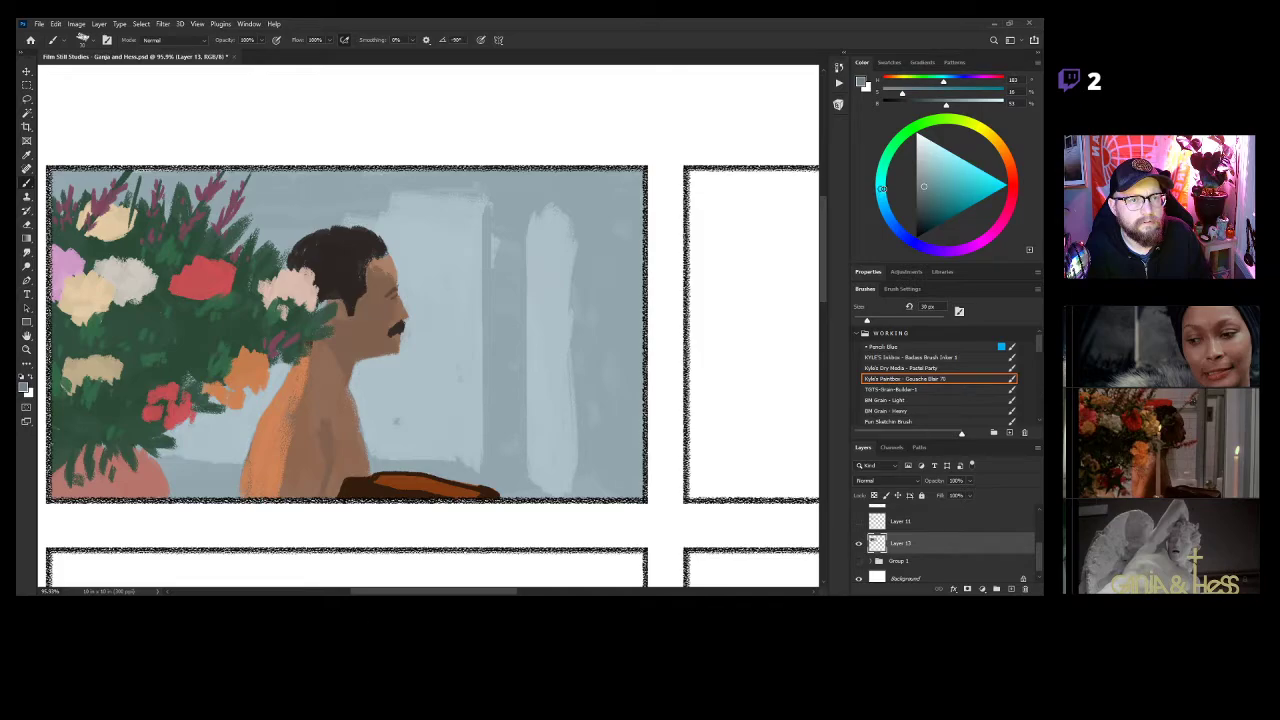
pyautogui.hotkey('ctrl', 'z')
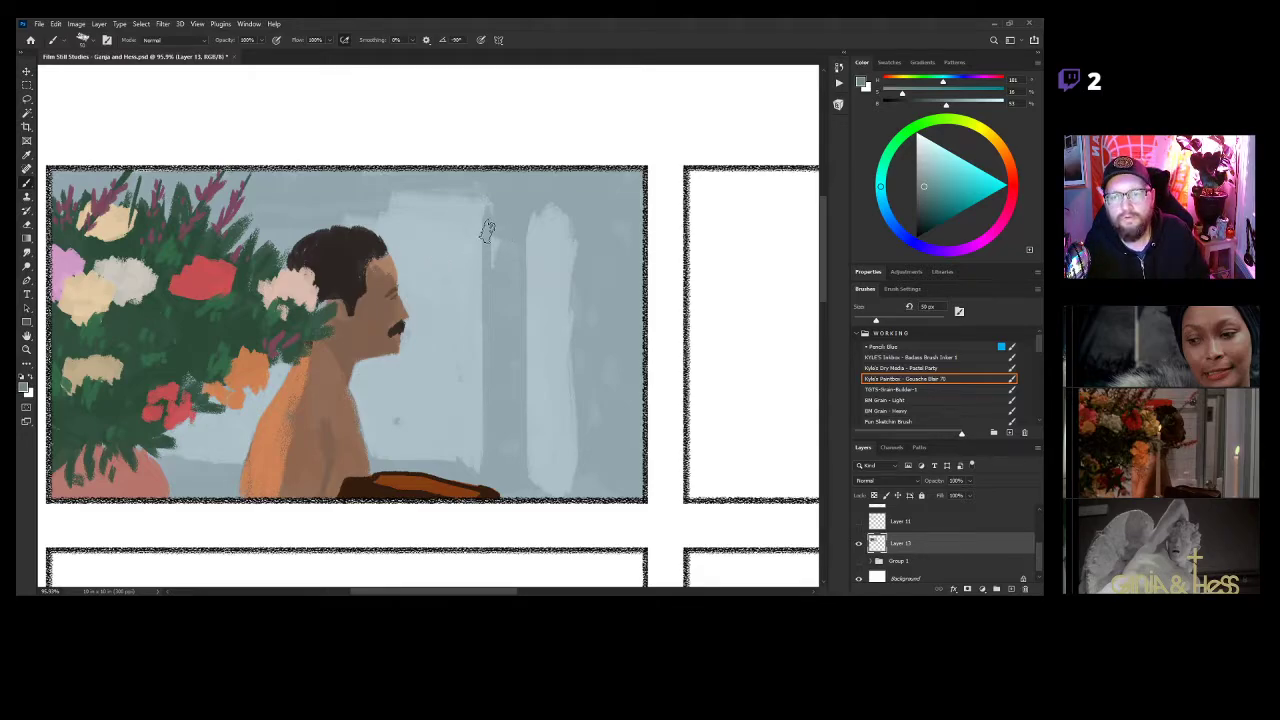
pyautogui.moveTo(487, 230); pyautogui.dragTo(491, 452)
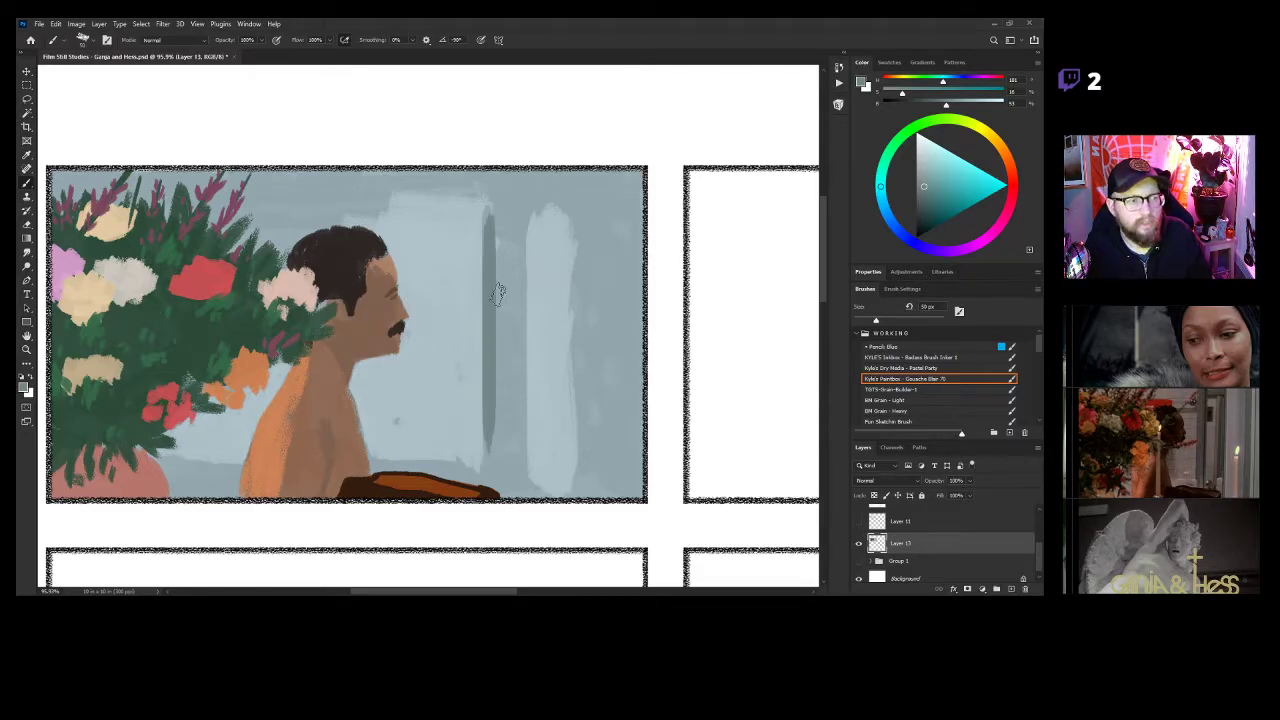
pyautogui.moveTo(515, 222); pyautogui.dragTo(531, 497)
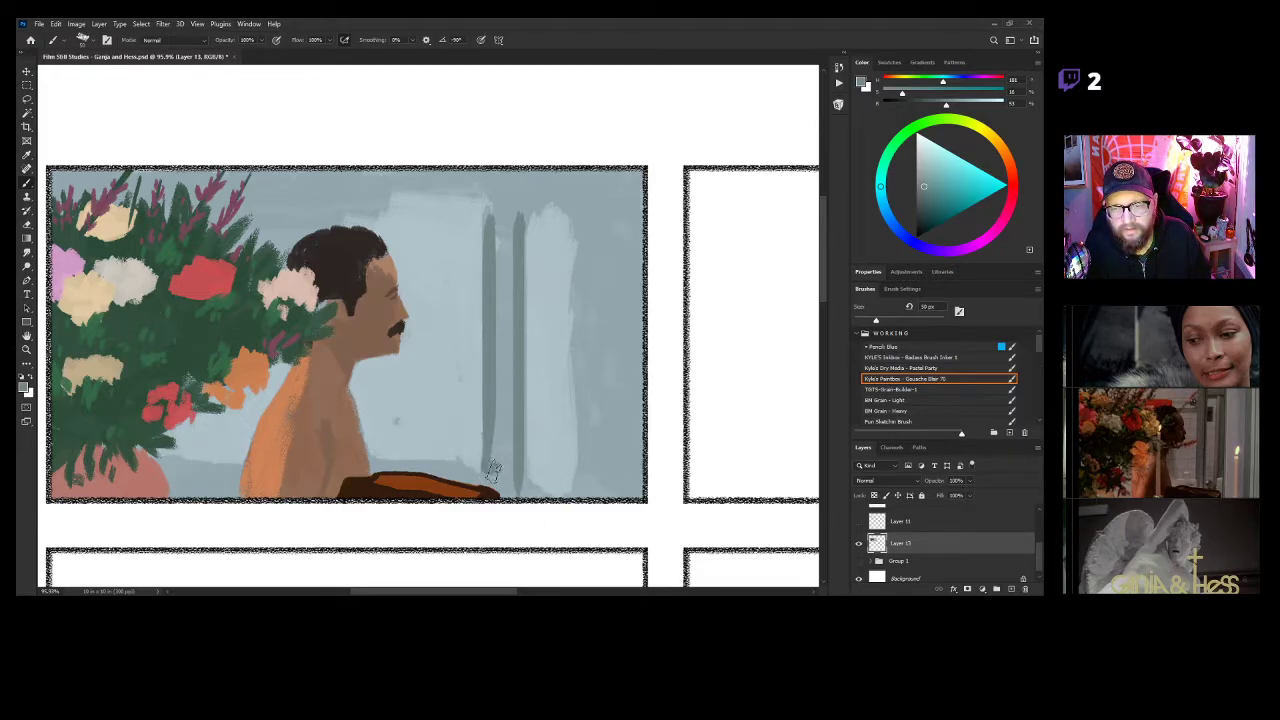
pyautogui.moveTo(504, 461)
pyautogui.mouseDown()
pyautogui.moveTo(516, 370)
pyautogui.moveTo(505, 244)
pyautogui.mouseUp()
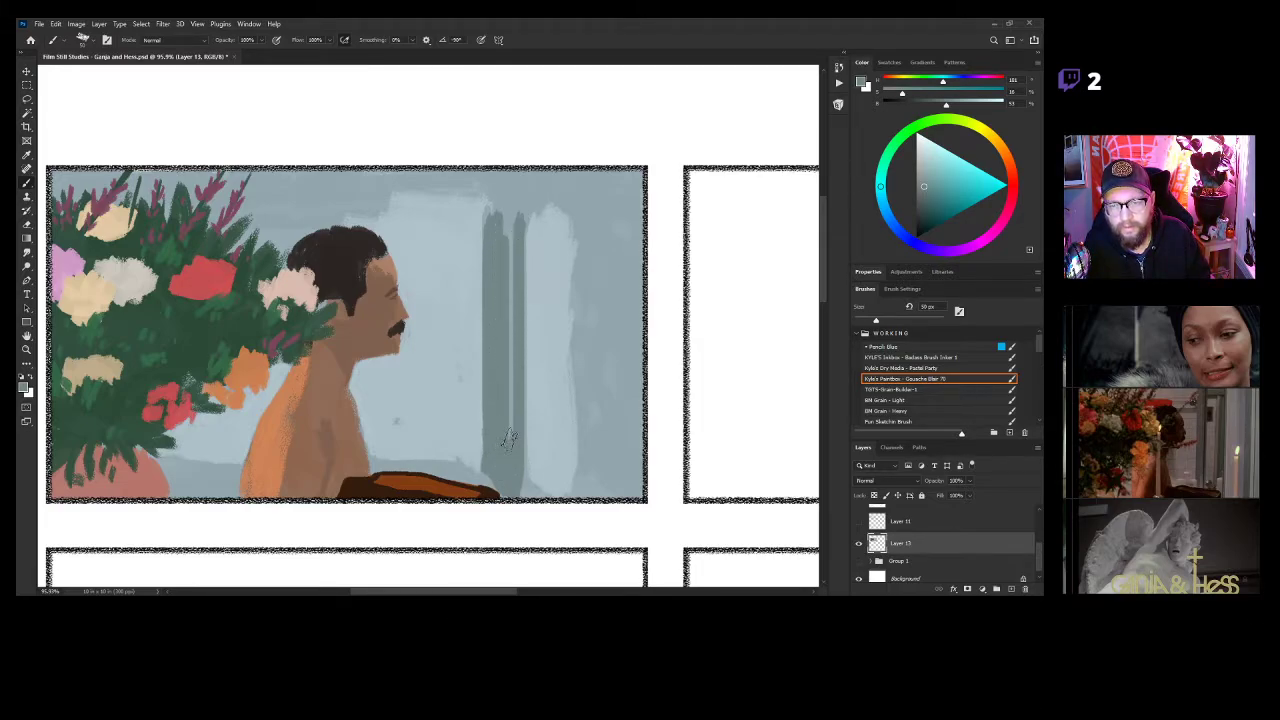
pyautogui.moveTo(507, 440)
pyautogui.mouseDown()
pyautogui.moveTo(521, 228)
pyautogui.moveTo(516, 444)
pyautogui.moveTo(506, 276)
pyautogui.moveTo(526, 210)
pyautogui.moveTo(470, 217)
pyautogui.moveTo(494, 243)
pyautogui.moveTo(494, 170)
pyautogui.mouseUp()
pyautogui.moveTo(505, 172)
pyautogui.mouseDown()
pyautogui.moveTo(508, 240)
pyautogui.moveTo(514, 177)
pyautogui.moveTo(519, 240)
pyautogui.mouseUp()
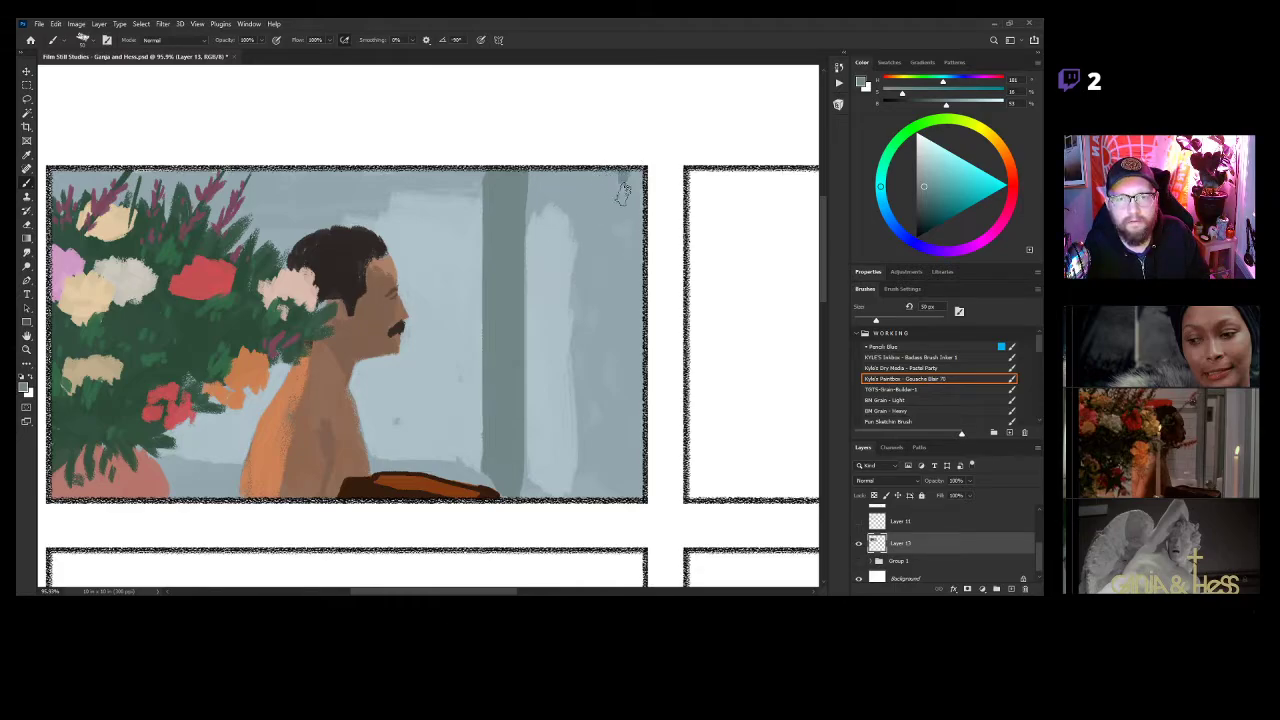
pyautogui.moveTo(630, 158); pyautogui.dragTo(630, 496)
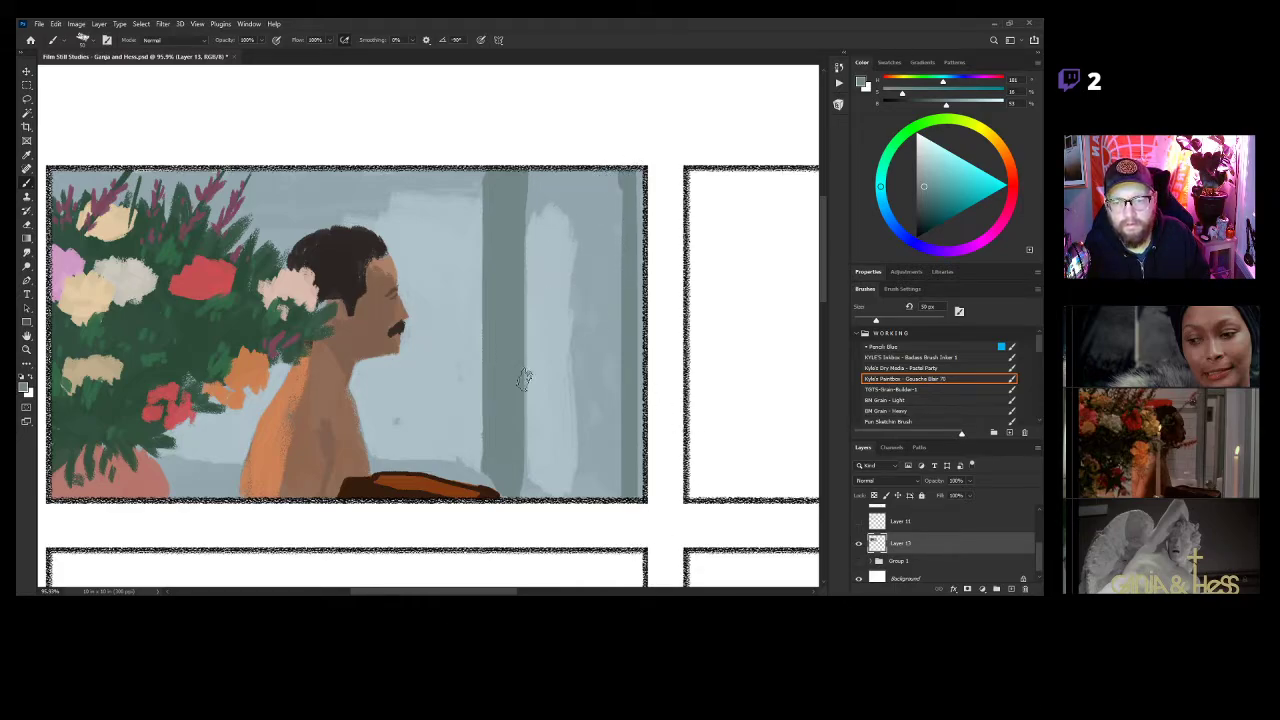
# Choose a muted beige, reduce the brush to 30 px and paint a tall candle body between the pillar and the frame's far edge.
pyautogui.moveTo(556, 414); pyautogui.dragTo(571, 380)
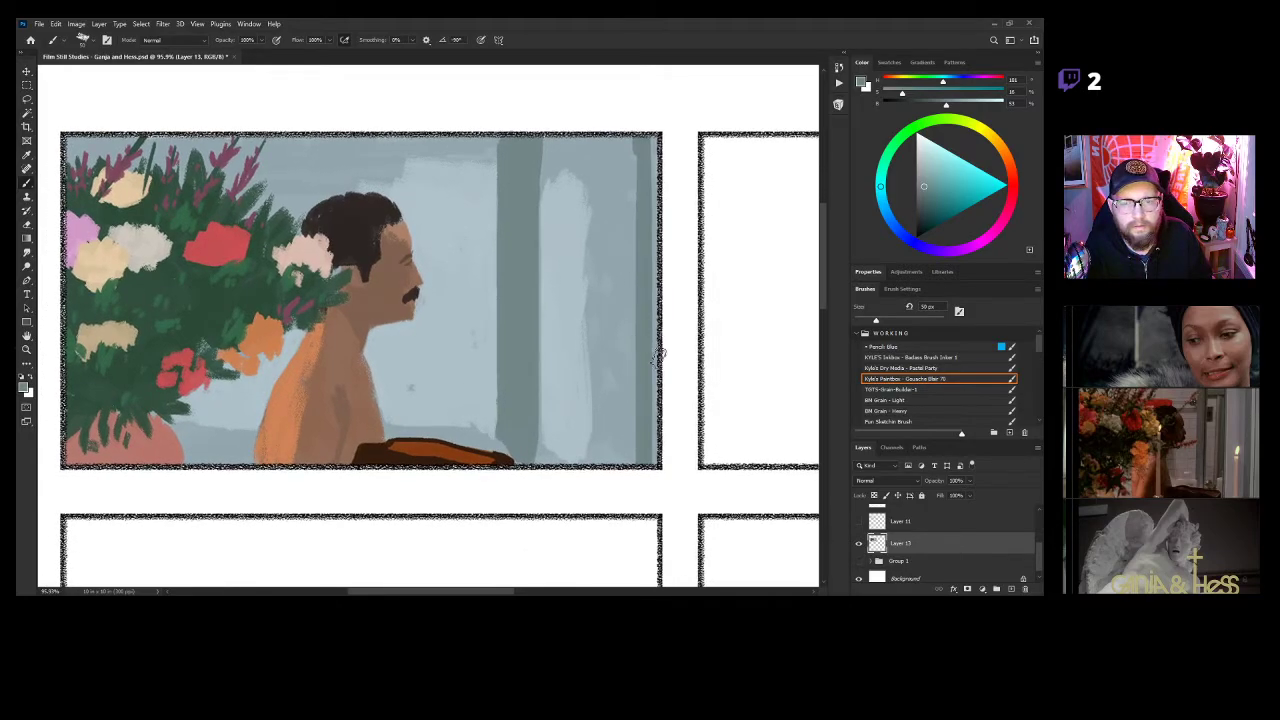
pyautogui.moveTo(1003, 147)
pyautogui.mouseDown()
pyautogui.moveTo(997, 138)
pyautogui.moveTo(930, 169)
pyautogui.mouseUp()
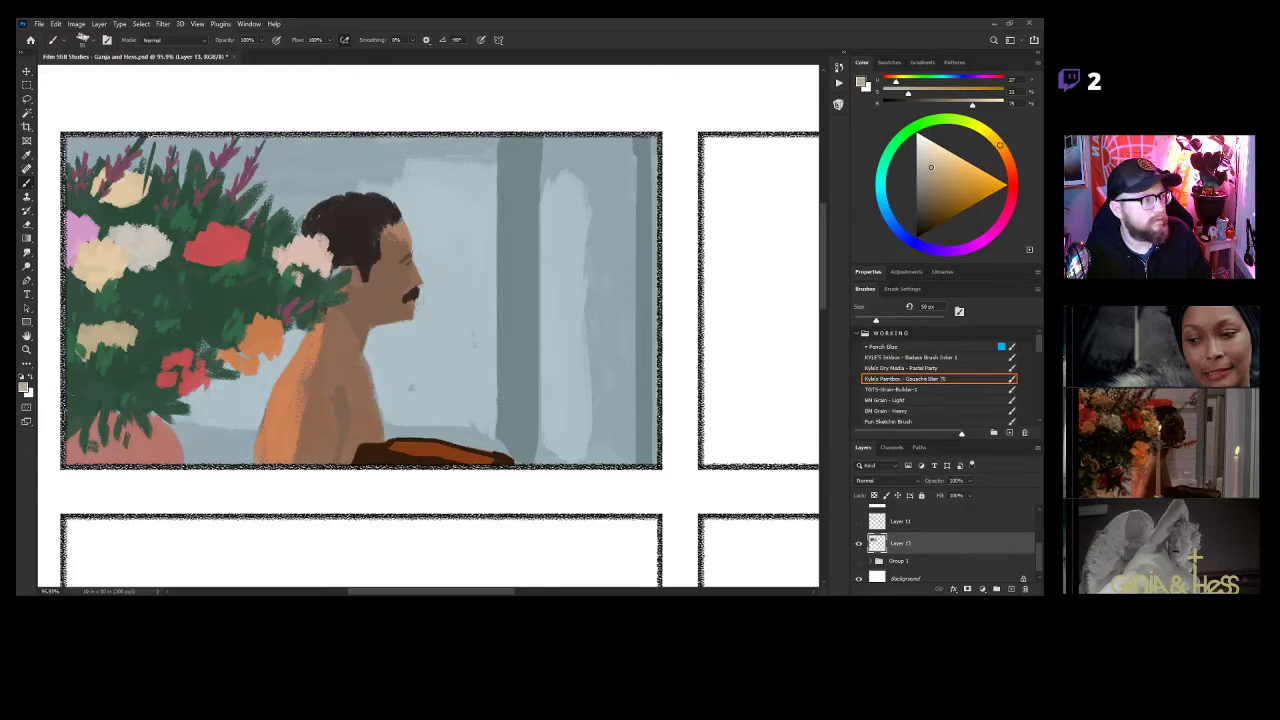
pyautogui.press('[')
pyautogui.press('[')
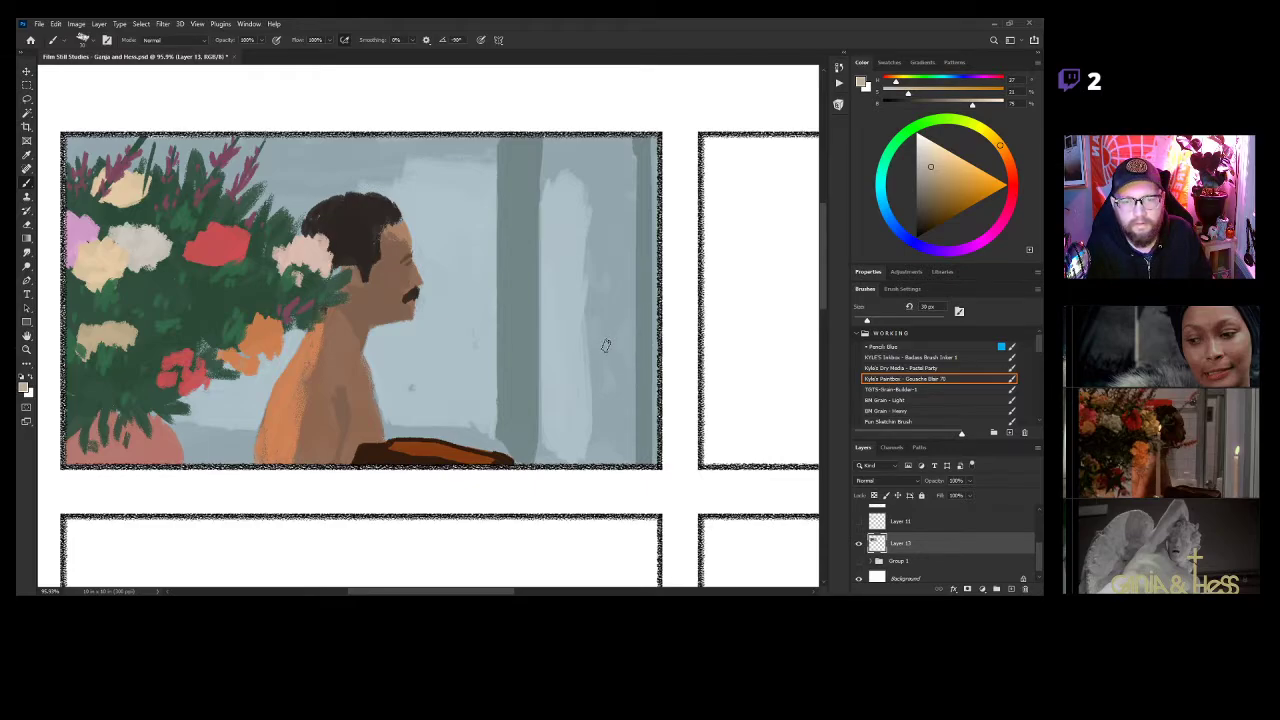
pyautogui.moveTo(605, 342); pyautogui.dragTo(606, 462)
pyautogui.moveTo(613, 345); pyautogui.dragTo(610, 462)
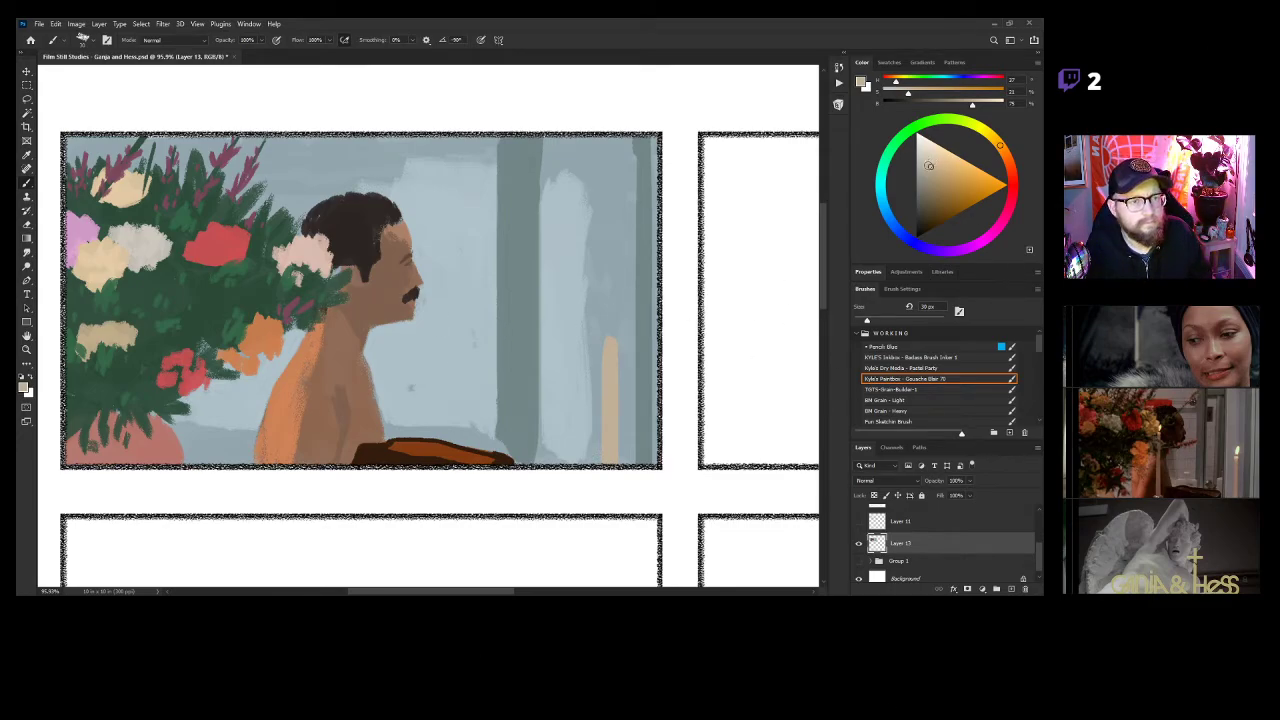
# Mix a lighter peach, enlarge the brush to 50 px and dab a soft highlight on the upper part of the candle body.
pyautogui.moveTo(594, 361)
pyautogui.mouseDown()
pyautogui.moveTo(643, 334)
pyautogui.moveTo(663, 295)
pyautogui.moveTo(640, 312)
pyautogui.moveTo(662, 320)
pyautogui.mouseUp()
pyautogui.moveTo(716, 357)
pyautogui.mouseDown()
pyautogui.moveTo(686, 296)
pyautogui.moveTo(686, 312)
pyautogui.mouseUp()
pyautogui.click(1004, 151)
pyautogui.moveTo(948, 161); pyautogui.dragTo(938, 159)
pyautogui.moveTo(660, 255)
pyautogui.mouseDown()
pyautogui.moveTo(650, 293)
pyautogui.moveTo(655, 545)
pyautogui.mouseUp()
pyautogui.hotkey('ctrl', 'z')
pyautogui.press(']')
pyautogui.press(']')
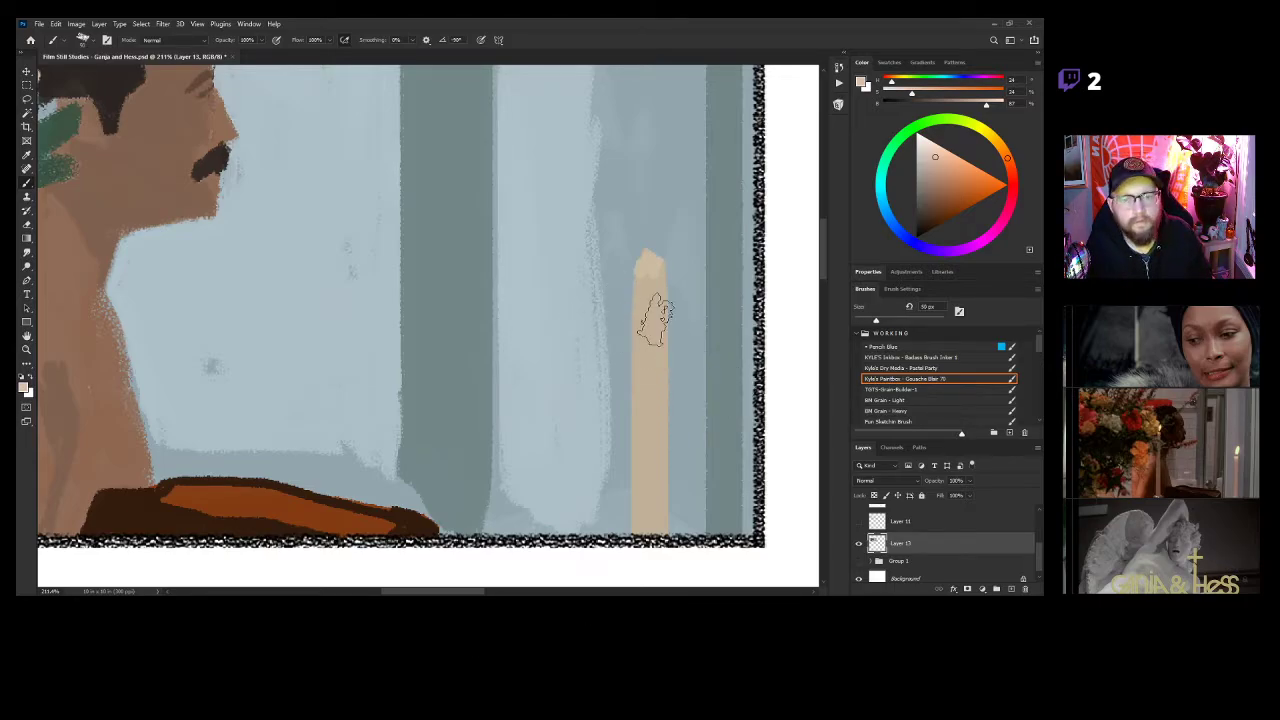
pyautogui.moveTo(651, 314); pyautogui.dragTo(652, 372)
pyautogui.keyDown('alt'); pyautogui.click(660, 365); pyautogui.keyUp('alt')
pyautogui.moveTo(652, 325)
pyautogui.mouseDown()
pyautogui.moveTo(654, 307)
pyautogui.moveTo(646, 425)
pyautogui.moveTo(700, 425)
pyautogui.mouseUp()
pyautogui.press('b')
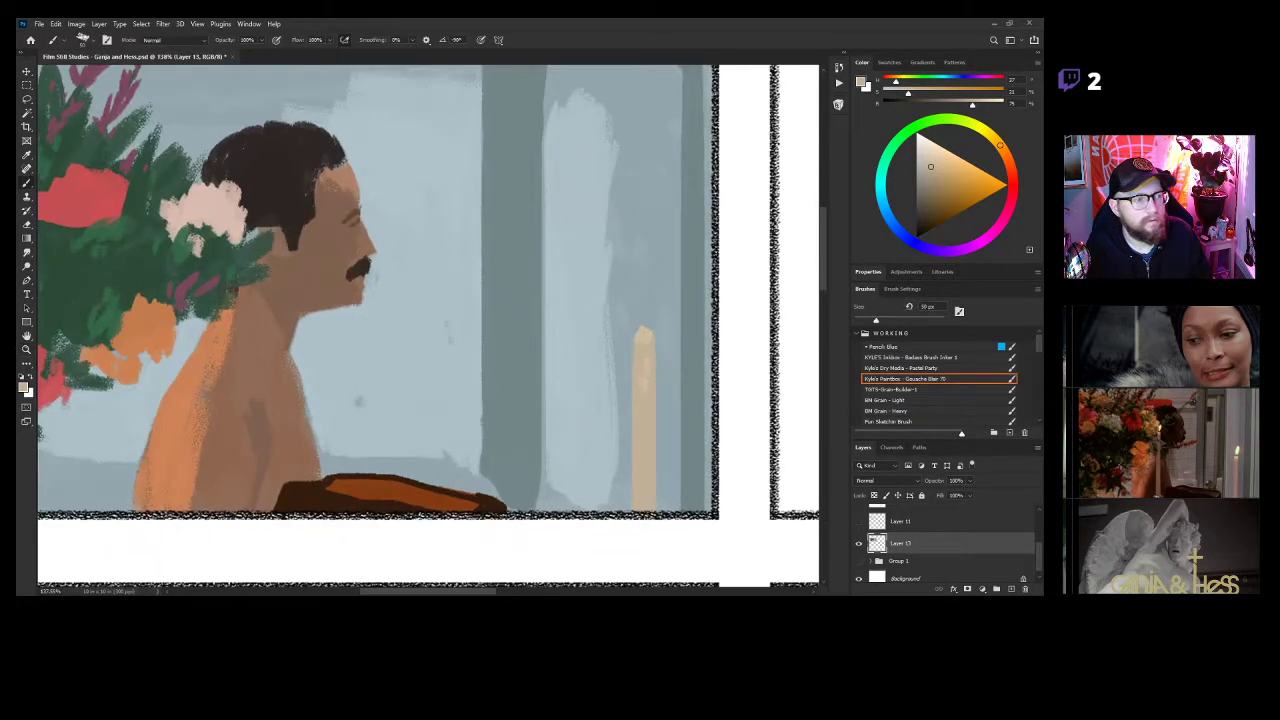
# Choose a pale yellow, reduce the brush to 25 px and paint a slanted flame above the background candle.
pyautogui.moveTo(998, 145)
pyautogui.mouseDown()
pyautogui.moveTo(935, 160)
pyautogui.moveTo(931, 148)
pyautogui.mouseUp()
pyautogui.press('z')
pyautogui.moveTo(668, 290); pyautogui.dragTo(697, 292)
pyautogui.press('space')
pyautogui.moveTo(690, 315)
pyautogui.mouseDown()
pyautogui.moveTo(615, 309)
pyautogui.moveTo(566, 343)
pyautogui.mouseUp()
pyautogui.press('b')
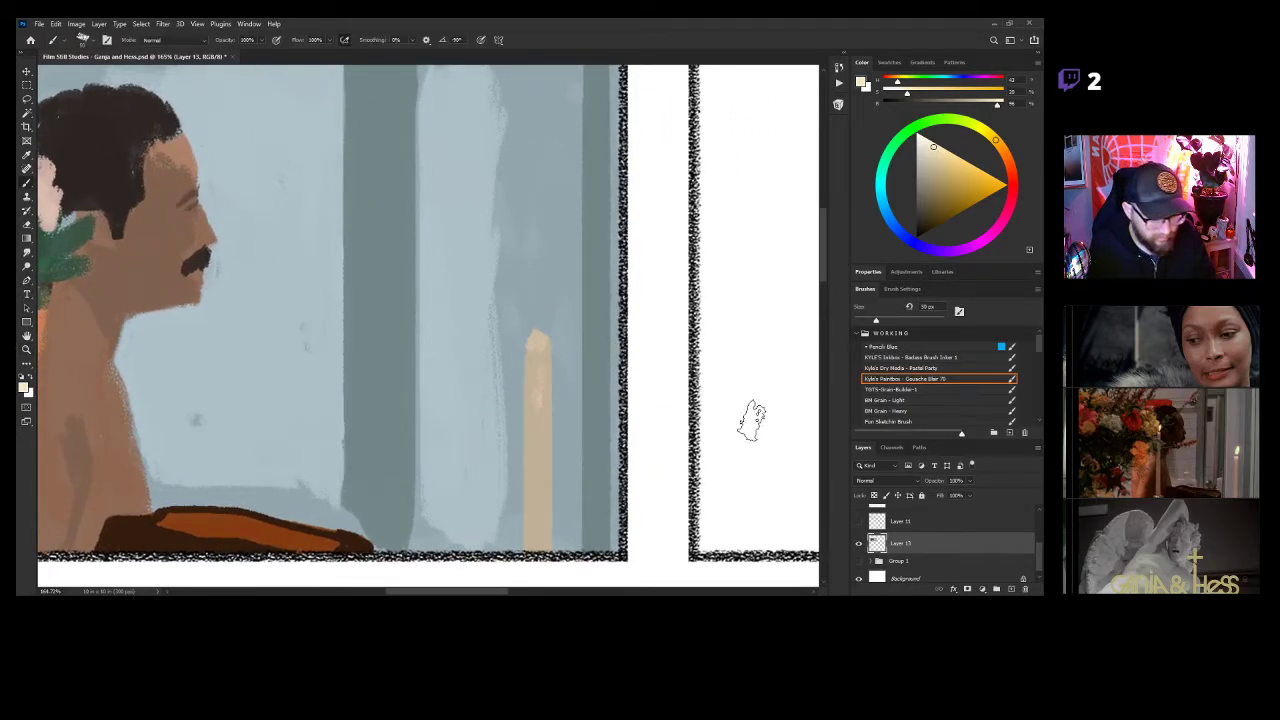
pyautogui.press('[')
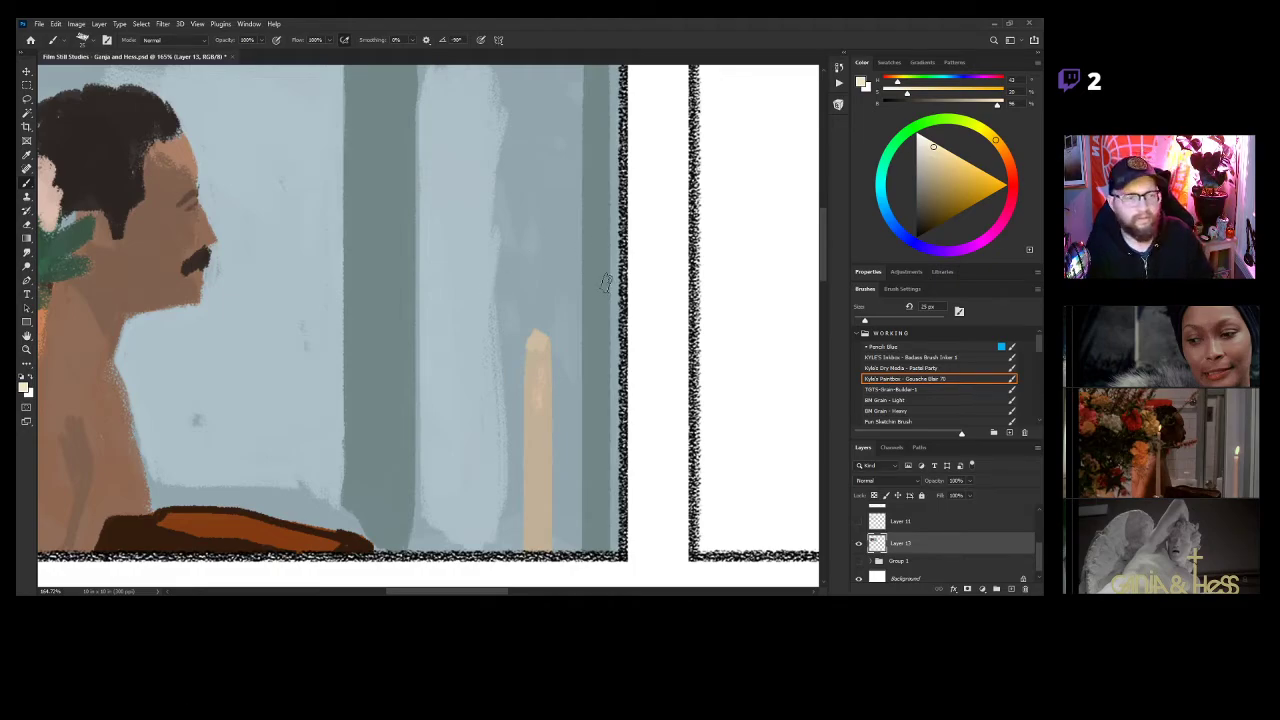
pyautogui.press('z')
pyautogui.moveTo(531, 367); pyautogui.dragTo(477, 371)
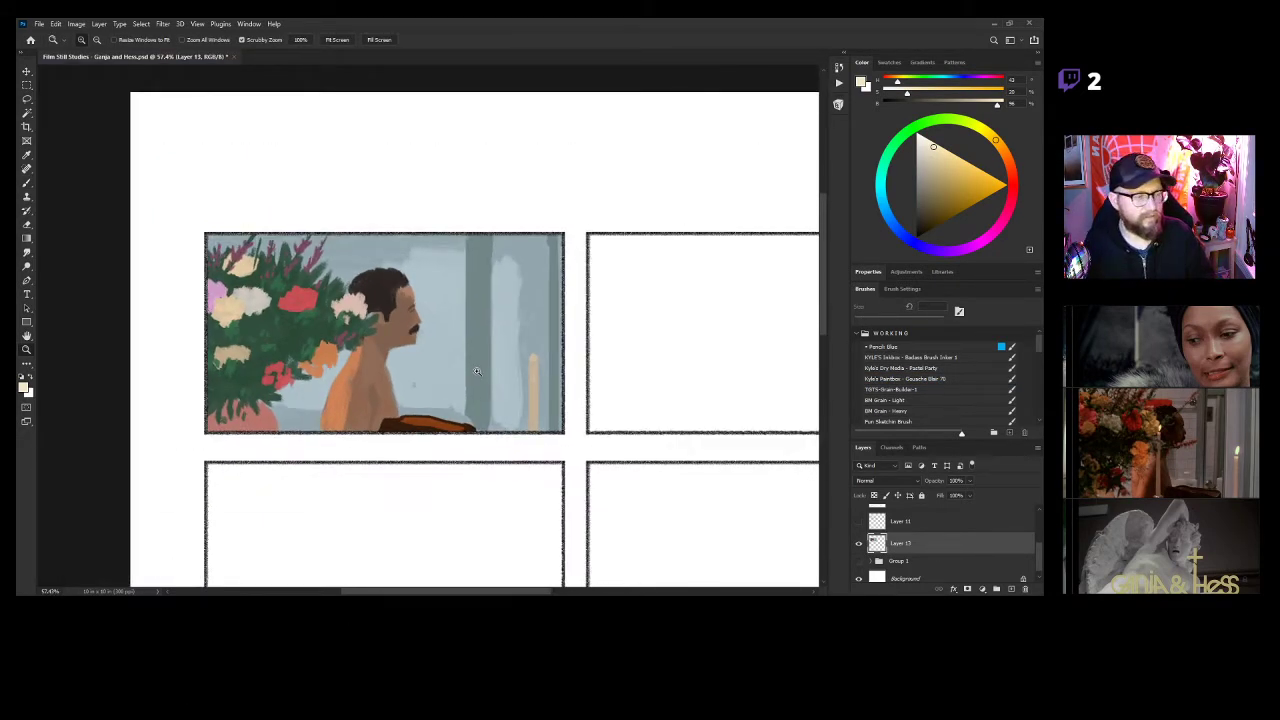
pyautogui.moveTo(496, 357)
pyautogui.mouseDown()
pyautogui.moveTo(527, 365)
pyautogui.moveTo(551, 343)
pyautogui.moveTo(590, 339)
pyautogui.moveTo(564, 369)
pyautogui.moveTo(517, 360)
pyautogui.moveTo(551, 343)
pyautogui.moveTo(545, 331)
pyautogui.moveTo(513, 334)
pyautogui.moveTo(521, 315)
pyautogui.moveTo(508, 342)
pyautogui.moveTo(523, 307)
pyautogui.mouseUp()
pyautogui.press('b')
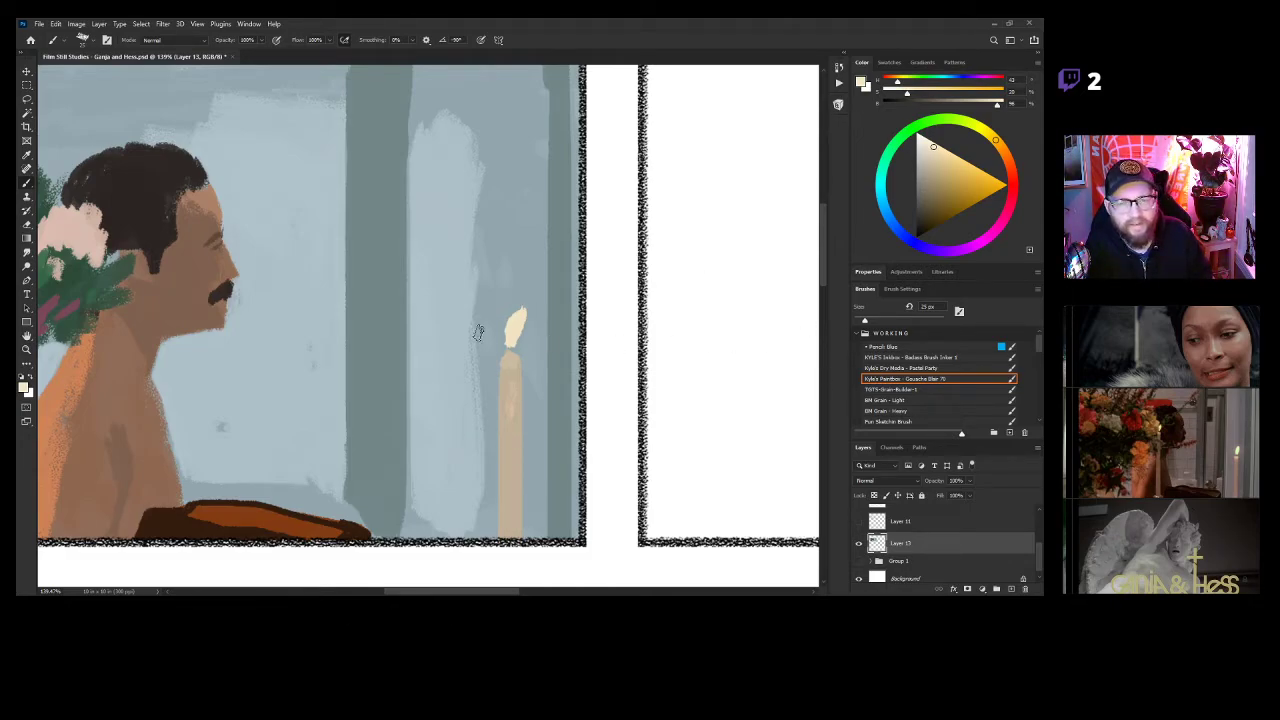
# Paint a second candle in front of the figure's shoulder, with a pale yellow flame and a body in the first candle's sampled beige.
pyautogui.press('z')
pyautogui.moveTo(514, 392)
pyautogui.mouseDown()
pyautogui.moveTo(481, 388)
pyautogui.moveTo(516, 328)
pyautogui.mouseUp()
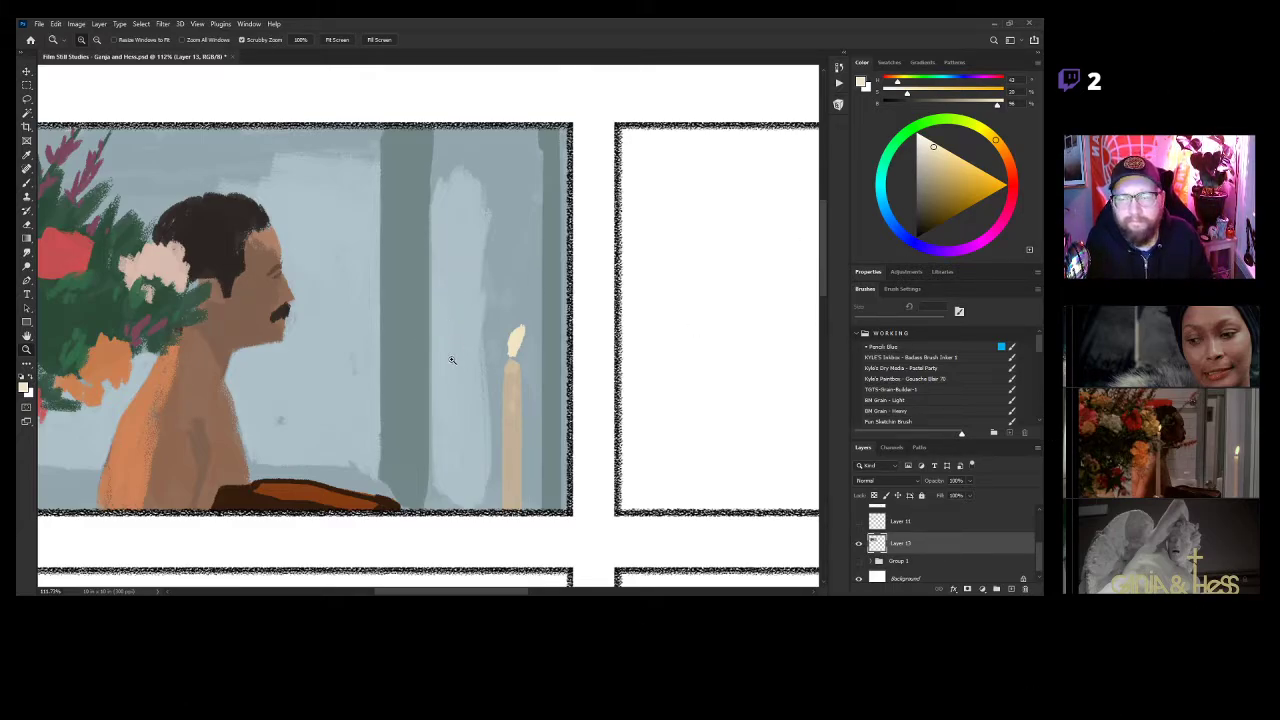
pyautogui.moveTo(513, 350)
pyautogui.mouseDown()
pyautogui.moveTo(530, 350)
pyautogui.moveTo(522, 367)
pyautogui.moveTo(642, 368)
pyautogui.moveTo(672, 338)
pyautogui.mouseUp()
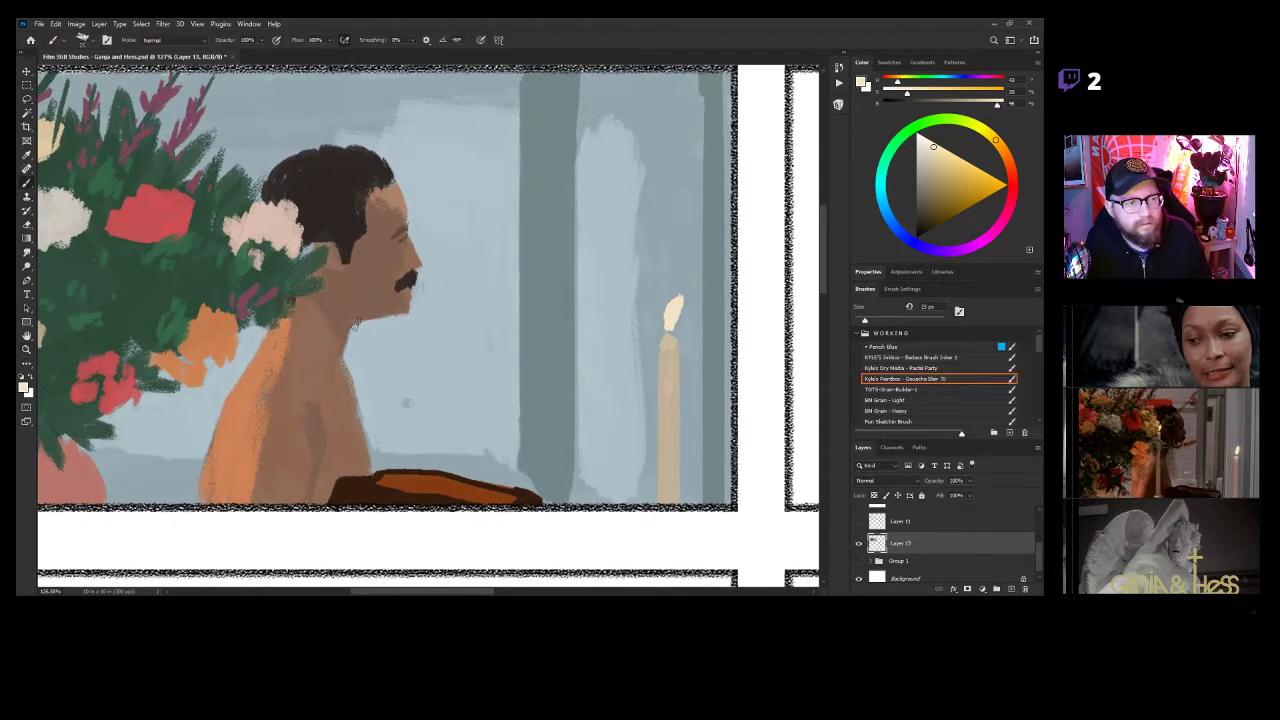
pyautogui.moveTo(311, 283); pyautogui.dragTo(314, 276)
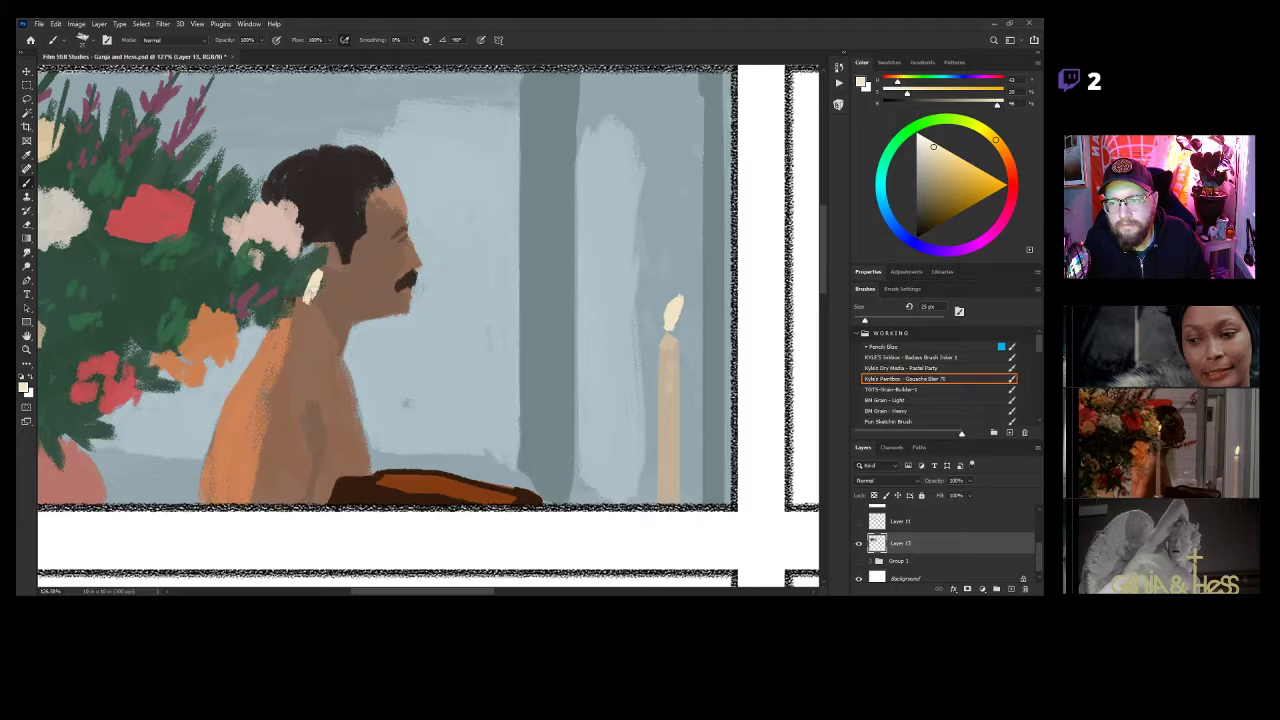
pyautogui.keyDown('alt'); pyautogui.click(658, 405); pyautogui.keyUp('alt')
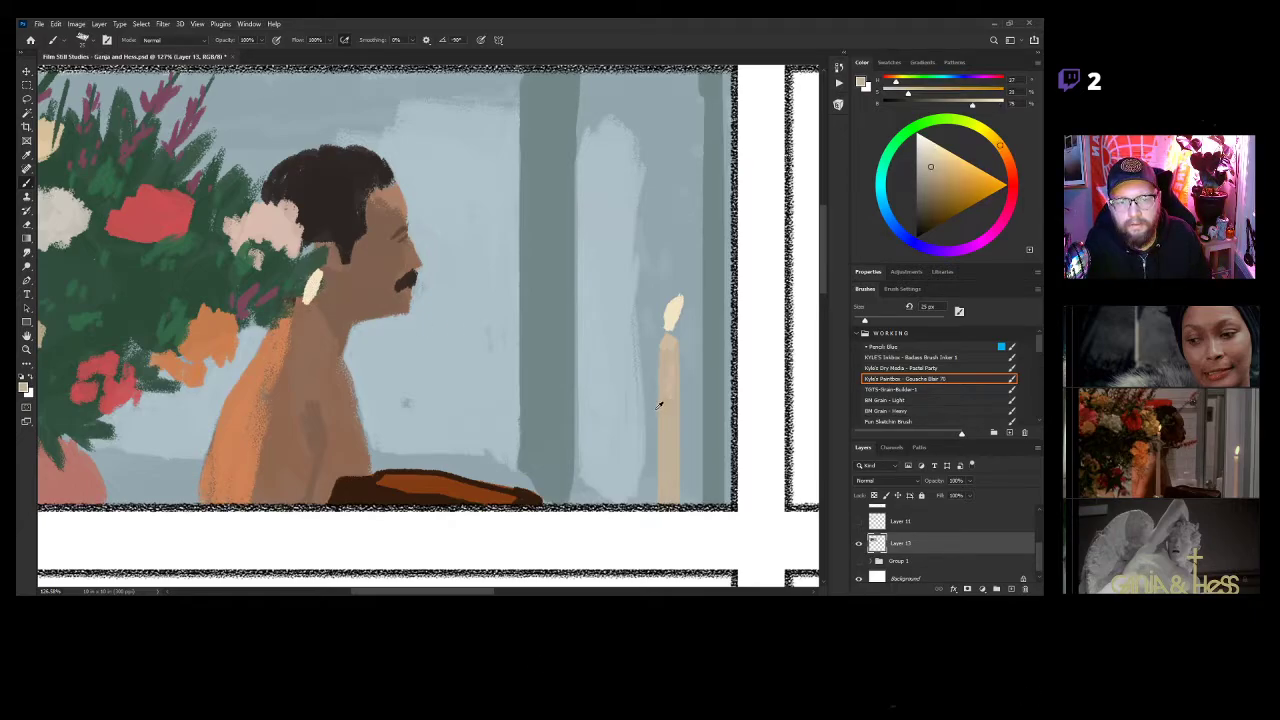
pyautogui.moveTo(302, 322); pyautogui.dragTo(306, 317)
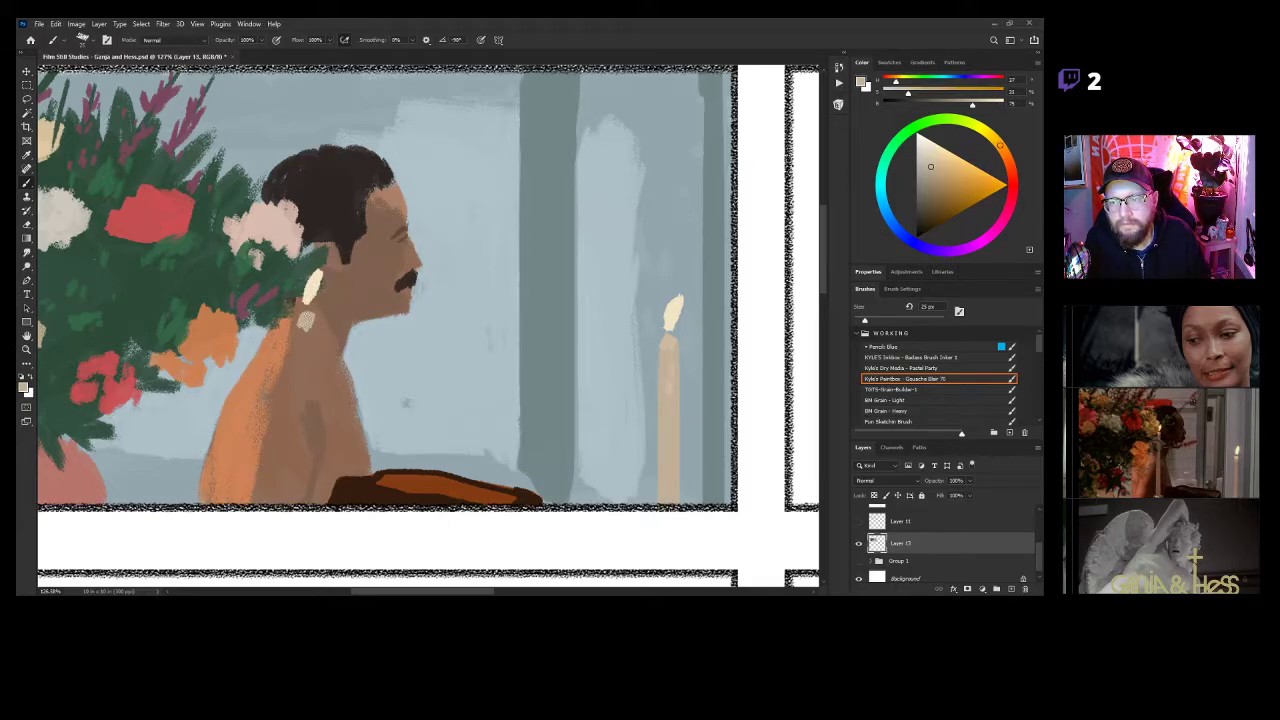
pyautogui.moveTo(302, 320)
pyautogui.mouseDown()
pyautogui.moveTo(314, 422)
pyautogui.moveTo(305, 502)
pyautogui.mouseUp()
pyautogui.moveTo(309, 319); pyautogui.dragTo(309, 531)
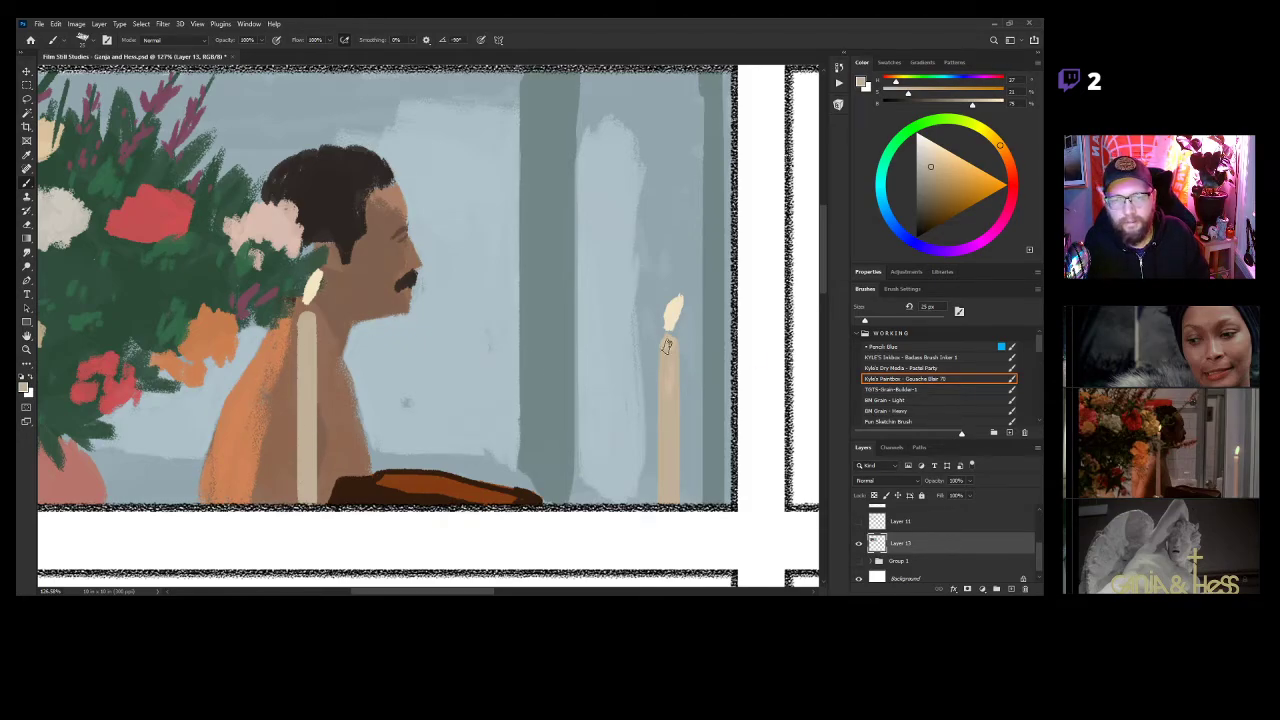
# Brighten the background candle's tip with sampled flame yellow and clean the gap below its flame with sampled background blue.
pyautogui.keyDown('alt'); pyautogui.click(677, 314); pyautogui.keyUp('alt')
pyautogui.scroll(3, 668, 330)
pyautogui.moveTo(651, 338)
pyautogui.mouseDown()
pyautogui.moveTo(664, 339)
pyautogui.moveTo(658, 348)
pyautogui.moveTo(626, 326)
pyautogui.mouseUp()
pyautogui.keyDown('alt'); pyautogui.click(637, 331); pyautogui.keyUp('alt')
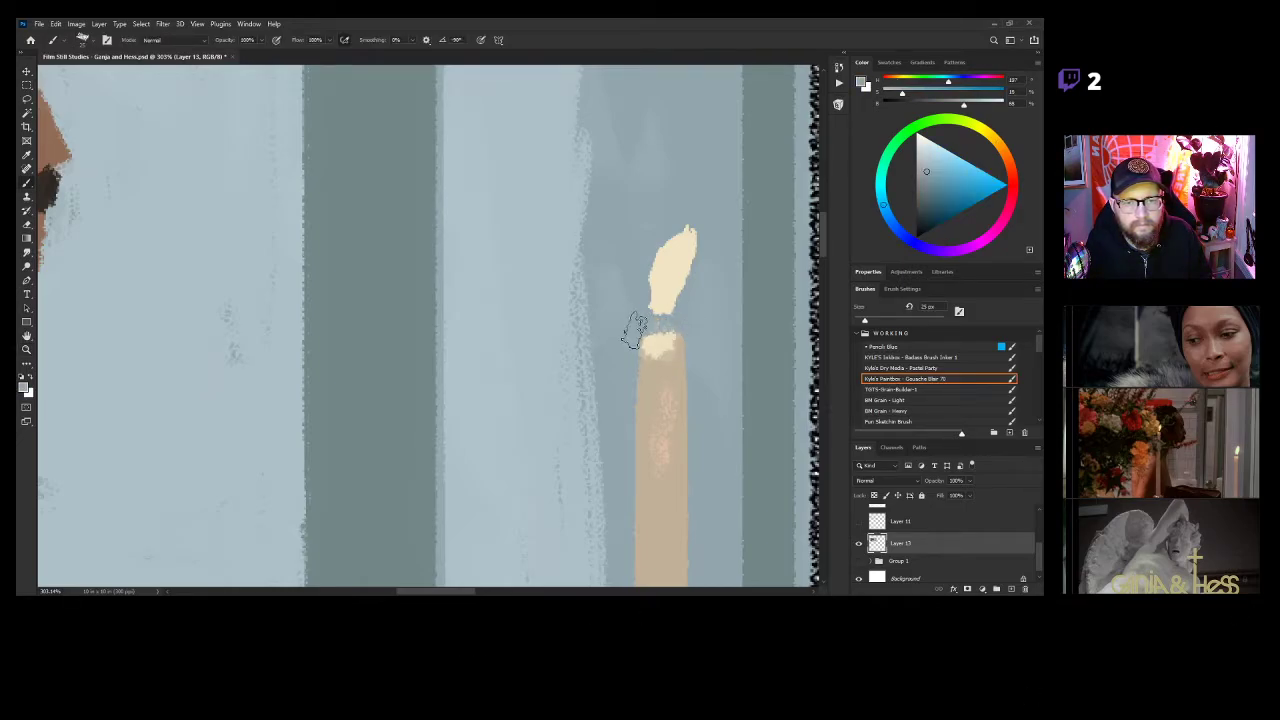
pyautogui.keyDown('alt'); pyautogui.click(652, 334); pyautogui.keyUp('alt')
pyautogui.moveTo(653, 334)
pyautogui.mouseDown()
pyautogui.moveTo(634, 320)
pyautogui.moveTo(694, 323)
pyautogui.moveTo(626, 326)
pyautogui.mouseUp()
pyautogui.keyDown('alt'); pyautogui.click(635, 322); pyautogui.keyUp('alt')
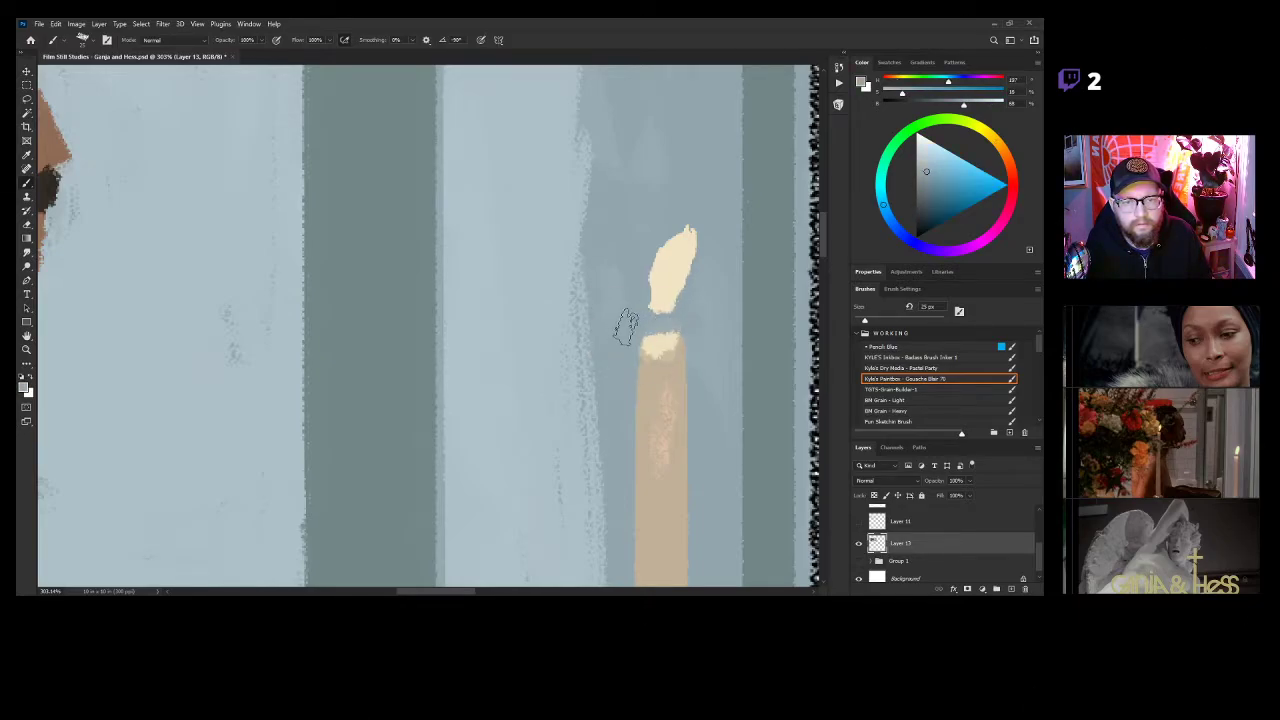
pyautogui.keyDown('alt'); pyautogui.click(669, 284); pyautogui.keyUp('alt')
pyautogui.moveTo(663, 318); pyautogui.dragTo(668, 286)
# Sample the pale flame colour and add a bright tip to the candle in front of the figure.
pyautogui.press('z')
pyautogui.moveTo(668, 391); pyautogui.dragTo(618, 403)
pyautogui.moveTo(481, 366)
pyautogui.mouseDown()
pyautogui.moveTo(525, 342)
pyautogui.moveTo(496, 359)
pyautogui.moveTo(505, 349)
pyautogui.moveTo(487, 346)
pyautogui.moveTo(513, 353)
pyautogui.moveTo(487, 374)
pyautogui.mouseUp()
pyautogui.press('b')
pyautogui.keyDown('alt'); pyautogui.click(521, 292); pyautogui.keyUp('alt')
pyautogui.press('z')
pyautogui.moveTo(576, 406)
pyautogui.mouseDown()
pyautogui.moveTo(545, 407)
pyautogui.moveTo(564, 391)
pyautogui.moveTo(623, 402)
pyautogui.moveTo(518, 401)
pyautogui.mouseUp()
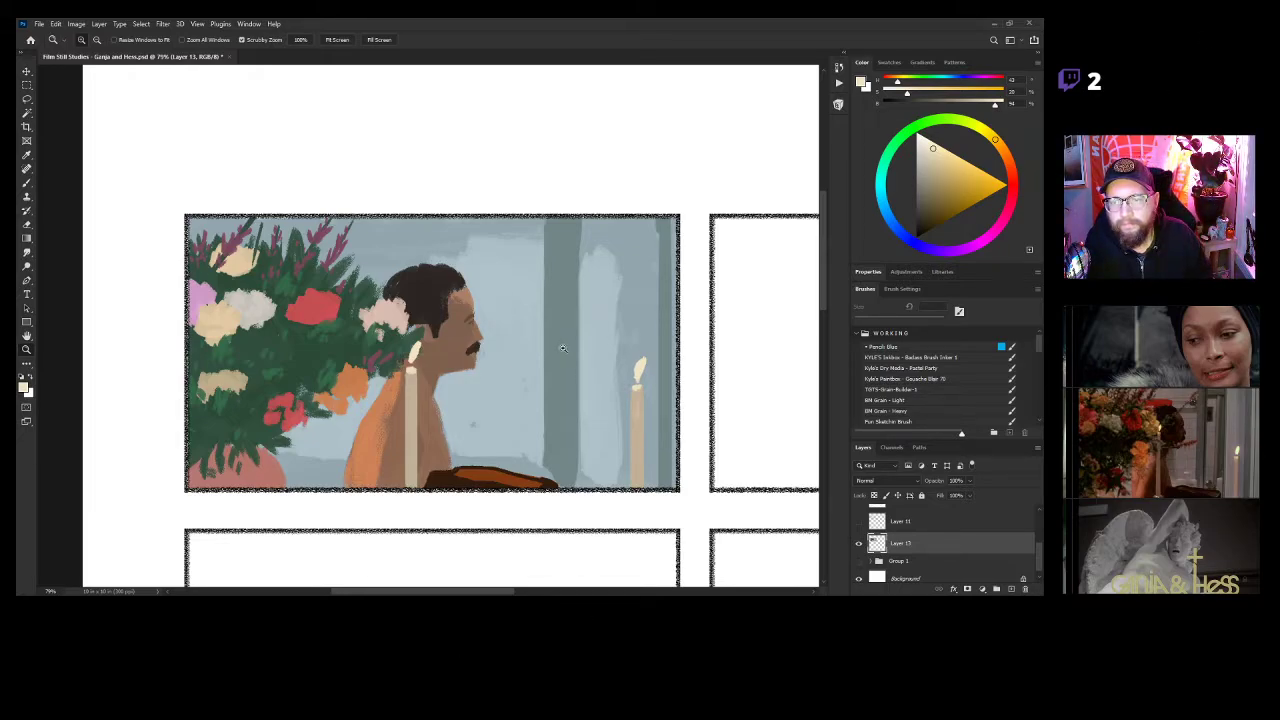
pyautogui.moveTo(543, 399)
pyautogui.mouseDown()
pyautogui.moveTo(502, 400)
pyautogui.moveTo(601, 437)
pyautogui.moveTo(565, 437)
pyautogui.moveTo(597, 438)
pyautogui.moveTo(578, 442)
pyautogui.moveTo(602, 425)
pyautogui.moveTo(581, 427)
pyautogui.mouseUp()
# Sample the pillar colour, mix a darker grey-teal and paint a thin vertical shadow line along the pillar's edge beside the narrow pale panel.
pyautogui.keyDown('alt'); pyautogui.click(520, 320); pyautogui.keyUp('alt')
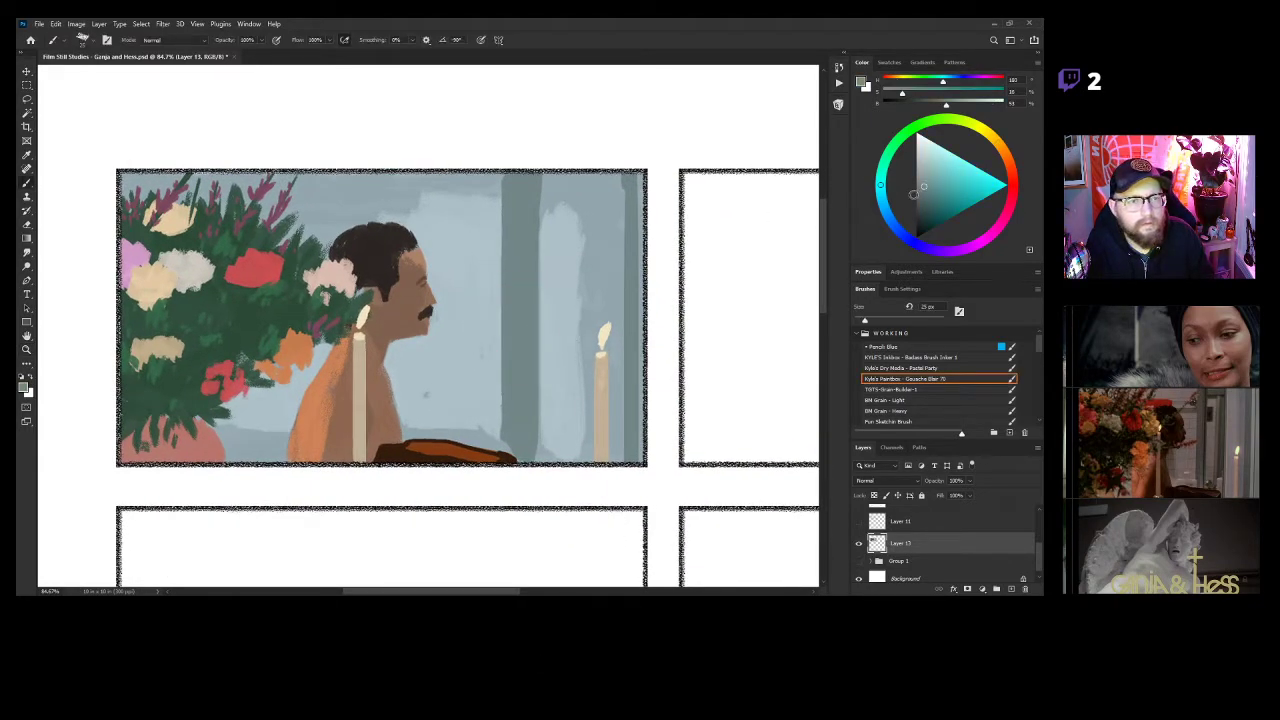
pyautogui.click(922, 192)
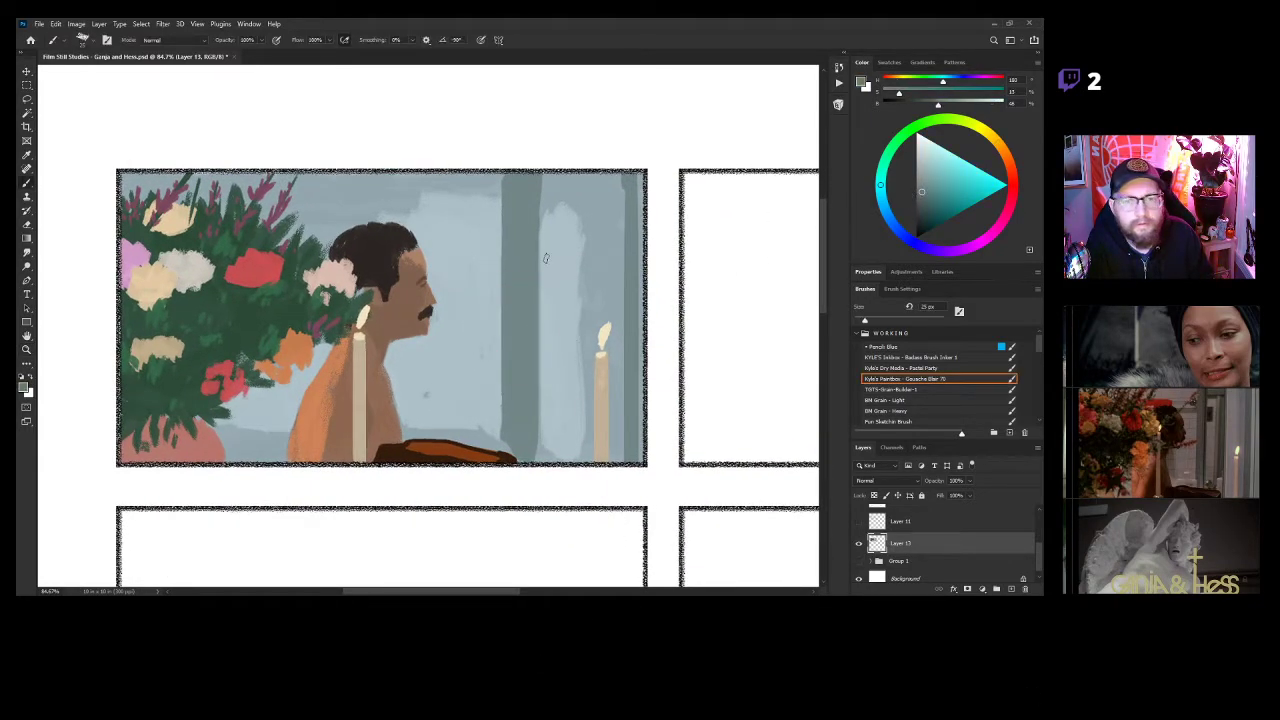
pyautogui.moveTo(538, 224); pyautogui.dragTo(540, 460)
pyautogui.hotkey('ctrl', 'z')
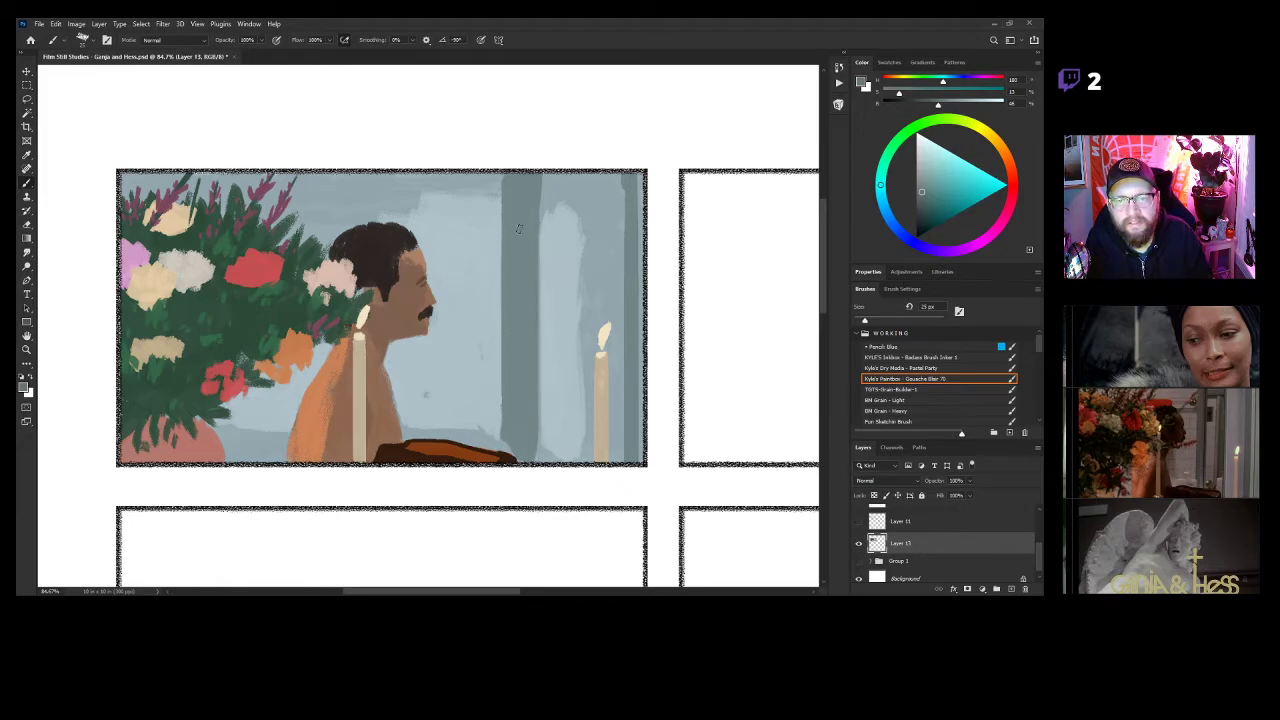
pyautogui.moveTo(537, 219); pyautogui.dragTo(552, 455)
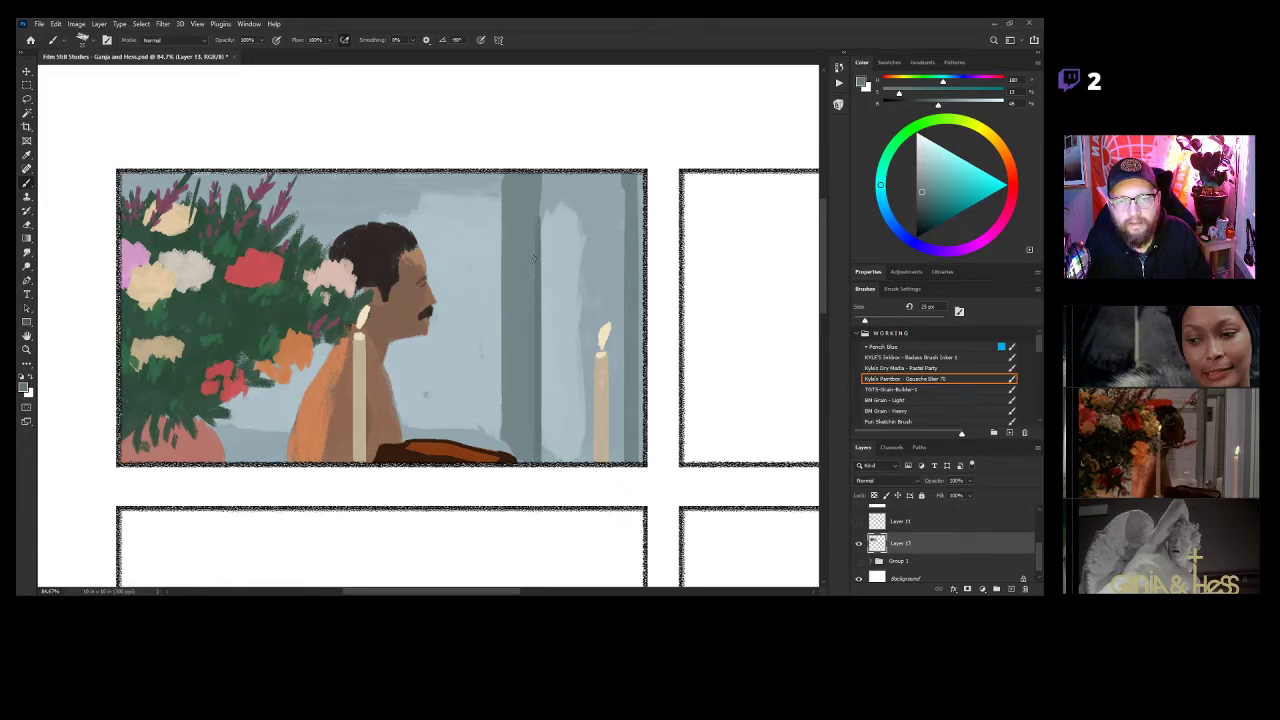
pyautogui.hotkey('ctrl', 'z')
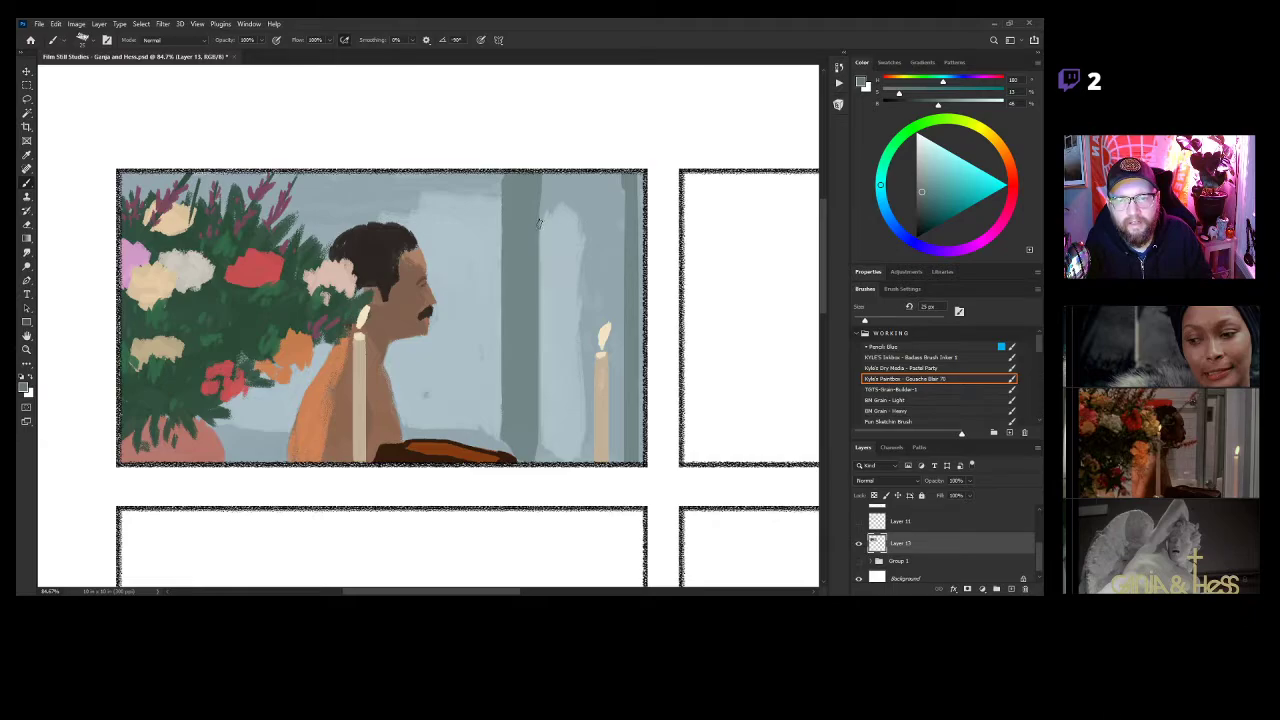
pyautogui.moveTo(535, 222)
pyautogui.mouseDown()
pyautogui.moveTo(533, 403)
pyautogui.moveTo(552, 464)
pyautogui.mouseUp()
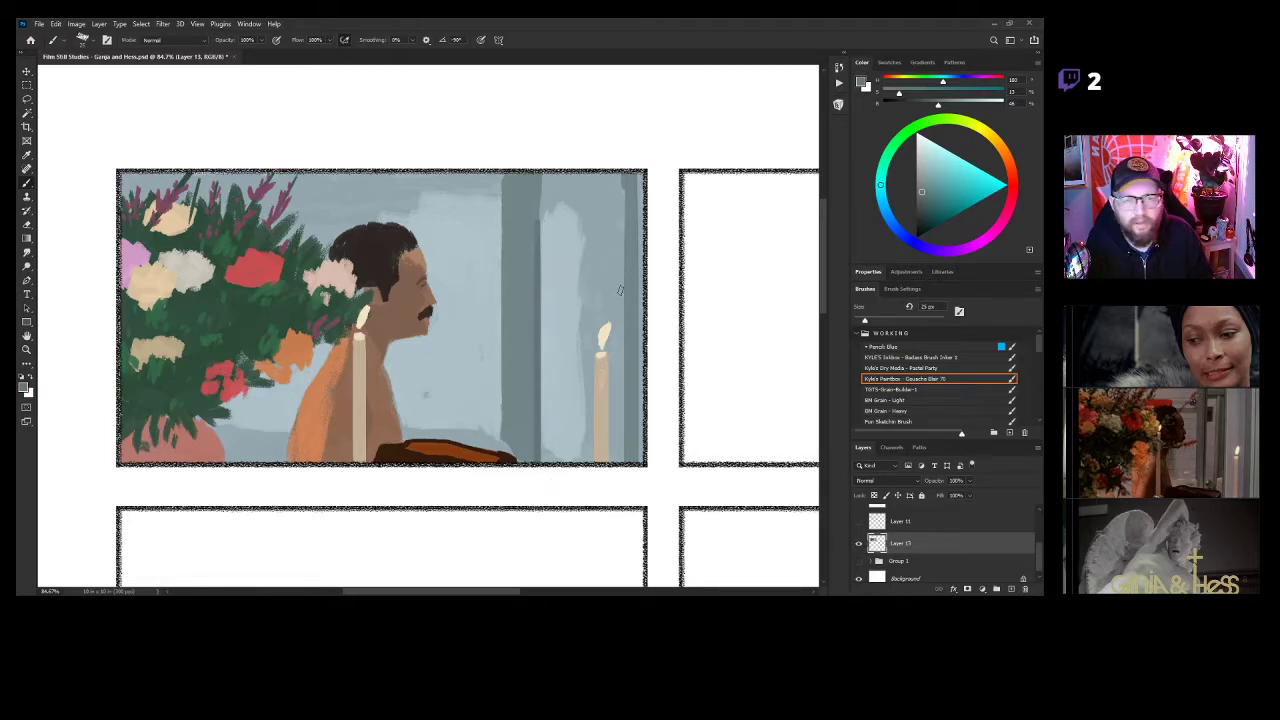
# Enlarge the brush and paint the darker grey-teal down the background strip at the frame's far edge.
pyautogui.press(']')
pyautogui.press(']')
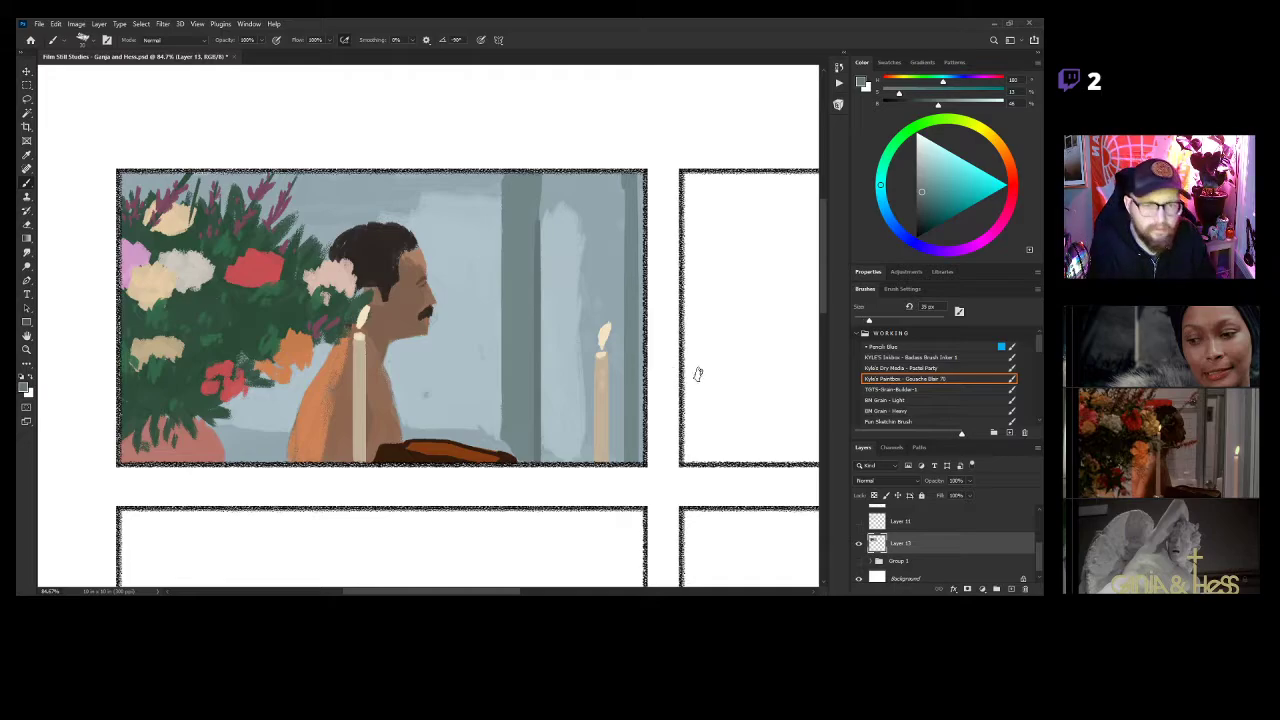
pyautogui.moveTo(636, 224); pyautogui.dragTo(645, 464)
pyautogui.moveTo(640, 232); pyautogui.dragTo(646, 462)
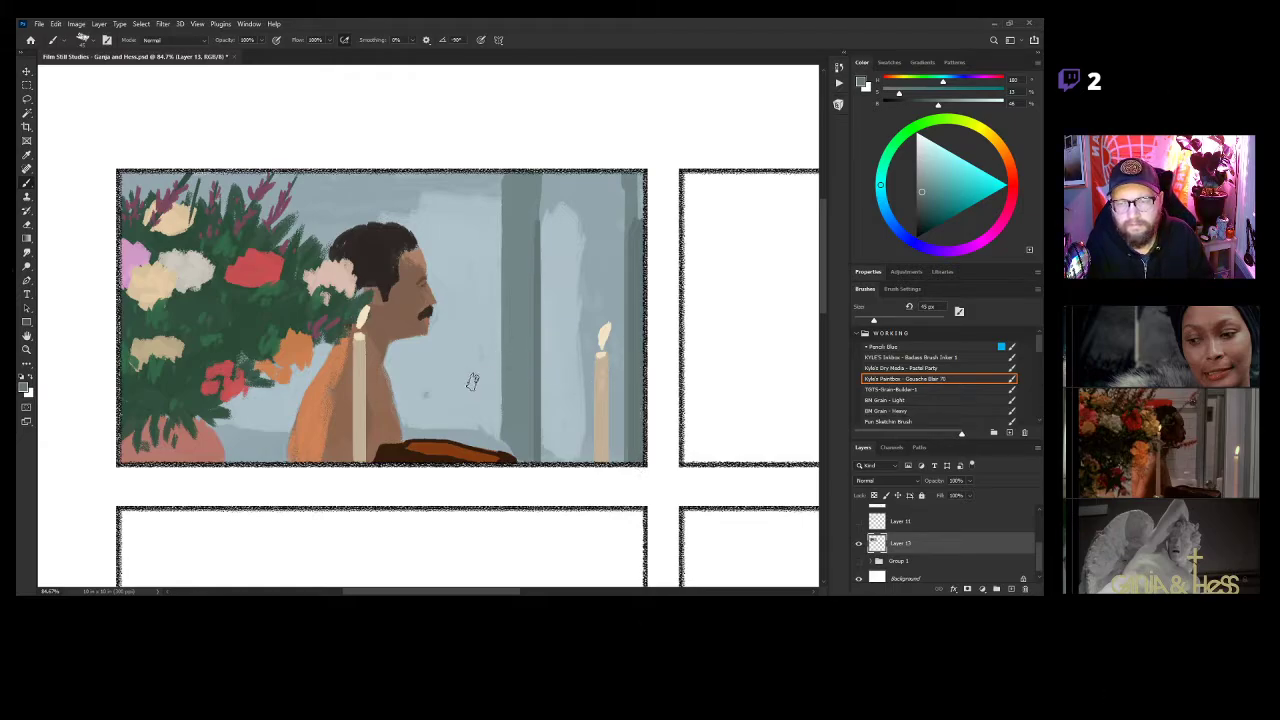
pyautogui.press('z')
pyautogui.moveTo(552, 391)
pyautogui.mouseDown()
pyautogui.moveTo(519, 399)
pyautogui.moveTo(563, 397)
pyautogui.mouseUp()
pyautogui.moveTo(616, 405); pyautogui.dragTo(618, 405)
pyautogui.moveTo(545, 378); pyautogui.dragTo(605, 395)
pyautogui.moveTo(457, 350); pyautogui.dragTo(492, 360)
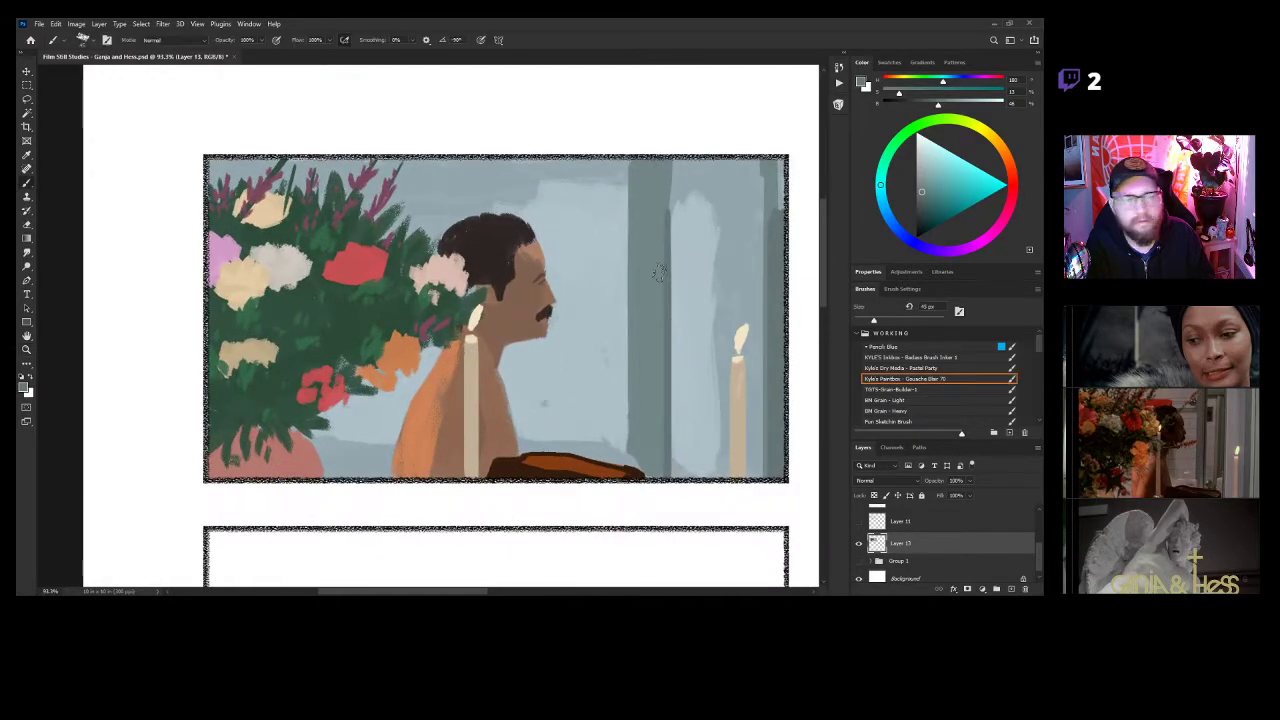
# Sample the foliage green, mix a near-black green and paint shadow strokes through the middle of the bouquet.
pyautogui.keyDown('alt'); pyautogui.click(351, 332); pyautogui.keyUp('alt')
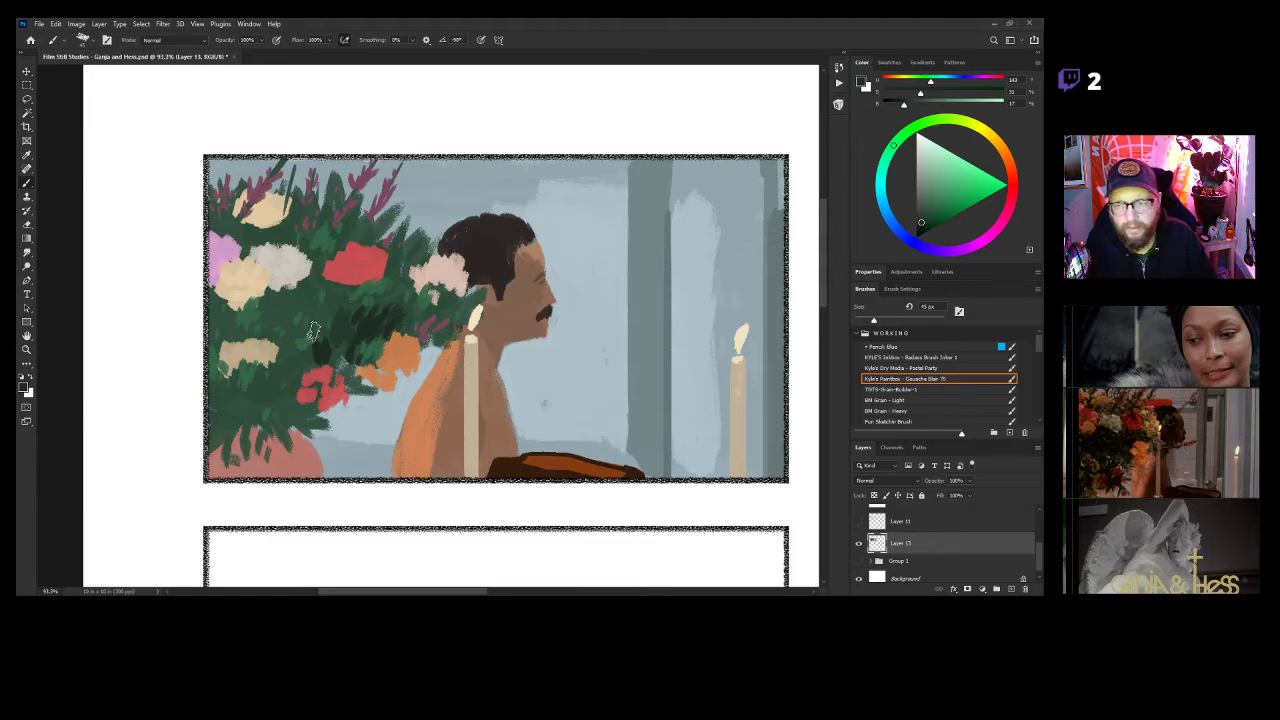
pyautogui.press('z')
pyautogui.moveTo(322, 356)
pyautogui.mouseDown()
pyautogui.moveTo(391, 331)
pyautogui.moveTo(365, 359)
pyautogui.mouseUp()
pyautogui.press('b')
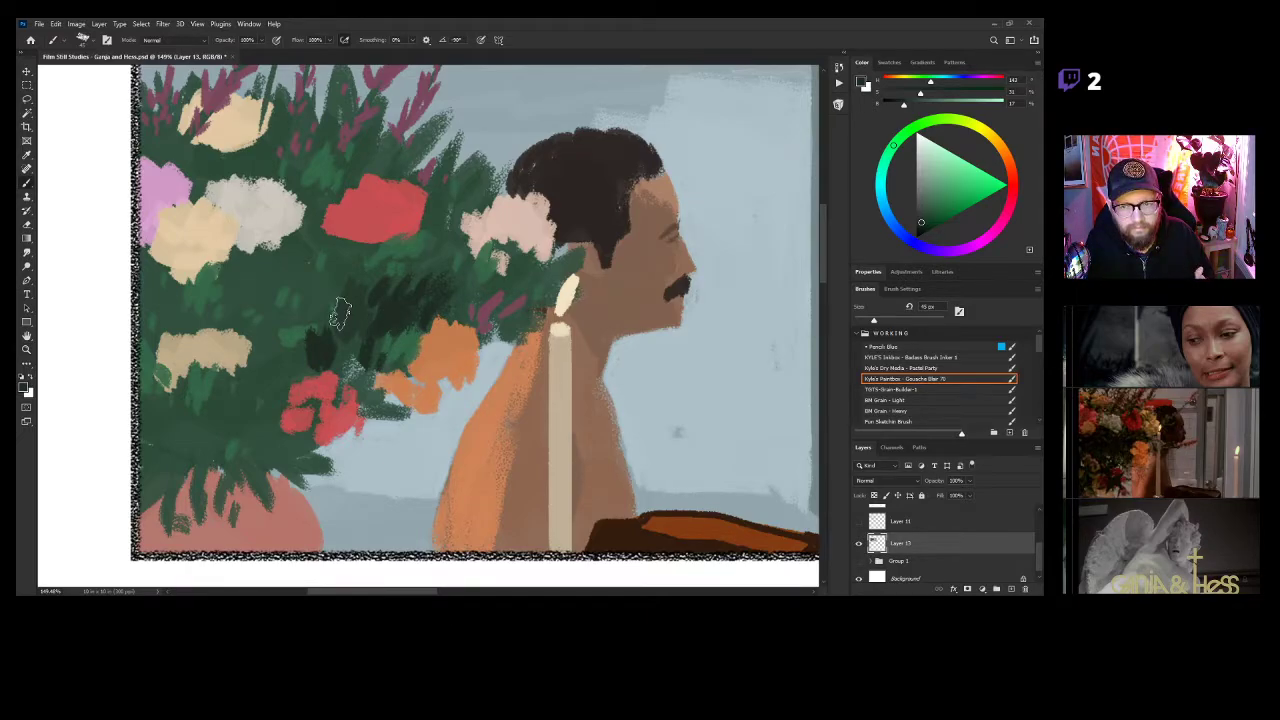
pyautogui.moveTo(310, 308)
pyautogui.mouseDown()
pyautogui.moveTo(336, 284)
pyautogui.moveTo(320, 282)
pyautogui.moveTo(303, 308)
pyautogui.moveTo(348, 268)
pyautogui.moveTo(357, 322)
pyautogui.moveTo(340, 350)
pyautogui.moveTo(378, 325)
pyautogui.mouseUp()
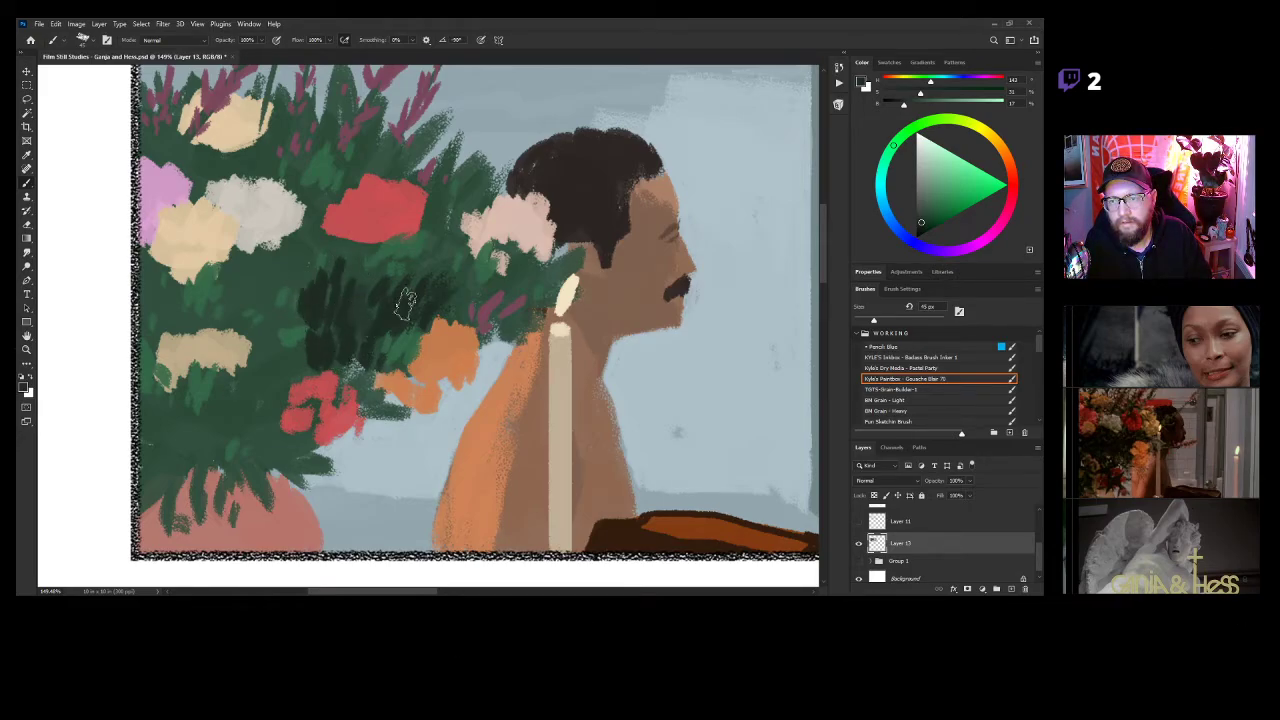
pyautogui.moveTo(152, 320)
pyautogui.mouseDown()
pyautogui.moveTo(160, 352)
pyautogui.moveTo(157, 327)
pyautogui.moveTo(176, 320)
pyautogui.moveTo(153, 322)
pyautogui.moveTo(150, 272)
pyautogui.moveTo(168, 310)
pyautogui.moveTo(180, 305)
pyautogui.moveTo(176, 320)
pyautogui.moveTo(196, 292)
pyautogui.moveTo(188, 318)
pyautogui.moveTo(206, 276)
pyautogui.moveTo(226, 272)
pyautogui.moveTo(213, 298)
pyautogui.moveTo(233, 278)
pyautogui.moveTo(228, 297)
pyautogui.moveTo(262, 253)
pyautogui.moveTo(236, 316)
pyautogui.moveTo(247, 302)
pyautogui.moveTo(337, 294)
pyautogui.moveTo(266, 323)
pyautogui.moveTo(255, 270)
pyautogui.moveTo(274, 258)
pyautogui.moveTo(261, 284)
pyautogui.moveTo(292, 263)
pyautogui.moveTo(280, 238)
pyautogui.moveTo(305, 228)
pyautogui.moveTo(278, 327)
pyautogui.moveTo(240, 320)
pyautogui.moveTo(263, 337)
pyautogui.moveTo(270, 325)
pyautogui.moveTo(272, 358)
pyautogui.moveTo(313, 330)
pyautogui.moveTo(314, 346)
pyautogui.moveTo(276, 355)
pyautogui.moveTo(268, 389)
pyautogui.moveTo(216, 400)
pyautogui.moveTo(214, 415)
pyautogui.moveTo(166, 398)
pyautogui.moveTo(186, 370)
pyautogui.moveTo(240, 415)
pyautogui.moveTo(244, 470)
pyautogui.moveTo(248, 440)
pyautogui.moveTo(285, 465)
pyautogui.moveTo(288, 380)
pyautogui.moveTo(290, 430)
pyautogui.moveTo(310, 455)
pyautogui.moveTo(387, 408)
pyautogui.mouseUp()
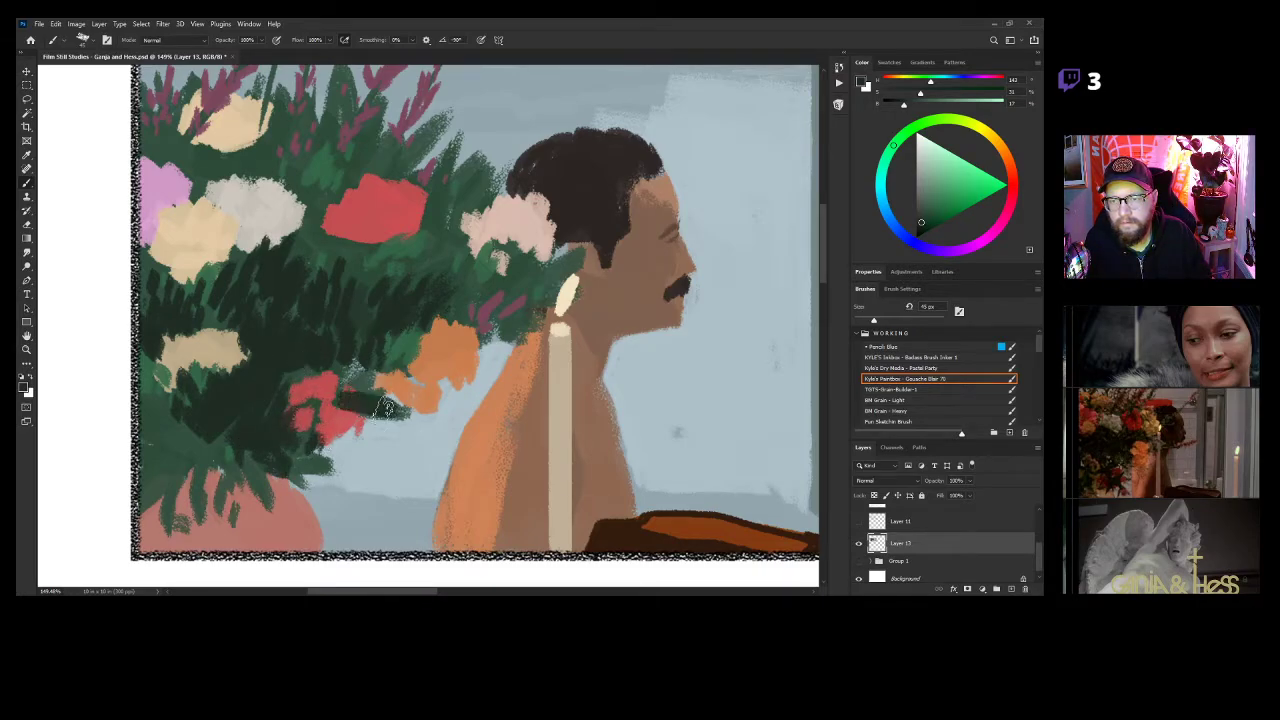
# Extend the near-black green between the red, white and cream flowers and down the bouquet's outer edge to the lower leaves.
pyautogui.press('z')
pyautogui.moveTo(468, 411)
pyautogui.mouseDown()
pyautogui.moveTo(409, 433)
pyautogui.moveTo(458, 390)
pyautogui.mouseUp()
pyautogui.press('b')
pyautogui.moveTo(387, 300)
pyautogui.mouseDown()
pyautogui.moveTo(428, 316)
pyautogui.moveTo(400, 310)
pyautogui.moveTo(442, 310)
pyautogui.moveTo(428, 332)
pyautogui.moveTo(455, 291)
pyautogui.moveTo(440, 331)
pyautogui.moveTo(428, 323)
pyautogui.moveTo(466, 323)
pyautogui.mouseUp()
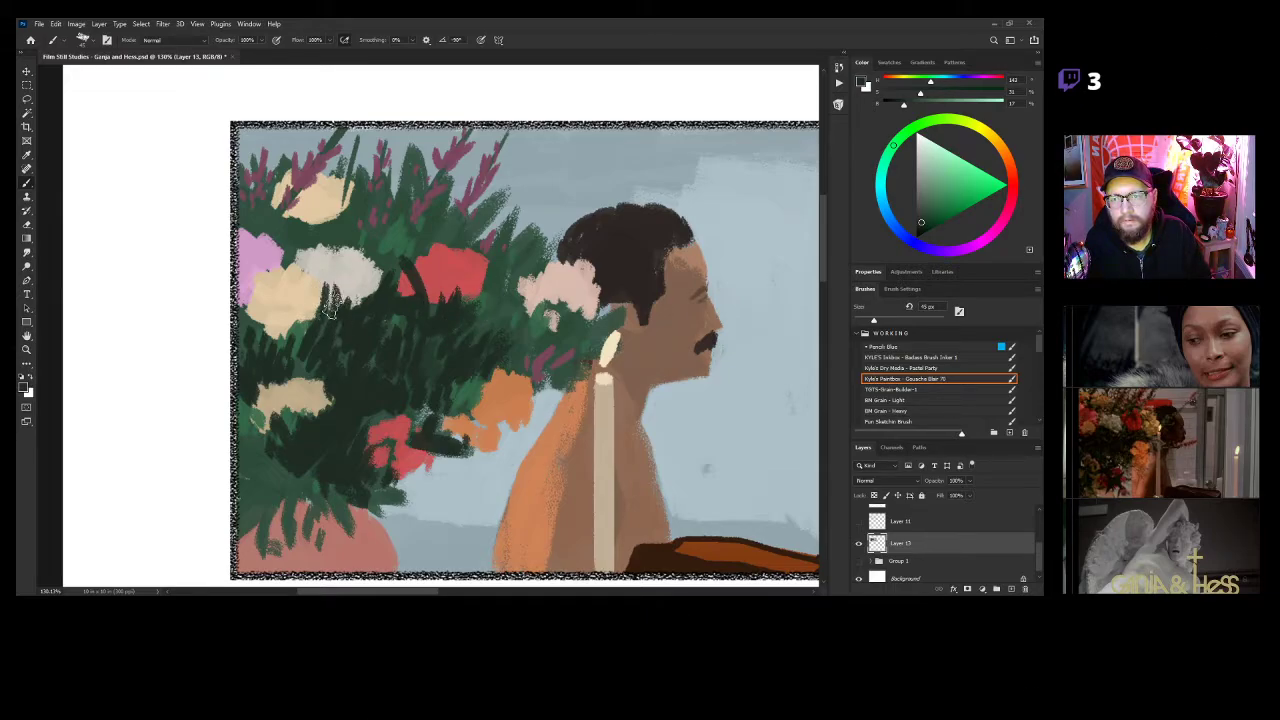
pyautogui.moveTo(258, 318)
pyautogui.mouseDown()
pyautogui.moveTo(240, 340)
pyautogui.moveTo(255, 280)
pyautogui.moveTo(290, 250)
pyautogui.moveTo(264, 206)
pyautogui.moveTo(255, 215)
pyautogui.moveTo(262, 225)
pyautogui.moveTo(258, 195)
pyautogui.moveTo(270, 205)
pyautogui.mouseUp()
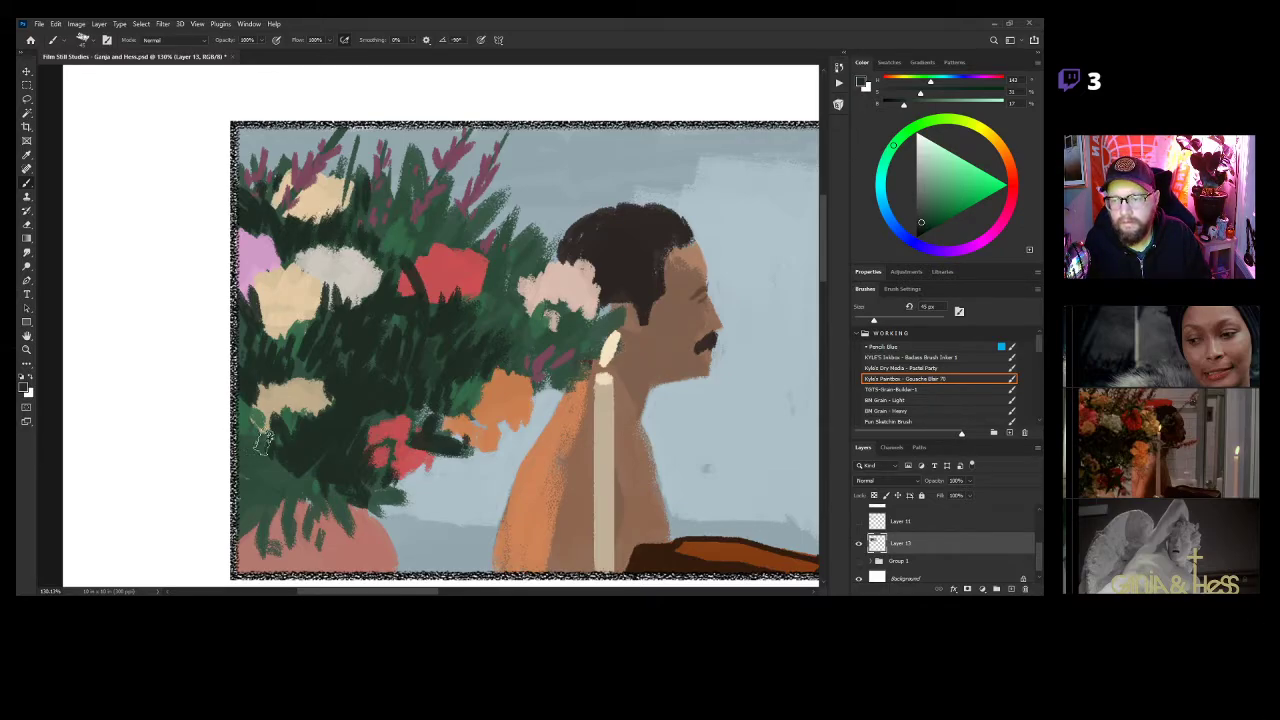
pyautogui.moveTo(267, 443)
pyautogui.mouseDown()
pyautogui.moveTo(240, 464)
pyautogui.moveTo(272, 456)
pyautogui.moveTo(285, 486)
pyautogui.moveTo(302, 482)
pyautogui.moveTo(290, 534)
pyautogui.moveTo(288, 484)
pyautogui.moveTo(222, 528)
pyautogui.mouseUp()
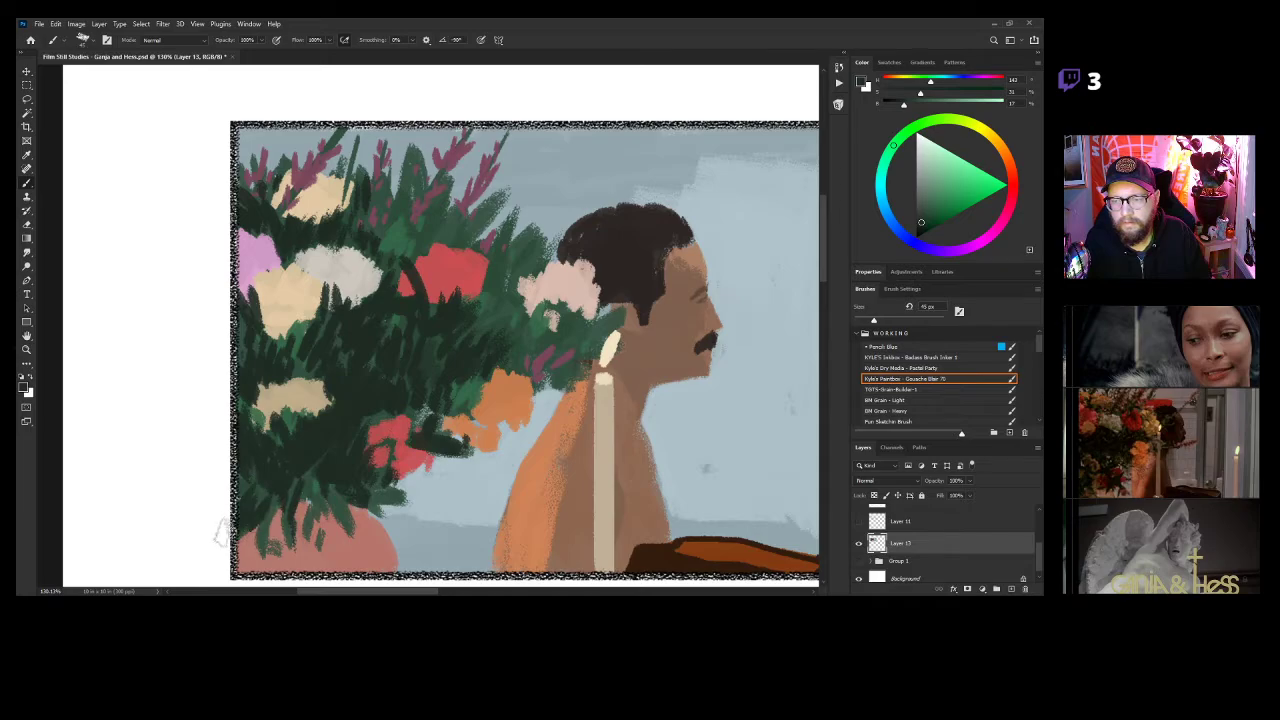
pyautogui.moveTo(523, 429); pyautogui.dragTo(522, 317)
pyautogui.keyDown('alt'); pyautogui.click(362, 435); pyautogui.keyUp('alt')
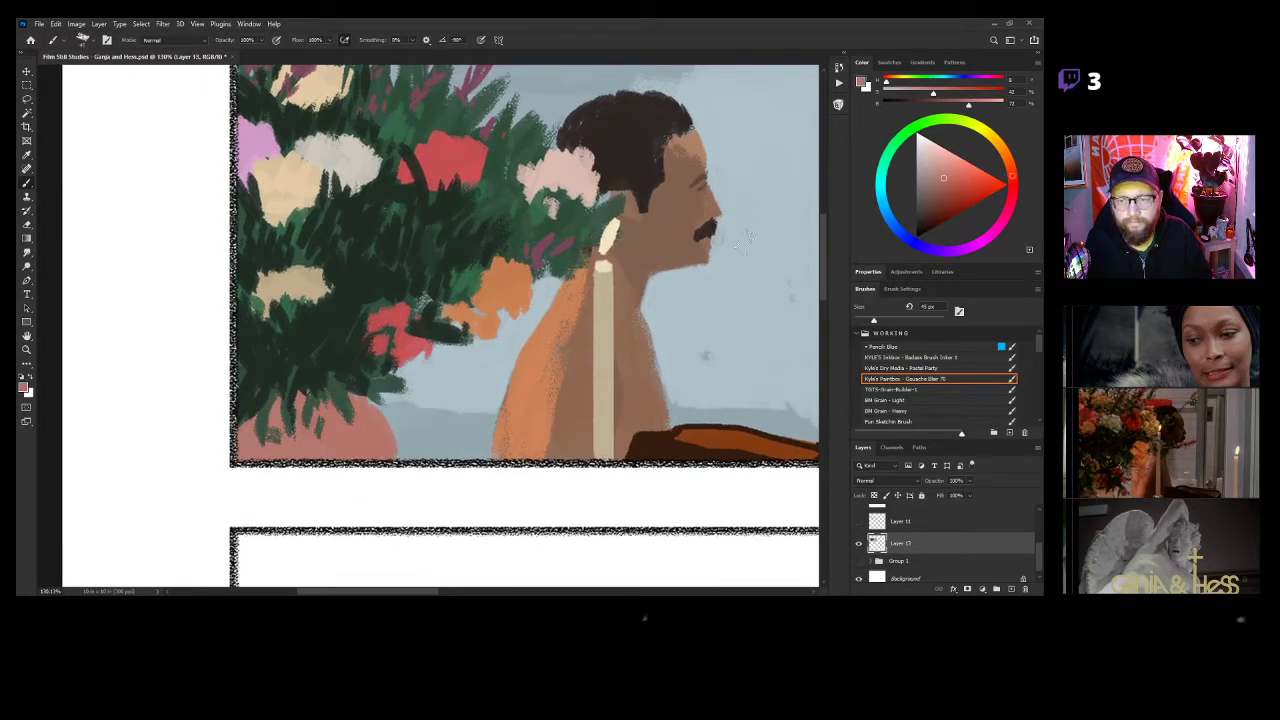
pyautogui.moveTo(1015, 144); pyautogui.dragTo(1009, 160)
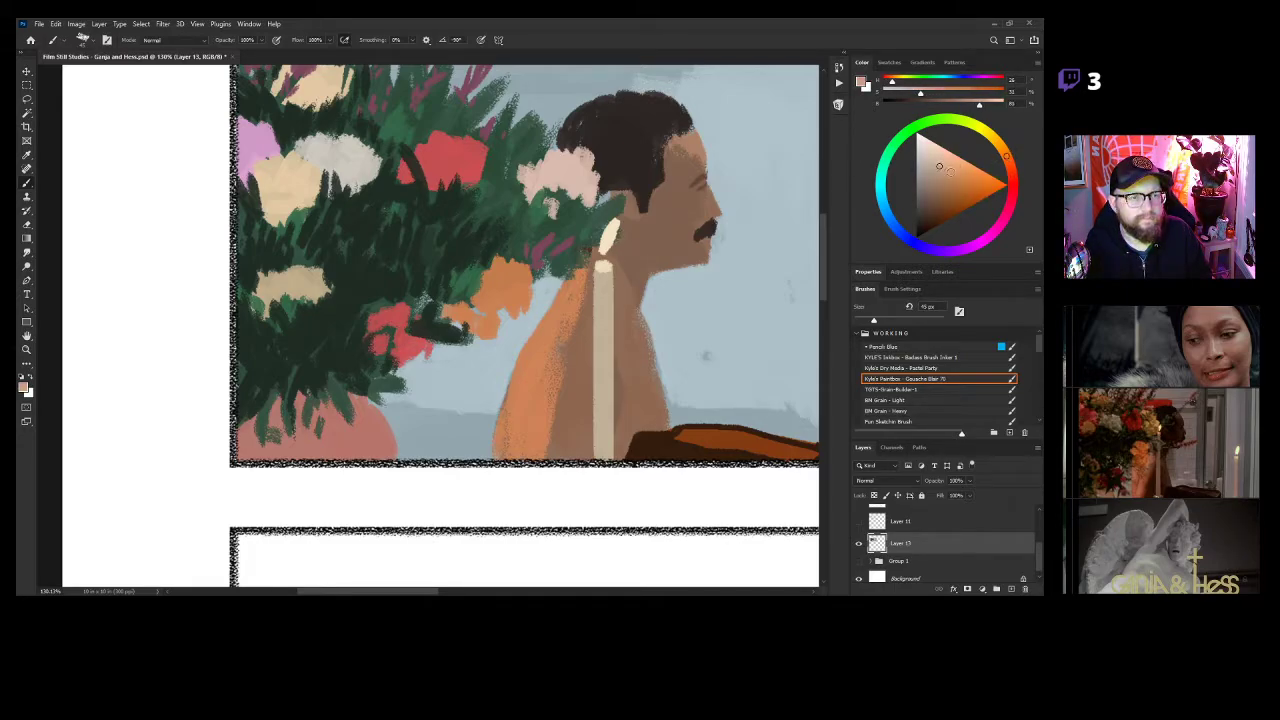
pyautogui.moveTo(360, 408); pyautogui.dragTo(397, 462)
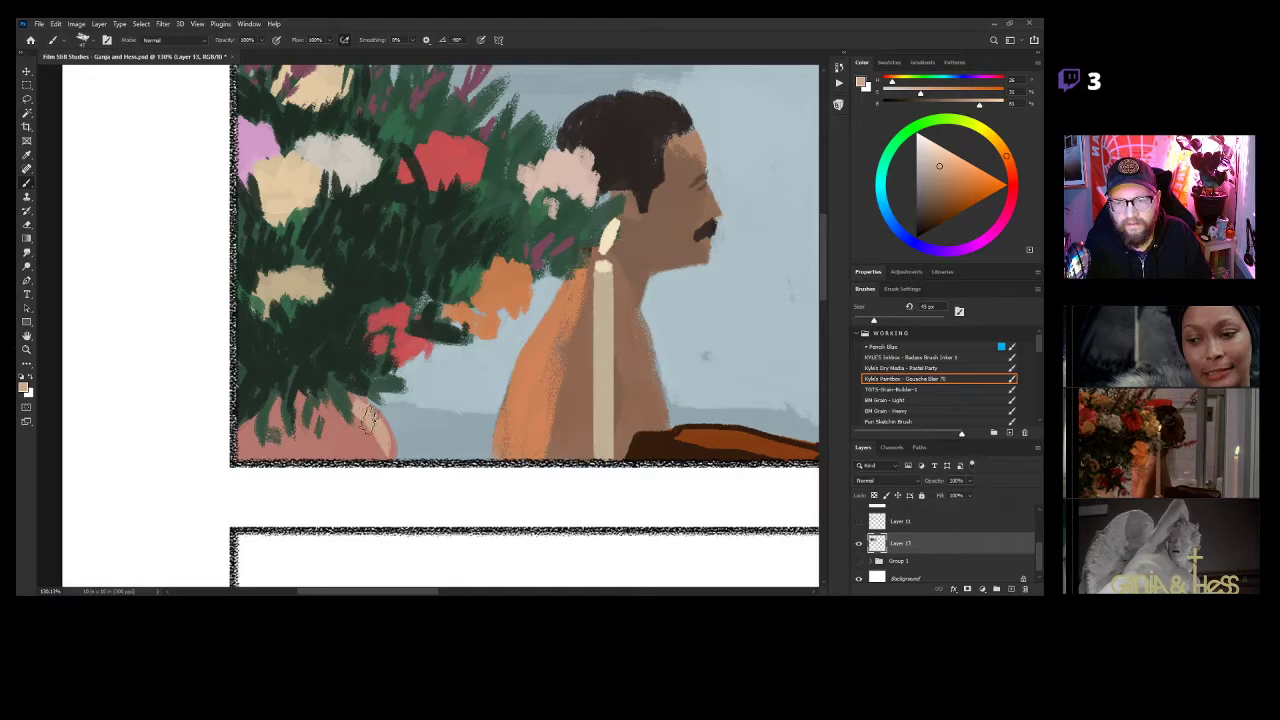
# Sample the vase's pink and mix a brighter peach-orange for its lit side.
pyautogui.keyDown('alt'); pyautogui.click(362, 435); pyautogui.keyUp('alt')
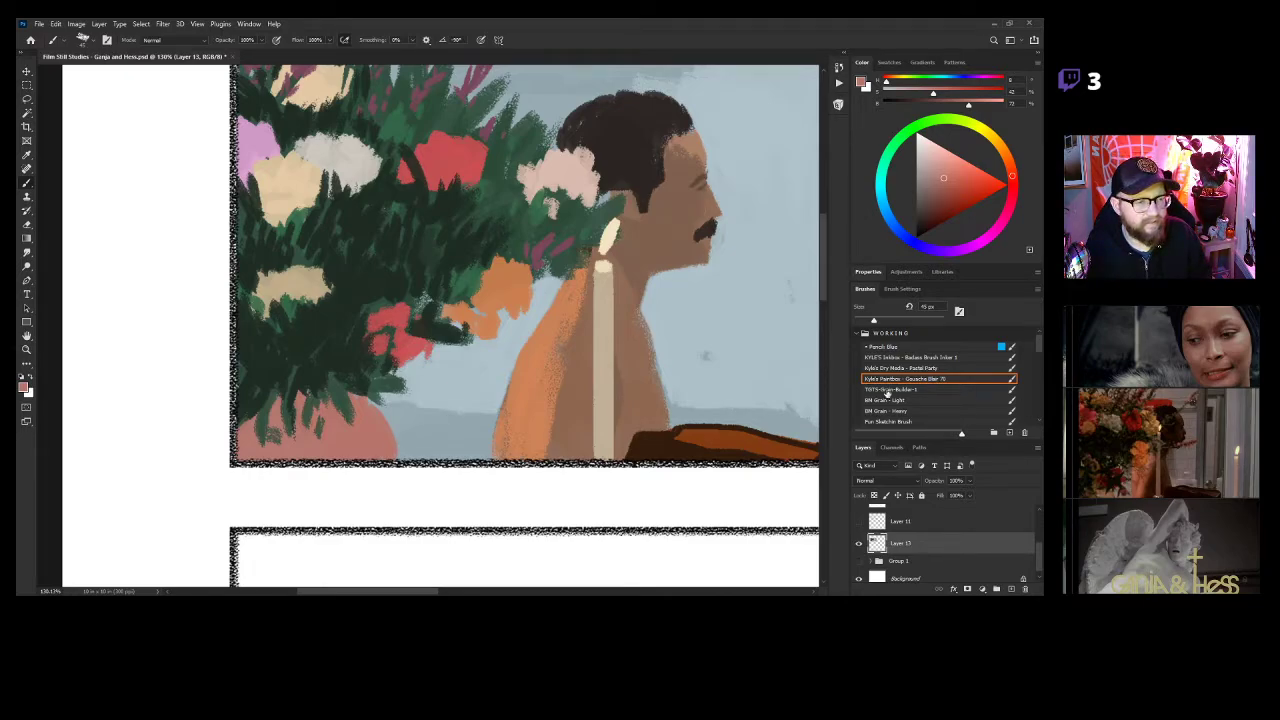
pyautogui.press('z')
pyautogui.moveTo(791, 385); pyautogui.dragTo(639, 369)
pyautogui.press('b')
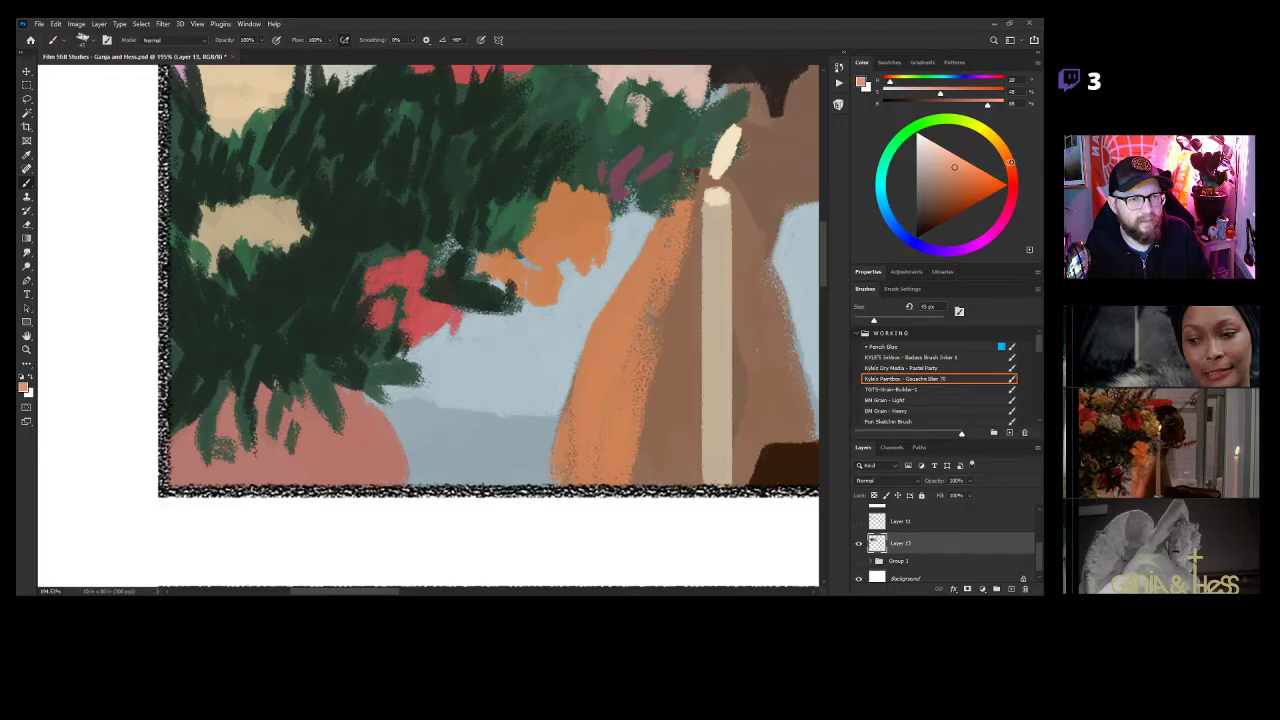
pyautogui.moveTo(352, 400); pyautogui.dragTo(391, 480)
pyautogui.moveTo(374, 421)
pyautogui.mouseDown()
pyautogui.moveTo(409, 463)
pyautogui.moveTo(395, 482)
pyautogui.moveTo(372, 468)
pyautogui.mouseUp()
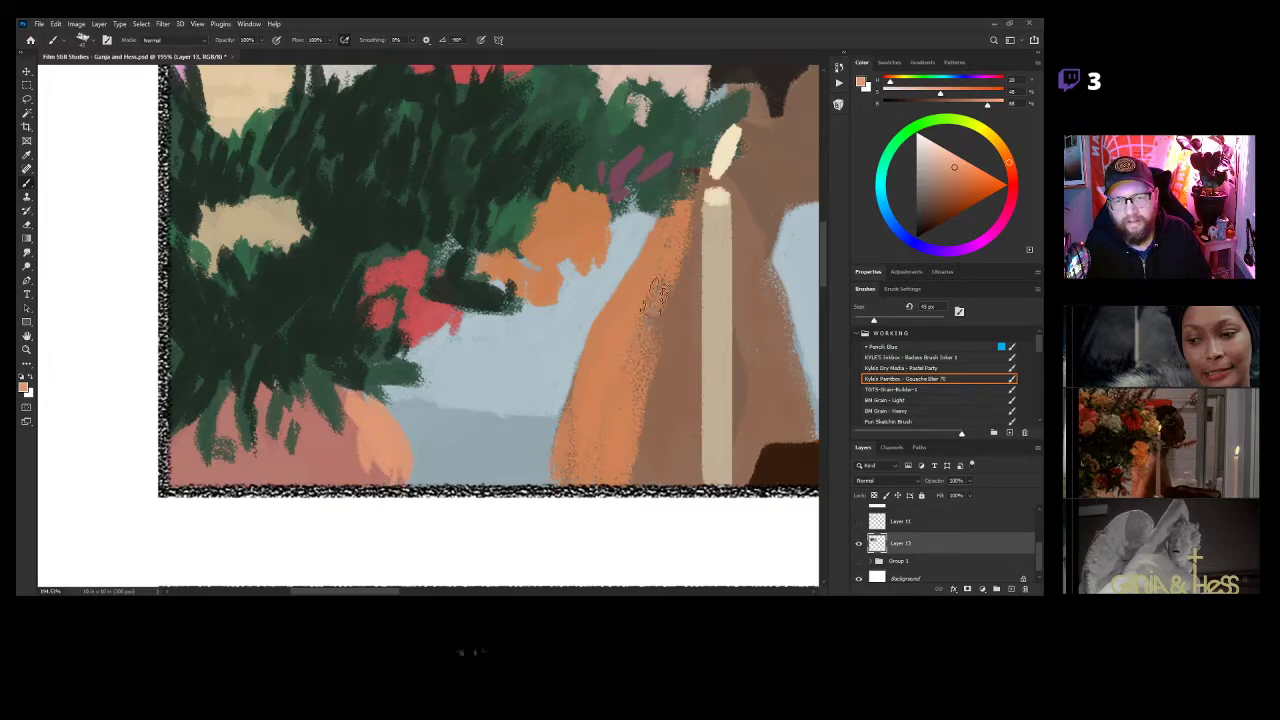
pyautogui.hotkey('ctrl', 'z')
pyautogui.hotkey('ctrl', 'z')
pyautogui.hotkey('ctrl', 'z')
pyautogui.hotkey('ctrl', 'z')
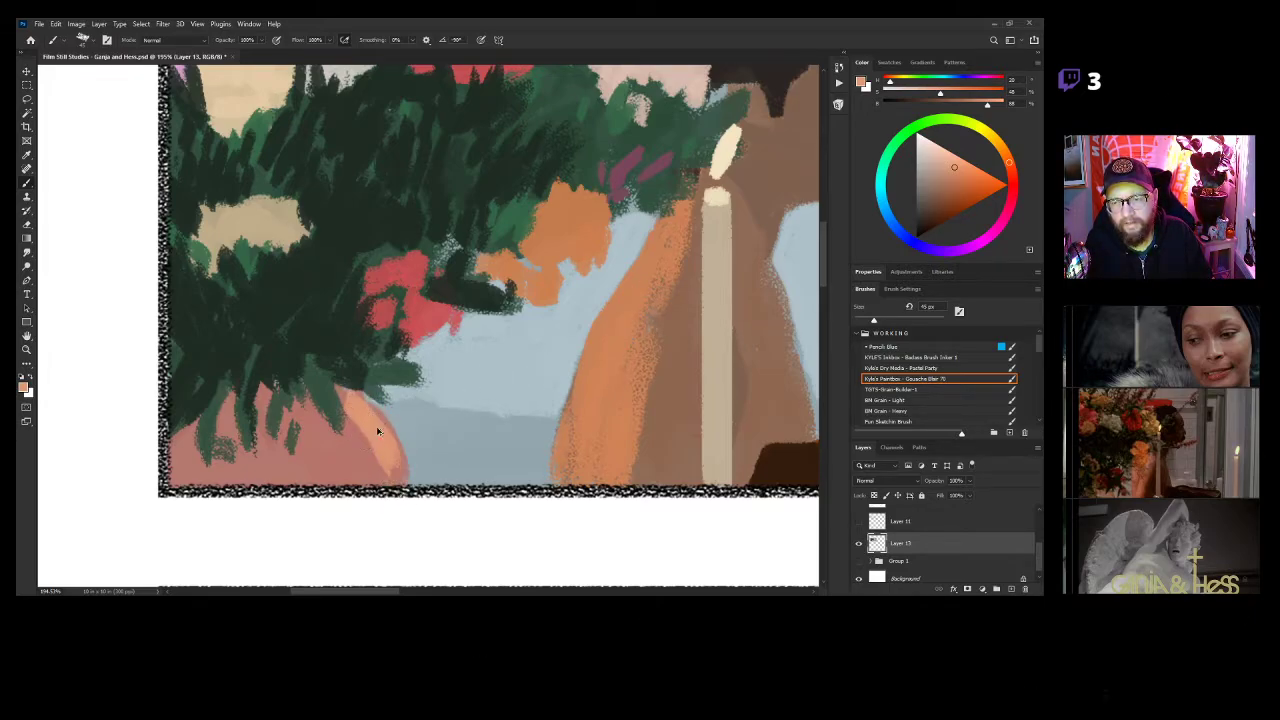
pyautogui.hotkey('ctrl', 'z')
# Paint the side of the vase facing the figure with broad peach-orange strokes.
pyautogui.moveTo(364, 409); pyautogui.dragTo(402, 487)
pyautogui.moveTo(350, 404)
pyautogui.mouseDown()
pyautogui.moveTo(383, 498)
pyautogui.moveTo(365, 445)
pyautogui.moveTo(400, 485)
pyautogui.moveTo(362, 460)
pyautogui.moveTo(353, 413)
pyautogui.moveTo(346, 455)
pyautogui.mouseUp()
pyautogui.moveTo(309, 404)
pyautogui.mouseDown()
pyautogui.moveTo(345, 453)
pyautogui.moveTo(308, 418)
pyautogui.moveTo(323, 455)
pyautogui.moveTo(308, 458)
pyautogui.moveTo(340, 465)
pyautogui.moveTo(302, 465)
pyautogui.moveTo(314, 469)
pyautogui.moveTo(308, 423)
pyautogui.moveTo(290, 405)
pyautogui.moveTo(275, 455)
pyautogui.moveTo(292, 411)
pyautogui.moveTo(280, 445)
pyautogui.moveTo(295, 488)
pyautogui.moveTo(262, 445)
pyautogui.mouseUp()
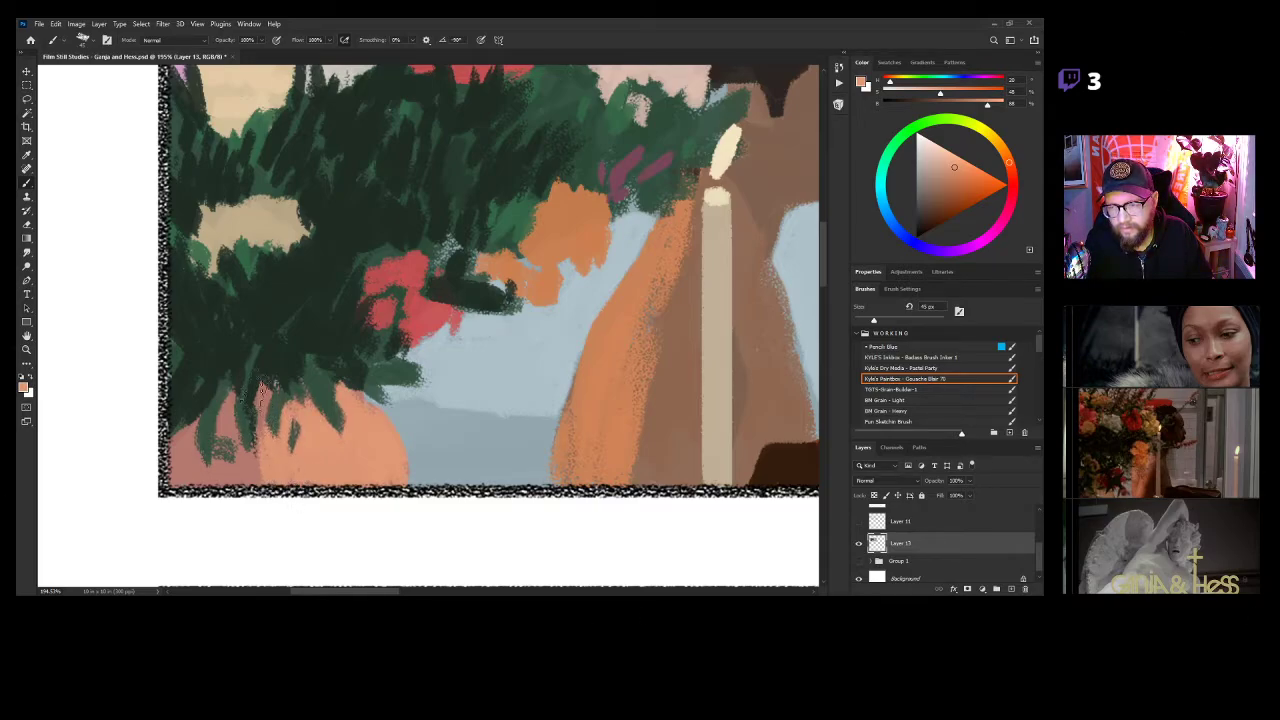
# Carry the peach-orange across the vase between the hanging leaves, leaving a pink shadow beside the frame's edge.
pyautogui.press('z')
pyautogui.moveTo(485, 416)
pyautogui.mouseDown()
pyautogui.moveTo(429, 418)
pyautogui.moveTo(500, 432)
pyautogui.mouseUp()
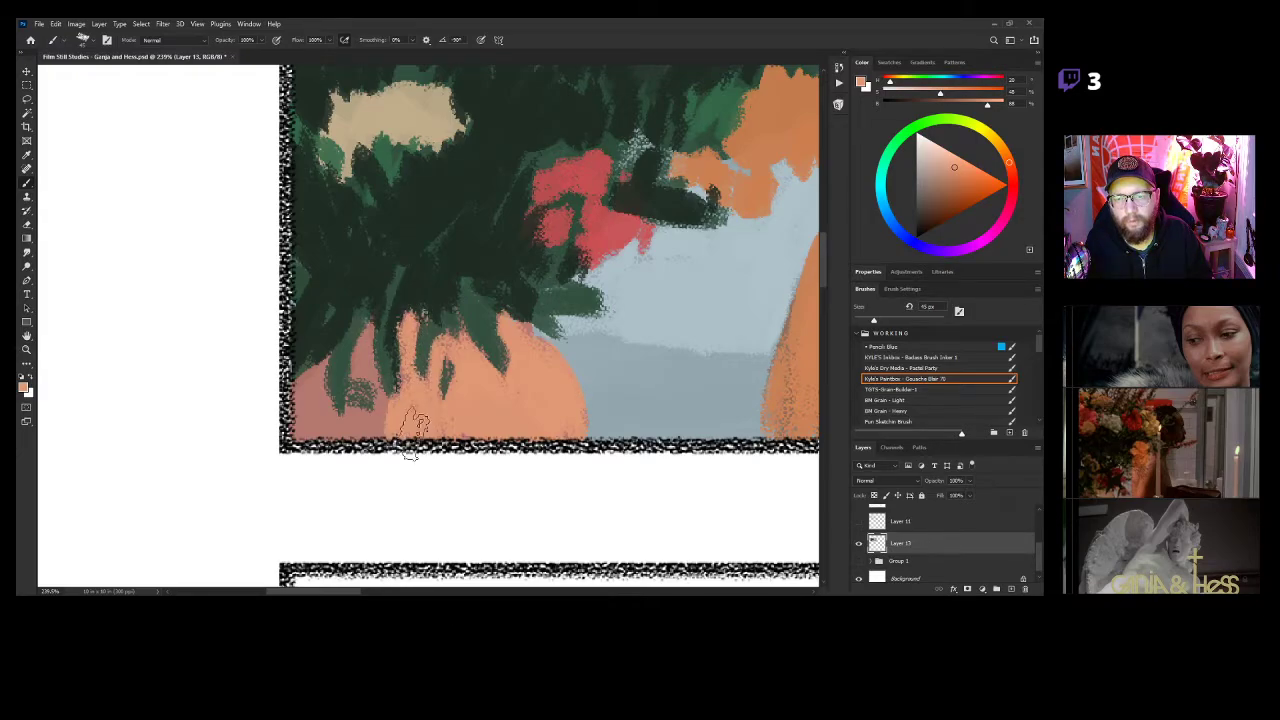
pyautogui.moveTo(570, 410)
pyautogui.mouseDown()
pyautogui.moveTo(531, 459)
pyautogui.moveTo(515, 450)
pyautogui.mouseUp()
pyautogui.press('b')
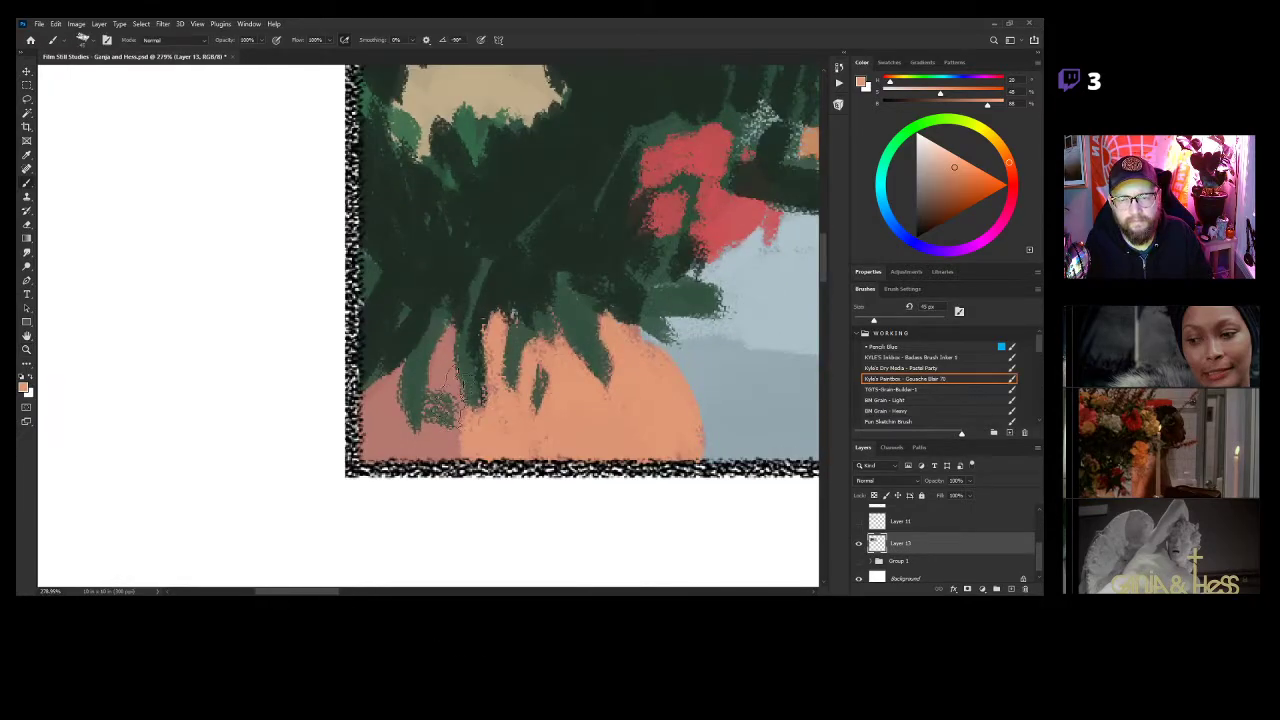
pyautogui.moveTo(440, 420)
pyautogui.mouseDown()
pyautogui.moveTo(449, 477)
pyautogui.moveTo(400, 480)
pyautogui.moveTo(446, 488)
pyautogui.mouseUp()
pyautogui.moveTo(563, 437)
pyautogui.mouseDown()
pyautogui.moveTo(512, 441)
pyautogui.moveTo(536, 455)
pyautogui.moveTo(511, 443)
pyautogui.mouseUp()
pyautogui.moveTo(440, 413); pyautogui.dragTo(470, 413)
pyautogui.press('b')
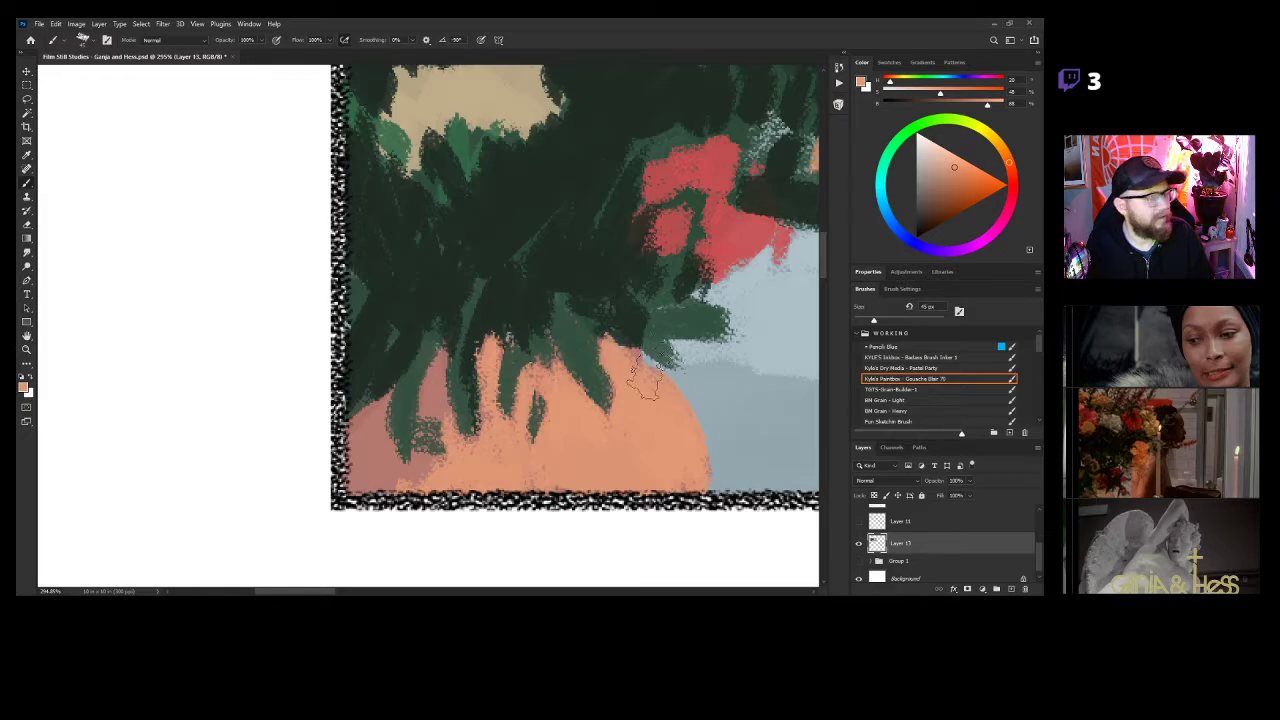
# Round out the vase's outer contour in peach-orange from the leaves down to the frame border.
pyautogui.moveTo(648, 362)
pyautogui.mouseDown()
pyautogui.moveTo(594, 371)
pyautogui.moveTo(640, 385)
pyautogui.mouseUp()
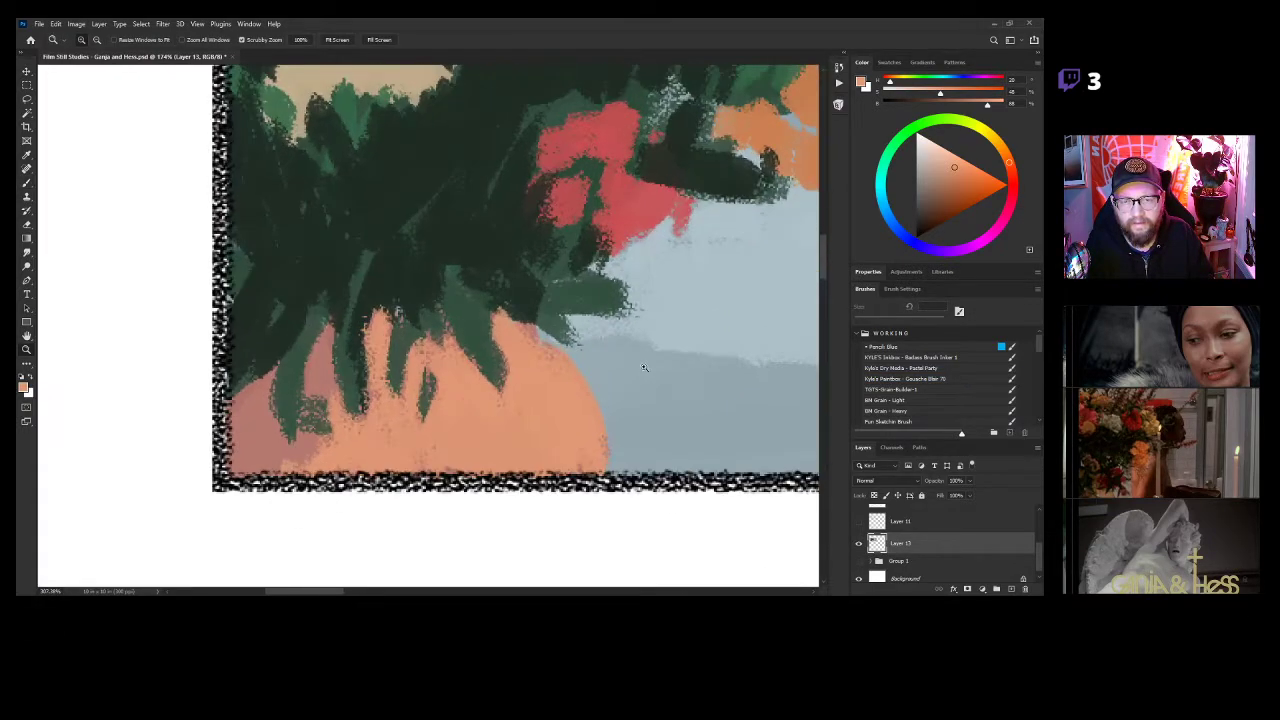
pyautogui.press('b')
pyautogui.moveTo(543, 362); pyautogui.dragTo(609, 466)
pyautogui.moveTo(563, 381); pyautogui.dragTo(611, 488)
pyautogui.moveTo(603, 443); pyautogui.dragTo(614, 500)
# Trim the vase's contour with sampled background blue-grey and restate its curve with sampled peach-orange.
pyautogui.keyDown('alt'); pyautogui.click(618, 386); pyautogui.keyUp('alt')
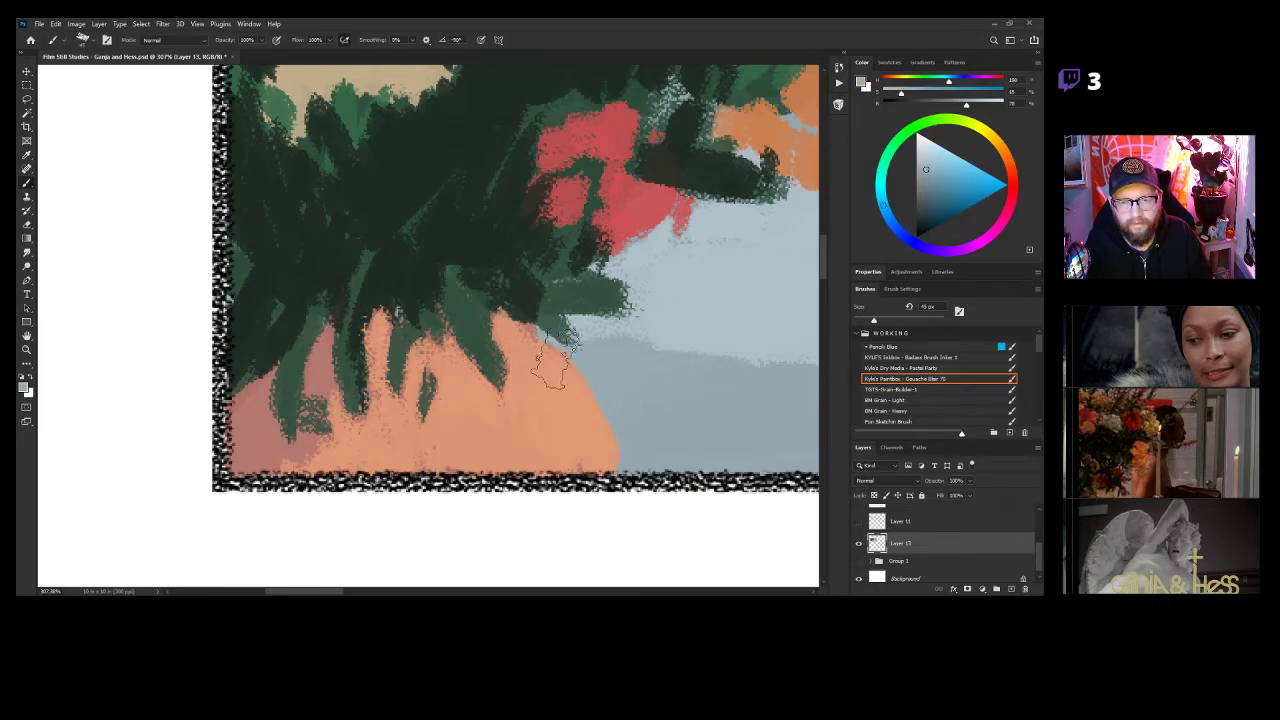
pyautogui.moveTo(572, 370)
pyautogui.mouseDown()
pyautogui.moveTo(625, 427)
pyautogui.moveTo(567, 347)
pyautogui.moveTo(640, 474)
pyautogui.moveTo(560, 349)
pyautogui.moveTo(634, 480)
pyautogui.moveTo(607, 404)
pyautogui.moveTo(558, 369)
pyautogui.moveTo(615, 469)
pyautogui.moveTo(595, 445)
pyautogui.moveTo(624, 474)
pyautogui.moveTo(678, 439)
pyautogui.moveTo(605, 445)
pyautogui.mouseUp()
pyautogui.keyDown('alt'); pyautogui.click(677, 432); pyautogui.keyUp('alt')
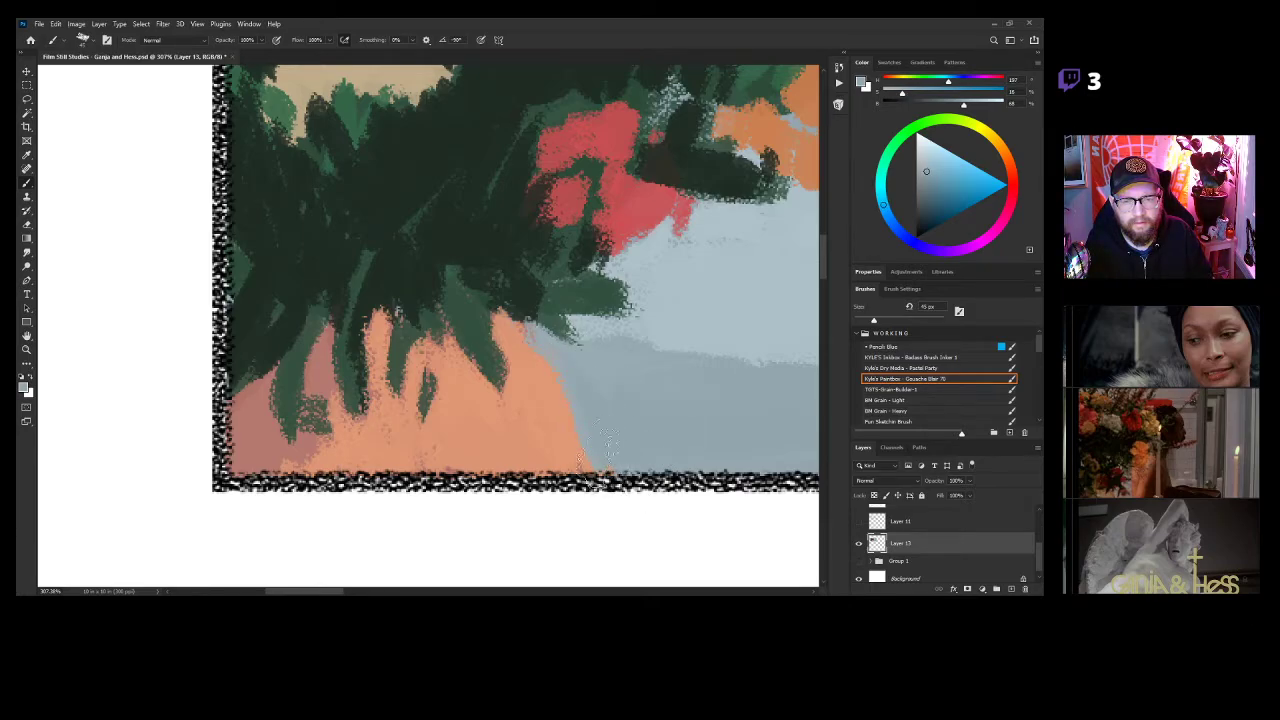
pyautogui.keyDown('alt'); pyautogui.click(538, 385); pyautogui.keyUp('alt')
pyautogui.moveTo(551, 376); pyautogui.dragTo(594, 480)
# Sample the figure's brown and paint thin shadow strokes down the lit orange area of the back.
pyautogui.moveTo(680, 412); pyautogui.dragTo(521, 433)
pyautogui.moveTo(632, 420); pyautogui.dragTo(588, 422)
pyautogui.moveTo(645, 423)
pyautogui.mouseDown()
pyautogui.moveTo(554, 423)
pyautogui.moveTo(575, 421)
pyautogui.moveTo(571, 385)
pyautogui.moveTo(570, 403)
pyautogui.moveTo(533, 402)
pyautogui.moveTo(568, 368)
pyautogui.mouseUp()
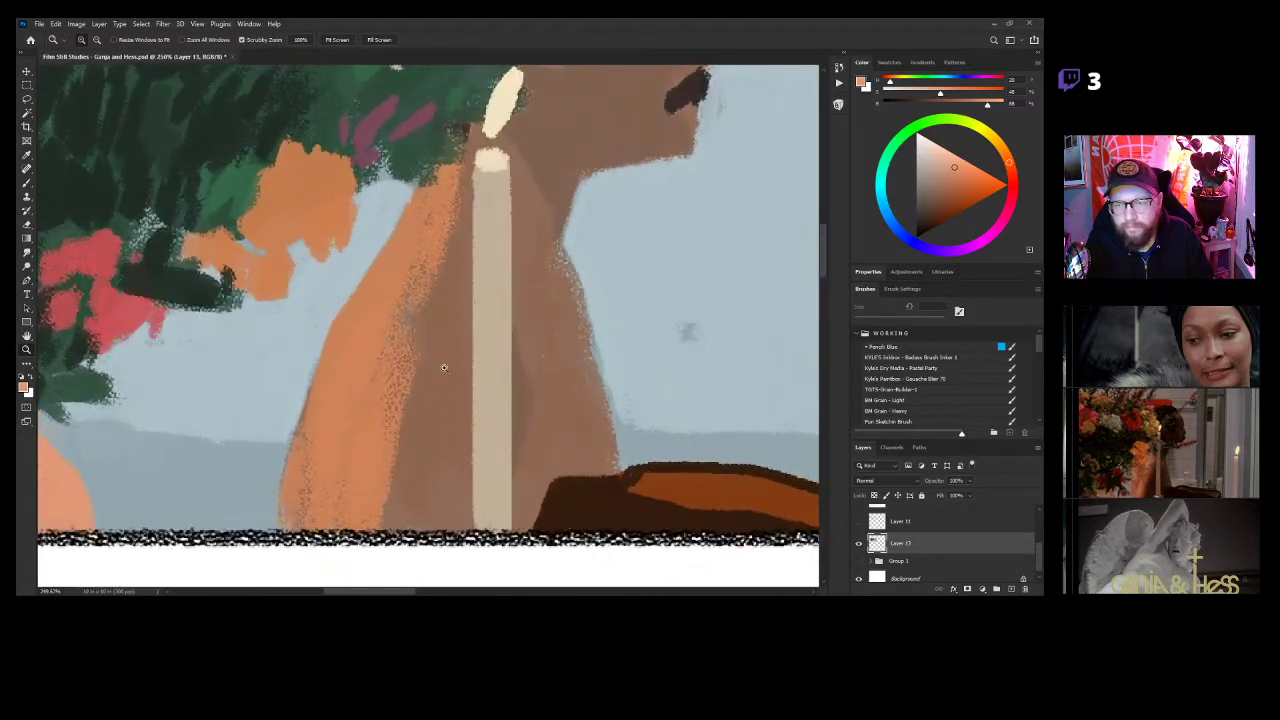
pyautogui.keyDown('alt'); pyautogui.click(421, 412); pyautogui.keyUp('alt')
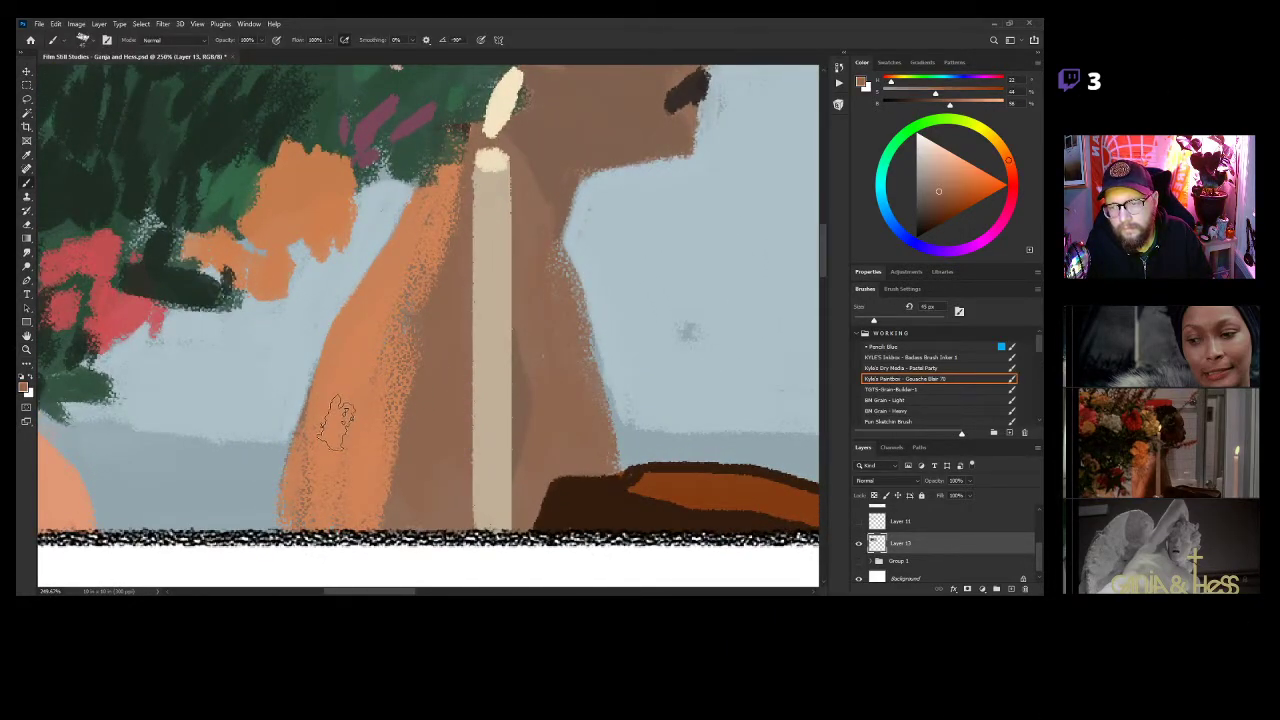
pyautogui.moveTo(348, 388); pyautogui.dragTo(316, 498)
pyautogui.press('z')
pyautogui.moveTo(461, 457)
pyautogui.mouseDown()
pyautogui.moveTo(430, 470)
pyautogui.moveTo(536, 403)
pyautogui.mouseUp()
pyautogui.press('b')
pyautogui.keyDown('alt'); pyautogui.click(474, 439); pyautogui.keyUp('alt')
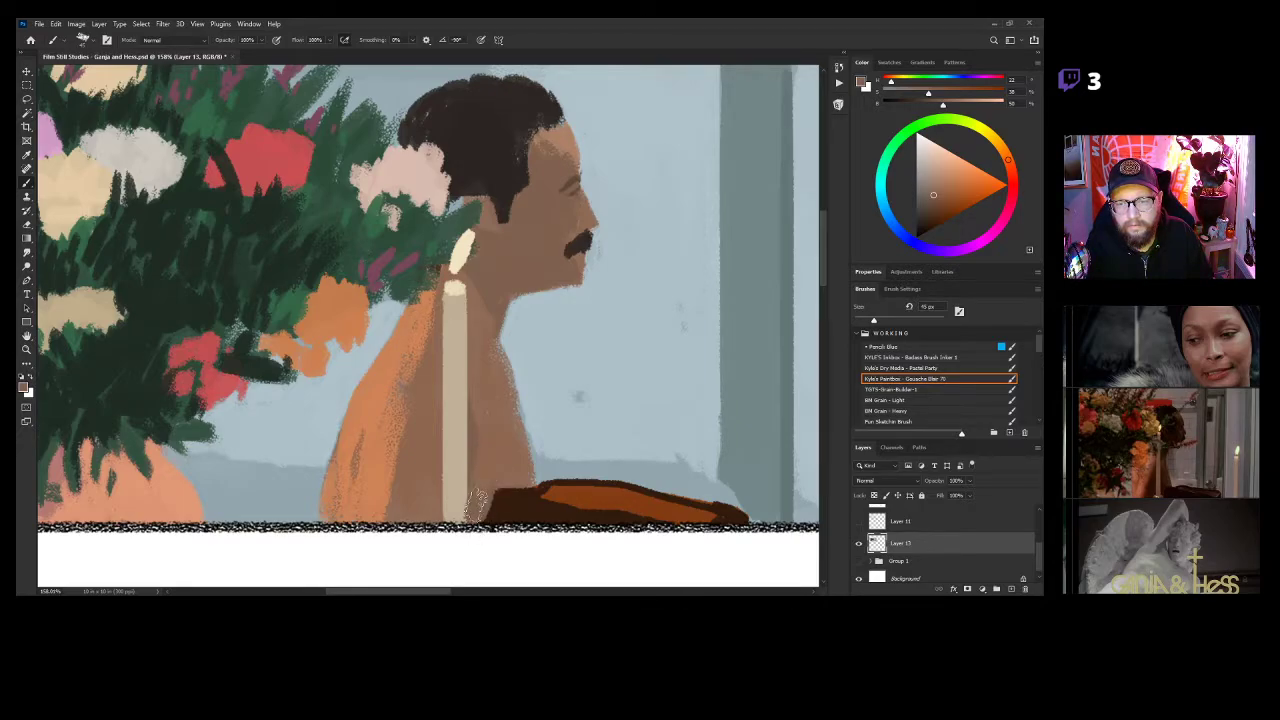
# Sample the hair colour, mix a darker warm brown and paint it over the figure's hair.
pyautogui.moveTo(602, 430); pyautogui.dragTo(538, 460)
pyautogui.press('z')
pyautogui.moveTo(560, 335); pyautogui.dragTo(600, 318)
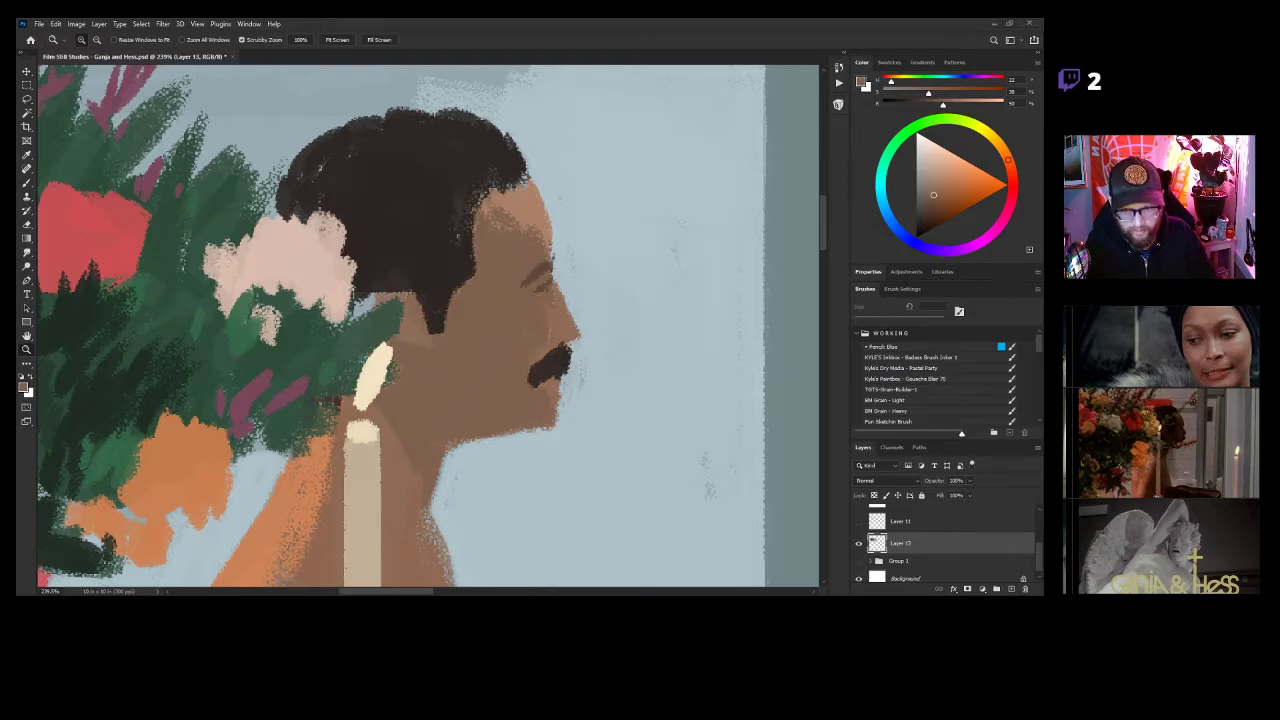
pyautogui.press('b')
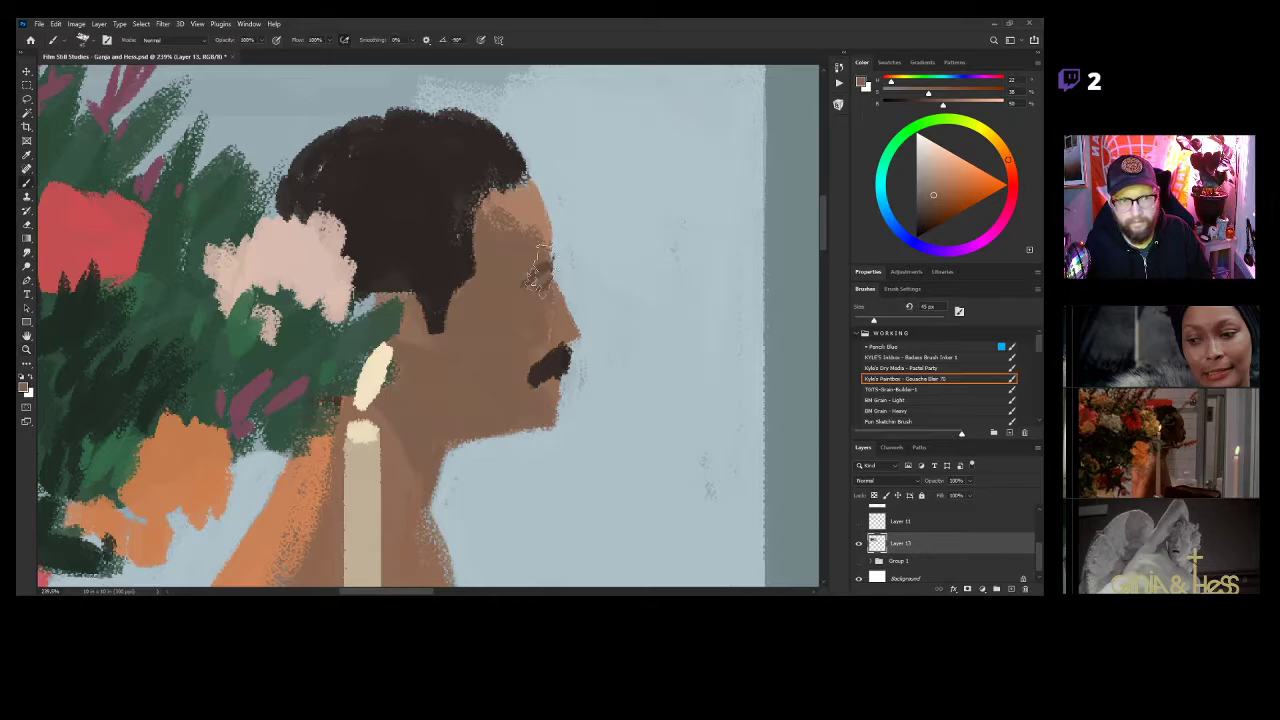
pyautogui.keyDown('alt'); pyautogui.click(441, 254); pyautogui.keyUp('alt')
pyautogui.moveTo(919, 219); pyautogui.dragTo(924, 223)
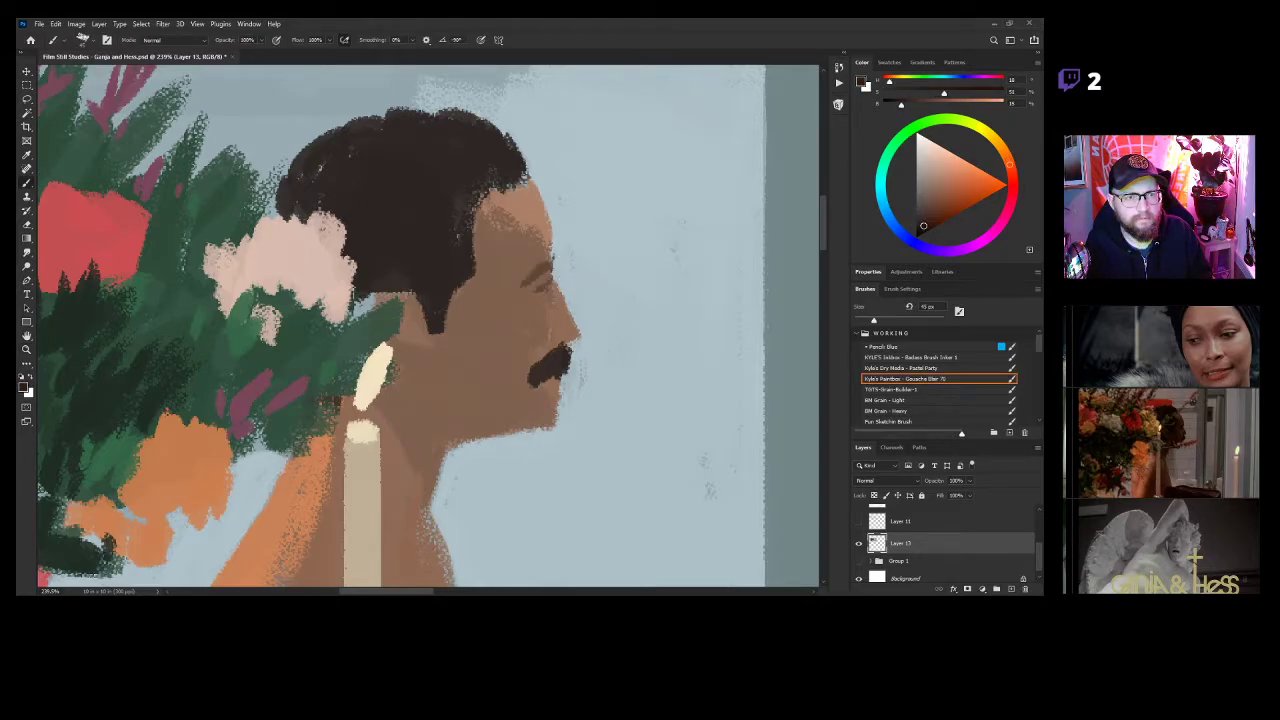
pyautogui.moveTo(434, 258)
pyautogui.mouseDown()
pyautogui.moveTo(441, 312)
pyautogui.moveTo(457, 245)
pyautogui.moveTo(447, 258)
pyautogui.moveTo(407, 240)
pyautogui.moveTo(376, 264)
pyautogui.moveTo(391, 249)
pyautogui.moveTo(385, 220)
pyautogui.moveTo(375, 226)
pyautogui.moveTo(364, 260)
pyautogui.moveTo(387, 235)
pyautogui.moveTo(427, 242)
pyautogui.moveTo(412, 192)
pyautogui.moveTo(458, 245)
pyautogui.moveTo(471, 177)
pyautogui.moveTo(511, 170)
pyautogui.moveTo(430, 160)
pyautogui.moveTo(420, 192)
pyautogui.moveTo(395, 180)
pyautogui.moveTo(398, 210)
pyautogui.moveTo(368, 262)
pyautogui.moveTo(360, 225)
pyautogui.moveTo(335, 185)
pyautogui.moveTo(325, 190)
pyautogui.moveTo(388, 190)
pyautogui.moveTo(311, 188)
pyautogui.moveTo(357, 162)
pyautogui.moveTo(337, 172)
pyautogui.moveTo(347, 192)
pyautogui.moveTo(309, 190)
pyautogui.moveTo(335, 187)
pyautogui.moveTo(335, 145)
pyautogui.moveTo(430, 148)
pyautogui.moveTo(376, 147)
pyautogui.moveTo(457, 166)
pyautogui.moveTo(470, 185)
pyautogui.moveTo(470, 145)
pyautogui.mouseUp()
pyautogui.hotkey('ctrl', 'space')
pyautogui.moveTo(596, 291); pyautogui.dragTo(521, 300)
pyautogui.moveTo(655, 347); pyautogui.dragTo(601, 343)
pyautogui.moveTo(489, 356); pyautogui.dragTo(548, 403)
pyautogui.press('b')
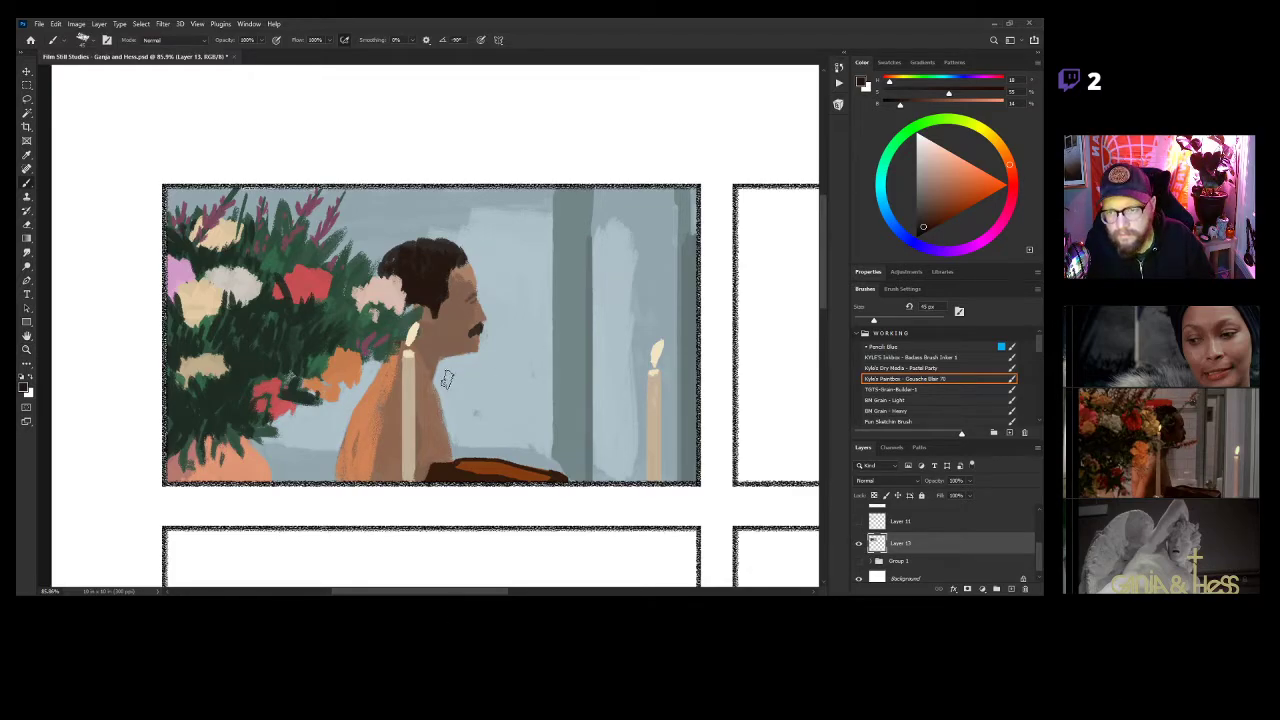
pyautogui.press('z')
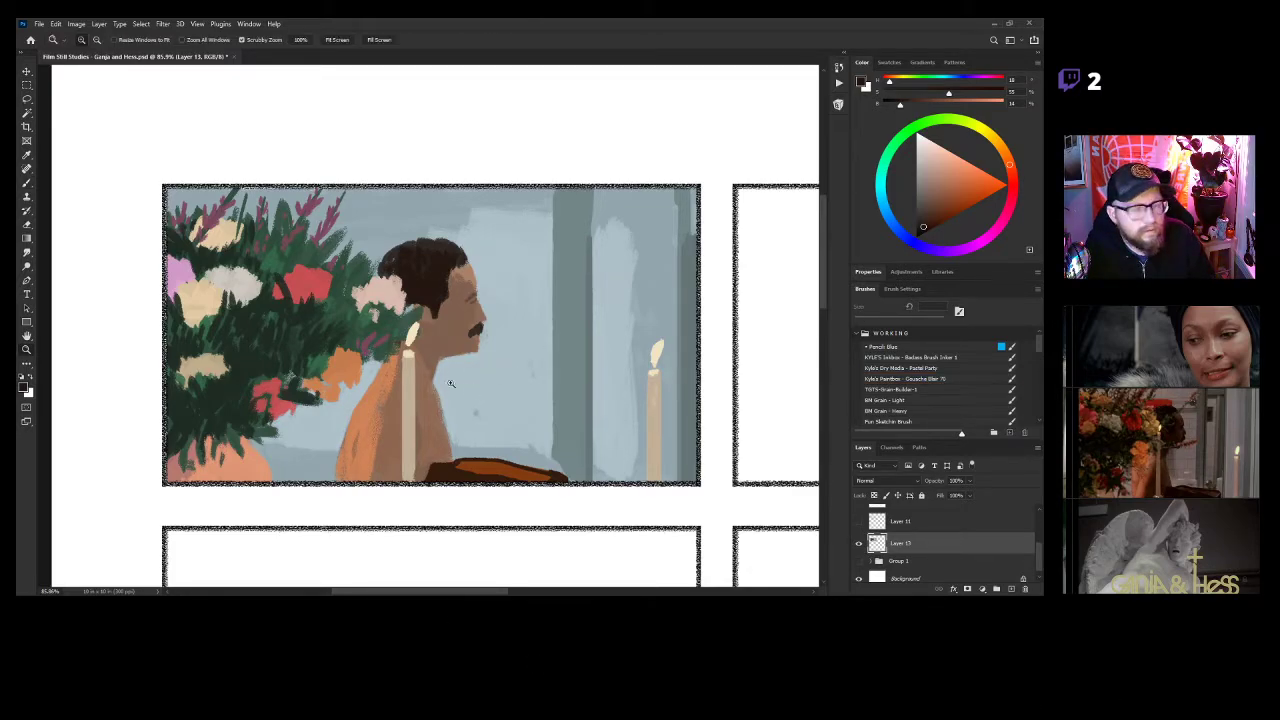
pyautogui.click(461, 376)
pyautogui.press('b')
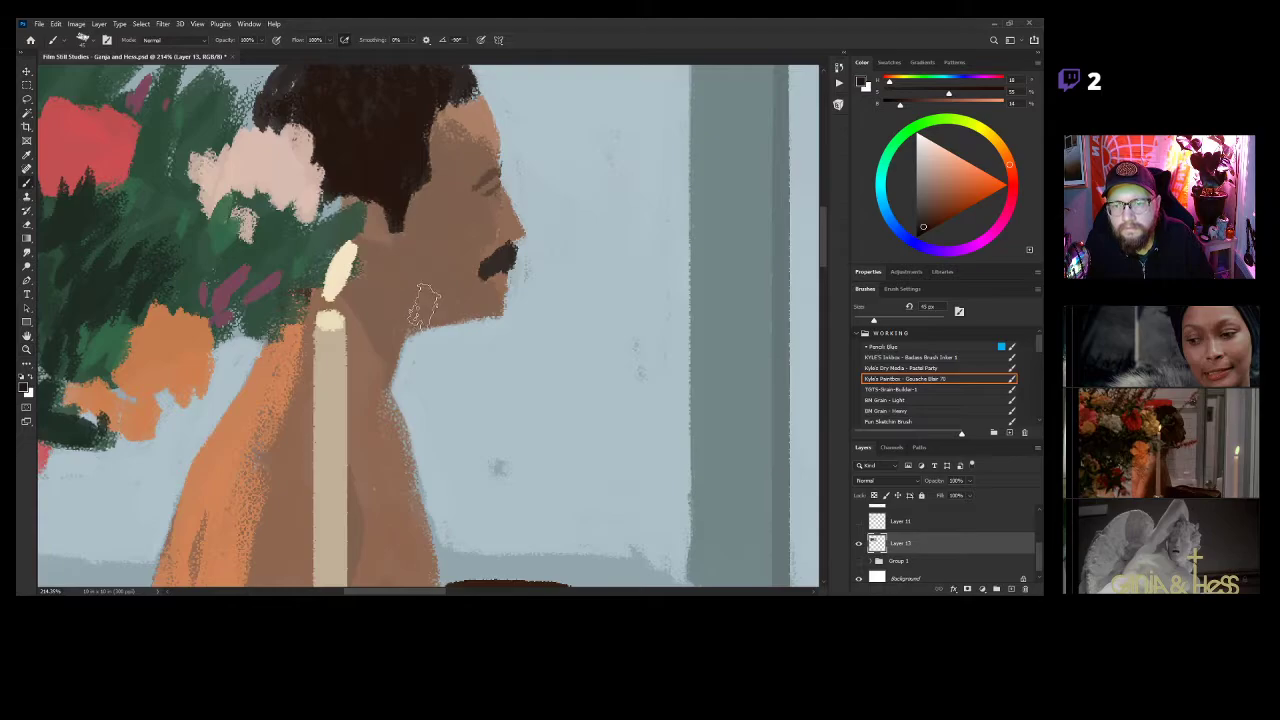
pyautogui.moveTo(479, 314); pyautogui.dragTo(432, 314)
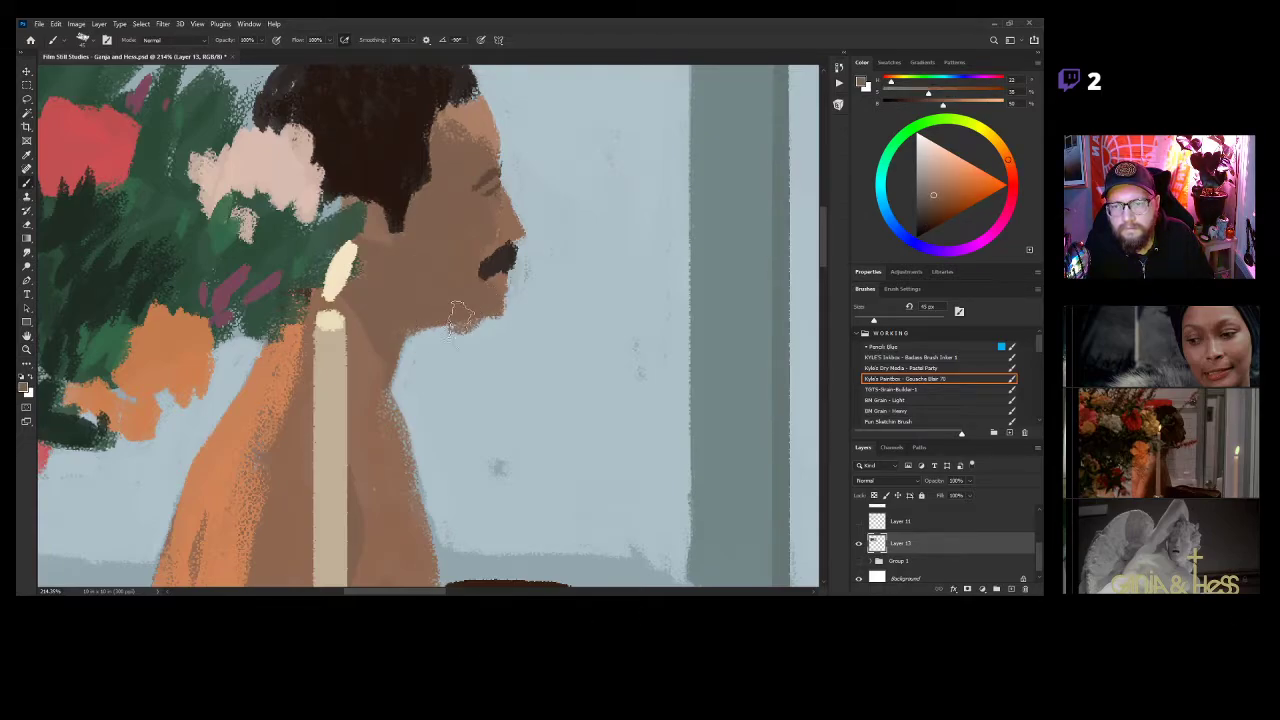
pyautogui.hotkey('ctrl', 'z')
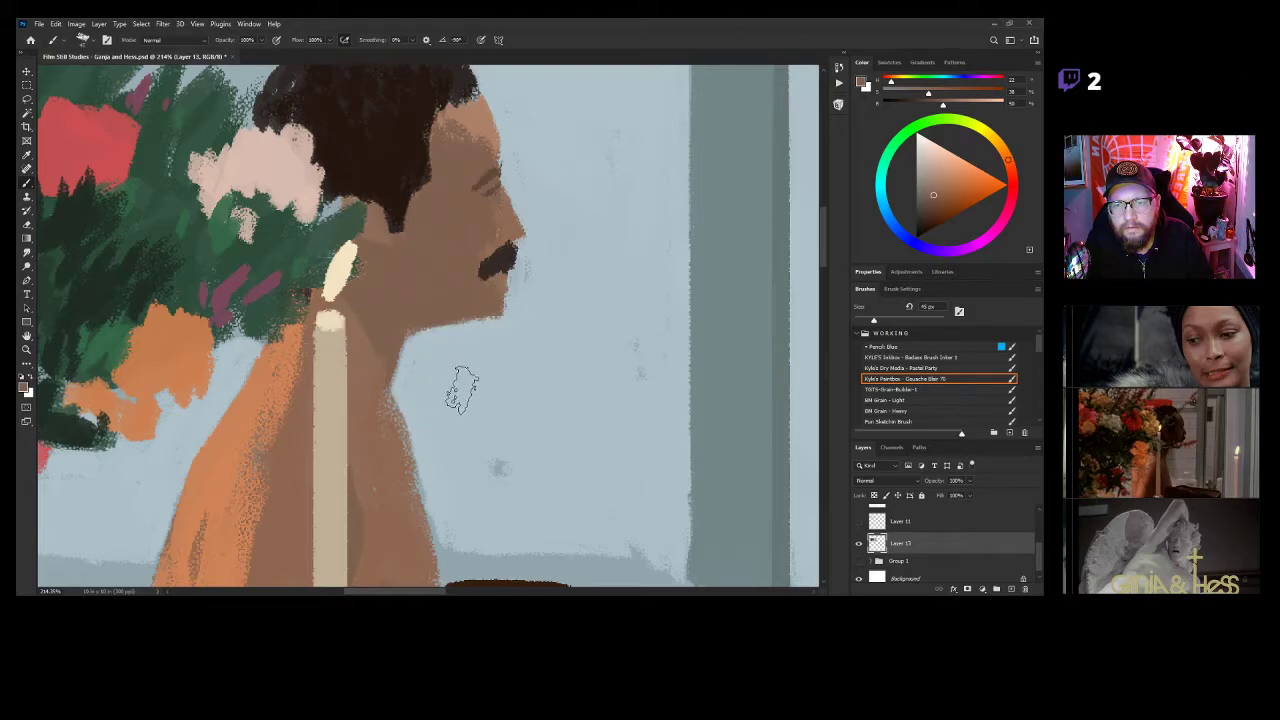
# Reduce the brush to 25 px, fill out the jaw and chin in brown, and trim the chin with sampled background blue.
pyautogui.press('[')
pyautogui.press('[')
pyautogui.moveTo(506, 312)
pyautogui.mouseDown()
pyautogui.moveTo(505, 284)
pyautogui.moveTo(492, 314)
pyautogui.moveTo(440, 317)
pyautogui.mouseUp()
pyautogui.keyDown('alt'); pyautogui.click(525, 328); pyautogui.keyUp('alt')
pyautogui.moveTo(513, 292); pyautogui.dragTo(512, 317)
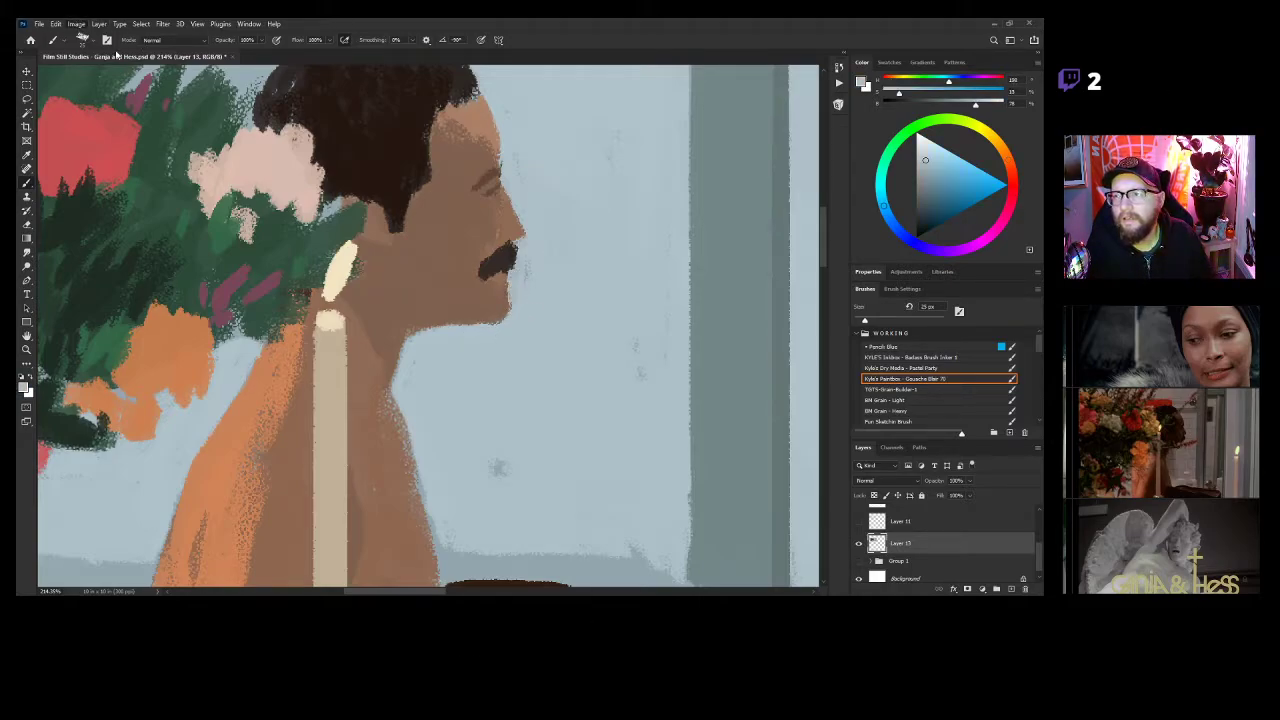
pyautogui.press('space')
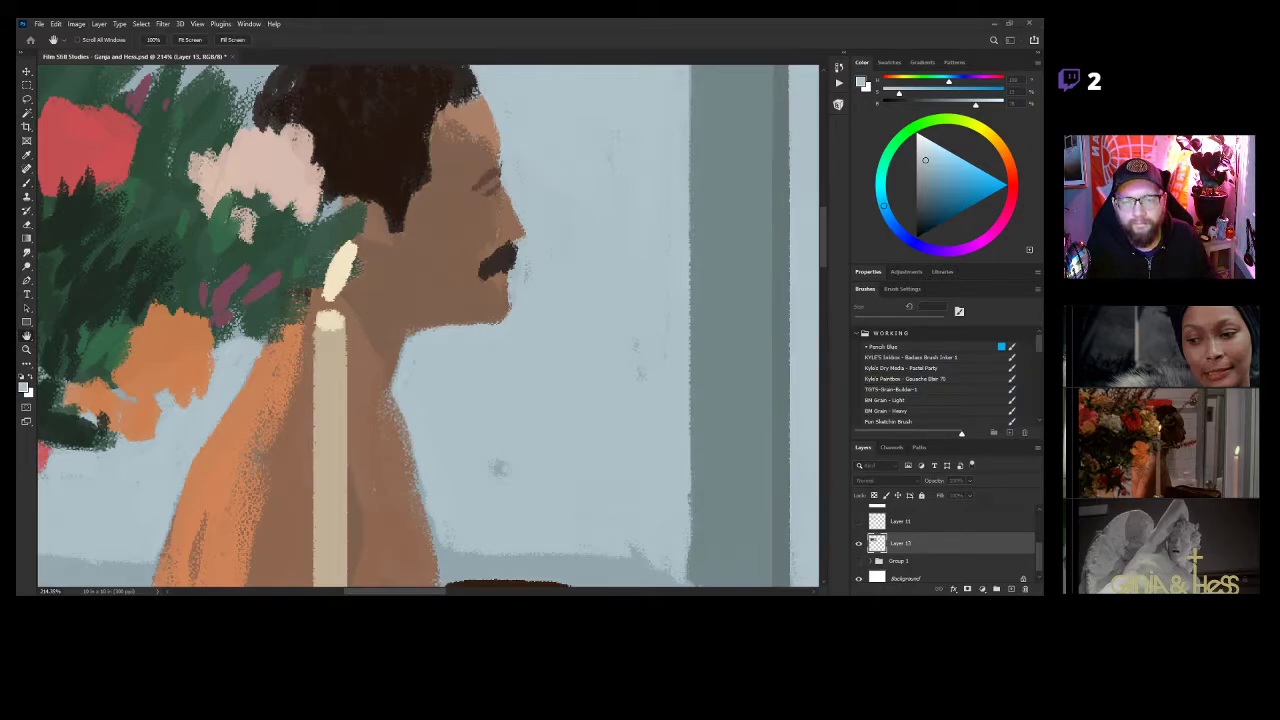
pyautogui.press('z')
pyautogui.moveTo(603, 318); pyautogui.dragTo(522, 315)
pyautogui.moveTo(308, 222); pyautogui.dragTo(642, 301)
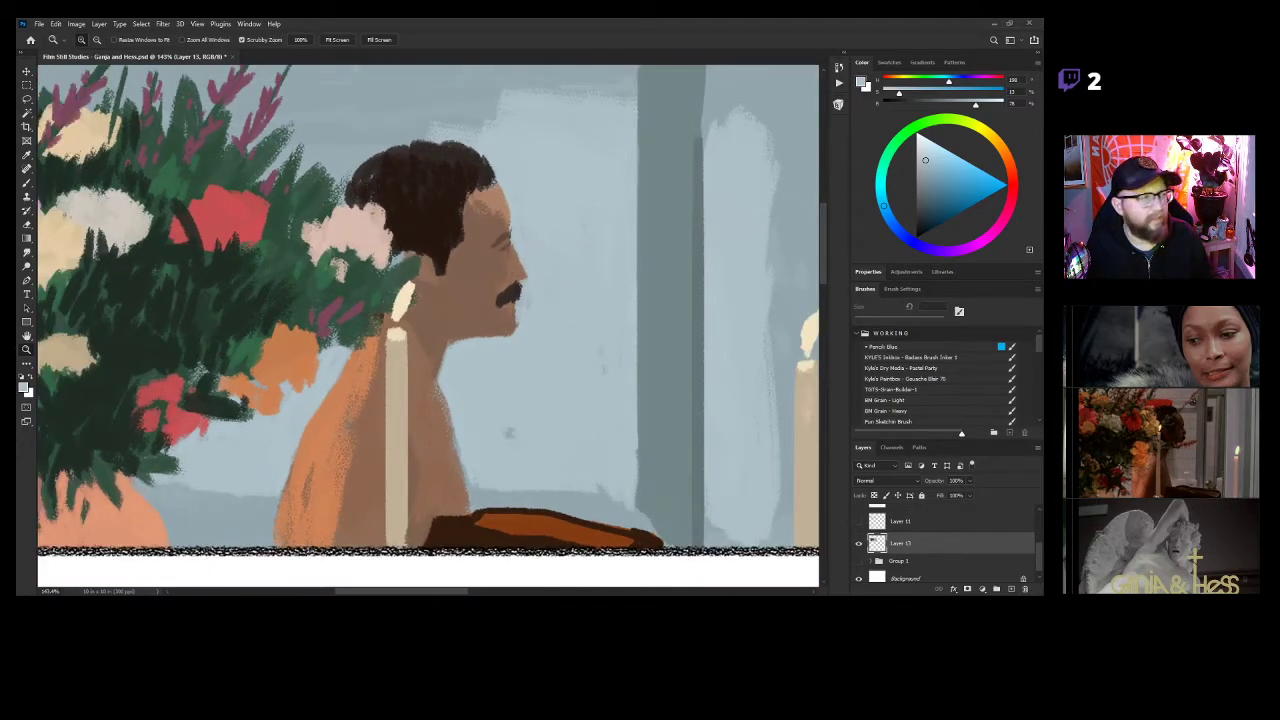
# Sample the dark hair colour and nearby skin browns to paint the hairline around the ear and the ear's upper edge.
pyautogui.click(460, 315)
pyautogui.press('b')
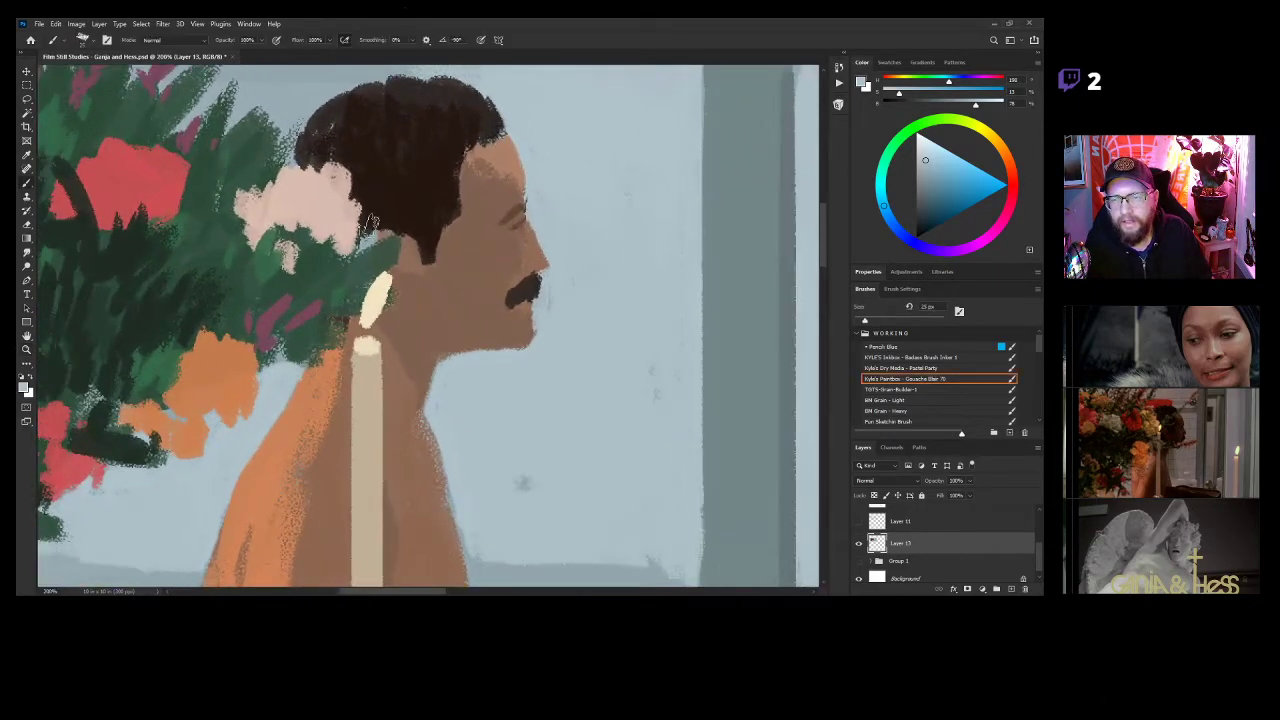
pyautogui.keyDown('alt'); pyautogui.click(382, 214); pyautogui.keyUp('alt')
pyautogui.moveTo(382, 214)
pyautogui.mouseDown()
pyautogui.moveTo(360, 245)
pyautogui.moveTo(392, 228)
pyautogui.moveTo(421, 258)
pyautogui.mouseUp()
pyautogui.keyDown('alt'); pyautogui.click(407, 230); pyautogui.keyUp('alt')
pyautogui.keyDown('alt'); pyautogui.click(421, 231); pyautogui.keyUp('alt')
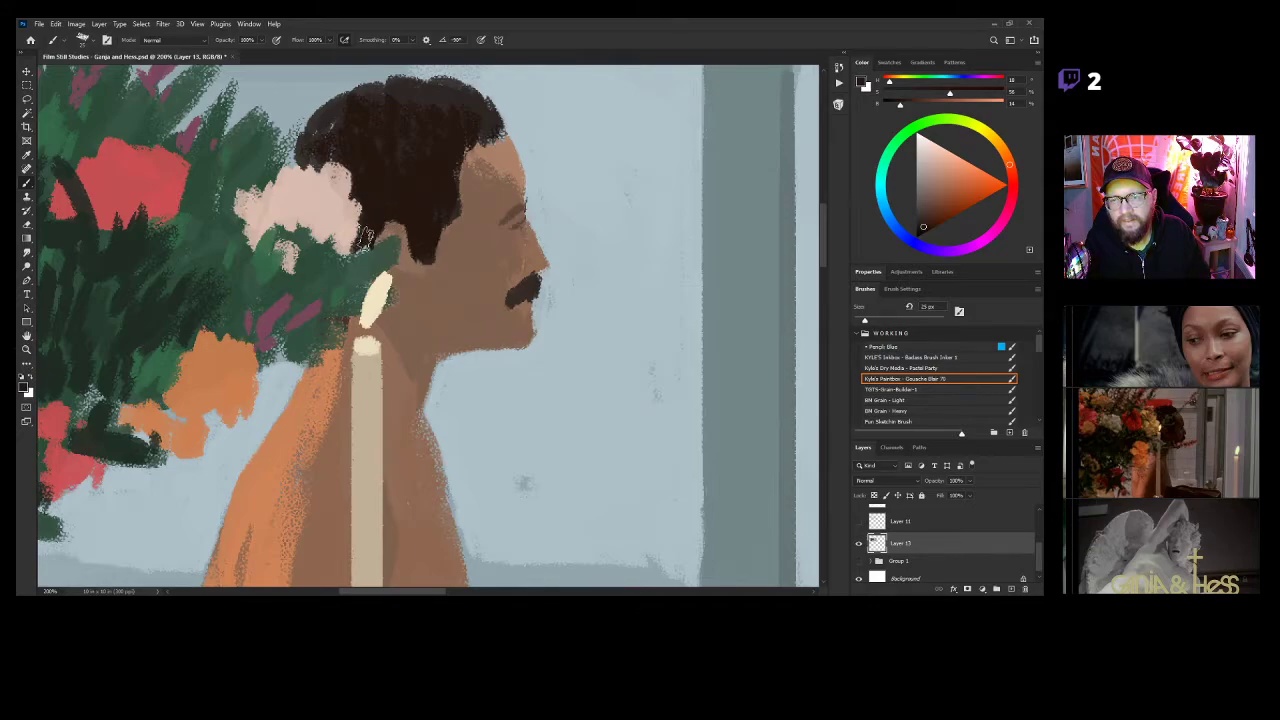
pyautogui.keyDown('alt'); pyautogui.click(388, 225); pyautogui.keyUp('alt')
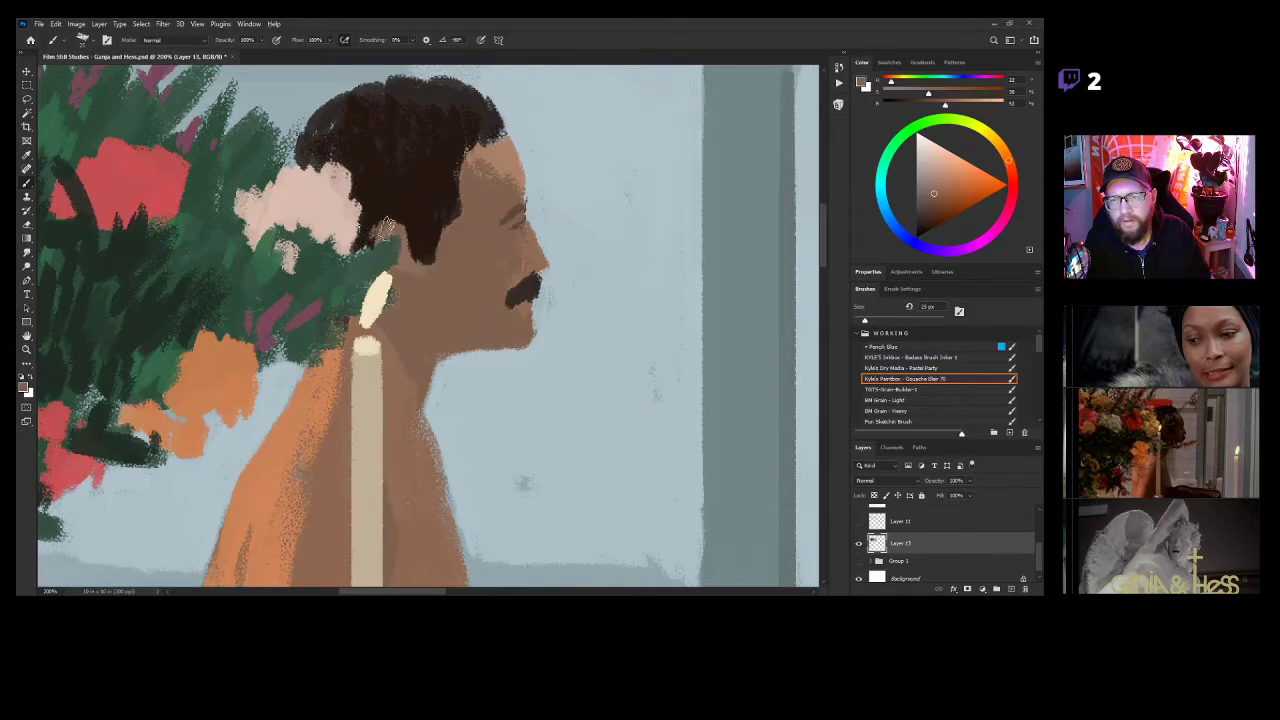
pyautogui.moveTo(380, 229); pyautogui.dragTo(375, 241)
# Try darkening the eyebrow and eye with strokes of the sampled dark hair colour.
pyautogui.moveTo(531, 277); pyautogui.dragTo(527, 315)
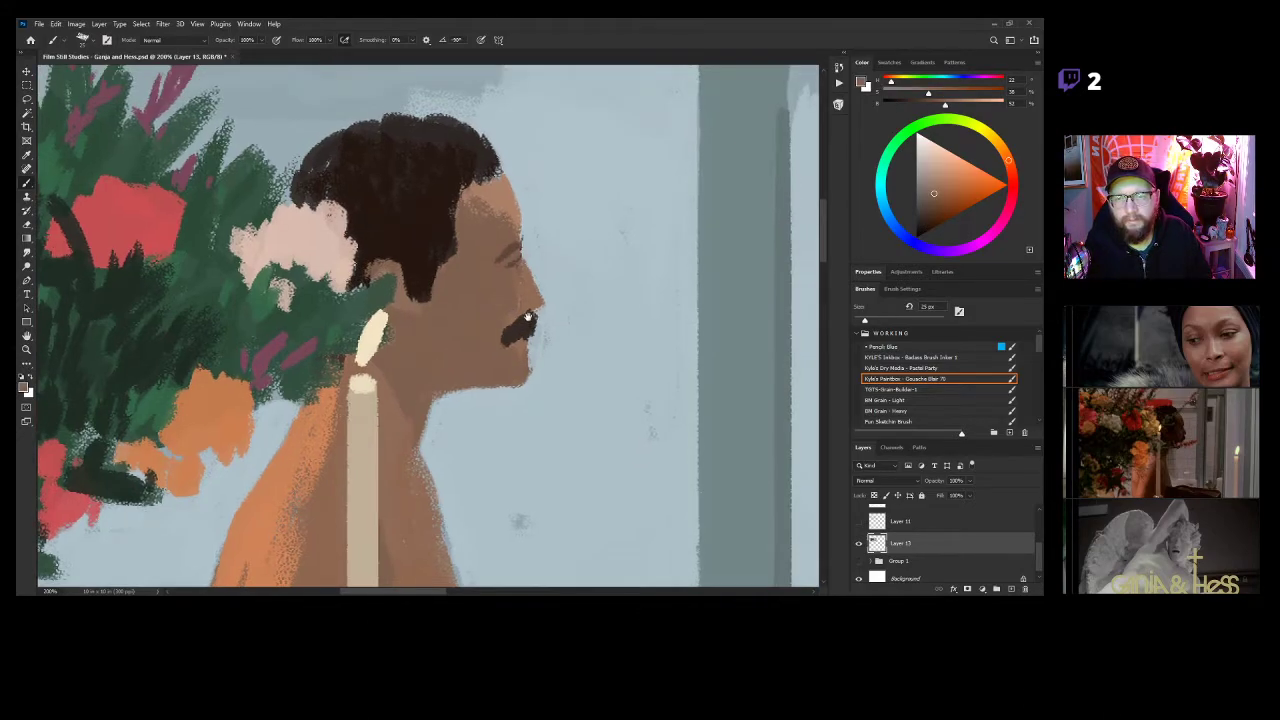
pyautogui.moveTo(512, 255)
pyautogui.mouseDown()
pyautogui.moveTo(562, 255)
pyautogui.moveTo(502, 280)
pyautogui.mouseUp()
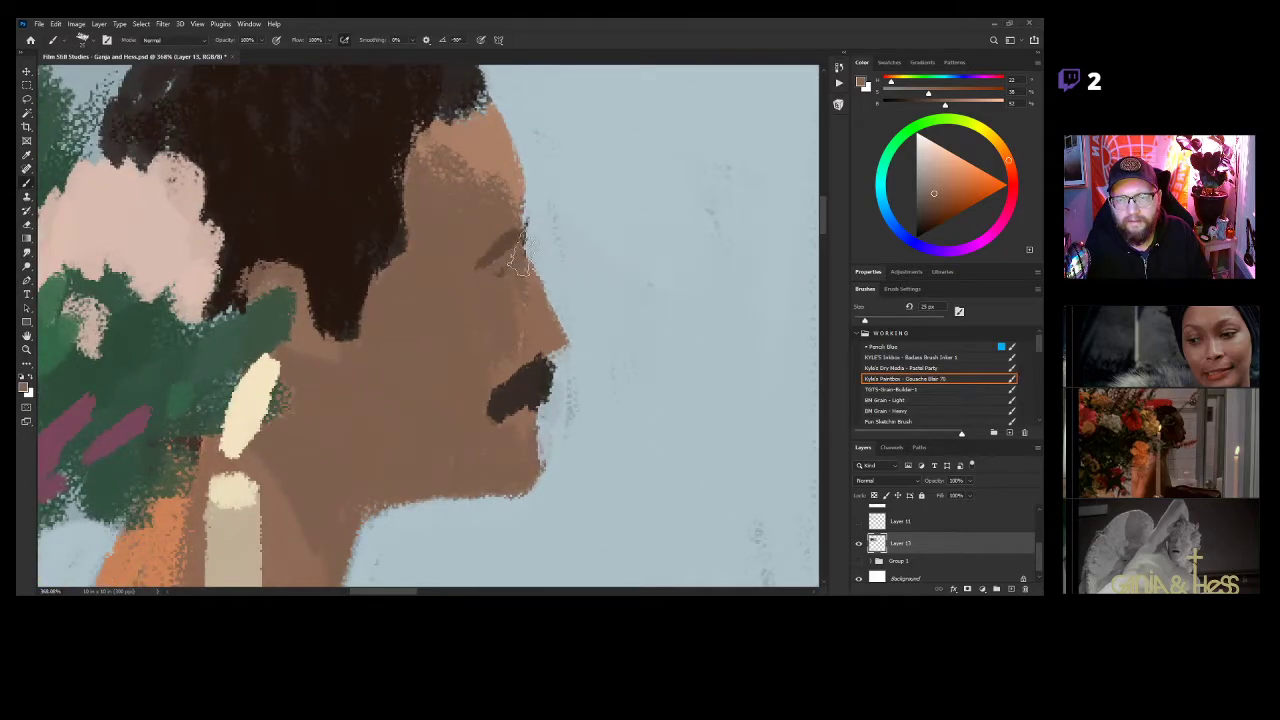
pyautogui.keyDown('alt'); pyautogui.click(346, 249); pyautogui.keyUp('alt')
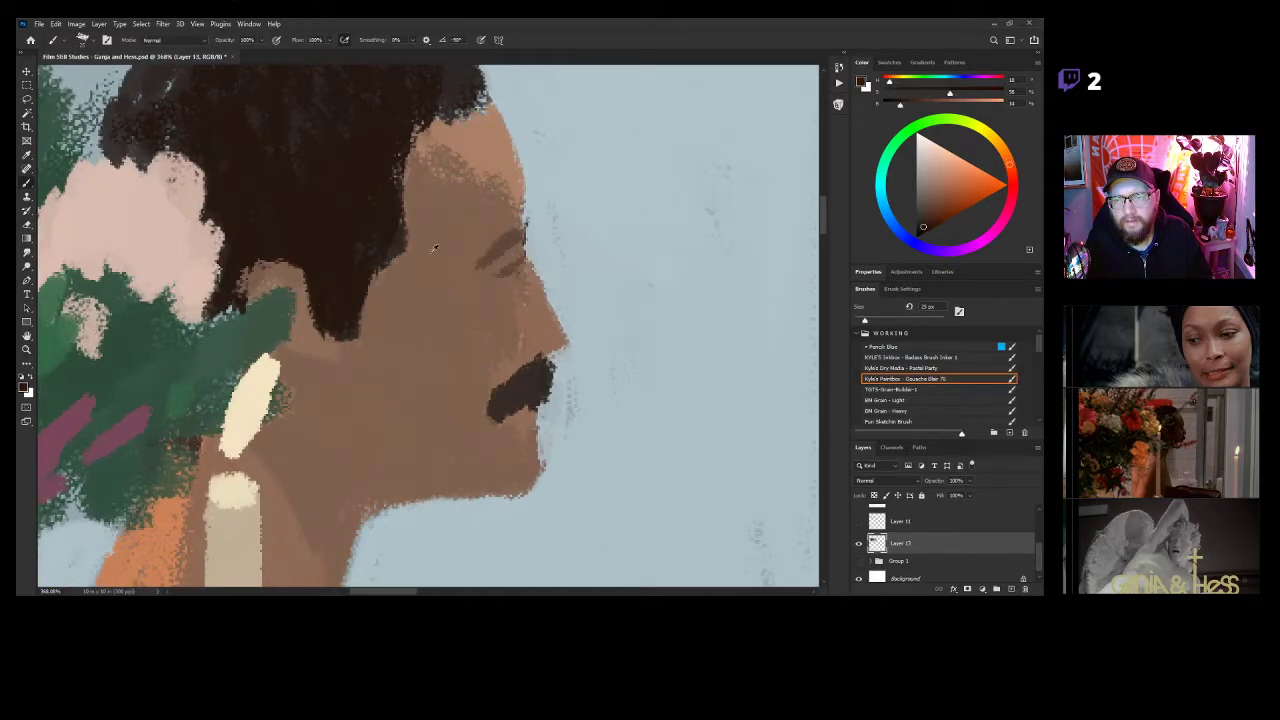
pyautogui.moveTo(518, 232)
pyautogui.mouseDown()
pyautogui.moveTo(472, 266)
pyautogui.moveTo(518, 268)
pyautogui.moveTo(487, 282)
pyautogui.mouseUp()
pyautogui.press('z')
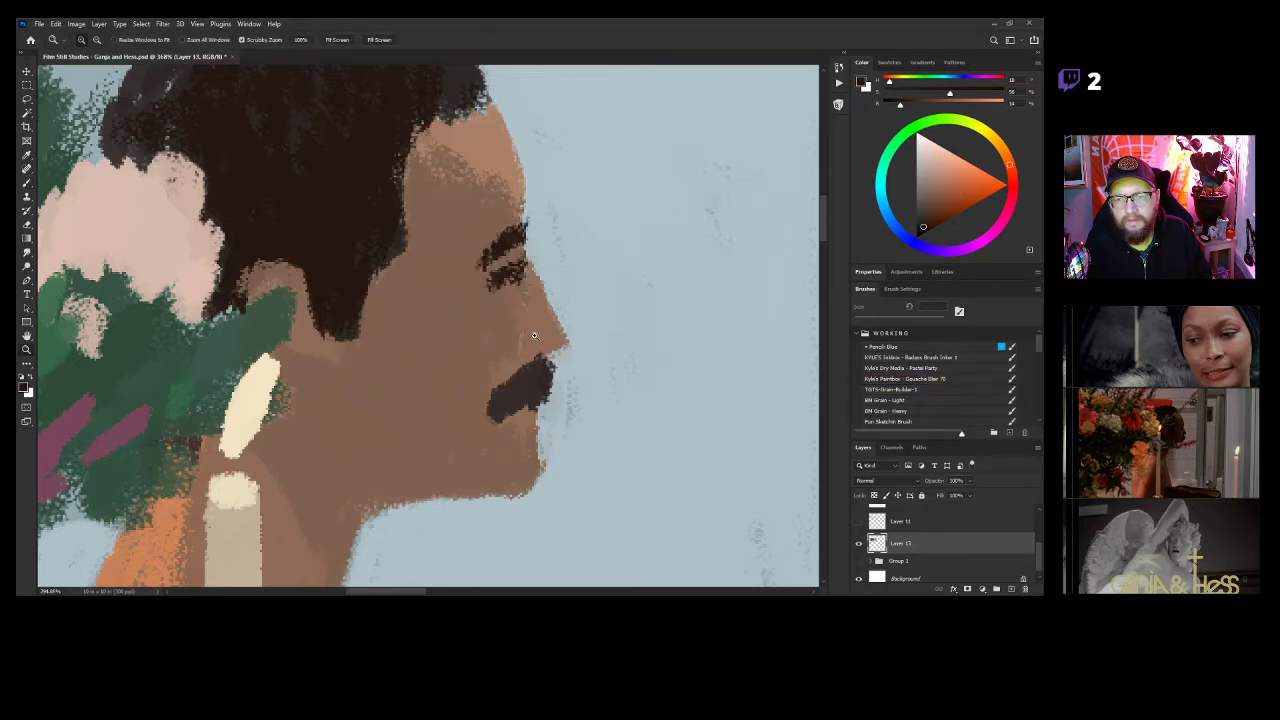
pyautogui.moveTo(548, 338); pyautogui.dragTo(460, 364)
pyautogui.moveTo(550, 378); pyautogui.dragTo(640, 332)
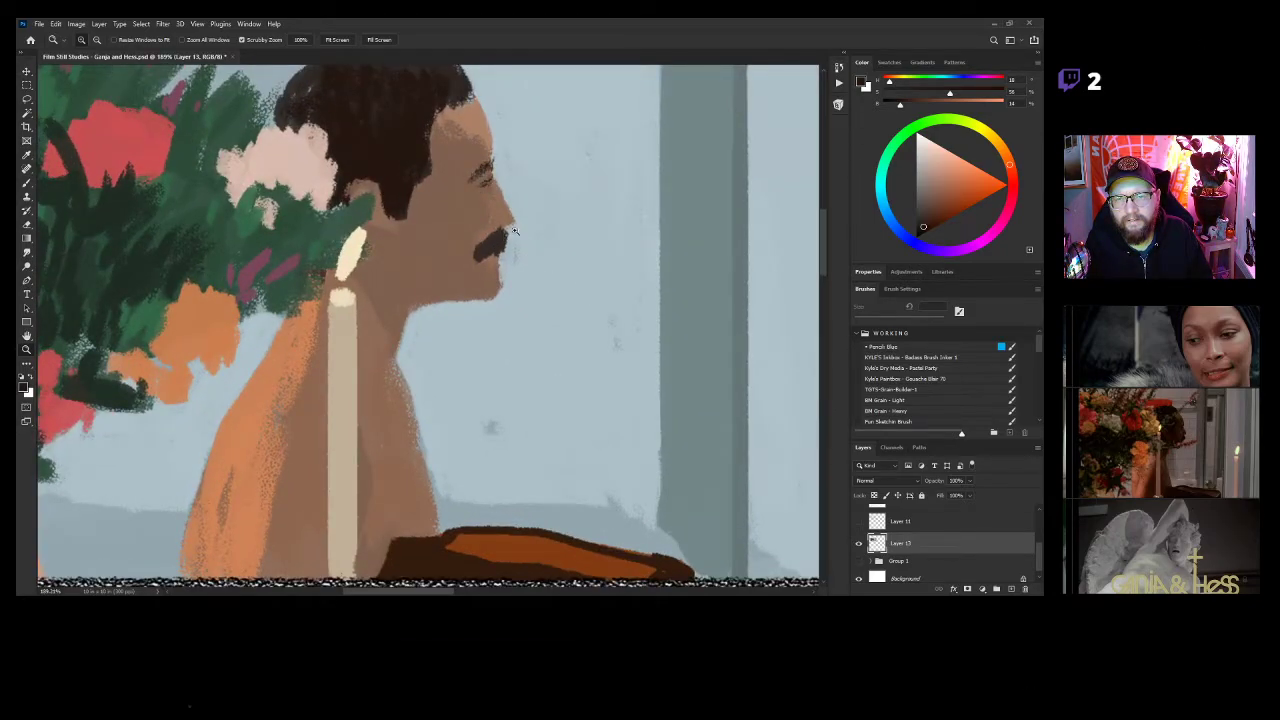
pyautogui.moveTo(518, 238); pyautogui.dragTo(496, 270)
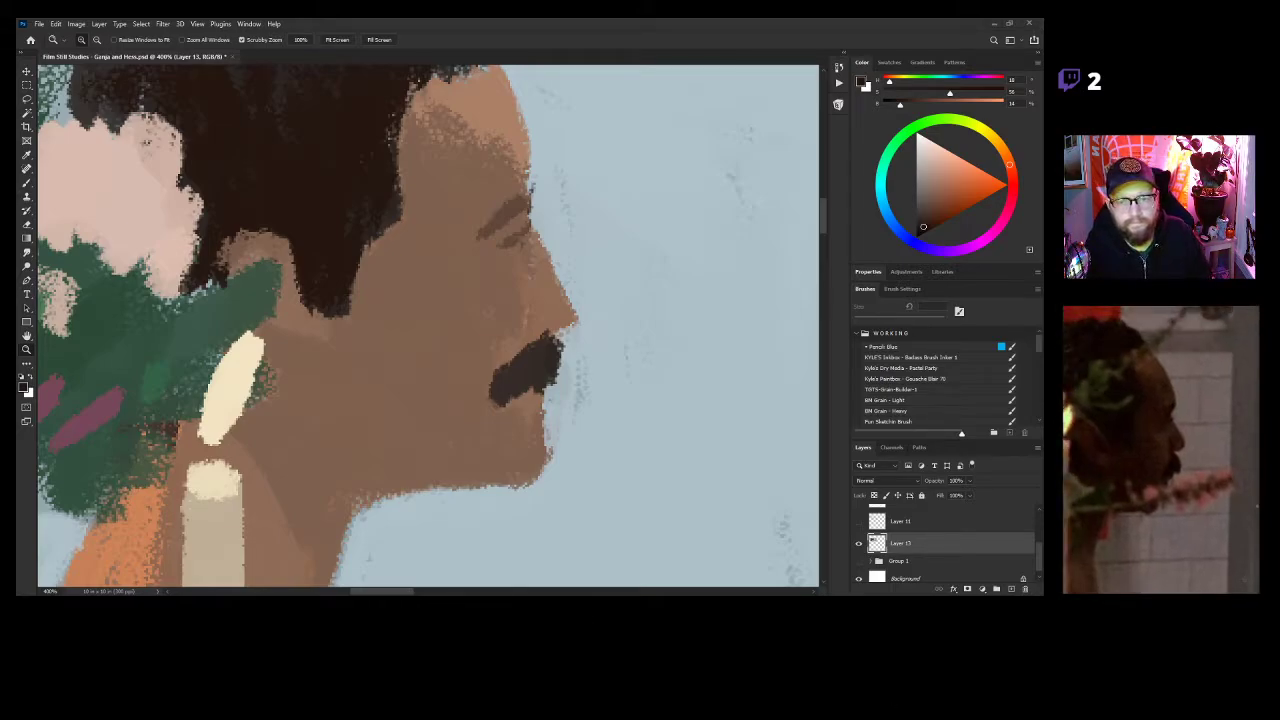
# Round out the nose tip with sampled skin brown and a smaller brush, trimming its contour with sampled background blue.
pyautogui.press('b')
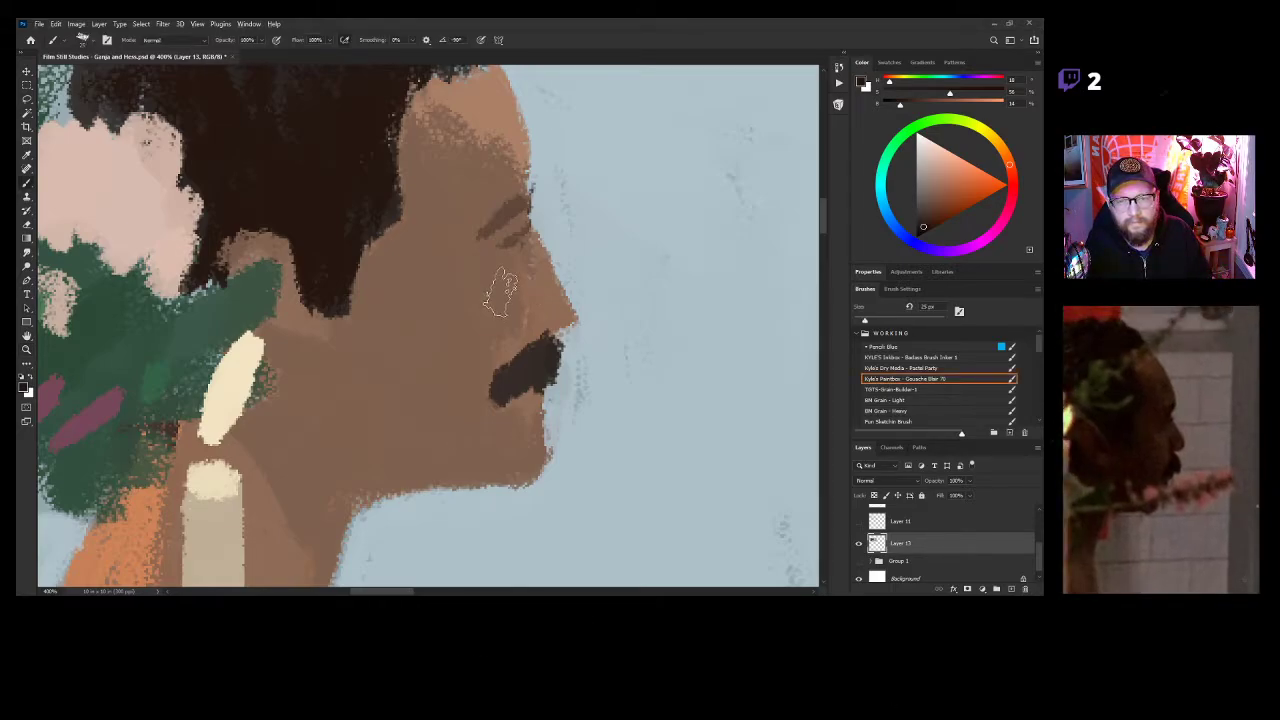
pyautogui.keyDown('alt'); pyautogui.click(491, 287); pyautogui.keyUp('alt')
pyautogui.moveTo(577, 290); pyautogui.dragTo(563, 305)
pyautogui.hotkey('ctrl', 'z')
pyautogui.keyDown('alt'); pyautogui.click(551, 302); pyautogui.keyUp('alt')
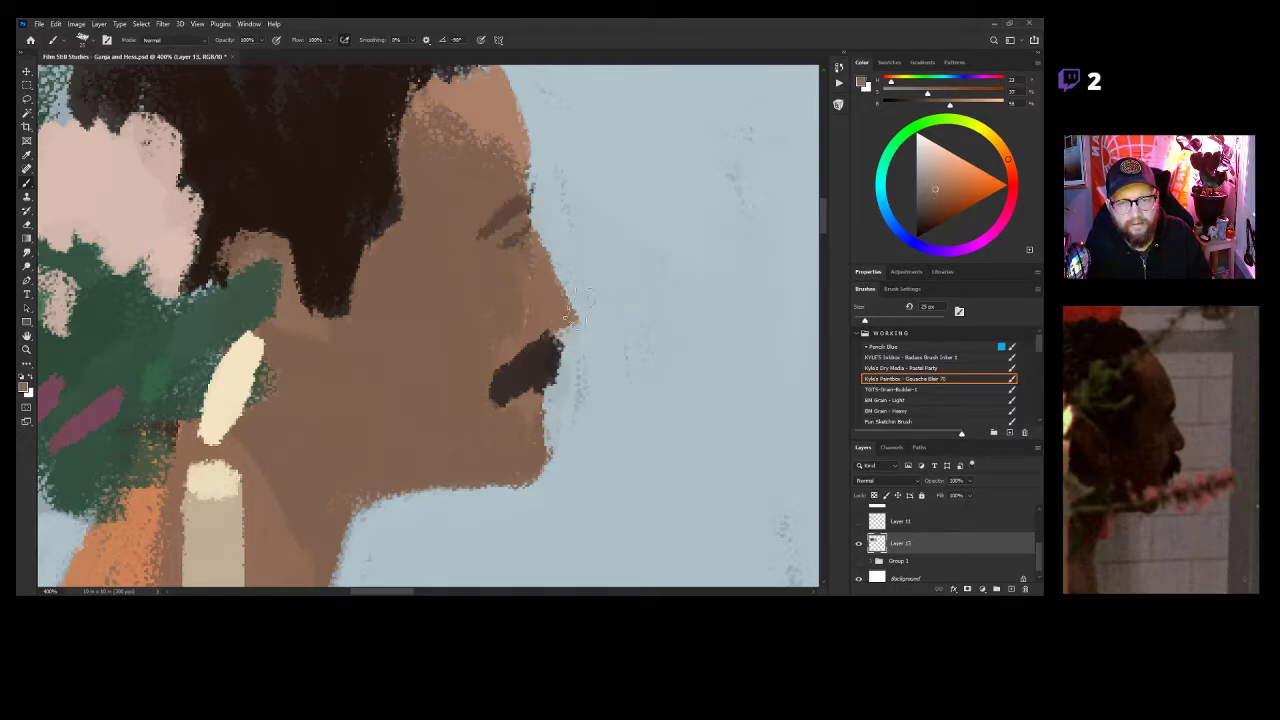
pyautogui.press('[')
pyautogui.press('[')
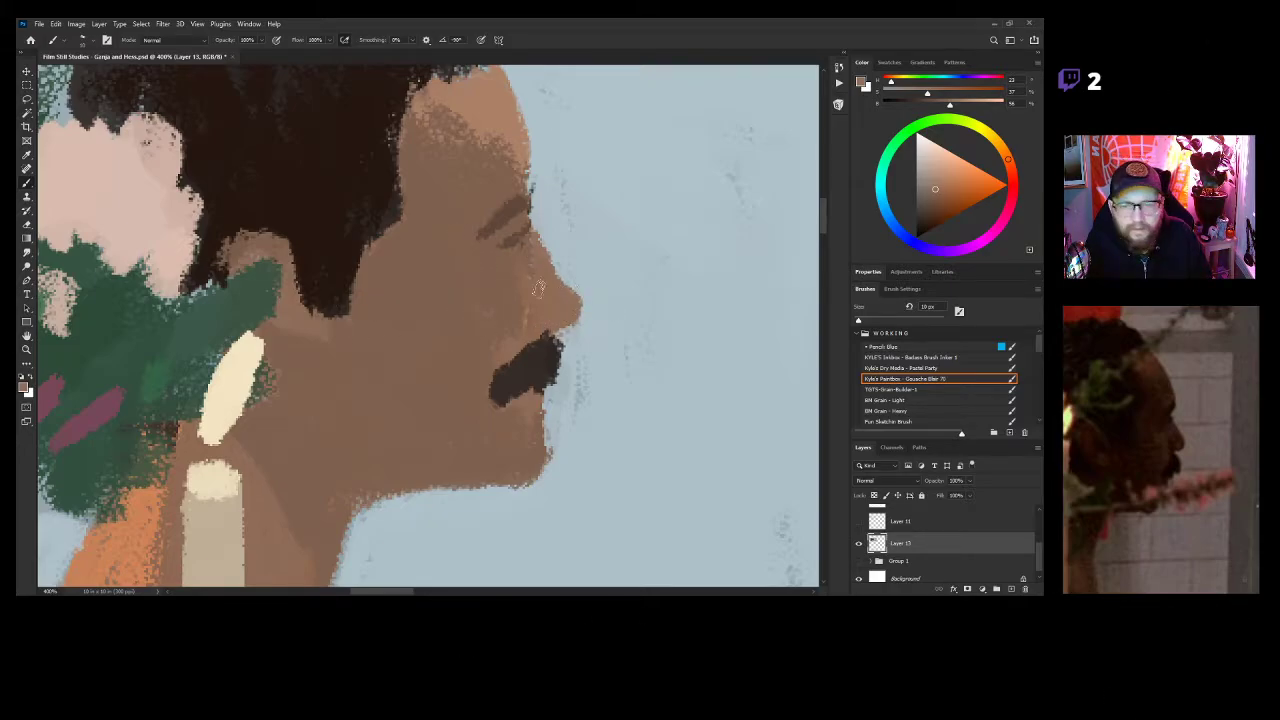
pyautogui.keyDown('alt'); pyautogui.click(584, 273); pyautogui.keyUp('alt')
pyautogui.moveTo(581, 298); pyautogui.dragTo(573, 326)
pyautogui.keyDown('alt'); pyautogui.click(570, 316); pyautogui.keyUp('alt')
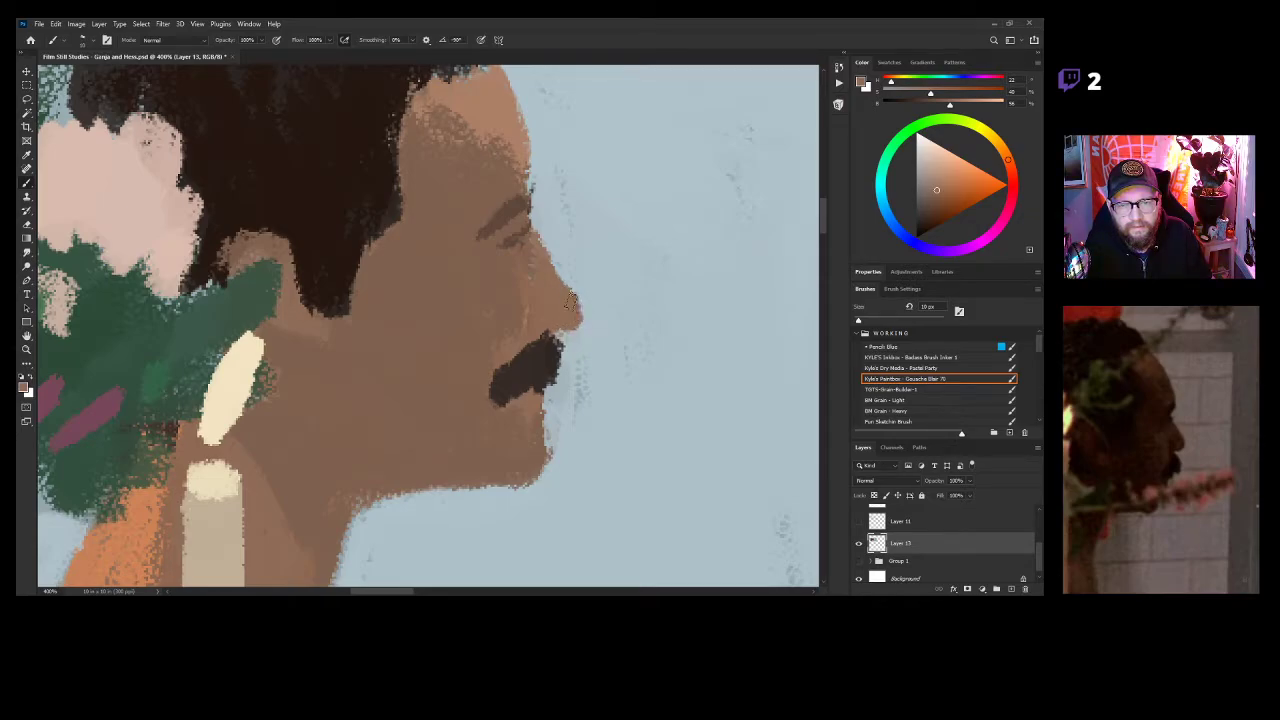
# Sample the cheek's brown and paint it over the nostril area between the nose and the moustache.
pyautogui.hotkey('ctrl', 'space')
pyautogui.moveTo(610, 367); pyautogui.dragTo(533, 360)
pyautogui.moveTo(597, 392)
pyautogui.mouseDown()
pyautogui.moveTo(657, 340)
pyautogui.moveTo(626, 362)
pyautogui.mouseUp()
pyautogui.moveTo(588, 313); pyautogui.dragTo(618, 303)
pyautogui.keyDown('alt'); pyautogui.click(478, 333); pyautogui.keyUp('alt')
pyautogui.moveTo(554, 329); pyautogui.dragTo(565, 350)
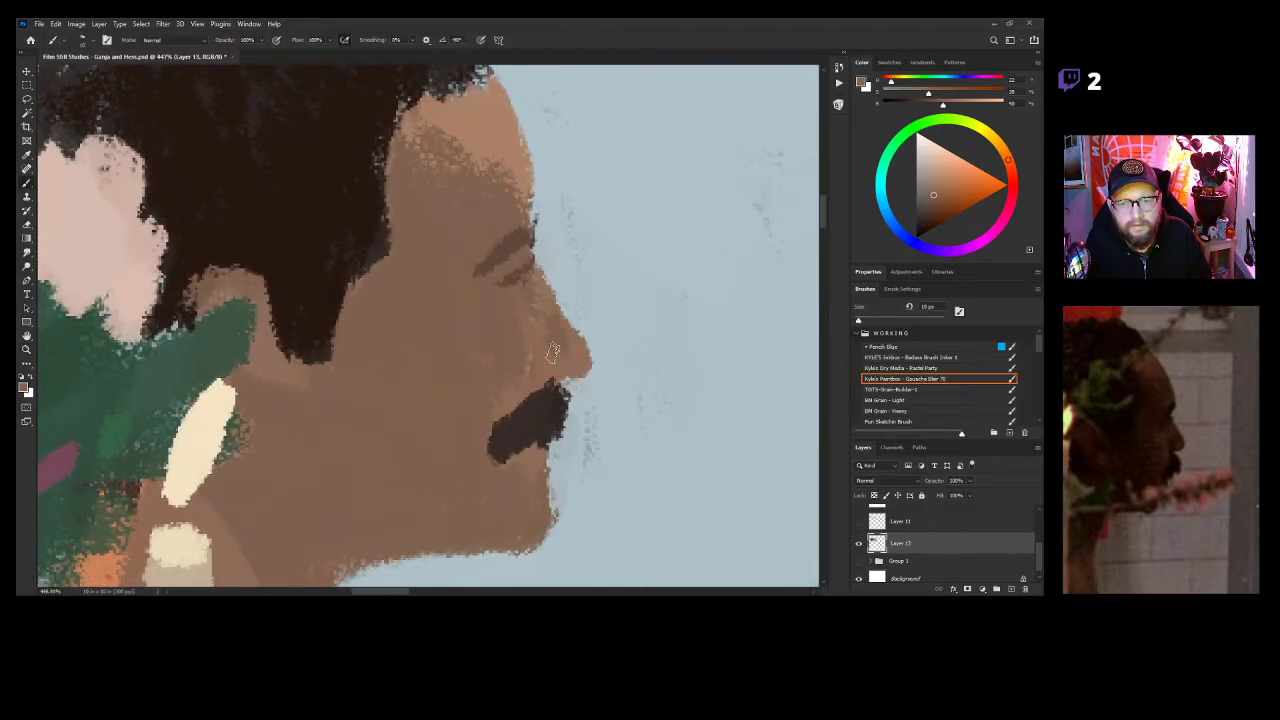
# Sample the eyebrow's brown, mix it darker, and paint the eyebrow and eye line, softening below the eye with skin brown.
pyautogui.keyDown('alt'); pyautogui.click(514, 243); pyautogui.keyUp('alt')
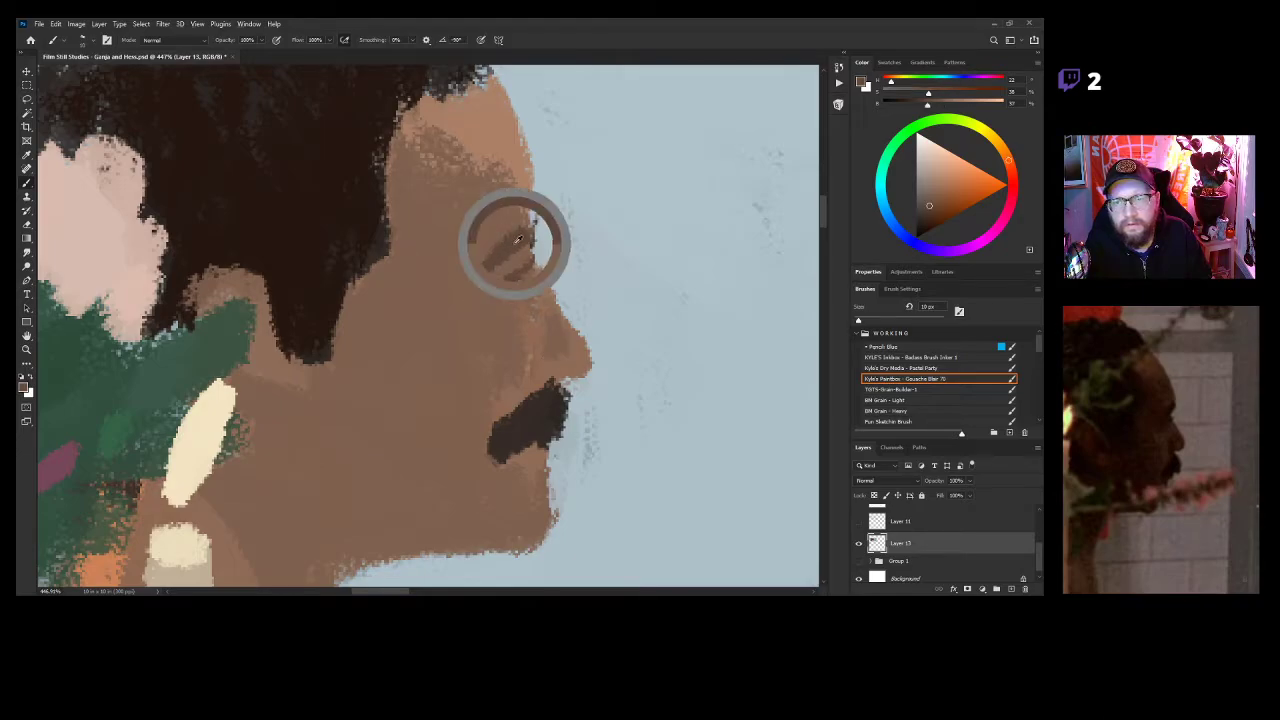
pyautogui.click(924, 212)
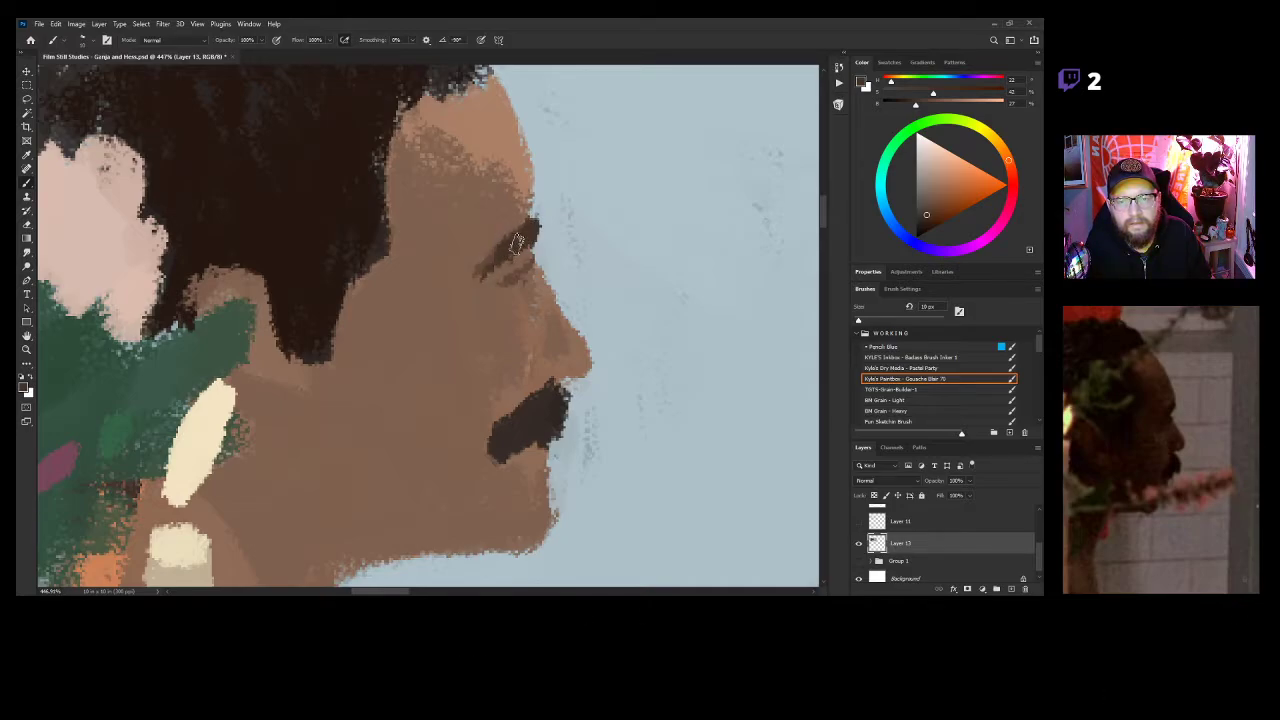
pyautogui.moveTo(503, 284); pyautogui.dragTo(533, 268)
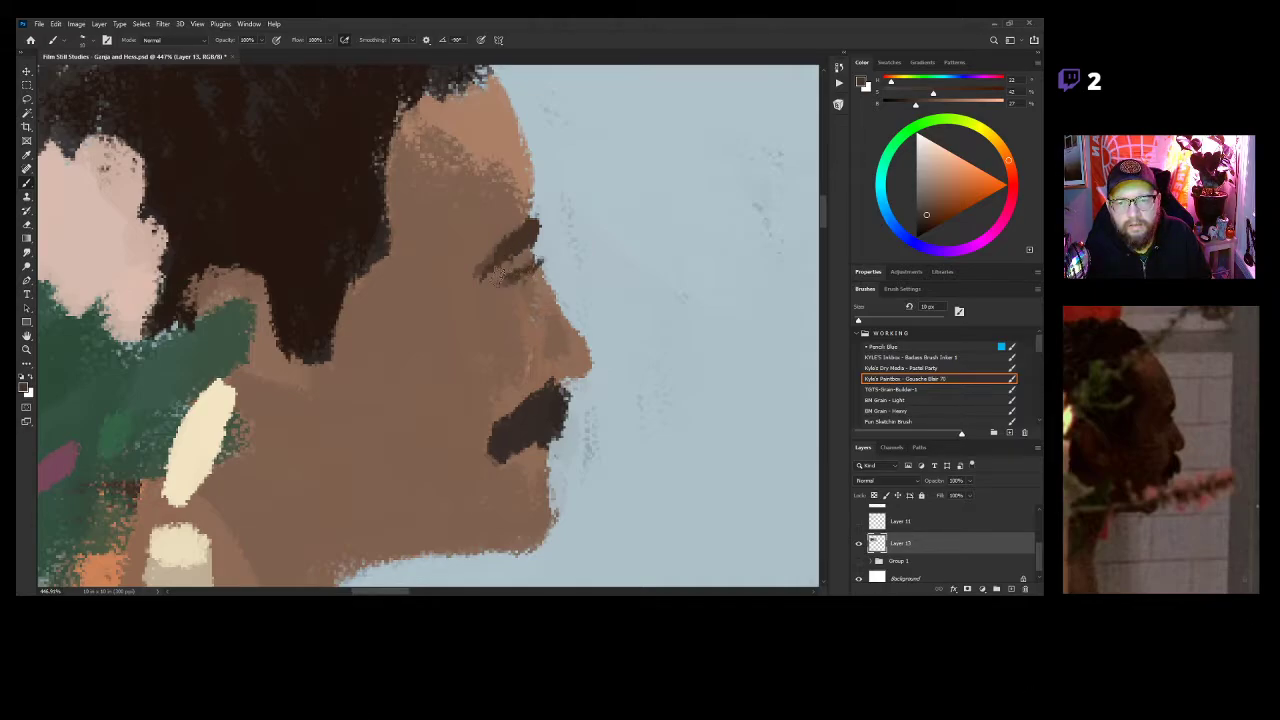
pyautogui.keyDown('alt'); pyautogui.click(500, 291); pyautogui.keyUp('alt')
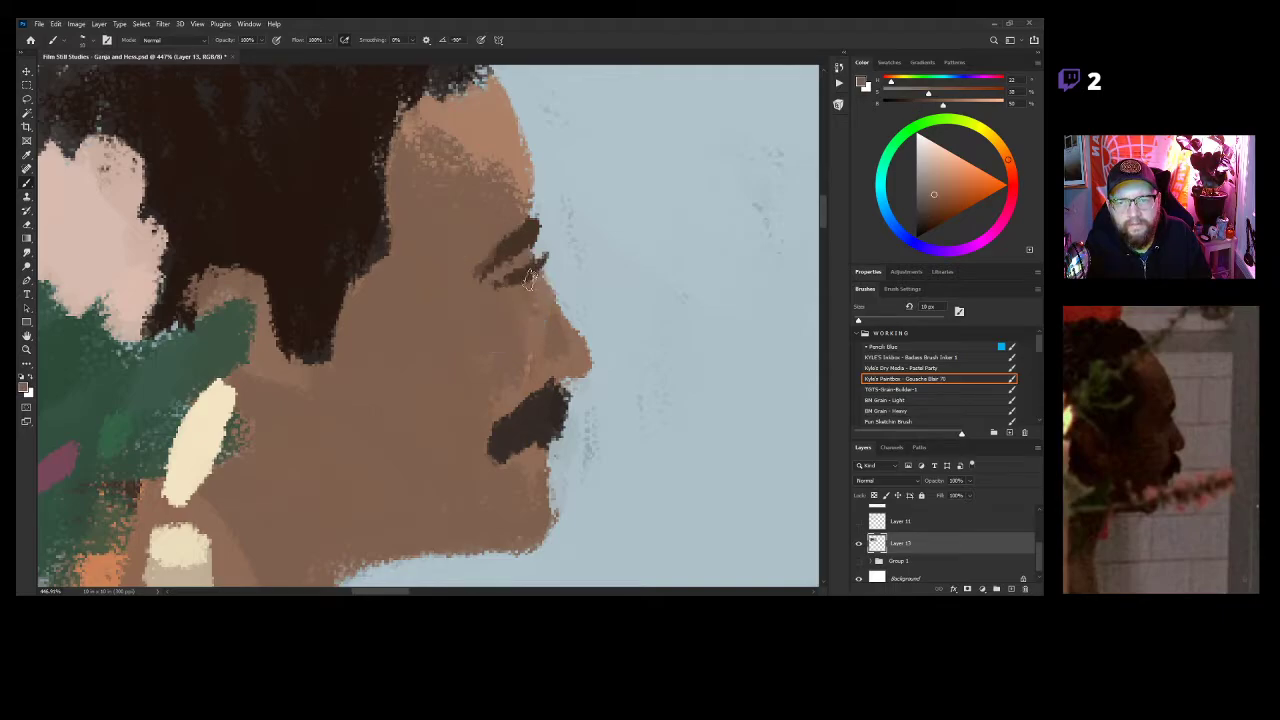
# Trim the eye stroke's overshoot beyond the profile with sampled background blue and restate the eye line in dark brown.
pyautogui.press('z')
pyautogui.moveTo(542, 357)
pyautogui.mouseDown()
pyautogui.moveTo(498, 355)
pyautogui.moveTo(572, 312)
pyautogui.mouseUp()
pyautogui.press('z')
pyautogui.keyDown('alt'); pyautogui.click(544, 303); pyautogui.keyUp('alt')
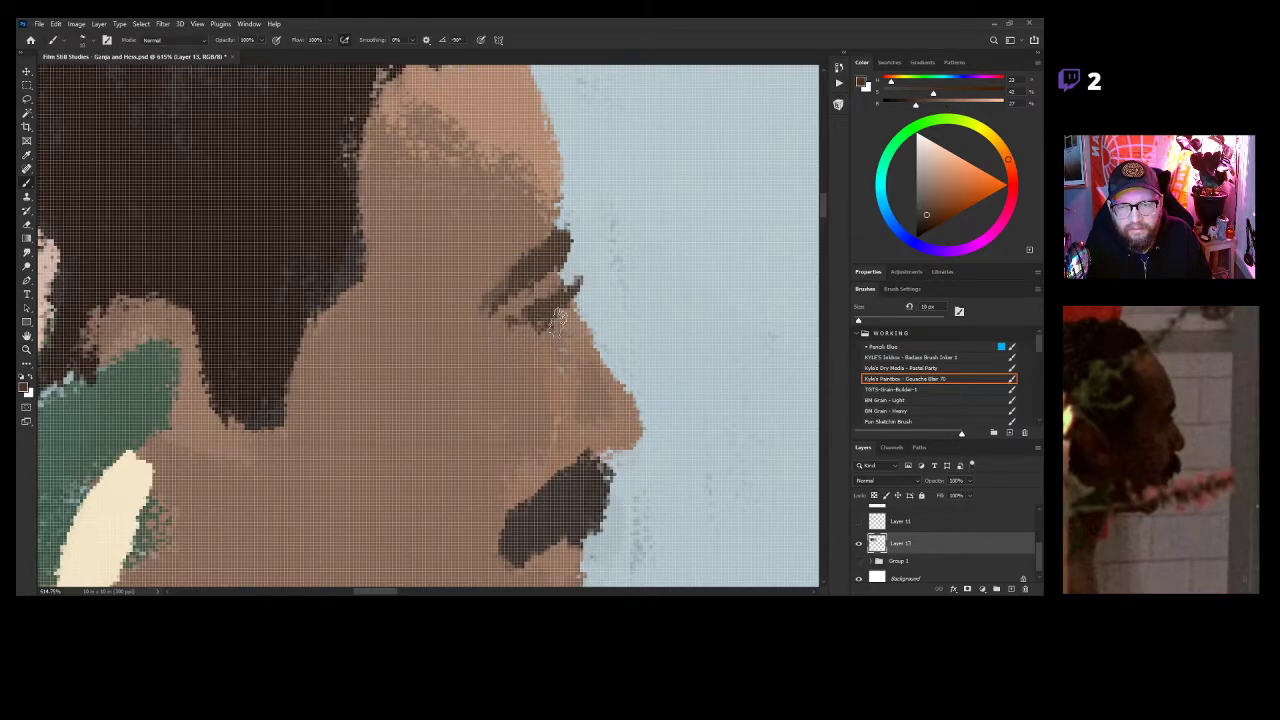
pyautogui.press('z')
pyautogui.moveTo(607, 358); pyautogui.dragTo(608, 329)
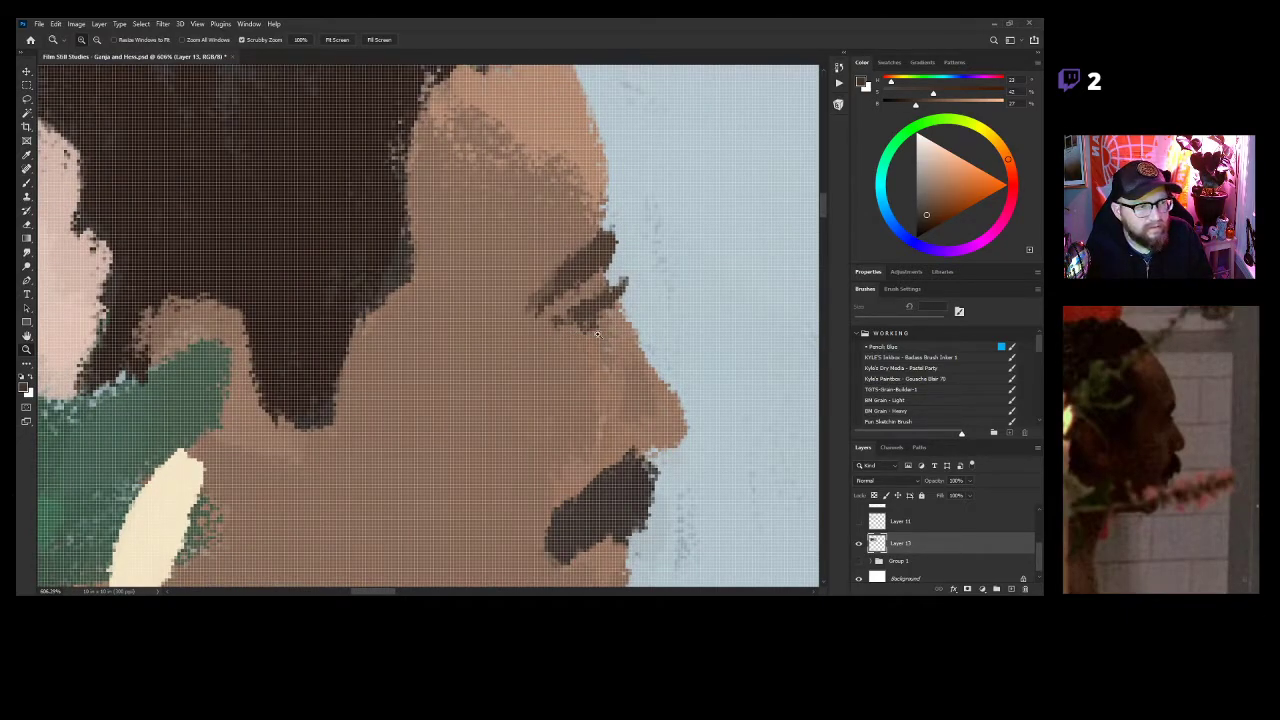
pyautogui.press('b')
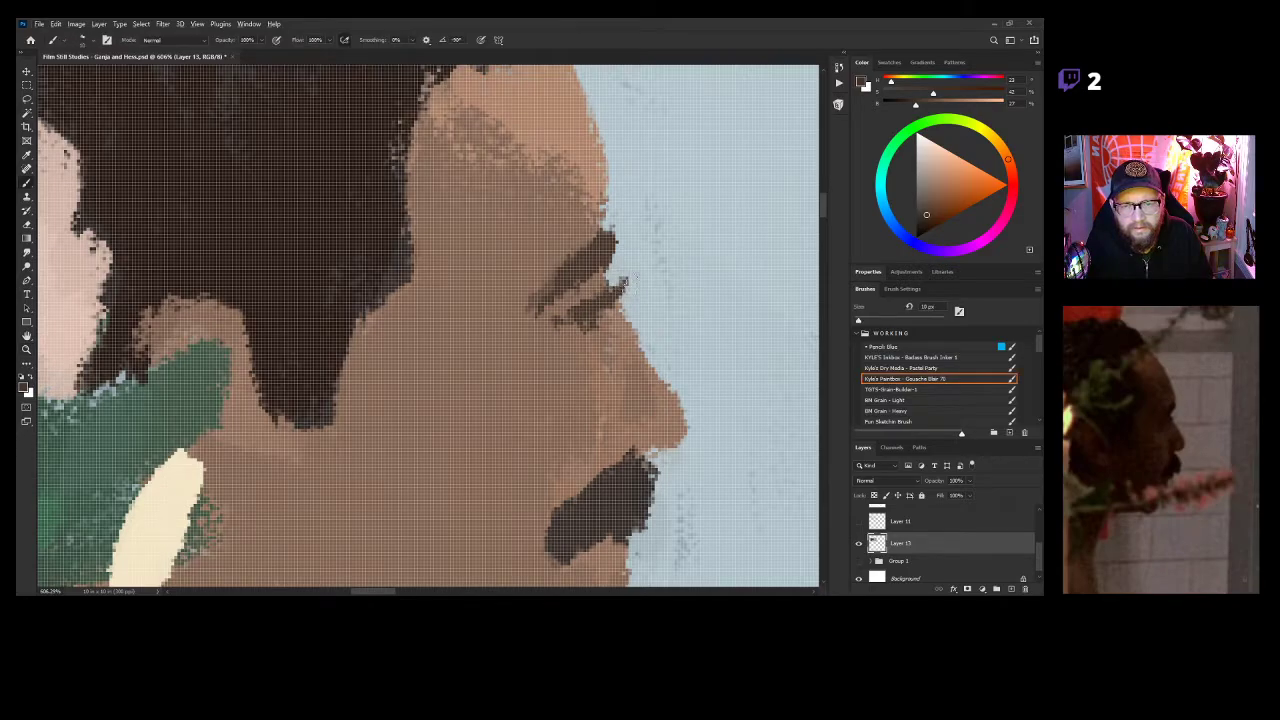
pyautogui.keyDown('alt'); pyautogui.click(647, 293); pyautogui.keyUp('alt')
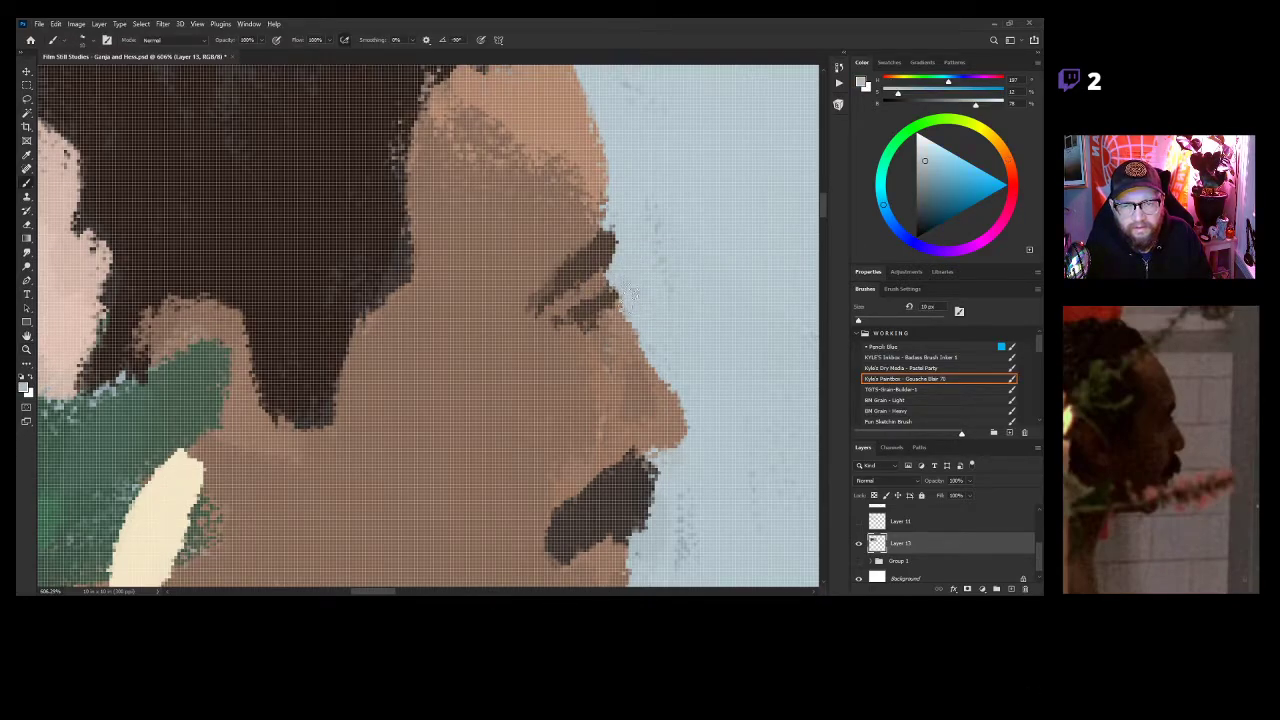
pyautogui.keyDown('alt'); pyautogui.click(605, 298); pyautogui.keyUp('alt')
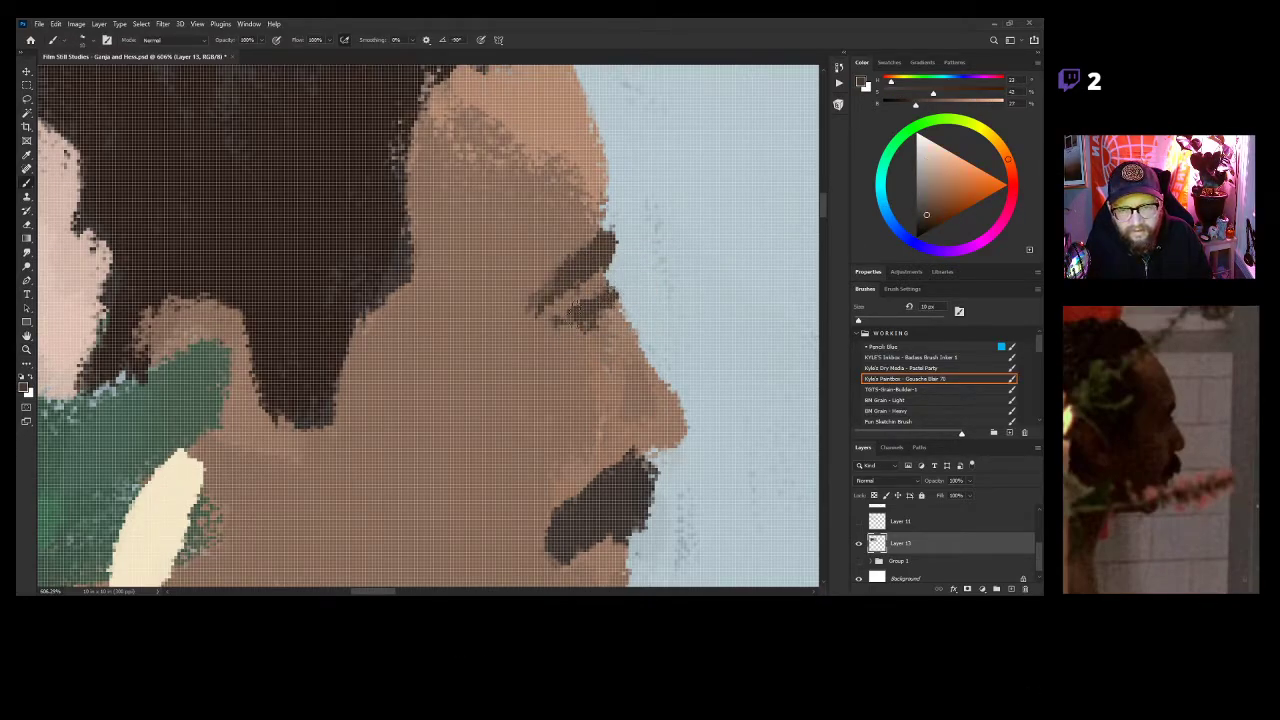
pyautogui.moveTo(606, 298); pyautogui.dragTo(556, 322)
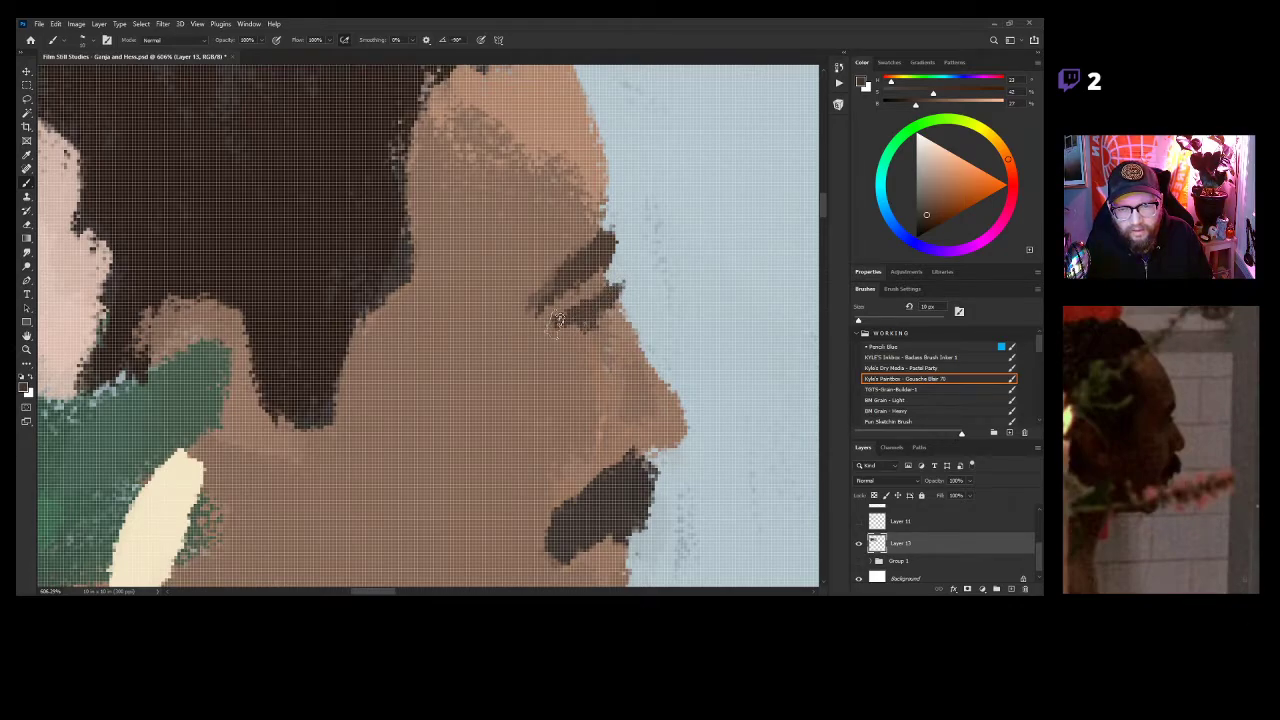
# Enlarge the brush to 45 px and try a darker brown shadow across the cheek, temple and forehead.
pyautogui.press('z')
pyautogui.moveTo(613, 398); pyautogui.dragTo(528, 398)
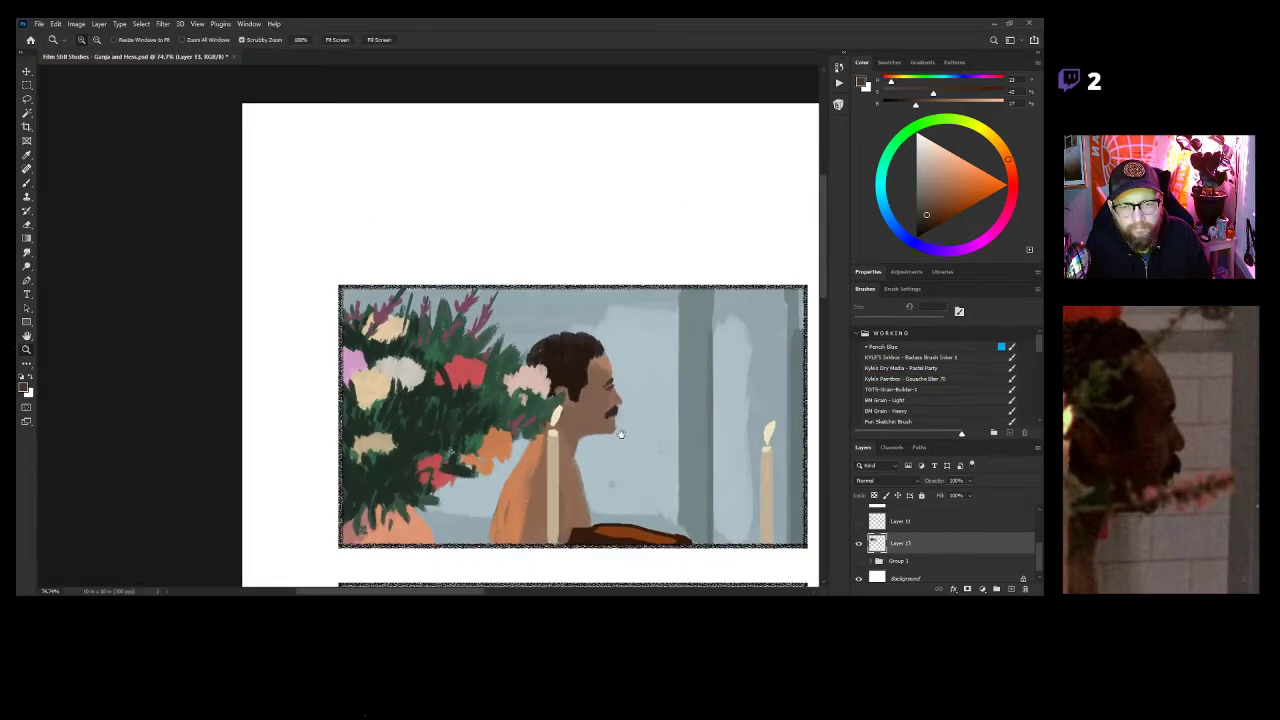
pyautogui.moveTo(621, 434); pyautogui.dragTo(644, 370)
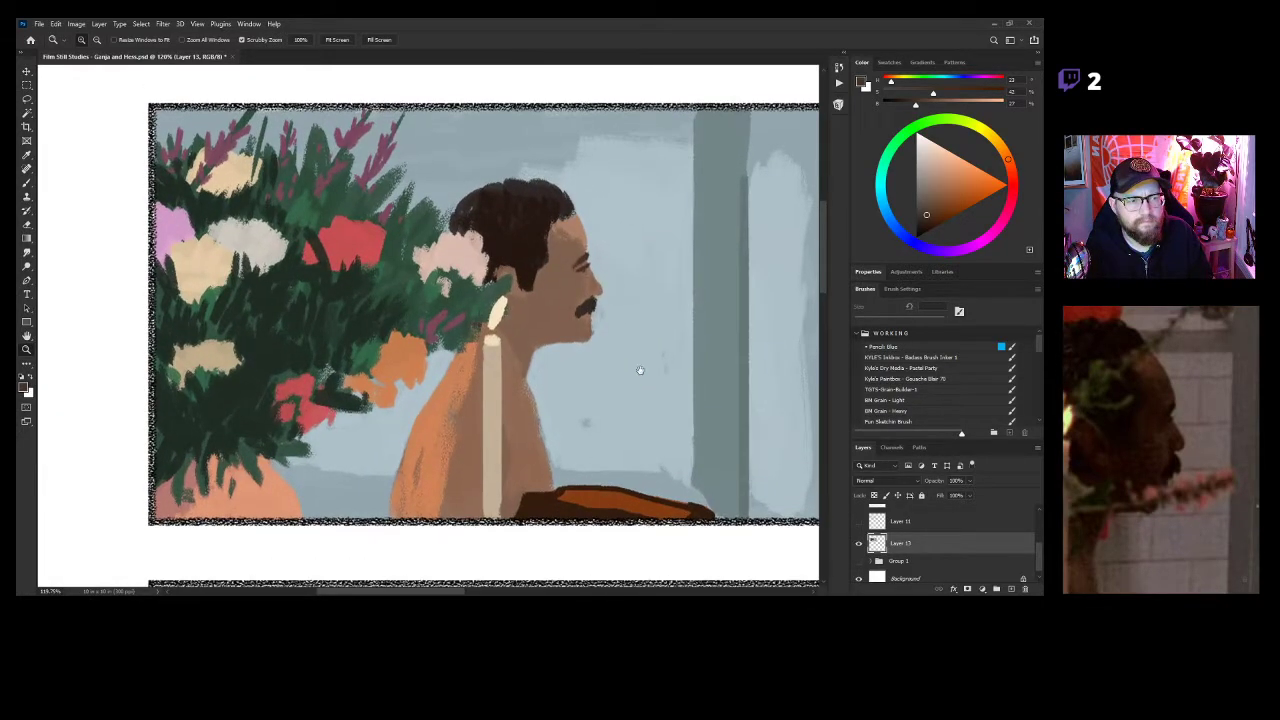
pyautogui.moveTo(551, 321); pyautogui.dragTo(590, 322)
pyautogui.press('b')
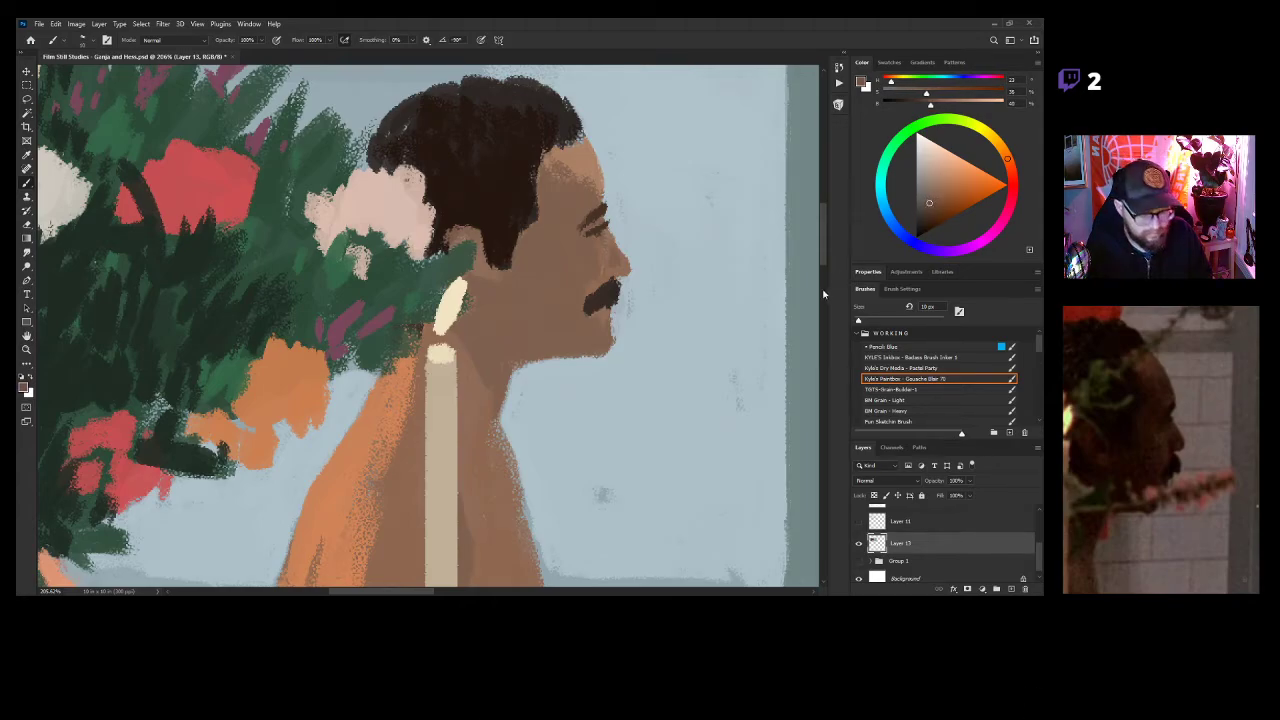
pyautogui.press(']')
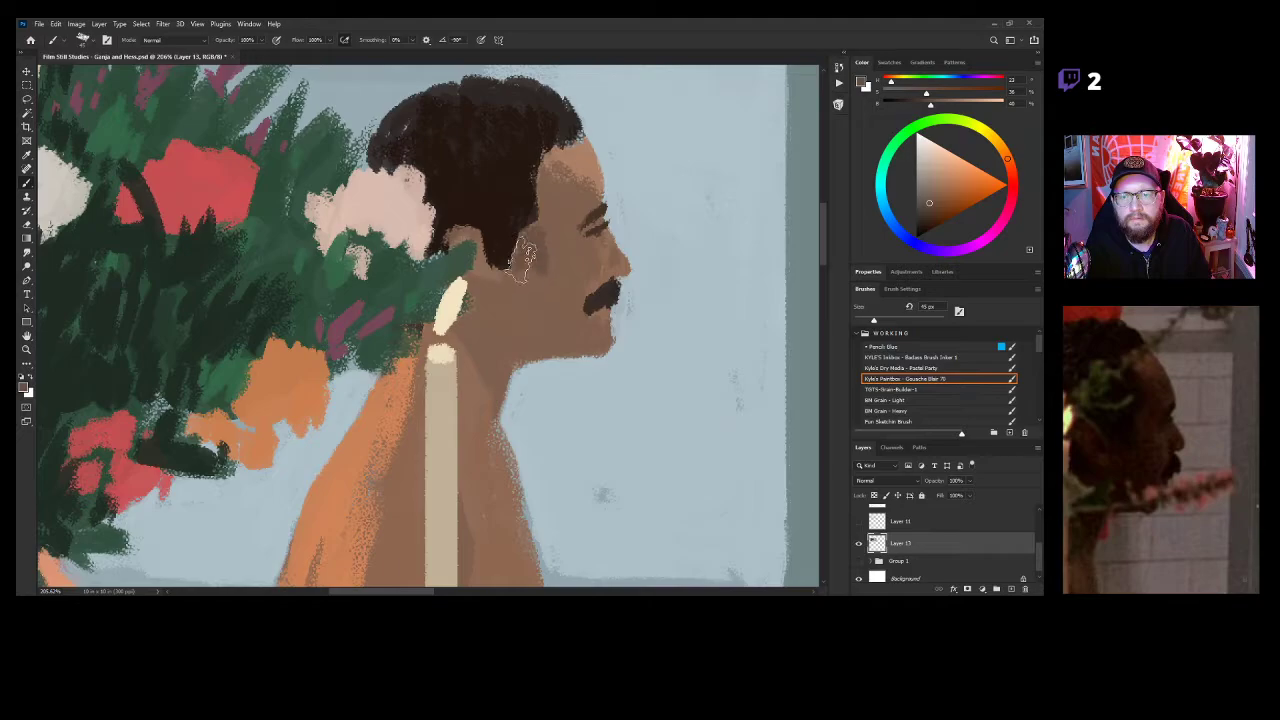
pyautogui.moveTo(508, 285)
pyautogui.mouseDown()
pyautogui.moveTo(545, 281)
pyautogui.moveTo(546, 228)
pyautogui.mouseUp()
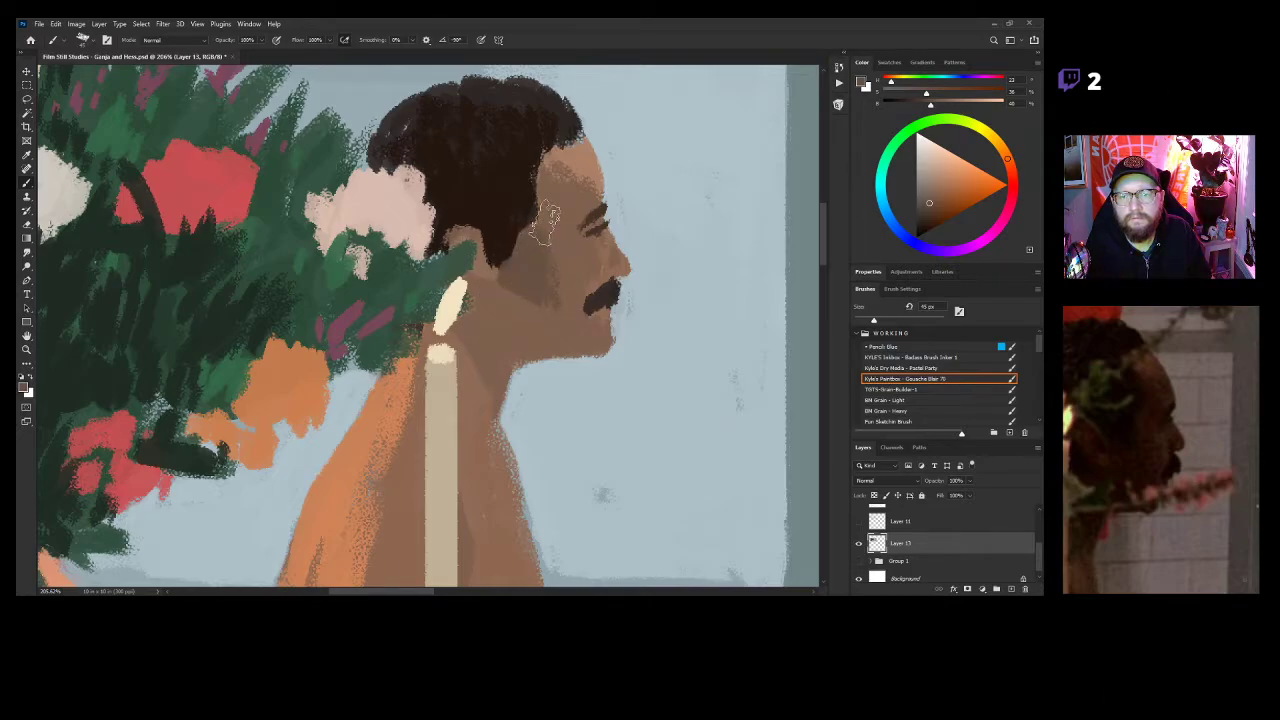
pyautogui.moveTo(548, 184); pyautogui.dragTo(560, 208)
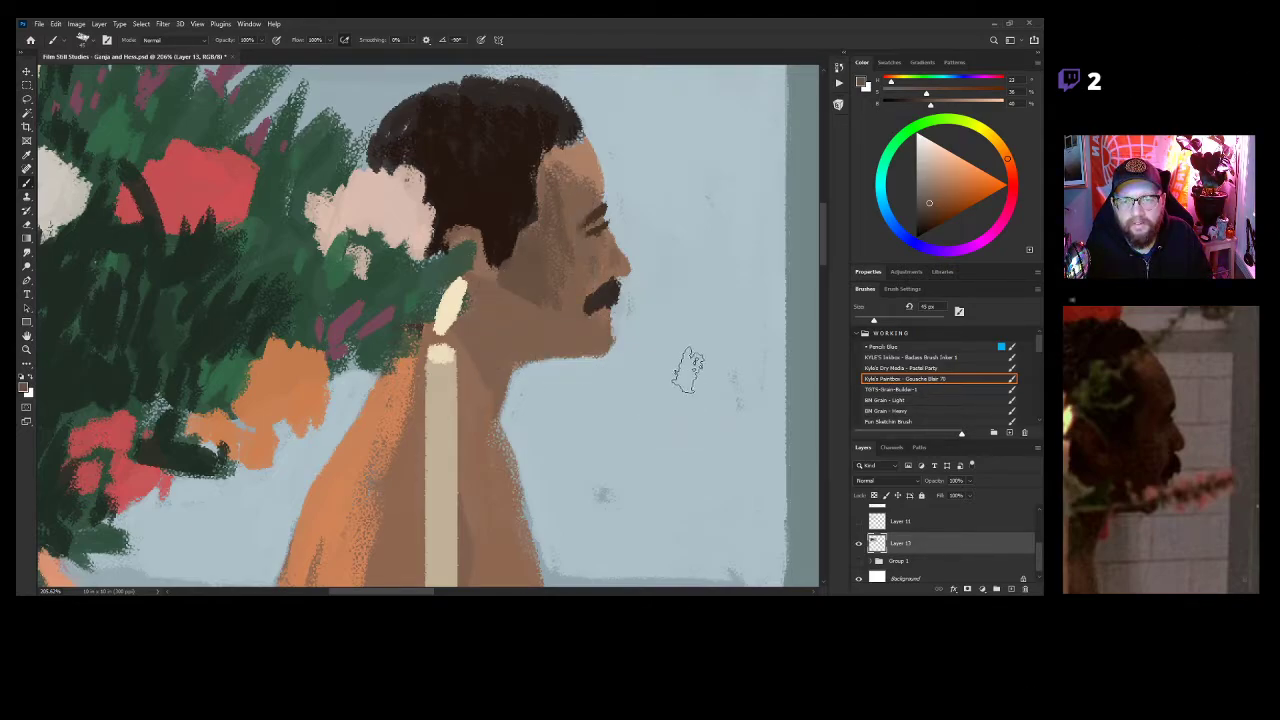
# Add a new layer above the painting, try shading the face with the sampled dark hair colour, and undo those strokes.
pyautogui.hotkey('ctrl', 'shift', 'alt', 'n')
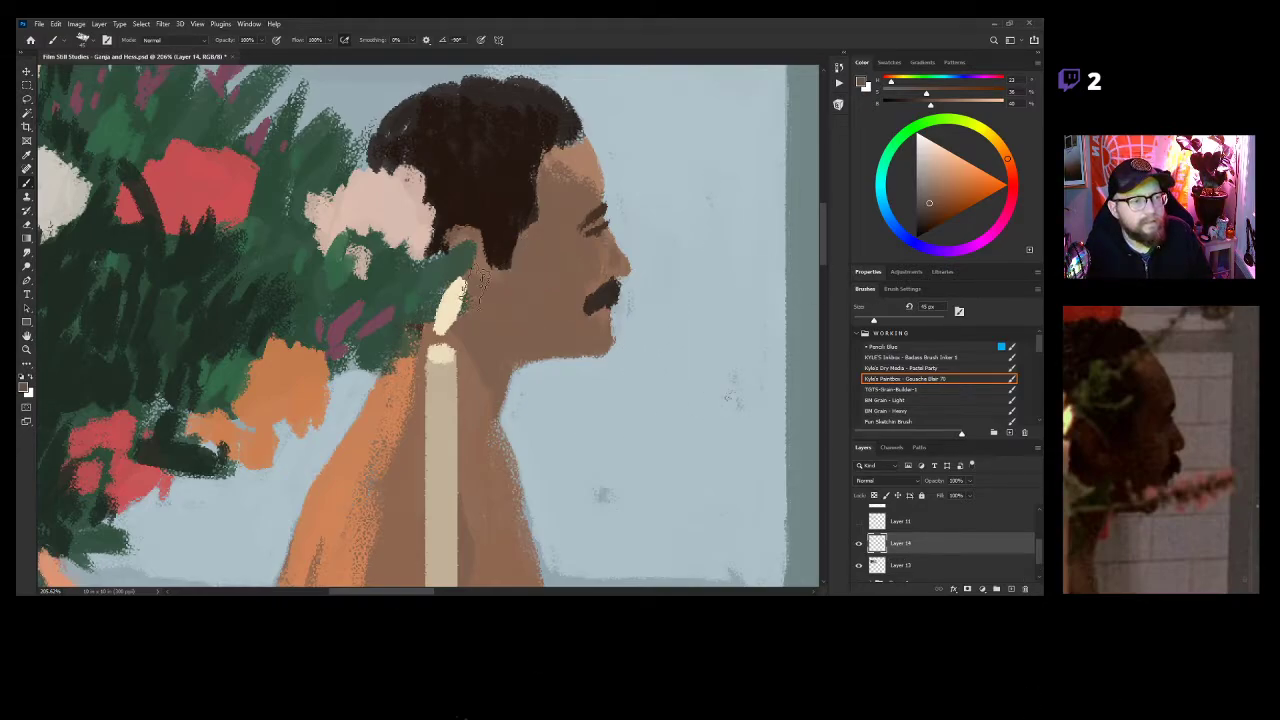
pyautogui.keyDown('alt'); pyautogui.click(499, 230); pyautogui.keyUp('alt')
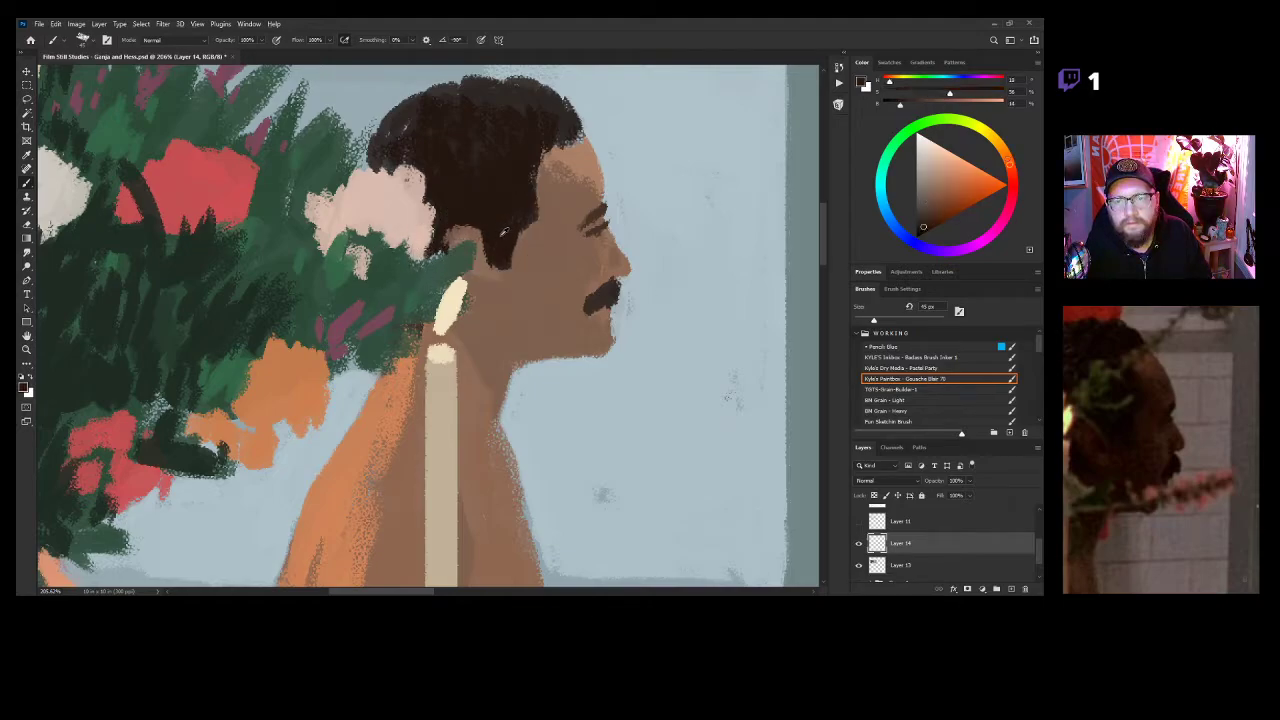
pyautogui.moveTo(514, 249)
pyautogui.mouseDown()
pyautogui.moveTo(510, 268)
pyautogui.moveTo(560, 268)
pyautogui.moveTo(543, 220)
pyautogui.moveTo(556, 200)
pyautogui.moveTo(570, 250)
pyautogui.mouseUp()
pyautogui.hotkey('ctrl', 'z')
pyautogui.hotkey('ctrl', 'z')
pyautogui.hotkey('ctrl', 'z')
pyautogui.hotkey('ctrl', 'z')
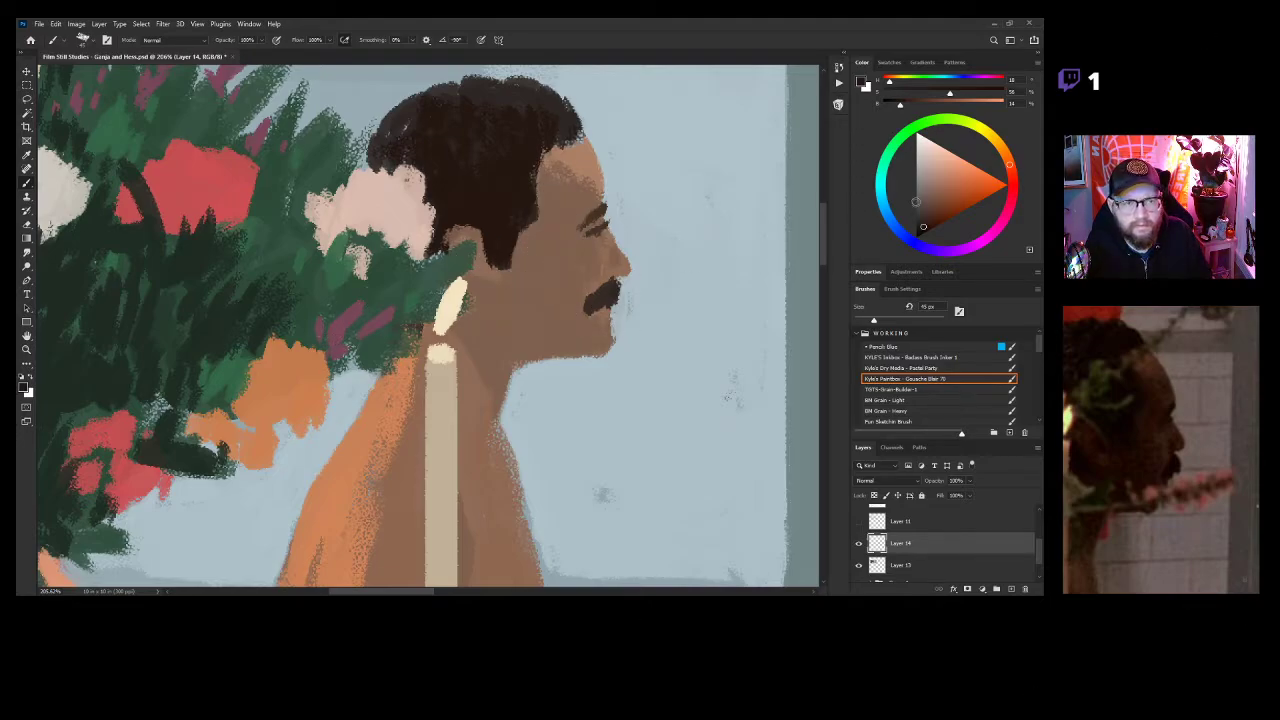
# Mix a slightly lighter, less saturated dark brown, set the brush opacity to 52%, and glaze a shadow over the face and neck.
pyautogui.moveTo(923, 225); pyautogui.dragTo(925, 219)
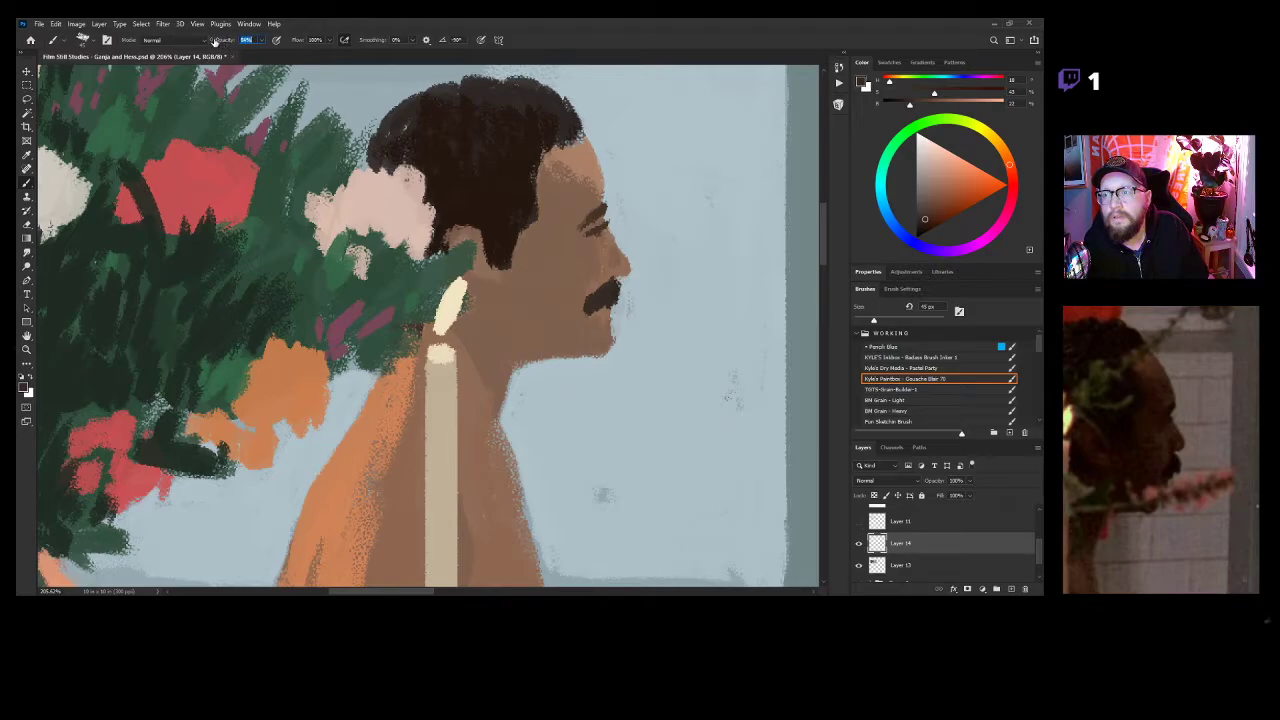
pyautogui.moveTo(497, 250)
pyautogui.mouseDown()
pyautogui.moveTo(530, 282)
pyautogui.moveTo(545, 198)
pyautogui.moveTo(560, 240)
pyautogui.moveTo(542, 185)
pyautogui.moveTo(568, 225)
pyautogui.moveTo(560, 245)
pyautogui.moveTo(565, 188)
pyautogui.moveTo(582, 210)
pyautogui.moveTo(584, 275)
pyautogui.moveTo(588, 240)
pyautogui.moveTo(582, 307)
pyautogui.moveTo(600, 330)
pyautogui.moveTo(550, 337)
pyautogui.moveTo(598, 310)
pyautogui.moveTo(578, 315)
pyautogui.moveTo(575, 302)
pyautogui.moveTo(542, 330)
pyautogui.moveTo(495, 288)
pyautogui.moveTo(478, 248)
pyautogui.moveTo(486, 265)
pyautogui.moveTo(460, 252)
pyautogui.moveTo(465, 275)
pyautogui.moveTo(500, 300)
pyautogui.moveTo(470, 277)
pyautogui.moveTo(473, 328)
pyautogui.moveTo(499, 356)
pyautogui.moveTo(499, 320)
pyautogui.moveTo(521, 311)
pyautogui.moveTo(533, 339)
pyautogui.moveTo(514, 350)
pyautogui.moveTo(502, 335)
pyautogui.moveTo(573, 311)
pyautogui.moveTo(500, 364)
pyautogui.moveTo(466, 325)
pyautogui.moveTo(434, 335)
pyautogui.moveTo(458, 335)
pyautogui.moveTo(480, 410)
pyautogui.moveTo(487, 390)
pyautogui.moveTo(468, 405)
pyautogui.moveTo(467, 352)
pyautogui.moveTo(470, 440)
pyautogui.moveTo(500, 375)
pyautogui.moveTo(473, 433)
pyautogui.mouseUp()
pyautogui.moveTo(505, 367); pyautogui.dragTo(468, 490)
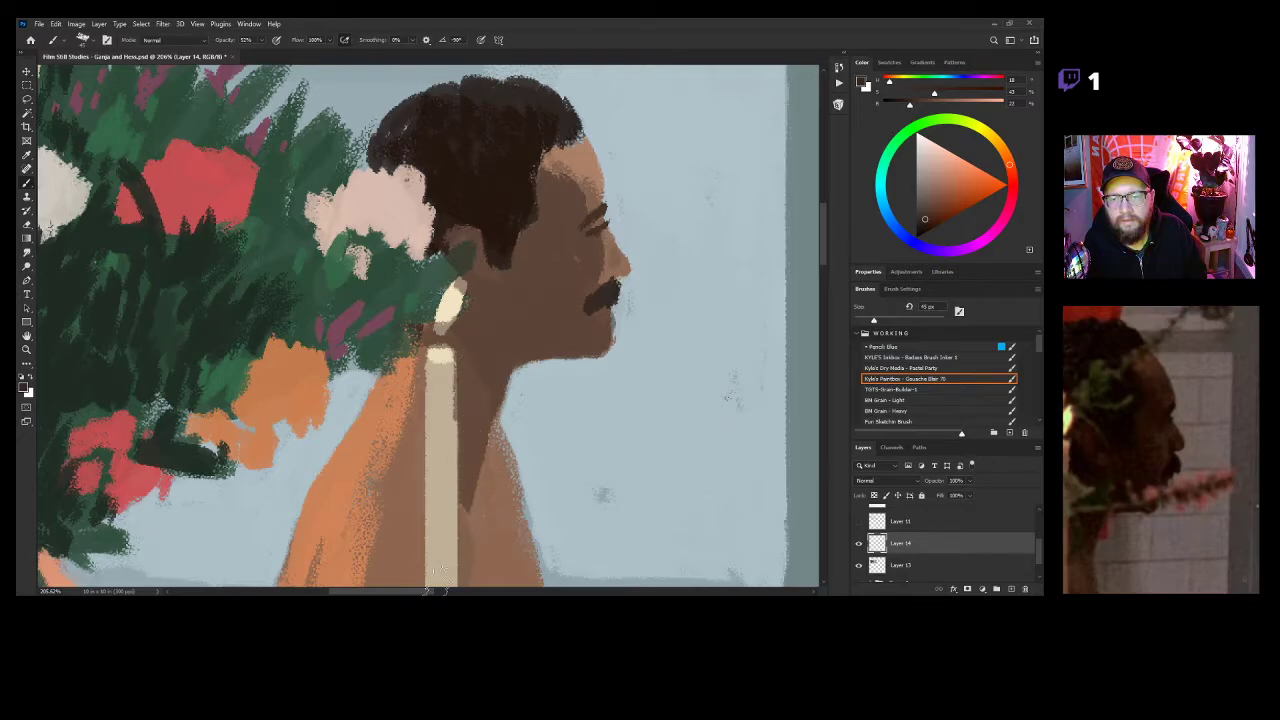
# Try cleaning up the dark glaze around the neck and candle with a 60 px eraser.
pyautogui.moveTo(591, 394)
pyautogui.mouseDown()
pyautogui.moveTo(562, 418)
pyautogui.moveTo(601, 358)
pyautogui.moveTo(566, 435)
pyautogui.mouseUp()
pyautogui.press('e')
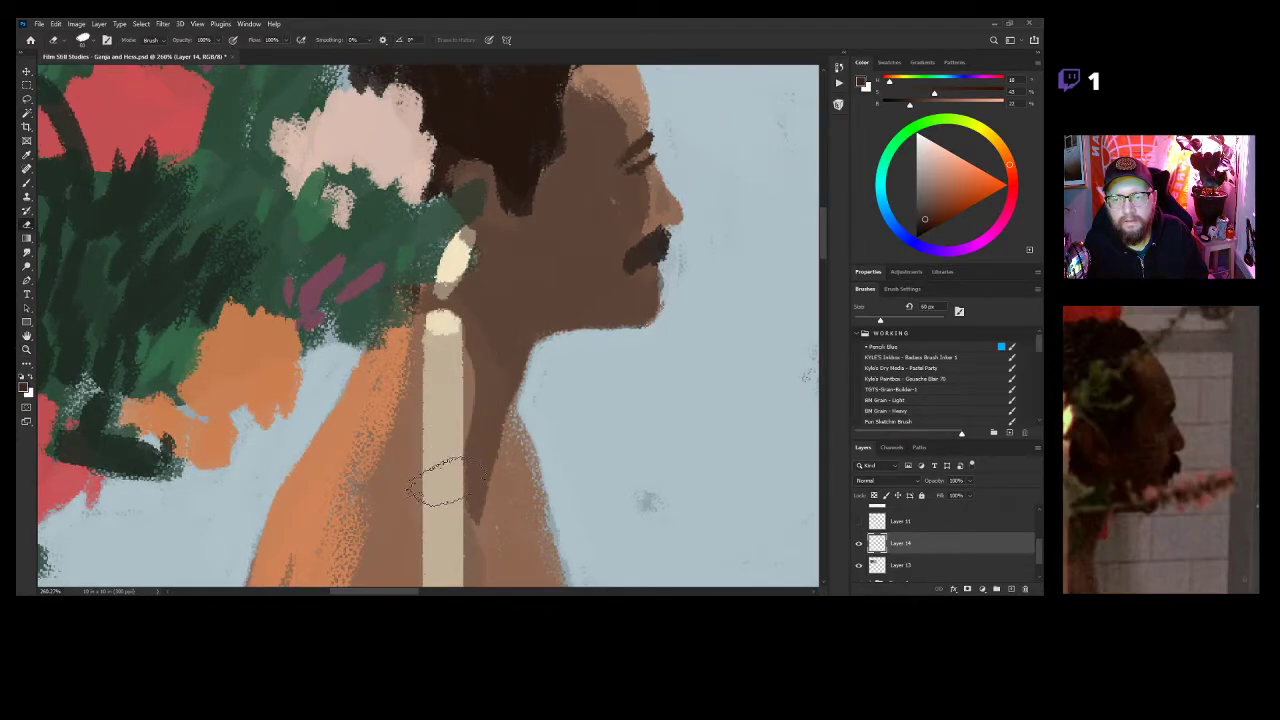
pyautogui.moveTo(598, 418); pyautogui.dragTo(568, 444)
pyautogui.moveTo(440, 250)
pyautogui.mouseDown()
pyautogui.moveTo(423, 263)
pyautogui.moveTo(412, 316)
pyautogui.mouseUp()
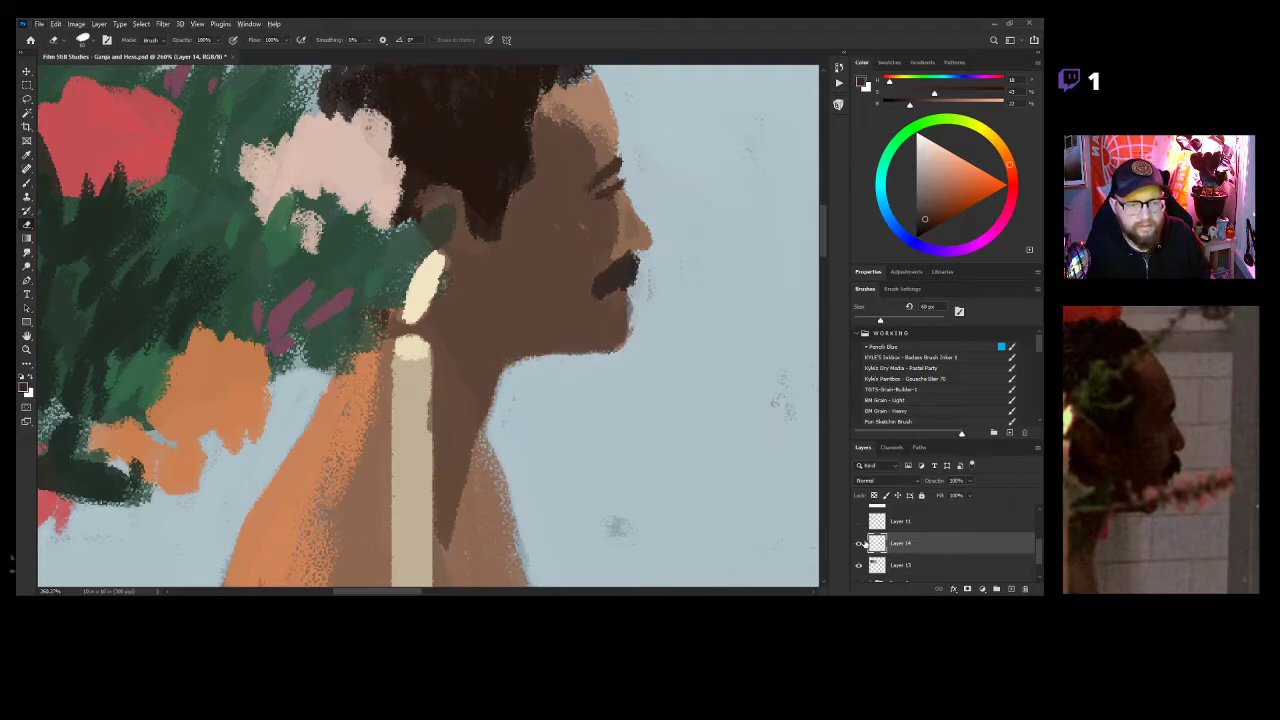
# Compare the painting with and without the dark glaze layer, and delete that layer.
pyautogui.click(858, 544)
pyautogui.click(858, 544)
pyautogui.click(858, 544)
pyautogui.click(859, 544)
pyautogui.click(858, 544)
pyautogui.click(858, 544)
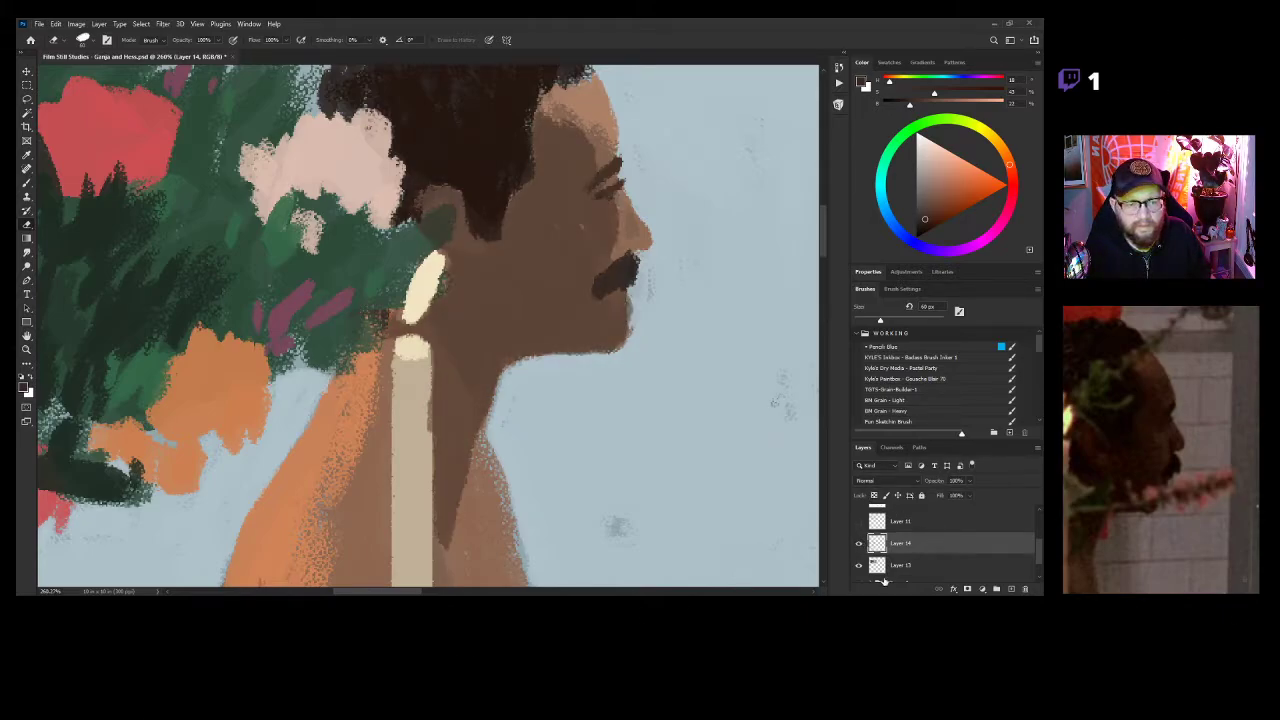
pyautogui.press('Delete')
# Examine the figure's face and neck within the whole first frame.
pyautogui.press('z')
pyautogui.moveTo(672, 346)
pyautogui.mouseDown()
pyautogui.moveTo(649, 364)
pyautogui.moveTo(545, 381)
pyautogui.moveTo(603, 374)
pyautogui.moveTo(597, 359)
pyautogui.moveTo(577, 371)
pyautogui.moveTo(580, 334)
pyautogui.moveTo(692, 374)
pyautogui.mouseUp()
pyautogui.moveTo(492, 318); pyautogui.dragTo(540, 324)
pyautogui.press('b')
pyautogui.press('z')
pyautogui.moveTo(650, 348); pyautogui.dragTo(614, 361)
pyautogui.moveTo(614, 361)
pyautogui.mouseDown()
pyautogui.moveTo(645, 366)
pyautogui.moveTo(524, 371)
pyautogui.mouseUp()
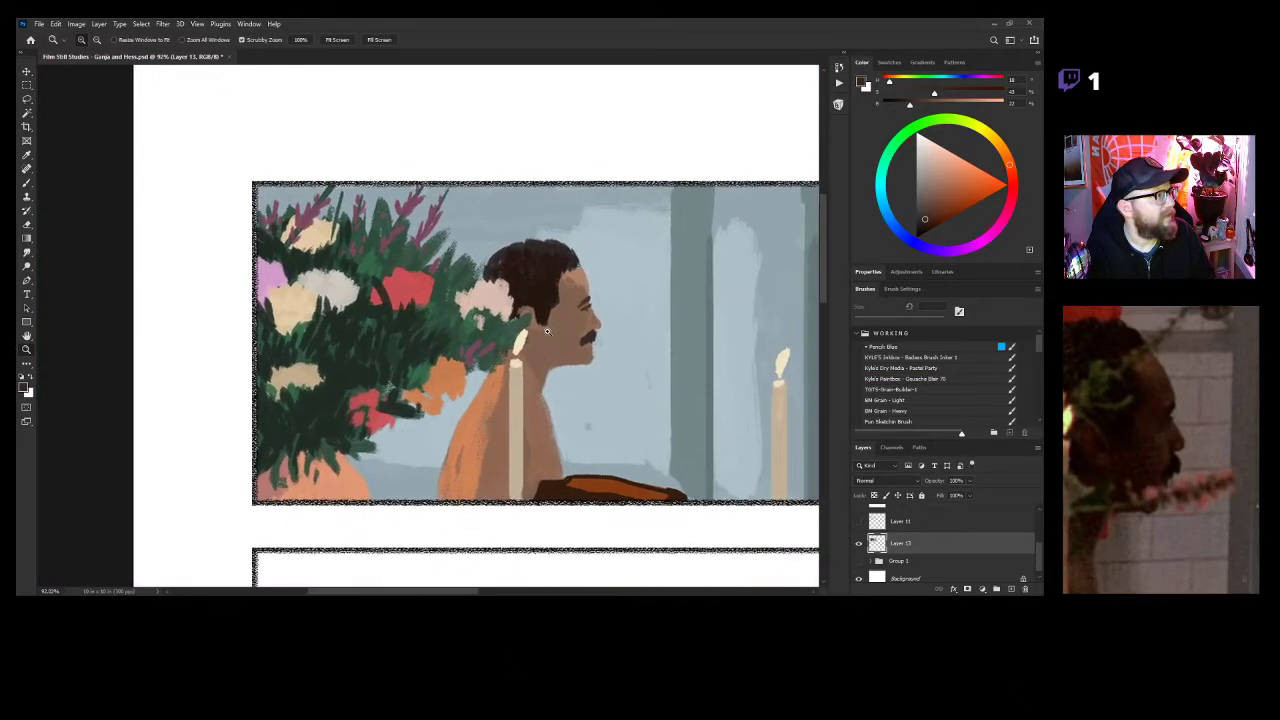
pyautogui.moveTo(583, 320); pyautogui.dragTo(511, 337)
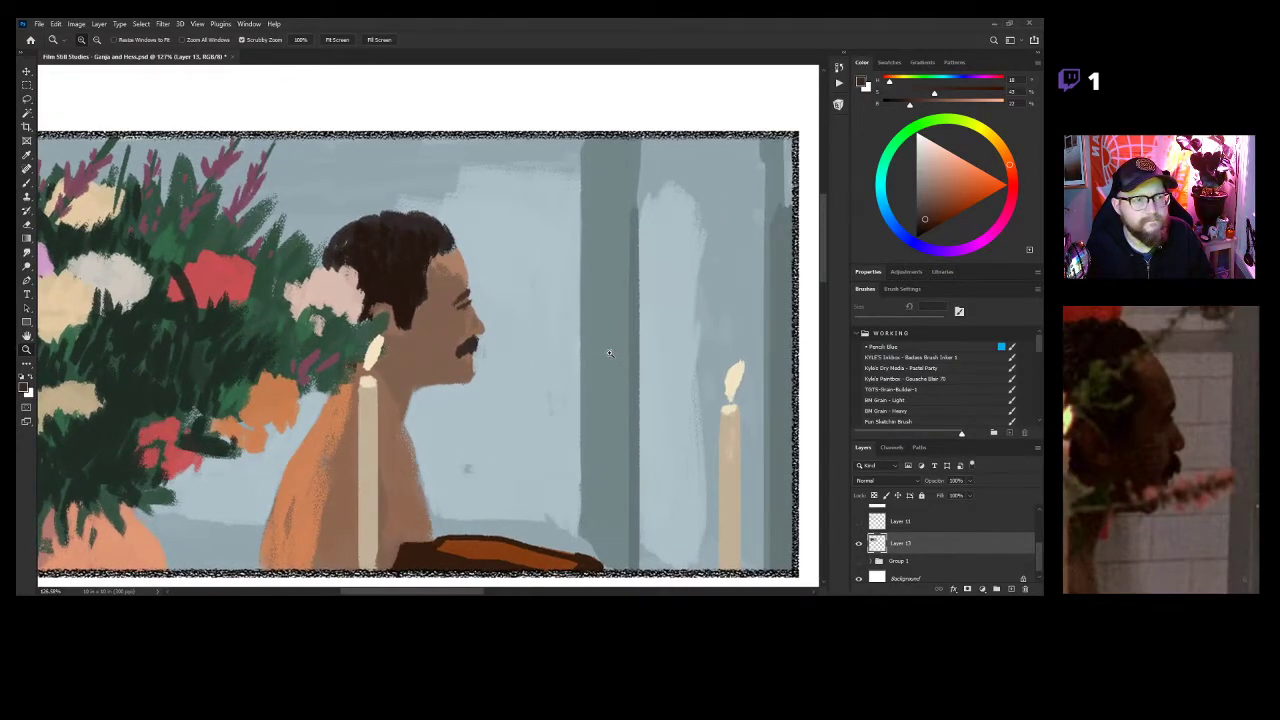
# Sample the light forehead brown, reduce the brush to 15 px, and paint the forehead up into the hairline.
pyautogui.moveTo(463, 260); pyautogui.dragTo(527, 305)
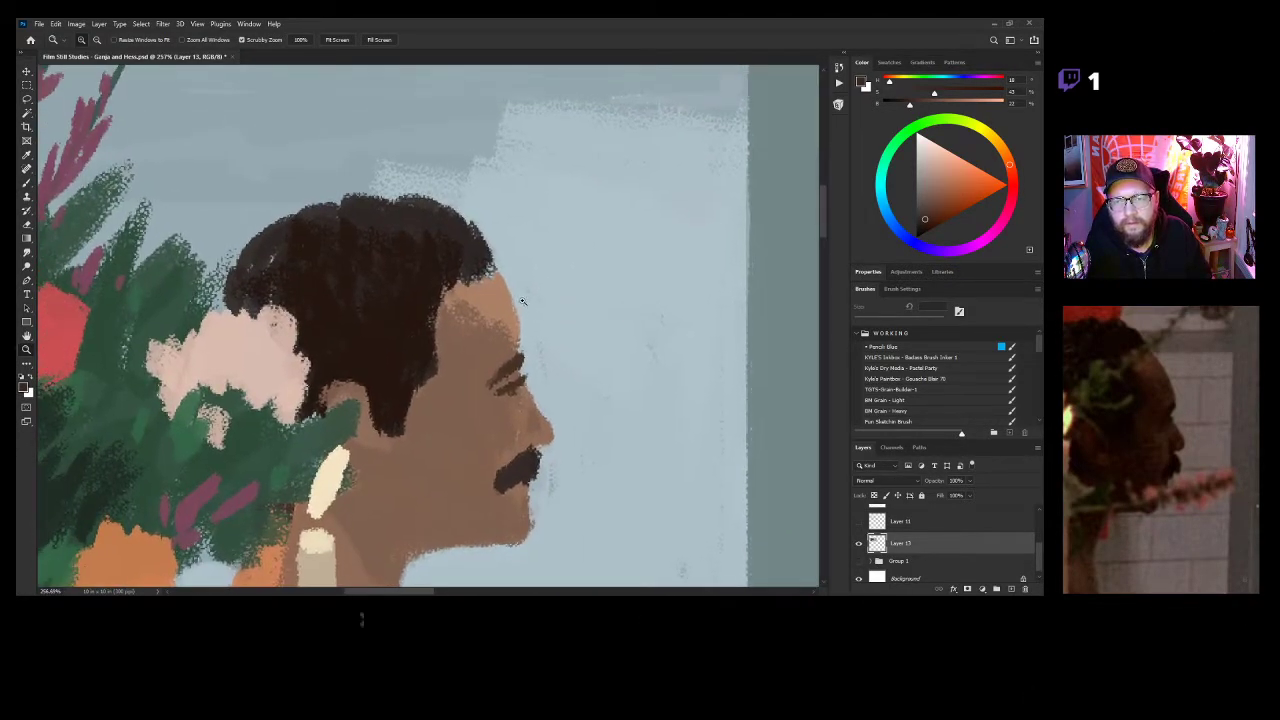
pyautogui.press('b')
pyautogui.keyDown('alt'); pyautogui.click(488, 292); pyautogui.keyUp('alt')
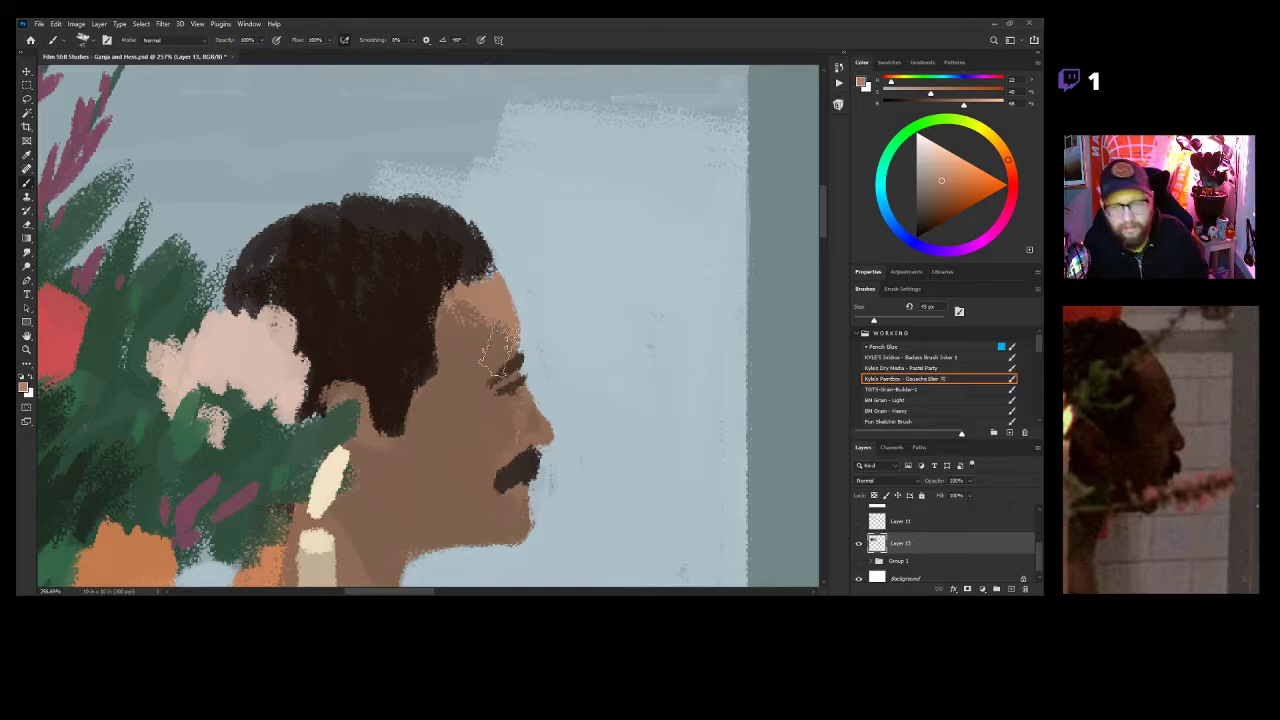
pyautogui.press('[')
pyautogui.press('[')
pyautogui.press('[')
pyautogui.press('[')
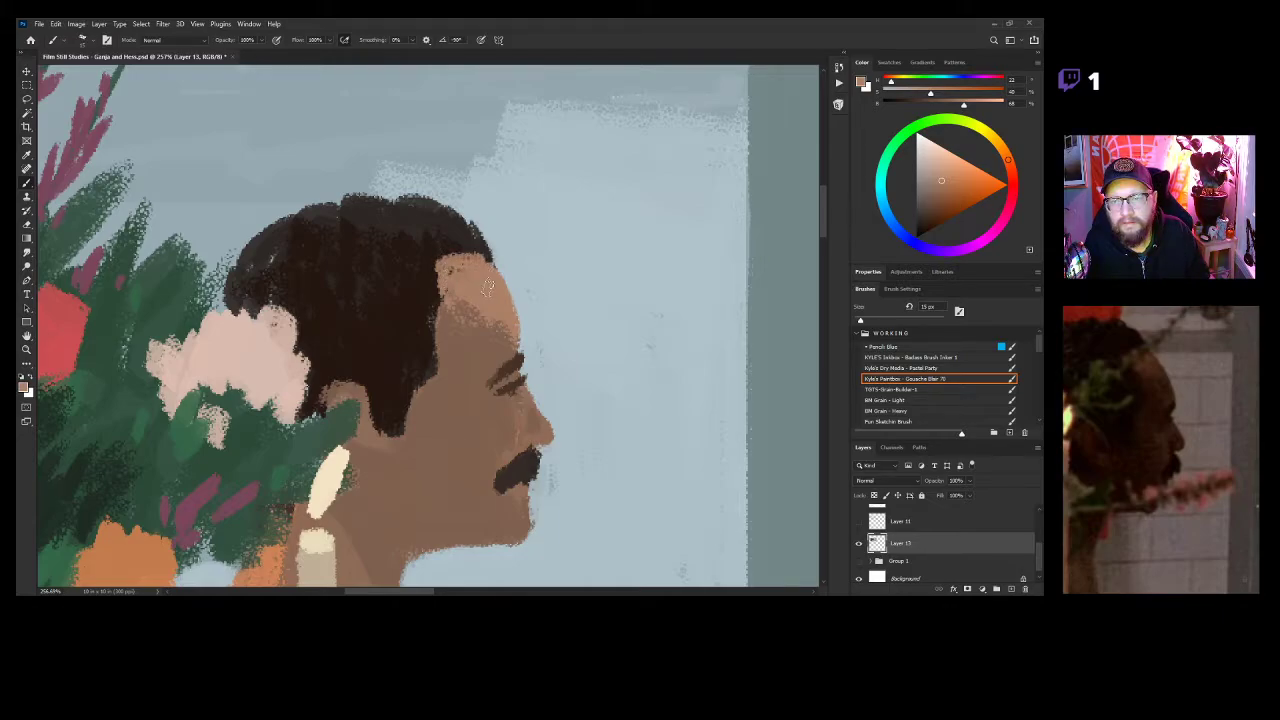
# Trim the front edge of the hair with sampled background blue, and touch up the temple hairline with sampled dark hair brown.
pyautogui.keyDown('alt'); pyautogui.click(515, 252); pyautogui.keyUp('alt')
pyautogui.moveTo(466, 218); pyautogui.dragTo(510, 290)
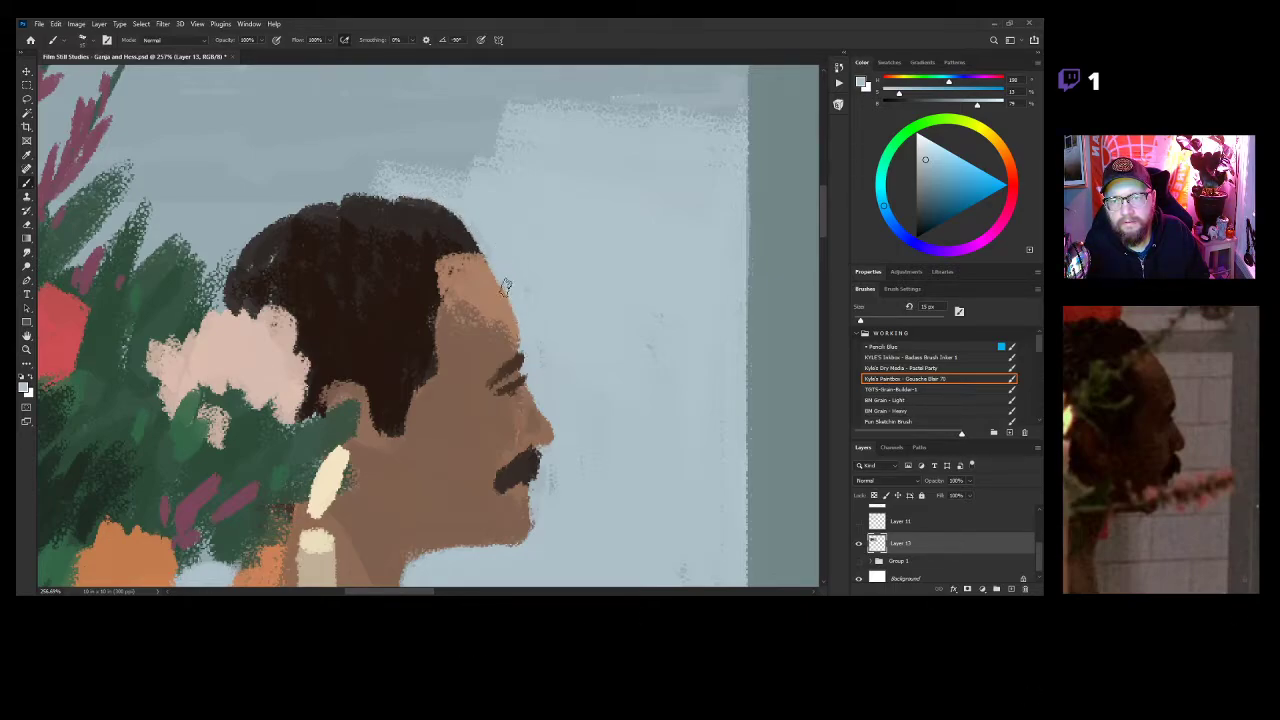
pyautogui.press('z')
pyautogui.moveTo(612, 366); pyautogui.dragTo(637, 311)
pyautogui.press('b')
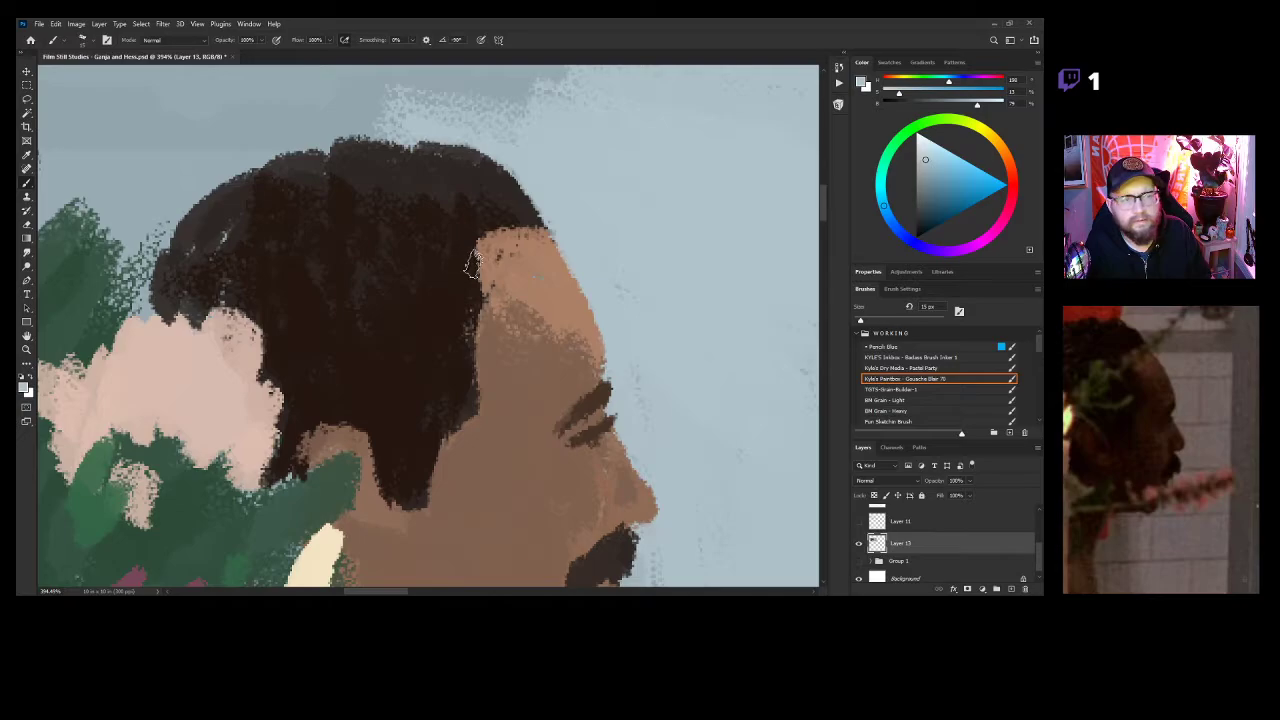
pyautogui.keyDown('alt'); pyautogui.click(475, 241); pyautogui.keyUp('alt')
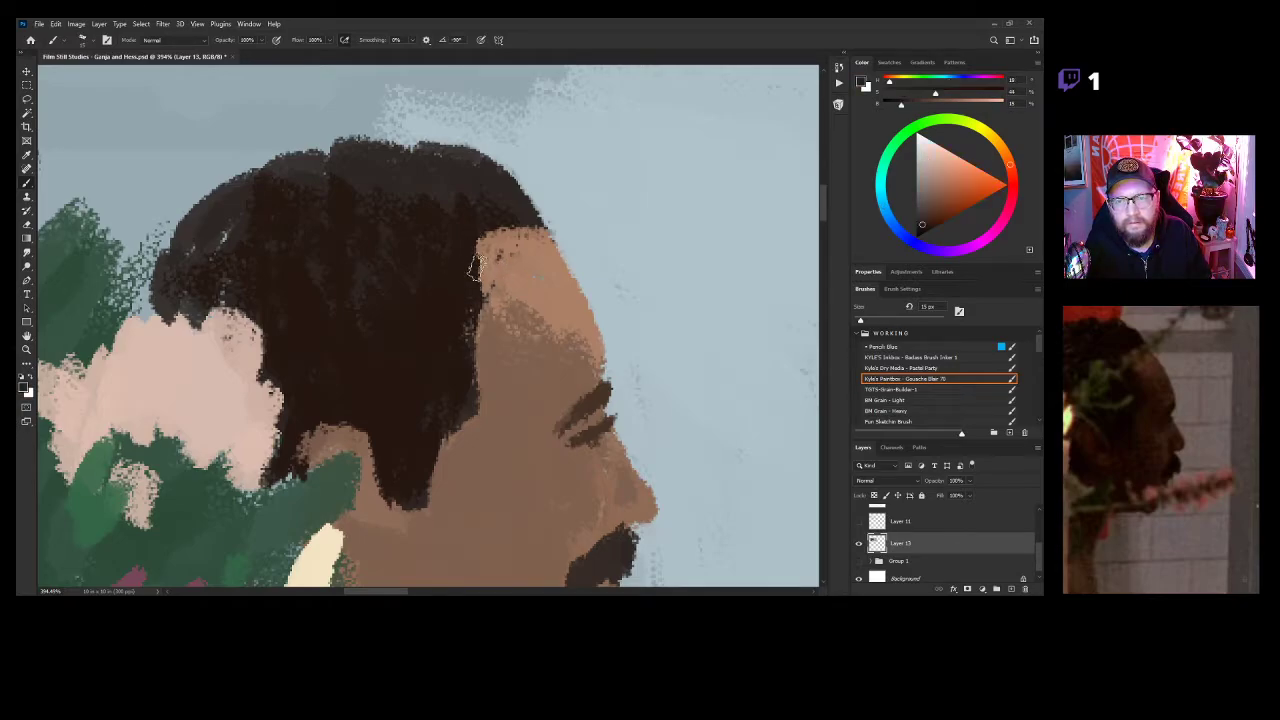
pyautogui.moveTo(477, 320); pyautogui.dragTo(453, 393)
pyautogui.moveTo(548, 394); pyautogui.dragTo(575, 313)
# Enlarge the brush to 40 px, repaint the hairline lower over the forehead in dark hair brown, and trim its front edge with background blue.
pyautogui.press('z')
pyautogui.moveTo(573, 390)
pyautogui.mouseDown()
pyautogui.moveTo(552, 384)
pyautogui.moveTo(556, 360)
pyautogui.moveTo(538, 351)
pyautogui.moveTo(503, 361)
pyautogui.moveTo(603, 335)
pyautogui.mouseUp()
pyautogui.press('b')
pyautogui.keyDown('alt'); pyautogui.click(452, 276); pyautogui.keyUp('alt')
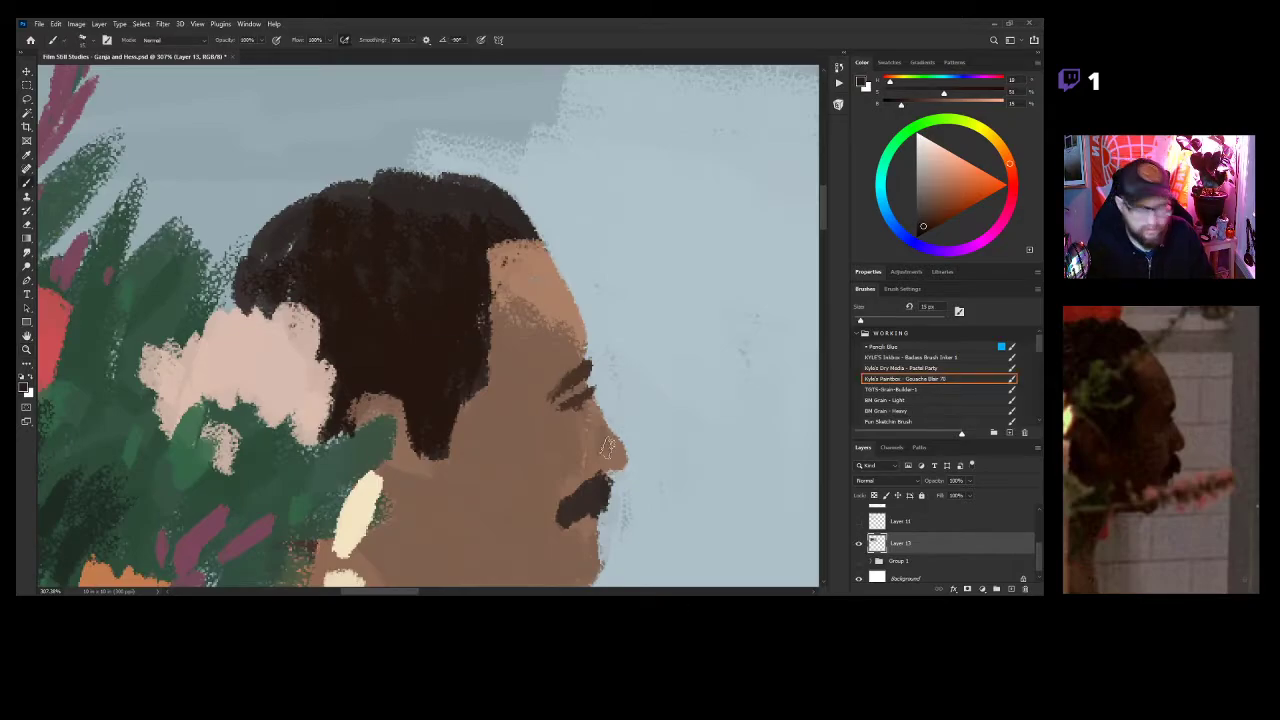
pyautogui.press(']')
pyautogui.moveTo(509, 240)
pyautogui.mouseDown()
pyautogui.moveTo(494, 246)
pyautogui.moveTo(524, 238)
pyautogui.moveTo(466, 263)
pyautogui.moveTo(500, 242)
pyautogui.moveTo(522, 245)
pyautogui.moveTo(483, 247)
pyautogui.moveTo(540, 255)
pyautogui.moveTo(575, 232)
pyautogui.mouseUp()
pyautogui.keyDown('alt'); pyautogui.click(583, 224); pyautogui.keyUp('alt')
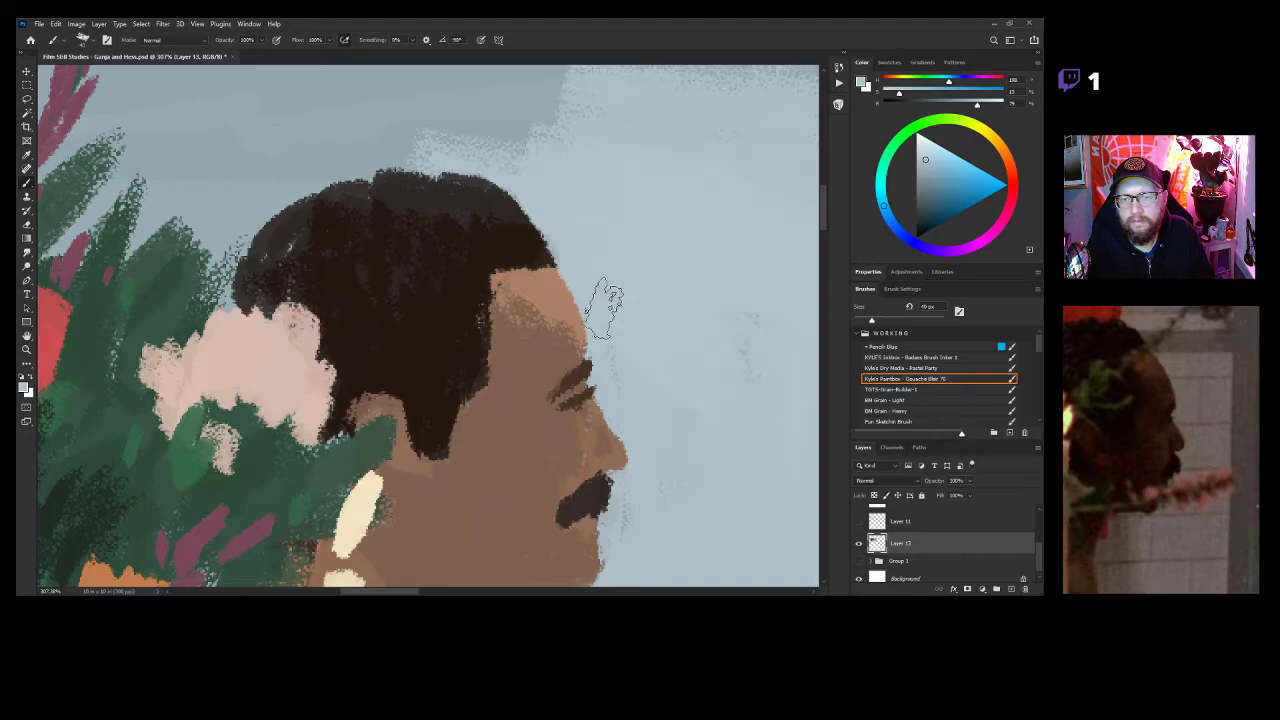
# Add a new layer and draw dark crease lines on the chest and arm with a 19 px brush in the sampled hair colour.
pyautogui.press('z')
pyautogui.moveTo(596, 341); pyautogui.dragTo(518, 342)
pyautogui.moveTo(556, 384); pyautogui.dragTo(573, 363)
pyautogui.moveTo(649, 404); pyautogui.dragTo(604, 393)
pyautogui.moveTo(503, 426); pyautogui.dragTo(551, 396)
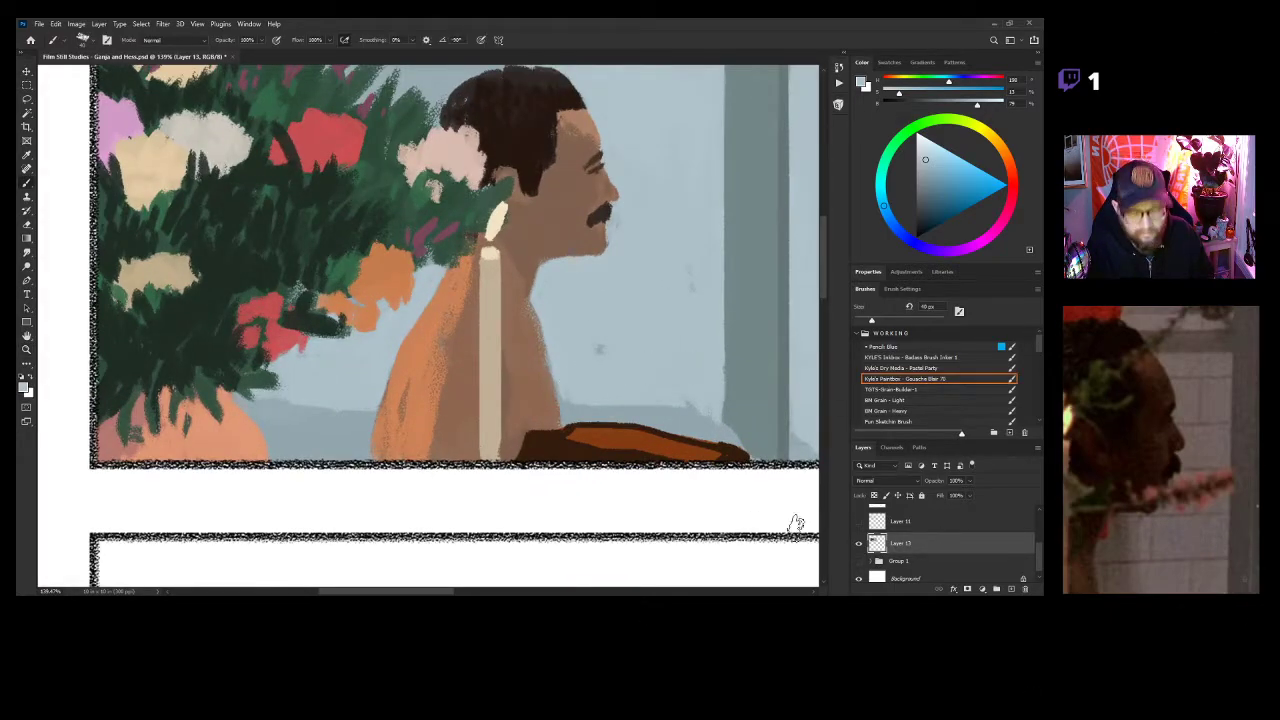
pyautogui.hotkey('ctrl', 'shift', 'alt', 'n')
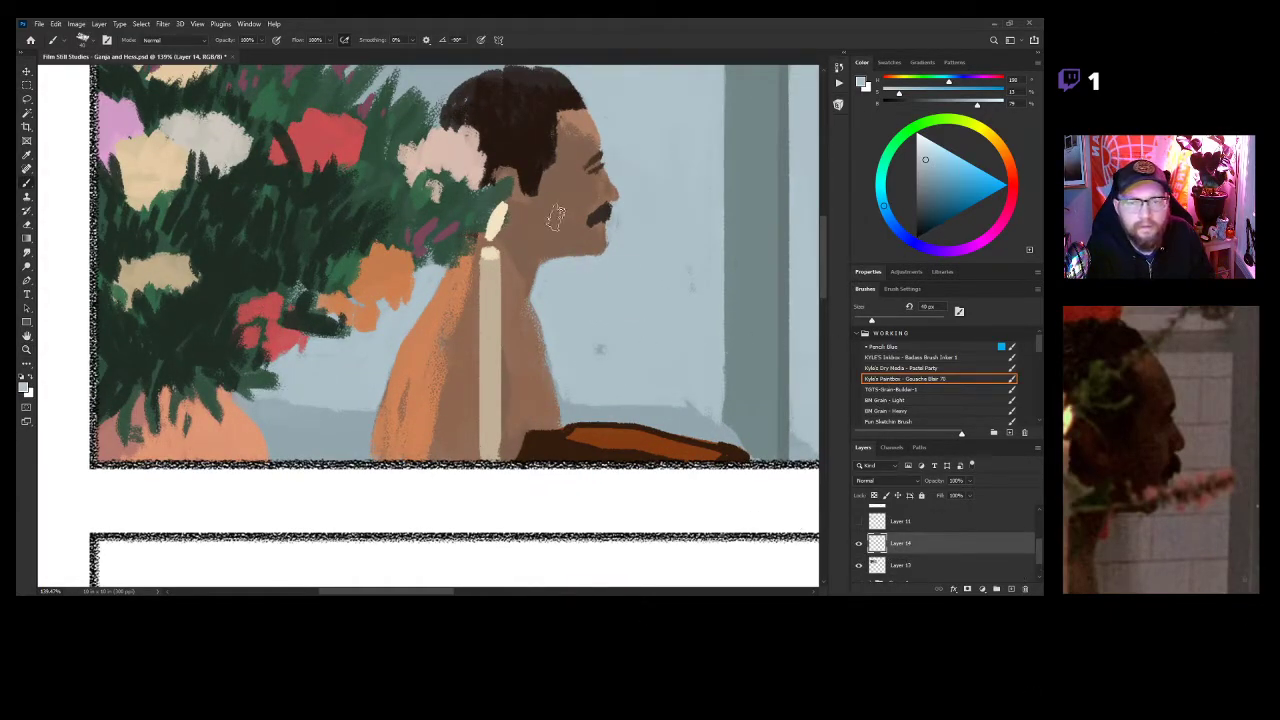
pyautogui.keyDown('alt'); pyautogui.click(522, 141); pyautogui.keyUp('alt')
pyautogui.press('[')
pyautogui.press('[')
pyautogui.press('[')
pyautogui.press('[')
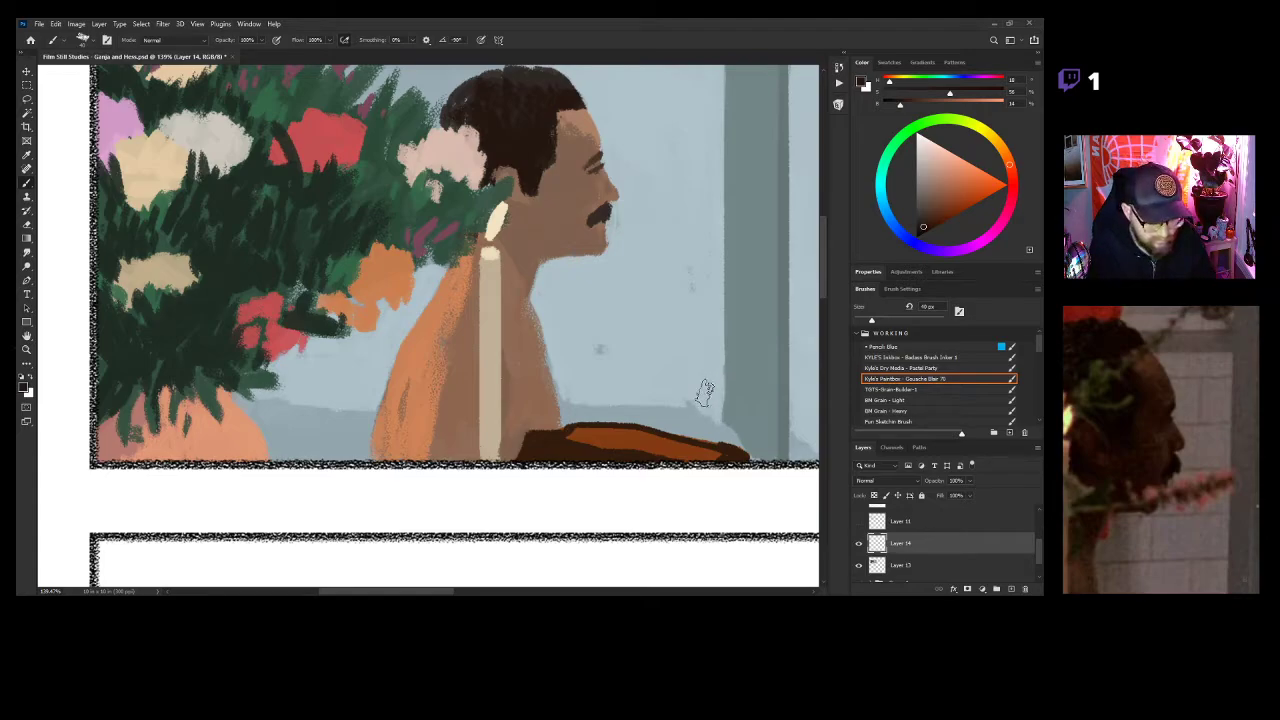
pyautogui.moveTo(515, 384)
pyautogui.mouseDown()
pyautogui.moveTo(507, 424)
pyautogui.moveTo(547, 437)
pyautogui.moveTo(512, 386)
pyautogui.moveTo(504, 421)
pyautogui.mouseUp()
pyautogui.hotkey('ctrl', 'z')
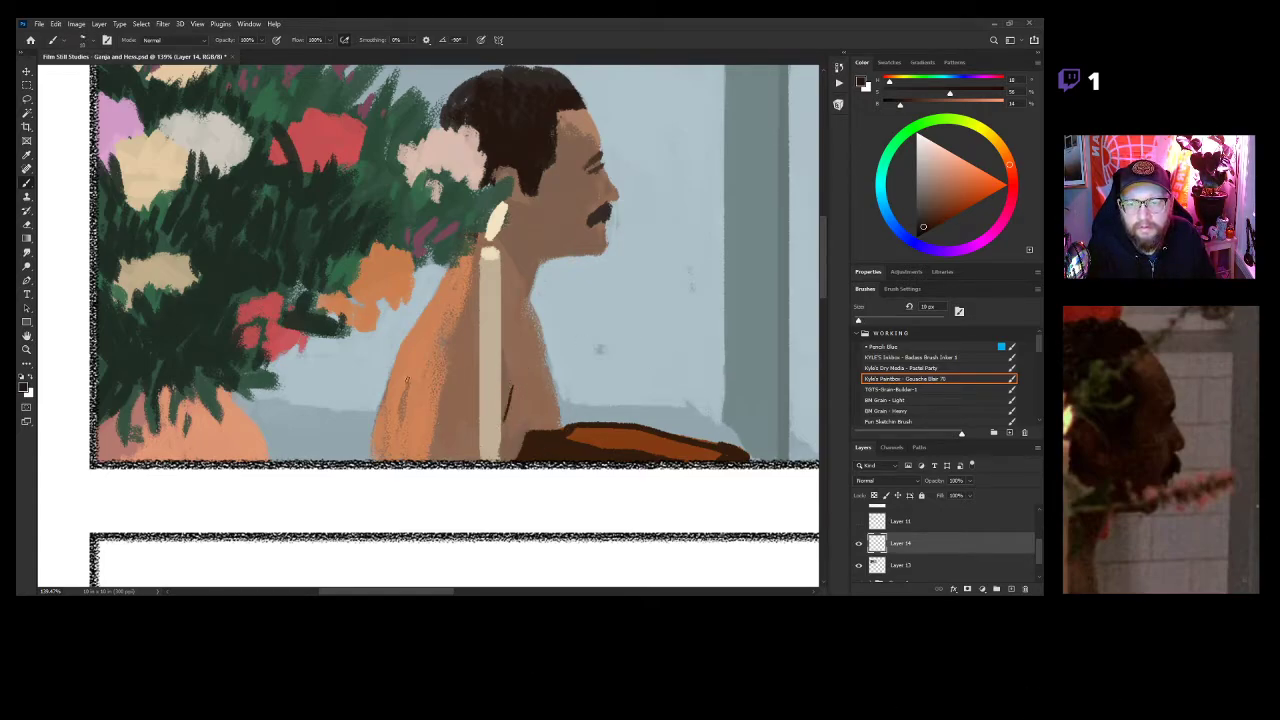
pyautogui.moveTo(426, 328); pyautogui.dragTo(416, 369)
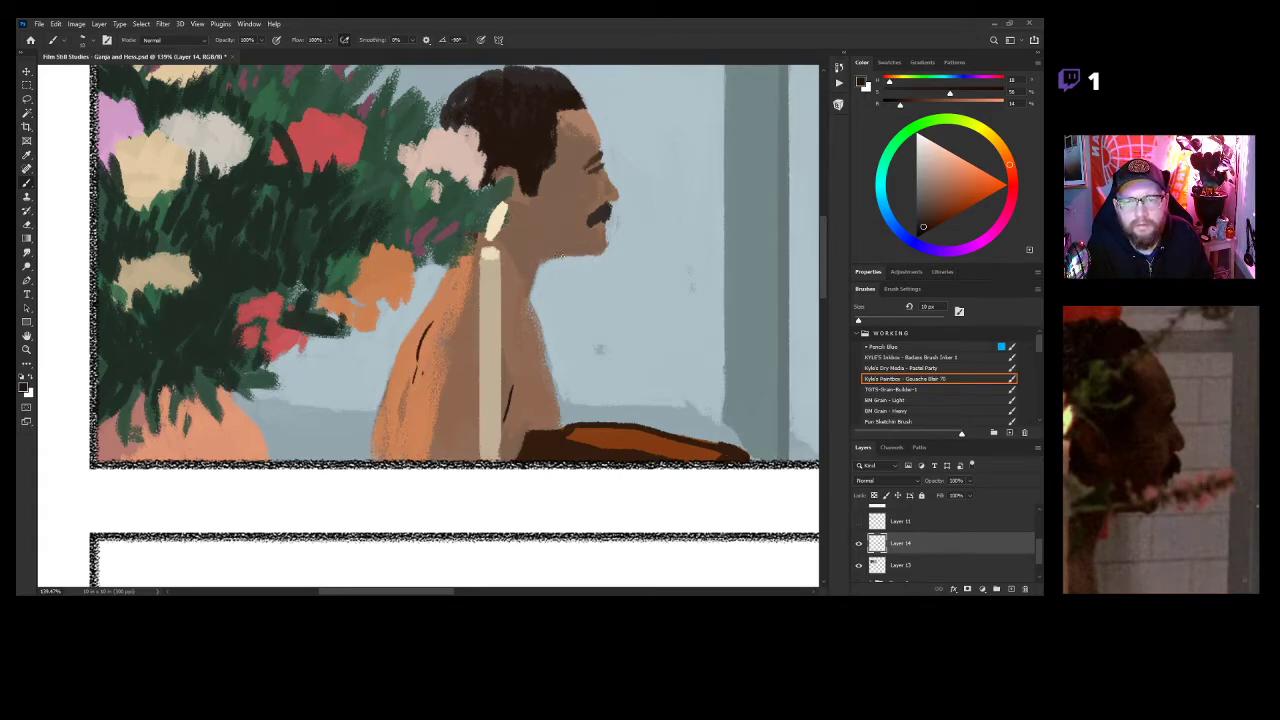
# Draw dark accents under the jaw, at the nostril, around the ear and along the upper neck.
pyautogui.moveTo(570, 256); pyautogui.dragTo(604, 250)
pyautogui.scroll(4, 613, 220)
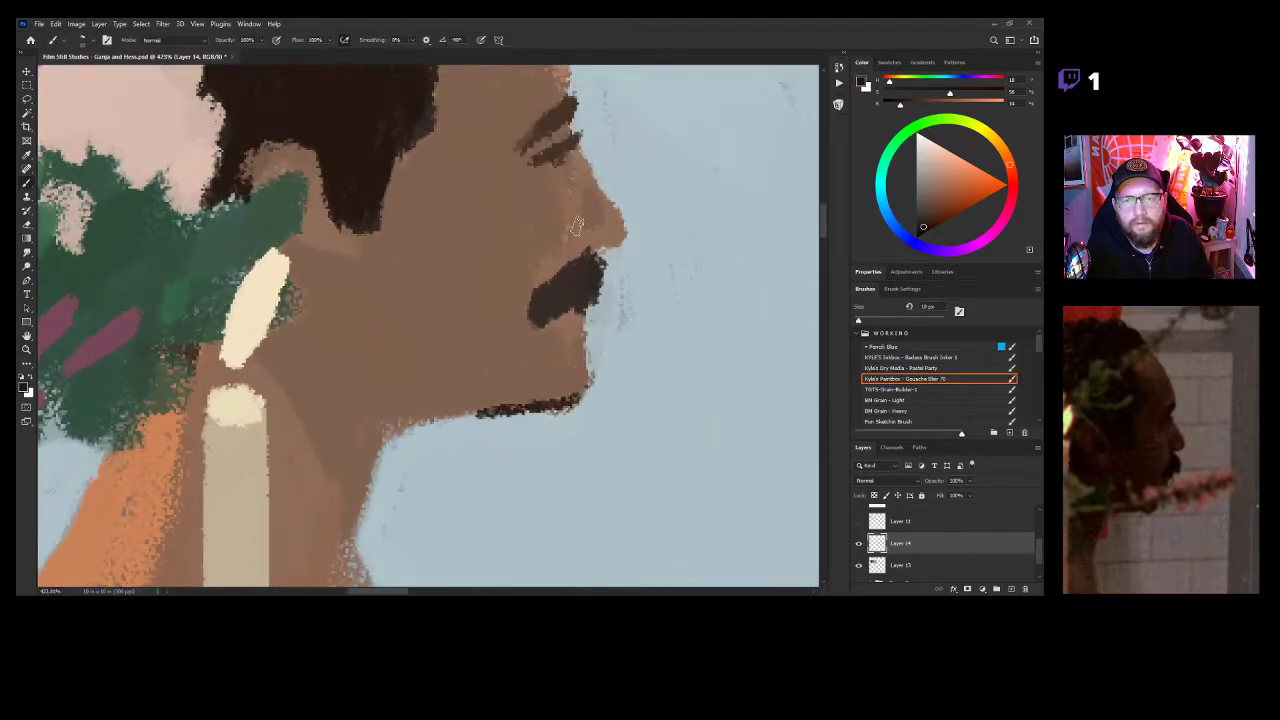
pyautogui.scroll(-5, 549, 354)
pyautogui.scroll(3, 464, 264)
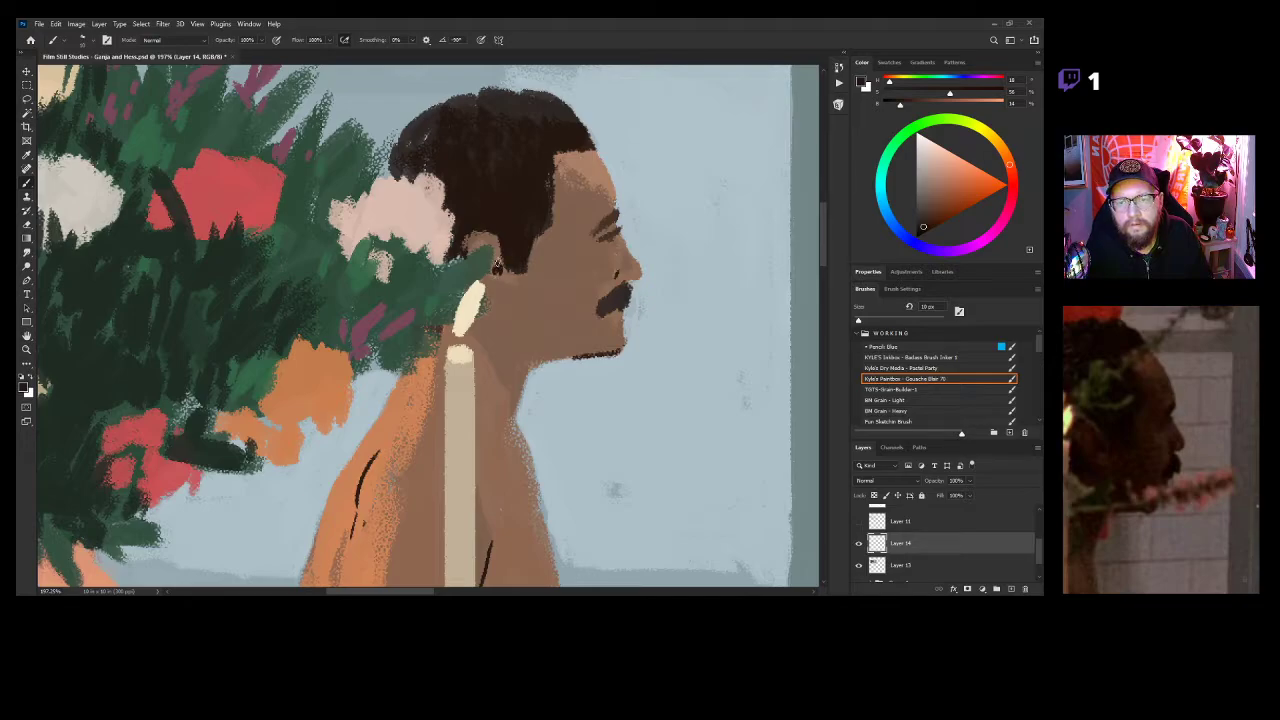
pyautogui.moveTo(475, 233); pyautogui.dragTo(481, 265)
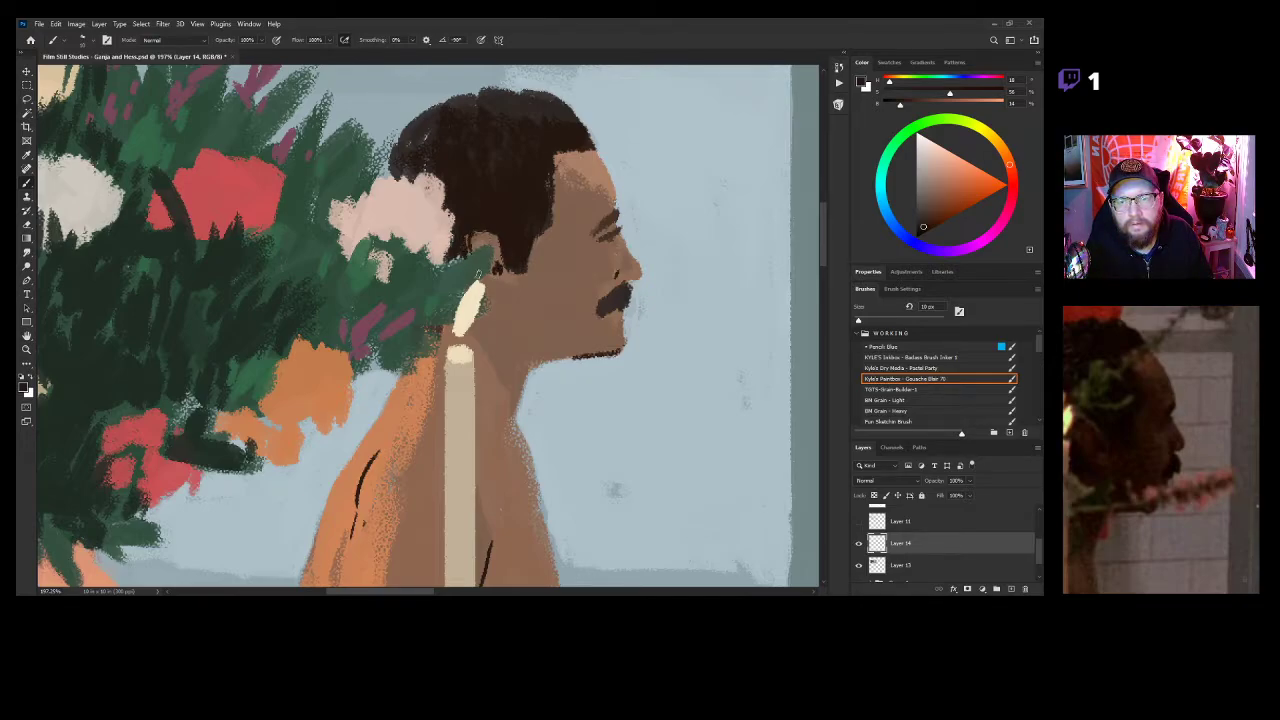
pyautogui.moveTo(497, 304); pyautogui.dragTo(507, 323)
# Lower the opacity of the accent line layer and merge it with the painting layer below.
pyautogui.hotkey('ctrl', 'space')
pyautogui.moveTo(551, 391); pyautogui.dragTo(517, 350)
pyautogui.moveTo(473, 404); pyautogui.dragTo(507, 381)
pyautogui.click(858, 543)
pyautogui.click(858, 543)
pyautogui.moveTo(935, 481)
pyautogui.mouseDown()
pyautogui.moveTo(903, 483)
pyautogui.moveTo(918, 484)
pyautogui.mouseUp()
pyautogui.keyDown('shift'); pyautogui.click(906, 569); pyautogui.keyUp('shift')
pyautogui.hotkey('ctrl', 'e')
# Reduce the brush to 7 px, mix a darker shade of the sampled wall blue, and paint brick mortar lines beside the face.
pyautogui.moveTo(664, 340); pyautogui.dragTo(587, 401)
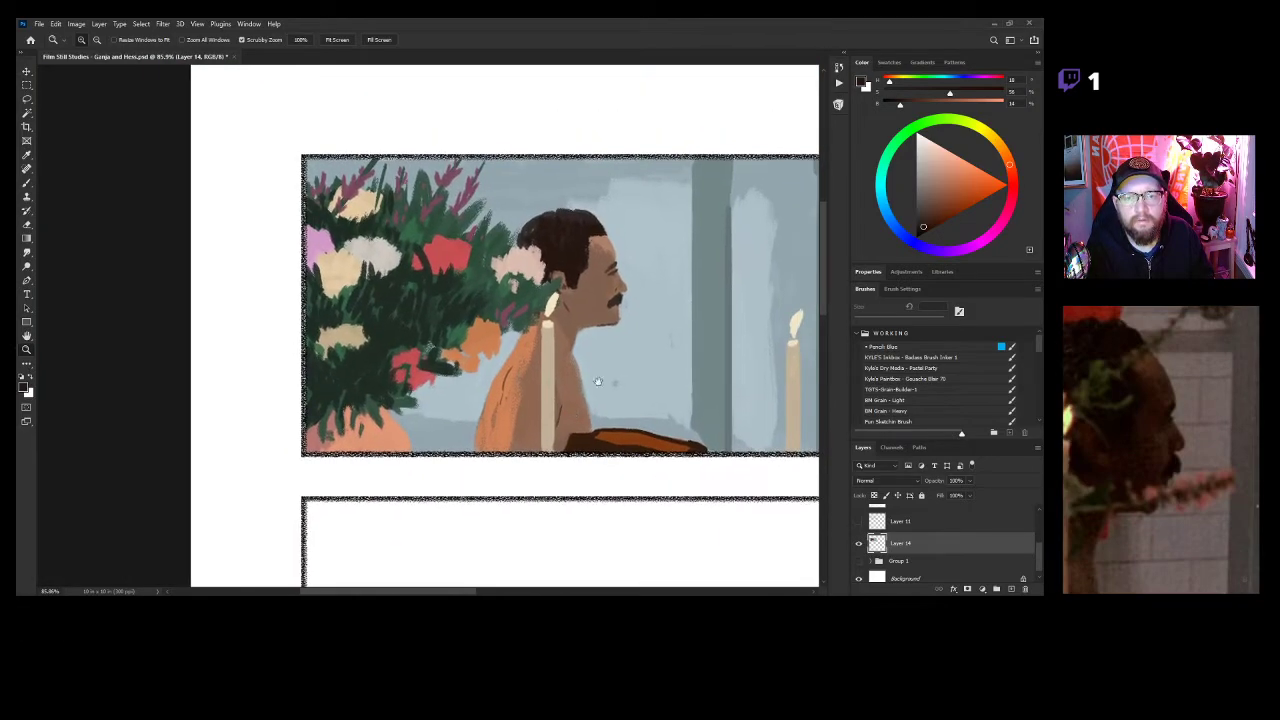
pyautogui.moveTo(641, 370); pyautogui.dragTo(566, 386)
pyautogui.moveTo(512, 343); pyautogui.dragTo(555, 329)
pyautogui.moveTo(469, 352); pyautogui.dragTo(634, 349)
pyautogui.hotkey('ctrl', 'z')
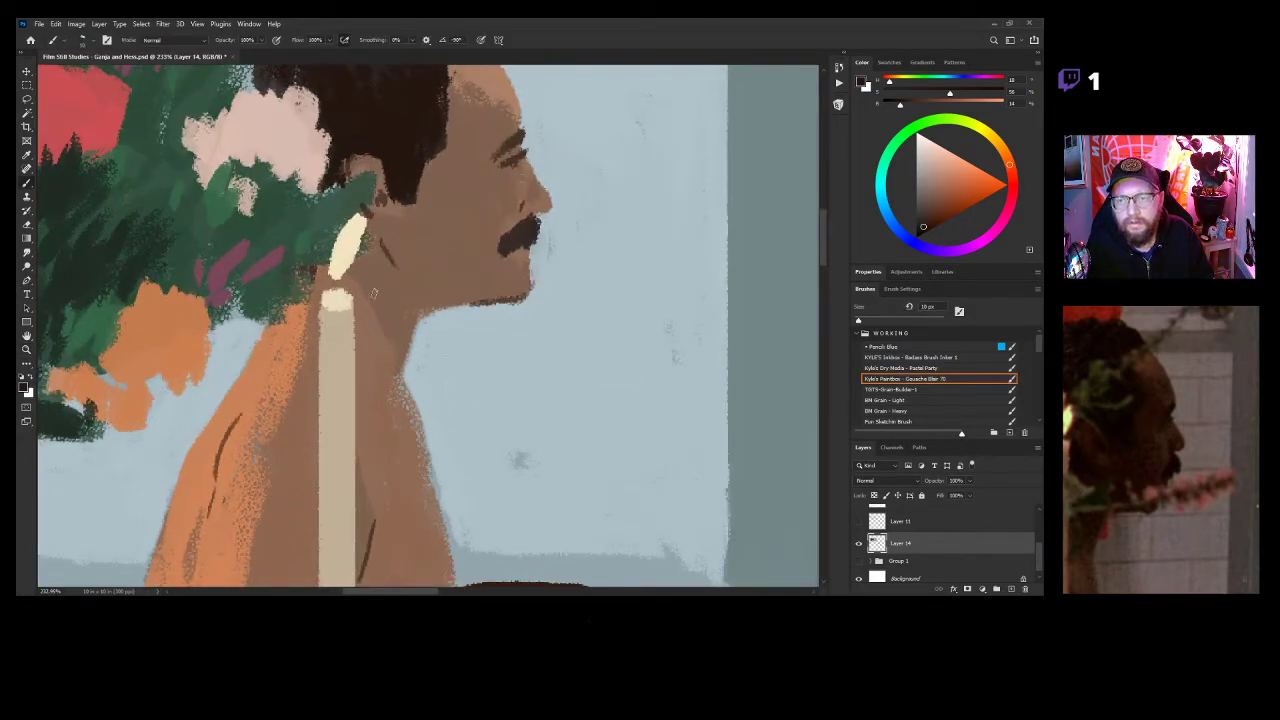
pyautogui.keyDown('alt'); pyautogui.click(390, 248); pyautogui.keyUp('alt')
pyautogui.press('[')
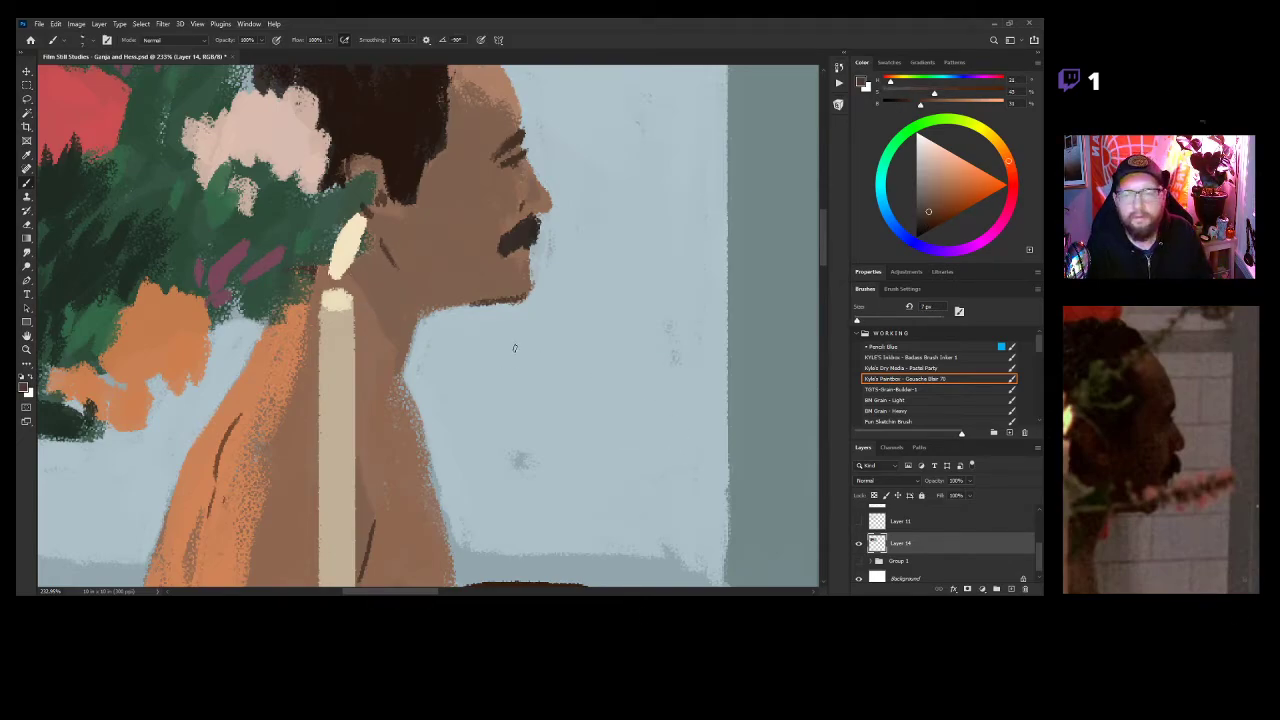
pyautogui.moveTo(531, 348); pyautogui.dragTo(676, 348)
pyautogui.moveTo(659, 402)
pyautogui.mouseDown()
pyautogui.moveTo(581, 414)
pyautogui.moveTo(654, 366)
pyautogui.mouseUp()
pyautogui.hotkey('ctrl', 'z')
pyautogui.keyDown('alt'); pyautogui.click(651, 337); pyautogui.keyUp('alt')
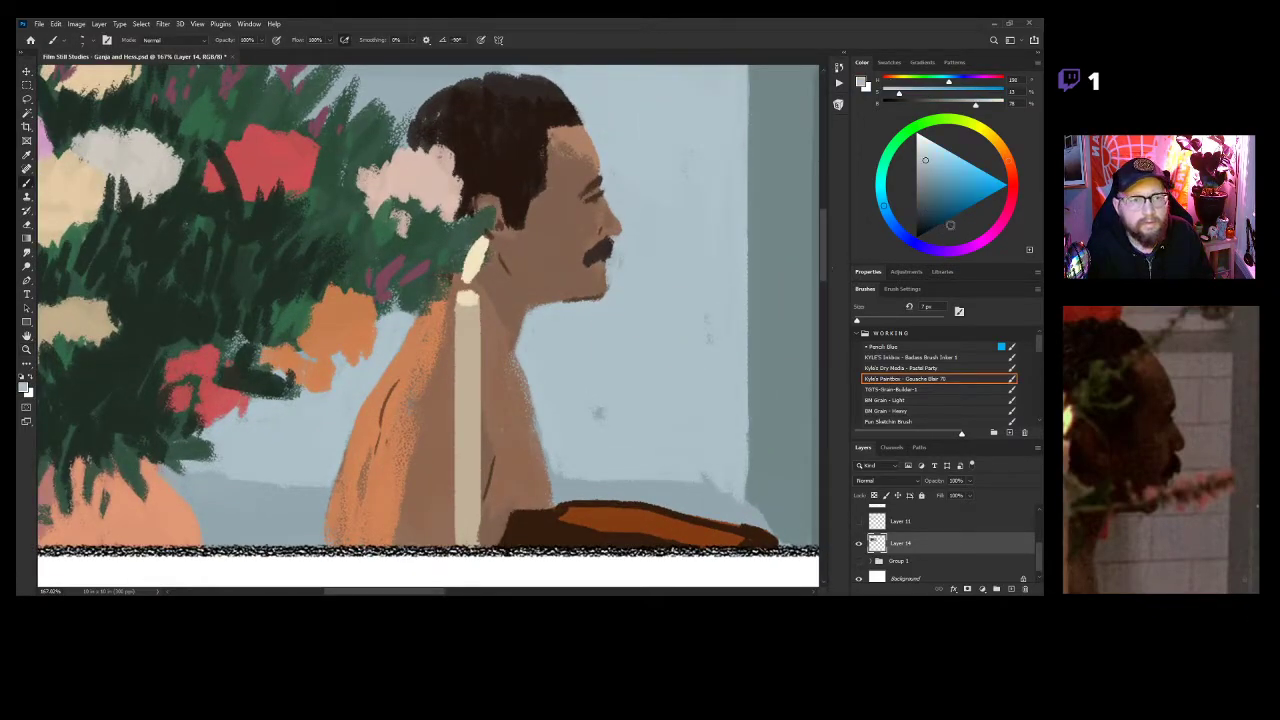
pyautogui.moveTo(925, 163); pyautogui.dragTo(924, 172)
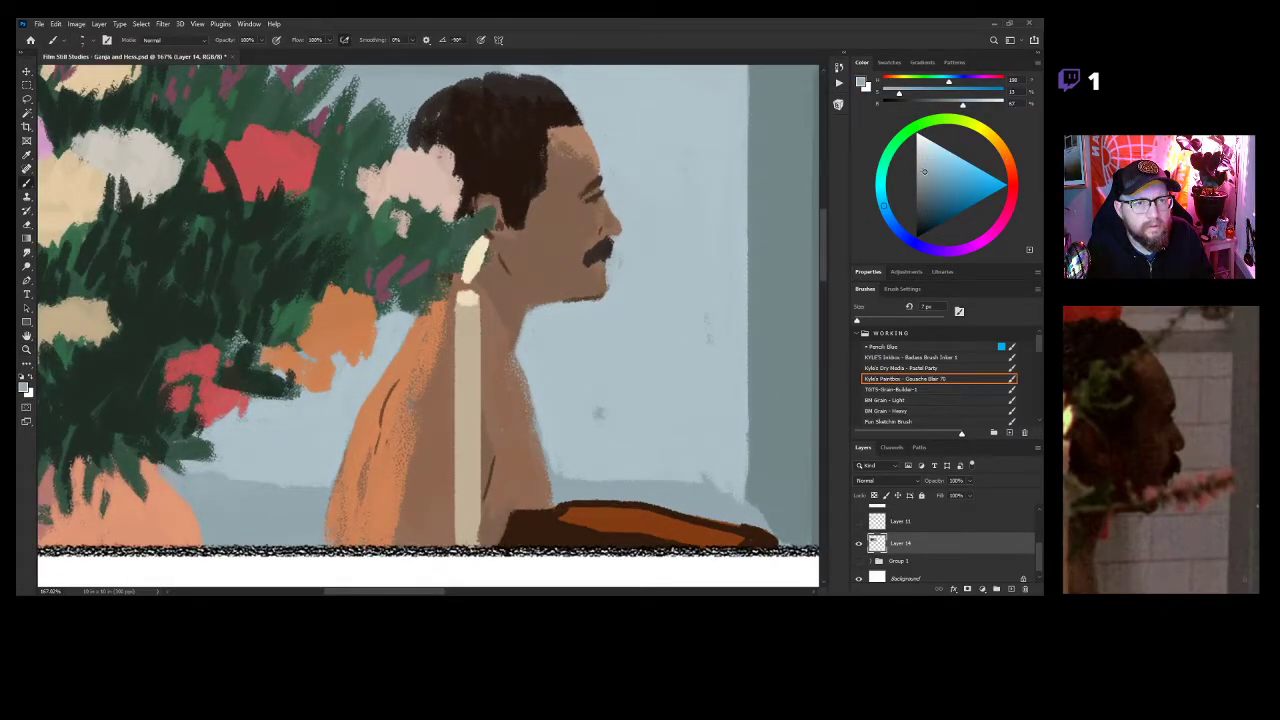
pyautogui.moveTo(596, 328)
pyautogui.mouseDown()
pyautogui.moveTo(760, 307)
pyautogui.moveTo(746, 337)
pyautogui.moveTo(692, 351)
pyautogui.moveTo(630, 422)
pyautogui.mouseUp()
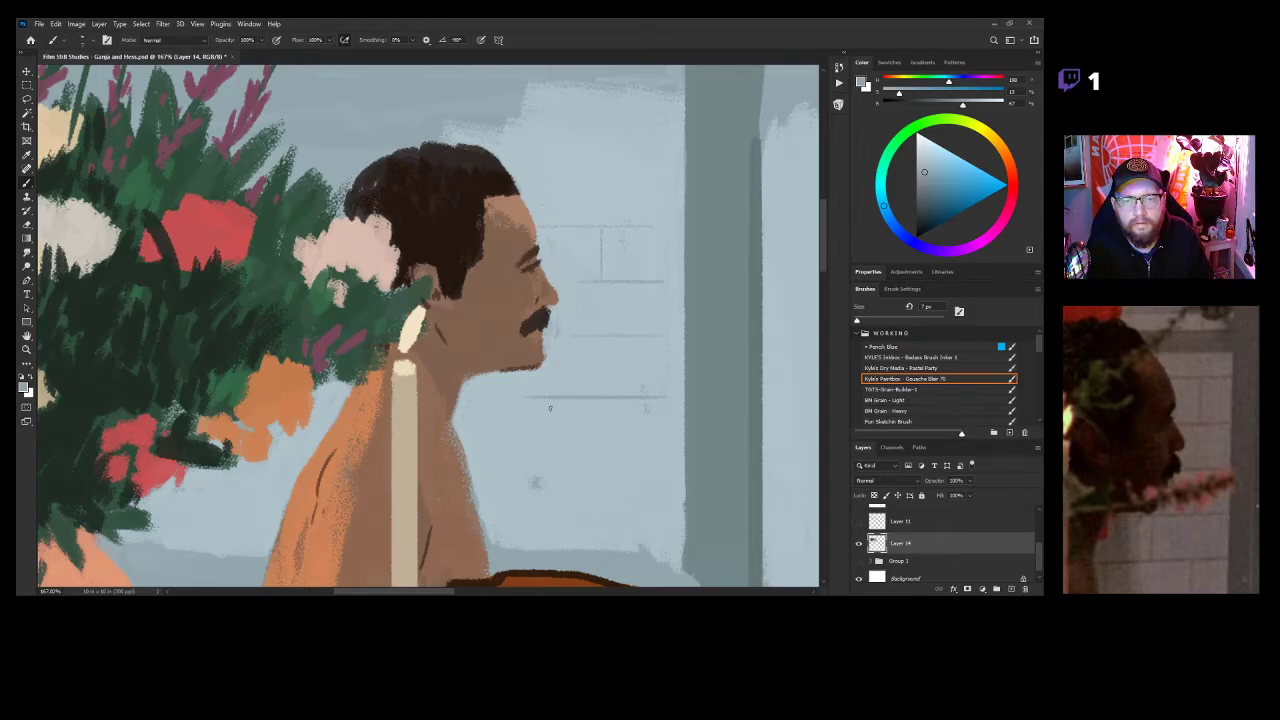
# Extend the mortar lines across the lower wall, behind the figure's back, and above the forehead.
pyautogui.moveTo(573, 442); pyautogui.dragTo(588, 335)
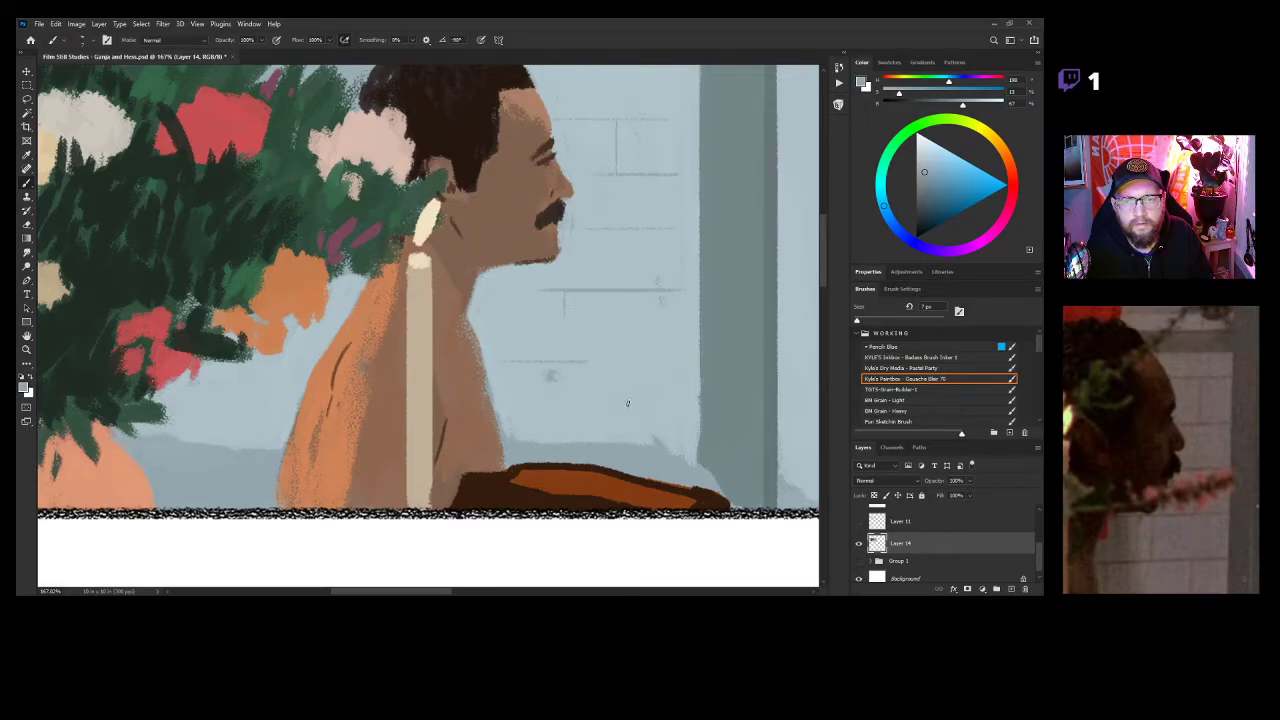
pyautogui.hscroll(-6, 670, 400)
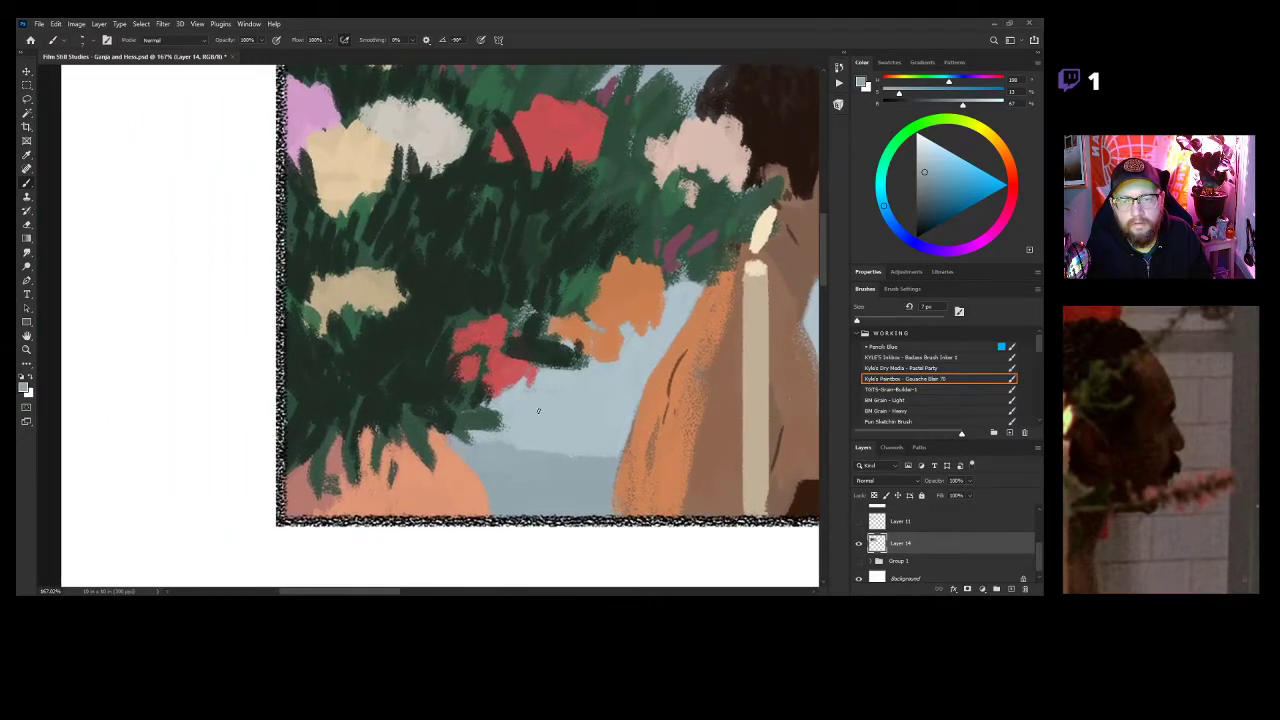
pyautogui.hscroll(6, 538, 410)
pyautogui.scroll(4, 523, 283)
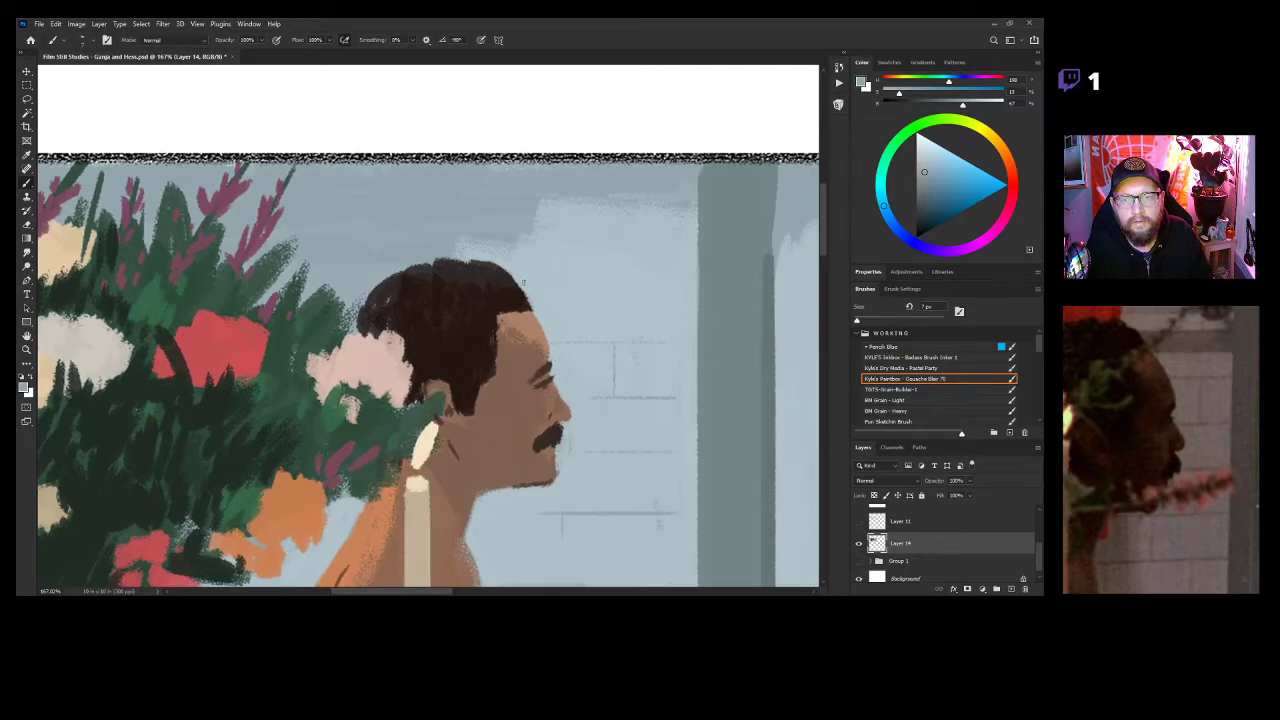
pyautogui.moveTo(545, 280)
pyautogui.mouseDown()
pyautogui.moveTo(692, 273)
pyautogui.moveTo(518, 268)
pyautogui.mouseUp()
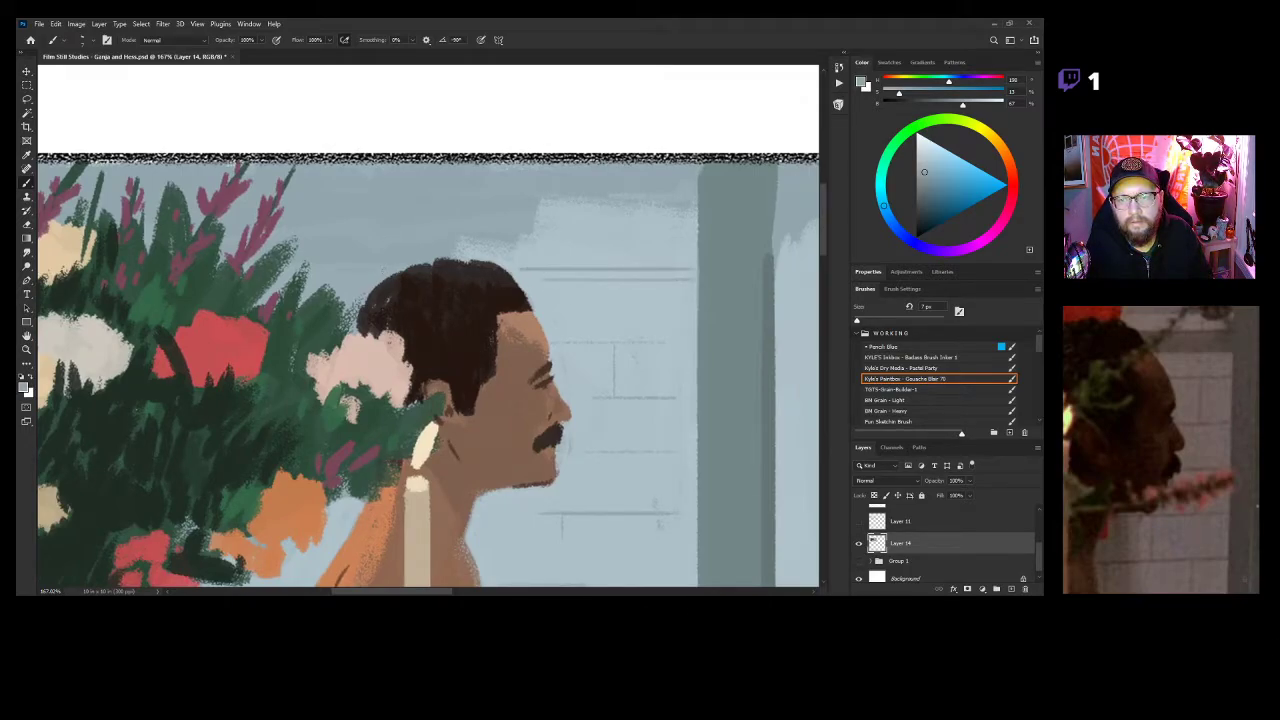
# Paint short slanted mortar lines with the 7 px brush in the light wall panel between the doorway post and the candle.
pyautogui.hotkey('ctrl', '0')
pyautogui.click(351, 233)
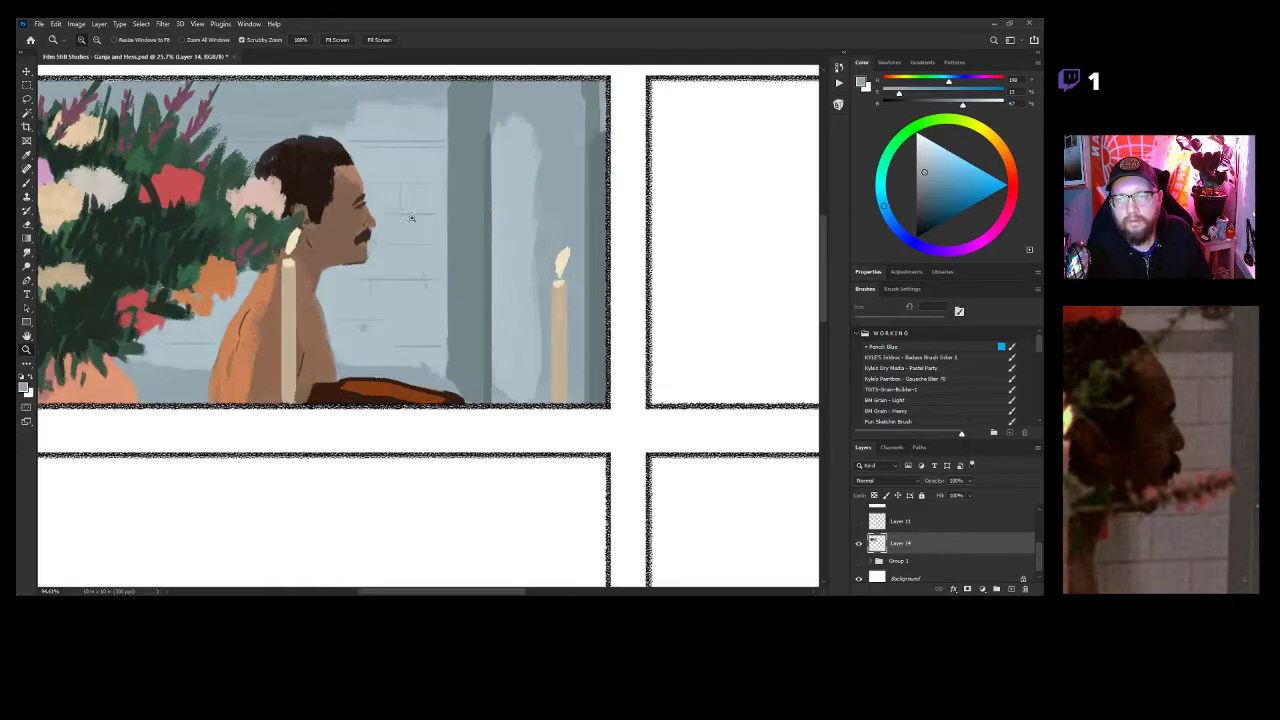
pyautogui.moveTo(545, 277); pyautogui.dragTo(611, 286)
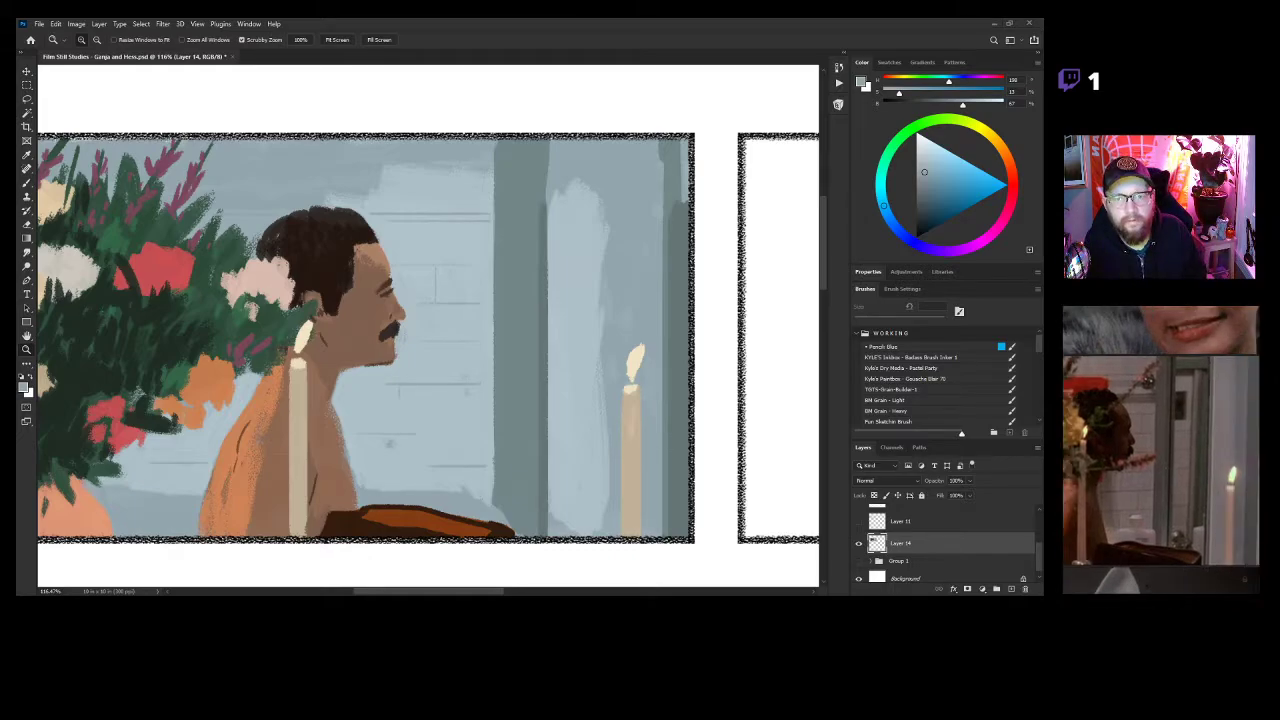
pyautogui.moveTo(565, 290); pyautogui.dragTo(640, 292)
pyautogui.press('b')
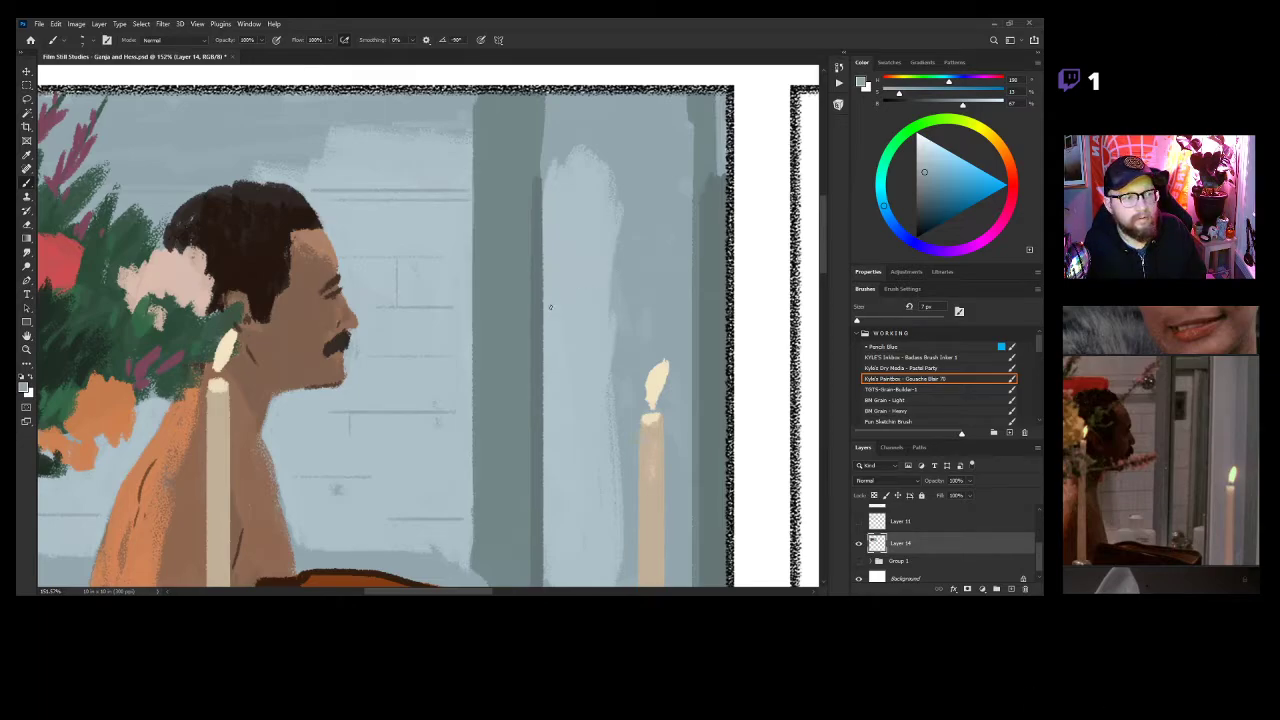
pyautogui.moveTo(552, 295); pyautogui.dragTo(596, 282)
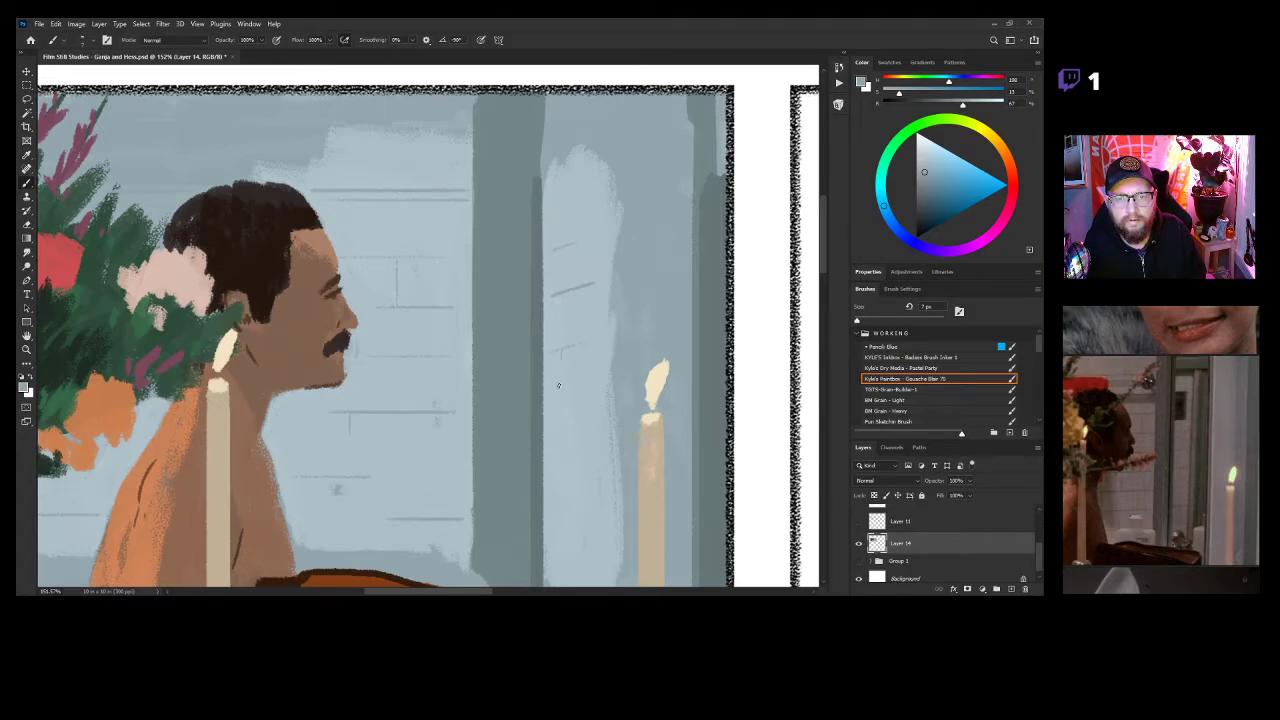
# Sample the dark gray-green of the frame's edge, enlarge the brush, and paint a vertical post between the light panel and the candle.
pyautogui.press('z')
pyautogui.moveTo(648, 428); pyautogui.dragTo(566, 373)
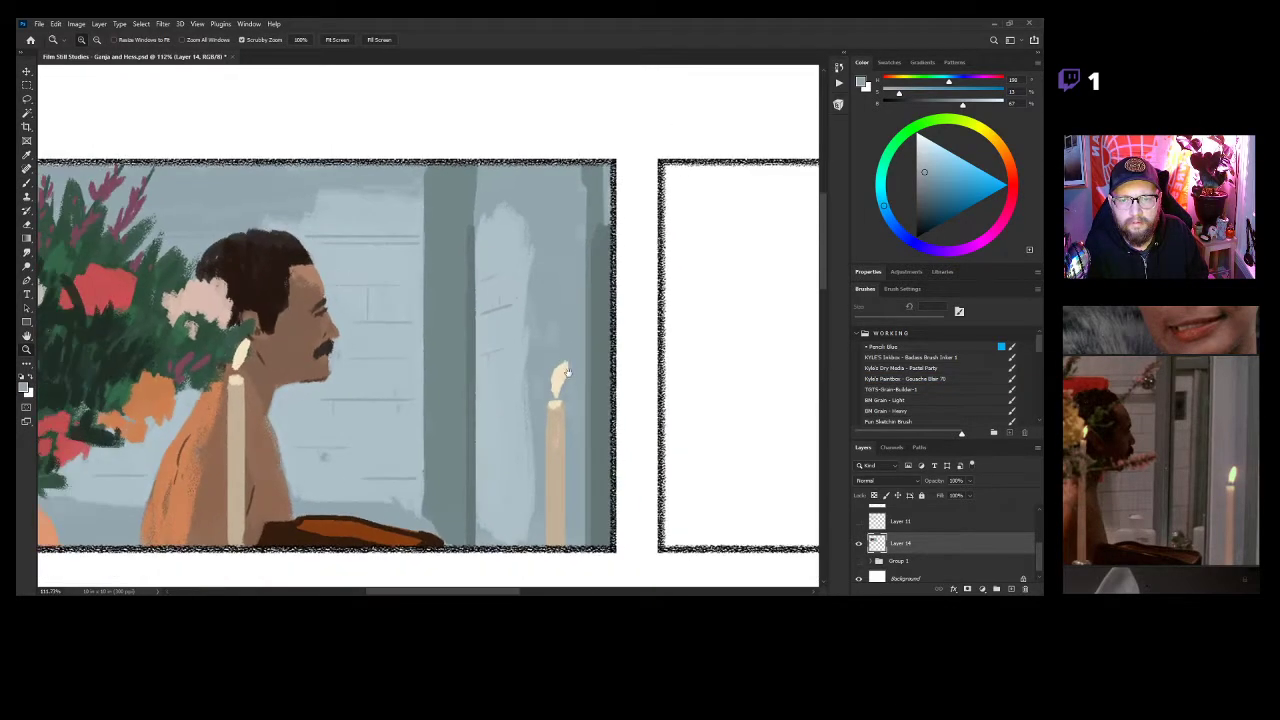
pyautogui.press('b')
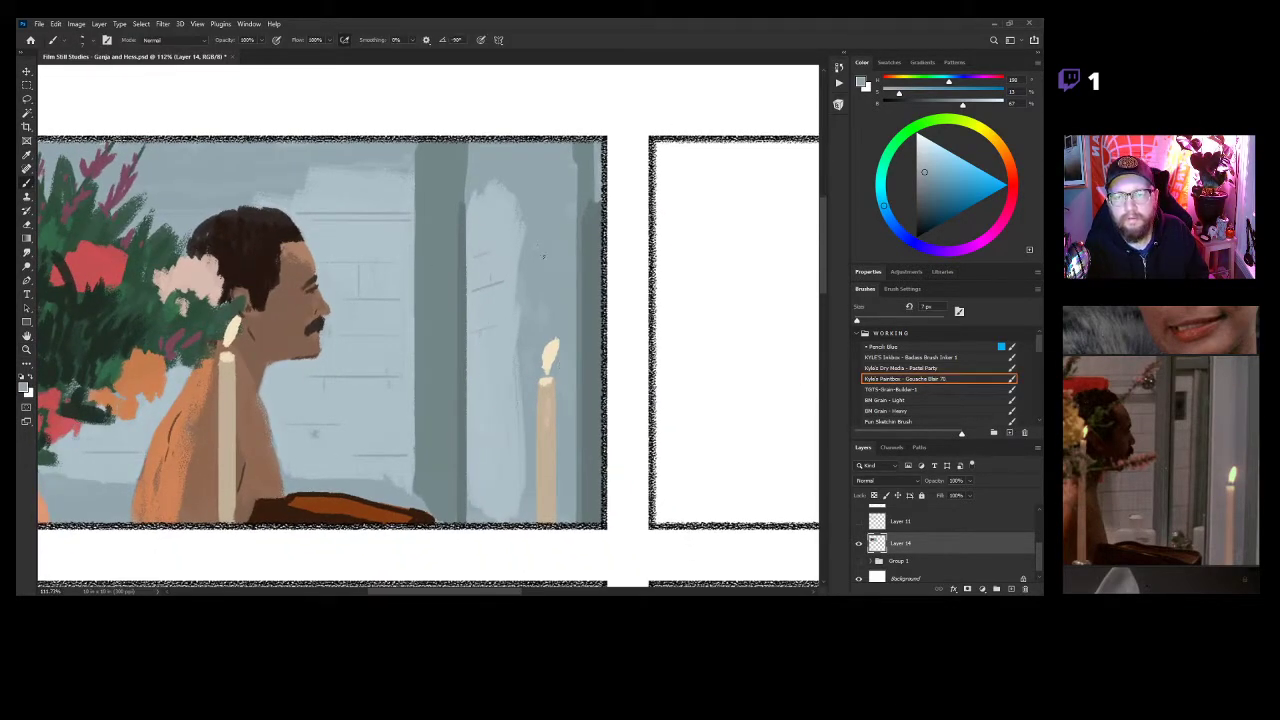
pyautogui.keyDown('alt'); pyautogui.click(594, 264); pyautogui.keyUp('alt')
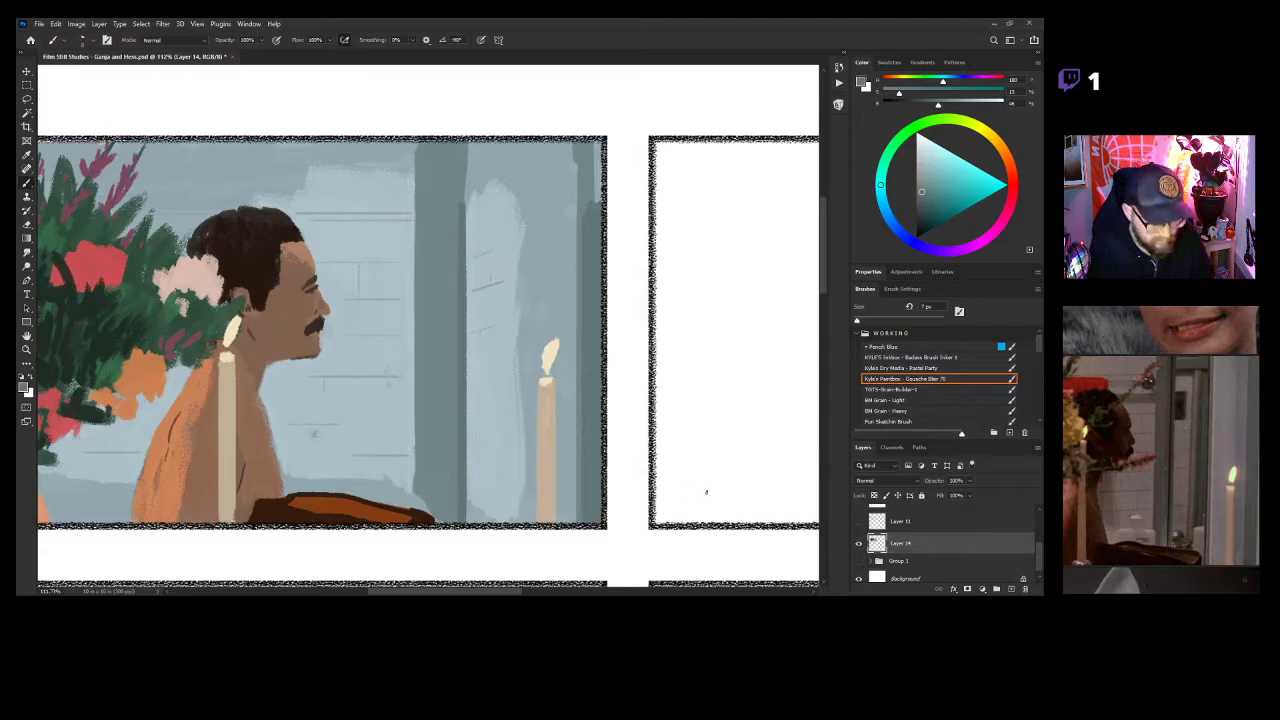
pyautogui.press(']')
pyautogui.press(']')
pyautogui.press(']')
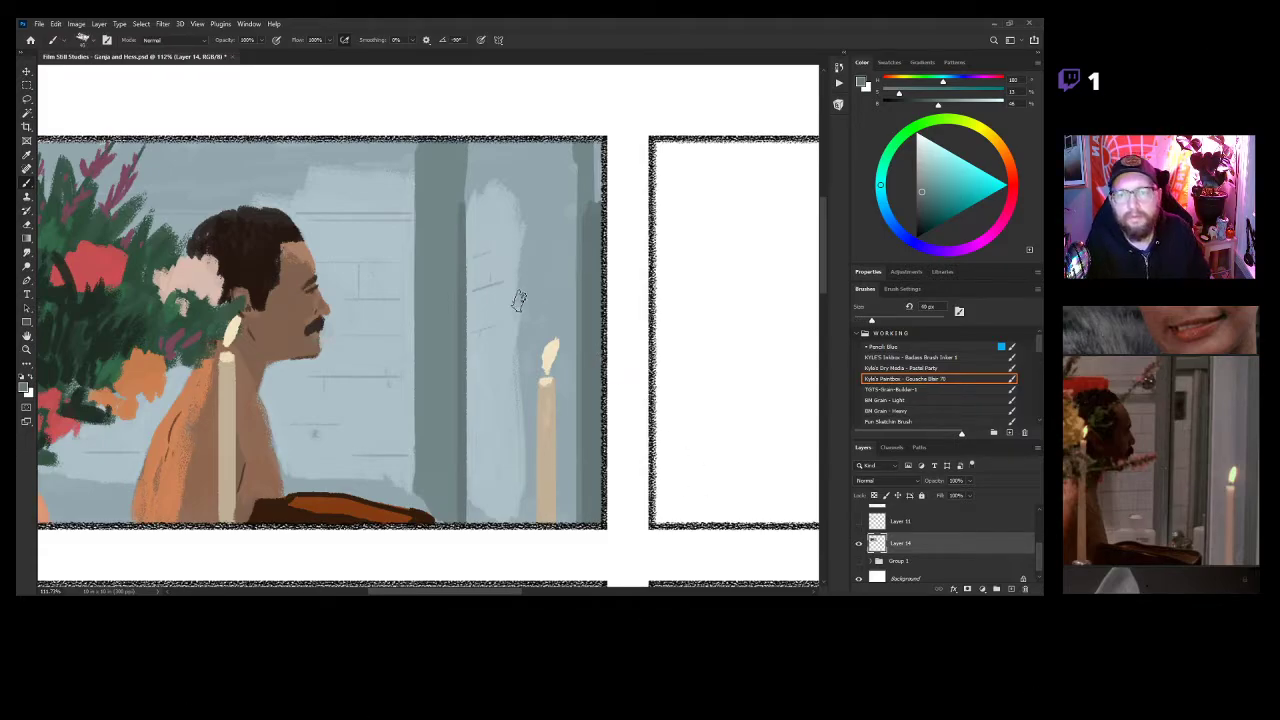
pyautogui.moveTo(523, 366); pyautogui.dragTo(522, 142)
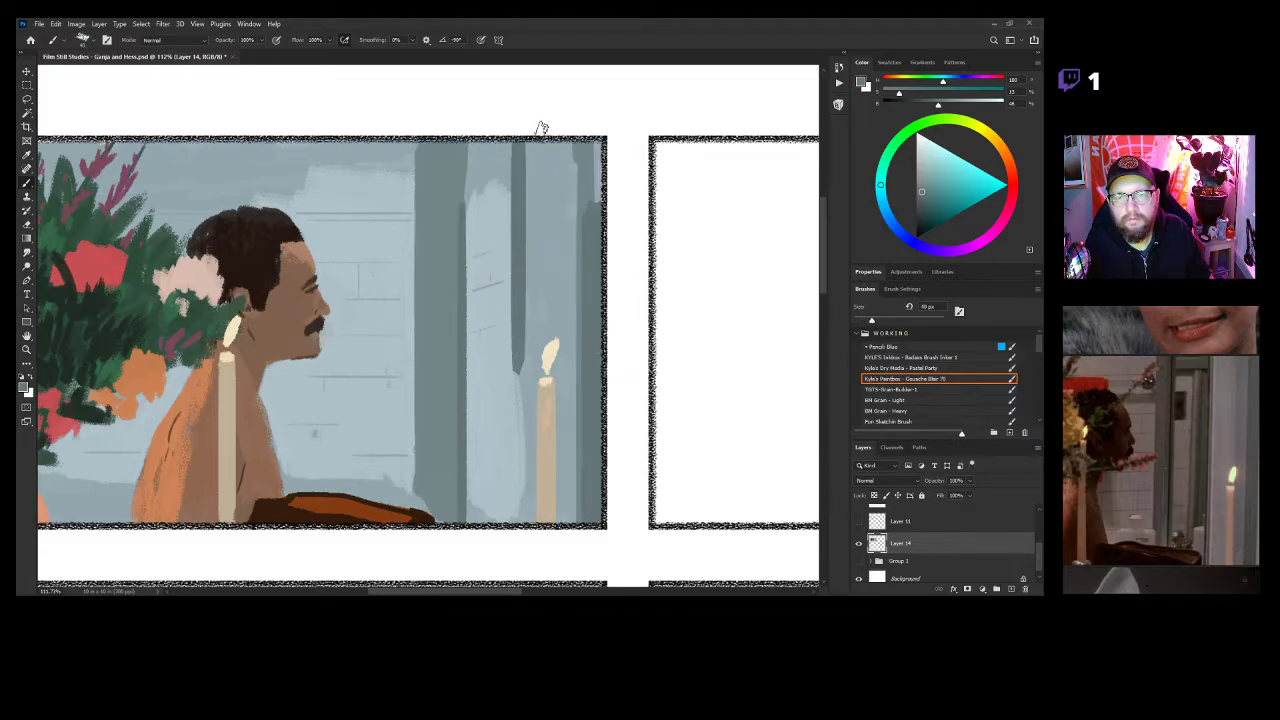
pyautogui.moveTo(506, 375)
pyautogui.mouseDown()
pyautogui.moveTo(516, 532)
pyautogui.moveTo(533, 432)
pyautogui.moveTo(521, 142)
pyautogui.mouseUp()
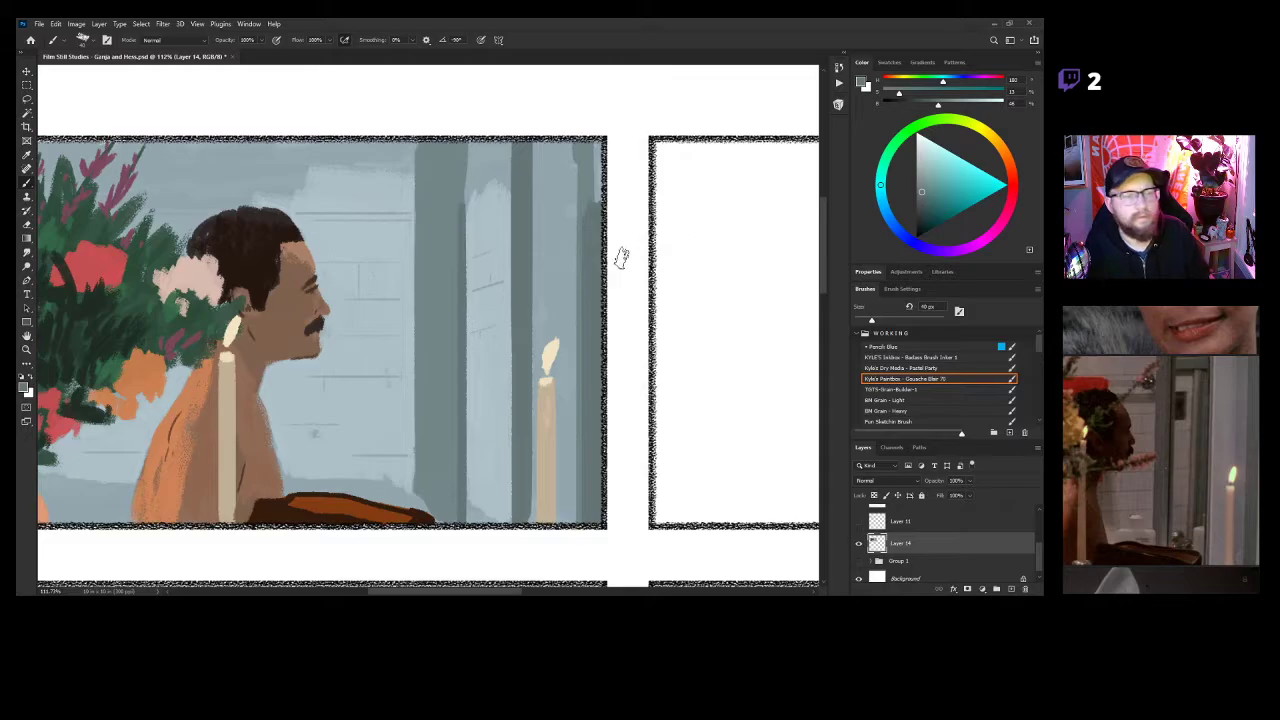
# Paint a slanted crossbar joining the two posts above the light panel in sampled gray-green, and shade its underside with the darker post tone.
pyautogui.press('z')
pyautogui.moveTo(543, 366)
pyautogui.mouseDown()
pyautogui.moveTo(474, 376)
pyautogui.moveTo(607, 322)
pyautogui.mouseUp()
pyautogui.press('b')
pyautogui.keyDown('alt'); pyautogui.click(455, 194); pyautogui.keyUp('alt')
pyautogui.moveTo(488, 208)
pyautogui.mouseDown()
pyautogui.moveTo(544, 180)
pyautogui.moveTo(457, 208)
pyautogui.moveTo(544, 172)
pyautogui.moveTo(458, 195)
pyautogui.moveTo(527, 168)
pyautogui.mouseUp()
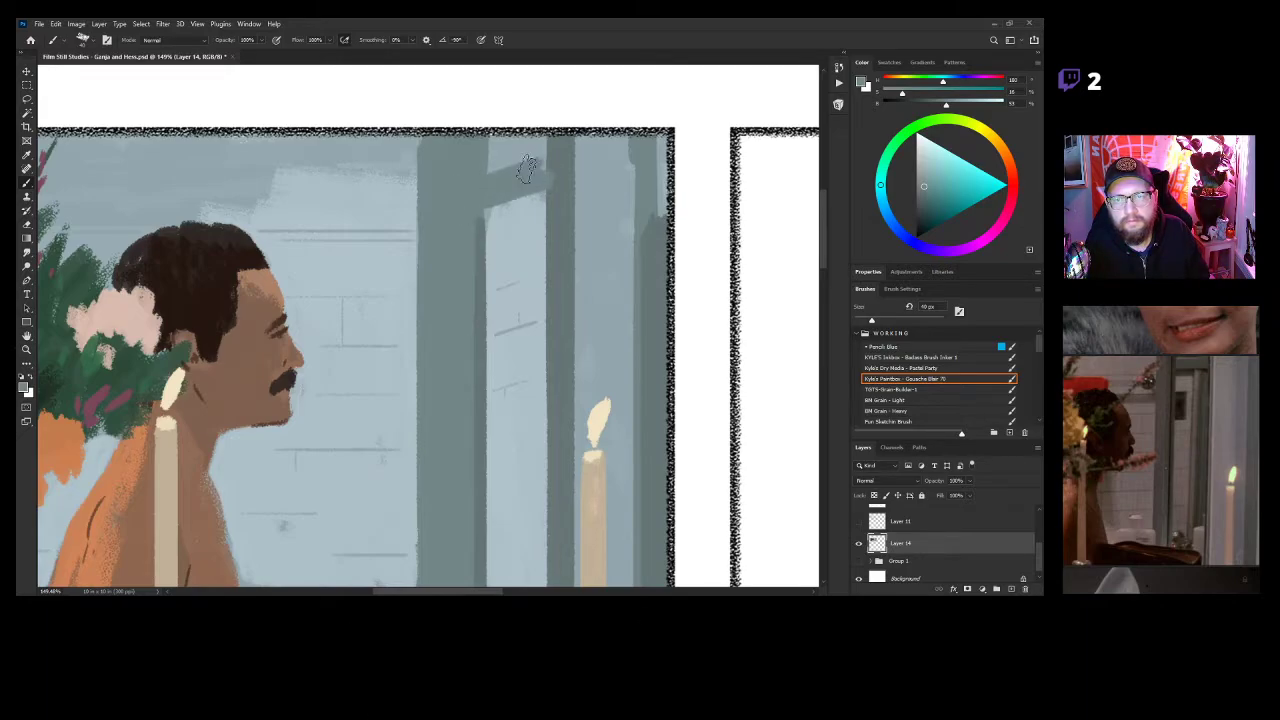
pyautogui.keyDown('alt'); pyautogui.click(483, 216); pyautogui.keyUp('alt')
pyautogui.moveTo(488, 204); pyautogui.dragTo(546, 182)
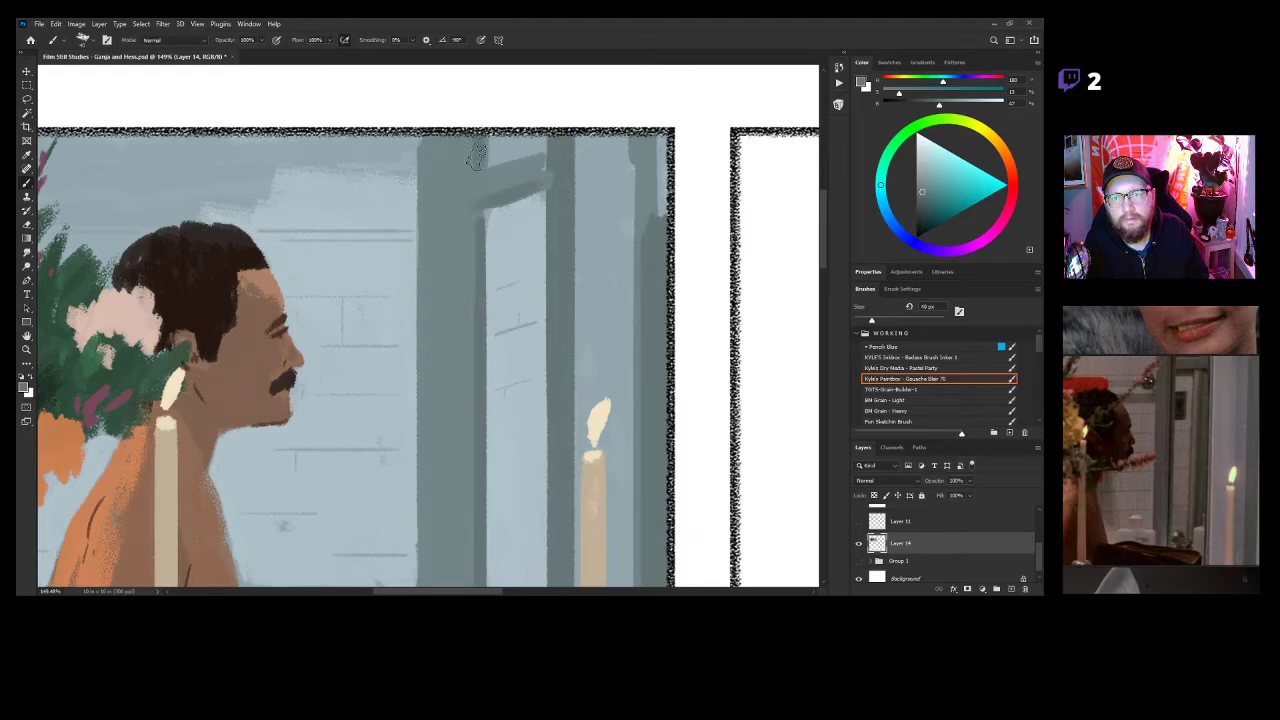
# Sample the wide post's lighter gray-green, paint a long vertical stroke down that post, and undo a stray stroke on the adjoining wall.
pyautogui.keyDown('alt'); pyautogui.click(456, 203); pyautogui.keyUp('alt')
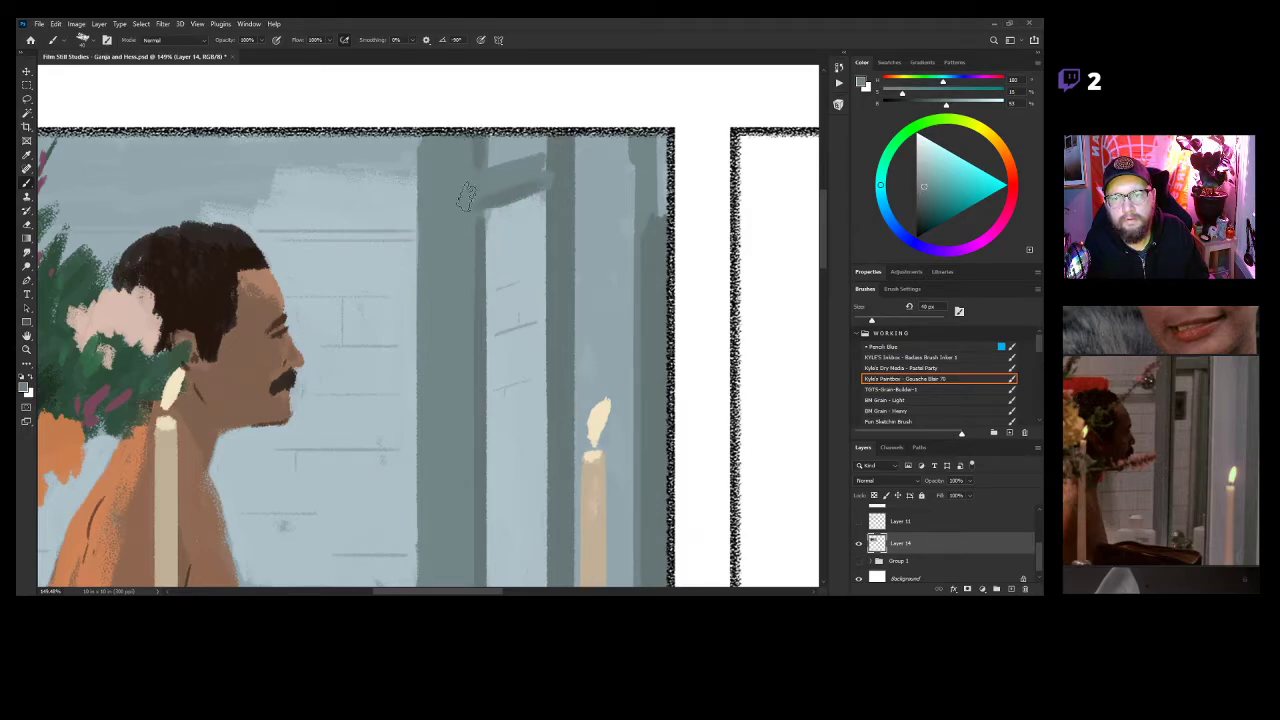
pyautogui.moveTo(466, 118); pyautogui.dragTo(467, 576)
pyautogui.moveTo(523, 420); pyautogui.dragTo(600, 357)
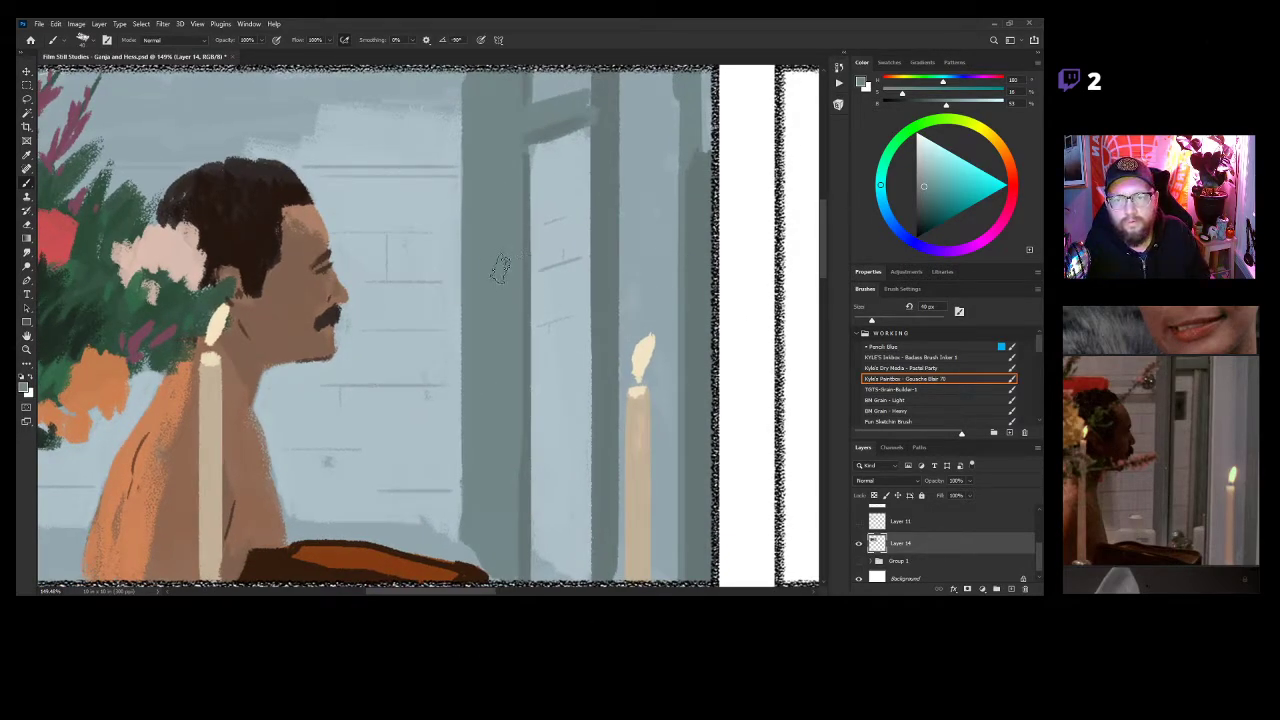
pyautogui.moveTo(456, 168); pyautogui.dragTo(420, 173)
pyautogui.hotkey('ctrl', 'z')
# Save the document and look over the whole first frame.
pyautogui.moveTo(615, 325); pyautogui.dragTo(556, 353)
pyautogui.moveTo(347, 204); pyautogui.dragTo(712, 354)
pyautogui.moveTo(604, 320); pyautogui.dragTo(556, 338)
pyautogui.moveTo(573, 356); pyautogui.dragTo(557, 354)
pyautogui.moveTo(476, 307); pyautogui.dragTo(515, 306)
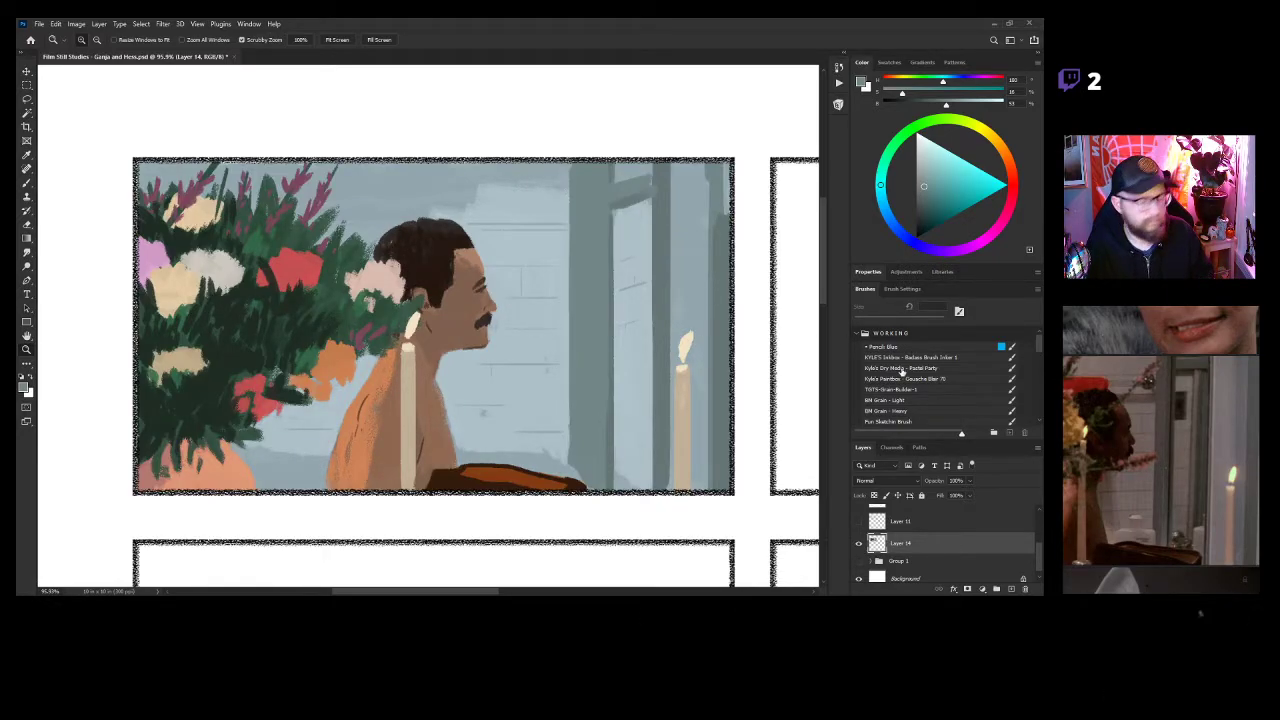
pyautogui.press('b')
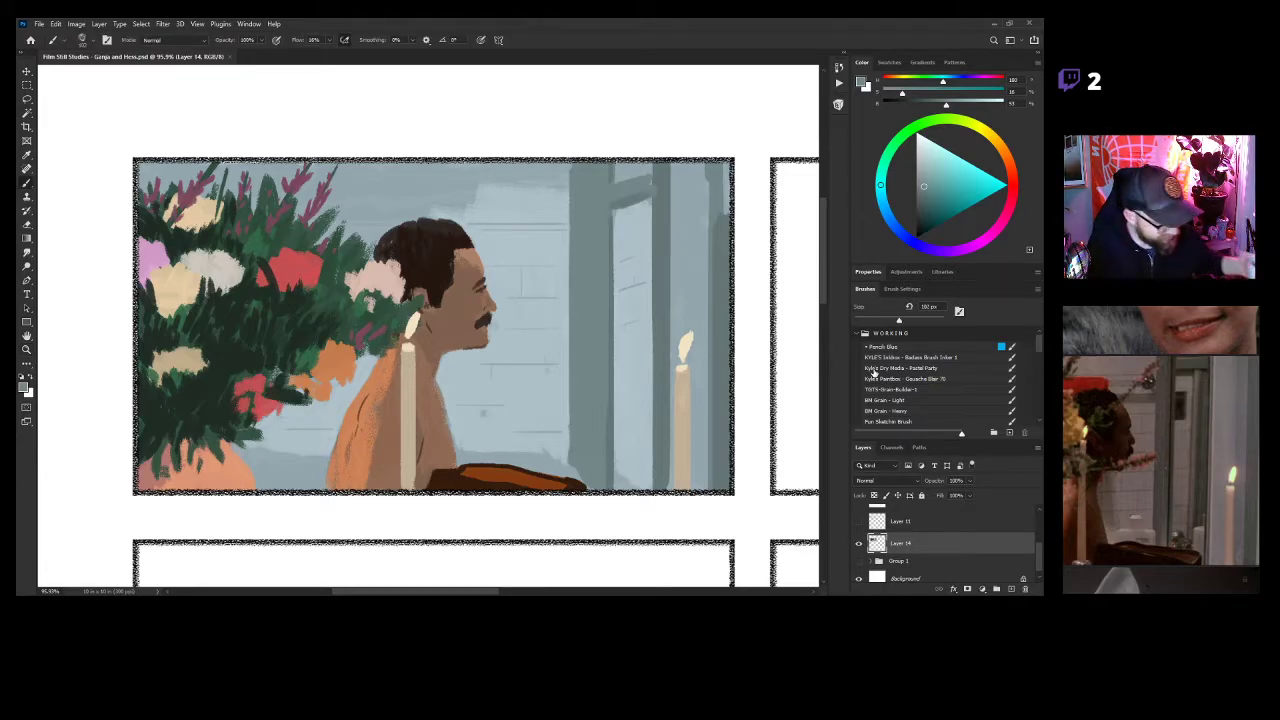
pyautogui.press('z')
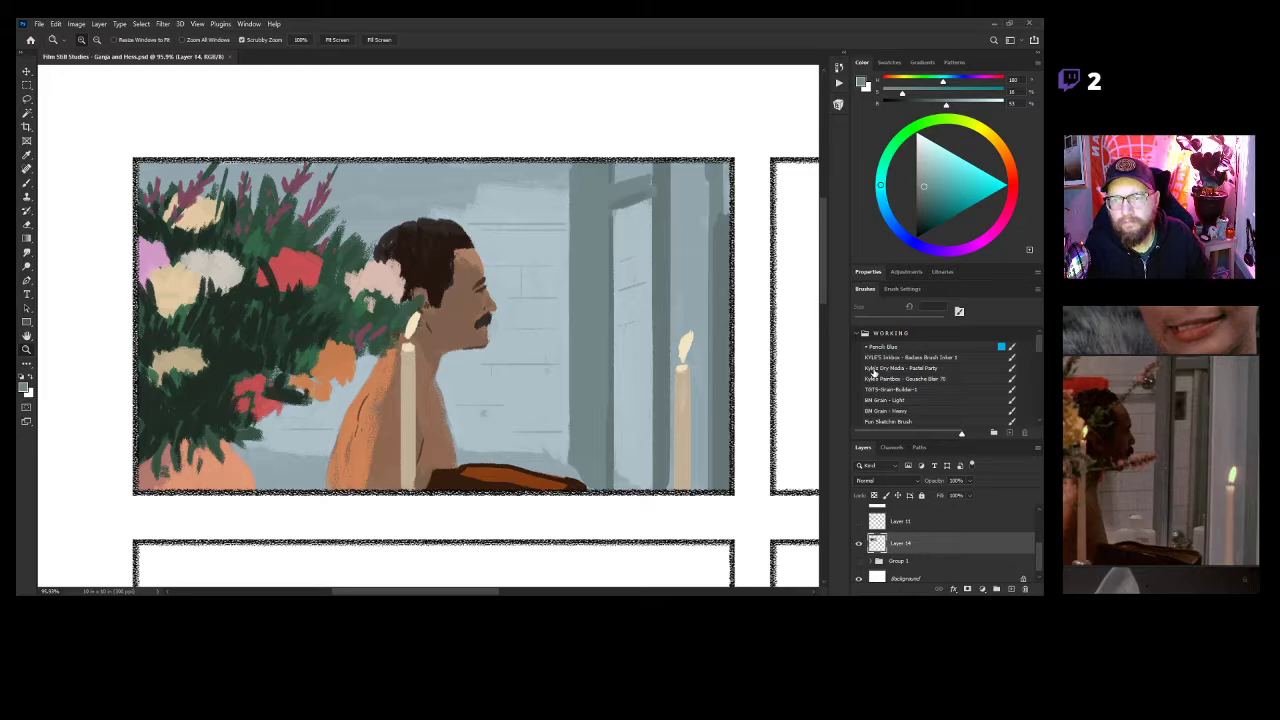
# Sample the central red flower's colour, lighten it slightly, and paint small petal highlights near its upper edge with a 9 px brush.
pyautogui.click(557, 345)
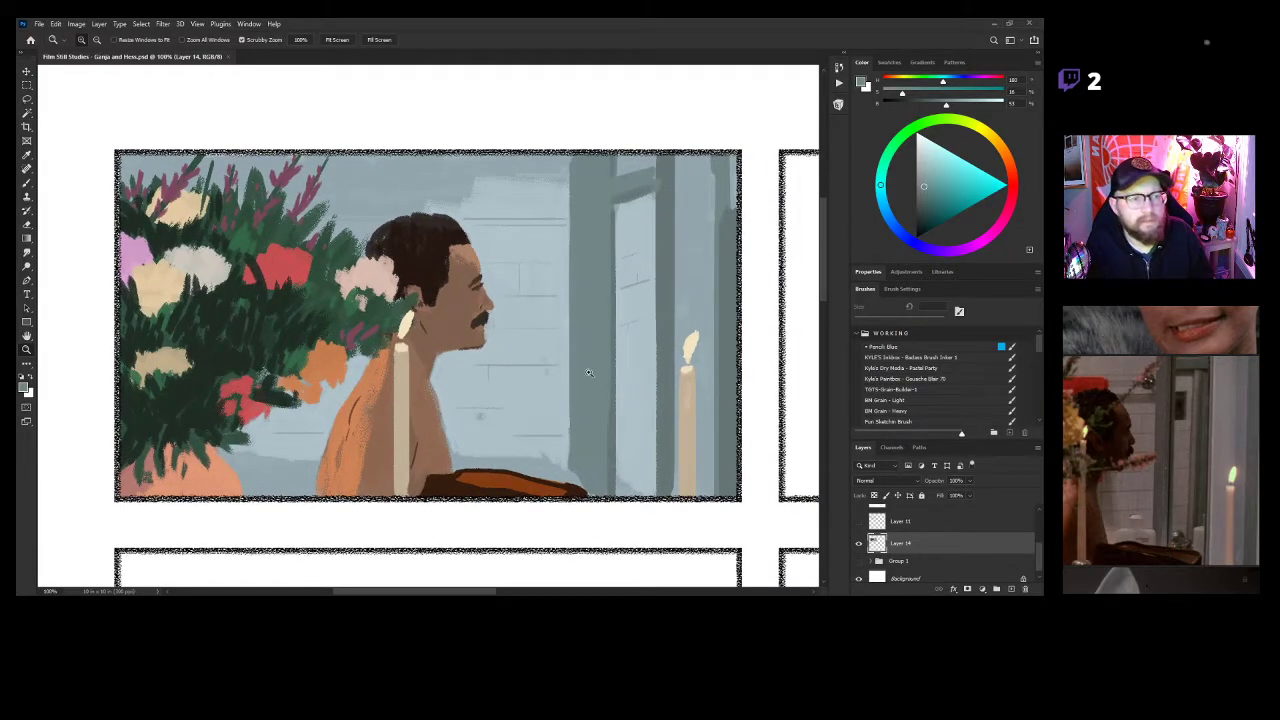
pyautogui.moveTo(559, 336)
pyautogui.mouseDown()
pyautogui.moveTo(321, 288)
pyautogui.moveTo(364, 286)
pyautogui.mouseUp()
pyautogui.press('b')
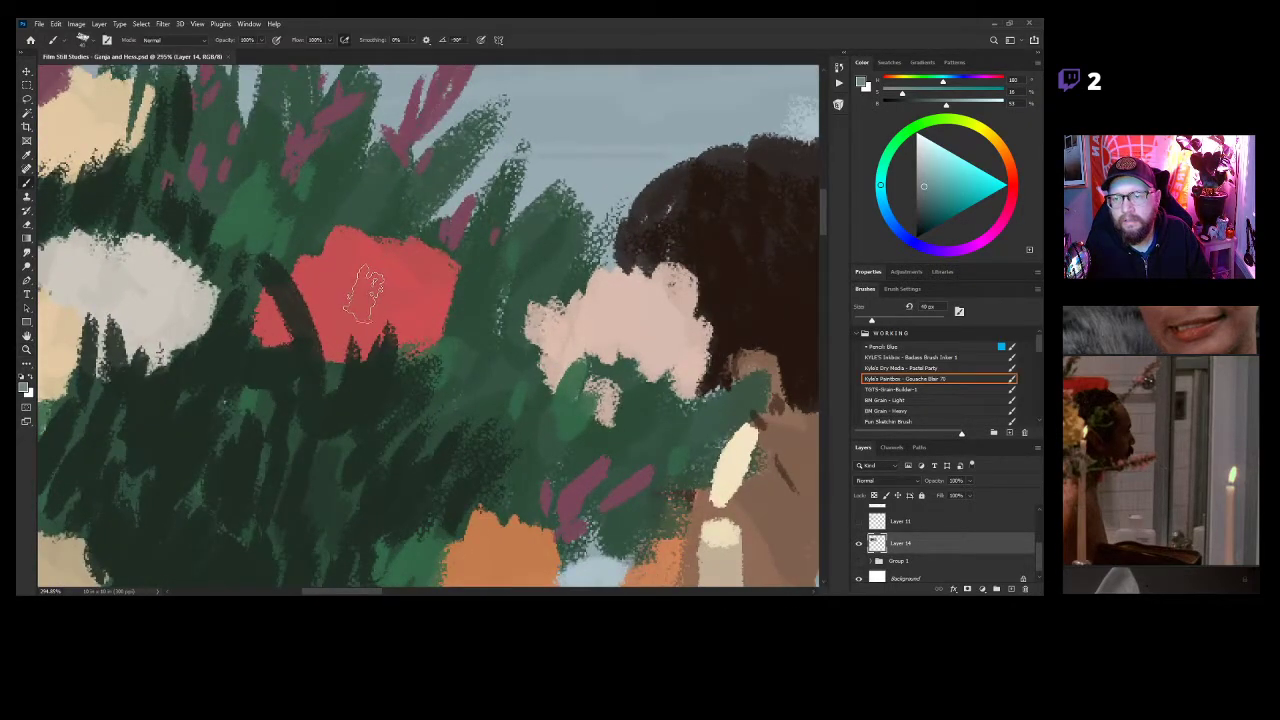
pyautogui.keyDown('alt'); pyautogui.click(368, 273); pyautogui.keyUp('alt')
pyautogui.press('[')
pyautogui.press('[')
pyautogui.press('[')
pyautogui.press('[')
pyautogui.press('[')
pyautogui.press('[')
pyautogui.press('[')
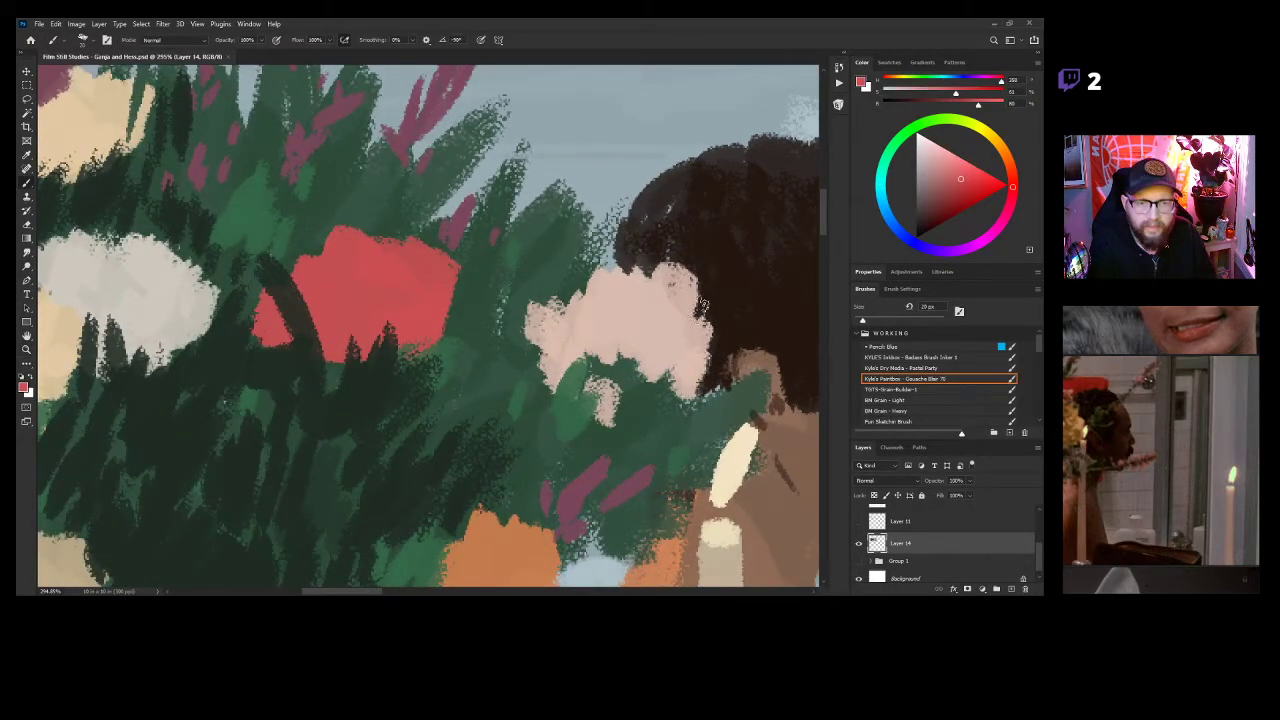
pyautogui.moveTo(960, 179); pyautogui.dragTo(956, 172)
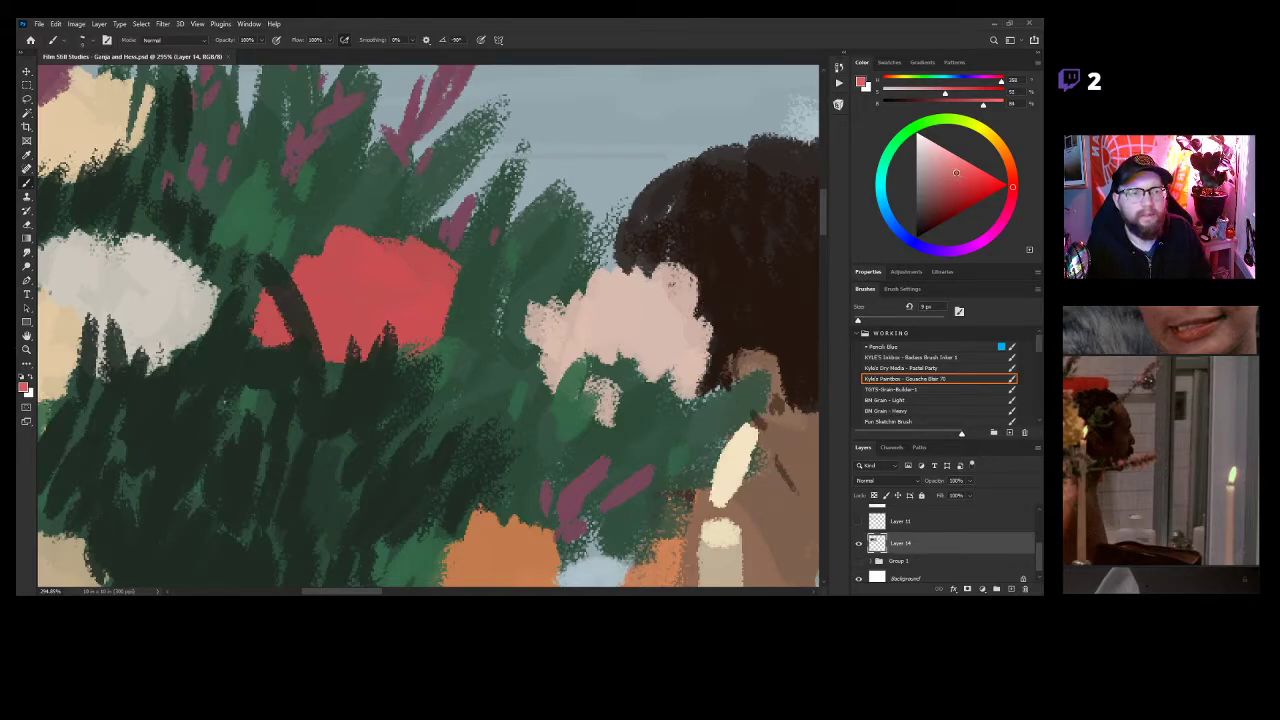
pyautogui.moveTo(388, 246)
pyautogui.mouseDown()
pyautogui.moveTo(396, 266)
pyautogui.moveTo(421, 268)
pyautogui.mouseUp()
# Enlarge the brush to 25 px and try broader lighter-red strokes across the central red flower.
pyautogui.press(']')
pyautogui.press(']')
pyautogui.press(']')
pyautogui.press(']')
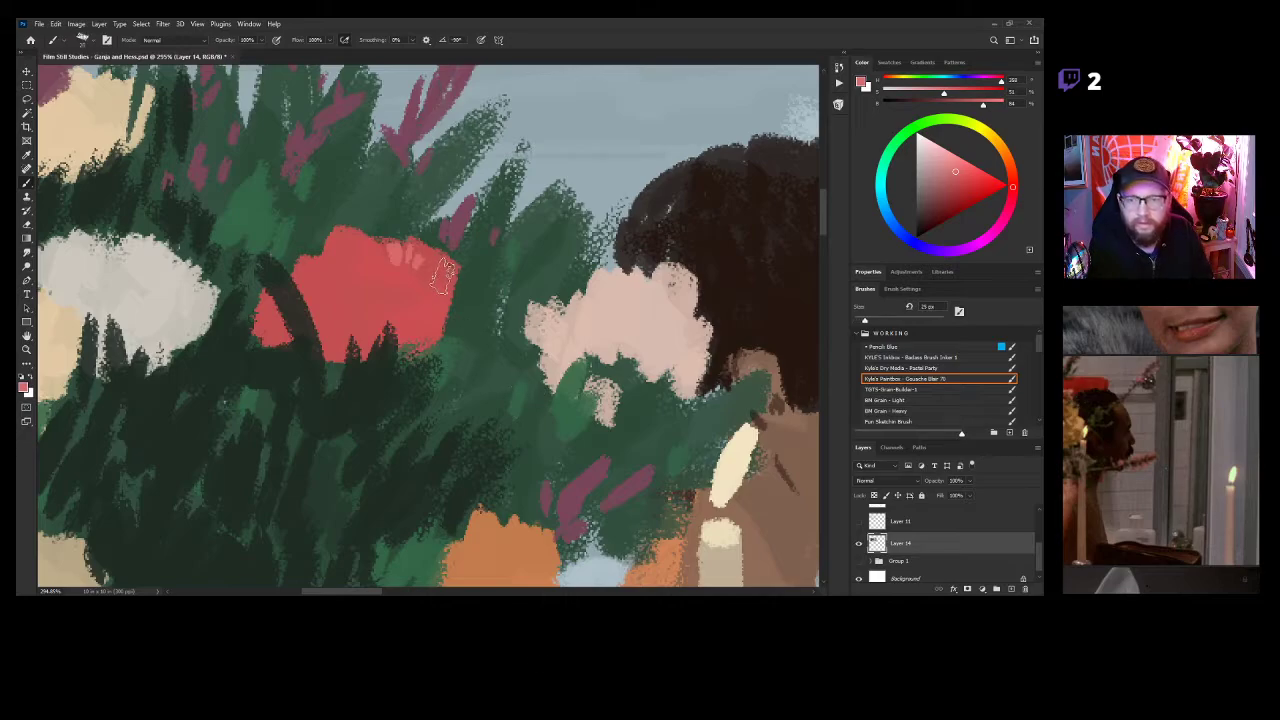
pyautogui.moveTo(449, 273); pyautogui.dragTo(416, 292)
pyautogui.moveTo(356, 252)
pyautogui.mouseDown()
pyautogui.moveTo(425, 303)
pyautogui.moveTo(436, 376)
pyautogui.mouseUp()
# Add a new layer above Layer 14 and paint lighter-red petals over the upper and right parts of the central red flower.
pyautogui.press('z')
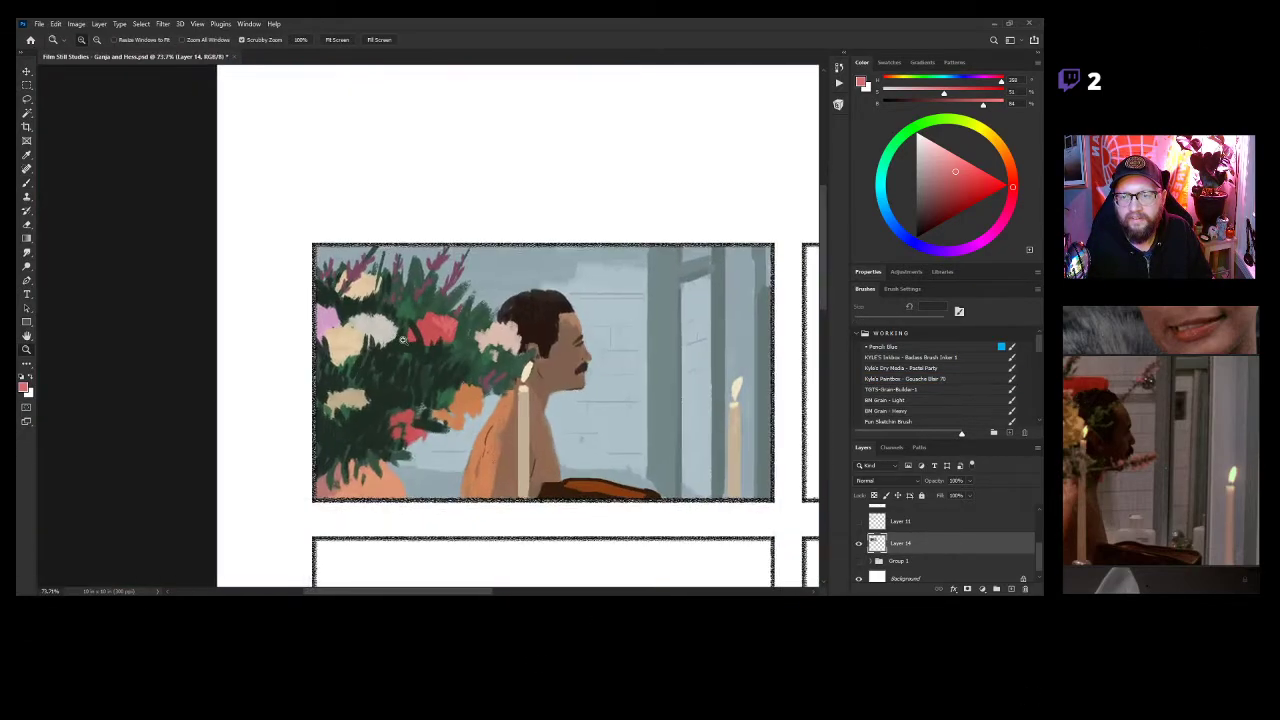
pyautogui.moveTo(466, 323); pyautogui.dragTo(492, 318)
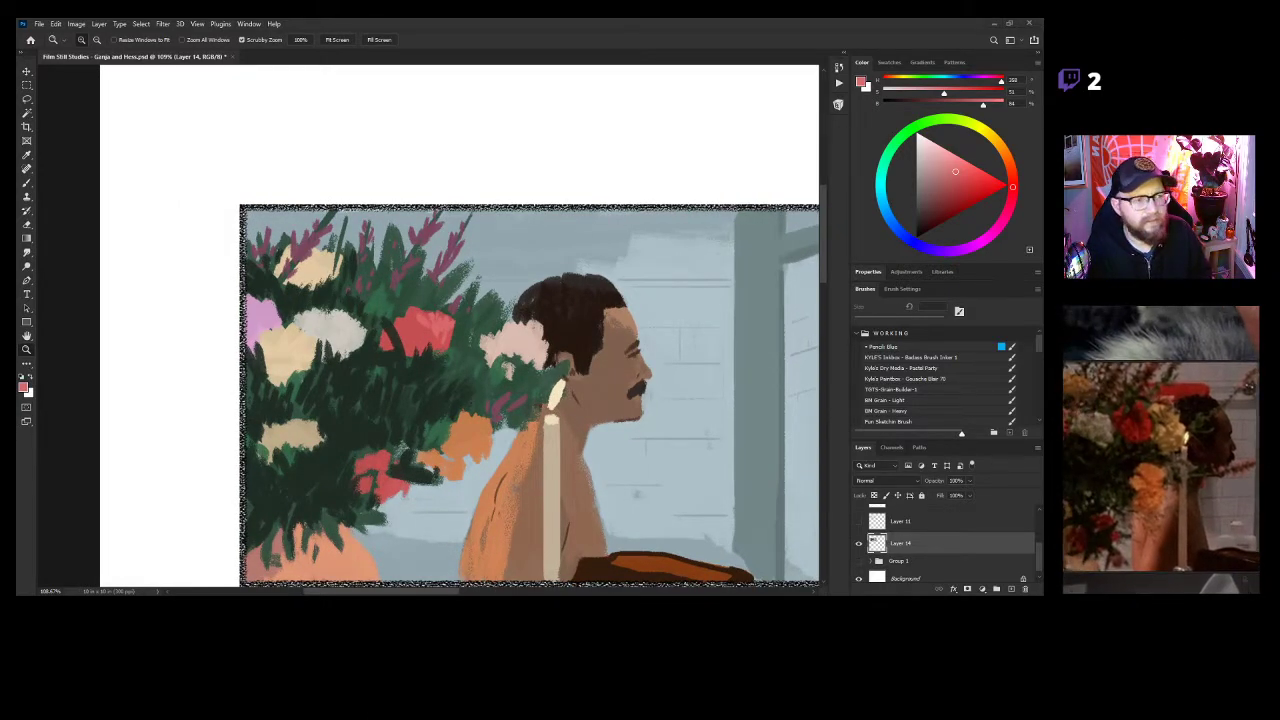
pyautogui.moveTo(444, 328); pyautogui.dragTo(490, 345)
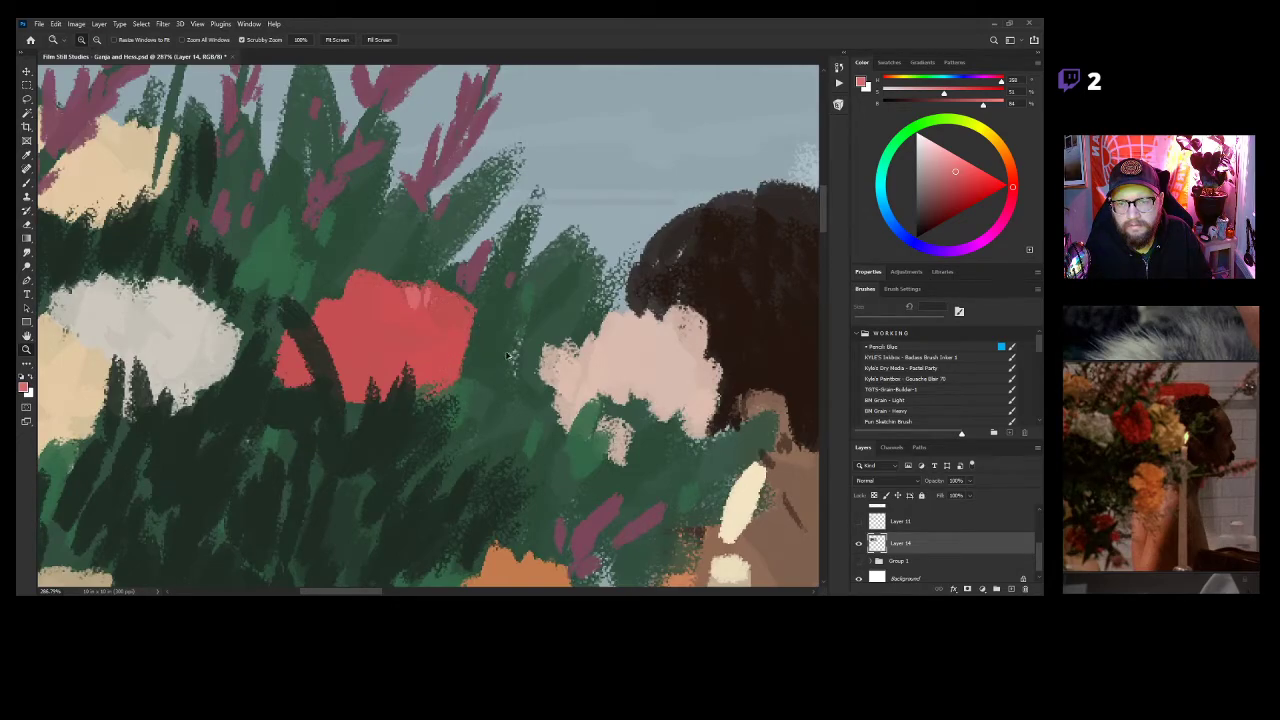
pyautogui.hotkey('ctrl', 'shift', 'alt', 'n')
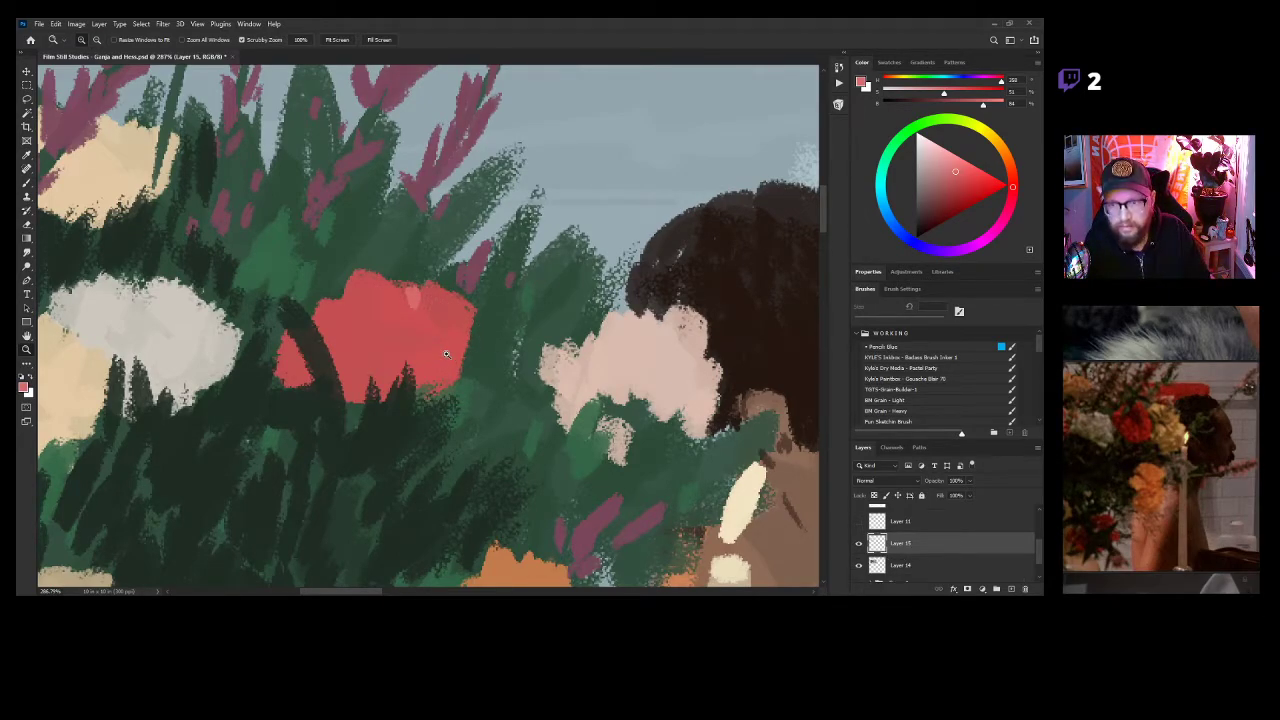
pyautogui.click(424, 296)
pyautogui.press('b')
pyautogui.moveTo(427, 292)
pyautogui.mouseDown()
pyautogui.moveTo(465, 318)
pyautogui.moveTo(460, 344)
pyautogui.moveTo(448, 302)
pyautogui.moveTo(436, 320)
pyautogui.moveTo(452, 372)
pyautogui.moveTo(430, 326)
pyautogui.moveTo(402, 312)
pyautogui.mouseUp()
pyautogui.moveTo(436, 344); pyautogui.dragTo(430, 372)
pyautogui.moveTo(362, 293); pyautogui.dragTo(374, 314)
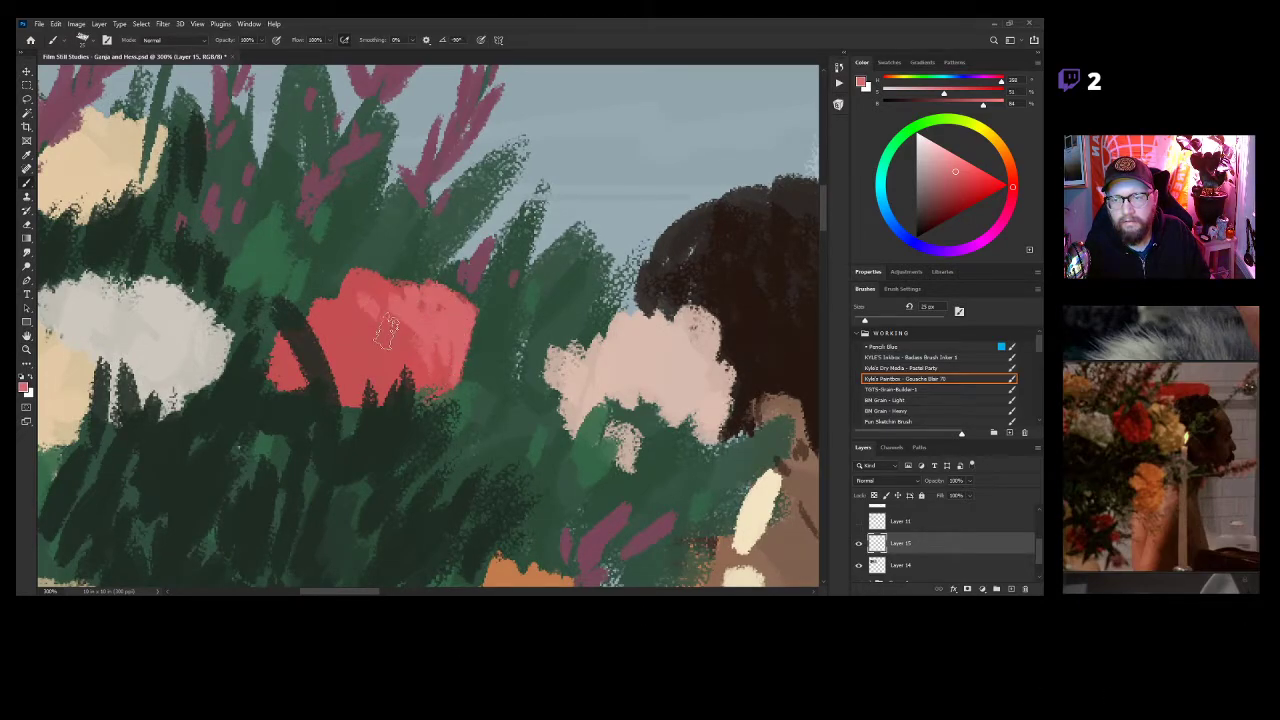
# Paint lighter-red petal highlights on the small red flowers low in the bouquet.
pyautogui.moveTo(314, 348); pyautogui.dragTo(609, 323)
pyautogui.moveTo(745, 491); pyautogui.dragTo(591, 251)
pyautogui.moveTo(747, 219); pyautogui.dragTo(606, 209)
pyautogui.moveTo(240, 403)
pyautogui.mouseDown()
pyautogui.moveTo(415, 333)
pyautogui.moveTo(438, 340)
pyautogui.mouseUp()
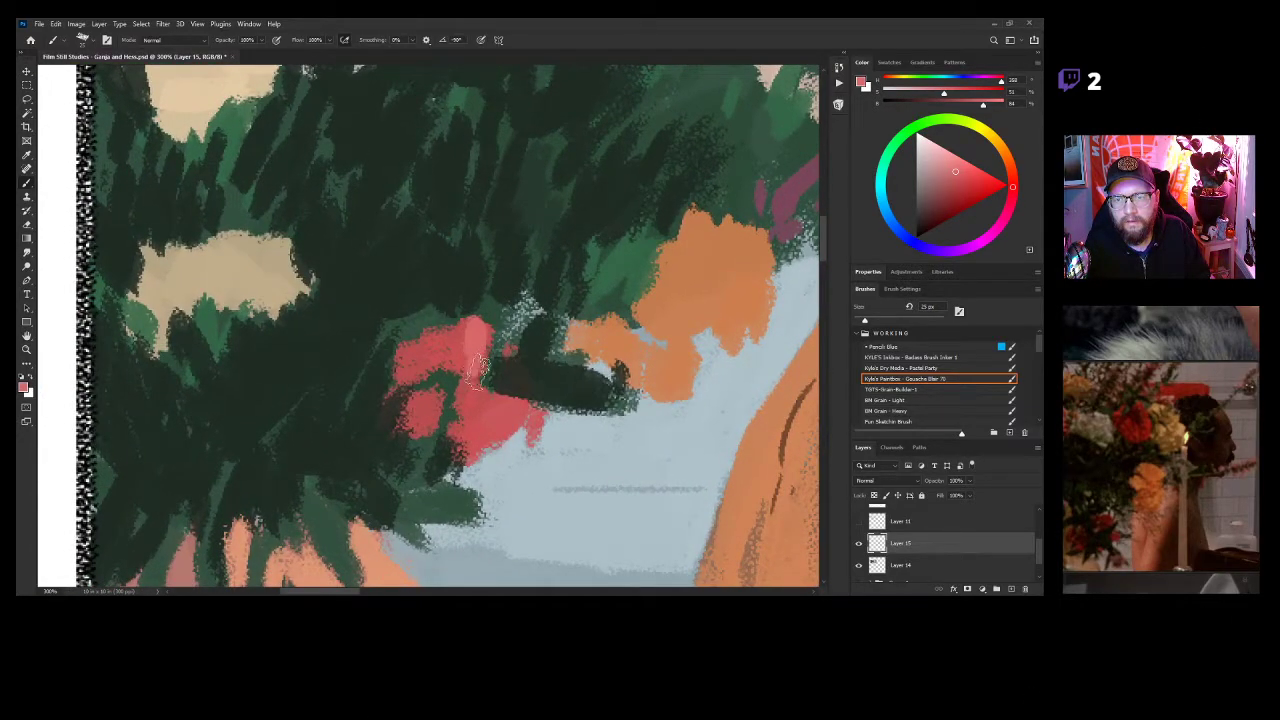
pyautogui.moveTo(468, 390)
pyautogui.mouseDown()
pyautogui.moveTo(515, 425)
pyautogui.moveTo(491, 437)
pyautogui.mouseUp()
pyautogui.moveTo(586, 397); pyautogui.dragTo(540, 397)
# Sample the orange flower's colour, lighten it, and dab petal highlights on the orange blooms.
pyautogui.keyDown('alt'); pyautogui.click(585, 282); pyautogui.keyUp('alt')
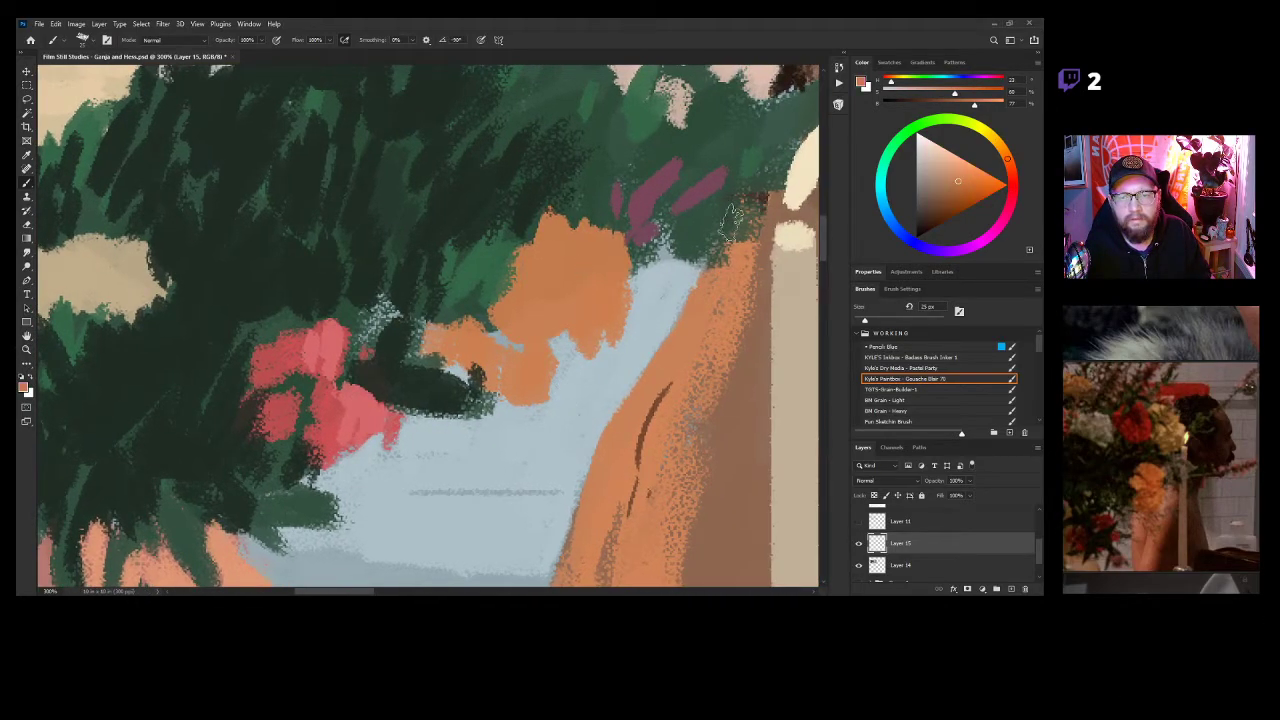
pyautogui.moveTo(615, 236)
pyautogui.mouseDown()
pyautogui.moveTo(617, 265)
pyautogui.moveTo(583, 248)
pyautogui.moveTo(581, 266)
pyautogui.moveTo(563, 247)
pyautogui.moveTo(606, 302)
pyautogui.mouseUp()
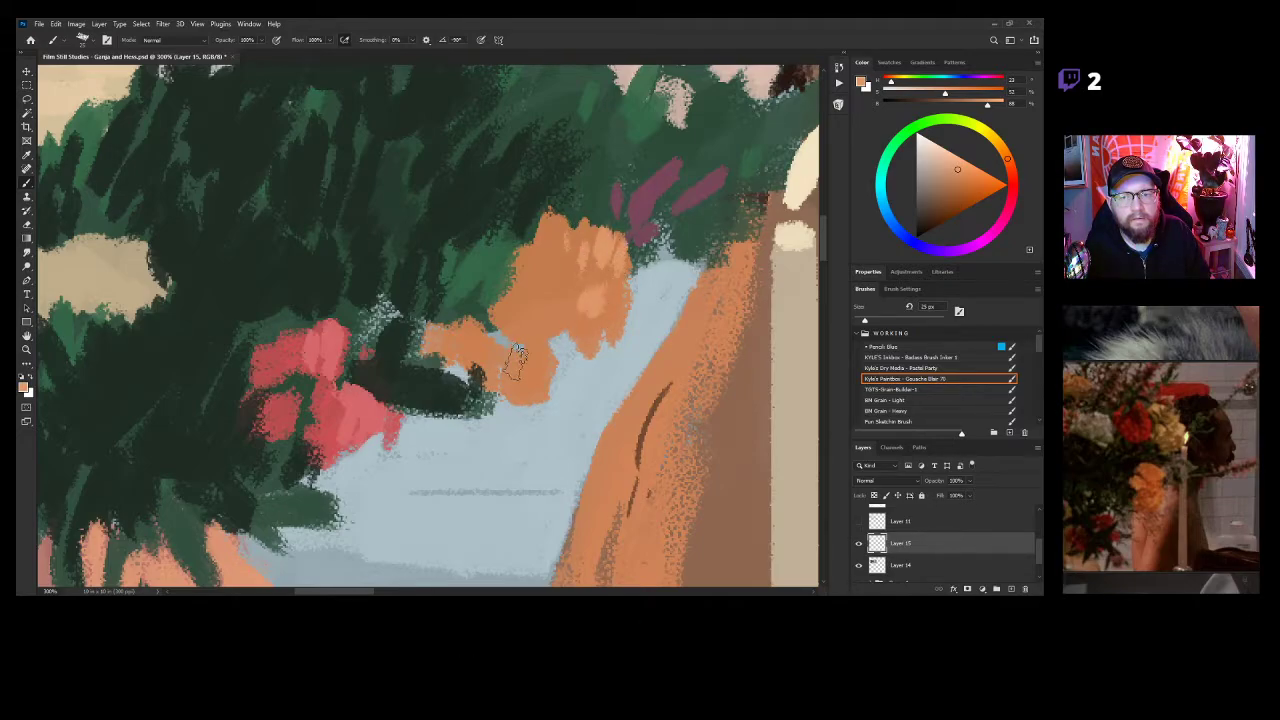
pyautogui.moveTo(710, 222); pyautogui.dragTo(588, 360)
# Pick muted pink tones and brush soft strokes onto the pink flower and the cream flowers of the bouquet.
pyautogui.moveTo(512, 272)
pyautogui.mouseDown()
pyautogui.moveTo(582, 402)
pyautogui.moveTo(553, 399)
pyautogui.mouseUp()
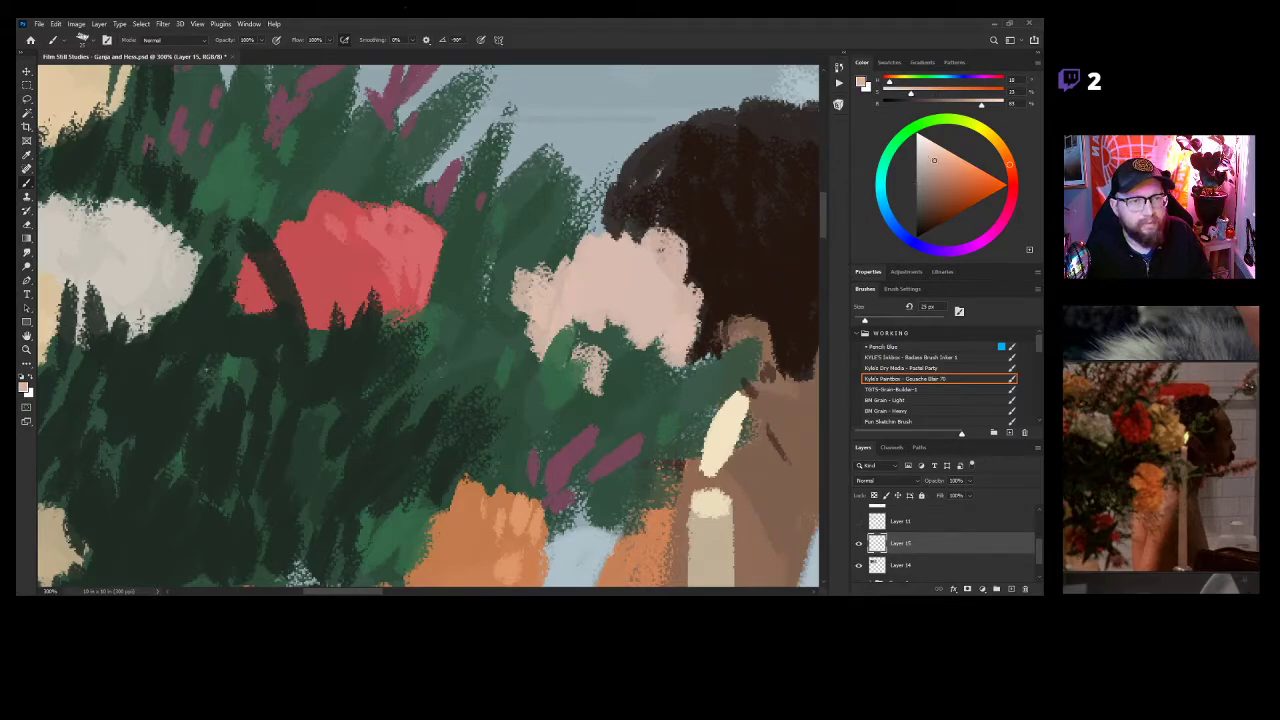
pyautogui.moveTo(602, 276)
pyautogui.mouseDown()
pyautogui.moveTo(643, 325)
pyautogui.moveTo(581, 300)
pyautogui.moveTo(563, 320)
pyautogui.moveTo(539, 305)
pyautogui.moveTo(555, 319)
pyautogui.moveTo(566, 290)
pyautogui.moveTo(584, 298)
pyautogui.moveTo(596, 265)
pyautogui.moveTo(663, 347)
pyautogui.moveTo(602, 378)
pyautogui.mouseUp()
pyautogui.moveTo(531, 254)
pyautogui.mouseDown()
pyautogui.moveTo(591, 317)
pyautogui.moveTo(811, 371)
pyautogui.mouseUp()
pyautogui.moveTo(503, 342); pyautogui.dragTo(651, 360)
pyautogui.moveTo(454, 222)
pyautogui.mouseDown()
pyautogui.moveTo(472, 250)
pyautogui.moveTo(462, 258)
pyautogui.moveTo(502, 238)
pyautogui.moveTo(487, 252)
pyautogui.moveTo(455, 241)
pyautogui.mouseUp()
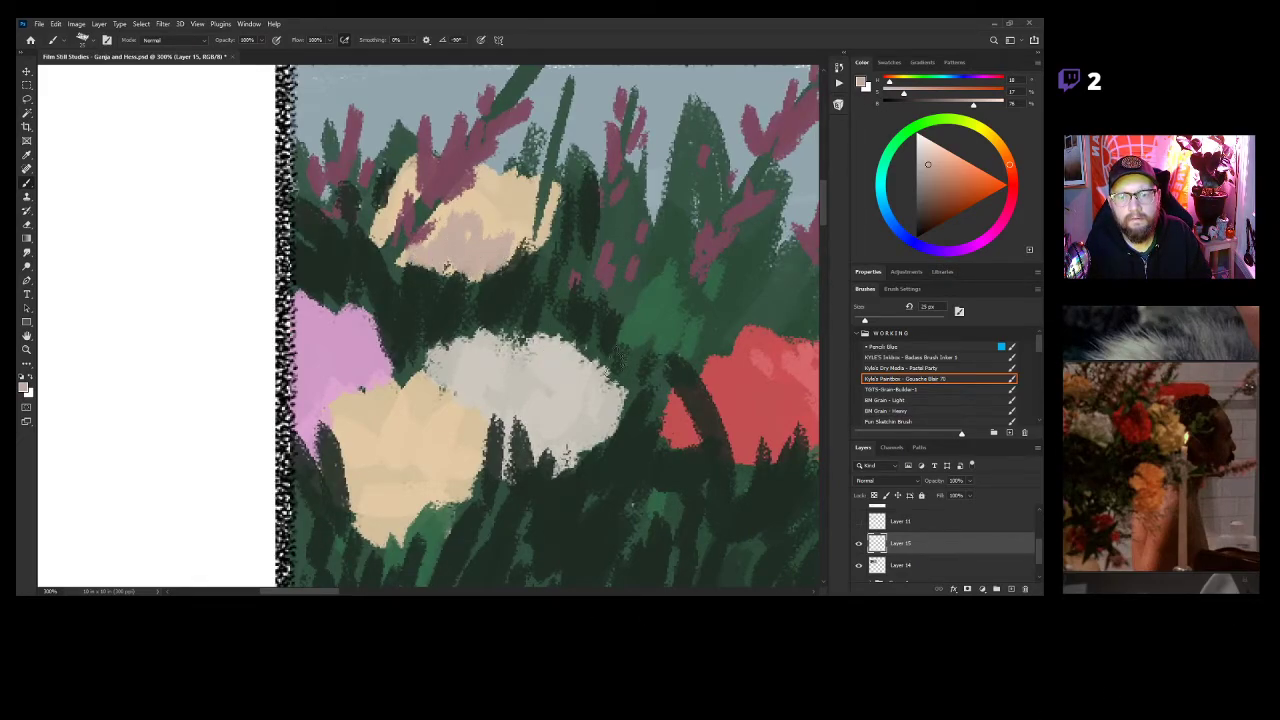
pyautogui.moveTo(400, 457)
pyautogui.mouseDown()
pyautogui.moveTo(409, 508)
pyautogui.moveTo(354, 496)
pyautogui.mouseUp()
# Sample the light blue wall colour and straighten the lower wall edge between the vase and the man's back.
pyautogui.press('z')
pyautogui.moveTo(554, 431); pyautogui.dragTo(471, 421)
pyautogui.moveTo(557, 455); pyautogui.dragTo(591, 420)
pyautogui.moveTo(588, 410); pyautogui.dragTo(247, 289)
pyautogui.moveTo(603, 377); pyautogui.dragTo(562, 425)
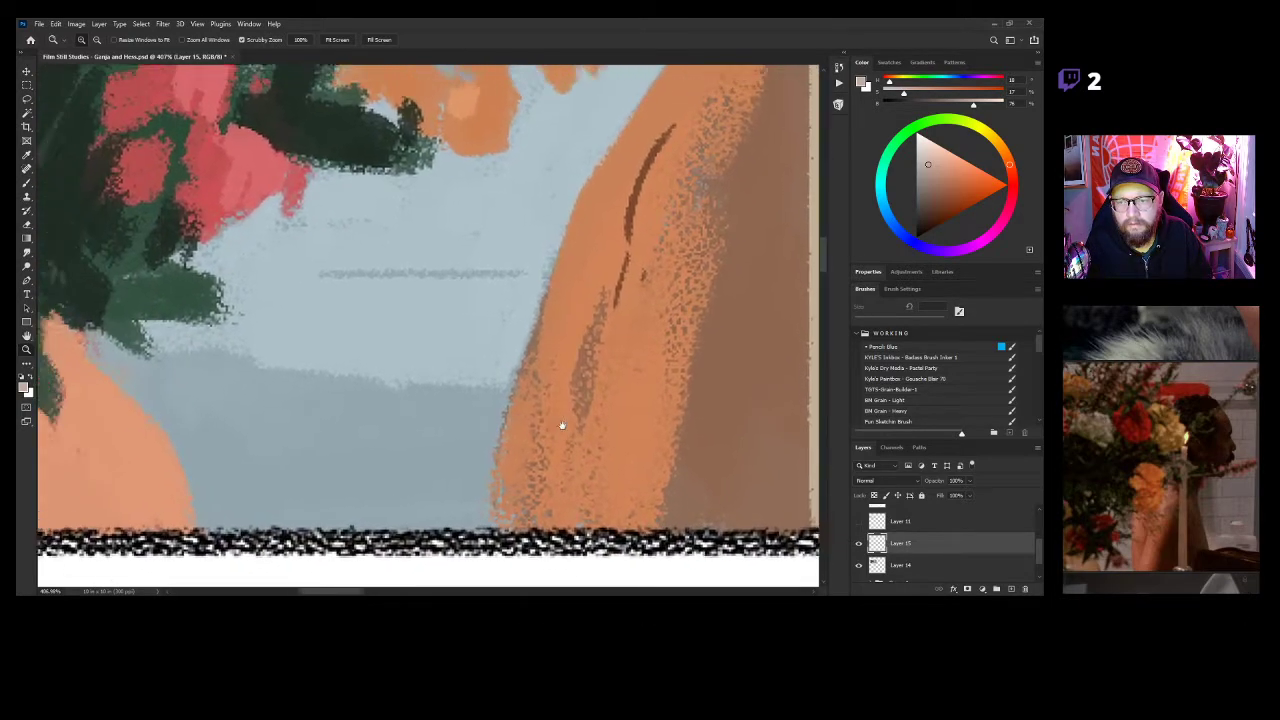
pyautogui.press('b')
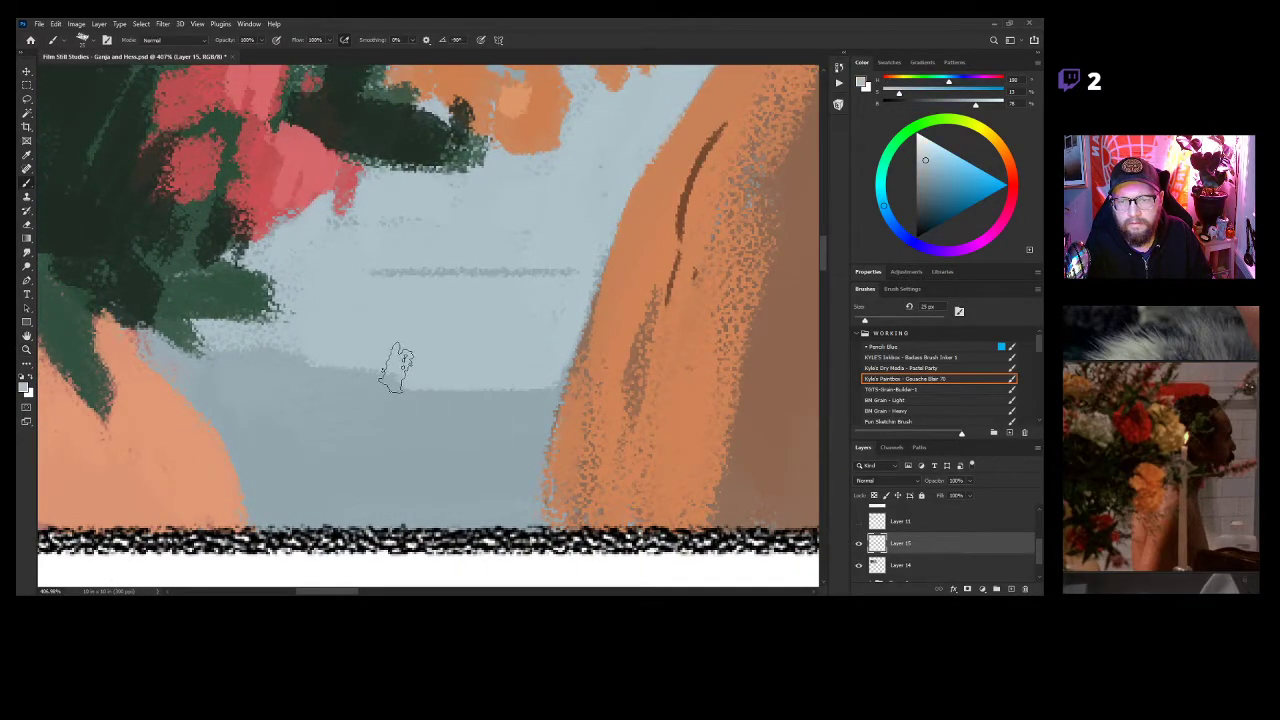
pyautogui.moveTo(395, 370); pyautogui.dragTo(224, 365)
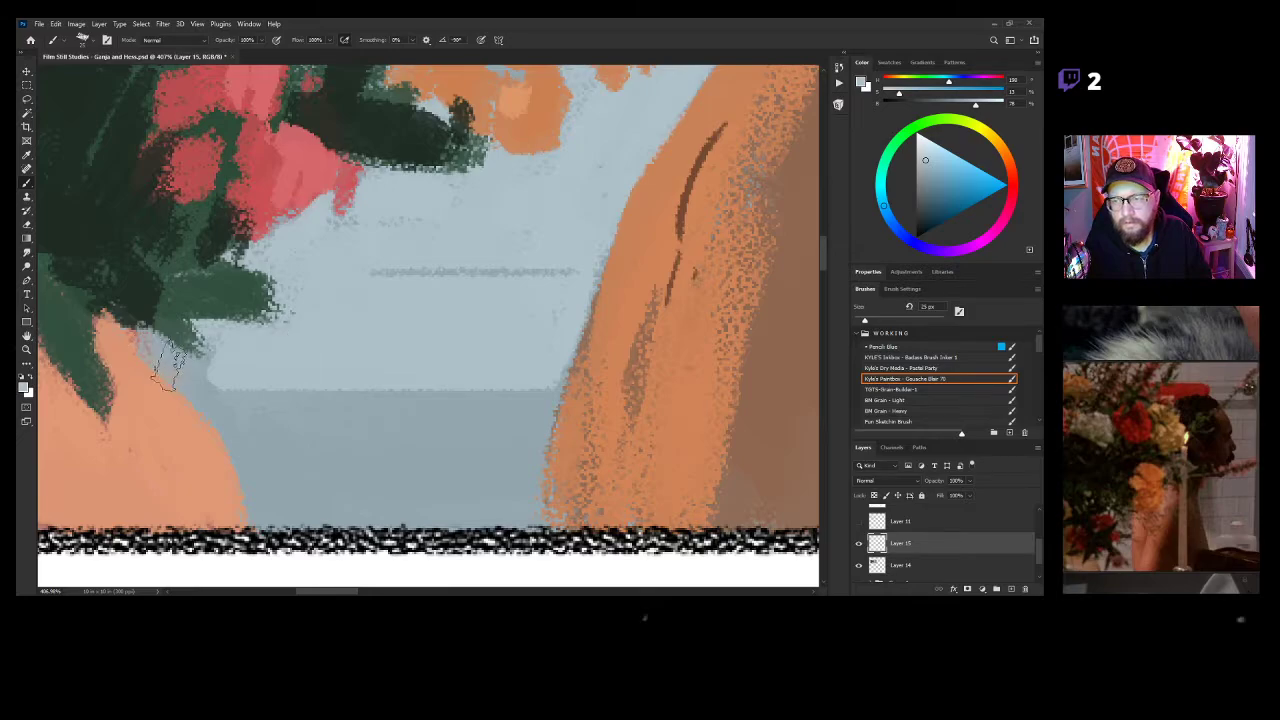
pyautogui.moveTo(202, 371); pyautogui.dragTo(140, 345)
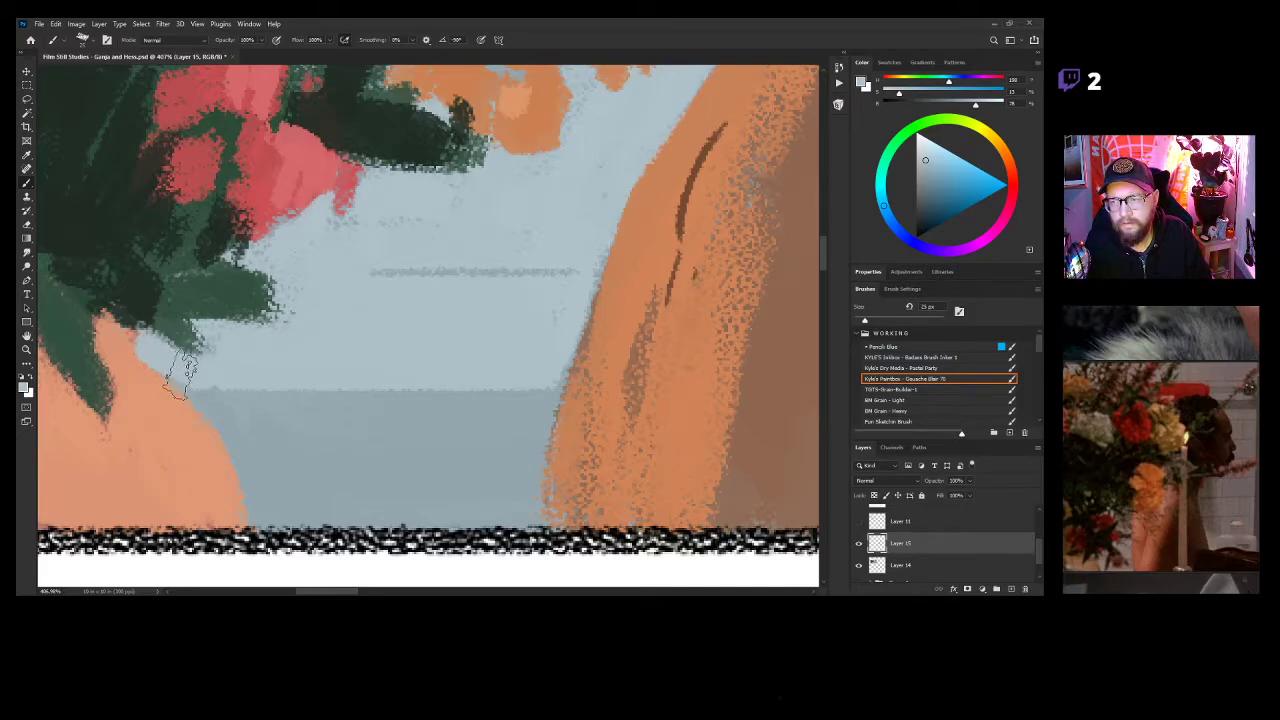
# Paint over the grey smudge on the wall above the brown foreground object with the light blue wall colour.
pyautogui.moveTo(765, 410); pyautogui.dragTo(179, 387)
pyautogui.moveTo(741, 399); pyautogui.dragTo(509, 390)
pyautogui.moveTo(285, 318); pyautogui.dragTo(690, 328)
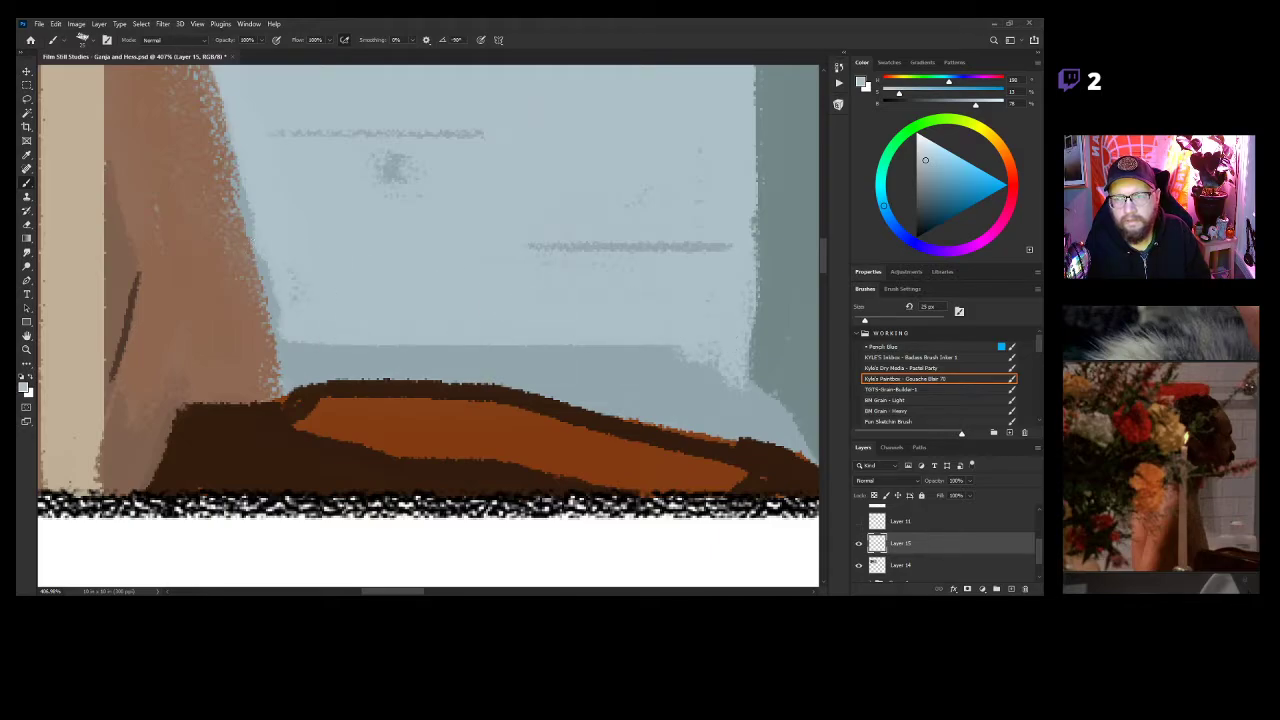
pyautogui.moveTo(369, 185); pyautogui.dragTo(395, 177)
# Sample the grey-green door frame colour, extend the frame's lower part behind the brown object's tip, and pick up the object's dark brown.
pyautogui.moveTo(664, 311)
pyautogui.mouseDown()
pyautogui.moveTo(628, 368)
pyautogui.moveTo(580, 368)
pyautogui.moveTo(640, 368)
pyautogui.mouseUp()
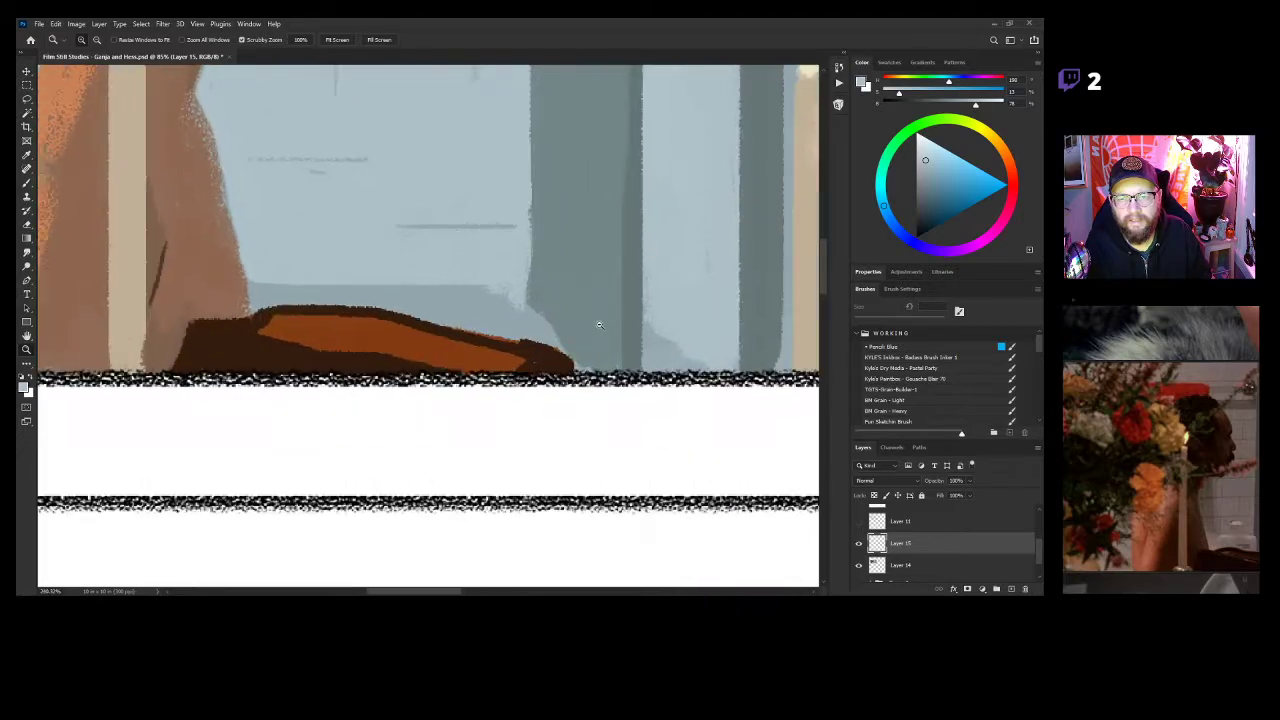
pyautogui.keyDown('alt'); pyautogui.click(544, 290); pyautogui.keyUp('alt')
pyautogui.moveTo(538, 300)
pyautogui.mouseDown()
pyautogui.moveTo(543, 338)
pyautogui.moveTo(566, 346)
pyautogui.mouseUp()
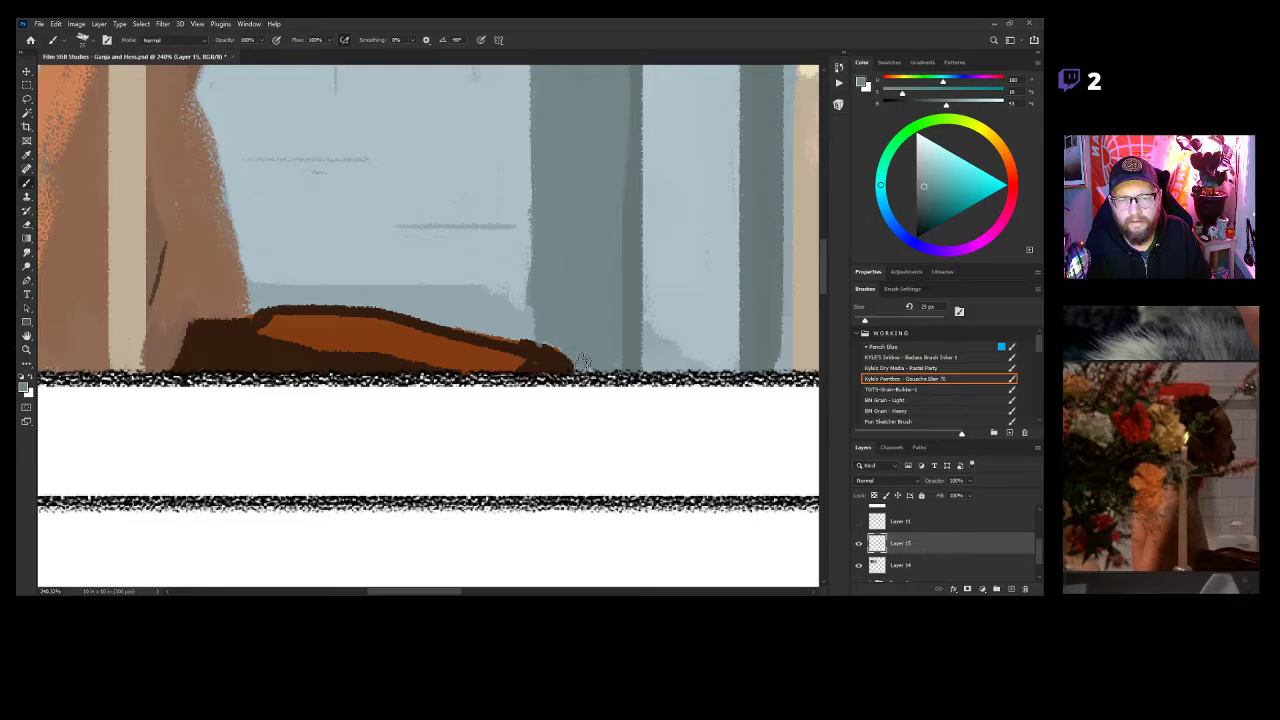
pyautogui.moveTo(570, 343)
pyautogui.mouseDown()
pyautogui.moveTo(545, 331)
pyautogui.moveTo(566, 372)
pyautogui.moveTo(544, 362)
pyautogui.moveTo(575, 332)
pyautogui.moveTo(540, 370)
pyautogui.moveTo(551, 331)
pyautogui.moveTo(516, 364)
pyautogui.moveTo(540, 356)
pyautogui.moveTo(525, 356)
pyautogui.mouseUp()
pyautogui.keyDown('alt'); pyautogui.click(534, 355); pyautogui.keyUp('alt')
# Compare the whole painted panel with the candle scene in the reference stills, zooming into the reference's lower wall area.
pyautogui.press('z')
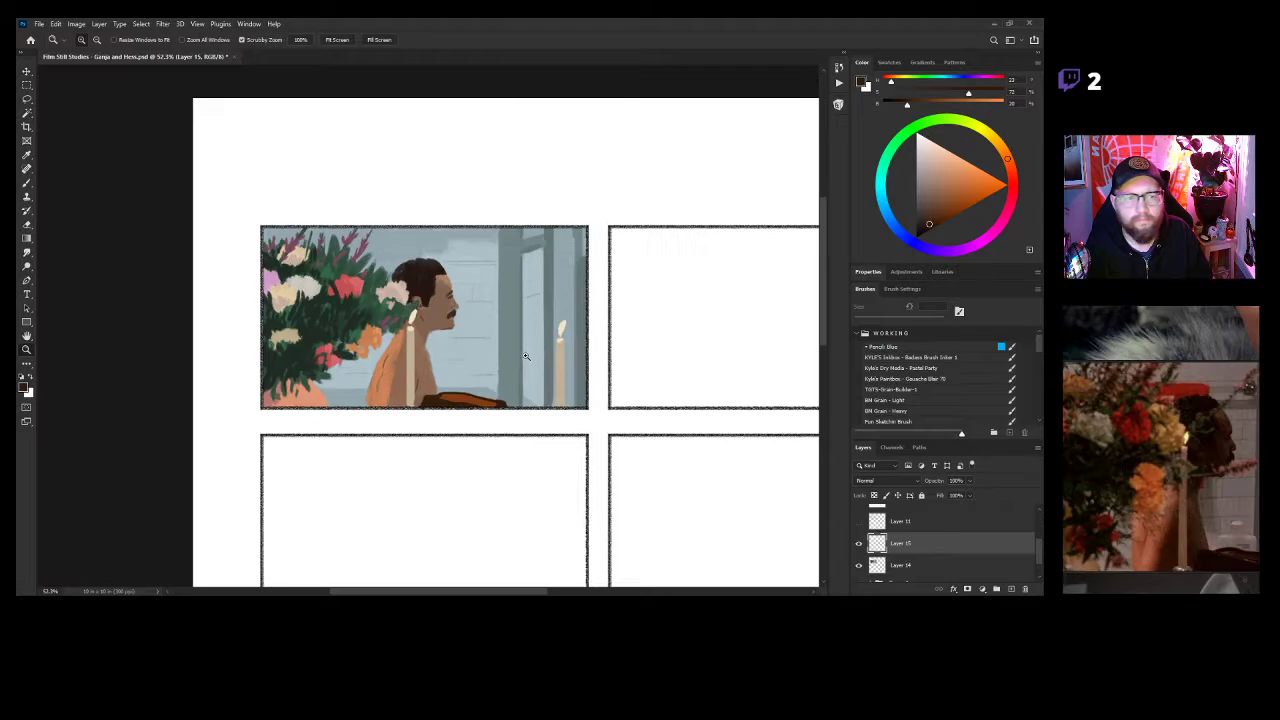
pyautogui.moveTo(1167, 483); pyautogui.dragTo(1212, 587)
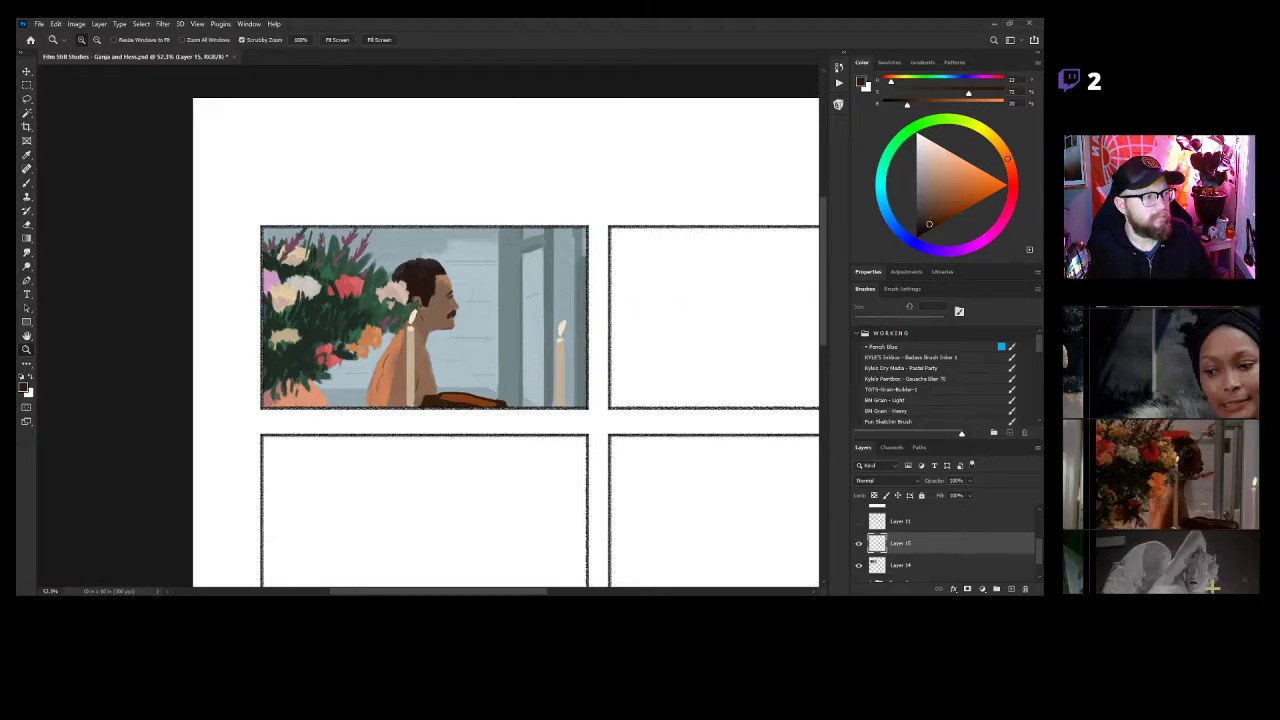
pyautogui.moveTo(1233, 475); pyautogui.dragTo(1190, 412)
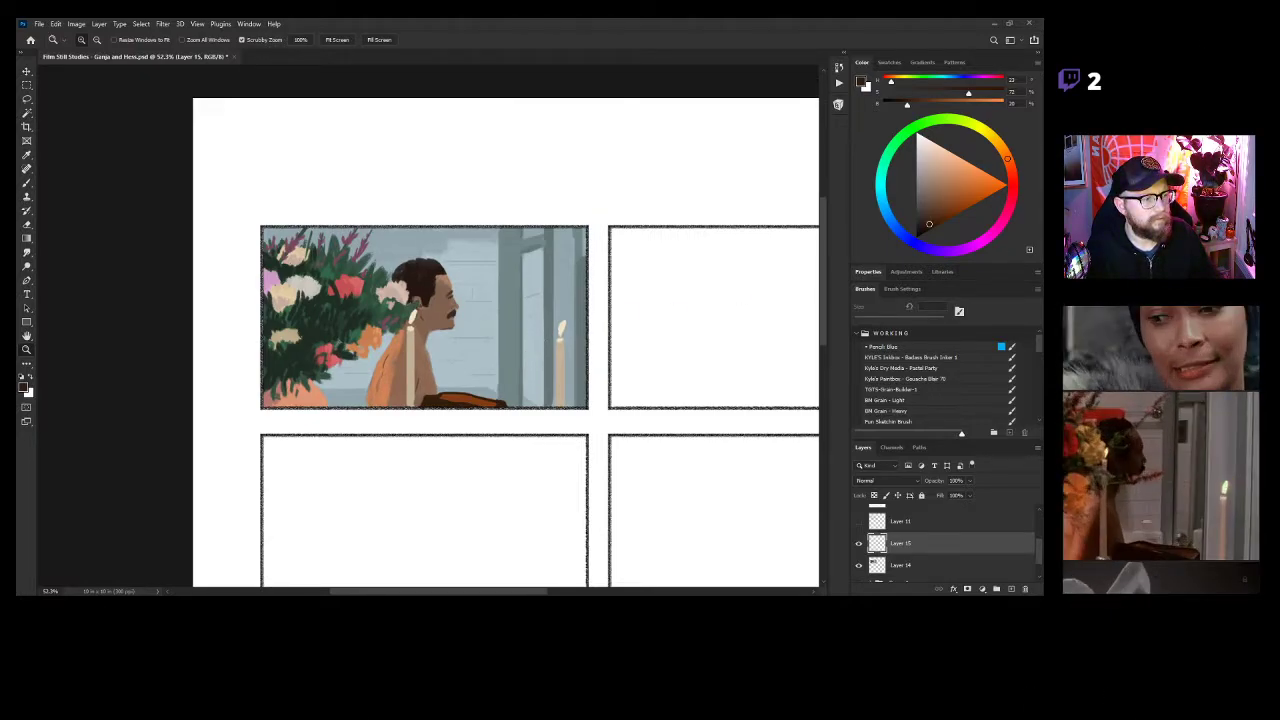
pyautogui.moveTo(1203, 550); pyautogui.dragTo(1200, 478)
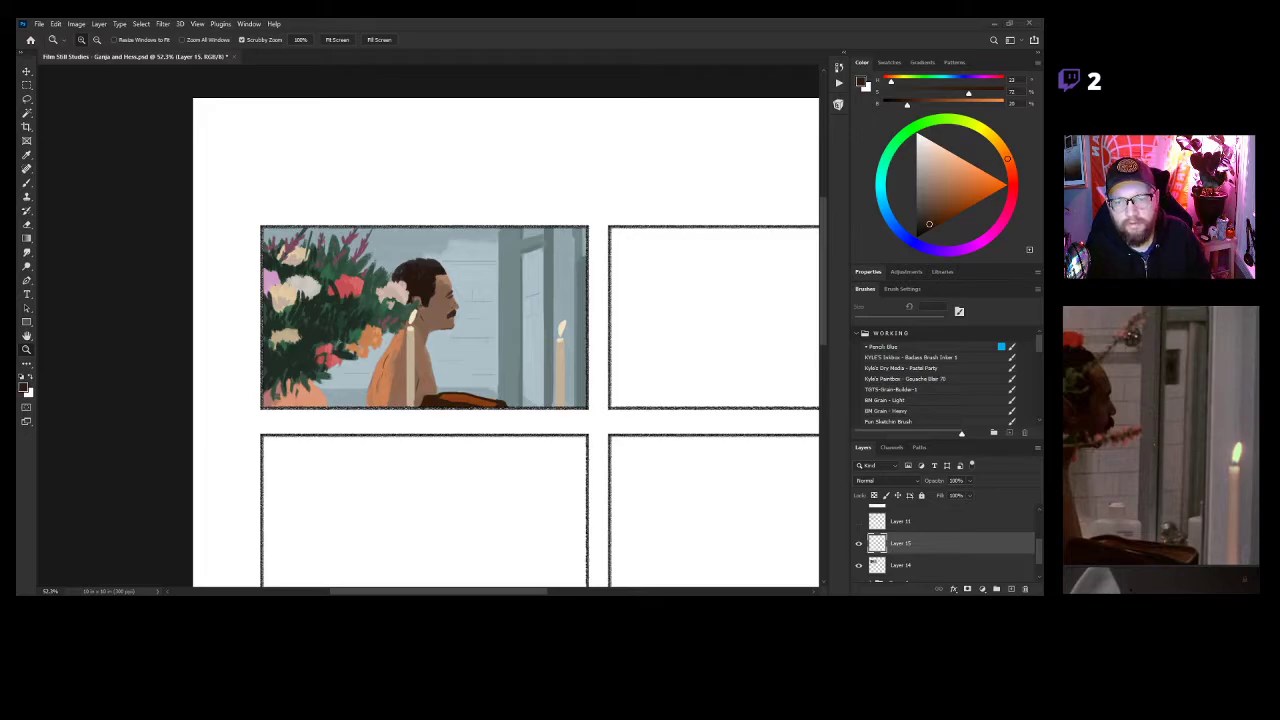
pyautogui.moveTo(498, 363); pyautogui.dragTo(540, 435)
pyautogui.press('b')
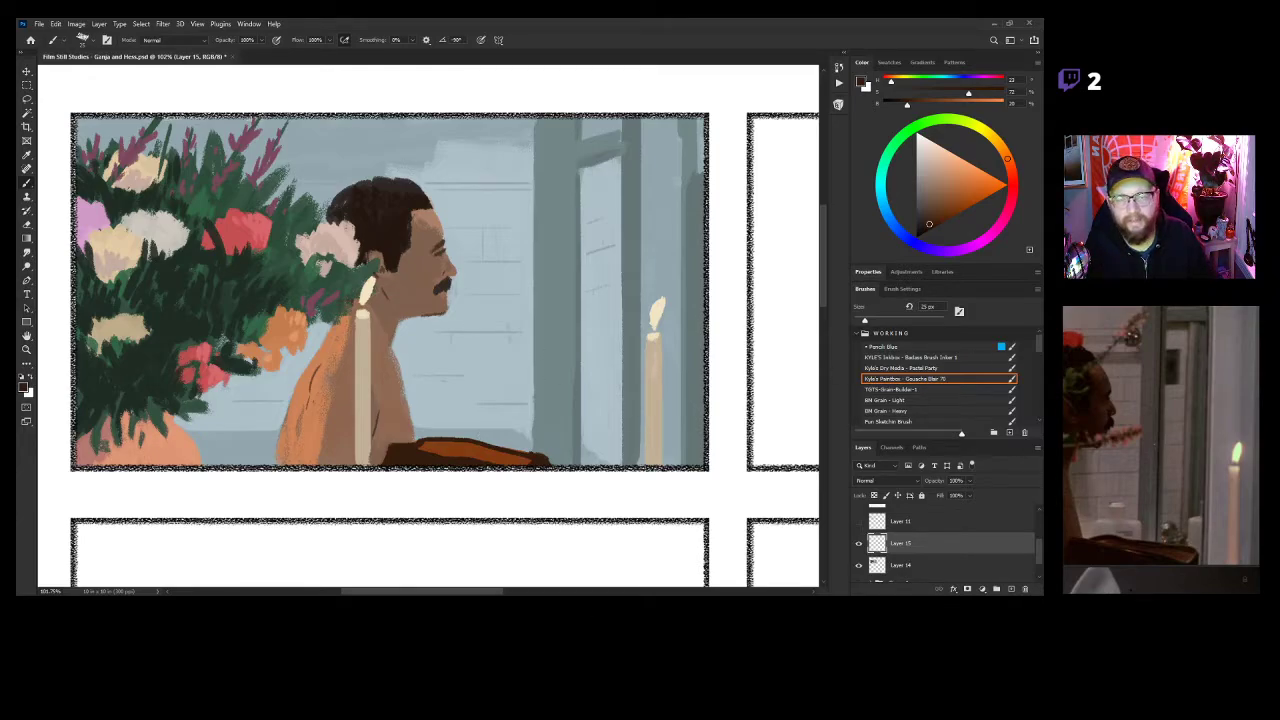
pyautogui.scroll(-8, 1165, 439)
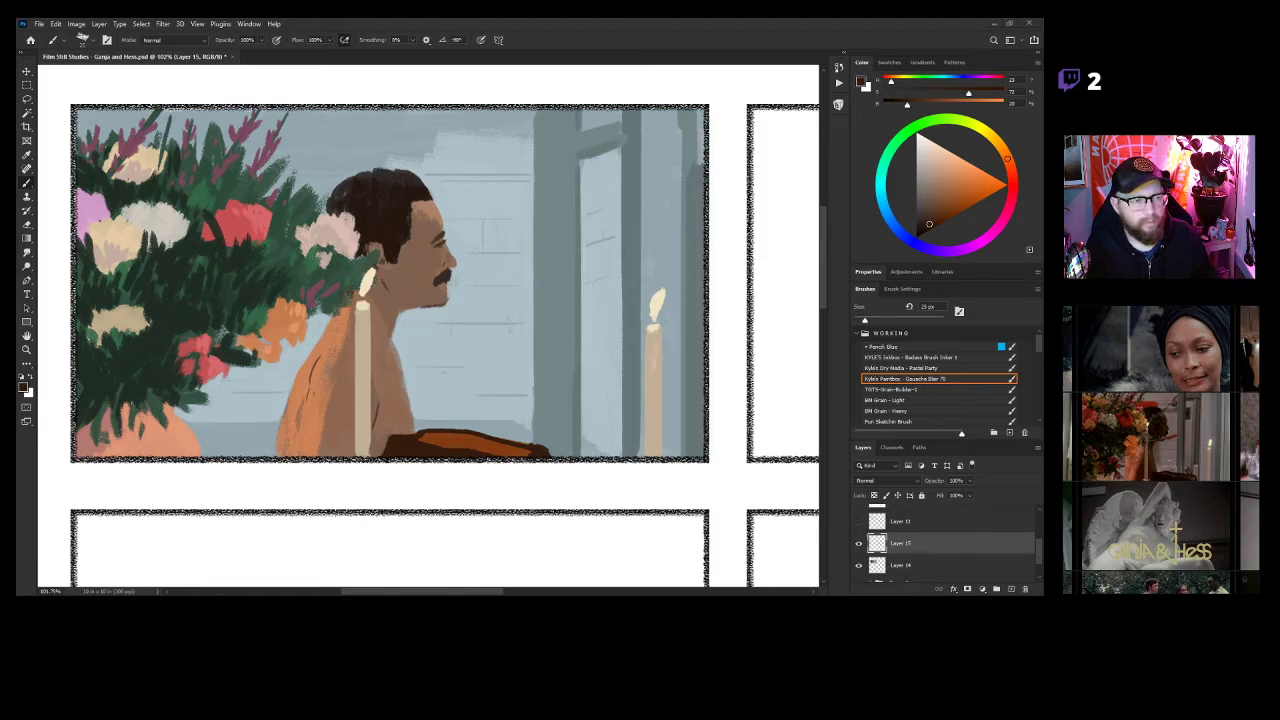
pyautogui.scroll(1, 445, 346)
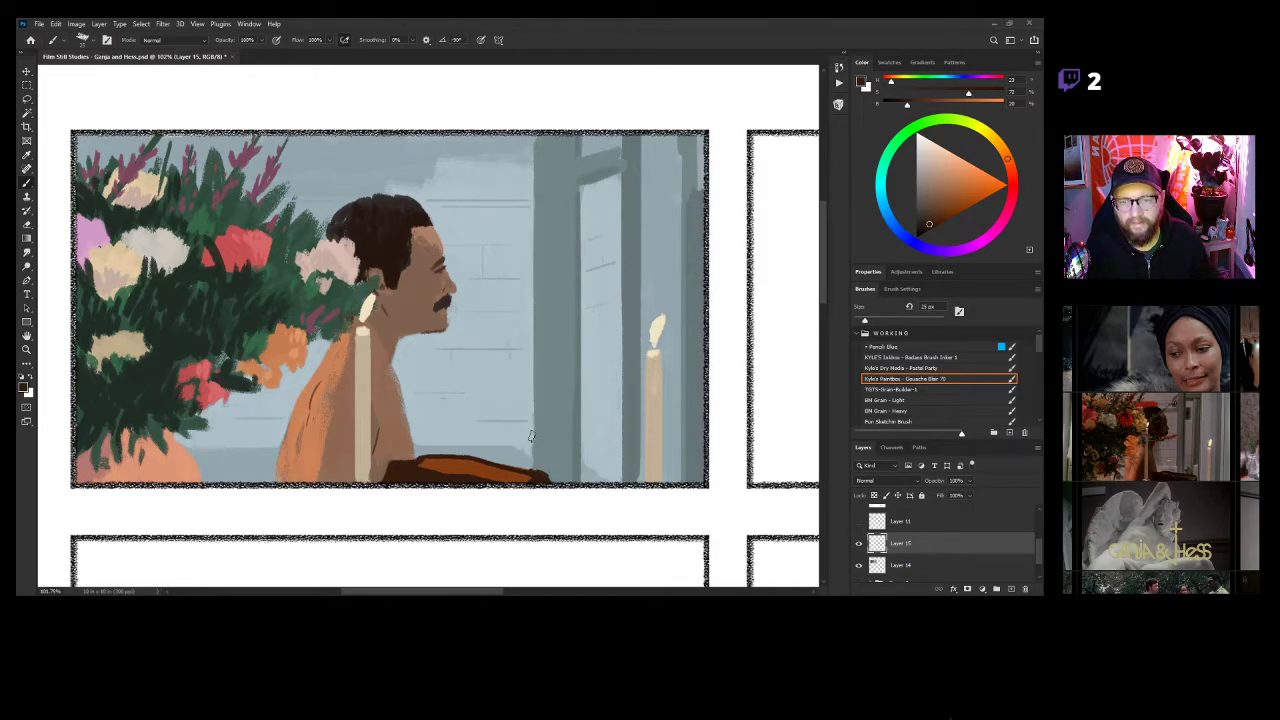
pyautogui.scroll(2, 531, 436)
# Choose a pale pink and paint a rounded bottle with a narrow neck behind the brown foreground object.
pyautogui.press('z')
pyautogui.click(560, 445)
pyautogui.press('b')
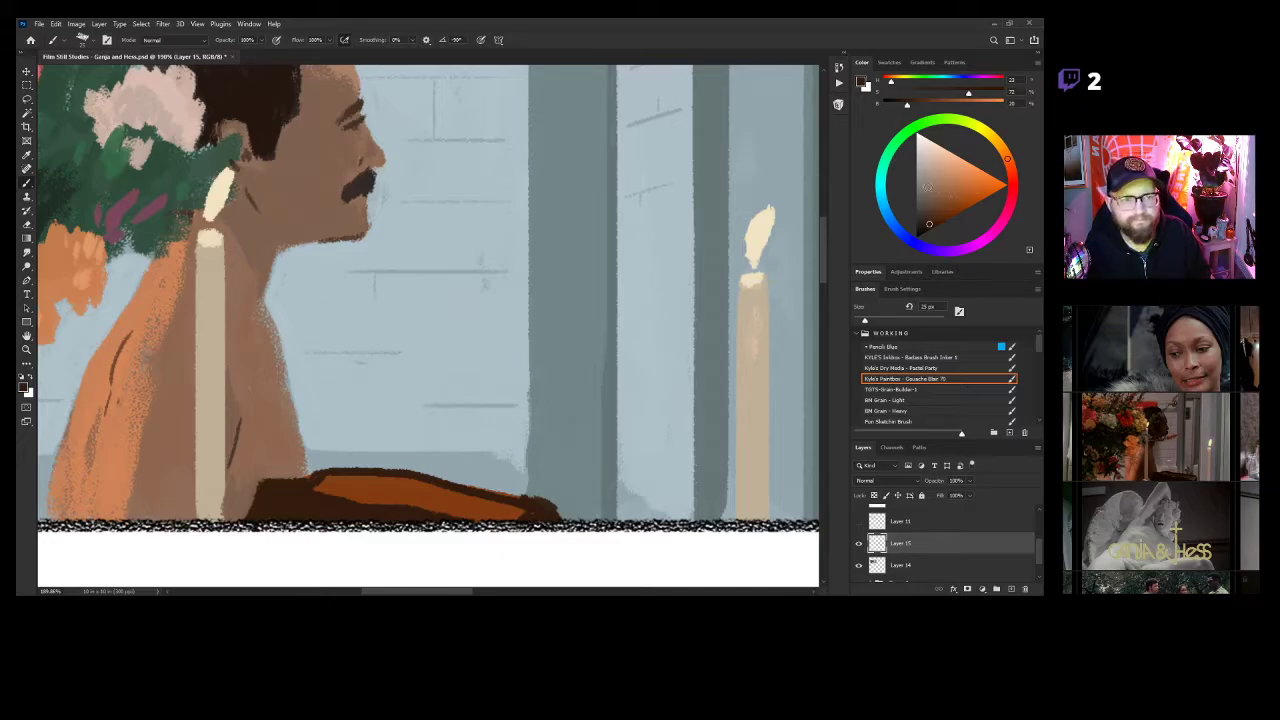
pyautogui.moveTo(930, 201); pyautogui.dragTo(929, 163)
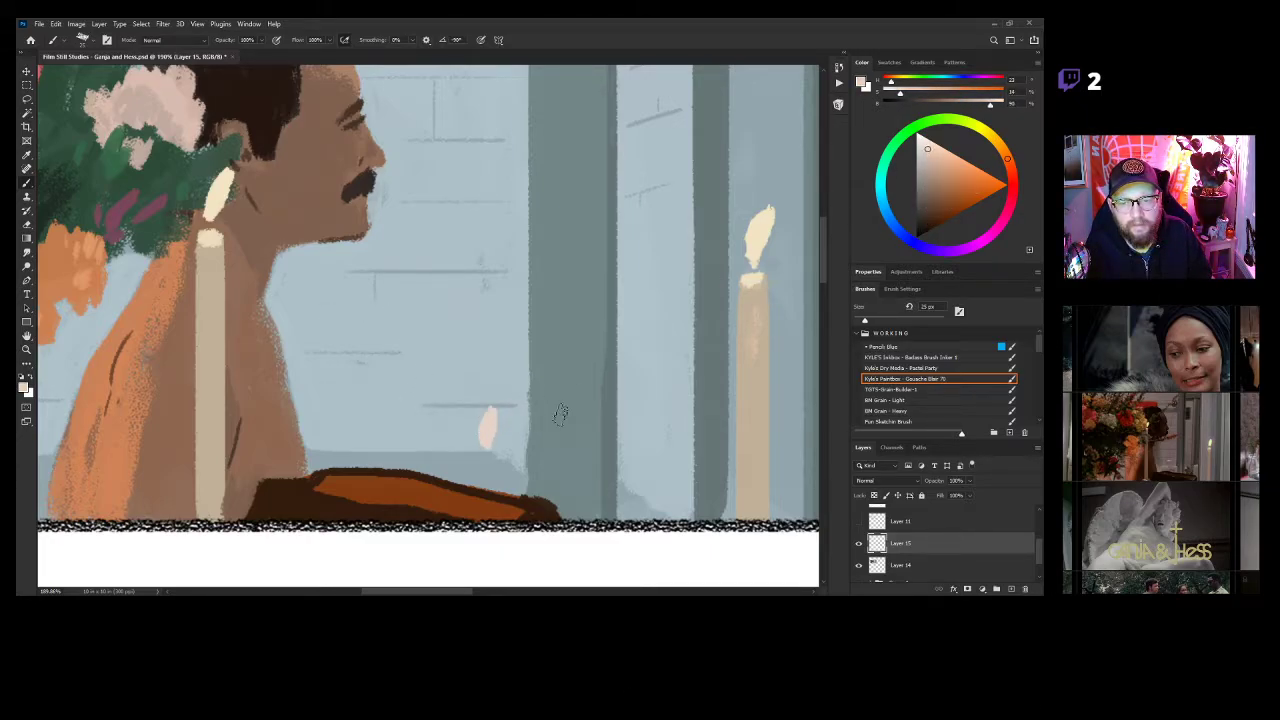
pyautogui.moveTo(488, 403)
pyautogui.mouseDown()
pyautogui.moveTo(452, 461)
pyautogui.moveTo(459, 441)
pyautogui.moveTo(456, 474)
pyautogui.mouseUp()
pyautogui.moveTo(505, 428)
pyautogui.mouseDown()
pyautogui.moveTo(536, 440)
pyautogui.moveTo(508, 425)
pyautogui.moveTo(551, 468)
pyautogui.moveTo(543, 445)
pyautogui.moveTo(550, 493)
pyautogui.moveTo(545, 480)
pyautogui.moveTo(458, 472)
pyautogui.mouseUp()
pyautogui.moveTo(532, 487)
pyautogui.mouseDown()
pyautogui.moveTo(458, 472)
pyautogui.moveTo(532, 488)
pyautogui.moveTo(534, 444)
pyautogui.moveTo(475, 442)
pyautogui.moveTo(464, 462)
pyautogui.moveTo(522, 462)
pyautogui.moveTo(481, 476)
pyautogui.mouseUp()
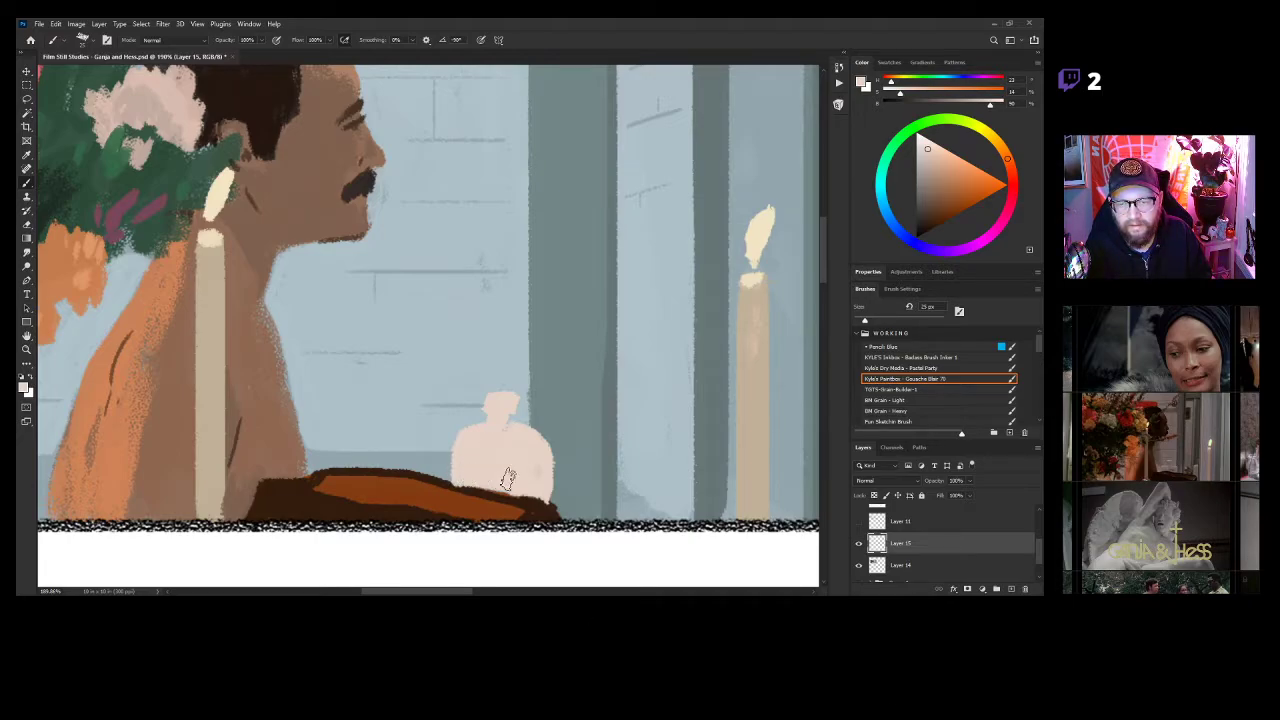
# Clean the brown object's upper edge and inner area with its sampled browns, and trim the pink bottle's outline with the wall blue.
pyautogui.keyDown('alt'); pyautogui.click(505, 491); pyautogui.keyUp('alt')
pyautogui.moveTo(501, 488)
pyautogui.mouseDown()
pyautogui.moveTo(538, 508)
pyautogui.moveTo(448, 487)
pyautogui.mouseUp()
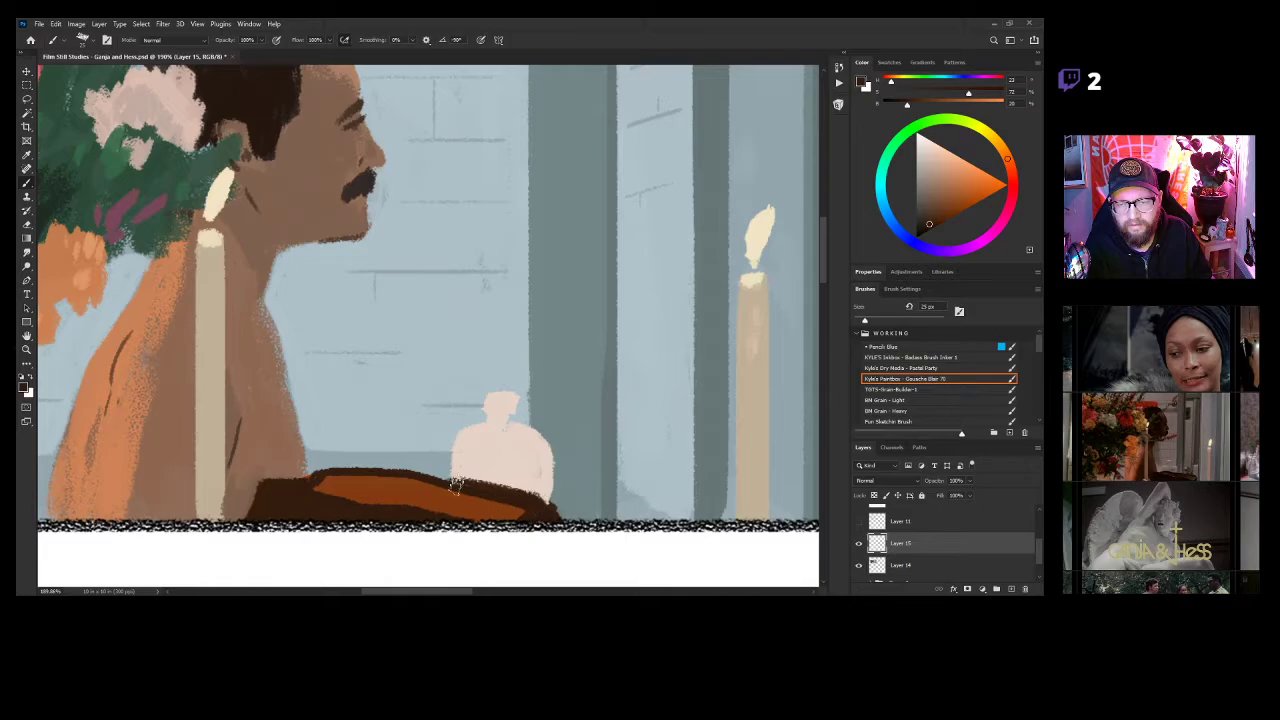
pyautogui.keyDown('alt'); pyautogui.click(401, 487); pyautogui.keyUp('alt')
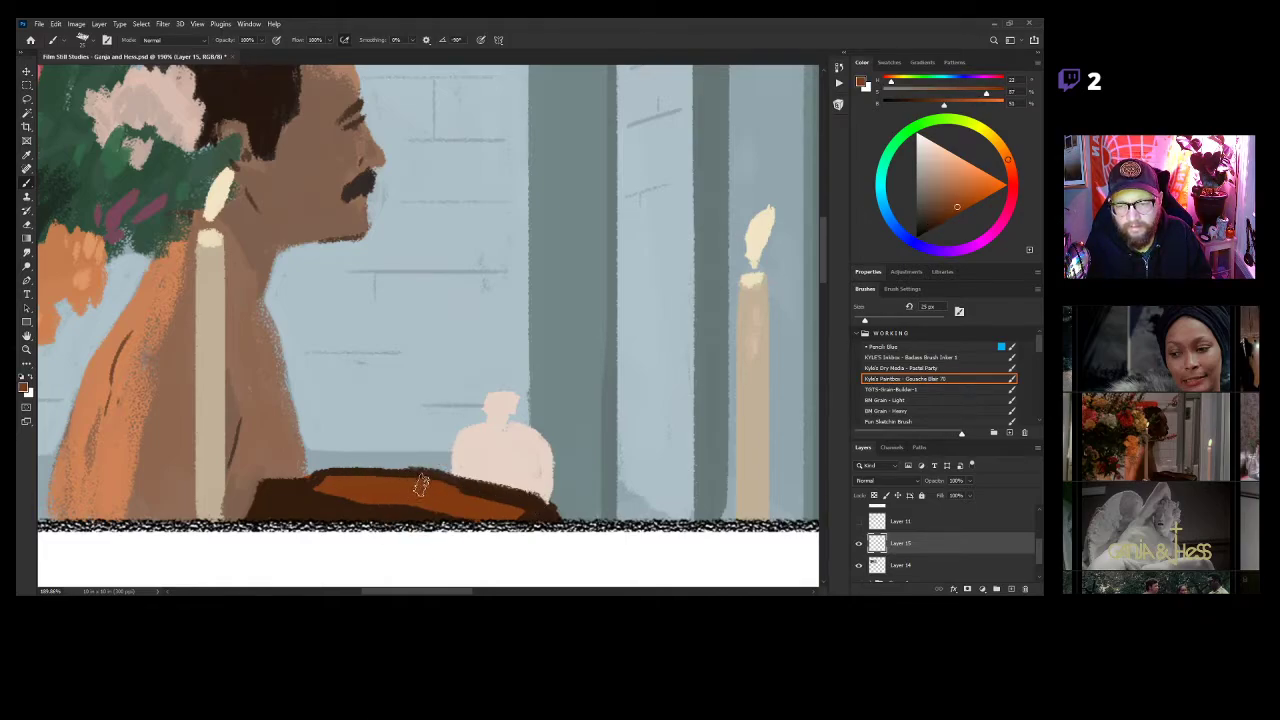
pyautogui.keyDown('alt'); pyautogui.click(440, 462); pyautogui.keyUp('alt')
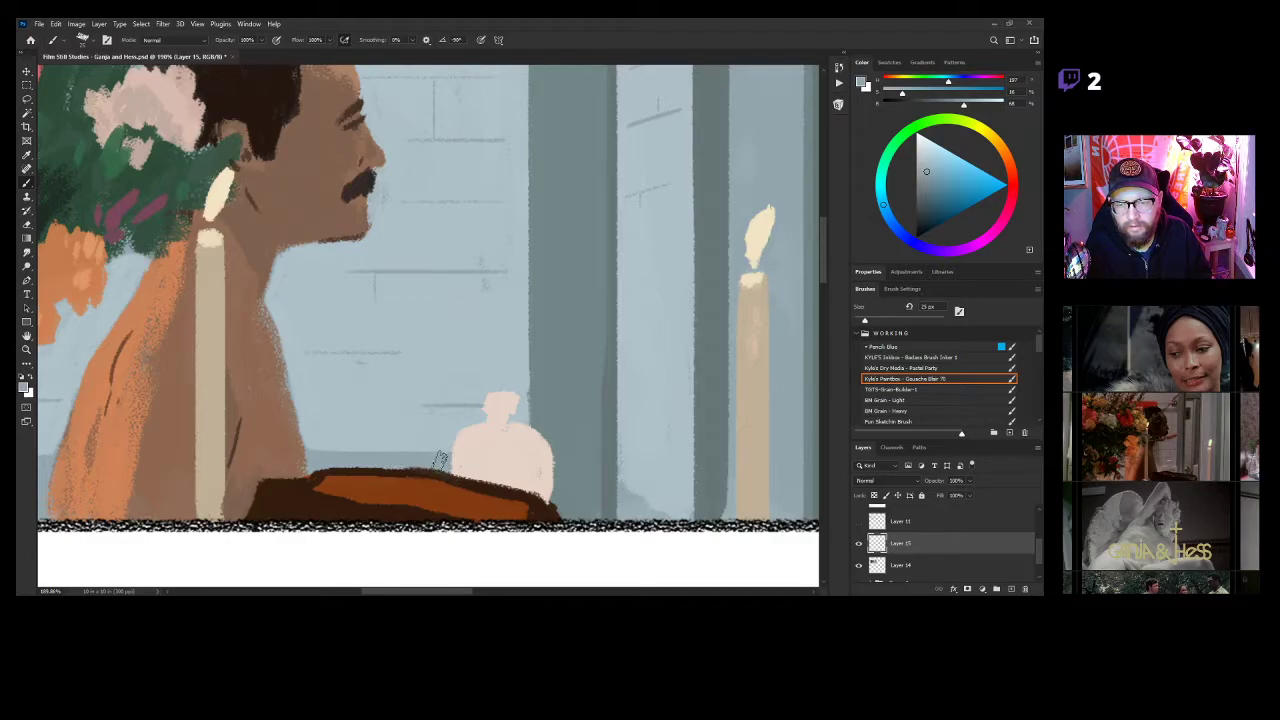
pyautogui.moveTo(555, 431); pyautogui.dragTo(515, 397)
pyautogui.moveTo(358, 262); pyautogui.dragTo(402, 262)
pyautogui.moveTo(402, 262); pyautogui.dragTo(408, 412)
pyautogui.scroll(5, 944, 571)
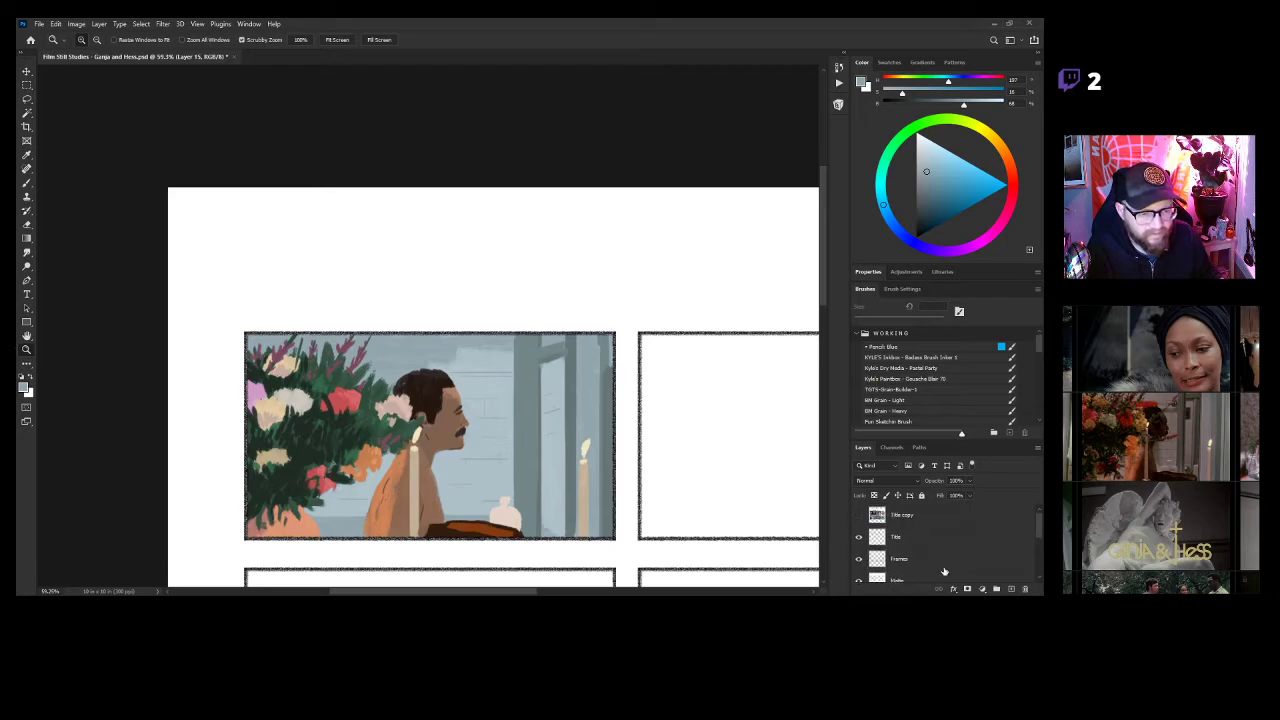
# Hand-letter "GANJA + HESS" in black above the first panel on the Title layer, using the Pencil Blue brush.
pyautogui.click(948, 518)
pyautogui.click(930, 540)
pyautogui.press('b')
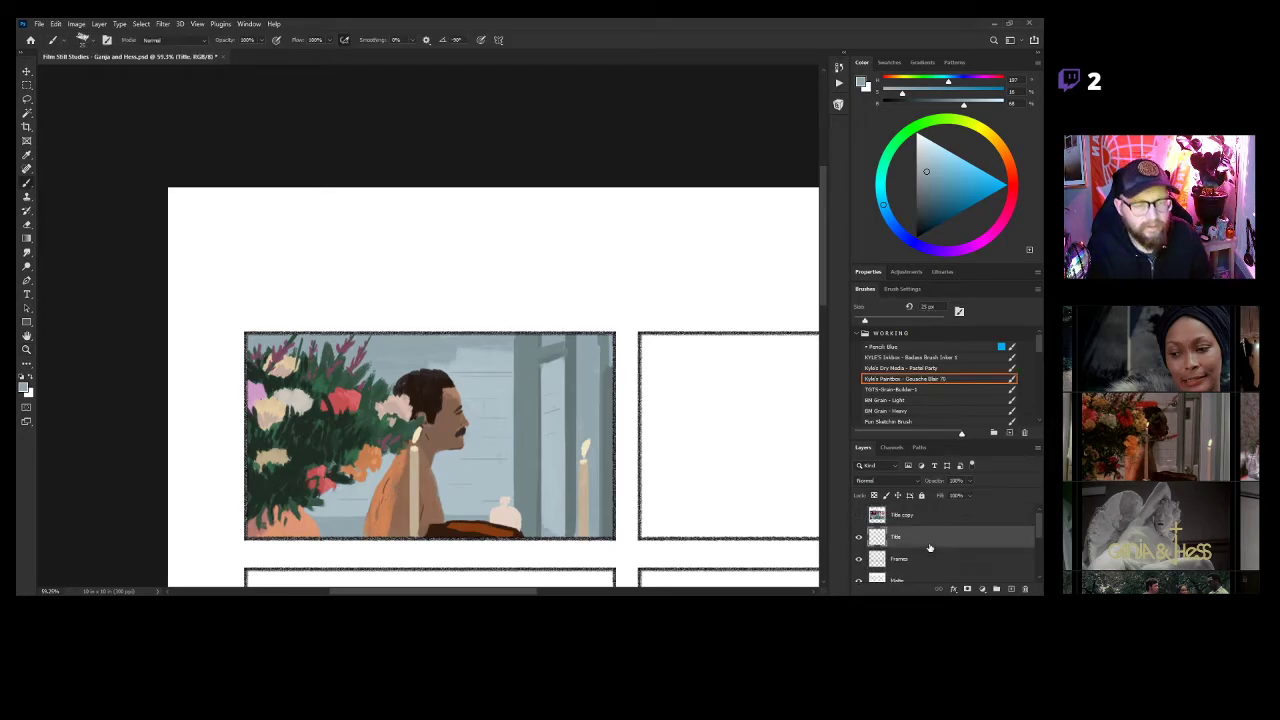
pyautogui.click(891, 347)
pyautogui.scroll(5, 300, 290)
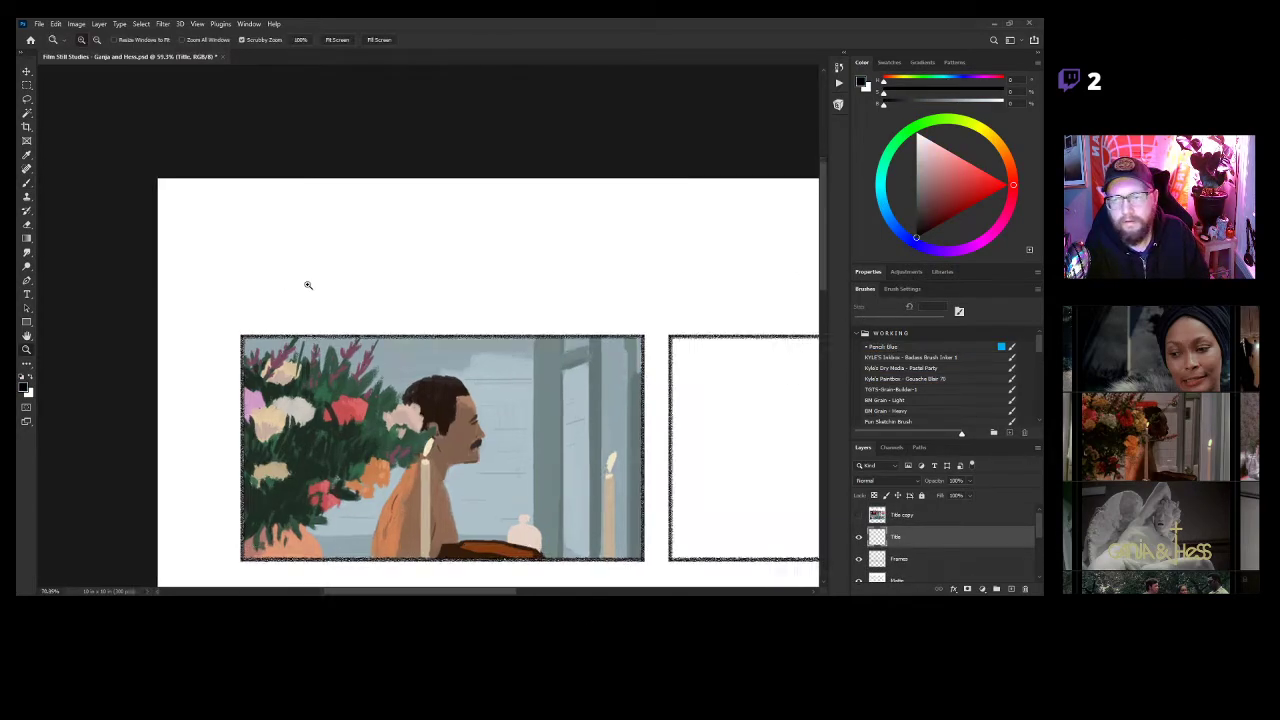
pyautogui.scroll(-4, 270, 320)
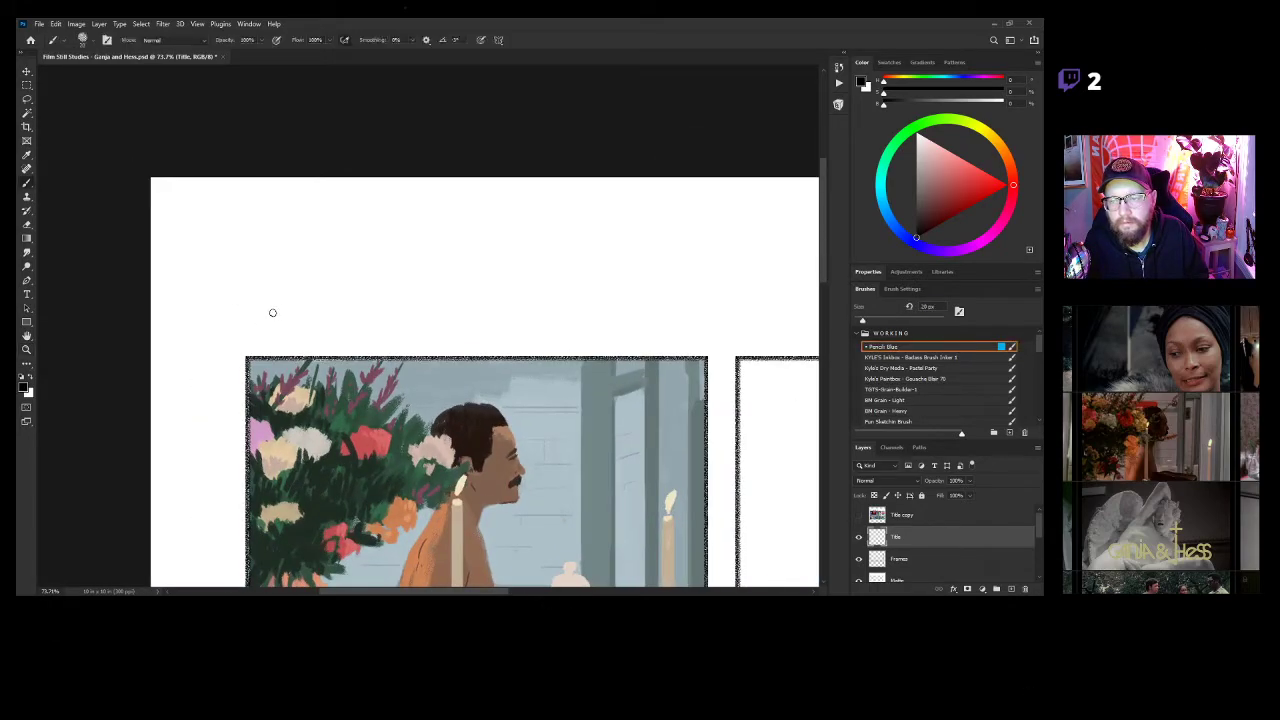
pyautogui.moveTo(260, 322); pyautogui.dragTo(283, 326)
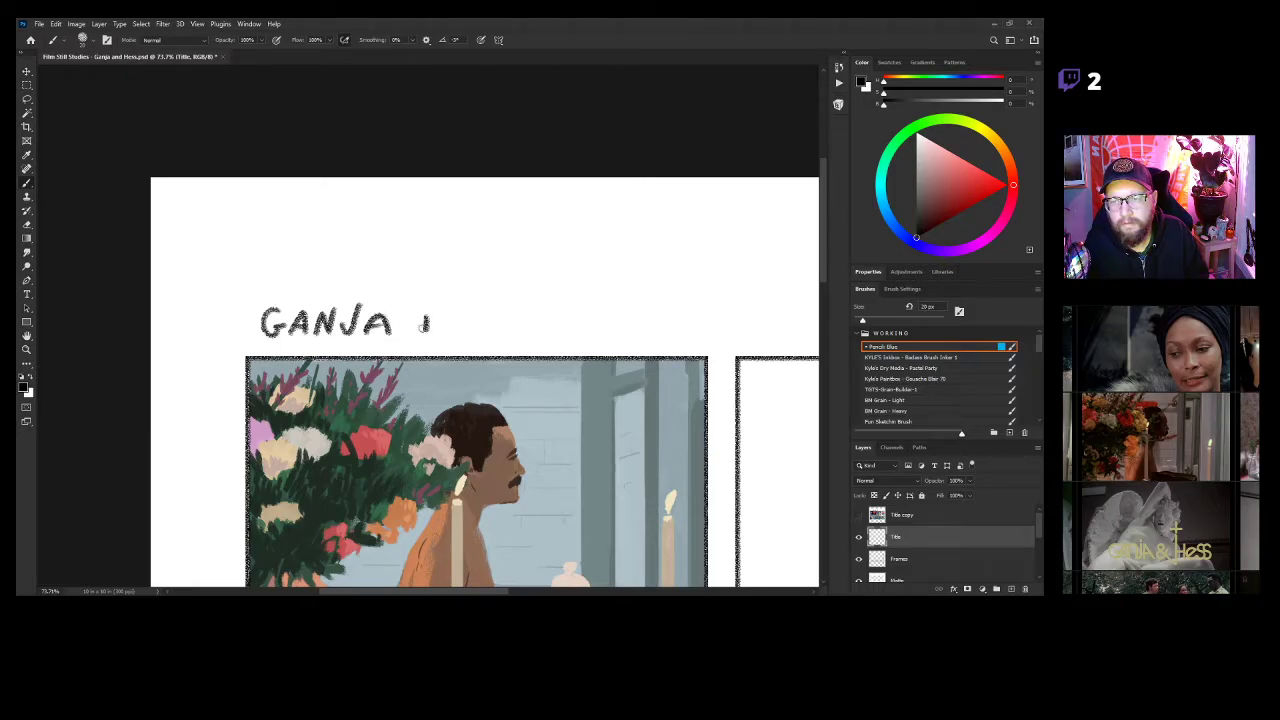
pyautogui.moveTo(472, 308); pyautogui.dragTo(468, 334)
pyautogui.moveTo(466, 320); pyautogui.dragTo(492, 320)
pyautogui.moveTo(490, 306); pyautogui.dragTo(489, 334)
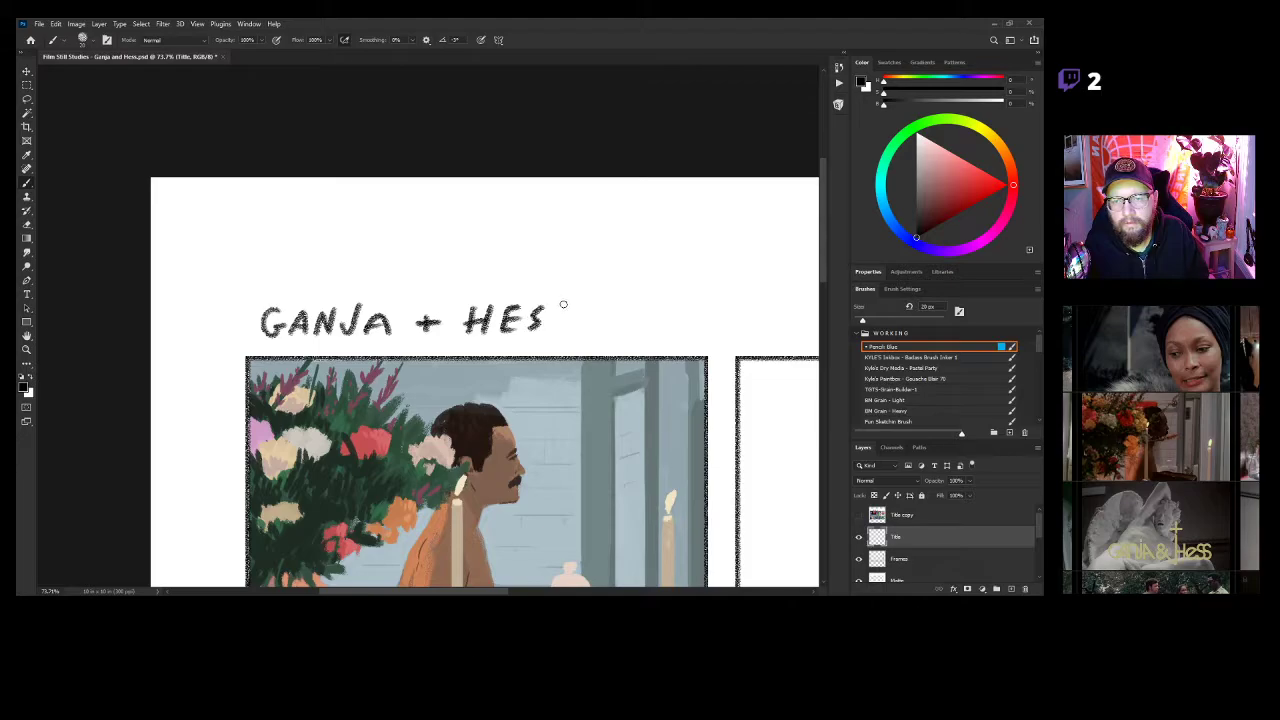
pyautogui.press('z')
pyautogui.hotkey('ctrl', '0')
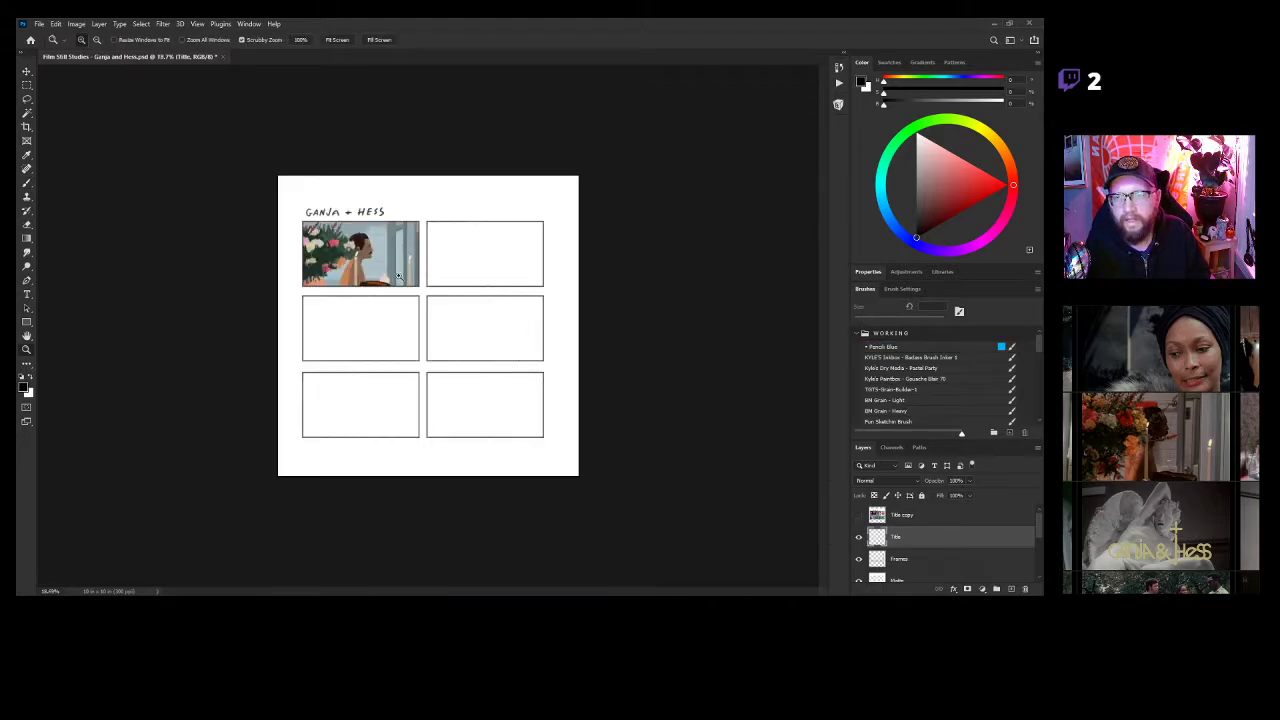
# Return to Layer 15 and even out the bottle's neck and body in its pale pink with the Gouache Blair brush at 25 px.
pyautogui.scroll(-5, 902, 548)
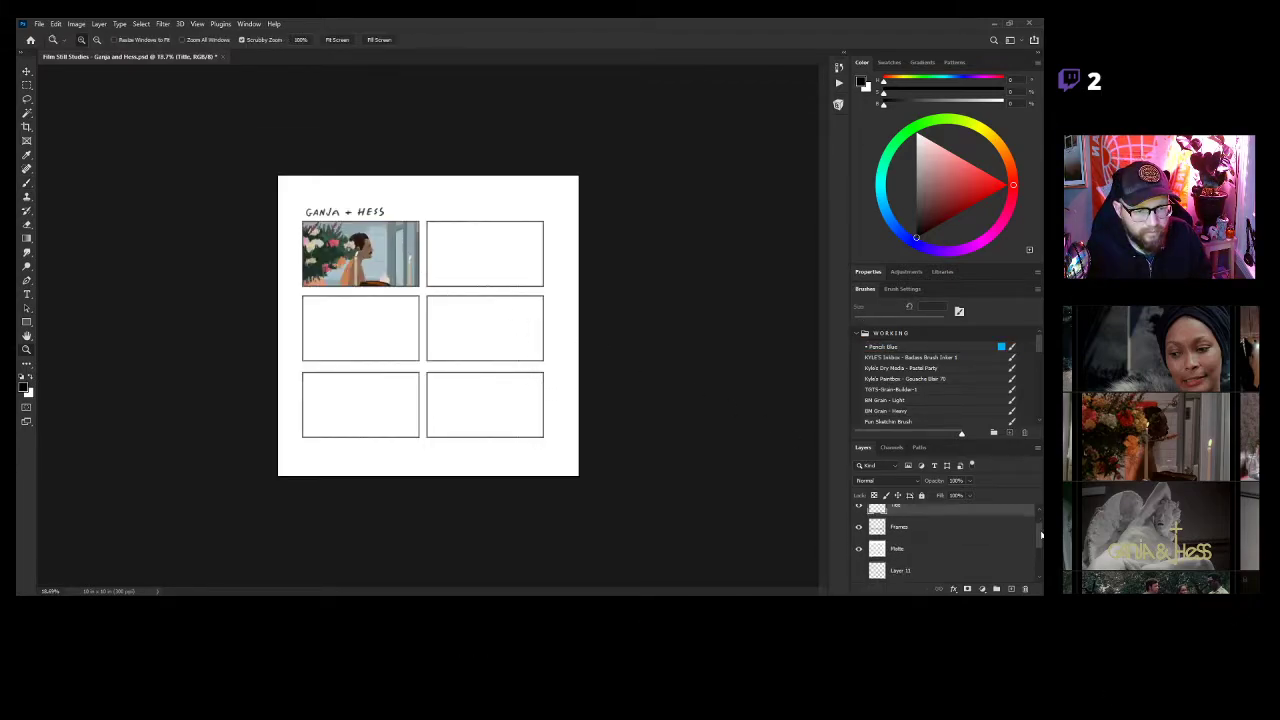
pyautogui.click(896, 559)
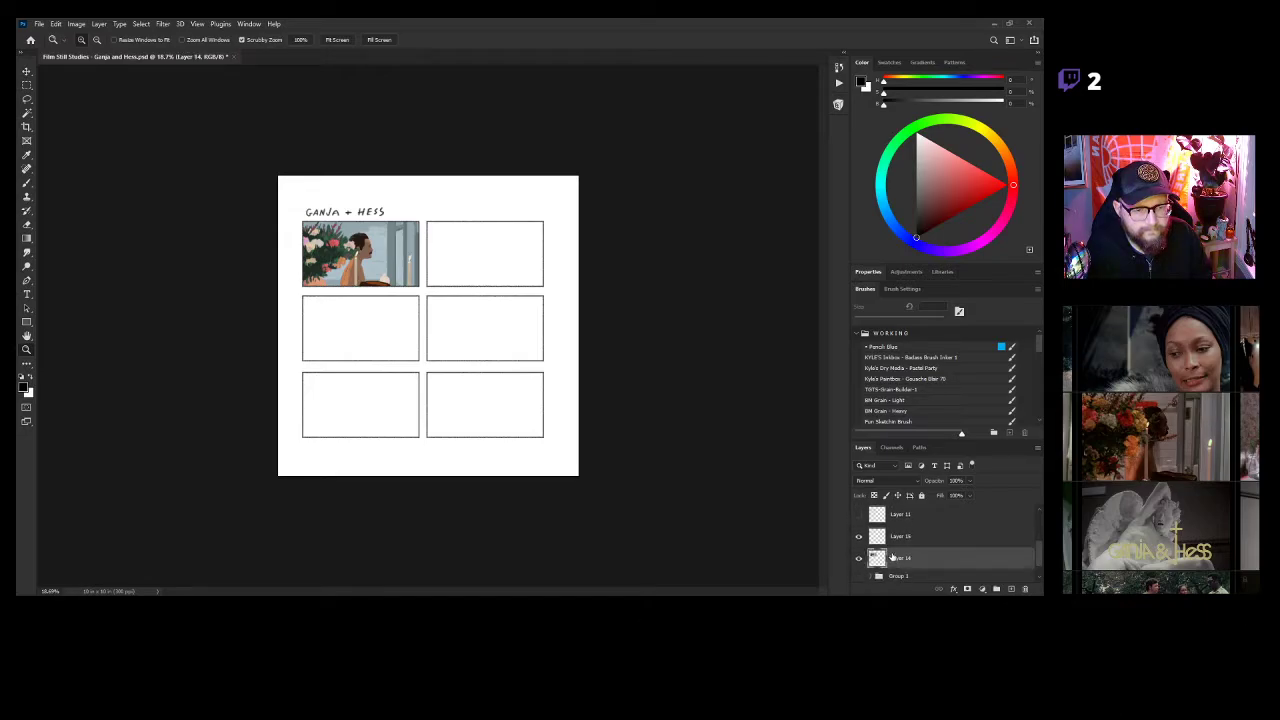
pyautogui.click(896, 537)
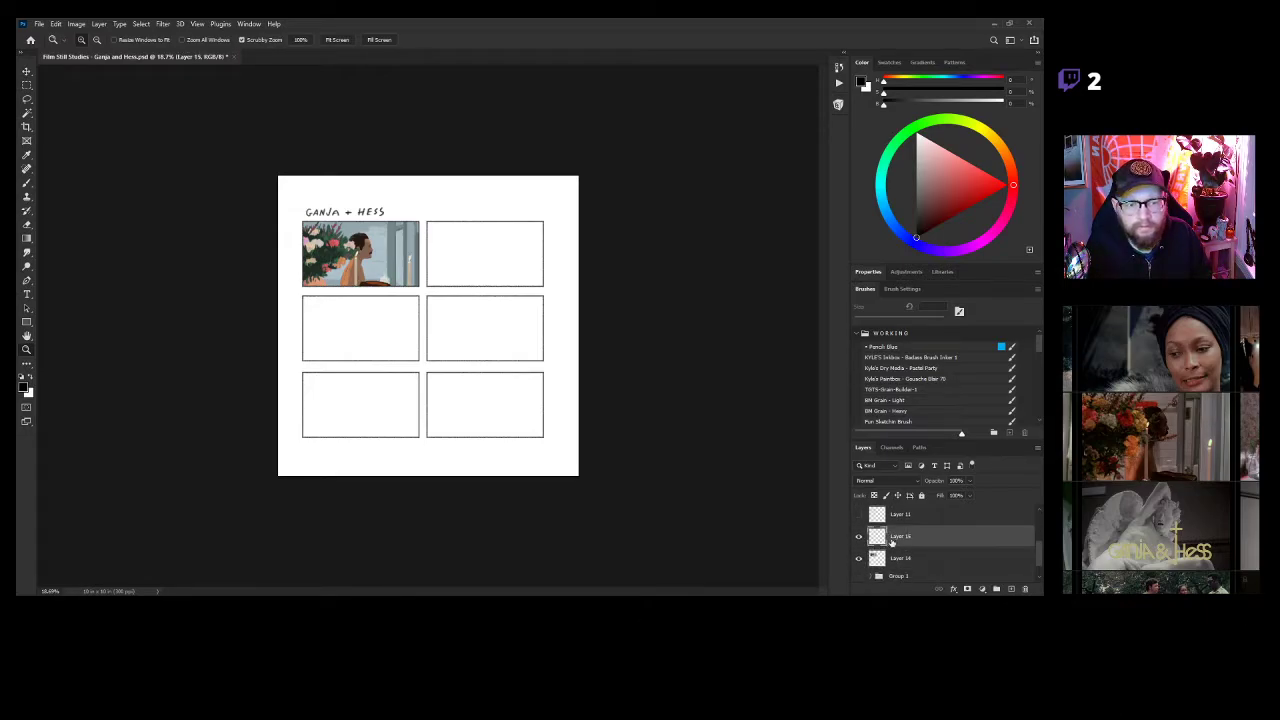
pyautogui.moveTo(327, 278); pyautogui.dragTo(394, 272)
pyautogui.moveTo(539, 325)
pyautogui.mouseDown()
pyautogui.moveTo(523, 371)
pyautogui.moveTo(601, 312)
pyautogui.mouseUp()
pyautogui.keyDown('alt'); pyautogui.click(520, 267); pyautogui.keyUp('alt')
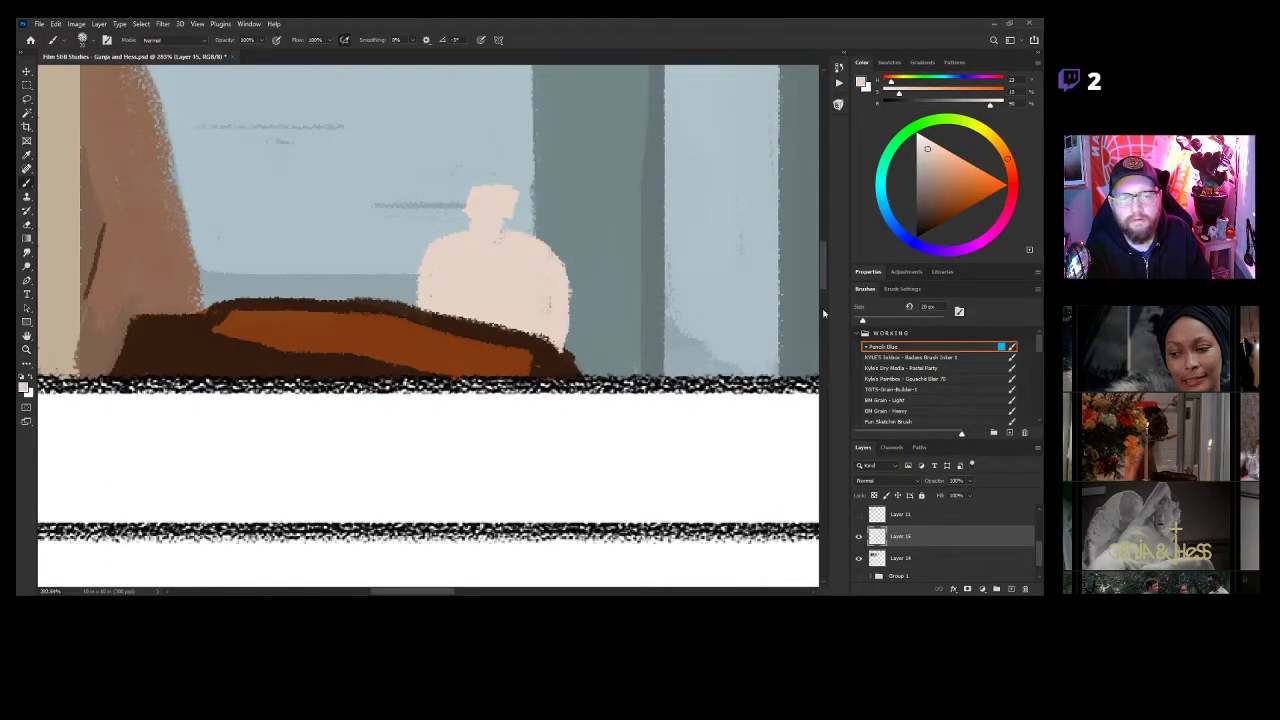
pyautogui.click(934, 379)
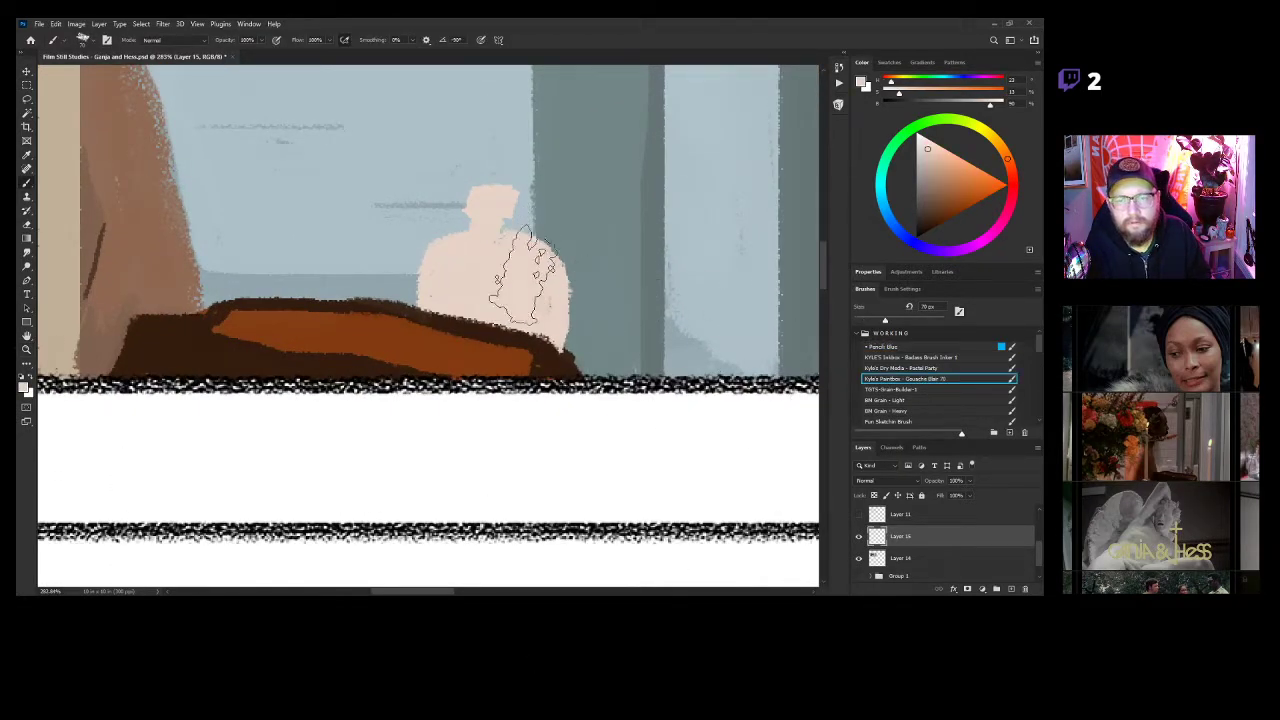
pyautogui.press('[')
pyautogui.press('[')
pyautogui.press('[')
pyautogui.press('[')
pyautogui.press('[')
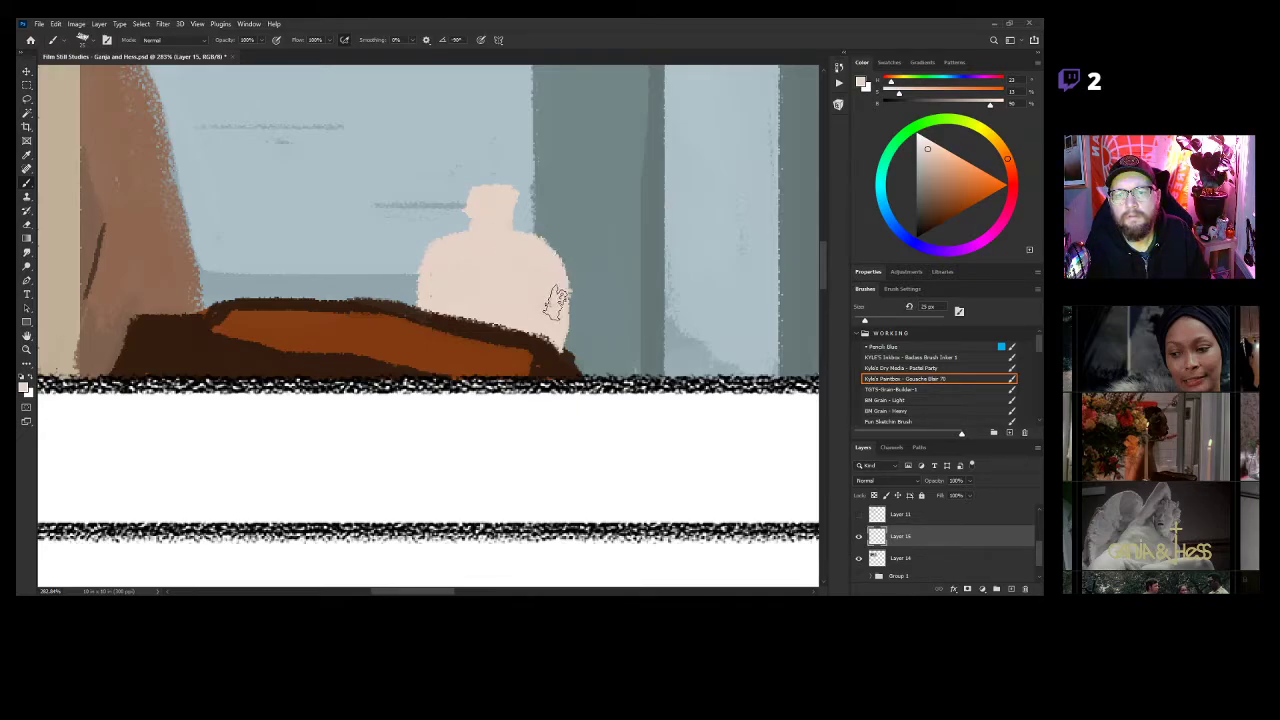
# Trim the bottle's right edge near the brown object with the sampled grey-green door frame colour.
pyautogui.keyDown('alt'); pyautogui.click(581, 253); pyautogui.keyUp('alt')
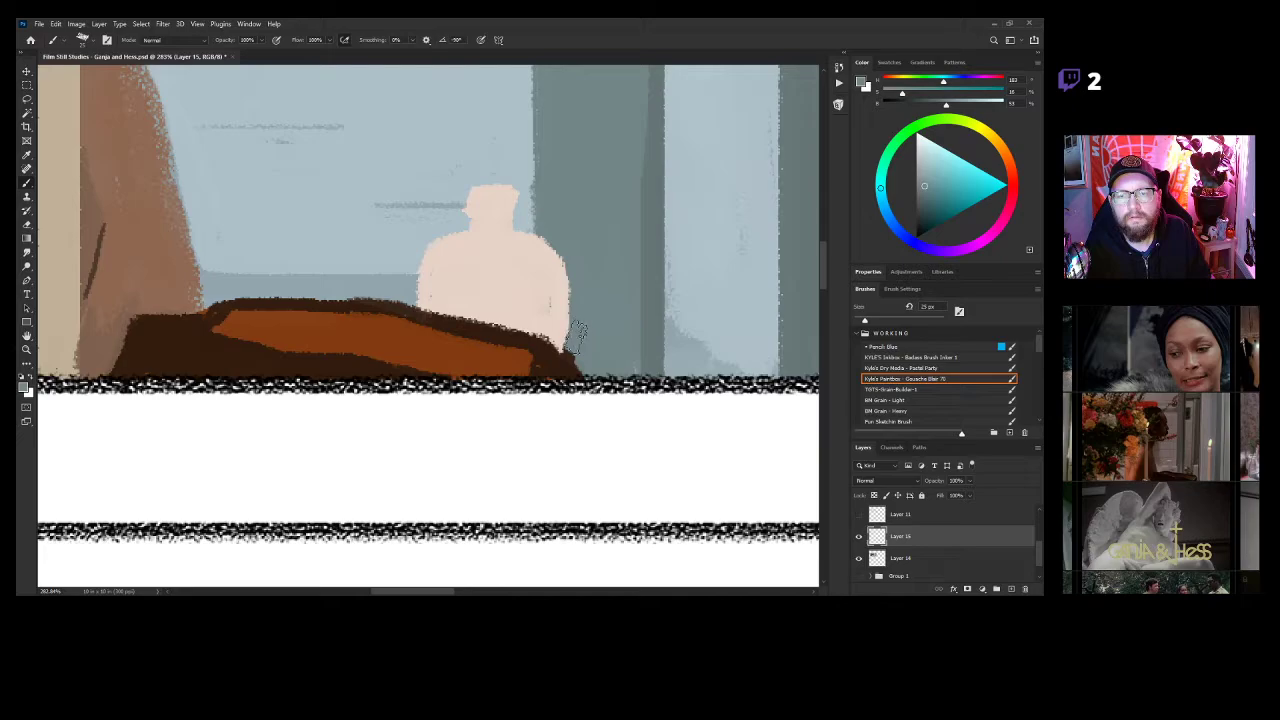
pyautogui.moveTo(575, 335)
pyautogui.mouseDown()
pyautogui.moveTo(572, 278)
pyautogui.moveTo(575, 337)
pyautogui.moveTo(558, 370)
pyautogui.moveTo(583, 389)
pyautogui.moveTo(530, 395)
pyautogui.mouseUp()
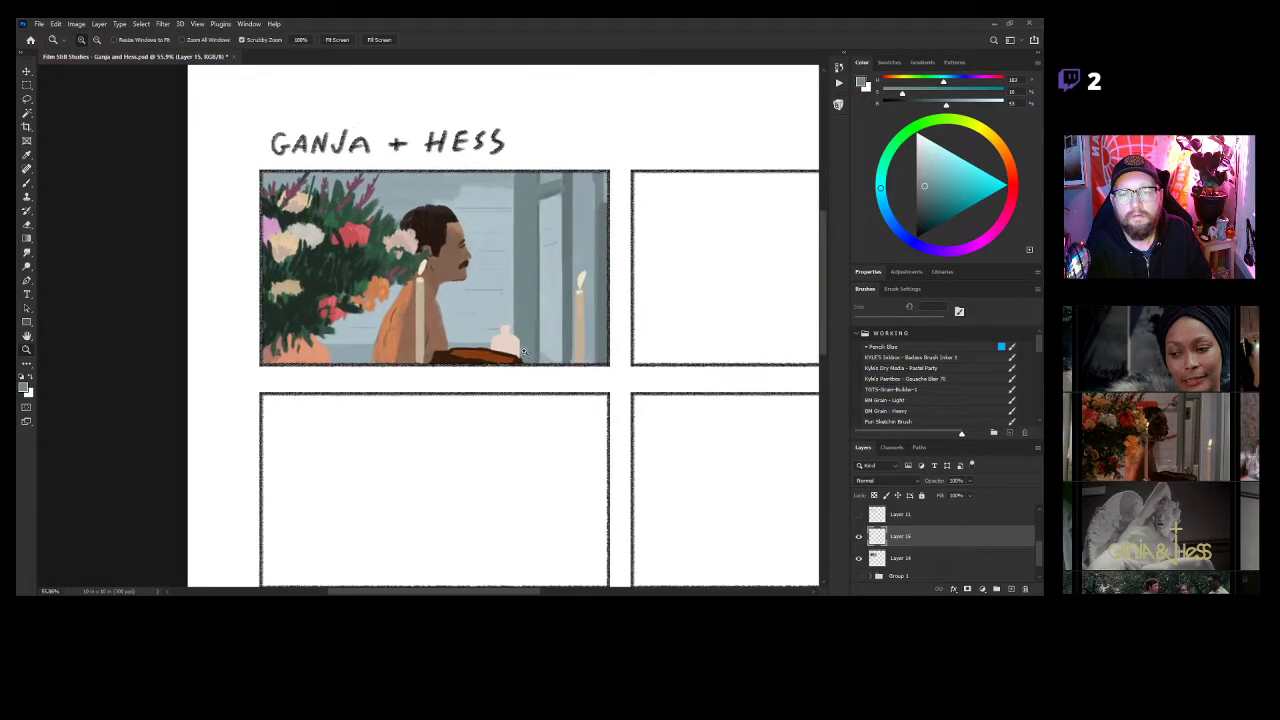
pyautogui.moveTo(519, 351); pyautogui.dragTo(592, 346)
pyautogui.moveTo(525, 318)
pyautogui.mouseDown()
pyautogui.moveTo(525, 353)
pyautogui.moveTo(571, 371)
pyautogui.moveTo(582, 361)
pyautogui.mouseUp()
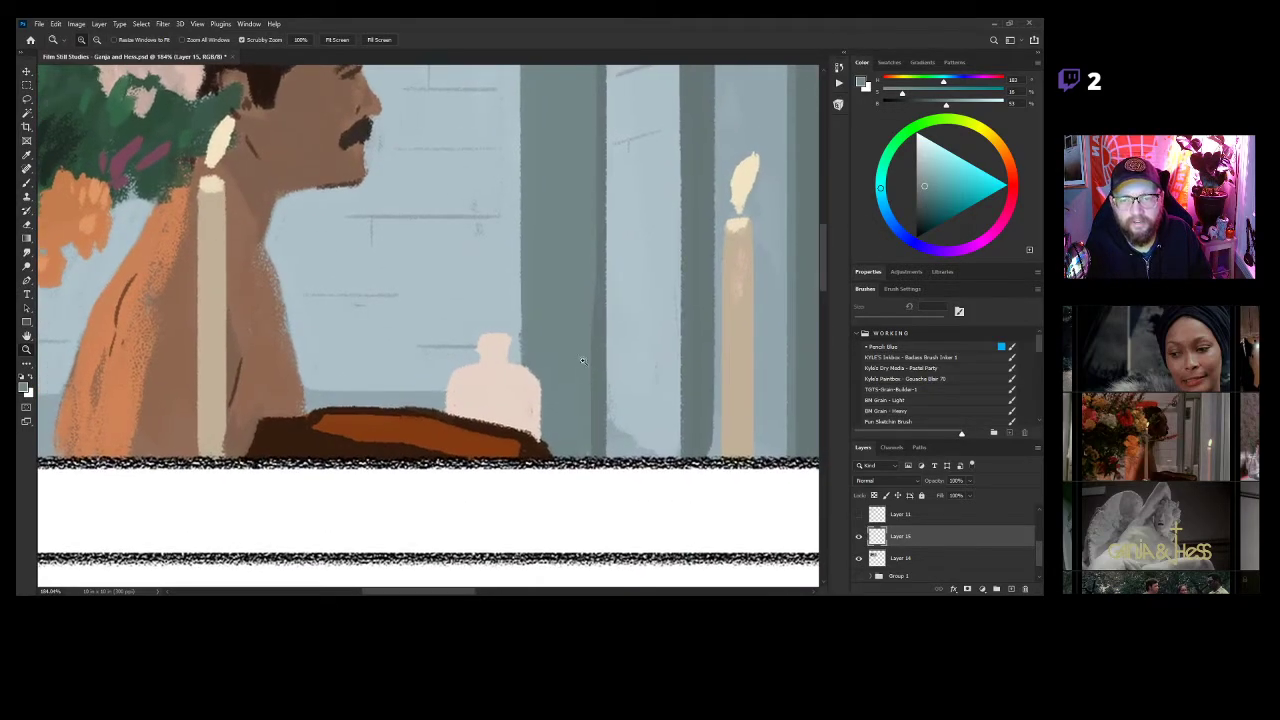
# Try repainting the bottle's cap, neck and body outline in a grey-blue based on the wall colour.
pyautogui.keyDown('alt'); pyautogui.click(438, 358); pyautogui.keyUp('alt')
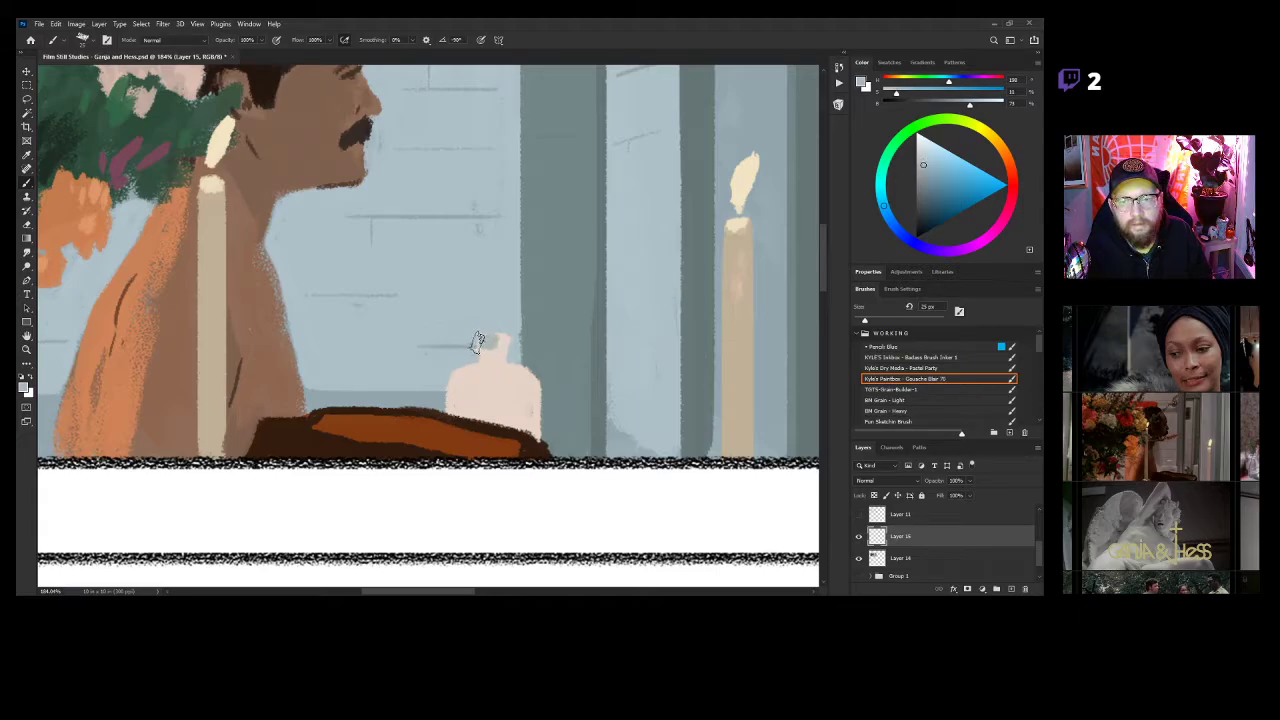
pyautogui.hotkey('ctrl', 'z')
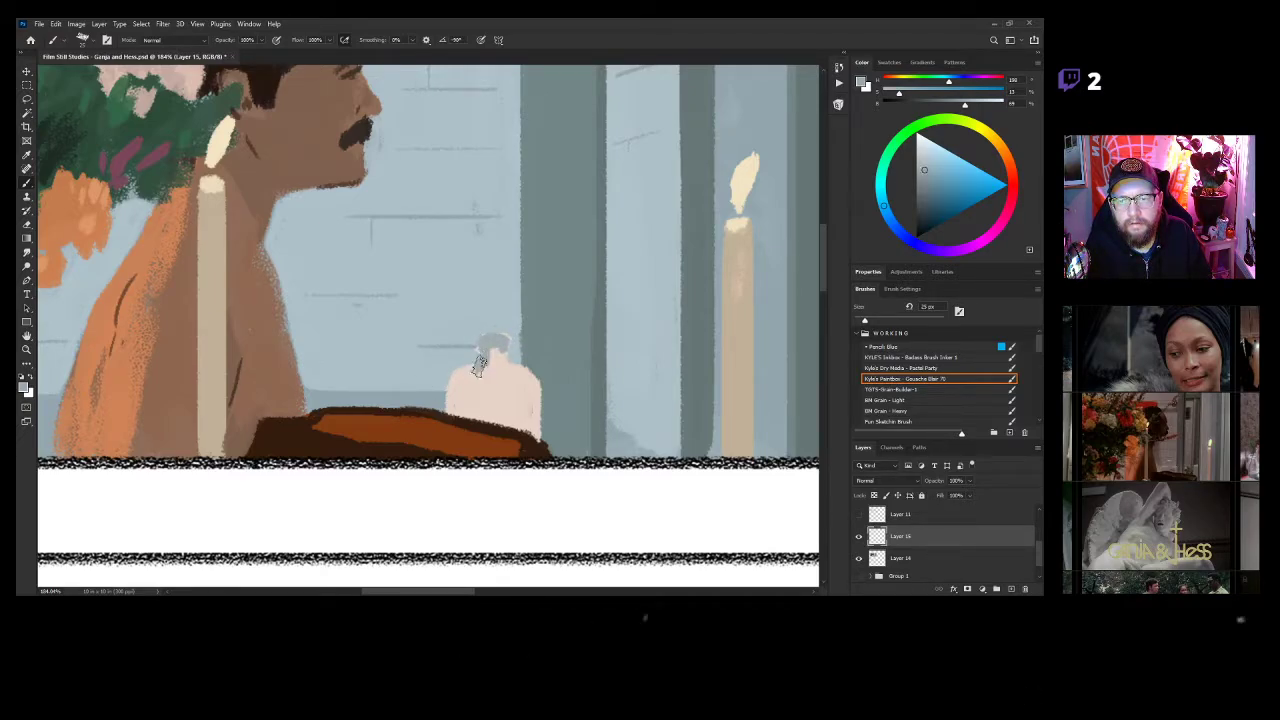
pyautogui.moveTo(455, 377); pyautogui.dragTo(450, 399)
pyautogui.moveTo(466, 406)
pyautogui.mouseDown()
pyautogui.moveTo(537, 428)
pyautogui.moveTo(536, 394)
pyautogui.moveTo(481, 338)
pyautogui.moveTo(497, 394)
pyautogui.mouseUp()
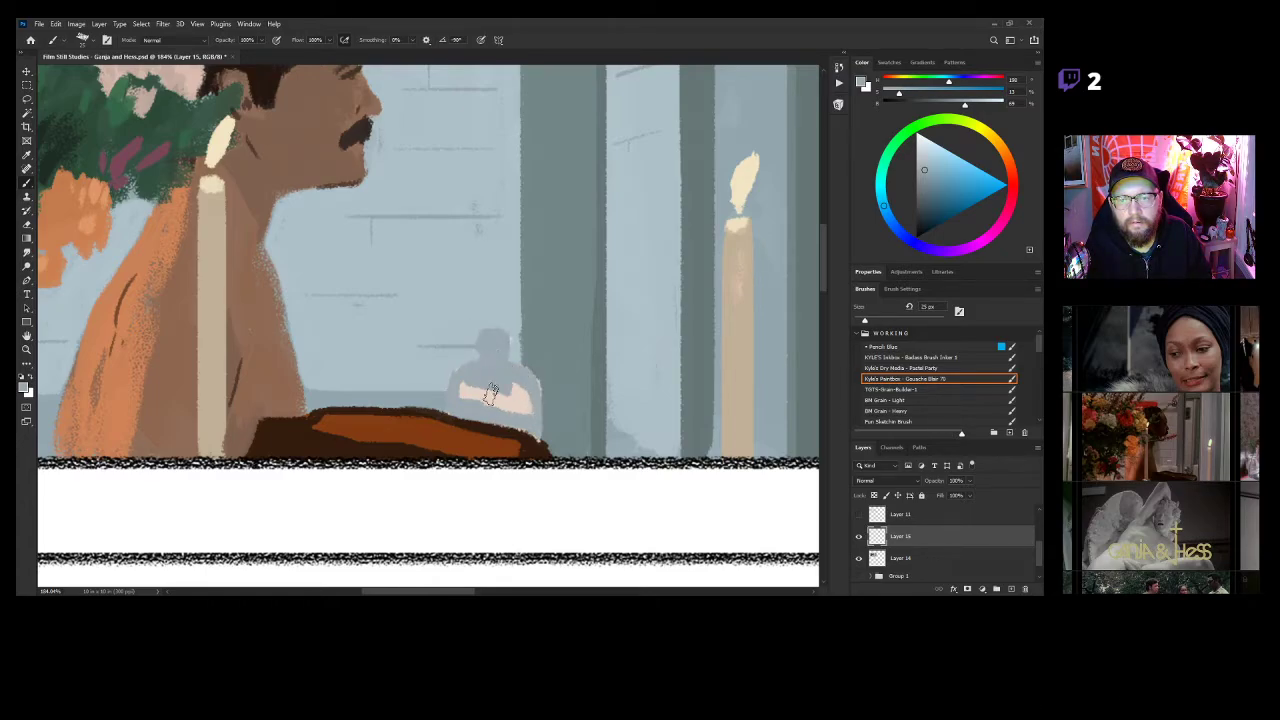
pyautogui.hotkey('ctrl', 'z')
# Try shading the bottle's neck and body with a neutral light grey derived from its pink.
pyautogui.press('z')
pyautogui.moveTo(585, 381); pyautogui.dragTo(568, 412)
pyautogui.moveTo(648, 384); pyautogui.dragTo(637, 437)
pyautogui.keyDown('alt'); pyautogui.click(513, 315); pyautogui.keyUp('alt')
pyautogui.moveTo(929, 152); pyautogui.dragTo(916, 164)
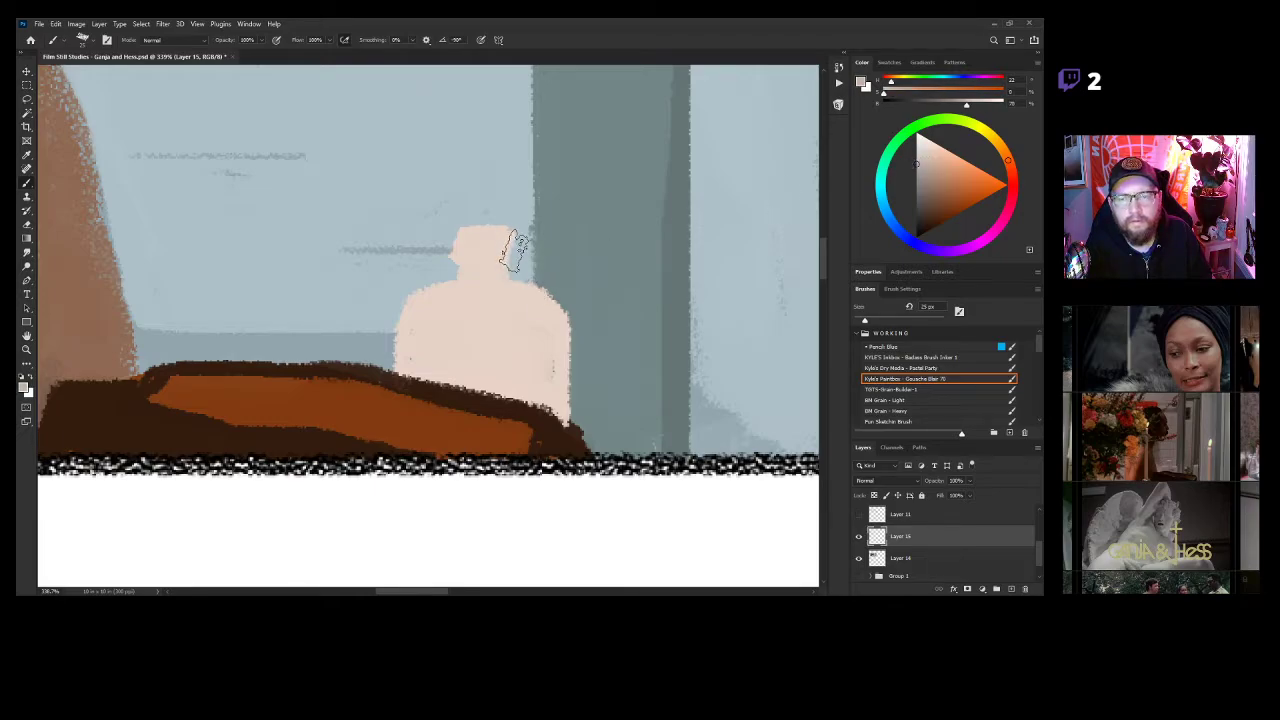
pyautogui.moveTo(486, 234)
pyautogui.mouseDown()
pyautogui.moveTo(509, 278)
pyautogui.moveTo(539, 297)
pyautogui.moveTo(561, 360)
pyautogui.moveTo(551, 305)
pyautogui.moveTo(566, 385)
pyautogui.mouseUp()
pyautogui.moveTo(575, 305)
pyautogui.mouseDown()
pyautogui.moveTo(512, 299)
pyautogui.moveTo(432, 355)
pyautogui.moveTo(530, 379)
pyautogui.moveTo(532, 309)
pyautogui.moveTo(545, 330)
pyautogui.moveTo(547, 317)
pyautogui.moveTo(534, 371)
pyautogui.mouseUp()
pyautogui.hotkey('ctrl', 'z')
pyautogui.hotkey('ctrl', 'z')
pyautogui.hotkey('ctrl', 'z')
pyautogui.hotkey('ctrl', 'z')
pyautogui.hotkey('ctrl', 'z')
# Refine the bottle's right edge with the door frame colour, and shade its neck and body with a slightly darker pink.
pyautogui.keyDown('alt'); pyautogui.click(595, 327); pyautogui.keyUp('alt')
pyautogui.moveTo(573, 312); pyautogui.dragTo(587, 402)
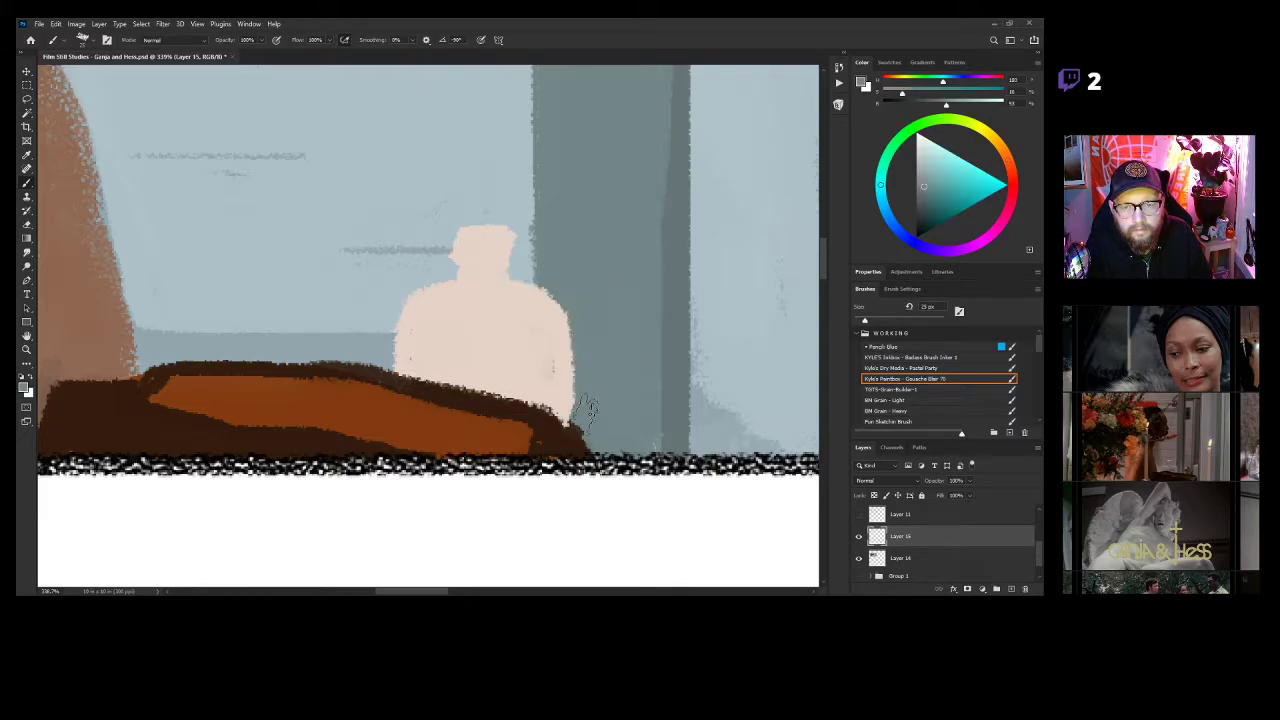
pyautogui.keyDown('alt'); pyautogui.click(556, 305); pyautogui.keyUp('alt')
pyautogui.click(926, 152)
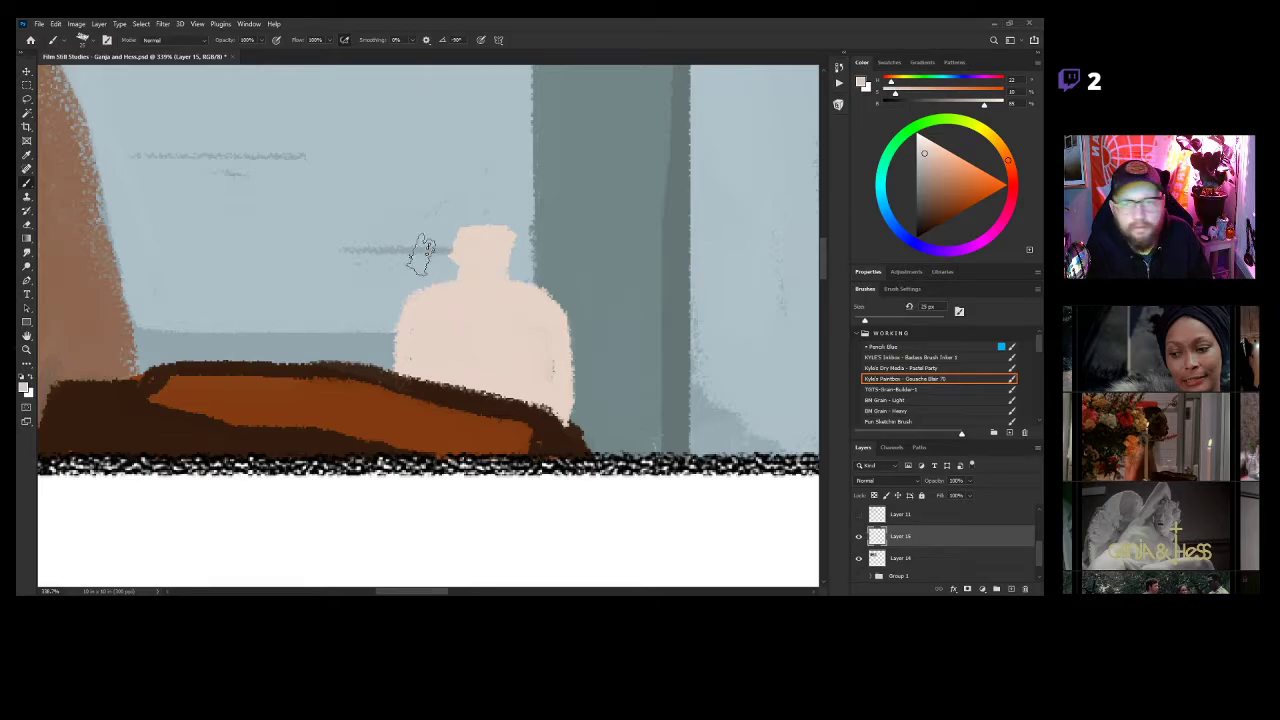
pyautogui.moveTo(468, 258); pyautogui.dragTo(497, 263)
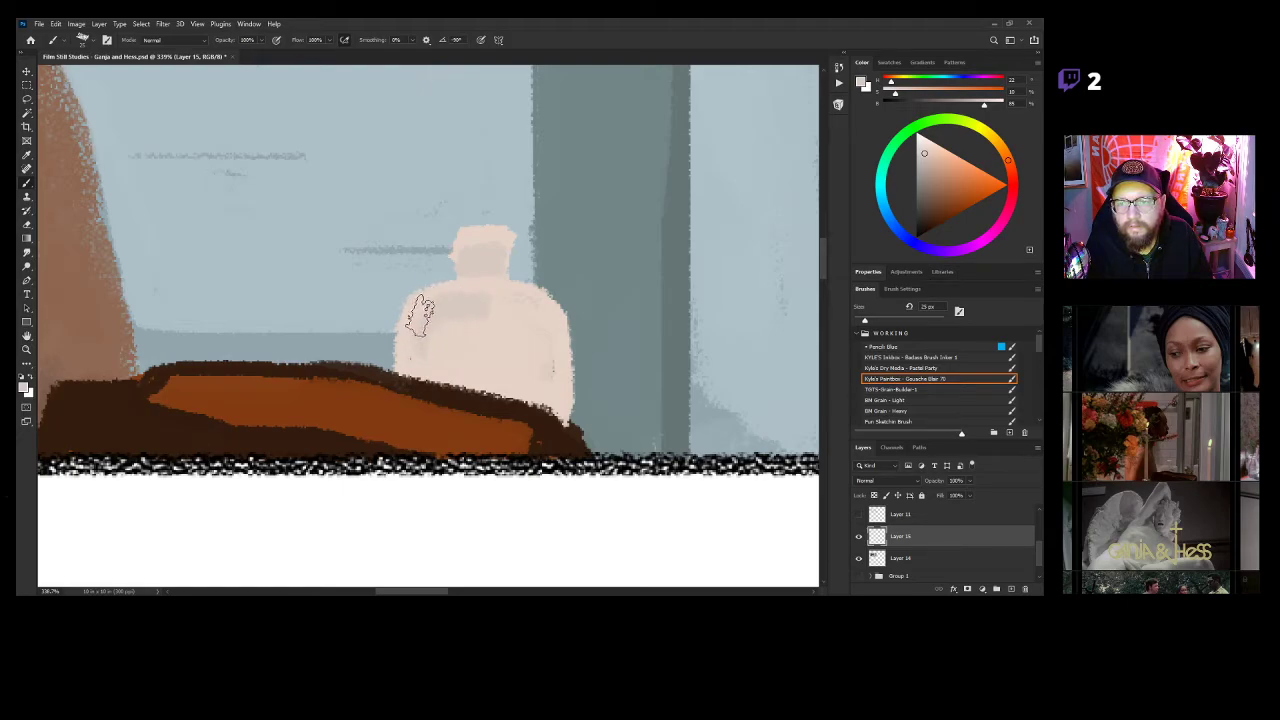
pyautogui.moveTo(446, 308)
pyautogui.mouseDown()
pyautogui.moveTo(433, 351)
pyautogui.moveTo(529, 319)
pyautogui.moveTo(529, 359)
pyautogui.moveTo(525, 331)
pyautogui.moveTo(551, 341)
pyautogui.moveTo(547, 323)
pyautogui.moveTo(533, 363)
pyautogui.moveTo(530, 343)
pyautogui.moveTo(422, 335)
pyautogui.moveTo(525, 378)
pyautogui.mouseUp()
pyautogui.press('z')
pyautogui.moveTo(621, 408); pyautogui.dragTo(550, 453)
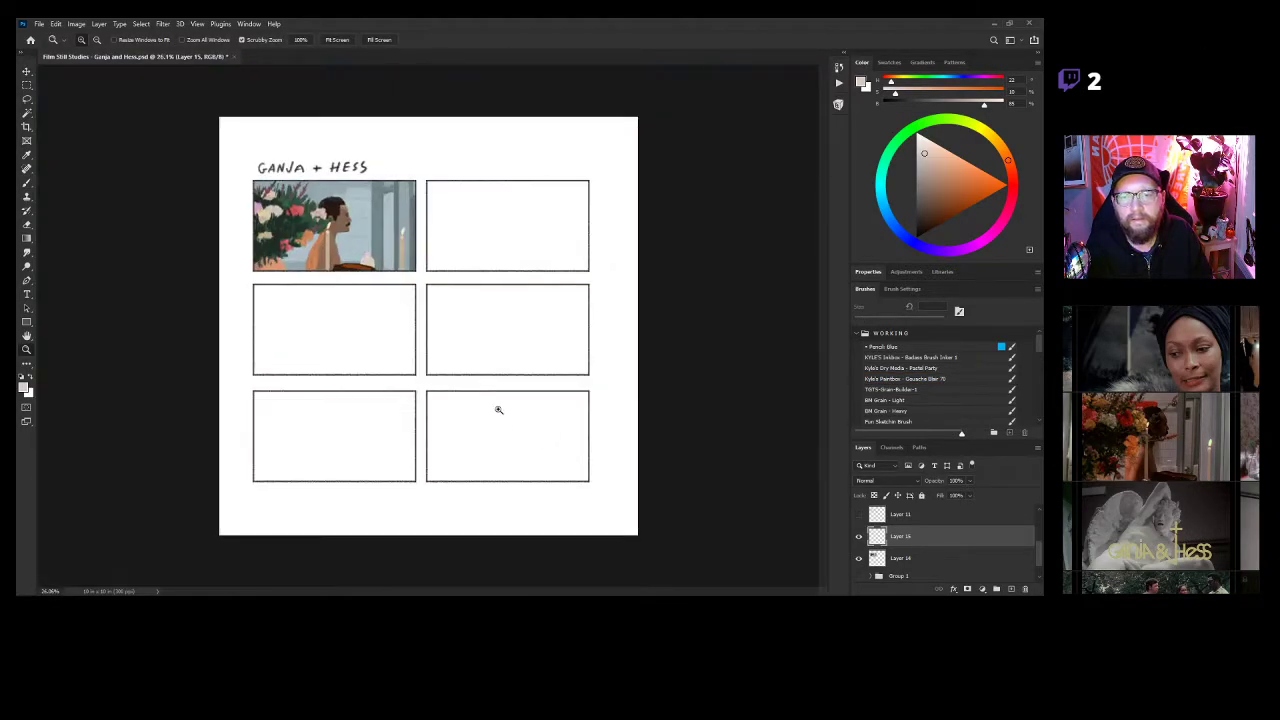
# Draw small label lines across the bottle's body in light greyish violet with a 6 px brush.
pyautogui.moveTo(358, 257)
pyautogui.mouseDown()
pyautogui.moveTo(546, 323)
pyautogui.moveTo(623, 369)
pyautogui.moveTo(594, 388)
pyautogui.mouseUp()
pyautogui.press('b')
pyautogui.moveTo(925, 155); pyautogui.dragTo(923, 162)
pyautogui.press('[')
pyautogui.press('[')
pyautogui.press('[')
pyautogui.press('[')
pyautogui.press('[')
pyautogui.moveTo(1006, 160)
pyautogui.mouseDown()
pyautogui.moveTo(940, 250)
pyautogui.moveTo(917, 245)
pyautogui.mouseUp()
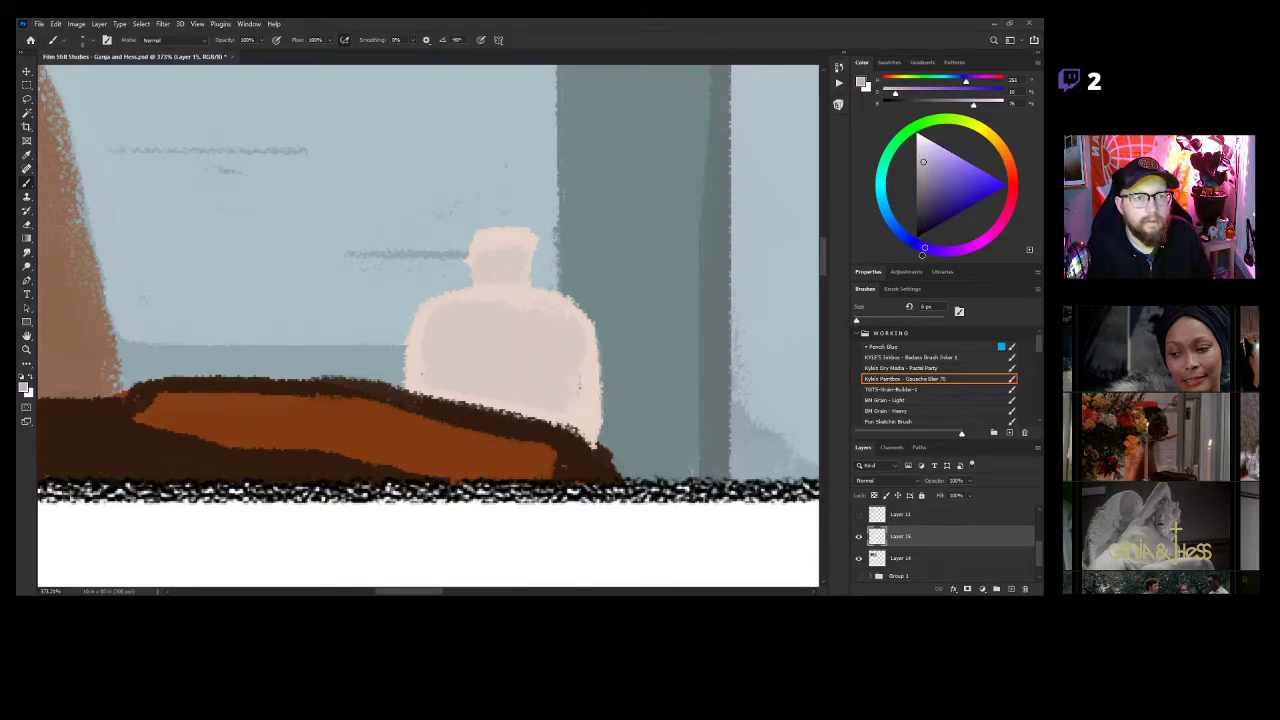
pyautogui.moveTo(498, 331)
pyautogui.mouseDown()
pyautogui.moveTo(567, 331)
pyautogui.moveTo(572, 347)
pyautogui.mouseUp()
pyautogui.moveTo(499, 362)
pyautogui.mouseDown()
pyautogui.moveTo(542, 366)
pyautogui.moveTo(502, 371)
pyautogui.moveTo(544, 378)
pyautogui.moveTo(490, 320)
pyautogui.moveTo(442, 337)
pyautogui.moveTo(549, 358)
pyautogui.moveTo(455, 394)
pyautogui.moveTo(484, 422)
pyautogui.moveTo(585, 370)
pyautogui.mouseUp()
pyautogui.press('z')
pyautogui.moveTo(550, 440); pyautogui.dragTo(556, 393)
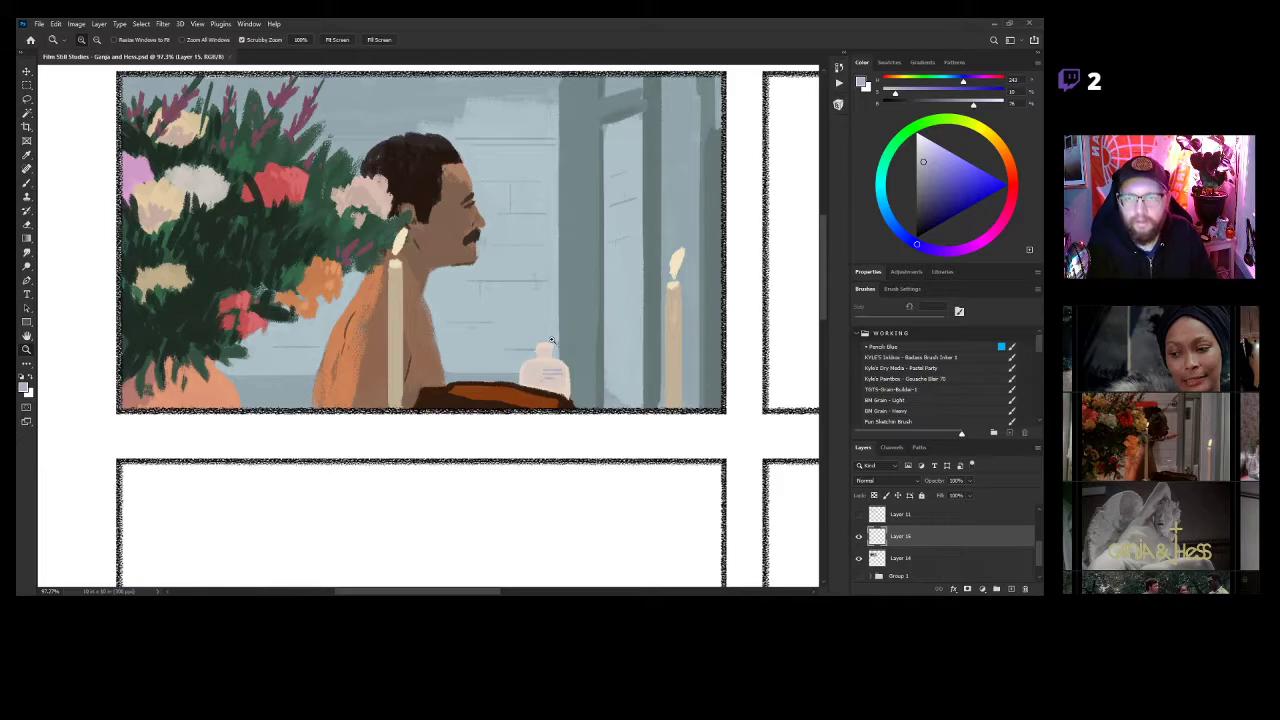
# Review the finished first panel with its title lettering and the empty second frame beside it.
pyautogui.moveTo(637, 331); pyautogui.dragTo(557, 343)
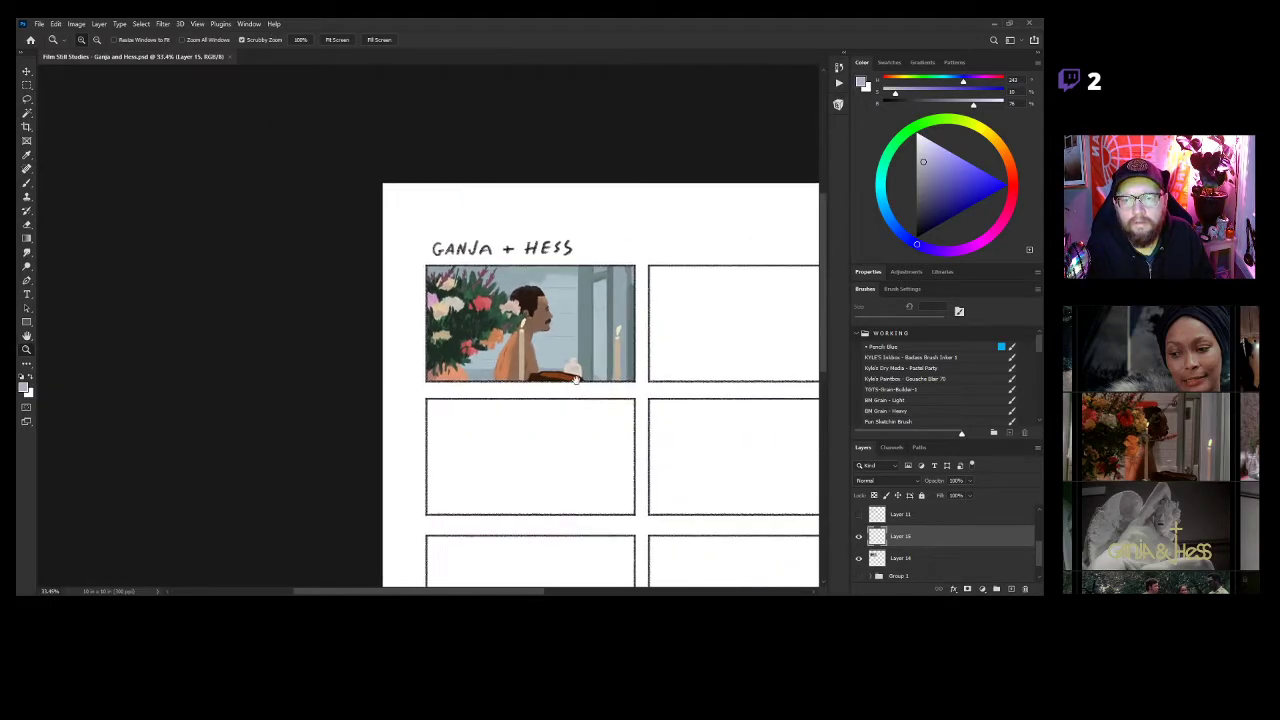
pyautogui.moveTo(663, 362); pyautogui.dragTo(666, 354)
pyautogui.moveTo(440, 218); pyautogui.dragTo(614, 323)
pyautogui.moveTo(478, 293); pyautogui.dragTo(508, 361)
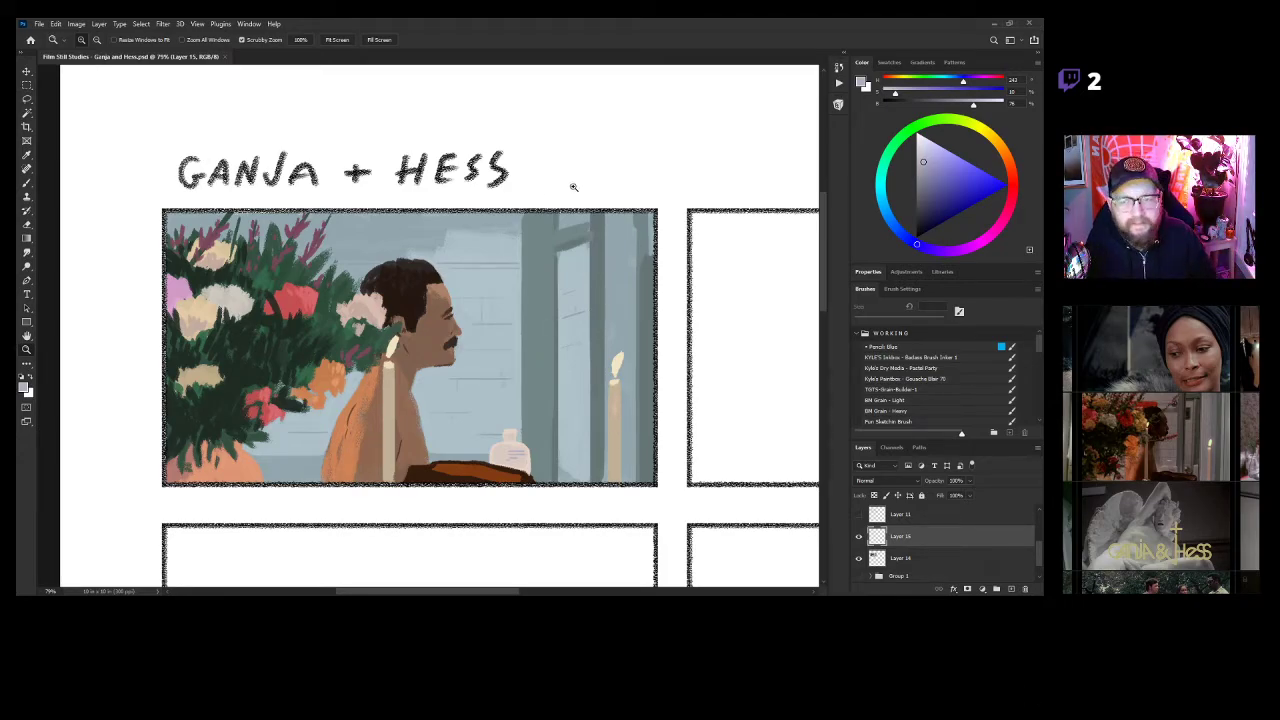
pyautogui.moveTo(639, 349); pyautogui.dragTo(418, 342)
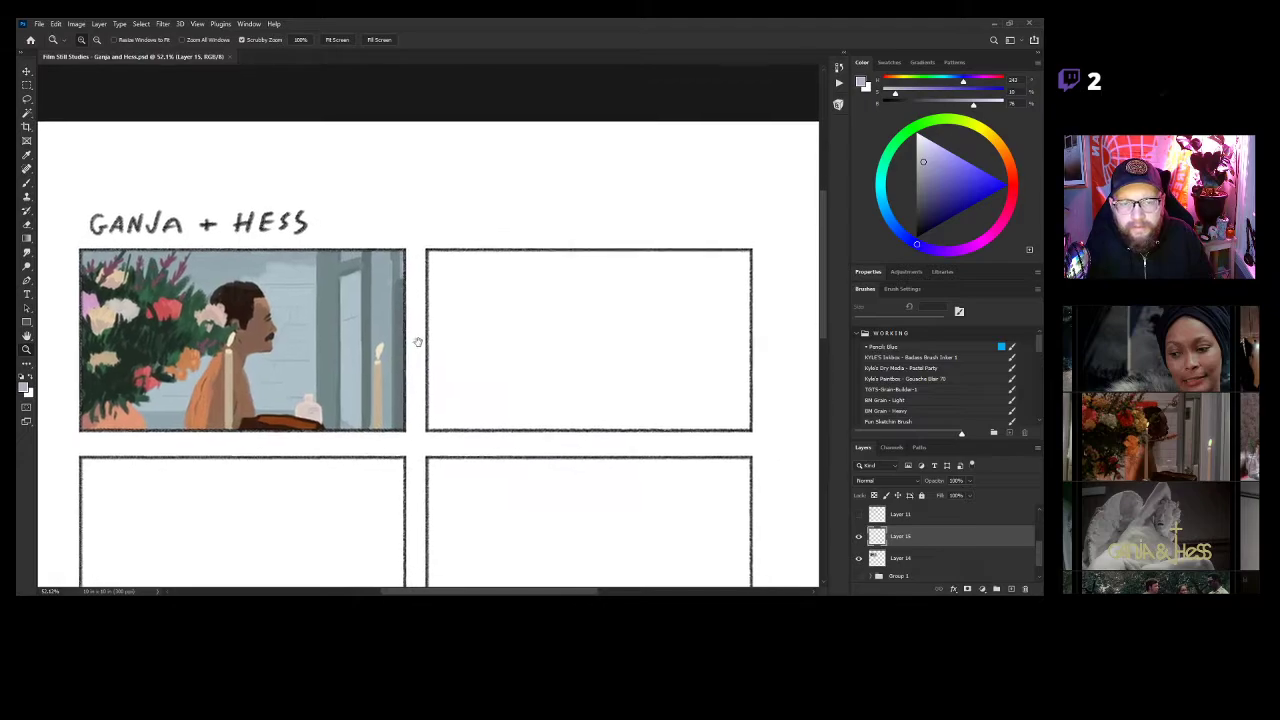
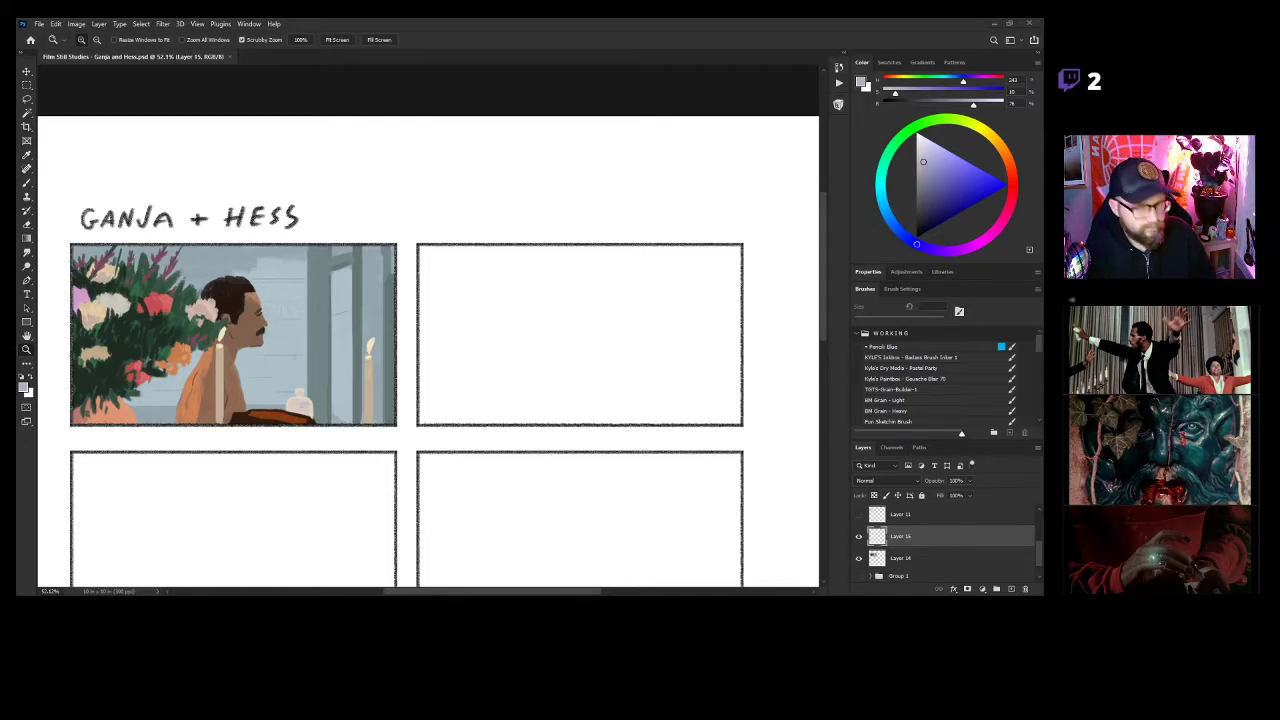
pyautogui.moveTo(588, 337); pyautogui.dragTo(626, 366)
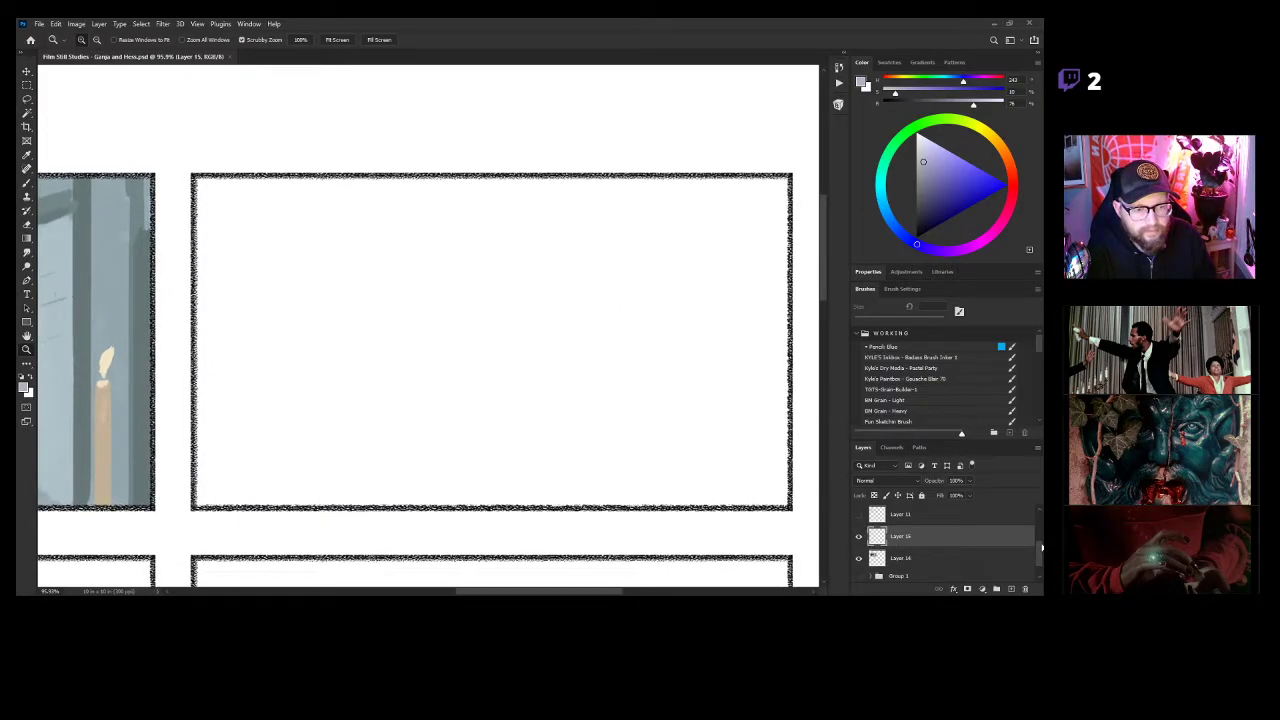
pyautogui.moveTo(677, 426); pyautogui.dragTo(650, 433)
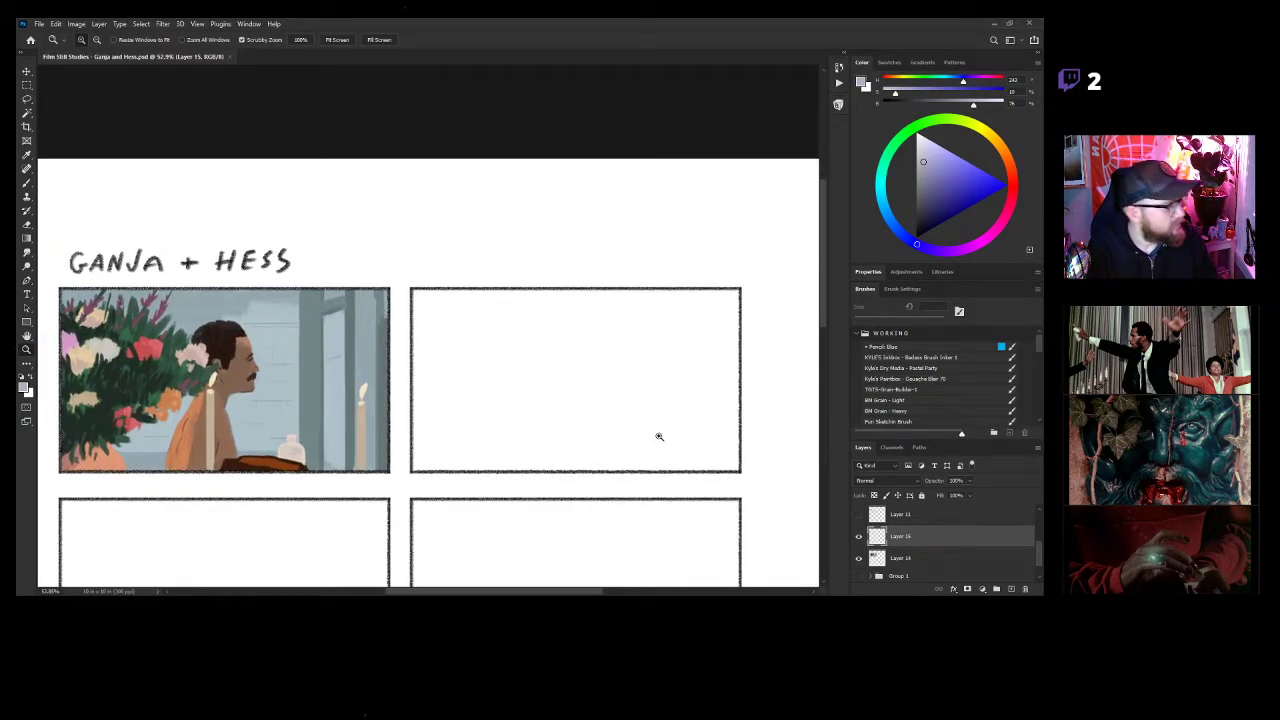
pyautogui.moveTo(571, 415); pyautogui.dragTo(644, 427)
pyautogui.moveTo(644, 427)
pyautogui.mouseDown()
pyautogui.moveTo(628, 417)
pyautogui.moveTo(656, 434)
pyautogui.mouseUp()
pyautogui.moveTo(657, 435); pyautogui.dragTo(621, 429)
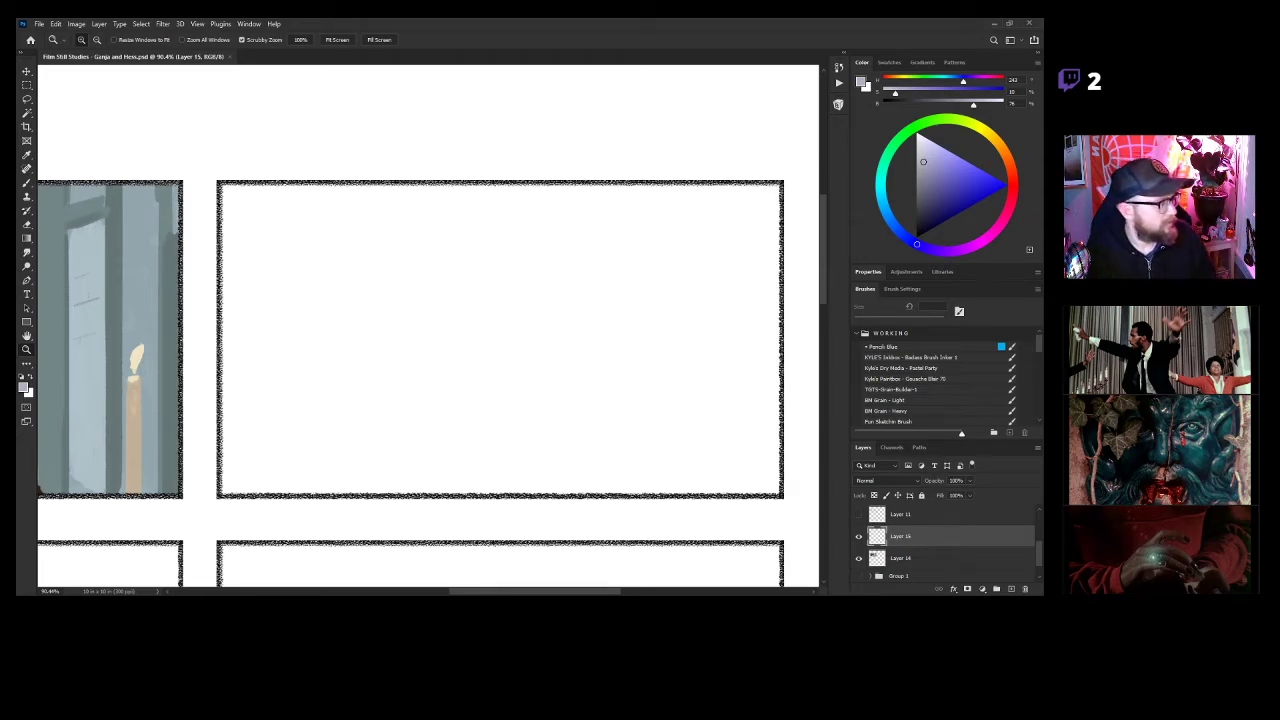
pyautogui.moveTo(530, 344); pyautogui.dragTo(542, 342)
pyautogui.moveTo(570, 345)
pyautogui.mouseDown()
pyautogui.moveTo(534, 352)
pyautogui.moveTo(543, 391)
pyautogui.moveTo(500, 392)
pyautogui.mouseUp()
pyautogui.press('b')
pyautogui.press('z')
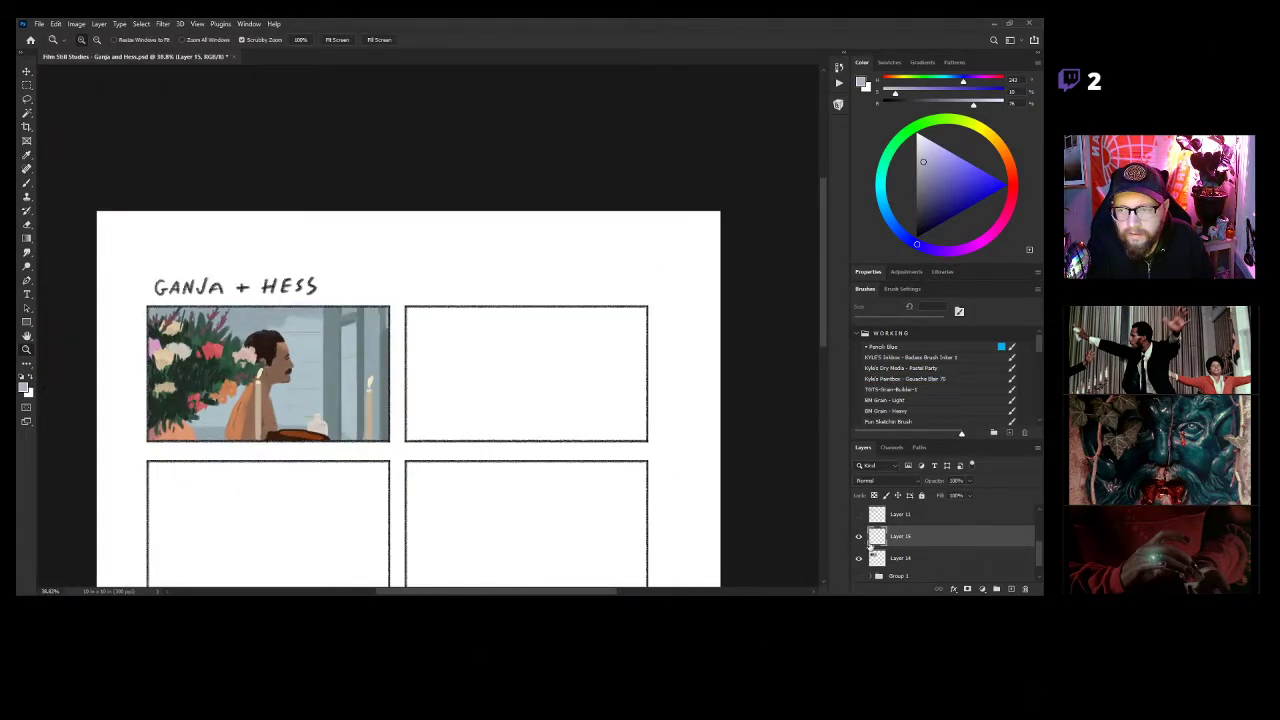
# Merge Layer 15 with Layer 14 after checking their visibility, and add a new empty layer above the merged painting.
pyautogui.scroll(-2, 1041, 553)
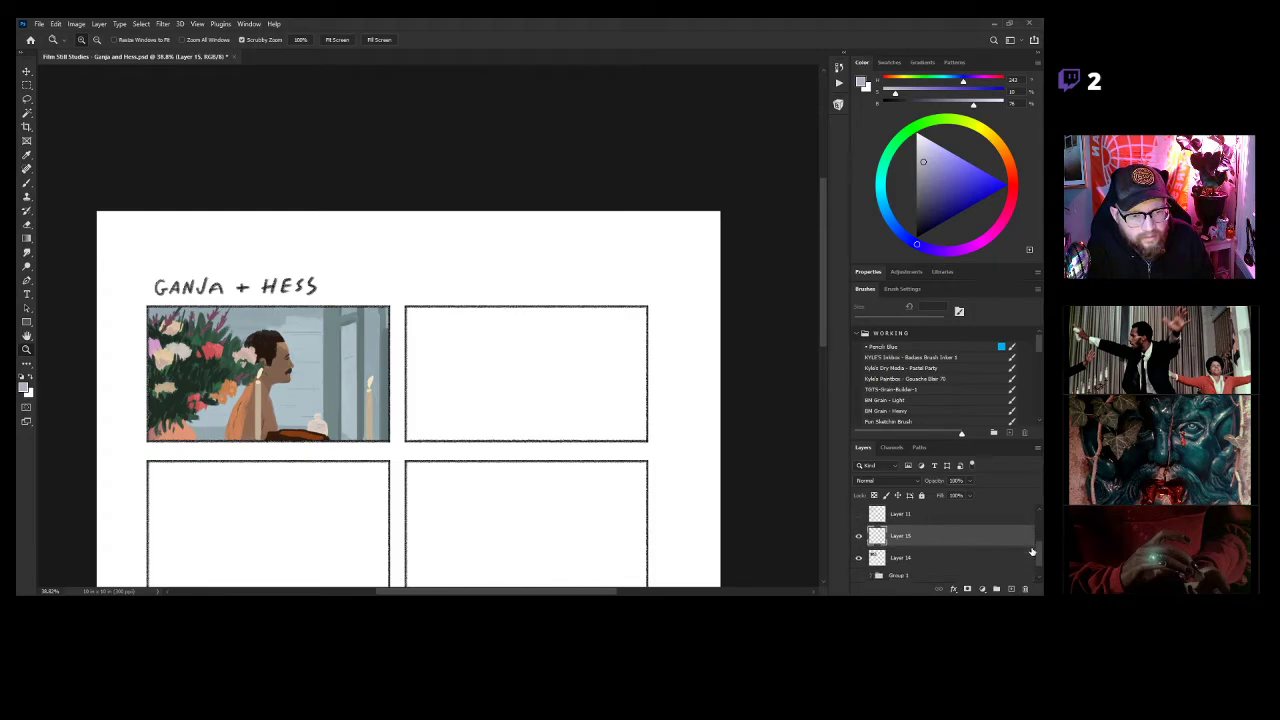
pyautogui.scroll(-3, 1030, 533)
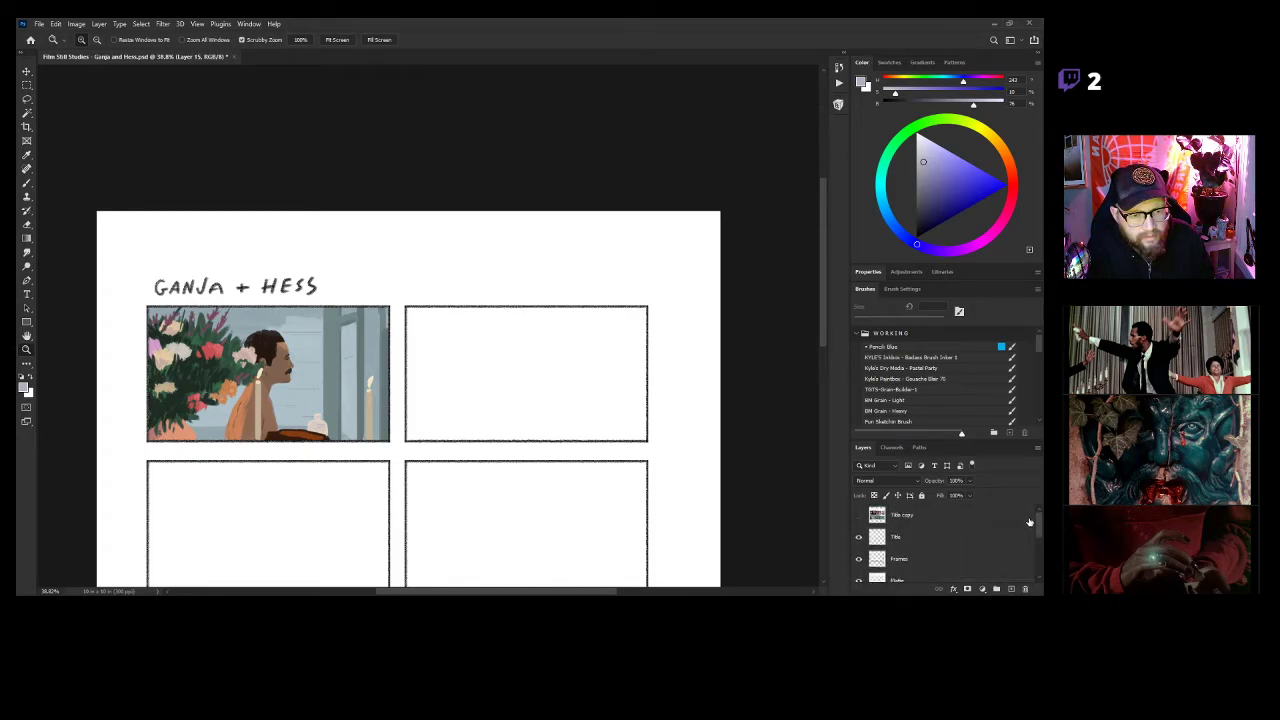
pyautogui.click(859, 540)
pyautogui.click(859, 562)
pyautogui.click(859, 562)
pyautogui.click(859, 562)
pyautogui.click(859, 562)
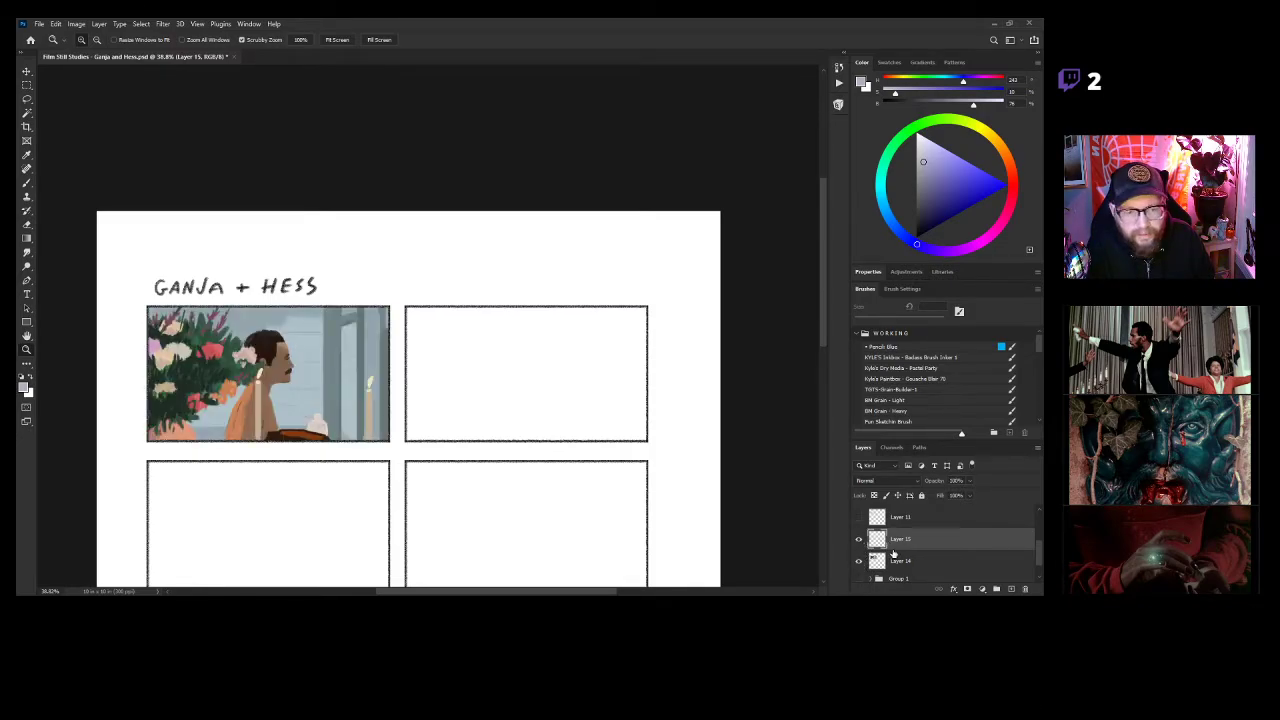
pyautogui.keyDown('shift'); pyautogui.click(911, 566); pyautogui.keyUp('shift')
pyautogui.hotkey('ctrl', 'e')
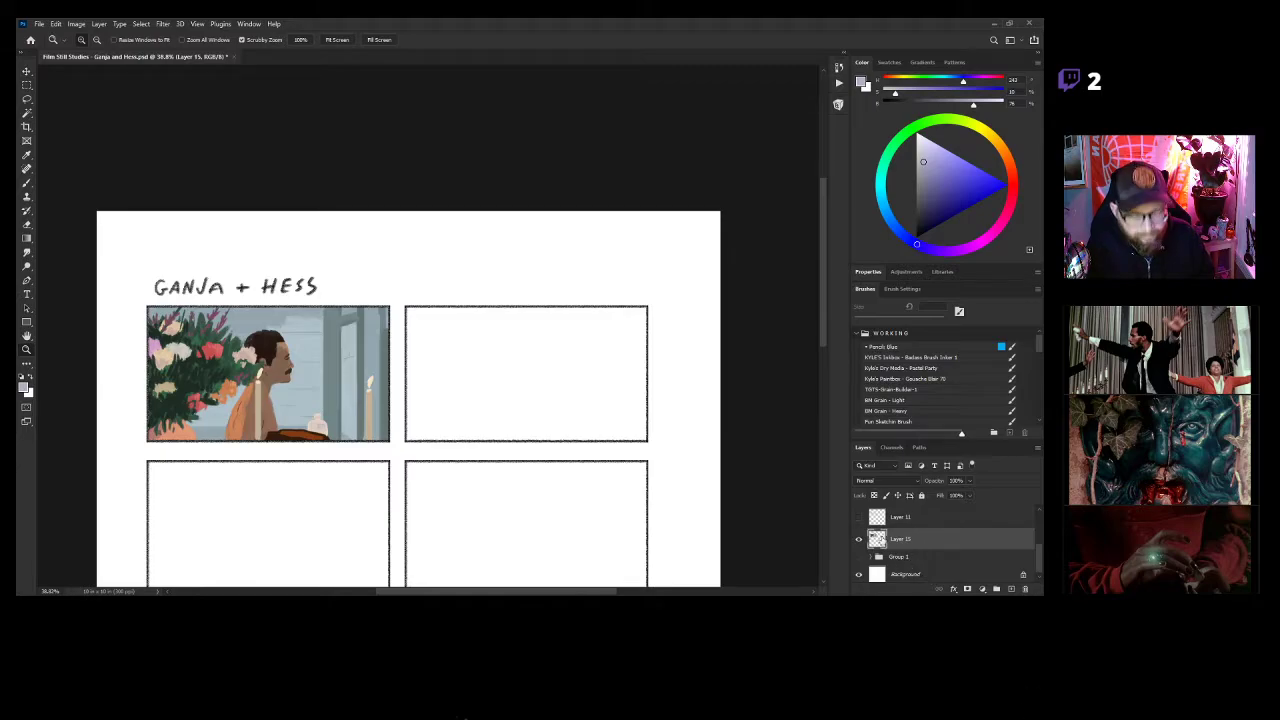
pyautogui.hotkey('ctrl', 'shift', 'alt', 'n')
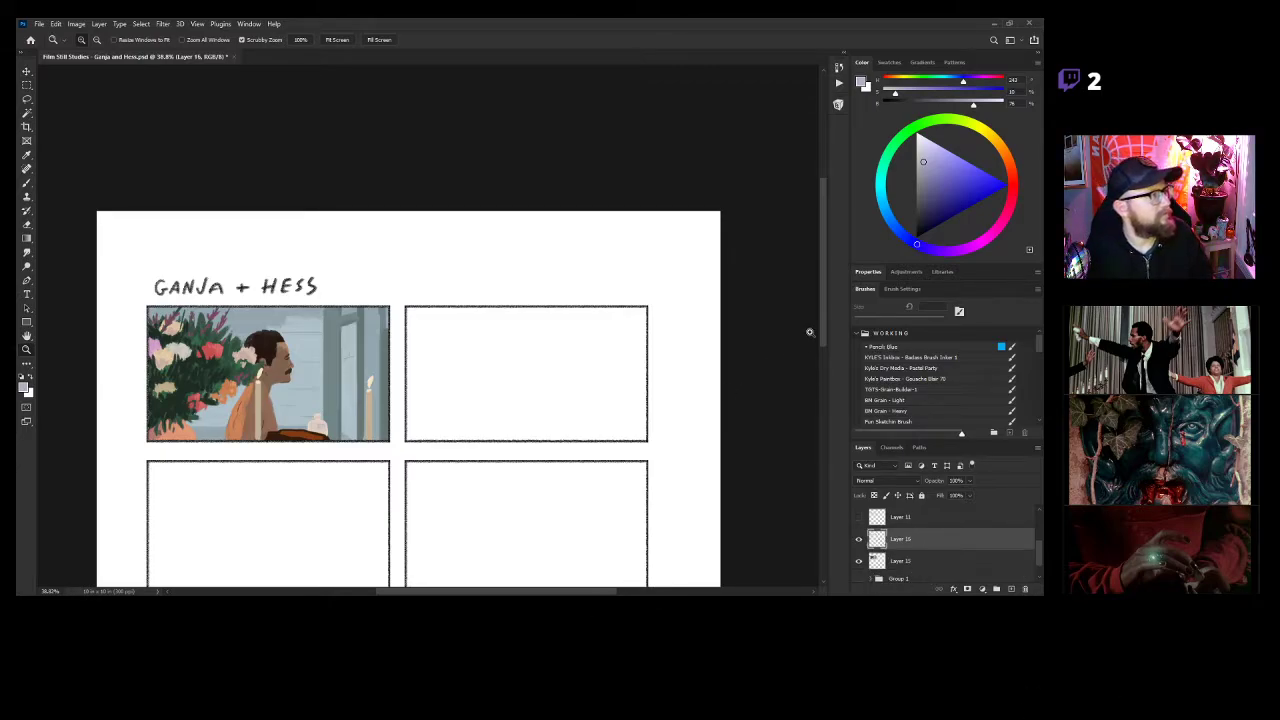
# Sketch a light horizontal eye guideline across the upper middle of the second frame in black with the Pencil Blue brush.
pyautogui.click(906, 347)
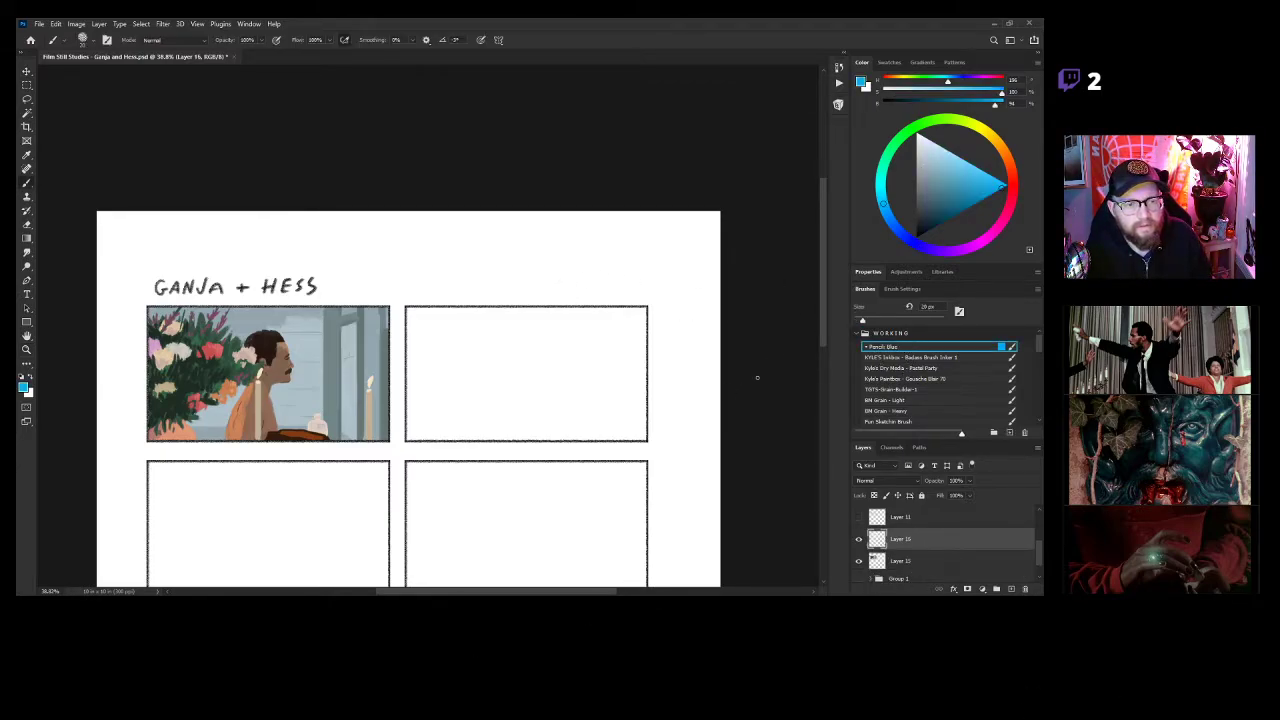
pyautogui.press('d')
pyautogui.press('z')
pyautogui.moveTo(494, 369)
pyautogui.mouseDown()
pyautogui.moveTo(532, 364)
pyautogui.moveTo(524, 386)
pyautogui.mouseUp()
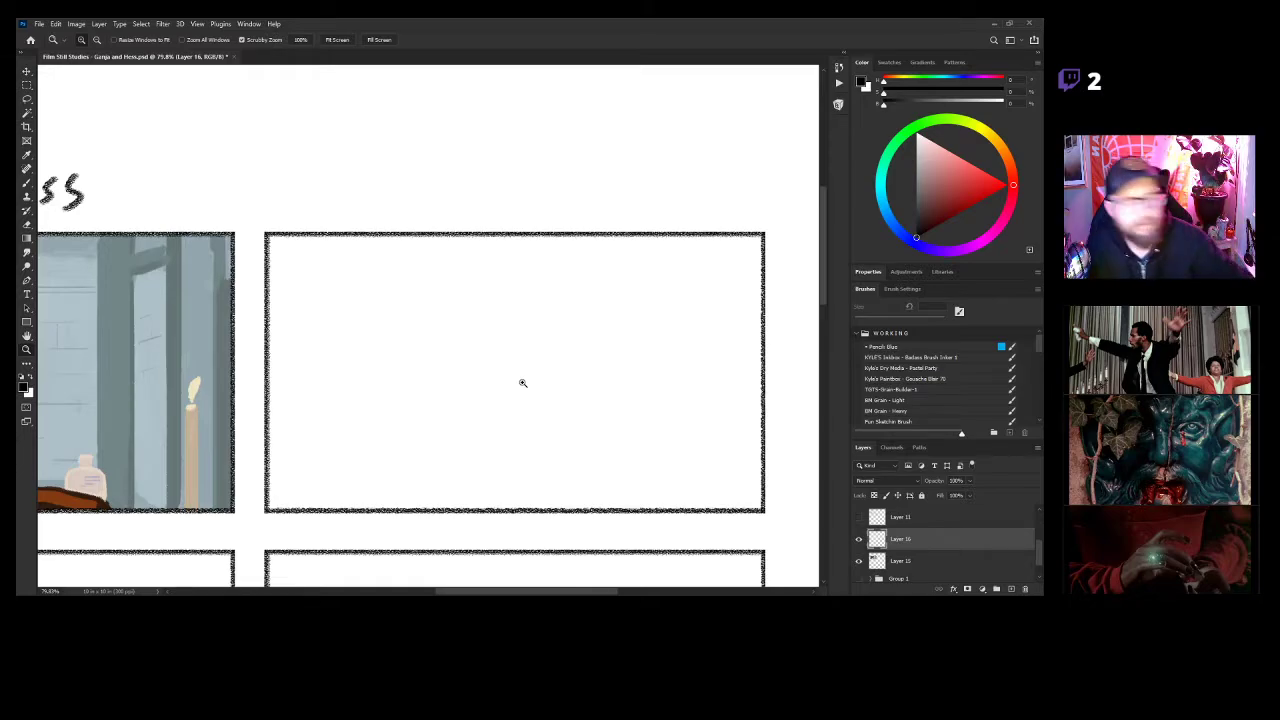
pyautogui.moveTo(637, 366); pyautogui.dragTo(612, 379)
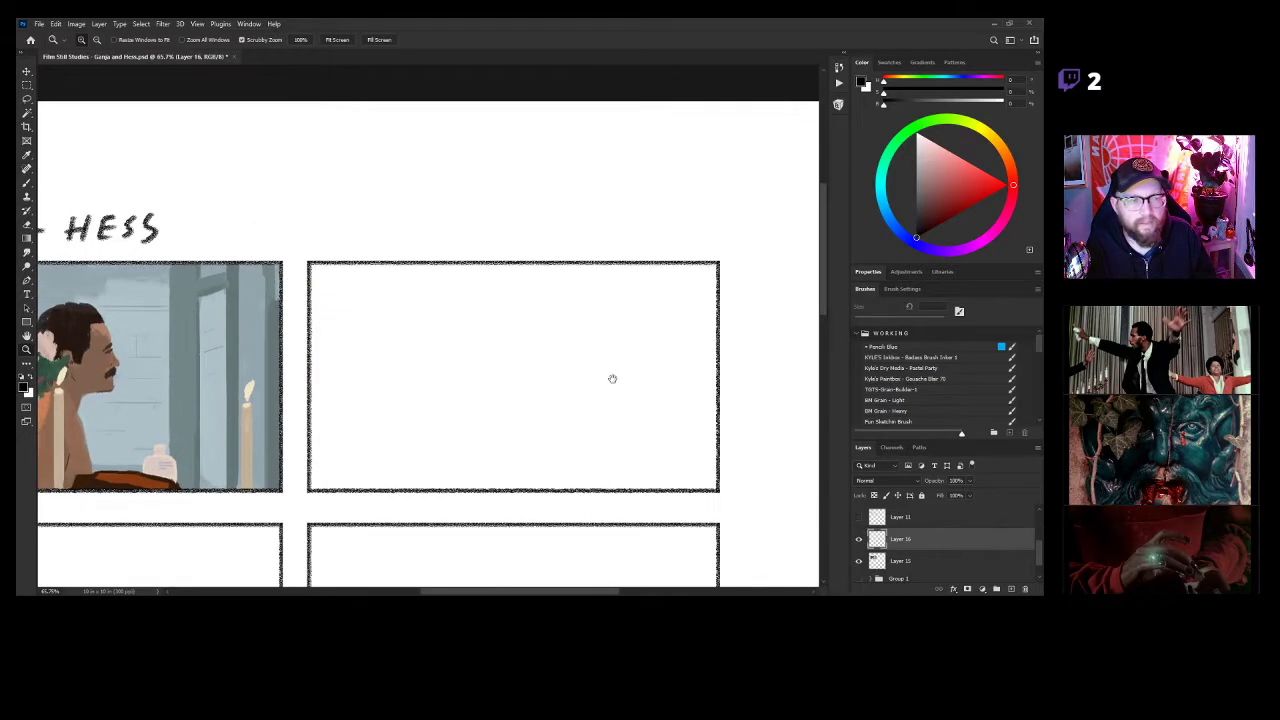
pyautogui.press('b')
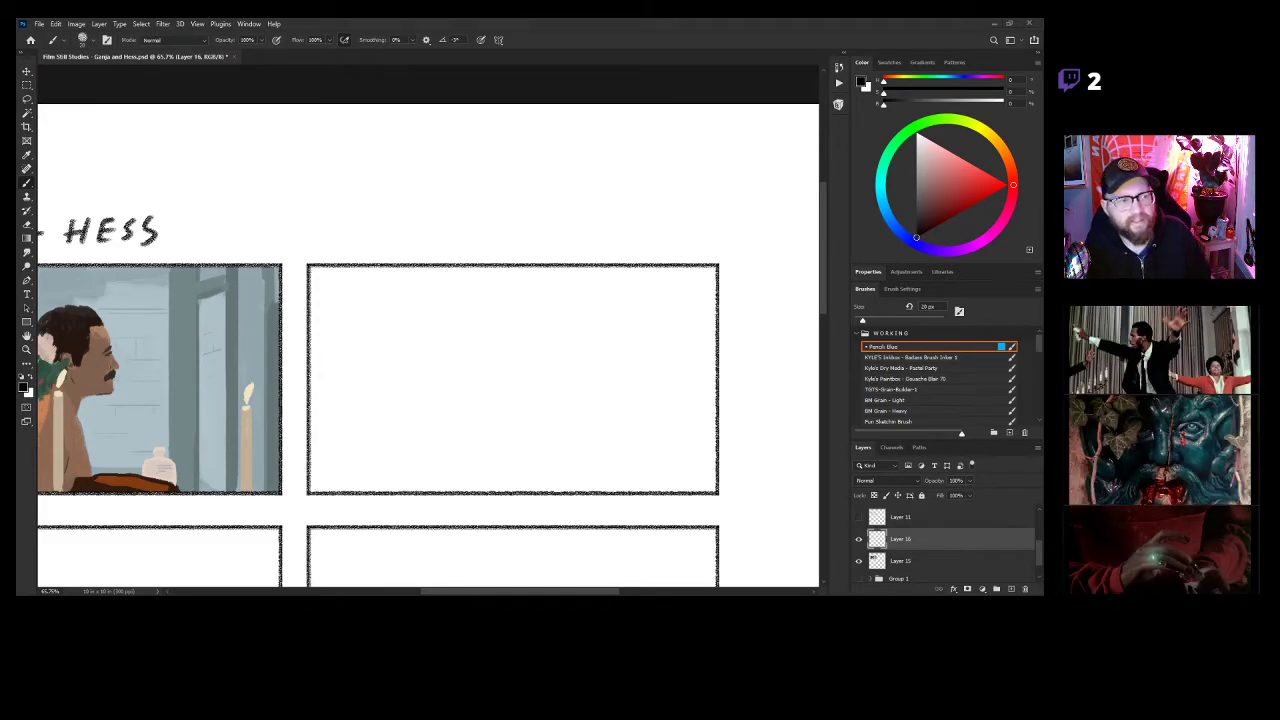
pyautogui.moveTo(551, 397); pyautogui.dragTo(520, 373)
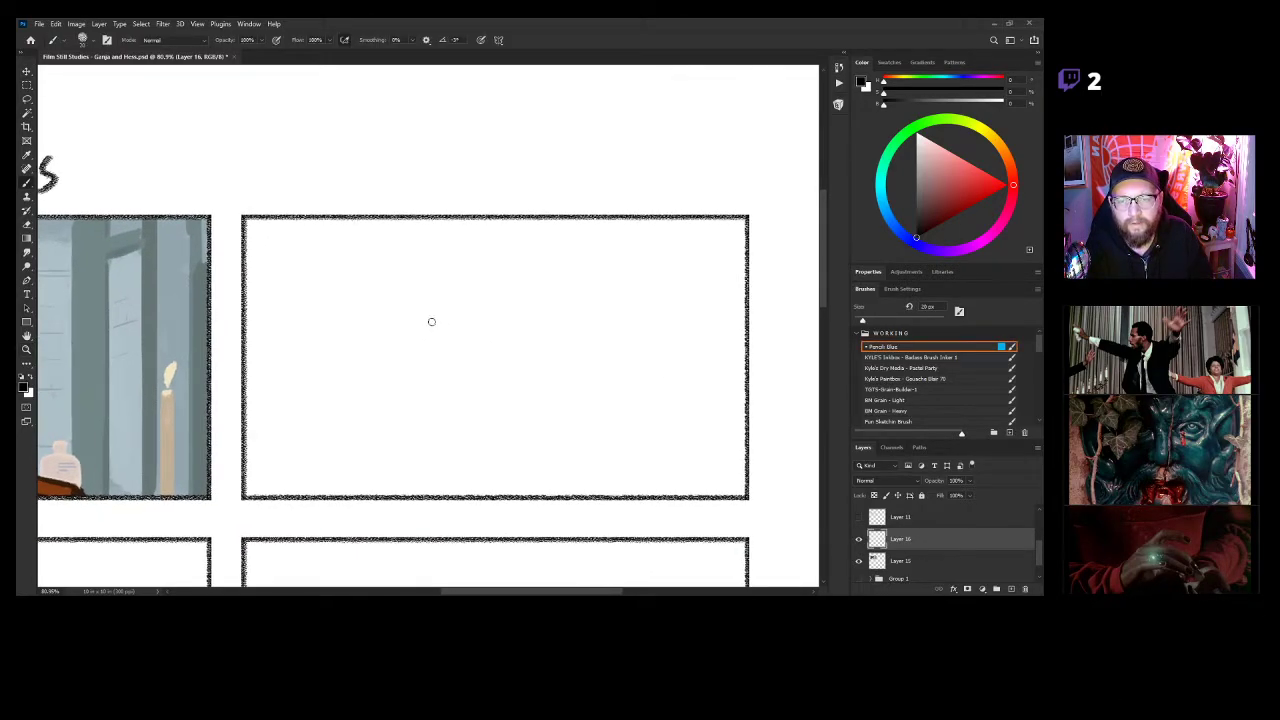
pyautogui.moveTo(410, 318); pyautogui.dragTo(583, 318)
pyautogui.hotkey('ctrl', 'z')
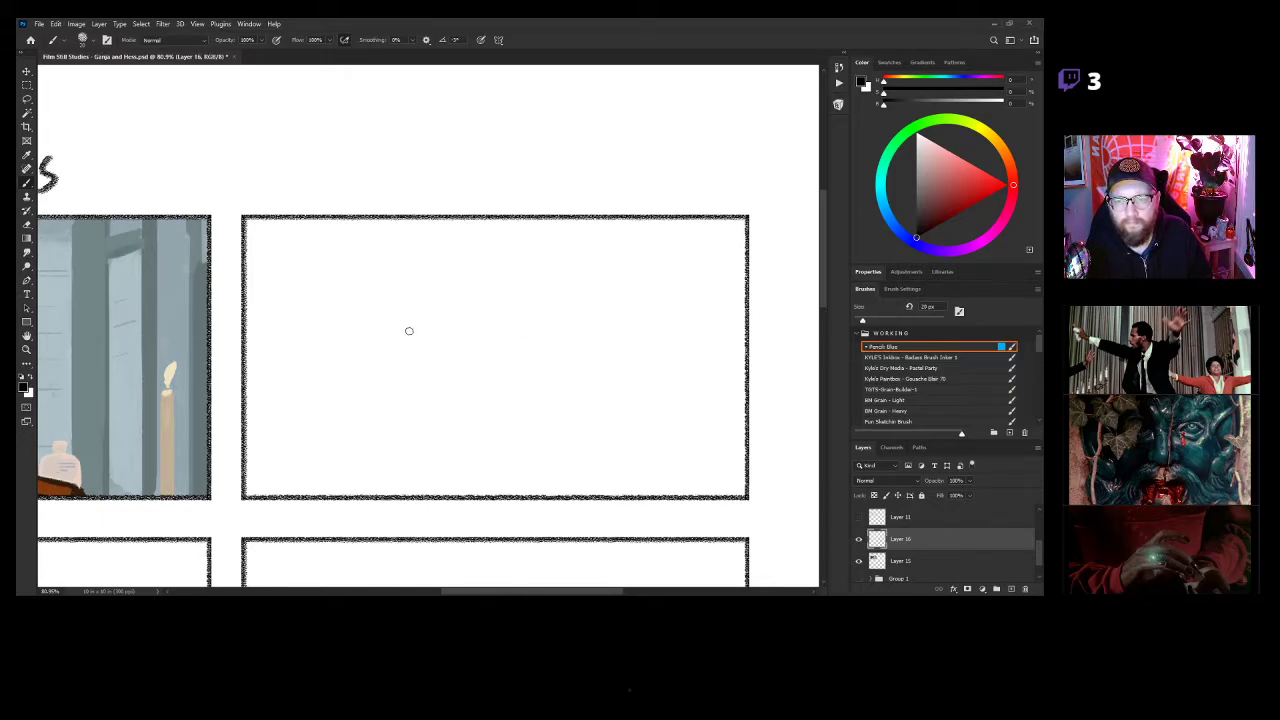
pyautogui.moveTo(400, 318)
pyautogui.mouseDown()
pyautogui.moveTo(594, 313)
pyautogui.moveTo(531, 314)
pyautogui.moveTo(560, 310)
pyautogui.mouseUp()
pyautogui.hotkey('ctrl', 'z')
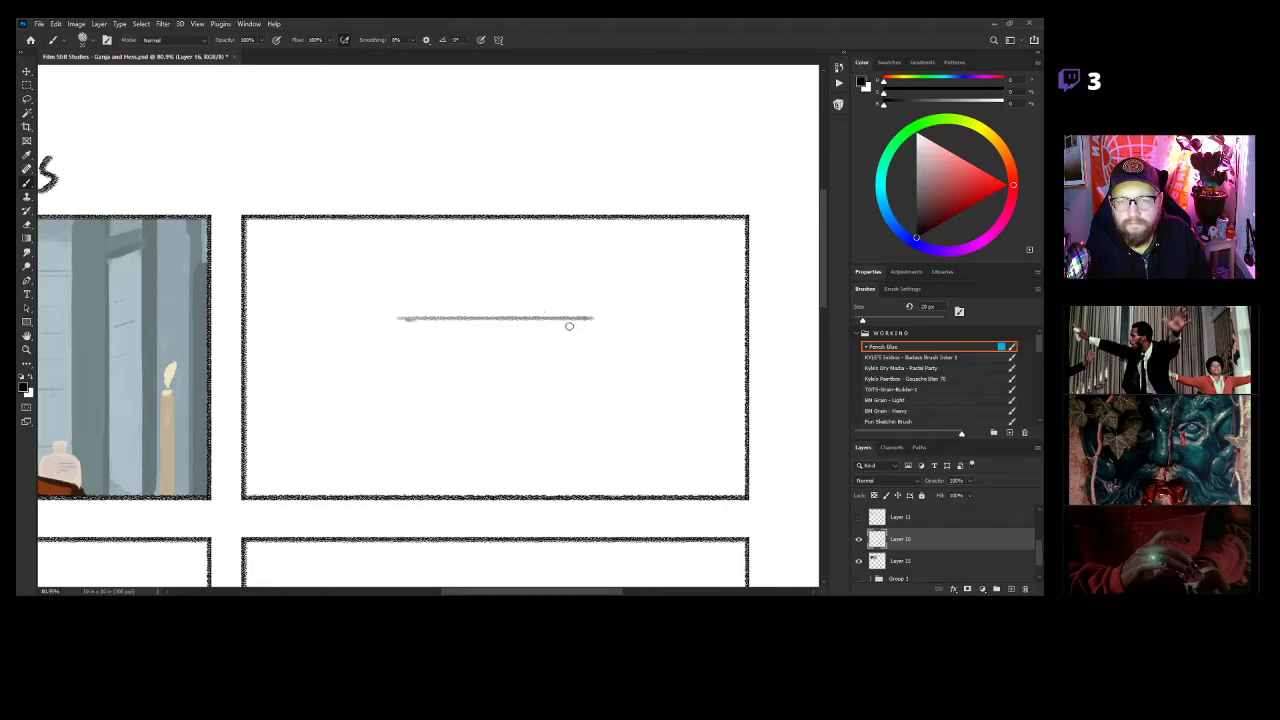
# Sketch the almond outlines of both eyes on the guideline, erasing the guideline where it crosses the eyes.
pyautogui.moveTo(527, 316)
pyautogui.mouseDown()
pyautogui.moveTo(542, 304)
pyautogui.moveTo(569, 318)
pyautogui.mouseUp()
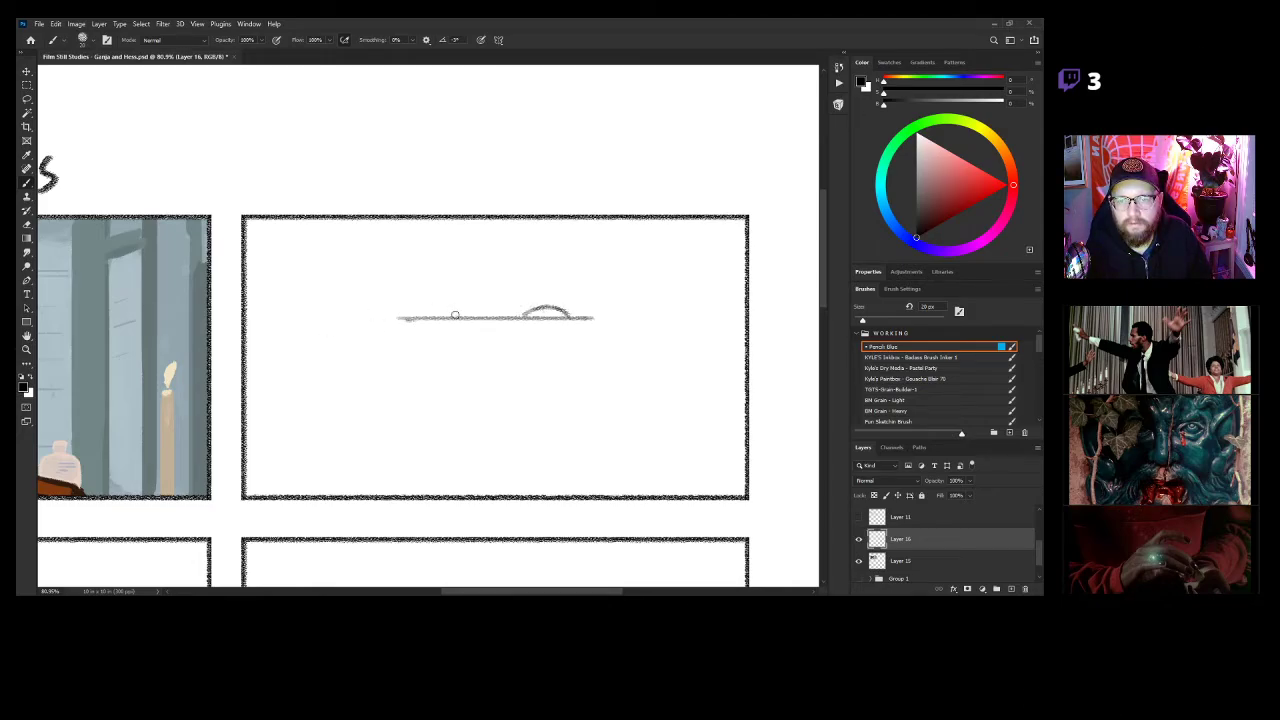
pyautogui.moveTo(457, 318); pyautogui.dragTo(412, 317)
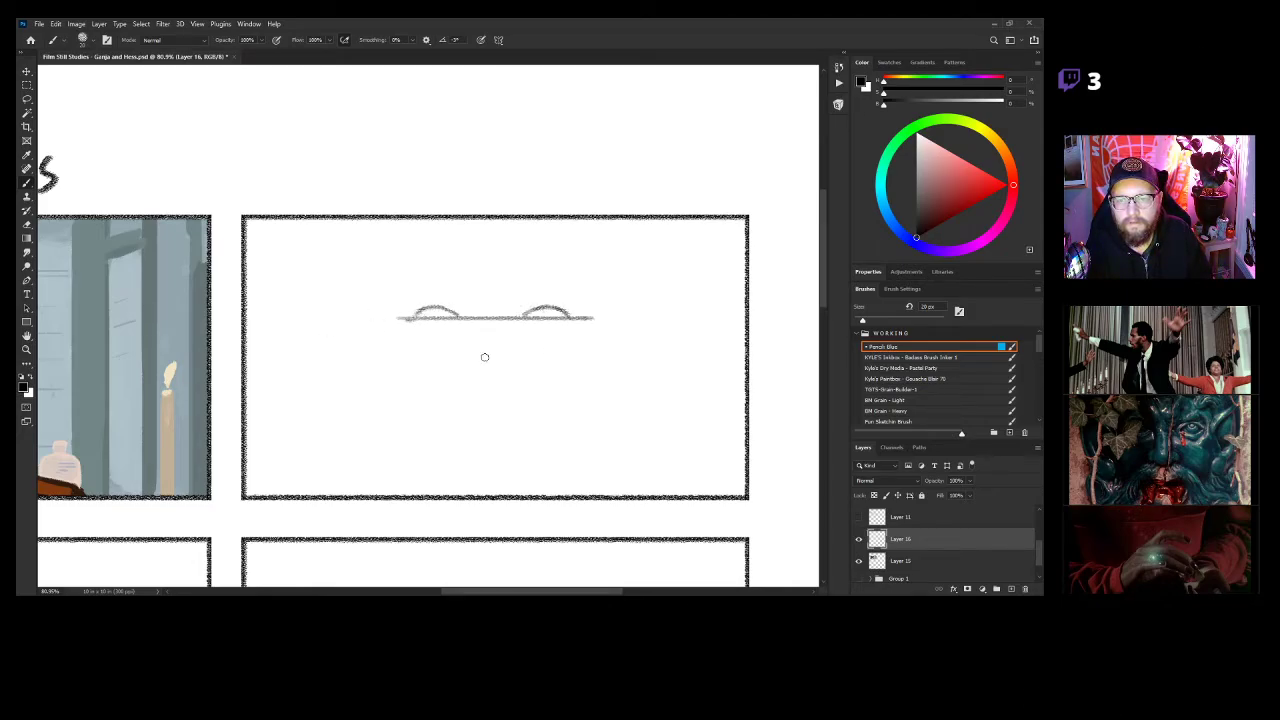
pyautogui.press('e')
pyautogui.moveTo(536, 319); pyautogui.dragTo(559, 319)
pyautogui.press('b')
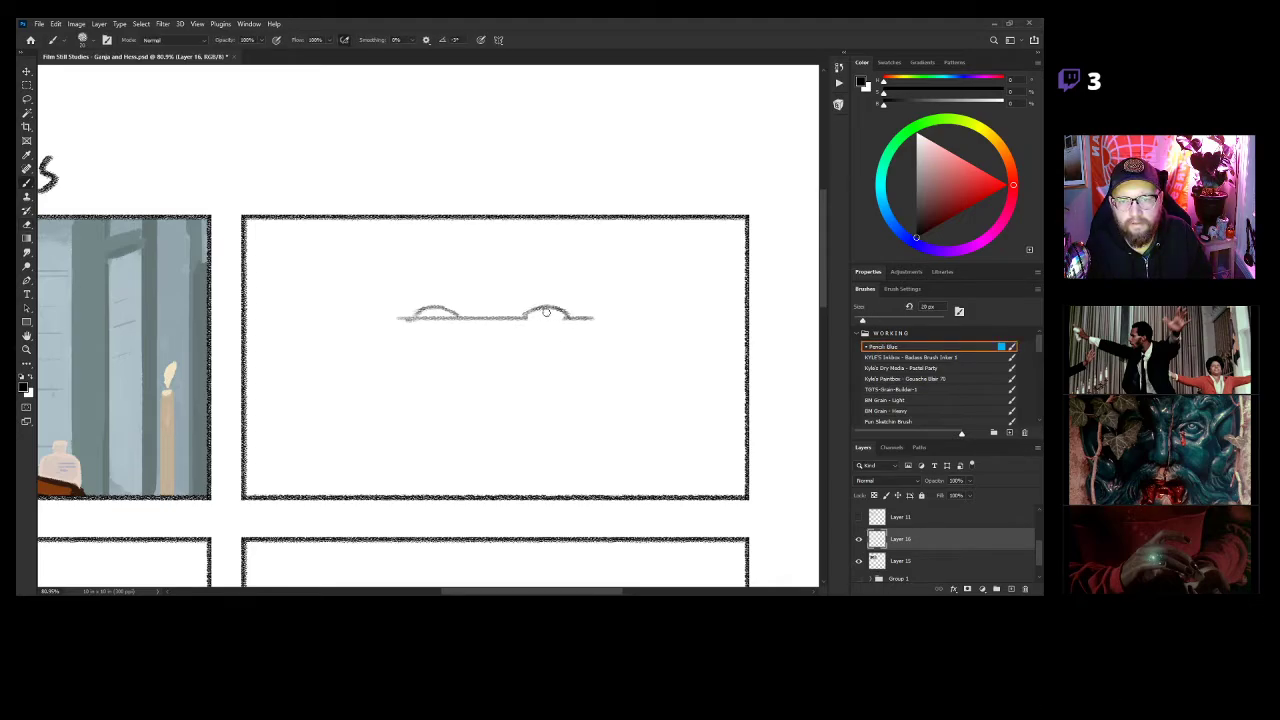
pyautogui.moveTo(528, 318); pyautogui.dragTo(567, 319)
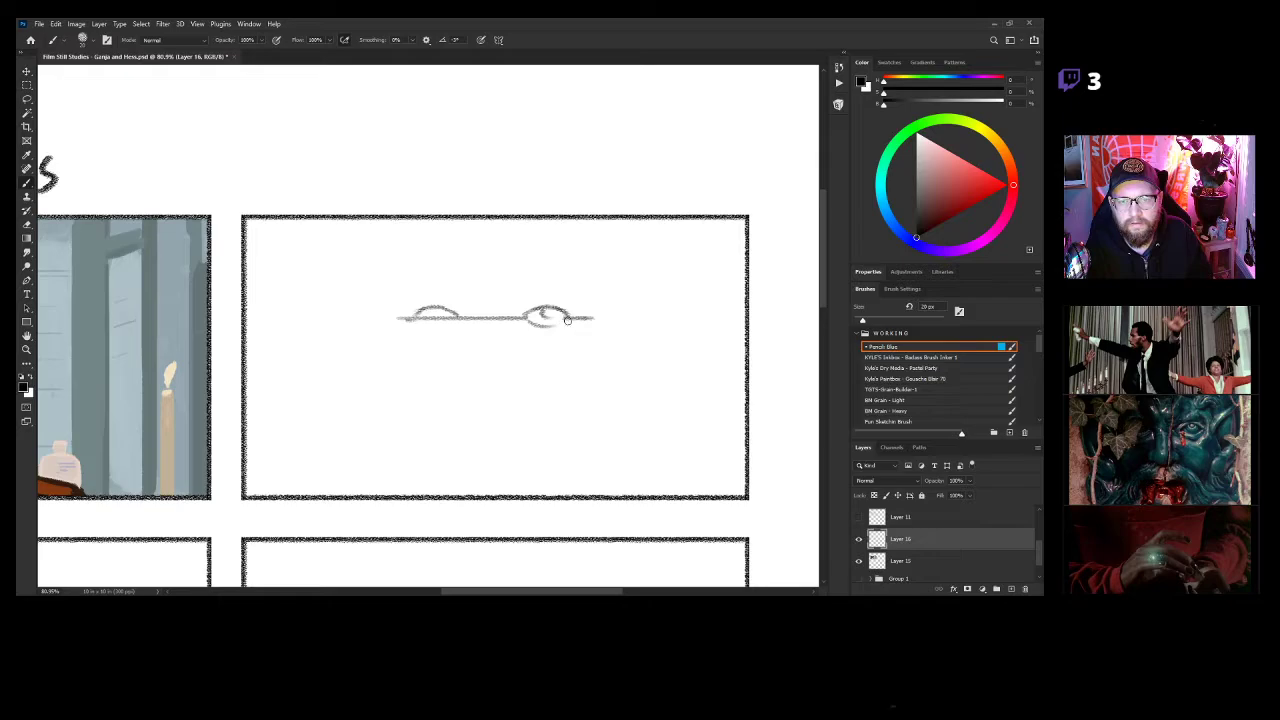
pyautogui.moveTo(414, 320); pyautogui.dragTo(448, 318)
pyautogui.press('e')
pyautogui.press('b')
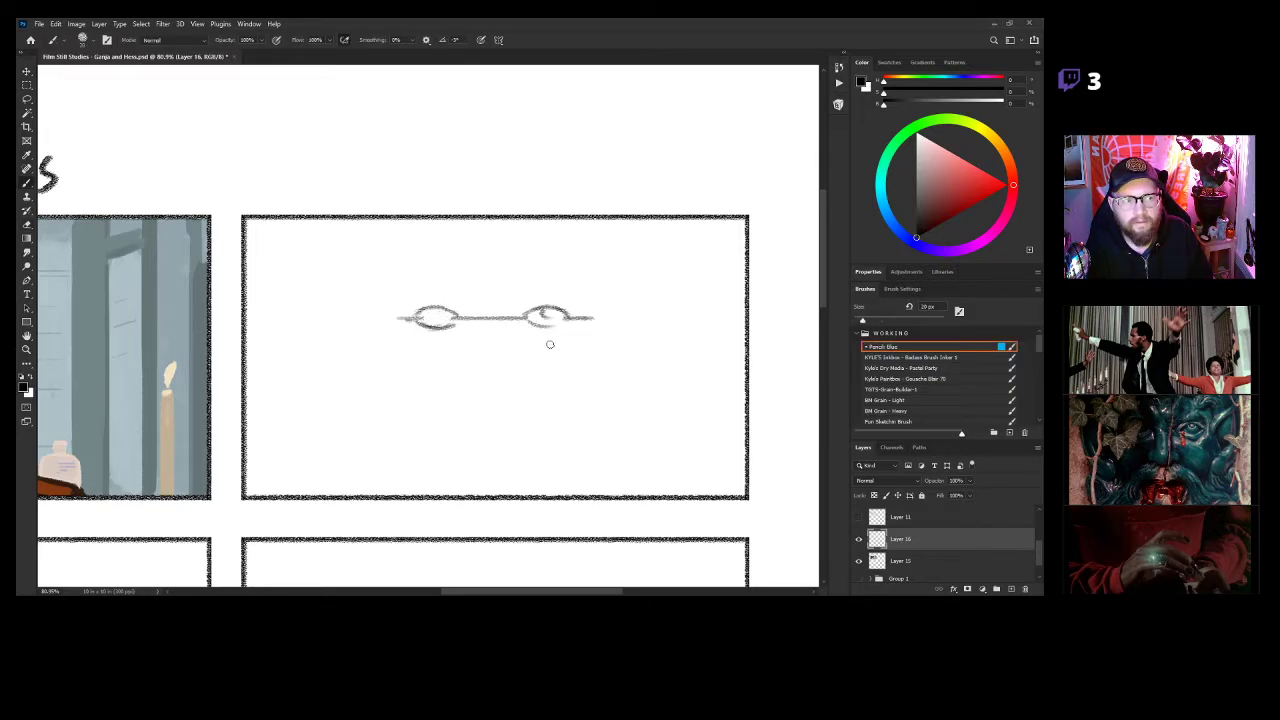
# Sketch the mask's drooping moustache as two curves sweeping down and outward below the eyes.
pyautogui.moveTo(474, 371)
pyautogui.mouseDown()
pyautogui.moveTo(516, 376)
pyautogui.moveTo(466, 374)
pyautogui.moveTo(506, 378)
pyautogui.moveTo(443, 407)
pyautogui.moveTo(429, 429)
pyautogui.mouseUp()
pyautogui.press('e')
pyautogui.press('b')
pyautogui.press('e')
pyautogui.press('b')
pyautogui.moveTo(504, 387); pyautogui.dragTo(580, 440)
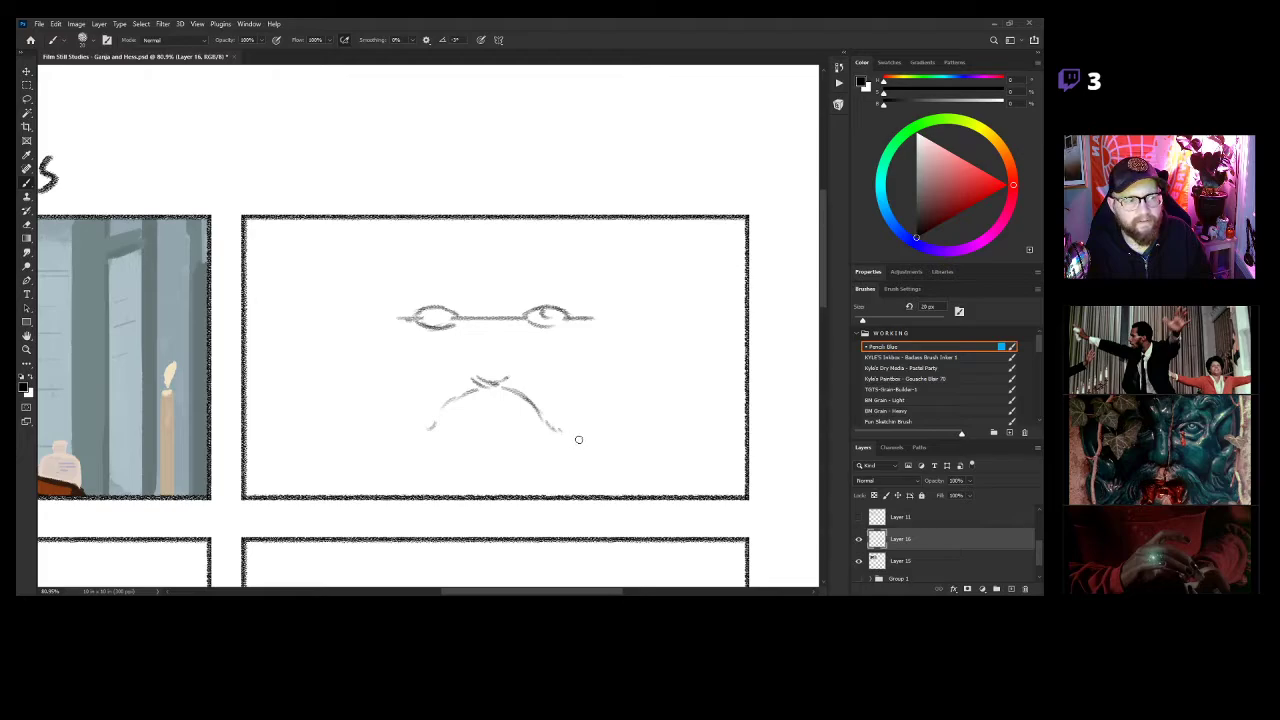
# Sketch short contour marks along the right side of the face and wavy strands above the right eye.
pyautogui.moveTo(612, 390); pyautogui.dragTo(609, 411)
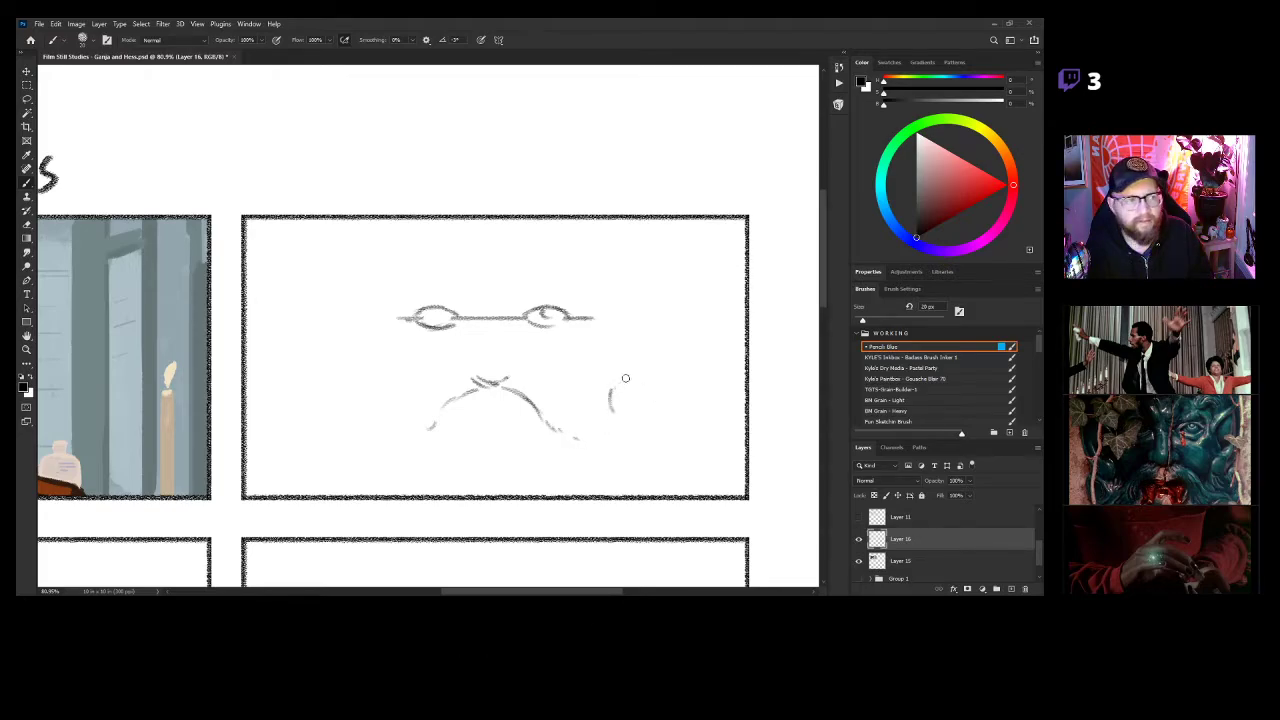
pyautogui.moveTo(605, 310); pyautogui.dragTo(605, 322)
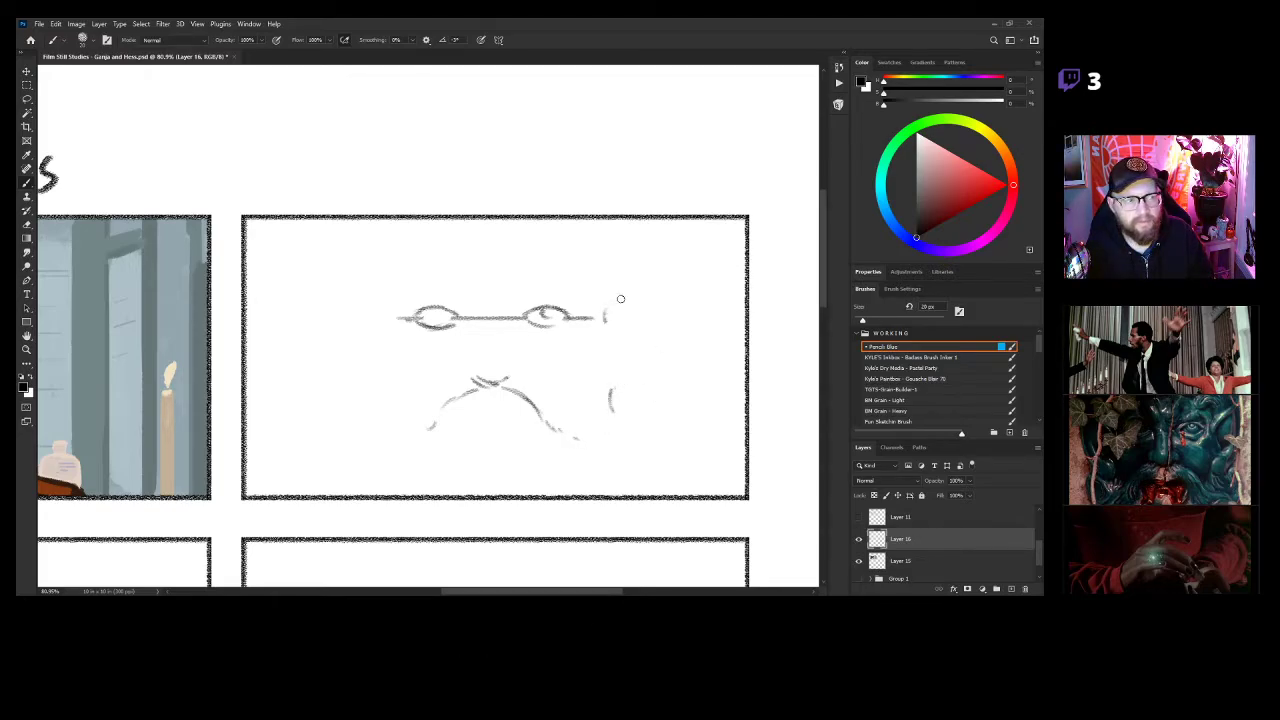
pyautogui.moveTo(617, 306); pyautogui.dragTo(651, 264)
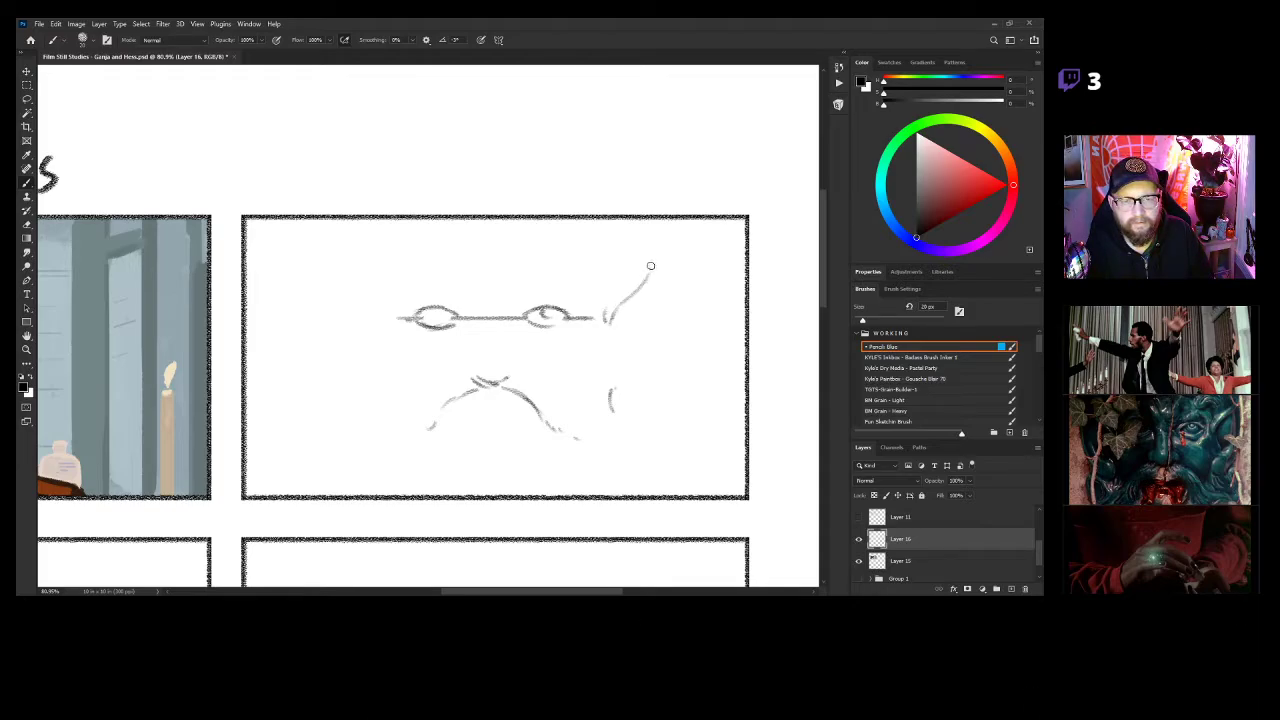
pyautogui.moveTo(551, 241)
pyautogui.mouseDown()
pyautogui.moveTo(617, 269)
pyautogui.moveTo(611, 285)
pyautogui.moveTo(566, 240)
pyautogui.moveTo(622, 255)
pyautogui.mouseUp()
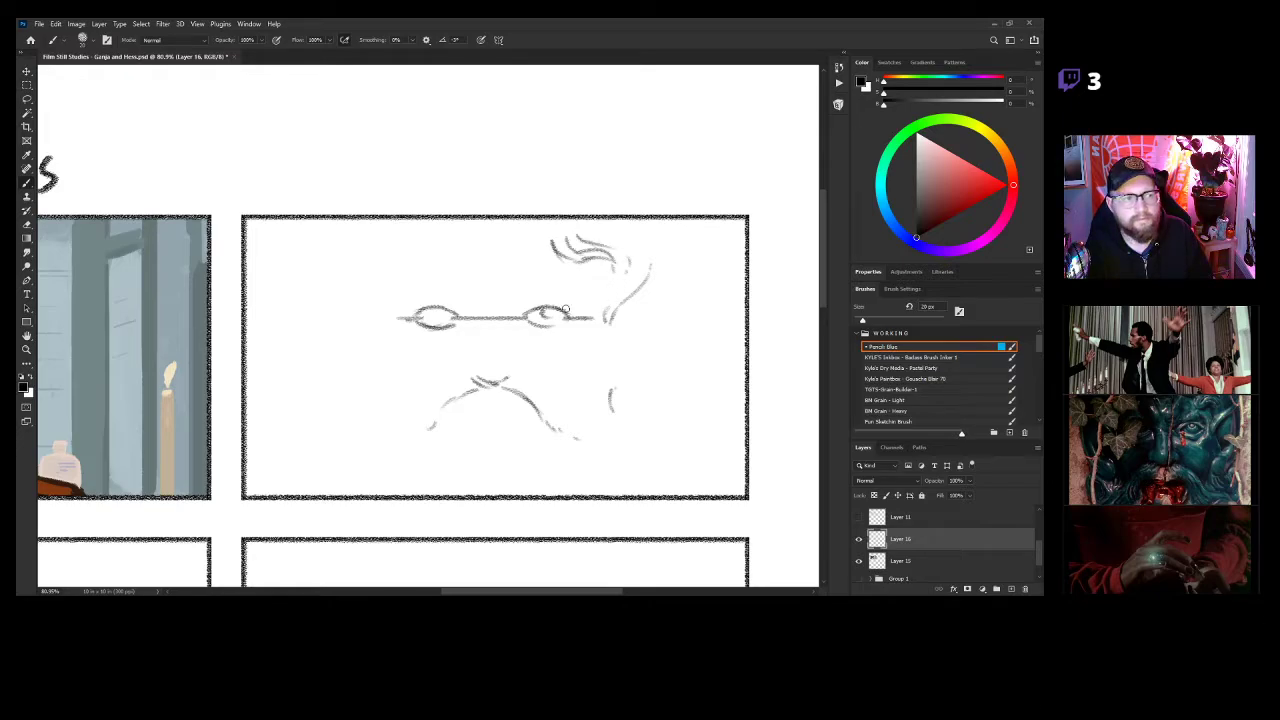
# Sketch the frown lines between the brows and the nose with its nostrils above the moustache.
pyautogui.moveTo(505, 294); pyautogui.dragTo(530, 280)
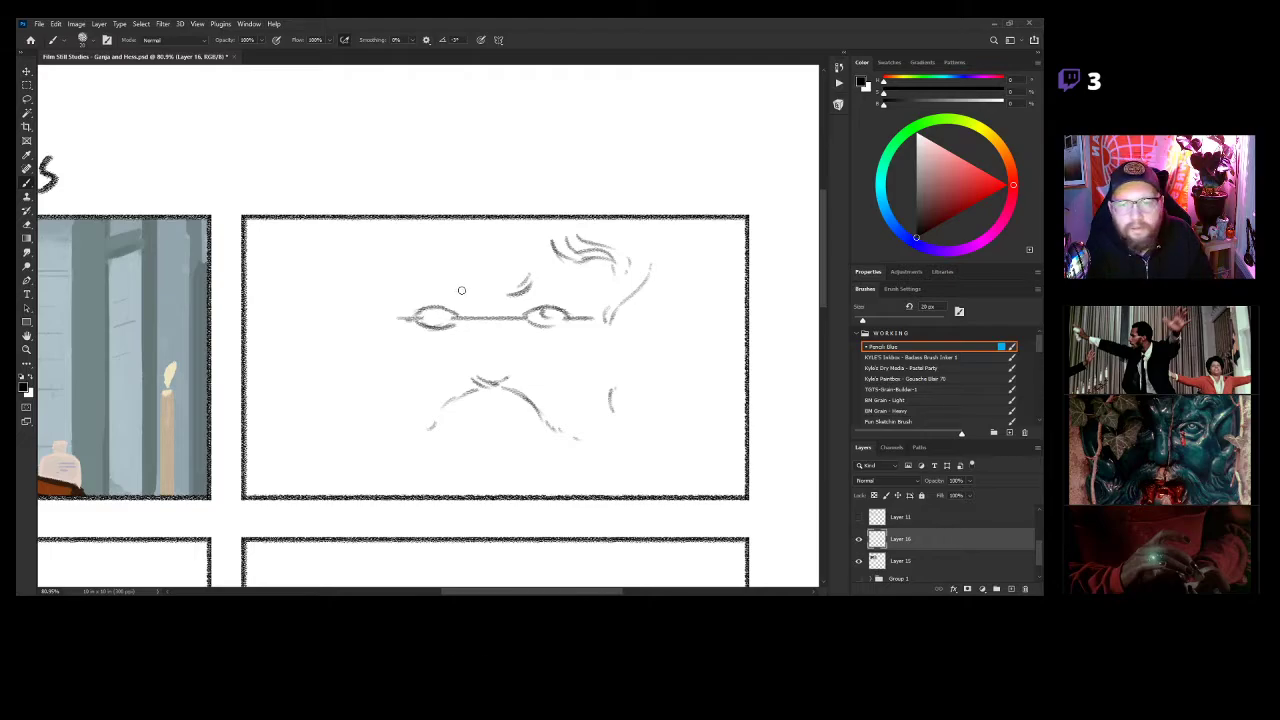
pyautogui.moveTo(457, 289); pyautogui.dragTo(480, 293)
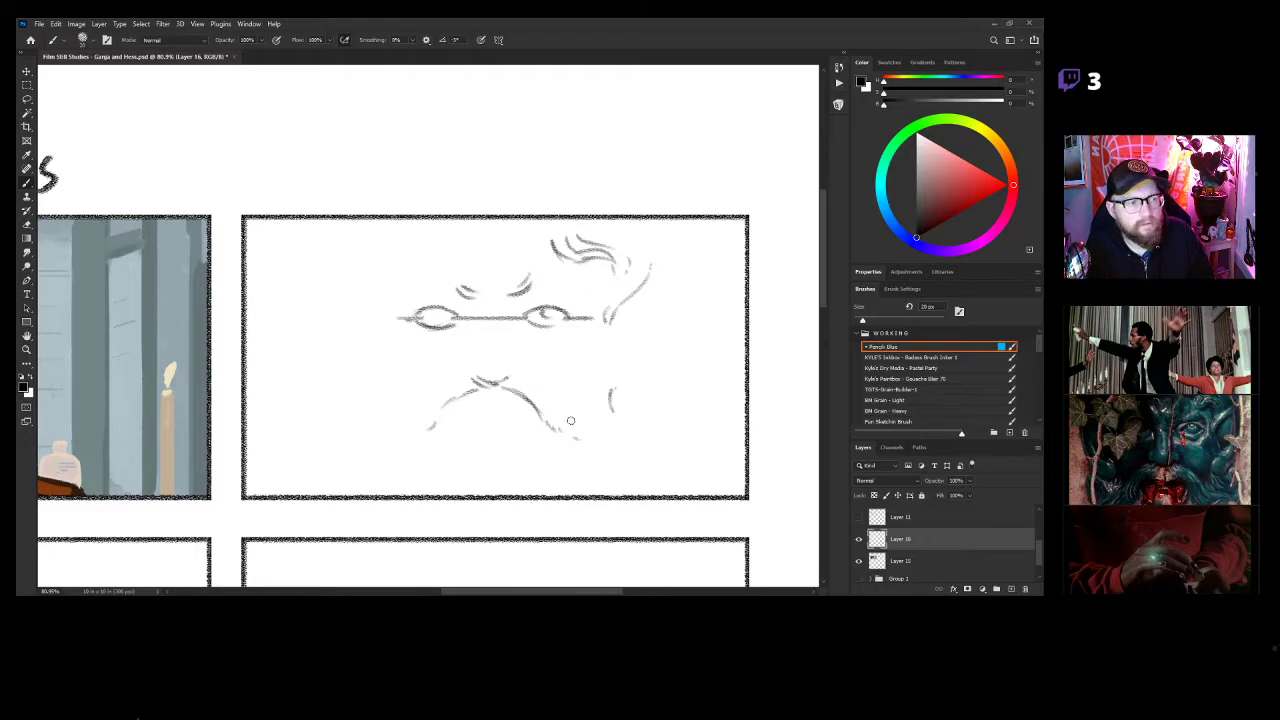
pyautogui.moveTo(514, 356); pyautogui.dragTo(521, 372)
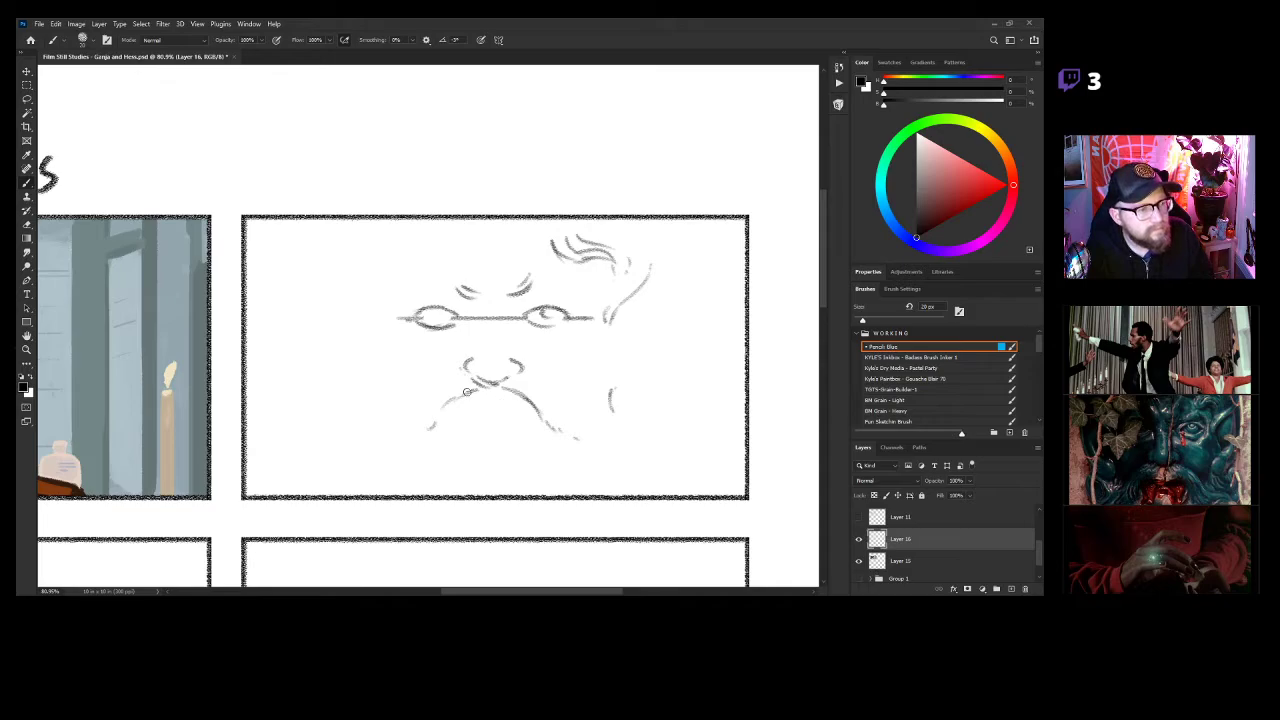
pyautogui.moveTo(473, 367)
pyautogui.mouseDown()
pyautogui.moveTo(490, 388)
pyautogui.moveTo(510, 370)
pyautogui.mouseUp()
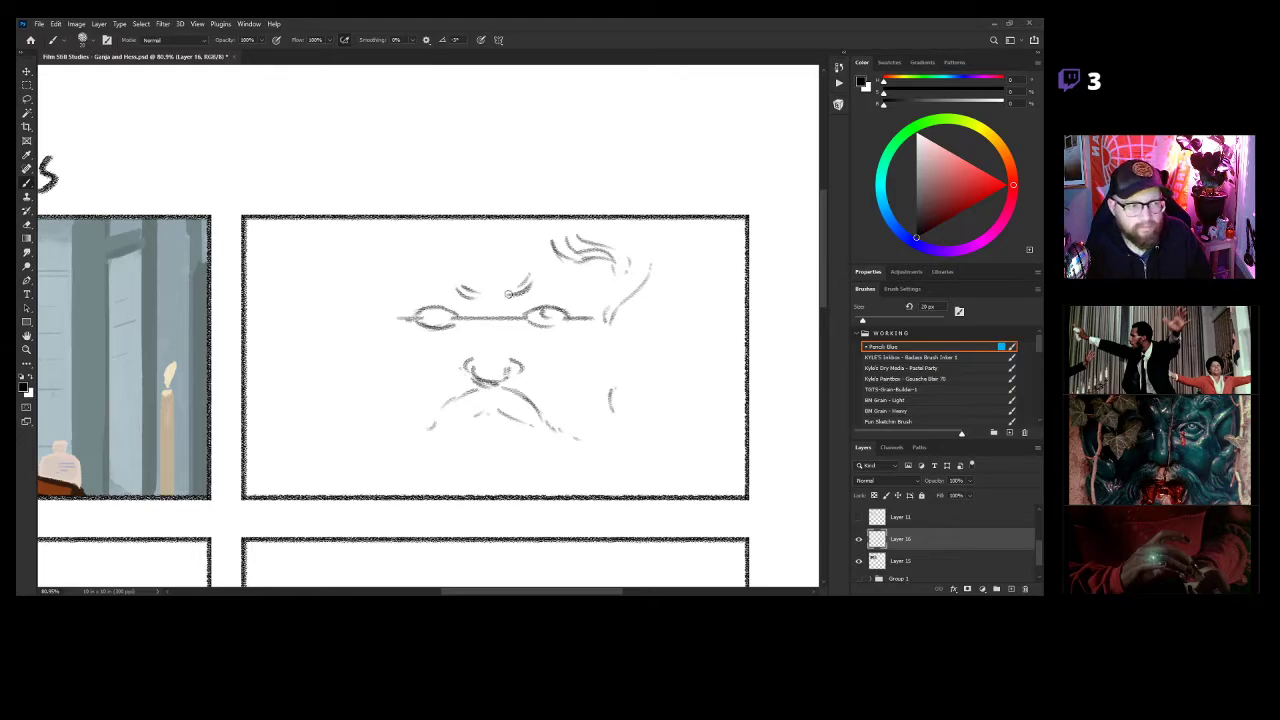
# Sketch a jagged ivy leaf overlapping the mask's left eye and cheek.
pyautogui.hotkey('ctrl', 'space')
pyautogui.moveTo(419, 324)
pyautogui.mouseDown()
pyautogui.moveTo(449, 318)
pyautogui.moveTo(429, 306)
pyautogui.moveTo(455, 341)
pyautogui.moveTo(433, 326)
pyautogui.moveTo(468, 297)
pyautogui.moveTo(449, 355)
pyautogui.mouseUp()
pyautogui.hotkey('ctrl', 'space')
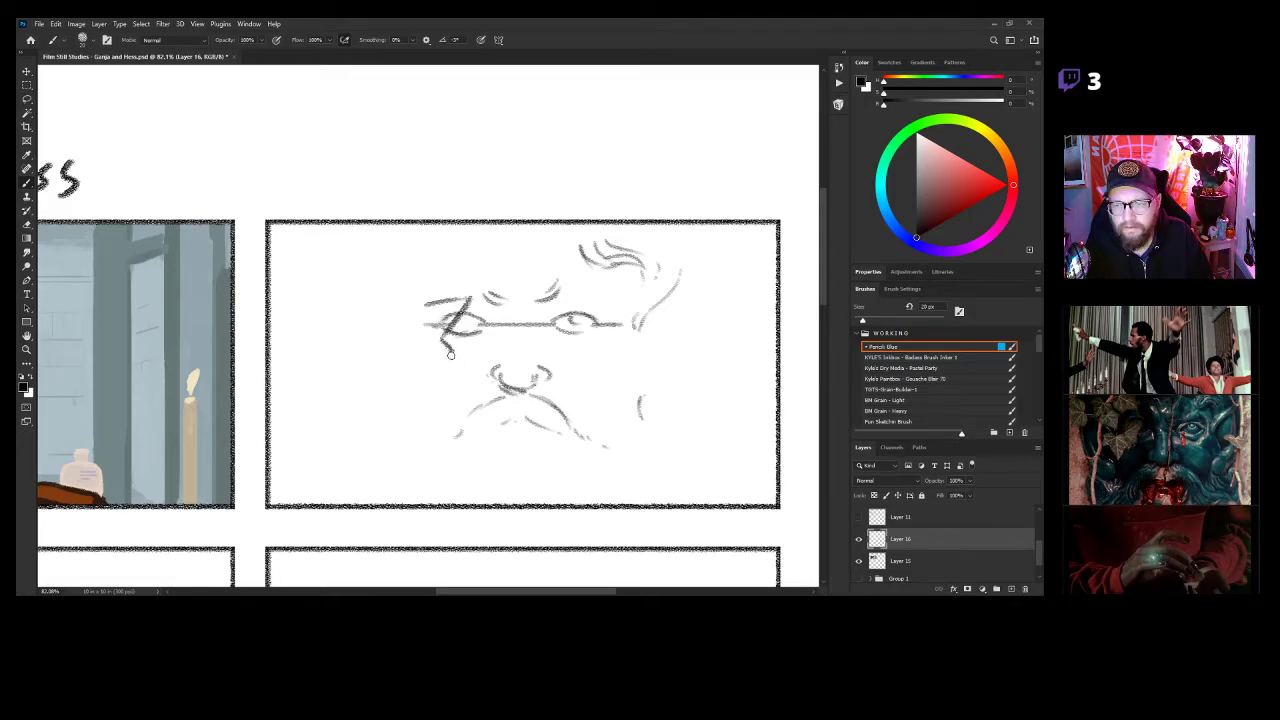
pyautogui.moveTo(435, 355)
pyautogui.mouseDown()
pyautogui.moveTo(420, 392)
pyautogui.moveTo(392, 353)
pyautogui.moveTo(376, 353)
pyautogui.mouseUp()
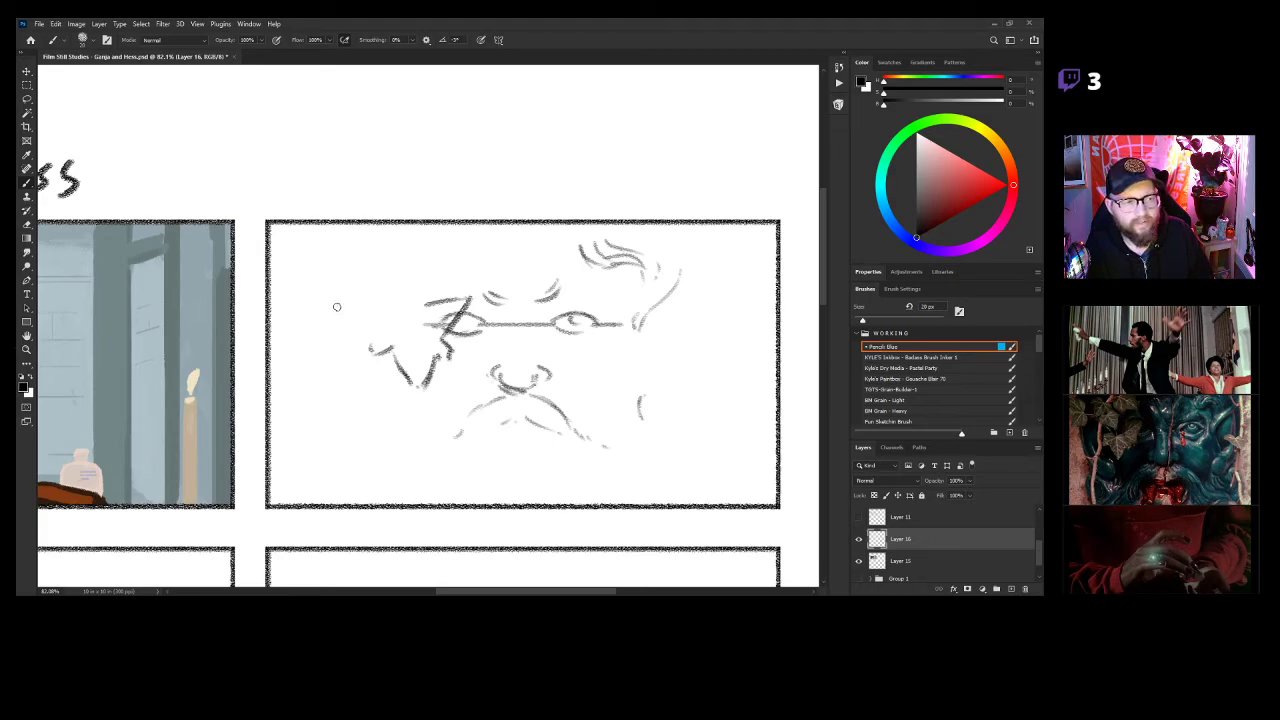
pyautogui.moveTo(359, 283)
pyautogui.mouseDown()
pyautogui.moveTo(382, 313)
pyautogui.moveTo(370, 297)
pyautogui.moveTo(412, 309)
pyautogui.moveTo(405, 278)
pyautogui.moveTo(409, 315)
pyautogui.moveTo(408, 283)
pyautogui.moveTo(376, 297)
pyautogui.moveTo(358, 267)
pyautogui.mouseUp()
pyautogui.press('e')
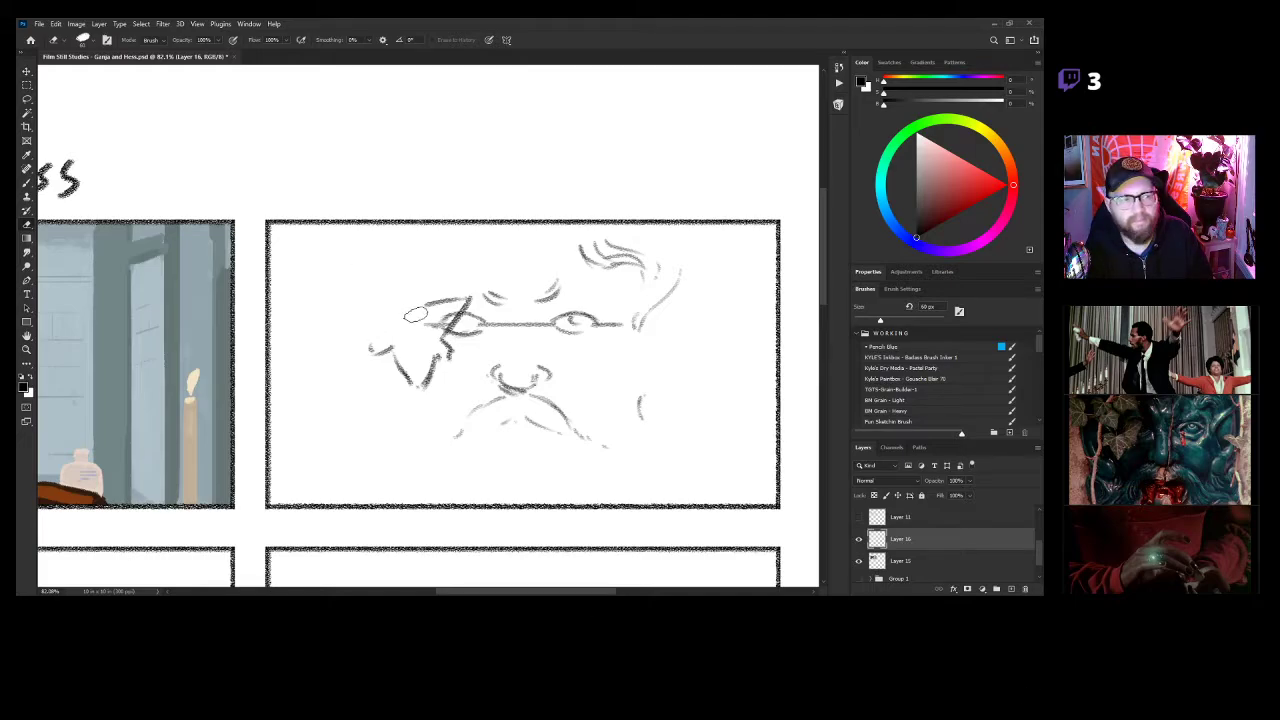
pyautogui.press('b')
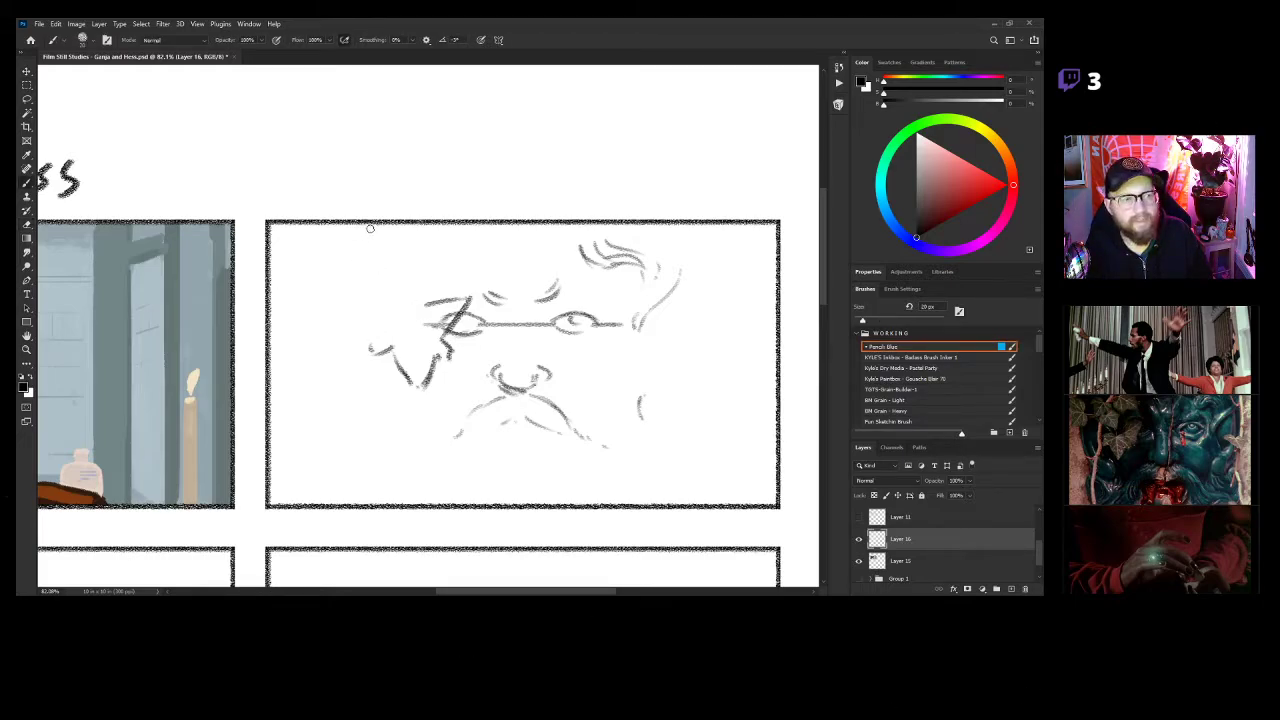
# Sketch two jagged ivy leaves hanging from the upper edge of the second frame, left of the forehead.
pyautogui.moveTo(358, 224)
pyautogui.mouseDown()
pyautogui.moveTo(395, 276)
pyautogui.moveTo(408, 255)
pyautogui.moveTo(460, 260)
pyautogui.moveTo(442, 222)
pyautogui.moveTo(463, 226)
pyautogui.mouseUp()
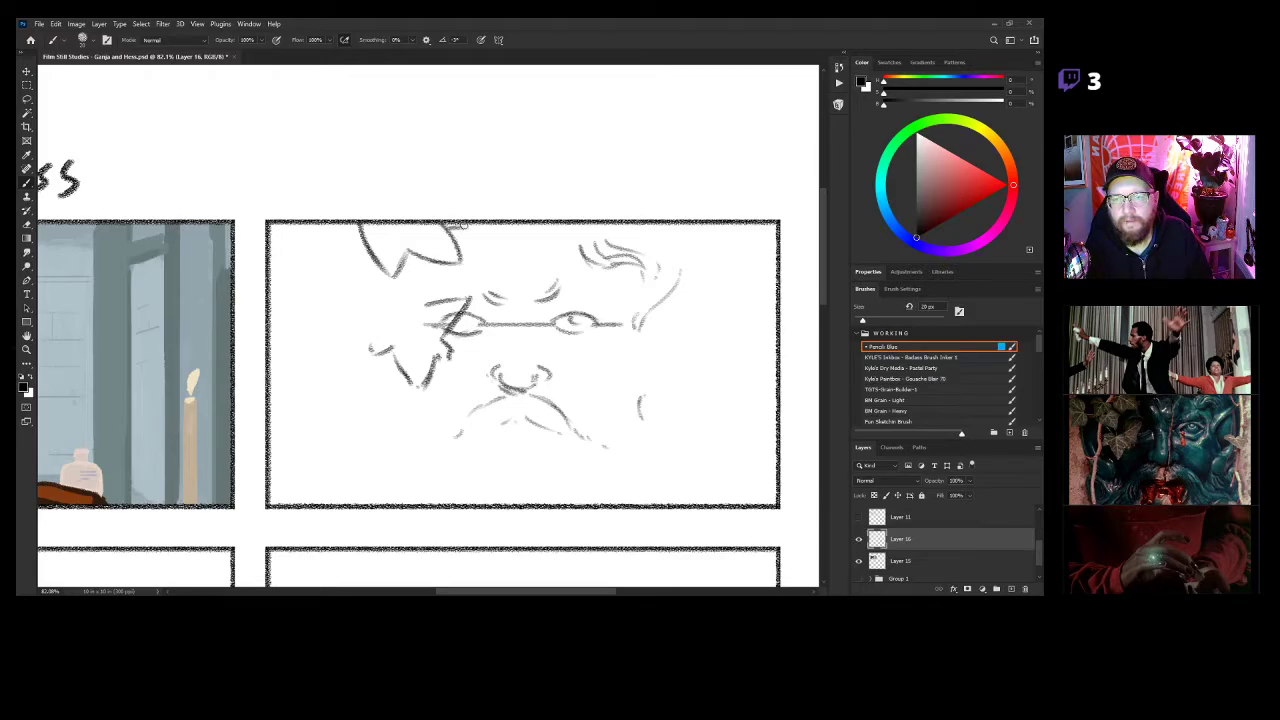
pyautogui.moveTo(339, 232)
pyautogui.mouseDown()
pyautogui.moveTo(297, 244)
pyautogui.moveTo(332, 250)
pyautogui.moveTo(311, 284)
pyautogui.moveTo(352, 267)
pyautogui.moveTo(365, 279)
pyautogui.moveTo(382, 248)
pyautogui.mouseUp()
pyautogui.moveTo(328, 226); pyautogui.dragTo(360, 236)
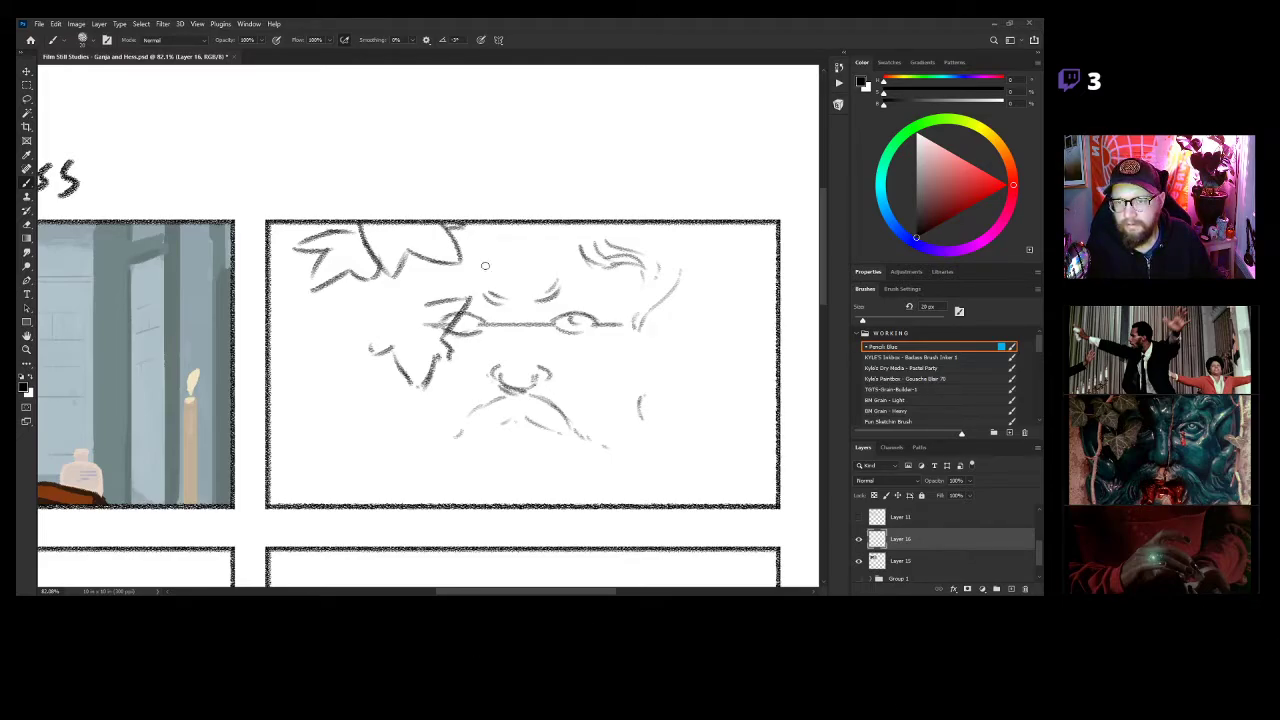
# Clean up the leaf lines crossing the mask's left eye and complete the leaf's upper lobes and left edge.
pyautogui.press('e')
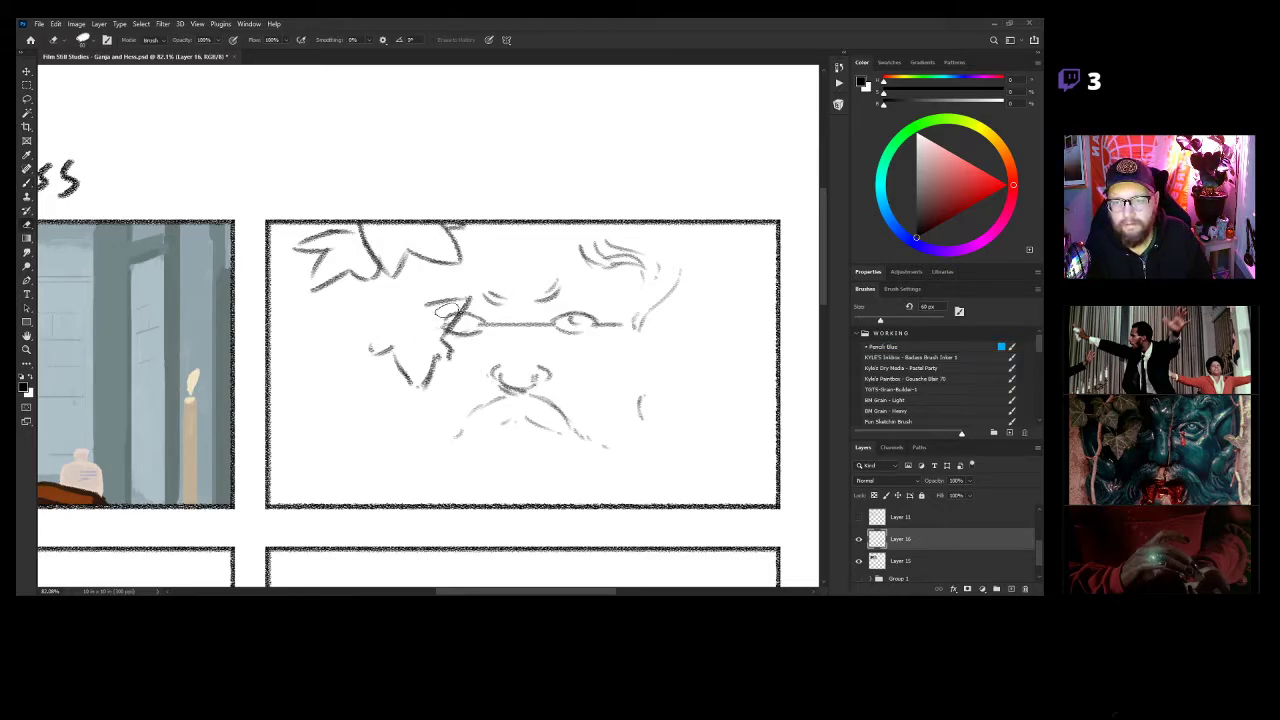
pyautogui.press('b')
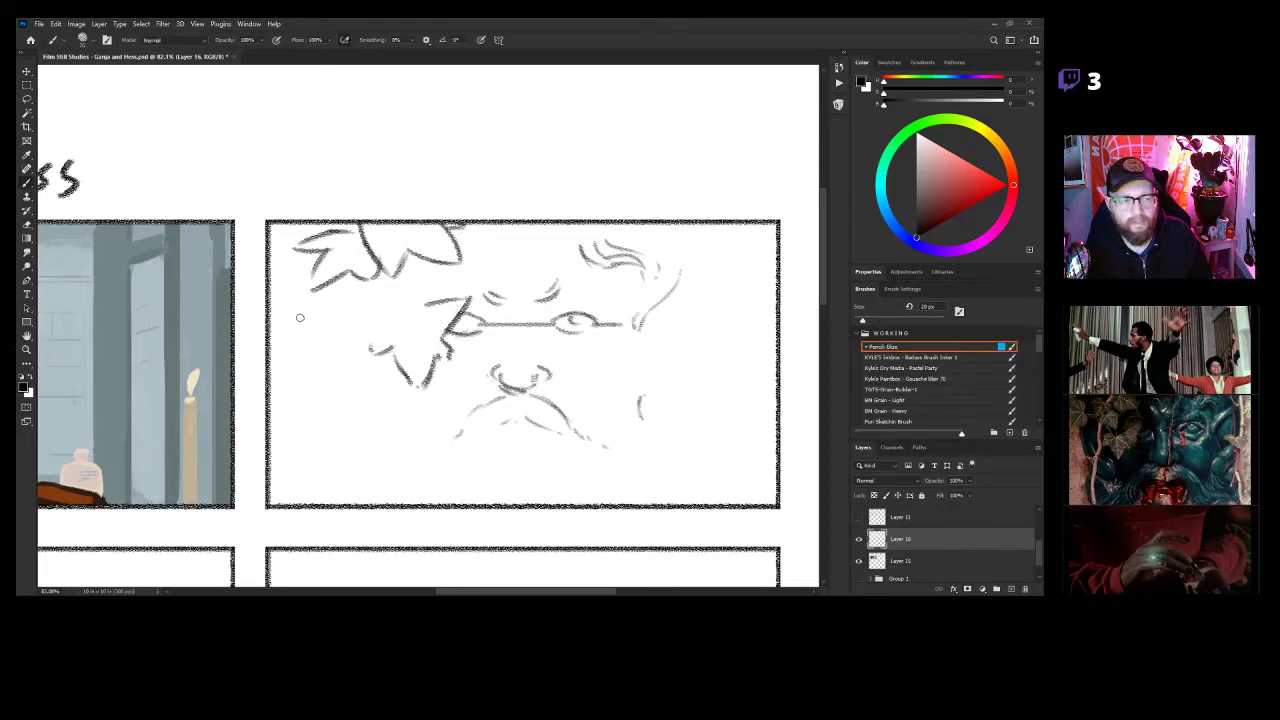
pyautogui.moveTo(408, 321)
pyautogui.mouseDown()
pyautogui.moveTo(382, 320)
pyautogui.moveTo(364, 342)
pyautogui.moveTo(432, 336)
pyautogui.moveTo(404, 316)
pyautogui.moveTo(406, 290)
pyautogui.moveTo(424, 308)
pyautogui.mouseUp()
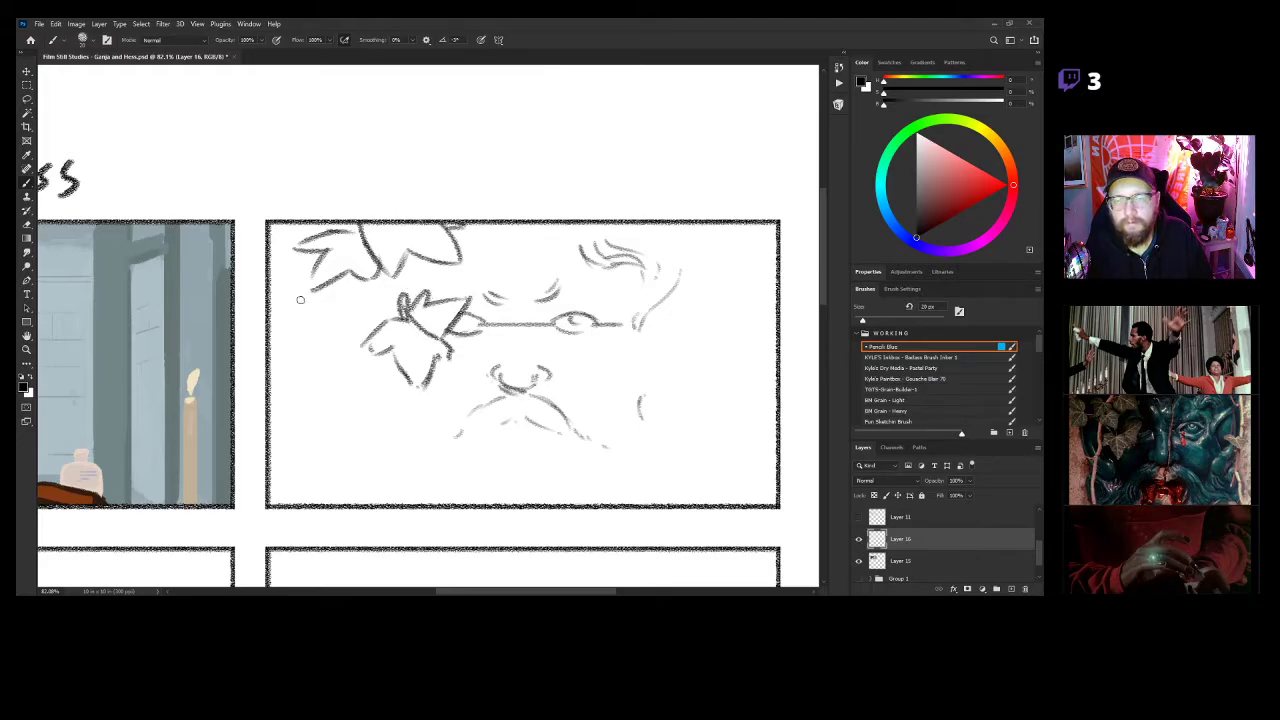
# Sketch a double-lined vine stem from the upper leaves down to the frame's lower edge, with short side twigs.
pyautogui.moveTo(375, 278)
pyautogui.mouseDown()
pyautogui.moveTo(353, 378)
pyautogui.moveTo(376, 472)
pyautogui.moveTo(357, 510)
pyautogui.moveTo(365, 447)
pyautogui.moveTo(372, 456)
pyautogui.moveTo(346, 384)
pyautogui.moveTo(352, 416)
pyautogui.mouseUp()
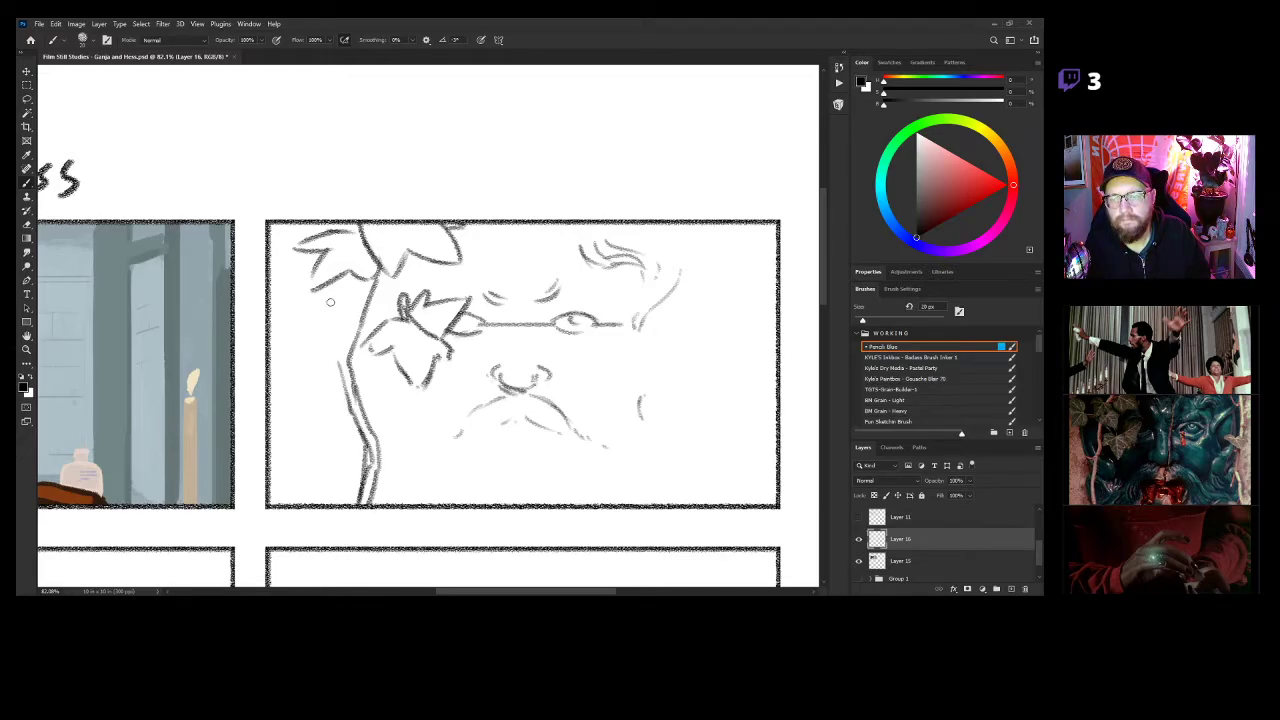
pyautogui.moveTo(348, 361)
pyautogui.mouseDown()
pyautogui.moveTo(340, 342)
pyautogui.moveTo(368, 281)
pyautogui.mouseUp()
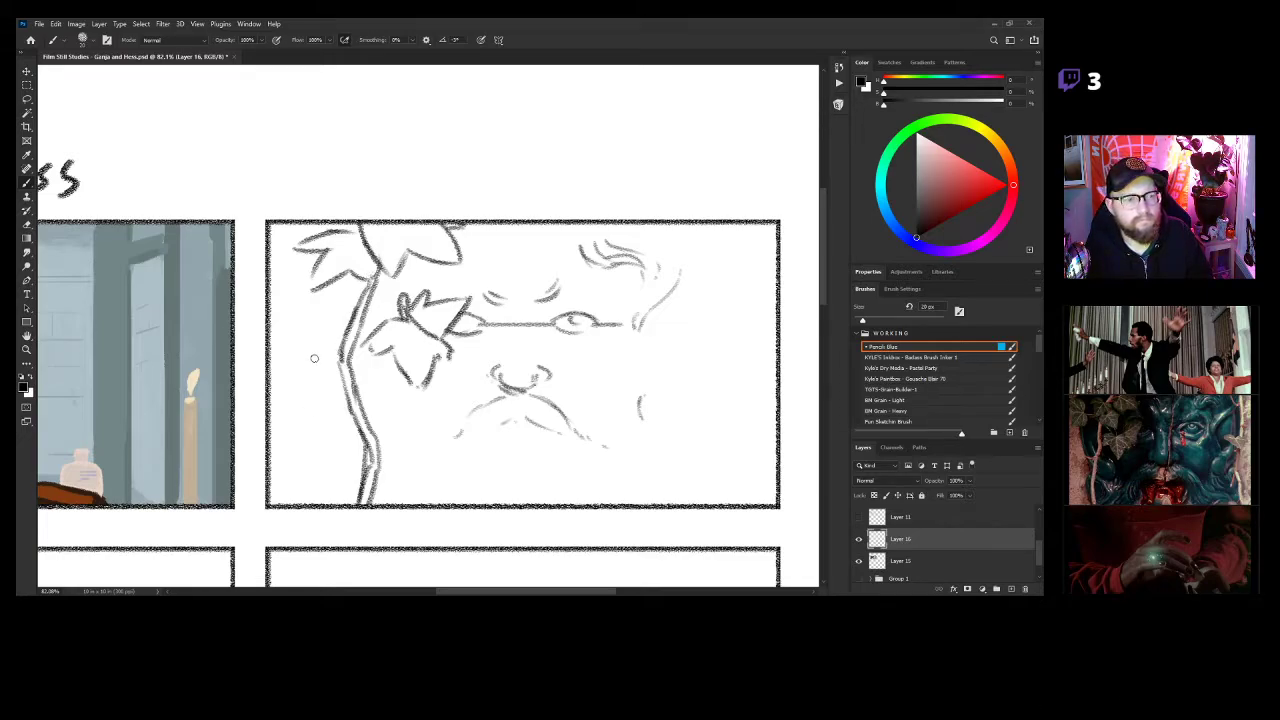
pyautogui.moveTo(318, 380); pyautogui.dragTo(347, 410)
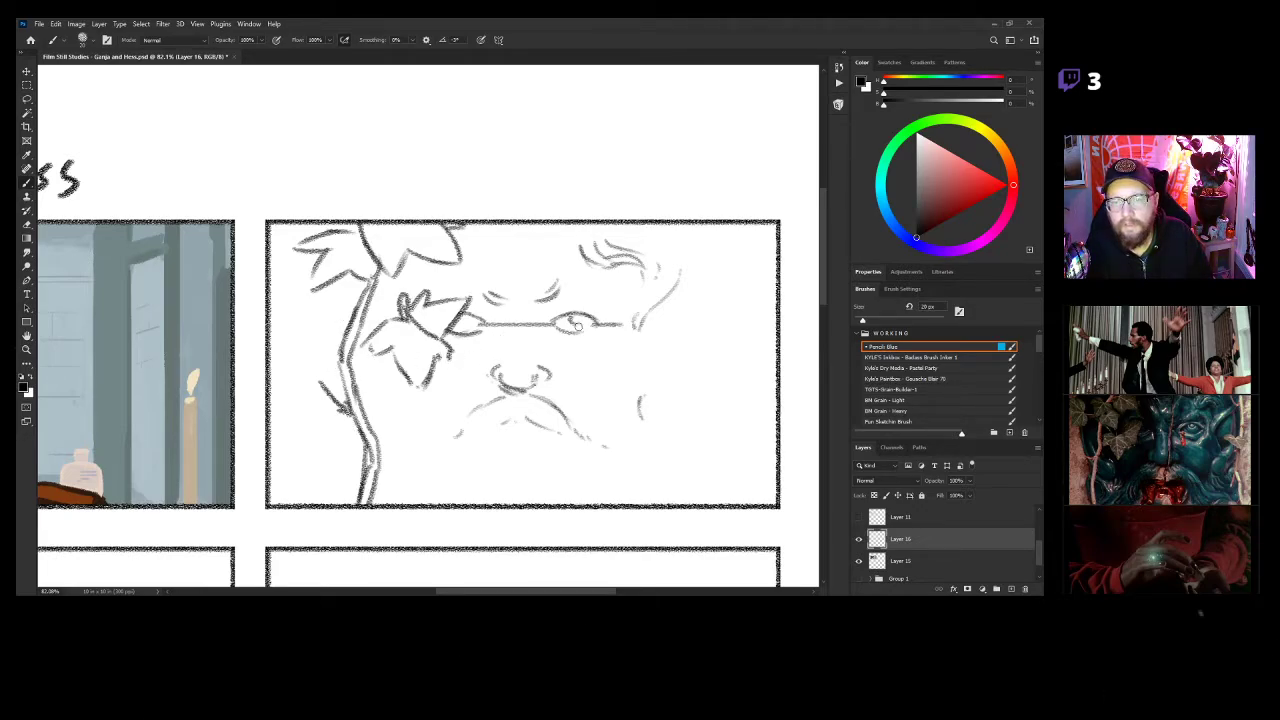
pyautogui.moveTo(326, 299); pyautogui.dragTo(335, 337)
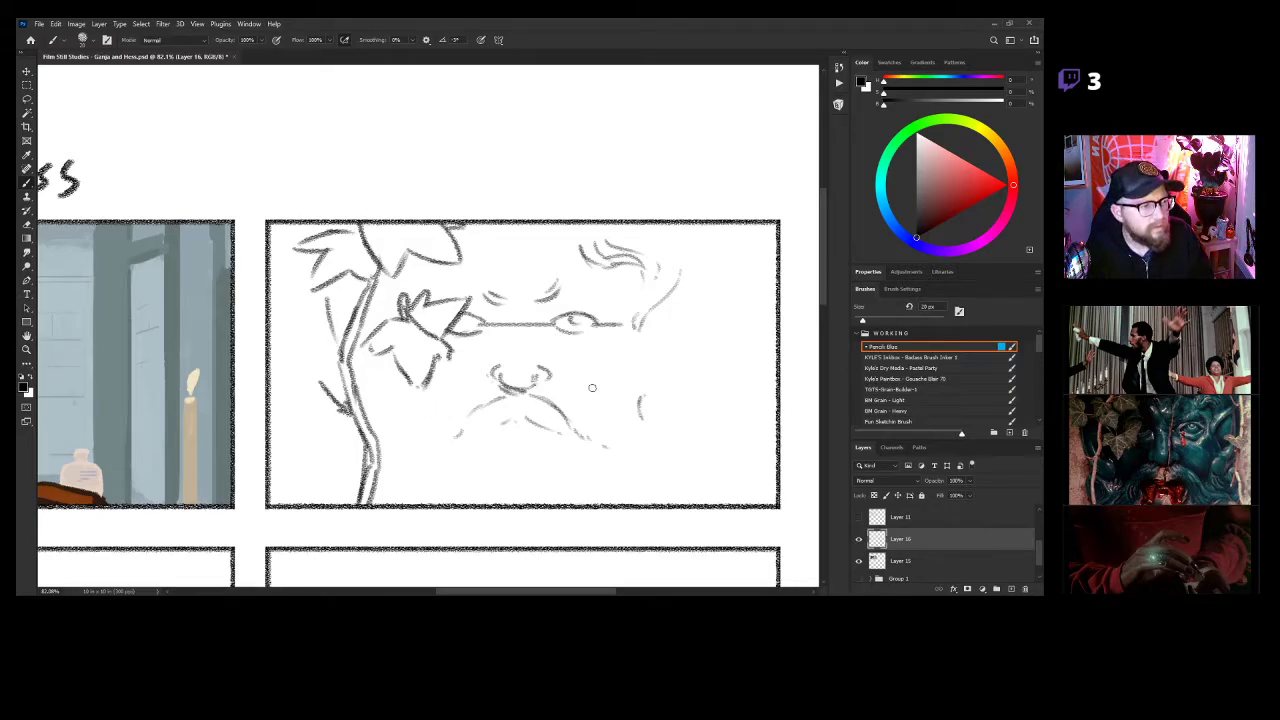
# Sketch the mask's long pointed ear on the right of the face, with a small curl below it.
pyautogui.moveTo(633, 372)
pyautogui.mouseDown()
pyautogui.moveTo(621, 405)
pyautogui.moveTo(645, 412)
pyautogui.mouseUp()
pyautogui.moveTo(646, 340); pyautogui.dragTo(652, 379)
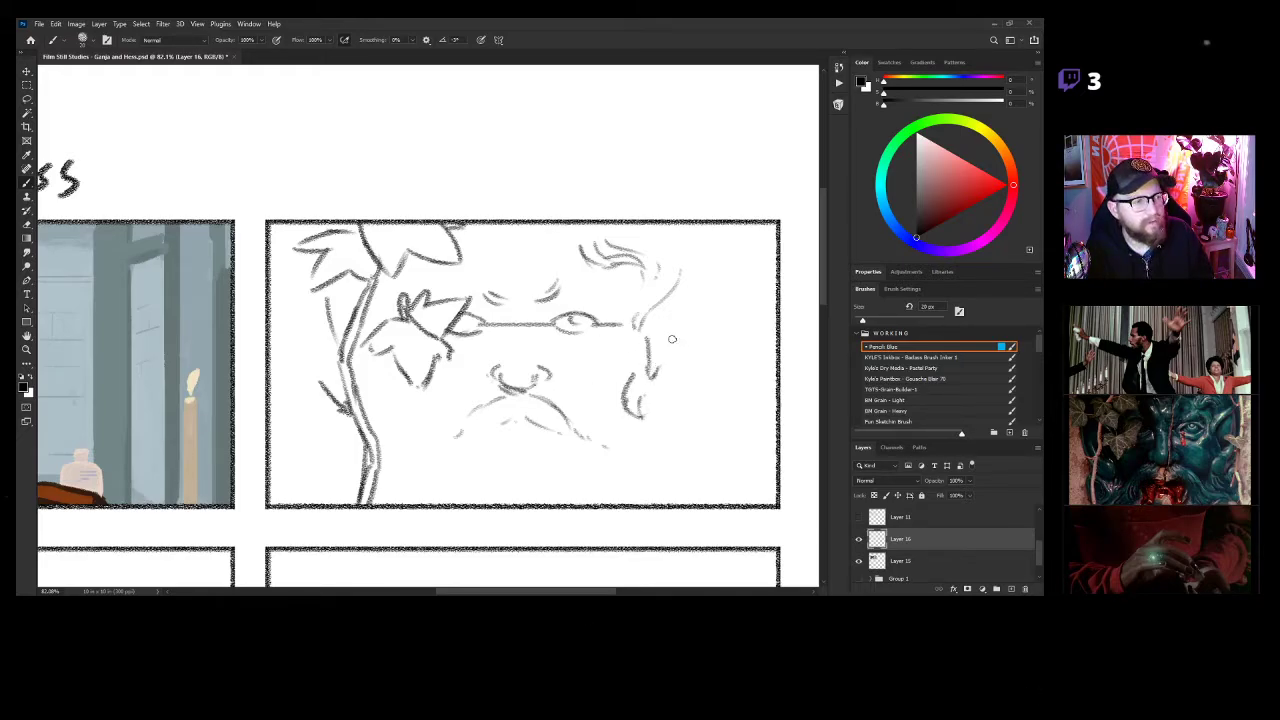
pyautogui.moveTo(648, 330)
pyautogui.mouseDown()
pyautogui.moveTo(682, 283)
pyautogui.moveTo(661, 374)
pyautogui.mouseUp()
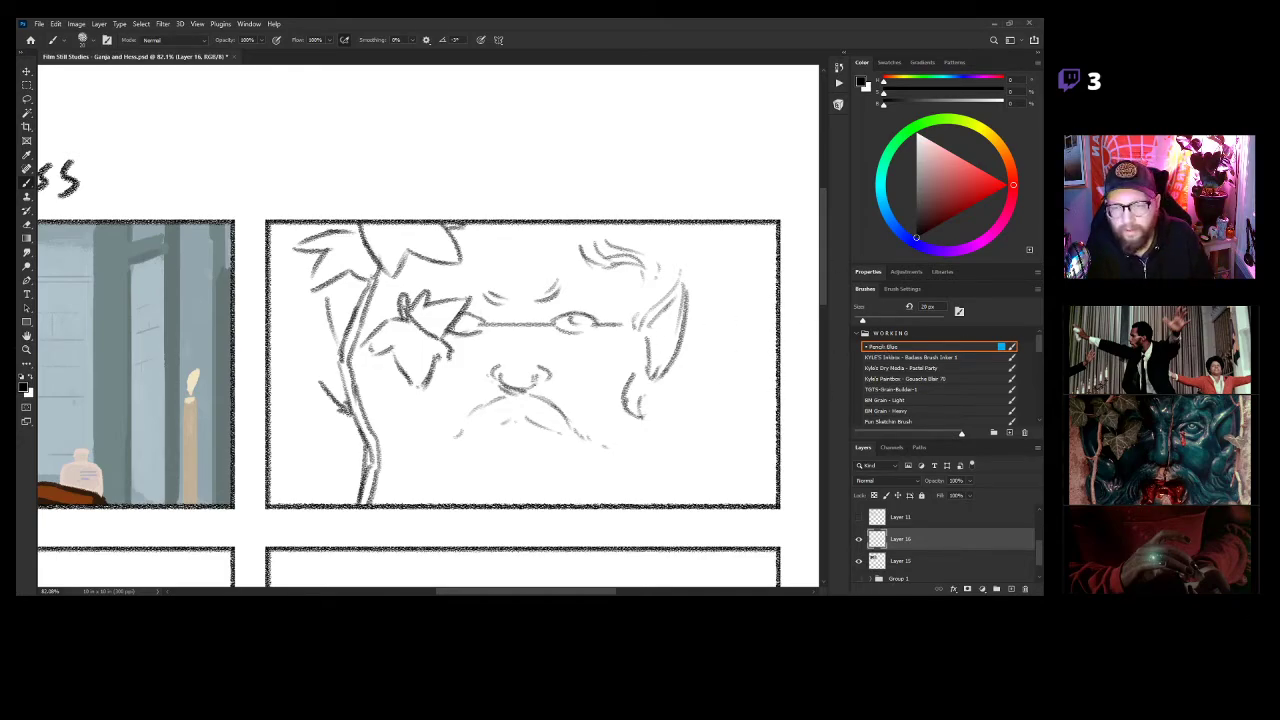
# Add wrinkles around the inner and outer corners of the eyes and contour lines down the cheeks.
pyautogui.scroll(3, 540, 315)
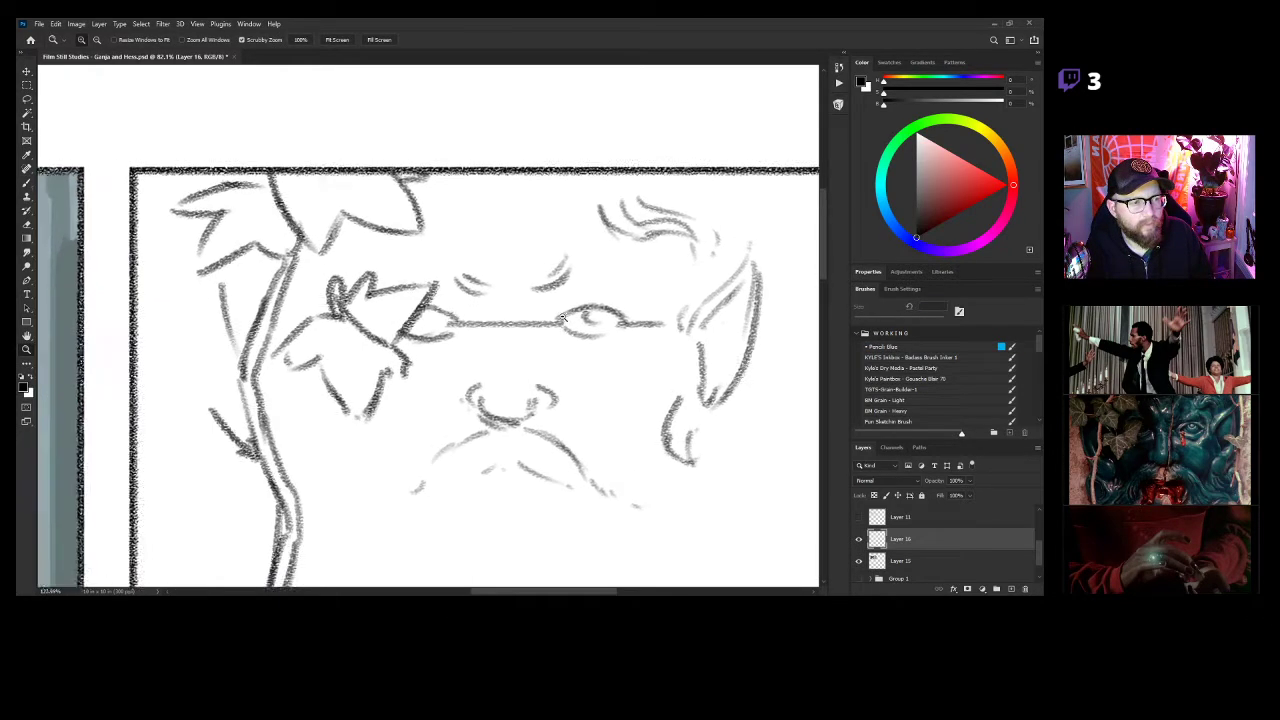
pyautogui.moveTo(524, 316); pyautogui.dragTo(564, 290)
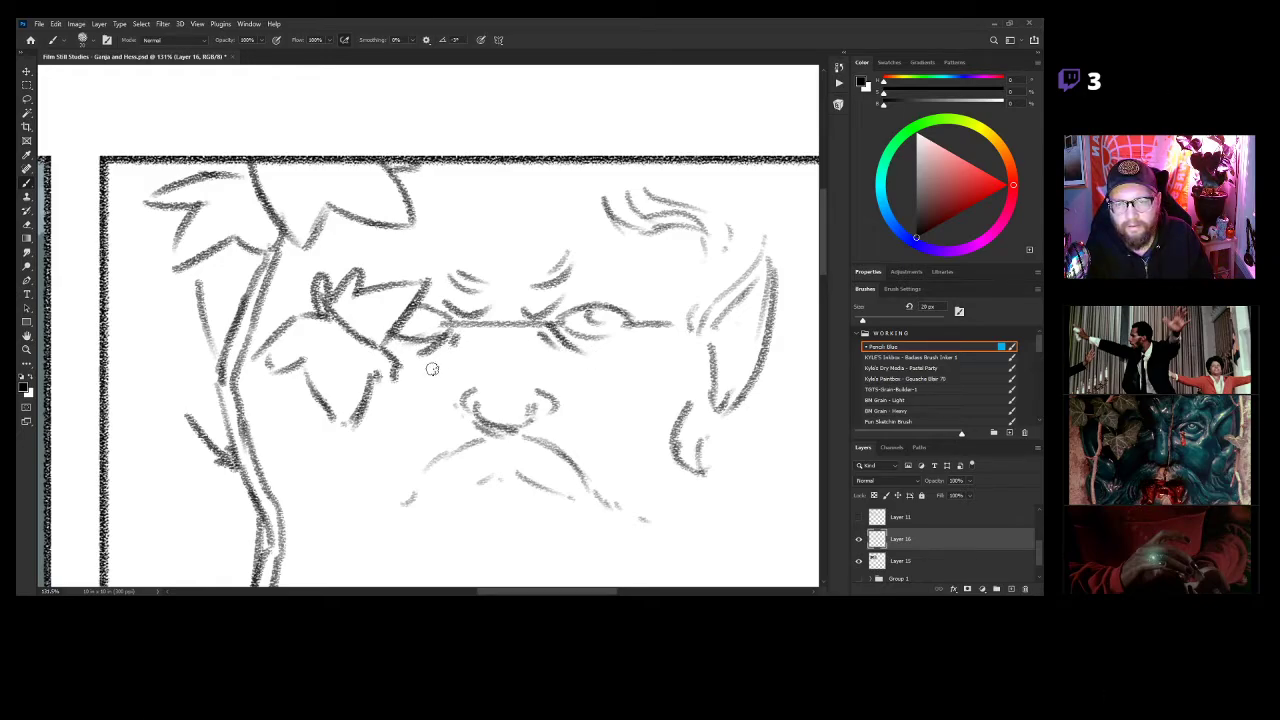
pyautogui.moveTo(626, 297)
pyautogui.mouseDown()
pyautogui.moveTo(650, 336)
pyautogui.moveTo(606, 378)
pyautogui.moveTo(630, 378)
pyautogui.moveTo(630, 418)
pyautogui.mouseUp()
pyautogui.press('z')
pyautogui.press('b')
pyautogui.moveTo(404, 379); pyautogui.dragTo(409, 413)
pyautogui.hotkey('ctrl', 'z')
# Draw the arched upper lip under the moustache and extend the moustache's right half down and outward.
pyautogui.moveTo(513, 433)
pyautogui.mouseDown()
pyautogui.moveTo(532, 445)
pyautogui.moveTo(473, 448)
pyautogui.moveTo(498, 426)
pyautogui.moveTo(568, 444)
pyautogui.moveTo(468, 451)
pyautogui.moveTo(550, 453)
pyautogui.mouseUp()
pyautogui.press('e')
pyautogui.press('b')
pyautogui.moveTo(472, 442)
pyautogui.mouseDown()
pyautogui.moveTo(510, 415)
pyautogui.moveTo(543, 421)
pyautogui.moveTo(578, 455)
pyautogui.moveTo(587, 406)
pyautogui.moveTo(573, 408)
pyautogui.moveTo(640, 452)
pyautogui.mouseUp()
pyautogui.press('e')
pyautogui.press('b')
pyautogui.moveTo(562, 396)
pyautogui.mouseDown()
pyautogui.moveTo(669, 476)
pyautogui.moveTo(655, 450)
pyautogui.moveTo(684, 498)
pyautogui.mouseUp()
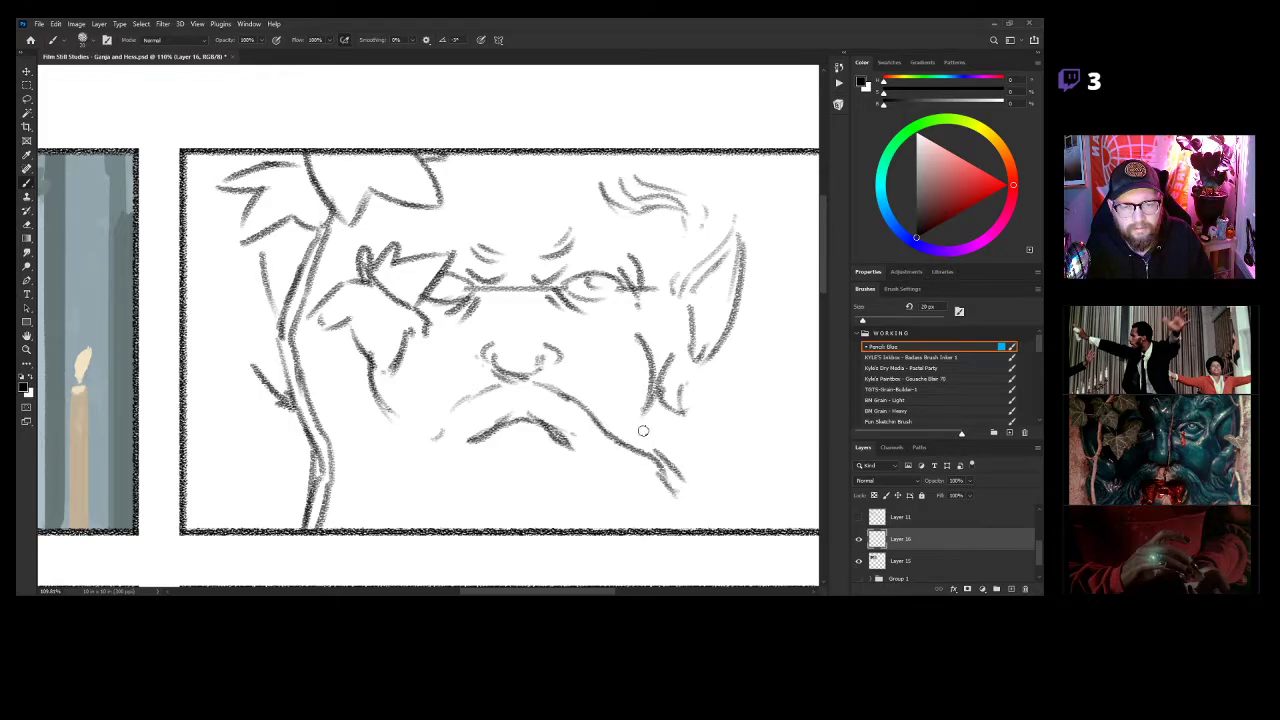
# Sketch long flowing beard strands down the right side of the face and shorter ones below the left cheek.
pyautogui.moveTo(656, 392)
pyautogui.mouseDown()
pyautogui.moveTo(632, 445)
pyautogui.moveTo(680, 457)
pyautogui.moveTo(670, 439)
pyautogui.moveTo(714, 498)
pyautogui.mouseUp()
pyautogui.moveTo(724, 452); pyautogui.dragTo(750, 500)
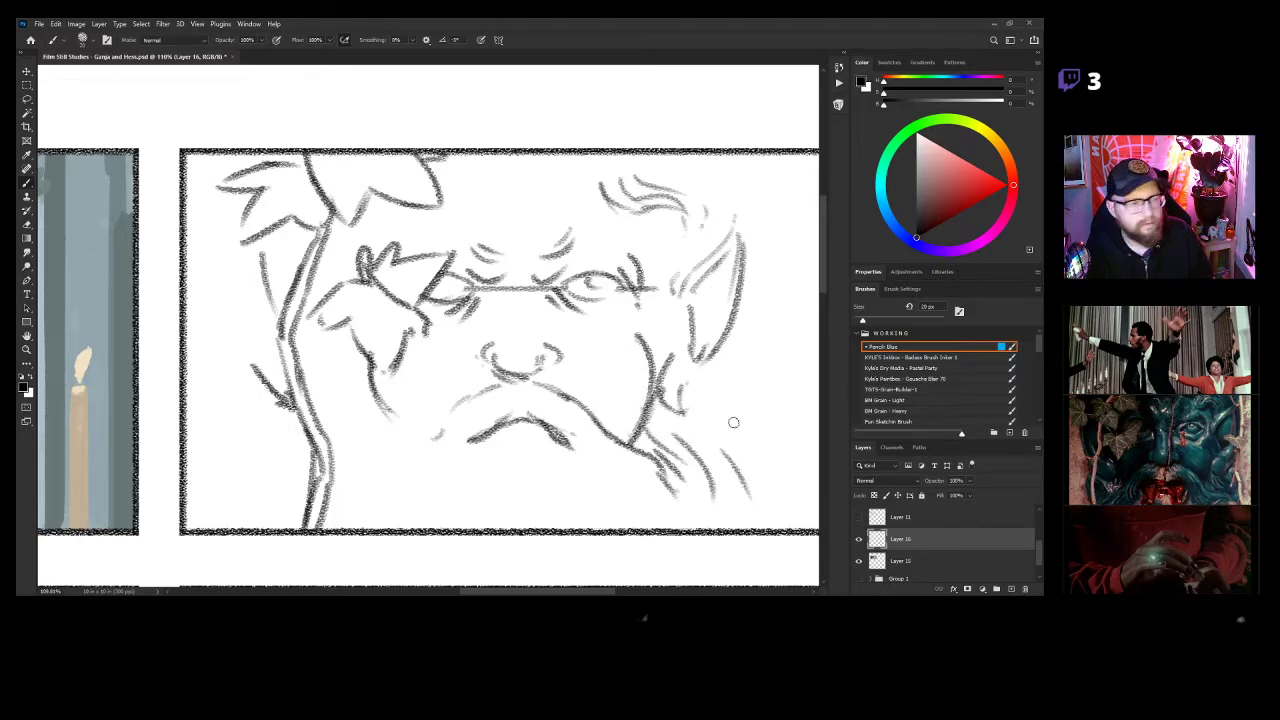
pyautogui.moveTo(713, 377)
pyautogui.mouseDown()
pyautogui.moveTo(713, 409)
pyautogui.moveTo(738, 444)
pyautogui.mouseUp()
pyautogui.moveTo(746, 452); pyautogui.dragTo(762, 522)
pyautogui.moveTo(358, 394)
pyautogui.mouseDown()
pyautogui.moveTo(368, 436)
pyautogui.moveTo(348, 412)
pyautogui.moveTo(357, 448)
pyautogui.moveTo(361, 430)
pyautogui.moveTo(348, 478)
pyautogui.mouseUp()
pyautogui.moveTo(354, 474)
pyautogui.mouseDown()
pyautogui.moveTo(347, 518)
pyautogui.moveTo(362, 484)
pyautogui.mouseUp()
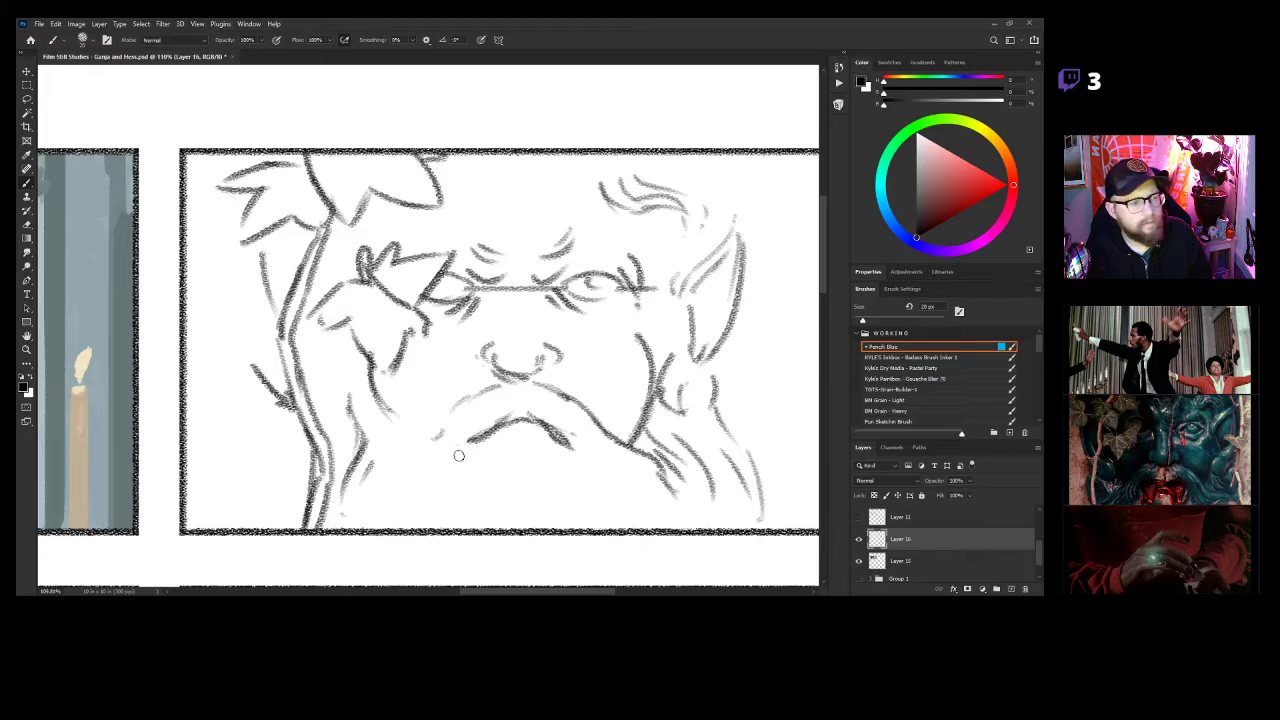
# Add small beard tufts beside both mouth corners and draw the curved lower line of the open mouth.
pyautogui.moveTo(458, 456)
pyautogui.mouseDown()
pyautogui.moveTo(473, 492)
pyautogui.moveTo(430, 482)
pyautogui.mouseUp()
pyautogui.moveTo(562, 440)
pyautogui.mouseDown()
pyautogui.moveTo(583, 484)
pyautogui.moveTo(603, 456)
pyautogui.moveTo(612, 488)
pyautogui.mouseUp()
pyautogui.moveTo(464, 457); pyautogui.dragTo(469, 487)
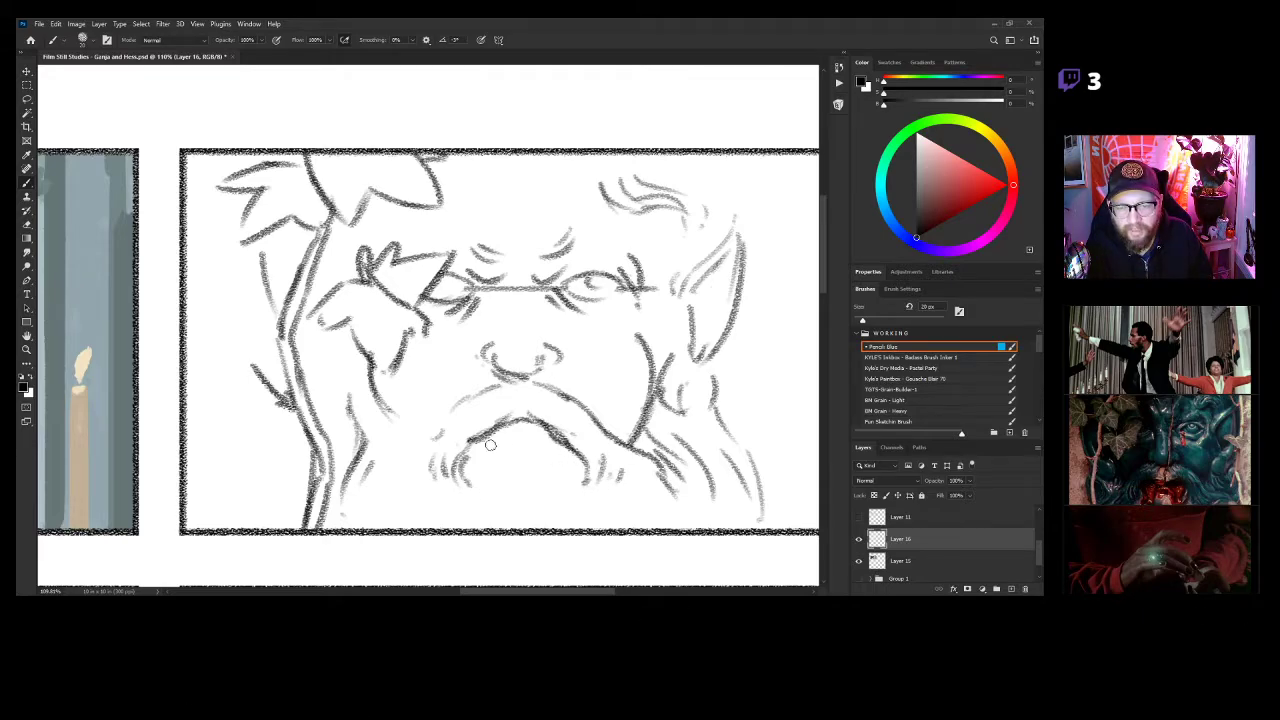
pyautogui.moveTo(465, 442)
pyautogui.mouseDown()
pyautogui.moveTo(572, 448)
pyautogui.moveTo(499, 445)
pyautogui.mouseUp()
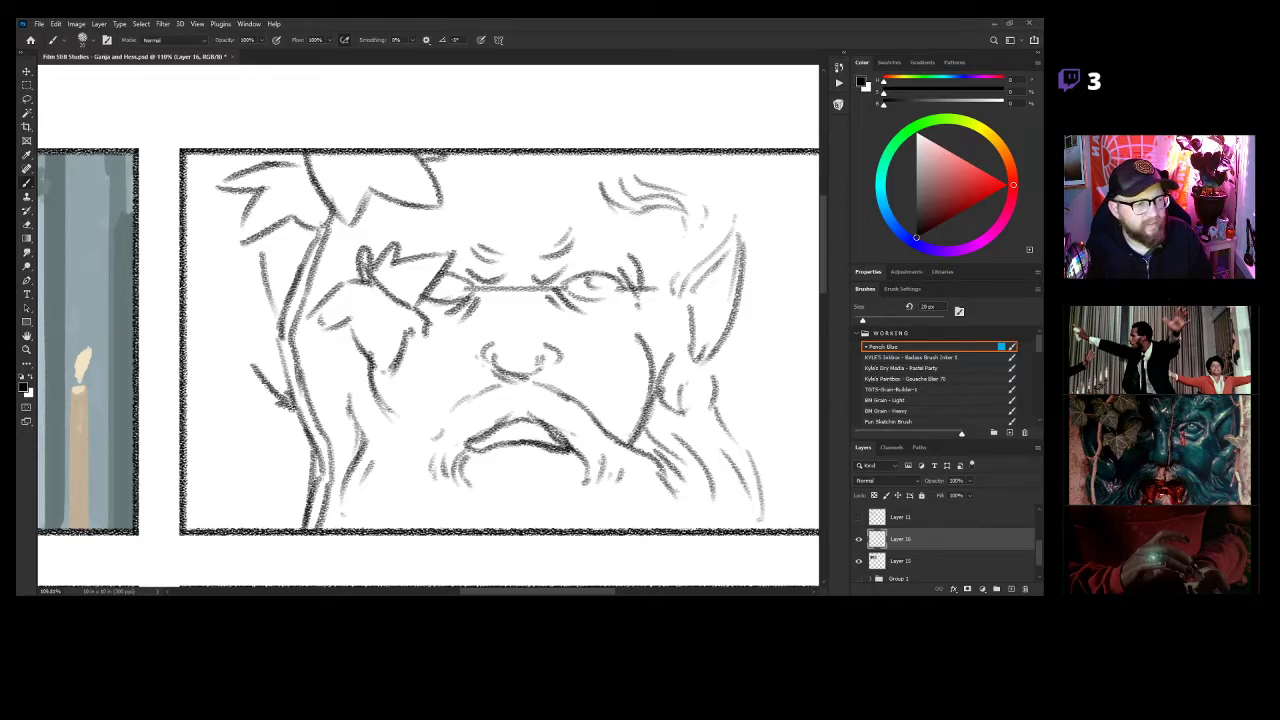
# Extend the moustache's left half into the beard with short hair strokes, and add chin strands under the mouth.
pyautogui.moveTo(634, 434); pyautogui.dragTo(658, 397)
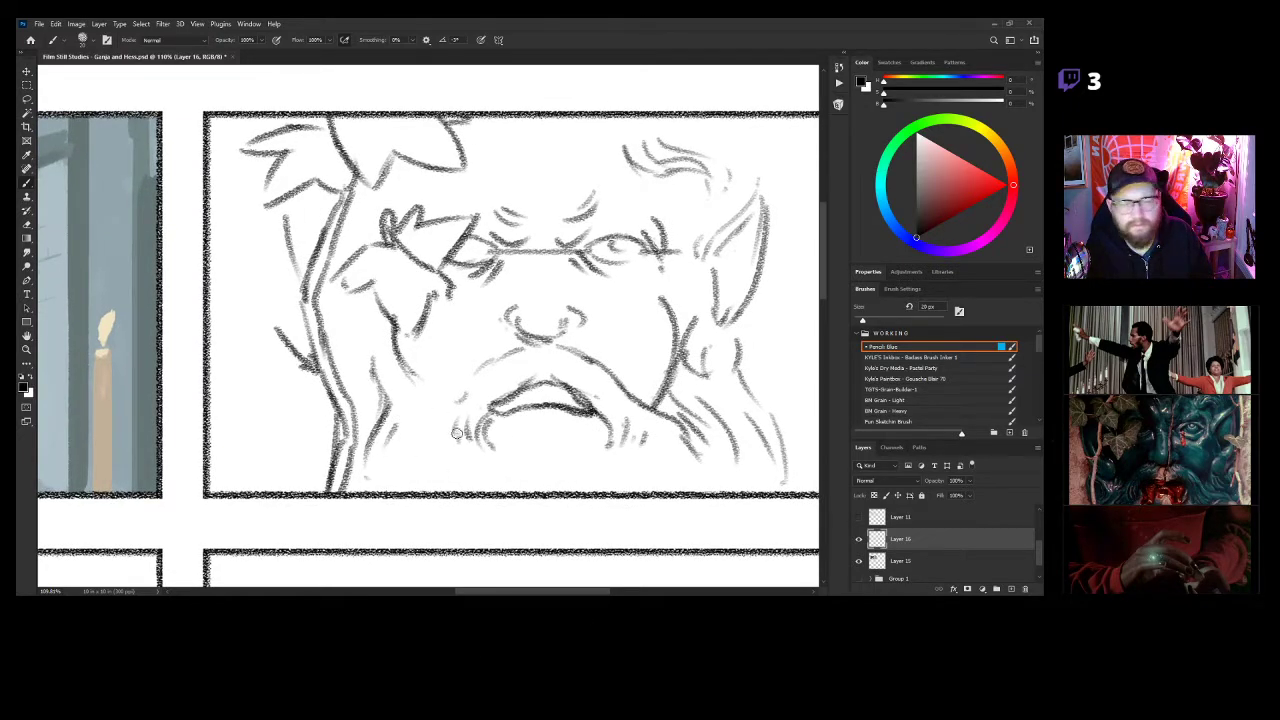
pyautogui.moveTo(421, 377); pyautogui.dragTo(424, 414)
pyautogui.moveTo(472, 369); pyautogui.dragTo(408, 464)
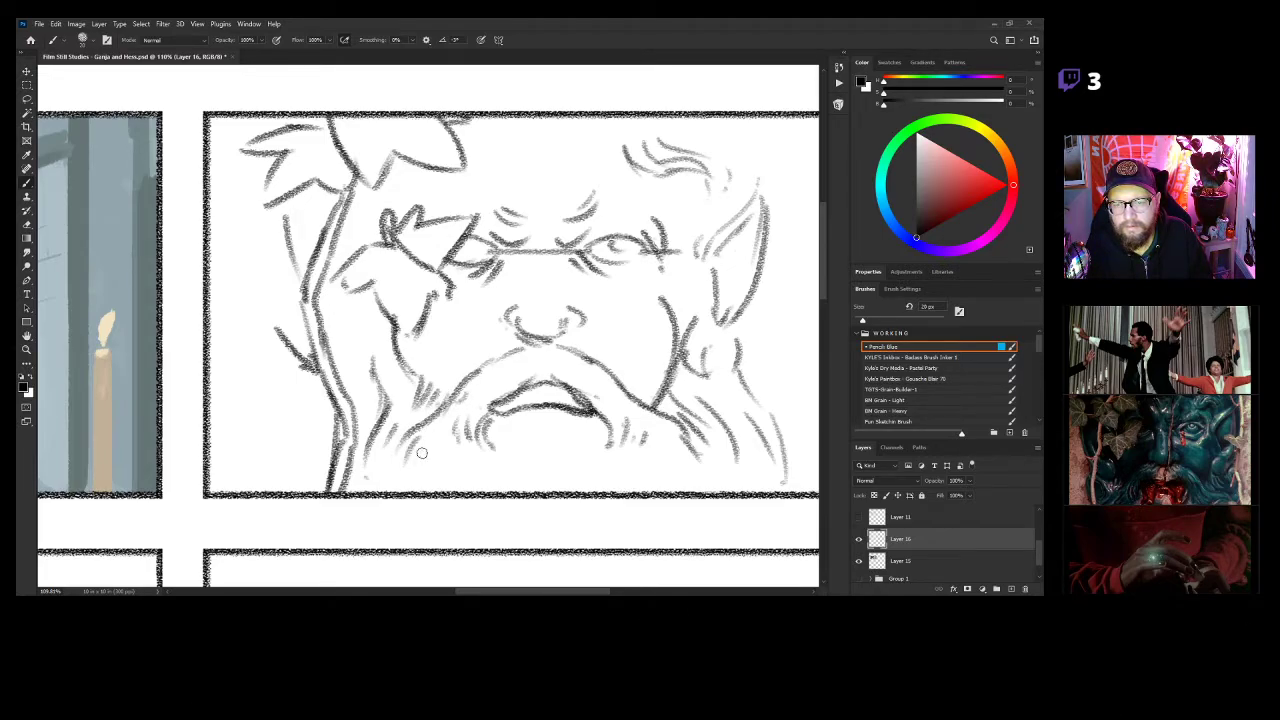
pyautogui.moveTo(513, 491)
pyautogui.mouseDown()
pyautogui.moveTo(541, 465)
pyautogui.moveTo(591, 467)
pyautogui.moveTo(543, 462)
pyautogui.moveTo(639, 413)
pyautogui.mouseUp()
# Draw a rounded, looping curl shape across the bottom of the right ear.
pyautogui.press('z')
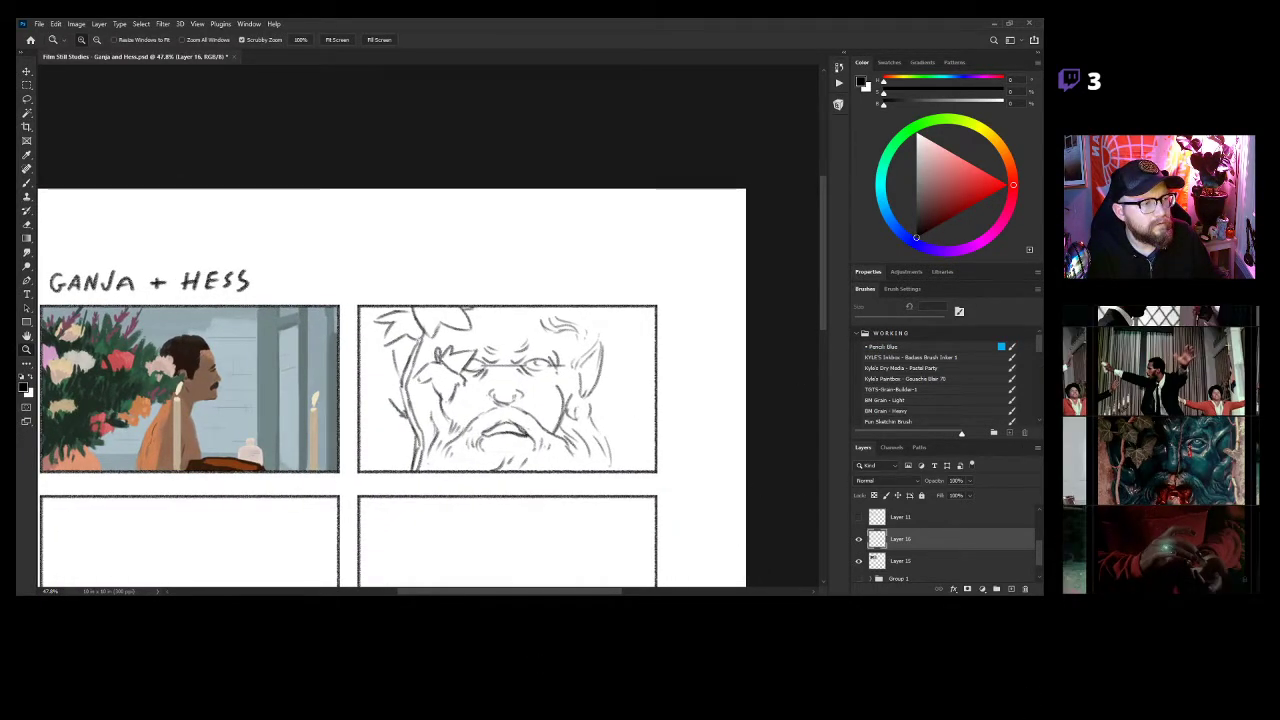
pyautogui.moveTo(581, 399)
pyautogui.mouseDown()
pyautogui.moveTo(622, 382)
pyautogui.moveTo(640, 402)
pyautogui.moveTo(616, 350)
pyautogui.moveTo(659, 384)
pyautogui.moveTo(645, 406)
pyautogui.mouseUp()
pyautogui.press('b')
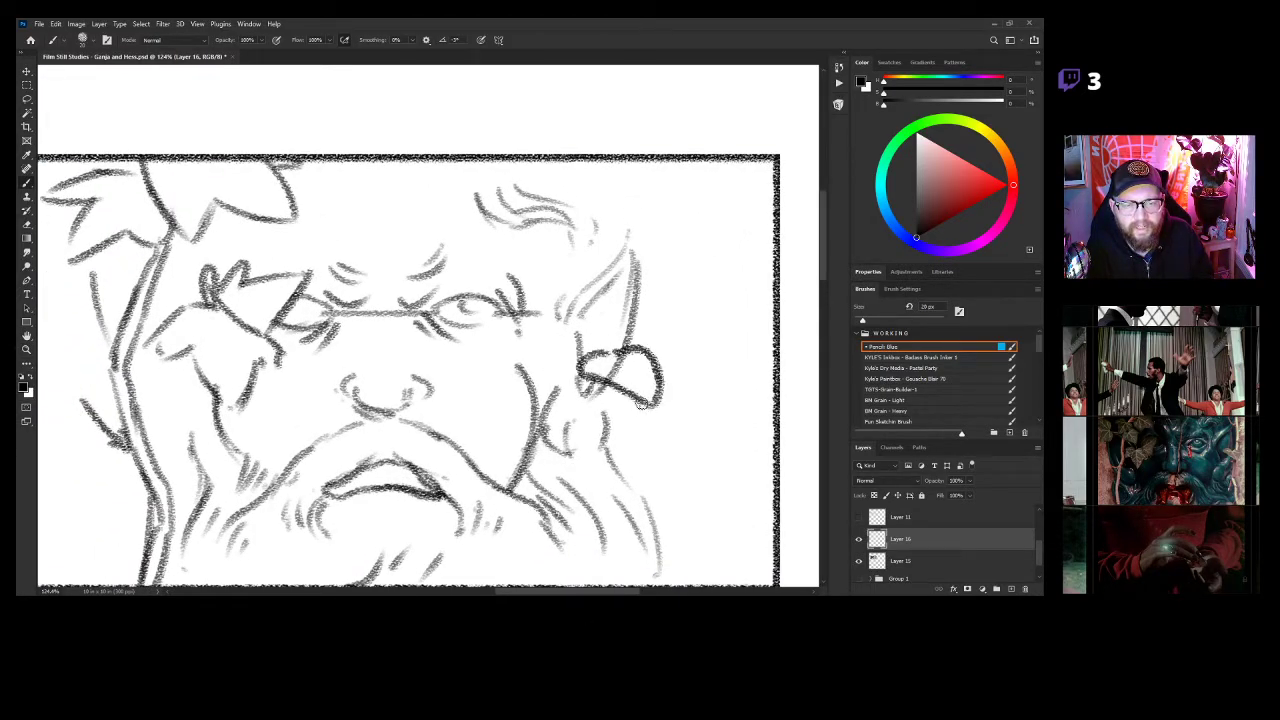
pyautogui.moveTo(634, 402); pyautogui.dragTo(680, 586)
pyautogui.moveTo(682, 449)
pyautogui.mouseDown()
pyautogui.moveTo(634, 449)
pyautogui.moveTo(647, 401)
pyautogui.moveTo(671, 401)
pyautogui.moveTo(655, 432)
pyautogui.moveTo(666, 508)
pyautogui.moveTo(652, 467)
pyautogui.mouseUp()
# Erase the vine stem running down the left side of the frame.
pyautogui.press('e')
pyautogui.moveTo(255, 436)
pyautogui.mouseDown()
pyautogui.moveTo(268, 488)
pyautogui.moveTo(278, 440)
pyautogui.moveTo(226, 319)
pyautogui.mouseUp()
pyautogui.moveTo(257, 277)
pyautogui.mouseDown()
pyautogui.moveTo(272, 290)
pyautogui.moveTo(276, 265)
pyautogui.mouseUp()
pyautogui.press('b')
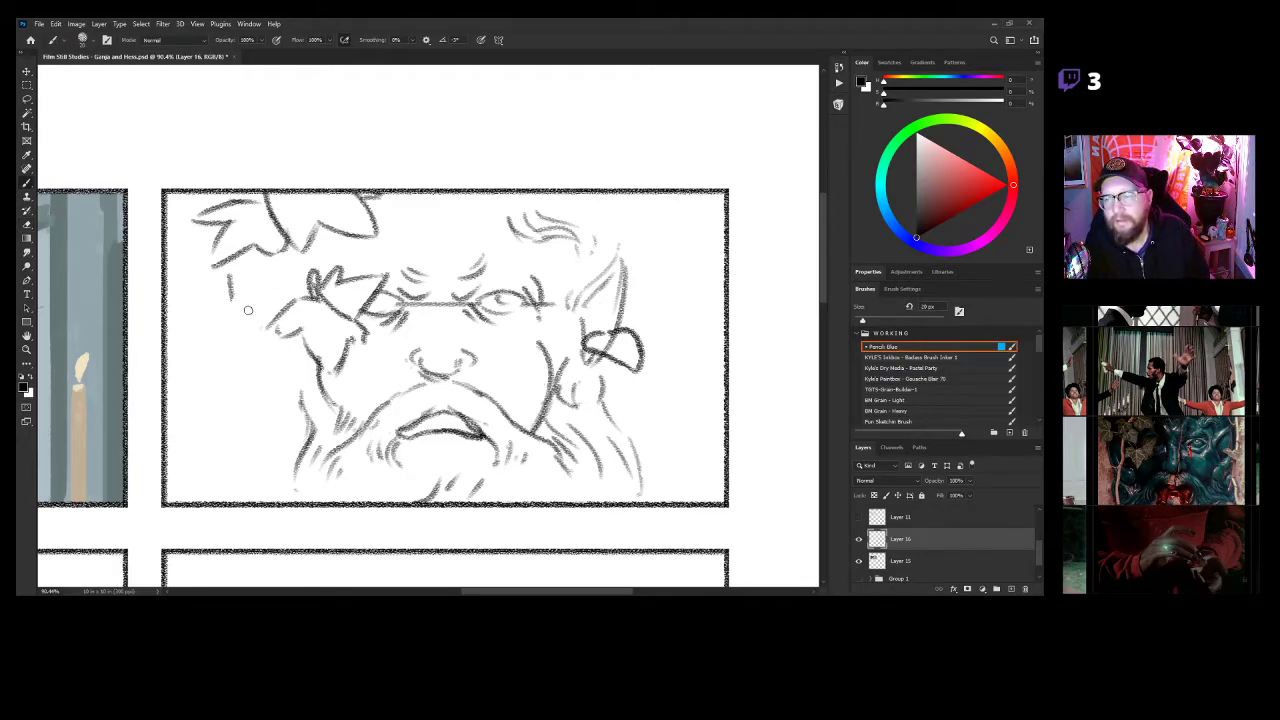
# Sketch the mask's outer contour down the left side of the face and beside the right ear and beard.
pyautogui.moveTo(256, 293); pyautogui.dragTo(279, 395)
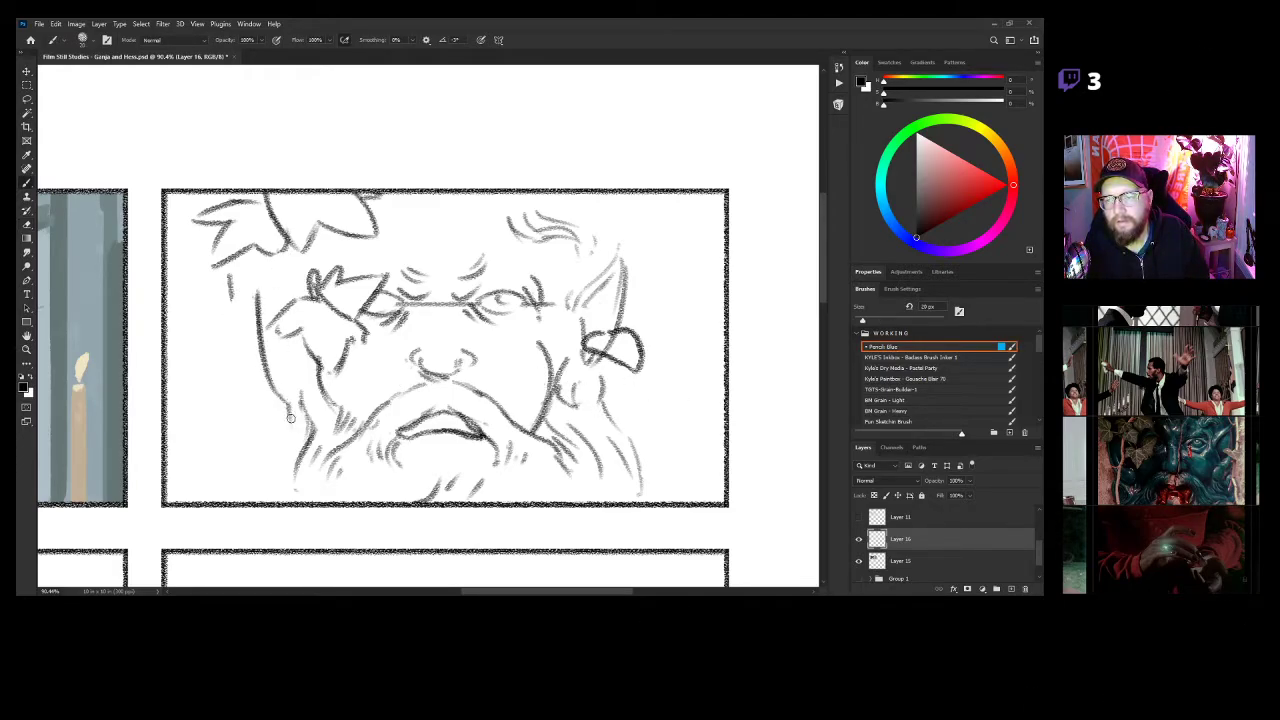
pyautogui.moveTo(658, 268); pyautogui.dragTo(643, 348)
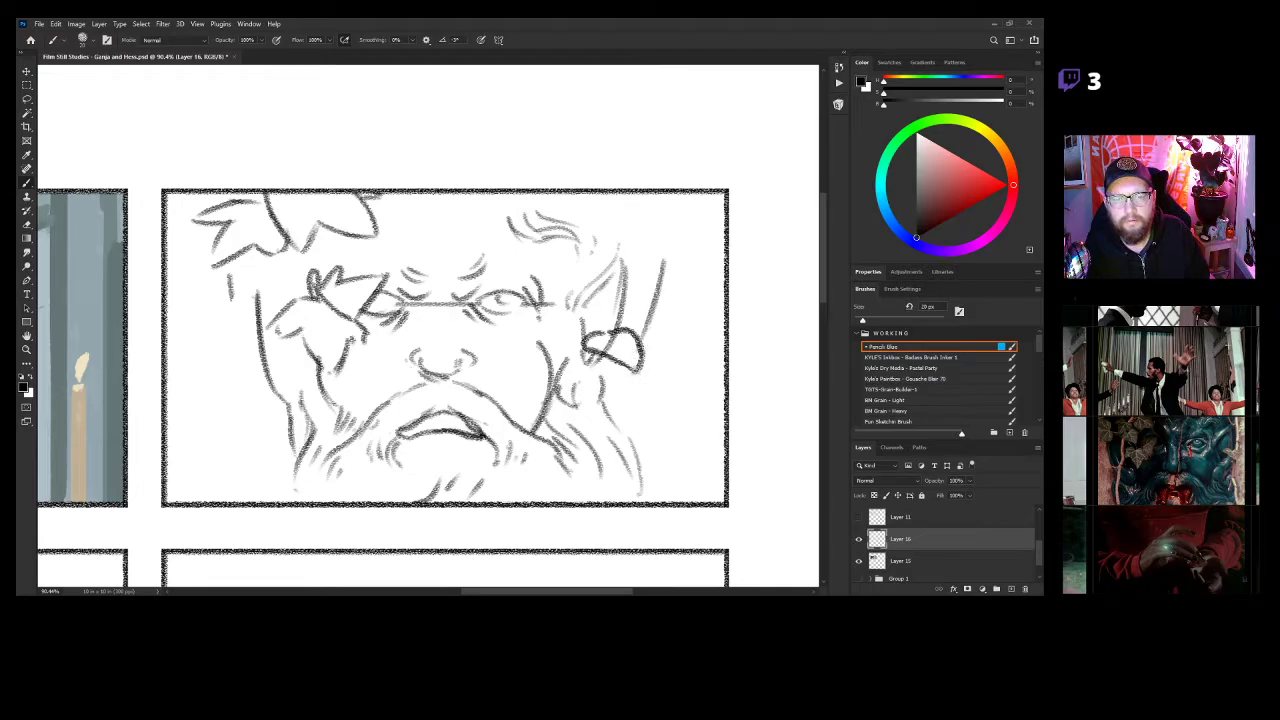
pyautogui.moveTo(636, 420); pyautogui.dragTo(644, 482)
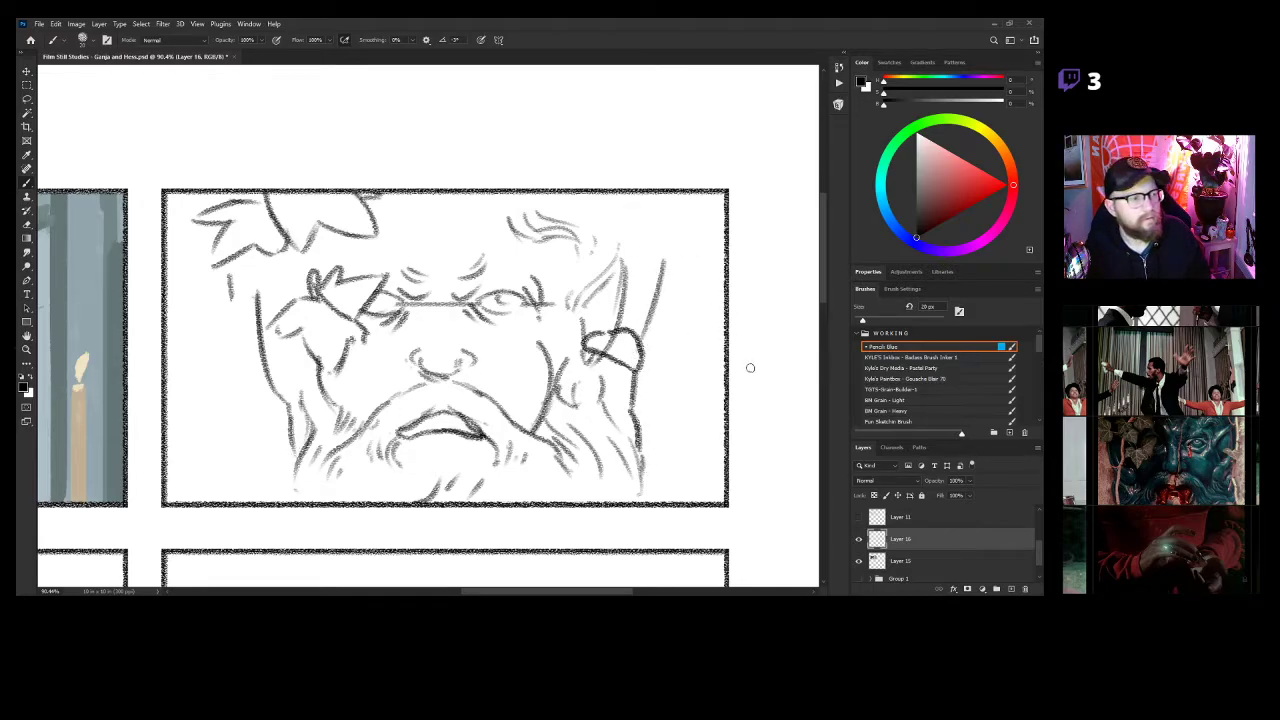
# Erase the upper part of the right ear and redraw it as a taller, sharper point.
pyautogui.press('e')
pyautogui.moveTo(624, 259)
pyautogui.mouseDown()
pyautogui.moveTo(618, 307)
pyautogui.moveTo(587, 291)
pyautogui.mouseUp()
pyautogui.press('b')
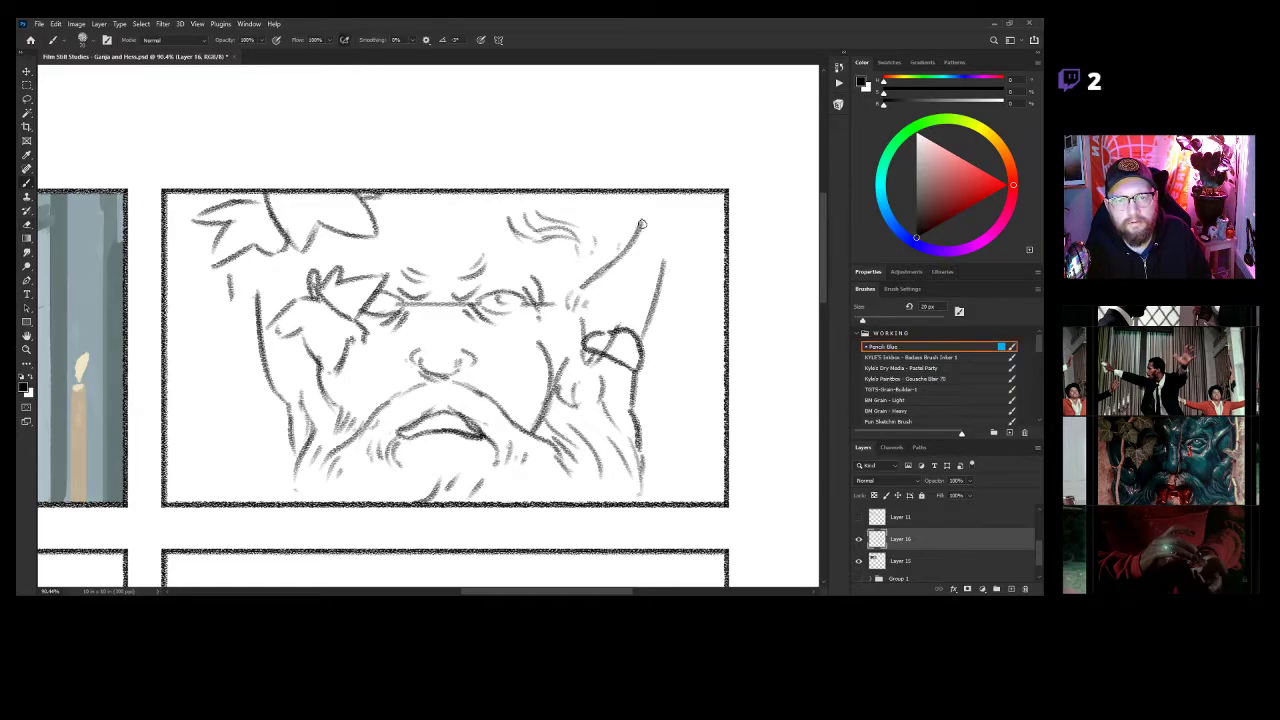
pyautogui.moveTo(647, 224)
pyautogui.mouseDown()
pyautogui.moveTo(637, 298)
pyautogui.moveTo(641, 236)
pyautogui.mouseUp()
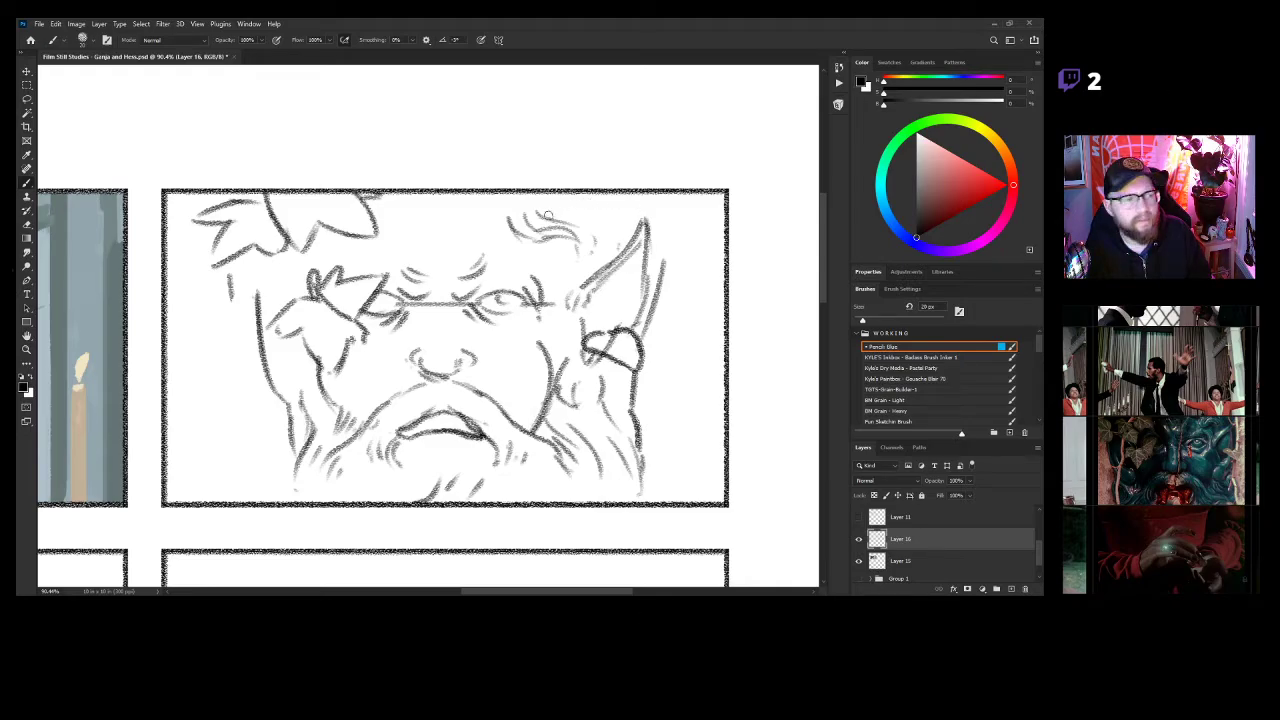
# Replace the wavy strands above the right eye with longer hair strands, reaching the frame's upper edge around the ear.
pyautogui.press('e')
pyautogui.moveTo(508, 216); pyautogui.dragTo(595, 256)
pyautogui.press('b')
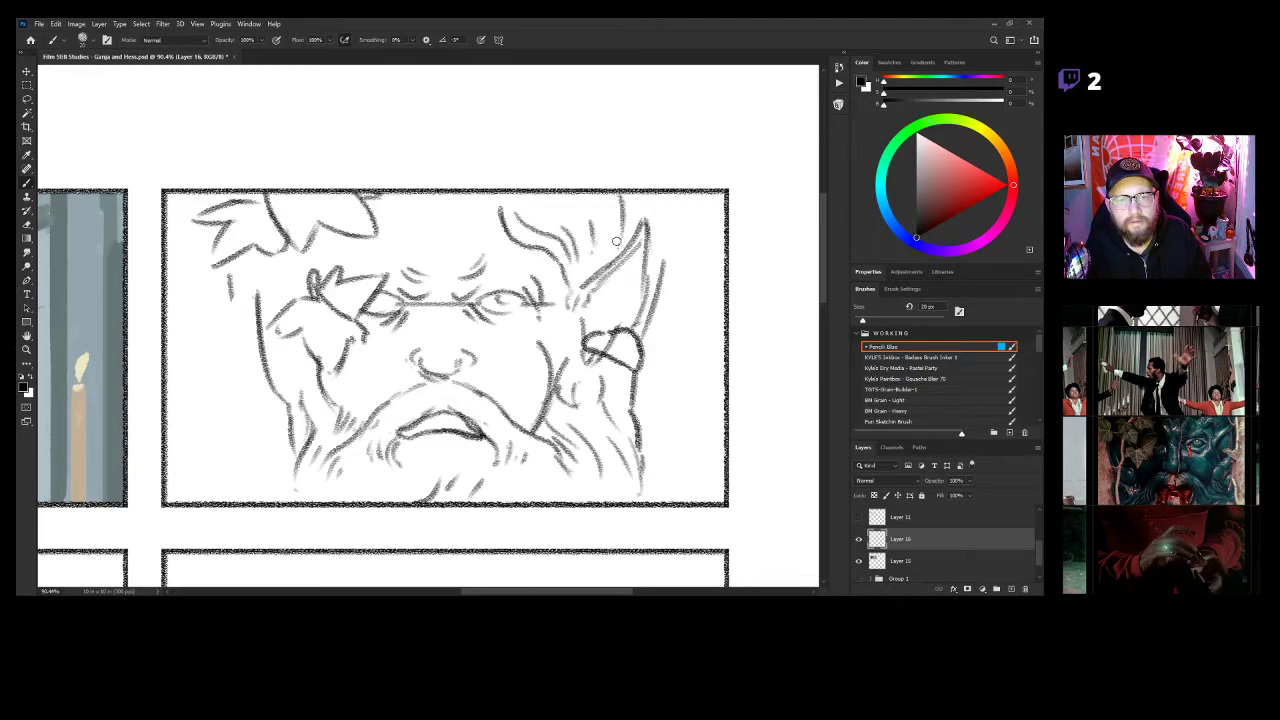
pyautogui.moveTo(657, 195); pyautogui.dragTo(652, 277)
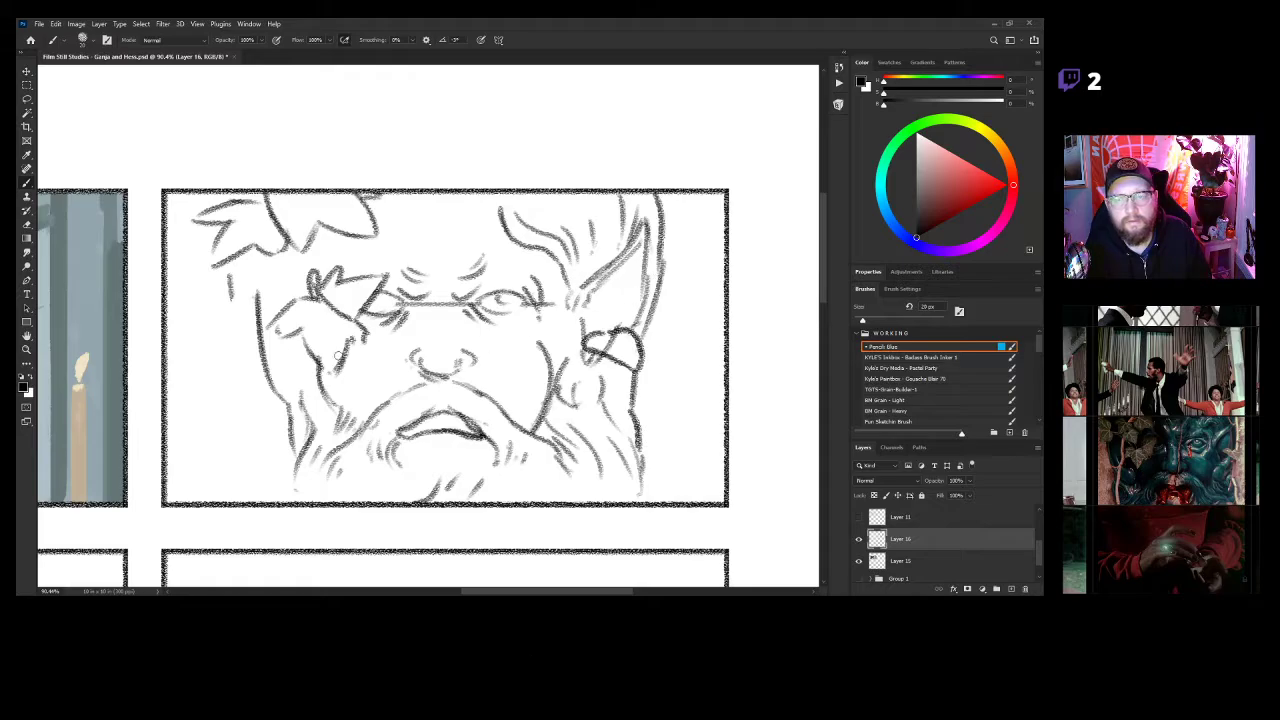
# Draw the pupil of the mask's left eye beside the edge of the overlapping leaf.
pyautogui.moveTo(568, 372); pyautogui.dragTo(645, 352)
pyautogui.moveTo(467, 289); pyautogui.dragTo(580, 288)
pyautogui.press('z')
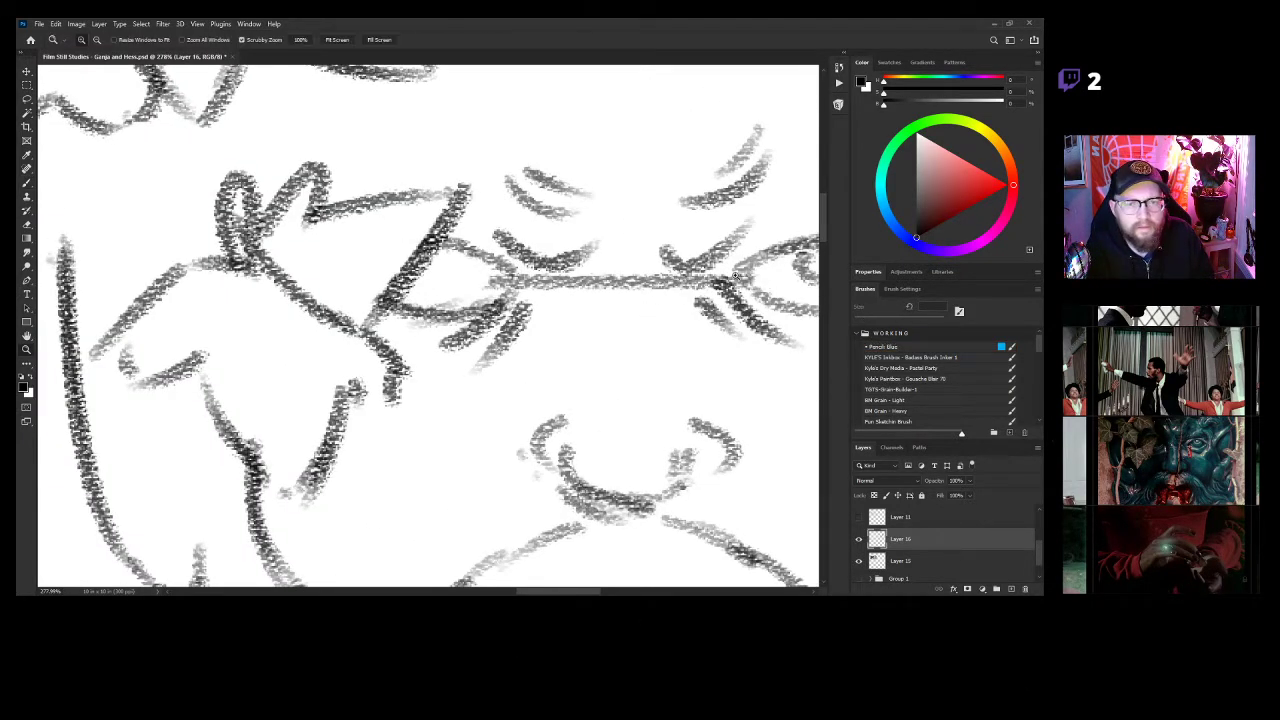
pyautogui.press('b')
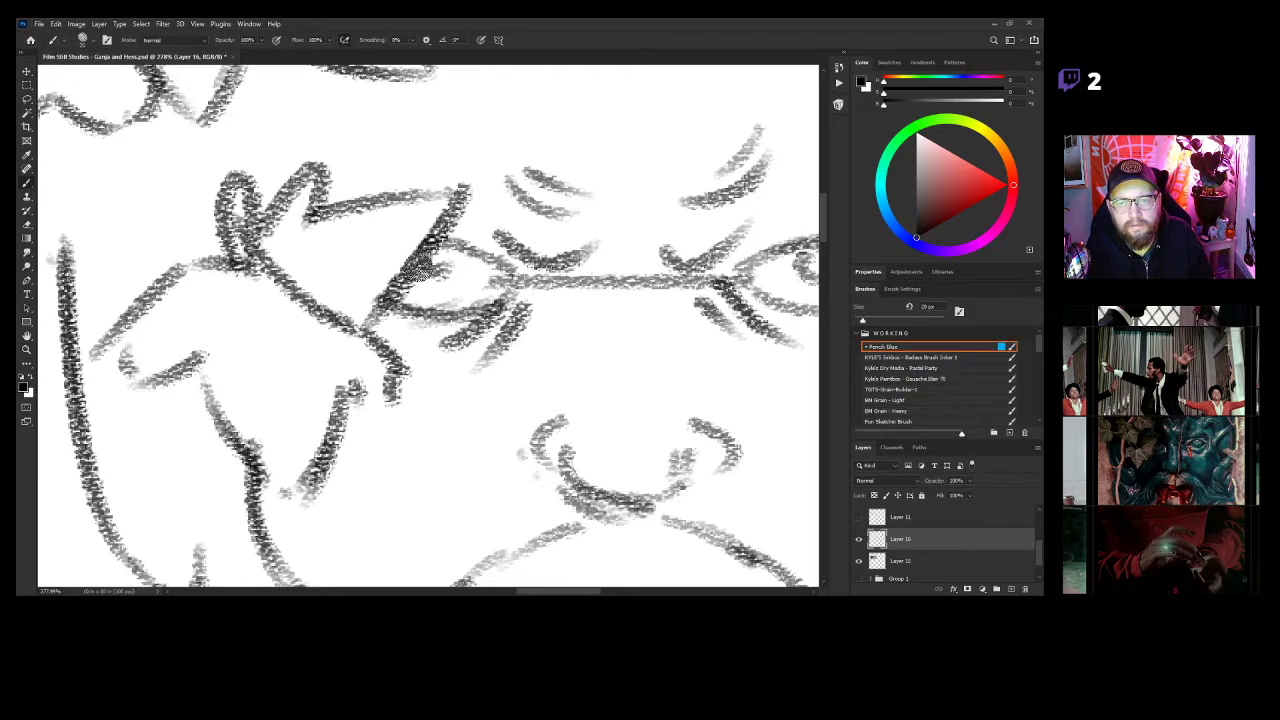
# Erase the rough nose and redraw its rounded underside as a darker curve above the moustache.
pyautogui.press('z')
pyautogui.moveTo(557, 320)
pyautogui.mouseDown()
pyautogui.moveTo(493, 323)
pyautogui.moveTo(588, 338)
pyautogui.moveTo(607, 323)
pyautogui.mouseUp()
pyautogui.press('b')
pyautogui.moveTo(445, 330)
pyautogui.mouseDown()
pyautogui.moveTo(491, 334)
pyautogui.moveTo(494, 306)
pyautogui.moveTo(514, 334)
pyautogui.mouseUp()
pyautogui.press('b')
pyautogui.moveTo(418, 367)
pyautogui.mouseDown()
pyautogui.moveTo(504, 349)
pyautogui.moveTo(412, 357)
pyautogui.moveTo(461, 361)
pyautogui.moveTo(463, 378)
pyautogui.moveTo(490, 360)
pyautogui.mouseUp()
pyautogui.press('e')
pyautogui.press('b')
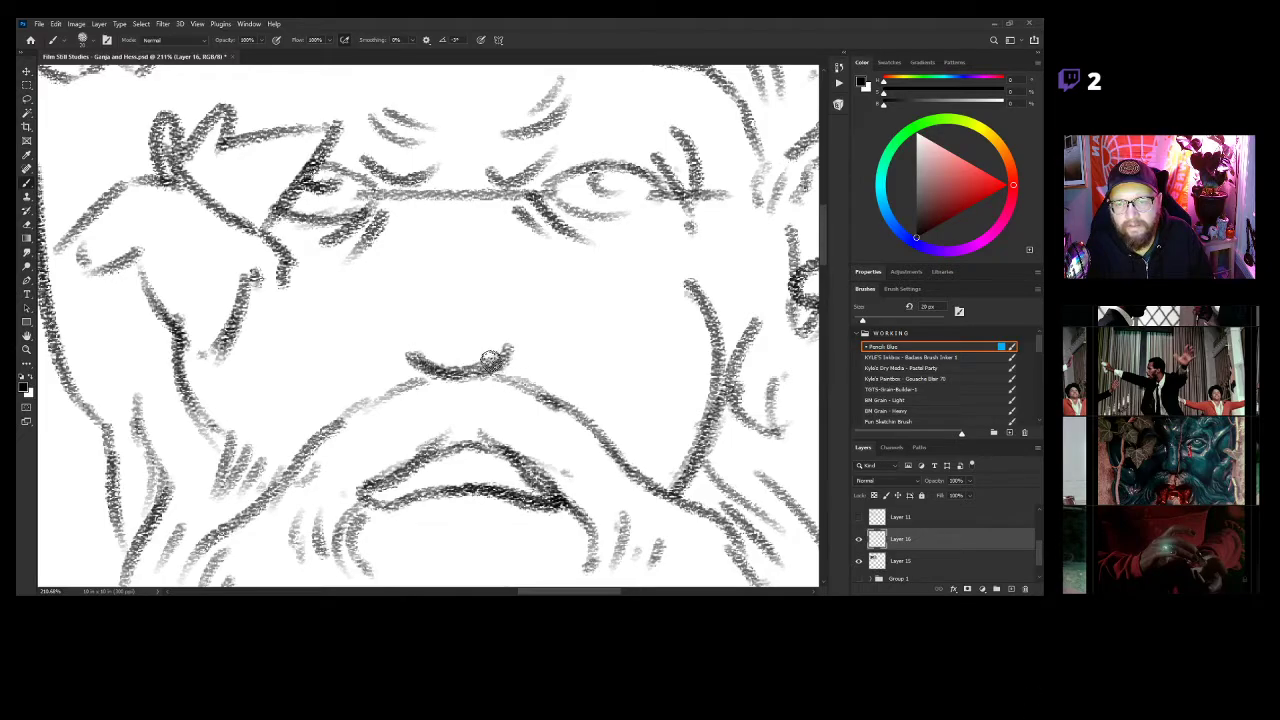
# Draw the curved nostril wings on both sides of the nose tip and refine the right one.
pyautogui.moveTo(395, 295)
pyautogui.mouseDown()
pyautogui.moveTo(363, 351)
pyautogui.moveTo(400, 368)
pyautogui.mouseUp()
pyautogui.moveTo(526, 360)
pyautogui.mouseDown()
pyautogui.moveTo(548, 352)
pyautogui.moveTo(520, 370)
pyautogui.mouseUp()
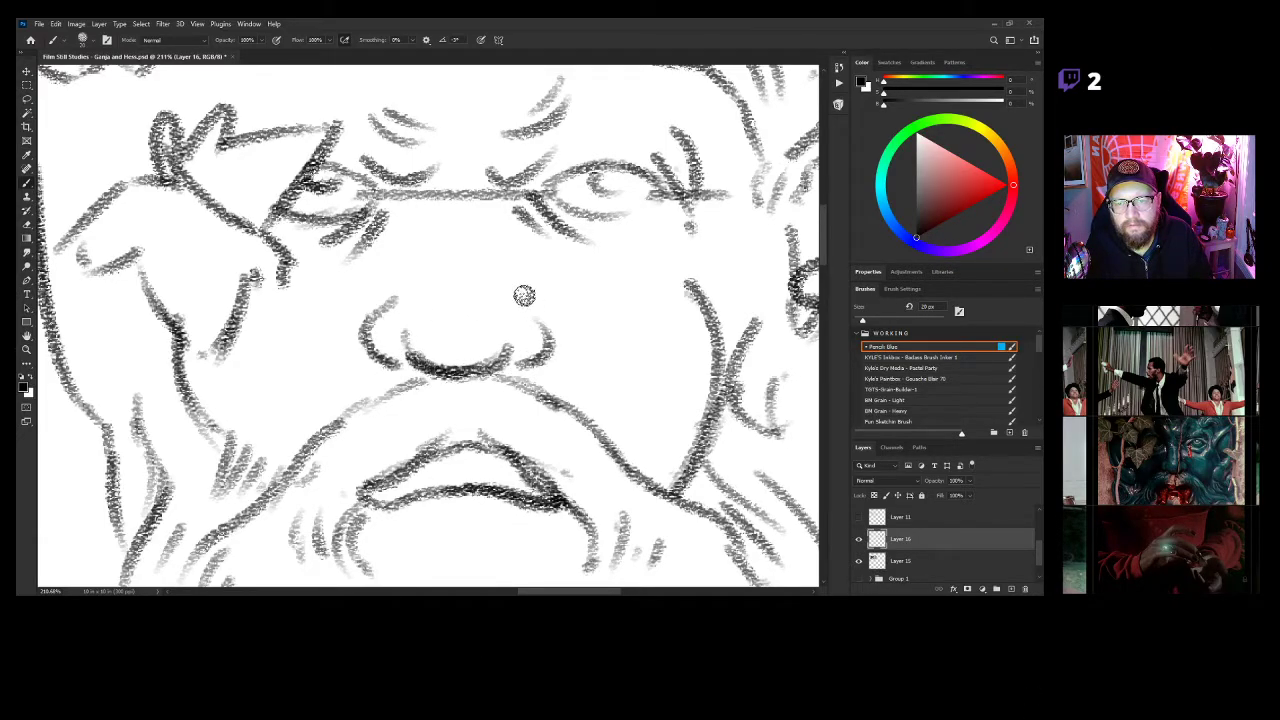
pyautogui.moveTo(549, 324)
pyautogui.mouseDown()
pyautogui.moveTo(546, 362)
pyautogui.moveTo(516, 359)
pyautogui.moveTo(564, 336)
pyautogui.moveTo(528, 357)
pyautogui.mouseUp()
pyautogui.press('e')
pyautogui.press('b')
pyautogui.moveTo(530, 300)
pyautogui.mouseDown()
pyautogui.moveTo(548, 341)
pyautogui.moveTo(556, 331)
pyautogui.moveTo(532, 294)
pyautogui.mouseUp()
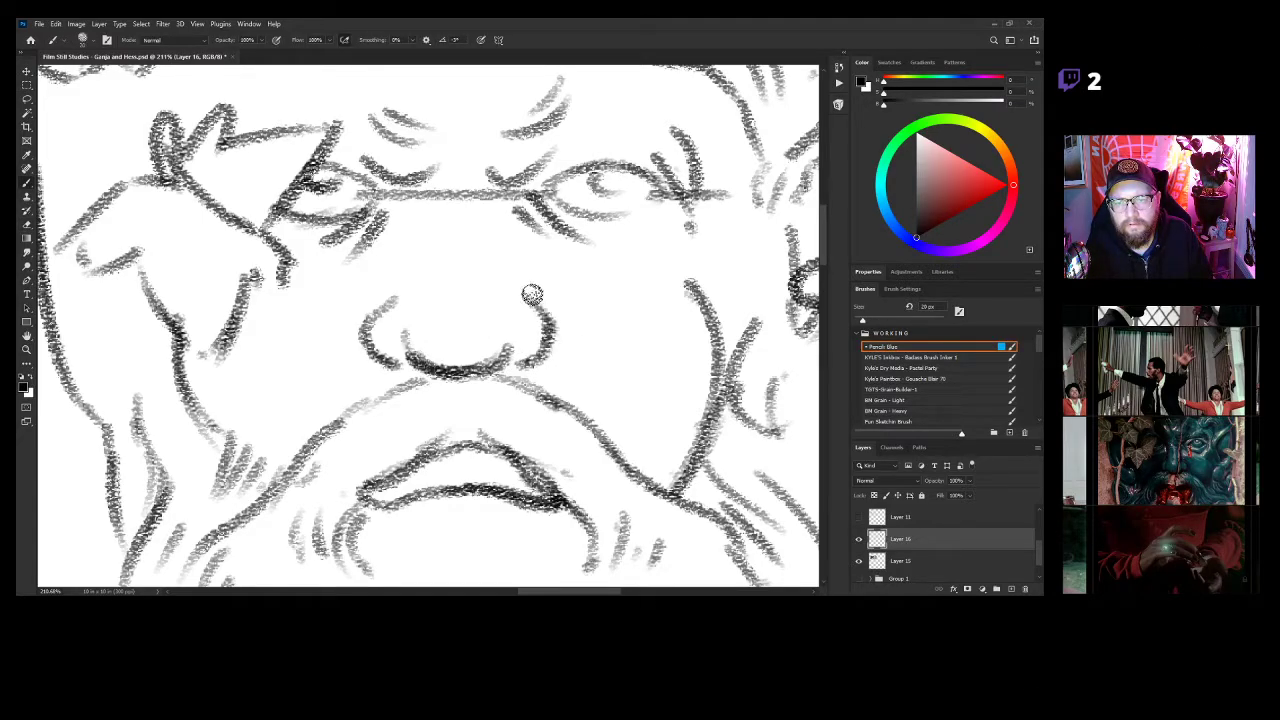
# Examine the mask's redrawn nose and overall facial proportions at several magnifications, up to the whole frame.
pyautogui.press('z')
pyautogui.moveTo(643, 371)
pyautogui.mouseDown()
pyautogui.moveTo(565, 366)
pyautogui.moveTo(632, 352)
pyautogui.moveTo(519, 340)
pyautogui.moveTo(493, 317)
pyautogui.moveTo(539, 301)
pyautogui.mouseUp()
pyautogui.press('b')
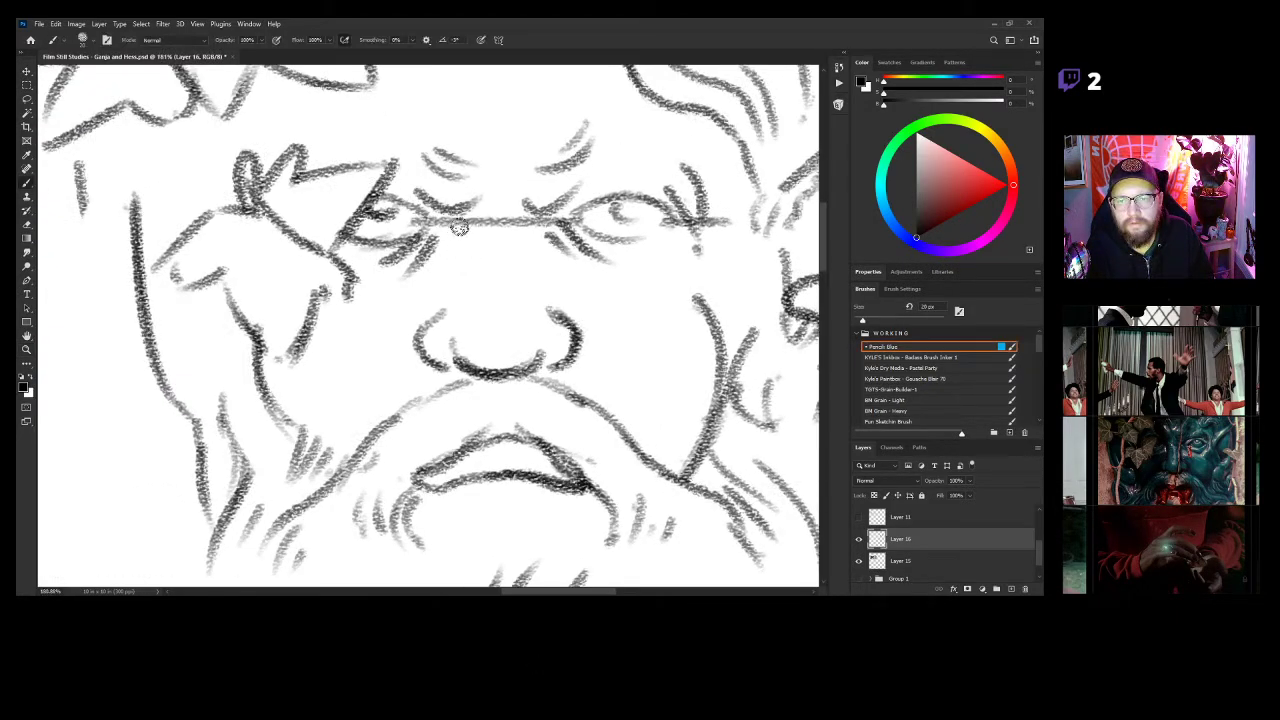
pyautogui.press('z')
pyautogui.moveTo(548, 335)
pyautogui.mouseDown()
pyautogui.moveTo(470, 335)
pyautogui.moveTo(557, 308)
pyautogui.mouseUp()
pyautogui.press('b')
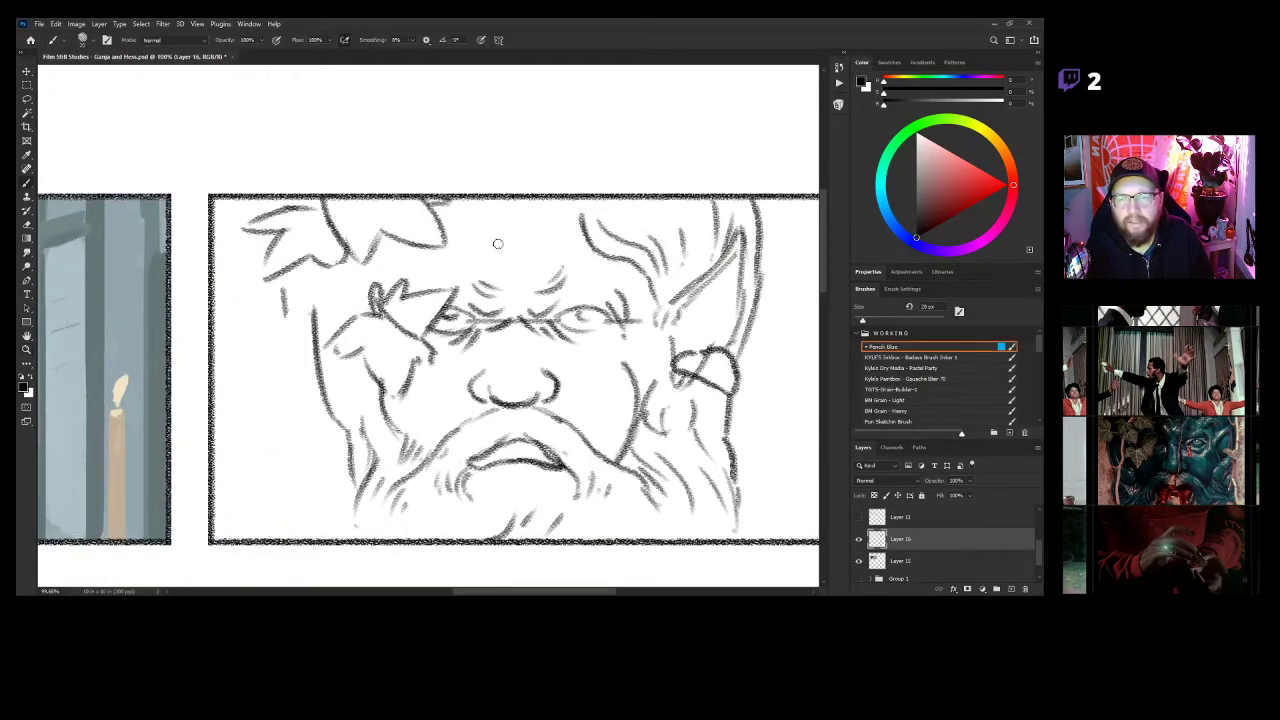
pyautogui.press('z')
pyautogui.moveTo(612, 327)
pyautogui.mouseDown()
pyautogui.moveTo(572, 327)
pyautogui.moveTo(613, 352)
pyautogui.moveTo(601, 366)
pyautogui.moveTo(636, 374)
pyautogui.mouseUp()
pyautogui.press('b')
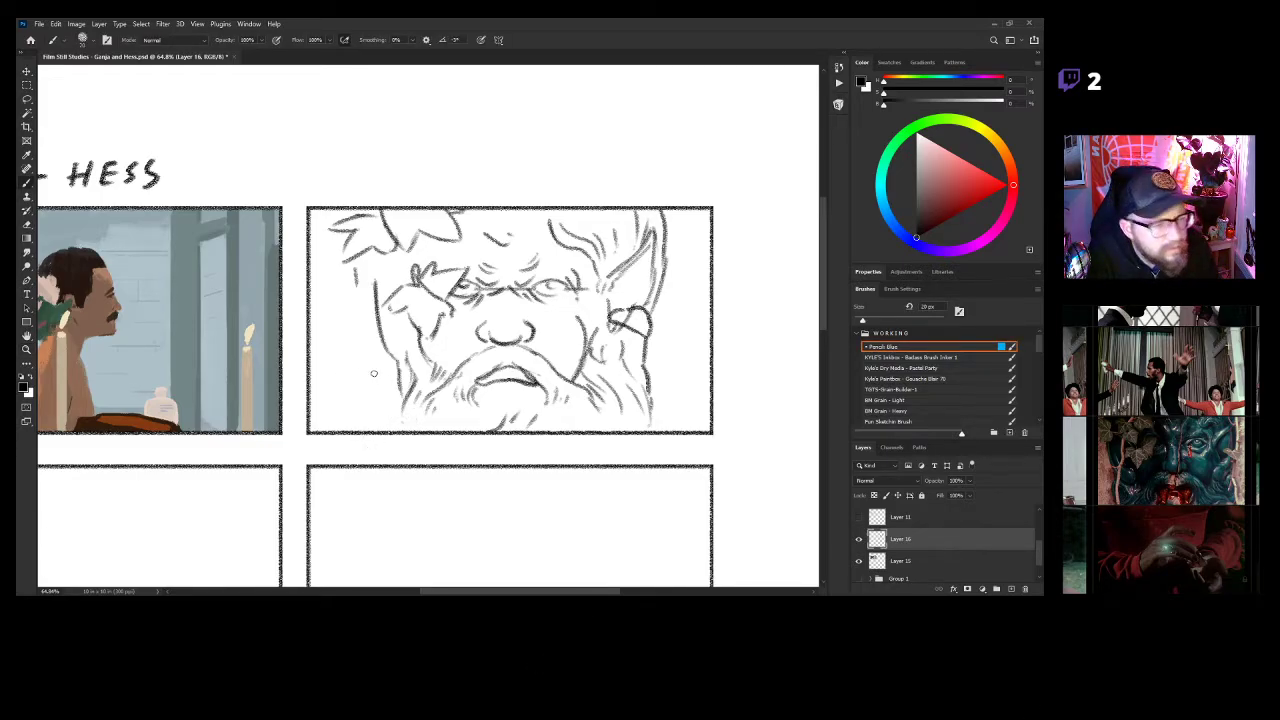
# Draw the outer hair and beard contours along both sides of the mask, reaching down to the frame's lower edge.
pyautogui.press('z')
pyautogui.moveTo(380, 394); pyautogui.dragTo(425, 393)
pyautogui.press('b')
pyautogui.moveTo(388, 338)
pyautogui.mouseDown()
pyautogui.moveTo(366, 407)
pyautogui.moveTo(370, 394)
pyautogui.moveTo(382, 460)
pyautogui.mouseUp()
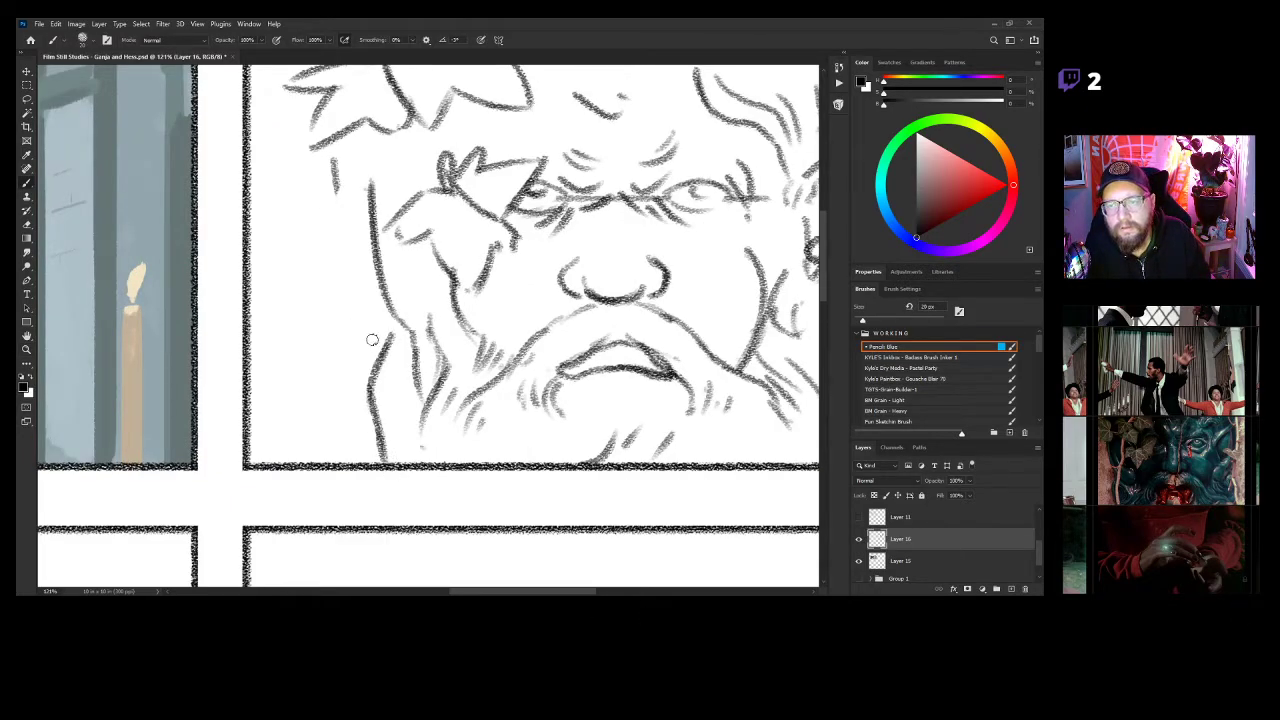
pyautogui.moveTo(389, 334)
pyautogui.mouseDown()
pyautogui.moveTo(359, 280)
pyautogui.moveTo(359, 122)
pyautogui.mouseUp()
pyautogui.moveTo(741, 241)
pyautogui.mouseDown()
pyautogui.moveTo(510, 310)
pyautogui.moveTo(370, 279)
pyautogui.moveTo(370, 243)
pyautogui.mouseUp()
pyautogui.moveTo(517, 412)
pyautogui.mouseDown()
pyautogui.moveTo(518, 475)
pyautogui.moveTo(430, 465)
pyautogui.mouseUp()
# Activate Layer 15, directly beneath the mask's sketch layer, for painting.
pyautogui.press('z')
pyautogui.moveTo(524, 443); pyautogui.dragTo(595, 407)
pyautogui.moveTo(595, 407); pyautogui.dragTo(555, 403)
pyautogui.click(911, 561)
pyautogui.moveTo(368, 340)
pyautogui.mouseDown()
pyautogui.moveTo(490, 350)
pyautogui.moveTo(540, 318)
pyautogui.mouseUp()
pyautogui.press('b')
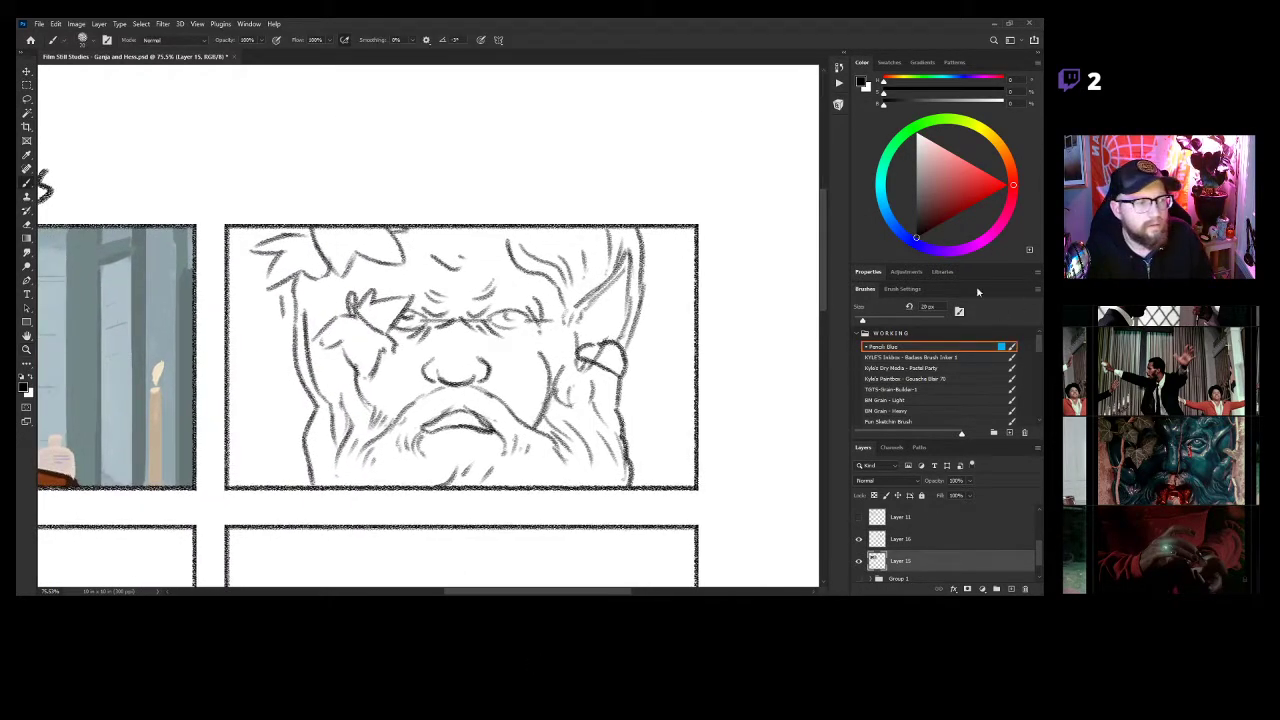
pyautogui.moveTo(671, 364); pyautogui.dragTo(645, 363)
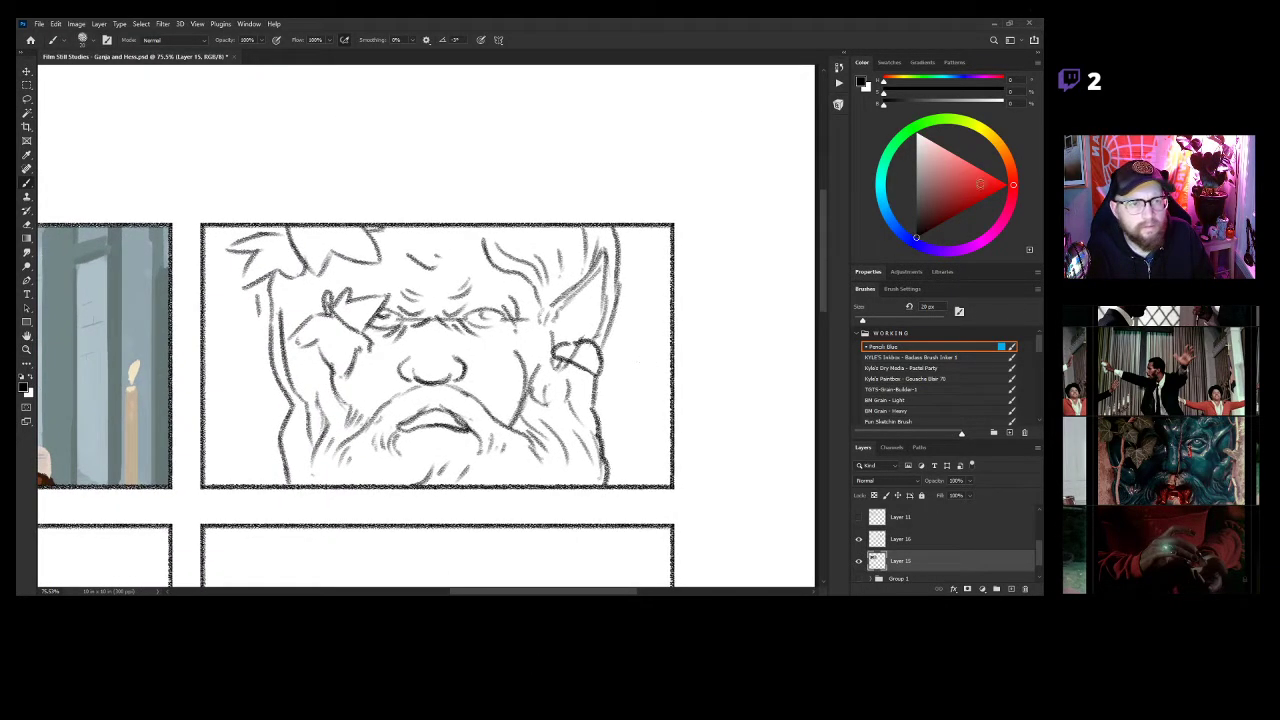
# Choose a muted orange-brown paint colour and the Kyle's Paintbox - Gouache Blair 75 brush.
pyautogui.moveTo(1008, 157); pyautogui.dragTo(1003, 145)
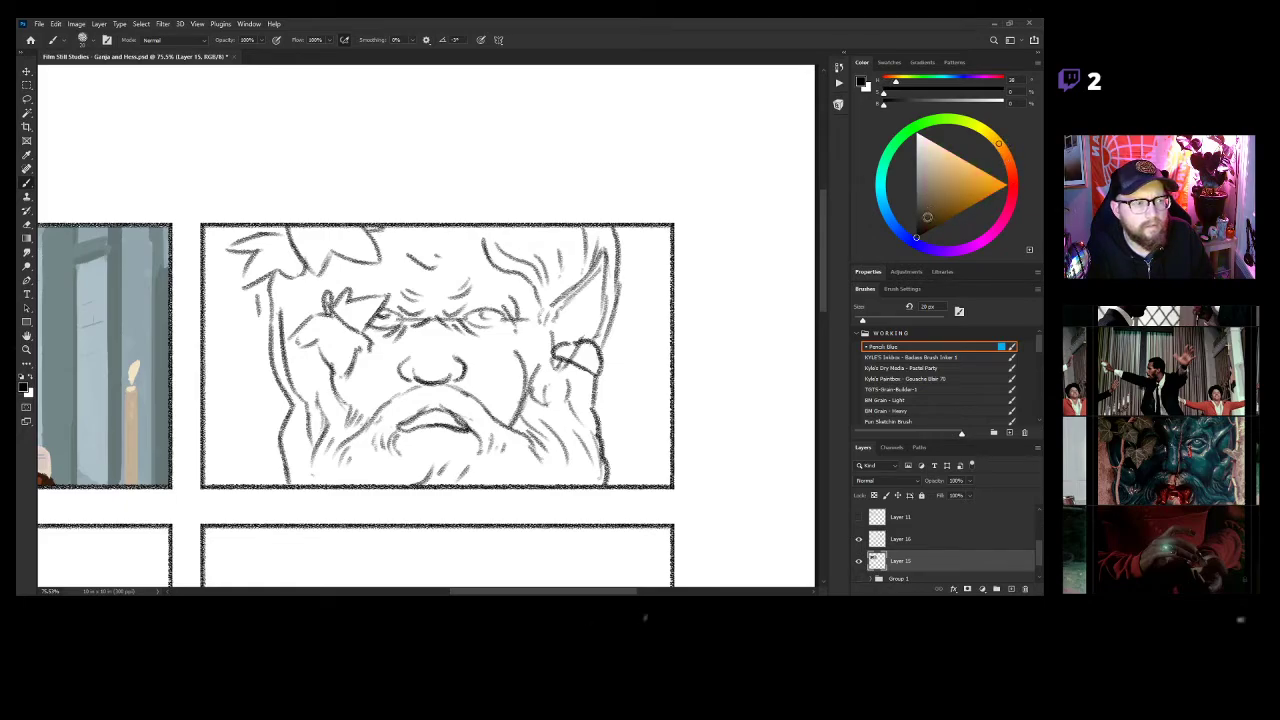
pyautogui.click(924, 209)
pyautogui.moveTo(1009, 175); pyautogui.dragTo(1006, 150)
pyautogui.moveTo(929, 205); pyautogui.dragTo(942, 176)
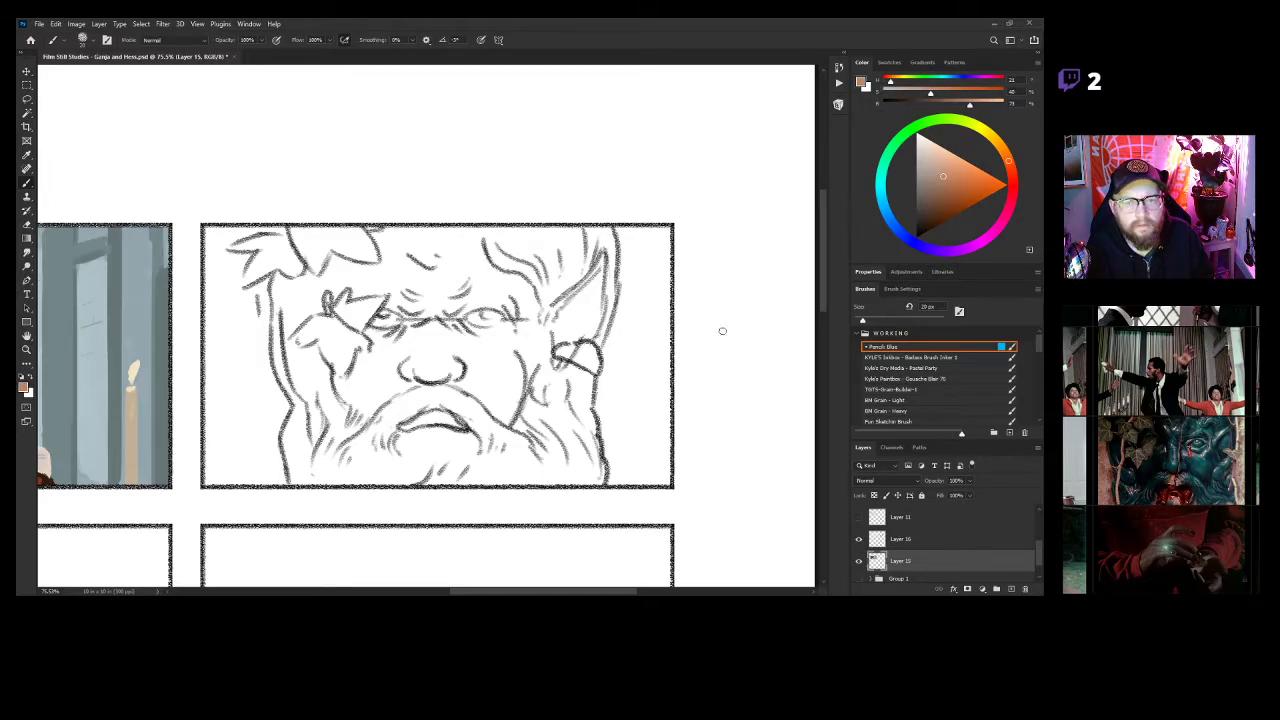
pyautogui.click(942, 379)
pyautogui.moveTo(385, 248); pyautogui.dragTo(272, 244)
pyautogui.hotkey('ctrl', 'z')
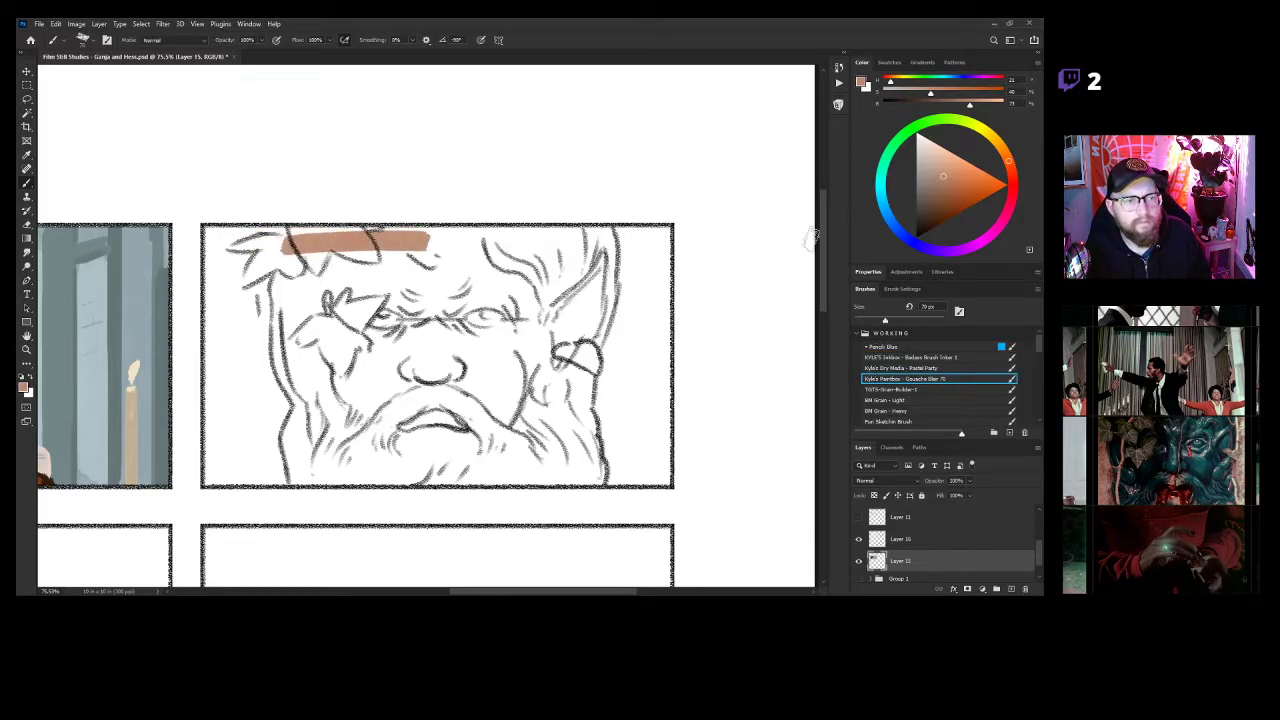
pyautogui.hotkey('ctrl', 'z')
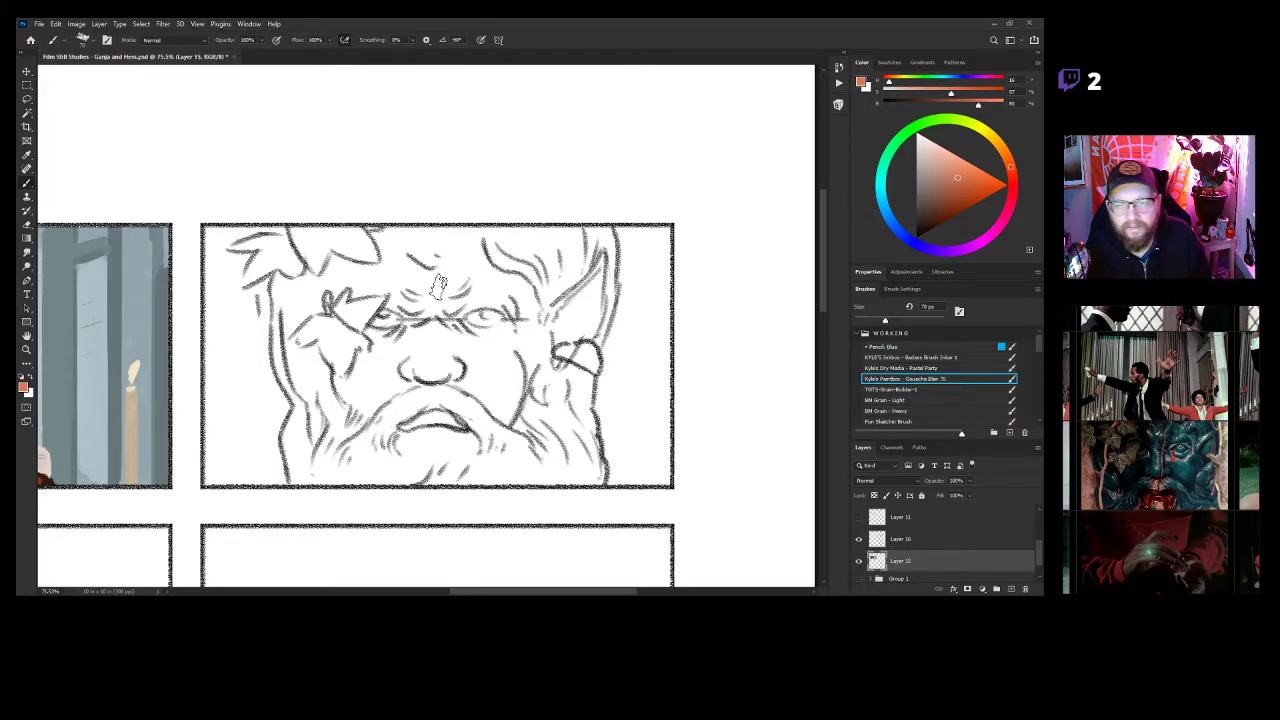
# Block in the background on the mask's right side with light salmon, covering the first darker orange strokes.
pyautogui.moveTo(618, 235)
pyautogui.mouseDown()
pyautogui.moveTo(620, 298)
pyautogui.moveTo(637, 224)
pyautogui.moveTo(660, 234)
pyautogui.moveTo(648, 285)
pyautogui.mouseUp()
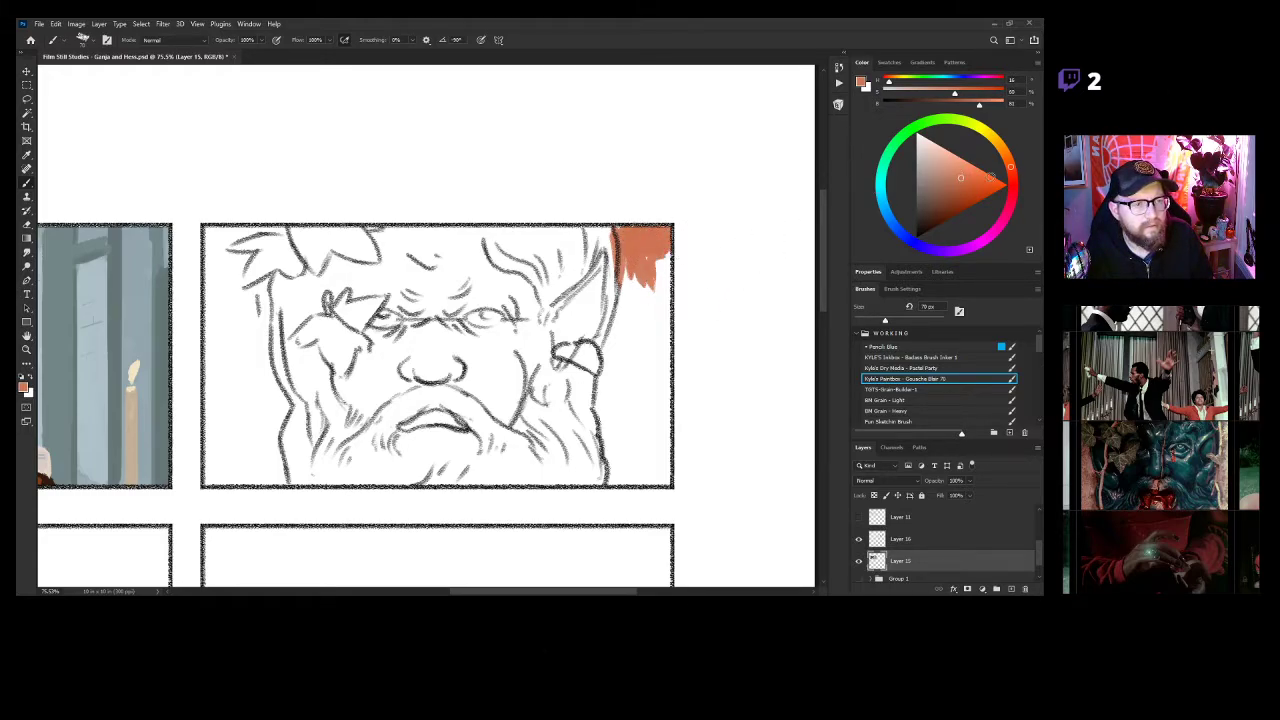
pyautogui.moveTo(951, 168); pyautogui.dragTo(955, 159)
pyautogui.moveTo(631, 229)
pyautogui.mouseDown()
pyautogui.moveTo(630, 262)
pyautogui.moveTo(625, 224)
pyautogui.moveTo(658, 232)
pyautogui.moveTo(636, 268)
pyautogui.moveTo(656, 283)
pyautogui.moveTo(641, 265)
pyautogui.moveTo(630, 295)
pyautogui.mouseUp()
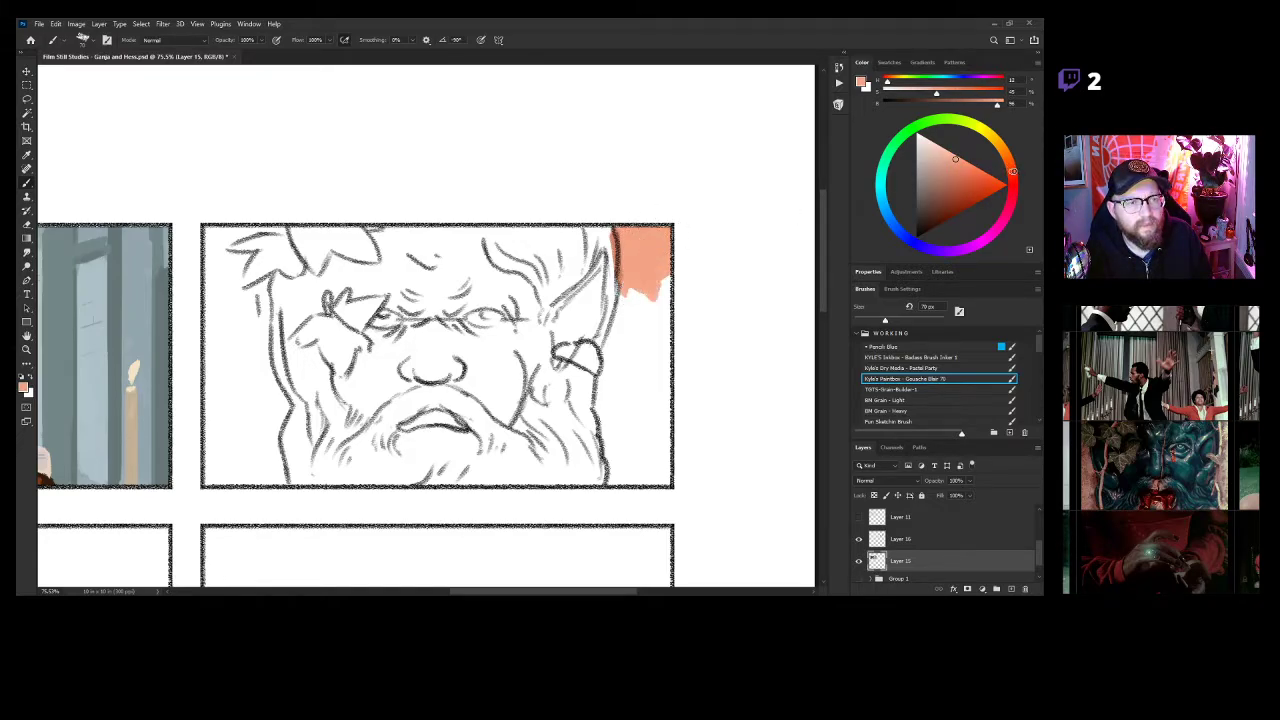
pyautogui.moveTo(627, 236)
pyautogui.mouseDown()
pyautogui.moveTo(671, 260)
pyautogui.moveTo(651, 305)
pyautogui.moveTo(627, 288)
pyautogui.moveTo(599, 425)
pyautogui.moveTo(594, 403)
pyautogui.moveTo(608, 425)
pyautogui.moveTo(593, 430)
pyautogui.moveTo(612, 478)
pyautogui.mouseUp()
pyautogui.moveTo(600, 408)
pyautogui.mouseDown()
pyautogui.moveTo(577, 378)
pyautogui.moveTo(622, 376)
pyautogui.moveTo(606, 372)
pyautogui.moveTo(598, 322)
pyautogui.moveTo(613, 313)
pyautogui.moveTo(583, 268)
pyautogui.moveTo(607, 222)
pyautogui.moveTo(663, 310)
pyautogui.moveTo(668, 393)
pyautogui.moveTo(668, 305)
pyautogui.moveTo(656, 472)
pyautogui.moveTo(623, 448)
pyautogui.moveTo(612, 390)
pyautogui.moveTo(653, 296)
pyautogui.moveTo(636, 443)
pyautogui.moveTo(659, 467)
pyautogui.moveTo(641, 422)
pyautogui.moveTo(660, 345)
pyautogui.mouseUp()
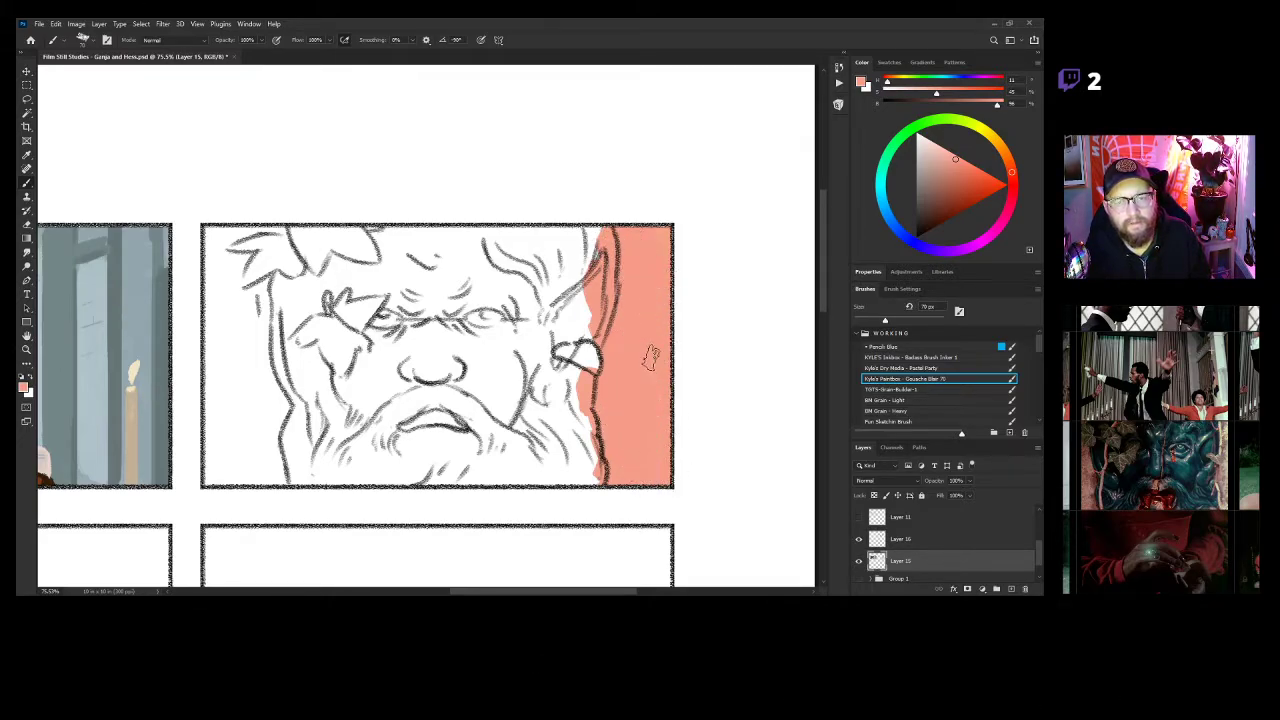
# Fill the background on the mask's left side with the same salmon, from the leaves down to the beard.
pyautogui.hscroll(-3, 757, 357)
pyautogui.moveTo(400, 285)
pyautogui.mouseDown()
pyautogui.moveTo(394, 370)
pyautogui.moveTo(381, 345)
pyautogui.moveTo(395, 320)
pyautogui.moveTo(428, 427)
pyautogui.moveTo(391, 340)
pyautogui.moveTo(423, 417)
pyautogui.moveTo(391, 375)
pyautogui.moveTo(408, 413)
pyautogui.moveTo(413, 480)
pyautogui.mouseUp()
pyautogui.moveTo(405, 395)
pyautogui.mouseDown()
pyautogui.moveTo(400, 485)
pyautogui.moveTo(333, 485)
pyautogui.moveTo(340, 455)
pyautogui.mouseUp()
pyautogui.moveTo(343, 388)
pyautogui.mouseDown()
pyautogui.moveTo(340, 232)
pyautogui.moveTo(410, 234)
pyautogui.moveTo(380, 325)
pyautogui.moveTo(405, 238)
pyautogui.moveTo(345, 245)
pyautogui.moveTo(393, 250)
pyautogui.moveTo(345, 318)
pyautogui.moveTo(385, 338)
pyautogui.moveTo(350, 368)
pyautogui.moveTo(383, 357)
pyautogui.moveTo(395, 415)
pyautogui.moveTo(345, 452)
pyautogui.moveTo(425, 445)
pyautogui.moveTo(424, 390)
pyautogui.moveTo(396, 341)
pyautogui.moveTo(402, 285)
pyautogui.moveTo(425, 240)
pyautogui.moveTo(428, 252)
pyautogui.mouseUp()
pyautogui.moveTo(432, 410); pyautogui.dragTo(428, 488)
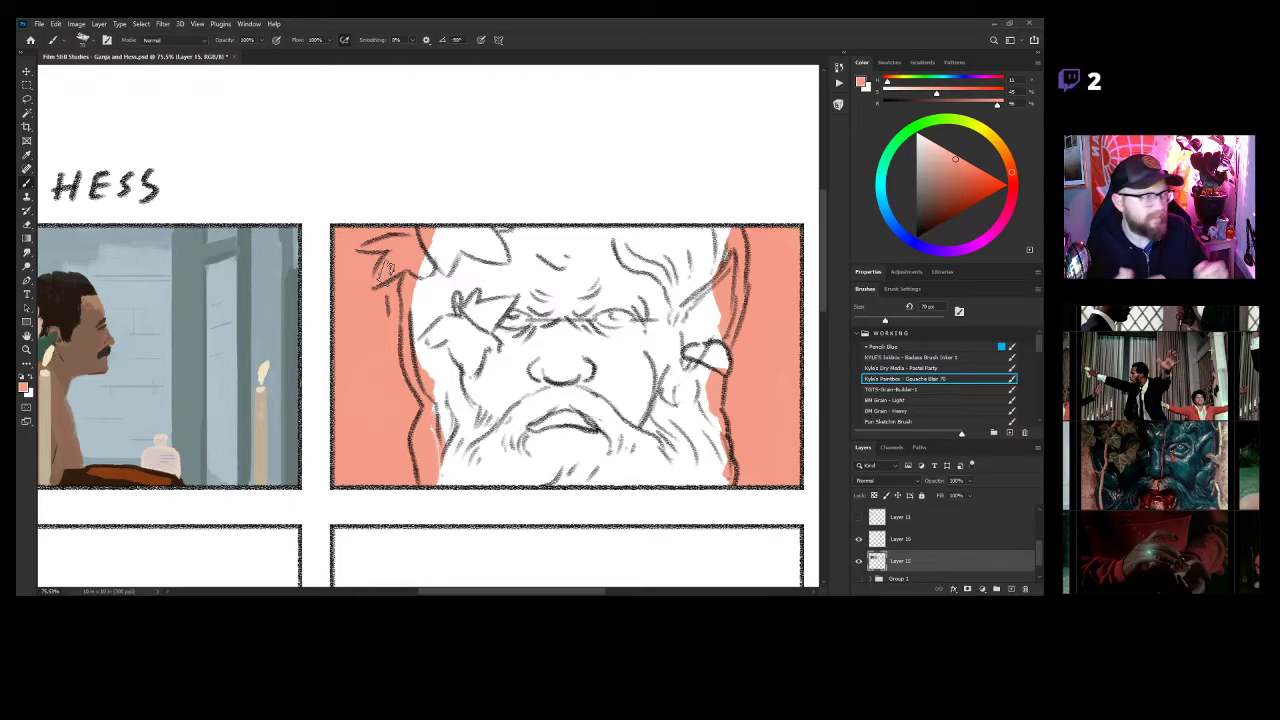
# Mix a medium teal green and paint the mask's left and right edges over the salmon background.
pyautogui.moveTo(756, 310); pyautogui.dragTo(681, 304)
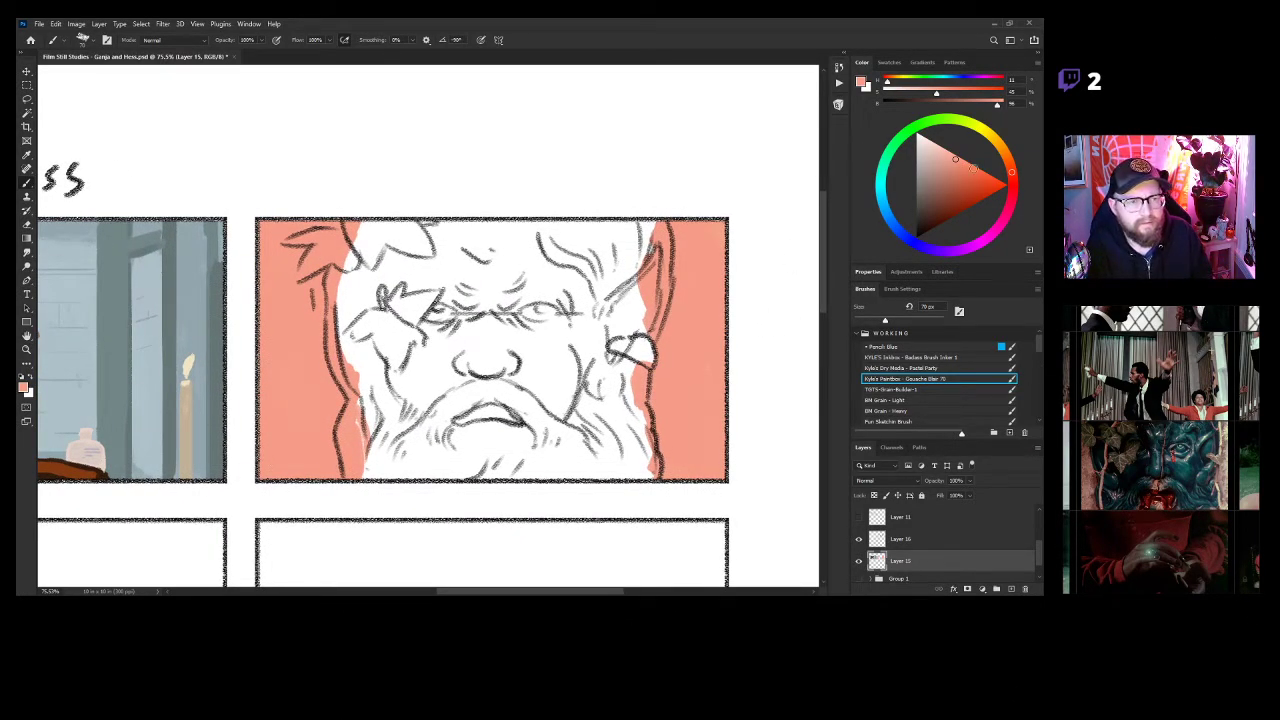
pyautogui.moveTo(1010, 172)
pyautogui.mouseDown()
pyautogui.moveTo(982, 130)
pyautogui.moveTo(870, 140)
pyautogui.mouseUp()
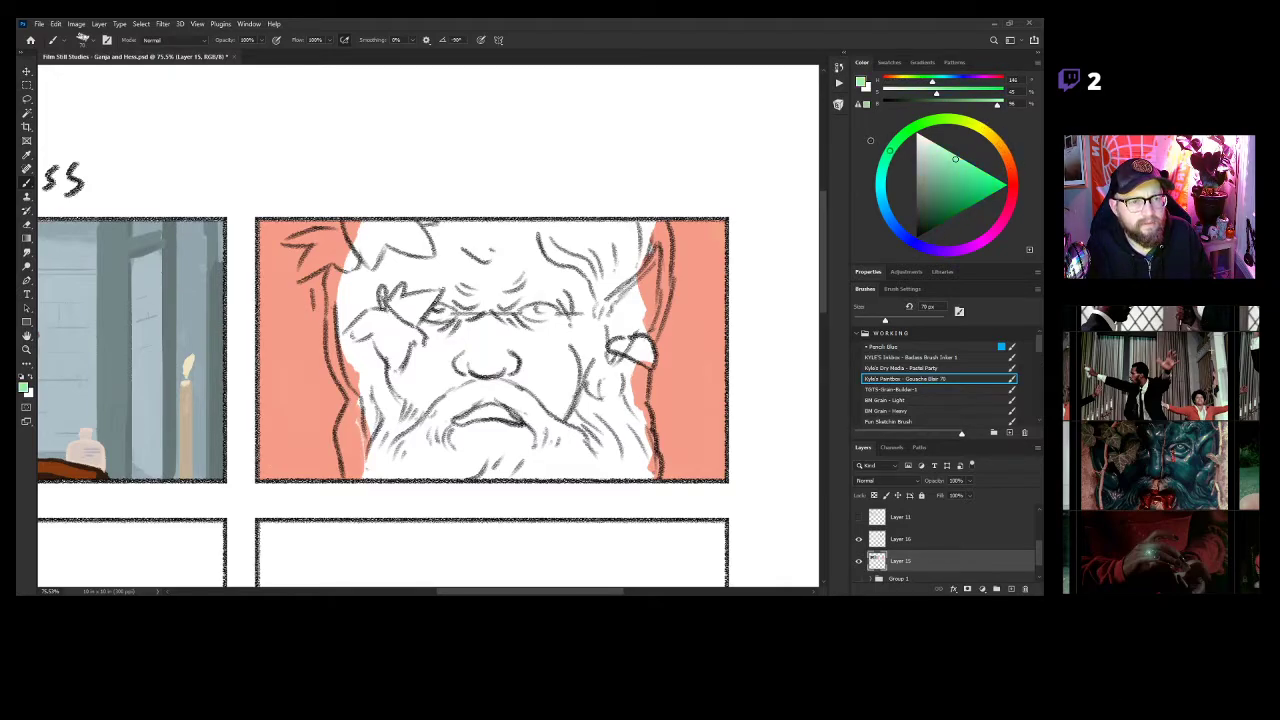
pyautogui.moveTo(969, 160); pyautogui.dragTo(951, 184)
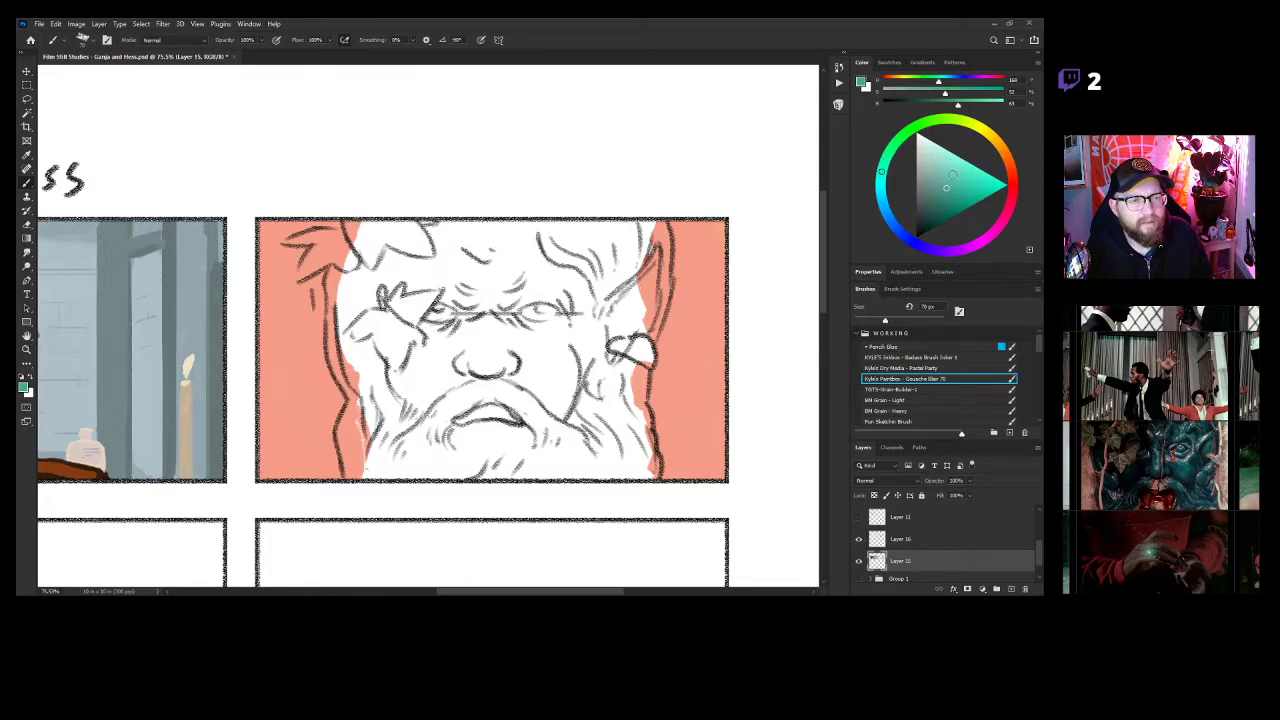
pyautogui.moveTo(477, 255)
pyautogui.mouseDown()
pyautogui.moveTo(482, 290)
pyautogui.moveTo(456, 288)
pyautogui.mouseUp()
pyautogui.moveTo(382, 225)
pyautogui.mouseDown()
pyautogui.moveTo(332, 310)
pyautogui.moveTo(348, 214)
pyautogui.moveTo(336, 303)
pyautogui.mouseUp()
pyautogui.moveTo(654, 223)
pyautogui.mouseDown()
pyautogui.moveTo(664, 310)
pyautogui.moveTo(634, 394)
pyautogui.moveTo(653, 486)
pyautogui.mouseUp()
pyautogui.moveTo(356, 430)
pyautogui.mouseDown()
pyautogui.moveTo(368, 398)
pyautogui.moveTo(358, 392)
pyautogui.moveTo(350, 440)
pyautogui.mouseUp()
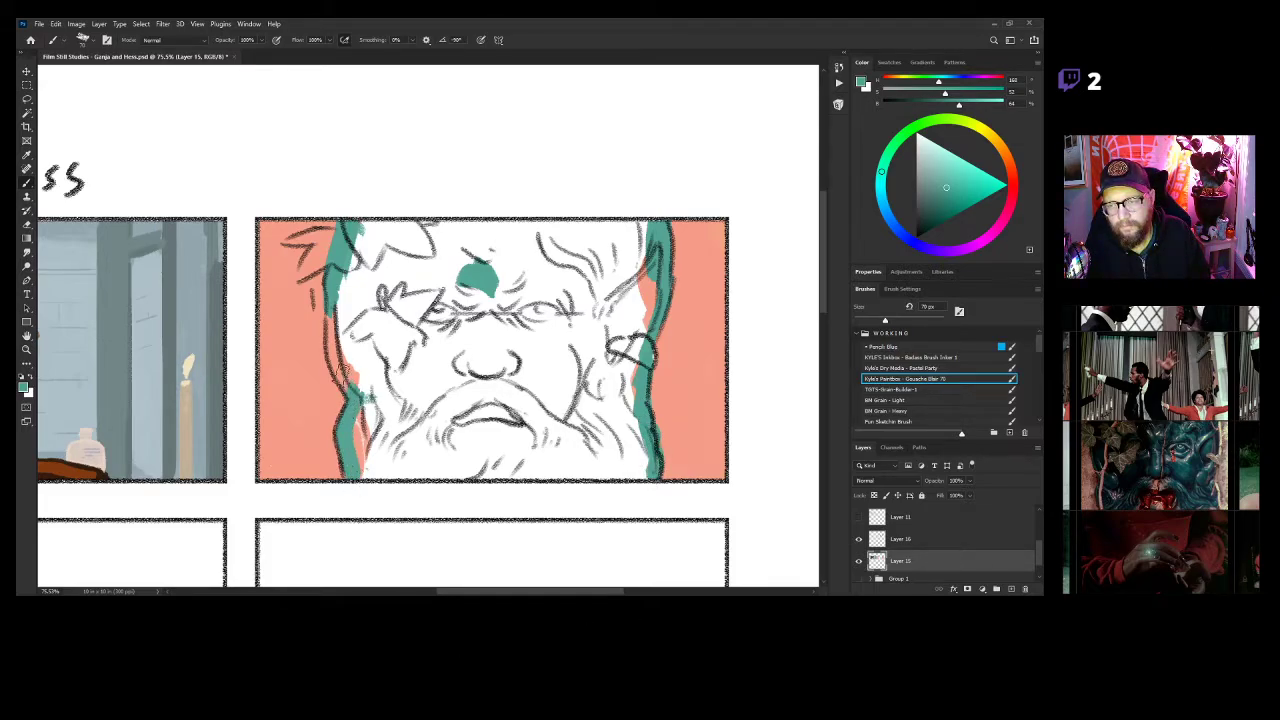
# Enlarge the gouache brush and fill the entire mask, from leaves and forehead to beard, with teal green.
pyautogui.moveTo(350, 385)
pyautogui.mouseDown()
pyautogui.moveTo(333, 305)
pyautogui.moveTo(358, 388)
pyautogui.moveTo(400, 440)
pyautogui.moveTo(342, 285)
pyautogui.moveTo(394, 213)
pyautogui.moveTo(415, 245)
pyautogui.moveTo(395, 275)
pyautogui.mouseUp()
pyautogui.press(']')
pyautogui.press(']')
pyautogui.press(']')
pyautogui.press(']')
pyautogui.moveTo(417, 229)
pyautogui.mouseDown()
pyautogui.moveTo(495, 218)
pyautogui.moveTo(479, 254)
pyautogui.moveTo(508, 245)
pyautogui.moveTo(452, 248)
pyautogui.moveTo(528, 262)
pyautogui.moveTo(595, 240)
pyautogui.moveTo(565, 222)
pyautogui.moveTo(607, 215)
pyautogui.moveTo(605, 250)
pyautogui.moveTo(635, 265)
pyautogui.moveTo(550, 285)
pyautogui.moveTo(595, 235)
pyautogui.moveTo(540, 230)
pyautogui.moveTo(520, 265)
pyautogui.moveTo(595, 240)
pyautogui.moveTo(565, 260)
pyautogui.moveTo(420, 290)
pyautogui.moveTo(395, 275)
pyautogui.moveTo(360, 305)
pyautogui.moveTo(408, 300)
pyautogui.moveTo(530, 270)
pyautogui.moveTo(365, 272)
pyautogui.moveTo(410, 285)
pyautogui.moveTo(420, 340)
pyautogui.moveTo(435, 350)
pyautogui.moveTo(565, 285)
pyautogui.moveTo(535, 320)
pyautogui.moveTo(630, 320)
pyautogui.moveTo(645, 300)
pyautogui.moveTo(655, 322)
pyautogui.moveTo(640, 348)
pyautogui.moveTo(630, 315)
pyautogui.moveTo(630, 368)
pyautogui.moveTo(570, 292)
pyautogui.moveTo(535, 280)
pyautogui.moveTo(530, 302)
pyautogui.moveTo(450, 332)
pyautogui.moveTo(422, 368)
pyautogui.moveTo(446, 368)
pyautogui.moveTo(372, 410)
pyautogui.moveTo(537, 385)
pyautogui.moveTo(553, 410)
pyautogui.moveTo(510, 445)
pyautogui.moveTo(480, 390)
pyautogui.moveTo(388, 445)
pyautogui.moveTo(468, 470)
pyautogui.moveTo(555, 470)
pyautogui.moveTo(592, 420)
pyautogui.moveTo(608, 440)
pyautogui.moveTo(618, 390)
pyautogui.moveTo(635, 478)
pyautogui.moveTo(620, 400)
pyautogui.moveTo(588, 390)
pyautogui.moveTo(602, 380)
pyautogui.moveTo(635, 450)
pyautogui.moveTo(655, 445)
pyautogui.moveTo(510, 445)
pyautogui.mouseUp()
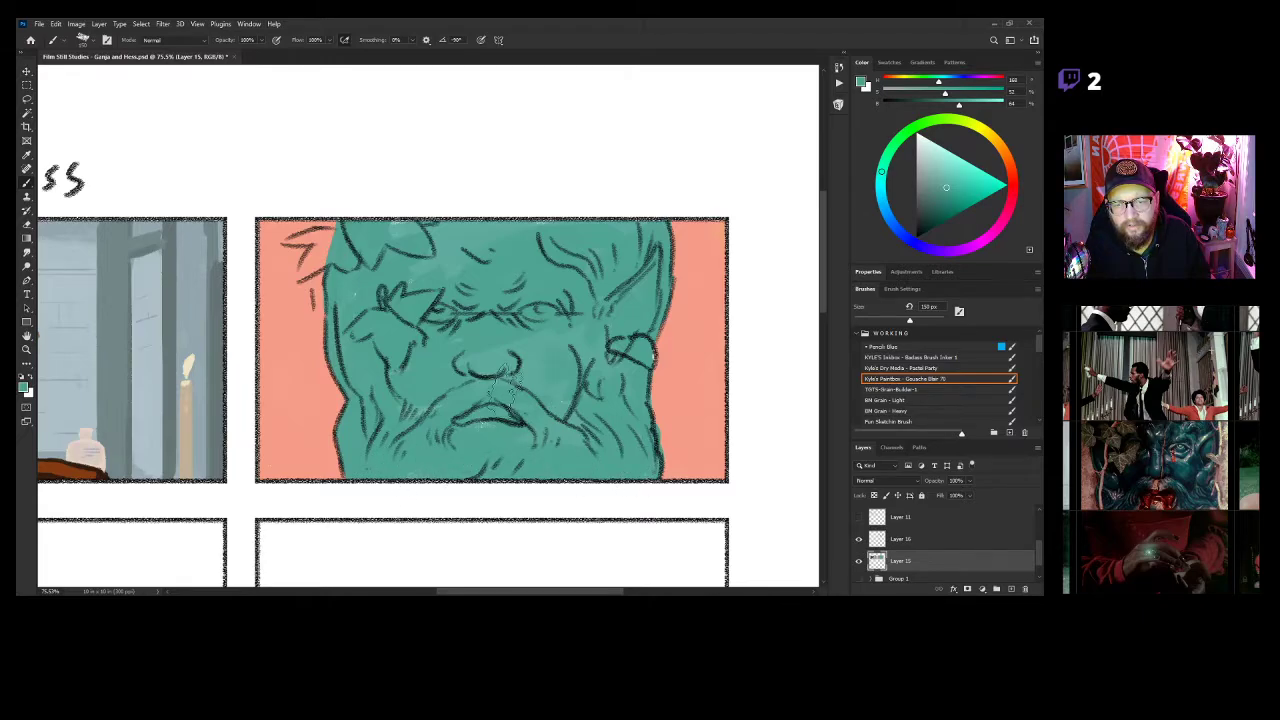
# Paint a slightly darker salmon tone over the background on both sides of the mask.
pyautogui.keyDown('alt'); pyautogui.click(688, 352); pyautogui.keyUp('alt')
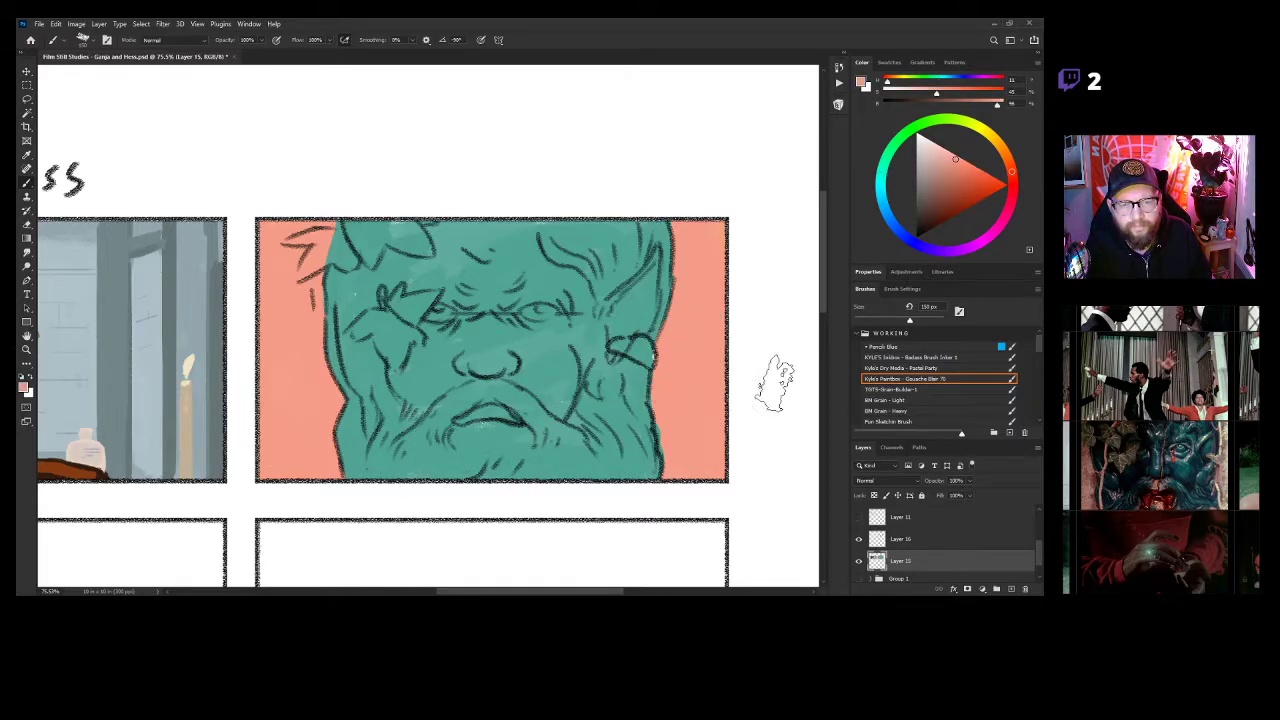
pyautogui.moveTo(688, 250)
pyautogui.mouseDown()
pyautogui.moveTo(957, 166)
pyautogui.moveTo(705, 245)
pyautogui.moveTo(720, 228)
pyautogui.moveTo(729, 245)
pyautogui.moveTo(712, 262)
pyautogui.moveTo(697, 245)
pyautogui.moveTo(685, 258)
pyautogui.moveTo(680, 213)
pyautogui.moveTo(685, 270)
pyautogui.moveTo(745, 268)
pyautogui.moveTo(682, 285)
pyautogui.moveTo(672, 342)
pyautogui.moveTo(675, 322)
pyautogui.moveTo(720, 325)
pyautogui.moveTo(747, 345)
pyautogui.moveTo(749, 372)
pyautogui.moveTo(665, 352)
pyautogui.moveTo(659, 370)
pyautogui.moveTo(727, 402)
pyautogui.mouseUp()
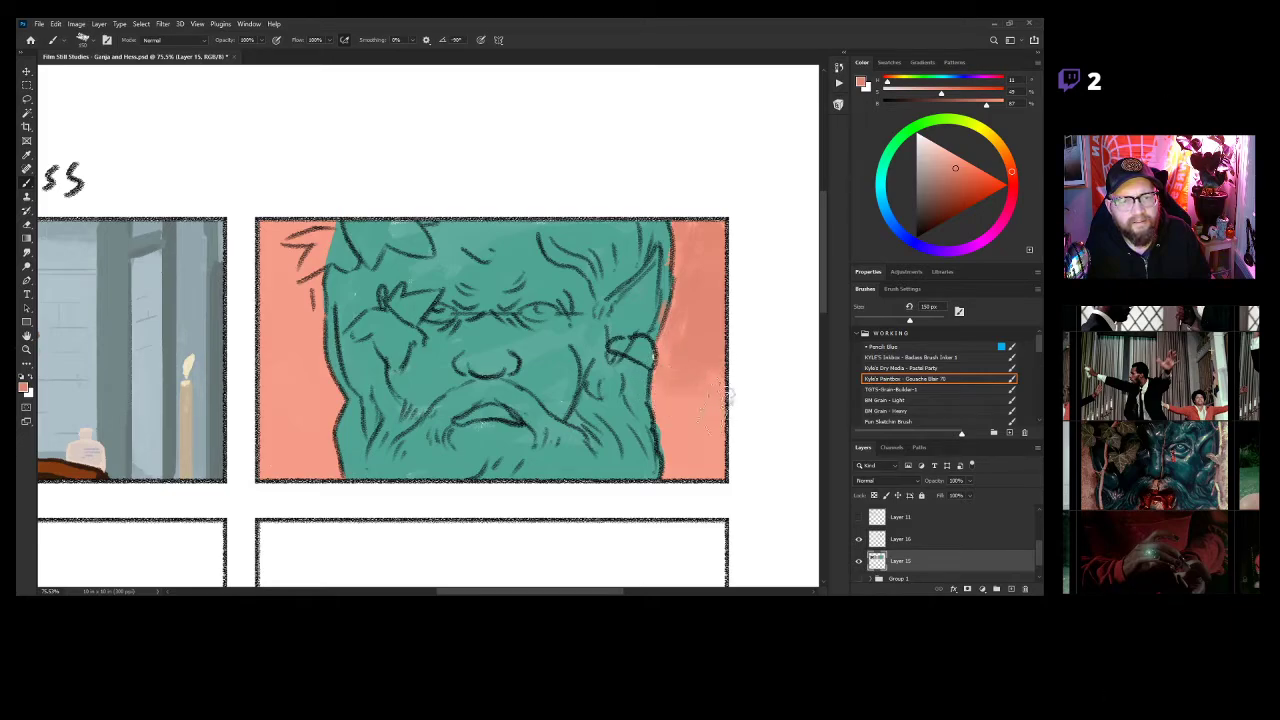
pyautogui.moveTo(282, 342)
pyautogui.mouseDown()
pyautogui.moveTo(262, 310)
pyautogui.moveTo(305, 318)
pyautogui.moveTo(293, 315)
pyautogui.moveTo(302, 275)
pyautogui.moveTo(285, 255)
pyautogui.moveTo(255, 265)
pyautogui.moveTo(293, 270)
pyautogui.moveTo(288, 282)
pyautogui.moveTo(292, 225)
pyautogui.moveTo(262, 250)
pyautogui.moveTo(298, 225)
pyautogui.moveTo(315, 395)
pyautogui.mouseUp()
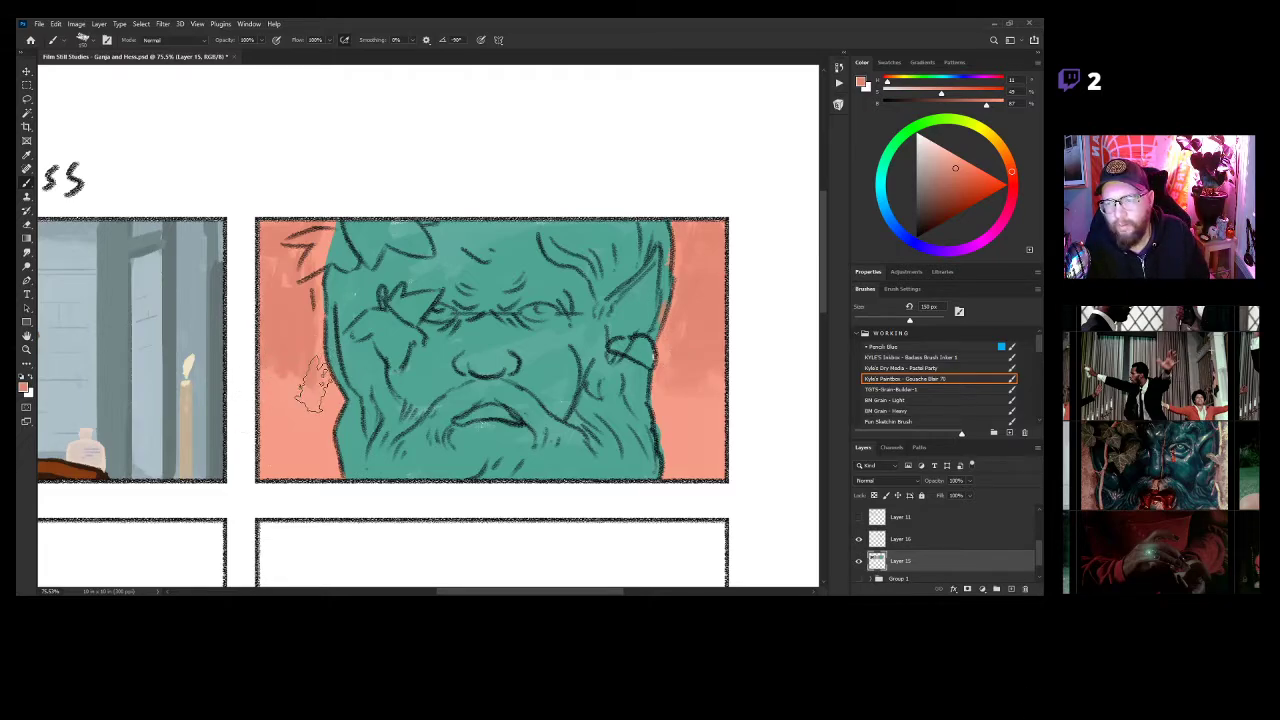
pyautogui.moveTo(314, 366)
pyautogui.mouseDown()
pyautogui.moveTo(335, 402)
pyautogui.moveTo(317, 470)
pyautogui.mouseUp()
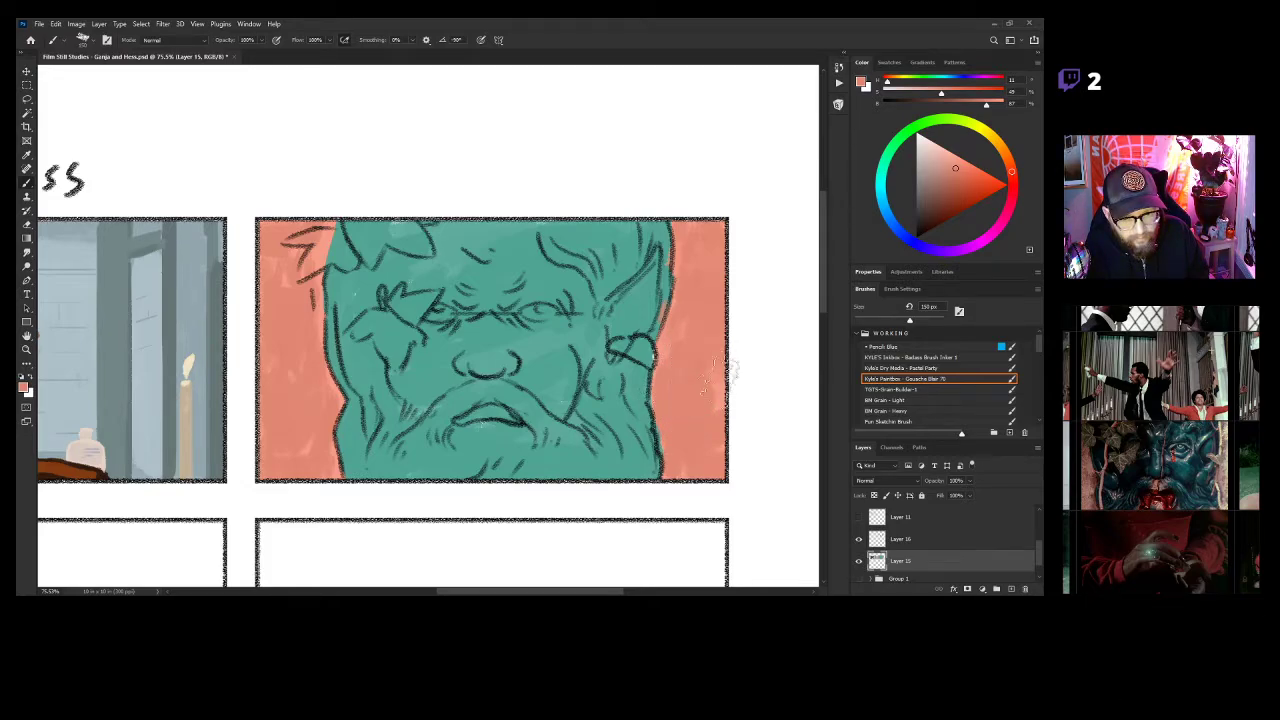
# Mix a darker teal from the mask colour and paint shadow over the left brow, eye and side of the nose.
pyautogui.press('z')
pyautogui.moveTo(484, 348)
pyautogui.mouseDown()
pyautogui.moveTo(458, 348)
pyautogui.moveTo(480, 348)
pyautogui.mouseUp()
pyautogui.press('b')
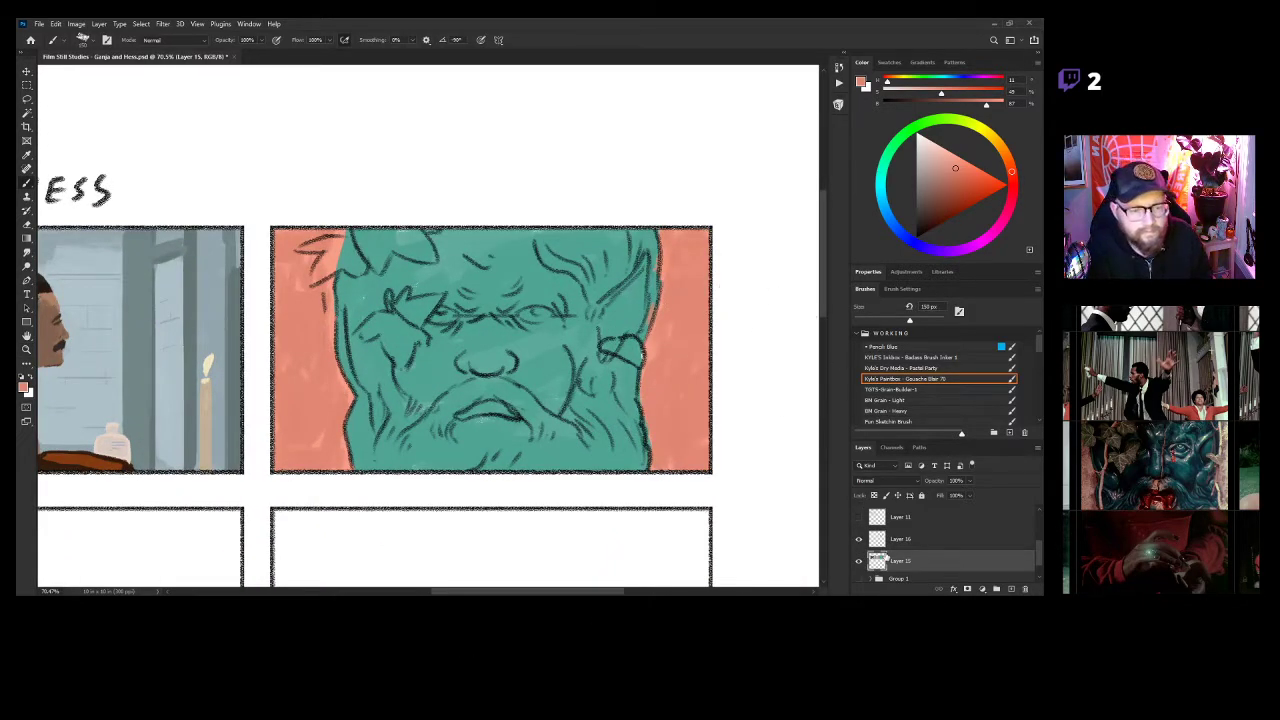
pyautogui.keyDown('alt'); pyautogui.click(480, 333); pyautogui.keyUp('alt')
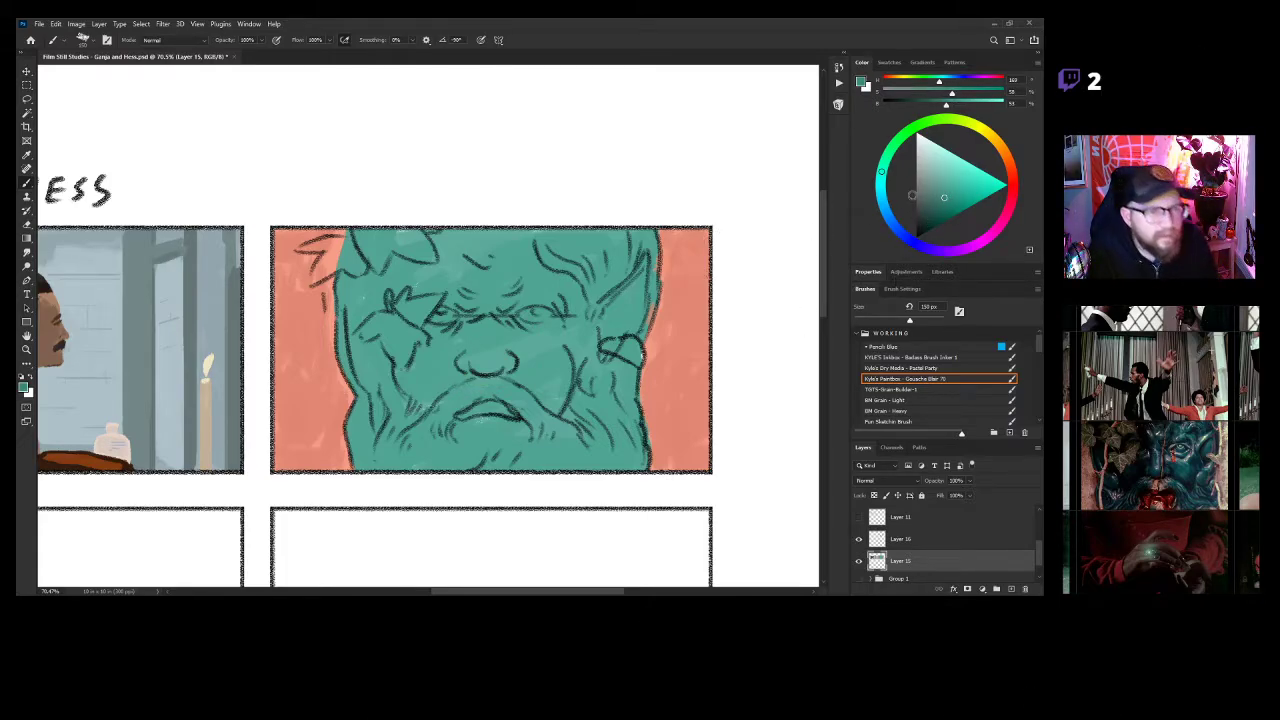
pyautogui.moveTo(438, 308)
pyautogui.mouseDown()
pyautogui.moveTo(524, 332)
pyautogui.moveTo(434, 312)
pyautogui.moveTo(460, 336)
pyautogui.mouseUp()
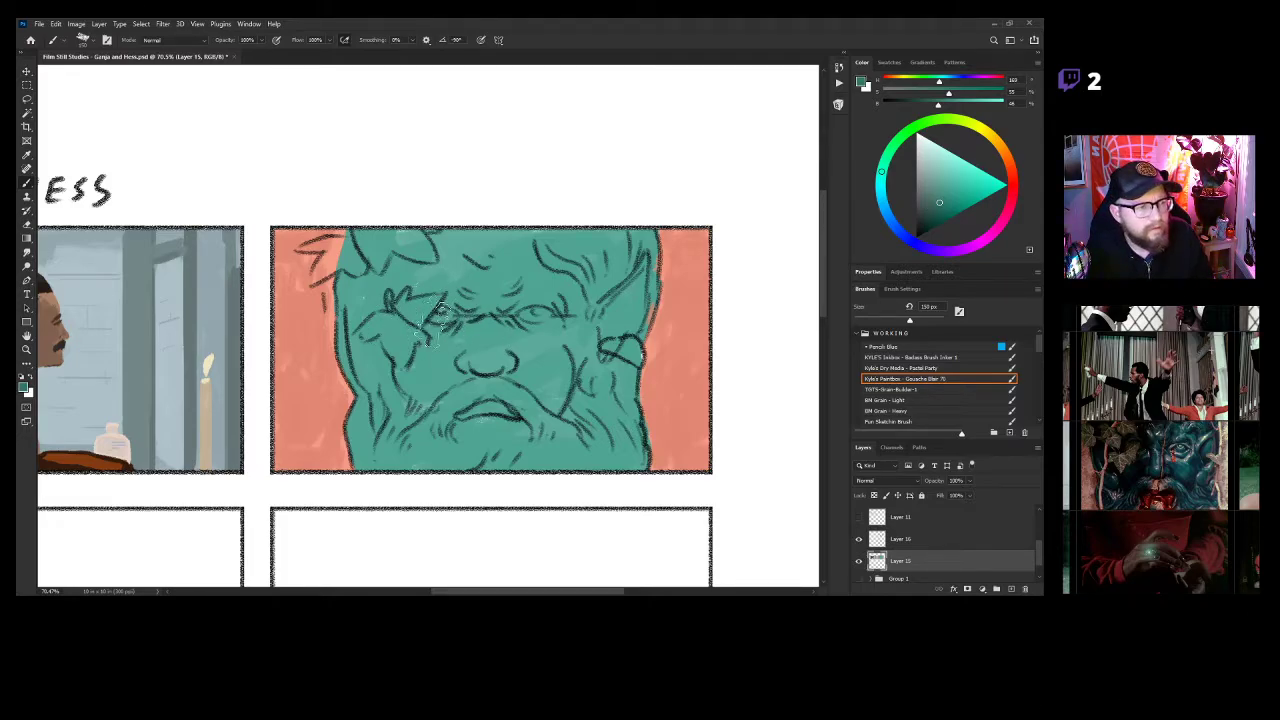
pyautogui.moveTo(482, 282)
pyautogui.mouseDown()
pyautogui.moveTo(462, 280)
pyautogui.moveTo(452, 338)
pyautogui.mouseUp()
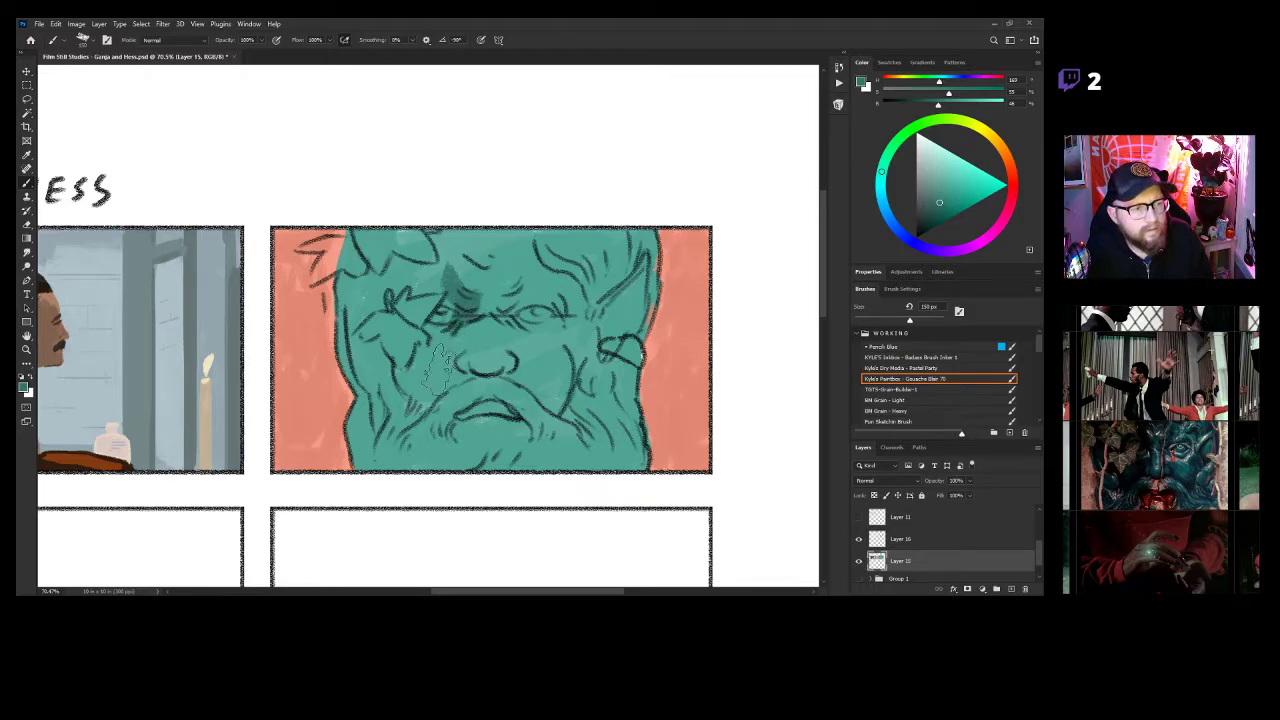
pyautogui.moveTo(466, 321); pyautogui.dragTo(455, 370)
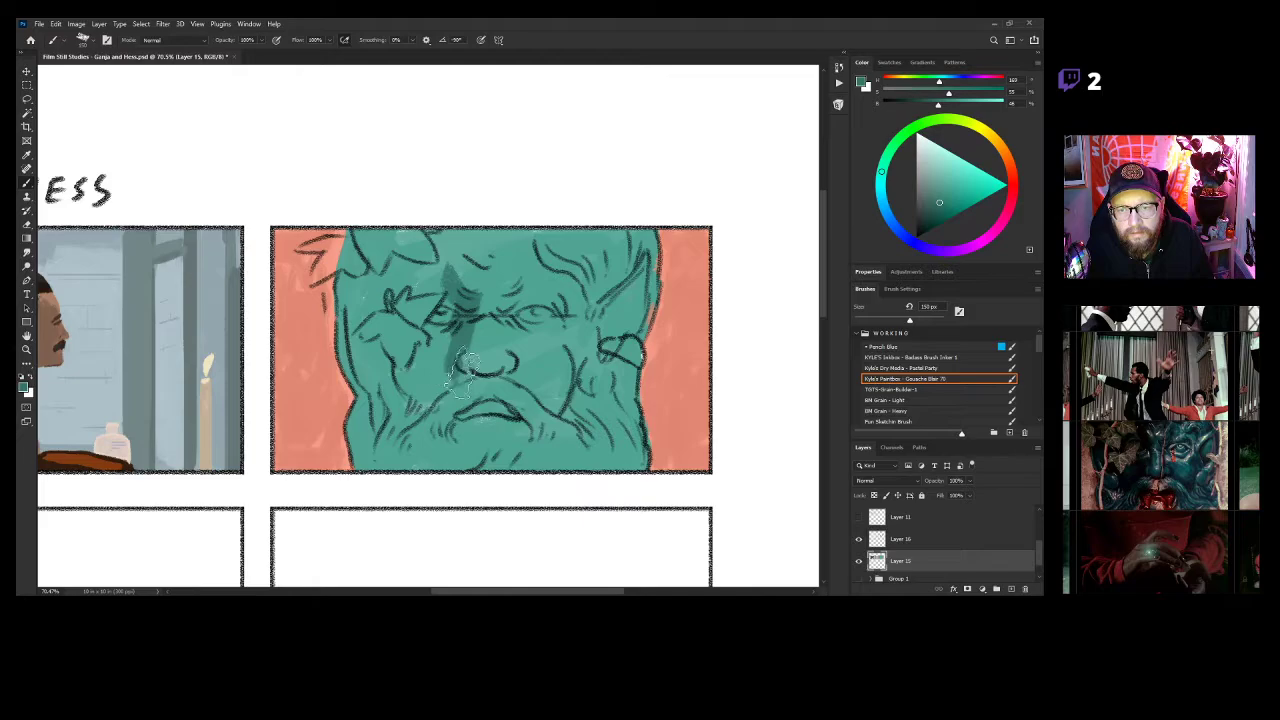
# Extend the dark teal shadow across the left side of the forehead, leaf, cheek and beard.
pyautogui.moveTo(448, 386)
pyautogui.mouseDown()
pyautogui.moveTo(434, 397)
pyautogui.moveTo(400, 372)
pyautogui.moveTo(446, 335)
pyautogui.moveTo(438, 302)
pyautogui.moveTo(398, 300)
pyautogui.moveTo(445, 262)
pyautogui.moveTo(422, 272)
pyautogui.moveTo(466, 209)
pyautogui.moveTo(452, 220)
pyautogui.moveTo(463, 270)
pyautogui.moveTo(392, 285)
pyautogui.moveTo(380, 335)
pyautogui.moveTo(362, 300)
pyautogui.moveTo(403, 268)
pyautogui.mouseUp()
pyautogui.moveTo(378, 350)
pyautogui.mouseDown()
pyautogui.moveTo(348, 318)
pyautogui.moveTo(366, 362)
pyautogui.mouseUp()
pyautogui.moveTo(383, 307)
pyautogui.mouseDown()
pyautogui.moveTo(356, 338)
pyautogui.moveTo(349, 278)
pyautogui.moveTo(361, 278)
pyautogui.moveTo(363, 218)
pyautogui.moveTo(396, 258)
pyautogui.moveTo(366, 278)
pyautogui.moveTo(392, 410)
pyautogui.mouseUp()
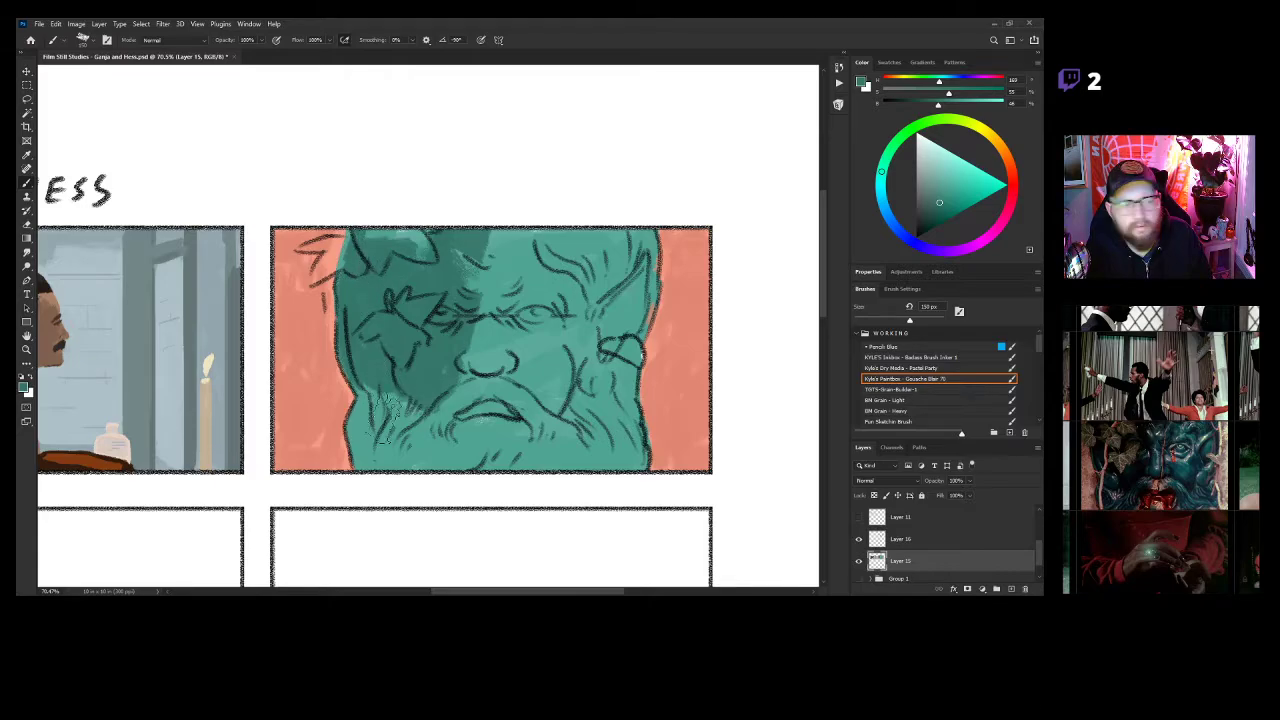
pyautogui.moveTo(395, 470)
pyautogui.mouseDown()
pyautogui.moveTo(406, 430)
pyautogui.moveTo(381, 470)
pyautogui.moveTo(416, 420)
pyautogui.moveTo(391, 475)
pyautogui.moveTo(450, 430)
pyautogui.mouseUp()
# Reduce the brush size and fill the mask's open mouth with a very dark green.
pyautogui.press('[')
pyautogui.press('[')
pyautogui.press('[')
pyautogui.press('[')
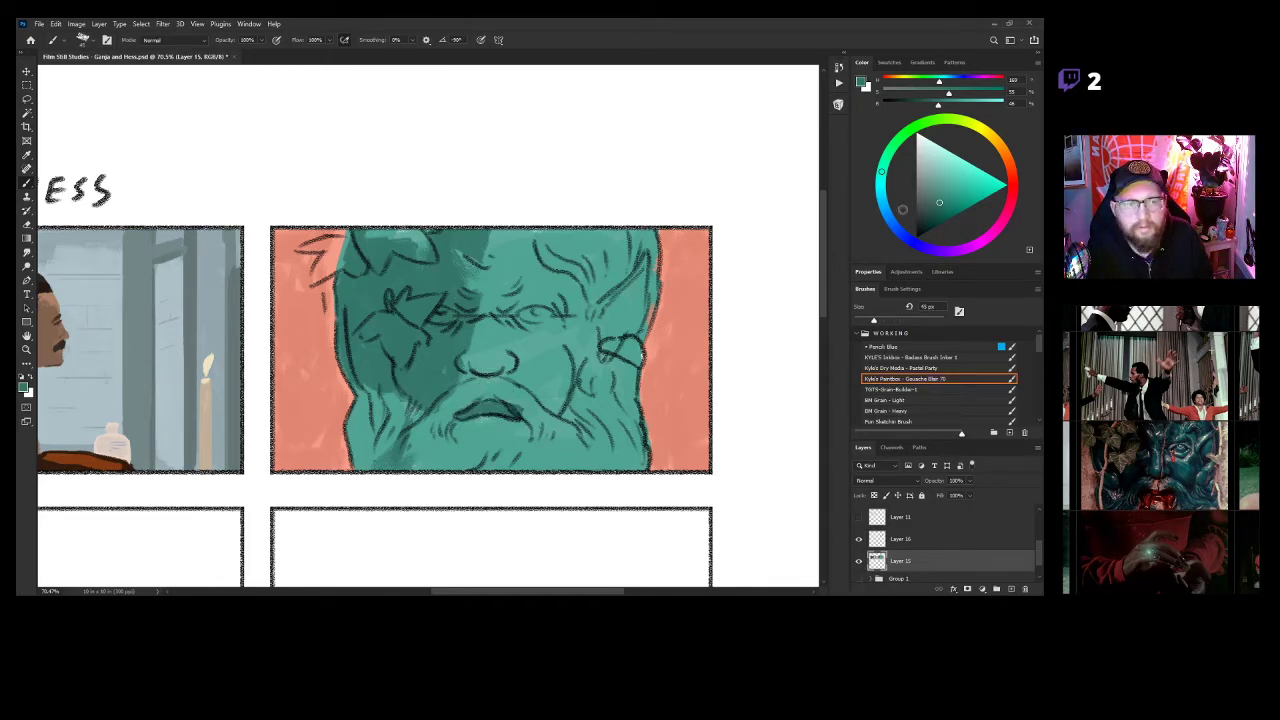
pyautogui.moveTo(941, 208); pyautogui.dragTo(934, 215)
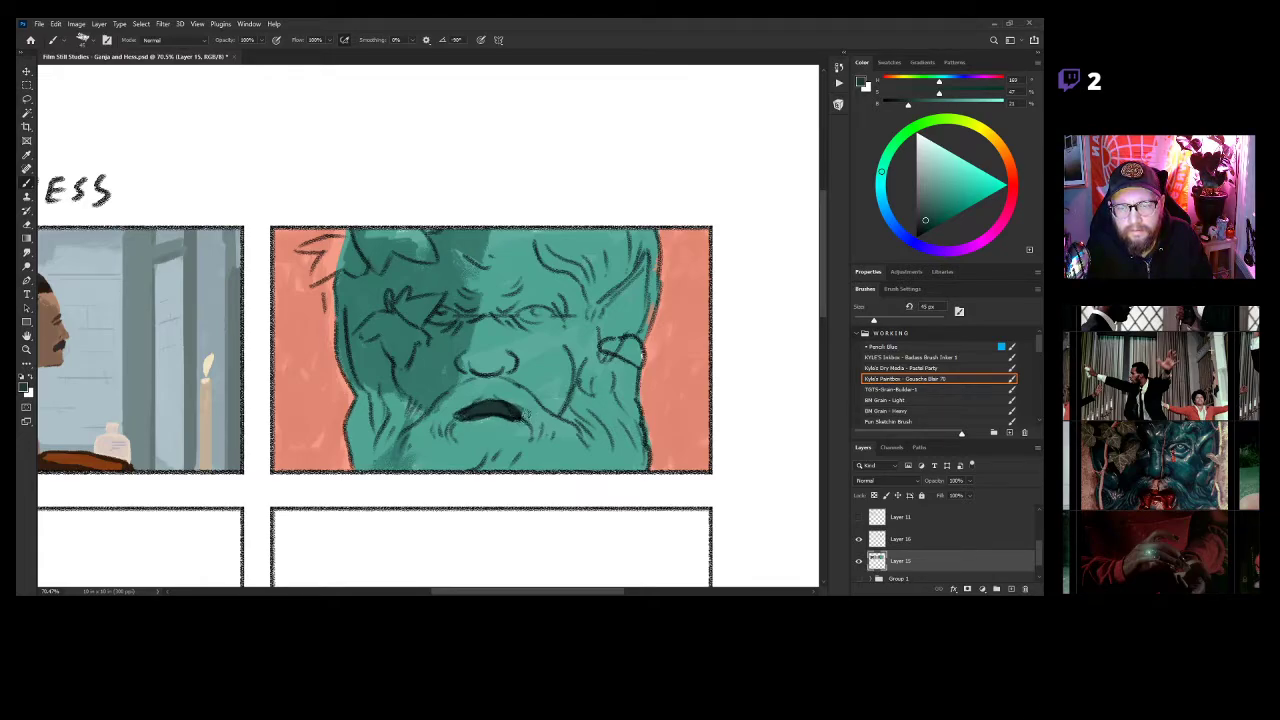
# Paint the mouth's very dark green into the right ear, above the left eye and between the forehead leaves.
pyautogui.keyDown('alt'); pyautogui.click(521, 398); pyautogui.keyUp('alt')
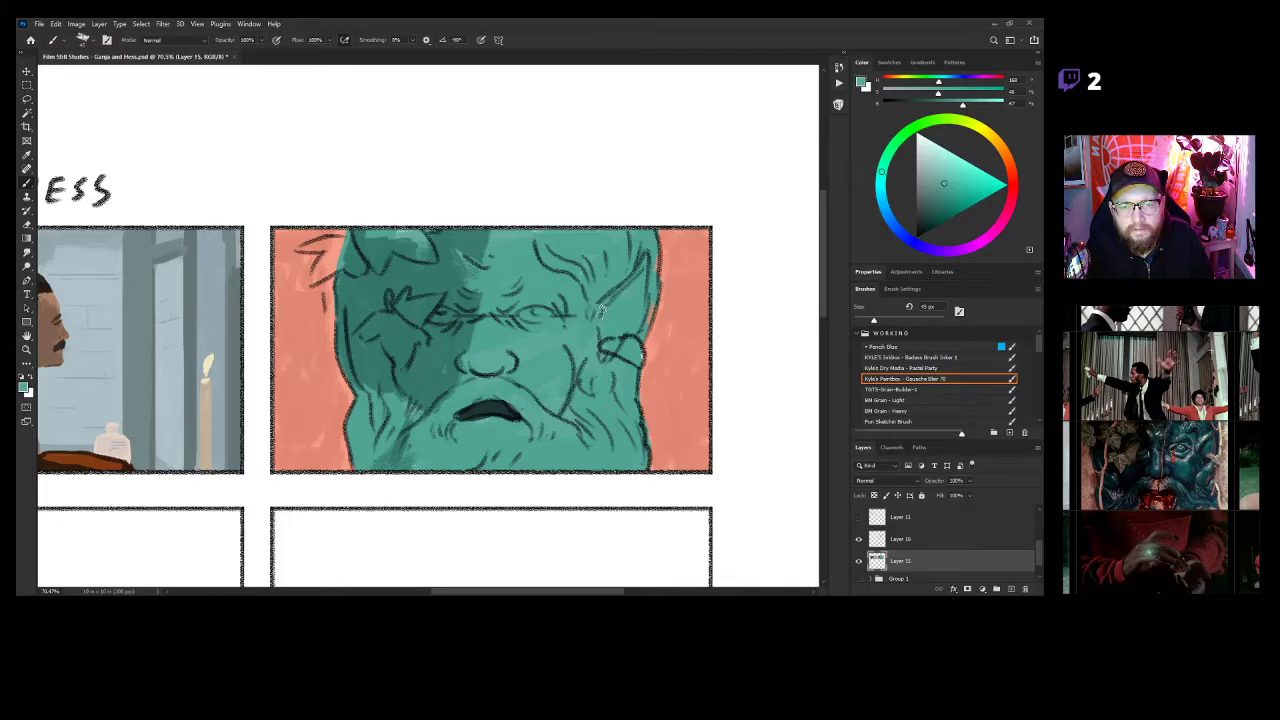
pyautogui.keyDown('alt'); pyautogui.click(476, 412); pyautogui.keyUp('alt')
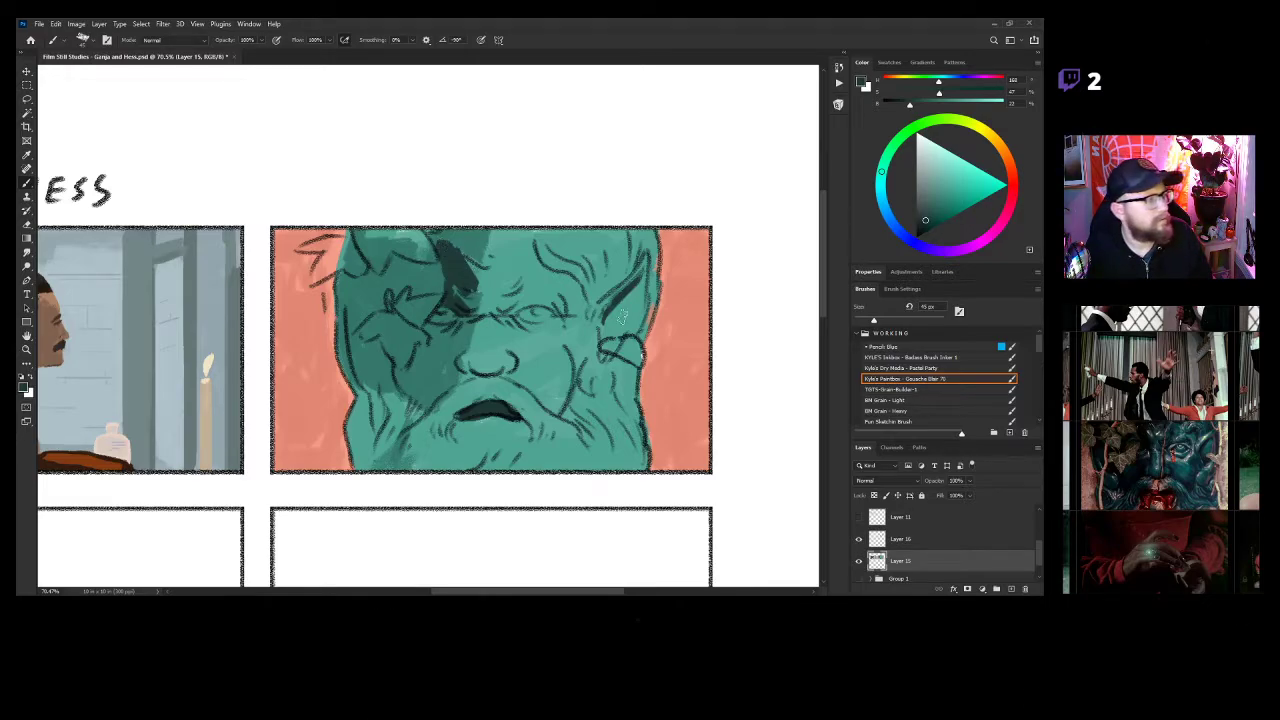
pyautogui.hotkey('ctrl', 'z')
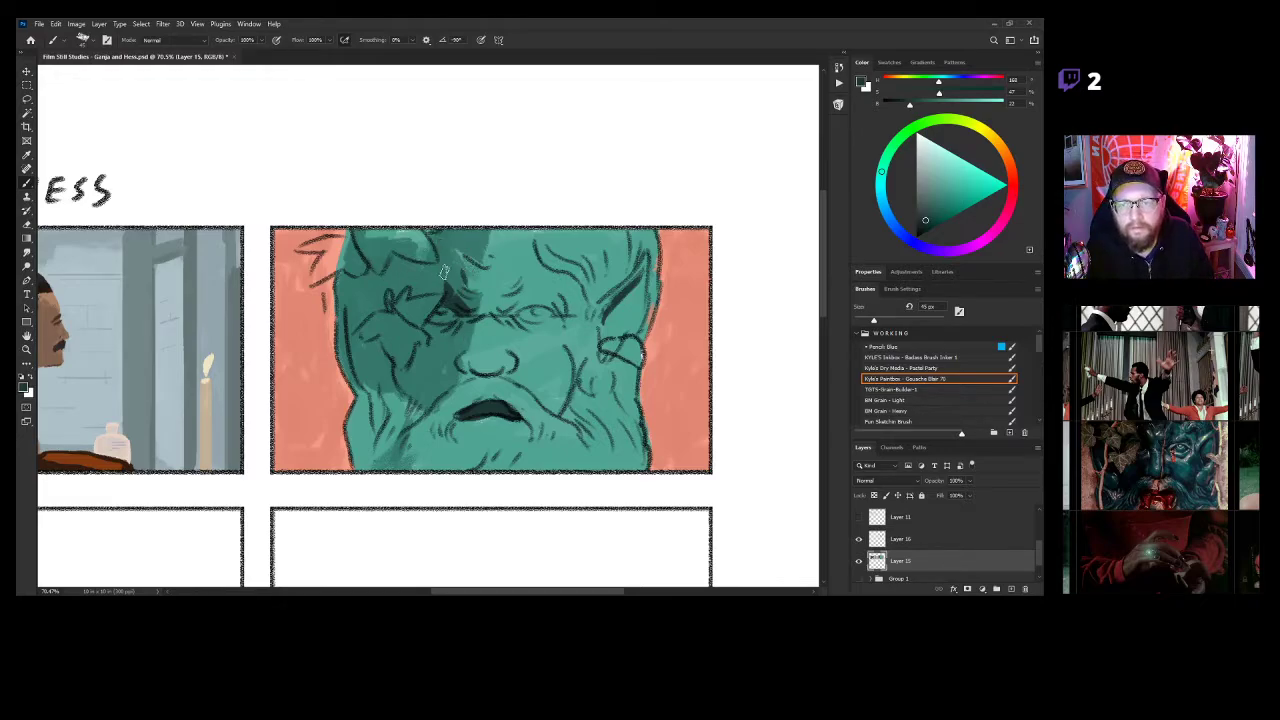
pyautogui.press(']')
pyautogui.moveTo(445, 252)
pyautogui.mouseDown()
pyautogui.moveTo(457, 246)
pyautogui.moveTo(454, 275)
pyautogui.mouseUp()
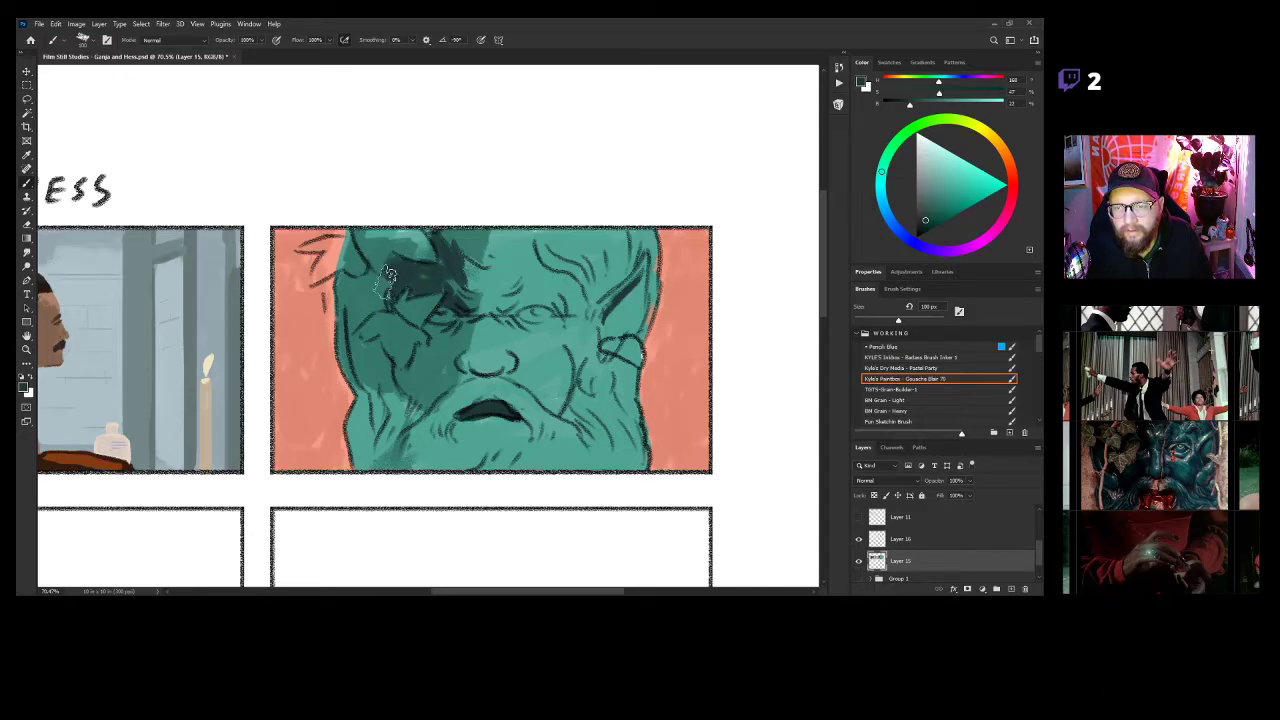
# Extend the very dark green across the left temple, around the left eye and down the left cheek.
pyautogui.moveTo(372, 292)
pyautogui.mouseDown()
pyautogui.moveTo(364, 283)
pyautogui.moveTo(362, 304)
pyautogui.moveTo(388, 297)
pyautogui.mouseUp()
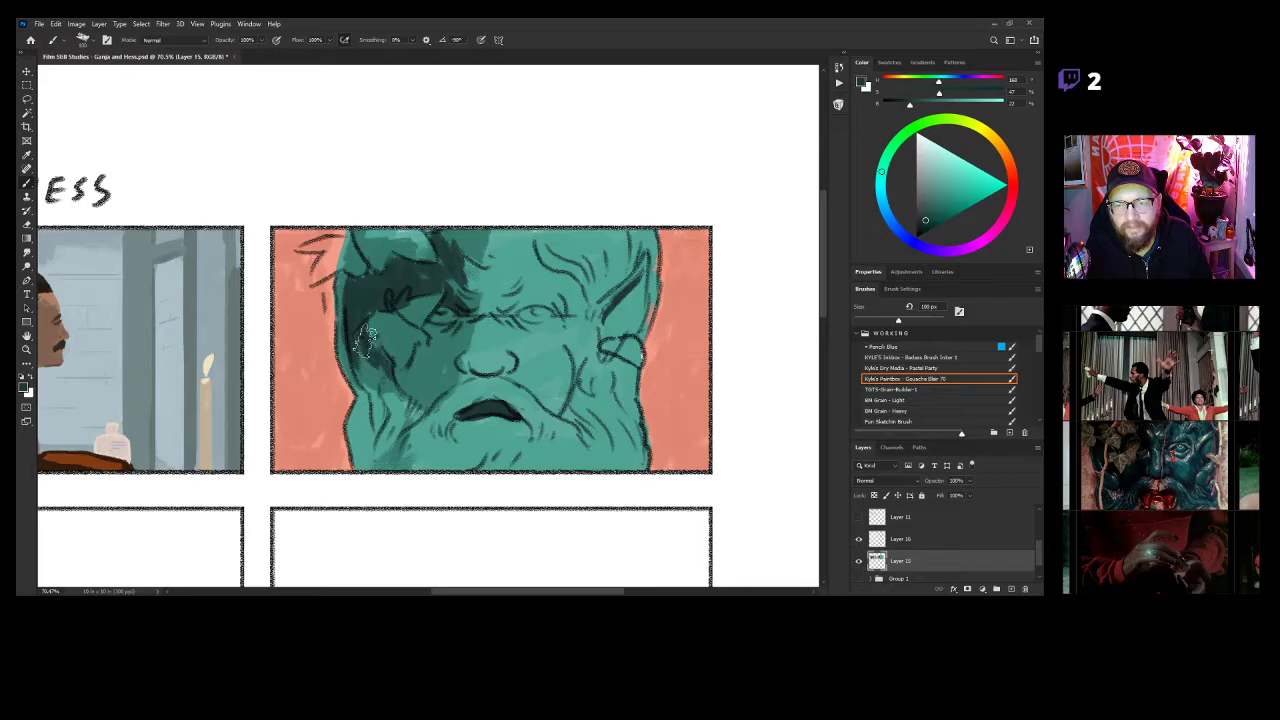
pyautogui.moveTo(403, 353)
pyautogui.mouseDown()
pyautogui.moveTo(459, 325)
pyautogui.moveTo(462, 340)
pyautogui.moveTo(472, 322)
pyautogui.moveTo(452, 370)
pyautogui.moveTo(435, 373)
pyautogui.moveTo(457, 345)
pyautogui.moveTo(460, 378)
pyautogui.moveTo(452, 368)
pyautogui.moveTo(422, 398)
pyautogui.moveTo(399, 378)
pyautogui.moveTo(429, 398)
pyautogui.moveTo(415, 358)
pyautogui.moveTo(427, 358)
pyautogui.moveTo(417, 380)
pyautogui.moveTo(435, 385)
pyautogui.moveTo(447, 352)
pyautogui.mouseUp()
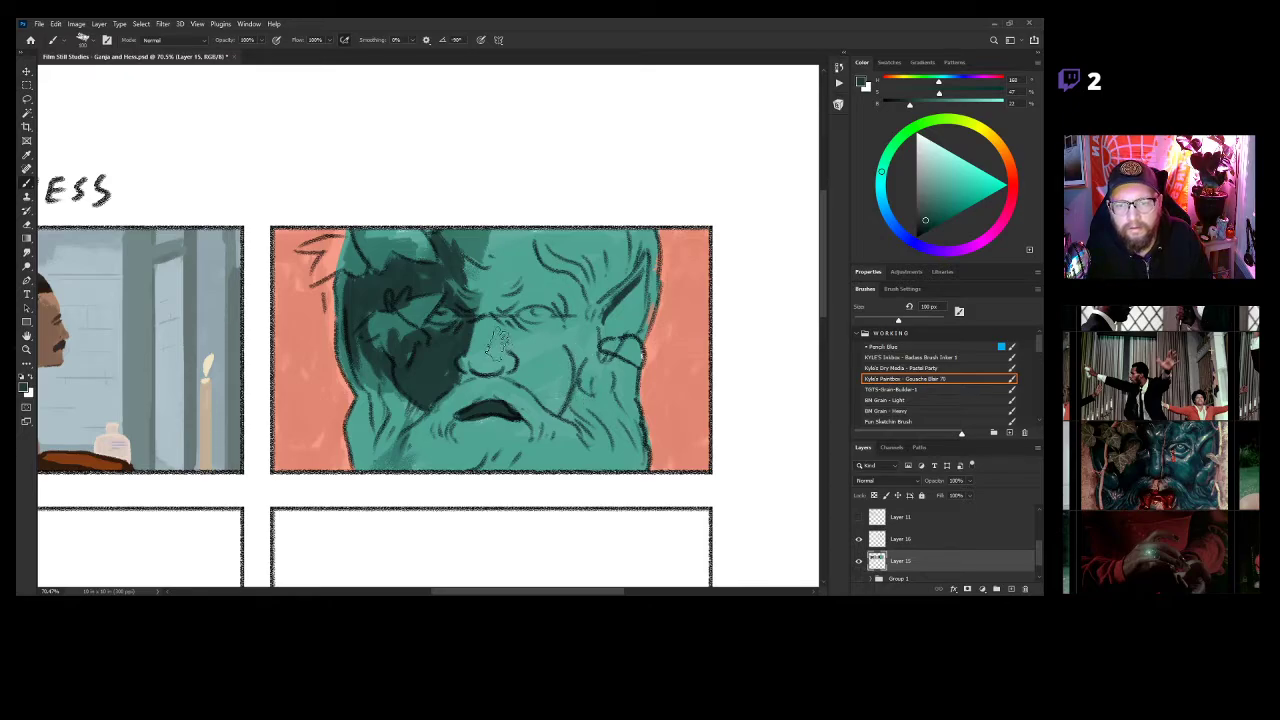
pyautogui.keyDown('alt'); pyautogui.click(531, 346); pyautogui.keyUp('alt')
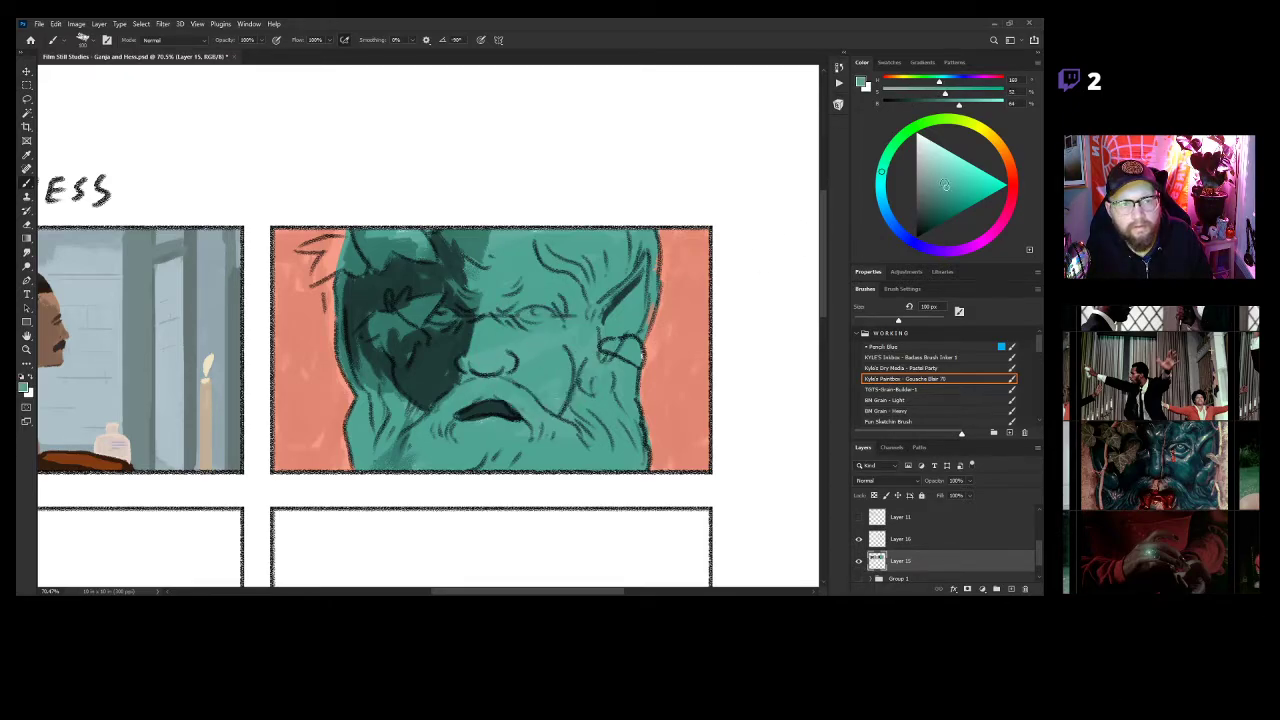
pyautogui.moveTo(946, 187); pyautogui.dragTo(938, 193)
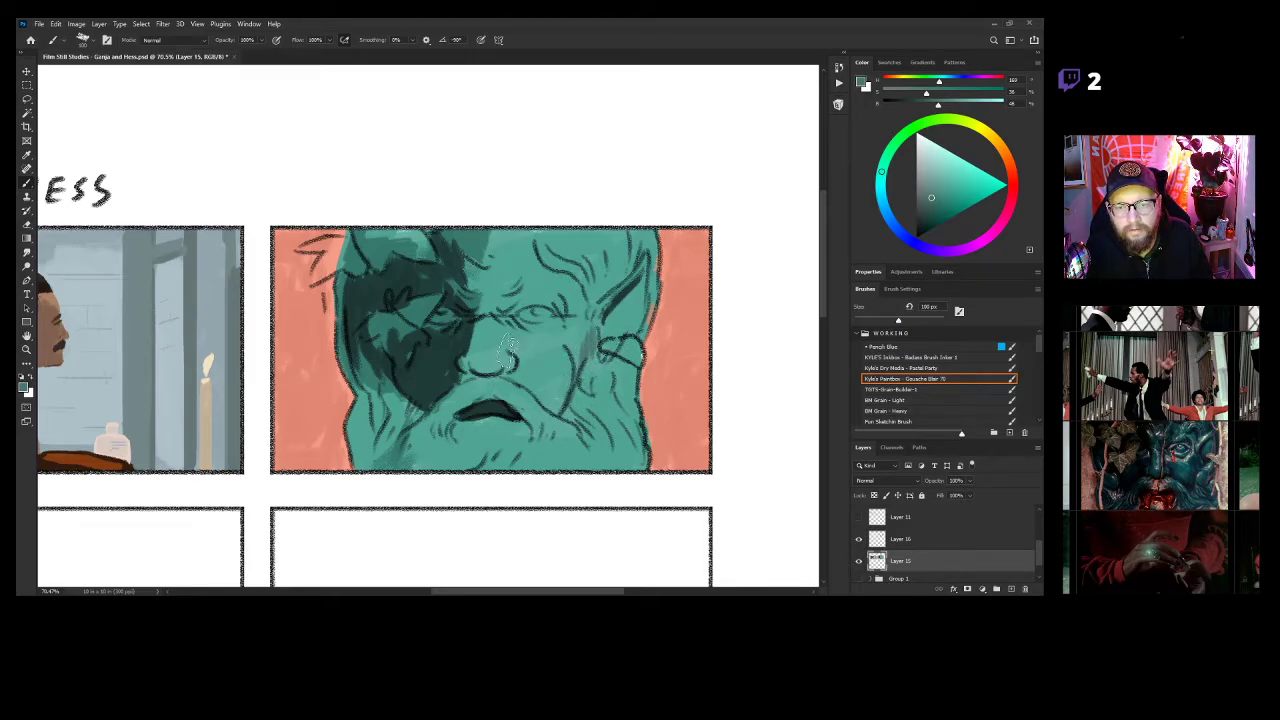
pyautogui.hotkey('ctrl', 'z')
pyautogui.keyDown('alt'); pyautogui.click(592, 331); pyautogui.keyUp('alt')
pyautogui.moveTo(593, 335); pyautogui.dragTo(585, 340)
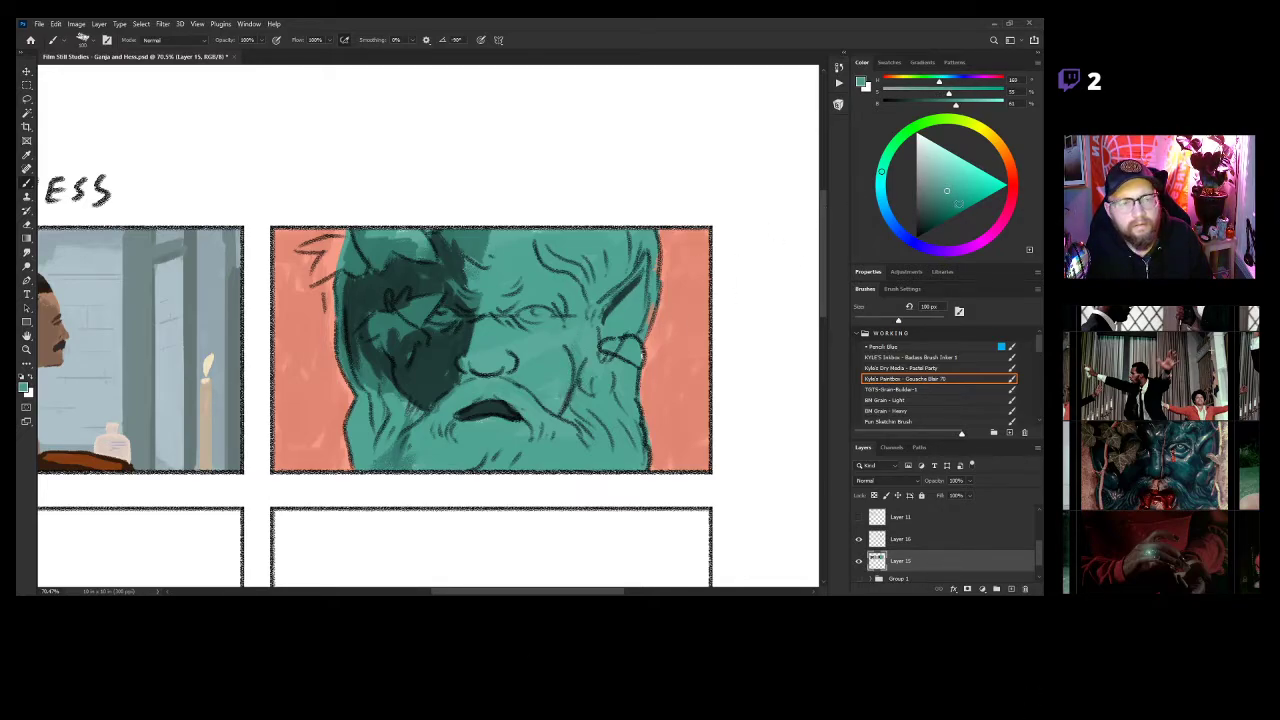
pyautogui.click(948, 196)
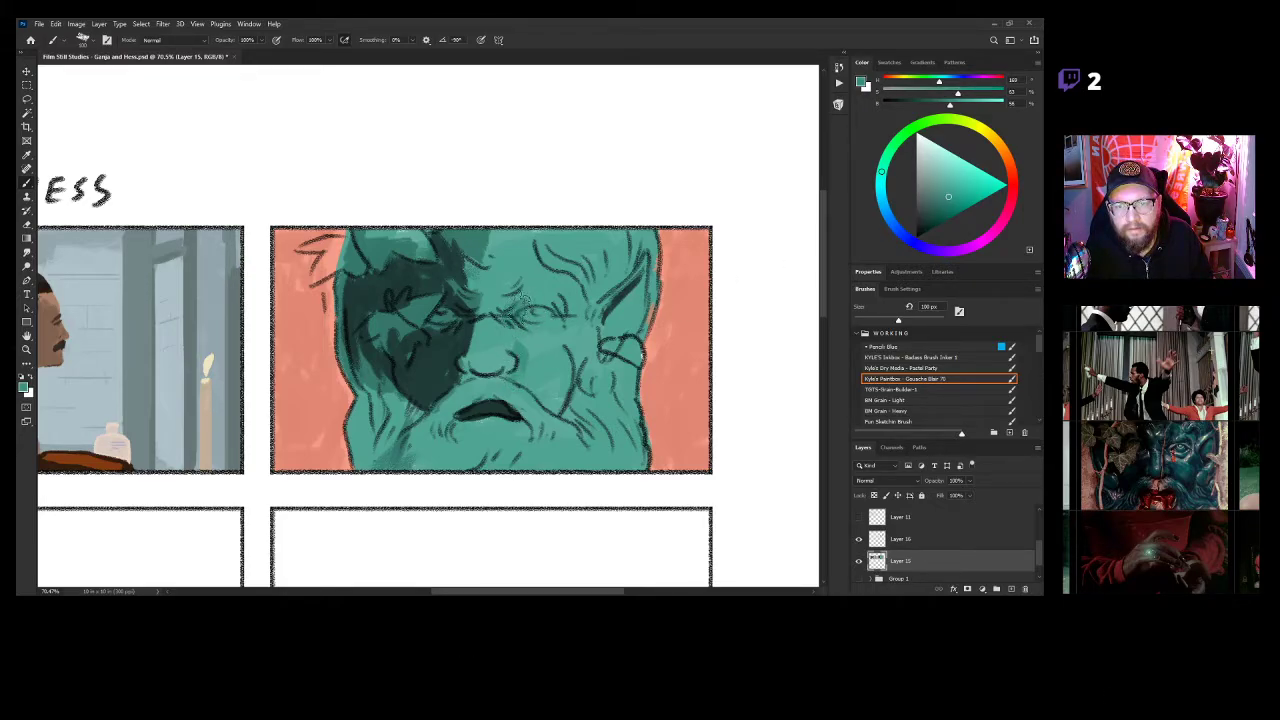
# Sample the darker shadow teal and paint shading around the right eye, under the nose and along the right cheek fold below the ear.
pyautogui.keyDown('alt'); pyautogui.click(469, 296); pyautogui.keyUp('alt')
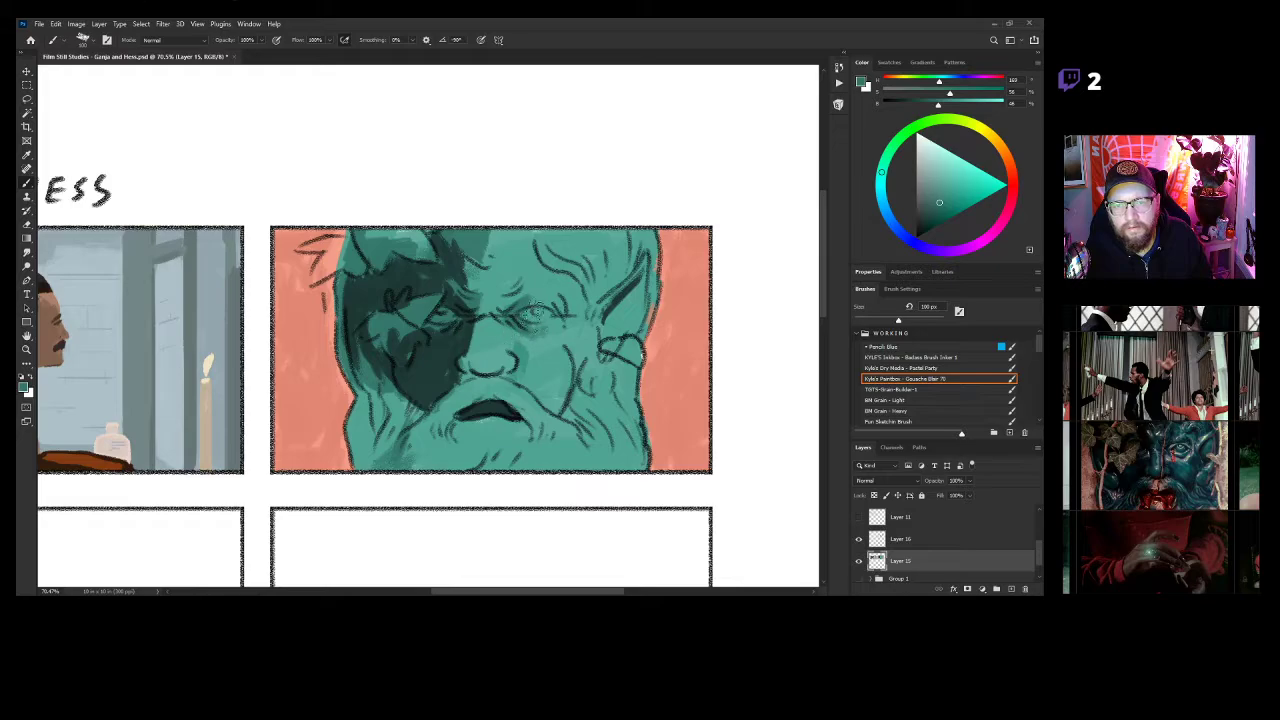
pyautogui.moveTo(610, 324)
pyautogui.mouseDown()
pyautogui.moveTo(611, 359)
pyautogui.moveTo(598, 340)
pyautogui.moveTo(607, 364)
pyautogui.moveTo(627, 331)
pyautogui.moveTo(601, 402)
pyautogui.moveTo(615, 398)
pyautogui.moveTo(589, 378)
pyautogui.moveTo(623, 393)
pyautogui.moveTo(589, 386)
pyautogui.moveTo(568, 410)
pyautogui.moveTo(577, 373)
pyautogui.moveTo(562, 408)
pyautogui.mouseUp()
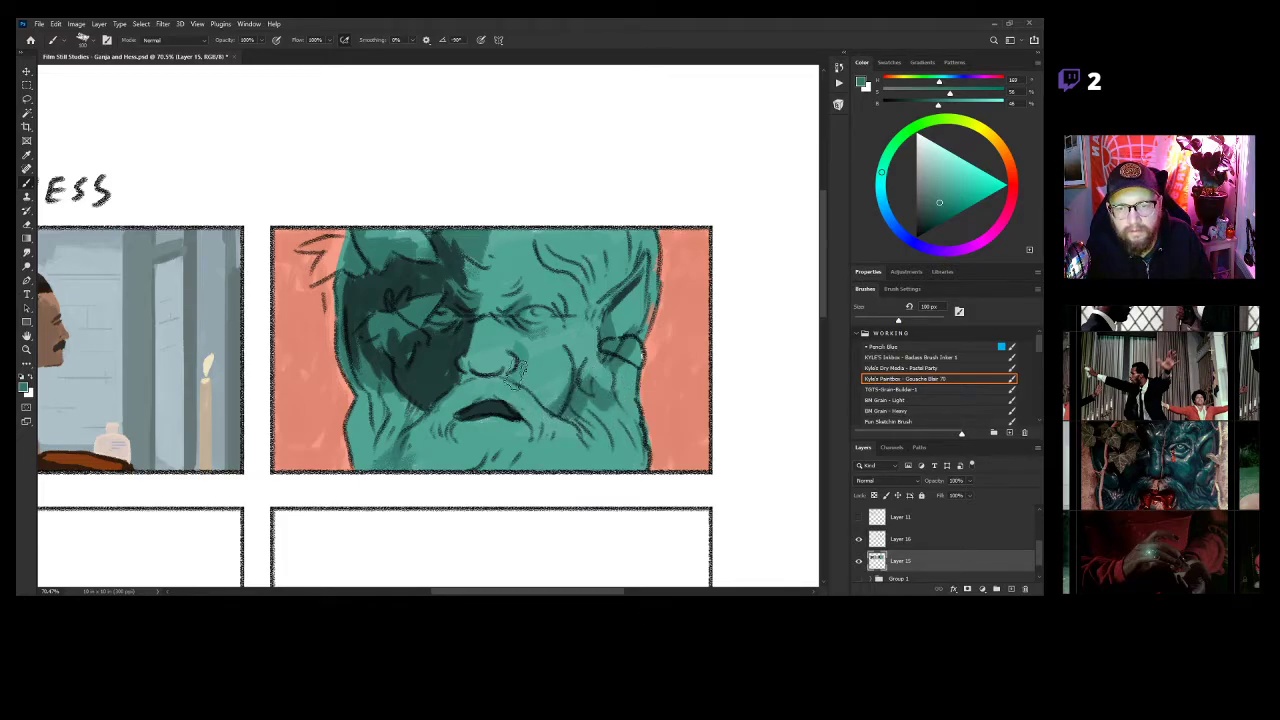
pyautogui.keyDown('alt'); pyautogui.click(543, 371); pyautogui.keyUp('alt')
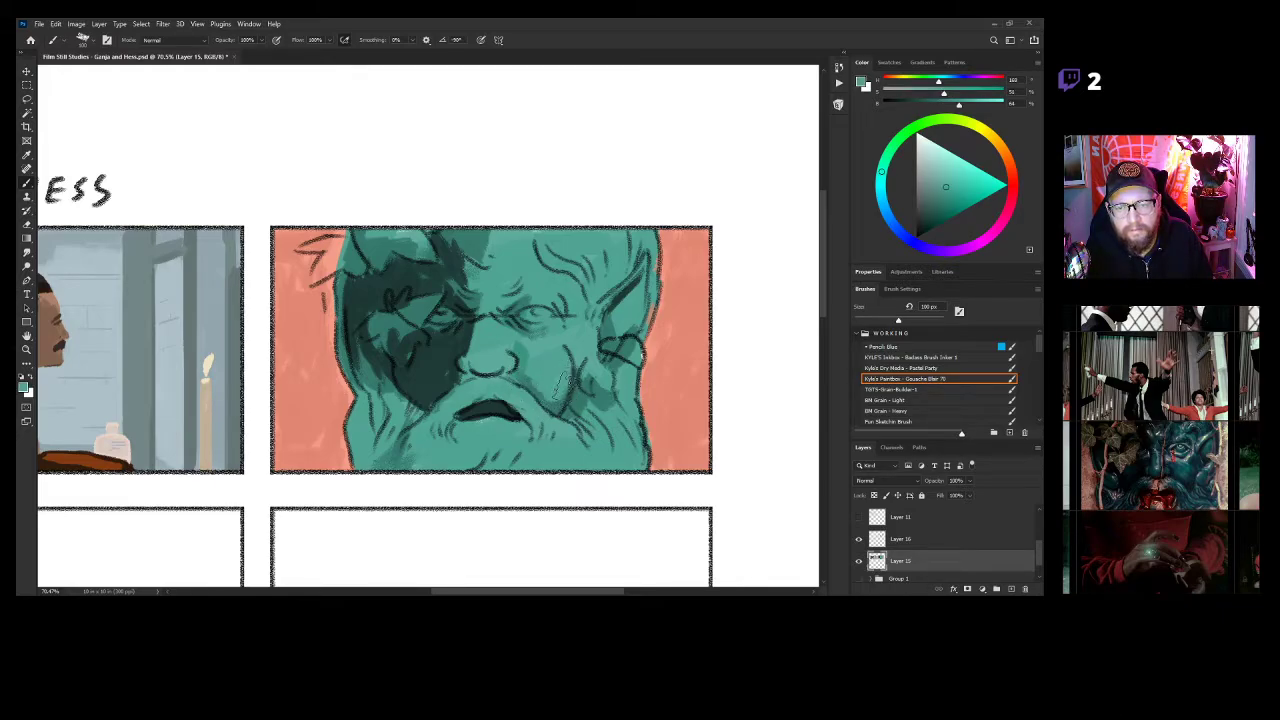
pyautogui.keyDown('alt'); pyautogui.click(530, 370); pyautogui.keyUp('alt')
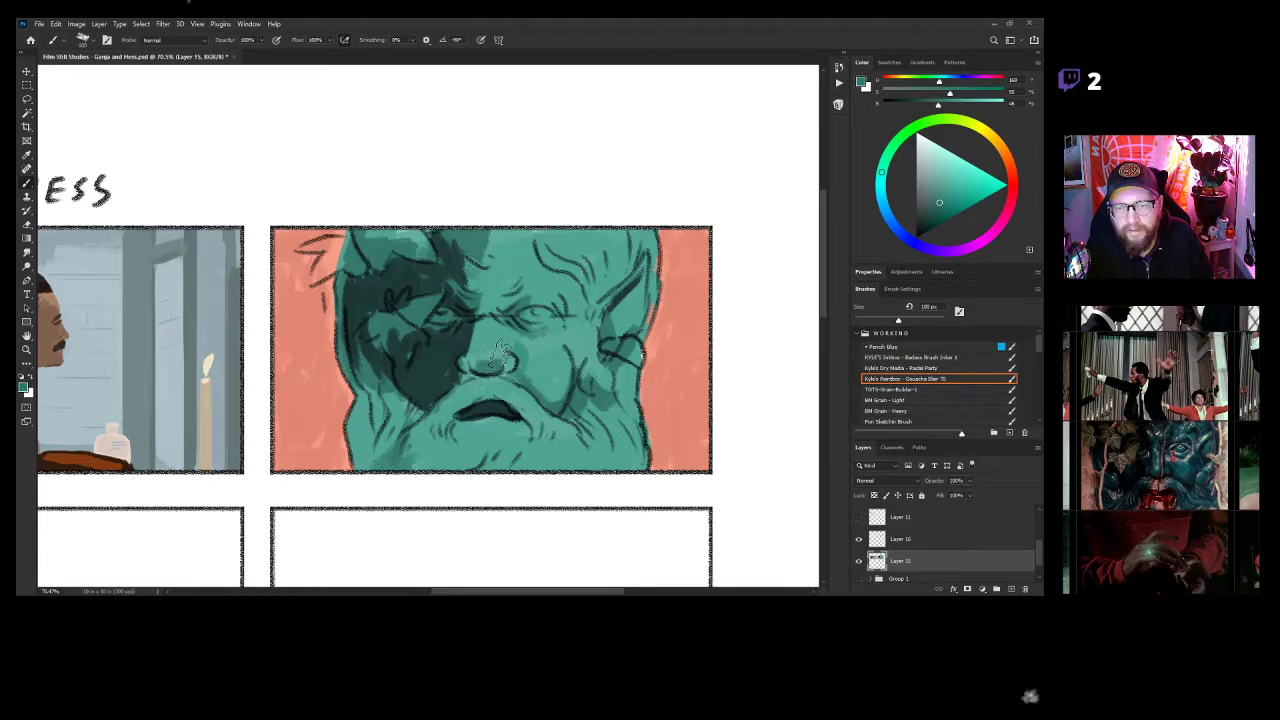
pyautogui.keyDown('alt'); pyautogui.click(484, 345); pyautogui.keyUp('alt')
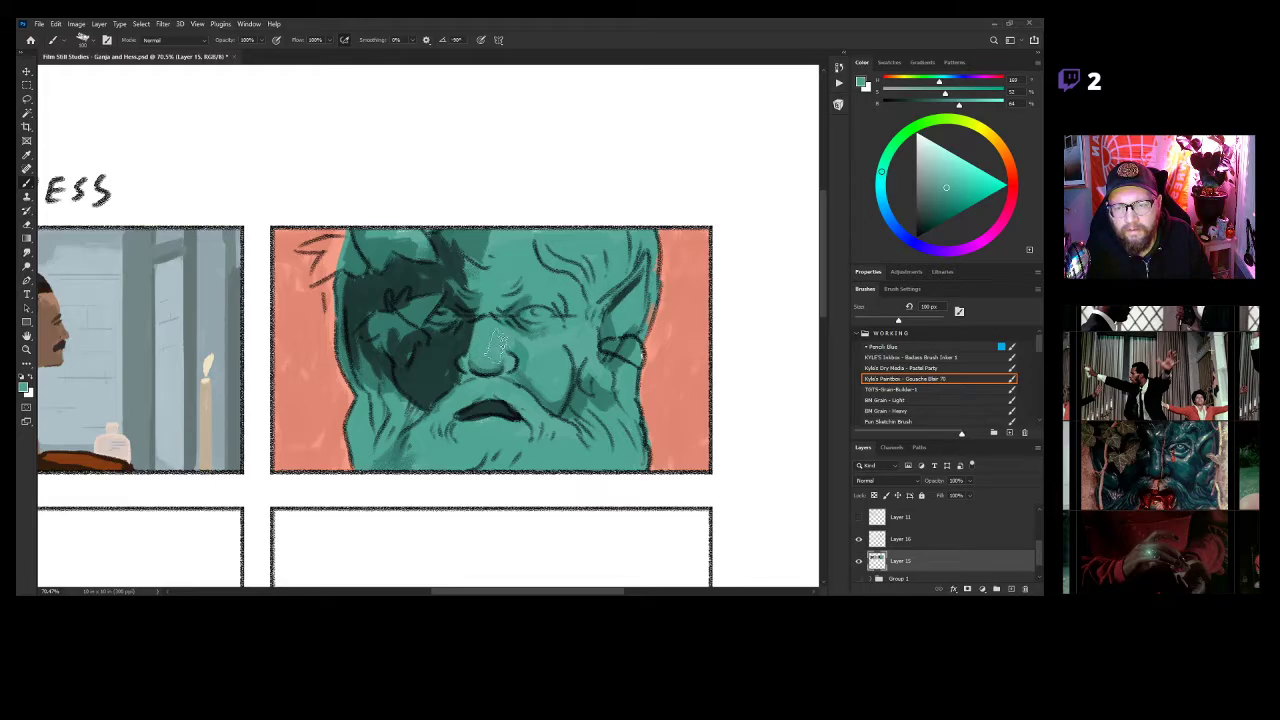
pyautogui.keyDown('alt'); pyautogui.click(523, 340); pyautogui.keyUp('alt')
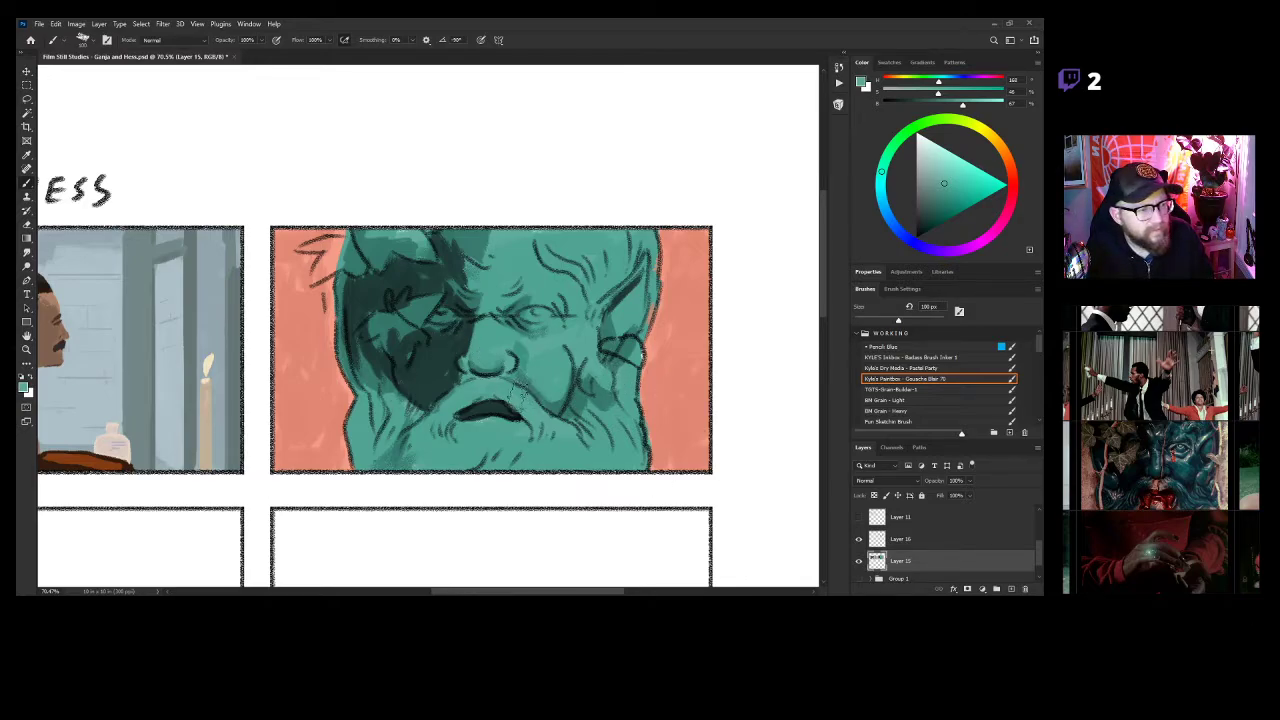
# Touch up the mouth with its very dark green and paint darker teal strokes into the moustache and left side of the beard.
pyautogui.keyDown('alt'); pyautogui.click(491, 404); pyautogui.keyUp('alt')
pyautogui.moveTo(482, 403); pyautogui.dragTo(457, 417)
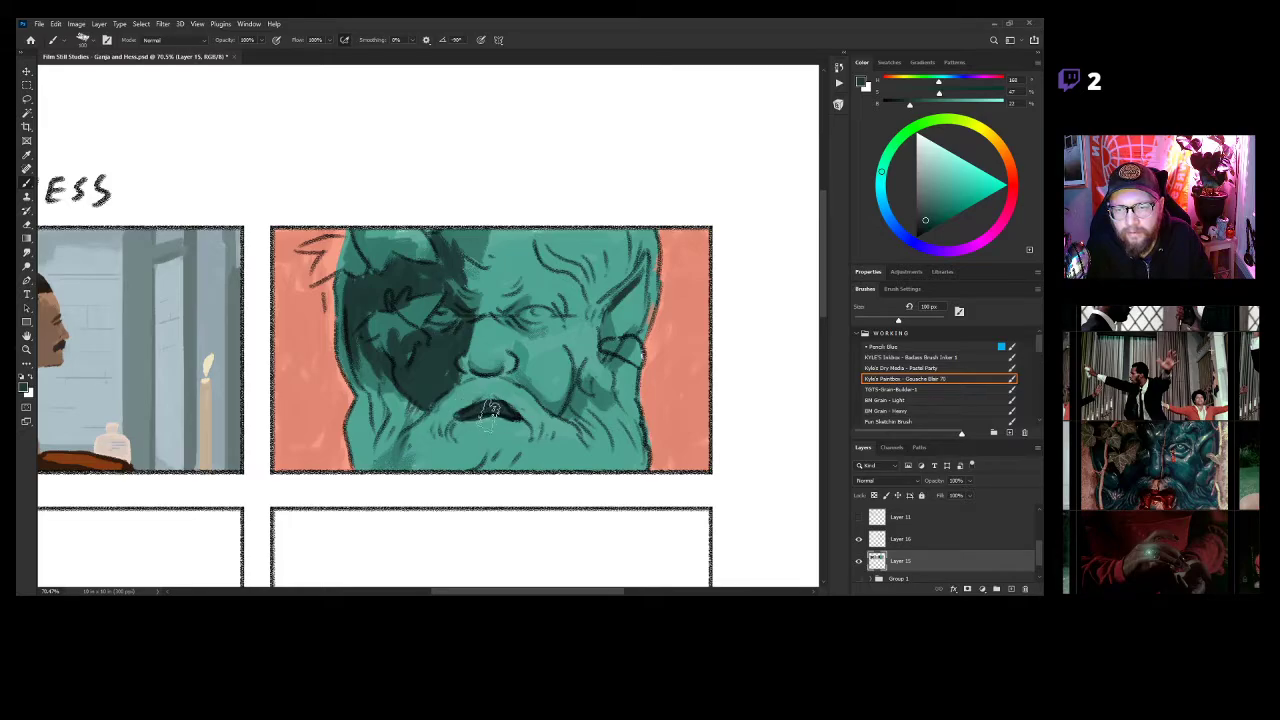
pyautogui.keyDown('alt'); pyautogui.click(533, 356); pyautogui.keyUp('alt')
pyautogui.keyDown('alt'); pyautogui.click(557, 408); pyautogui.keyUp('alt')
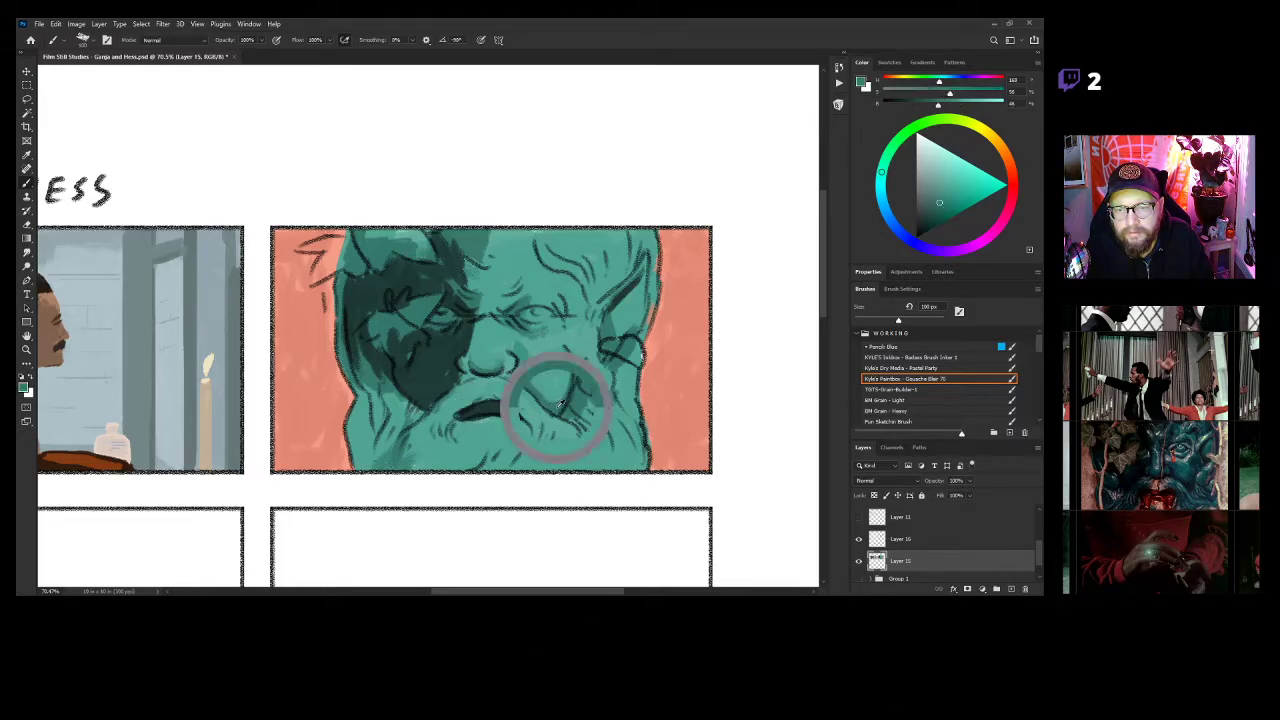
pyautogui.moveTo(456, 408)
pyautogui.mouseDown()
pyautogui.moveTo(440, 424)
pyautogui.moveTo(463, 402)
pyautogui.mouseUp()
pyautogui.moveTo(398, 459)
pyautogui.mouseDown()
pyautogui.moveTo(427, 434)
pyautogui.moveTo(432, 450)
pyautogui.mouseUp()
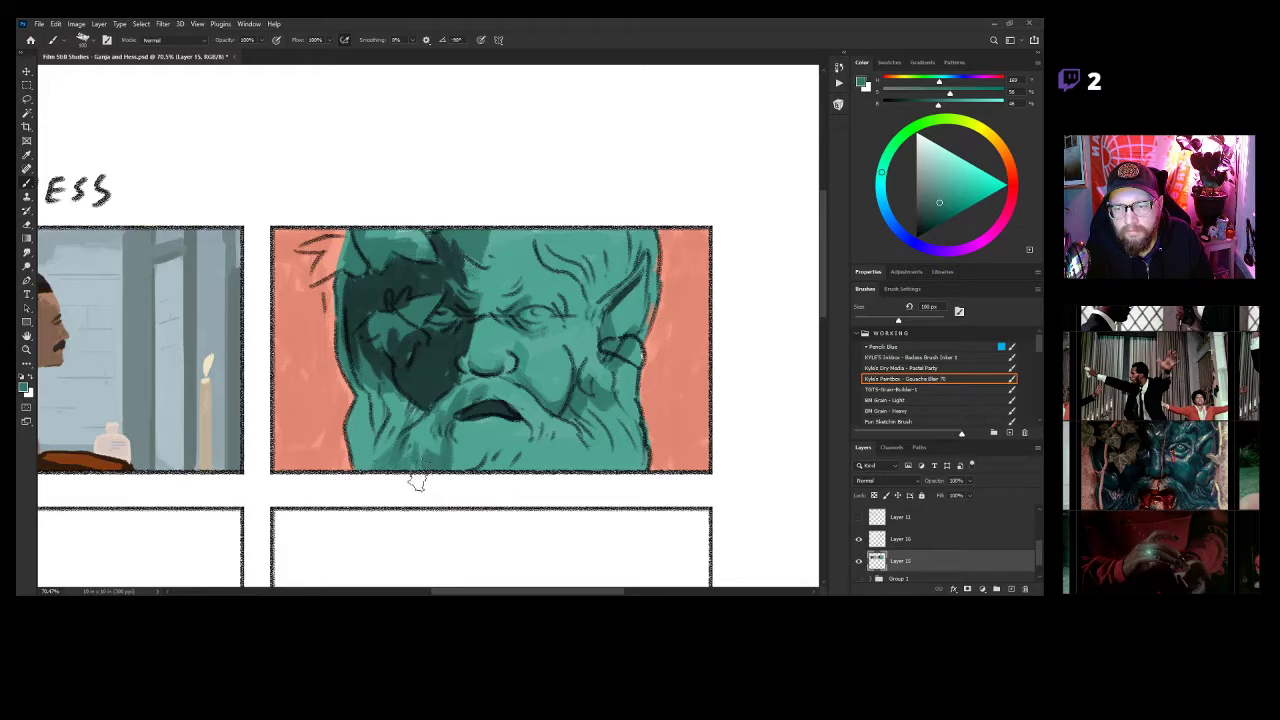
pyautogui.moveTo(365, 408); pyautogui.dragTo(368, 462)
pyautogui.moveTo(381, 410); pyautogui.dragTo(382, 448)
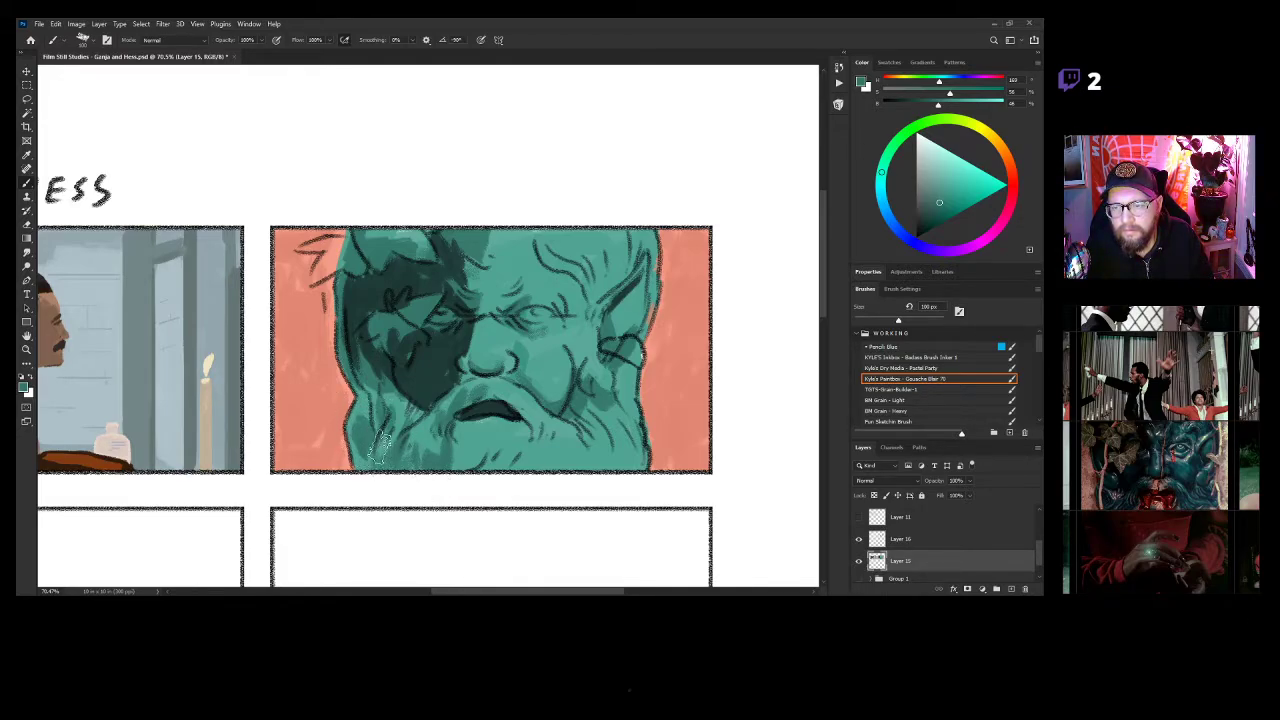
pyautogui.moveTo(362, 385); pyautogui.dragTo(368, 414)
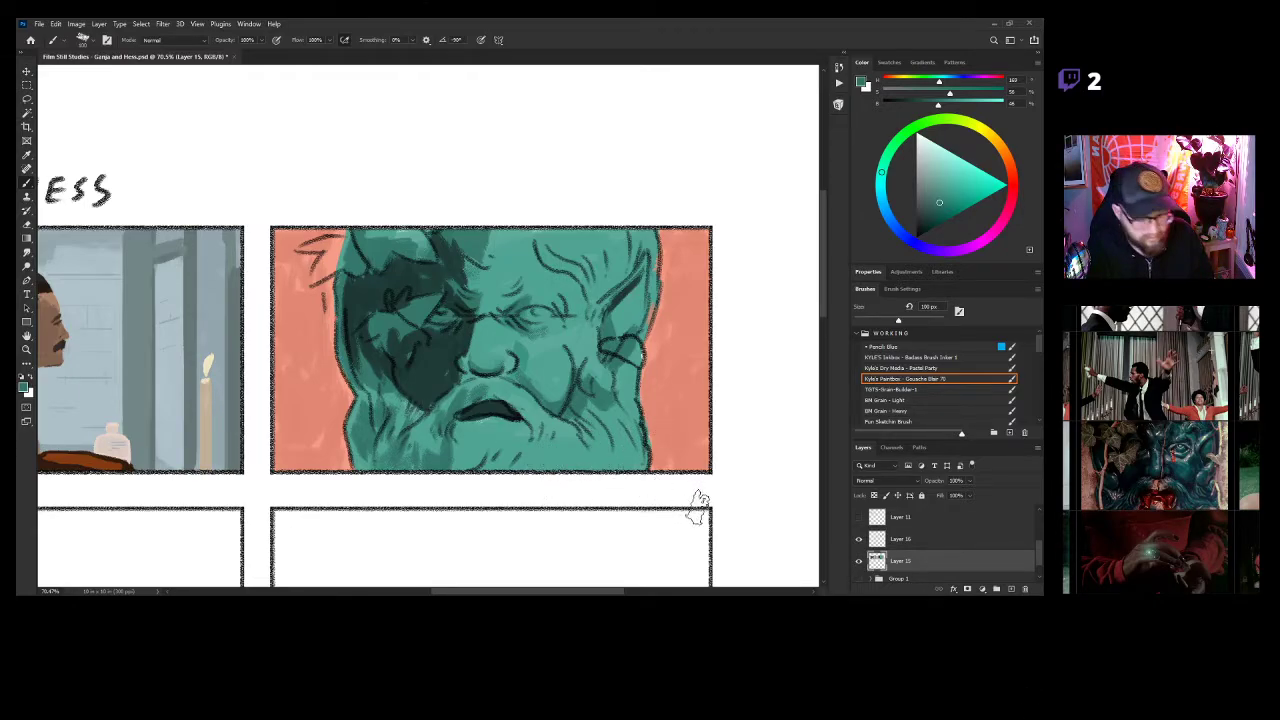
# On a new layer above the mask colours, paint a red patch of blood in the right side of the mouth with a 45 px brush.
pyautogui.press('[')
pyautogui.press('[')
pyautogui.press('[')
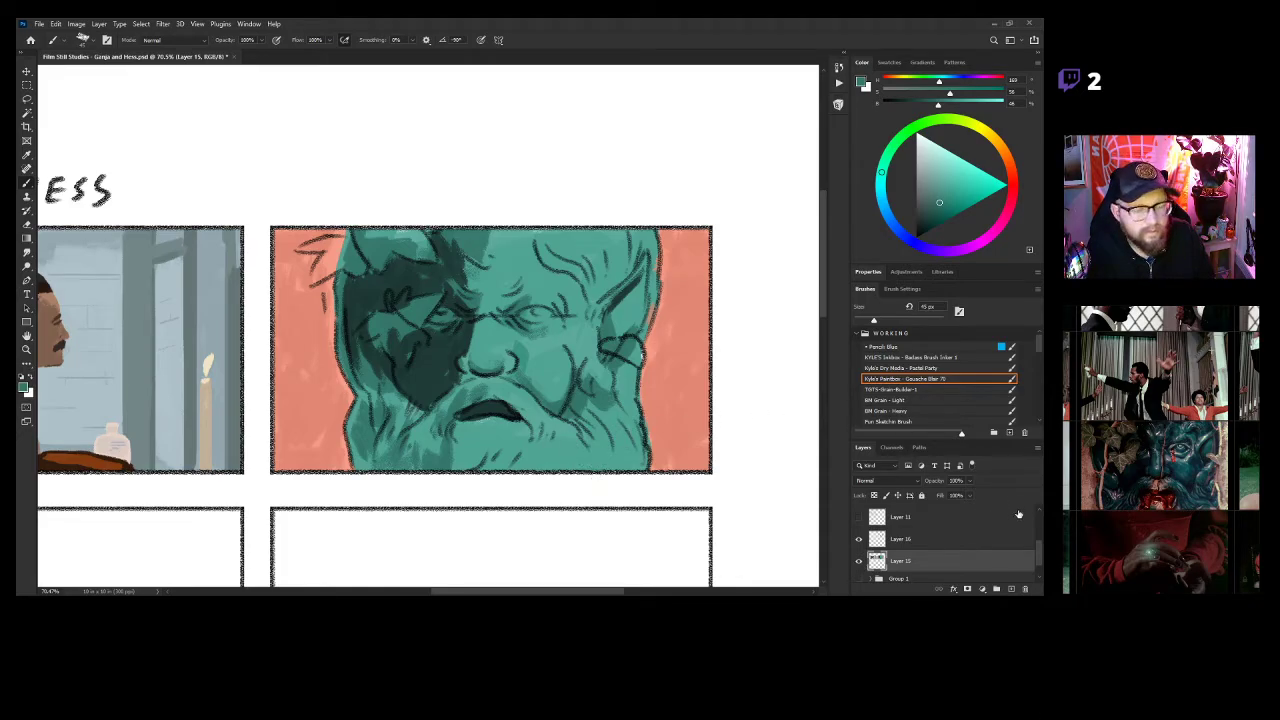
pyautogui.hotkey('ctrl', 'shift', 'alt', 'n')
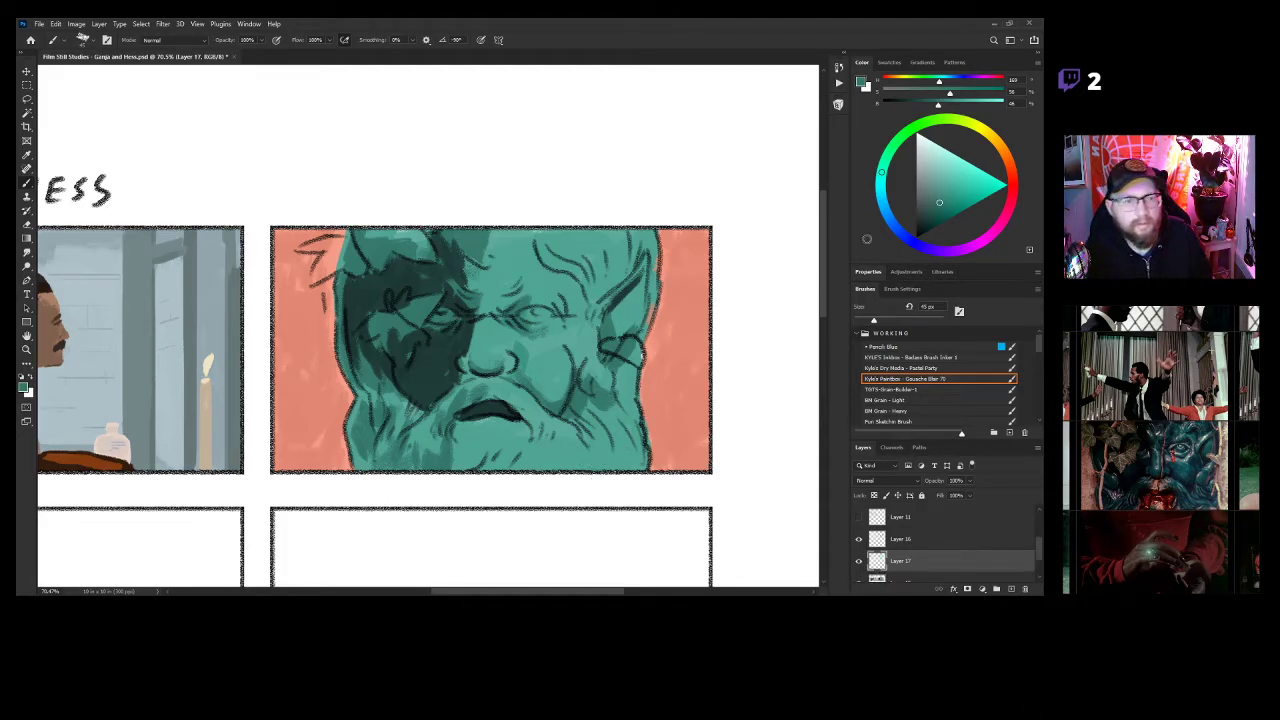
pyautogui.click(1015, 185)
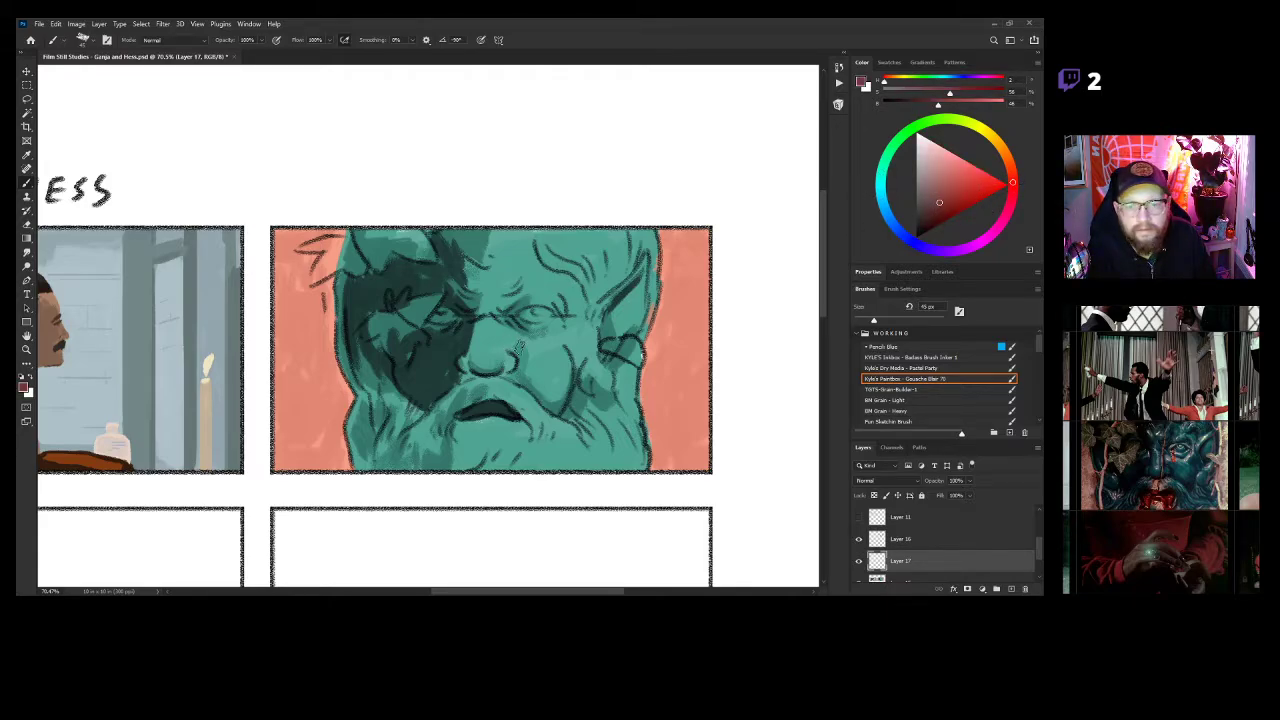
pyautogui.moveTo(518, 345); pyautogui.dragTo(565, 418)
pyautogui.hotkey('ctrl', 'z')
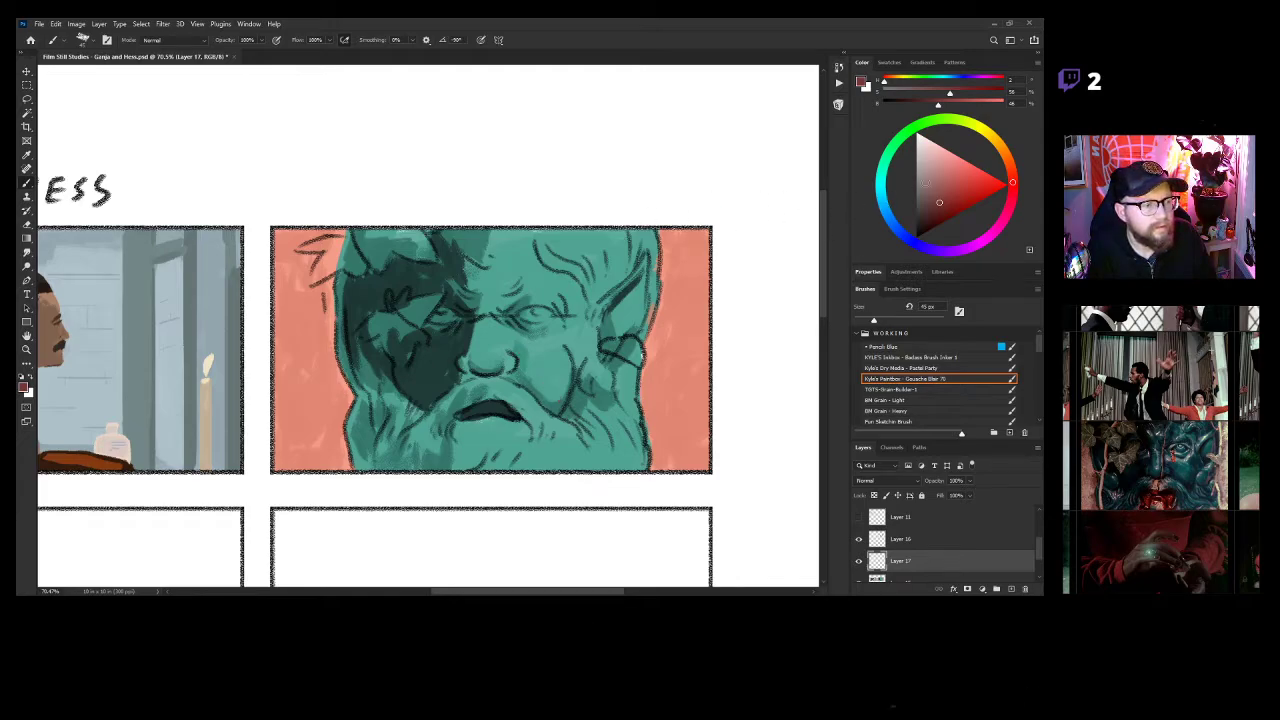
pyautogui.moveTo(938, 201); pyautogui.dragTo(955, 194)
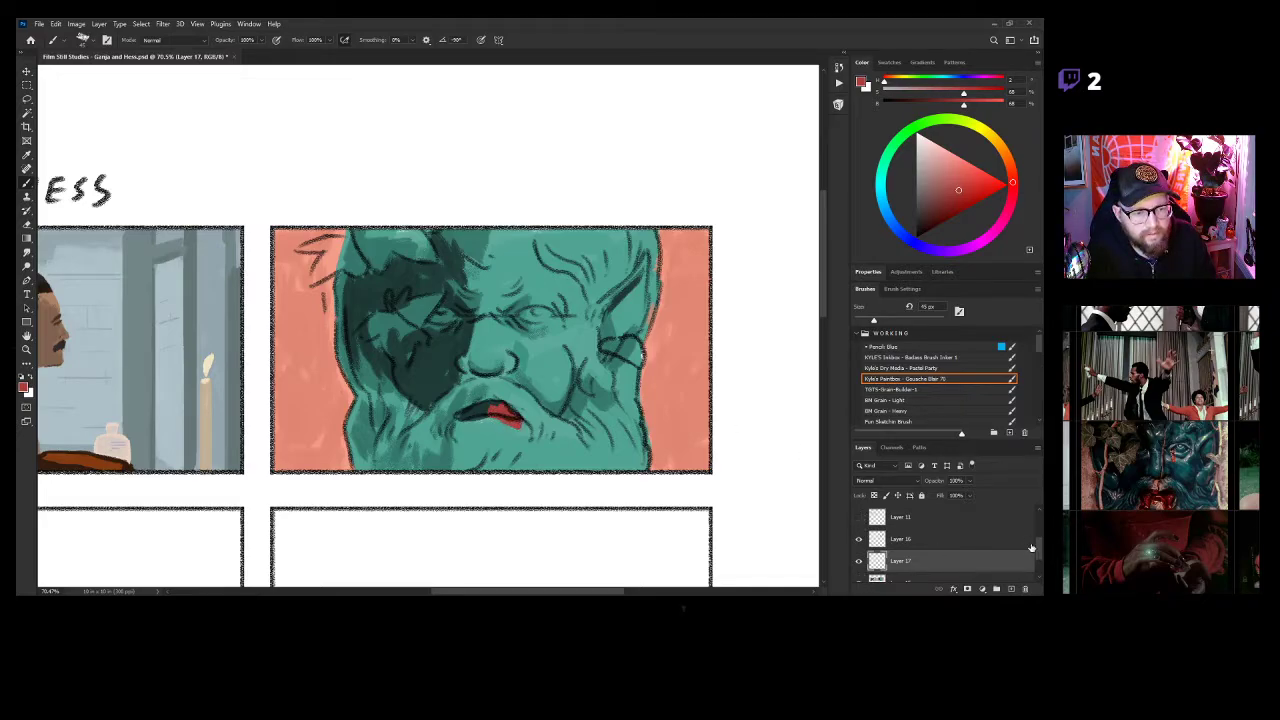
# Hide the pencil sketch layer and paint red blood across the mouth, running down from both corners.
pyautogui.scroll(-1, 1031, 548)
pyautogui.click(860, 514)
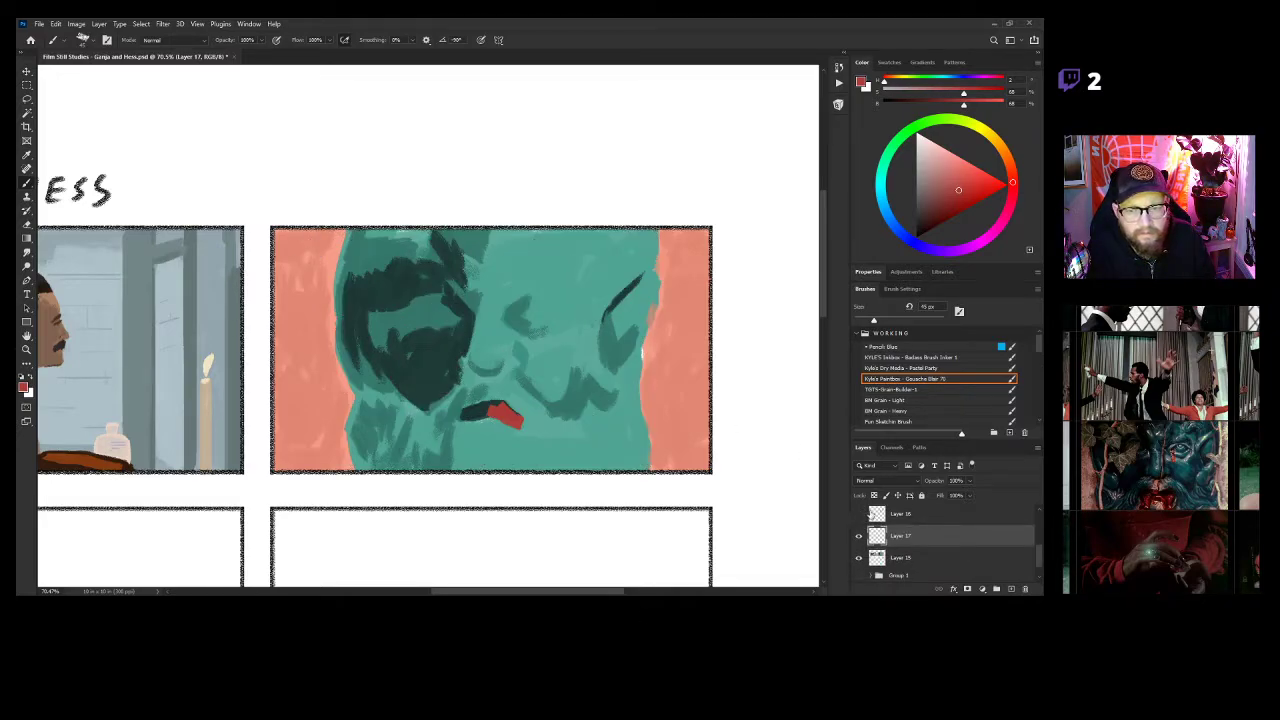
pyautogui.moveTo(460, 420)
pyautogui.mouseDown()
pyautogui.moveTo(543, 386)
pyautogui.moveTo(582, 423)
pyautogui.mouseUp()
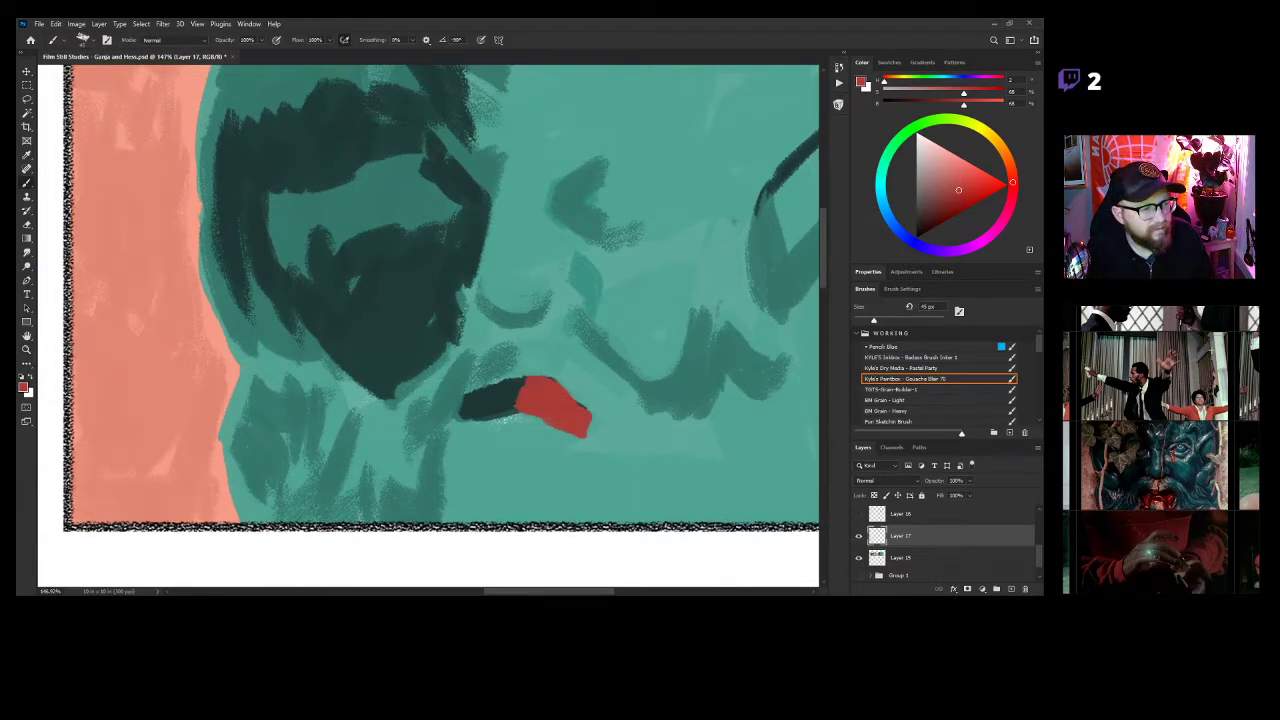
pyautogui.press('e')
pyautogui.moveTo(540, 386)
pyautogui.mouseDown()
pyautogui.moveTo(507, 388)
pyautogui.moveTo(572, 378)
pyautogui.moveTo(522, 390)
pyautogui.moveTo(579, 387)
pyautogui.moveTo(569, 405)
pyautogui.moveTo(581, 418)
pyautogui.moveTo(499, 405)
pyautogui.moveTo(513, 424)
pyautogui.moveTo(536, 400)
pyautogui.moveTo(562, 403)
pyautogui.moveTo(489, 415)
pyautogui.moveTo(474, 432)
pyautogui.moveTo(500, 433)
pyautogui.moveTo(481, 425)
pyautogui.moveTo(500, 418)
pyautogui.moveTo(491, 465)
pyautogui.moveTo(489, 420)
pyautogui.moveTo(473, 480)
pyautogui.moveTo(487, 447)
pyautogui.moveTo(459, 453)
pyautogui.moveTo(510, 457)
pyautogui.moveTo(489, 445)
pyautogui.moveTo(463, 525)
pyautogui.mouseUp()
pyautogui.press('b')
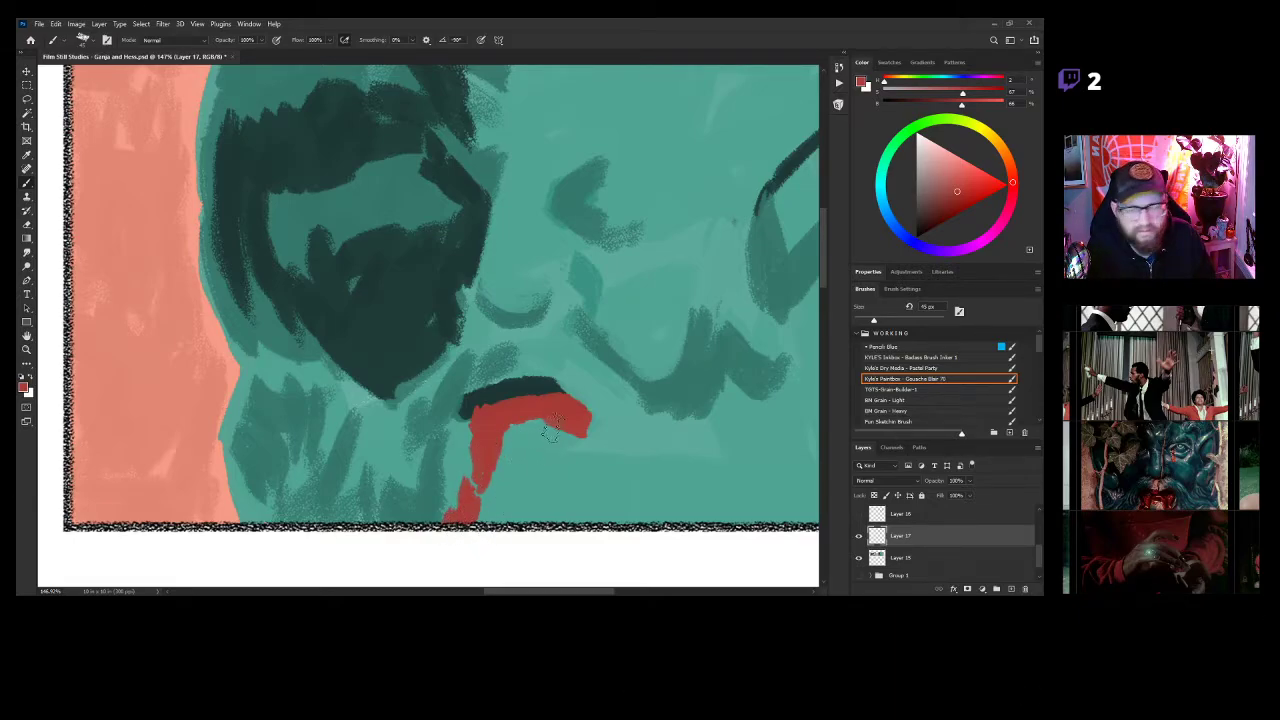
pyautogui.moveTo(530, 428)
pyautogui.mouseDown()
pyautogui.moveTo(567, 434)
pyautogui.moveTo(558, 426)
pyautogui.moveTo(582, 474)
pyautogui.moveTo(577, 412)
pyautogui.moveTo(584, 469)
pyautogui.moveTo(567, 476)
pyautogui.moveTo(561, 439)
pyautogui.mouseUp()
pyautogui.moveTo(638, 392); pyautogui.dragTo(594, 477)
# Paint a red blood drip below the inner corner of the right eye and show the pencil sketch layer again.
pyautogui.moveTo(552, 296)
pyautogui.mouseDown()
pyautogui.moveTo(566, 380)
pyautogui.moveTo(570, 340)
pyautogui.mouseUp()
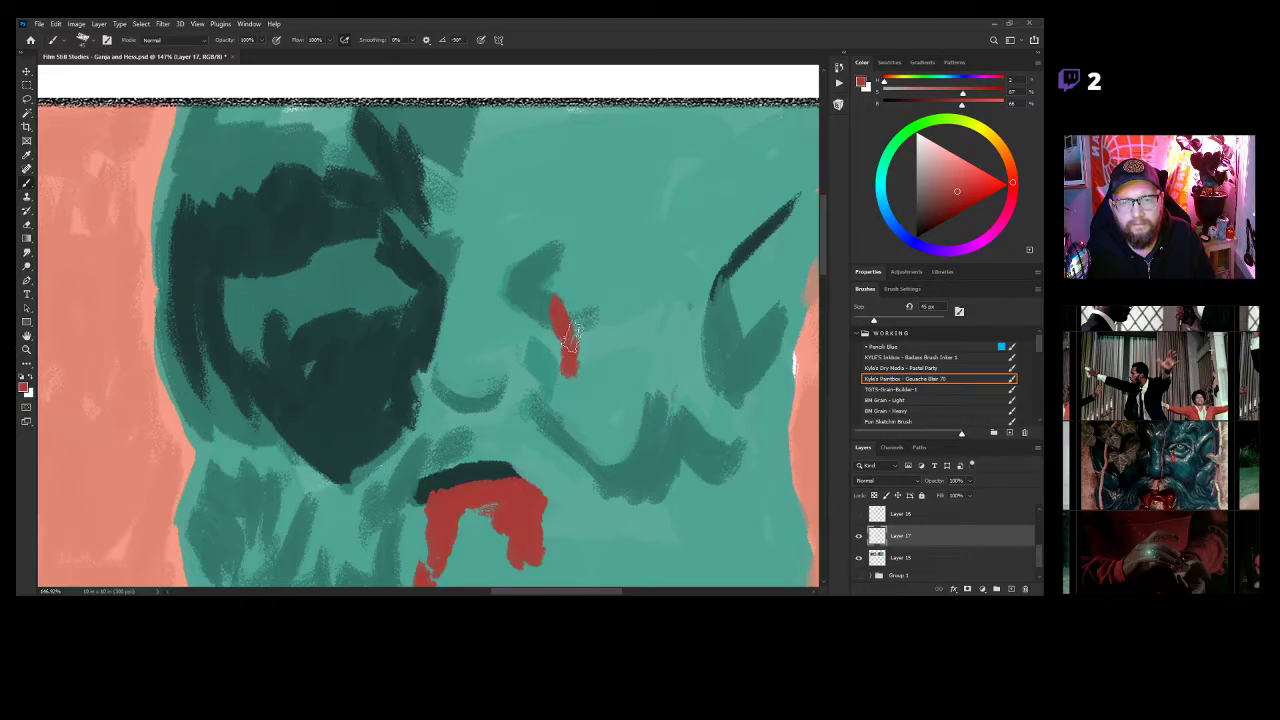
pyautogui.click(859, 515)
pyautogui.moveTo(638, 378)
pyautogui.mouseDown()
pyautogui.moveTo(602, 374)
pyautogui.moveTo(596, 389)
pyautogui.moveTo(608, 370)
pyautogui.moveTo(650, 370)
pyautogui.mouseUp()
pyautogui.press('b')
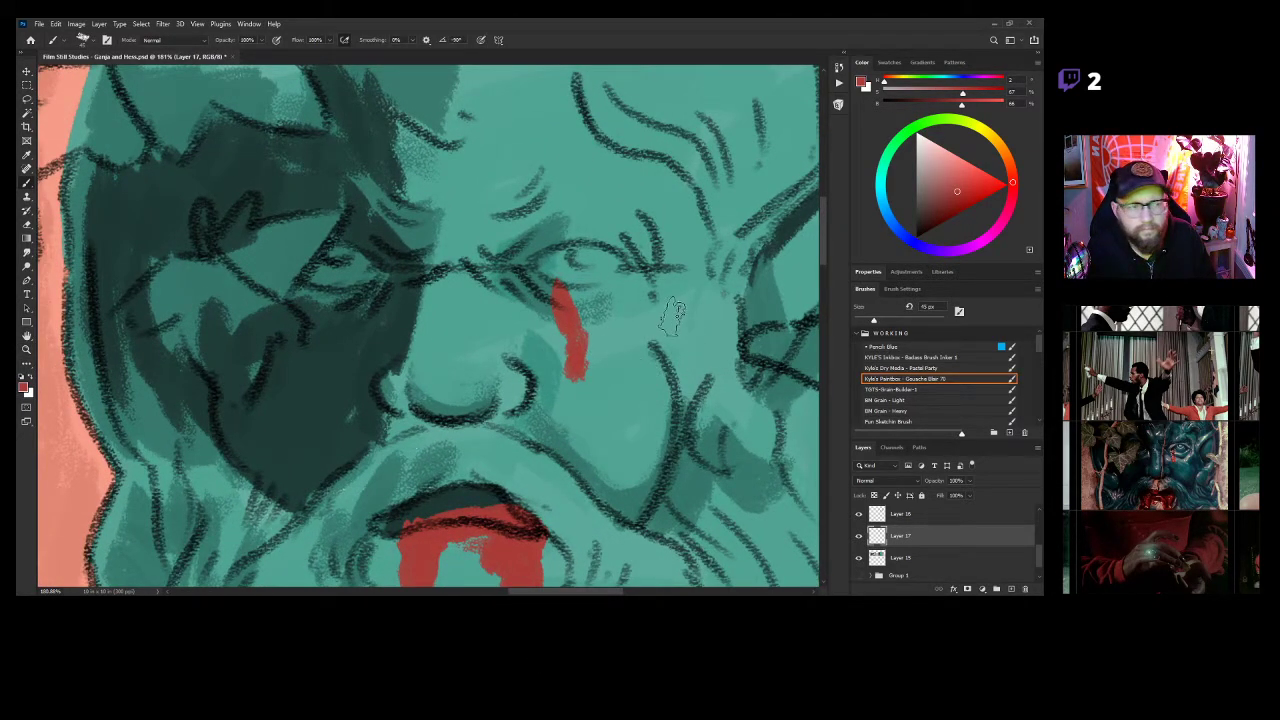
pyautogui.moveTo(660, 388); pyautogui.dragTo(650, 360)
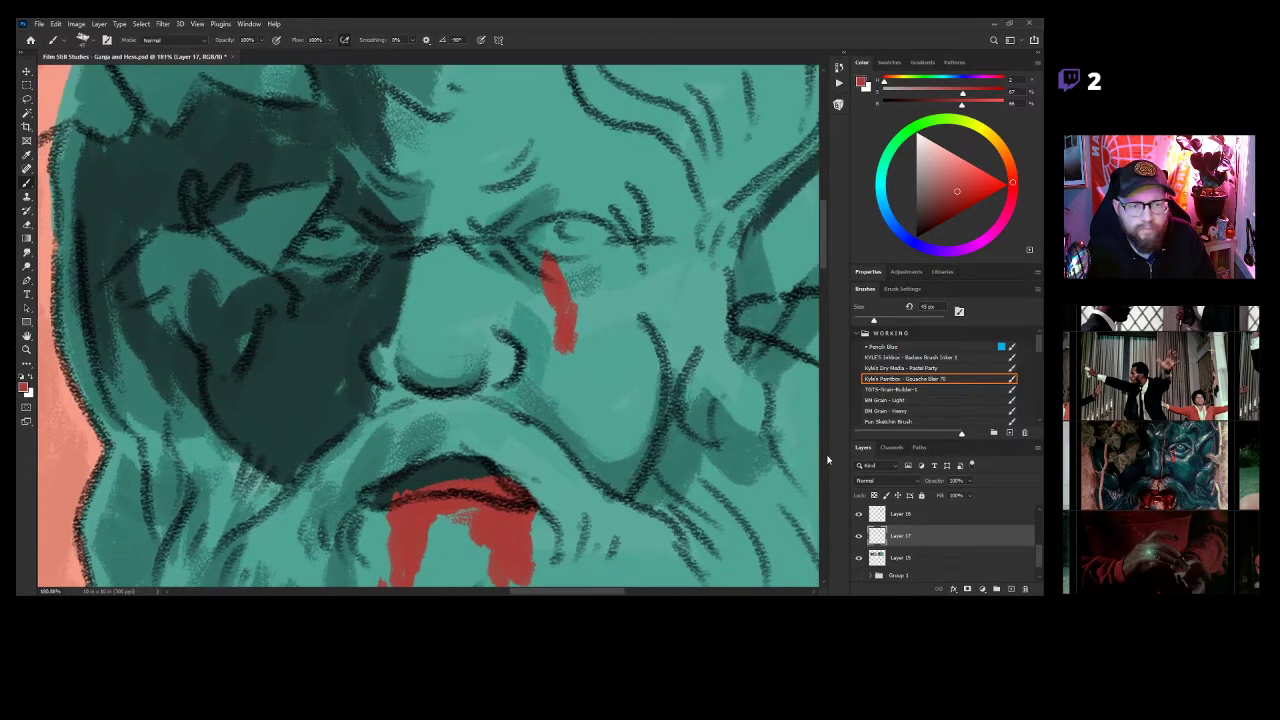
# Add a new layer directly above the mask colours and mix a lighter teal from the nose colour for highlights.
pyautogui.click(913, 558)
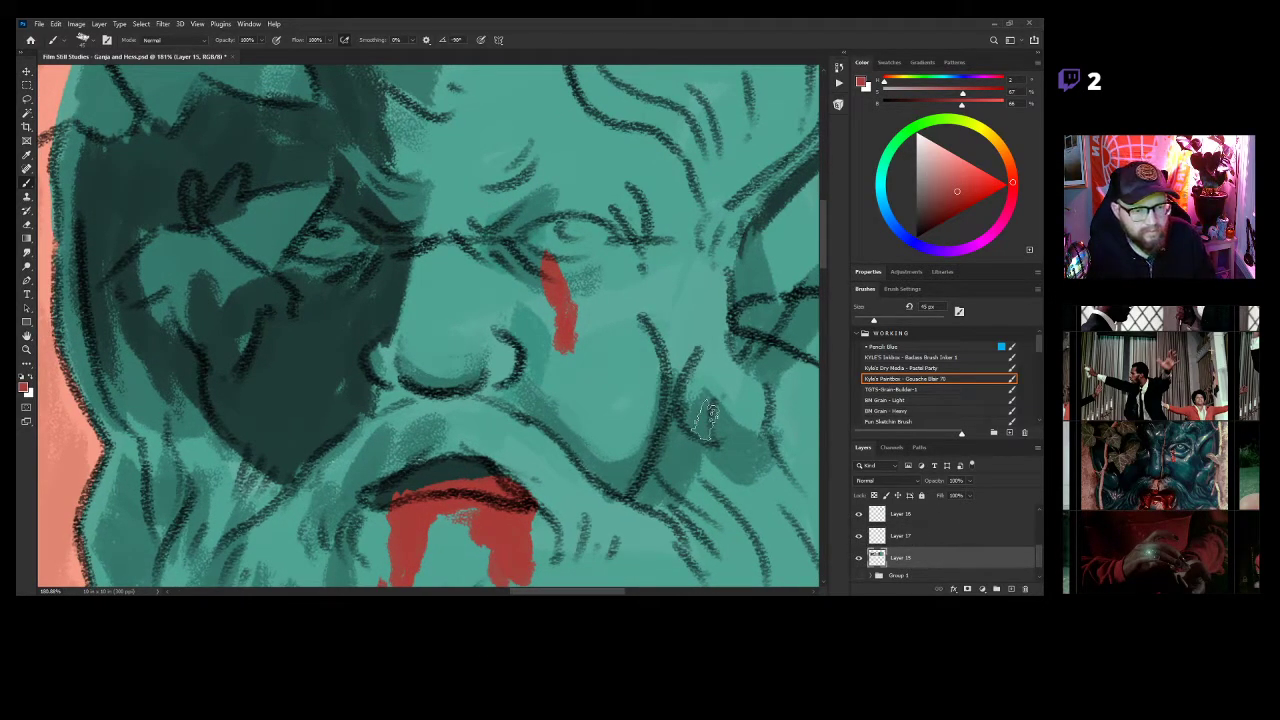
pyautogui.hotkey('ctrl', 'shift', 'alt', 'n')
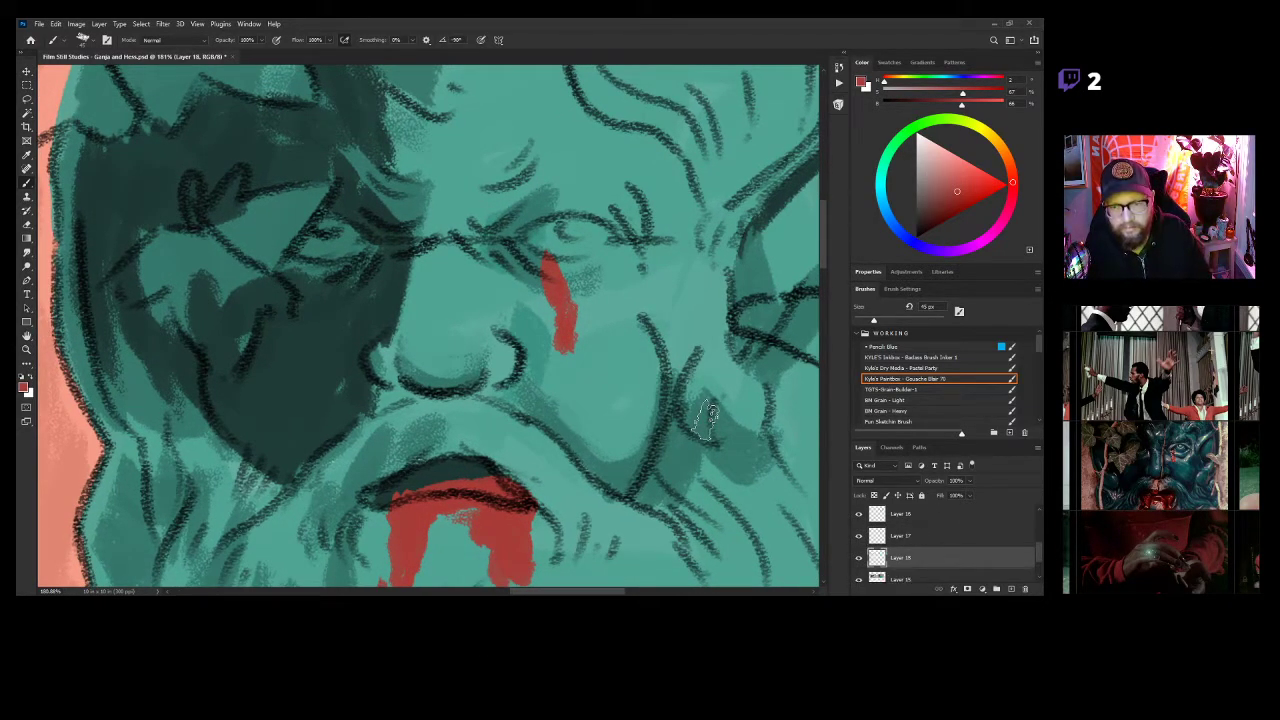
pyautogui.keyDown('alt'); pyautogui.click(461, 290); pyautogui.keyUp('alt')
pyautogui.moveTo(946, 182); pyautogui.dragTo(942, 171)
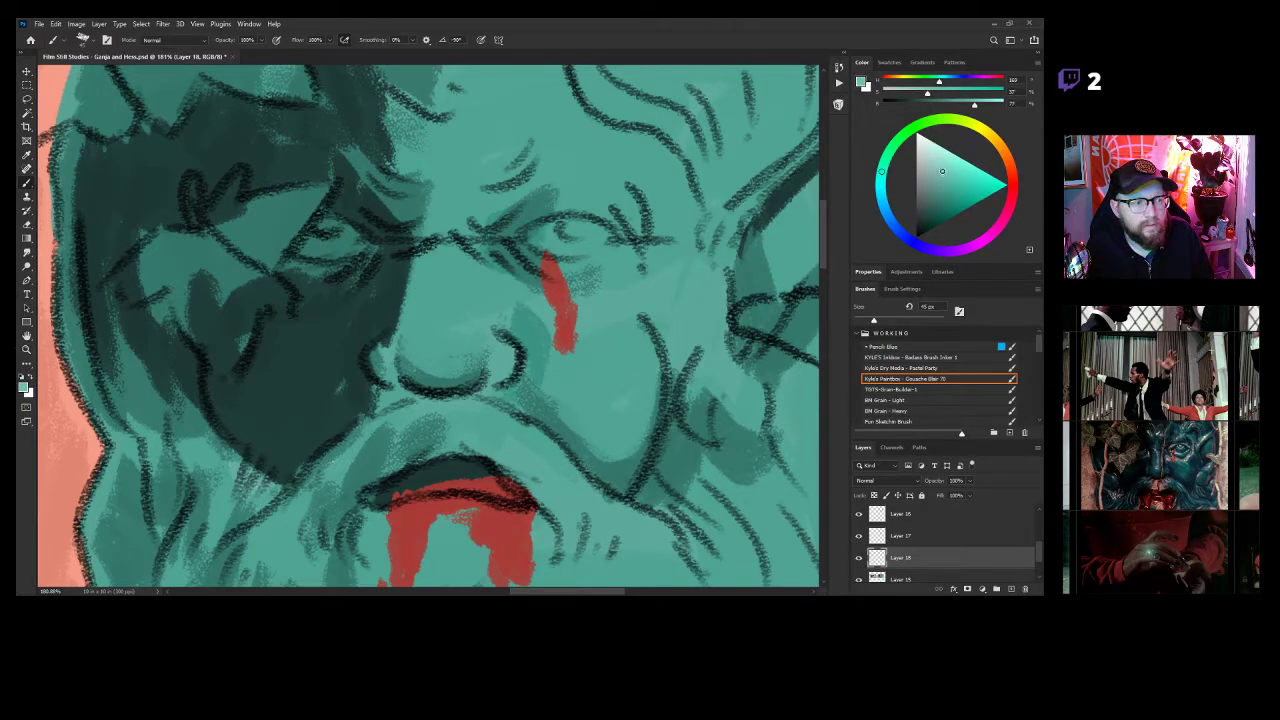
pyautogui.moveTo(457, 273); pyautogui.dragTo(452, 336)
pyautogui.hotkey('ctrl', 'z')
# Set the brush to 20 px and paint pale teal highlights on the brow, nose bridge and right cheek.
pyautogui.hotkey('ctrl', 'space')
pyautogui.moveTo(618, 344)
pyautogui.mouseDown()
pyautogui.moveTo(630, 371)
pyautogui.moveTo(617, 338)
pyautogui.mouseUp()
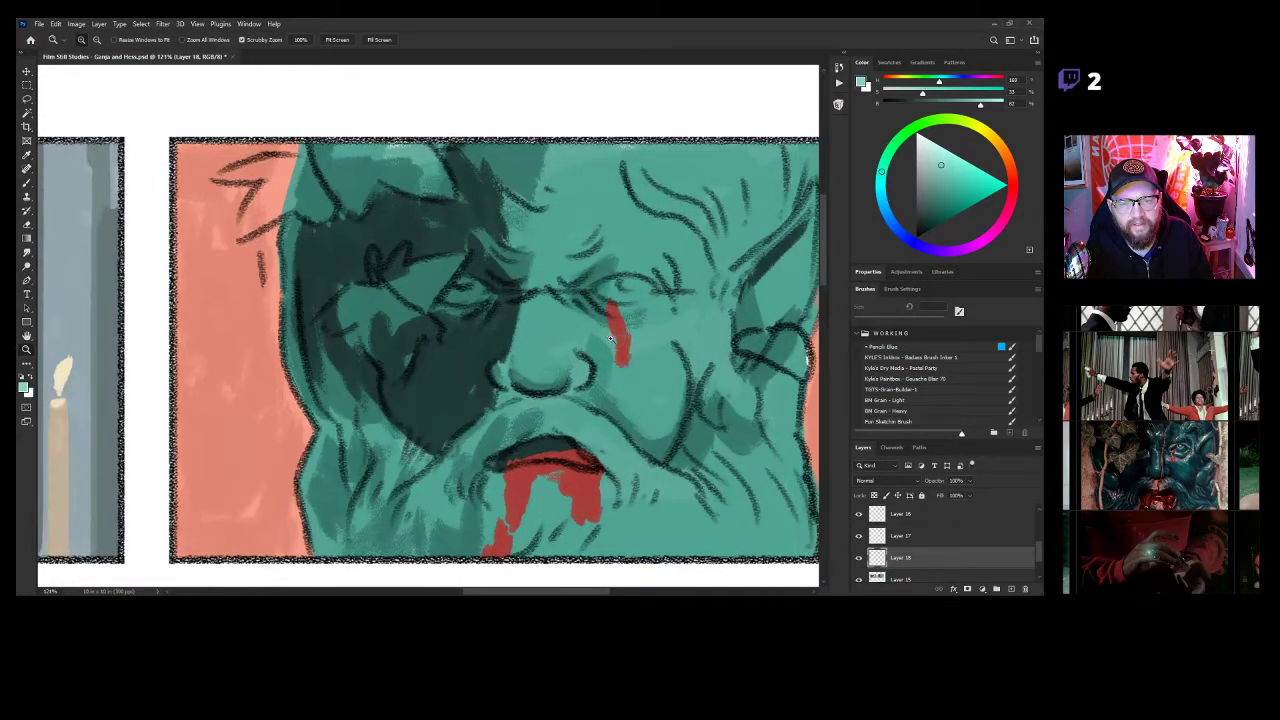
pyautogui.press(']')
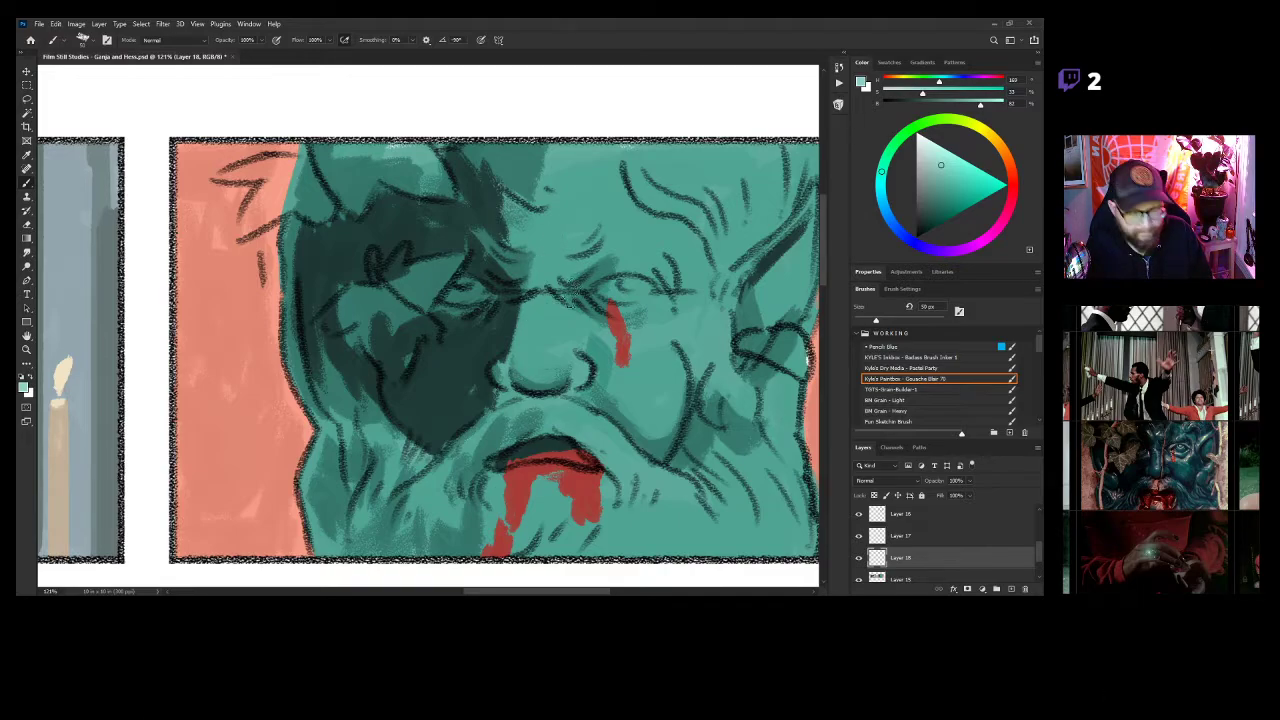
pyautogui.press('[')
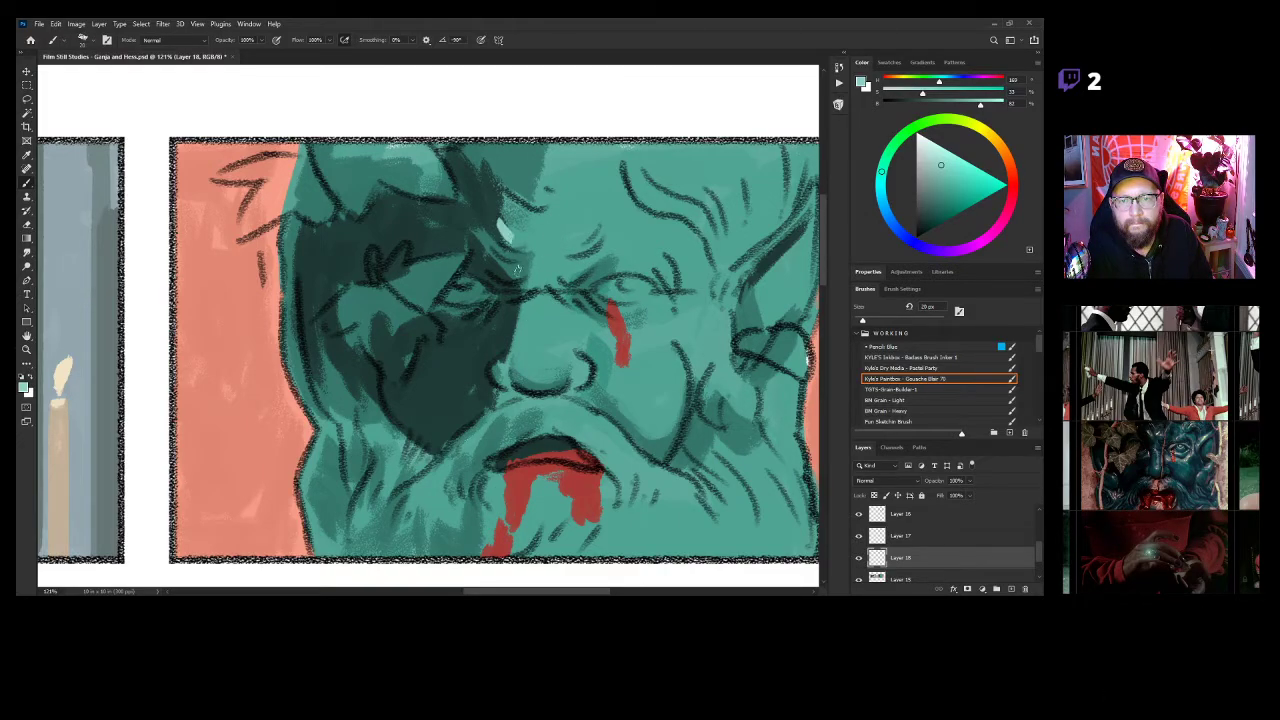
pyautogui.hotkey('ctrl', 'z')
pyautogui.hotkey('ctrl', 'z')
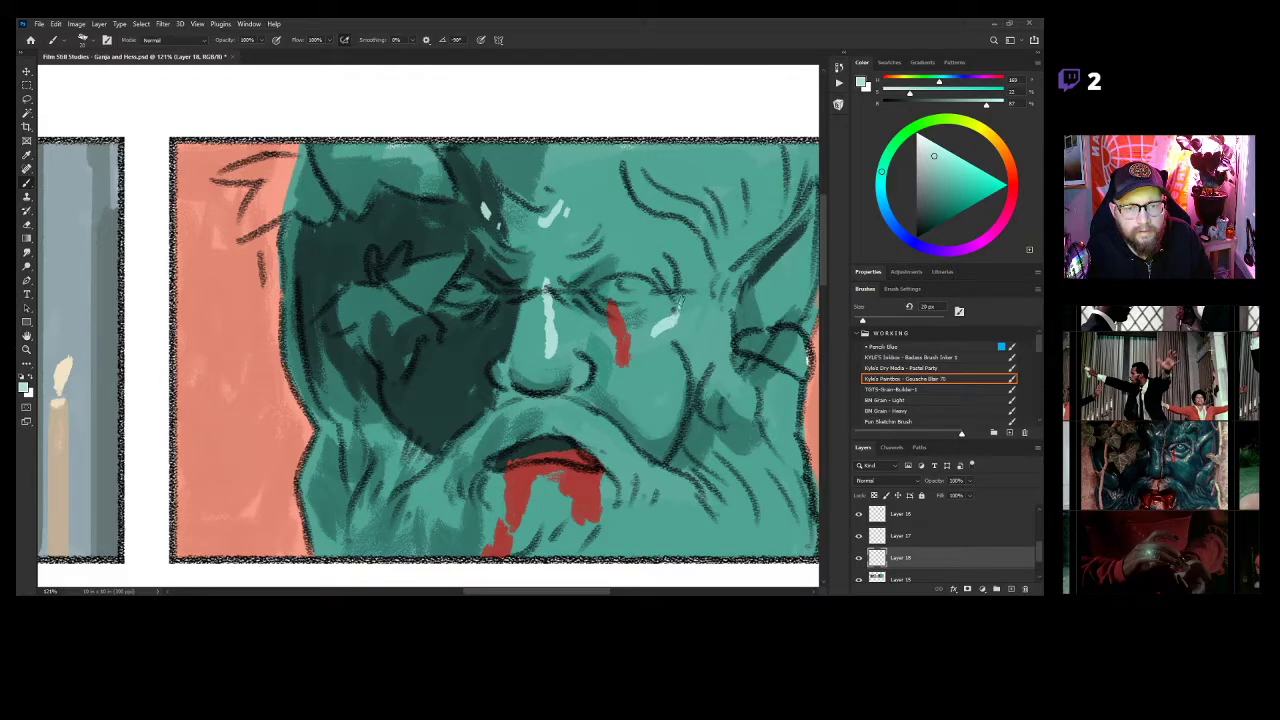
# Paint pale teal highlights along the right ear's edge, beside the nose, above the moustache and in the right eye.
pyautogui.moveTo(740, 283); pyautogui.dragTo(632, 301)
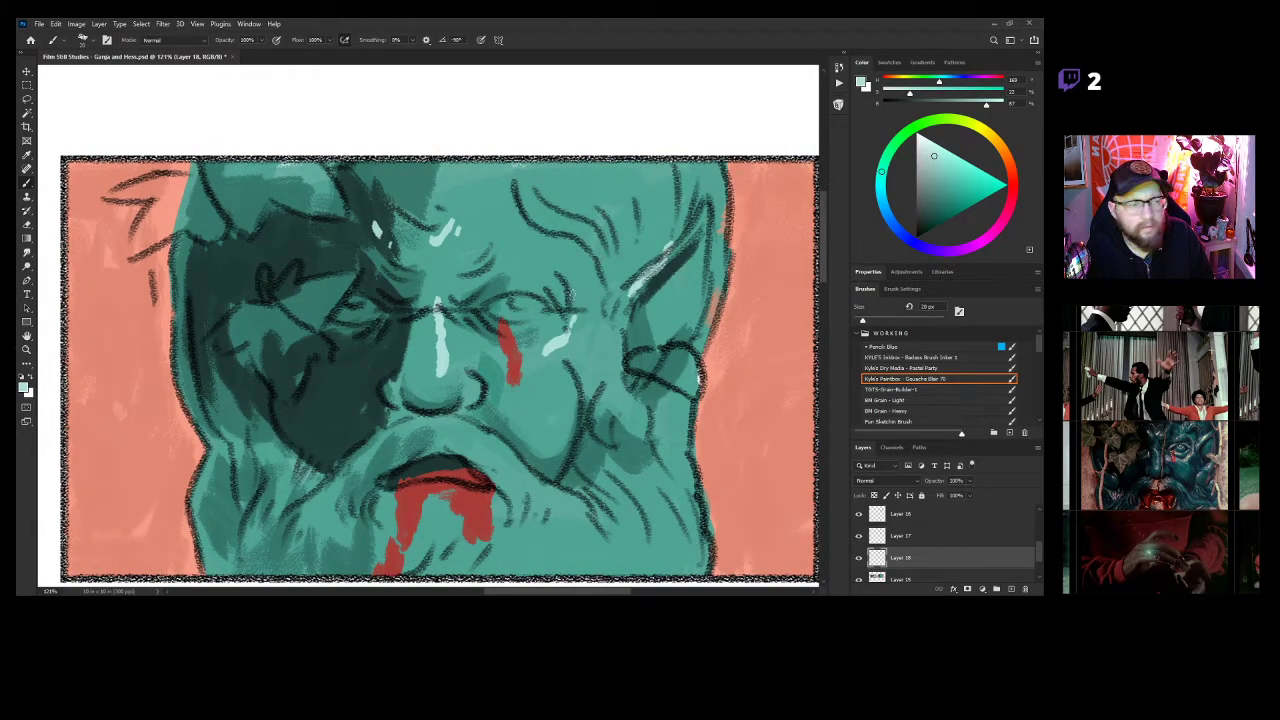
pyautogui.hotkey('ctrl', 'z')
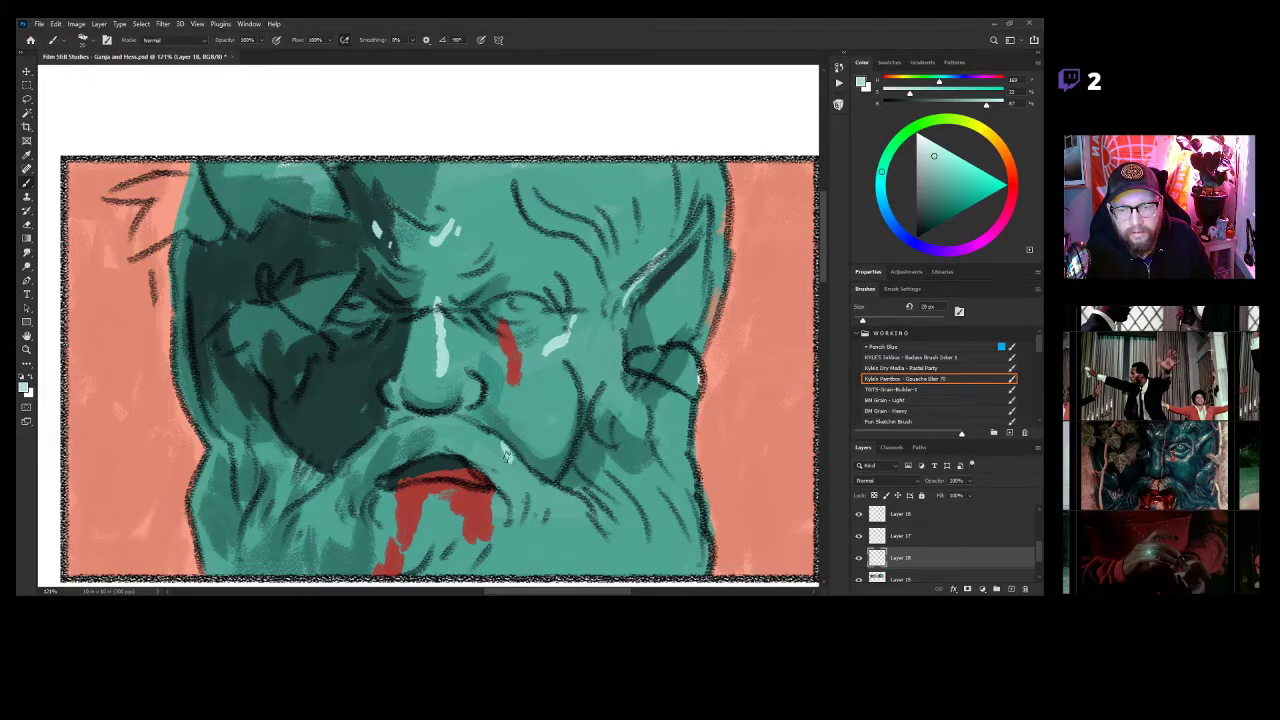
pyautogui.moveTo(494, 423); pyautogui.dragTo(615, 368)
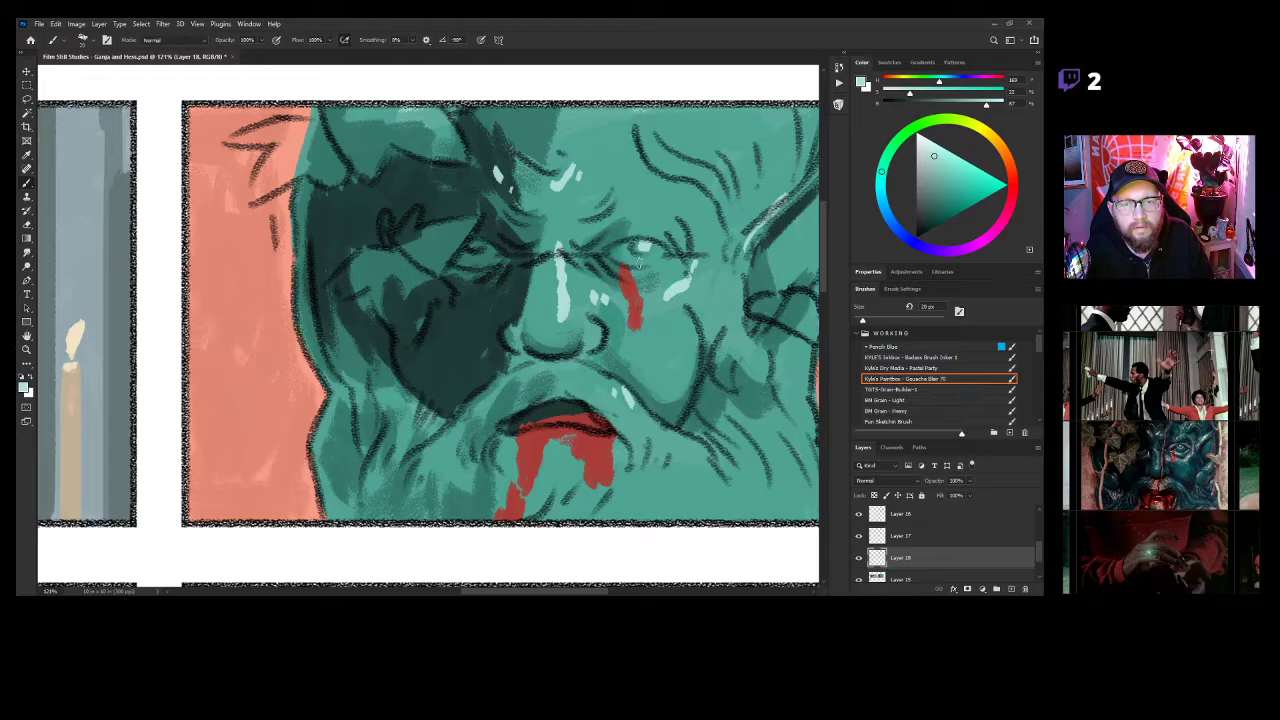
# Compare the mask painting with and without the pencil sketch overlay.
pyautogui.click(859, 536)
pyautogui.click(859, 536)
pyautogui.click(859, 514)
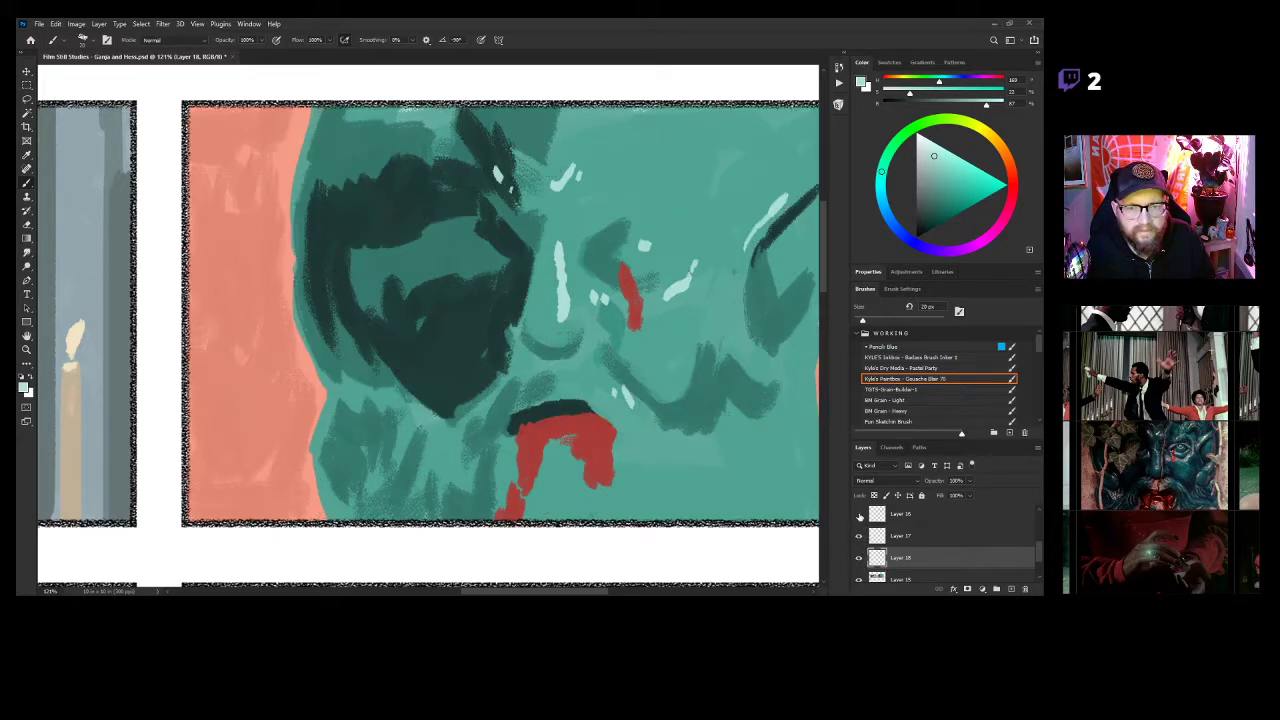
pyautogui.press('z')
pyautogui.moveTo(676, 421)
pyautogui.mouseDown()
pyautogui.moveTo(643, 420)
pyautogui.moveTo(639, 377)
pyautogui.mouseUp()
pyautogui.press('b')
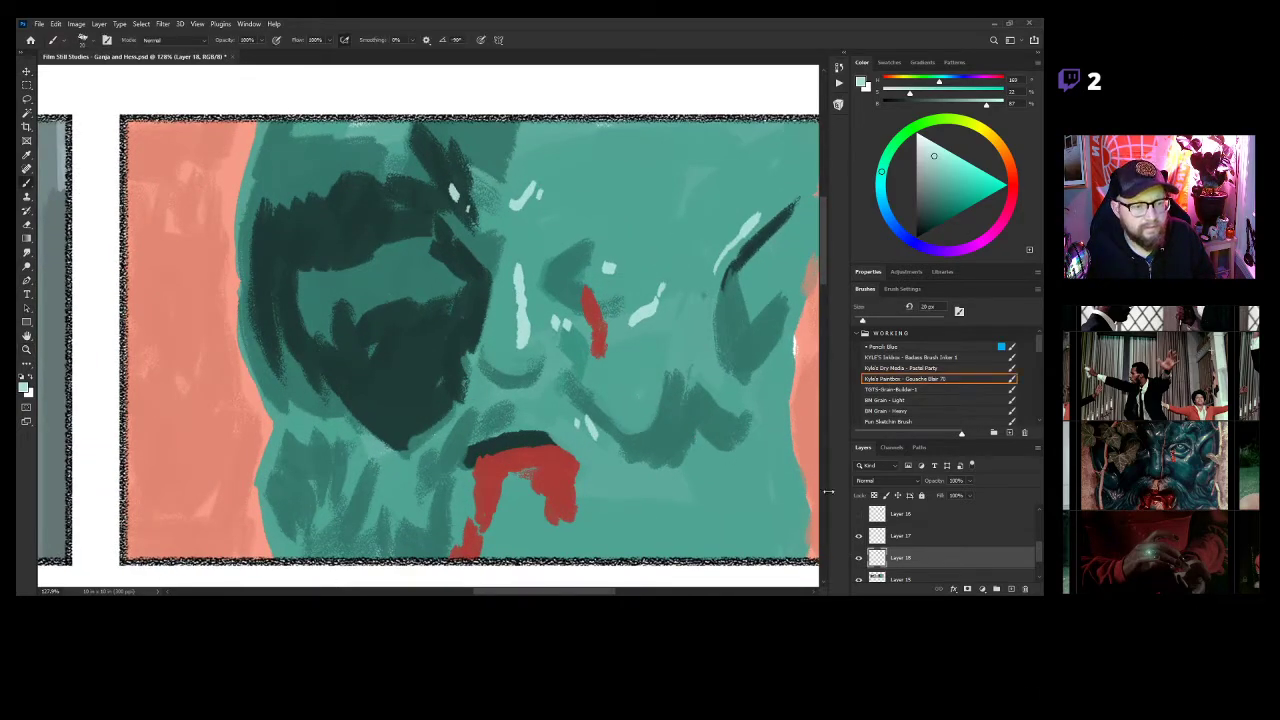
pyautogui.click(857, 514)
pyautogui.click(857, 514)
pyautogui.click(857, 514)
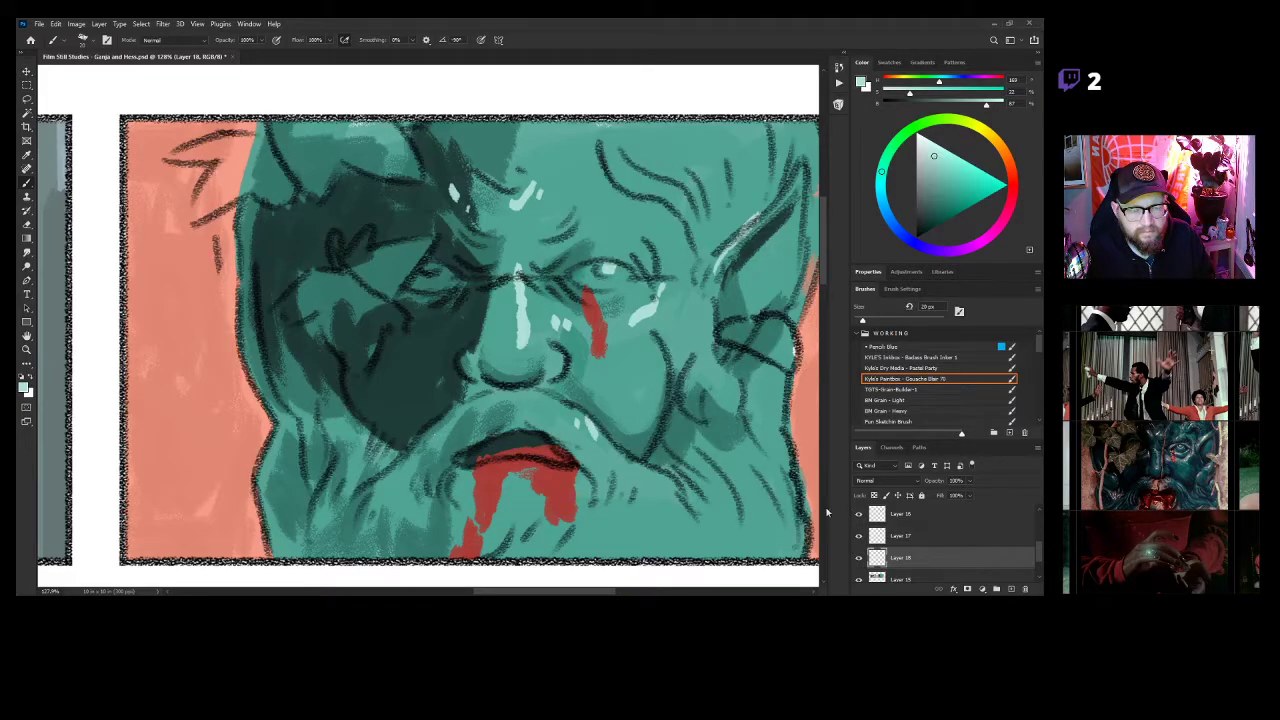
pyautogui.click(857, 514)
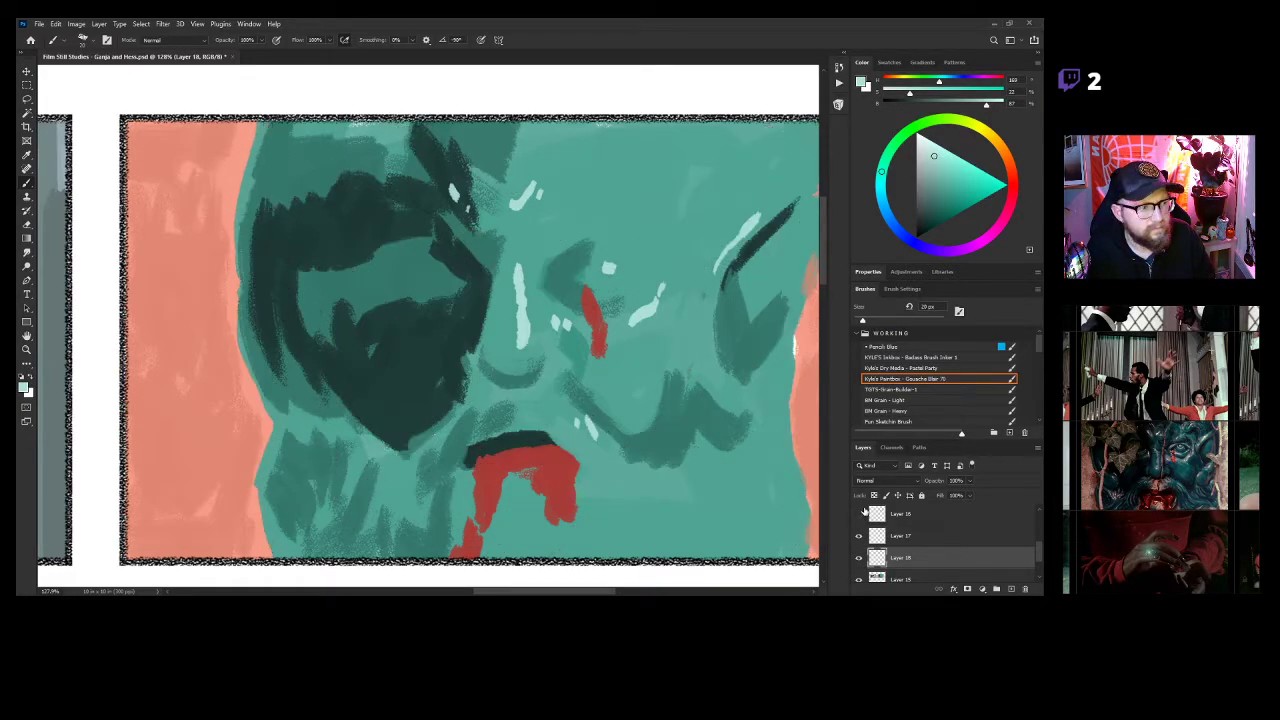
pyautogui.click(858, 513)
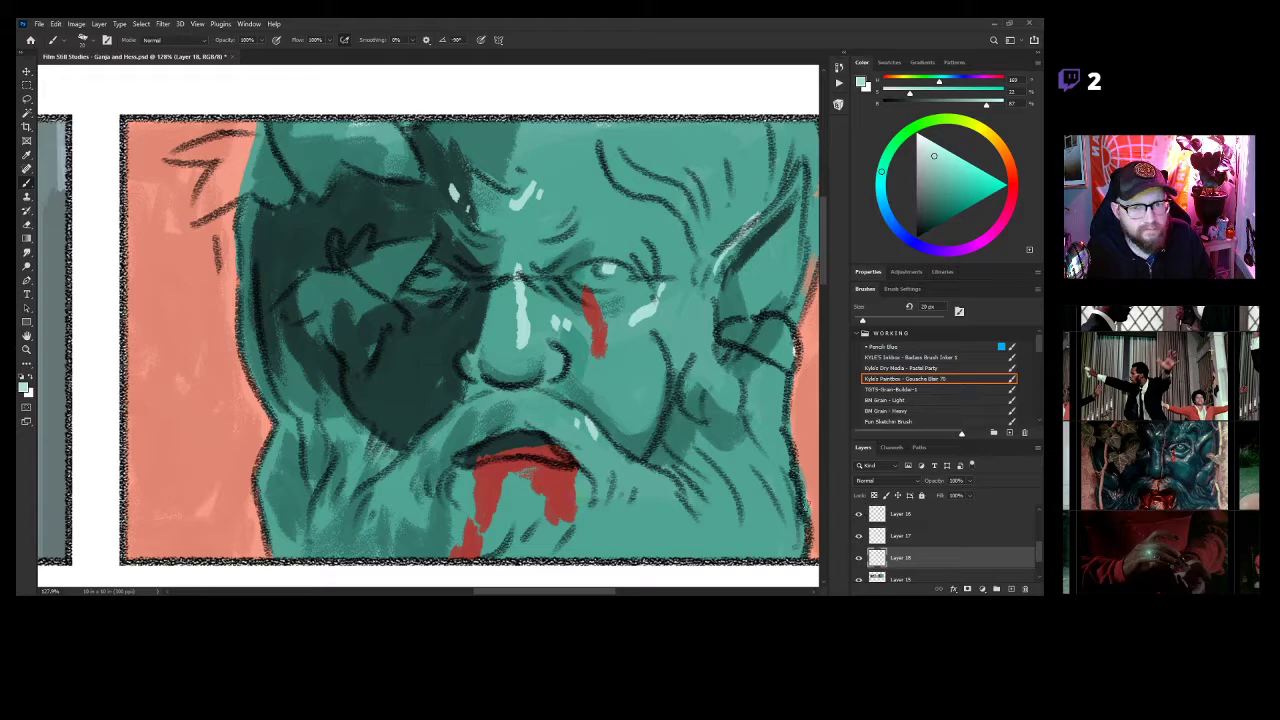
# Lower the pencil sketch layer's opacity until its lines are only faint, and reselect the highlight layer.
pyautogui.click(887, 513)
pyautogui.moveTo(935, 485); pyautogui.dragTo(912, 484)
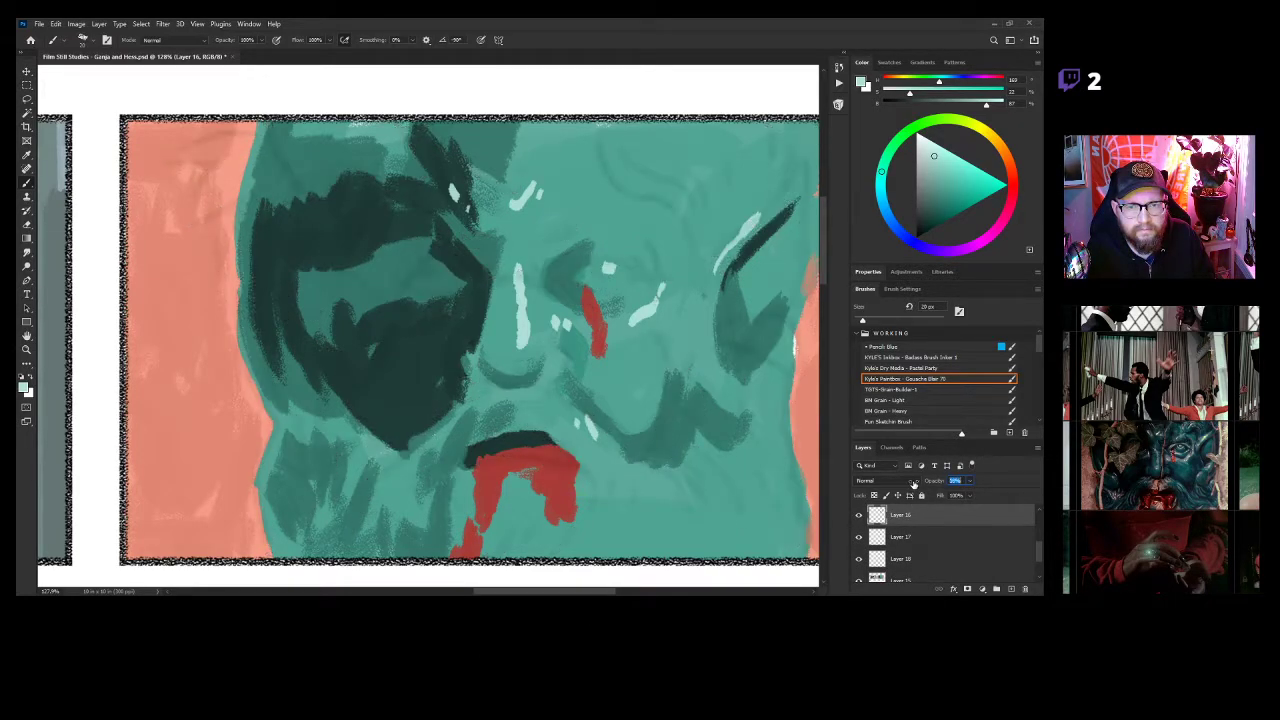
pyautogui.click(891, 538)
pyautogui.click(878, 560)
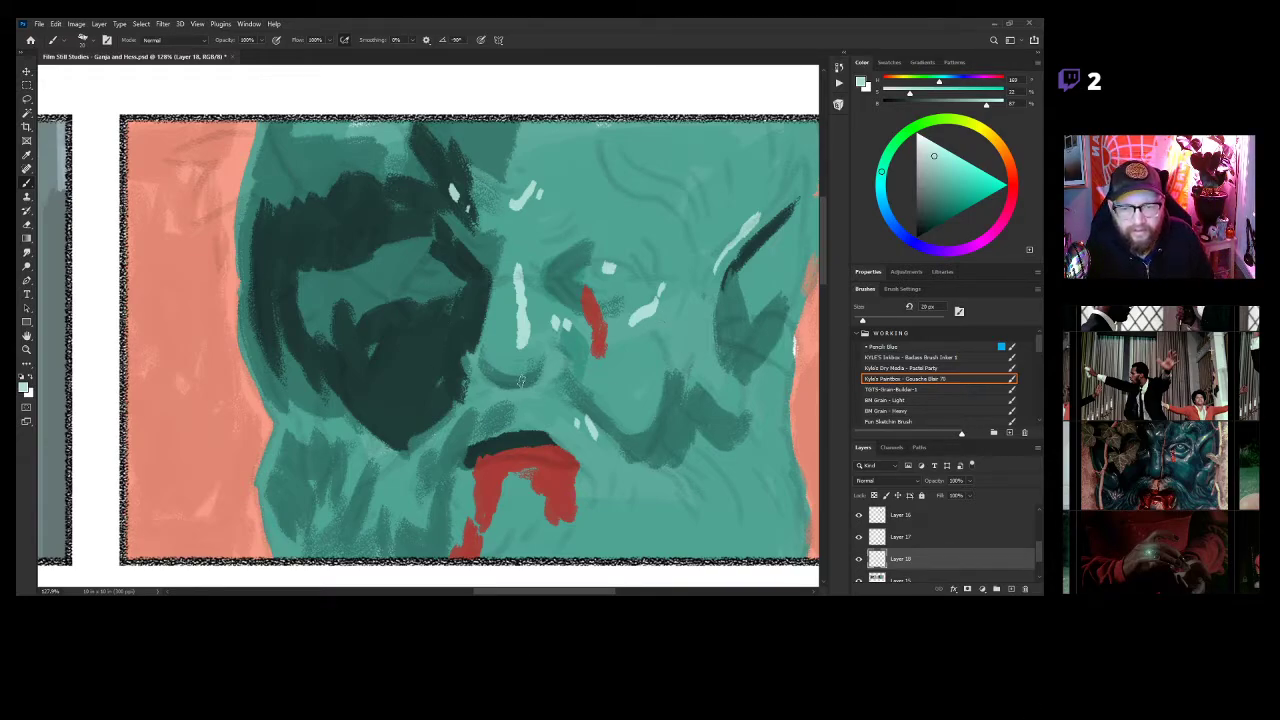
# Try a thin pale teal highlight along the inner part of the right eye's upper lid.
pyautogui.press('z')
pyautogui.moveTo(531, 377); pyautogui.dragTo(558, 368)
pyautogui.press('b')
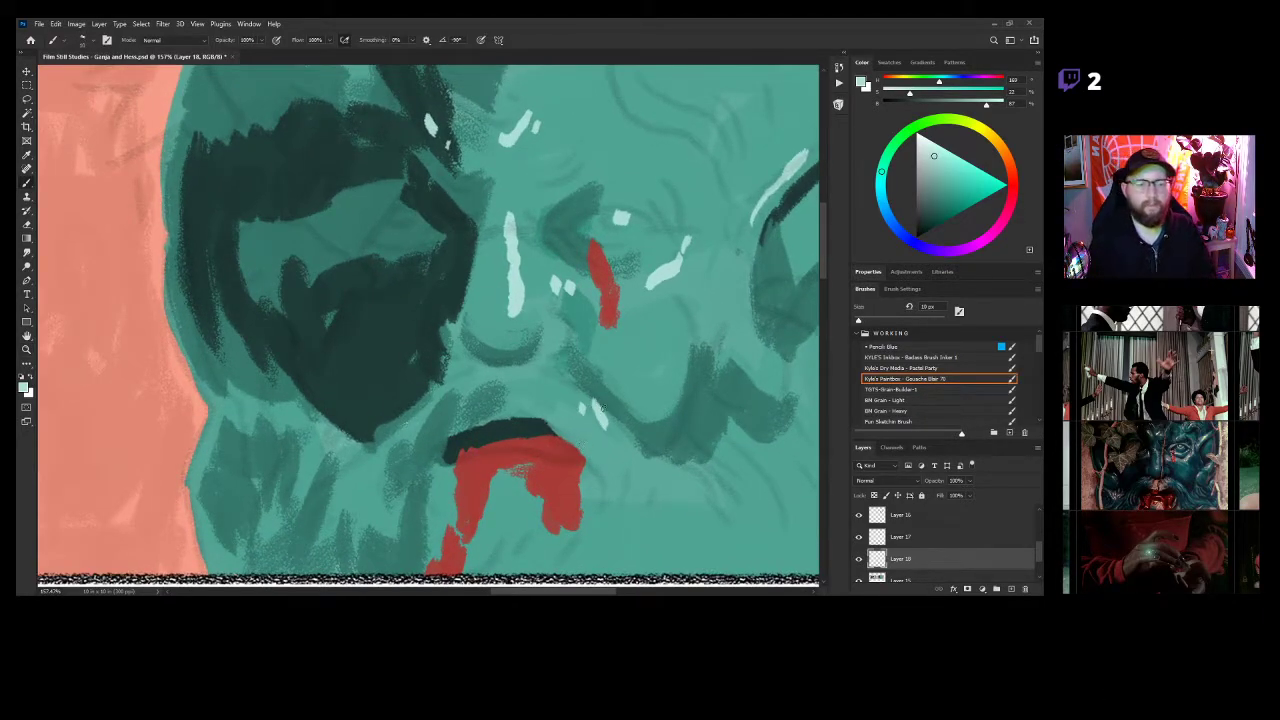
pyautogui.press('z')
pyautogui.moveTo(604, 210)
pyautogui.mouseDown()
pyautogui.moveTo(638, 230)
pyautogui.moveTo(518, 256)
pyautogui.mouseUp()
pyautogui.press('b')
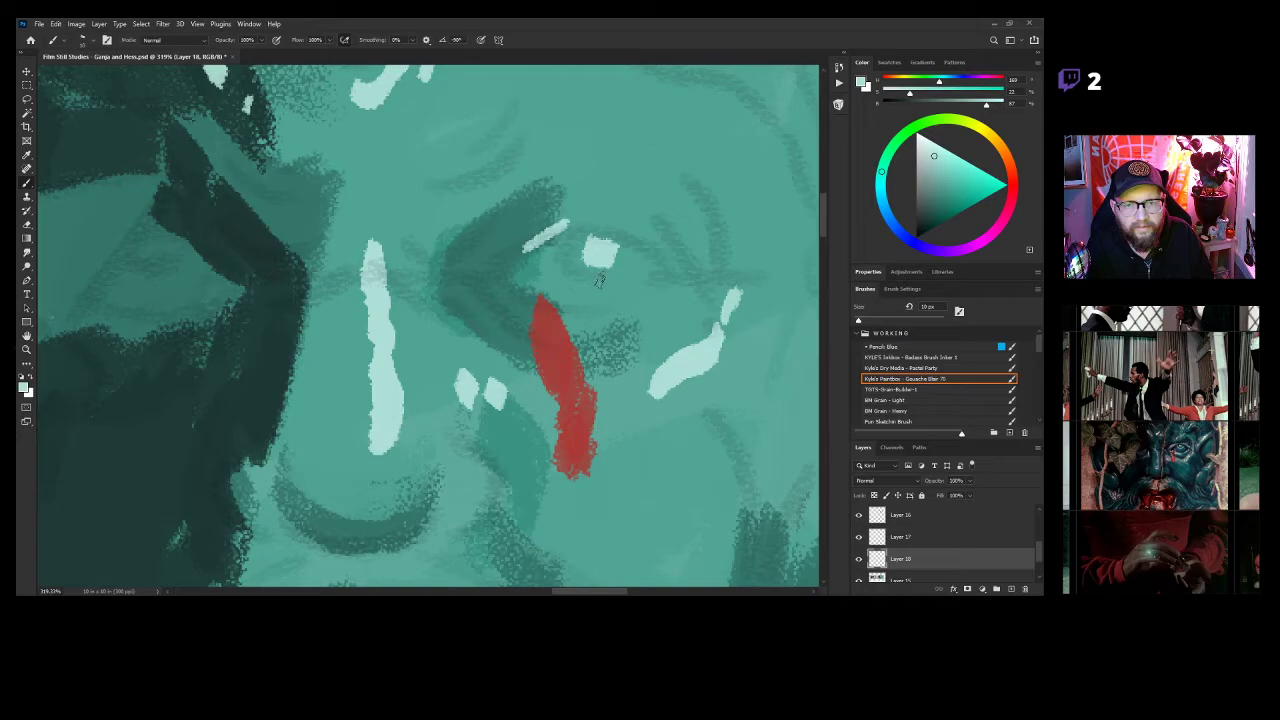
pyautogui.hotkey('ctrl', 'z')
# Add a new layer directly above the mask colours and below the highlight layer.
pyautogui.keyDown('alt'); pyautogui.click(514, 250); pyautogui.keyUp('alt')
pyautogui.click(859, 560)
pyautogui.click(859, 560)
pyautogui.click(927, 581)
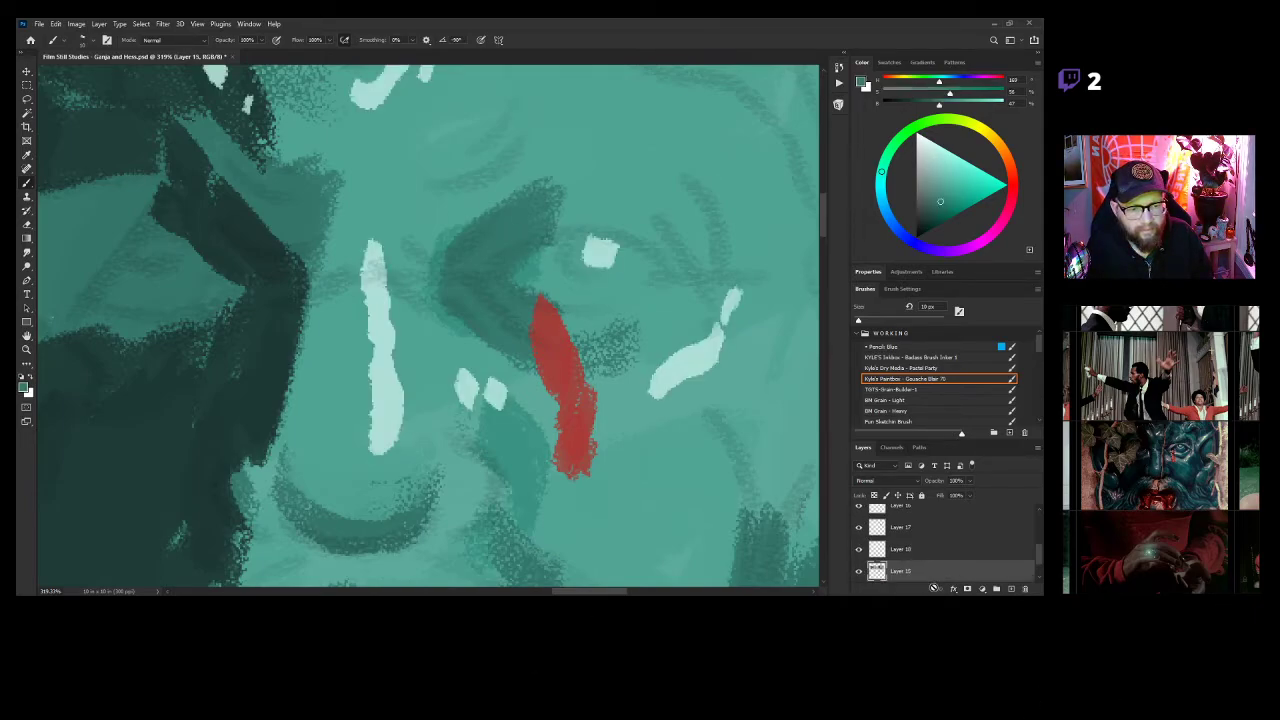
pyautogui.hotkey('ctrl', 'shift', 'alt', 'n')
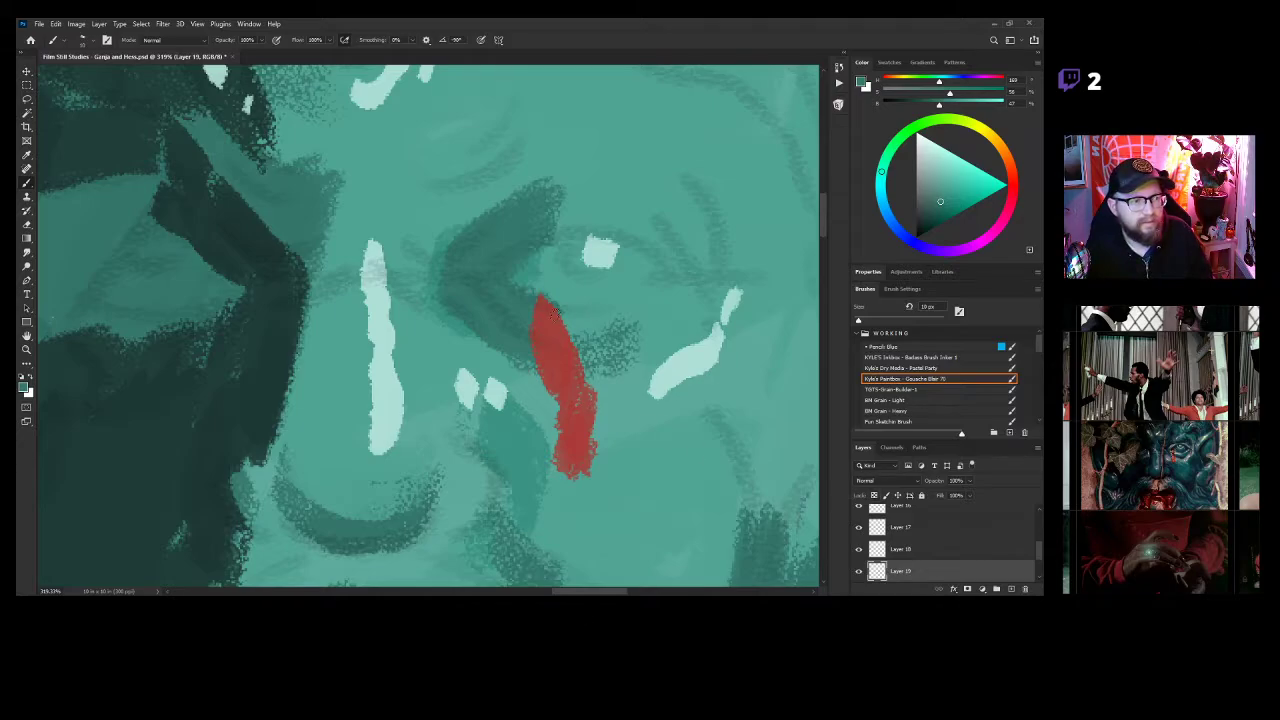
# Sample the darkest teal from the nose shadow and paint the right eye's upper lid, lower lid, under-eye fold and outer crease.
pyautogui.keyDown('alt'); pyautogui.click(265, 326); pyautogui.keyUp('alt')
pyautogui.moveTo(510, 252)
pyautogui.mouseDown()
pyautogui.moveTo(475, 277)
pyautogui.moveTo(540, 238)
pyautogui.moveTo(588, 234)
pyautogui.moveTo(663, 272)
pyautogui.mouseUp()
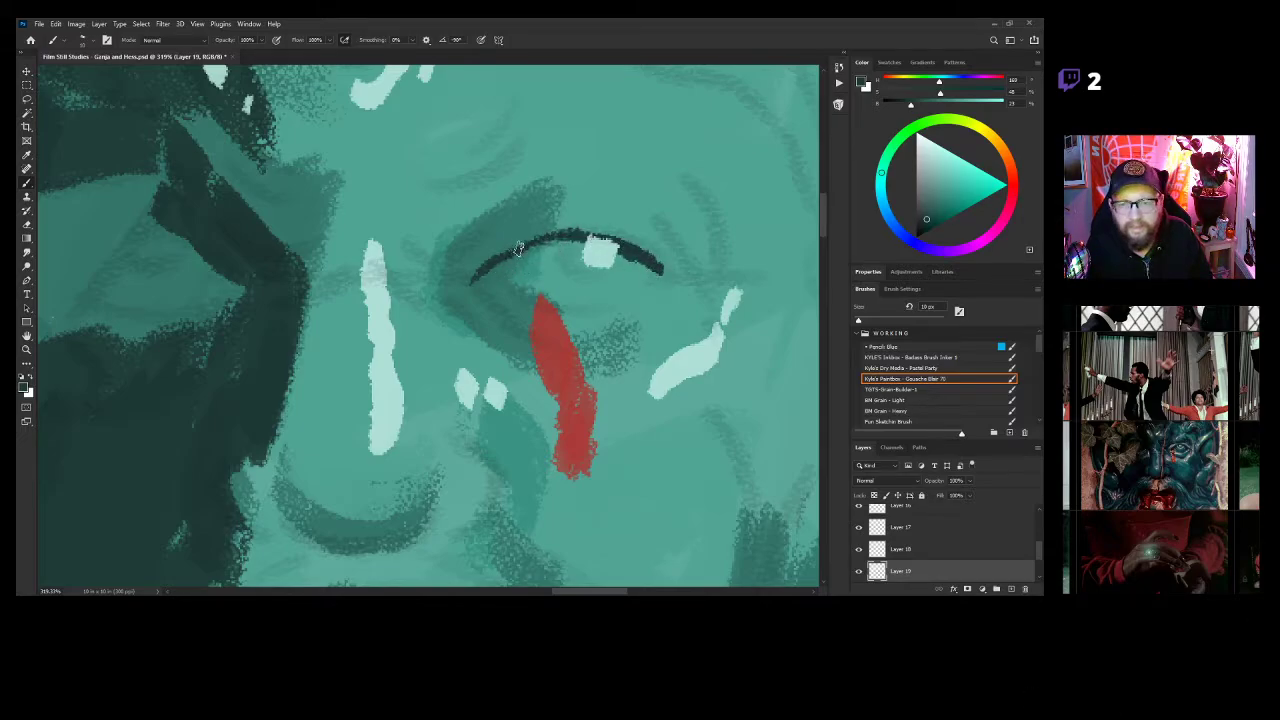
pyautogui.moveTo(488, 276)
pyautogui.mouseDown()
pyautogui.moveTo(532, 300)
pyautogui.moveTo(622, 306)
pyautogui.mouseUp()
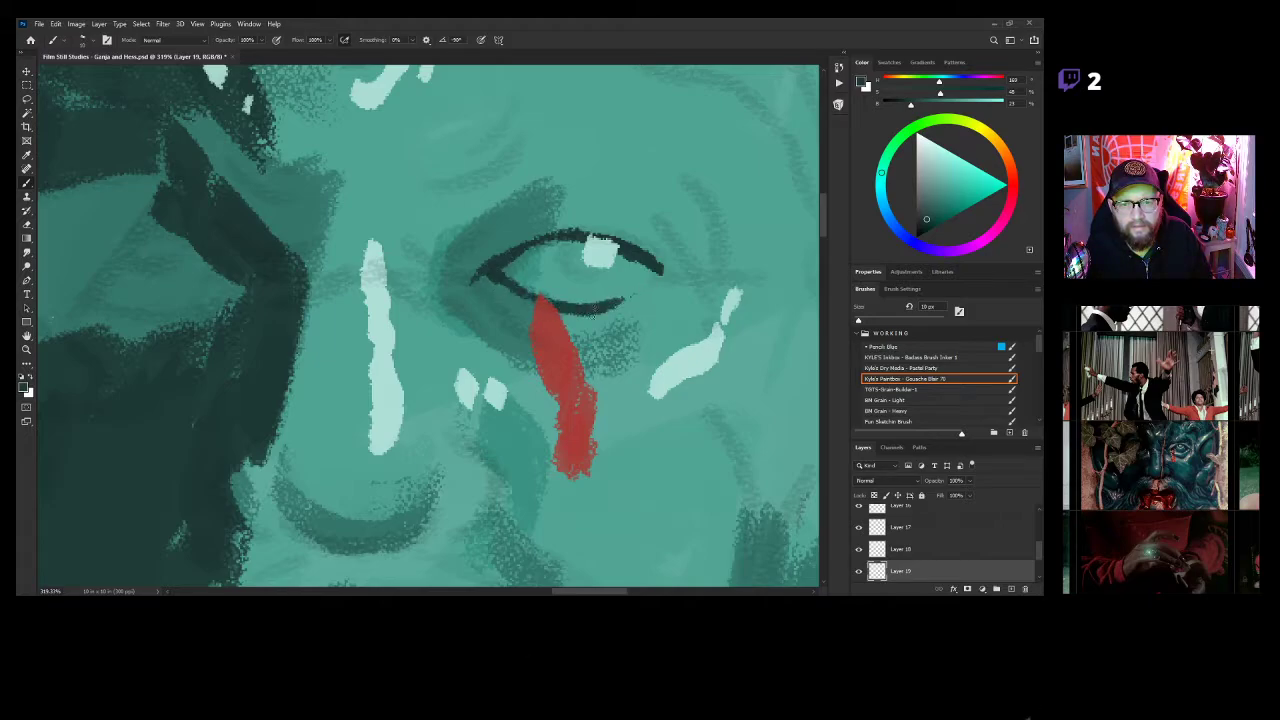
pyautogui.moveTo(488, 302)
pyautogui.mouseDown()
pyautogui.moveTo(570, 346)
pyautogui.moveTo(652, 310)
pyautogui.mouseUp()
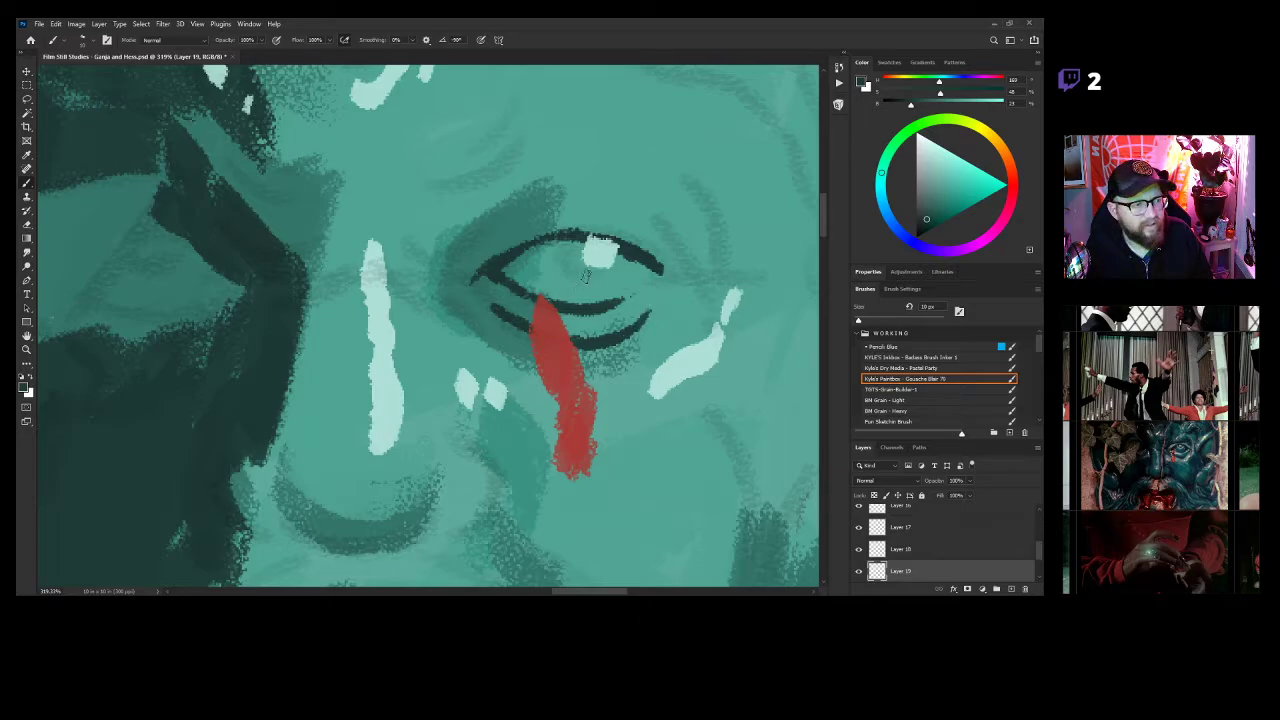
pyautogui.moveTo(613, 222); pyautogui.dragTo(656, 238)
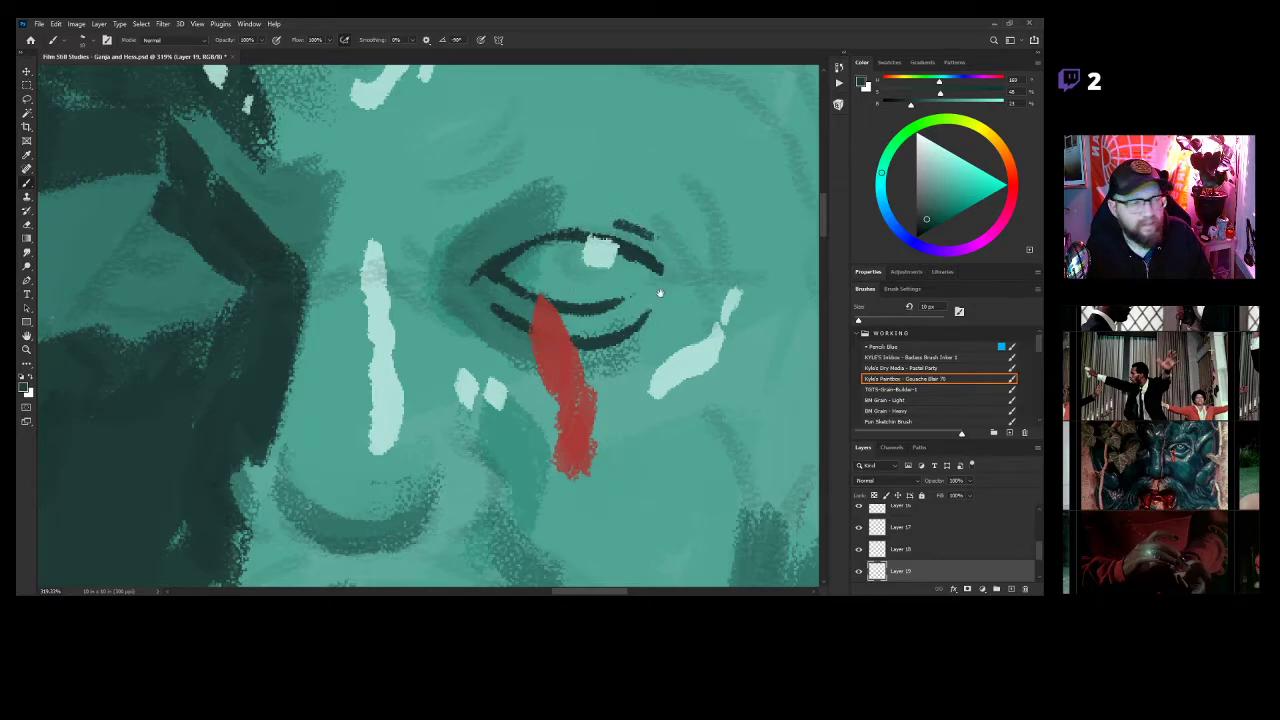
# Paint a long curved dark teal brow line on the forehead above the right eye.
pyautogui.moveTo(660, 293); pyautogui.dragTo(626, 363)
pyautogui.moveTo(637, 266); pyautogui.dragTo(546, 371)
pyautogui.moveTo(508, 220)
pyautogui.mouseDown()
pyautogui.moveTo(526, 236)
pyautogui.moveTo(650, 238)
pyautogui.moveTo(714, 362)
pyautogui.mouseUp()
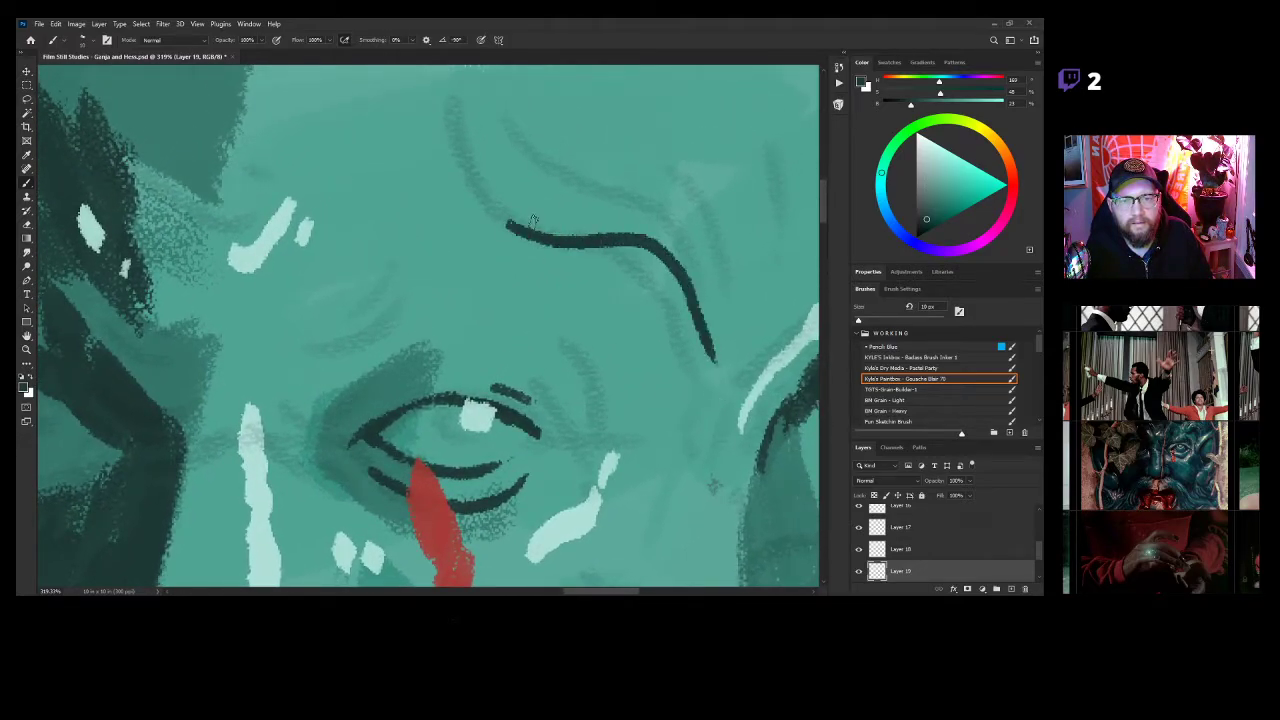
pyautogui.moveTo(485, 202); pyautogui.dragTo(537, 236)
# Paint dark teal crease lines above the right eye and short wrinkles on both sides of the nose bridge.
pyautogui.moveTo(577, 364); pyautogui.dragTo(677, 274)
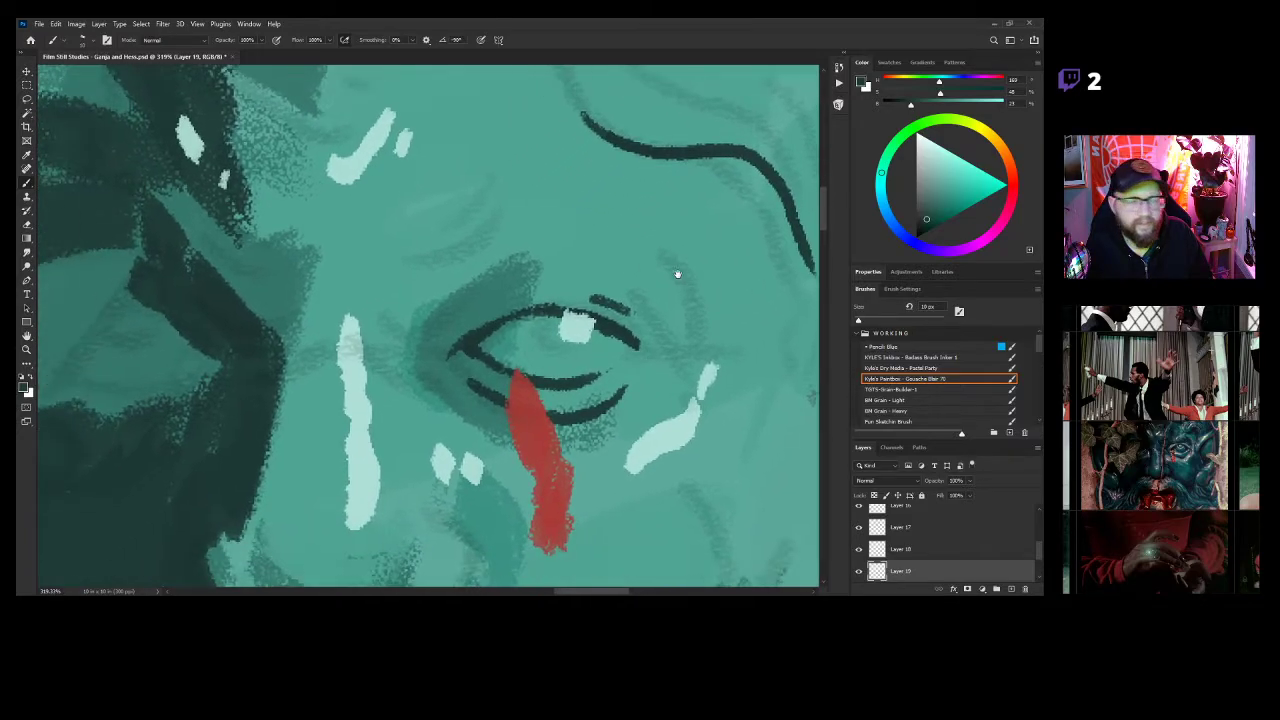
pyautogui.moveTo(515, 350); pyautogui.dragTo(545, 350)
pyautogui.moveTo(443, 268)
pyautogui.mouseDown()
pyautogui.moveTo(588, 275)
pyautogui.moveTo(658, 258)
pyautogui.mouseUp()
pyautogui.moveTo(432, 291); pyautogui.dragTo(544, 297)
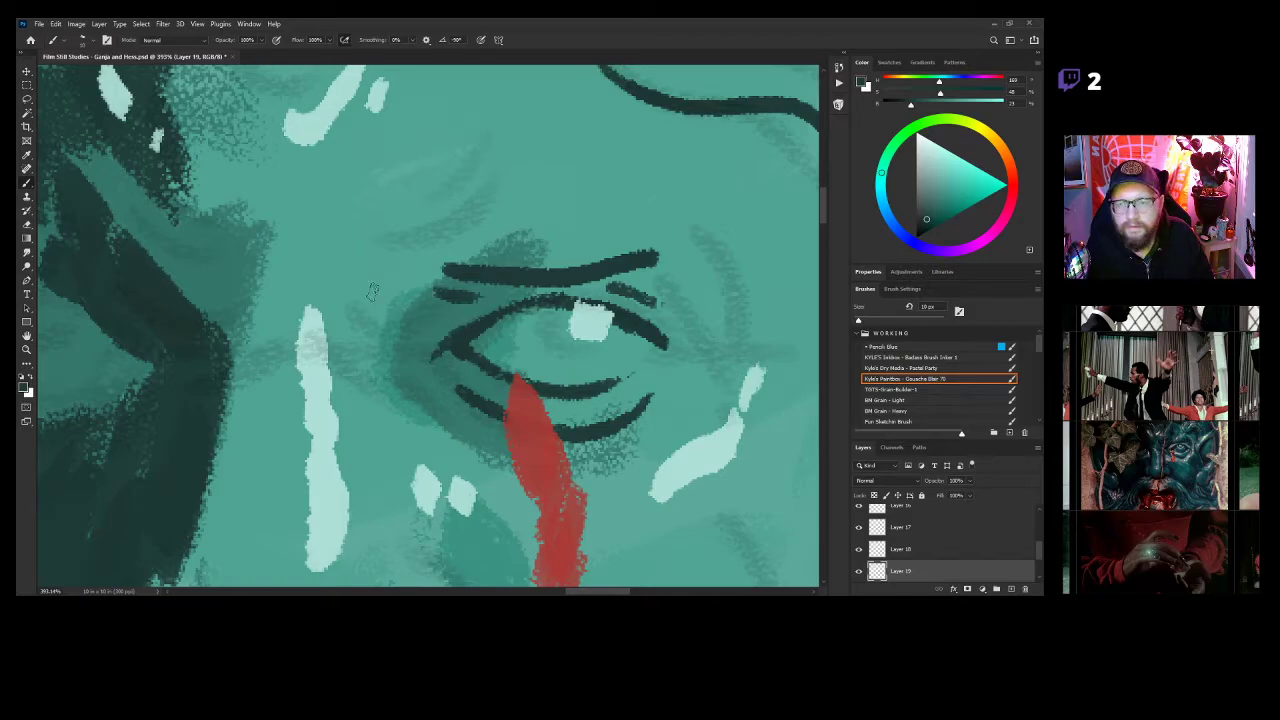
pyautogui.moveTo(366, 285); pyautogui.dragTo(462, 288)
pyautogui.moveTo(372, 338); pyautogui.dragTo(426, 318)
pyautogui.moveTo(482, 369)
pyautogui.mouseDown()
pyautogui.moveTo(439, 422)
pyautogui.moveTo(594, 374)
pyautogui.mouseUp()
pyautogui.moveTo(405, 368)
pyautogui.mouseDown()
pyautogui.moveTo(484, 341)
pyautogui.moveTo(494, 312)
pyautogui.moveTo(520, 296)
pyautogui.moveTo(472, 347)
pyautogui.mouseUp()
pyautogui.press('b')
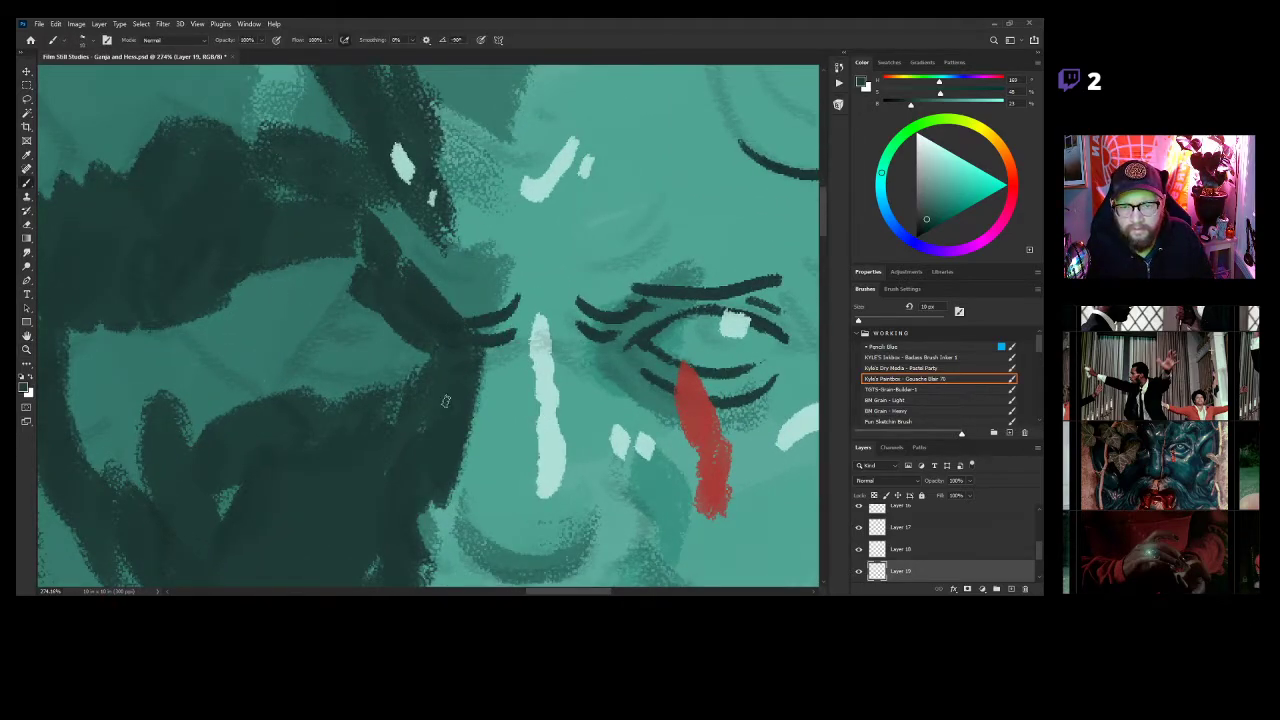
# Enlarge the brush and cover the lighter patches around the shadowed left eye with dark teal.
pyautogui.press(']')
pyautogui.press(']')
pyautogui.press(']')
pyautogui.press(']')
pyautogui.press(']')
pyautogui.press(']')
pyautogui.press(']')
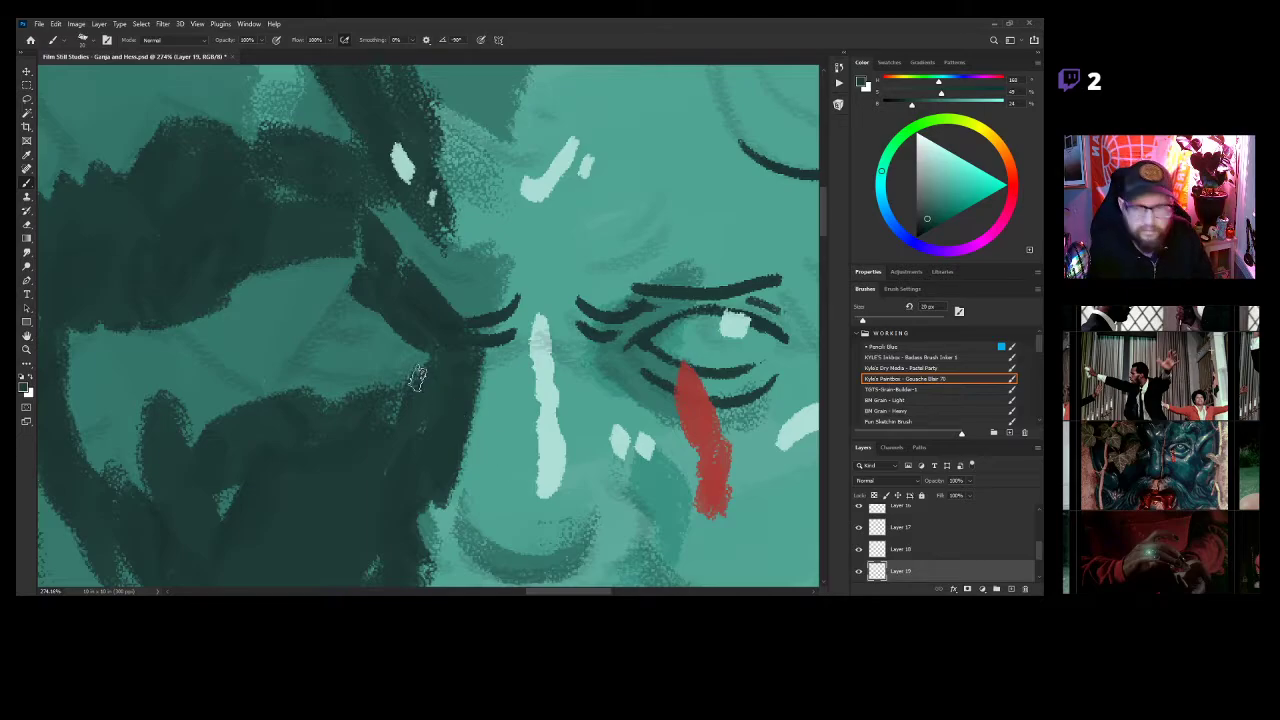
pyautogui.moveTo(368, 293)
pyautogui.mouseDown()
pyautogui.moveTo(406, 379)
pyautogui.moveTo(311, 267)
pyautogui.moveTo(348, 383)
pyautogui.moveTo(385, 342)
pyautogui.moveTo(268, 320)
pyautogui.moveTo(266, 372)
pyautogui.moveTo(99, 330)
pyautogui.moveTo(172, 493)
pyautogui.moveTo(151, 407)
pyautogui.moveTo(218, 305)
pyautogui.moveTo(315, 374)
pyautogui.moveTo(418, 352)
pyautogui.mouseUp()
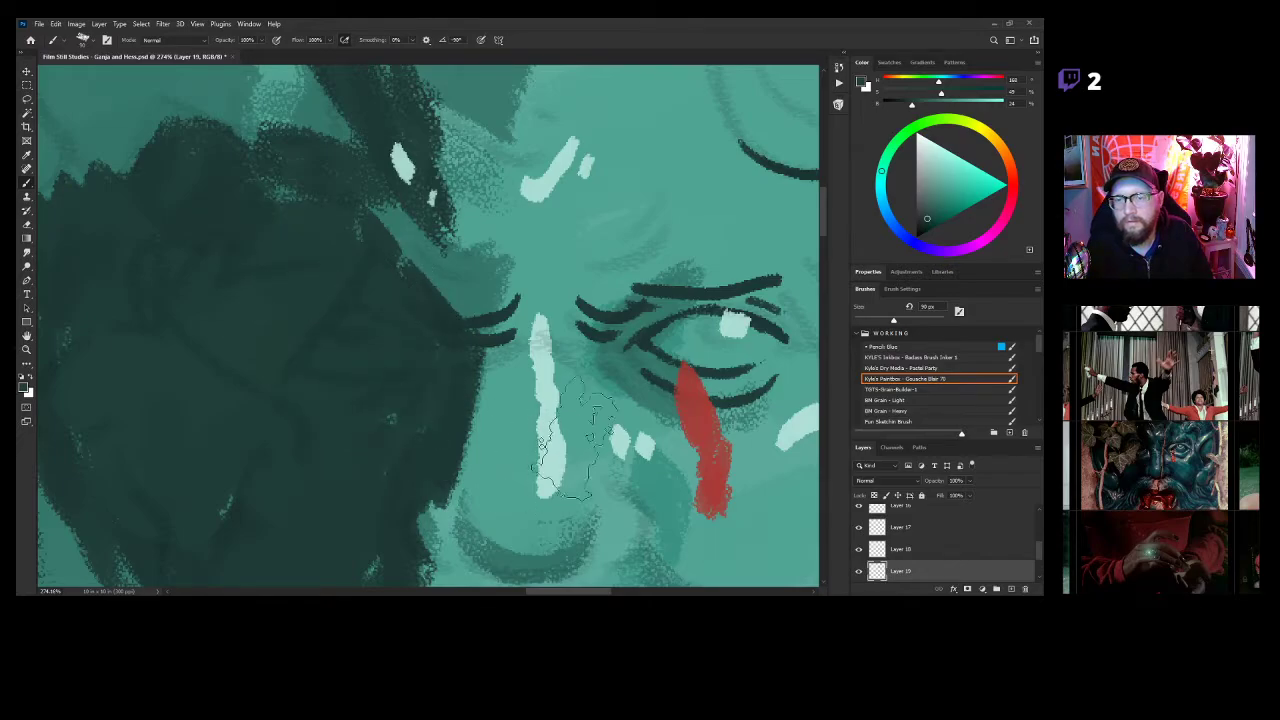
pyautogui.keyDown('alt'); pyautogui.click(545, 377); pyautogui.keyUp('alt')
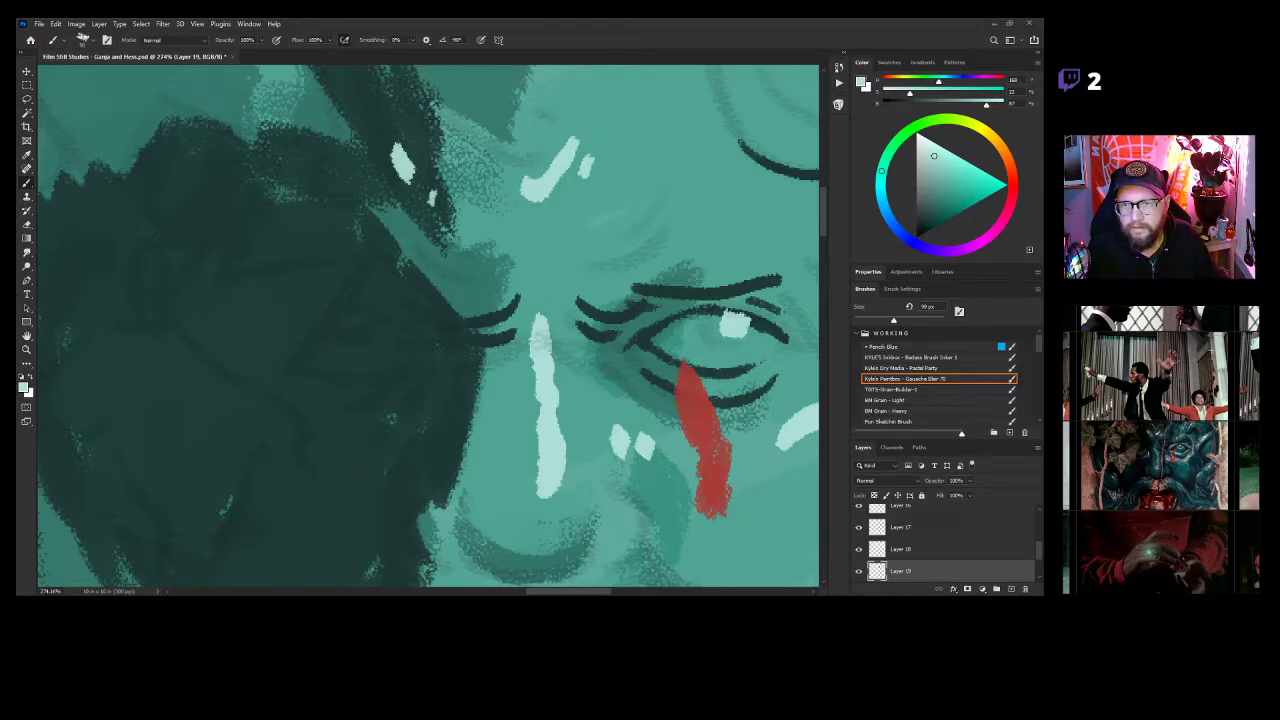
pyautogui.moveTo(512, 390)
pyautogui.mouseDown()
pyautogui.moveTo(495, 380)
pyautogui.moveTo(468, 408)
pyautogui.mouseUp()
pyautogui.hotkey('ctrl', 'z')
# Lower the brush opacity and try glazing translucent dark teal over the beard and forehead on the mask's shadowed side.
pyautogui.press('z')
pyautogui.moveTo(521, 418)
pyautogui.mouseDown()
pyautogui.moveTo(491, 390)
pyautogui.moveTo(475, 416)
pyautogui.moveTo(487, 405)
pyautogui.moveTo(445, 405)
pyautogui.mouseUp()
pyautogui.press('b')
pyautogui.keyDown('alt'); pyautogui.click(443, 407); pyautogui.keyUp('alt')
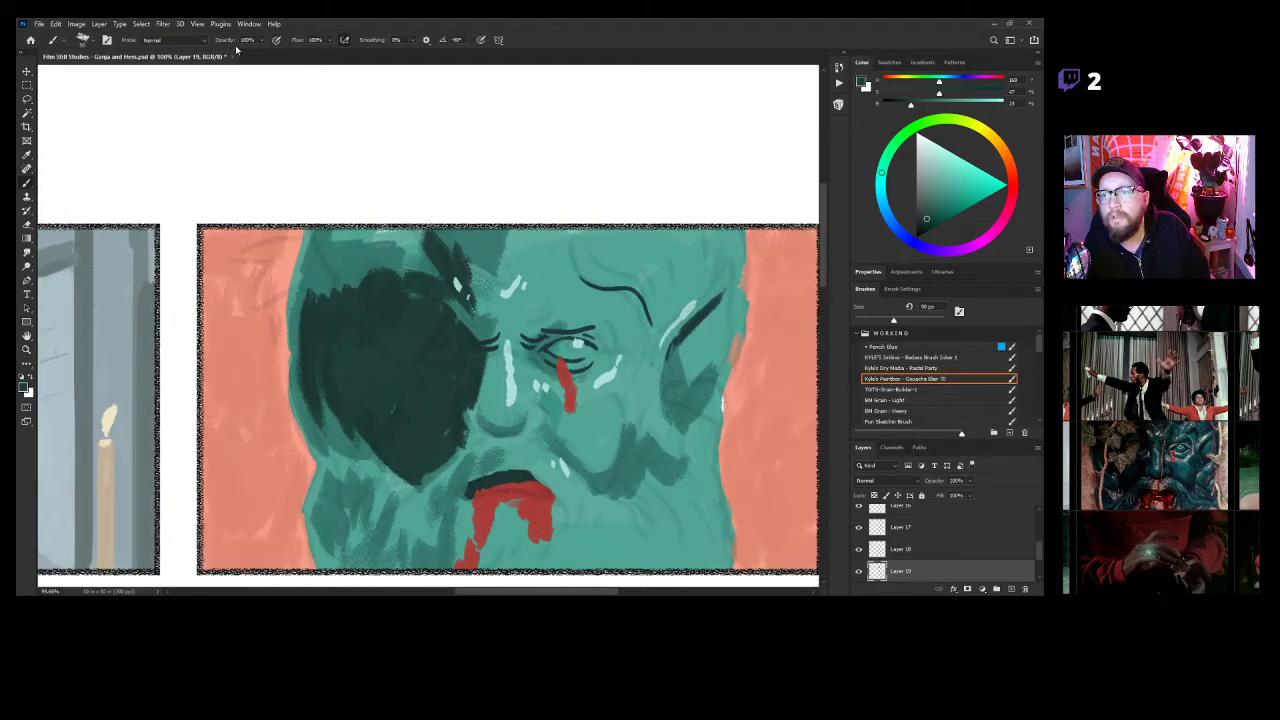
pyautogui.moveTo(231, 39); pyautogui.dragTo(213, 42)
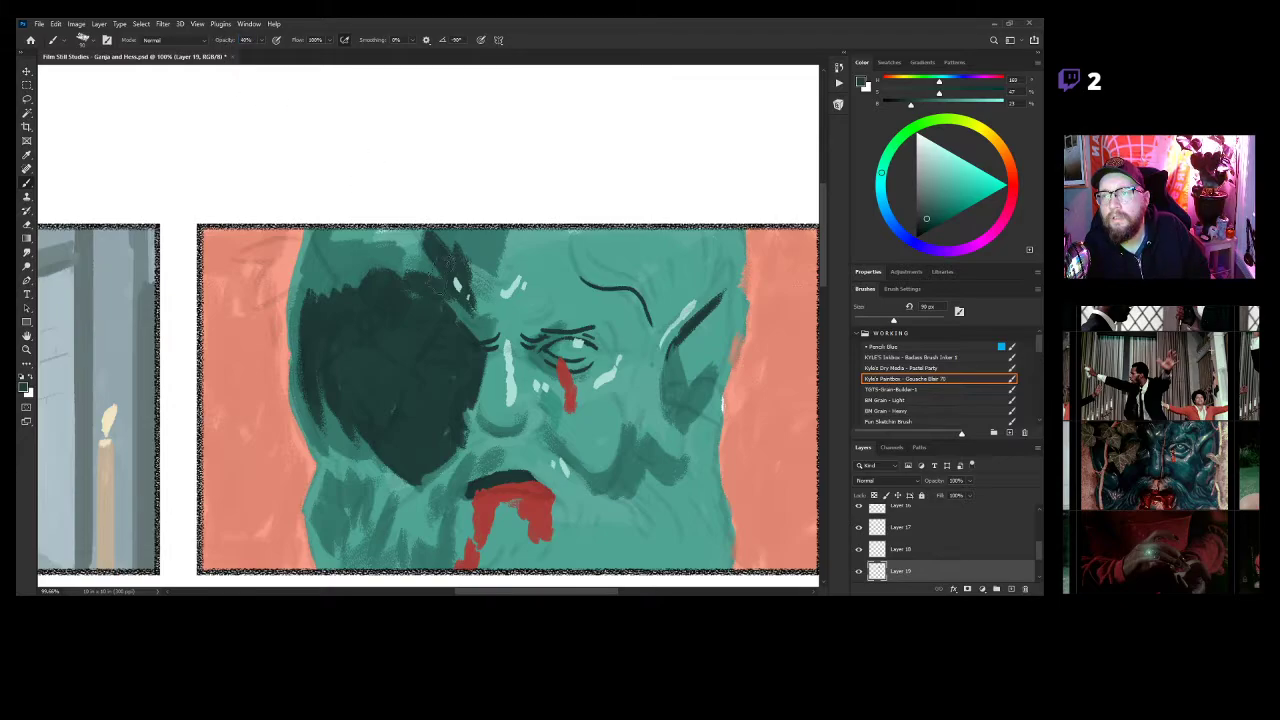
pyautogui.moveTo(458, 455)
pyautogui.mouseDown()
pyautogui.moveTo(478, 398)
pyautogui.moveTo(428, 540)
pyautogui.moveTo(402, 552)
pyautogui.moveTo(372, 510)
pyautogui.moveTo(424, 578)
pyautogui.moveTo(454, 558)
pyautogui.moveTo(470, 500)
pyautogui.moveTo(358, 490)
pyautogui.moveTo(335, 460)
pyautogui.moveTo(343, 490)
pyautogui.moveTo(306, 540)
pyautogui.moveTo(318, 470)
pyautogui.moveTo(325, 580)
pyautogui.moveTo(390, 560)
pyautogui.mouseUp()
pyautogui.moveTo(338, 434); pyautogui.dragTo(398, 469)
pyautogui.moveTo(382, 285)
pyautogui.mouseDown()
pyautogui.moveTo(482, 318)
pyautogui.moveTo(465, 280)
pyautogui.moveTo(480, 226)
pyautogui.moveTo(437, 206)
pyautogui.moveTo(335, 255)
pyautogui.moveTo(320, 206)
pyautogui.mouseUp()
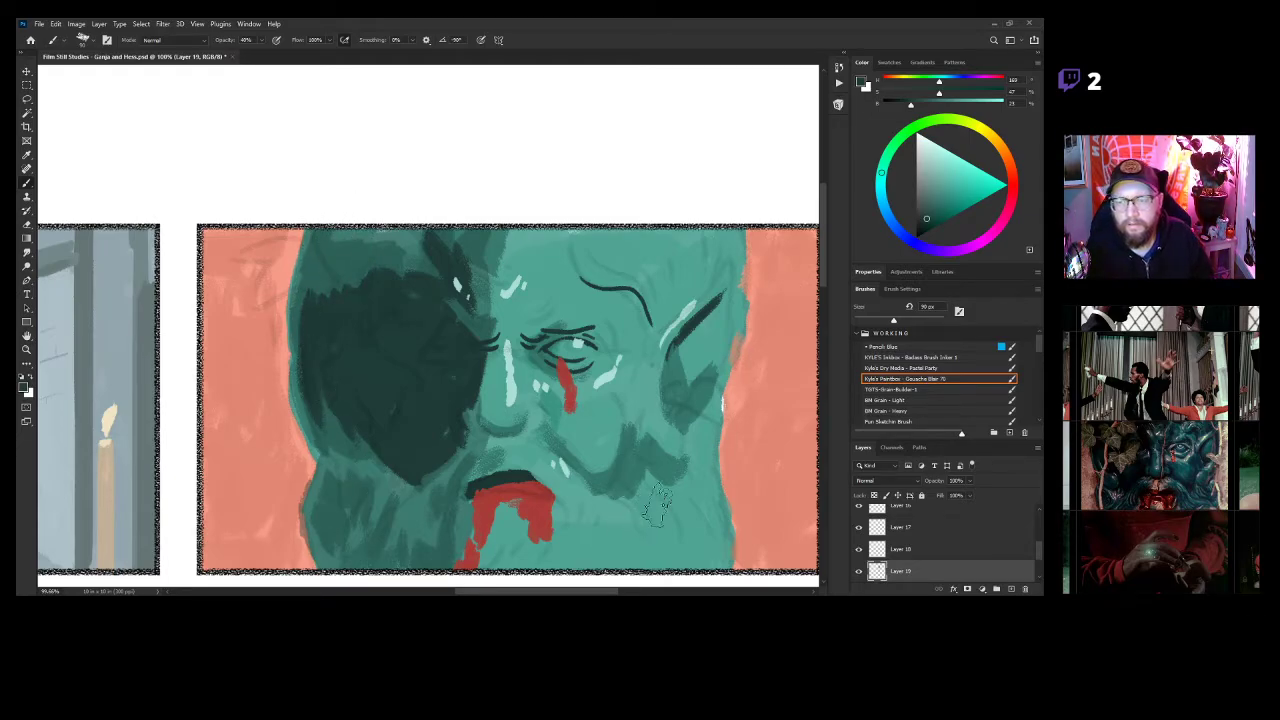
pyautogui.hotkey('ctrl', 'z')
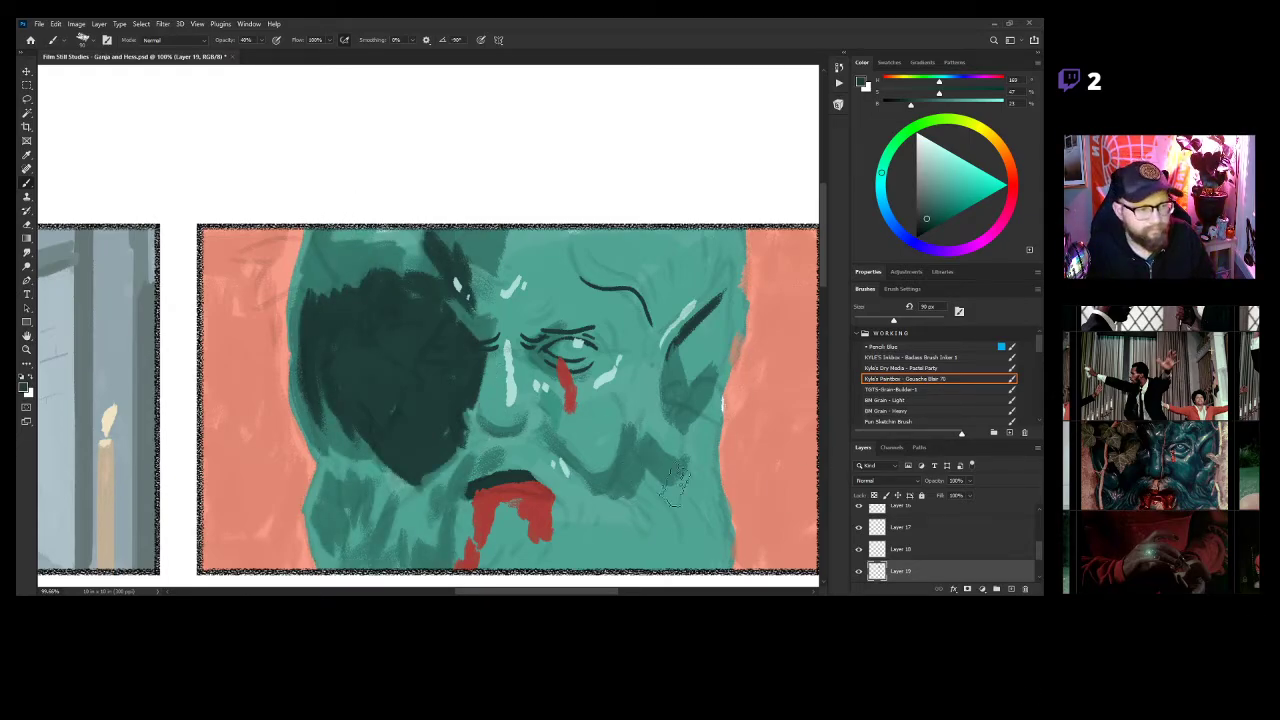
# Compare the mask with and without the dark linework layer.
pyautogui.press('z')
pyautogui.moveTo(470, 484)
pyautogui.mouseDown()
pyautogui.moveTo(514, 446)
pyautogui.moveTo(520, 402)
pyautogui.moveTo(440, 424)
pyautogui.moveTo(549, 419)
pyautogui.mouseUp()
pyautogui.press('b')
pyautogui.click(858, 570)
pyautogui.click(858, 570)
# Shrink the brush for fine detail in the right eye and set its opacity back to 100%.
pyautogui.press('z')
pyautogui.click(588, 272)
pyautogui.press('b')
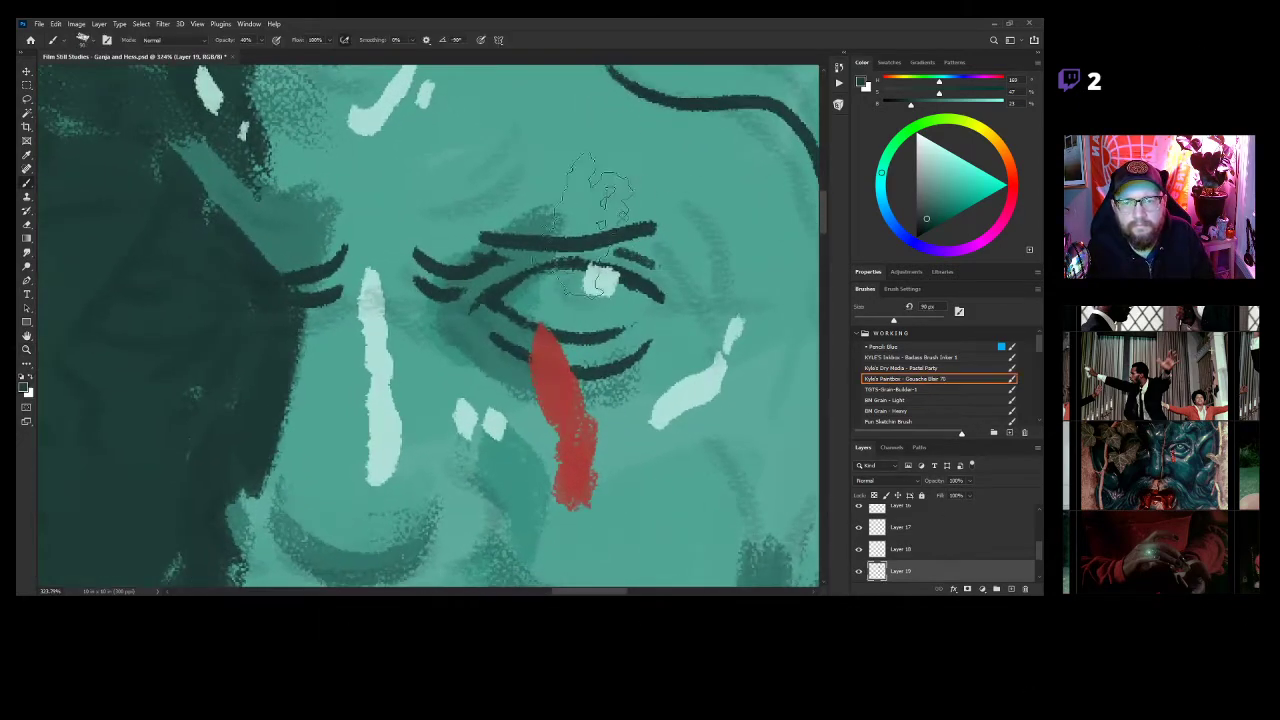
pyautogui.press('[')
pyautogui.press('[')
pyautogui.press('[')
pyautogui.press('[')
pyautogui.press('[')
pyautogui.press('[')
pyautogui.press('[')
pyautogui.press('[')
pyautogui.press('[')
pyautogui.press('[')
pyautogui.press('[')
pyautogui.press('[')
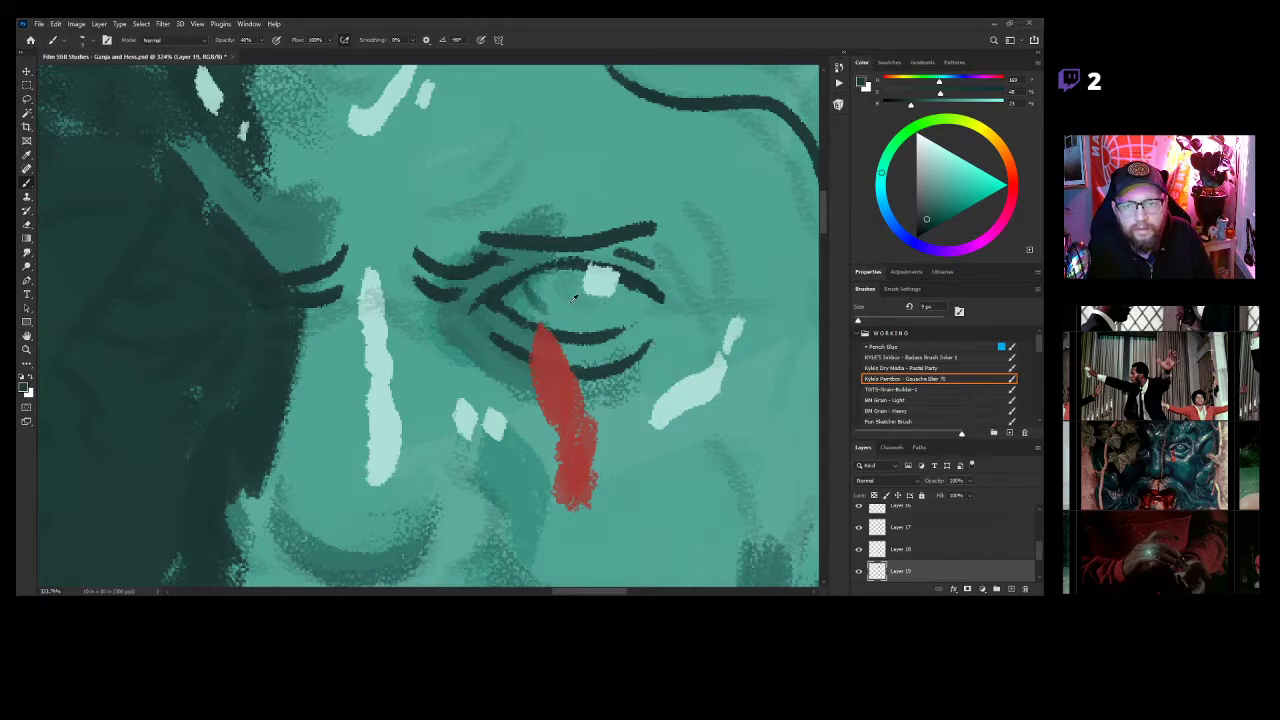
pyautogui.press('0')
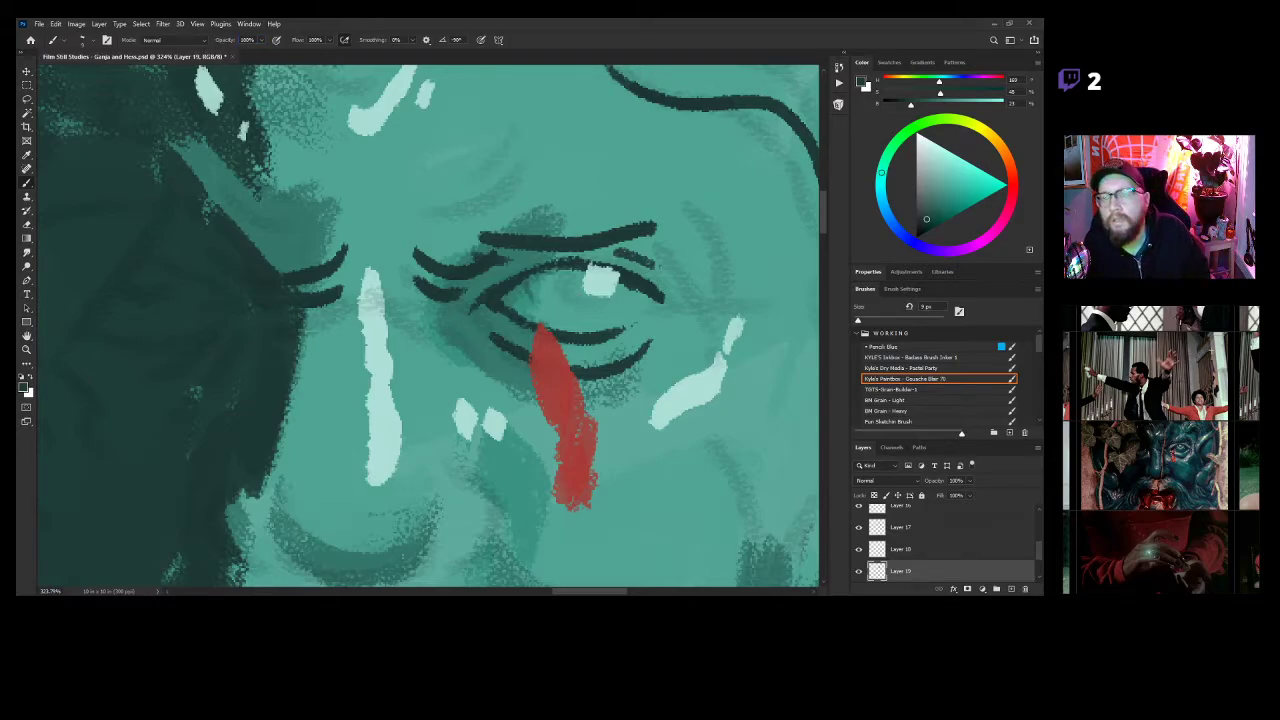
# Outline the right eye's iris with a thin dark teal curve around its sides and lower edge.
pyautogui.moveTo(529, 278)
pyautogui.mouseDown()
pyautogui.moveTo(549, 318)
pyautogui.moveTo(525, 291)
pyautogui.moveTo(589, 318)
pyautogui.moveTo(634, 288)
pyautogui.moveTo(576, 320)
pyautogui.mouseUp()
pyautogui.hotkey('ctrl', 'z')
pyautogui.hotkey('ctrl', 'z')
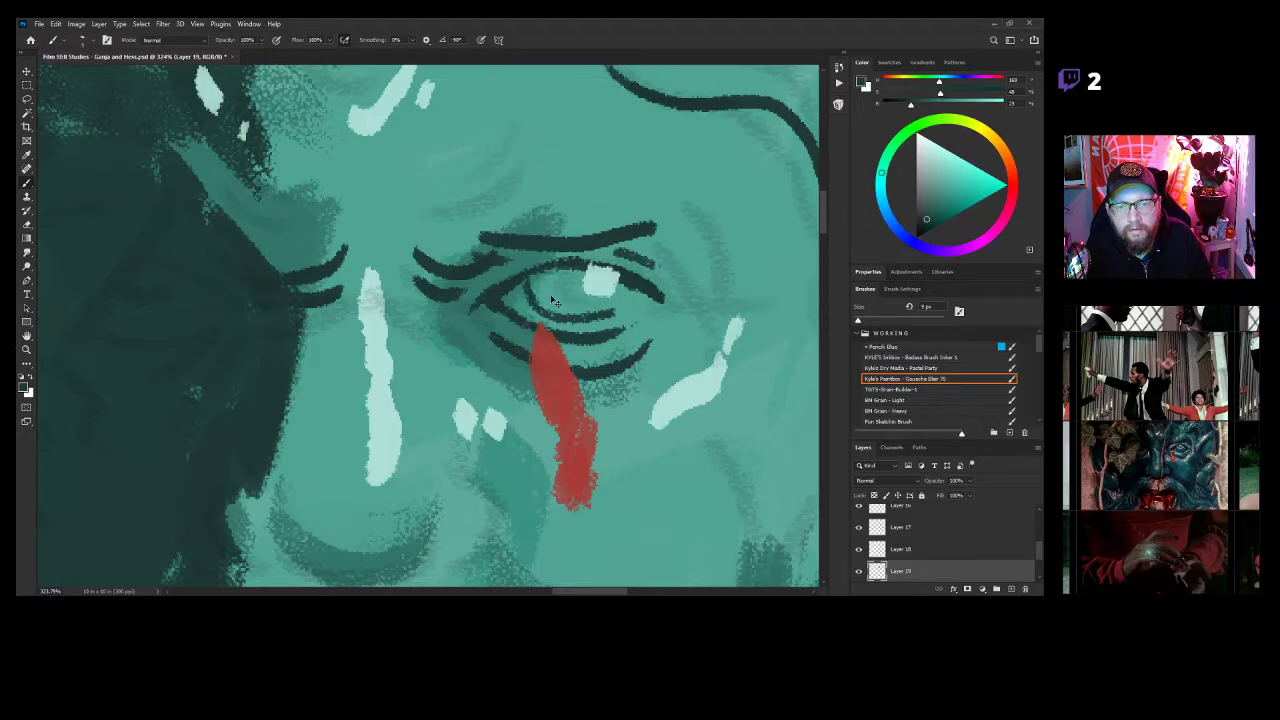
pyautogui.moveTo(530, 281)
pyautogui.mouseDown()
pyautogui.moveTo(560, 318)
pyautogui.moveTo(618, 316)
pyautogui.moveTo(614, 290)
pyautogui.mouseUp()
pyautogui.hotkey('ctrl', 'z')
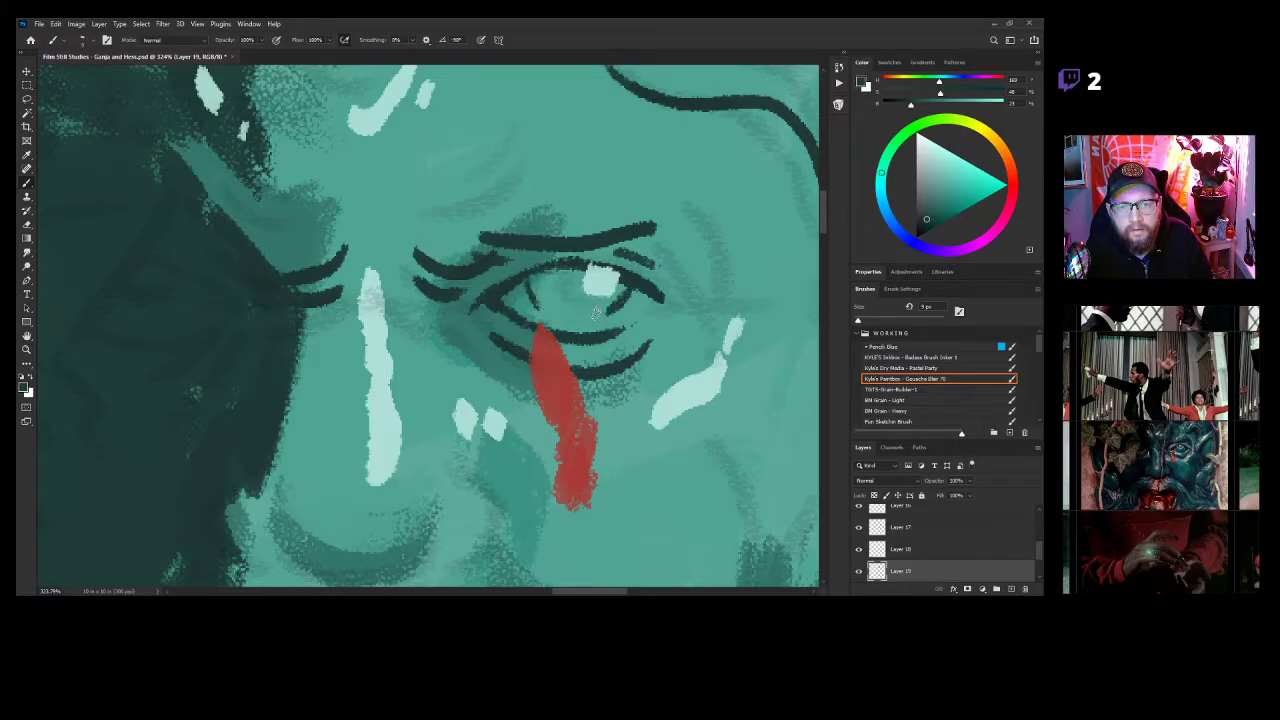
pyautogui.moveTo(530, 280)
pyautogui.mouseDown()
pyautogui.moveTo(575, 318)
pyautogui.moveTo(608, 310)
pyautogui.mouseUp()
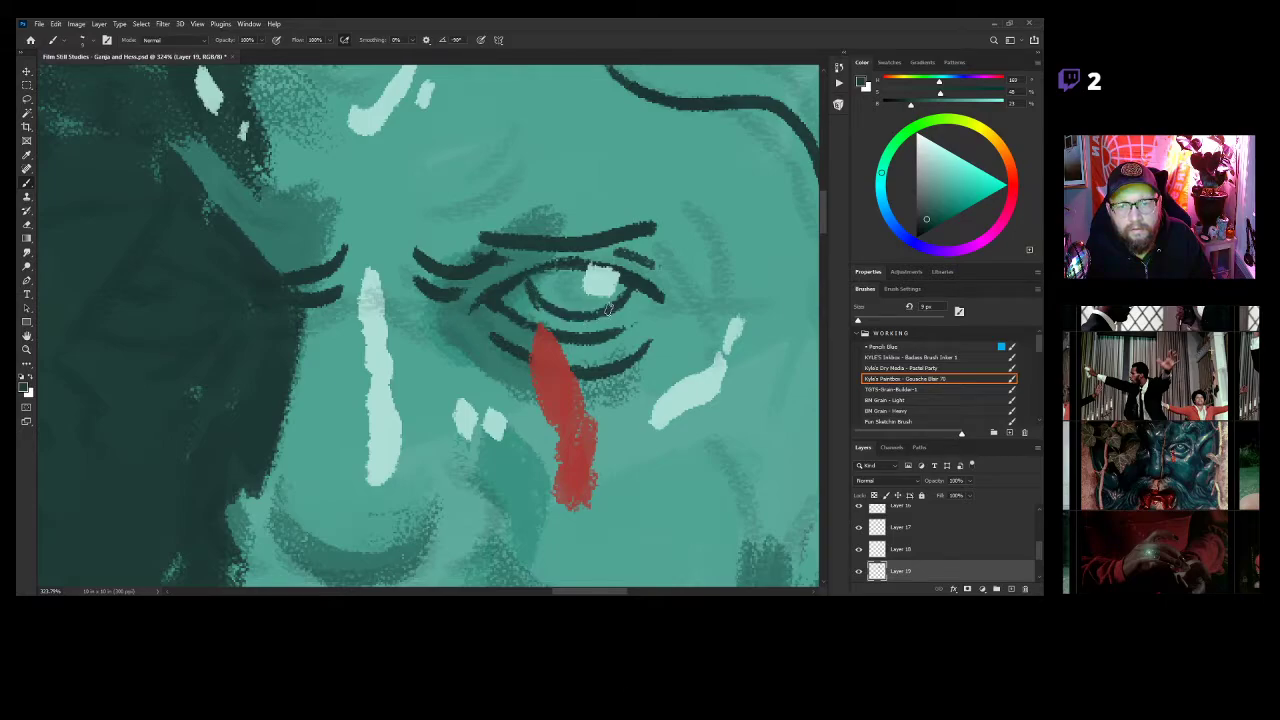
# Draw the right eye's pupil and outer corner, and suggest the shadowed left eye with short dark strokes.
pyautogui.moveTo(557, 273); pyautogui.dragTo(590, 290)
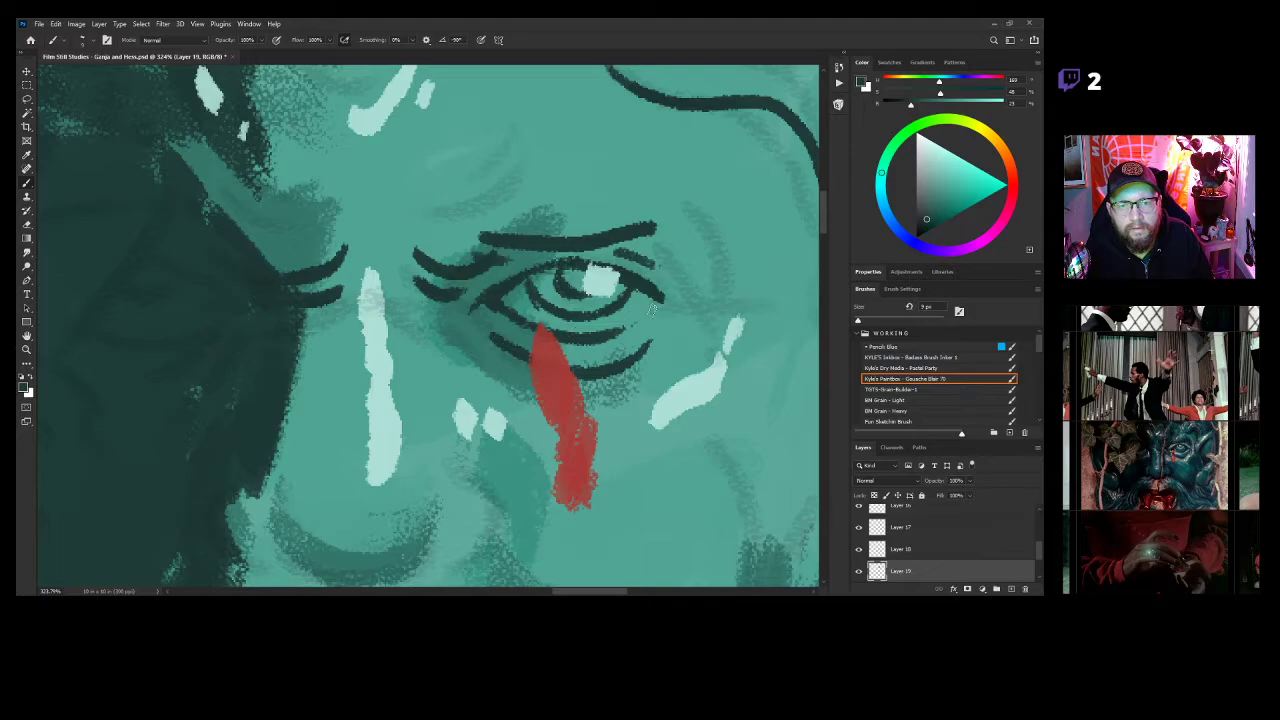
pyautogui.moveTo(649, 301); pyautogui.dragTo(647, 316)
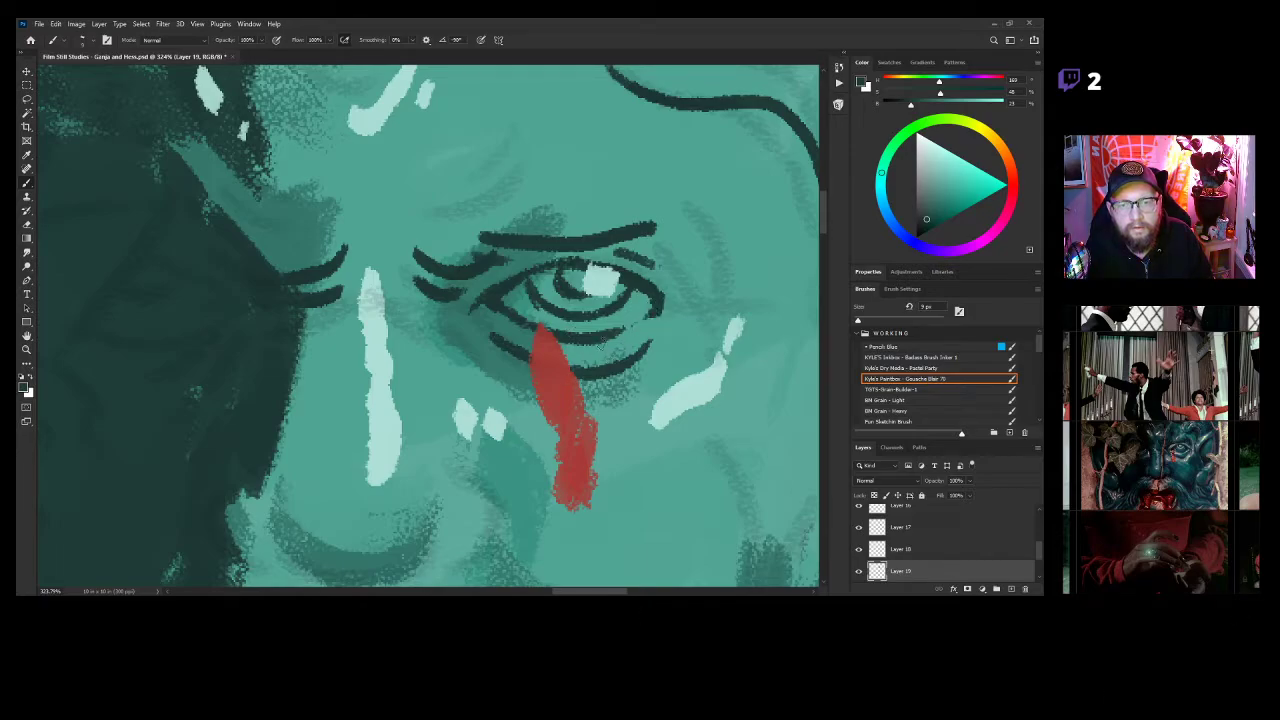
pyautogui.moveTo(177, 317); pyautogui.dragTo(322, 272)
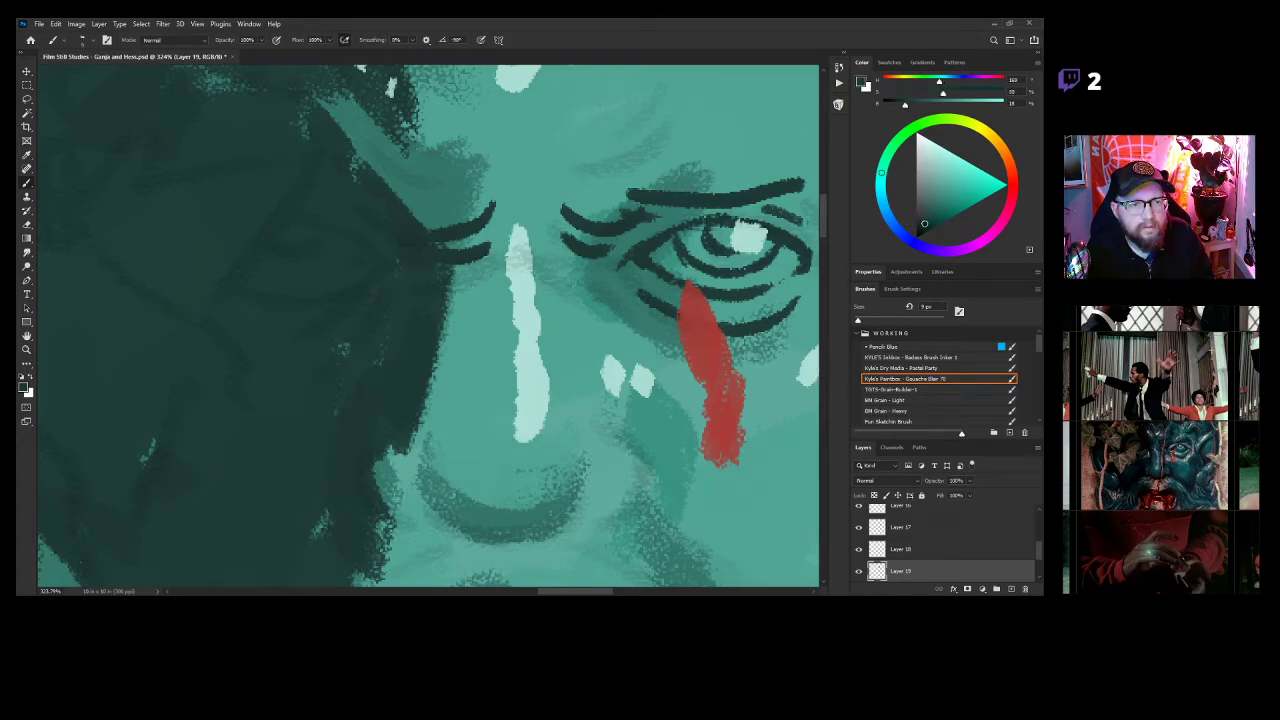
pyautogui.moveTo(343, 214)
pyautogui.mouseDown()
pyautogui.moveTo(380, 255)
pyautogui.moveTo(346, 222)
pyautogui.moveTo(399, 255)
pyautogui.moveTo(350, 282)
pyautogui.moveTo(305, 262)
pyautogui.moveTo(340, 254)
pyautogui.mouseUp()
pyautogui.moveTo(352, 228)
pyautogui.mouseDown()
pyautogui.moveTo(405, 264)
pyautogui.moveTo(350, 300)
pyautogui.mouseUp()
# Outline the nose's rounded underside and both nostrils with thin dark curves.
pyautogui.moveTo(548, 308)
pyautogui.mouseDown()
pyautogui.moveTo(534, 346)
pyautogui.moveTo(518, 292)
pyautogui.moveTo(618, 182)
pyautogui.mouseUp()
pyautogui.moveTo(427, 341)
pyautogui.mouseDown()
pyautogui.moveTo(416, 411)
pyautogui.moveTo(552, 450)
pyautogui.moveTo(625, 403)
pyautogui.moveTo(606, 366)
pyautogui.mouseUp()
pyautogui.hotkey('ctrl', 'z')
pyautogui.hotkey('ctrl', 'z')
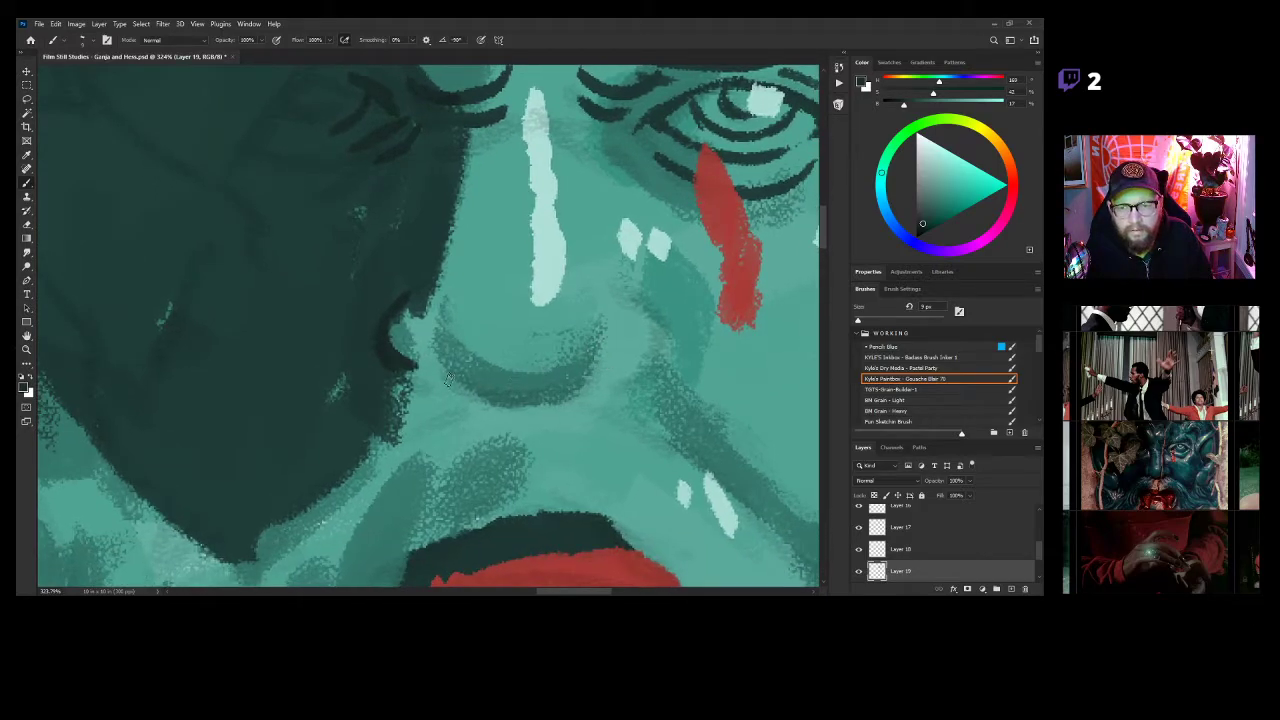
pyautogui.moveTo(434, 362)
pyautogui.mouseDown()
pyautogui.moveTo(529, 394)
pyautogui.moveTo(594, 366)
pyautogui.mouseUp()
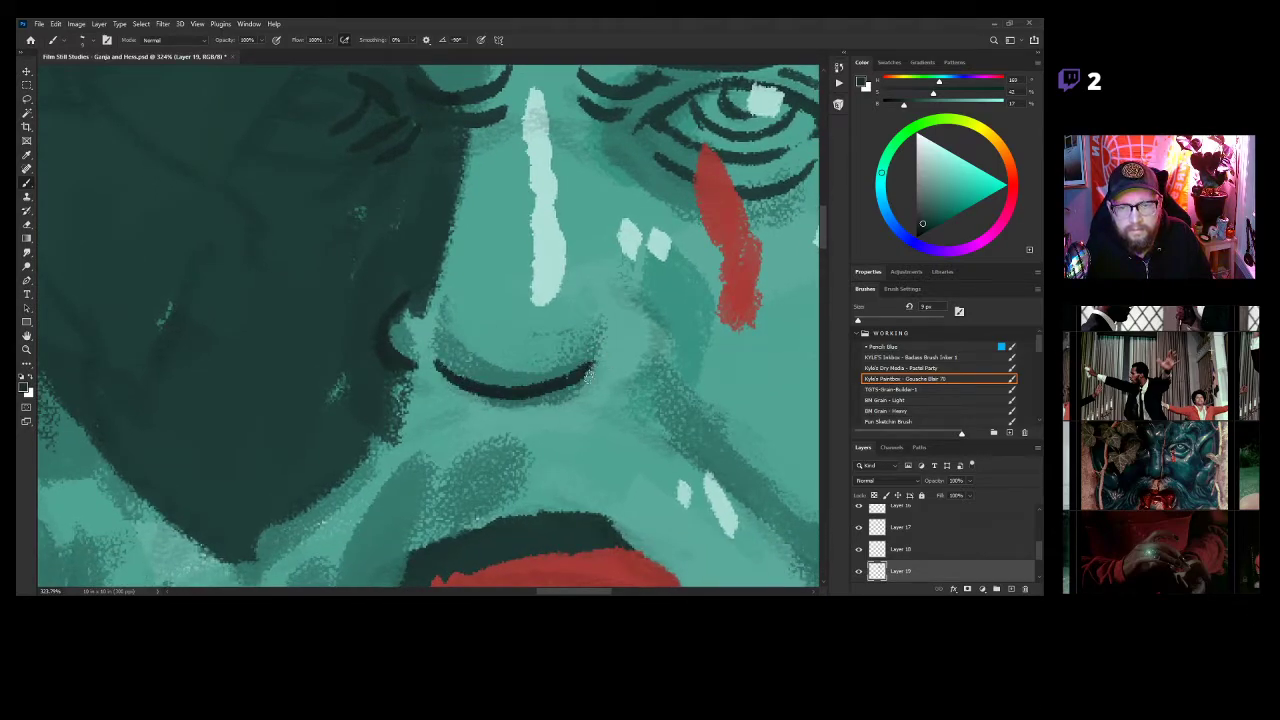
pyautogui.hotkey('ctrl', 'z')
pyautogui.moveTo(440, 368)
pyautogui.mouseDown()
pyautogui.moveTo(536, 393)
pyautogui.moveTo(489, 377)
pyautogui.moveTo(556, 385)
pyautogui.mouseUp()
pyautogui.hotkey('ctrl', 'z')
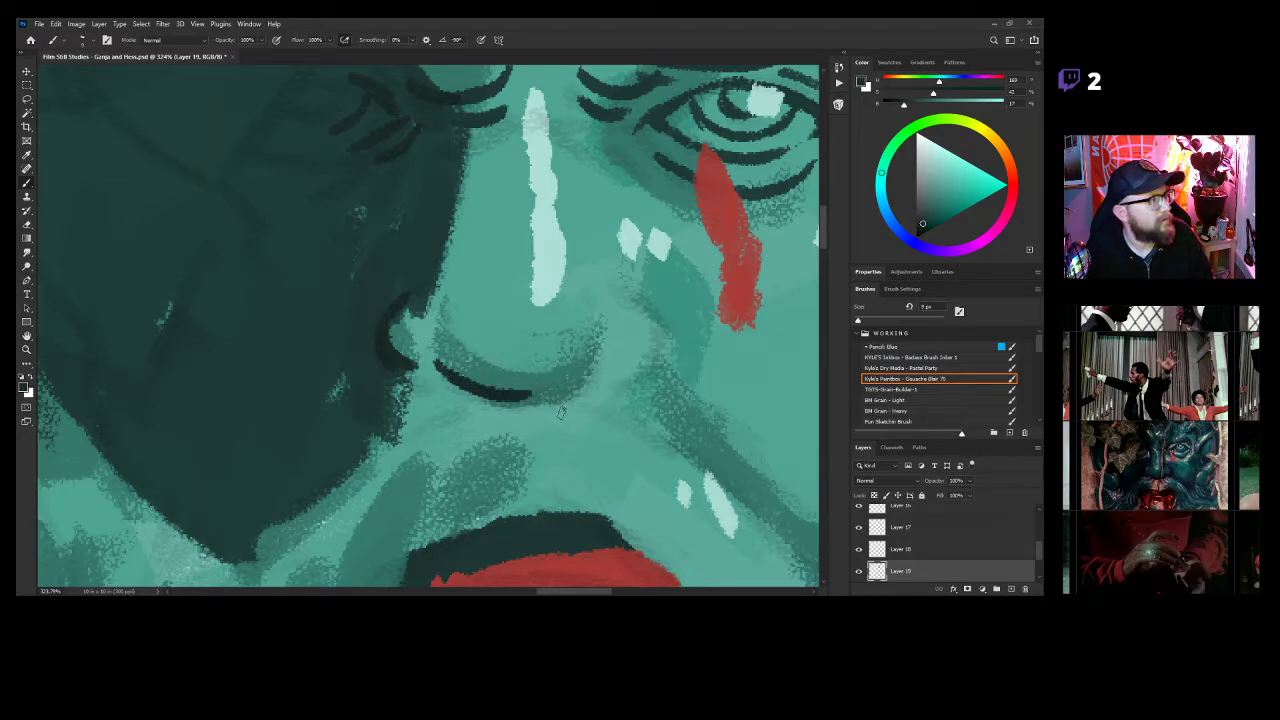
pyautogui.moveTo(513, 393)
pyautogui.mouseDown()
pyautogui.moveTo(596, 368)
pyautogui.moveTo(643, 379)
pyautogui.moveTo(664, 345)
pyautogui.moveTo(633, 298)
pyautogui.mouseUp()
pyautogui.hotkey('ctrl', 'z')
pyautogui.moveTo(659, 367); pyautogui.dragTo(631, 384)
# Draw dark hair strokes and hatching for the left half of the moustache, and outline the lower edge of the face shadow.
pyautogui.moveTo(528, 487); pyautogui.dragTo(649, 350)
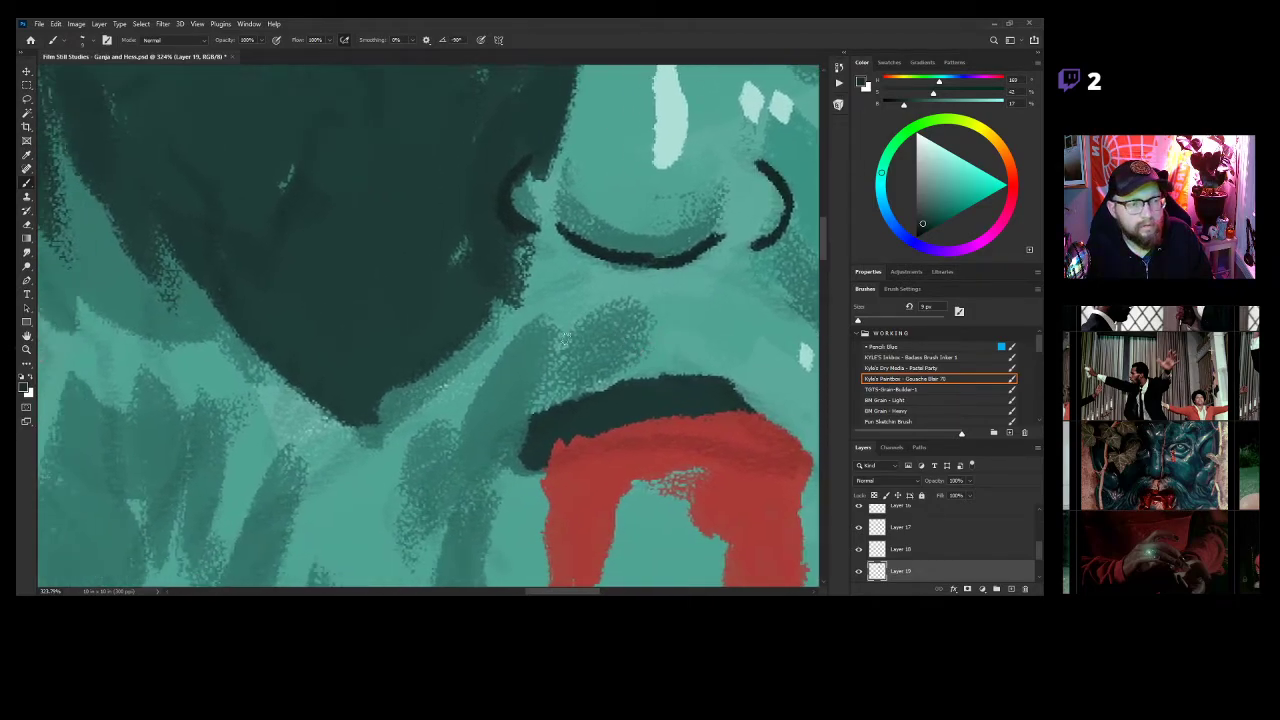
pyautogui.moveTo(607, 291)
pyautogui.mouseDown()
pyautogui.moveTo(560, 312)
pyautogui.moveTo(557, 358)
pyautogui.mouseUp()
pyautogui.moveTo(543, 292); pyautogui.dragTo(366, 432)
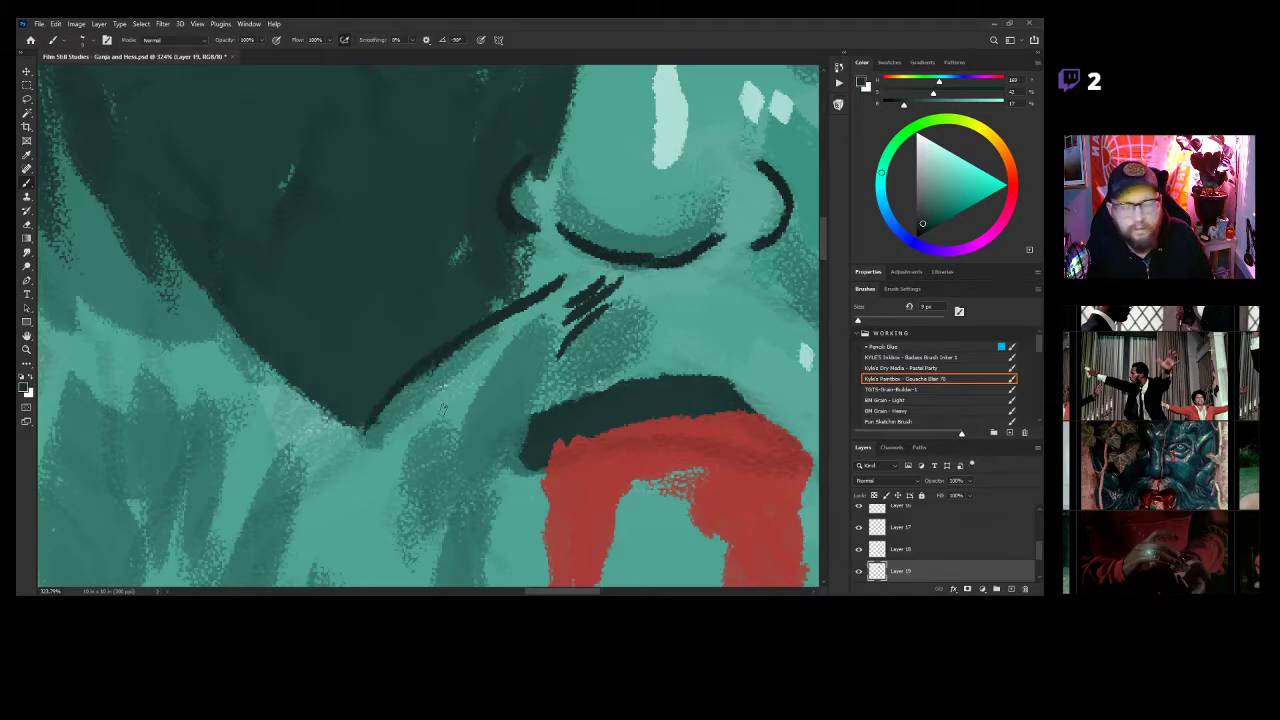
pyautogui.moveTo(474, 368); pyautogui.dragTo(386, 490)
pyautogui.moveTo(438, 430); pyautogui.dragTo(410, 496)
pyautogui.moveTo(548, 393); pyautogui.dragTo(458, 480)
pyautogui.moveTo(533, 418); pyautogui.dragTo(600, 378)
pyautogui.moveTo(567, 420)
pyautogui.mouseDown()
pyautogui.moveTo(519, 397)
pyautogui.moveTo(638, 374)
pyautogui.mouseUp()
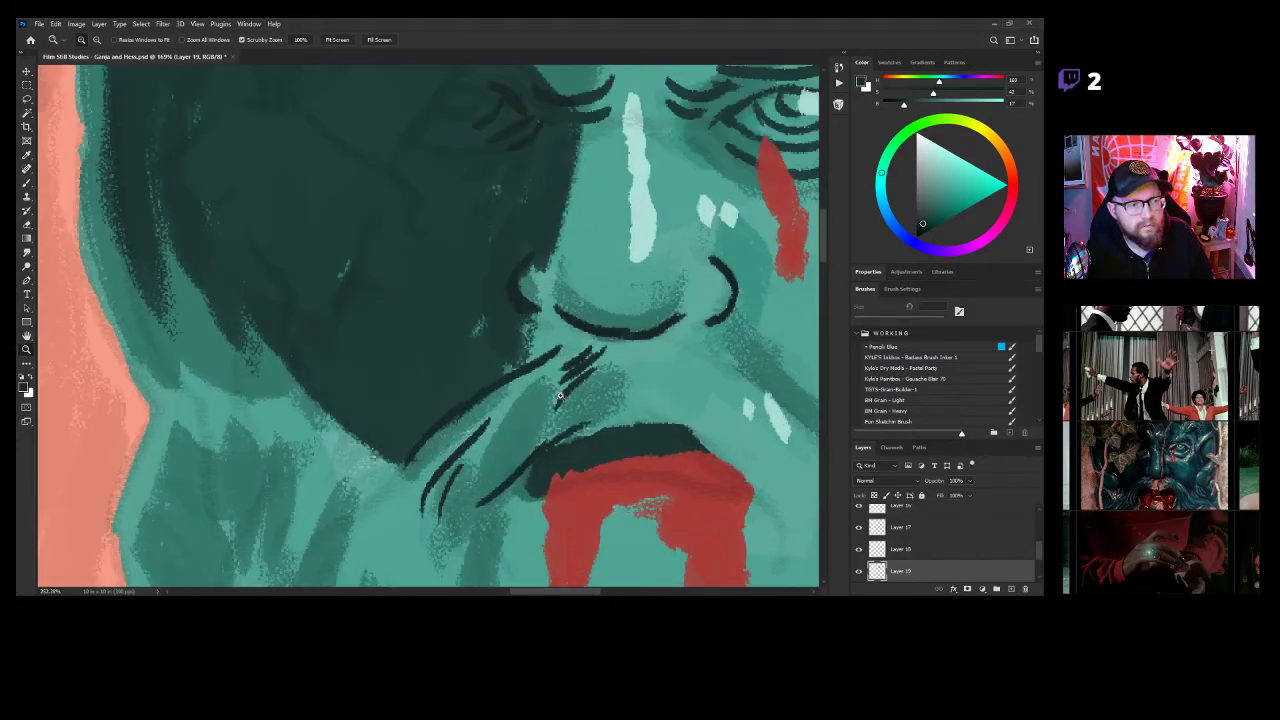
pyautogui.moveTo(249, 272)
pyautogui.mouseDown()
pyautogui.moveTo(295, 381)
pyautogui.moveTo(403, 464)
pyautogui.mouseUp()
# Draw the right half of the moustache with a long diagonal contour, short hatching and a line above the mouth.
pyautogui.moveTo(563, 457); pyautogui.dragTo(534, 446)
pyautogui.moveTo(534, 446); pyautogui.dragTo(500, 437)
pyautogui.moveTo(603, 449); pyautogui.dragTo(647, 430)
pyautogui.moveTo(460, 357); pyautogui.dragTo(533, 423)
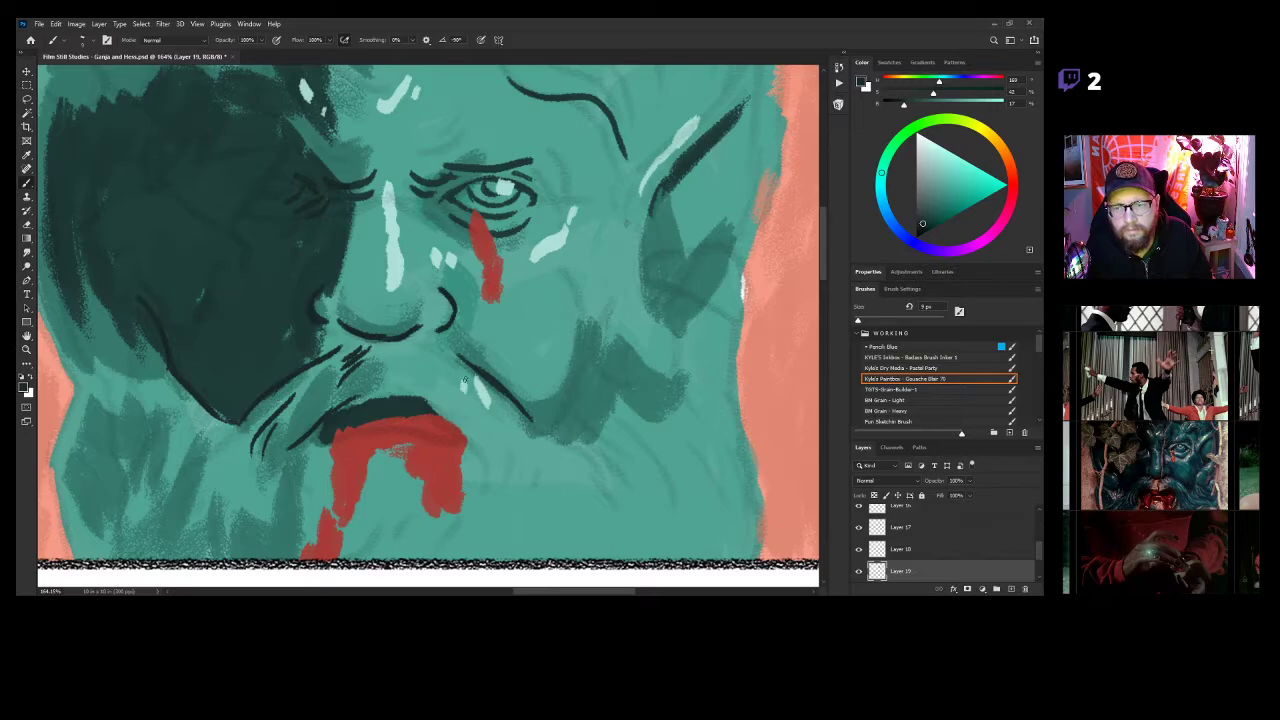
pyautogui.moveTo(437, 361)
pyautogui.mouseDown()
pyautogui.moveTo(398, 380)
pyautogui.moveTo(474, 432)
pyautogui.mouseUp()
# Add short curved frown lines above the inner brow on both sides of the forehead.
pyautogui.press('z')
pyautogui.moveTo(530, 395); pyautogui.dragTo(598, 423)
pyautogui.moveTo(525, 325); pyautogui.dragTo(606, 384)
pyautogui.moveTo(570, 264); pyautogui.dragTo(556, 308)
pyautogui.press('b')
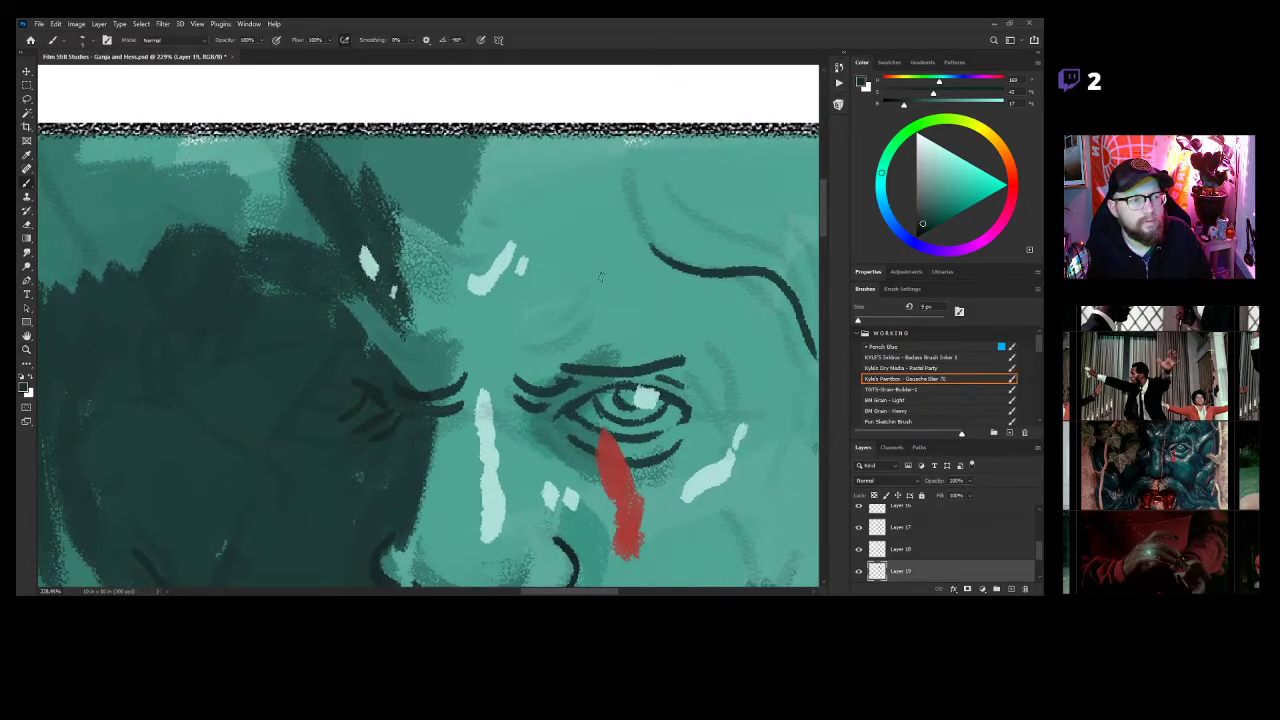
pyautogui.moveTo(518, 310)
pyautogui.mouseDown()
pyautogui.moveTo(586, 291)
pyautogui.moveTo(596, 303)
pyautogui.mouseUp()
pyautogui.moveTo(540, 346); pyautogui.dragTo(582, 330)
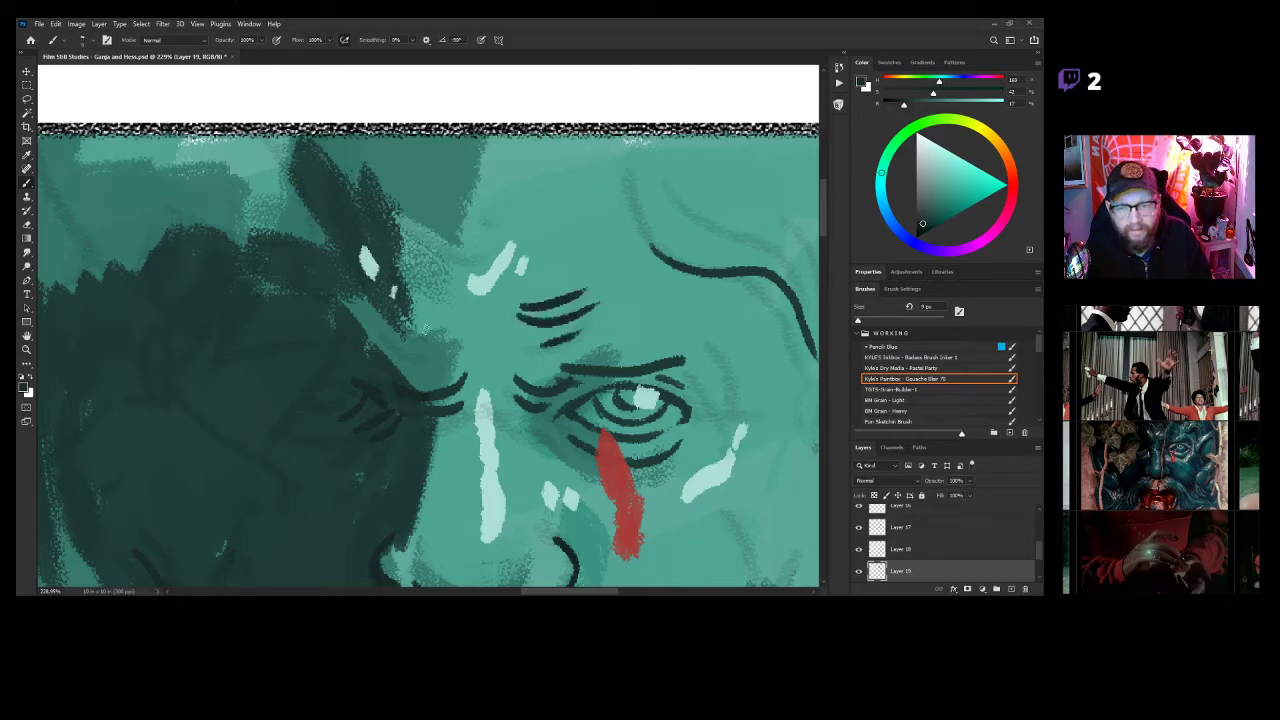
pyautogui.moveTo(396, 320)
pyautogui.mouseDown()
pyautogui.moveTo(464, 306)
pyautogui.moveTo(466, 324)
pyautogui.mouseUp()
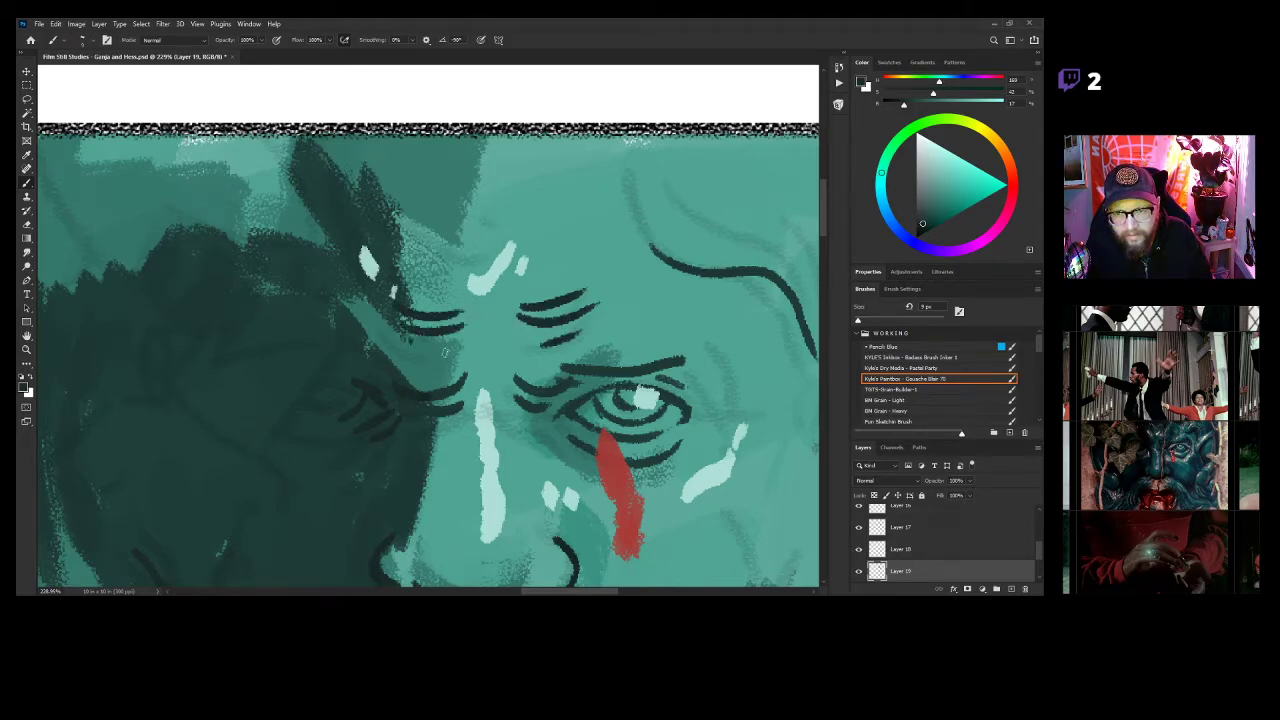
pyautogui.moveTo(412, 356); pyautogui.dragTo(462, 340)
# Add two arching dark crease lines above the existing curve on the forehead's right side.
pyautogui.hscroll(3, 542, 340)
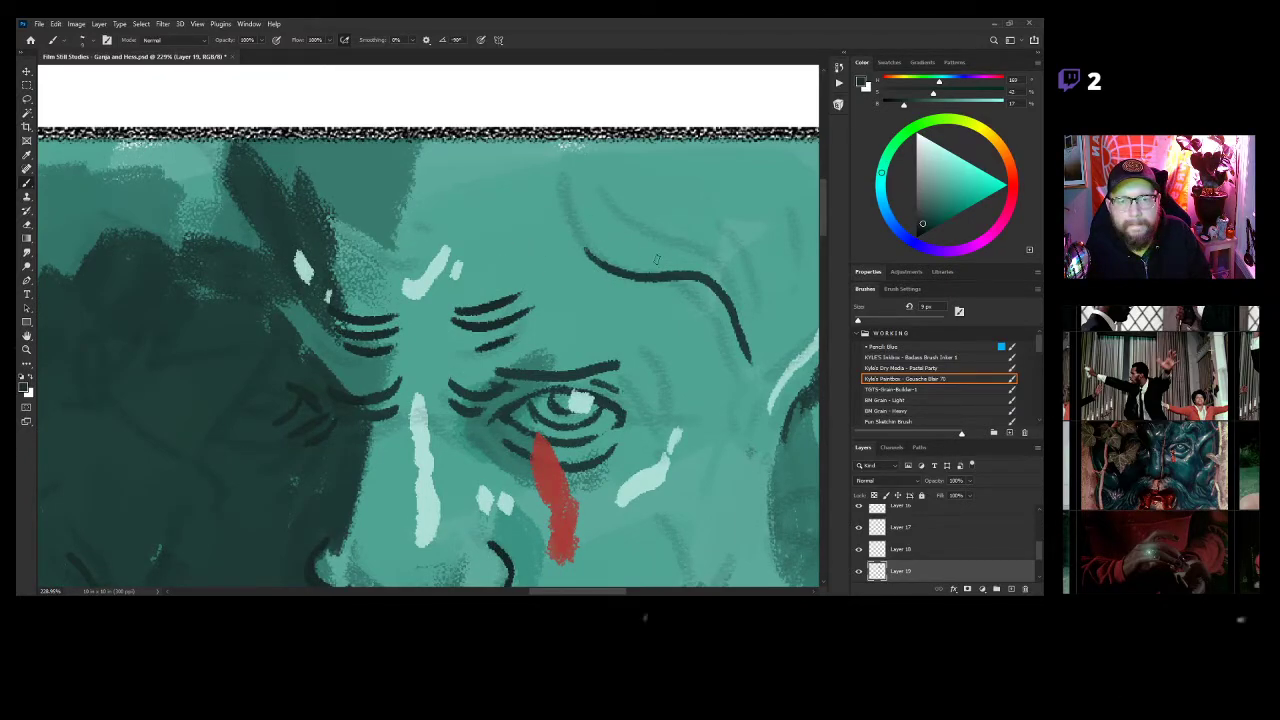
pyautogui.moveTo(646, 252)
pyautogui.mouseDown()
pyautogui.moveTo(716, 252)
pyautogui.moveTo(765, 289)
pyautogui.mouseUp()
pyautogui.moveTo(687, 230)
pyautogui.mouseDown()
pyautogui.moveTo(794, 317)
pyautogui.moveTo(697, 348)
pyautogui.mouseUp()
# Draw the front edge of the pointed ear and a long dark crease down the right cheek.
pyautogui.hotkey('ctrl', 'space')
pyautogui.moveTo(780, 365); pyautogui.dragTo(681, 343)
pyautogui.moveTo(682, 343); pyautogui.dragTo(744, 282)
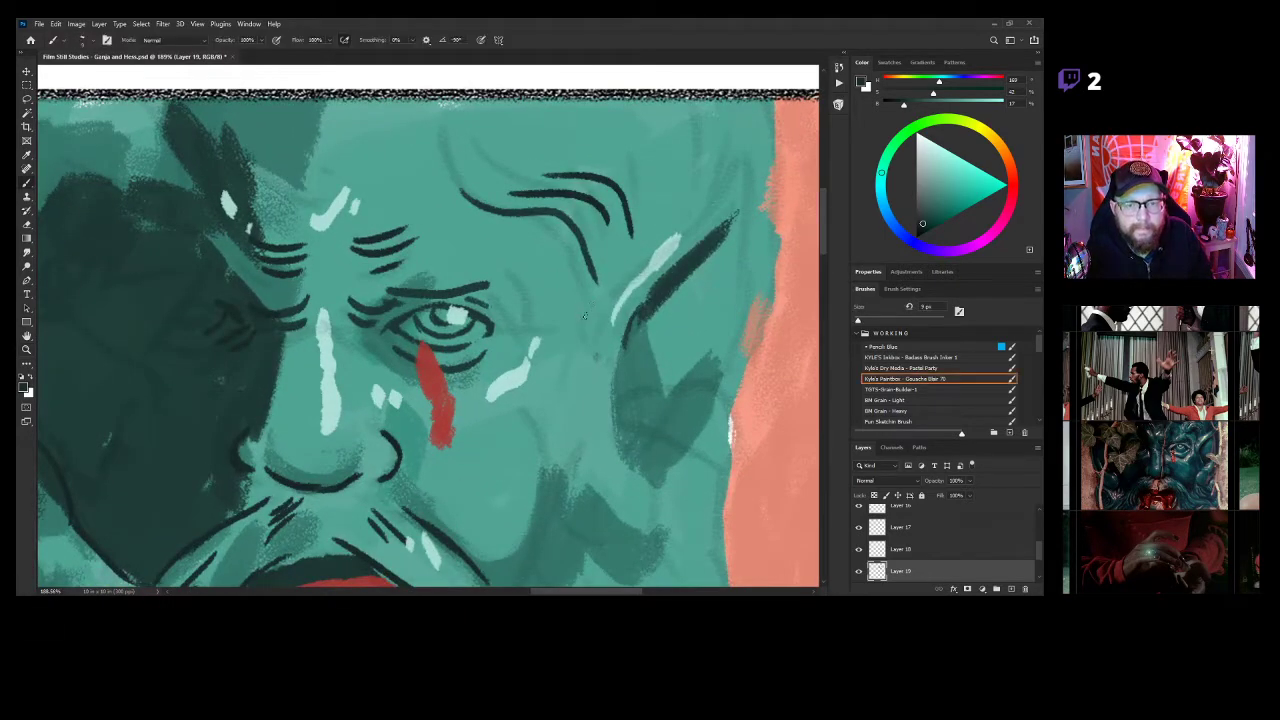
pyautogui.moveTo(597, 327)
pyautogui.mouseDown()
pyautogui.moveTo(602, 291)
pyautogui.moveTo(659, 245)
pyautogui.mouseUp()
pyautogui.scroll(-1, 600, 381)
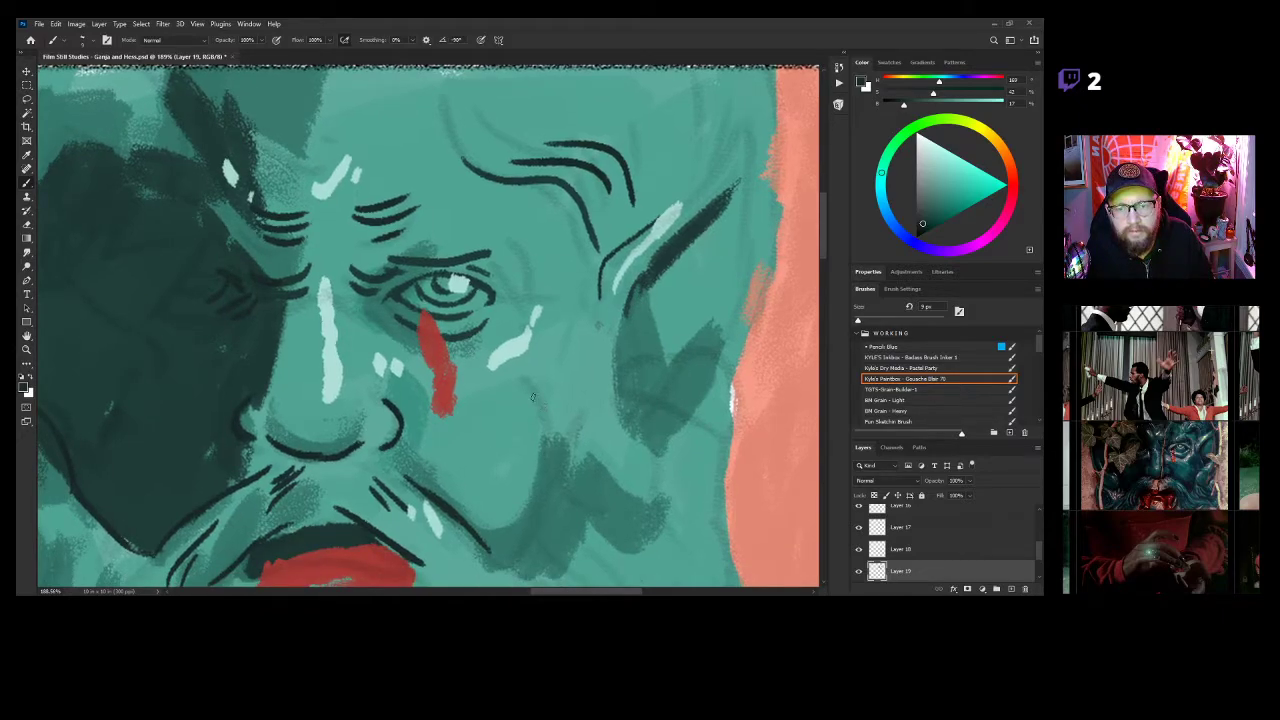
pyautogui.moveTo(564, 421)
pyautogui.mouseDown()
pyautogui.moveTo(571, 332)
pyautogui.moveTo(556, 288)
pyautogui.moveTo(506, 424)
pyautogui.mouseUp()
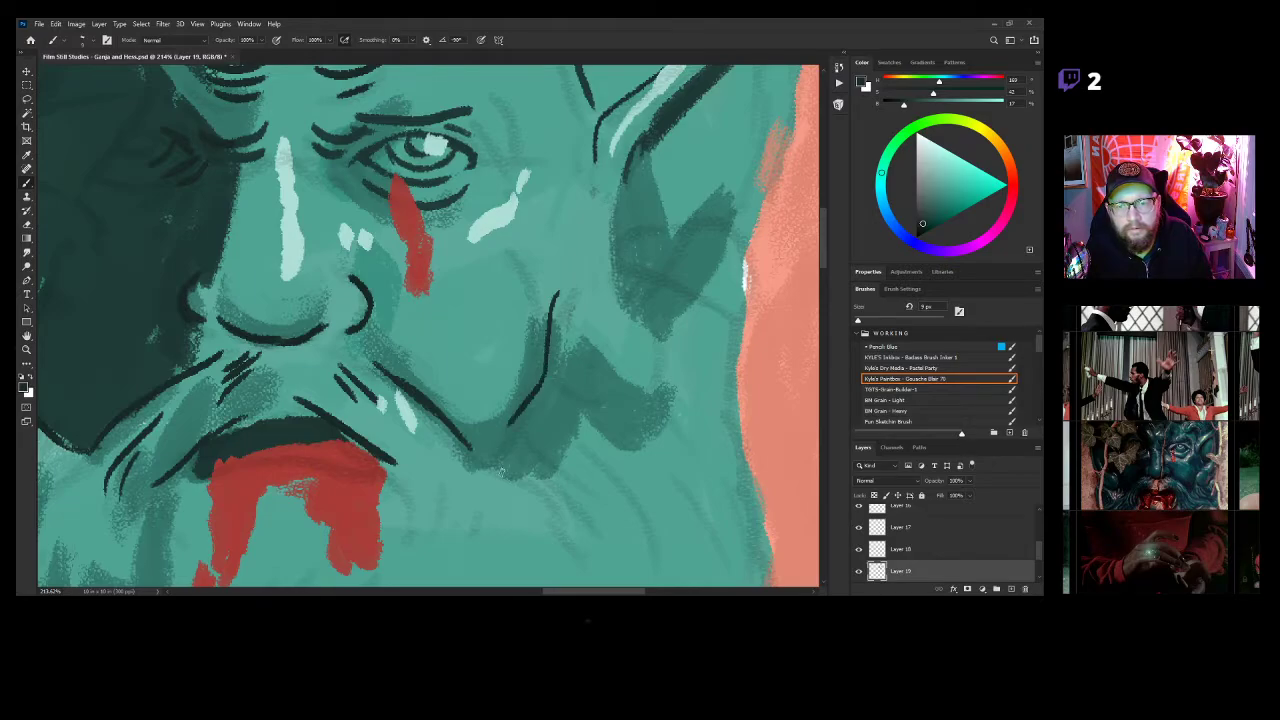
# Outline the pointed ear's lobe, inner fold, tip and outer rim with dark lines.
pyautogui.moveTo(561, 378)
pyautogui.mouseDown()
pyautogui.moveTo(509, 457)
pyautogui.moveTo(648, 328)
pyautogui.mouseUp()
pyautogui.moveTo(704, 76); pyautogui.dragTo(656, 254)
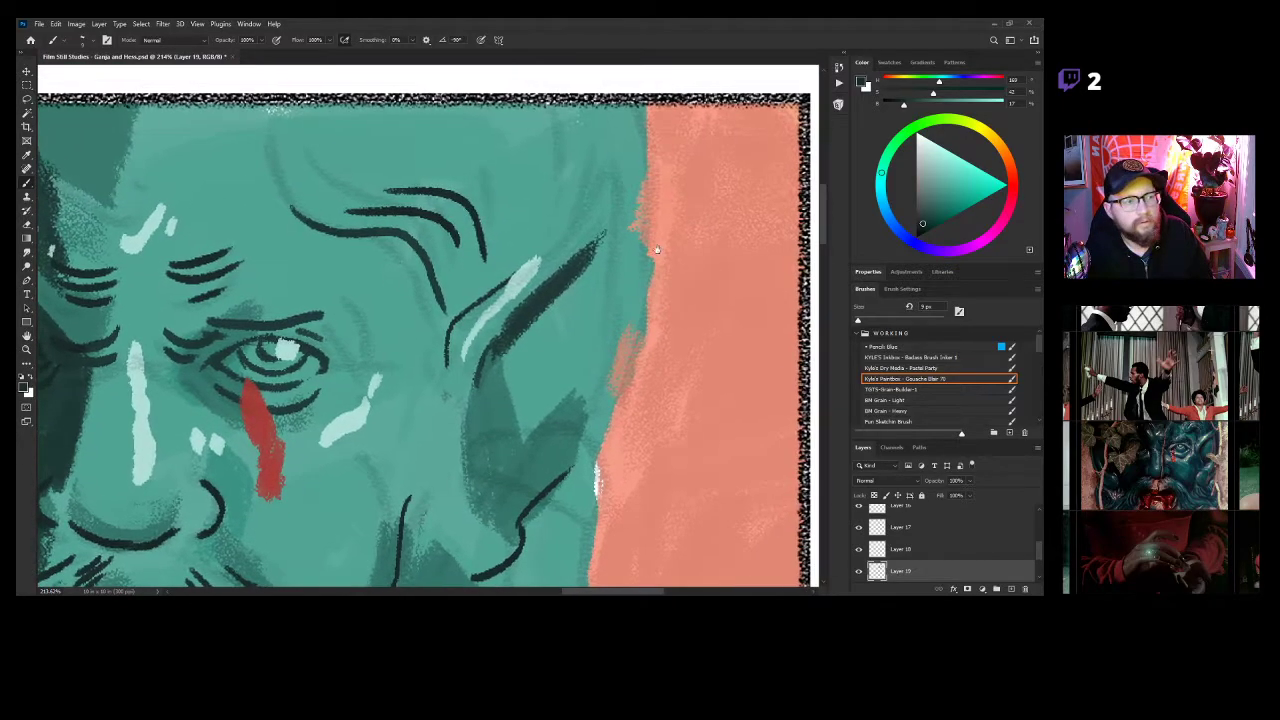
pyautogui.moveTo(569, 264); pyautogui.dragTo(621, 202)
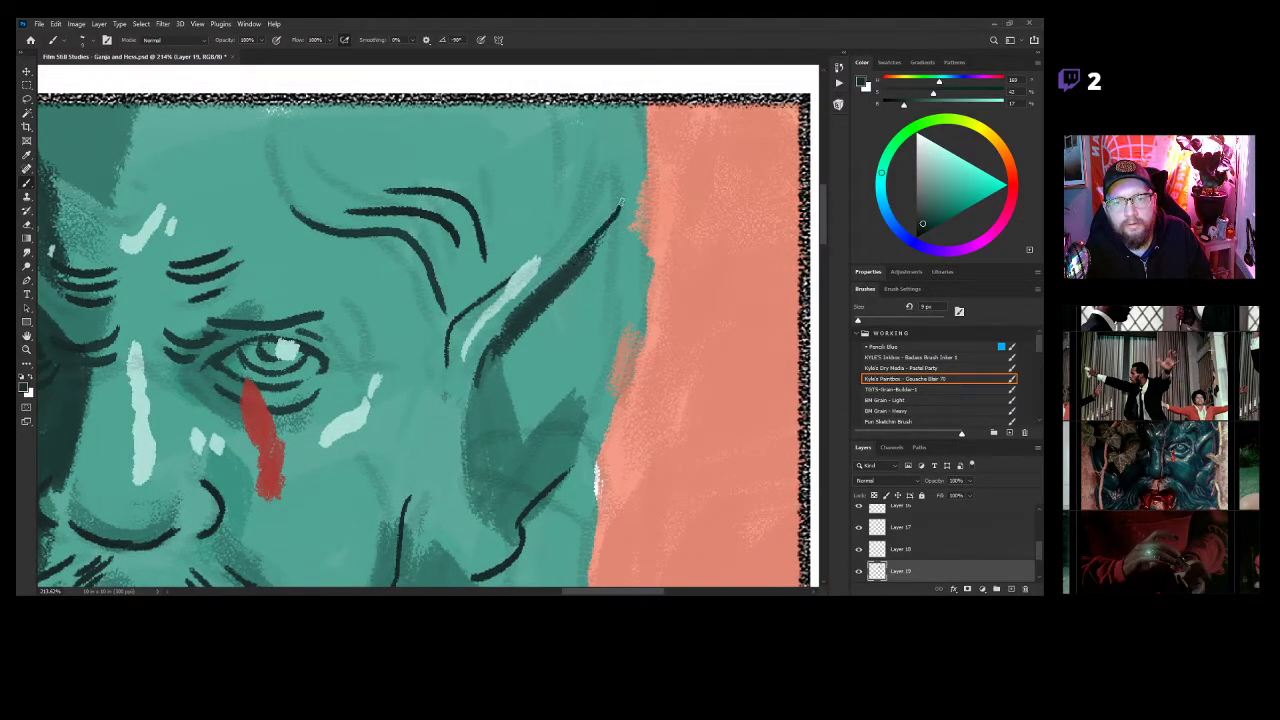
pyautogui.moveTo(613, 155)
pyautogui.mouseDown()
pyautogui.moveTo(576, 218)
pyautogui.moveTo(530, 258)
pyautogui.mouseUp()
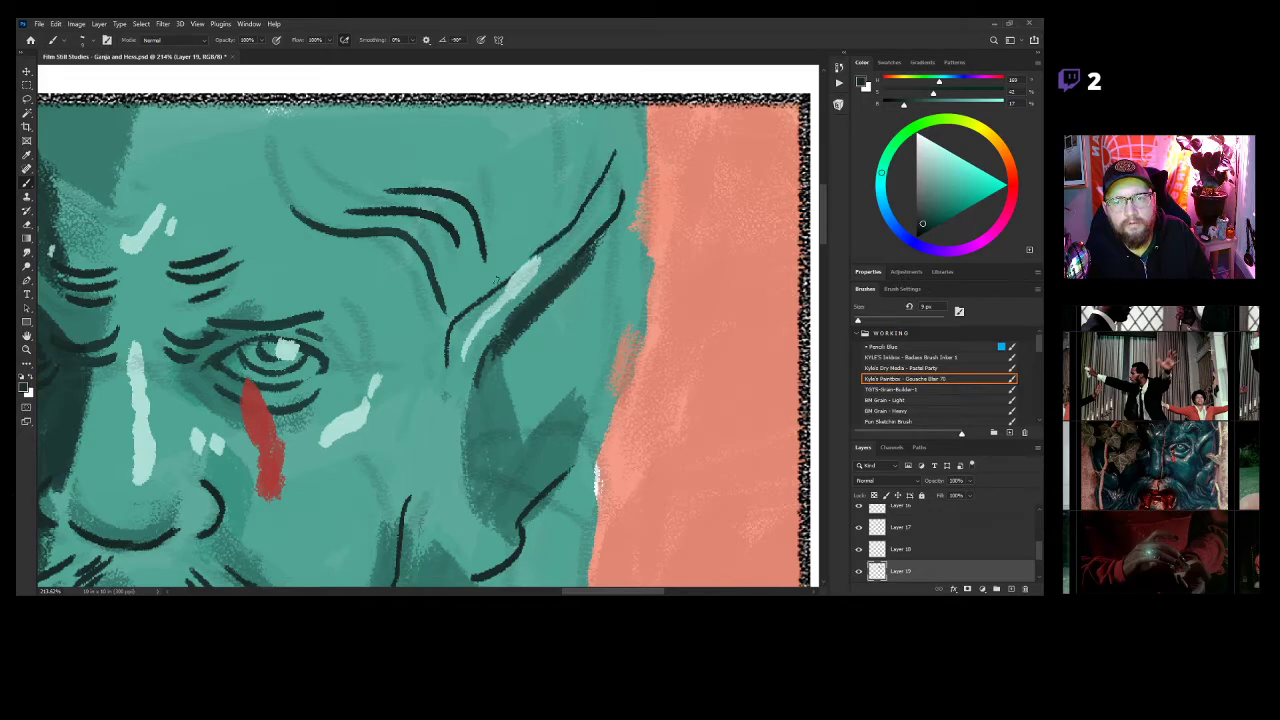
pyautogui.moveTo(614, 148)
pyautogui.mouseDown()
pyautogui.moveTo(636, 188)
pyautogui.moveTo(632, 250)
pyautogui.moveTo(539, 502)
pyautogui.mouseUp()
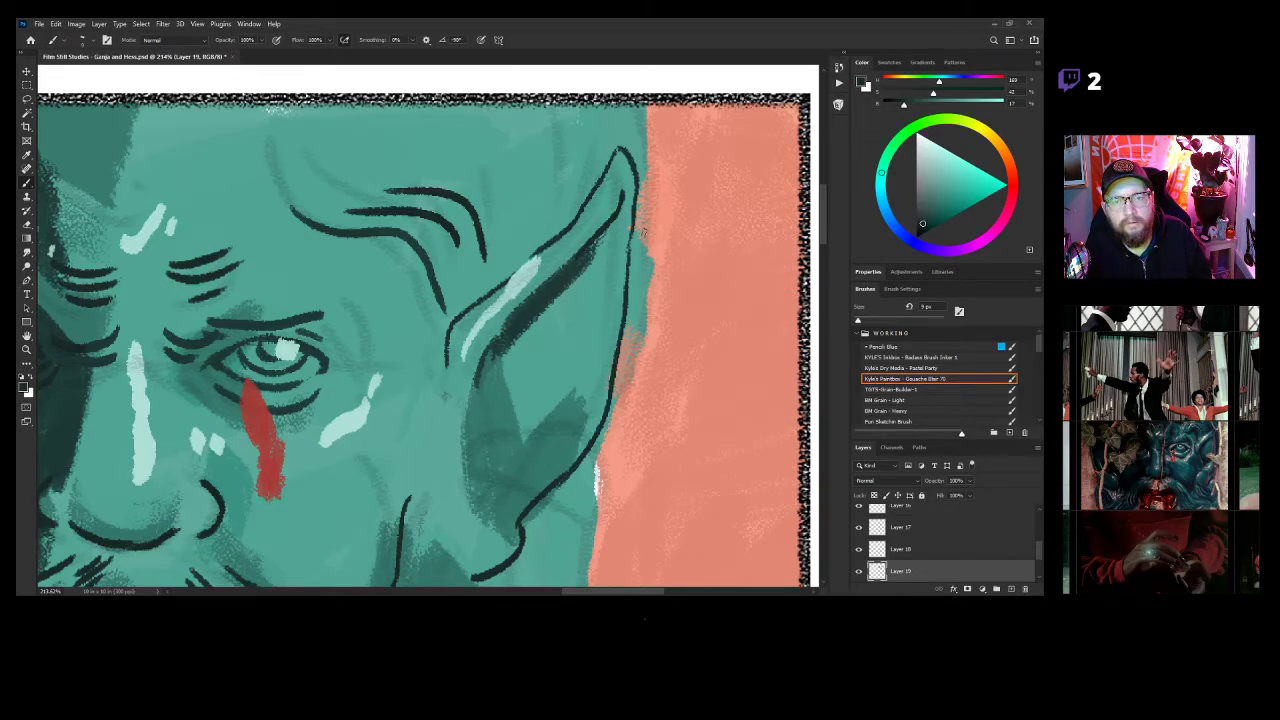
# Outline the right edge of the head behind the ear, from the frame's upper border down past the rim.
pyautogui.moveTo(640, 226)
pyautogui.mouseDown()
pyautogui.moveTo(648, 290)
pyautogui.moveTo(642, 106)
pyautogui.mouseUp()
pyautogui.press('z')
pyautogui.moveTo(684, 267)
pyautogui.mouseDown()
pyautogui.moveTo(666, 271)
pyautogui.moveTo(697, 263)
pyautogui.moveTo(640, 219)
pyautogui.mouseUp()
pyautogui.moveTo(641, 247); pyautogui.dragTo(657, 249)
pyautogui.press('b')
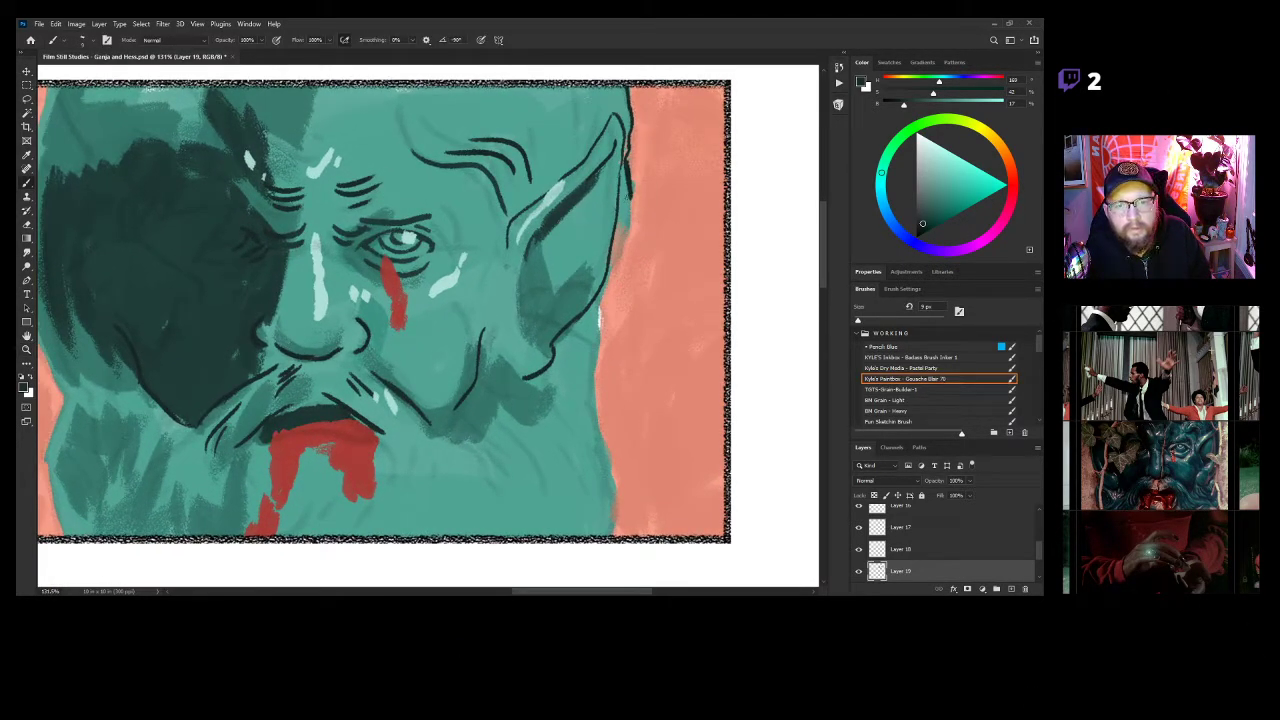
pyautogui.moveTo(630, 195); pyautogui.dragTo(612, 270)
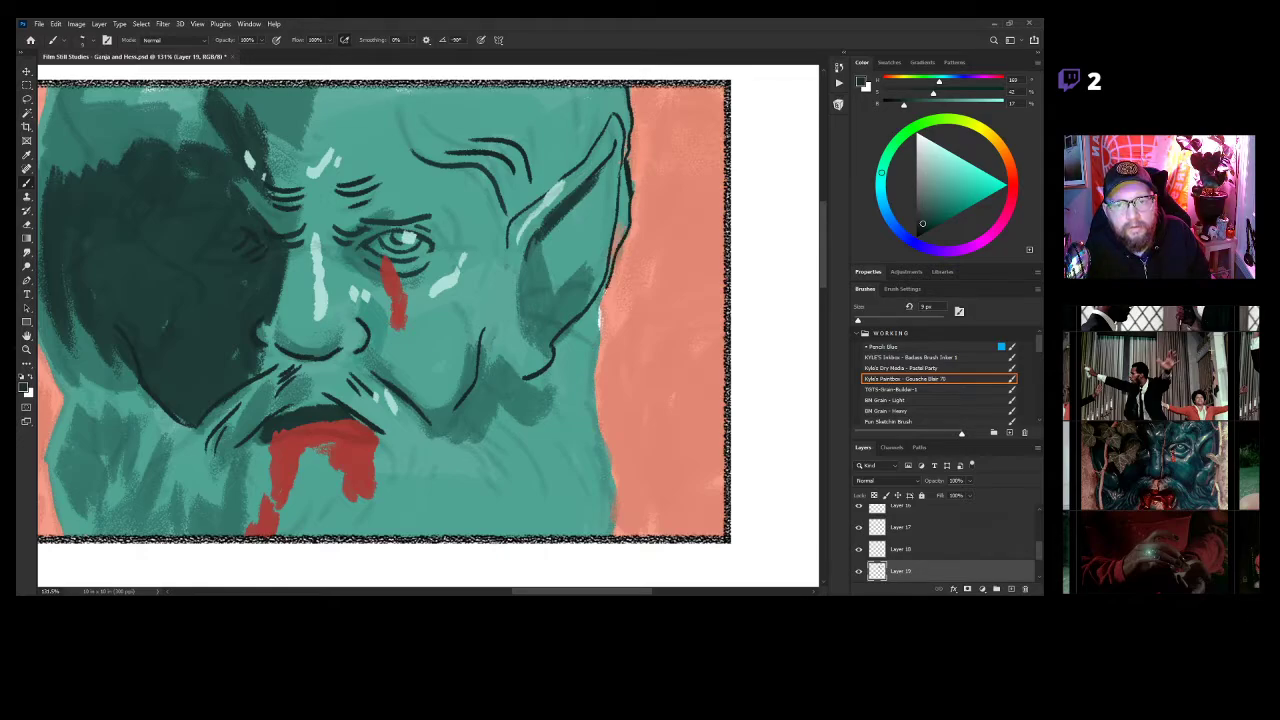
# Contour the beard's right edge and the whole left side of the head and beard against the salmon background.
pyautogui.press('r')
pyautogui.moveTo(575, 448)
pyautogui.mouseDown()
pyautogui.moveTo(471, 491)
pyautogui.moveTo(415, 495)
pyautogui.mouseUp()
pyautogui.moveTo(496, 504); pyautogui.dragTo(585, 272)
pyautogui.press('z')
pyautogui.moveTo(585, 270); pyautogui.dragTo(591, 269)
pyautogui.press('b')
pyautogui.moveTo(458, 366)
pyautogui.mouseDown()
pyautogui.moveTo(551, 271)
pyautogui.moveTo(621, 231)
pyautogui.mouseUp()
pyautogui.moveTo(545, 261); pyautogui.dragTo(573, 539)
pyautogui.moveTo(497, 328); pyautogui.dragTo(635, 523)
pyautogui.moveTo(444, 237); pyautogui.dragTo(642, 107)
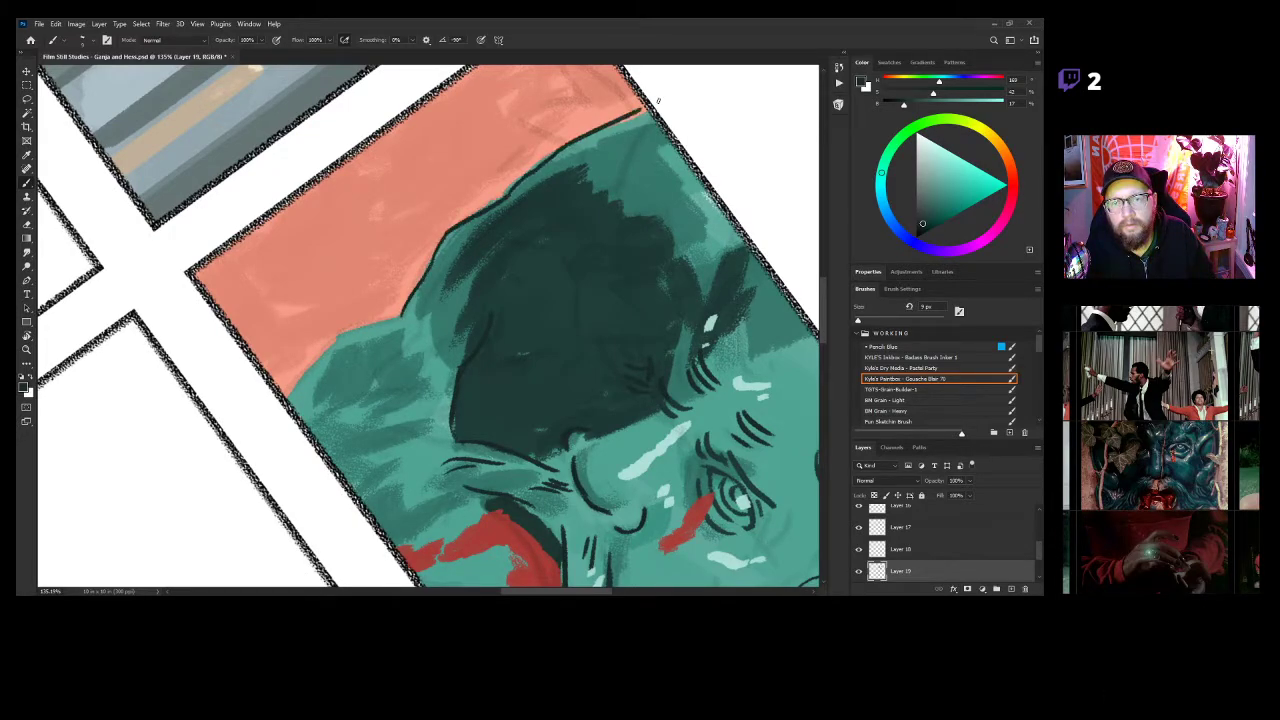
pyautogui.moveTo(398, 316)
pyautogui.mouseDown()
pyautogui.moveTo(322, 337)
pyautogui.moveTo(287, 395)
pyautogui.mouseUp()
# Draw two flowing dark strand lines in the beard below the right cheek.
pyautogui.press('r')
pyautogui.moveTo(402, 441); pyautogui.dragTo(545, 490)
pyautogui.press('z')
pyautogui.moveTo(606, 427); pyautogui.dragTo(541, 373)
pyautogui.moveTo(647, 288); pyautogui.dragTo(671, 291)
pyautogui.moveTo(664, 402); pyautogui.dragTo(622, 303)
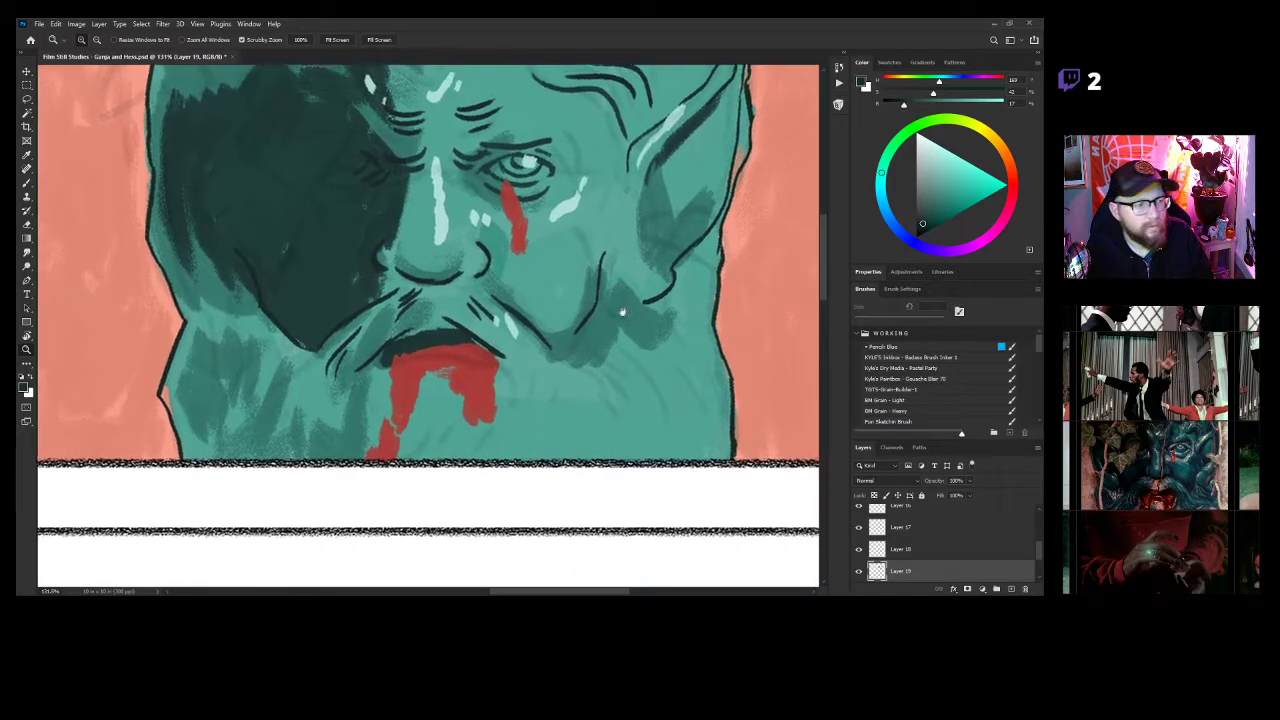
pyautogui.moveTo(629, 392); pyautogui.dragTo(671, 388)
pyautogui.press('b')
pyautogui.moveTo(590, 283)
pyautogui.mouseDown()
pyautogui.moveTo(629, 336)
pyautogui.moveTo(742, 406)
pyautogui.mouseUp()
pyautogui.moveTo(452, 334)
pyautogui.mouseDown()
pyautogui.moveTo(535, 399)
pyautogui.moveTo(606, 412)
pyautogui.mouseUp()
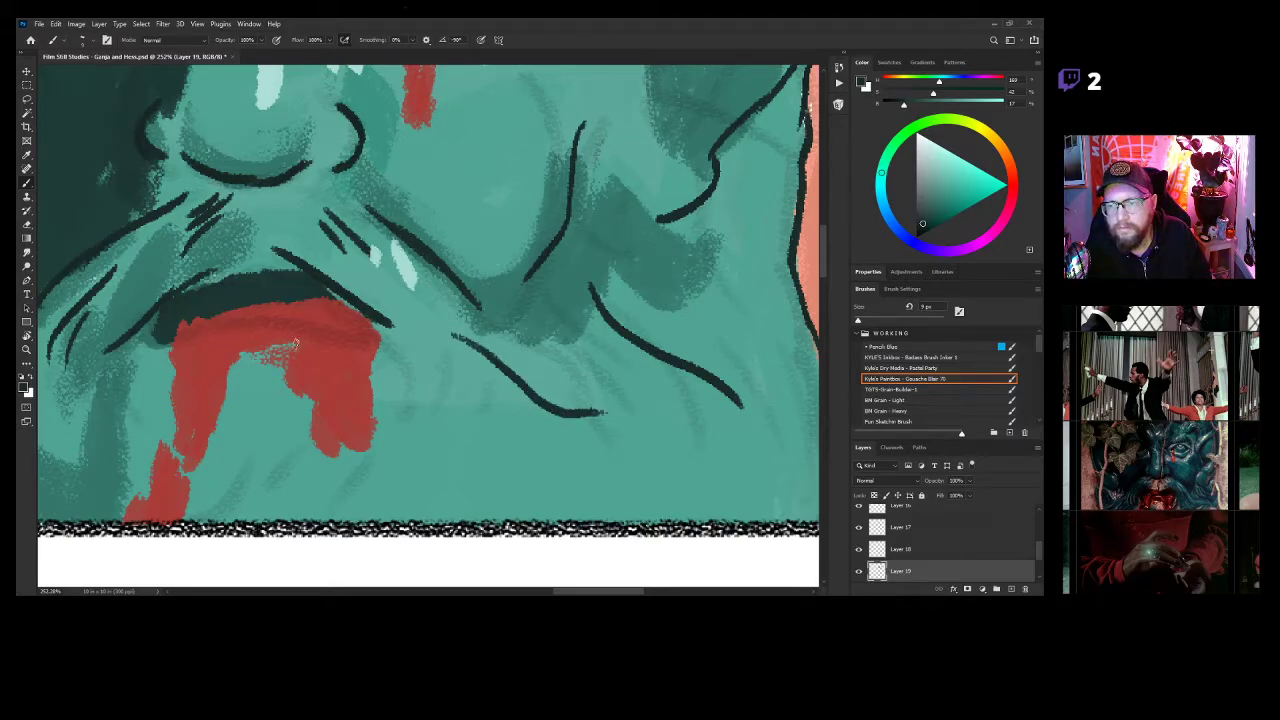
# Check the mask without Layer 17 and hide the rough sketch on Layer 16.
pyautogui.press('z')
pyautogui.moveTo(584, 436); pyautogui.dragTo(679, 432)
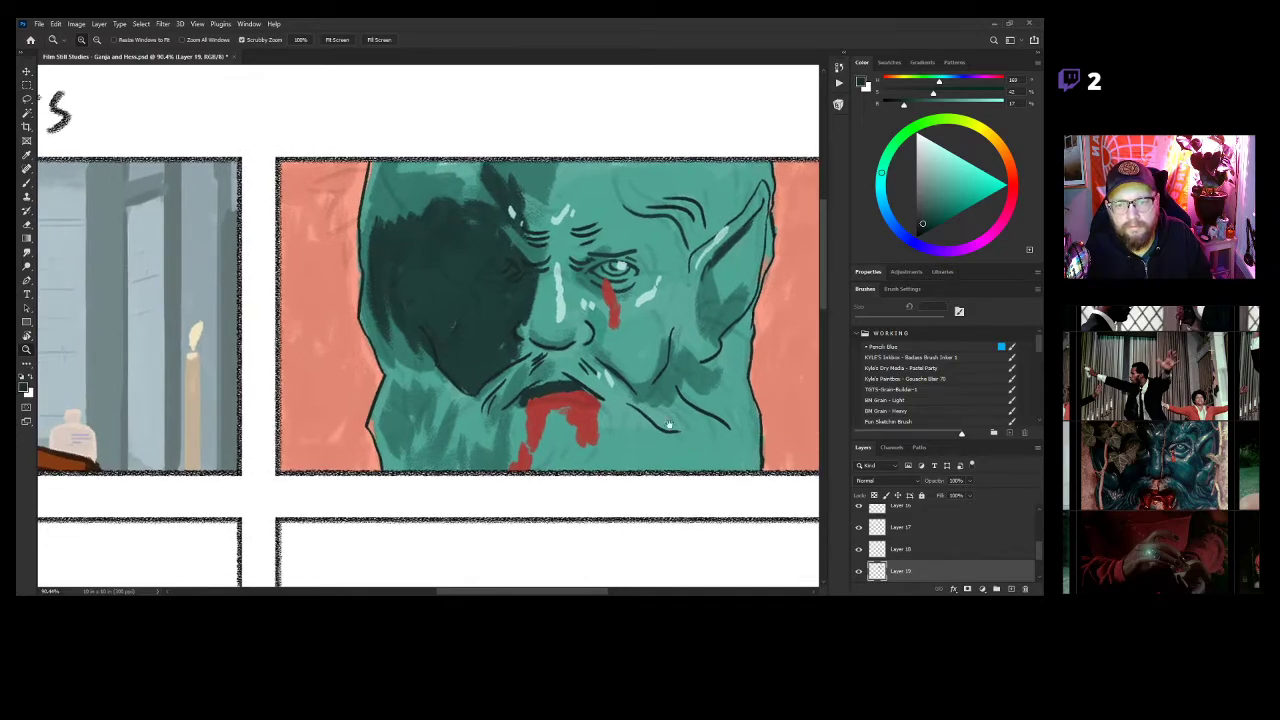
pyautogui.click(858, 528)
pyautogui.click(857, 528)
pyautogui.click(857, 510)
# Enlarge the brush and repaint the area above the mouth with sampled teals, covering the upper end of the dark lip line.
pyautogui.moveTo(670, 421)
pyautogui.mouseDown()
pyautogui.moveTo(637, 424)
pyautogui.moveTo(677, 402)
pyautogui.moveTo(642, 405)
pyautogui.moveTo(682, 389)
pyautogui.moveTo(686, 404)
pyautogui.mouseUp()
pyautogui.moveTo(587, 455)
pyautogui.mouseDown()
pyautogui.moveTo(623, 440)
pyautogui.moveTo(708, 443)
pyautogui.mouseUp()
pyautogui.press('b')
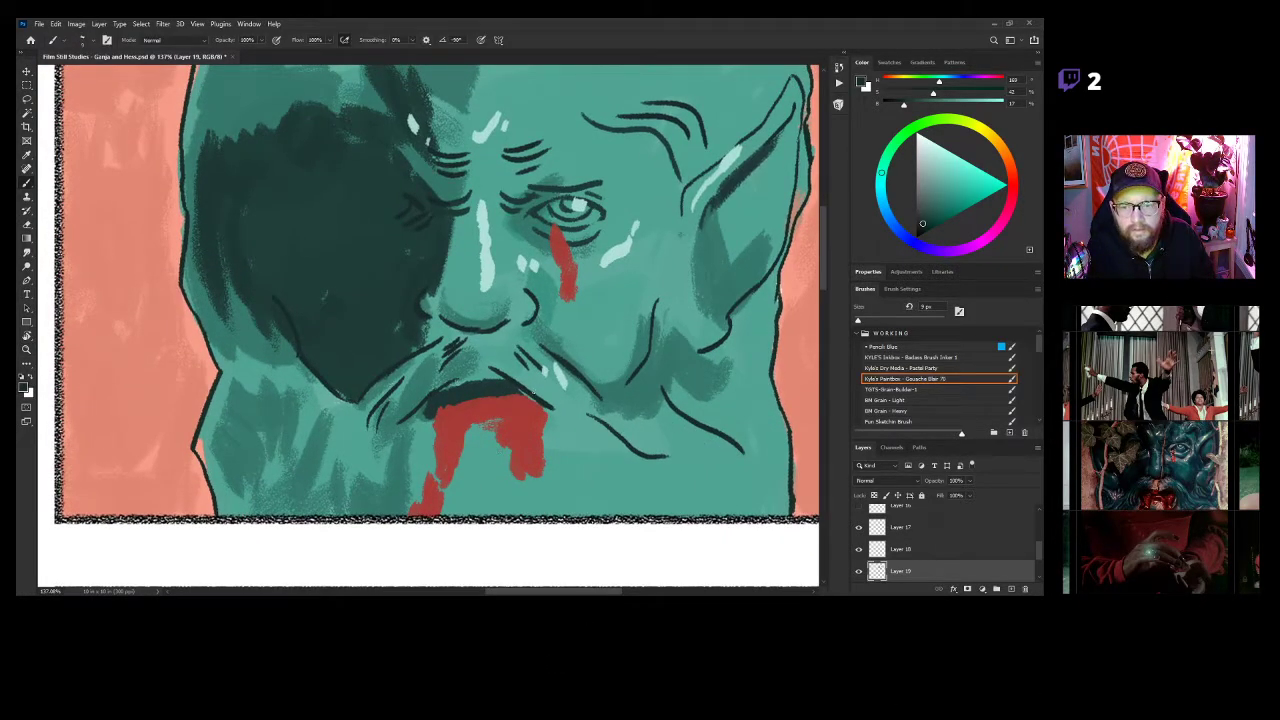
pyautogui.moveTo(513, 427); pyautogui.dragTo(547, 415)
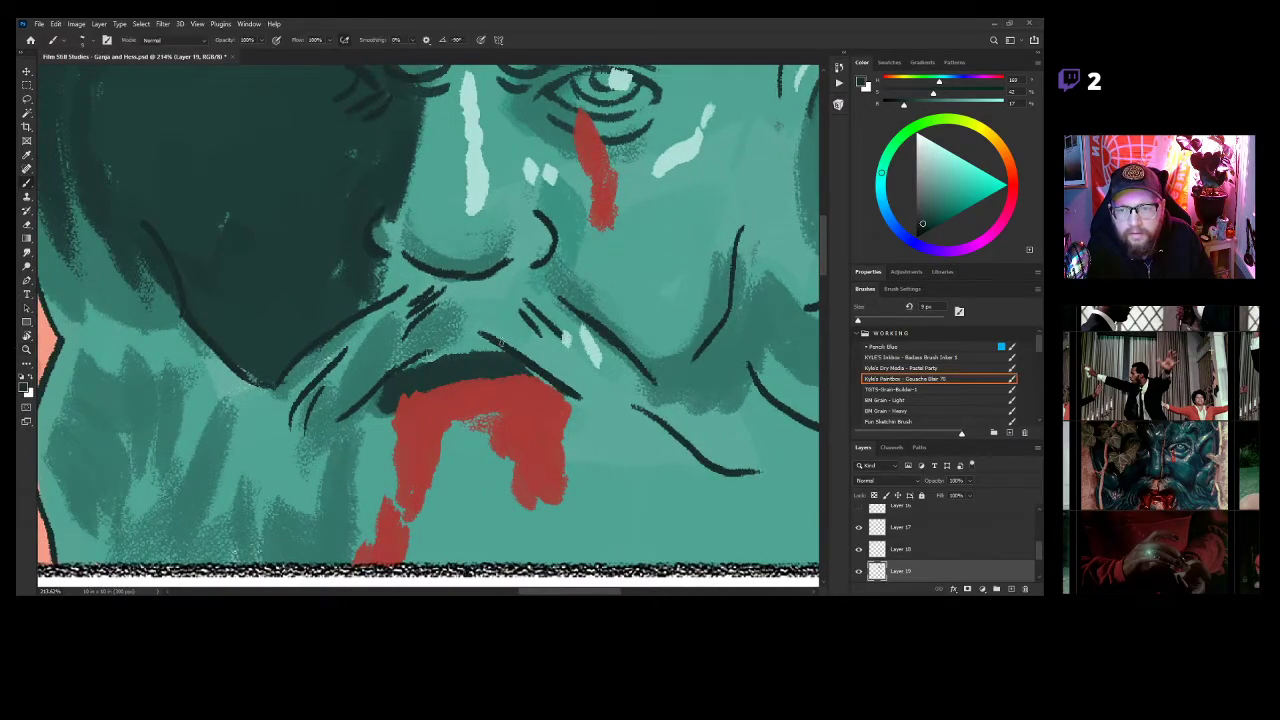
pyautogui.keyDown('alt'); pyautogui.click(502, 321); pyautogui.keyUp('alt')
pyautogui.press(']')
pyautogui.press(']')
pyautogui.press(']')
pyautogui.press(']')
pyautogui.press(']')
pyautogui.press(']')
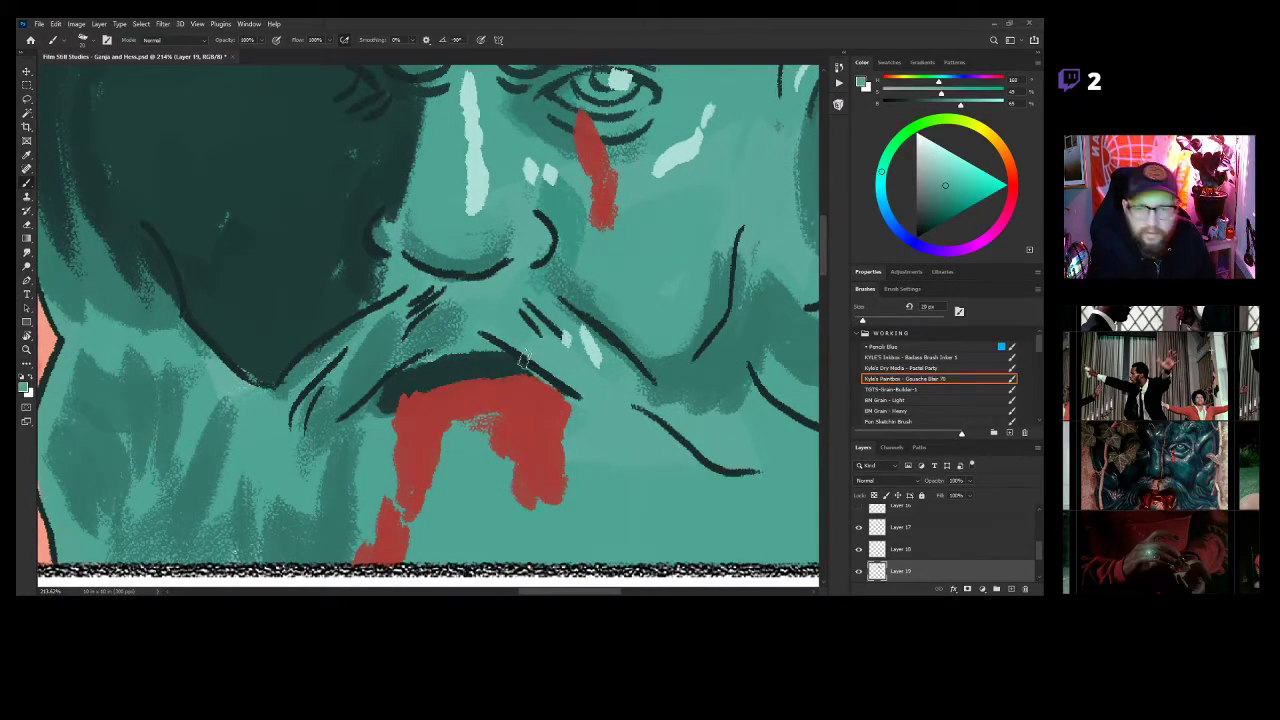
pyautogui.moveTo(505, 325)
pyautogui.mouseDown()
pyautogui.moveTo(425, 348)
pyautogui.moveTo(522, 348)
pyautogui.mouseUp()
pyautogui.keyDown('alt'); pyautogui.click(385, 340); pyautogui.keyUp('alt')
pyautogui.moveTo(430, 325)
pyautogui.mouseDown()
pyautogui.moveTo(448, 322)
pyautogui.moveTo(408, 352)
pyautogui.moveTo(495, 335)
pyautogui.mouseUp()
# Deepen the mouth's dark upper band with near-black teal and reshape its upper edge into a dipped curve.
pyautogui.keyDown('alt'); pyautogui.click(491, 366); pyautogui.keyUp('alt')
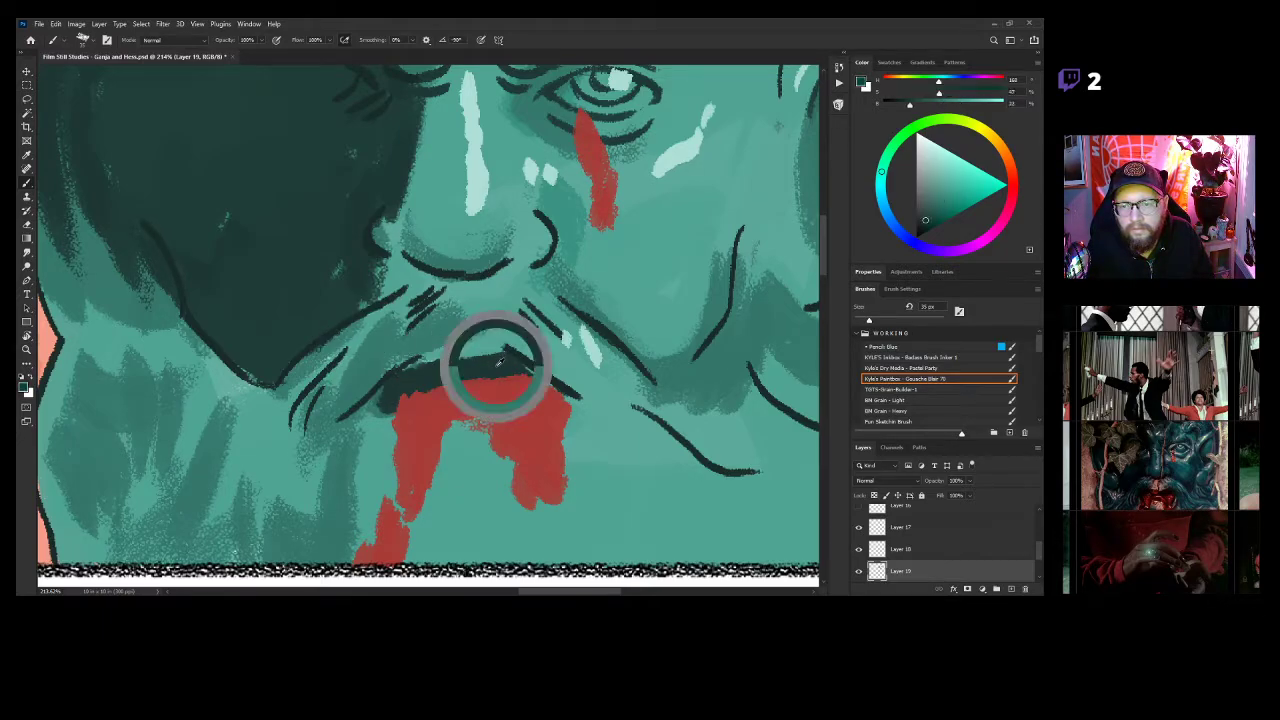
pyautogui.moveTo(924, 222); pyautogui.dragTo(923, 225)
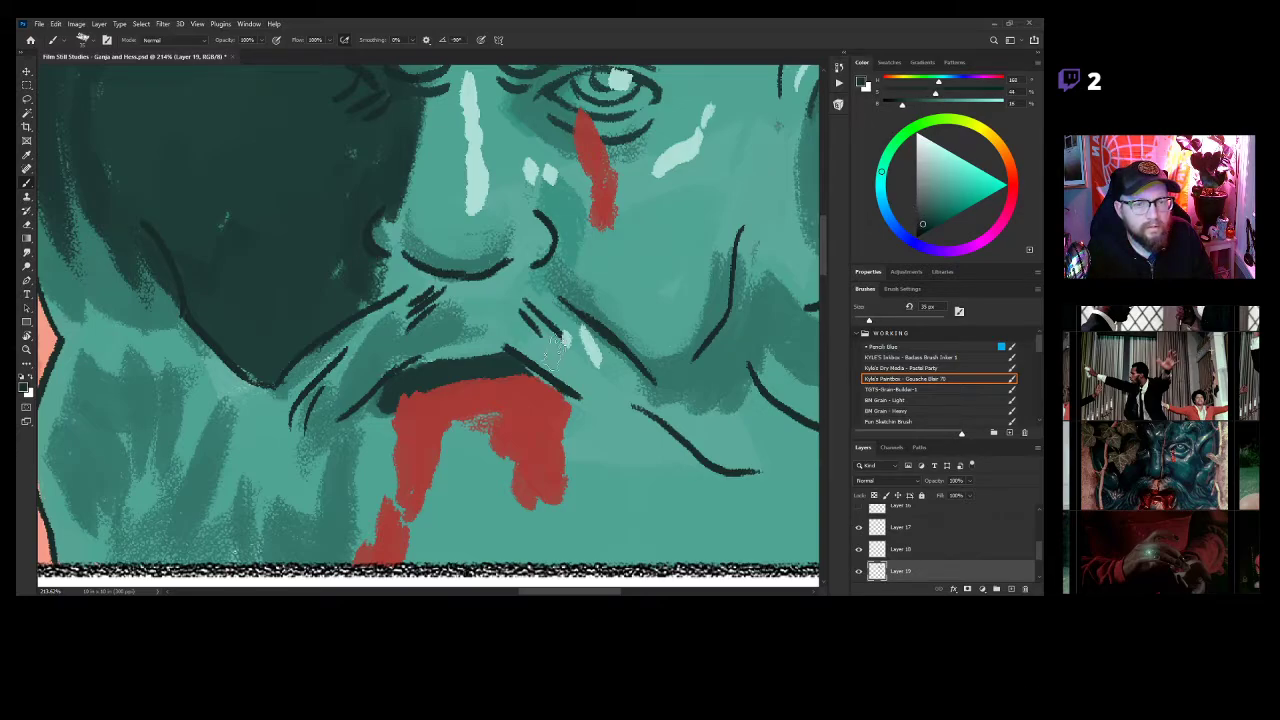
pyautogui.moveTo(516, 366)
pyautogui.mouseDown()
pyautogui.moveTo(423, 366)
pyautogui.moveTo(492, 362)
pyautogui.moveTo(434, 368)
pyautogui.moveTo(500, 336)
pyautogui.moveTo(440, 345)
pyautogui.moveTo(510, 340)
pyautogui.moveTo(508, 352)
pyautogui.mouseUp()
pyautogui.keyDown('alt'); pyautogui.click(495, 320); pyautogui.keyUp('alt')
pyautogui.keyDown('alt'); pyautogui.click(508, 352); pyautogui.keyUp('alt')
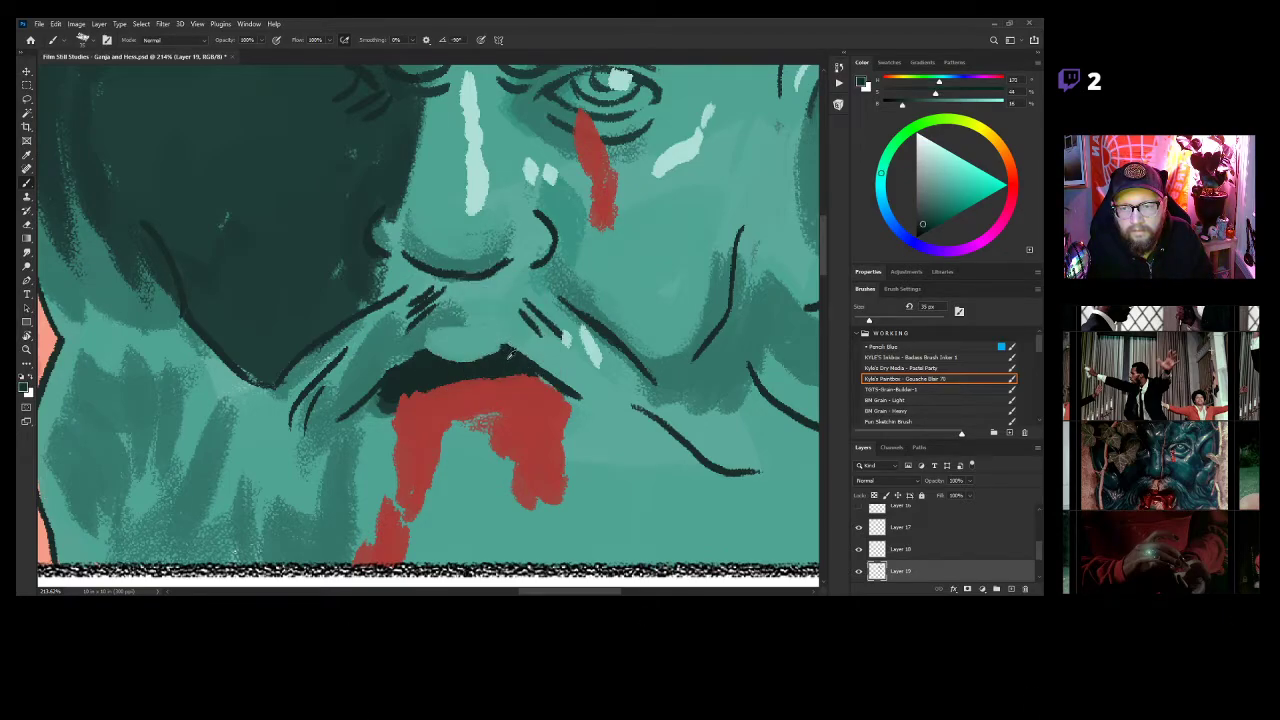
# Shade the skin between nose and mouth with a sampled mid-teal, and pick up a dark teal from the linework.
pyautogui.keyDown('alt'); pyautogui.click(432, 338); pyautogui.keyUp('alt')
pyautogui.moveTo(432, 338); pyautogui.dragTo(505, 331)
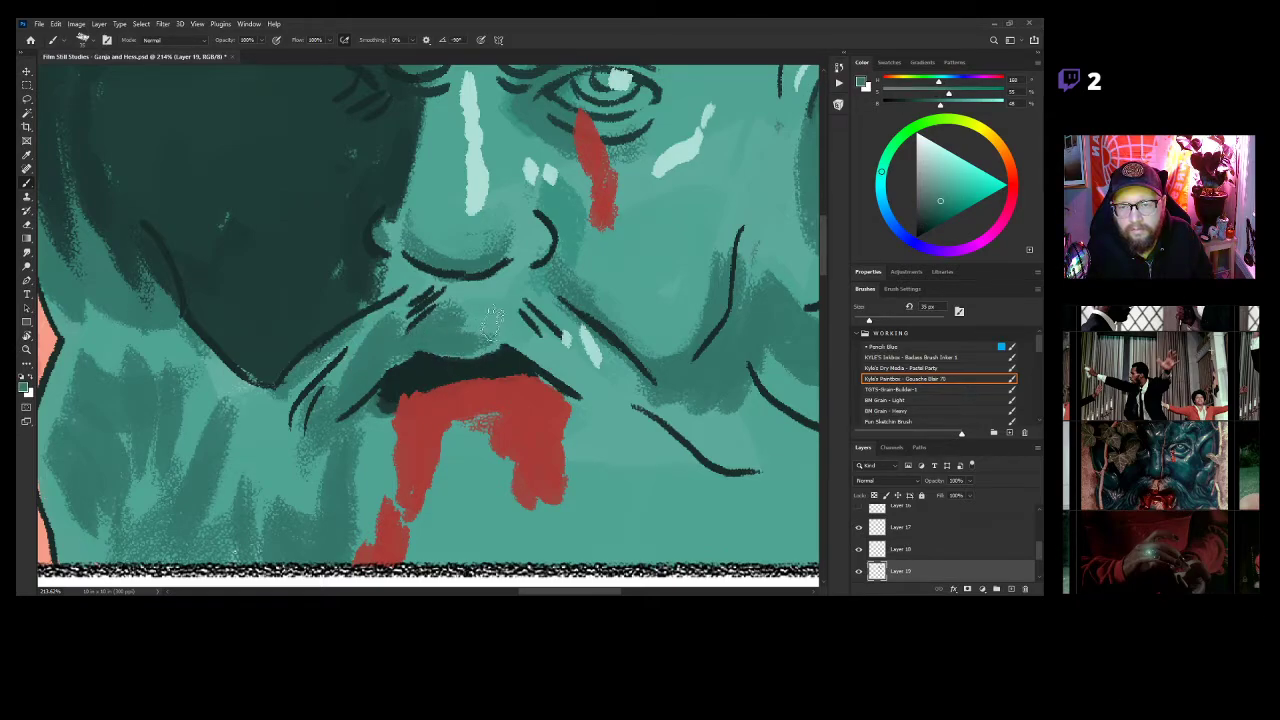
pyautogui.keyDown('alt'); pyautogui.click(612, 328); pyautogui.keyUp('alt')
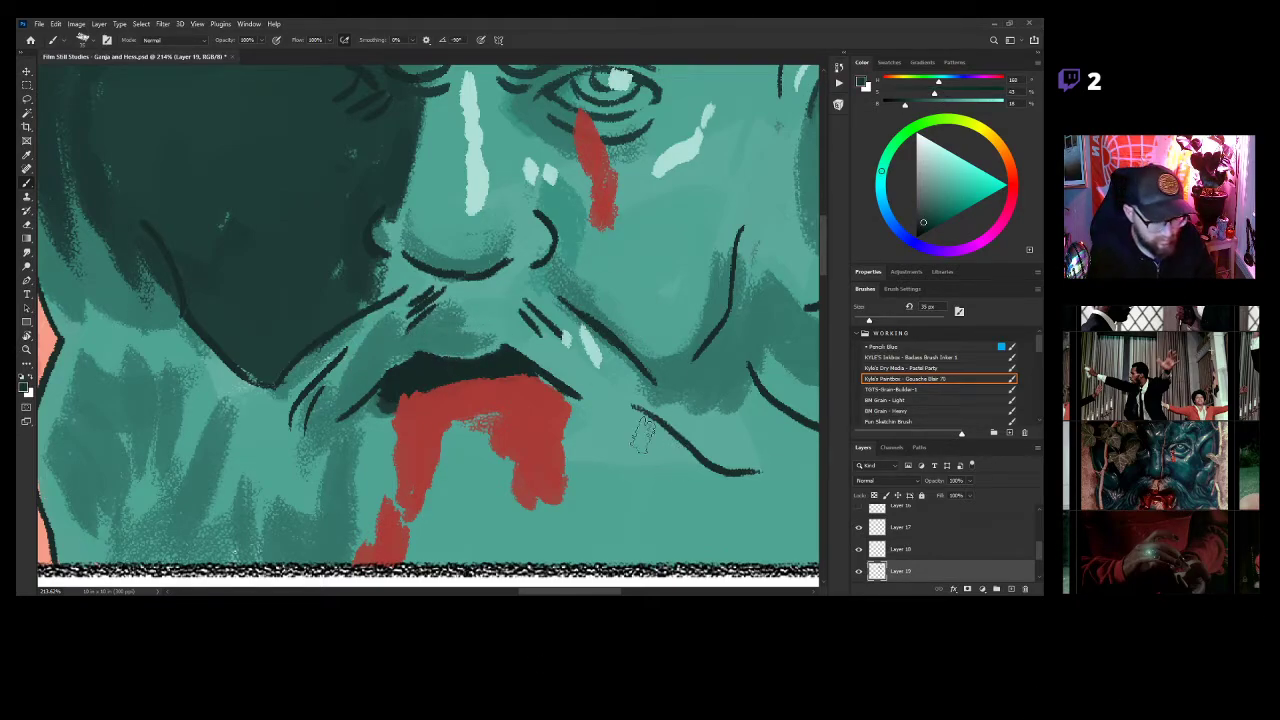
# Shrink the brush to 8 px and draw fine dark teal moustache strands across the area above the mouth.
pyautogui.press('[')
pyautogui.press('[')
pyautogui.press('[')
pyautogui.press('[')
pyautogui.press('[')
pyautogui.press('[')
pyautogui.press('[')
pyautogui.press('[')
pyautogui.press('[')
pyautogui.press('[')
pyautogui.press('[')
pyautogui.press('[')
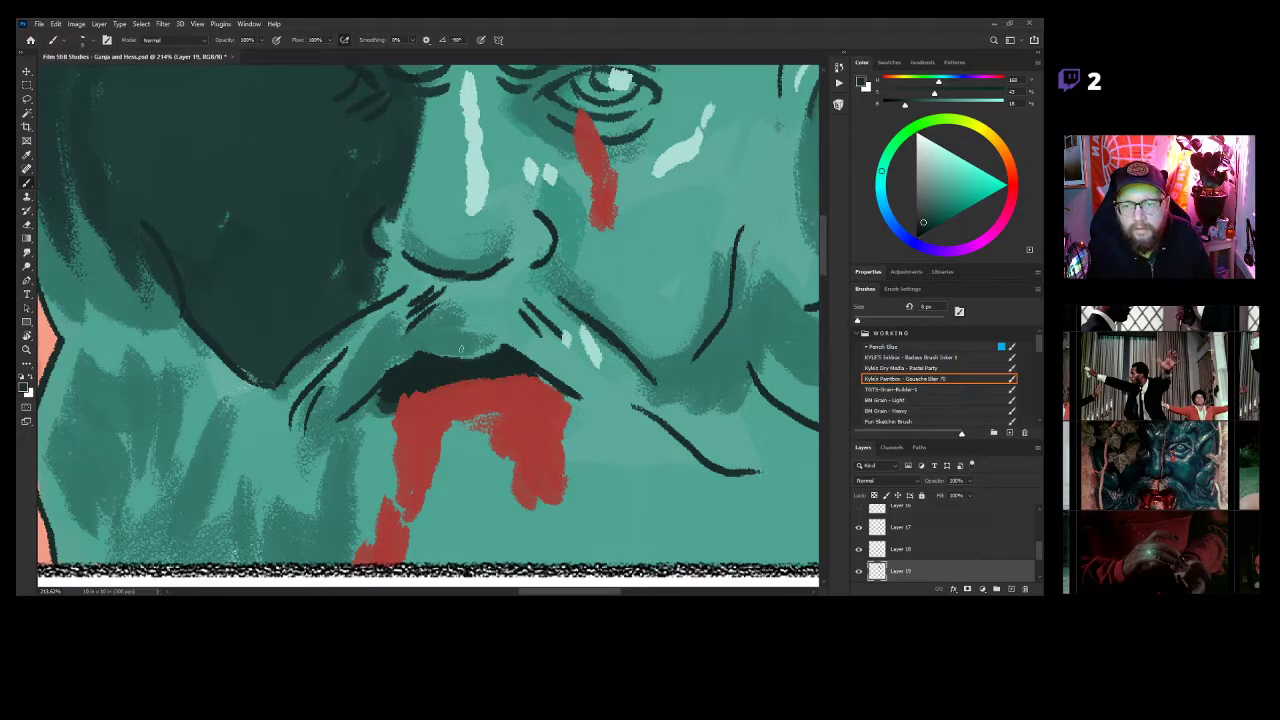
pyautogui.moveTo(455, 336); pyautogui.dragTo(524, 358)
pyautogui.moveTo(402, 361)
pyautogui.mouseDown()
pyautogui.moveTo(456, 334)
pyautogui.moveTo(522, 342)
pyautogui.mouseUp()
pyautogui.moveTo(490, 298)
pyautogui.mouseDown()
pyautogui.moveTo(510, 314)
pyautogui.moveTo(348, 376)
pyautogui.mouseUp()
pyautogui.moveTo(516, 428)
pyautogui.mouseDown()
pyautogui.moveTo(488, 324)
pyautogui.moveTo(556, 404)
pyautogui.mouseUp()
pyautogui.moveTo(568, 359)
pyautogui.mouseDown()
pyautogui.moveTo(596, 430)
pyautogui.moveTo(624, 412)
pyautogui.mouseUp()
# Add dark teal beard strands on both sides of the mouth, down to the frame's lower edge.
pyautogui.moveTo(336, 336)
pyautogui.mouseDown()
pyautogui.moveTo(333, 405)
pyautogui.moveTo(299, 440)
pyautogui.mouseUp()
pyautogui.moveTo(303, 364); pyautogui.dragTo(261, 410)
pyautogui.moveTo(465, 432); pyautogui.dragTo(378, 432)
pyautogui.moveTo(566, 429); pyautogui.dragTo(640, 430)
pyautogui.moveTo(501, 383); pyautogui.dragTo(549, 427)
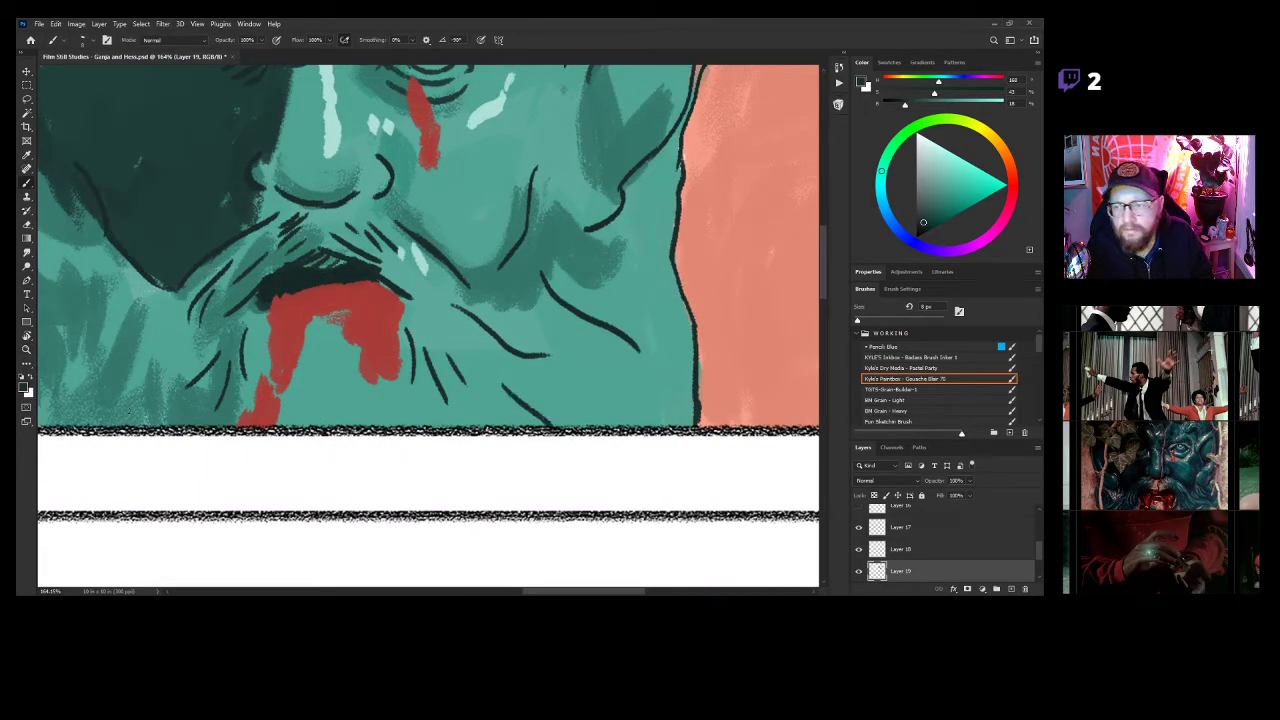
pyautogui.moveTo(166, 389); pyautogui.dragTo(126, 426)
pyautogui.moveTo(597, 380); pyautogui.dragTo(606, 405)
pyautogui.moveTo(614, 358); pyautogui.dragTo(632, 386)
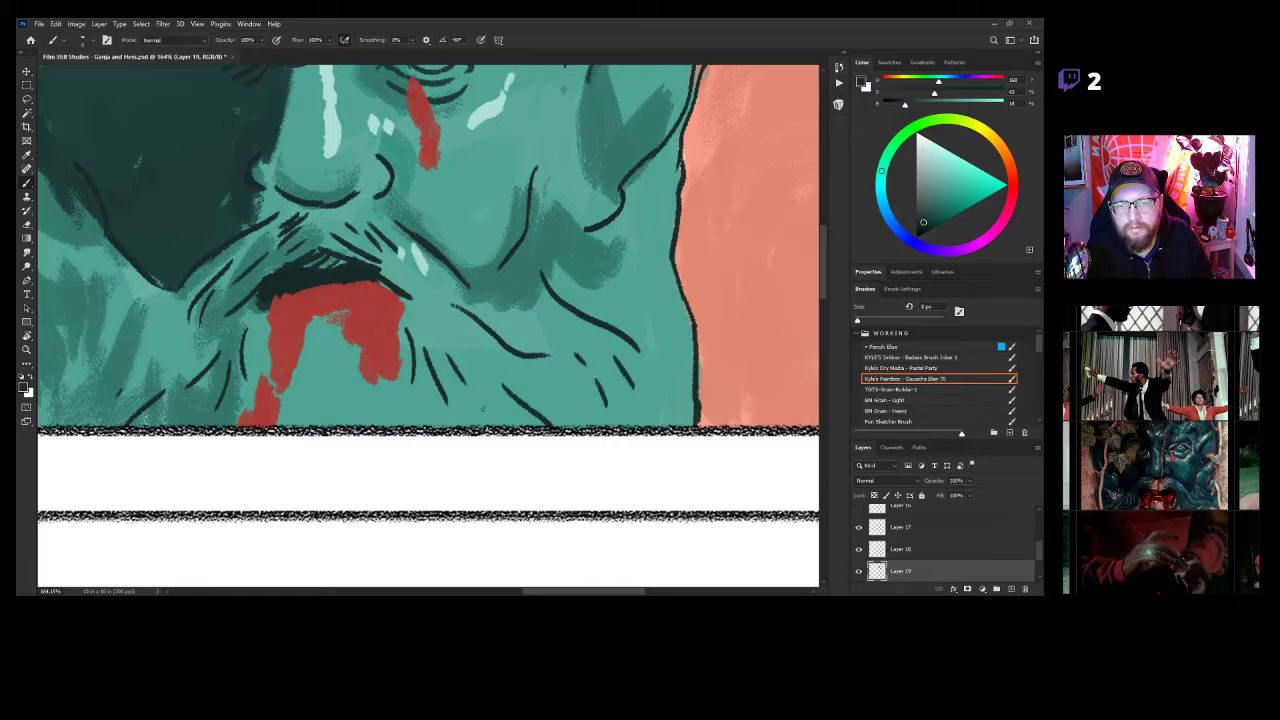
pyautogui.moveTo(440, 412)
pyautogui.mouseDown()
pyautogui.moveTo(561, 395)
pyautogui.moveTo(580, 379)
pyautogui.moveTo(415, 386)
pyautogui.mouseUp()
# Sample the blood red, make Layer 17 active and darken the colour to a deep maroon.
pyautogui.press('z')
pyautogui.moveTo(512, 358); pyautogui.dragTo(513, 452)
pyautogui.moveTo(606, 438)
pyautogui.mouseDown()
pyautogui.moveTo(566, 441)
pyautogui.moveTo(577, 411)
pyautogui.moveTo(614, 404)
pyautogui.mouseUp()
pyautogui.moveTo(530, 480); pyautogui.dragTo(578, 360)
pyautogui.press('b')
pyautogui.keyDown('alt'); pyautogui.click(537, 364); pyautogui.keyUp('alt')
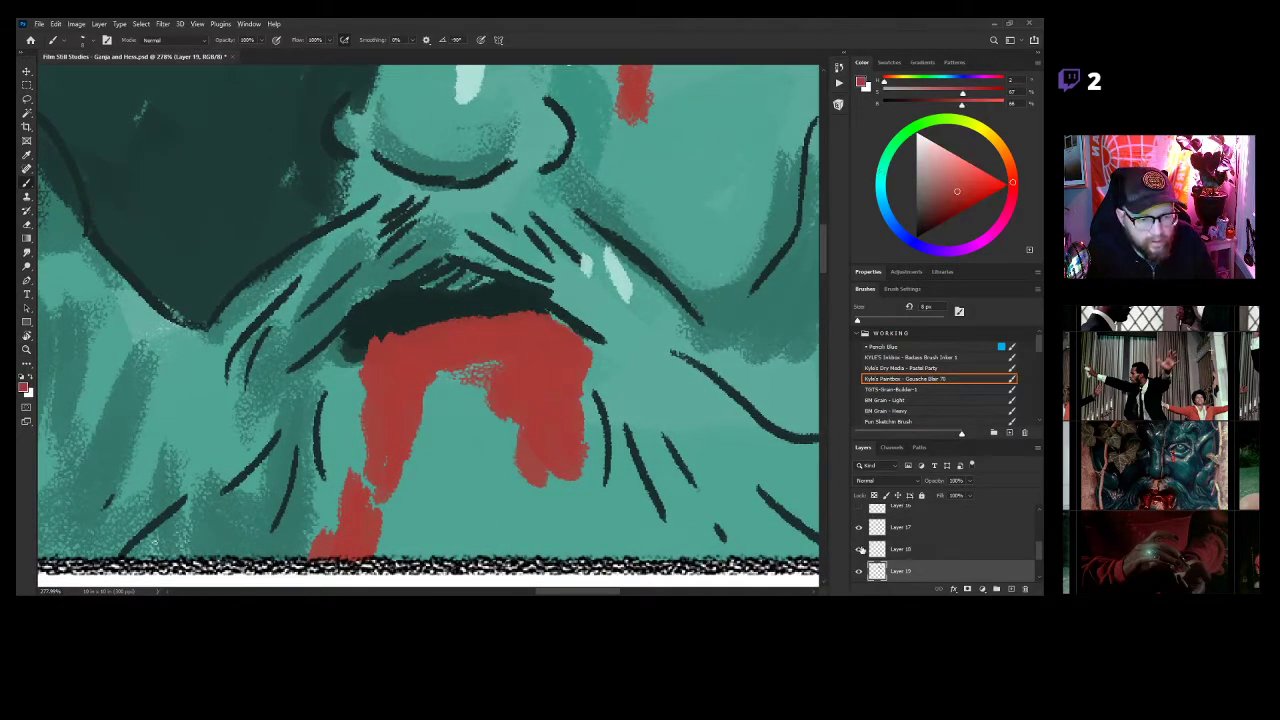
pyautogui.click(858, 528)
pyautogui.click(858, 528)
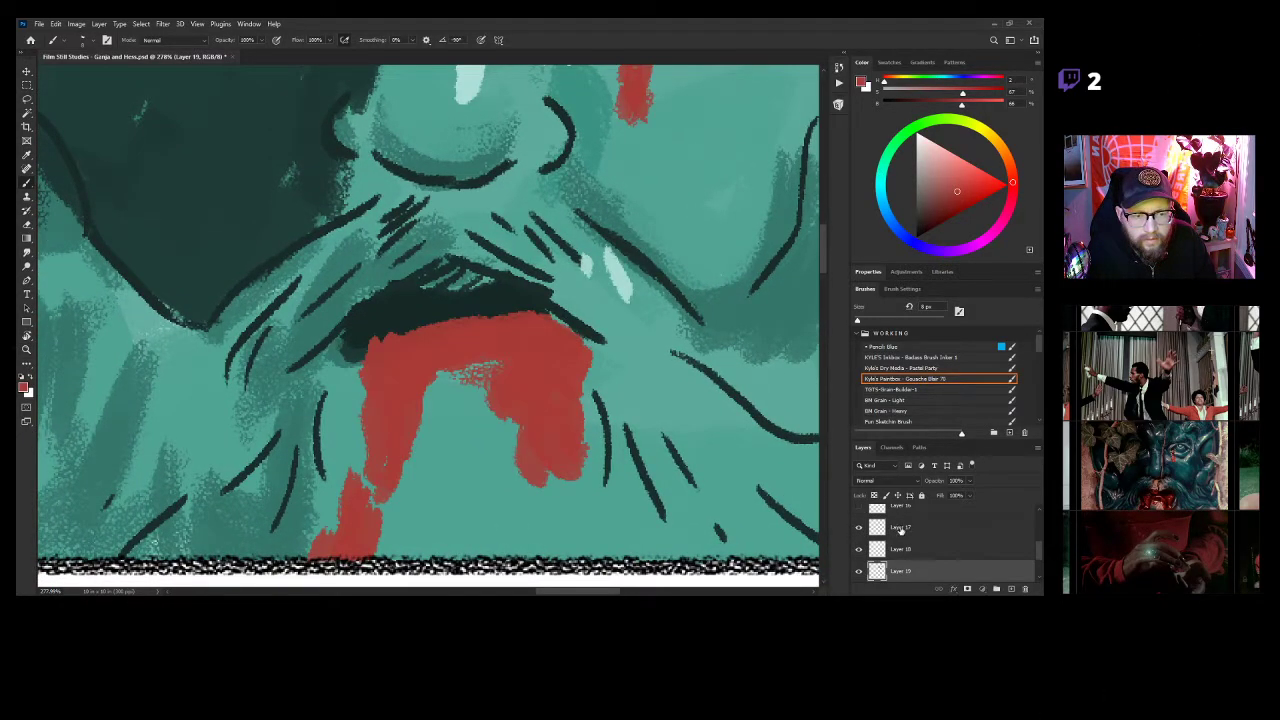
pyautogui.click(902, 532)
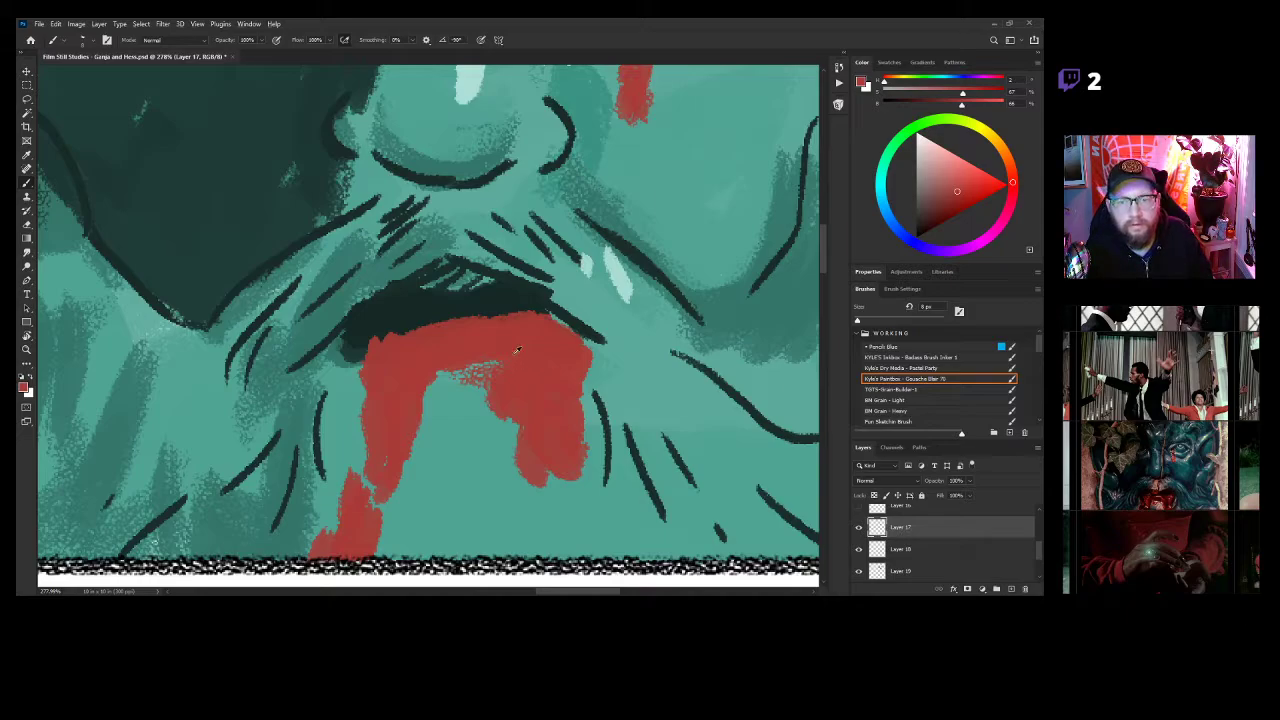
pyautogui.moveTo(956, 191); pyautogui.dragTo(940, 206)
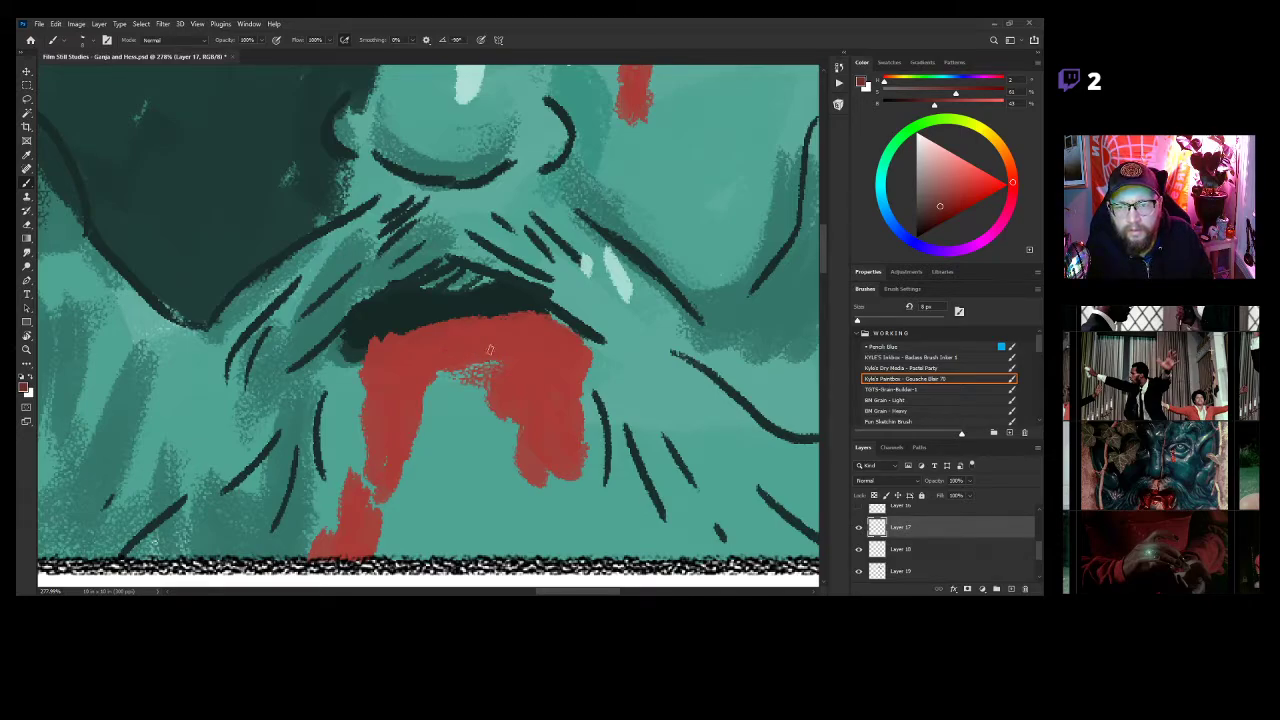
pyautogui.moveTo(941, 206); pyautogui.dragTo(937, 211)
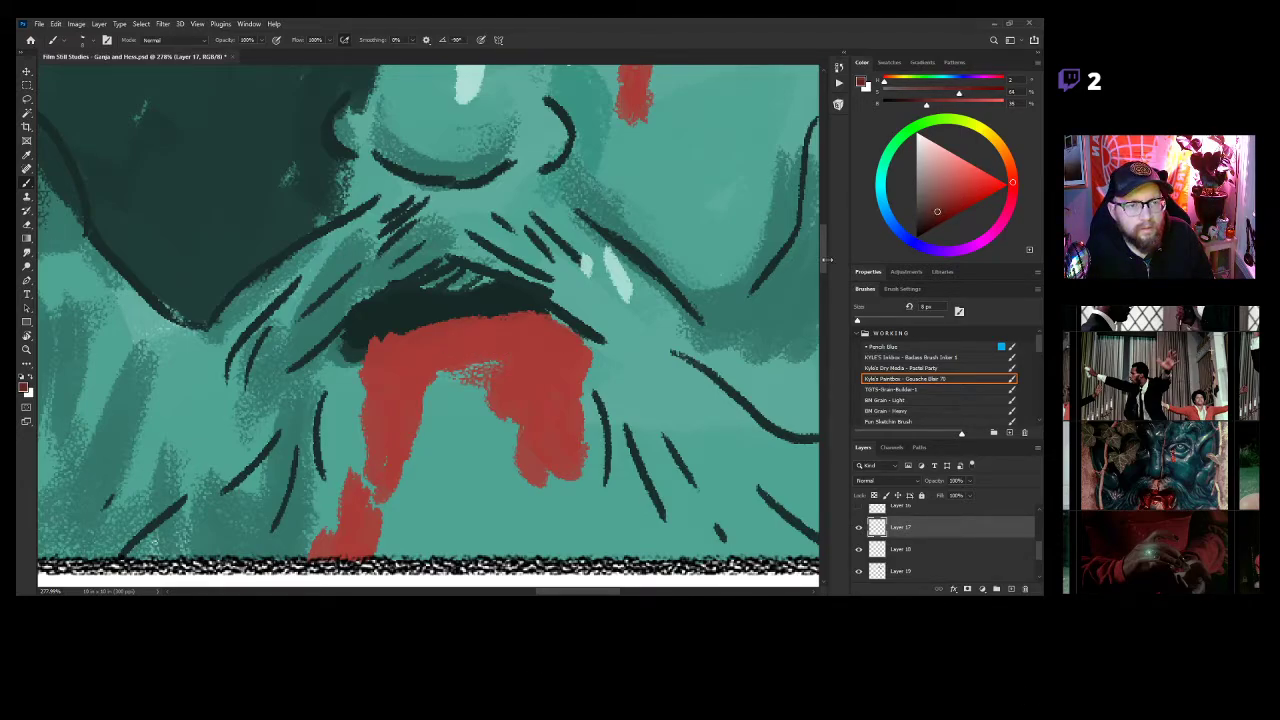
# Draw curved maroon contour lines over the blood around the mouth, redoing the unsatisfactory strokes.
pyautogui.moveTo(446, 351)
pyautogui.mouseDown()
pyautogui.moveTo(493, 353)
pyautogui.moveTo(556, 384)
pyautogui.moveTo(550, 410)
pyautogui.mouseUp()
pyautogui.hotkey('ctrl', 'z')
pyautogui.moveTo(432, 353); pyautogui.dragTo(416, 432)
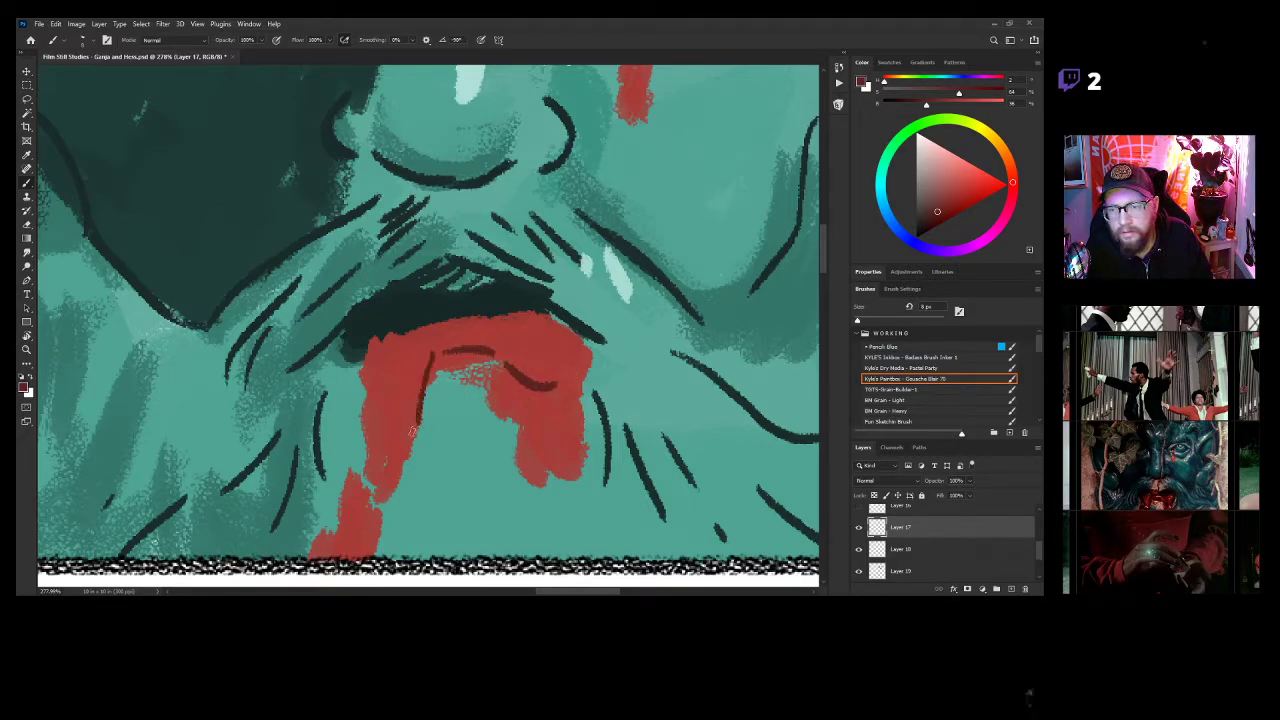
pyautogui.moveTo(382, 386)
pyautogui.mouseDown()
pyautogui.moveTo(396, 410)
pyautogui.moveTo(409, 387)
pyautogui.mouseUp()
pyautogui.hotkey('ctrl', 'z')
pyautogui.hotkey('ctrl', 'z')
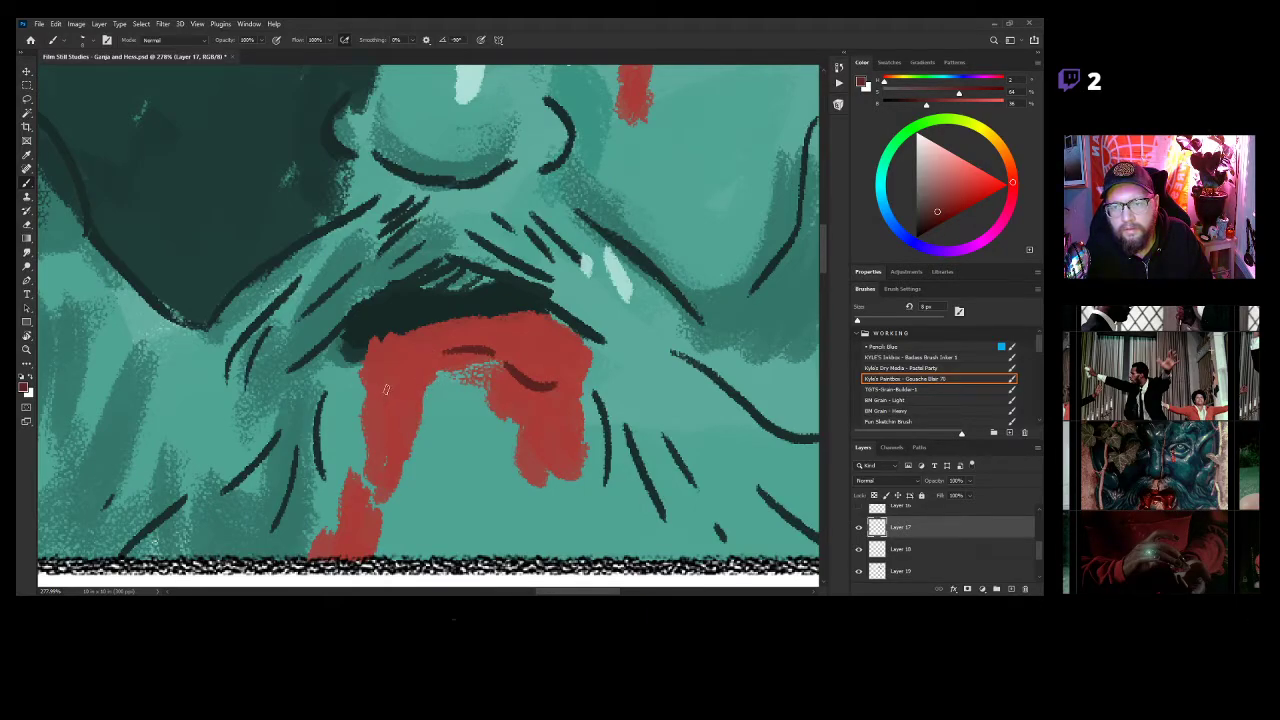
pyautogui.moveTo(363, 384); pyautogui.dragTo(432, 366)
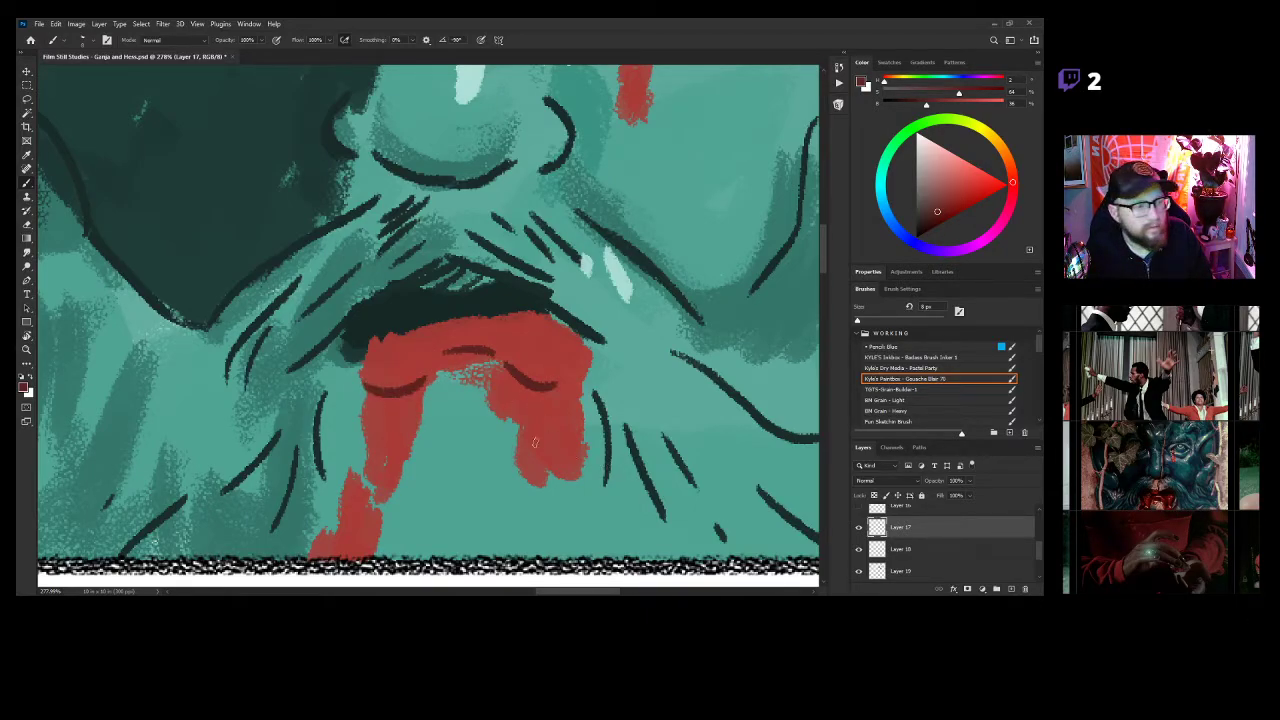
pyautogui.moveTo(577, 336)
pyautogui.mouseDown()
pyautogui.moveTo(580, 412)
pyautogui.moveTo(540, 413)
pyautogui.mouseUp()
pyautogui.moveTo(323, 375)
pyautogui.mouseDown()
pyautogui.moveTo(352, 430)
pyautogui.moveTo(370, 409)
pyautogui.mouseUp()
# Carry the crease lines under the lit eye across the bloody tear in maroon.
pyautogui.press('z')
pyautogui.moveTo(467, 450); pyautogui.dragTo(380, 450)
pyautogui.moveTo(503, 428)
pyautogui.mouseDown()
pyautogui.moveTo(546, 434)
pyautogui.moveTo(442, 428)
pyautogui.mouseUp()
pyautogui.moveTo(515, 371); pyautogui.dragTo(590, 371)
pyautogui.press('b')
pyautogui.moveTo(420, 307); pyautogui.dragTo(459, 322)
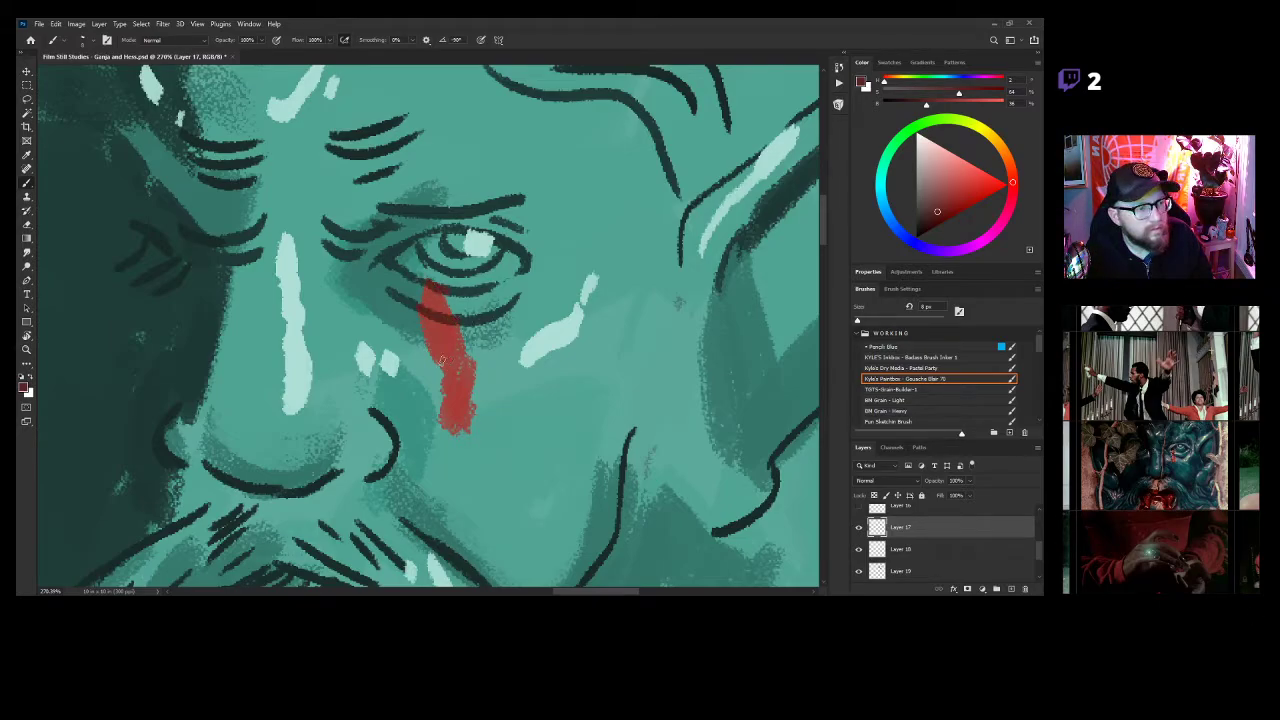
# Sample the blood red, lighten it to pale pink and paint highlights down the bloody tear.
pyautogui.moveTo(602, 413); pyautogui.dragTo(683, 315)
pyautogui.keyDown('alt'); pyautogui.click(450, 548); pyautogui.keyUp('alt')
pyautogui.moveTo(949, 177); pyautogui.dragTo(935, 159)
pyautogui.scroll(6, 575, 265)
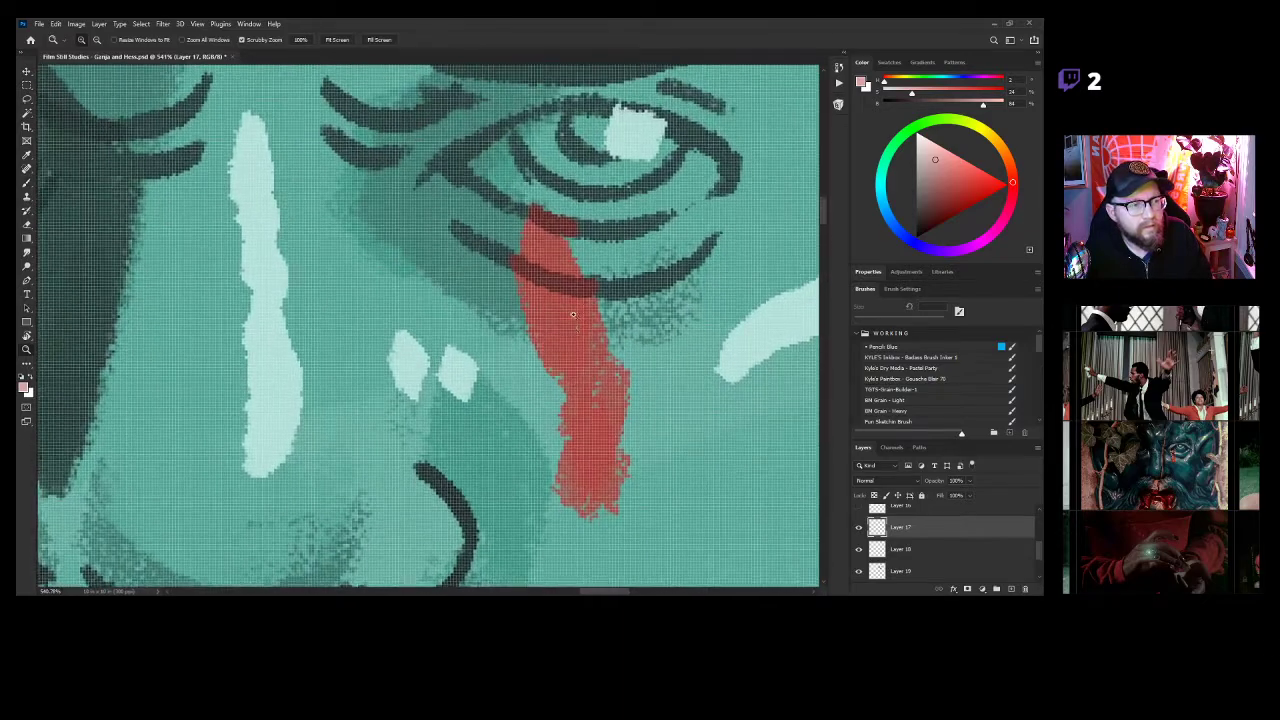
pyautogui.moveTo(586, 549); pyautogui.dragTo(590, 533)
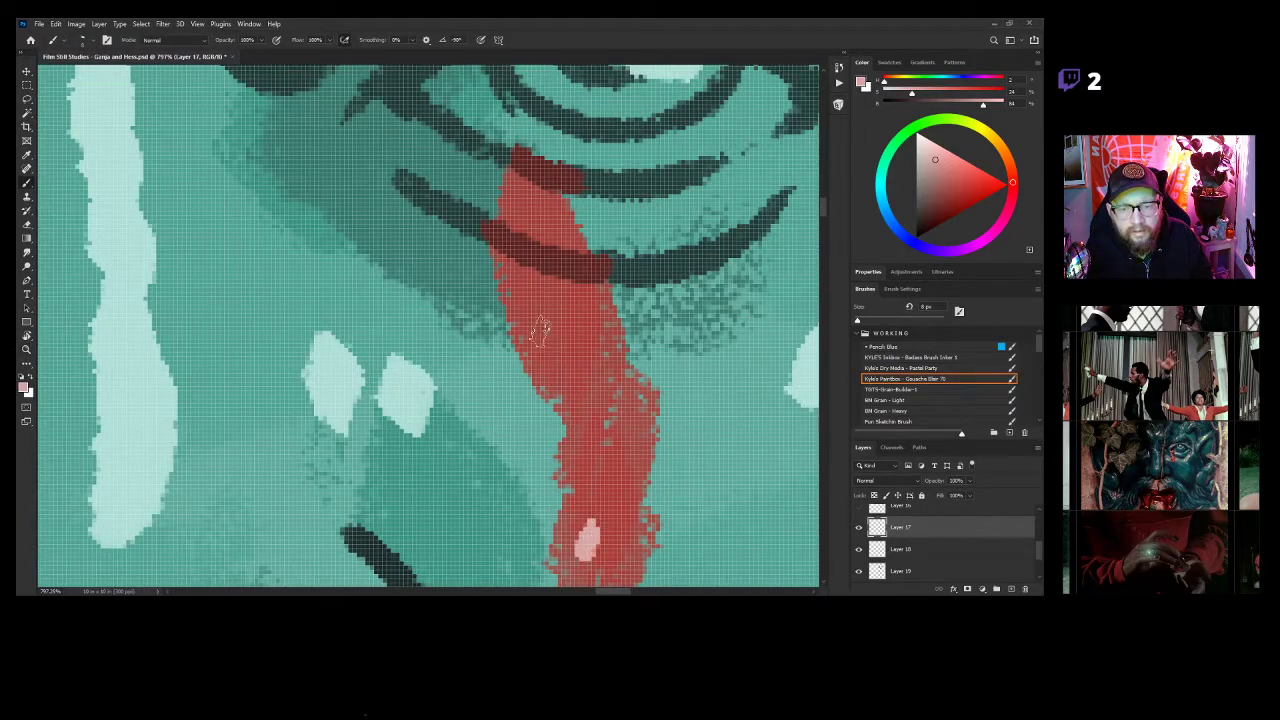
pyautogui.moveTo(532, 292); pyautogui.dragTo(596, 420)
# Enlarge the brush and extend the blood below the upper lip with the sampled red, filling the ragged gap between the drips.
pyautogui.moveTo(575, 545)
pyautogui.mouseDown()
pyautogui.moveTo(650, 130)
pyautogui.moveTo(649, 316)
pyautogui.mouseUp()
pyautogui.moveTo(649, 371); pyautogui.dragTo(580, 398)
pyautogui.moveTo(627, 390)
pyautogui.mouseDown()
pyautogui.moveTo(689, 331)
pyautogui.moveTo(697, 294)
pyautogui.mouseUp()
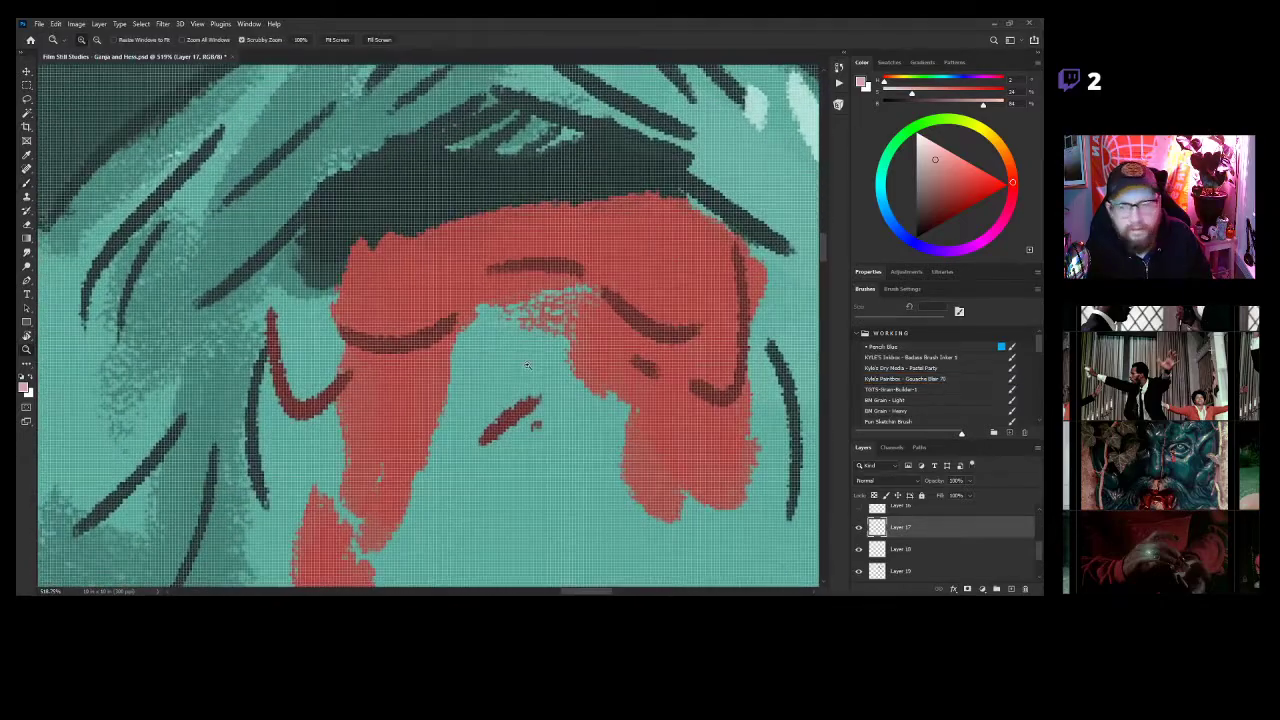
pyautogui.moveTo(494, 340); pyautogui.dragTo(528, 337)
pyautogui.keyDown('alt'); pyautogui.click(468, 264); pyautogui.keyUp('alt')
pyautogui.press(']')
pyautogui.press(']')
pyautogui.press(']')
pyautogui.press(']')
pyautogui.moveTo(494, 320)
pyautogui.mouseDown()
pyautogui.moveTo(598, 301)
pyautogui.moveTo(473, 345)
pyautogui.moveTo(426, 383)
pyautogui.moveTo(583, 323)
pyautogui.moveTo(643, 333)
pyautogui.moveTo(433, 376)
pyautogui.moveTo(526, 369)
pyautogui.moveTo(598, 330)
pyautogui.mouseUp()
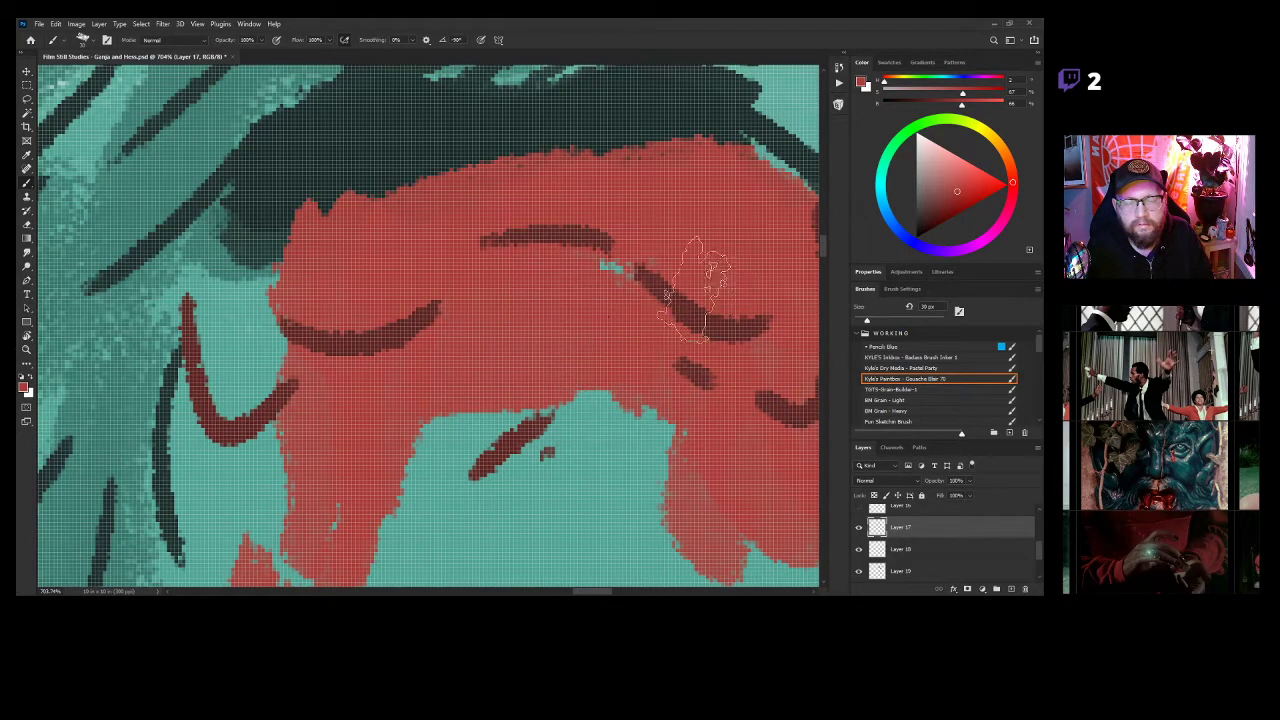
# Switch to a pale pink, shrink the brush and paint thin highlights on the mouth's blood below the upper lip line.
pyautogui.moveTo(929, 171); pyautogui.dragTo(934, 153)
pyautogui.press('[')
pyautogui.press('[')
pyautogui.press('[')
pyautogui.press('[')
pyautogui.press('[')
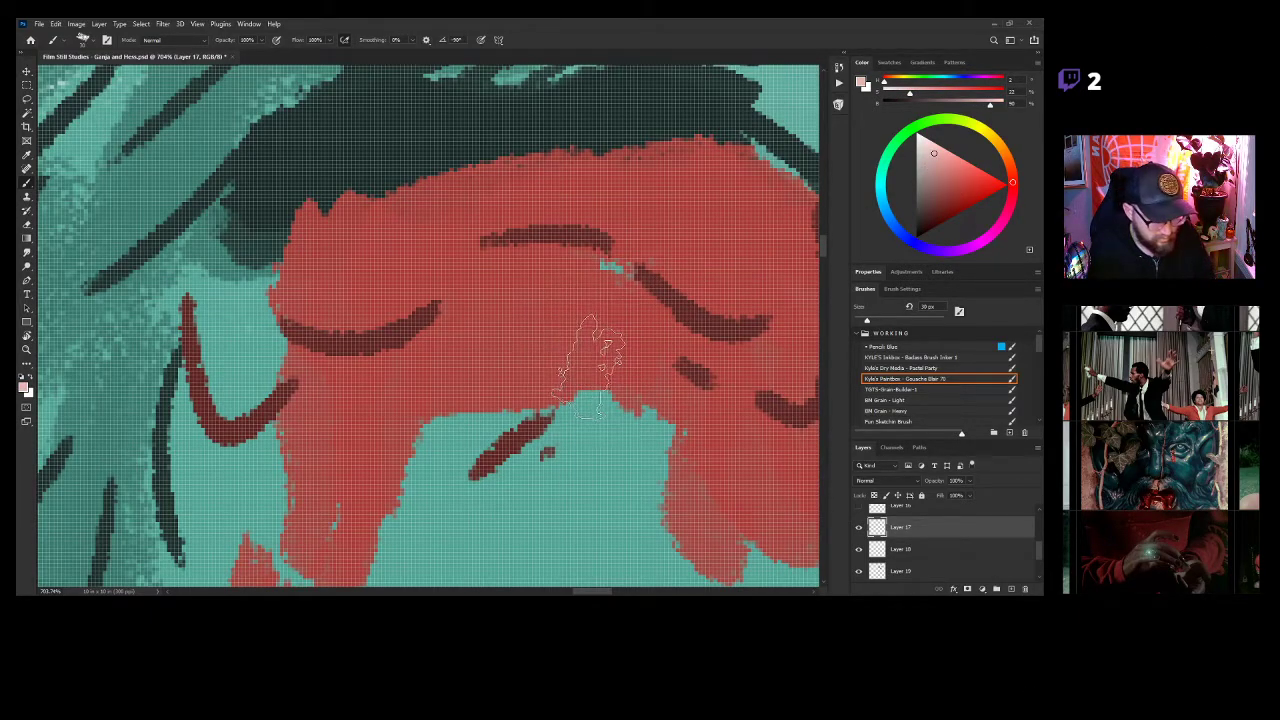
pyautogui.press('[')
pyautogui.press('[')
pyautogui.press('[')
pyautogui.press('[')
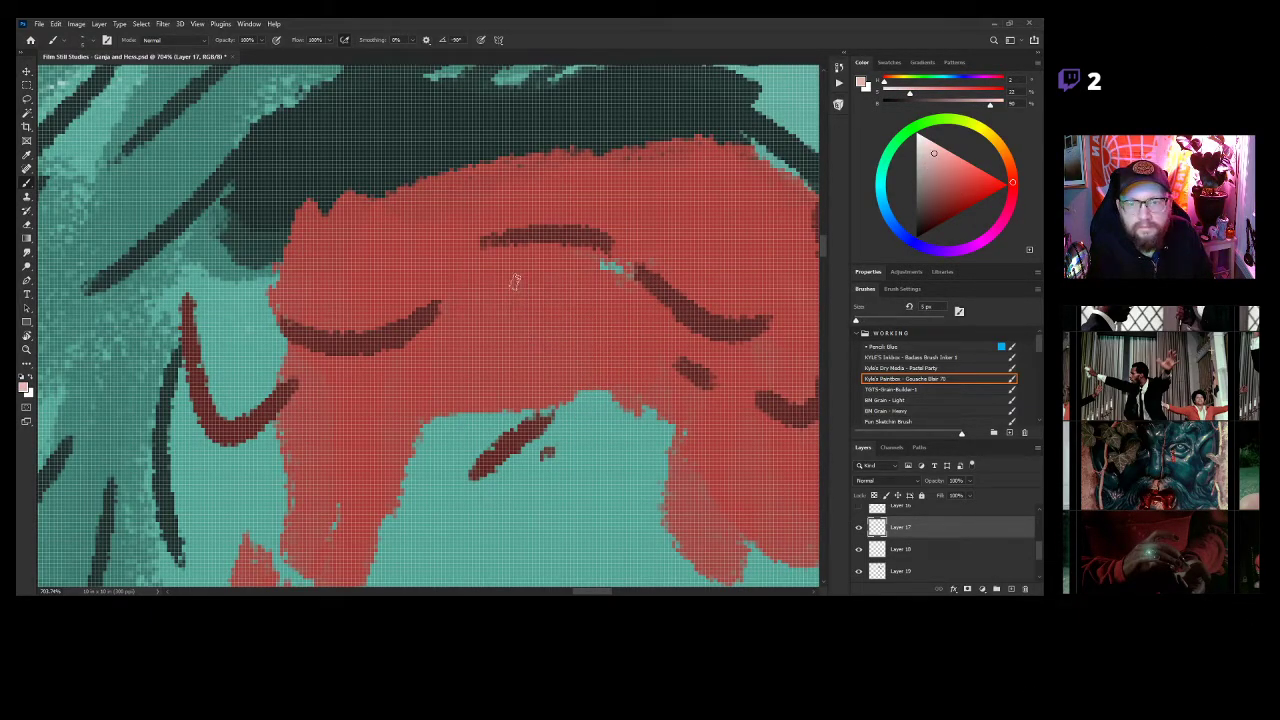
pyautogui.moveTo(495, 278)
pyautogui.mouseDown()
pyautogui.moveTo(575, 266)
pyautogui.moveTo(683, 287)
pyautogui.mouseUp()
# Dab a small pale pink highlight near the end of the long blood drip on the mouth's shadowed side.
pyautogui.press('z')
pyautogui.moveTo(664, 389)
pyautogui.mouseDown()
pyautogui.moveTo(553, 393)
pyautogui.moveTo(598, 360)
pyautogui.mouseUp()
pyautogui.press('b')
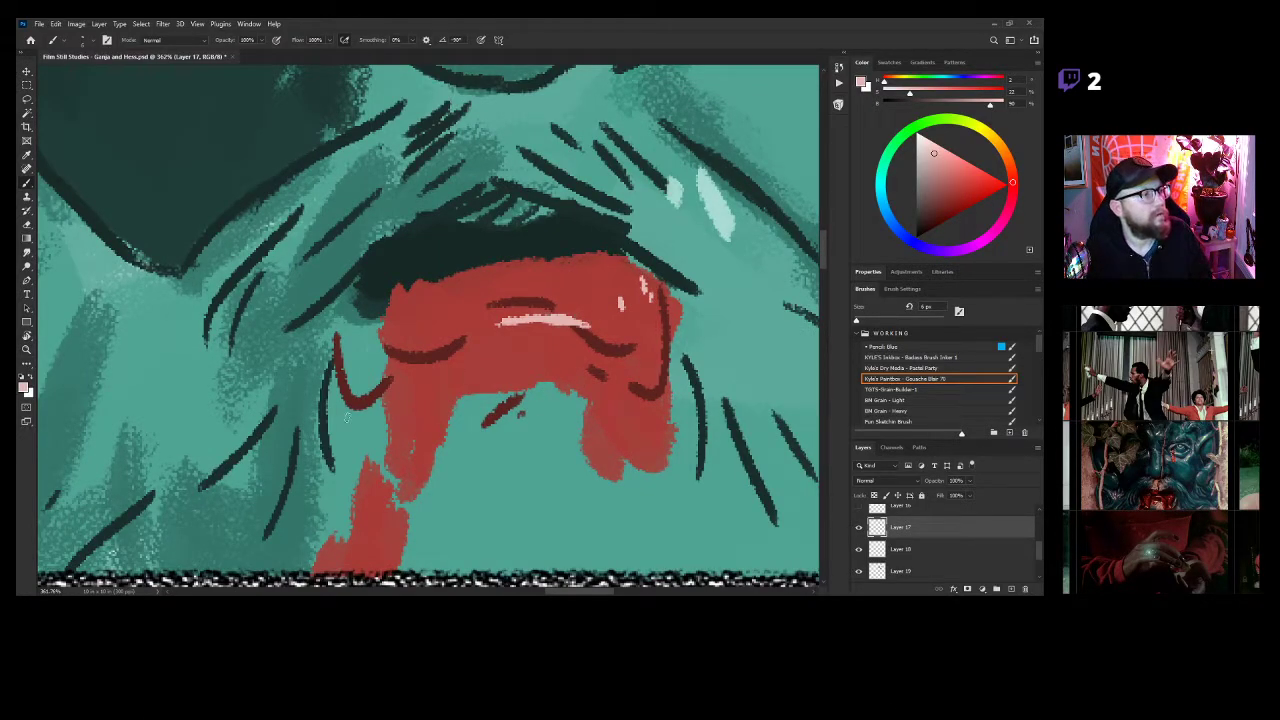
pyautogui.moveTo(382, 405)
pyautogui.mouseDown()
pyautogui.moveTo(371, 366)
pyautogui.moveTo(355, 365)
pyautogui.mouseUp()
pyautogui.press('z')
pyautogui.moveTo(433, 378); pyautogui.dragTo(466, 384)
pyautogui.press('b')
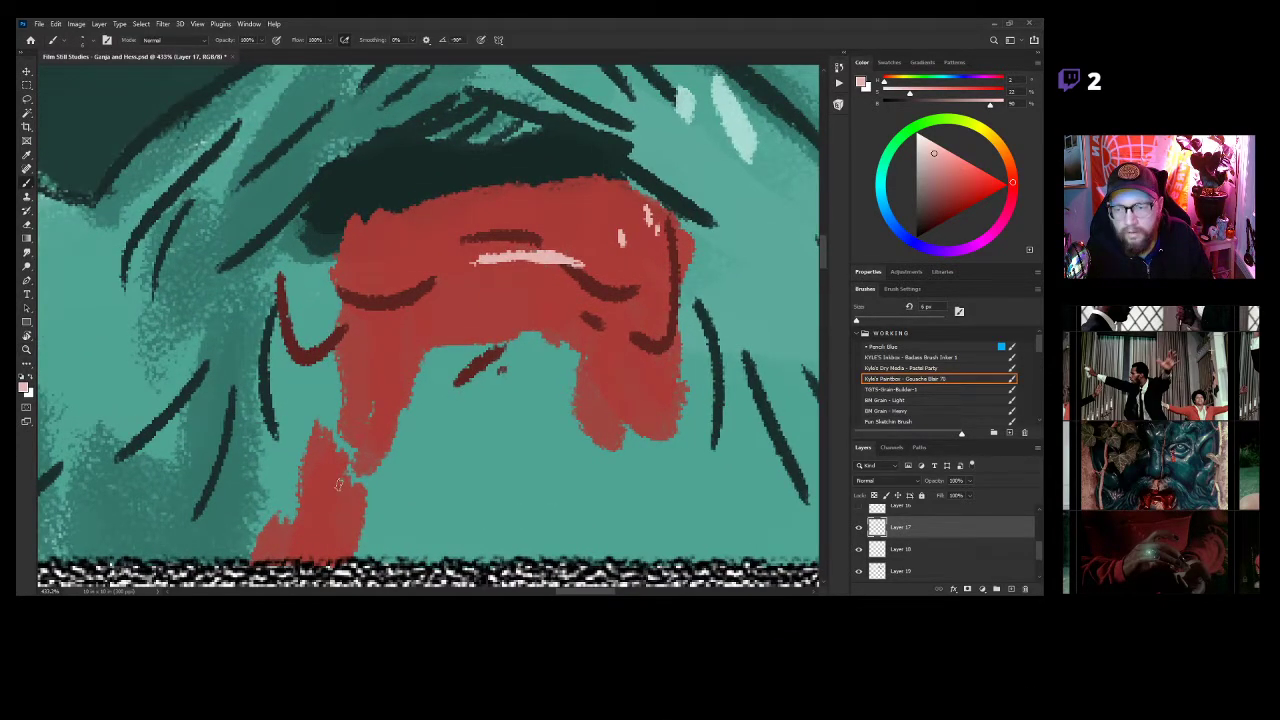
pyautogui.moveTo(381, 431); pyautogui.dragTo(372, 424)
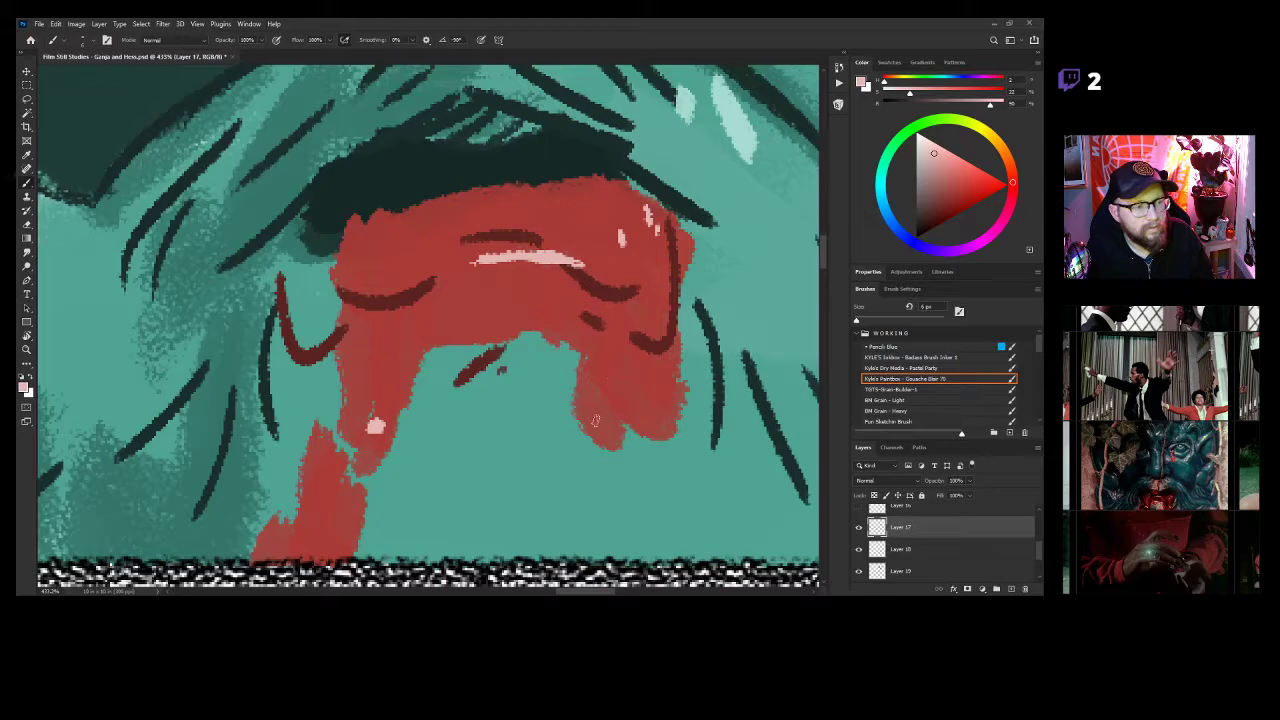
# Sample the dark teal of the ear linework, check Layer 19 by toggling its visibility and make it active.
pyautogui.press('z')
pyautogui.moveTo(649, 393)
pyautogui.mouseDown()
pyautogui.moveTo(593, 434)
pyautogui.moveTo(524, 428)
pyautogui.mouseUp()
pyautogui.moveTo(534, 383); pyautogui.dragTo(572, 384)
pyautogui.moveTo(640, 360)
pyautogui.mouseDown()
pyautogui.moveTo(568, 374)
pyautogui.moveTo(590, 364)
pyautogui.mouseUp()
pyautogui.press('b')
pyautogui.keyDown('alt'); pyautogui.click(603, 160); pyautogui.keyUp('alt')
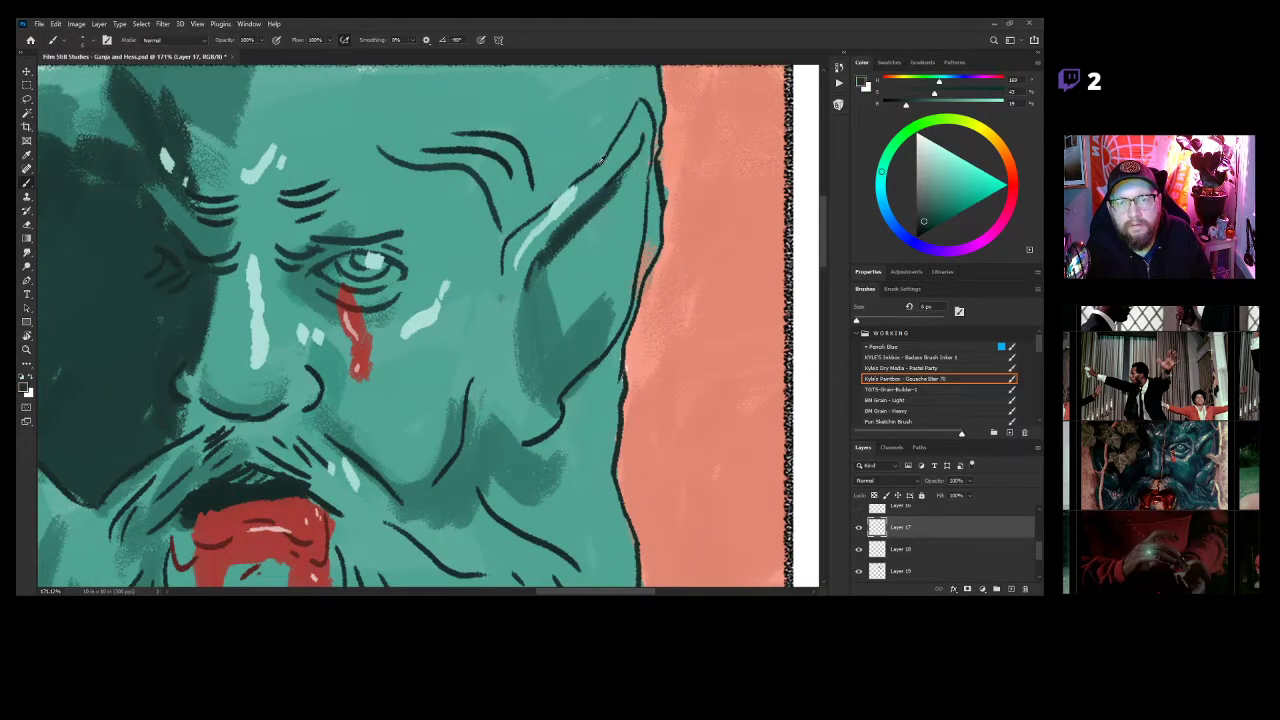
pyautogui.click(859, 571)
pyautogui.click(859, 571)
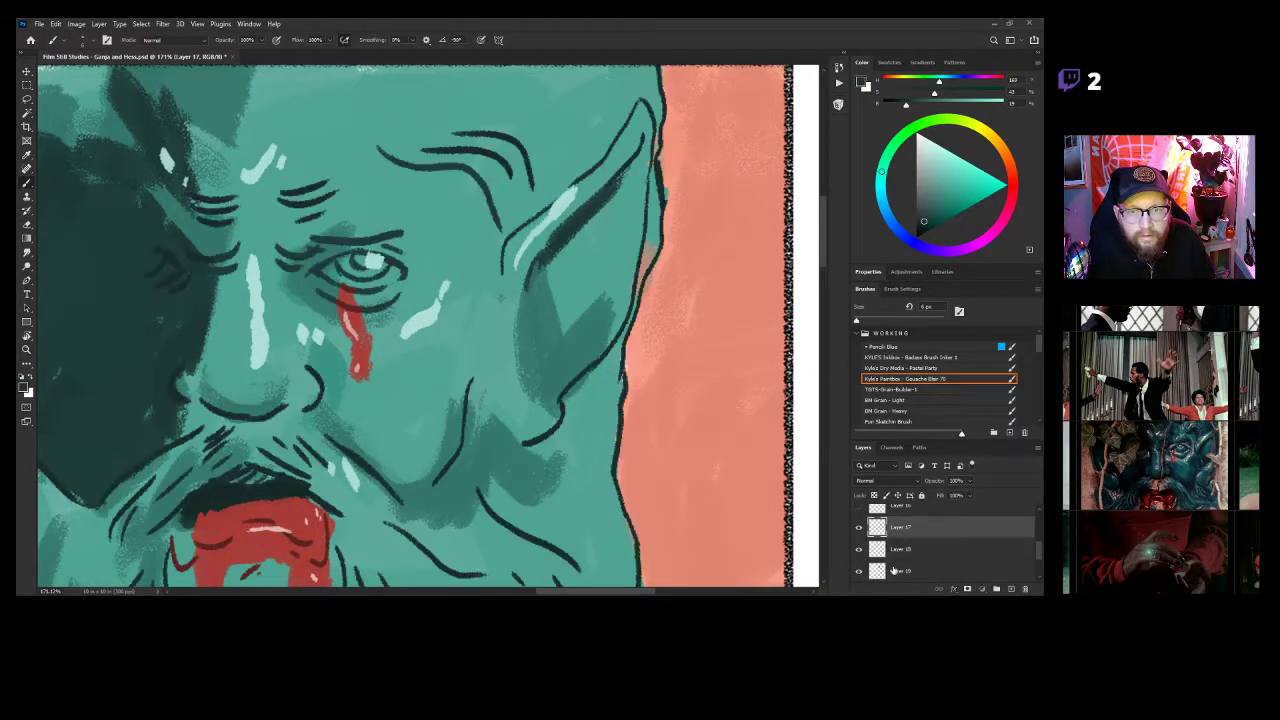
pyautogui.click(896, 571)
# Draw a V-shaped inner fold and a lower rim line in dark teal on the pointed ear.
pyautogui.moveTo(514, 295); pyautogui.dragTo(546, 279)
pyautogui.press('b')
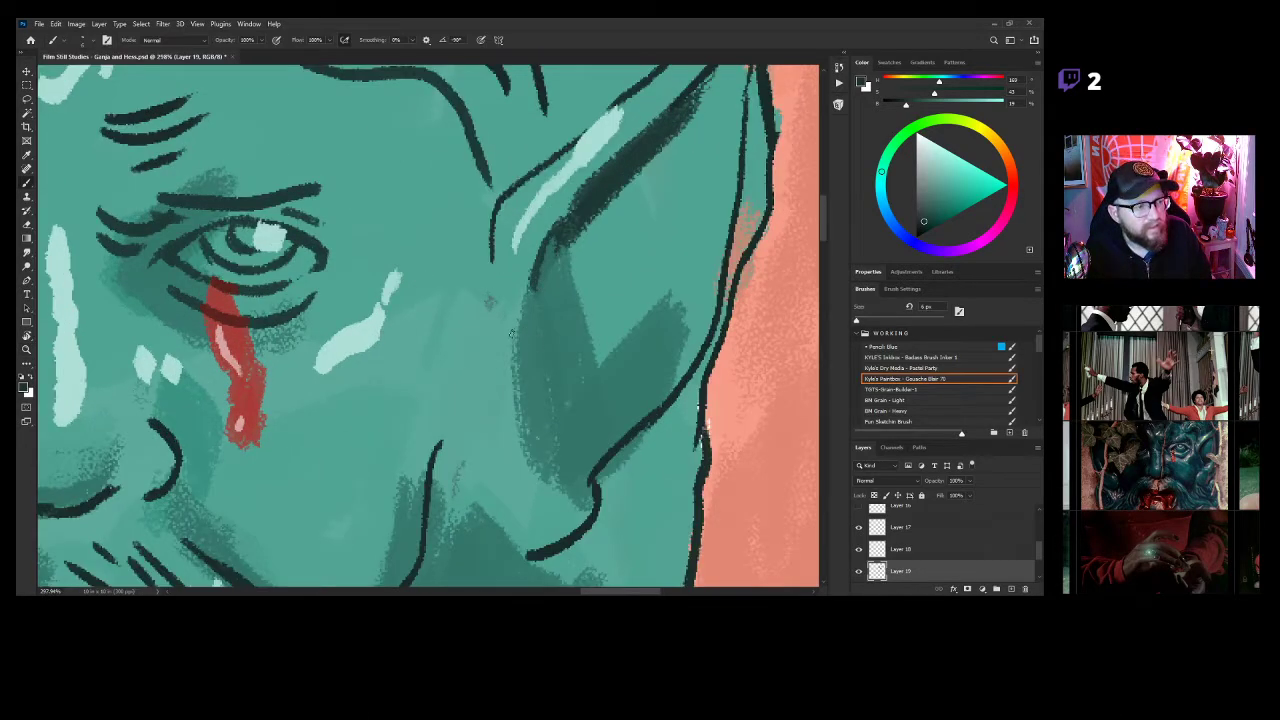
pyautogui.moveTo(537, 297)
pyautogui.mouseDown()
pyautogui.moveTo(569, 429)
pyautogui.moveTo(571, 412)
pyautogui.moveTo(595, 410)
pyautogui.moveTo(594, 374)
pyautogui.moveTo(602, 403)
pyautogui.moveTo(672, 338)
pyautogui.mouseUp()
pyautogui.moveTo(682, 404); pyautogui.dragTo(601, 491)
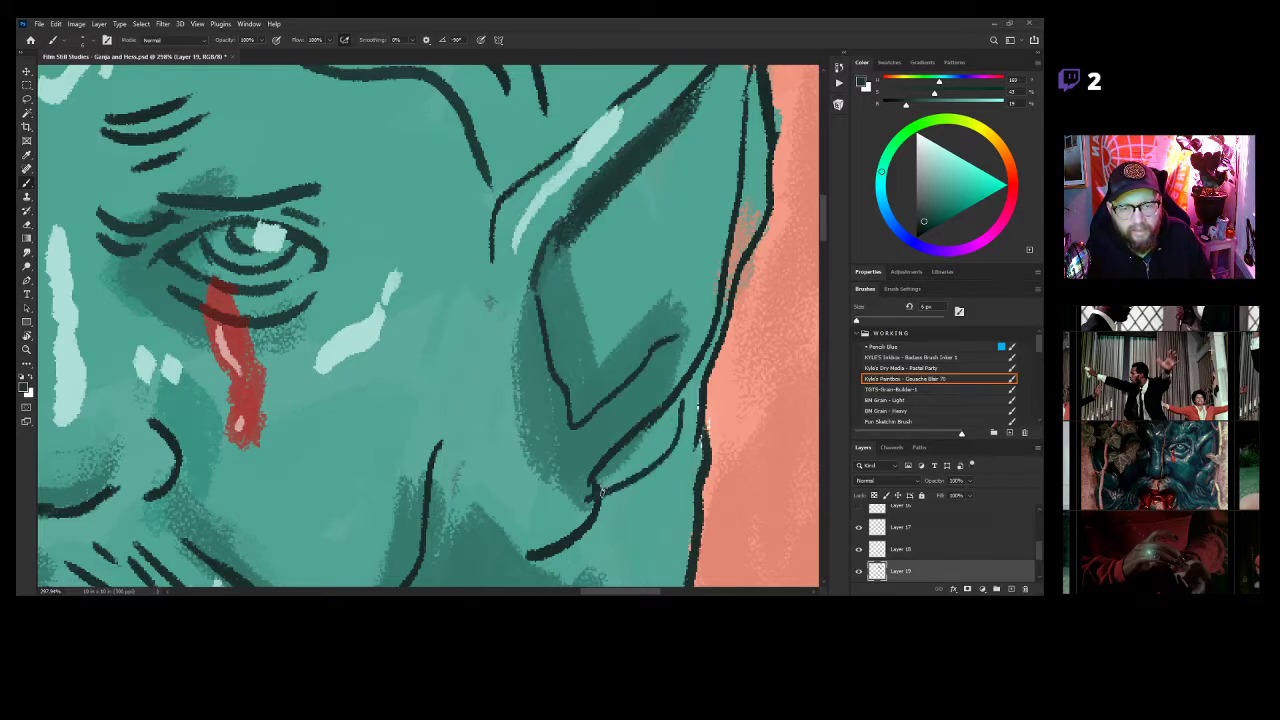
# Erase the ear's crowded lower contours and redraw the mask's outer edge and the ear's lower rim in dark teal.
pyautogui.press('e')
pyautogui.moveTo(706, 366); pyautogui.dragTo(600, 486)
pyautogui.press('b')
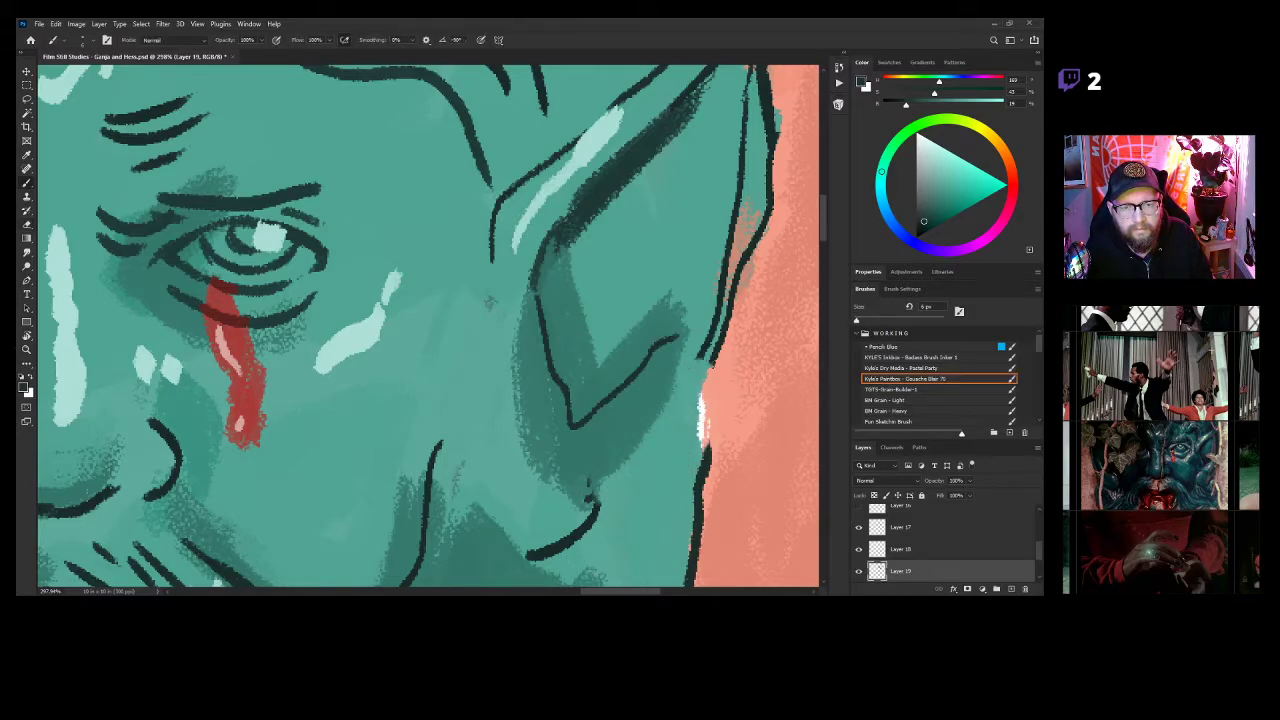
pyautogui.moveTo(712, 358); pyautogui.dragTo(705, 457)
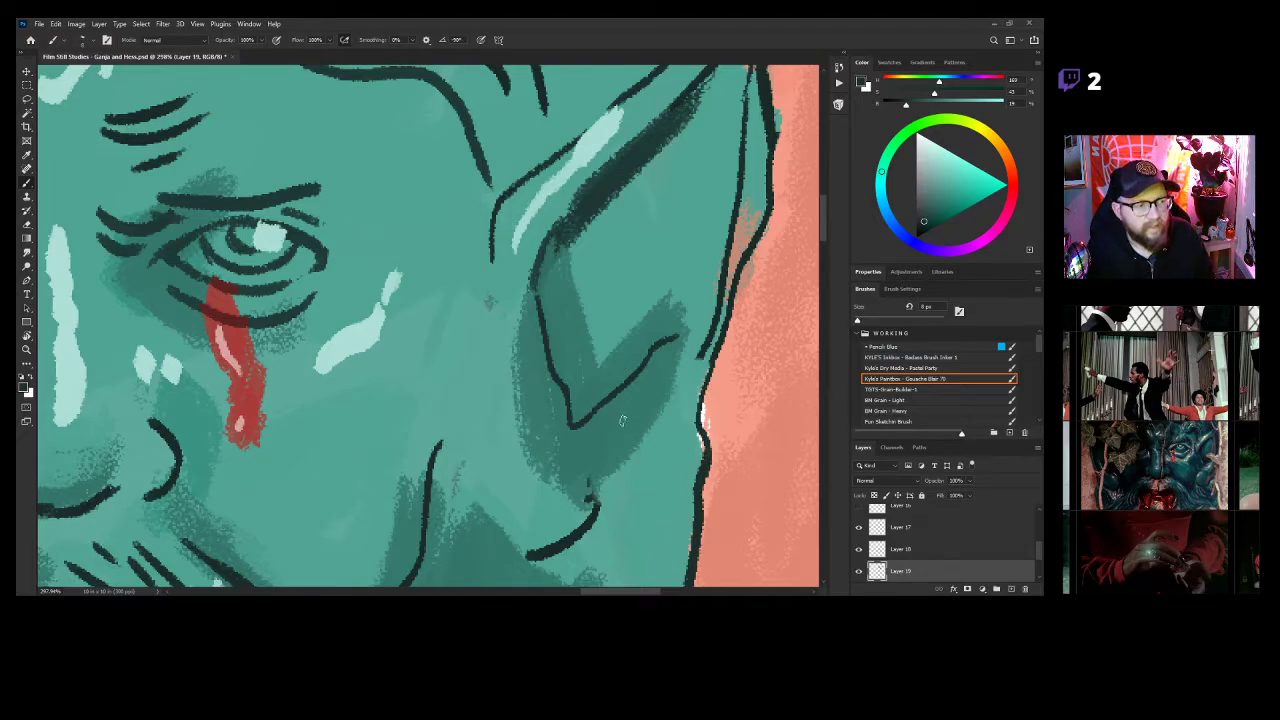
pyautogui.moveTo(586, 484)
pyautogui.mouseDown()
pyautogui.moveTo(633, 473)
pyautogui.moveTo(721, 339)
pyautogui.mouseUp()
pyautogui.moveTo(665, 410); pyautogui.dragTo(709, 348)
# Add dark creases on the cheek in front of the ear and fold lines around the lit eye's outer corner.
pyautogui.moveTo(532, 247)
pyautogui.mouseDown()
pyautogui.moveTo(529, 329)
pyautogui.moveTo(504, 389)
pyautogui.moveTo(537, 463)
pyautogui.moveTo(529, 434)
pyautogui.moveTo(590, 478)
pyautogui.moveTo(575, 470)
pyautogui.moveTo(614, 434)
pyautogui.moveTo(626, 457)
pyautogui.moveTo(680, 447)
pyautogui.mouseUp()
pyautogui.press('z')
pyautogui.press('b')
pyautogui.moveTo(628, 401)
pyautogui.mouseDown()
pyautogui.moveTo(600, 424)
pyautogui.moveTo(670, 459)
pyautogui.mouseUp()
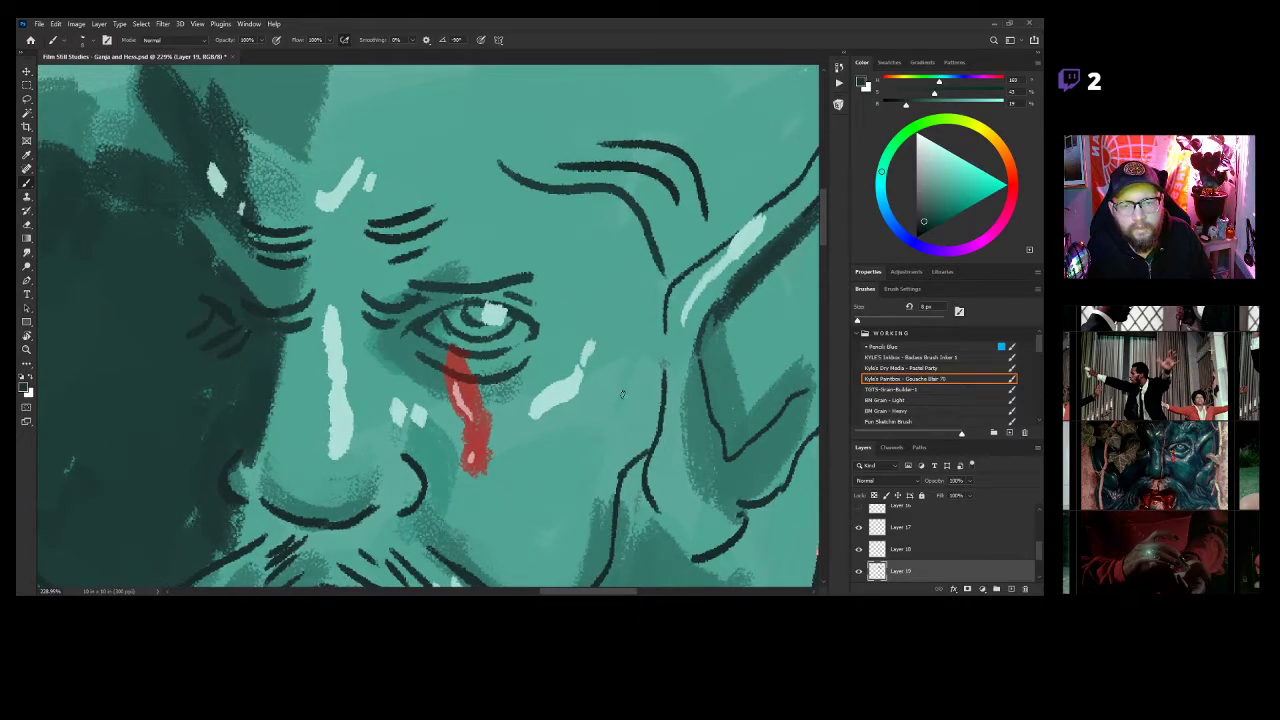
pyautogui.moveTo(610, 384); pyautogui.dragTo(645, 425)
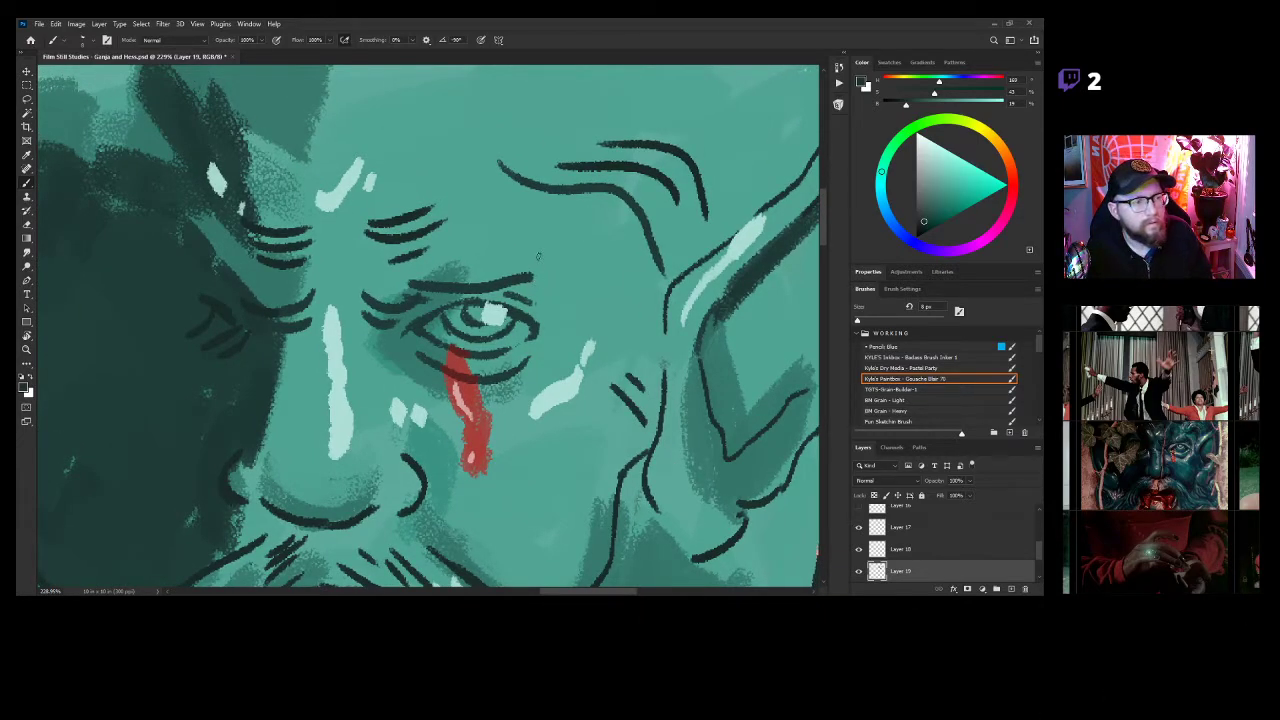
pyautogui.moveTo(501, 242)
pyautogui.mouseDown()
pyautogui.moveTo(542, 310)
pyautogui.moveTo(538, 343)
pyautogui.mouseUp()
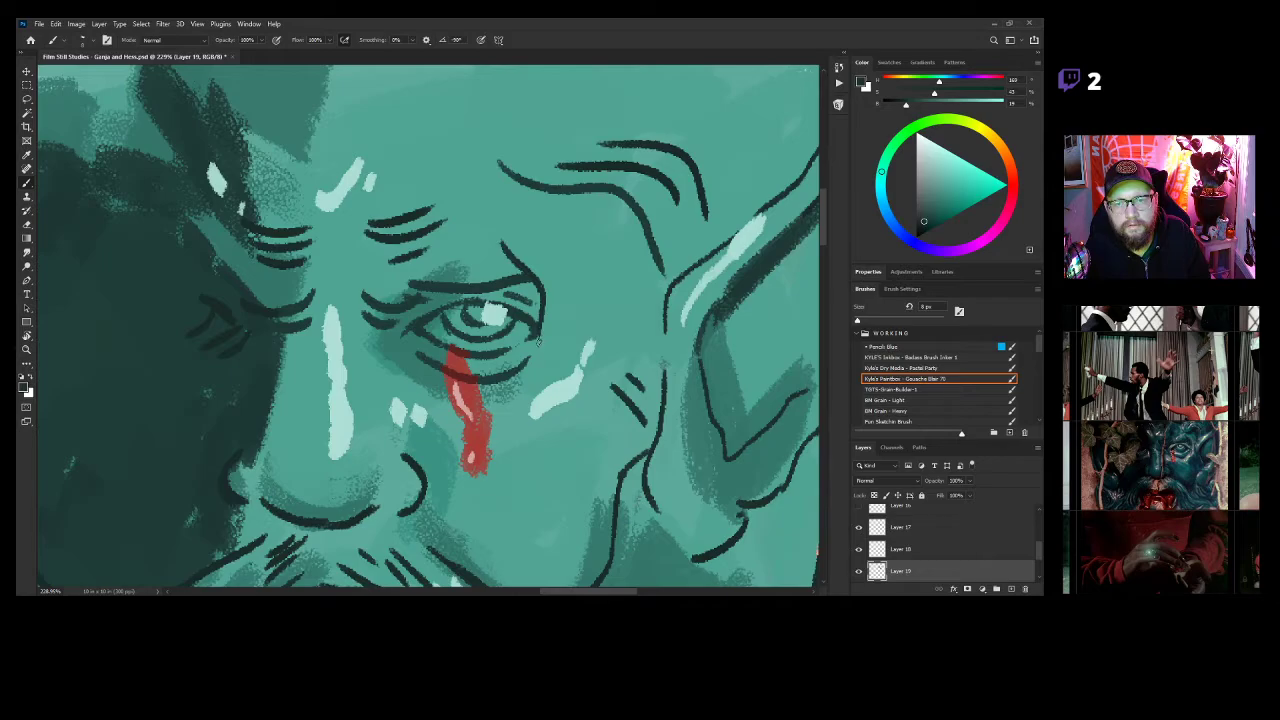
pyautogui.moveTo(560, 271); pyautogui.dragTo(563, 331)
# Extend the hair contour upward into a curl and draw curved dark creases across the top of the forehead.
pyautogui.press('z')
pyautogui.moveTo(642, 352)
pyautogui.mouseDown()
pyautogui.moveTo(572, 379)
pyautogui.moveTo(675, 346)
pyautogui.moveTo(646, 403)
pyautogui.mouseUp()
pyautogui.moveTo(628, 330); pyautogui.dragTo(656, 309)
pyautogui.press('b')
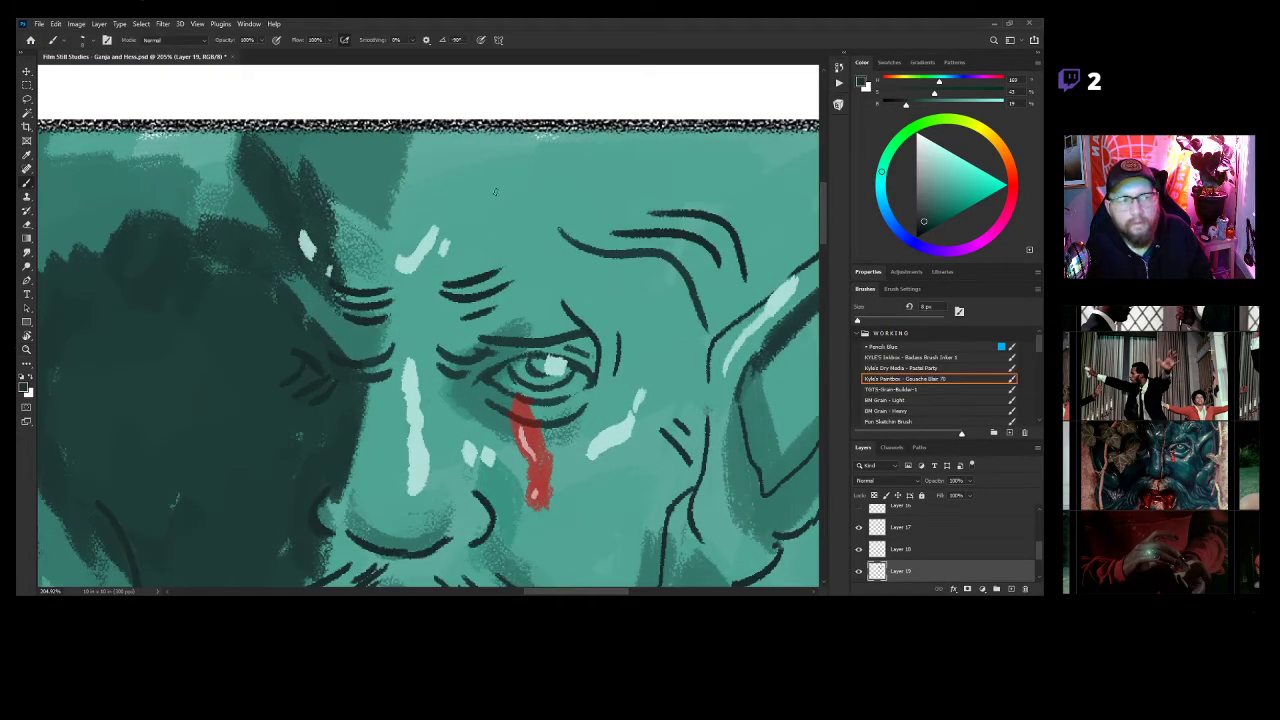
pyautogui.moveTo(562, 234)
pyautogui.mouseDown()
pyautogui.moveTo(560, 196)
pyautogui.moveTo(615, 138)
pyautogui.mouseUp()
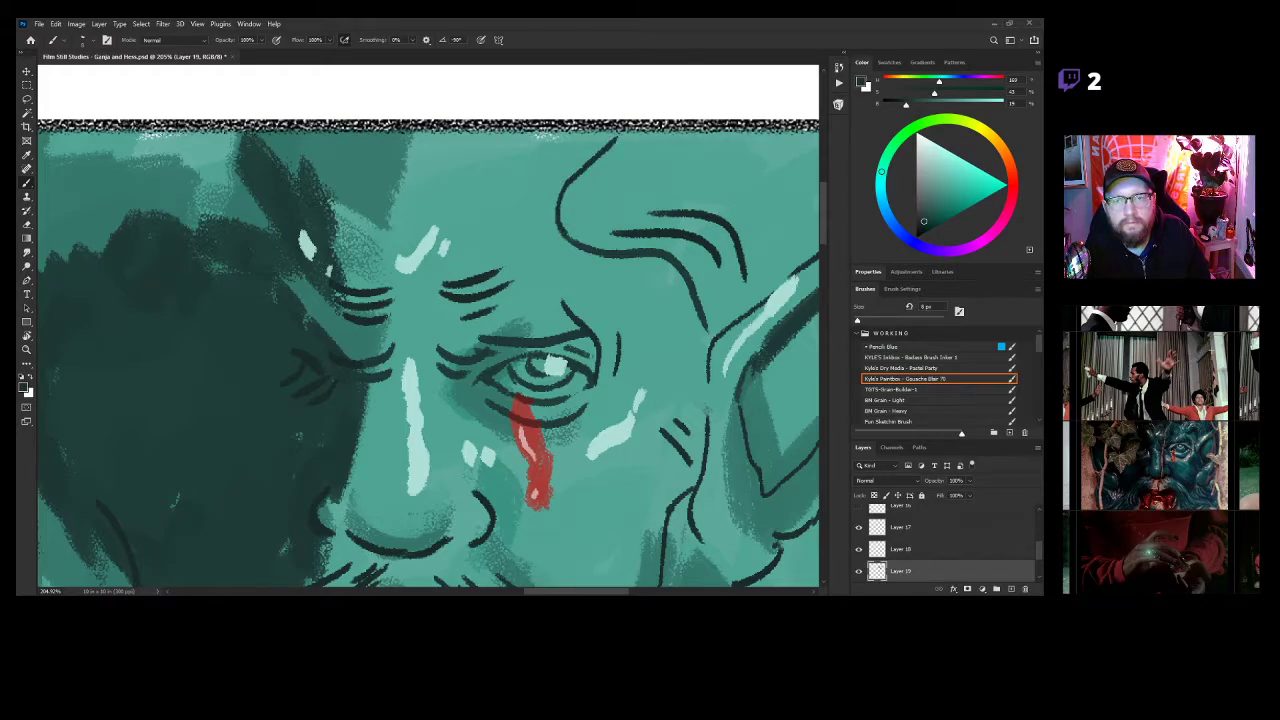
pyautogui.moveTo(350, 132); pyautogui.dragTo(544, 160)
pyautogui.moveTo(396, 129); pyautogui.dragTo(552, 146)
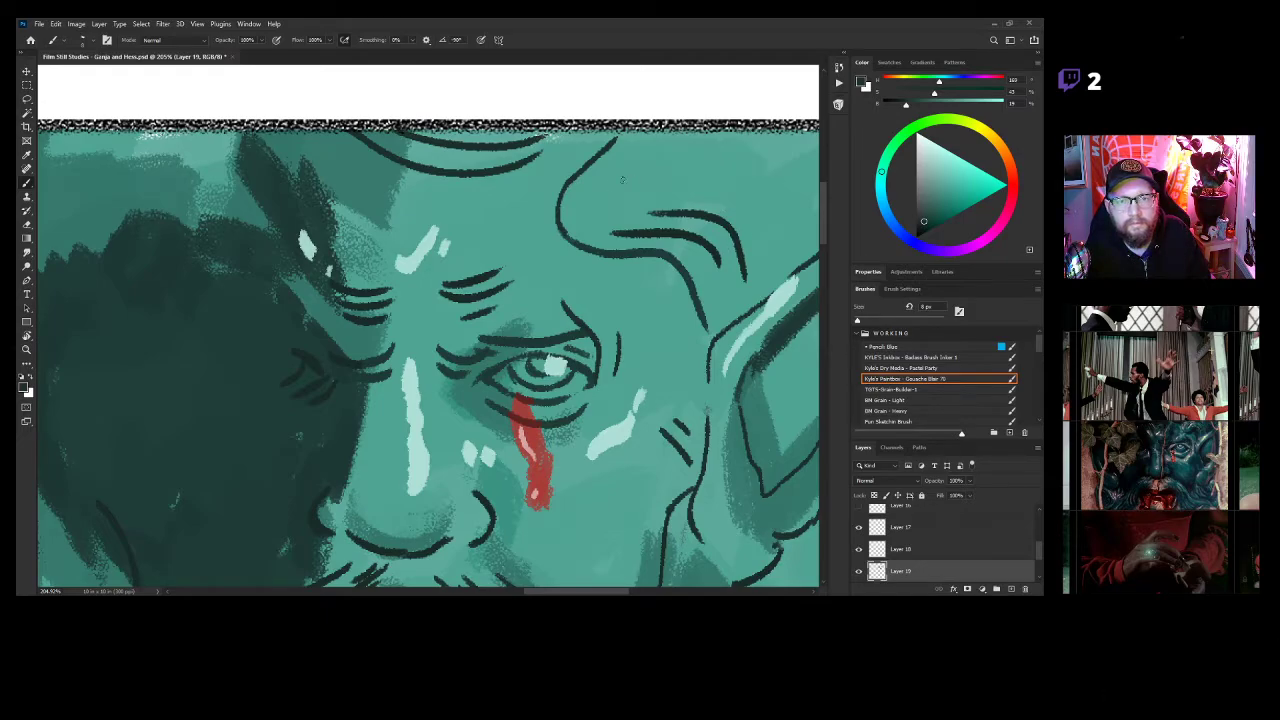
# Draw wavy dark hair strands inside the curl and above the ear, redoing the first stroke.
pyautogui.moveTo(588, 214)
pyautogui.mouseDown()
pyautogui.moveTo(597, 184)
pyautogui.moveTo(625, 166)
pyautogui.mouseUp()
pyautogui.hotkey('ctrl', 'z')
pyautogui.moveTo(582, 216)
pyautogui.mouseDown()
pyautogui.moveTo(617, 162)
pyautogui.moveTo(780, 233)
pyautogui.mouseUp()
pyautogui.moveTo(748, 172)
pyautogui.mouseDown()
pyautogui.moveTo(536, 230)
pyautogui.moveTo(646, 240)
pyautogui.moveTo(642, 212)
pyautogui.mouseUp()
# Draw a short diagonal dark crease on the forehead above the lit eye.
pyautogui.press('z')
pyautogui.moveTo(645, 322)
pyautogui.mouseDown()
pyautogui.moveTo(621, 375)
pyautogui.moveTo(643, 355)
pyautogui.moveTo(610, 330)
pyautogui.moveTo(634, 318)
pyautogui.moveTo(618, 331)
pyautogui.mouseUp()
pyautogui.press('b')
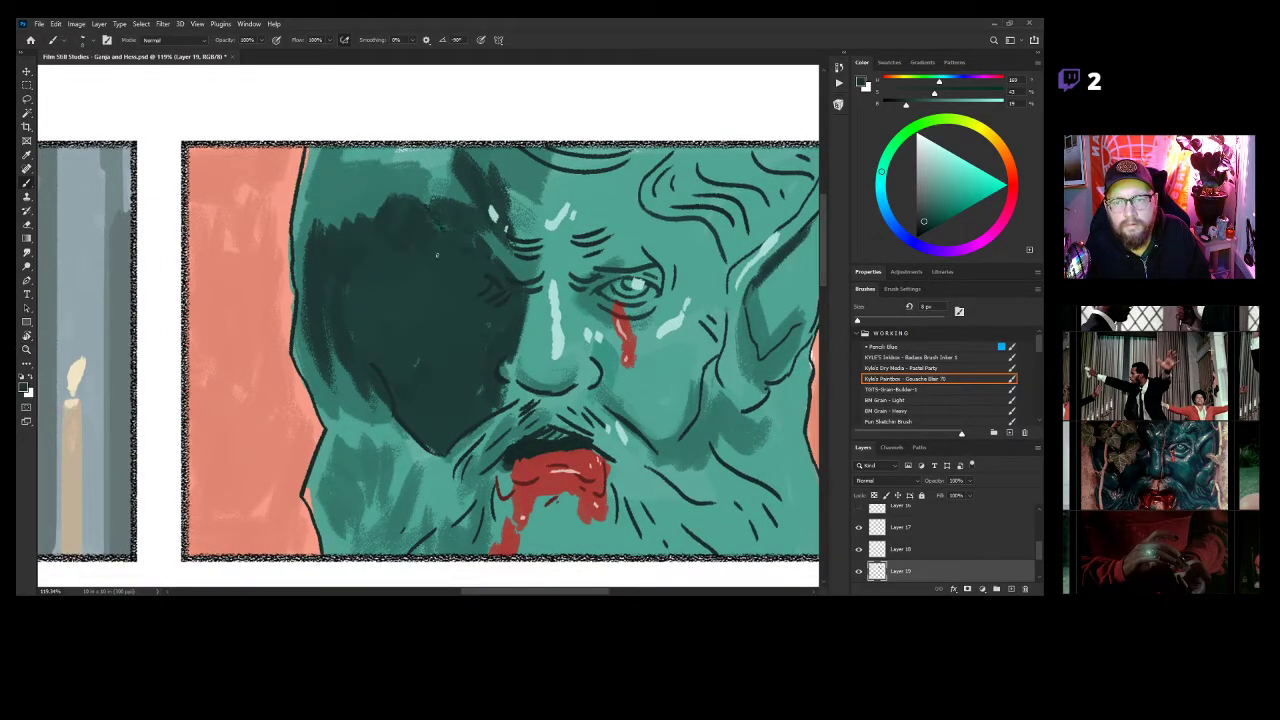
pyautogui.moveTo(646, 219); pyautogui.dragTo(621, 251)
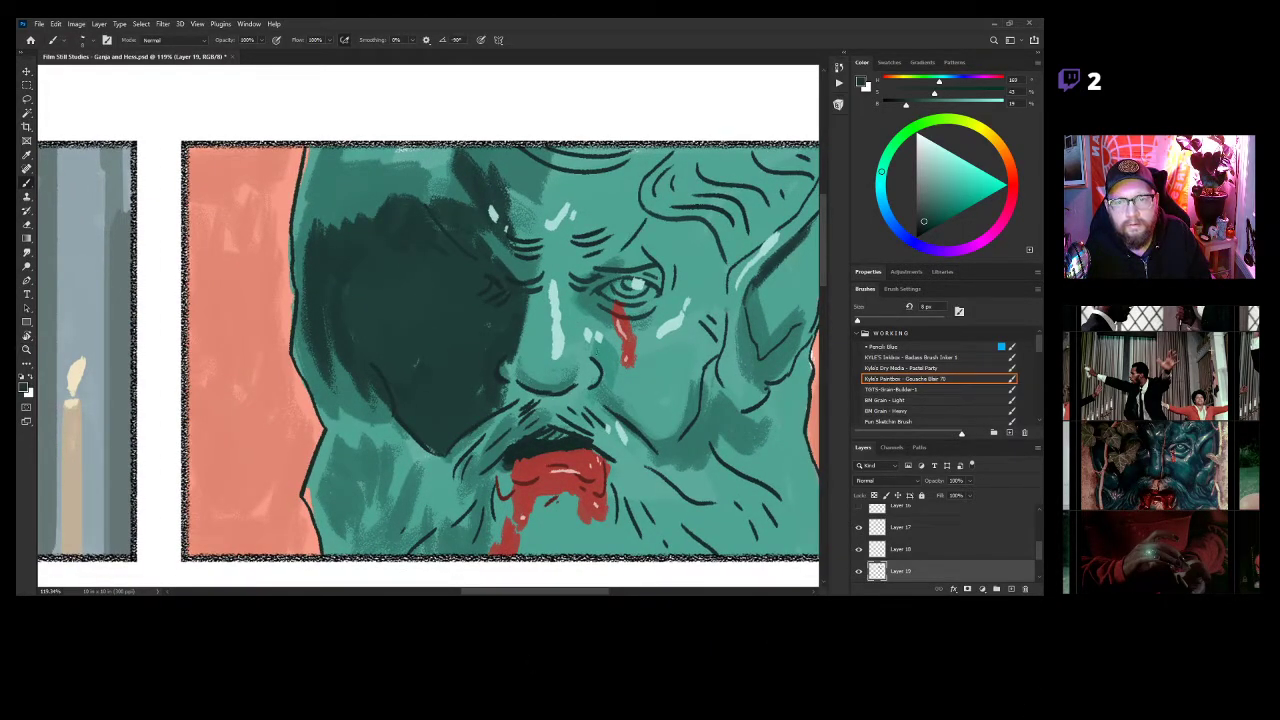
# Draw a long slanting dark crease across the forehead below the curved creases.
pyautogui.moveTo(609, 179); pyautogui.dragTo(561, 194)
pyautogui.press('z')
pyautogui.moveTo(664, 296)
pyautogui.mouseDown()
pyautogui.moveTo(632, 325)
pyautogui.moveTo(625, 313)
pyautogui.moveTo(599, 330)
pyautogui.moveTo(639, 333)
pyautogui.moveTo(590, 320)
pyautogui.mouseUp()
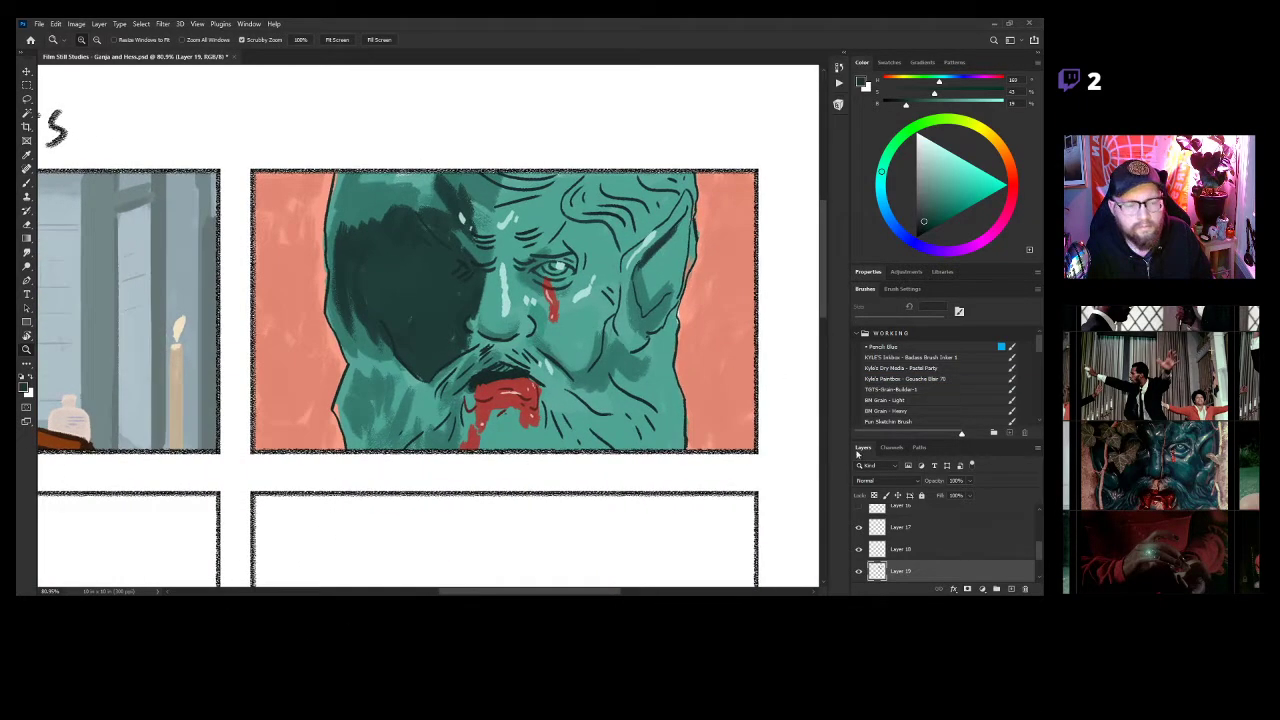
# Add a new layer above Layer 17, show the rough sketch layer at a higher opacity, and make the new layer active.
pyautogui.scroll(1, 898, 548)
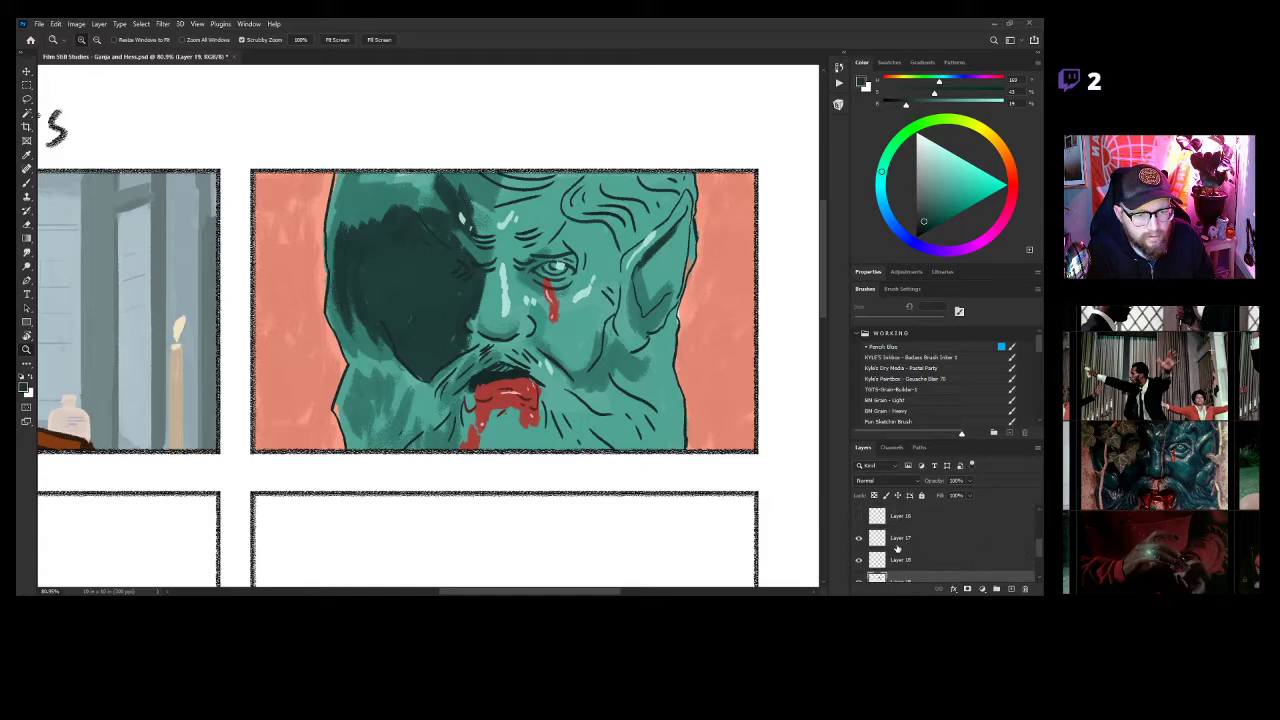
pyautogui.click(897, 540)
pyautogui.press('b')
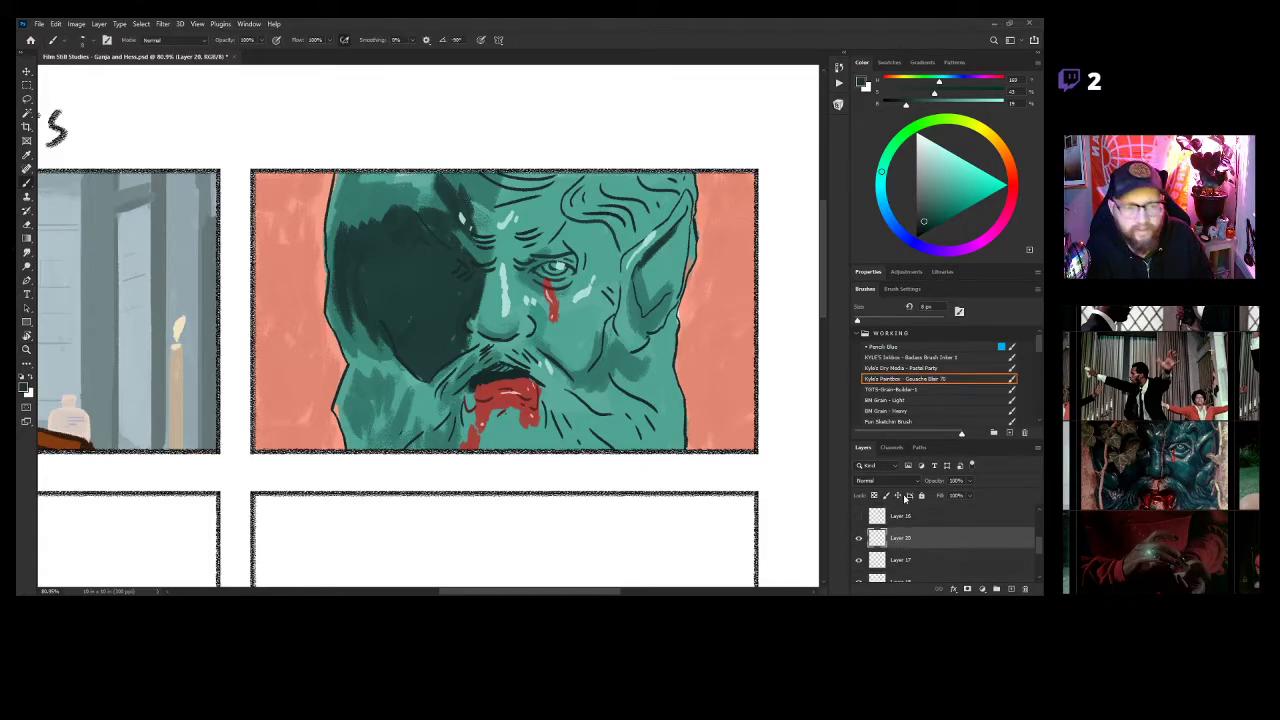
pyautogui.click(908, 518)
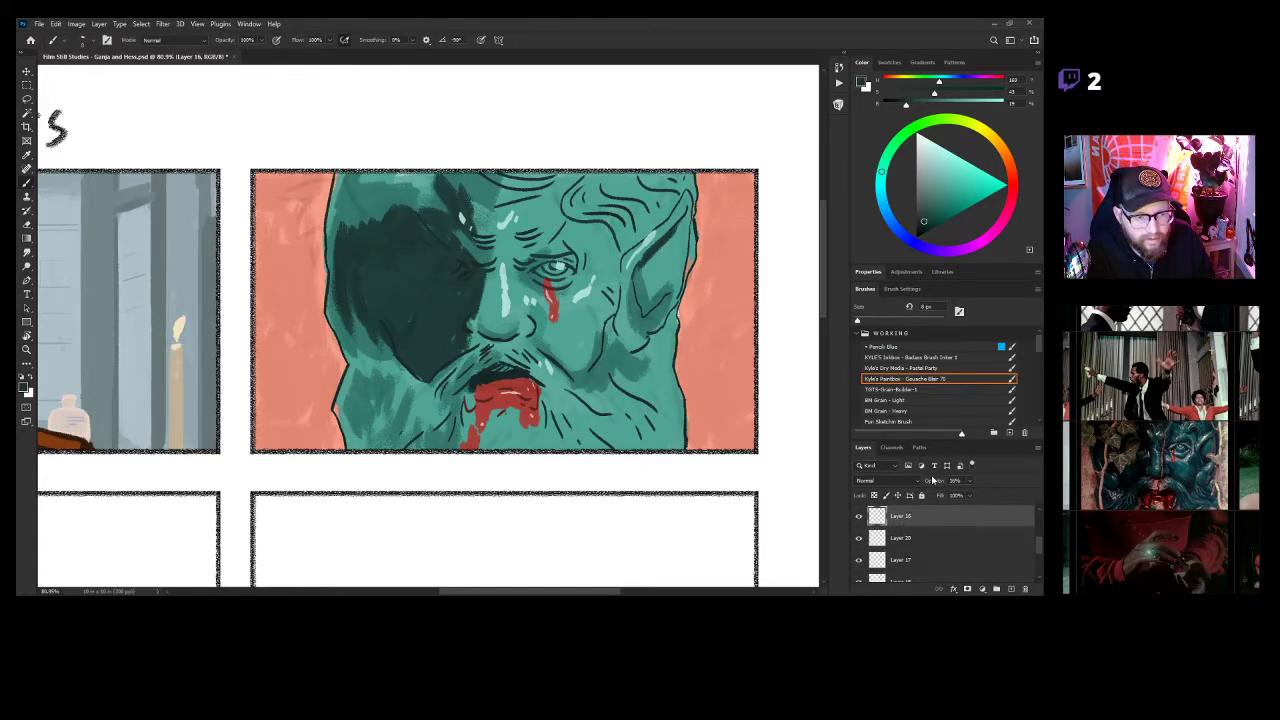
pyautogui.moveTo(928, 481); pyautogui.dragTo(952, 482)
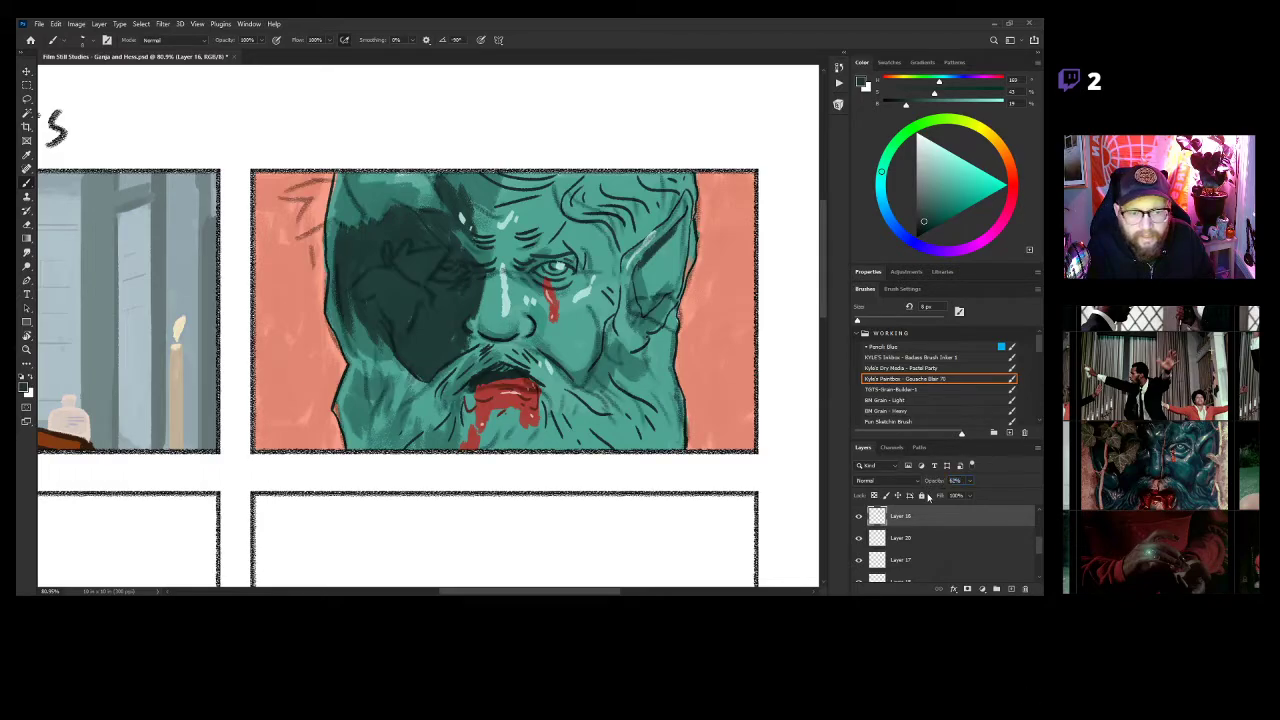
pyautogui.click(913, 538)
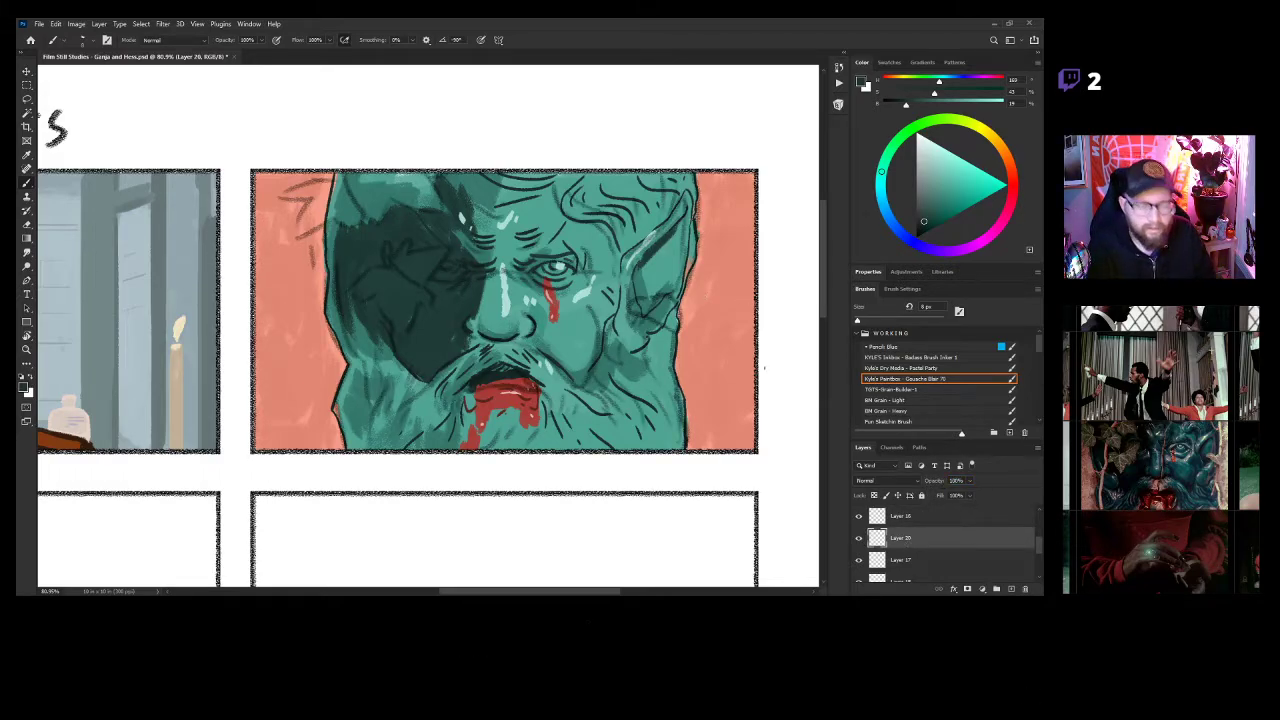
# Paint flat light green leaves with a 35 px brush over the shadowed eye, the frame's upper-left corner and the ear, following the sketch.
pyautogui.press(']')
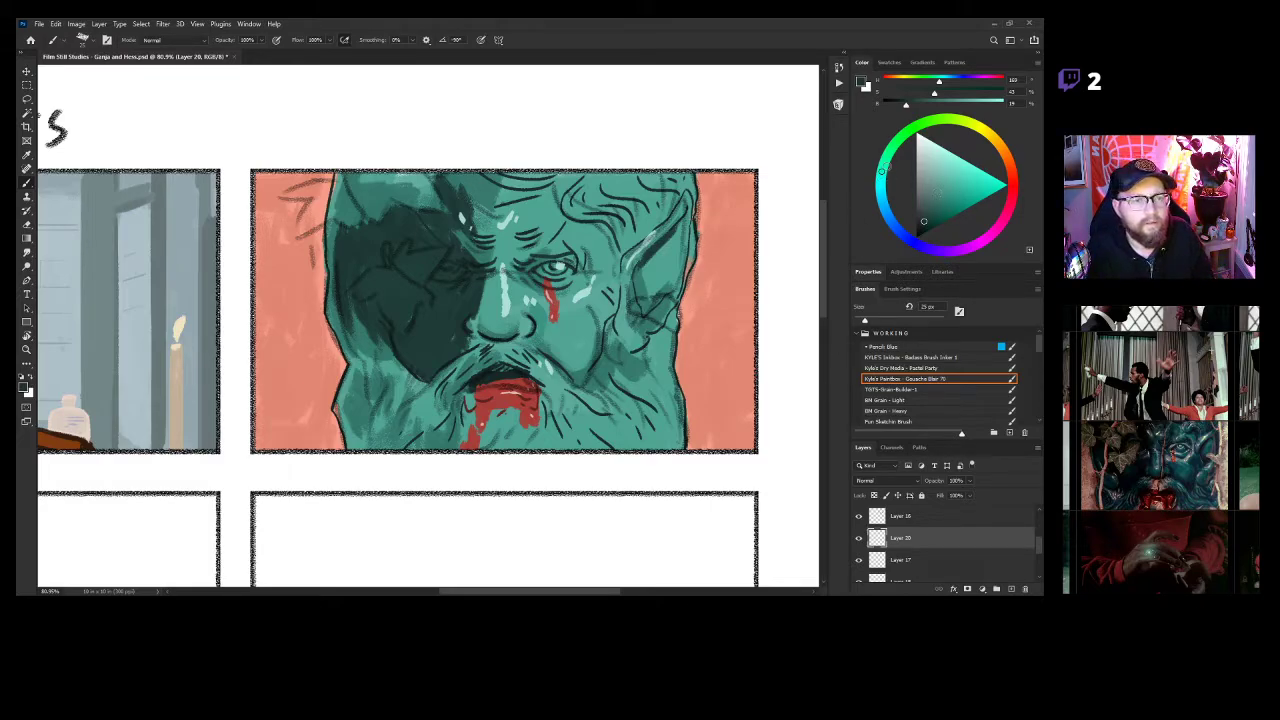
pyautogui.moveTo(886, 167); pyautogui.dragTo(932, 187)
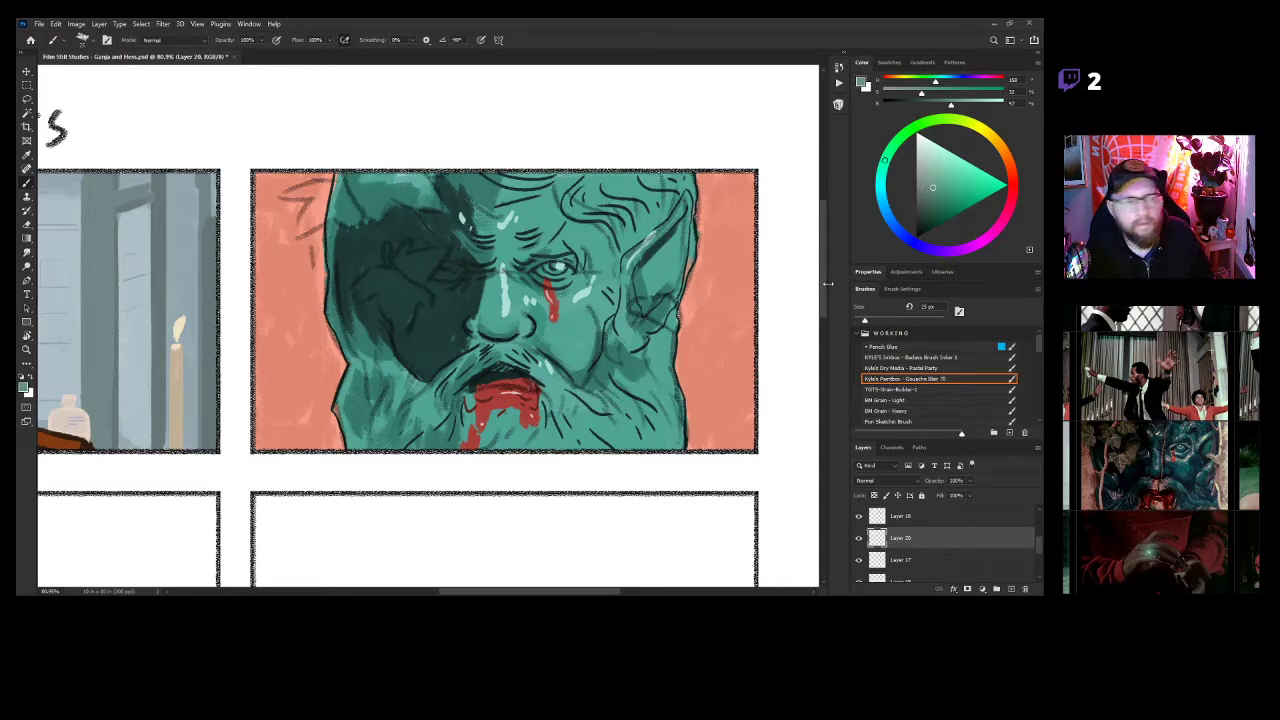
pyautogui.moveTo(933, 187)
pyautogui.mouseDown()
pyautogui.moveTo(902, 137)
pyautogui.moveTo(915, 127)
pyautogui.moveTo(942, 179)
pyautogui.mouseUp()
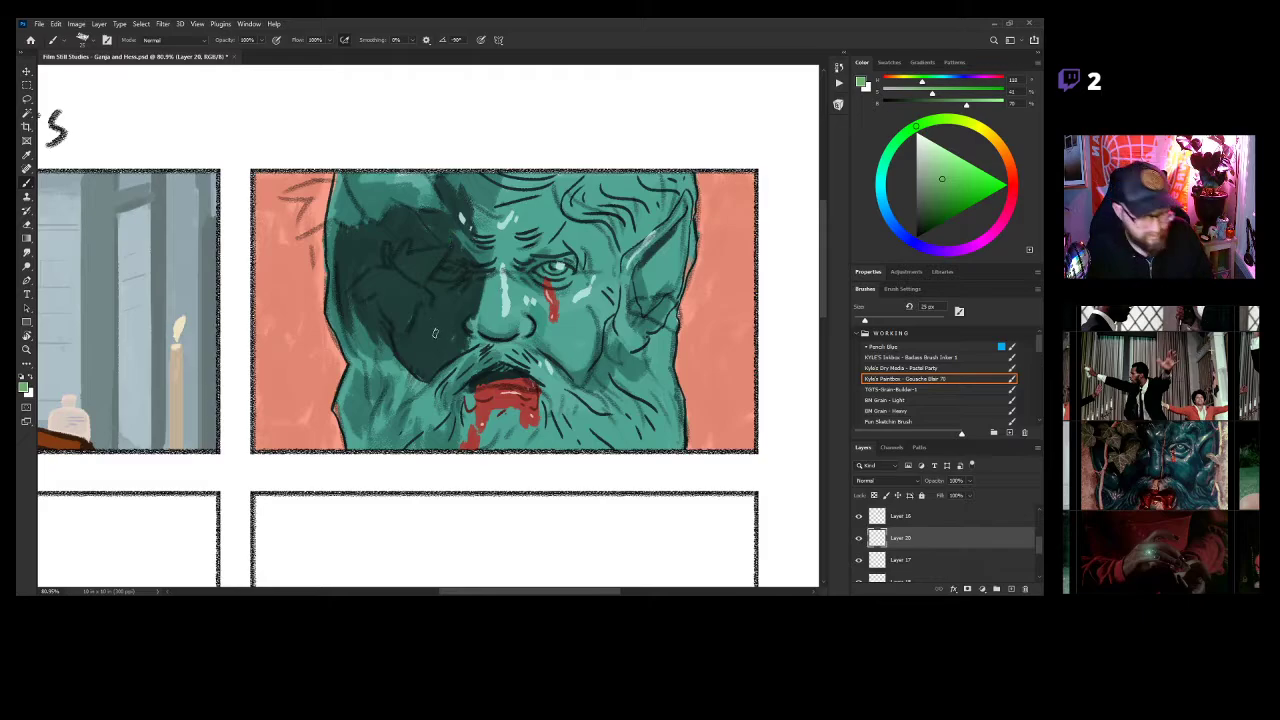
pyautogui.press(']')
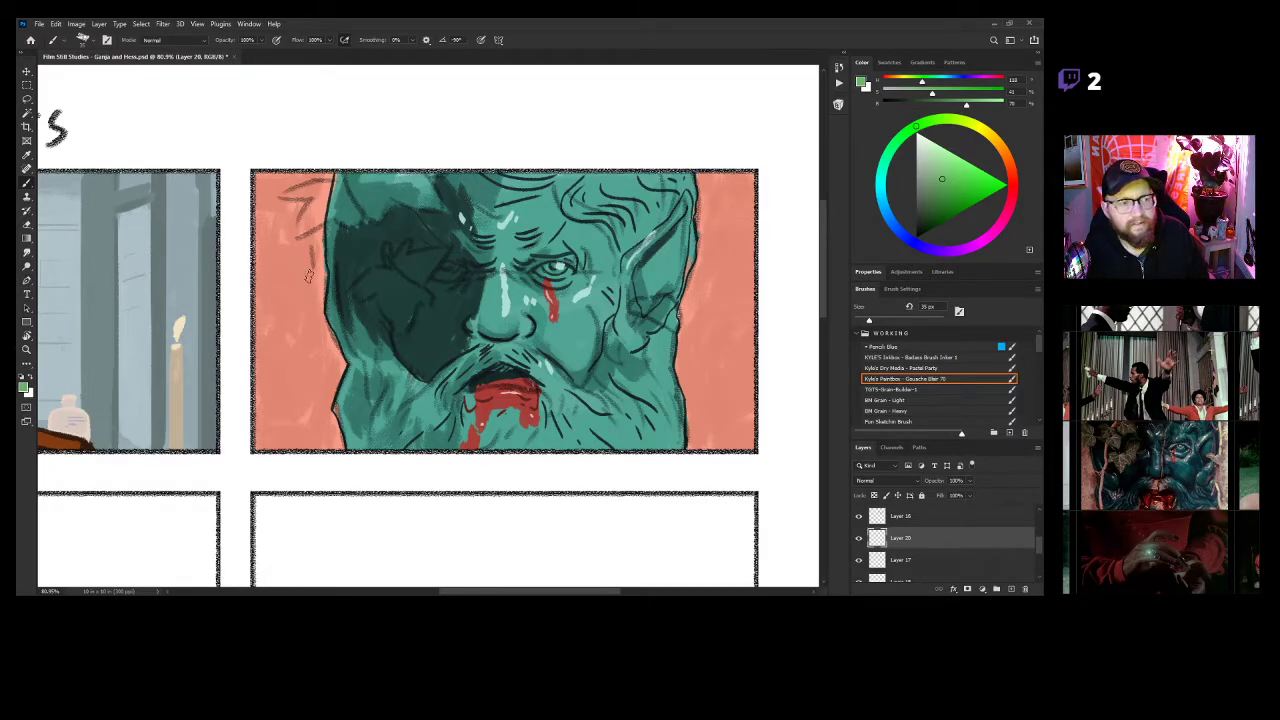
pyautogui.moveTo(396, 263)
pyautogui.mouseDown()
pyautogui.moveTo(348, 291)
pyautogui.moveTo(385, 279)
pyautogui.moveTo(366, 288)
pyautogui.moveTo(408, 328)
pyautogui.moveTo(432, 298)
pyautogui.moveTo(390, 274)
pyautogui.moveTo(400, 316)
pyautogui.moveTo(409, 294)
pyautogui.mouseUp()
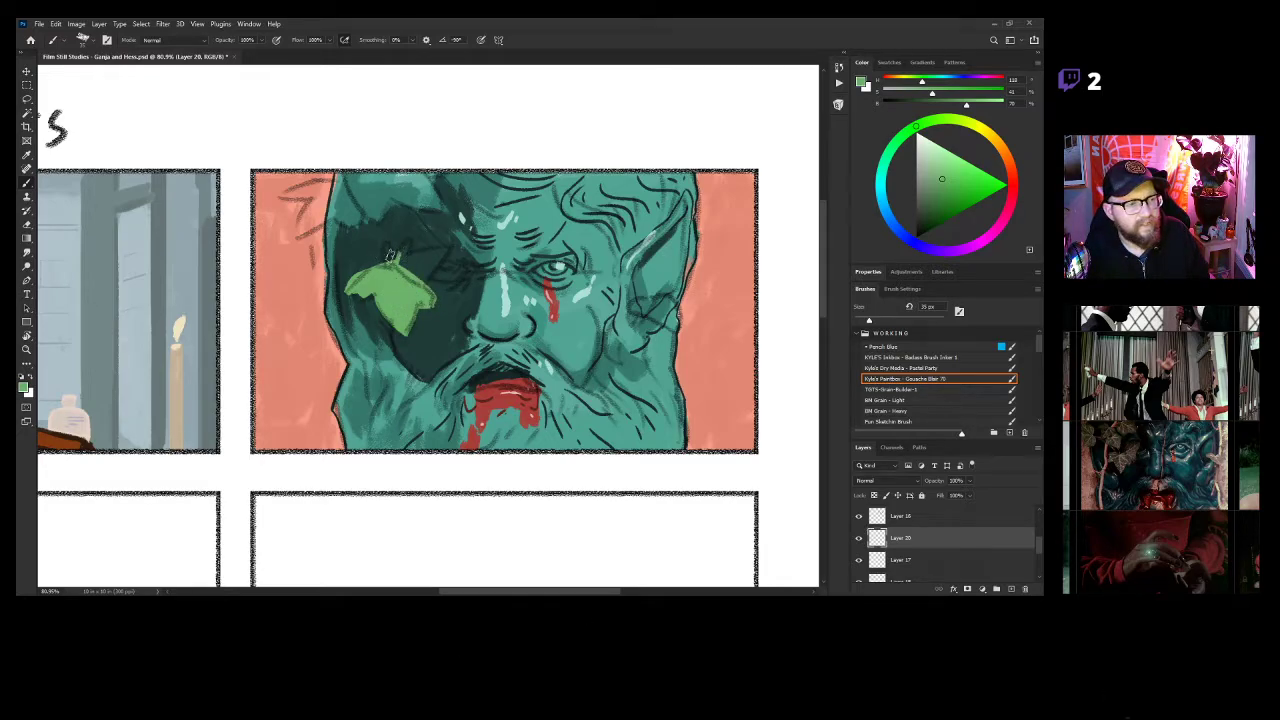
pyautogui.moveTo(400, 262)
pyautogui.mouseDown()
pyautogui.moveTo(430, 230)
pyautogui.moveTo(402, 266)
pyautogui.moveTo(456, 232)
pyautogui.moveTo(414, 280)
pyautogui.moveTo(440, 268)
pyautogui.moveTo(428, 284)
pyautogui.moveTo(406, 264)
pyautogui.mouseUp()
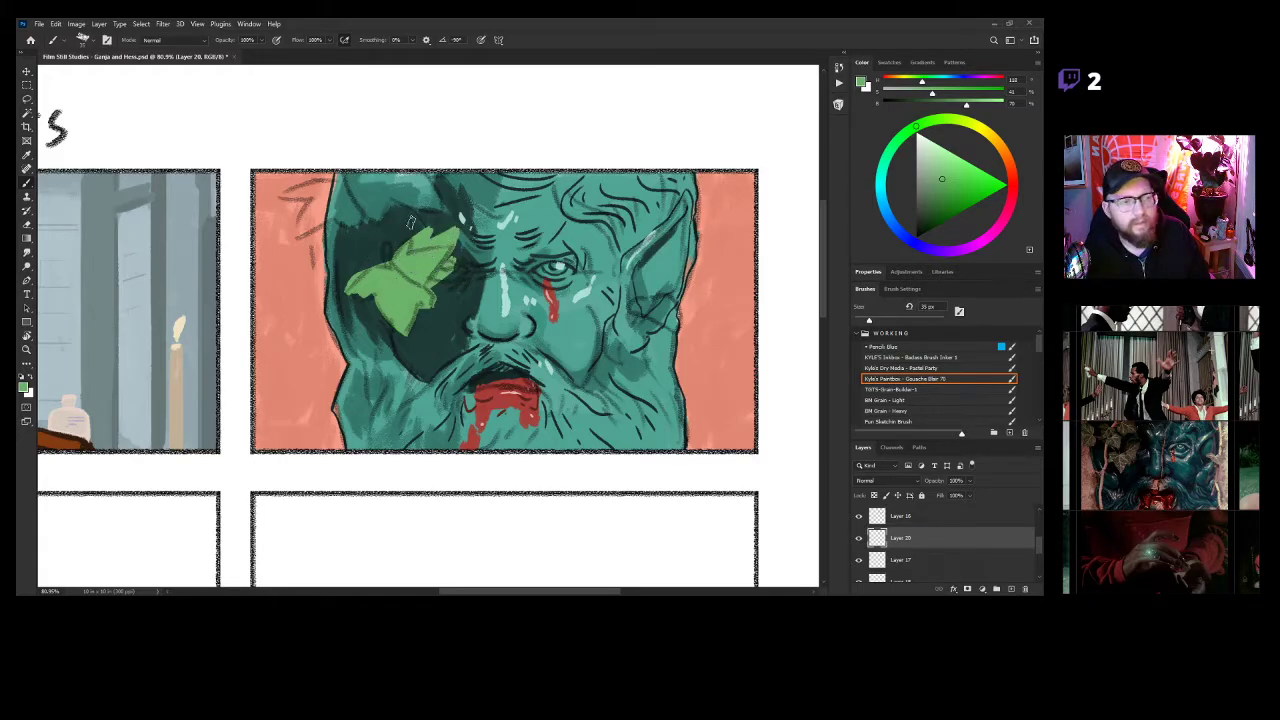
pyautogui.moveTo(428, 175)
pyautogui.mouseDown()
pyautogui.moveTo(440, 215)
pyautogui.moveTo(396, 204)
pyautogui.moveTo(430, 198)
pyautogui.moveTo(383, 192)
pyautogui.moveTo(388, 225)
pyautogui.moveTo(355, 182)
pyautogui.moveTo(348, 205)
pyautogui.moveTo(362, 175)
pyautogui.moveTo(385, 184)
pyautogui.moveTo(342, 190)
pyautogui.moveTo(340, 178)
pyautogui.moveTo(296, 200)
pyautogui.moveTo(298, 235)
pyautogui.moveTo(305, 210)
pyautogui.moveTo(337, 240)
pyautogui.moveTo(353, 232)
pyautogui.moveTo(337, 229)
pyautogui.moveTo(338, 206)
pyautogui.moveTo(303, 208)
pyautogui.moveTo(313, 212)
pyautogui.mouseUp()
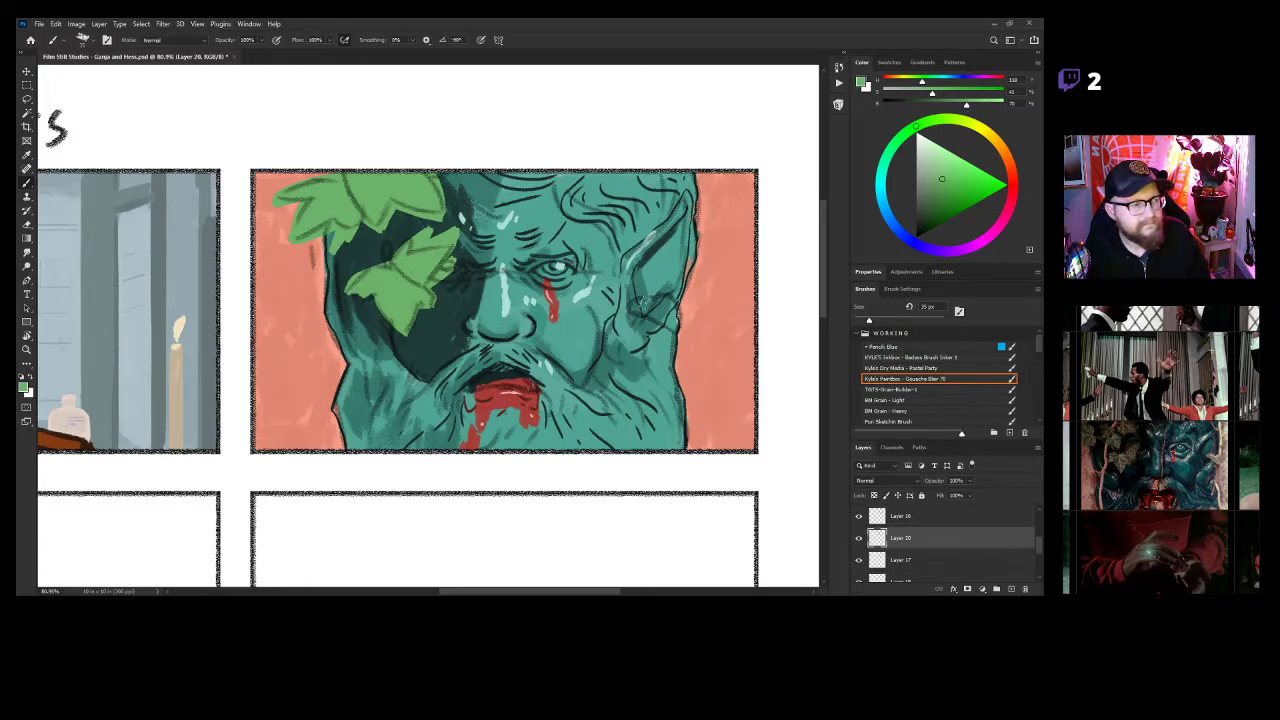
pyautogui.moveTo(642, 296)
pyautogui.mouseDown()
pyautogui.moveTo(616, 300)
pyautogui.moveTo(675, 333)
pyautogui.moveTo(658, 298)
pyautogui.moveTo(645, 300)
pyautogui.moveTo(678, 322)
pyautogui.mouseUp()
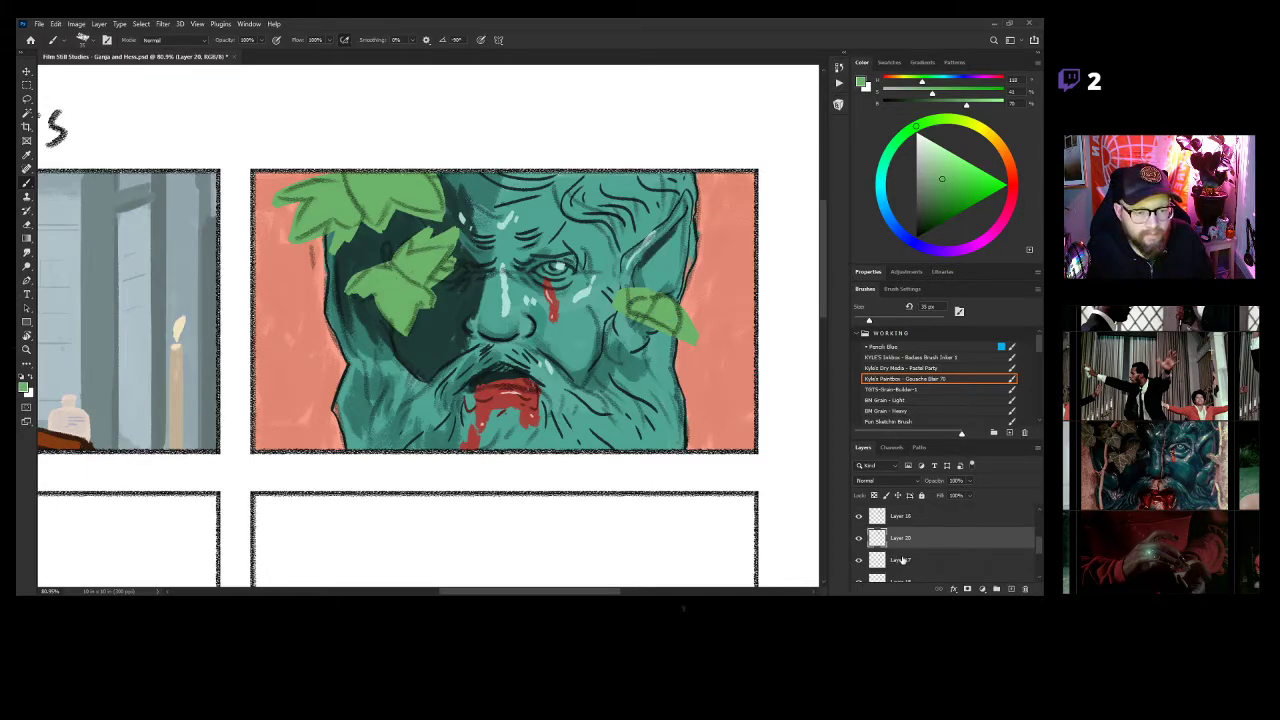
# Add a new layer beneath the leaves and hide the rough sketch layer.
pyautogui.click(910, 560)
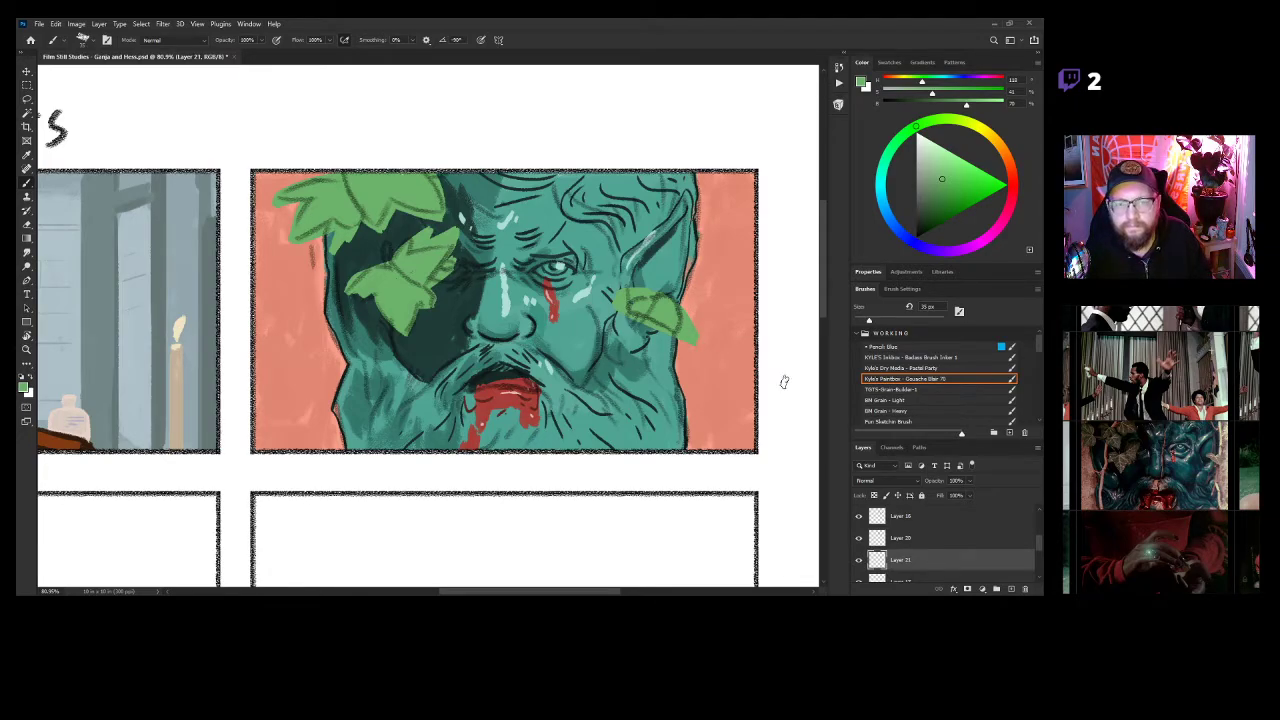
pyautogui.click(861, 540)
pyautogui.click(861, 540)
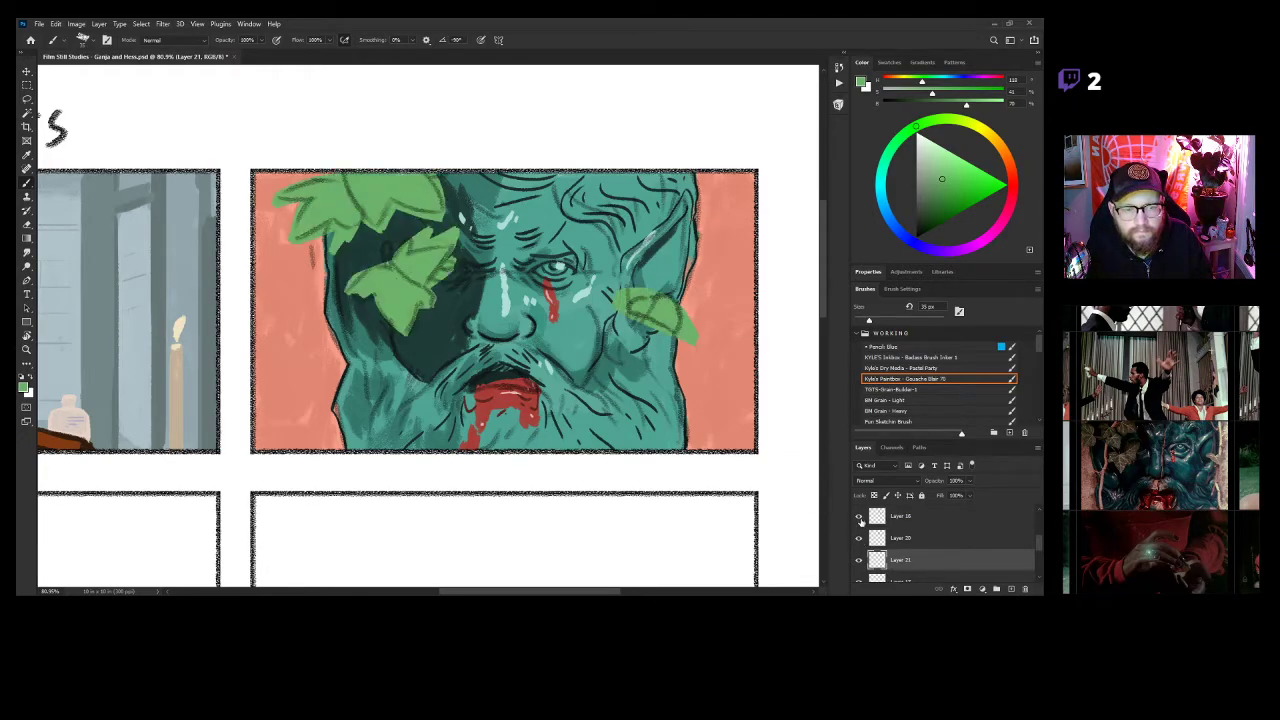
pyautogui.click(858, 516)
pyautogui.scroll(2, 636, 405)
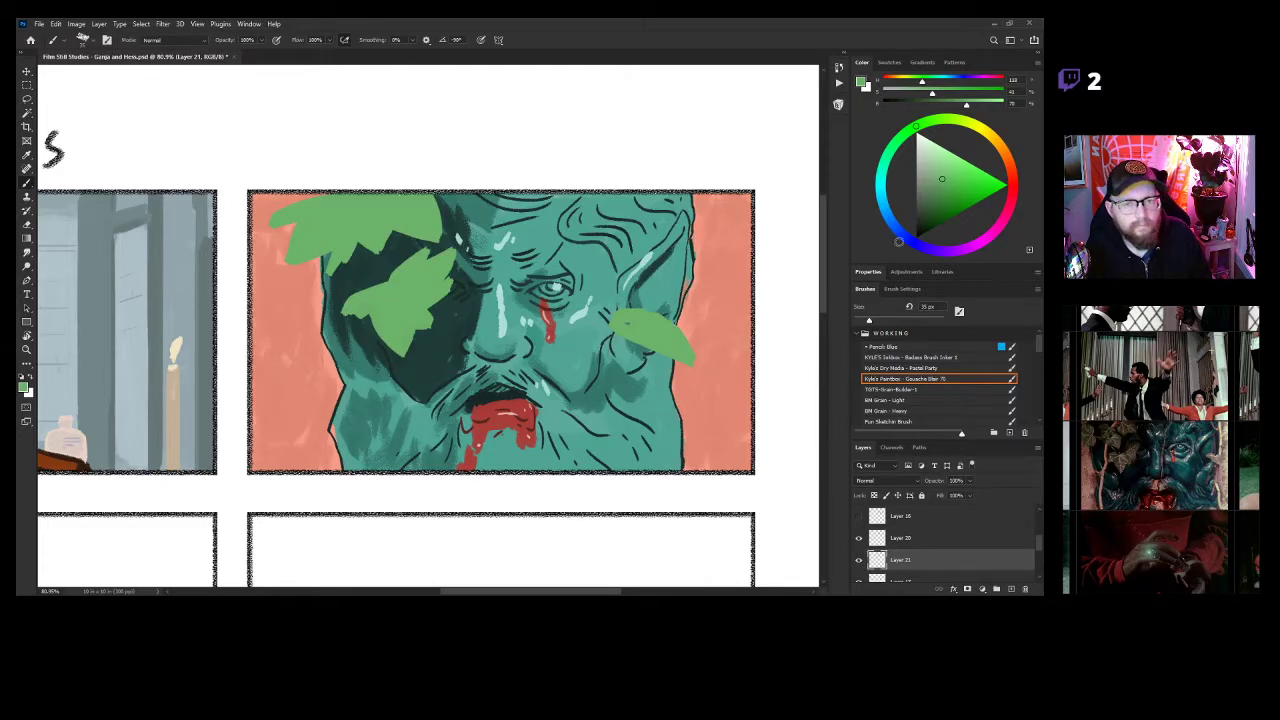
# Paint tan vines down both sides of the mask, with a branch leading to the leaf over the shadowed eye.
pyautogui.moveTo(916, 126); pyautogui.dragTo(991, 135)
pyautogui.moveTo(941, 179); pyautogui.dragTo(942, 174)
pyautogui.moveTo(345, 258)
pyautogui.mouseDown()
pyautogui.moveTo(329, 361)
pyautogui.moveTo(348, 481)
pyautogui.mouseUp()
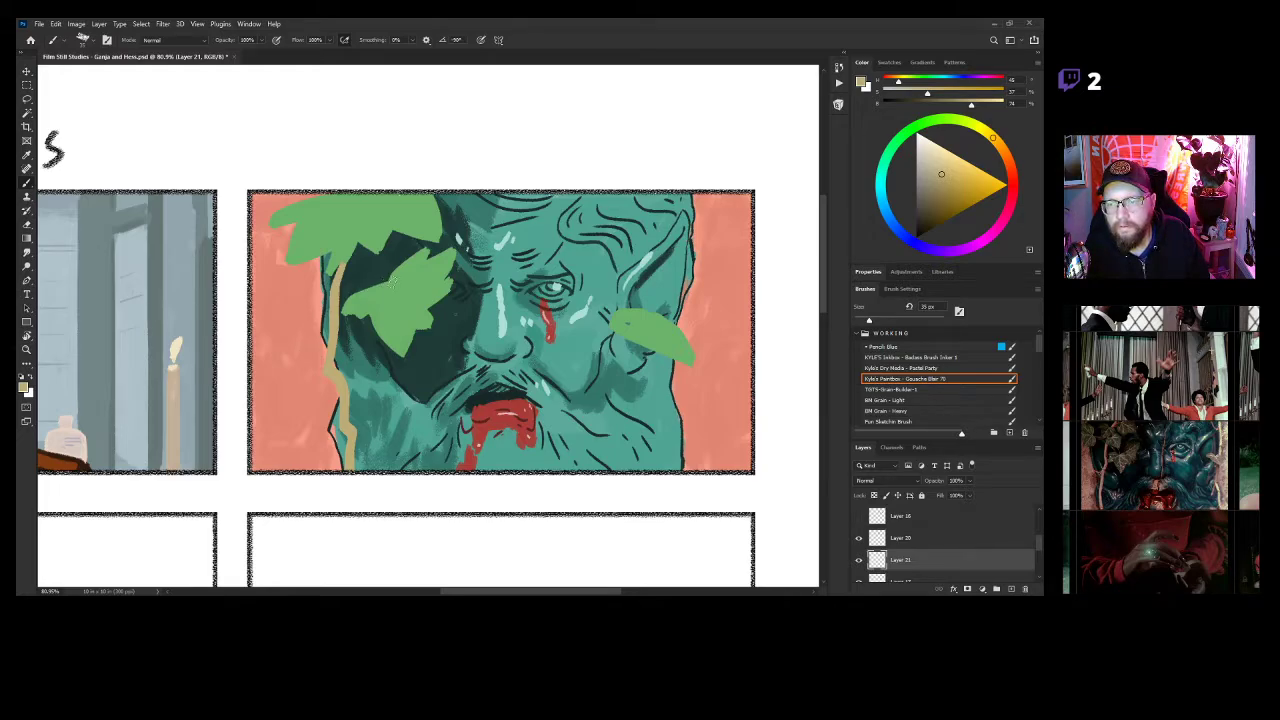
pyautogui.moveTo(352, 318); pyautogui.dragTo(335, 358)
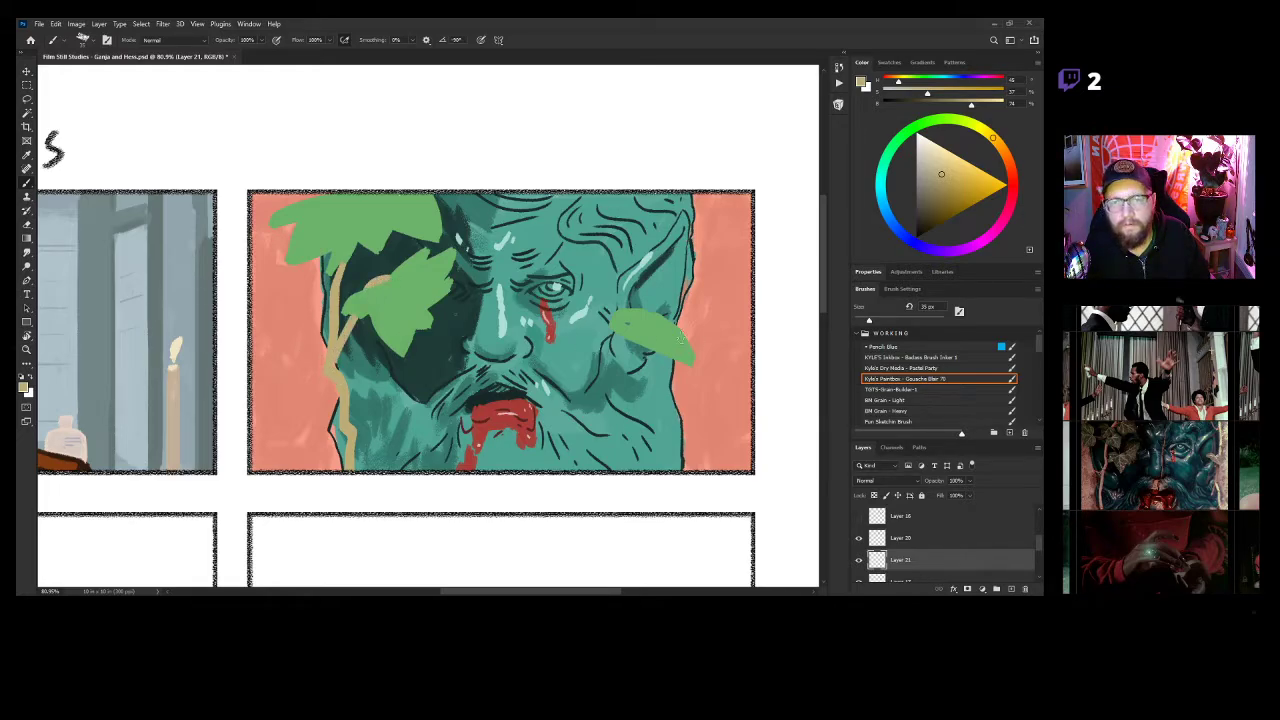
pyautogui.moveTo(712, 354); pyautogui.dragTo(578, 340)
pyautogui.moveTo(537, 172); pyautogui.dragTo(534, 466)
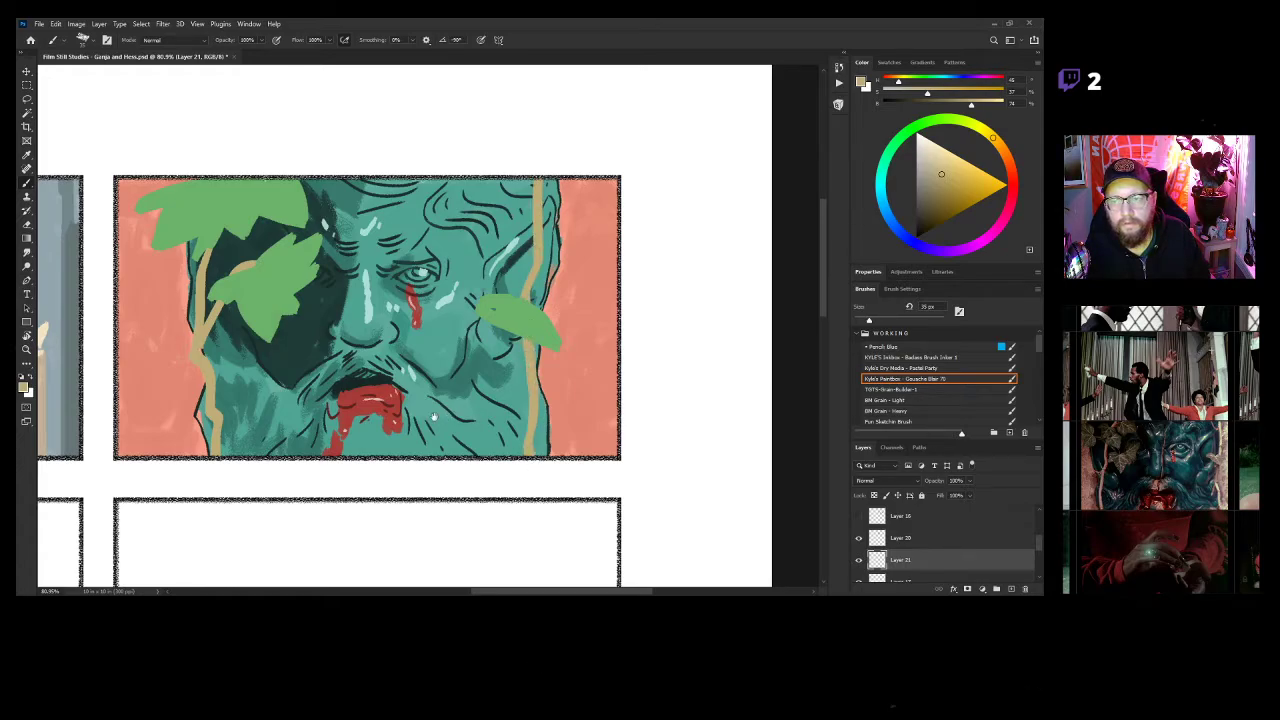
# On the leaf layer, paint a large green leaf cropped by the frame's left edge, redoing the first stroke, and touch up the shadowed-eye leaf's tip.
pyautogui.hscroll(-3, 434, 415)
pyautogui.moveTo(396, 321); pyautogui.dragTo(476, 360)
pyautogui.press('z')
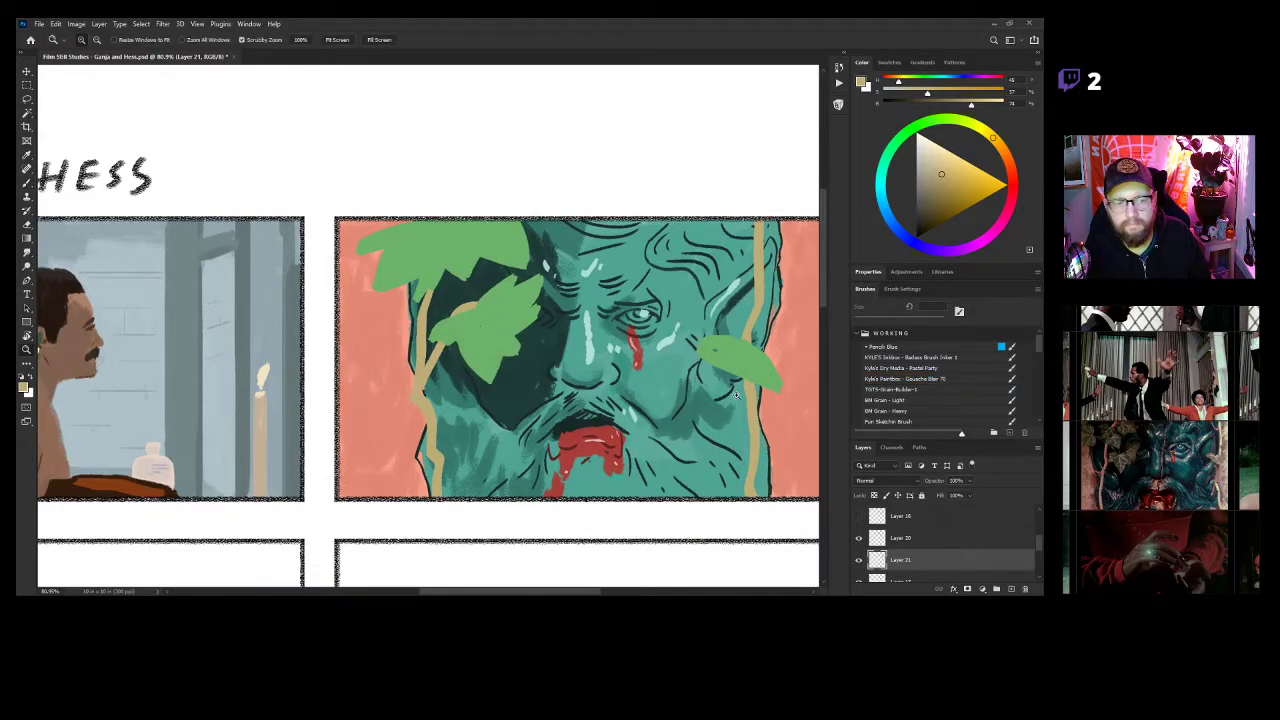
pyautogui.click(912, 538)
pyautogui.press('b')
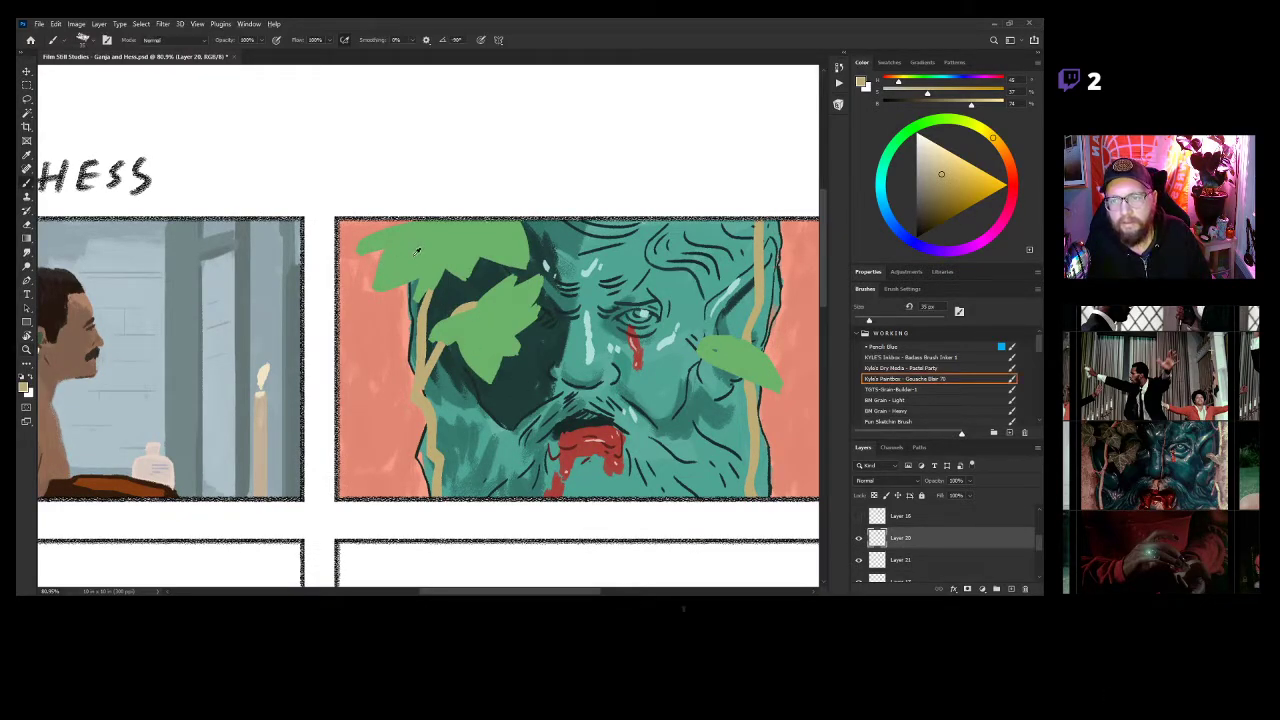
pyautogui.keyDown('alt'); pyautogui.click(411, 255); pyautogui.keyUp('alt')
pyautogui.moveTo(342, 292); pyautogui.dragTo(381, 337)
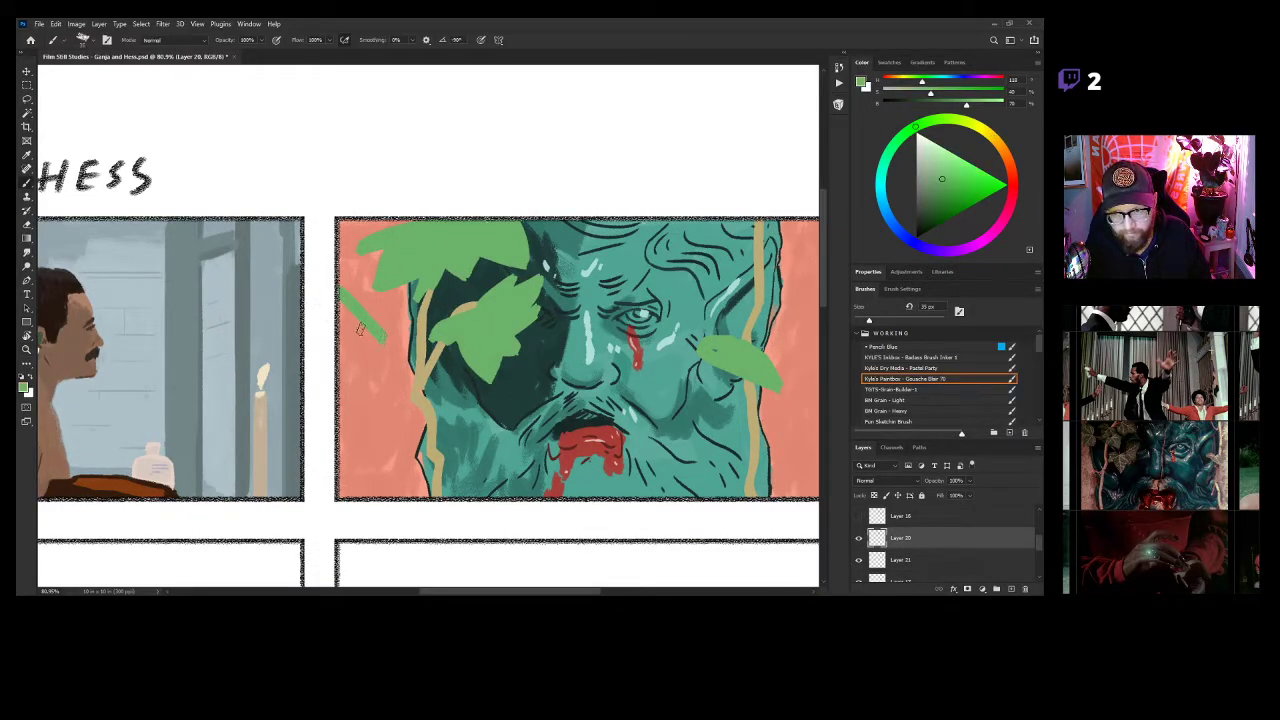
pyautogui.hotkey('ctrl', 'z')
pyautogui.moveTo(338, 288)
pyautogui.mouseDown()
pyautogui.moveTo(384, 338)
pyautogui.moveTo(354, 360)
pyautogui.moveTo(361, 325)
pyautogui.moveTo(341, 305)
pyautogui.moveTo(345, 345)
pyautogui.moveTo(351, 322)
pyautogui.mouseUp()
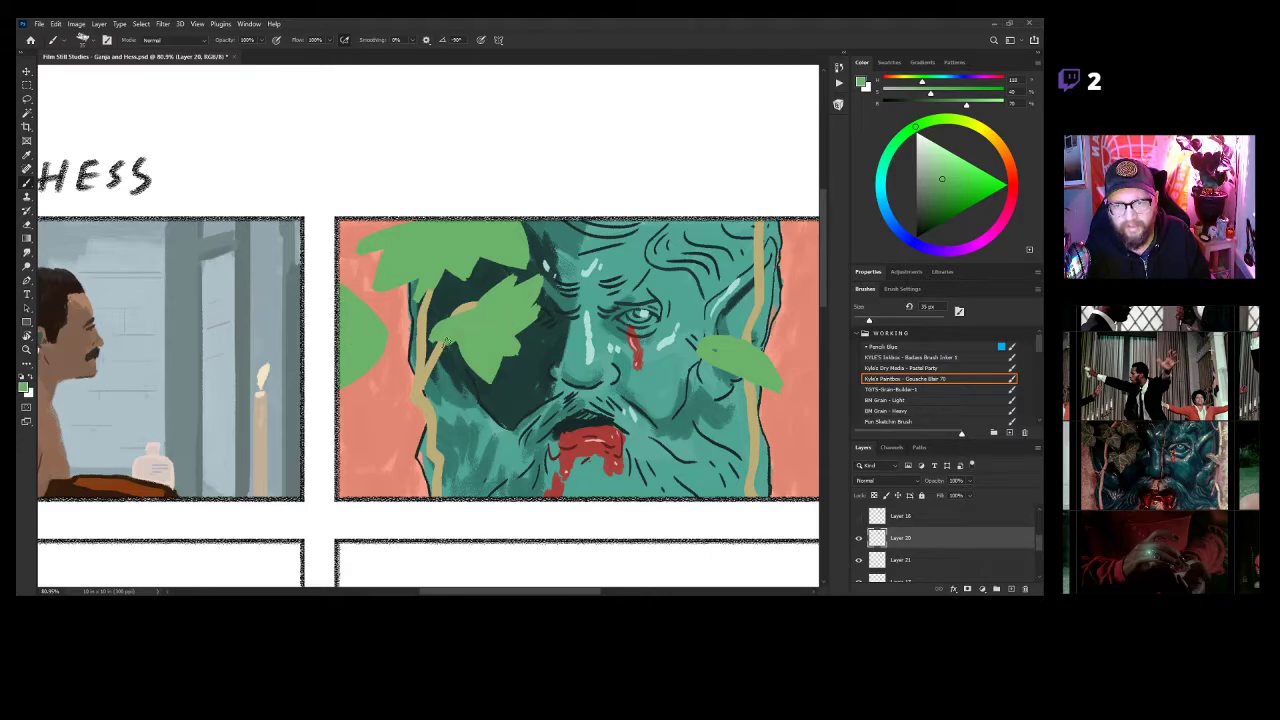
pyautogui.moveTo(425, 342); pyautogui.dragTo(460, 338)
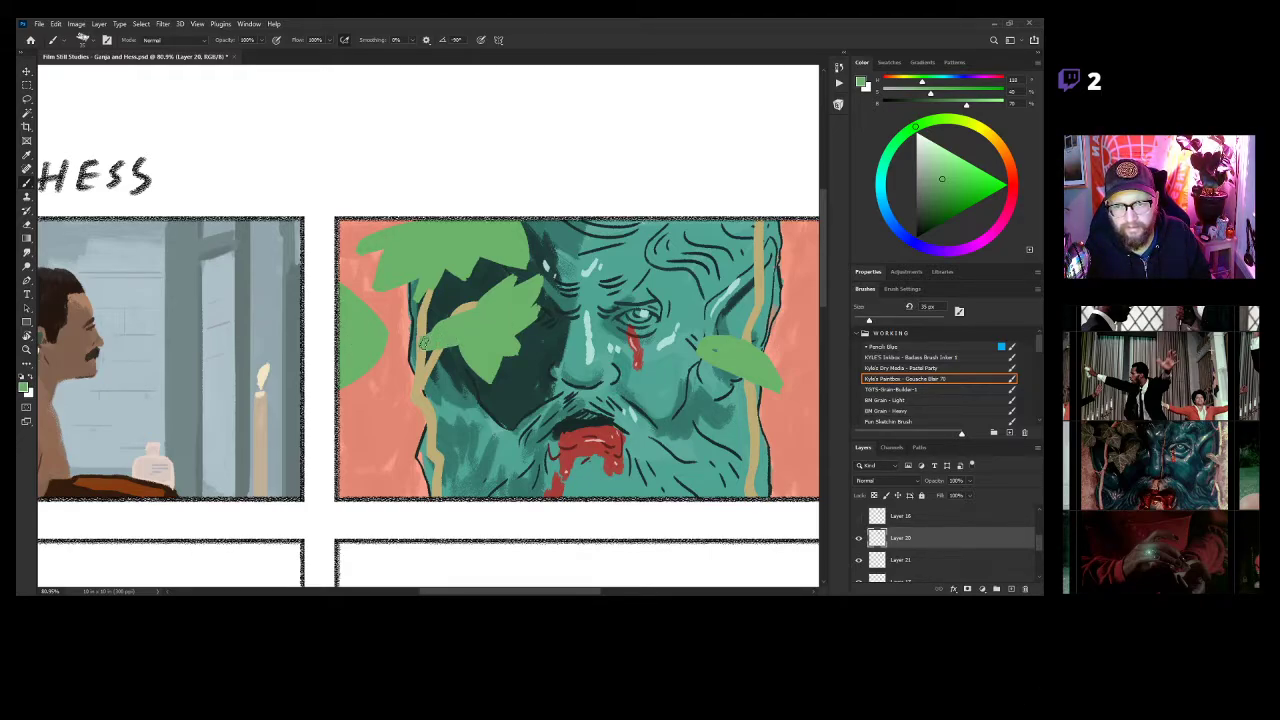
# Paint another jagged green leaf over the right vine above the ear leaf and check the leaf layer by toggling its visibility.
pyautogui.hscroll(5, 508, 371)
pyautogui.scroll(-1, 508, 371)
pyautogui.moveTo(554, 226)
pyautogui.mouseDown()
pyautogui.moveTo(531, 248)
pyautogui.moveTo(565, 232)
pyautogui.moveTo(529, 256)
pyautogui.moveTo(580, 222)
pyautogui.moveTo(565, 251)
pyautogui.moveTo(542, 243)
pyautogui.moveTo(555, 236)
pyautogui.moveTo(544, 274)
pyautogui.moveTo(547, 242)
pyautogui.mouseUp()
pyautogui.hotkey('ctrl', 'z')
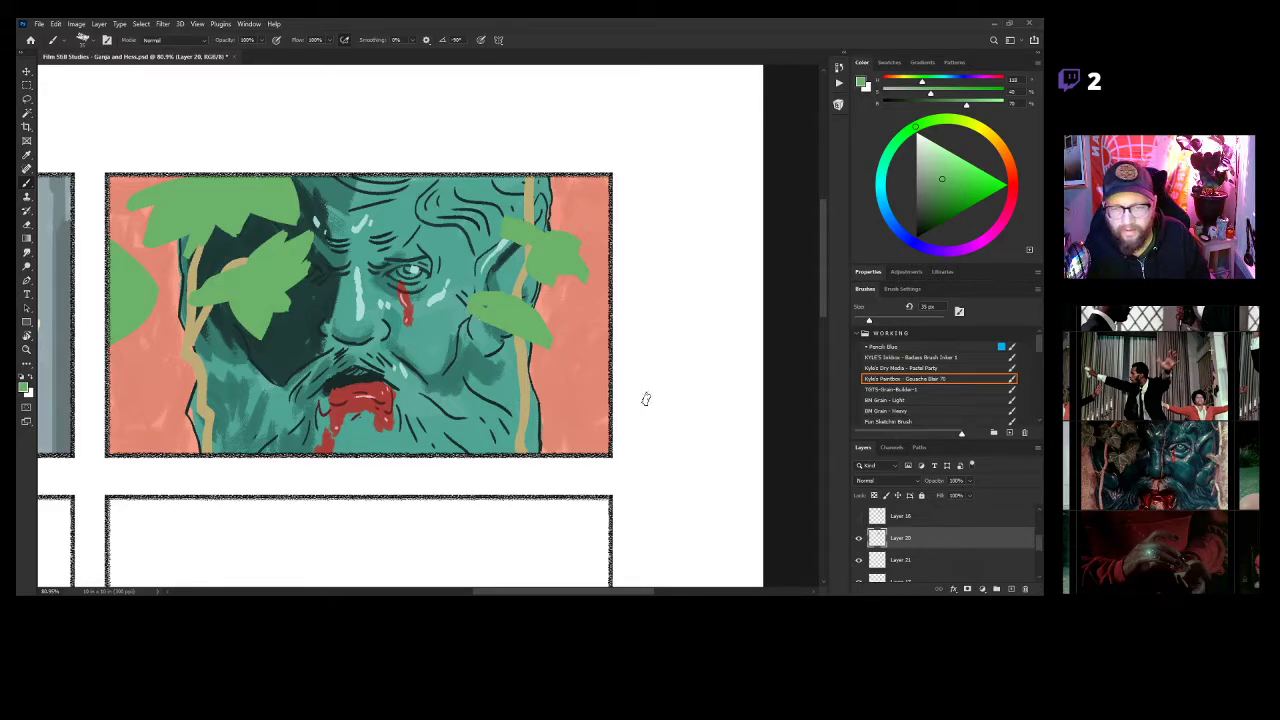
pyautogui.click(858, 540)
pyautogui.click(858, 540)
# On the vine layer, trim the right vine below the ear leaf and touch it up in the sampled tan with a 25 px brush.
pyautogui.click(920, 560)
pyautogui.keyDown('alt'); pyautogui.click(520, 358); pyautogui.keyUp('alt')
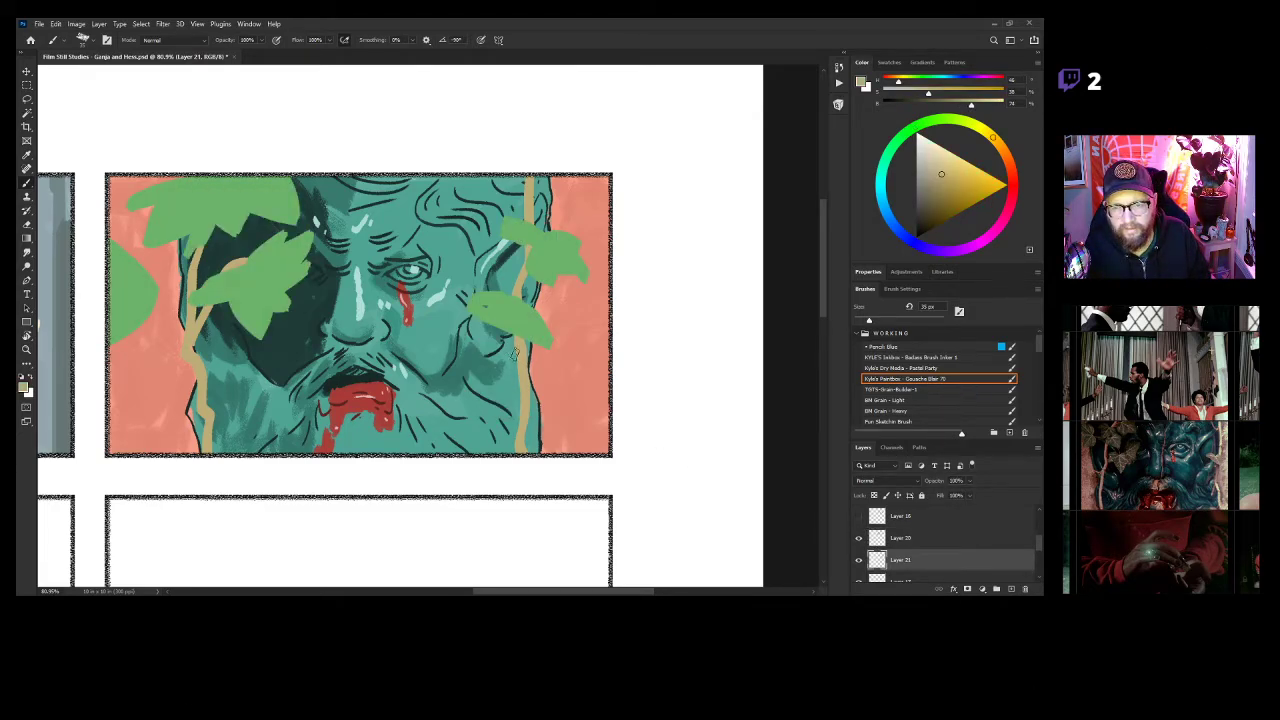
pyautogui.press('e')
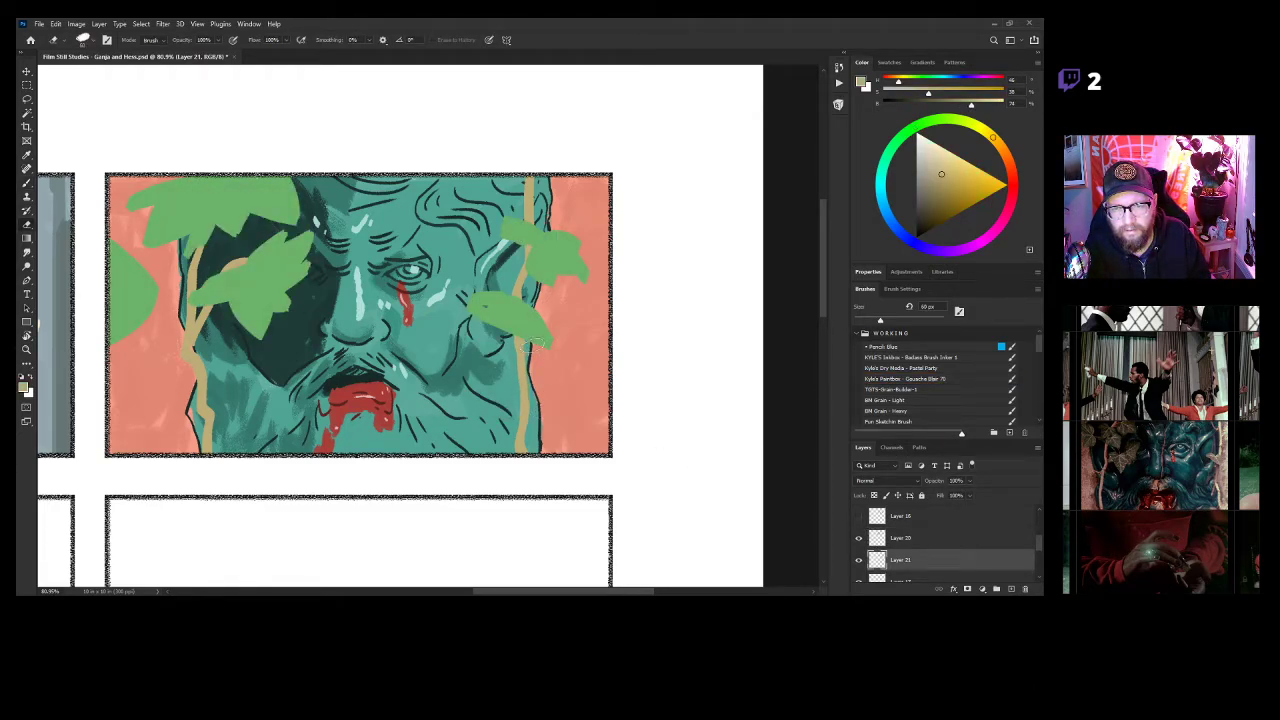
pyautogui.press('b')
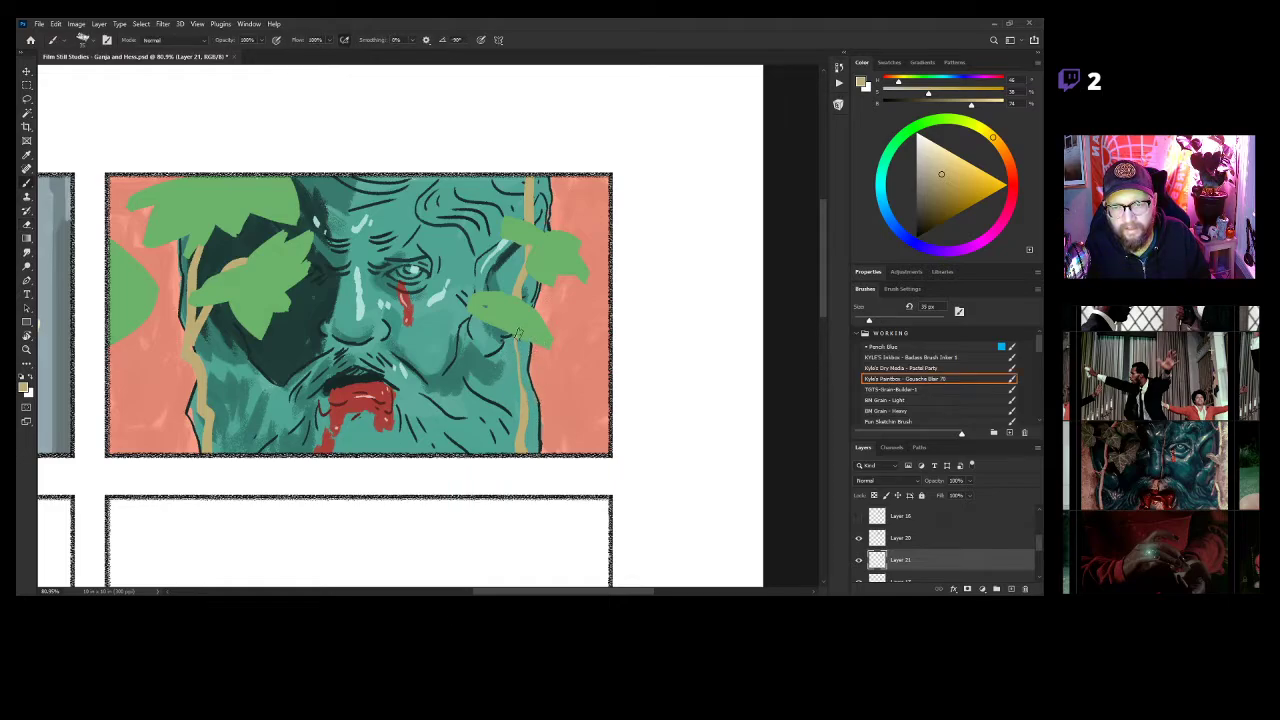
pyautogui.press(']')
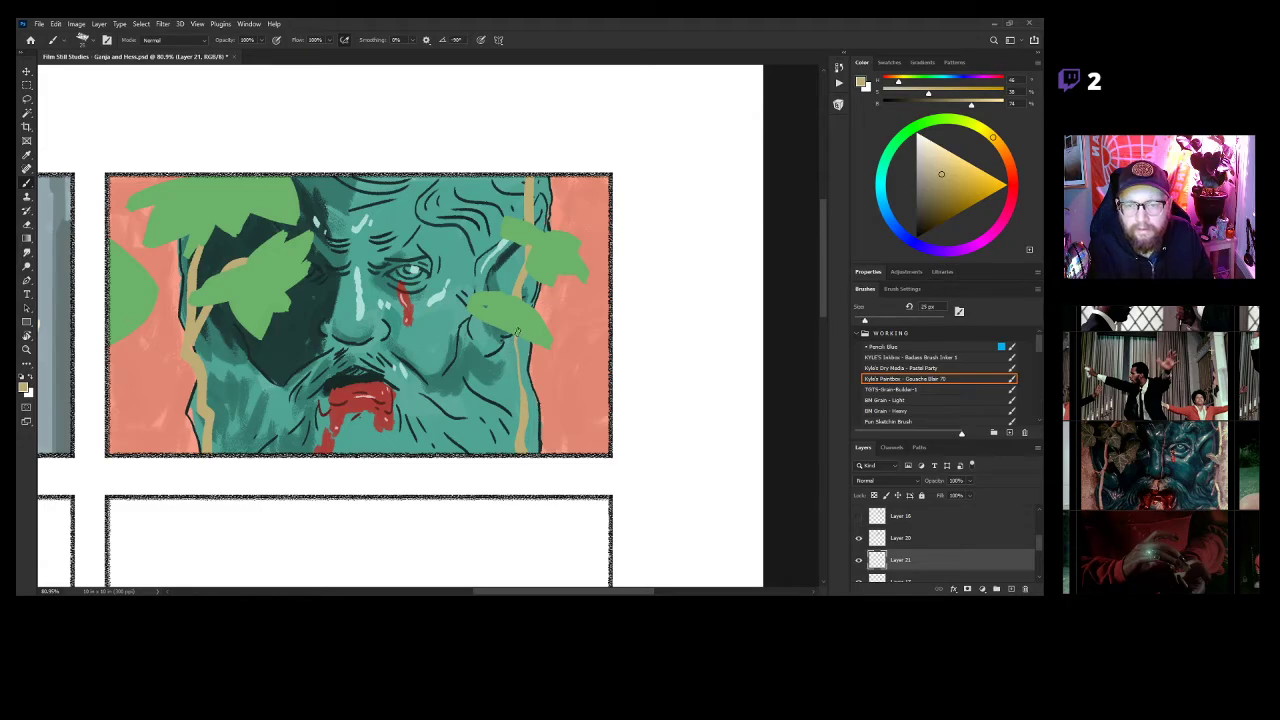
pyautogui.press('r')
pyautogui.moveTo(580, 430)
pyautogui.mouseDown()
pyautogui.moveTo(488, 500)
pyautogui.moveTo(391, 506)
pyautogui.mouseUp()
pyautogui.hotkey('ctrl', 'space')
pyautogui.moveTo(422, 440); pyautogui.dragTo(520, 440)
pyautogui.moveTo(353, 446); pyautogui.dragTo(527, 366)
pyautogui.press('r')
pyautogui.moveTo(470, 418); pyautogui.dragTo(610, 471)
pyautogui.hotkey('ctrl', 'space')
pyautogui.moveTo(592, 422); pyautogui.dragTo(555, 449)
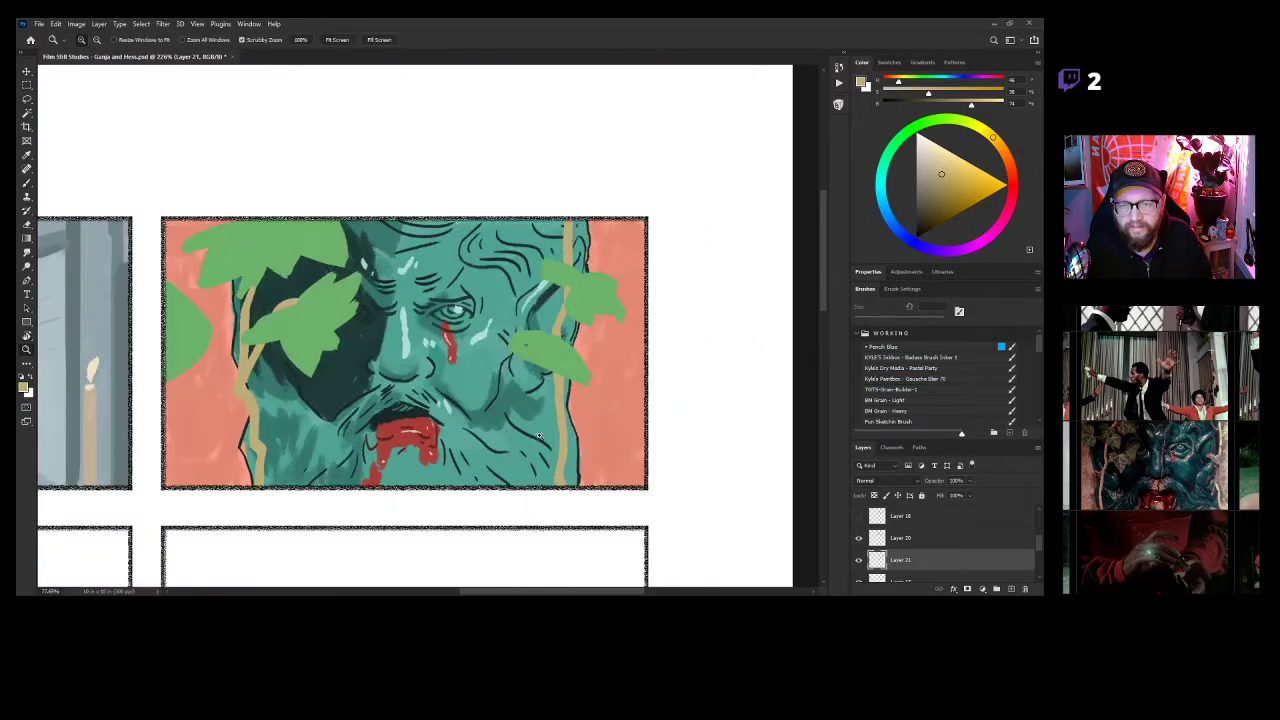
# Refine the lower part of the left vine with the eraser and tan brush strokes.
pyautogui.press('space')
pyautogui.moveTo(207, 412); pyautogui.dragTo(322, 388)
pyautogui.hotkey('ctrl', 'space')
pyautogui.moveTo(404, 441); pyautogui.dragTo(486, 437)
pyautogui.press('space')
pyautogui.moveTo(320, 468)
pyautogui.mouseDown()
pyautogui.moveTo(409, 459)
pyautogui.moveTo(402, 354)
pyautogui.moveTo(444, 462)
pyautogui.moveTo(440, 496)
pyautogui.mouseUp()
pyautogui.press('e')
pyautogui.press('b')
pyautogui.moveTo(443, 430); pyautogui.dragTo(444, 503)
# Paint thin tan twigs branching off the right vine near its top and below the ear leaf, redoing the first stroke.
pyautogui.hotkey('ctrl', 'space')
pyautogui.moveTo(519, 429); pyautogui.dragTo(152, 444)
pyautogui.moveTo(555, 395)
pyautogui.mouseDown()
pyautogui.moveTo(518, 402)
pyautogui.moveTo(582, 417)
pyautogui.mouseUp()
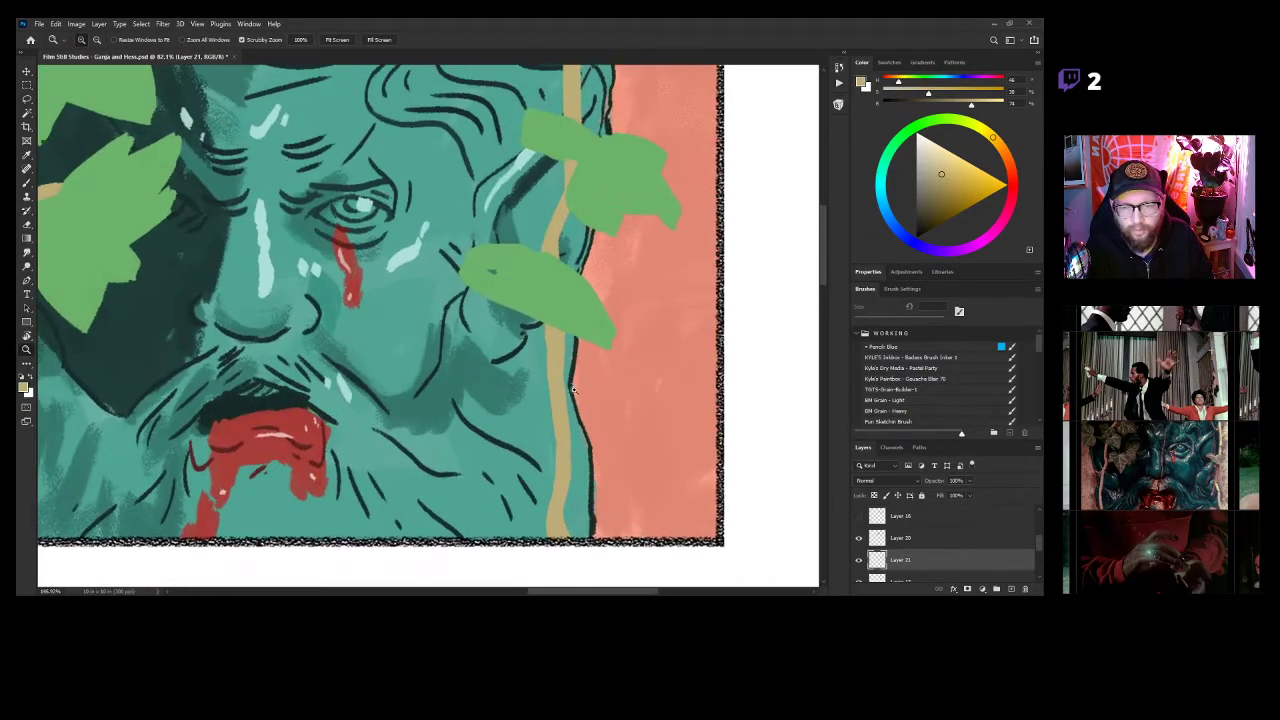
pyautogui.moveTo(549, 374)
pyautogui.mouseDown()
pyautogui.moveTo(537, 433)
pyautogui.moveTo(557, 406)
pyautogui.moveTo(522, 432)
pyautogui.mouseUp()
pyautogui.hotkey('ctrl', 'z')
pyautogui.moveTo(534, 142); pyautogui.dragTo(481, 283)
pyautogui.moveTo(474, 177); pyautogui.dragTo(501, 238)
pyautogui.press('z')
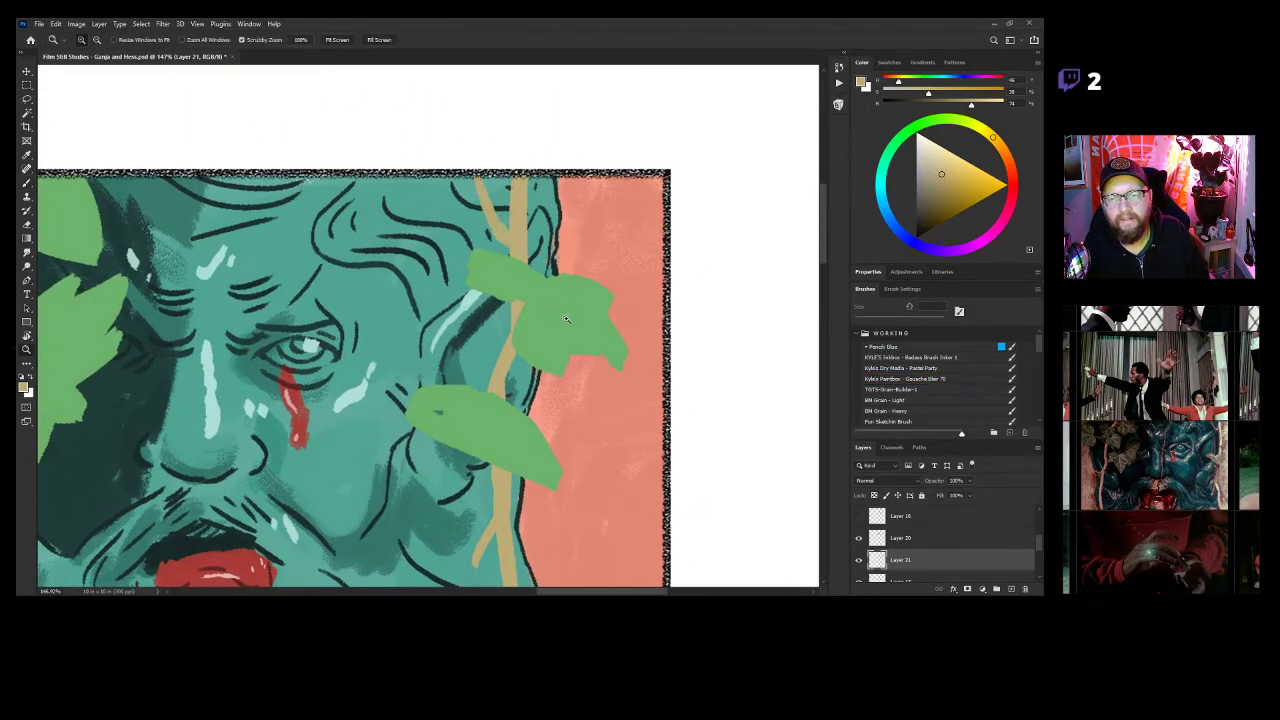
# Check the leaf layer by toggling its visibility, select it and lock its transparent pixels.
pyautogui.moveTo(561, 317); pyautogui.dragTo(300, 335)
pyautogui.moveTo(533, 382); pyautogui.dragTo(727, 432)
pyautogui.click(859, 539)
pyautogui.click(859, 539)
pyautogui.click(896, 539)
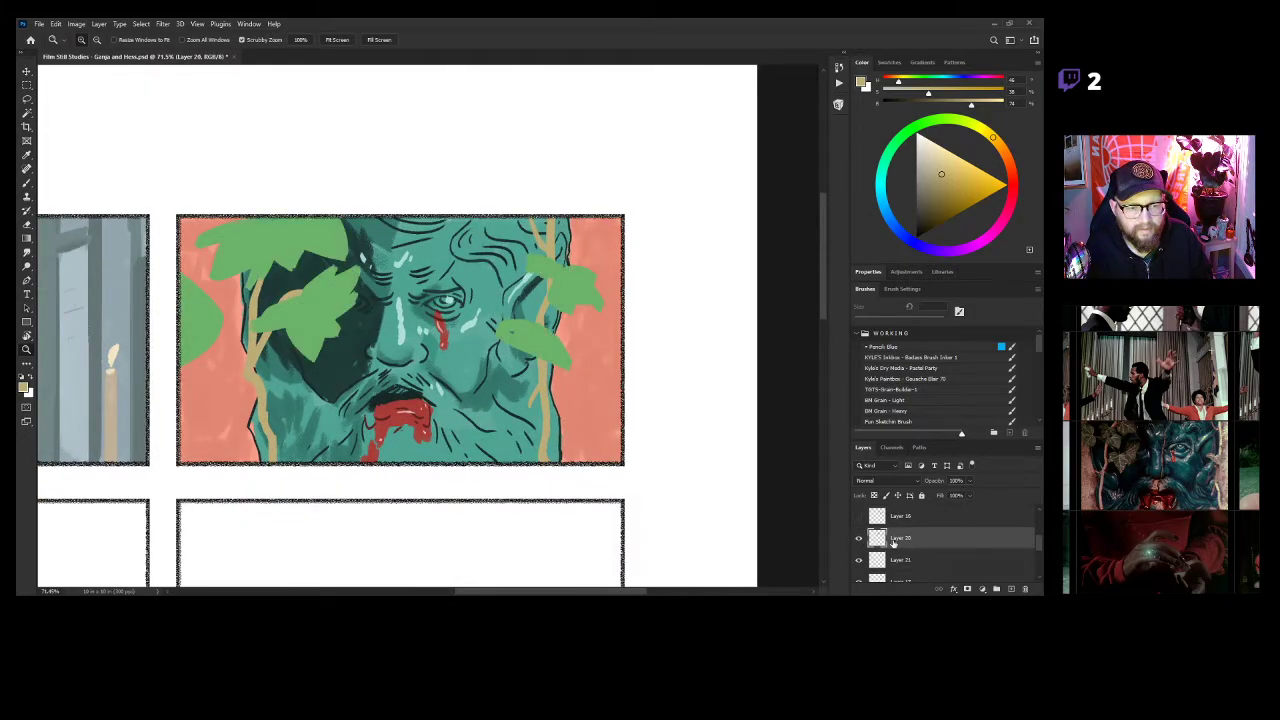
pyautogui.click(875, 496)
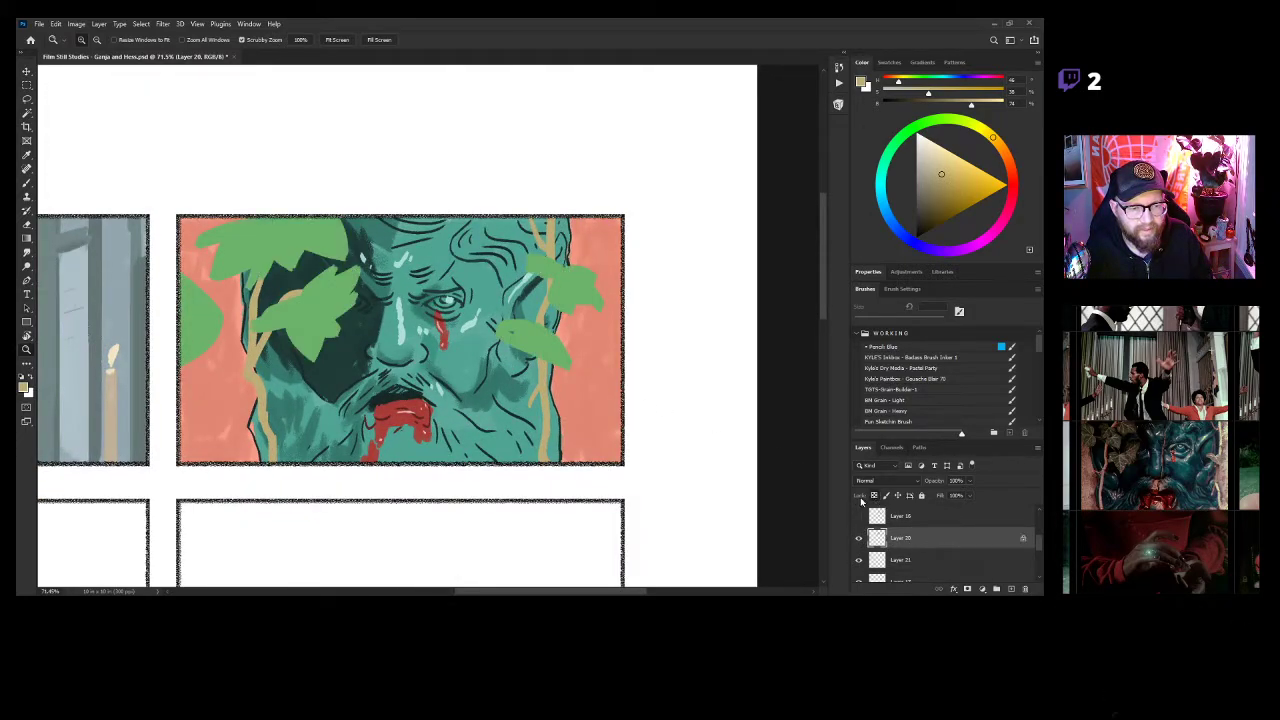
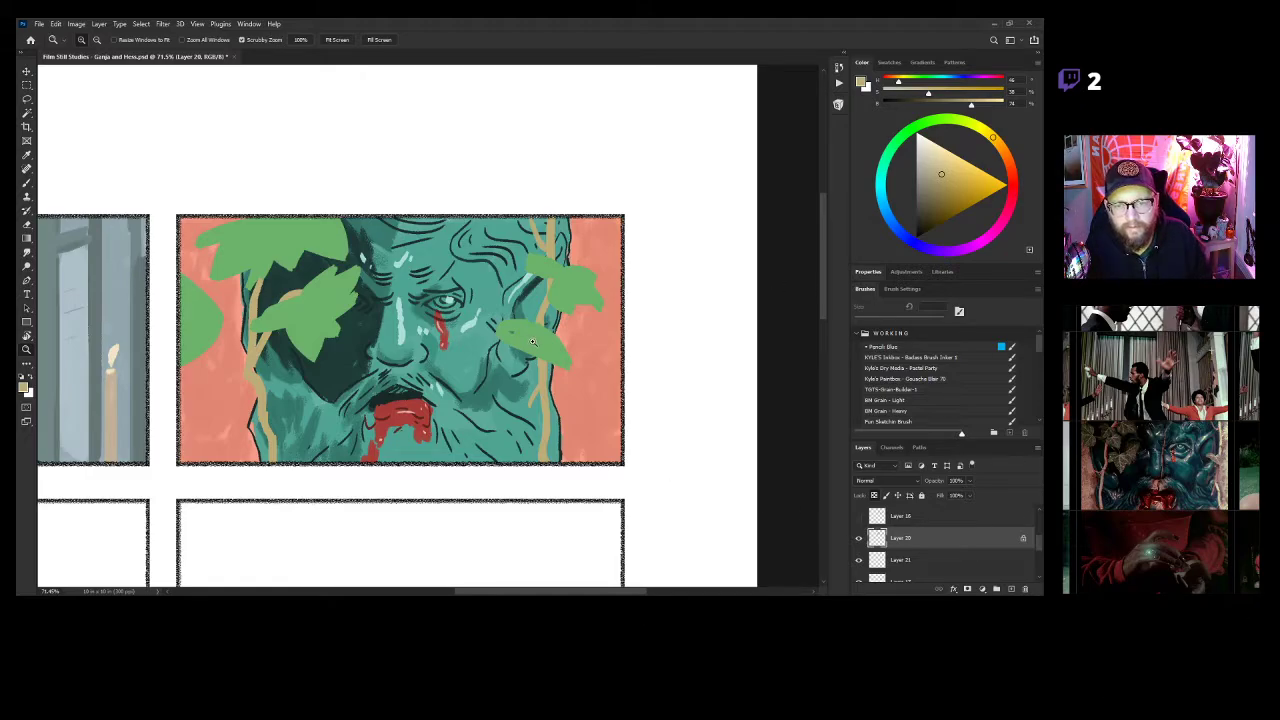
pyautogui.moveTo(532, 342); pyautogui.dragTo(672, 393)
pyautogui.click(858, 540)
pyautogui.click(858, 540)
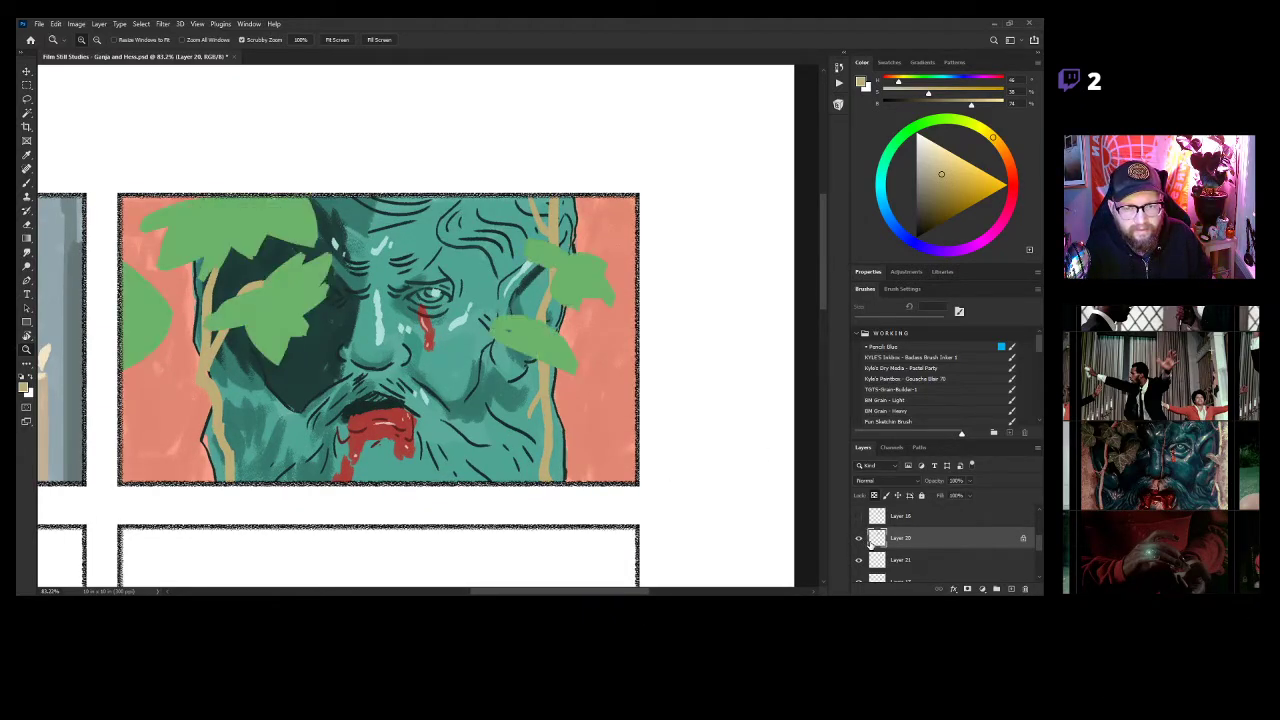
pyautogui.press('b')
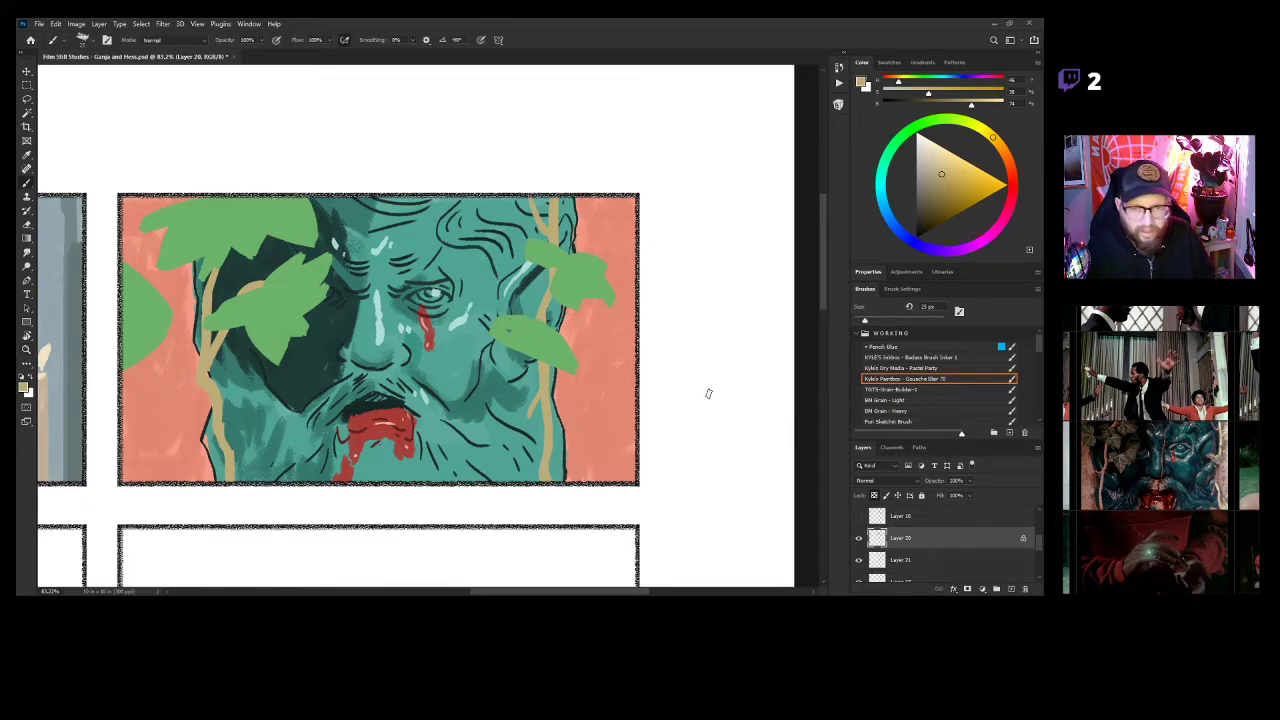
pyautogui.moveTo(961, 160); pyautogui.dragTo(980, 171)
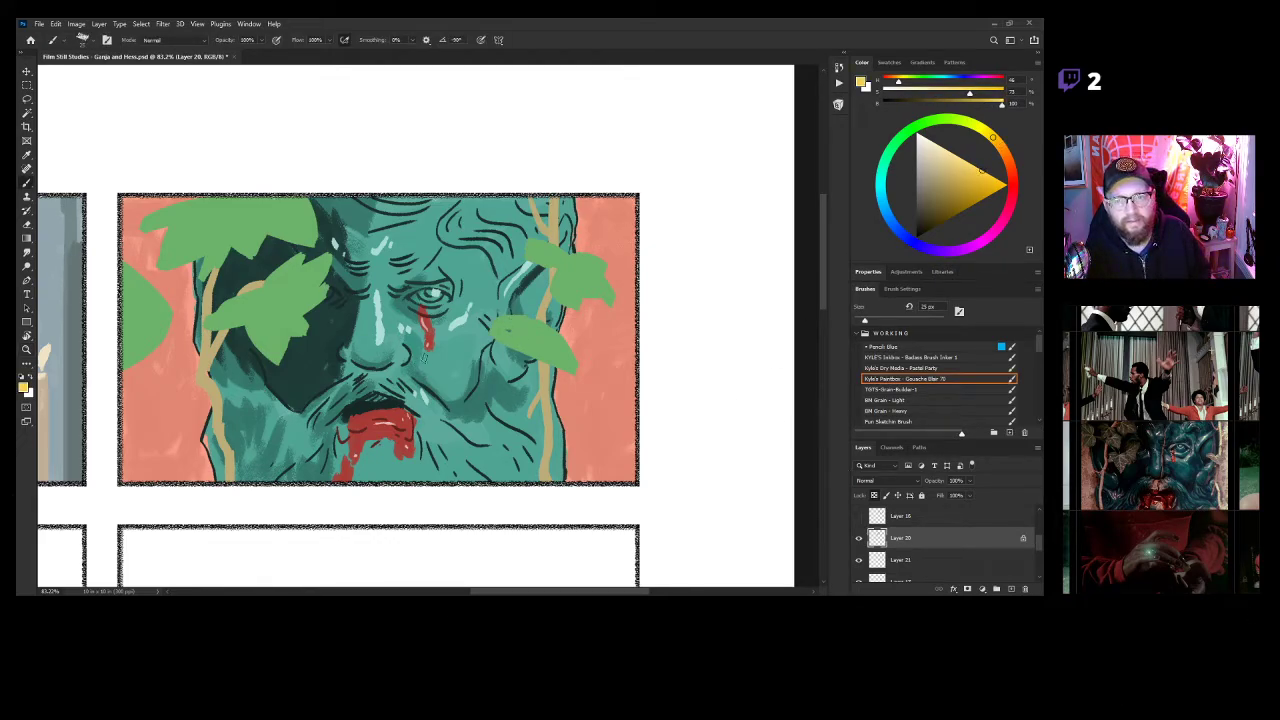
pyautogui.moveTo(556, 242); pyautogui.dragTo(530, 264)
pyautogui.moveTo(577, 247); pyautogui.dragTo(495, 338)
pyautogui.moveTo(608, 262); pyautogui.dragTo(523, 348)
pyautogui.moveTo(616, 284); pyautogui.dragTo(541, 360)
pyautogui.moveTo(683, 260); pyautogui.dragTo(563, 376)
pyautogui.hotkey('ctrl', 'z')
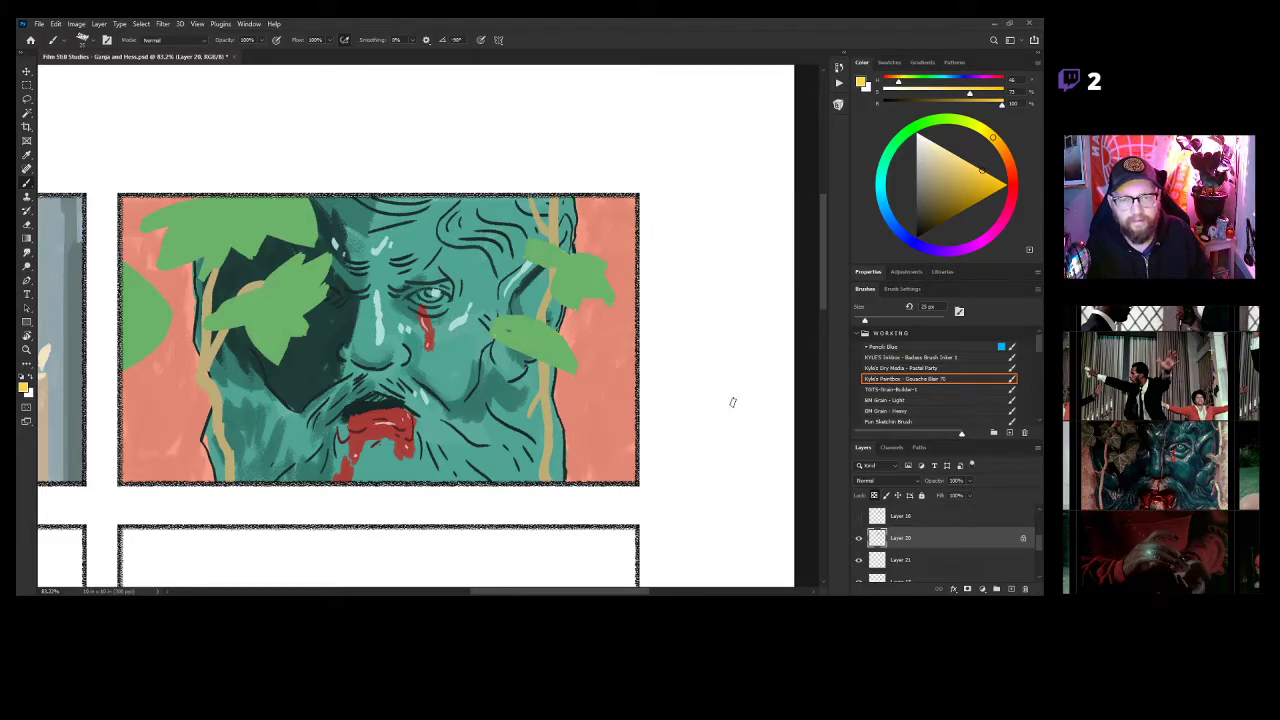
# Shade the leaf below the ear with a darkened version of its sampled green, using a 50 px brush.
pyautogui.press(']')
pyautogui.press(']')
pyautogui.press(']')
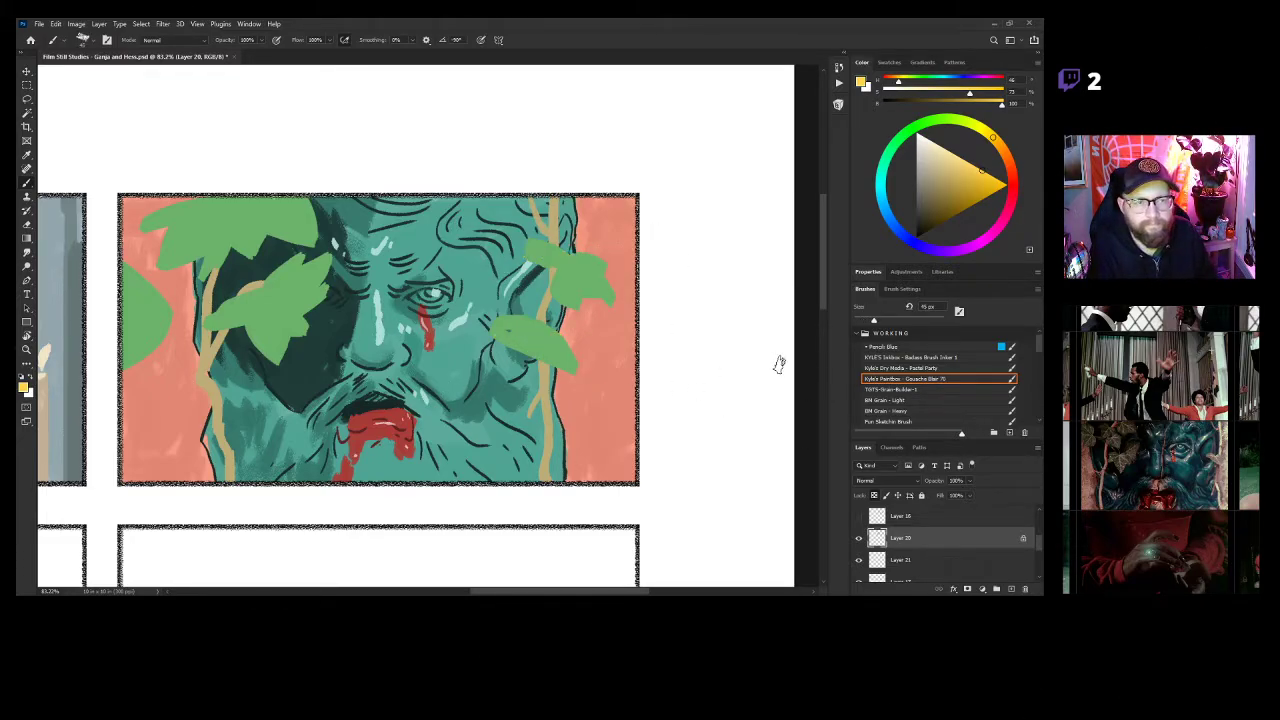
pyautogui.keyDown('alt'); pyautogui.click(536, 336); pyautogui.keyUp('alt')
pyautogui.moveTo(954, 176); pyautogui.dragTo(928, 196)
pyautogui.moveTo(495, 322)
pyautogui.mouseDown()
pyautogui.moveTo(550, 334)
pyautogui.moveTo(512, 332)
pyautogui.moveTo(543, 355)
pyautogui.moveTo(554, 346)
pyautogui.moveTo(534, 335)
pyautogui.moveTo(552, 338)
pyautogui.moveTo(496, 338)
pyautogui.moveTo(542, 366)
pyautogui.mouseUp()
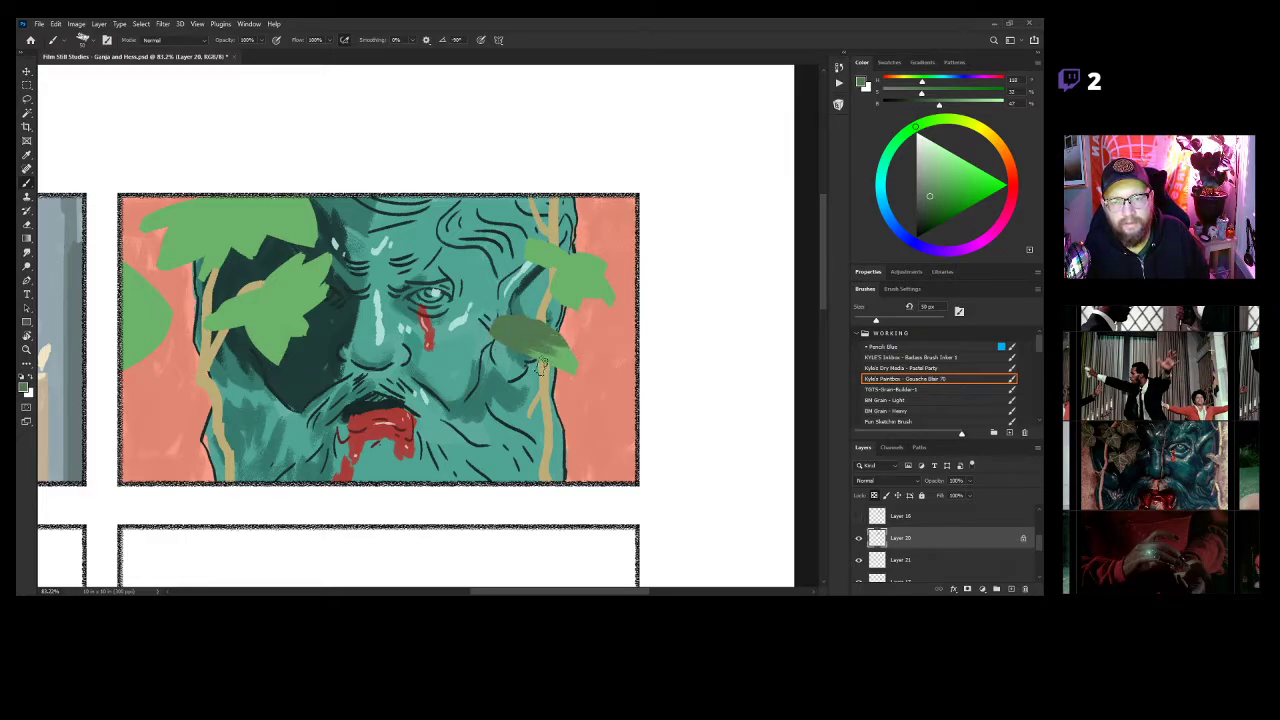
pyautogui.click(925, 203)
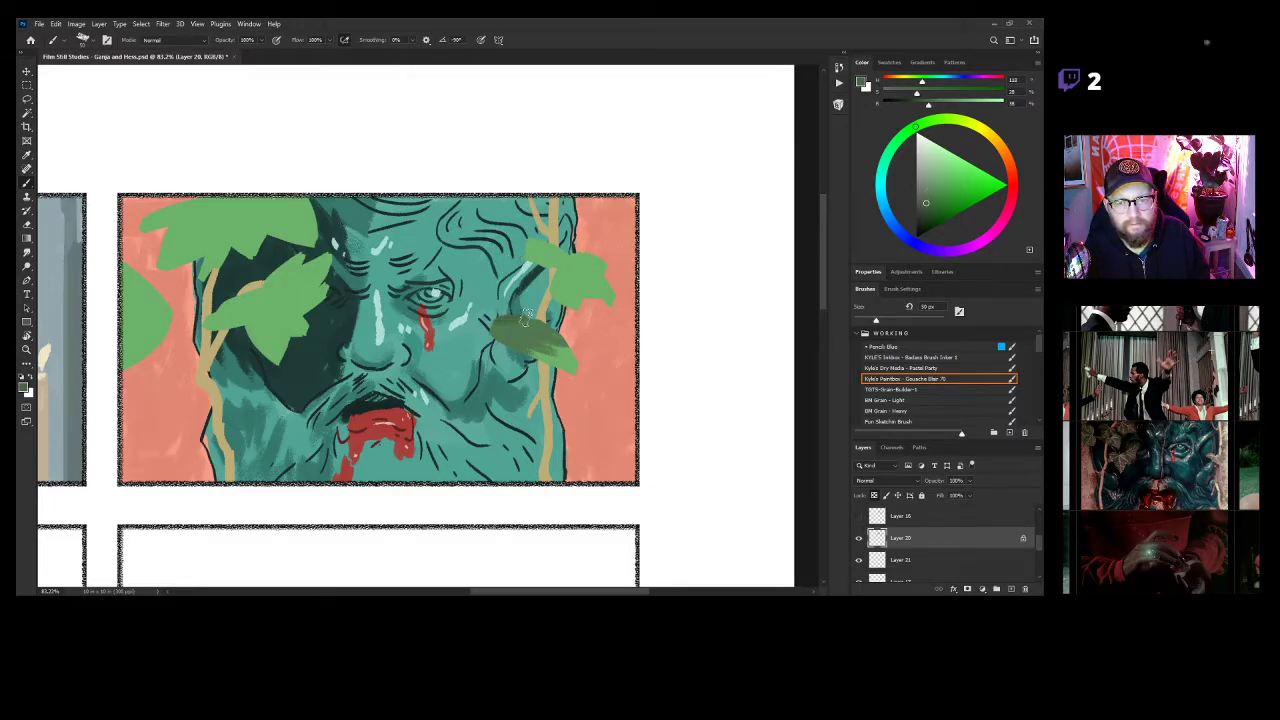
pyautogui.moveTo(497, 329); pyautogui.dragTo(556, 334)
# Shade the upper leaf on the right vine in the same dark green, enlarging the brush to 100 px.
pyautogui.moveTo(552, 265)
pyautogui.mouseDown()
pyautogui.moveTo(582, 240)
pyautogui.moveTo(546, 262)
pyautogui.moveTo(556, 240)
pyautogui.moveTo(590, 278)
pyautogui.moveTo(568, 350)
pyautogui.moveTo(528, 260)
pyautogui.moveTo(585, 238)
pyautogui.moveTo(535, 285)
pyautogui.moveTo(542, 275)
pyautogui.moveTo(540, 297)
pyautogui.moveTo(562, 288)
pyautogui.moveTo(618, 315)
pyautogui.moveTo(570, 290)
pyautogui.moveTo(620, 290)
pyautogui.moveTo(600, 262)
pyautogui.mouseUp()
pyautogui.press(']')
pyautogui.press(']')
pyautogui.press(']')
pyautogui.press(']')
pyautogui.press(']')
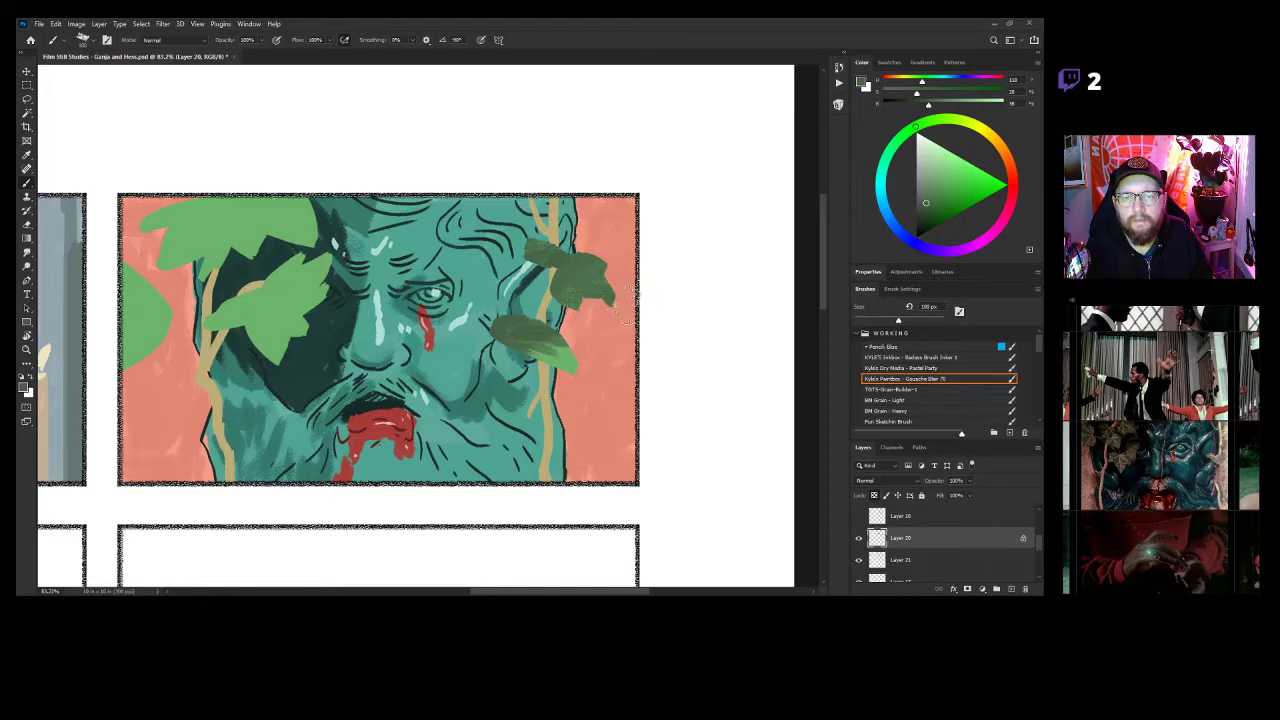
# Shade the leaves on the left side of the frame in dark green, leaving bright green areas at their edges.
pyautogui.moveTo(455, 360); pyautogui.dragTo(487, 362)
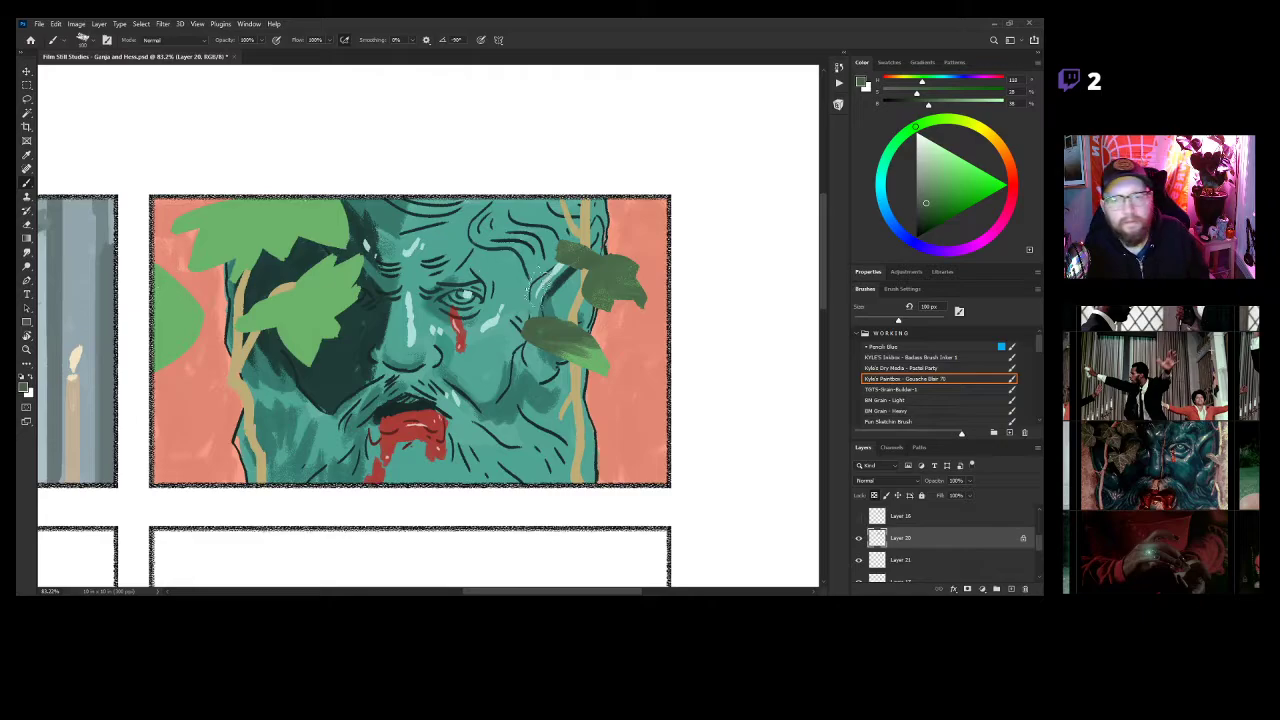
pyautogui.moveTo(240, 302); pyautogui.dragTo(245, 340)
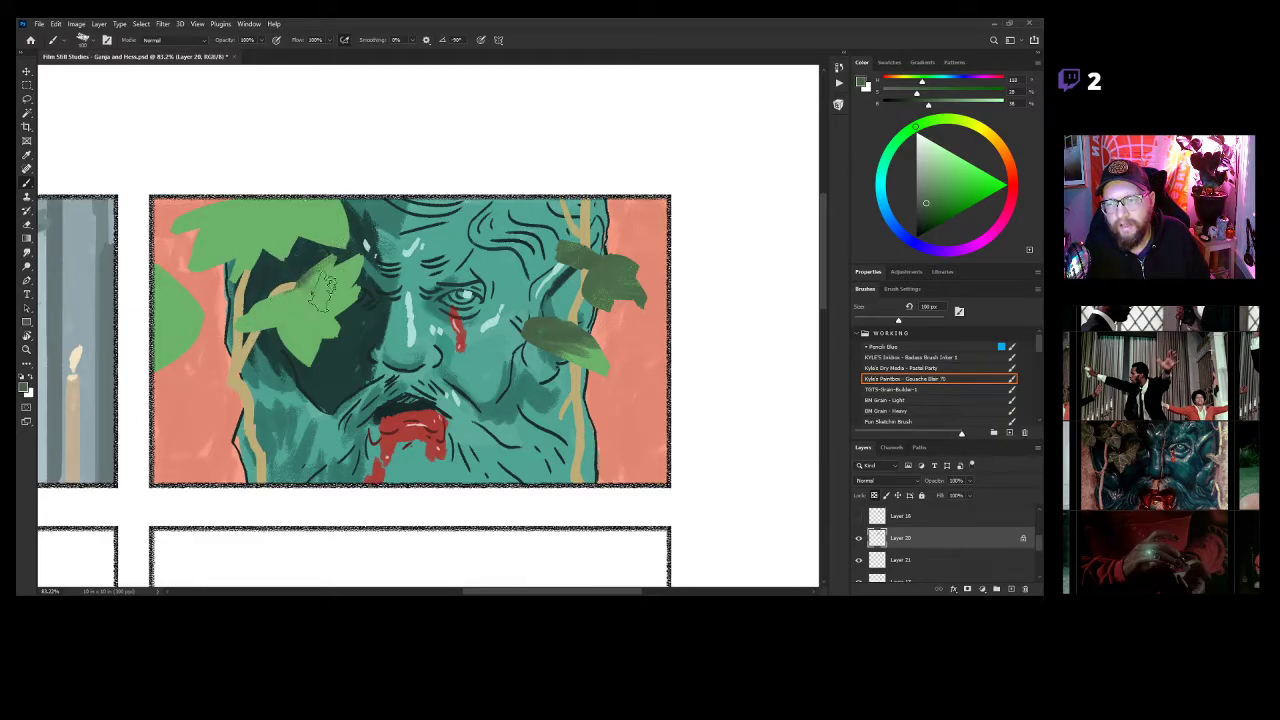
pyautogui.moveTo(300, 290); pyautogui.dragTo(338, 266)
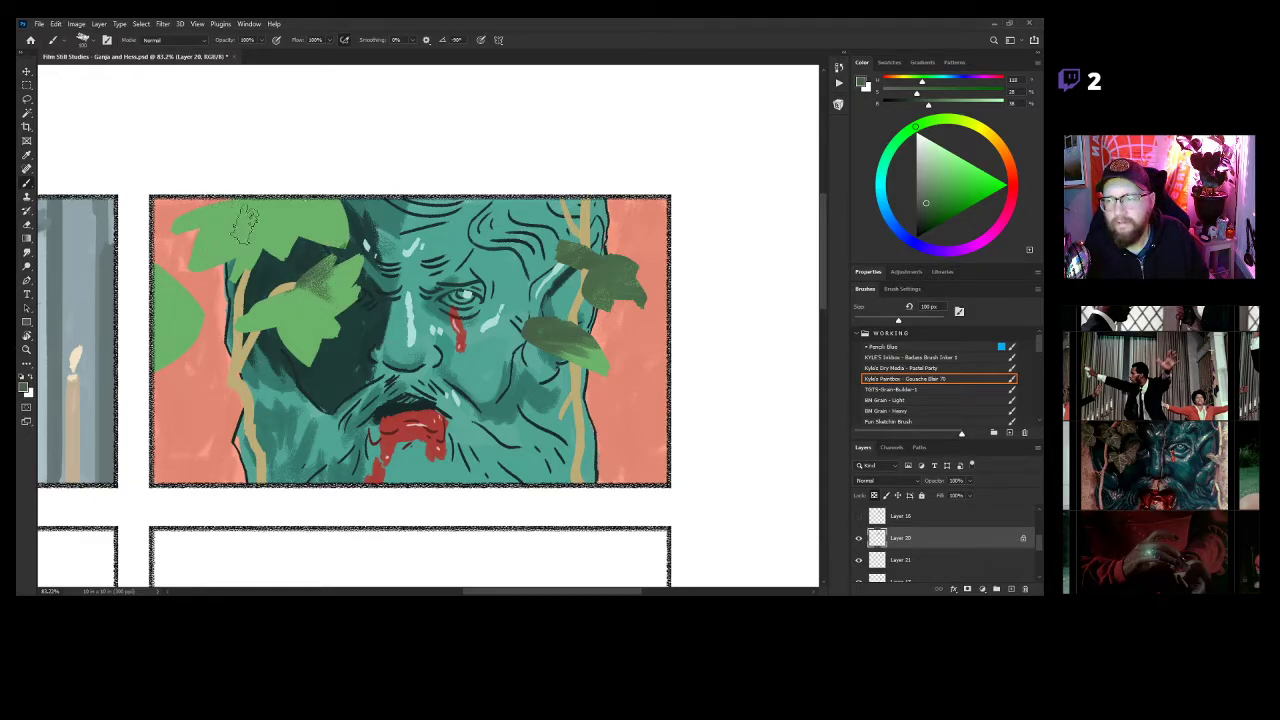
pyautogui.moveTo(160, 215)
pyautogui.mouseDown()
pyautogui.moveTo(351, 171)
pyautogui.moveTo(215, 280)
pyautogui.mouseUp()
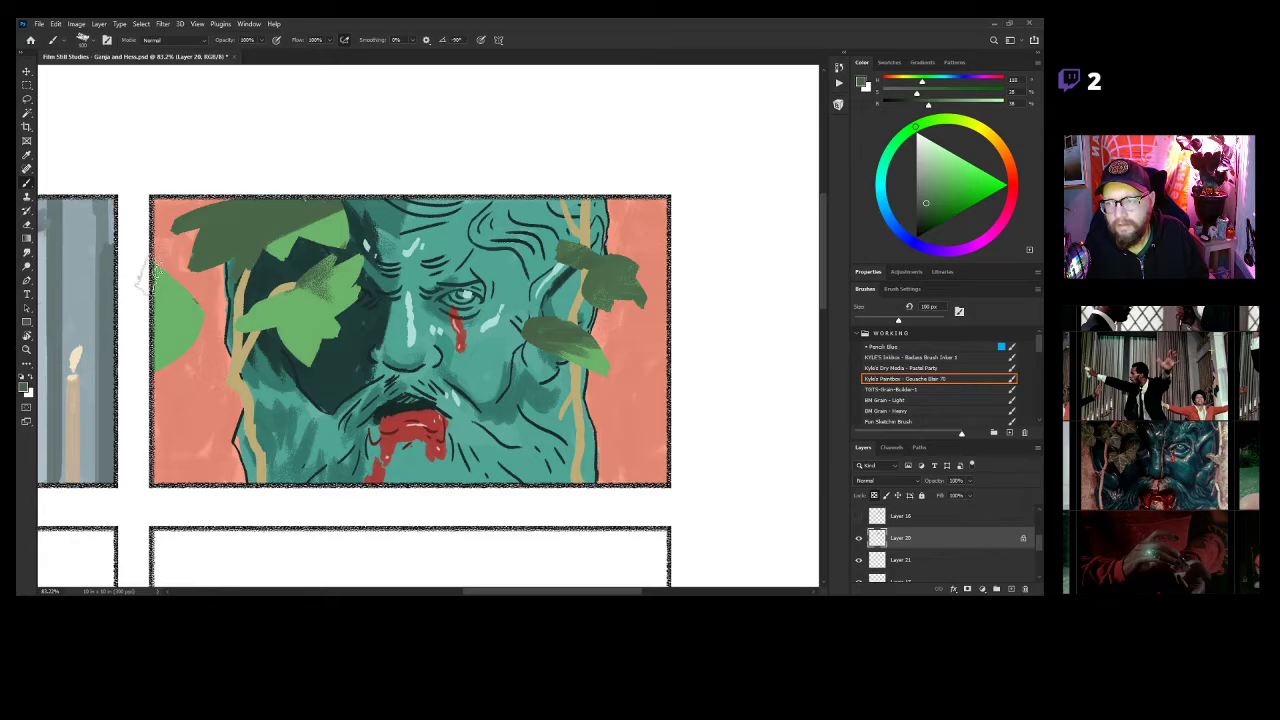
pyautogui.moveTo(156, 267)
pyautogui.mouseDown()
pyautogui.moveTo(144, 363)
pyautogui.moveTo(181, 303)
pyautogui.moveTo(150, 330)
pyautogui.mouseUp()
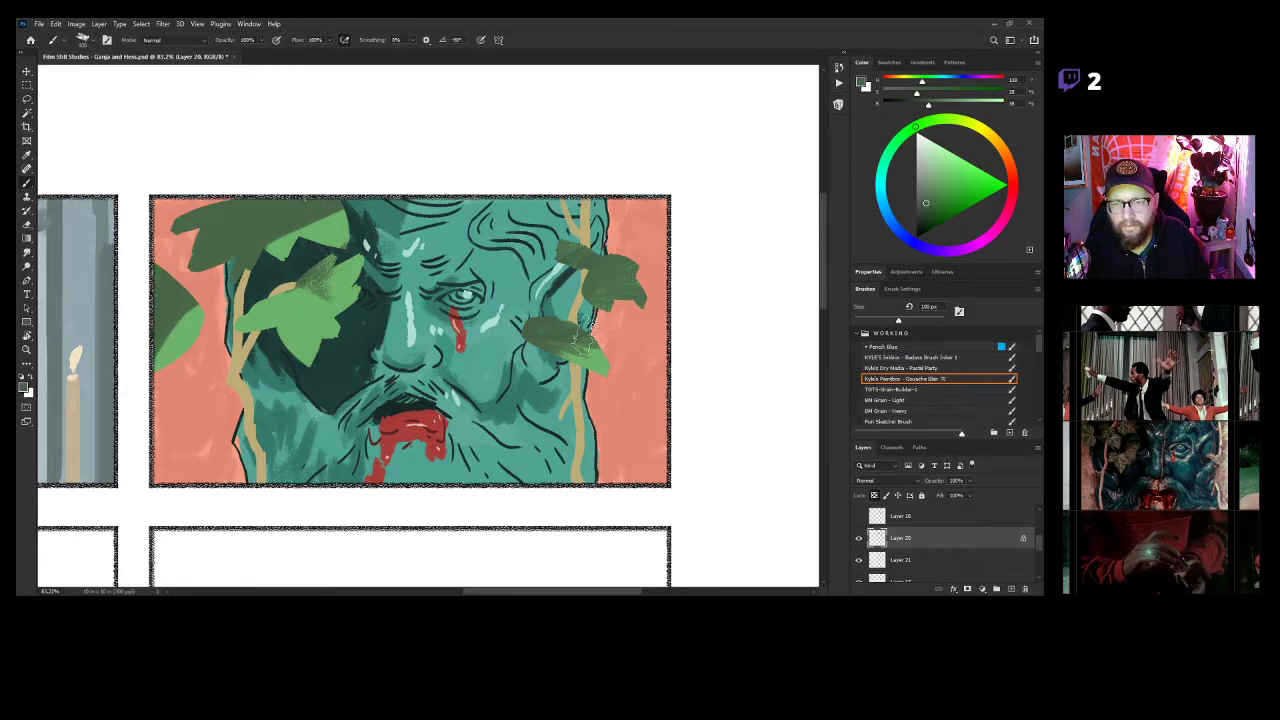
# On a new layer above the leaves, paint veins on the leaf below the ear in lightened sampled green with a 9 px brush.
pyautogui.hotkey('ctrl', 'shift', 'alt', 'n')
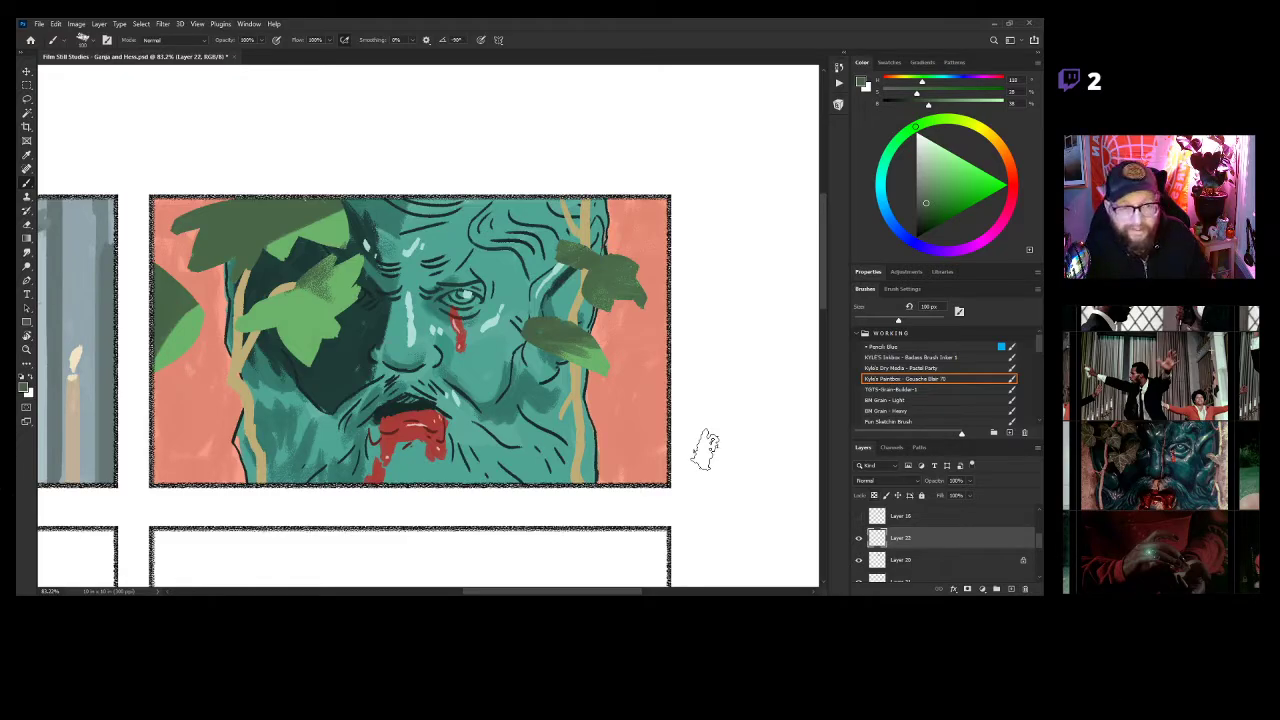
pyautogui.click(930, 189)
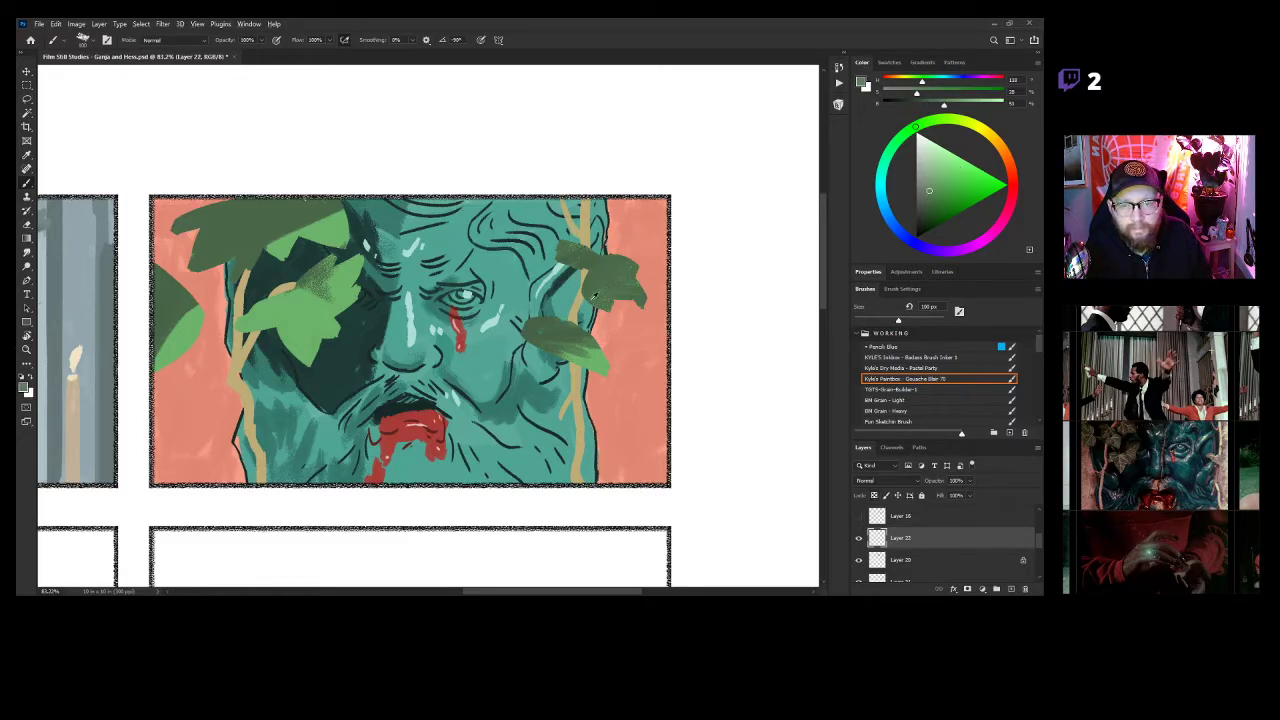
pyautogui.keyDown('alt'); pyautogui.click(595, 362); pyautogui.keyUp('alt')
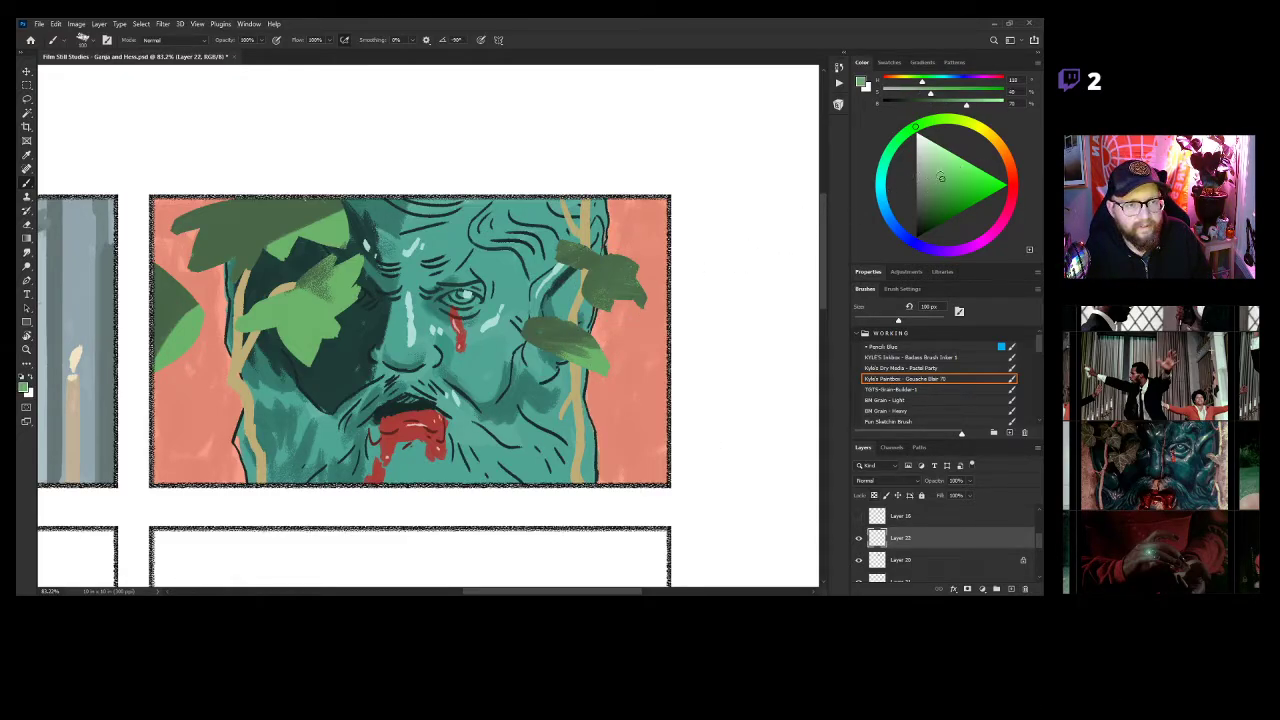
pyautogui.scroll(3, 570, 345)
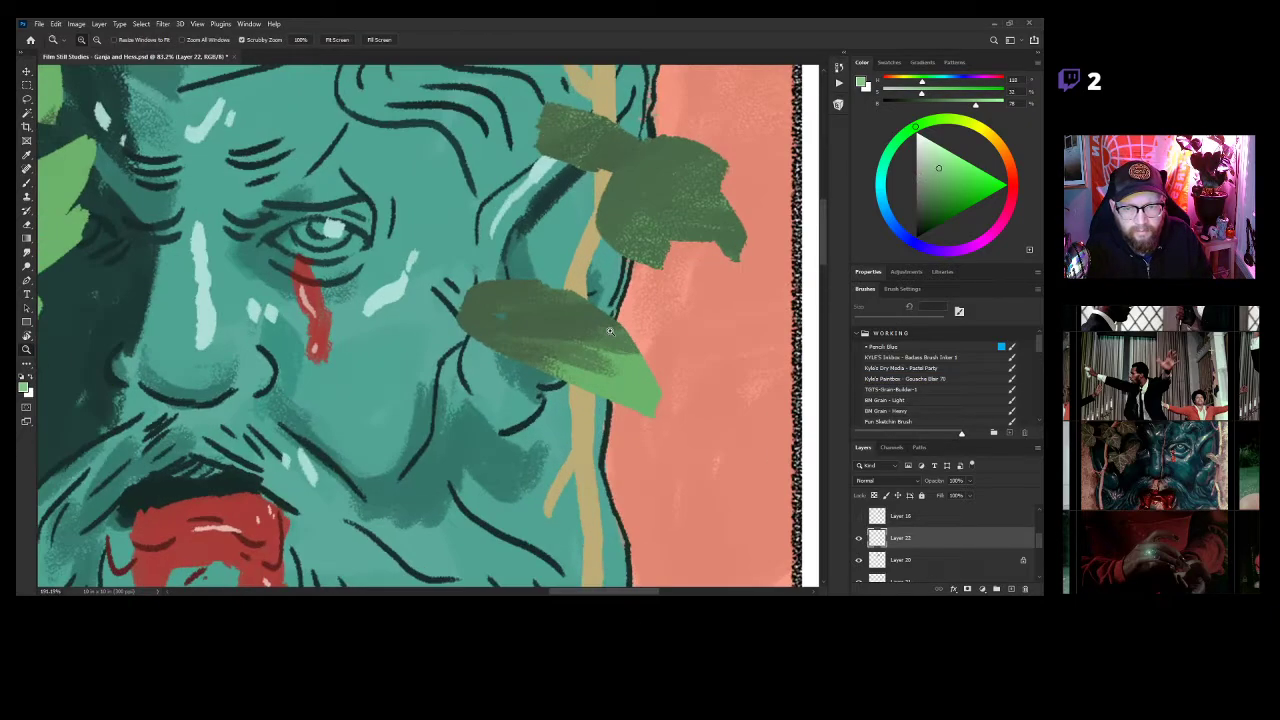
pyautogui.press('[')
pyautogui.press('[')
pyautogui.press('[')
pyautogui.press('[')
pyautogui.press('[')
pyautogui.press('[')
pyautogui.press('[')
pyautogui.press('[')
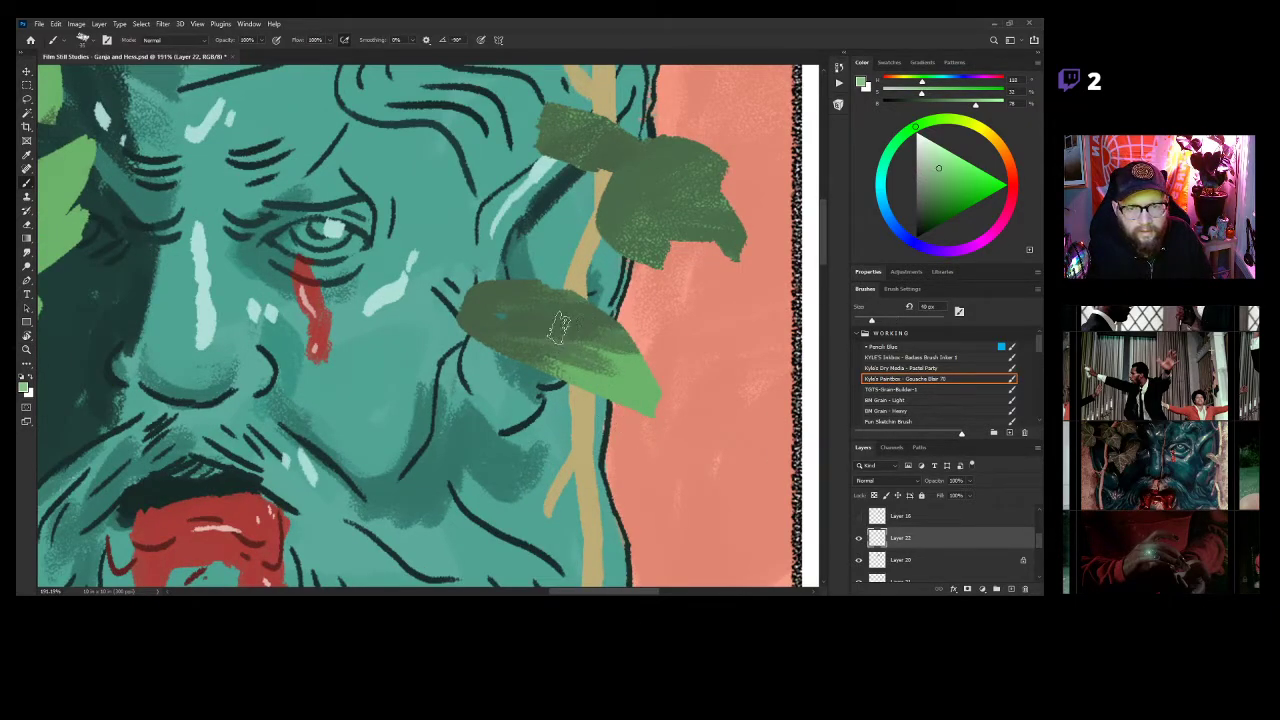
pyautogui.press('[')
pyautogui.press('[')
pyautogui.press('[')
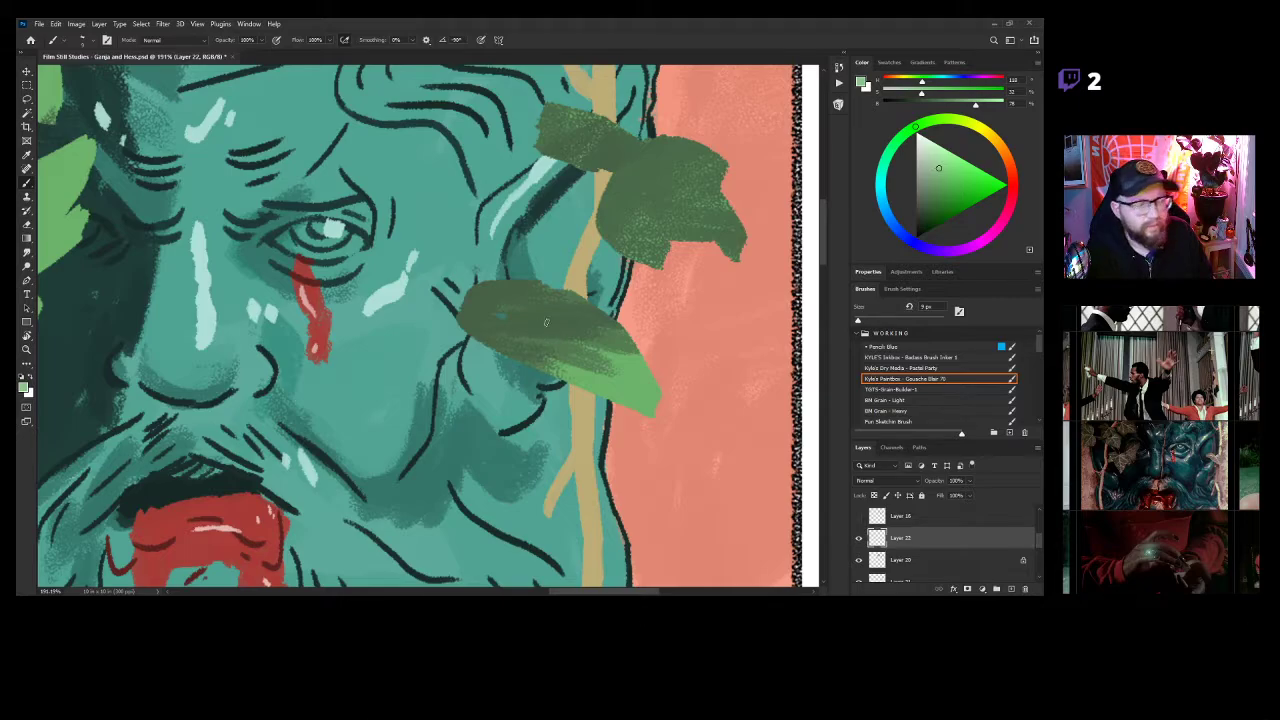
pyautogui.moveTo(549, 304); pyautogui.dragTo(611, 376)
pyautogui.moveTo(588, 333)
pyautogui.mouseDown()
pyautogui.moveTo(636, 353)
pyautogui.moveTo(624, 334)
pyautogui.mouseUp()
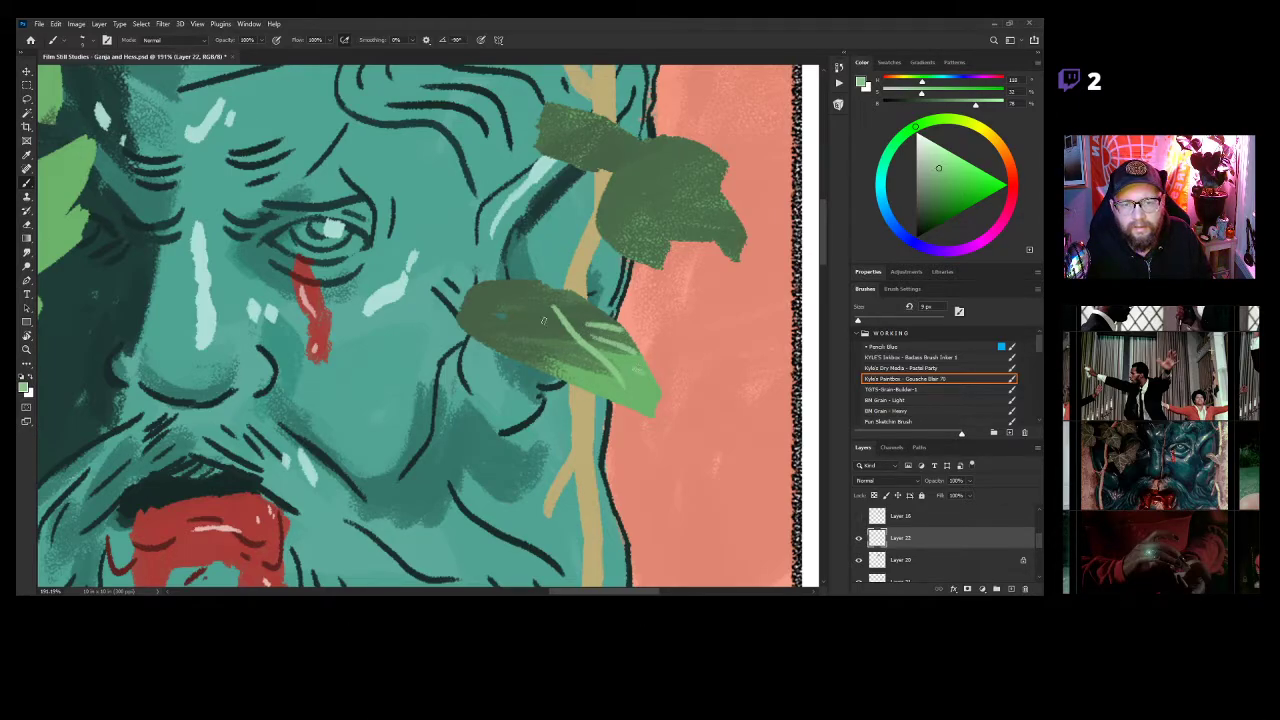
pyautogui.moveTo(548, 318)
pyautogui.mouseDown()
pyautogui.moveTo(498, 336)
pyautogui.moveTo(528, 352)
pyautogui.mouseUp()
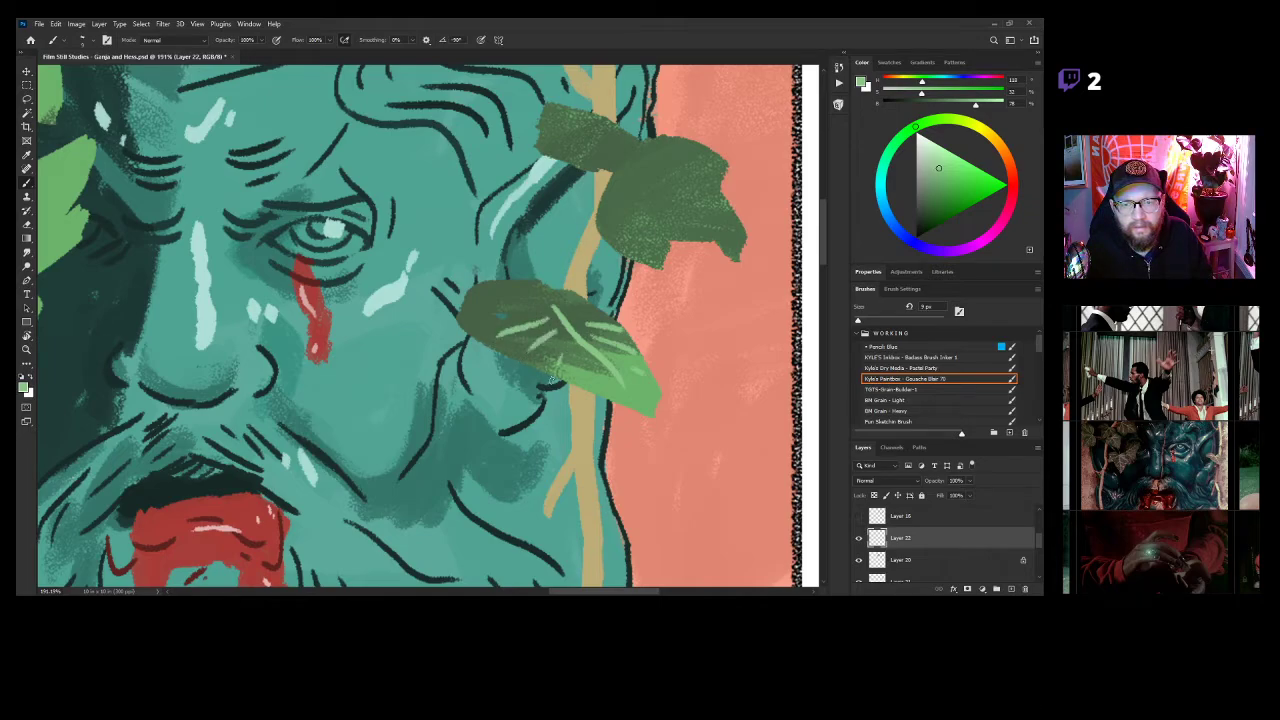
pyautogui.moveTo(482, 298); pyautogui.dragTo(537, 308)
# Paint a curved light green midrib and side veins on the upper leaf of the right vine.
pyautogui.moveTo(687, 286); pyautogui.dragTo(624, 368)
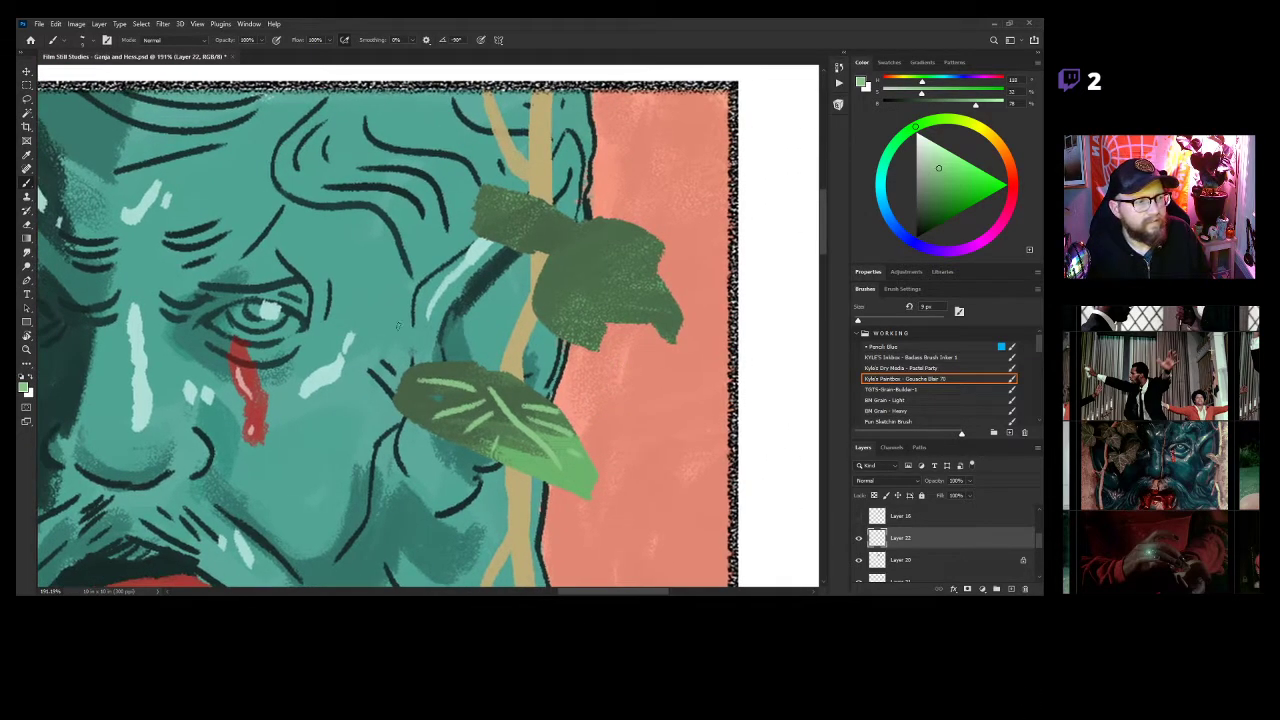
pyautogui.moveTo(581, 249)
pyautogui.mouseDown()
pyautogui.moveTo(634, 270)
pyautogui.moveTo(678, 320)
pyautogui.mouseUp()
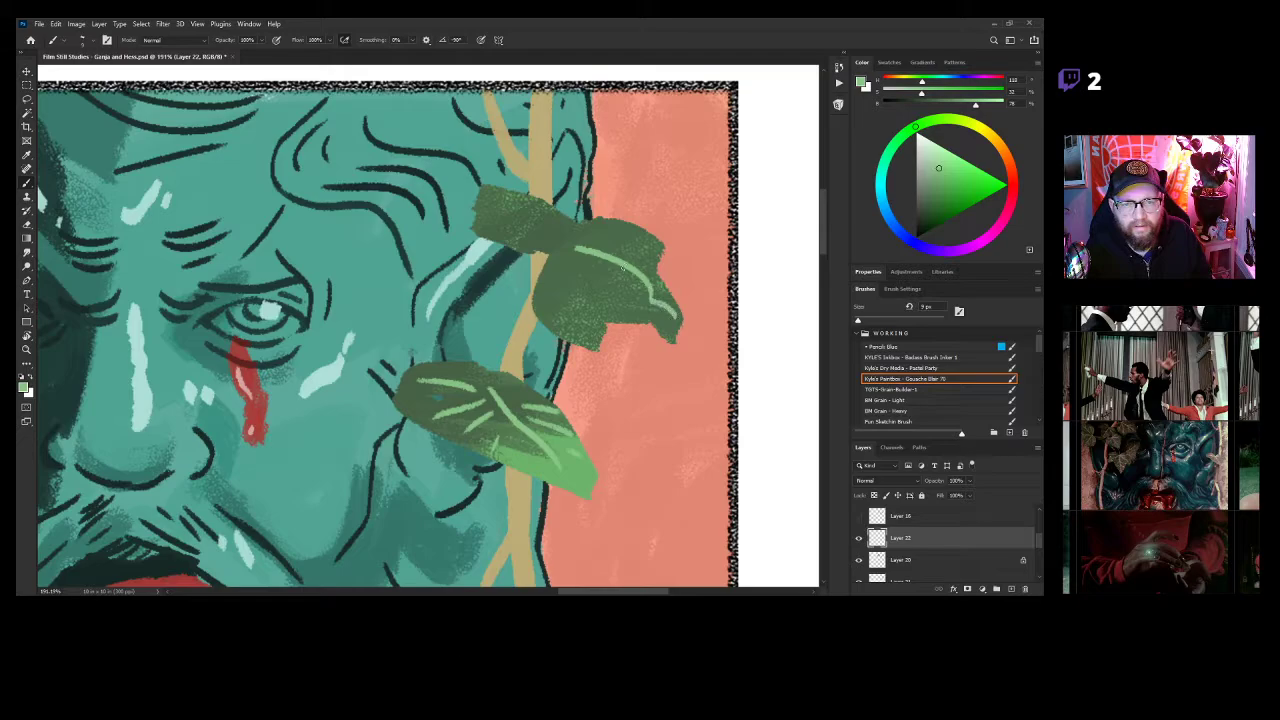
pyautogui.moveTo(609, 247); pyautogui.dragTo(668, 271)
pyautogui.moveTo(584, 262)
pyautogui.mouseDown()
pyautogui.moveTo(589, 297)
pyautogui.moveTo(614, 322)
pyautogui.mouseUp()
# Paint a light green midrib and side veins on the large leaf in the frame's upper left corner.
pyautogui.moveTo(678, 398); pyautogui.dragTo(790, 380)
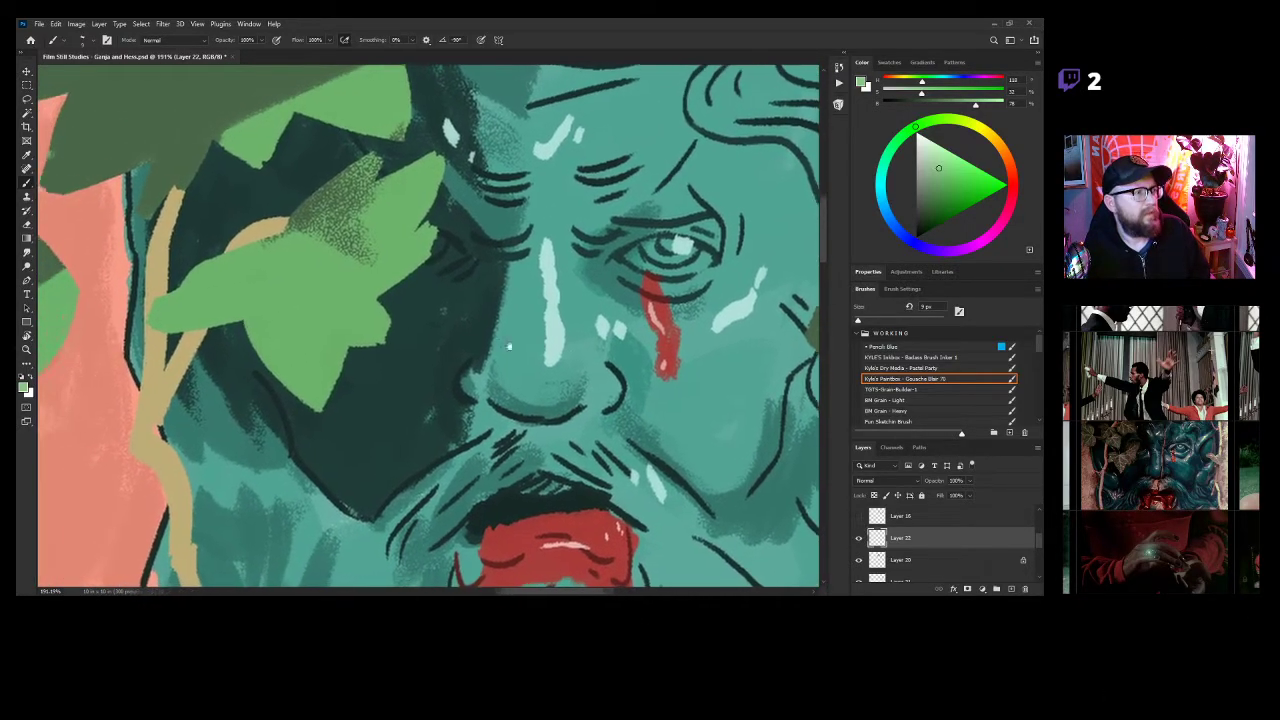
pyautogui.moveTo(489, 334); pyautogui.dragTo(580, 358)
pyautogui.moveTo(435, 261); pyautogui.dragTo(514, 371)
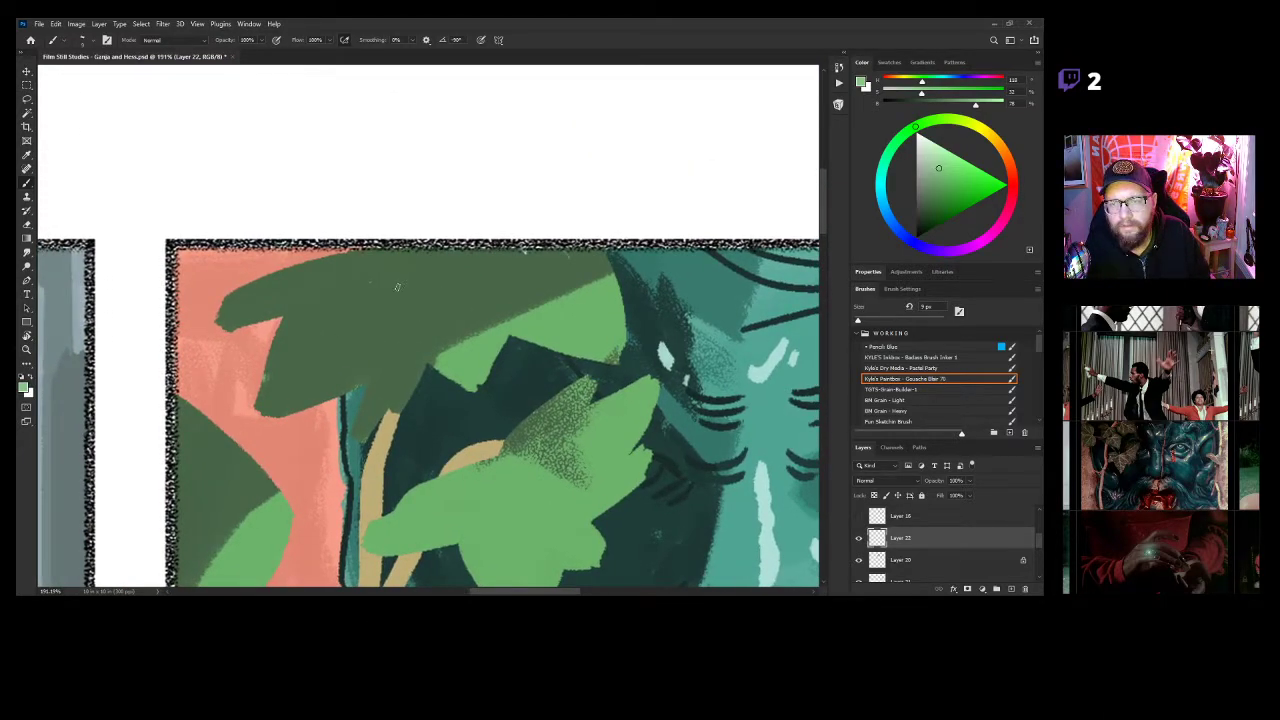
pyautogui.moveTo(386, 265); pyautogui.dragTo(276, 391)
pyautogui.moveTo(314, 270); pyautogui.dragTo(382, 268)
pyautogui.moveTo(274, 299)
pyautogui.mouseDown()
pyautogui.moveTo(314, 300)
pyautogui.moveTo(316, 317)
pyautogui.mouseUp()
pyautogui.moveTo(380, 288); pyautogui.dragTo(382, 340)
# Paint light green veins on the leaf overlapping the dark shadow on the left side of the face.
pyautogui.moveTo(612, 492); pyautogui.dragTo(536, 330)
pyautogui.moveTo(431, 304); pyautogui.dragTo(446, 440)
pyautogui.moveTo(380, 342); pyautogui.dragTo(421, 316)
pyautogui.moveTo(393, 370)
pyautogui.mouseDown()
pyautogui.moveTo(423, 337)
pyautogui.moveTo(408, 395)
pyautogui.moveTo(447, 313)
pyautogui.moveTo(490, 331)
pyautogui.moveTo(449, 339)
pyautogui.moveTo(479, 364)
pyautogui.moveTo(473, 404)
pyautogui.mouseUp()
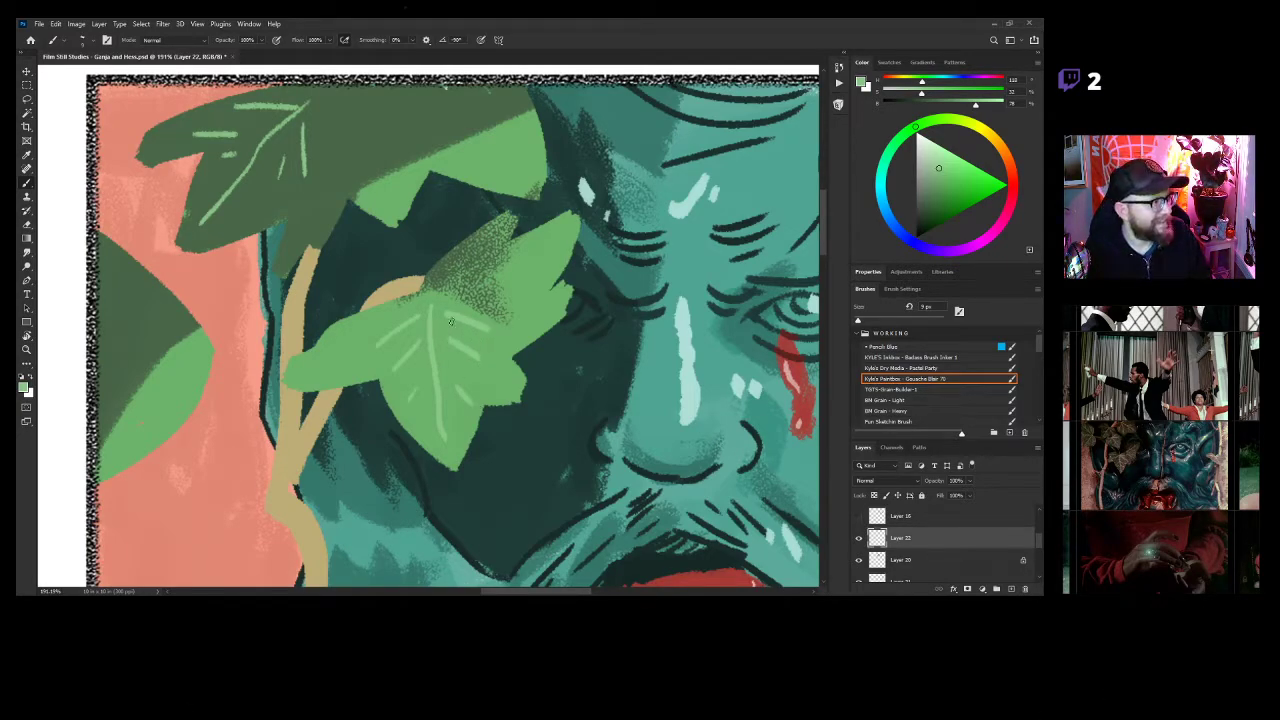
pyautogui.moveTo(464, 300)
pyautogui.mouseDown()
pyautogui.moveTo(538, 254)
pyautogui.moveTo(472, 293)
pyautogui.moveTo(536, 306)
pyautogui.mouseUp()
# Paint light green veins on the leaf cut off by the frame's left edge, and check the whole page.
pyautogui.moveTo(461, 359); pyautogui.dragTo(738, 296)
pyautogui.moveTo(371, 277); pyautogui.dragTo(472, 274)
pyautogui.moveTo(398, 248); pyautogui.dragTo(437, 243)
pyautogui.moveTo(397, 318); pyautogui.dragTo(405, 315)
pyautogui.press('z')
pyautogui.hotkey('ctrl', '0')
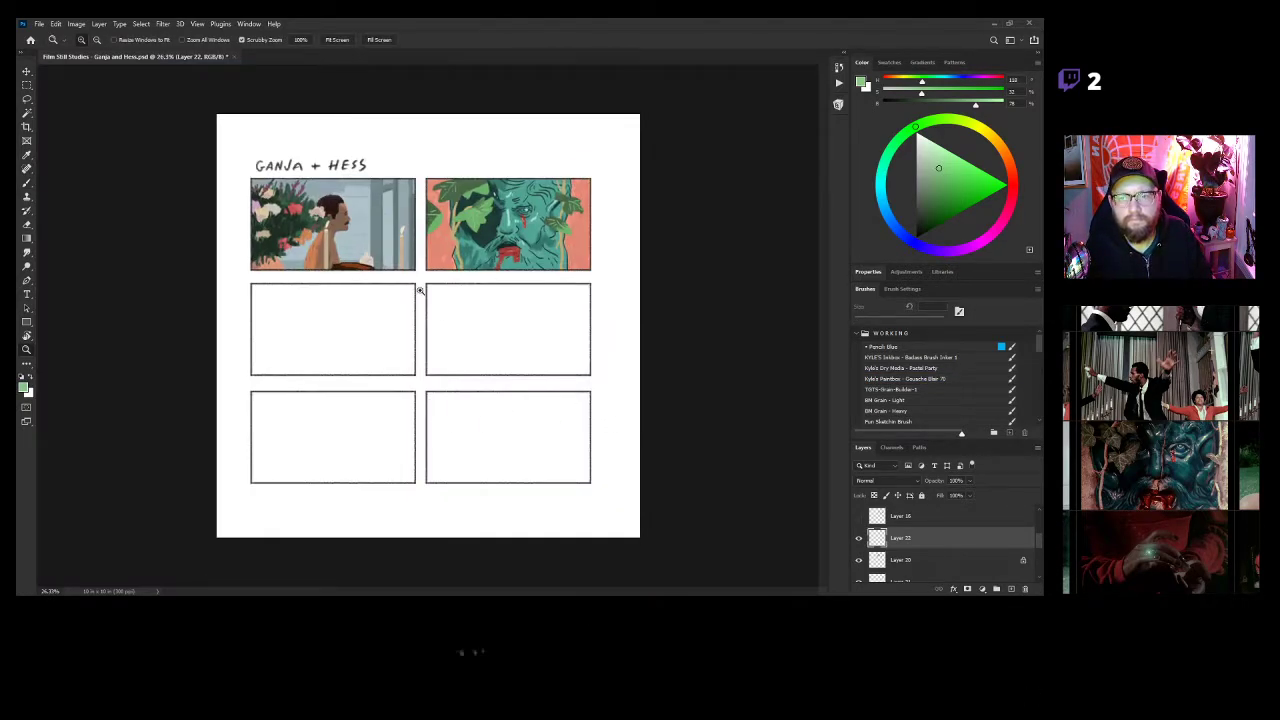
# Identify the vine layer by toggling its visibility, select it and lock its transparent pixels.
pyautogui.moveTo(525, 215); pyautogui.dragTo(578, 268)
pyautogui.moveTo(578, 268); pyautogui.dragTo(575, 326)
pyautogui.moveTo(410, 331); pyautogui.dragTo(430, 369)
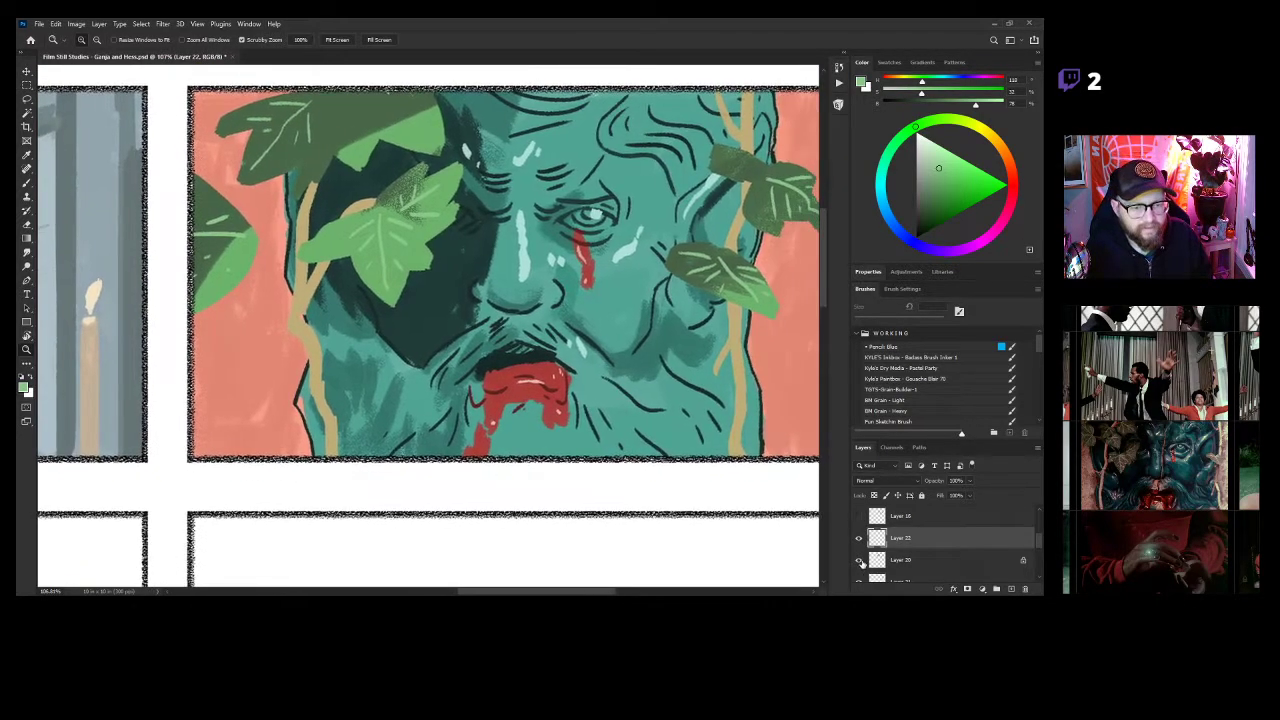
pyautogui.click(857, 583)
pyautogui.click(857, 583)
pyautogui.click(882, 579)
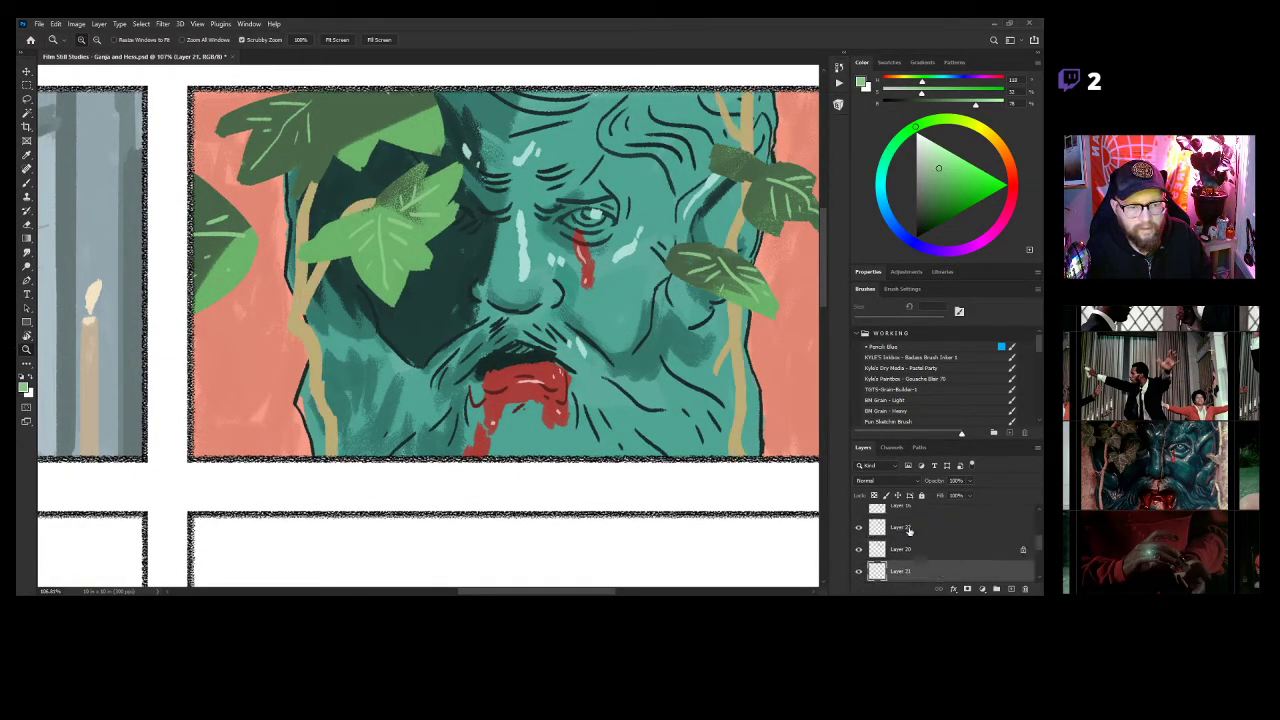
pyautogui.click(905, 378)
# Shade both vines with a darkened version of the sampled tan, using a 40 px brush.
pyautogui.keyDown('alt'); pyautogui.click(293, 315); pyautogui.keyUp('alt')
pyautogui.keyDown('alt'); pyautogui.click(298, 310); pyautogui.keyUp('alt')
pyautogui.moveTo(942, 174); pyautogui.dragTo(933, 188)
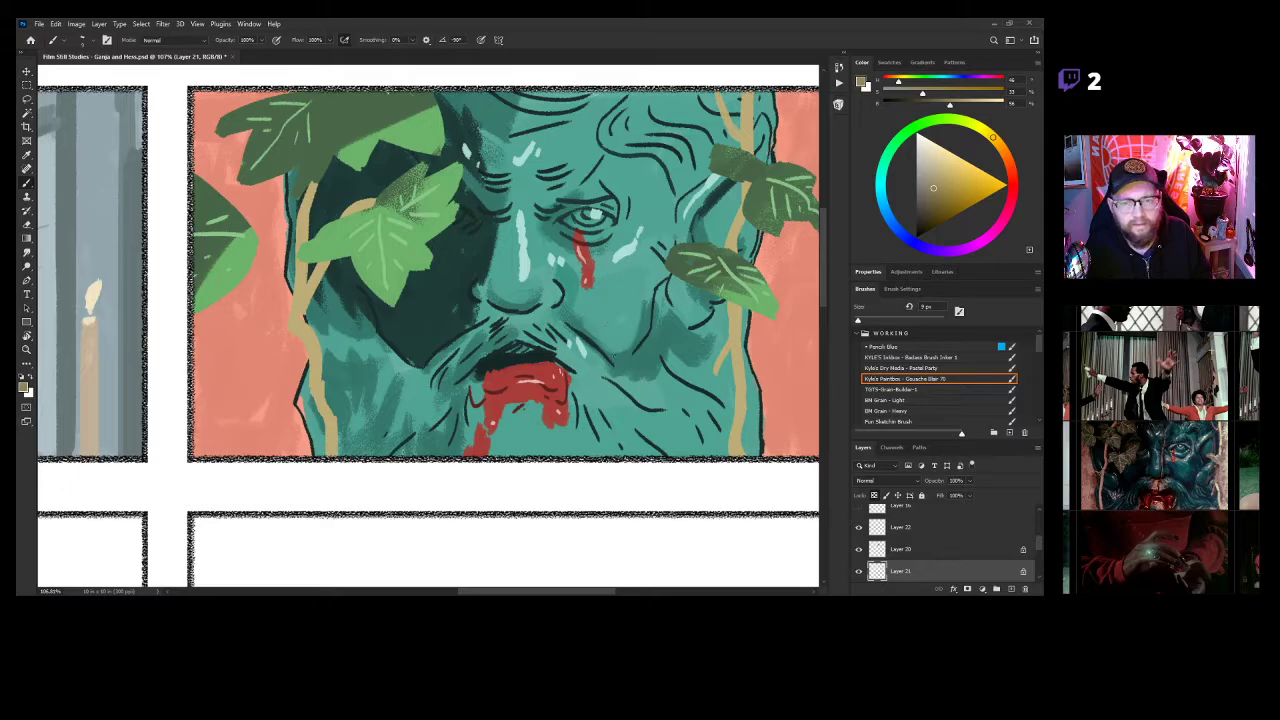
pyautogui.press(']')
pyautogui.press(']')
pyautogui.press(']')
pyautogui.press(']')
pyautogui.press(']')
pyautogui.press(']')
pyautogui.press(']')
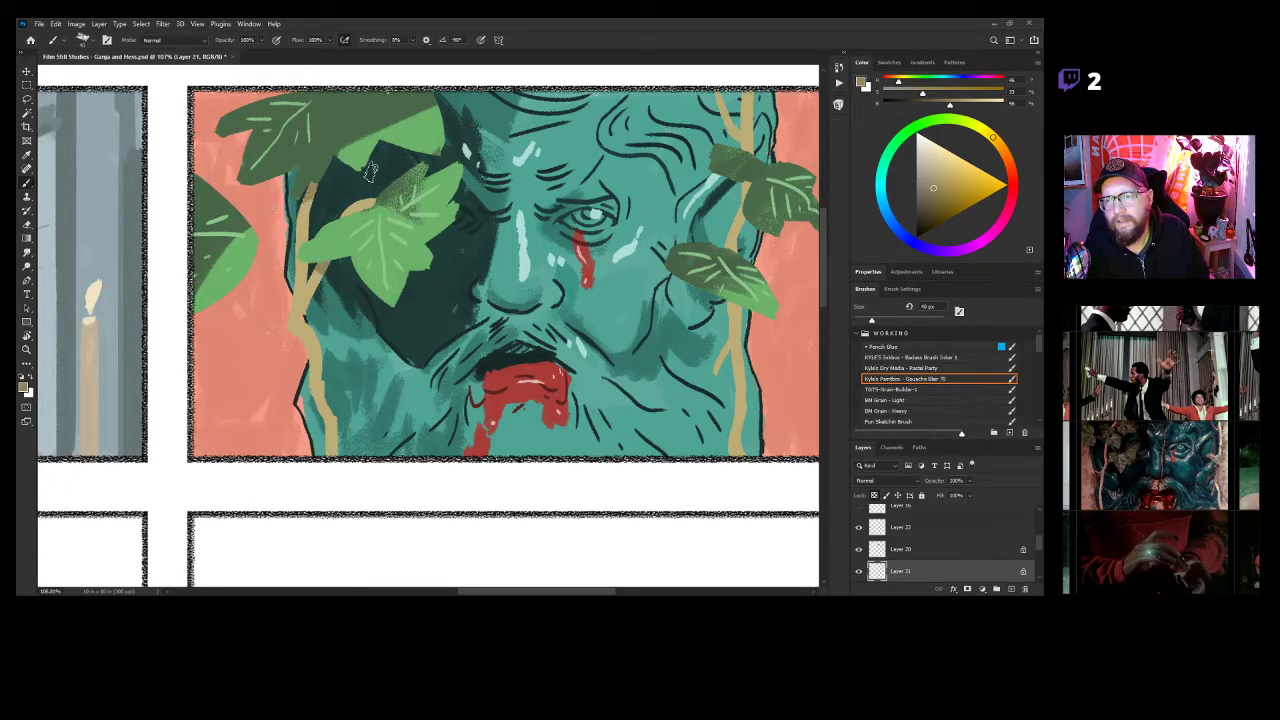
pyautogui.moveTo(305, 312); pyautogui.dragTo(330, 397)
pyautogui.moveTo(746, 178); pyautogui.dragTo(618, 195)
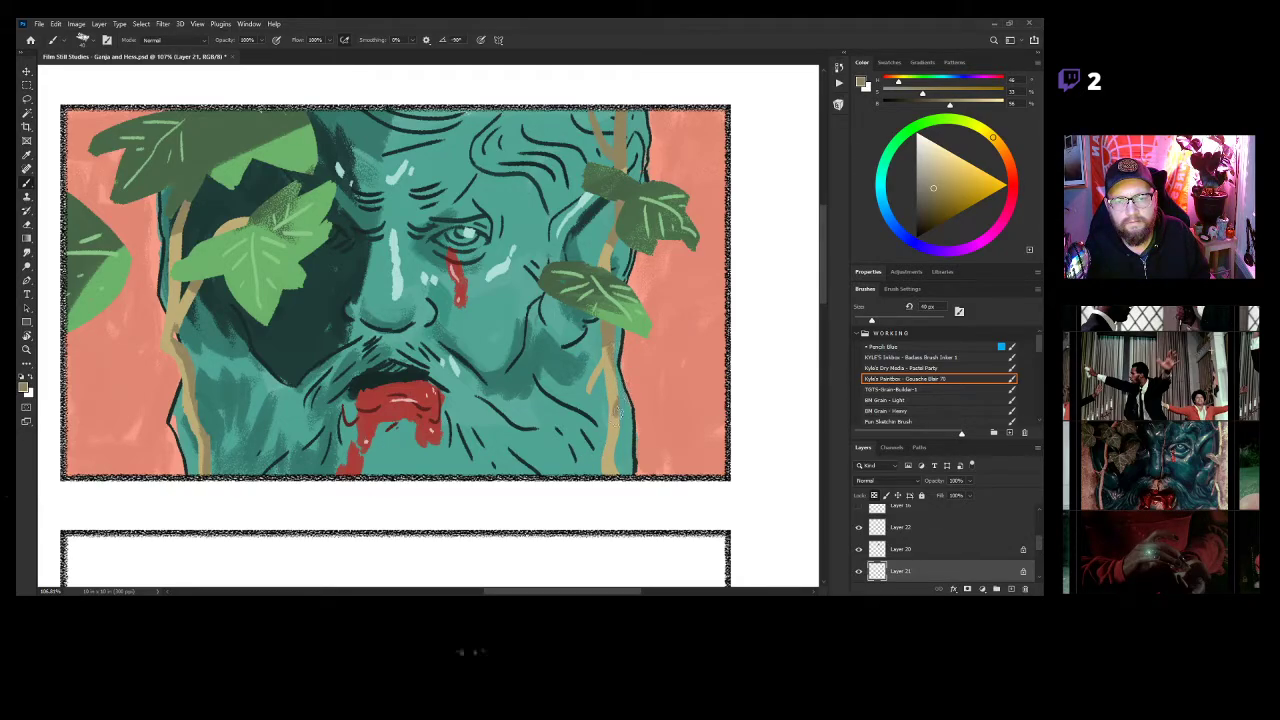
# Select Layer 15 with the salmon background, sample the salmon beside the mask and shift it to a light peach.
pyautogui.press('z')
pyautogui.moveTo(612, 478); pyautogui.dragTo(592, 477)
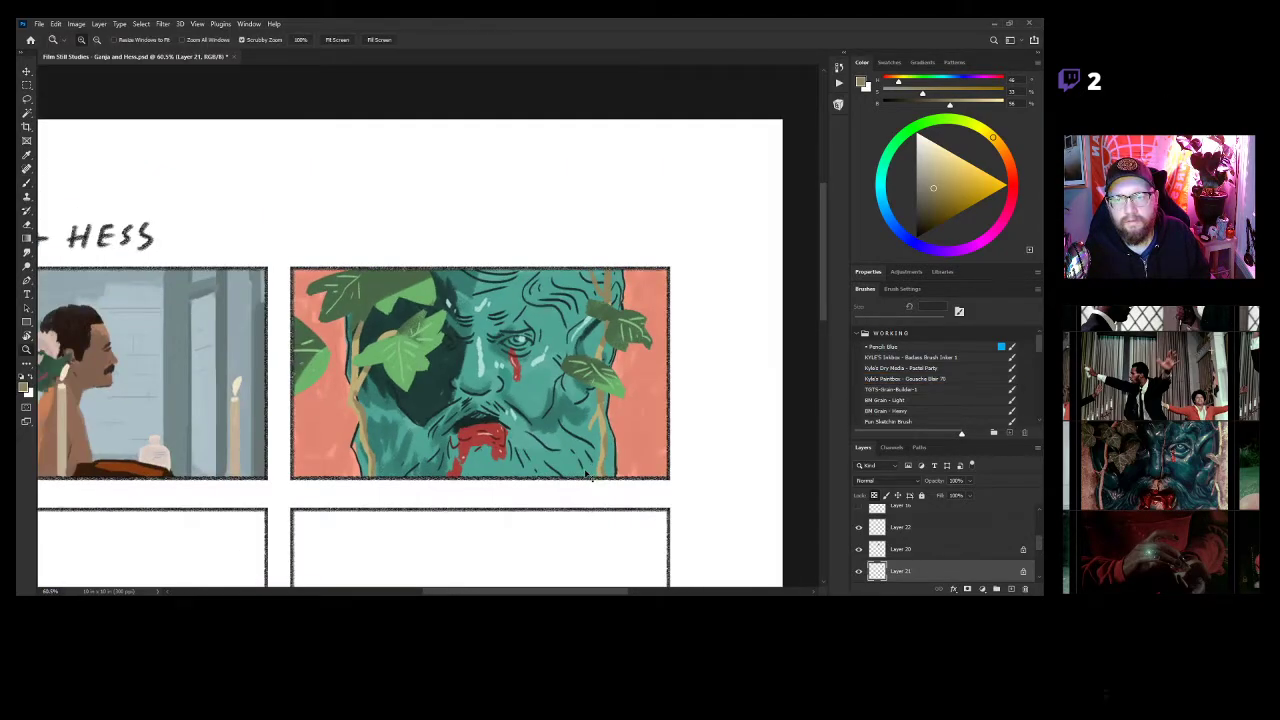
pyautogui.moveTo(489, 428); pyautogui.dragTo(483, 400)
pyautogui.scroll(-4, 1037, 537)
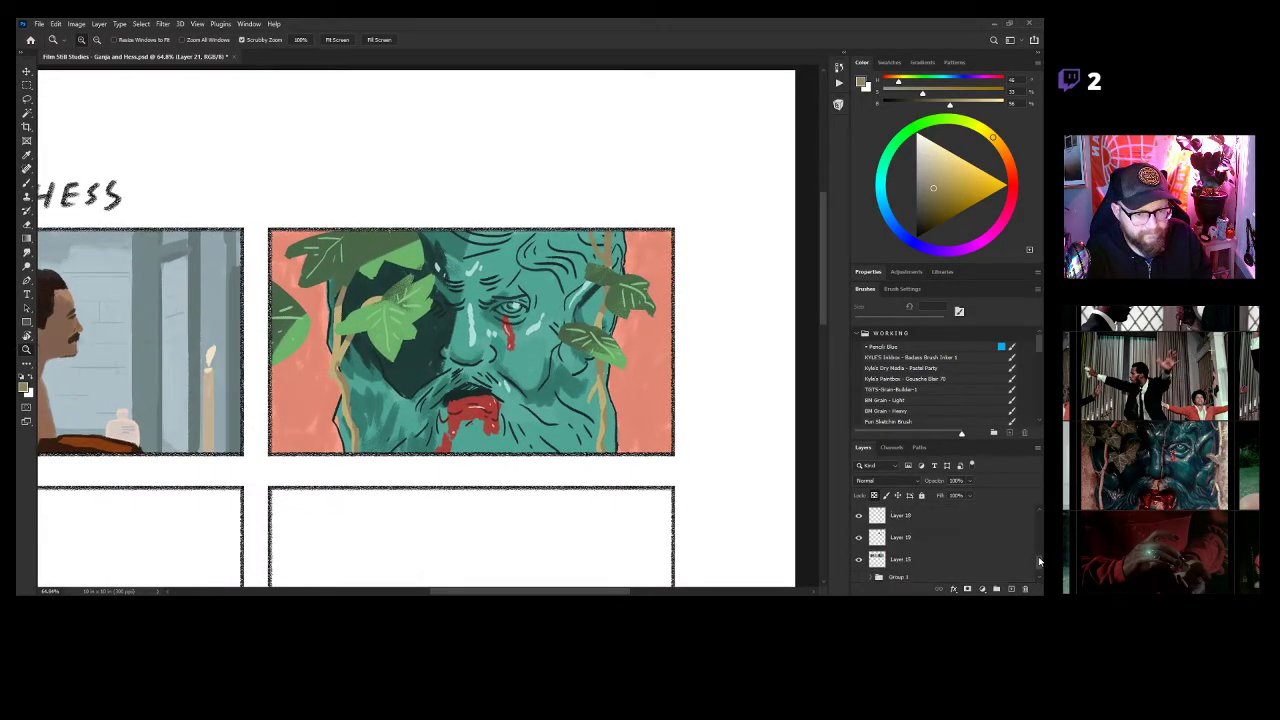
pyautogui.click(906, 546)
pyautogui.press('b')
pyautogui.keyDown('alt'); pyautogui.click(632, 379); pyautogui.keyUp('alt')
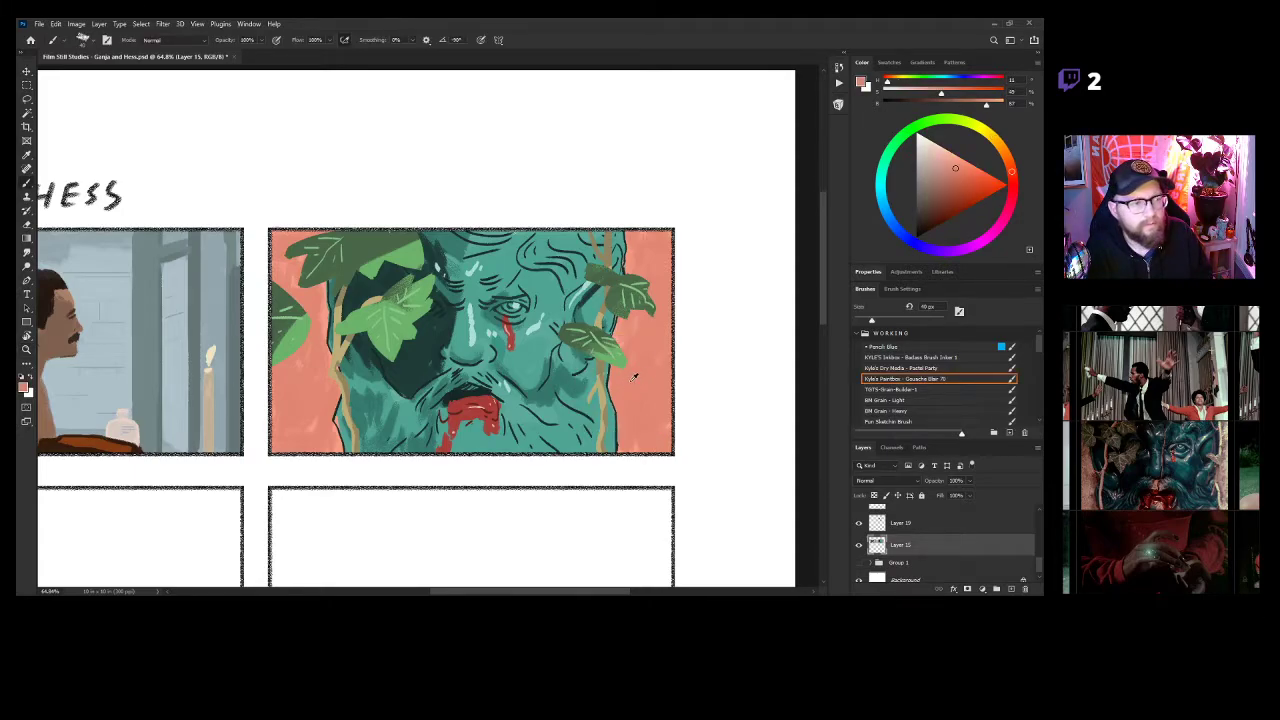
pyautogui.moveTo(942, 163); pyautogui.dragTo(1011, 160)
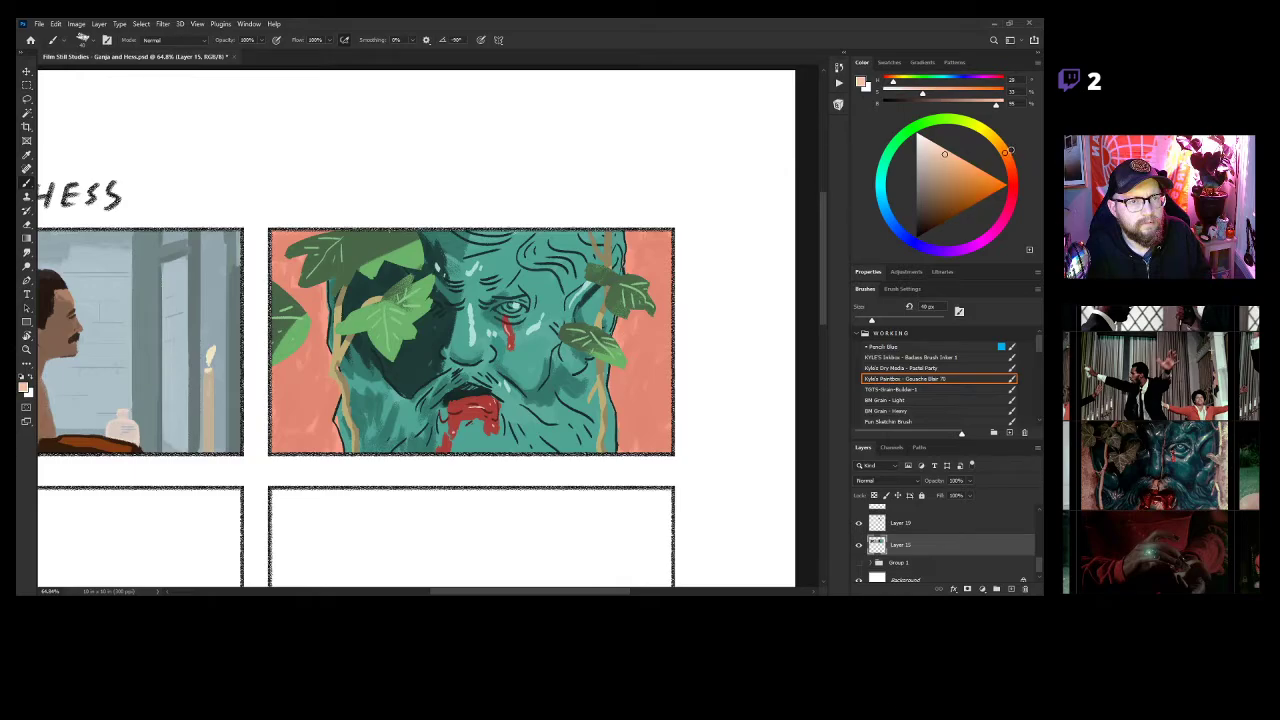
# Paint light peach strokes over the lower salmon background to the right of the mask, using a 125 px brush.
pyautogui.hotkey('ctrl', 'z')
pyautogui.press(']')
pyautogui.press(']')
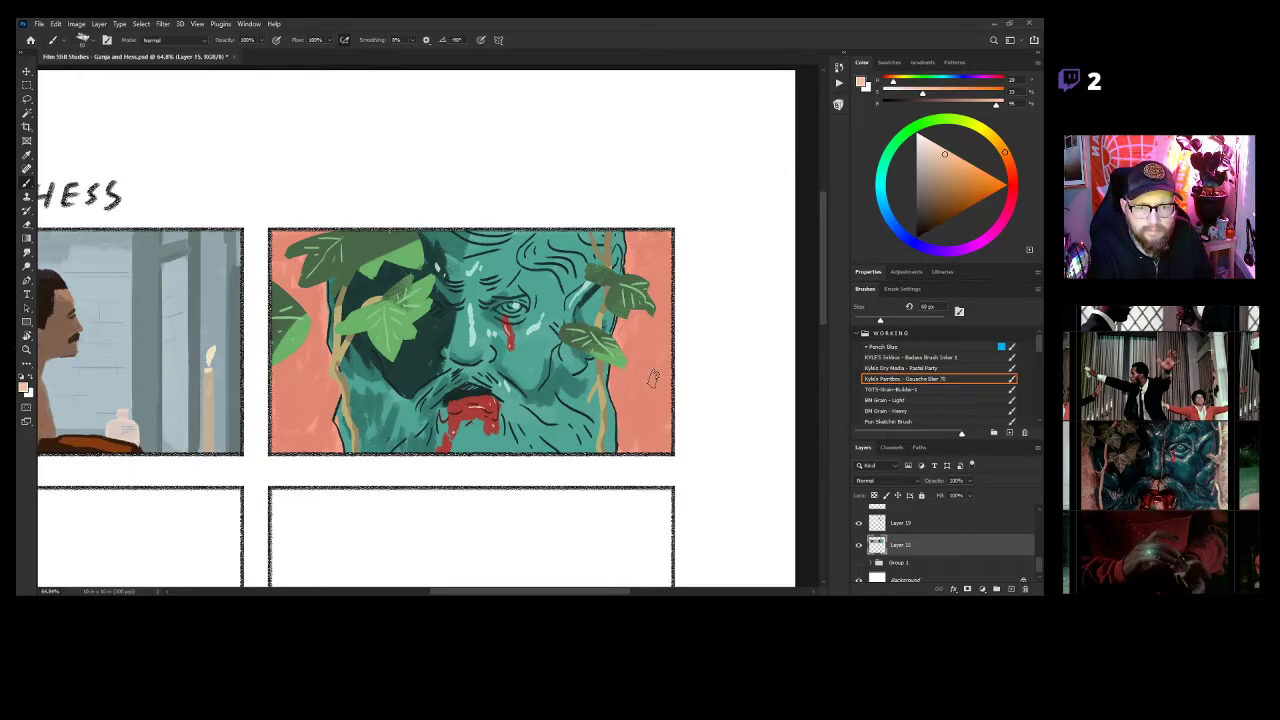
pyautogui.press(']')
pyautogui.press(']')
pyautogui.press(']')
pyautogui.press(']')
pyautogui.press(']')
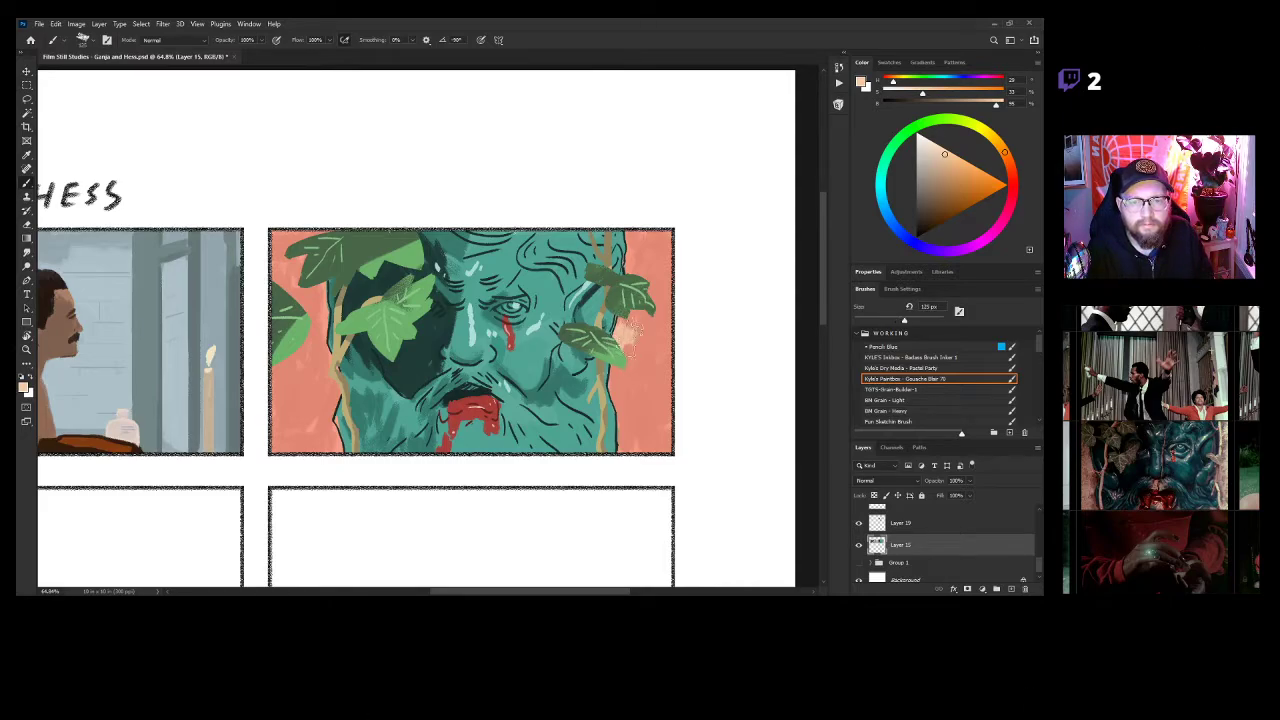
pyautogui.moveTo(632, 339)
pyautogui.mouseDown()
pyautogui.moveTo(626, 328)
pyautogui.moveTo(632, 377)
pyautogui.moveTo(636, 360)
pyautogui.moveTo(648, 376)
pyautogui.moveTo(609, 387)
pyautogui.moveTo(637, 397)
pyautogui.moveTo(614, 420)
pyautogui.moveTo(620, 457)
pyautogui.moveTo(643, 457)
pyautogui.moveTo(637, 437)
pyautogui.mouseUp()
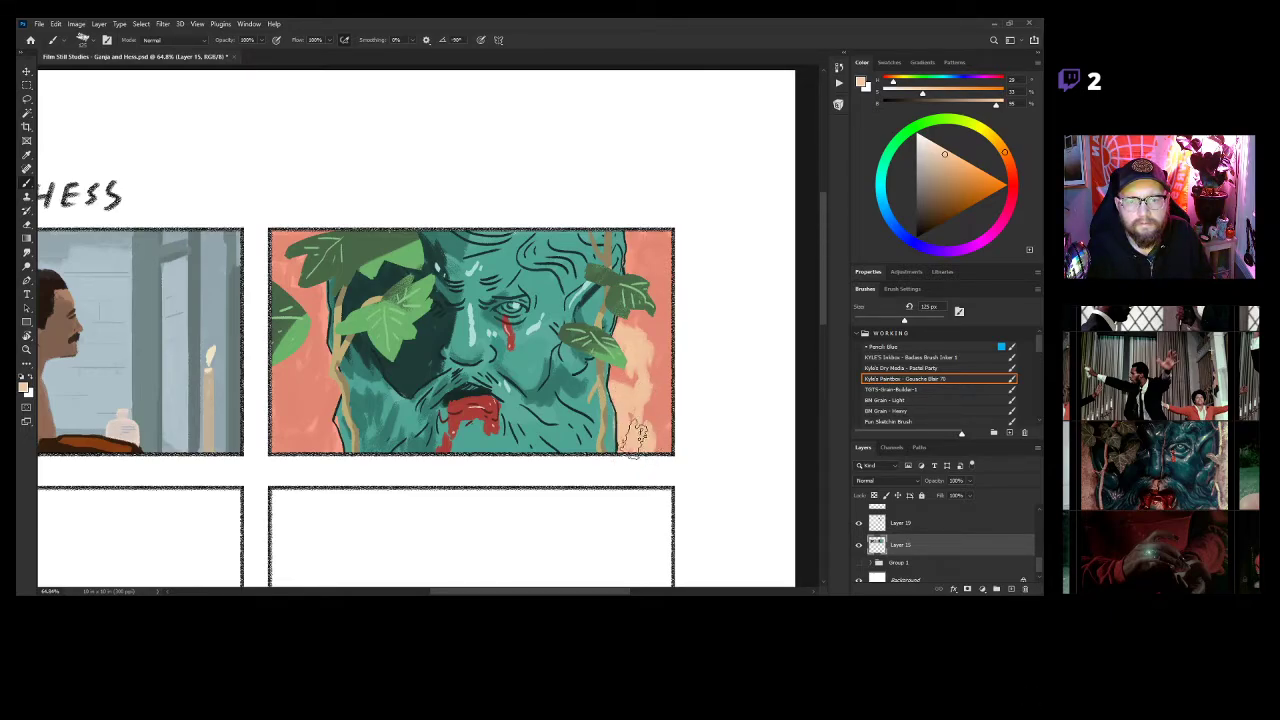
# Extend the peach over the lower background on both sides of the mask, enlarging the brush to 400 px.
pyautogui.press(']')
pyautogui.press(']')
pyautogui.press(']')
pyautogui.press(']')
pyautogui.press(']')
pyautogui.press(']')
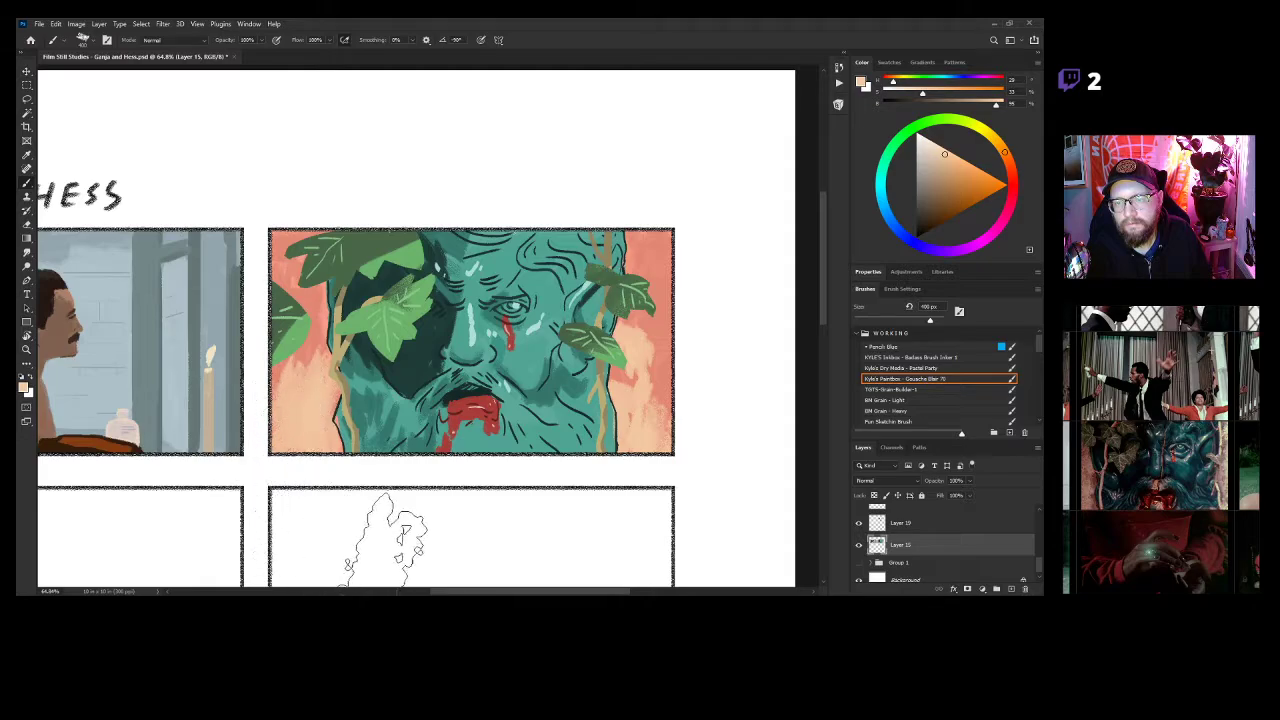
# Check both painted frames and the whole page, and save the document.
pyautogui.press('z')
pyautogui.moveTo(508, 474); pyautogui.dragTo(482, 448)
pyautogui.moveTo(525, 245); pyautogui.dragTo(576, 241)
pyautogui.moveTo(520, 258); pyautogui.dragTo(573, 324)
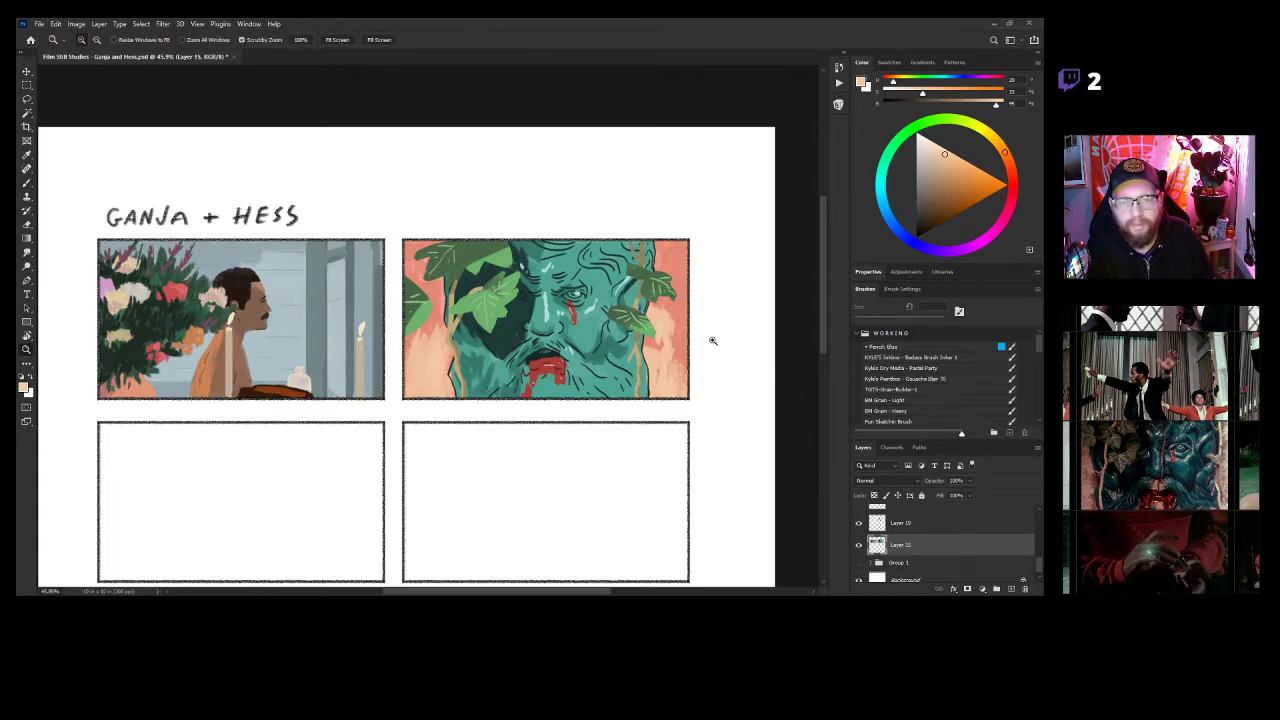
pyautogui.moveTo(608, 338); pyautogui.dragTo(591, 351)
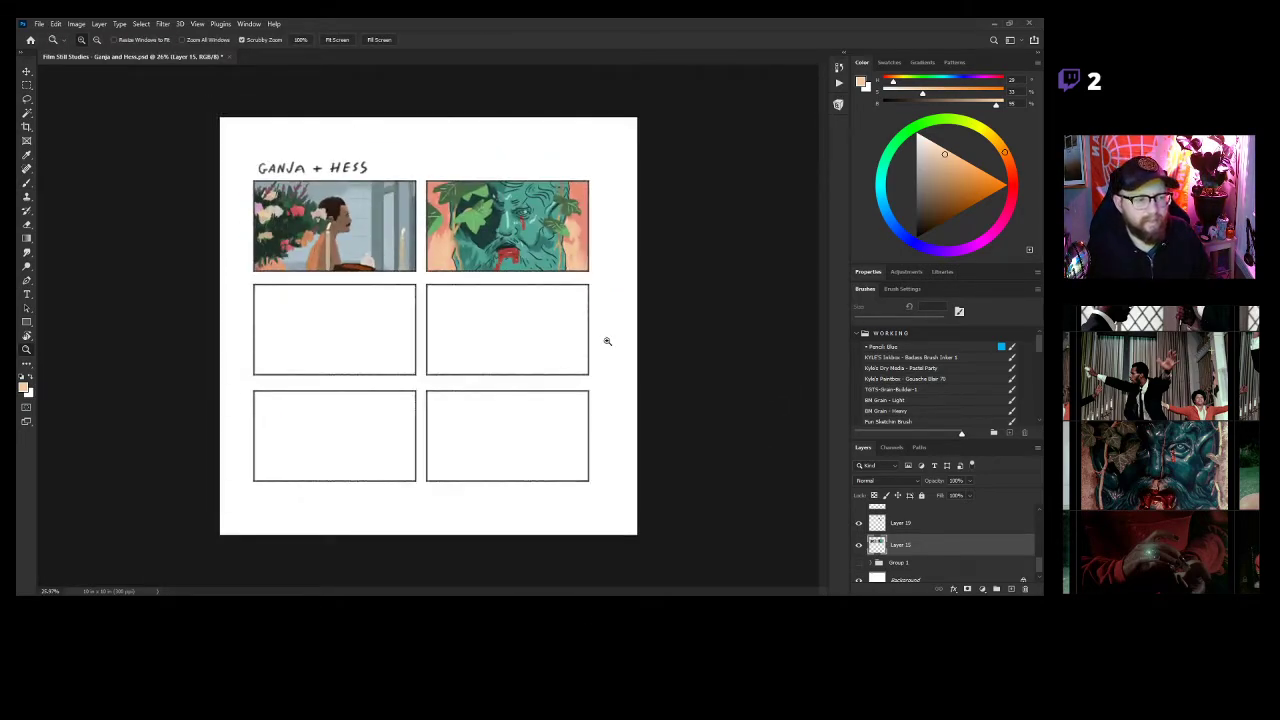
pyautogui.hotkey('ctrl', 's')
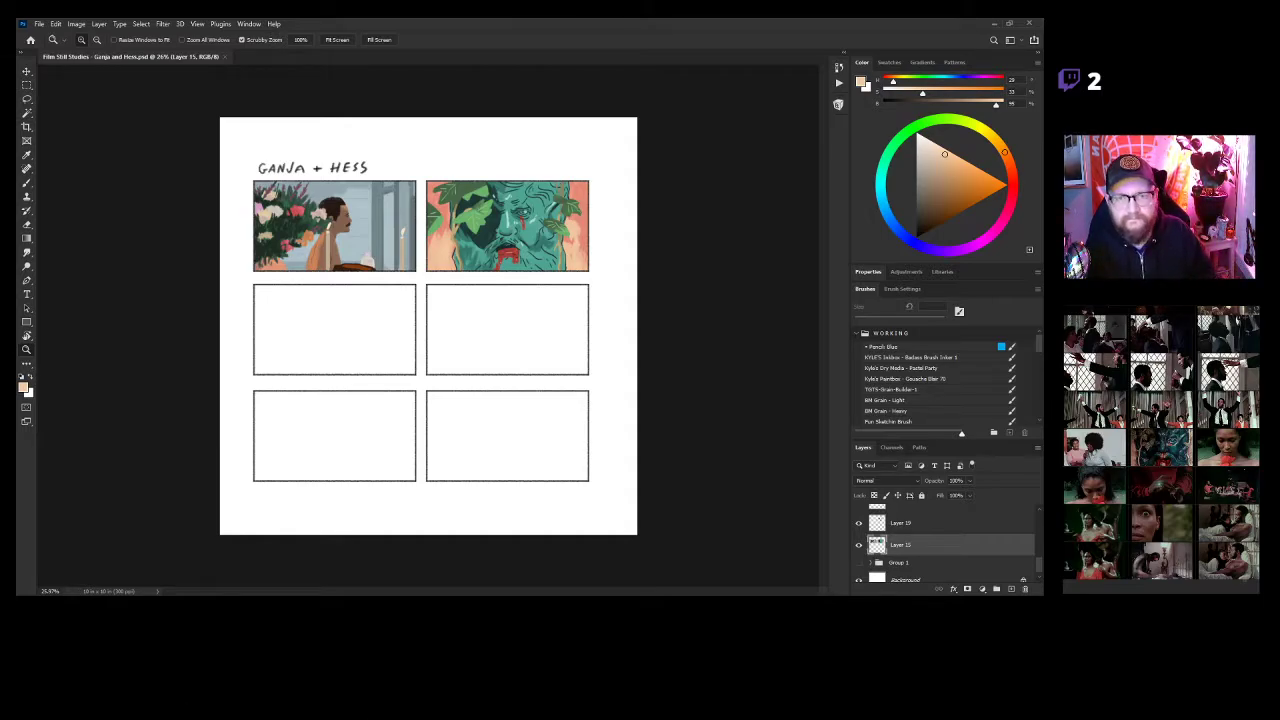
# Inspect the mask painting up close and merge the layers from Layer 15 up to Layer 20 into one.
pyautogui.moveTo(502, 250); pyautogui.dragTo(612, 285)
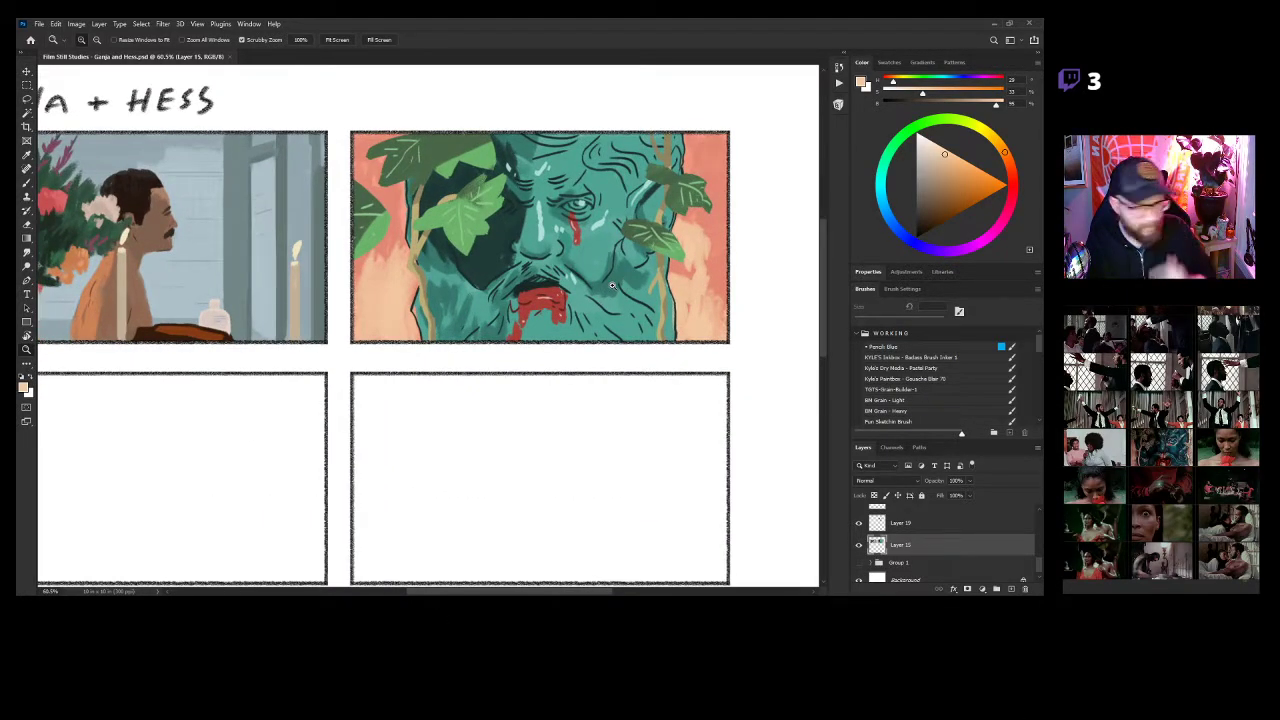
pyautogui.moveTo(597, 353); pyautogui.dragTo(585, 325)
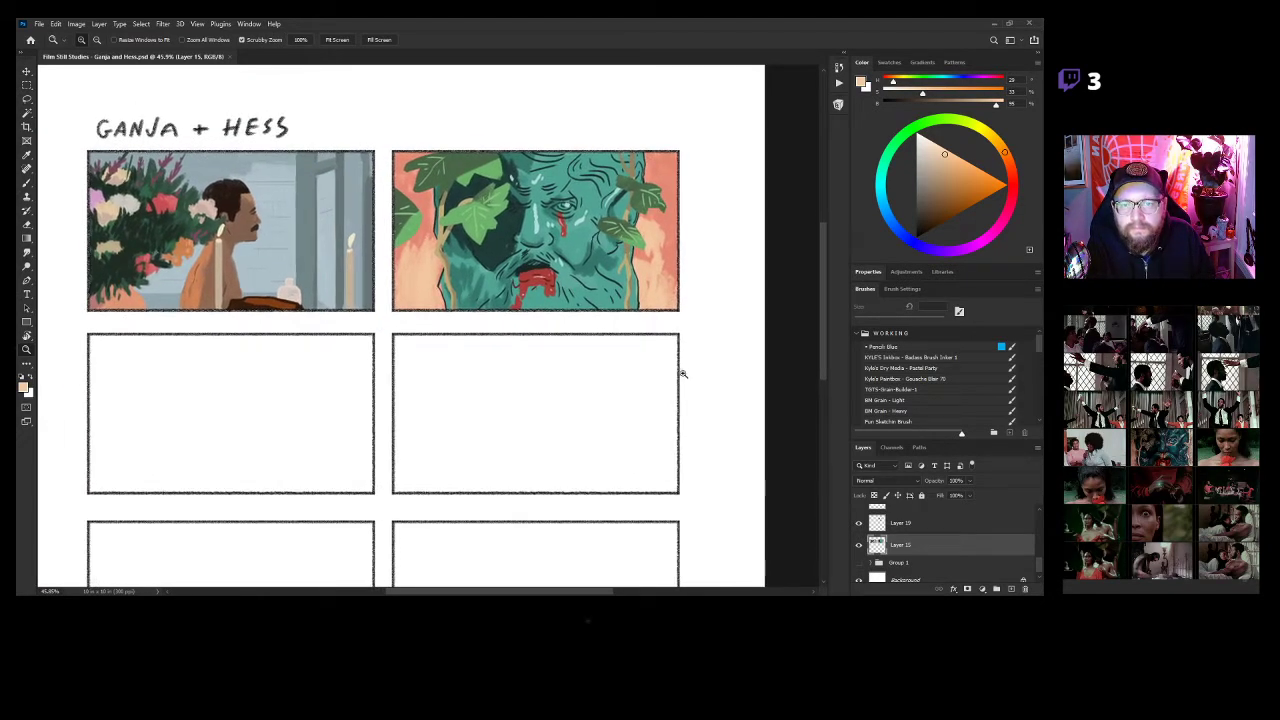
pyautogui.moveTo(534, 216)
pyautogui.mouseDown()
pyautogui.moveTo(608, 251)
pyautogui.moveTo(638, 323)
pyautogui.mouseUp()
pyautogui.moveTo(513, 251); pyautogui.dragTo(526, 256)
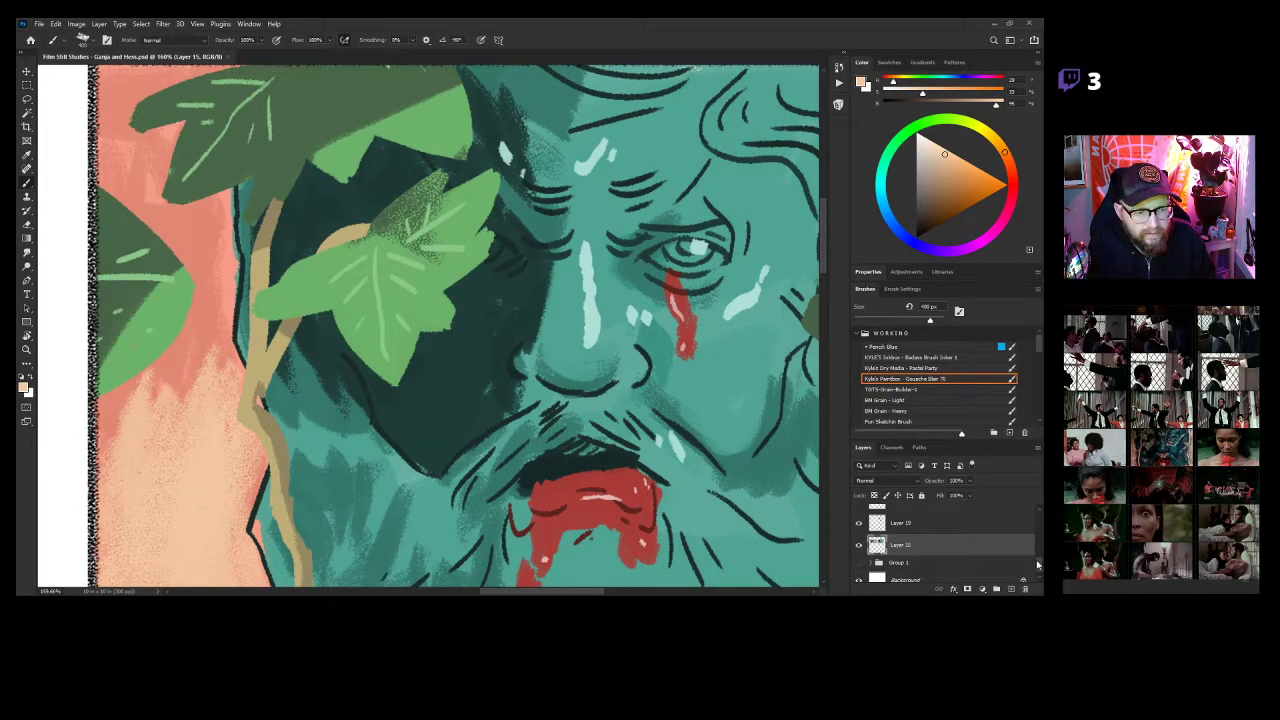
pyautogui.moveTo(1038, 565); pyautogui.dragTo(1038, 548)
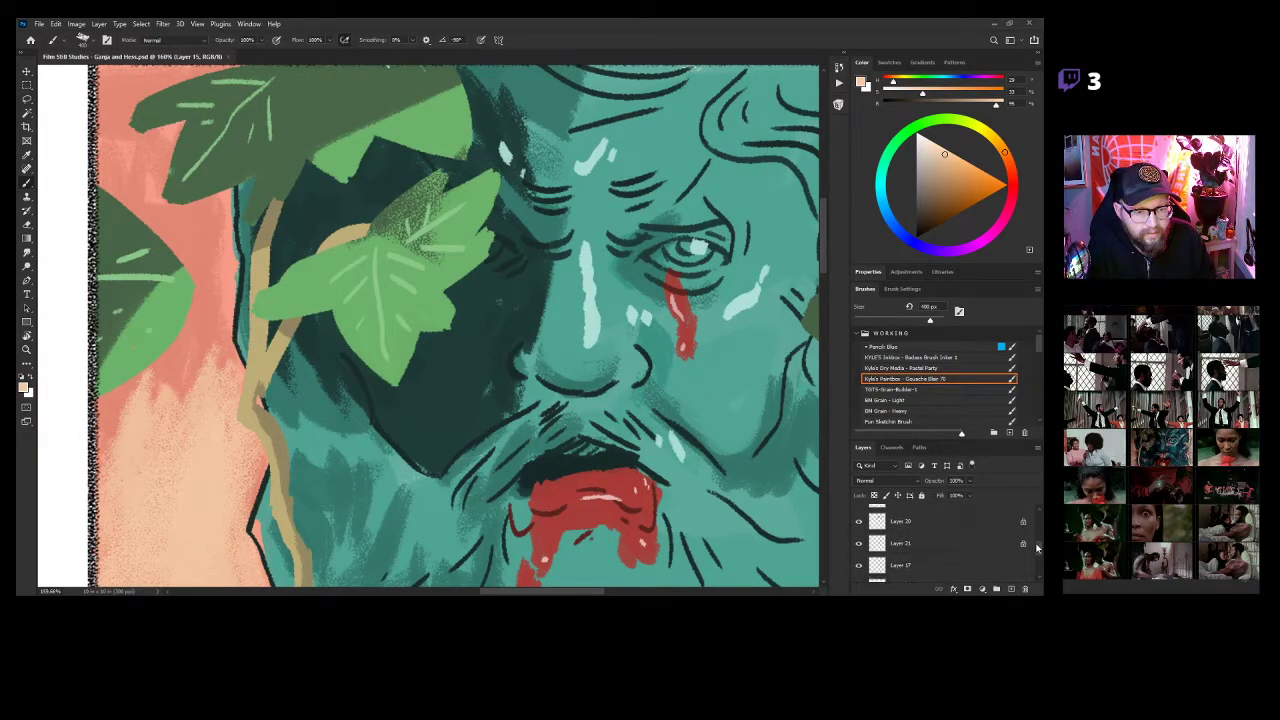
pyautogui.keyDown('shift'); pyautogui.click(928, 525); pyautogui.keyUp('shift')
pyautogui.hotkey('ctrl', 'e')
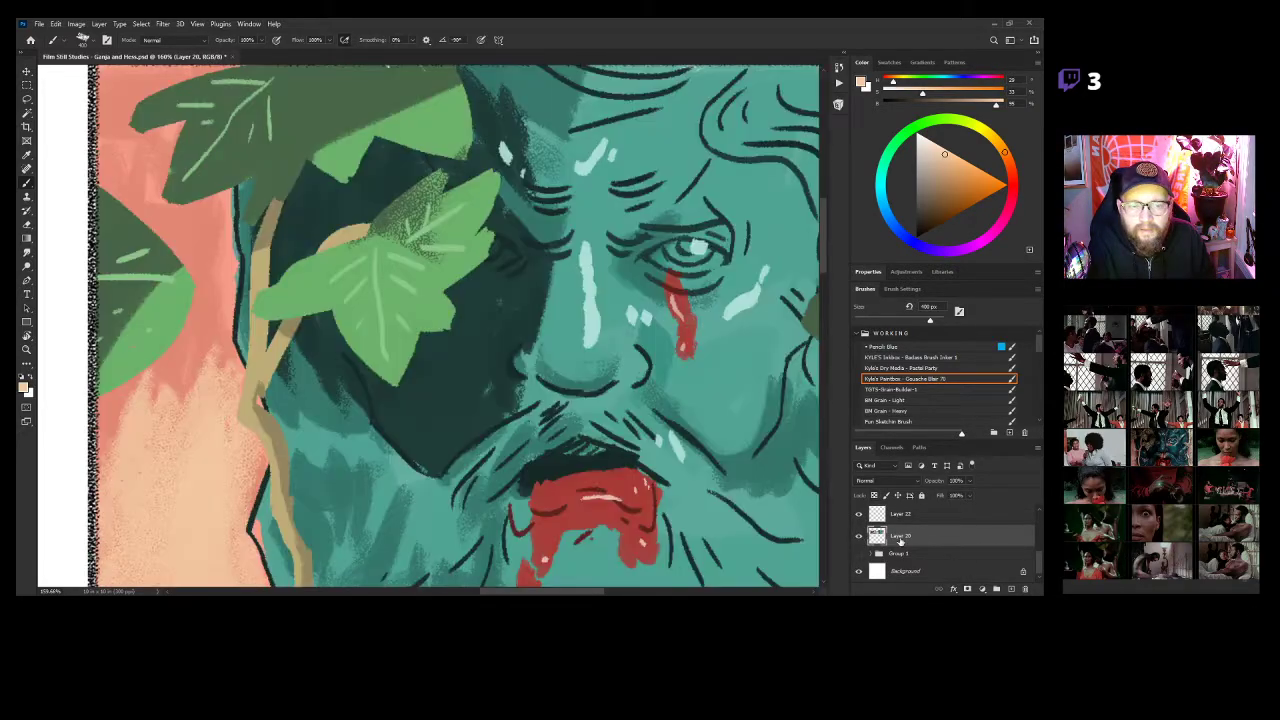
# Merge Layer 20 and Layer 22 into a single artwork layer.
pyautogui.keyDown('shift'); pyautogui.click(902, 518); pyautogui.keyUp('shift')
pyautogui.hotkey('ctrl', 'e')
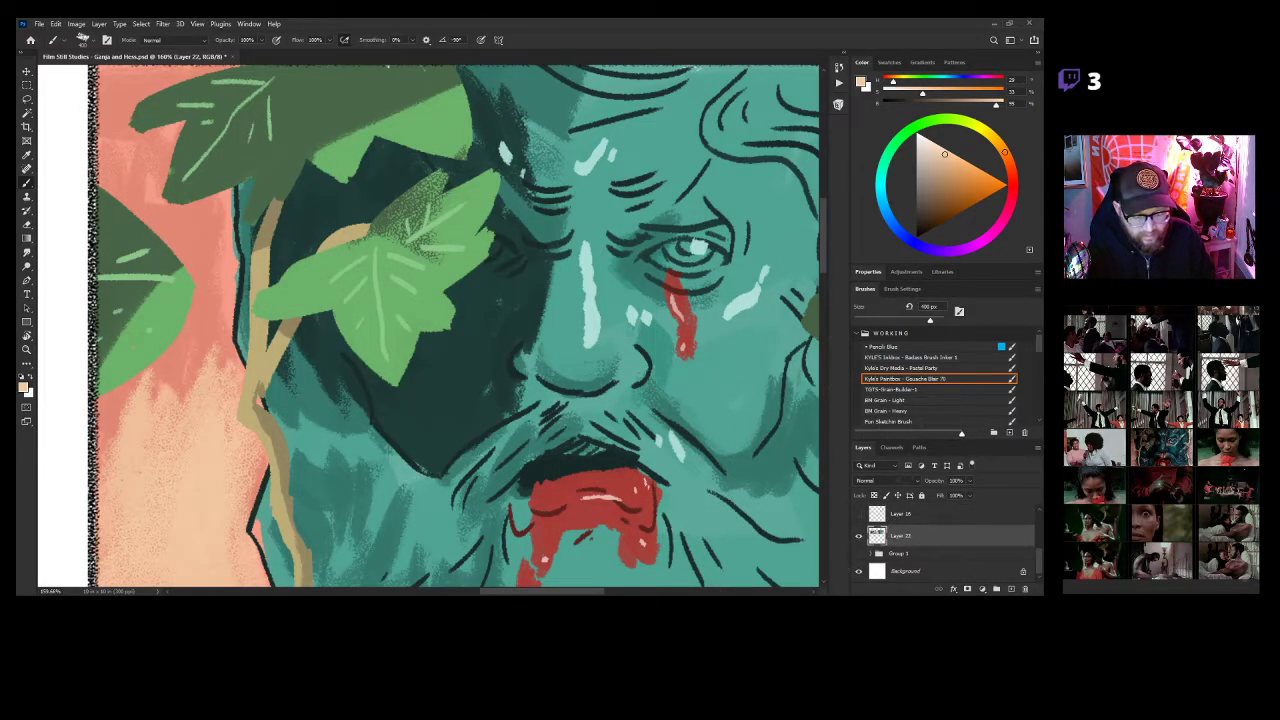
# Sample the dark teal from the shadowed side of the face and shrink the brush to about 25 px.
pyautogui.keyDown('alt'); pyautogui.click(493, 286); pyautogui.keyUp('alt')
pyautogui.press('[')
pyautogui.press('[')
pyautogui.press('[')
pyautogui.press('[')
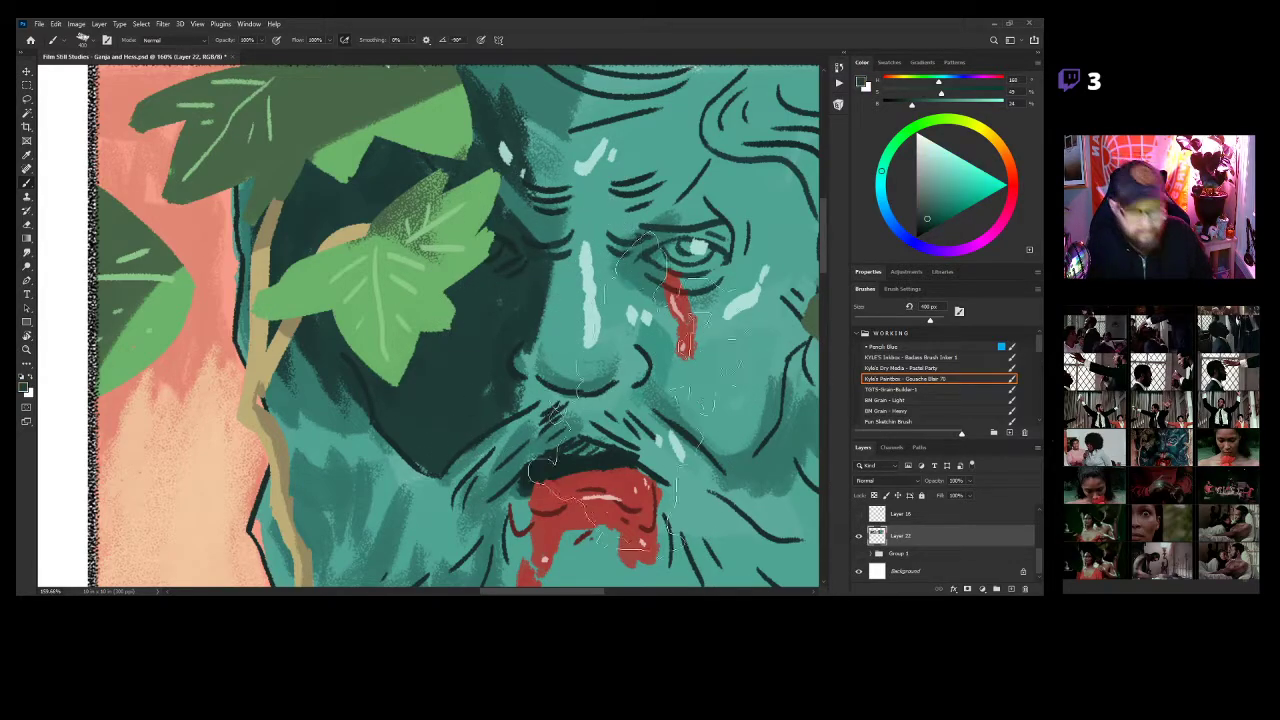
pyautogui.press('[')
pyautogui.press('[')
pyautogui.press('[')
pyautogui.press('[')
pyautogui.press('[')
pyautogui.press('[')
pyautogui.press('[')
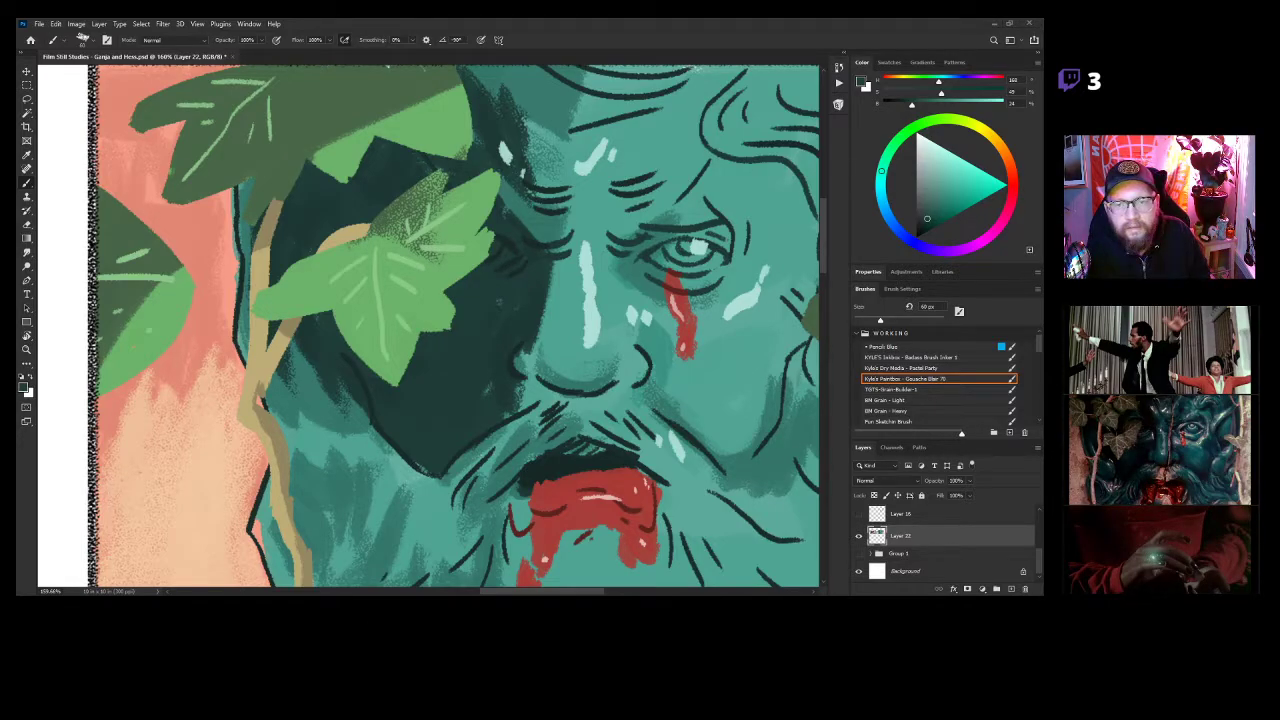
pyautogui.press('[')
pyautogui.press('[')
pyautogui.press('[')
pyautogui.press('[')
pyautogui.press('[')
pyautogui.press('[')
pyautogui.press('[')
pyautogui.press('[')
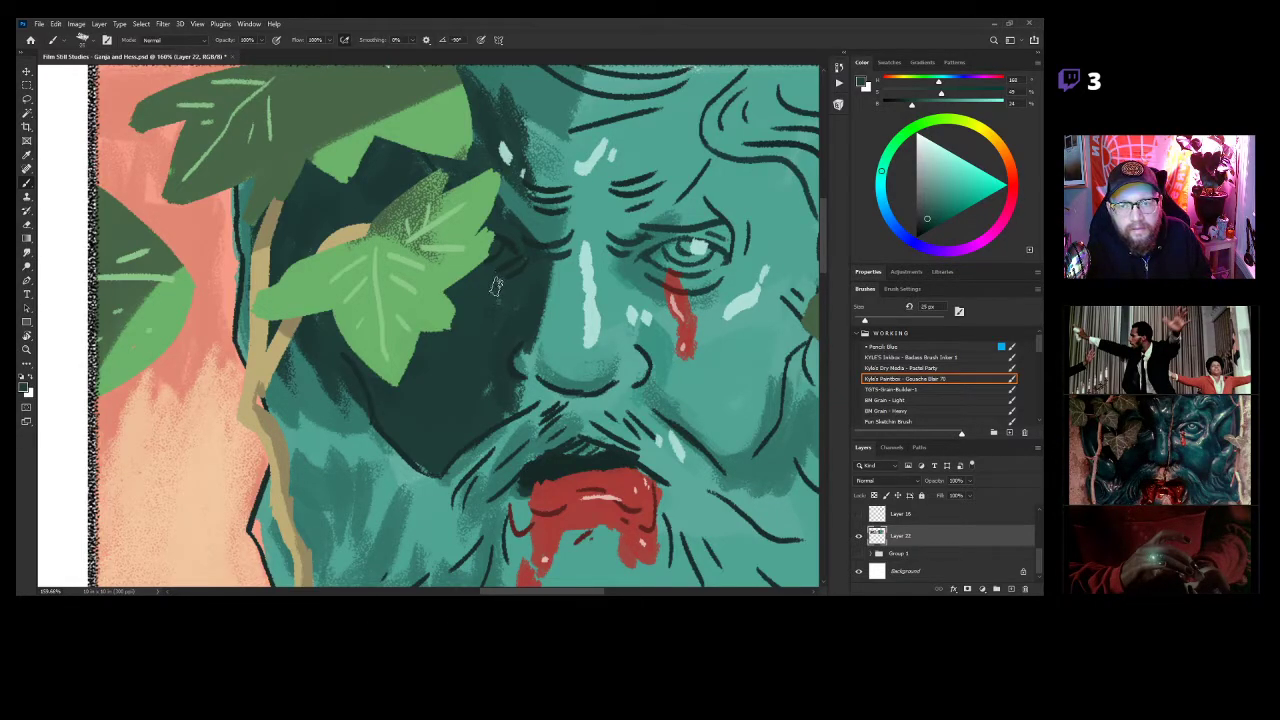
# Paint dark teal strokes and a curved crease on the lower cheek beside the vine with a 15 px brush.
pyautogui.press('z')
pyautogui.moveTo(503, 257); pyautogui.dragTo(537, 314)
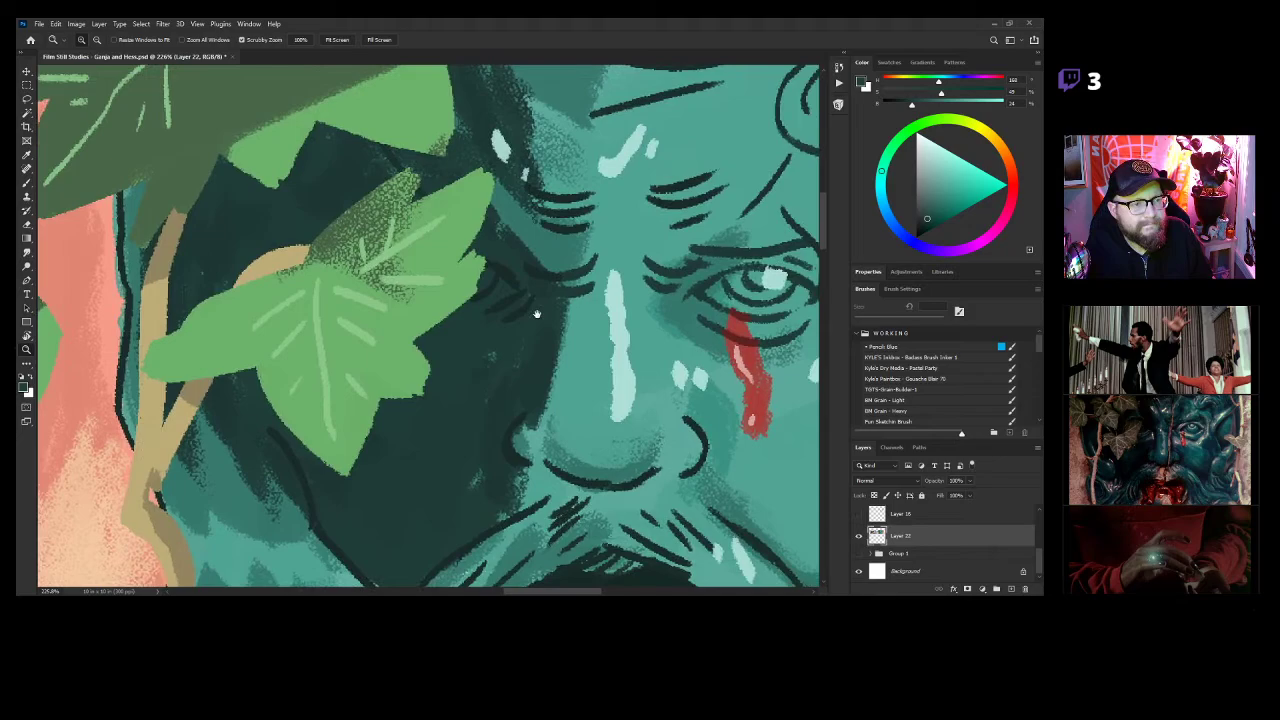
pyautogui.press('b')
pyautogui.moveTo(460, 379)
pyautogui.mouseDown()
pyautogui.moveTo(591, 286)
pyautogui.moveTo(640, 297)
pyautogui.mouseUp()
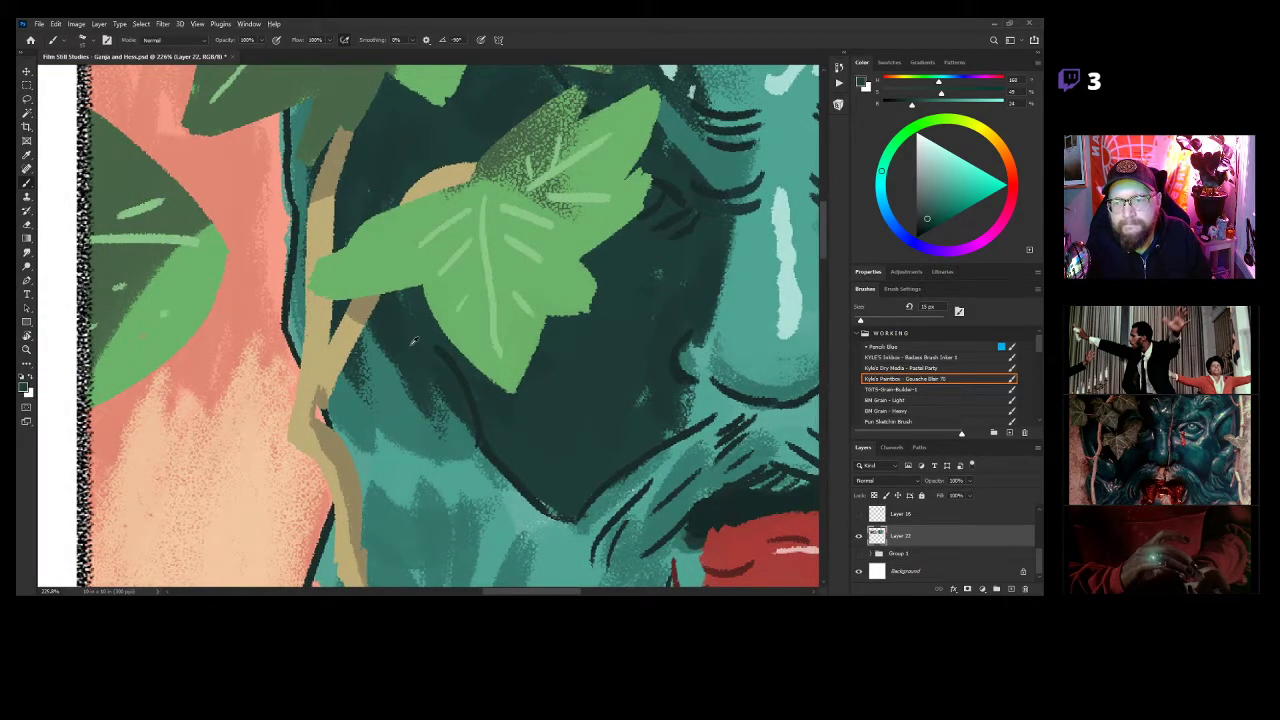
pyautogui.moveTo(346, 362); pyautogui.dragTo(380, 424)
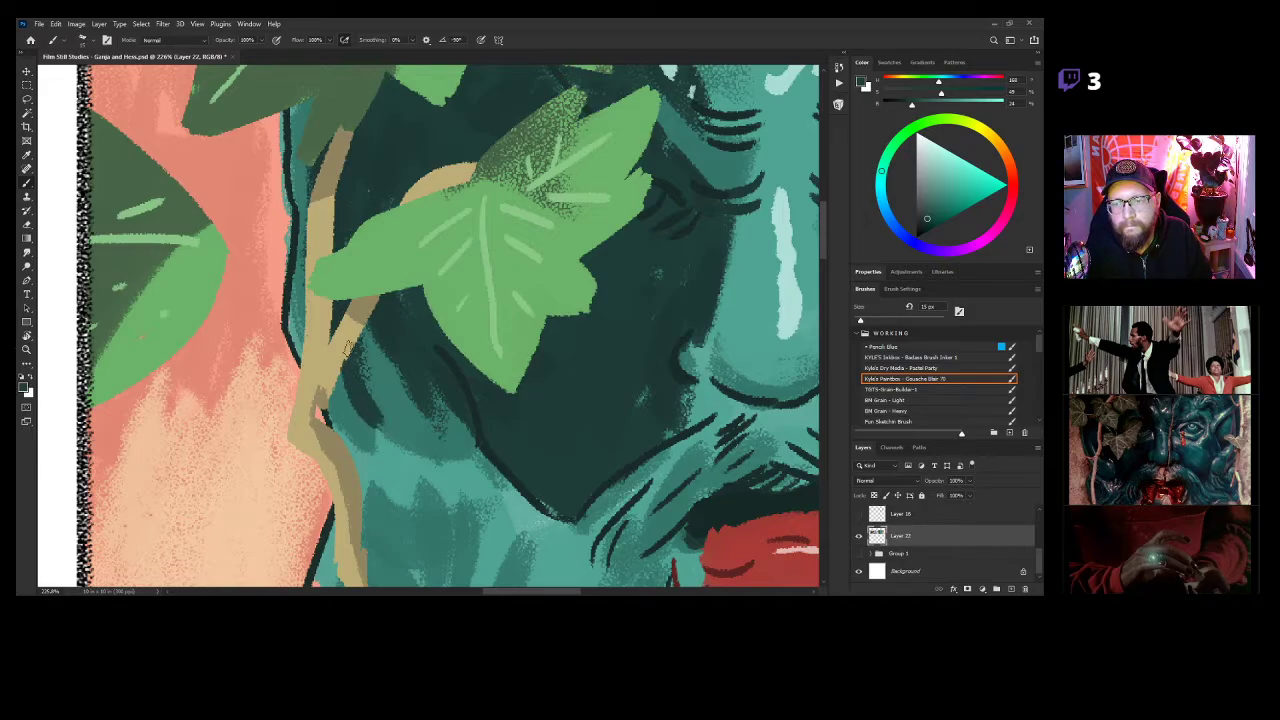
pyautogui.moveTo(385, 477); pyautogui.dragTo(478, 481)
pyautogui.moveTo(687, 394); pyautogui.dragTo(507, 461)
# Sample a darker teal and paint short creases in the shadowed cheek beside the nostril.
pyautogui.keyDown('alt'); pyautogui.click(504, 297); pyautogui.keyUp('alt')
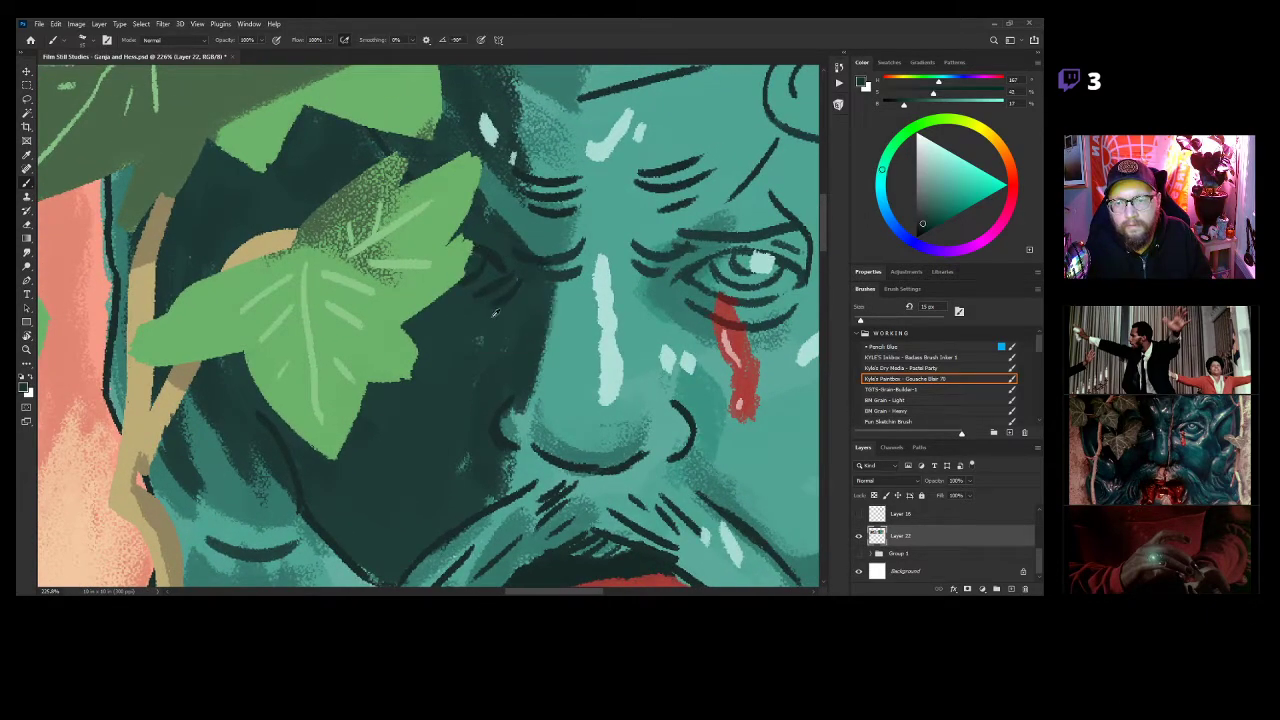
pyautogui.moveTo(471, 453); pyautogui.dragTo(425, 478)
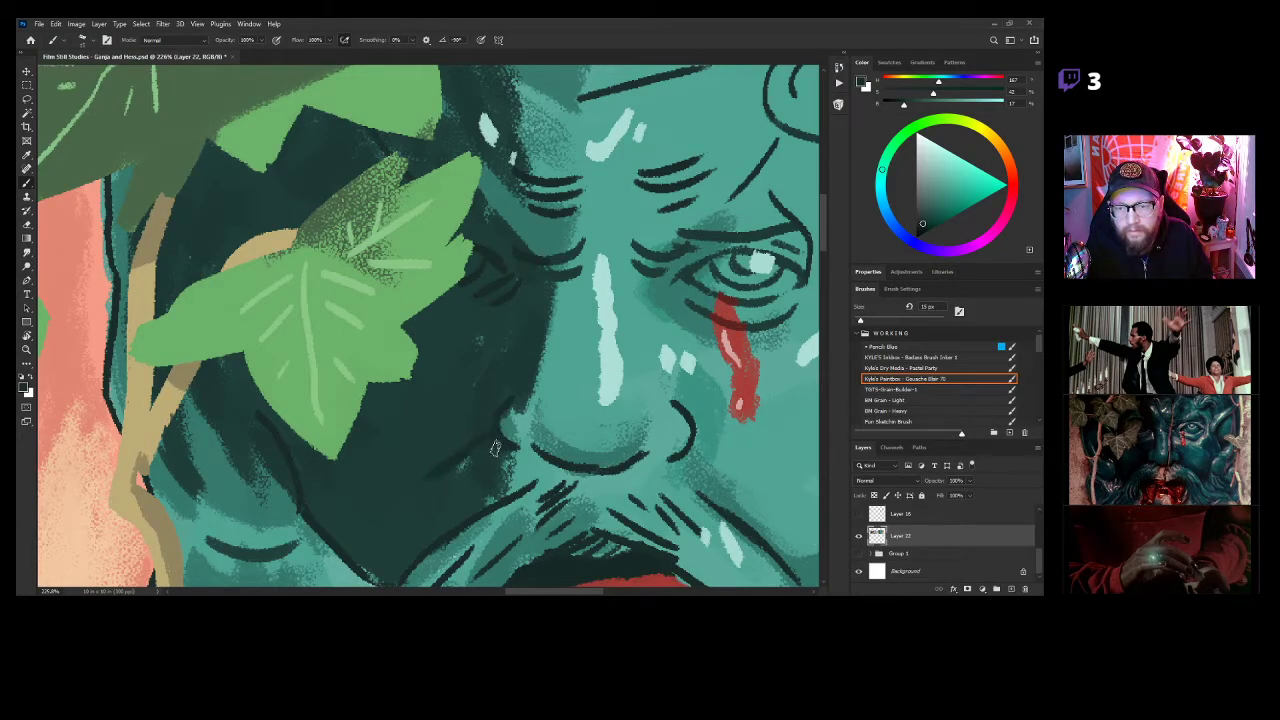
pyautogui.moveTo(519, 393); pyautogui.dragTo(533, 451)
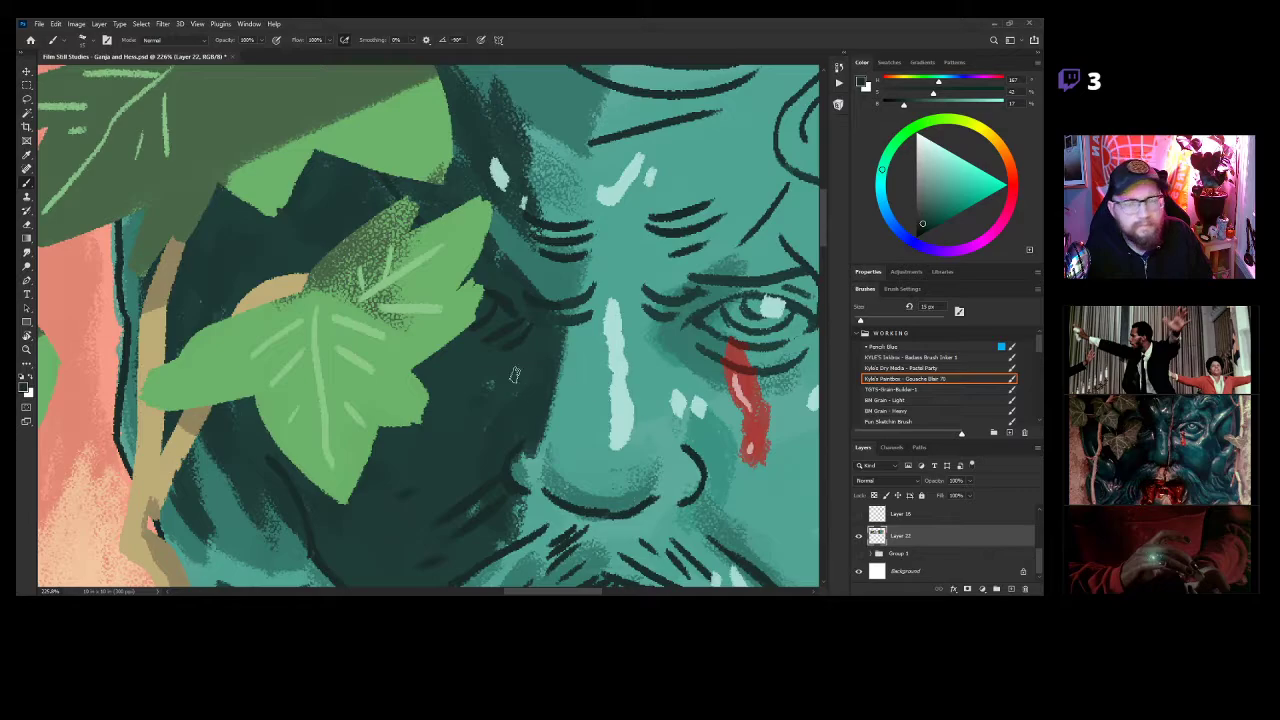
# Sample the pale teal of the nose highlight and dab highlights below the shadowed eye and on the nose tip.
pyautogui.keyDown('alt'); pyautogui.click(617, 348); pyautogui.keyUp('alt')
pyautogui.moveTo(531, 345); pyautogui.dragTo(518, 375)
pyautogui.moveTo(596, 381); pyautogui.dragTo(634, 343)
pyautogui.moveTo(503, 450)
pyautogui.mouseDown()
pyautogui.moveTo(631, 311)
pyautogui.moveTo(601, 287)
pyautogui.mouseUp()
pyautogui.moveTo(424, 283)
pyautogui.mouseDown()
pyautogui.moveTo(433, 311)
pyautogui.moveTo(419, 312)
pyautogui.mouseUp()
# Paint pale teal highlights above the lit eye and along the ear beneath the upper ivy leaf.
pyautogui.press('z')
pyautogui.moveTo(536, 361)
pyautogui.mouseDown()
pyautogui.moveTo(485, 399)
pyautogui.moveTo(408, 399)
pyautogui.moveTo(460, 397)
pyautogui.moveTo(446, 396)
pyautogui.mouseUp()
pyautogui.moveTo(438, 338); pyautogui.dragTo(482, 335)
pyautogui.press('b')
pyautogui.moveTo(568, 358); pyautogui.dragTo(472, 486)
pyautogui.moveTo(431, 294); pyautogui.dragTo(462, 272)
pyautogui.hscroll(5, 550, 287)
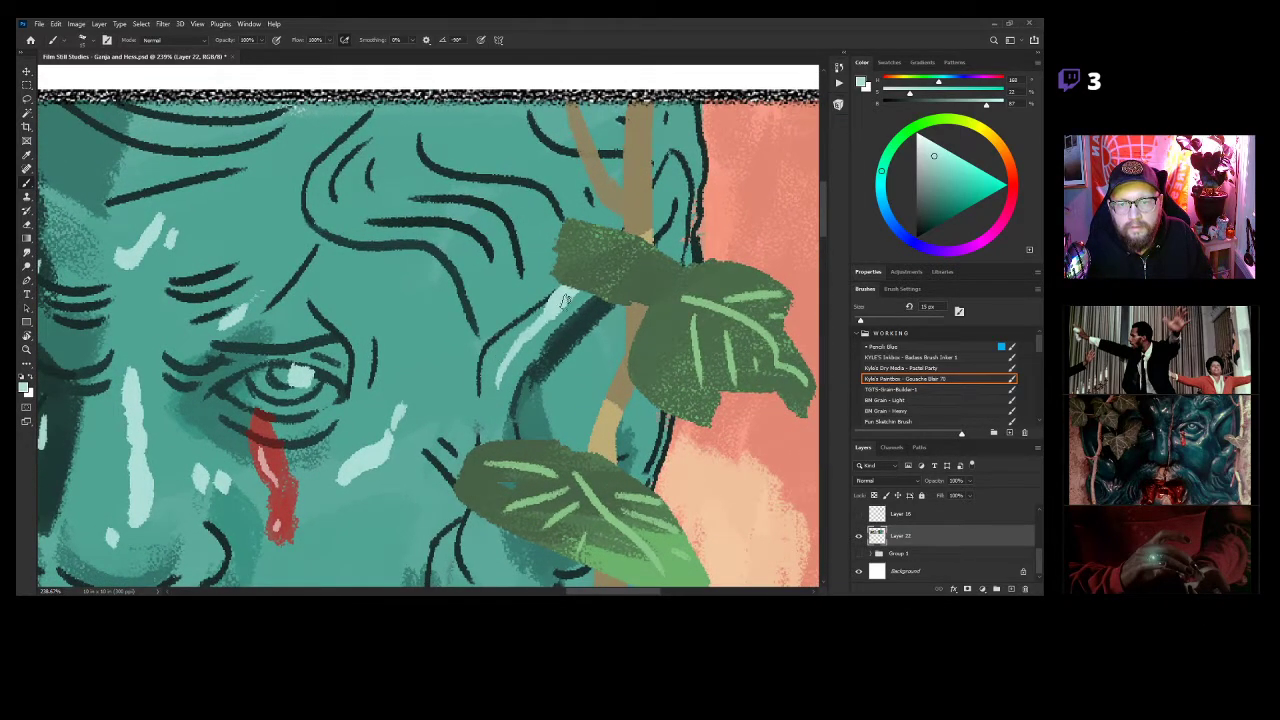
# Refine the ear highlight beside the leaf, using colours sampled from the skin, the leaf and the highlight.
pyautogui.keyDown('alt'); pyautogui.click(537, 314); pyautogui.keyUp('alt')
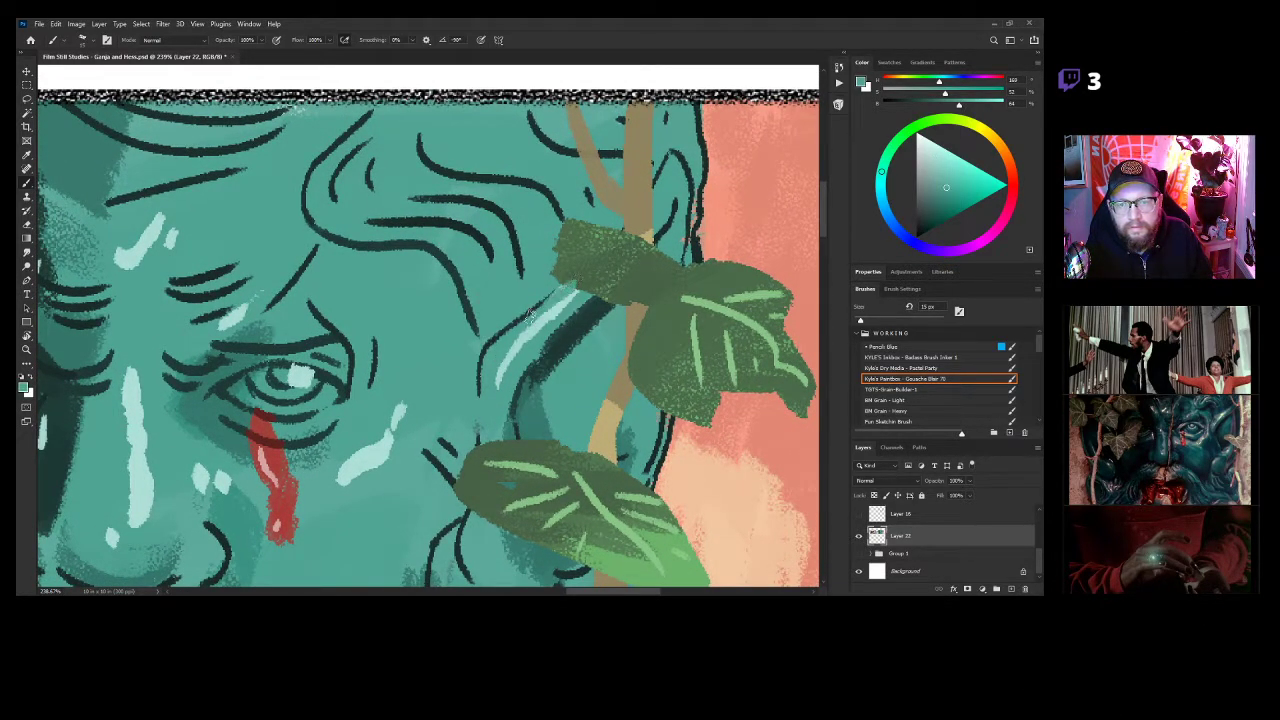
pyautogui.keyDown('alt'); pyautogui.click(579, 271); pyautogui.keyUp('alt')
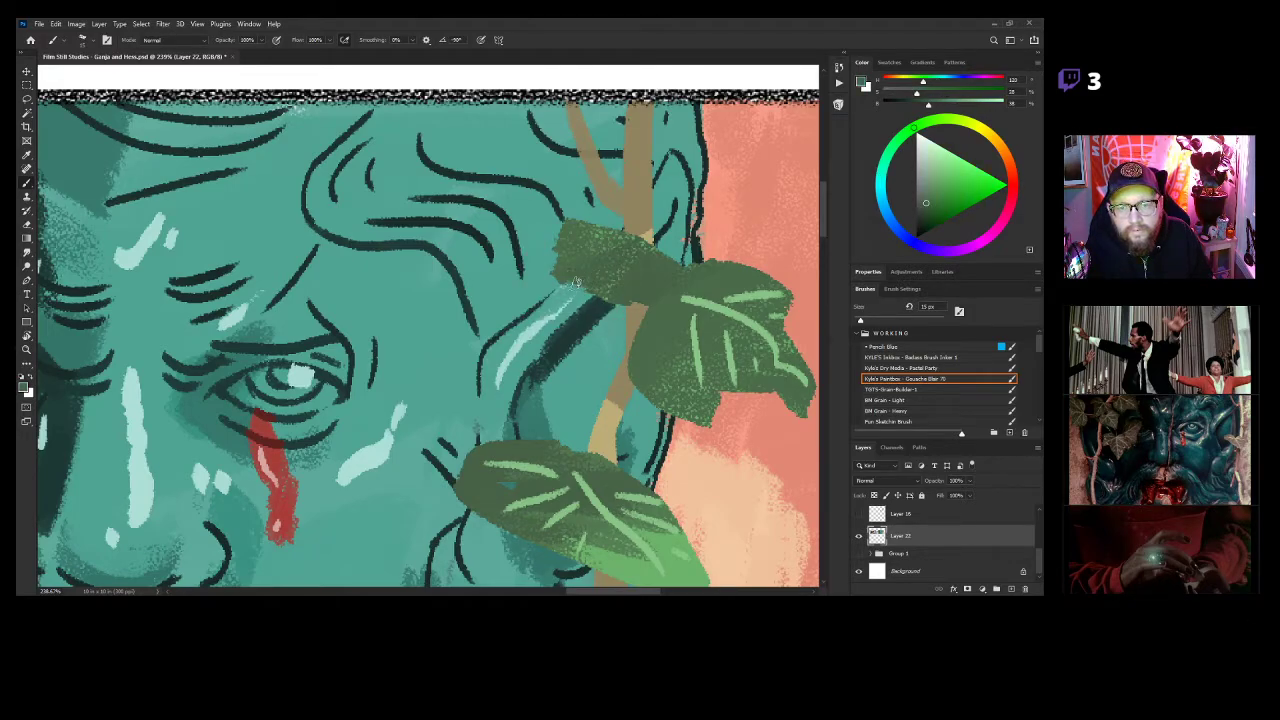
pyautogui.keyDown('alt'); pyautogui.click(545, 320); pyautogui.keyUp('alt')
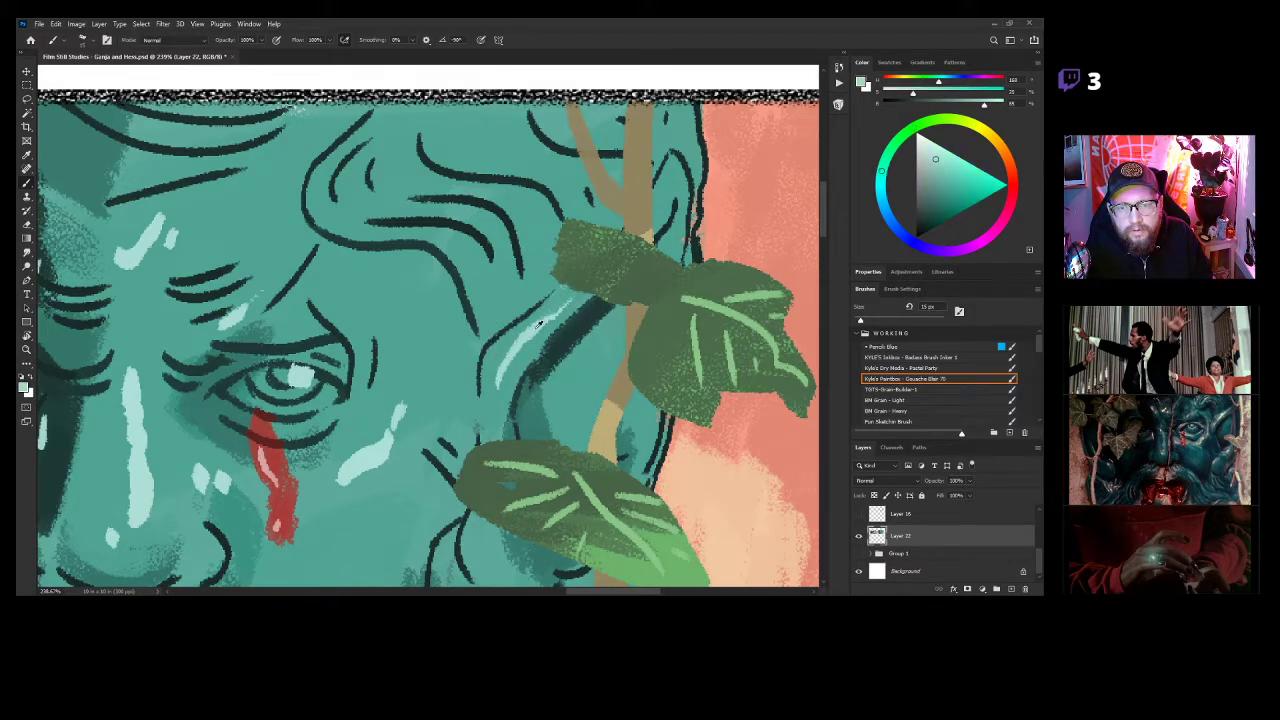
pyautogui.moveTo(567, 300); pyautogui.dragTo(535, 322)
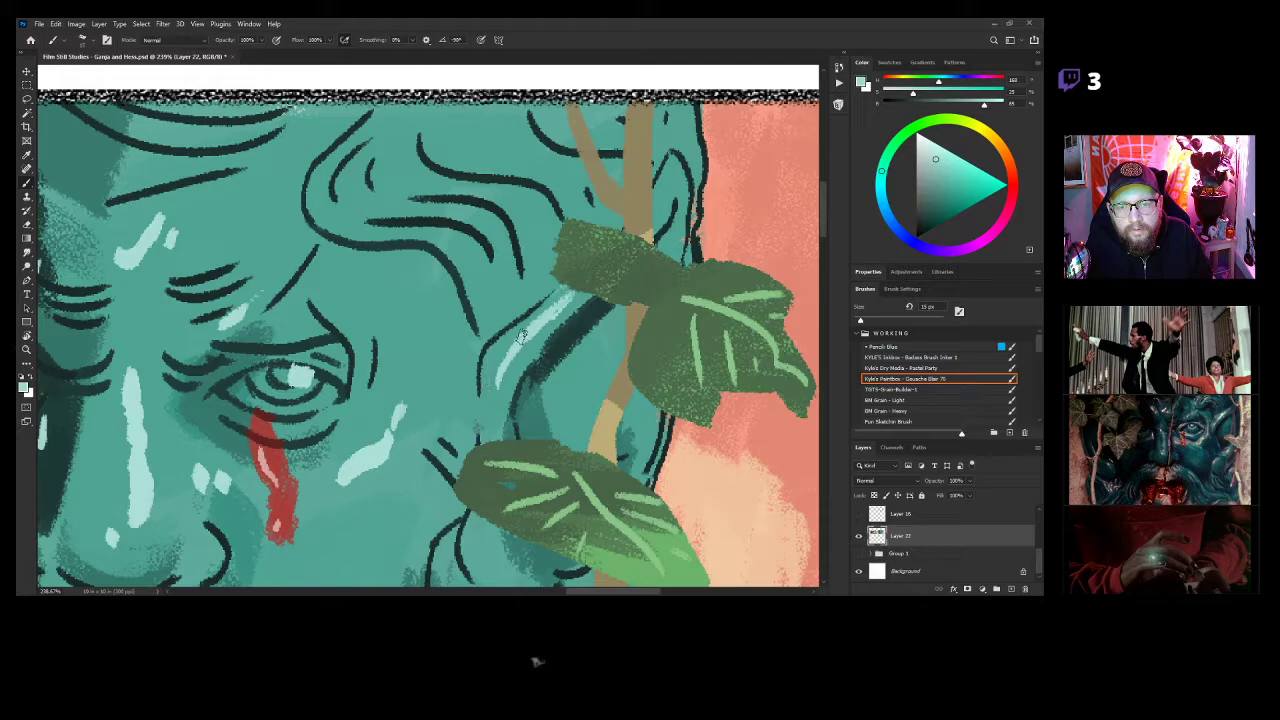
# Dab small pale teal highlights at the lit eye's outer corner, on the shadowed forehead and on the cheek beside the vine.
pyautogui.moveTo(576, 369); pyautogui.dragTo(661, 279)
pyautogui.moveTo(449, 350)
pyautogui.mouseDown()
pyautogui.moveTo(459, 321)
pyautogui.moveTo(482, 309)
pyautogui.moveTo(544, 334)
pyautogui.mouseUp()
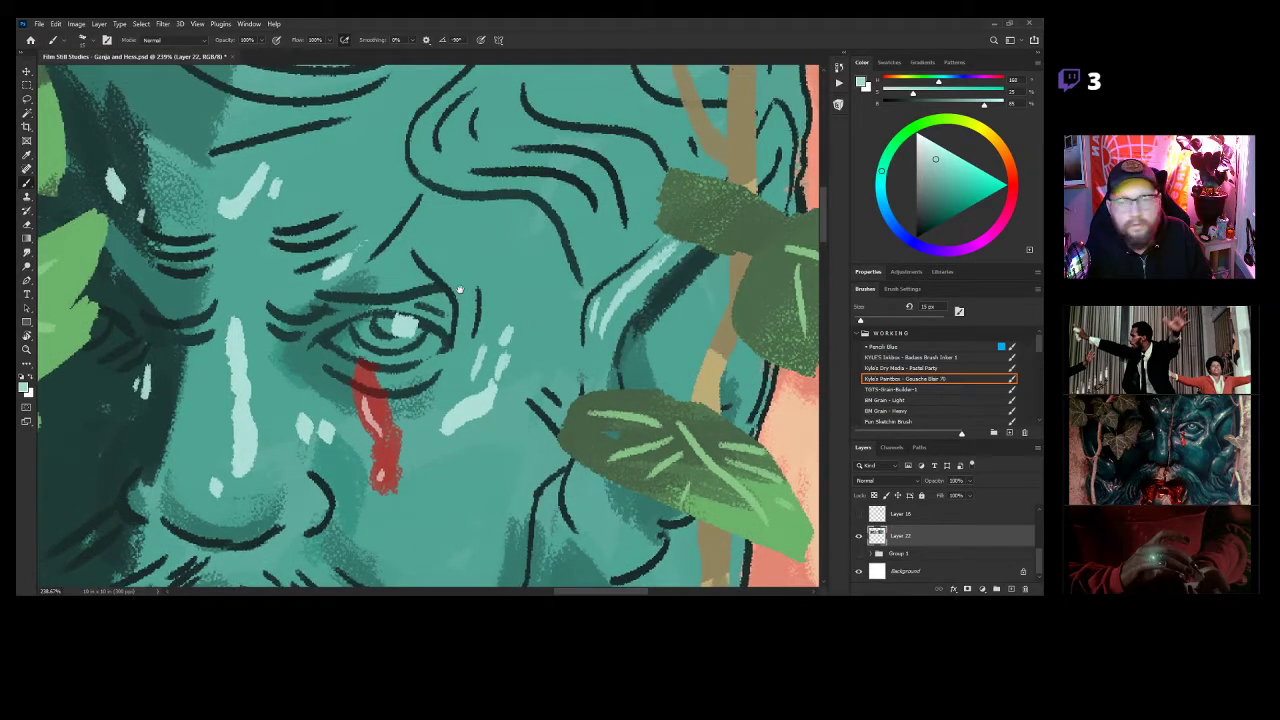
pyautogui.moveTo(477, 236); pyautogui.dragTo(602, 354)
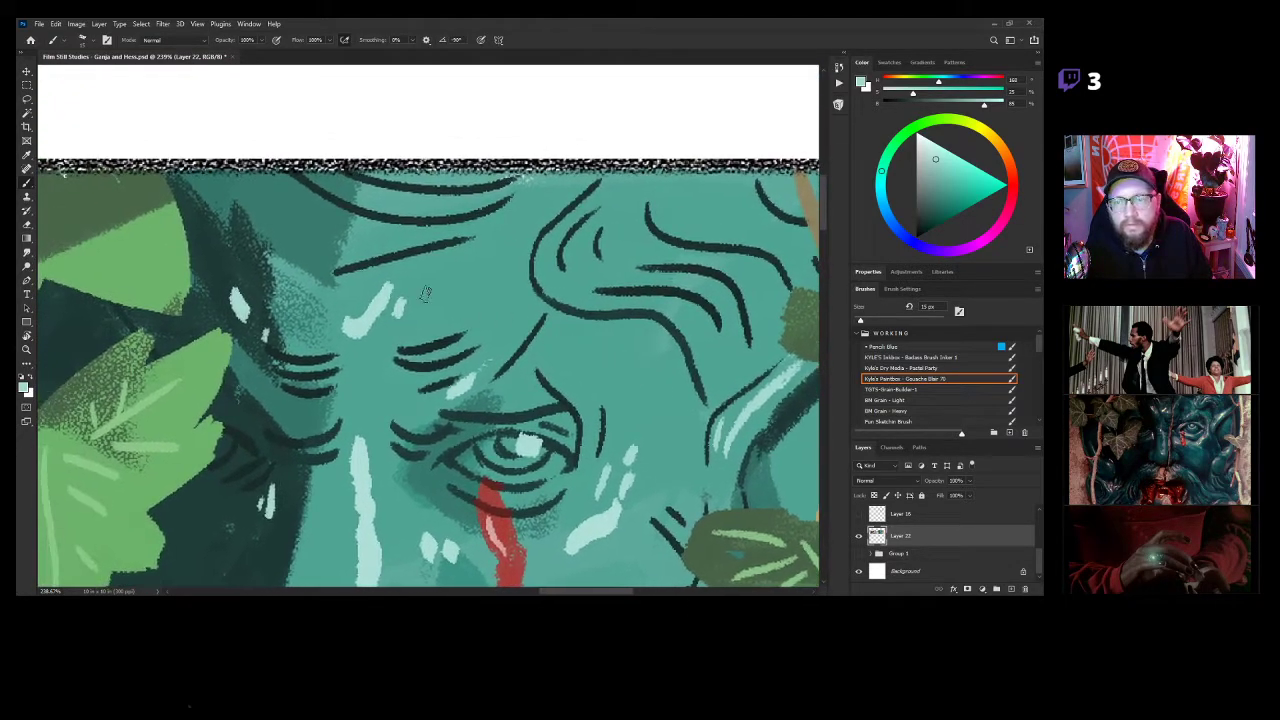
pyautogui.moveTo(492, 331); pyautogui.dragTo(785, 321)
pyautogui.moveTo(537, 237)
pyautogui.mouseDown()
pyautogui.moveTo(550, 274)
pyautogui.moveTo(537, 228)
pyautogui.moveTo(527, 240)
pyautogui.mouseUp()
pyautogui.moveTo(644, 323)
pyautogui.mouseDown()
pyautogui.moveTo(566, 317)
pyautogui.moveTo(510, 294)
pyautogui.moveTo(585, 321)
pyautogui.mouseUp()
# Sample the darkest teal and add dark accent strokes within the shadowed side of the face.
pyautogui.keyDown('alt'); pyautogui.click(561, 242); pyautogui.keyUp('alt')
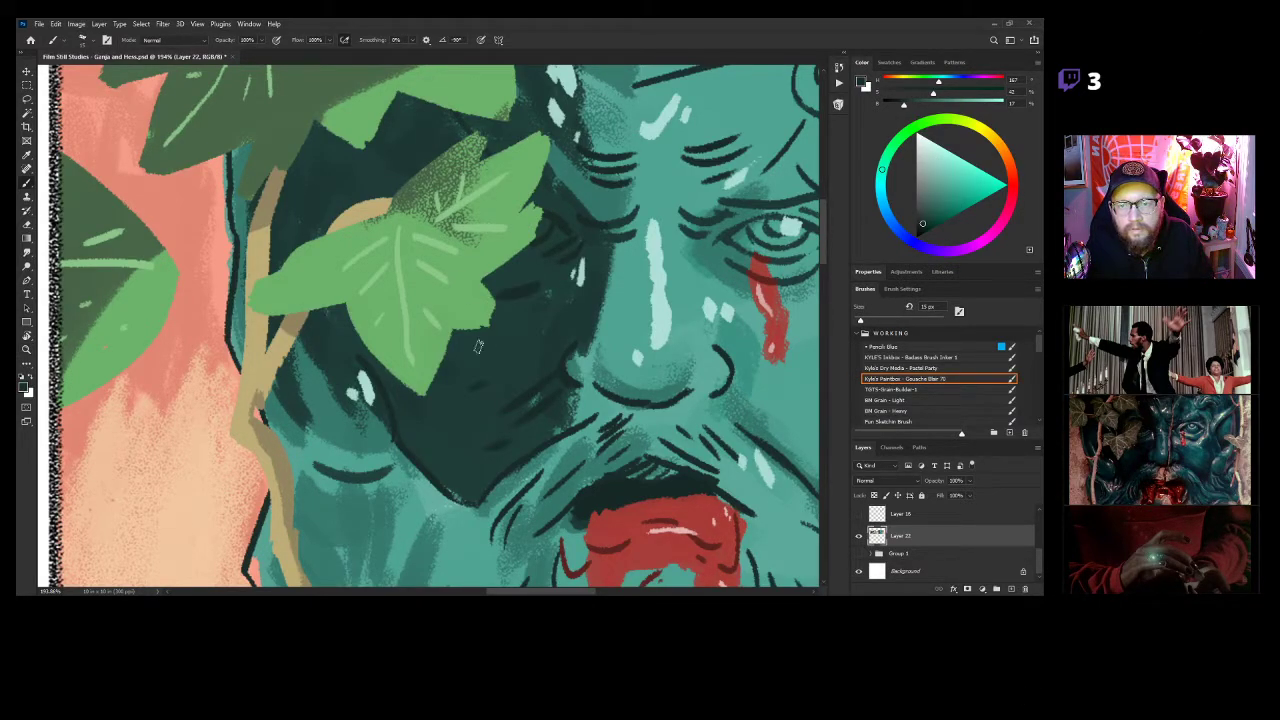
pyautogui.moveTo(530, 324); pyautogui.dragTo(630, 414)
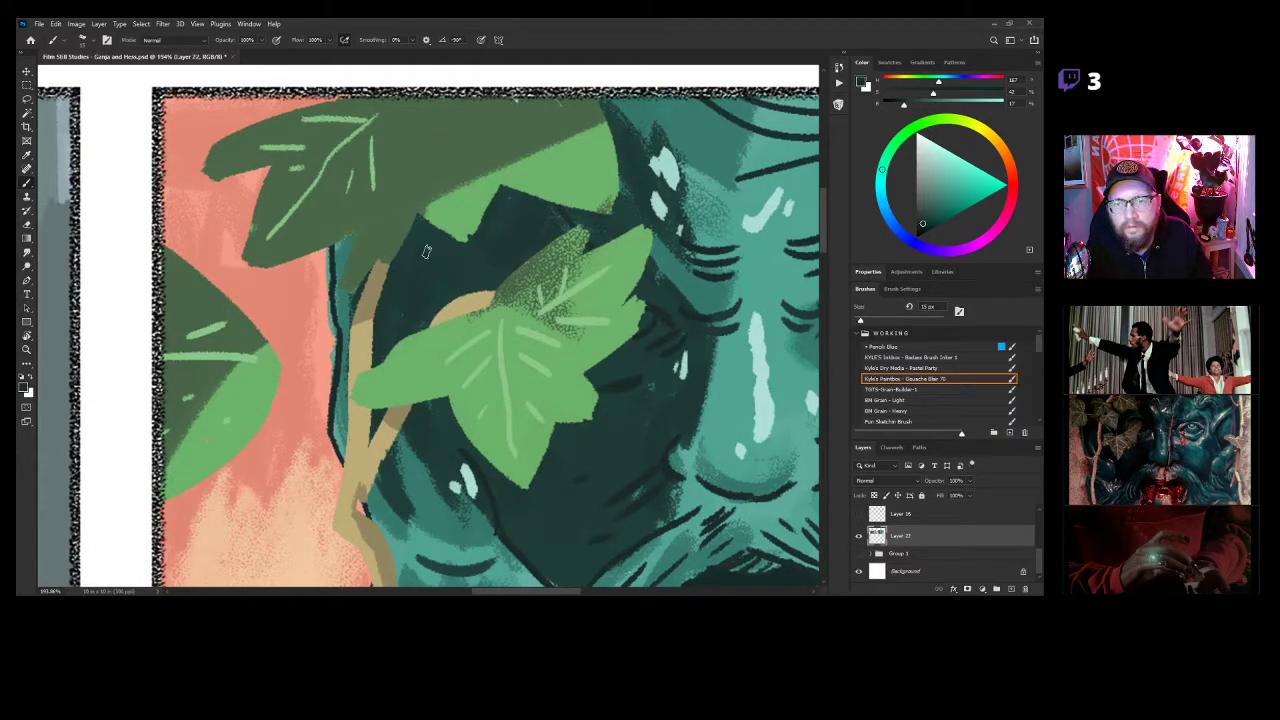
pyautogui.moveTo(720, 290); pyautogui.dragTo(380, 187)
pyautogui.moveTo(656, 281)
pyautogui.mouseDown()
pyautogui.moveTo(661, 258)
pyautogui.moveTo(577, 155)
pyautogui.mouseUp()
pyautogui.moveTo(578, 165)
pyautogui.mouseDown()
pyautogui.moveTo(622, 190)
pyautogui.moveTo(584, 236)
pyautogui.moveTo(573, 276)
pyautogui.mouseUp()
pyautogui.moveTo(560, 356); pyautogui.dragTo(640, 358)
pyautogui.moveTo(456, 375); pyautogui.dragTo(693, 369)
# Clean up the dark contour beneath the nose and around the lit nostril with sampled mid and dark teal.
pyautogui.moveTo(618, 327)
pyautogui.mouseDown()
pyautogui.moveTo(666, 323)
pyautogui.moveTo(633, 345)
pyautogui.moveTo(619, 334)
pyautogui.mouseUp()
pyautogui.press('b')
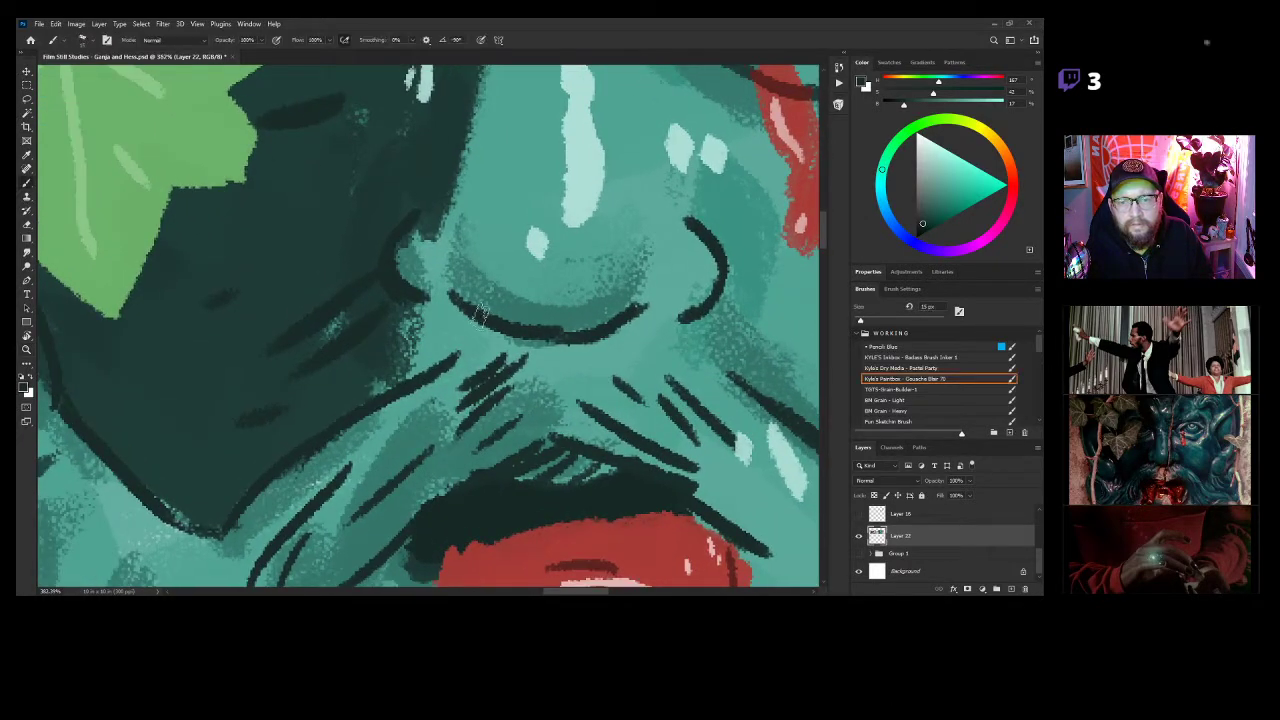
pyautogui.keyDown('alt'); pyautogui.click(543, 316); pyautogui.keyUp('alt')
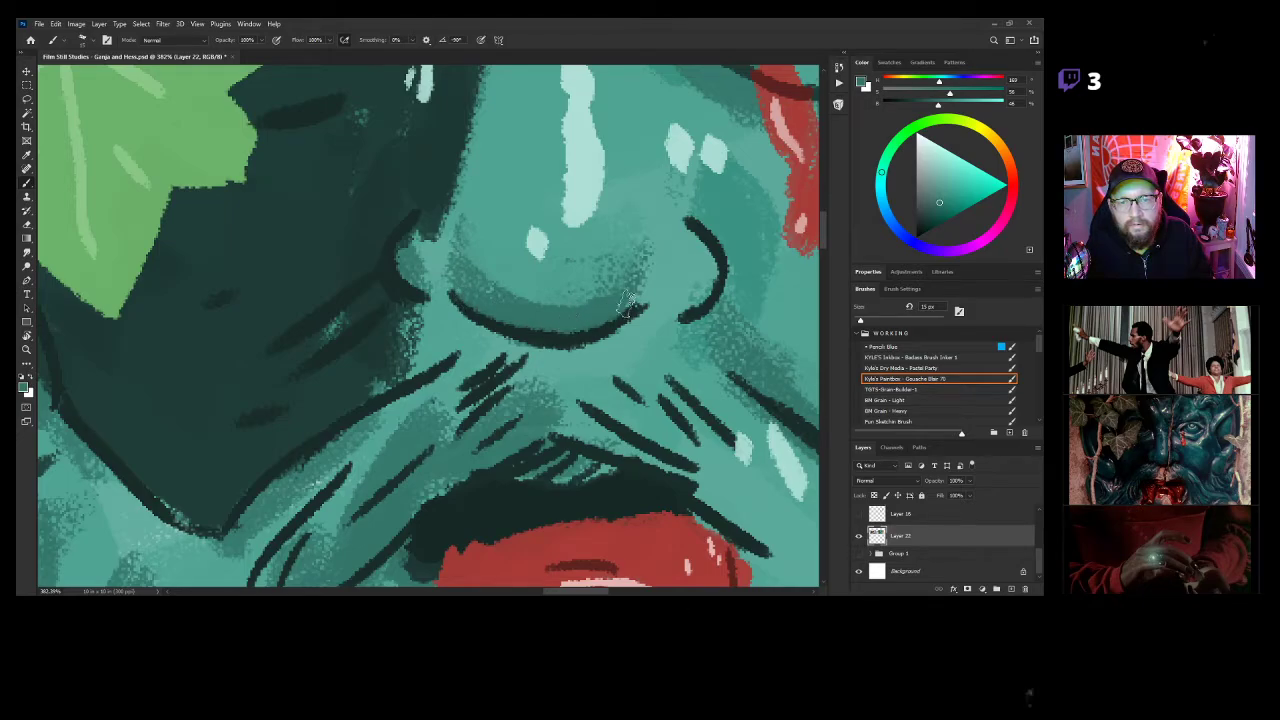
pyautogui.keyDown('alt'); pyautogui.click(460, 305); pyautogui.keyUp('alt')
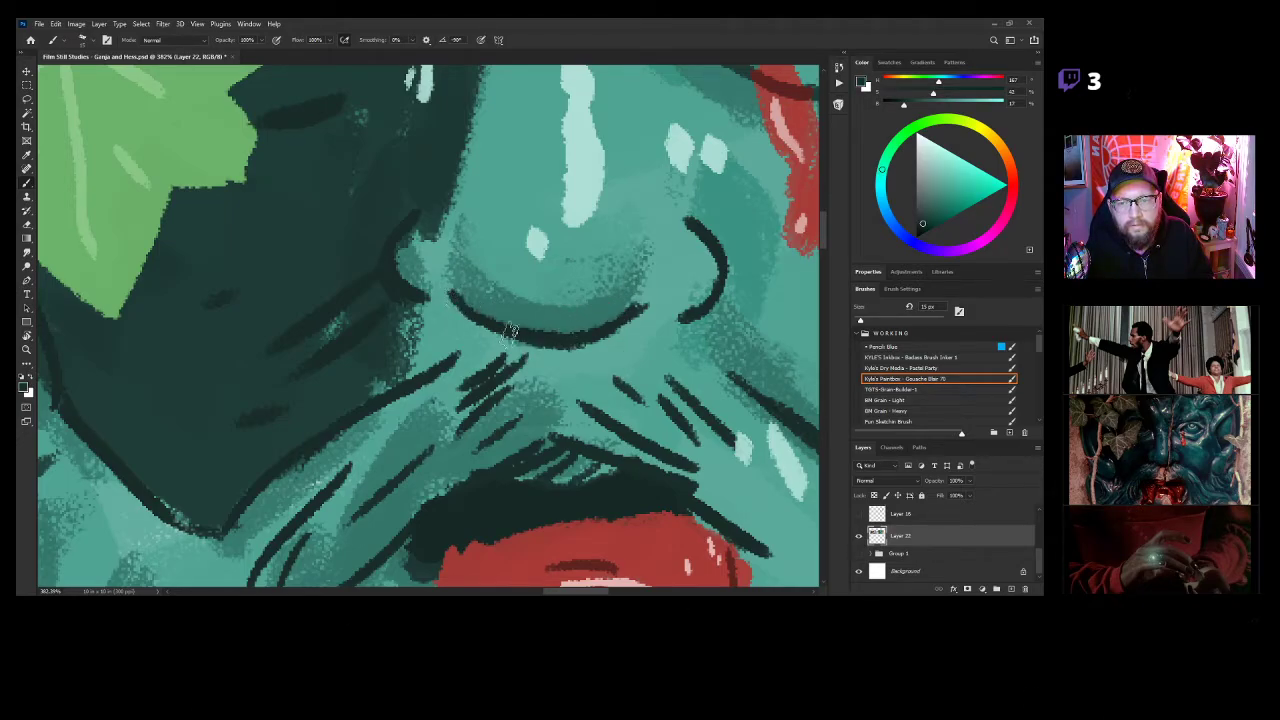
pyautogui.moveTo(502, 336); pyautogui.dragTo(614, 324)
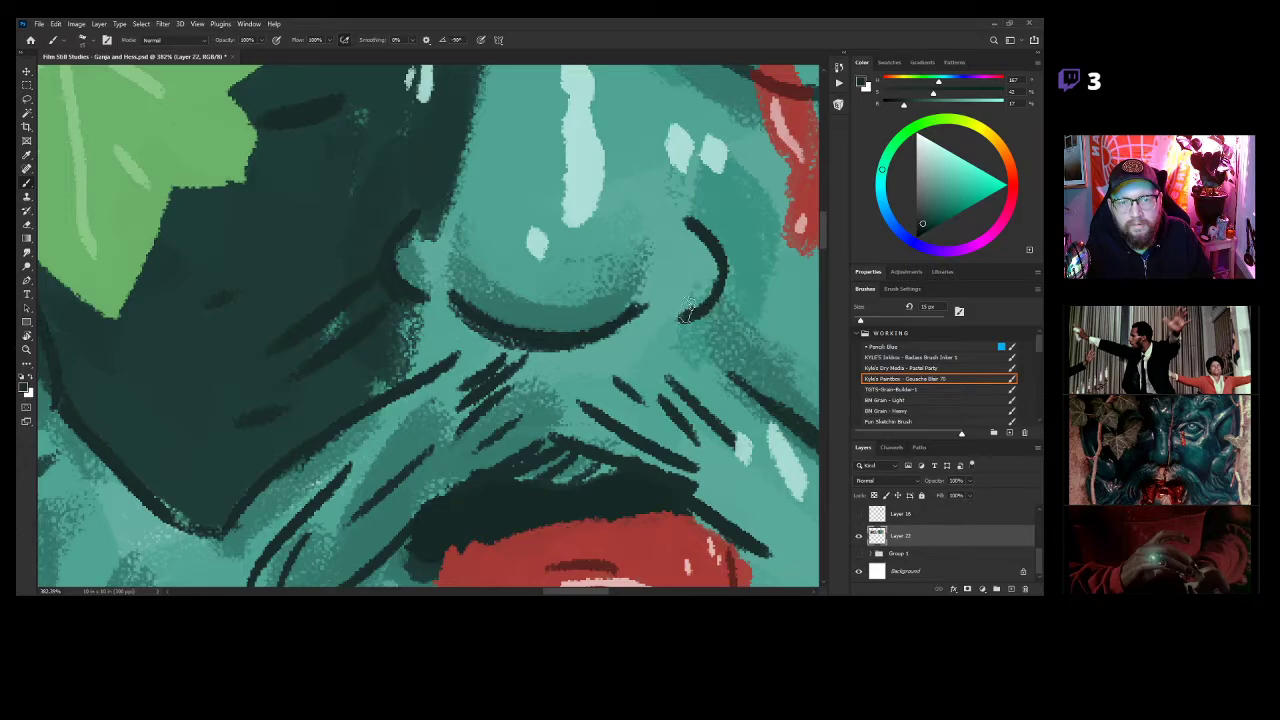
pyautogui.moveTo(716, 298); pyautogui.dragTo(676, 319)
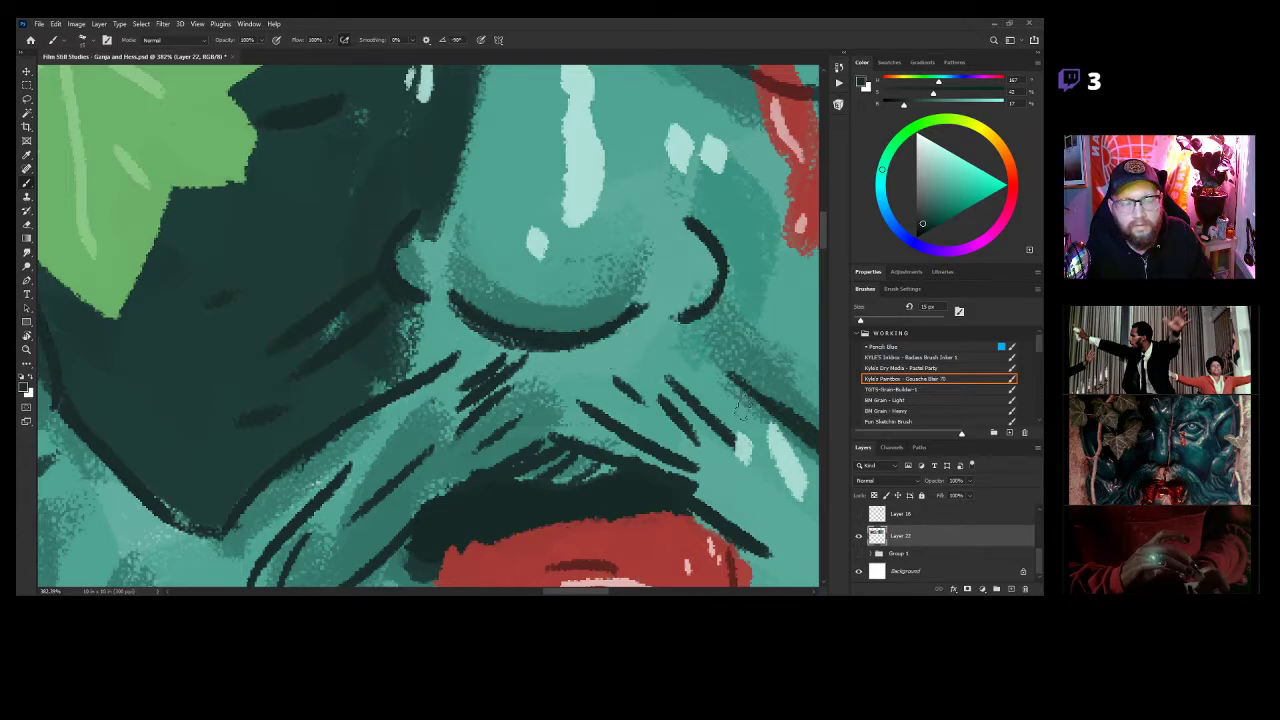
pyautogui.moveTo(634, 320); pyautogui.dragTo(688, 316)
pyautogui.moveTo(564, 345); pyautogui.dragTo(638, 322)
pyautogui.moveTo(472, 326); pyautogui.dragTo(406, 280)
pyautogui.moveTo(476, 340); pyautogui.dragTo(347, 401)
pyautogui.moveTo(634, 330)
pyautogui.mouseDown()
pyautogui.moveTo(695, 341)
pyautogui.moveTo(755, 397)
pyautogui.moveTo(660, 394)
pyautogui.mouseUp()
# Review the two painted panels within the whole Ganja + Hess sheet.
pyautogui.press('z')
pyautogui.hotkey('ctrl', '0')
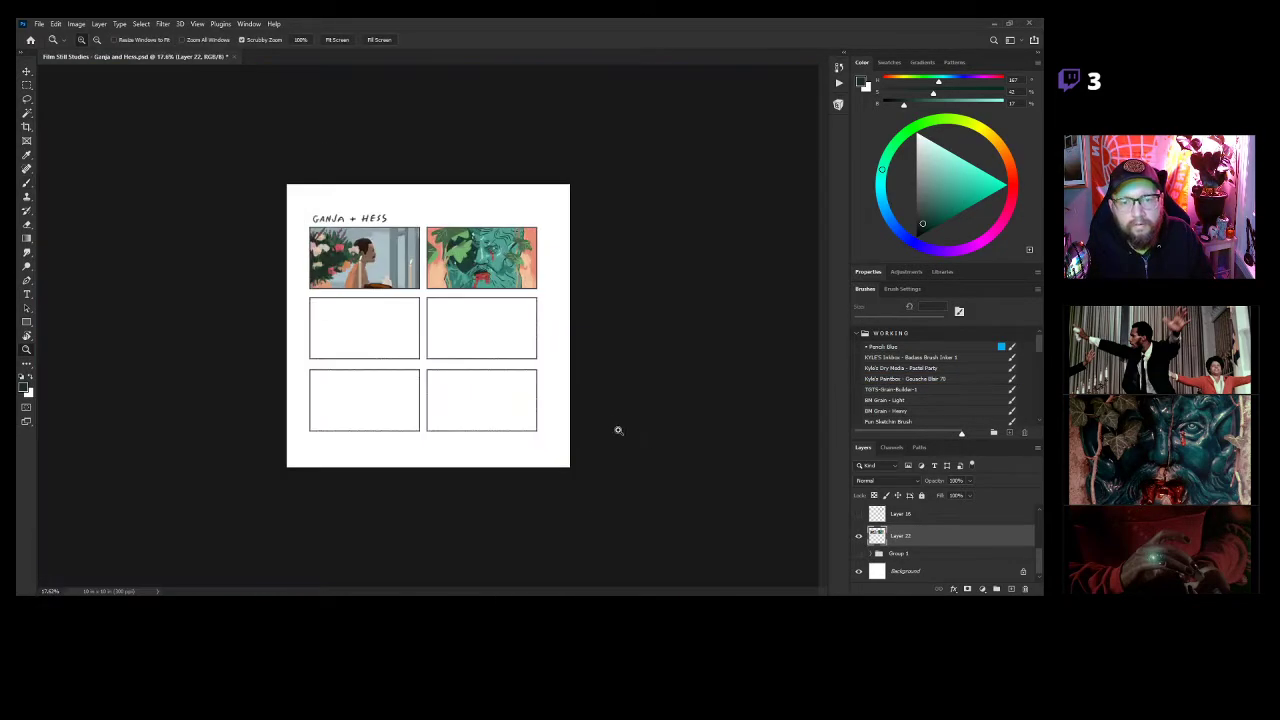
pyautogui.moveTo(516, 254); pyautogui.dragTo(659, 282)
pyautogui.moveTo(630, 350); pyautogui.dragTo(684, 352)
pyautogui.moveTo(562, 319); pyautogui.dragTo(498, 322)
pyautogui.moveTo(550, 326); pyautogui.dragTo(635, 347)
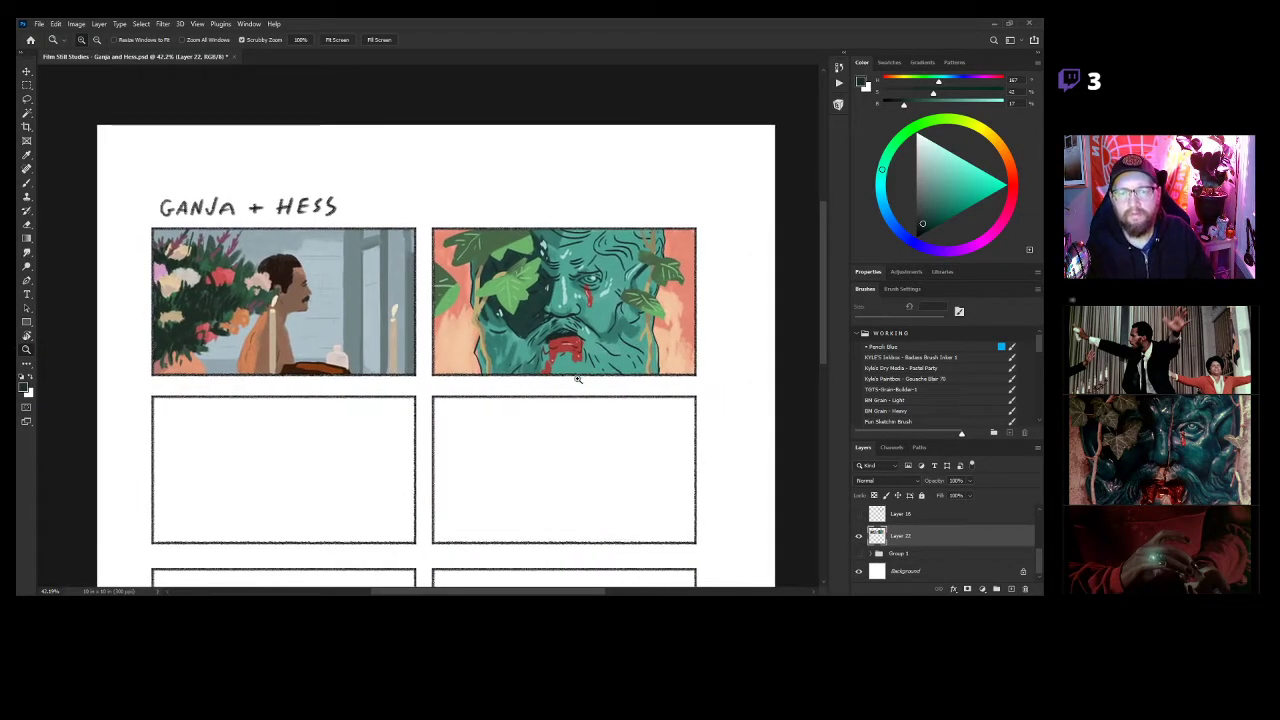
pyautogui.moveTo(606, 422); pyautogui.dragTo(641, 400)
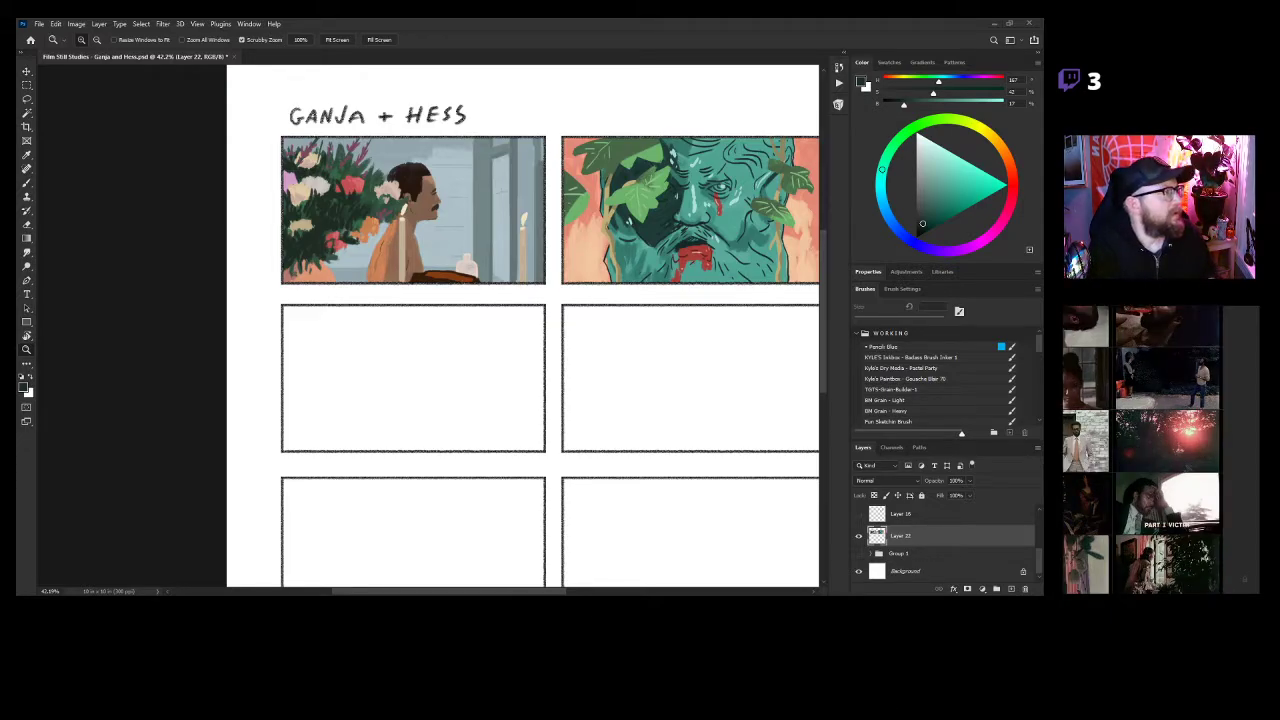
# Choose the 20 px pencil brush from the WORKING set, undo the test stroke, and frame the empty panel below the flower scene.
pyautogui.click(885, 347)
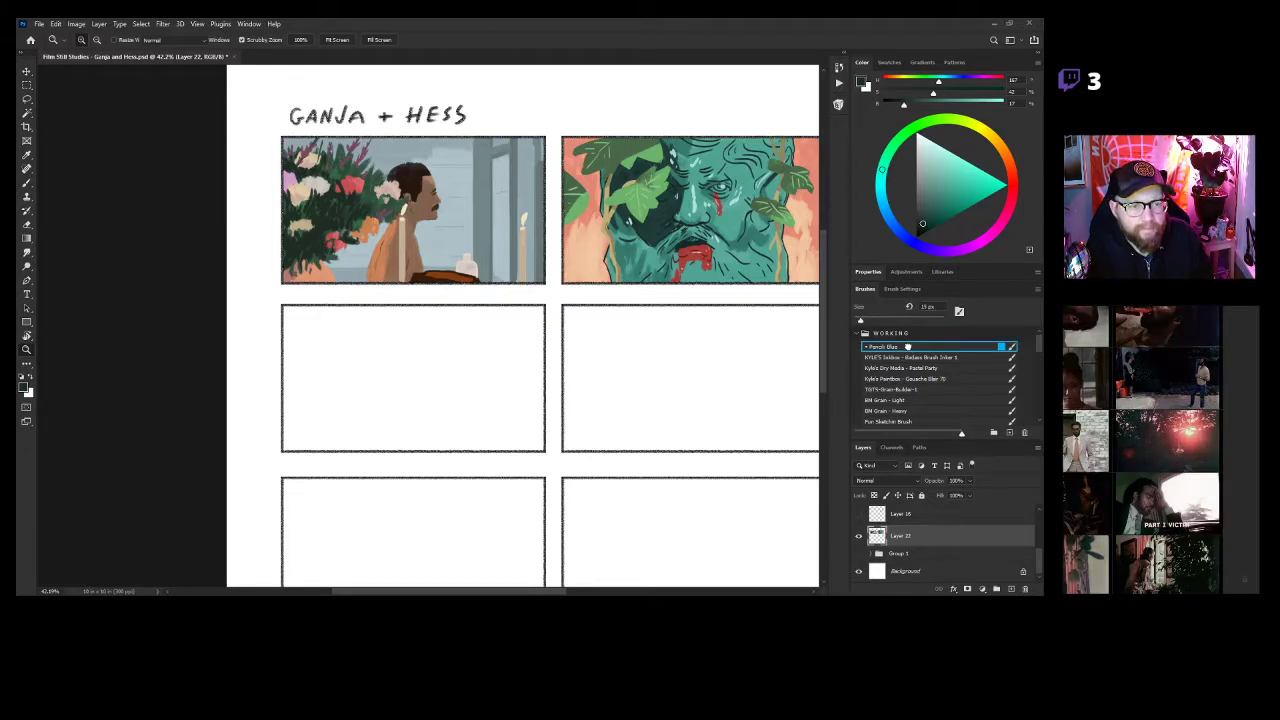
pyautogui.scroll(2, 405, 360)
pyautogui.moveTo(357, 392); pyautogui.dragTo(491, 452)
pyautogui.hotkey('ctrl', 'z')
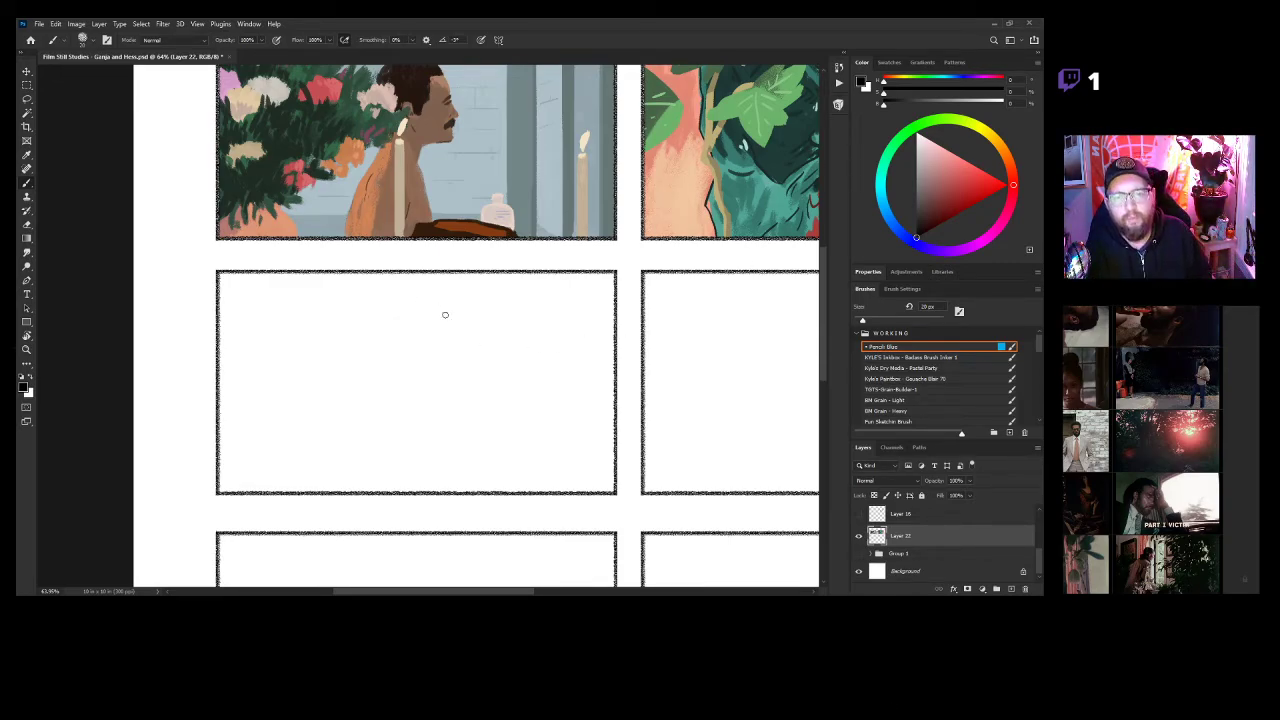
pyautogui.press('z')
pyautogui.click(460, 367)
pyautogui.moveTo(540, 349); pyautogui.dragTo(570, 340)
pyautogui.press('b')
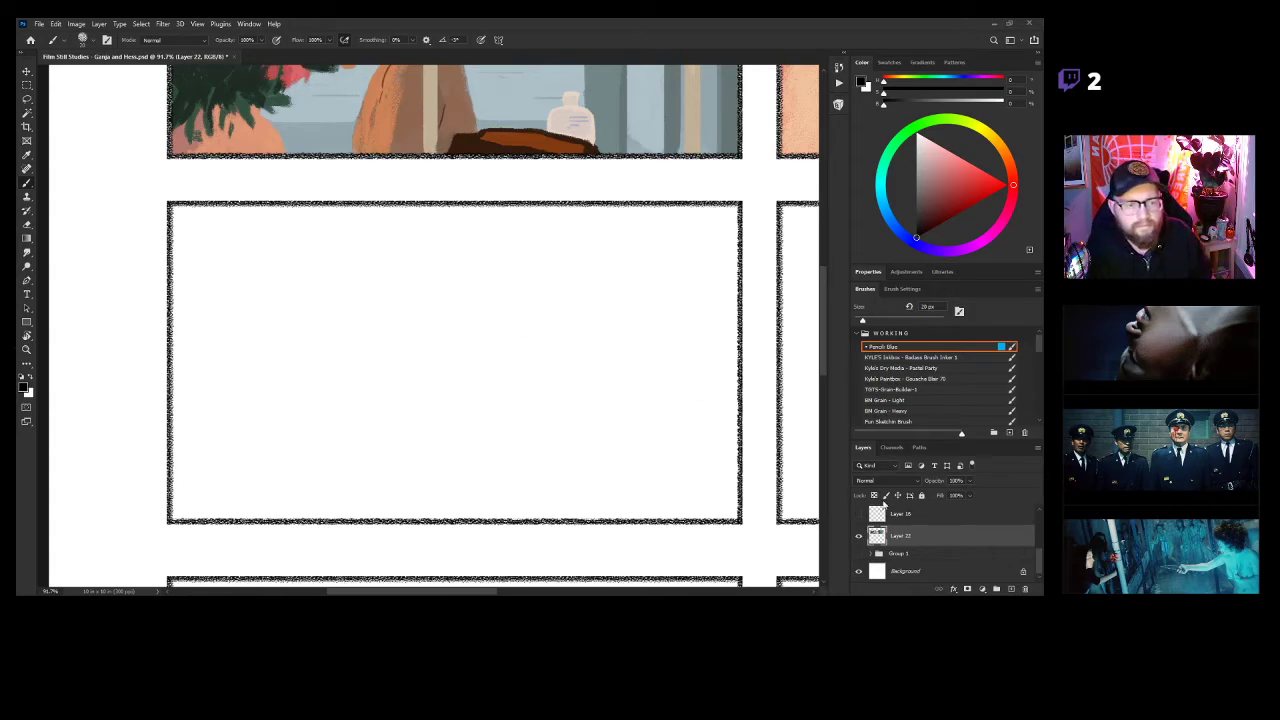
# Check the hidden layer above Layer 22, hide it again, and add a new empty layer above it.
pyautogui.click(941, 519)
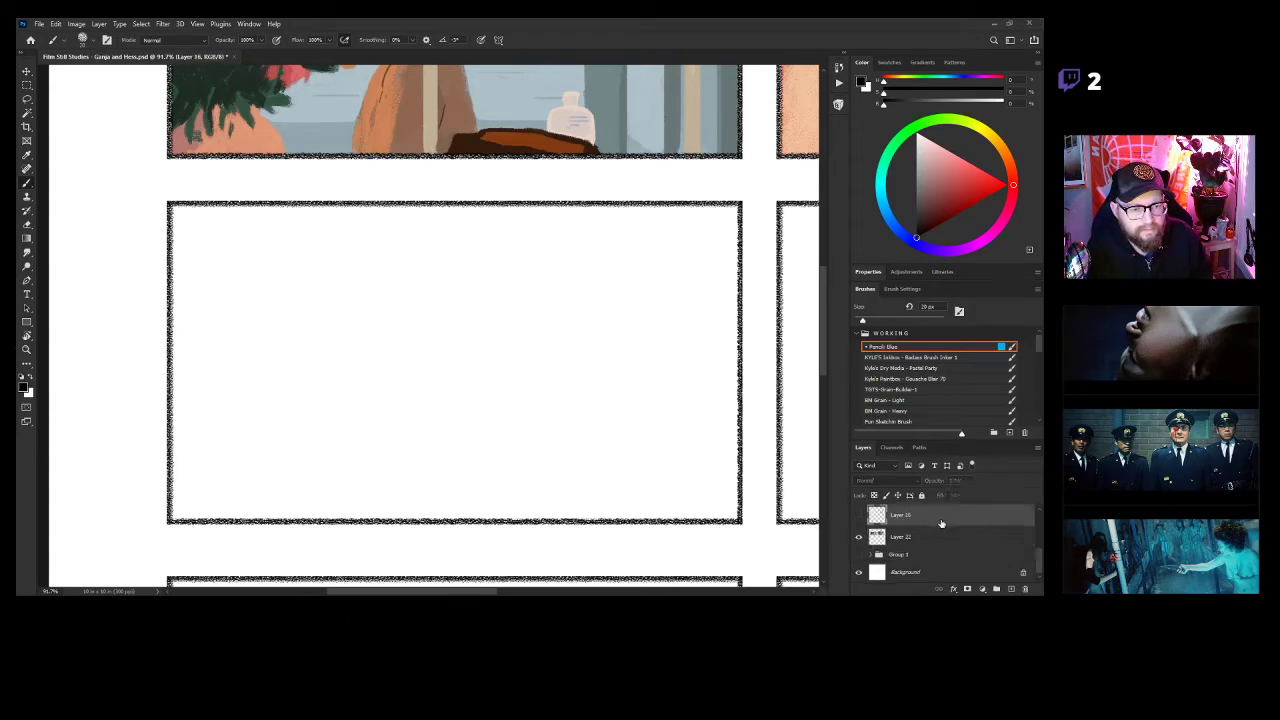
pyautogui.click(858, 516)
pyautogui.press('z')
pyautogui.moveTo(744, 371); pyautogui.dragTo(668, 419)
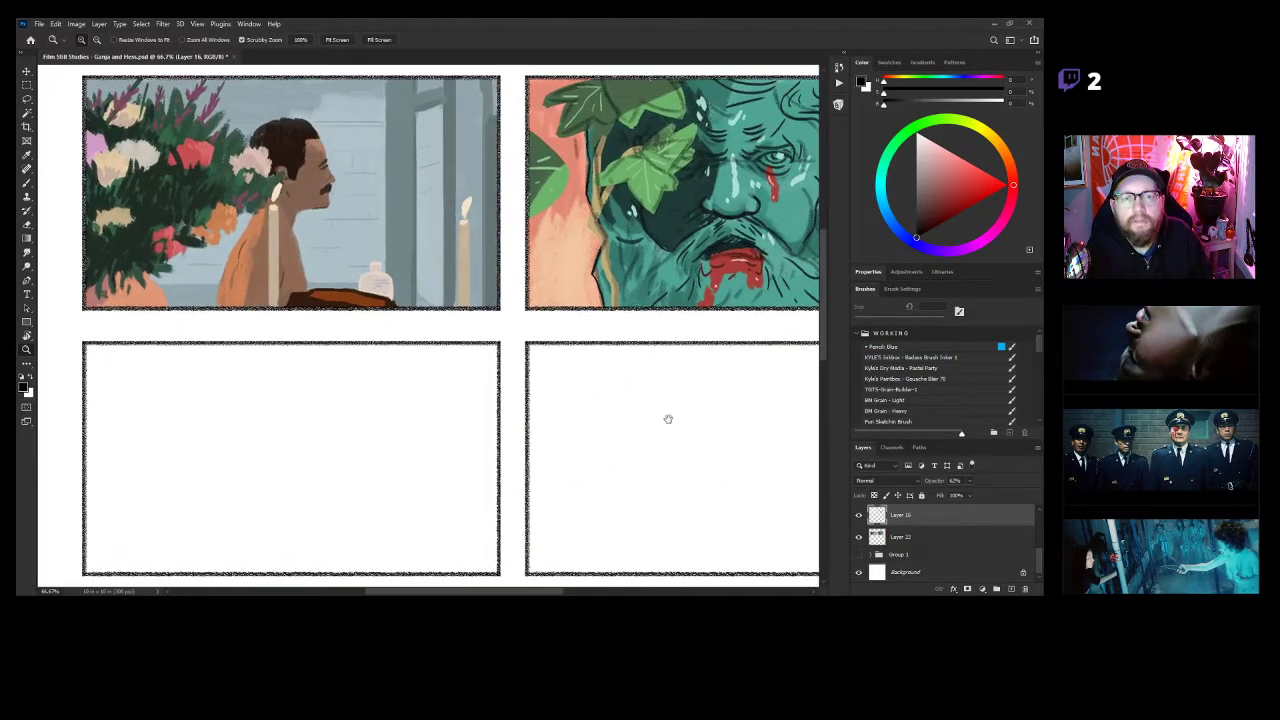
pyautogui.click(858, 516)
pyautogui.hotkey('ctrl', 'shift', 'alt', 'n')
pyautogui.press('b')
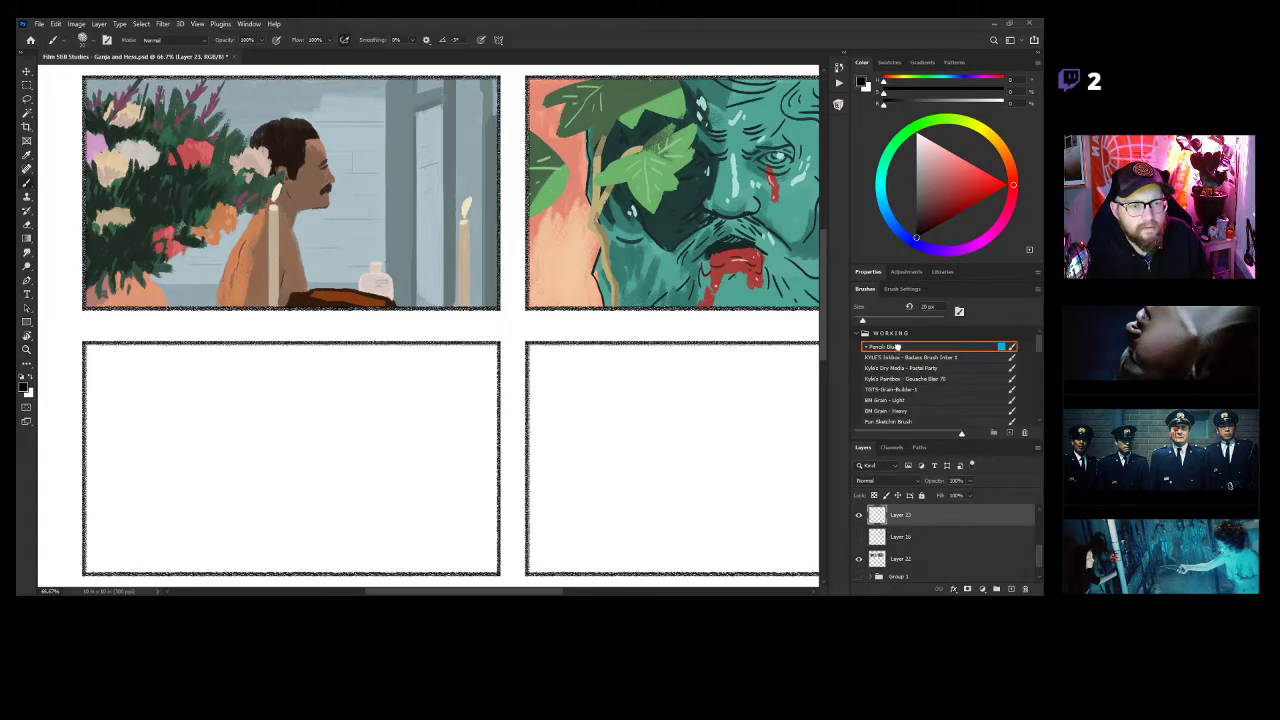
# Frame the empty panel below the flower scene and sketch a small peaked cap with a dark curved visor near its upper middle.
pyautogui.moveTo(431, 452); pyautogui.dragTo(648, 366)
pyautogui.press('z')
pyautogui.moveTo(644, 365); pyautogui.dragTo(640, 364)
pyautogui.press('b')
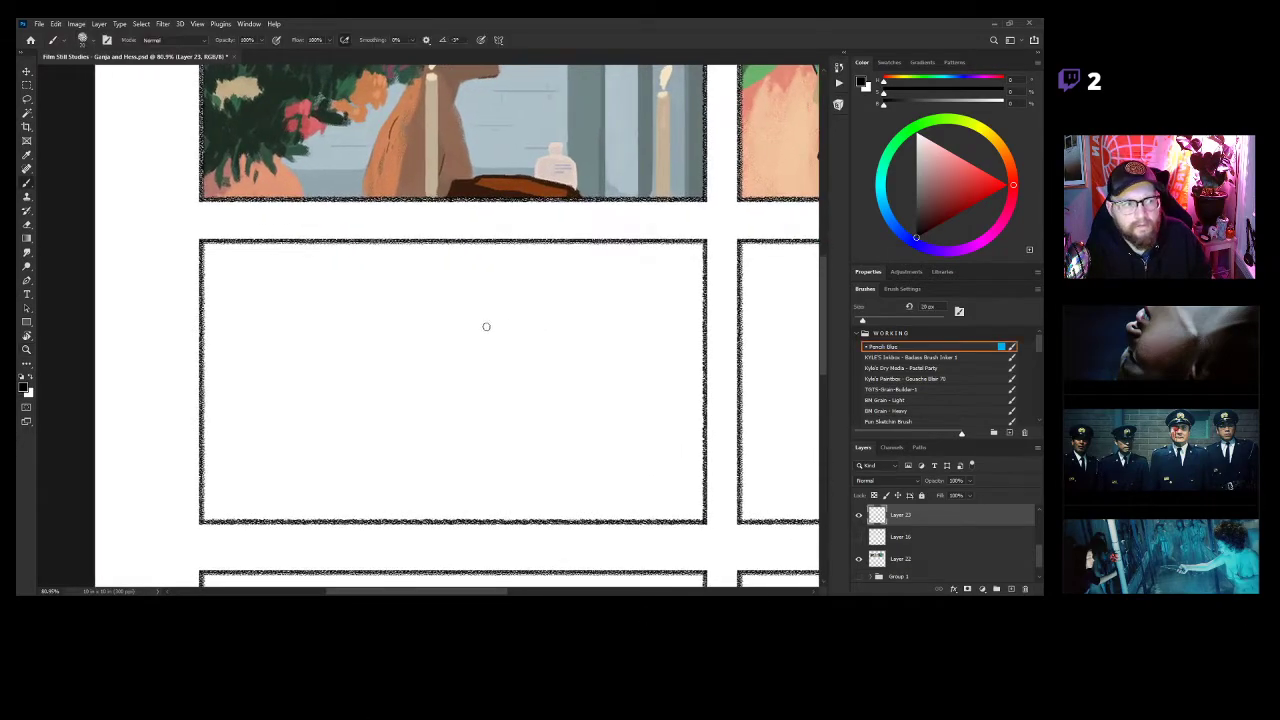
pyautogui.moveTo(471, 264); pyautogui.dragTo(545, 266)
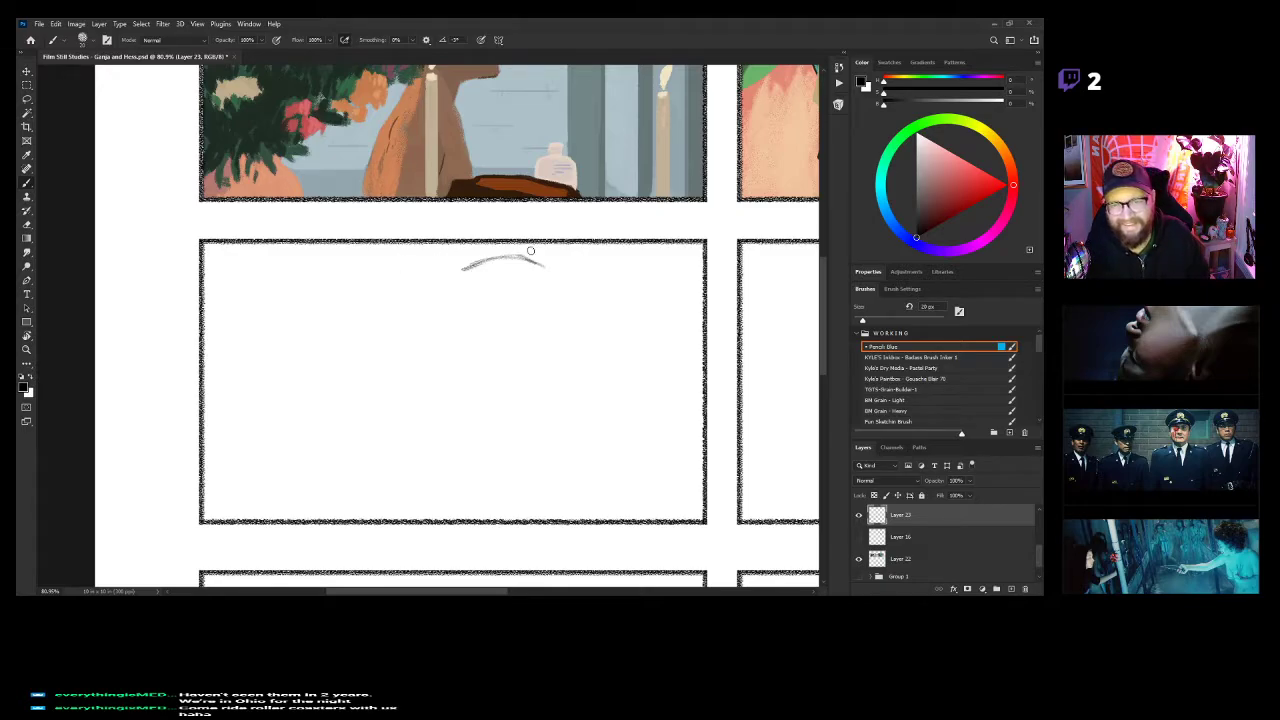
pyautogui.hotkey('ctrl', 'z')
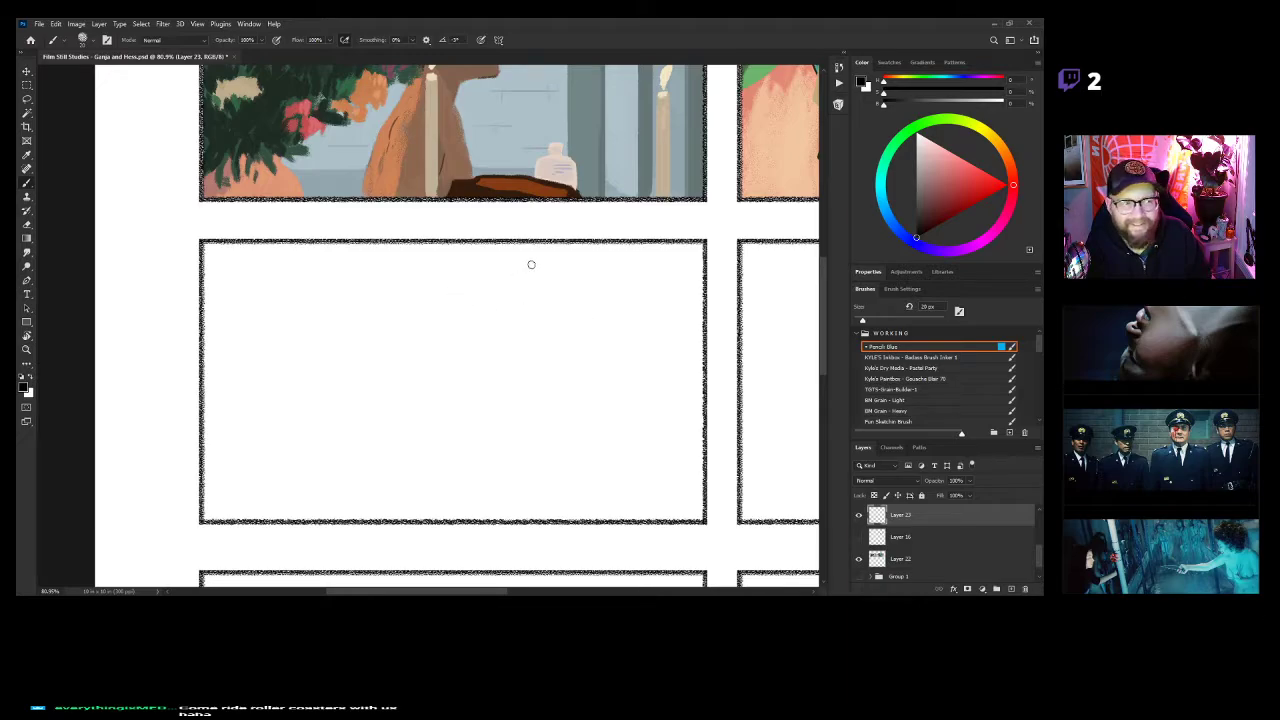
pyautogui.moveTo(472, 286); pyautogui.dragTo(546, 285)
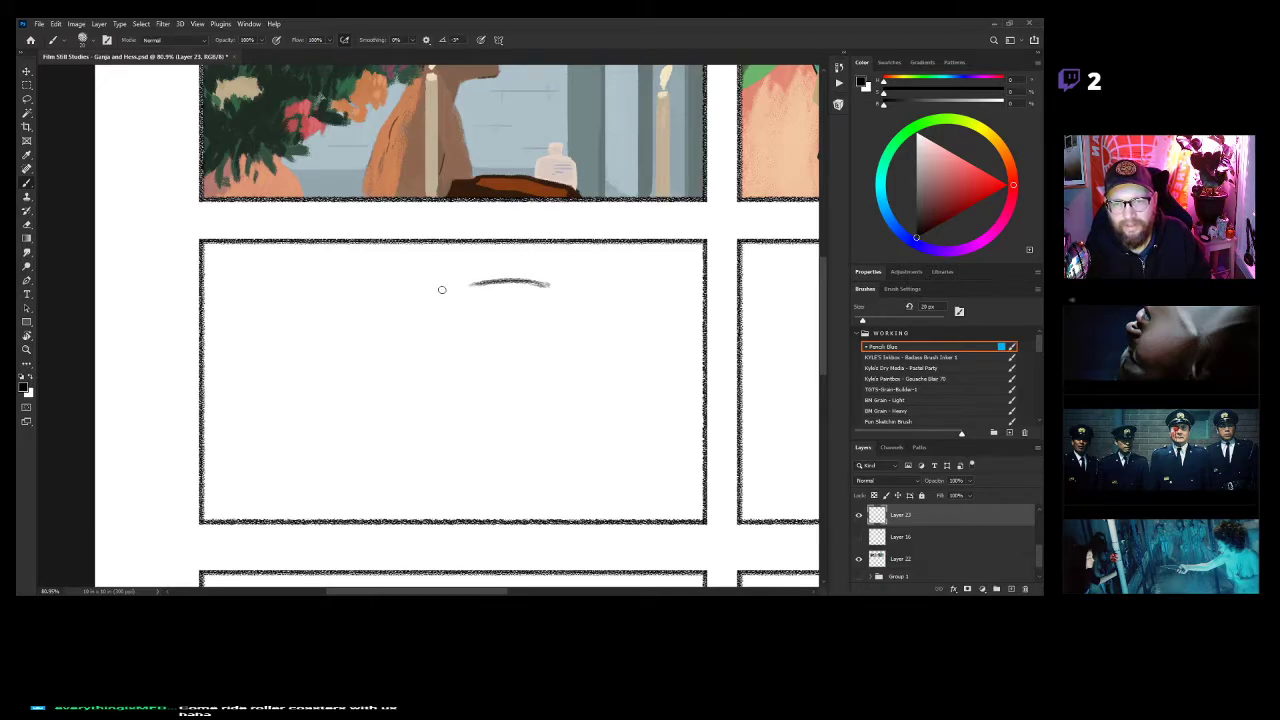
pyautogui.moveTo(470, 283); pyautogui.dragTo(550, 284)
pyautogui.moveTo(490, 248)
pyautogui.mouseDown()
pyautogui.moveTo(460, 273)
pyautogui.moveTo(471, 286)
pyautogui.moveTo(470, 267)
pyautogui.moveTo(498, 250)
pyautogui.moveTo(552, 274)
pyautogui.mouseUp()
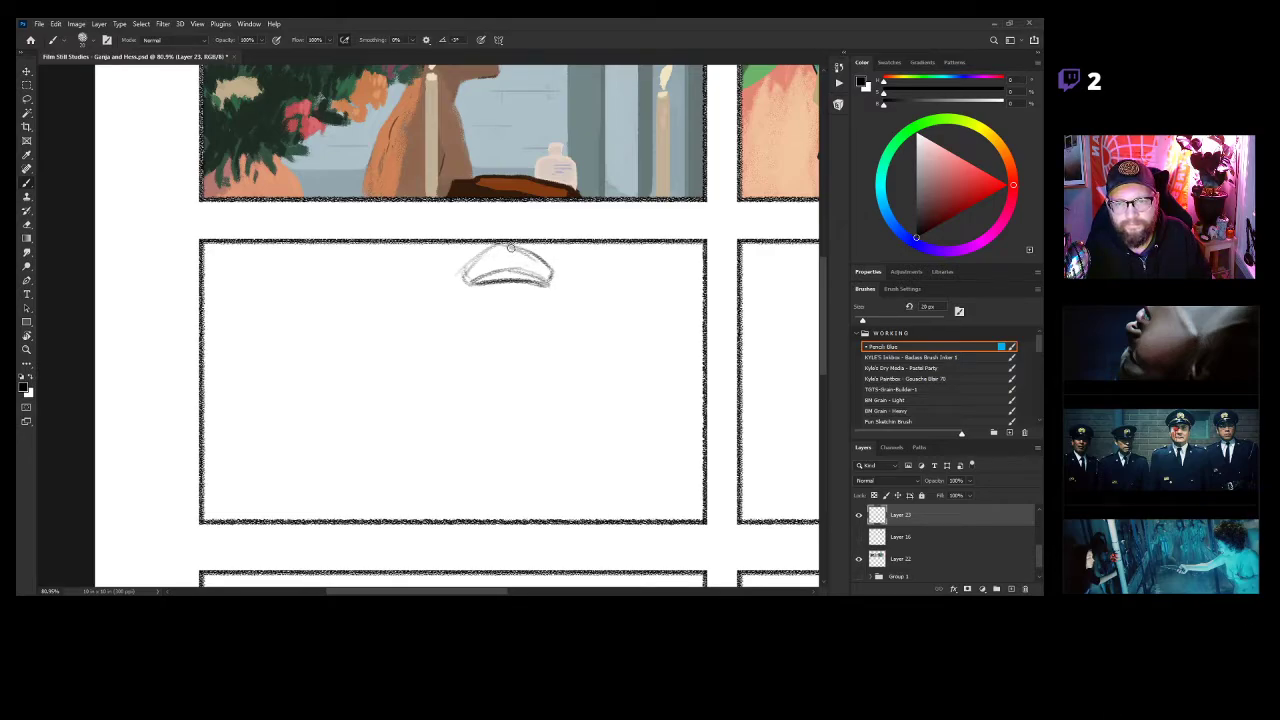
# Lasso the cap sketch and move it slightly lower, away from the panel's upper border.
pyautogui.press('l')
pyautogui.moveTo(537, 229)
pyautogui.mouseDown()
pyautogui.moveTo(531, 217)
pyautogui.moveTo(568, 271)
pyautogui.moveTo(533, 275)
pyautogui.mouseUp()
pyautogui.hotkey('ctrl', 't')
pyautogui.press('Return')
pyautogui.hotkey('ctrl', 'd')
pyautogui.press('b')
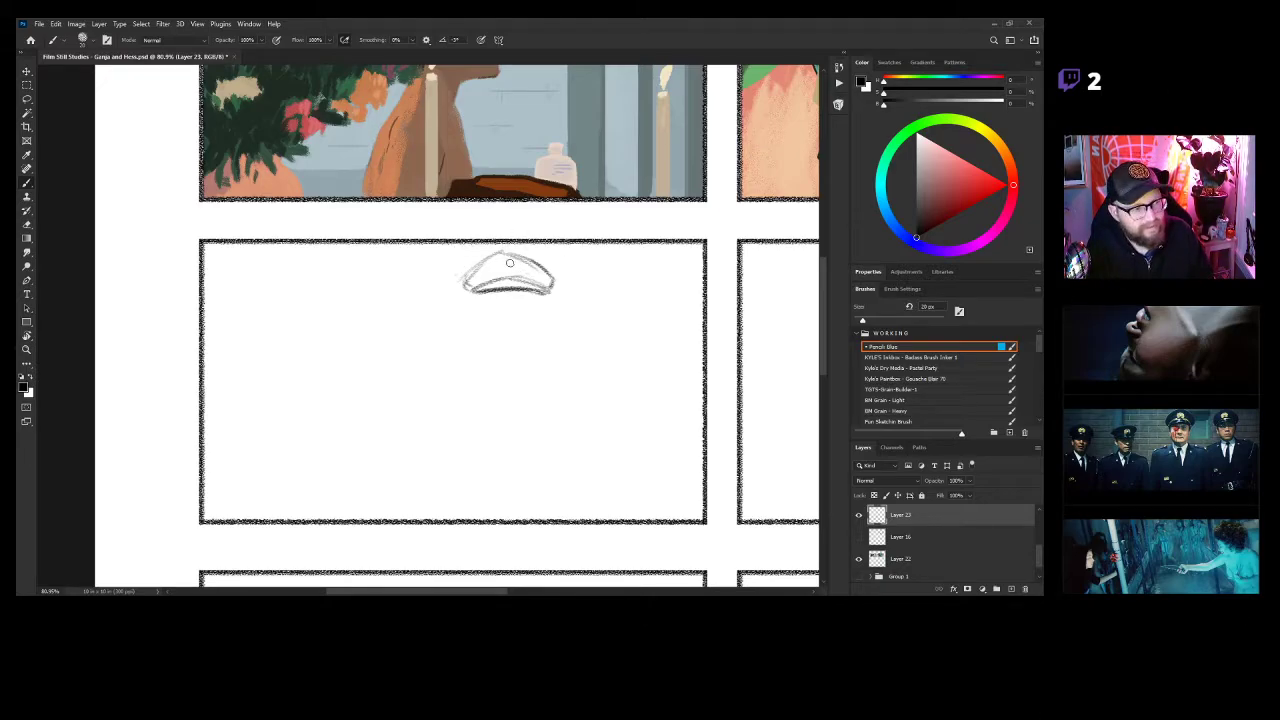
# Sketch the officer's face outline beneath the visor and erase the cap's crown.
pyautogui.moveTo(474, 300)
pyautogui.mouseDown()
pyautogui.moveTo(484, 354)
pyautogui.moveTo(478, 302)
pyautogui.moveTo(509, 356)
pyautogui.moveTo(476, 329)
pyautogui.moveTo(511, 344)
pyautogui.moveTo(543, 298)
pyautogui.moveTo(536, 335)
pyautogui.moveTo(542, 303)
pyautogui.moveTo(507, 339)
pyautogui.moveTo(531, 309)
pyautogui.moveTo(545, 311)
pyautogui.moveTo(539, 330)
pyautogui.moveTo(544, 316)
pyautogui.moveTo(516, 342)
pyautogui.mouseUp()
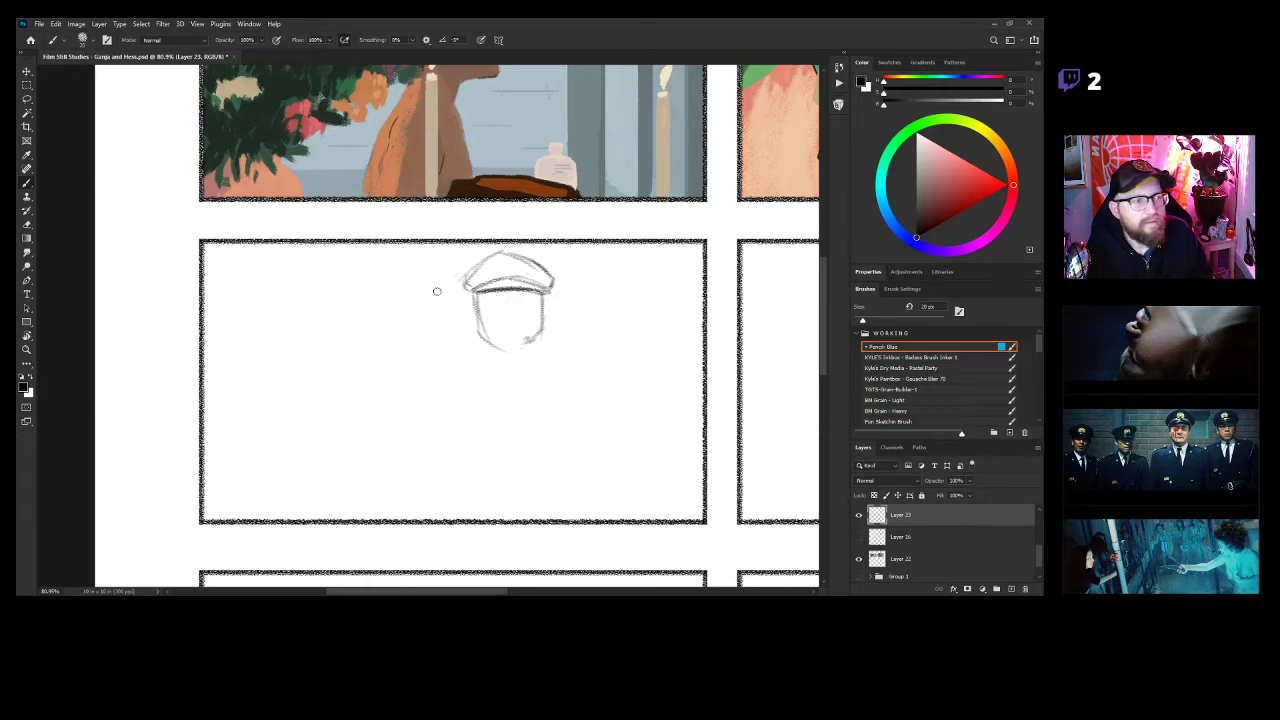
pyautogui.press('e')
pyautogui.moveTo(462, 279)
pyautogui.mouseDown()
pyautogui.moveTo(524, 259)
pyautogui.moveTo(548, 261)
pyautogui.moveTo(561, 294)
pyautogui.mouseUp()
pyautogui.press('b')
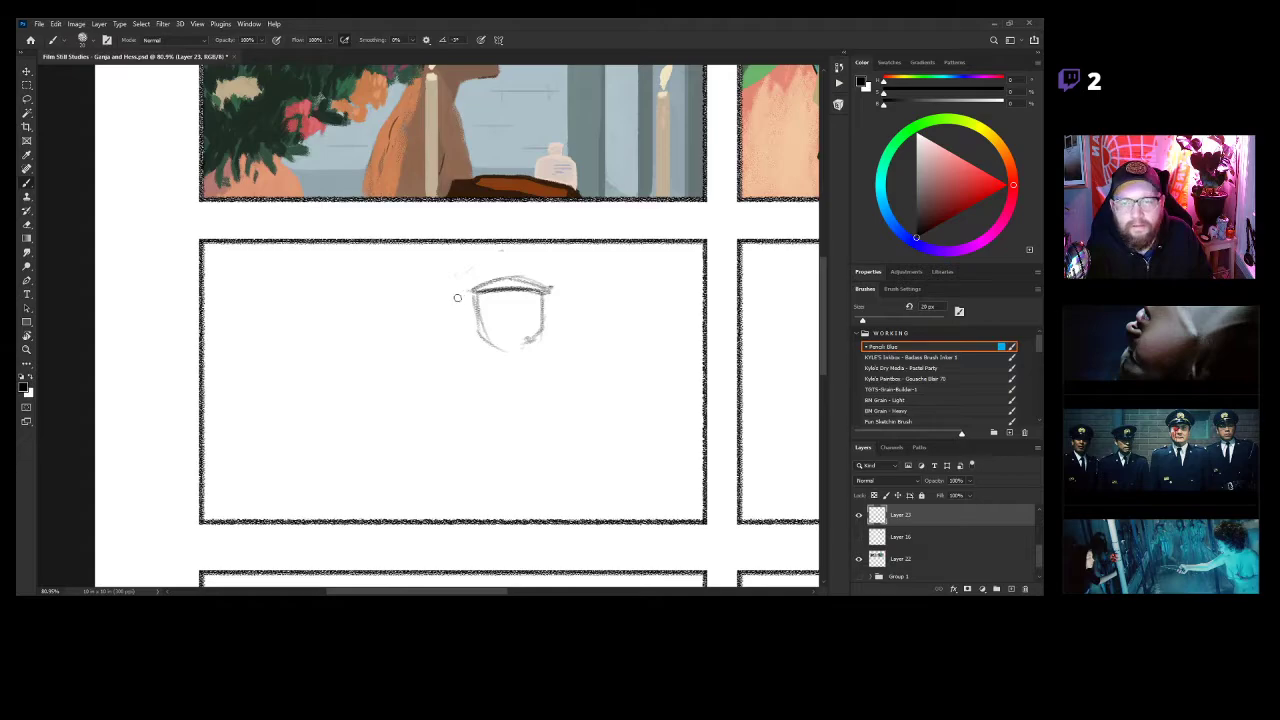
# Mark one eye and the base of the nose on the face, and sketch the V-shaped collar under the chin.
pyautogui.scroll(1, 505, 299)
pyautogui.moveTo(534, 302); pyautogui.dragTo(522, 327)
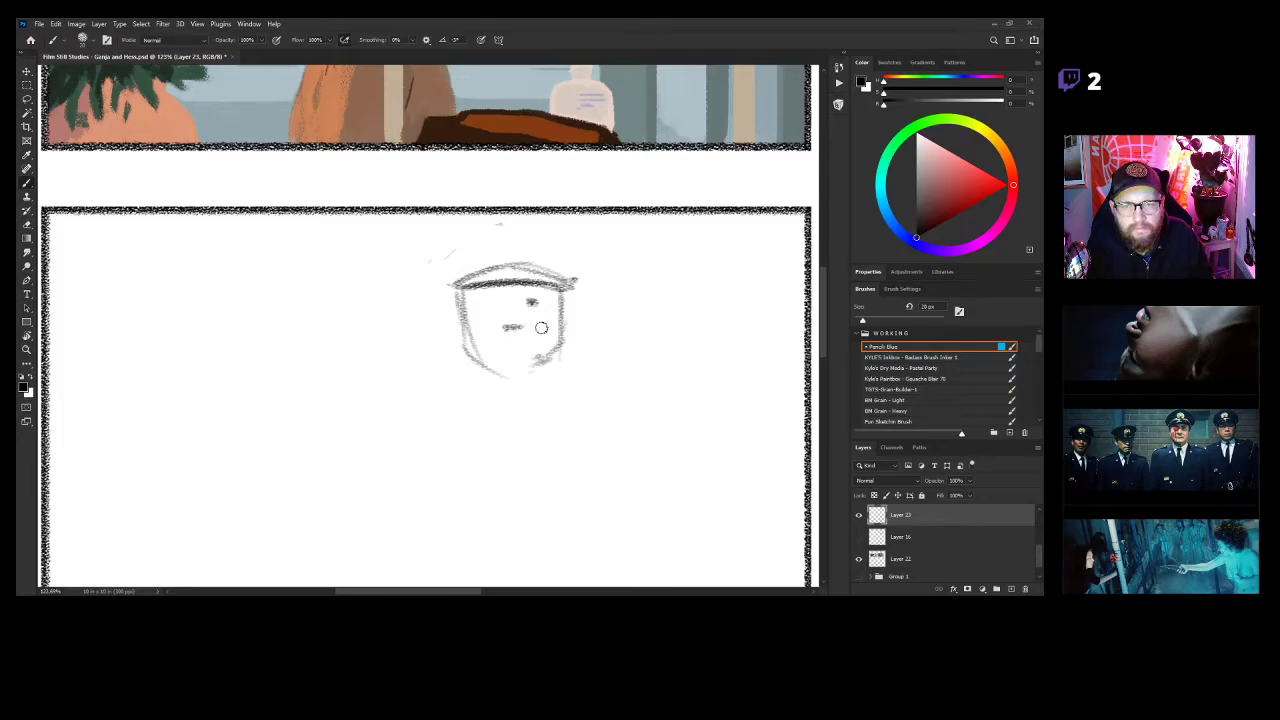
pyautogui.moveTo(478, 367)
pyautogui.mouseDown()
pyautogui.moveTo(520, 400)
pyautogui.moveTo(548, 380)
pyautogui.moveTo(520, 400)
pyautogui.mouseUp()
# Sketch both sloping shoulders and draw the torso's left edge down to the panel's lower border.
pyautogui.hotkey('ctrl', 'space')
pyautogui.moveTo(563, 374)
pyautogui.mouseDown()
pyautogui.moveTo(531, 314)
pyautogui.moveTo(552, 332)
pyautogui.moveTo(440, 350)
pyautogui.moveTo(418, 382)
pyautogui.mouseUp()
pyautogui.moveTo(568, 346)
pyautogui.mouseDown()
pyautogui.moveTo(547, 340)
pyautogui.moveTo(589, 352)
pyautogui.moveTo(600, 375)
pyautogui.mouseUp()
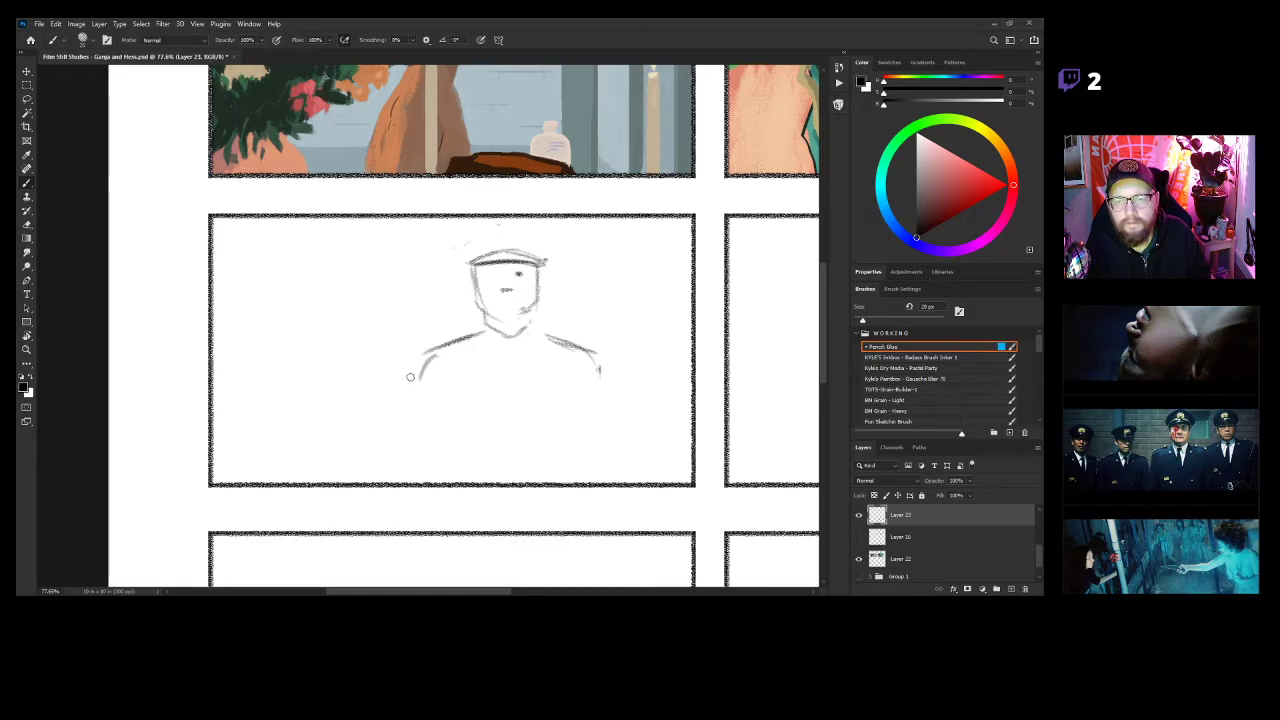
pyautogui.press('r')
pyautogui.moveTo(414, 451); pyautogui.dragTo(428, 470)
pyautogui.moveTo(432, 361)
pyautogui.mouseDown()
pyautogui.moveTo(429, 484)
pyautogui.moveTo(455, 508)
pyautogui.mouseUp()
pyautogui.press('r')
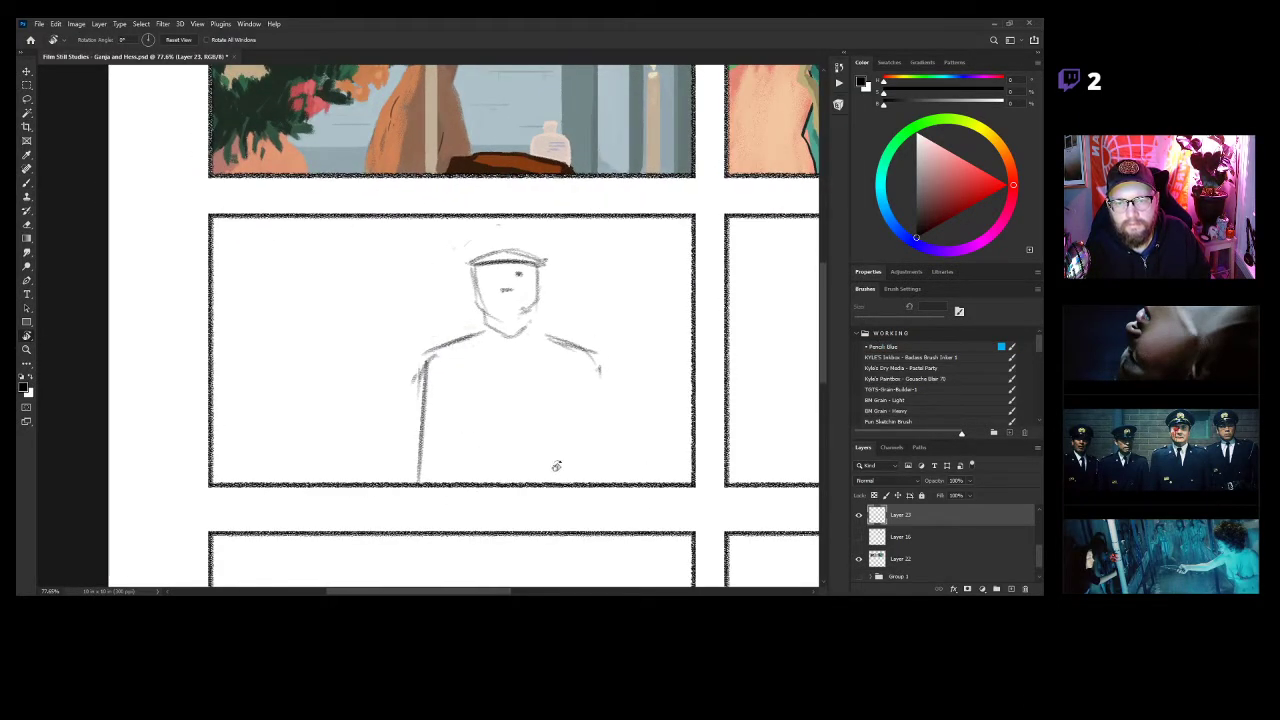
# Try two strokes for the torso's right edge with the canvas slightly rotated, undoing each one.
pyautogui.moveTo(538, 498); pyautogui.dragTo(531, 495)
pyautogui.press('b')
pyautogui.moveTo(598, 367); pyautogui.dragTo(598, 479)
pyautogui.hotkey('ctrl', 'z')
pyautogui.press('r')
pyautogui.moveTo(530, 514); pyautogui.dragTo(548, 482)
pyautogui.press('b')
pyautogui.moveTo(600, 367); pyautogui.dragTo(601, 473)
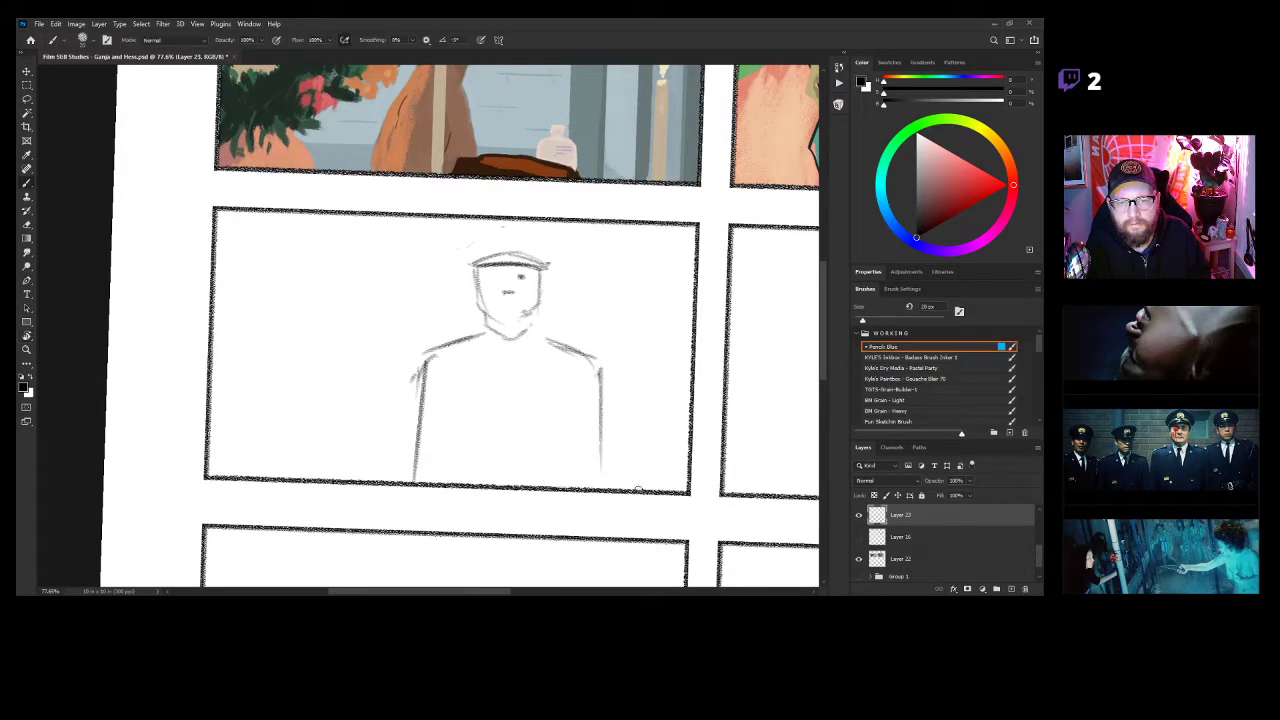
pyautogui.hotkey('ctrl', 'z')
# Draw the torso's right edge from the shoulder down to the panel's lower border and straighten the canvas.
pyautogui.press('r')
pyautogui.moveTo(537, 511); pyautogui.dragTo(531, 515)
pyautogui.press('b')
pyautogui.moveTo(598, 373)
pyautogui.mouseDown()
pyautogui.moveTo(621, 485)
pyautogui.moveTo(530, 520)
pyautogui.mouseUp()
pyautogui.press('r')
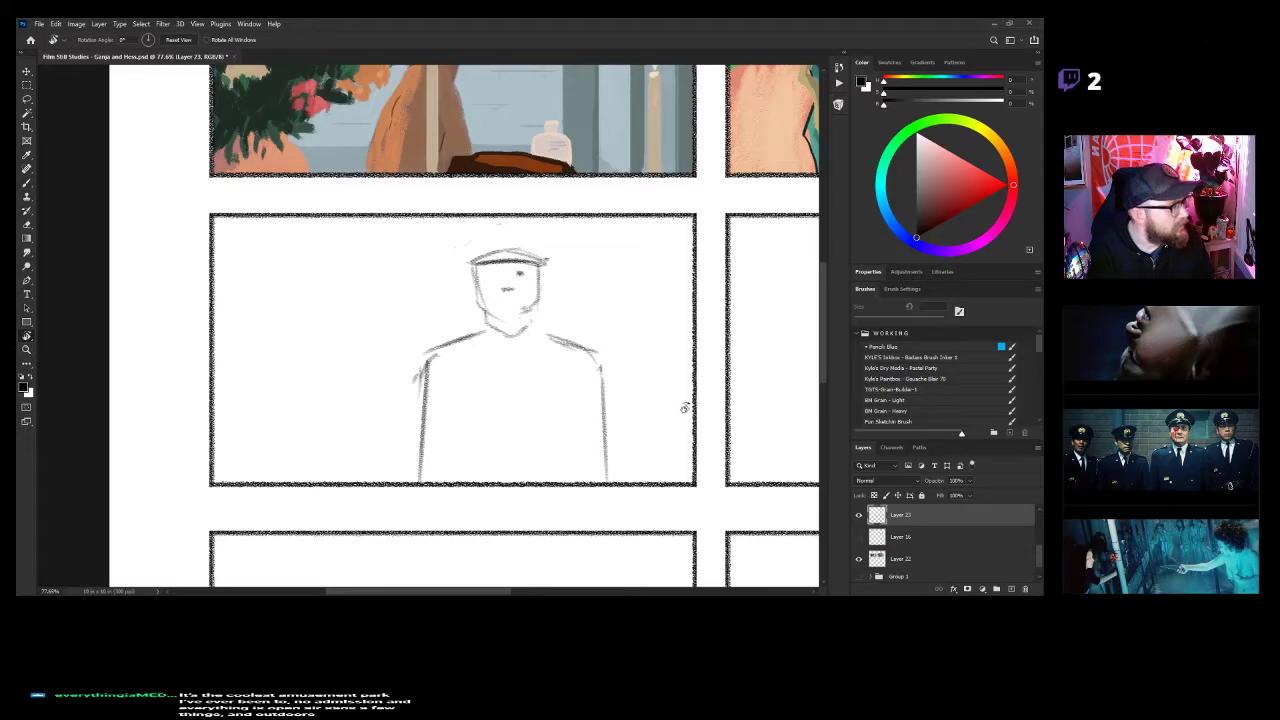
# Try a slanted crown line above the visor, and erase it together with the leftover cap marks.
pyautogui.moveTo(616, 377); pyautogui.dragTo(632, 386)
pyautogui.press('z')
pyautogui.moveTo(527, 273); pyautogui.dragTo(596, 270)
pyautogui.press('b')
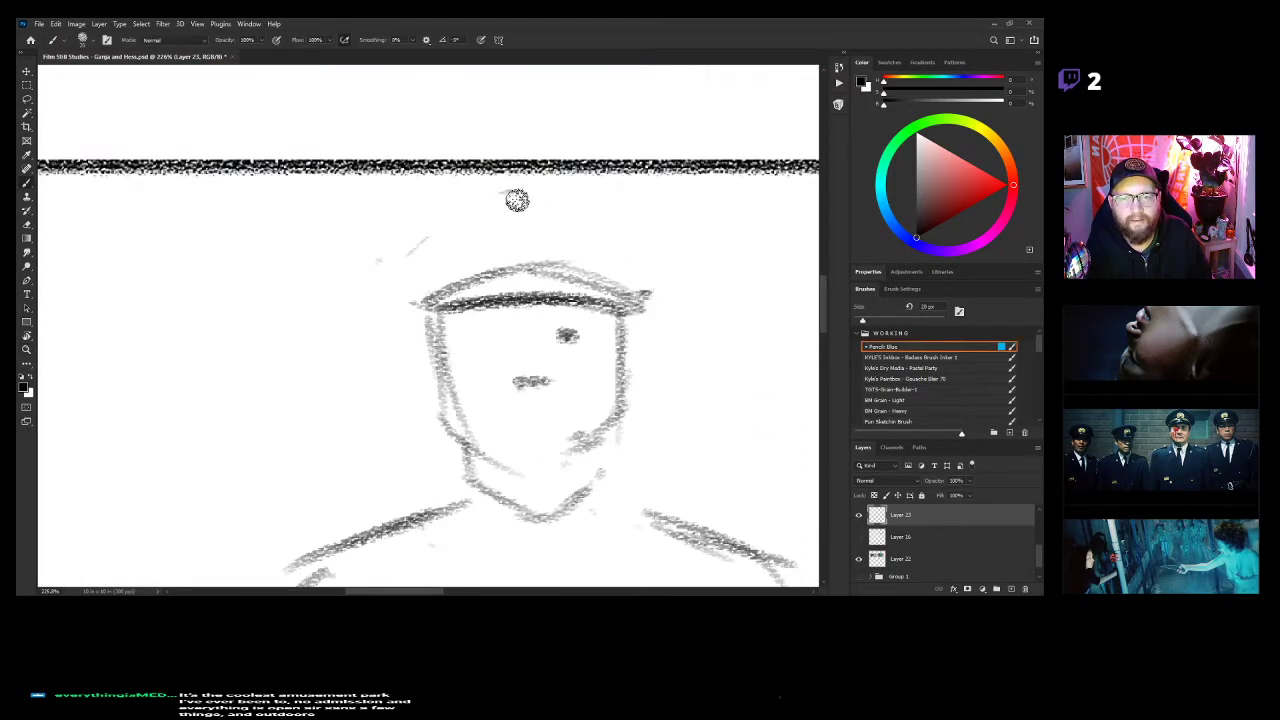
pyautogui.moveTo(522, 181); pyautogui.dragTo(408, 250)
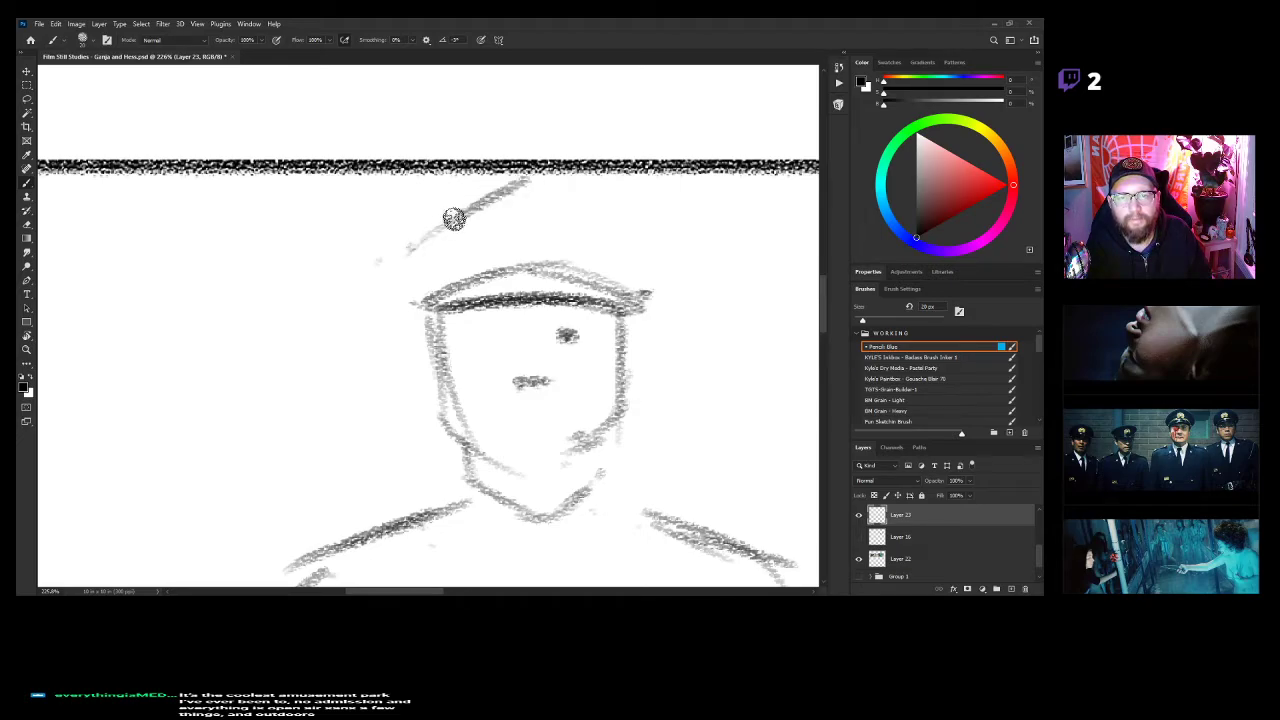
pyautogui.press('e')
pyautogui.moveTo(537, 181); pyautogui.dragTo(363, 272)
pyautogui.press('b')
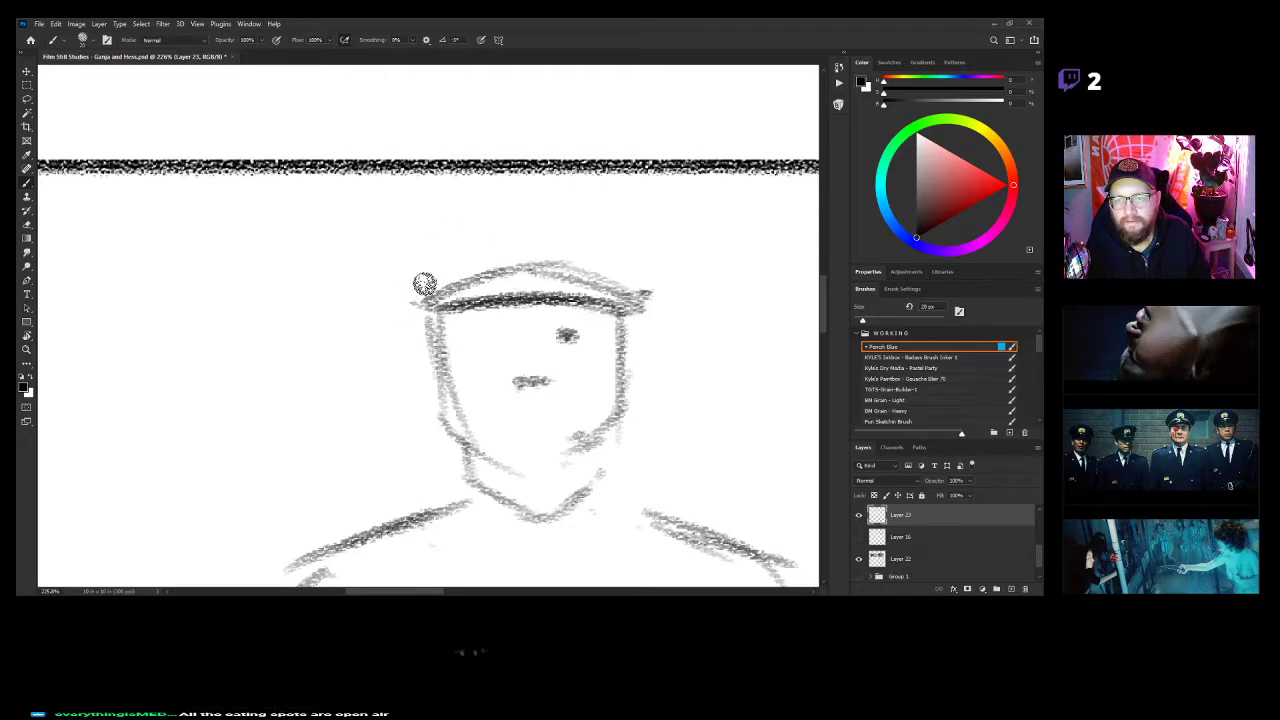
# Sketch the cap's short flared sides at both visor ends and a rounded crown reaching up to the panel border.
pyautogui.moveTo(423, 298); pyautogui.dragTo(417, 257)
pyautogui.moveTo(424, 274); pyautogui.dragTo(419, 266)
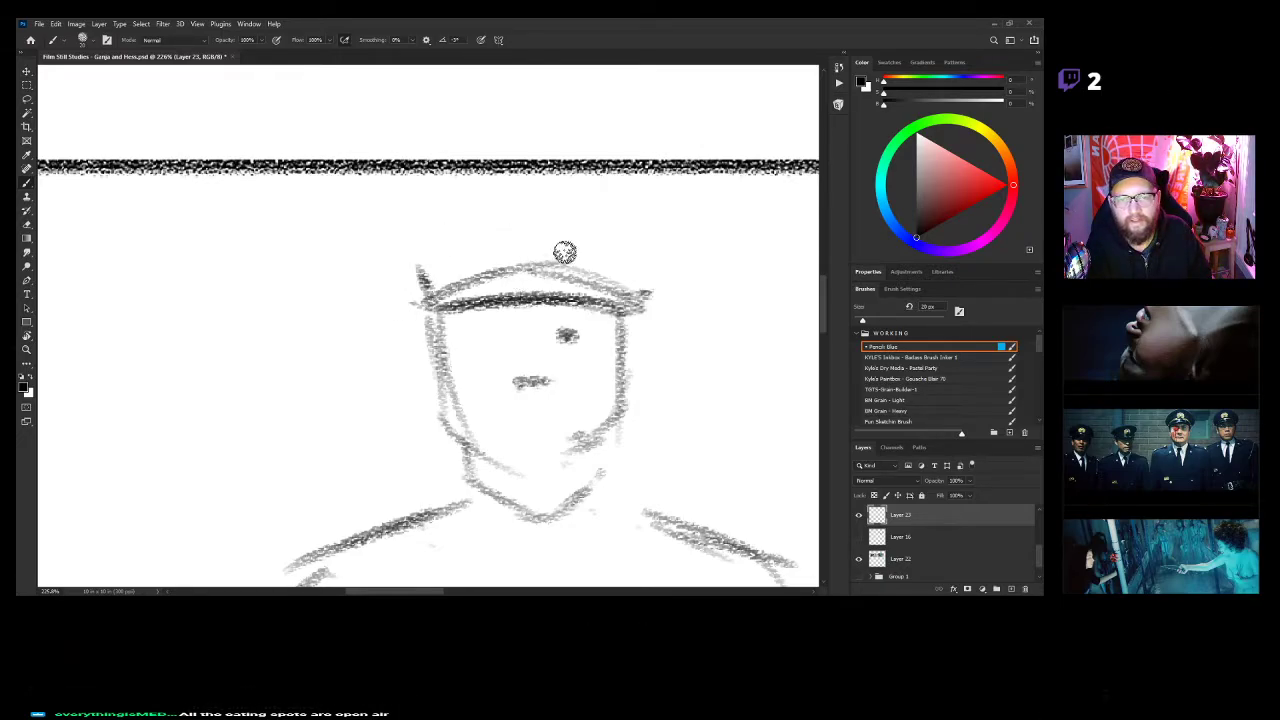
pyautogui.moveTo(627, 295)
pyautogui.mouseDown()
pyautogui.moveTo(643, 263)
pyautogui.moveTo(628, 291)
pyautogui.mouseUp()
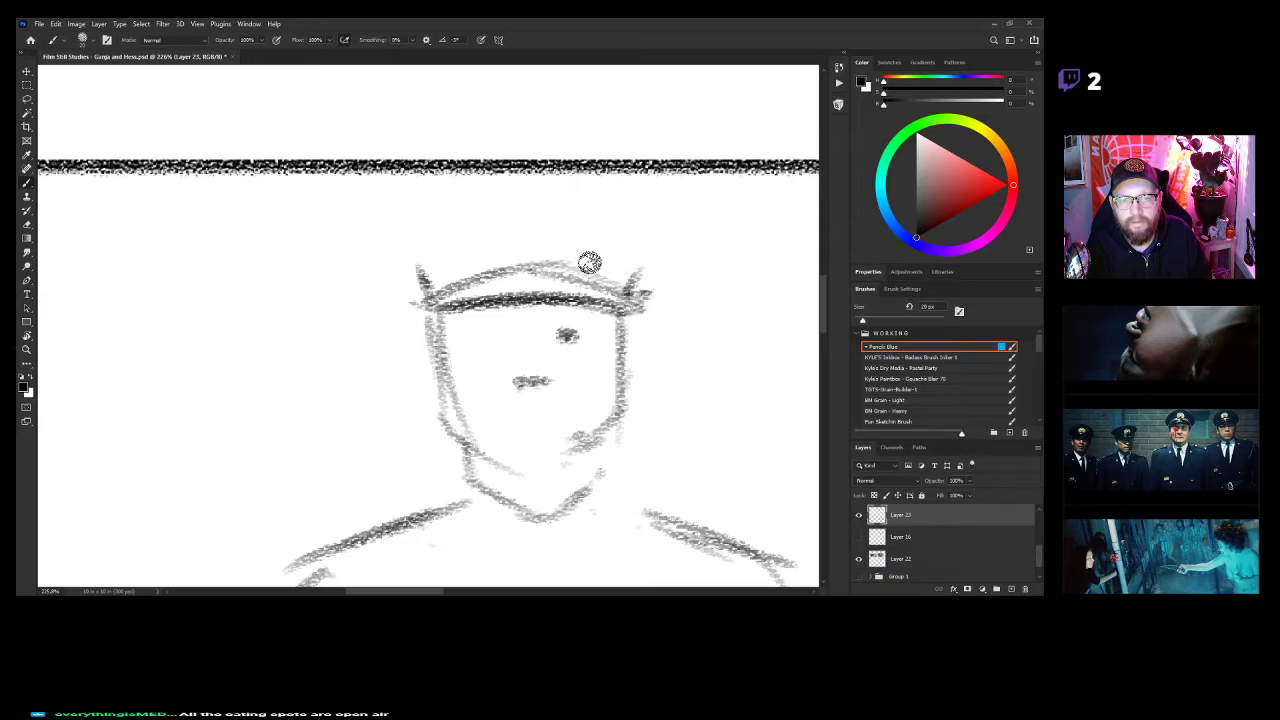
pyautogui.moveTo(412, 270); pyautogui.dragTo(427, 295)
pyautogui.moveTo(512, 202)
pyautogui.mouseDown()
pyautogui.moveTo(425, 247)
pyautogui.moveTo(551, 258)
pyautogui.moveTo(532, 229)
pyautogui.moveTo(418, 250)
pyautogui.mouseUp()
pyautogui.moveTo(512, 180)
pyautogui.mouseDown()
pyautogui.moveTo(573, 200)
pyautogui.moveTo(636, 260)
pyautogui.moveTo(634, 287)
pyautogui.mouseUp()
# Erase the entire cap, including its crown, flared sides and visor, down to the top of the face.
pyautogui.press('z')
pyautogui.moveTo(668, 329); pyautogui.dragTo(640, 318)
pyautogui.press('space')
pyautogui.moveTo(653, 313)
pyautogui.mouseDown()
pyautogui.moveTo(597, 240)
pyautogui.moveTo(635, 288)
pyautogui.moveTo(610, 283)
pyautogui.moveTo(643, 270)
pyautogui.mouseUp()
pyautogui.press('e')
pyautogui.moveTo(480, 128)
pyautogui.mouseDown()
pyautogui.moveTo(513, 107)
pyautogui.moveTo(444, 145)
pyautogui.moveTo(387, 152)
pyautogui.moveTo(614, 151)
pyautogui.moveTo(520, 152)
pyautogui.mouseUp()
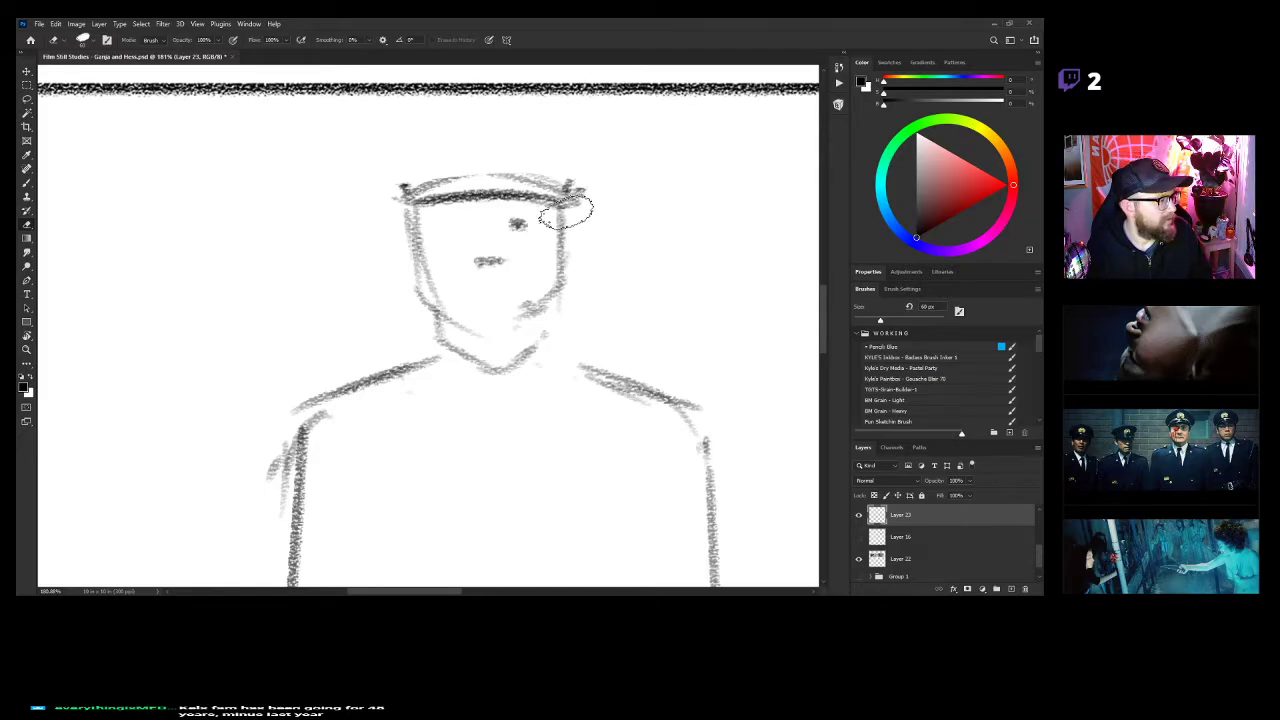
pyautogui.moveTo(377, 200); pyautogui.dragTo(580, 186)
pyautogui.moveTo(455, 198); pyautogui.dragTo(583, 194)
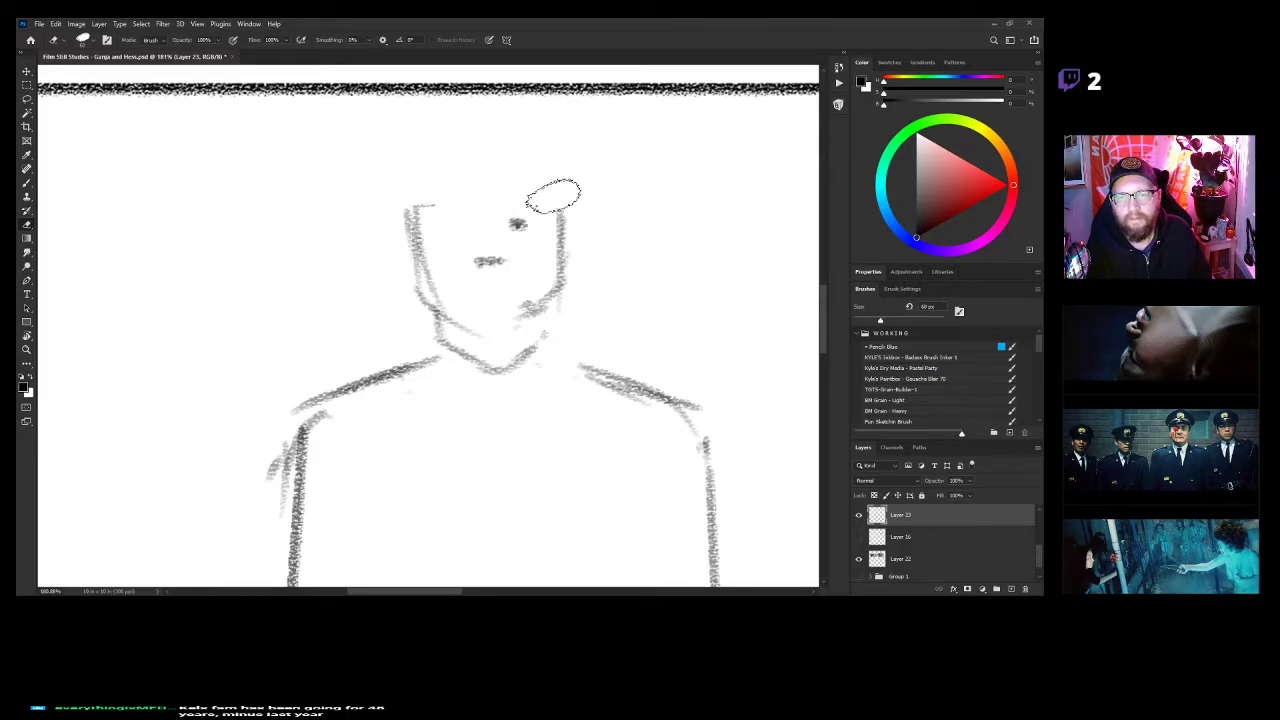
# Redraw the curved top edge and sides of the face, and add a downturned mouth below the nose.
pyautogui.press('b')
pyautogui.moveTo(412, 209)
pyautogui.mouseDown()
pyautogui.moveTo(524, 201)
pyautogui.moveTo(510, 199)
pyautogui.moveTo(547, 216)
pyautogui.moveTo(494, 200)
pyautogui.moveTo(411, 216)
pyautogui.moveTo(439, 207)
pyautogui.moveTo(420, 237)
pyautogui.moveTo(436, 318)
pyautogui.moveTo(431, 307)
pyautogui.moveTo(463, 327)
pyautogui.moveTo(426, 301)
pyautogui.moveTo(537, 323)
pyautogui.moveTo(531, 287)
pyautogui.mouseUp()
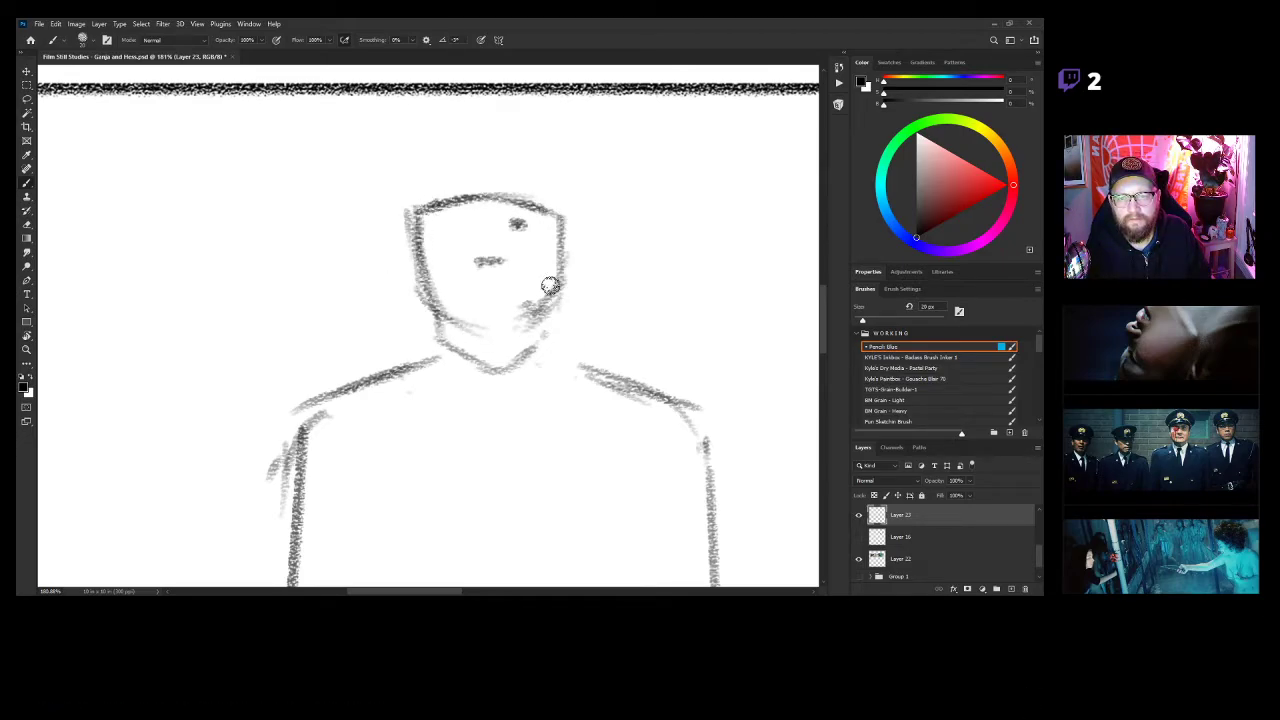
pyautogui.scroll(3, 494, 306)
pyautogui.moveTo(424, 280); pyautogui.dragTo(543, 277)
# Erase the officer's shoulders and torso edges, keeping the head and collar.
pyautogui.press('z')
pyautogui.moveTo(602, 322); pyautogui.dragTo(547, 341)
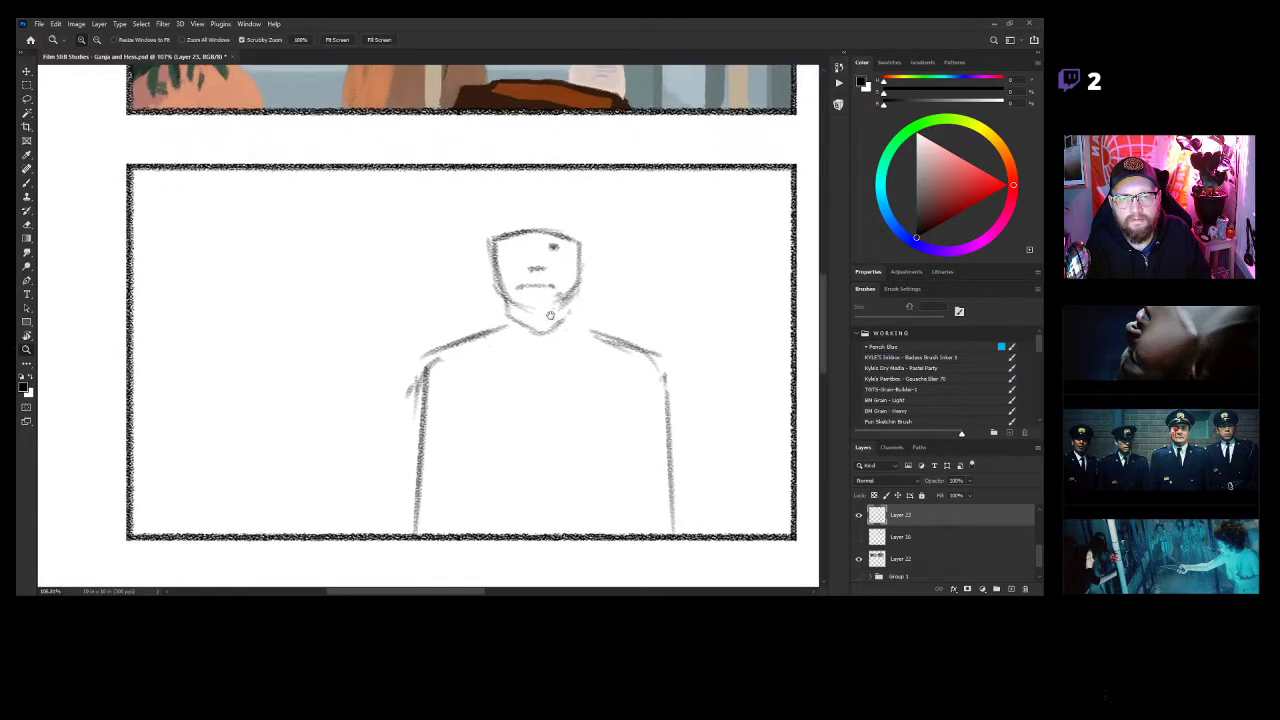
pyautogui.press('e')
pyautogui.moveTo(412, 385); pyautogui.dragTo(403, 519)
pyautogui.click(400, 381)
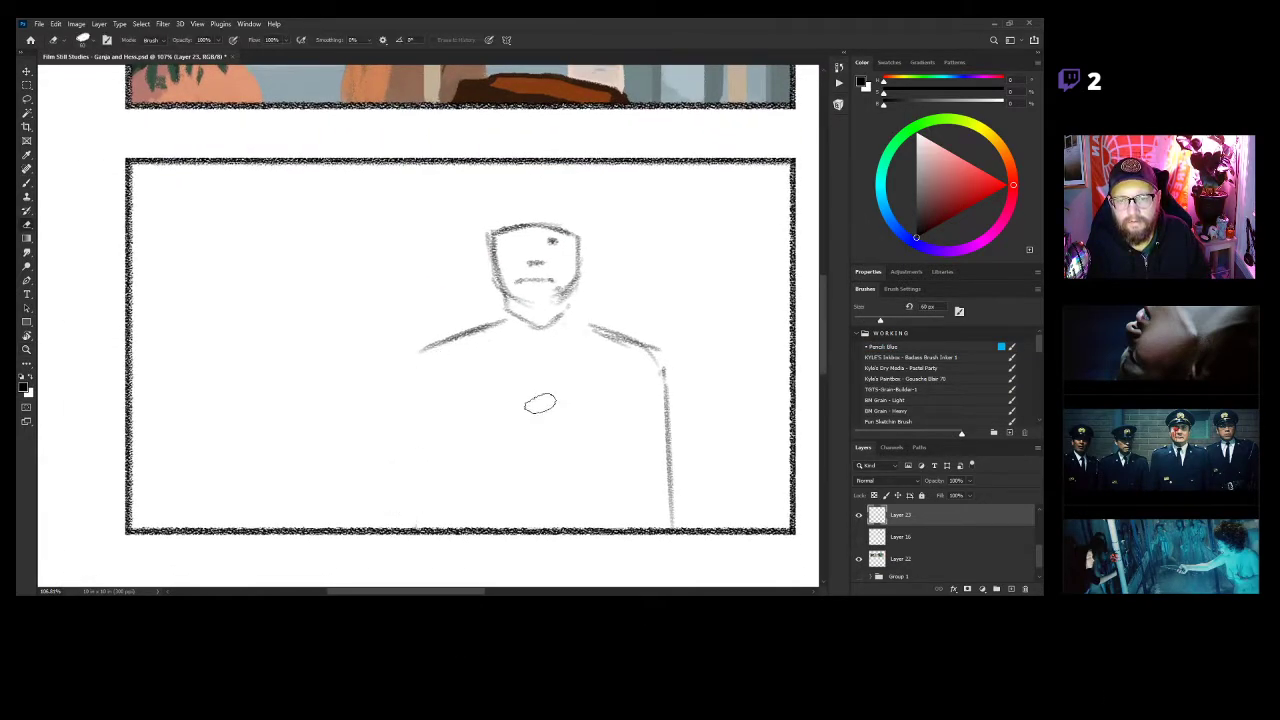
pyautogui.moveTo(666, 368)
pyautogui.mouseDown()
pyautogui.moveTo(598, 312)
pyautogui.moveTo(614, 341)
pyautogui.mouseUp()
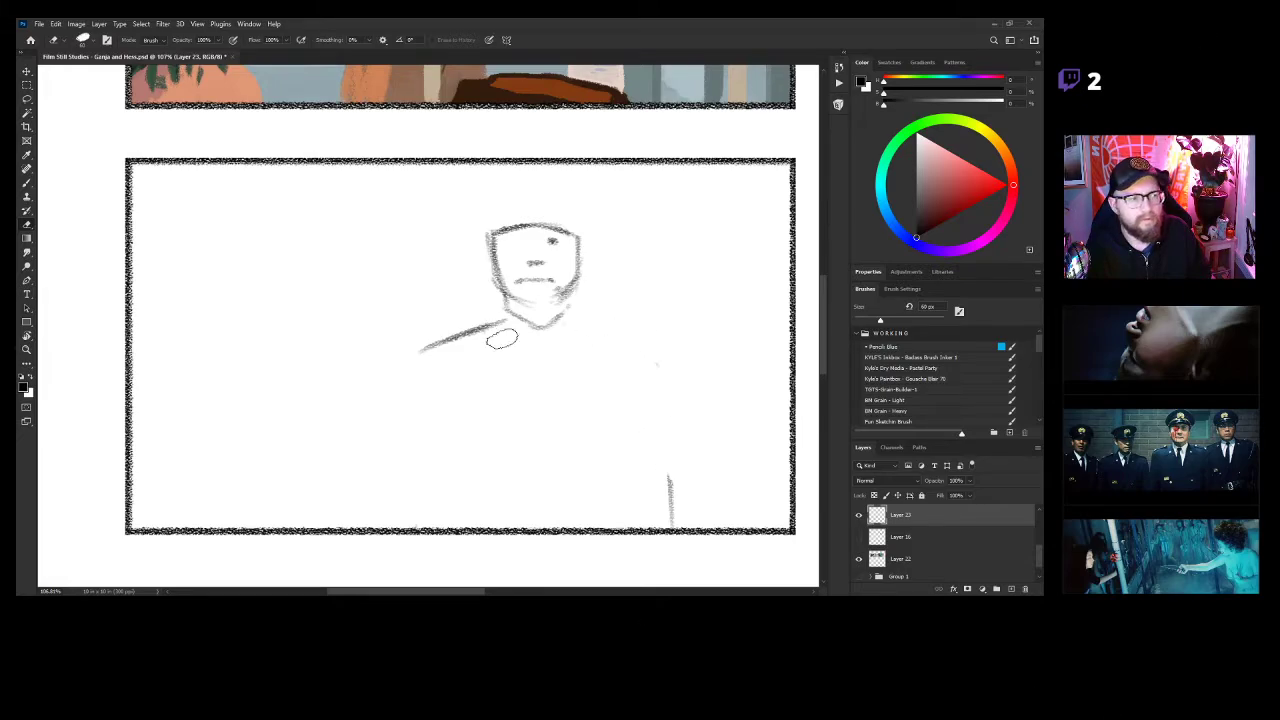
pyautogui.moveTo(509, 325); pyautogui.dragTo(440, 340)
# Sketch the tie knot, neck sides and narrower sloping shoulders around the collar, redoing the right shoulder stroke.
pyautogui.press('b')
pyautogui.scroll(3, 535, 345)
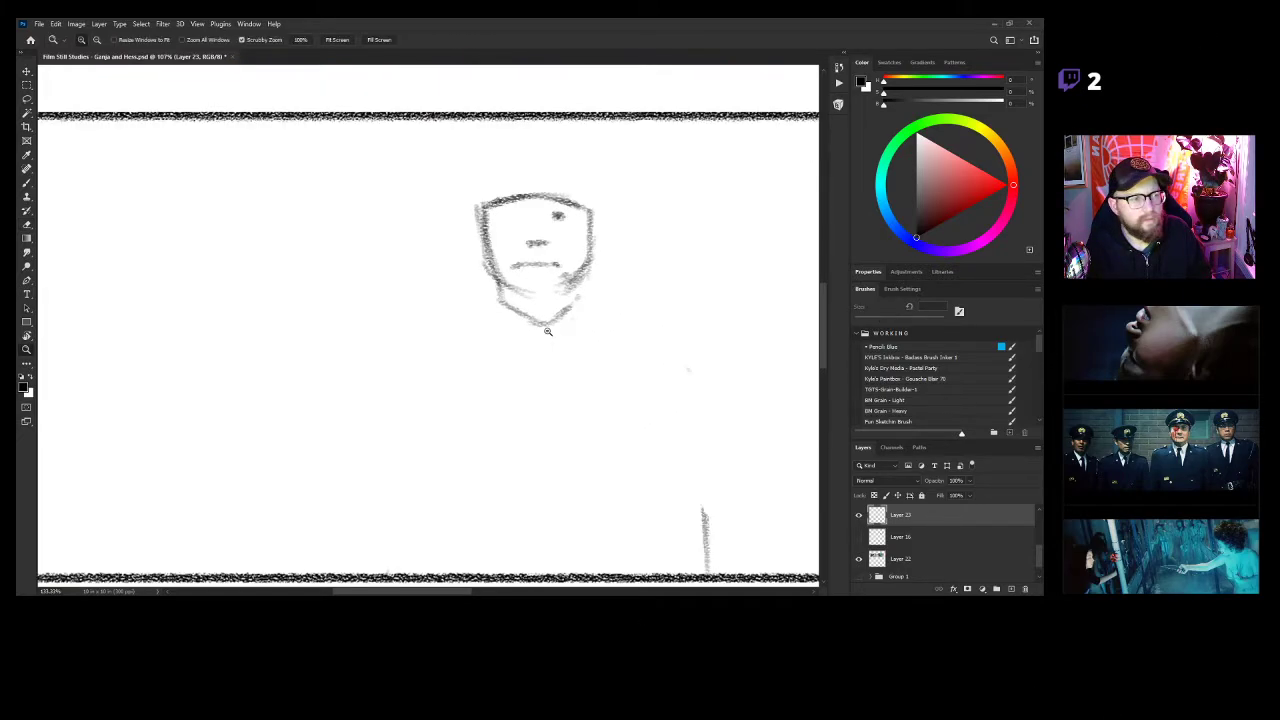
pyautogui.moveTo(541, 337)
pyautogui.mouseDown()
pyautogui.moveTo(496, 310)
pyautogui.moveTo(400, 350)
pyautogui.mouseUp()
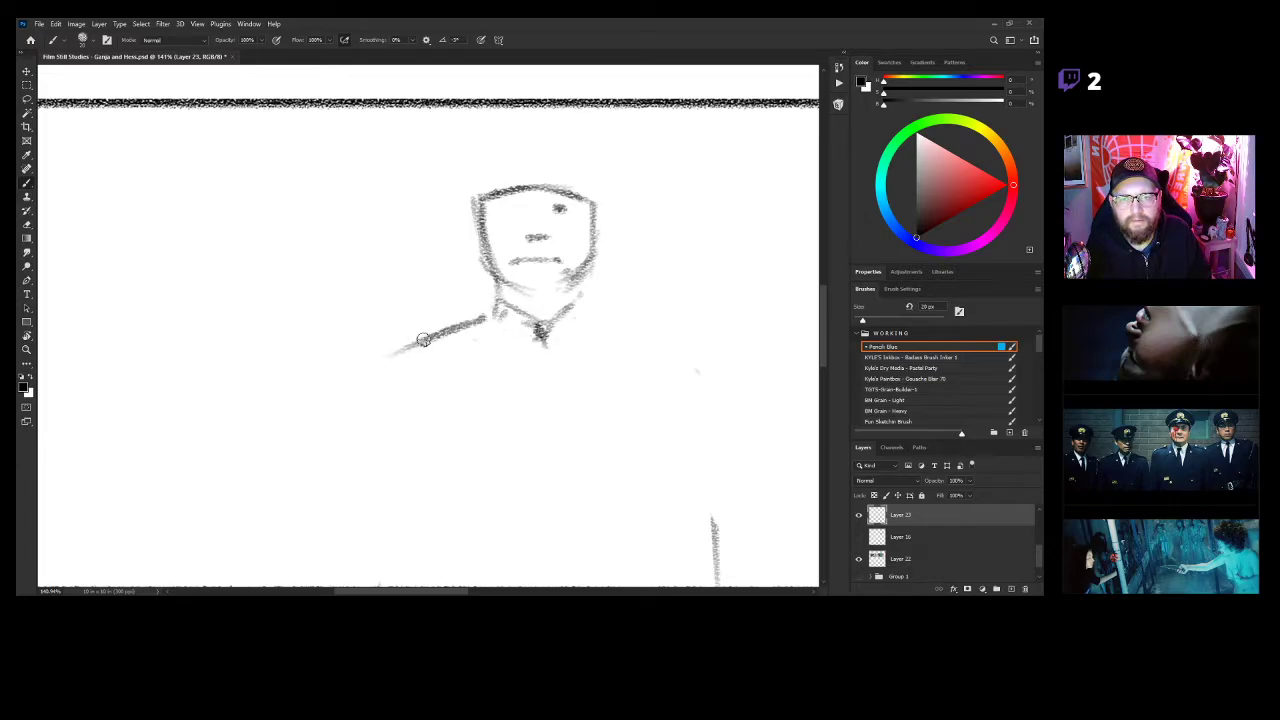
pyautogui.moveTo(578, 323)
pyautogui.mouseDown()
pyautogui.moveTo(652, 334)
pyautogui.moveTo(684, 358)
pyautogui.mouseUp()
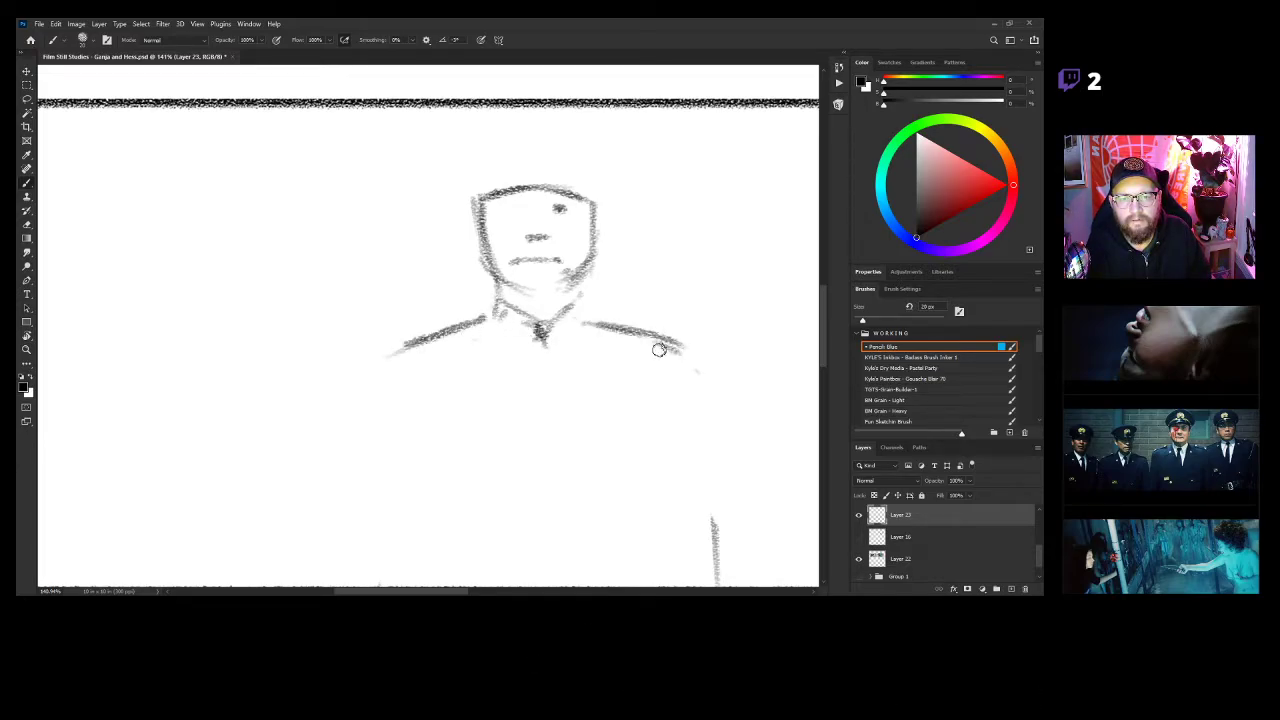
pyautogui.hotkey('ctrl', 'z')
pyautogui.moveTo(600, 325); pyautogui.dragTo(688, 365)
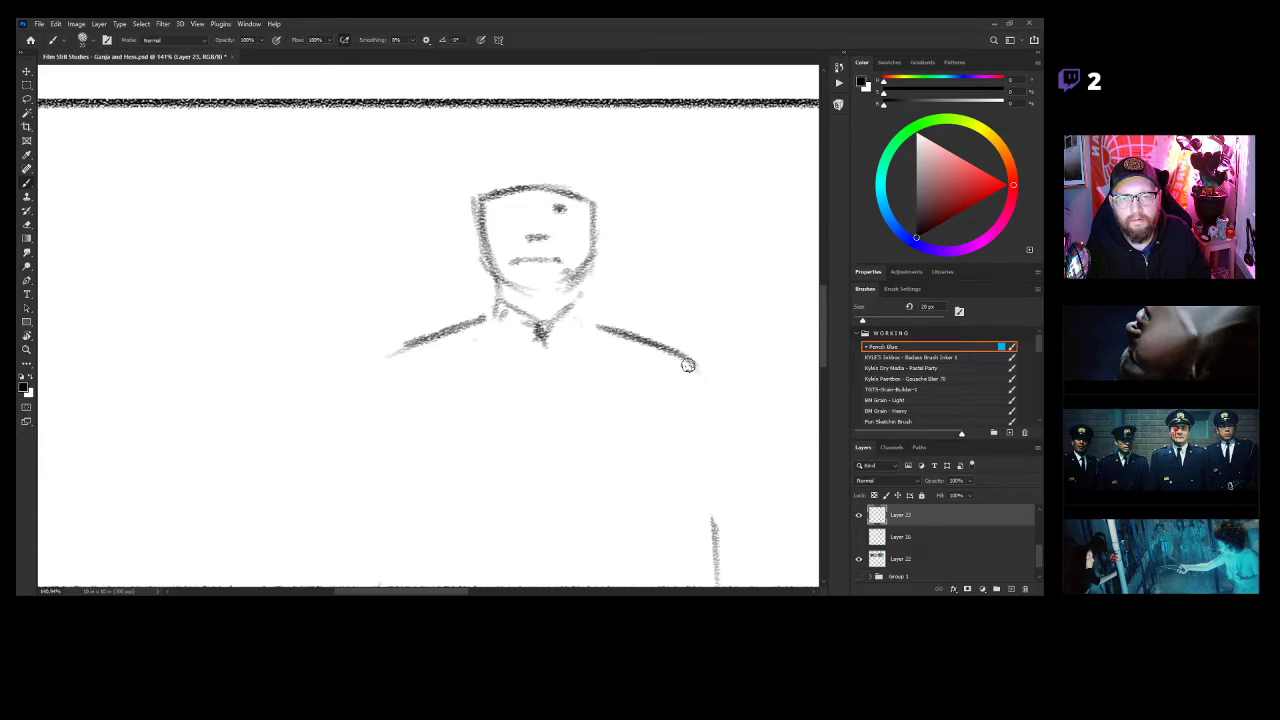
pyautogui.moveTo(600, 327)
pyautogui.mouseDown()
pyautogui.moveTo(581, 279)
pyautogui.moveTo(585, 320)
pyautogui.mouseUp()
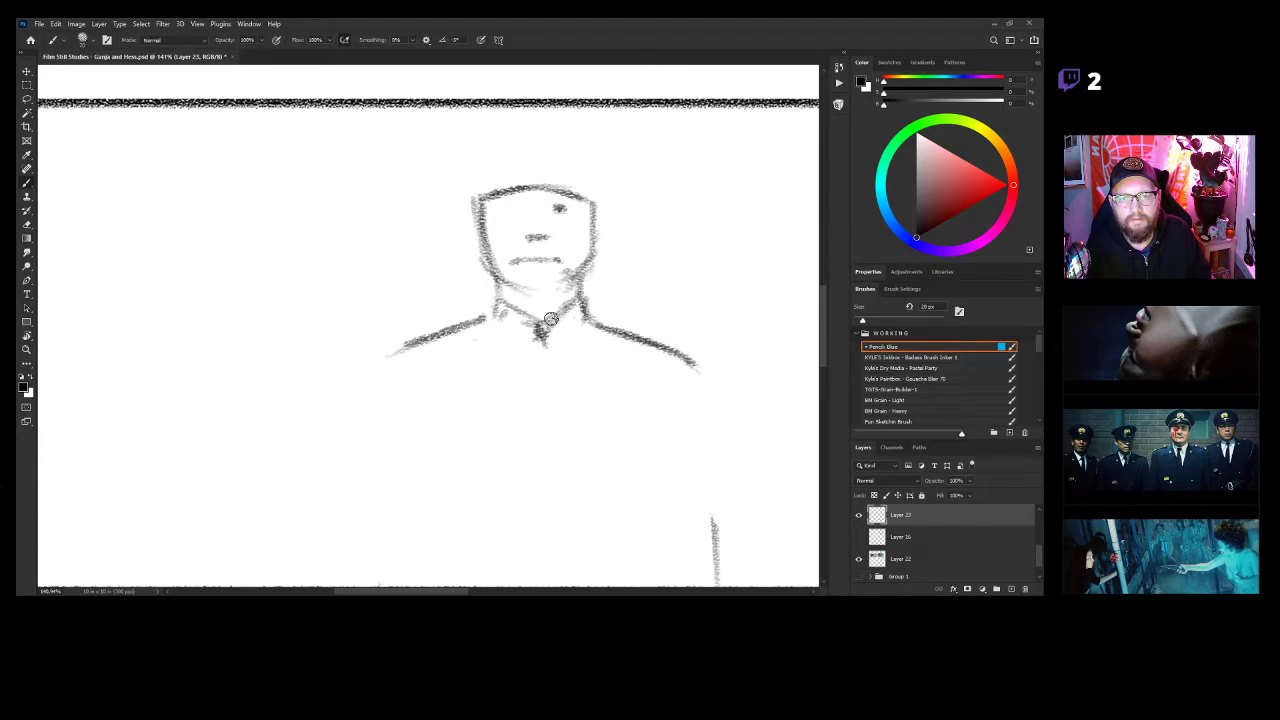
# Draw the cap's dark visor edge across the forehead with a higher arched band line above it.
pyautogui.press('z')
pyautogui.keyDown('alt'); pyautogui.click(630, 344); pyautogui.keyUp('alt')
pyautogui.moveTo(631, 343); pyautogui.dragTo(577, 307)
pyautogui.moveTo(525, 226); pyautogui.dragTo(605, 268)
pyautogui.moveTo(605, 268); pyautogui.dragTo(611, 306)
pyautogui.moveTo(535, 268); pyautogui.dragTo(560, 268)
pyautogui.press('b')
pyautogui.moveTo(425, 252)
pyautogui.mouseDown()
pyautogui.moveTo(525, 244)
pyautogui.moveTo(585, 262)
pyautogui.mouseUp()
pyautogui.moveTo(474, 214)
pyautogui.mouseDown()
pyautogui.moveTo(433, 222)
pyautogui.moveTo(391, 258)
pyautogui.moveTo(466, 215)
pyautogui.moveTo(555, 222)
pyautogui.moveTo(511, 211)
pyautogui.moveTo(574, 257)
pyautogui.mouseUp()
# Sketch the cap's flared sides and wide peaked crown, and add a badge at the front.
pyautogui.moveTo(402, 254); pyautogui.dragTo(368, 208)
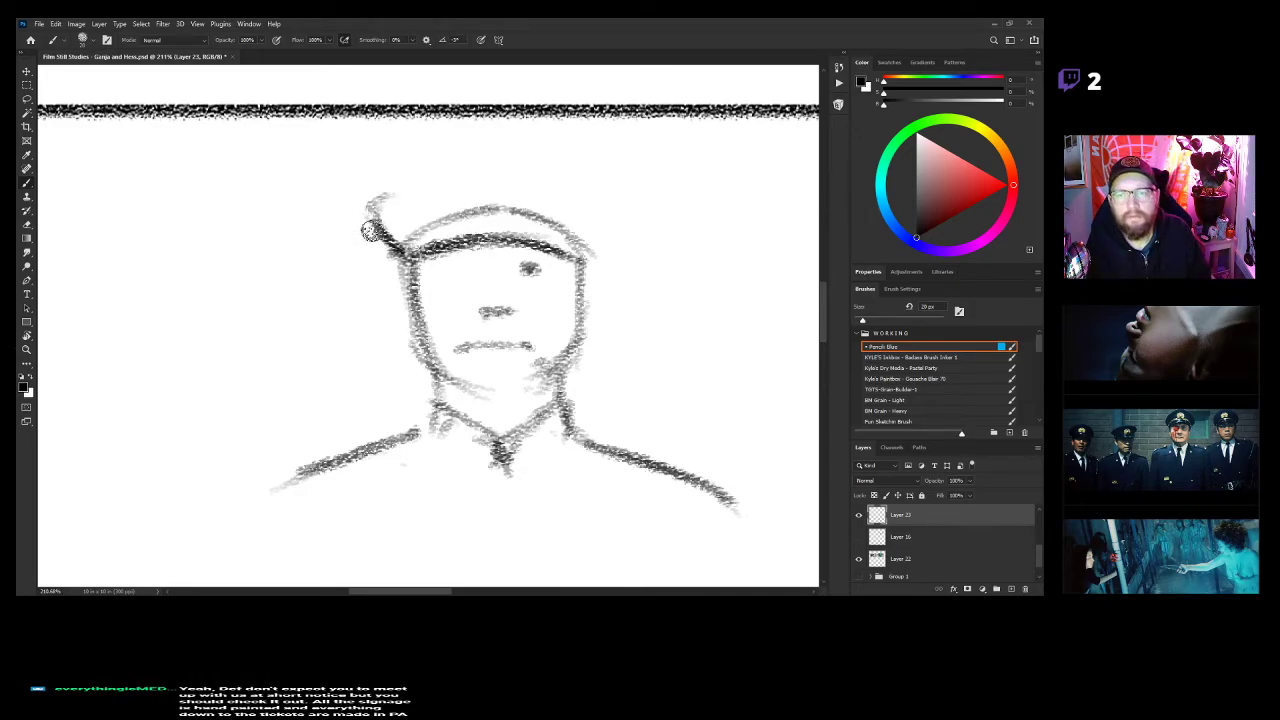
pyautogui.moveTo(492, 131)
pyautogui.mouseDown()
pyautogui.moveTo(626, 223)
pyautogui.moveTo(577, 176)
pyautogui.moveTo(616, 218)
pyautogui.moveTo(593, 257)
pyautogui.moveTo(617, 216)
pyautogui.moveTo(580, 263)
pyautogui.mouseUp()
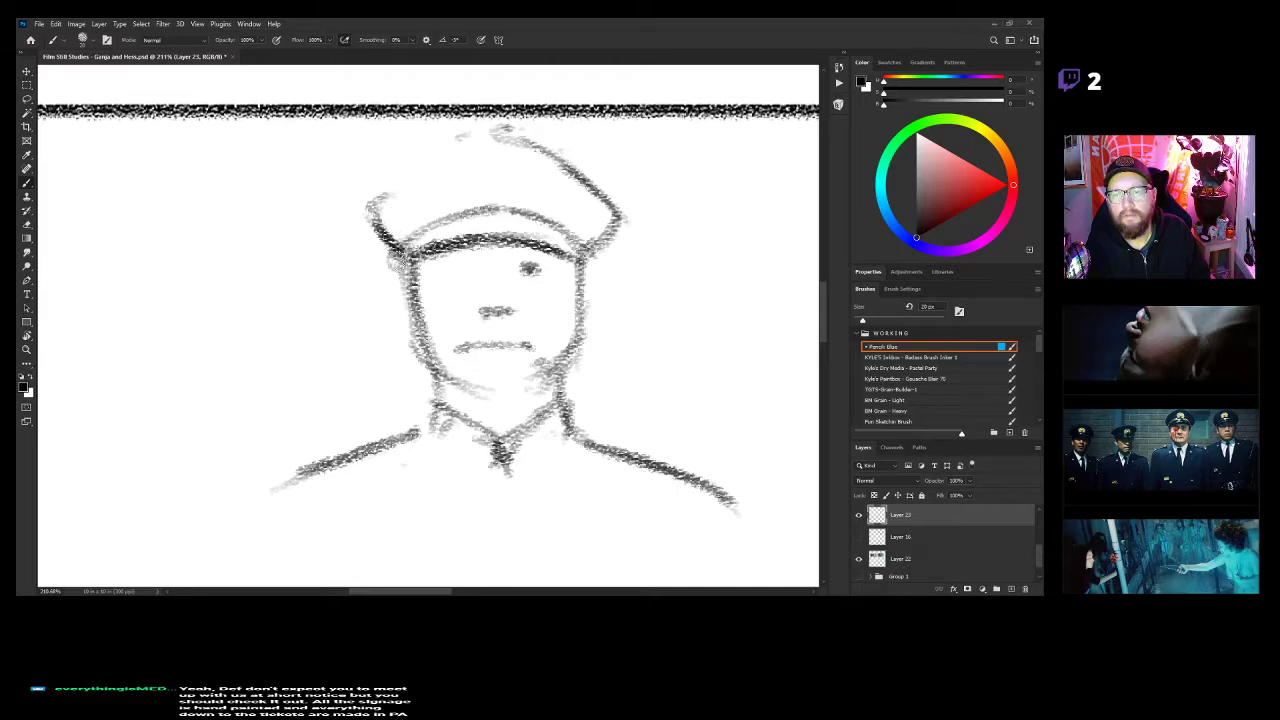
pyautogui.moveTo(377, 202)
pyautogui.mouseDown()
pyautogui.moveTo(388, 235)
pyautogui.moveTo(437, 163)
pyautogui.moveTo(508, 143)
pyautogui.mouseUp()
pyautogui.moveTo(429, 166)
pyautogui.mouseDown()
pyautogui.moveTo(553, 157)
pyautogui.moveTo(604, 187)
pyautogui.mouseUp()
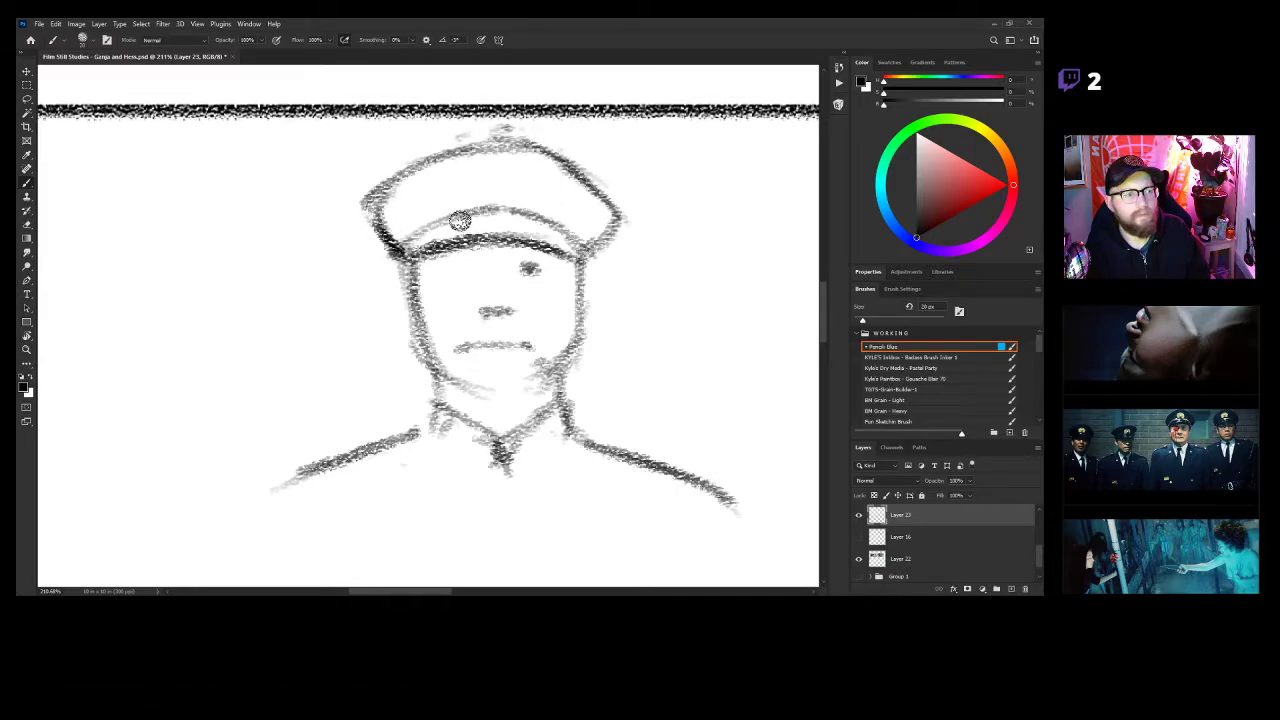
pyautogui.moveTo(474, 218)
pyautogui.mouseDown()
pyautogui.moveTo(459, 173)
pyautogui.moveTo(467, 195)
pyautogui.moveTo(528, 172)
pyautogui.moveTo(518, 175)
pyautogui.moveTo(536, 193)
pyautogui.moveTo(518, 209)
pyautogui.moveTo(525, 168)
pyautogui.moveTo(491, 169)
pyautogui.mouseUp()
# Start the second officer's head beside the first with a curved top edge and two side lines.
pyautogui.press('z')
pyautogui.moveTo(540, 283)
pyautogui.mouseDown()
pyautogui.moveTo(535, 308)
pyautogui.moveTo(600, 300)
pyautogui.moveTo(523, 294)
pyautogui.moveTo(589, 277)
pyautogui.moveTo(559, 239)
pyautogui.moveTo(560, 300)
pyautogui.mouseUp()
pyautogui.press('b')
pyautogui.moveTo(569, 223)
pyautogui.mouseDown()
pyautogui.moveTo(634, 213)
pyautogui.moveTo(657, 276)
pyautogui.mouseUp()
pyautogui.moveTo(652, 222); pyautogui.dragTo(653, 299)
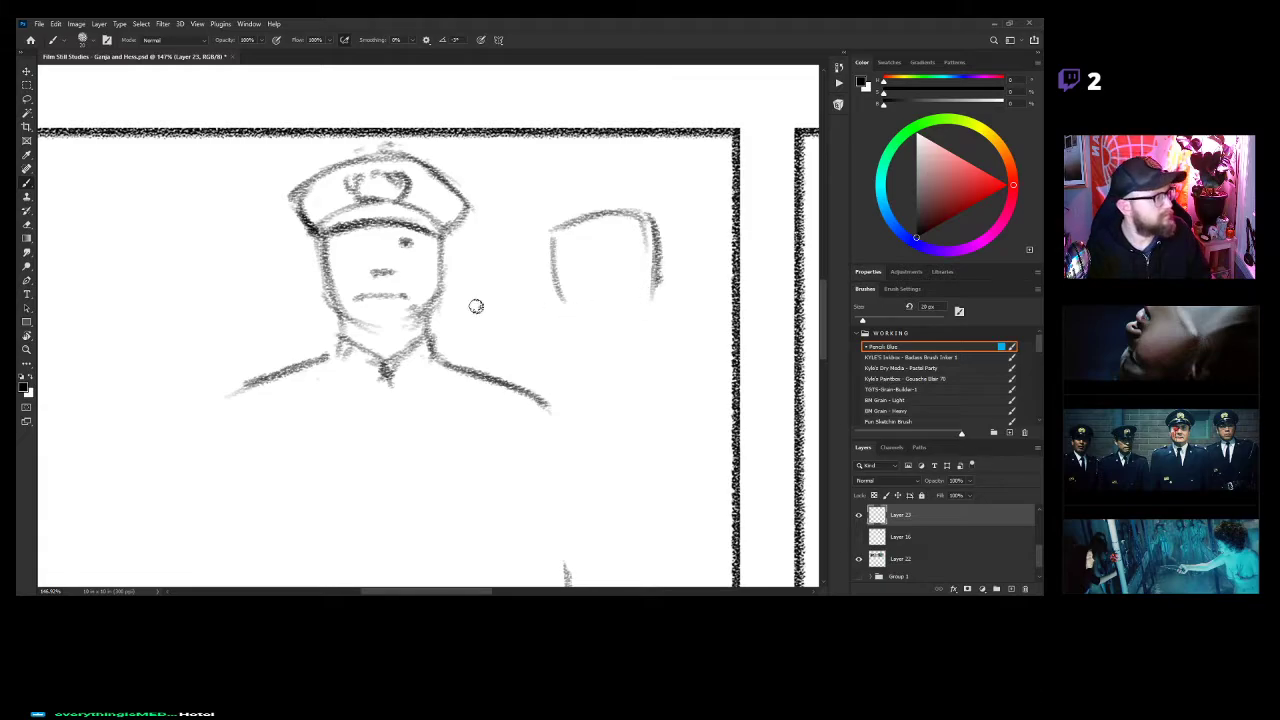
# Complete the second officer's jaw and add his neck, shoulders, tie knot and long left lapel line.
pyautogui.moveTo(548, 240)
pyautogui.mouseDown()
pyautogui.moveTo(567, 314)
pyautogui.moveTo(591, 319)
pyautogui.moveTo(656, 291)
pyautogui.moveTo(593, 331)
pyautogui.moveTo(621, 338)
pyautogui.moveTo(575, 338)
pyautogui.mouseUp()
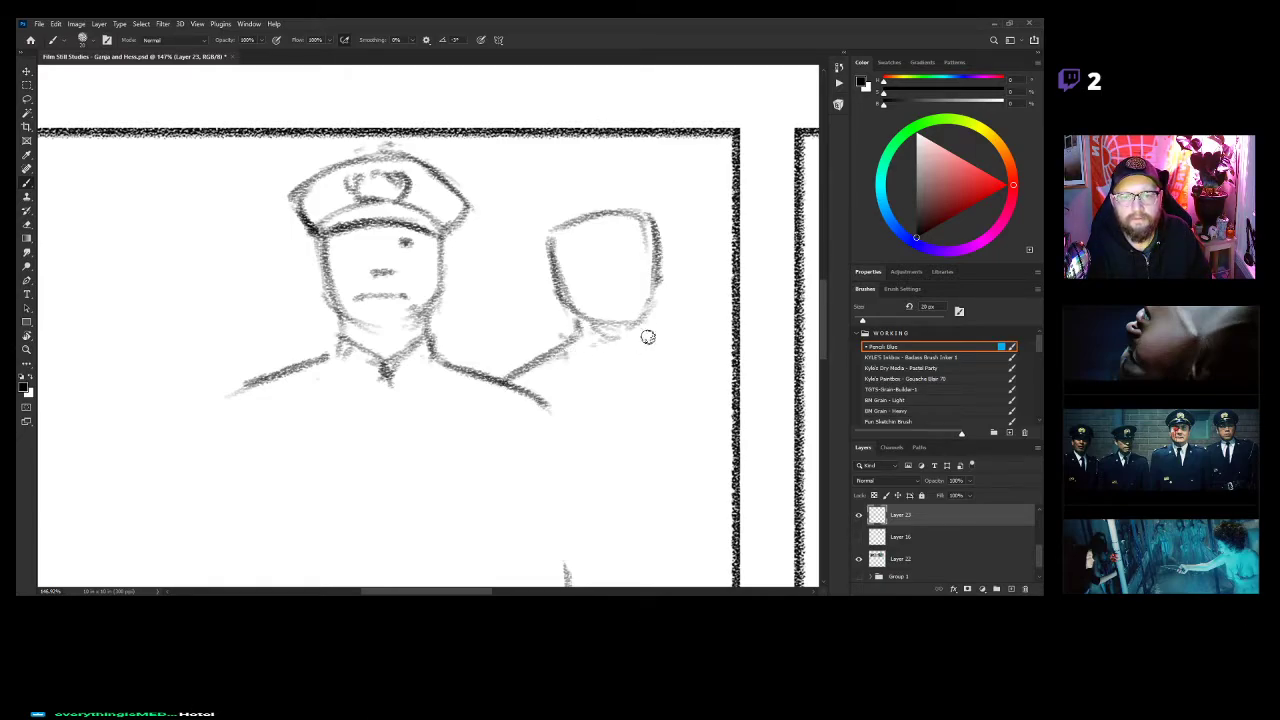
pyautogui.moveTo(658, 336)
pyautogui.mouseDown()
pyautogui.moveTo(751, 349)
pyautogui.moveTo(700, 357)
pyautogui.mouseUp()
pyautogui.moveTo(578, 345); pyautogui.dragTo(616, 436)
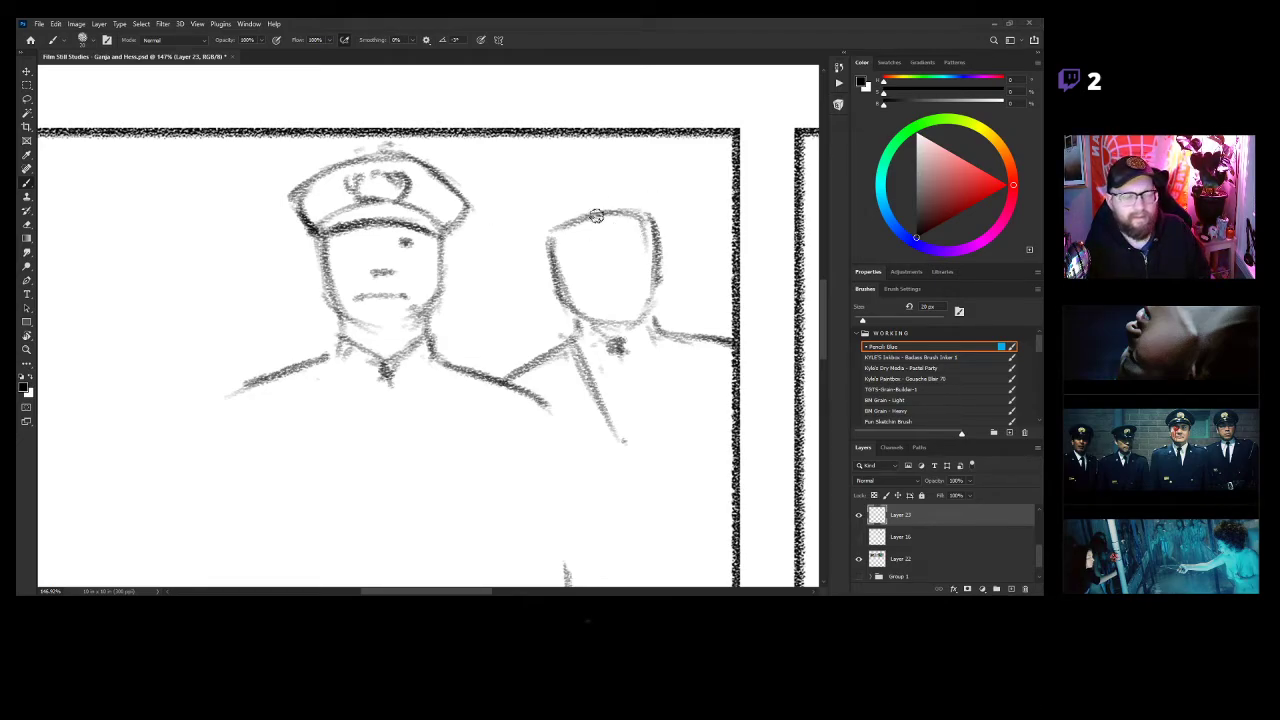
# Darken the second officer's brow edge, then add his eyes, nose and mouth, a long tie, and the remaining jacket lines.
pyautogui.moveTo(654, 219); pyautogui.dragTo(546, 234)
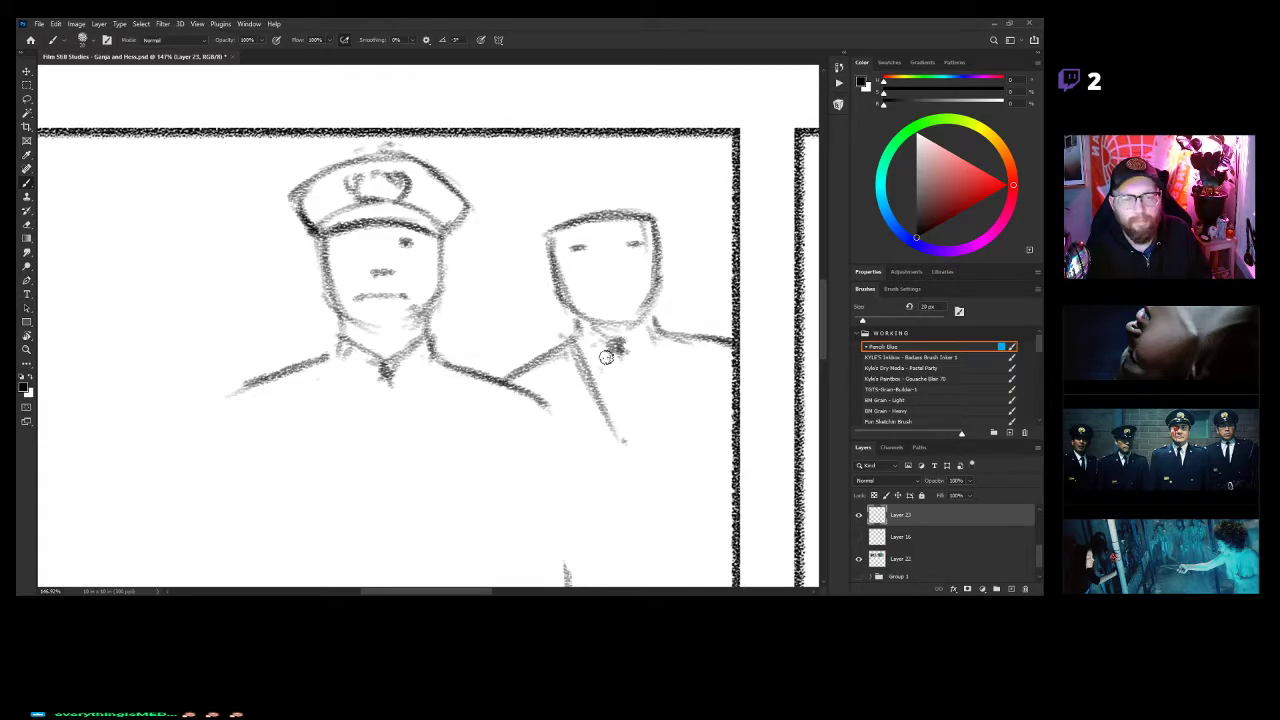
pyautogui.moveTo(619, 360)
pyautogui.mouseDown()
pyautogui.moveTo(630, 452)
pyautogui.moveTo(628, 431)
pyautogui.mouseUp()
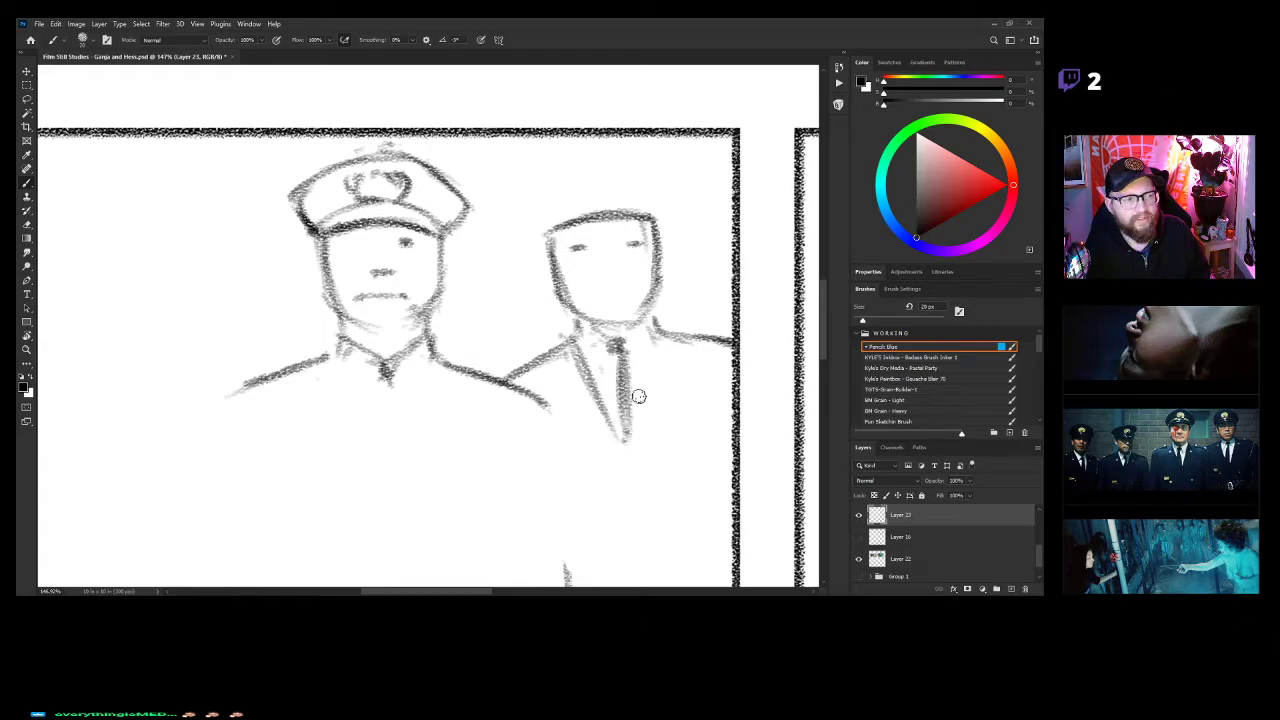
pyautogui.moveTo(657, 335)
pyautogui.mouseDown()
pyautogui.moveTo(642, 452)
pyautogui.moveTo(642, 383)
pyautogui.mouseUp()
pyautogui.moveTo(552, 356)
pyautogui.mouseDown()
pyautogui.moveTo(591, 399)
pyautogui.moveTo(585, 446)
pyautogui.mouseUp()
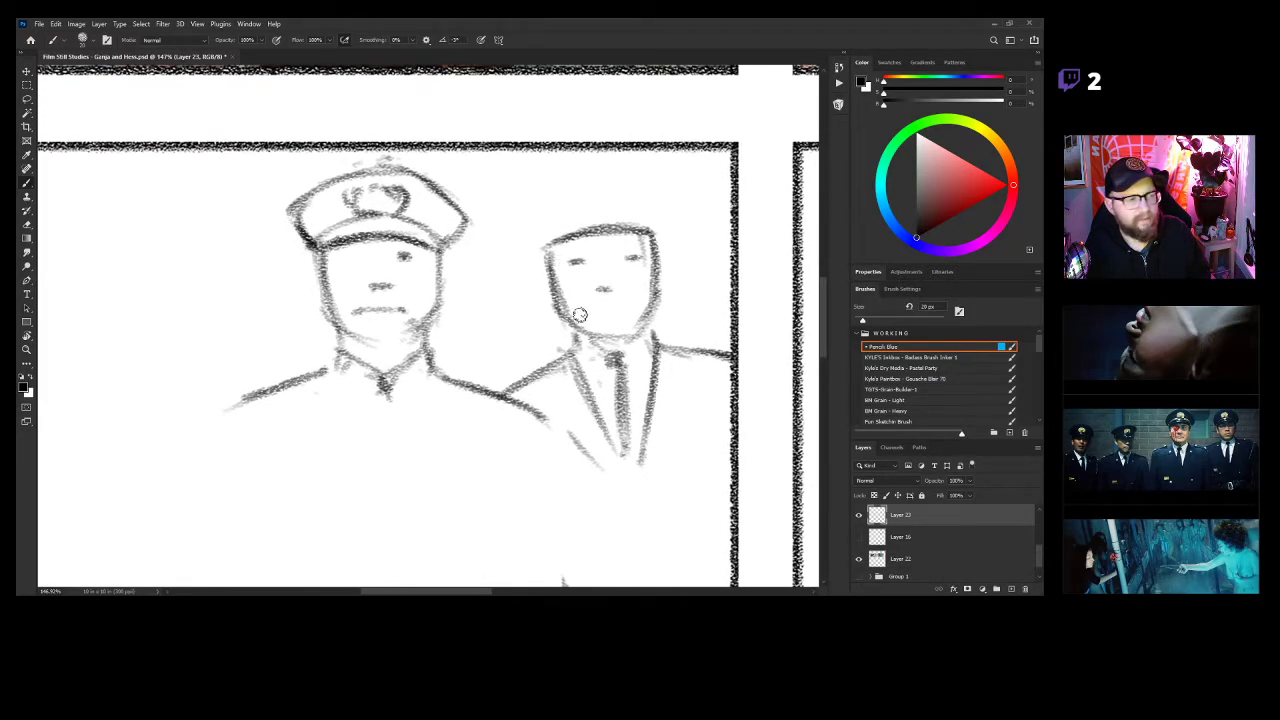
pyautogui.moveTo(621, 306); pyautogui.dragTo(594, 310)
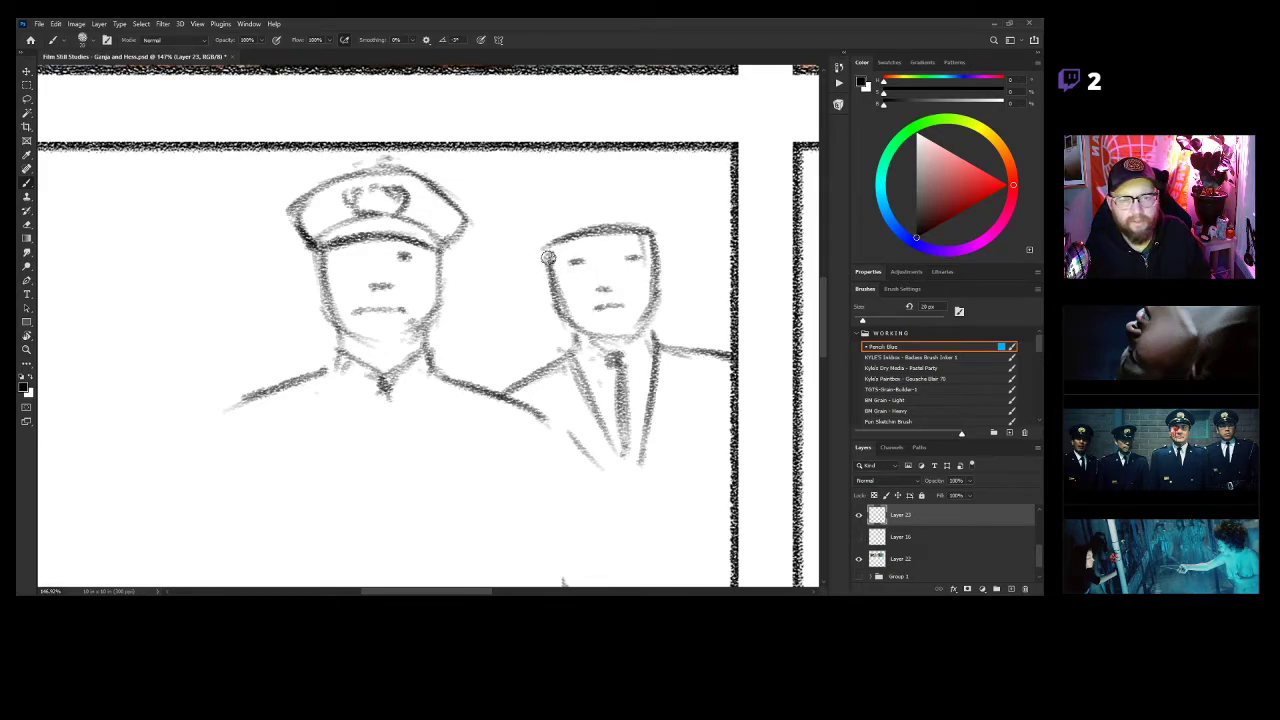
pyautogui.moveTo(547, 245)
pyautogui.mouseDown()
pyautogui.moveTo(529, 217)
pyautogui.moveTo(578, 180)
pyautogui.moveTo(560, 183)
pyautogui.moveTo(645, 190)
pyautogui.moveTo(667, 230)
pyautogui.mouseUp()
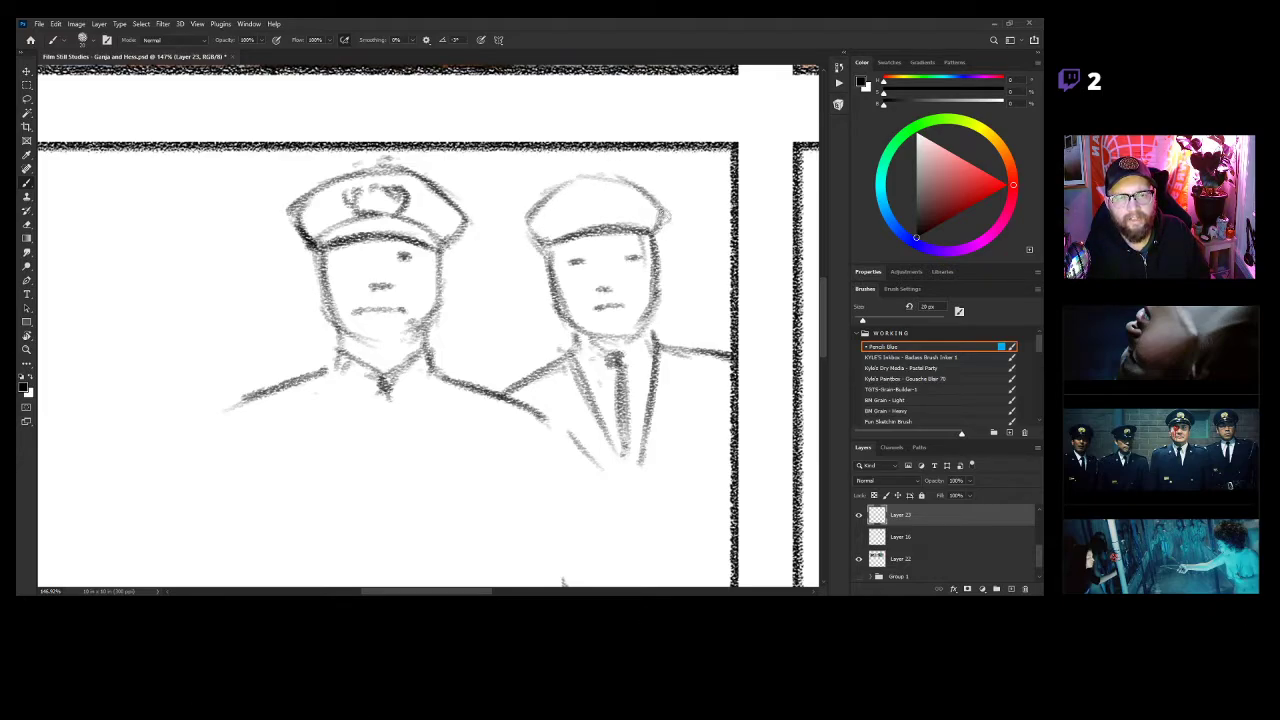
pyautogui.hotkey('ctrl', 'z')
pyautogui.hotkey('ctrl', 'z')
pyautogui.hotkey('ctrl', 'z')
pyautogui.hotkey('ctrl', 'z')
pyautogui.hotkey('ctrl', 'z')
pyautogui.hotkey('ctrl', 'z')
pyautogui.hotkey('ctrl', 'z')
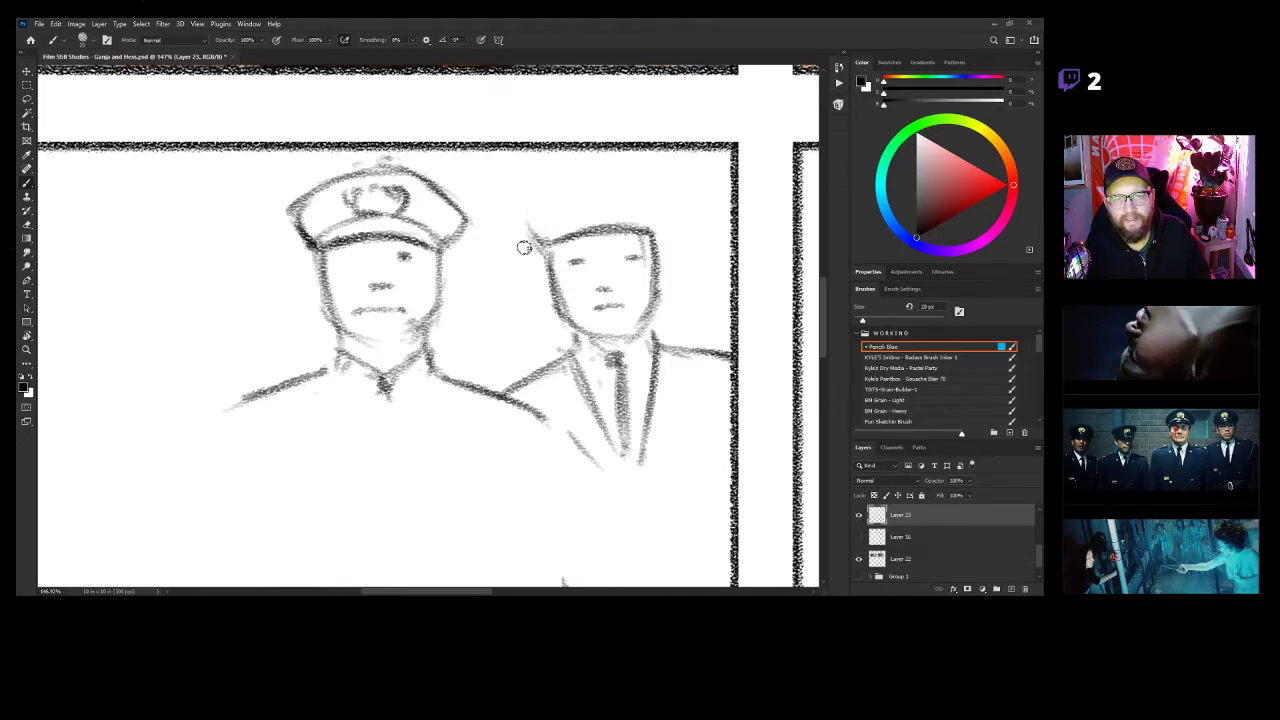
pyautogui.hotkey('ctrl', 'z')
# Sketch the second officer's wide flared cap with a badge and dark visor, and give him rectangular glasses.
pyautogui.moveTo(531, 251)
pyautogui.mouseDown()
pyautogui.moveTo(519, 236)
pyautogui.moveTo(584, 178)
pyautogui.moveTo(686, 219)
pyautogui.moveTo(659, 246)
pyautogui.mouseUp()
pyautogui.moveTo(577, 205)
pyautogui.mouseDown()
pyautogui.moveTo(628, 194)
pyautogui.moveTo(580, 238)
pyautogui.moveTo(658, 232)
pyautogui.mouseUp()
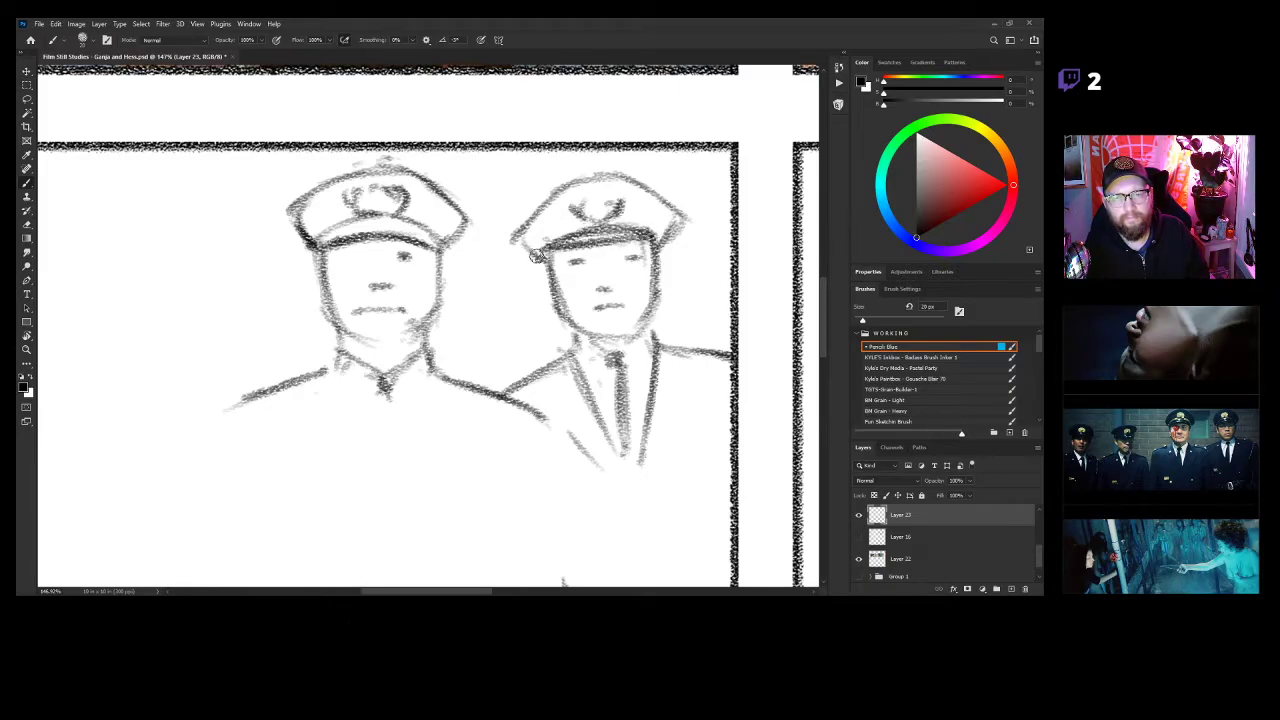
pyautogui.moveTo(551, 256)
pyautogui.mouseDown()
pyautogui.moveTo(569, 289)
pyautogui.moveTo(558, 264)
pyautogui.moveTo(571, 277)
pyautogui.moveTo(596, 269)
pyautogui.moveTo(599, 250)
pyautogui.moveTo(635, 277)
pyautogui.moveTo(619, 270)
pyautogui.moveTo(647, 254)
pyautogui.mouseUp()
# Extend the central officer's shoulders down into both arms and draw his V-shaped jacket opening with a narrow tie.
pyautogui.hotkey('ctrl', 'space')
pyautogui.moveTo(674, 343)
pyautogui.mouseDown()
pyautogui.moveTo(647, 359)
pyautogui.moveTo(673, 341)
pyautogui.moveTo(666, 372)
pyautogui.mouseUp()
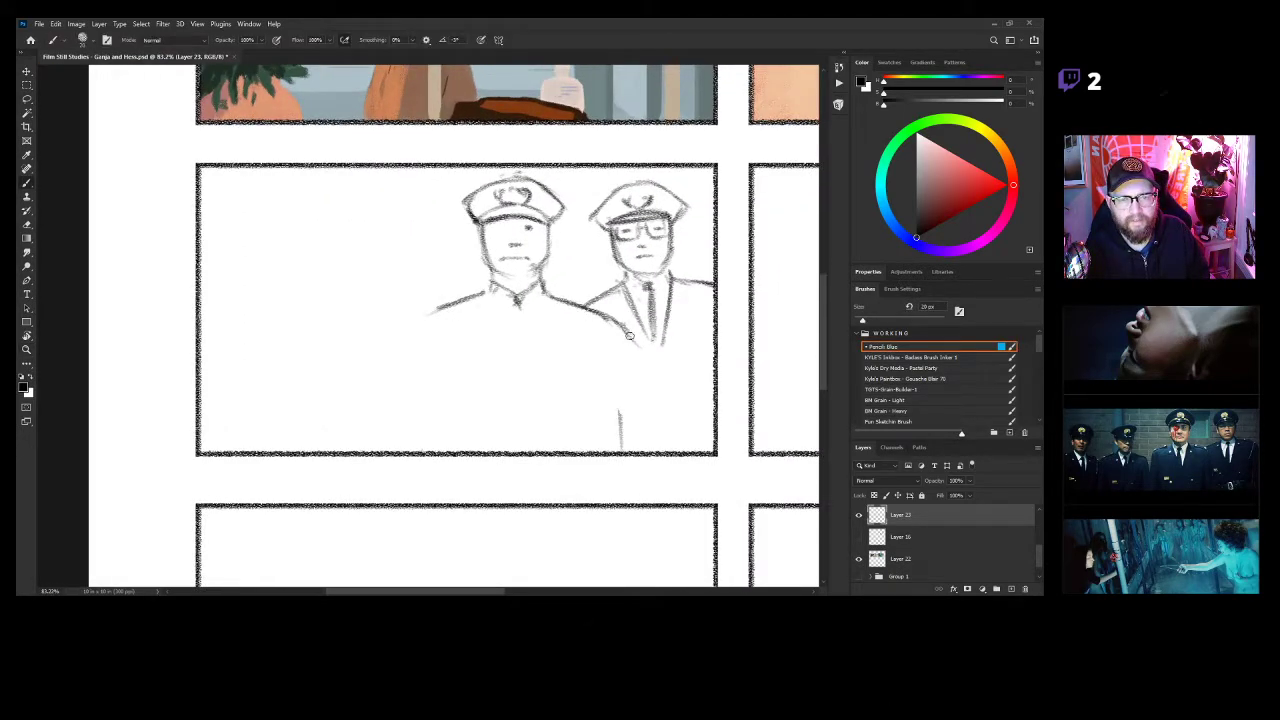
pyautogui.moveTo(624, 341)
pyautogui.mouseDown()
pyautogui.moveTo(633, 379)
pyautogui.moveTo(627, 327)
pyautogui.moveTo(646, 435)
pyautogui.mouseUp()
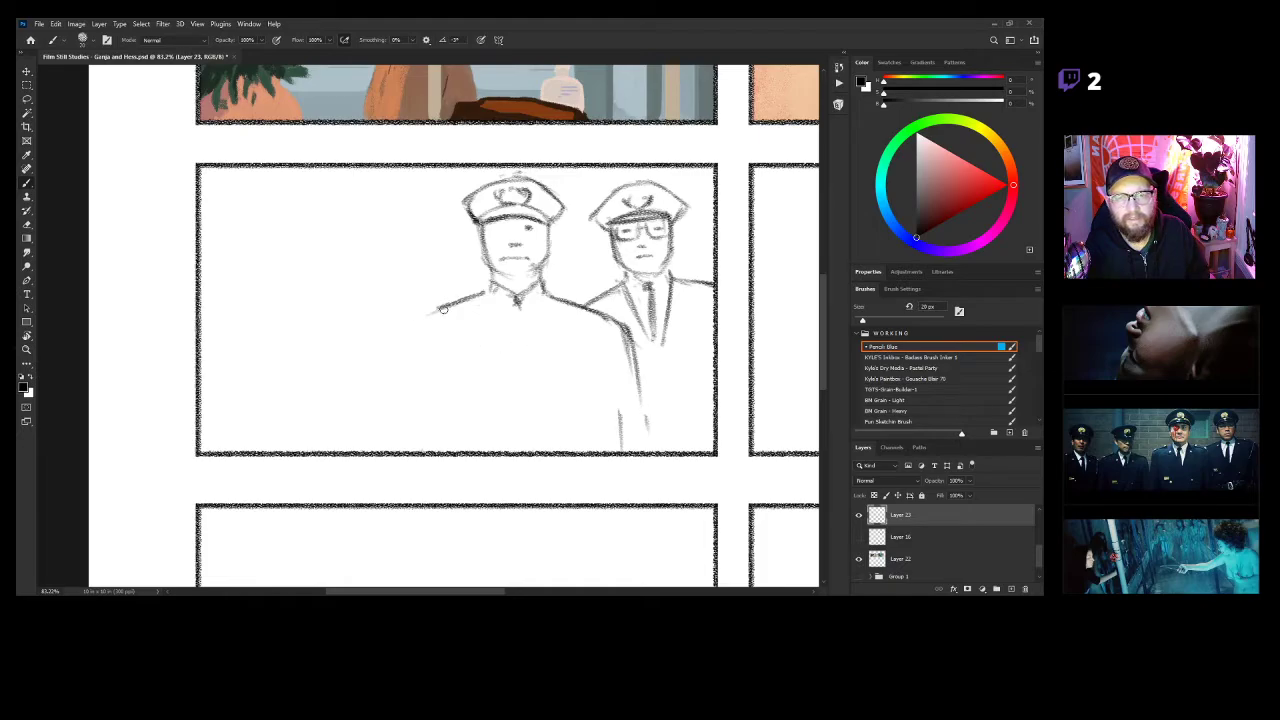
pyautogui.moveTo(417, 339); pyautogui.dragTo(389, 442)
pyautogui.moveTo(490, 295); pyautogui.dragTo(511, 372)
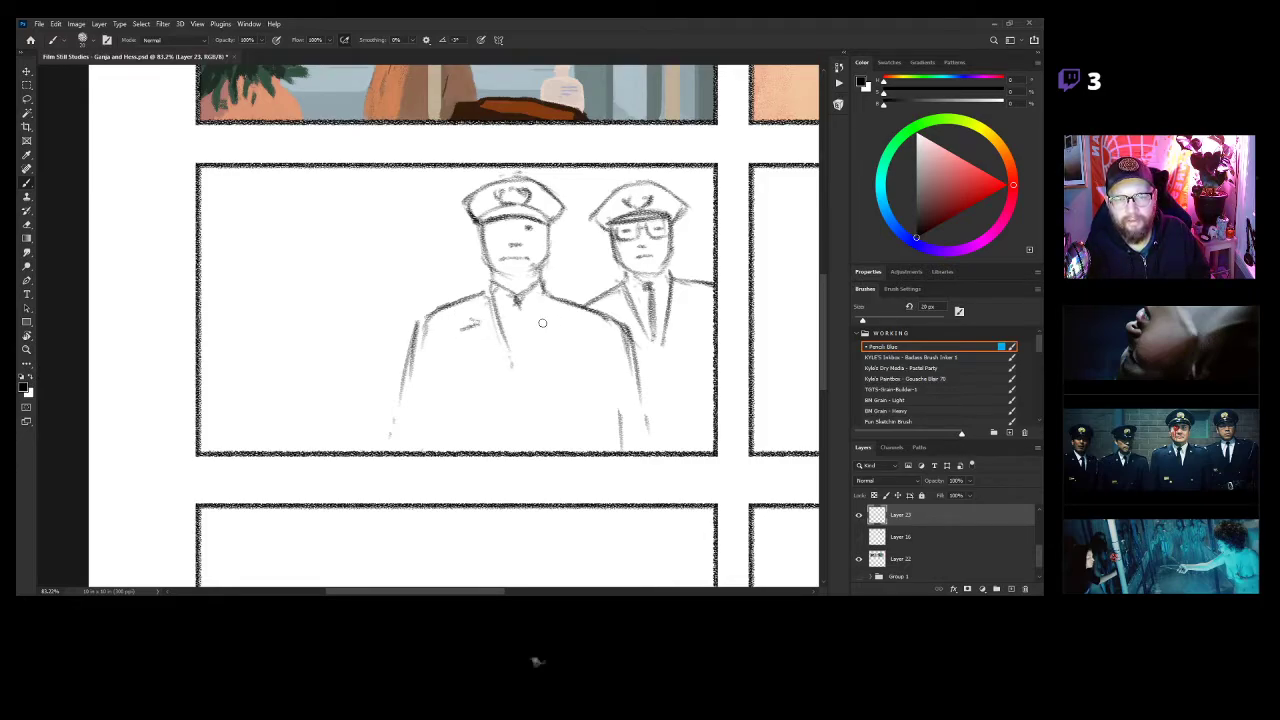
pyautogui.moveTo(540, 296)
pyautogui.mouseDown()
pyautogui.moveTo(524, 367)
pyautogui.moveTo(526, 351)
pyautogui.moveTo(506, 366)
pyautogui.moveTo(506, 355)
pyautogui.moveTo(523, 384)
pyautogui.moveTo(537, 344)
pyautogui.moveTo(523, 378)
pyautogui.mouseUp()
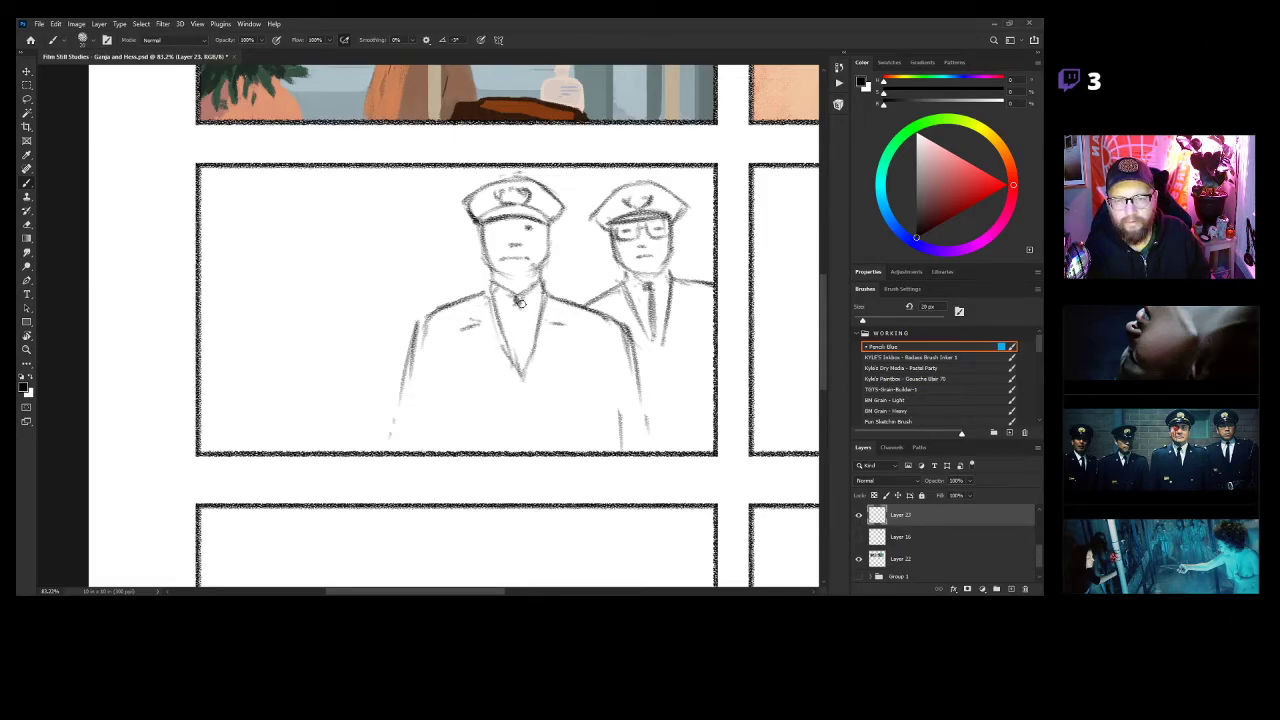
pyautogui.moveTo(513, 305)
pyautogui.mouseDown()
pyautogui.moveTo(508, 358)
pyautogui.moveTo(522, 372)
pyautogui.mouseUp()
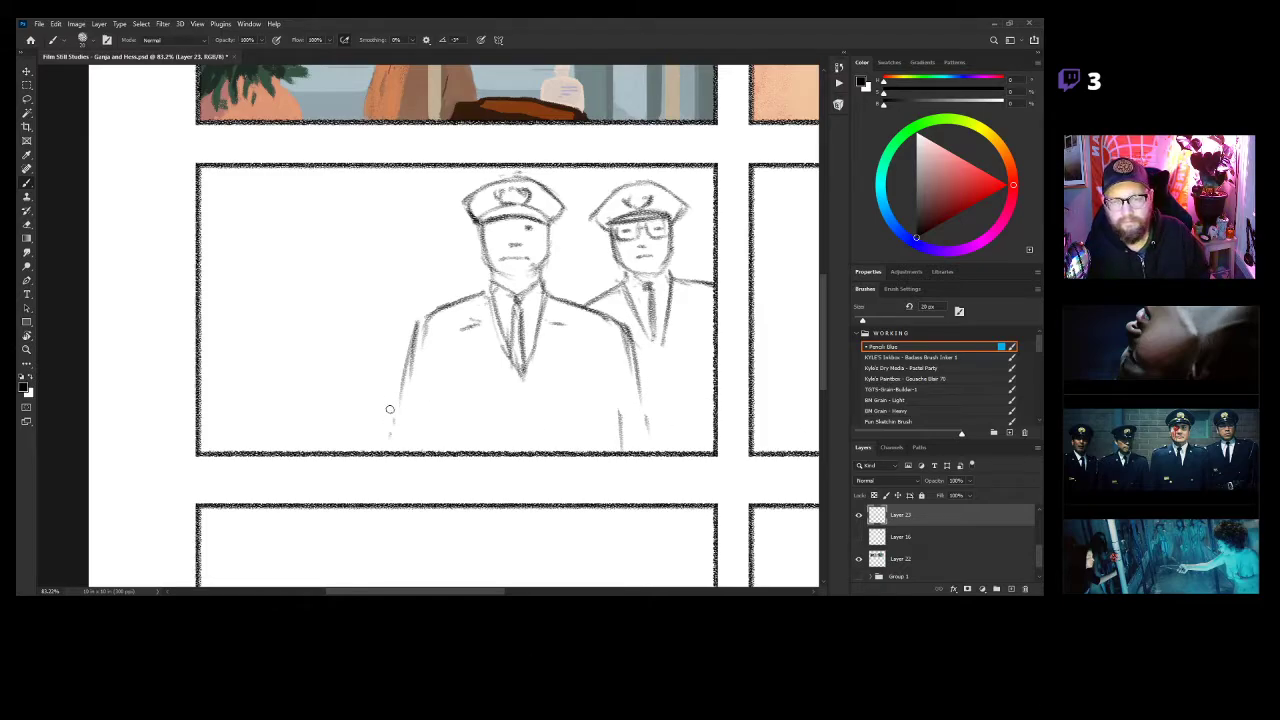
# Add the central officer's inner sleeve line, a small rectangular chest patch, and the jacket's front closing line.
pyautogui.moveTo(434, 378); pyautogui.dragTo(436, 448)
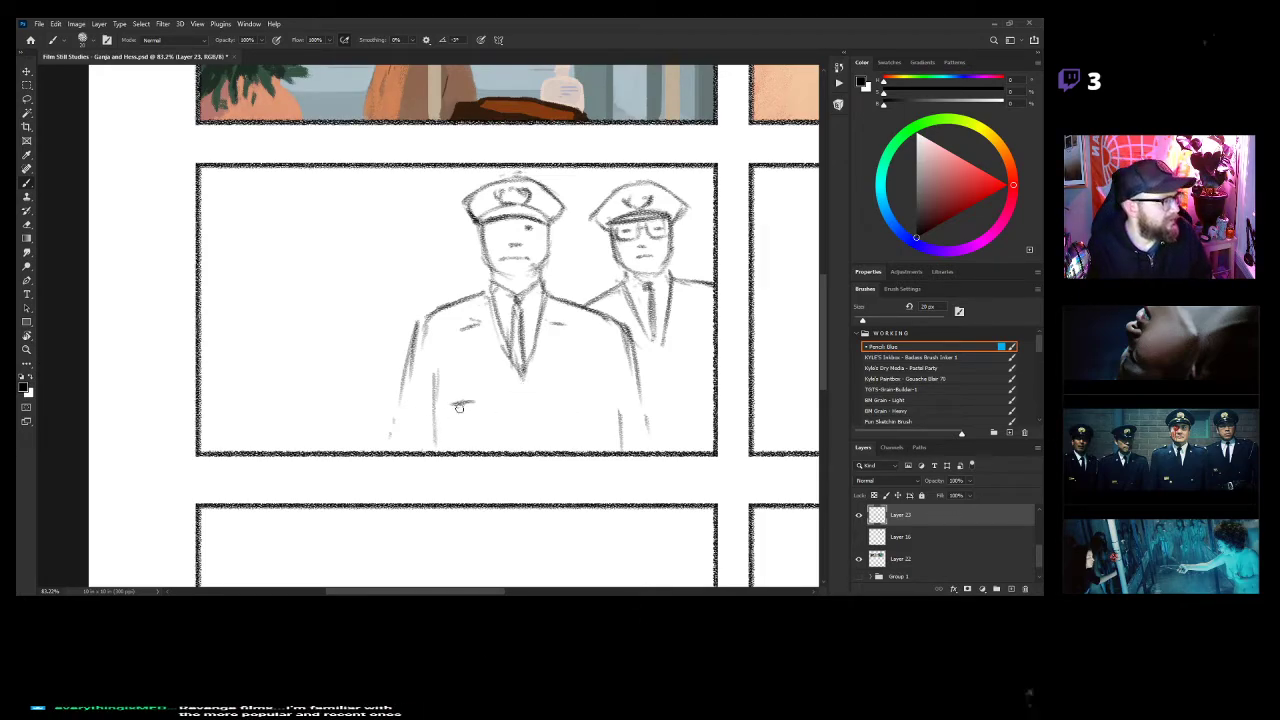
pyautogui.scroll(3, 459, 407)
pyautogui.moveTo(418, 402)
pyautogui.mouseDown()
pyautogui.moveTo(420, 425)
pyautogui.moveTo(458, 411)
pyautogui.mouseUp()
pyautogui.moveTo(548, 347); pyautogui.dragTo(533, 473)
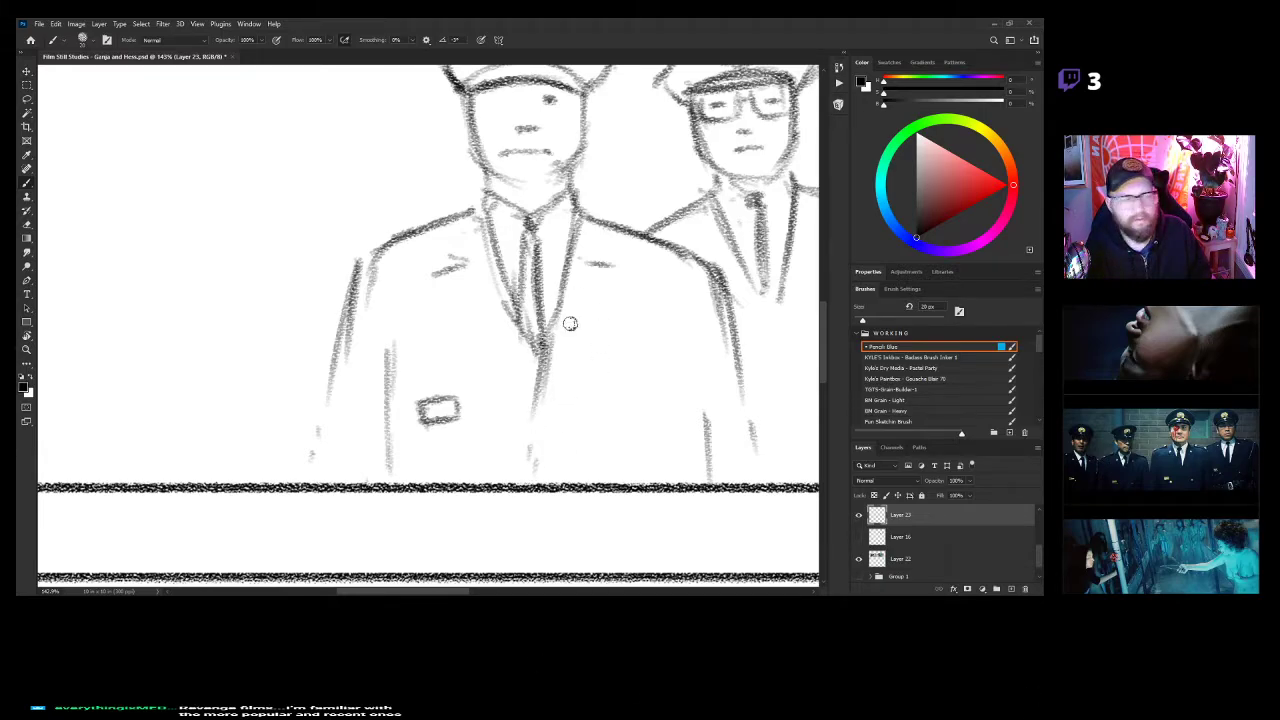
# Draw the central officer's wide lapel edge and collar notches, and mark two jacket buttons.
pyautogui.moveTo(589, 264)
pyautogui.mouseDown()
pyautogui.moveTo(630, 270)
pyautogui.moveTo(563, 413)
pyautogui.mouseUp()
pyautogui.moveTo(597, 224); pyautogui.dragTo(606, 260)
pyautogui.moveTo(473, 213)
pyautogui.mouseDown()
pyautogui.moveTo(445, 259)
pyautogui.moveTo(475, 202)
pyautogui.mouseUp()
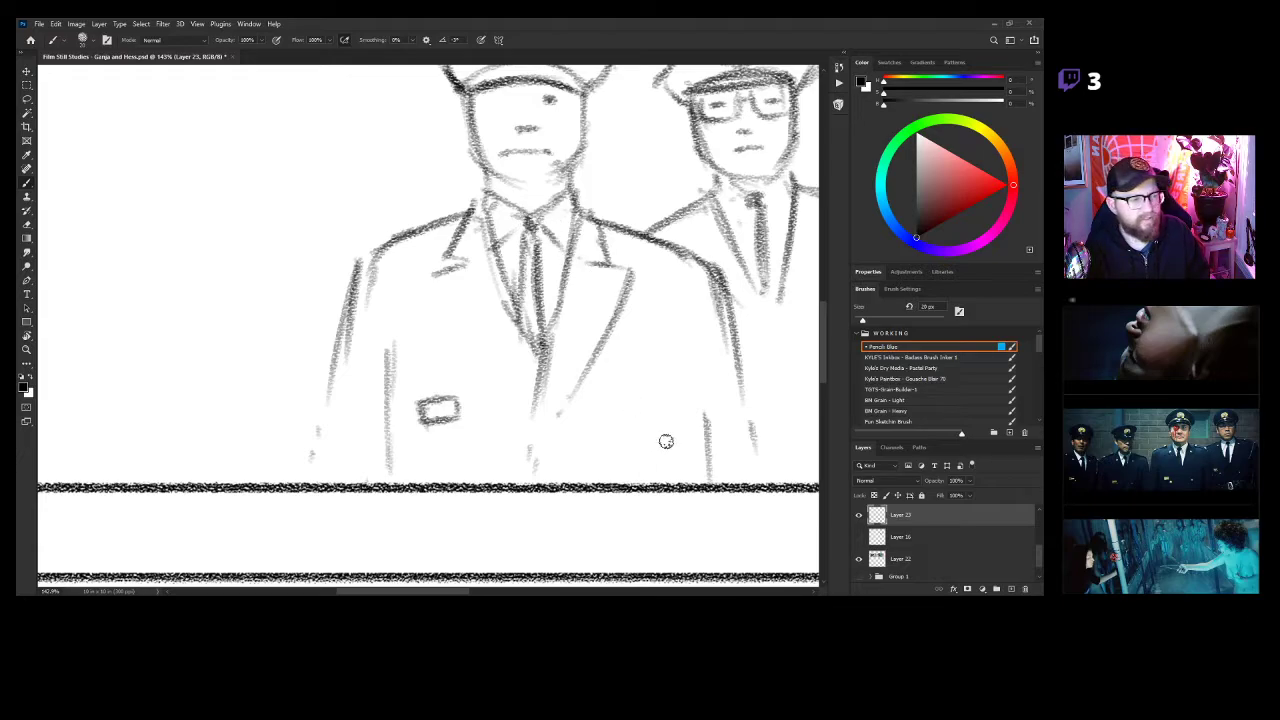
pyautogui.moveTo(600, 428); pyautogui.dragTo(596, 424)
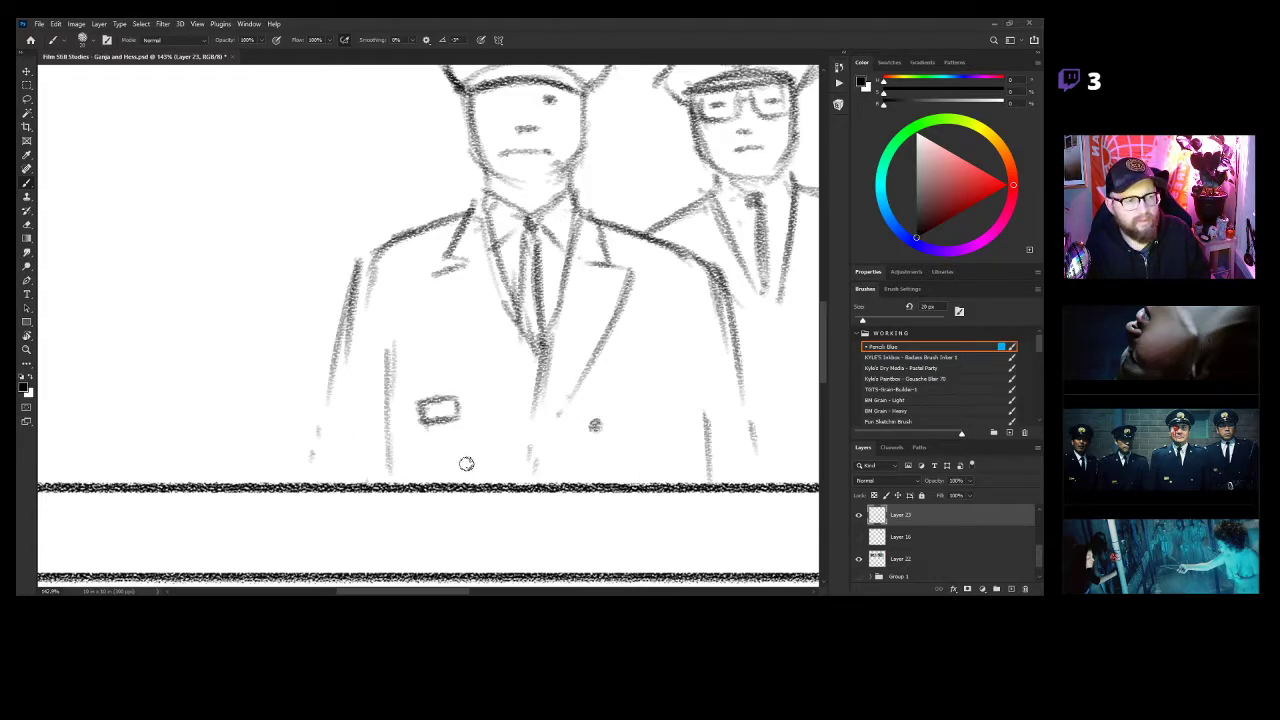
pyautogui.moveTo(464, 430); pyautogui.dragTo(476, 434)
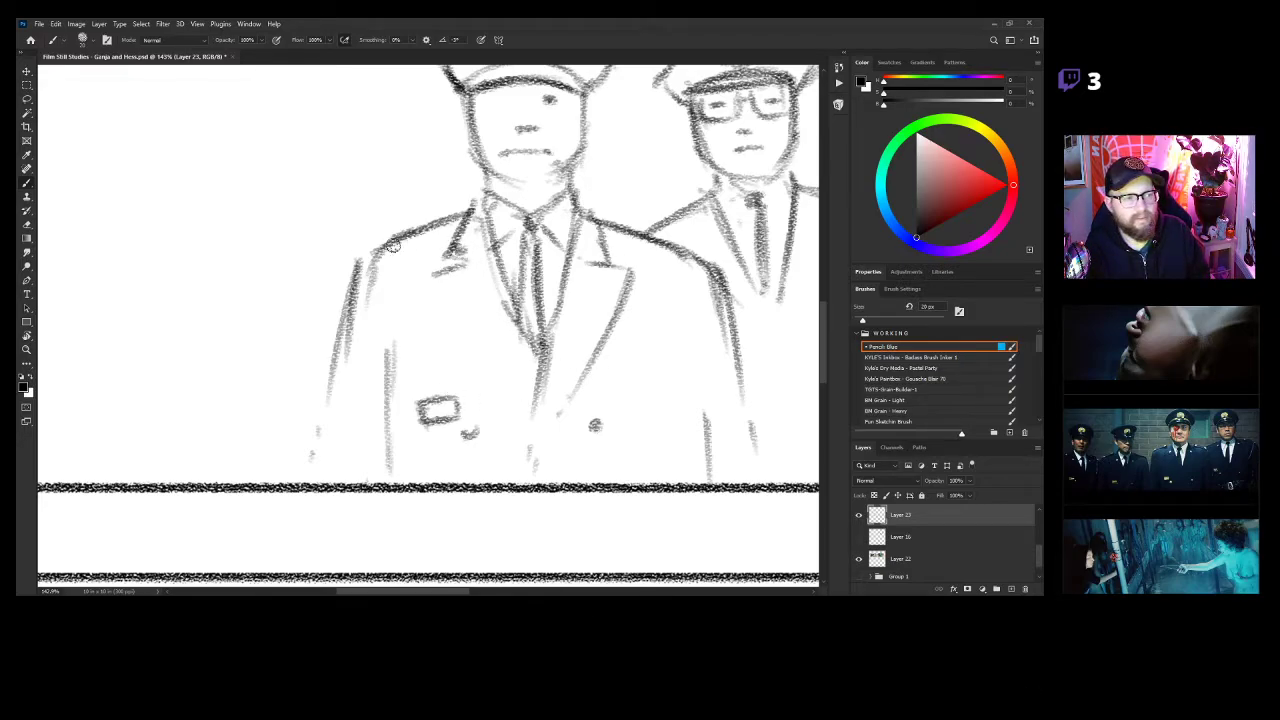
# Add straps along both of the central officer's shoulders, cleaning up the overlapping line, and darken the sleeve edge.
pyautogui.moveTo(371, 234); pyautogui.dragTo(446, 212)
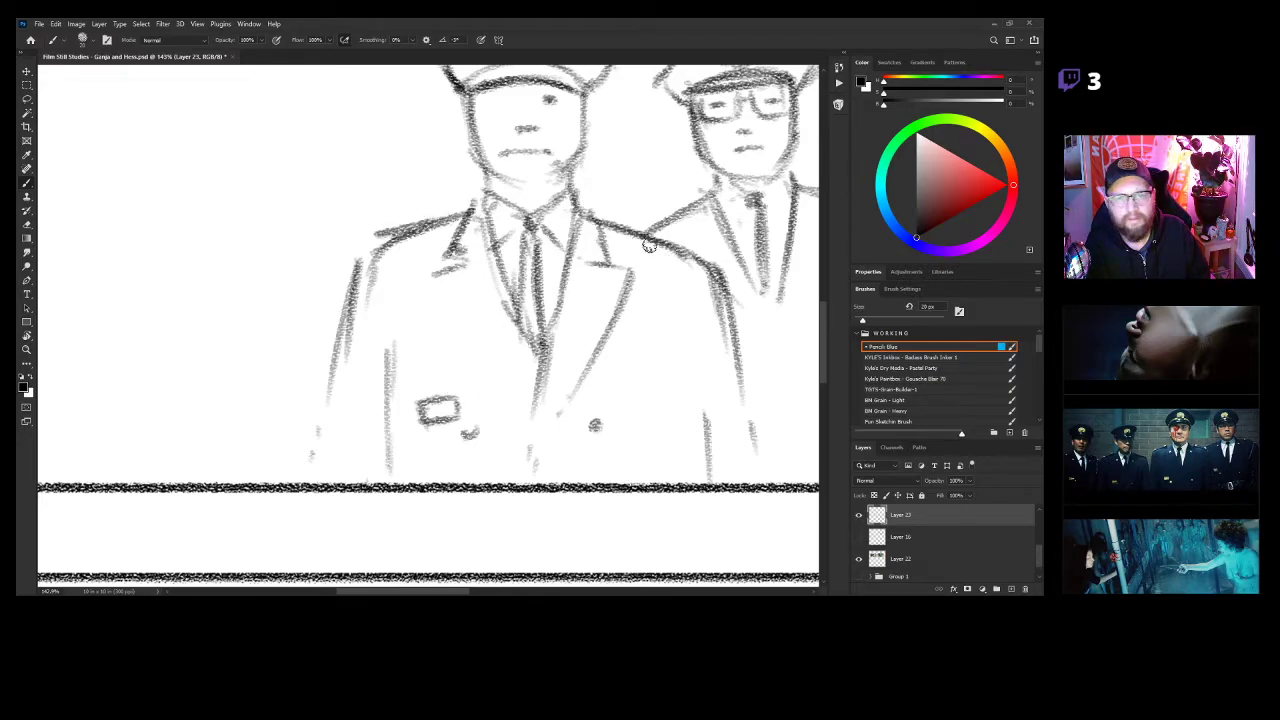
pyautogui.press('e')
pyautogui.moveTo(615, 228); pyautogui.dragTo(703, 264)
pyautogui.press('b')
pyautogui.moveTo(608, 221); pyautogui.dragTo(706, 241)
pyautogui.press('e')
pyautogui.press('b')
pyautogui.moveTo(600, 219)
pyautogui.mouseDown()
pyautogui.moveTo(706, 245)
pyautogui.moveTo(728, 400)
pyautogui.moveTo(686, 438)
pyautogui.moveTo(708, 493)
pyautogui.mouseUp()
pyautogui.moveTo(616, 285); pyautogui.dragTo(677, 302)
pyautogui.press('z')
pyautogui.moveTo(557, 215)
pyautogui.mouseDown()
pyautogui.moveTo(577, 287)
pyautogui.moveTo(610, 245)
pyautogui.moveTo(550, 224)
pyautogui.moveTo(575, 222)
pyautogui.moveTo(540, 226)
pyautogui.moveTo(568, 228)
pyautogui.mouseUp()
pyautogui.press('b')
# Start the third officer in the panel's empty left half with a brow line, one face side, jaw and collar.
pyautogui.press('z')
pyautogui.moveTo(646, 354); pyautogui.dragTo(580, 354)
pyautogui.moveTo(564, 351)
pyautogui.mouseDown()
pyautogui.moveTo(530, 331)
pyautogui.moveTo(565, 372)
pyautogui.mouseUp()
pyautogui.press('b')
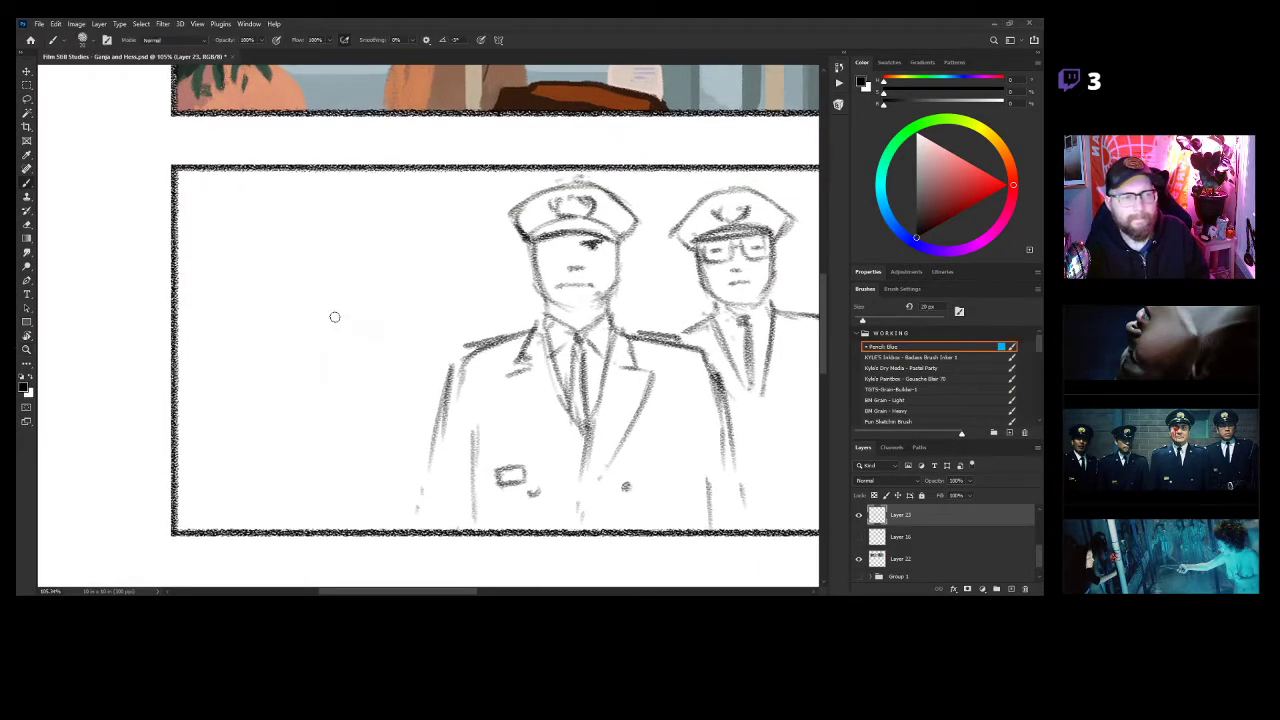
pyautogui.moveTo(263, 277)
pyautogui.mouseDown()
pyautogui.moveTo(344, 270)
pyautogui.moveTo(337, 317)
pyautogui.moveTo(312, 338)
pyautogui.moveTo(333, 333)
pyautogui.mouseUp()
pyautogui.moveTo(341, 281)
pyautogui.mouseDown()
pyautogui.moveTo(331, 339)
pyautogui.moveTo(293, 345)
pyautogui.mouseUp()
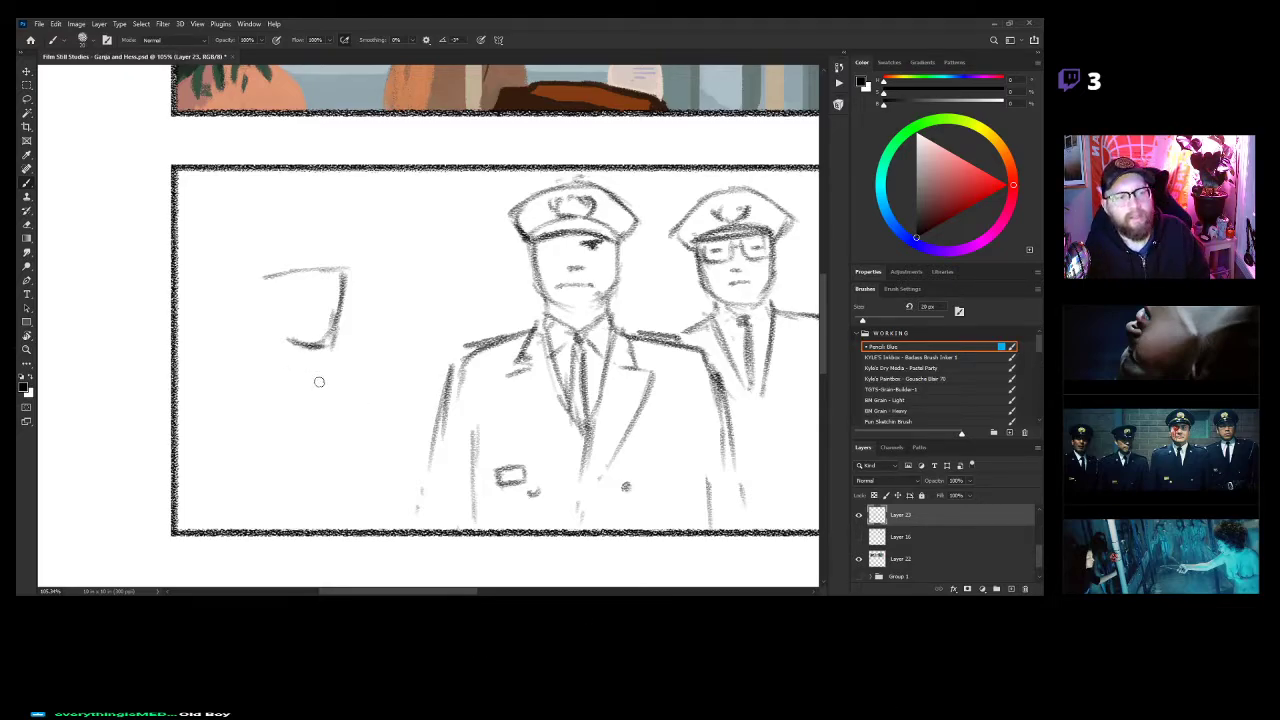
pyautogui.moveTo(272, 343)
pyautogui.mouseDown()
pyautogui.moveTo(304, 370)
pyautogui.moveTo(315, 357)
pyautogui.mouseUp()
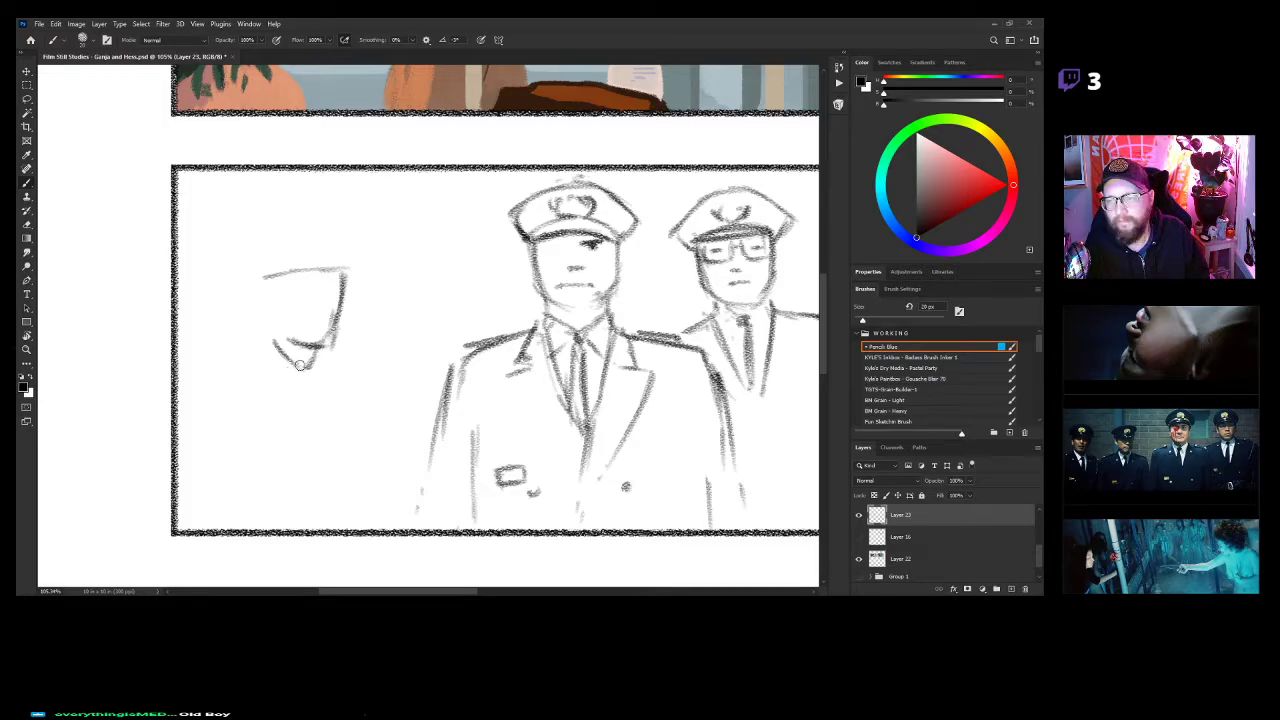
# Draw the third officer's V-shaped jacket opening, tie and two sloping shoulders.
pyautogui.moveTo(269, 344)
pyautogui.mouseDown()
pyautogui.moveTo(290, 407)
pyautogui.moveTo(241, 394)
pyautogui.moveTo(273, 371)
pyautogui.moveTo(305, 427)
pyautogui.mouseUp()
pyautogui.moveTo(317, 372); pyautogui.dragTo(317, 434)
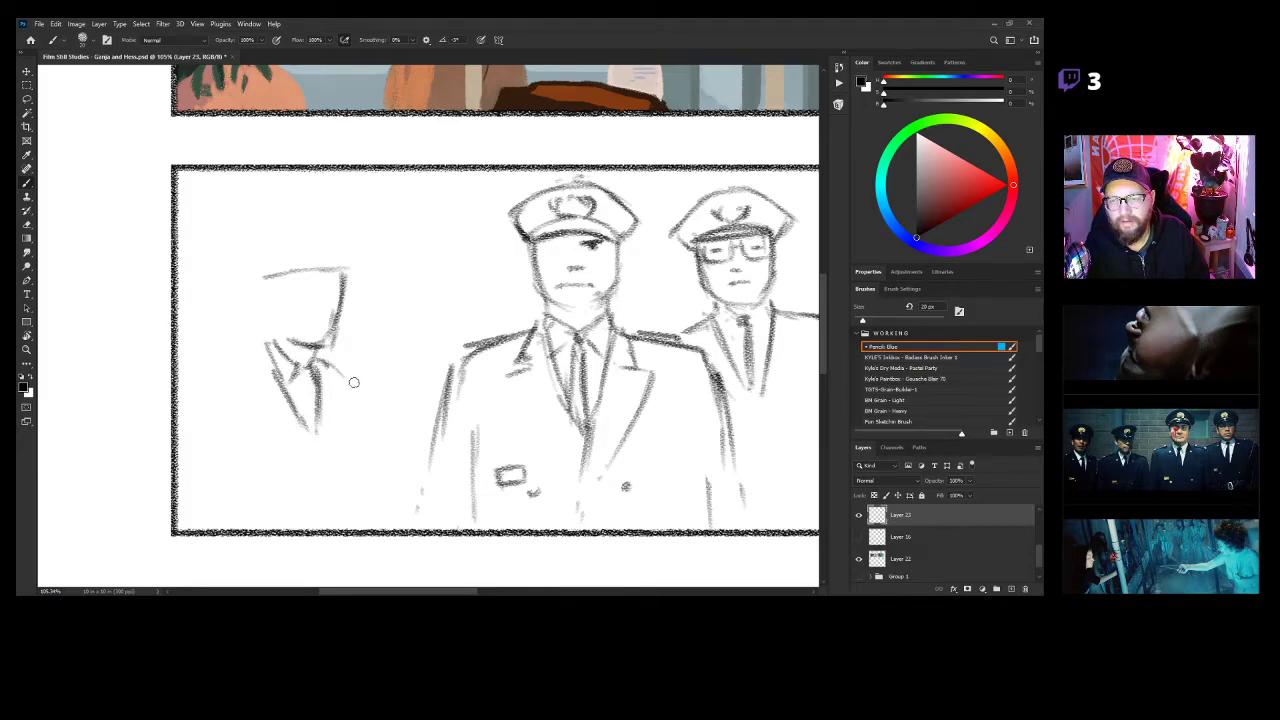
pyautogui.moveTo(327, 361); pyautogui.dragTo(372, 388)
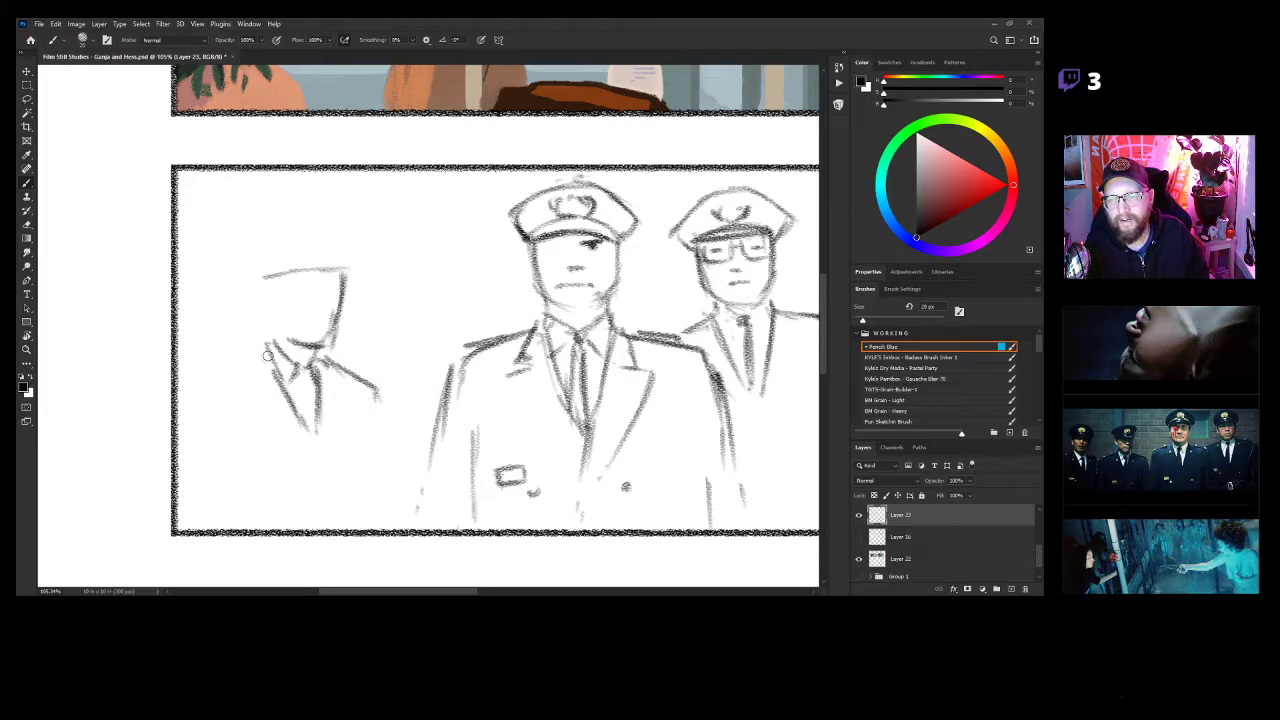
pyautogui.moveTo(262, 346)
pyautogui.mouseDown()
pyautogui.moveTo(214, 378)
pyautogui.moveTo(246, 360)
pyautogui.moveTo(209, 386)
pyautogui.mouseUp()
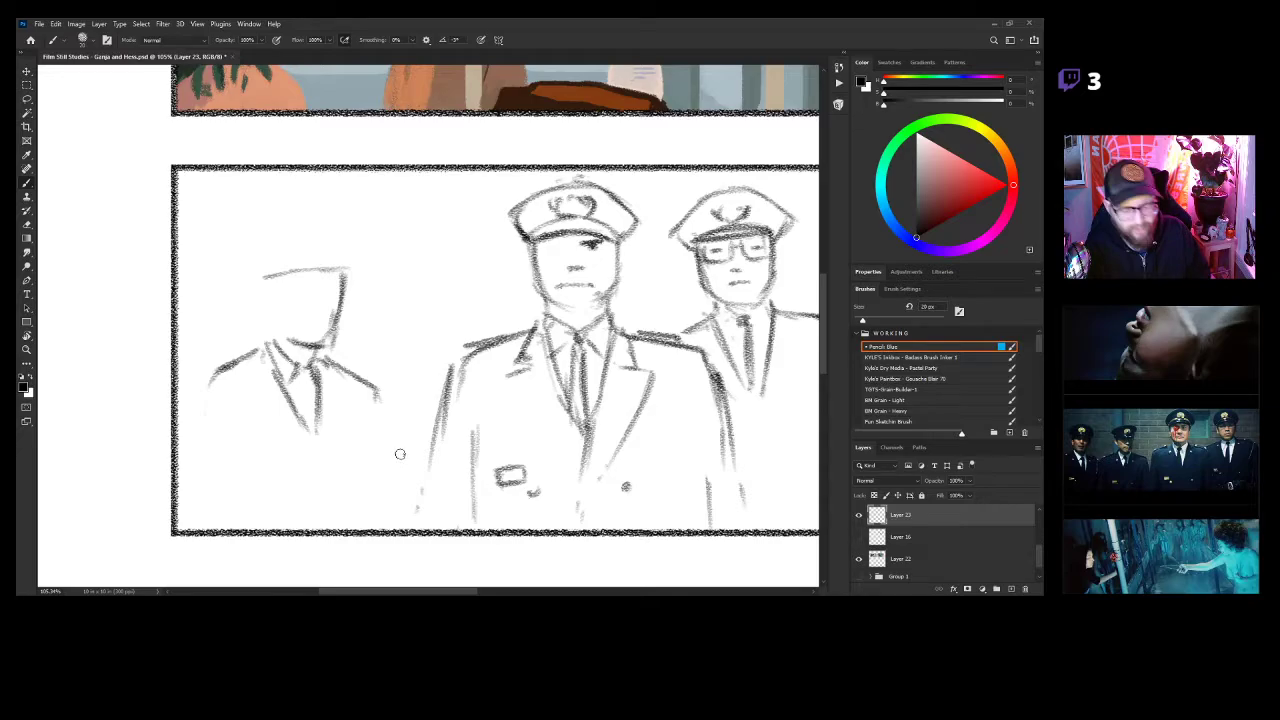
# Lasso the third officer's partial sketch, shift it closer to the central officer, and deselect.
pyautogui.press('l')
pyautogui.moveTo(390, 314)
pyautogui.mouseDown()
pyautogui.moveTo(265, 238)
pyautogui.moveTo(214, 423)
pyautogui.moveTo(410, 425)
pyautogui.moveTo(412, 385)
pyautogui.mouseUp()
pyautogui.hotkey('ctrl', 't')
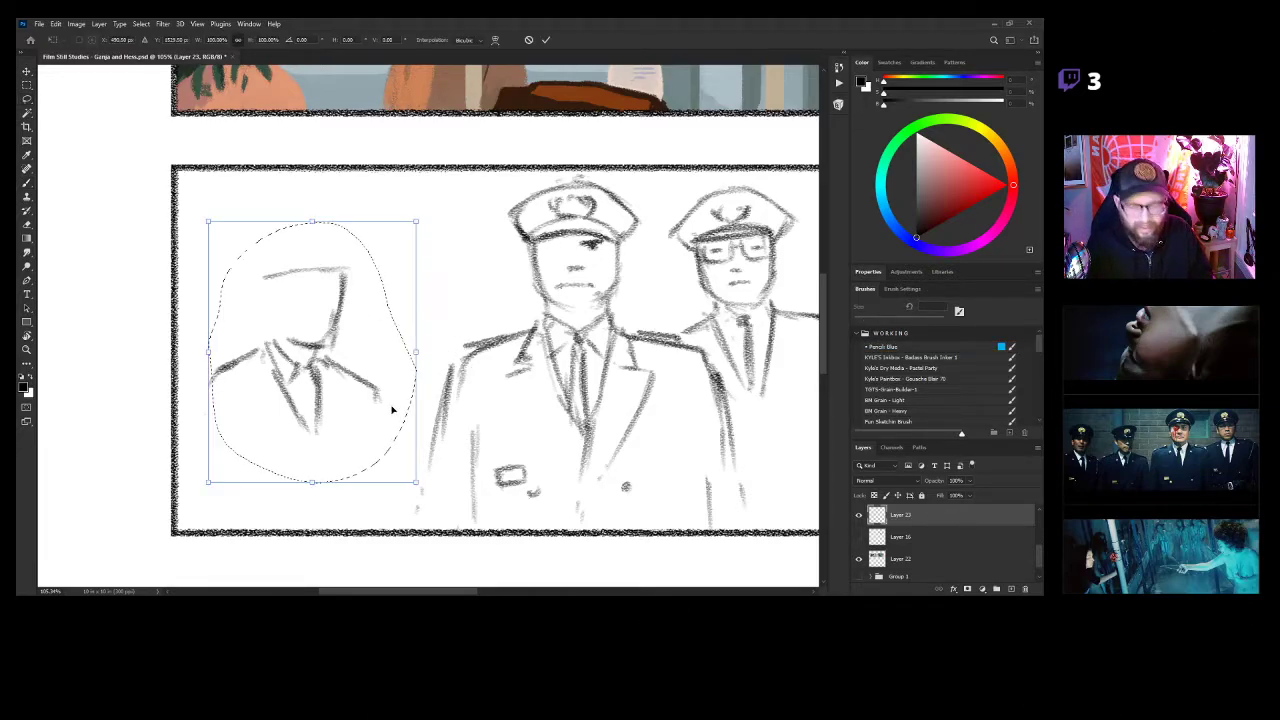
pyautogui.press('Return')
pyautogui.hotkey('ctrl', 't')
pyautogui.moveTo(346, 409); pyautogui.dragTo(390, 405)
pyautogui.press('Return')
pyautogui.hotkey('ctrl', 'd')
pyautogui.press('b')
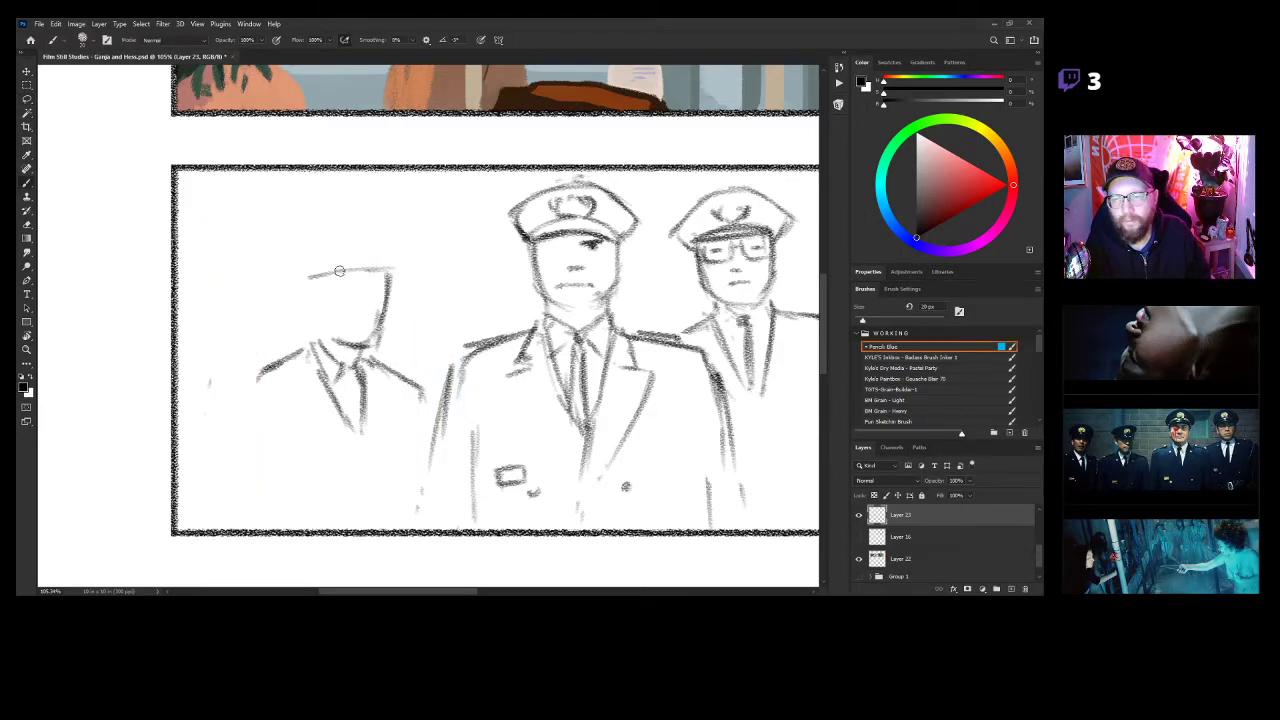
# Draw the third officer's slanted visor edge, his ear, and the missing side of his face down to the jaw.
pyautogui.moveTo(312, 275); pyautogui.dragTo(383, 277)
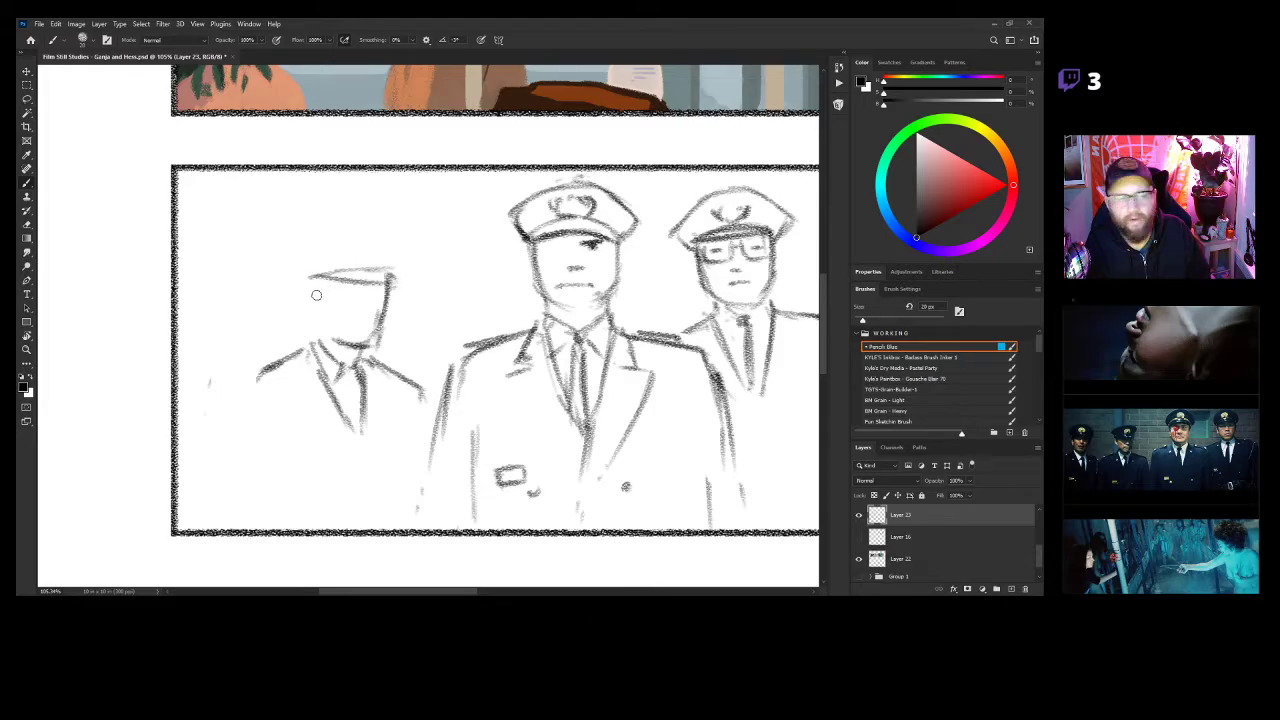
pyautogui.moveTo(309, 285); pyautogui.dragTo(315, 311)
pyautogui.hotkey('ctrl', 'z')
pyautogui.hotkey('ctrl', 'z')
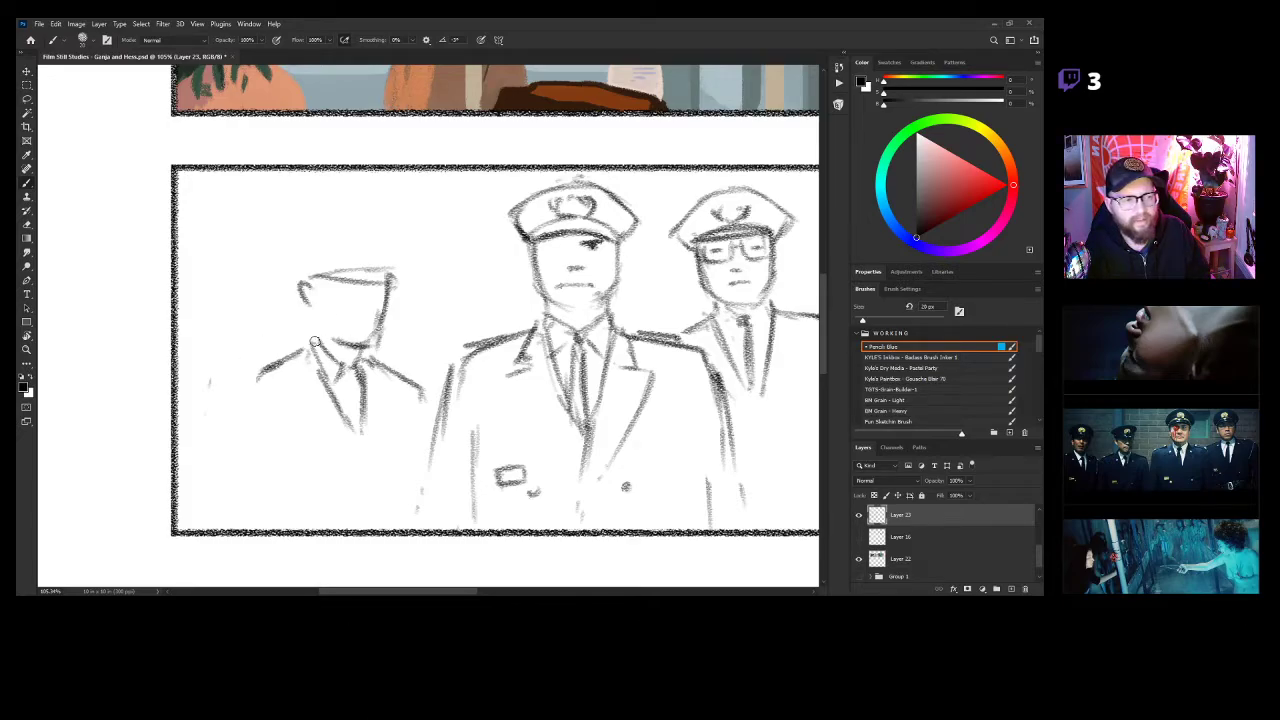
pyautogui.moveTo(315, 283); pyautogui.dragTo(311, 287)
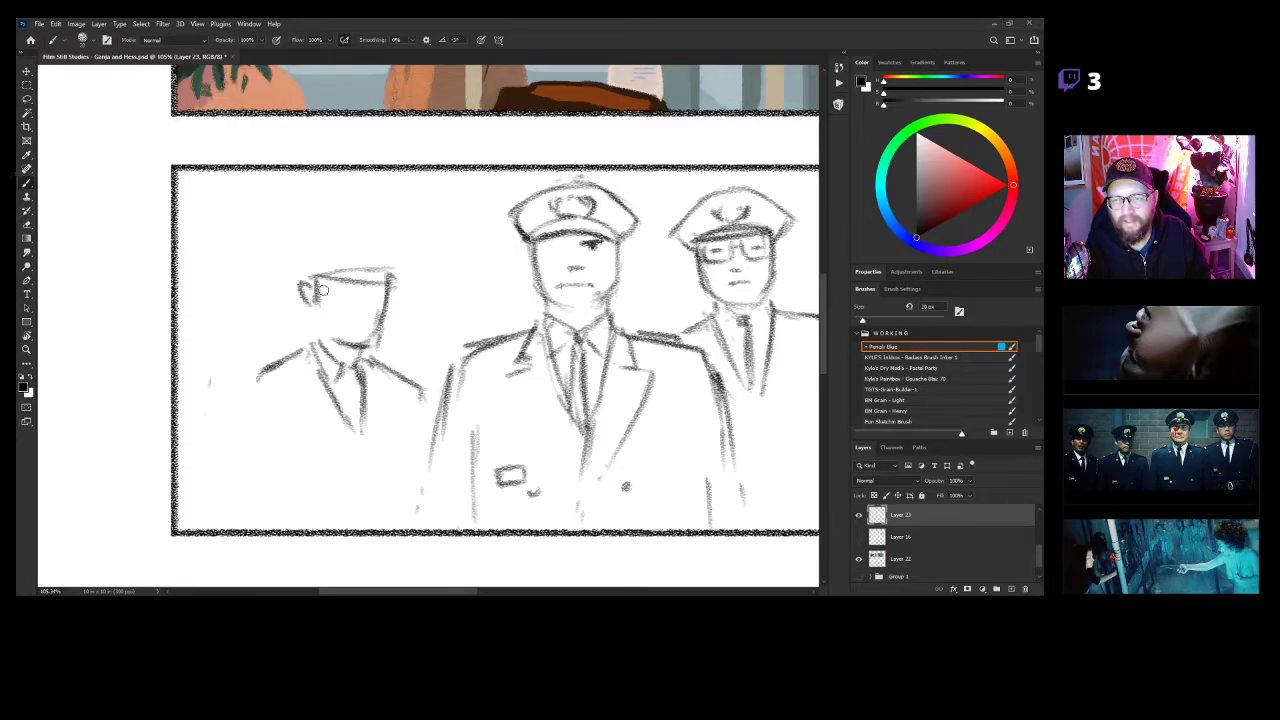
pyautogui.moveTo(317, 302)
pyautogui.mouseDown()
pyautogui.moveTo(342, 345)
pyautogui.moveTo(316, 349)
pyautogui.moveTo(331, 356)
pyautogui.mouseUp()
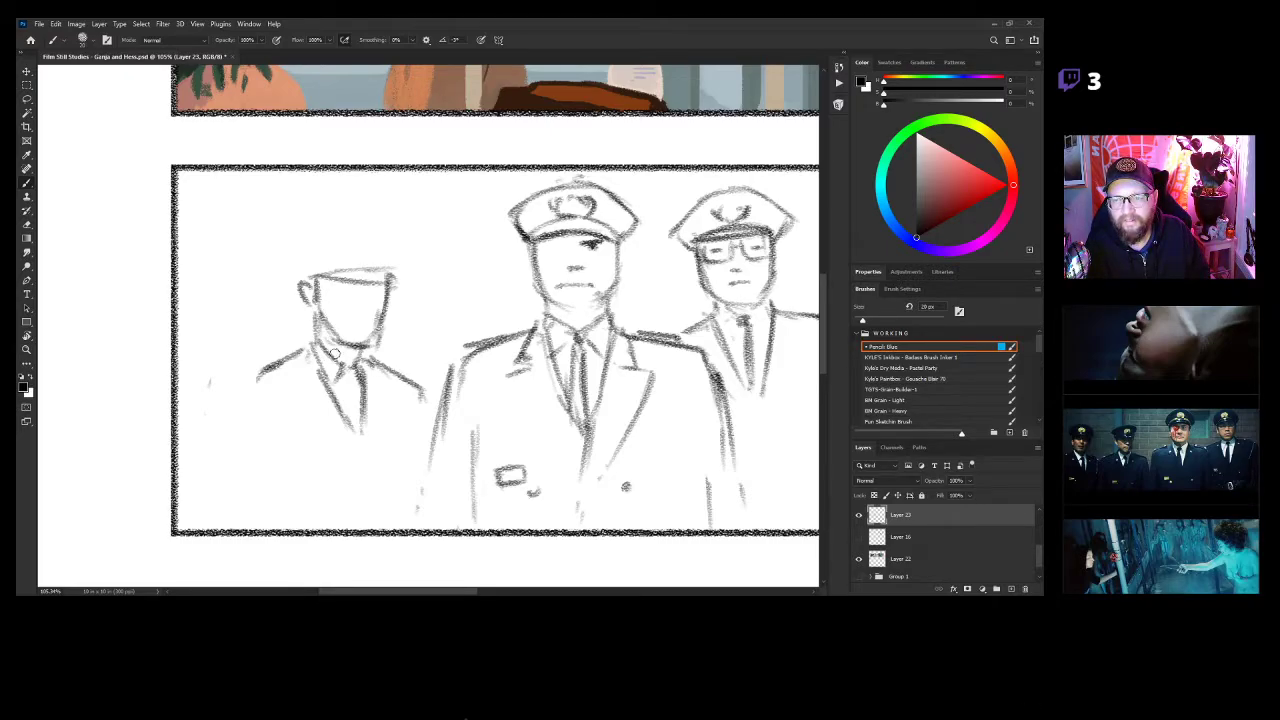
# Add the third officer's mouth and sketch his cap's peaked crown with a dark badge at the front.
pyautogui.scroll(3, 380, 318)
pyautogui.moveTo(348, 330); pyautogui.dragTo(400, 336)
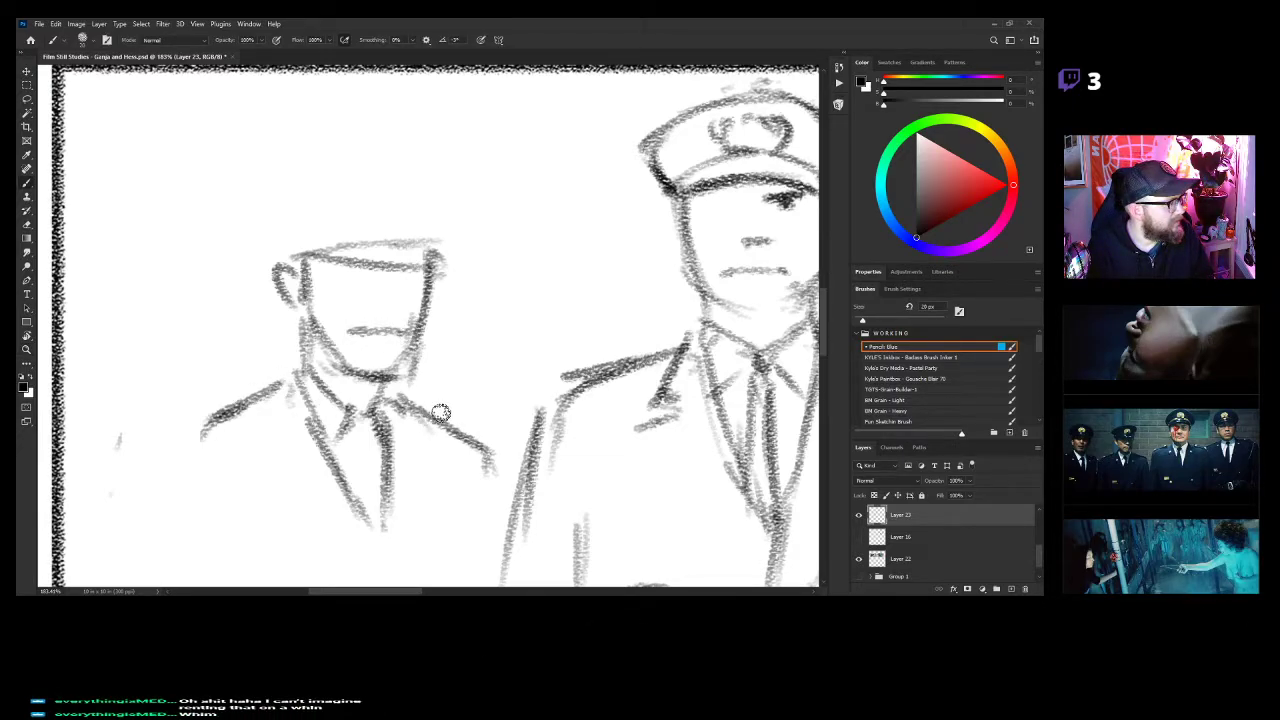
pyautogui.scroll(-2, 370, 300)
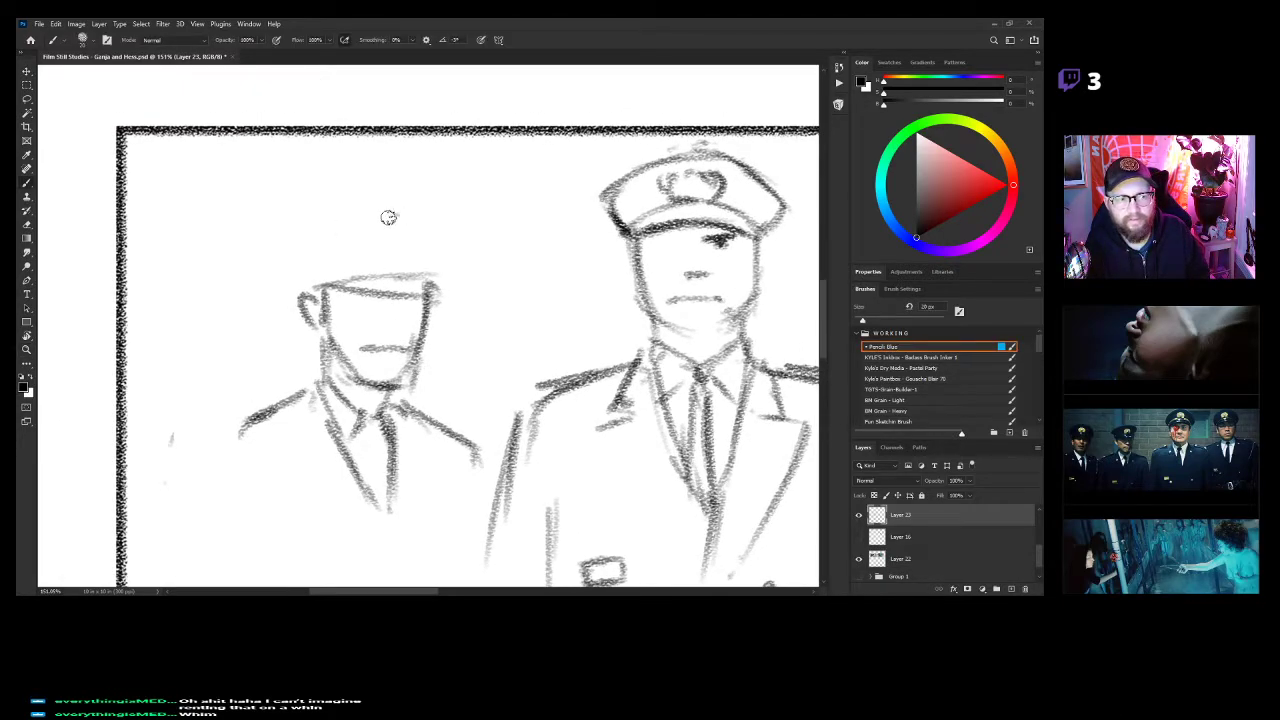
pyautogui.moveTo(420, 214)
pyautogui.mouseDown()
pyautogui.moveTo(332, 231)
pyautogui.moveTo(283, 257)
pyautogui.moveTo(292, 270)
pyautogui.mouseUp()
pyautogui.moveTo(420, 218)
pyautogui.mouseDown()
pyautogui.moveTo(458, 241)
pyautogui.moveTo(445, 264)
pyautogui.moveTo(390, 260)
pyautogui.mouseUp()
pyautogui.moveTo(404, 262)
pyautogui.mouseDown()
pyautogui.moveTo(426, 250)
pyautogui.moveTo(386, 262)
pyautogui.moveTo(400, 272)
pyautogui.moveTo(392, 247)
pyautogui.moveTo(408, 256)
pyautogui.mouseUp()
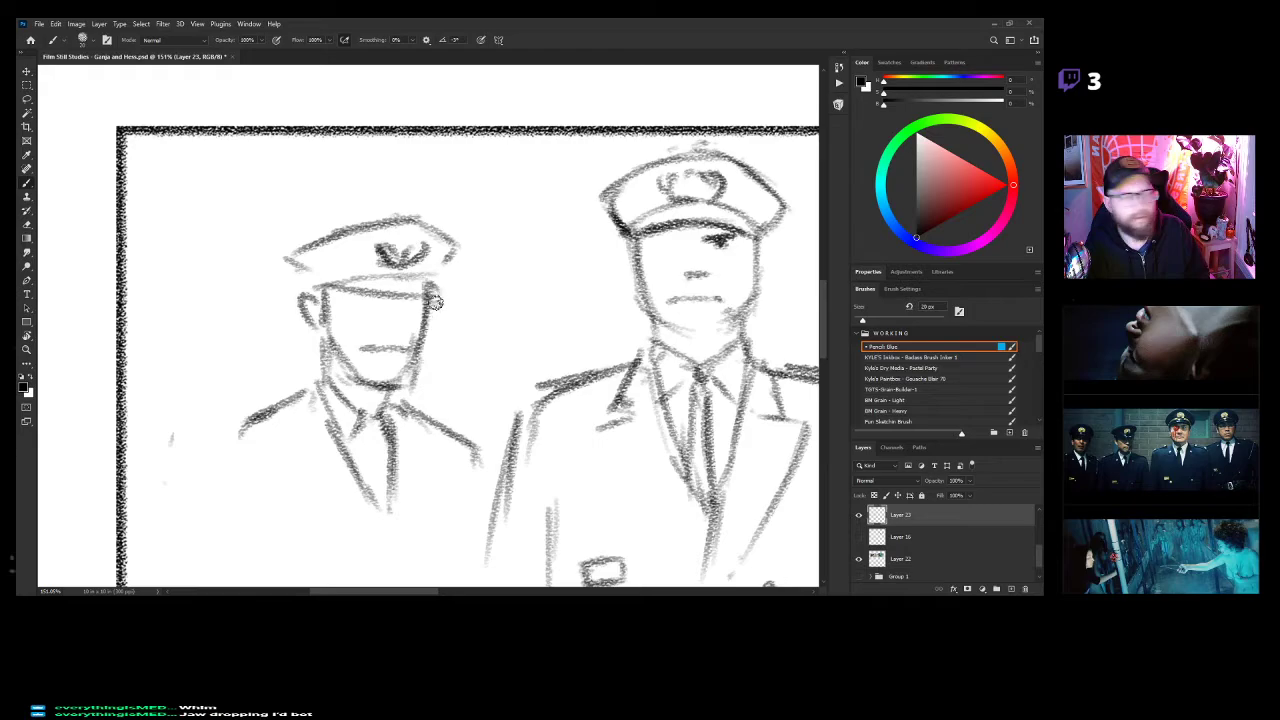
# Sketch the fourth officer cut off by the panel's edge, with a curved cap top, straight visor line, nose and side of the face.
pyautogui.press('z')
pyautogui.moveTo(491, 385)
pyautogui.mouseDown()
pyautogui.moveTo(460, 383)
pyautogui.moveTo(480, 348)
pyautogui.mouseUp()
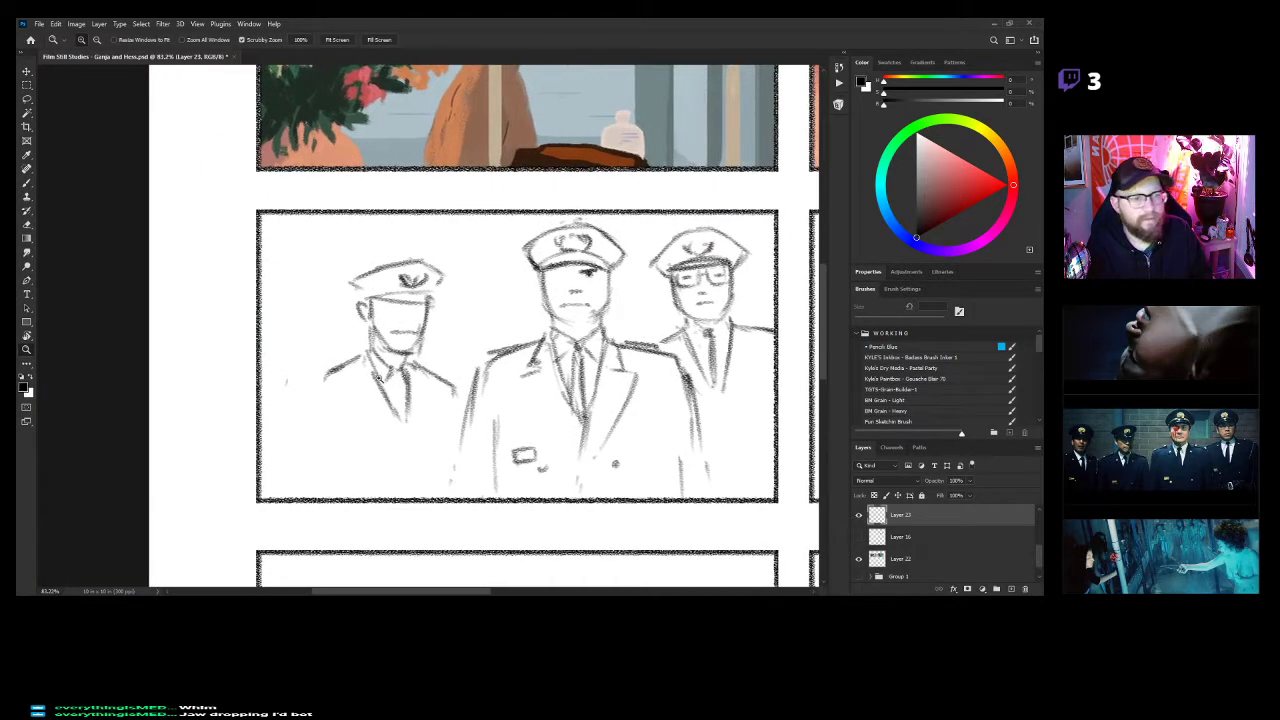
pyautogui.moveTo(386, 366); pyautogui.dragTo(402, 366)
pyautogui.press('b')
pyautogui.moveTo(240, 264)
pyautogui.mouseDown()
pyautogui.moveTo(219, 262)
pyautogui.moveTo(255, 256)
pyautogui.moveTo(305, 285)
pyautogui.mouseUp()
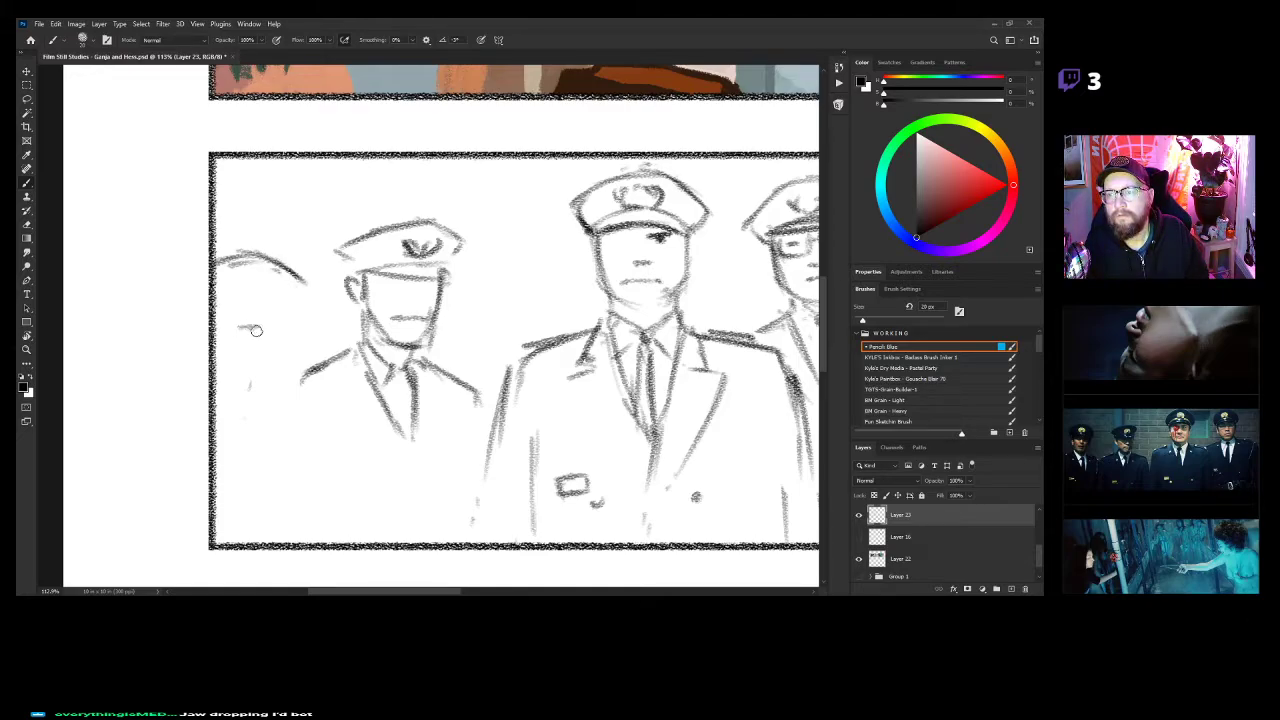
pyautogui.moveTo(220, 291)
pyautogui.mouseDown()
pyautogui.moveTo(285, 296)
pyautogui.moveTo(248, 359)
pyautogui.mouseUp()
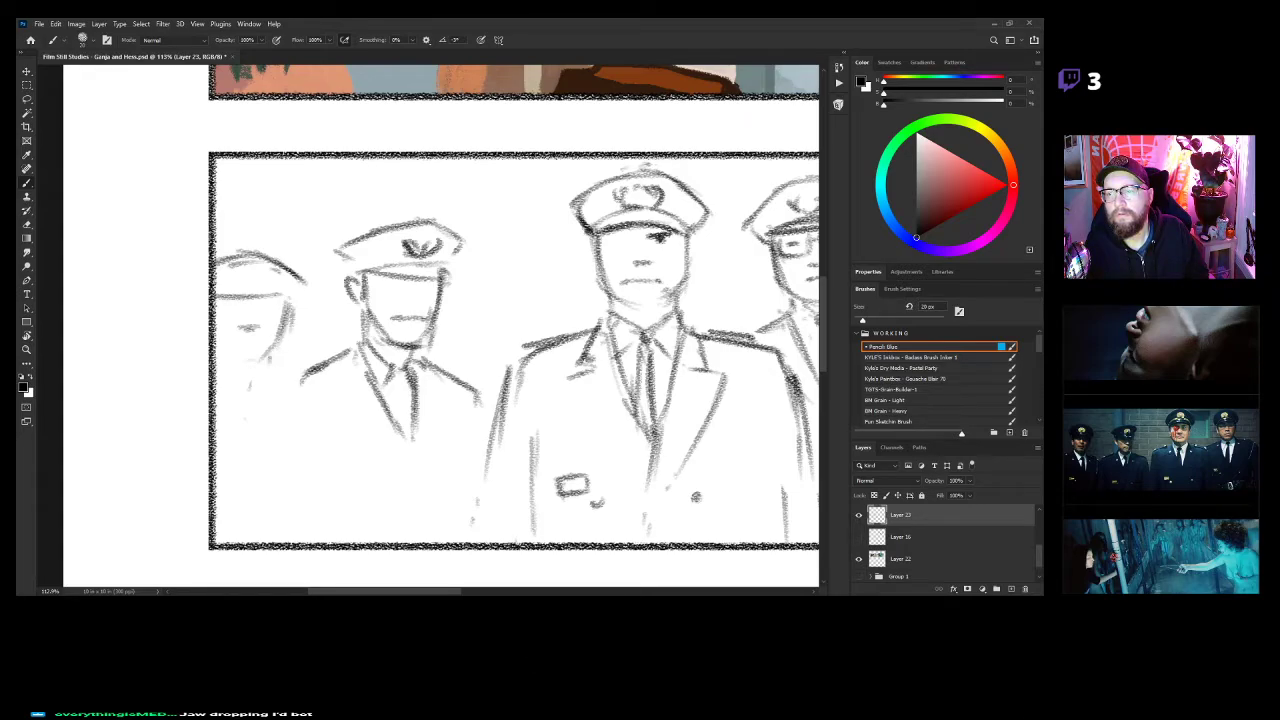
# Extend the third officer's shoulders into sleeve contours on both sides and add vertical background lines behind him.
pyautogui.moveTo(262, 376)
pyautogui.mouseDown()
pyautogui.moveTo(336, 354)
pyautogui.moveTo(278, 424)
pyautogui.moveTo(252, 542)
pyautogui.mouseUp()
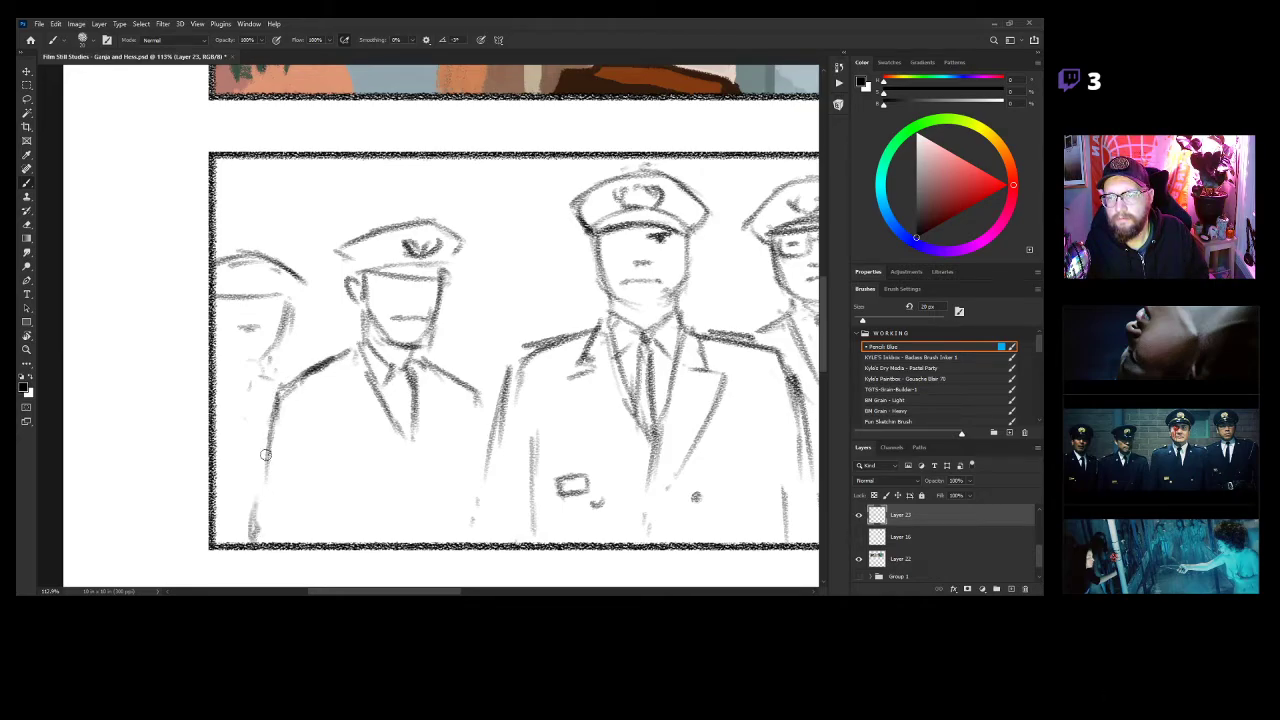
pyautogui.moveTo(474, 400)
pyautogui.mouseDown()
pyautogui.moveTo(489, 440)
pyautogui.moveTo(546, 430)
pyautogui.moveTo(504, 422)
pyautogui.mouseUp()
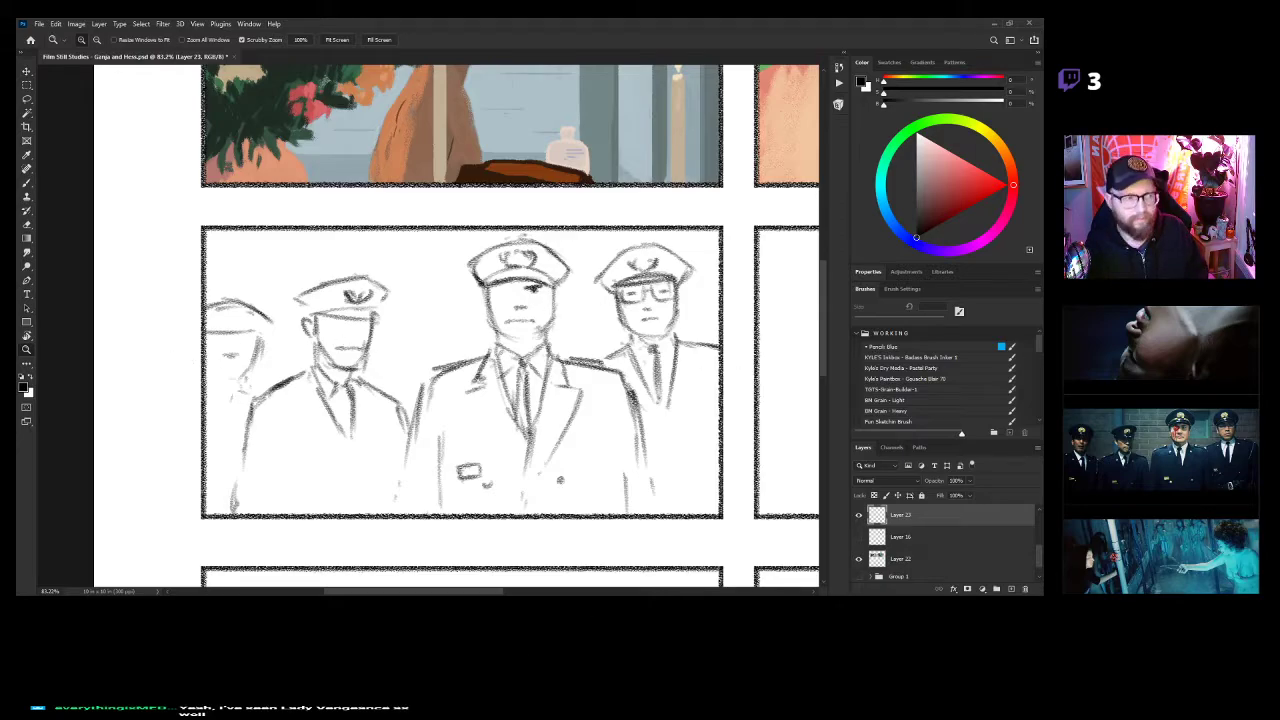
pyautogui.moveTo(521, 291); pyautogui.dragTo(597, 292)
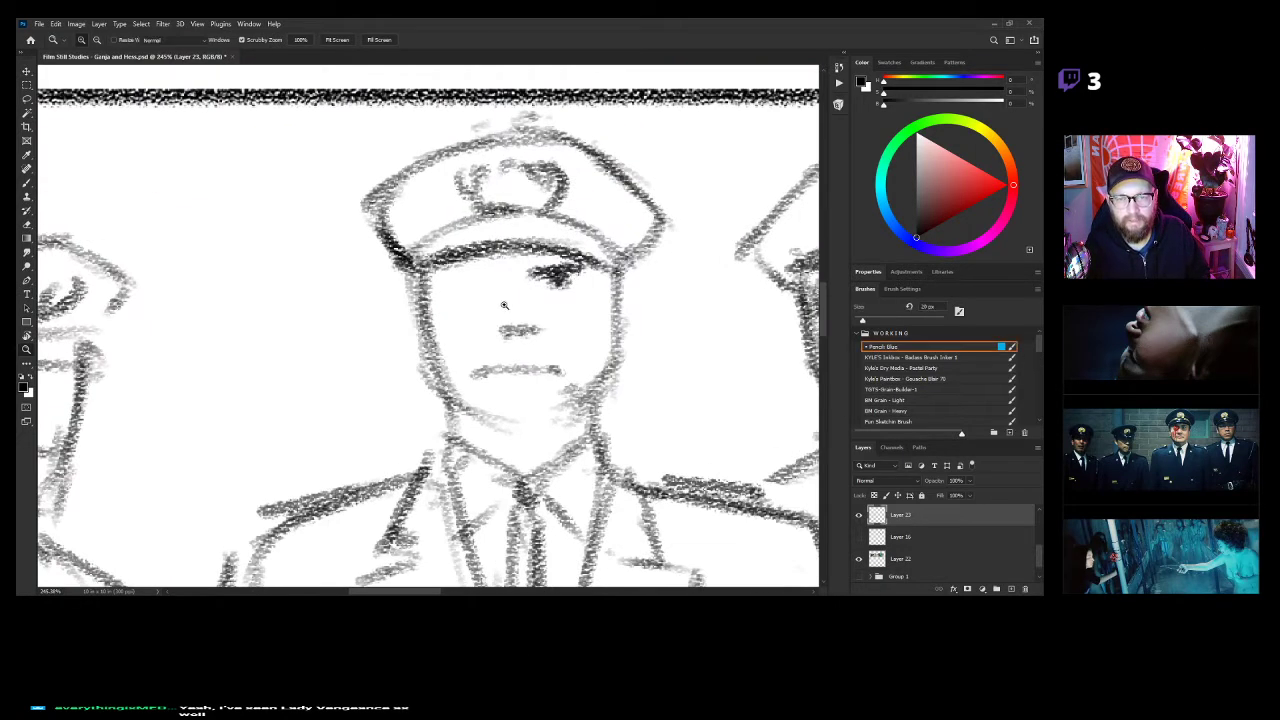
pyautogui.hotkey('ctrl', 'space')
pyautogui.moveTo(556, 351)
pyautogui.mouseDown()
pyautogui.moveTo(517, 357)
pyautogui.moveTo(541, 317)
pyautogui.moveTo(529, 315)
pyautogui.moveTo(552, 320)
pyautogui.moveTo(542, 344)
pyautogui.mouseUp()
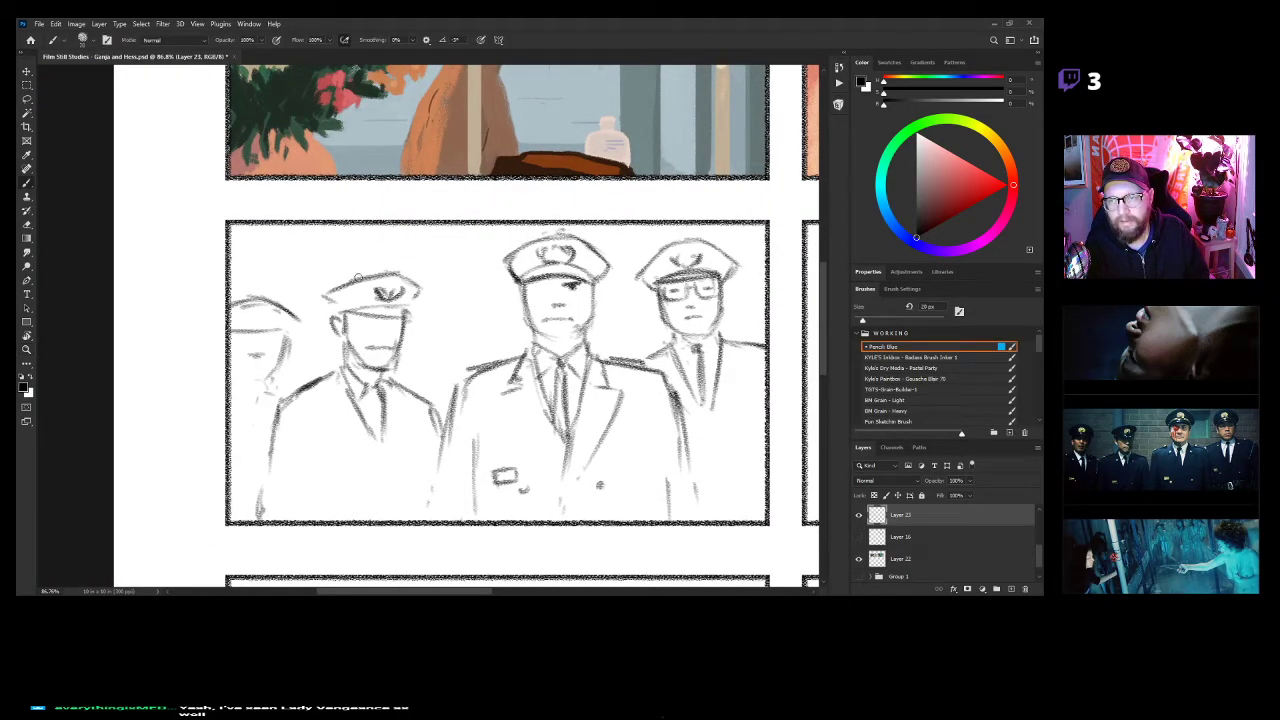
pyautogui.moveTo(328, 287); pyautogui.dragTo(326, 224)
# Darken the side of the fourth officer's face down to the jaw and draw his chin line.
pyautogui.moveTo(456, 355); pyautogui.dragTo(502, 329)
pyautogui.moveTo(374, 309)
pyautogui.mouseDown()
pyautogui.moveTo(377, 347)
pyautogui.moveTo(484, 351)
pyautogui.mouseUp()
pyautogui.moveTo(416, 373); pyautogui.dragTo(452, 362)
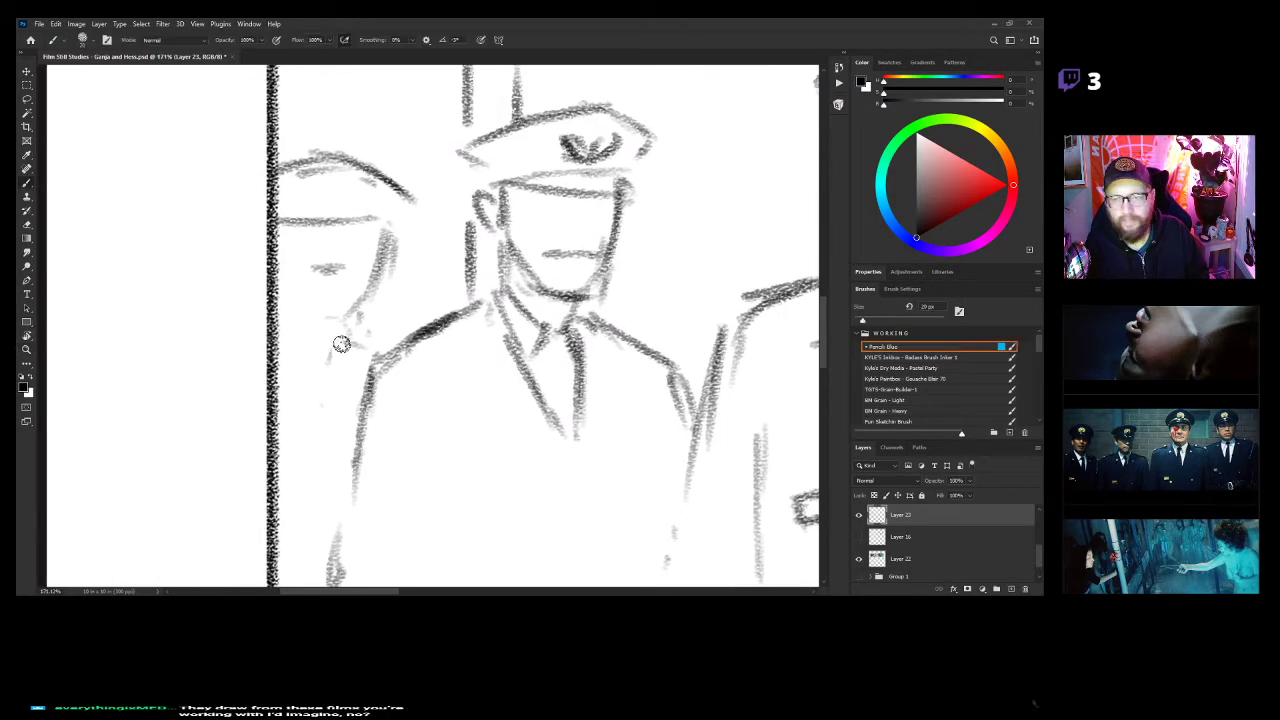
pyautogui.moveTo(323, 322)
pyautogui.mouseDown()
pyautogui.moveTo(358, 323)
pyautogui.moveTo(297, 325)
pyautogui.moveTo(344, 314)
pyautogui.moveTo(364, 293)
pyautogui.moveTo(382, 218)
pyautogui.moveTo(347, 342)
pyautogui.mouseUp()
# Erase the fourth officer's cap top, redraw it as a taller, wider crown, and add a curved badge.
pyautogui.press('e')
pyautogui.moveTo(300, 180)
pyautogui.mouseDown()
pyautogui.moveTo(346, 158)
pyautogui.moveTo(375, 178)
pyautogui.mouseUp()
pyautogui.press('b')
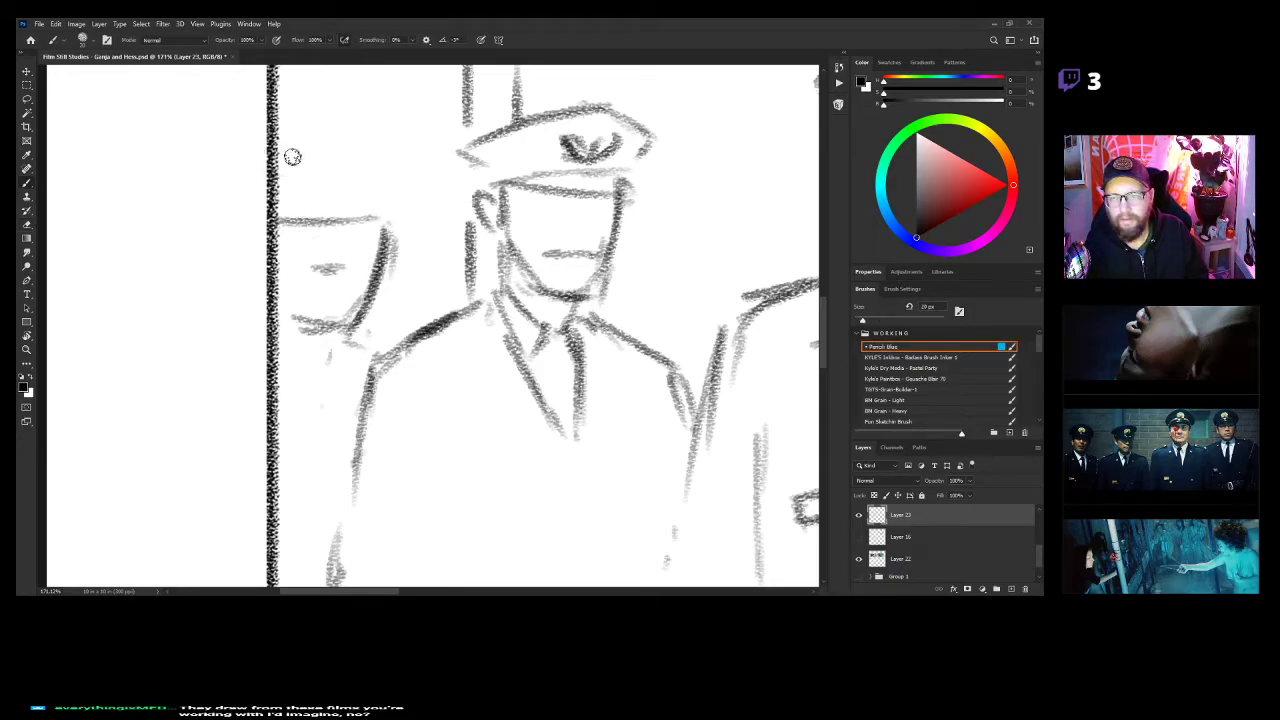
pyautogui.moveTo(279, 130)
pyautogui.mouseDown()
pyautogui.moveTo(364, 134)
pyautogui.moveTo(333, 121)
pyautogui.moveTo(406, 205)
pyautogui.mouseUp()
pyautogui.moveTo(291, 167)
pyautogui.mouseDown()
pyautogui.moveTo(320, 188)
pyautogui.moveTo(345, 160)
pyautogui.moveTo(300, 172)
pyautogui.moveTo(324, 189)
pyautogui.mouseUp()
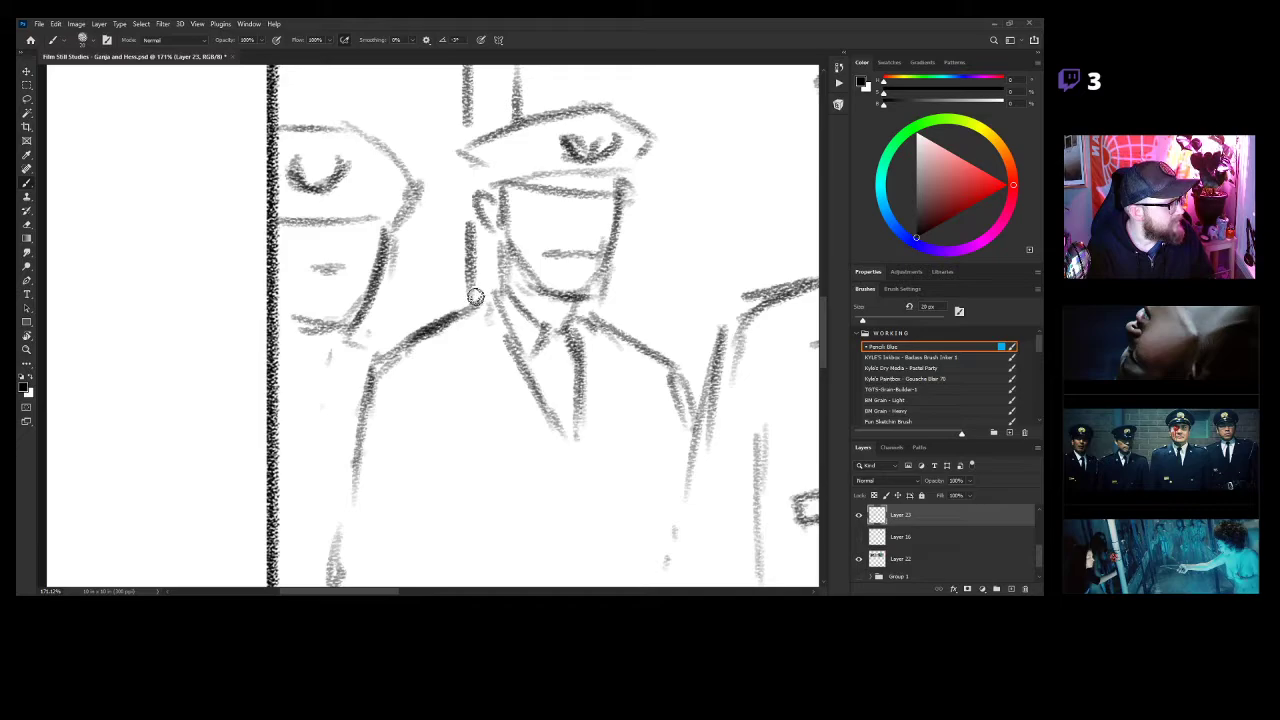
# Rework the fourth officer's nose and draw his collar, narrow tie and long jacket edge.
pyautogui.press('z')
pyautogui.press('b')
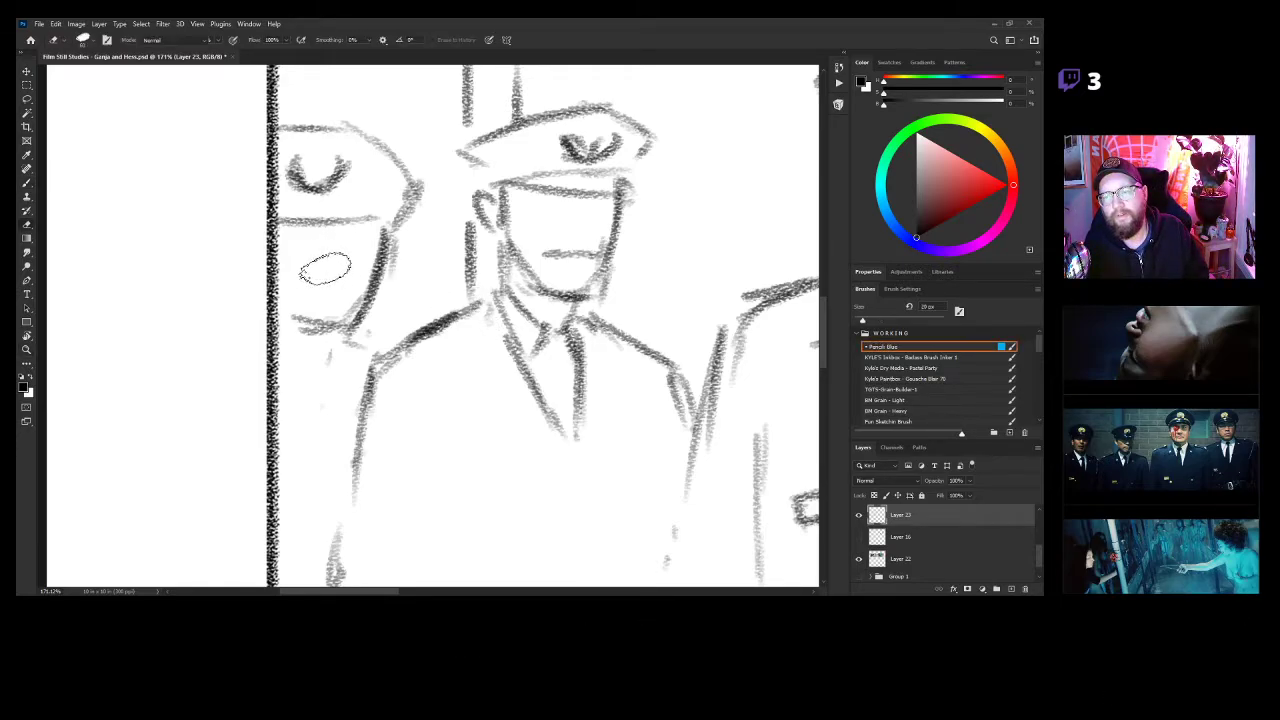
pyautogui.moveTo(369, 336)
pyautogui.mouseDown()
pyautogui.moveTo(445, 263)
pyautogui.moveTo(407, 309)
pyautogui.moveTo(393, 368)
pyautogui.mouseUp()
pyautogui.moveTo(352, 280)
pyautogui.mouseDown()
pyautogui.moveTo(392, 375)
pyautogui.moveTo(404, 342)
pyautogui.mouseUp()
pyautogui.moveTo(390, 278)
pyautogui.mouseDown()
pyautogui.moveTo(361, 314)
pyautogui.moveTo(397, 279)
pyautogui.moveTo(412, 314)
pyautogui.moveTo(382, 304)
pyautogui.moveTo(393, 298)
pyautogui.moveTo(396, 325)
pyautogui.moveTo(386, 366)
pyautogui.moveTo(399, 309)
pyautogui.moveTo(390, 398)
pyautogui.moveTo(407, 362)
pyautogui.moveTo(391, 414)
pyautogui.moveTo(357, 404)
pyautogui.moveTo(401, 377)
pyautogui.moveTo(363, 461)
pyautogui.mouseUp()
# Add a small rectangular badge to the third officer's chest and draw the notched lapel nearest the central officer.
pyautogui.moveTo(506, 434)
pyautogui.mouseDown()
pyautogui.moveTo(365, 412)
pyautogui.moveTo(435, 404)
pyautogui.moveTo(389, 423)
pyautogui.mouseUp()
pyautogui.moveTo(389, 423); pyautogui.dragTo(421, 420)
pyautogui.moveTo(504, 332)
pyautogui.mouseDown()
pyautogui.moveTo(497, 456)
pyautogui.moveTo(494, 395)
pyautogui.moveTo(520, 425)
pyautogui.mouseUp()
pyautogui.moveTo(558, 320)
pyautogui.mouseDown()
pyautogui.moveTo(542, 366)
pyautogui.moveTo(564, 287)
pyautogui.moveTo(552, 260)
pyautogui.mouseUp()
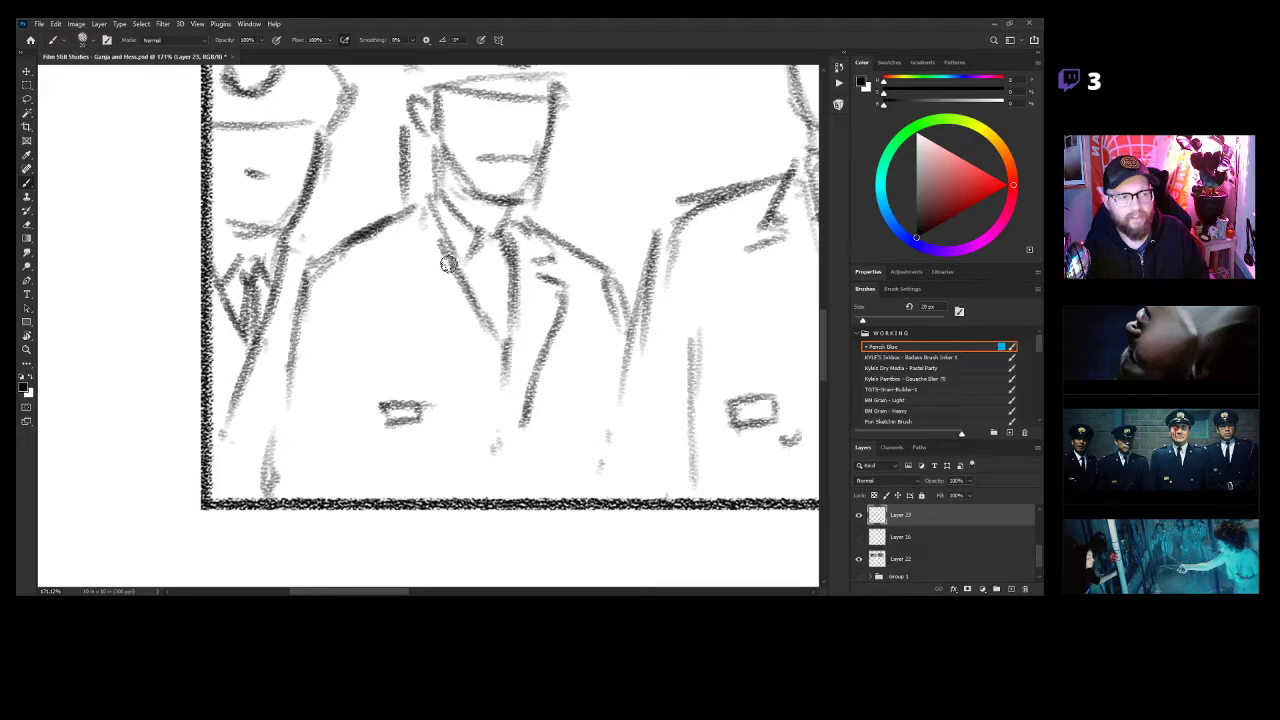
# Draw the third officer's other notched lapel, jacket button marks and the inner sleeve lines on both sides.
pyautogui.moveTo(437, 248)
pyautogui.mouseDown()
pyautogui.moveTo(391, 244)
pyautogui.moveTo(426, 212)
pyautogui.mouseUp()
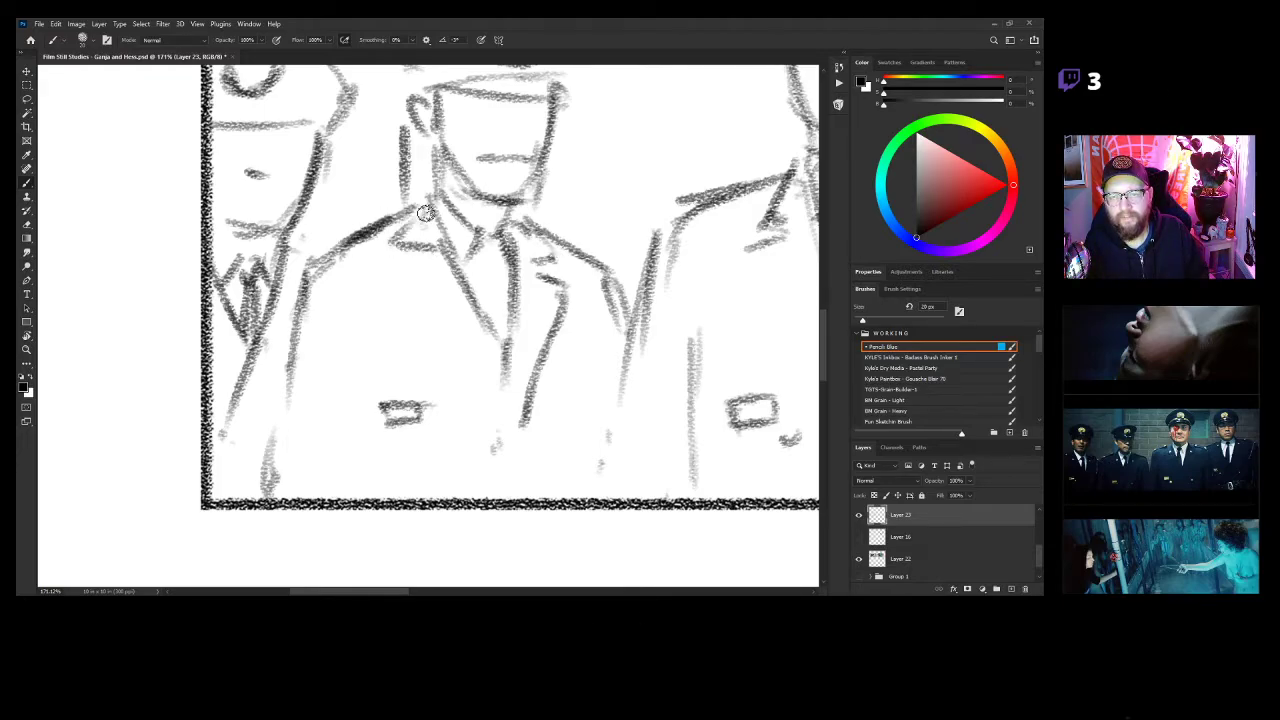
pyautogui.moveTo(437, 260)
pyautogui.mouseDown()
pyautogui.moveTo(394, 273)
pyautogui.moveTo(411, 293)
pyautogui.moveTo(396, 295)
pyautogui.moveTo(473, 360)
pyautogui.mouseUp()
pyautogui.click(471, 376)
pyautogui.click(478, 408)
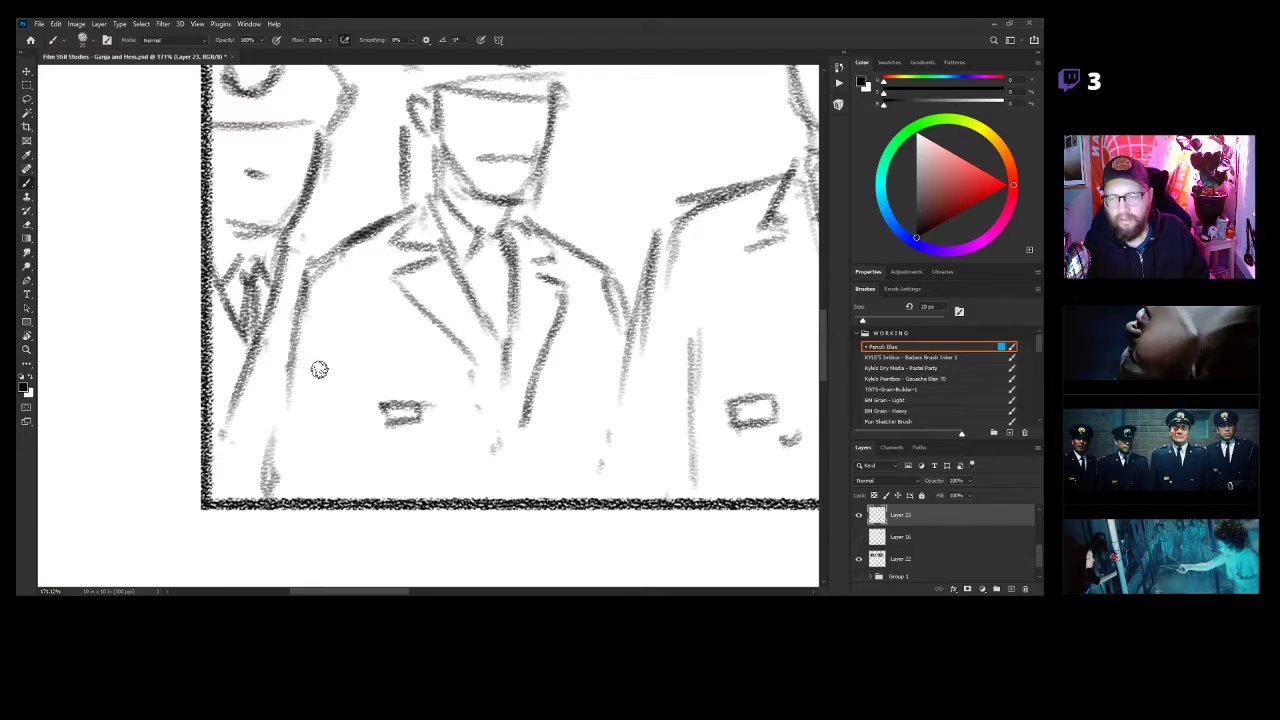
pyautogui.moveTo(341, 352); pyautogui.dragTo(345, 458)
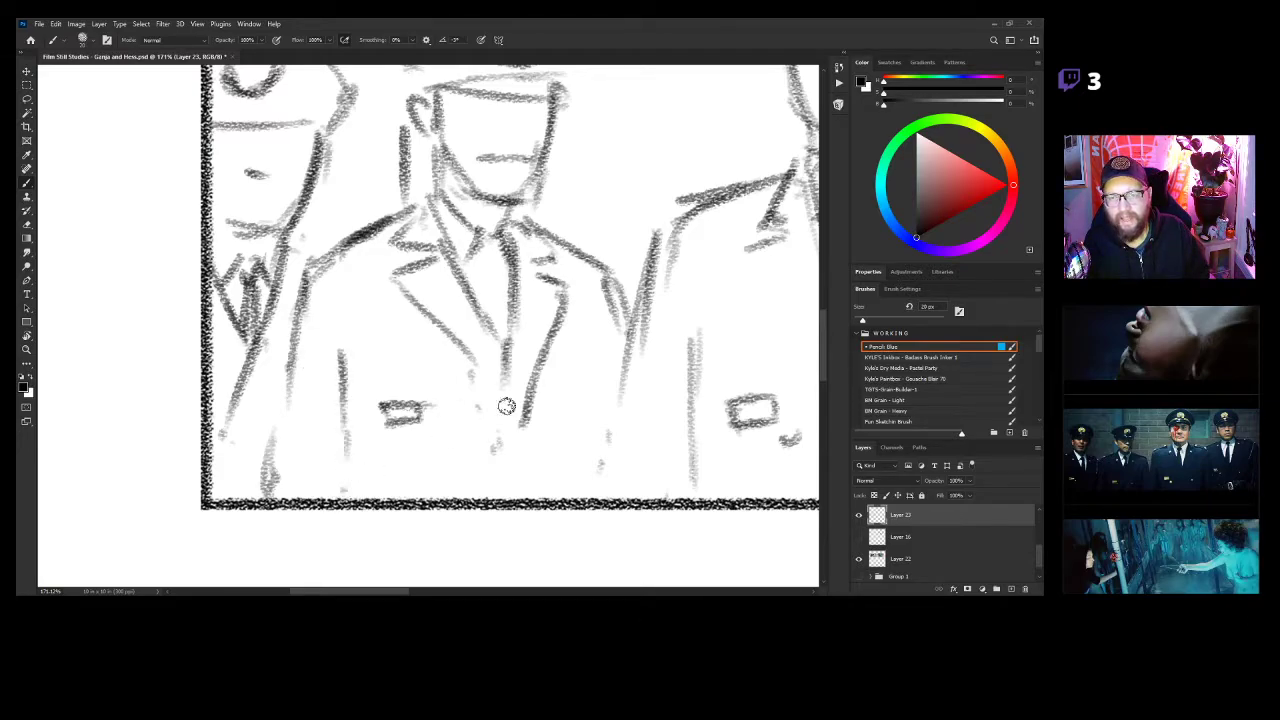
pyautogui.moveTo(591, 368); pyautogui.dragTo(589, 410)
# Draw a slanted shadow edge from the visor across the third officer's face and mark his nose.
pyautogui.press('z')
pyautogui.moveTo(568, 456); pyautogui.dragTo(508, 403)
pyautogui.moveTo(462, 358); pyautogui.dragTo(531, 365)
pyautogui.moveTo(400, 288)
pyautogui.mouseDown()
pyautogui.moveTo(517, 265)
pyautogui.moveTo(414, 286)
pyautogui.moveTo(396, 318)
pyautogui.mouseUp()
pyautogui.press('e')
pyautogui.press('b')
pyautogui.moveTo(498, 262)
pyautogui.mouseDown()
pyautogui.moveTo(390, 316)
pyautogui.moveTo(400, 312)
pyautogui.moveTo(361, 356)
pyautogui.mouseUp()
pyautogui.press('z')
pyautogui.moveTo(586, 358); pyautogui.dragTo(555, 362)
pyautogui.moveTo(555, 362); pyautogui.dragTo(491, 371)
pyautogui.moveTo(556, 272); pyautogui.dragTo(620, 272)
pyautogui.press('b')
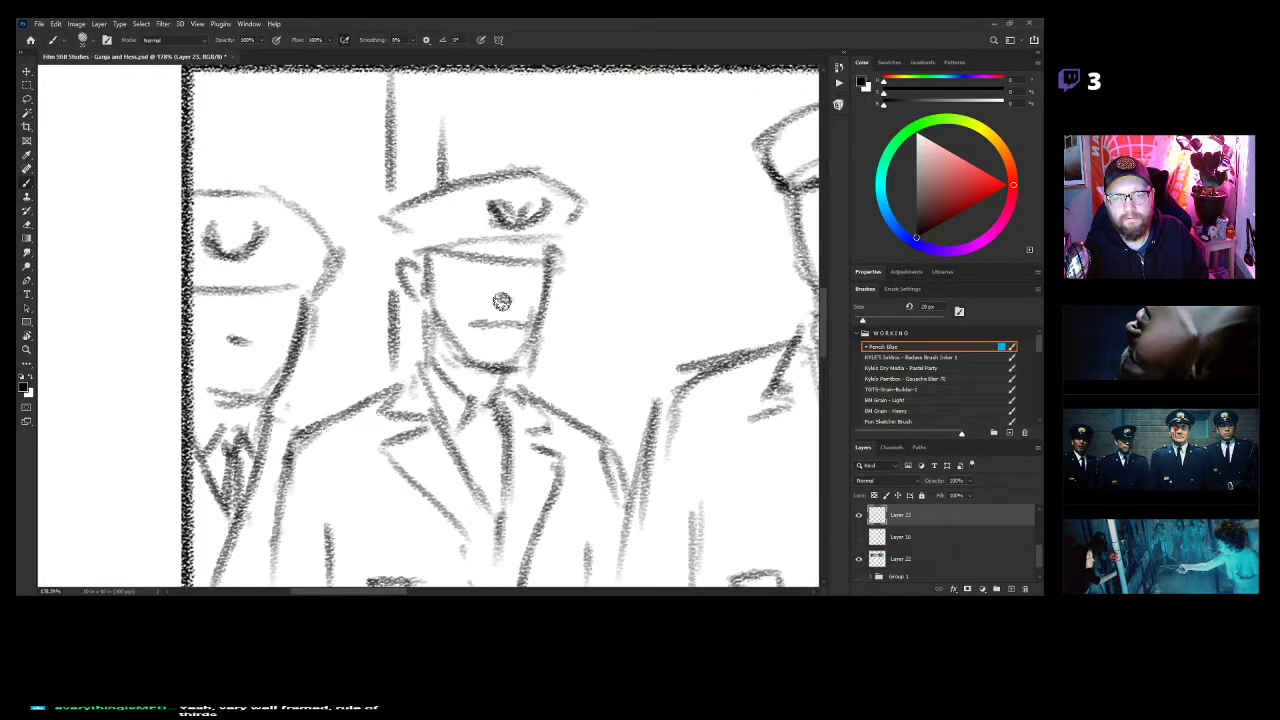
pyautogui.moveTo(439, 260); pyautogui.dragTo(539, 312)
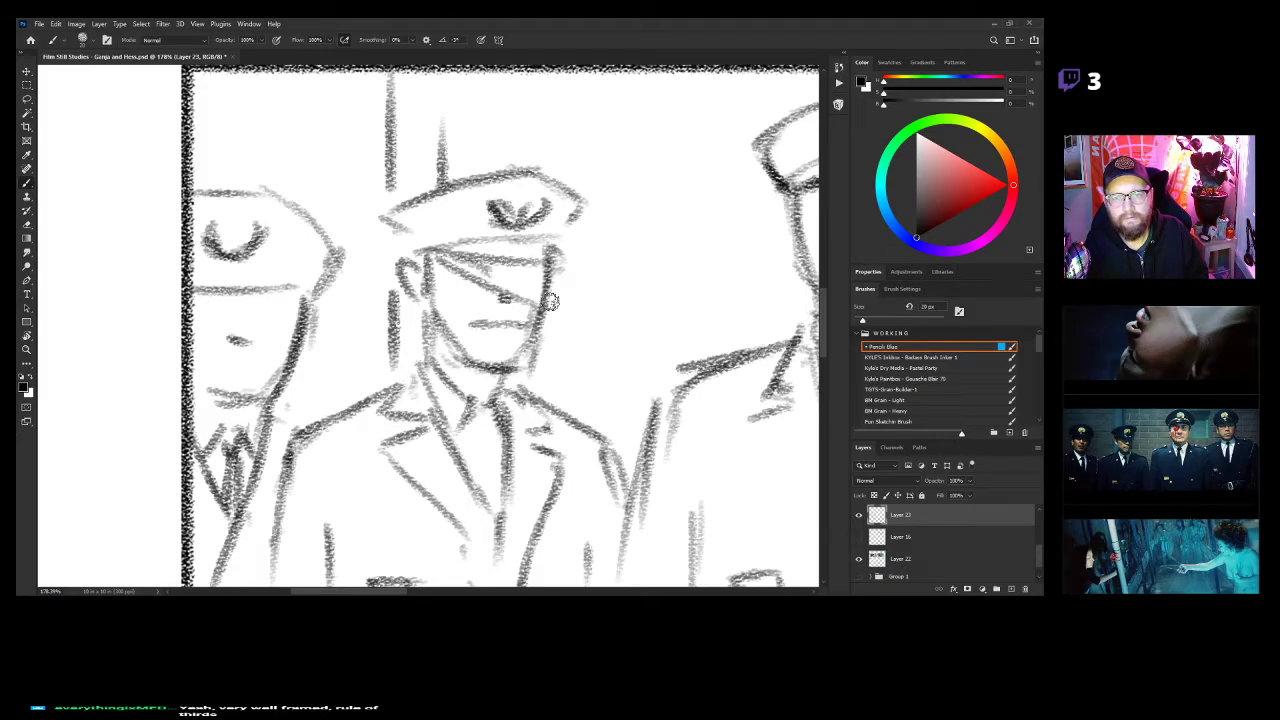
# Darken the central officer's neck and shirt collar, and strengthen his lapel and shoulder lines.
pyautogui.hscroll(6, 520, 330)
pyautogui.hscroll(4, 511, 353)
pyautogui.scroll(1, 511, 353)
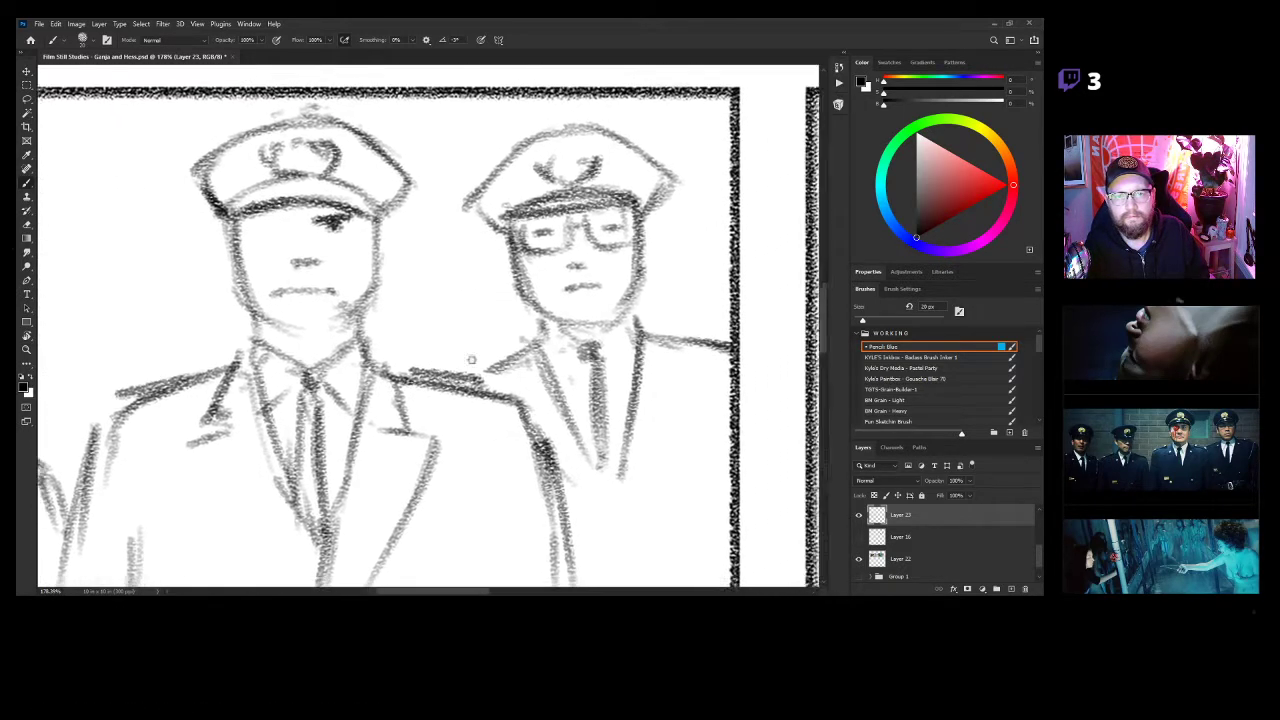
pyautogui.press('z')
pyautogui.moveTo(629, 331); pyautogui.dragTo(614, 355)
pyautogui.moveTo(472, 370); pyautogui.dragTo(500, 368)
pyautogui.press('b')
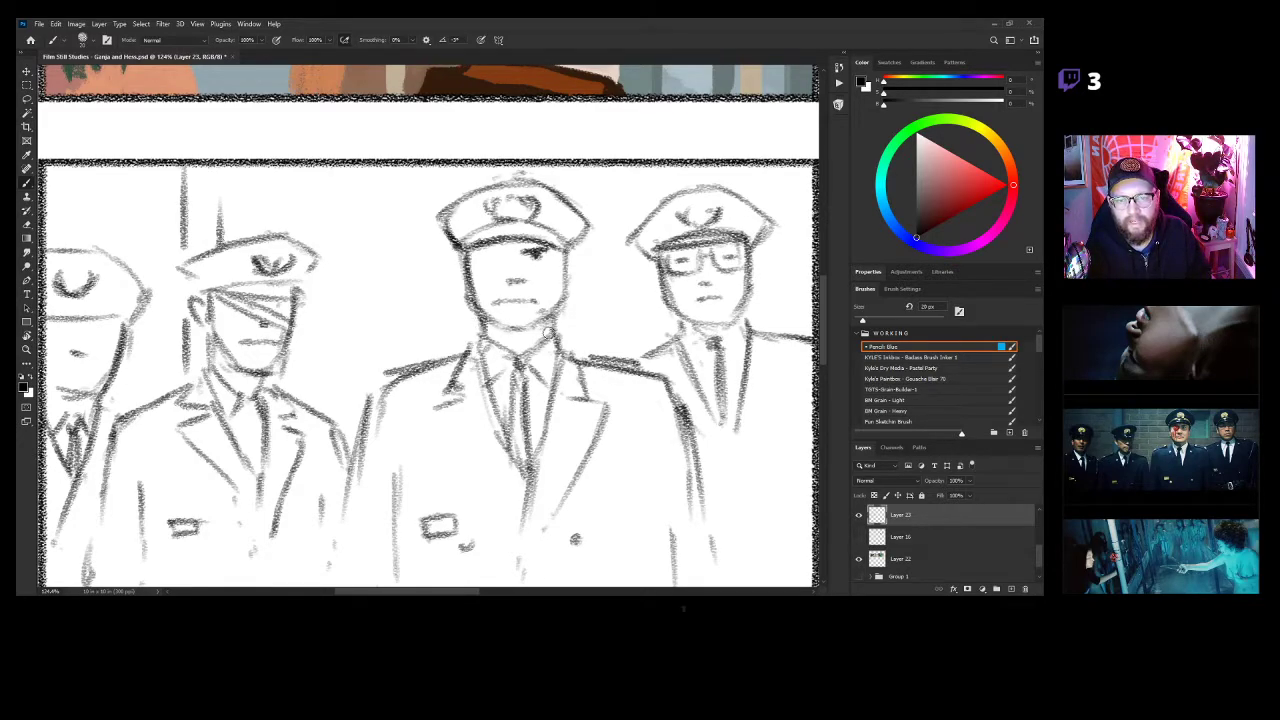
pyautogui.moveTo(552, 326); pyautogui.dragTo(481, 387)
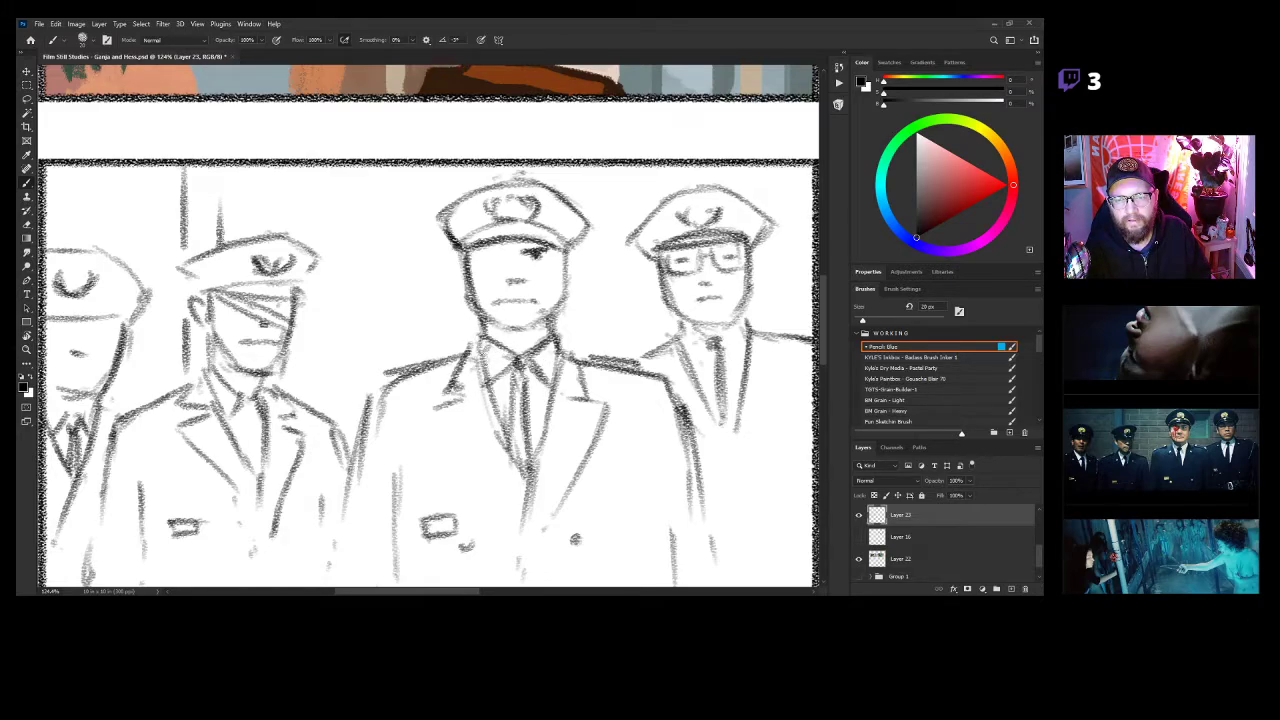
pyautogui.moveTo(581, 386); pyautogui.dragTo(568, 391)
pyautogui.moveTo(455, 358); pyautogui.dragTo(380, 384)
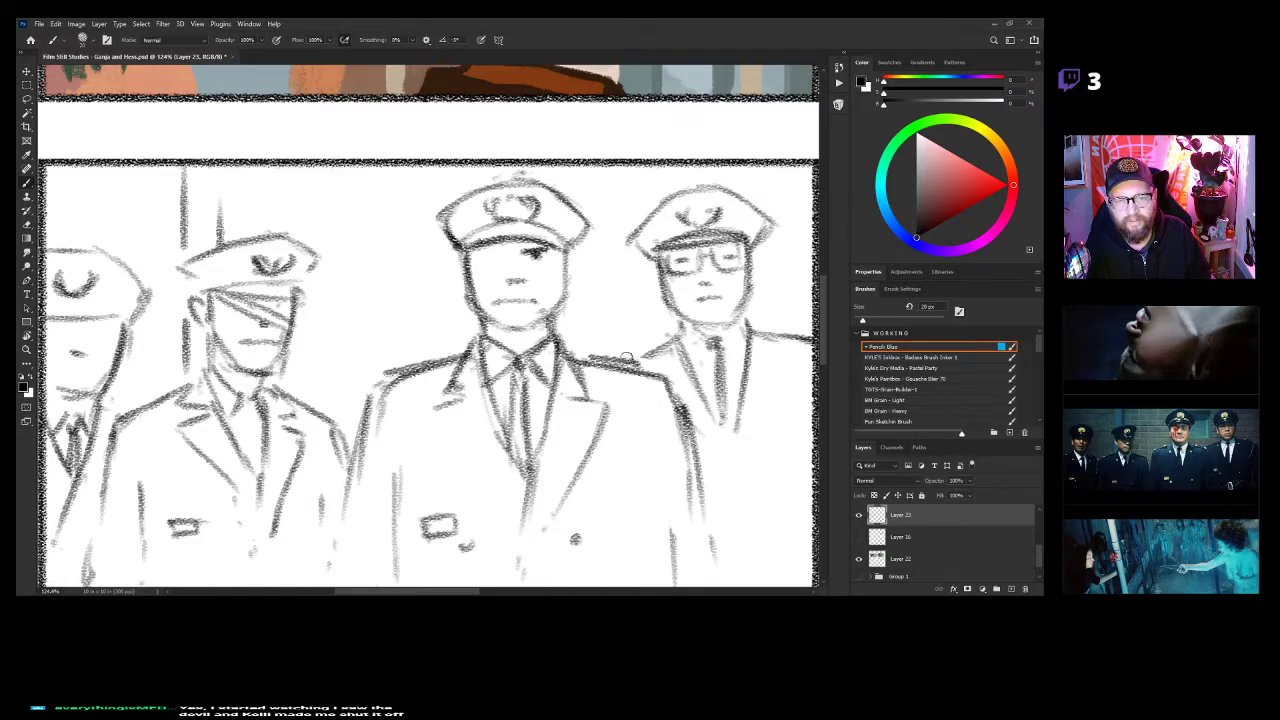
pyautogui.moveTo(659, 377)
pyautogui.mouseDown()
pyautogui.moveTo(675, 384)
pyautogui.moveTo(650, 417)
pyautogui.moveTo(648, 376)
pyautogui.mouseUp()
pyautogui.press('z')
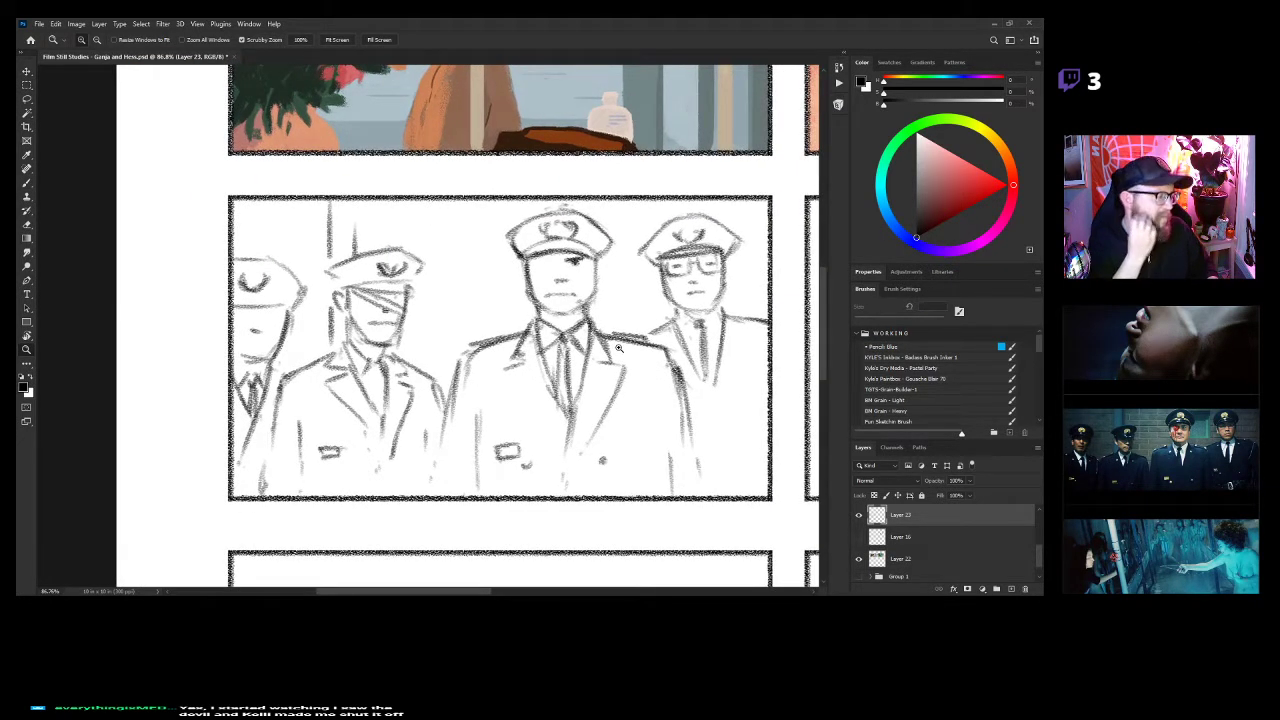
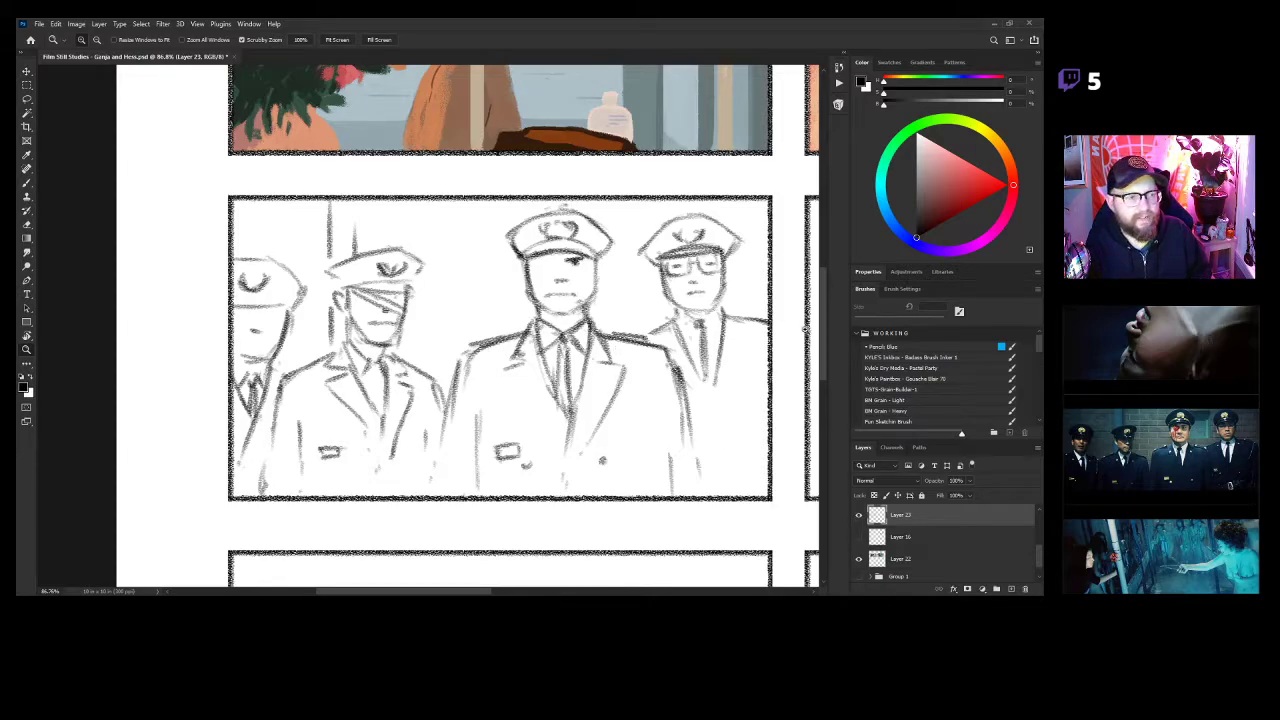
# Draw a heavier double visor edge along the underside of the fourth officer's cap, redoing strokes that miss.
pyautogui.click(277, 329)
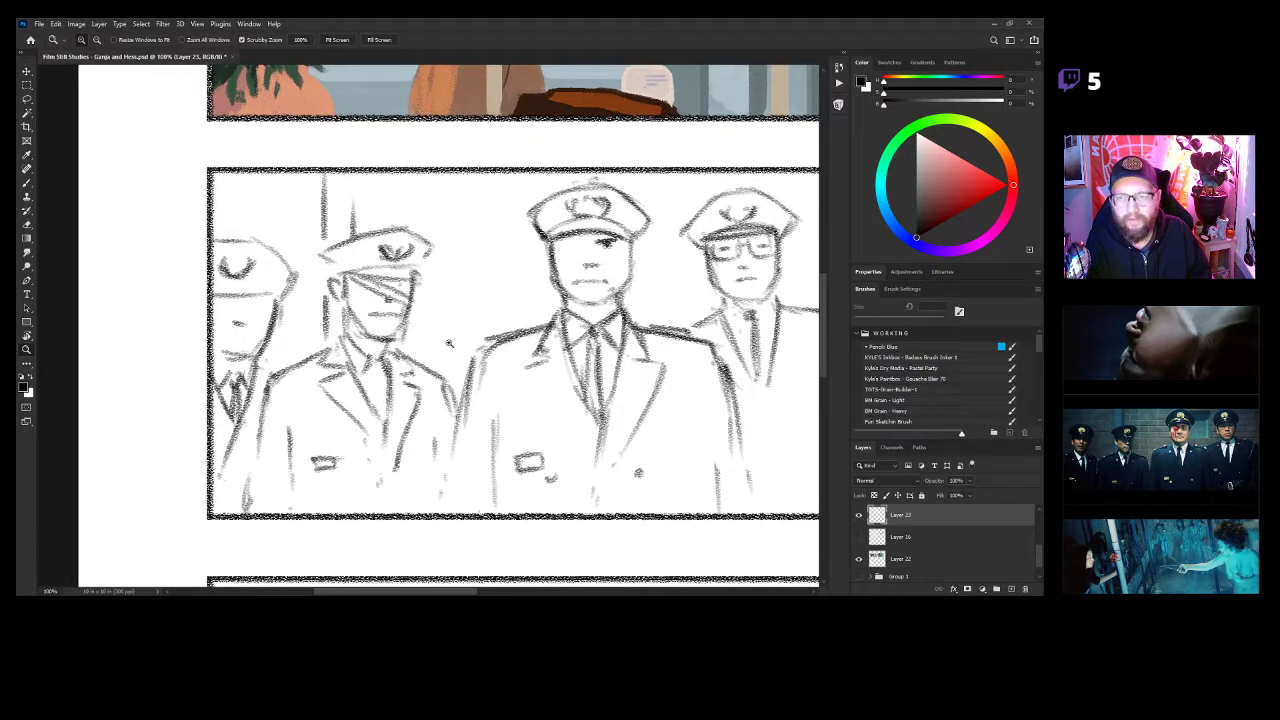
pyautogui.moveTo(240, 306); pyautogui.dragTo(285, 306)
pyautogui.moveTo(204, 292); pyautogui.dragTo(311, 297)
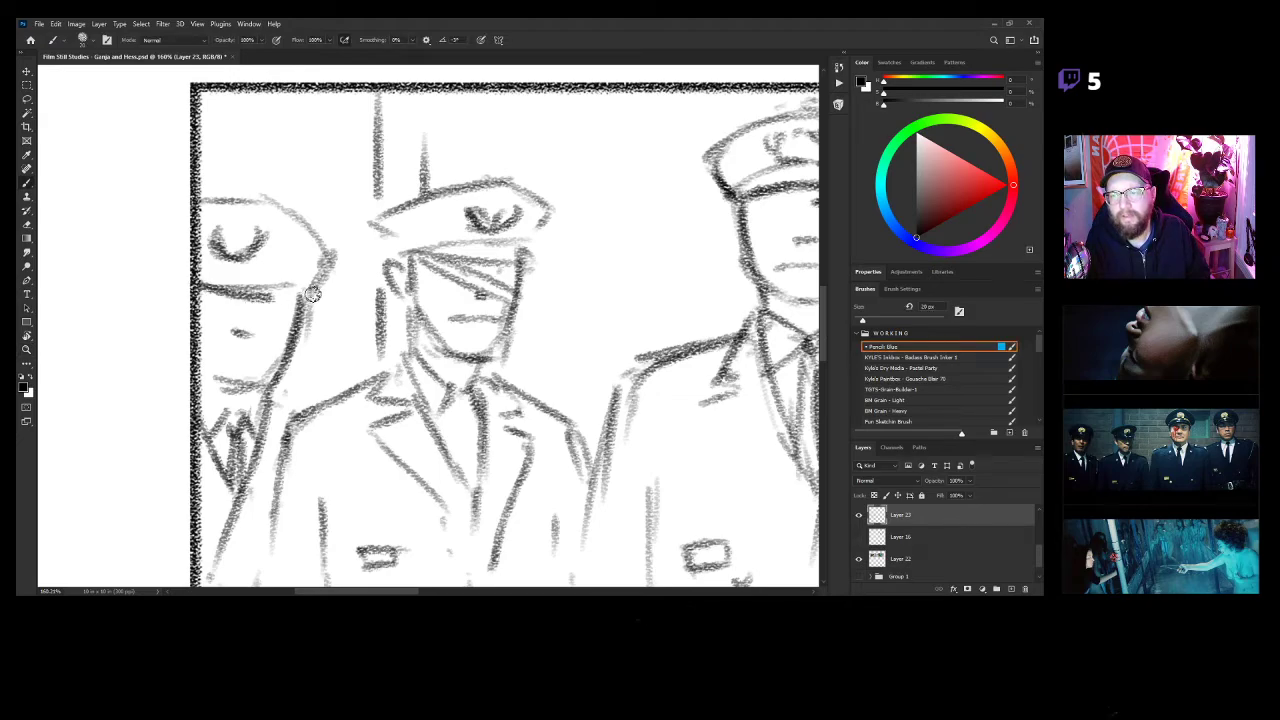
pyautogui.hotkey('ctrl', 'z')
pyautogui.moveTo(200, 299); pyautogui.dragTo(304, 299)
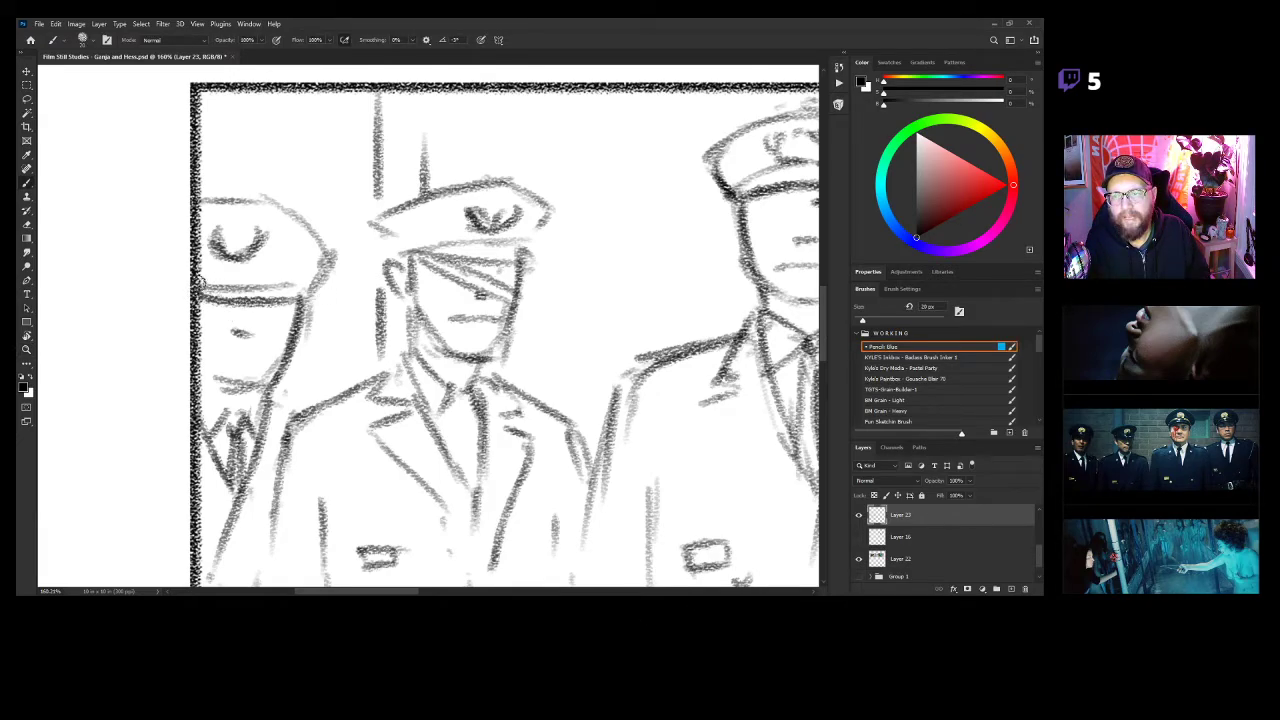
pyautogui.moveTo(201, 280); pyautogui.dragTo(298, 297)
pyautogui.press('z')
pyautogui.moveTo(436, 374)
pyautogui.mouseDown()
pyautogui.moveTo(365, 353)
pyautogui.moveTo(395, 344)
pyautogui.mouseUp()
pyautogui.hotkey('ctrl', 'z')
pyautogui.press('b')
pyautogui.moveTo(263, 290); pyautogui.dragTo(368, 308)
# Add ear strokes on both sides of the bespectacled officer's head, just below his cap.
pyautogui.press('z')
pyautogui.moveTo(463, 388); pyautogui.dragTo(374, 374)
pyautogui.moveTo(667, 319)
pyautogui.mouseDown()
pyautogui.moveTo(630, 316)
pyautogui.moveTo(690, 292)
pyautogui.mouseUp()
pyautogui.press('b')
pyautogui.moveTo(562, 288); pyautogui.dragTo(572, 328)
pyautogui.moveTo(686, 277); pyautogui.dragTo(676, 304)
# Erase the crown outline of the bespectacled officer's cap and redraw it around the badge.
pyautogui.press('e')
pyautogui.moveTo(545, 260)
pyautogui.mouseDown()
pyautogui.moveTo(605, 205)
pyautogui.moveTo(705, 228)
pyautogui.moveTo(712, 255)
pyautogui.mouseUp()
pyautogui.press('b')
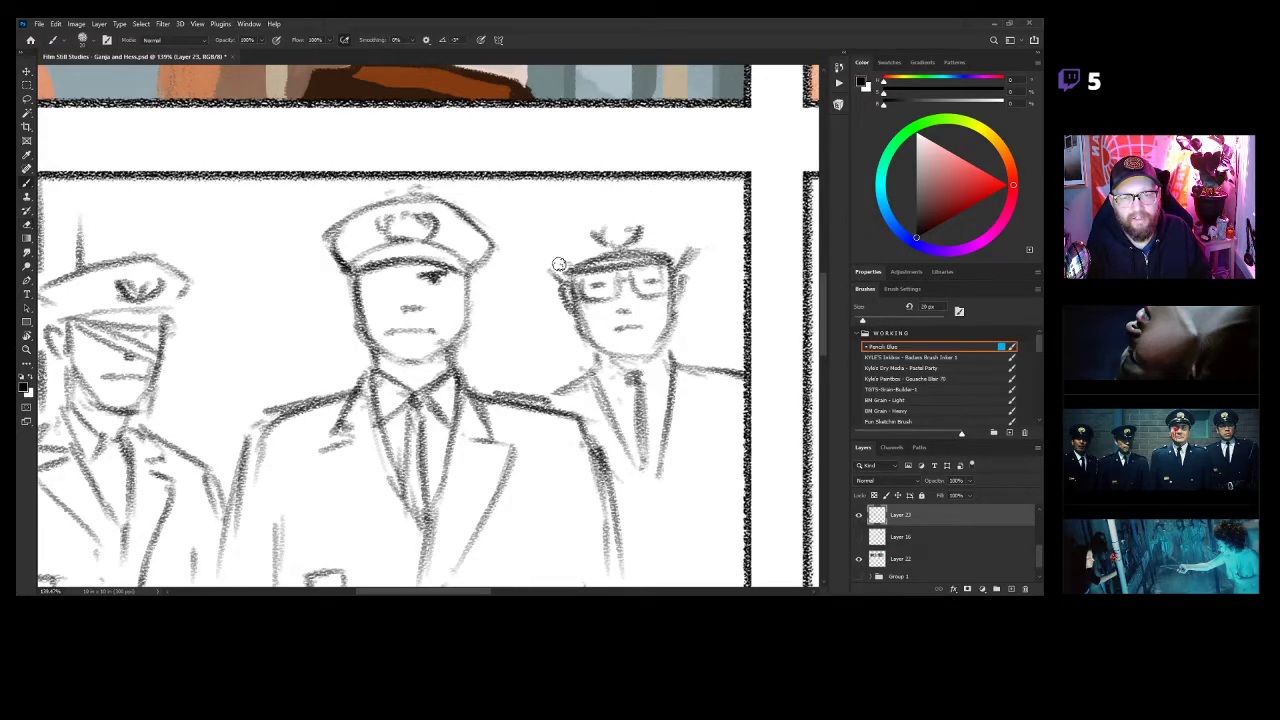
pyautogui.moveTo(560, 250)
pyautogui.mouseDown()
pyautogui.moveTo(550, 286)
pyautogui.moveTo(543, 243)
pyautogui.moveTo(645, 208)
pyautogui.moveTo(710, 238)
pyautogui.moveTo(695, 264)
pyautogui.mouseUp()
# Add dark ears on both sides of the central officer's head and darken the third officer's ear.
pyautogui.press('z')
pyautogui.moveTo(545, 362); pyautogui.dragTo(525, 355)
pyautogui.moveTo(397, 317)
pyautogui.mouseDown()
pyautogui.moveTo(431, 317)
pyautogui.moveTo(415, 342)
pyautogui.mouseUp()
pyautogui.press('b')
pyautogui.moveTo(558, 290)
pyautogui.mouseDown()
pyautogui.moveTo(556, 334)
pyautogui.moveTo(571, 351)
pyautogui.mouseUp()
pyautogui.hotkey('ctrl', 'z')
pyautogui.moveTo(327, 307); pyautogui.dragTo(336, 334)
pyautogui.moveTo(472, 311); pyautogui.dragTo(451, 368)
# Strengthen the line of the central officer's chin below the mouth.
pyautogui.hotkey('ctrl', 'space')
pyautogui.moveTo(540, 364)
pyautogui.mouseDown()
pyautogui.moveTo(512, 363)
pyautogui.moveTo(452, 314)
pyautogui.mouseUp()
pyautogui.moveTo(573, 351); pyautogui.dragTo(538, 353)
pyautogui.moveTo(681, 393); pyautogui.dragTo(586, 396)
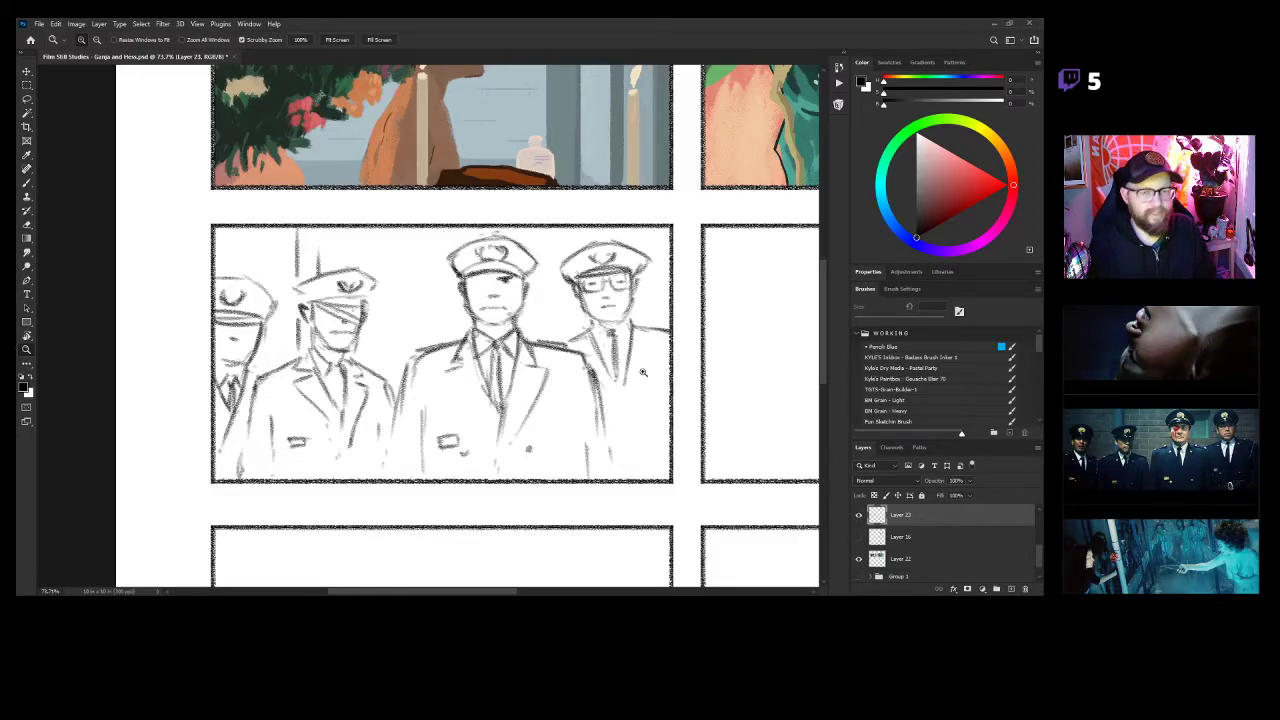
pyautogui.moveTo(511, 316); pyautogui.dragTo(577, 307)
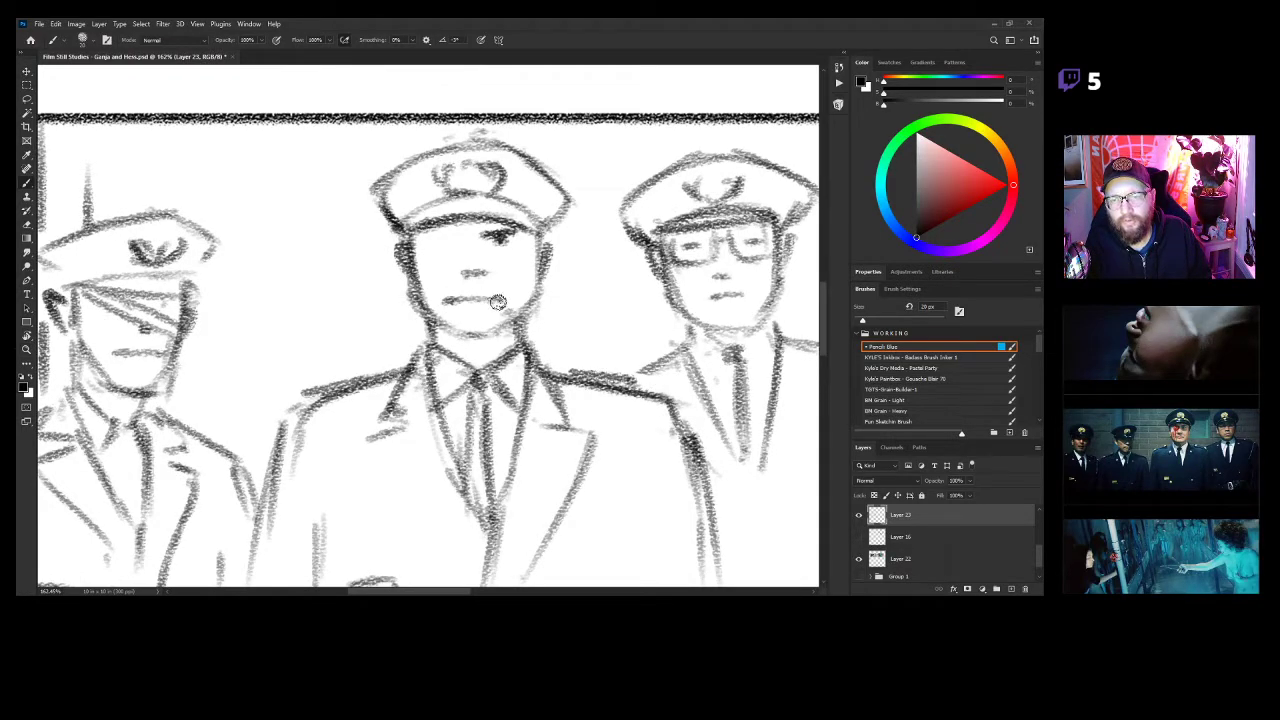
pyautogui.moveTo(446, 330)
pyautogui.mouseDown()
pyautogui.moveTo(490, 326)
pyautogui.moveTo(478, 337)
pyautogui.moveTo(526, 317)
pyautogui.moveTo(482, 335)
pyautogui.mouseUp()
# Fill in the bespectacled officer's tie darkly and add his notched lapel, upright rectangular badge and pocket line.
pyautogui.moveTo(554, 351); pyautogui.dragTo(494, 354)
pyautogui.moveTo(627, 372); pyautogui.dragTo(619, 312)
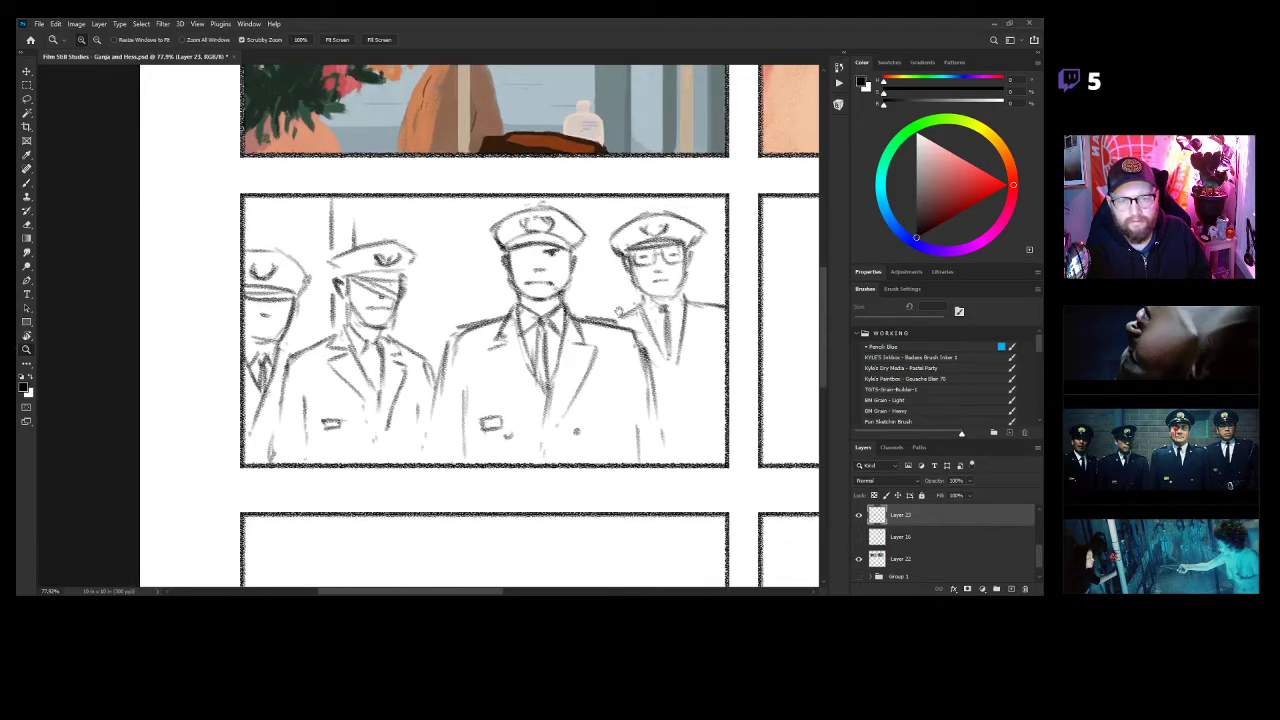
pyautogui.moveTo(668, 405); pyautogui.dragTo(622, 408)
pyautogui.click(632, 420)
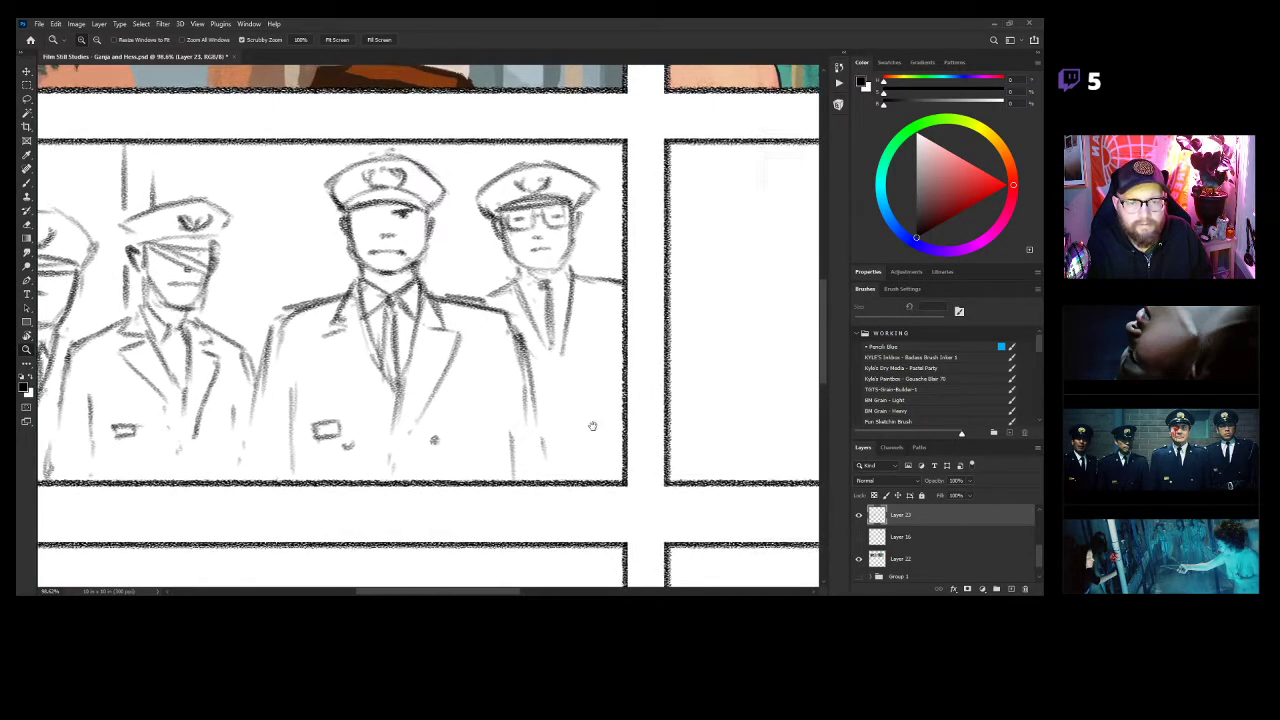
pyautogui.click(612, 425)
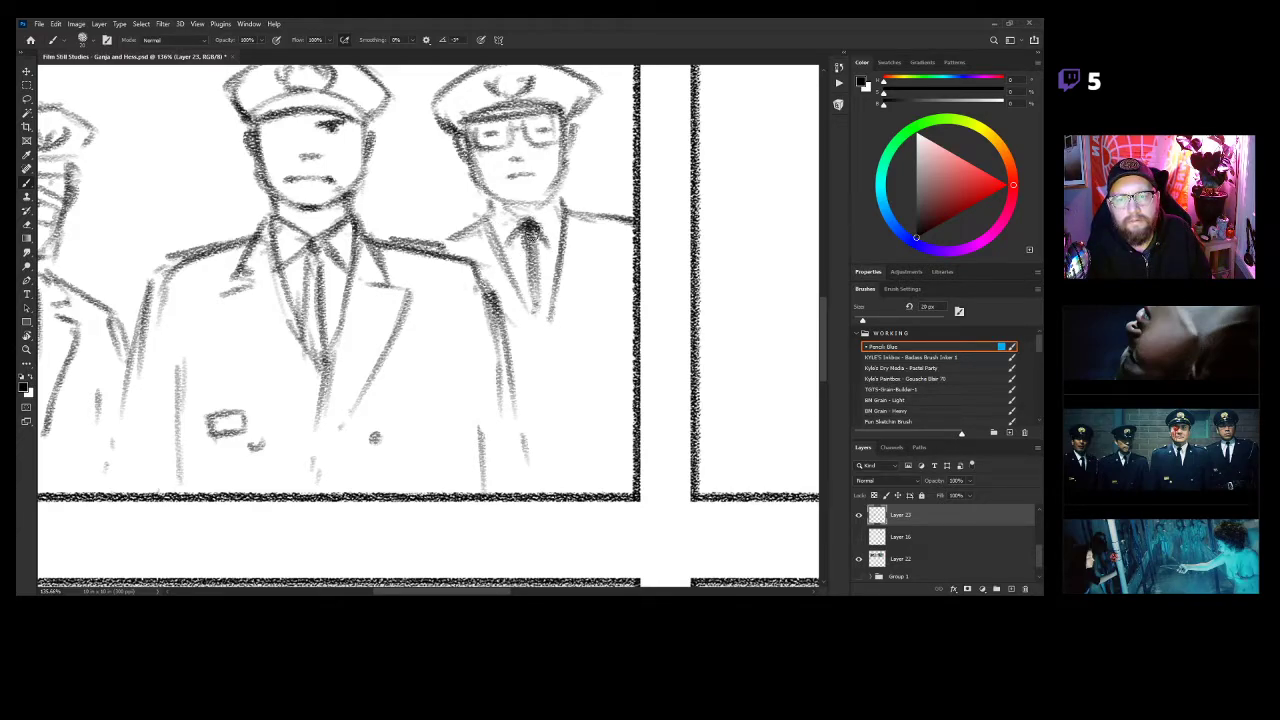
pyautogui.moveTo(530, 230)
pyautogui.mouseDown()
pyautogui.moveTo(532, 316)
pyautogui.moveTo(548, 344)
pyautogui.moveTo(535, 346)
pyautogui.mouseUp()
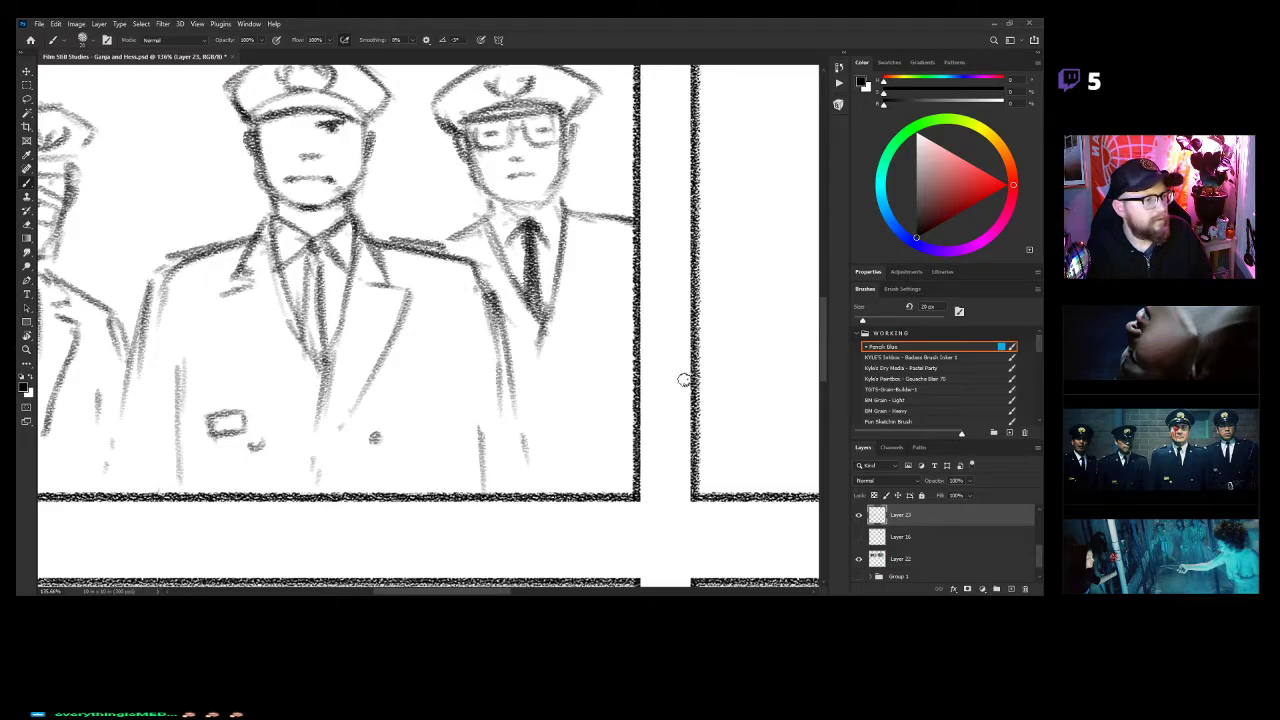
pyautogui.moveTo(576, 254)
pyautogui.mouseDown()
pyautogui.moveTo(605, 239)
pyautogui.moveTo(591, 233)
pyautogui.moveTo(629, 287)
pyautogui.moveTo(613, 289)
pyautogui.moveTo(548, 380)
pyautogui.mouseUp()
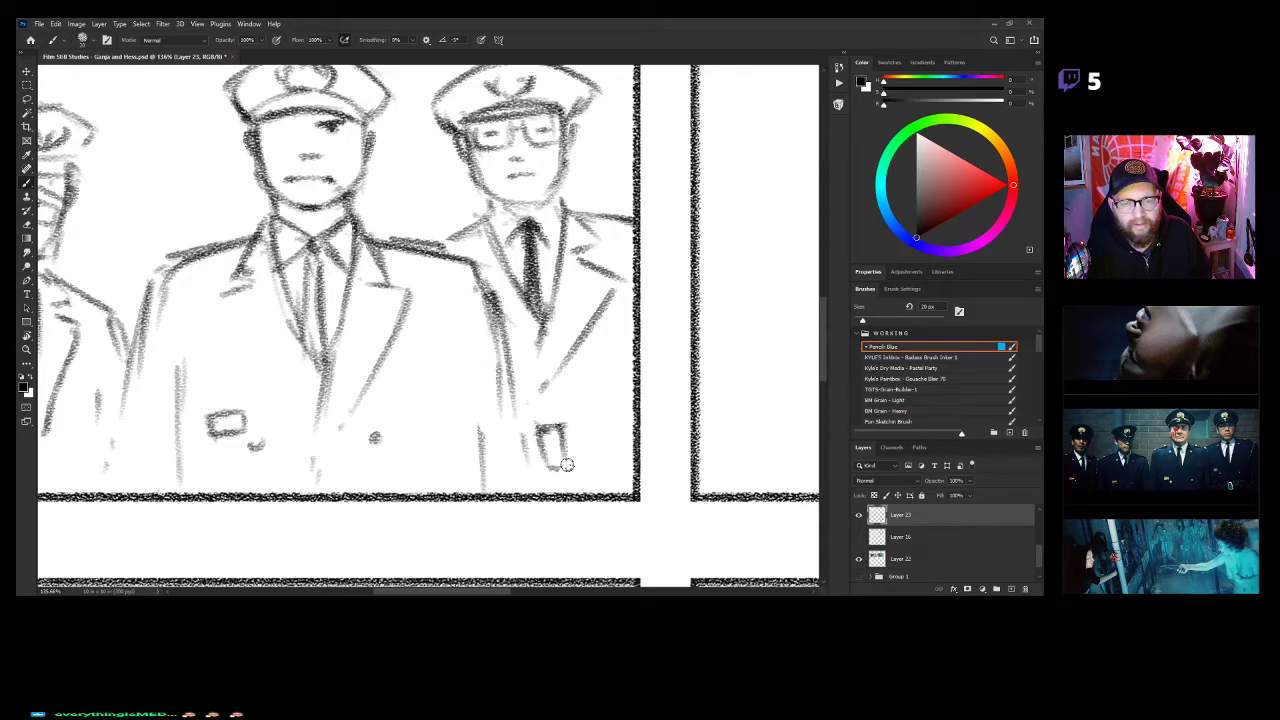
pyautogui.moveTo(578, 424); pyautogui.dragTo(632, 420)
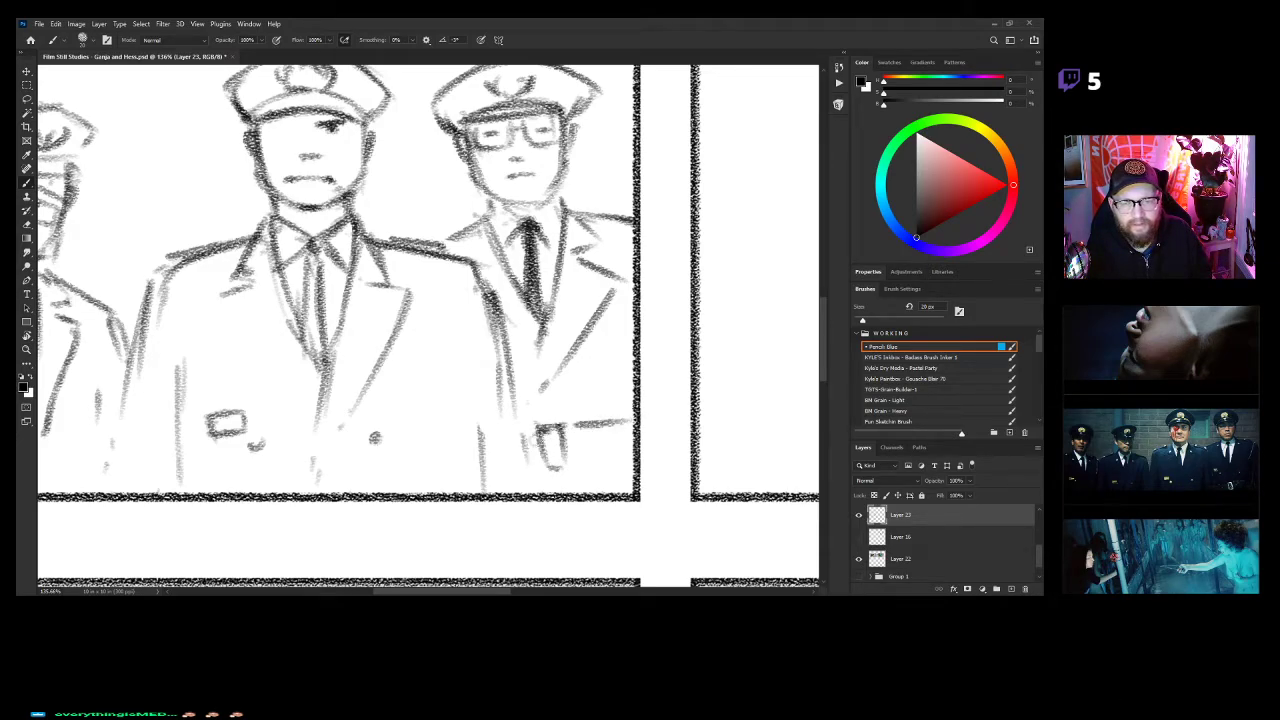
# Add short fold lines to the sleeves of the central officer's jacket.
pyautogui.moveTo(557, 405)
pyautogui.mouseDown()
pyautogui.moveTo(600, 397)
pyautogui.moveTo(567, 486)
pyautogui.mouseUp()
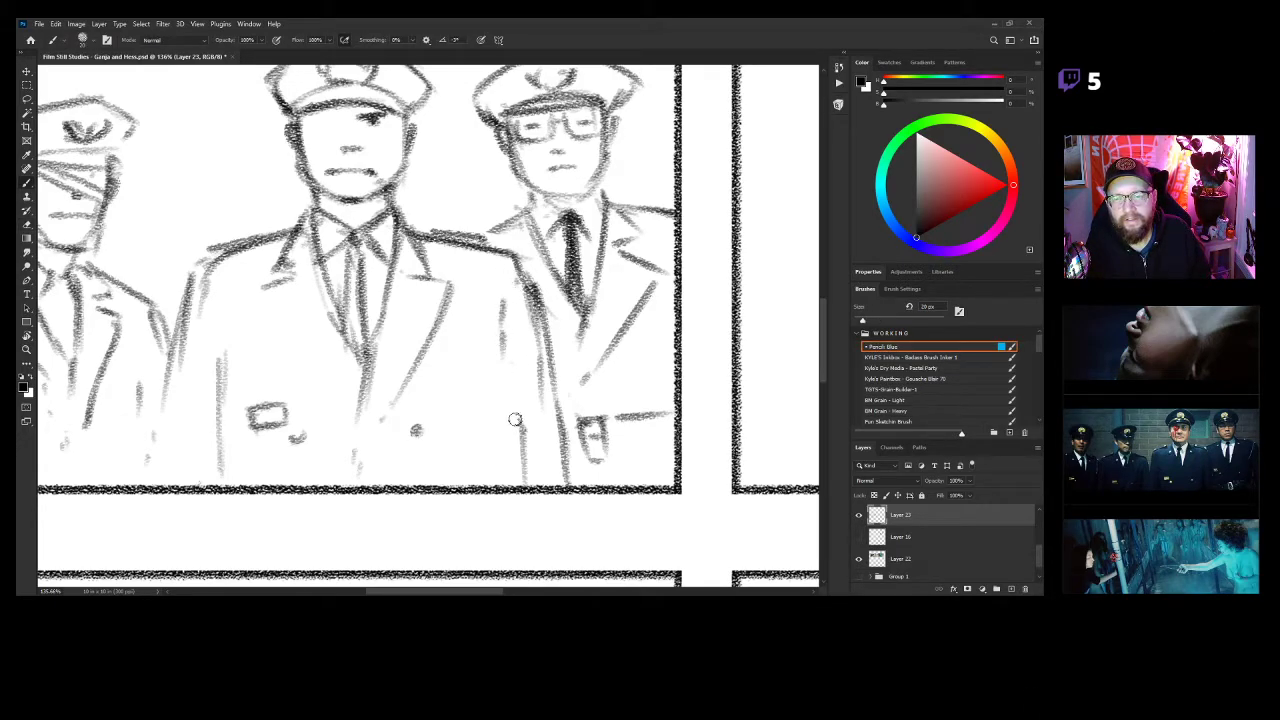
pyautogui.moveTo(514, 435); pyautogui.dragTo(624, 375)
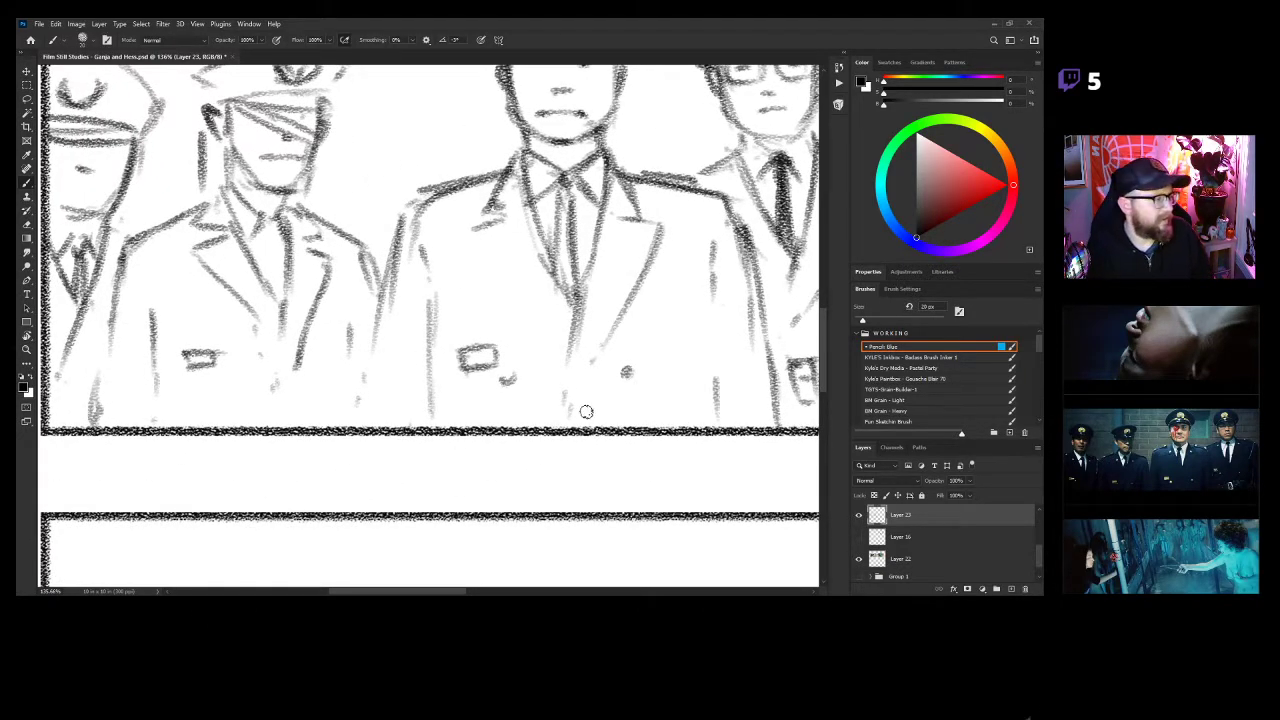
pyautogui.moveTo(634, 372); pyautogui.dragTo(524, 421)
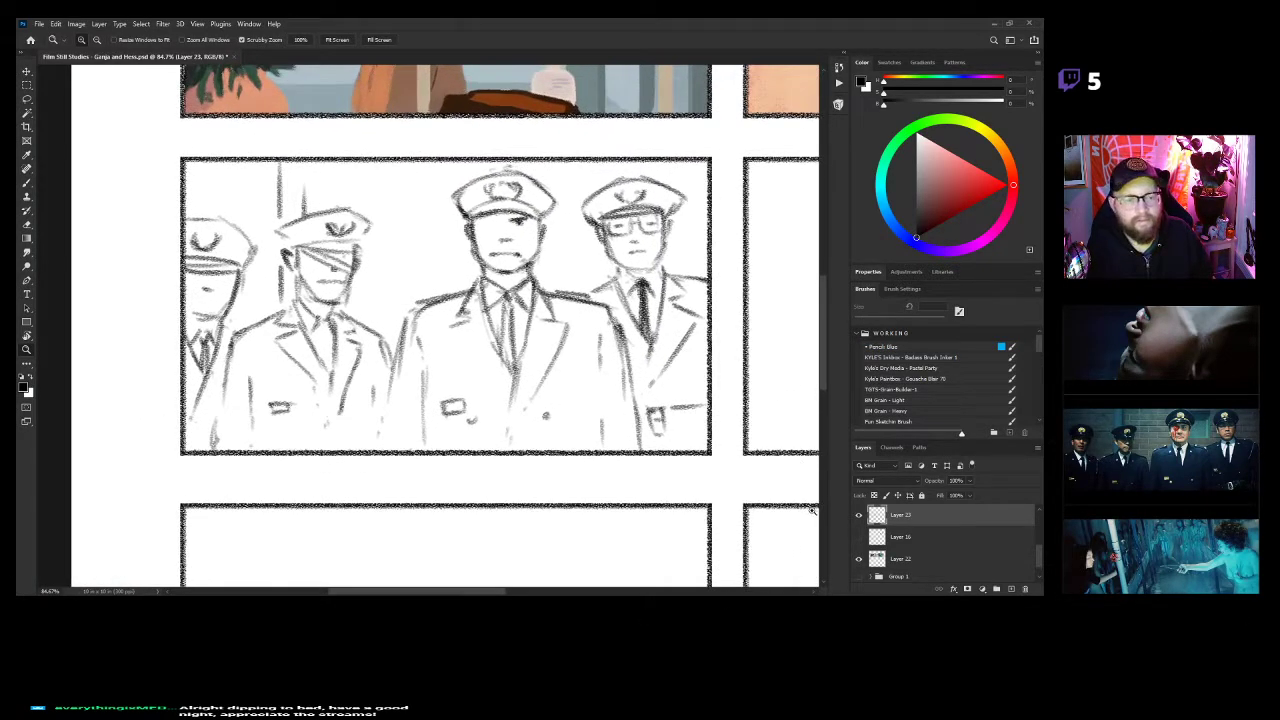
# On Layer 22, choose the Kyle's Paintbox Gouache Blair 75 brush and mix a muted tan paint colour.
pyautogui.click(906, 562)
pyautogui.press('b')
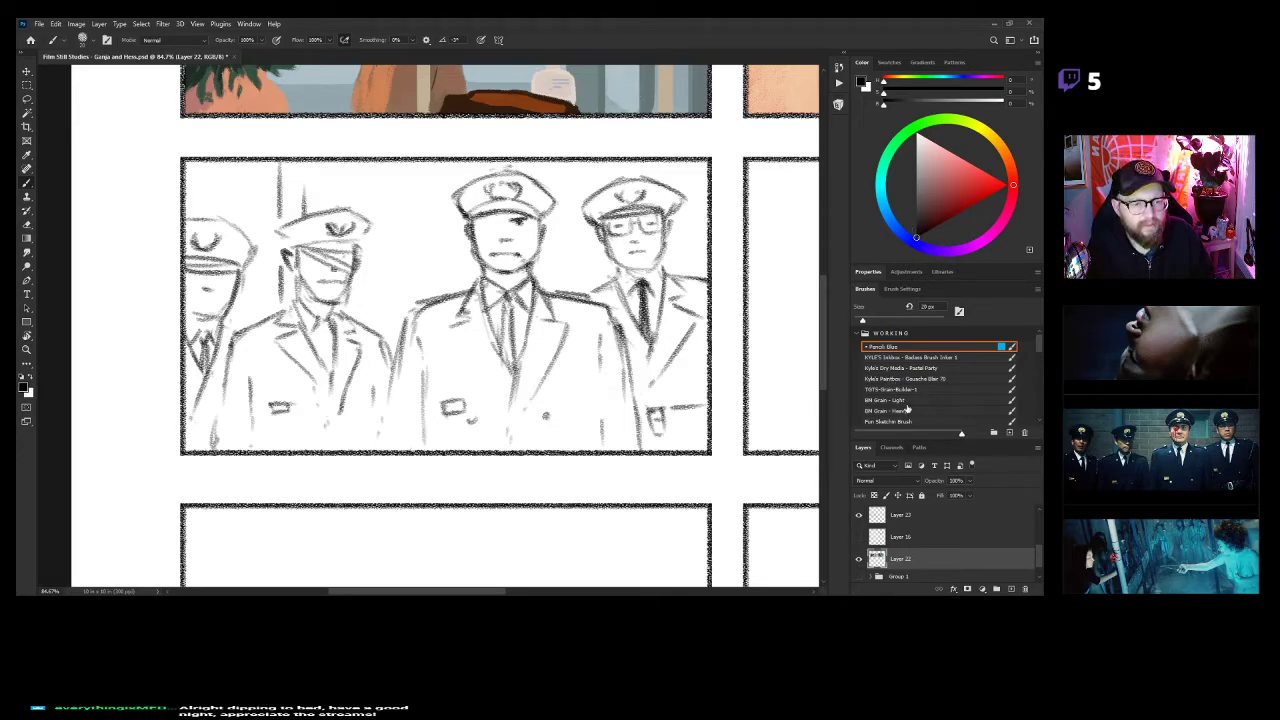
pyautogui.click(940, 379)
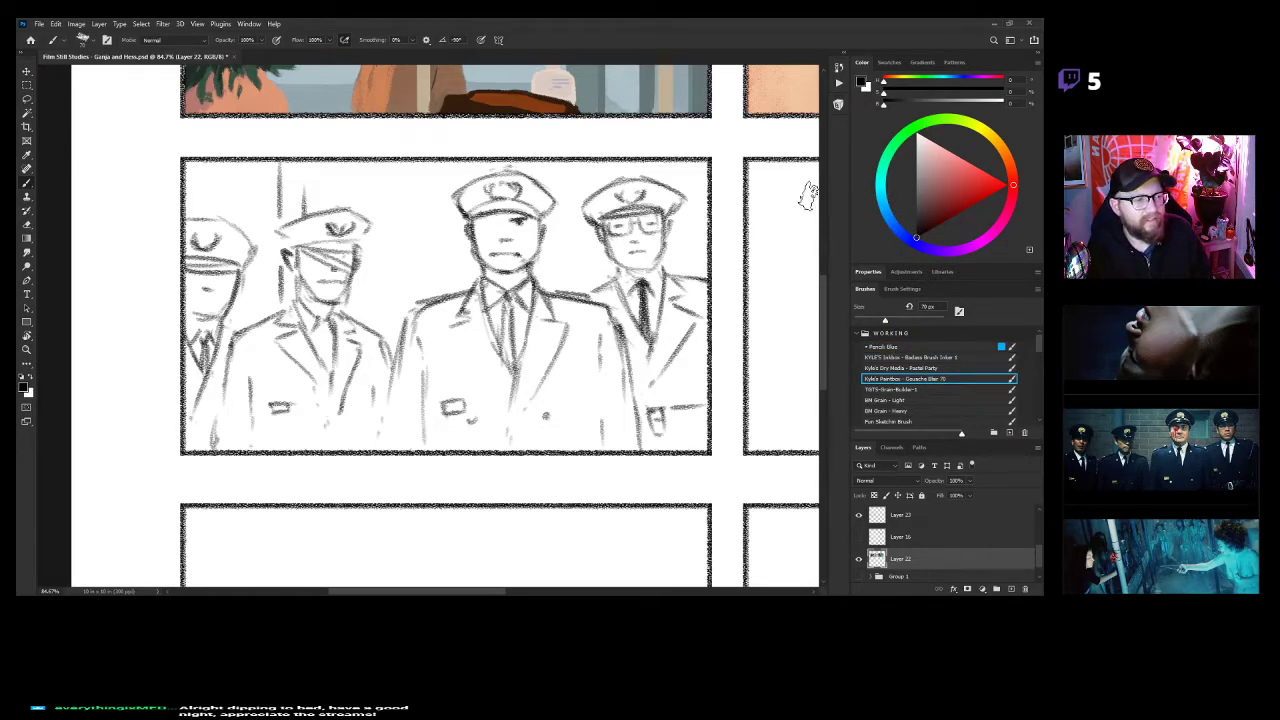
pyautogui.click(921, 190)
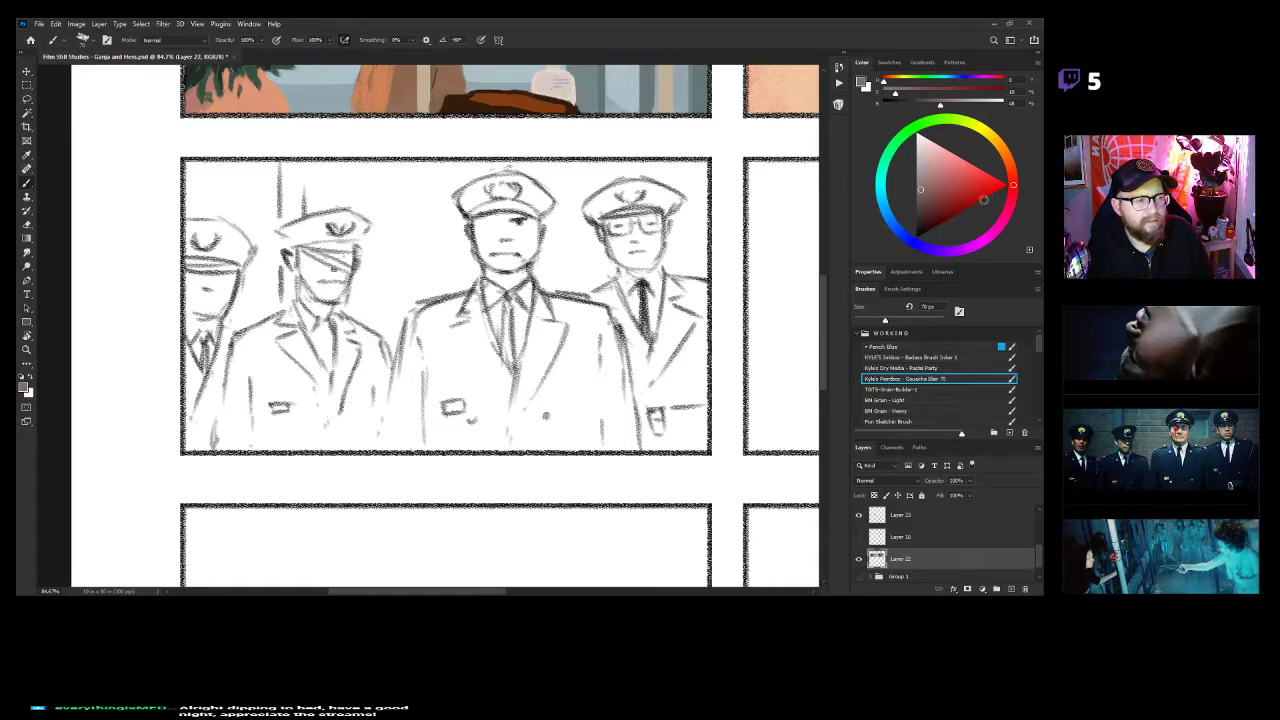
pyautogui.click(984, 171)
pyautogui.click(1005, 153)
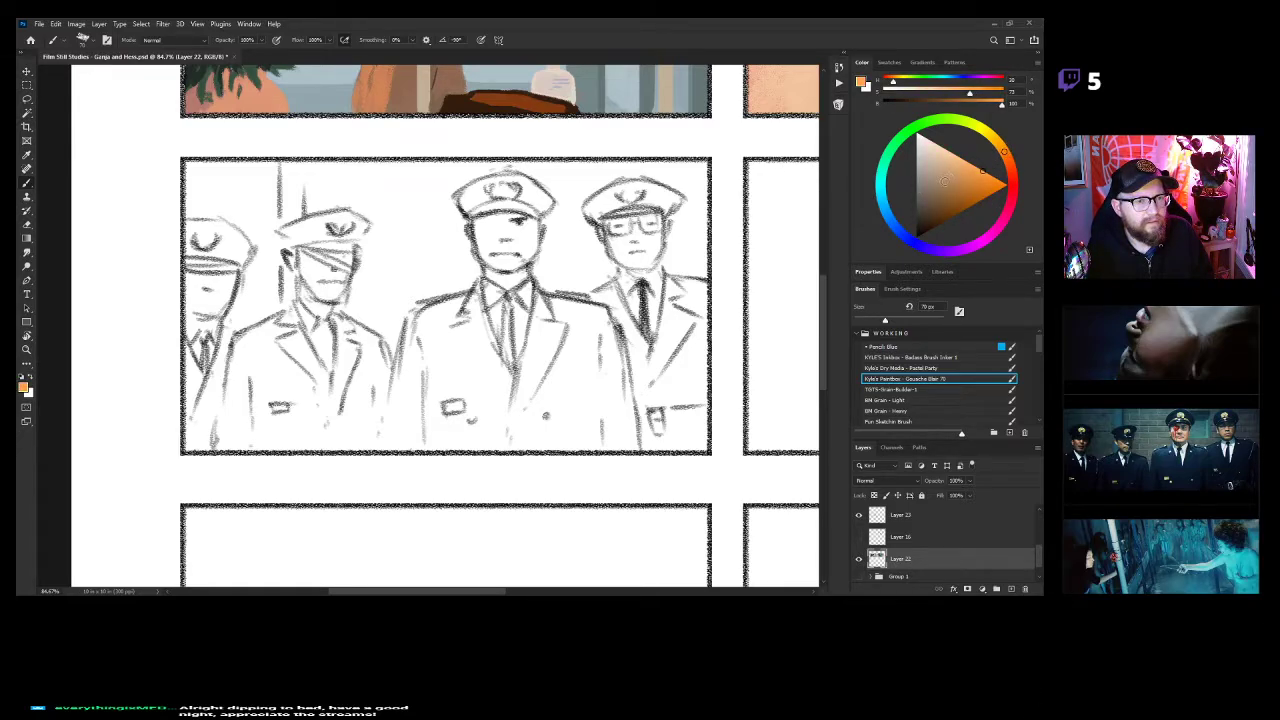
pyautogui.moveTo(945, 181); pyautogui.dragTo(938, 177)
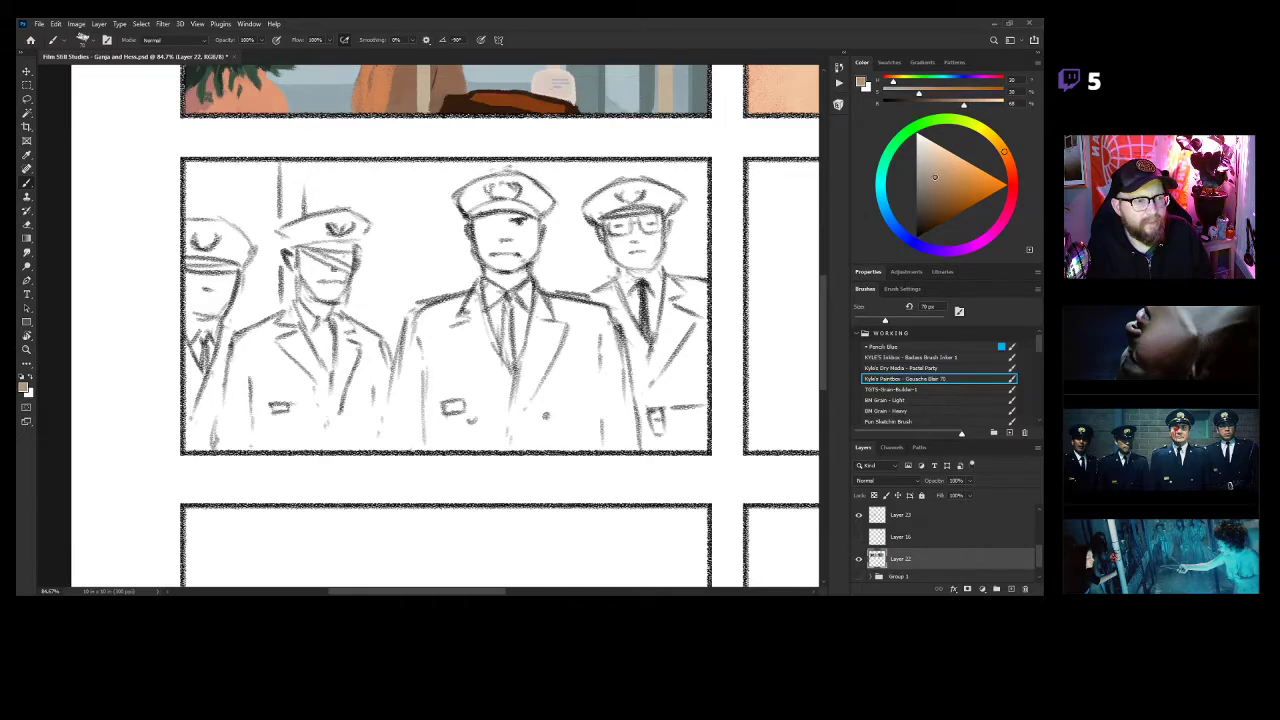
# Block in tan over the bespectacled officer's head and the background around him, up to the central officer's shoulder.
pyautogui.moveTo(612, 272); pyautogui.dragTo(620, 276)
pyautogui.hotkey('ctrl', 'z')
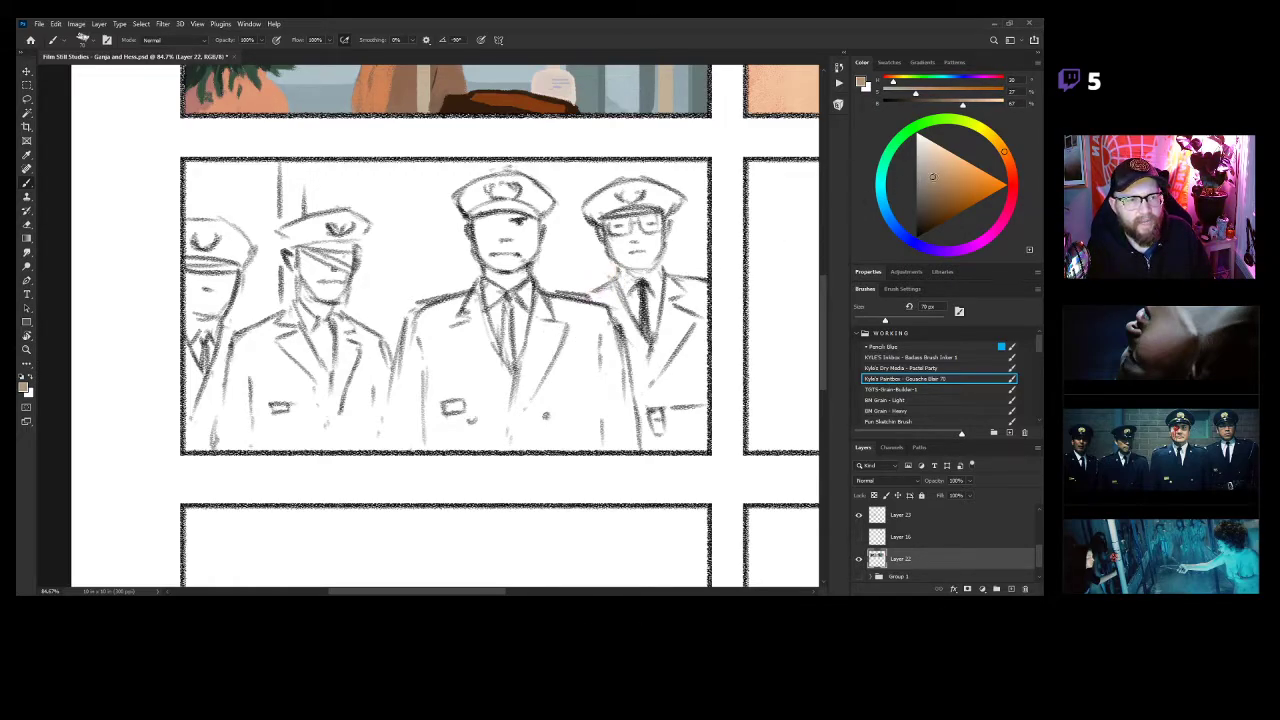
pyautogui.moveTo(596, 274)
pyautogui.mouseDown()
pyautogui.moveTo(605, 262)
pyautogui.moveTo(590, 262)
pyautogui.mouseUp()
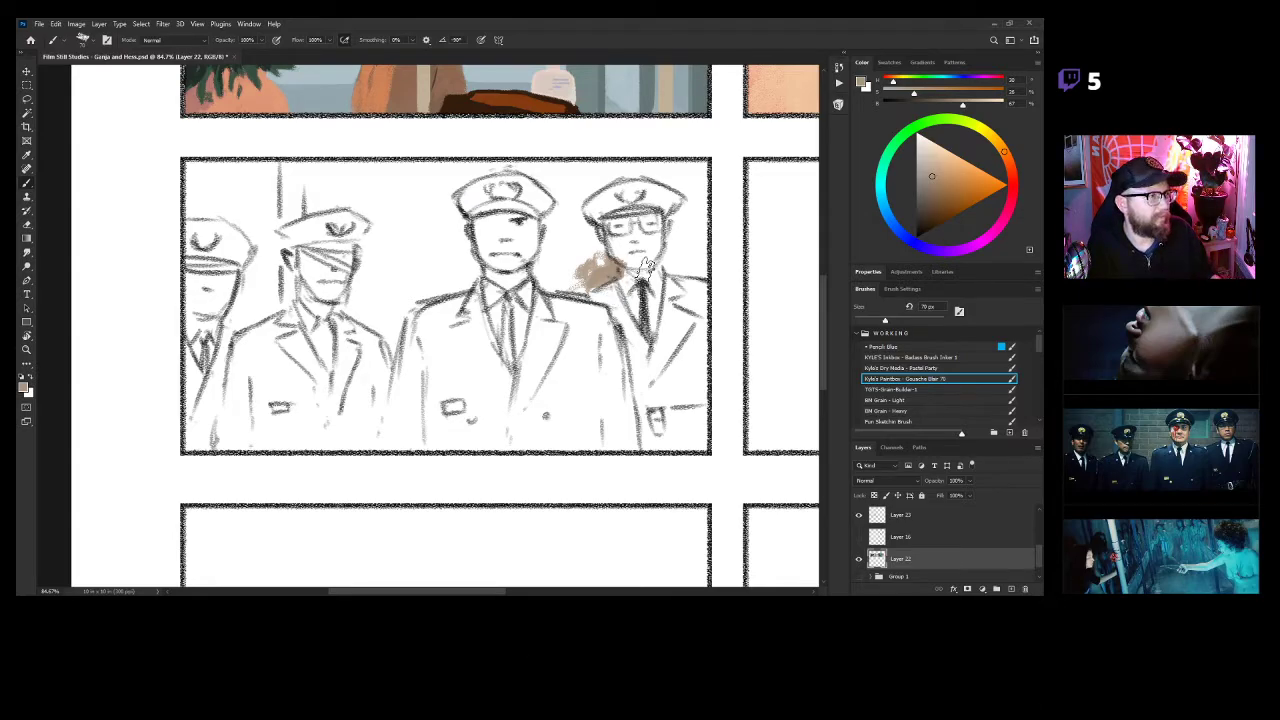
pyautogui.moveTo(693, 270)
pyautogui.mouseDown()
pyautogui.moveTo(648, 238)
pyautogui.moveTo(718, 258)
pyautogui.moveTo(700, 165)
pyautogui.moveTo(674, 172)
pyautogui.moveTo(668, 190)
pyautogui.moveTo(680, 160)
pyautogui.moveTo(645, 165)
pyautogui.moveTo(694, 180)
pyautogui.moveTo(692, 192)
pyautogui.moveTo(587, 256)
pyautogui.moveTo(600, 200)
pyautogui.moveTo(591, 207)
pyautogui.moveTo(554, 268)
pyautogui.moveTo(568, 280)
pyautogui.moveTo(562, 298)
pyautogui.moveTo(589, 278)
pyautogui.moveTo(598, 290)
pyautogui.moveTo(574, 312)
pyautogui.mouseUp()
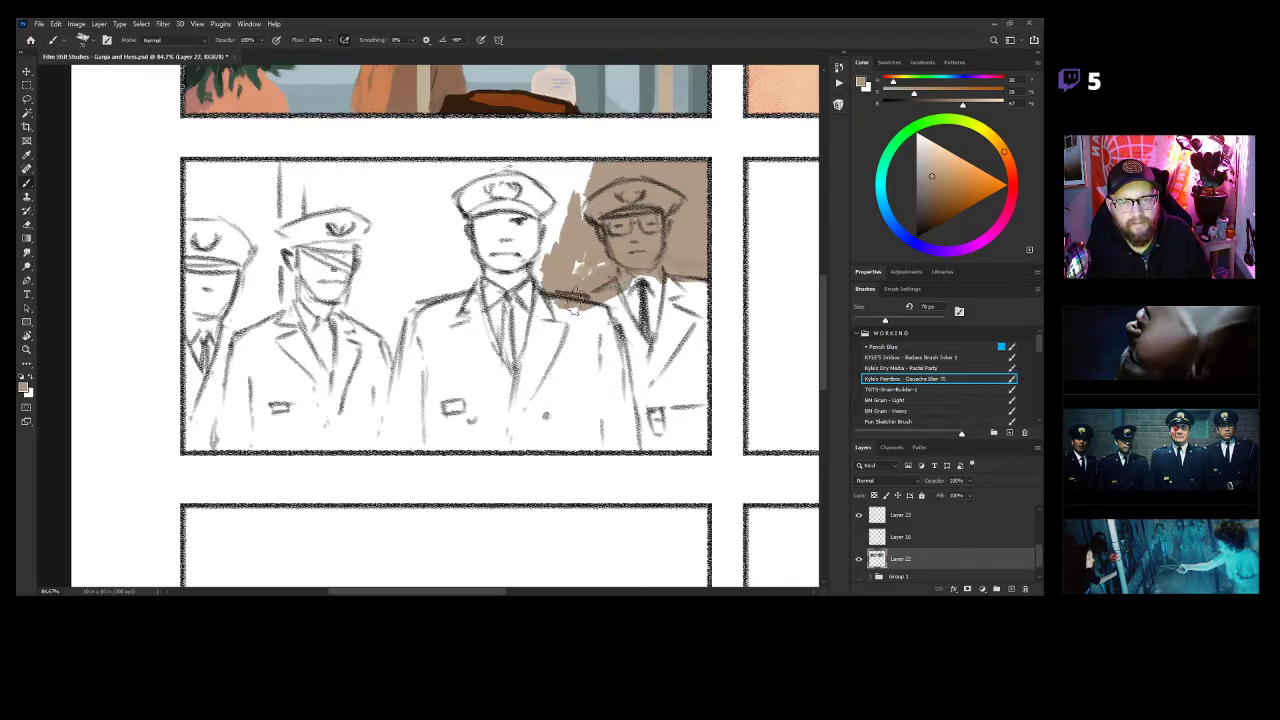
pyautogui.moveTo(620, 246); pyautogui.dragTo(525, 285)
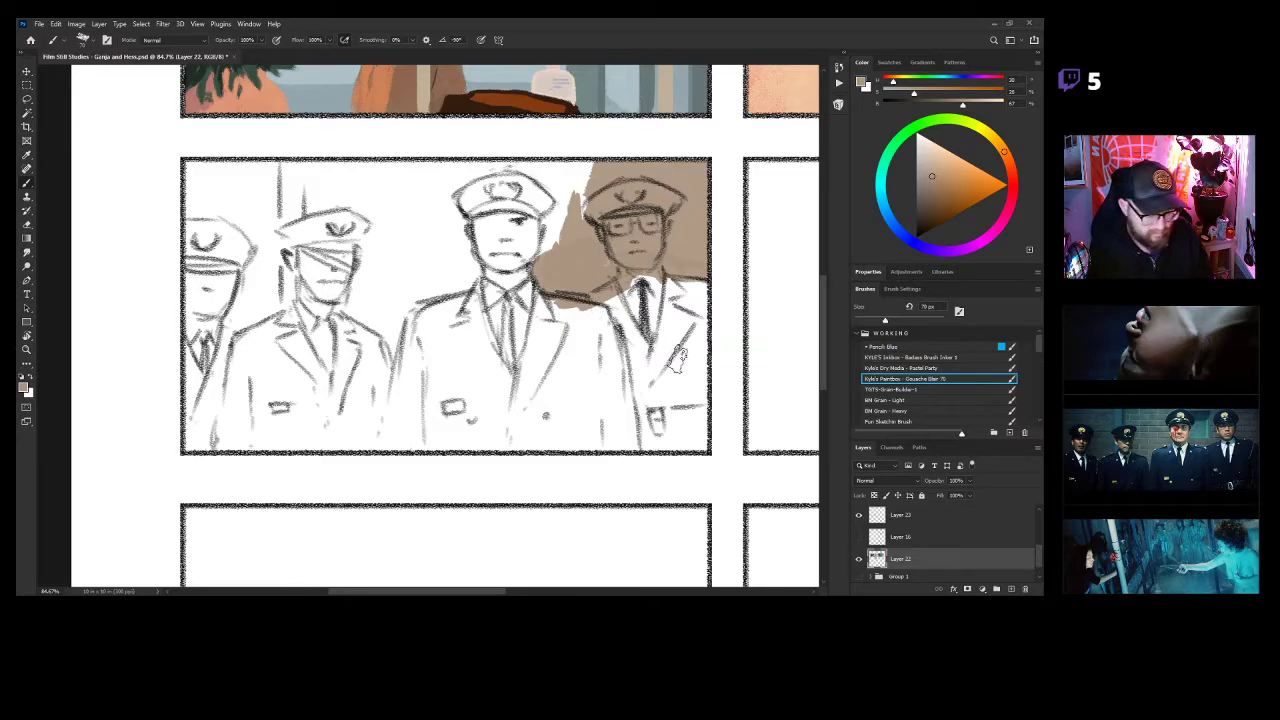
# Enlarge the brush and cover the rest of the officers' panel with the tan base colour.
pyautogui.press(']')
pyautogui.press(']')
pyautogui.press(']')
pyautogui.press(']')
pyautogui.moveTo(405, 178)
pyautogui.mouseDown()
pyautogui.moveTo(540, 168)
pyautogui.moveTo(476, 157)
pyautogui.moveTo(553, 177)
pyautogui.moveTo(560, 230)
pyautogui.moveTo(550, 250)
pyautogui.moveTo(500, 205)
pyautogui.moveTo(450, 225)
pyautogui.moveTo(470, 265)
pyautogui.moveTo(420, 285)
pyautogui.moveTo(430, 205)
pyautogui.moveTo(350, 172)
pyautogui.moveTo(172, 183)
pyautogui.moveTo(235, 208)
pyautogui.moveTo(200, 215)
pyautogui.moveTo(256, 195)
pyautogui.moveTo(340, 225)
pyautogui.moveTo(395, 225)
pyautogui.moveTo(364, 248)
pyautogui.moveTo(360, 300)
pyautogui.moveTo(415, 330)
pyautogui.moveTo(410, 340)
pyautogui.moveTo(385, 265)
pyautogui.moveTo(400, 230)
pyautogui.moveTo(300, 260)
pyautogui.moveTo(275, 300)
pyautogui.moveTo(290, 320)
pyautogui.moveTo(355, 215)
pyautogui.moveTo(330, 310)
pyautogui.moveTo(248, 307)
pyautogui.moveTo(205, 335)
pyautogui.moveTo(163, 280)
pyautogui.moveTo(178, 232)
pyautogui.moveTo(322, 285)
pyautogui.moveTo(210, 400)
pyautogui.moveTo(195, 395)
pyautogui.moveTo(300, 435)
pyautogui.moveTo(265, 403)
pyautogui.moveTo(440, 345)
pyautogui.moveTo(450, 300)
pyautogui.moveTo(460, 335)
pyautogui.moveTo(308, 430)
pyautogui.mouseUp()
pyautogui.moveTo(560, 440)
pyautogui.mouseDown()
pyautogui.moveTo(728, 428)
pyautogui.moveTo(600, 400)
pyautogui.moveTo(644, 400)
pyautogui.mouseUp()
pyautogui.moveTo(690, 300)
pyautogui.mouseDown()
pyautogui.moveTo(575, 340)
pyautogui.moveTo(456, 296)
pyautogui.mouseUp()
pyautogui.moveTo(632, 286)
pyautogui.mouseDown()
pyautogui.moveTo(540, 370)
pyautogui.moveTo(728, 350)
pyautogui.mouseUp()
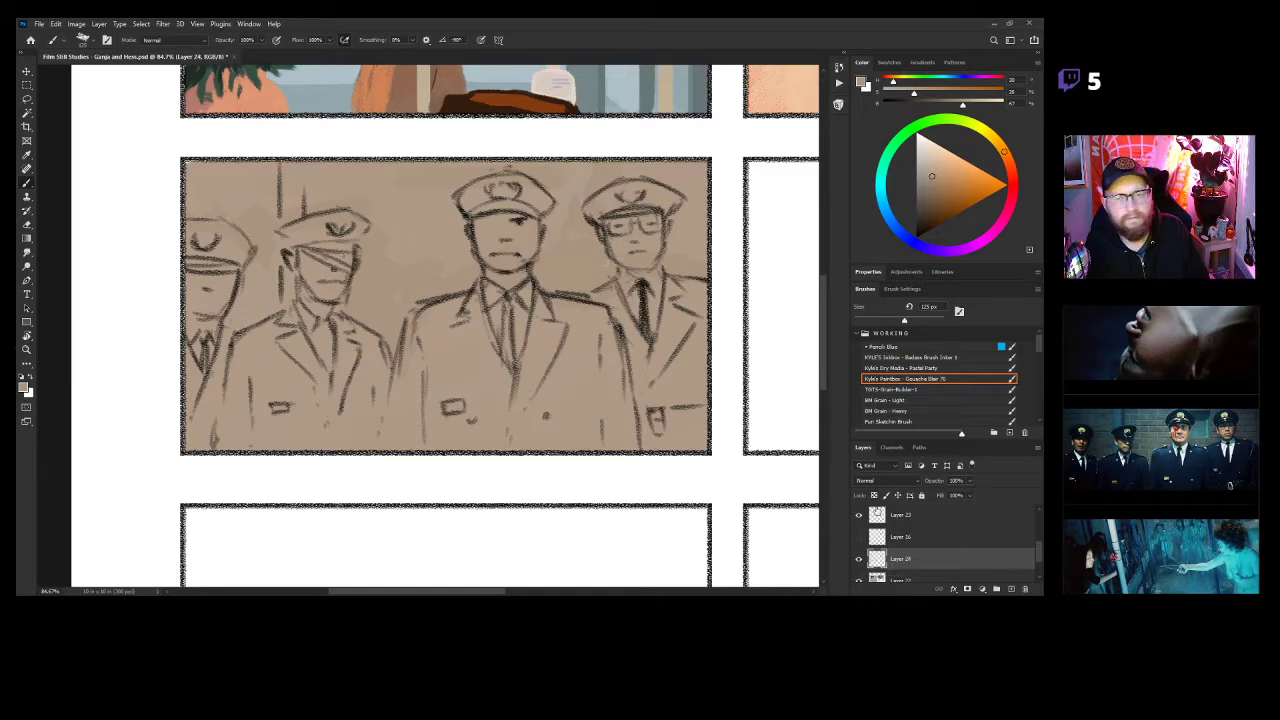
# On a new layer above the tan base, mix a muted navy blue and fill the bespectacled officer's jacket.
pyautogui.click(914, 237)
pyautogui.click(905, 234)
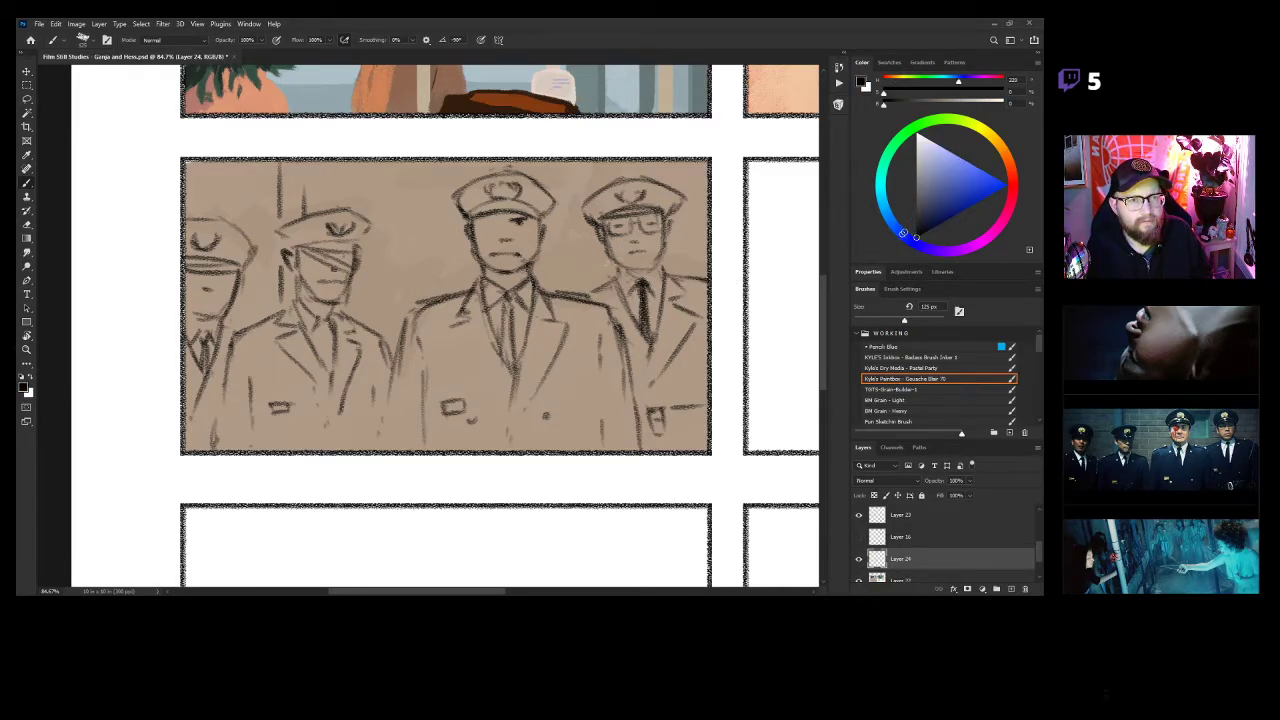
pyautogui.click(935, 208)
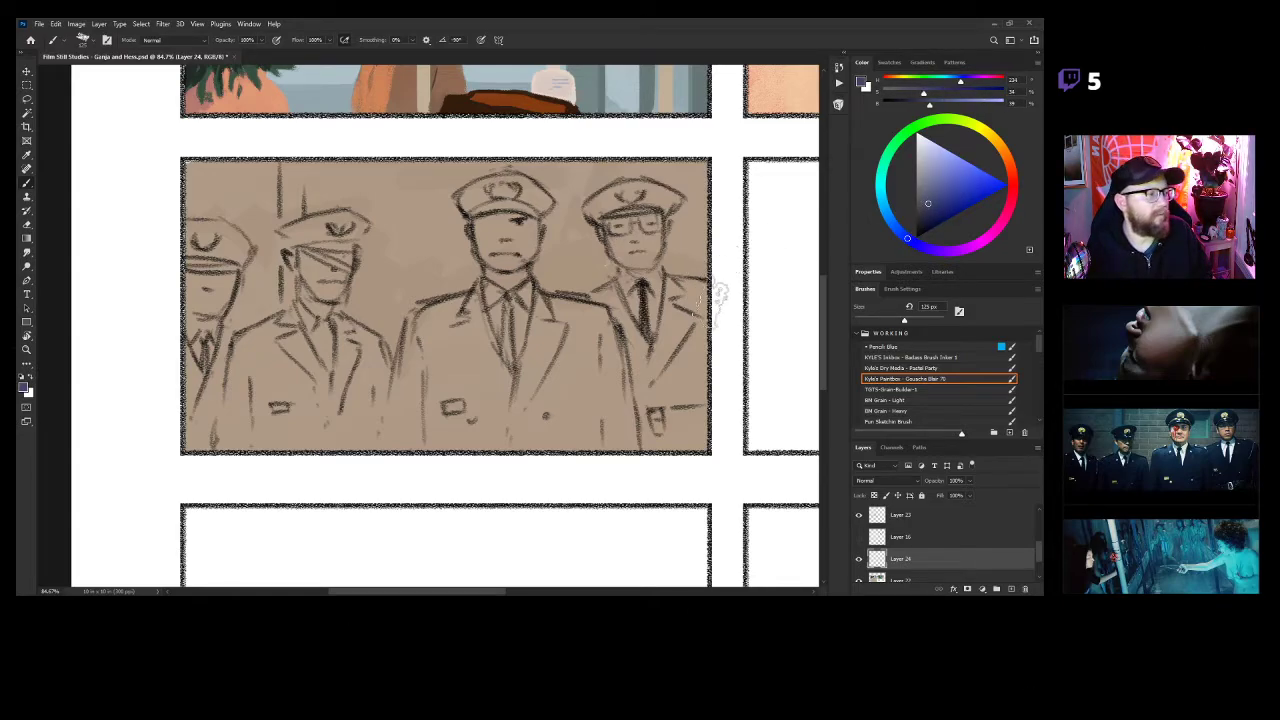
pyautogui.moveTo(663, 300); pyautogui.dragTo(719, 285)
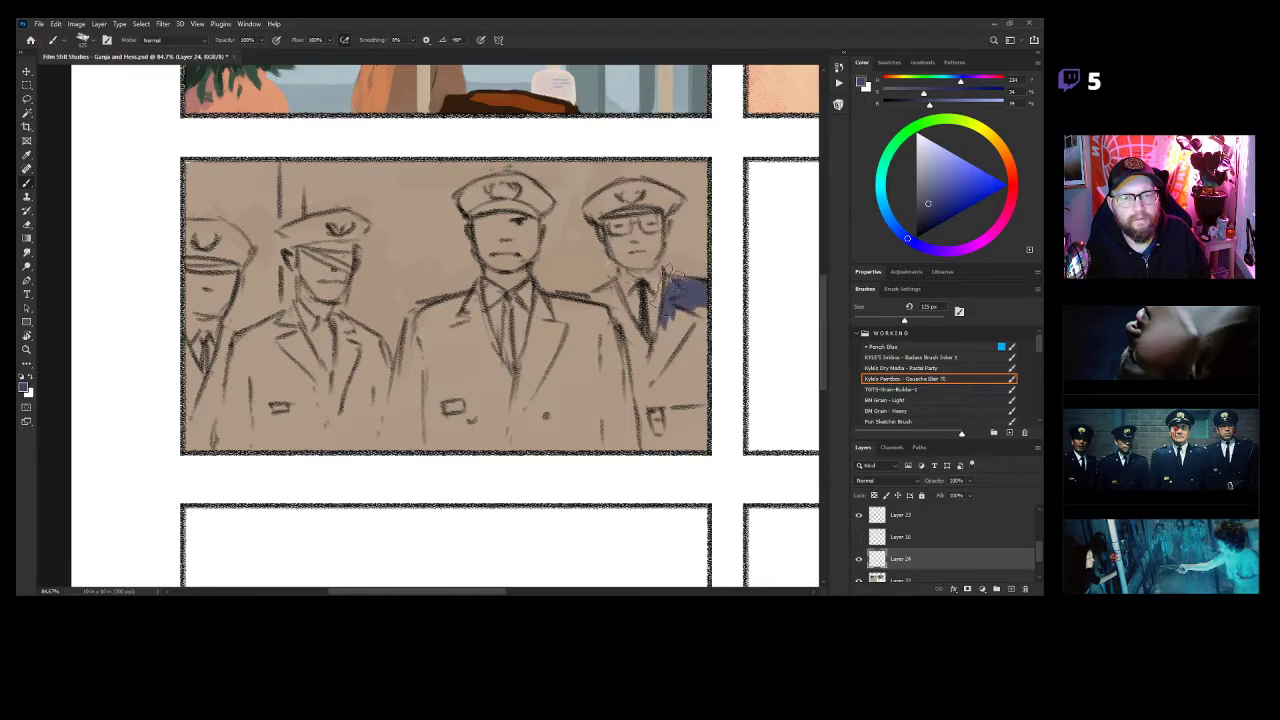
pyautogui.moveTo(672, 318)
pyautogui.mouseDown()
pyautogui.moveTo(655, 385)
pyautogui.moveTo(706, 331)
pyautogui.moveTo(682, 325)
pyautogui.moveTo(665, 388)
pyautogui.moveTo(722, 363)
pyautogui.moveTo(732, 383)
pyautogui.moveTo(688, 438)
pyautogui.moveTo(642, 428)
pyautogui.moveTo(650, 451)
pyautogui.moveTo(635, 403)
pyautogui.moveTo(725, 436)
pyautogui.moveTo(695, 441)
pyautogui.moveTo(640, 383)
pyautogui.moveTo(663, 391)
pyautogui.moveTo(645, 362)
pyautogui.mouseUp()
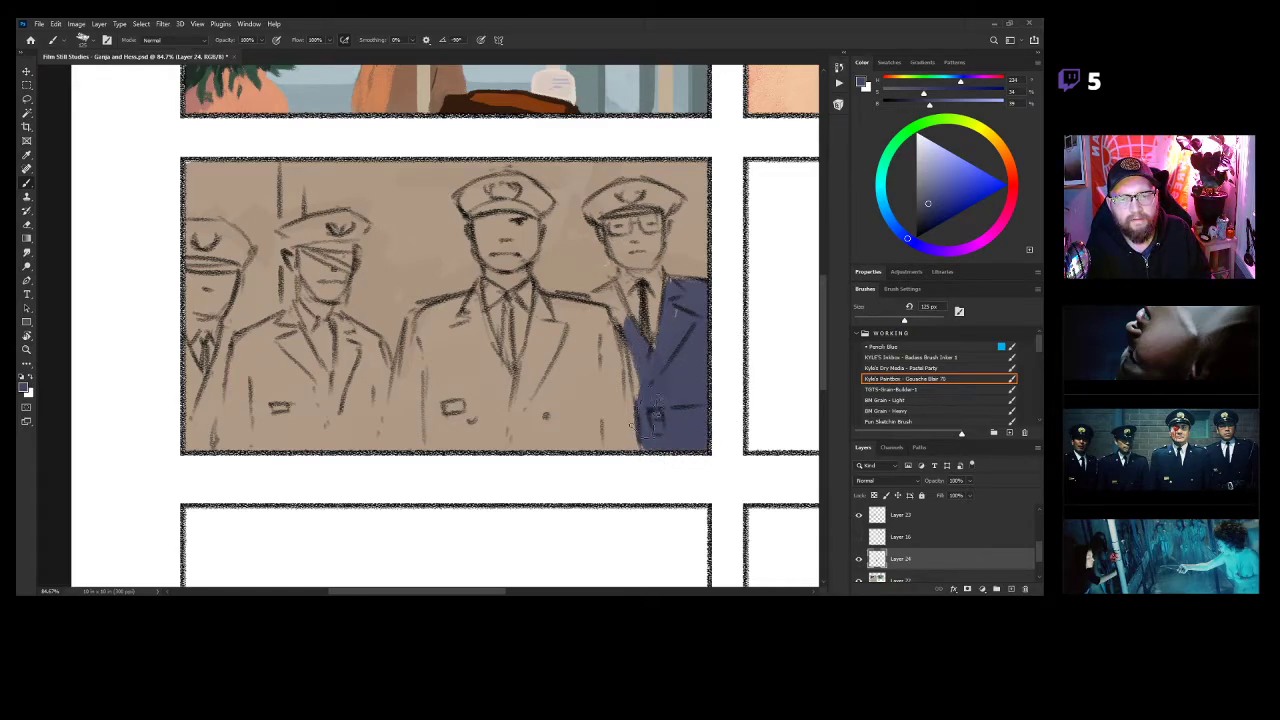
# Fill the jackets of the central officer and the two remaining officers with the same navy, leaving the shirt areas tan.
pyautogui.moveTo(630, 310)
pyautogui.mouseDown()
pyautogui.moveTo(592, 303)
pyautogui.moveTo(606, 300)
pyautogui.moveTo(559, 307)
pyautogui.moveTo(599, 320)
pyautogui.moveTo(583, 317)
pyautogui.moveTo(616, 350)
pyautogui.moveTo(616, 390)
pyautogui.moveTo(553, 330)
pyautogui.moveTo(529, 325)
pyautogui.moveTo(546, 307)
pyautogui.moveTo(516, 405)
pyautogui.moveTo(543, 290)
pyautogui.moveTo(509, 425)
pyautogui.moveTo(579, 345)
pyautogui.moveTo(516, 385)
pyautogui.moveTo(648, 463)
pyautogui.mouseUp()
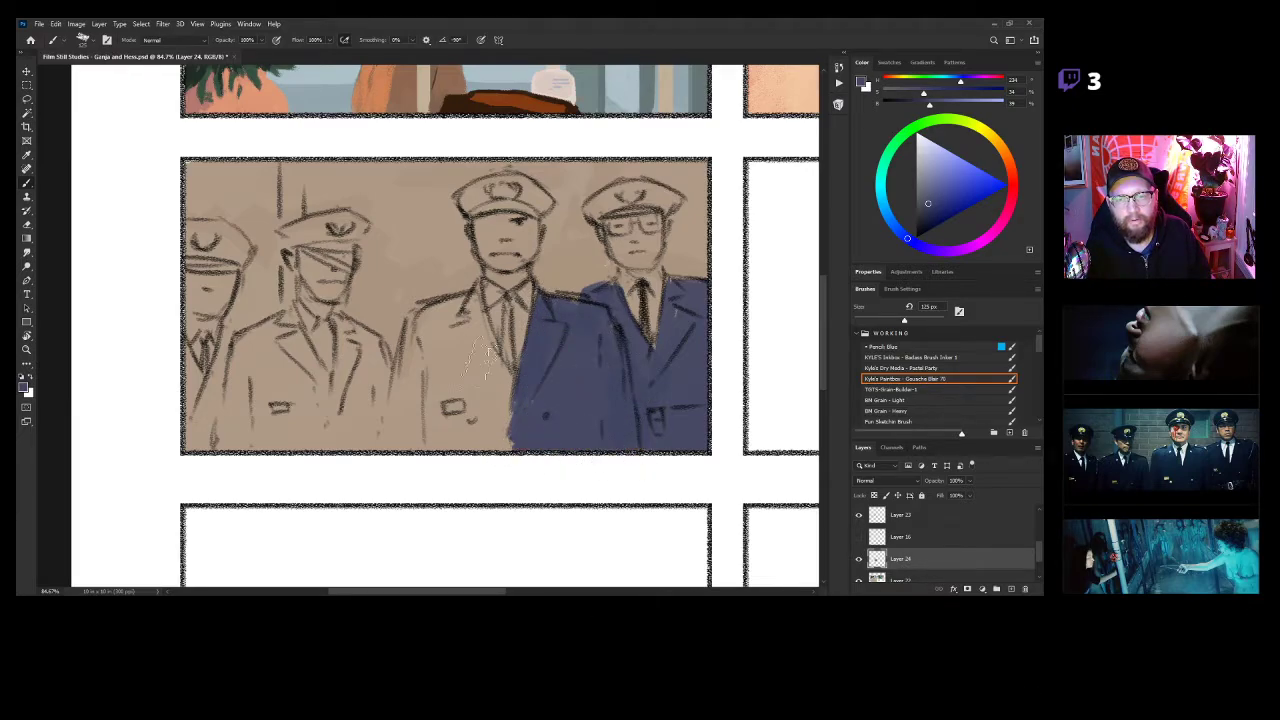
pyautogui.moveTo(475, 275)
pyautogui.mouseDown()
pyautogui.moveTo(507, 407)
pyautogui.moveTo(478, 303)
pyautogui.moveTo(523, 415)
pyautogui.moveTo(478, 330)
pyautogui.moveTo(535, 425)
pyautogui.moveTo(460, 313)
pyautogui.moveTo(418, 325)
pyautogui.moveTo(390, 445)
pyautogui.moveTo(412, 445)
pyautogui.moveTo(427, 350)
pyautogui.moveTo(405, 435)
pyautogui.moveTo(435, 450)
pyautogui.moveTo(423, 355)
pyautogui.moveTo(415, 415)
pyautogui.moveTo(450, 457)
pyautogui.moveTo(460, 385)
pyautogui.moveTo(492, 453)
pyautogui.moveTo(507, 455)
pyautogui.moveTo(472, 385)
pyautogui.mouseUp()
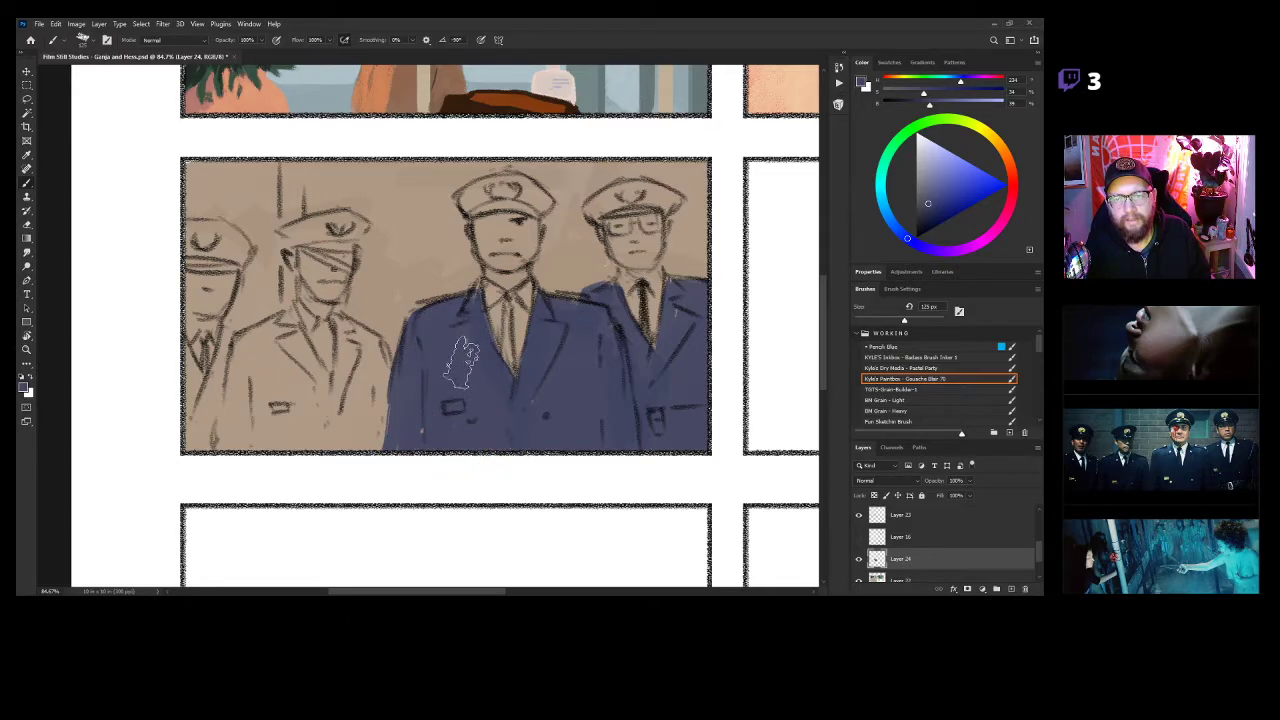
pyautogui.moveTo(360, 325)
pyautogui.mouseDown()
pyautogui.moveTo(343, 390)
pyautogui.moveTo(345, 330)
pyautogui.moveTo(372, 370)
pyautogui.moveTo(360, 335)
pyautogui.moveTo(372, 345)
pyautogui.moveTo(398, 400)
pyautogui.moveTo(355, 365)
pyautogui.moveTo(366, 400)
pyautogui.moveTo(340, 415)
pyautogui.moveTo(393, 425)
pyautogui.moveTo(378, 445)
pyautogui.moveTo(330, 438)
pyautogui.moveTo(338, 418)
pyautogui.moveTo(287, 328)
pyautogui.moveTo(245, 345)
pyautogui.moveTo(231, 393)
pyautogui.moveTo(230, 350)
pyautogui.moveTo(207, 410)
pyautogui.moveTo(172, 360)
pyautogui.moveTo(213, 415)
pyautogui.moveTo(258, 430)
pyautogui.moveTo(232, 435)
pyautogui.moveTo(250, 435)
pyautogui.moveTo(242, 380)
pyautogui.moveTo(248, 415)
pyautogui.moveTo(328, 422)
pyautogui.moveTo(278, 445)
pyautogui.moveTo(264, 370)
pyautogui.moveTo(171, 356)
pyautogui.mouseUp()
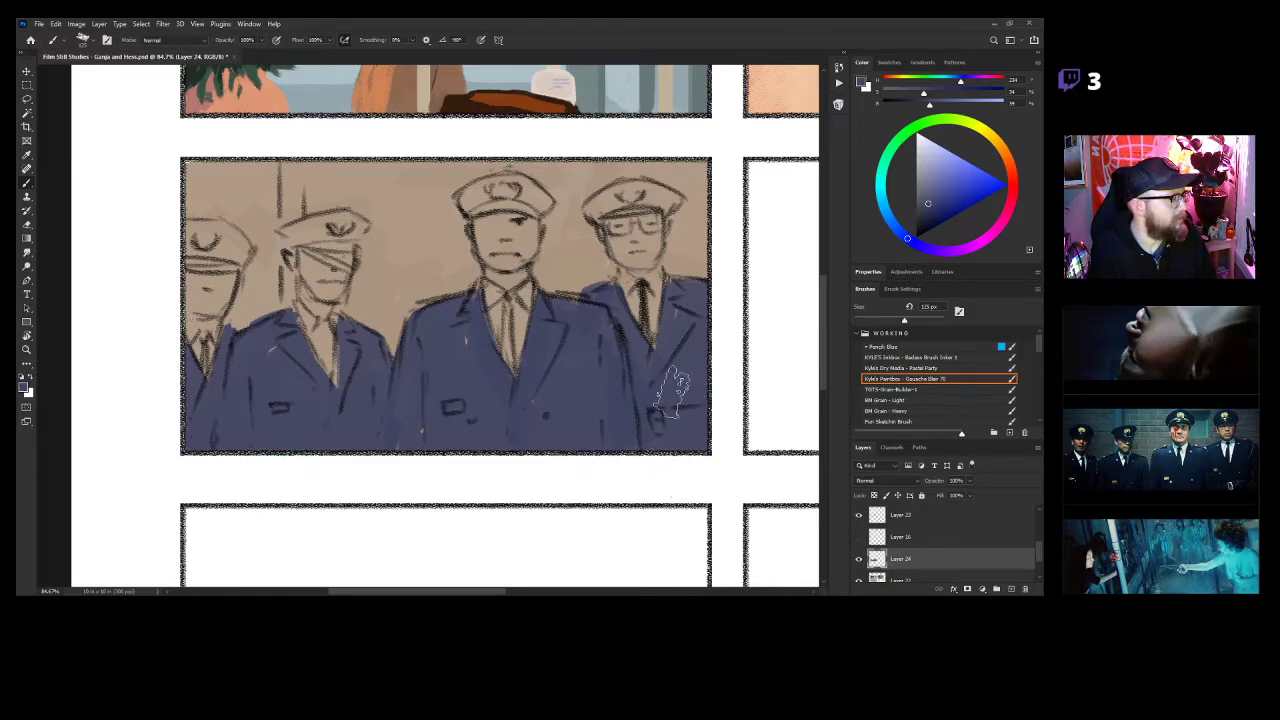
# Reduce the brush to 60 px and fill all four officers' caps with the navy blue.
pyautogui.press('[')
pyautogui.press('[')
pyautogui.press('[')
pyautogui.press('[')
pyautogui.press('[')
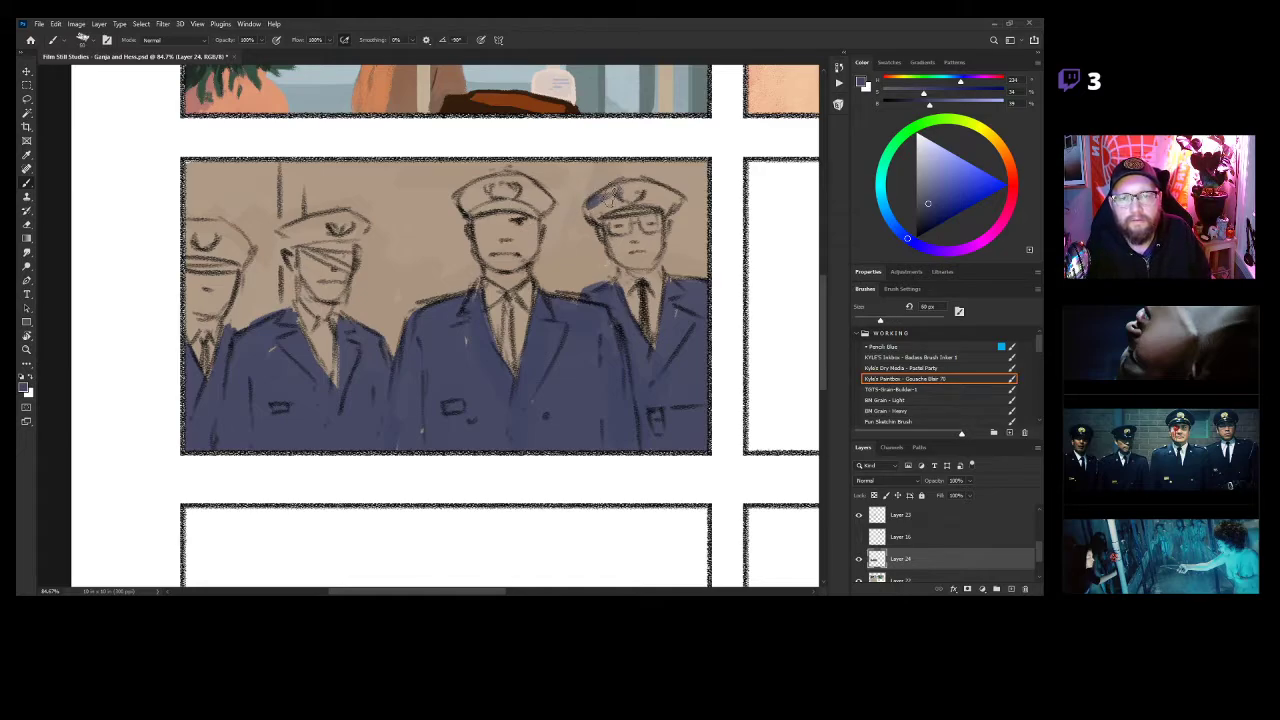
pyautogui.moveTo(638, 185)
pyautogui.mouseDown()
pyautogui.moveTo(668, 205)
pyautogui.moveTo(593, 207)
pyautogui.mouseUp()
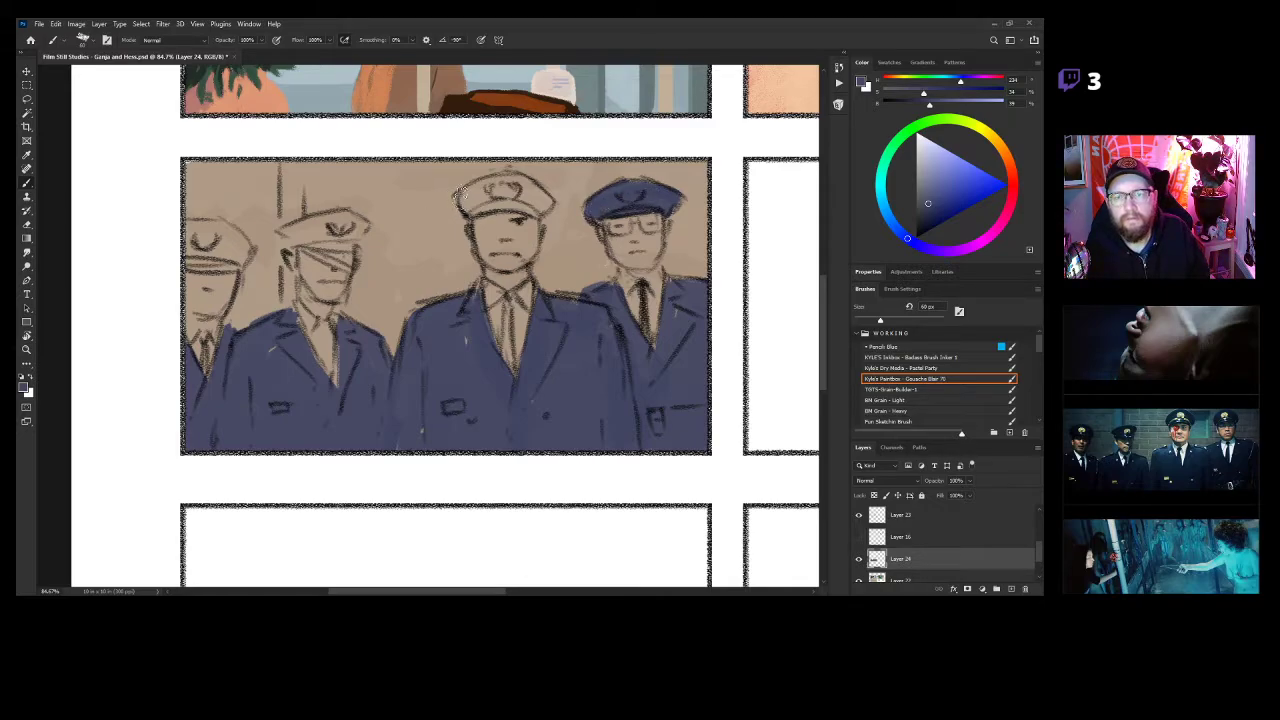
pyautogui.moveTo(462, 200)
pyautogui.mouseDown()
pyautogui.moveTo(505, 180)
pyautogui.moveTo(494, 183)
pyautogui.mouseUp()
pyautogui.moveTo(535, 183)
pyautogui.mouseDown()
pyautogui.moveTo(545, 210)
pyautogui.moveTo(542, 196)
pyautogui.moveTo(462, 200)
pyautogui.moveTo(522, 185)
pyautogui.mouseUp()
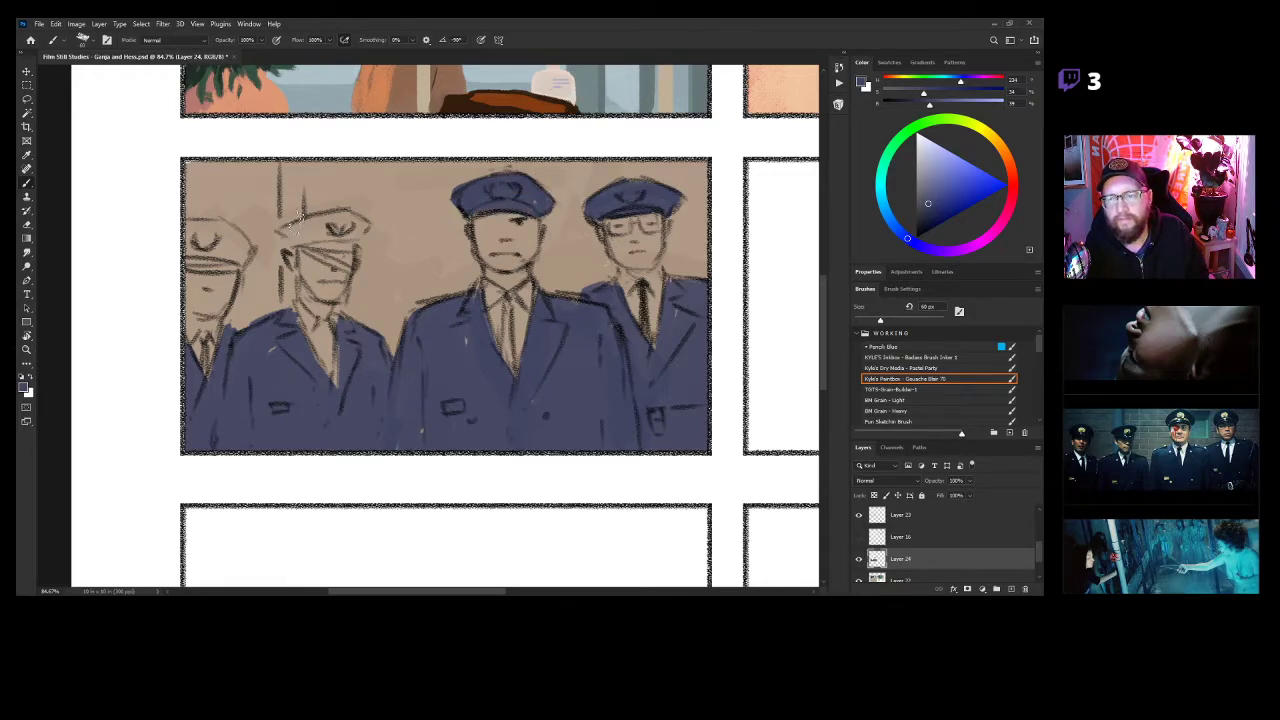
pyautogui.moveTo(288, 236)
pyautogui.mouseDown()
pyautogui.moveTo(318, 222)
pyautogui.moveTo(300, 238)
pyautogui.moveTo(361, 238)
pyautogui.moveTo(332, 220)
pyautogui.moveTo(345, 228)
pyautogui.mouseUp()
pyautogui.moveTo(192, 250)
pyautogui.mouseDown()
pyautogui.moveTo(214, 258)
pyautogui.moveTo(200, 266)
pyautogui.moveTo(241, 251)
pyautogui.moveTo(202, 230)
pyautogui.moveTo(180, 256)
pyautogui.moveTo(245, 250)
pyautogui.mouseUp()
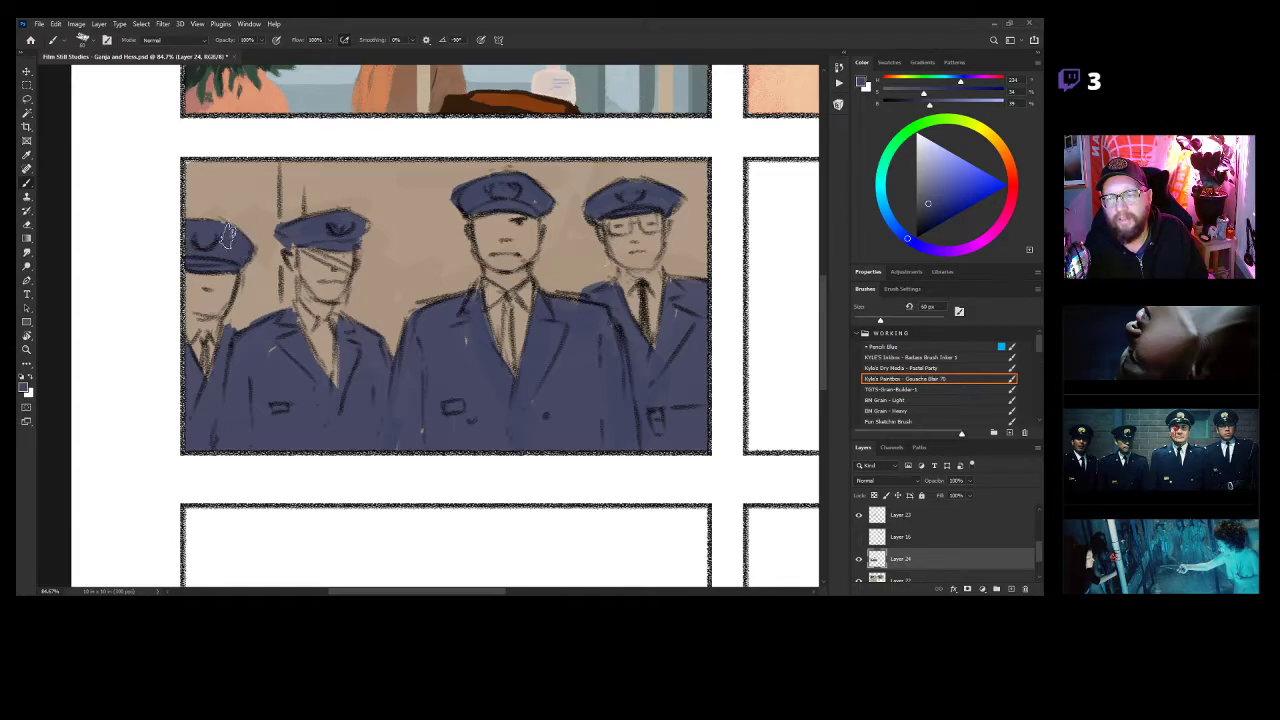
# Sample the background tan, shift it to a light peach skin tone and paint the bespectacled officer's face.
pyautogui.keyDown('alt'); pyautogui.click(238, 213); pyautogui.keyUp('alt')
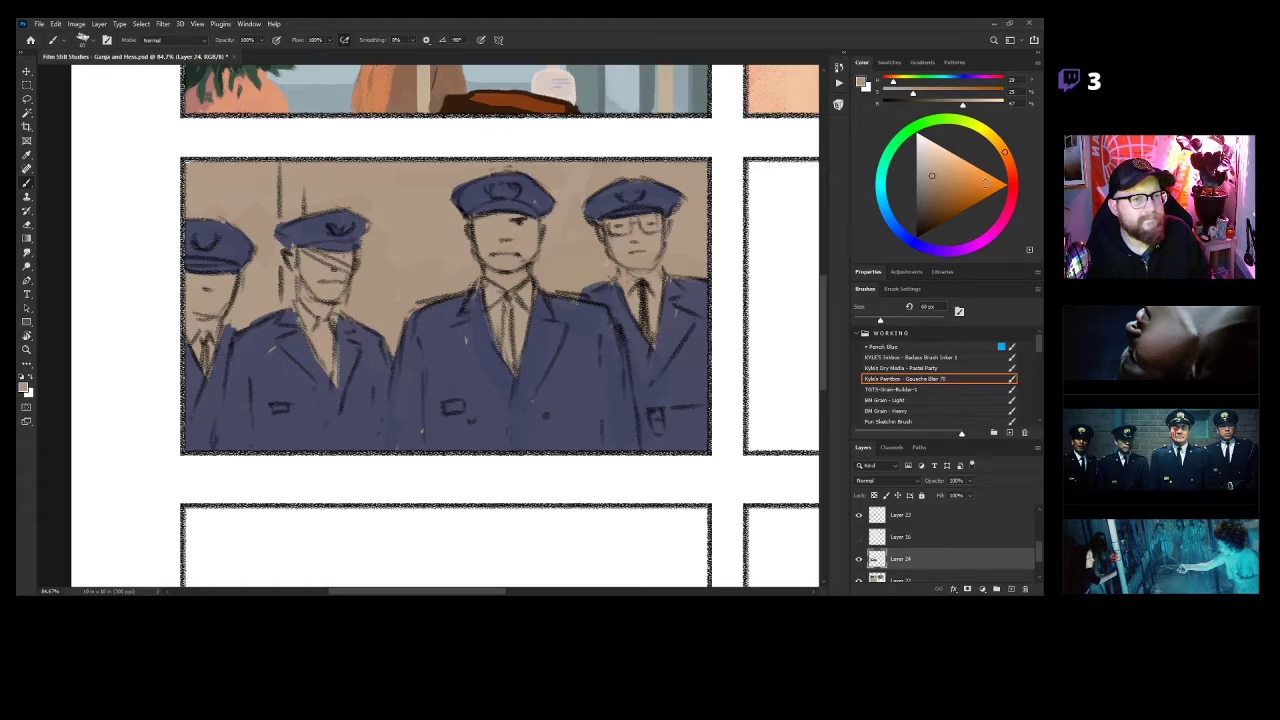
pyautogui.click(954, 173)
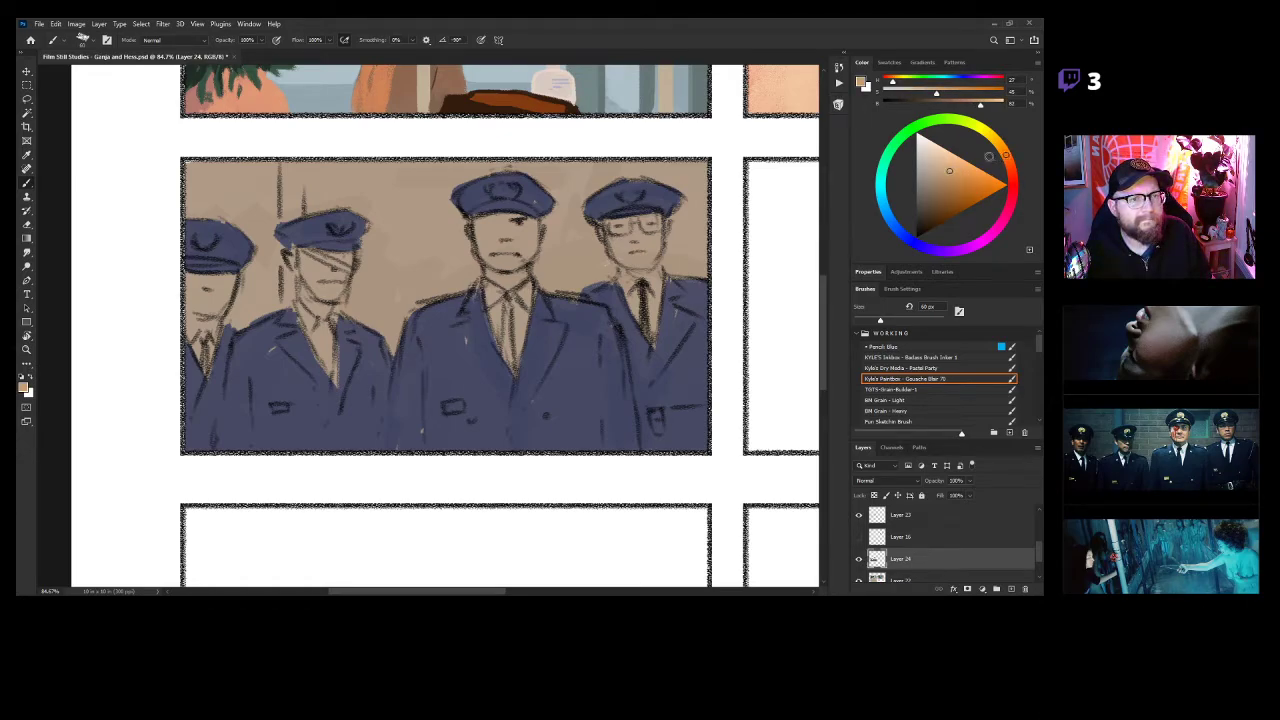
pyautogui.moveTo(952, 168); pyautogui.dragTo(950, 157)
pyautogui.moveTo(620, 228)
pyautogui.mouseDown()
pyautogui.moveTo(612, 258)
pyautogui.moveTo(619, 246)
pyautogui.moveTo(640, 290)
pyautogui.moveTo(620, 216)
pyautogui.mouseUp()
pyautogui.hotkey('ctrl', 'z')
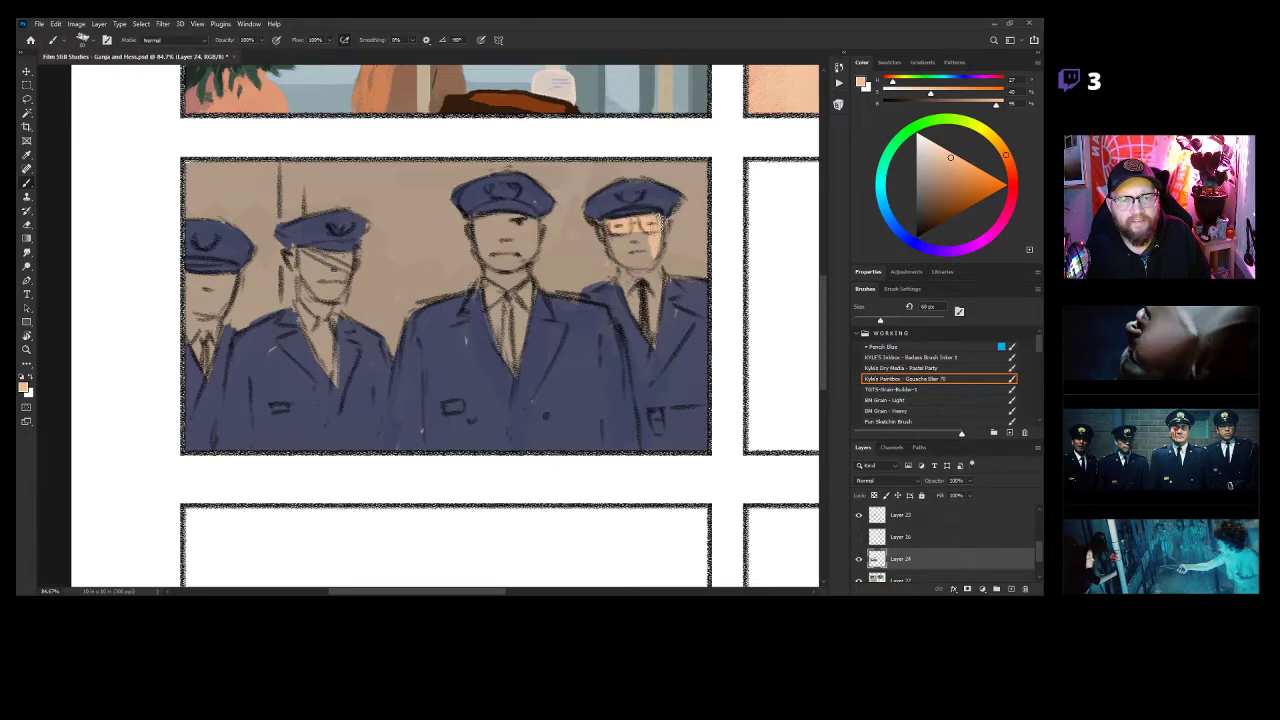
pyautogui.moveTo(650, 262); pyautogui.dragTo(614, 238)
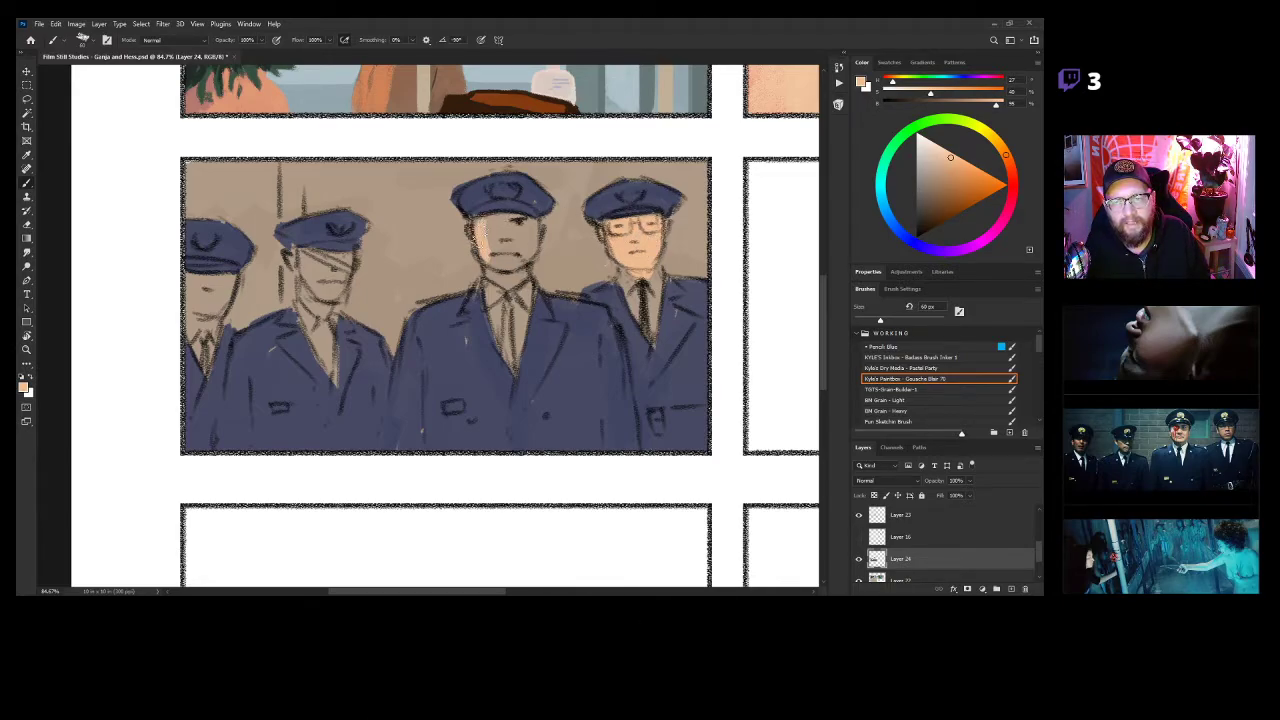
# Paint the faces of the central officer and the two remaining officers in the same peach skin tone.
pyautogui.moveTo(514, 268)
pyautogui.mouseDown()
pyautogui.moveTo(538, 214)
pyautogui.moveTo(523, 228)
pyautogui.moveTo(529, 216)
pyautogui.moveTo(502, 226)
pyautogui.moveTo(481, 214)
pyautogui.moveTo(512, 268)
pyautogui.mouseUp()
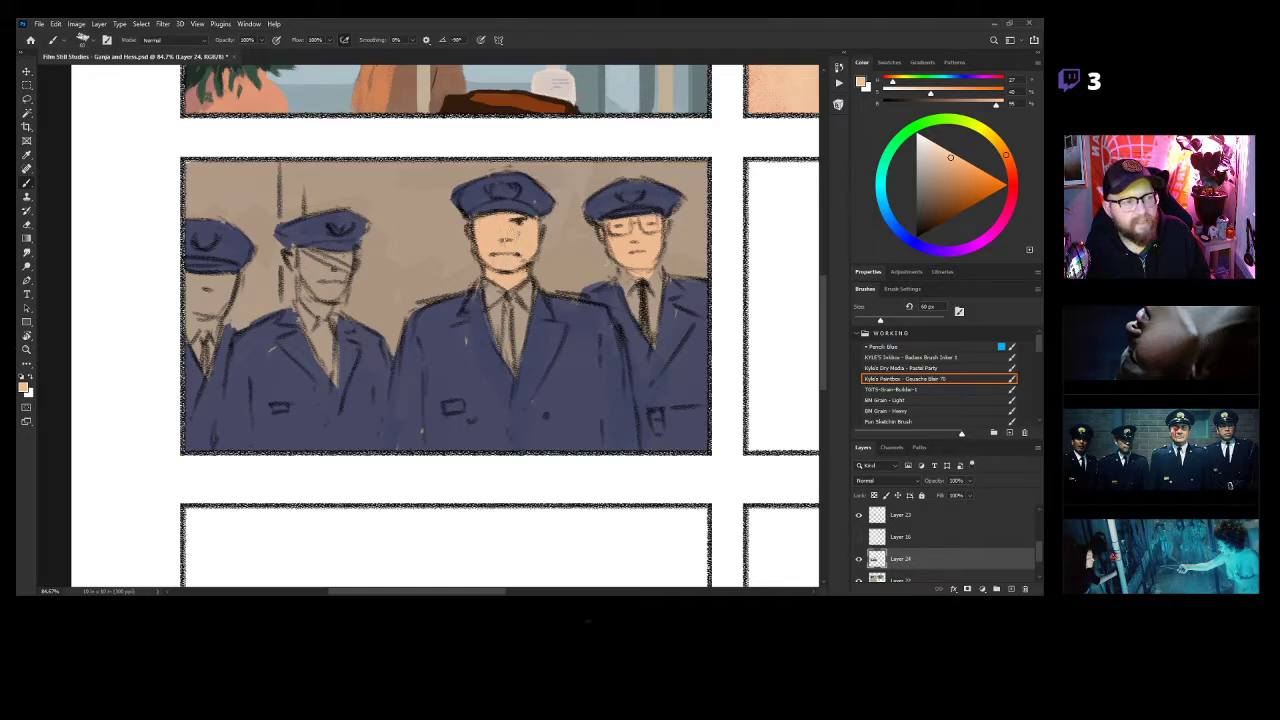
pyautogui.moveTo(304, 257)
pyautogui.mouseDown()
pyautogui.moveTo(316, 268)
pyautogui.moveTo(291, 259)
pyautogui.moveTo(307, 296)
pyautogui.moveTo(330, 314)
pyautogui.moveTo(350, 262)
pyautogui.moveTo(308, 259)
pyautogui.moveTo(340, 274)
pyautogui.moveTo(326, 296)
pyautogui.moveTo(338, 268)
pyautogui.moveTo(334, 286)
pyautogui.mouseUp()
pyautogui.moveTo(176, 282); pyautogui.dragTo(214, 286)
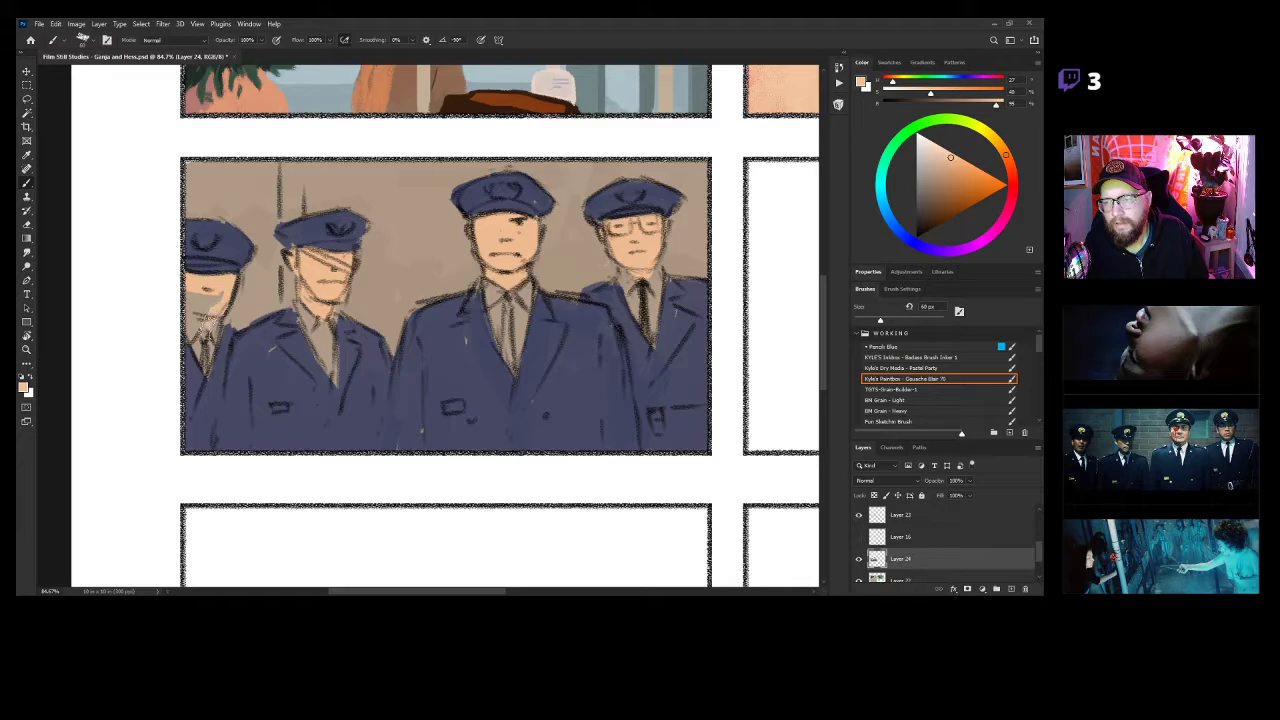
pyautogui.moveTo(204, 322); pyautogui.dragTo(186, 304)
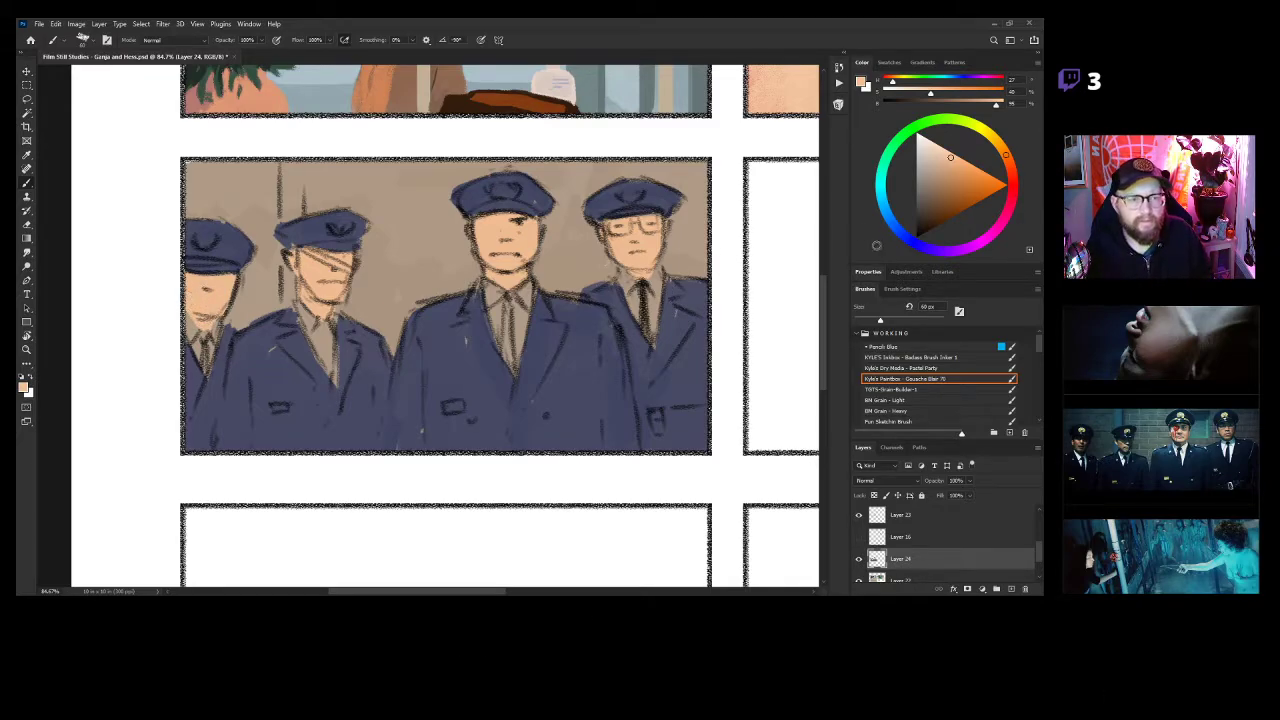
# Mix a pale bluish white and paint the bespectacled officer's shirt on both sides of his tie.
pyautogui.click(940, 154)
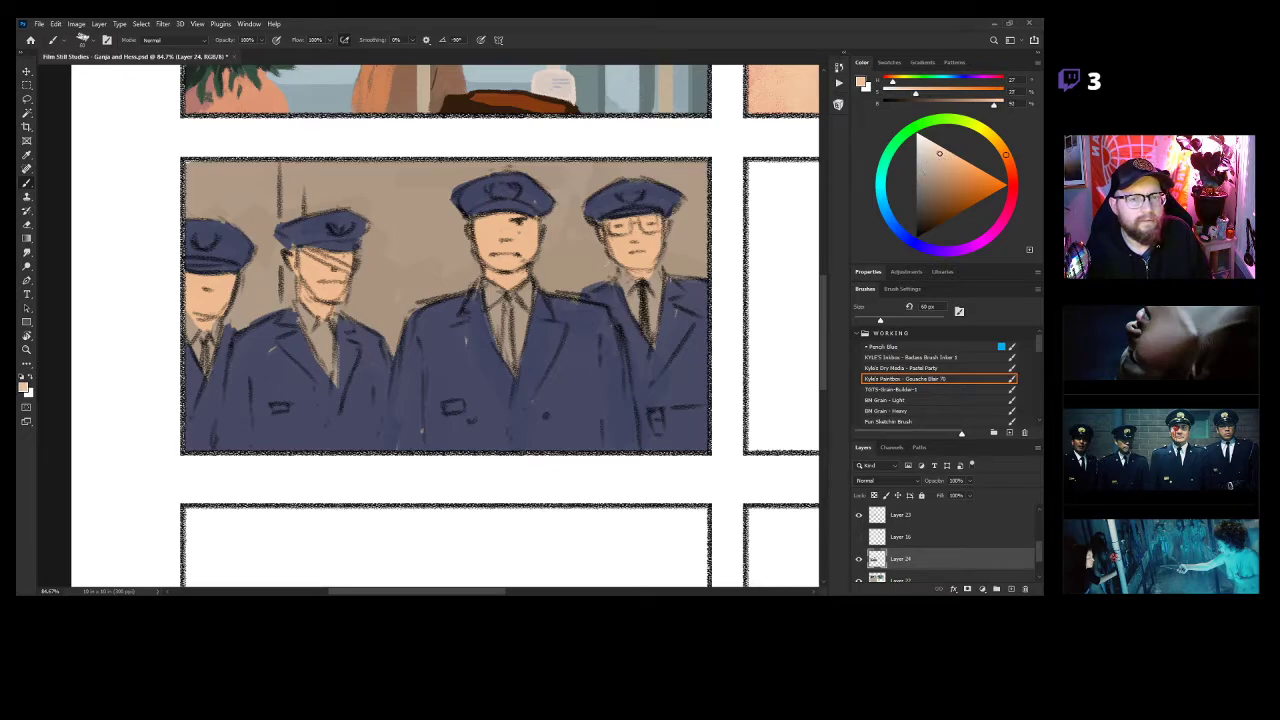
pyautogui.moveTo(890, 215); pyautogui.dragTo(903, 232)
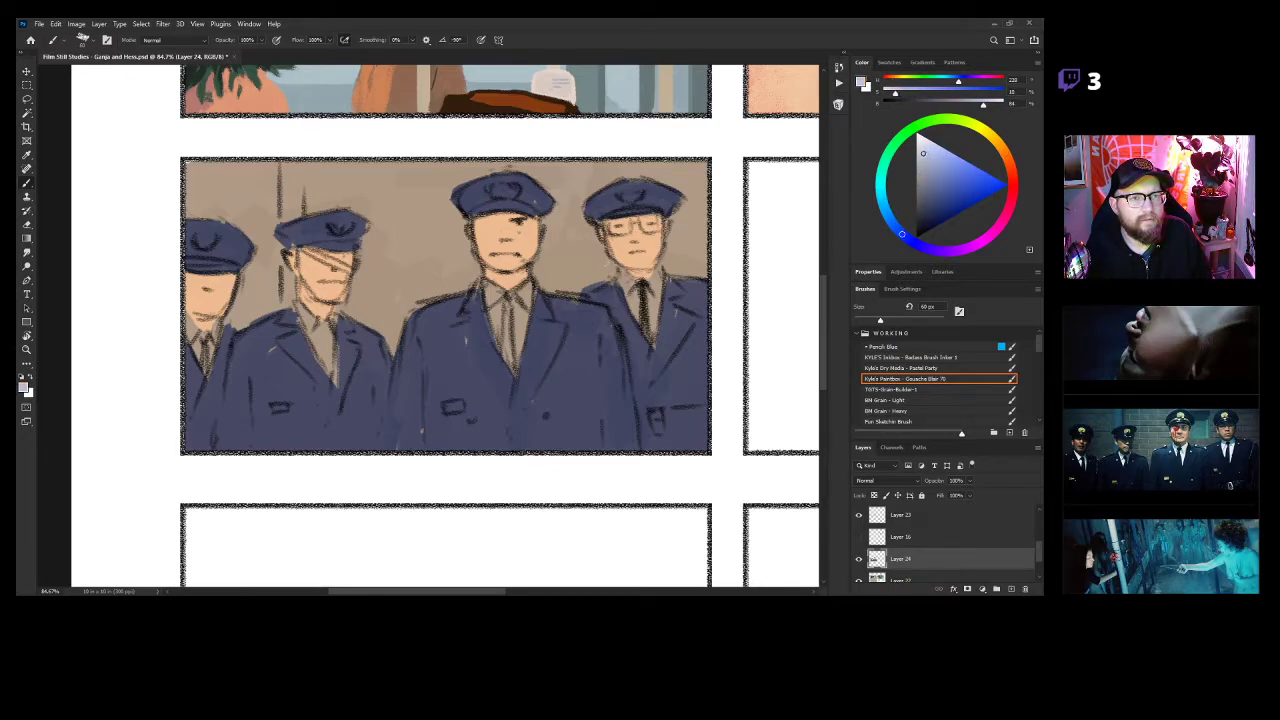
pyautogui.moveTo(640, 289); pyautogui.dragTo(622, 280)
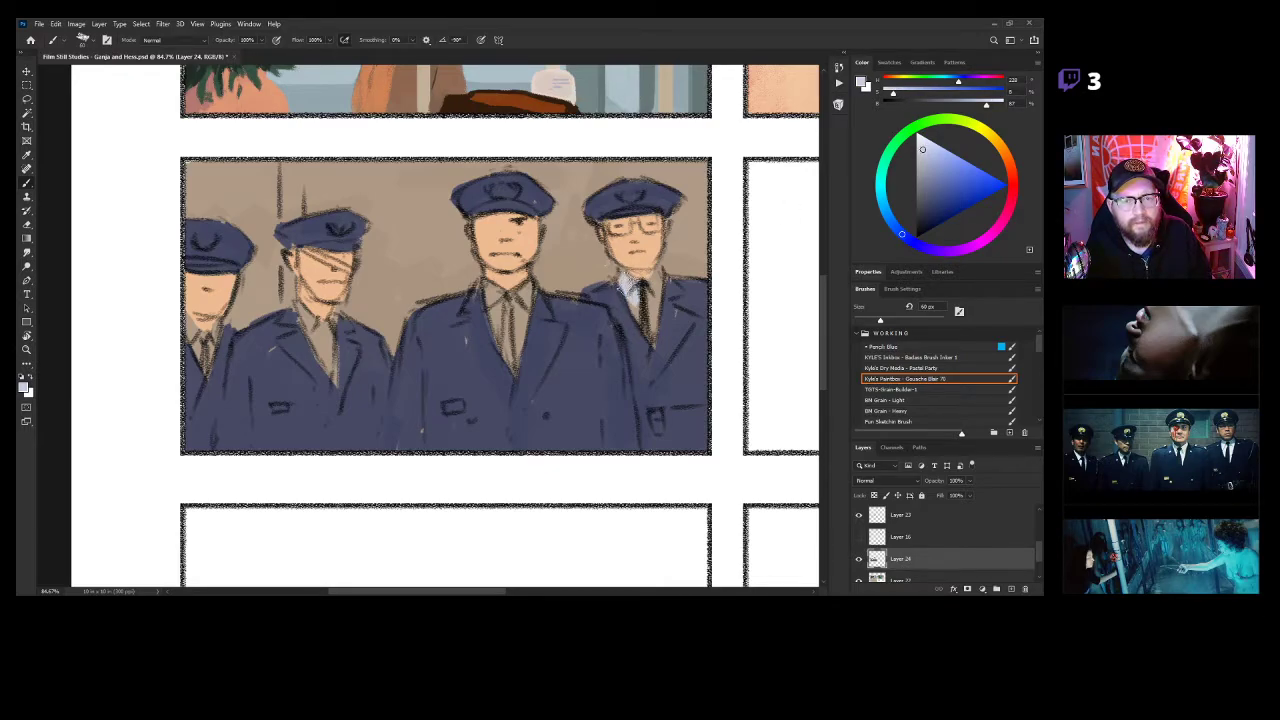
pyautogui.hotkey('ctrl', 'z')
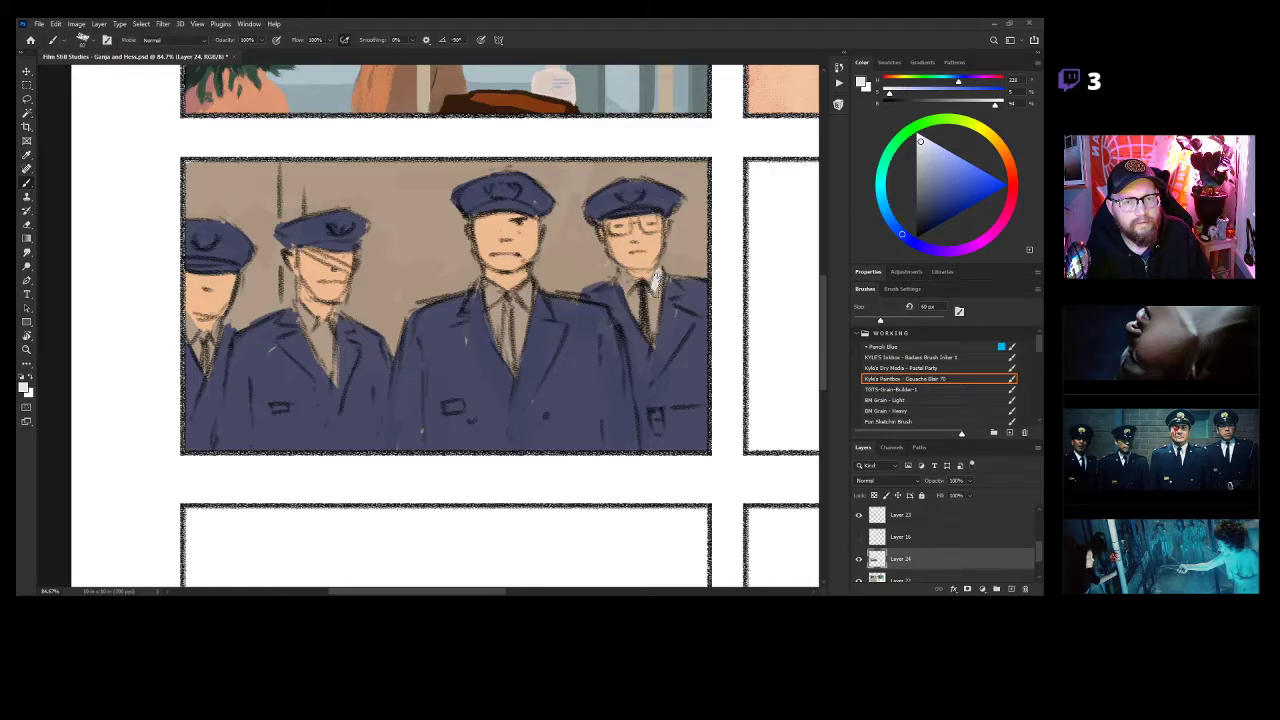
pyautogui.moveTo(654, 279); pyautogui.dragTo(654, 324)
pyautogui.moveTo(622, 283)
pyautogui.mouseDown()
pyautogui.moveTo(647, 324)
pyautogui.moveTo(638, 298)
pyautogui.moveTo(622, 296)
pyautogui.moveTo(642, 311)
pyautogui.mouseUp()
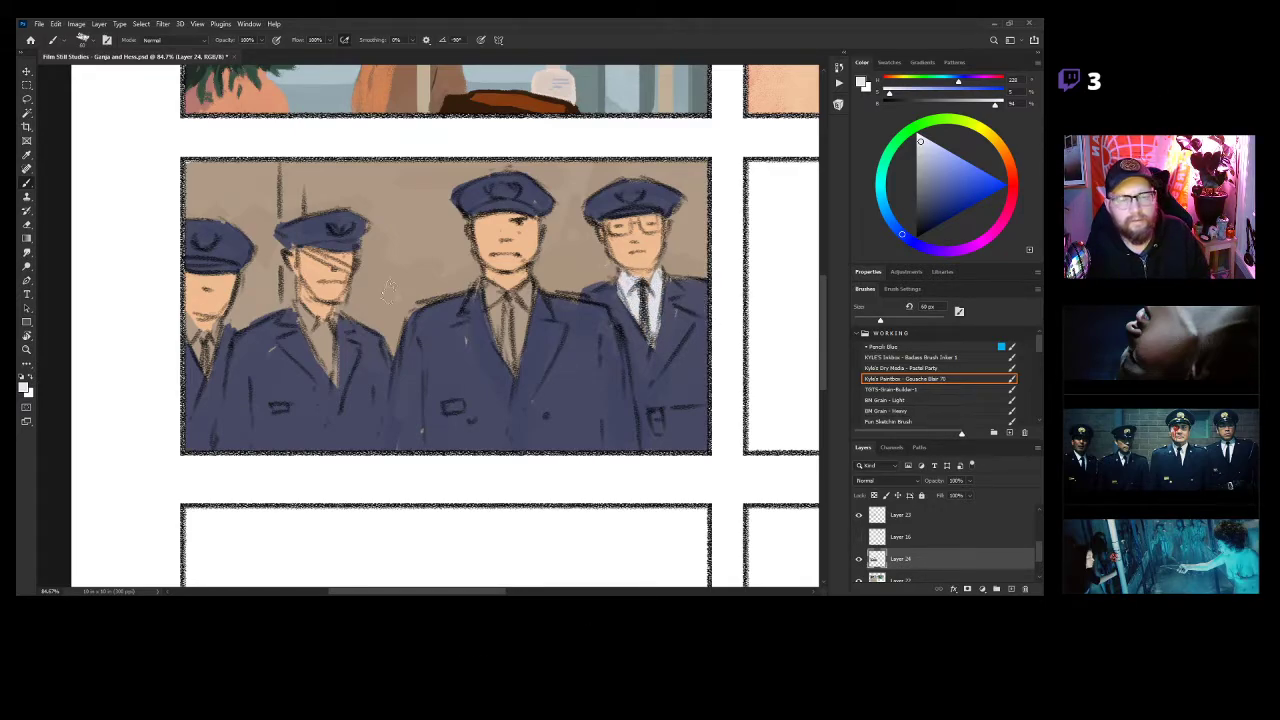
# Paint the other three officers' shirts in the same pale white and trim the jacket edges with sampled navy.
pyautogui.moveTo(480, 303); pyautogui.dragTo(486, 288)
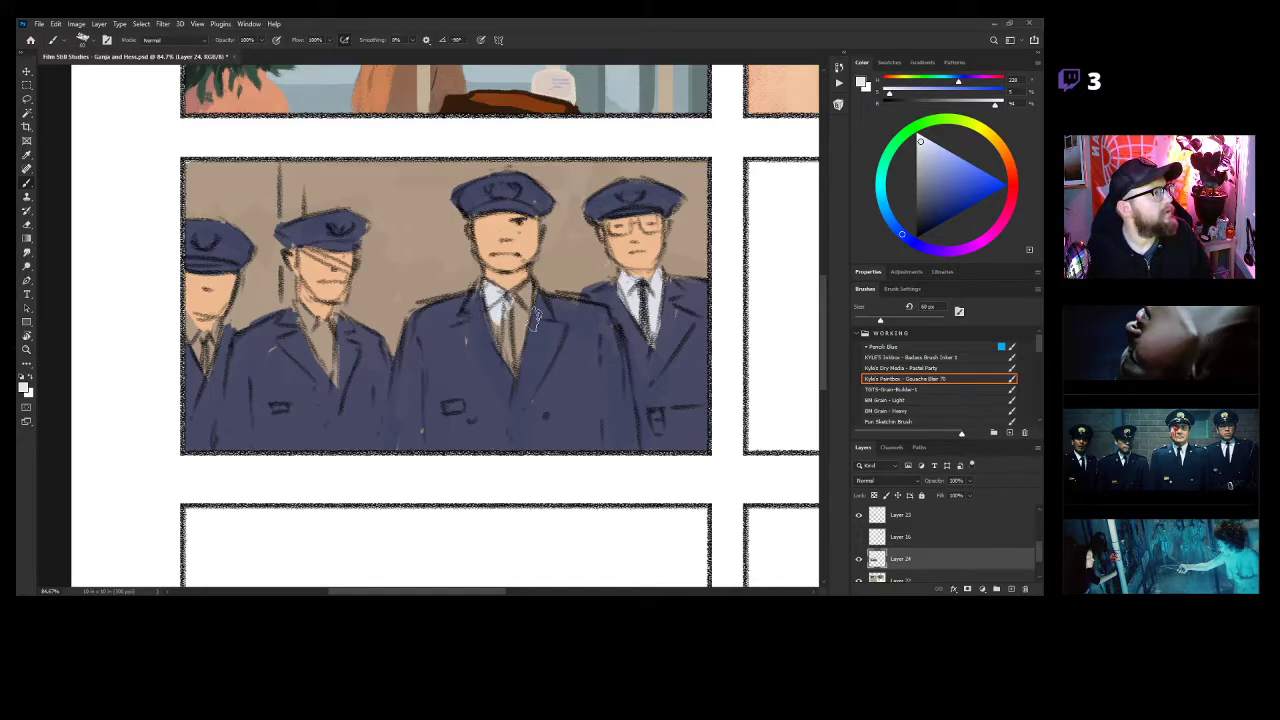
pyautogui.moveTo(530, 291)
pyautogui.mouseDown()
pyautogui.moveTo(514, 308)
pyautogui.moveTo(512, 287)
pyautogui.moveTo(518, 348)
pyautogui.moveTo(500, 300)
pyautogui.moveTo(510, 360)
pyautogui.moveTo(520, 310)
pyautogui.moveTo(522, 340)
pyautogui.mouseUp()
pyautogui.moveTo(306, 310)
pyautogui.mouseDown()
pyautogui.moveTo(304, 344)
pyautogui.moveTo(296, 302)
pyautogui.moveTo(330, 350)
pyautogui.moveTo(334, 392)
pyautogui.moveTo(318, 334)
pyautogui.mouseUp()
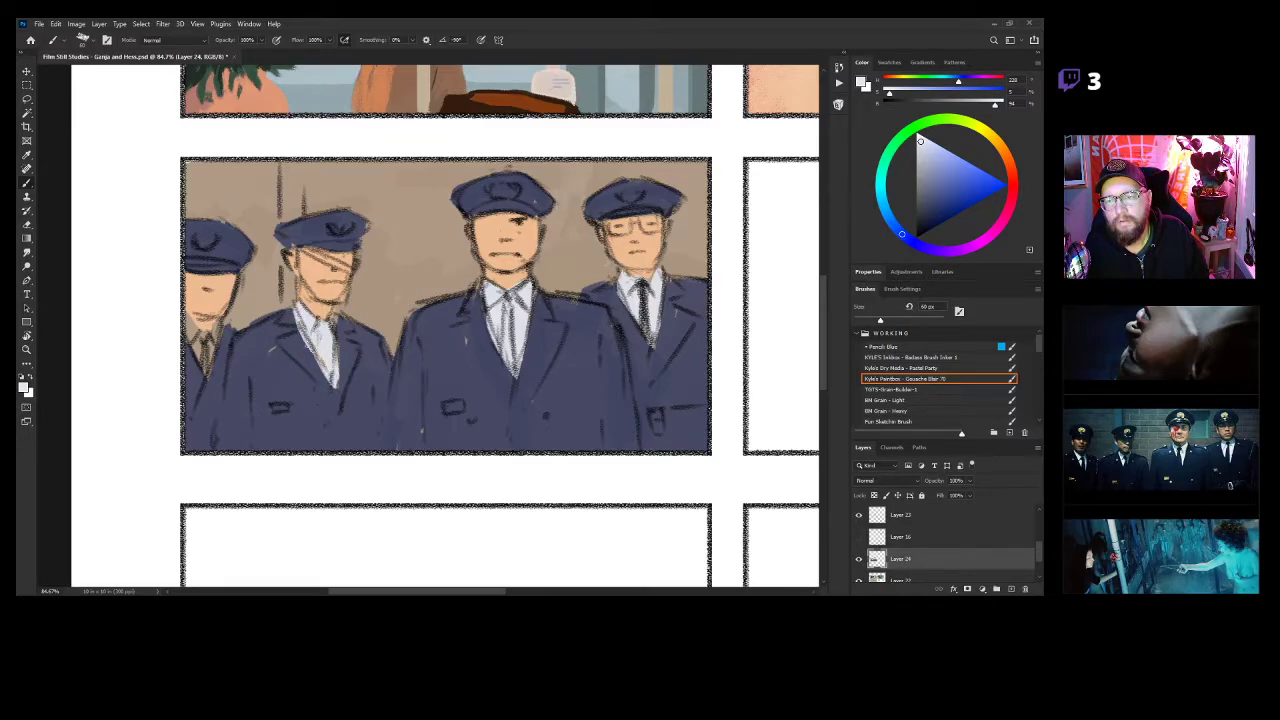
pyautogui.moveTo(196, 322)
pyautogui.mouseDown()
pyautogui.moveTo(190, 350)
pyautogui.moveTo(204, 360)
pyautogui.moveTo(218, 324)
pyautogui.mouseUp()
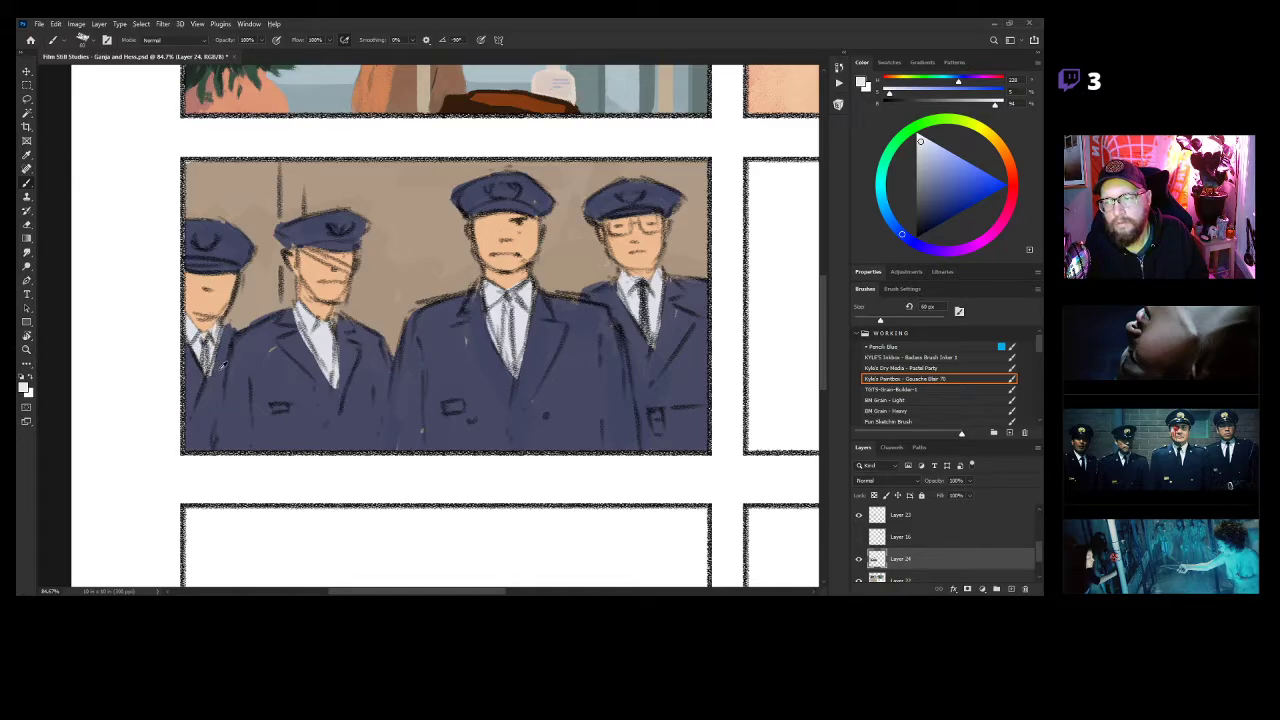
pyautogui.keyDown('alt'); pyautogui.click(218, 368); pyautogui.keyUp('alt')
pyautogui.moveTo(294, 322); pyautogui.dragTo(343, 405)
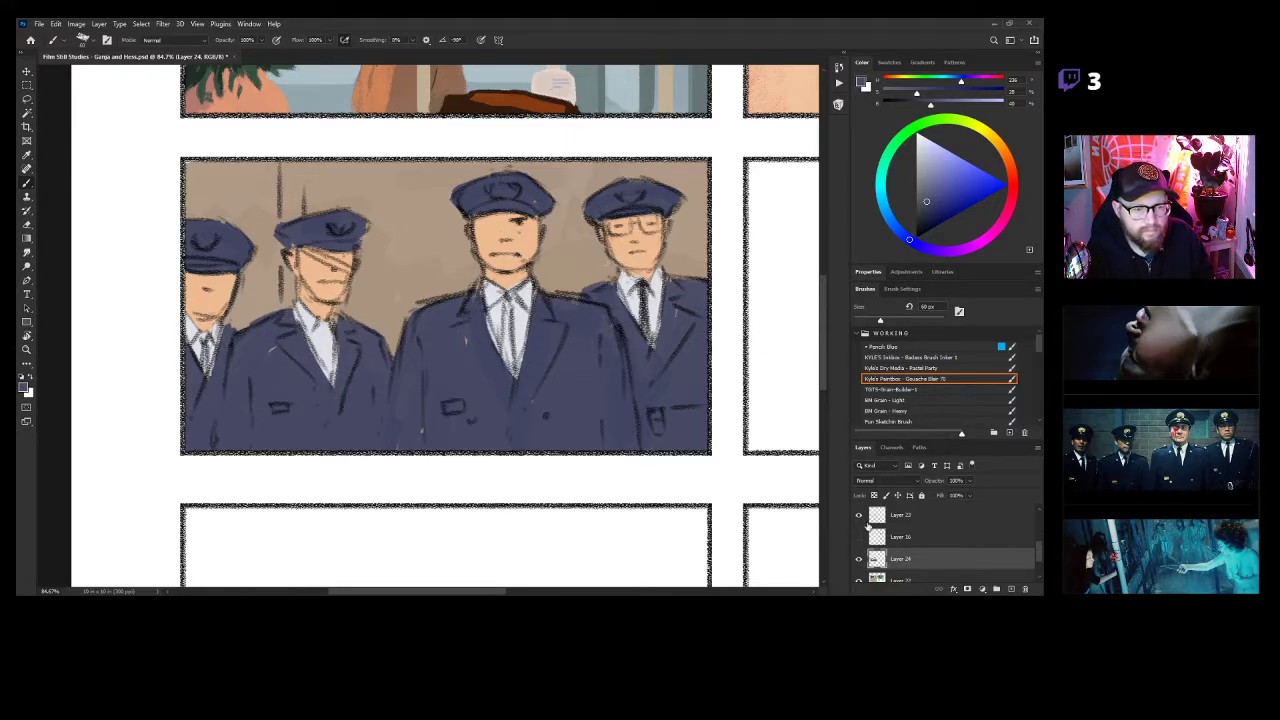
# Fade the sketch lines on Layer 23 by lowering its opacity, and return to painting Layer 24.
pyautogui.click(900, 516)
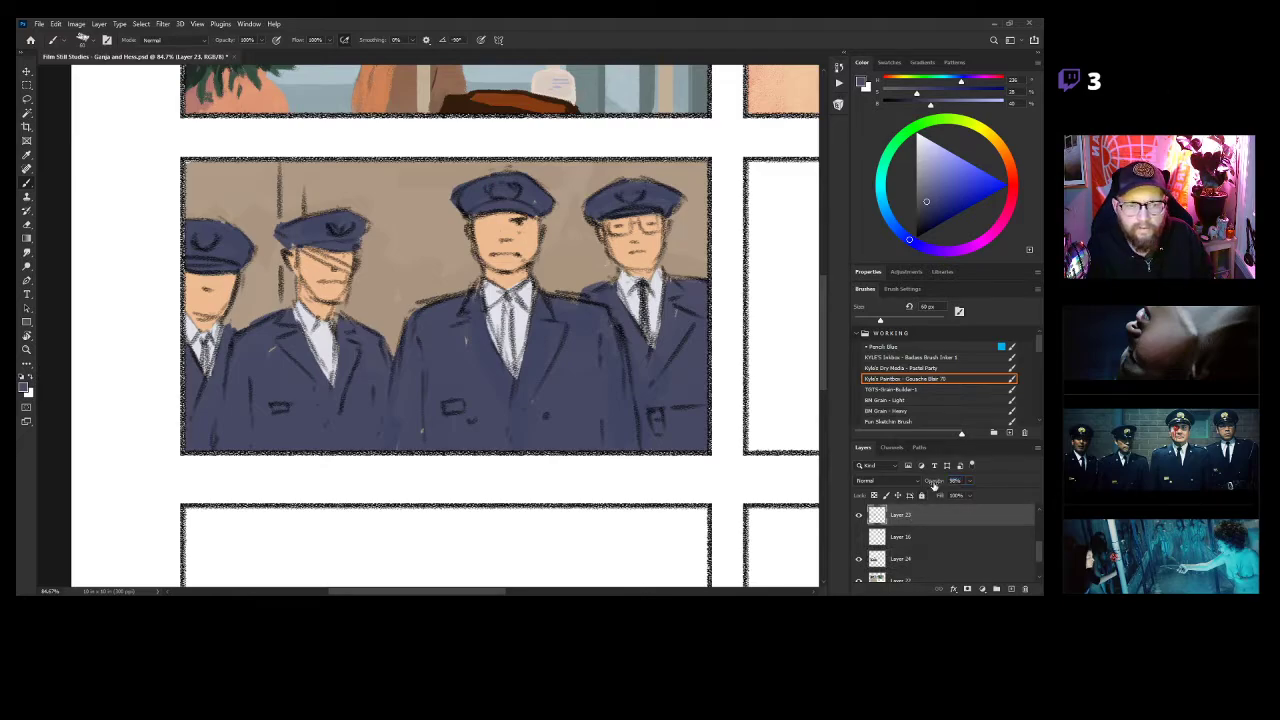
pyautogui.moveTo(921, 483); pyautogui.dragTo(915, 483)
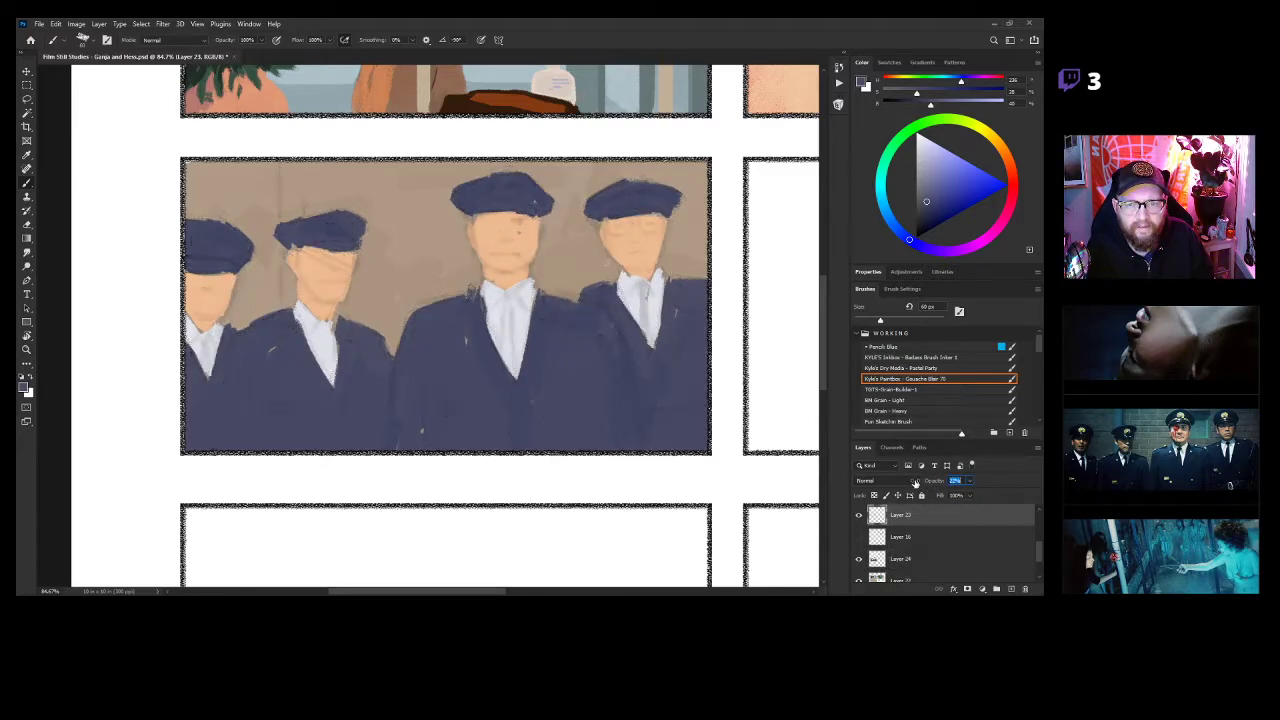
pyautogui.click(893, 562)
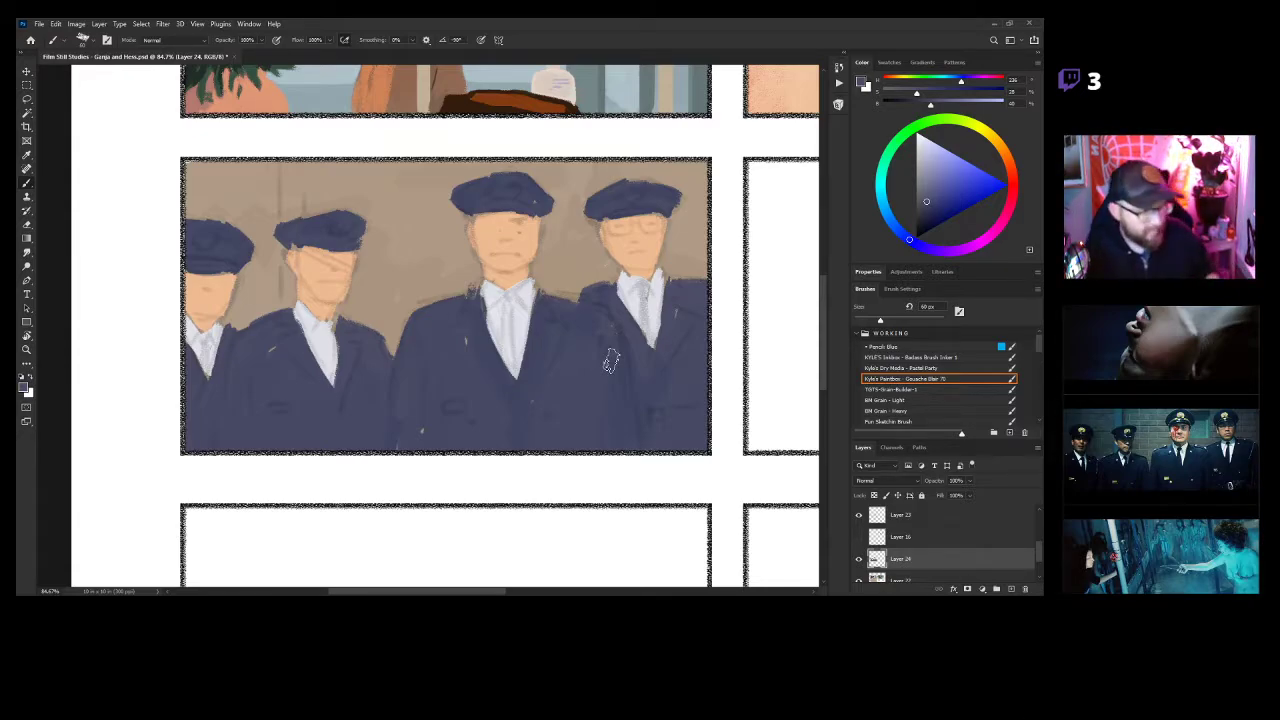
# Choose the Badass Brush Inker 1 brush, check what Layer 24 contains and make background Layer 22 active.
pyautogui.click(876, 357)
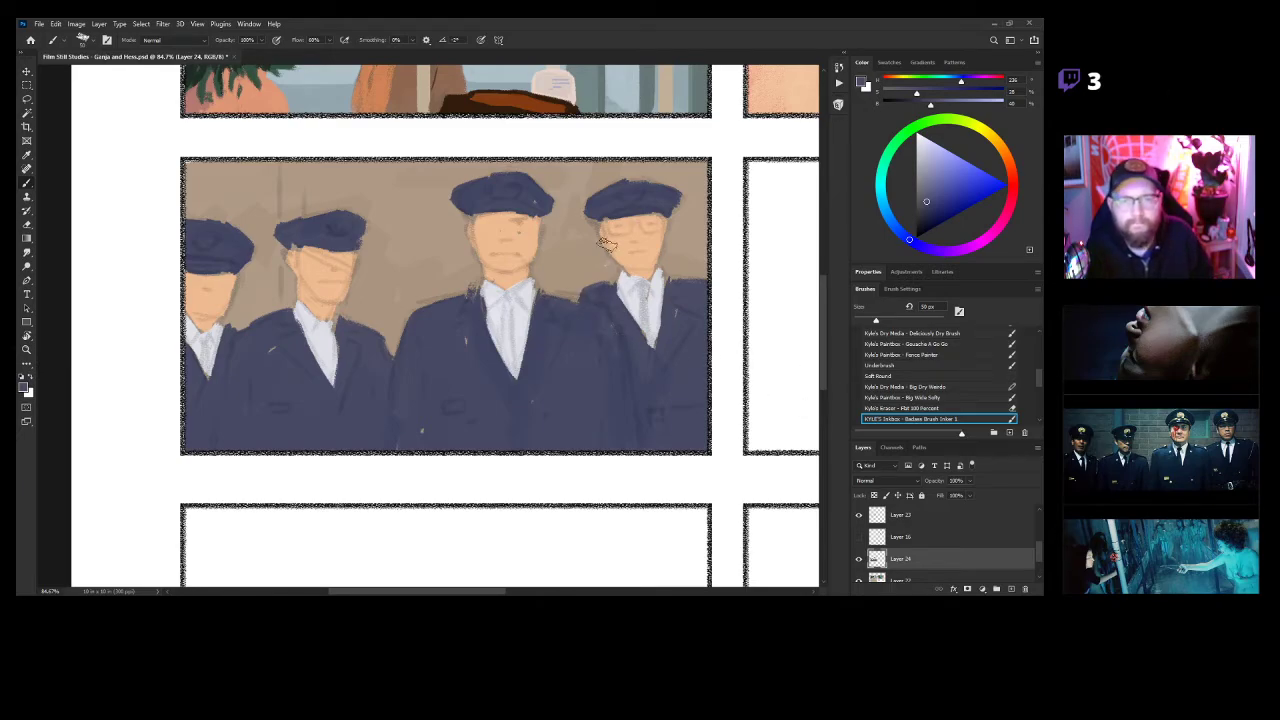
pyautogui.hotkey('ctrl', '1')
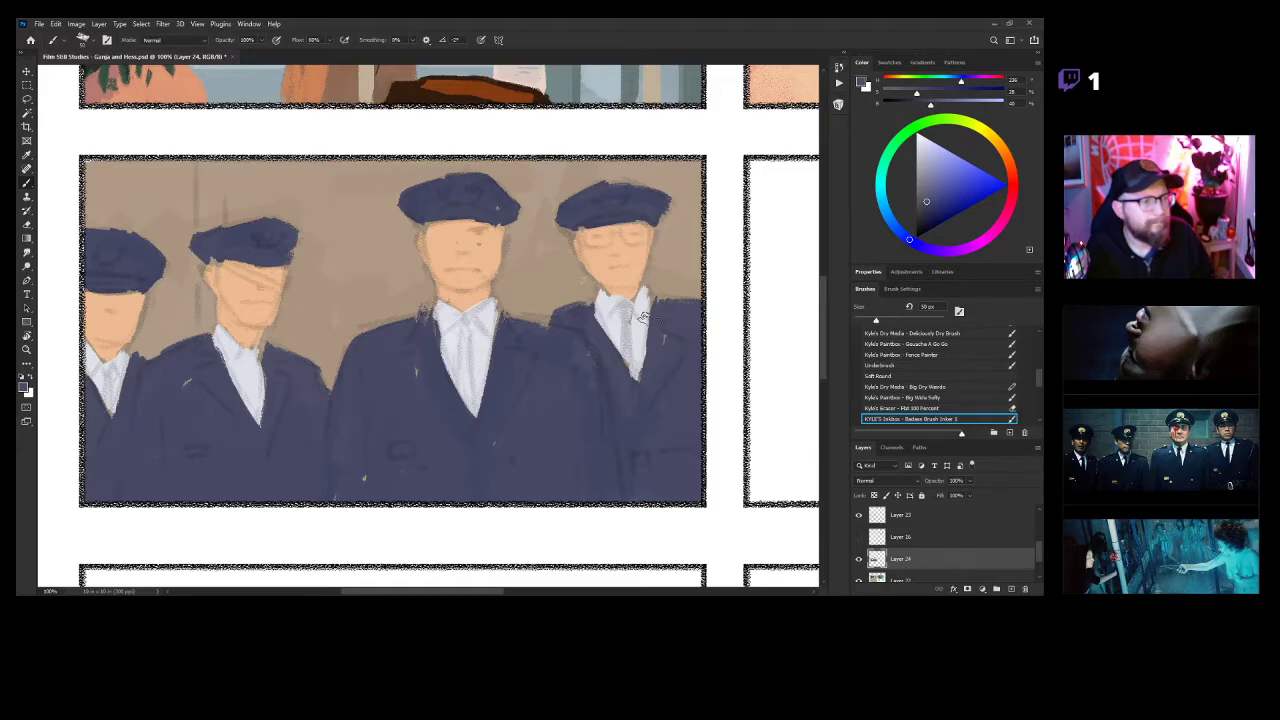
pyautogui.press('z')
pyautogui.moveTo(628, 354); pyautogui.dragTo(603, 373)
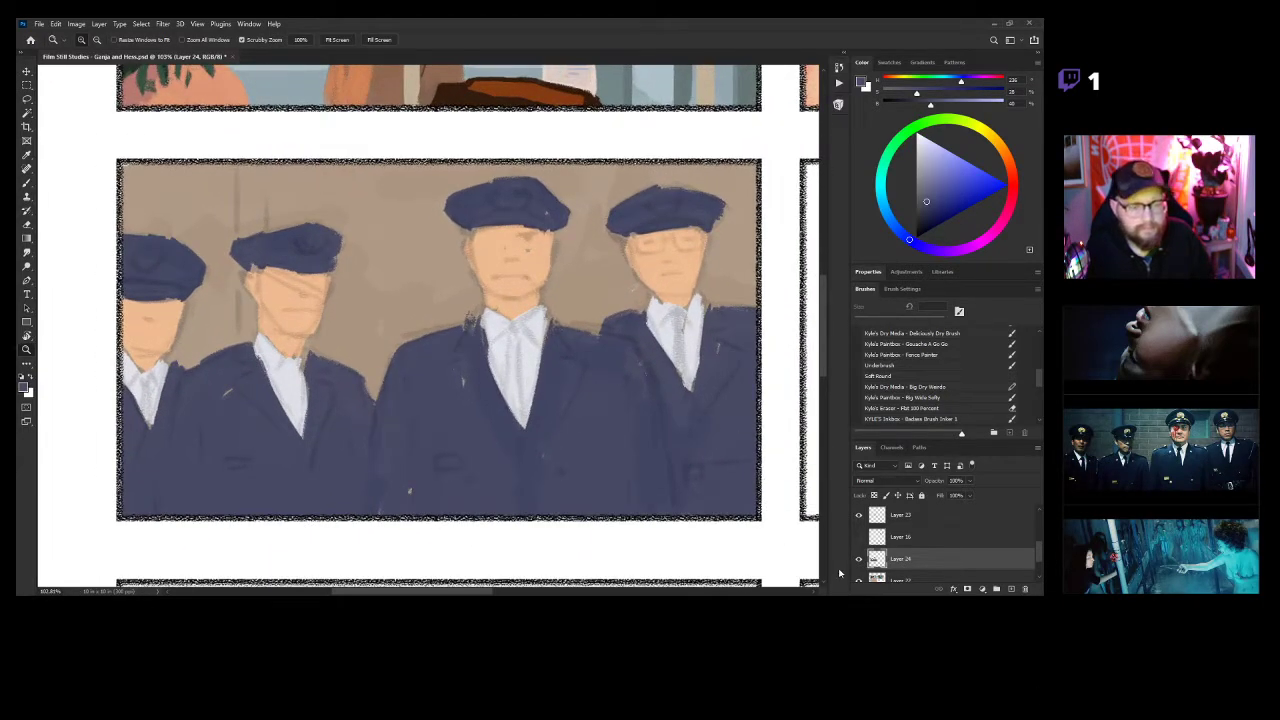
pyautogui.click(859, 559)
pyautogui.click(859, 559)
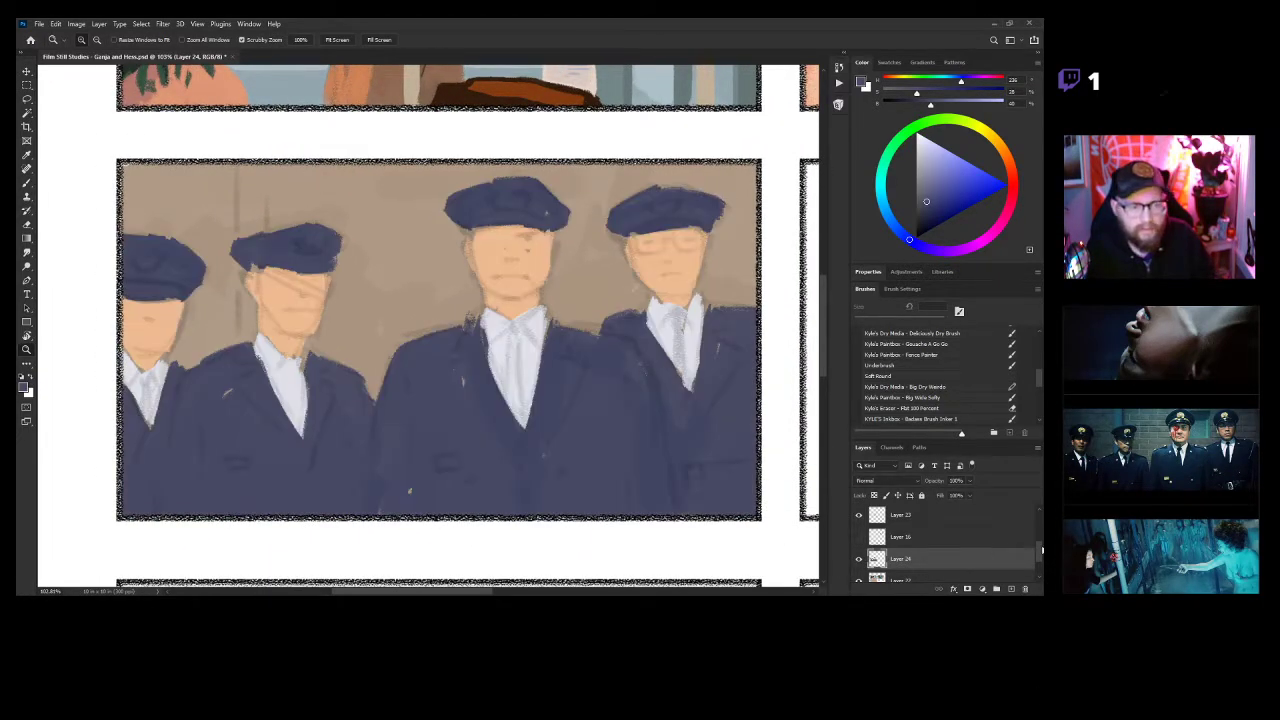
pyautogui.moveTo(1041, 549); pyautogui.dragTo(1041, 555)
pyautogui.click(913, 559)
pyautogui.press('b')
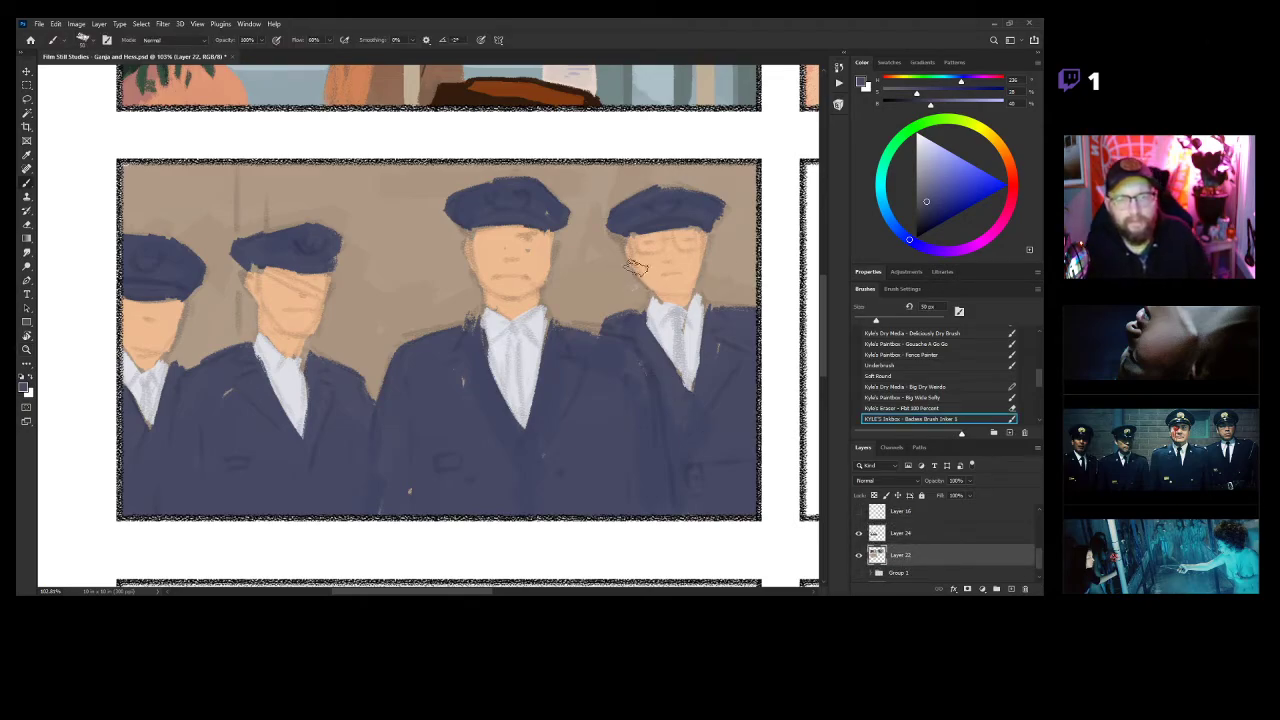
# Mix a pale green, enlarge the brush to 300 px and try the colour over the tan wall around the officers.
pyautogui.moveTo(949, 173); pyautogui.dragTo(918, 165)
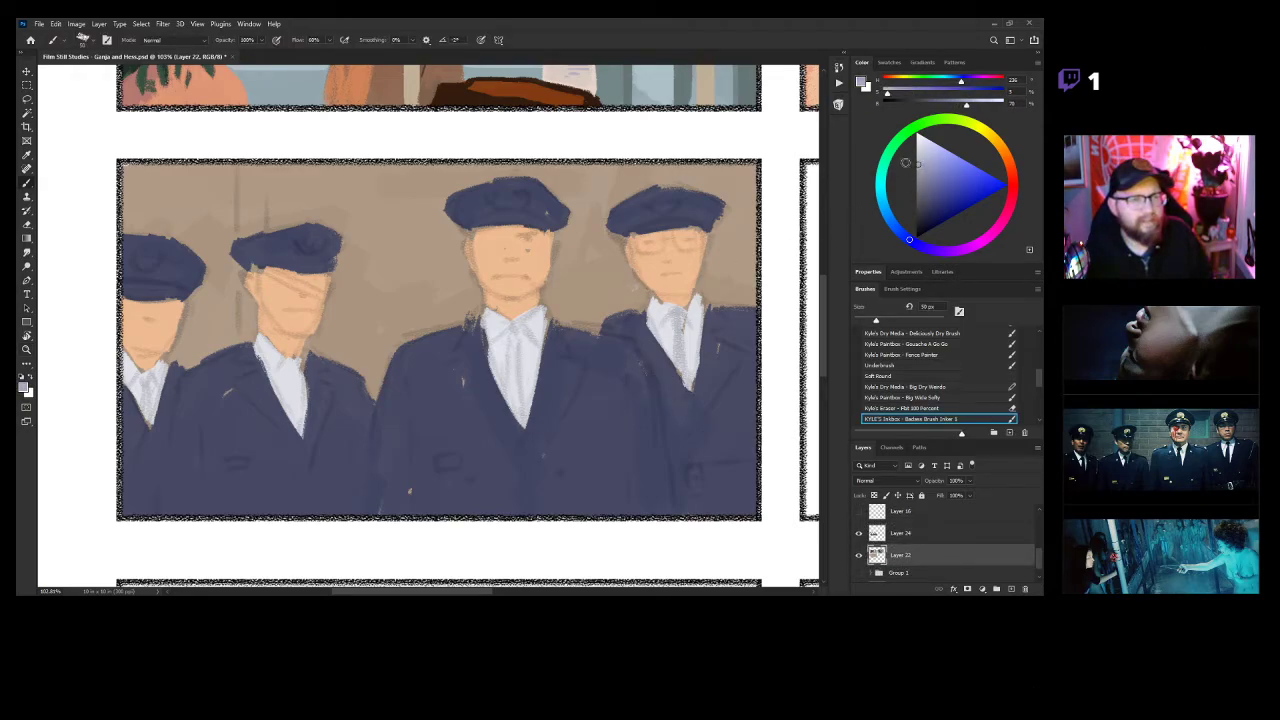
pyautogui.click(882, 175)
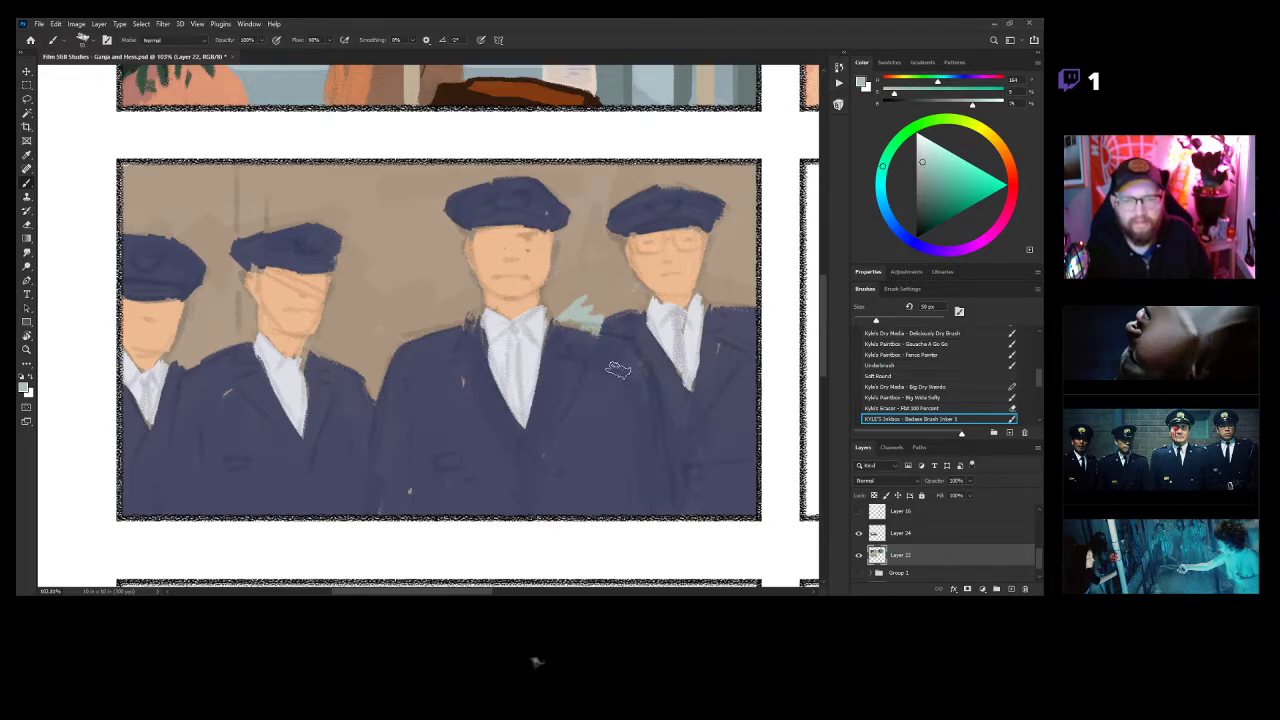
pyautogui.press(']')
pyautogui.press(']')
pyautogui.press(']')
pyautogui.press(']')
pyautogui.press(']')
pyautogui.press(']')
pyautogui.press(']')
pyautogui.press(']')
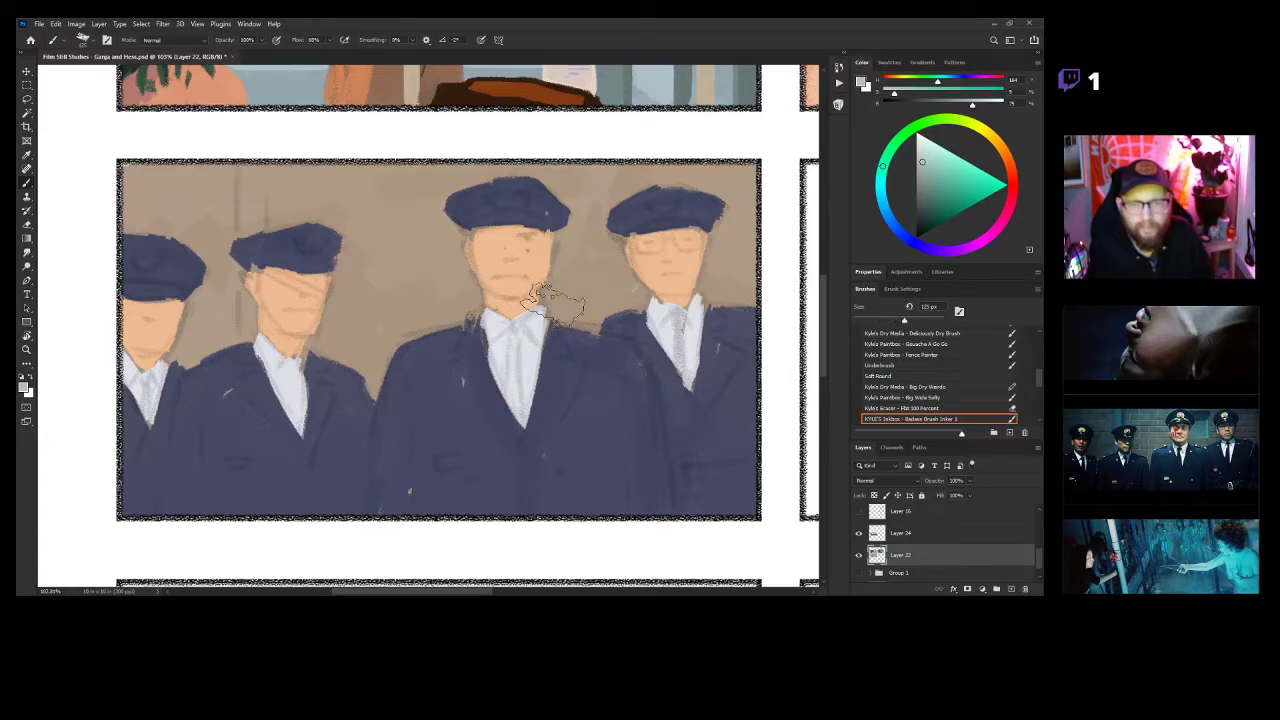
pyautogui.moveTo(555, 312)
pyautogui.mouseDown()
pyautogui.moveTo(612, 290)
pyautogui.moveTo(596, 318)
pyautogui.moveTo(555, 282)
pyautogui.moveTo(556, 252)
pyautogui.moveTo(615, 235)
pyautogui.moveTo(626, 258)
pyautogui.moveTo(586, 328)
pyautogui.moveTo(722, 380)
pyautogui.moveTo(653, 278)
pyautogui.moveTo(632, 298)
pyautogui.moveTo(690, 282)
pyautogui.moveTo(750, 320)
pyautogui.moveTo(720, 265)
pyautogui.moveTo(748, 225)
pyautogui.moveTo(735, 190)
pyautogui.moveTo(692, 208)
pyautogui.moveTo(613, 198)
pyautogui.moveTo(600, 245)
pyautogui.moveTo(630, 195)
pyautogui.moveTo(745, 170)
pyautogui.moveTo(690, 180)
pyautogui.moveTo(600, 250)
pyautogui.moveTo(565, 210)
pyautogui.moveTo(495, 180)
pyautogui.moveTo(558, 180)
pyautogui.moveTo(495, 300)
pyautogui.moveTo(460, 262)
pyautogui.moveTo(400, 250)
pyautogui.mouseUp()
pyautogui.press(']')
pyautogui.press(']')
pyautogui.press(']')
pyautogui.press(']')
pyautogui.press(']')
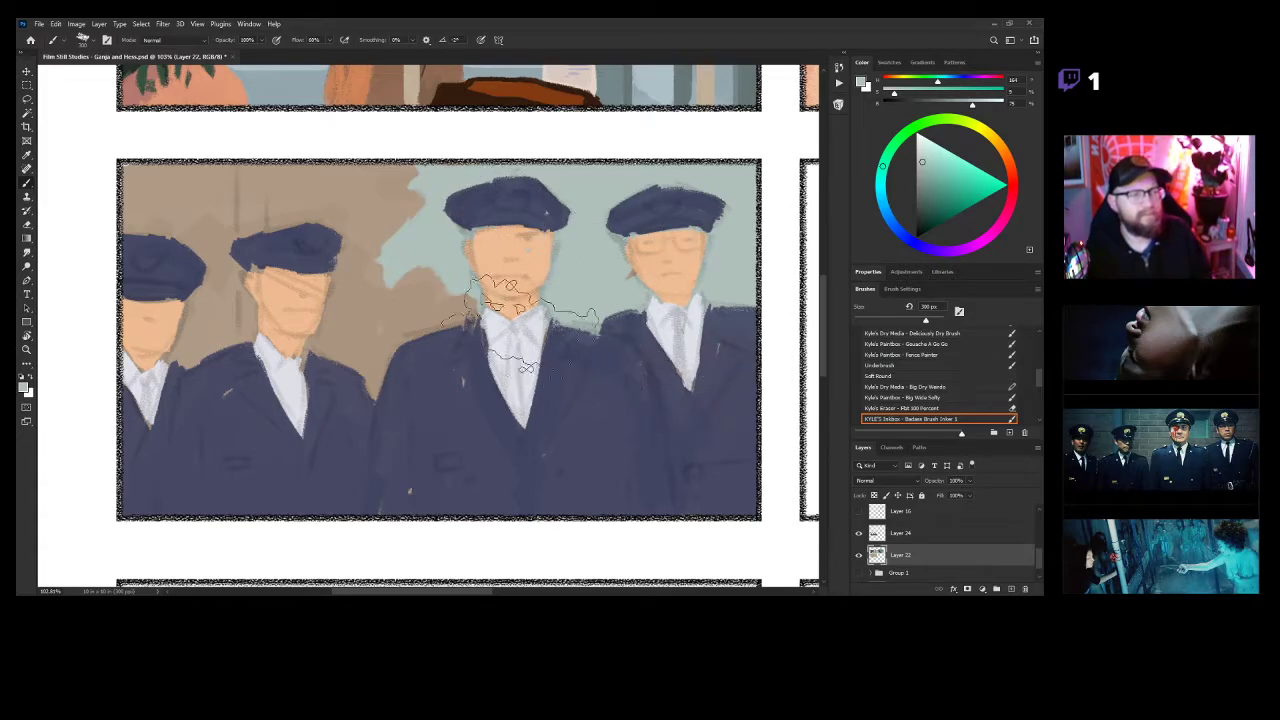
pyautogui.hotkey('ctrl', 'z')
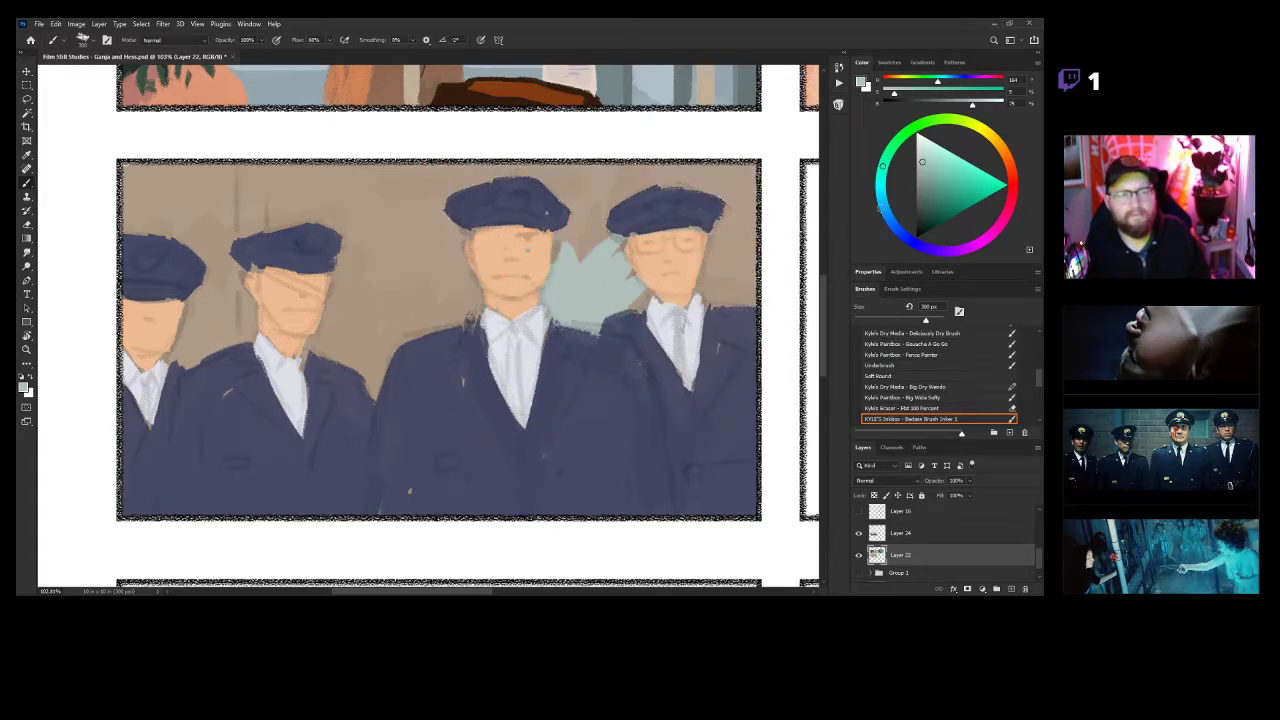
# Darken the colour to a muted grey-green and repaint the whole wall behind the four officers.
pyautogui.click(924, 174)
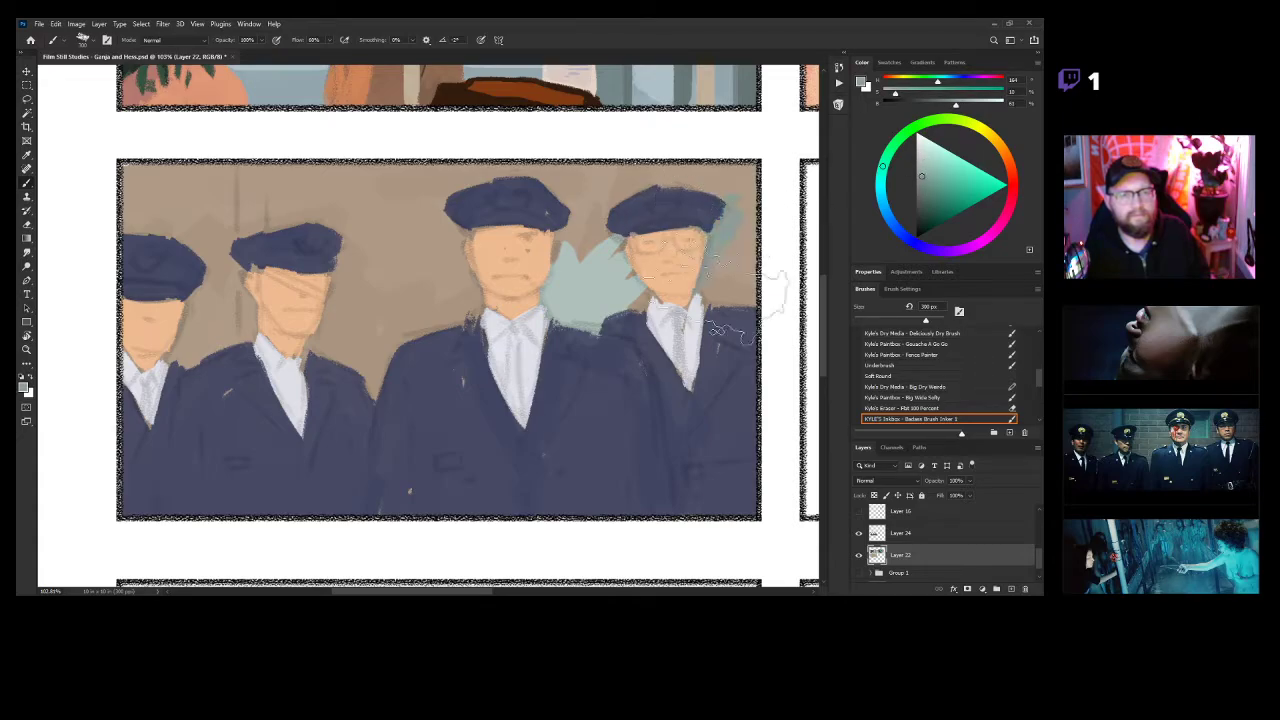
pyautogui.moveTo(764, 308)
pyautogui.mouseDown()
pyautogui.moveTo(725, 225)
pyautogui.moveTo(740, 185)
pyautogui.moveTo(630, 275)
pyautogui.moveTo(650, 205)
pyautogui.moveTo(575, 285)
pyautogui.moveTo(600, 325)
pyautogui.moveTo(540, 235)
pyautogui.moveTo(765, 180)
pyautogui.moveTo(460, 180)
pyautogui.moveTo(720, 190)
pyautogui.moveTo(395, 350)
pyautogui.moveTo(415, 340)
pyautogui.moveTo(380, 375)
pyautogui.moveTo(310, 345)
pyautogui.moveTo(225, 350)
pyautogui.moveTo(215, 280)
pyautogui.moveTo(160, 285)
pyautogui.moveTo(240, 228)
pyautogui.moveTo(295, 165)
pyautogui.moveTo(360, 165)
pyautogui.moveTo(130, 262)
pyautogui.moveTo(195, 245)
pyautogui.moveTo(505, 285)
pyautogui.mouseUp()
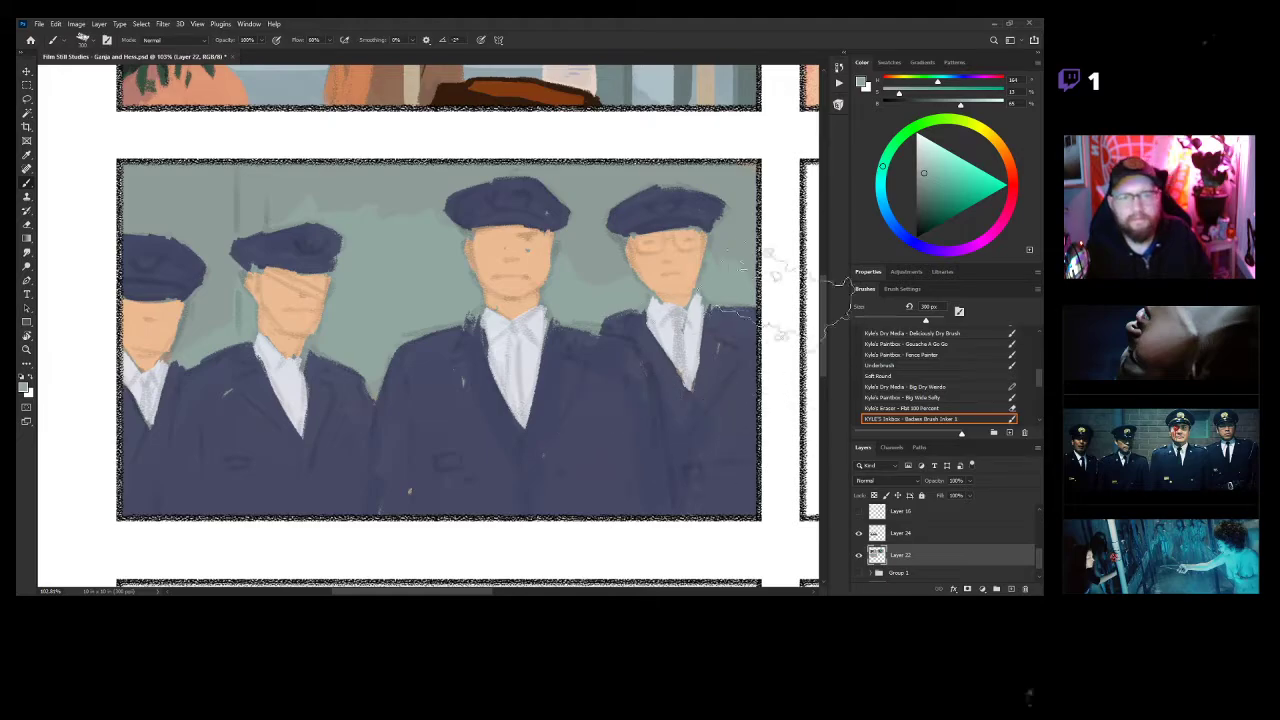
# Pick a deeper green, reduce the brush to 80 px and paint a vertical strip behind the second officer from the left.
pyautogui.click(931, 185)
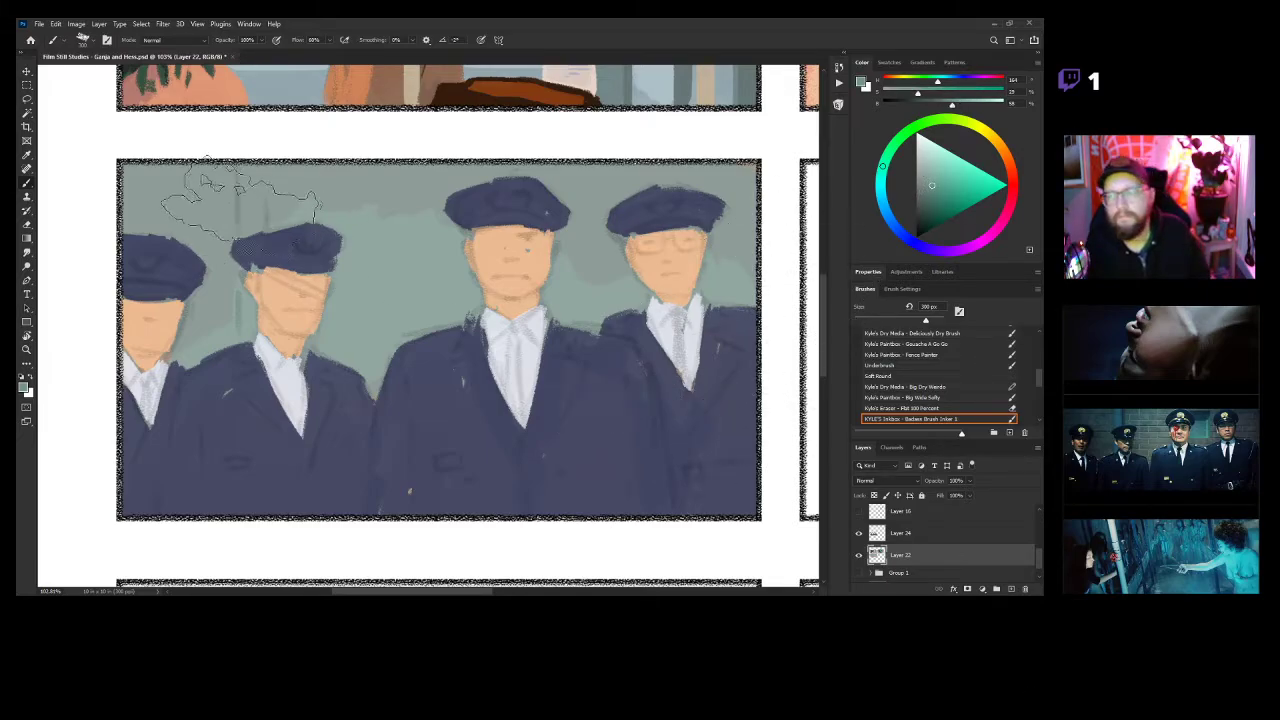
pyautogui.press('[')
pyautogui.press('[')
pyautogui.press('[')
pyautogui.press('[')
pyautogui.press('[')
pyautogui.press('[')
pyautogui.press('[')
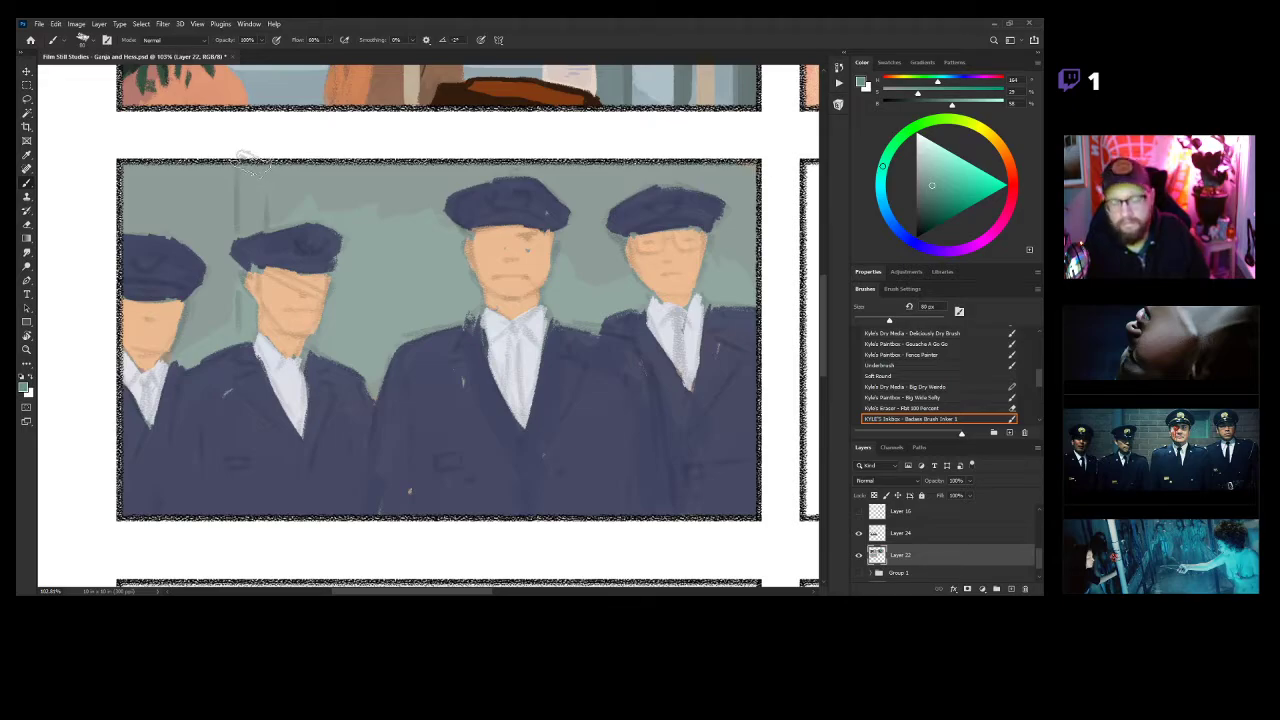
pyautogui.moveTo(252, 166); pyautogui.dragTo(258, 345)
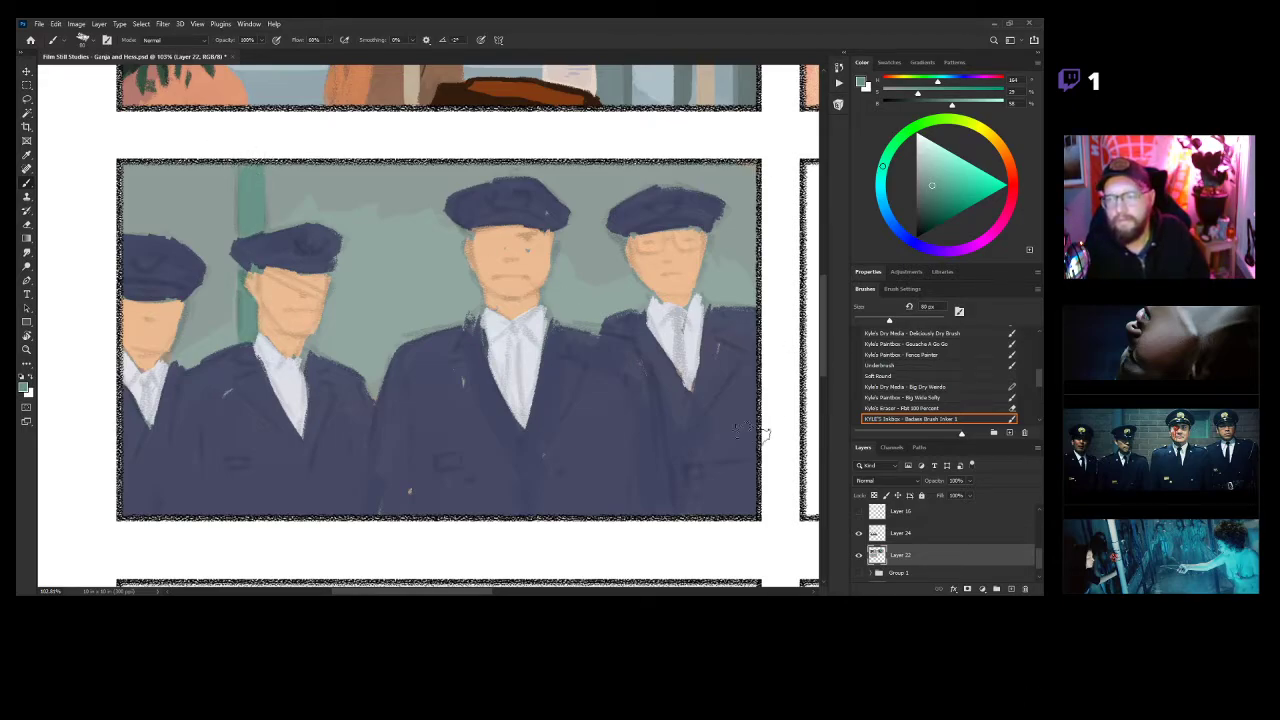
pyautogui.hotkey('ctrl', 'z')
pyautogui.moveTo(250, 170); pyautogui.dragTo(257, 345)
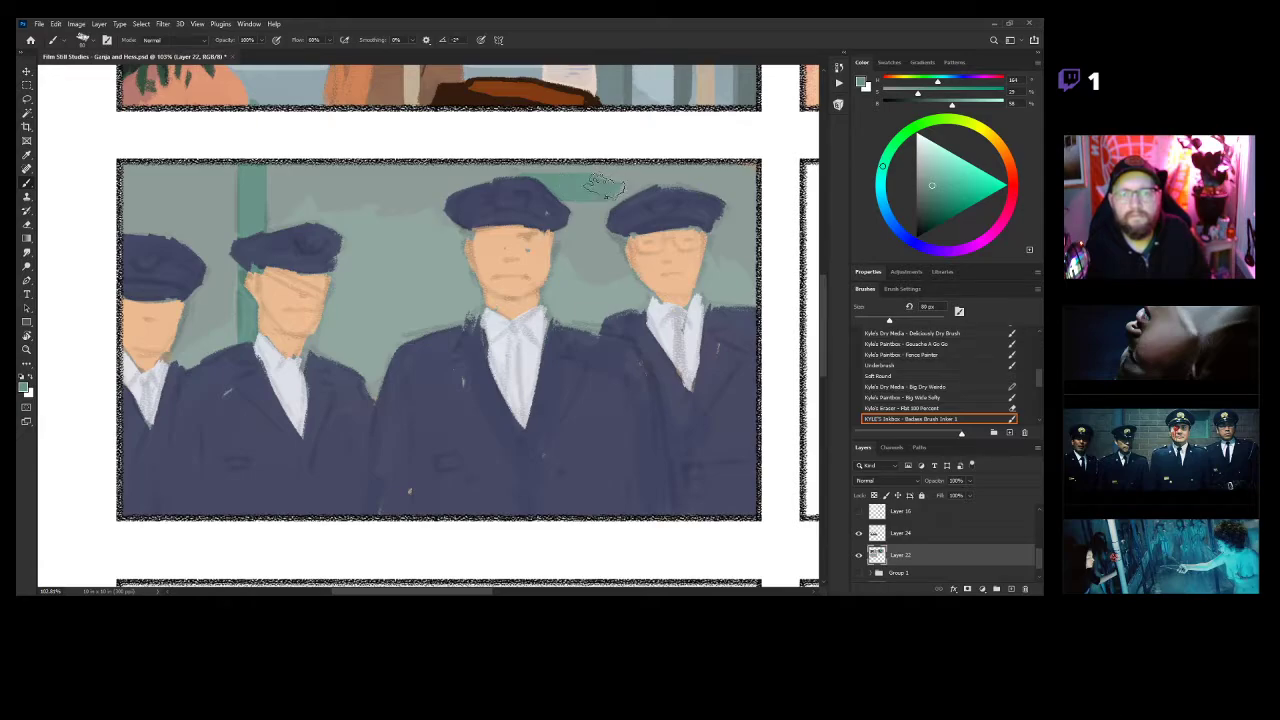
# Paint a deeper green rectangular panel between the central and bespectacled officers, trimming its edges with the sampled wall colour.
pyautogui.moveTo(605, 183); pyautogui.dragTo(601, 258)
pyautogui.hotkey('ctrl', 'z')
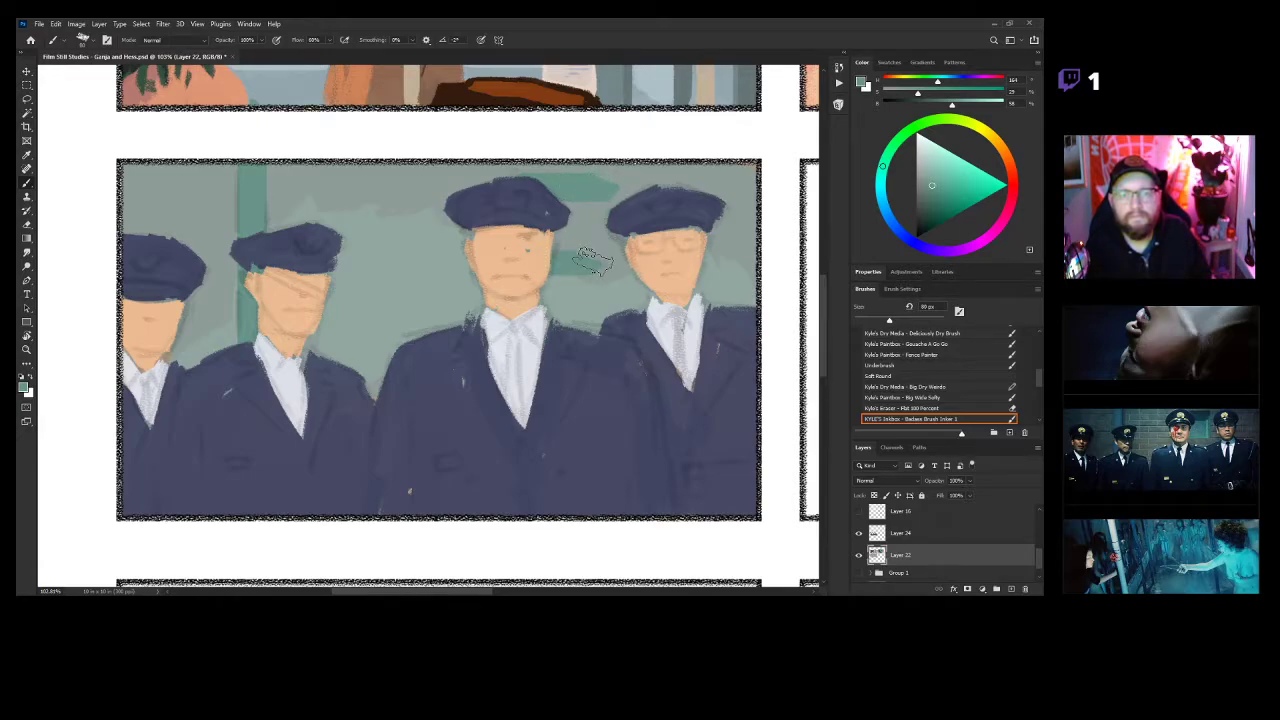
pyautogui.moveTo(597, 188); pyautogui.dragTo(592, 266)
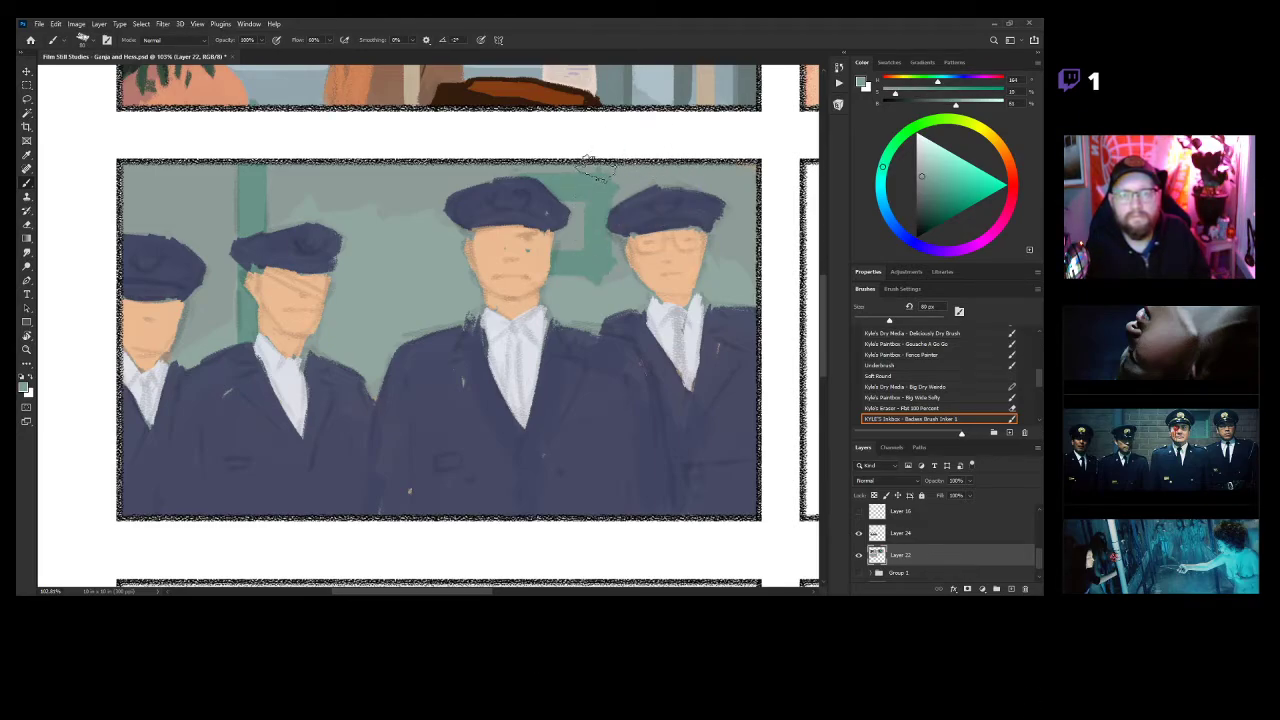
pyautogui.keyDown('alt'); pyautogui.click(593, 190); pyautogui.keyUp('alt')
pyautogui.moveTo(572, 207); pyautogui.dragTo(575, 243)
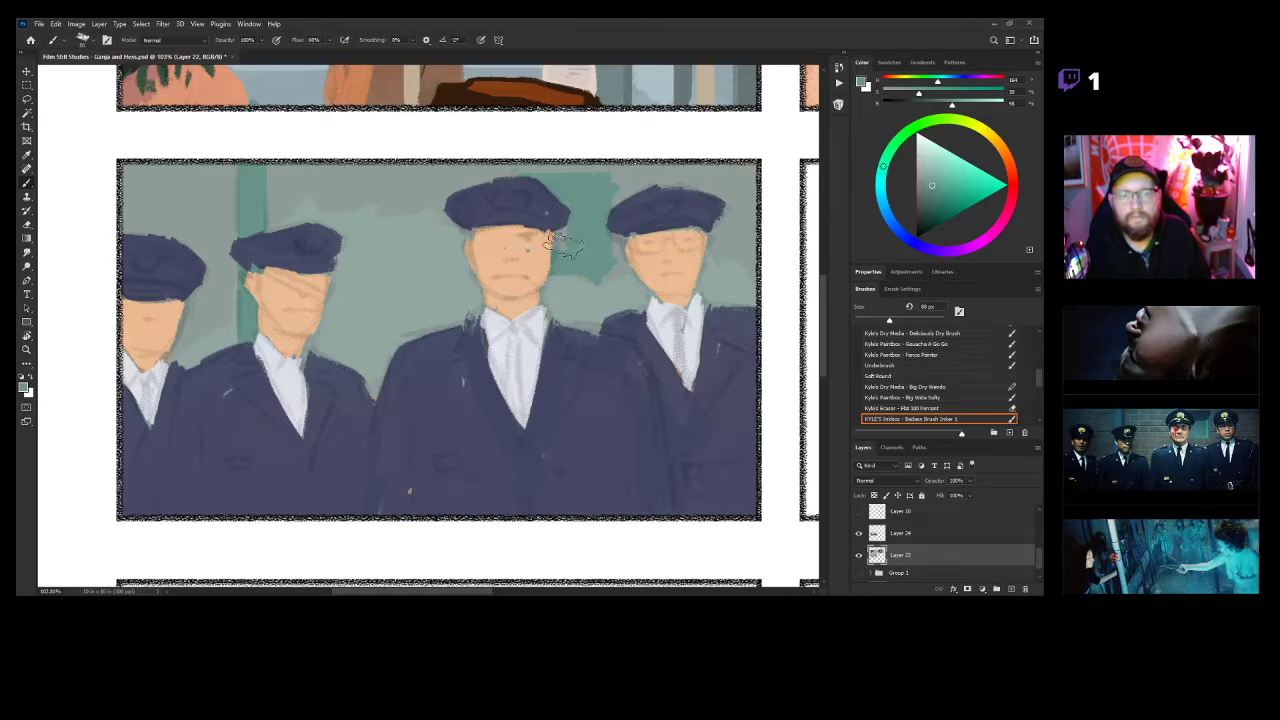
pyautogui.keyDown('alt'); pyautogui.click(490, 168); pyautogui.keyUp('alt')
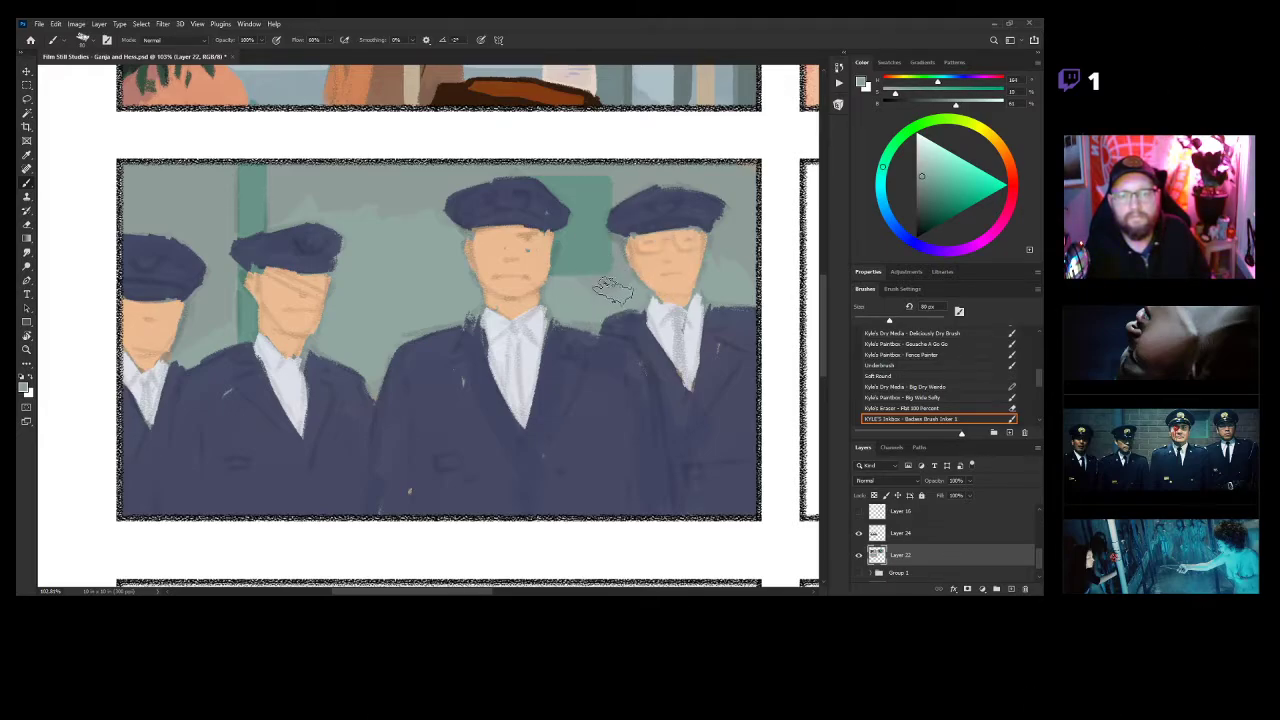
# On Layer 24, darken a sampled jacket navy and paint ties on the central and bespectacled officers with a 25 px brush.
pyautogui.moveTo(635, 388)
pyautogui.mouseDown()
pyautogui.moveTo(605, 390)
pyautogui.moveTo(617, 389)
pyautogui.mouseUp()
pyautogui.click(867, 533)
pyautogui.click(858, 534)
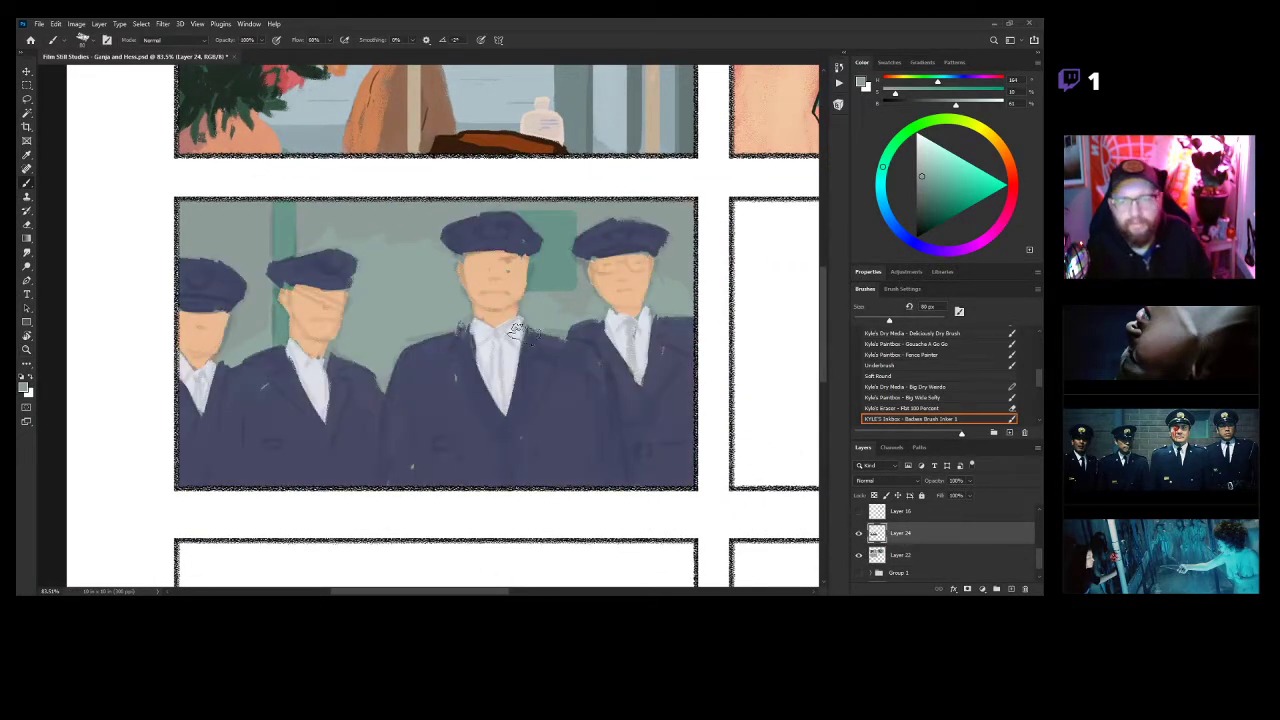
pyautogui.keyDown('alt'); pyautogui.click(557, 403); pyautogui.keyUp('alt')
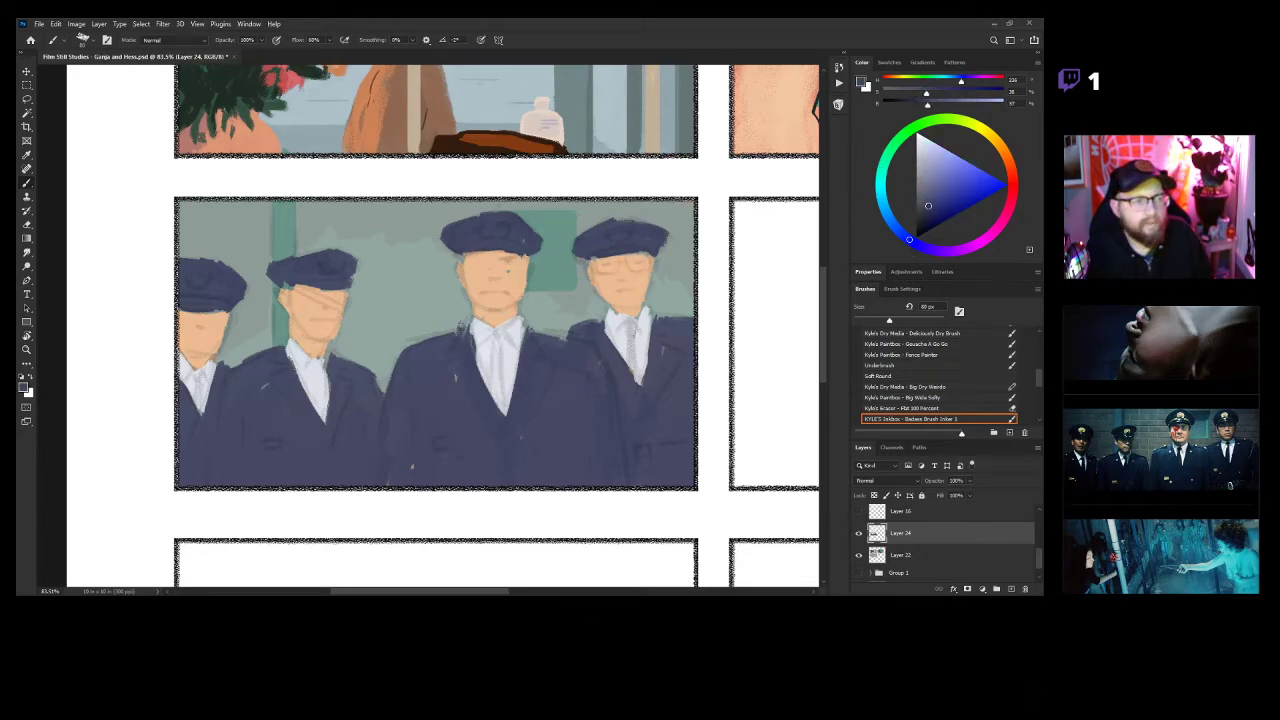
pyautogui.moveTo(533, 299); pyautogui.dragTo(558, 318)
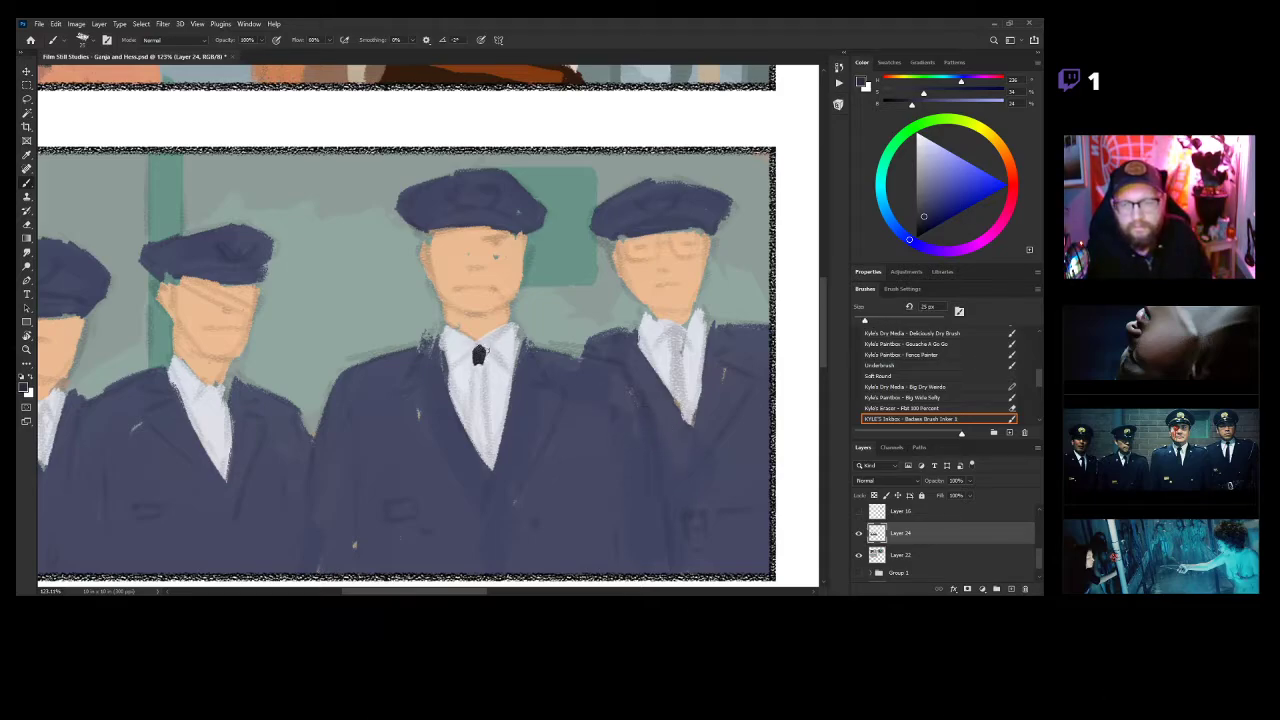
pyautogui.moveTo(478, 397); pyautogui.dragTo(496, 309)
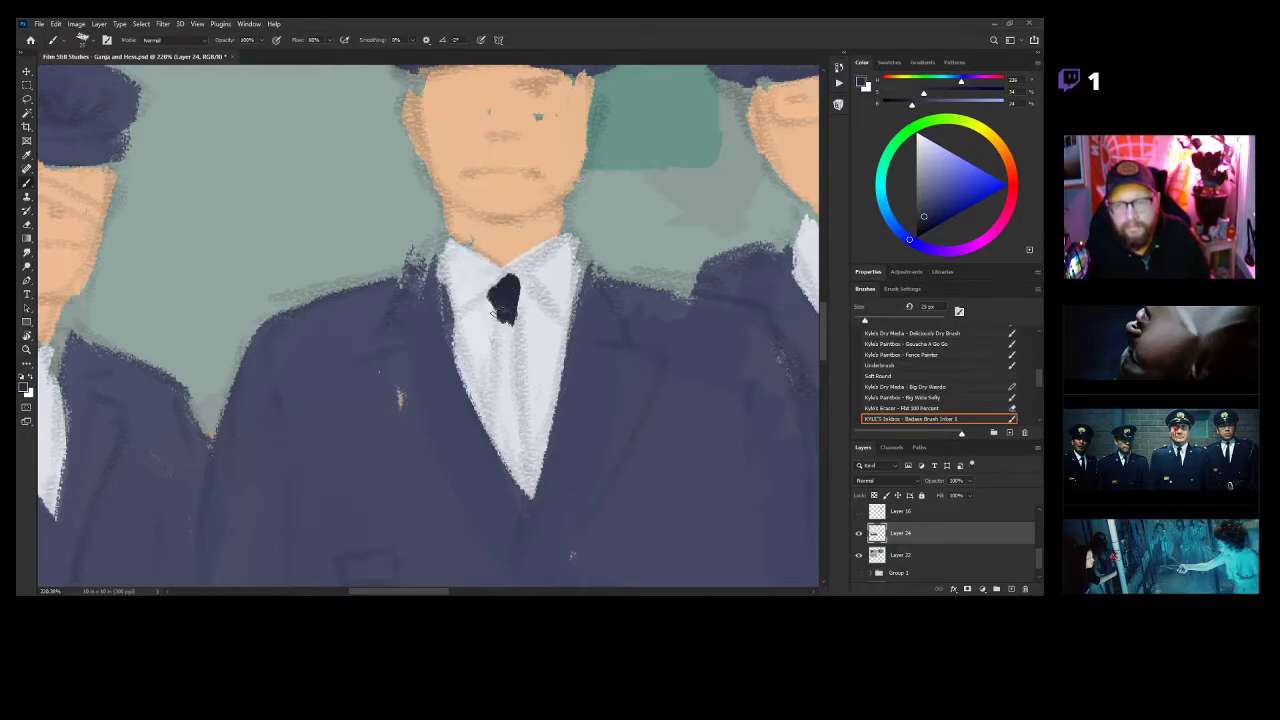
pyautogui.moveTo(514, 368); pyautogui.dragTo(519, 480)
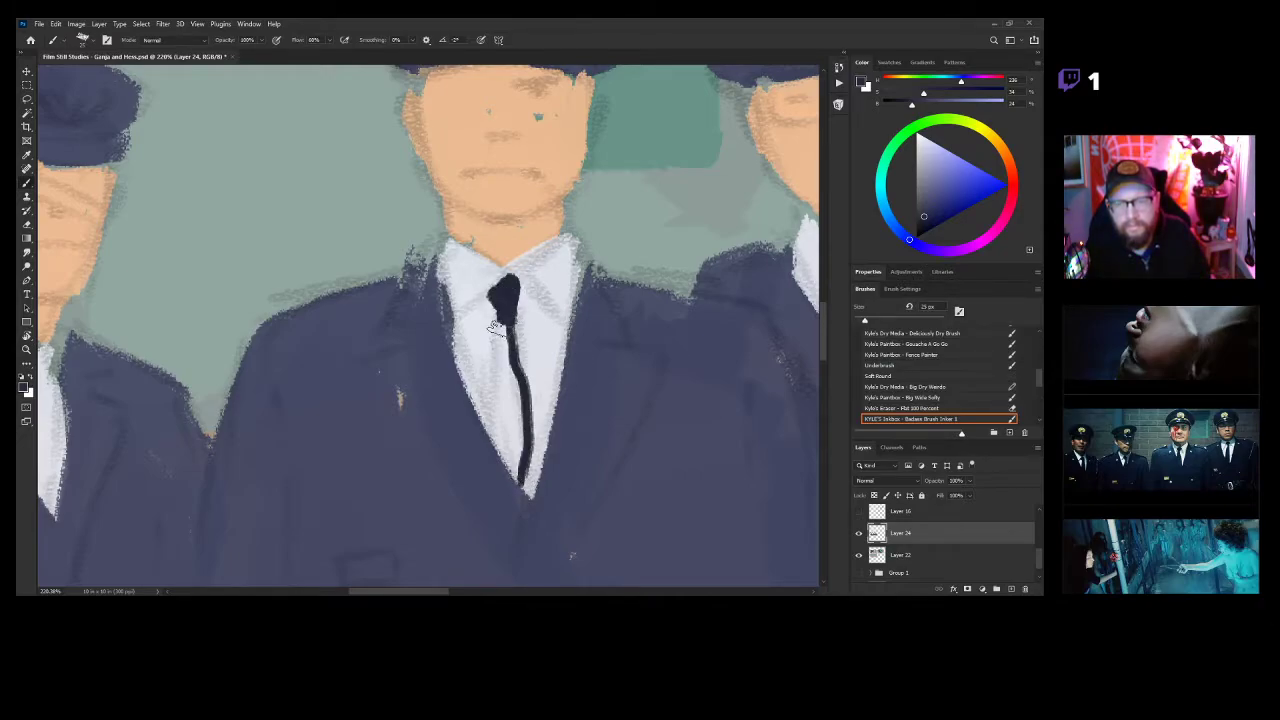
pyautogui.moveTo(503, 312)
pyautogui.mouseDown()
pyautogui.moveTo(488, 452)
pyautogui.moveTo(500, 448)
pyautogui.mouseUp()
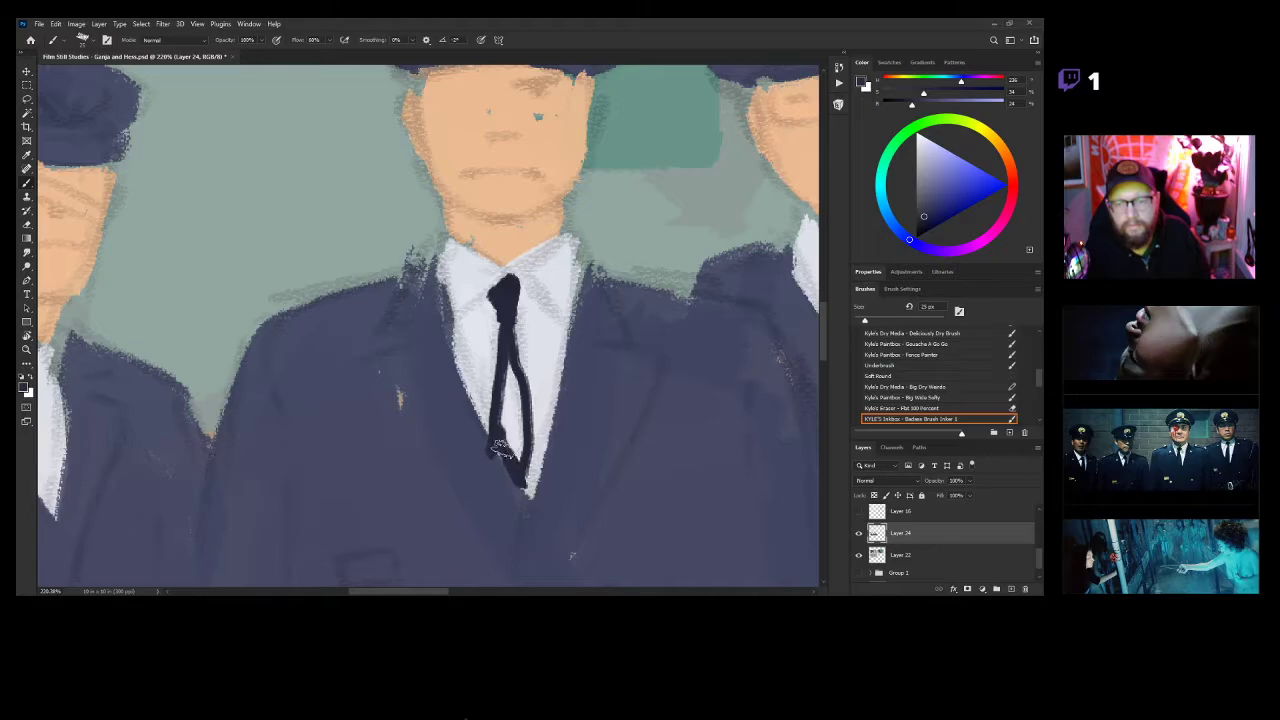
pyautogui.moveTo(518, 372); pyautogui.dragTo(507, 362)
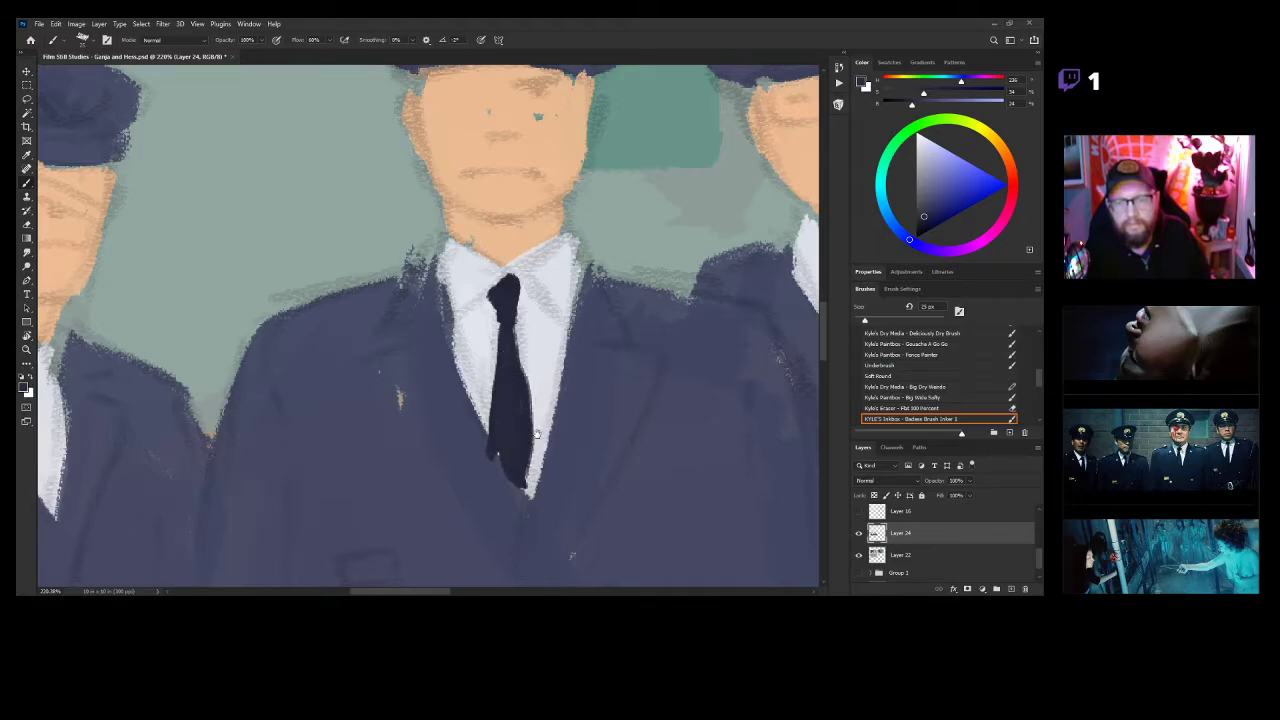
pyautogui.moveTo(537, 435); pyautogui.dragTo(137, 475)
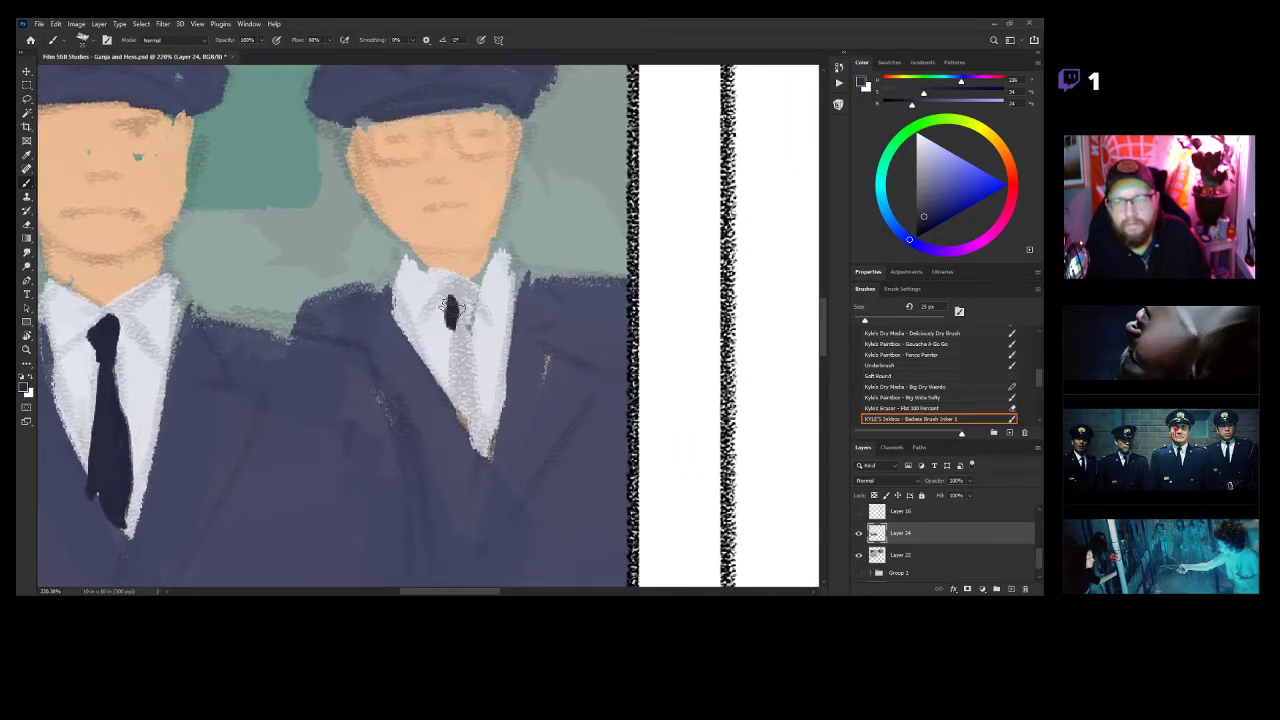
pyautogui.moveTo(456, 316); pyautogui.dragTo(488, 450)
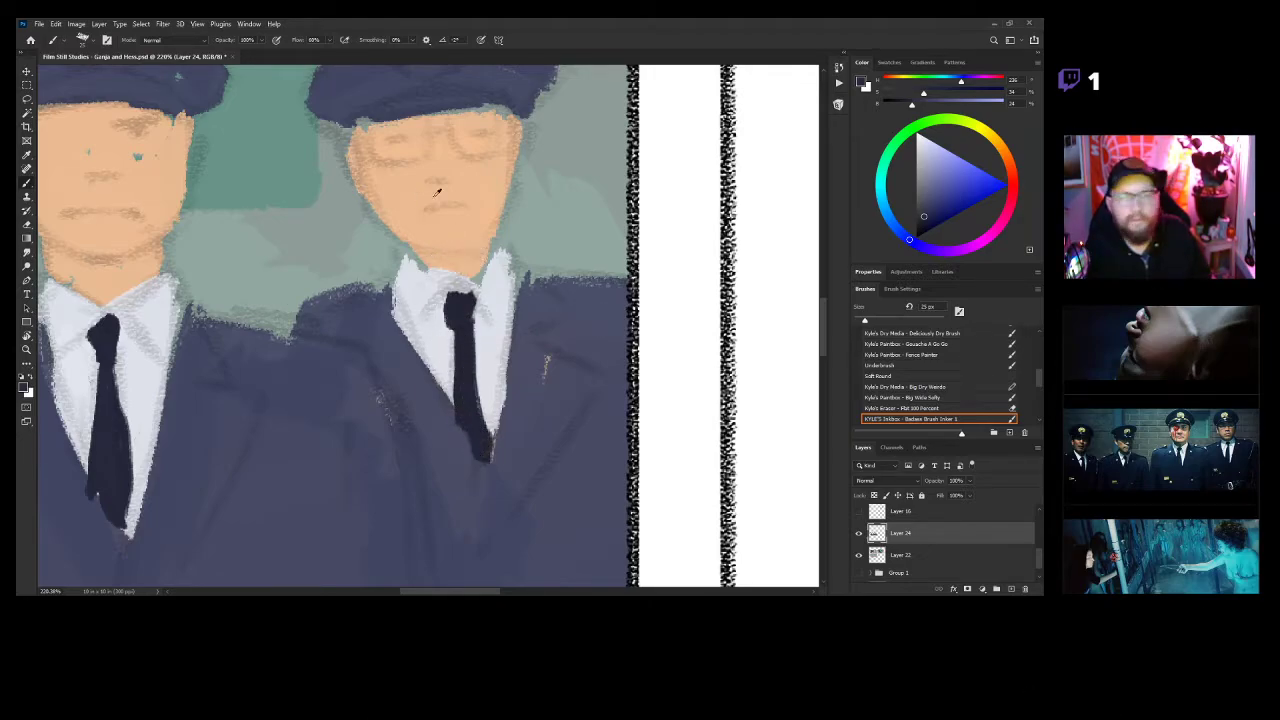
# Refine the bespectacled officer's neck and forehead with sampled skin colour and redraw the lower edge of his cap in sampled navy.
pyautogui.keyDown('alt'); pyautogui.click(445, 228); pyautogui.keyUp('alt')
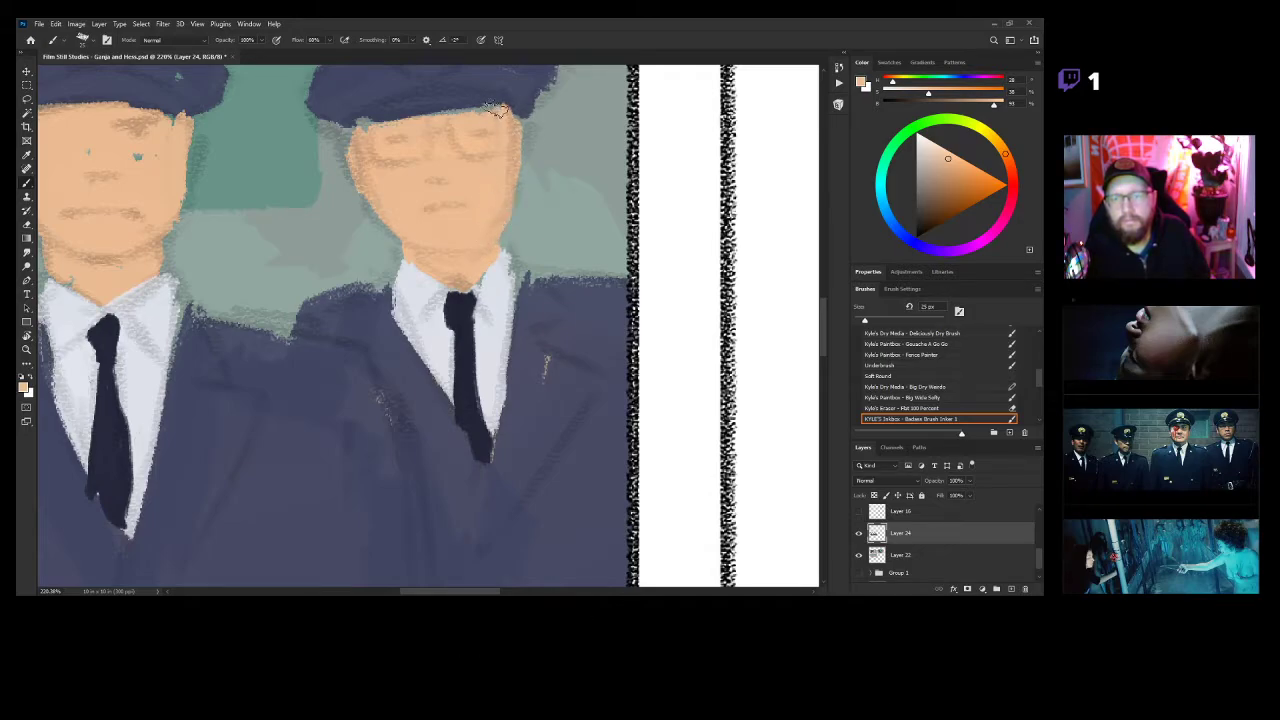
pyautogui.moveTo(358, 126); pyautogui.dragTo(479, 114)
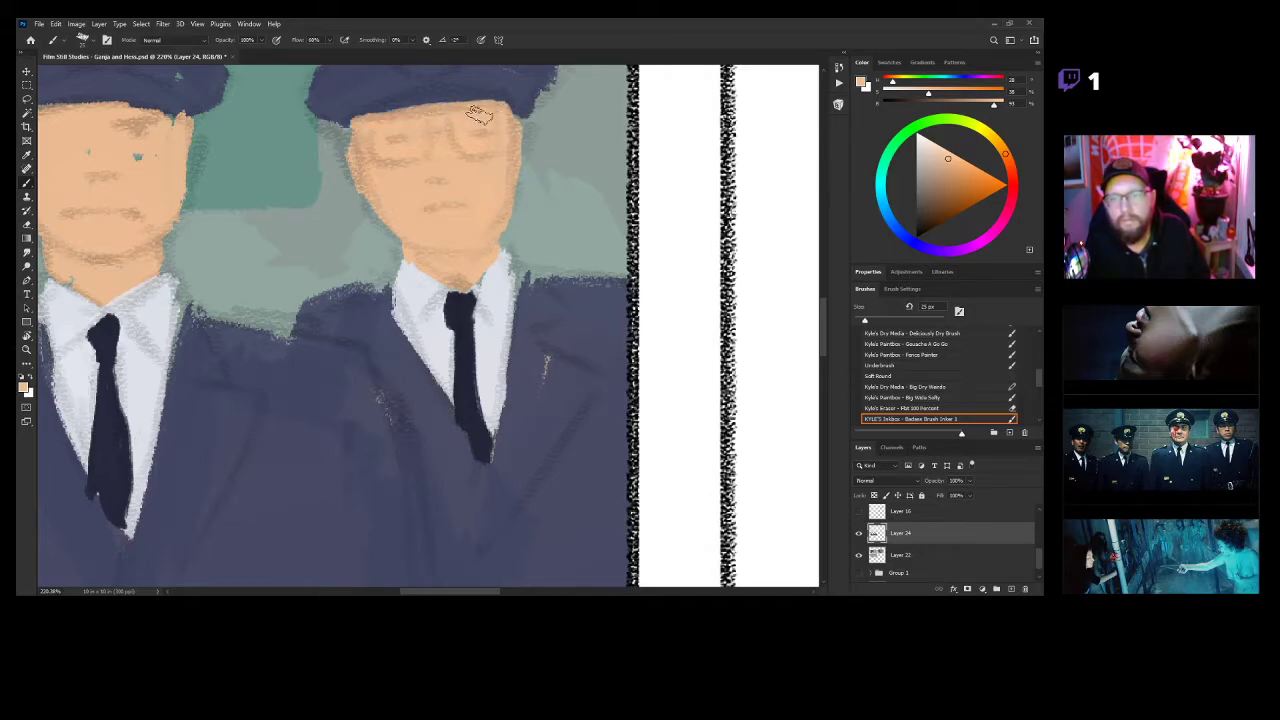
pyautogui.keyDown('alt'); pyautogui.click(376, 92); pyautogui.keyUp('alt')
pyautogui.moveTo(380, 102)
pyautogui.mouseDown()
pyautogui.moveTo(516, 98)
pyautogui.moveTo(380, 112)
pyautogui.moveTo(423, 116)
pyautogui.moveTo(505, 102)
pyautogui.mouseUp()
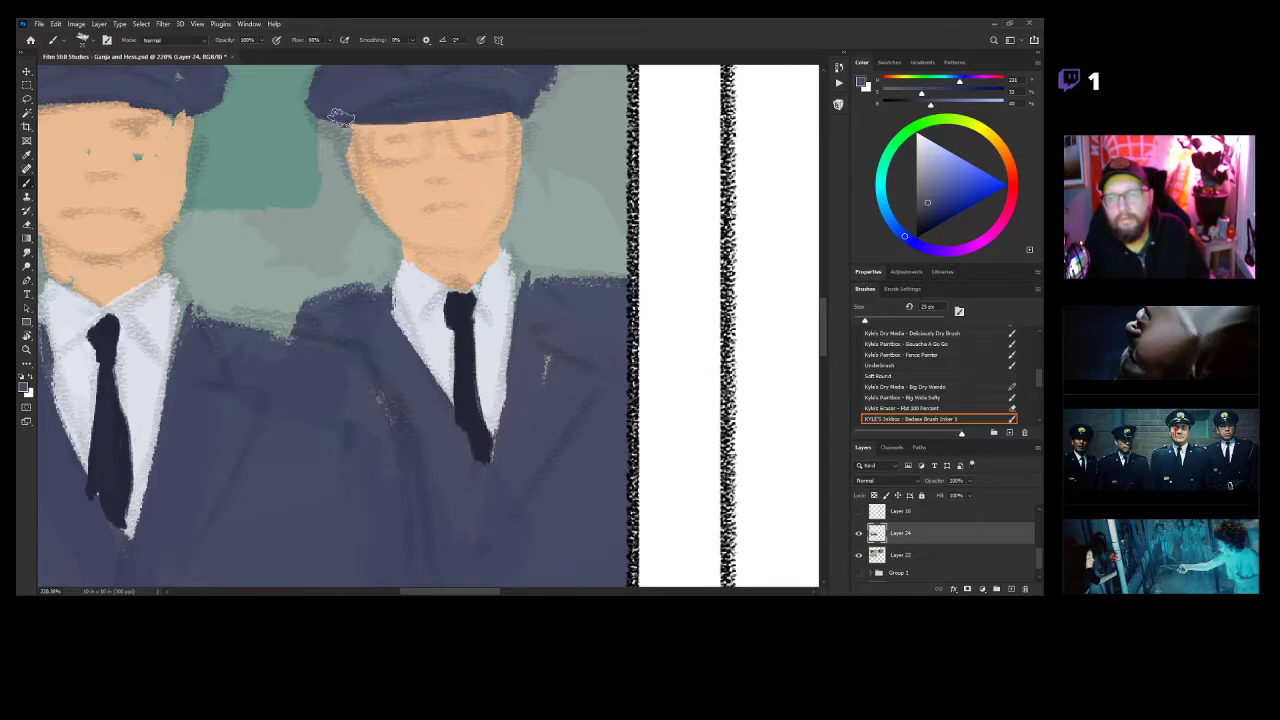
pyautogui.keyDown('alt'); pyautogui.click(401, 187); pyautogui.keyUp('alt')
pyautogui.moveTo(499, 285); pyautogui.dragTo(706, 283)
pyautogui.moveTo(561, 208); pyautogui.dragTo(615, 214)
pyautogui.moveTo(448, 316); pyautogui.dragTo(548, 289)
pyautogui.moveTo(742, 422); pyautogui.dragTo(566, 291)
pyautogui.moveTo(780, 335); pyautogui.dragTo(609, 328)
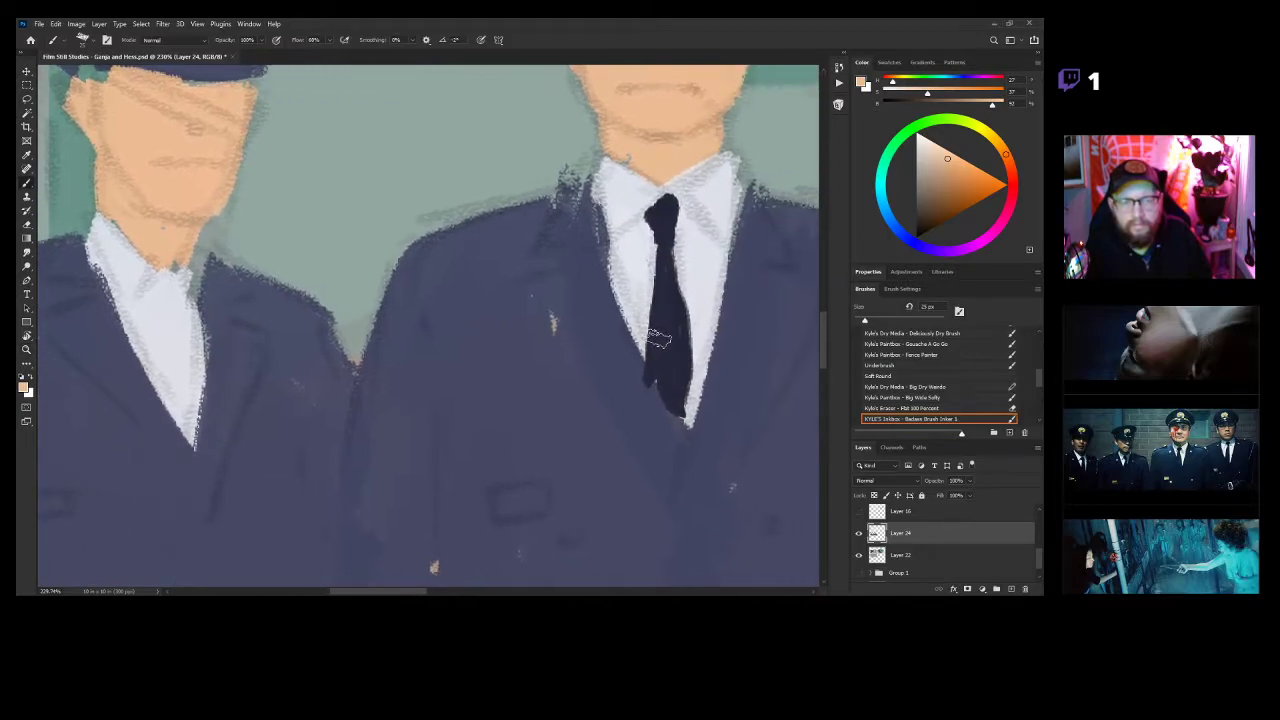
# Sample the dark tie colour and paint the knot and hanging length of the second officer's tie.
pyautogui.keyDown('alt'); pyautogui.click(664, 327); pyautogui.keyUp('alt')
pyautogui.moveTo(509, 350); pyautogui.dragTo(661, 322)
pyautogui.moveTo(469, 303); pyautogui.dragTo(664, 318)
pyautogui.moveTo(561, 305)
pyautogui.mouseDown()
pyautogui.moveTo(600, 311)
pyautogui.moveTo(584, 311)
pyautogui.mouseUp()
pyautogui.moveTo(490, 248)
pyautogui.mouseDown()
pyautogui.moveTo(506, 274)
pyautogui.moveTo(522, 238)
pyautogui.moveTo(492, 246)
pyautogui.mouseUp()
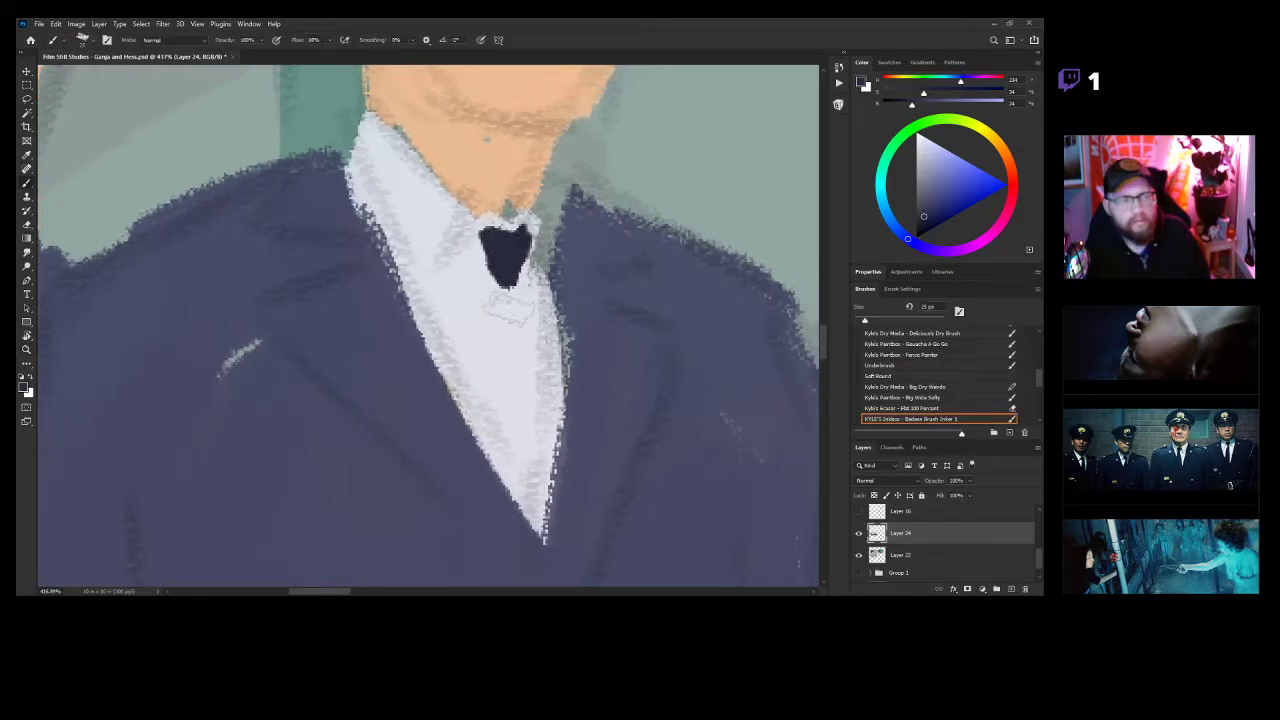
pyautogui.moveTo(503, 270)
pyautogui.mouseDown()
pyautogui.moveTo(536, 396)
pyautogui.moveTo(541, 527)
pyautogui.moveTo(561, 380)
pyautogui.moveTo(511, 285)
pyautogui.moveTo(551, 420)
pyautogui.moveTo(541, 528)
pyautogui.mouseUp()
pyautogui.moveTo(594, 412); pyautogui.dragTo(535, 372)
pyautogui.moveTo(630, 390); pyautogui.dragTo(543, 398)
pyautogui.moveTo(536, 394); pyautogui.dragTo(612, 379)
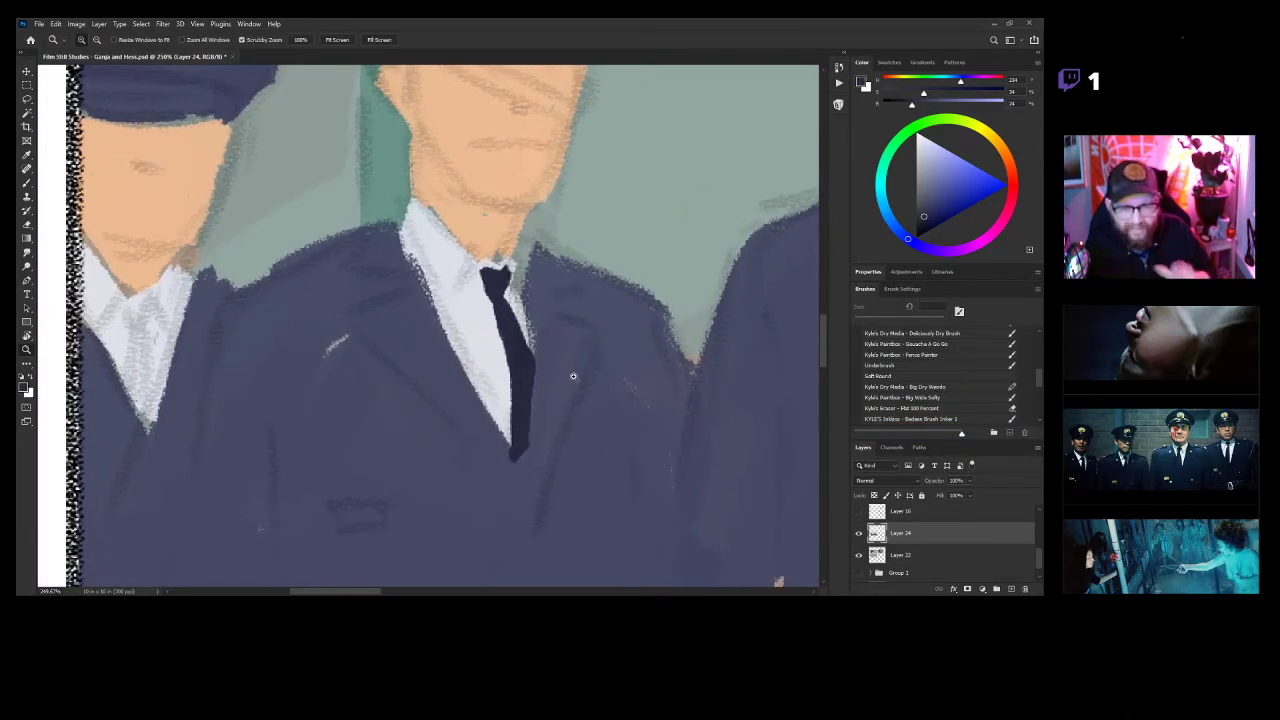
# Paint the far-left officer's dark tie, undoing the first attempt at its hanging length and repainting it as a narrow band.
pyautogui.moveTo(341, 349); pyautogui.dragTo(598, 378)
pyautogui.moveTo(396, 362); pyautogui.dragTo(440, 362)
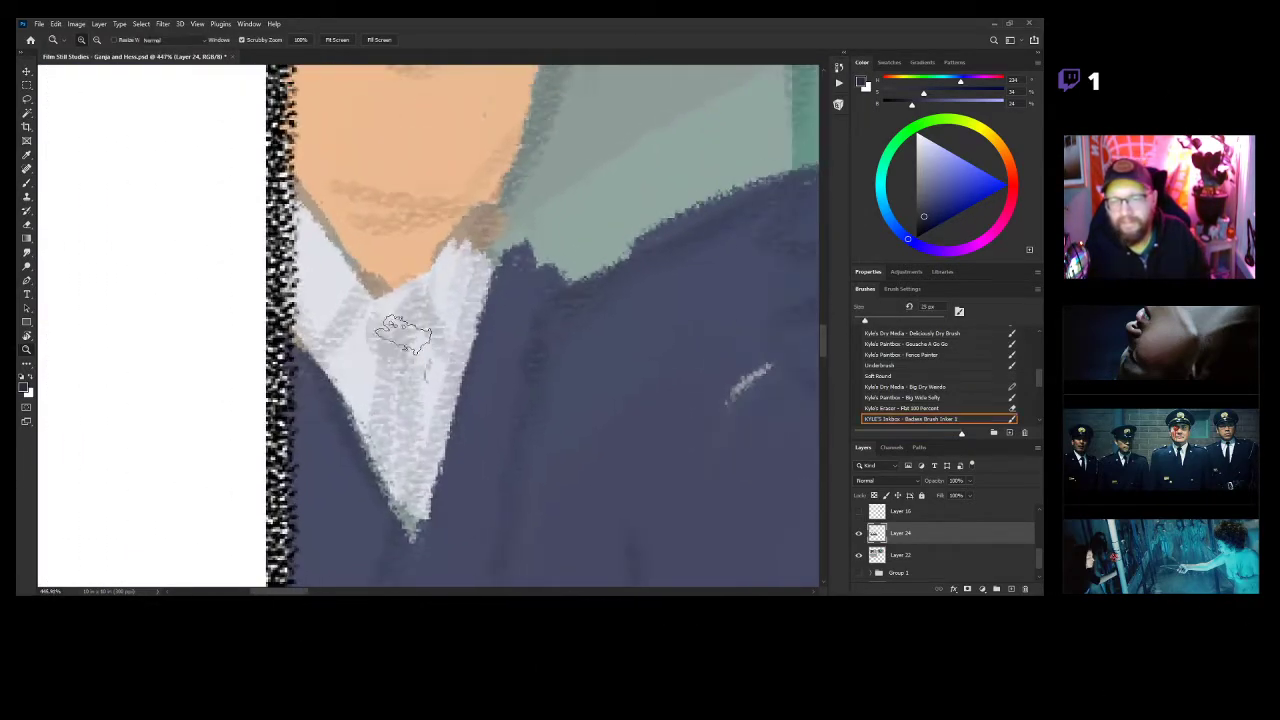
pyautogui.moveTo(420, 296)
pyautogui.mouseDown()
pyautogui.moveTo(373, 308)
pyautogui.moveTo(406, 366)
pyautogui.moveTo(398, 346)
pyautogui.moveTo(410, 520)
pyautogui.mouseUp()
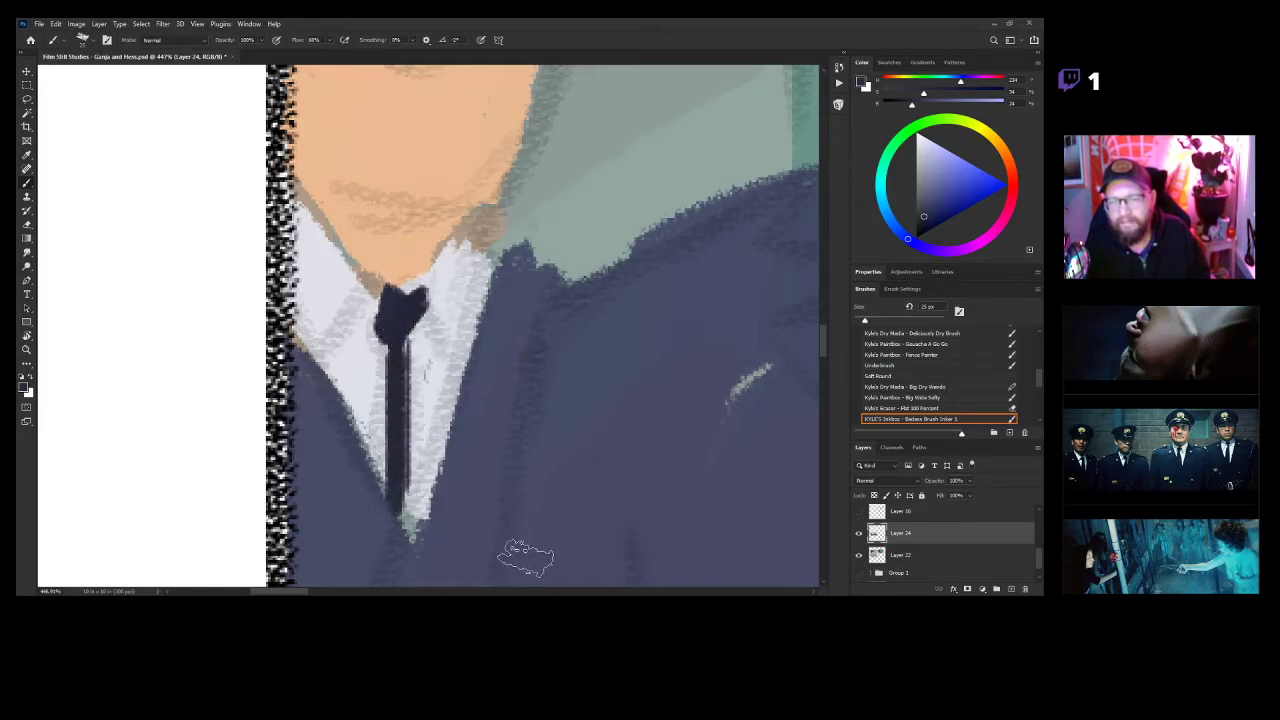
pyautogui.hotkey('ctrl', 'z')
pyautogui.moveTo(392, 340)
pyautogui.mouseDown()
pyautogui.moveTo(385, 470)
pyautogui.moveTo(398, 505)
pyautogui.mouseUp()
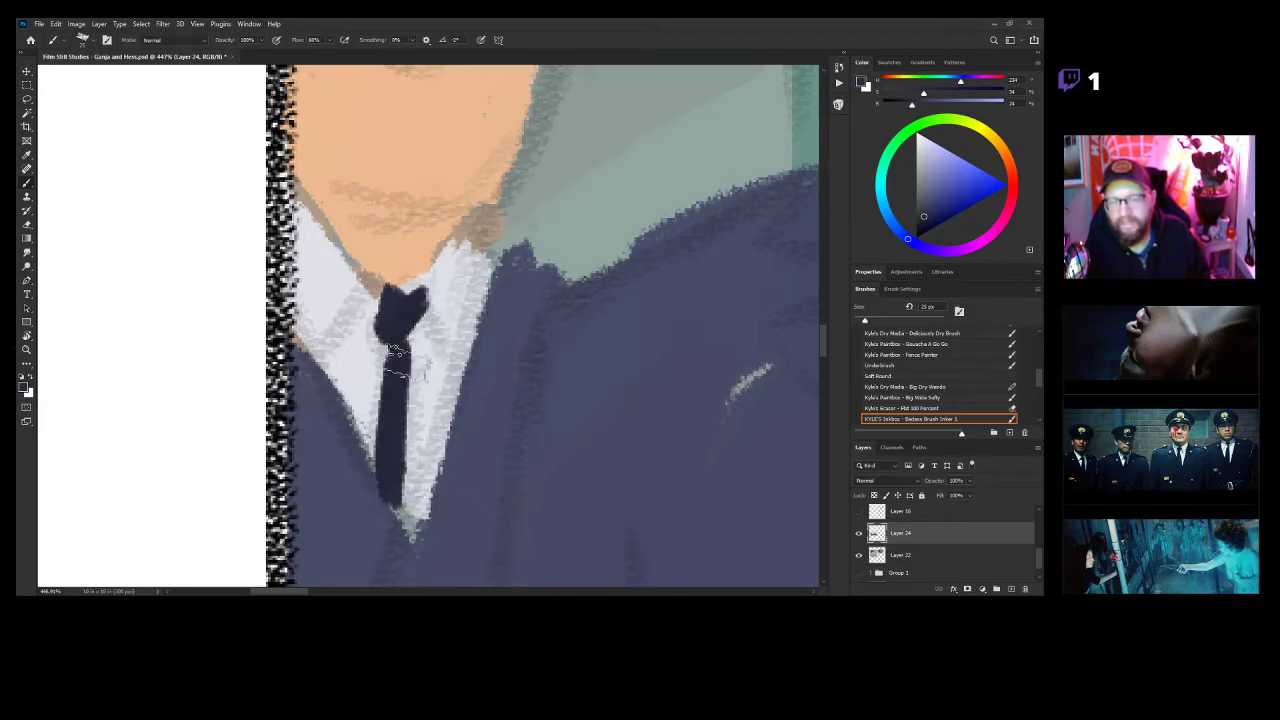
pyautogui.moveTo(405, 325)
pyautogui.mouseDown()
pyautogui.moveTo(425, 533)
pyautogui.moveTo(407, 428)
pyautogui.moveTo(390, 518)
pyautogui.mouseUp()
pyautogui.moveTo(476, 468)
pyautogui.mouseDown()
pyautogui.moveTo(404, 466)
pyautogui.moveTo(322, 422)
pyautogui.mouseUp()
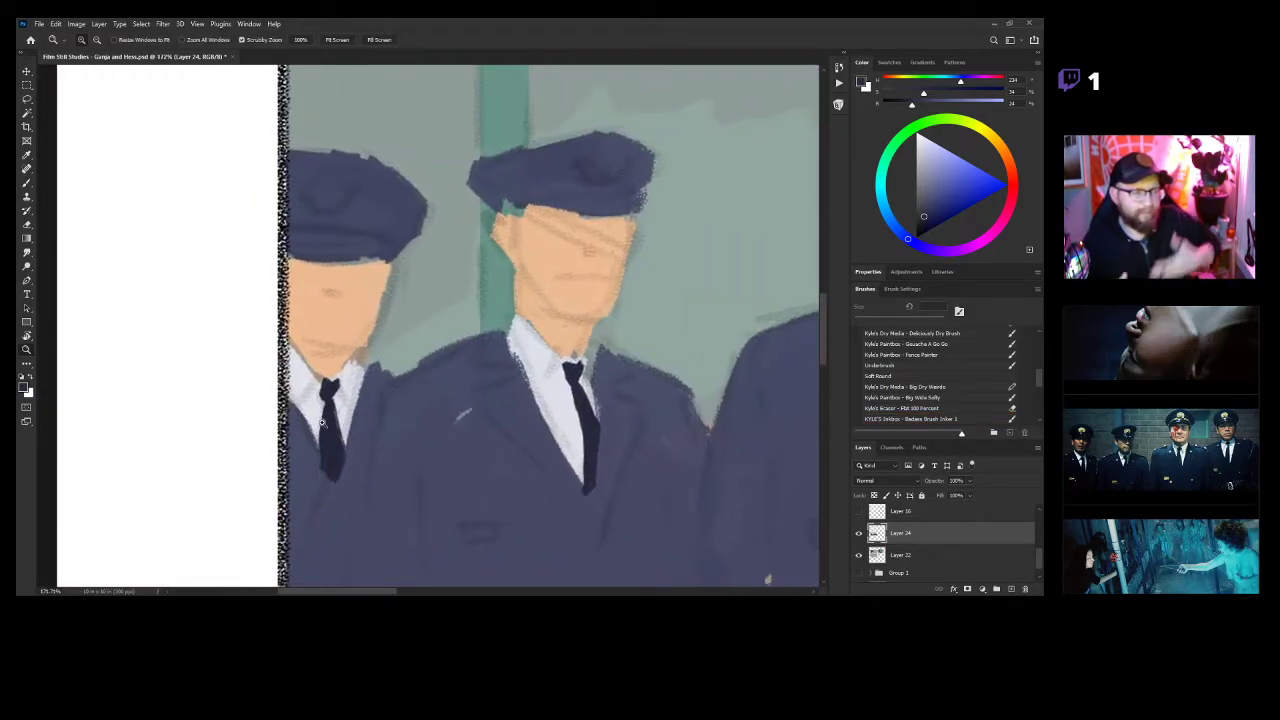
# Pick a slightly darker navy, enlarge the brush to 60 px and paint fold and sleeve shadows on the central officer's jacket.
pyautogui.moveTo(580, 371); pyautogui.dragTo(640, 346)
pyautogui.press('b')
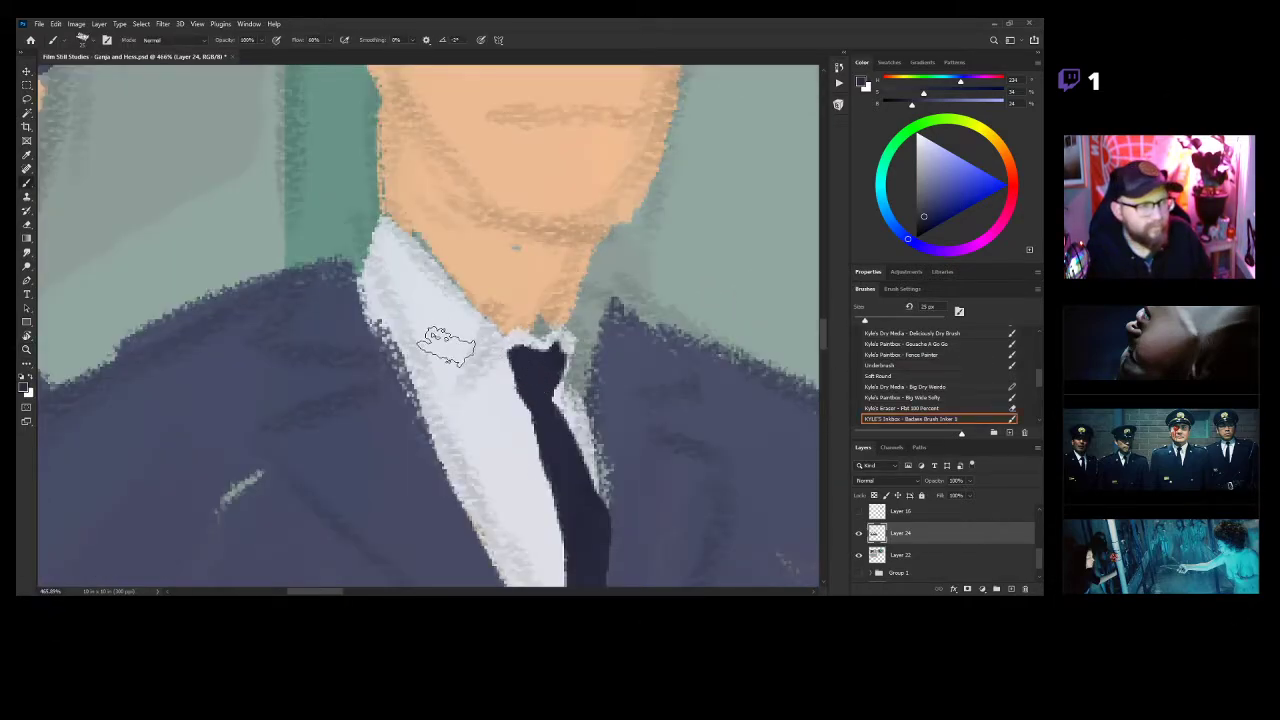
pyautogui.press('z')
pyautogui.moveTo(660, 416)
pyautogui.mouseDown()
pyautogui.moveTo(363, 617)
pyautogui.moveTo(310, 610)
pyautogui.mouseUp()
pyautogui.moveTo(810, 441); pyautogui.dragTo(603, 423)
pyautogui.click(550, 439)
pyautogui.press('b')
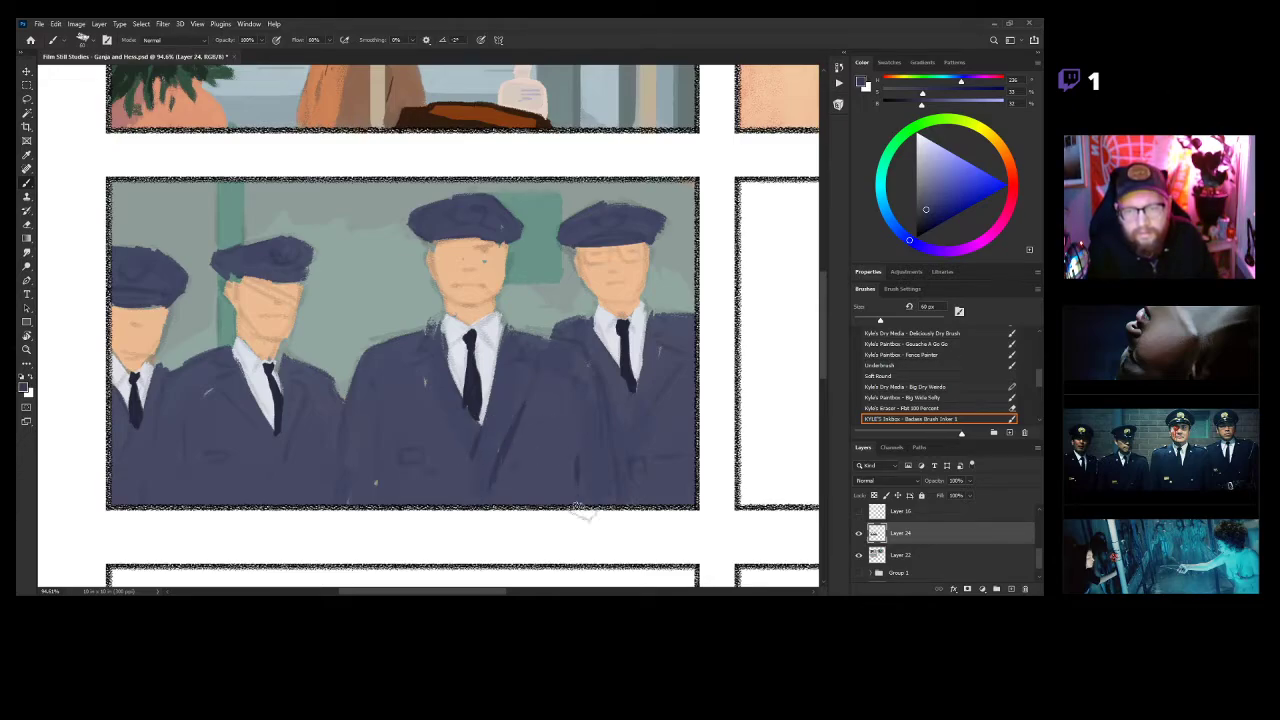
pyautogui.moveTo(607, 441); pyautogui.dragTo(652, 398)
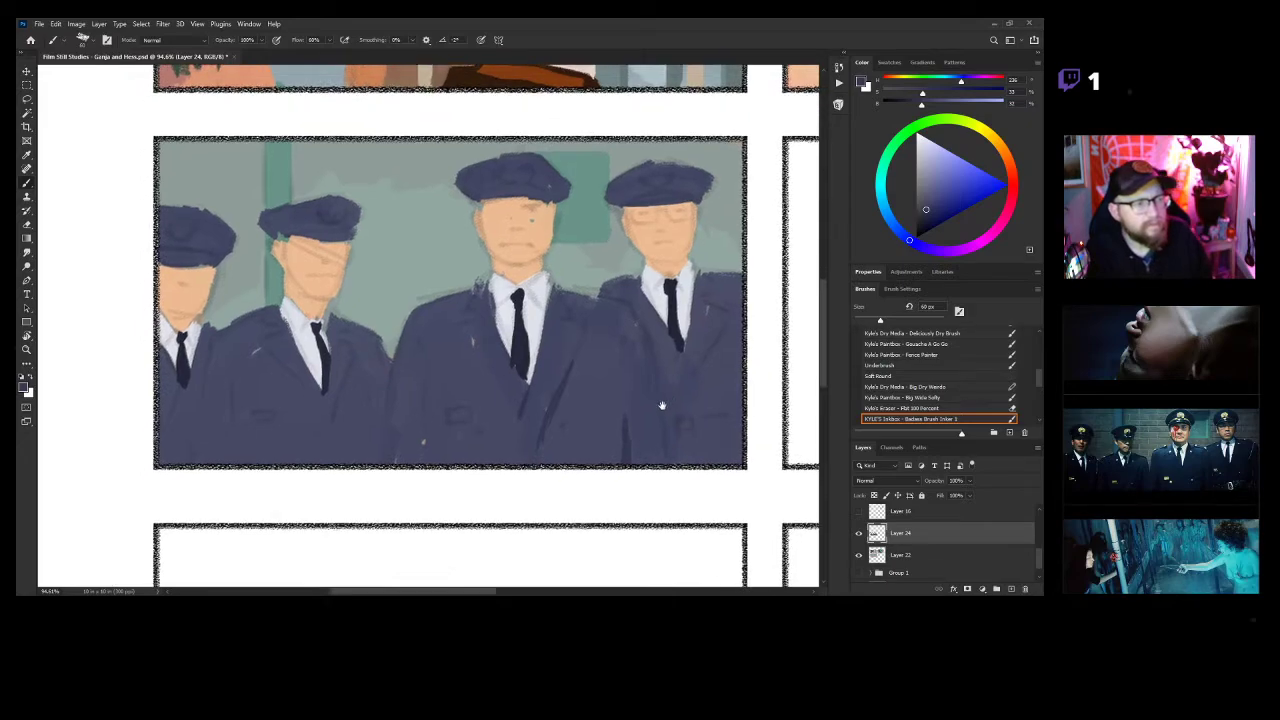
pyautogui.scroll(3, 570, 300)
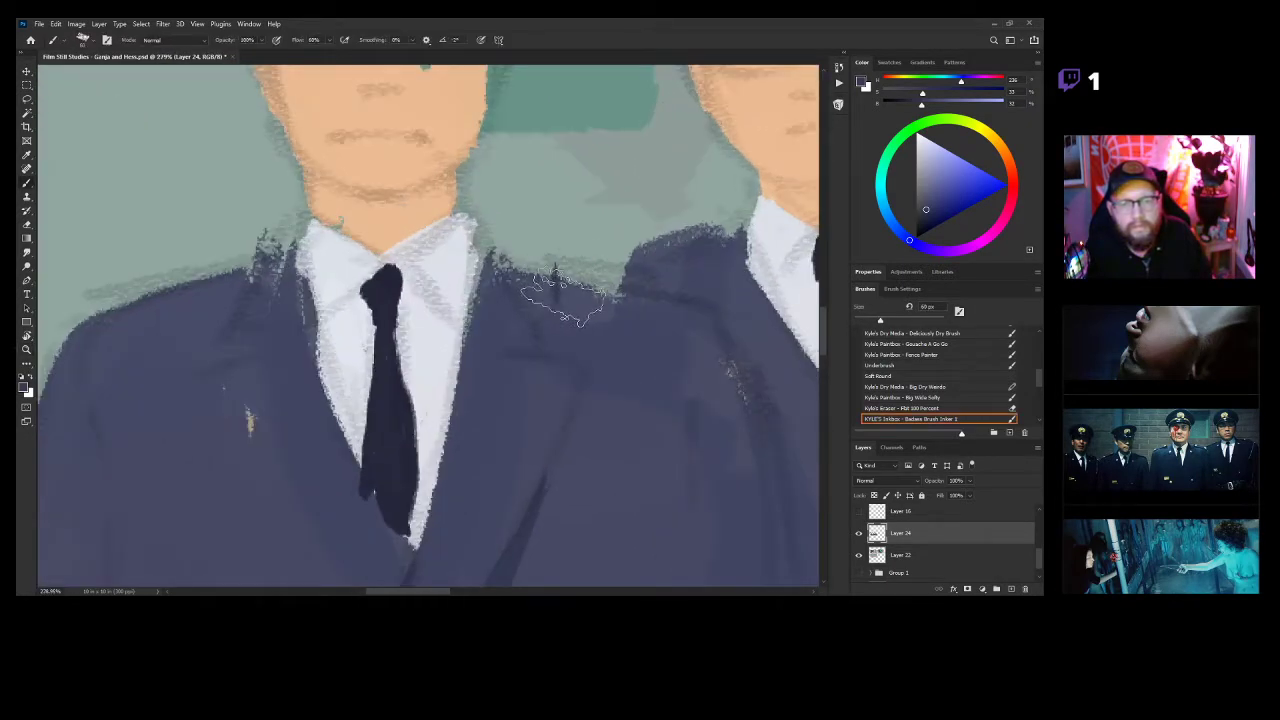
pyautogui.moveTo(495, 413); pyautogui.dragTo(806, 313)
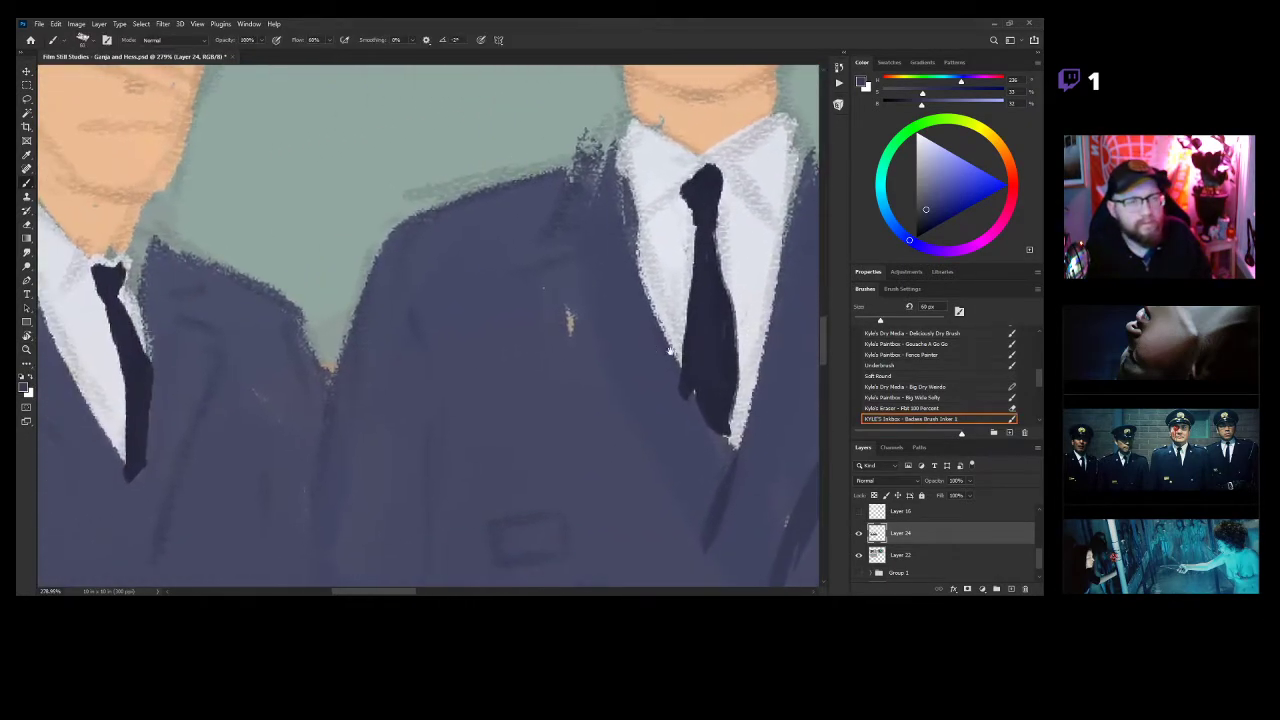
pyautogui.moveTo(645, 416); pyautogui.dragTo(651, 293)
pyautogui.moveTo(408, 348); pyautogui.dragTo(436, 580)
# Block in the shadow on the second officer's lower jacket, from the sleeve beside the central officer across to below the tie.
pyautogui.moveTo(505, 510); pyautogui.dragTo(537, 357)
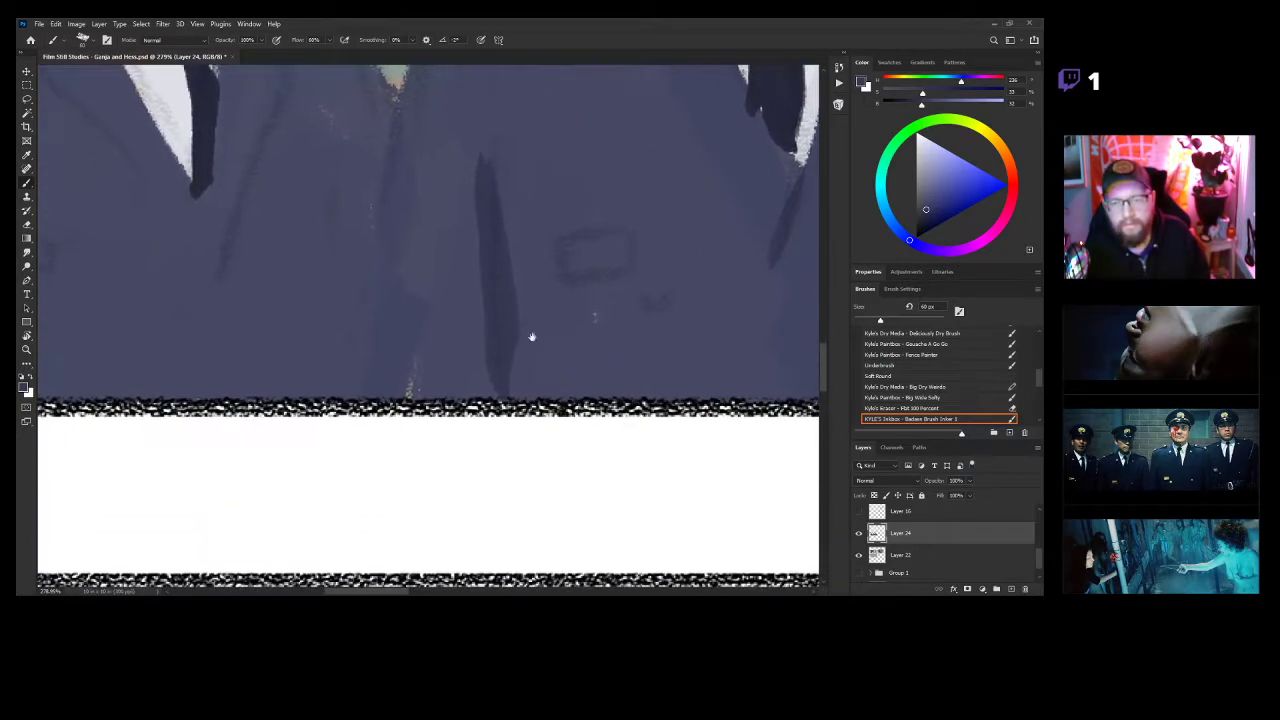
pyautogui.moveTo(397, 303); pyautogui.dragTo(551, 343)
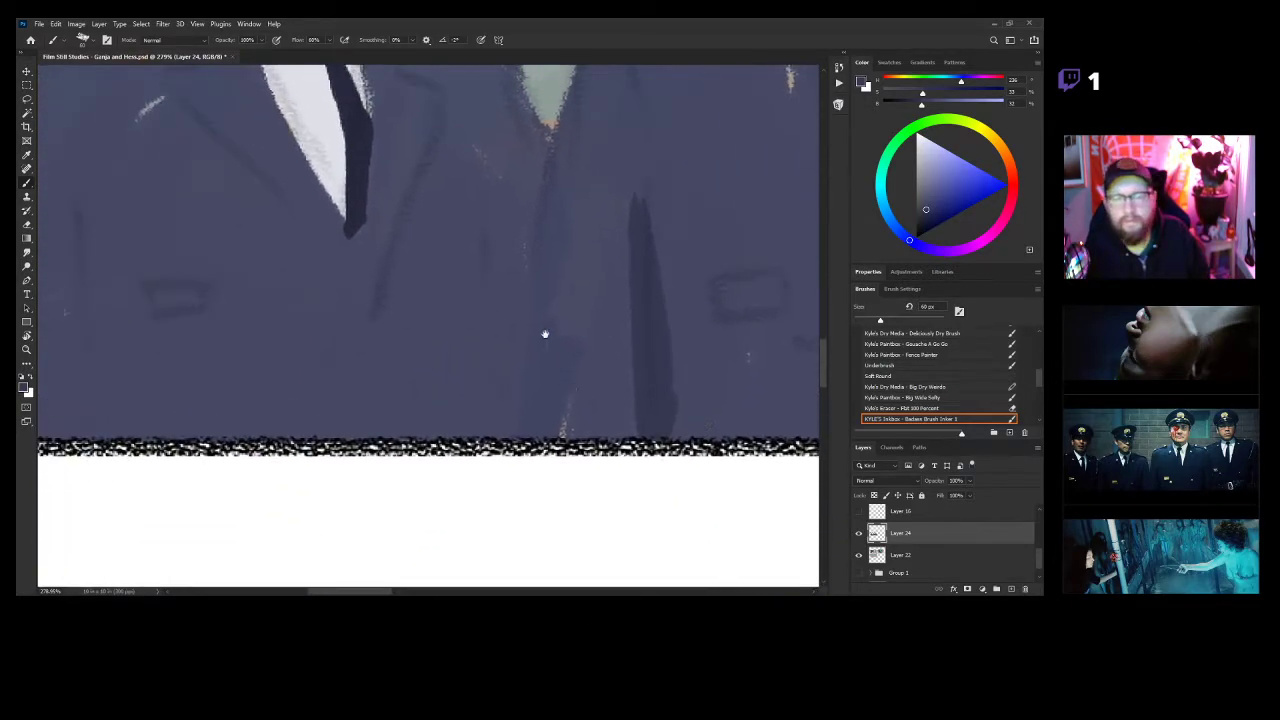
pyautogui.moveTo(540, 178); pyautogui.dragTo(502, 446)
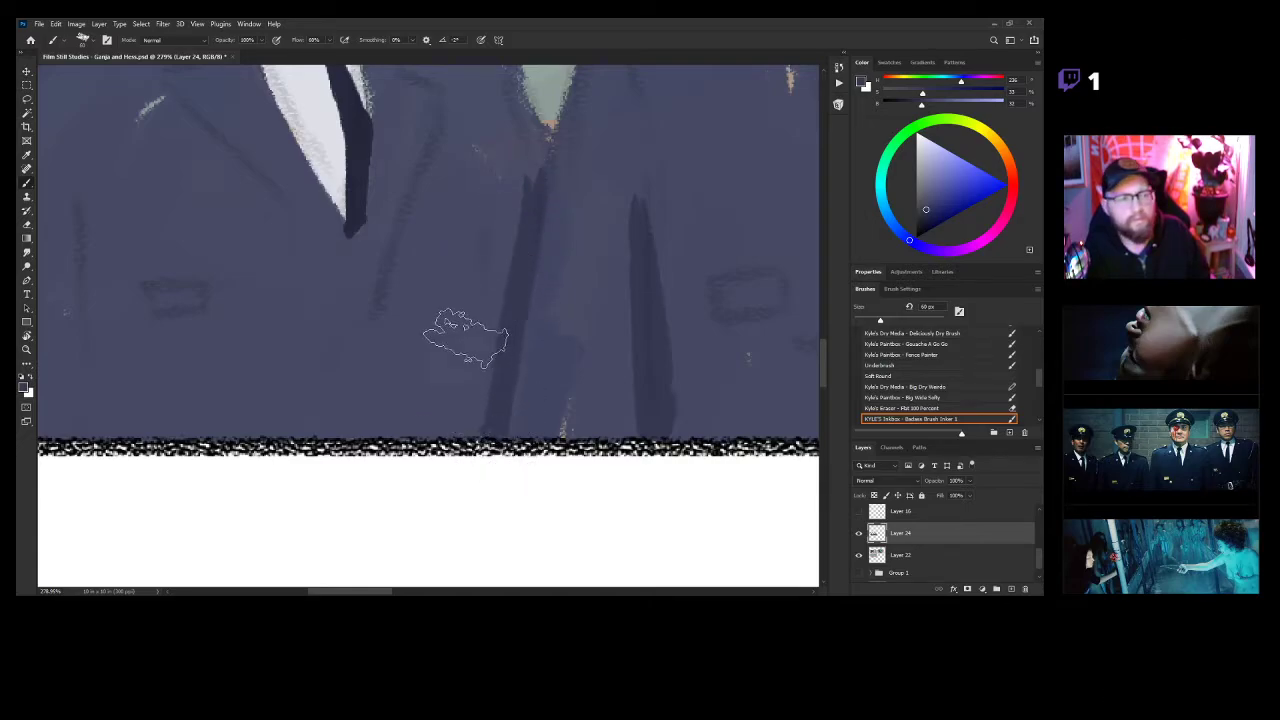
pyautogui.moveTo(481, 301); pyautogui.dragTo(571, 391)
pyautogui.moveTo(472, 375)
pyautogui.mouseDown()
pyautogui.moveTo(484, 412)
pyautogui.moveTo(512, 431)
pyautogui.moveTo(539, 416)
pyautogui.moveTo(566, 449)
pyautogui.moveTo(557, 510)
pyautogui.moveTo(562, 426)
pyautogui.moveTo(491, 389)
pyautogui.moveTo(473, 436)
pyautogui.moveTo(481, 524)
pyautogui.moveTo(467, 515)
pyautogui.moveTo(445, 534)
pyautogui.moveTo(360, 349)
pyautogui.moveTo(394, 502)
pyautogui.mouseUp()
pyautogui.moveTo(370, 355); pyautogui.dragTo(430, 548)
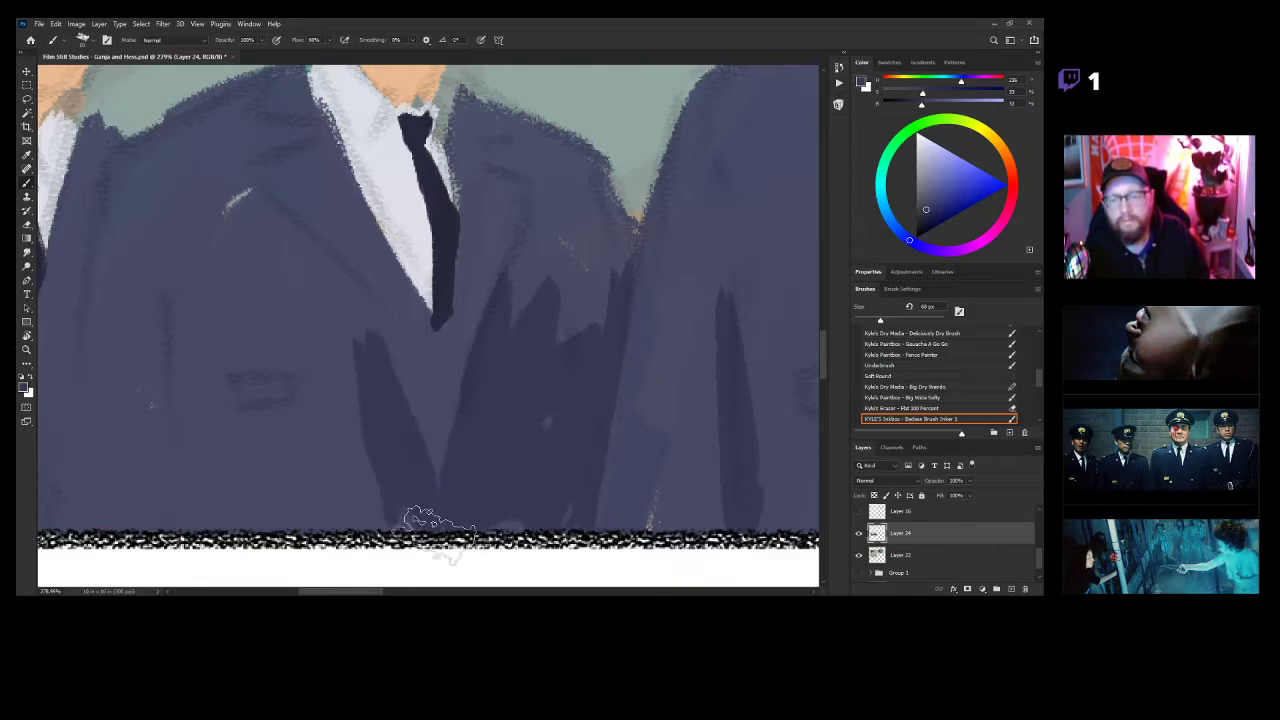
pyautogui.moveTo(384, 370)
pyautogui.mouseDown()
pyautogui.moveTo(471, 280)
pyautogui.moveTo(400, 434)
pyautogui.moveTo(491, 349)
pyautogui.moveTo(357, 500)
pyautogui.mouseUp()
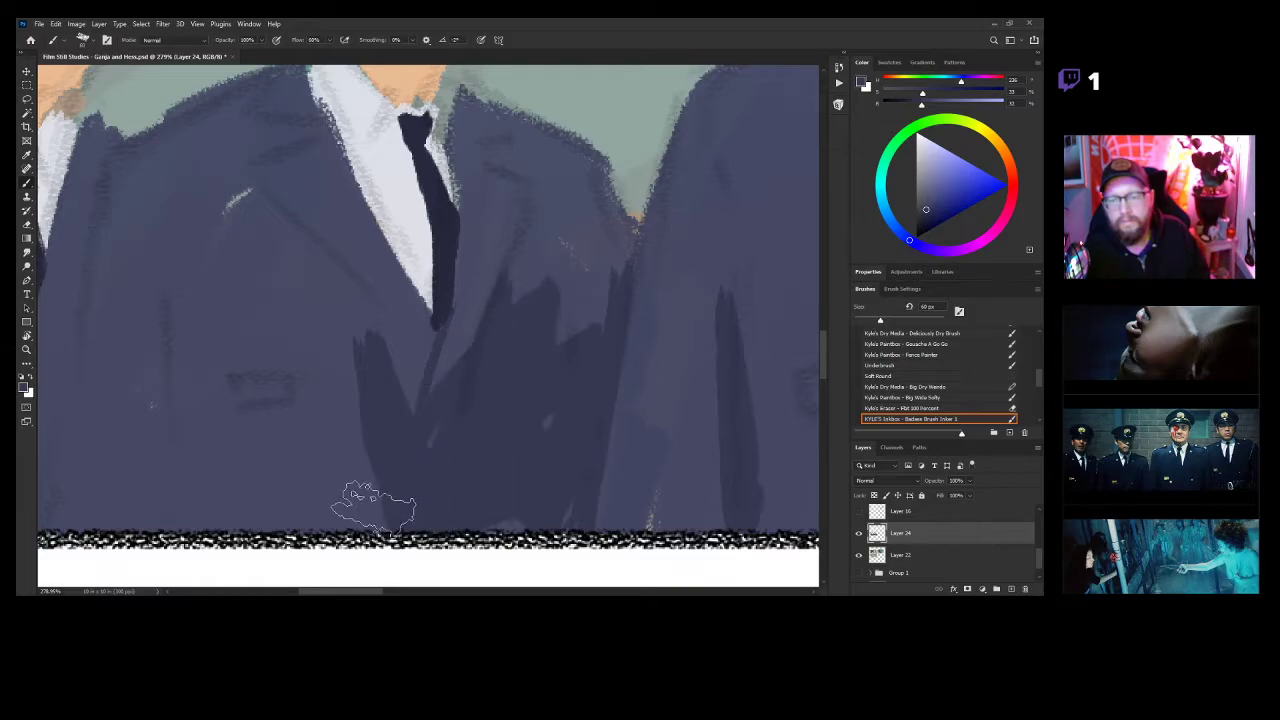
# Extend the dark navy shadow over the second officer's other sleeve and across the bottom of his jacket under the pocket.
pyautogui.moveTo(447, 435)
pyautogui.mouseDown()
pyautogui.moveTo(423, 480)
pyautogui.moveTo(500, 471)
pyautogui.moveTo(628, 394)
pyautogui.mouseUp()
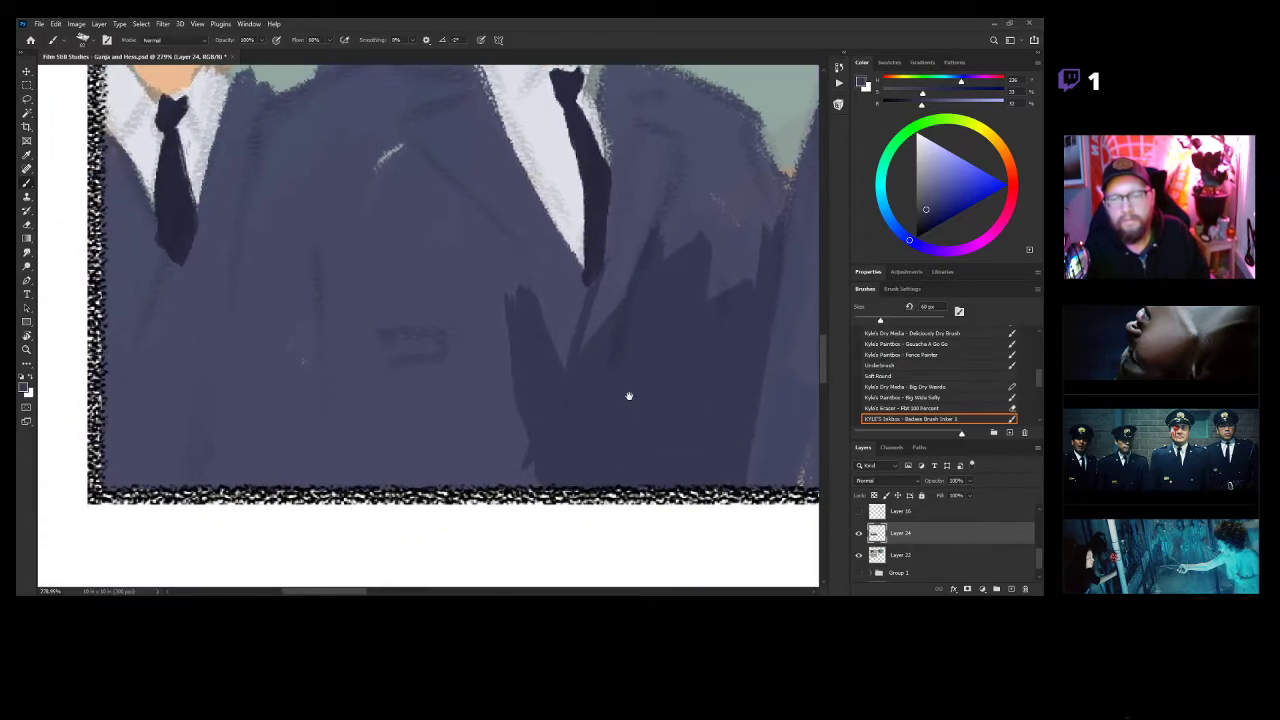
pyautogui.moveTo(308, 262); pyautogui.dragTo(331, 474)
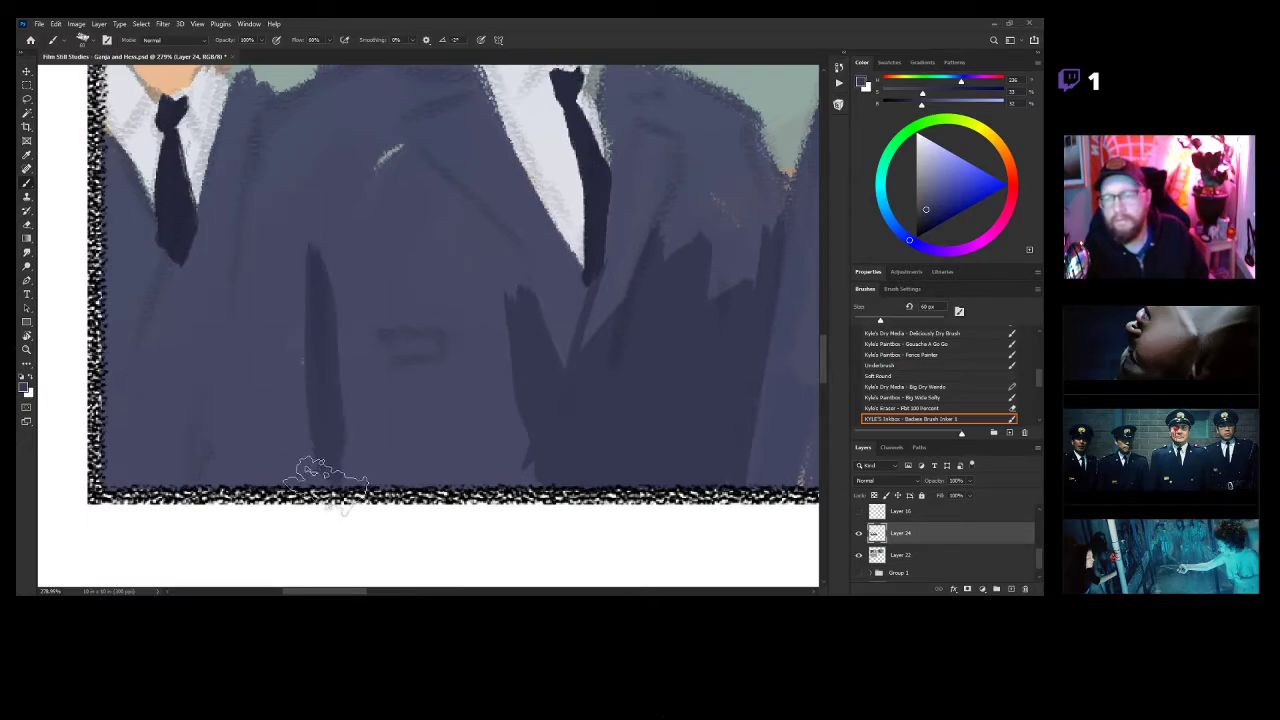
pyautogui.moveTo(294, 262); pyautogui.dragTo(272, 242)
pyautogui.moveTo(242, 286)
pyautogui.mouseDown()
pyautogui.moveTo(210, 452)
pyautogui.moveTo(286, 523)
pyautogui.moveTo(337, 449)
pyautogui.moveTo(508, 449)
pyautogui.moveTo(455, 470)
pyautogui.moveTo(416, 465)
pyautogui.mouseUp()
pyautogui.press('z')
pyautogui.moveTo(593, 470)
pyautogui.mouseDown()
pyautogui.moveTo(508, 418)
pyautogui.moveTo(560, 417)
pyautogui.mouseUp()
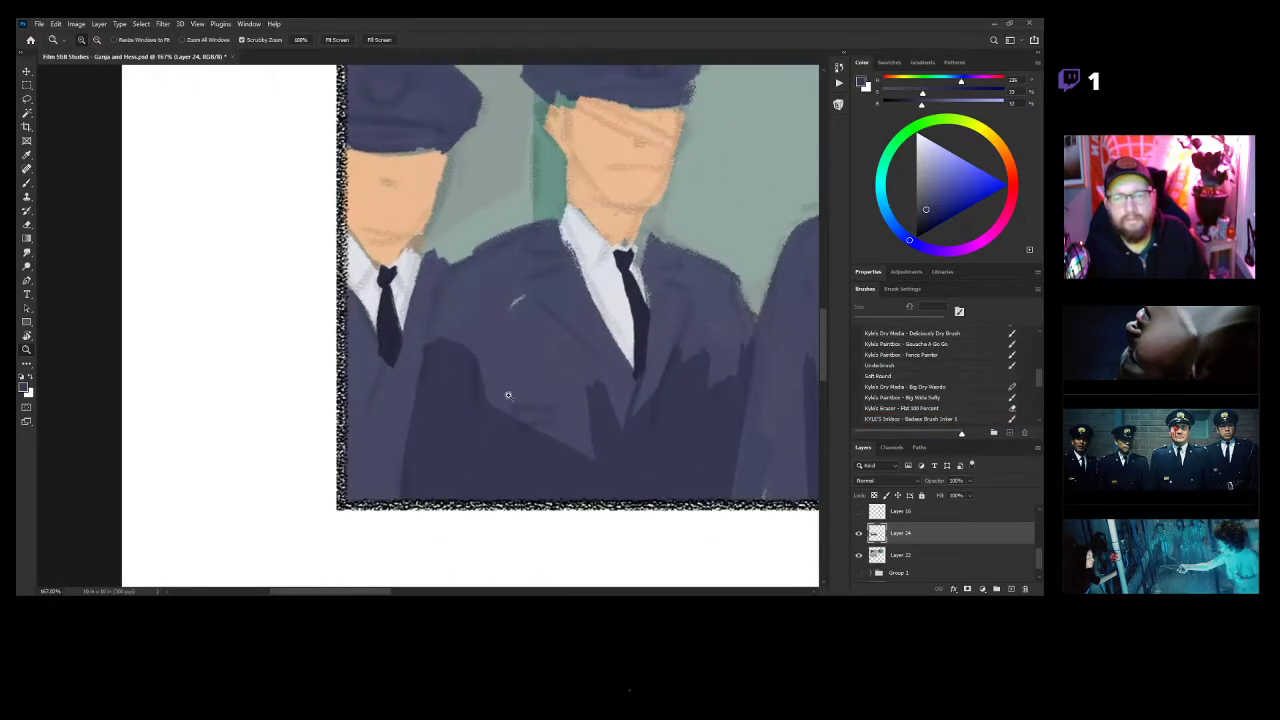
# Paint dark navy shadow down the far-left officer's lapel, shoulder and lower jacket.
pyautogui.press('b')
pyautogui.moveTo(405, 372); pyautogui.dragTo(385, 488)
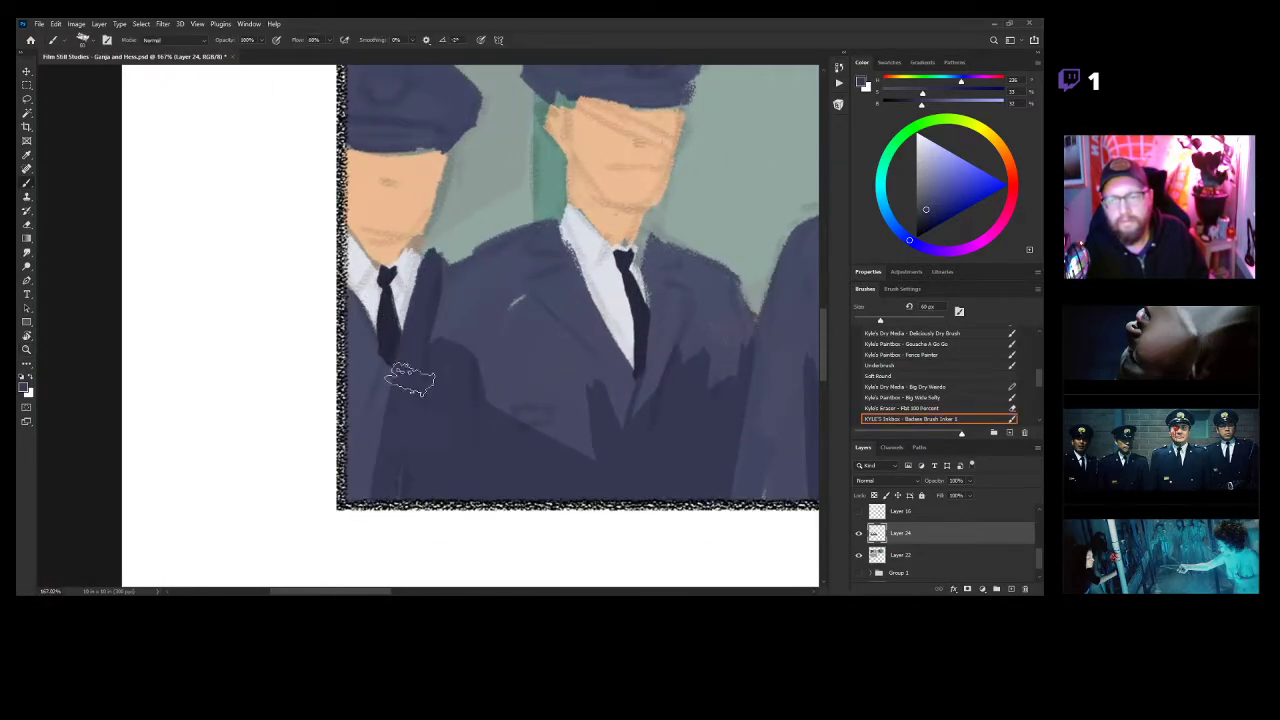
pyautogui.moveTo(389, 403)
pyautogui.mouseDown()
pyautogui.moveTo(322, 295)
pyautogui.moveTo(336, 294)
pyautogui.moveTo(390, 430)
pyautogui.moveTo(338, 425)
pyautogui.moveTo(382, 461)
pyautogui.mouseUp()
pyautogui.moveTo(569, 442); pyautogui.dragTo(440, 427)
pyautogui.moveTo(554, 411); pyautogui.dragTo(521, 411)
pyautogui.moveTo(544, 412)
pyautogui.mouseDown()
pyautogui.moveTo(435, 418)
pyautogui.moveTo(489, 397)
pyautogui.moveTo(603, 407)
pyautogui.mouseUp()
# Erase stray paint along the shoulder line between the far-left and second officers and hide the interface panels.
pyautogui.moveTo(466, 315); pyautogui.dragTo(547, 312)
pyautogui.press('e')
pyautogui.moveTo(476, 268)
pyautogui.mouseDown()
pyautogui.moveTo(514, 276)
pyautogui.moveTo(472, 271)
pyautogui.moveTo(492, 282)
pyautogui.mouseUp()
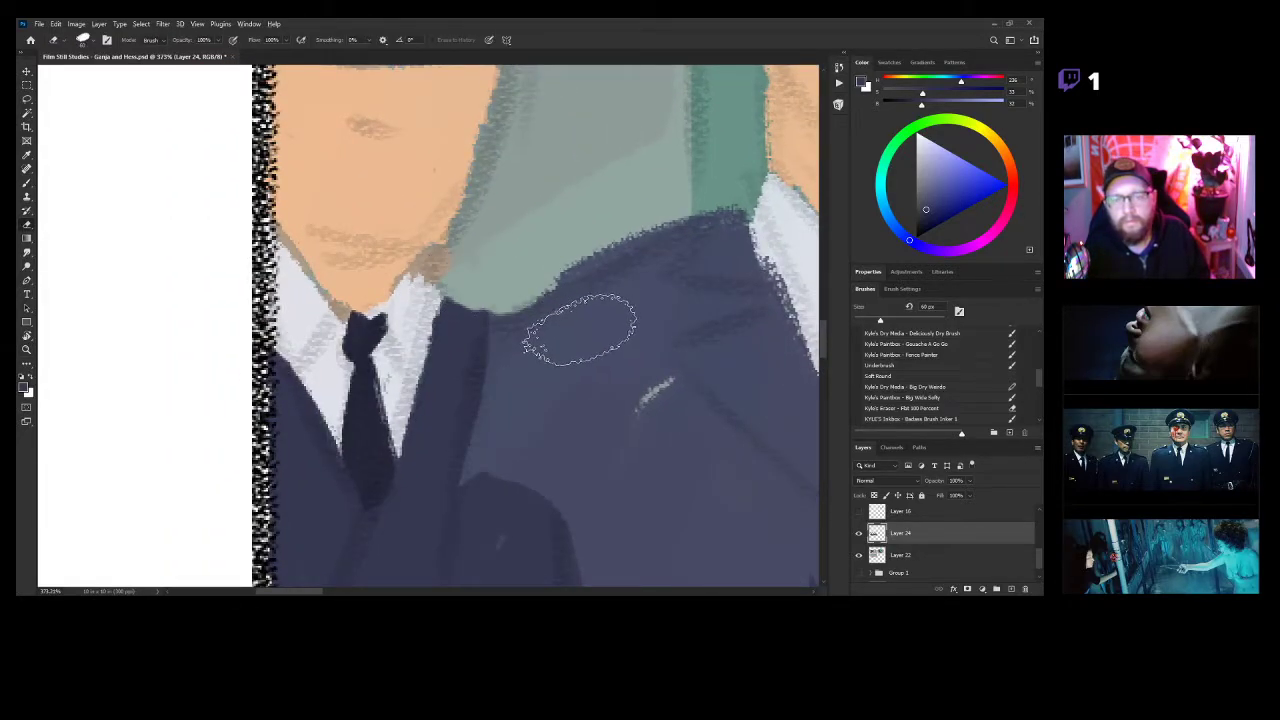
pyautogui.press('Tab')
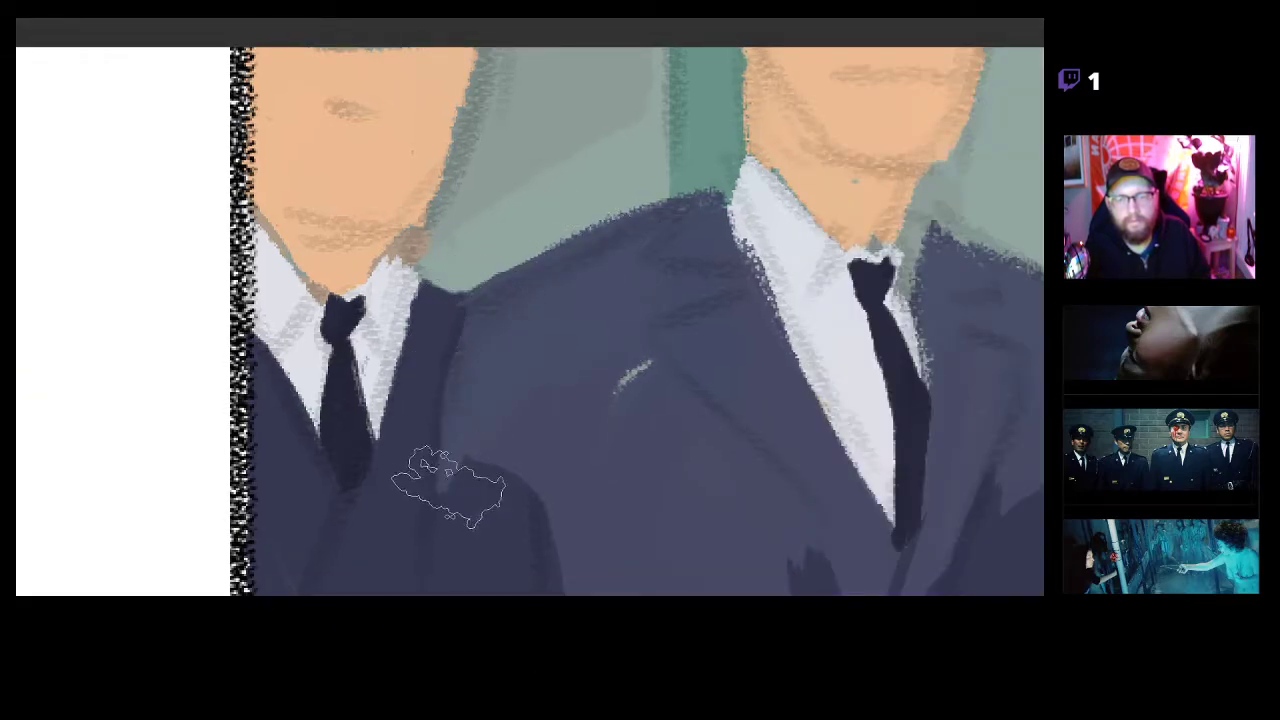
# Paint dark navy shadow over the far-right officer's jacket beyond the lapel and across the lower body around the pocket.
pyautogui.moveTo(566, 455); pyautogui.dragTo(477, 364)
pyautogui.moveTo(680, 349)
pyautogui.mouseDown()
pyautogui.moveTo(483, 366)
pyautogui.moveTo(474, 351)
pyautogui.moveTo(474, 377)
pyautogui.moveTo(487, 327)
pyautogui.mouseUp()
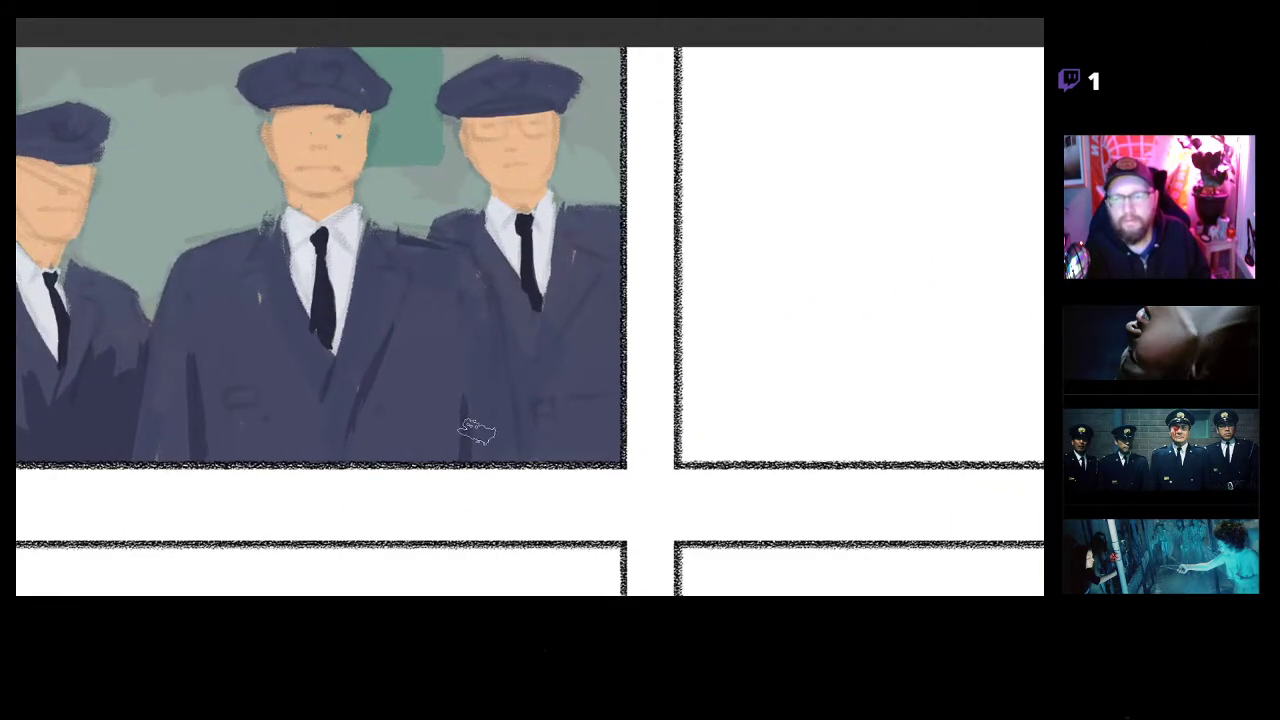
pyautogui.keyDown('alt'); pyautogui.click(467, 447); pyautogui.keyUp('alt')
pyautogui.moveTo(562, 362); pyautogui.dragTo(592, 368)
pyautogui.moveTo(592, 368)
pyautogui.mouseDown()
pyautogui.moveTo(564, 380)
pyautogui.moveTo(564, 358)
pyautogui.moveTo(512, 374)
pyautogui.mouseUp()
pyautogui.moveTo(520, 270)
pyautogui.mouseDown()
pyautogui.moveTo(467, 385)
pyautogui.moveTo(461, 361)
pyautogui.moveTo(493, 279)
pyautogui.moveTo(427, 431)
pyautogui.moveTo(409, 352)
pyautogui.moveTo(449, 570)
pyautogui.moveTo(429, 435)
pyautogui.moveTo(457, 570)
pyautogui.moveTo(482, 545)
pyautogui.moveTo(476, 458)
pyautogui.moveTo(530, 482)
pyautogui.moveTo(565, 425)
pyautogui.moveTo(569, 578)
pyautogui.moveTo(499, 572)
pyautogui.moveTo(574, 502)
pyautogui.moveTo(625, 362)
pyautogui.moveTo(589, 320)
pyautogui.moveTo(522, 358)
pyautogui.moveTo(586, 202)
pyautogui.moveTo(502, 400)
pyautogui.moveTo(609, 205)
pyautogui.moveTo(517, 157)
pyautogui.moveTo(606, 185)
pyautogui.moveTo(550, 115)
pyautogui.moveTo(584, 112)
pyautogui.moveTo(612, 163)
pyautogui.moveTo(609, 178)
pyautogui.moveTo(465, 130)
pyautogui.moveTo(469, 185)
pyautogui.moveTo(474, 110)
pyautogui.moveTo(477, 193)
pyautogui.mouseUp()
# Reshape the far-right officer's outer lapel in lighter navy, with a notch at the collar and a clean edge against the shadow.
pyautogui.keyDown('alt'); pyautogui.click(463, 134); pyautogui.keyUp('alt')
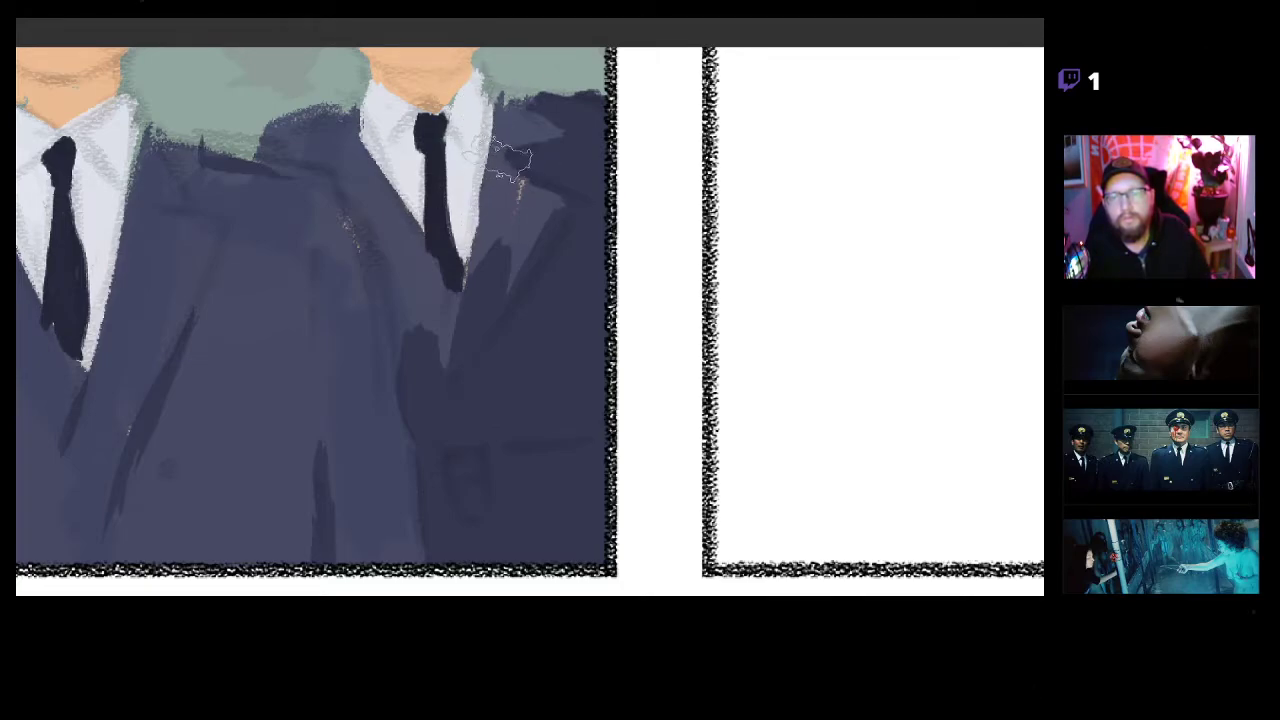
pyautogui.moveTo(525, 145)
pyautogui.mouseDown()
pyautogui.moveTo(499, 162)
pyautogui.moveTo(551, 197)
pyautogui.mouseUp()
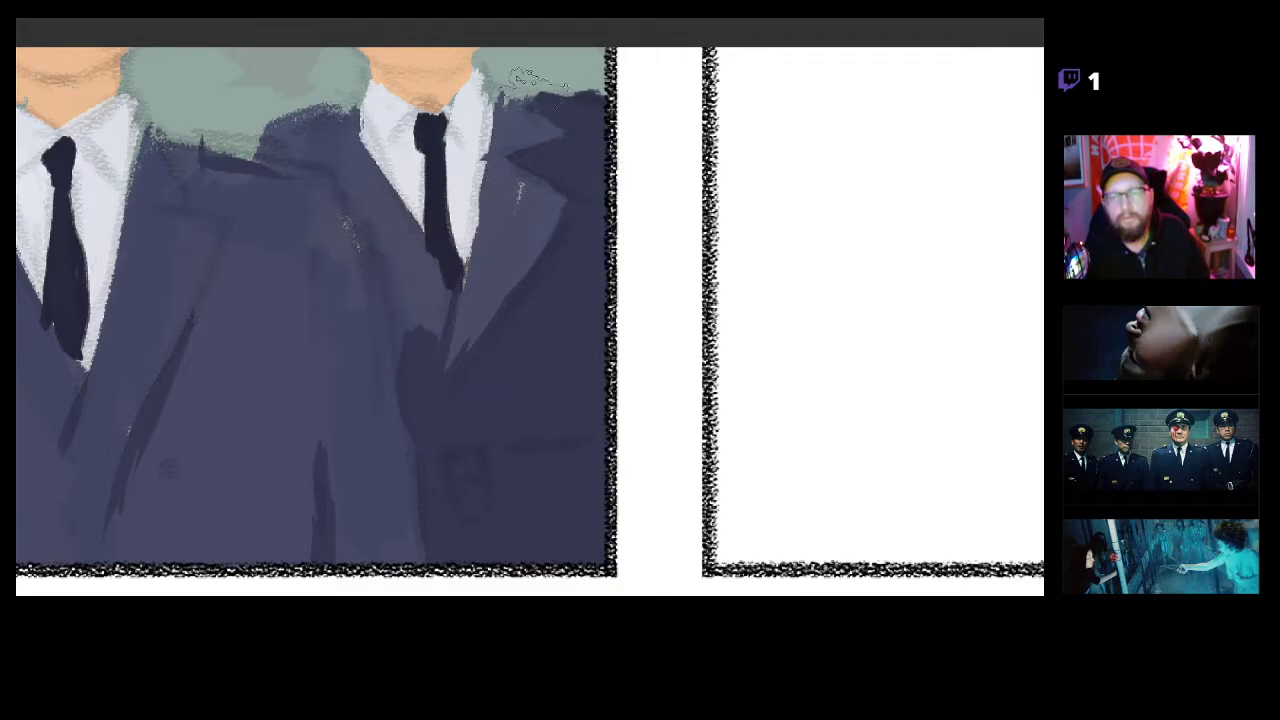
pyautogui.moveTo(560, 241)
pyautogui.mouseDown()
pyautogui.moveTo(525, 259)
pyautogui.moveTo(551, 366)
pyautogui.moveTo(498, 366)
pyautogui.mouseUp()
pyautogui.moveTo(517, 319); pyautogui.dragTo(588, 361)
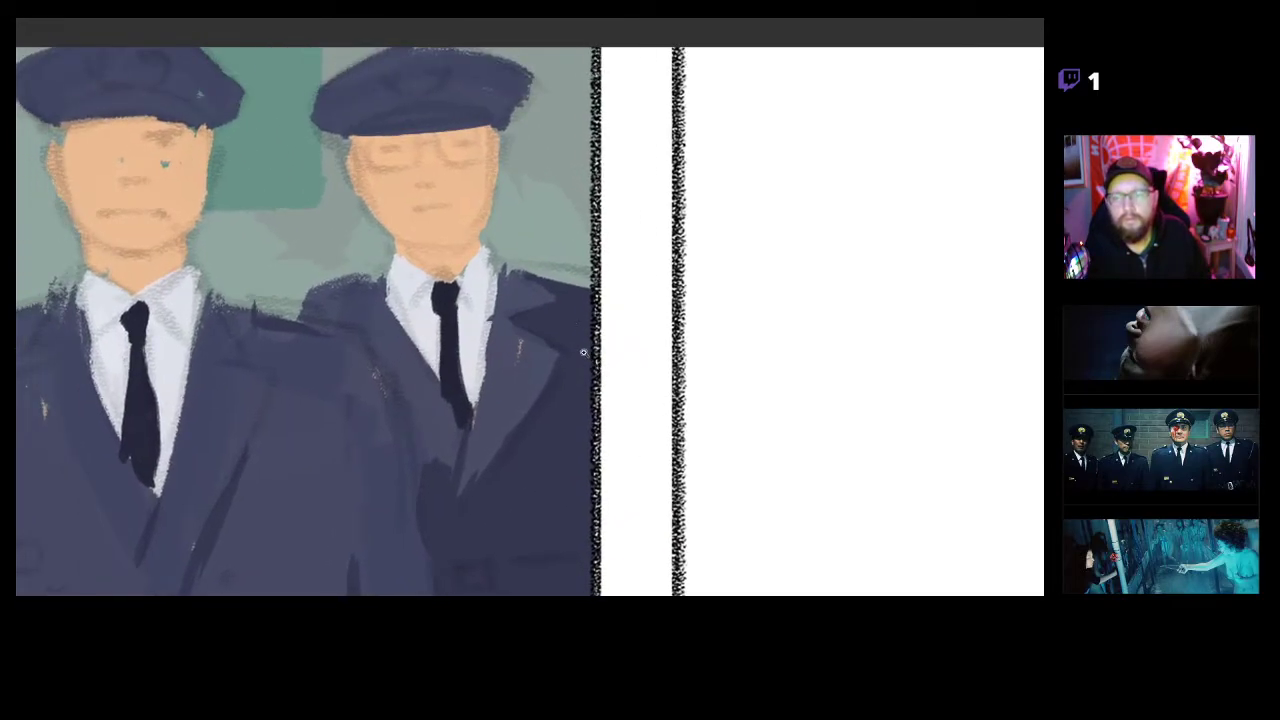
# Raise the far-right officer's outer shoulder in dark navy and fill out his inner shoulder toward the central officer in lighter navy.
pyautogui.moveTo(515, 263); pyautogui.dragTo(590, 266)
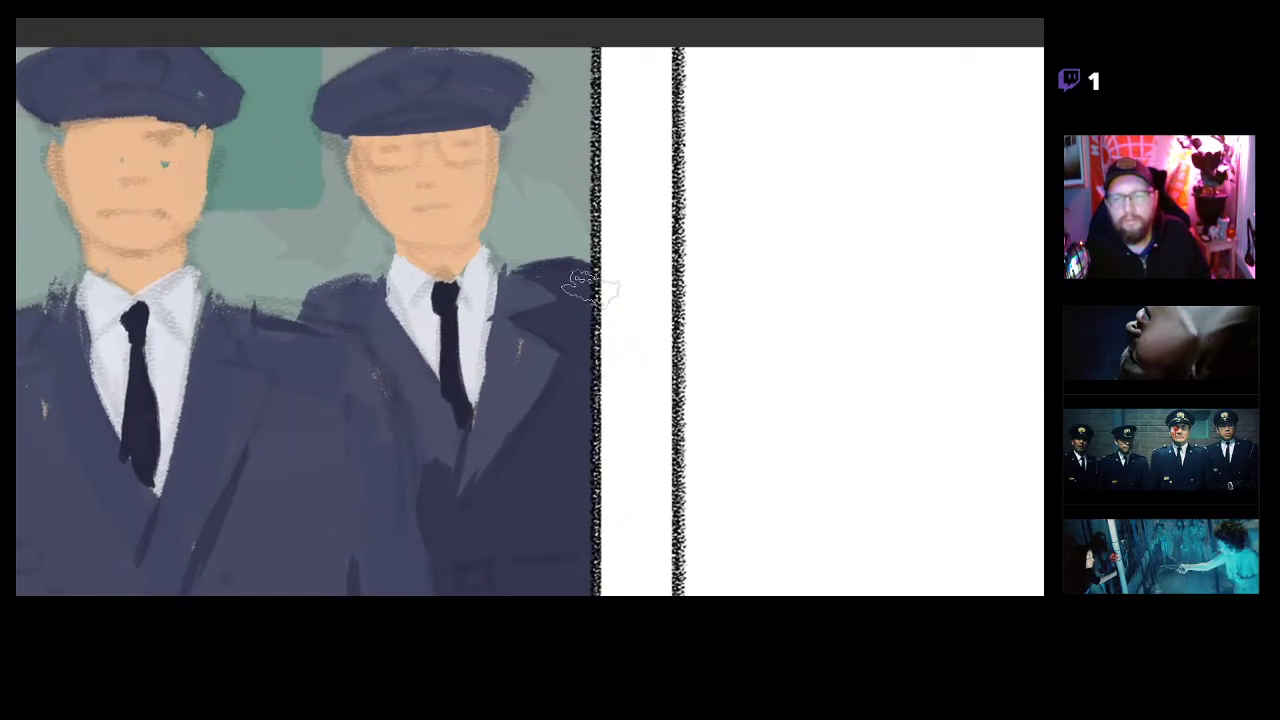
pyautogui.keyDown('alt'); pyautogui.click(522, 292); pyautogui.keyUp('alt')
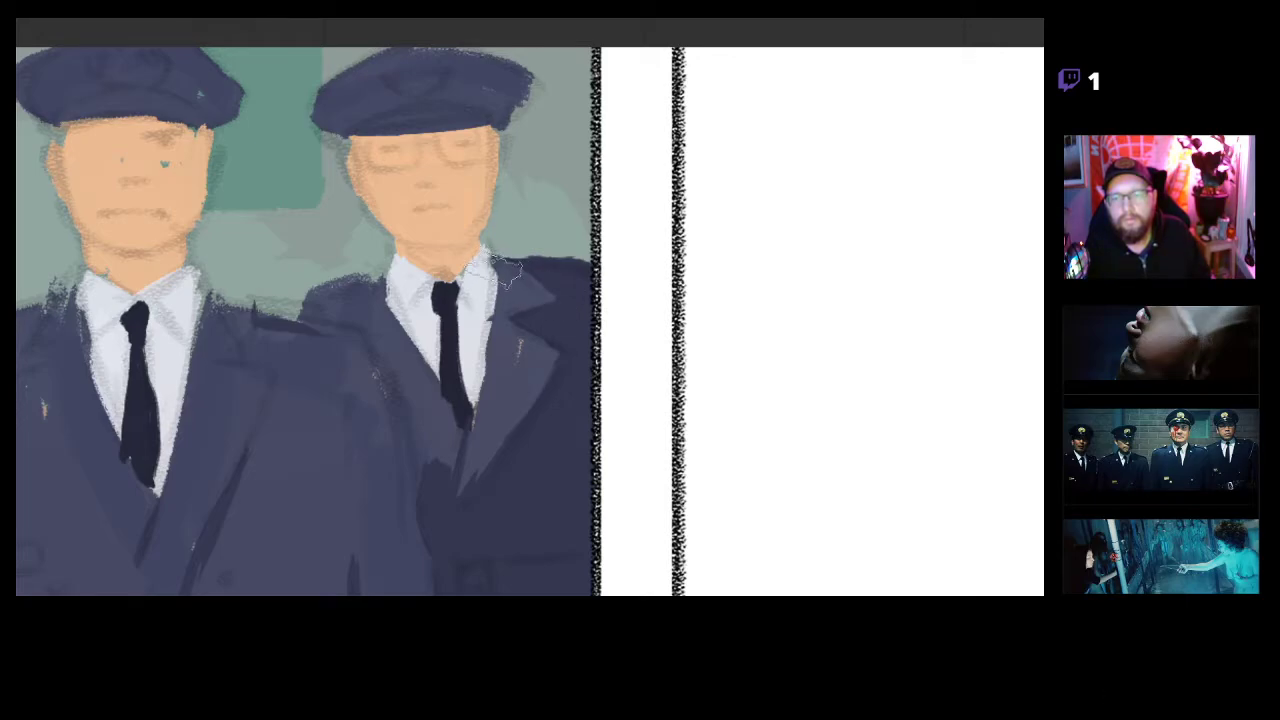
pyautogui.moveTo(372, 274)
pyautogui.mouseDown()
pyautogui.moveTo(272, 300)
pyautogui.moveTo(296, 310)
pyautogui.mouseUp()
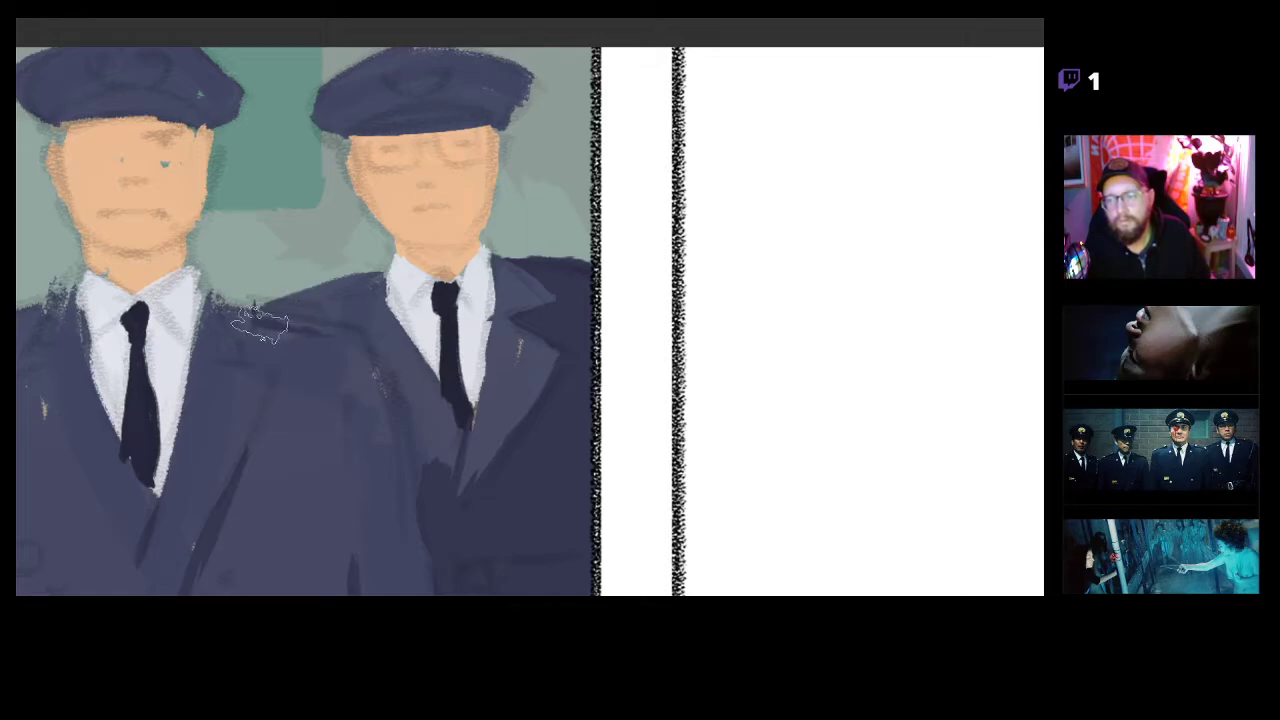
# Paint a blood wound over the central officer's eye under the cap brim, replacing the crimson attempt with a brighter red.
pyautogui.moveTo(430, 408)
pyautogui.mouseDown()
pyautogui.moveTo(404, 404)
pyautogui.moveTo(676, 367)
pyautogui.moveTo(640, 362)
pyautogui.moveTo(655, 362)
pyautogui.mouseUp()
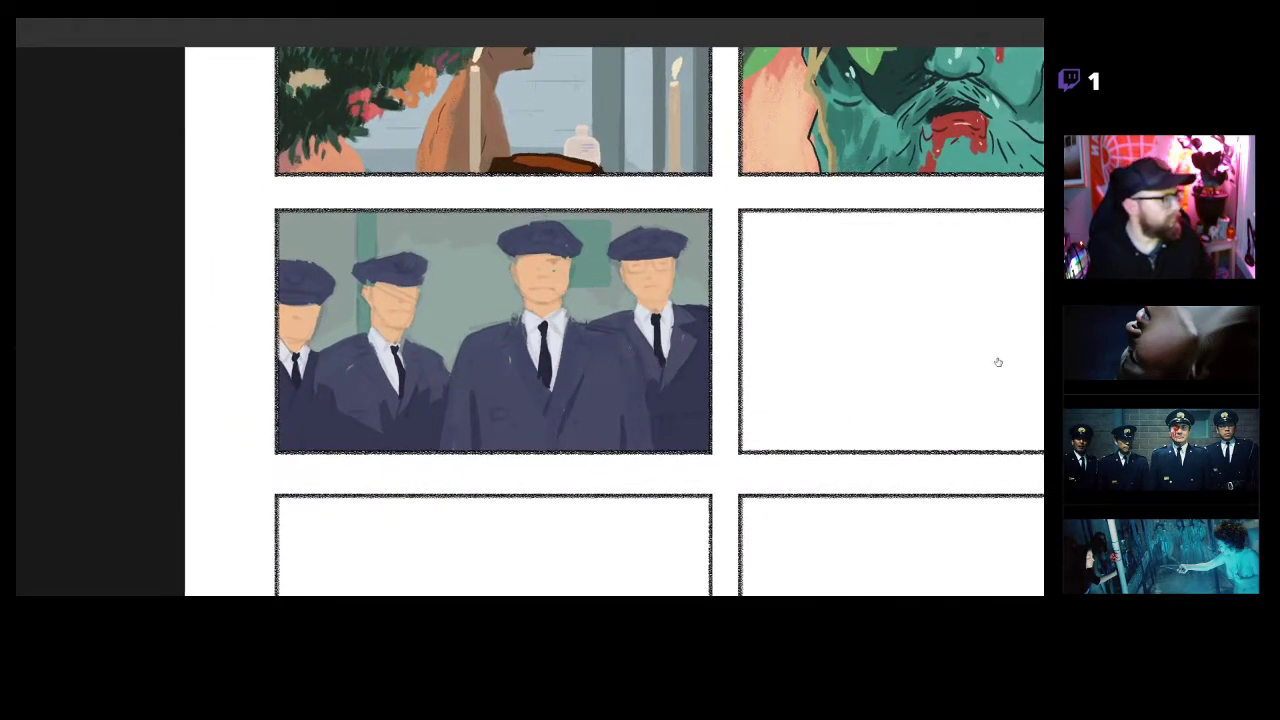
pyautogui.moveTo(543, 268); pyautogui.dragTo(567, 257)
pyautogui.moveTo(600, 301); pyautogui.dragTo(568, 289)
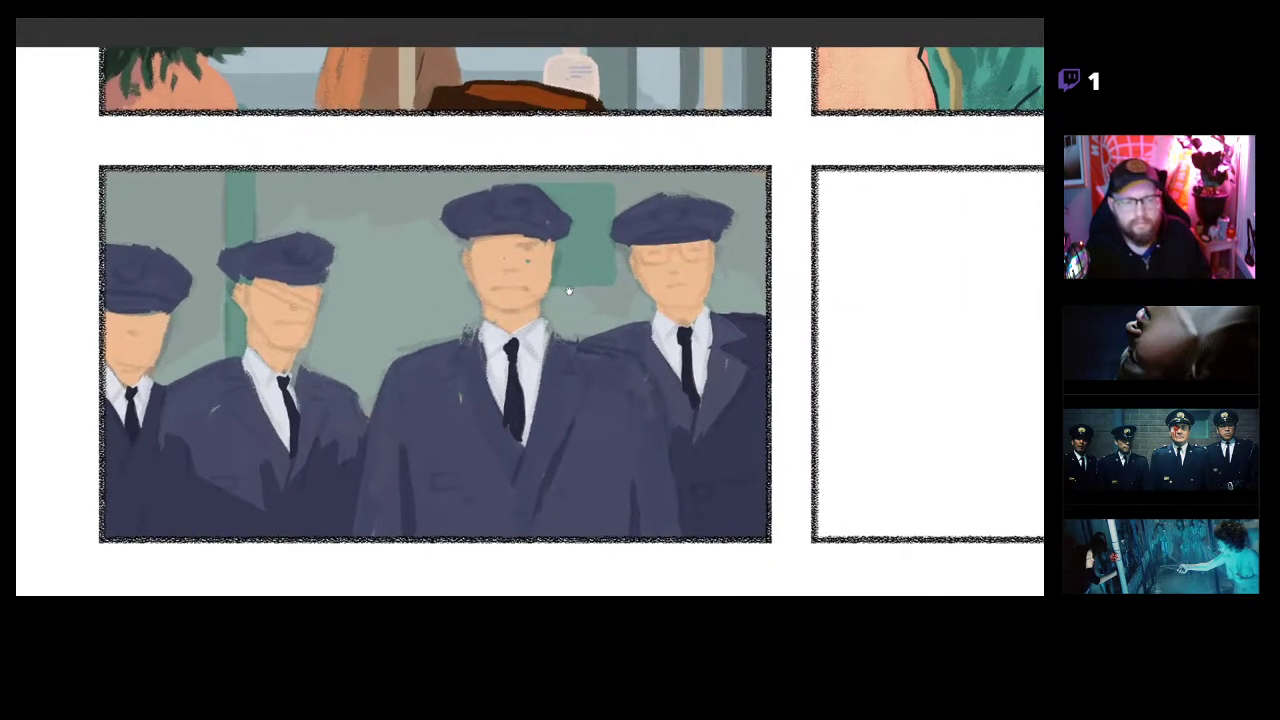
pyautogui.moveTo(487, 252); pyautogui.dragTo(521, 243)
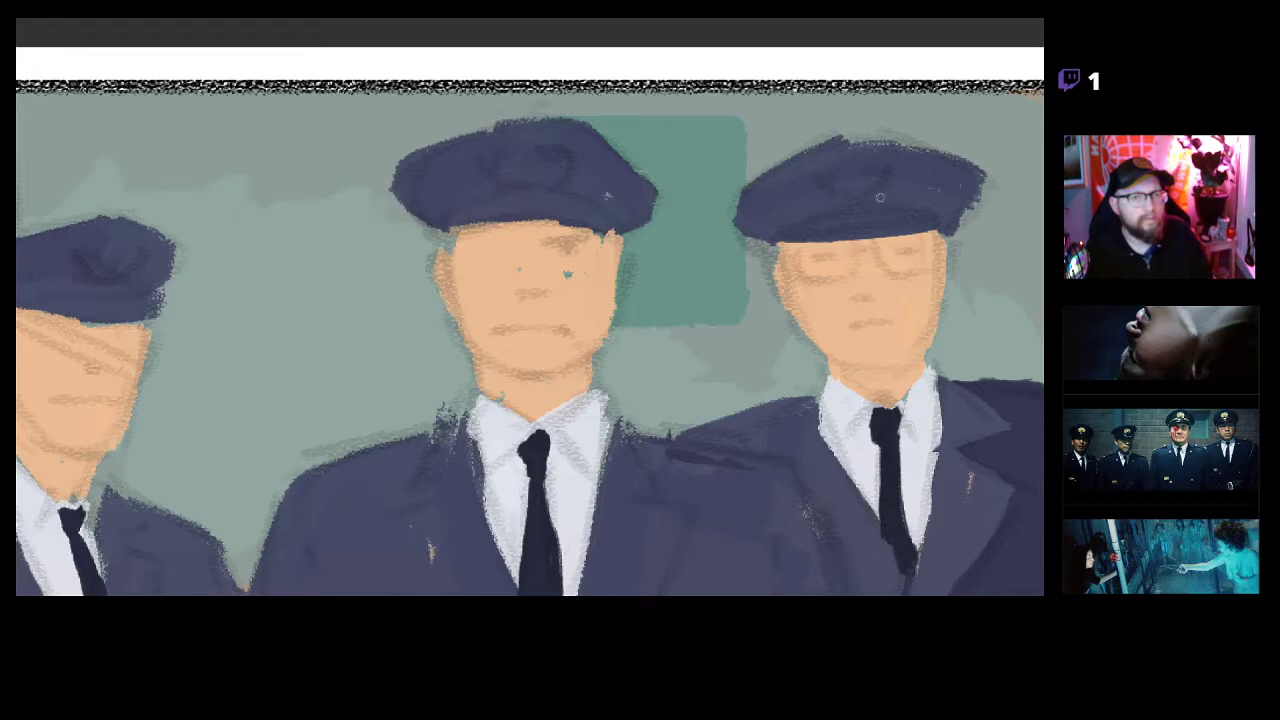
pyautogui.moveTo(496, 258); pyautogui.dragTo(486, 255)
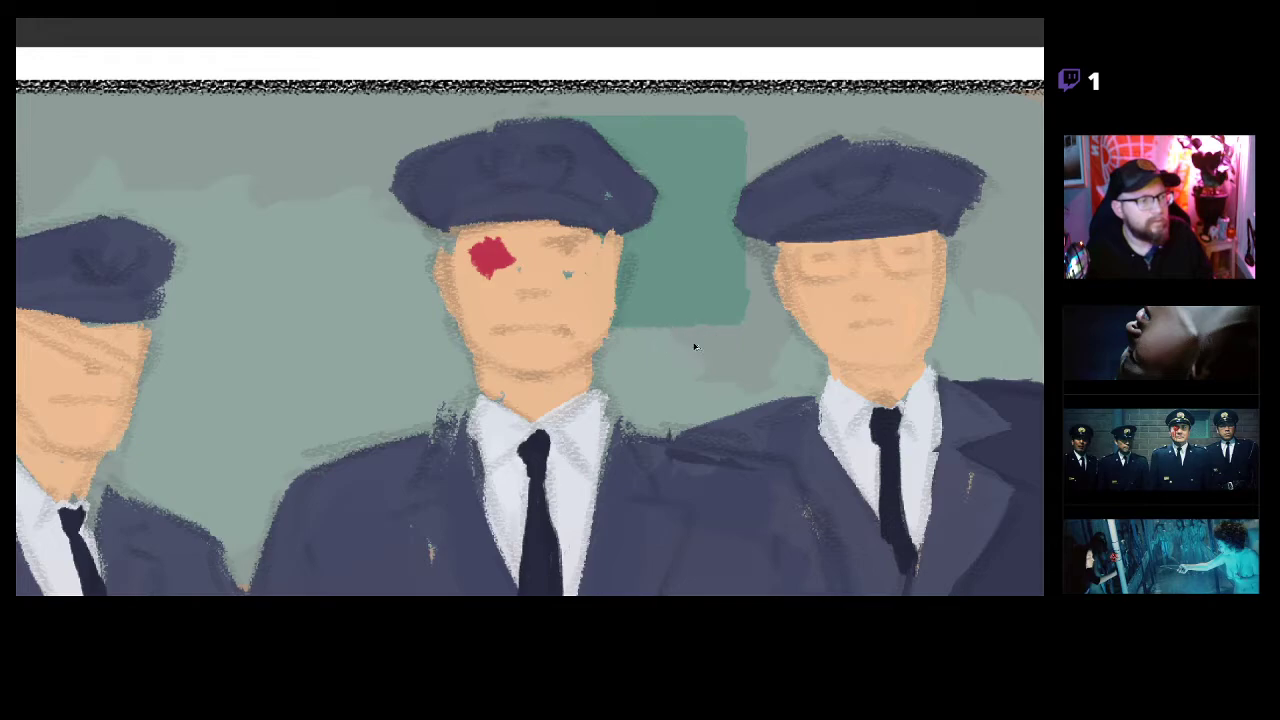
pyautogui.hotkey('ctrl', 'z')
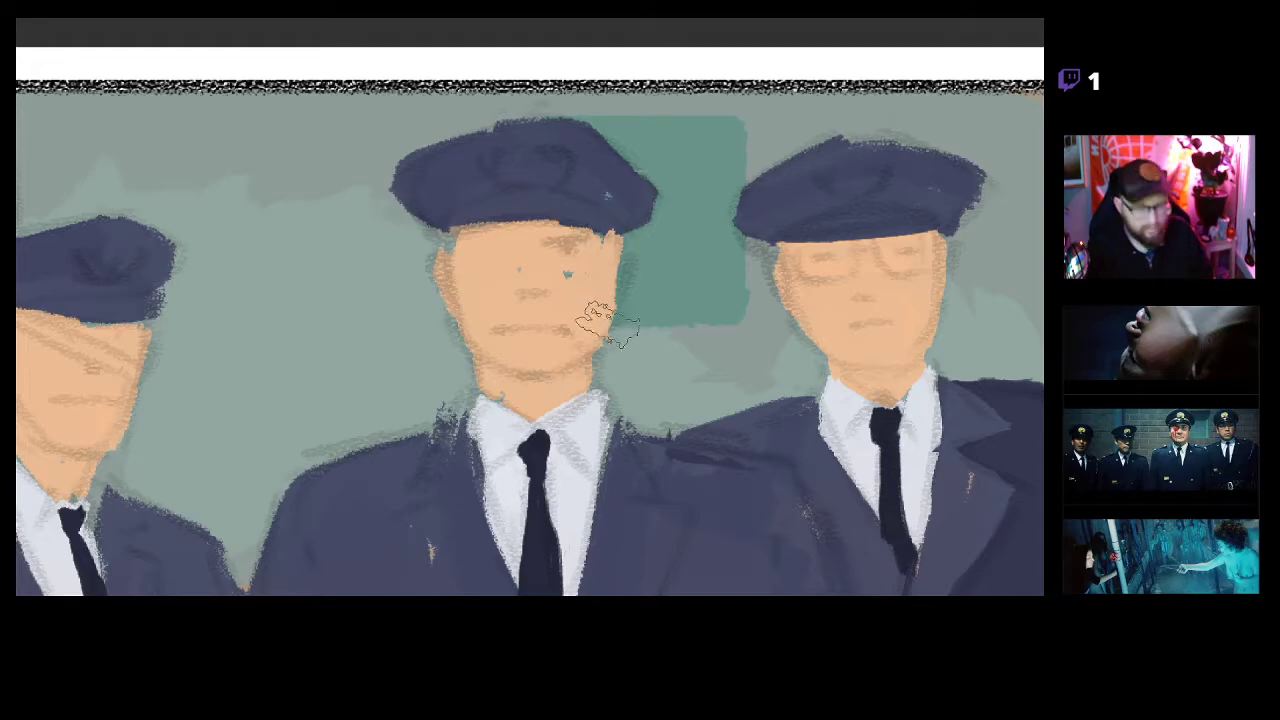
pyautogui.click(490, 254)
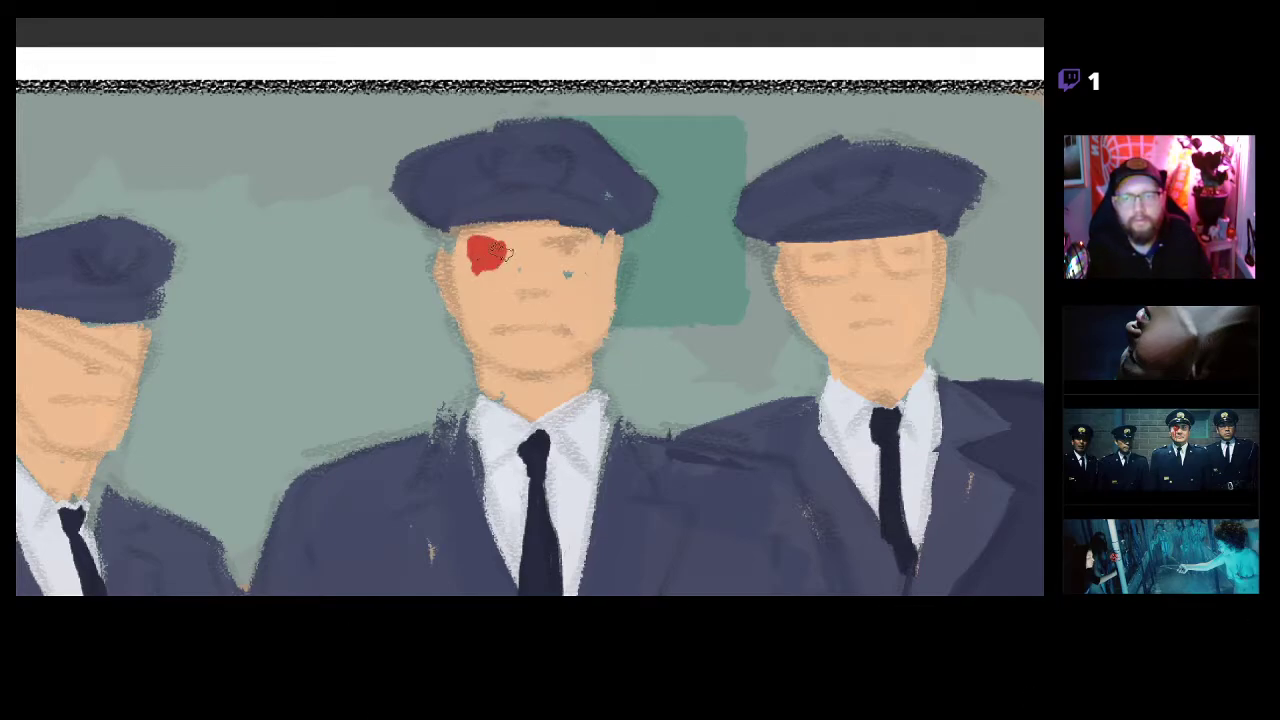
pyautogui.scroll(3, 503, 261)
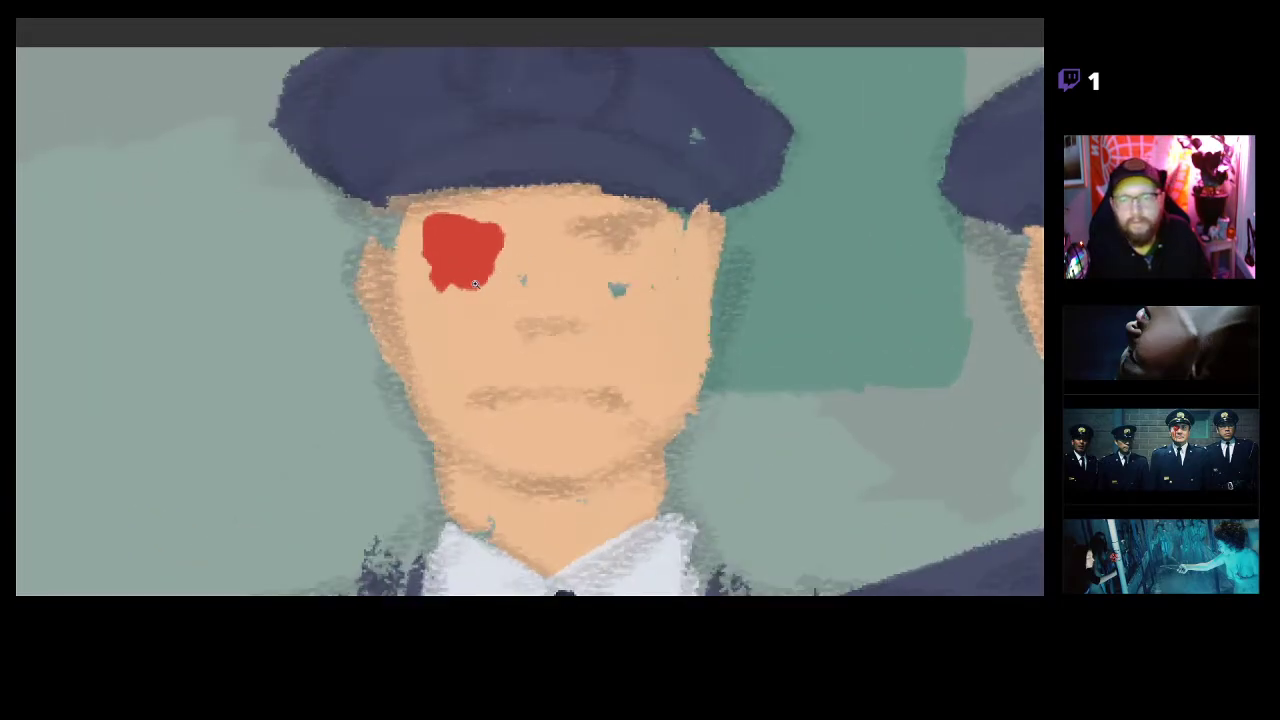
pyautogui.moveTo(461, 352); pyautogui.dragTo(466, 454)
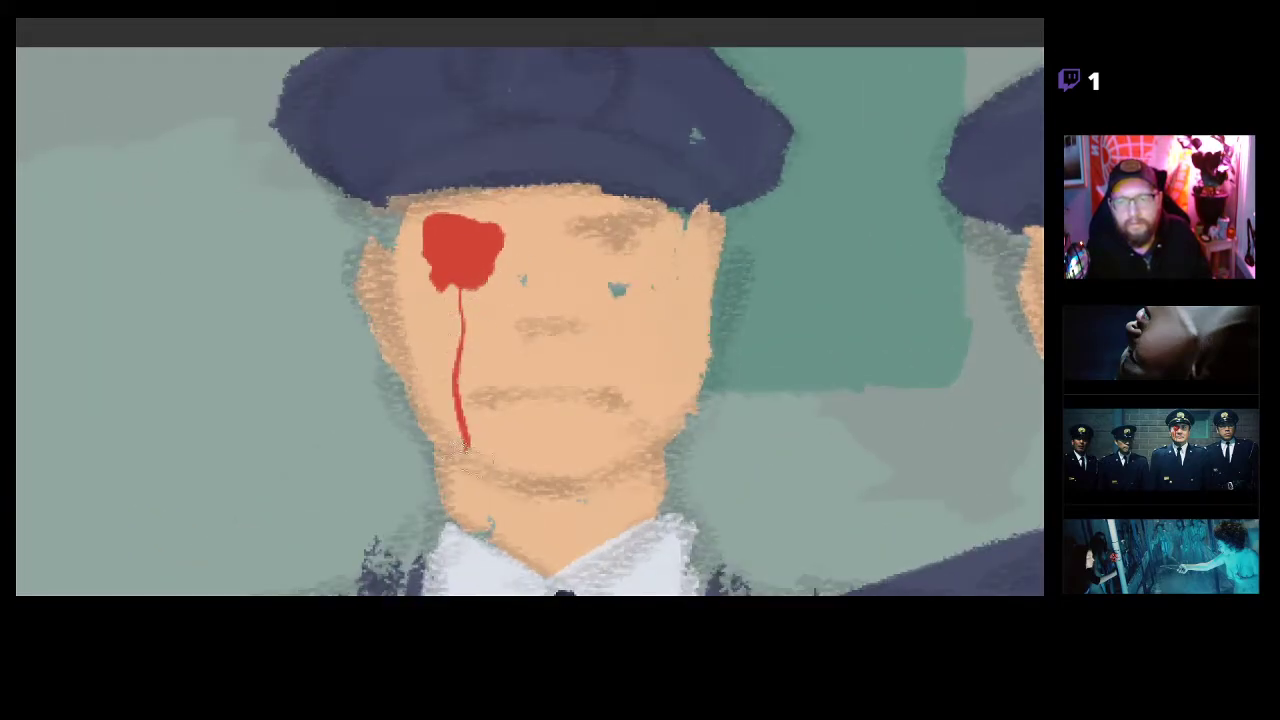
pyautogui.moveTo(450, 279)
pyautogui.mouseDown()
pyautogui.moveTo(456, 437)
pyautogui.moveTo(445, 273)
pyautogui.moveTo(437, 402)
pyautogui.mouseUp()
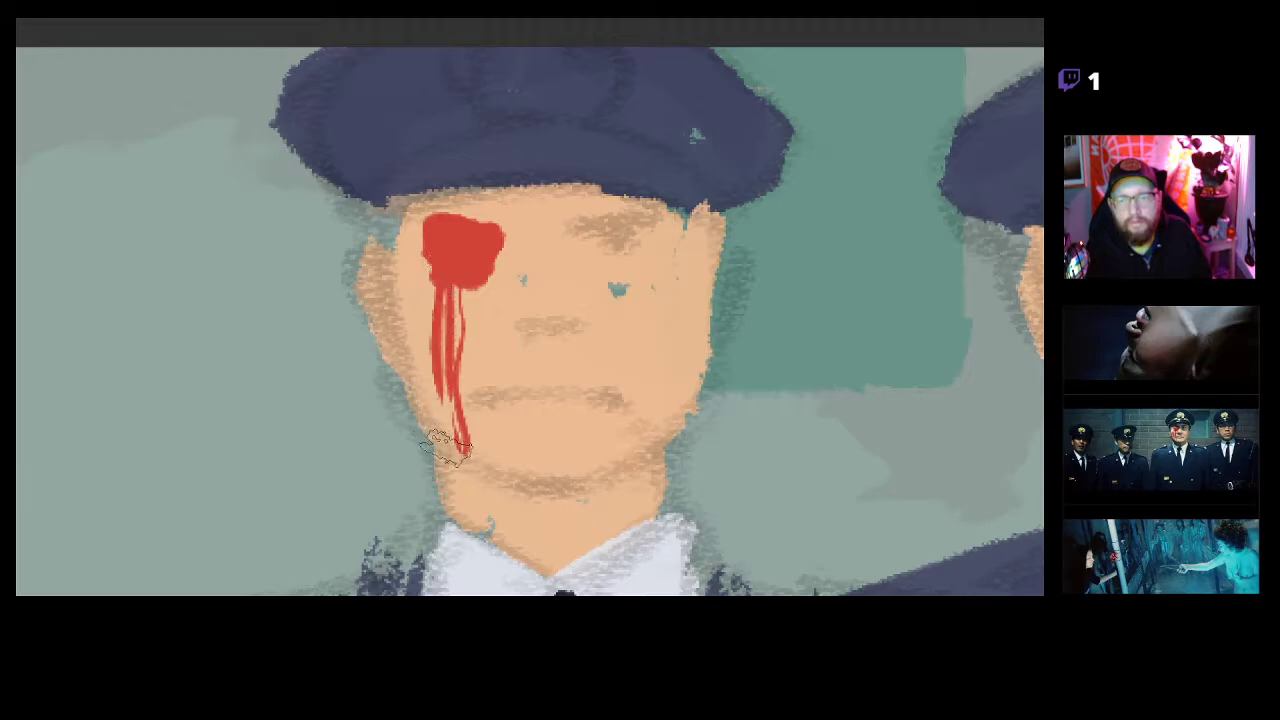
pyautogui.hotkey('ctrl', 'z')
pyautogui.hotkey('ctrl', 'z')
pyautogui.hotkey('ctrl', 'z')
pyautogui.hotkey('ctrl', 'z')
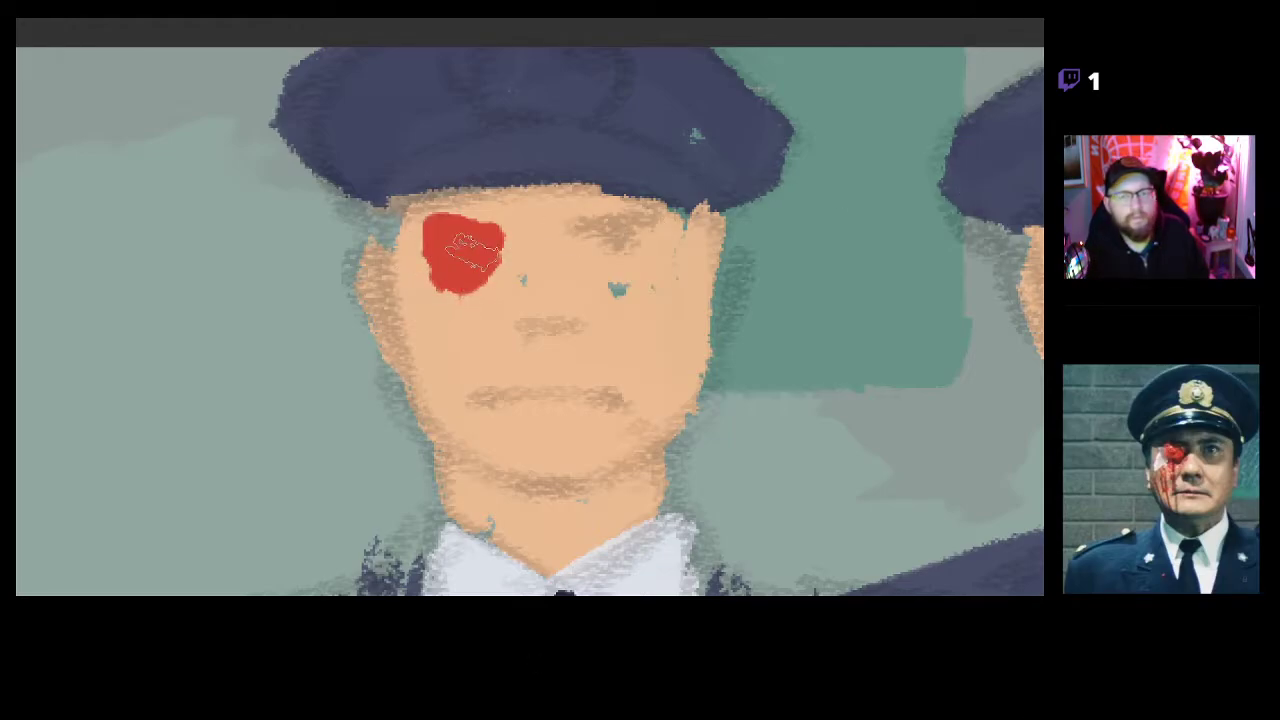
# Shade the upper part and lower rim of the central officer's eye wound in dark red, keeping brighter red between.
pyautogui.moveTo(472, 280)
pyautogui.mouseDown()
pyautogui.moveTo(474, 228)
pyautogui.moveTo(492, 235)
pyautogui.moveTo(484, 245)
pyautogui.moveTo(440, 225)
pyautogui.moveTo(467, 230)
pyautogui.moveTo(437, 236)
pyautogui.moveTo(476, 262)
pyautogui.mouseUp()
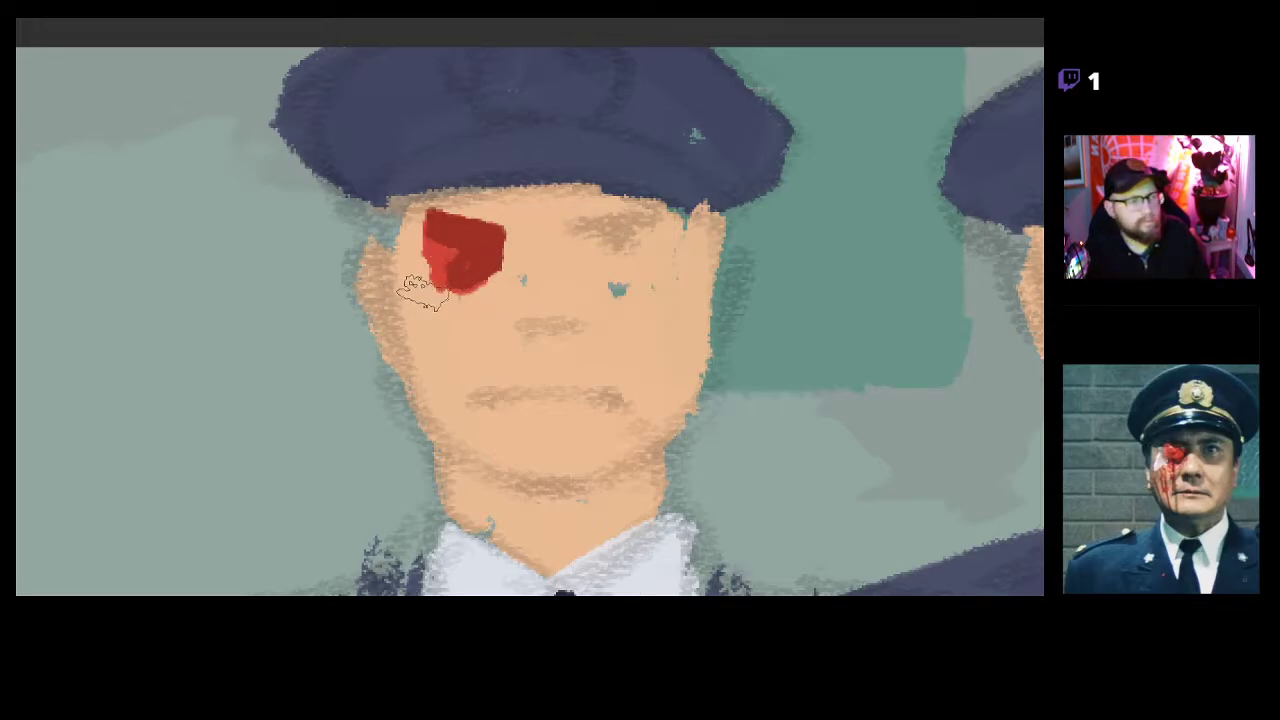
pyautogui.moveTo(440, 287); pyautogui.dragTo(492, 293)
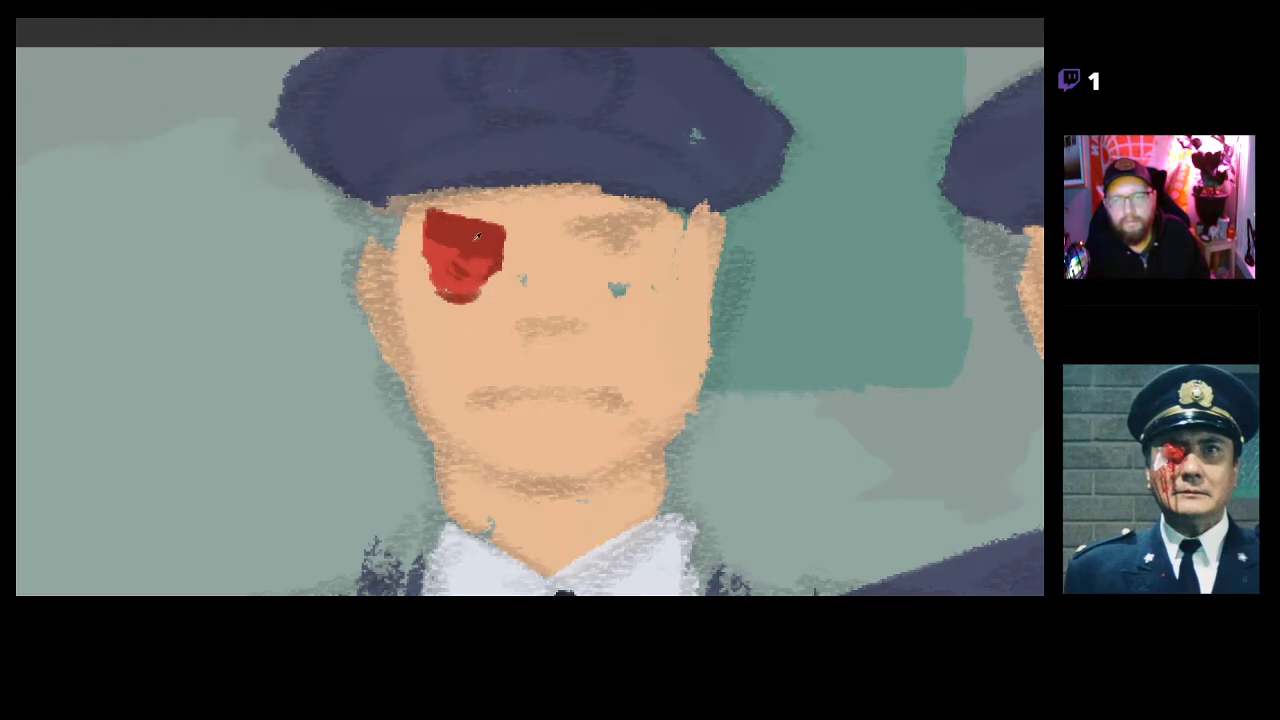
pyautogui.moveTo(486, 300)
pyautogui.mouseDown()
pyautogui.moveTo(436, 307)
pyautogui.moveTo(466, 252)
pyautogui.mouseUp()
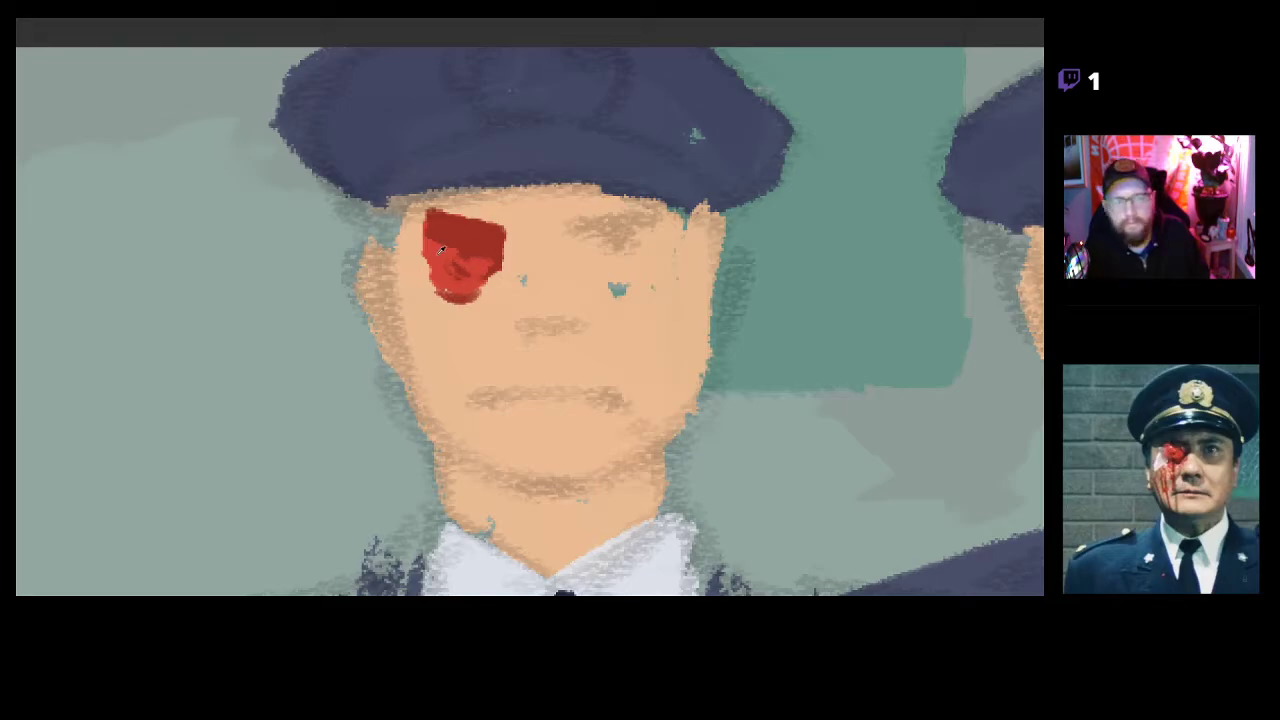
# Try thin red blood drips running from the eye wound down the central officer's cheek and remove them.
pyautogui.moveTo(428, 300); pyautogui.dragTo(444, 440)
pyautogui.moveTo(416, 318); pyautogui.dragTo(422, 425)
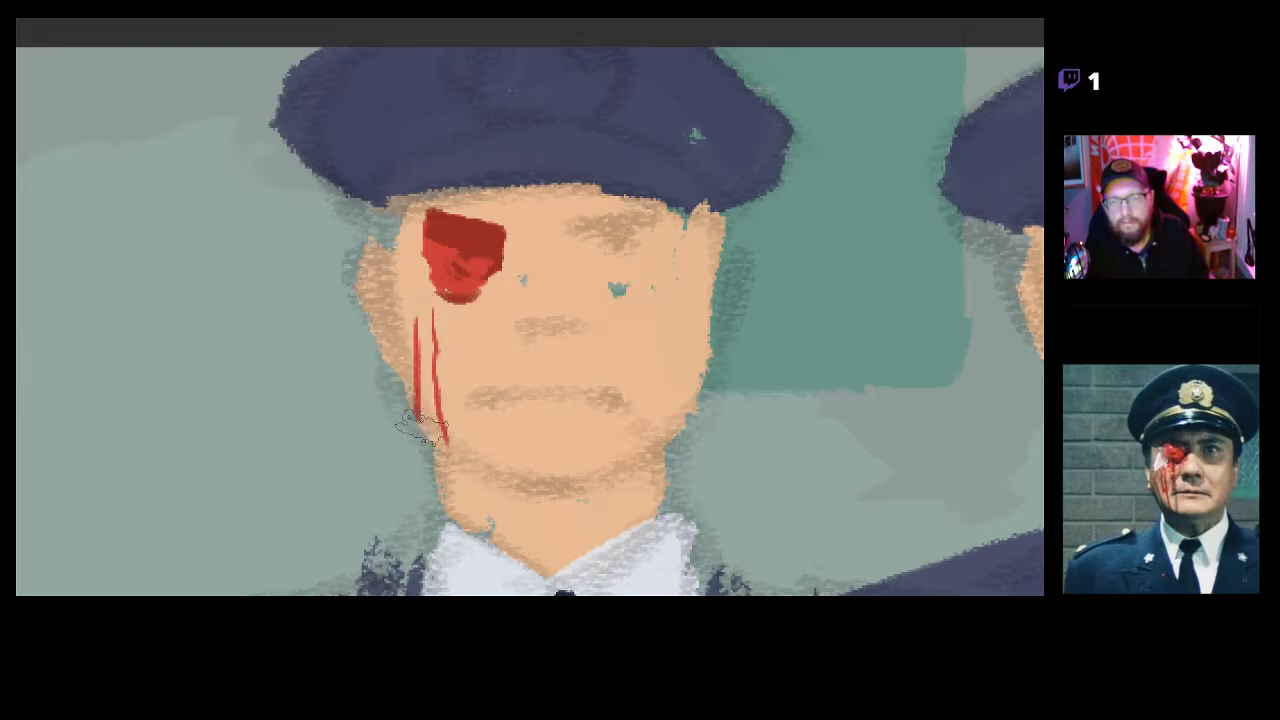
pyautogui.moveTo(448, 290); pyautogui.dragTo(462, 448)
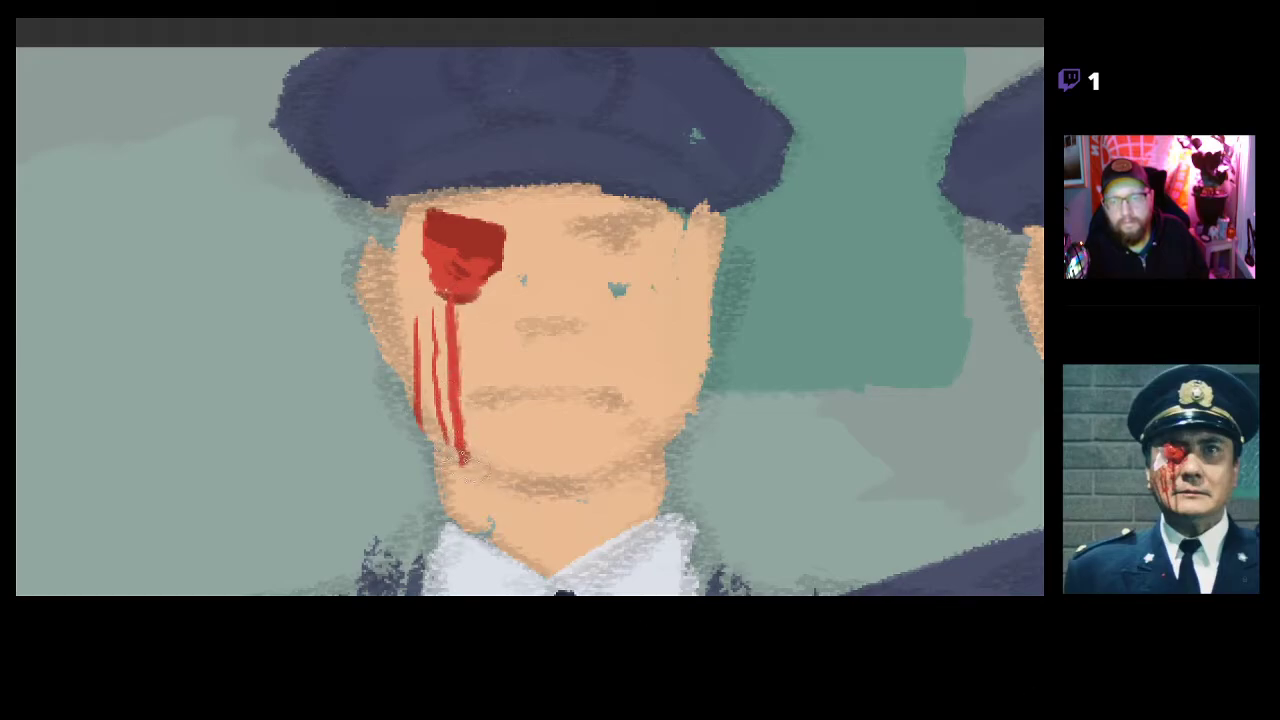
pyautogui.moveTo(456, 287)
pyautogui.mouseDown()
pyautogui.moveTo(458, 415)
pyautogui.moveTo(471, 432)
pyautogui.mouseUp()
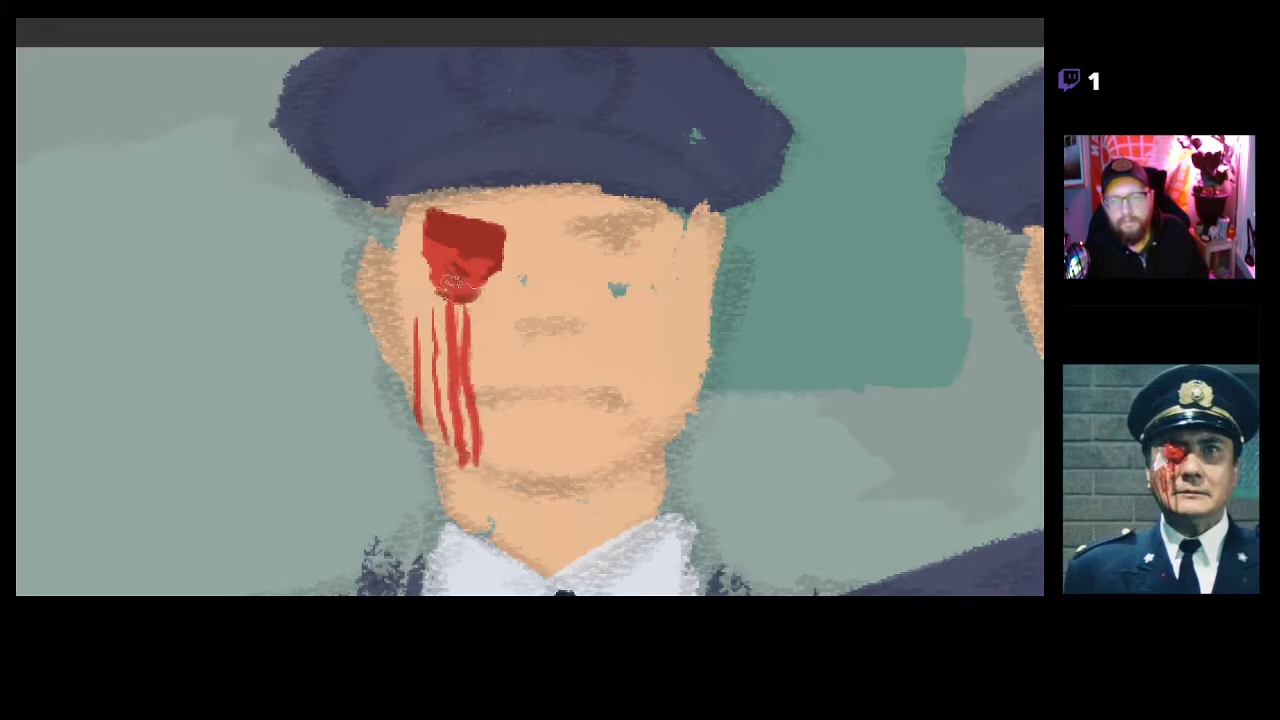
pyautogui.scroll(-8, 454, 289)
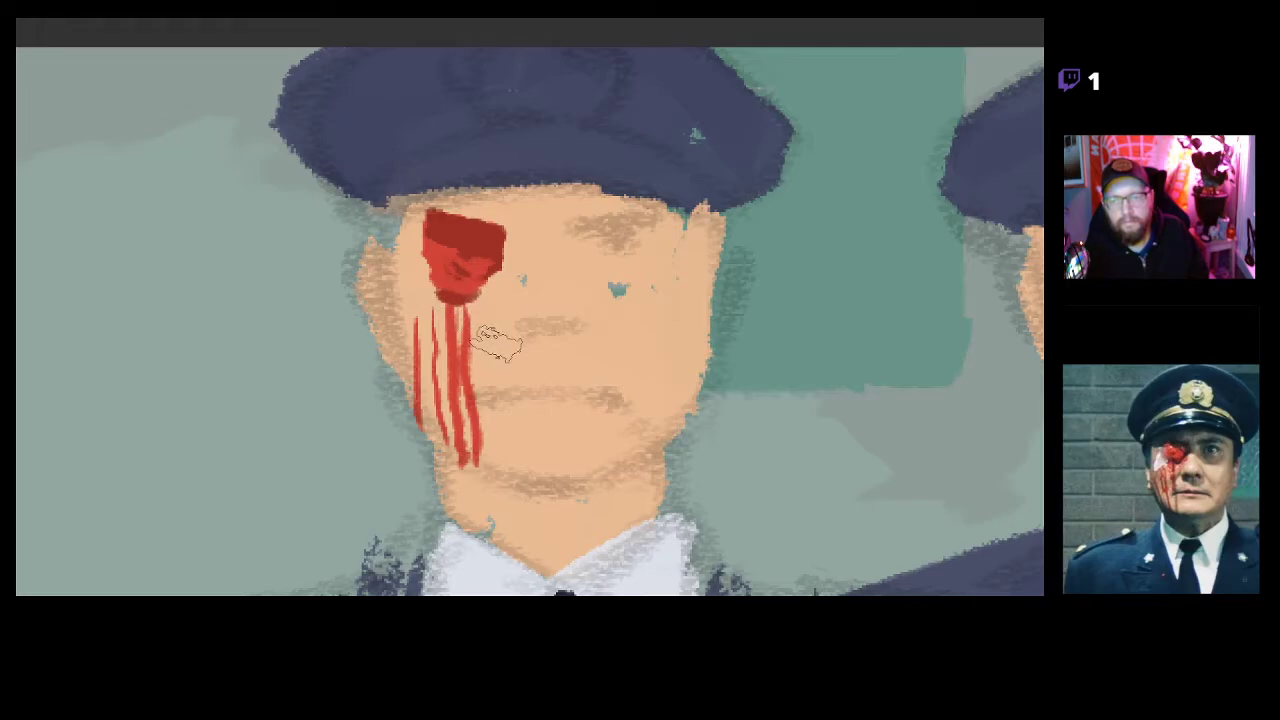
pyautogui.scroll(8, 527, 427)
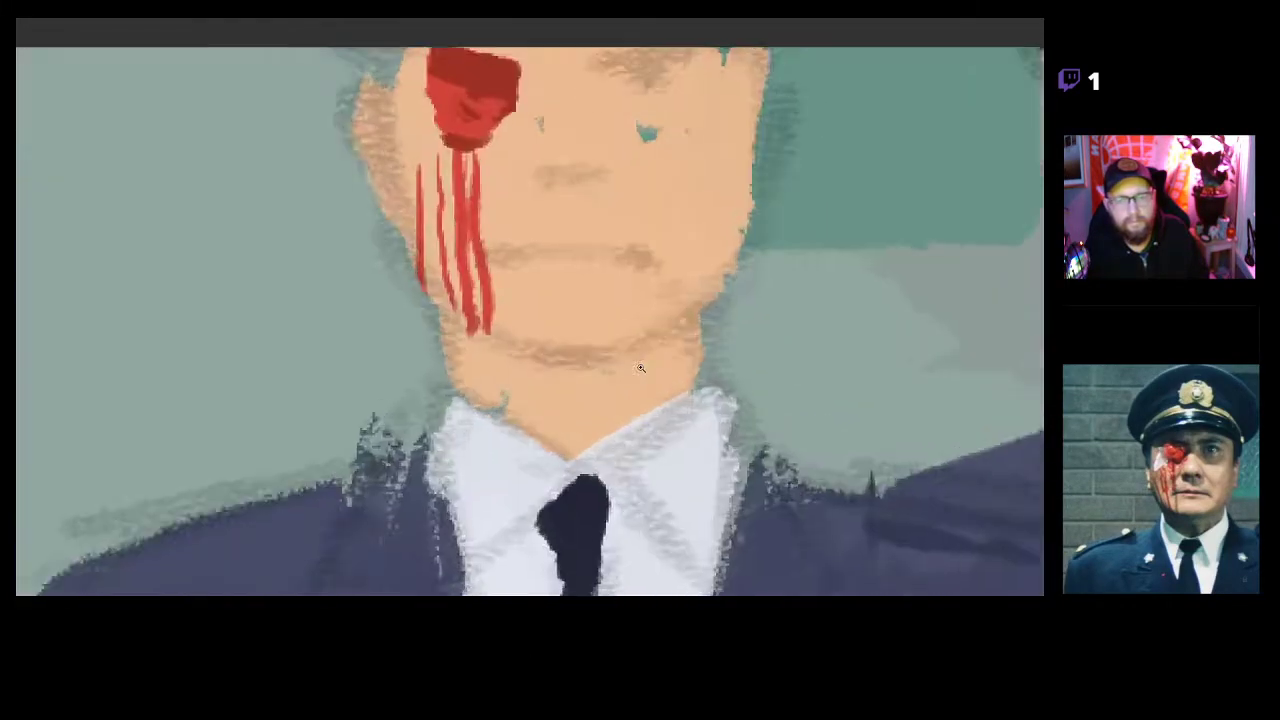
pyautogui.scroll(-4, 487, 201)
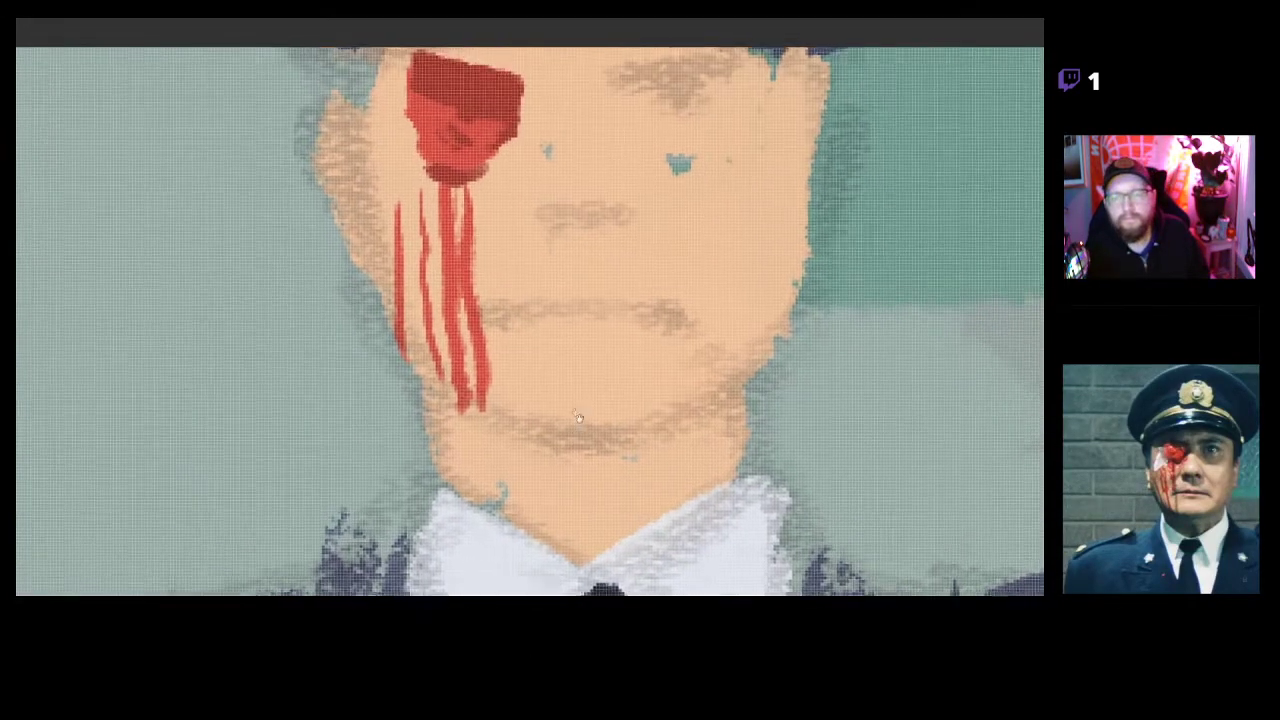
pyautogui.moveTo(517, 289)
pyautogui.mouseDown()
pyautogui.moveTo(486, 284)
pyautogui.moveTo(511, 308)
pyautogui.moveTo(471, 316)
pyautogui.moveTo(516, 400)
pyautogui.moveTo(469, 332)
pyautogui.moveTo(475, 378)
pyautogui.moveTo(508, 315)
pyautogui.moveTo(516, 350)
pyautogui.mouseUp()
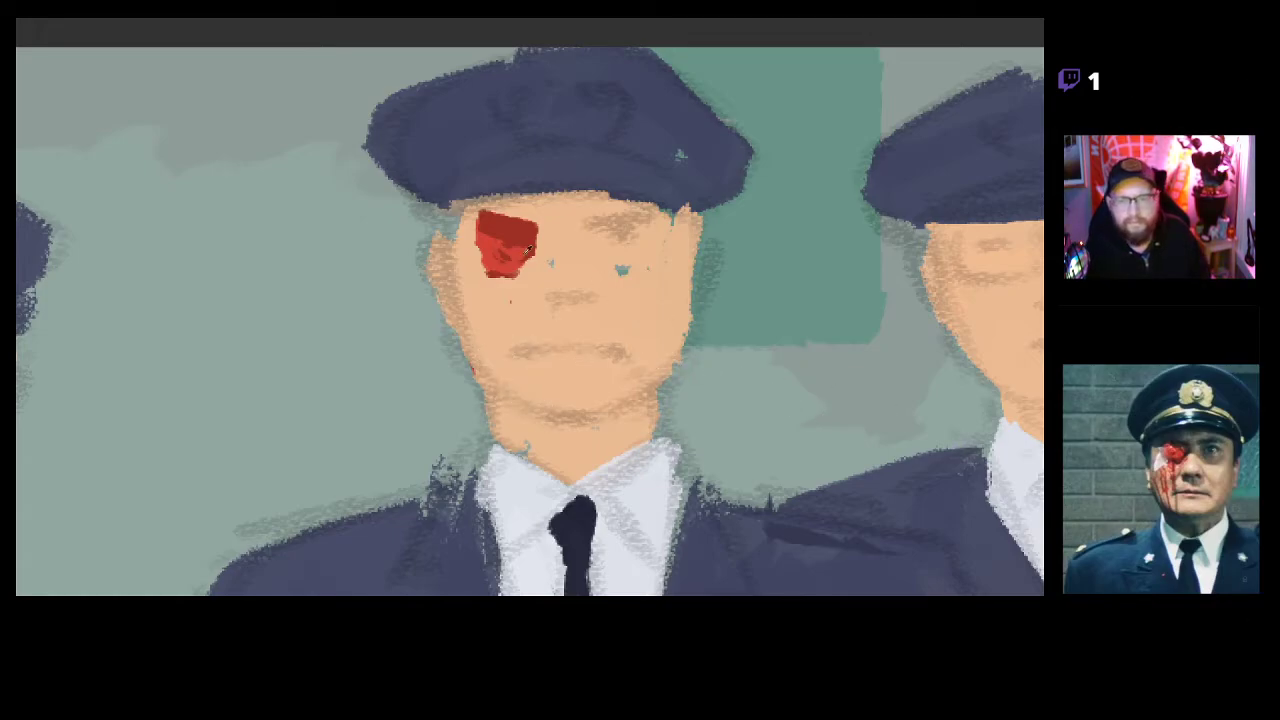
pyautogui.scroll(2, 492, 272)
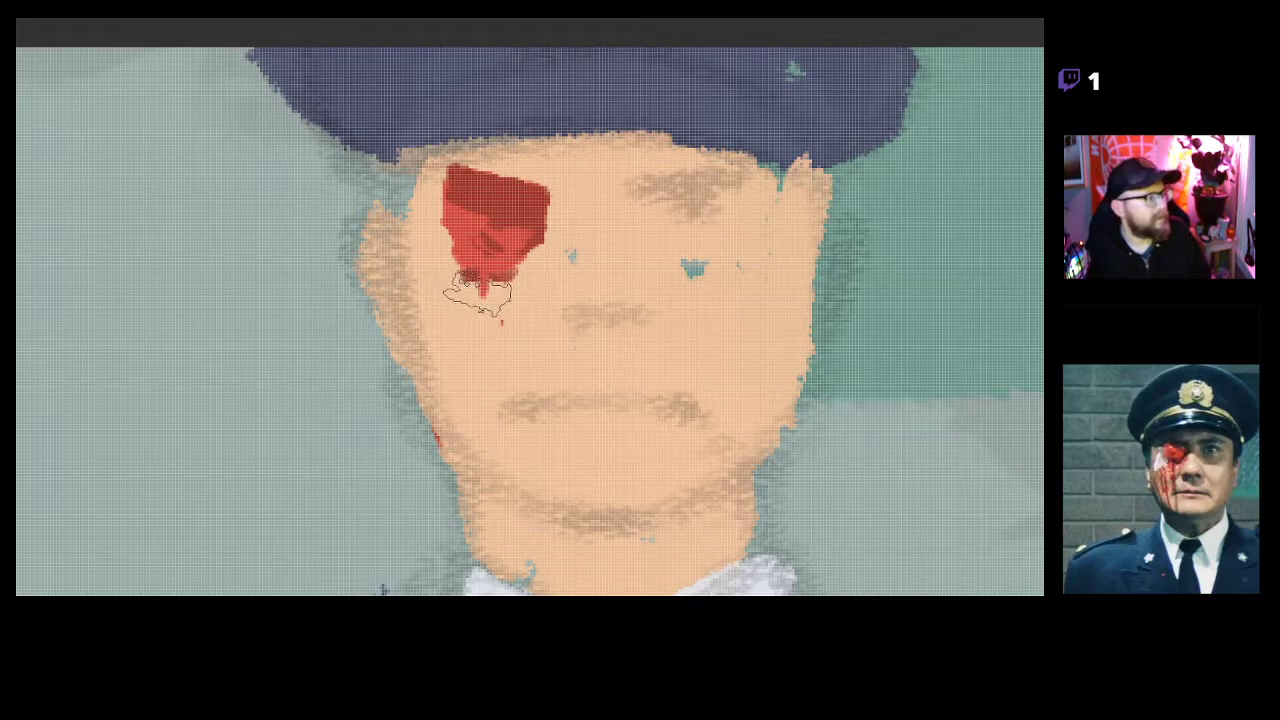
pyautogui.moveTo(478, 268); pyautogui.dragTo(478, 436)
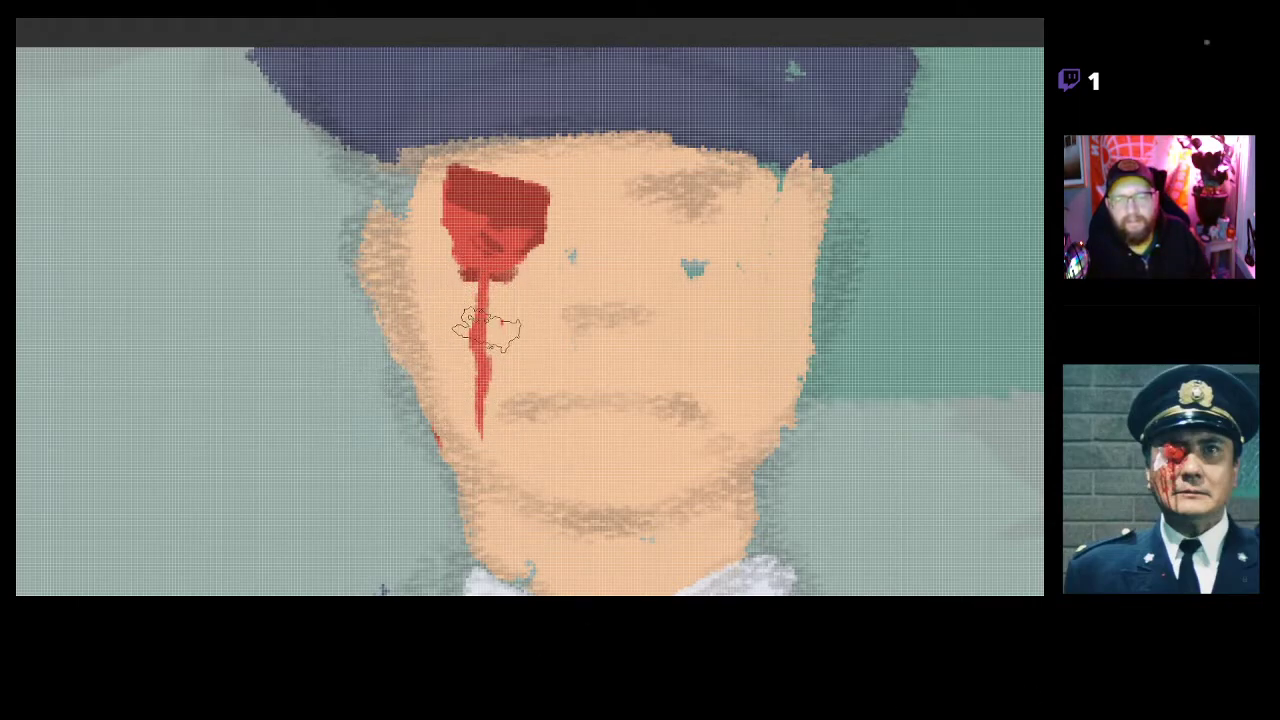
pyautogui.hotkey('ctrl', 'z')
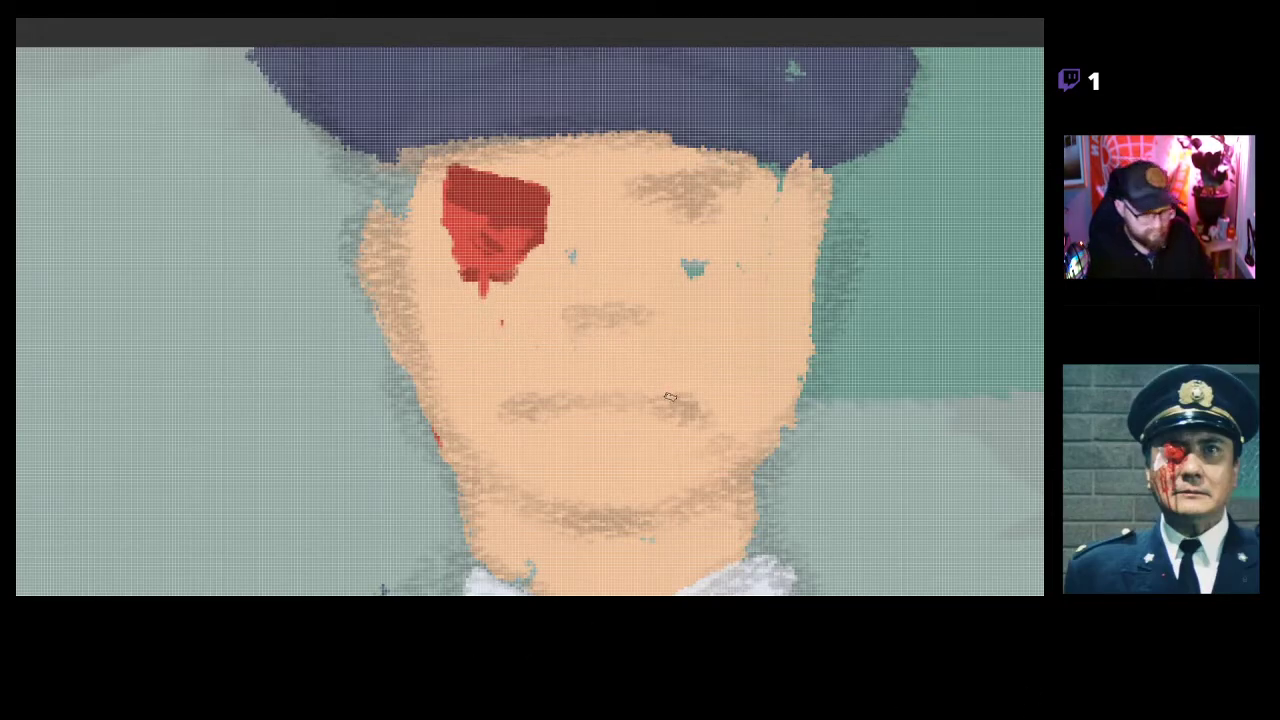
pyautogui.moveTo(541, 299)
pyautogui.mouseDown()
pyautogui.moveTo(518, 342)
pyautogui.moveTo(547, 405)
pyautogui.moveTo(580, 389)
pyautogui.mouseUp()
pyautogui.hotkey('ctrl', 'z')
pyautogui.moveTo(493, 337); pyautogui.dragTo(488, 304)
pyautogui.hotkey('ctrl', 'z')
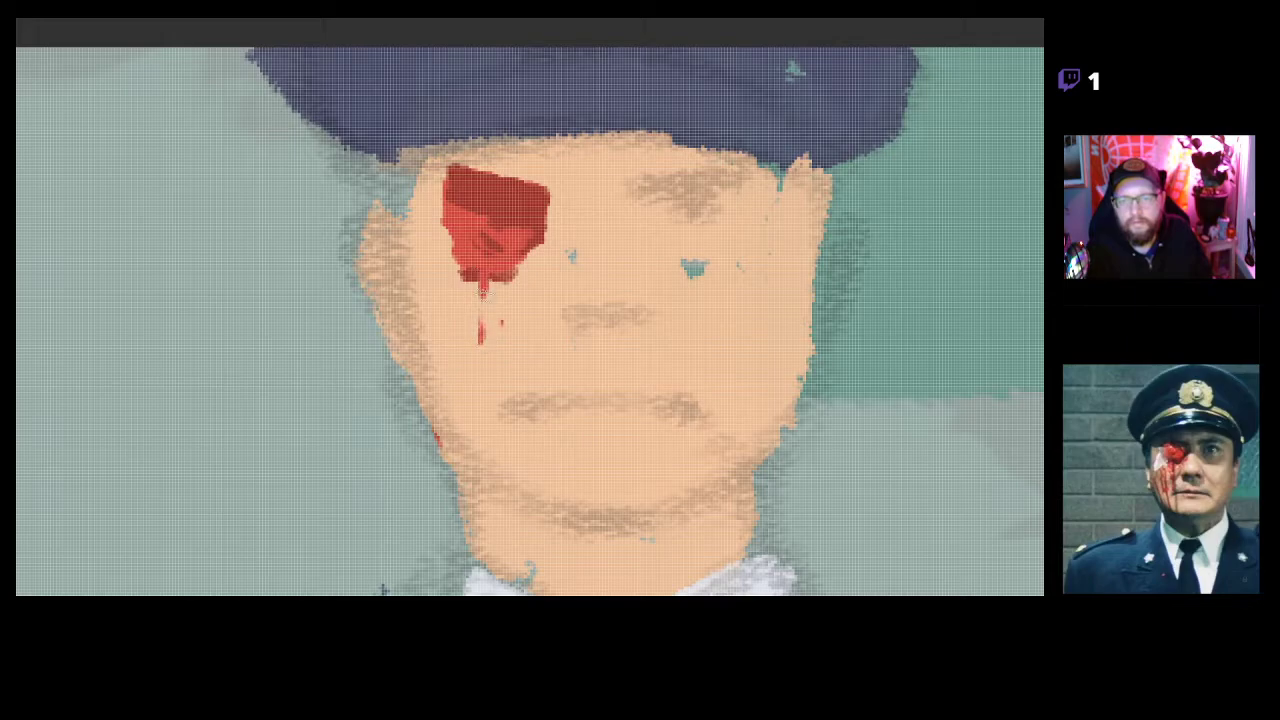
pyautogui.hotkey('ctrl', 'z')
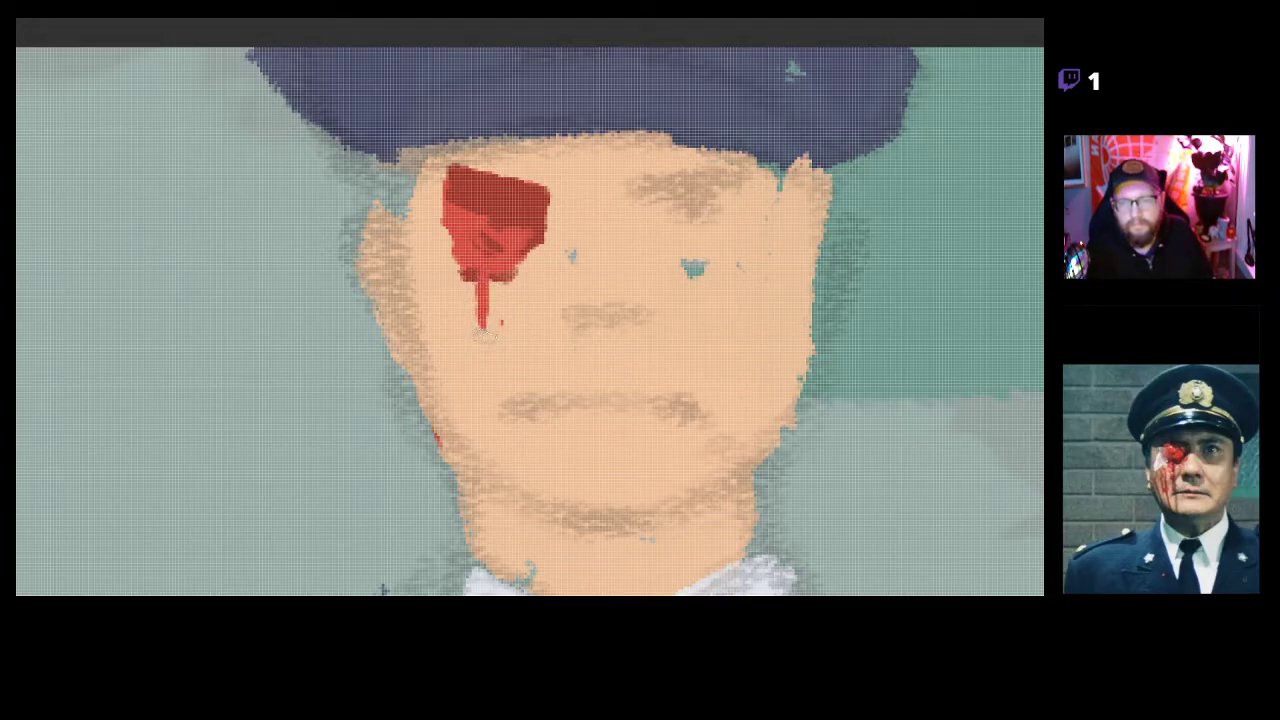
pyautogui.moveTo(551, 423); pyautogui.dragTo(371, 374)
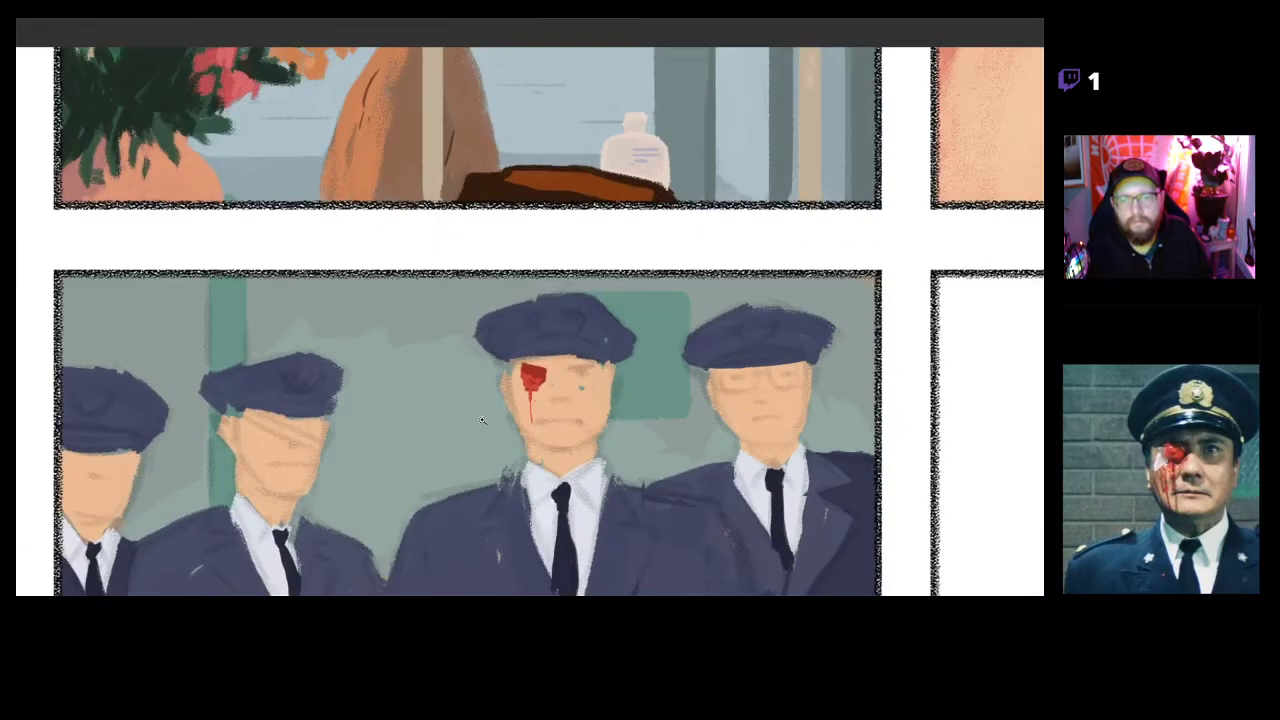
pyautogui.moveTo(538, 421); pyautogui.dragTo(568, 366)
pyautogui.hotkey('ctrl', 'z')
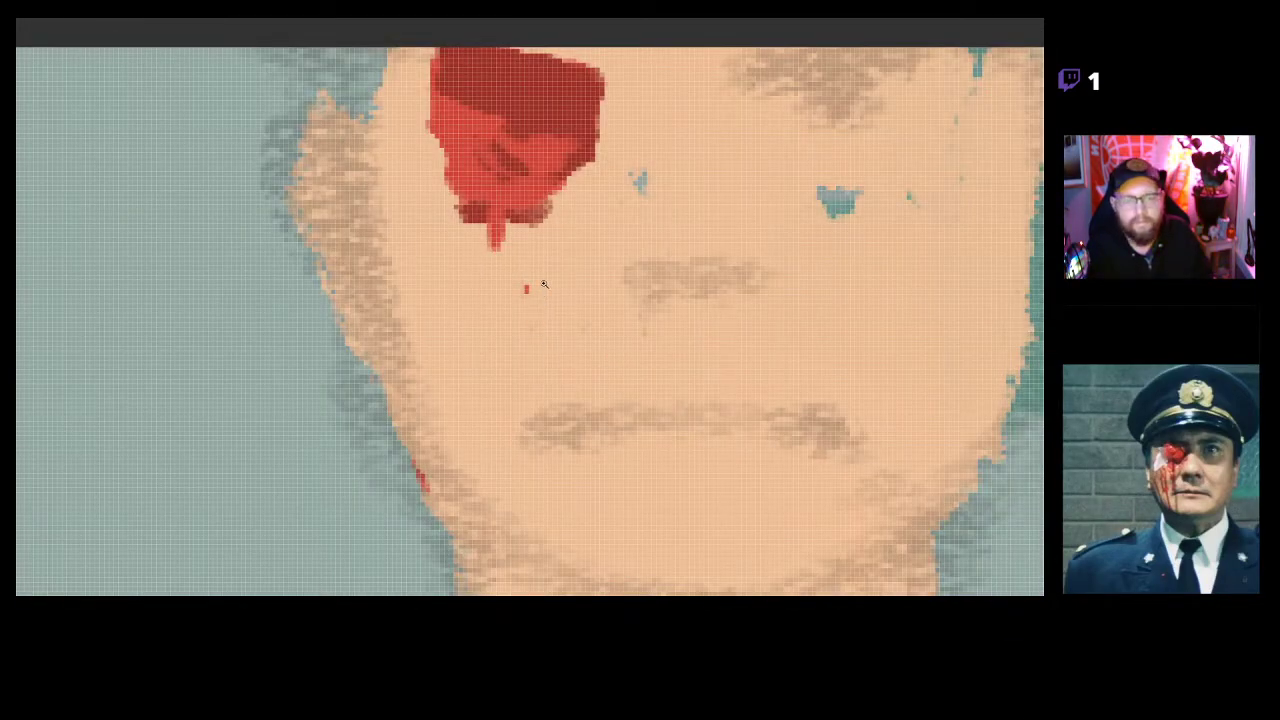
pyautogui.moveTo(545, 284); pyautogui.dragTo(542, 264)
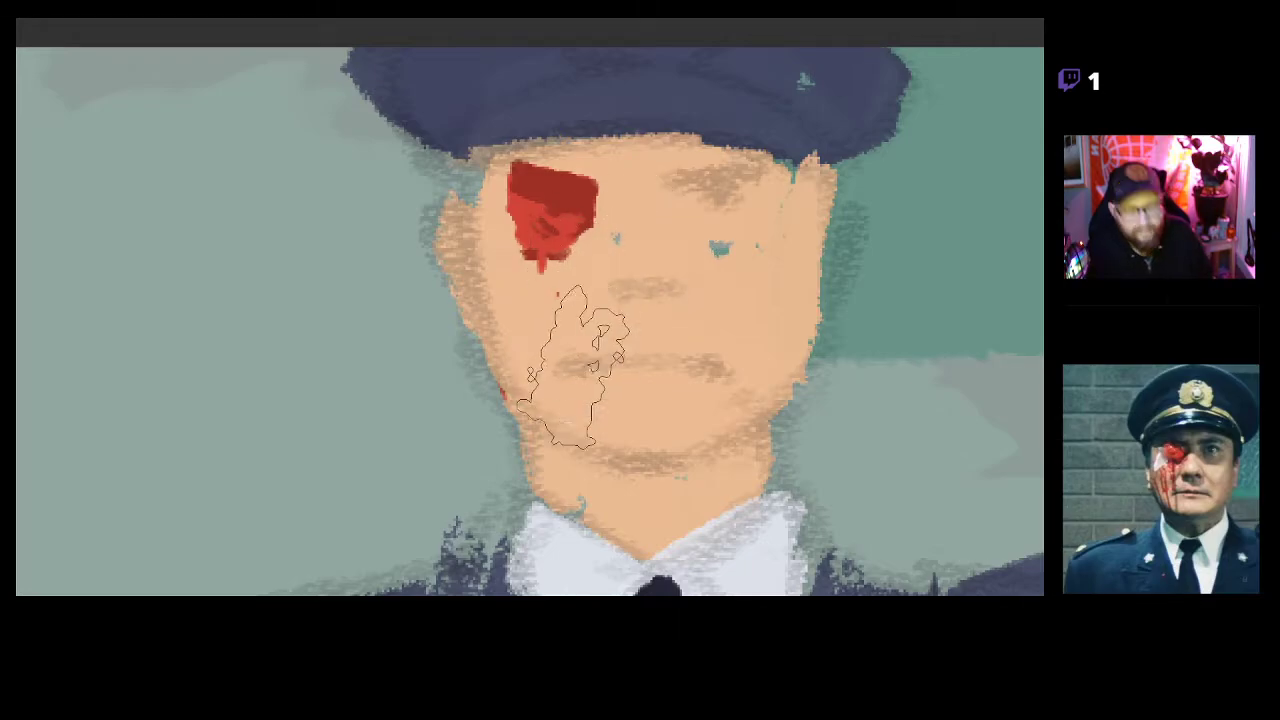
# Paint a thin red blood drip down the central officer's cheek and small red splatters below the wound toward his ear, using a smaller brush.
pyautogui.press('[')
pyautogui.press('[')
pyautogui.press('[')
pyautogui.press('[')
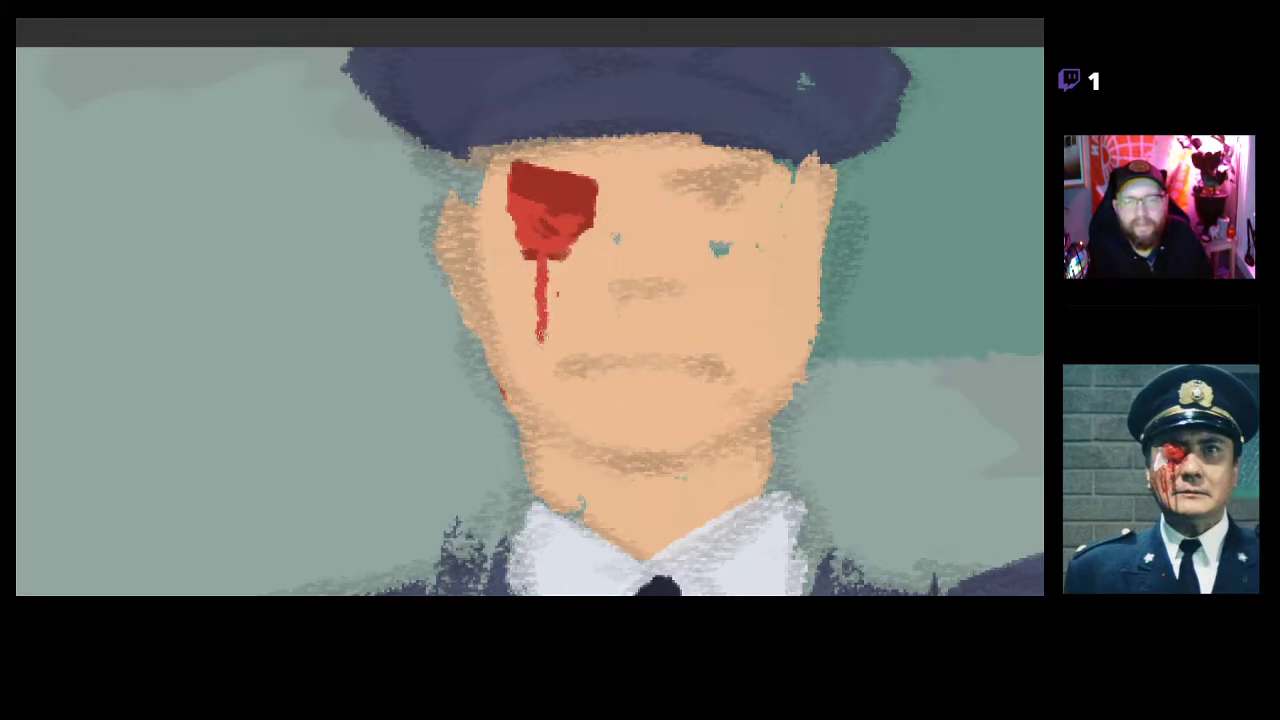
pyautogui.hotkey('ctrl', 'z')
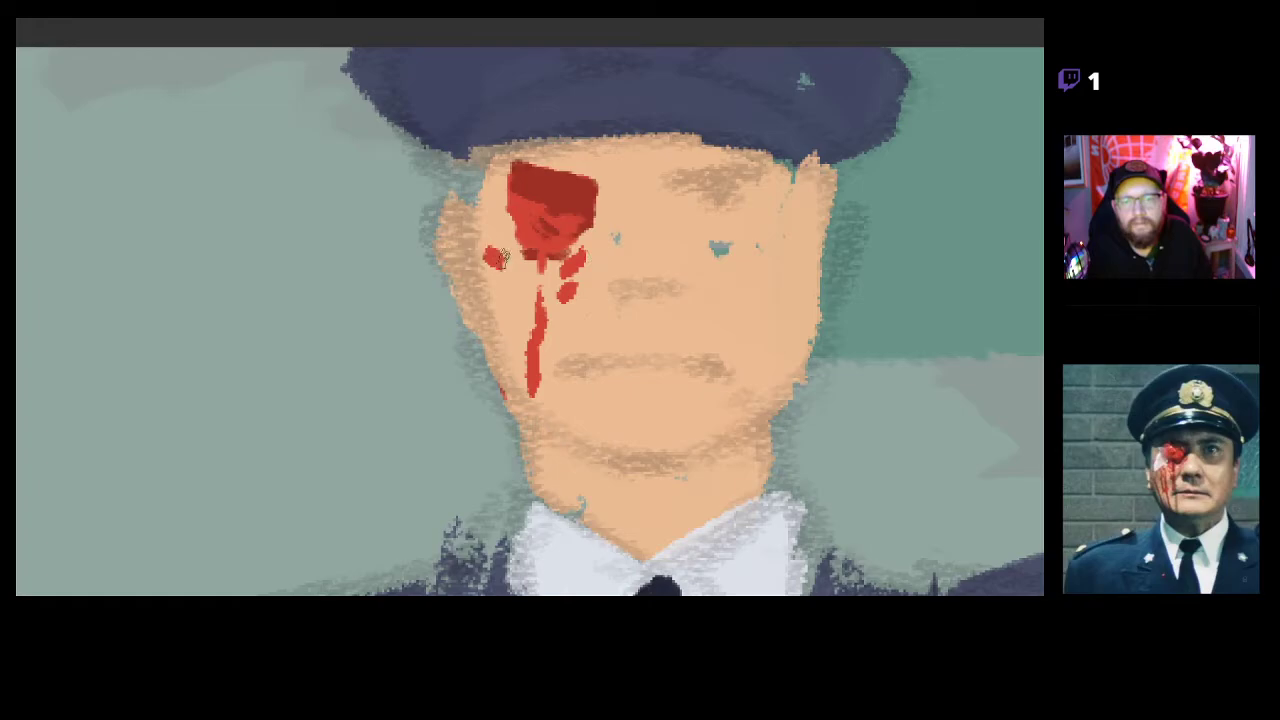
pyautogui.moveTo(497, 245); pyautogui.dragTo(472, 234)
pyautogui.moveTo(502, 285); pyautogui.dragTo(489, 275)
pyautogui.moveTo(585, 353); pyautogui.dragTo(608, 305)
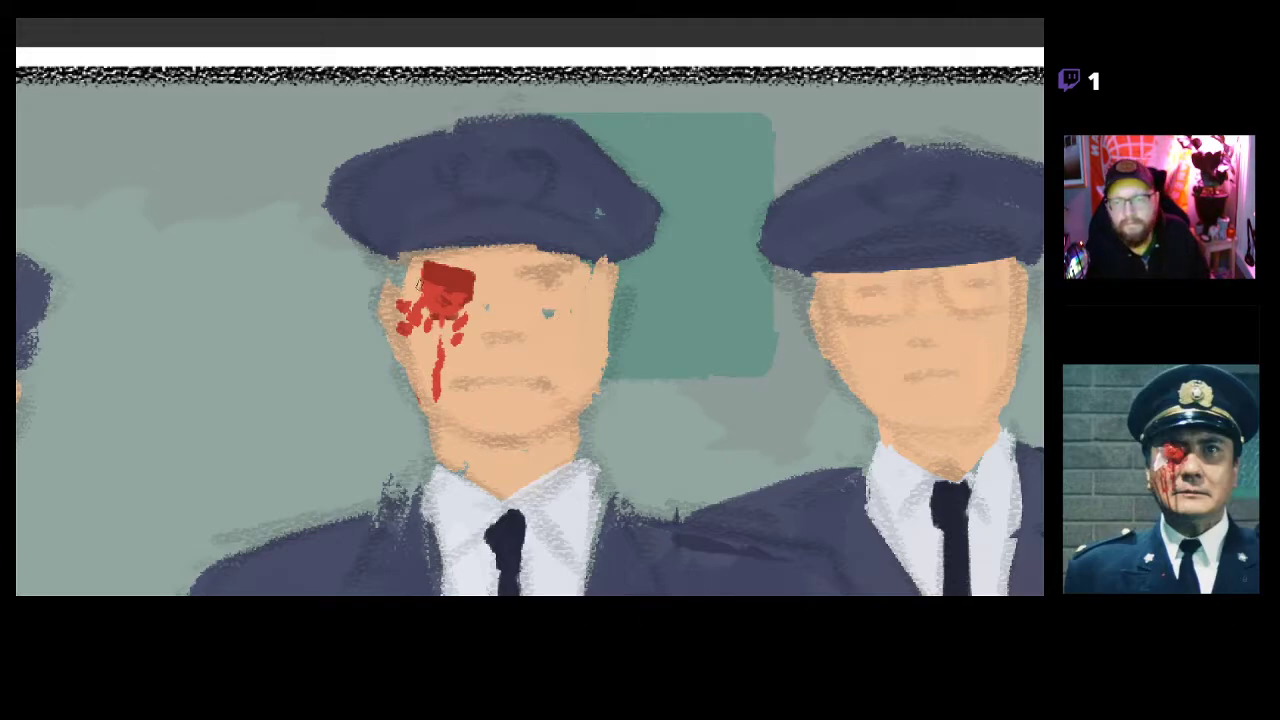
# Paint a white patch on the outer side of the central officer's eye wound, reaching toward his ear.
pyautogui.moveTo(378, 302); pyautogui.dragTo(403, 294)
pyautogui.hotkey('ctrl', 'z')
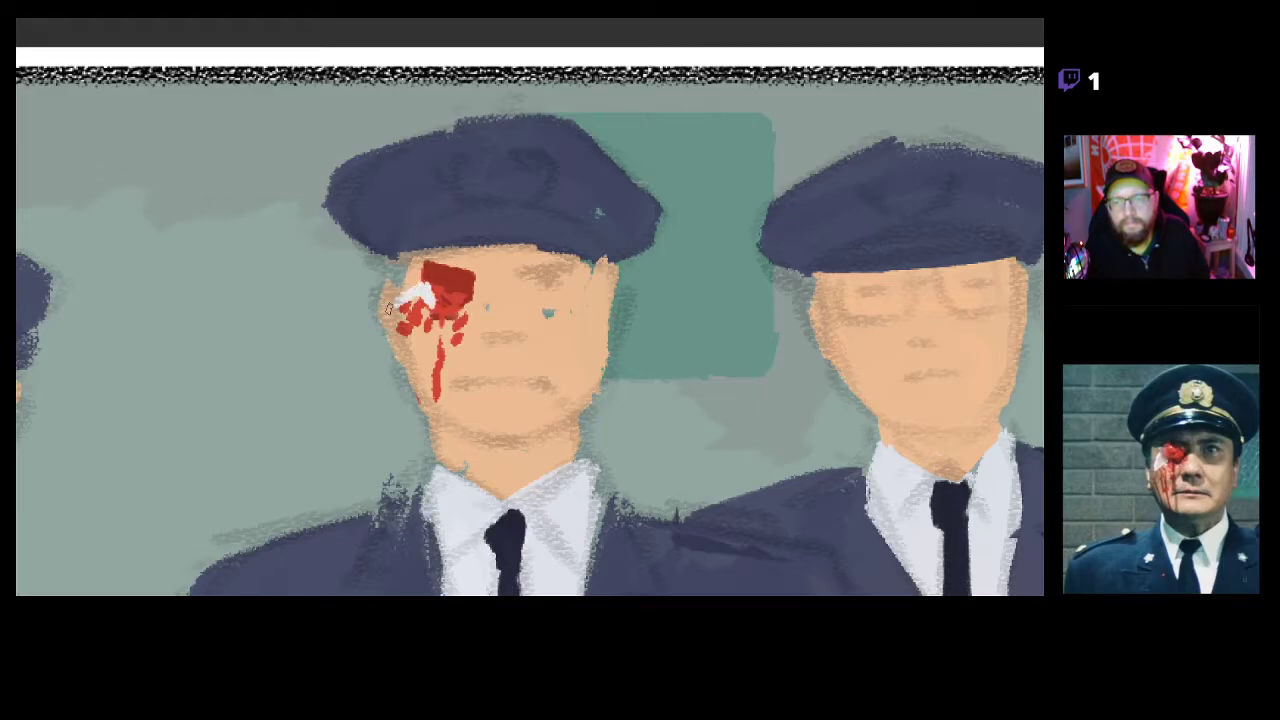
pyautogui.scroll(-4, 545, 408)
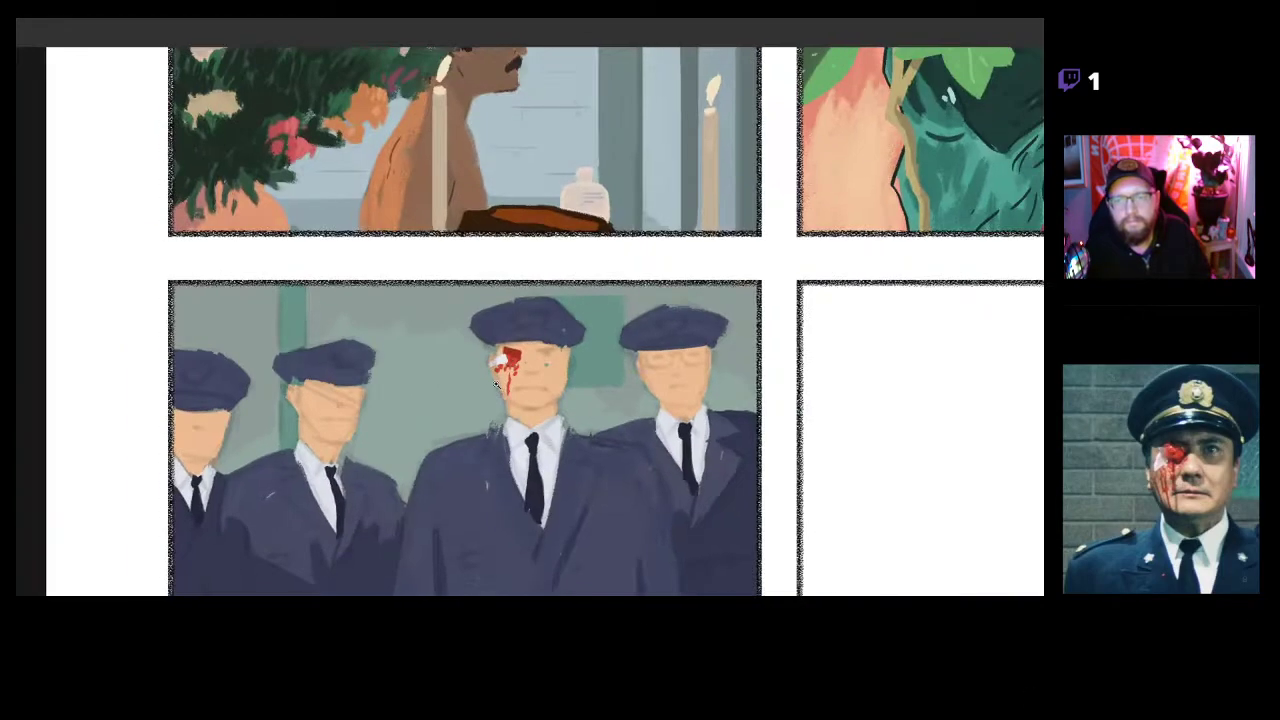
pyautogui.scroll(1, 545, 408)
pyautogui.scroll(-3, 546, 410)
pyautogui.scroll(4, 545, 402)
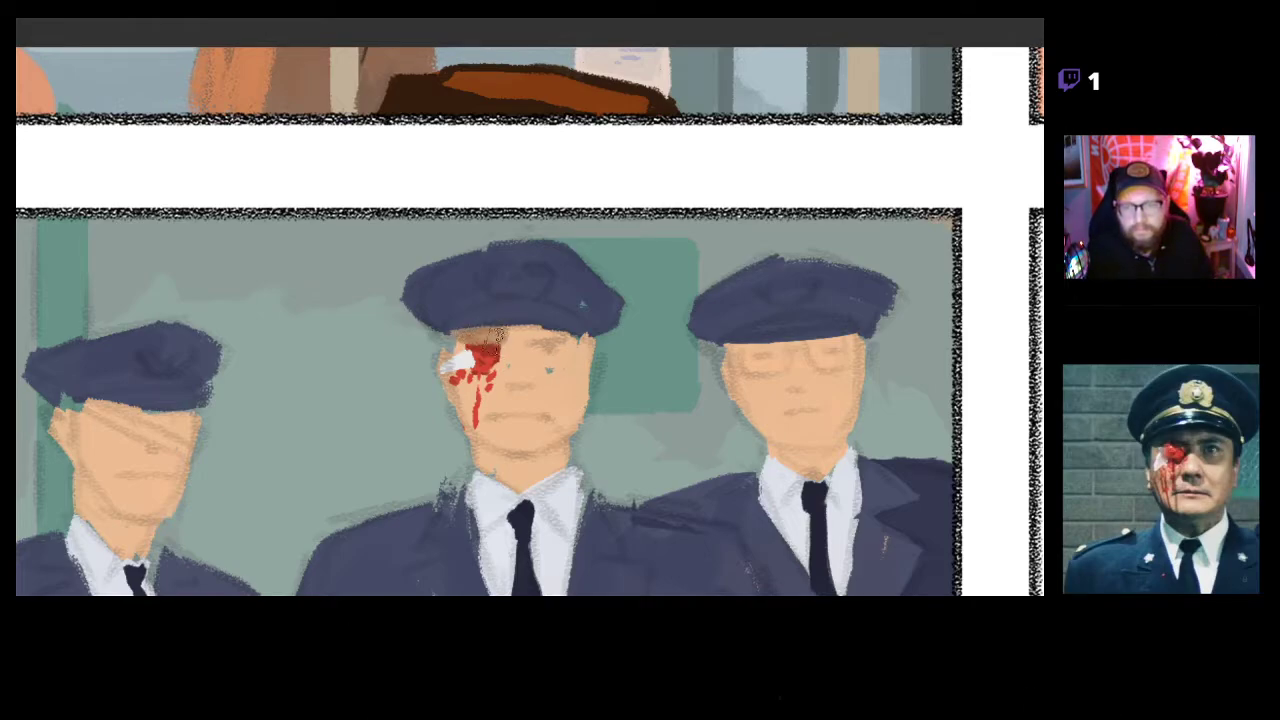
# Shade the central officer's forehead and eye area in brown under the cap brim and add dark sideburns on both sides.
pyautogui.moveTo(497, 335); pyautogui.dragTo(568, 362)
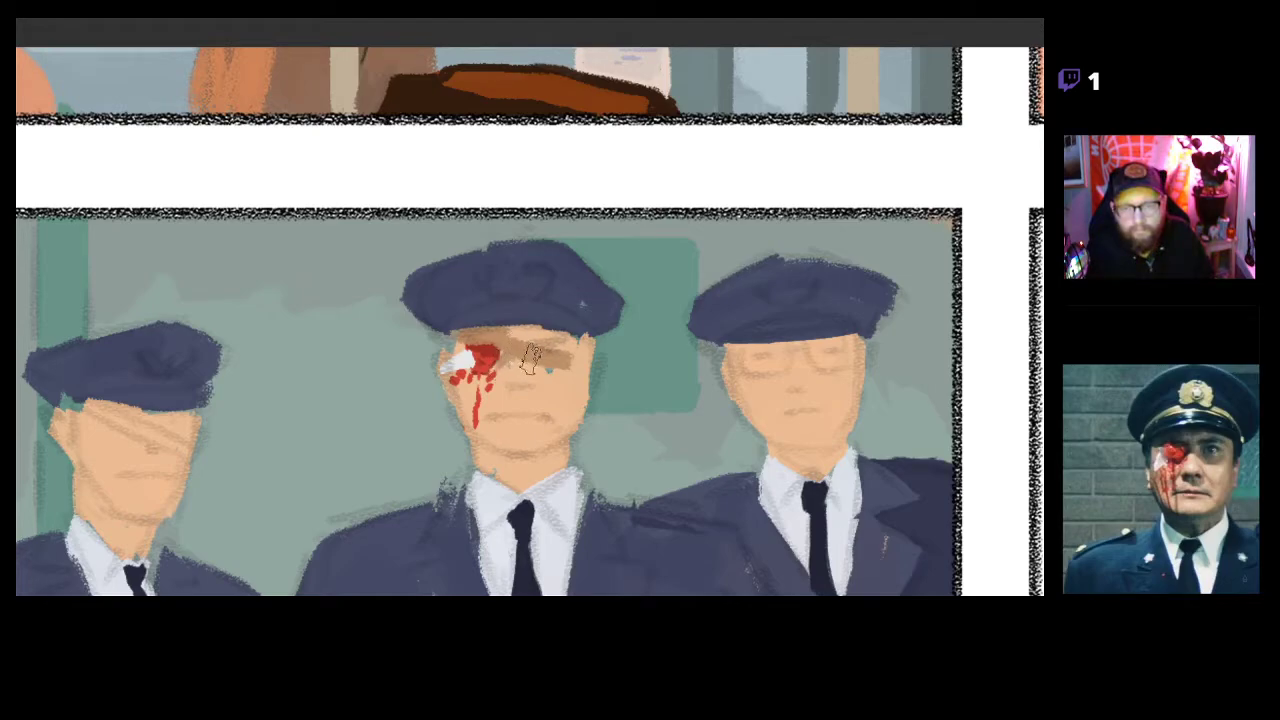
pyautogui.moveTo(568, 346); pyautogui.dragTo(507, 338)
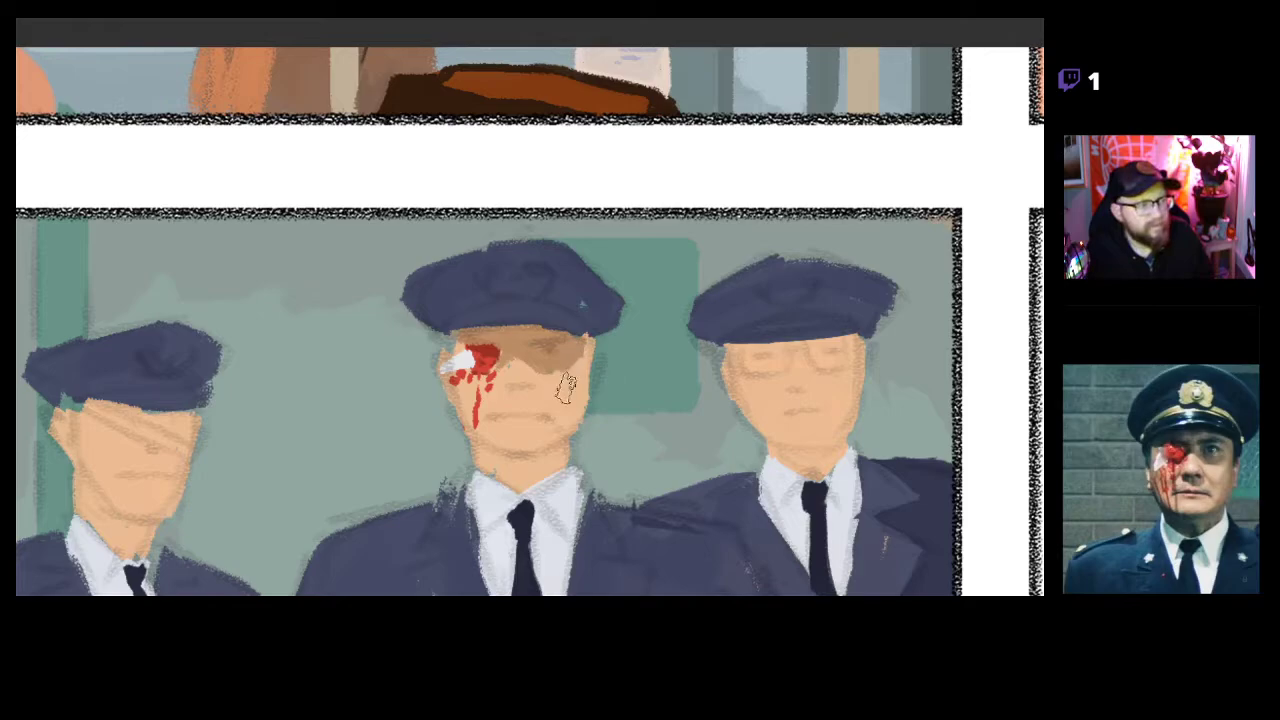
pyautogui.moveTo(626, 394); pyautogui.dragTo(559, 364)
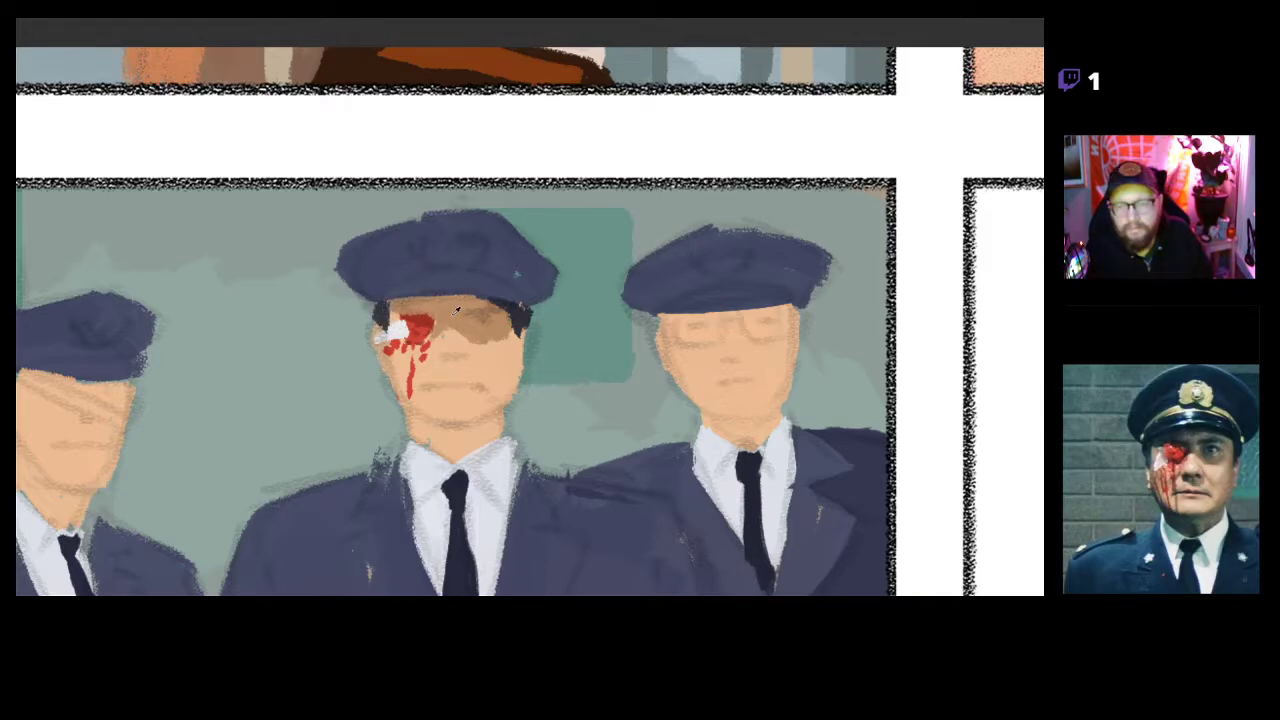
# Paint a dark navy visor band along the lower edge of the central officer's cap, and undo the stray stroke.
pyautogui.keyDown('alt'); pyautogui.click(512, 315); pyautogui.keyUp('alt')
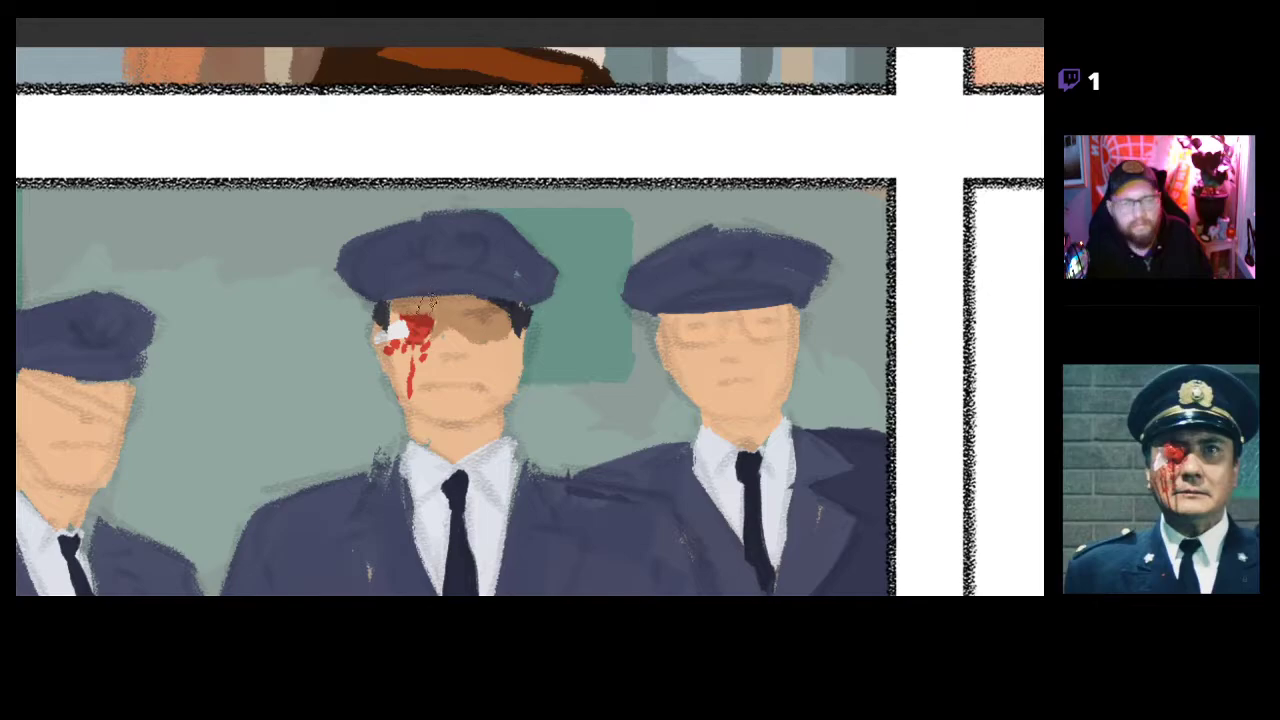
pyautogui.moveTo(391, 295)
pyautogui.mouseDown()
pyautogui.moveTo(523, 298)
pyautogui.moveTo(512, 290)
pyautogui.mouseUp()
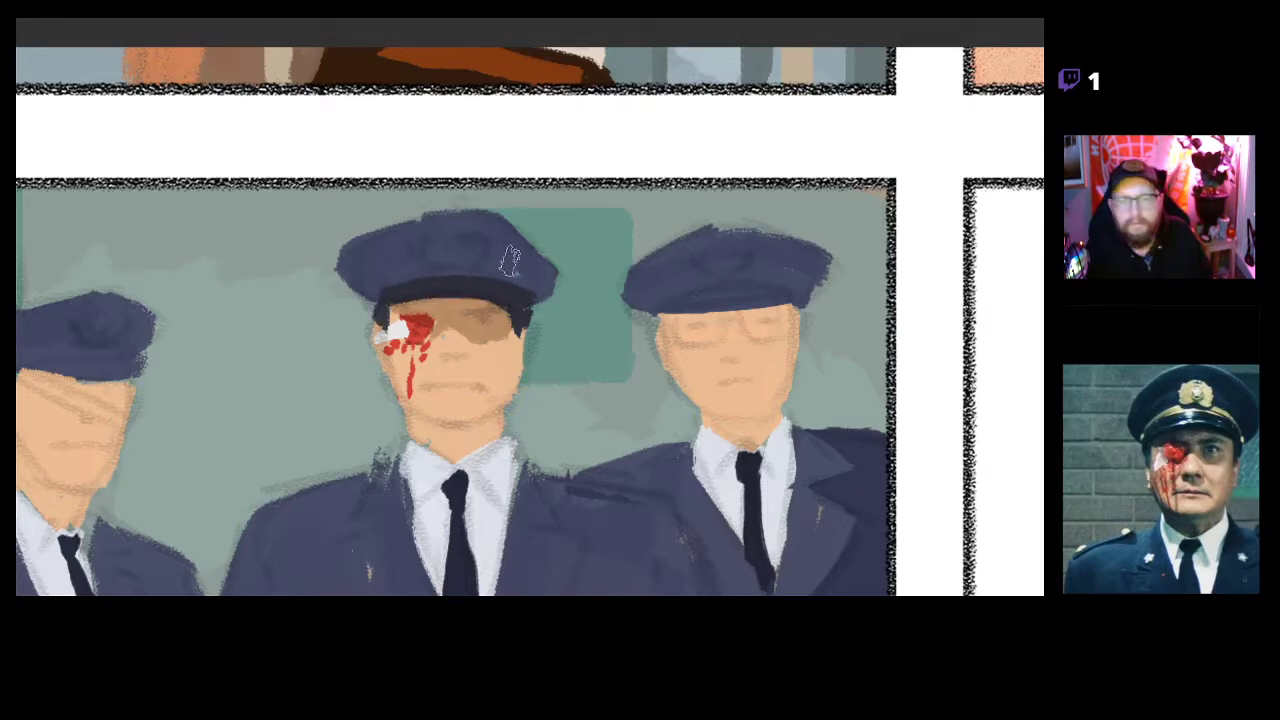
pyautogui.moveTo(524, 258); pyautogui.dragTo(555, 312)
pyautogui.hotkey('ctrl', 'z')
pyautogui.hotkey('ctrl', 'z')
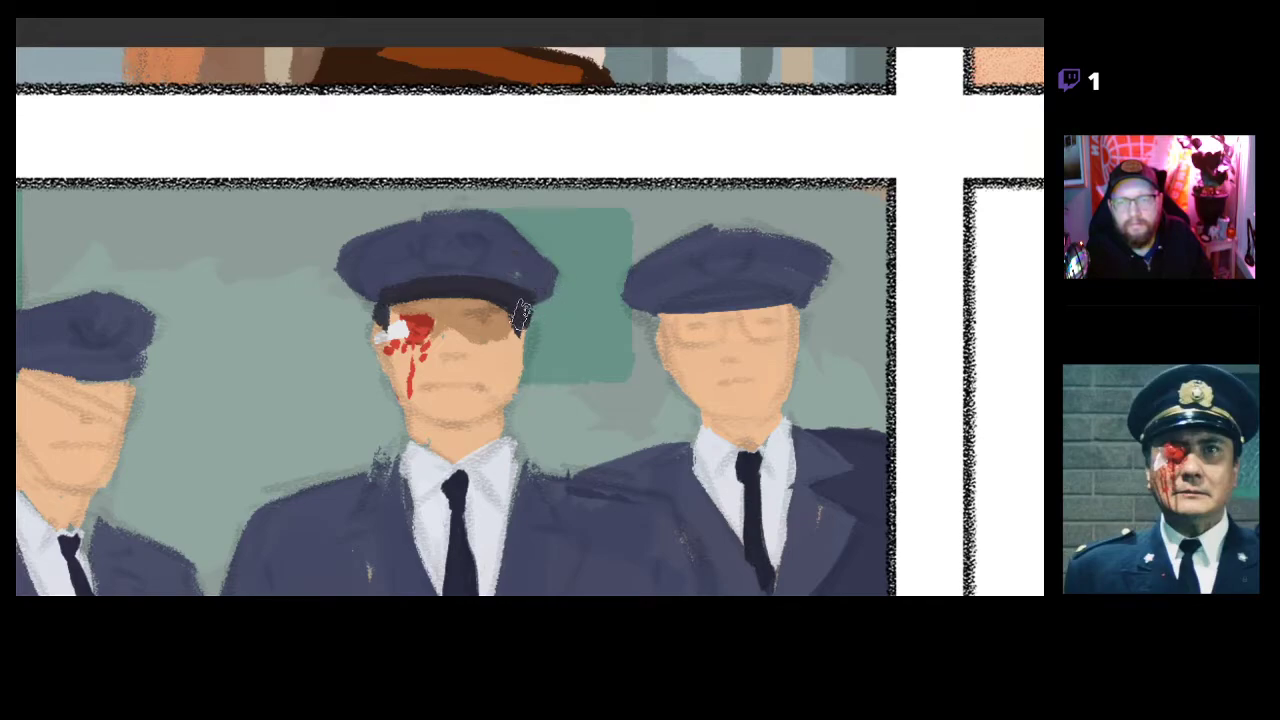
# Shade the far-right officer's eye area in brown under the cap and extend the cap's lower edge in navy over the forehead.
pyautogui.moveTo(737, 337); pyautogui.dragTo(511, 306)
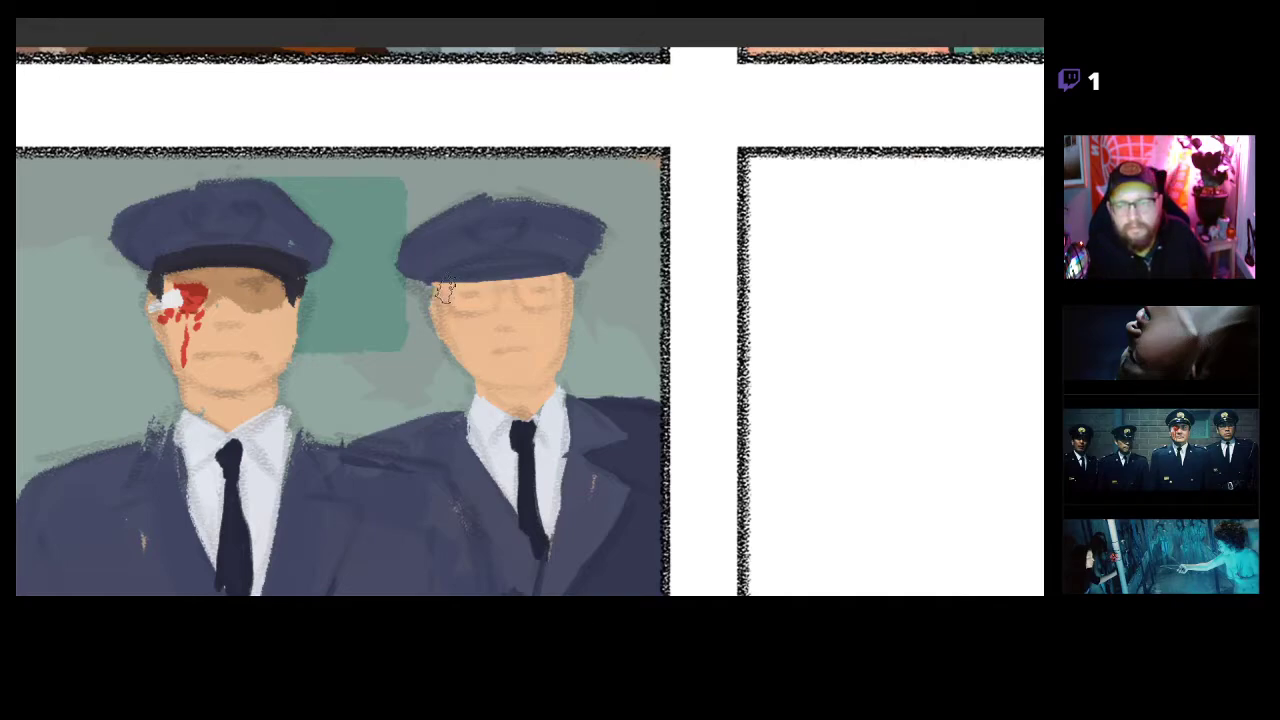
pyautogui.moveTo(440, 294)
pyautogui.mouseDown()
pyautogui.moveTo(561, 318)
pyautogui.moveTo(562, 292)
pyautogui.moveTo(560, 328)
pyautogui.moveTo(562, 285)
pyautogui.moveTo(561, 320)
pyautogui.moveTo(550, 288)
pyautogui.moveTo(446, 292)
pyautogui.mouseUp()
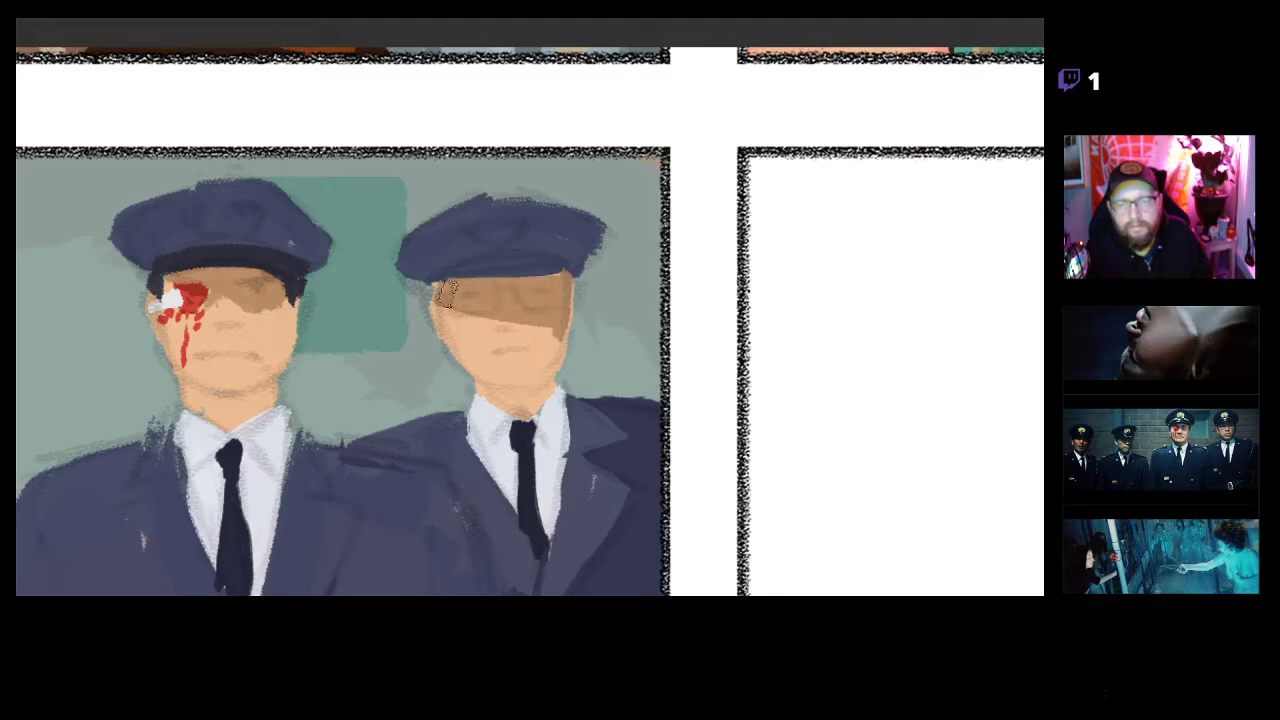
pyautogui.moveTo(446, 271)
pyautogui.mouseDown()
pyautogui.moveTo(563, 264)
pyautogui.moveTo(428, 275)
pyautogui.mouseUp()
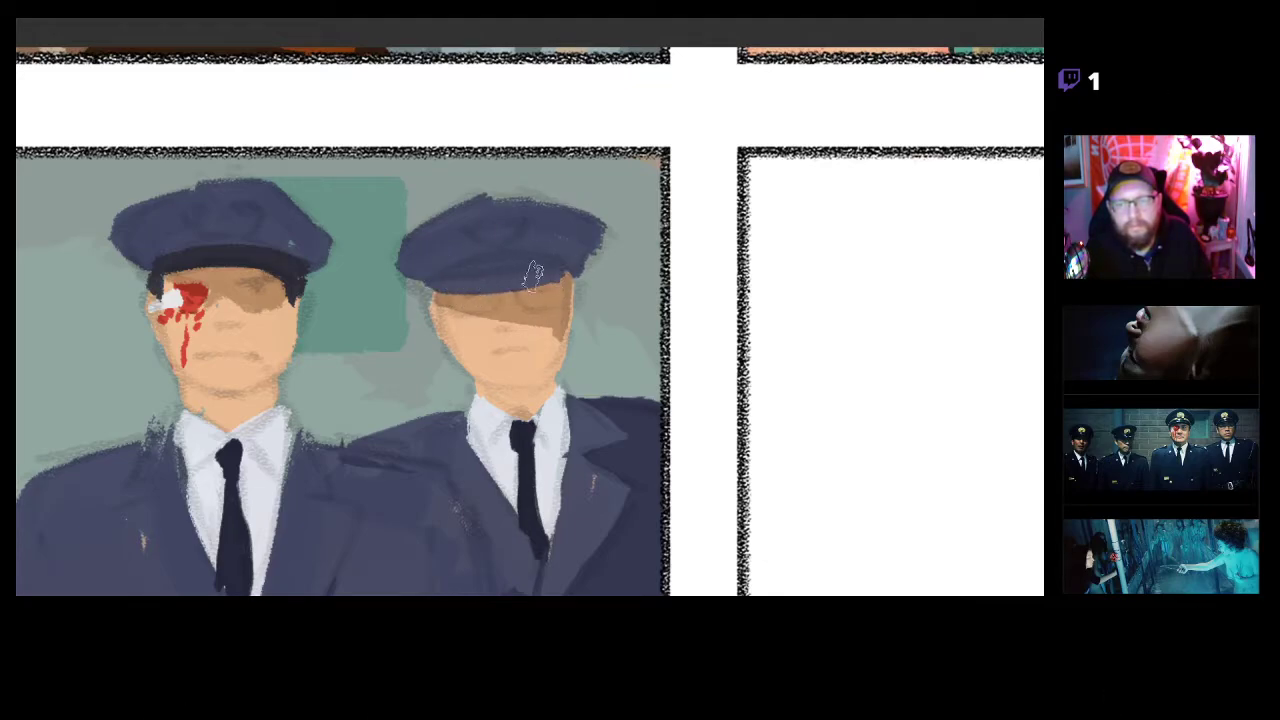
# Shade the upper face, jaw and neck of the second officer from the left in brown sampled from the central officer's face.
pyautogui.moveTo(516, 363); pyautogui.dragTo(796, 288)
pyautogui.moveTo(400, 269); pyautogui.dragTo(700, 261)
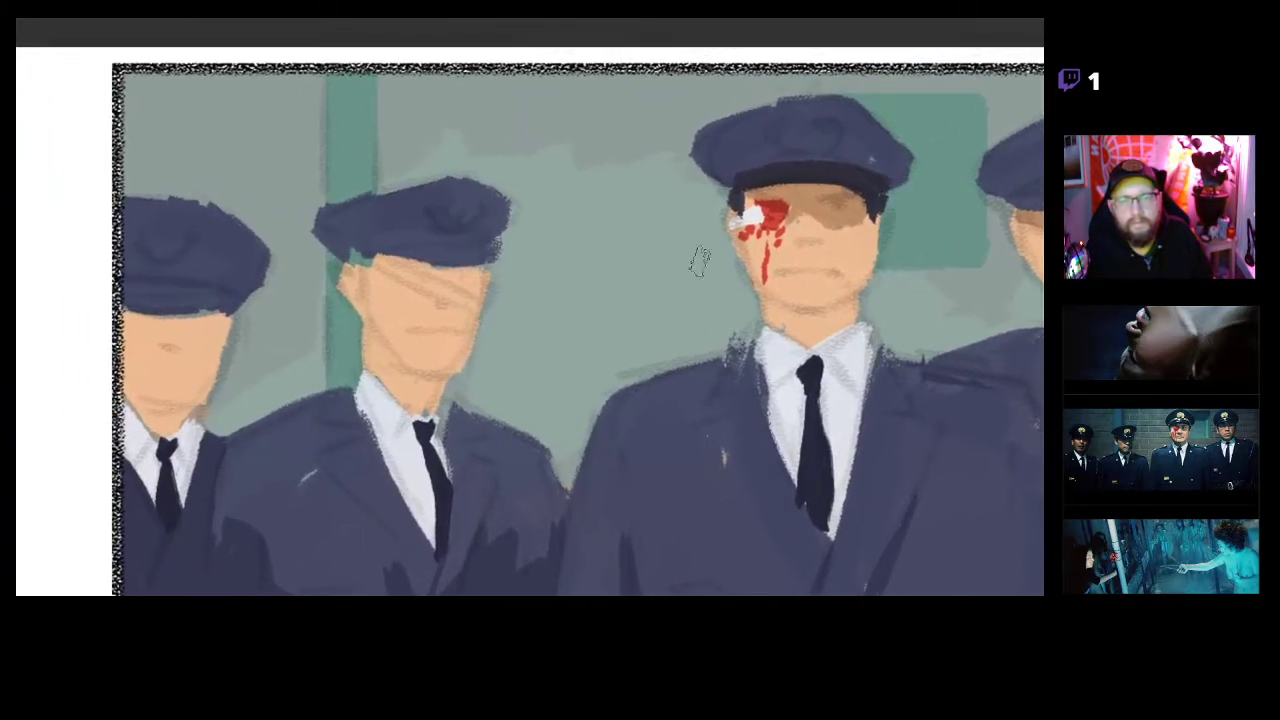
pyautogui.keyDown('alt'); pyautogui.click(802, 196); pyautogui.keyUp('alt')
pyautogui.moveTo(388, 319); pyautogui.dragTo(435, 298)
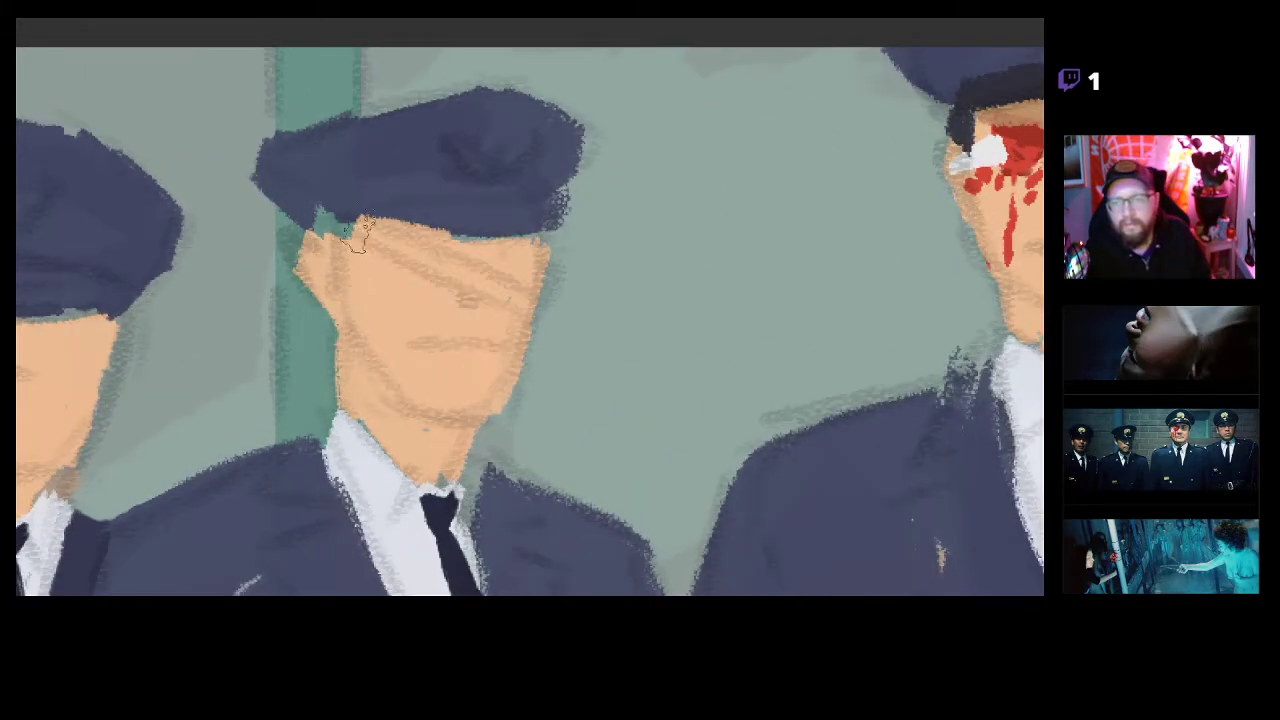
pyautogui.moveTo(346, 234)
pyautogui.mouseDown()
pyautogui.moveTo(461, 281)
pyautogui.moveTo(519, 346)
pyautogui.moveTo(539, 236)
pyautogui.moveTo(532, 262)
pyautogui.moveTo(536, 240)
pyautogui.moveTo(424, 255)
pyautogui.moveTo(351, 235)
pyautogui.moveTo(377, 230)
pyautogui.moveTo(464, 265)
pyautogui.moveTo(528, 325)
pyautogui.mouseUp()
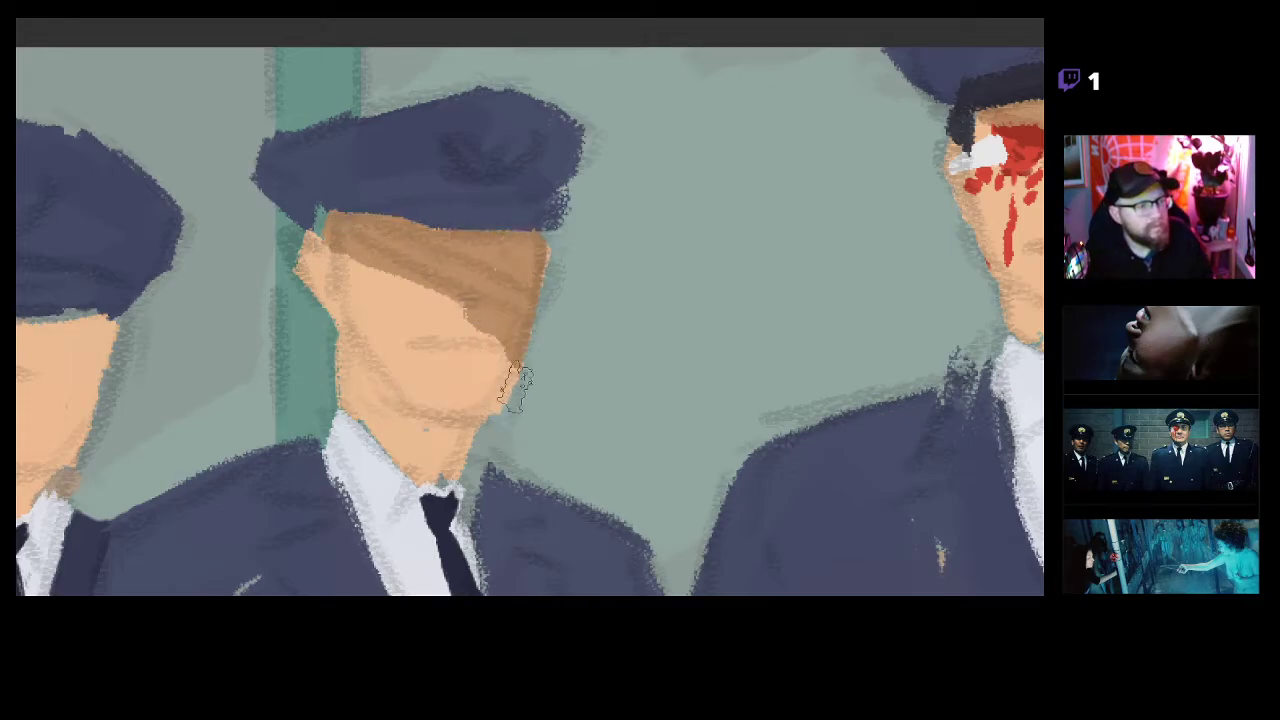
pyautogui.moveTo(350, 355)
pyautogui.mouseDown()
pyautogui.moveTo(445, 432)
pyautogui.moveTo(490, 422)
pyautogui.moveTo(435, 432)
pyautogui.moveTo(360, 385)
pyautogui.moveTo(420, 470)
pyautogui.moveTo(455, 459)
pyautogui.mouseUp()
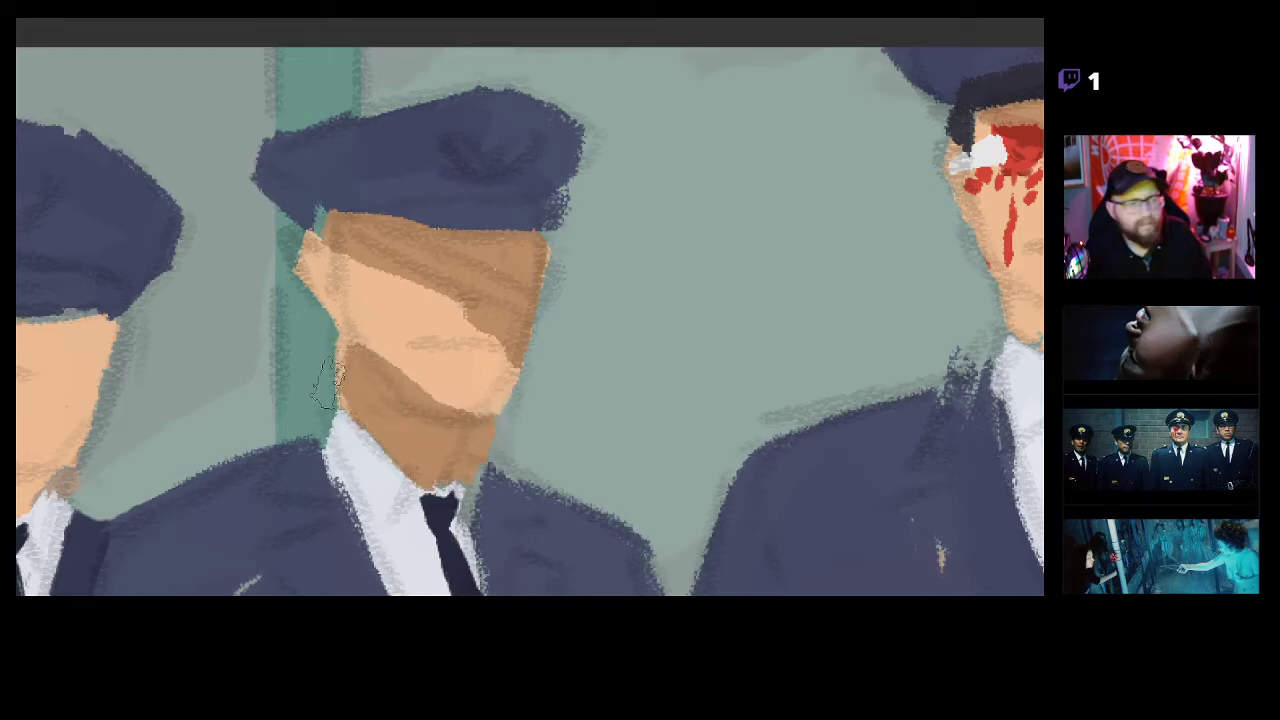
# Shade the leftmost officer's eyes, far cheek and neck in brown, and paint his mouth line and a nostril mark.
pyautogui.moveTo(491, 380)
pyautogui.mouseDown()
pyautogui.moveTo(591, 363)
pyautogui.moveTo(605, 326)
pyautogui.mouseUp()
pyautogui.moveTo(534, 401); pyautogui.dragTo(857, 380)
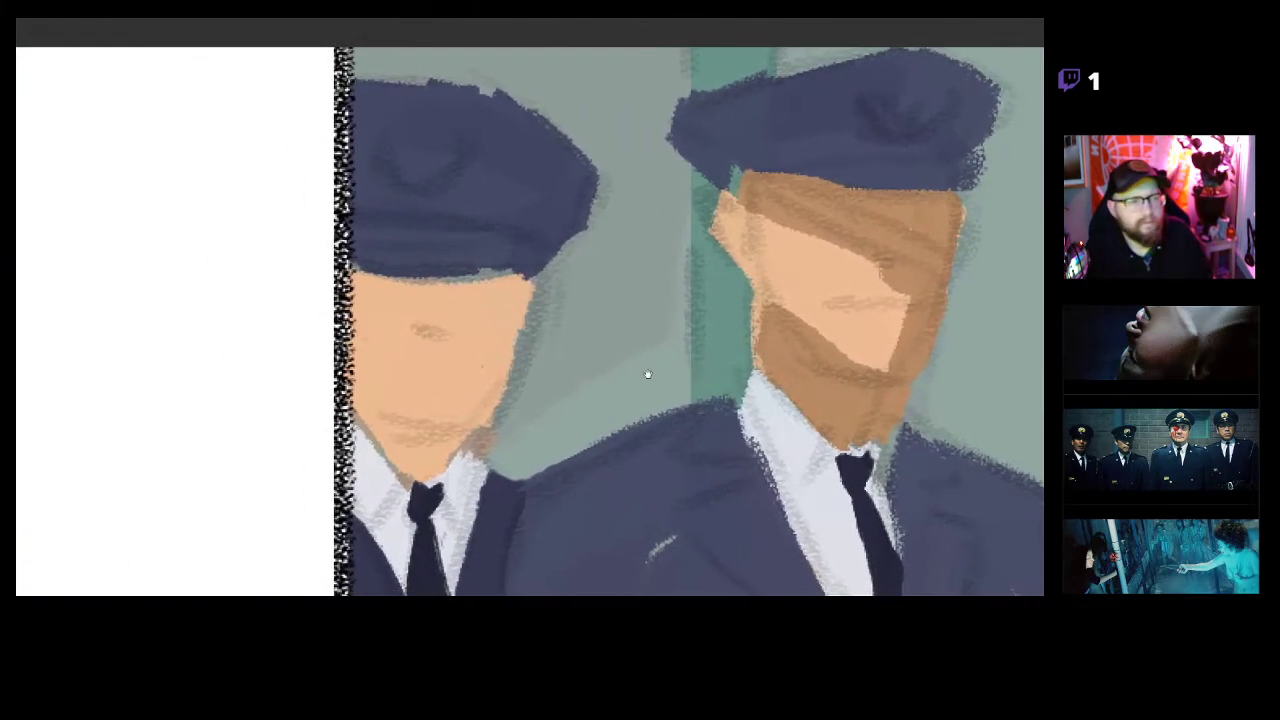
pyautogui.moveTo(345, 290)
pyautogui.mouseDown()
pyautogui.moveTo(457, 295)
pyautogui.moveTo(438, 300)
pyautogui.moveTo(495, 318)
pyautogui.moveTo(448, 295)
pyautogui.moveTo(515, 295)
pyautogui.moveTo(460, 300)
pyautogui.moveTo(515, 305)
pyautogui.moveTo(500, 360)
pyautogui.moveTo(445, 372)
pyautogui.moveTo(497, 322)
pyautogui.moveTo(460, 365)
pyautogui.moveTo(485, 355)
pyautogui.moveTo(467, 415)
pyautogui.moveTo(505, 347)
pyautogui.moveTo(438, 455)
pyautogui.moveTo(383, 450)
pyautogui.moveTo(432, 450)
pyautogui.mouseUp()
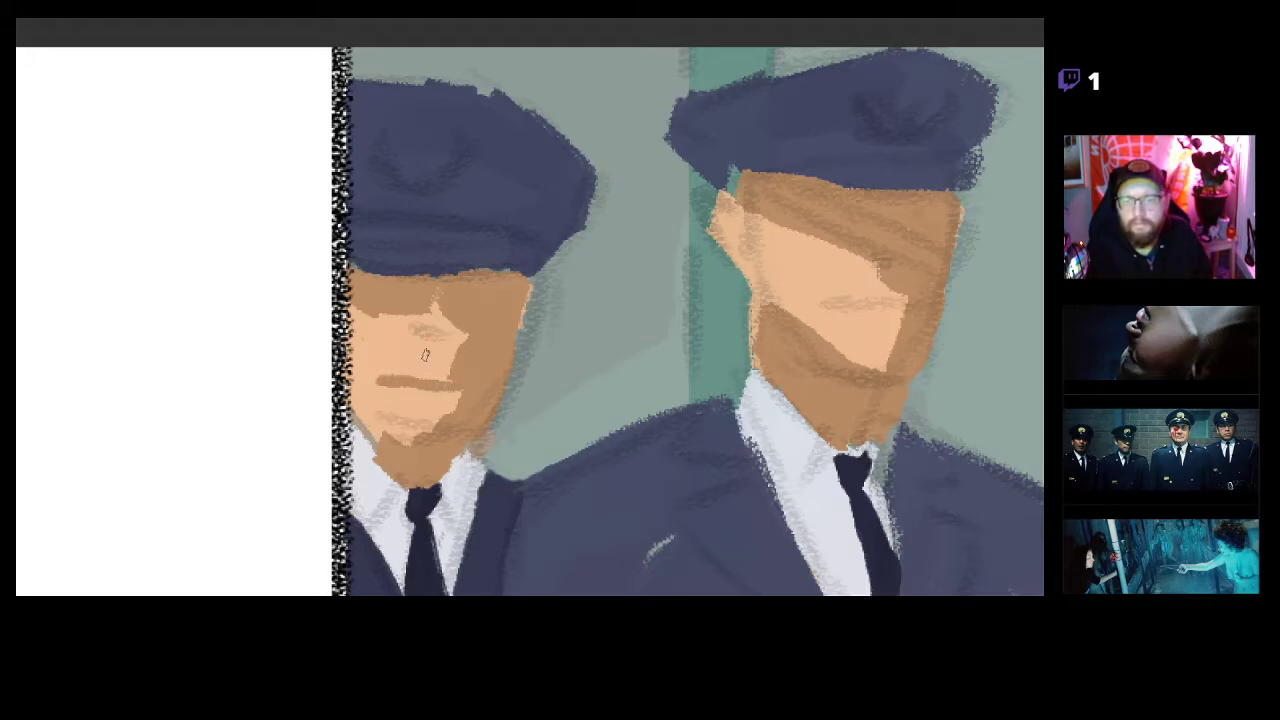
pyautogui.moveTo(520, 407); pyautogui.dragTo(502, 373)
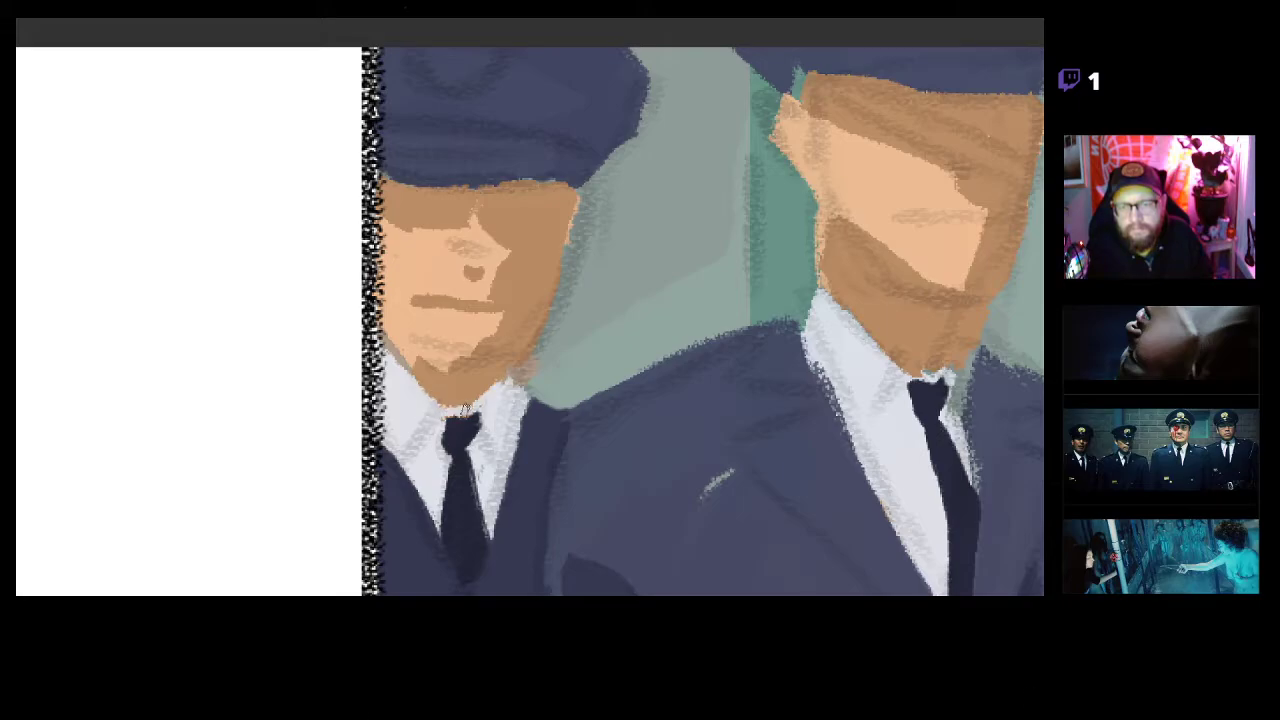
# Draw two dark diagonal collar lines across the leftmost officer's shirt on either side of the tie knot.
pyautogui.moveTo(445, 409); pyautogui.dragTo(404, 465)
pyautogui.moveTo(466, 408); pyautogui.dragTo(511, 464)
pyautogui.moveTo(695, 441); pyautogui.dragTo(666, 501)
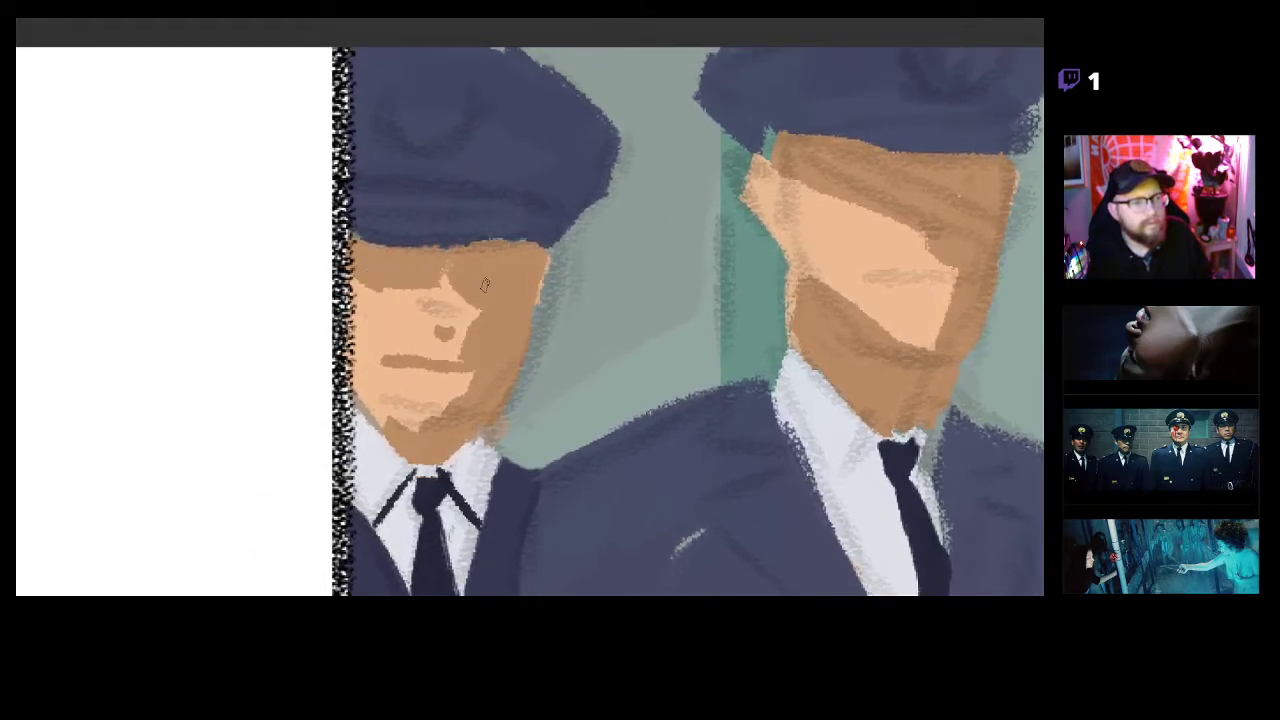
# Add brown mouth, cheek and ear marks to the second officer from the left, and lower his cap brim in navy.
pyautogui.scroll(-5, 484, 285)
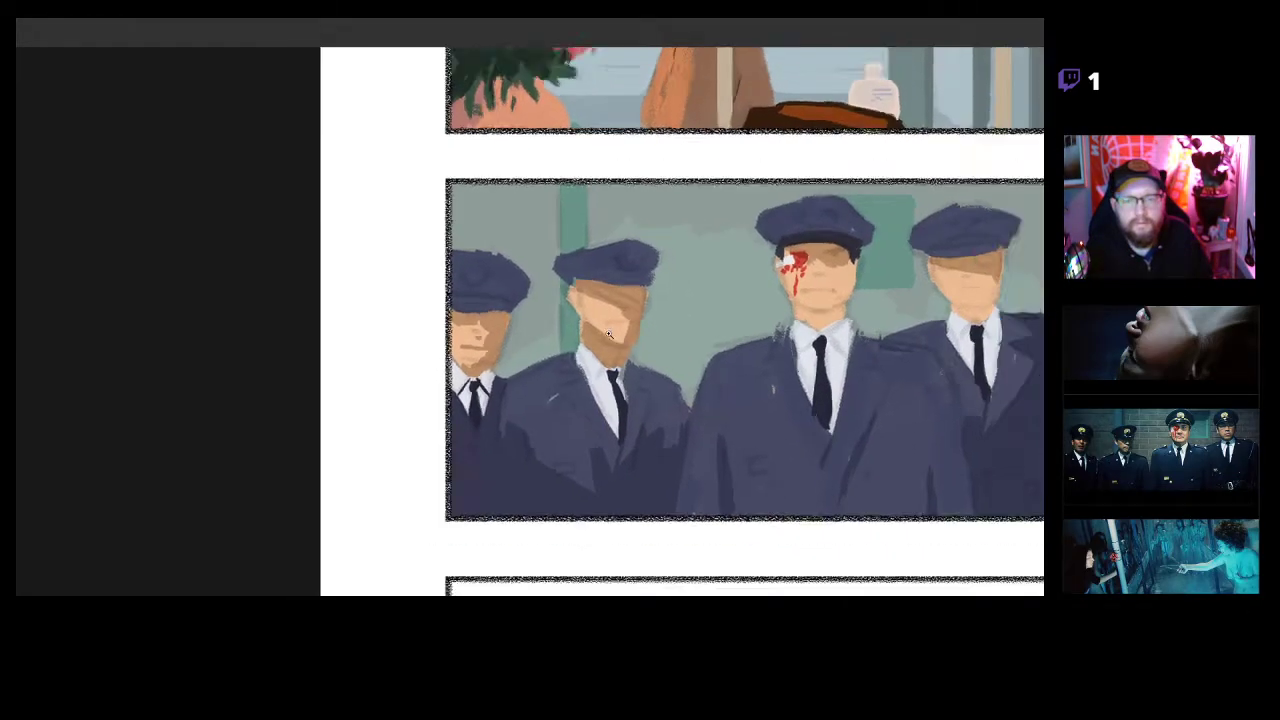
pyautogui.scroll(-1, 608, 333)
pyautogui.scroll(5, 600, 338)
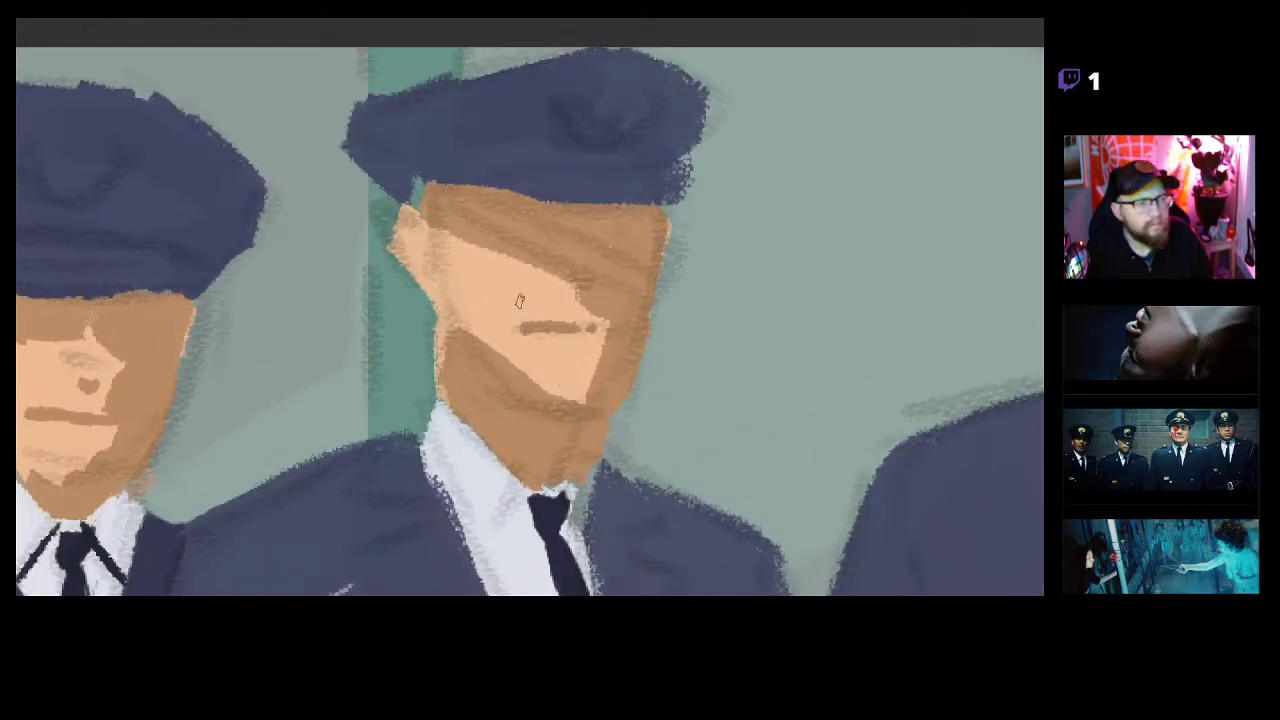
pyautogui.moveTo(492, 281); pyautogui.dragTo(466, 272)
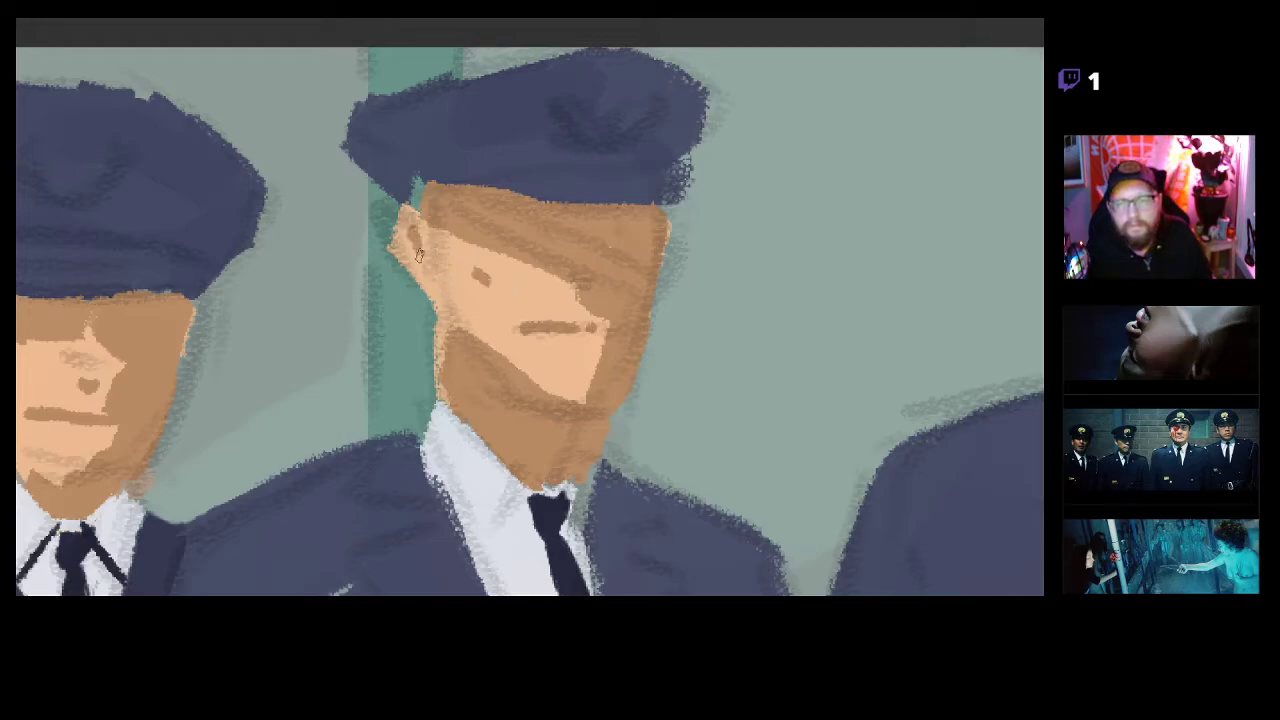
pyautogui.moveTo(452, 186)
pyautogui.mouseDown()
pyautogui.moveTo(610, 220)
pyautogui.moveTo(520, 206)
pyautogui.moveTo(596, 222)
pyautogui.moveTo(695, 206)
pyautogui.mouseUp()
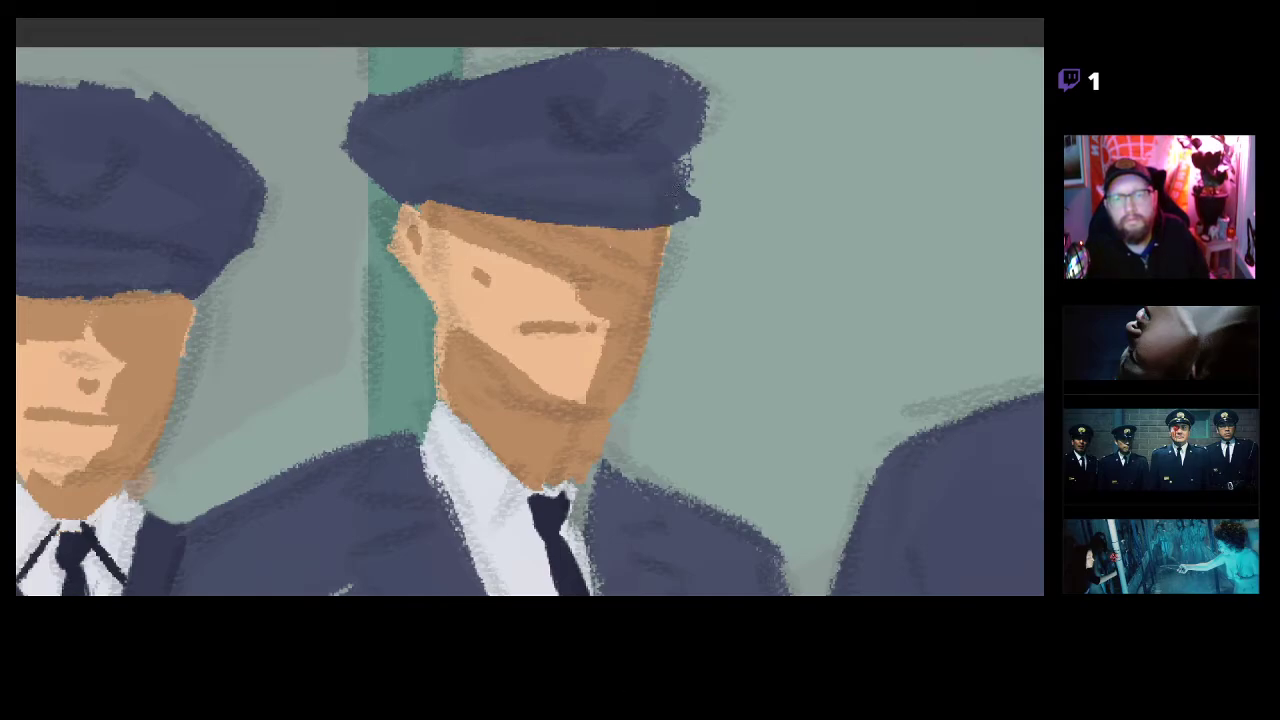
# Paint the central officer's downturned mouth in two brown strokes and the shadow beneath his nose in brown.
pyautogui.scroll(-6, 660, 357)
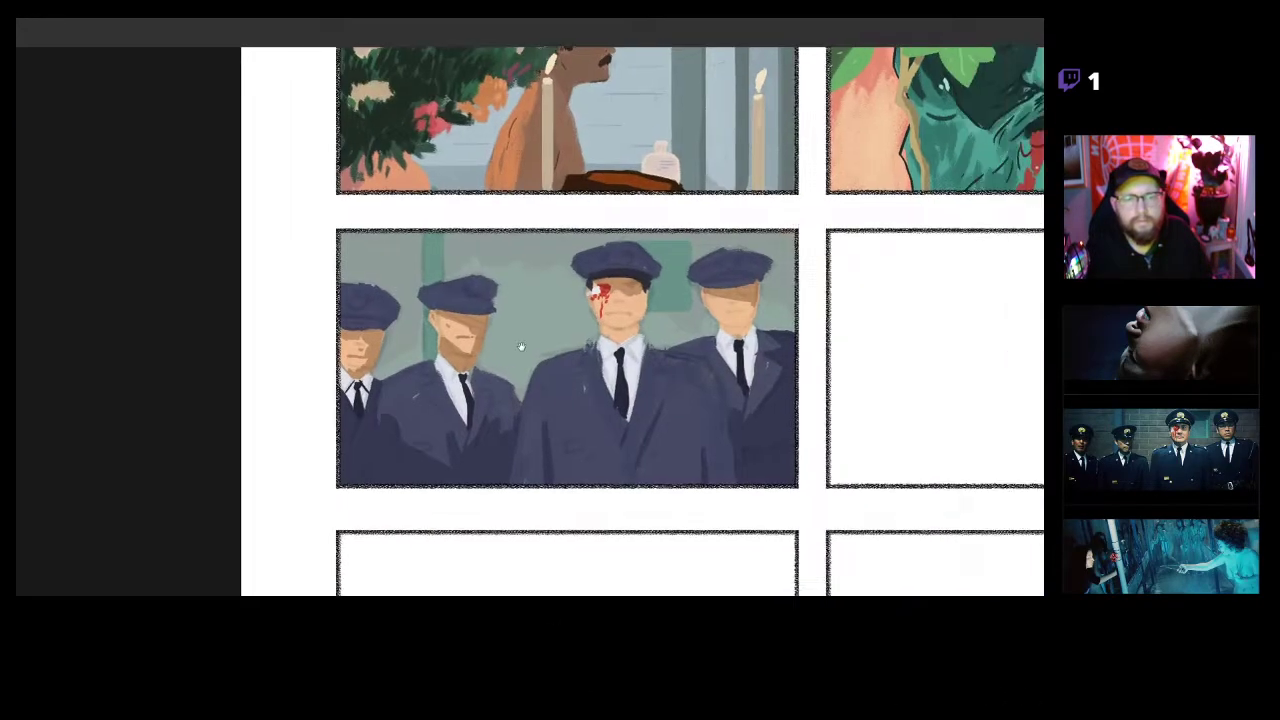
pyautogui.scroll(6, 533, 331)
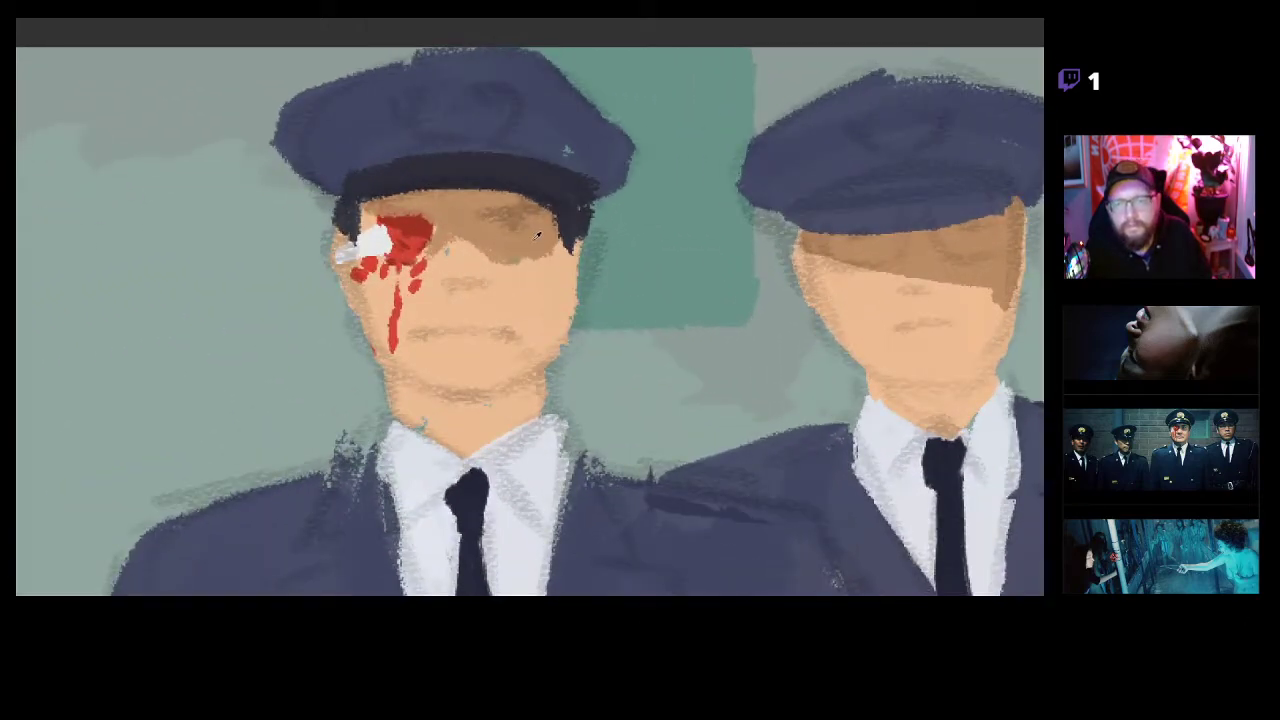
pyautogui.scroll(3, 486, 343)
pyautogui.moveTo(369, 342); pyautogui.dragTo(450, 329)
pyautogui.moveTo(546, 328)
pyautogui.mouseDown()
pyautogui.moveTo(508, 326)
pyautogui.moveTo(573, 343)
pyautogui.mouseUp()
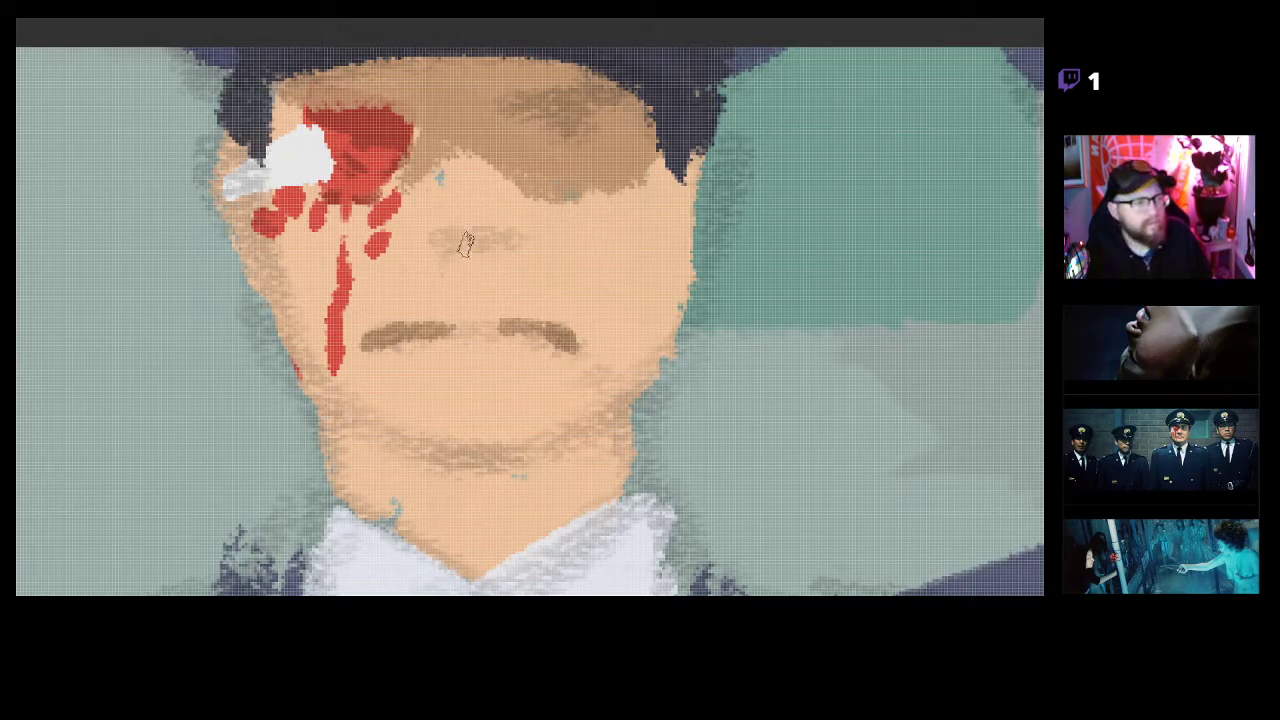
pyautogui.moveTo(430, 242)
pyautogui.mouseDown()
pyautogui.moveTo(507, 238)
pyautogui.moveTo(472, 256)
pyautogui.moveTo(430, 242)
pyautogui.moveTo(469, 262)
pyautogui.moveTo(484, 252)
pyautogui.moveTo(485, 311)
pyautogui.moveTo(449, 294)
pyautogui.moveTo(426, 240)
pyautogui.moveTo(472, 252)
pyautogui.moveTo(514, 237)
pyautogui.moveTo(459, 262)
pyautogui.mouseUp()
# Define the central officer's chin with a curved brown shadow and fill most of the neck below it in brown.
pyautogui.moveTo(524, 333); pyautogui.dragTo(508, 316)
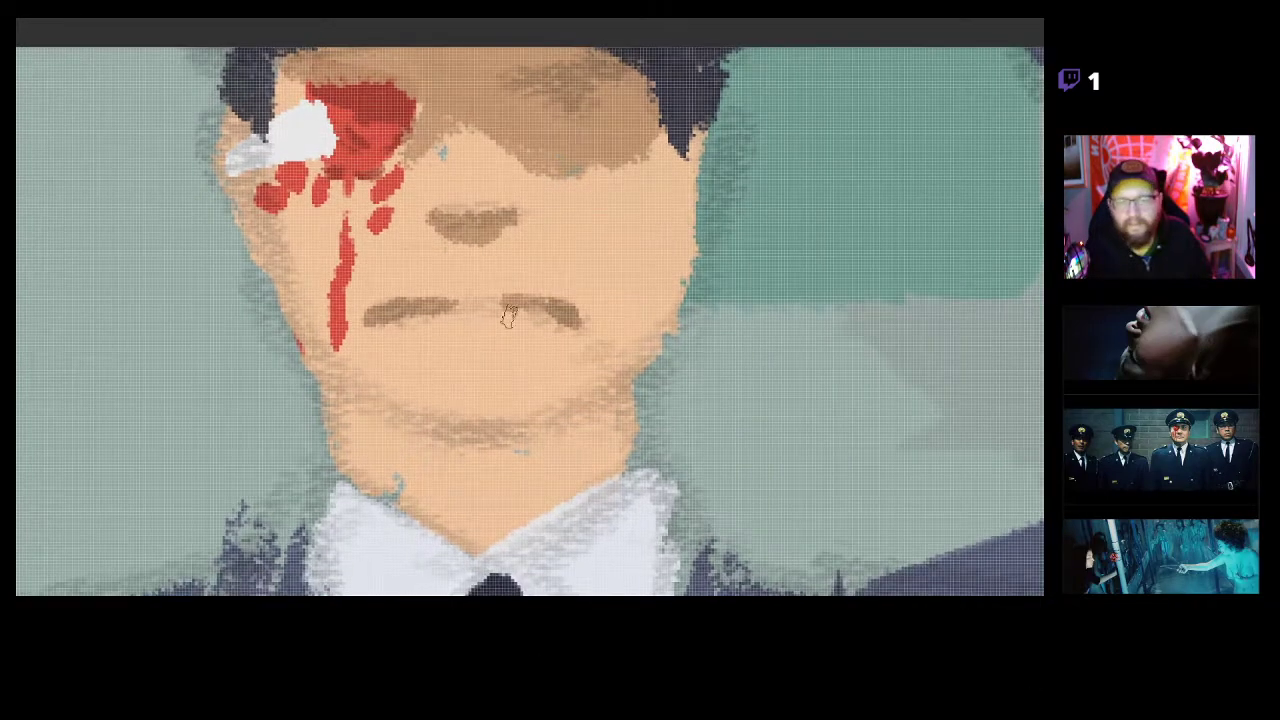
pyautogui.moveTo(345, 383)
pyautogui.mouseDown()
pyautogui.moveTo(430, 435)
pyautogui.moveTo(542, 442)
pyautogui.mouseUp()
pyautogui.moveTo(450, 434)
pyautogui.mouseDown()
pyautogui.moveTo(573, 420)
pyautogui.moveTo(501, 438)
pyautogui.moveTo(386, 432)
pyautogui.moveTo(293, 365)
pyautogui.moveTo(391, 425)
pyautogui.moveTo(323, 372)
pyautogui.moveTo(386, 430)
pyautogui.moveTo(470, 424)
pyautogui.moveTo(480, 367)
pyautogui.mouseUp()
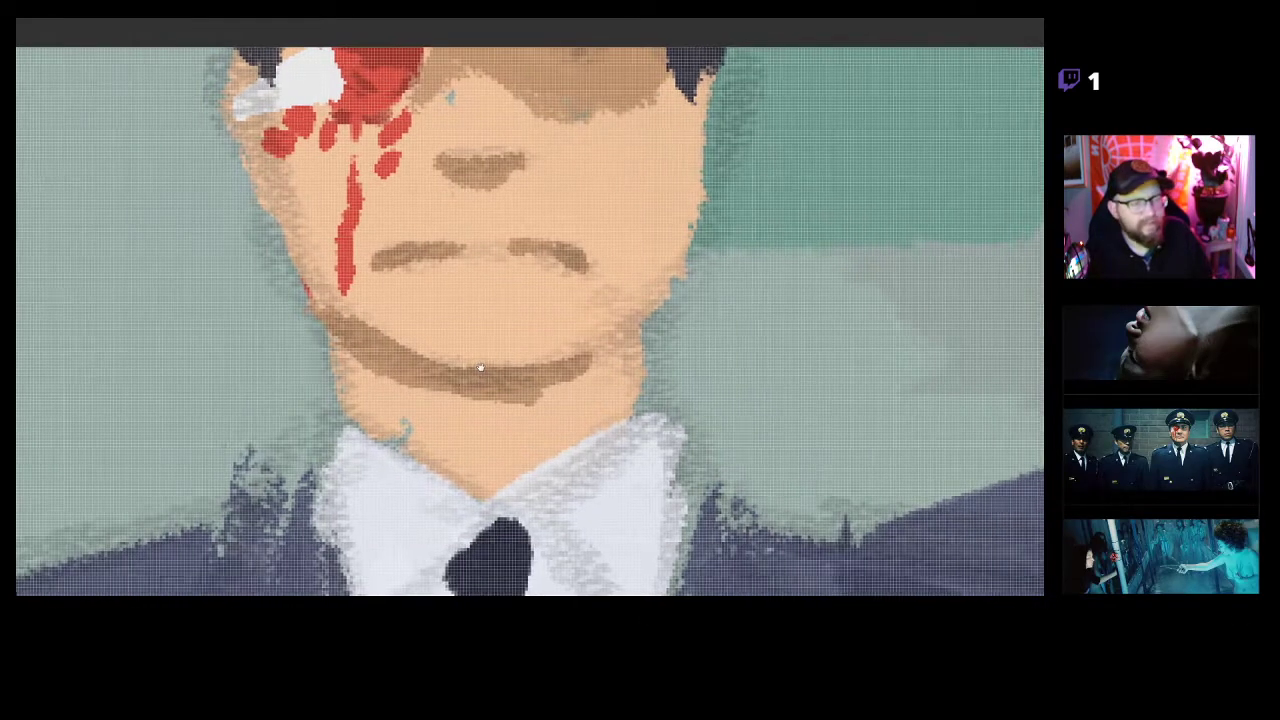
pyautogui.scroll(3, 420, 358)
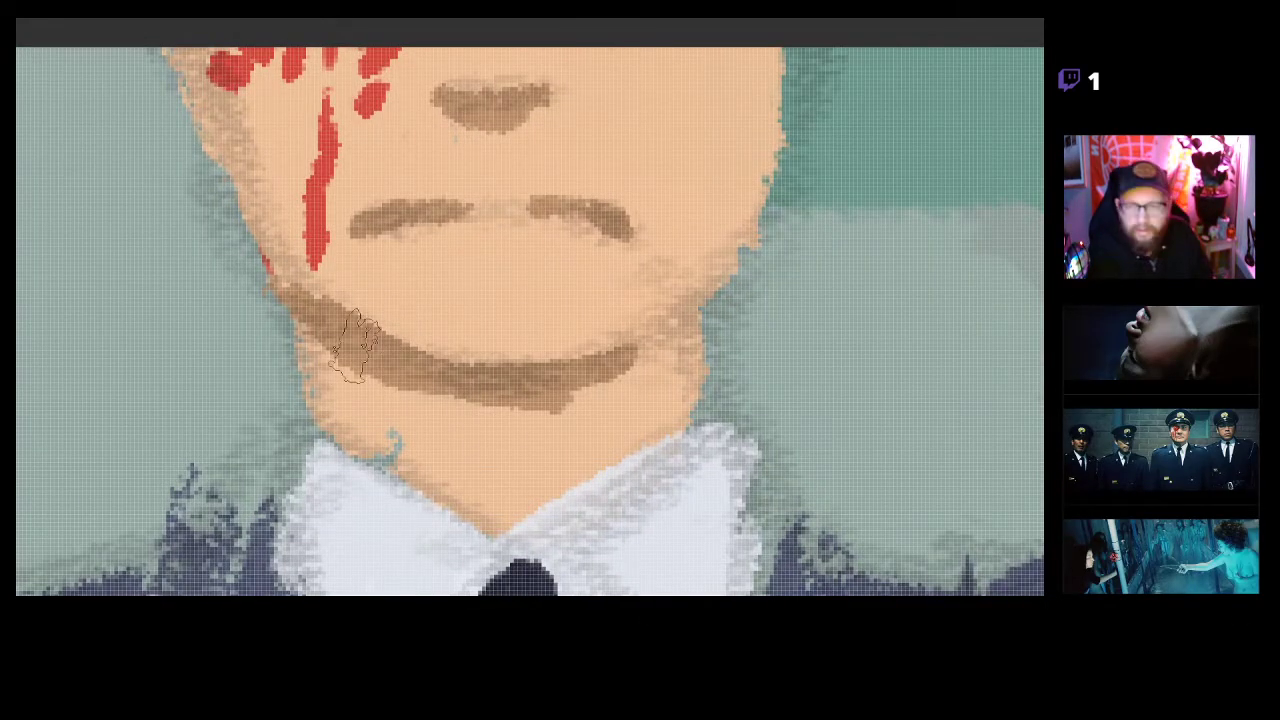
pyautogui.moveTo(318, 335)
pyautogui.mouseDown()
pyautogui.moveTo(330, 417)
pyautogui.moveTo(325, 373)
pyautogui.moveTo(348, 415)
pyautogui.moveTo(406, 455)
pyautogui.moveTo(386, 391)
pyautogui.moveTo(448, 411)
pyautogui.moveTo(458, 433)
pyautogui.moveTo(531, 410)
pyautogui.moveTo(463, 465)
pyautogui.moveTo(548, 397)
pyautogui.moveTo(506, 500)
pyautogui.moveTo(586, 384)
pyautogui.moveTo(502, 501)
pyautogui.moveTo(434, 438)
pyautogui.mouseUp()
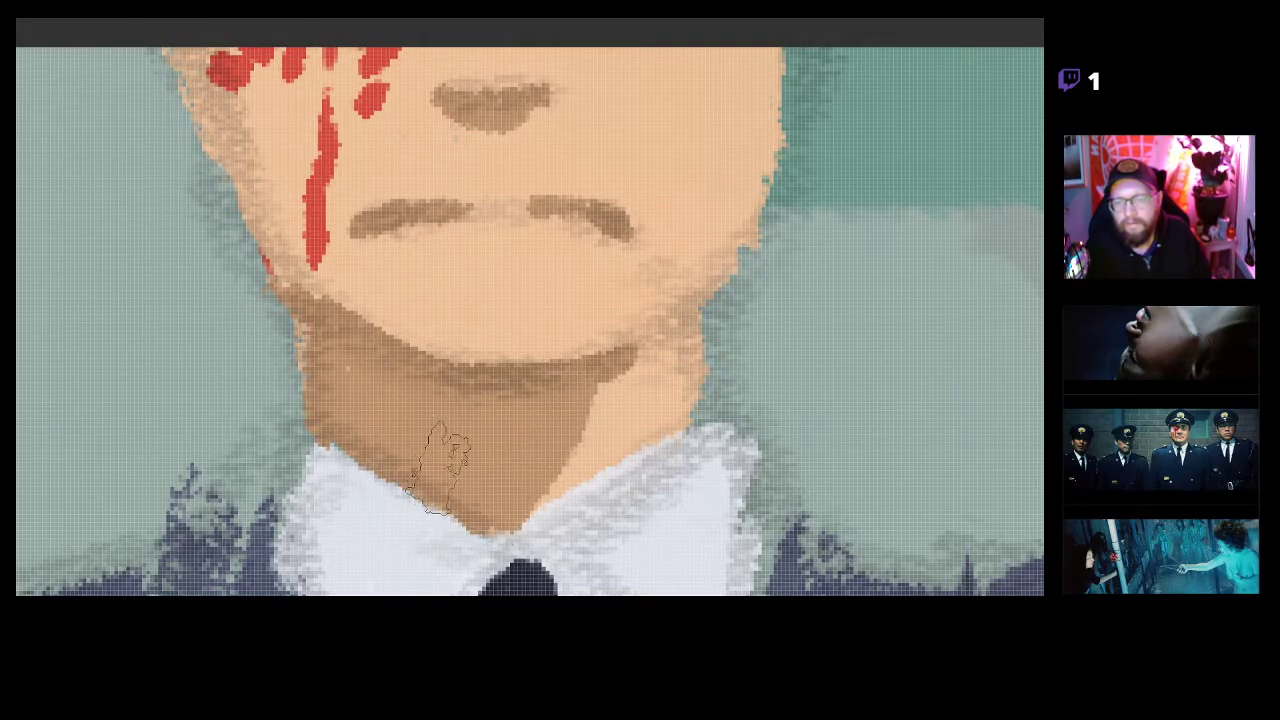
# Paint the far-right officer's mouth as a curved brown line with a smaller brush.
pyautogui.moveTo(578, 400); pyautogui.dragTo(719, 221)
pyautogui.moveTo(590, 327)
pyautogui.mouseDown()
pyautogui.moveTo(450, 330)
pyautogui.moveTo(525, 332)
pyautogui.moveTo(465, 335)
pyautogui.moveTo(470, 376)
pyautogui.moveTo(420, 378)
pyautogui.moveTo(655, 312)
pyautogui.mouseUp()
pyautogui.moveTo(734, 323)
pyautogui.mouseDown()
pyautogui.moveTo(620, 351)
pyautogui.moveTo(728, 340)
pyautogui.mouseUp()
pyautogui.moveTo(690, 343); pyautogui.dragTo(646, 341)
pyautogui.press('[')
pyautogui.press('[')
pyautogui.press('[')
pyautogui.moveTo(502, 356)
pyautogui.mouseDown()
pyautogui.moveTo(560, 331)
pyautogui.moveTo(640, 338)
pyautogui.moveTo(539, 340)
pyautogui.mouseUp()
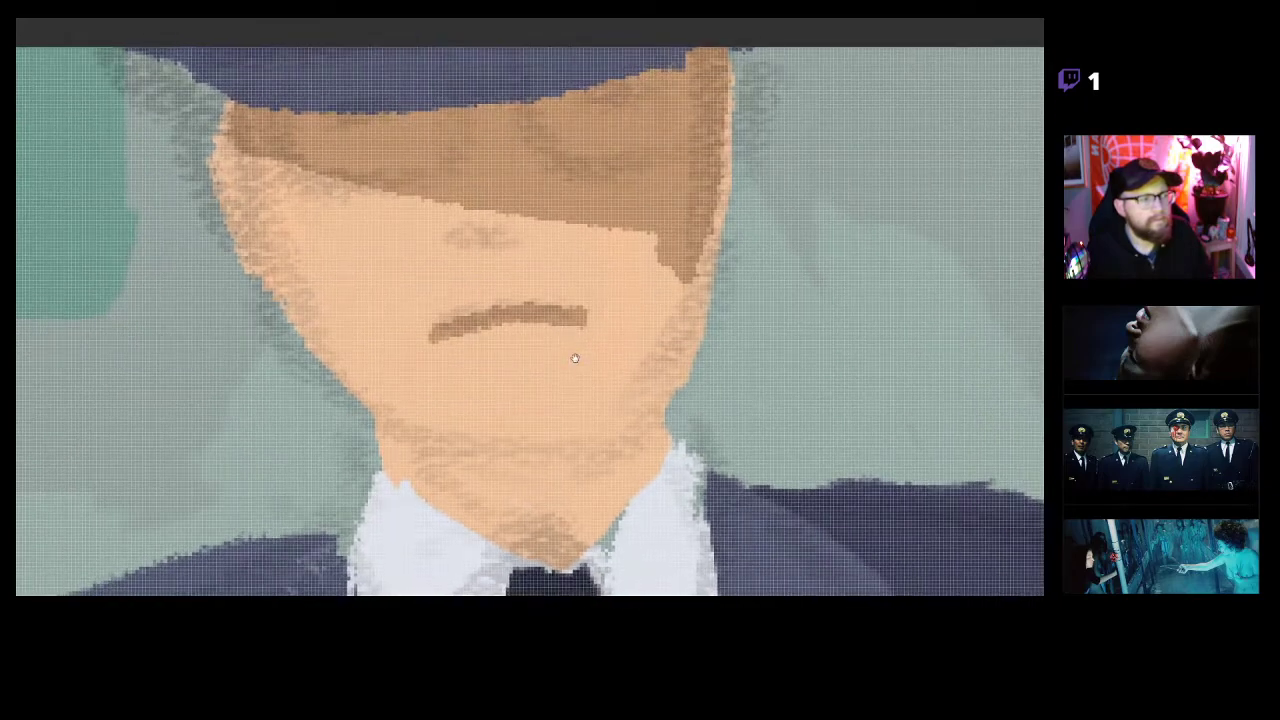
# Paint the far-right officer's chin line and jaw shadow in brown, and trim the outer edge of his face with the grey-green background colour.
pyautogui.moveTo(380, 412)
pyautogui.mouseDown()
pyautogui.moveTo(560, 455)
pyautogui.moveTo(620, 425)
pyautogui.moveTo(683, 282)
pyautogui.mouseUp()
pyautogui.moveTo(636, 414)
pyautogui.mouseDown()
pyautogui.moveTo(692, 276)
pyautogui.moveTo(665, 441)
pyautogui.moveTo(655, 400)
pyautogui.moveTo(641, 435)
pyautogui.moveTo(682, 329)
pyautogui.mouseUp()
pyautogui.moveTo(688, 385)
pyautogui.mouseDown()
pyautogui.moveTo(694, 290)
pyautogui.moveTo(705, 329)
pyautogui.moveTo(712, 266)
pyautogui.moveTo(697, 316)
pyautogui.moveTo(732, 223)
pyautogui.moveTo(699, 263)
pyautogui.moveTo(729, 214)
pyautogui.moveTo(720, 80)
pyautogui.mouseUp()
pyautogui.hotkey('ctrl', 'z')
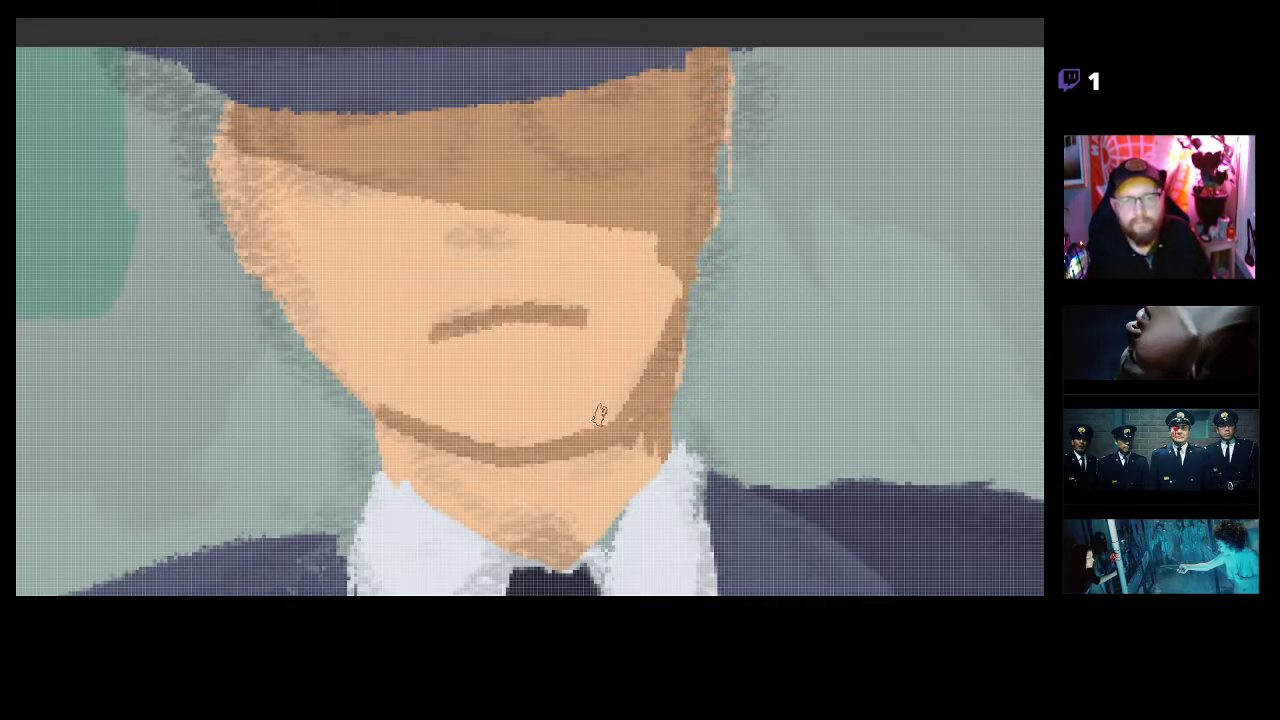
pyautogui.moveTo(741, 148)
pyautogui.mouseDown()
pyautogui.moveTo(727, 200)
pyautogui.moveTo(733, 70)
pyautogui.mouseUp()
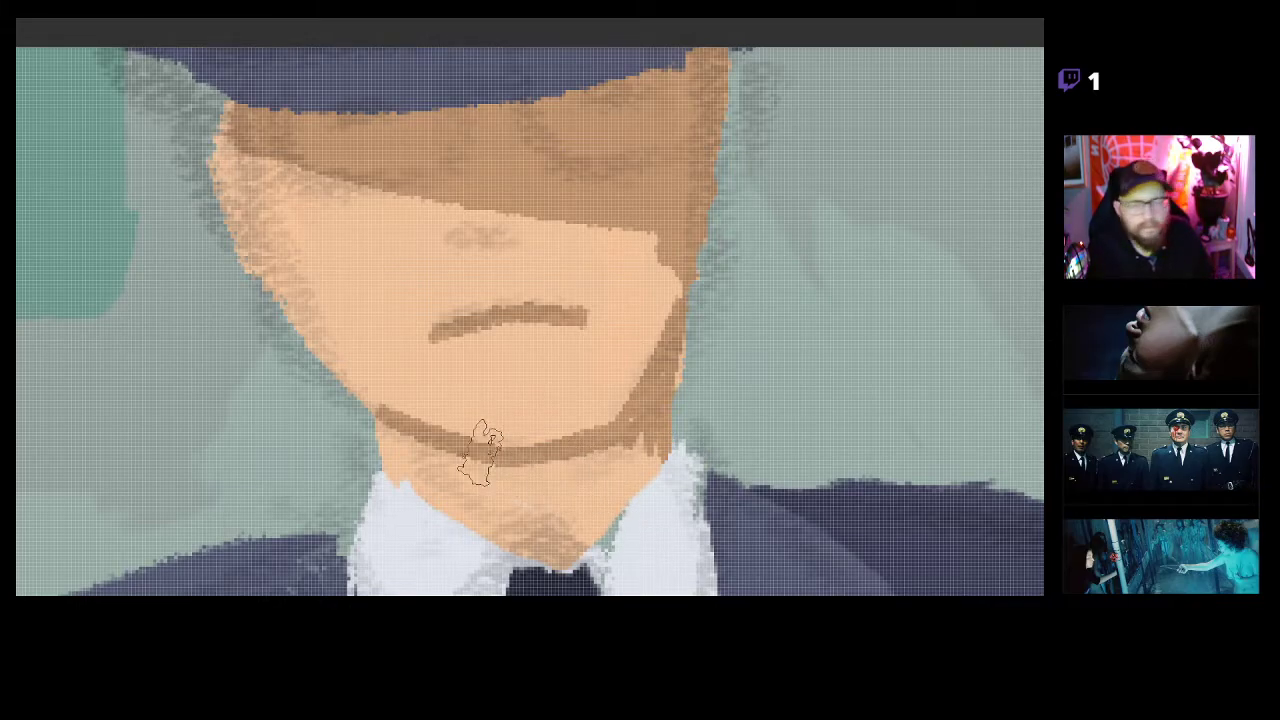
# Fill the far-right officer's neck with brown, smoothing the chin with sampled skin tone and the neck's edge with sampled background green.
pyautogui.moveTo(383, 434)
pyautogui.mouseDown()
pyautogui.moveTo(428, 463)
pyautogui.moveTo(398, 457)
pyautogui.moveTo(556, 540)
pyautogui.moveTo(655, 435)
pyautogui.moveTo(648, 455)
pyautogui.moveTo(562, 518)
pyautogui.moveTo(470, 482)
pyautogui.moveTo(600, 505)
pyautogui.moveTo(662, 455)
pyautogui.moveTo(642, 488)
pyautogui.mouseUp()
pyautogui.keyDown('alt'); pyautogui.click(546, 391); pyautogui.keyUp('alt')
pyautogui.moveTo(664, 290)
pyautogui.mouseDown()
pyautogui.moveTo(605, 406)
pyautogui.moveTo(557, 424)
pyautogui.moveTo(498, 423)
pyautogui.moveTo(400, 380)
pyautogui.mouseUp()
pyautogui.keyDown('alt'); pyautogui.click(329, 440); pyautogui.keyUp('alt')
pyautogui.moveTo(350, 432)
pyautogui.mouseDown()
pyautogui.moveTo(365, 426)
pyautogui.moveTo(365, 466)
pyautogui.moveTo(388, 467)
pyautogui.mouseUp()
pyautogui.keyDown('alt'); pyautogui.click(452, 457); pyautogui.keyUp('alt')
pyautogui.moveTo(473, 508); pyautogui.dragTo(694, 345)
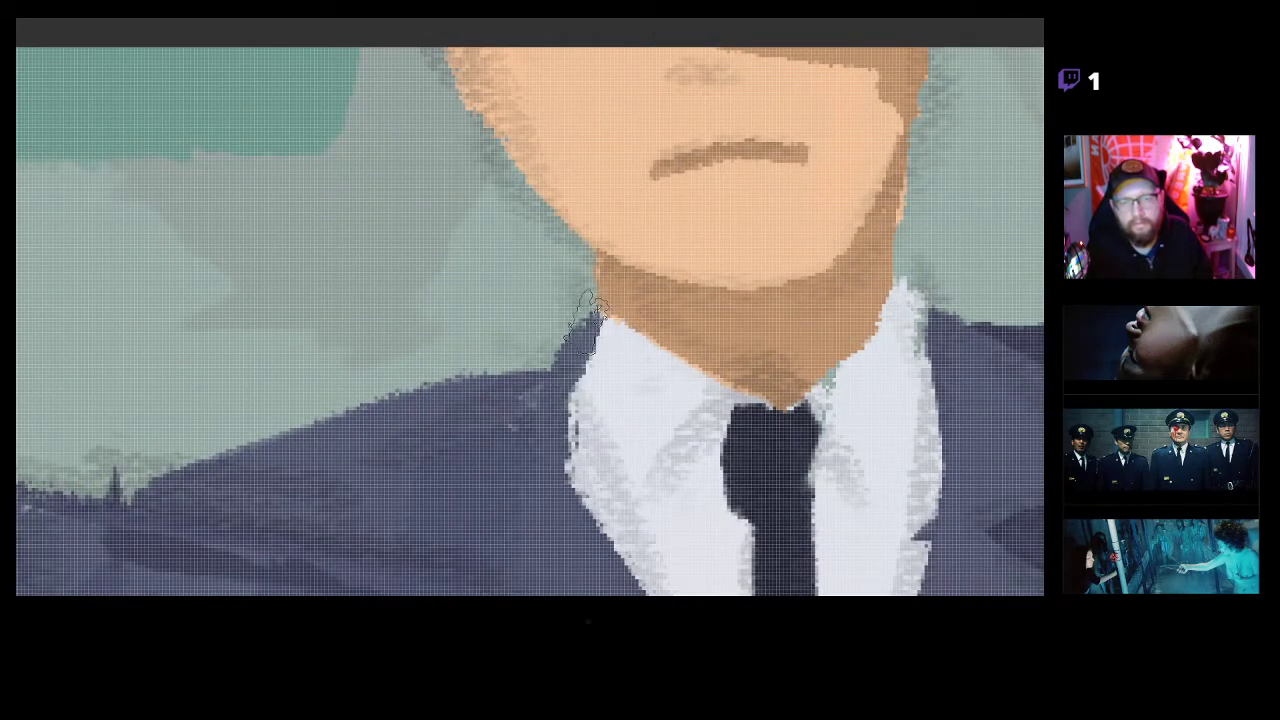
# Clean up both sides of the far-right officer's shirt collar using sampled white and the navy of his jacket.
pyautogui.keyDown('alt'); pyautogui.click(622, 360); pyautogui.keyUp('alt')
pyautogui.moveTo(602, 336); pyautogui.dragTo(588, 376)
pyautogui.moveTo(861, 475)
pyautogui.mouseDown()
pyautogui.moveTo(616, 378)
pyautogui.moveTo(579, 382)
pyautogui.mouseUp()
pyautogui.moveTo(613, 279); pyautogui.dragTo(600, 279)
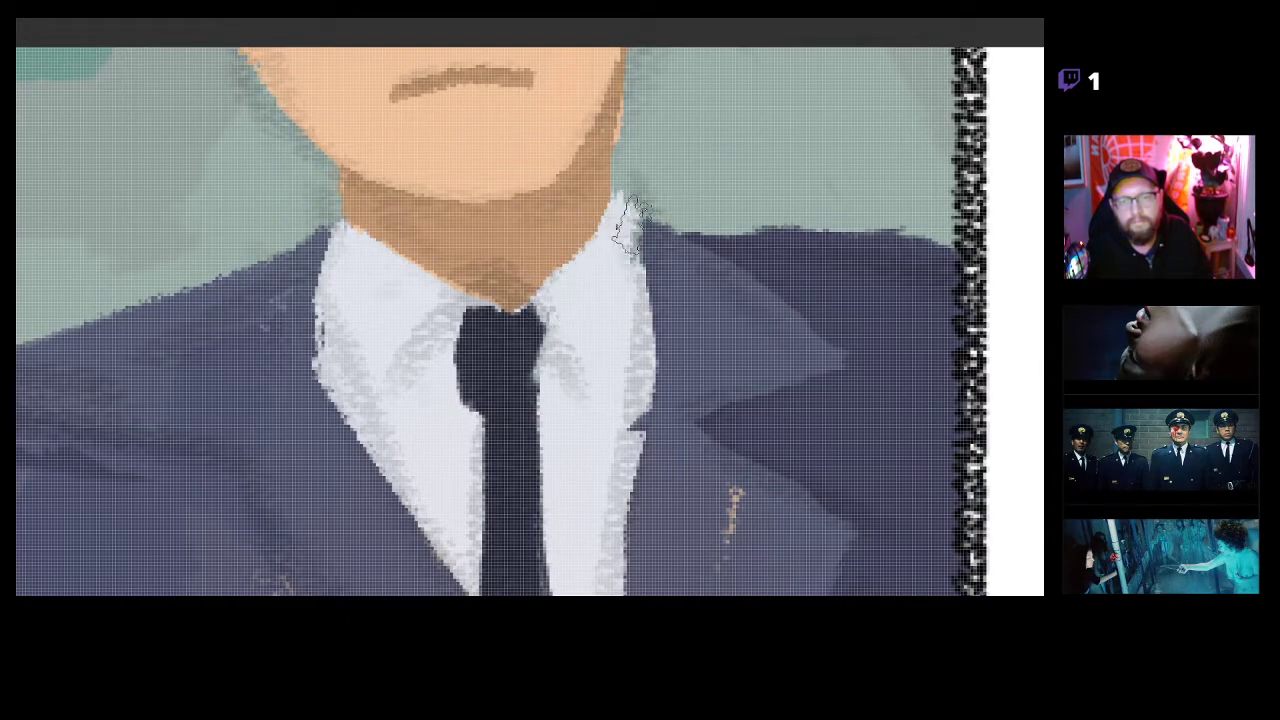
pyautogui.keyDown('alt'); pyautogui.click(678, 274); pyautogui.keyUp('alt')
pyautogui.moveTo(652, 247); pyautogui.dragTo(629, 213)
pyautogui.moveTo(656, 316)
pyautogui.mouseDown()
pyautogui.moveTo(617, 360)
pyautogui.moveTo(609, 346)
pyautogui.moveTo(668, 340)
pyautogui.mouseUp()
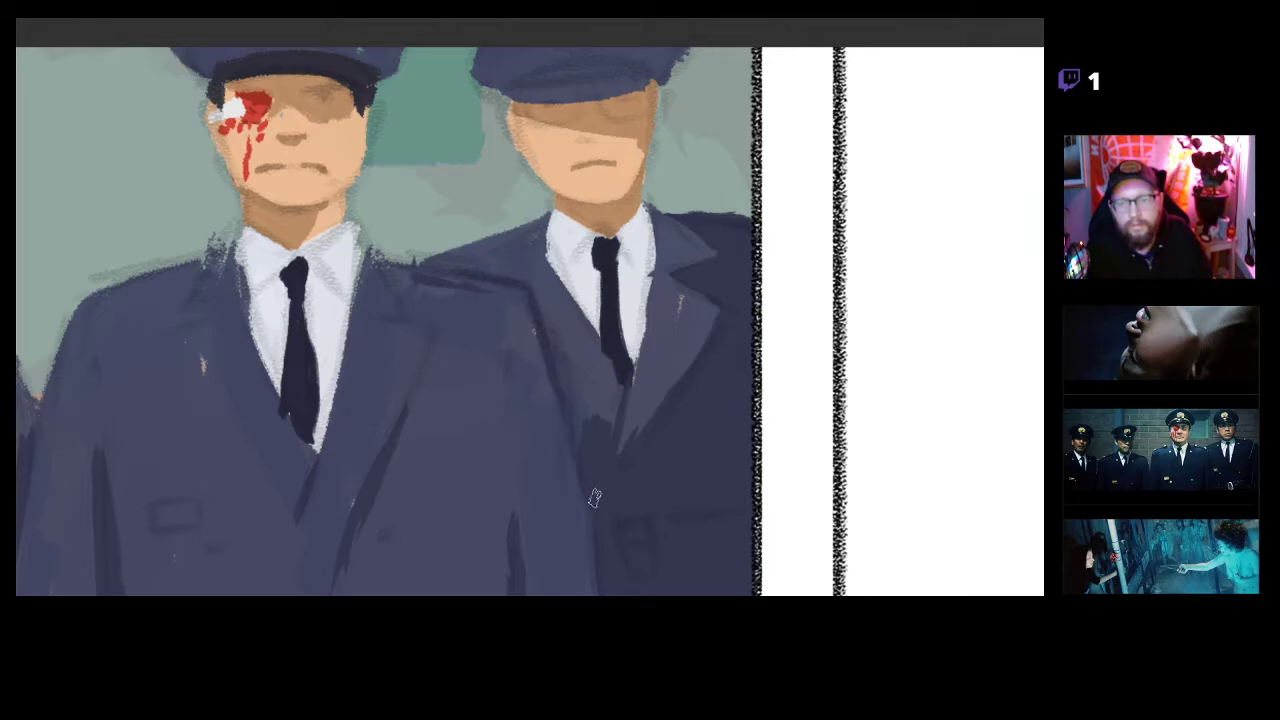
# Paint dark navy notches and edge lines on the central officer's jacket lapels.
pyautogui.moveTo(540, 446); pyautogui.dragTo(495, 410)
pyautogui.moveTo(495, 410); pyautogui.dragTo(551, 355)
pyautogui.click(551, 355)
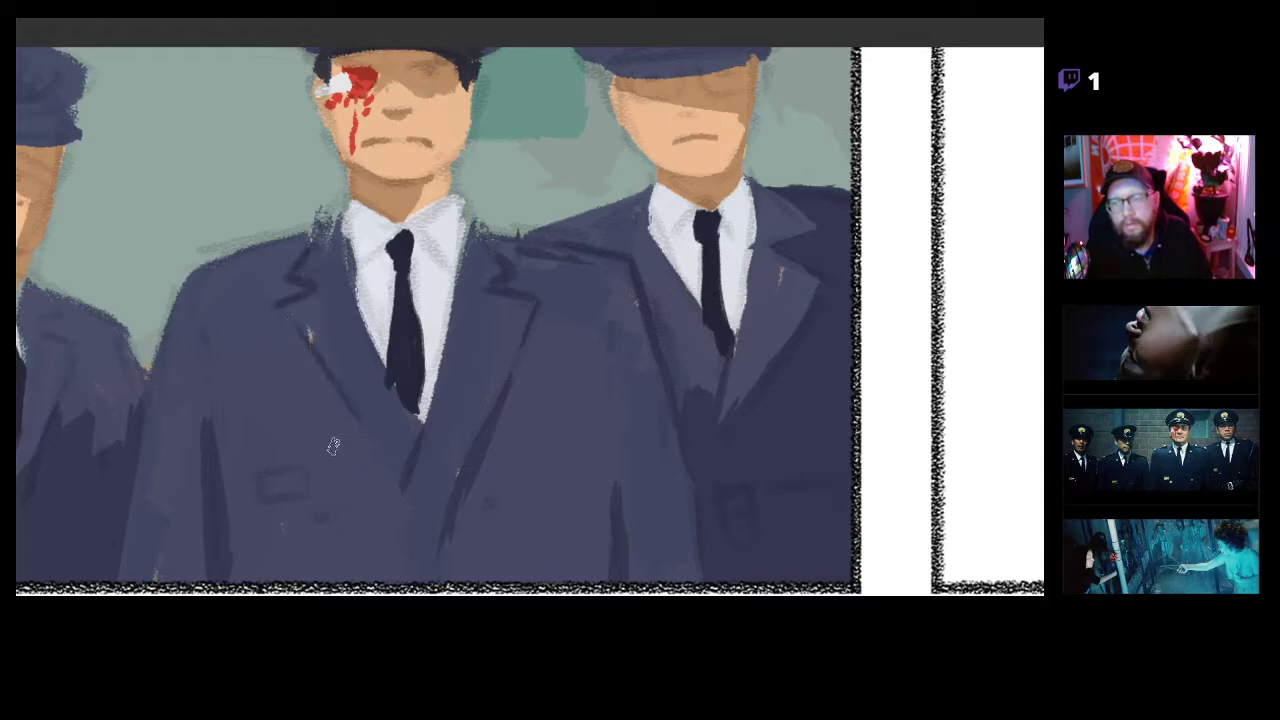
# Add dark navy fold strokes where the central officer's sleeves meet his jacket on both sides.
pyautogui.moveTo(206, 314)
pyautogui.mouseDown()
pyautogui.moveTo(213, 410)
pyautogui.moveTo(201, 382)
pyautogui.mouseUp()
pyautogui.moveTo(214, 402); pyautogui.dragTo(209, 422)
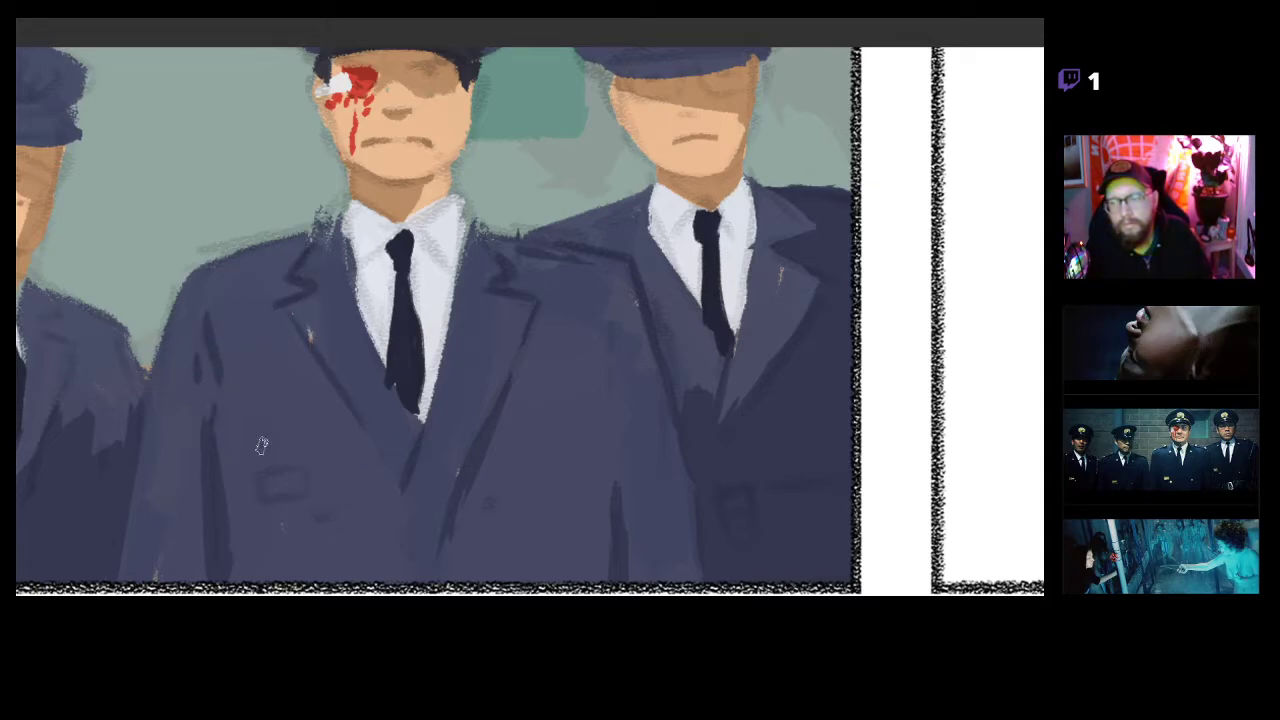
pyautogui.moveTo(616, 320)
pyautogui.mouseDown()
pyautogui.moveTo(599, 405)
pyautogui.moveTo(619, 369)
pyautogui.moveTo(600, 427)
pyautogui.mouseUp()
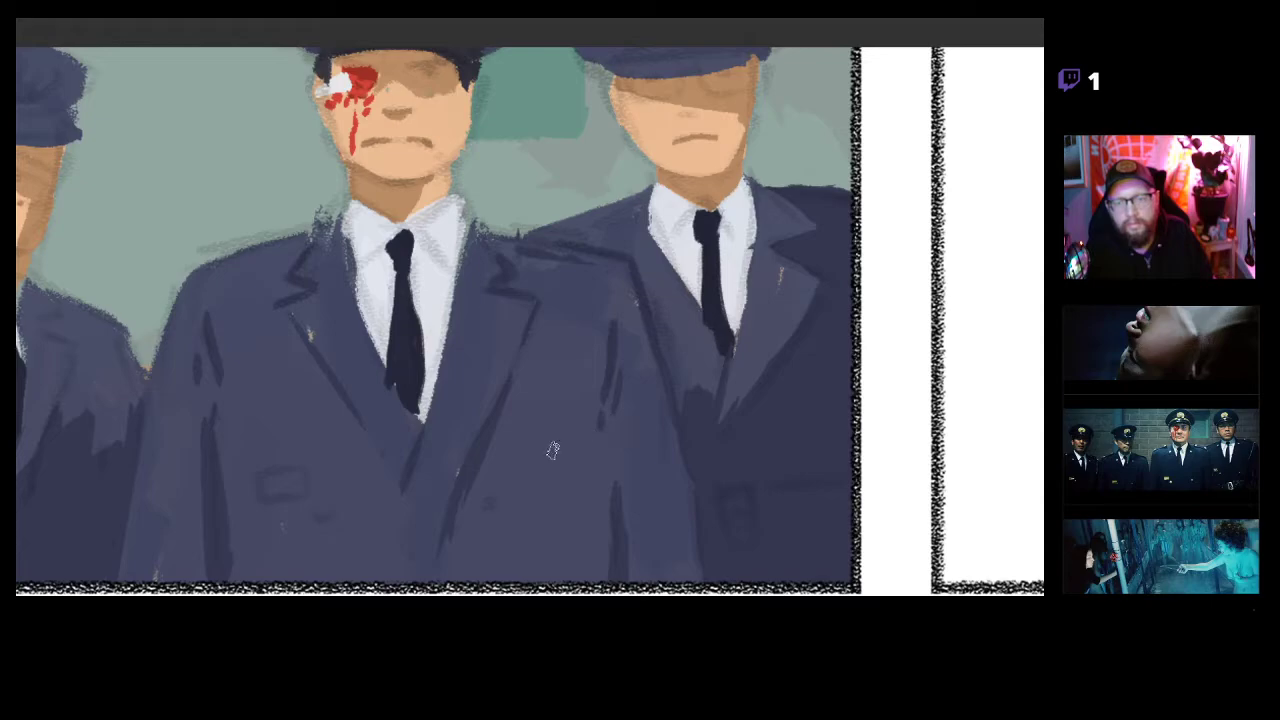
pyautogui.click(488, 505)
pyautogui.moveTo(464, 468); pyautogui.dragTo(580, 449)
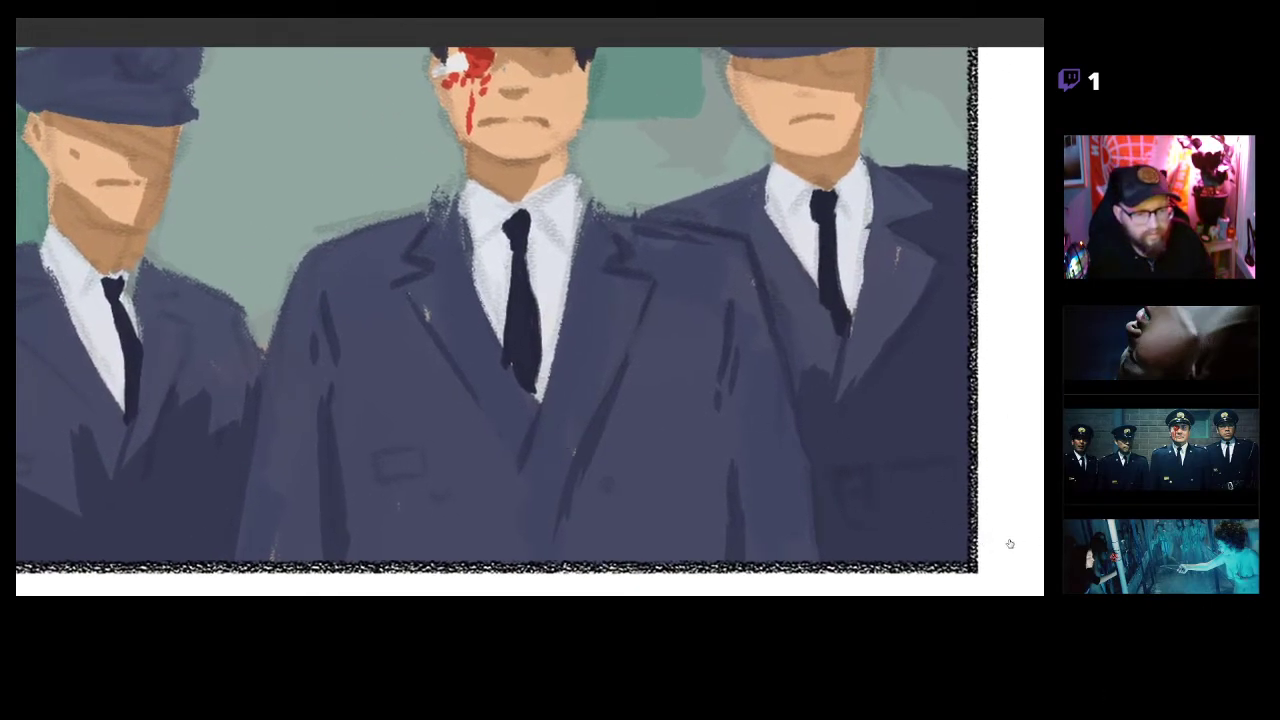
pyautogui.moveTo(706, 403); pyautogui.dragTo(637, 398)
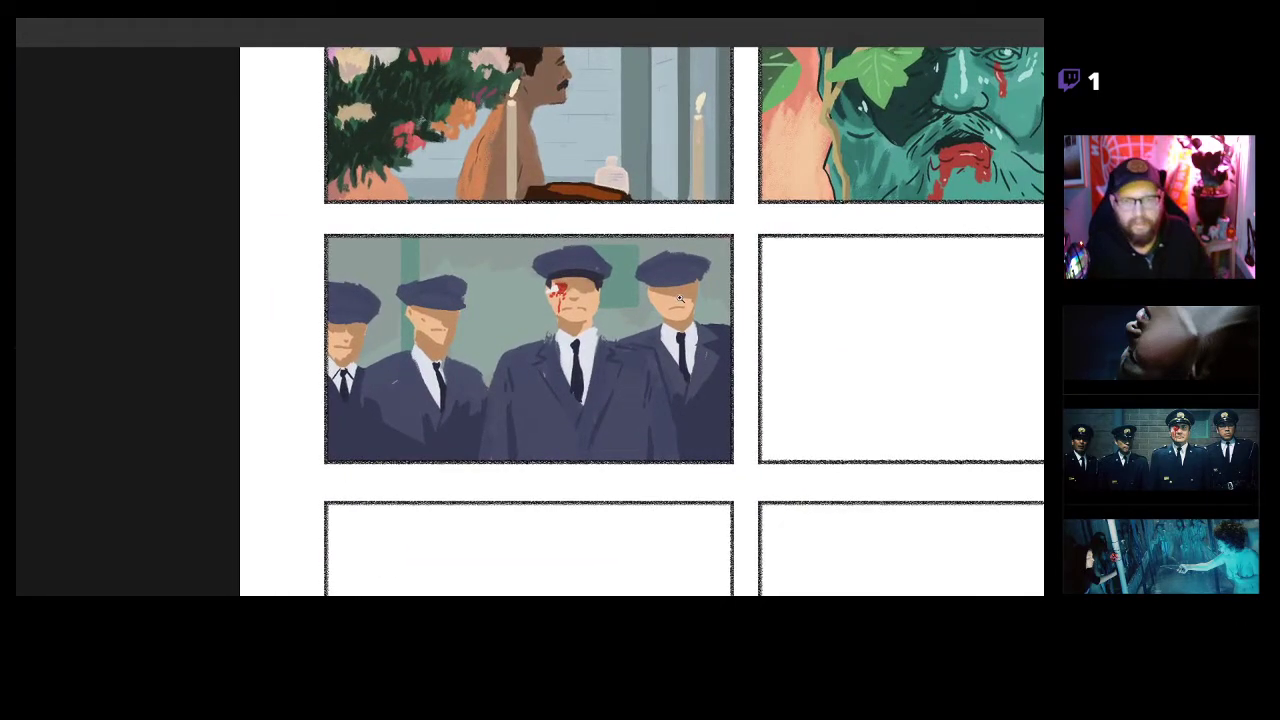
# Try painting the central officer's uninjured eye as a pale grey patch with a dark pupil, heavy lid and eyebrow.
pyautogui.scroll(5, 617, 296)
pyautogui.scroll(2, 541, 324)
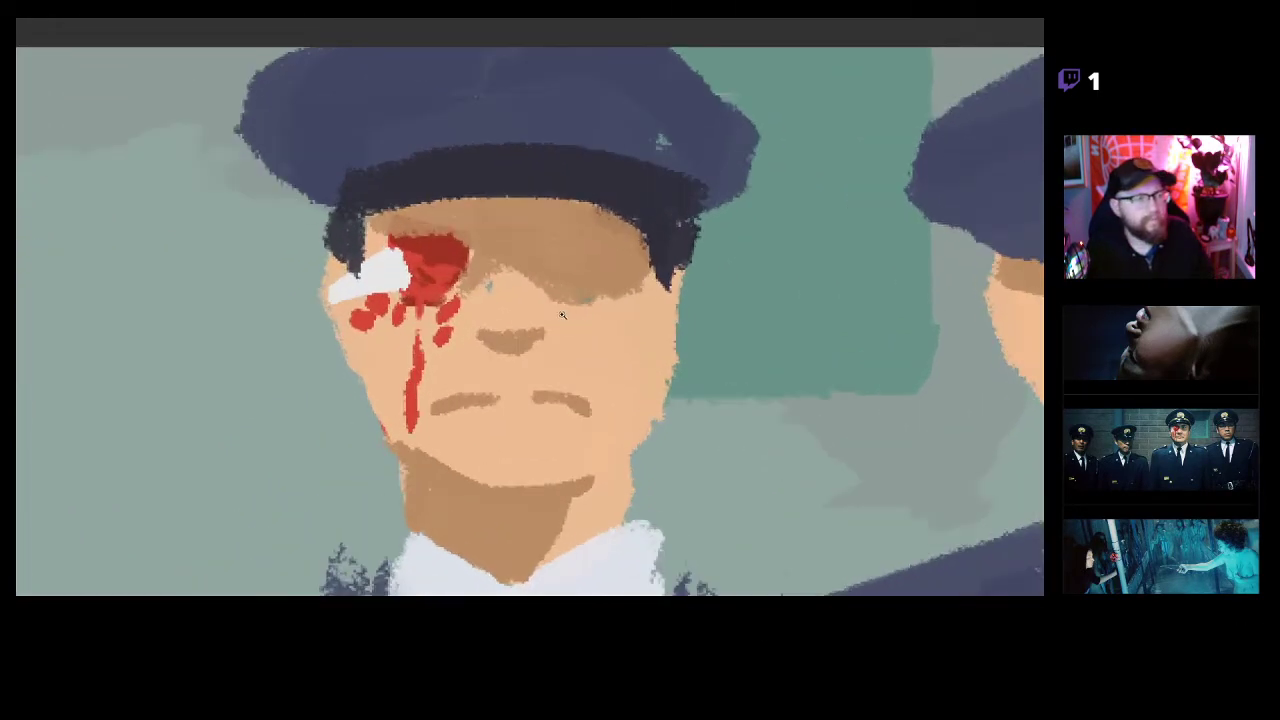
pyautogui.click(572, 400)
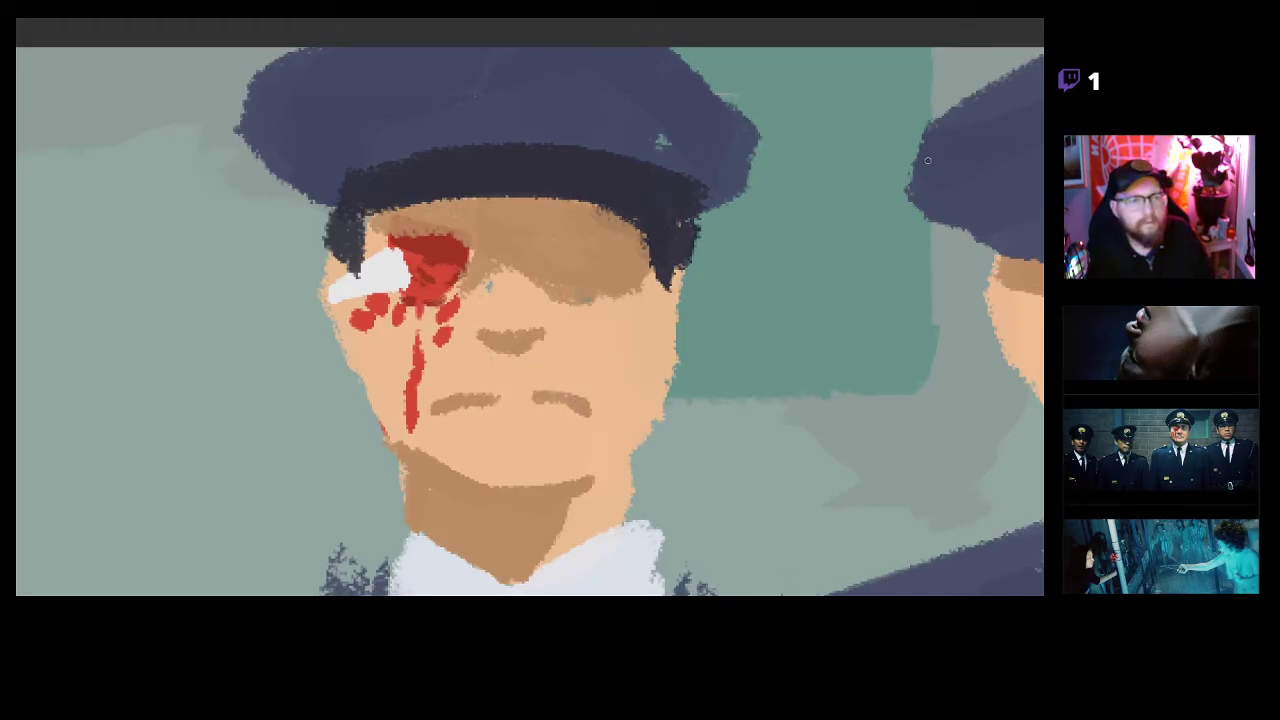
pyautogui.moveTo(563, 248); pyautogui.dragTo(590, 252)
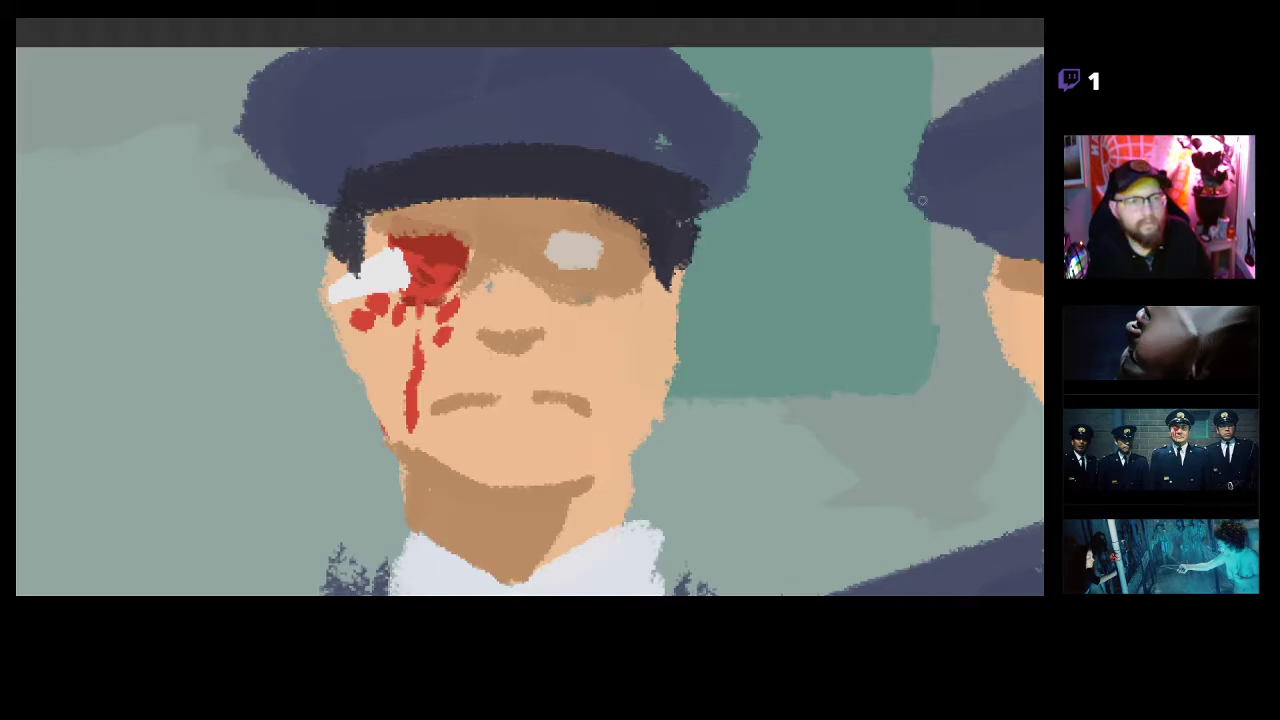
pyautogui.moveTo(556, 266); pyautogui.dragTo(577, 240)
pyautogui.hotkey('ctrl', 'z')
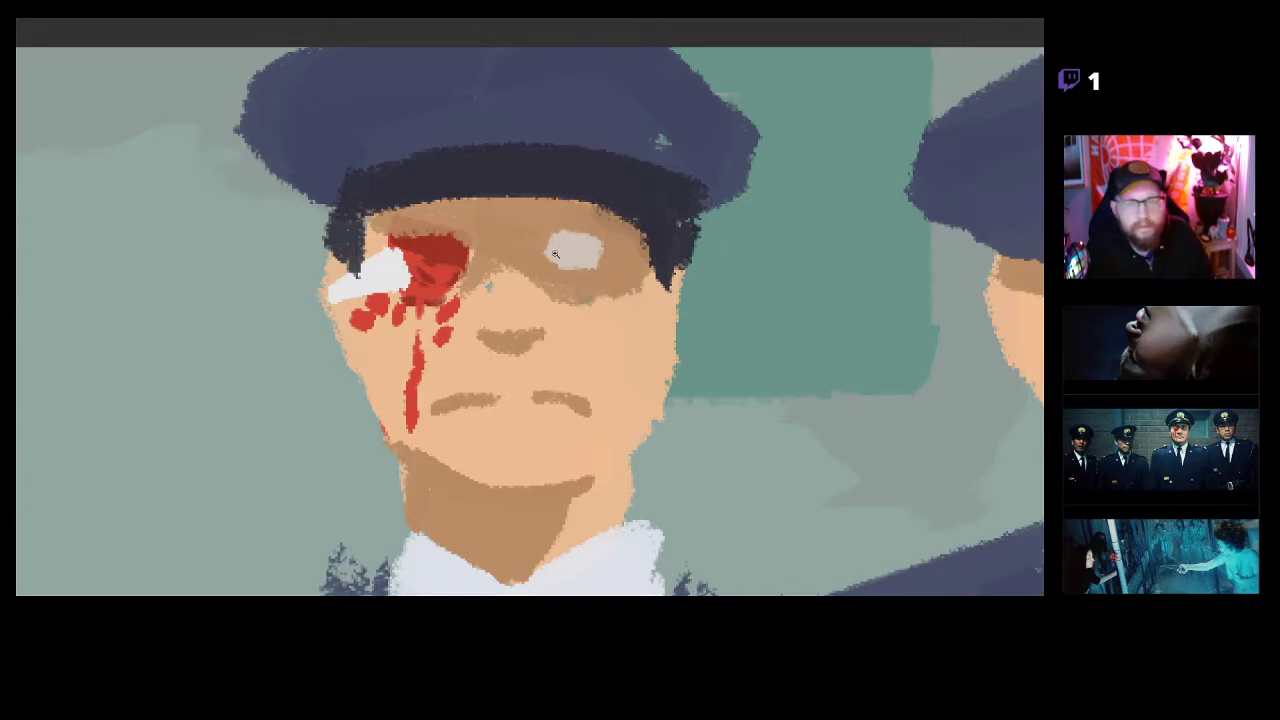
pyautogui.scroll(2, 562, 252)
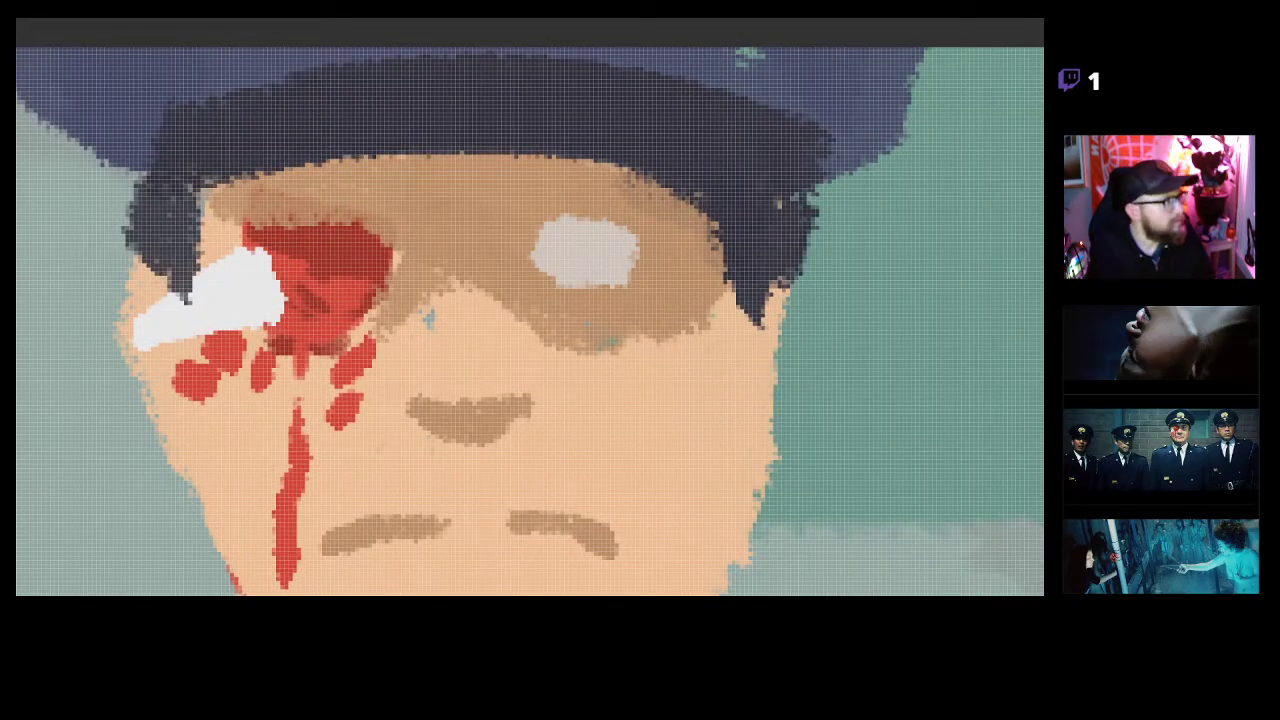
pyautogui.moveTo(580, 250)
pyautogui.mouseDown()
pyautogui.moveTo(561, 225)
pyautogui.moveTo(521, 240)
pyautogui.moveTo(593, 212)
pyautogui.moveTo(578, 208)
pyautogui.moveTo(658, 207)
pyautogui.mouseUp()
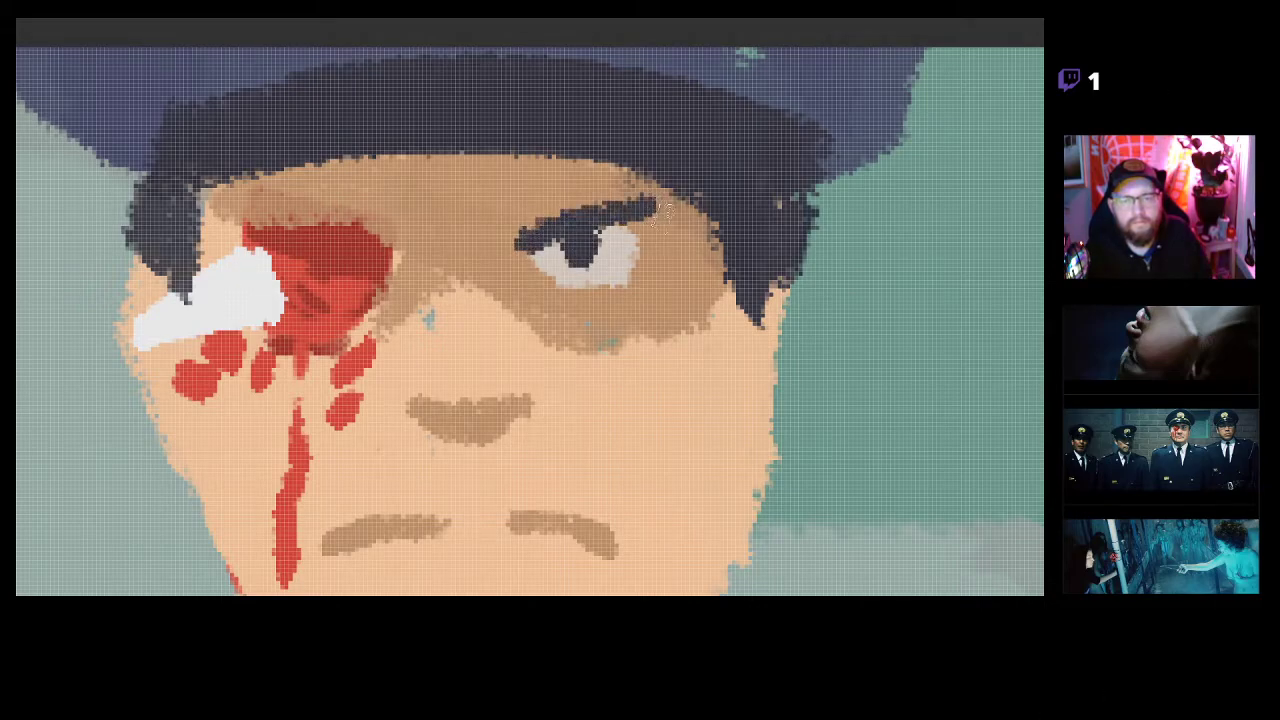
pyautogui.moveTo(547, 226)
pyautogui.mouseDown()
pyautogui.moveTo(485, 183)
pyautogui.moveTo(575, 181)
pyautogui.mouseUp()
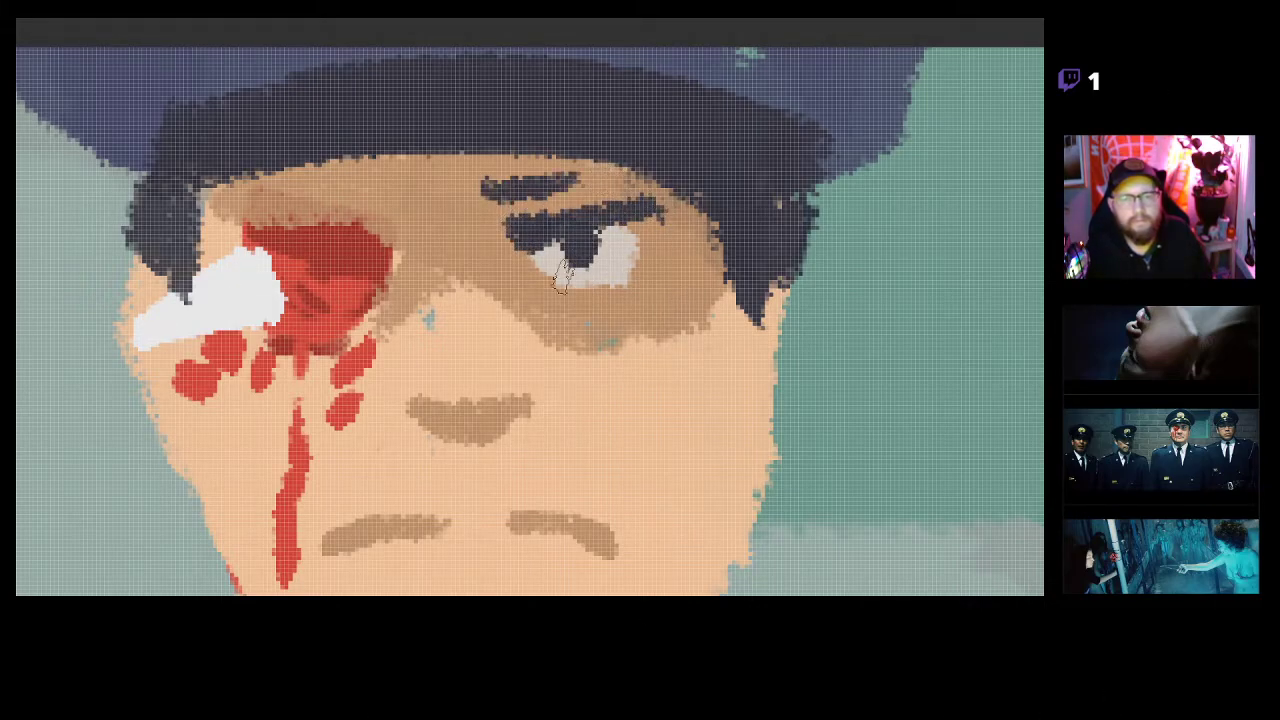
pyautogui.moveTo(553, 281); pyautogui.dragTo(620, 281)
pyautogui.moveTo(637, 346); pyautogui.dragTo(532, 349)
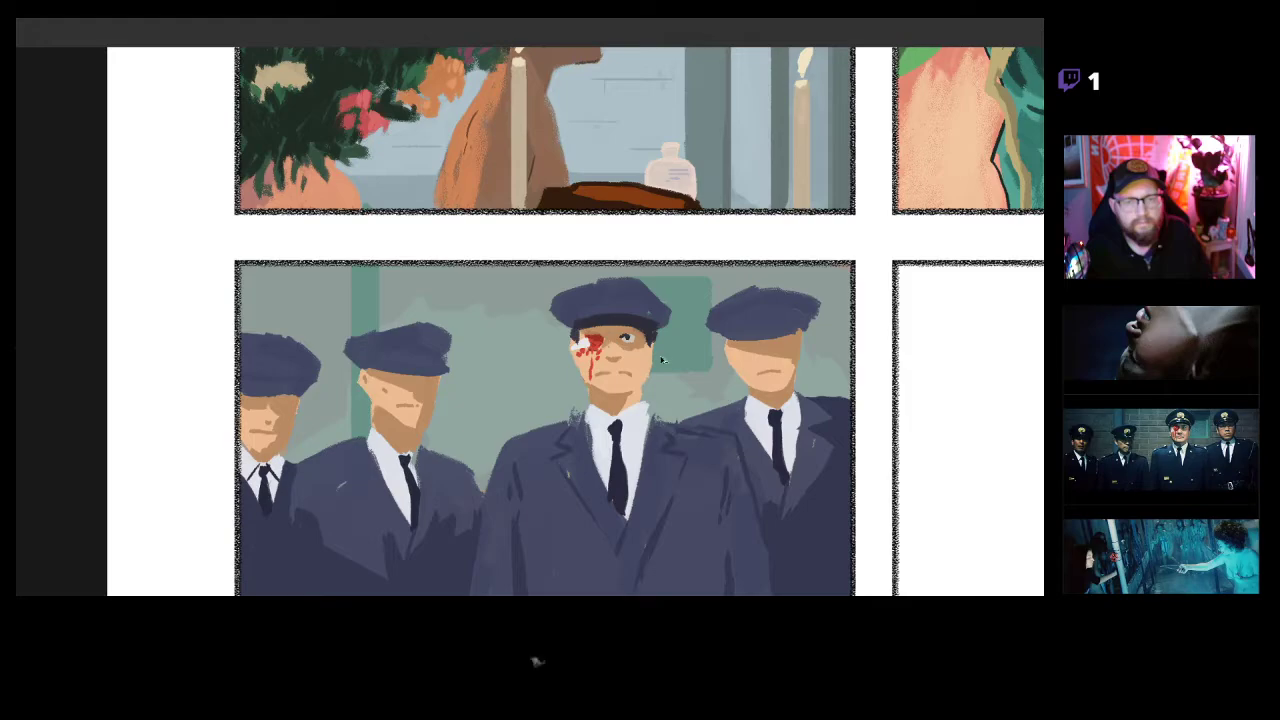
# Try repainting the central officer's uninjured eye with a navy-blue pupil, upper lid and brow line.
pyautogui.moveTo(646, 337); pyautogui.dragTo(738, 331)
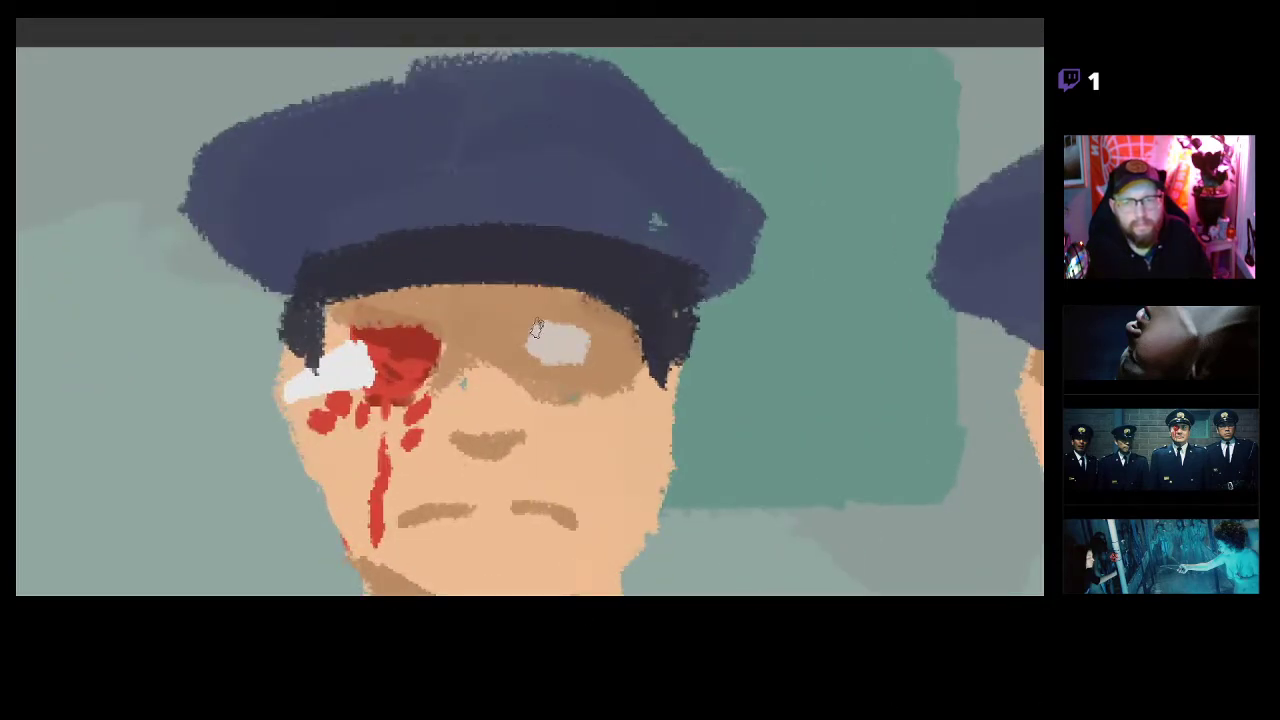
pyautogui.moveTo(548, 336)
pyautogui.mouseDown()
pyautogui.moveTo(560, 341)
pyautogui.moveTo(574, 320)
pyautogui.mouseUp()
pyautogui.moveTo(577, 402); pyautogui.dragTo(522, 404)
pyautogui.moveTo(637, 411)
pyautogui.mouseDown()
pyautogui.moveTo(655, 363)
pyautogui.moveTo(595, 346)
pyautogui.moveTo(676, 325)
pyautogui.mouseUp()
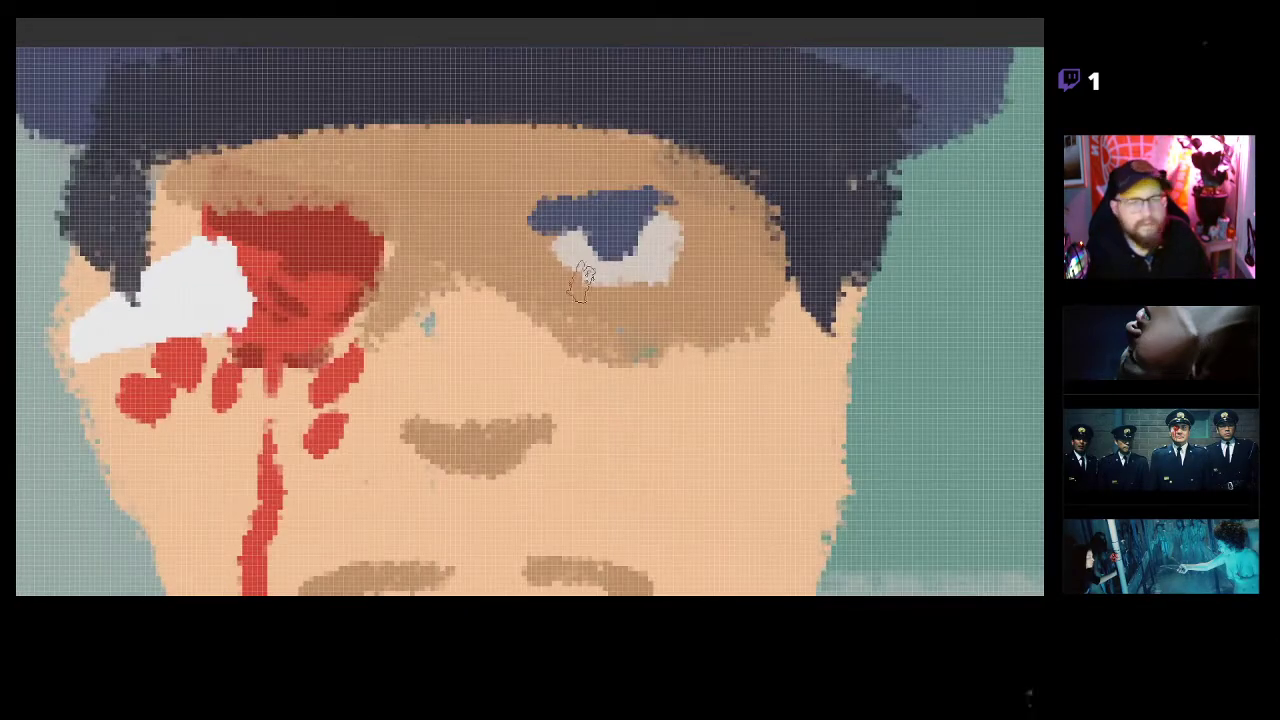
pyautogui.moveTo(527, 186)
pyautogui.mouseDown()
pyautogui.moveTo(708, 178)
pyautogui.moveTo(746, 228)
pyautogui.mouseUp()
pyautogui.moveTo(549, 184); pyautogui.dragTo(473, 203)
pyautogui.moveTo(637, 314)
pyautogui.mouseDown()
pyautogui.moveTo(548, 364)
pyautogui.moveTo(712, 322)
pyautogui.mouseUp()
pyautogui.moveTo(600, 262); pyautogui.dragTo(627, 266)
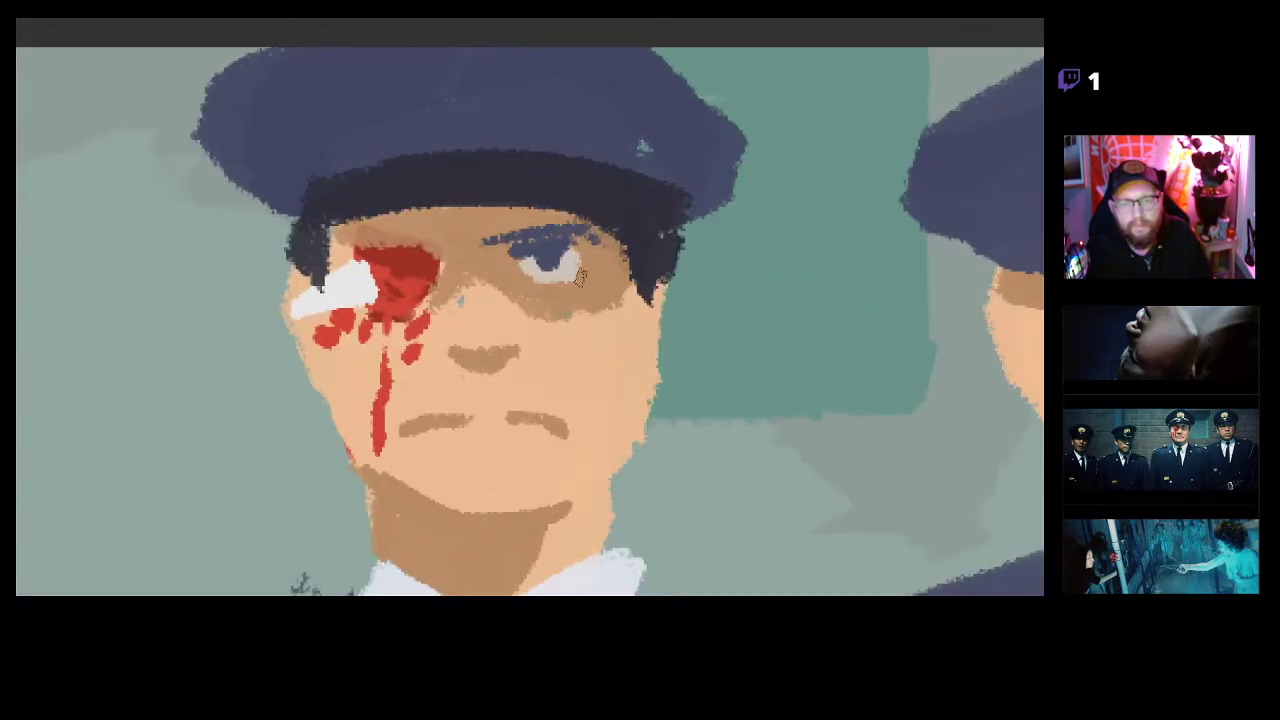
pyautogui.moveTo(481, 236)
pyautogui.mouseDown()
pyautogui.moveTo(529, 263)
pyautogui.moveTo(499, 256)
pyautogui.moveTo(517, 265)
pyautogui.moveTo(598, 275)
pyautogui.moveTo(593, 243)
pyautogui.mouseUp()
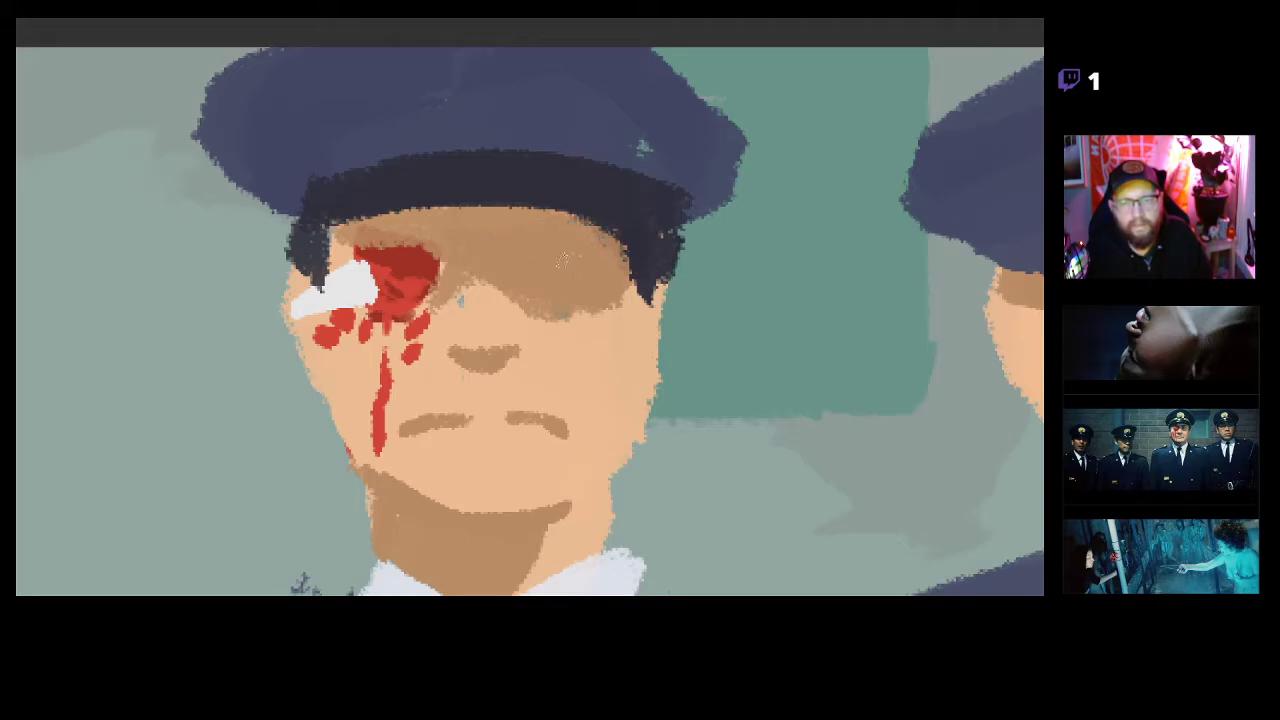
# Paint the central officer's uninjured eye small, with a pale white, dark pupil and lid line, and add a dark line above the bloodied eye.
pyautogui.scroll(2, 555, 251)
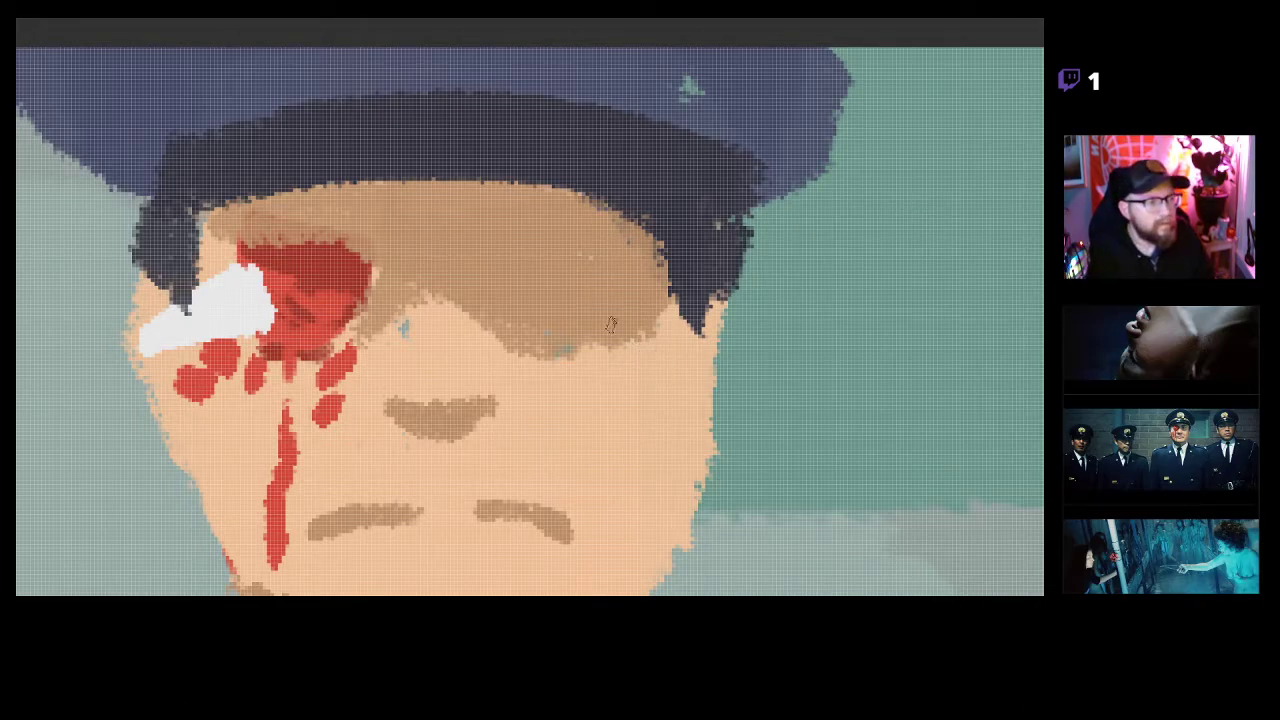
pyautogui.moveTo(481, 241)
pyautogui.mouseDown()
pyautogui.moveTo(568, 235)
pyautogui.moveTo(520, 254)
pyautogui.moveTo(534, 264)
pyautogui.mouseUp()
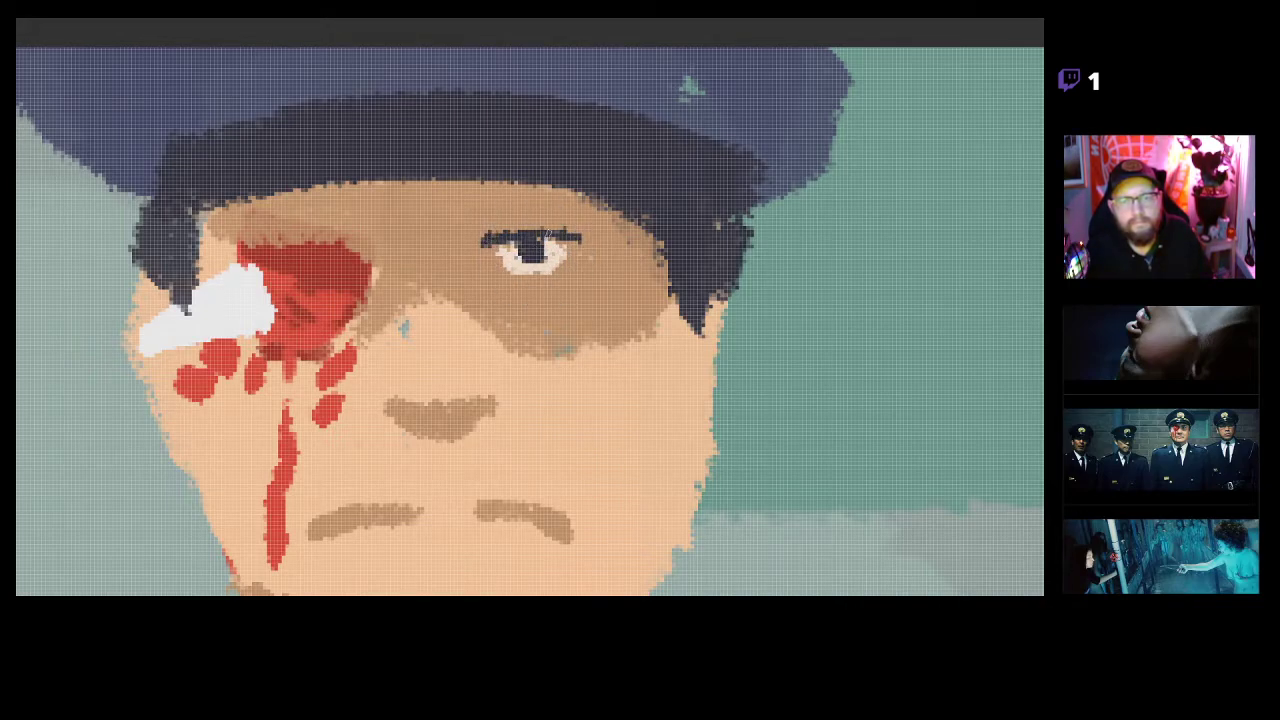
pyautogui.scroll(-10, 528, 252)
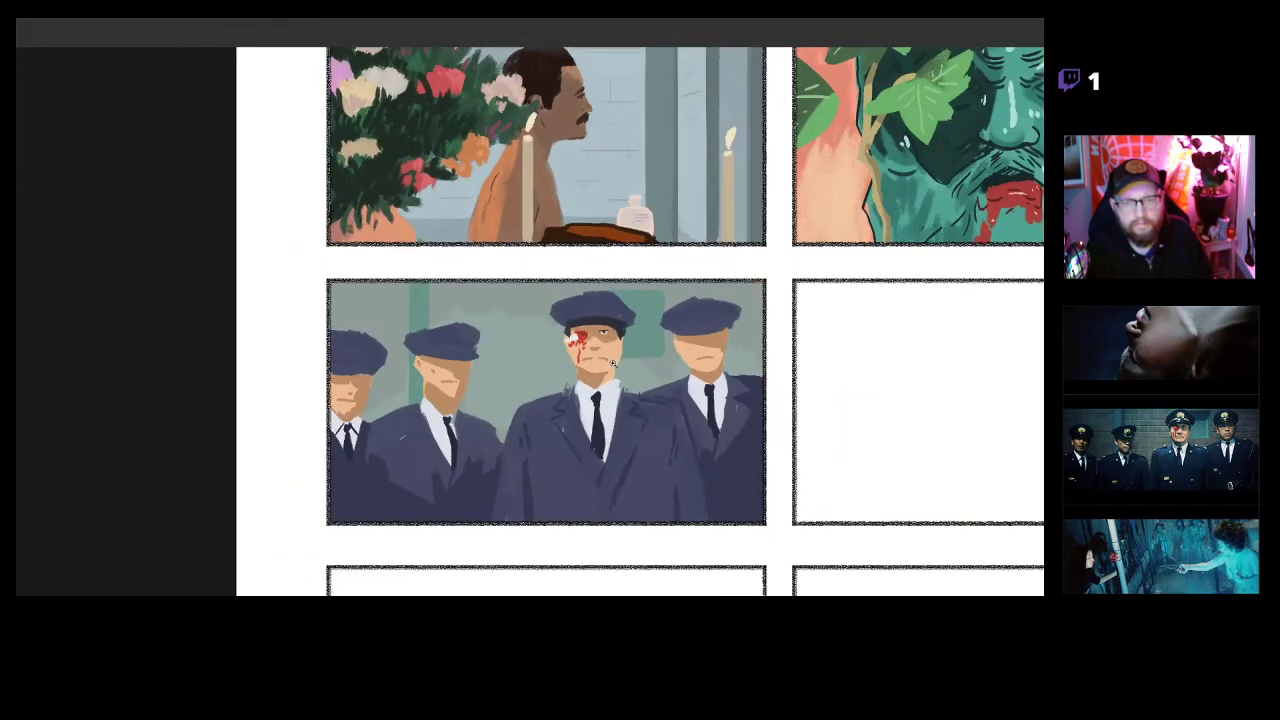
pyautogui.scroll(10, 576, 345)
pyautogui.moveTo(403, 312)
pyautogui.mouseDown()
pyautogui.moveTo(477, 320)
pyautogui.moveTo(390, 317)
pyautogui.mouseUp()
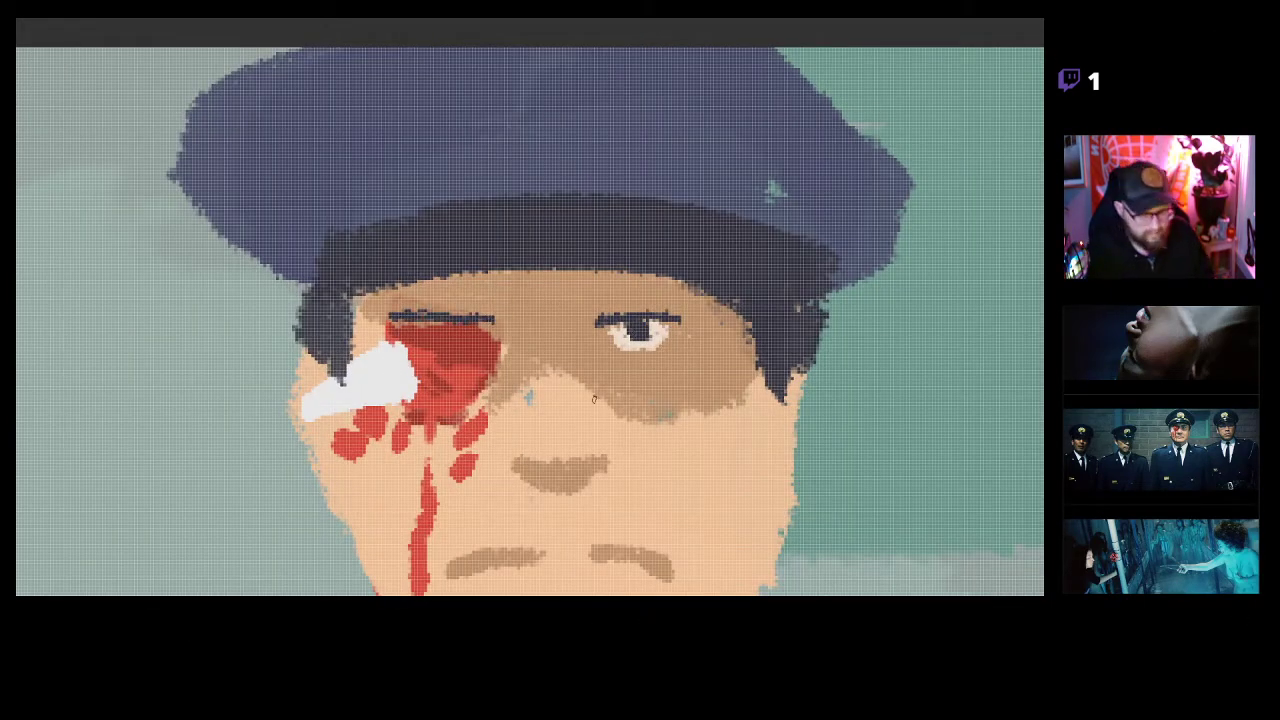
# Touch up the central officer's eye line and darken the underside of his nose with a small navy mark.
pyautogui.moveTo(598, 320)
pyautogui.mouseDown()
pyautogui.moveTo(698, 315)
pyautogui.moveTo(601, 321)
pyautogui.mouseUp()
pyautogui.moveTo(561, 470); pyautogui.dragTo(587, 466)
pyautogui.moveTo(637, 505); pyautogui.dragTo(614, 374)
pyautogui.moveTo(357, 428); pyautogui.dragTo(505, 451)
pyautogui.hotkey('ctrl', 'z')
pyautogui.moveTo(357, 429)
pyautogui.mouseDown()
pyautogui.moveTo(505, 452)
pyautogui.moveTo(480, 466)
pyautogui.mouseUp()
pyautogui.moveTo(557, 483); pyautogui.dragTo(531, 349)
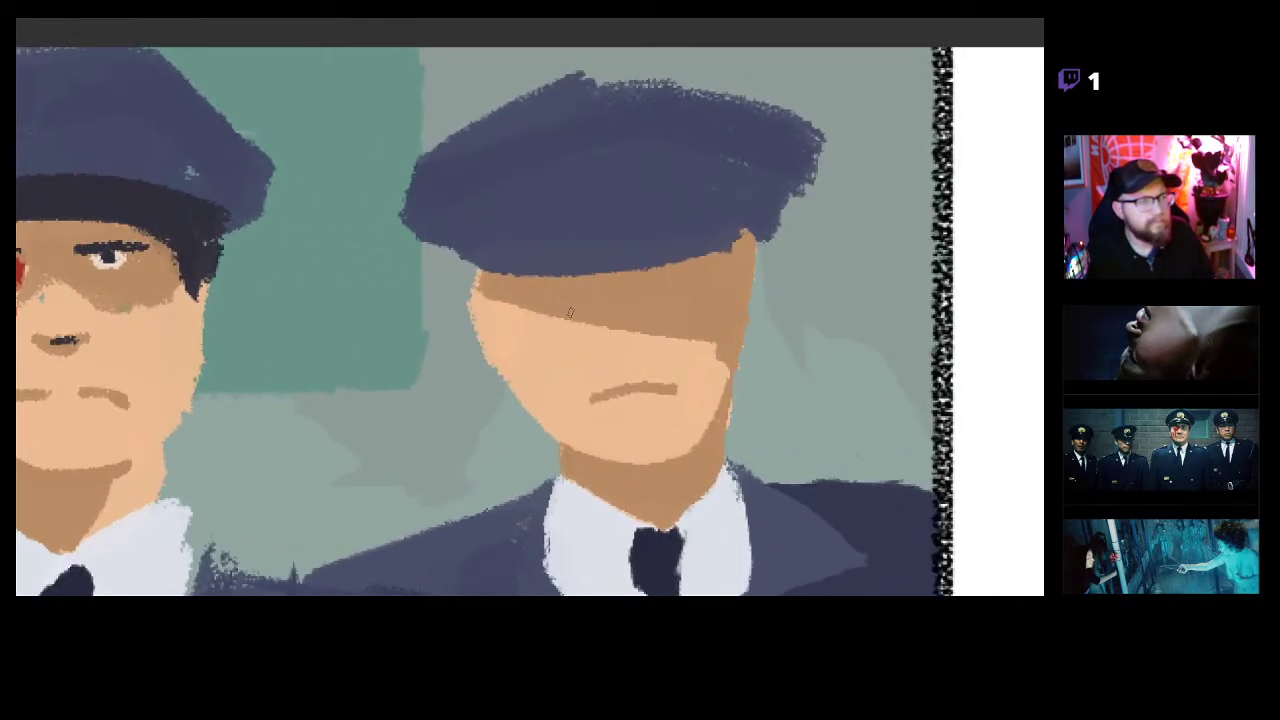
# Try drawing thin dark glasses frames across the far-right officer's shaded eyes.
pyautogui.moveTo(499, 283)
pyautogui.mouseDown()
pyautogui.moveTo(525, 340)
pyautogui.moveTo(508, 320)
pyautogui.moveTo(618, 333)
pyautogui.mouseUp()
pyautogui.moveTo(641, 281)
pyautogui.mouseDown()
pyautogui.moveTo(651, 325)
pyautogui.moveTo(750, 312)
pyautogui.mouseUp()
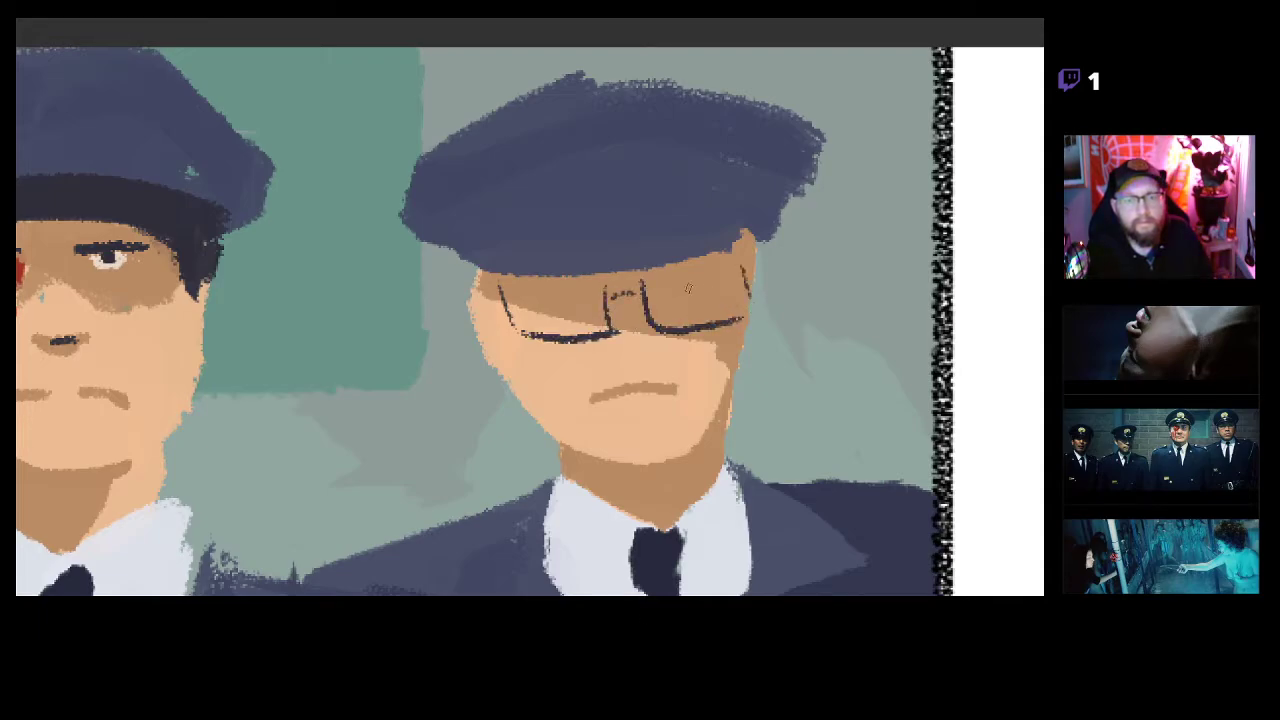
pyautogui.moveTo(681, 353); pyautogui.dragTo(599, 369)
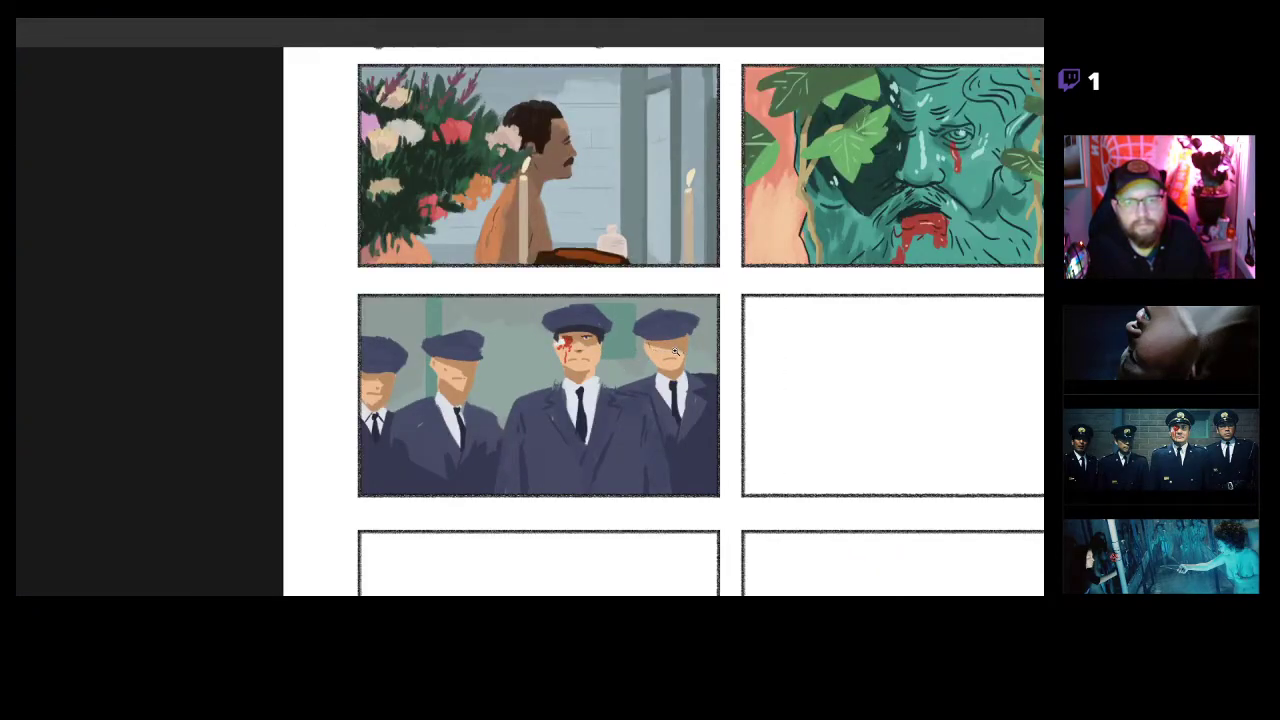
pyautogui.moveTo(676, 352); pyautogui.dragTo(728, 320)
pyautogui.hotkey('ctrl', 'z')
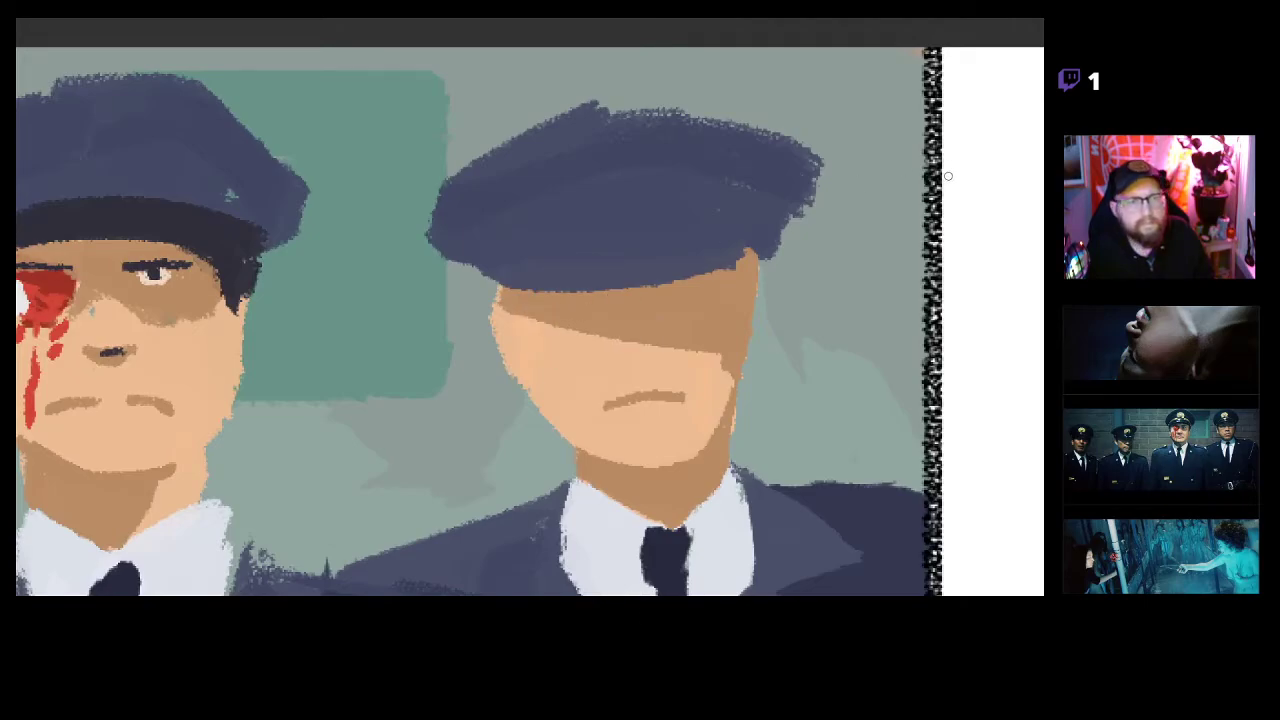
# Mark the far-right officer's eye with a darker brown spot, and paint his nose shadow and mouth line in the same brown.
pyautogui.moveTo(557, 304); pyautogui.dragTo(565, 308)
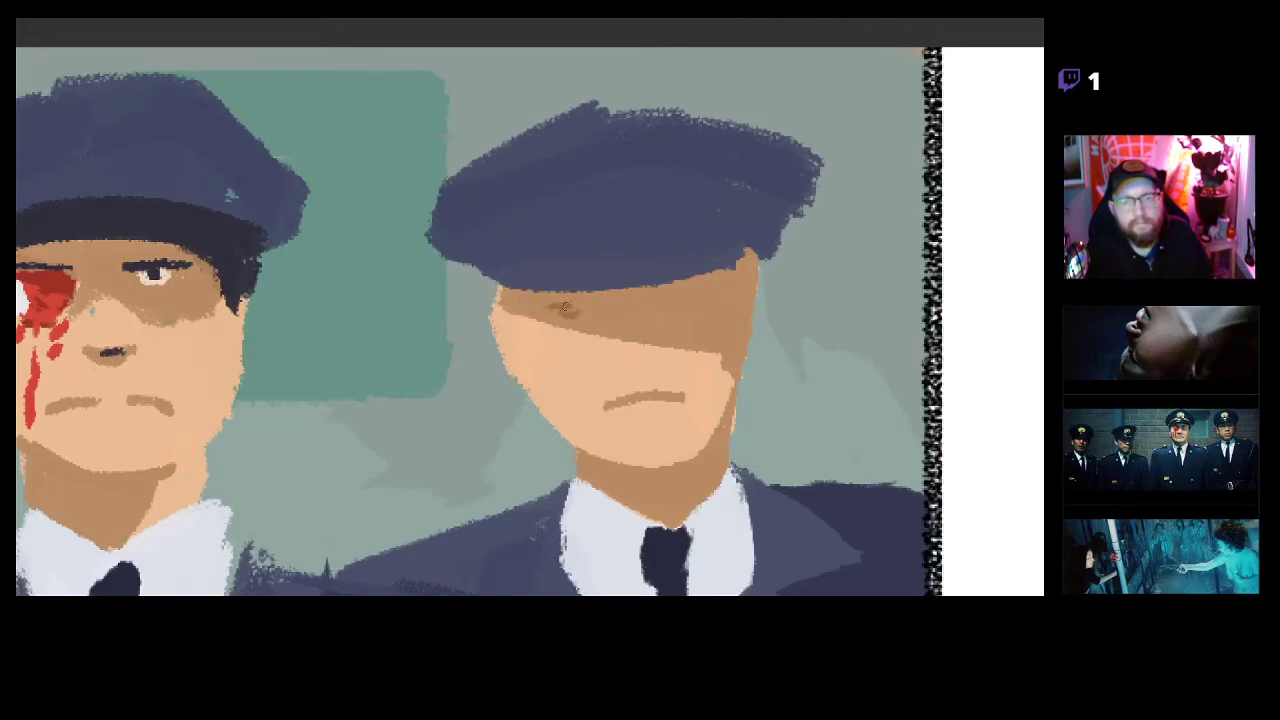
pyautogui.hotkey('ctrl', 'z')
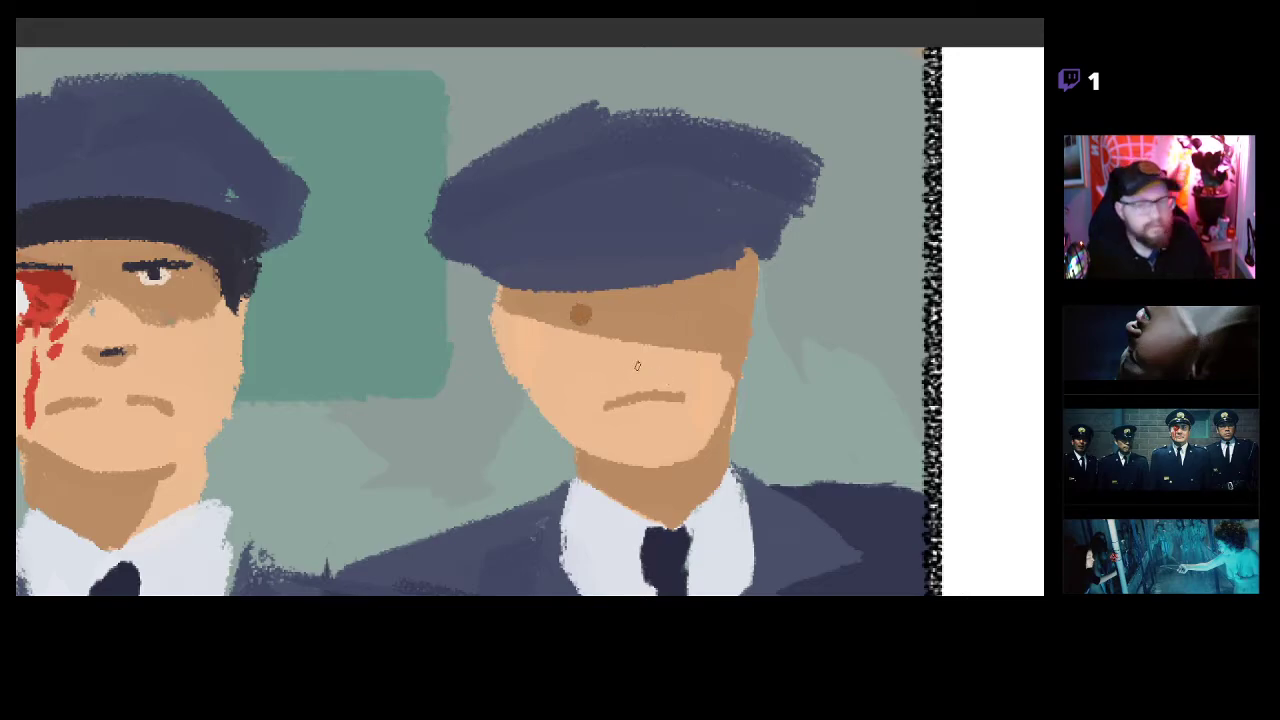
pyautogui.moveTo(619, 374); pyautogui.dragTo(651, 368)
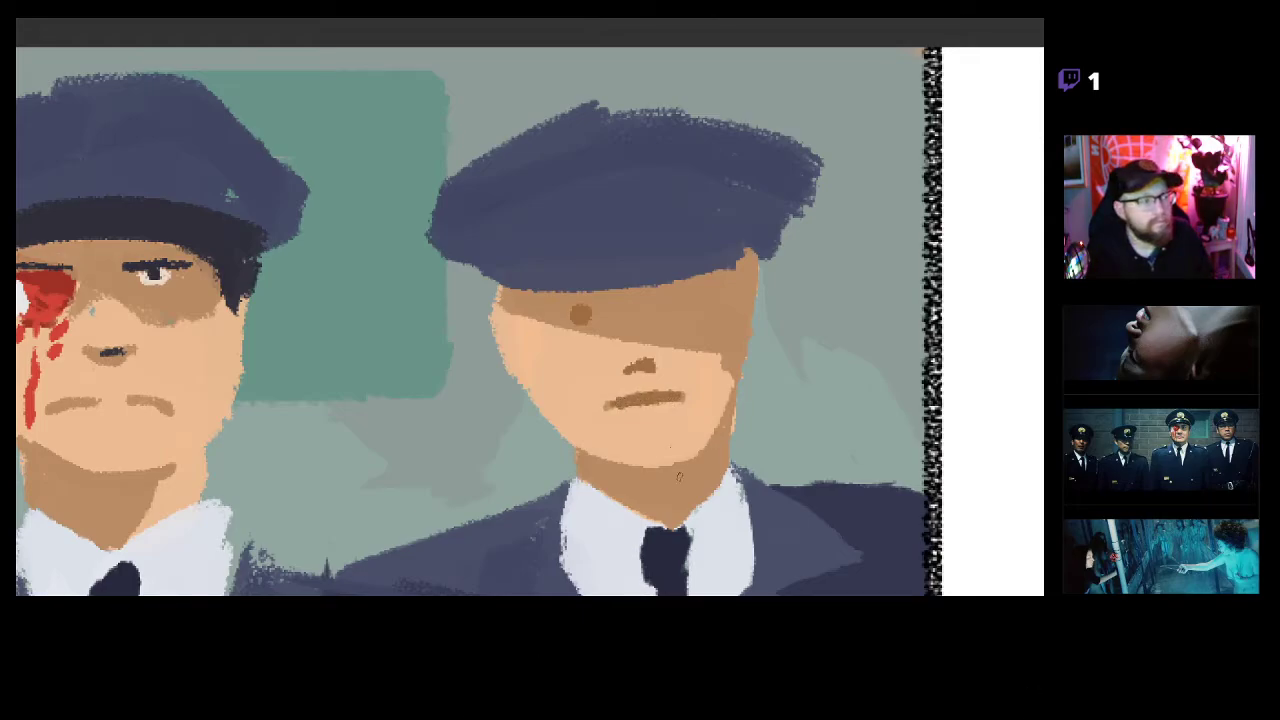
# Outline the far-right officer's chin and both sides of his face with thin darker brown strokes.
pyautogui.moveTo(634, 461); pyautogui.dragTo(701, 452)
pyautogui.moveTo(507, 347); pyautogui.dragTo(574, 455)
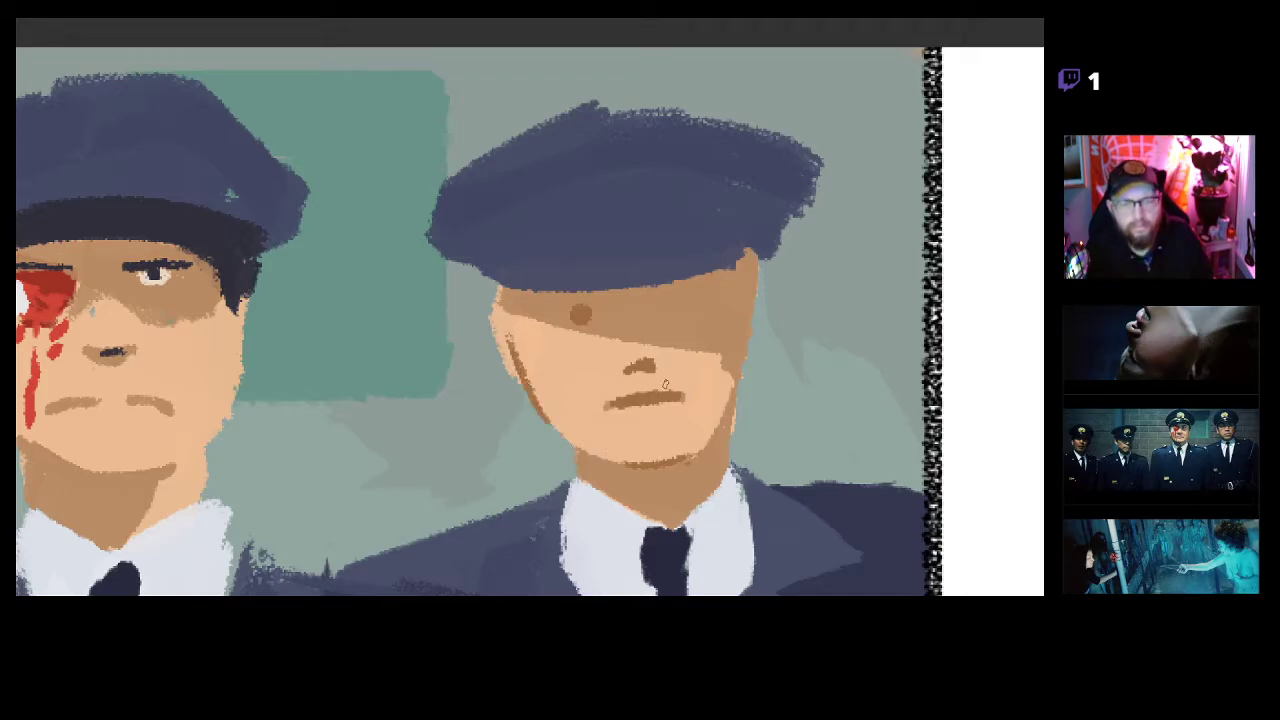
pyautogui.moveTo(740, 307); pyautogui.dragTo(739, 386)
pyautogui.moveTo(755, 292); pyautogui.dragTo(744, 405)
pyautogui.moveTo(718, 440)
pyautogui.mouseDown()
pyautogui.moveTo(645, 617)
pyautogui.moveTo(480, 610)
pyautogui.mouseUp()
pyautogui.moveTo(650, 446); pyautogui.dragTo(667, 338)
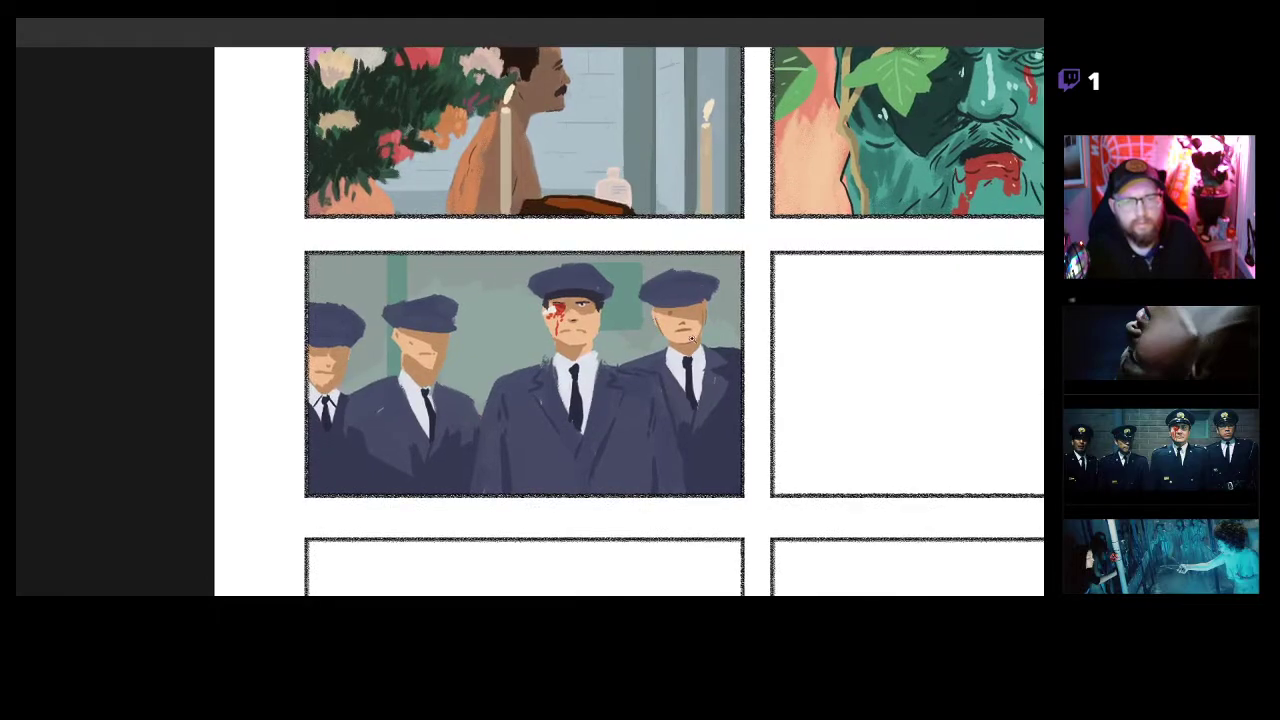
# Paint short darker brown brow marks in the shade beneath the second officer's cap brim.
pyautogui.moveTo(436, 347); pyautogui.dragTo(579, 354)
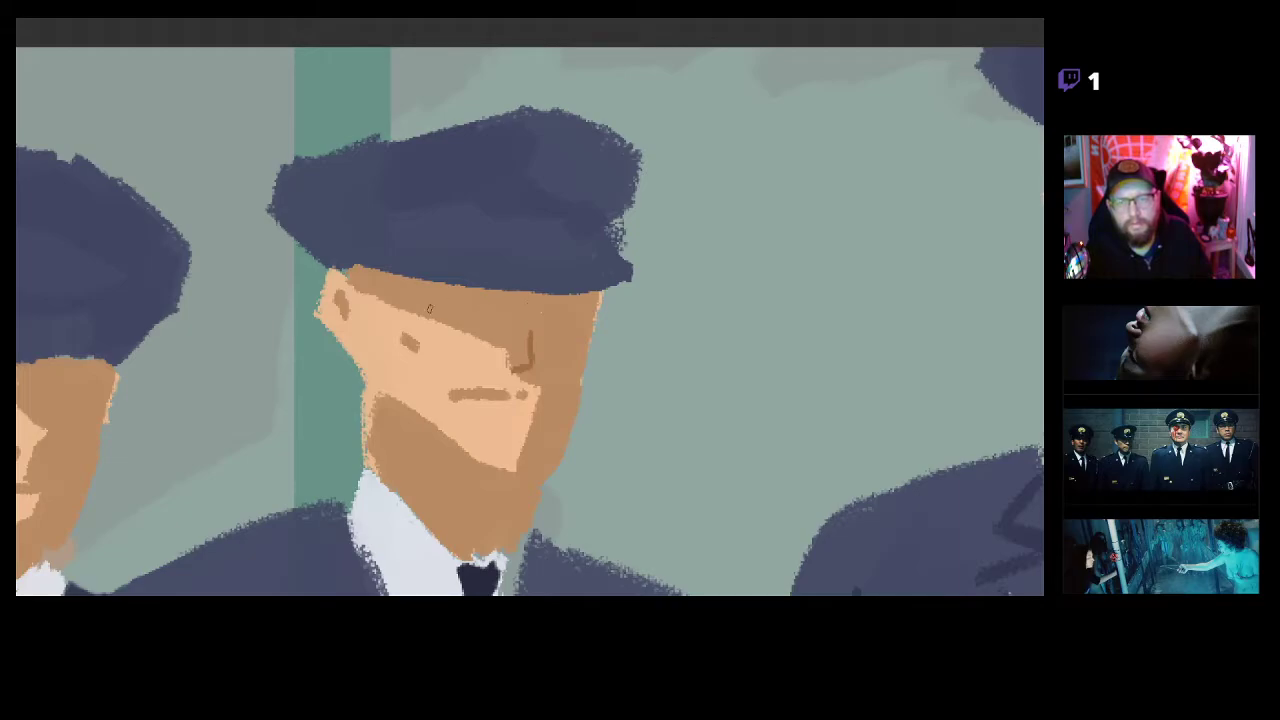
pyautogui.scroll(2, 475, 317)
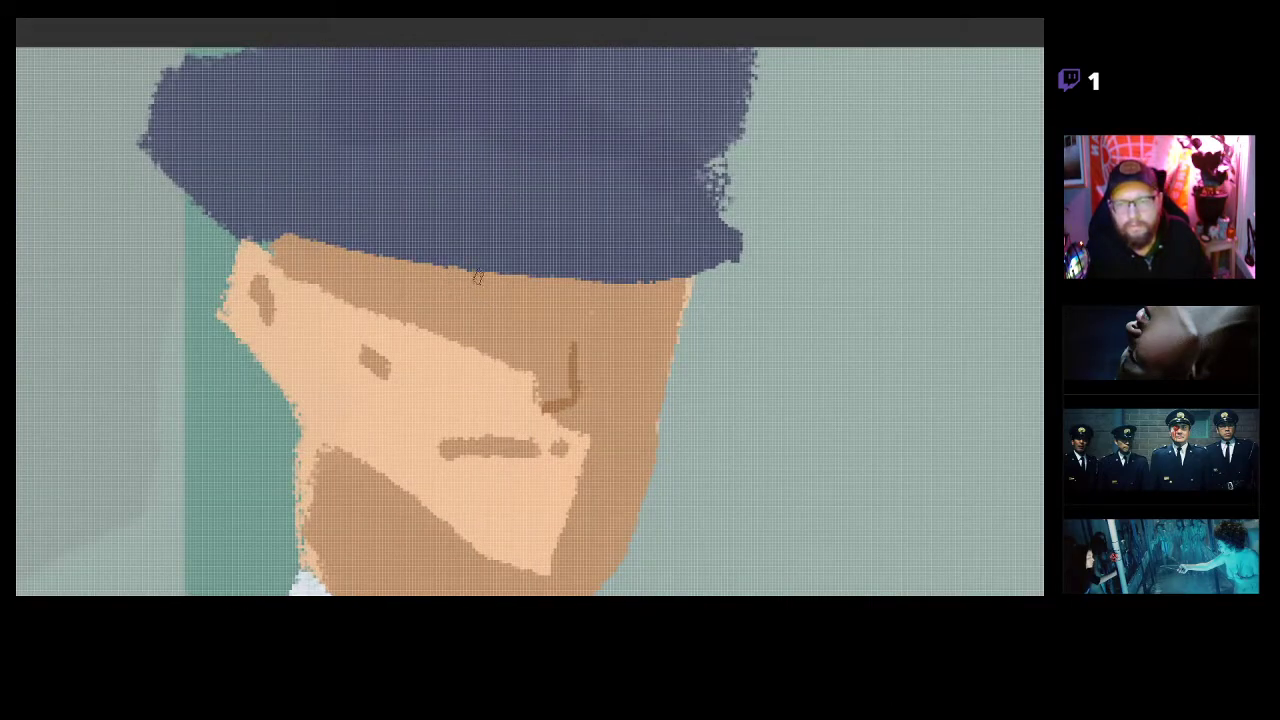
pyautogui.moveTo(421, 284); pyautogui.dragTo(505, 278)
pyautogui.moveTo(613, 290)
pyautogui.mouseDown()
pyautogui.moveTo(614, 375)
pyautogui.moveTo(634, 294)
pyautogui.mouseUp()
pyautogui.moveTo(557, 362); pyautogui.dragTo(607, 357)
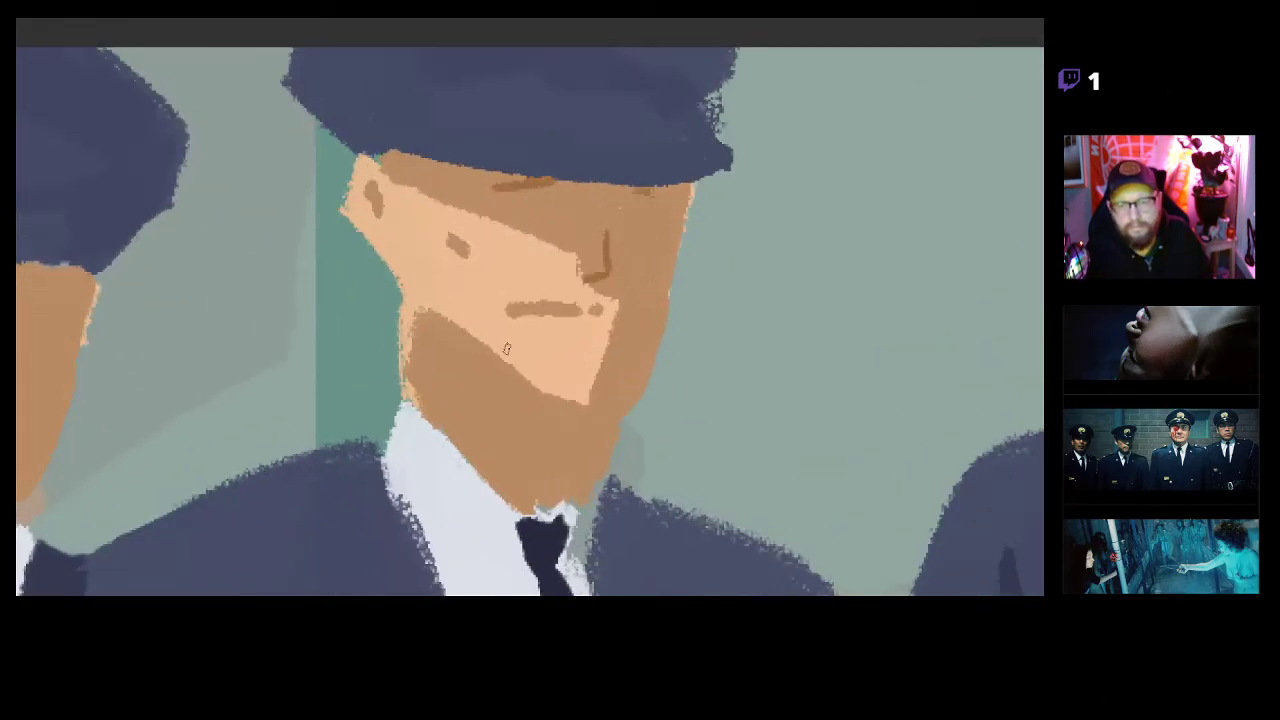
# Round out the second officer's lit jaw with the light skin tone, and outline his jaw and neck edge in darker brown.
pyautogui.moveTo(432, 311)
pyautogui.mouseDown()
pyautogui.moveTo(567, 409)
pyautogui.moveTo(590, 395)
pyautogui.moveTo(567, 408)
pyautogui.moveTo(610, 340)
pyautogui.moveTo(578, 392)
pyautogui.mouseUp()
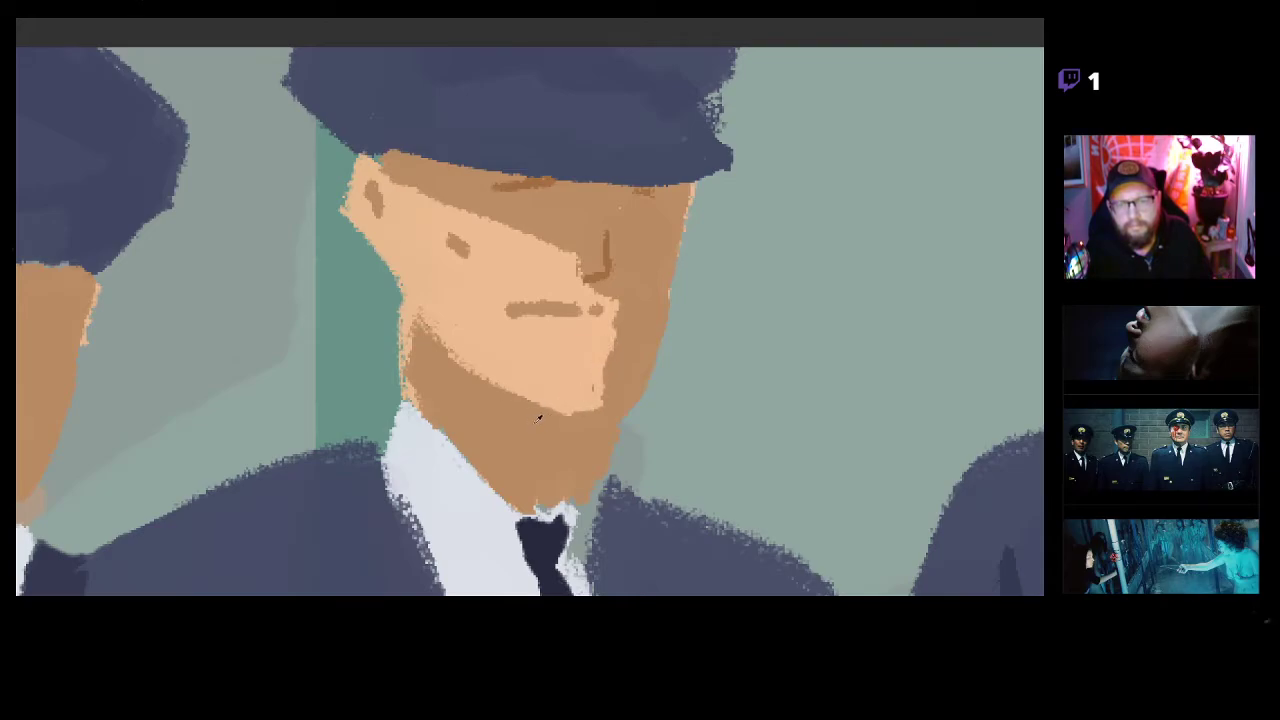
pyautogui.moveTo(454, 360)
pyautogui.mouseDown()
pyautogui.moveTo(588, 416)
pyautogui.moveTo(586, 505)
pyautogui.moveTo(570, 467)
pyautogui.moveTo(535, 471)
pyautogui.mouseUp()
pyautogui.scroll(5, 566, 488)
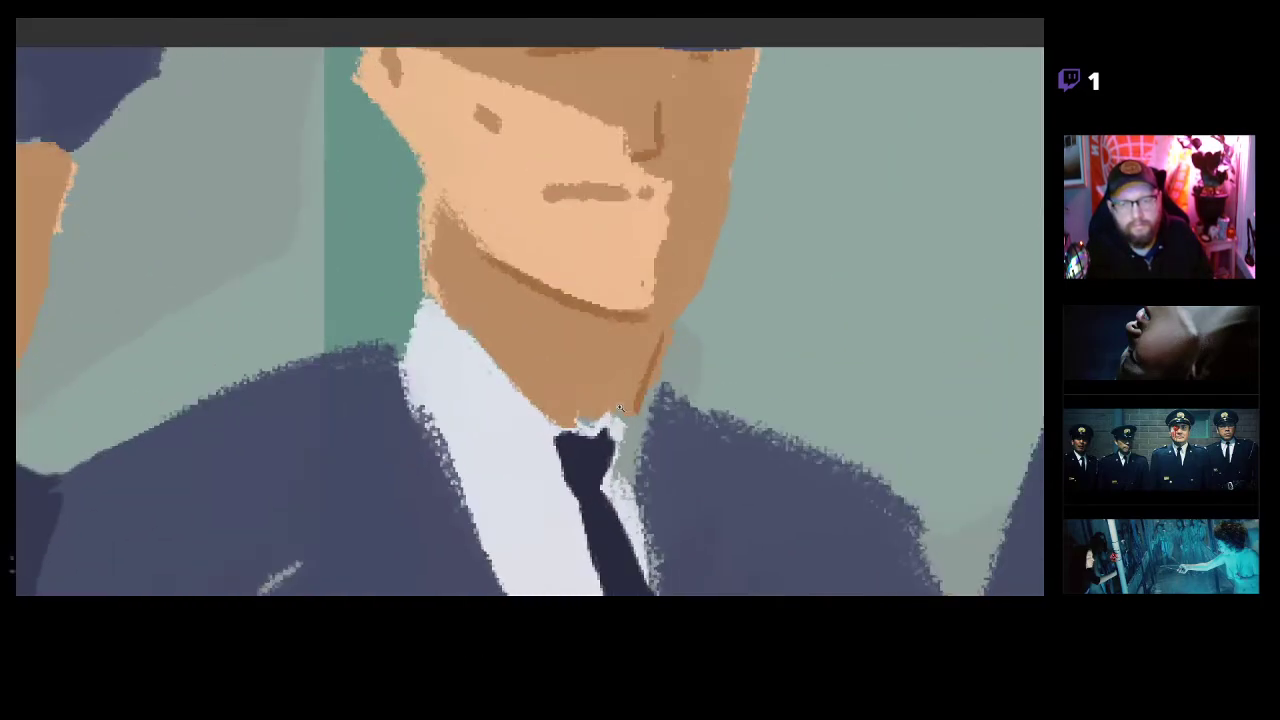
pyautogui.hotkey('ctrl', 'z')
pyautogui.moveTo(639, 392); pyautogui.dragTo(651, 306)
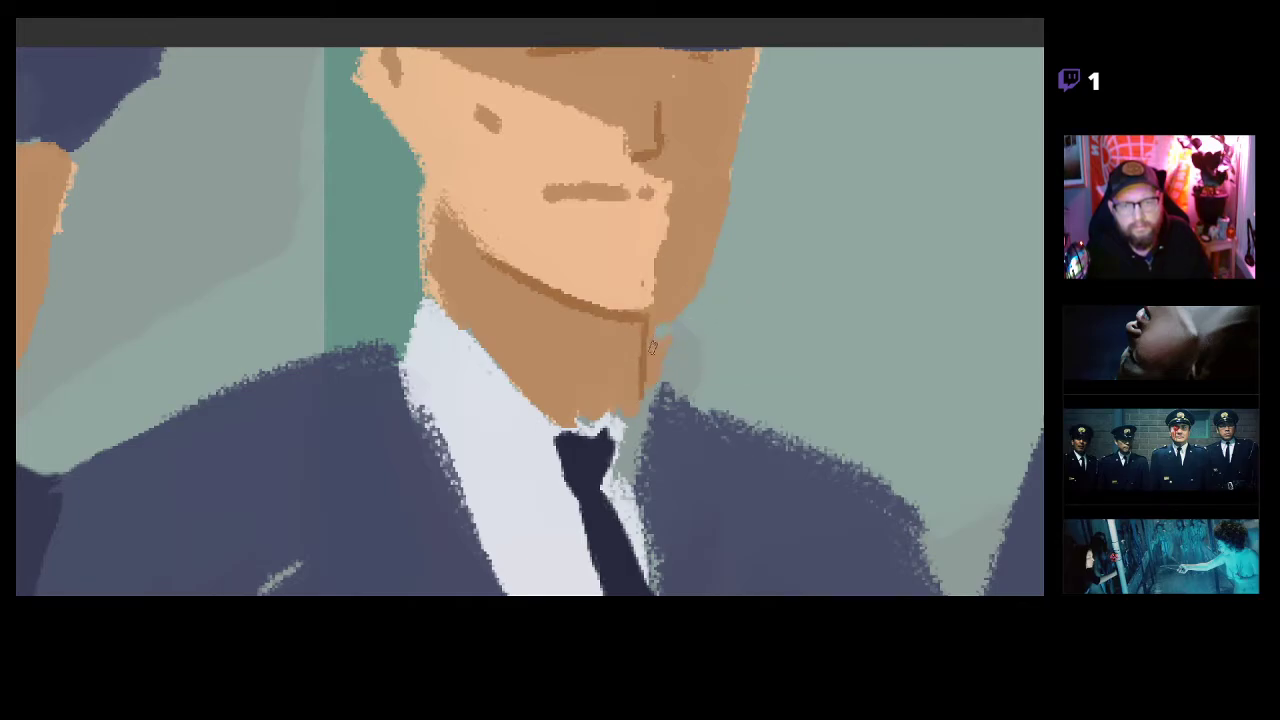
# Add the far-right officer's second eye spot, glasses outlines and outer ear edge with thin brown marks.
pyautogui.moveTo(694, 378); pyautogui.dragTo(352, 366)
pyautogui.moveTo(558, 372); pyautogui.dragTo(554, 372)
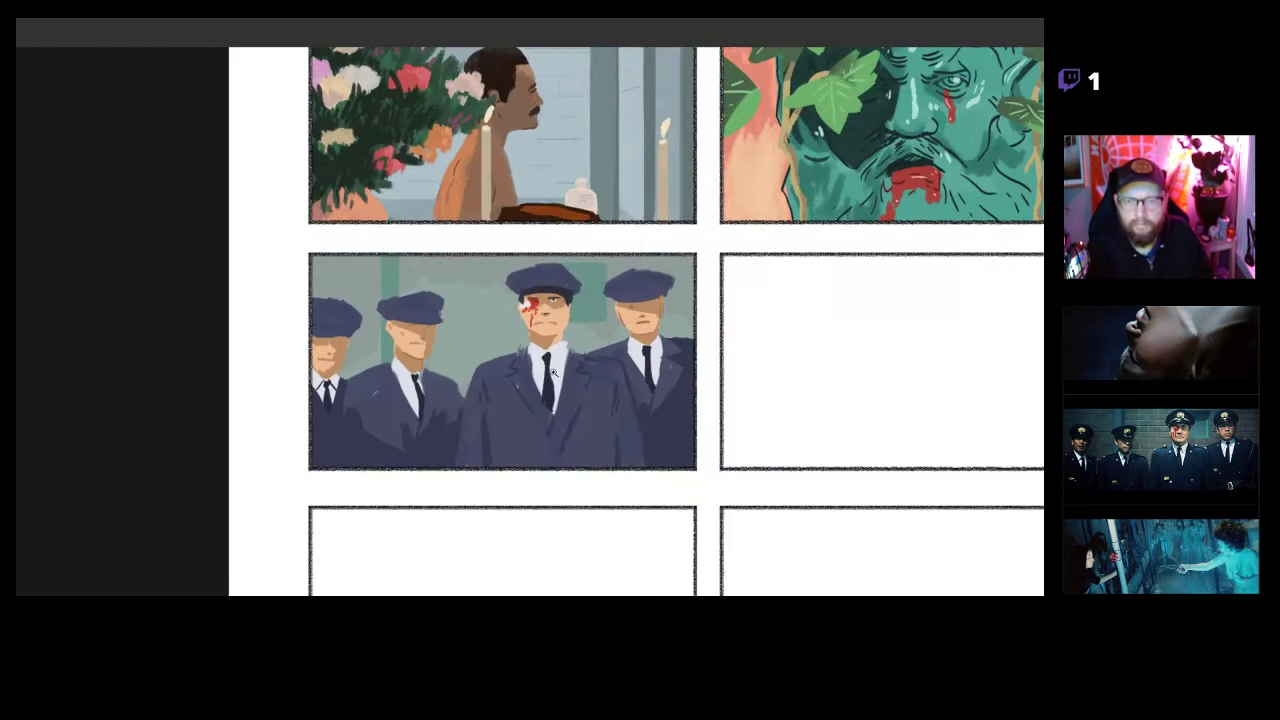
pyautogui.moveTo(583, 326)
pyautogui.mouseDown()
pyautogui.moveTo(611, 339)
pyautogui.moveTo(572, 349)
pyautogui.moveTo(590, 316)
pyautogui.mouseUp()
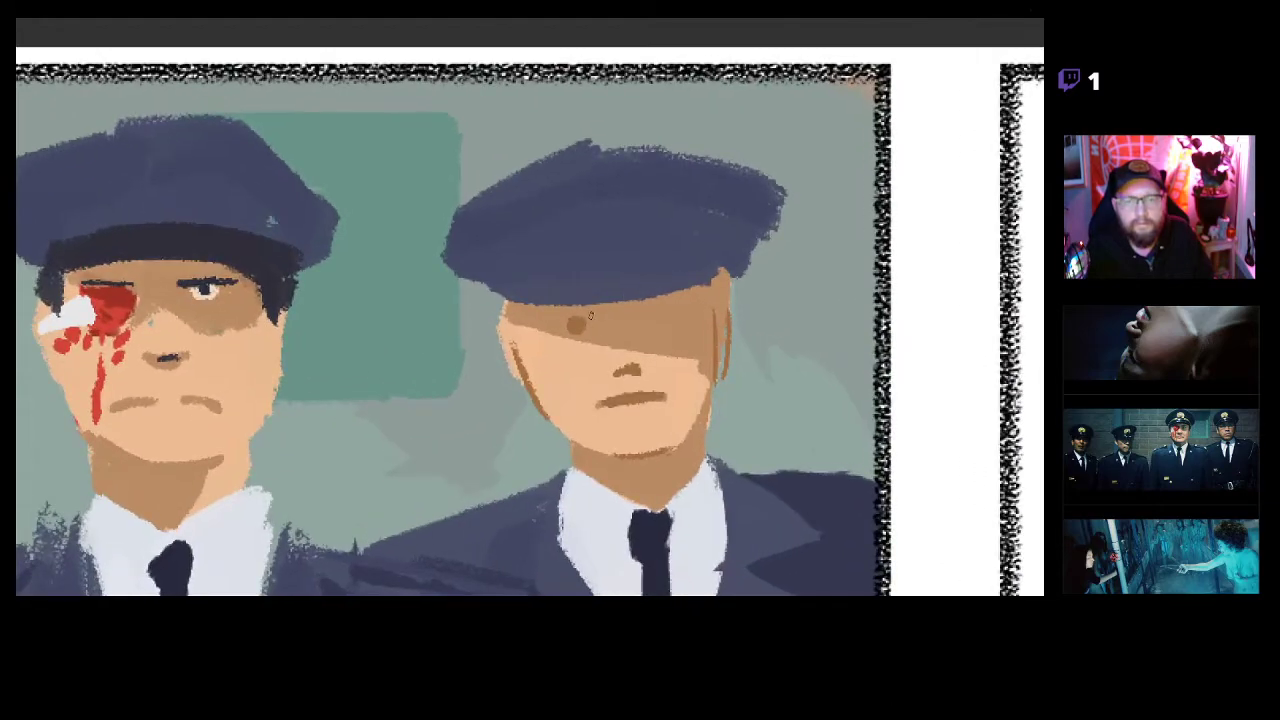
pyautogui.click(662, 317)
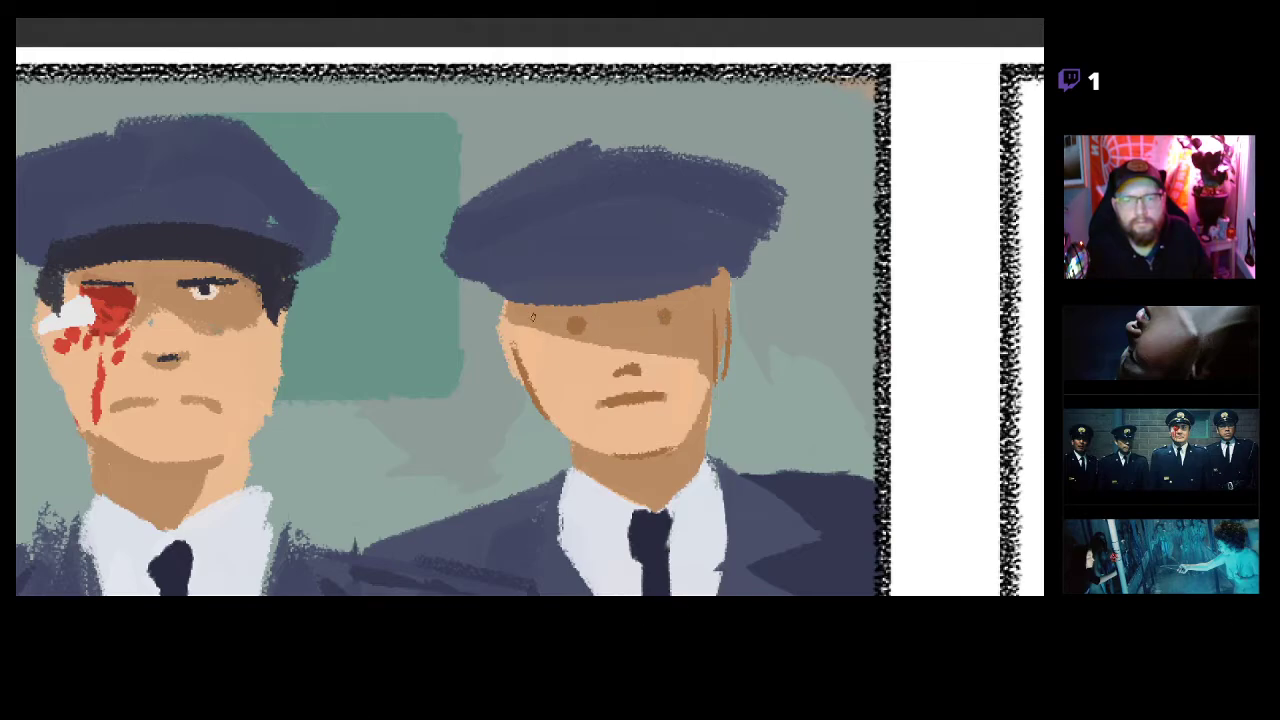
pyautogui.moveTo(528, 311)
pyautogui.mouseDown()
pyautogui.moveTo(536, 345)
pyautogui.moveTo(607, 348)
pyautogui.mouseUp()
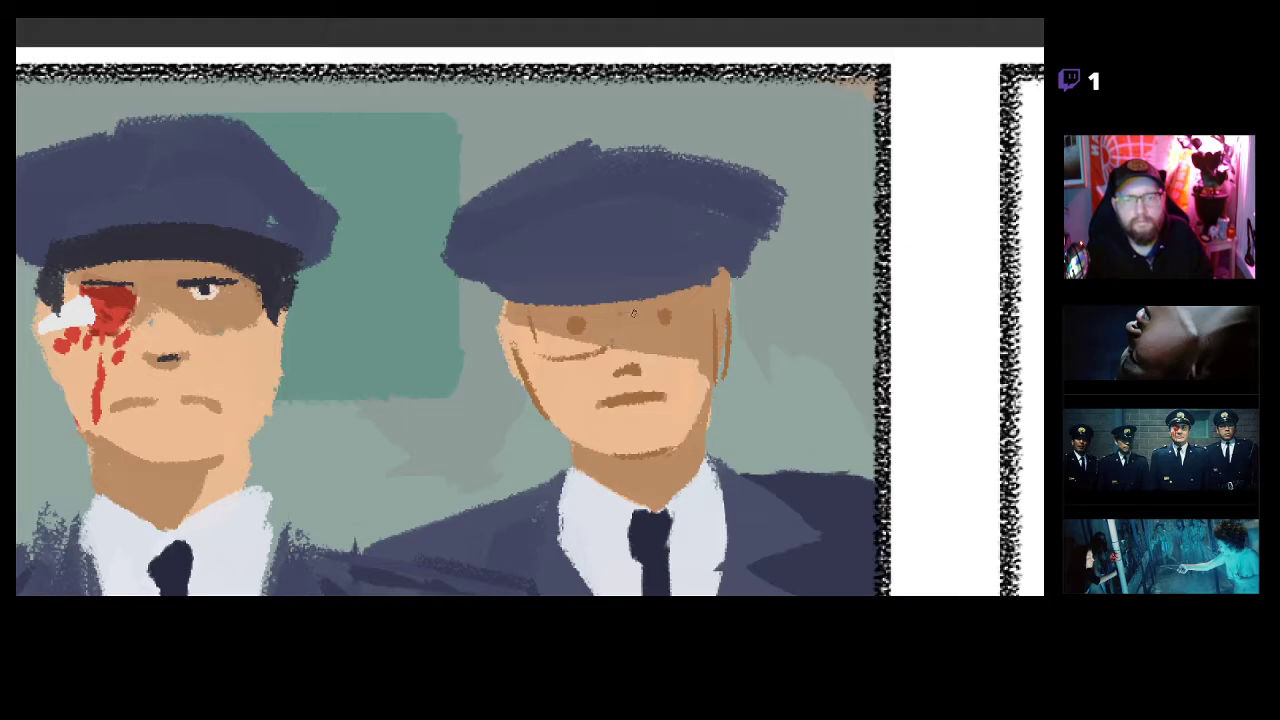
pyautogui.moveTo(666, 355); pyautogui.dragTo(717, 341)
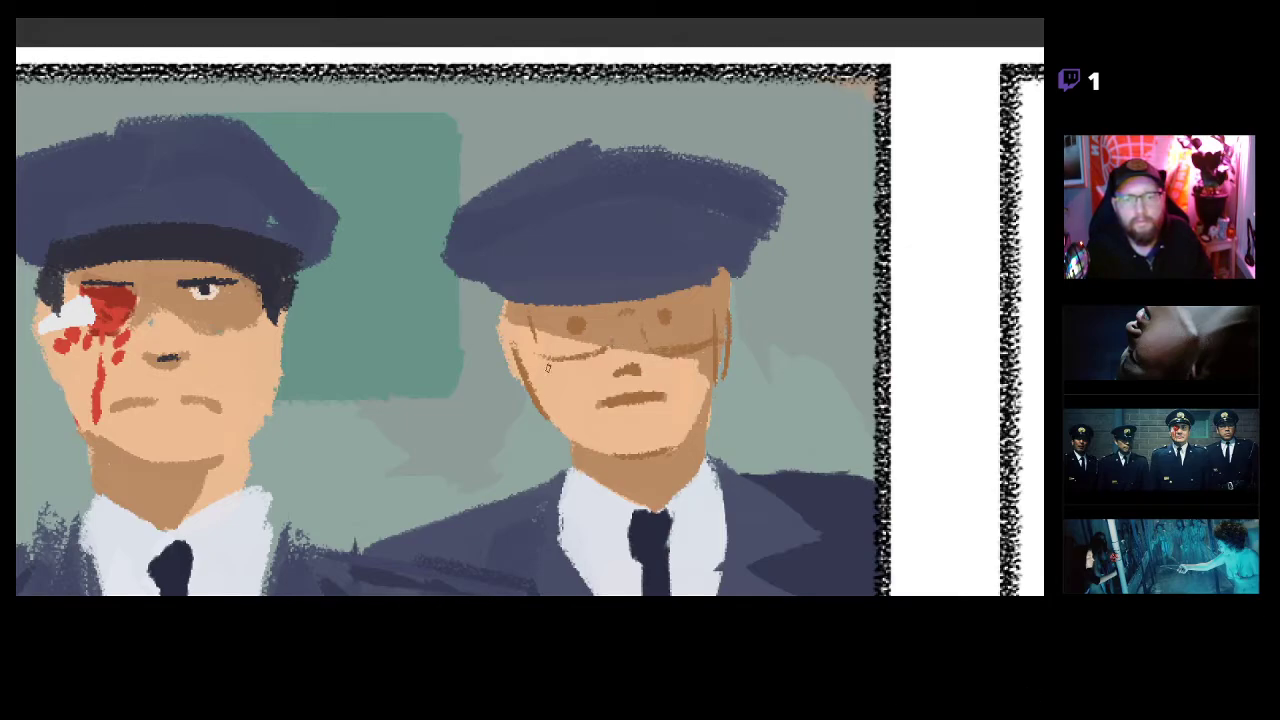
pyautogui.moveTo(497, 328); pyautogui.dragTo(515, 375)
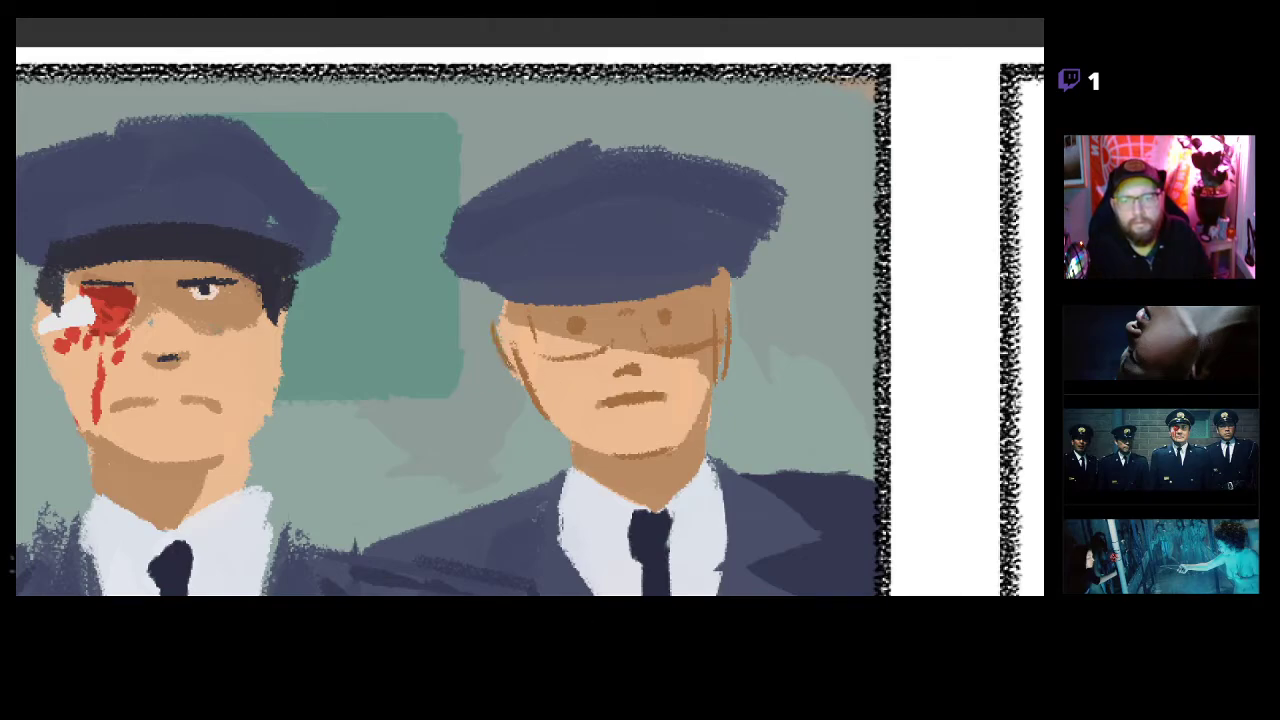
# Paint small tan badges on the front of the central and far-right officers' caps.
pyautogui.moveTo(594, 407); pyautogui.dragTo(549, 378)
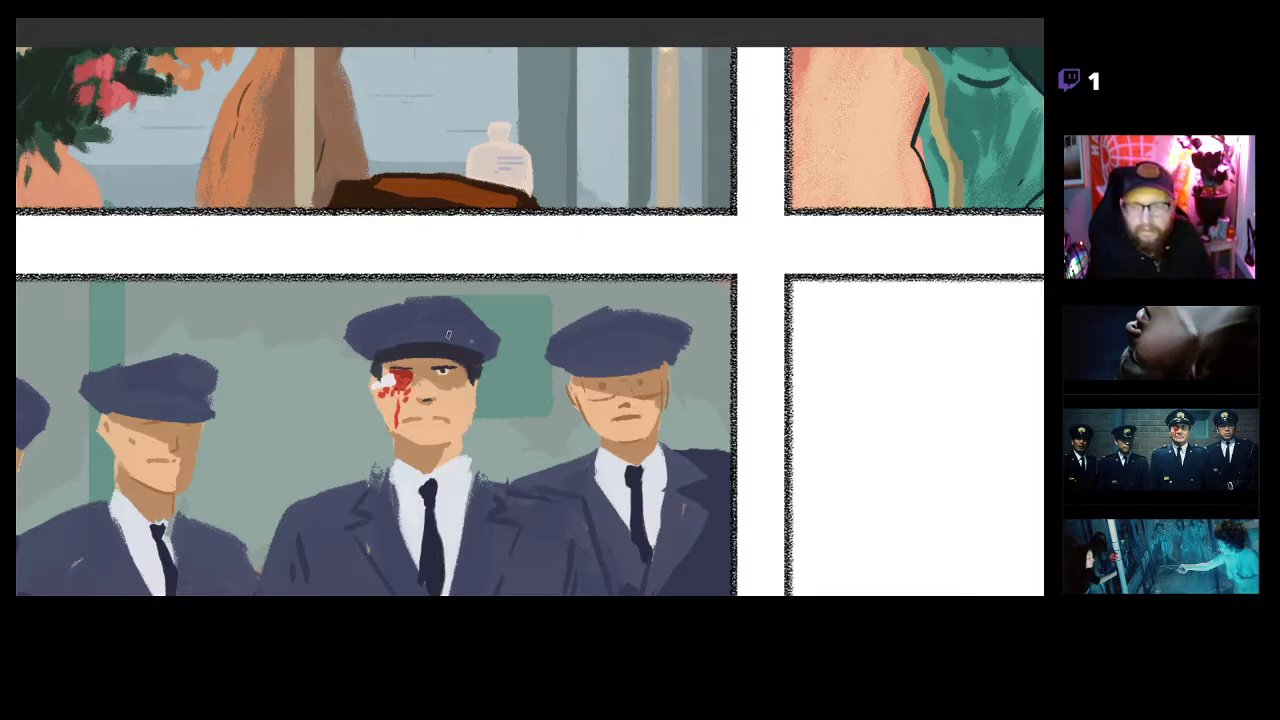
pyautogui.moveTo(423, 318)
pyautogui.mouseDown()
pyautogui.moveTo(410, 335)
pyautogui.moveTo(436, 332)
pyautogui.mouseUp()
pyautogui.moveTo(597, 340); pyautogui.dragTo(627, 340)
# Paint dark navy visor bands along the cap brims of the far-right officer and the two officers on the left.
pyautogui.moveTo(560, 366)
pyautogui.mouseDown()
pyautogui.moveTo(665, 355)
pyautogui.moveTo(572, 369)
pyautogui.moveTo(659, 359)
pyautogui.moveTo(576, 361)
pyautogui.moveTo(643, 347)
pyautogui.moveTo(595, 351)
pyautogui.moveTo(670, 353)
pyautogui.moveTo(640, 380)
pyautogui.mouseUp()
pyautogui.moveTo(202, 401); pyautogui.dragTo(621, 365)
pyautogui.moveTo(538, 374); pyautogui.dragTo(631, 375)
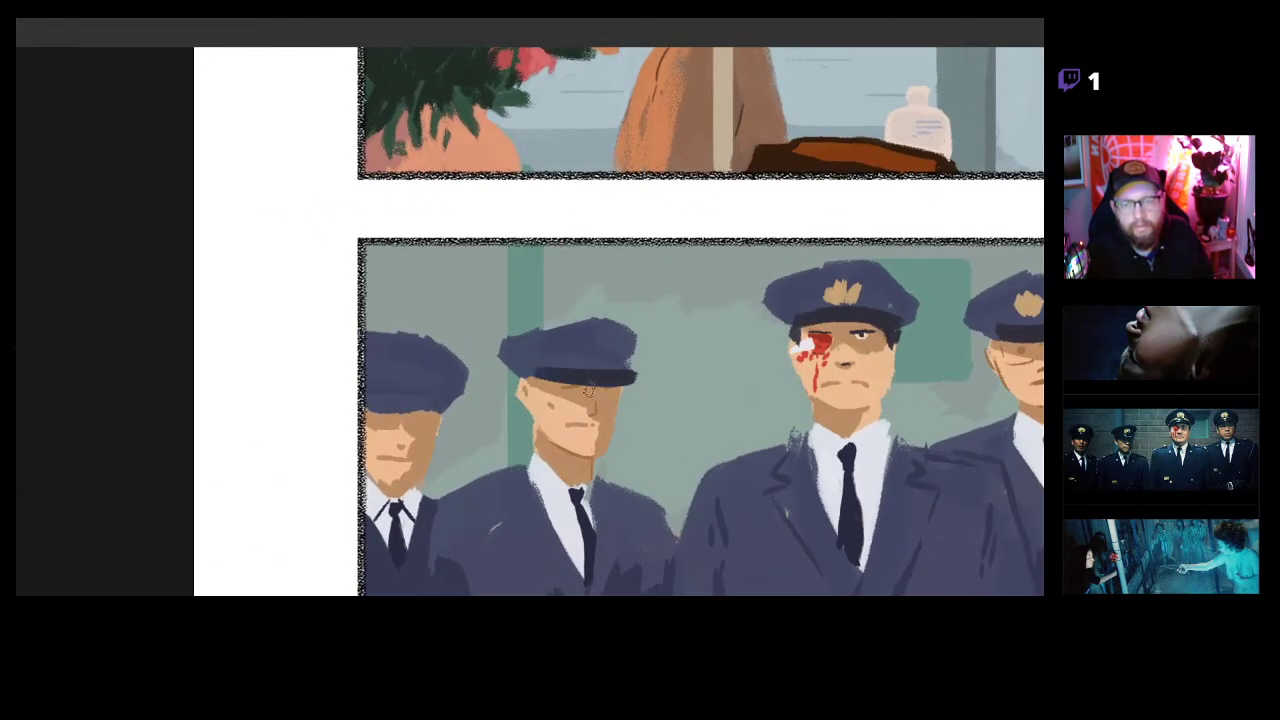
pyautogui.moveTo(368, 400); pyautogui.dragTo(440, 402)
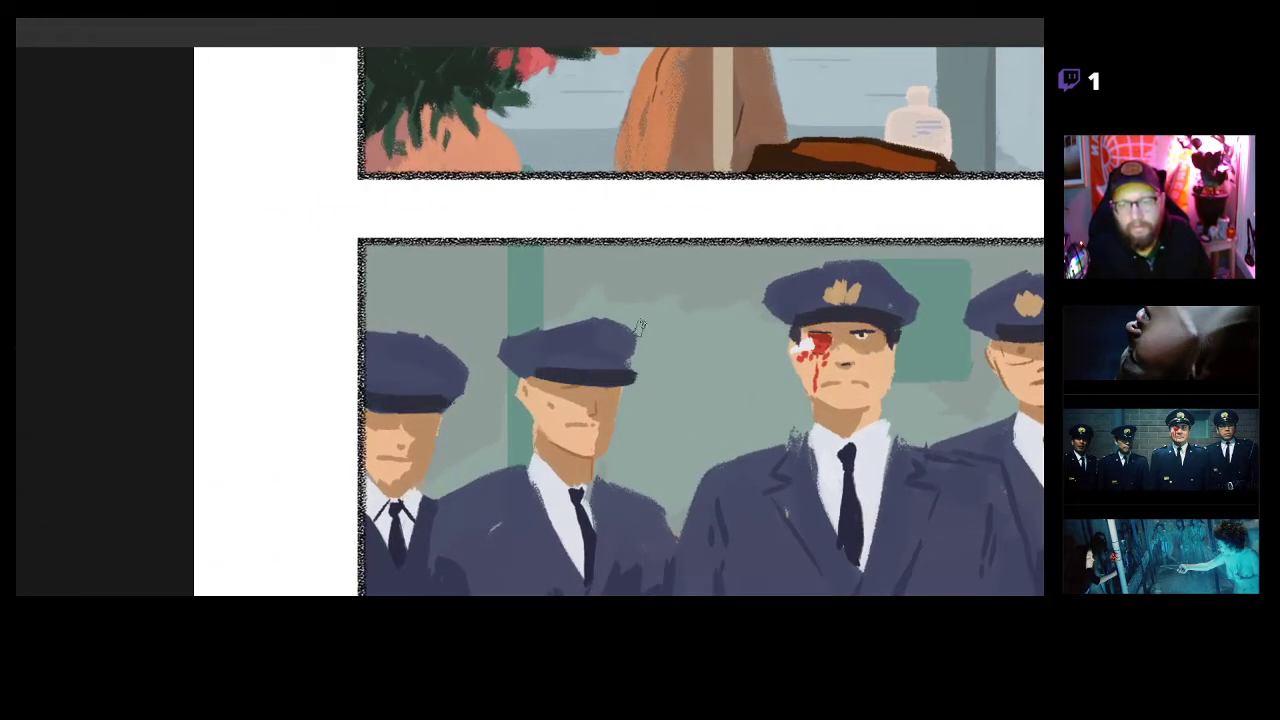
# Sample the tan of the central cap badge and paint winged badges on the two left officers' caps.
pyautogui.keyDown('alt'); pyautogui.click(846, 293); pyautogui.keyUp('alt')
pyautogui.moveTo(573, 349); pyautogui.dragTo(602, 361)
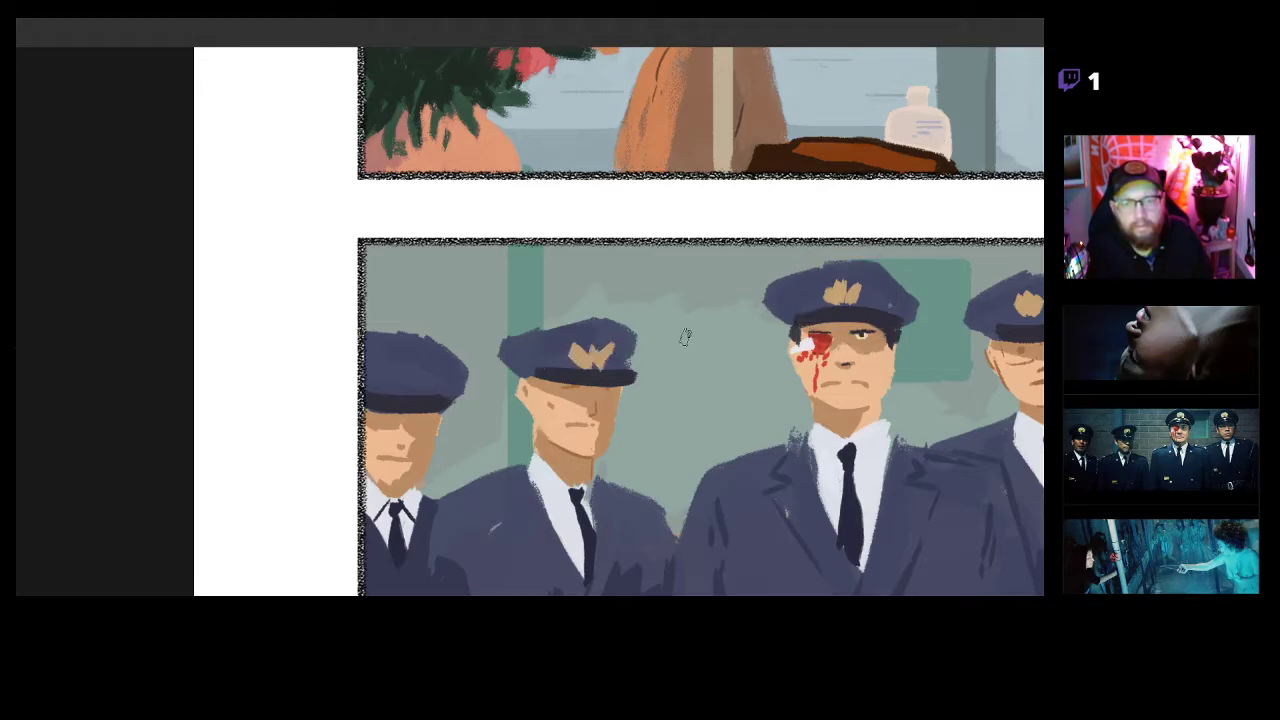
pyautogui.moveTo(398, 368); pyautogui.dragTo(383, 387)
pyautogui.moveTo(371, 373)
pyautogui.mouseDown()
pyautogui.moveTo(378, 387)
pyautogui.moveTo(402, 385)
pyautogui.mouseUp()
# Try painting a tan name bar on the central officer's chest.
pyautogui.moveTo(660, 438); pyautogui.dragTo(255, 347)
pyautogui.moveTo(540, 356)
pyautogui.mouseDown()
pyautogui.moveTo(488, 365)
pyautogui.moveTo(543, 380)
pyautogui.moveTo(574, 328)
pyautogui.mouseUp()
pyautogui.moveTo(447, 426); pyautogui.dragTo(456, 432)
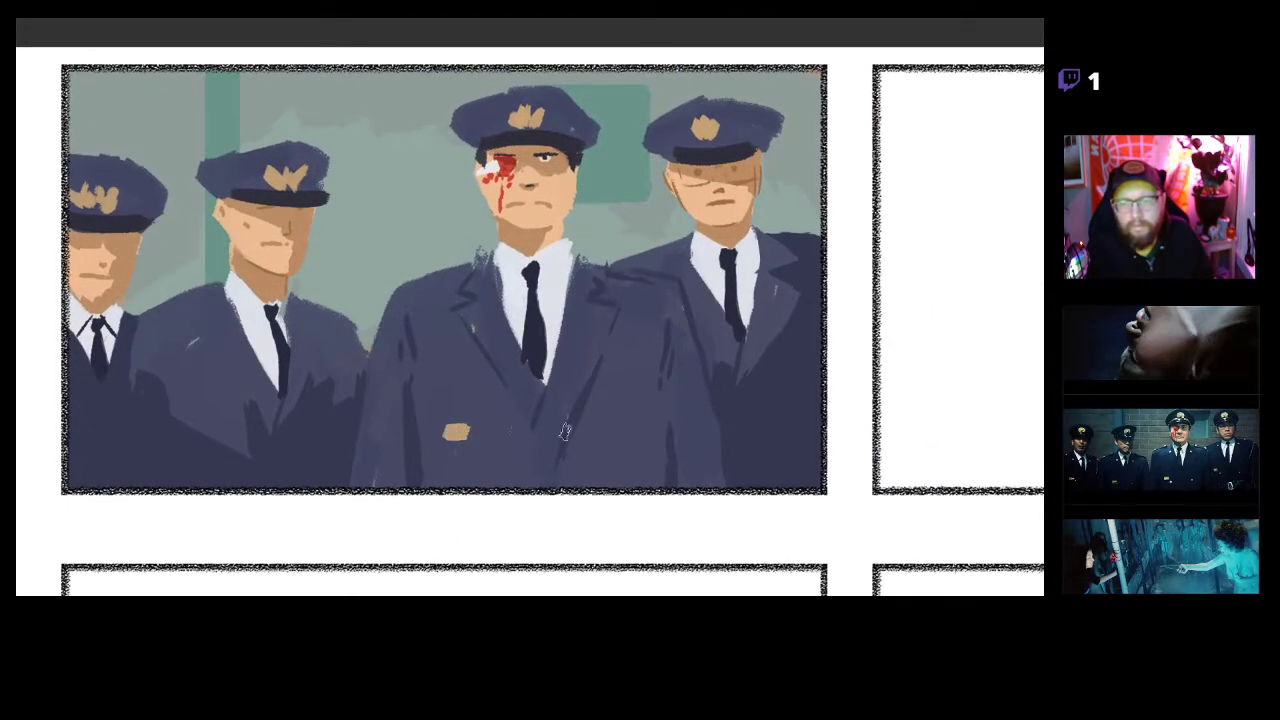
pyautogui.moveTo(479, 282); pyautogui.dragTo(478, 293)
pyautogui.hotkey('ctrl', 'z')
pyautogui.hotkey('ctrl', 'z')
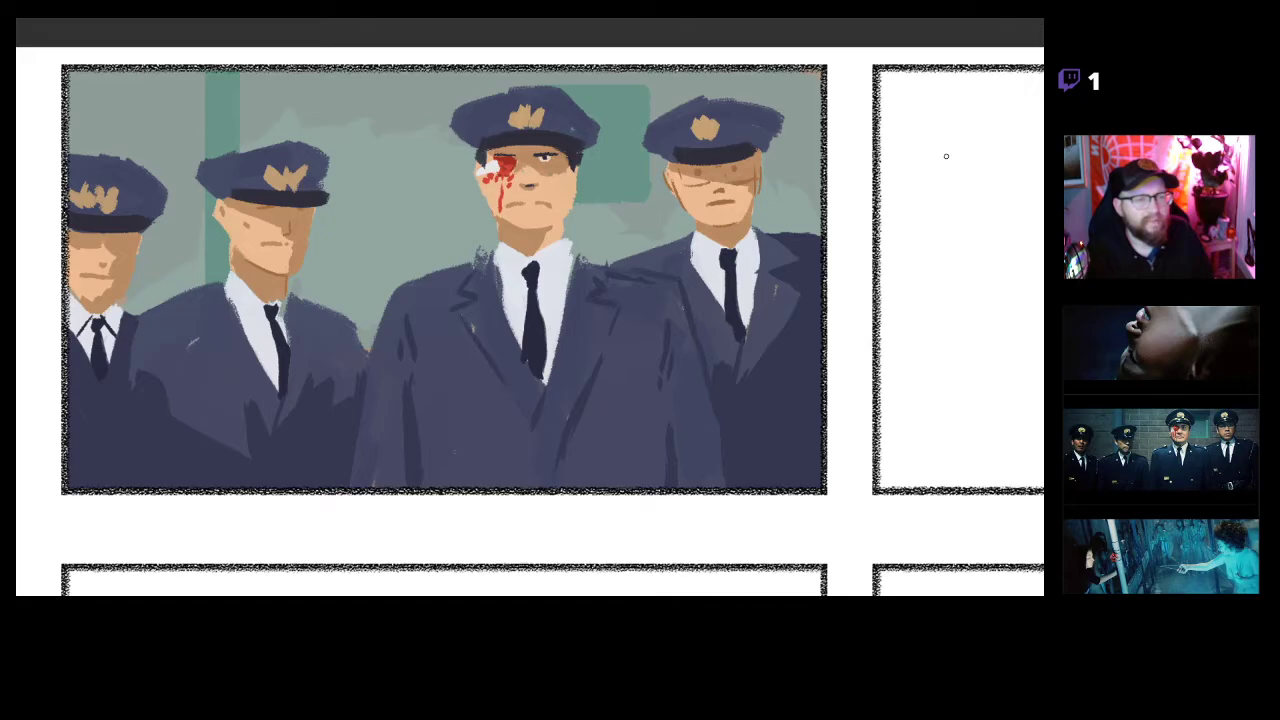
pyautogui.moveTo(446, 428); pyautogui.dragTo(452, 430)
pyautogui.hotkey('ctrl', 'z')
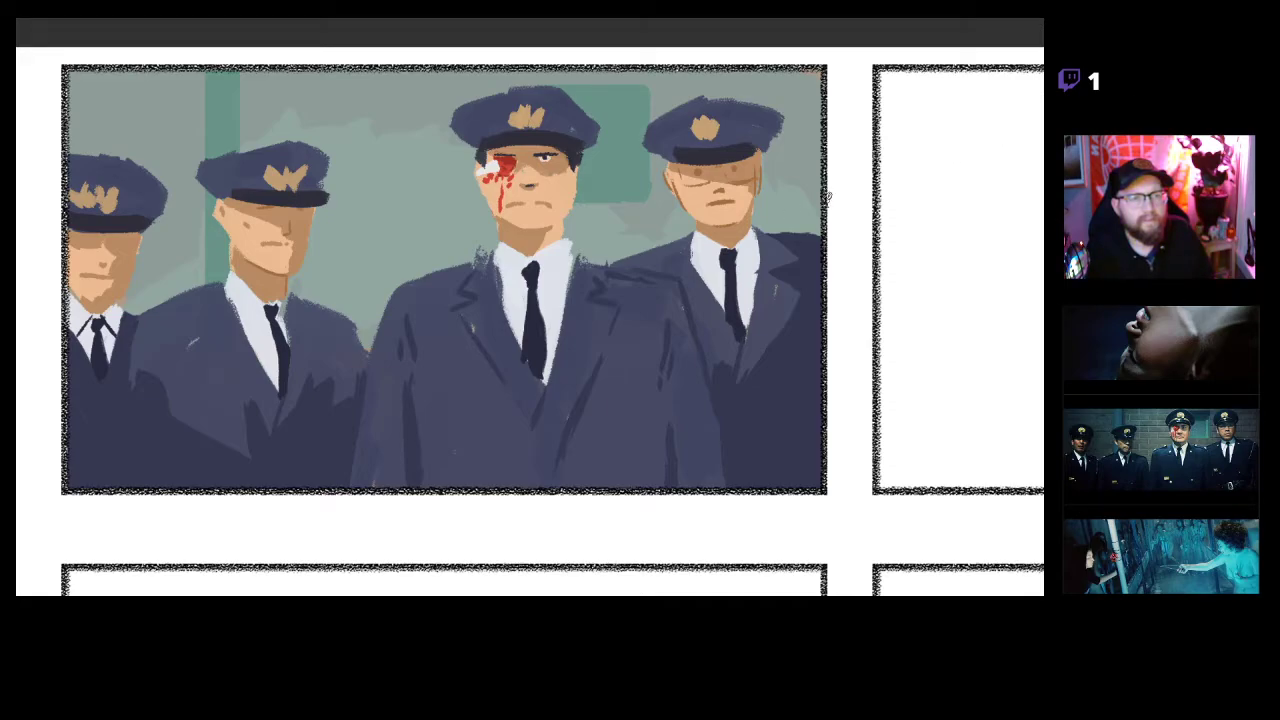
# Paint a light yellow name bar on the central officer's chest and highlight the central and far-right cap badges in the same colour.
pyautogui.moveTo(452, 412); pyautogui.dragTo(468, 413)
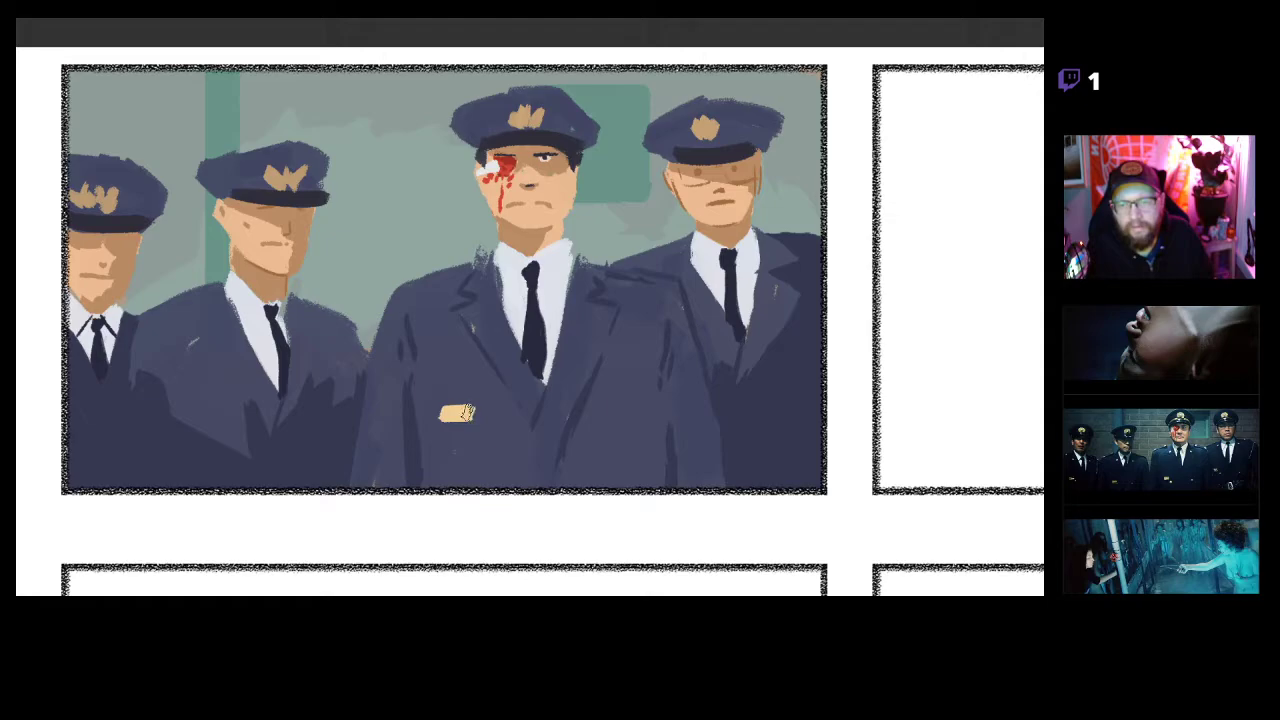
pyautogui.moveTo(524, 120); pyautogui.dragTo(538, 119)
pyautogui.moveTo(696, 128); pyautogui.dragTo(715, 130)
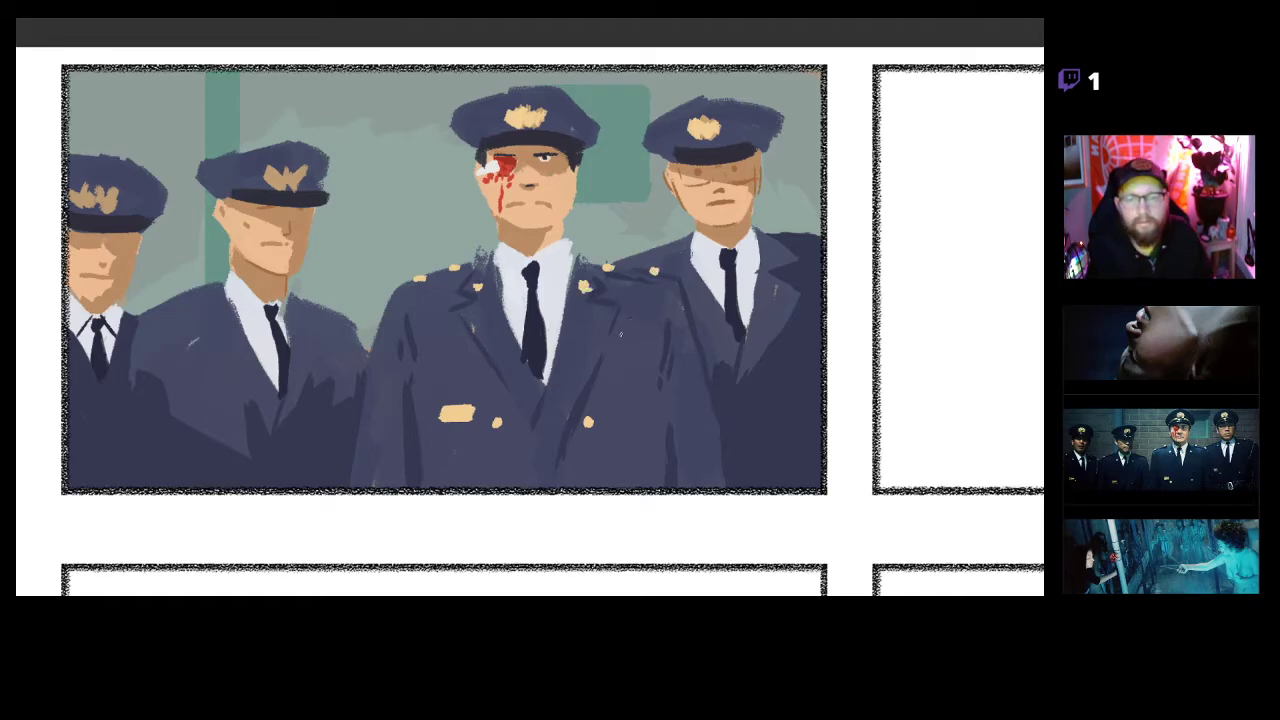
# Dot light yellow shoulder buttons and lapel pins on the other officers' jackets, with a name bar on the second officer's chest.
pyautogui.moveTo(475, 386); pyautogui.dragTo(657, 394)
pyautogui.scroll(1, 521, 343)
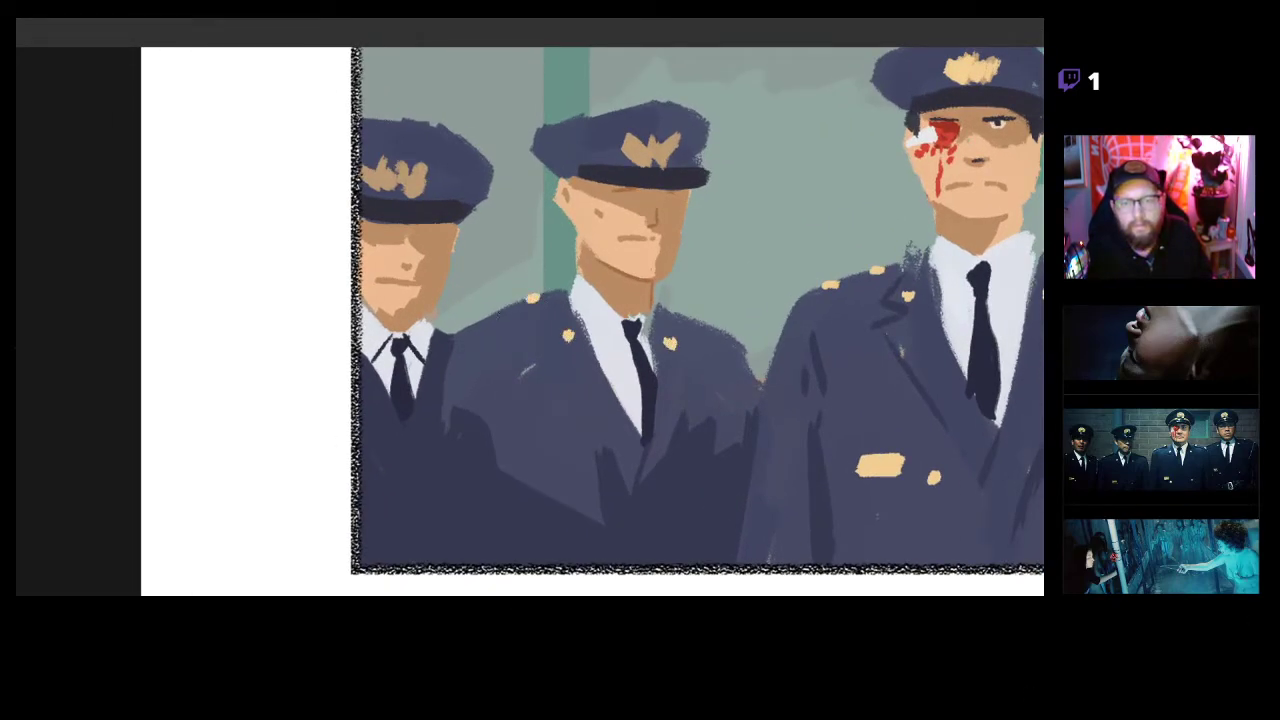
pyautogui.moveTo(513, 392); pyautogui.dragTo(632, 350)
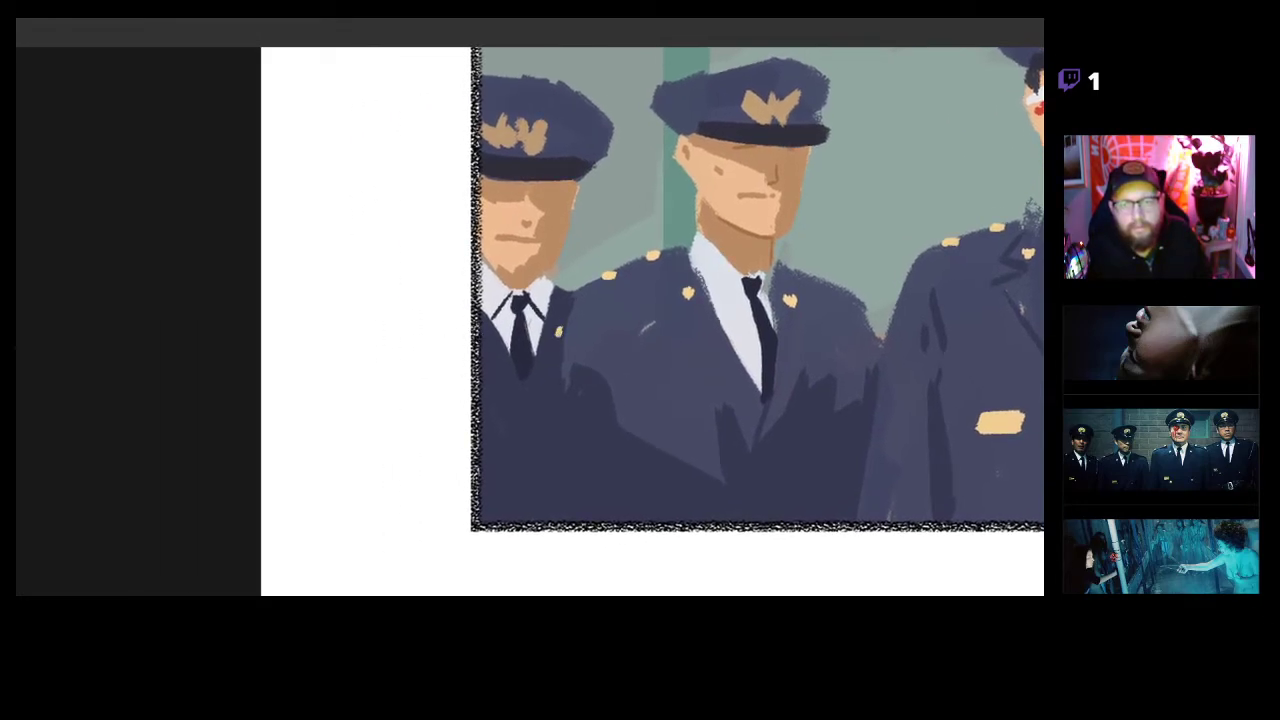
pyautogui.moveTo(676, 334)
pyautogui.mouseDown()
pyautogui.moveTo(452, 392)
pyautogui.moveTo(466, 397)
pyautogui.mouseUp()
pyautogui.moveTo(578, 430); pyautogui.dragTo(230, 402)
pyautogui.moveTo(895, 429)
pyautogui.mouseDown()
pyautogui.moveTo(566, 409)
pyautogui.moveTo(569, 444)
pyautogui.moveTo(513, 425)
pyautogui.mouseUp()
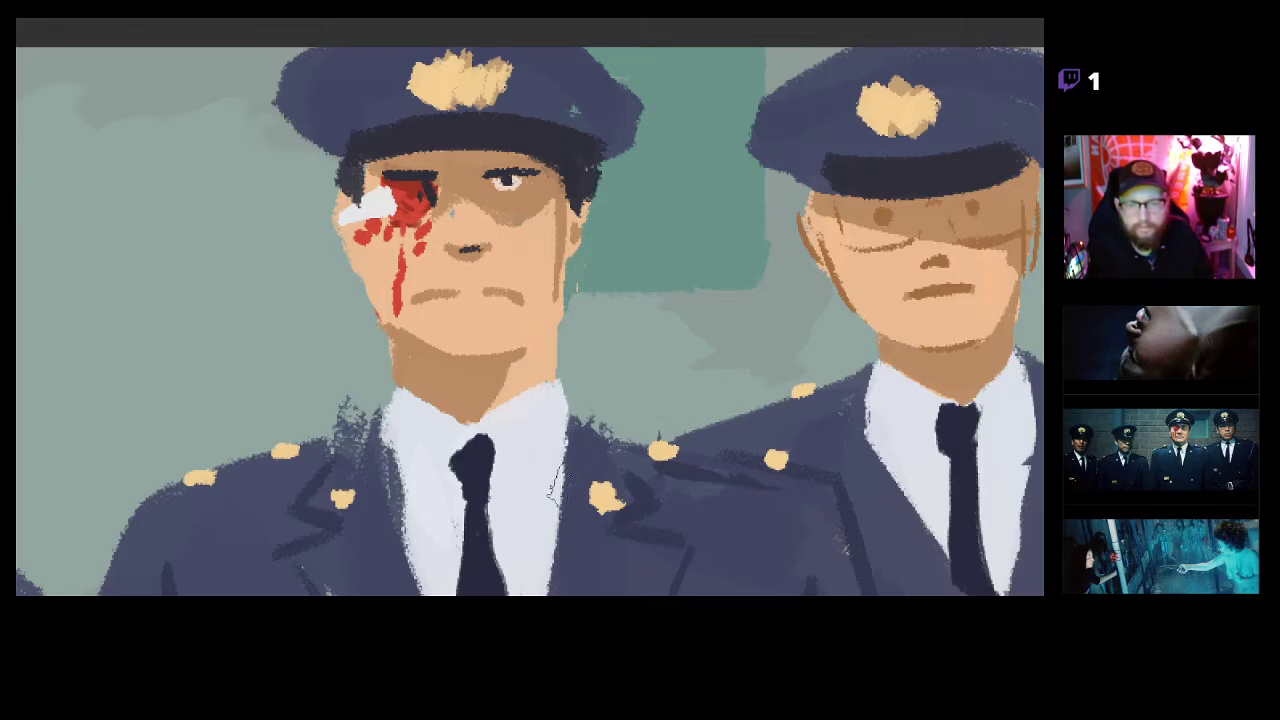
# Draw thin grey collar edges on the far-right officer's white shirt, one on each side of his tie.
pyautogui.scroll(2, 628, 405)
pyautogui.moveTo(629, 407)
pyautogui.mouseDown()
pyautogui.moveTo(619, 314)
pyautogui.moveTo(571, 538)
pyautogui.mouseUp()
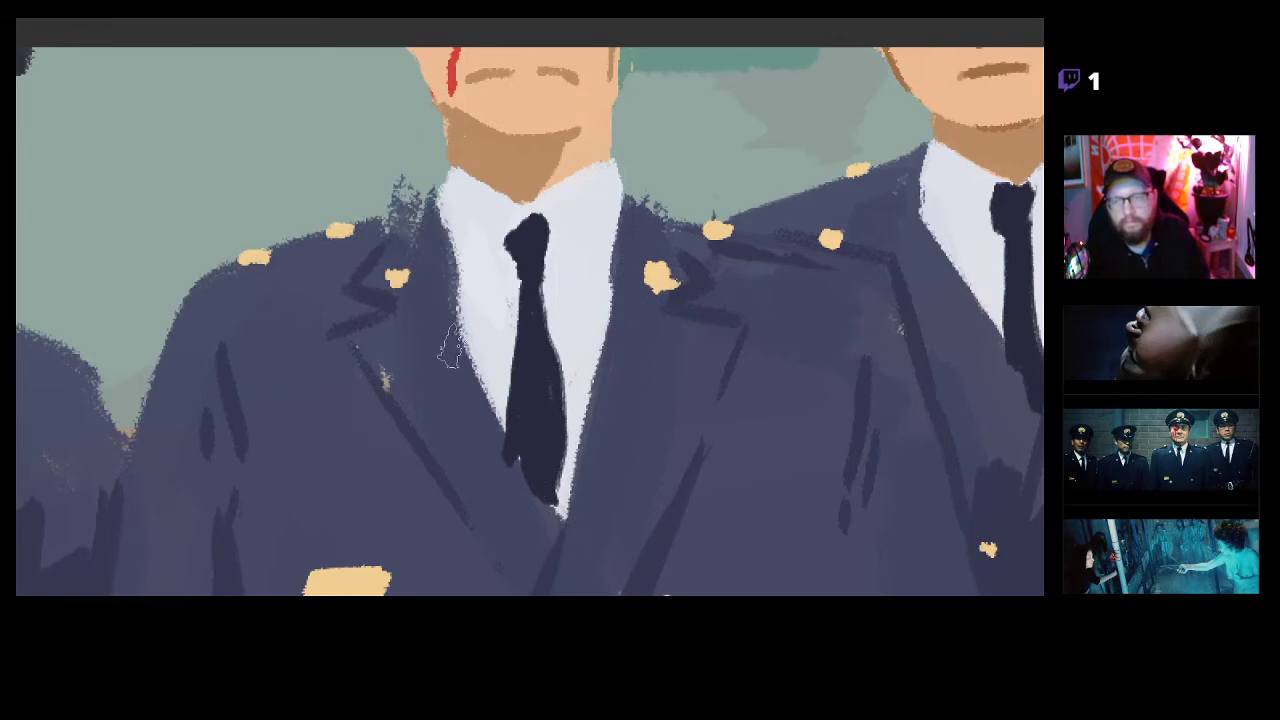
pyautogui.scroll(-5, 548, 402)
pyautogui.scroll(2, 500, 398)
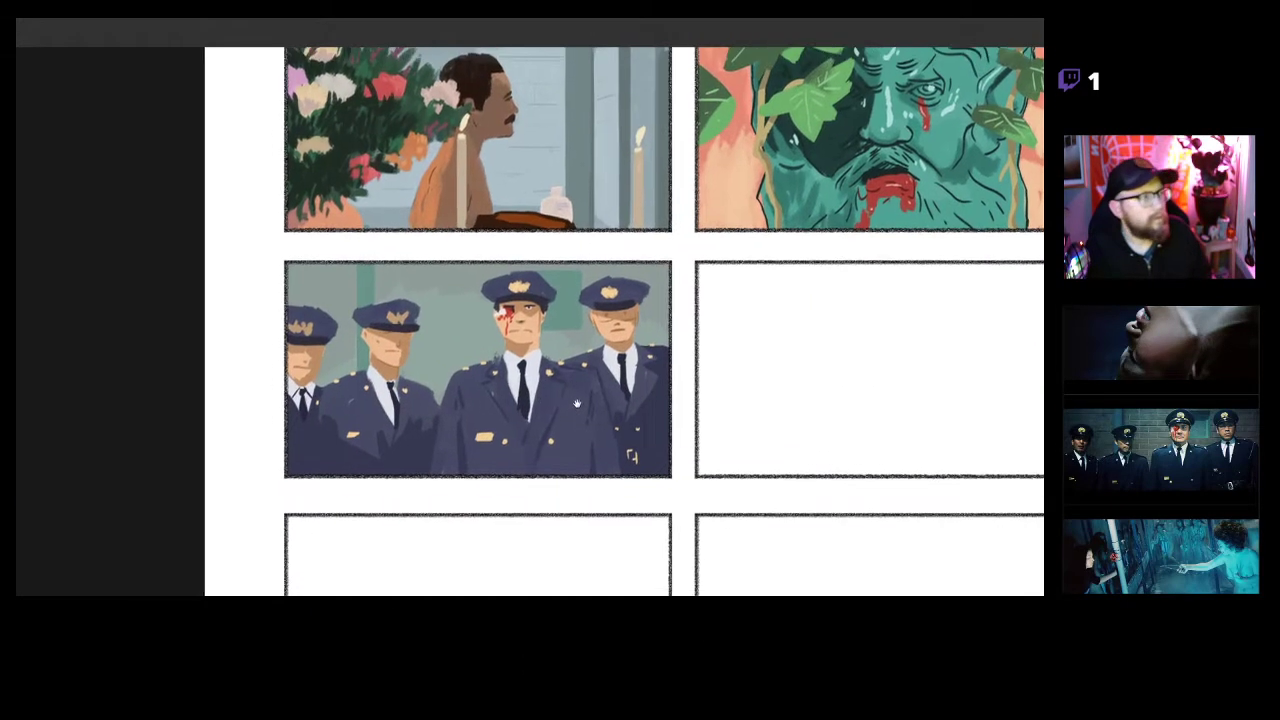
pyautogui.scroll(2, 522, 384)
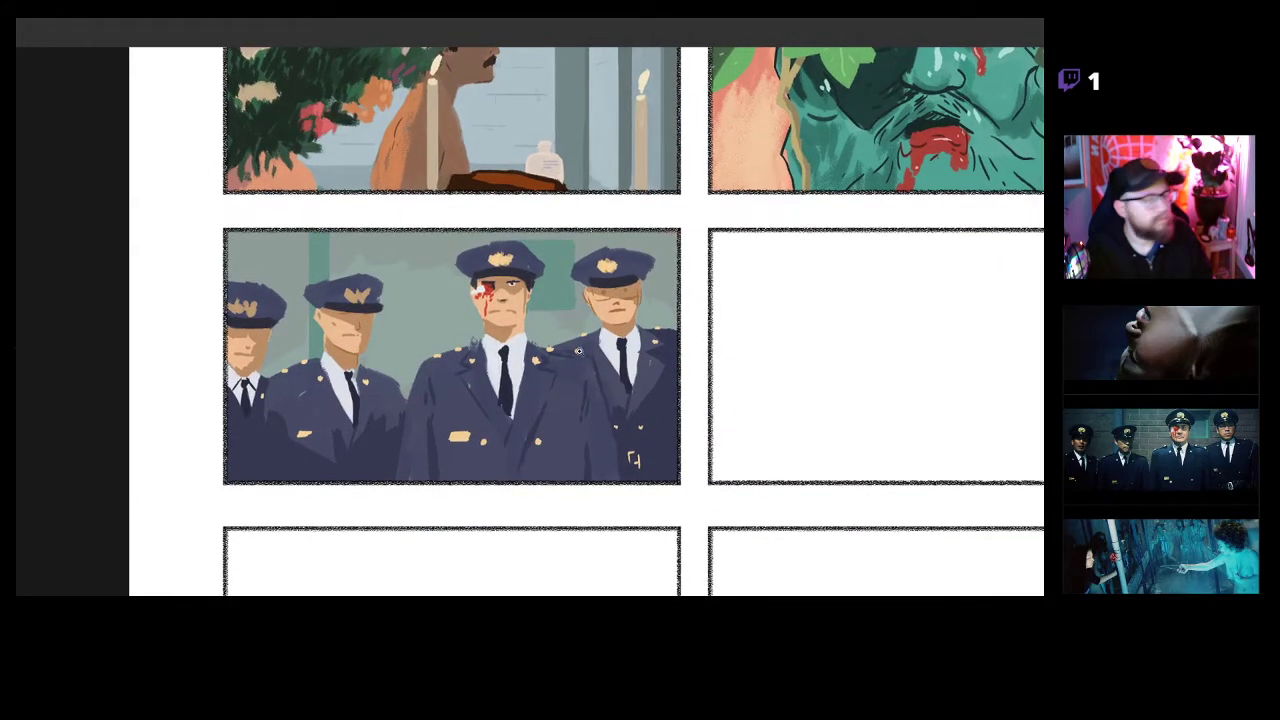
pyautogui.scroll(4, 597, 365)
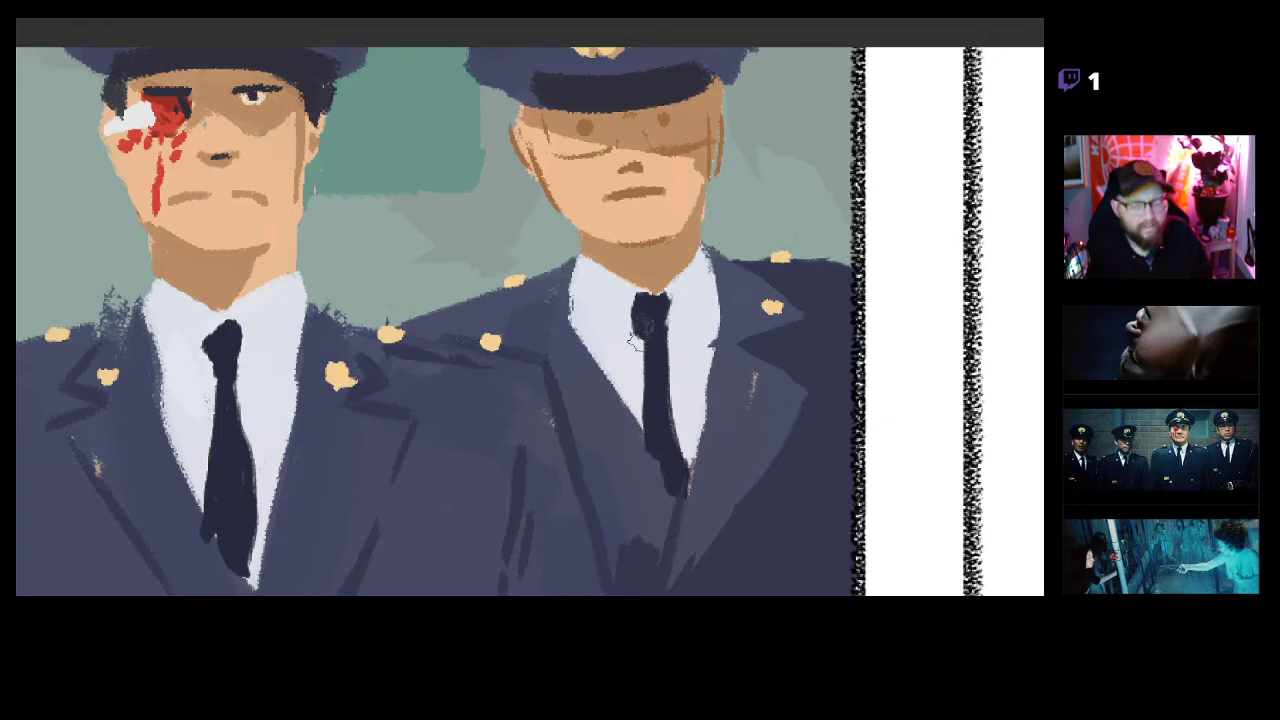
pyautogui.moveTo(632, 296); pyautogui.dragTo(592, 344)
pyautogui.moveTo(668, 290); pyautogui.dragTo(714, 346)
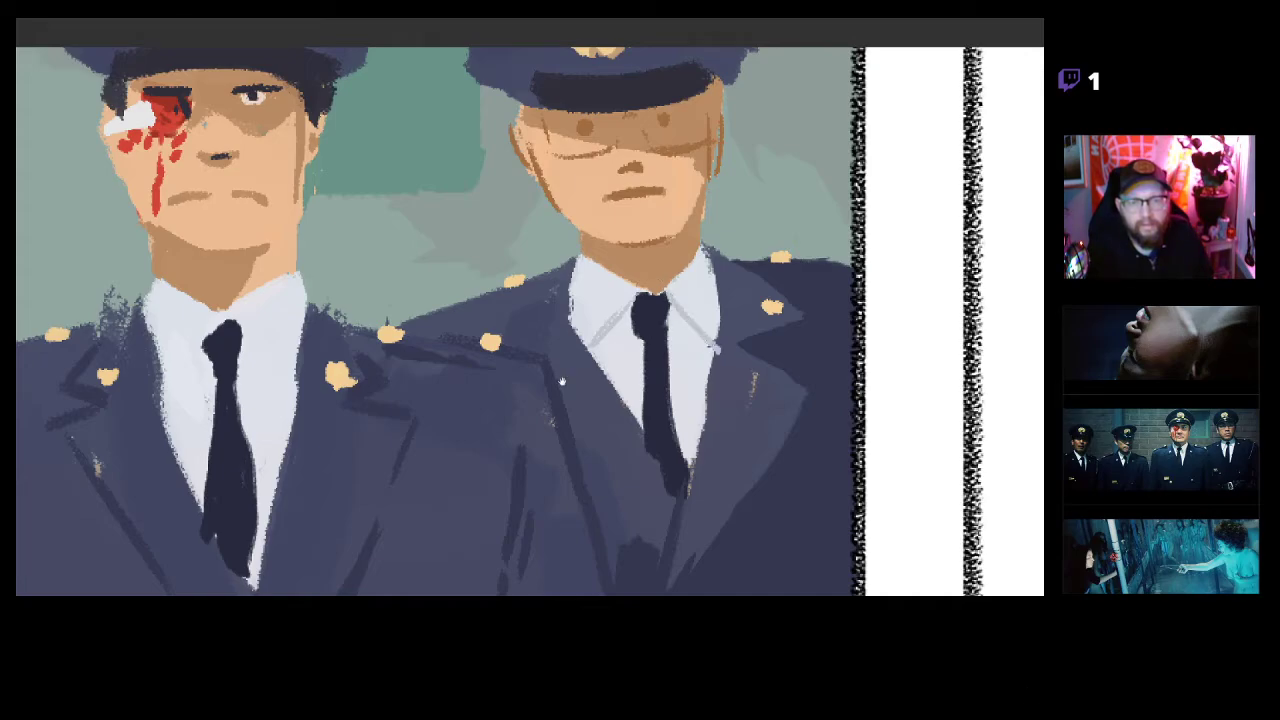
# Draw matching thin grey collar edges on the shirts of the central officer and the second officer.
pyautogui.moveTo(562, 381); pyautogui.dragTo(825, 379)
pyautogui.moveTo(499, 320); pyautogui.dragTo(543, 376)
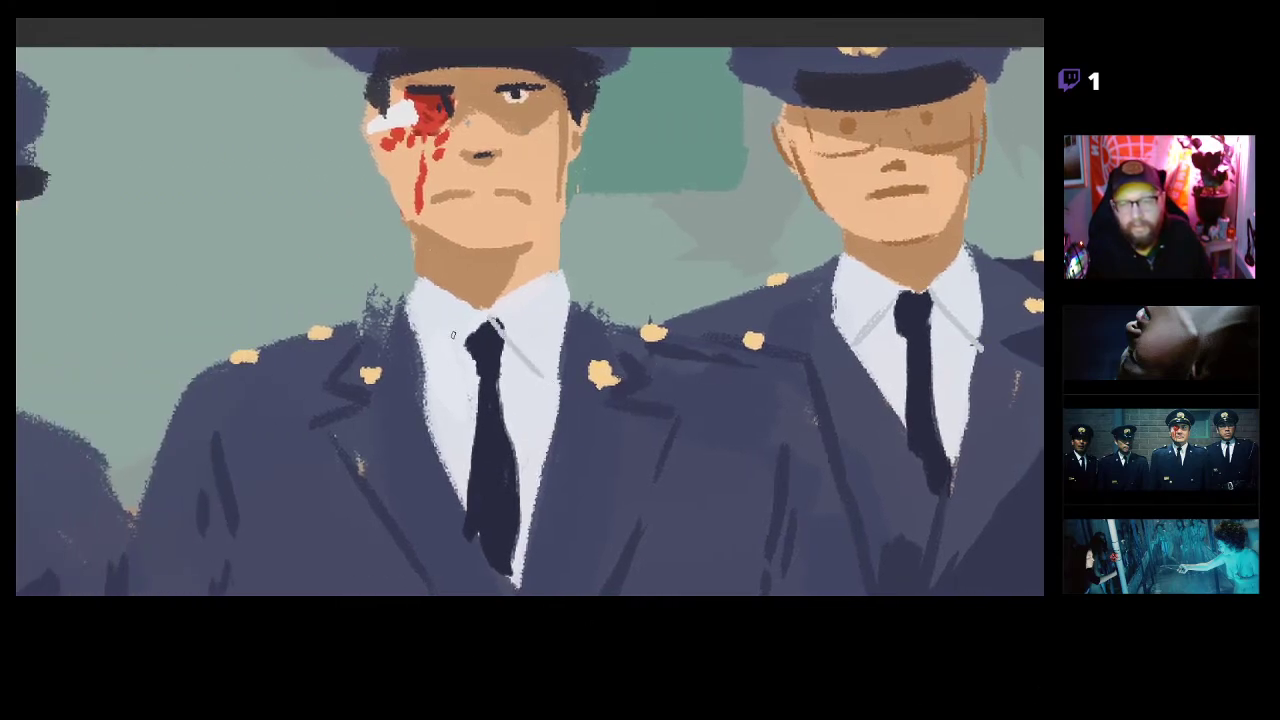
pyautogui.moveTo(482, 320); pyautogui.dragTo(434, 380)
pyautogui.moveTo(151, 436); pyautogui.dragTo(859, 366)
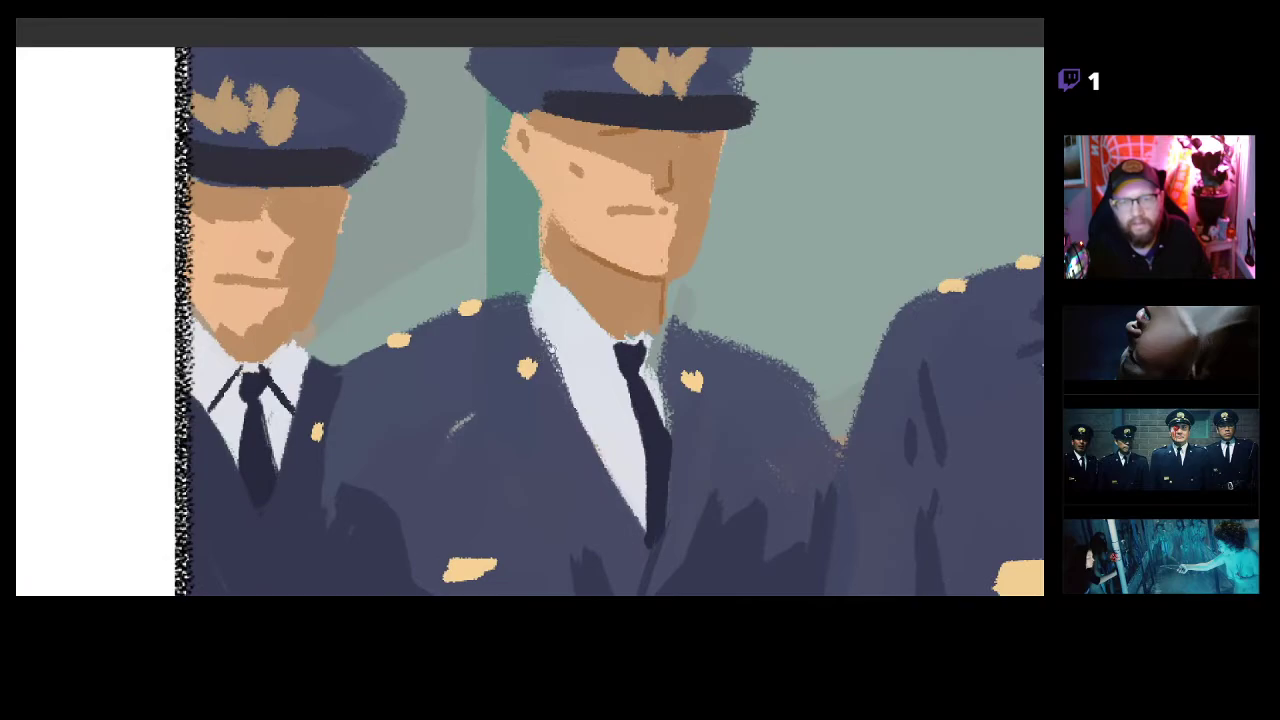
pyautogui.moveTo(387, 390); pyautogui.dragTo(498, 388)
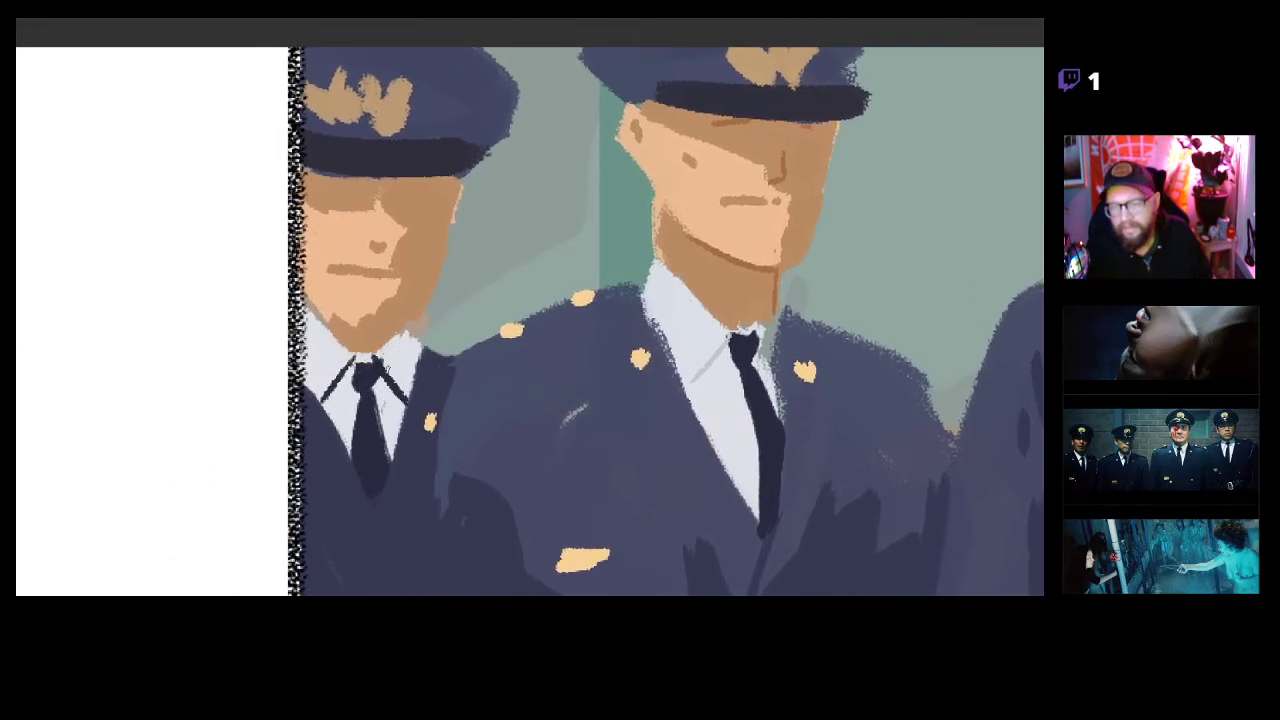
# Remove the dark collar lines from the far-left officer's shirt and draw thin grey collar edges on both sides of his tie.
pyautogui.moveTo(395, 367)
pyautogui.mouseDown()
pyautogui.moveTo(385, 385)
pyautogui.moveTo(407, 391)
pyautogui.mouseUp()
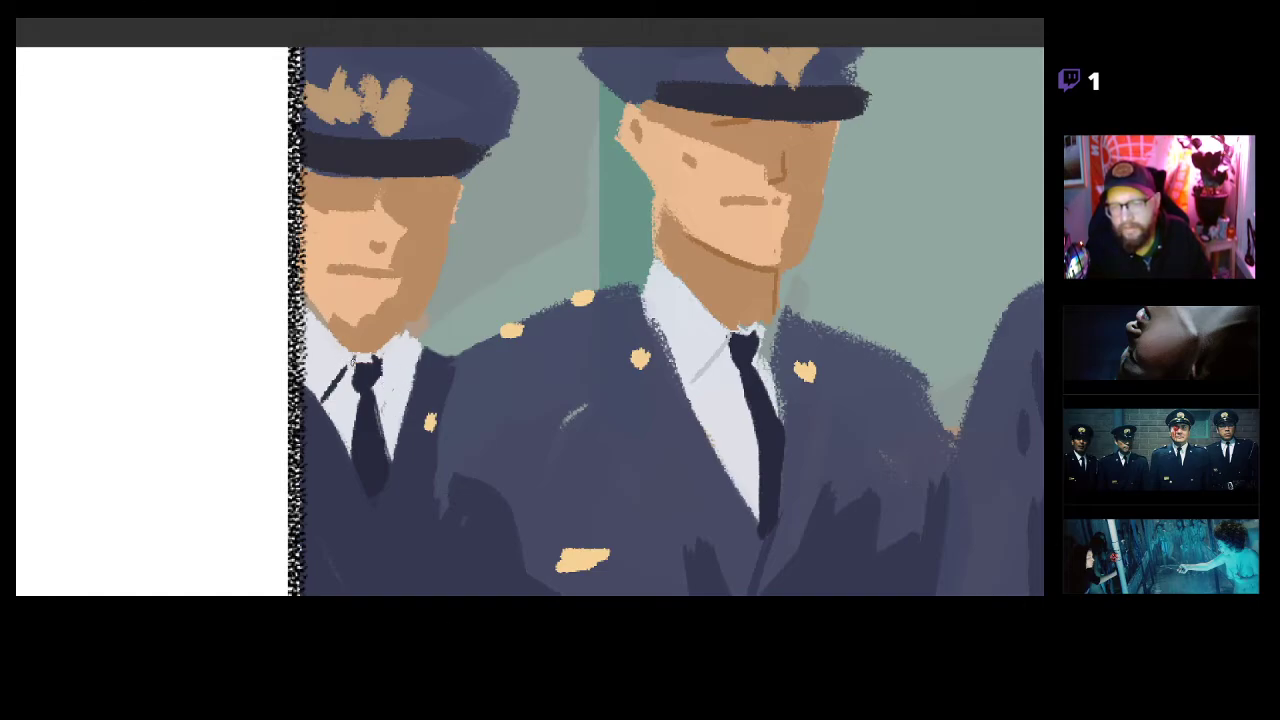
pyautogui.moveTo(343, 391)
pyautogui.mouseDown()
pyautogui.moveTo(322, 378)
pyautogui.moveTo(328, 405)
pyautogui.mouseUp()
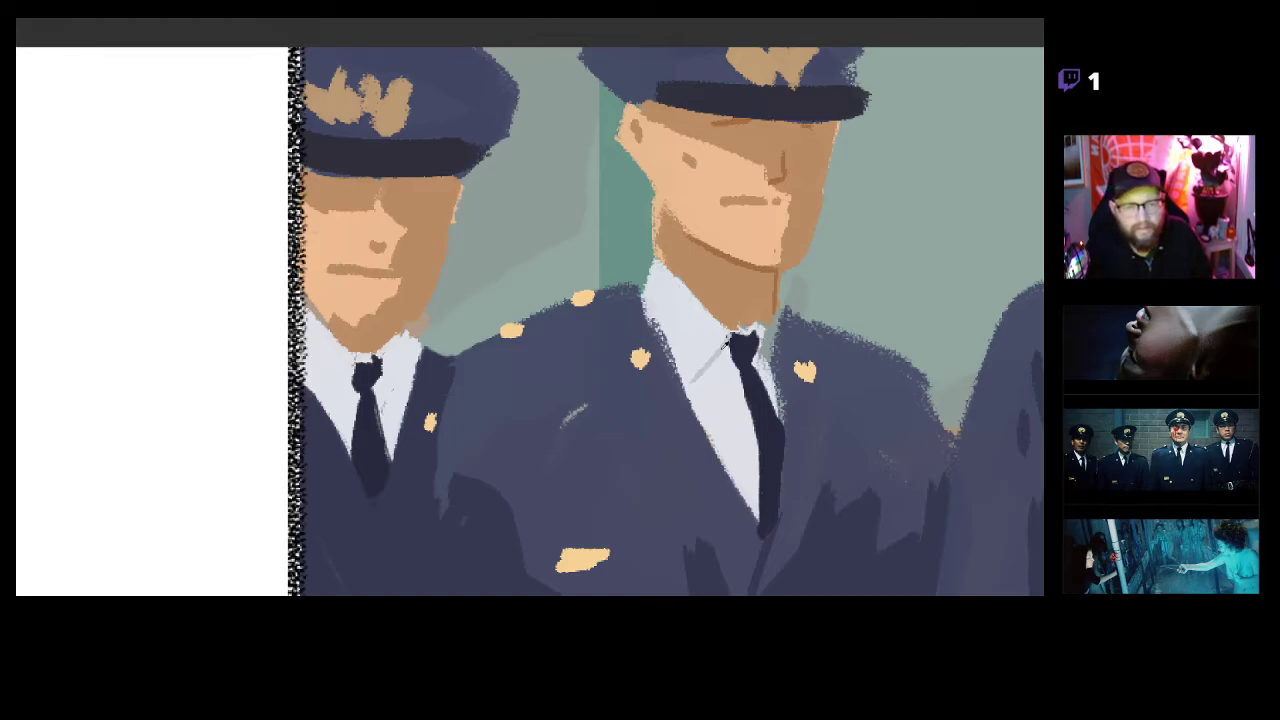
pyautogui.moveTo(355, 364); pyautogui.dragTo(338, 401)
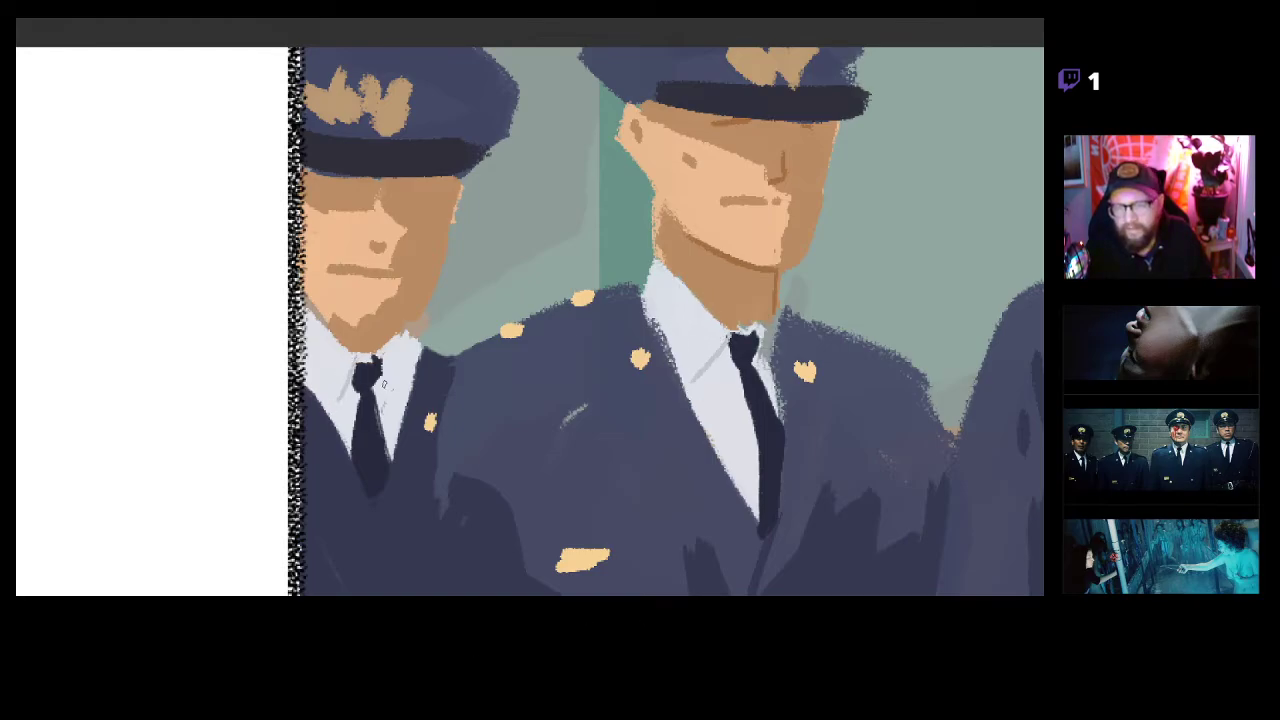
pyautogui.moveTo(379, 359); pyautogui.dragTo(407, 420)
# Sample the light shirt colour and tidy the top of the second officer's collar above his tie knot.
pyautogui.moveTo(636, 395); pyautogui.dragTo(486, 396)
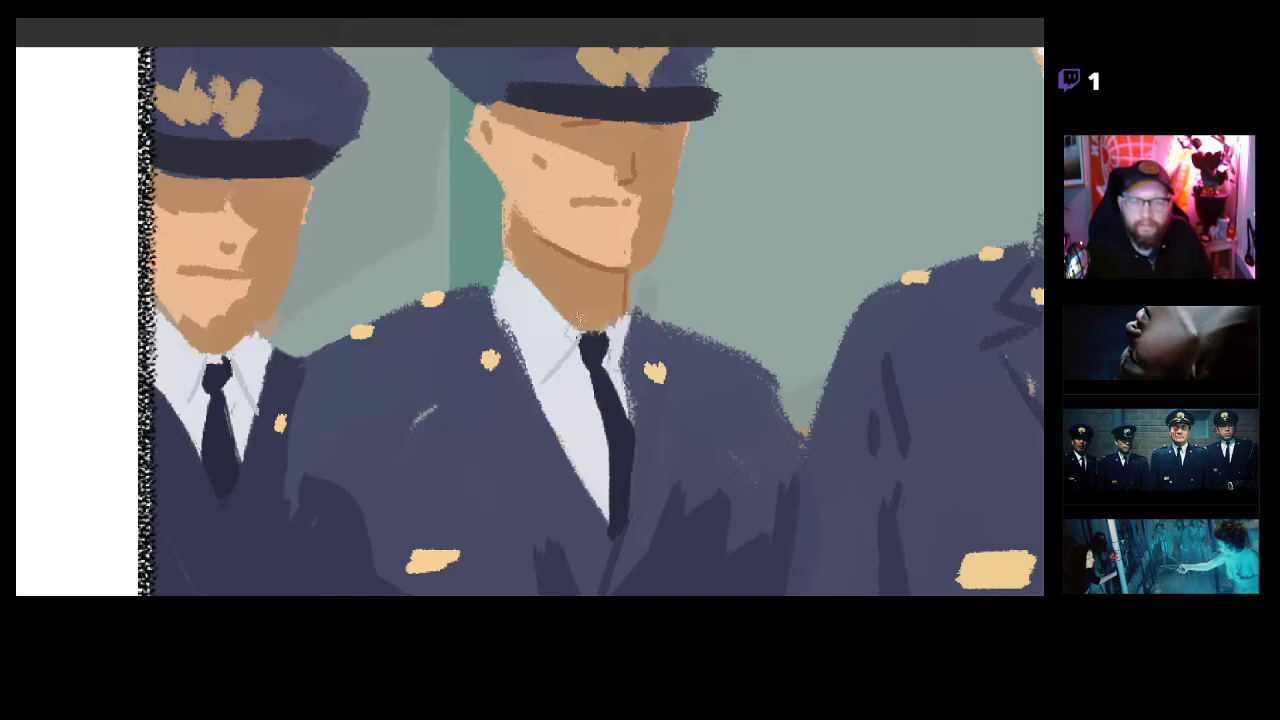
pyautogui.keyDown('alt'); pyautogui.click(560, 328); pyautogui.keyUp('alt')
pyautogui.moveTo(609, 333); pyautogui.dragTo(581, 332)
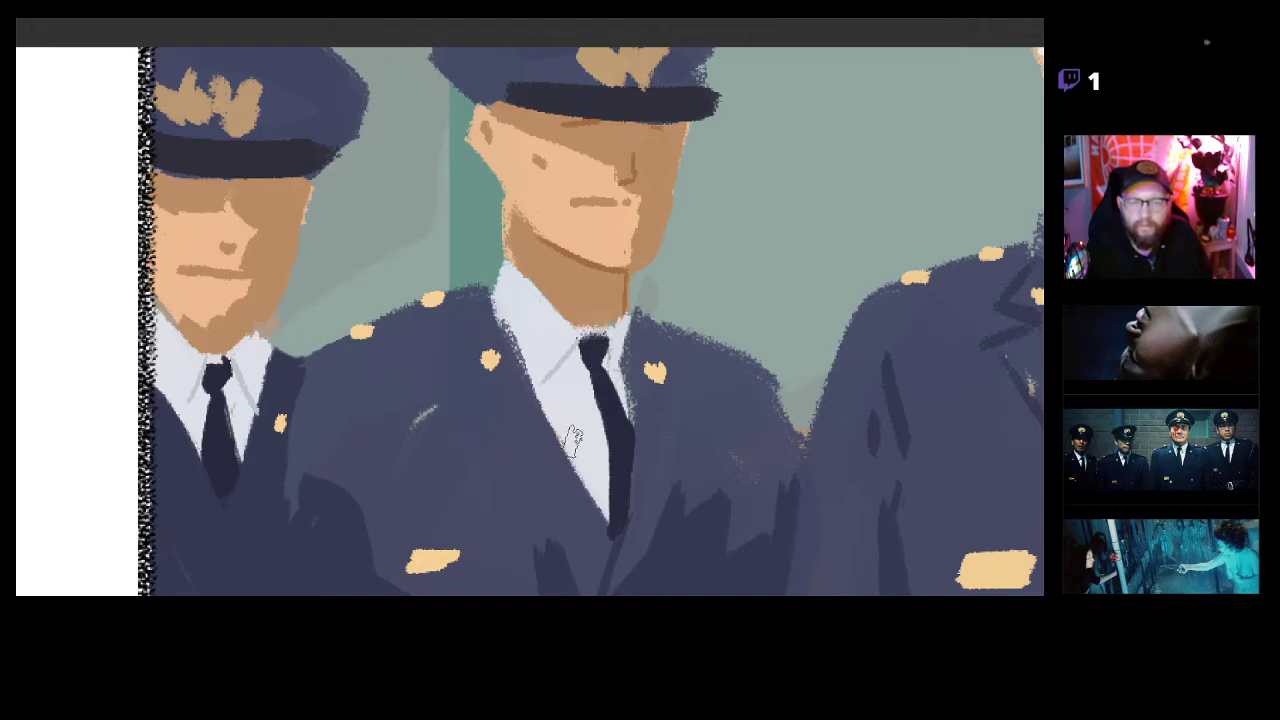
# Reshape the far-left officer's tie in its sampled dark navy, filling the knot up to his neck.
pyautogui.moveTo(264, 370); pyautogui.dragTo(576, 325)
pyautogui.keyDown('alt'); pyautogui.click(509, 330); pyautogui.keyUp('alt')
pyautogui.moveTo(526, 368)
pyautogui.mouseDown()
pyautogui.moveTo(516, 387)
pyautogui.moveTo(537, 440)
pyautogui.mouseUp()
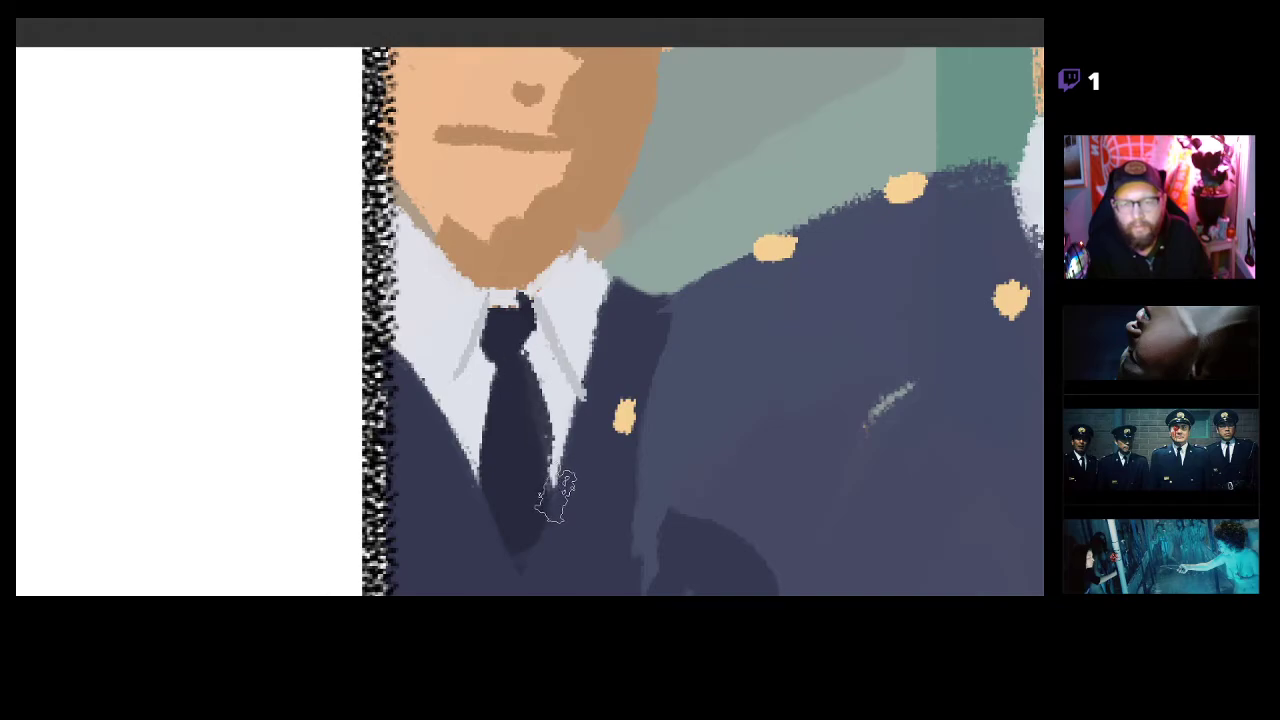
pyautogui.hotkey('ctrl', 'z')
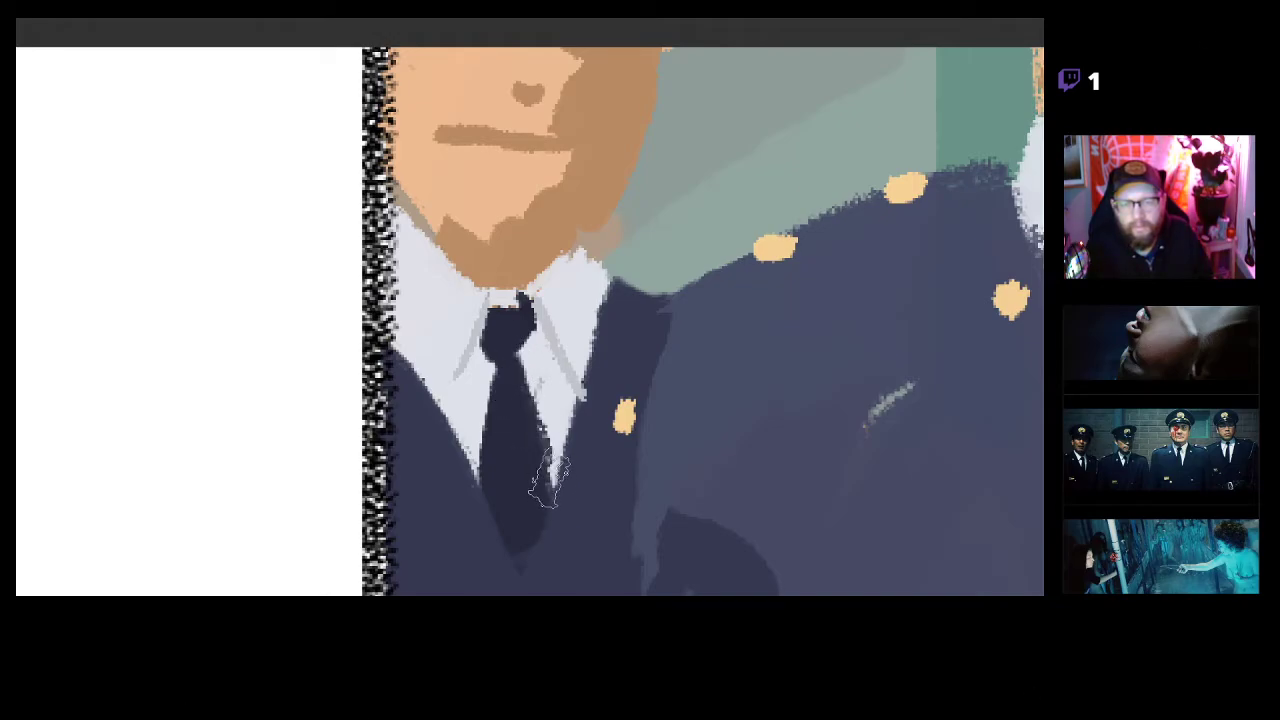
pyautogui.moveTo(512, 328); pyautogui.dragTo(507, 321)
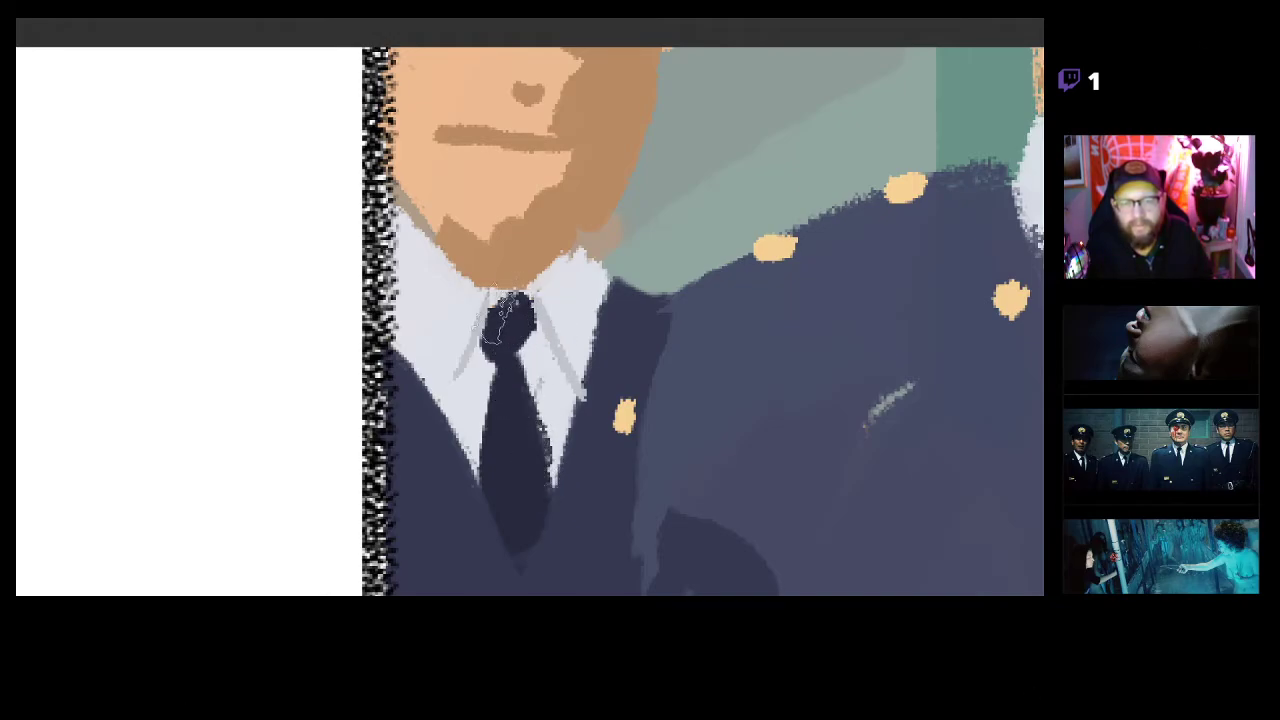
# Paint long dark fold strokes down the far-left officer's jacket and short dark folds on the second officer's sleeves.
pyautogui.scroll(-5, 500, 362)
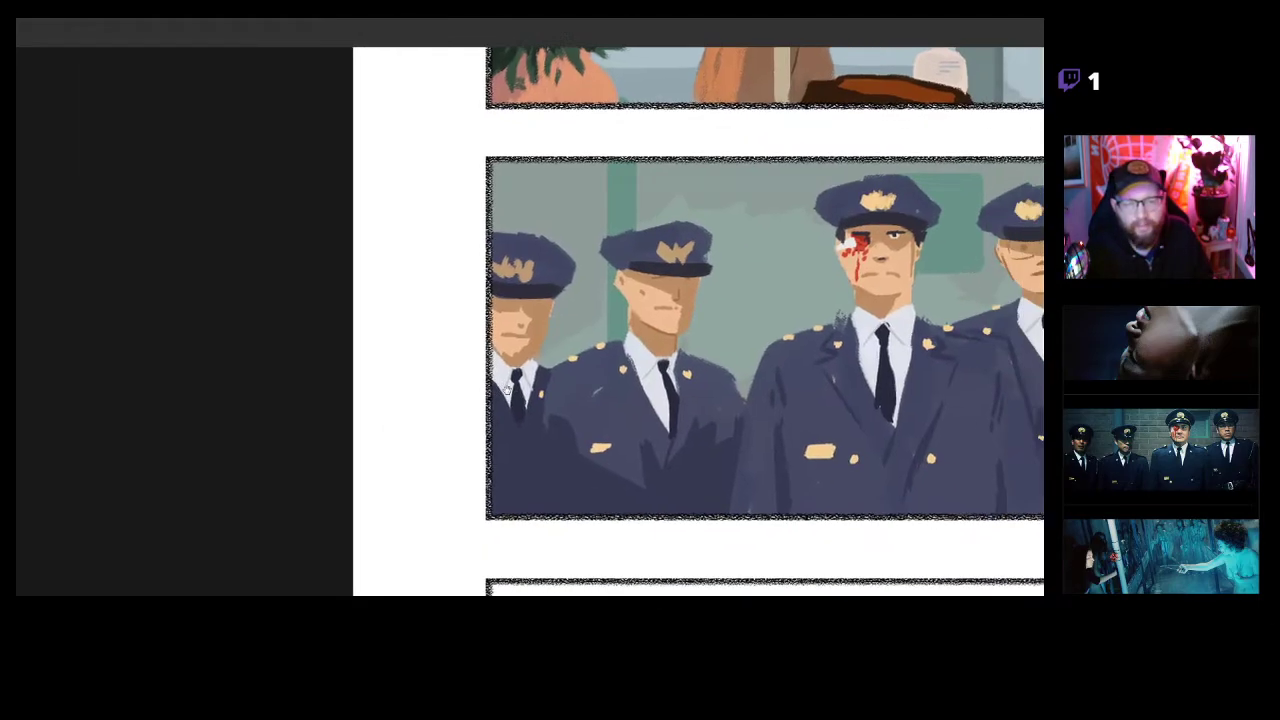
pyautogui.scroll(3, 455, 393)
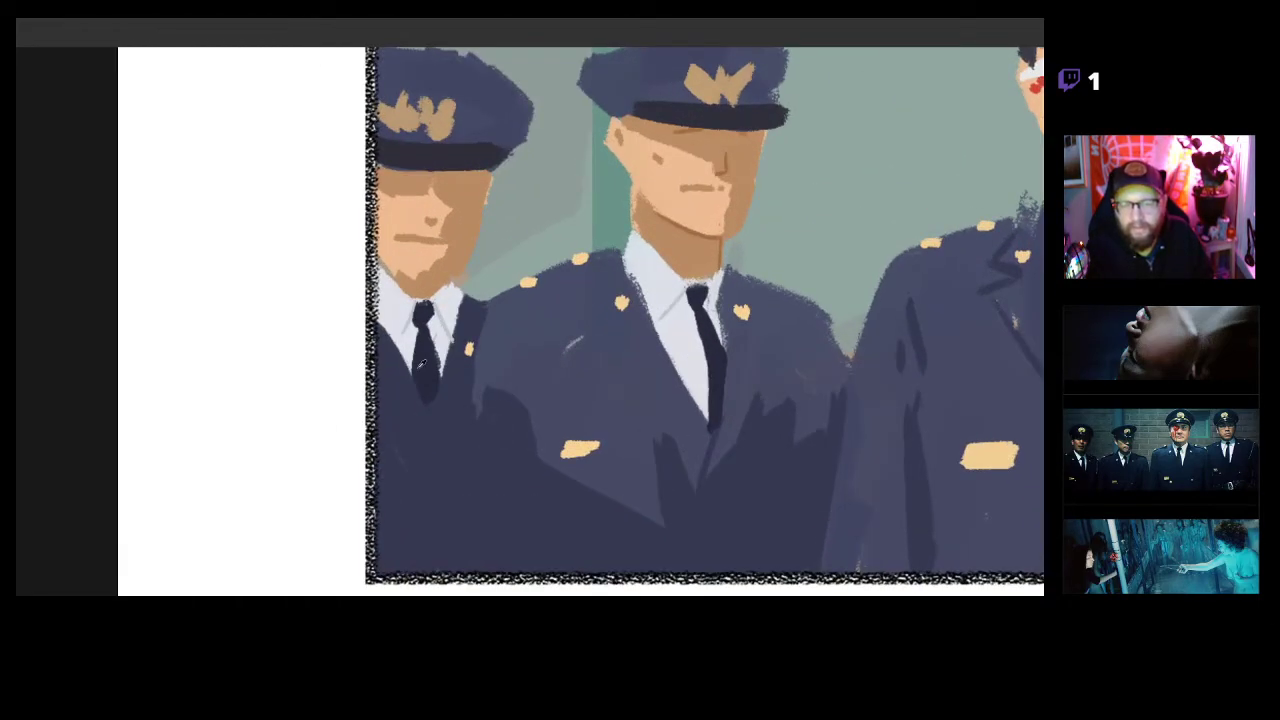
pyautogui.press('r')
pyautogui.moveTo(545, 485)
pyautogui.mouseDown()
pyautogui.moveTo(454, 477)
pyautogui.moveTo(430, 430)
pyautogui.mouseUp()
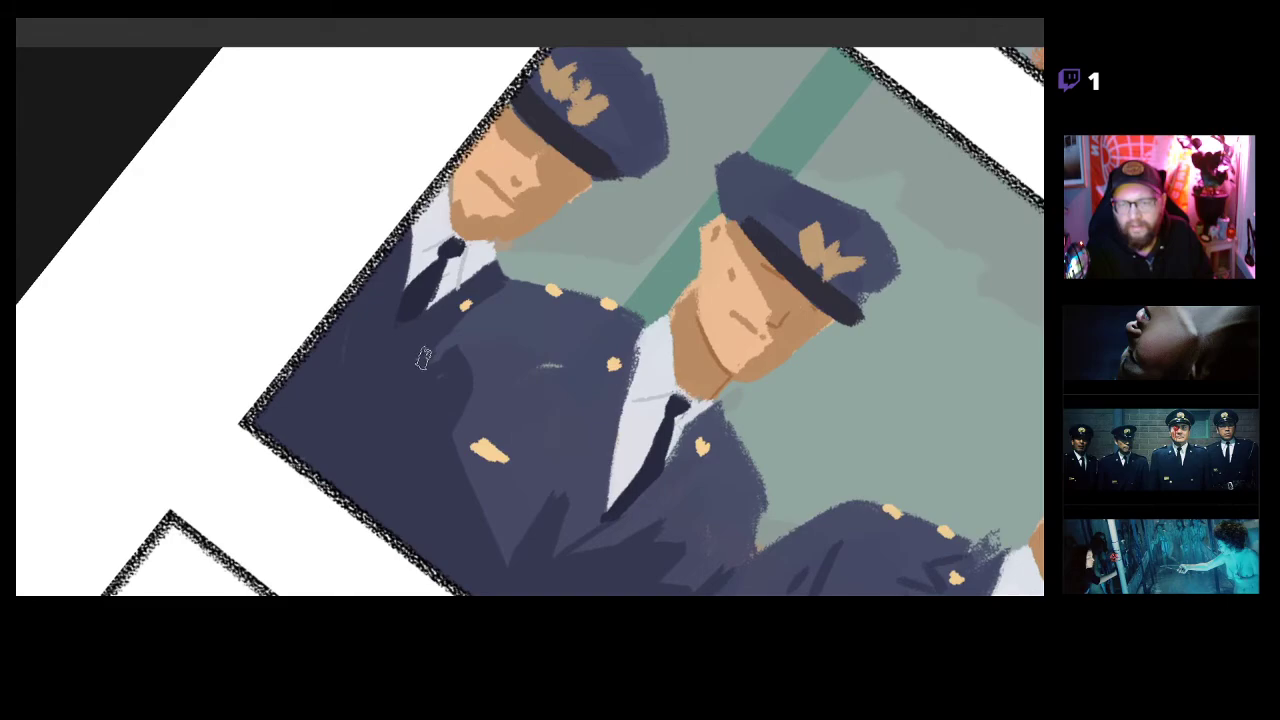
pyautogui.moveTo(430, 345)
pyautogui.mouseDown()
pyautogui.moveTo(291, 447)
pyautogui.moveTo(359, 397)
pyautogui.moveTo(340, 430)
pyautogui.mouseUp()
pyautogui.moveTo(423, 431)
pyautogui.mouseDown()
pyautogui.moveTo(404, 456)
pyautogui.moveTo(463, 511)
pyautogui.moveTo(567, 500)
pyautogui.mouseUp()
pyautogui.press('r')
pyautogui.moveTo(722, 581); pyautogui.dragTo(522, 418)
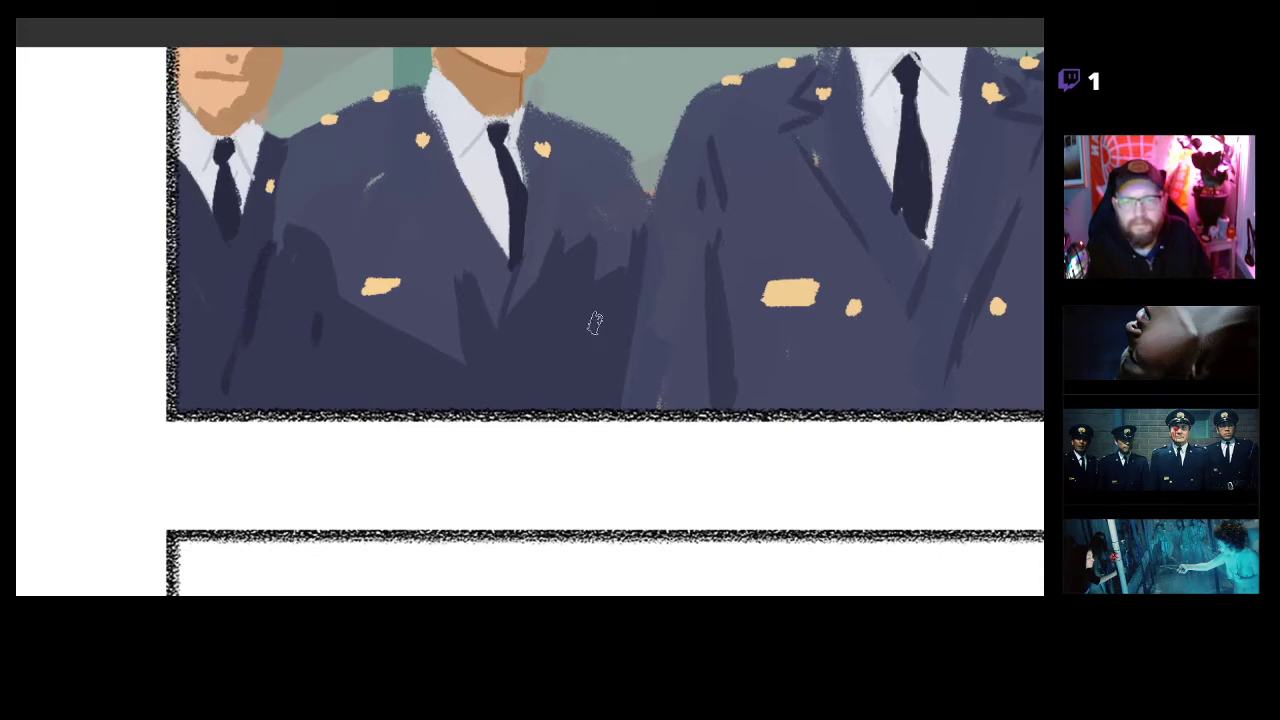
pyautogui.moveTo(641, 411); pyautogui.dragTo(600, 417)
# Deepen the central officer's jacket with dark folds along his sleeve and lower lapel, and draw the front opening down to the panel border.
pyautogui.moveTo(772, 425)
pyautogui.mouseDown()
pyautogui.moveTo(574, 409)
pyautogui.moveTo(562, 387)
pyautogui.mouseUp()
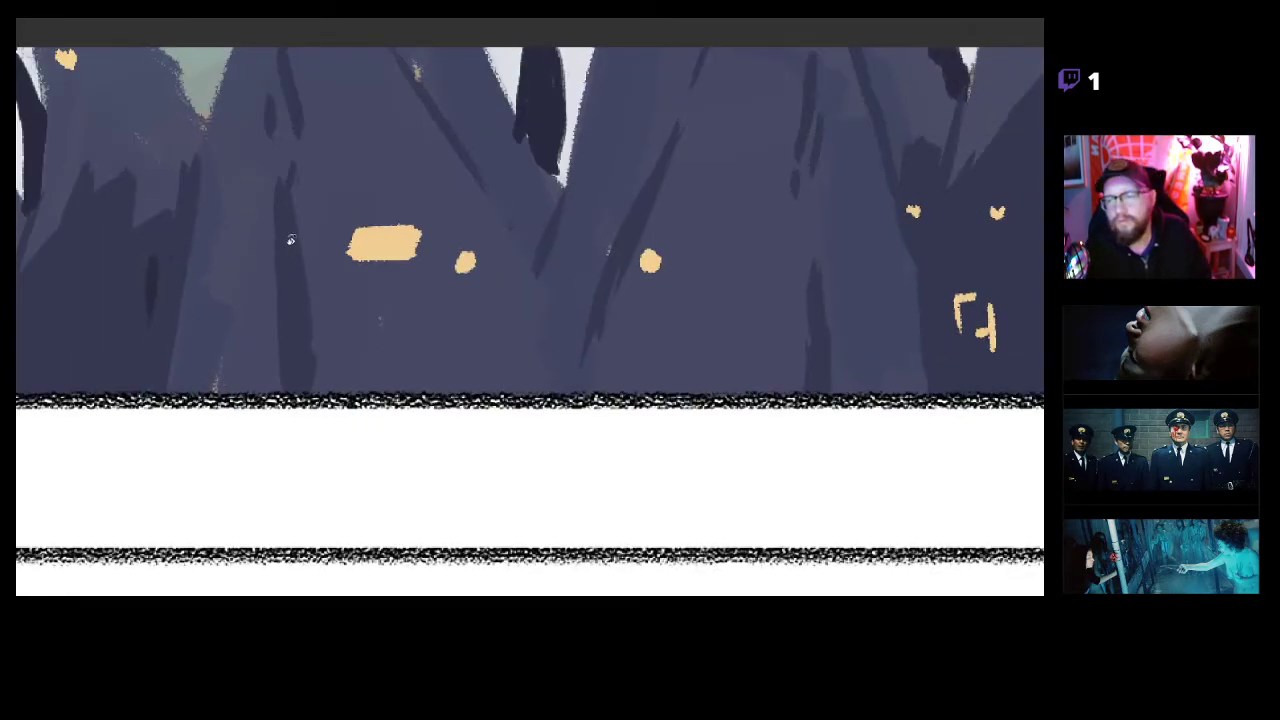
pyautogui.moveTo(284, 211); pyautogui.dragTo(281, 391)
pyautogui.moveTo(269, 347); pyautogui.dragTo(271, 400)
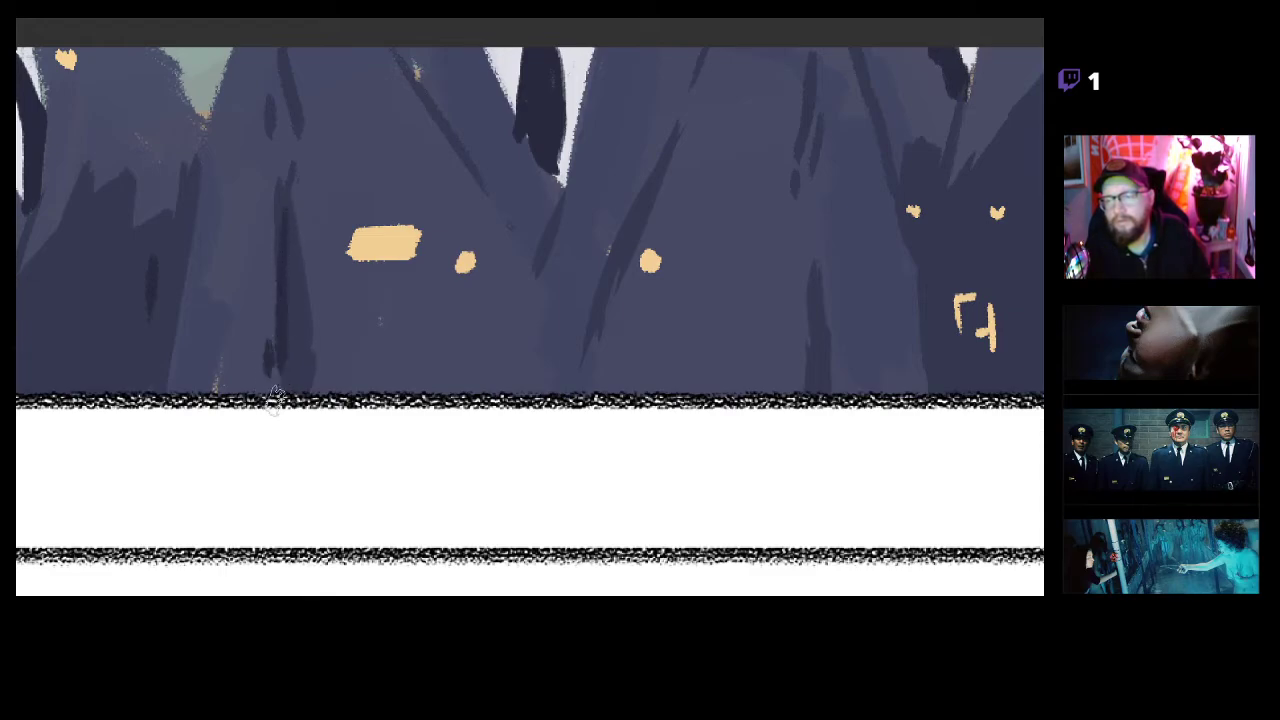
pyautogui.moveTo(589, 335); pyautogui.dragTo(637, 221)
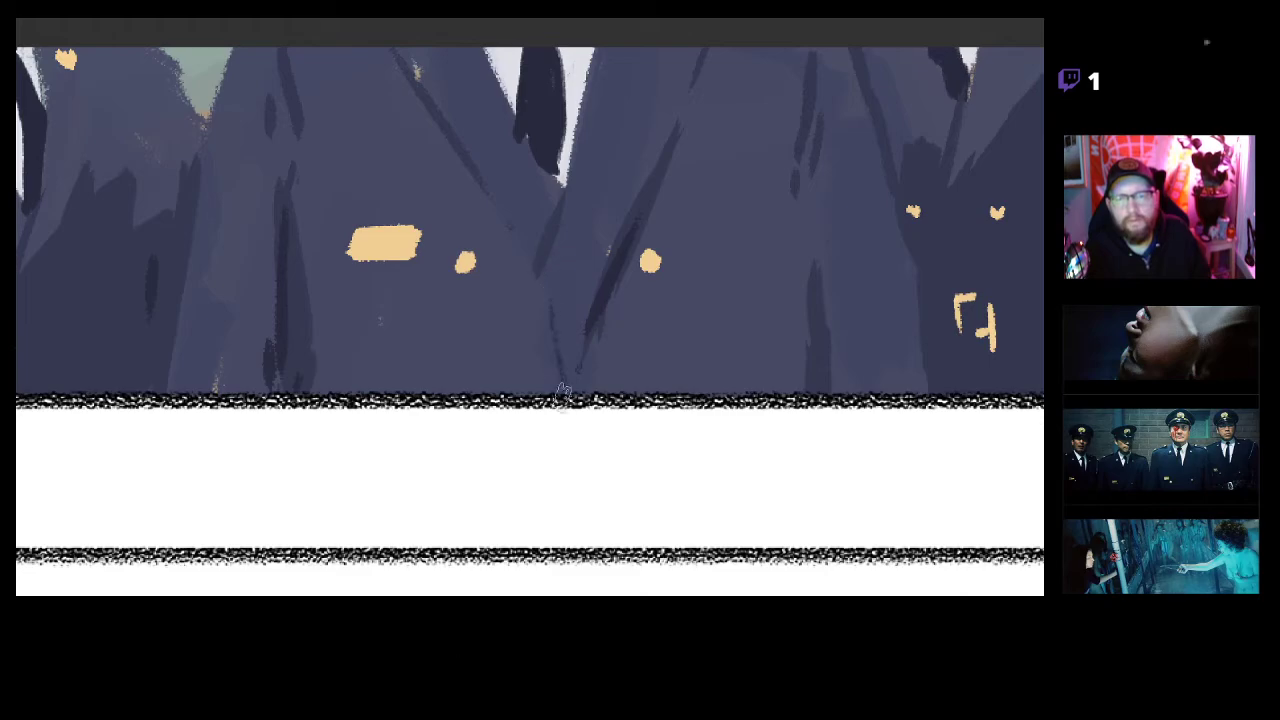
pyautogui.moveTo(552, 263); pyautogui.dragTo(560, 420)
# Touch up the far-right officer's head around the cap visor with a sampled colour.
pyautogui.moveTo(642, 415); pyautogui.dragTo(681, 444)
pyautogui.moveTo(664, 399); pyautogui.dragTo(638, 386)
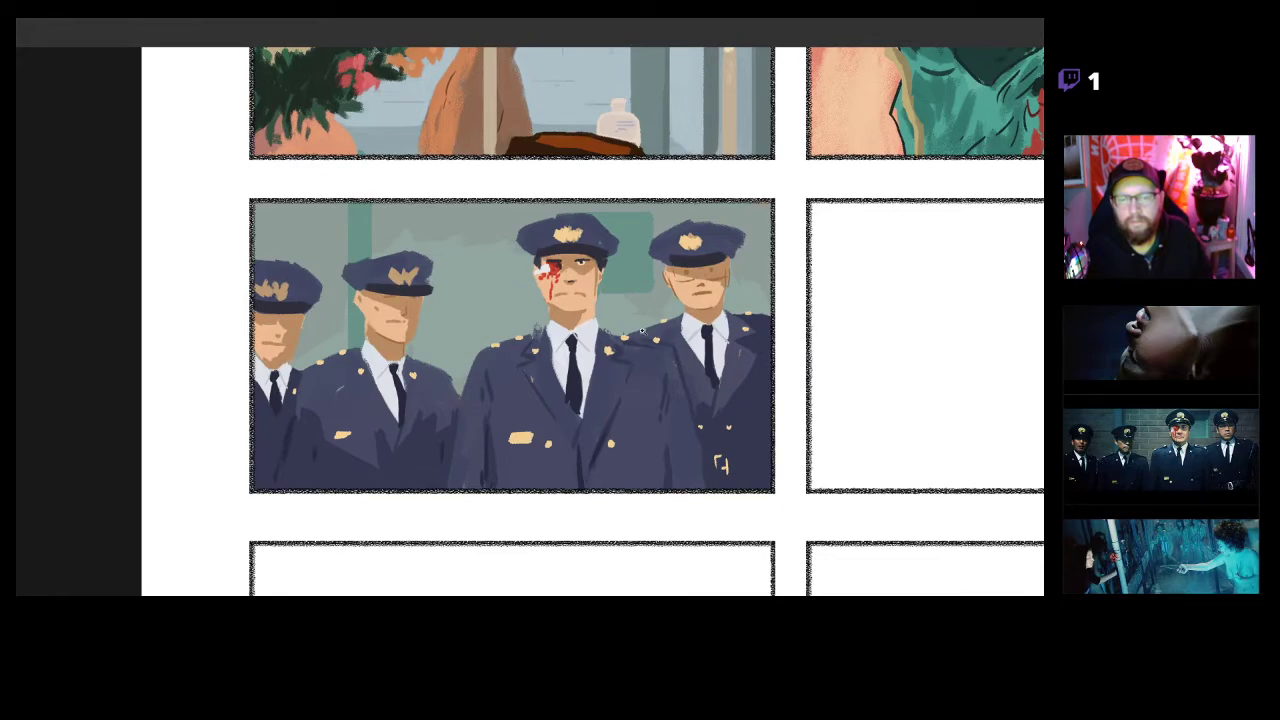
pyautogui.moveTo(689, 273); pyautogui.dragTo(780, 272)
pyautogui.keyDown('alt'); pyautogui.click(686, 275); pyautogui.keyUp('alt')
pyautogui.moveTo(661, 262); pyautogui.dragTo(655, 273)
pyautogui.moveTo(806, 261); pyautogui.dragTo(834, 265)
pyautogui.moveTo(799, 317); pyautogui.dragTo(694, 335)
pyautogui.moveTo(753, 373)
pyautogui.mouseDown()
pyautogui.moveTo(705, 367)
pyautogui.moveTo(781, 332)
pyautogui.mouseUp()
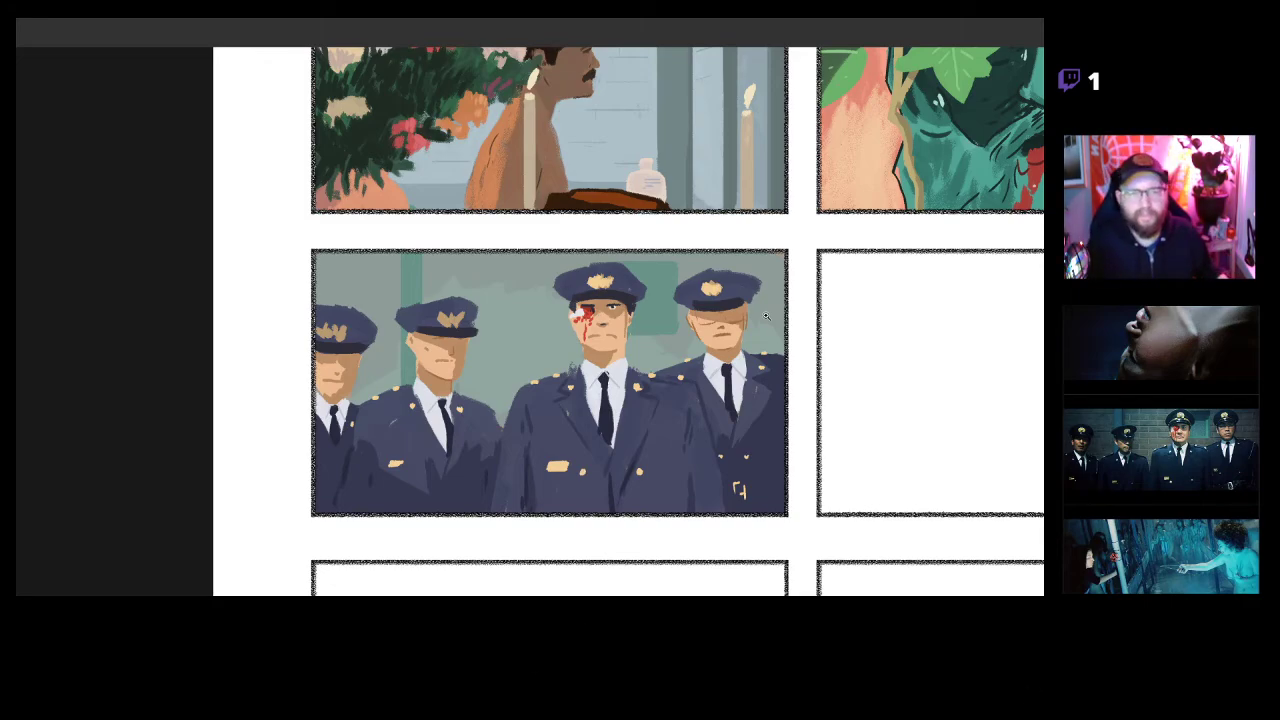
pyautogui.scroll(-5, 765, 317)
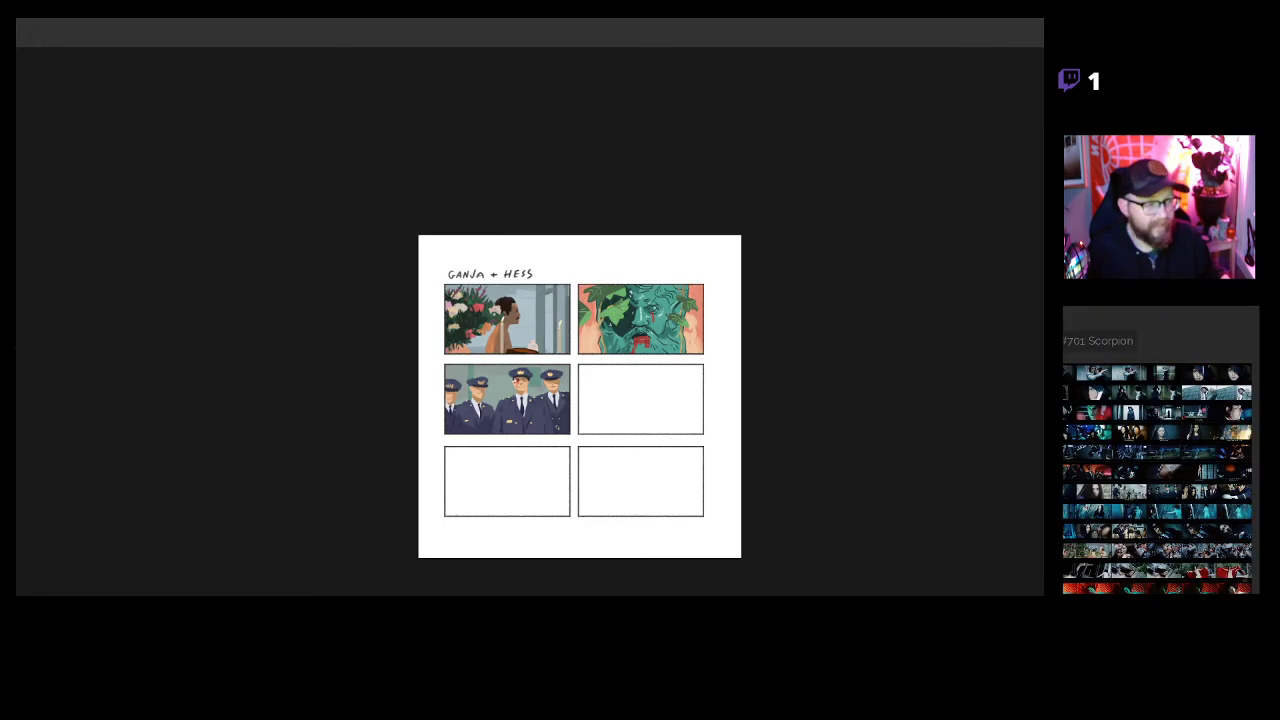
pyautogui.click(752, 410)
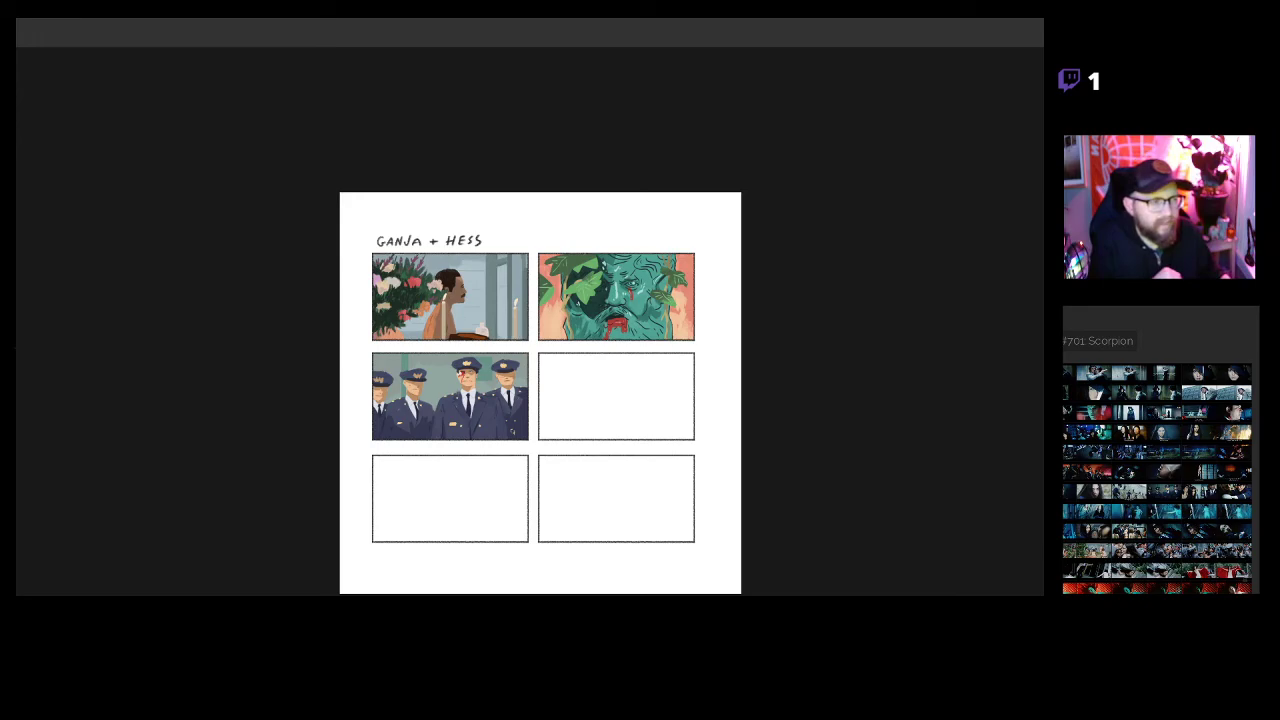
pyautogui.scroll(1, 443, 441)
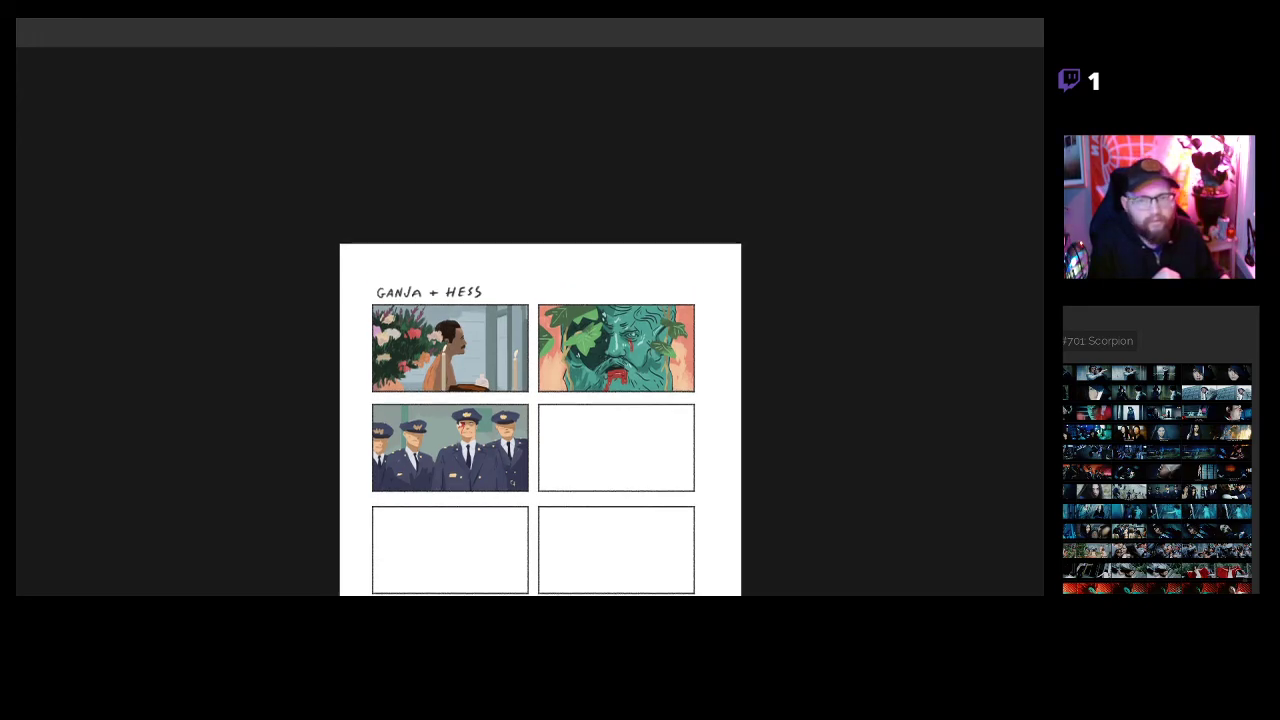
pyautogui.moveTo(434, 464); pyautogui.dragTo(410, 393)
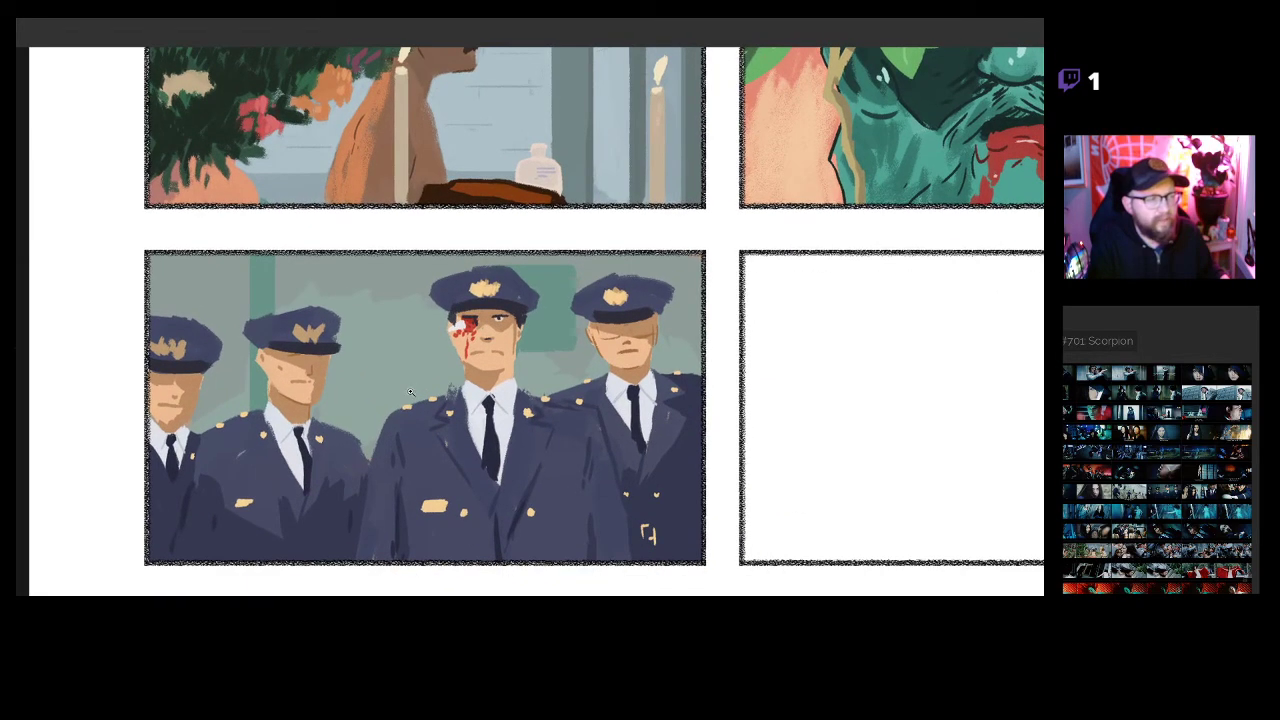